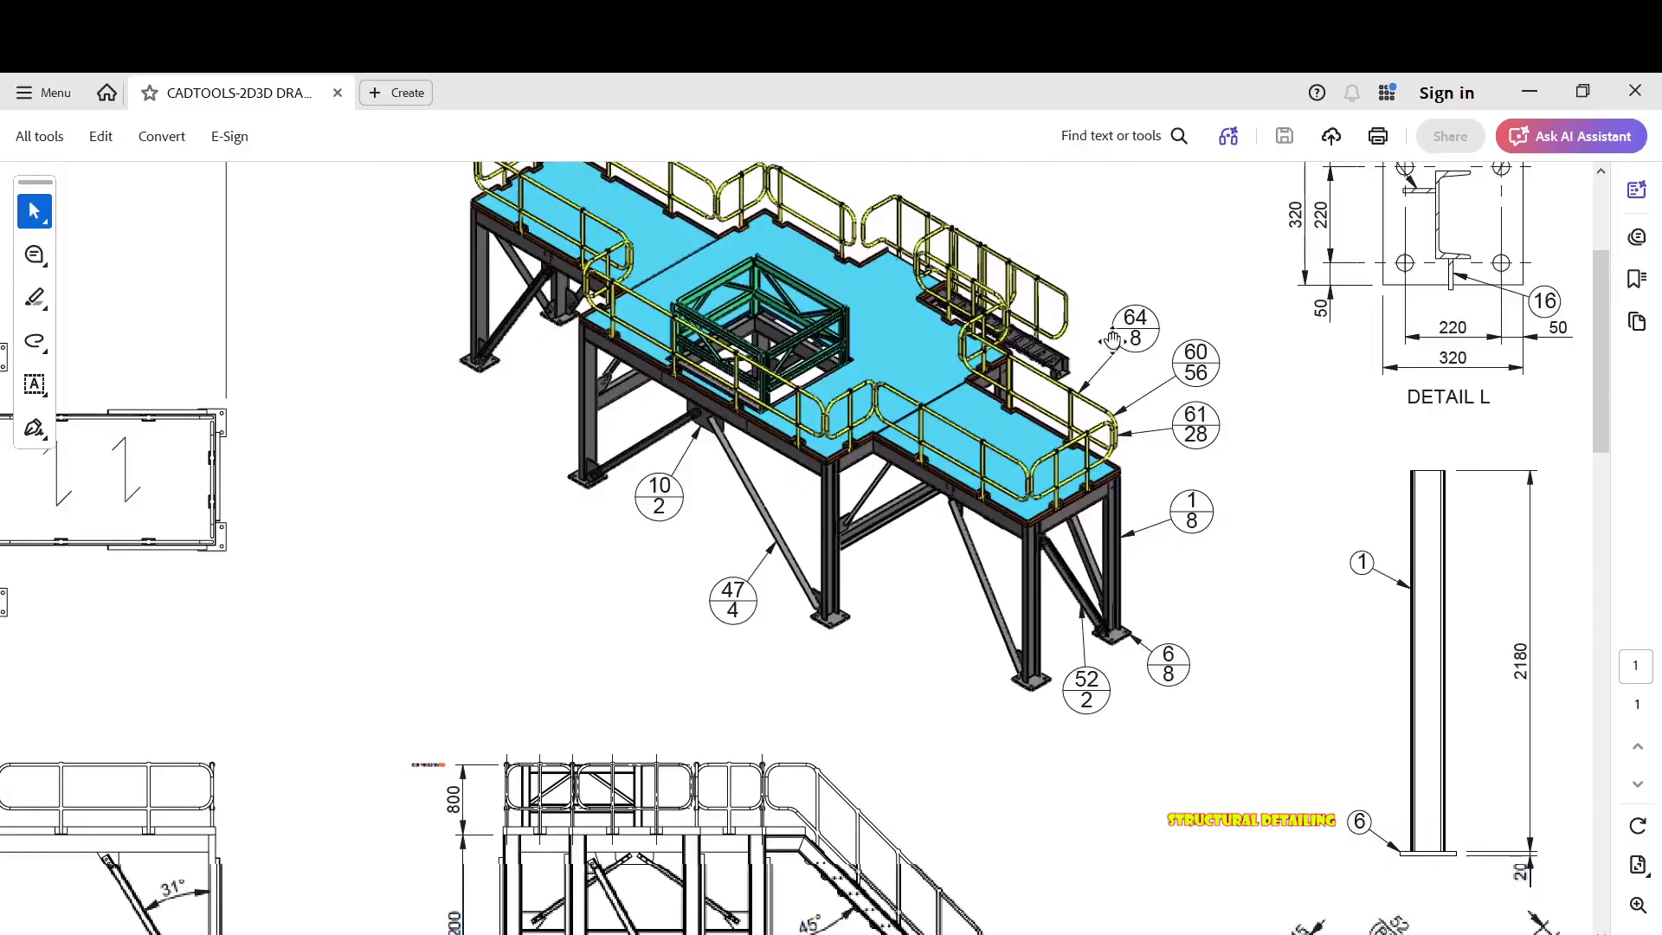
# Examine the platform drawing's BOM table along with Detail O, Detail N and Section K-K
pyautogui.scroll(-5, 1172, 381)
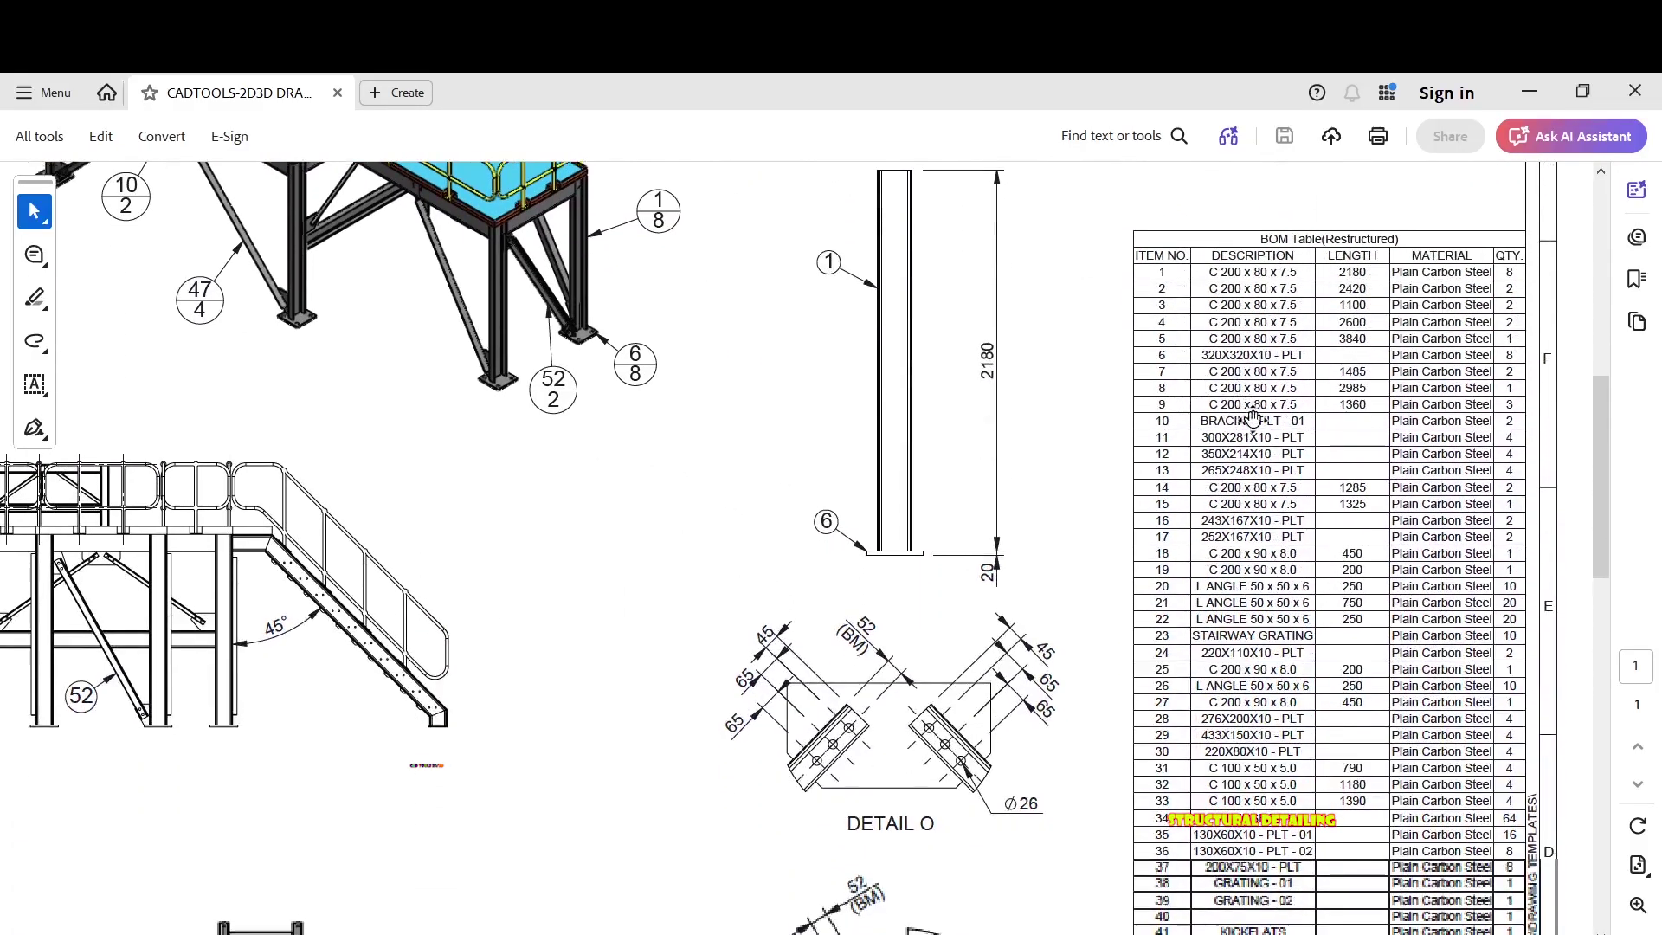
pyautogui.scroll(-6, 1298, 485)
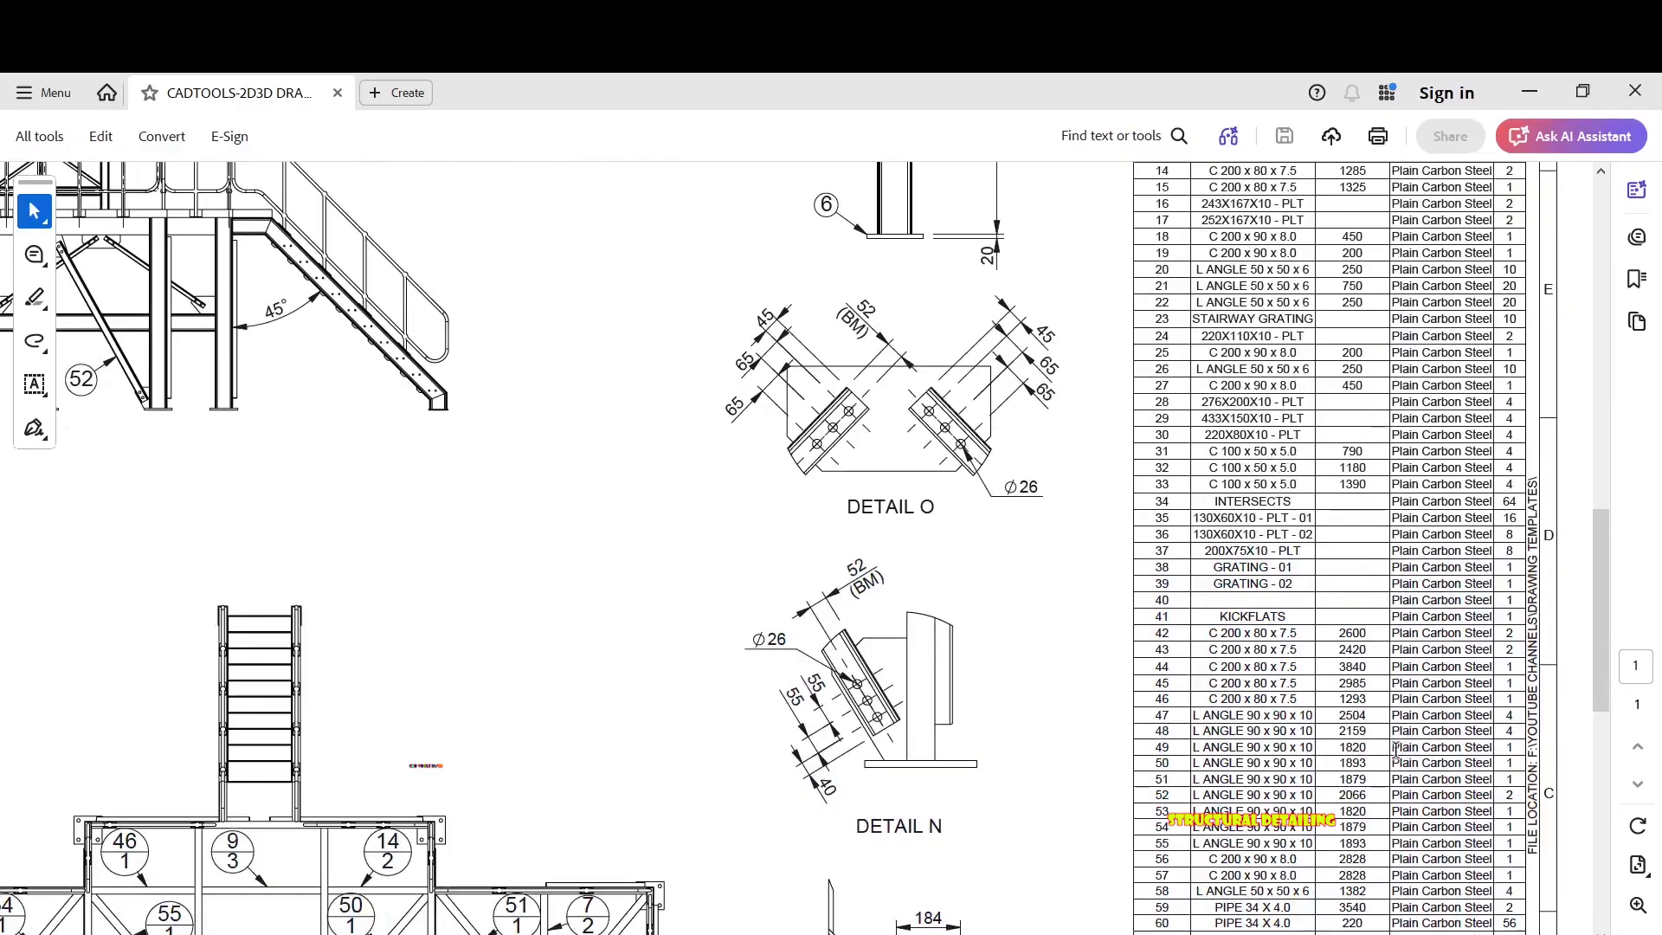
pyautogui.scroll(-5, 1397, 868)
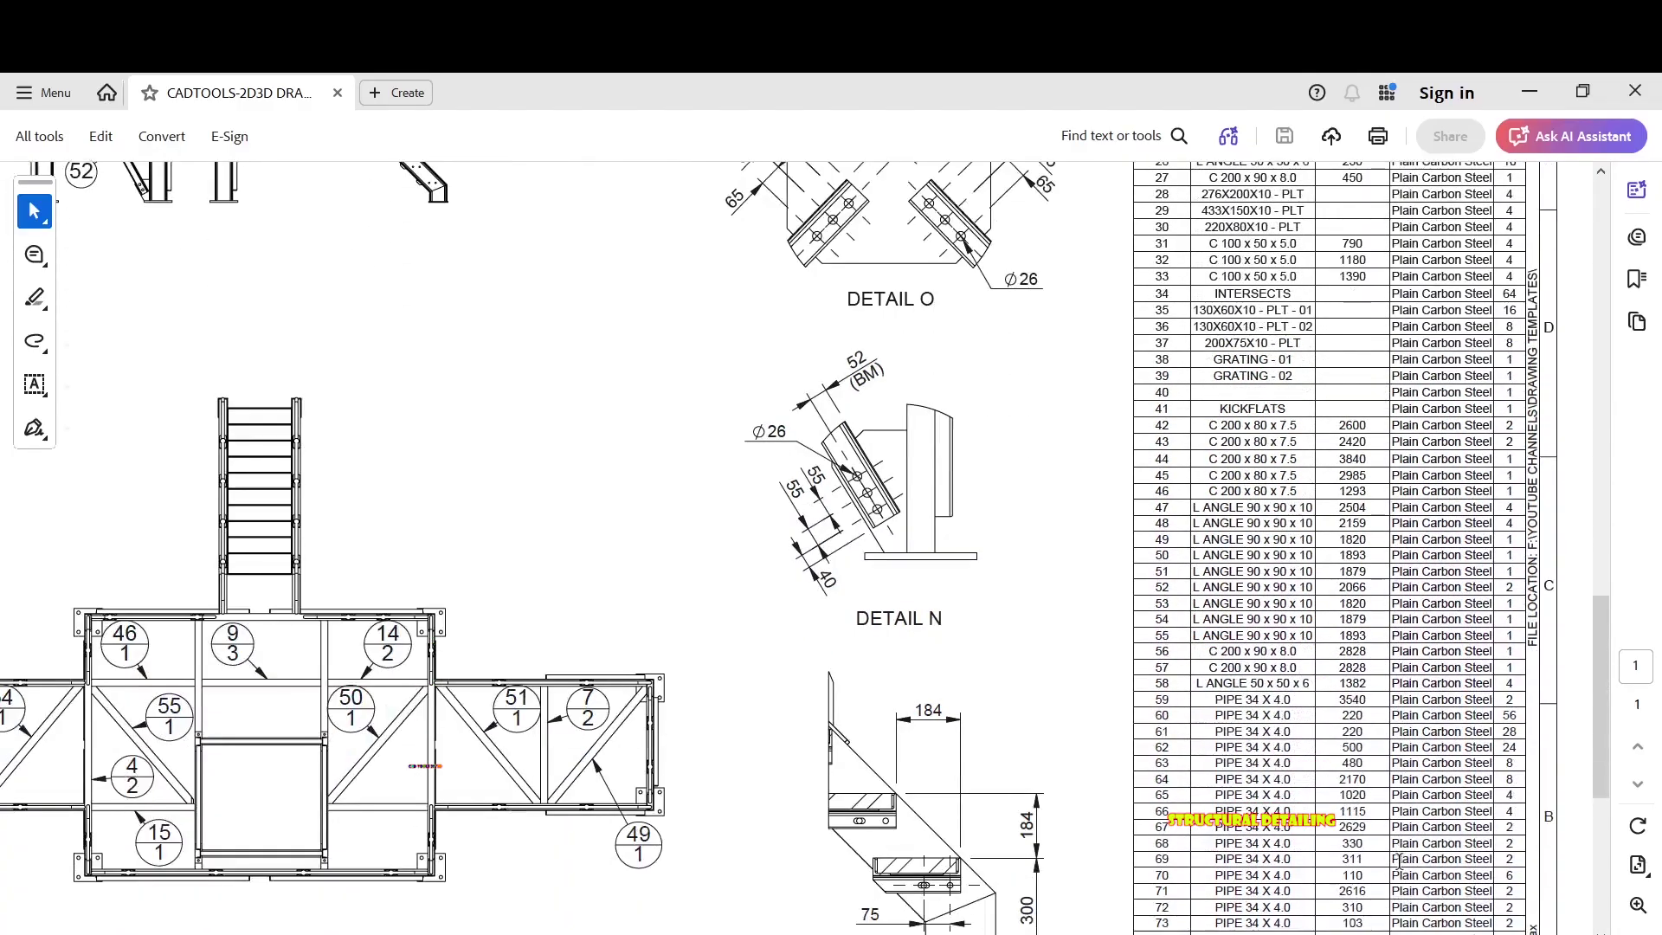
pyautogui.scroll(-3, 1399, 857)
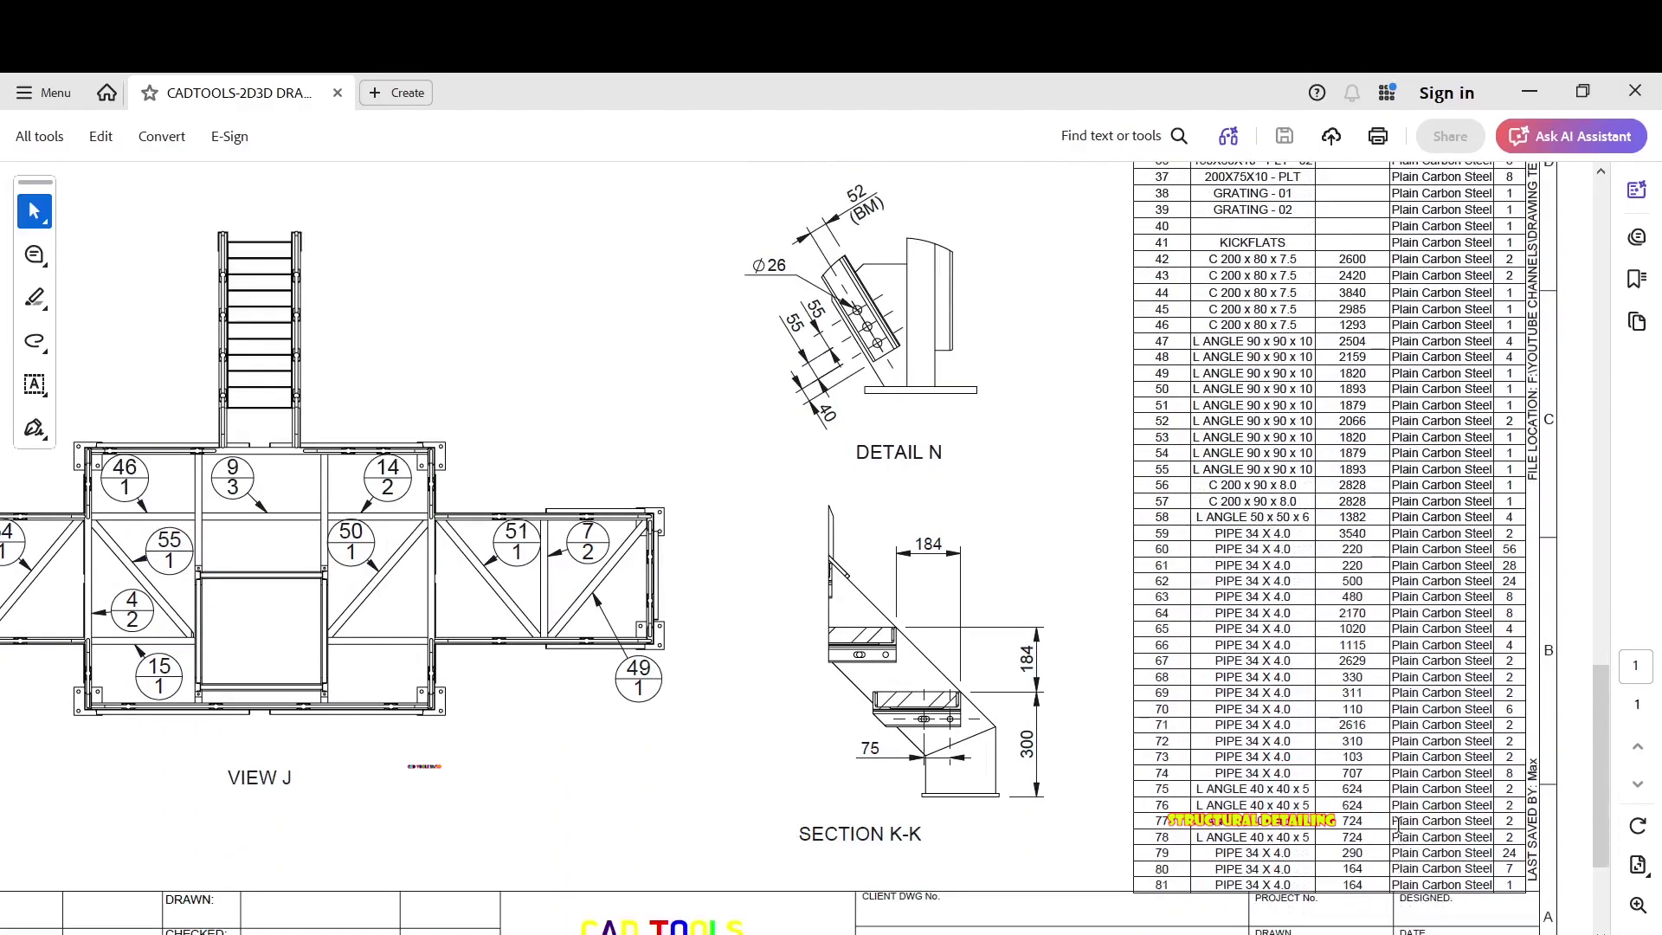
pyautogui.keyDown('ctrl'); pyautogui.scroll(4, 1398, 822); pyautogui.keyUp('ctrl')
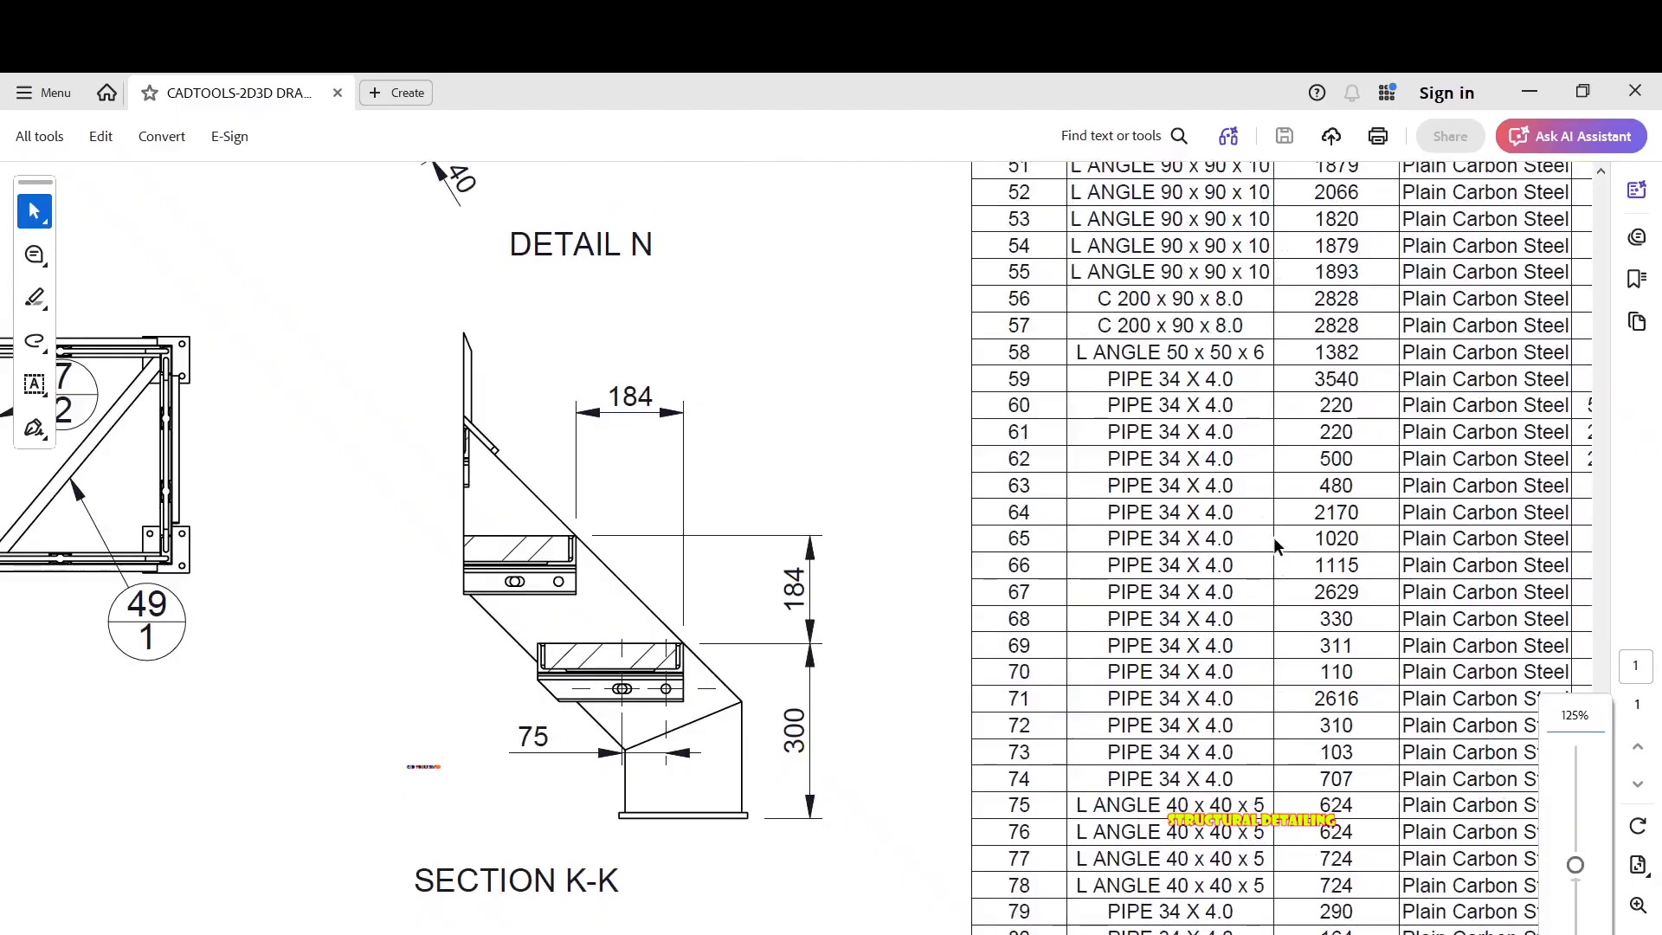
pyautogui.keyDown('ctrl'); pyautogui.scroll(-2, 1274, 536); pyautogui.keyUp('ctrl')
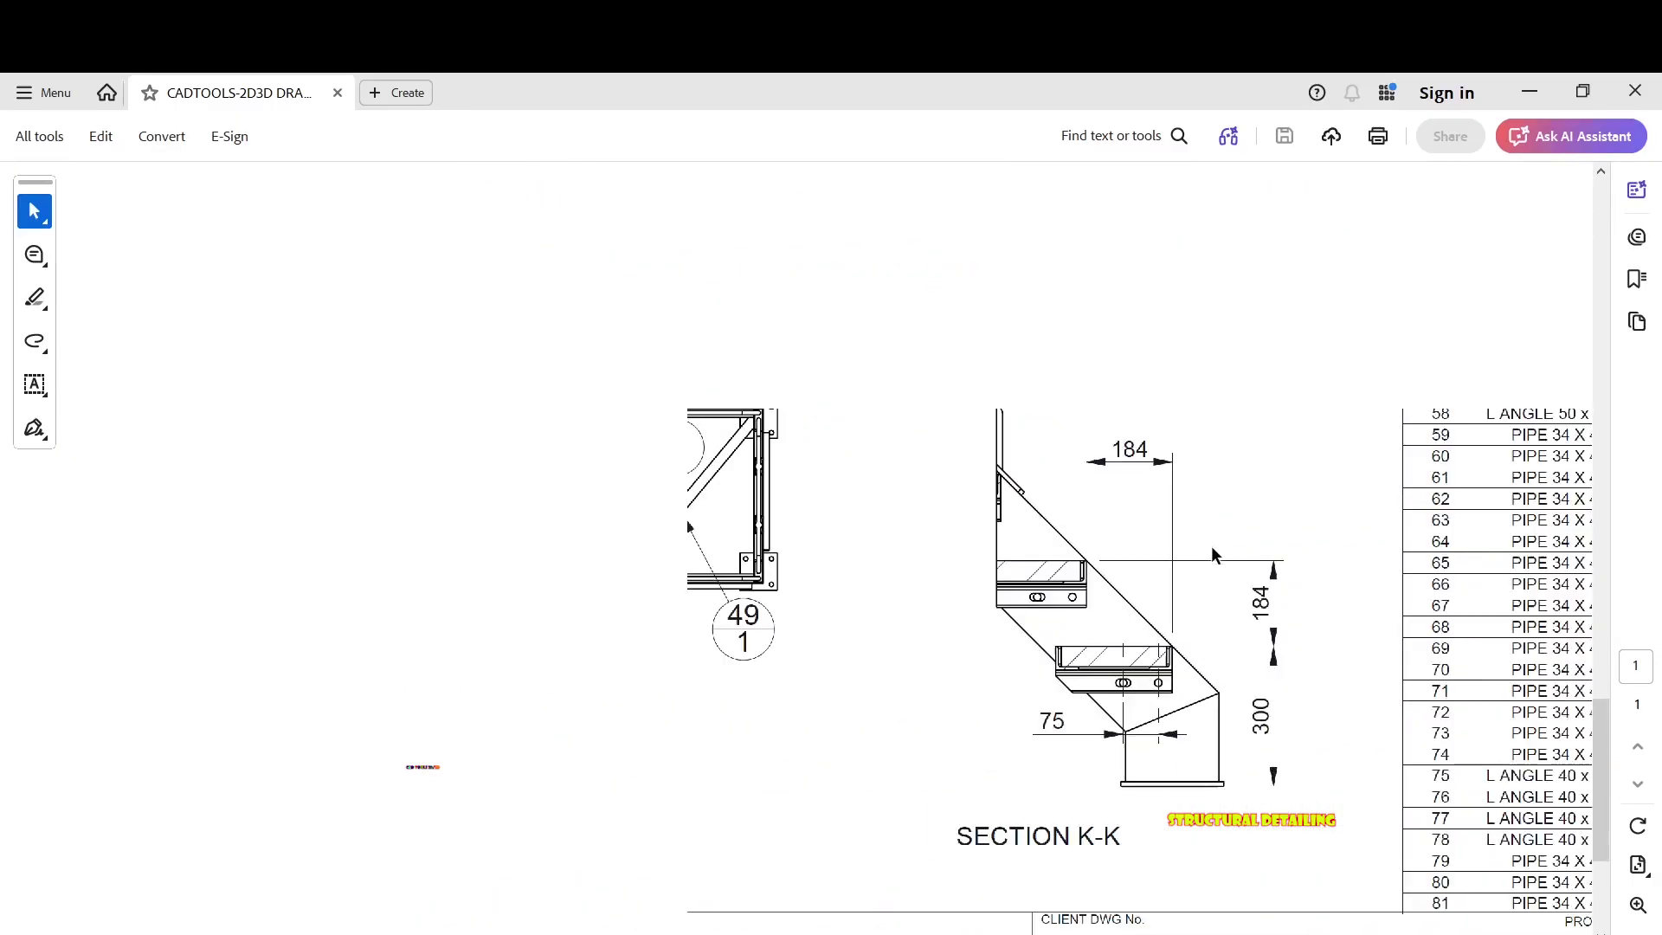
pyautogui.keyDown('ctrl'); pyautogui.scroll(-2, 1172, 531); pyautogui.keyUp('ctrl')
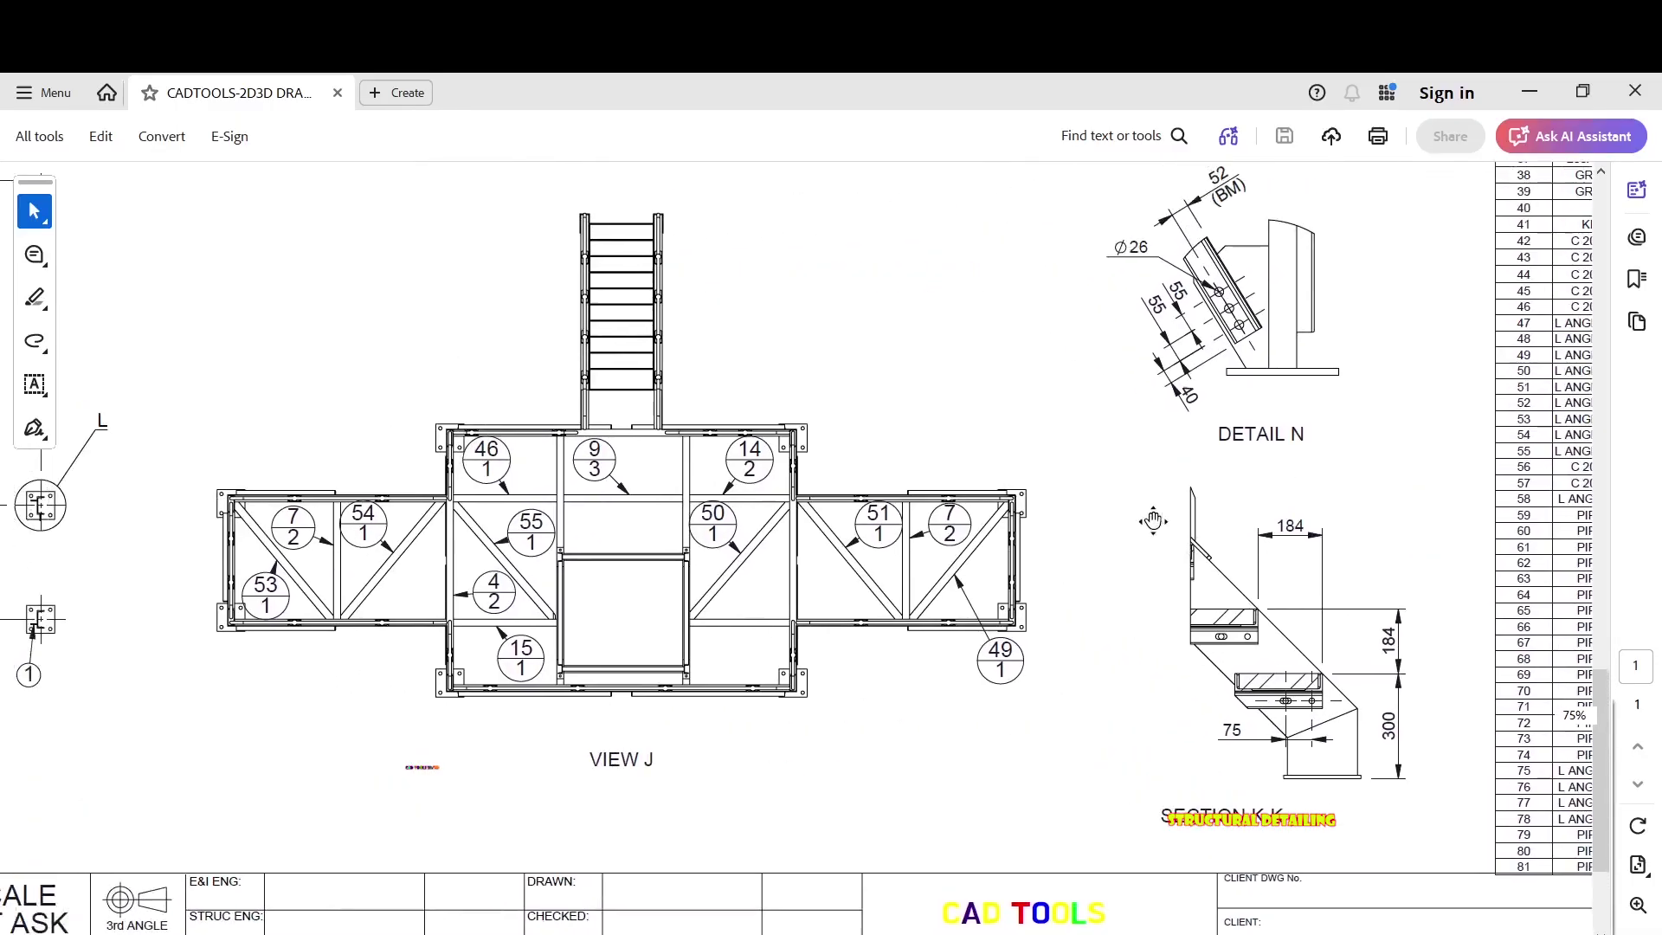
# Examine View J, the Section I-I column layout, the front elevation and the overall plan of the platform
pyautogui.scroll(1, 1152, 520)
pyautogui.hscroll(-8, 1153, 520)
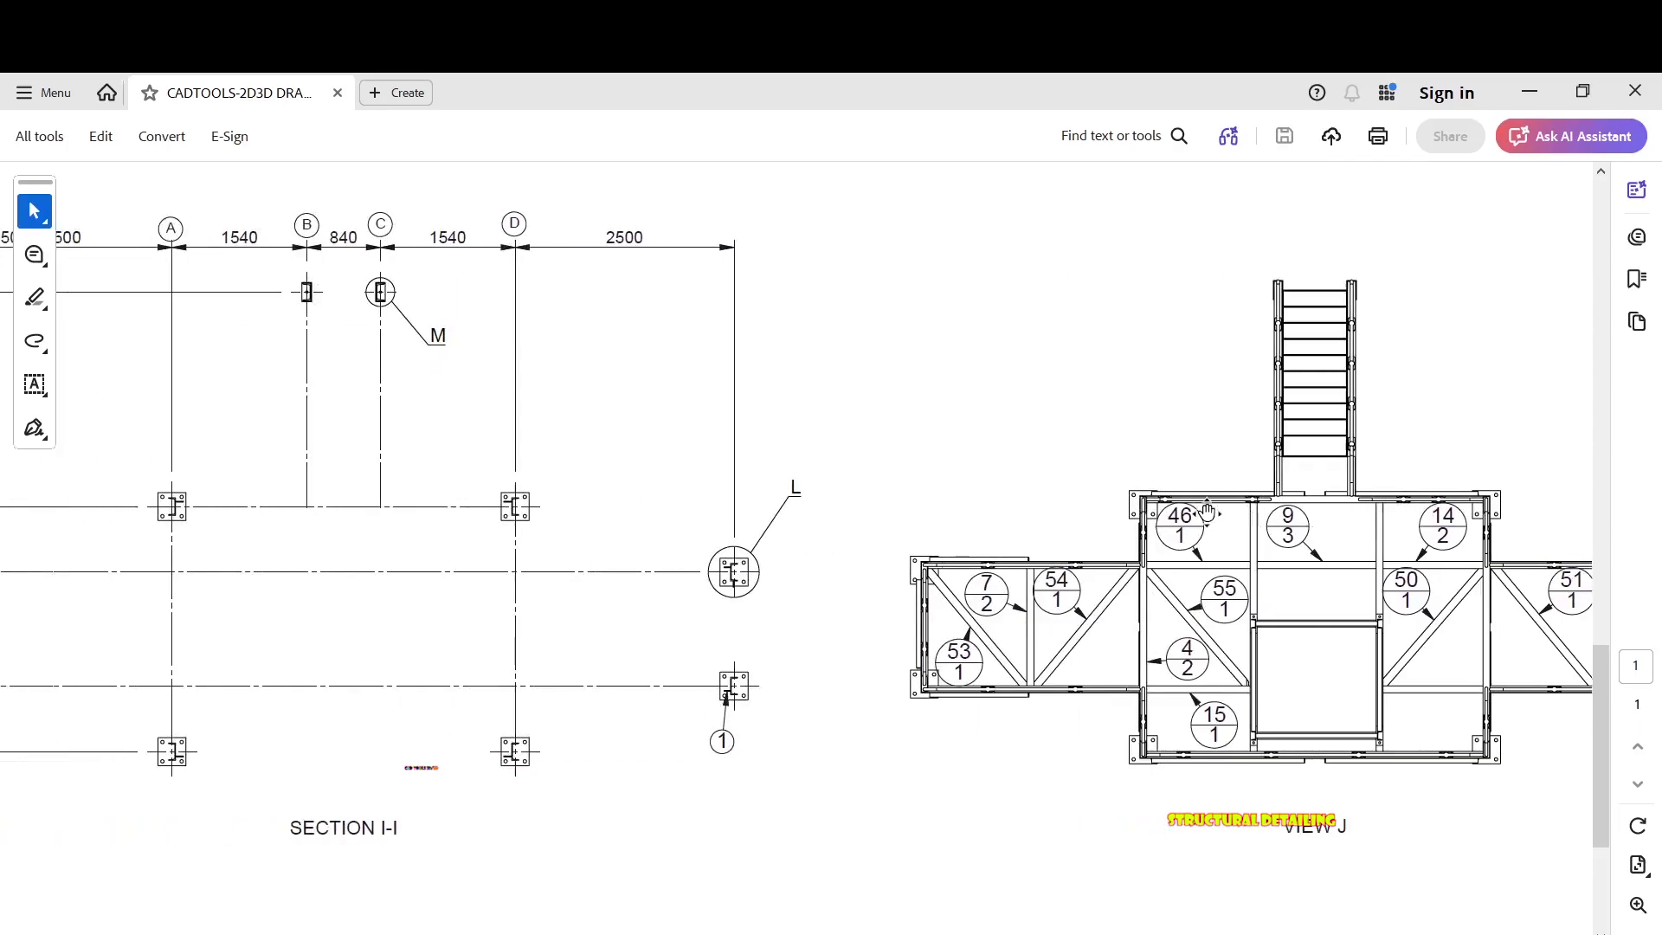
pyautogui.hscroll(-3, 1207, 510)
pyautogui.scroll(1, 1201, 520)
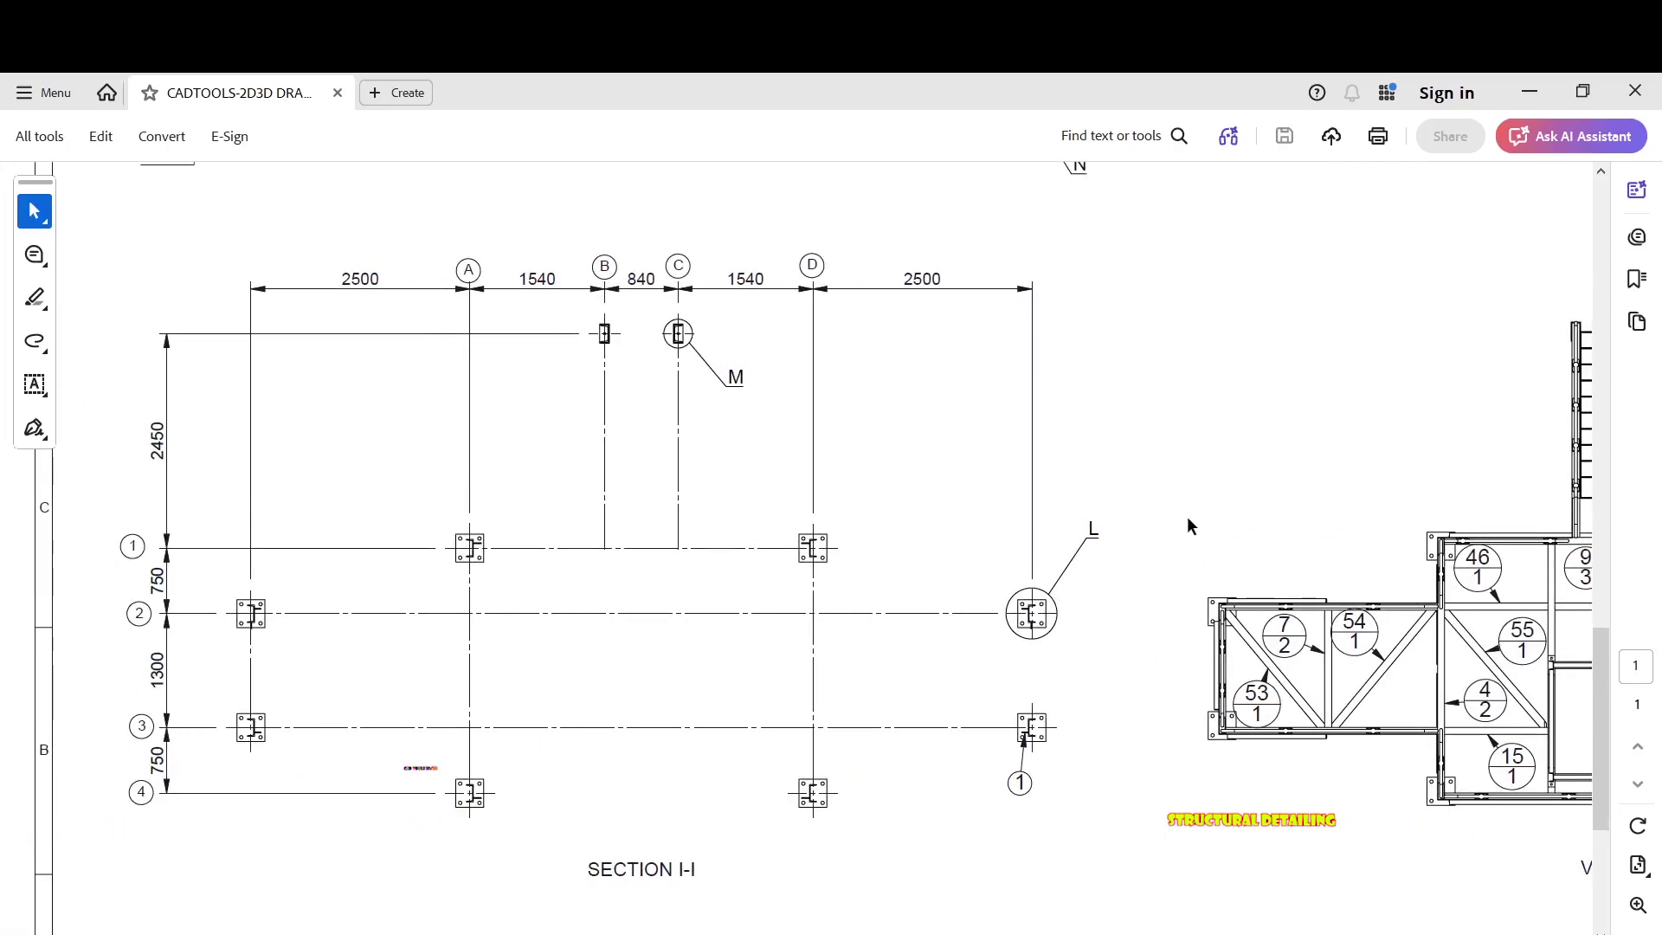
pyautogui.scroll(5, 1188, 519)
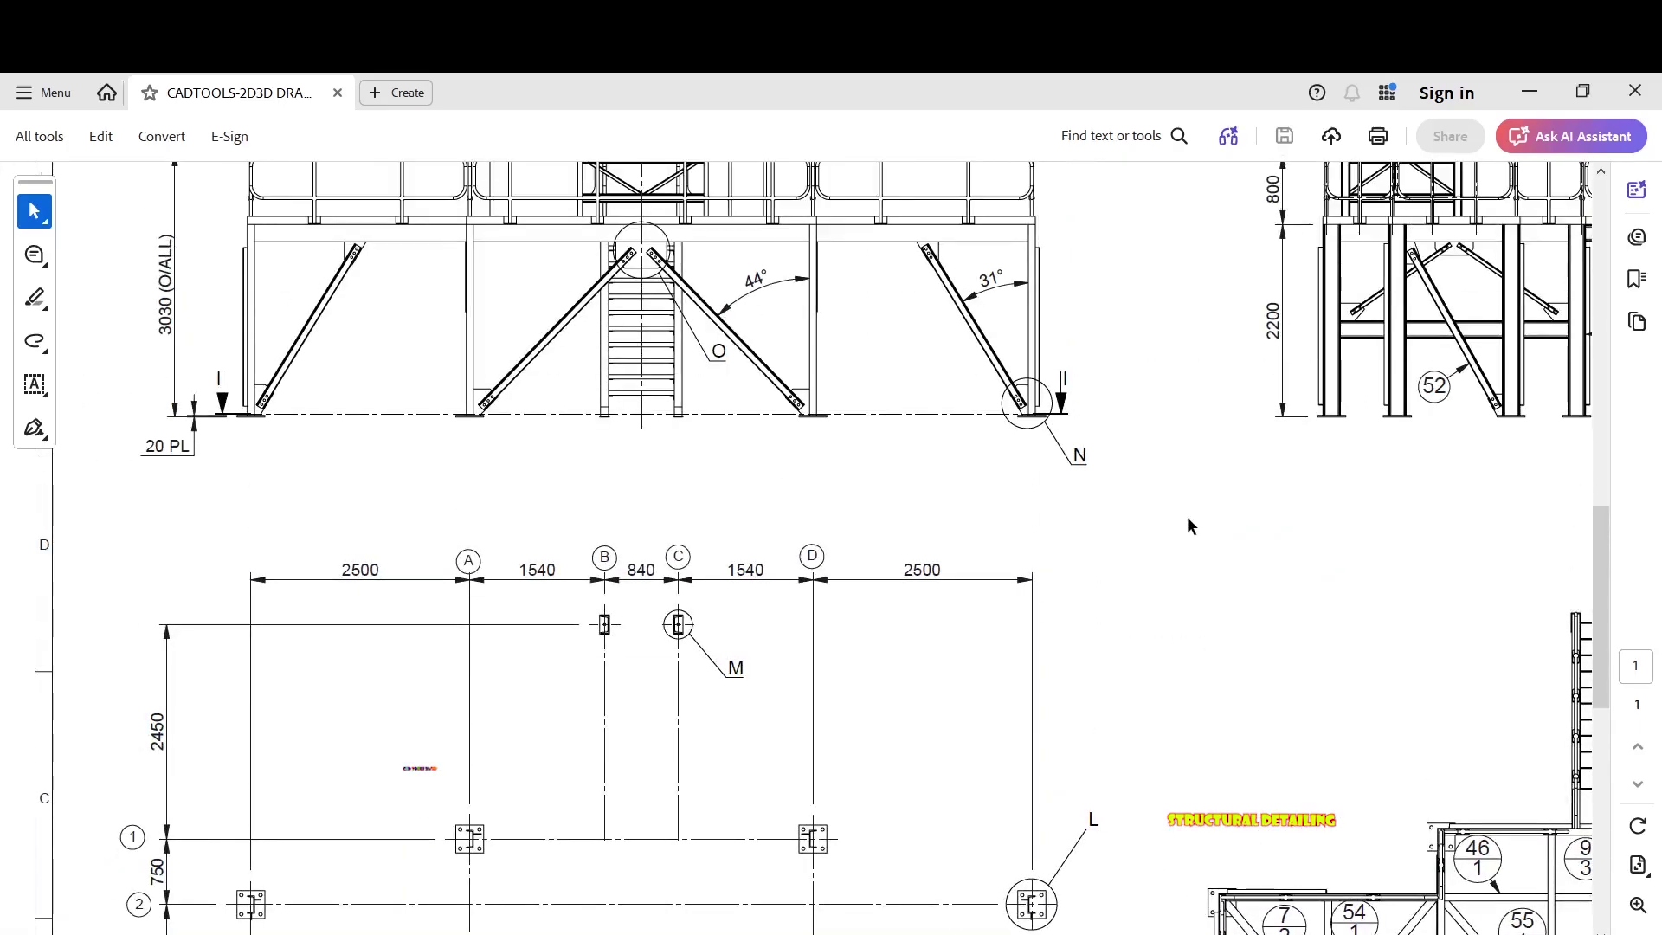
pyautogui.scroll(8, 1186, 517)
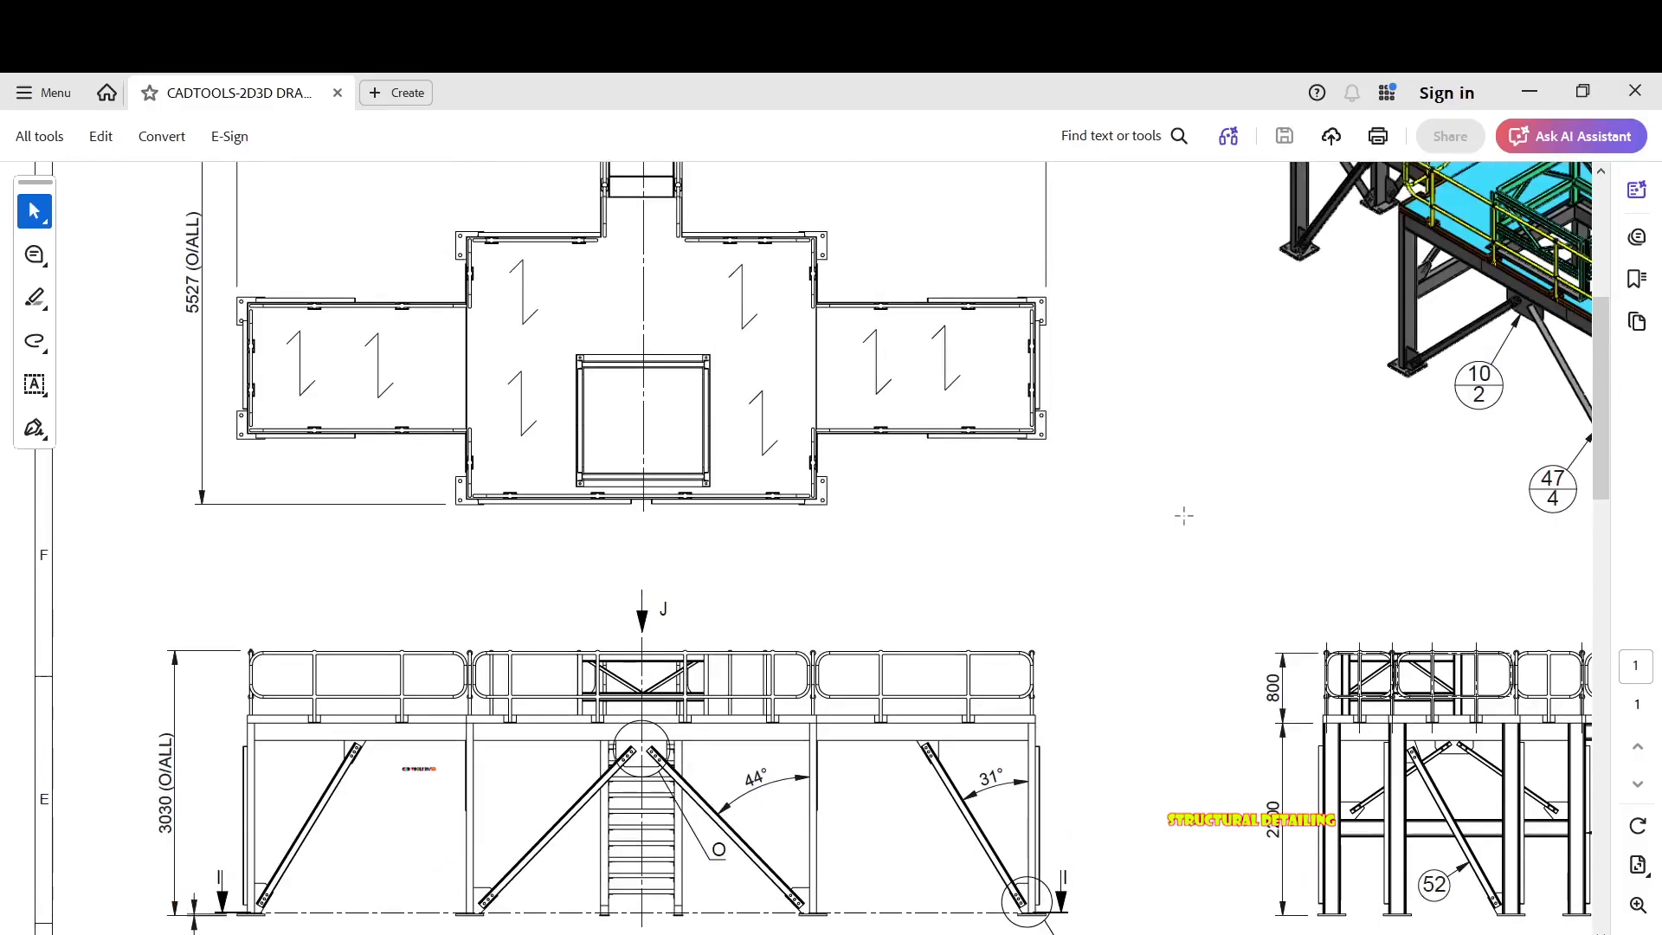
pyautogui.scroll(1, 1184, 516)
pyautogui.scroll(3, 738, 310)
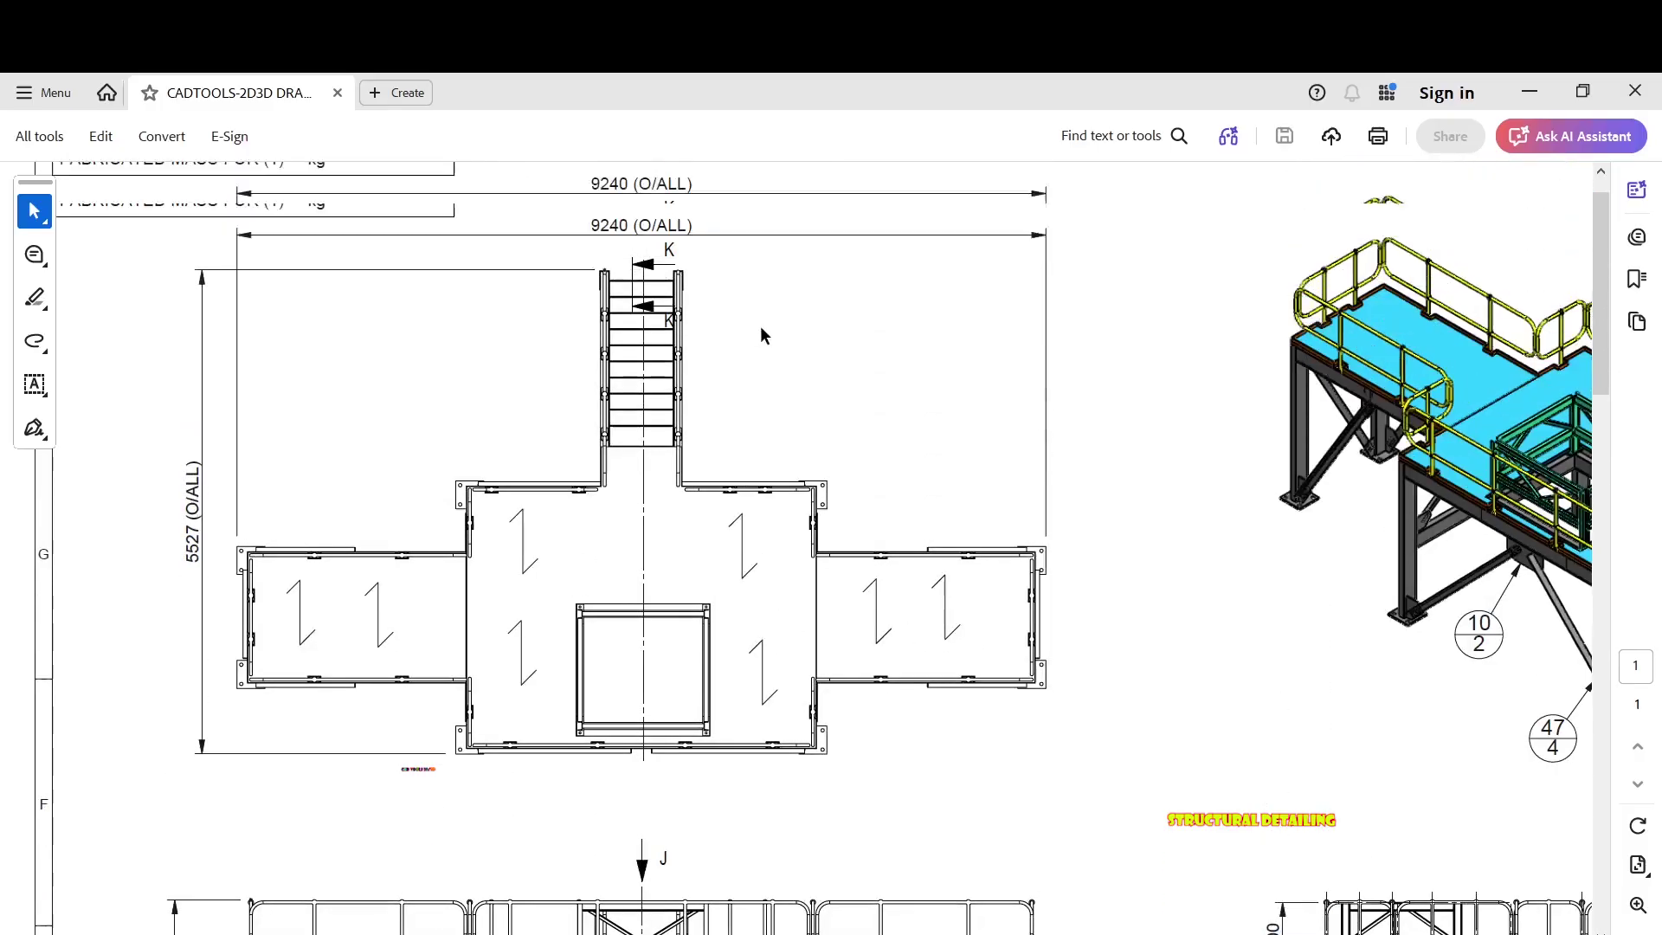
# Examine the ballooned isometric view of the platform, then Detail L and Detail M, and the sheet as a whole
pyautogui.hscroll(8, 465, 334)
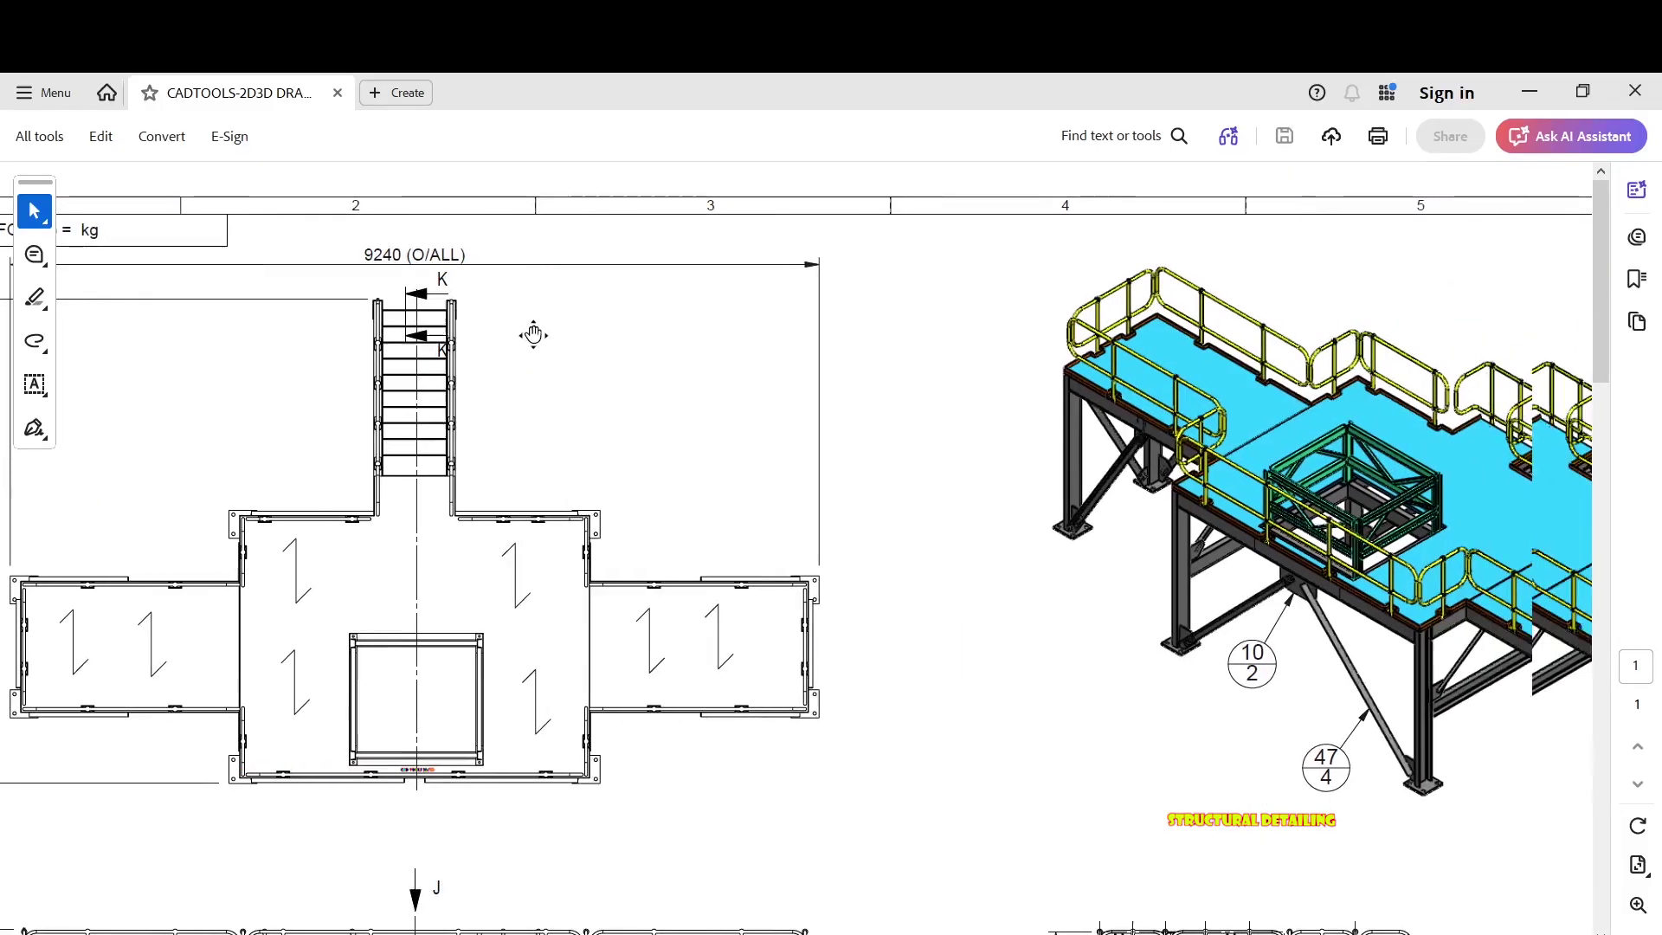
pyautogui.keyDown('ctrl'); pyautogui.scroll(-5, 1010, 498); pyautogui.keyUp('ctrl')
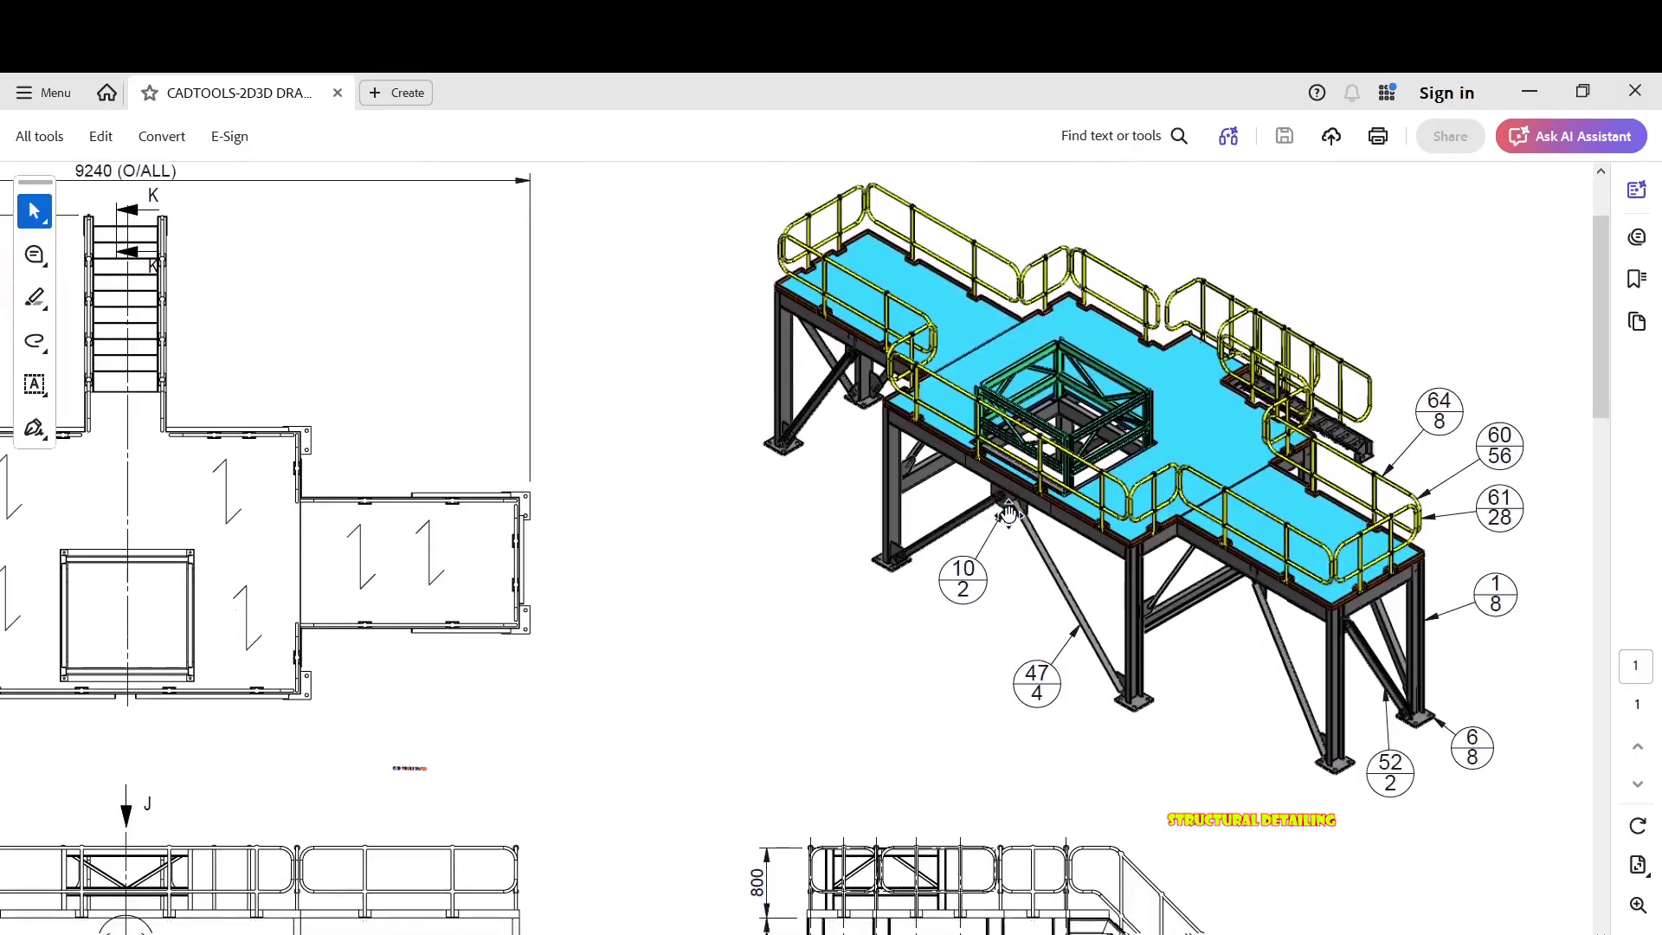
pyautogui.keyDown('ctrl'); pyautogui.scroll(-2, 1009, 517); pyautogui.keyUp('ctrl')
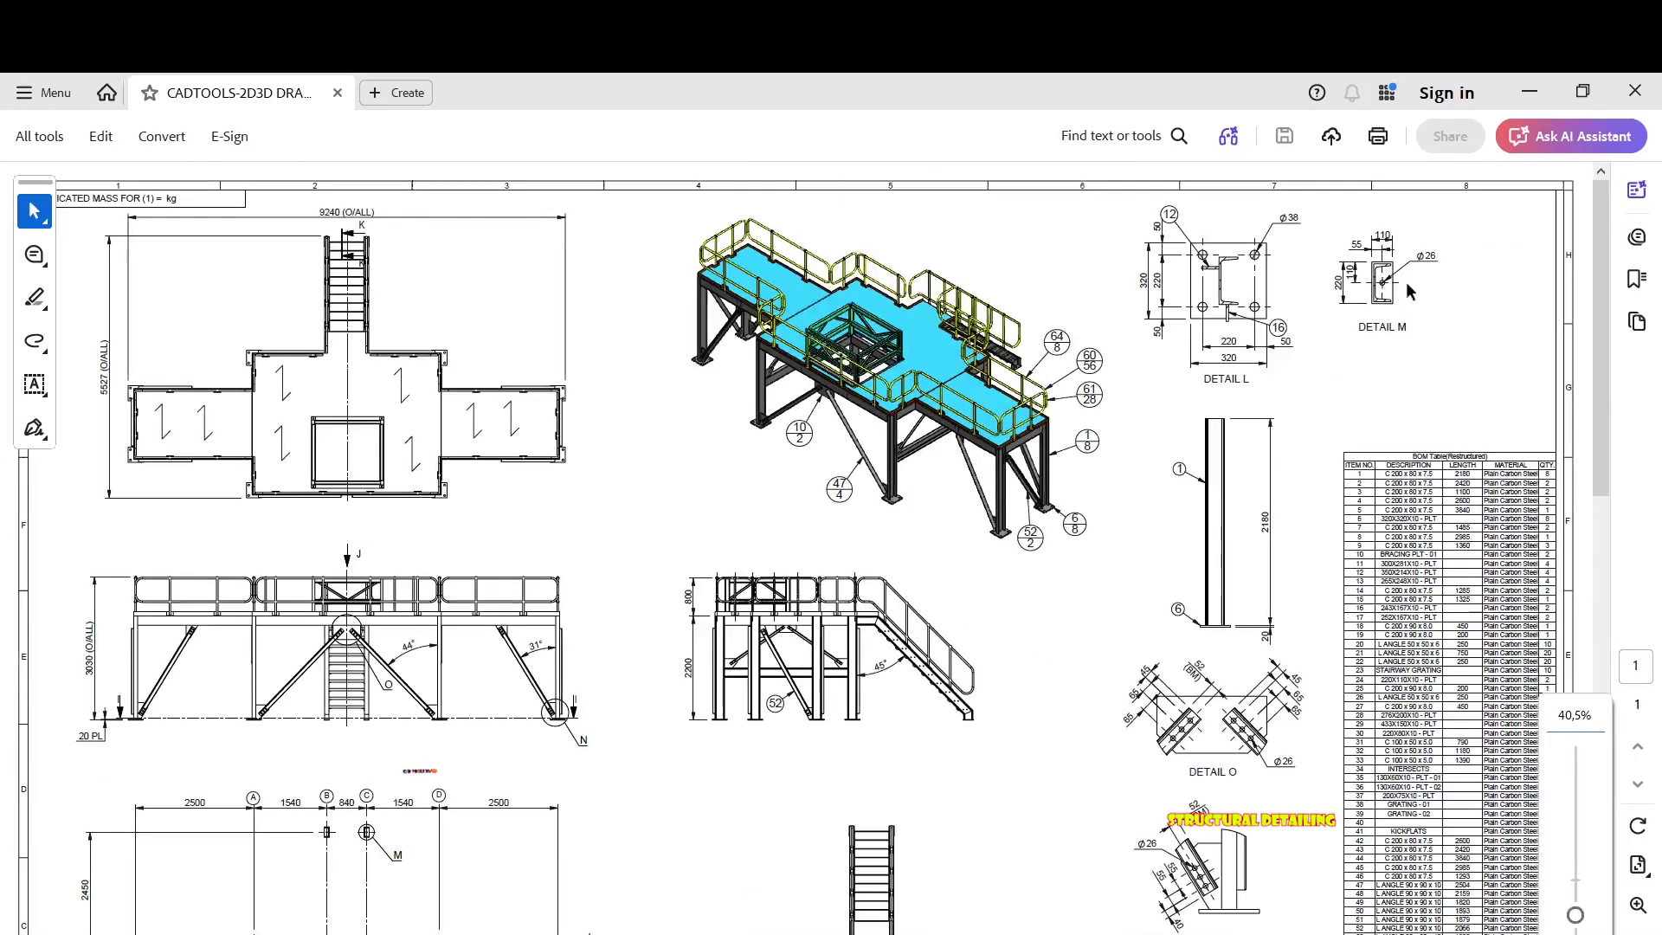
pyautogui.keyDown('ctrl'); pyautogui.scroll(8, 1407, 285); pyautogui.keyUp('ctrl')
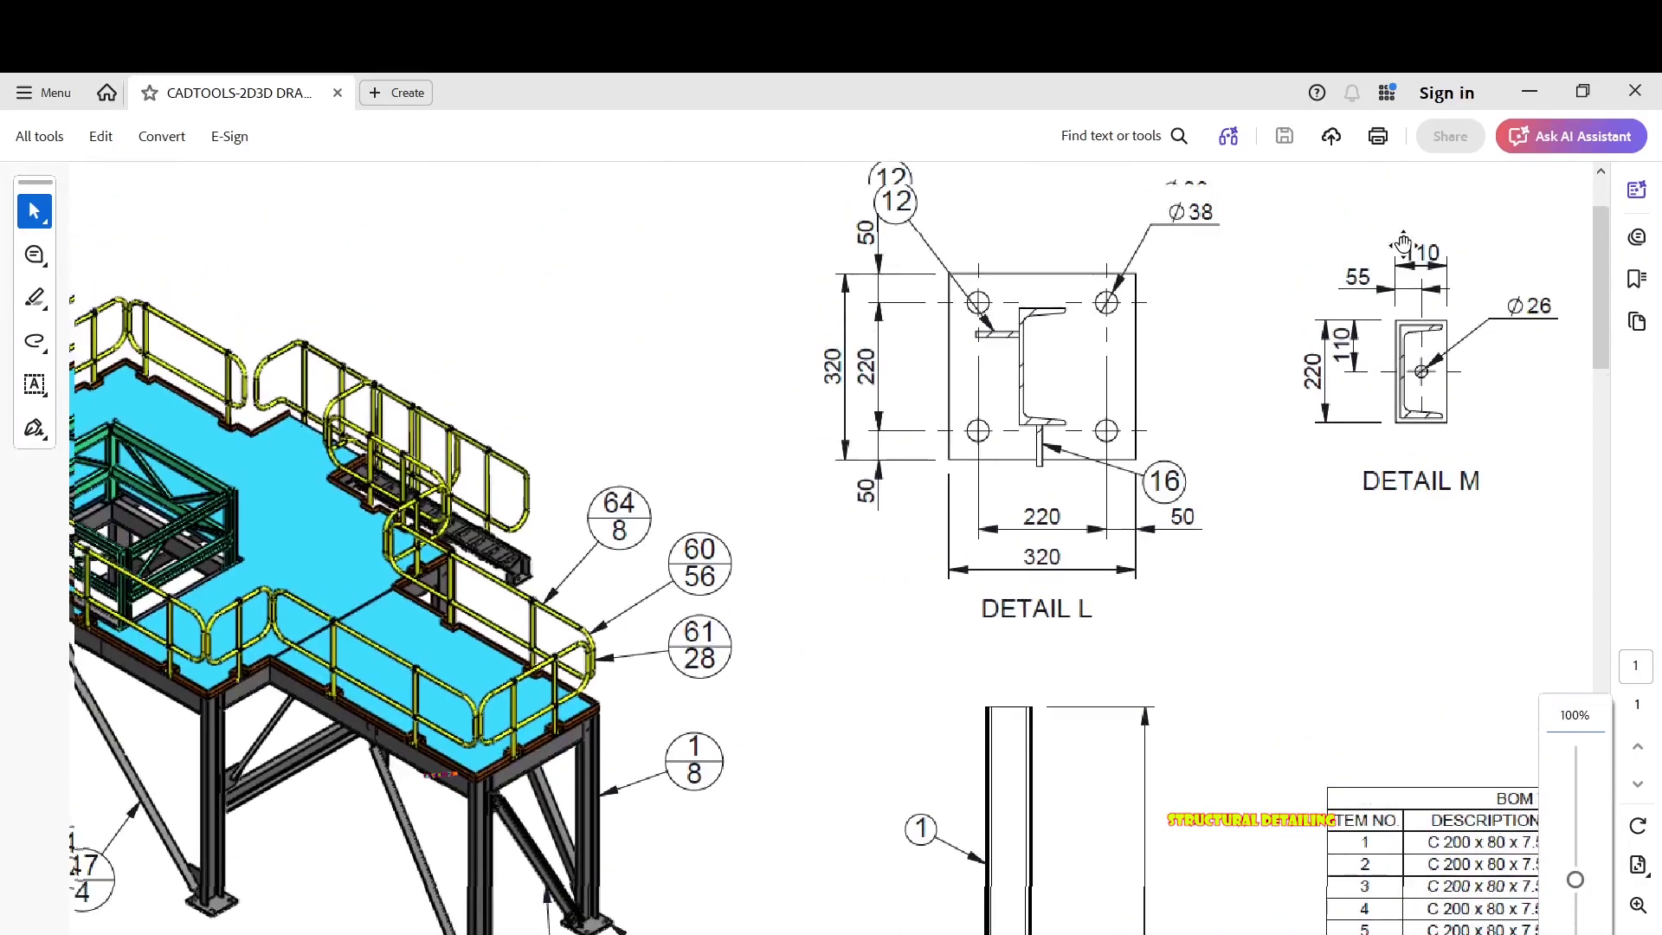
pyautogui.keyDown('ctrl'); pyautogui.scroll(-8, 1402, 242); pyautogui.keyUp('ctrl')
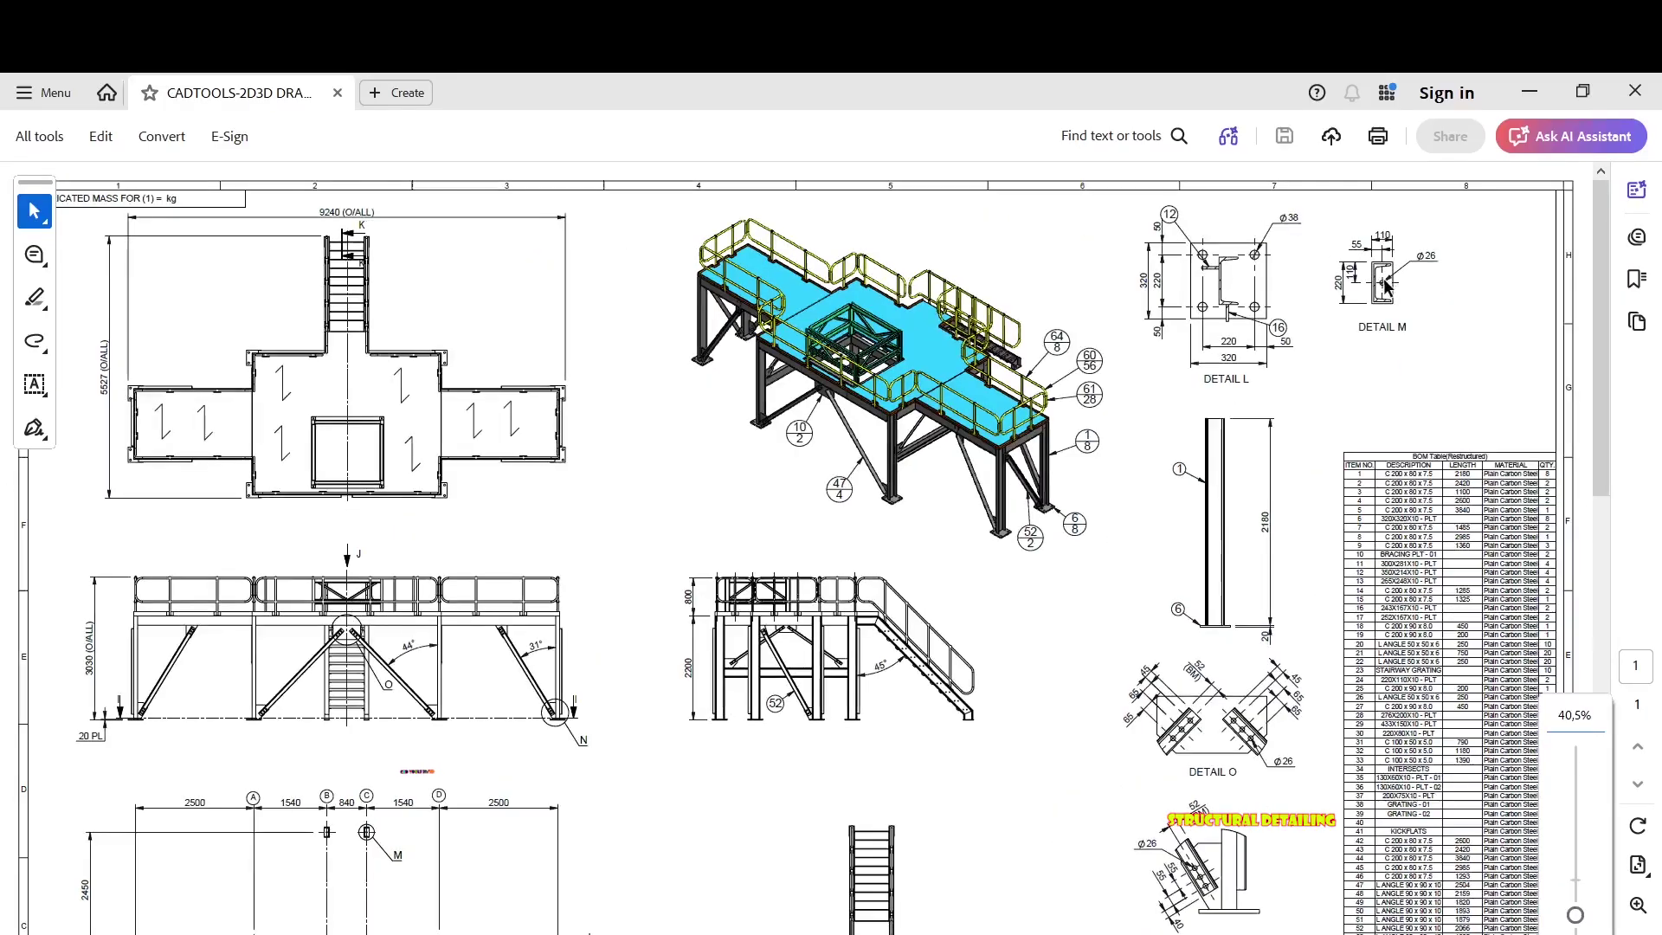
pyautogui.keyDown('ctrl'); pyautogui.scroll(-3, 1384, 286); pyautogui.keyUp('ctrl')
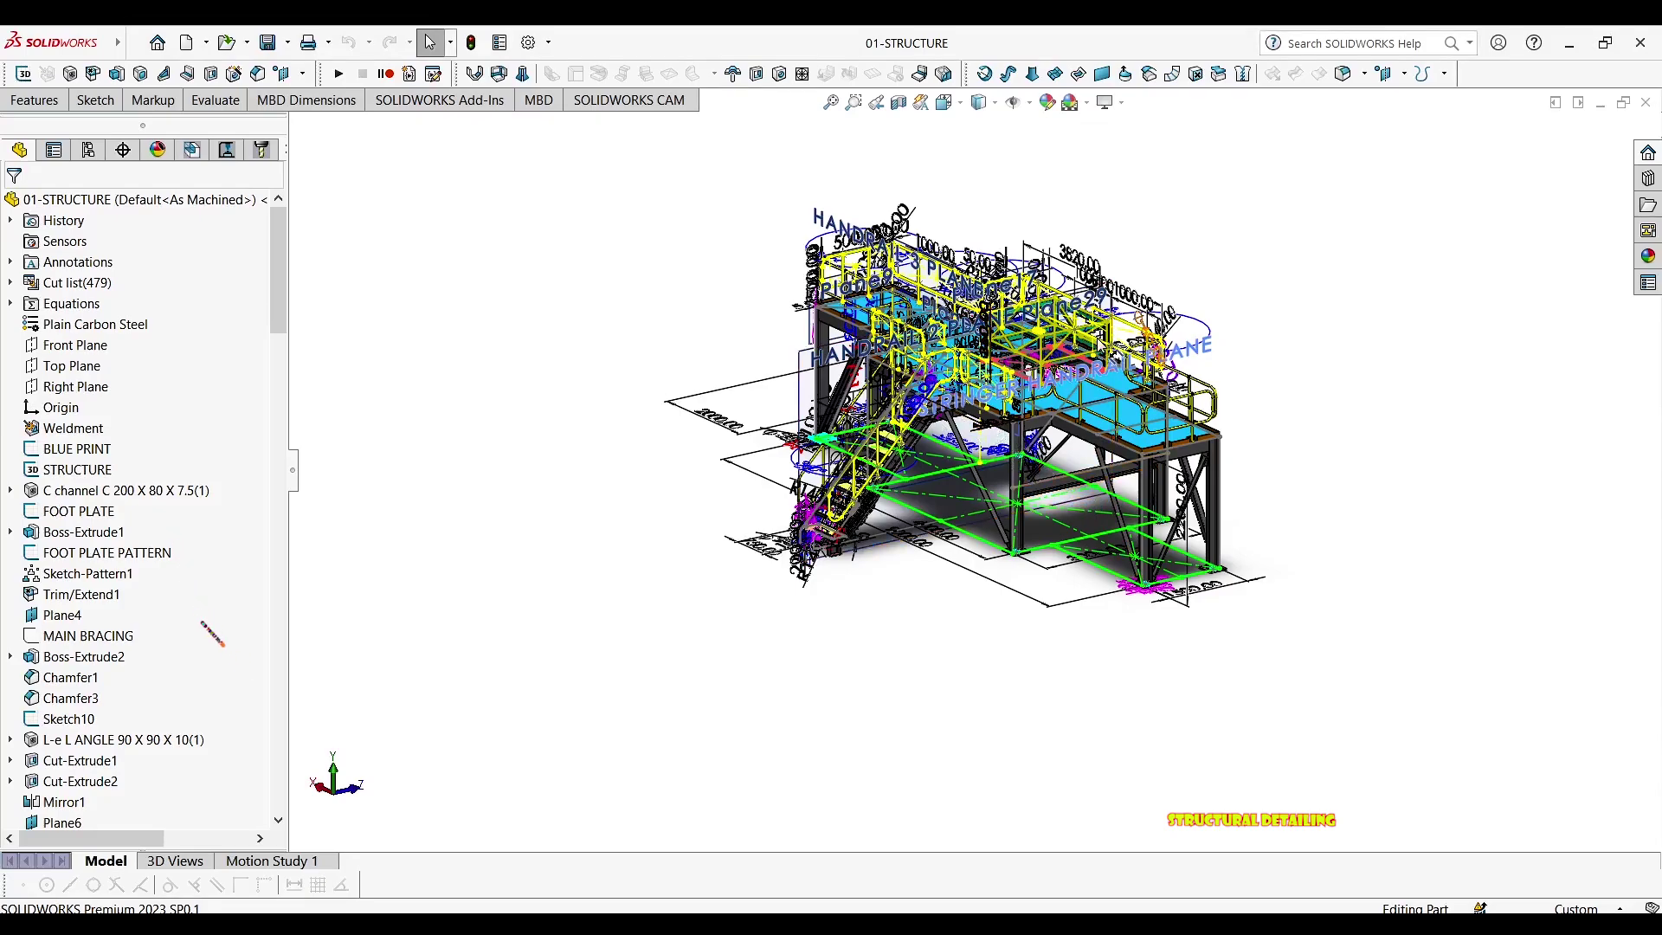
# In SOLIDWORKS, hide all sketches, planes and dimensions of the 01-STRUCTURE part so only the solid platform model is displayed
pyautogui.moveTo(1116, 347); pyautogui.dragTo(1013, 325, button='middle')
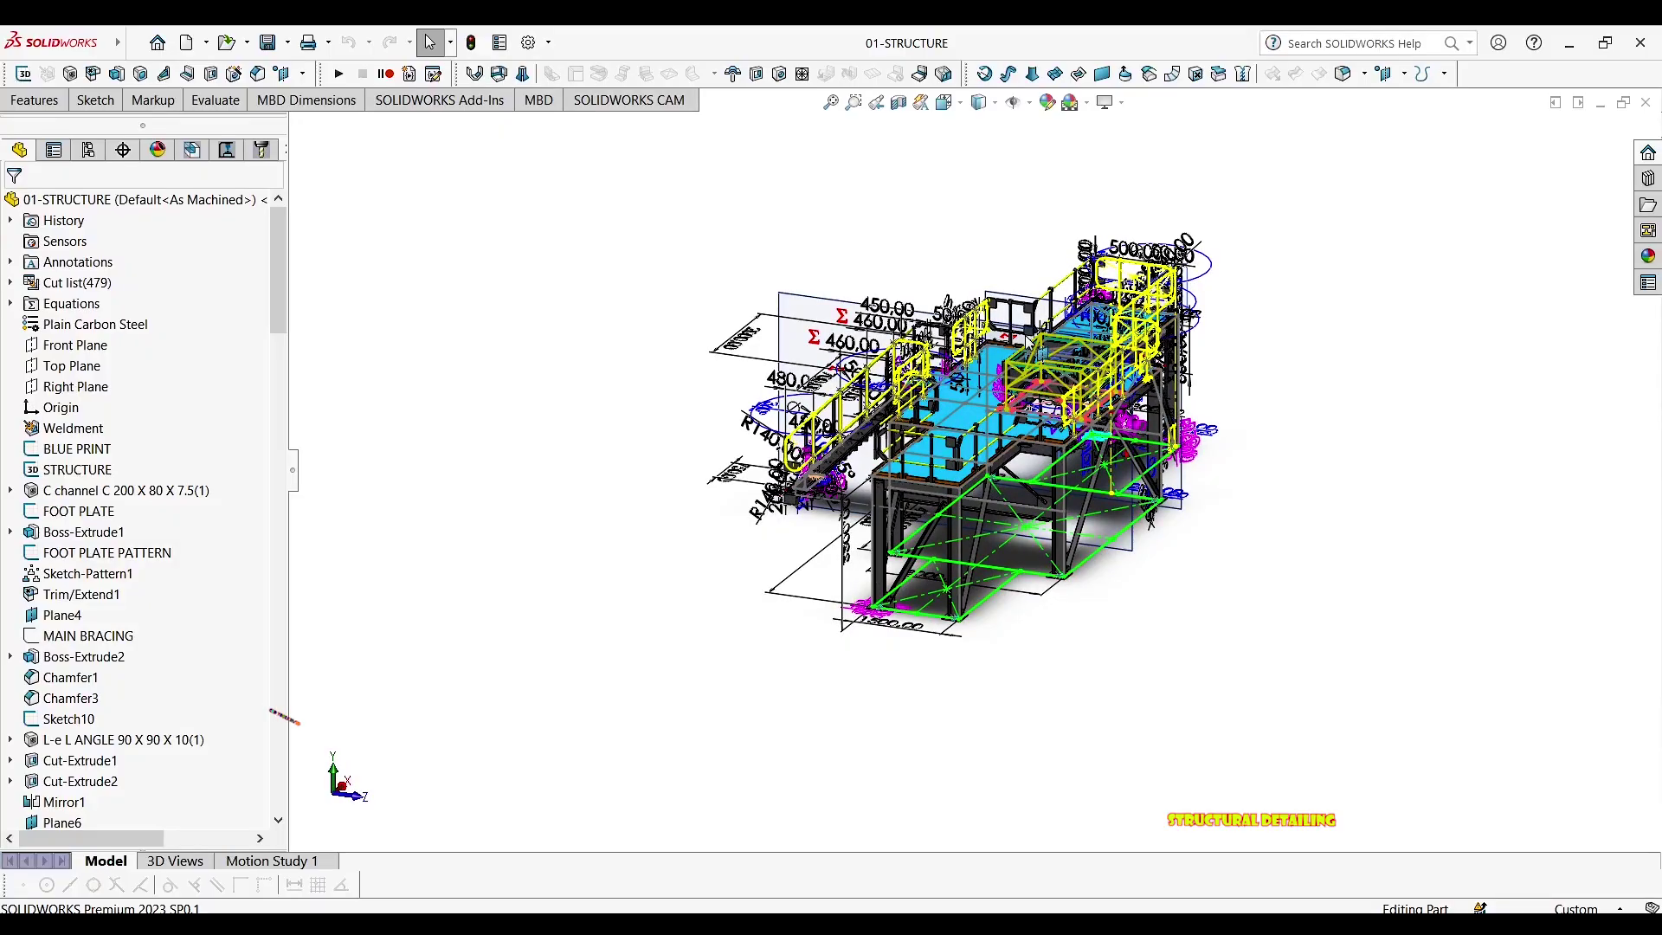
pyautogui.moveTo(1227, 343); pyautogui.dragTo(1199, 339, button='middle')
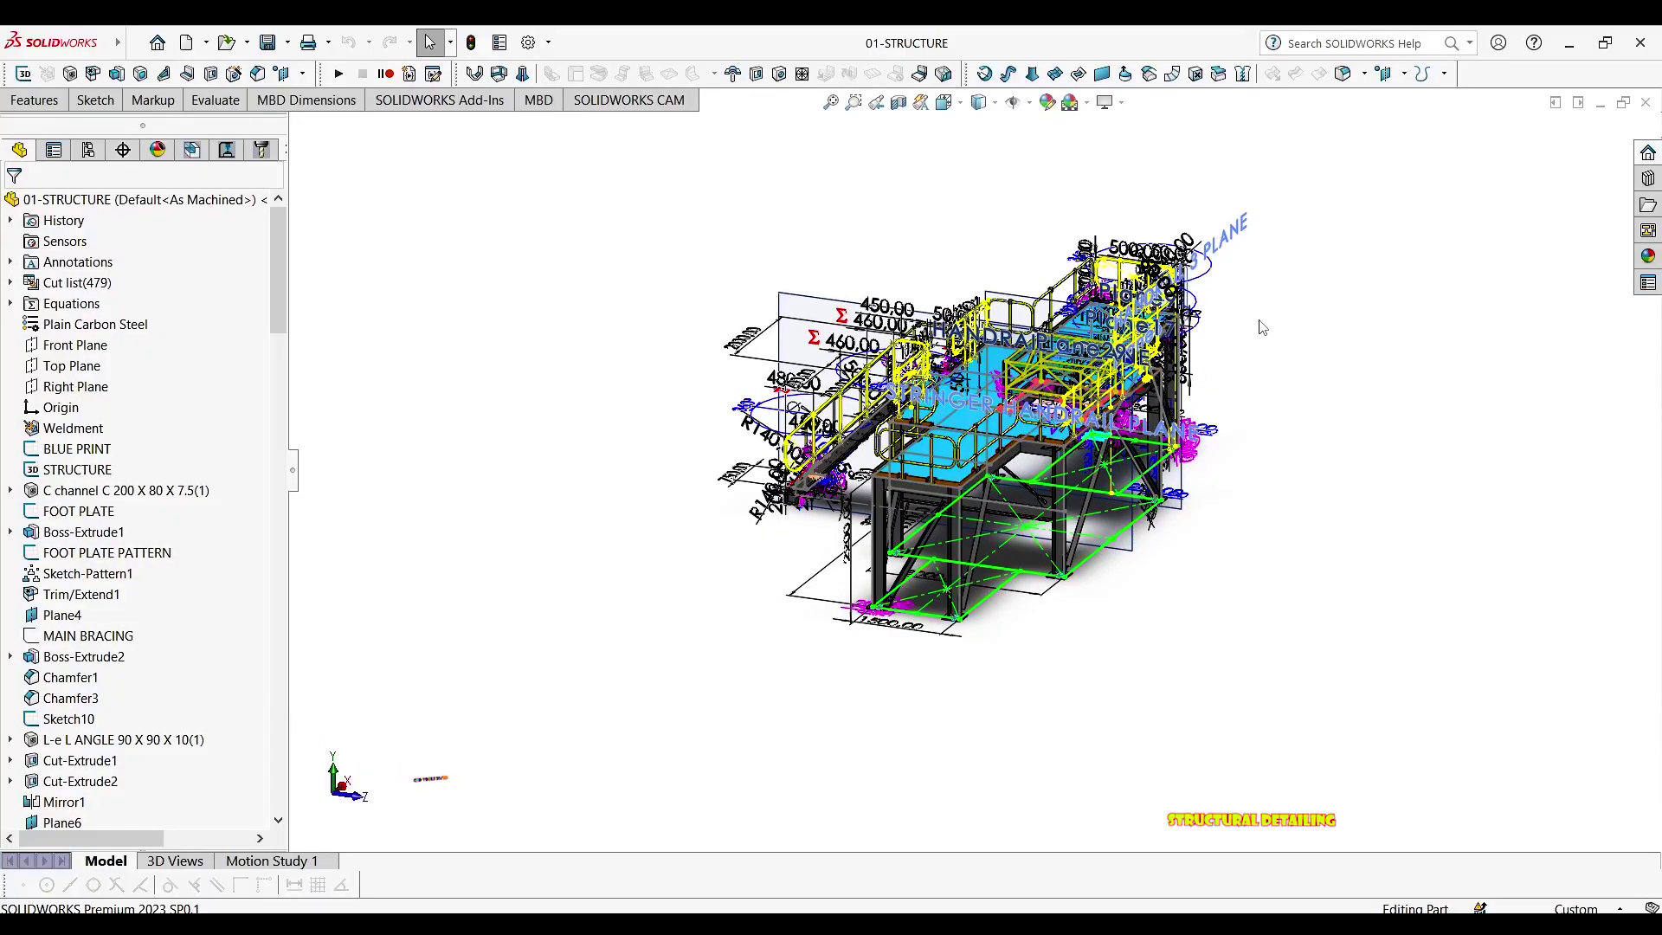
pyautogui.moveTo(1235, 320); pyautogui.dragTo(1247, 327, button='middle')
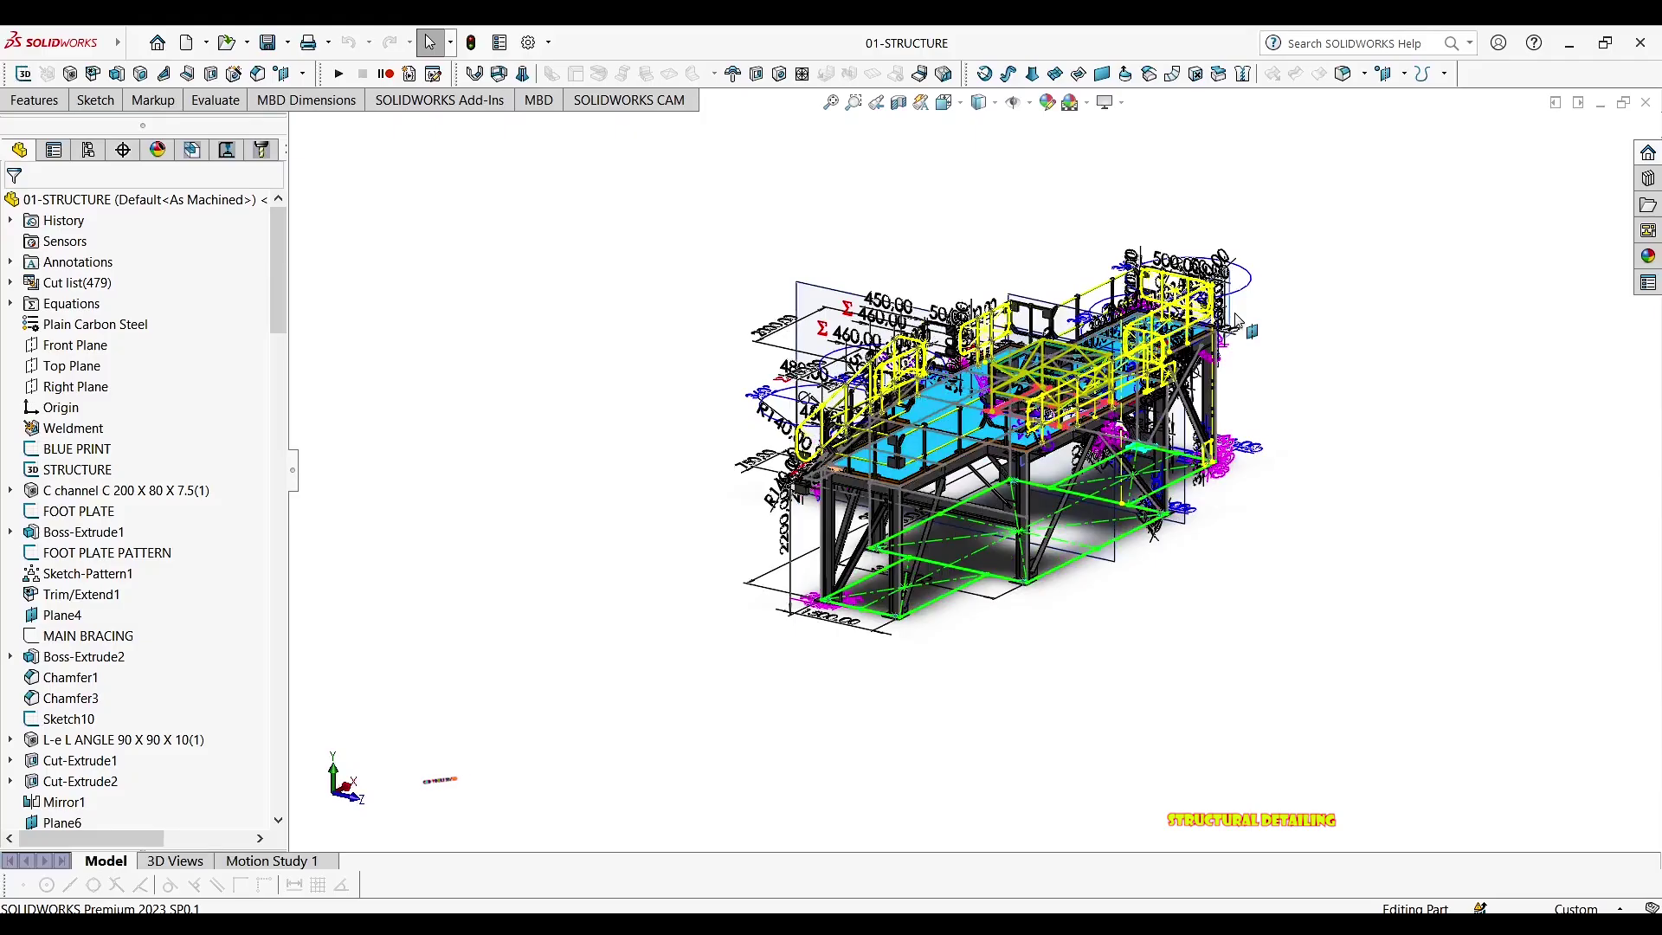
pyautogui.scroll(-1, 1135, 312)
pyautogui.moveTo(1146, 301)
pyautogui.mouseDown(button='middle')
pyautogui.moveTo(1110, 289)
pyautogui.moveTo(1121, 322)
pyautogui.mouseUp(button='middle')
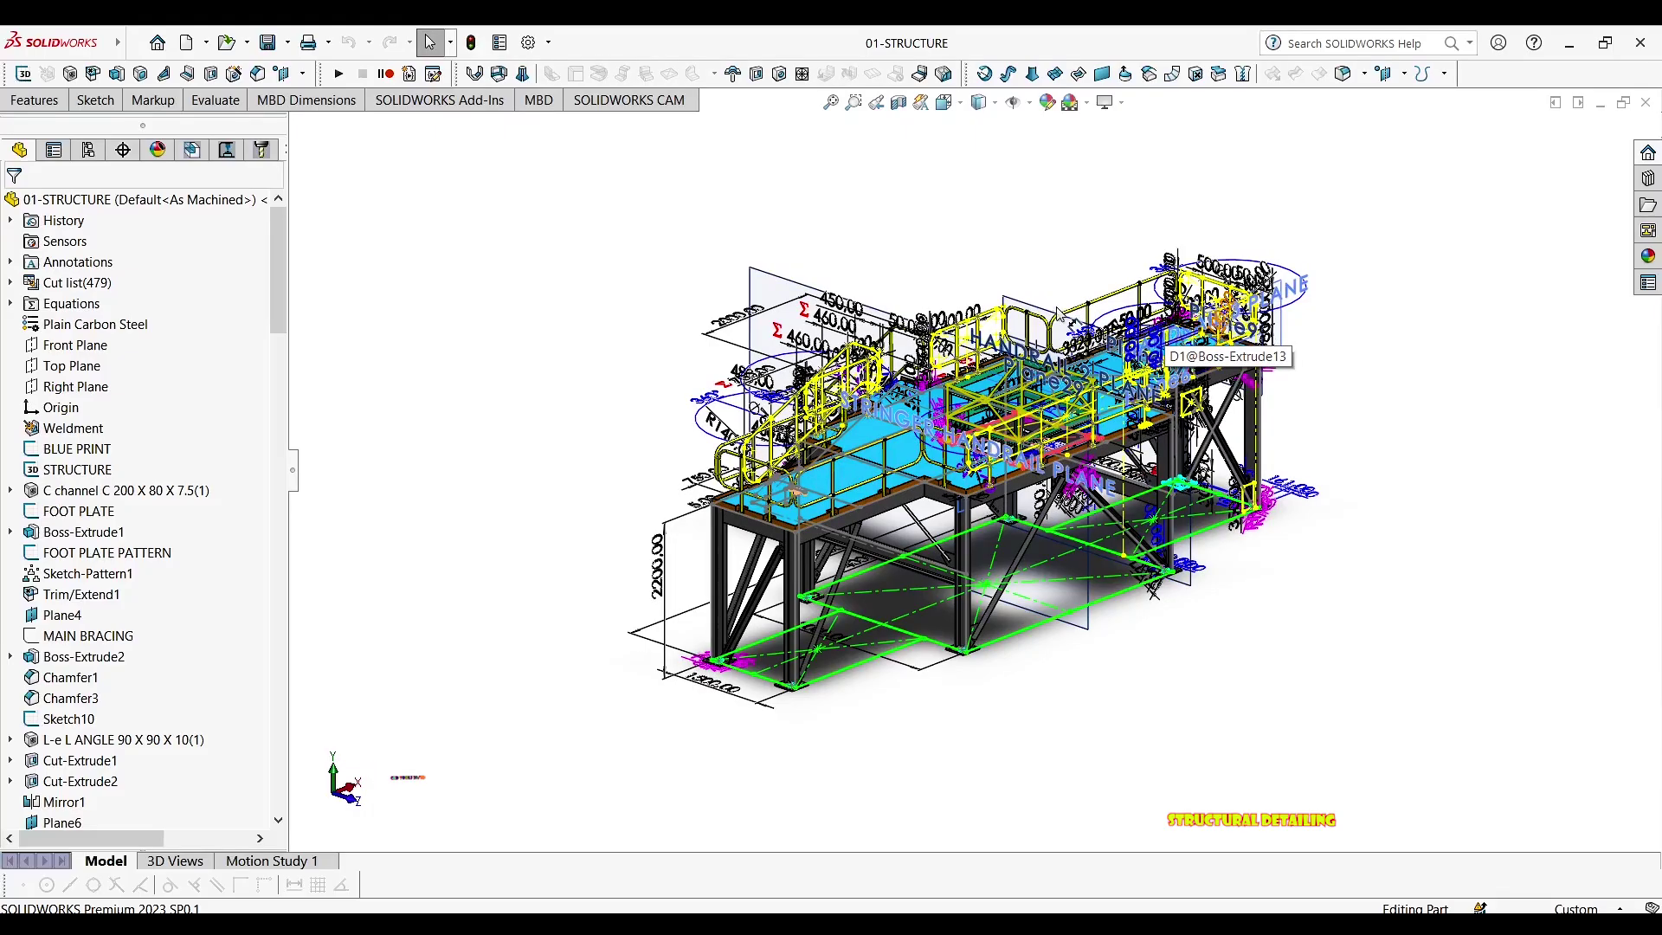
pyautogui.moveTo(1069, 320); pyautogui.dragTo(1030, 179, button='middle')
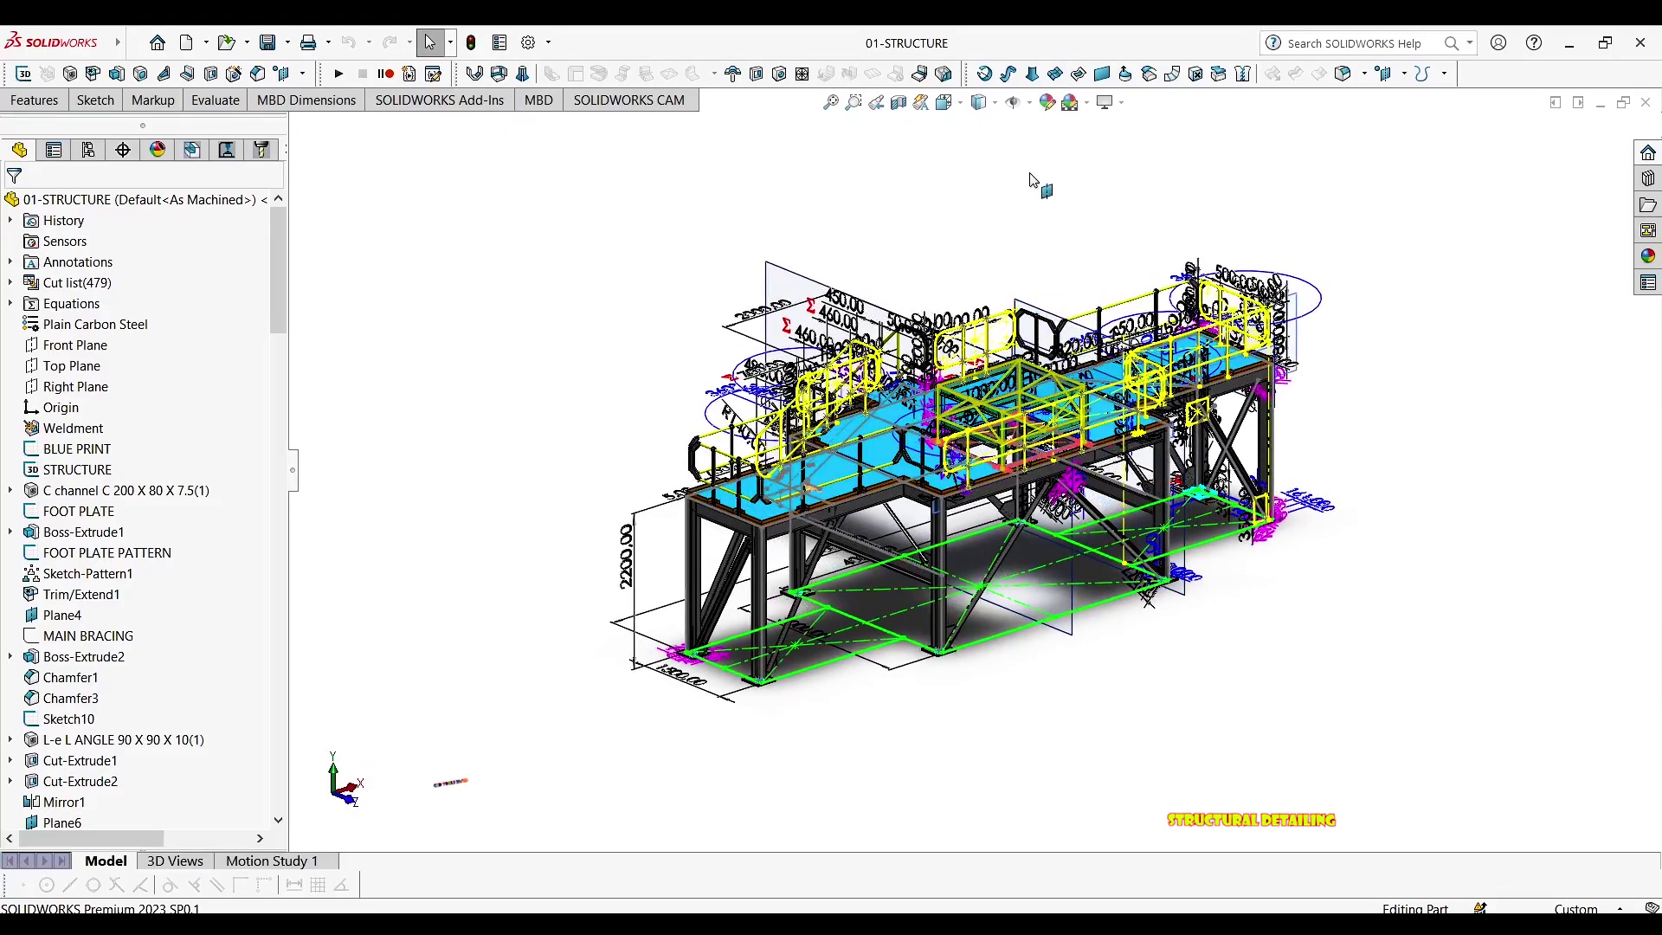
pyautogui.click(1012, 104)
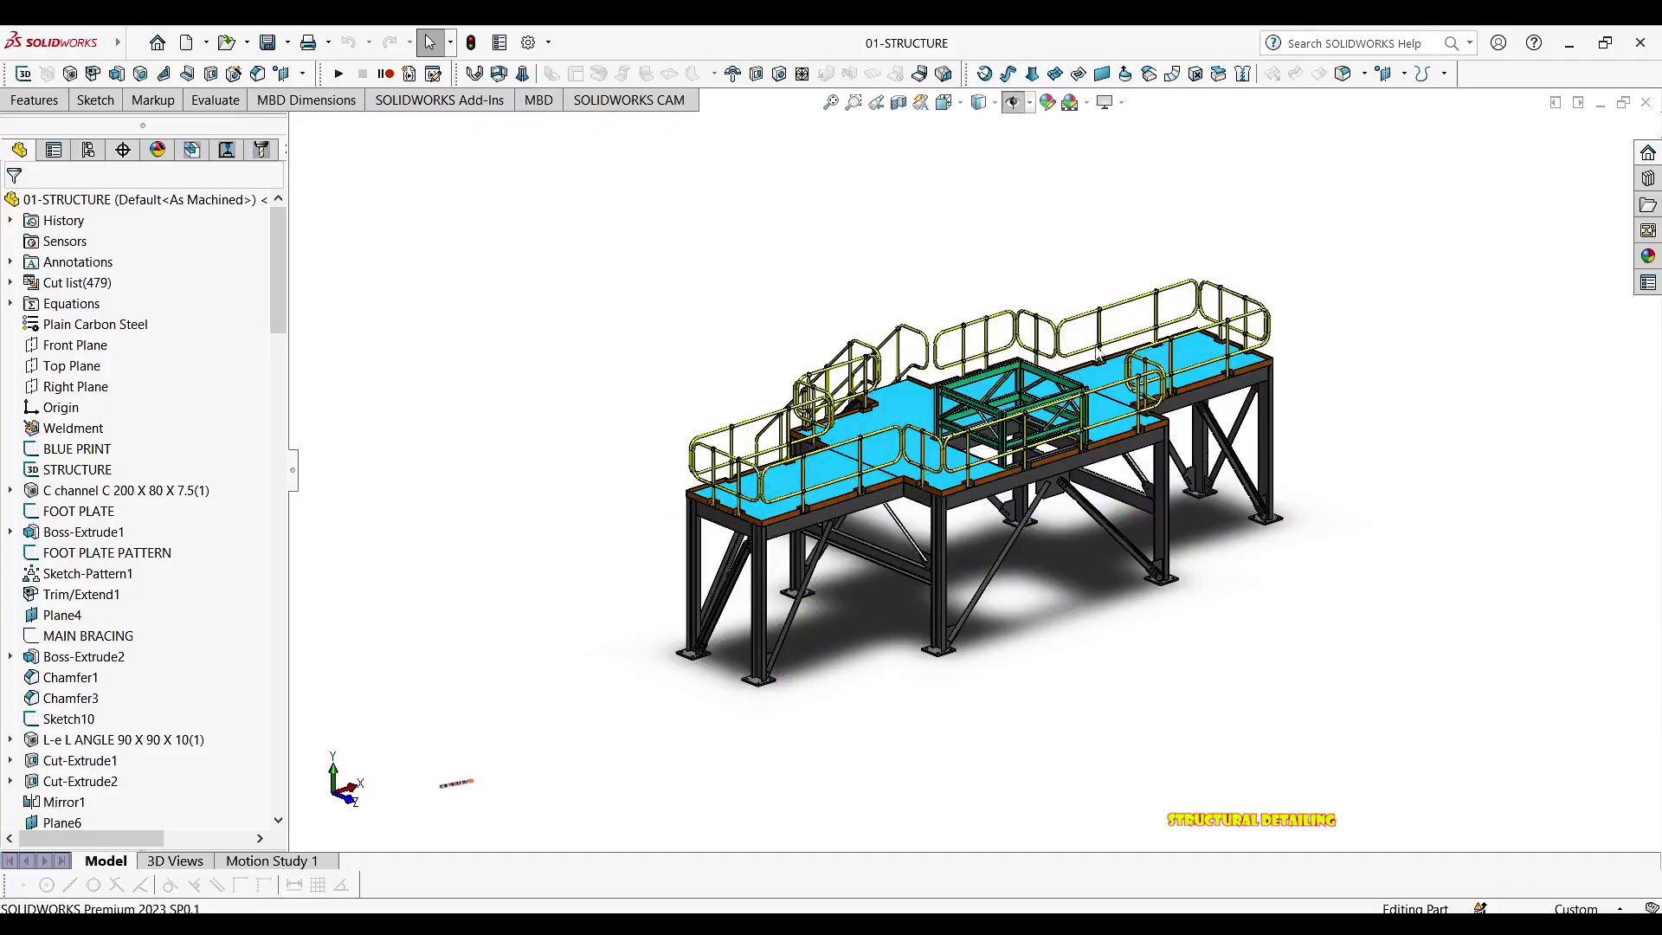
# Inspect the platform model from the stair side, the end and the isometric view
pyautogui.moveTo(1010, 182); pyautogui.dragTo(865, 226, button='middle')
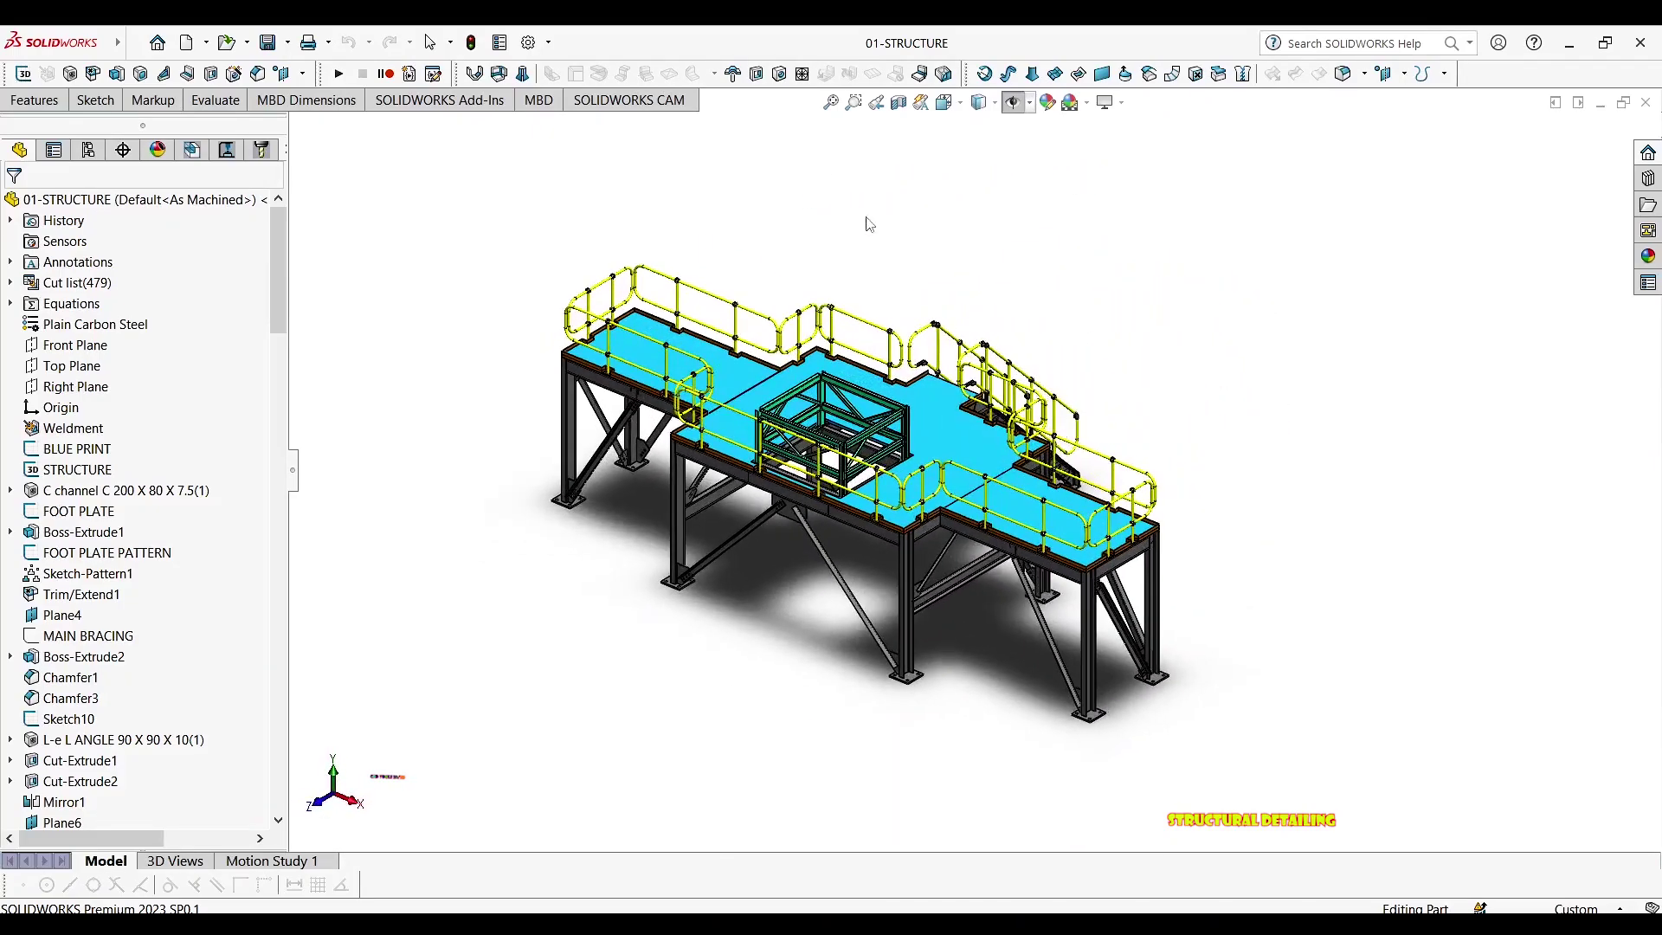
pyautogui.moveTo(768, 453); pyautogui.dragTo(1015, 448, button='middle')
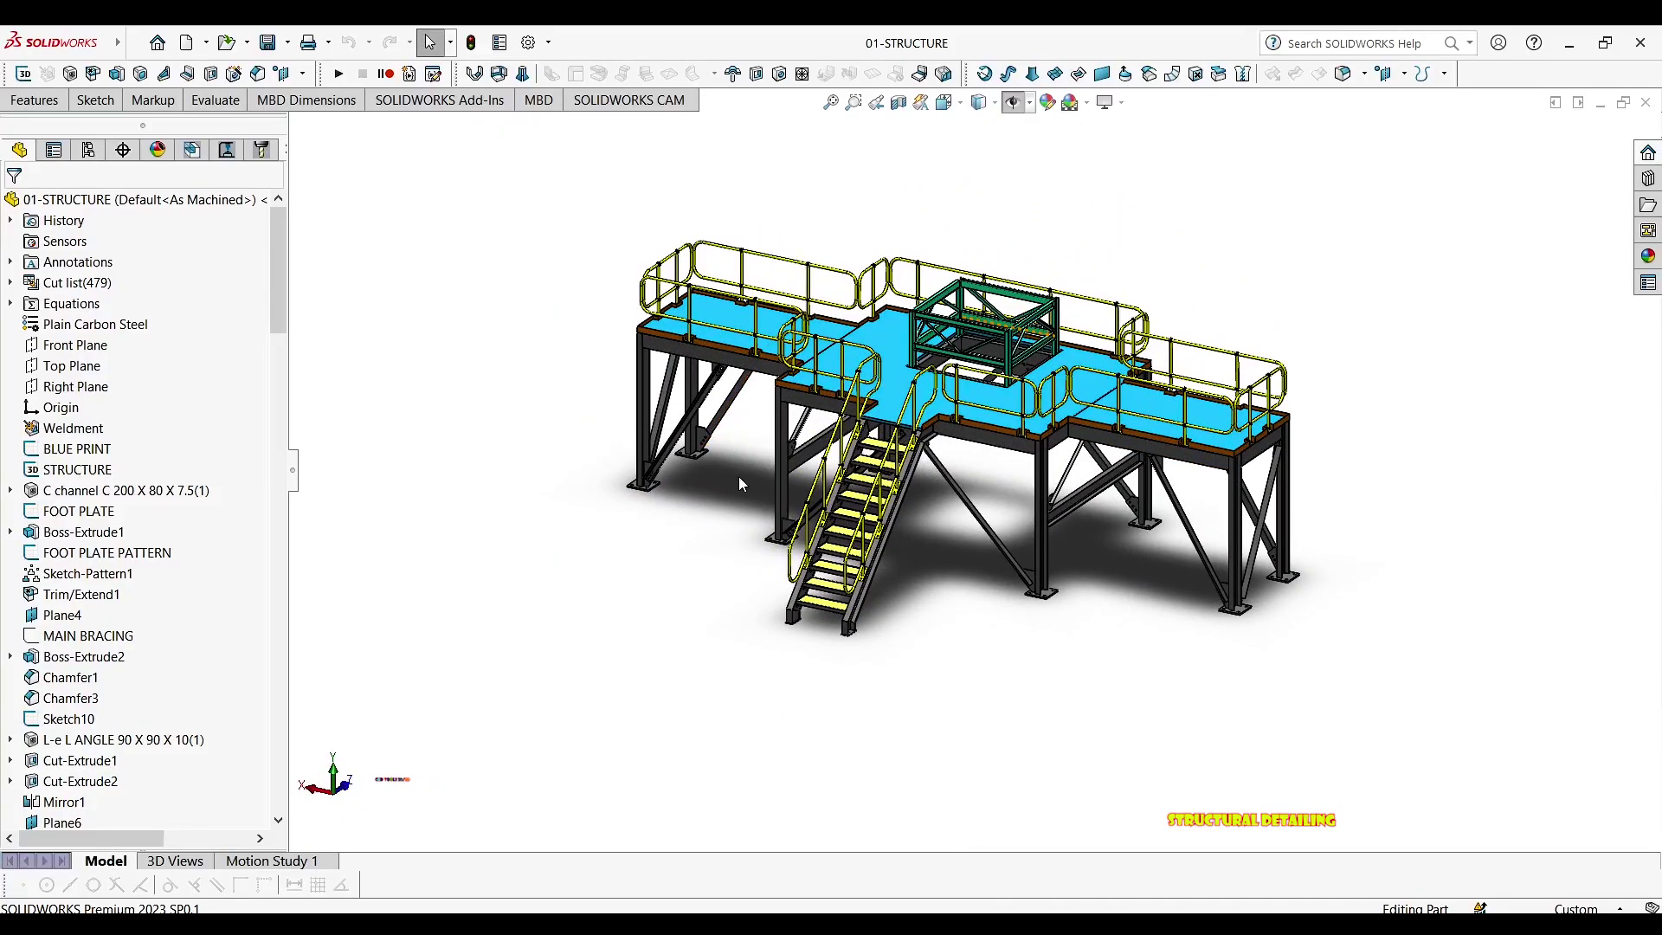
pyautogui.scroll(2, 739, 476)
pyautogui.moveTo(741, 476); pyautogui.dragTo(983, 474, button='middle')
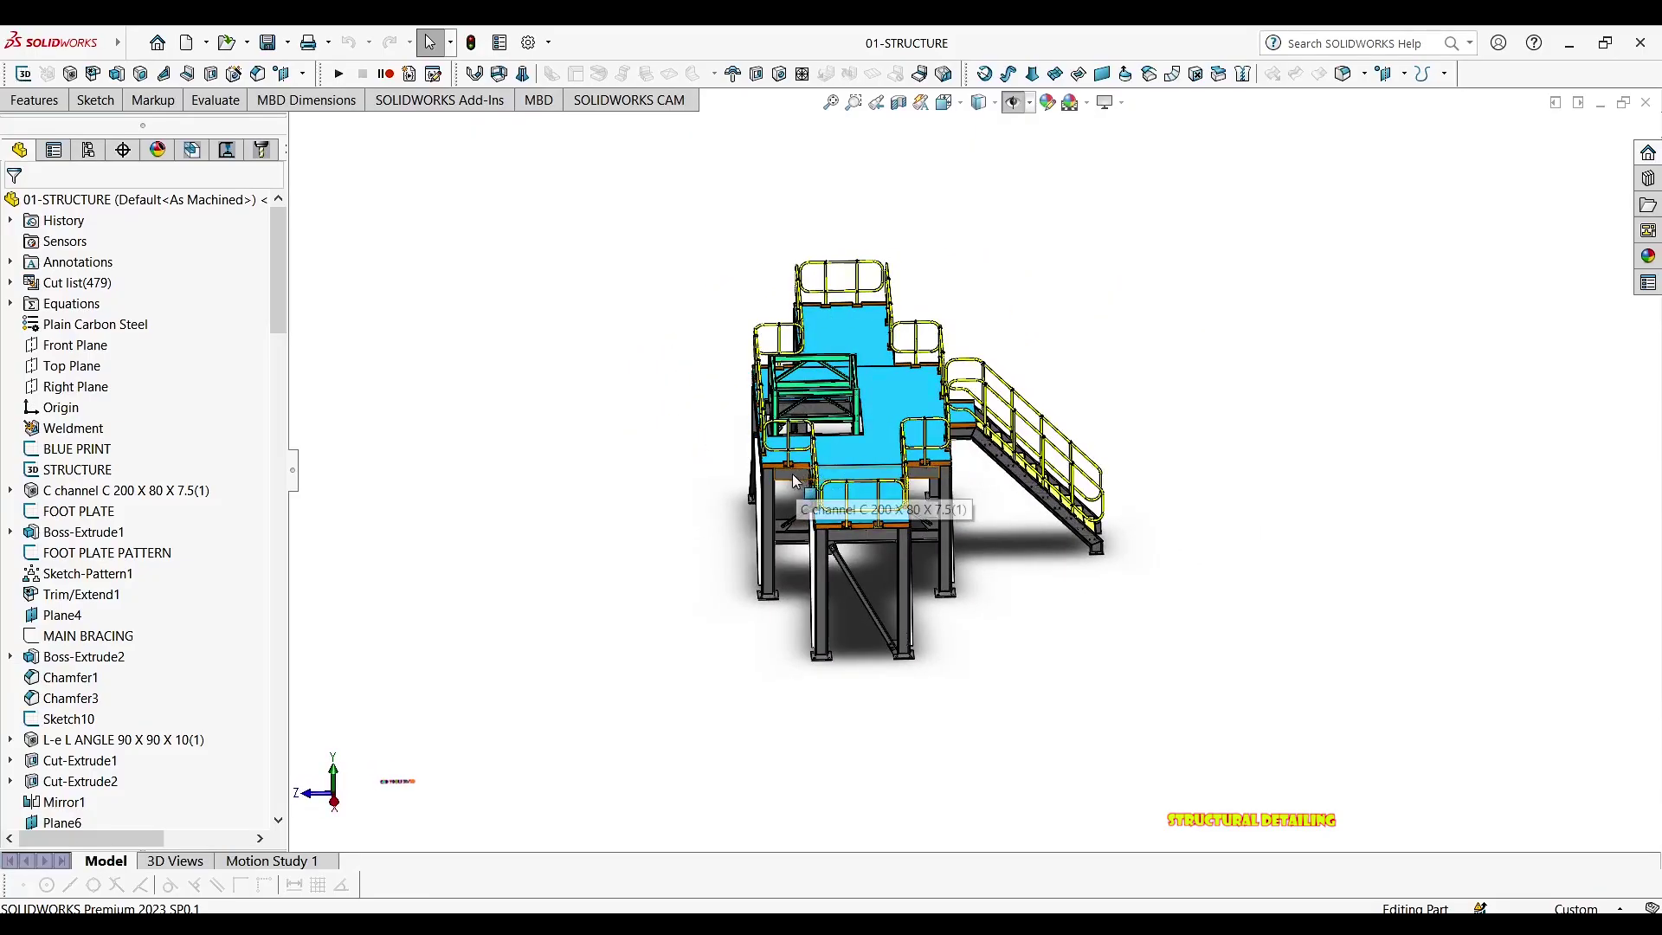
pyautogui.hotkey('ctrl', '7')
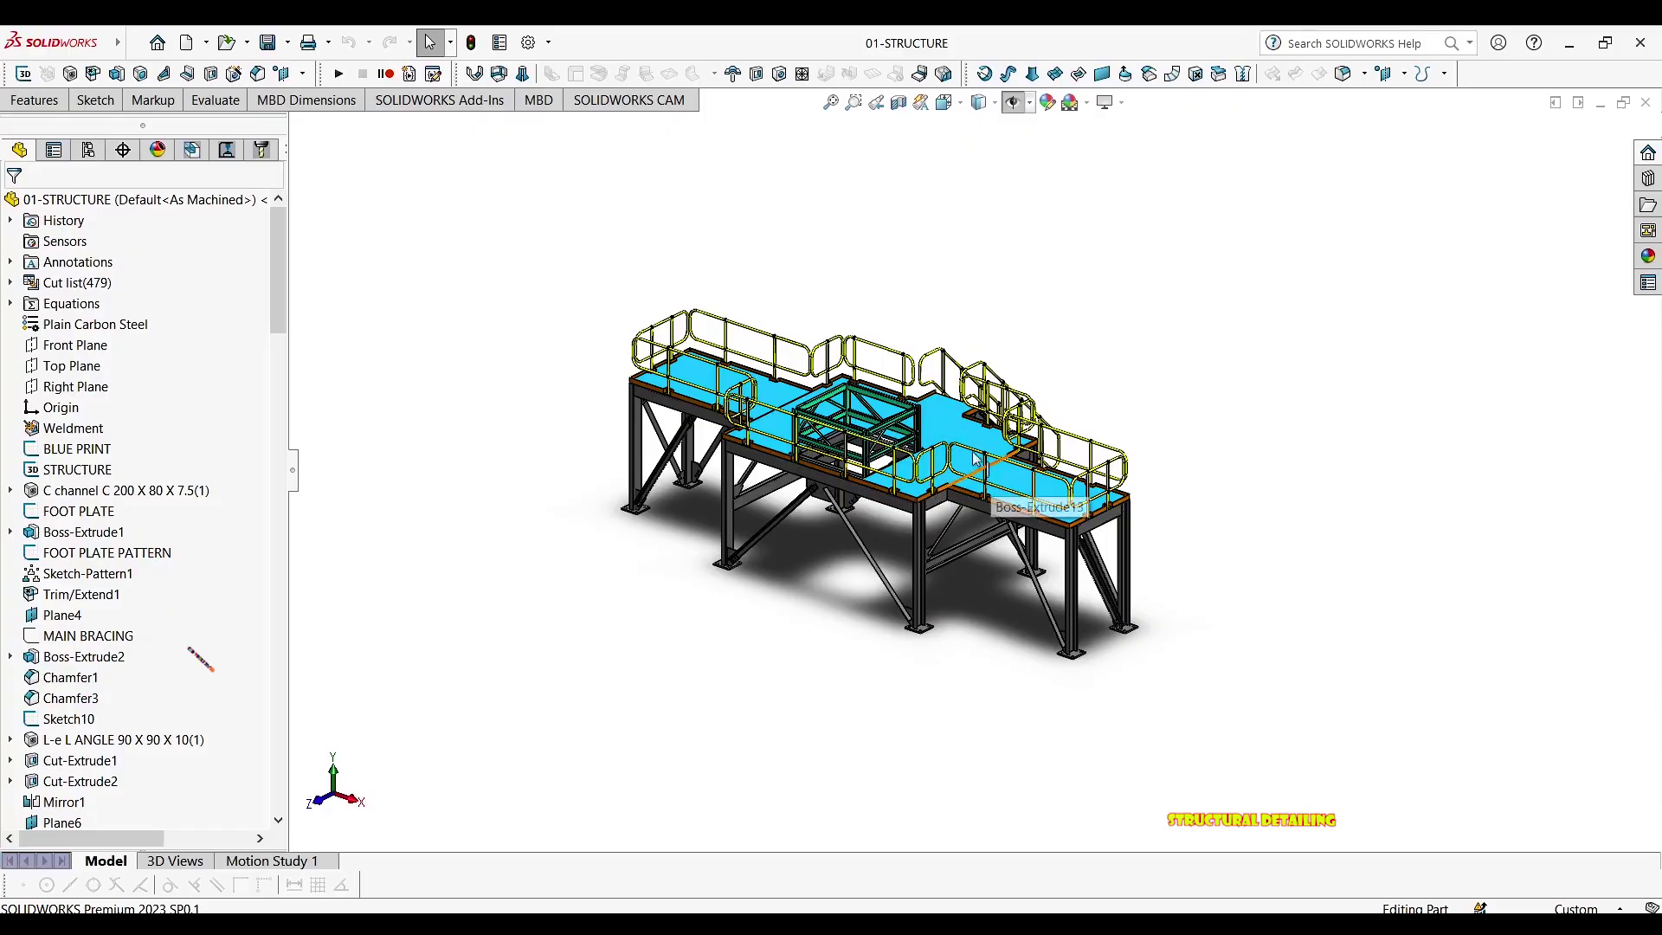
pyautogui.scroll(-2, 923, 404)
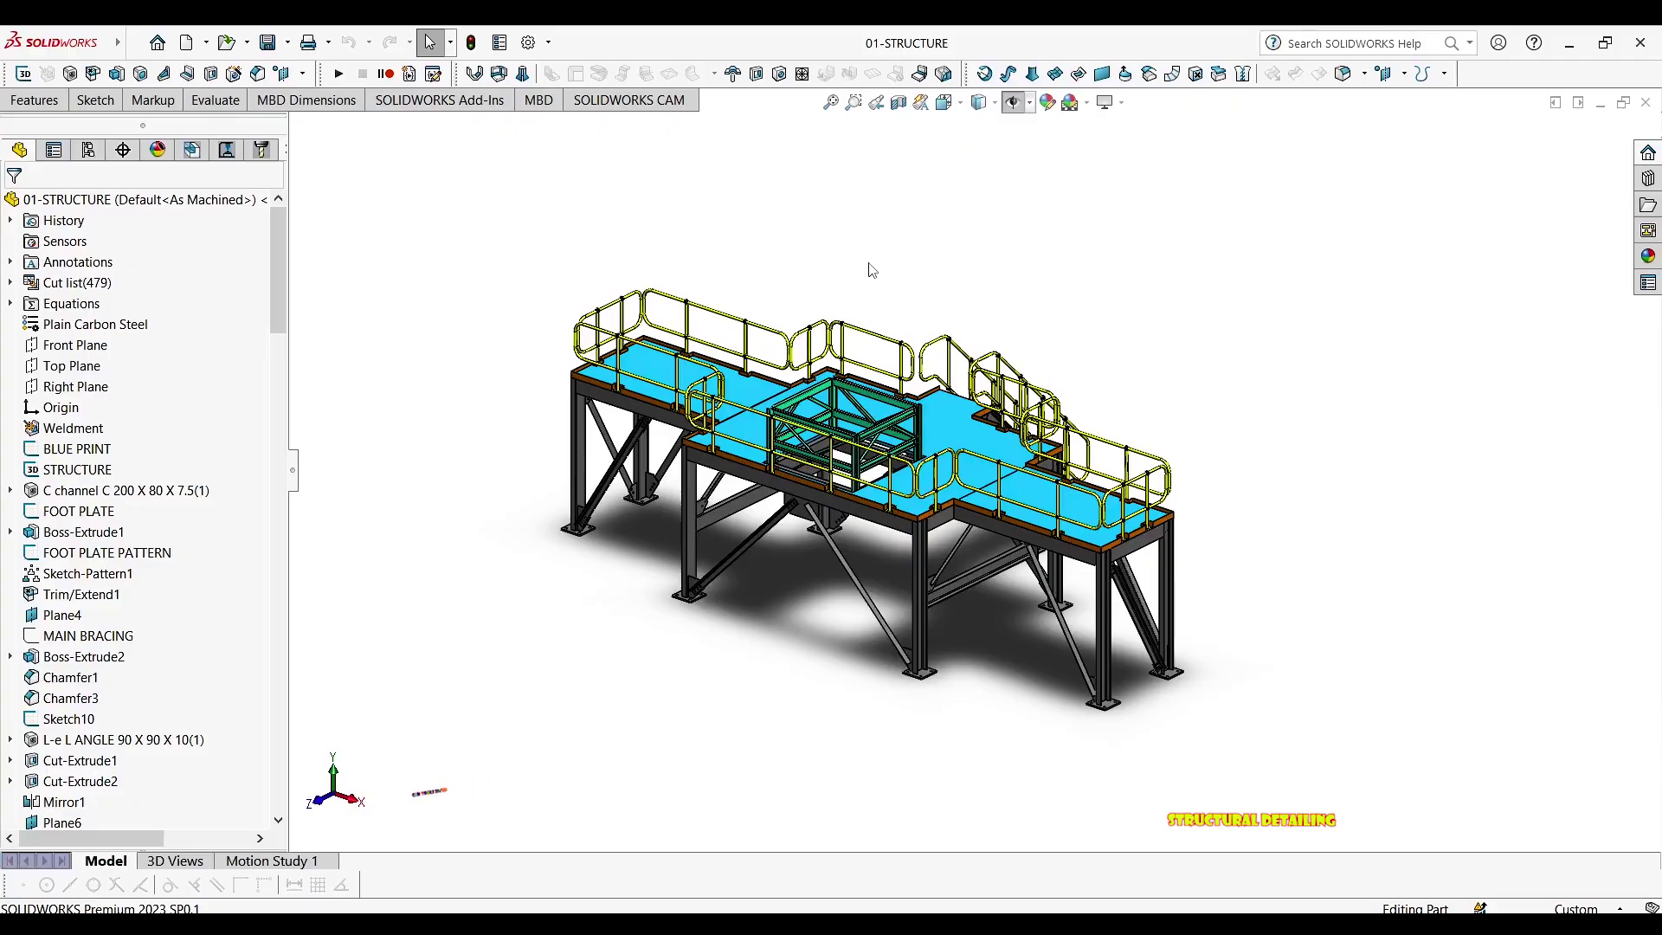
# Inspect the columns, bracing, handrails and stairway of the platform up close from low, isometric and end angles
pyautogui.moveTo(995, 420)
pyautogui.mouseDown(button='middle')
pyautogui.moveTo(944, 415)
pyautogui.moveTo(969, 415)
pyautogui.mouseUp(button='middle')
pyautogui.scroll(-2, 841, 447)
pyautogui.moveTo(832, 460); pyautogui.dragTo(868, 467, button='middle')
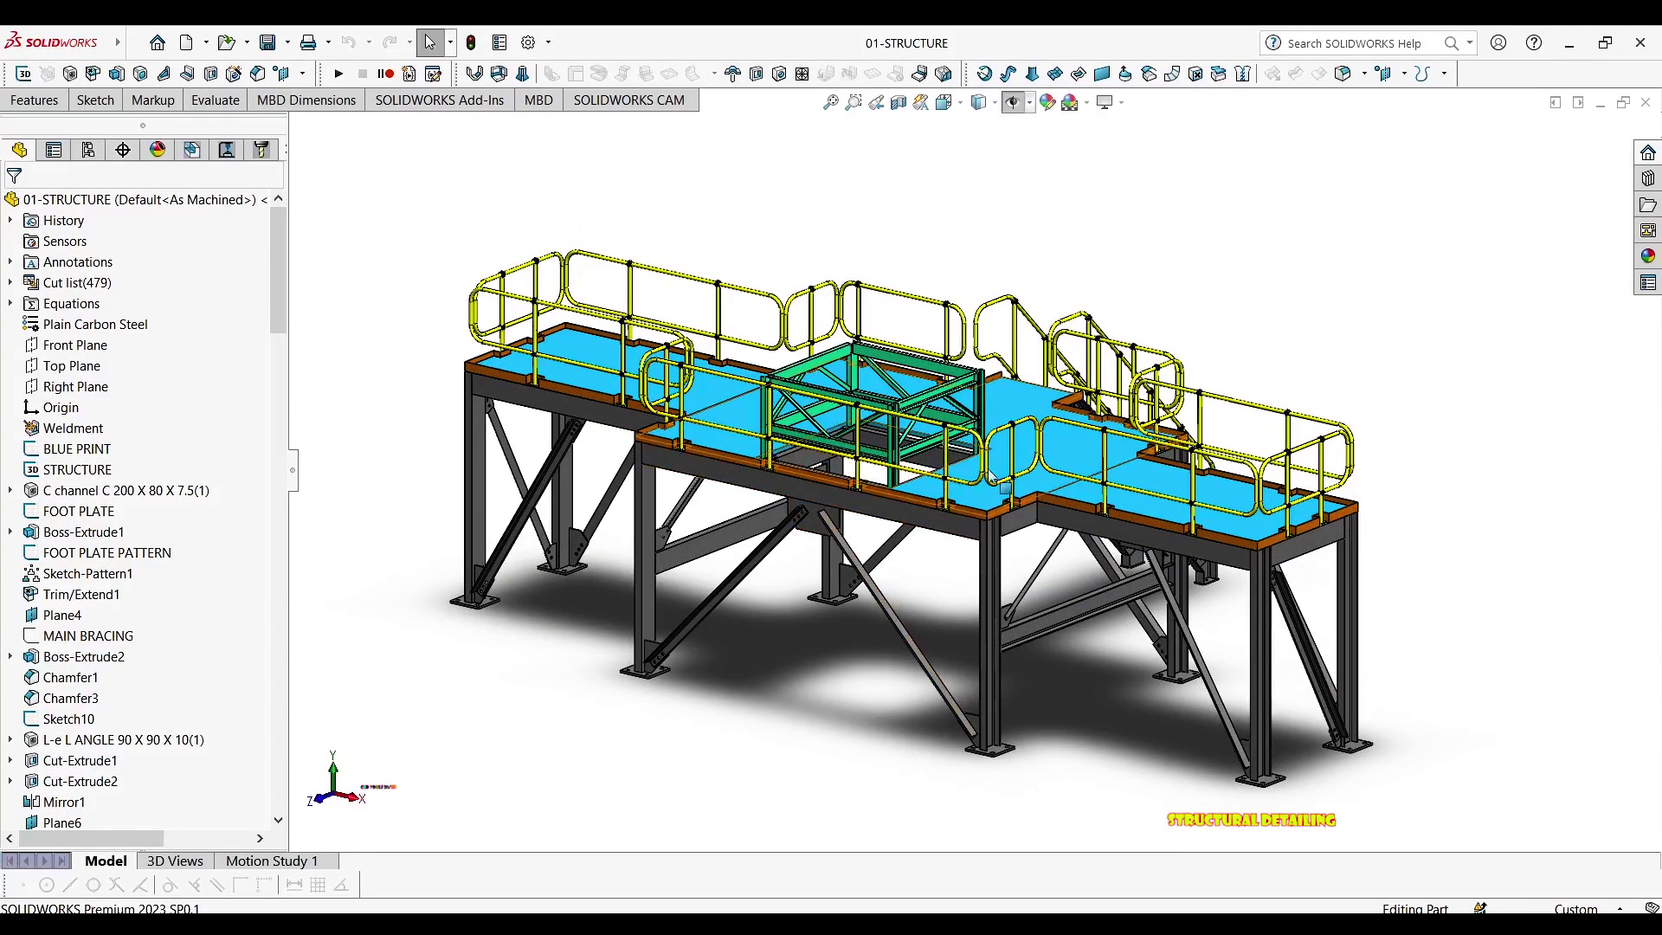
pyautogui.hotkey('ctrl', '1')
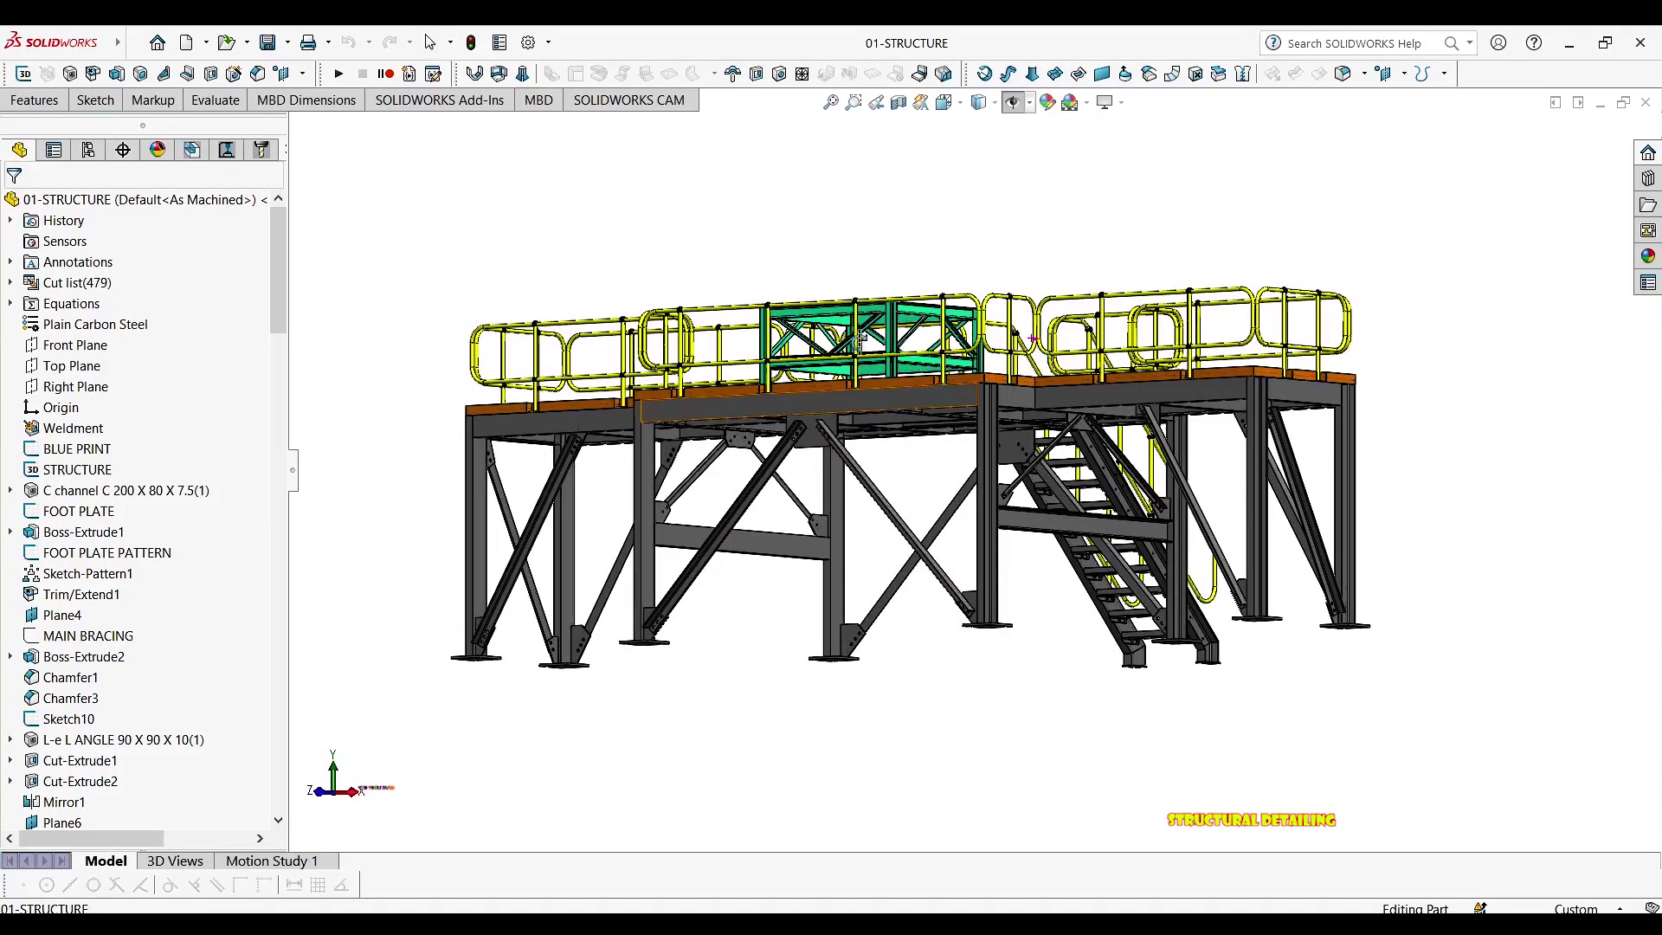
pyautogui.hotkey('ctrl', '7')
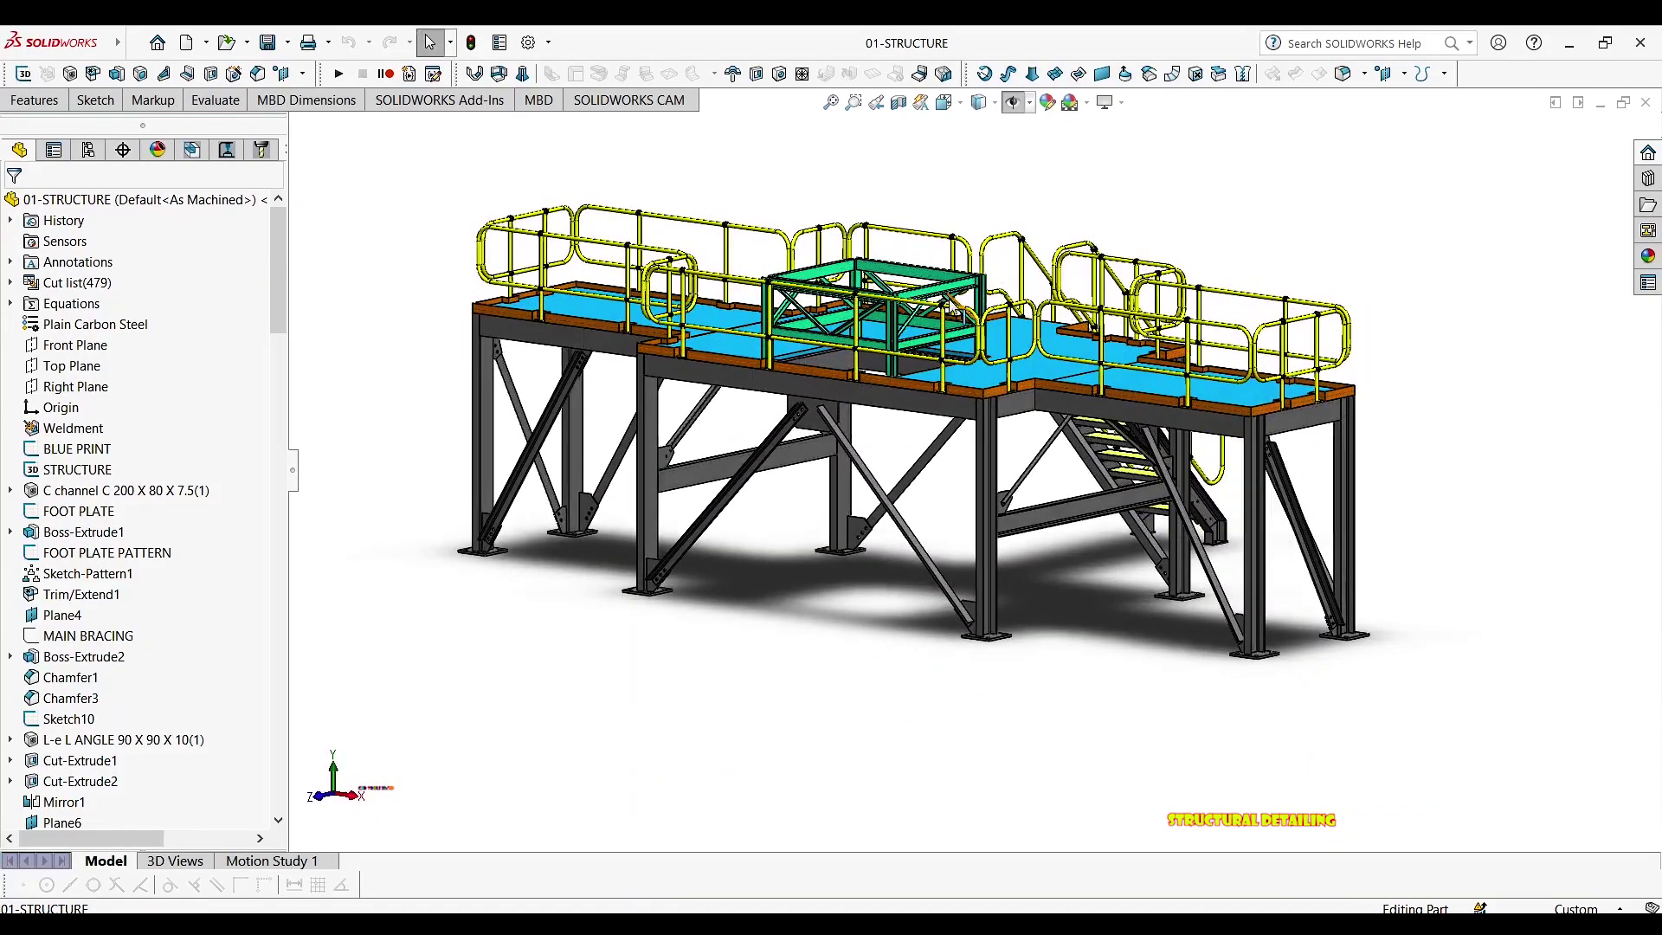
pyautogui.moveTo(972, 288); pyautogui.dragTo(1052, 264, button='middle')
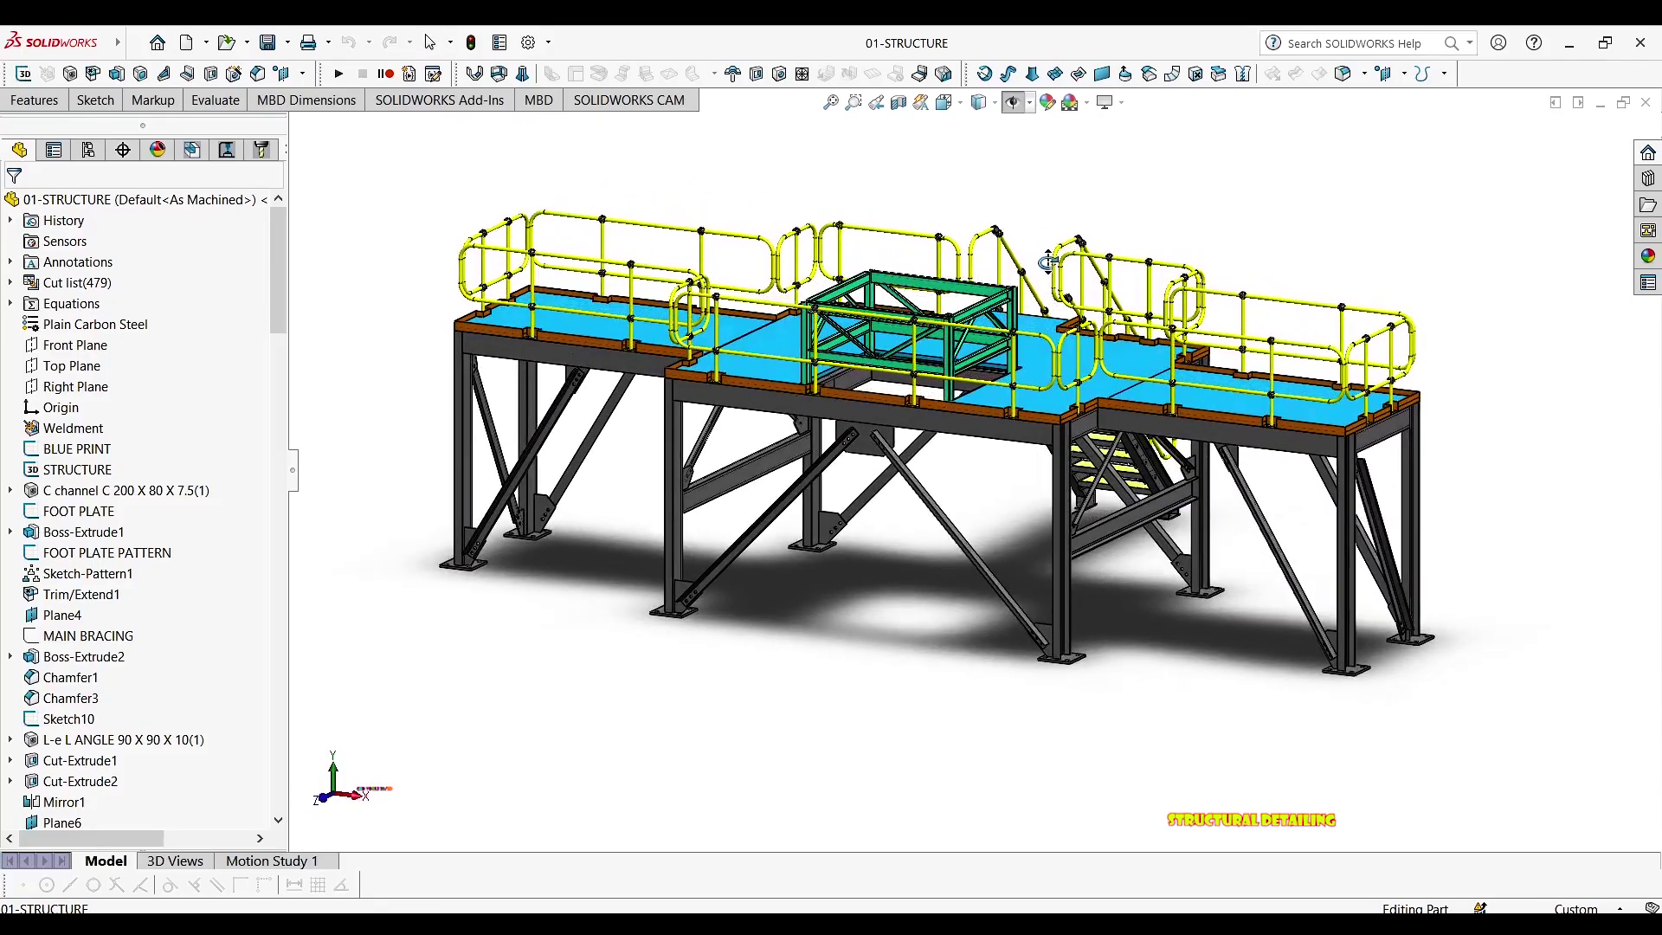
pyautogui.moveTo(708, 229)
pyautogui.mouseDown(button='middle')
pyautogui.moveTo(802, 245)
pyautogui.moveTo(695, 260)
pyautogui.mouseUp(button='middle')
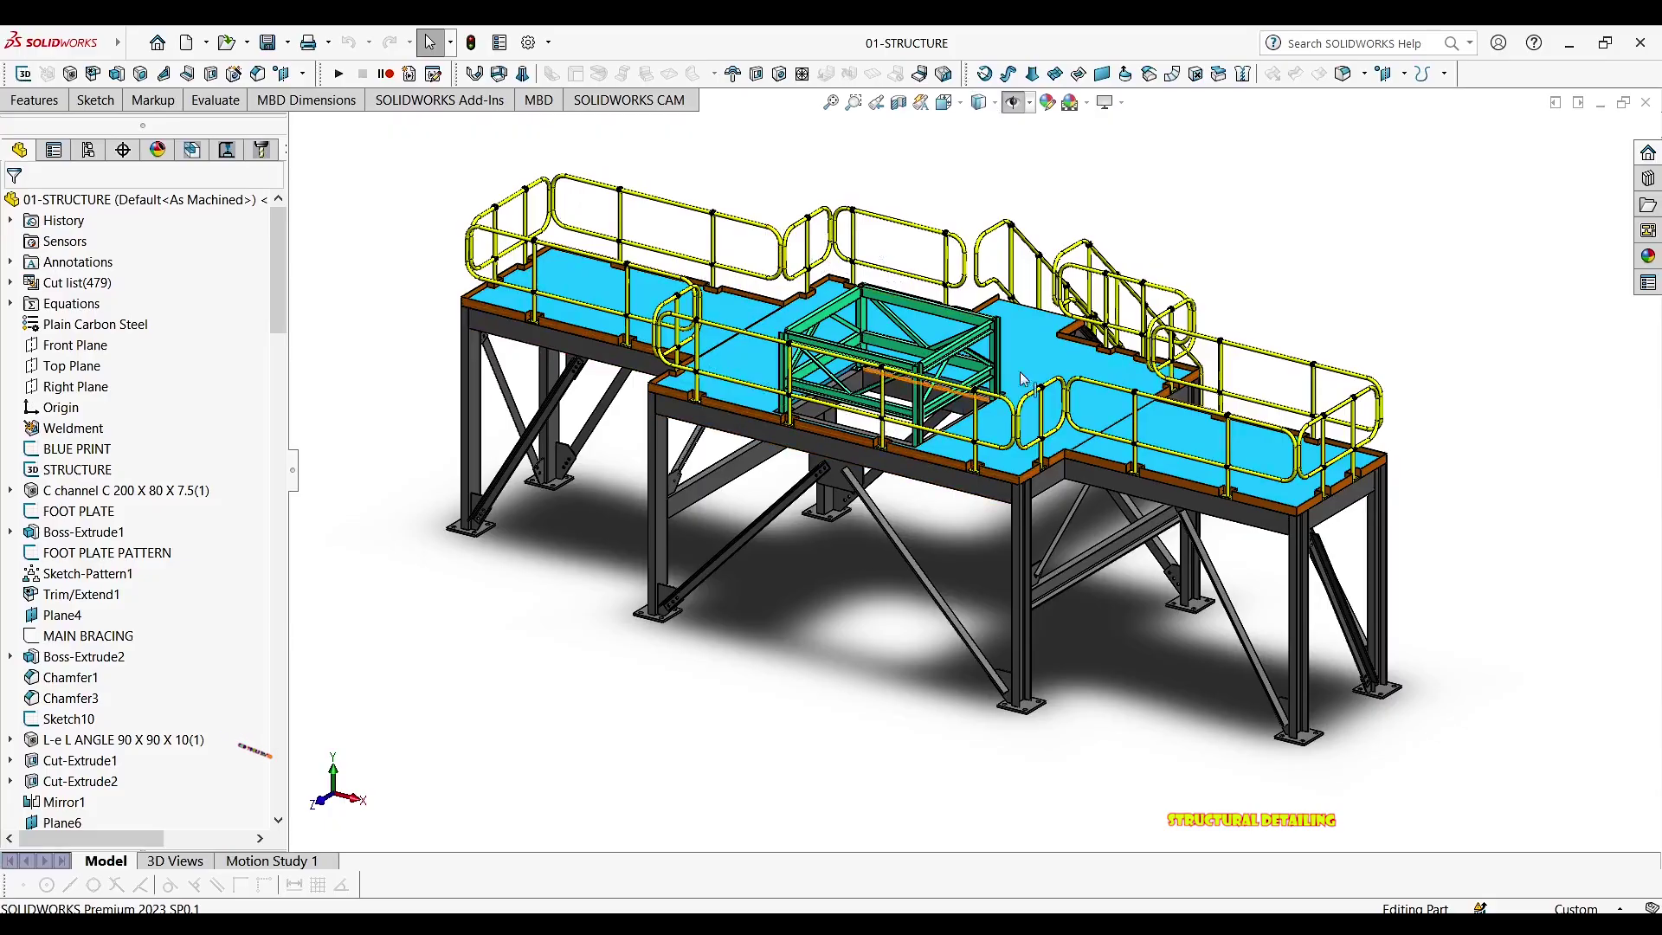
pyautogui.moveTo(737, 283); pyautogui.dragTo(1038, 293, button='middle')
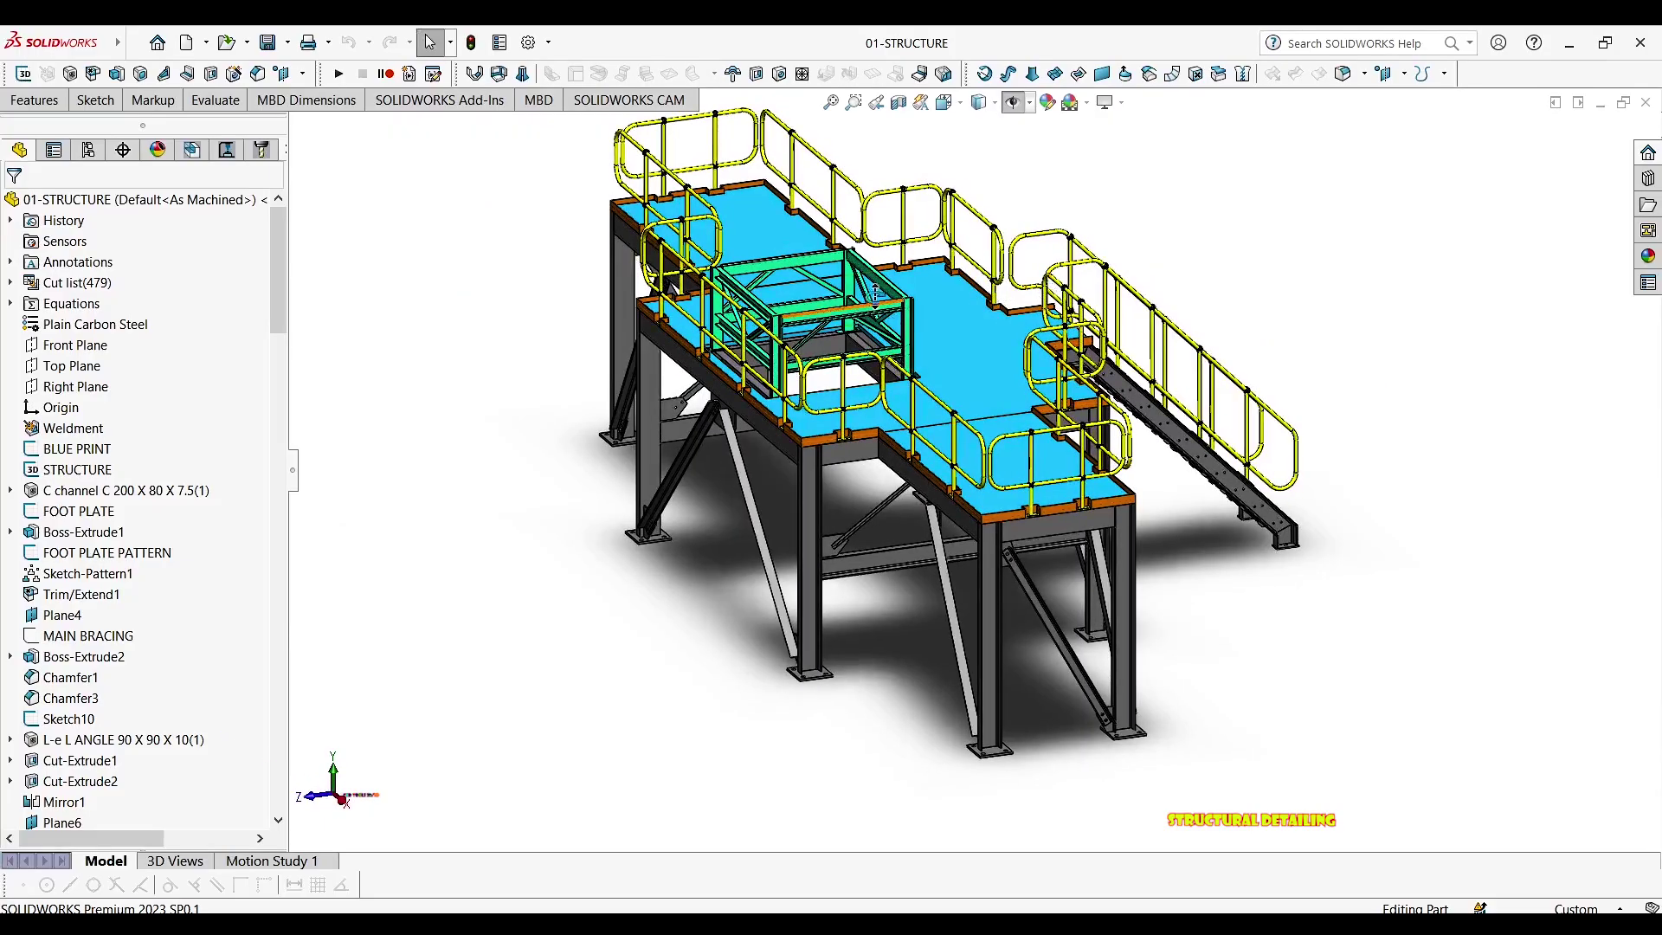
# Examine a platform corner up close from below, selecting the edge beam and corner column to identify their C channel members
pyautogui.moveTo(876, 293); pyautogui.dragTo(967, 208, button='middle')
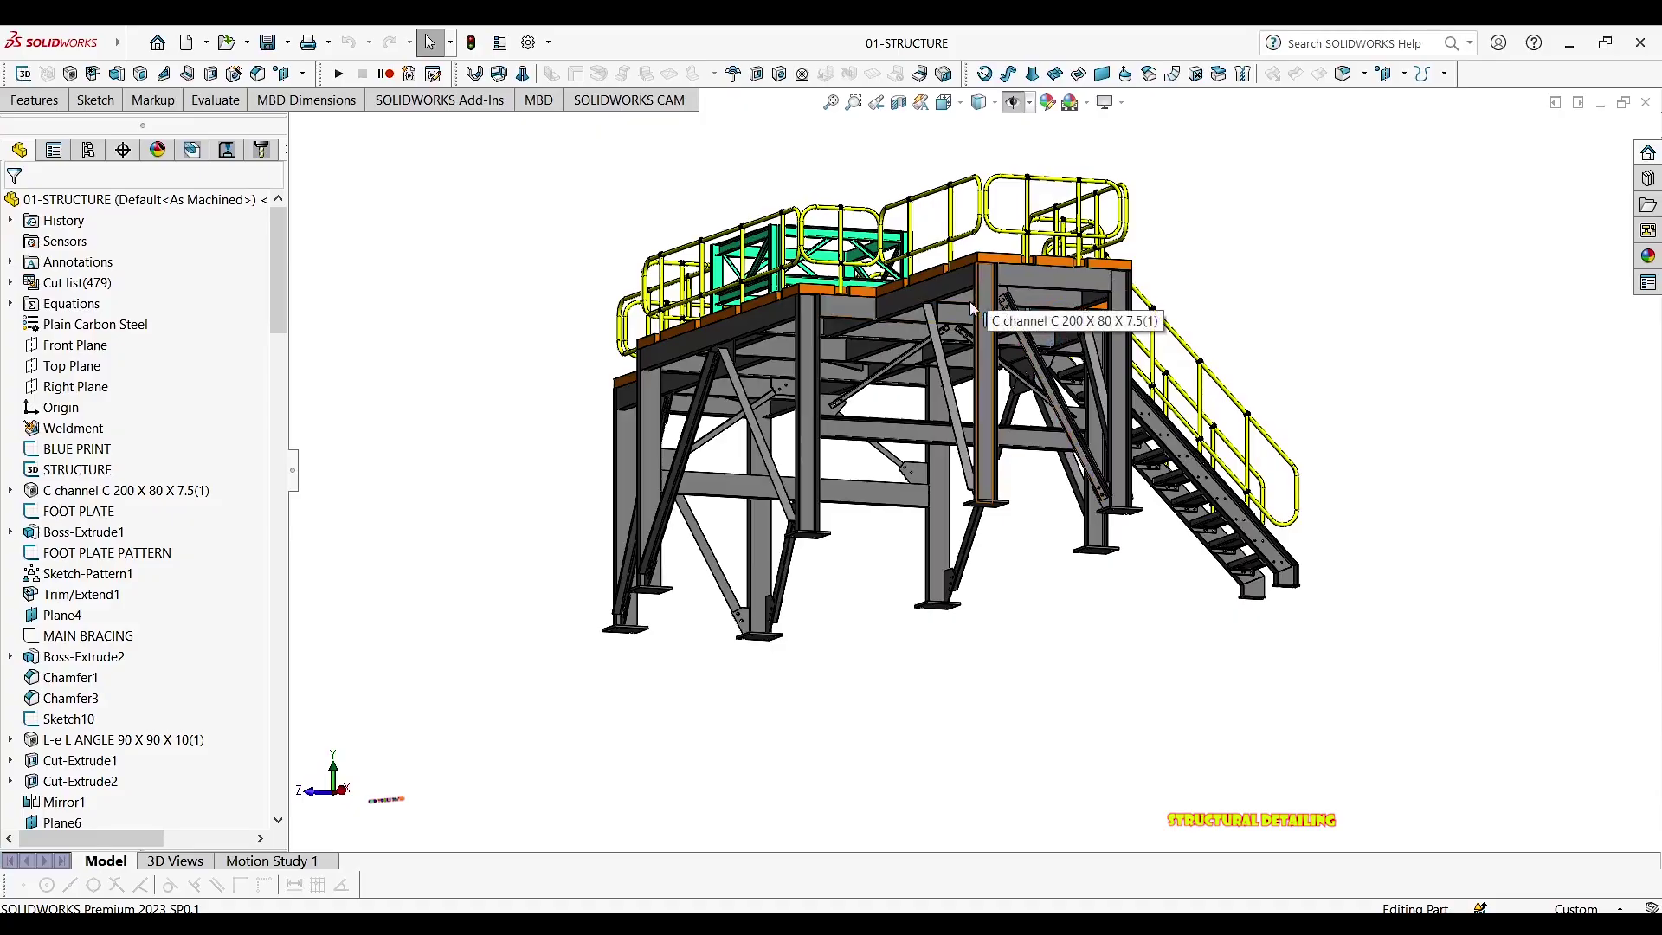
pyautogui.scroll(-8, 971, 309)
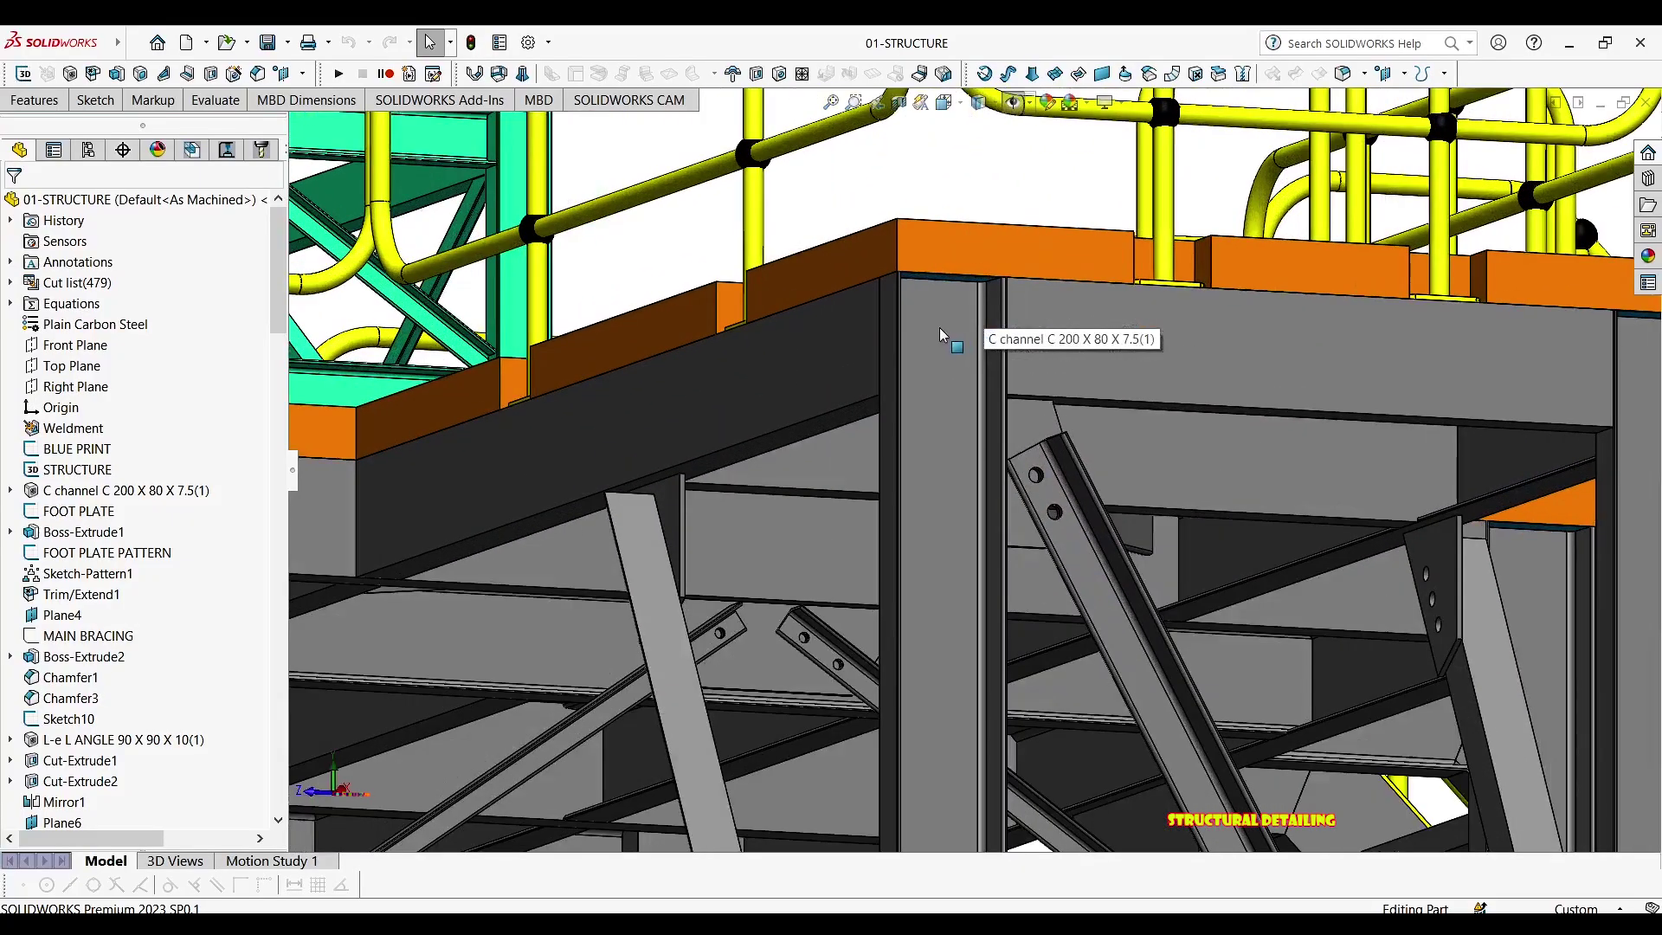
pyautogui.moveTo(895, 325); pyautogui.dragTo(923, 299, button='middle')
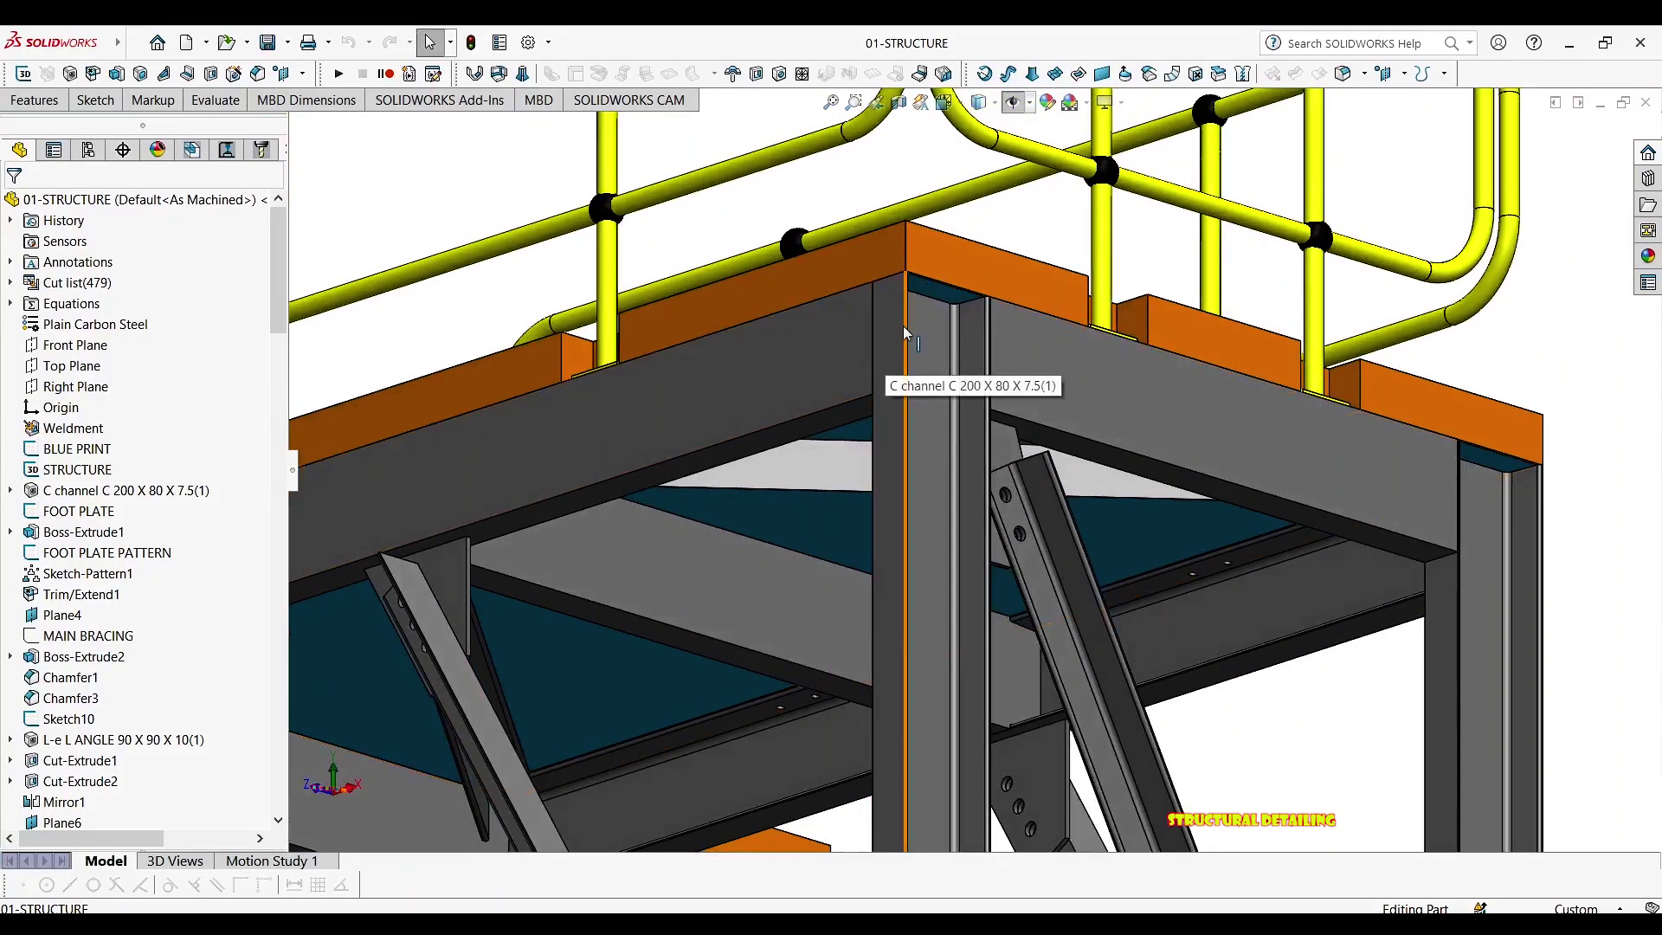
pyautogui.click(858, 349)
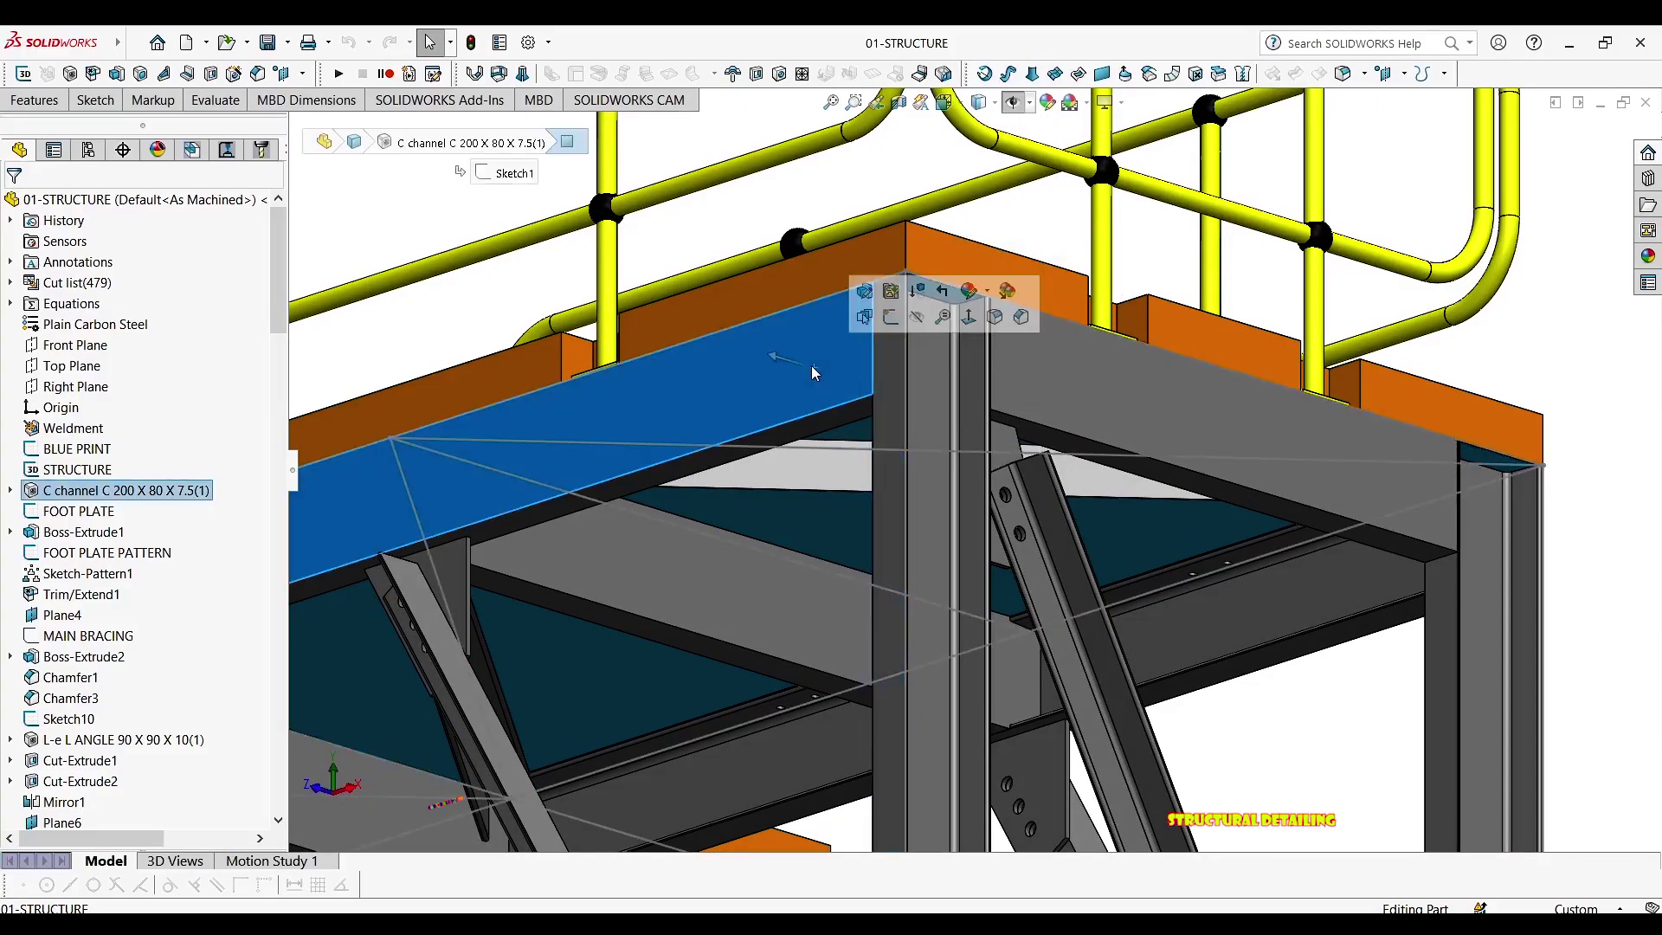
pyautogui.click(1014, 375)
pyautogui.click(975, 356)
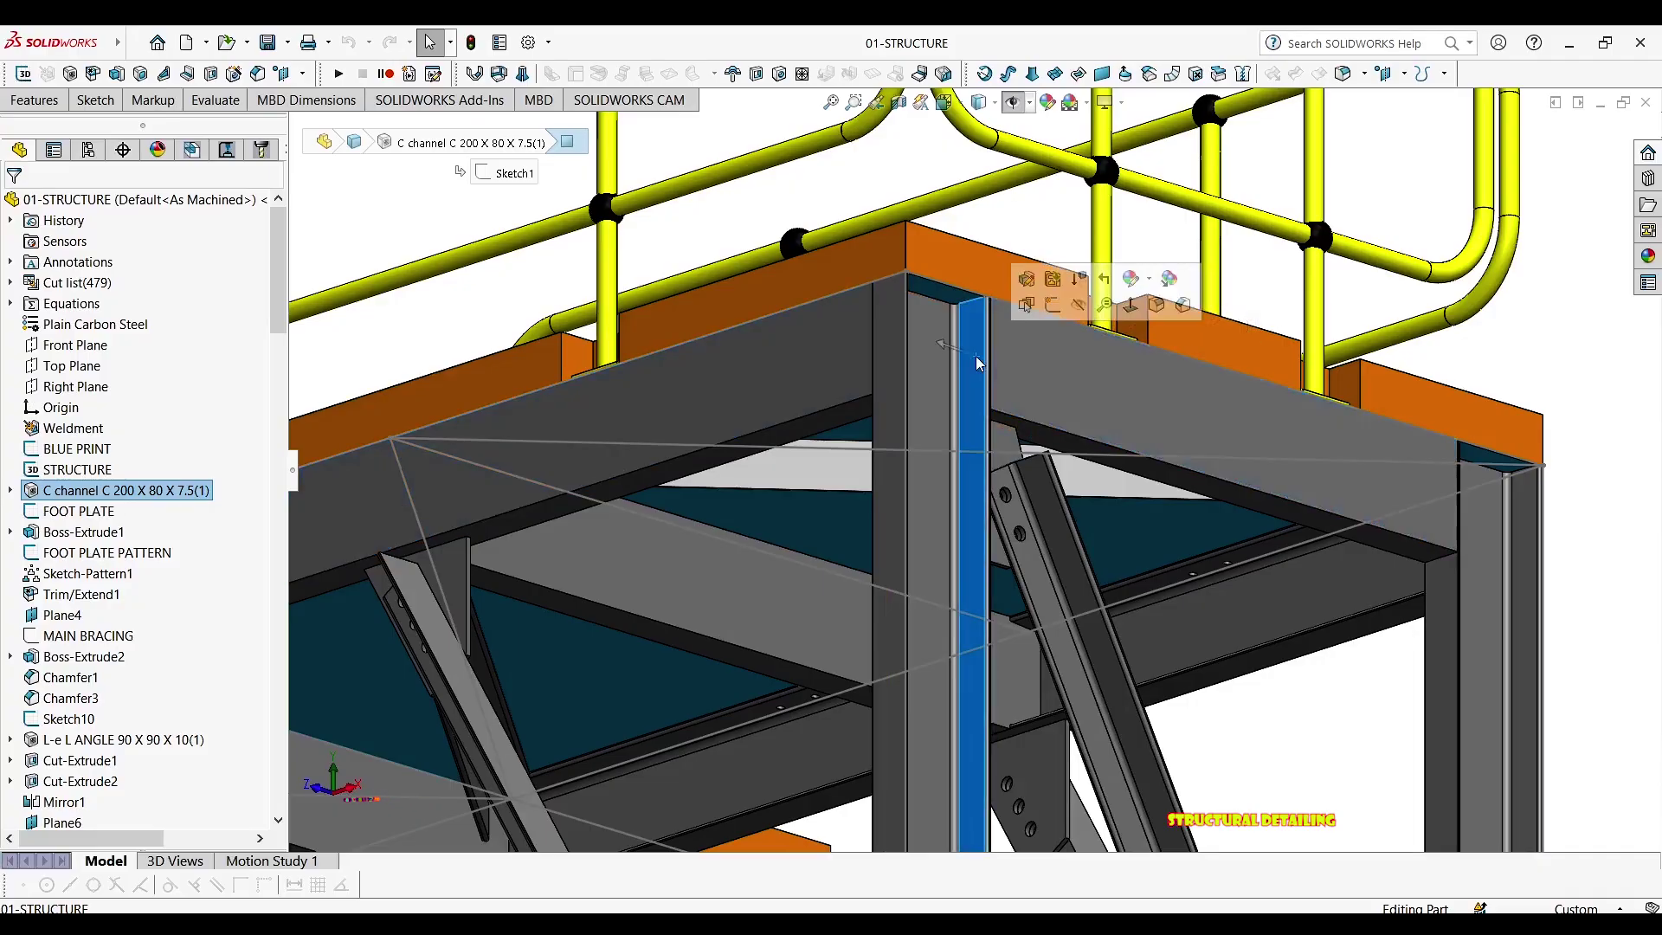
pyautogui.moveTo(981, 442); pyautogui.dragTo(965, 345, button='middle')
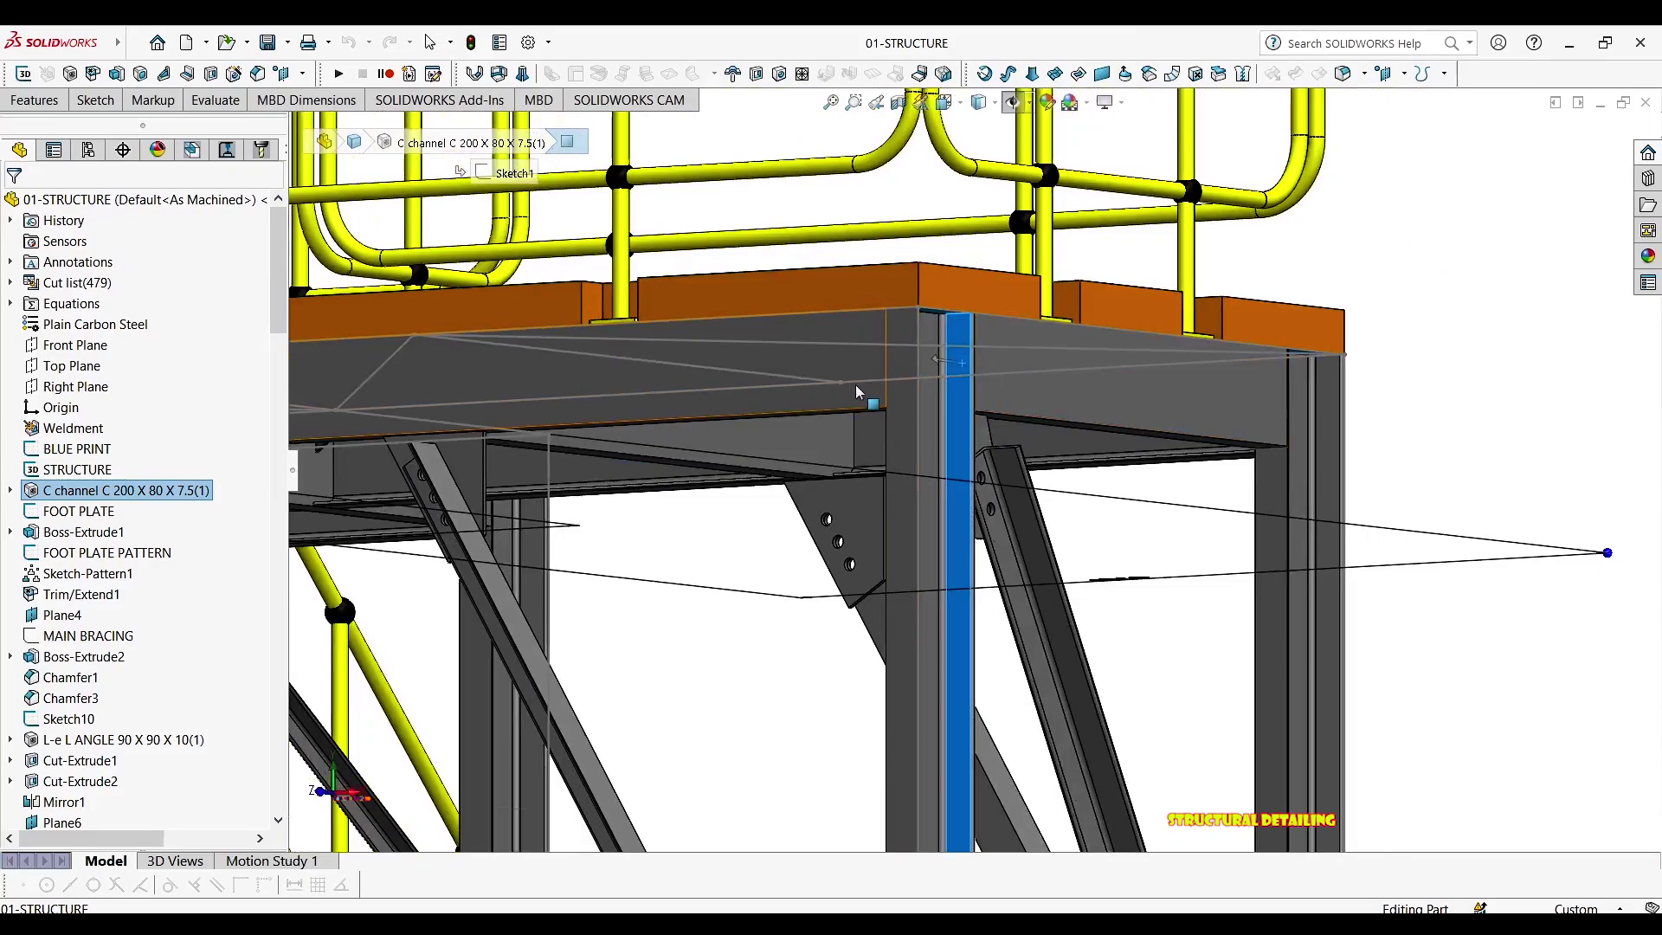
# Review the whole platform from the long sides, the stair end and an isometric angle
pyautogui.scroll(3, 824, 342)
pyautogui.moveTo(823, 362); pyautogui.dragTo(865, 405, button='middle')
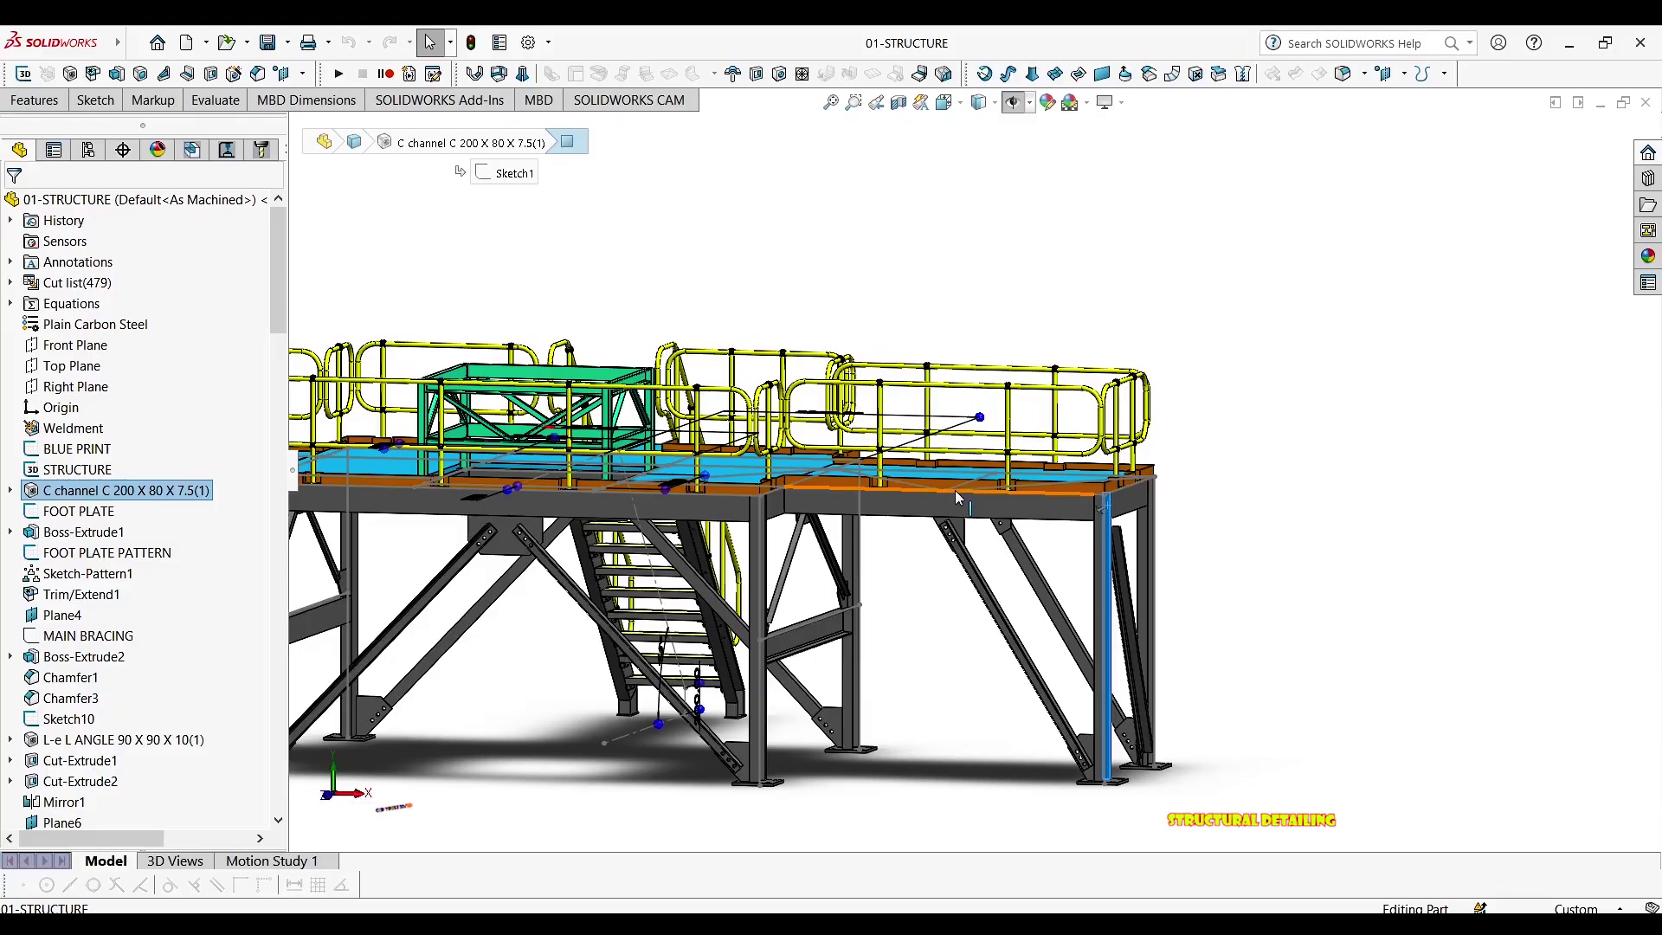
pyautogui.moveTo(681, 467); pyautogui.dragTo(1017, 446, button='middle')
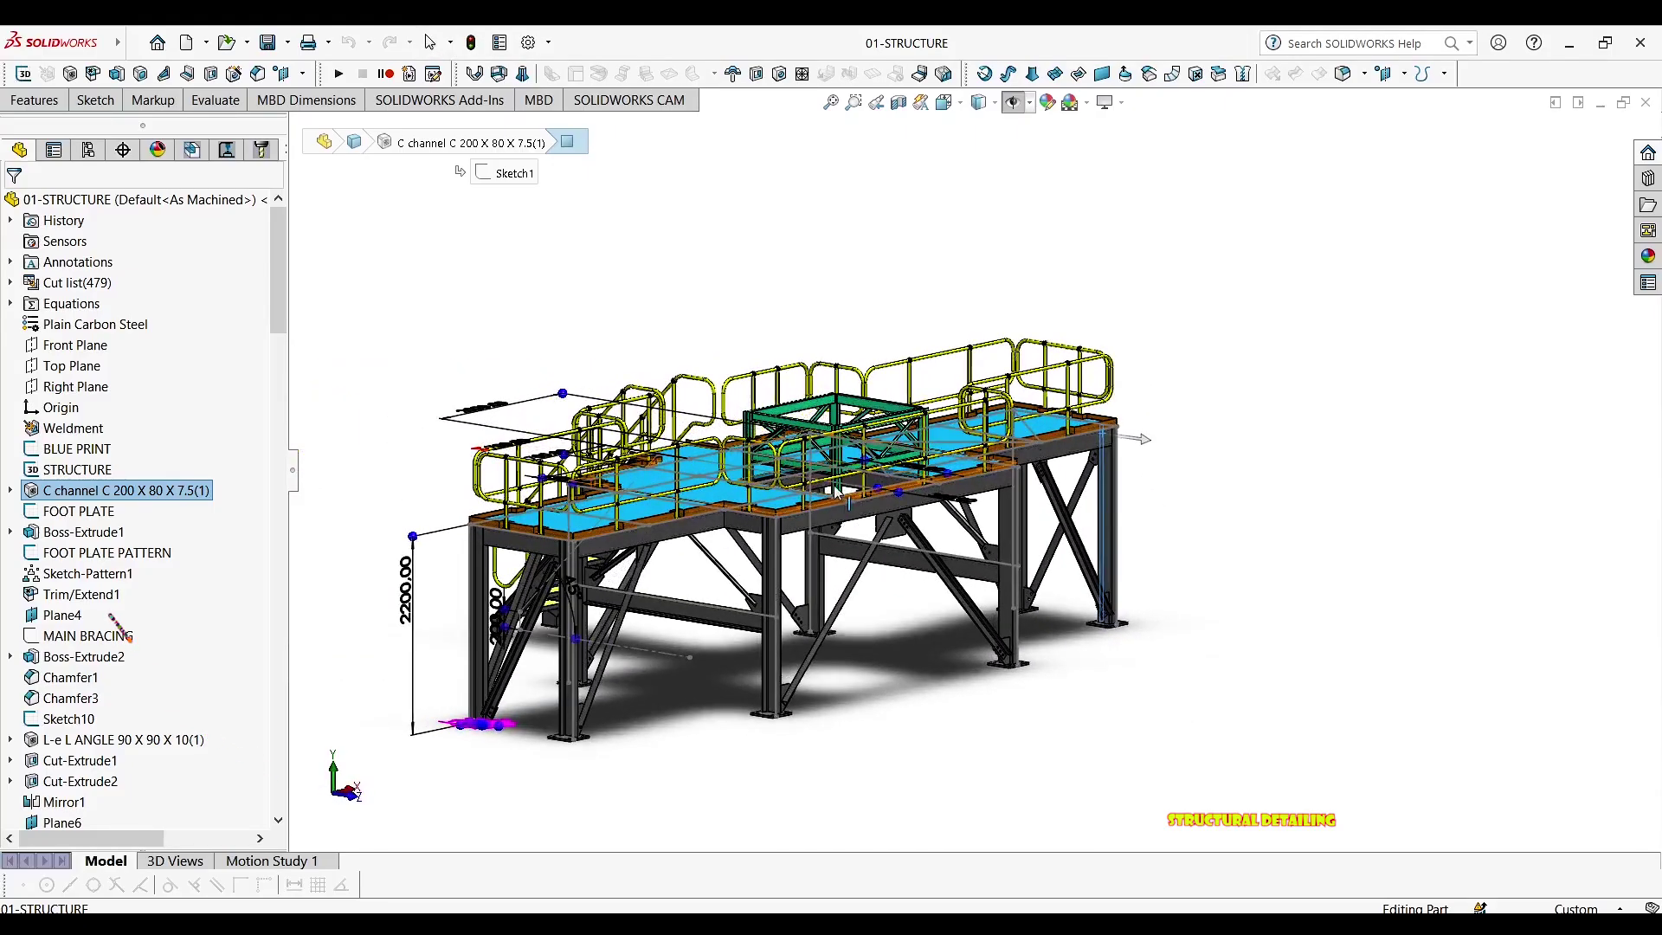
pyautogui.scroll(1, 774, 448)
pyautogui.moveTo(772, 449); pyautogui.dragTo(1014, 453, button='middle')
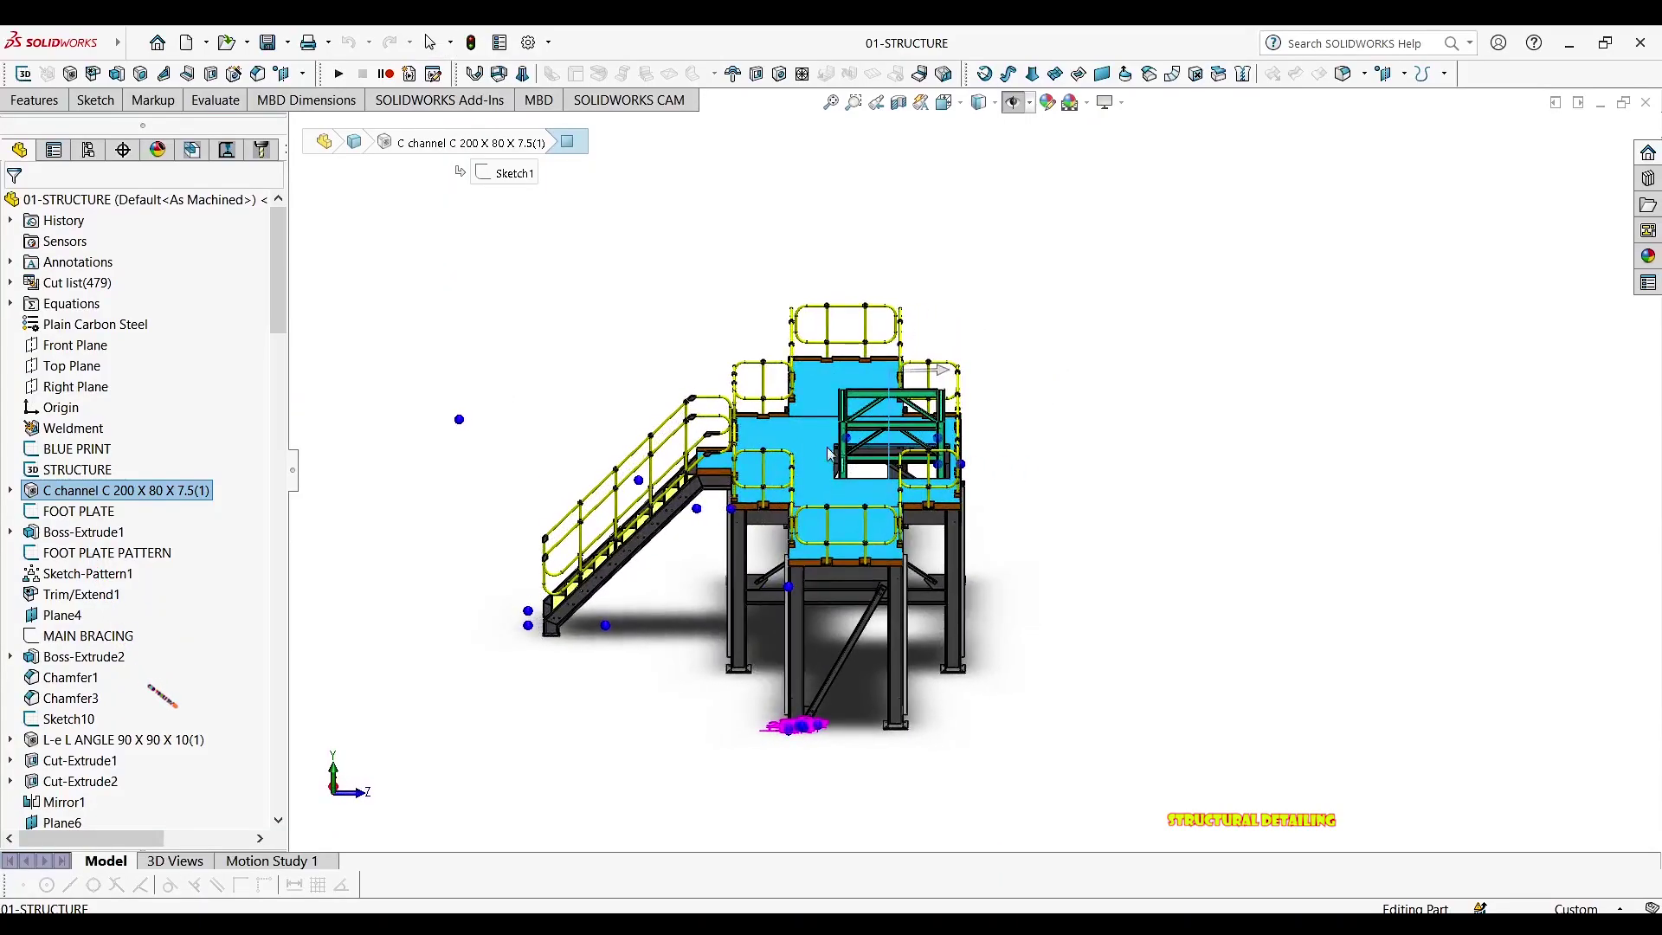
pyautogui.moveTo(786, 443); pyautogui.dragTo(848, 439, button='middle')
pyautogui.moveTo(865, 365)
pyautogui.mouseDown(button='middle')
pyautogui.moveTo(782, 469)
pyautogui.moveTo(1020, 453)
pyautogui.moveTo(950, 476)
pyautogui.mouseUp(button='middle')
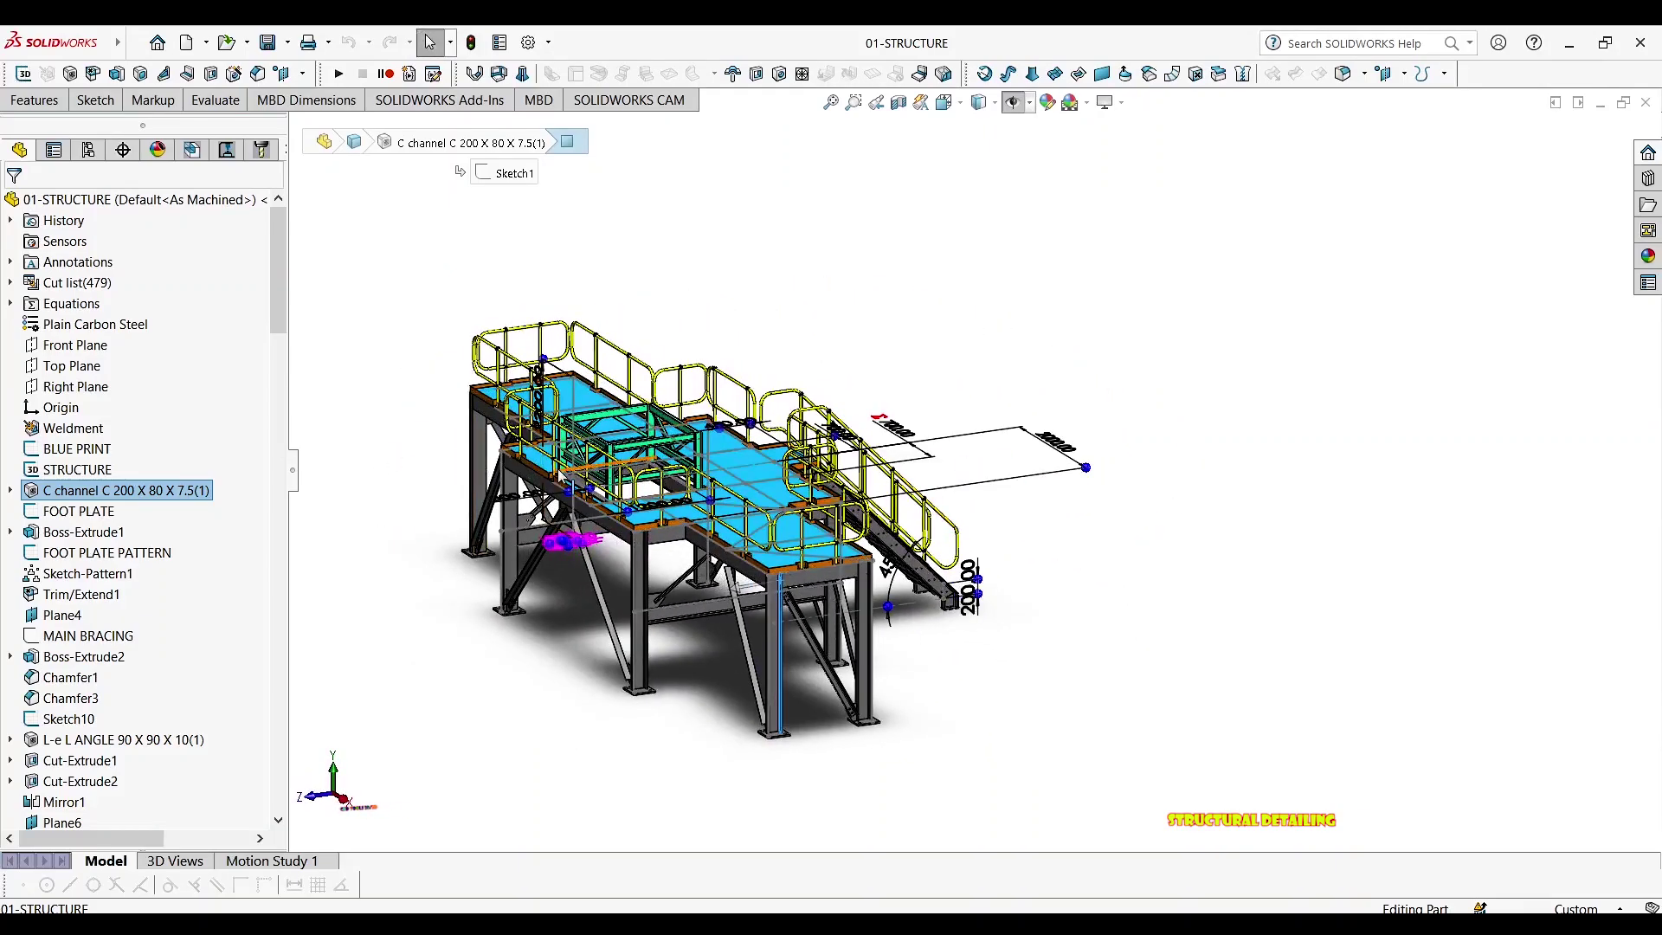
pyautogui.press('f')
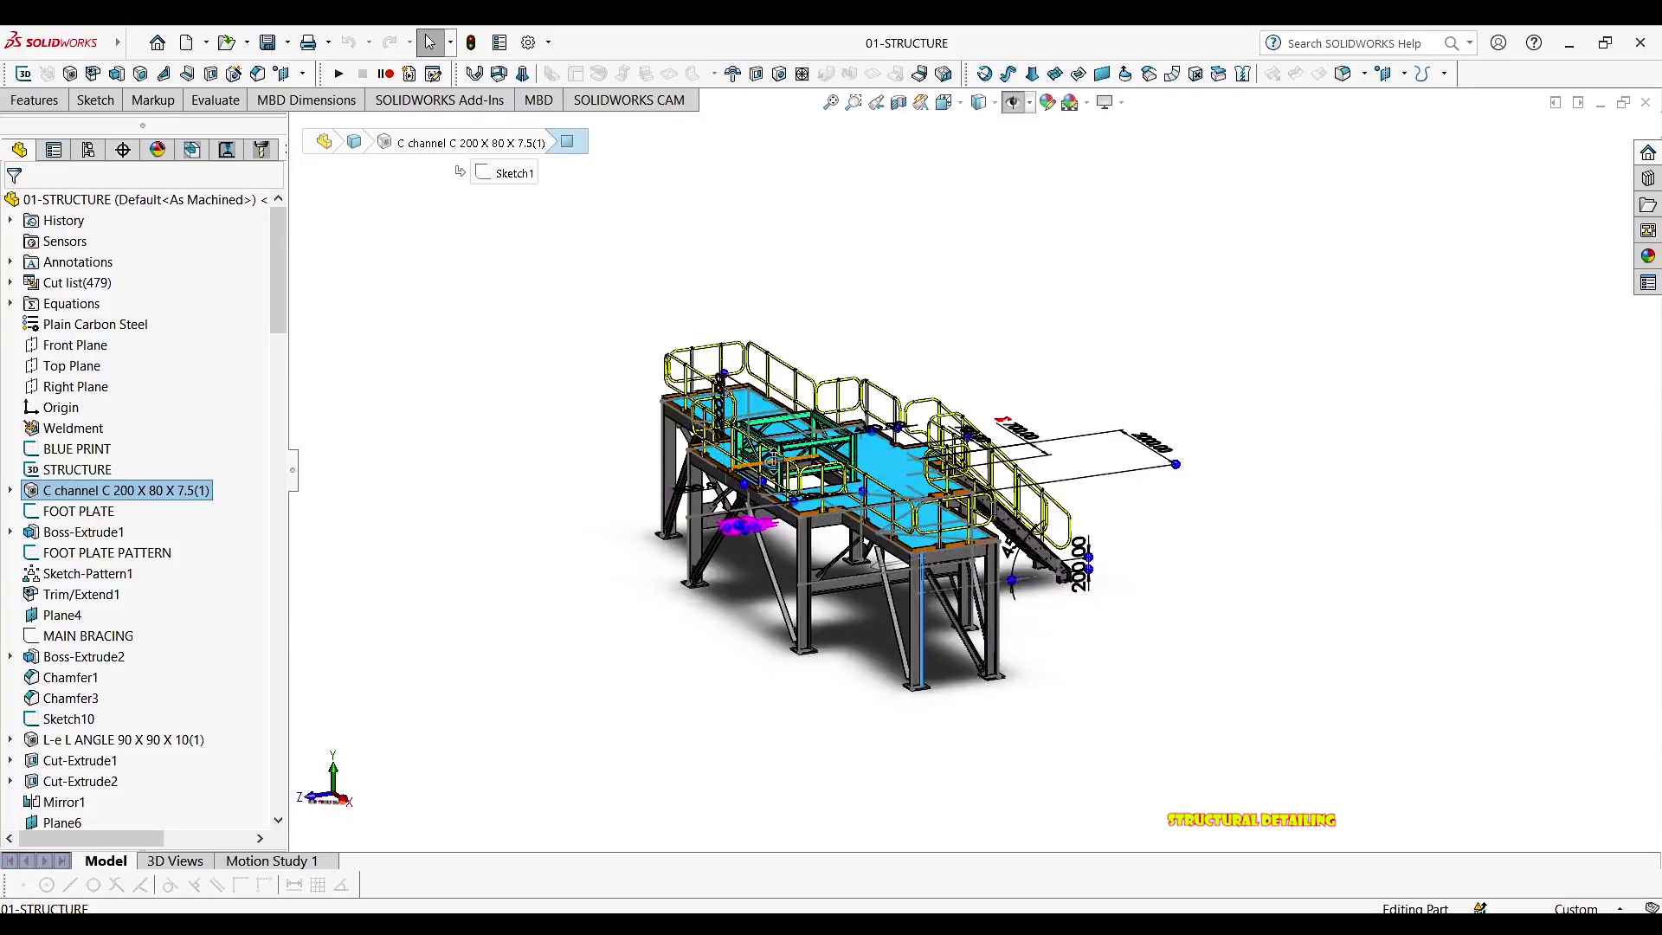
pyautogui.moveTo(770, 459)
pyautogui.mouseDown(button='middle')
pyautogui.moveTo(884, 456)
pyautogui.moveTo(771, 468)
pyautogui.mouseUp(button='middle')
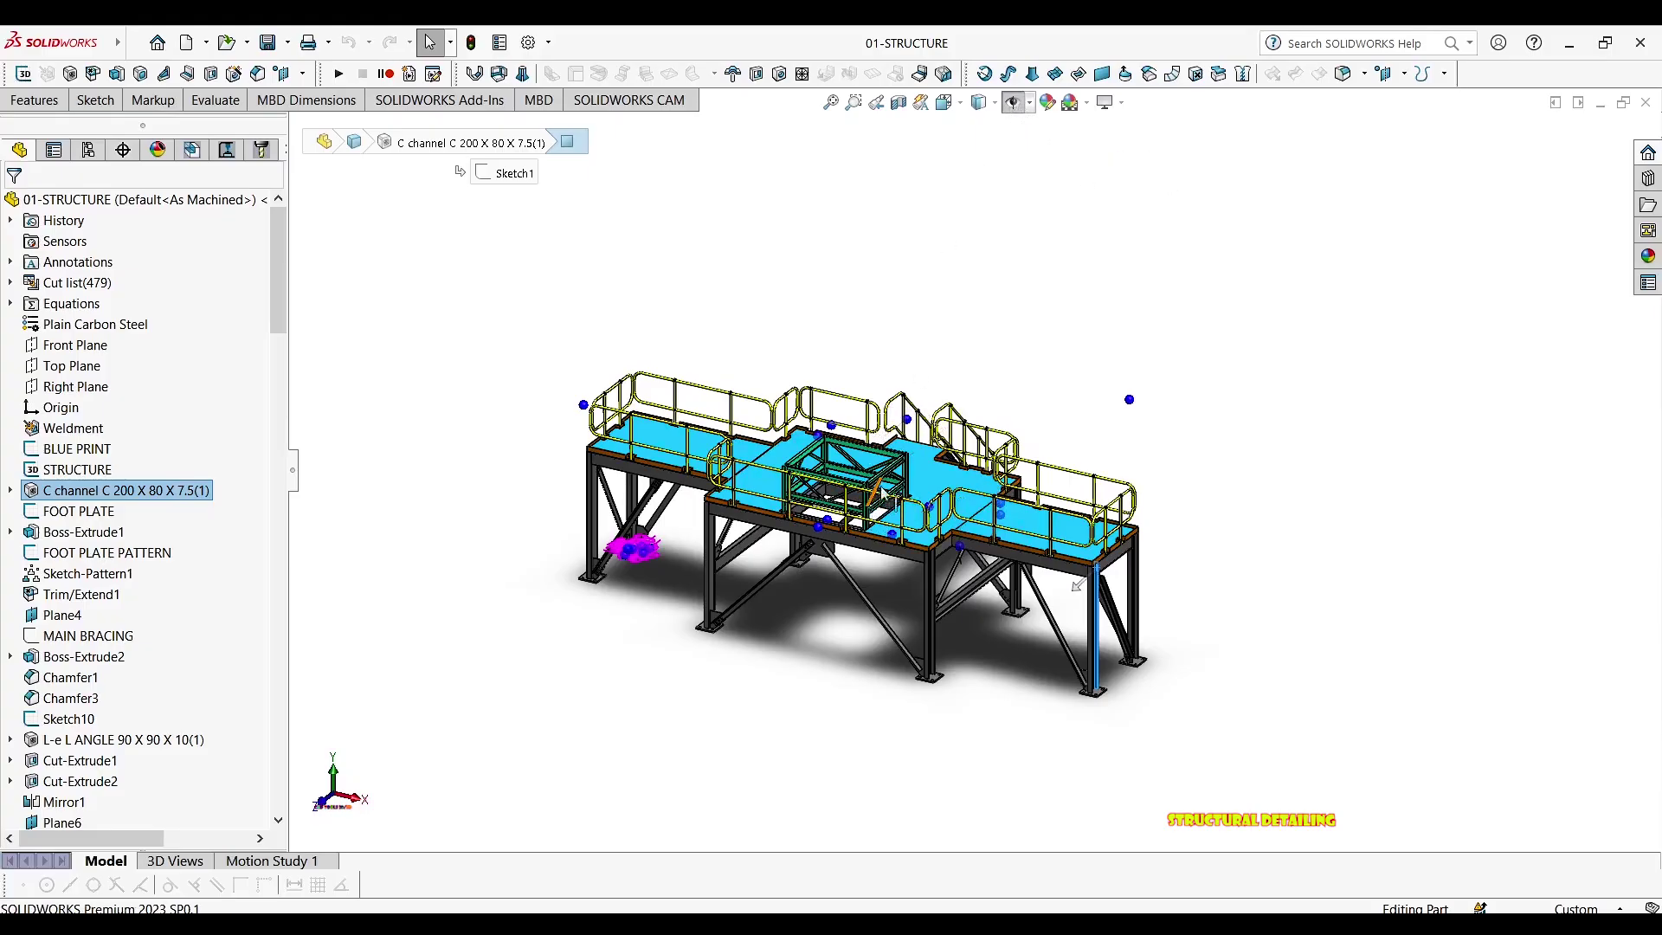
# Examine the platform's long side at deck level, including the columns, diagonal bracing and the stairway behind
pyautogui.scroll(-2, 882, 493)
pyautogui.moveTo(1015, 547); pyautogui.dragTo(1001, 492, button='middle')
pyautogui.scroll(-1, 1001, 490)
pyautogui.moveTo(834, 440); pyautogui.dragTo(919, 411, button='middle')
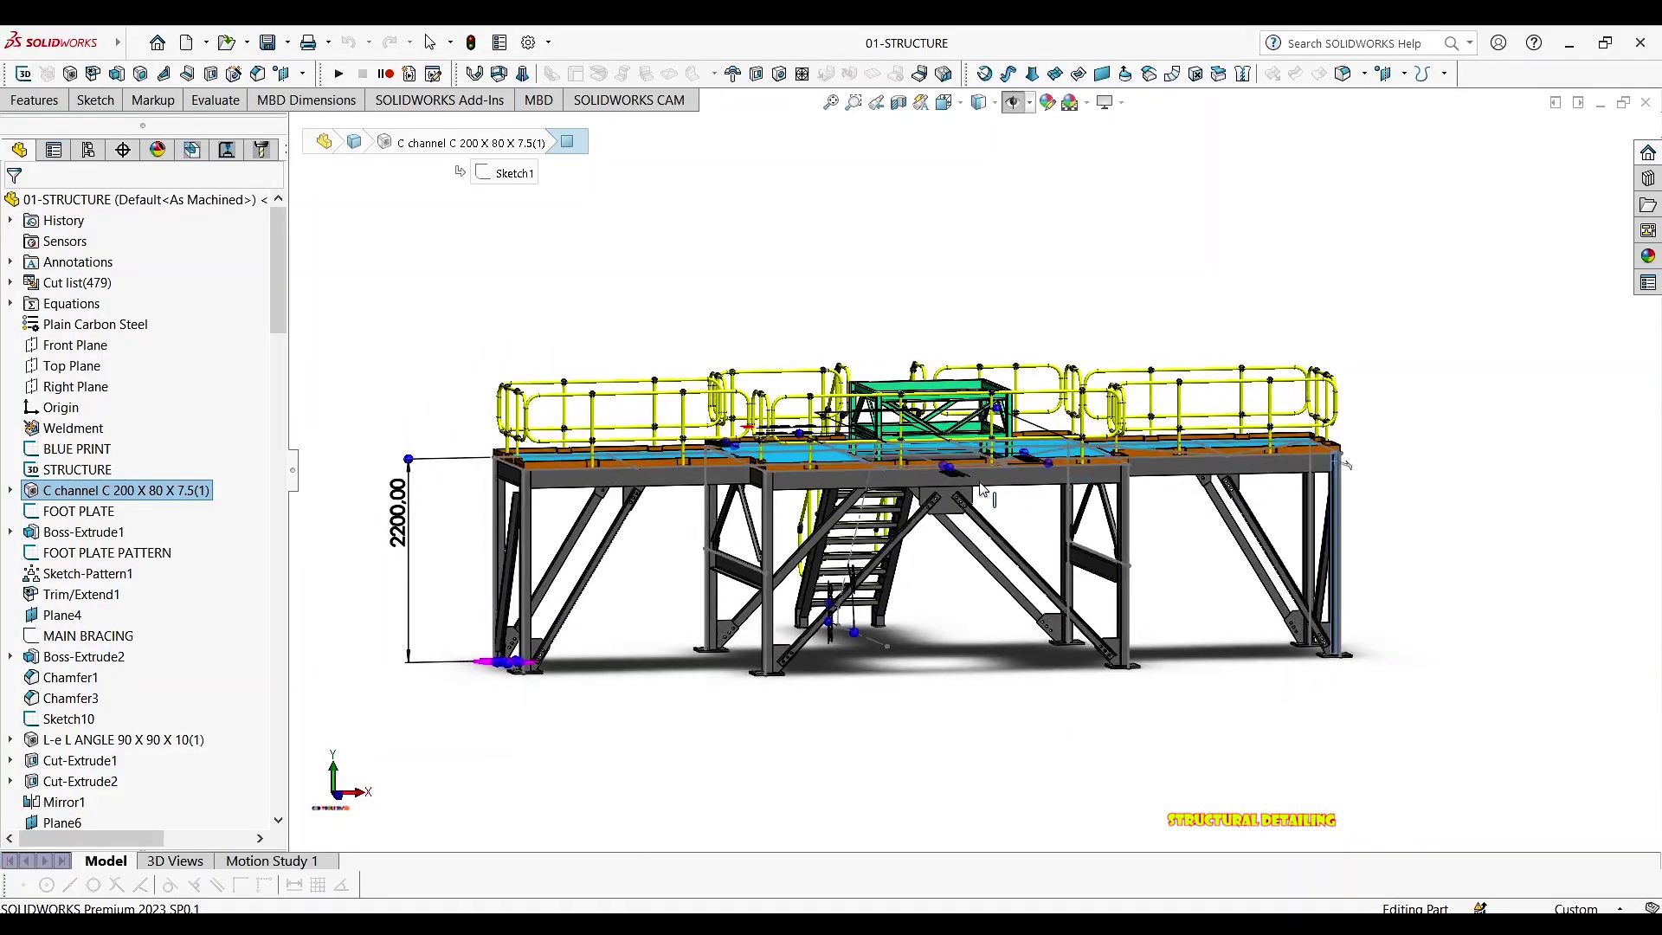
pyautogui.scroll(-3, 953, 470)
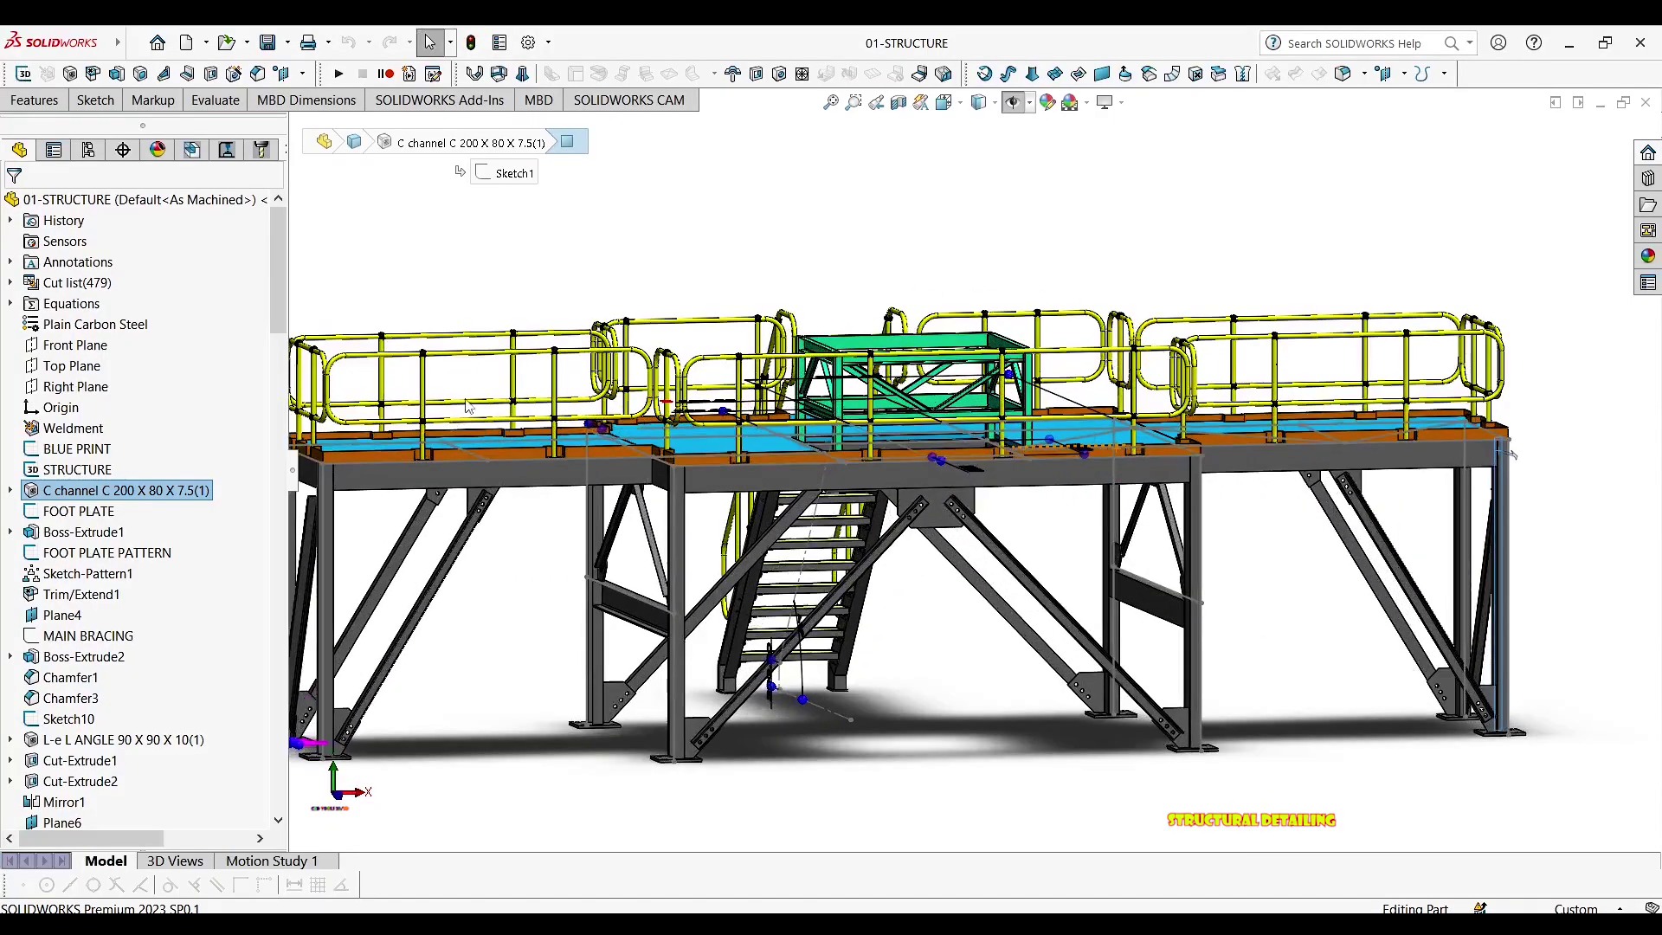
# Select a toe plate, the adjoining deck plate and a handrail post to identify their features
pyautogui.click(502, 453)
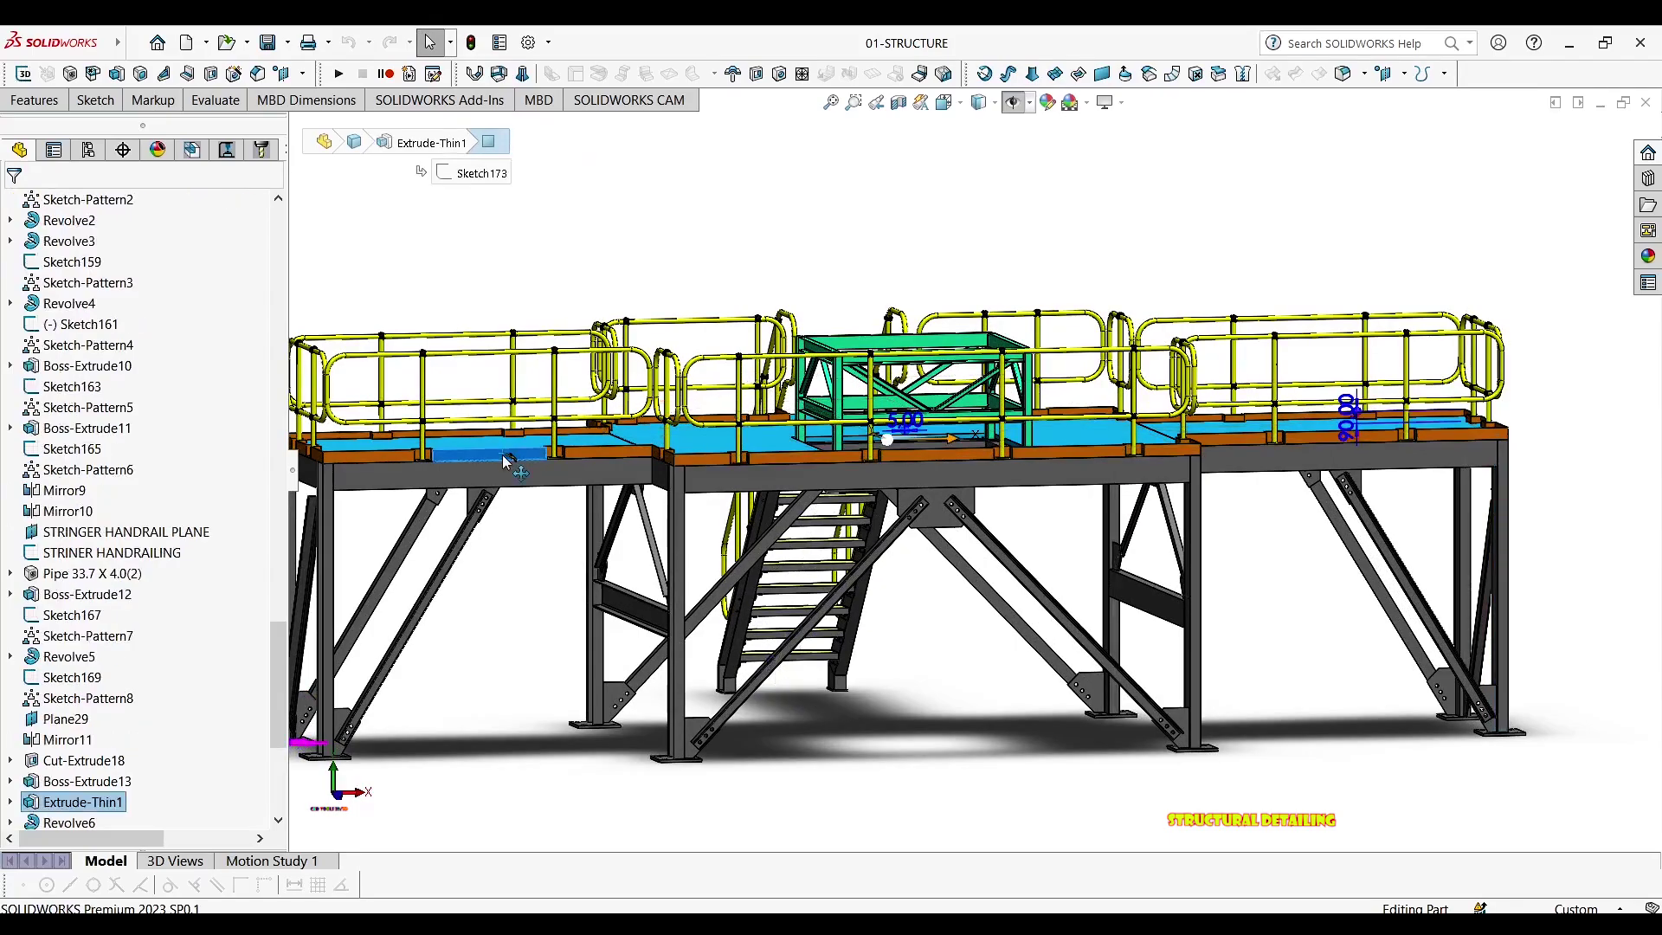
pyautogui.scroll(-3, 502, 454)
pyautogui.moveTo(524, 459); pyautogui.dragTo(603, 416, button='middle')
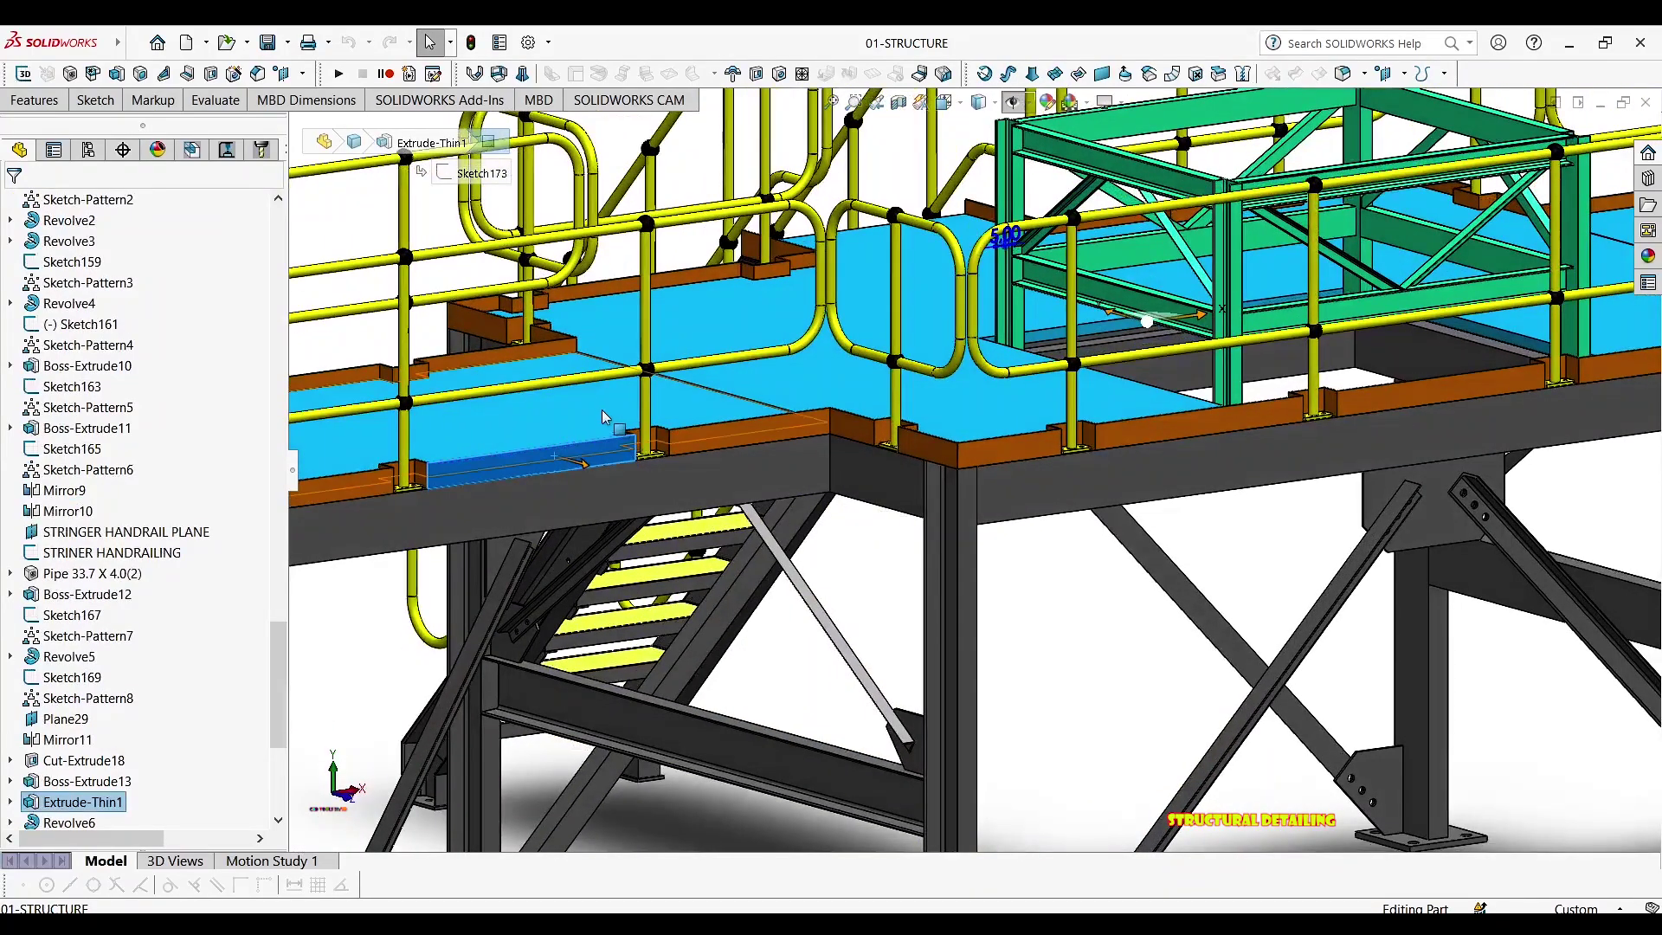
pyautogui.click(603, 416)
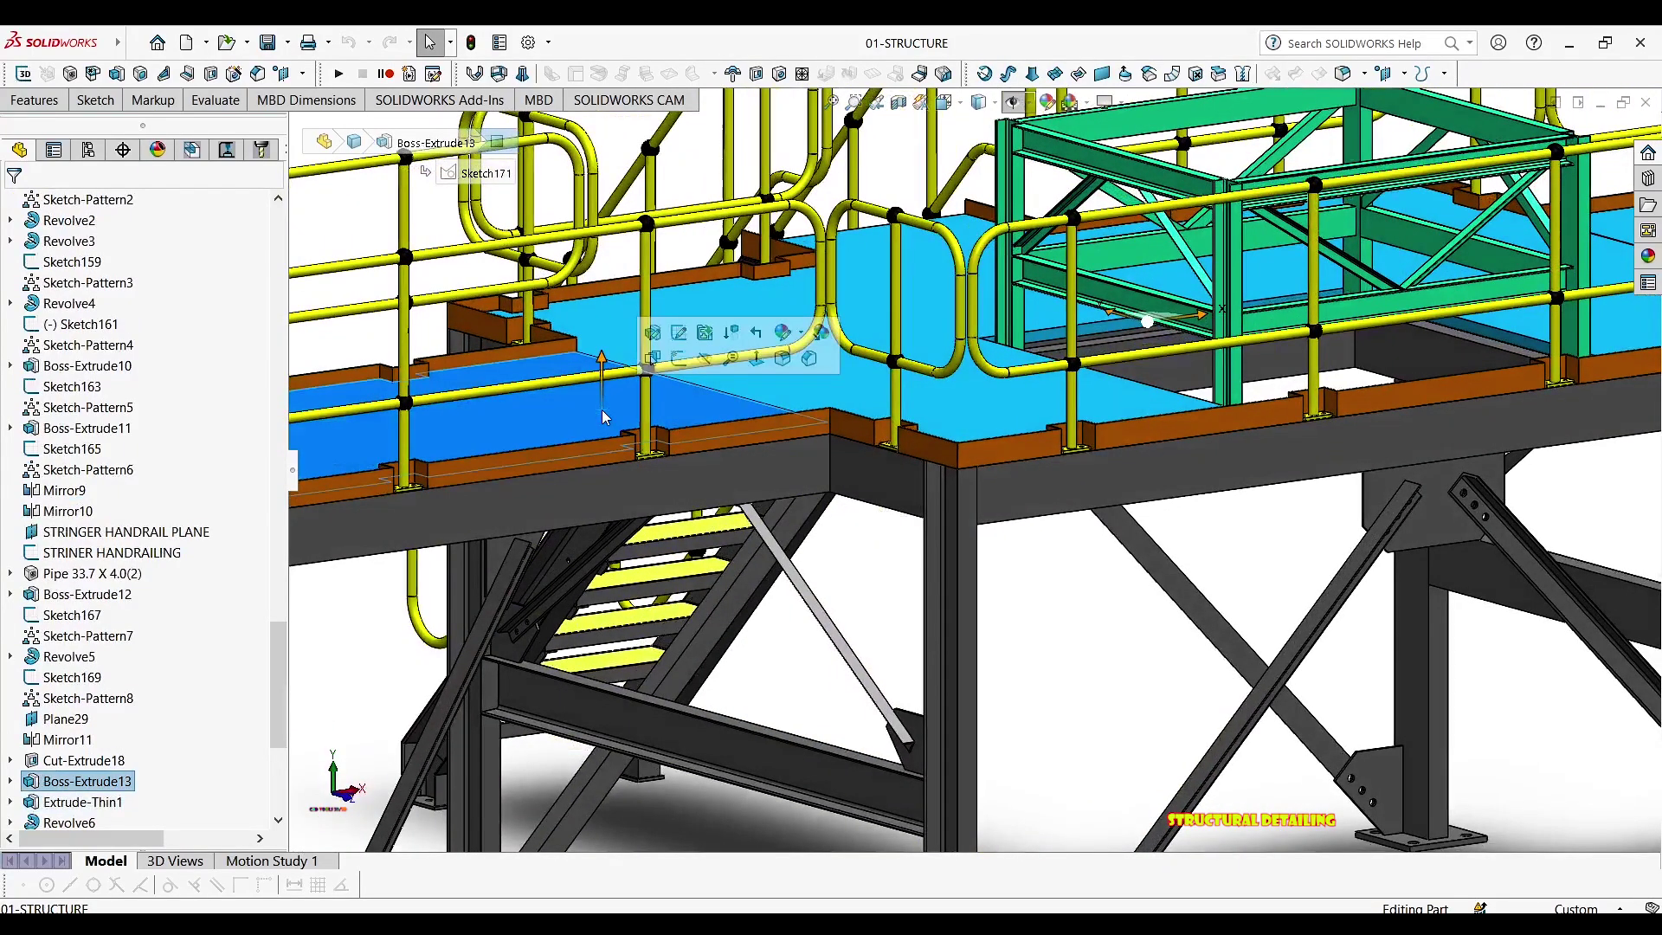
pyautogui.click(645, 257)
pyautogui.scroll(5, 1097, 478)
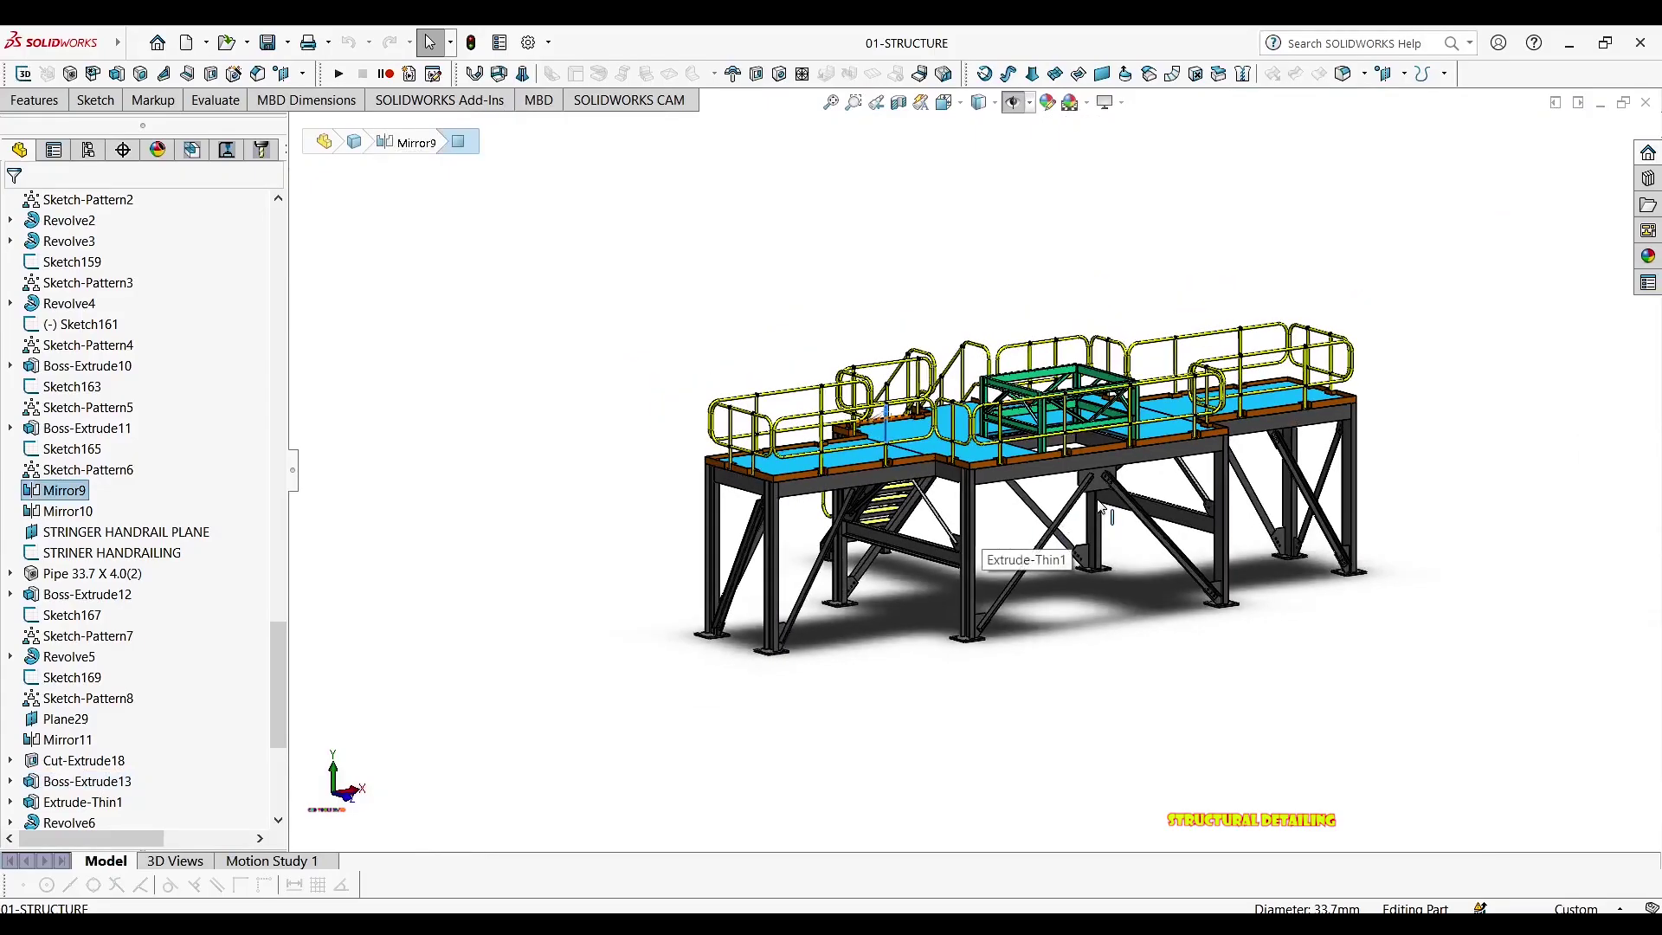
# Inspect the stairway side of the platform from end, low and raised angles, covering the stringers, handrails and underside framing
pyautogui.moveTo(1097, 480); pyautogui.dragTo(1008, 498, button='middle')
pyautogui.scroll(2, 911, 491)
pyautogui.scroll(-3, 1021, 351)
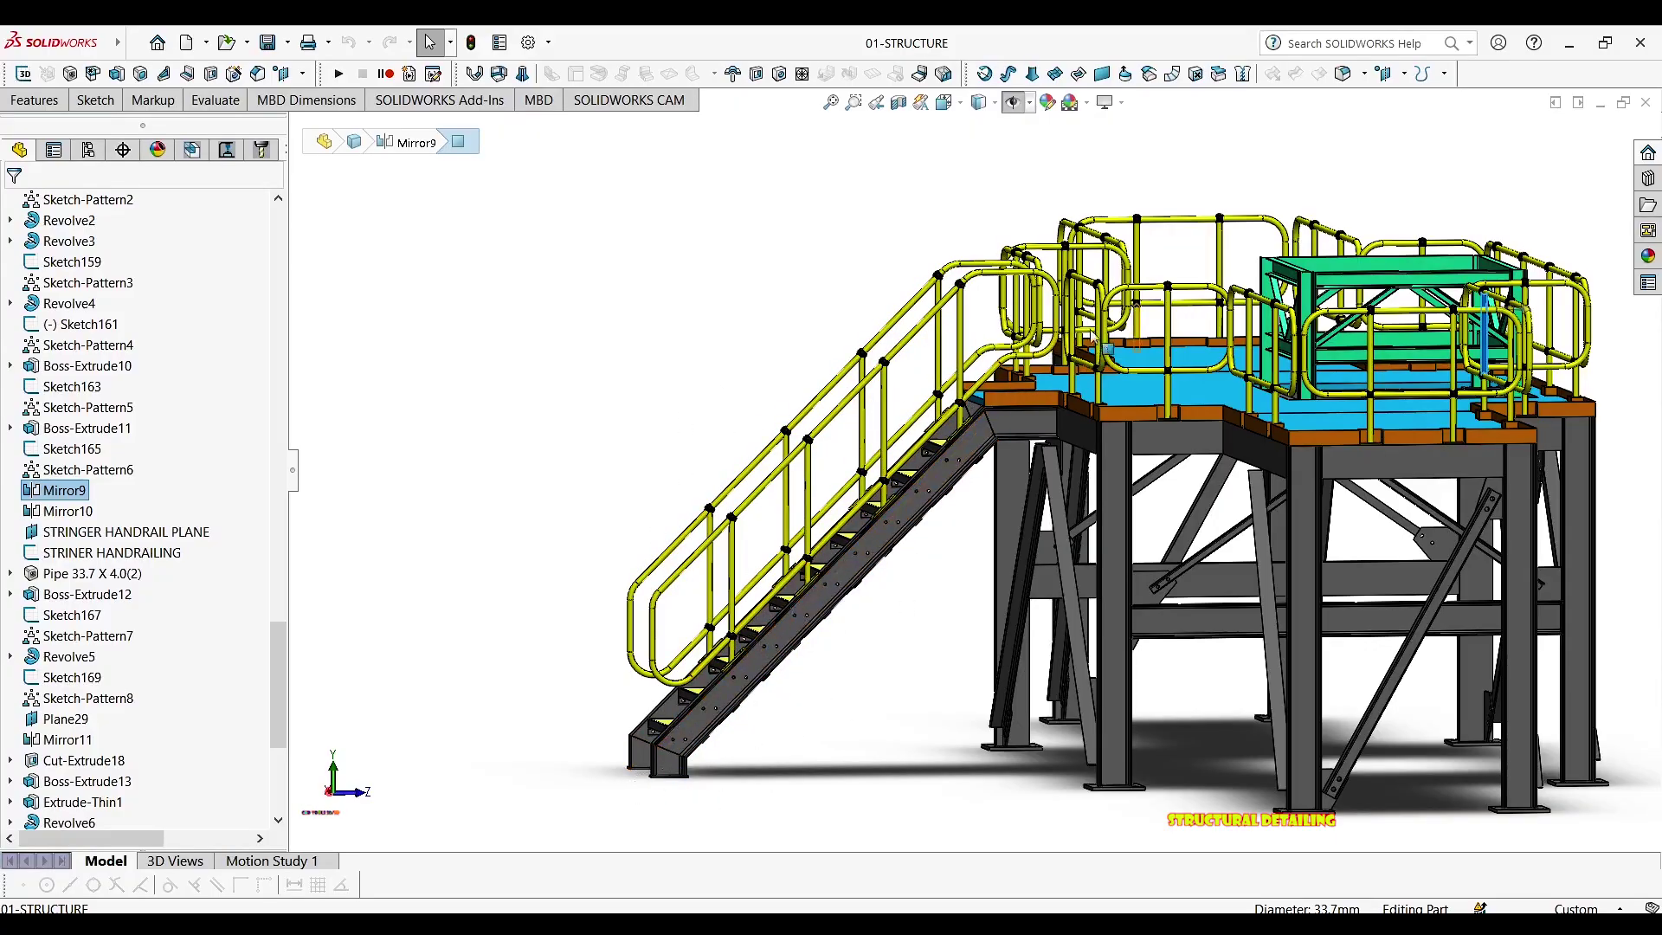
pyautogui.scroll(-5, 1025, 359)
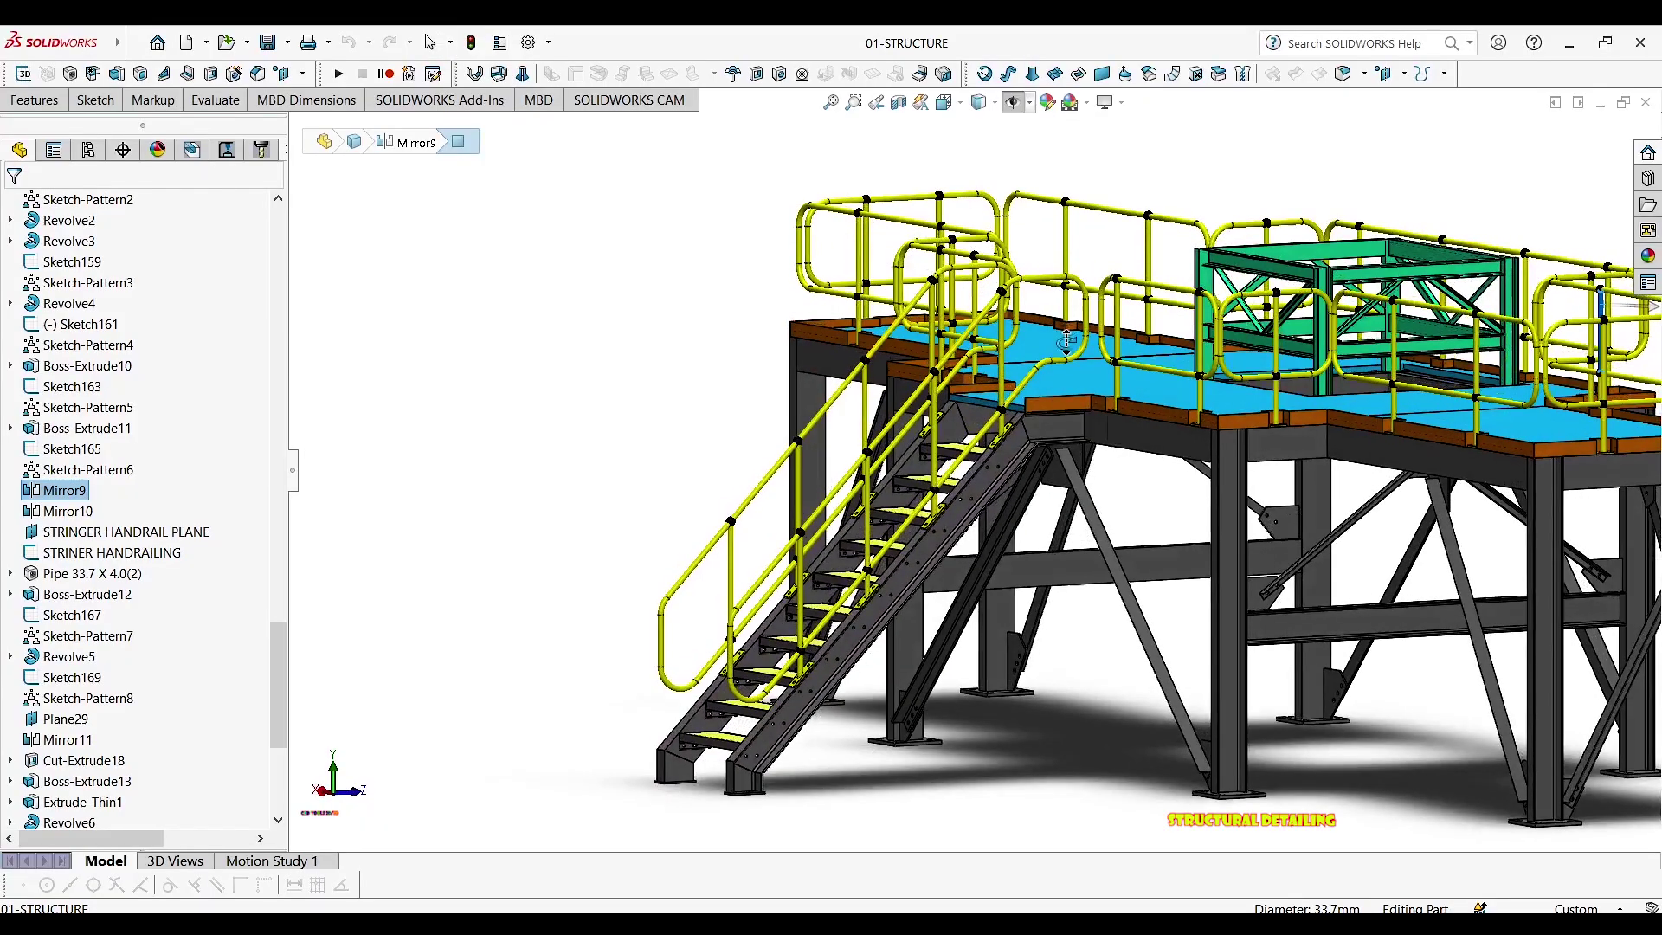
pyautogui.scroll(4, 1023, 363)
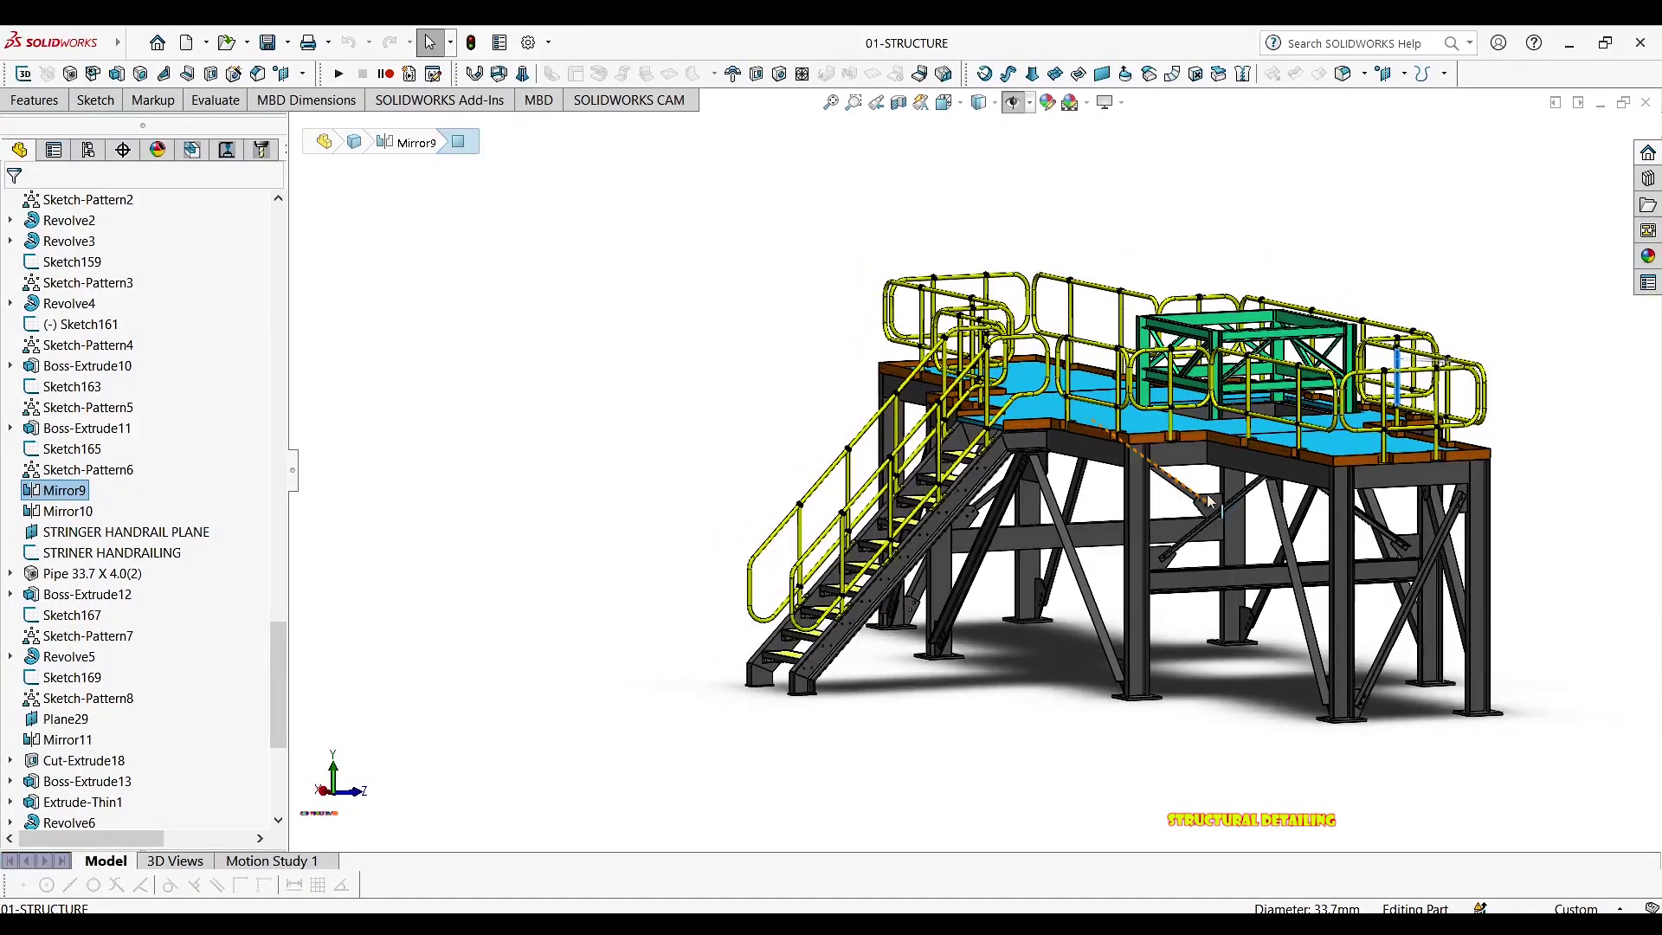
pyautogui.moveTo(1185, 494); pyautogui.dragTo(1168, 441, button='middle')
pyautogui.scroll(-3, 1168, 440)
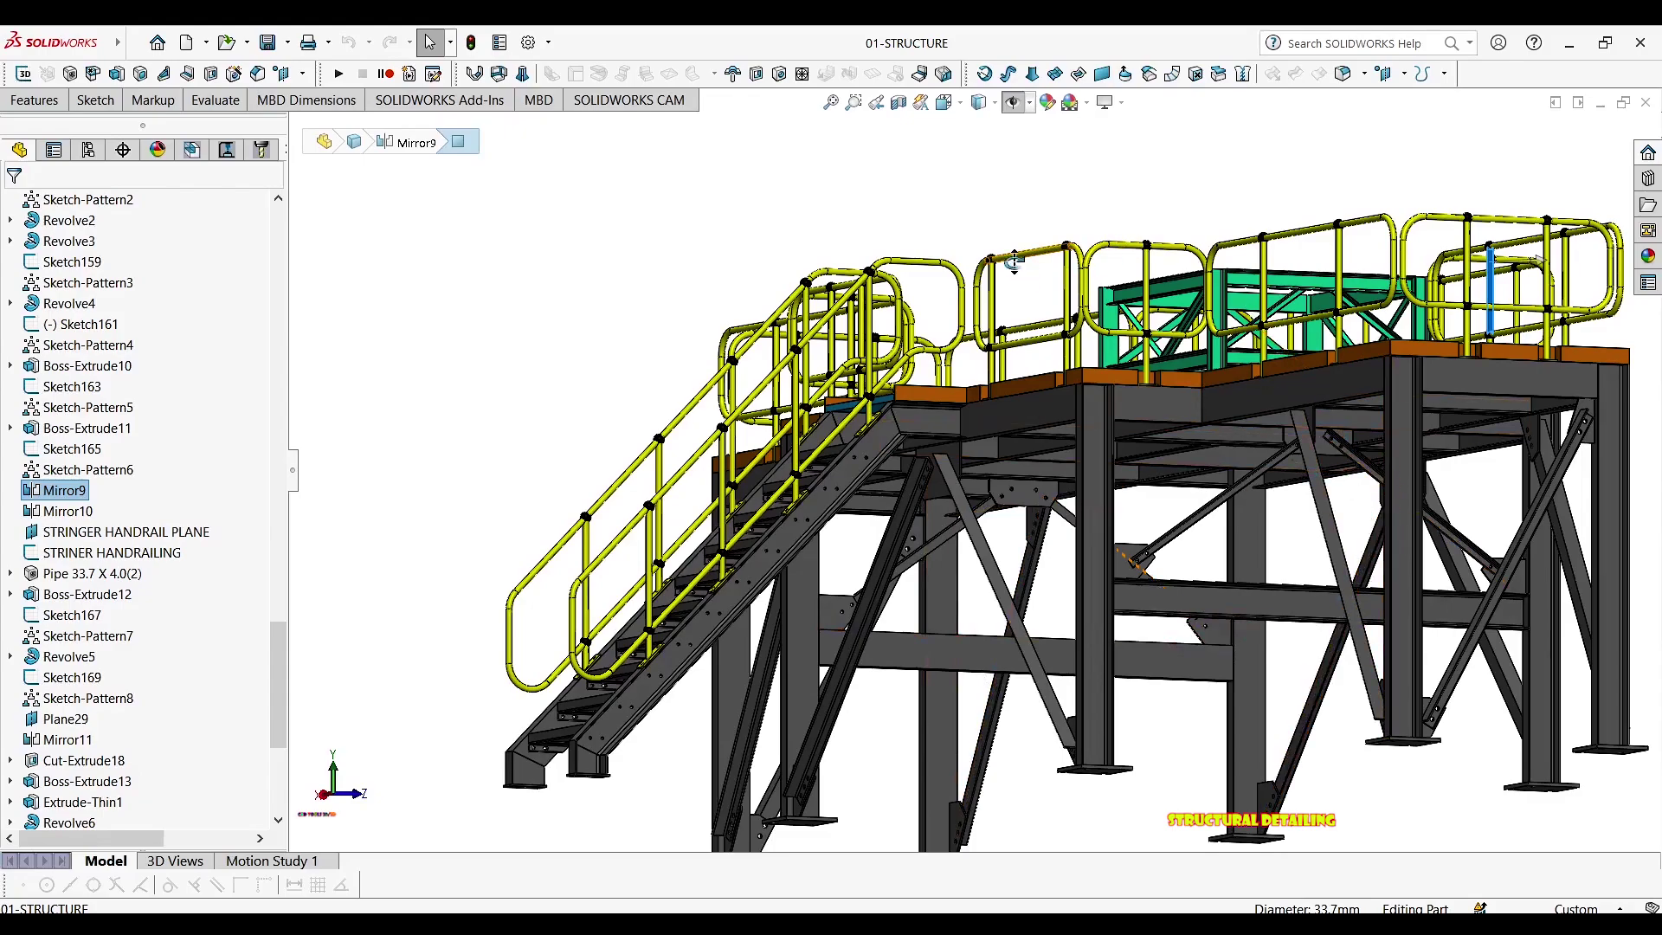
pyautogui.moveTo(1013, 263); pyautogui.dragTo(1053, 325, button='middle')
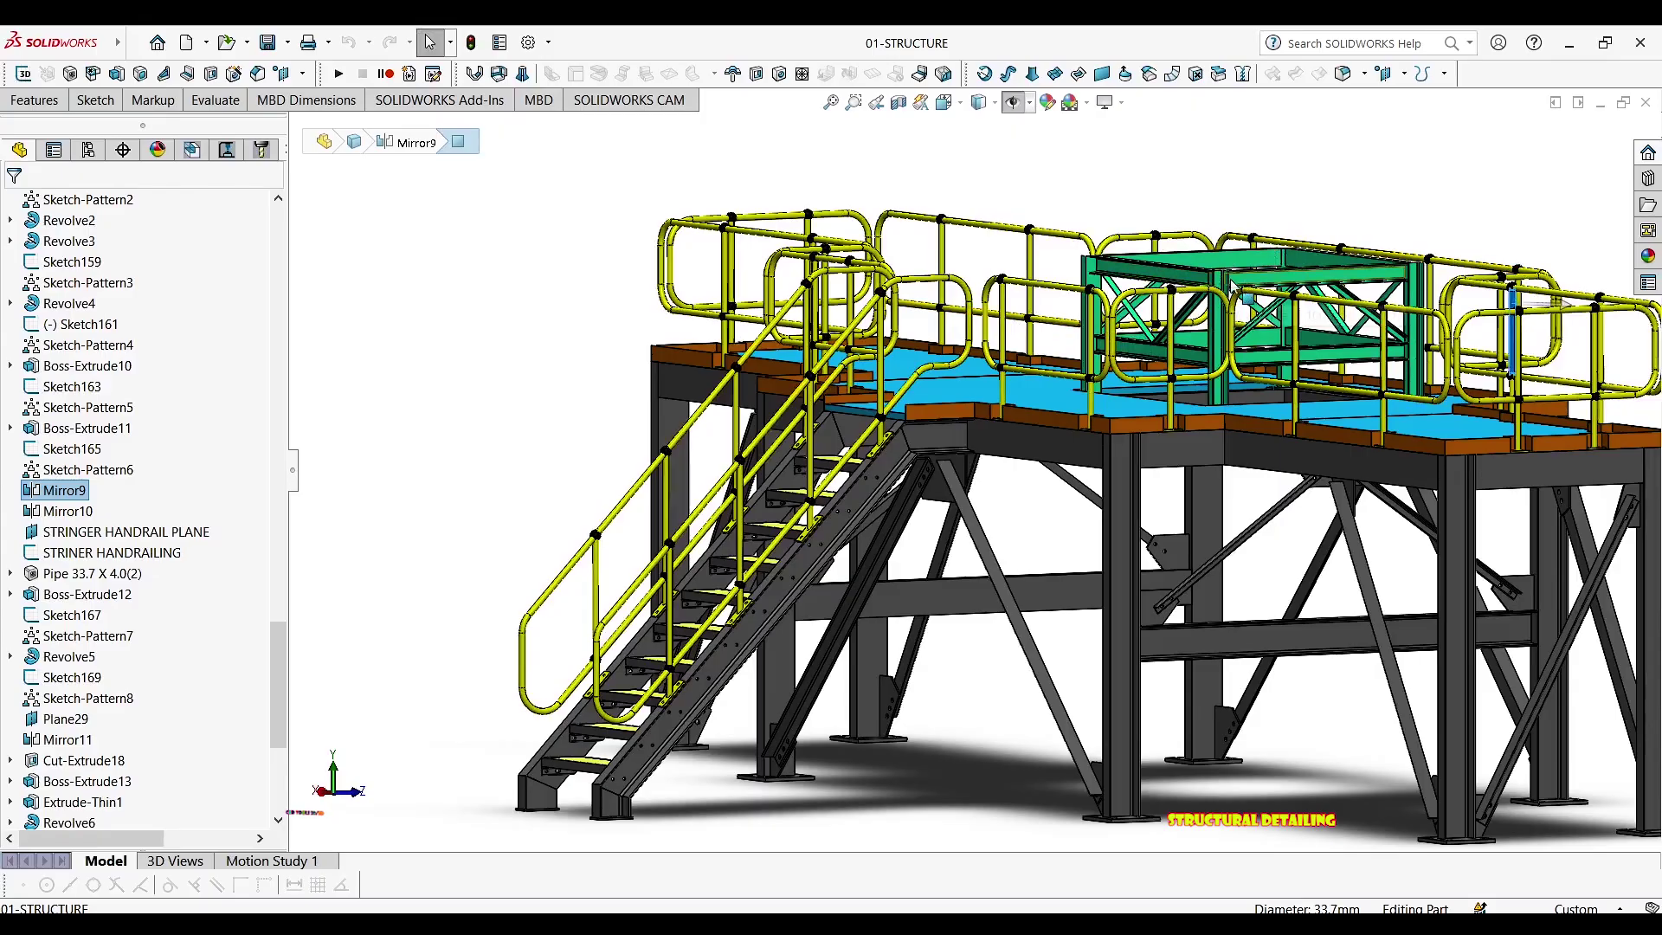
pyautogui.moveTo(1246, 269); pyautogui.dragTo(960, 325, button='middle')
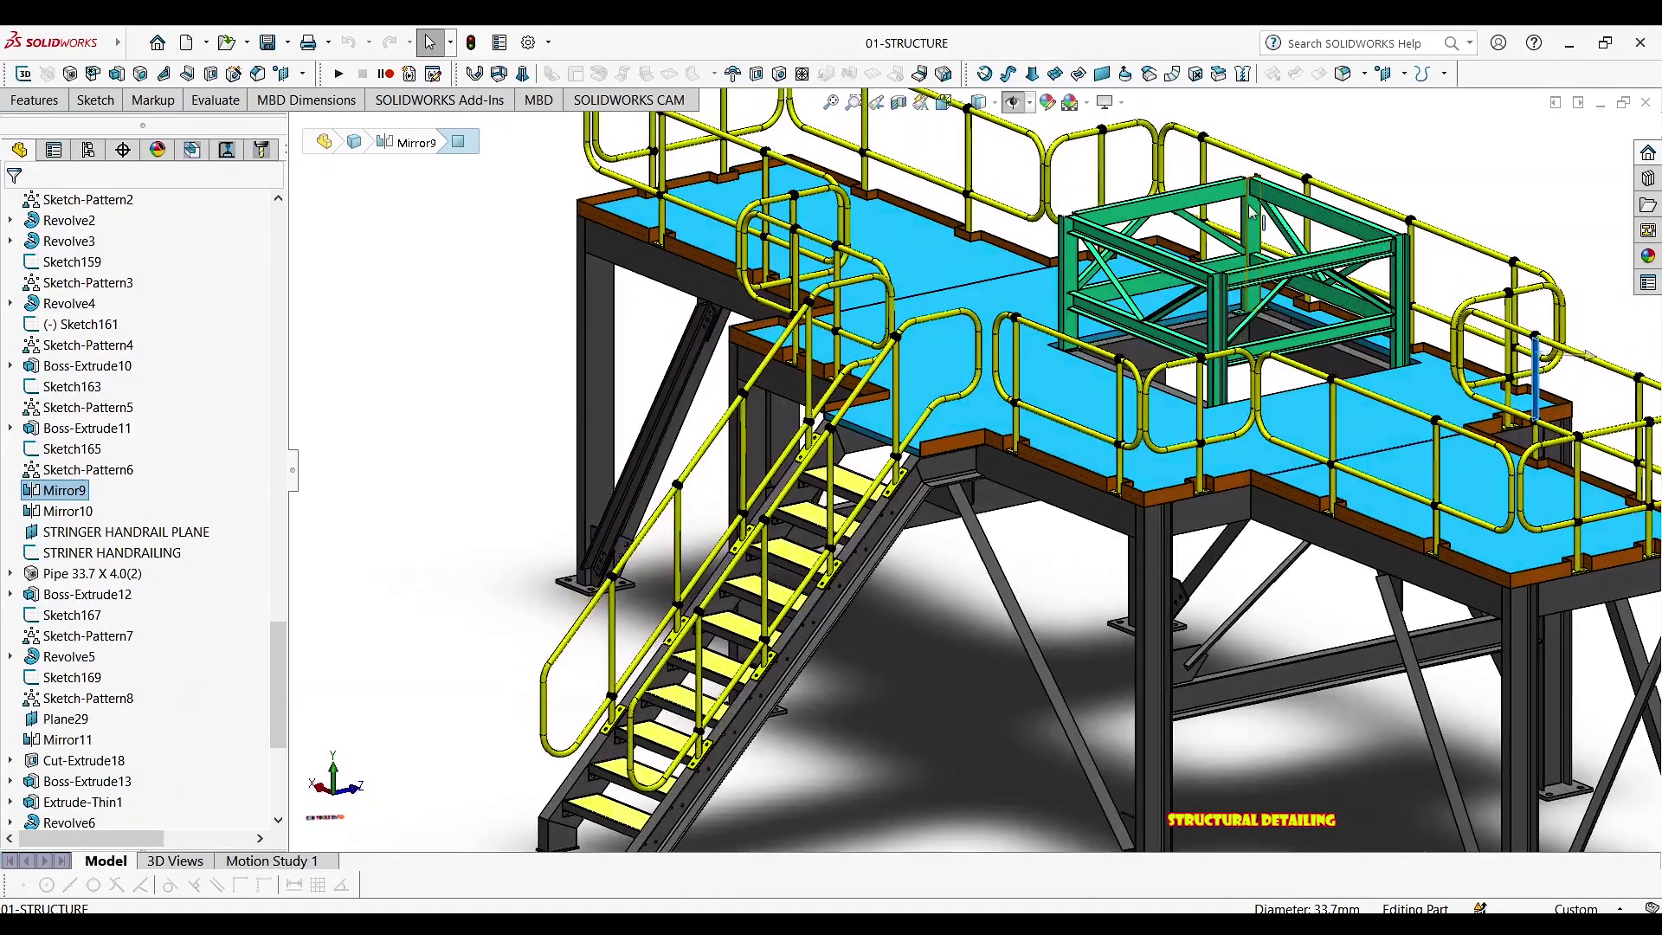
# Select the central deck plate and the toe plate at the stair head, and examine the stair landing up close
pyautogui.click(953, 370)
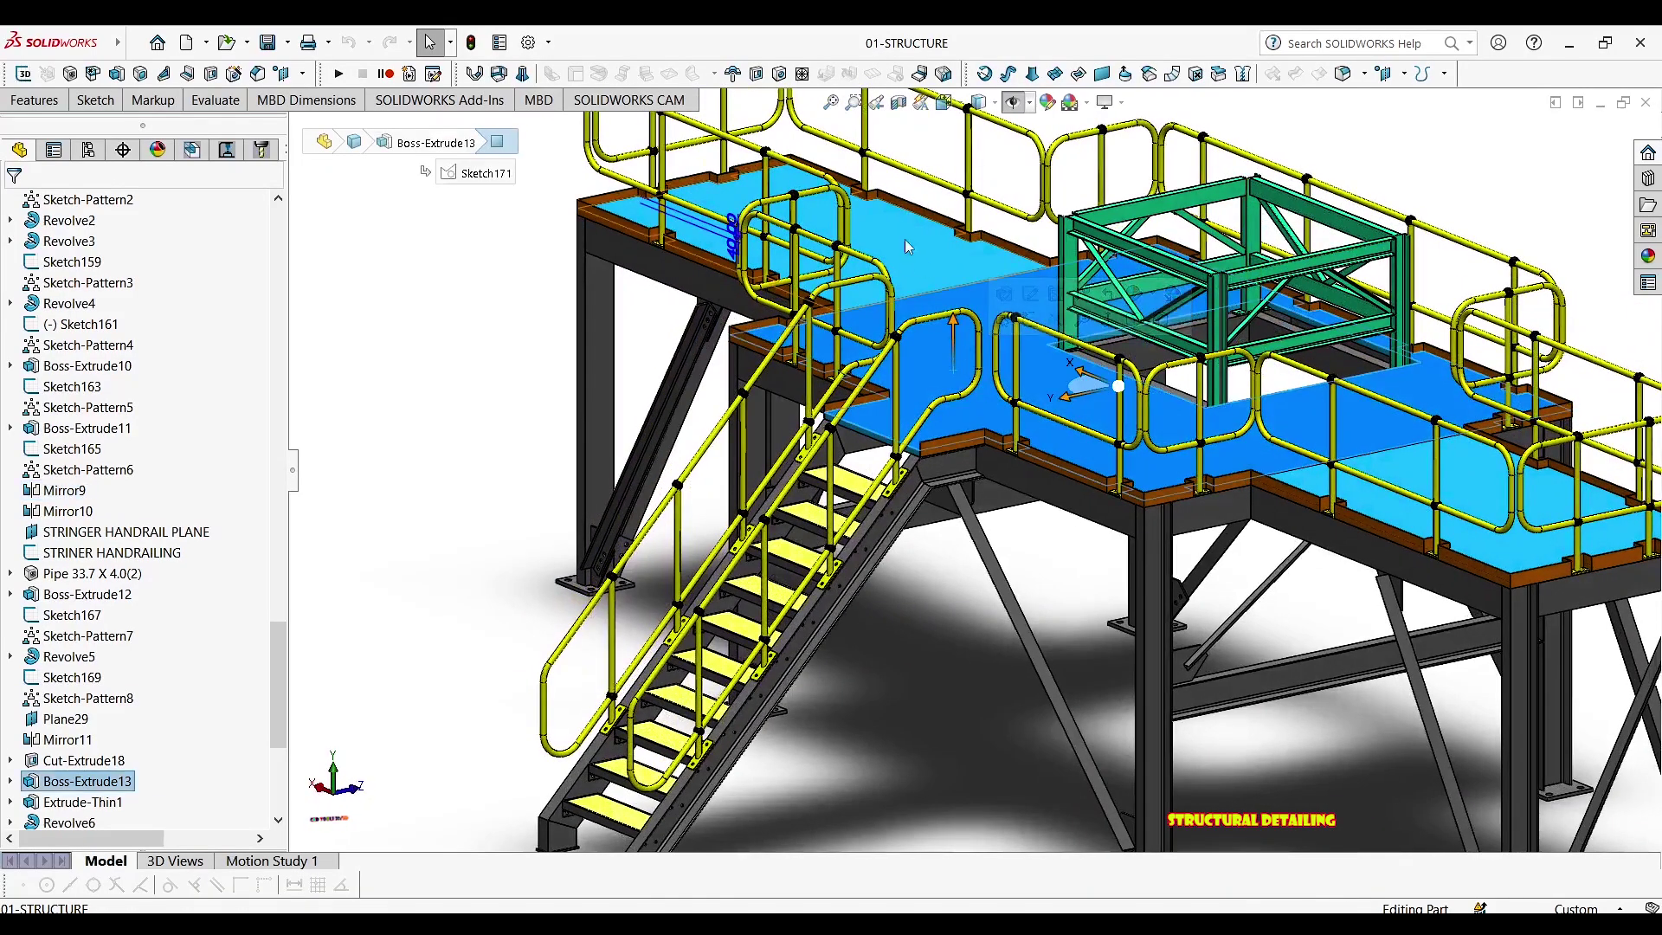
pyautogui.click(969, 444)
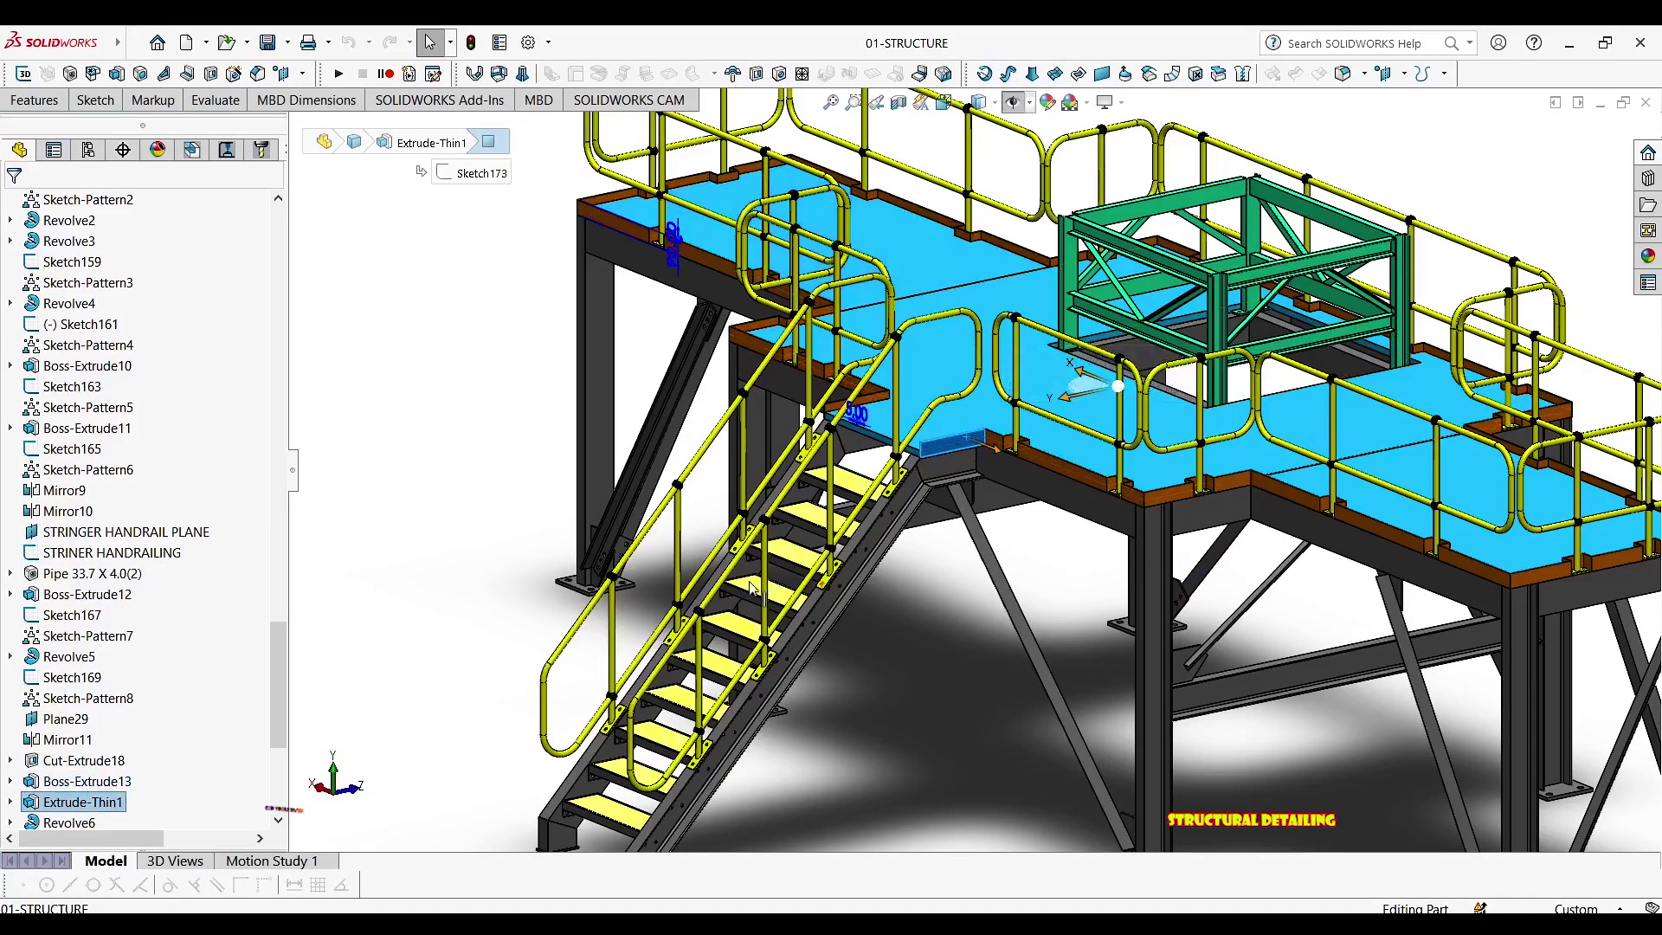
pyautogui.moveTo(817, 572); pyautogui.dragTo(1017, 538, button='middle')
pyautogui.scroll(-3, 698, 434)
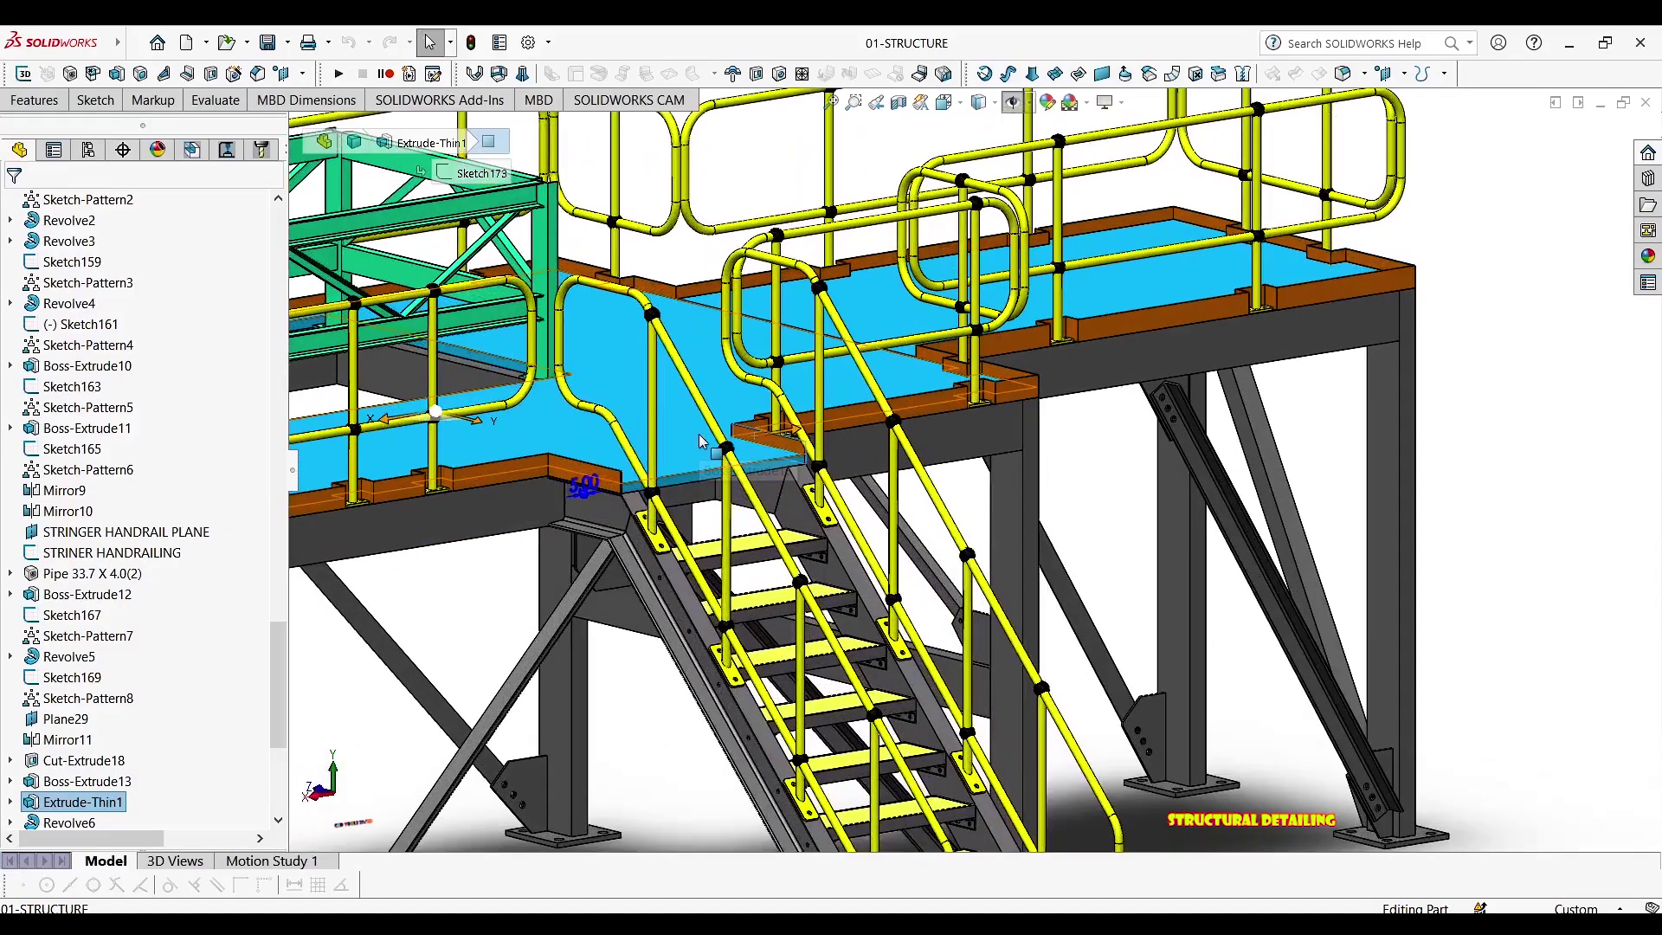
pyautogui.scroll(-3, 457, 476)
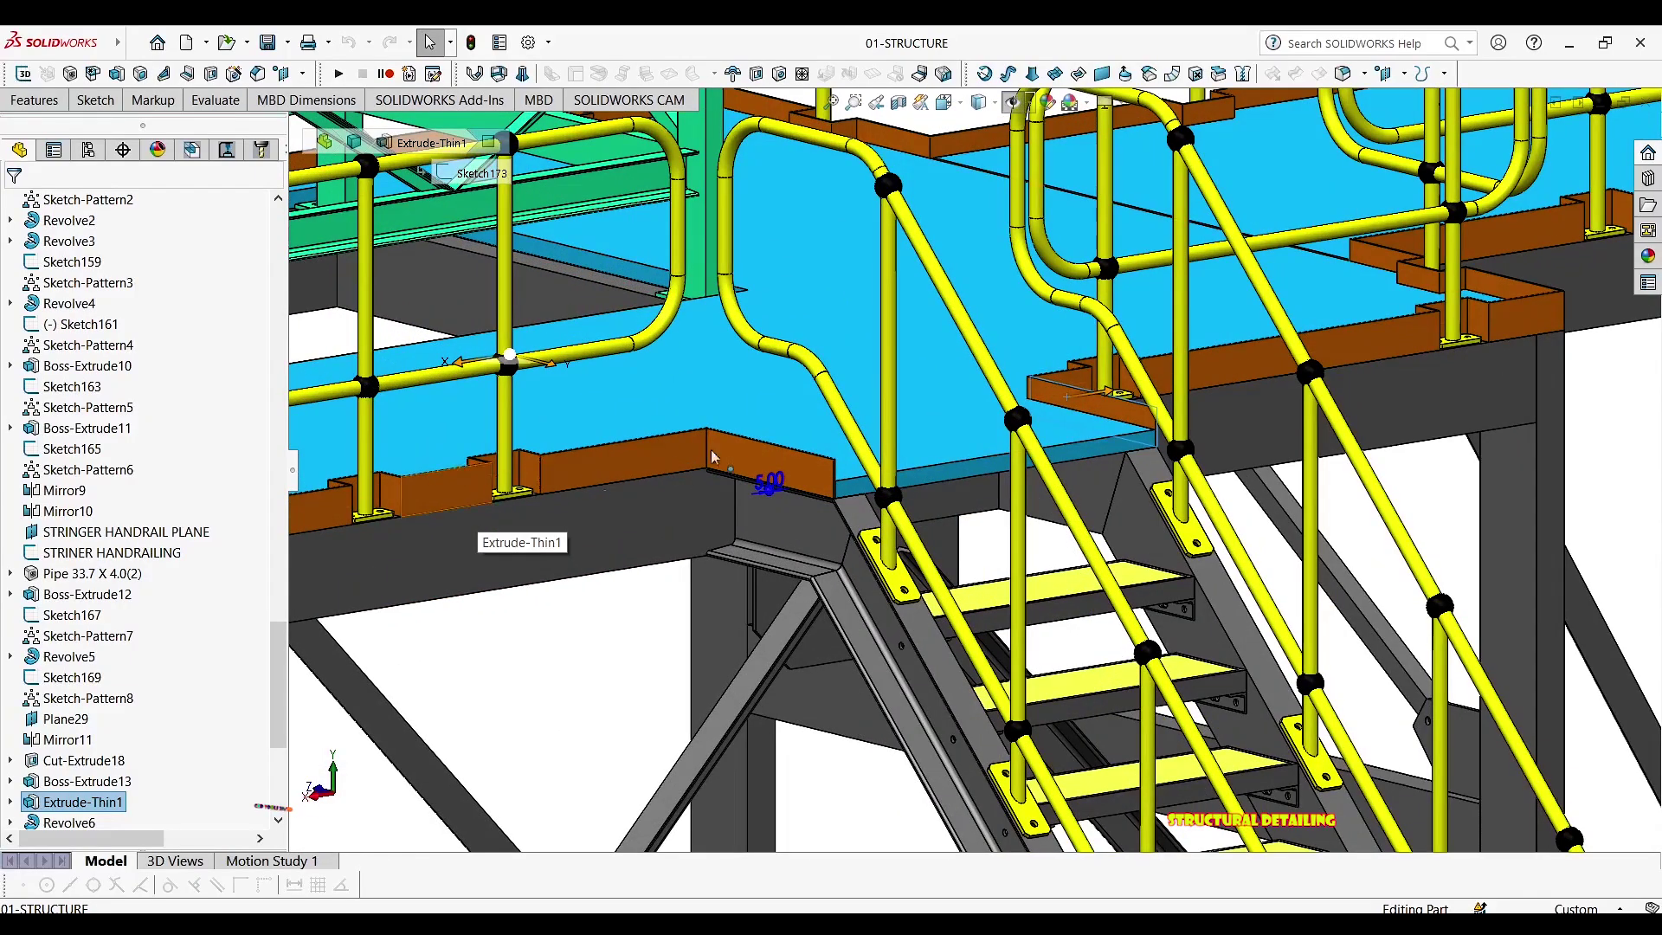
pyautogui.click(628, 402)
pyautogui.press('f')
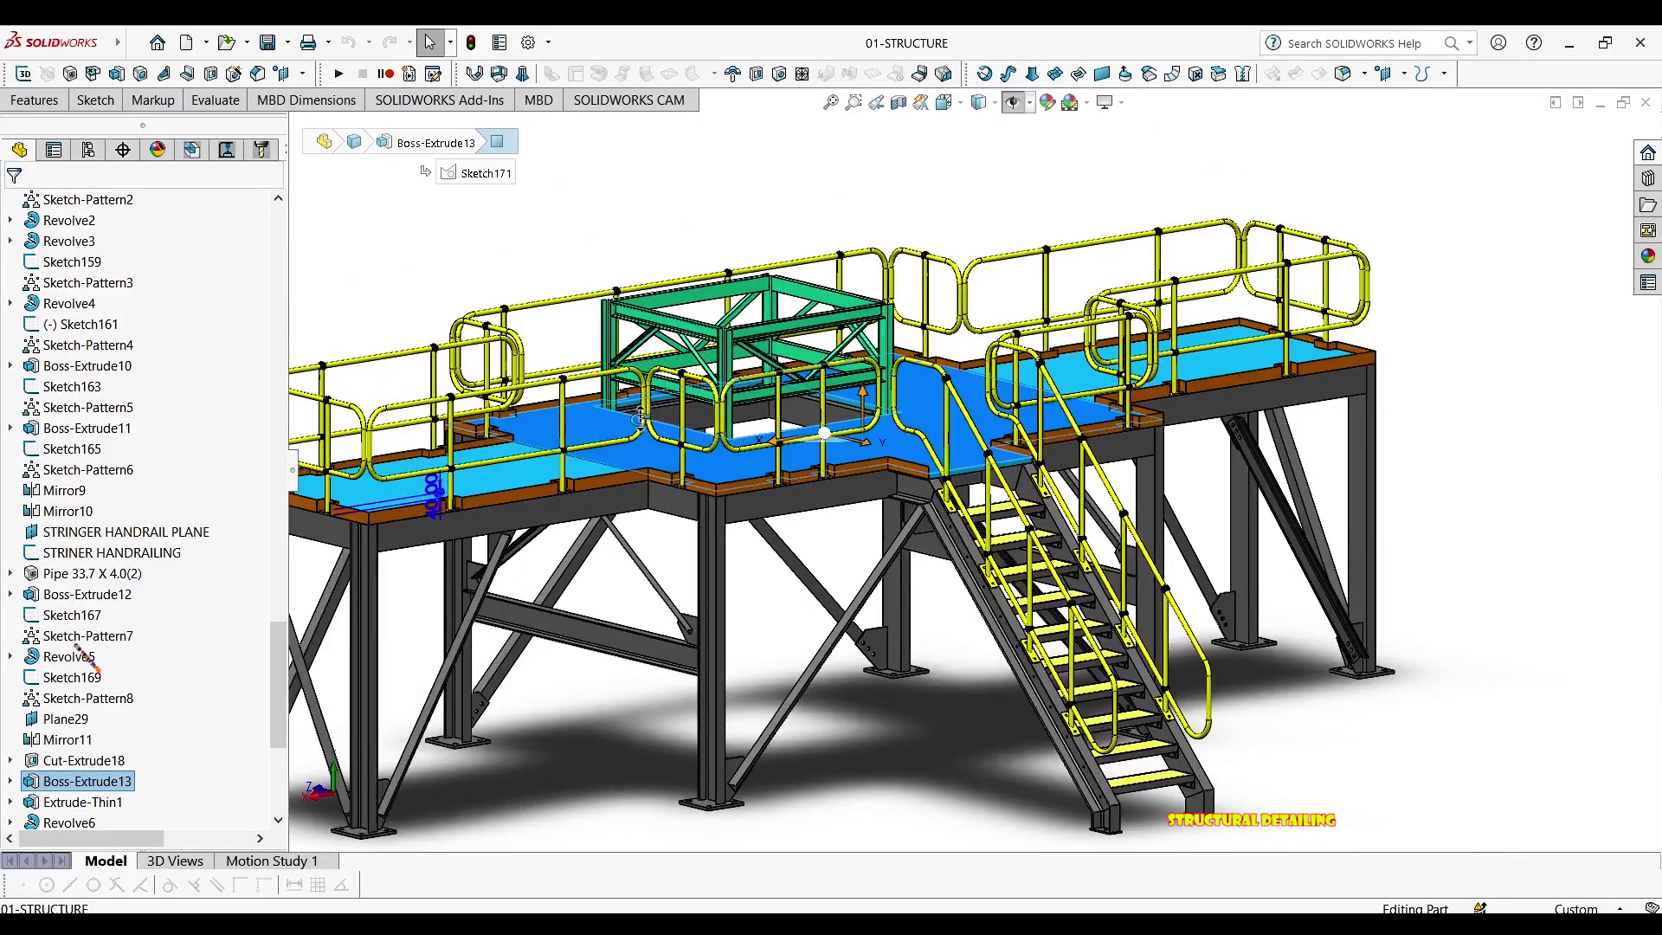
# Check the end bay's deck plate, toe plate, handrail joint and lower rail by selecting each, and return to the overall view
pyautogui.moveTo(640, 419); pyautogui.dragTo(651, 451, button='middle')
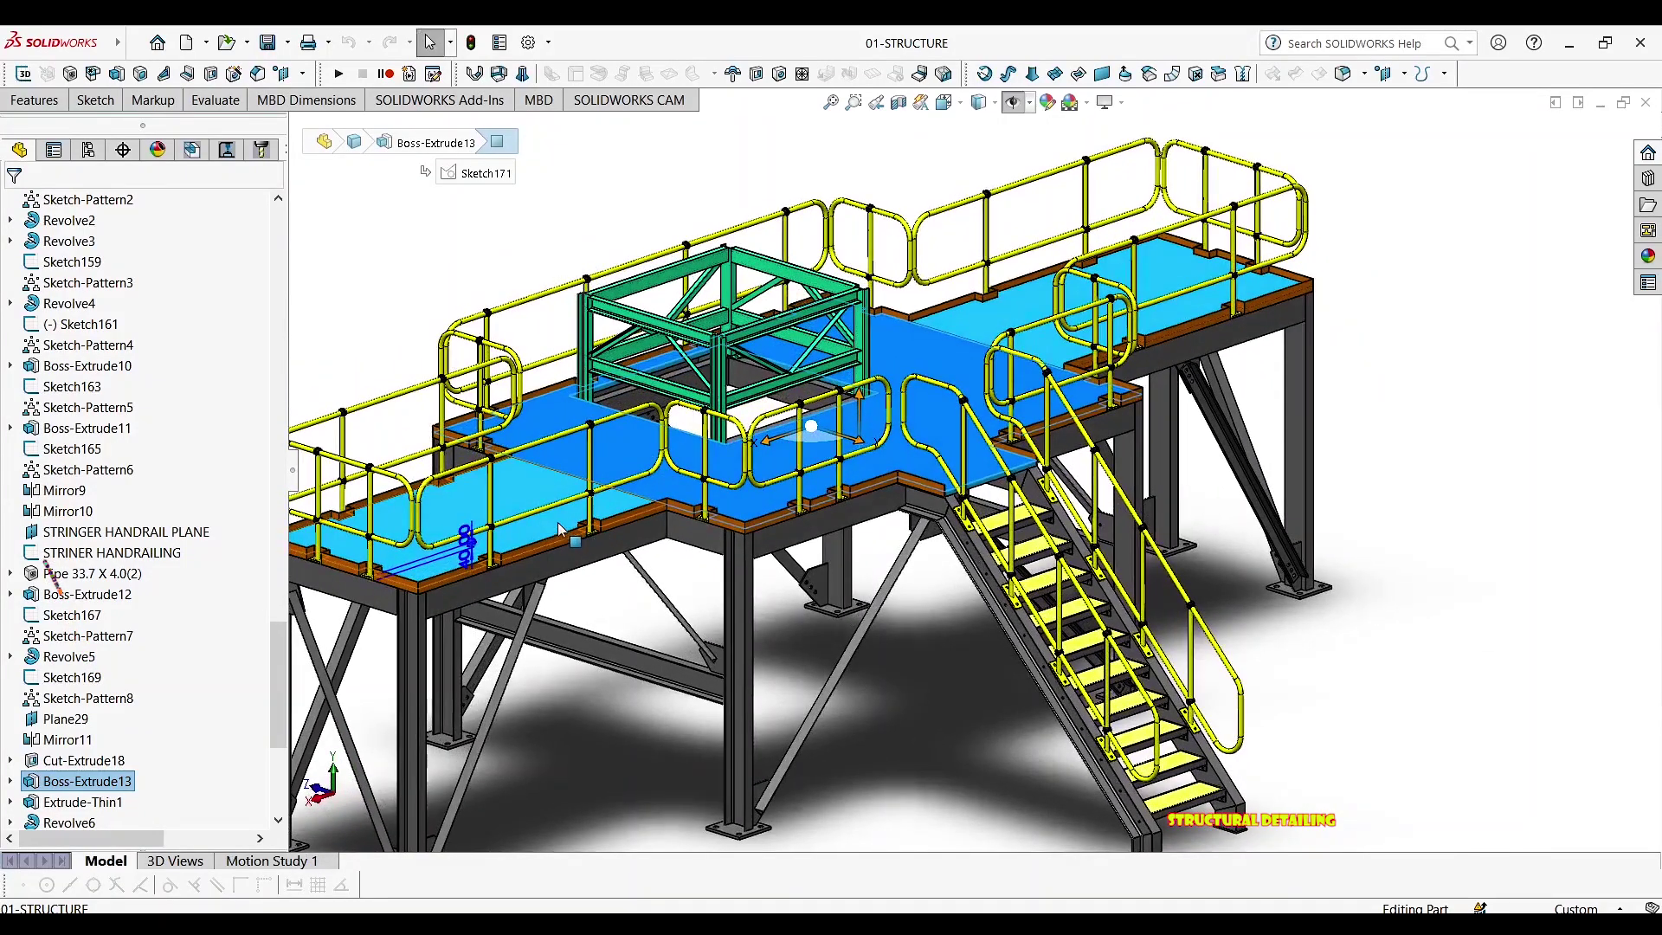
pyautogui.click(498, 500)
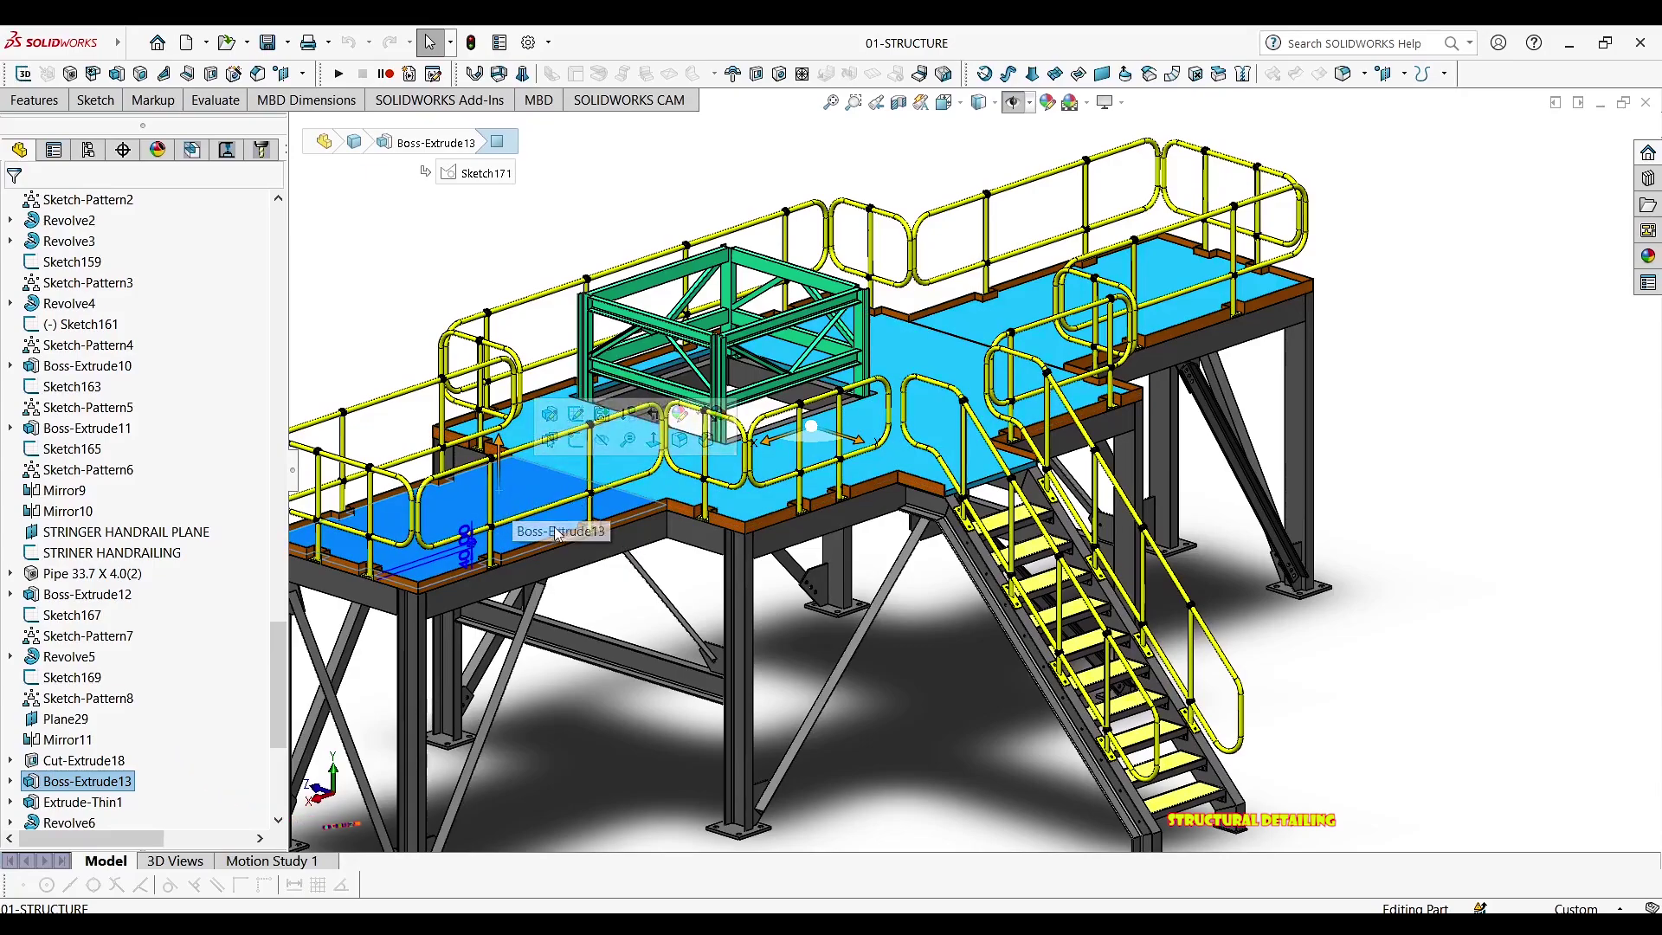
pyautogui.scroll(-5, 538, 543)
pyautogui.doubleClick(593, 568)
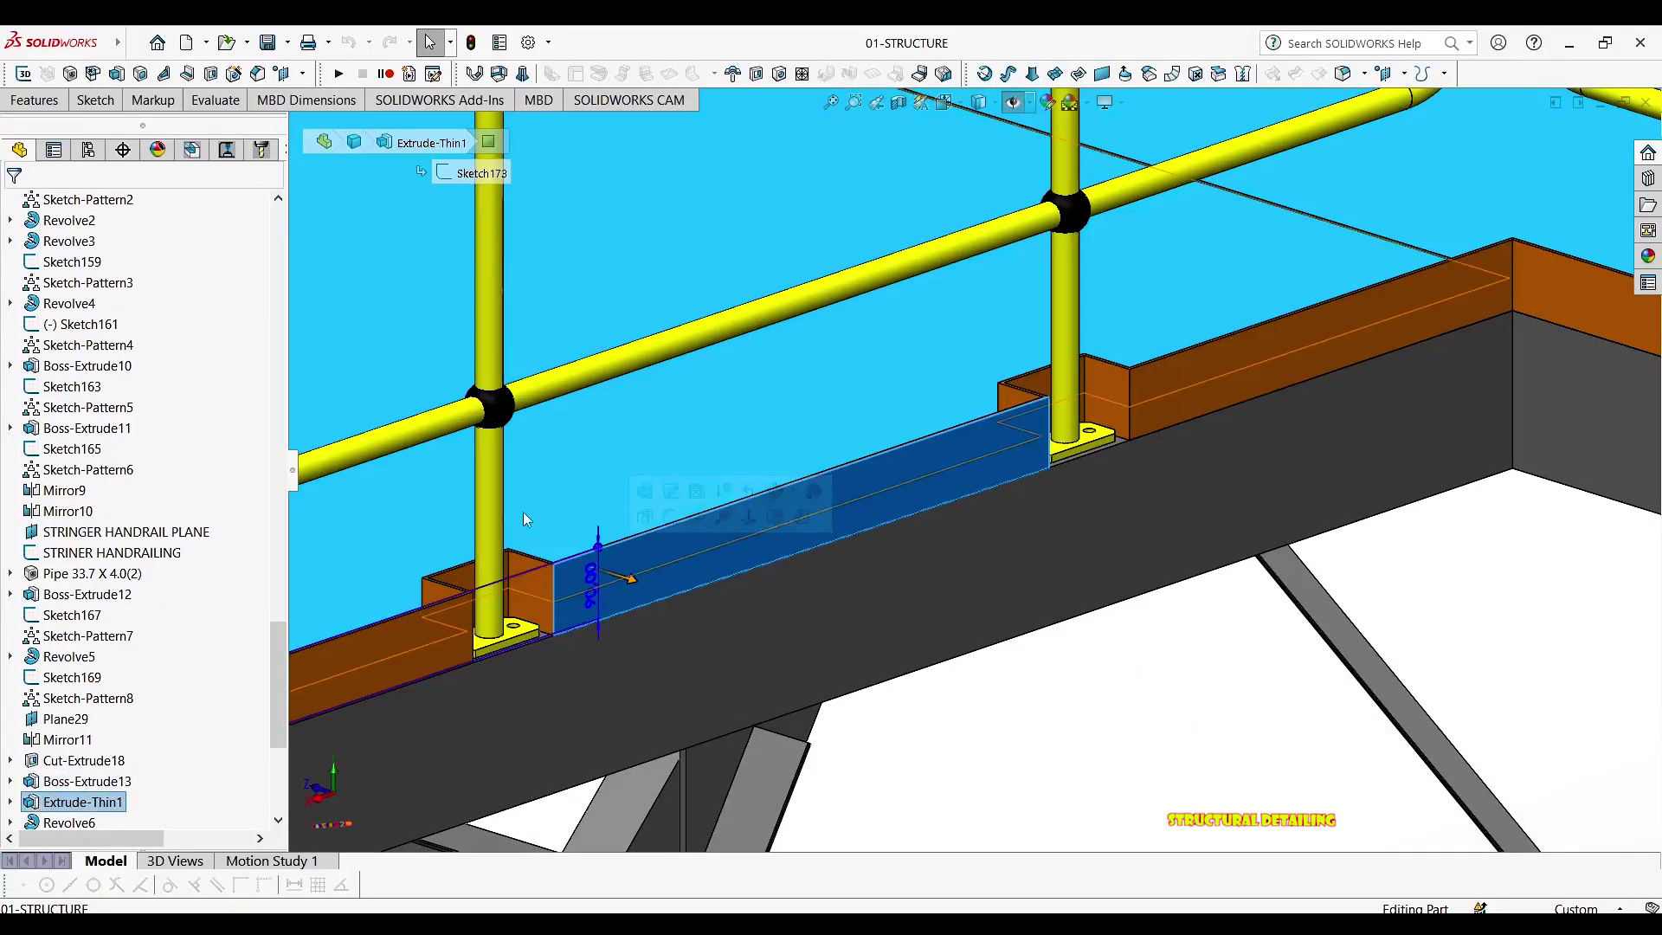
pyautogui.click(736, 396)
pyautogui.scroll(4, 951, 217)
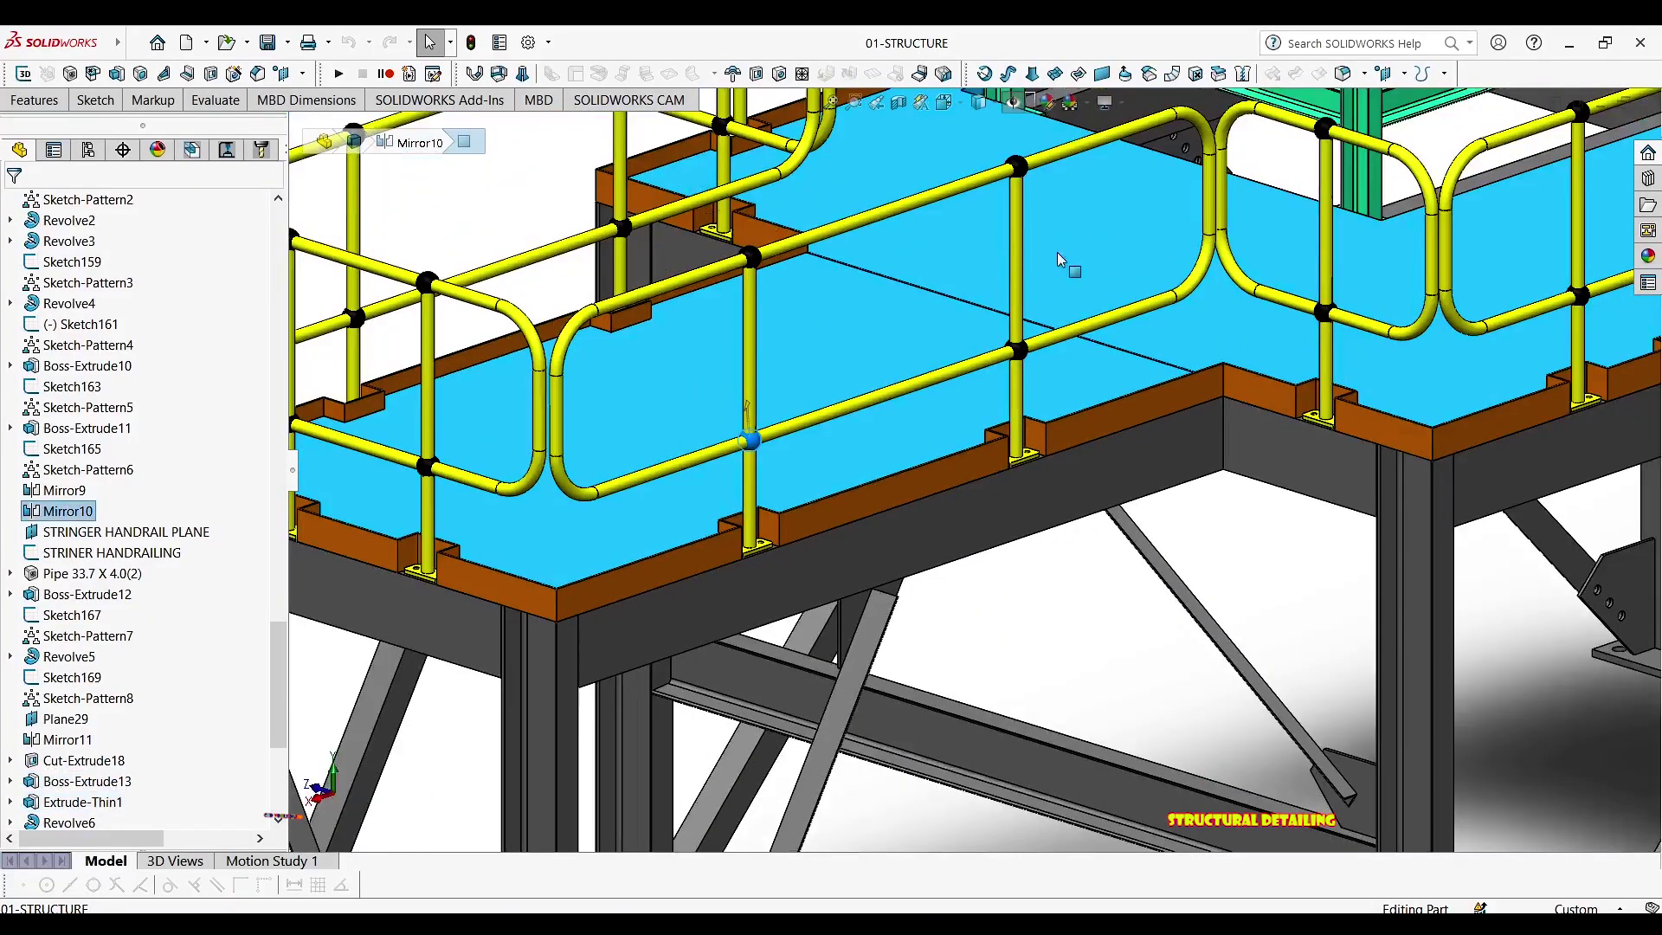
pyautogui.click(1077, 332)
pyautogui.scroll(3, 1249, 408)
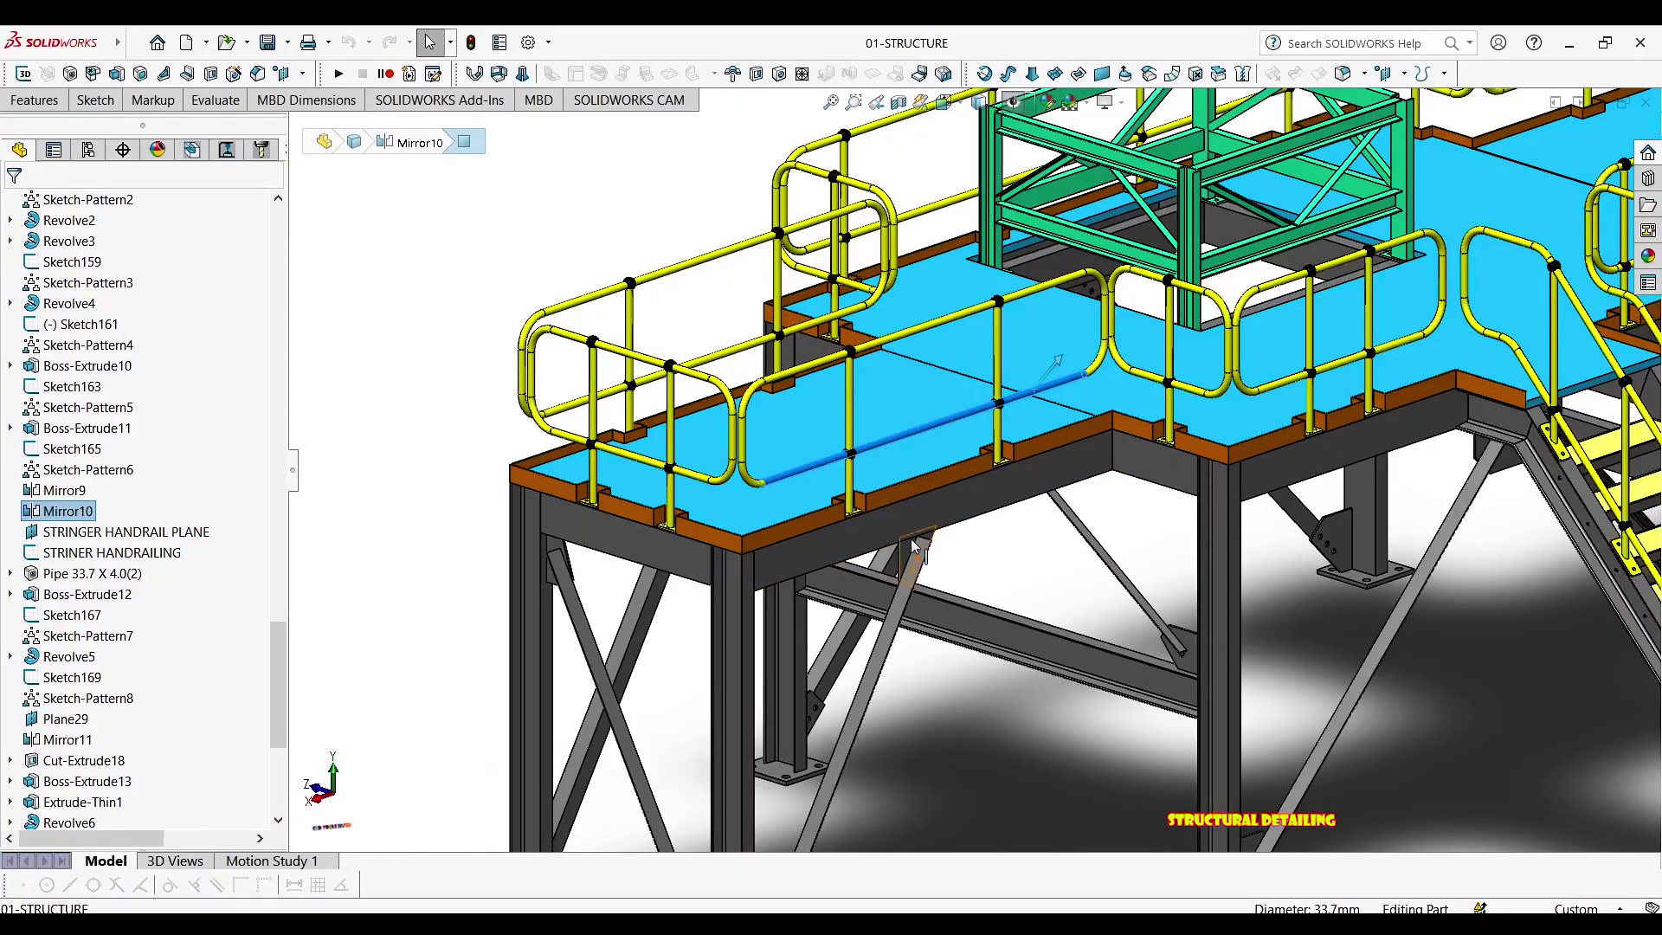
pyautogui.scroll(3, 926, 533)
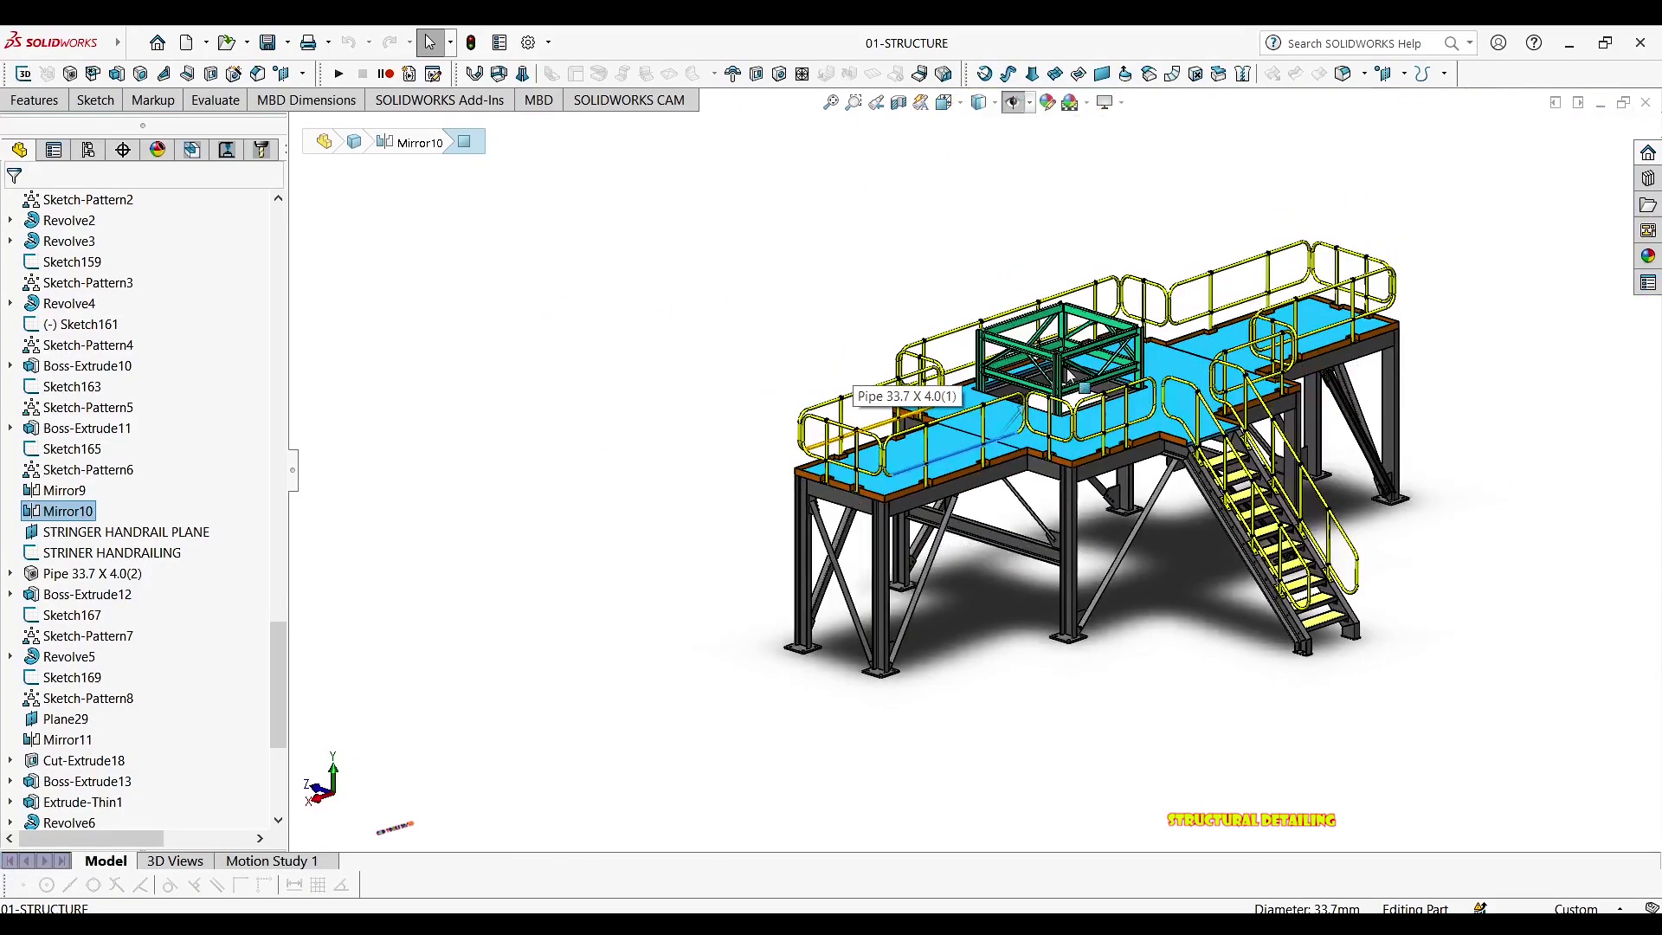
# Create a new drawing from the 01-STRUCTURE part on a standard A1 (ISO) sheet
pyautogui.moveTo(1069, 374); pyautogui.dragTo(1339, 386, button='middle')
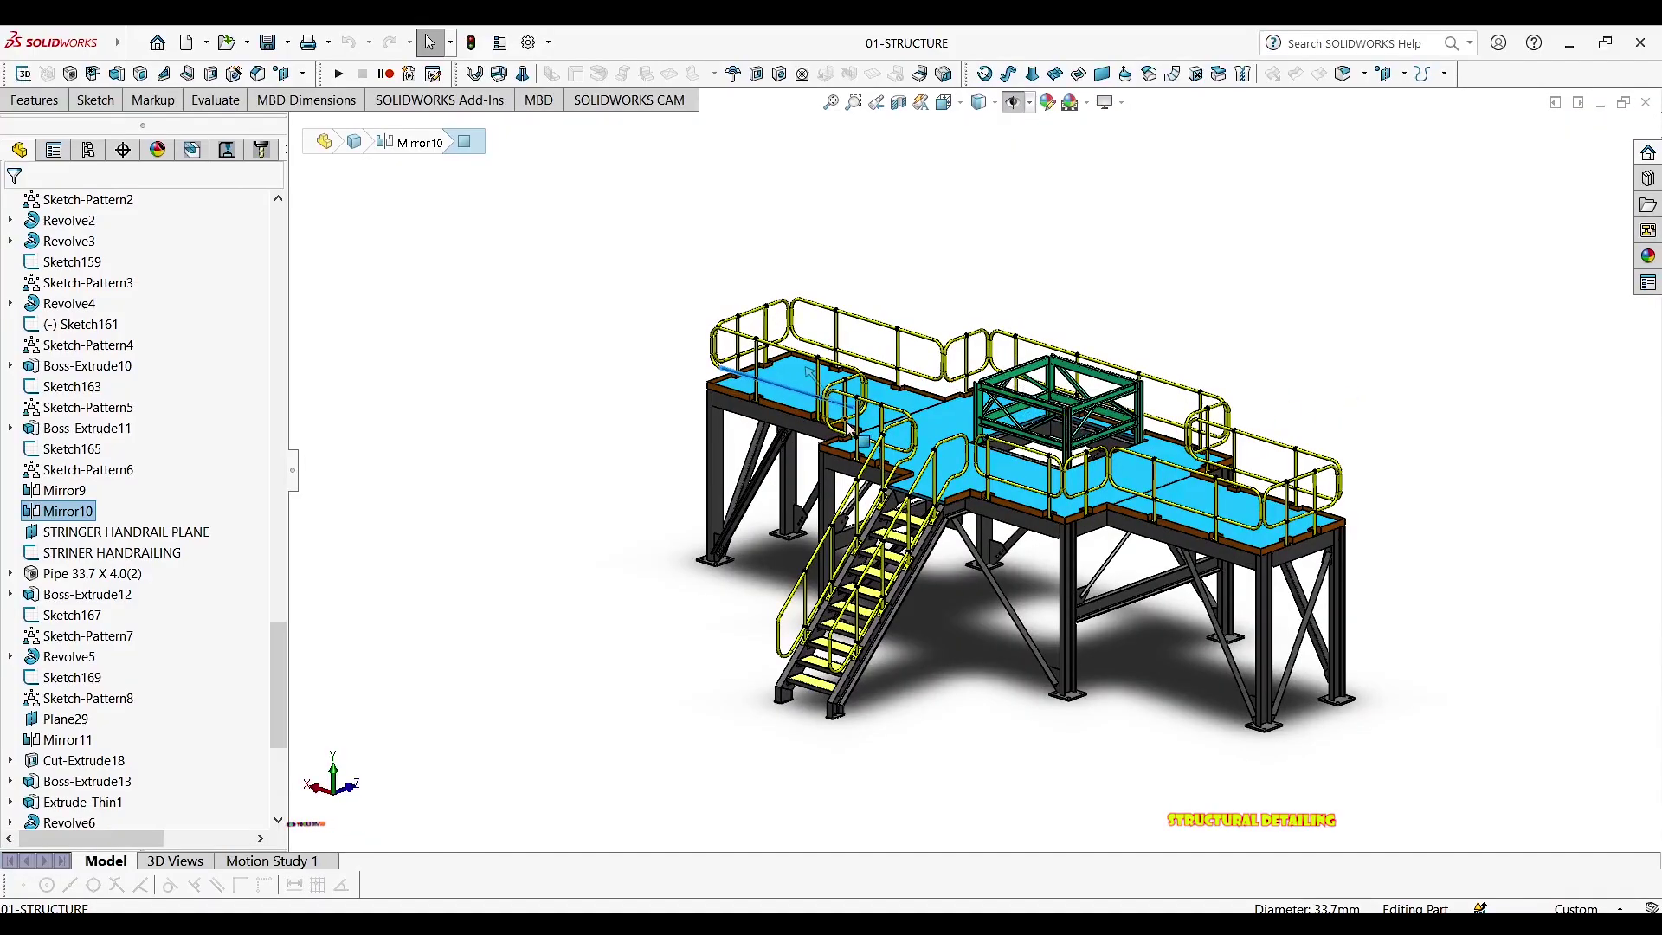
pyautogui.moveTo(848, 430); pyautogui.dragTo(1092, 462, button='middle')
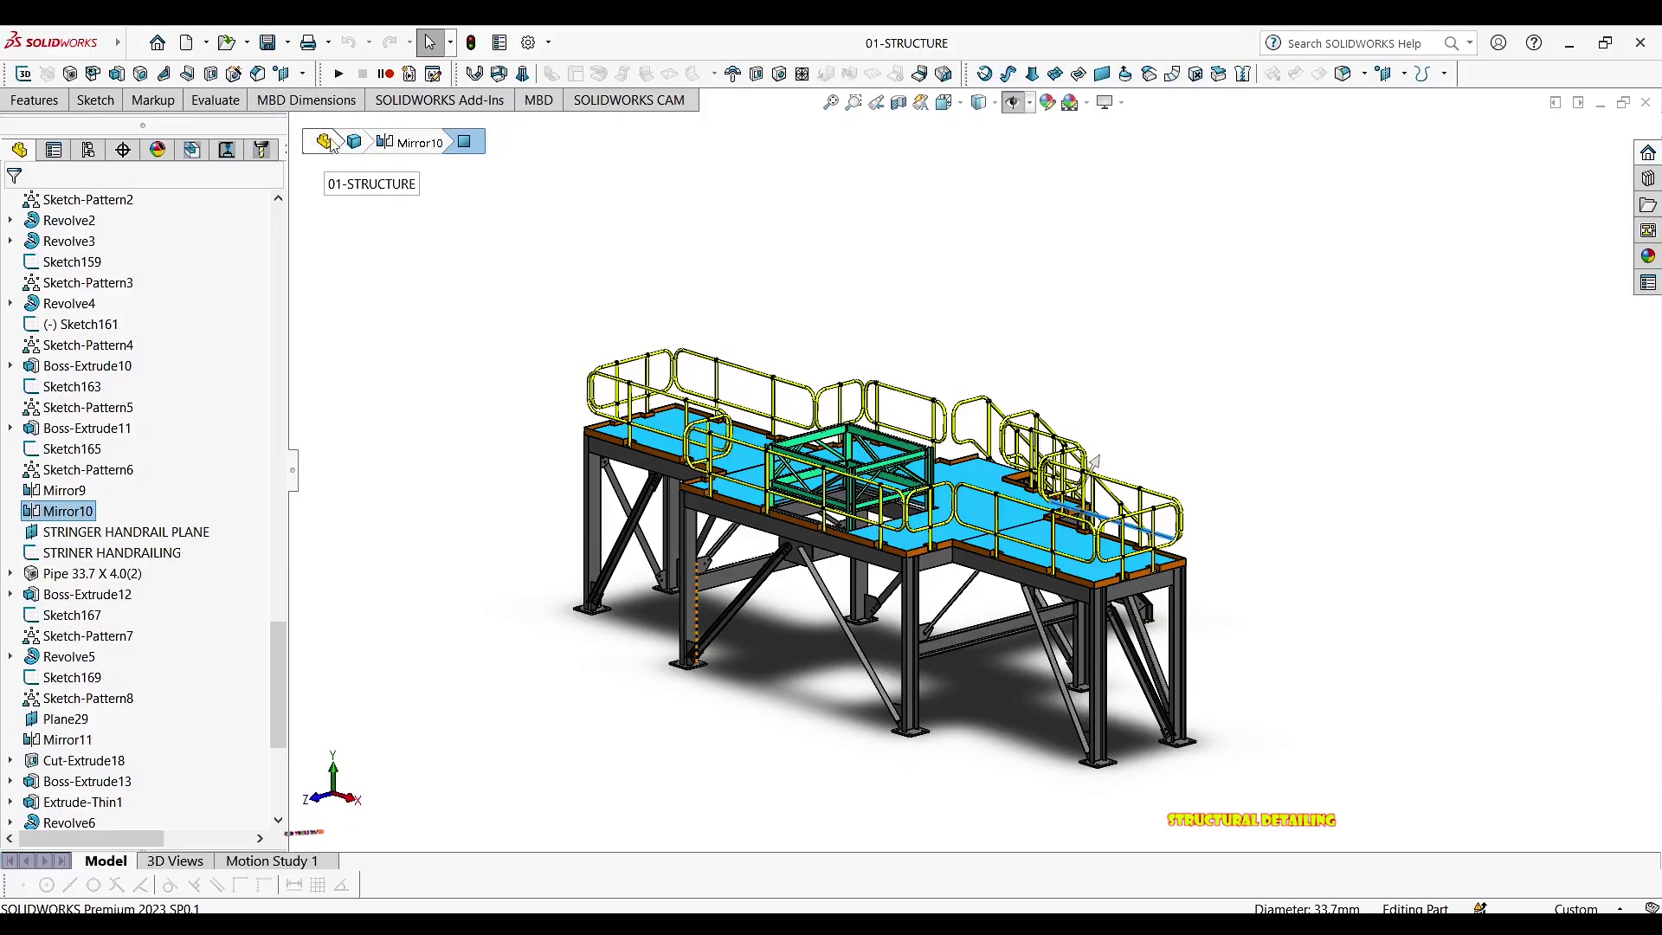
pyautogui.click(207, 45)
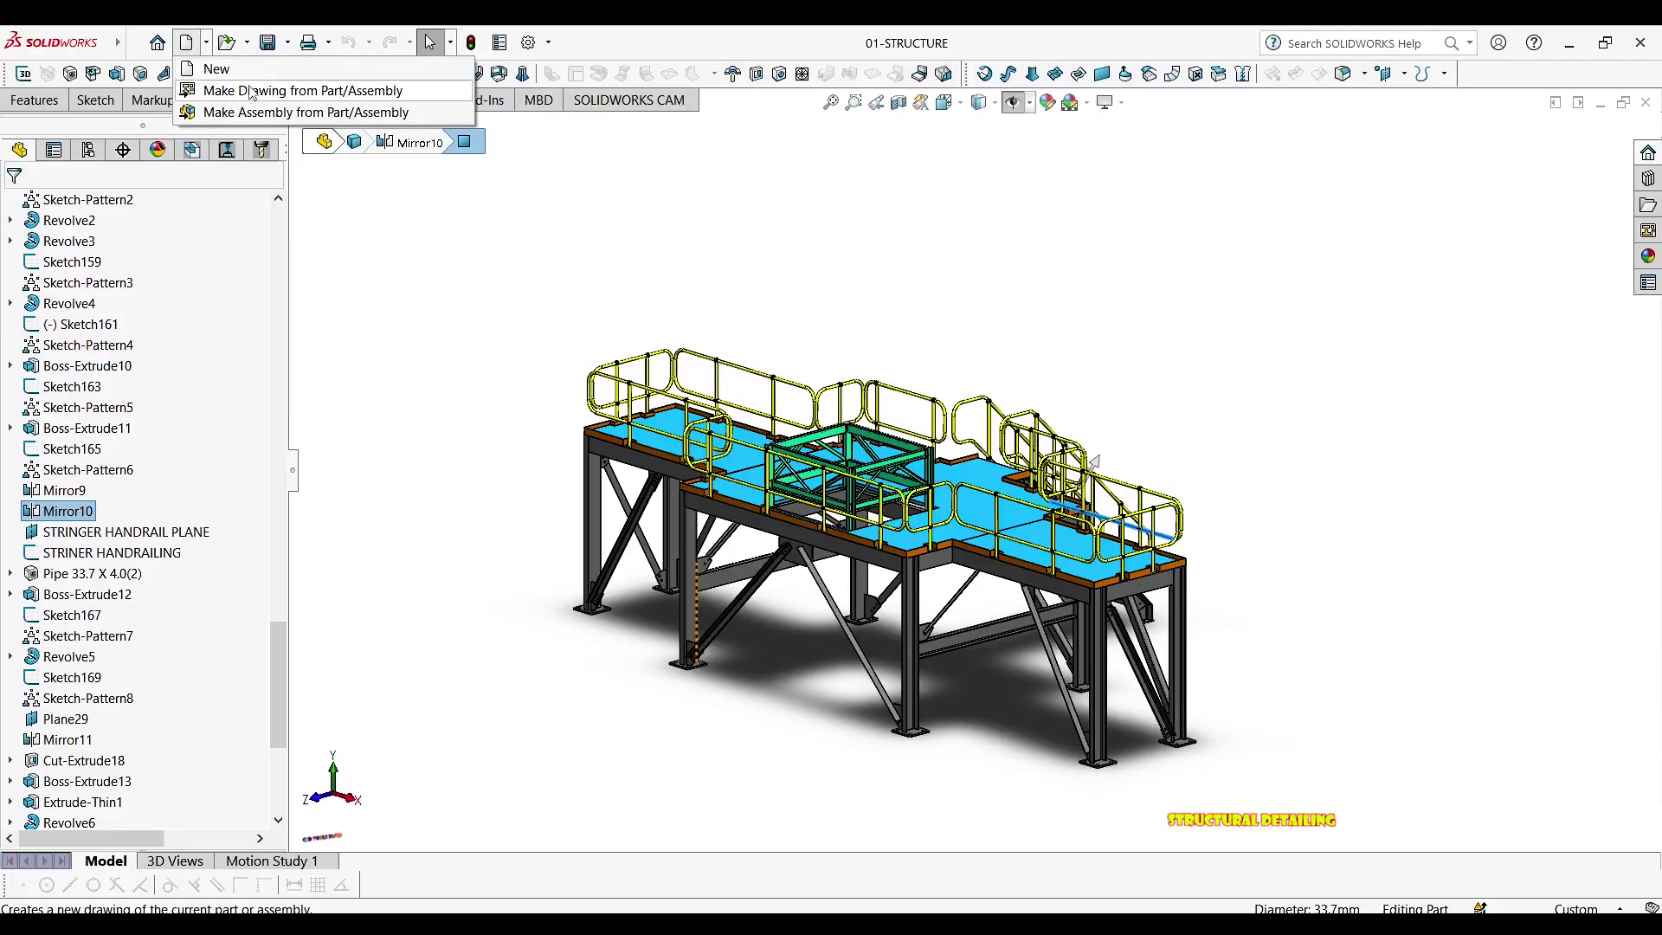
pyautogui.click(341, 91)
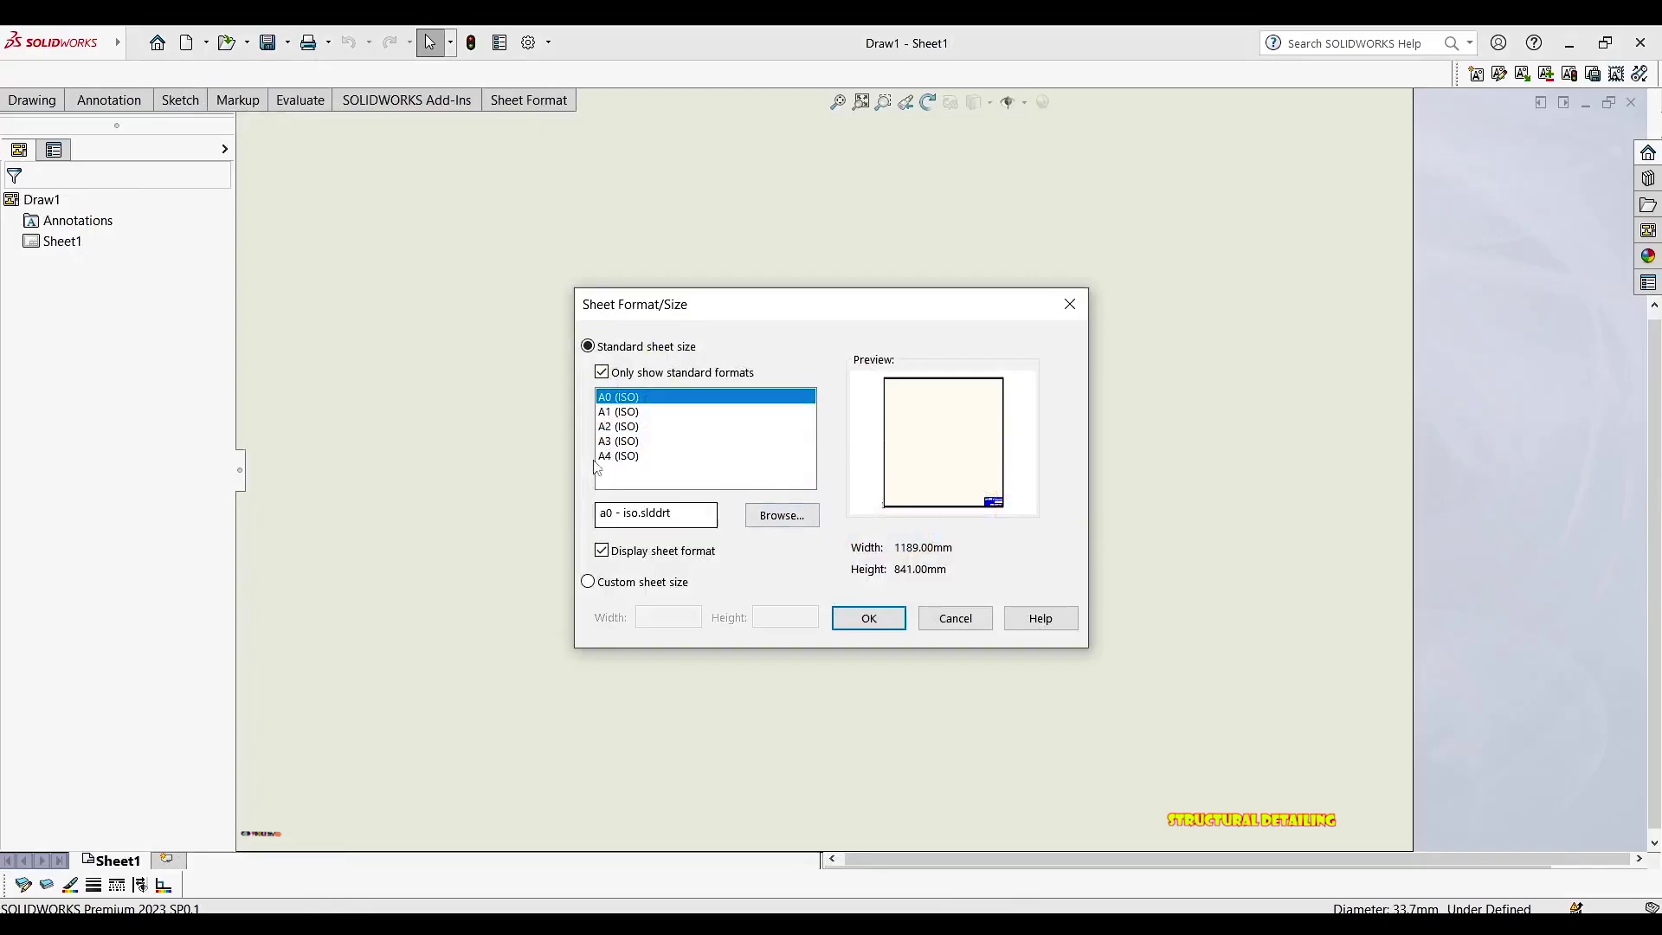
pyautogui.click(630, 416)
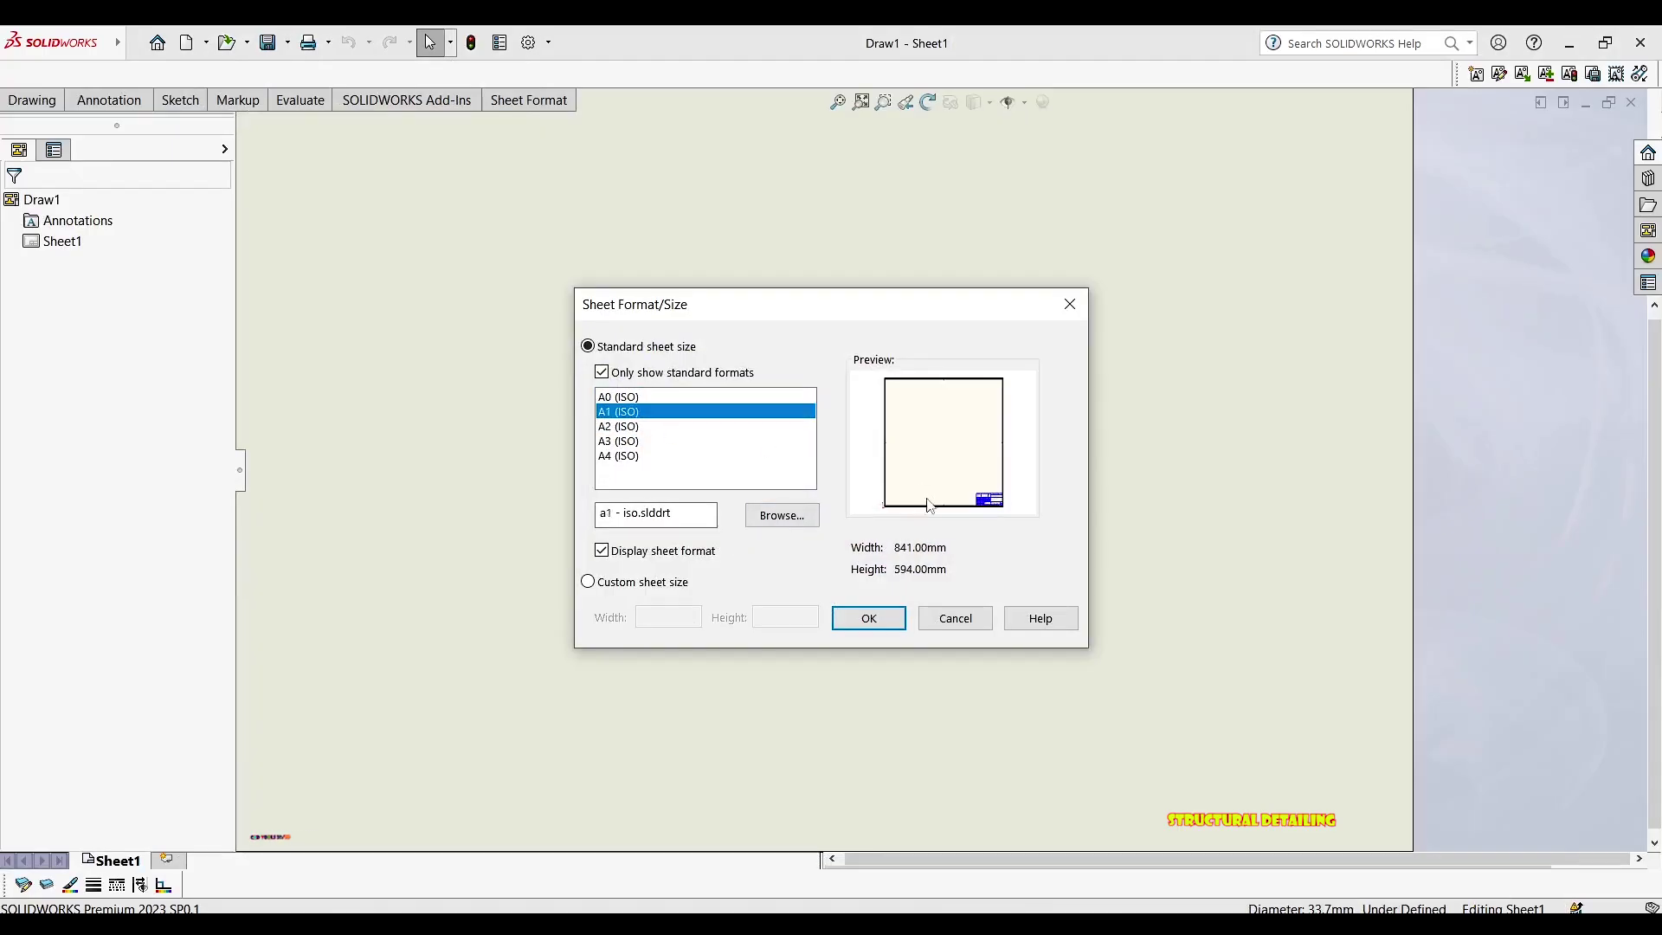
pyautogui.click(878, 620)
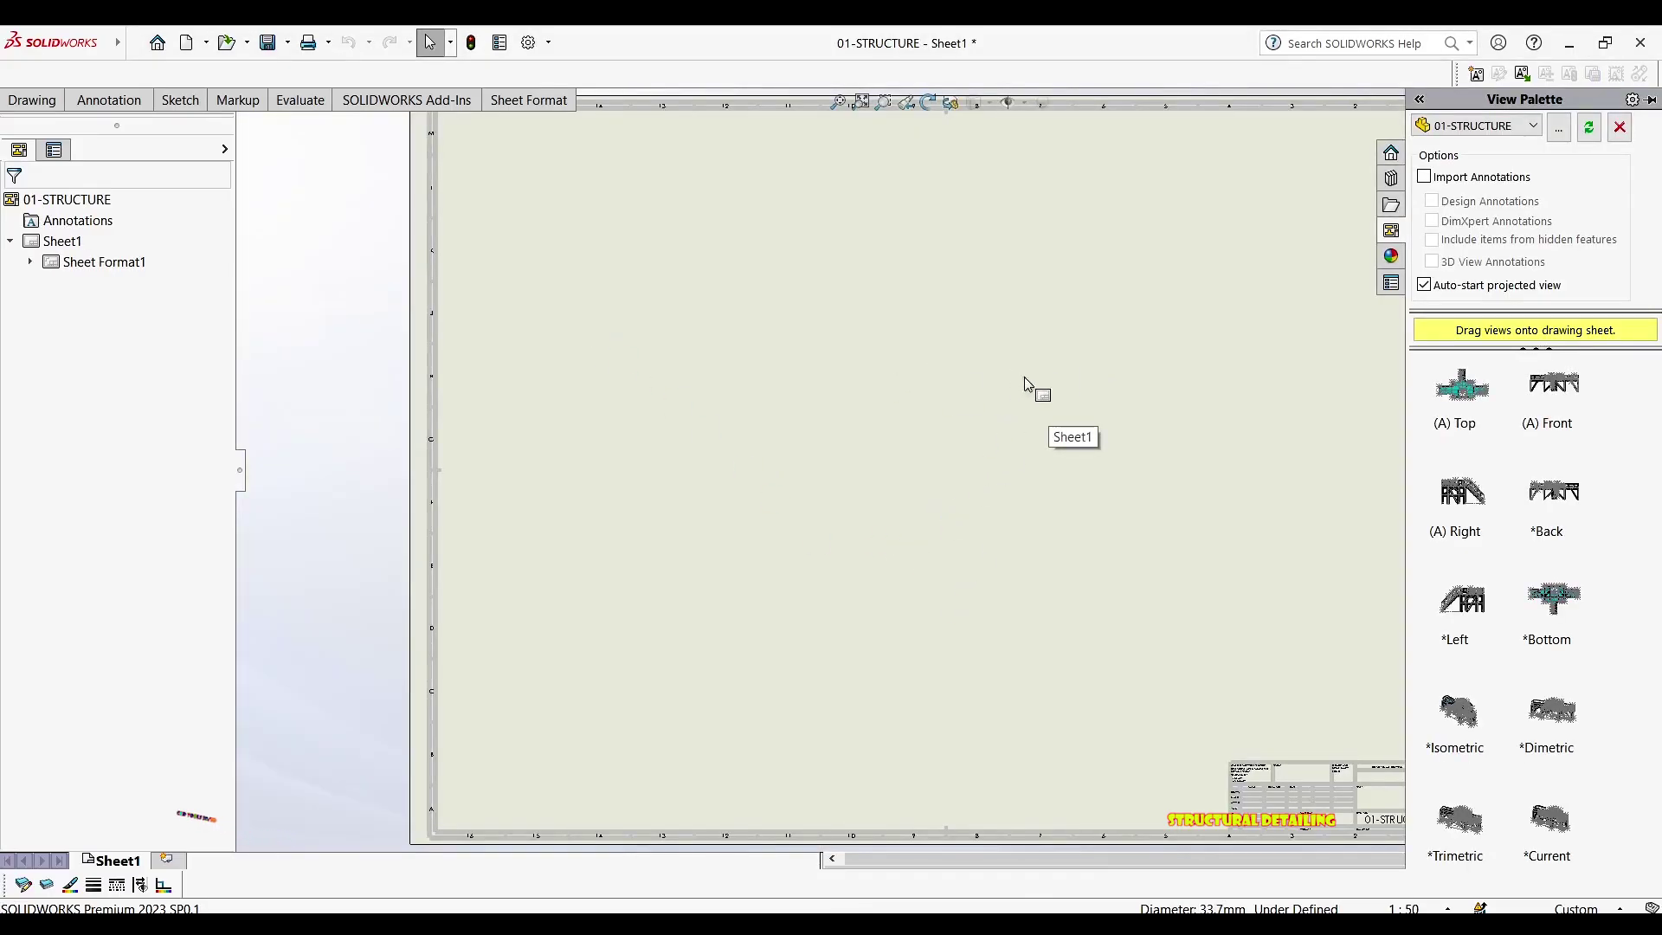
pyautogui.press('f')
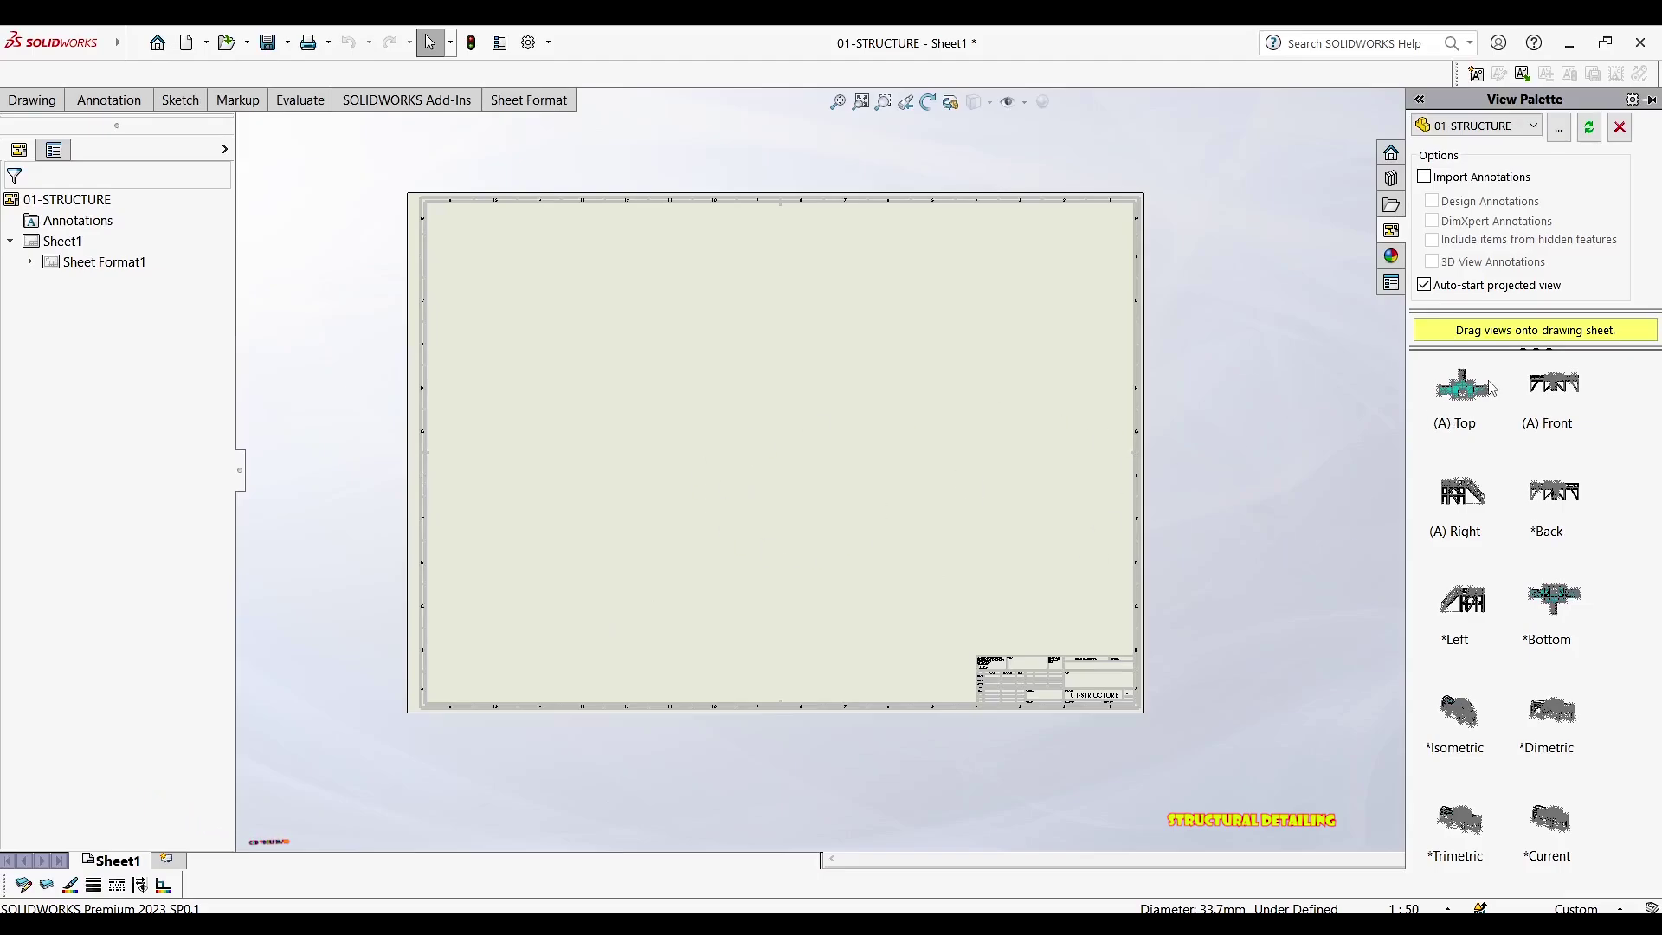
pyautogui.scroll(-3, 957, 687)
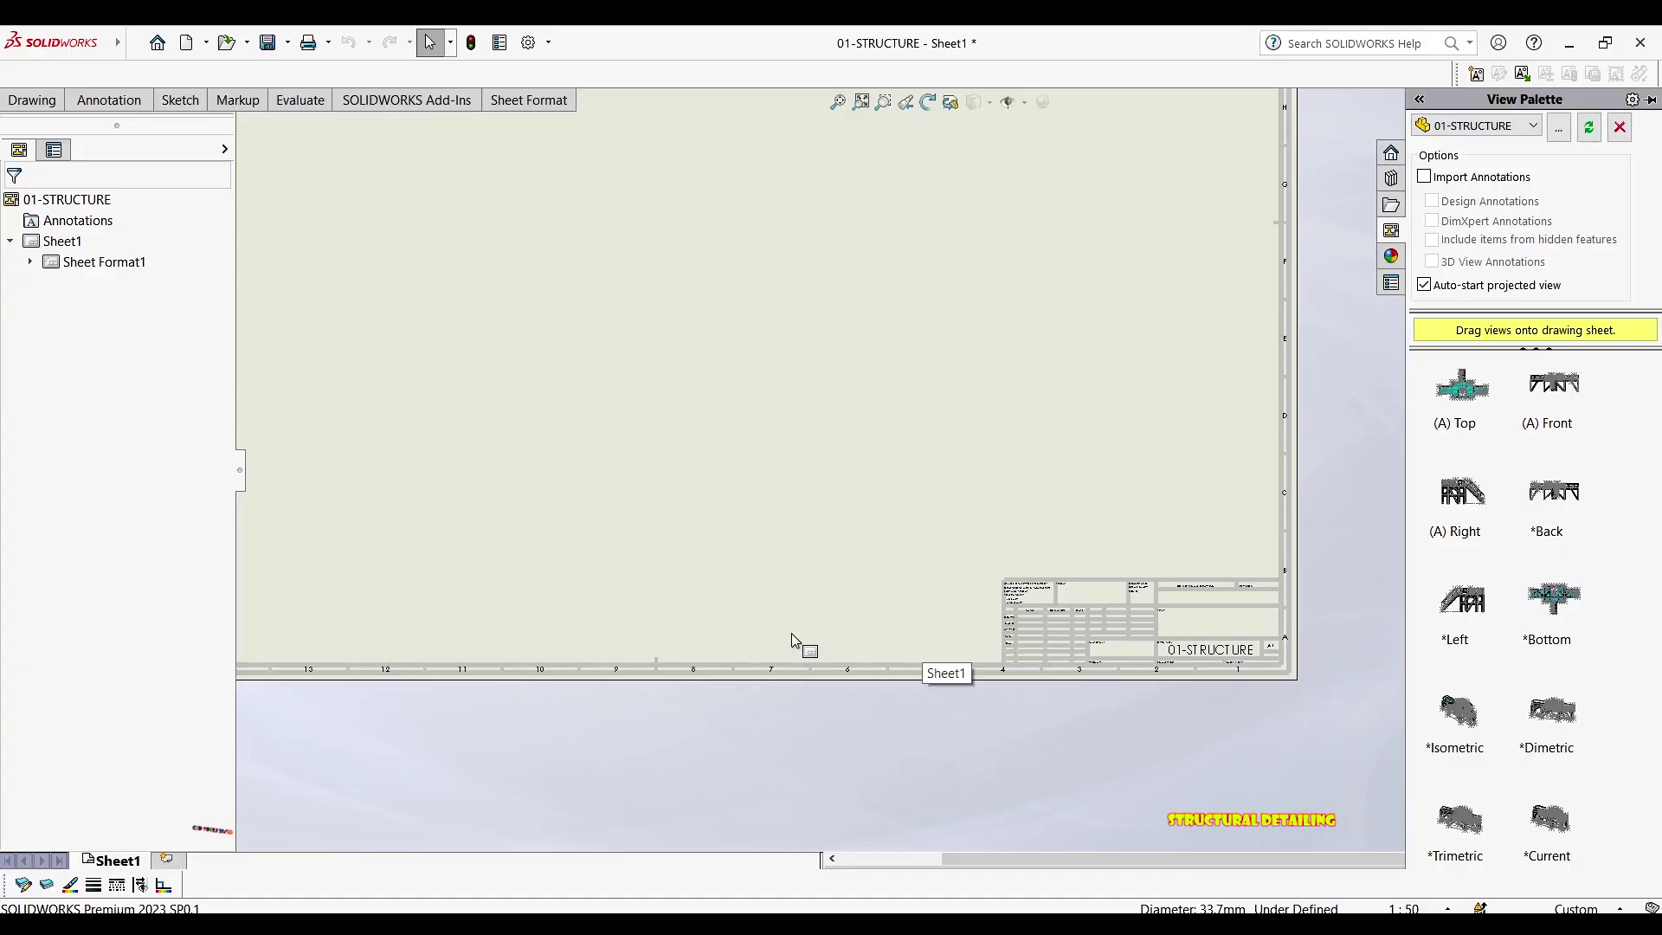
pyautogui.press('f')
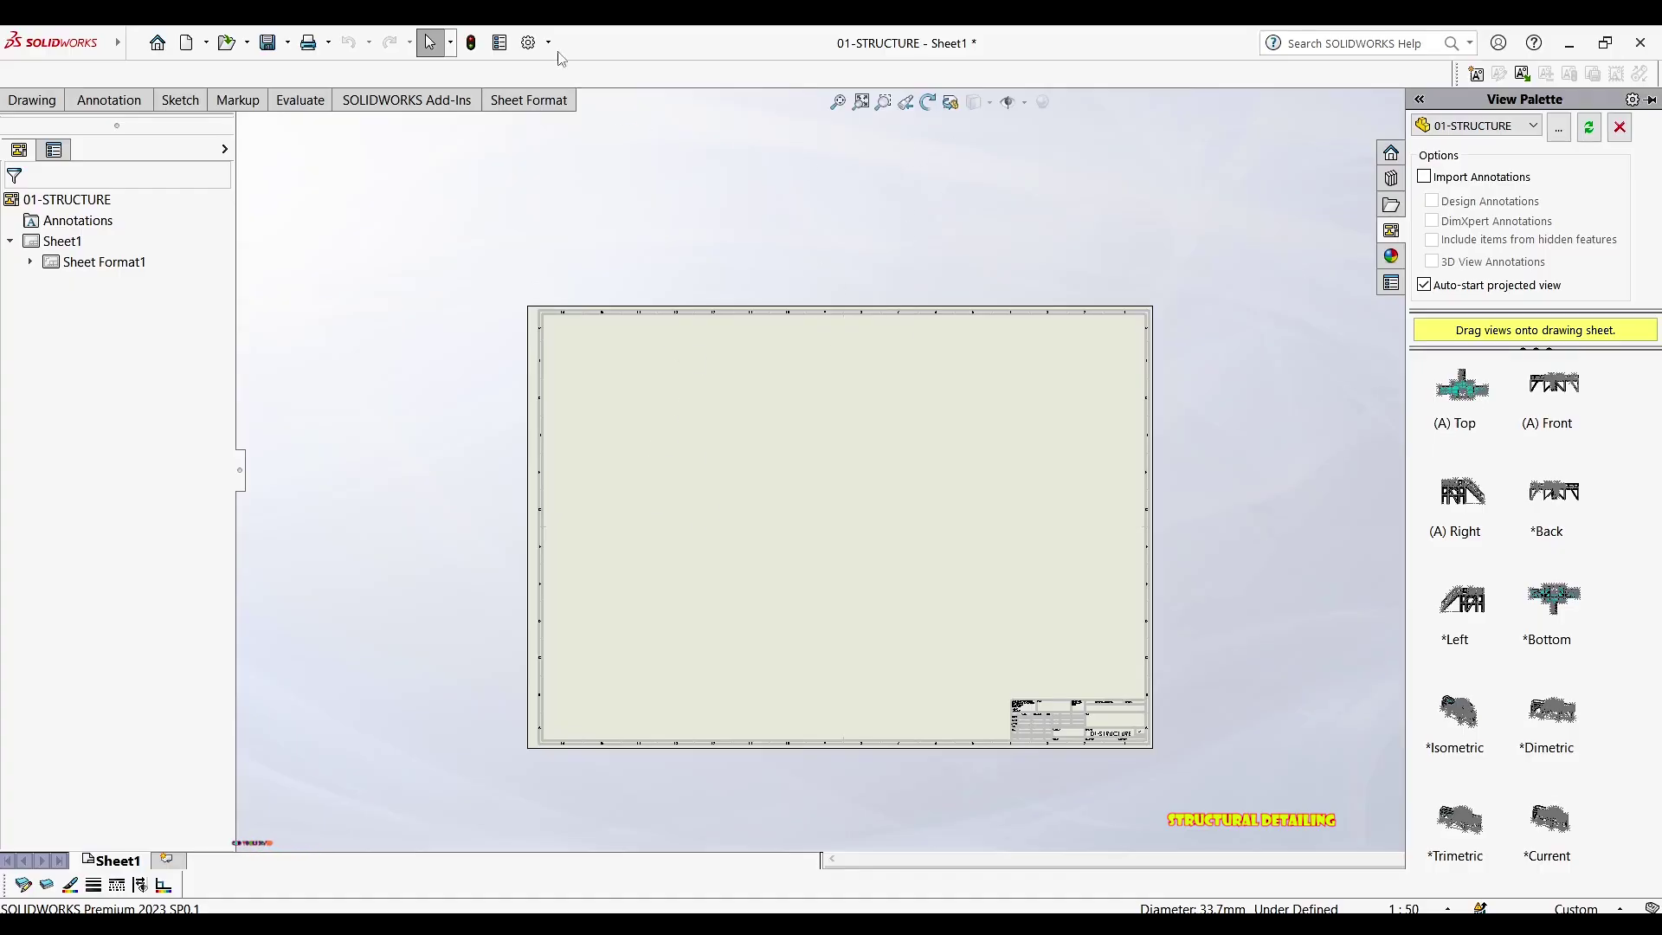
pyautogui.moveTo(353, 54)
pyautogui.hotkey('alt', 't')
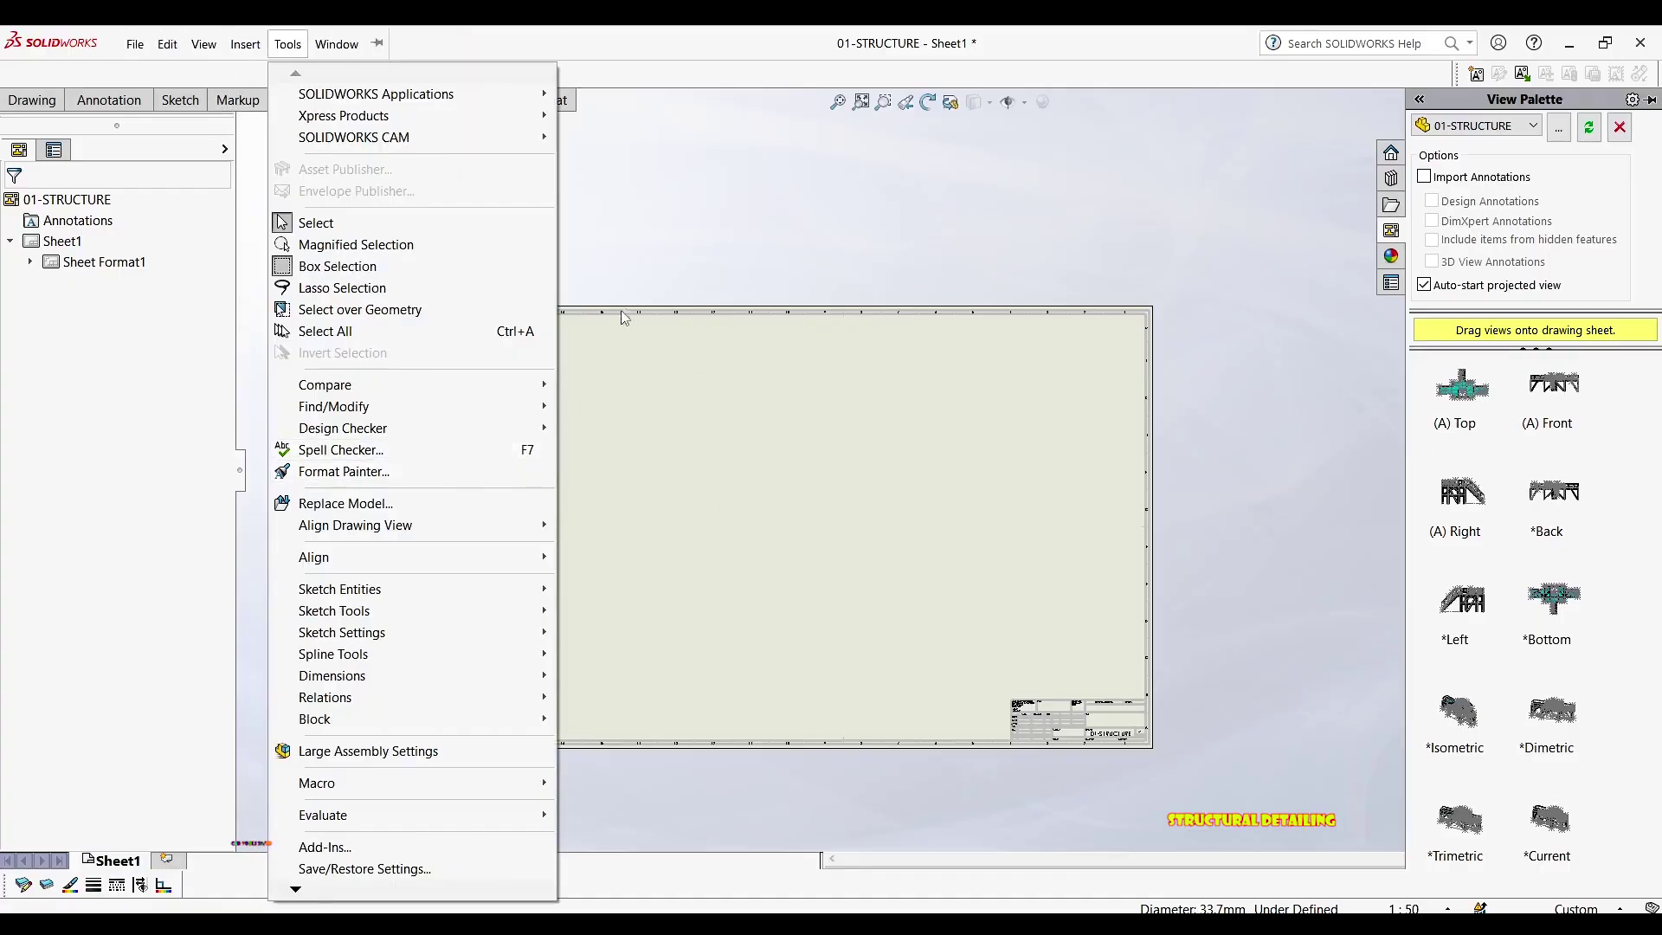
pyautogui.click(701, 287)
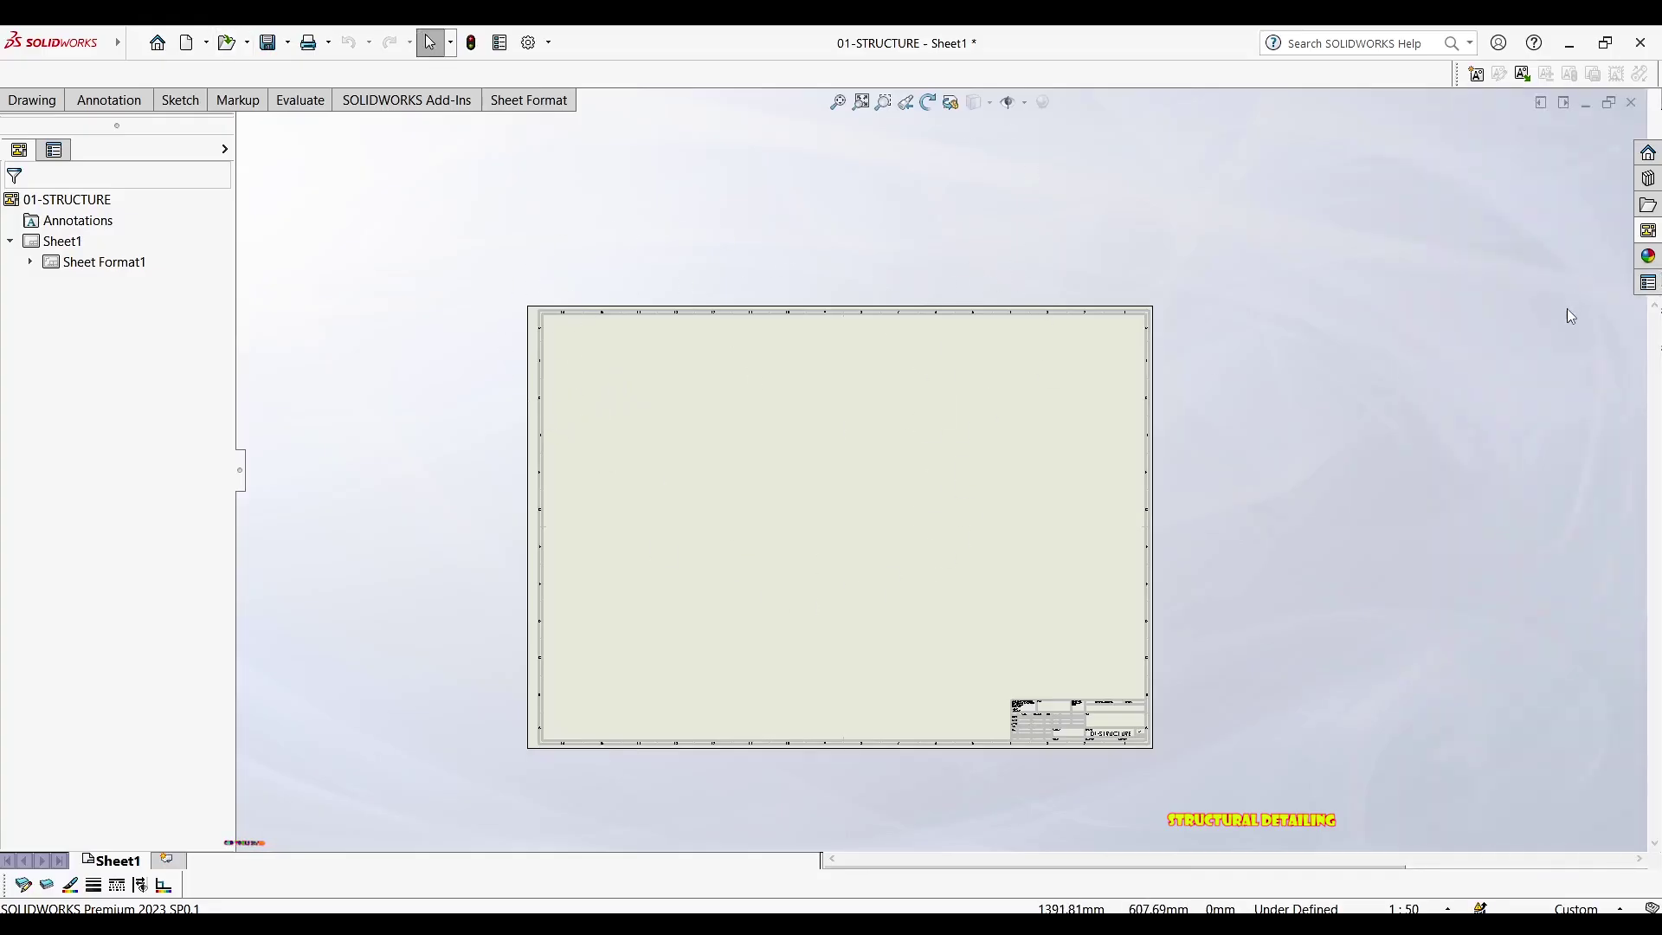
# Place the structure's front view on the lower part of the sheet, with projected top, side and isometric views
pyautogui.click(1648, 231)
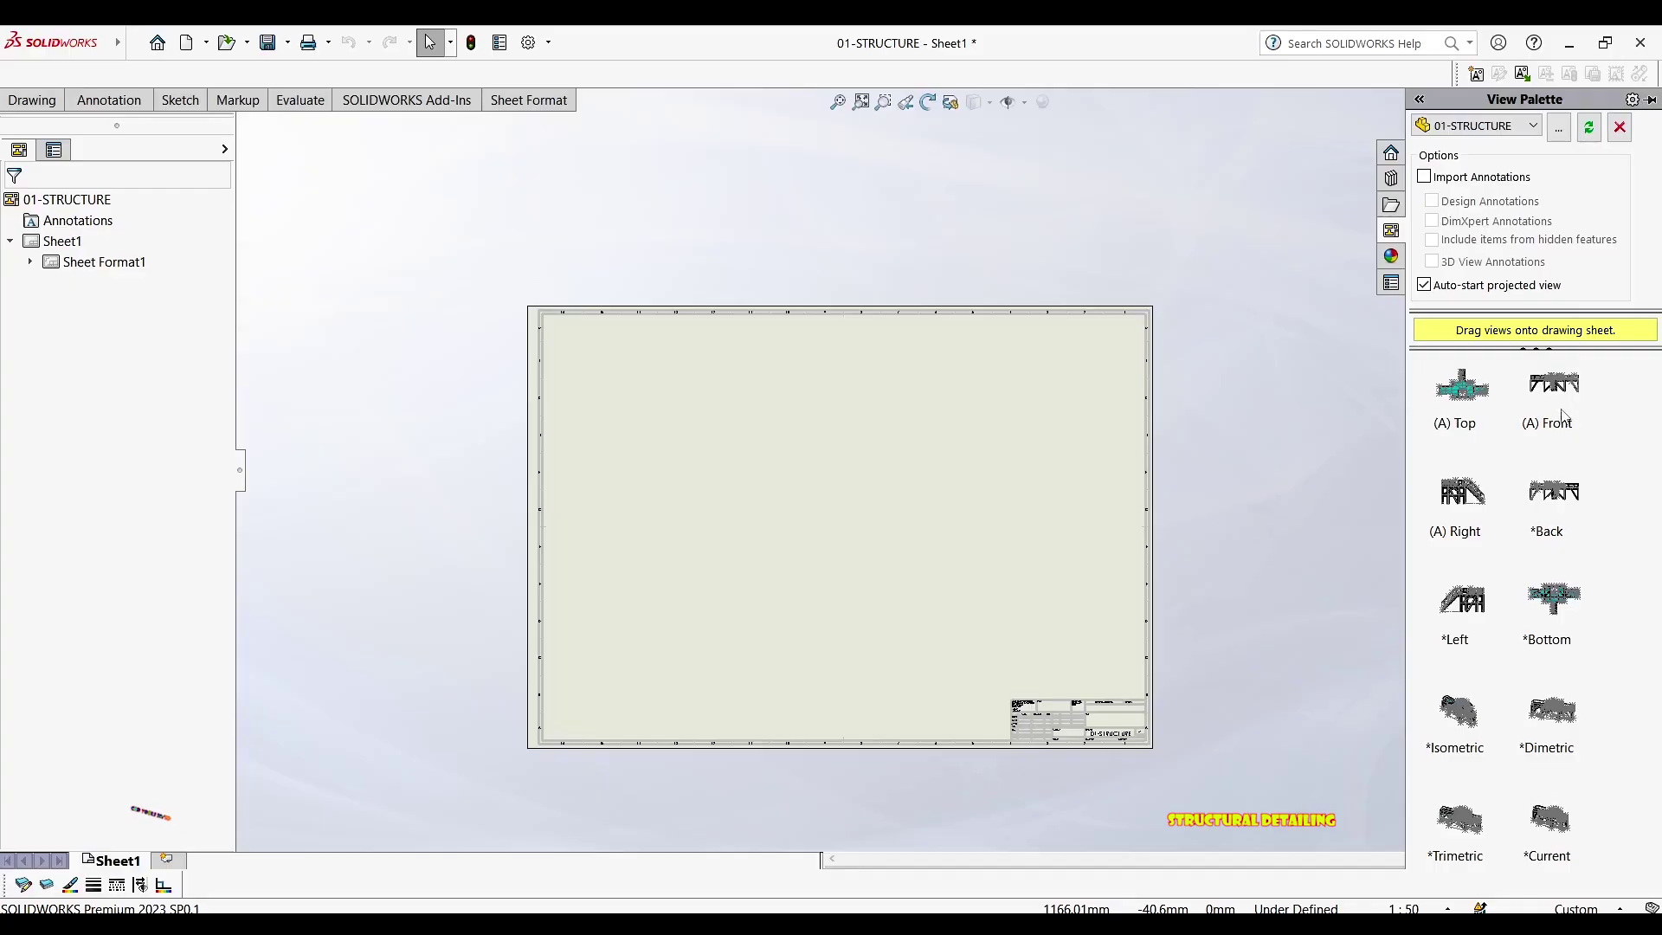
pyautogui.moveTo(1556, 387); pyautogui.dragTo(680, 583)
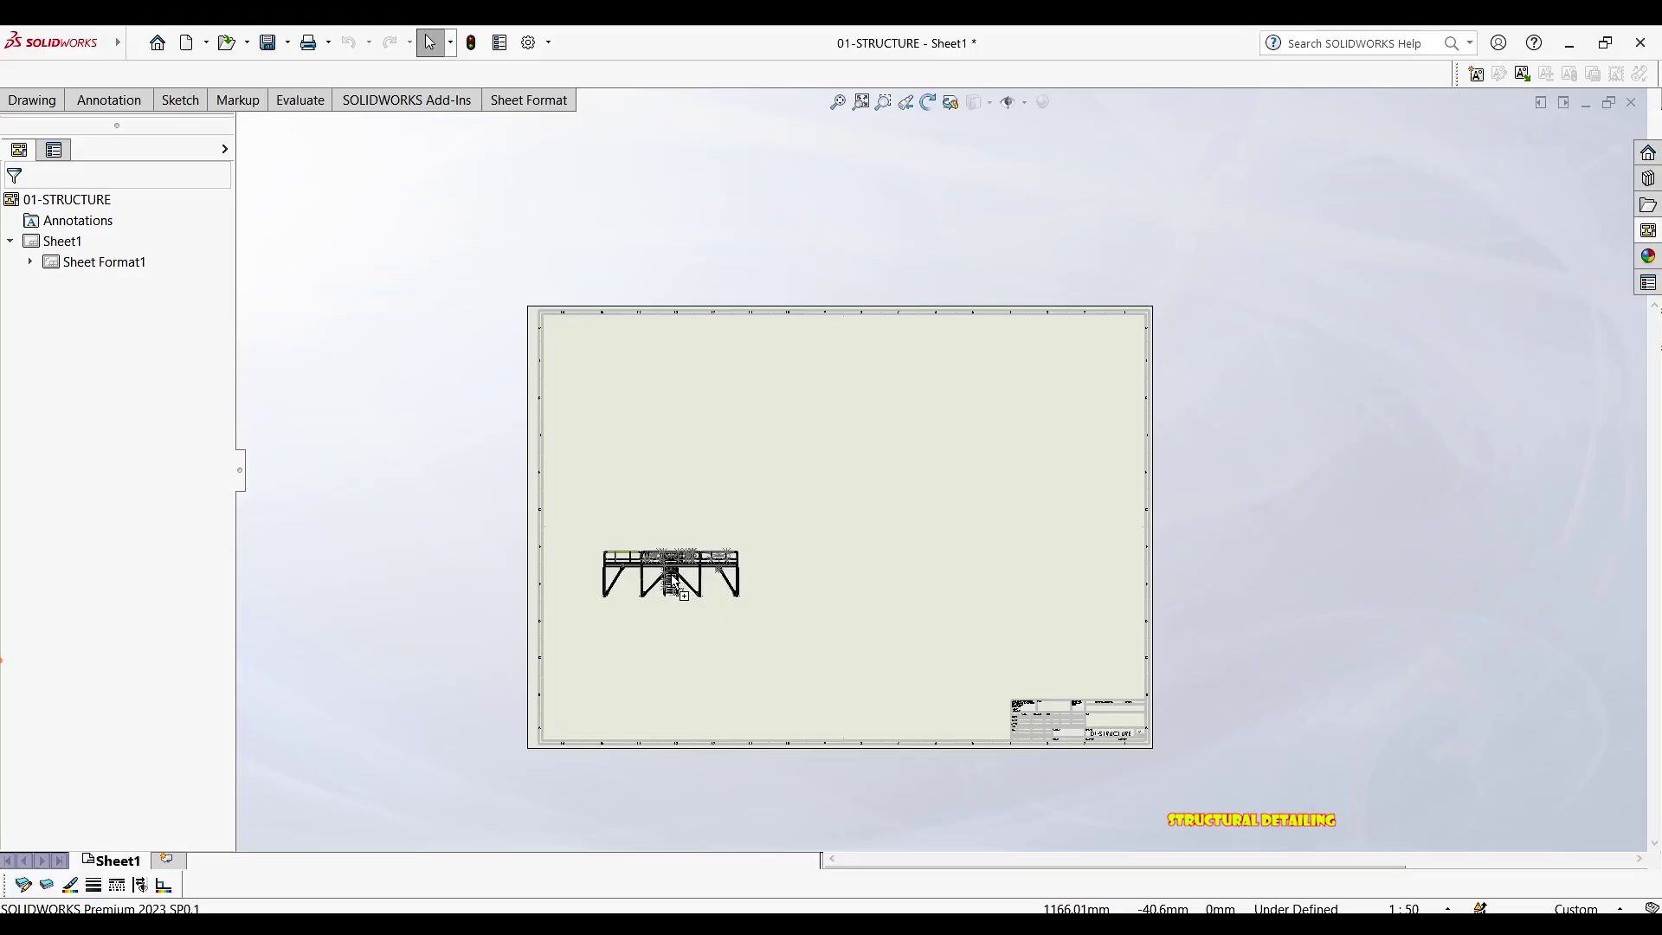
pyautogui.moveTo(672, 586); pyautogui.dragTo(655, 591)
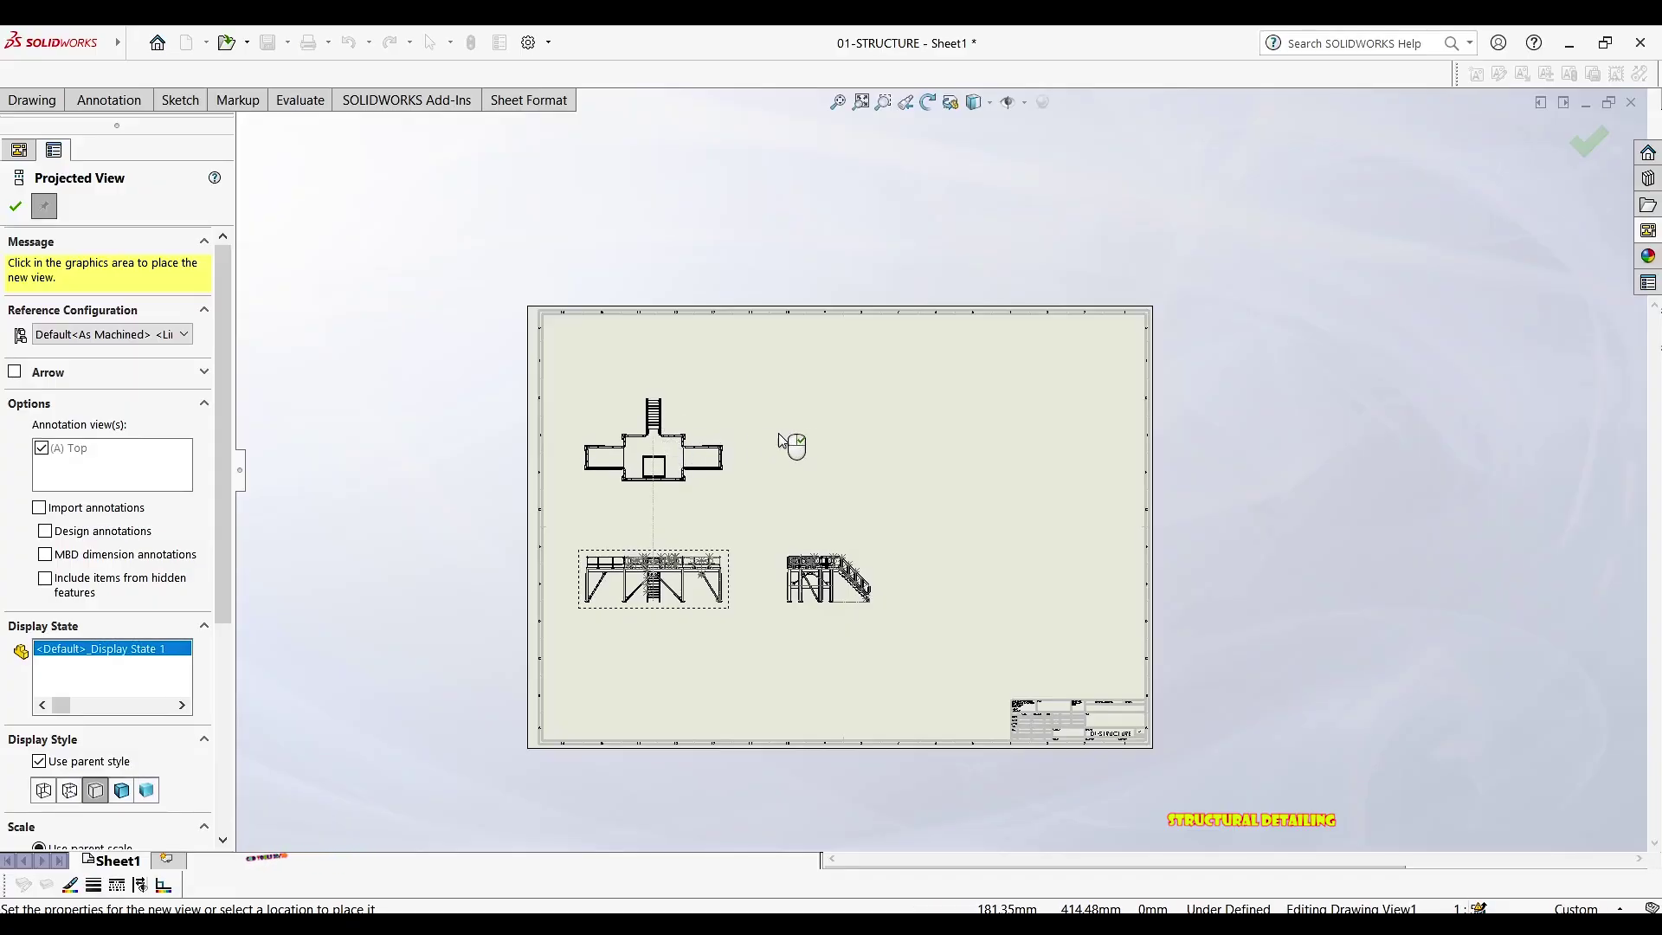
pyautogui.click(844, 433)
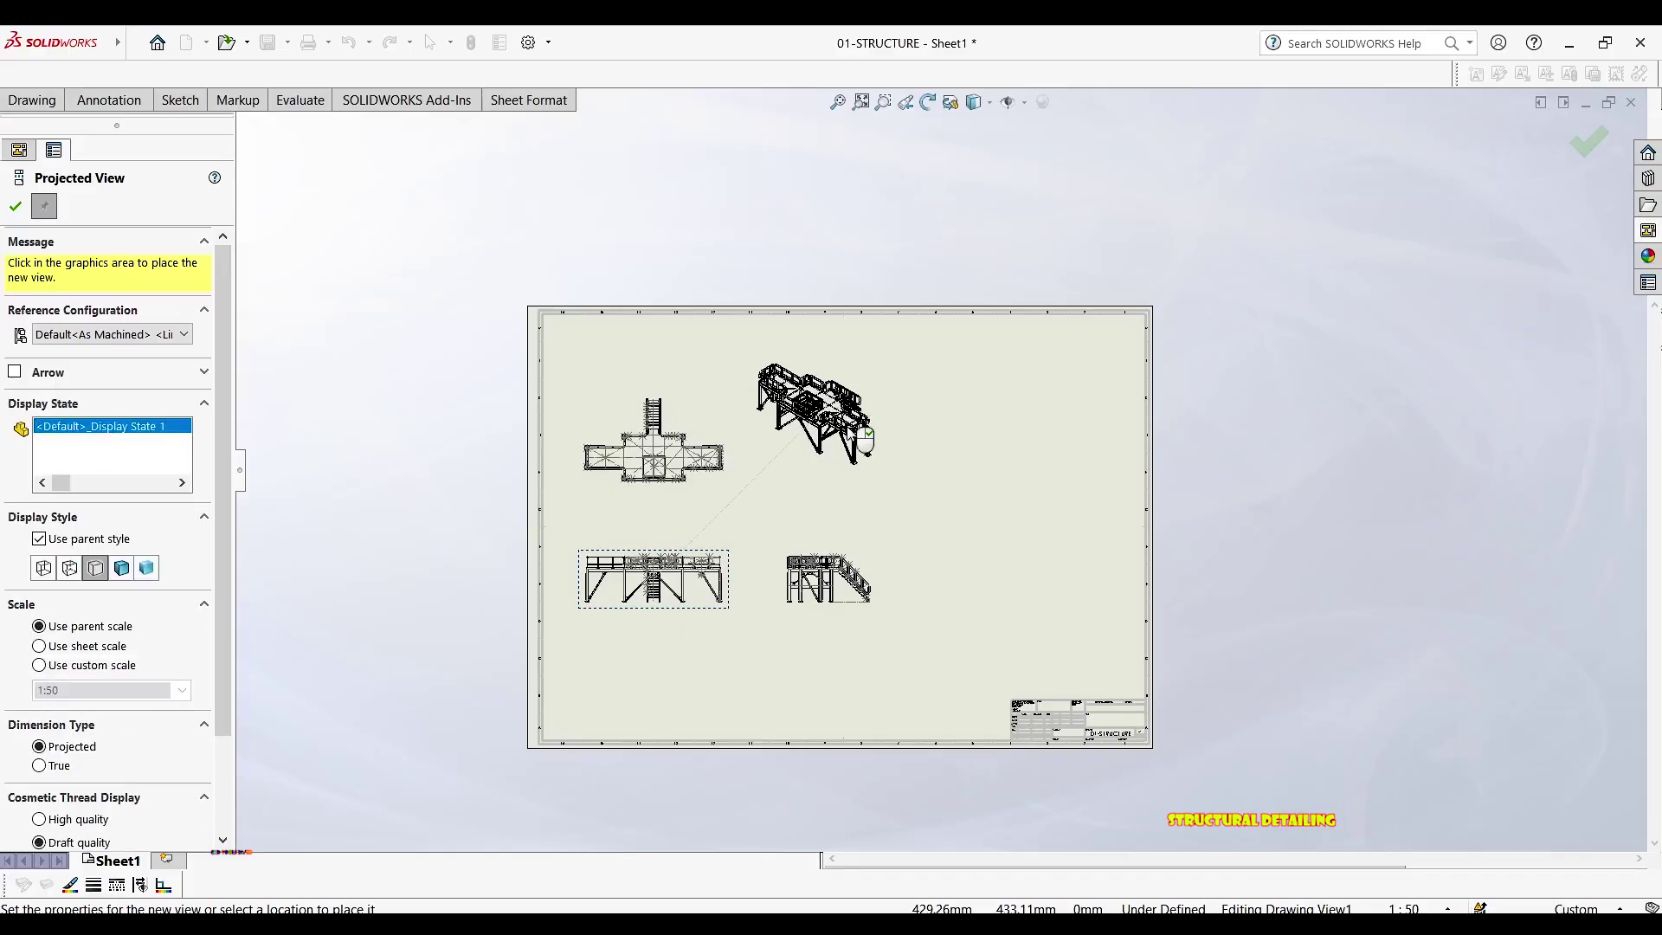
pyautogui.click(866, 439)
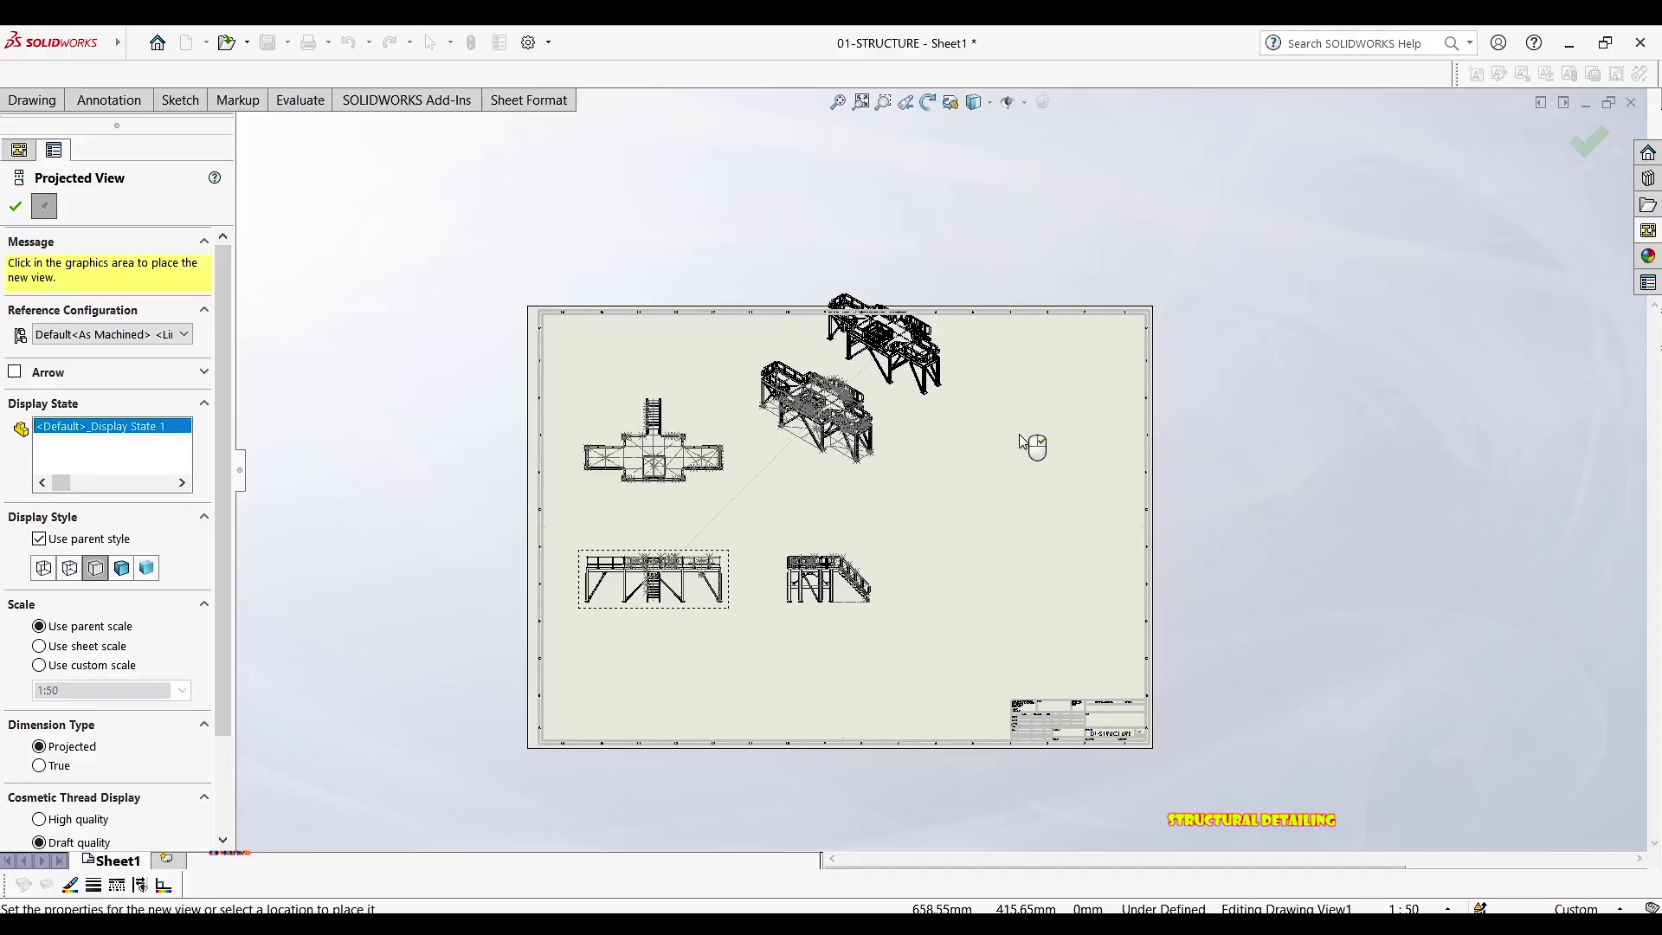
pyautogui.press('Escape')
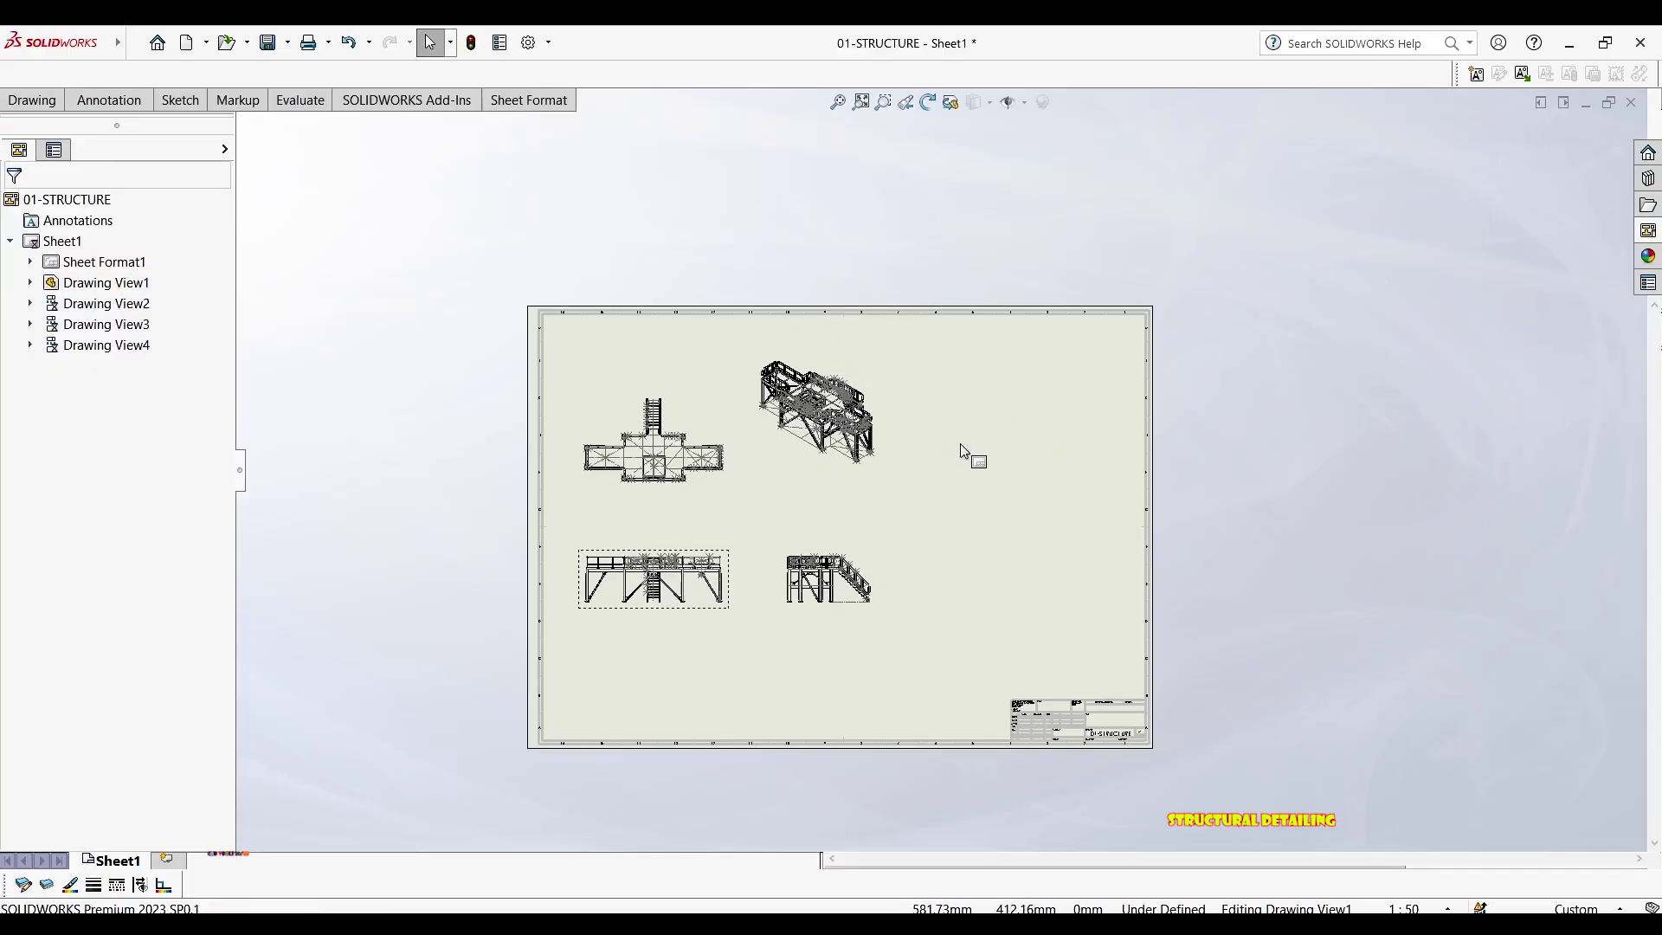
# Examine the top view up close, including the deck outline, stairway, central frame and sketch lines, and compare it with the neighbouring views
pyautogui.moveTo(968, 452); pyautogui.dragTo(985, 390, button='middle')
pyautogui.moveTo(994, 473)
pyautogui.mouseDown(button='middle')
pyautogui.moveTo(998, 419)
pyautogui.moveTo(984, 427)
pyautogui.moveTo(937, 382)
pyautogui.mouseUp(button='middle')
pyautogui.scroll(-5, 762, 368)
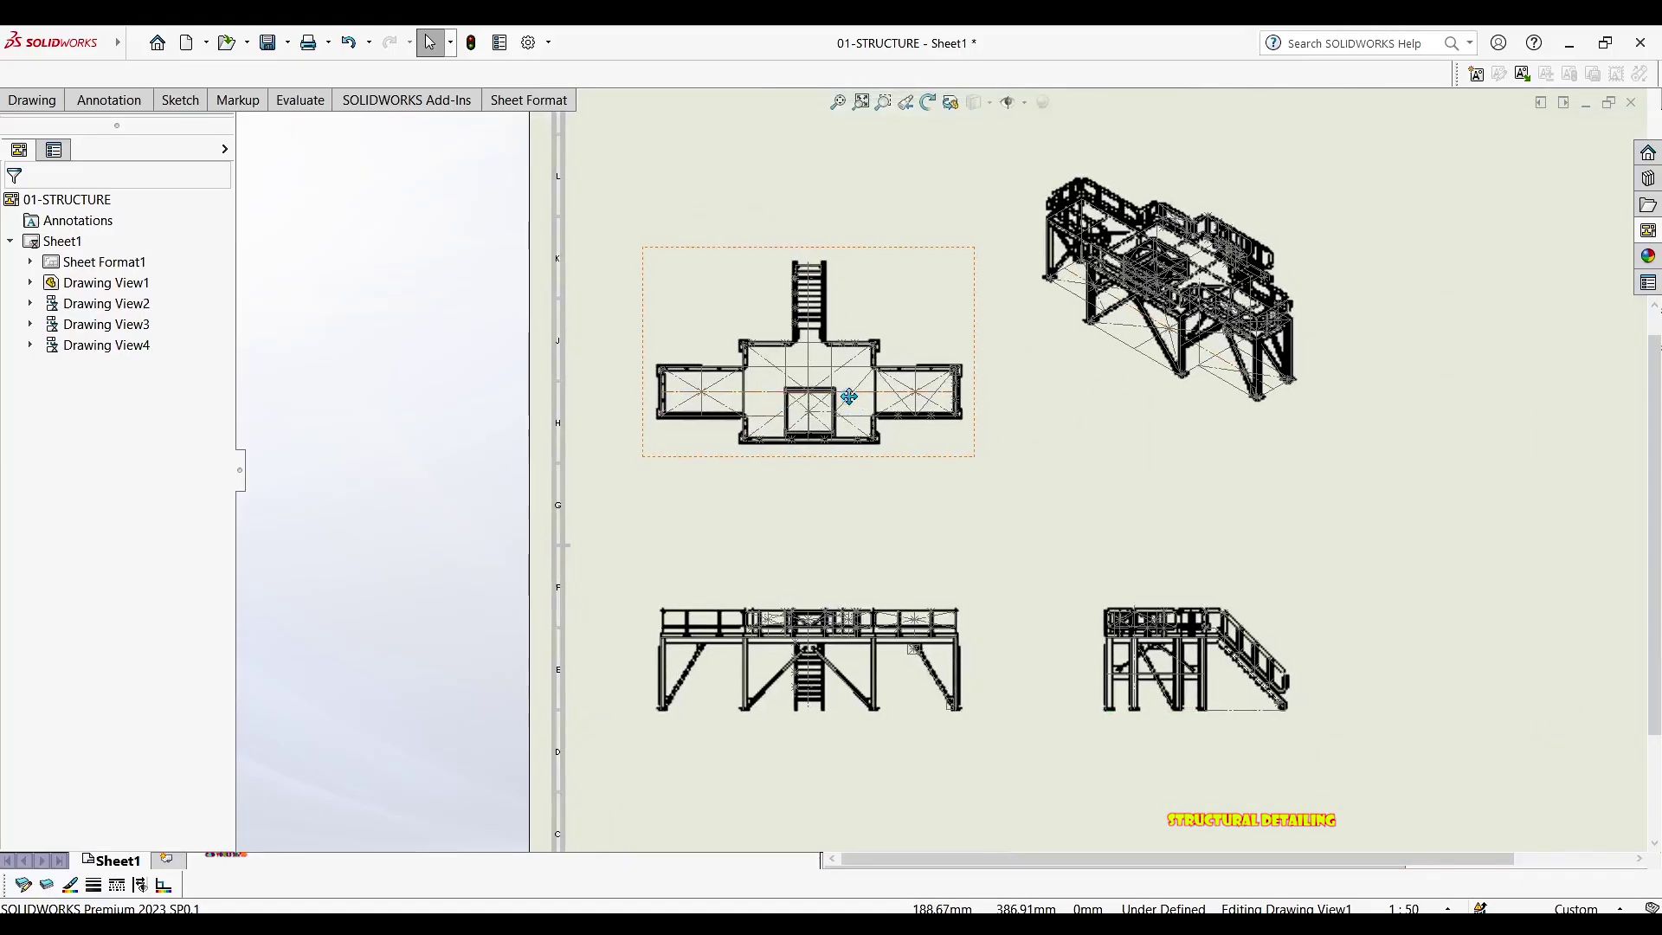
pyautogui.scroll(-3, 836, 406)
pyautogui.scroll(-8, 938, 482)
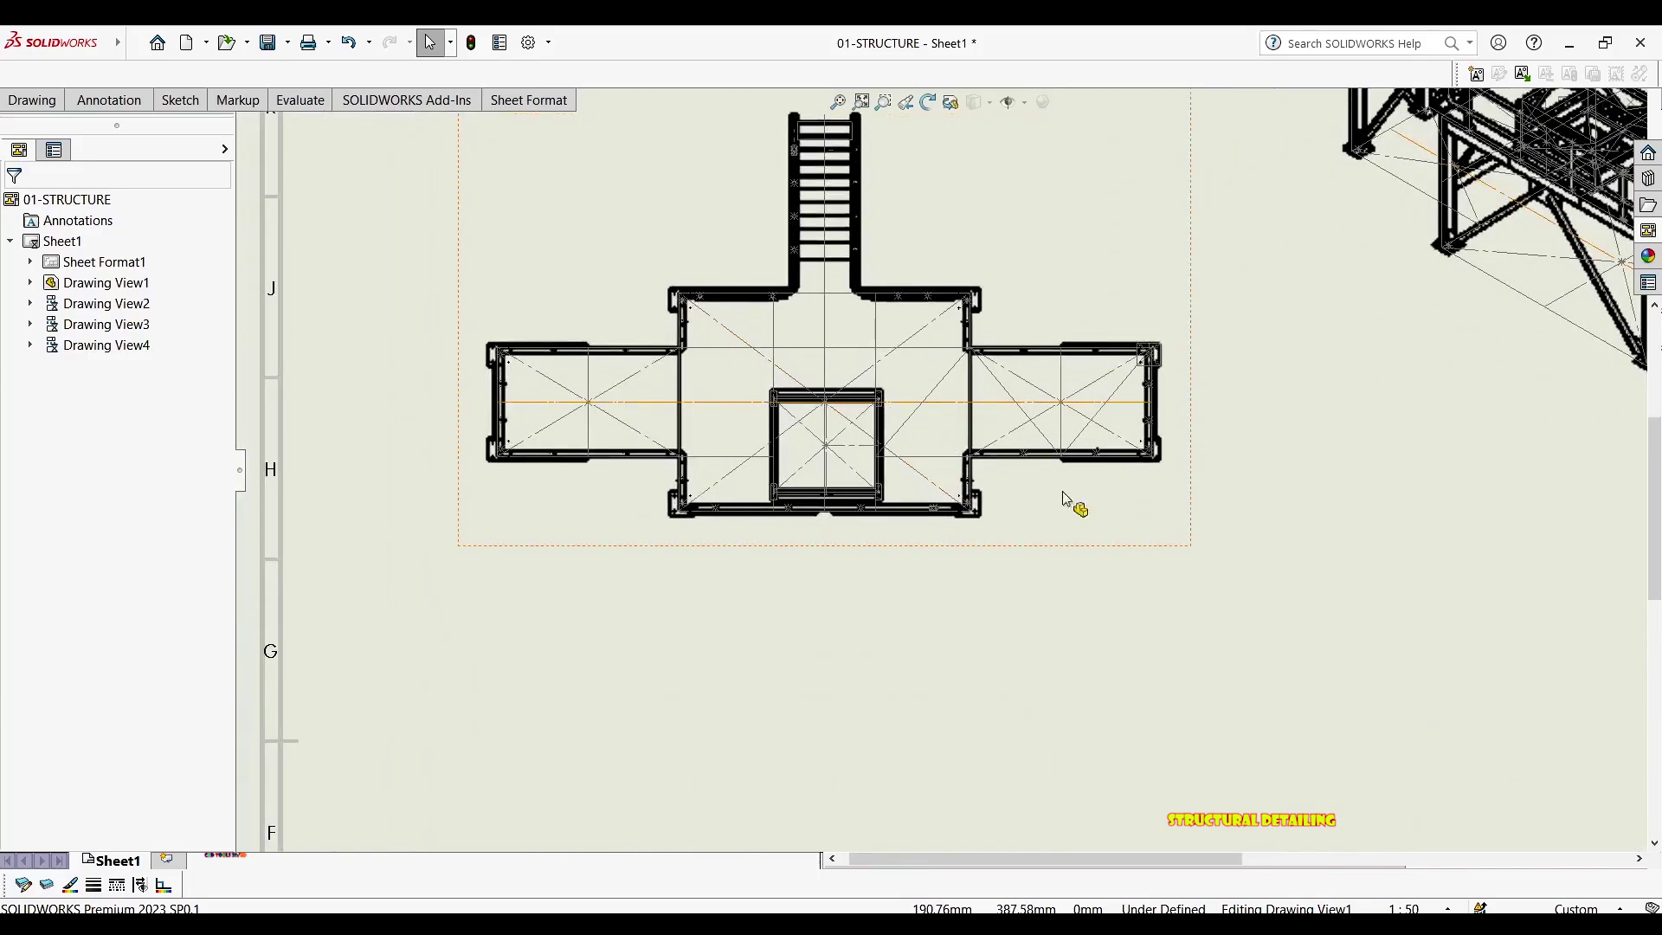
pyautogui.moveTo(715, 444)
pyautogui.mouseDown(button='middle')
pyautogui.moveTo(731, 407)
pyautogui.moveTo(824, 417)
pyautogui.moveTo(623, 379)
pyautogui.moveTo(623, 395)
pyautogui.mouseUp(button='middle')
pyautogui.scroll(1, 827, 417)
pyautogui.scroll(3, 709, 389)
pyautogui.moveTo(1081, 417); pyautogui.dragTo(1135, 407, button='middle')
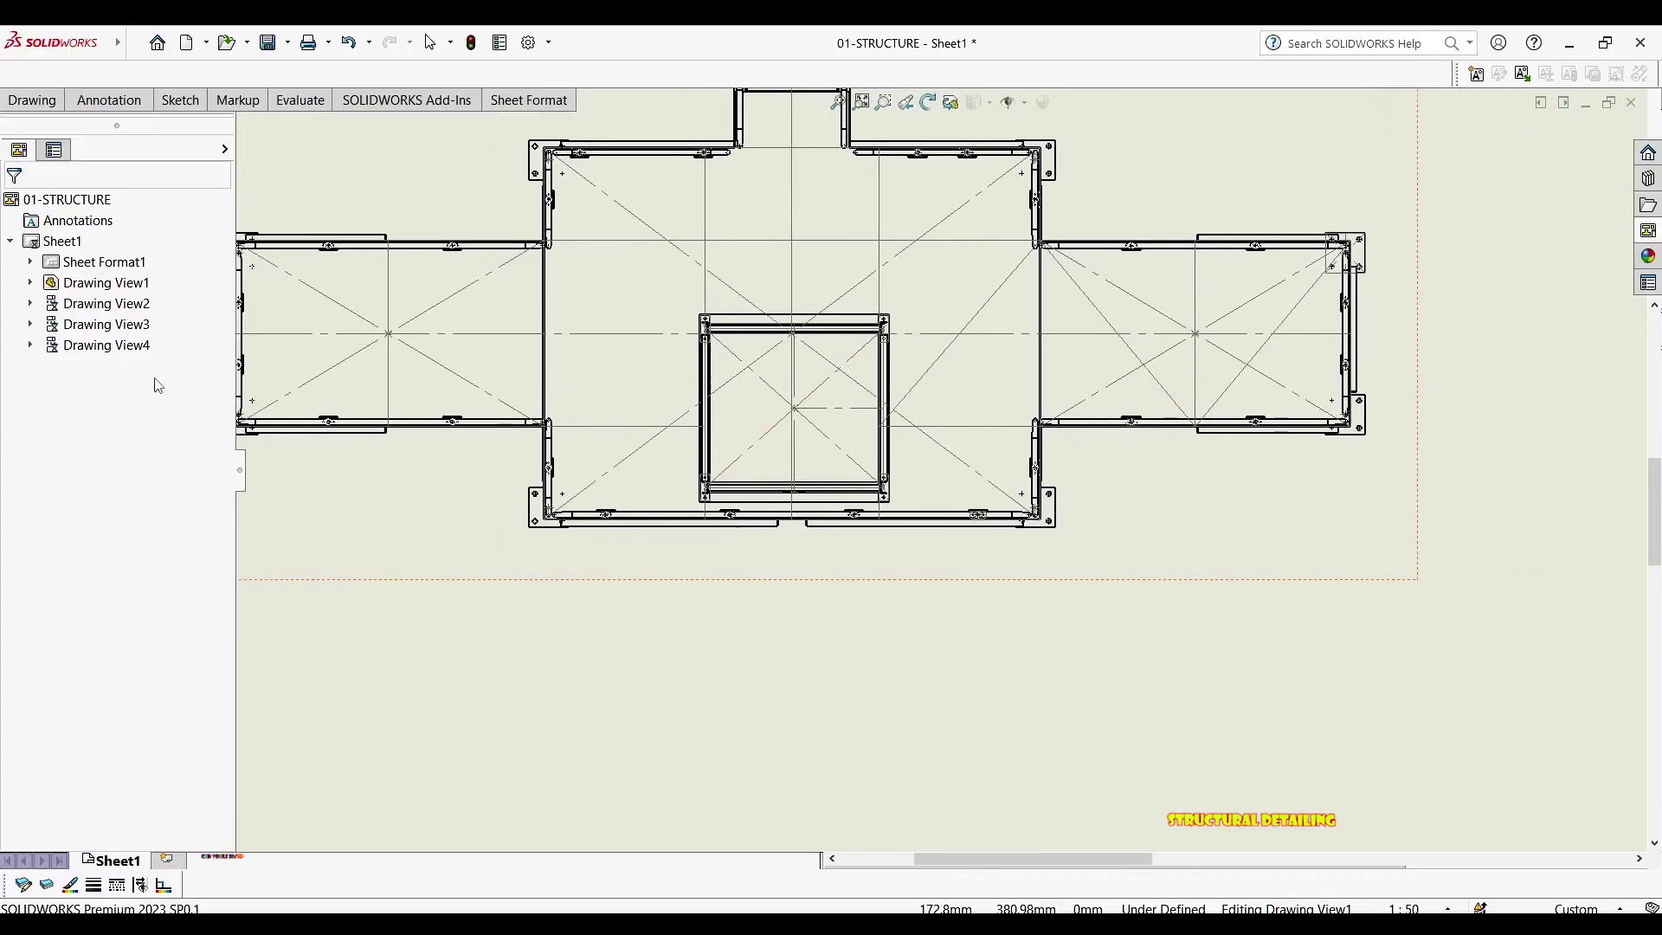
pyautogui.click(155, 382)
pyautogui.scroll(4, 450, 367)
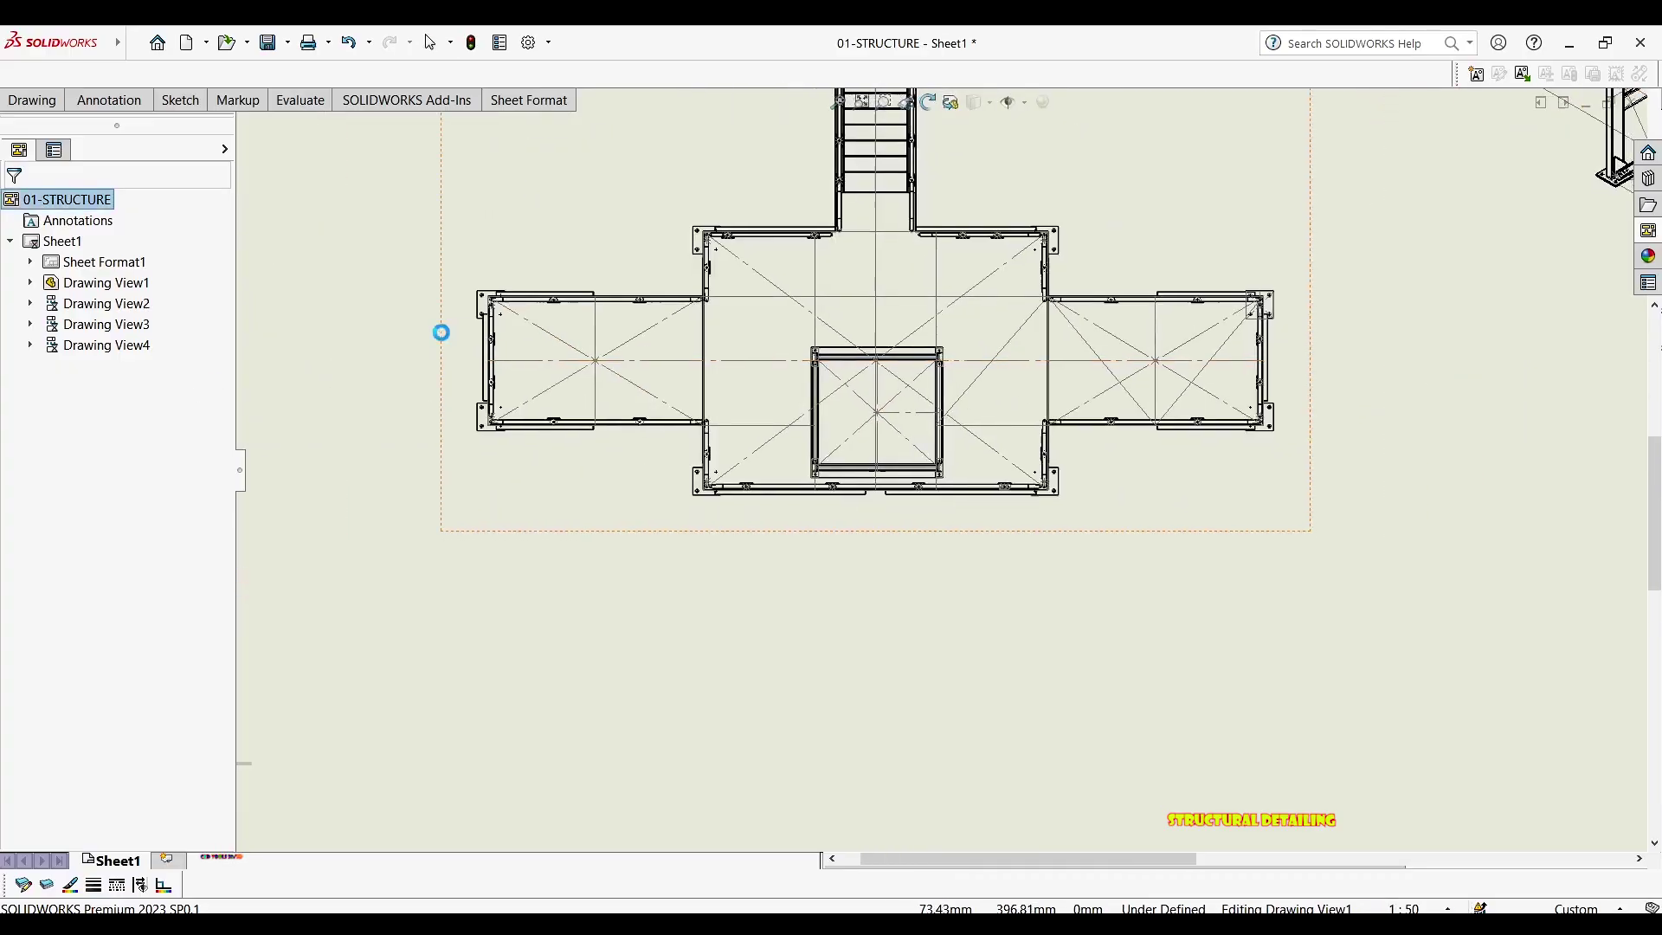
pyautogui.scroll(3, 598, 287)
pyautogui.moveTo(599, 288); pyautogui.dragTo(571, 286, button='middle')
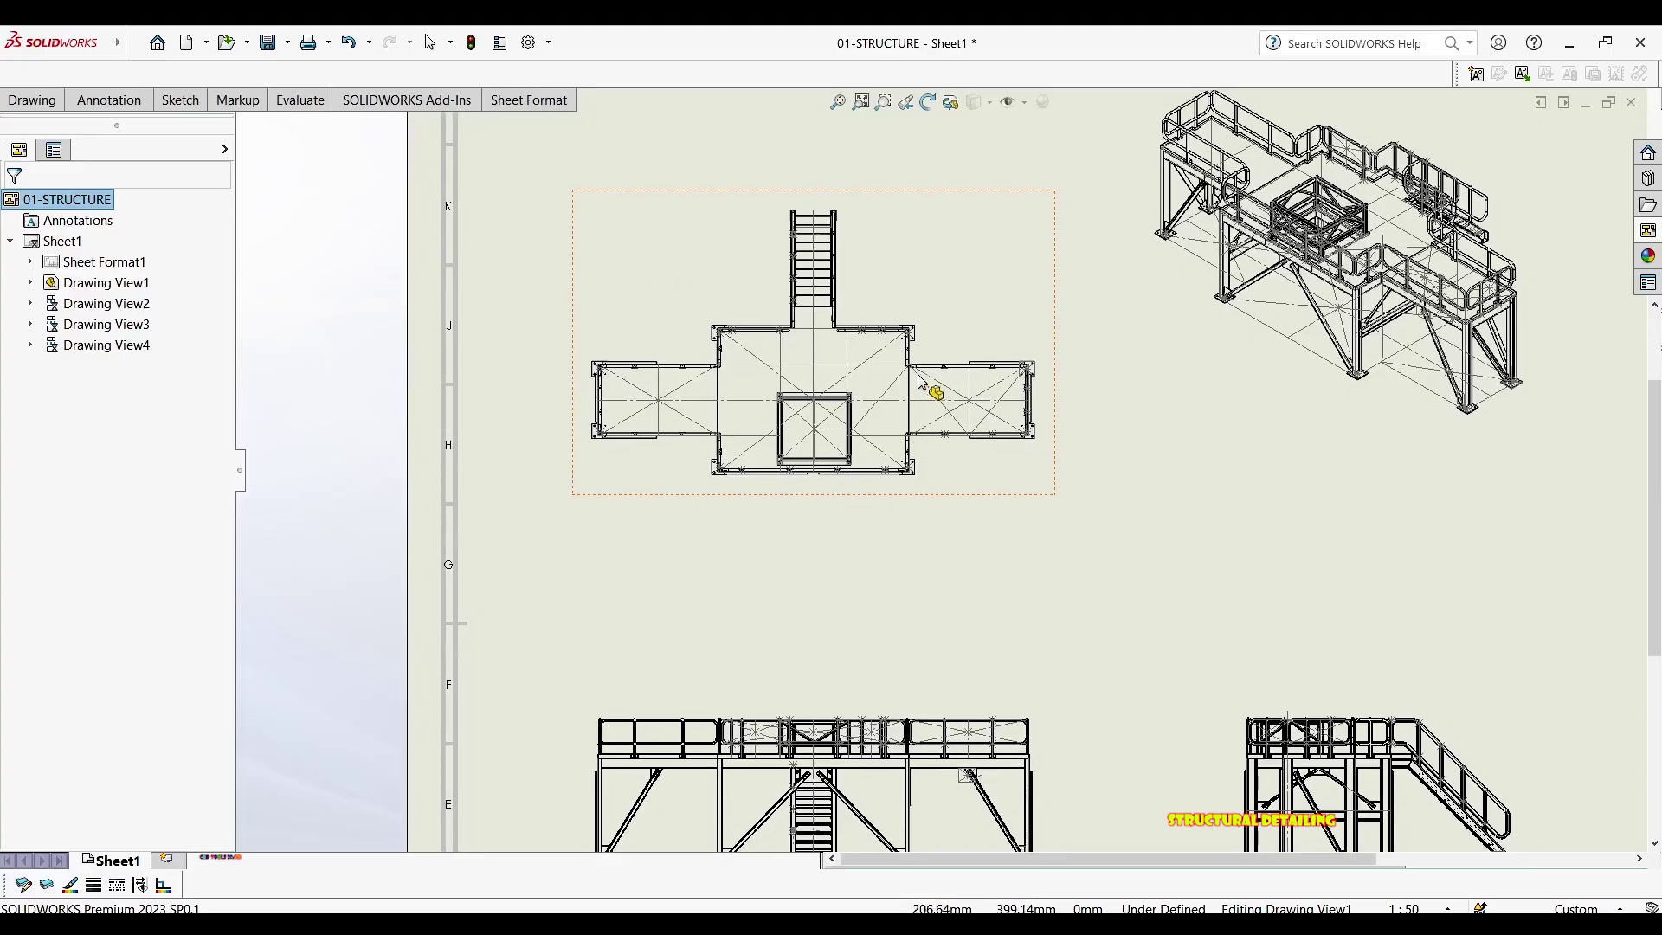
pyautogui.moveTo(924, 372); pyautogui.dragTo(742, 359, button='middle')
pyautogui.scroll(-1, 742, 389)
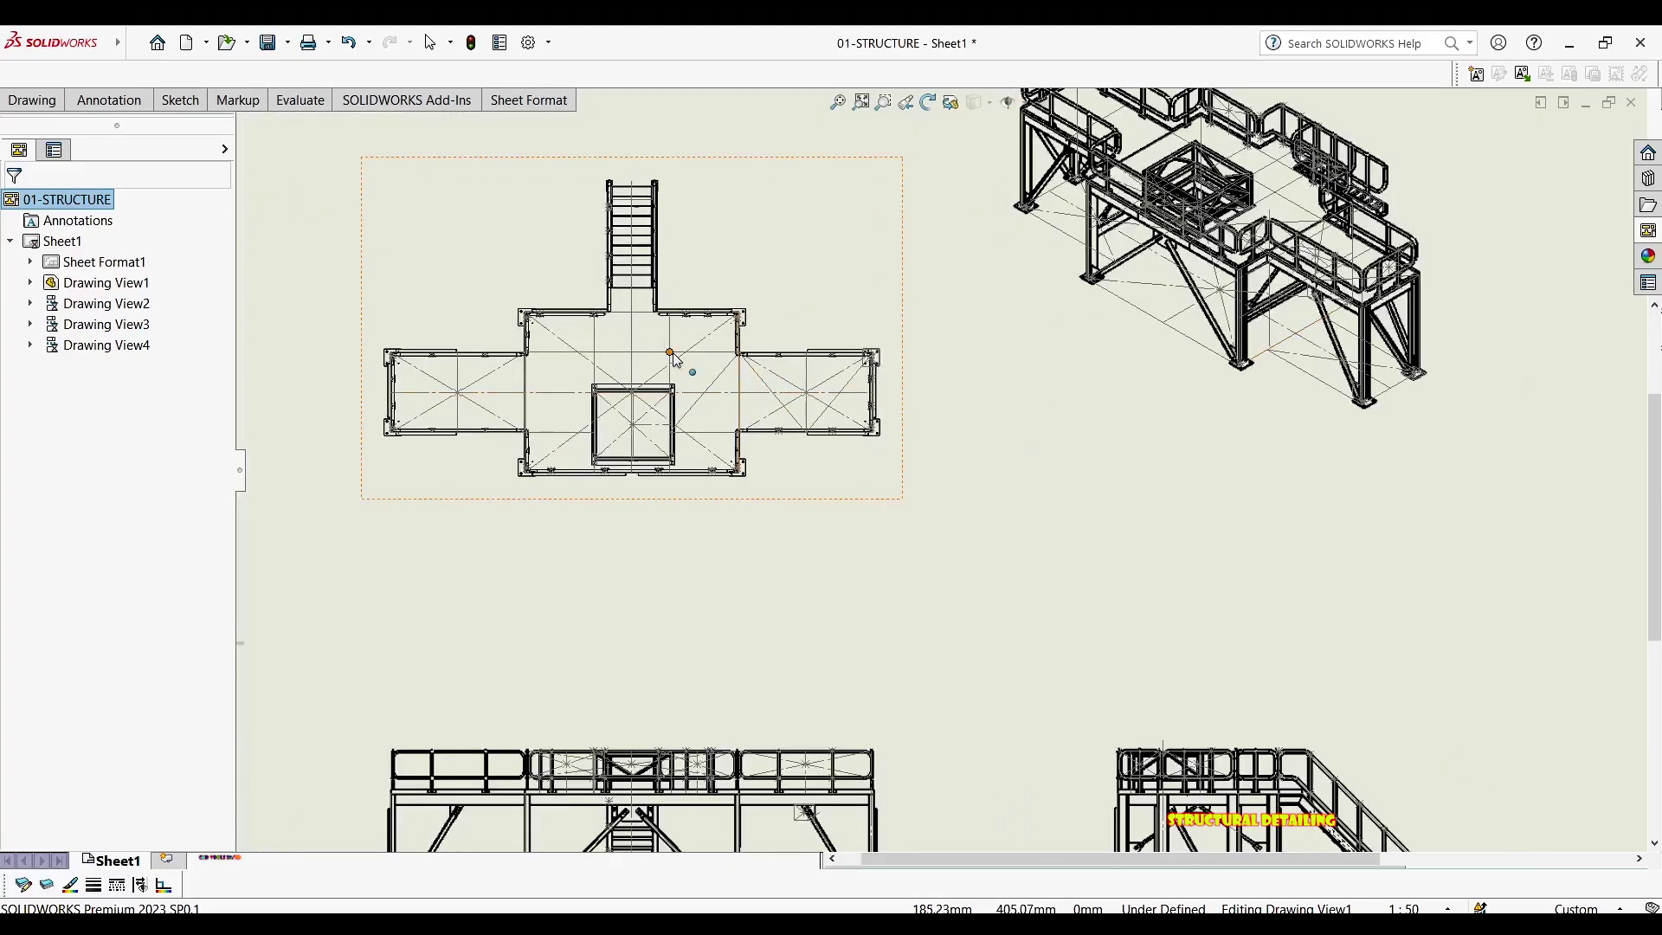
pyautogui.scroll(-1, 676, 359)
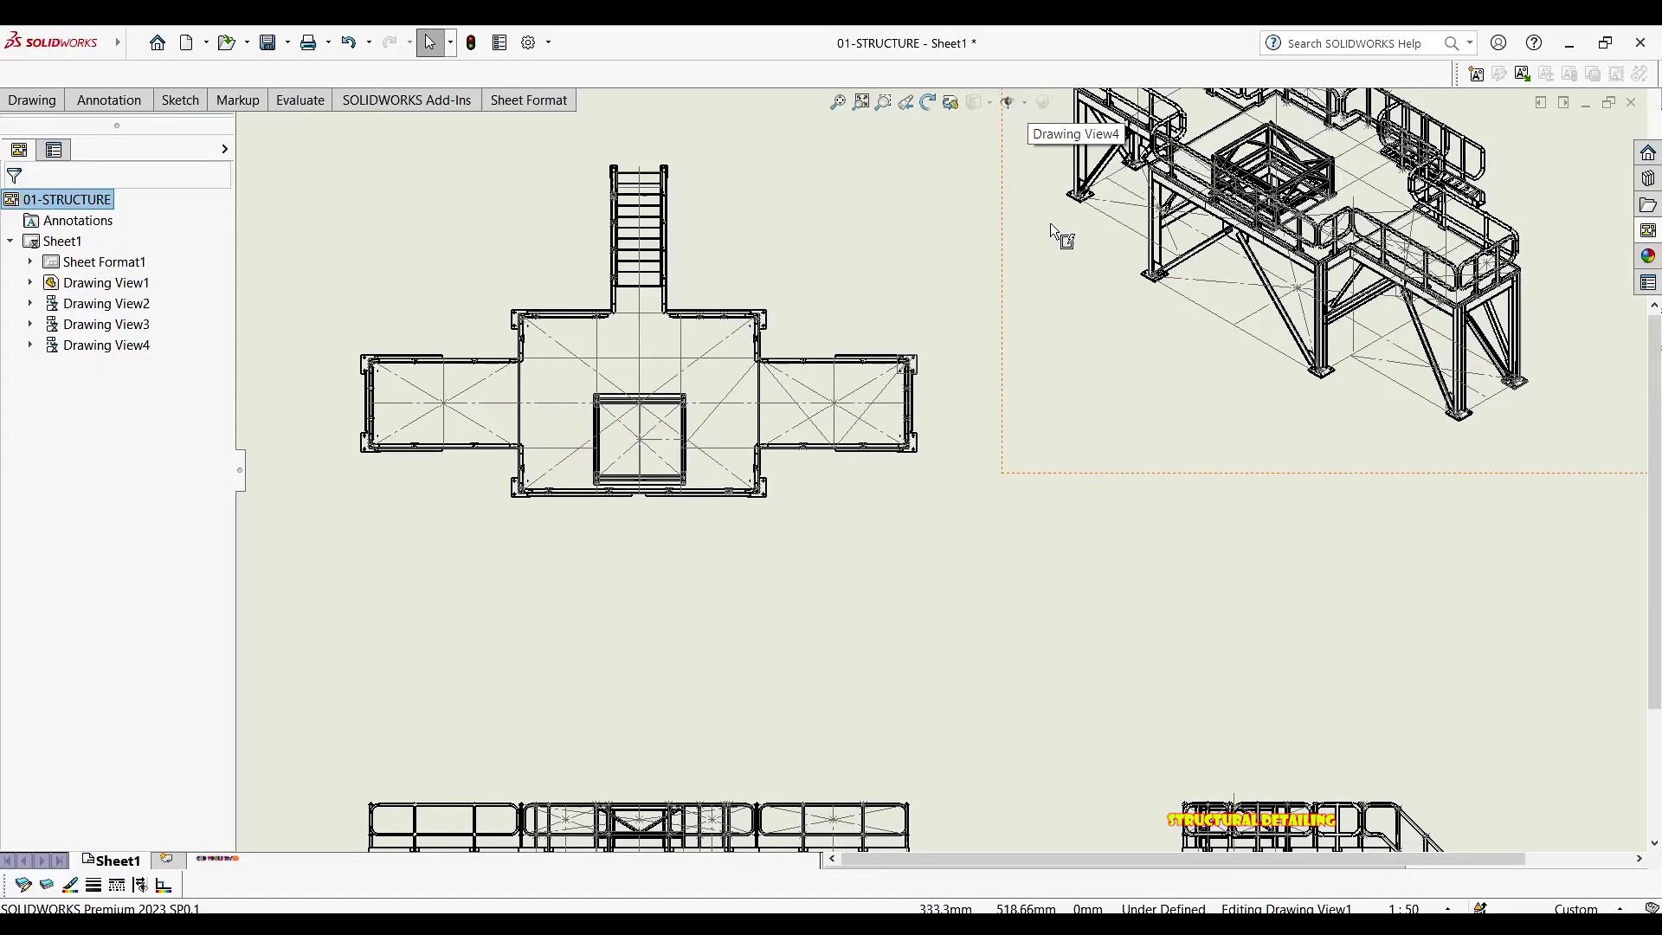
# Hide the model's sketches in all drawing views on the sheet
pyautogui.press('f')
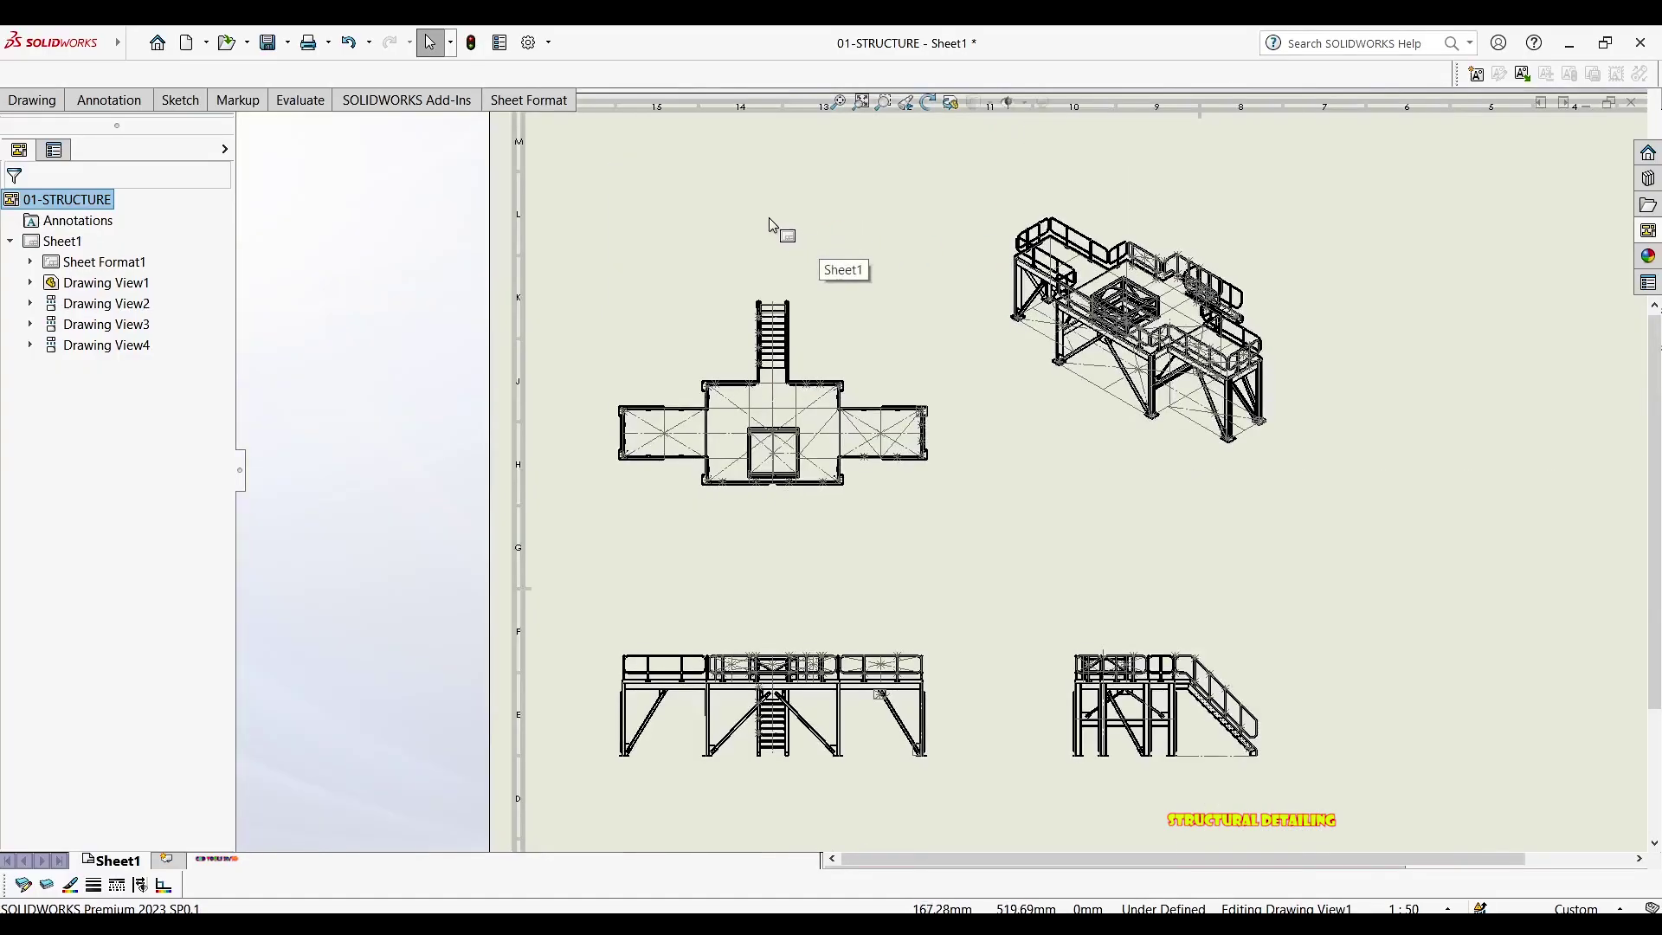
pyautogui.press('f')
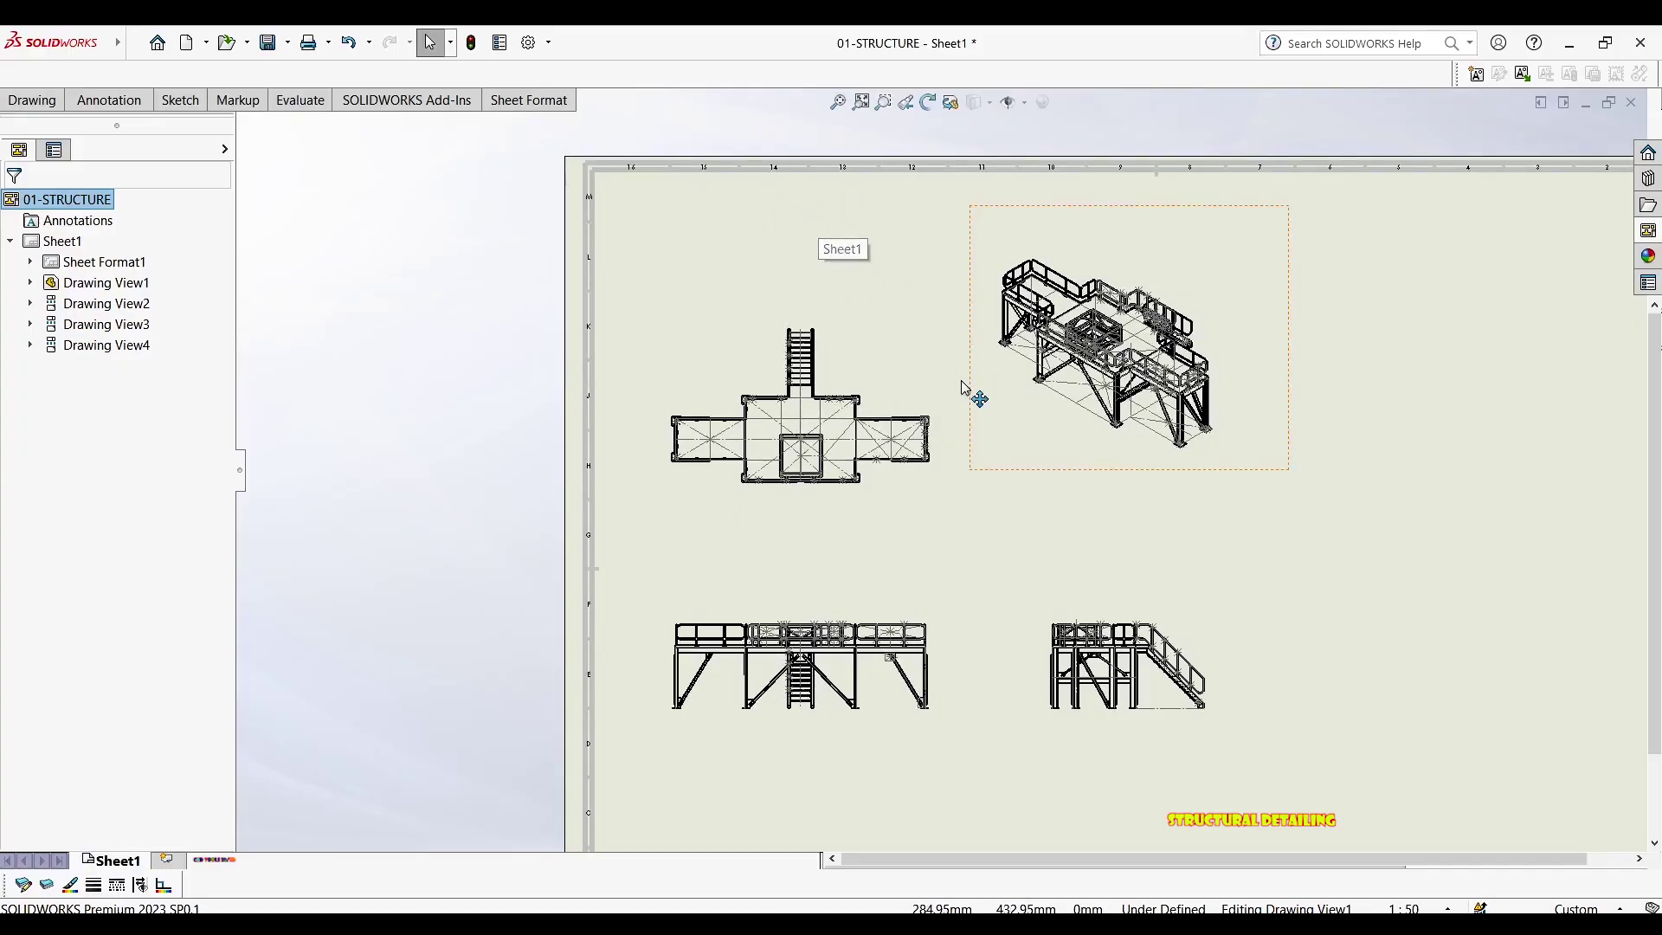
pyautogui.press('f')
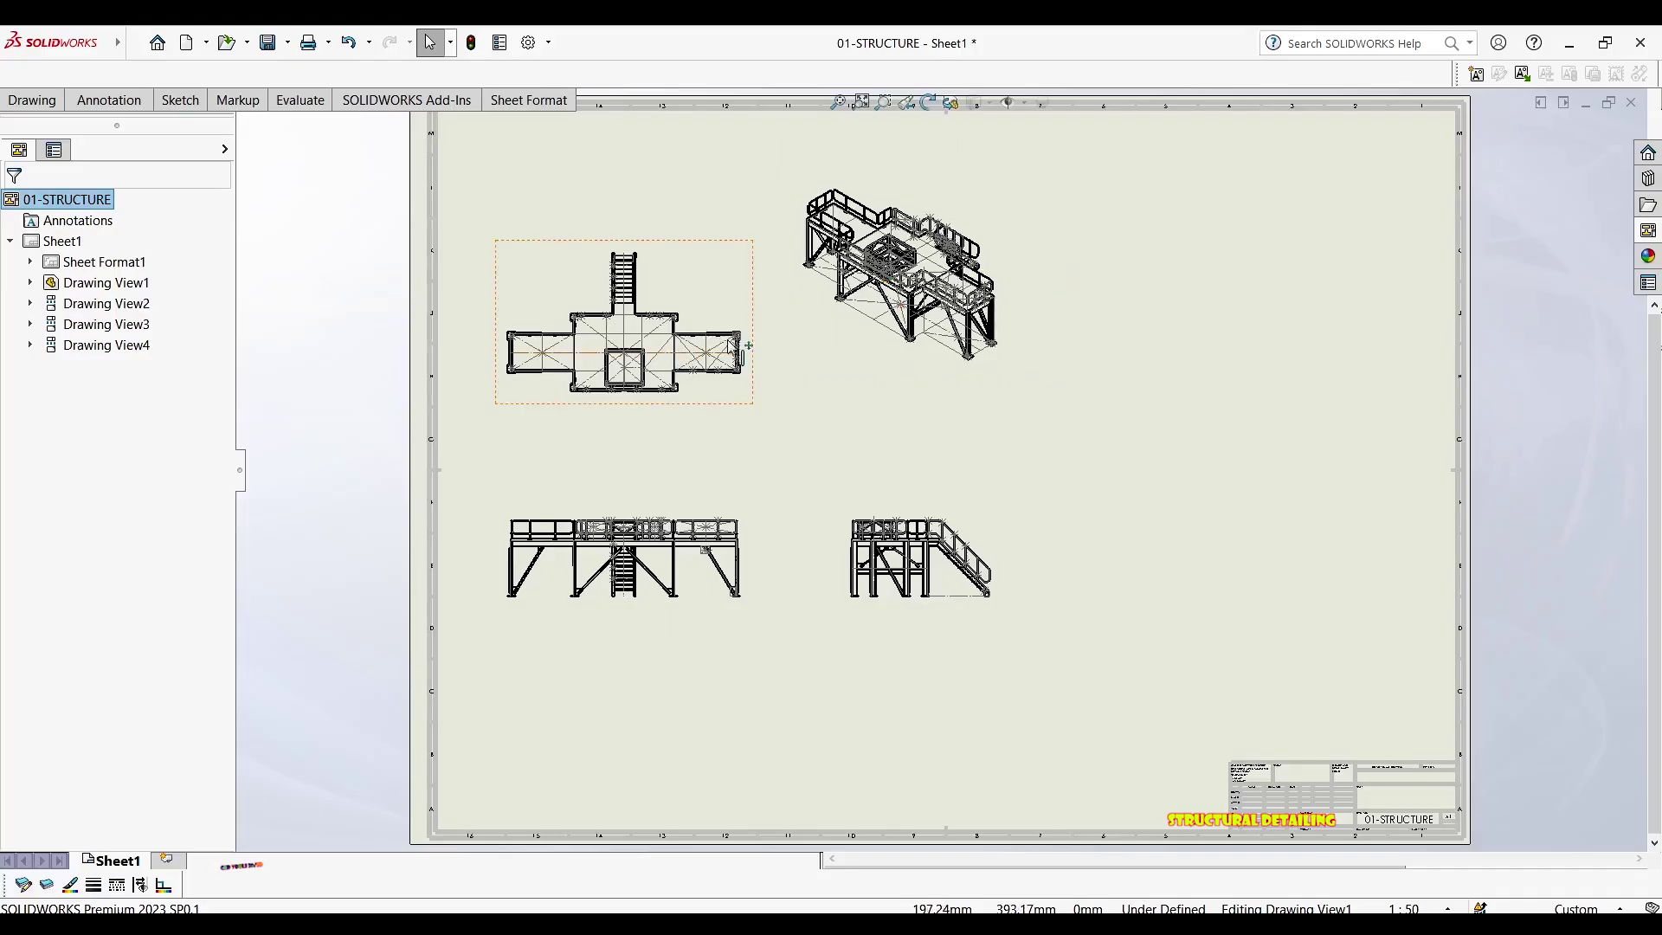
pyautogui.click(1027, 104)
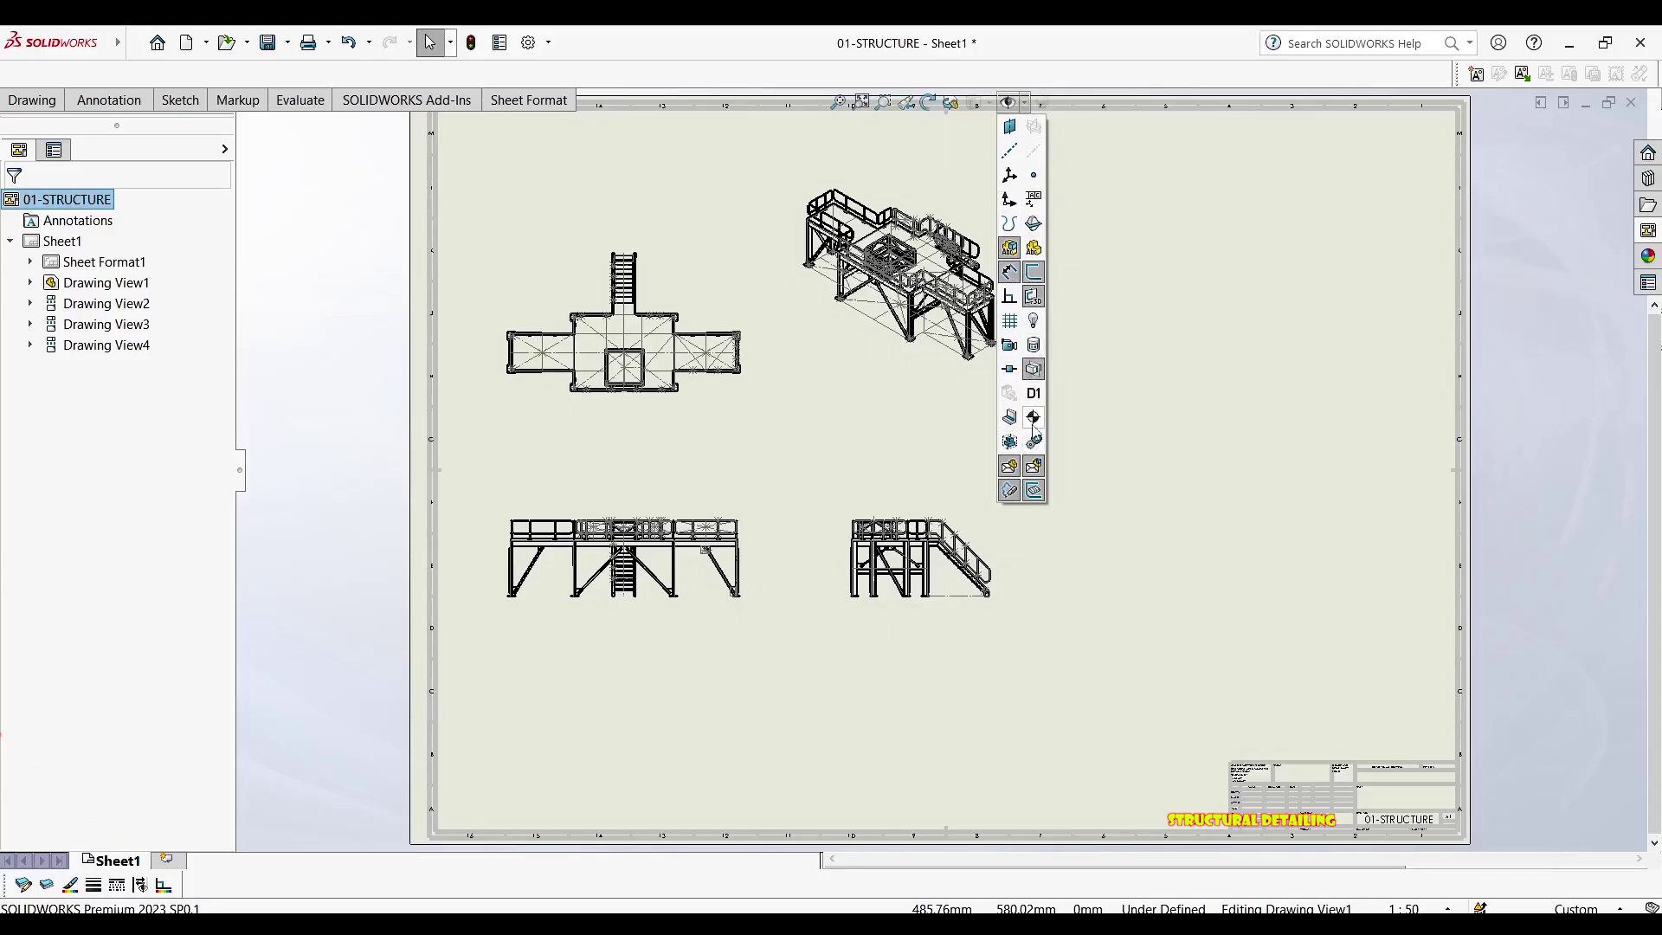
pyautogui.click(1036, 276)
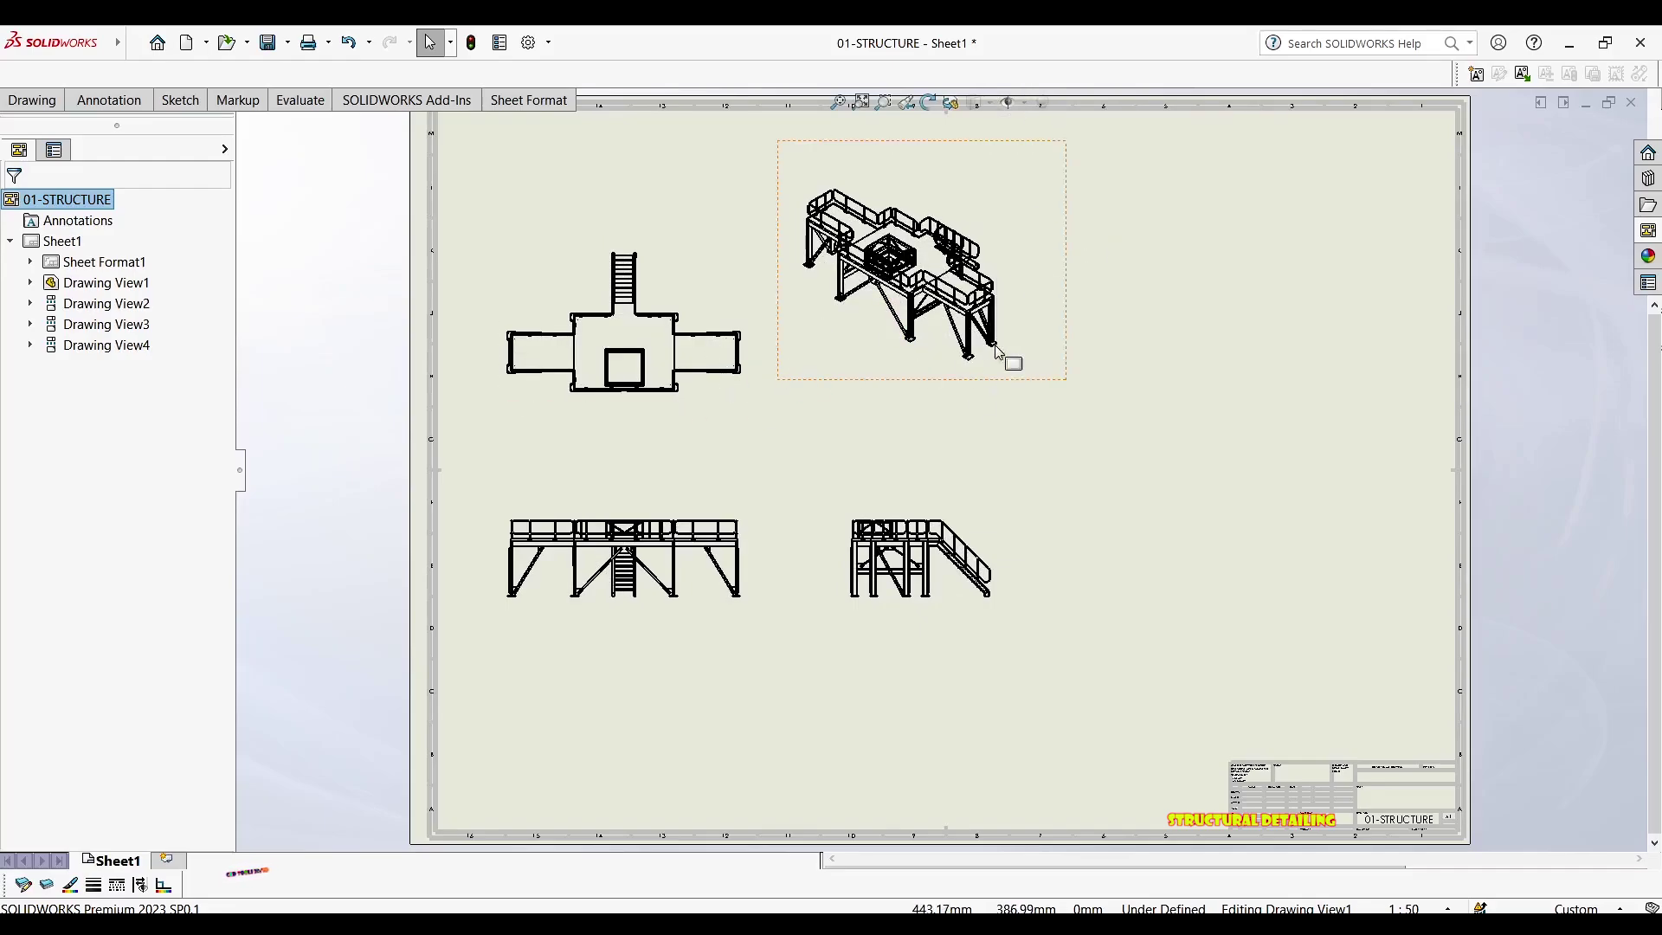
pyautogui.moveTo(747, 520)
pyautogui.mouseDown(button='middle')
pyautogui.moveTo(745, 497)
pyautogui.moveTo(694, 491)
pyautogui.mouseUp(button='middle')
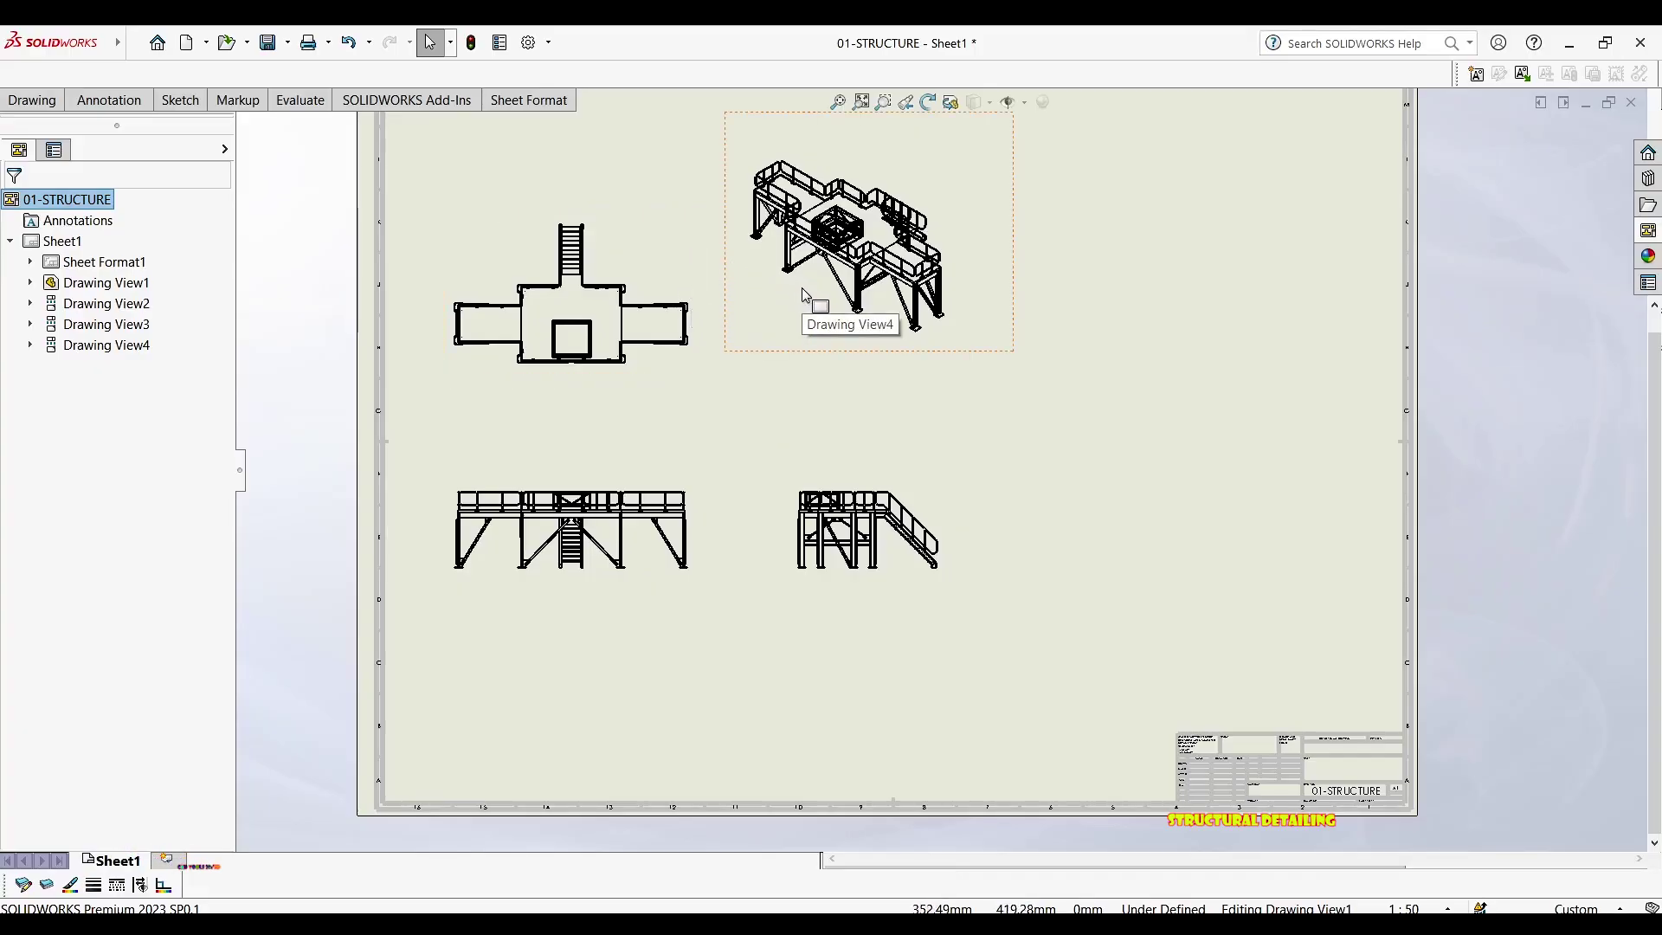
# Close the new drawing without saving and open the recent CADTOOLS-2D3D DRAWING TEMPLATE A1 stru drawing with a temporary replacement font
pyautogui.click(1630, 105)
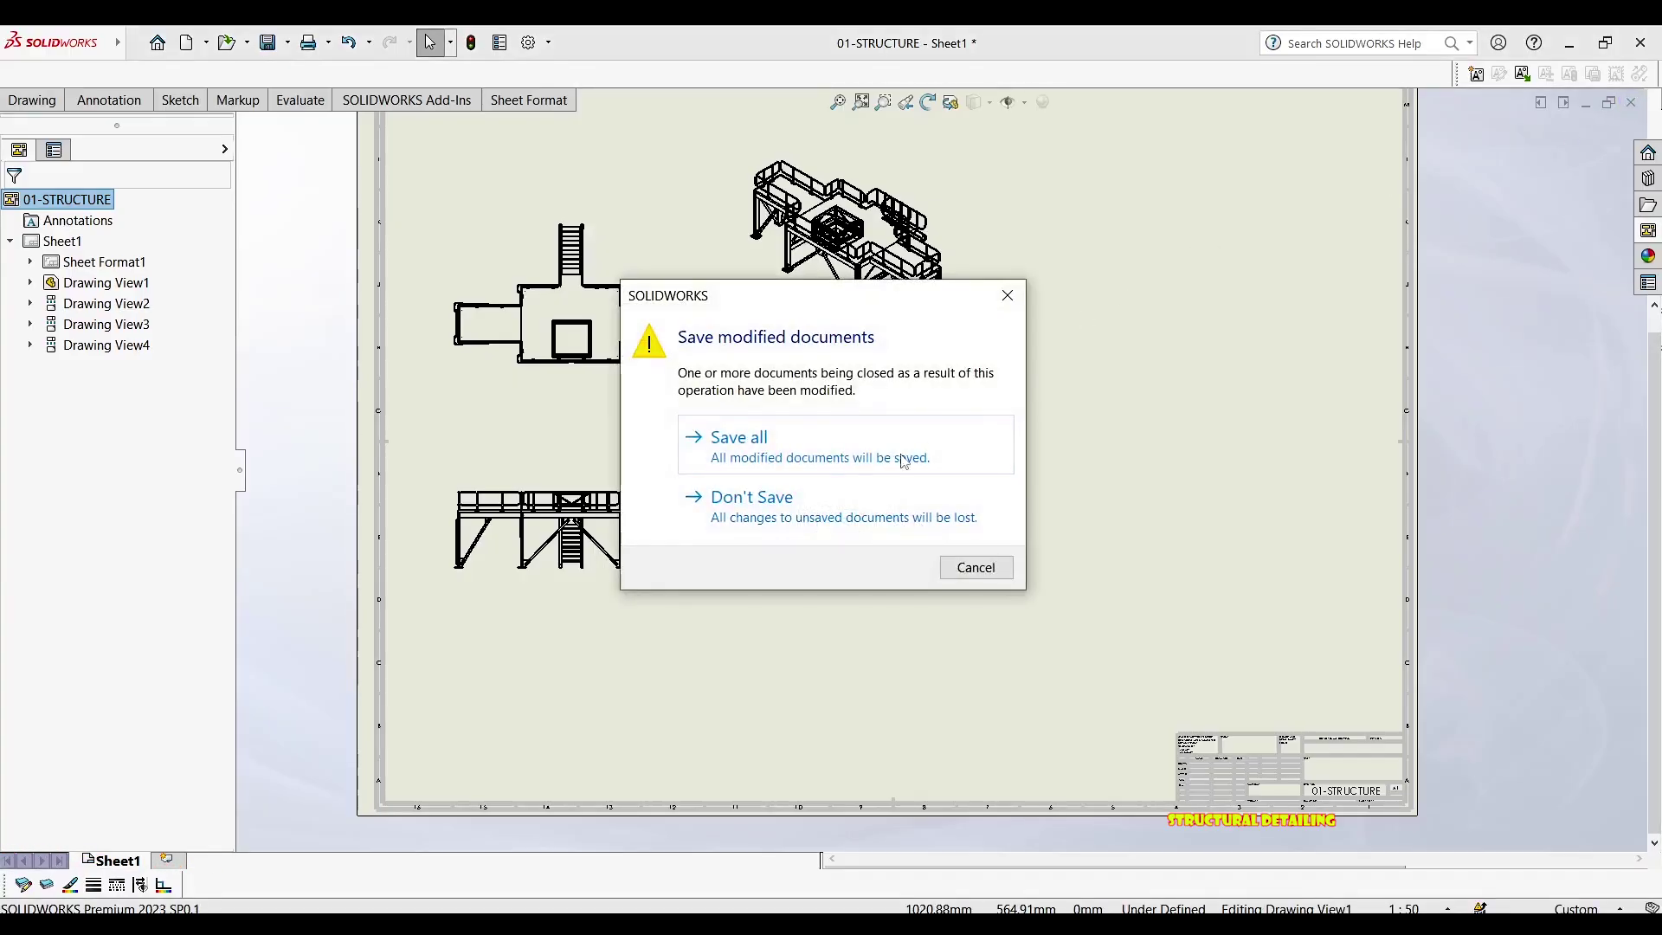
pyautogui.click(750, 508)
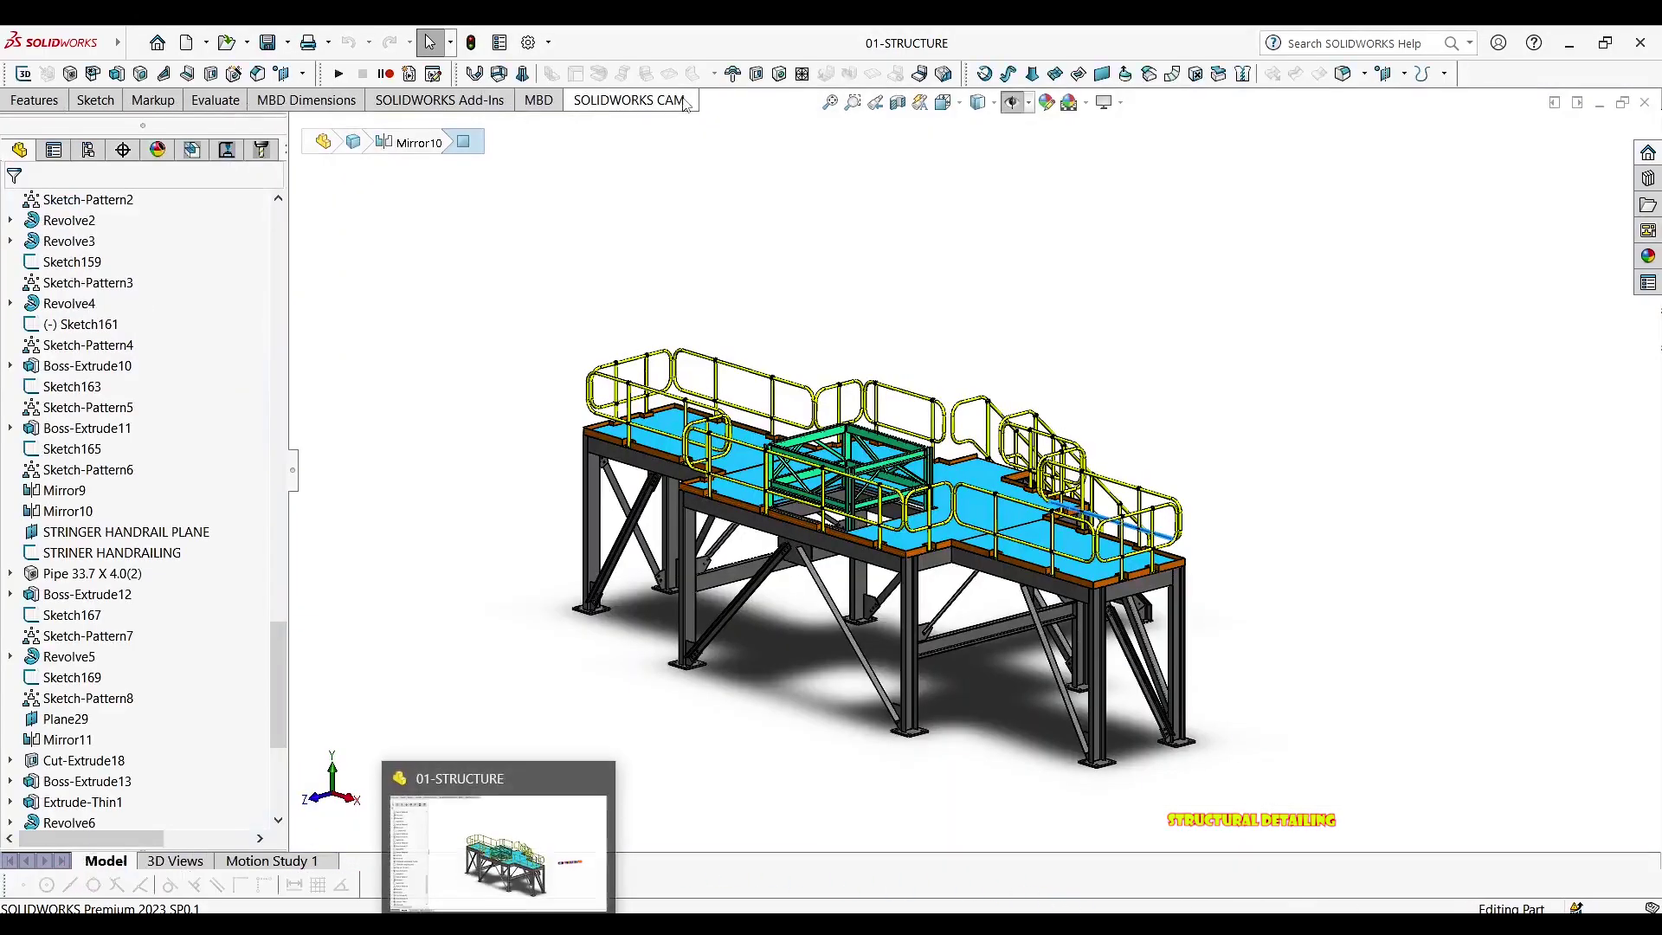
pyautogui.click(248, 45)
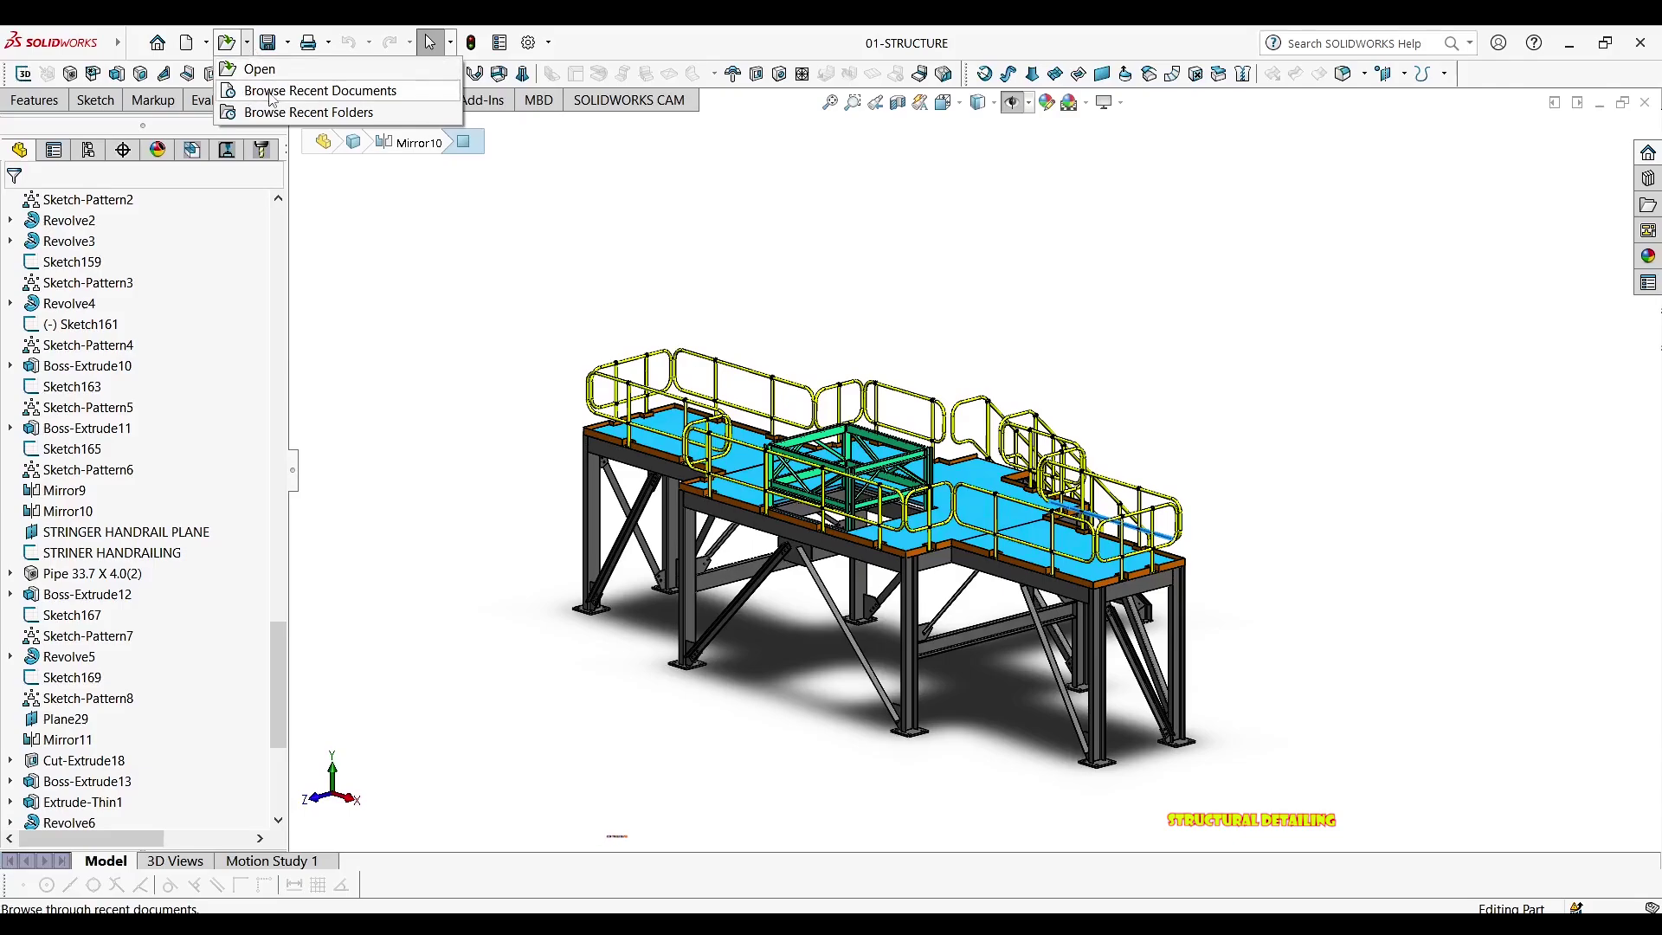
pyautogui.click(500, 309)
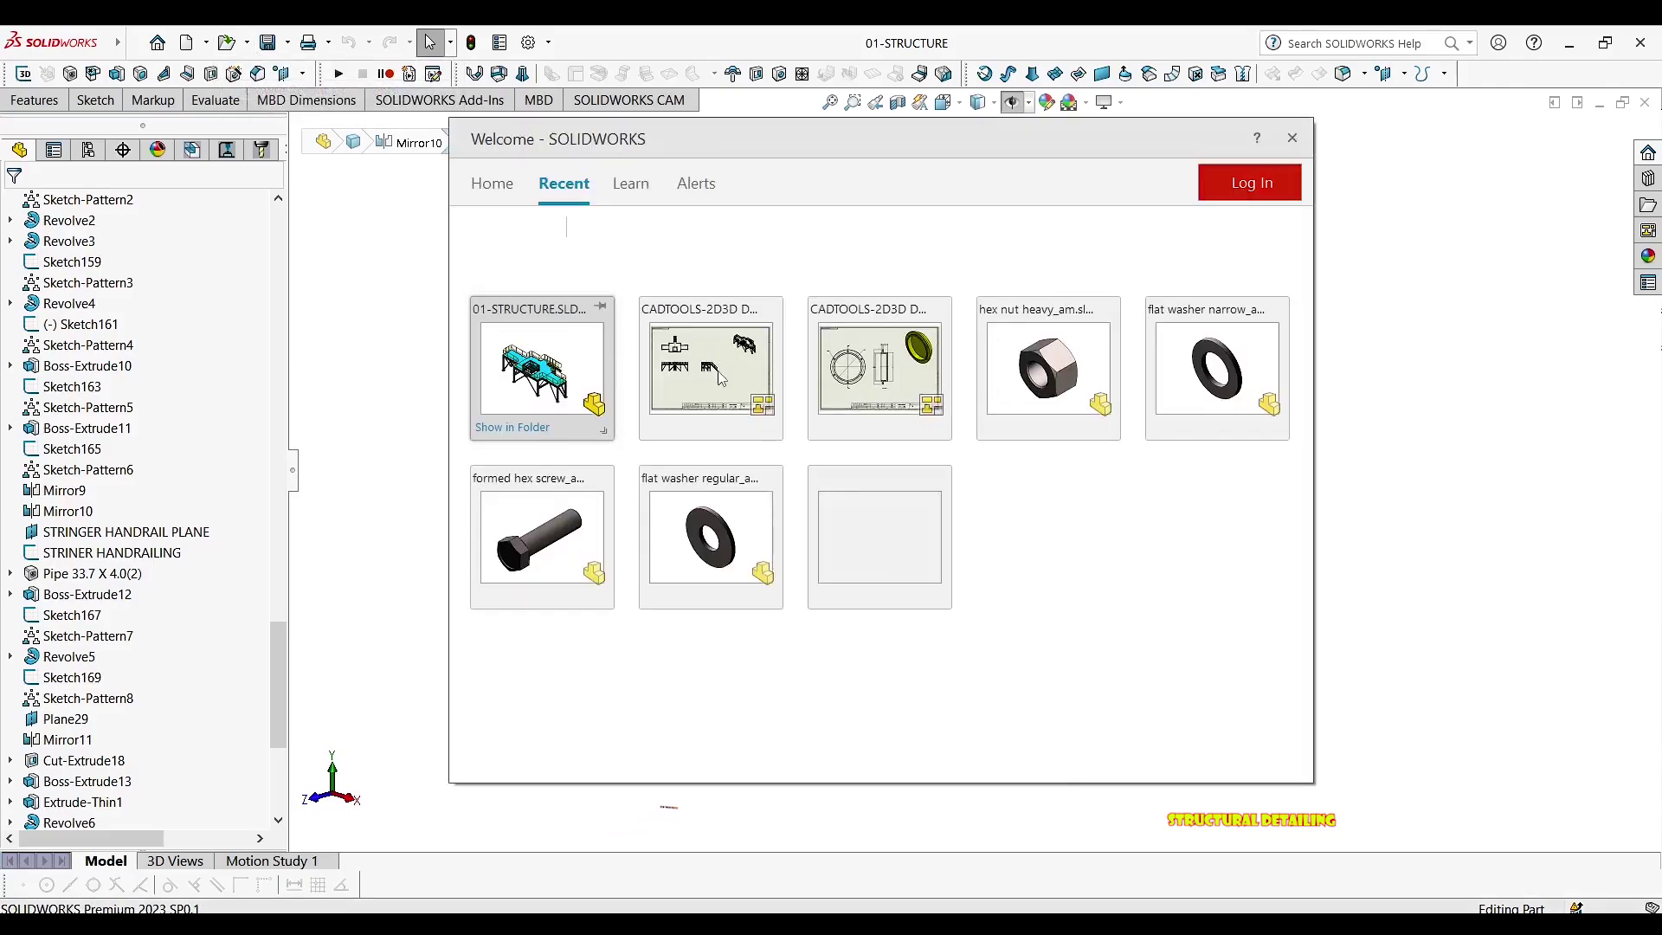
pyautogui.click(715, 372)
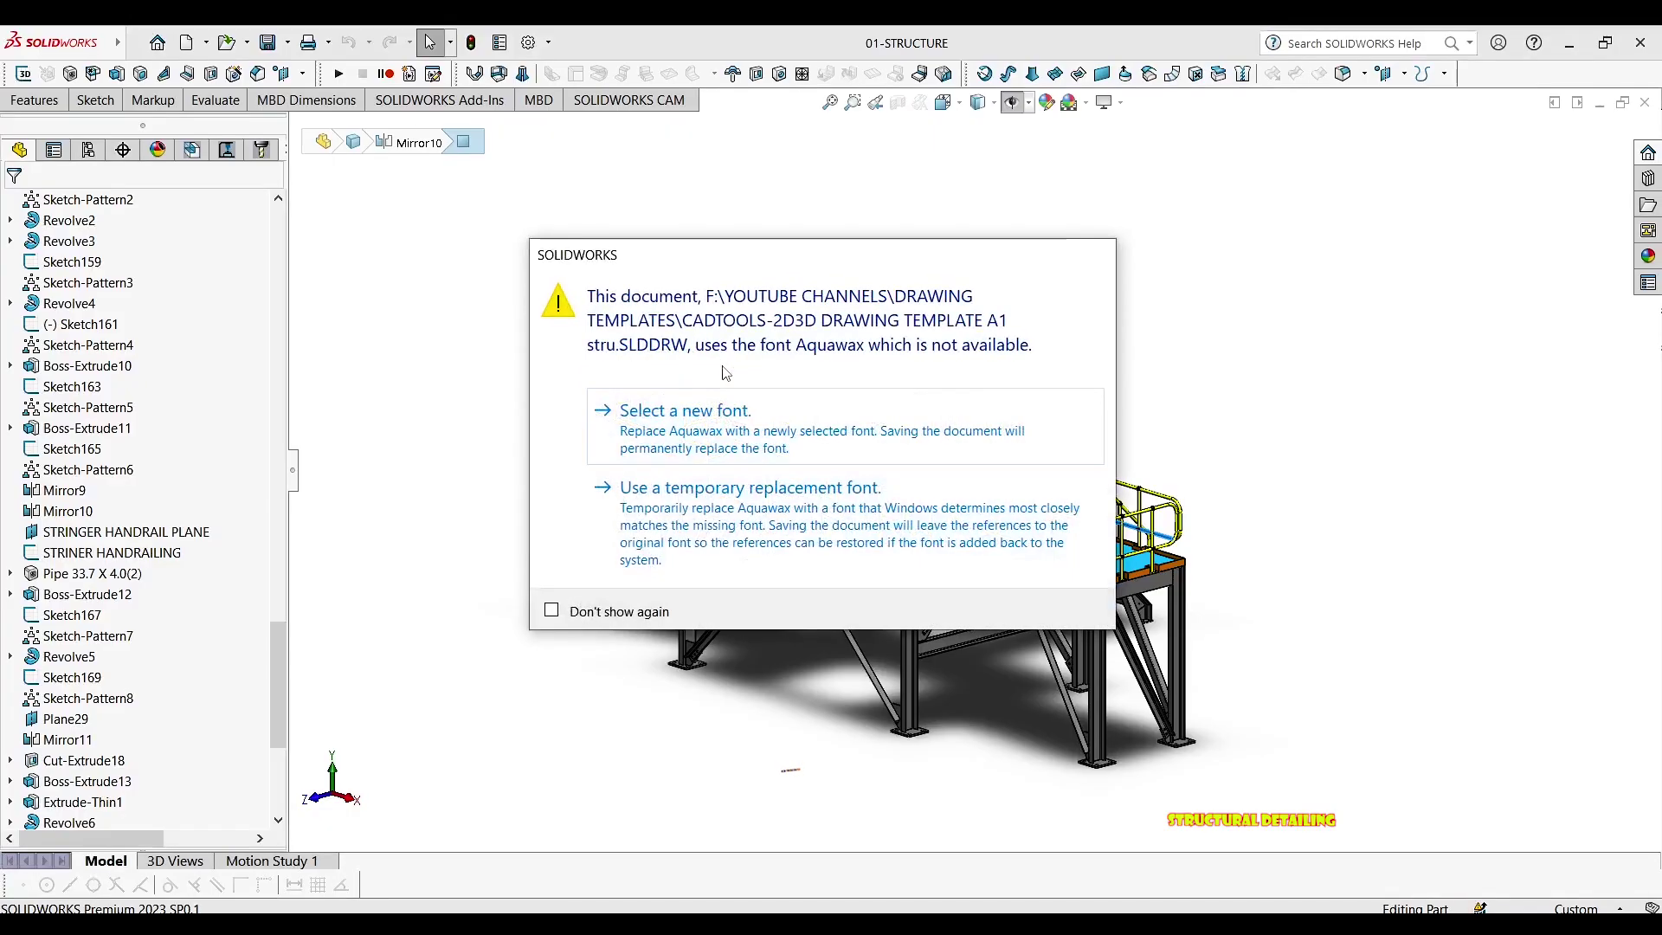
pyautogui.click(781, 511)
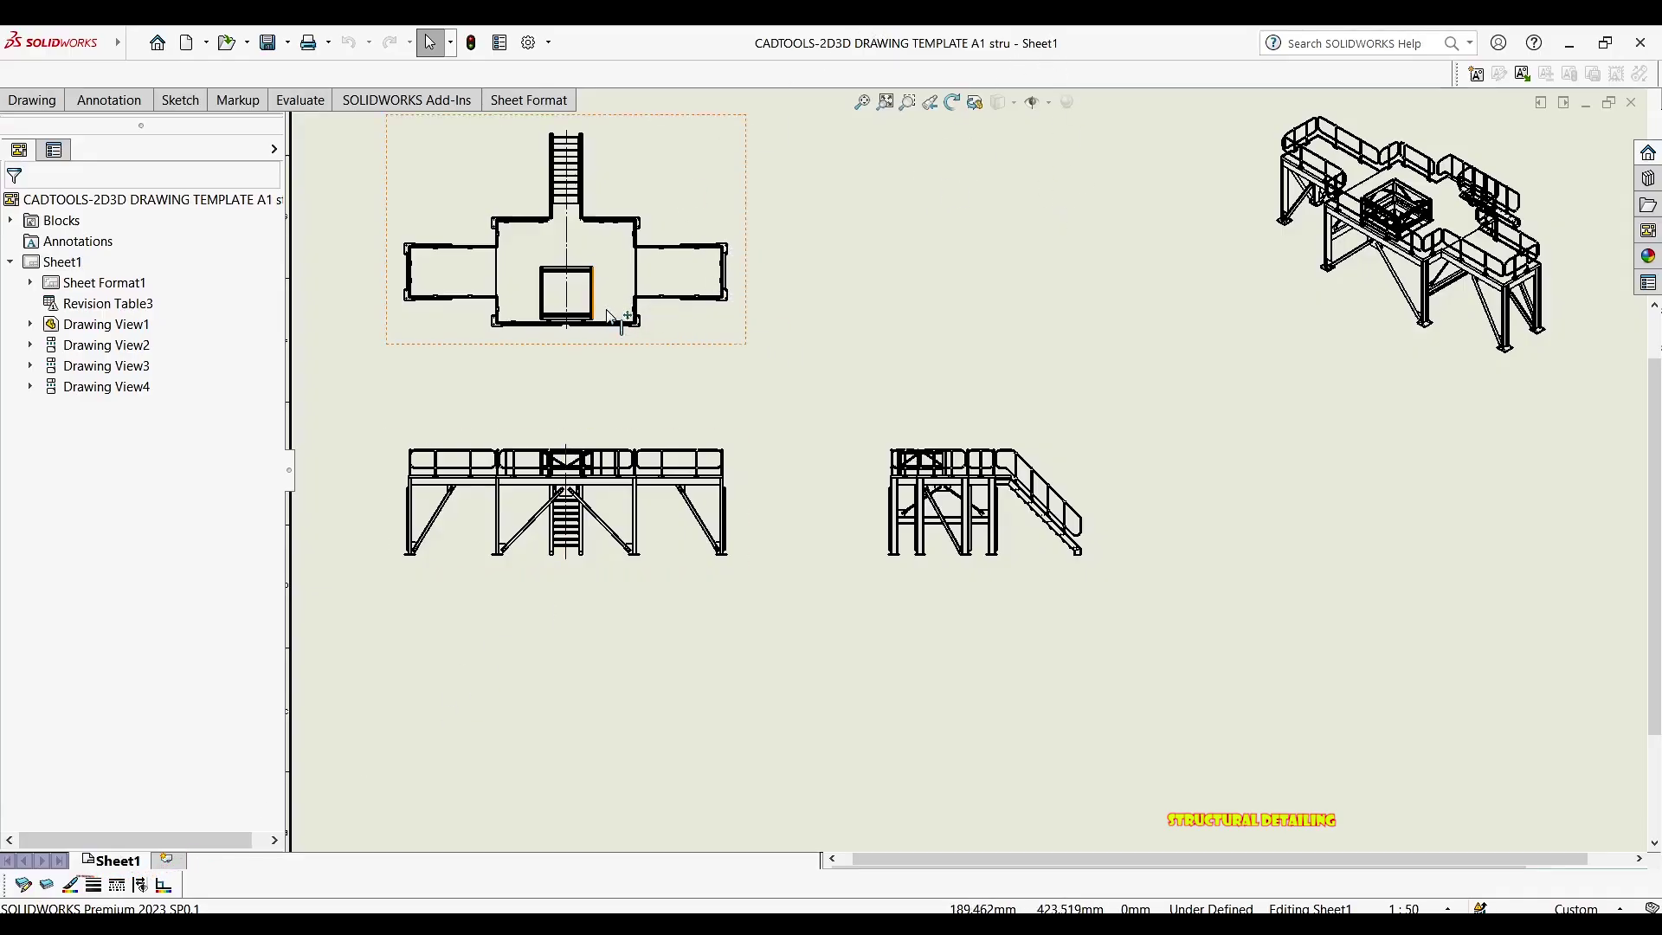
# Open the 01-STRUCTURE part from the top view of the template drawing
pyautogui.moveTo(605, 311)
pyautogui.mouseDown(button='middle')
pyautogui.moveTo(638, 315)
pyautogui.moveTo(610, 341)
pyautogui.mouseUp(button='middle')
pyautogui.moveTo(624, 265); pyautogui.dragTo(650, 269, button='middle')
pyautogui.scroll(2, 708, 313)
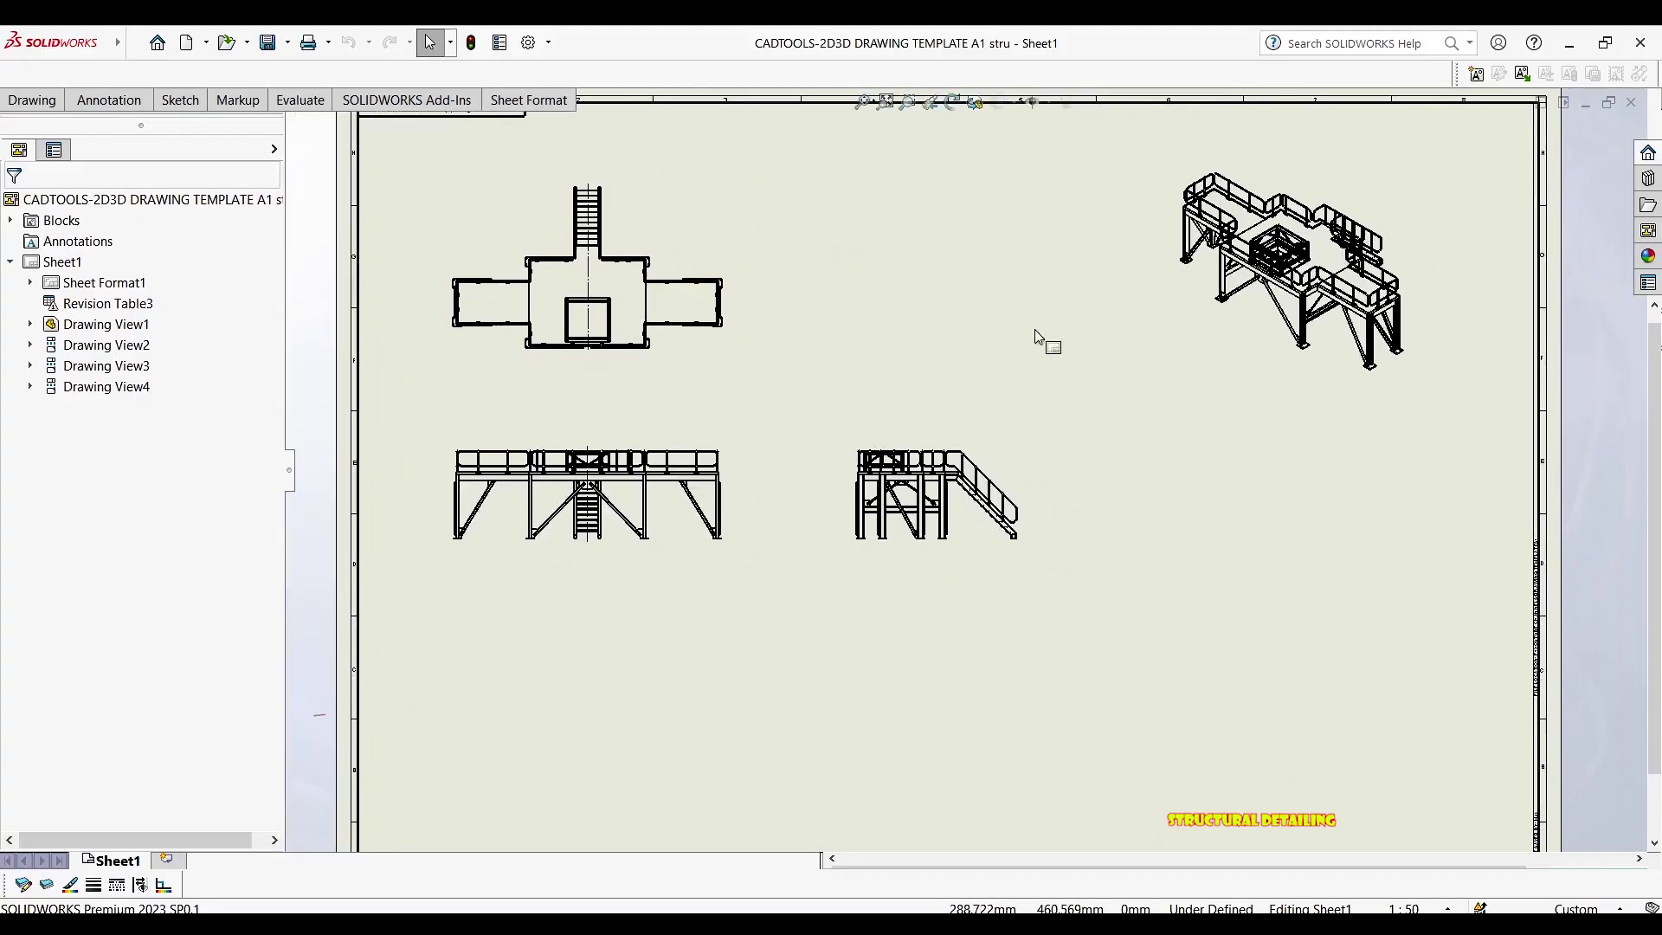
pyautogui.moveTo(923, 408); pyautogui.dragTo(949, 381, button='middle')
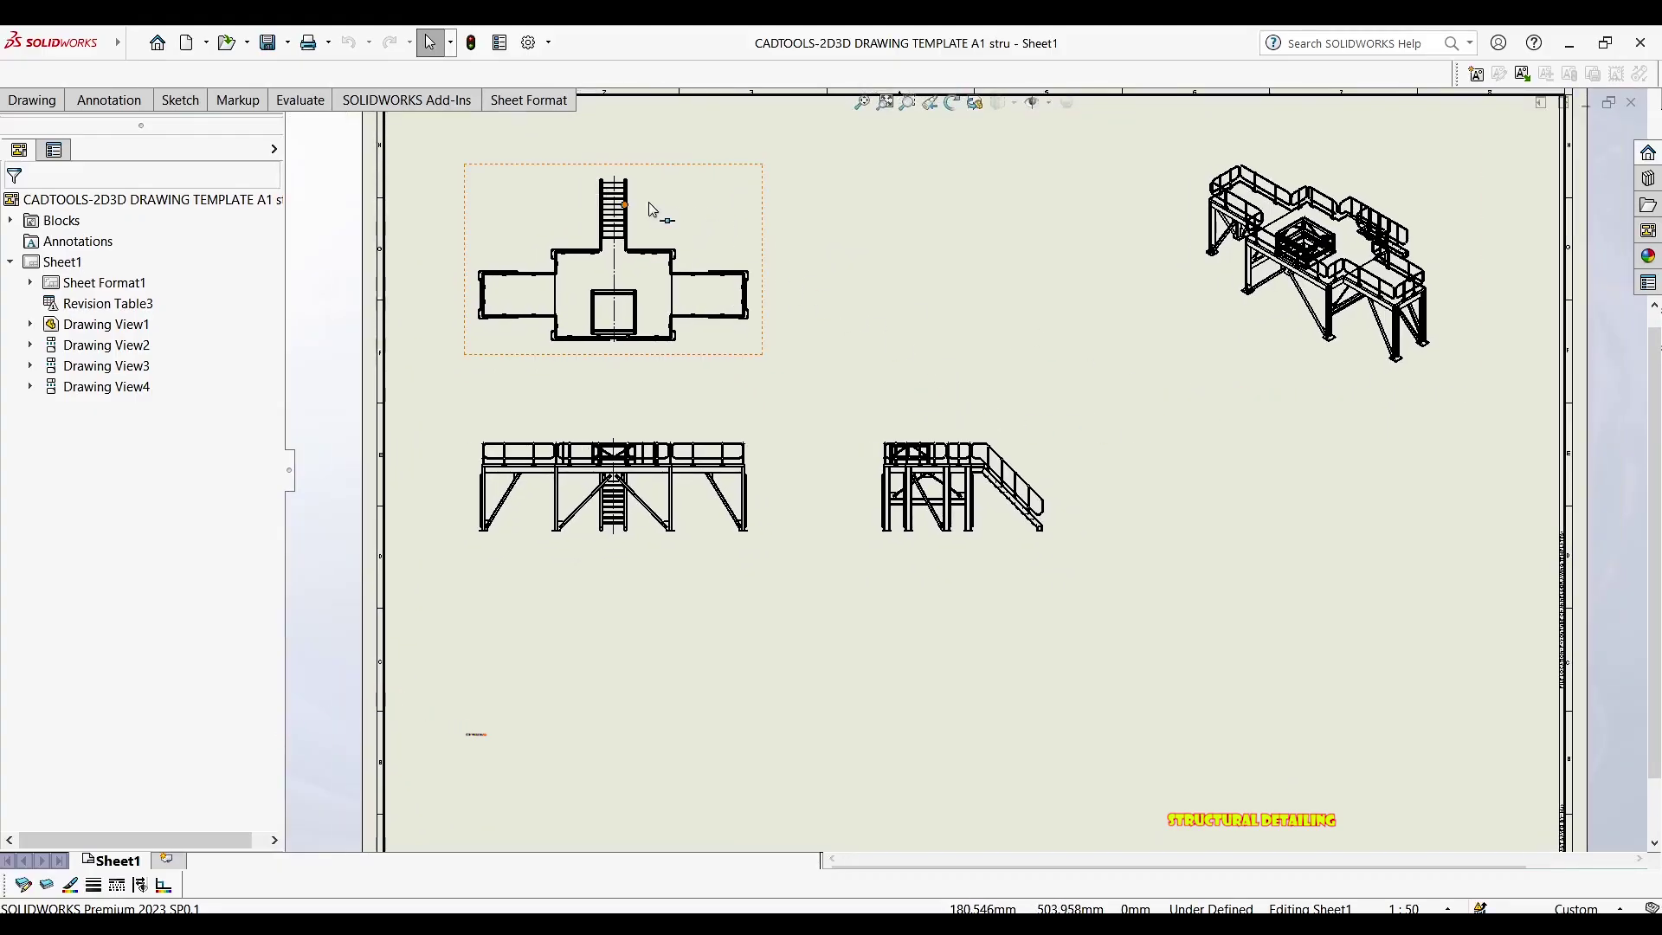
pyautogui.scroll(-3, 641, 217)
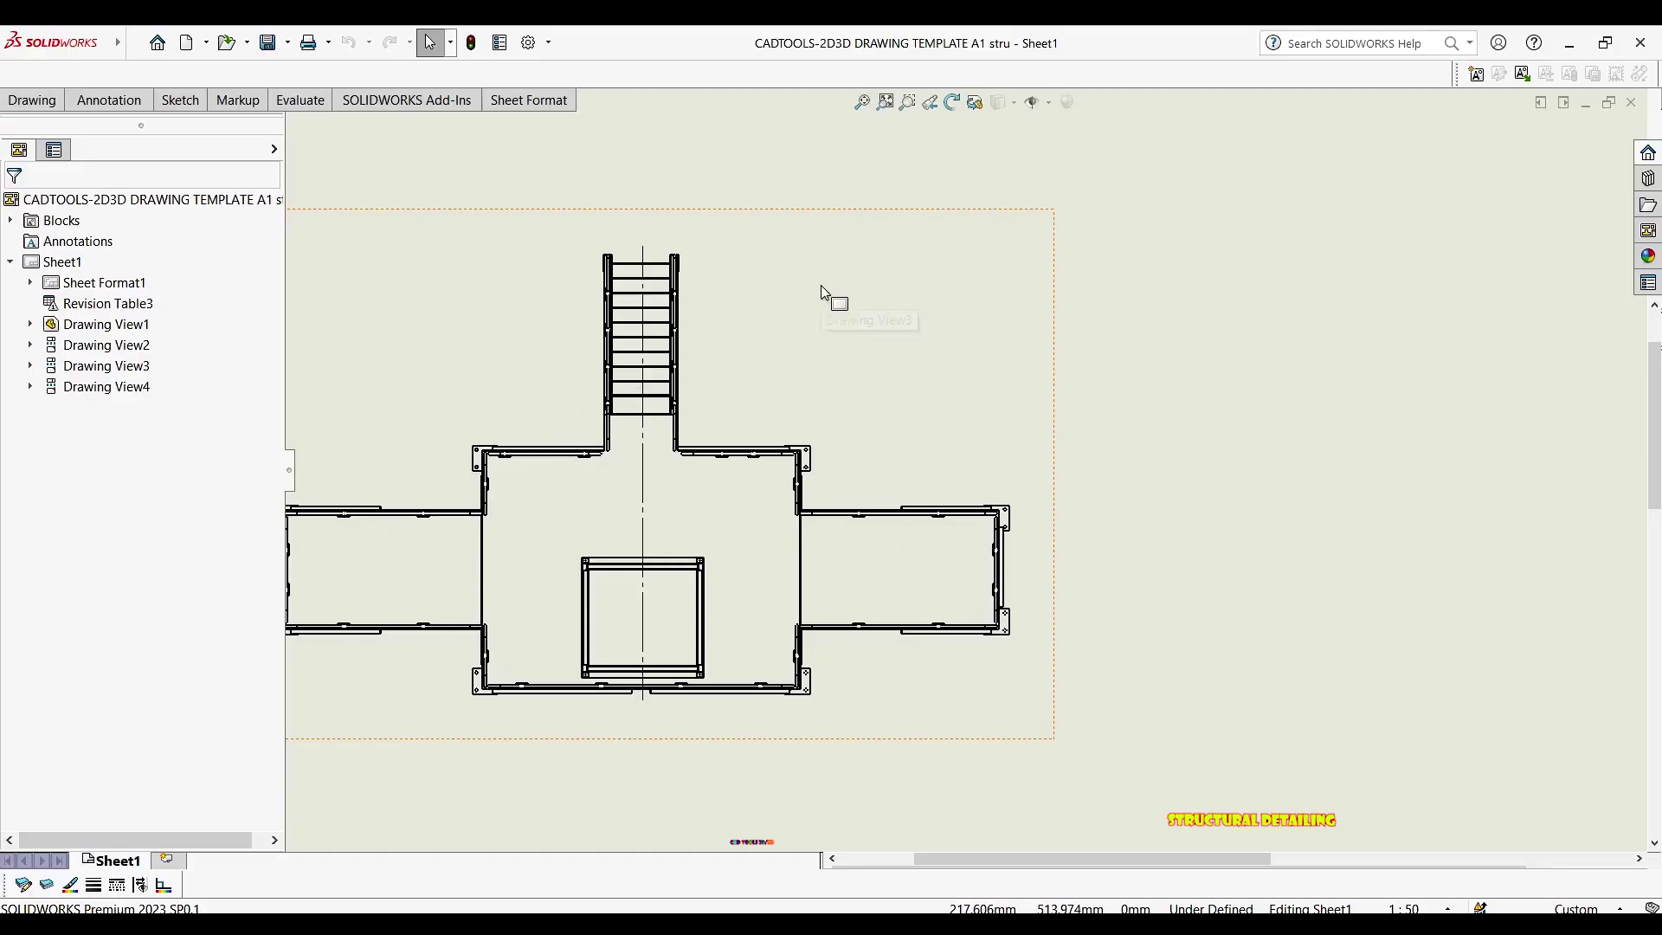
pyautogui.click(805, 359)
pyautogui.rightClick(805, 350)
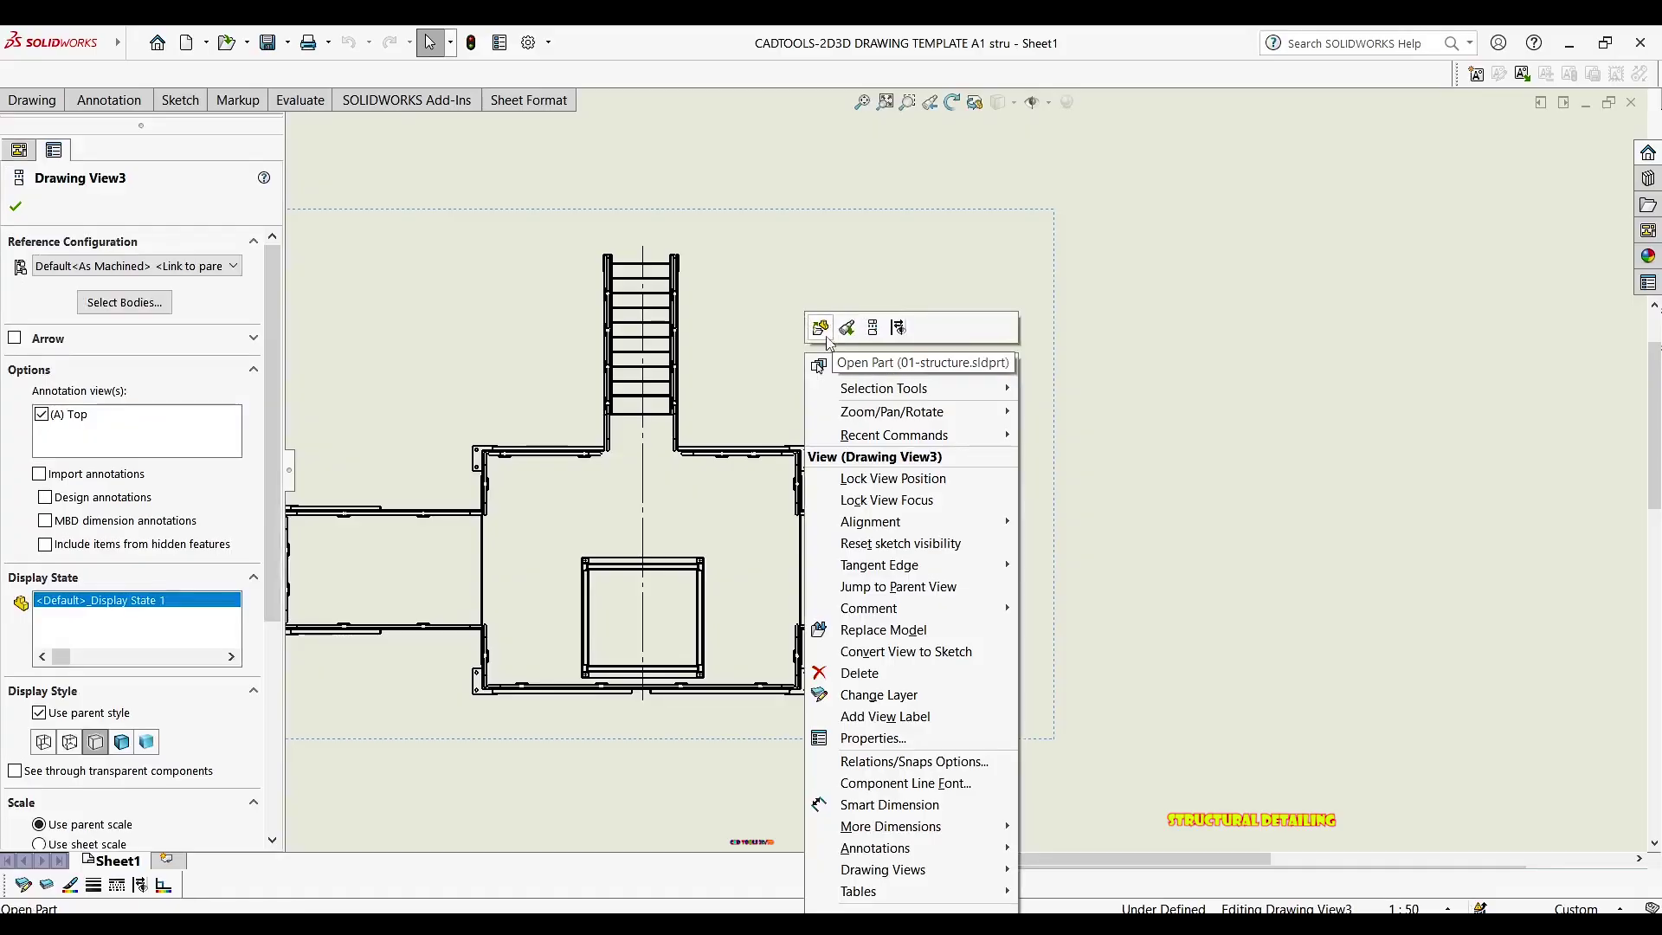
pyautogui.click(820, 328)
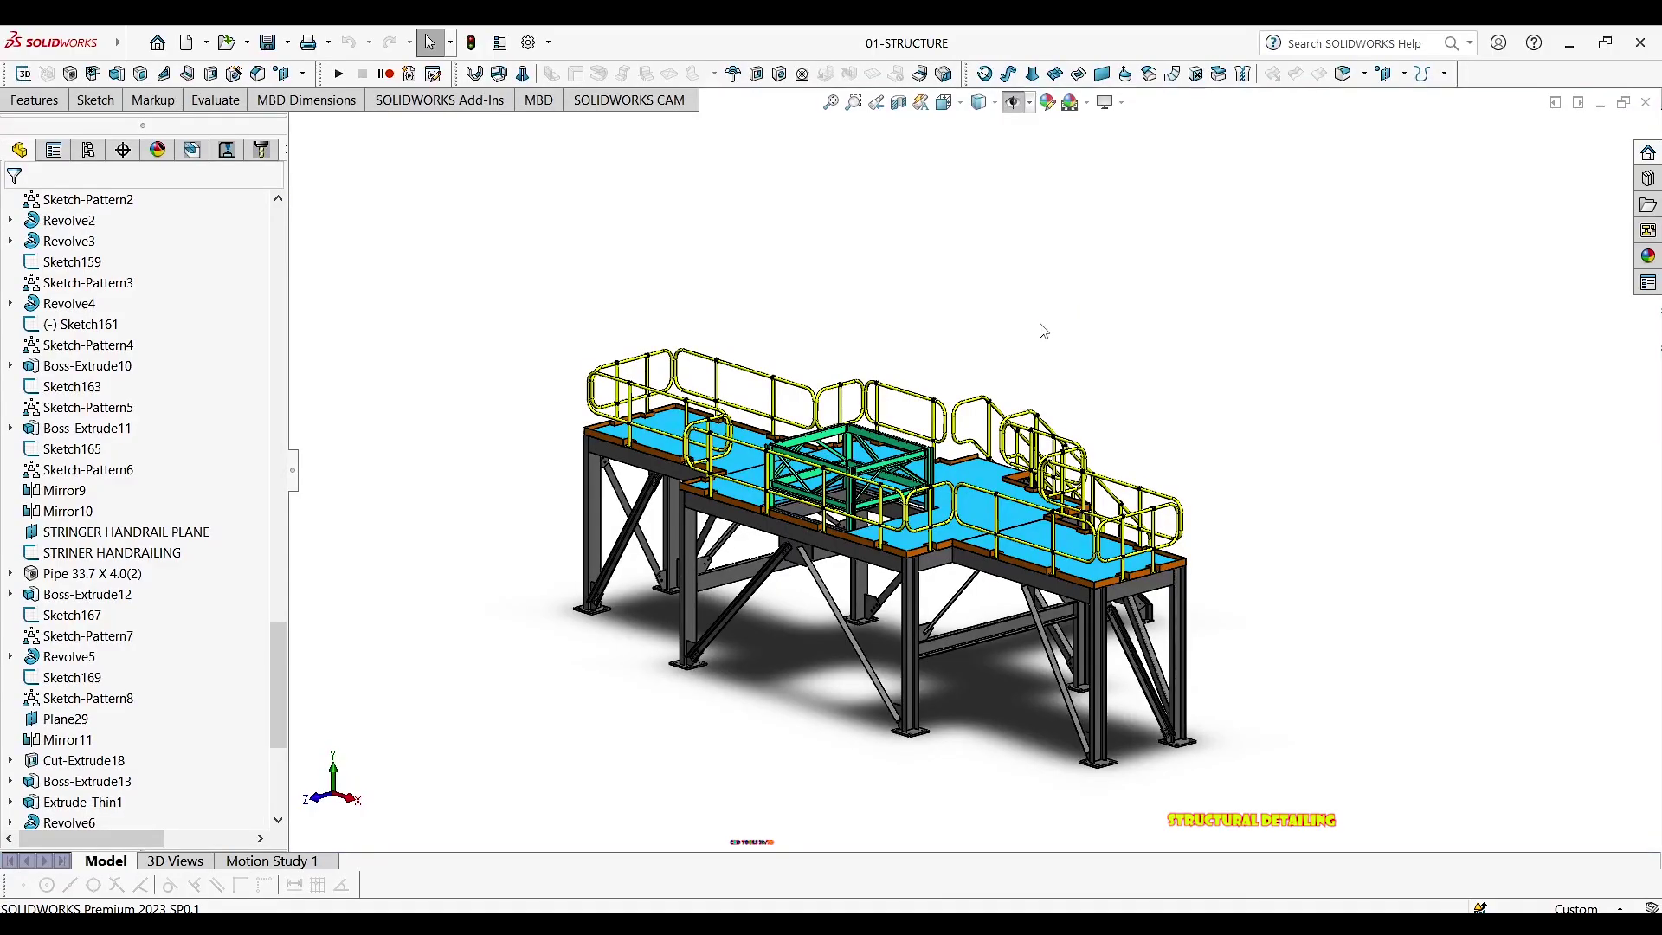
# Turn off the hiding of all item types to show the structure's planes, sketches and dimensions
pyautogui.moveTo(1056, 327); pyautogui.dragTo(952, 390, button='middle')
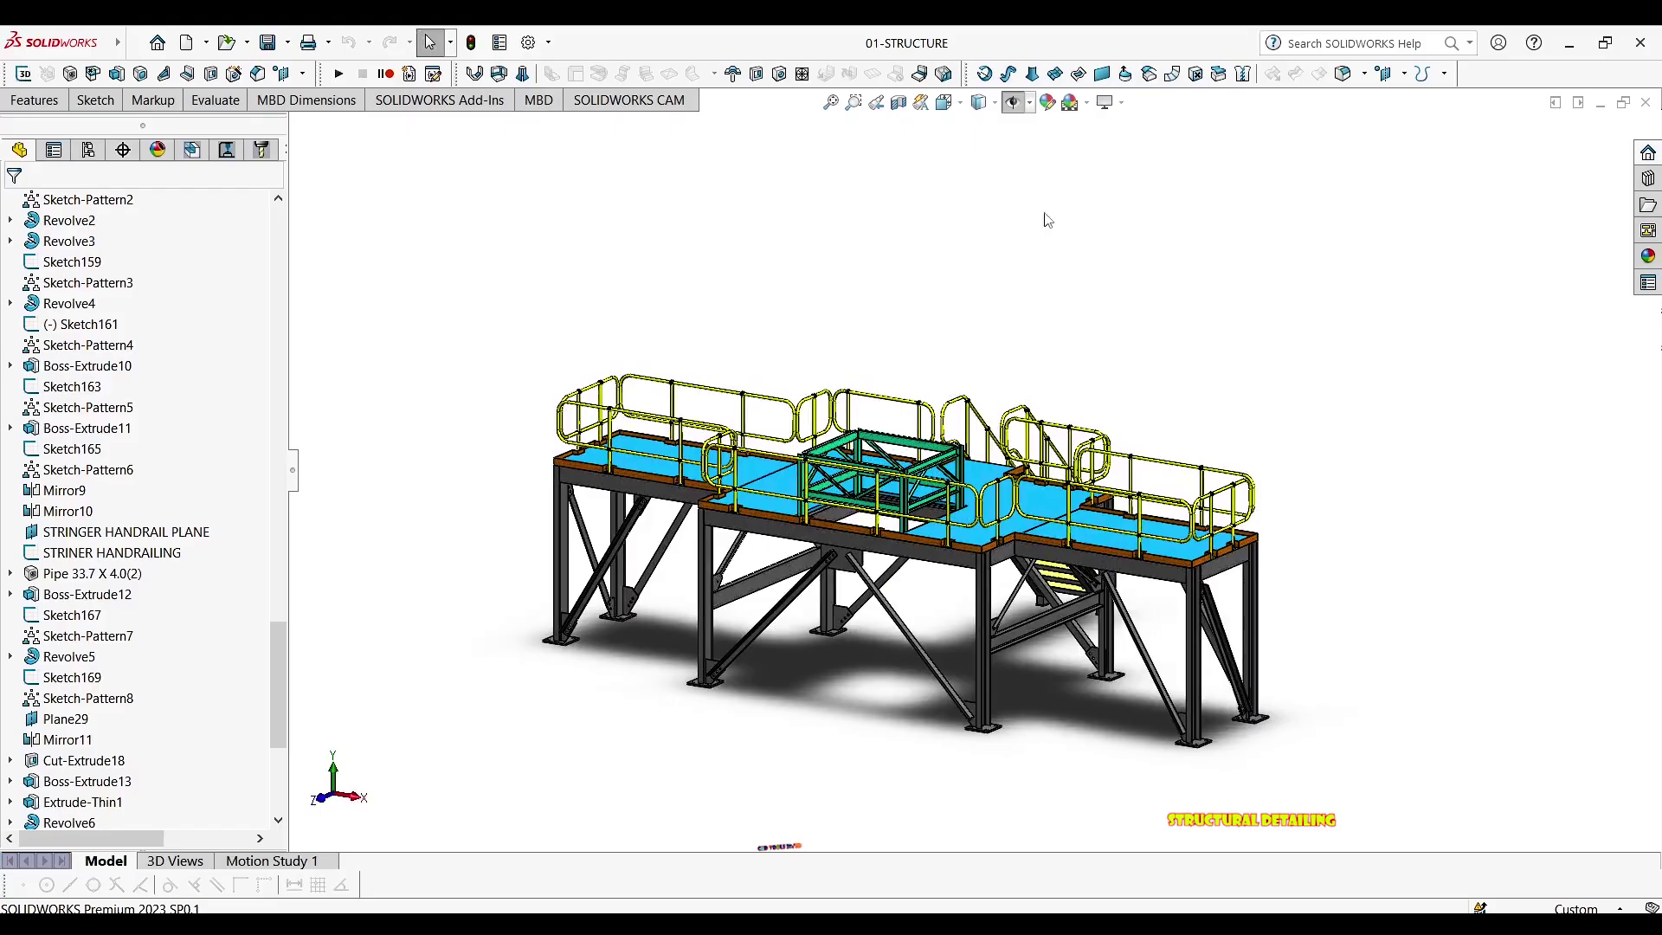
pyautogui.moveTo(974, 369); pyautogui.dragTo(899, 380, button='middle')
pyautogui.moveTo(1081, 525); pyautogui.dragTo(951, 467, button='middle')
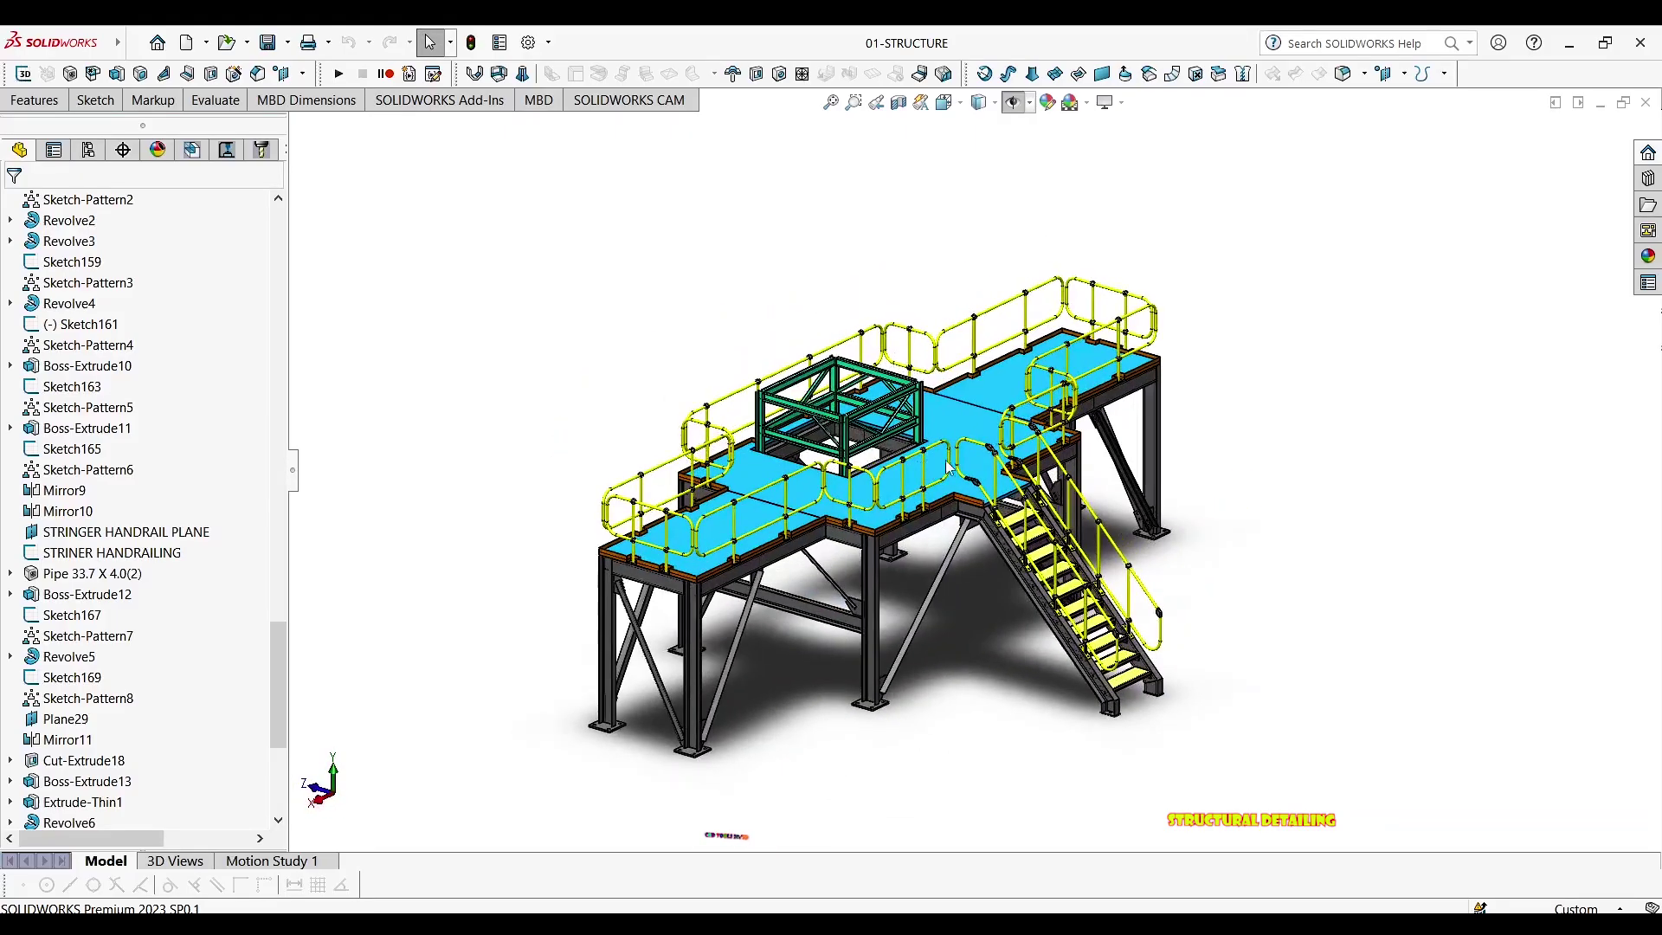
pyautogui.click(1029, 104)
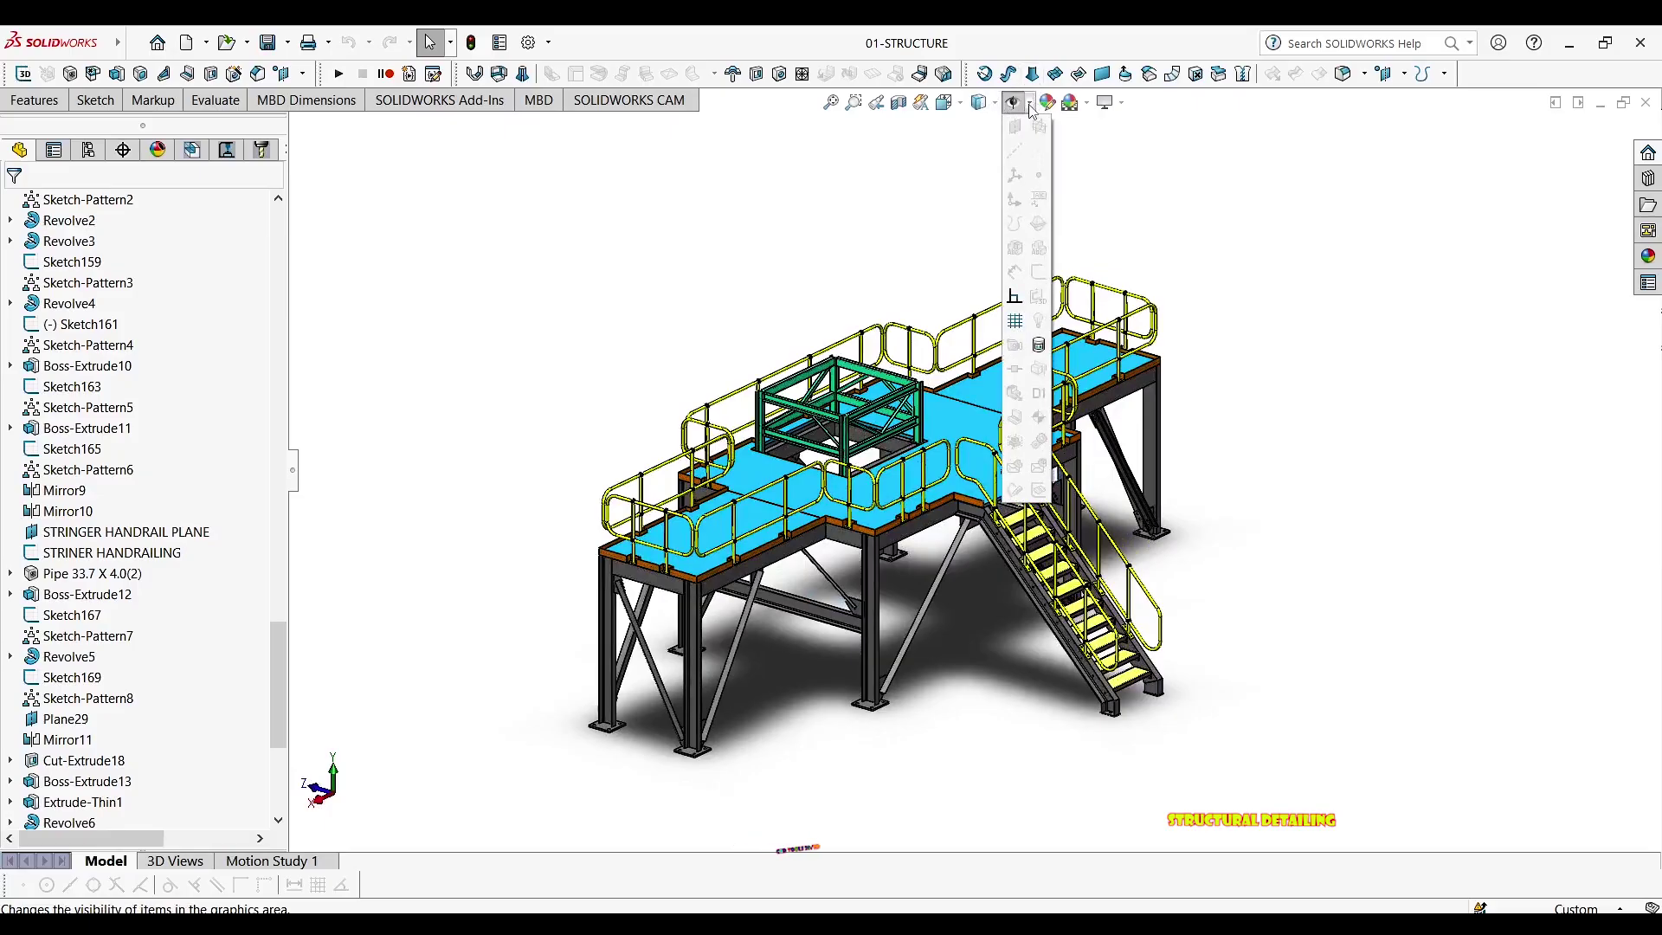
pyautogui.click(1029, 105)
pyautogui.click(1022, 105)
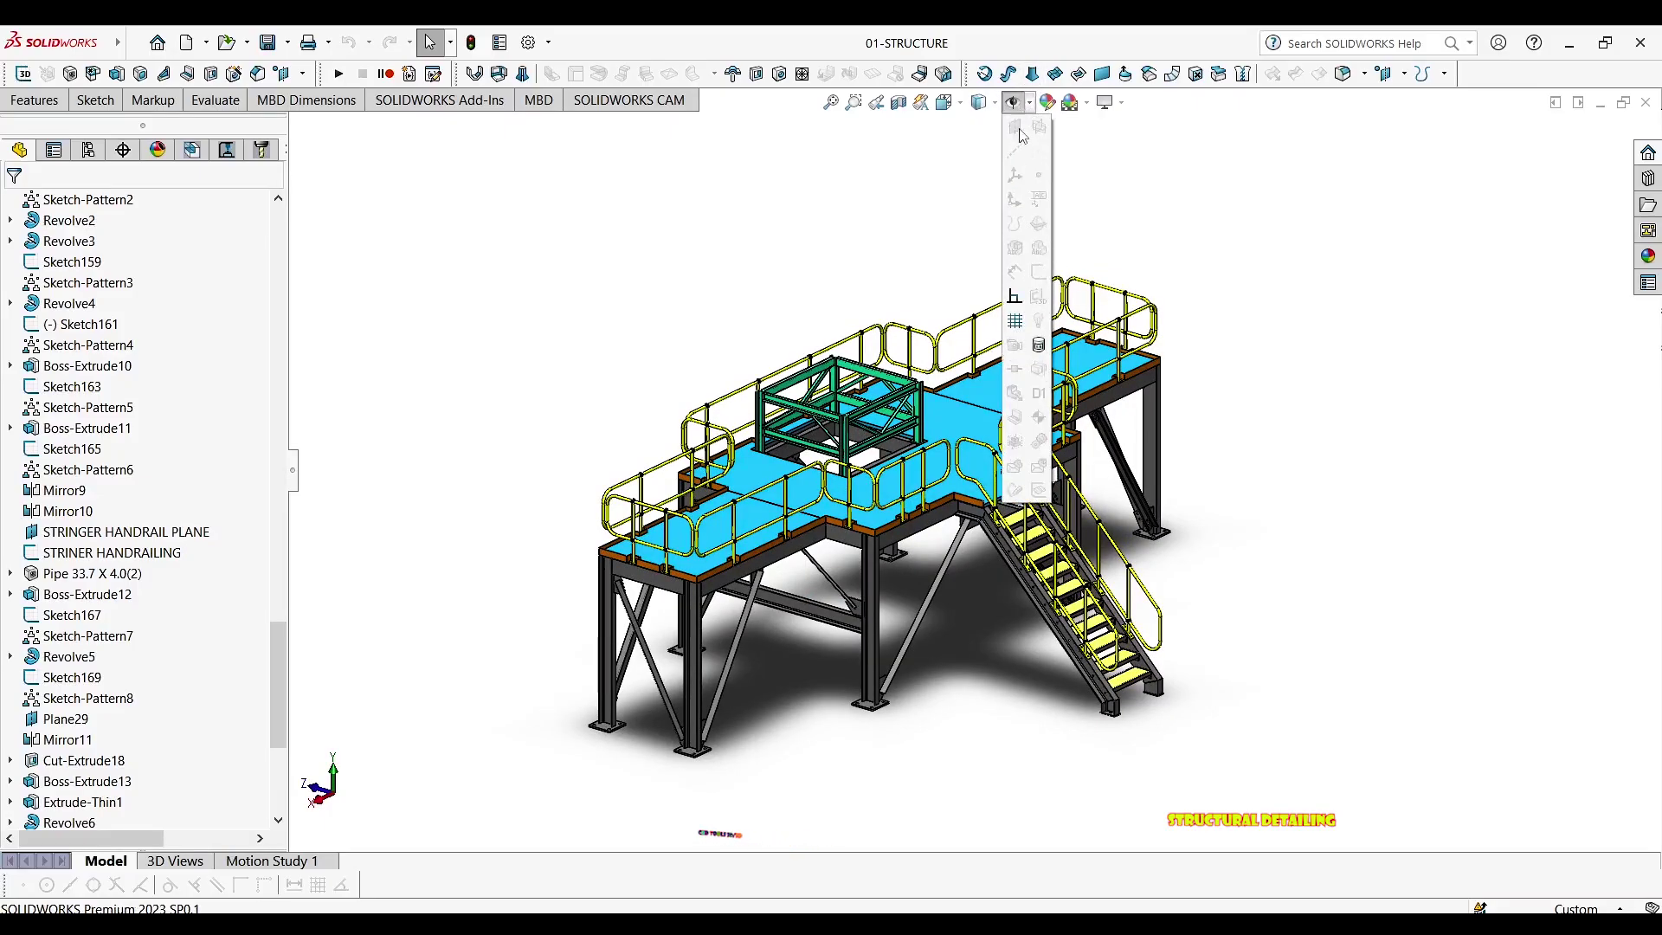
pyautogui.click(1009, 100)
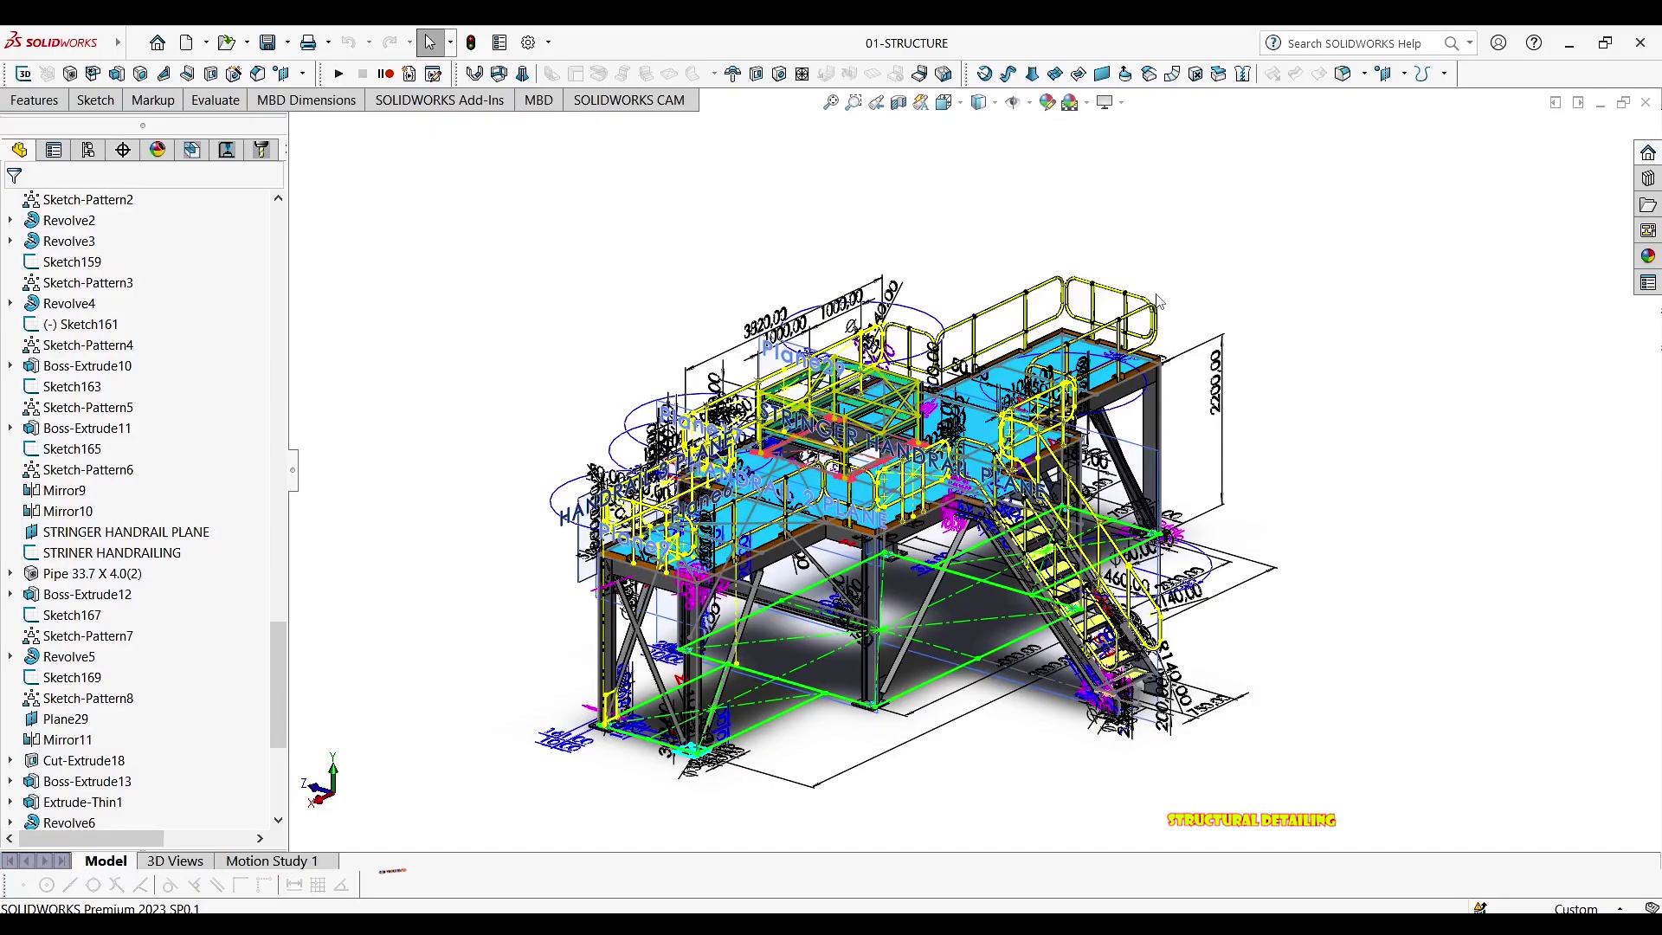
# Examine the displayed dimensions and layout sketches around the stairway, deck and support legs
pyautogui.moveTo(1158, 301); pyautogui.dragTo(1160, 286, button='middle')
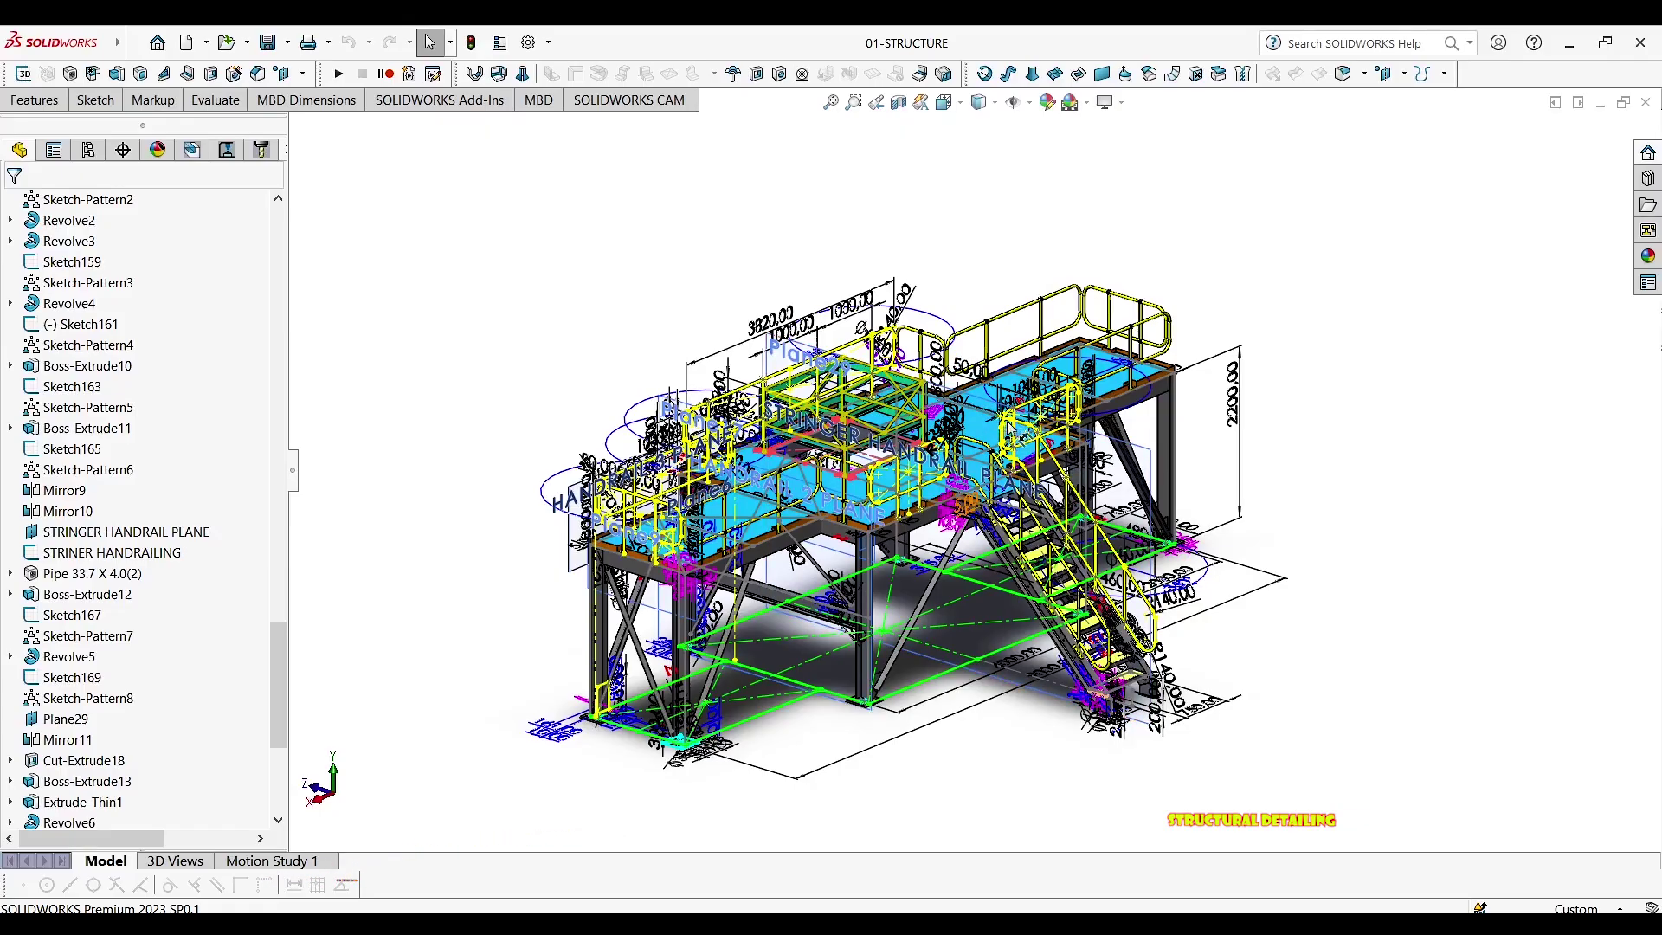
pyautogui.moveTo(1036, 392); pyautogui.dragTo(1049, 369, button='middle')
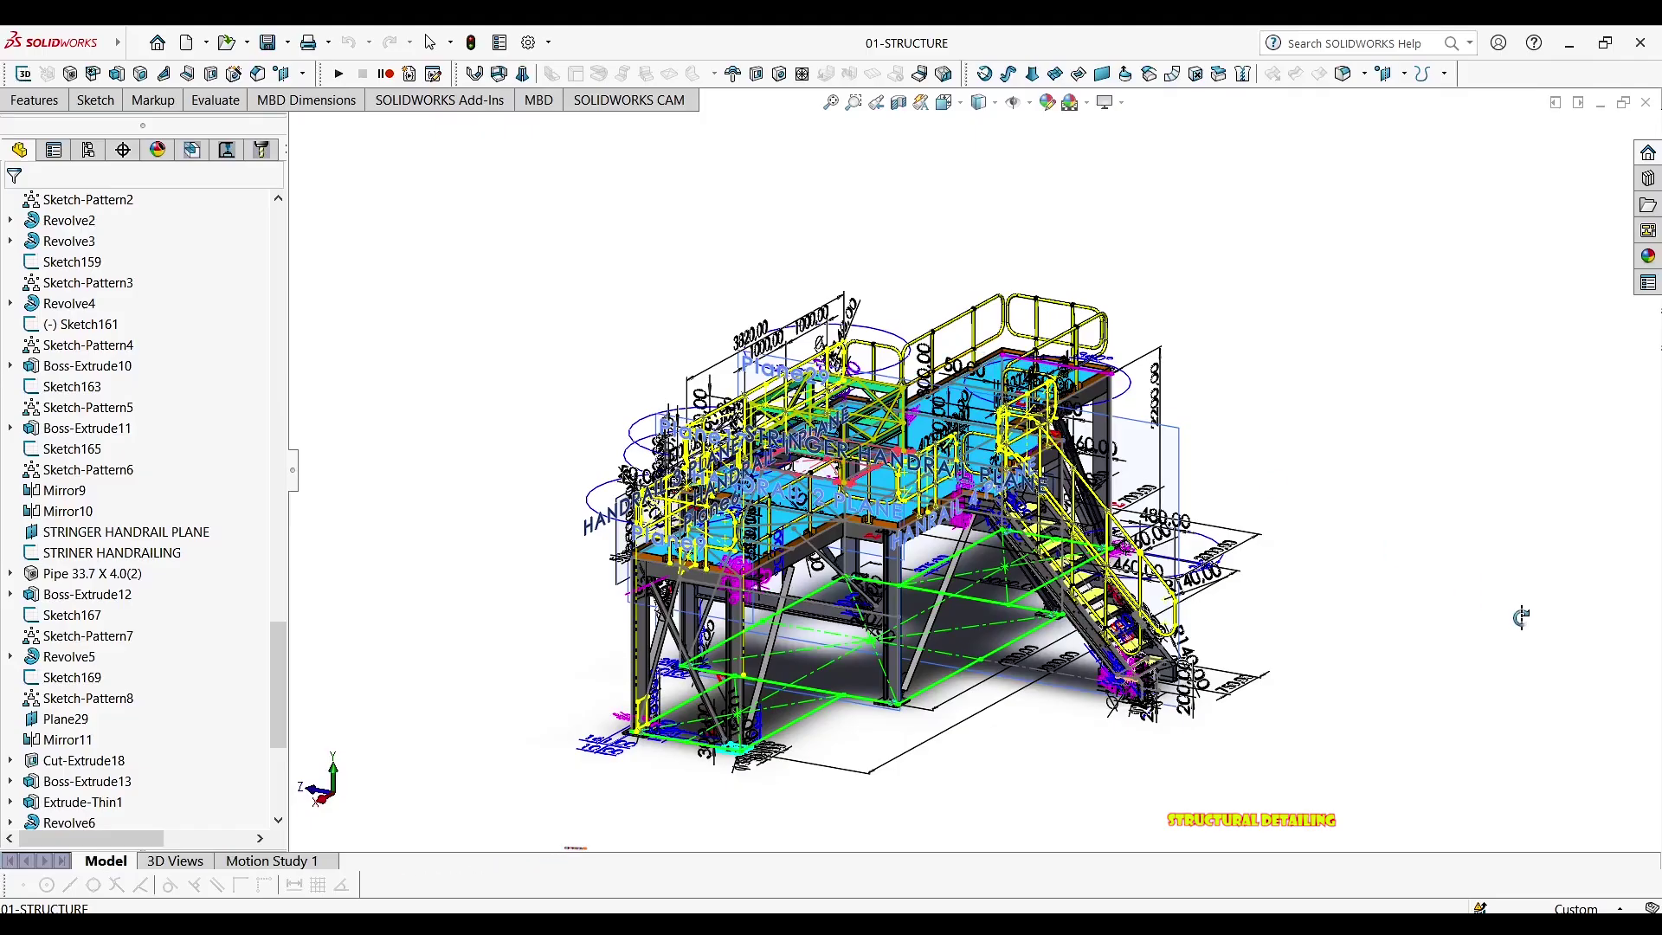
pyautogui.moveTo(997, 358); pyautogui.dragTo(964, 385, button='middle')
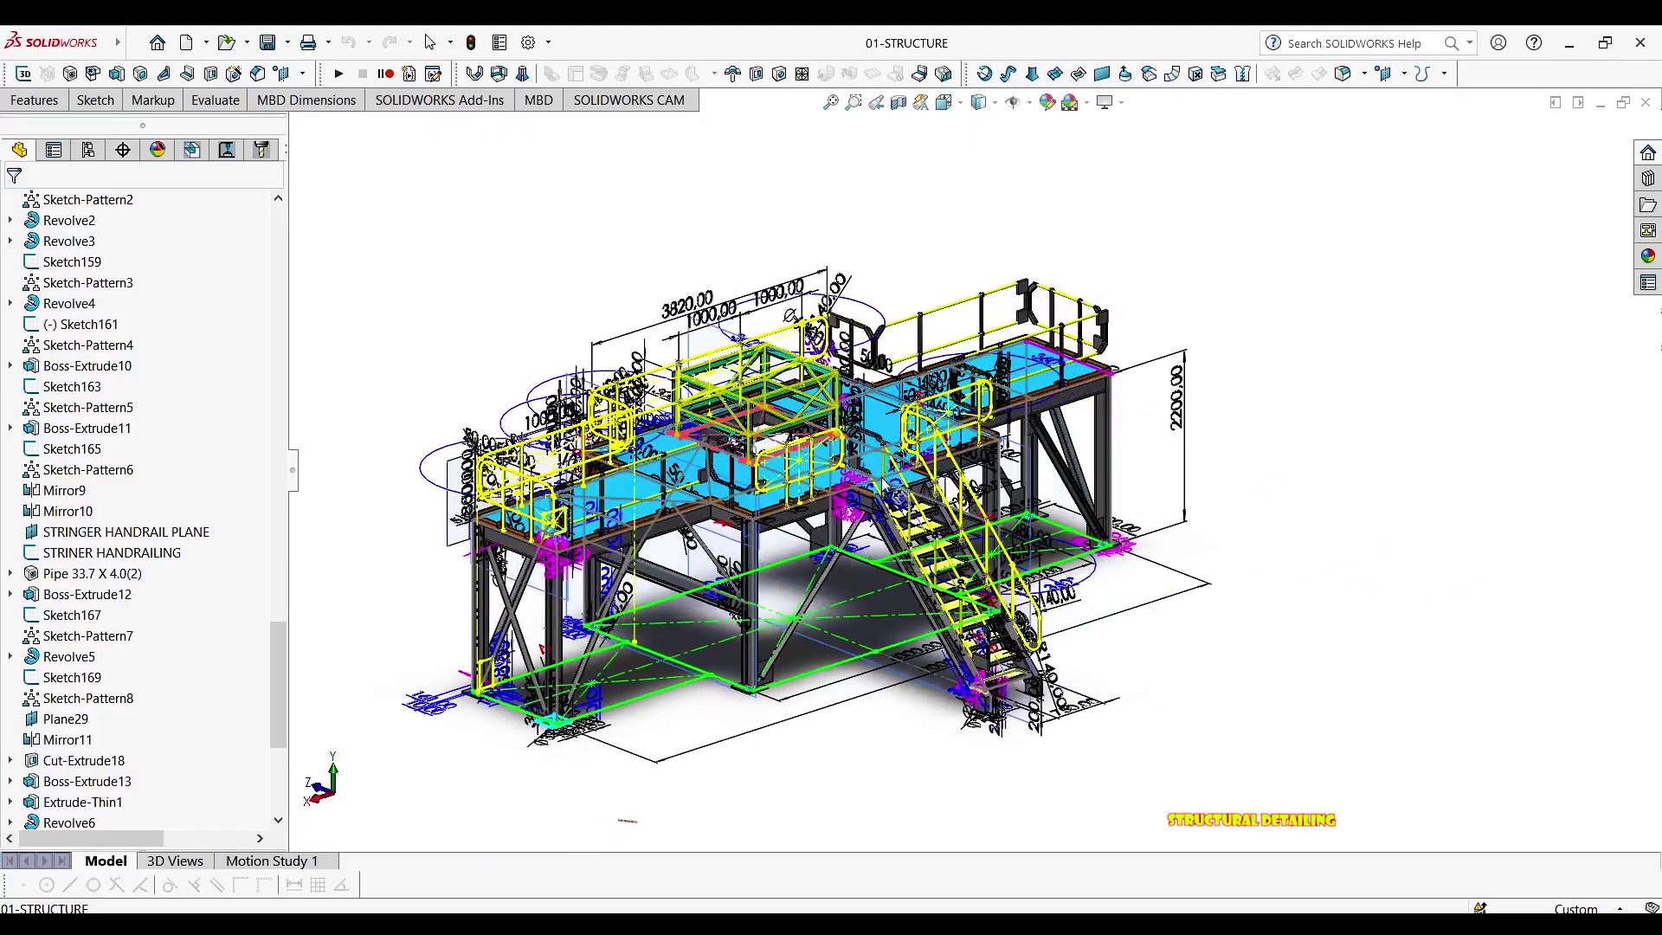
pyautogui.scroll(-4, 910, 481)
pyautogui.moveTo(909, 481); pyautogui.dragTo(950, 547, button='middle')
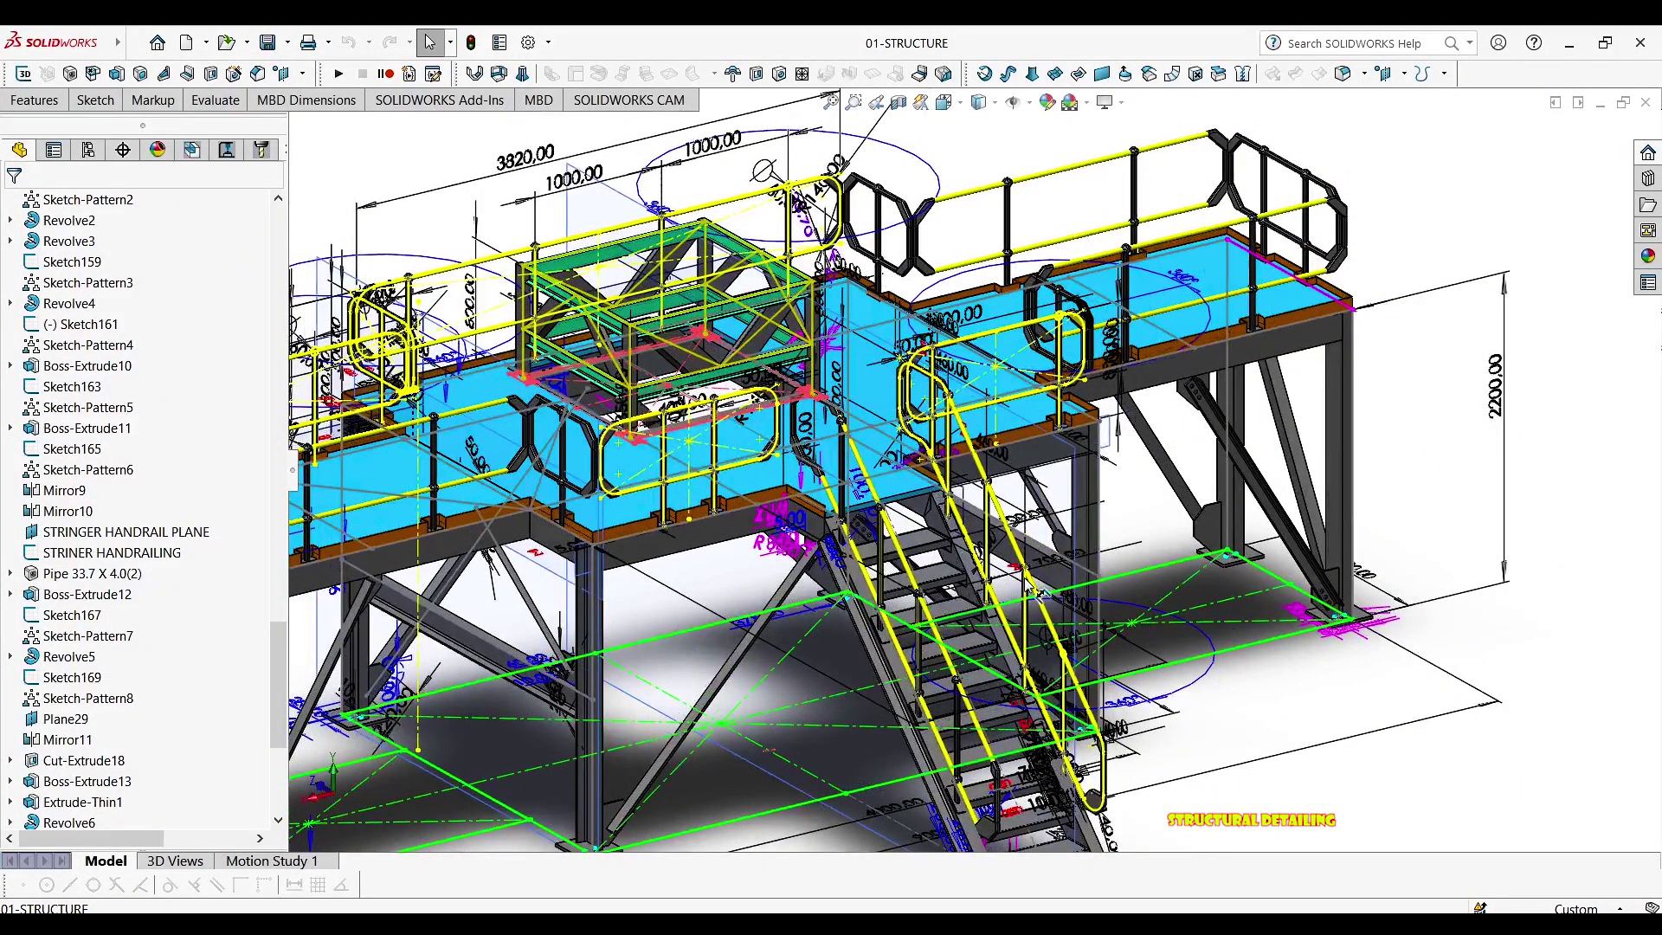
pyautogui.scroll(6, 1035, 594)
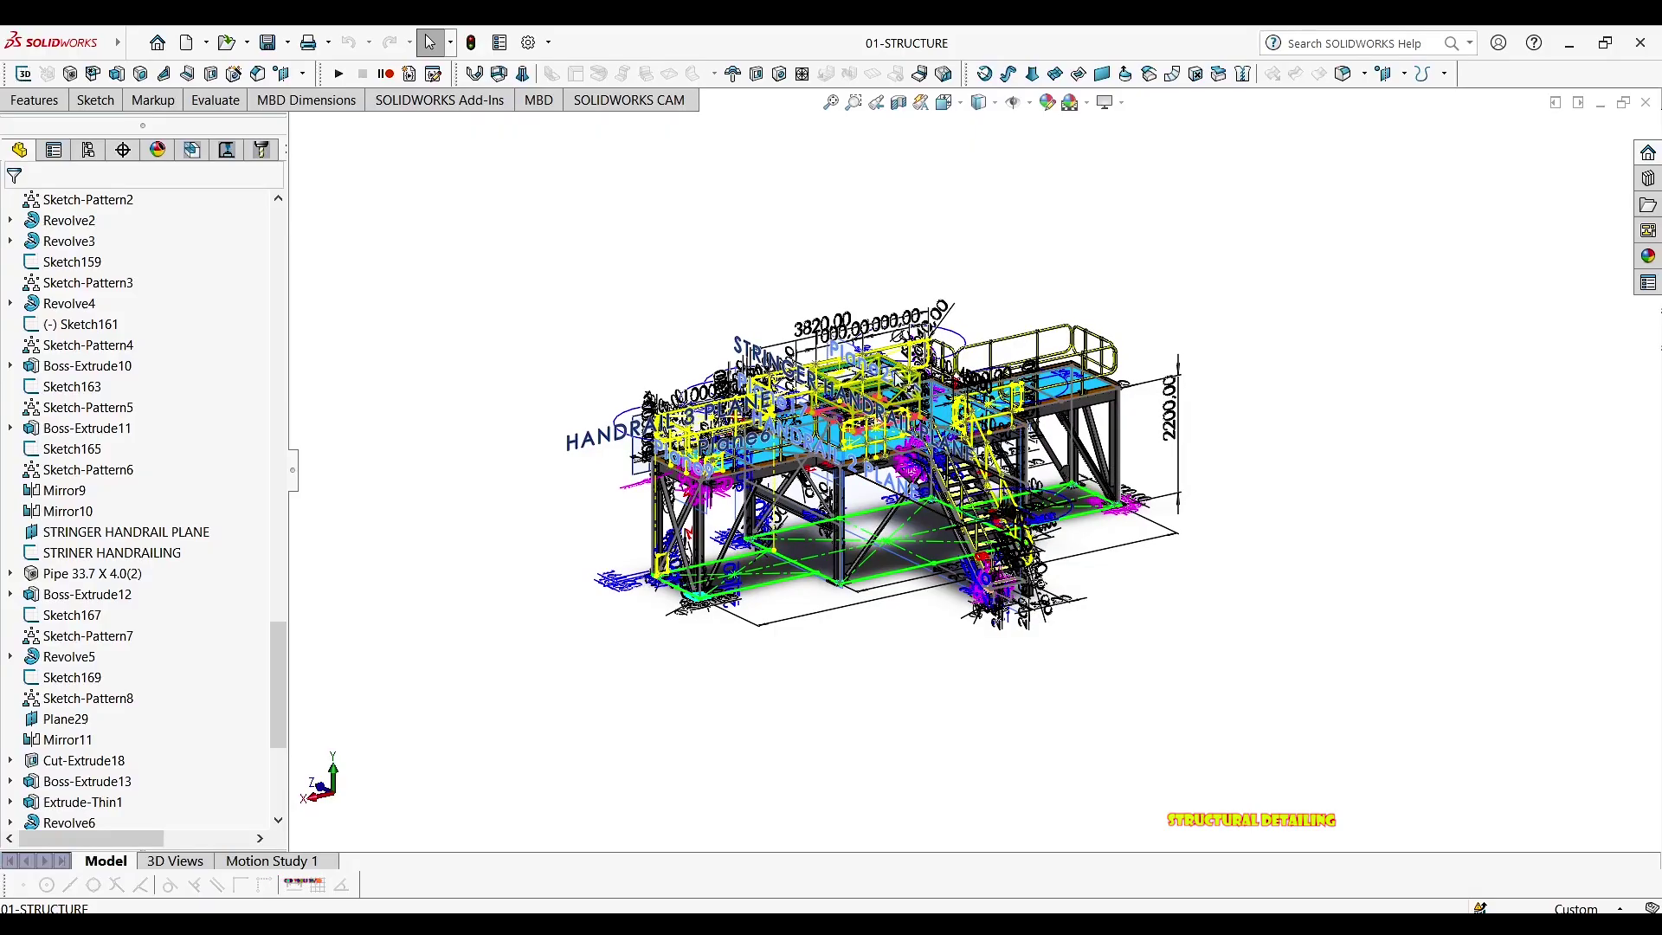
pyautogui.scroll(-5, 1004, 558)
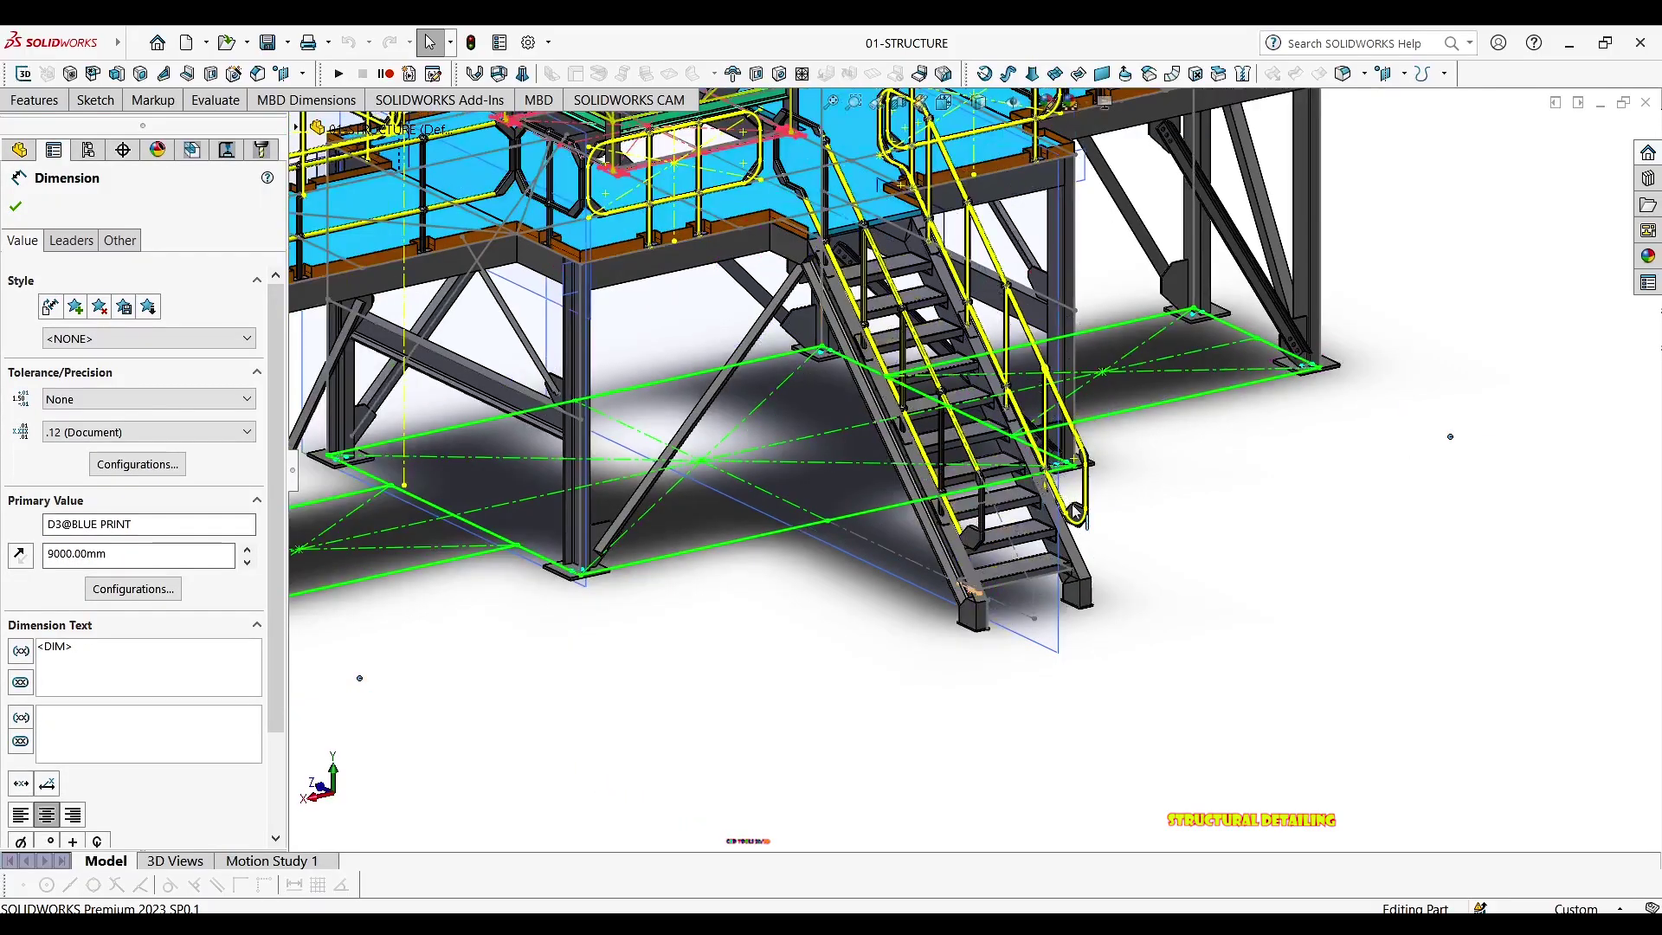
pyautogui.scroll(10, 1086, 516)
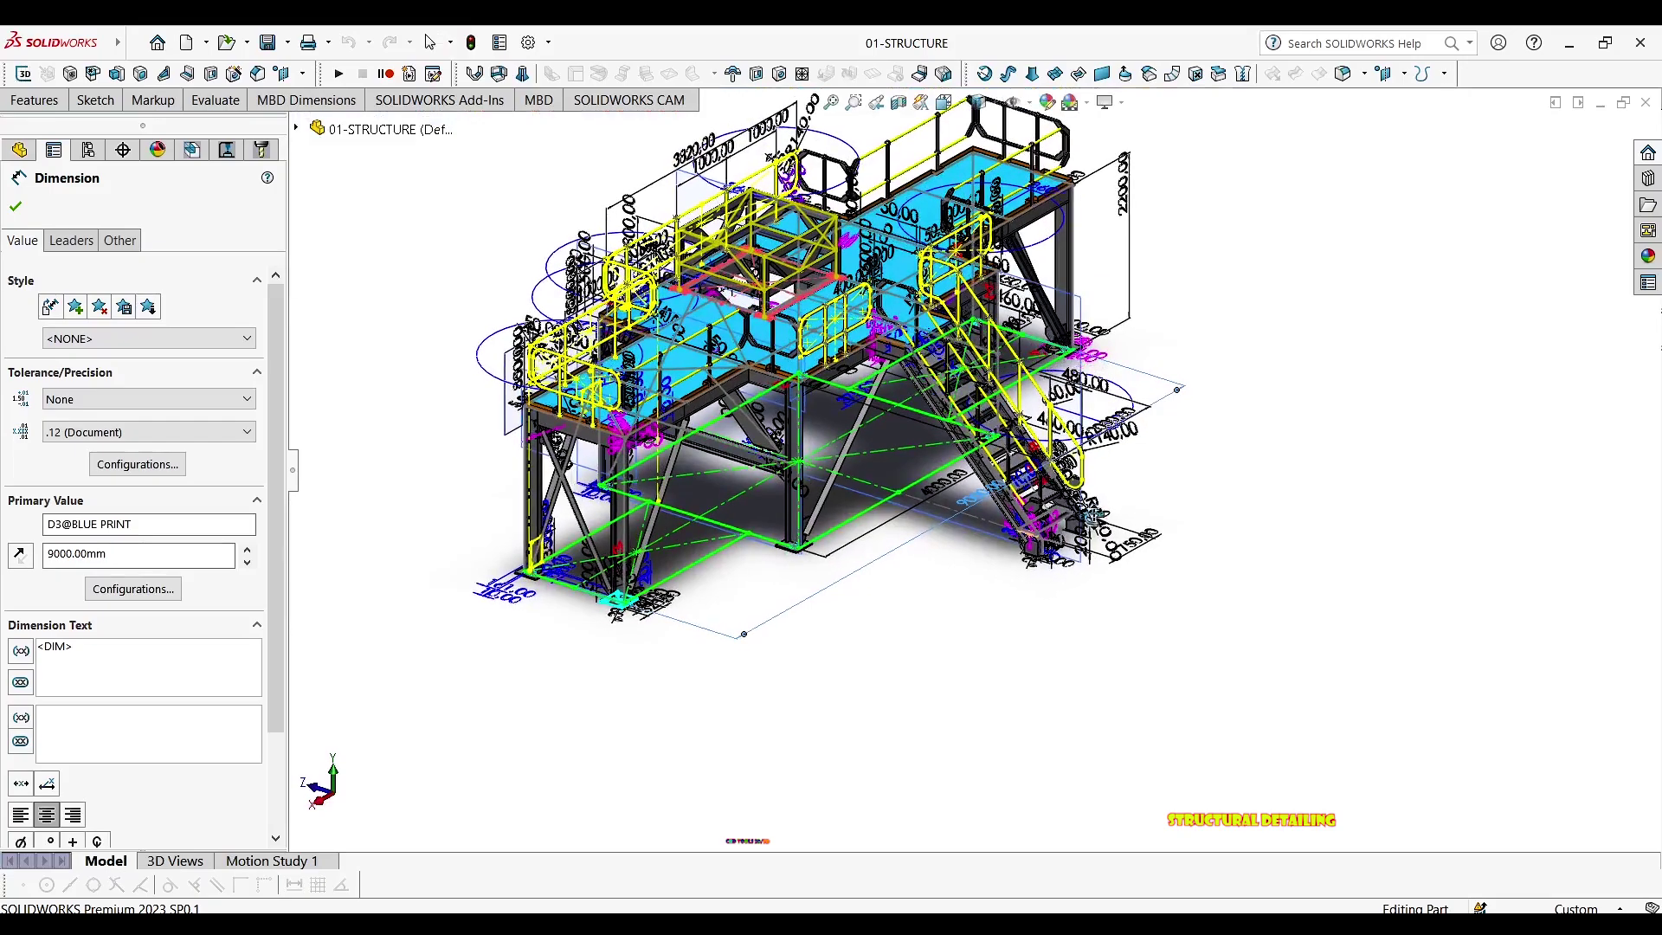
pyautogui.moveTo(1092, 543); pyautogui.dragTo(1092, 556, button='middle')
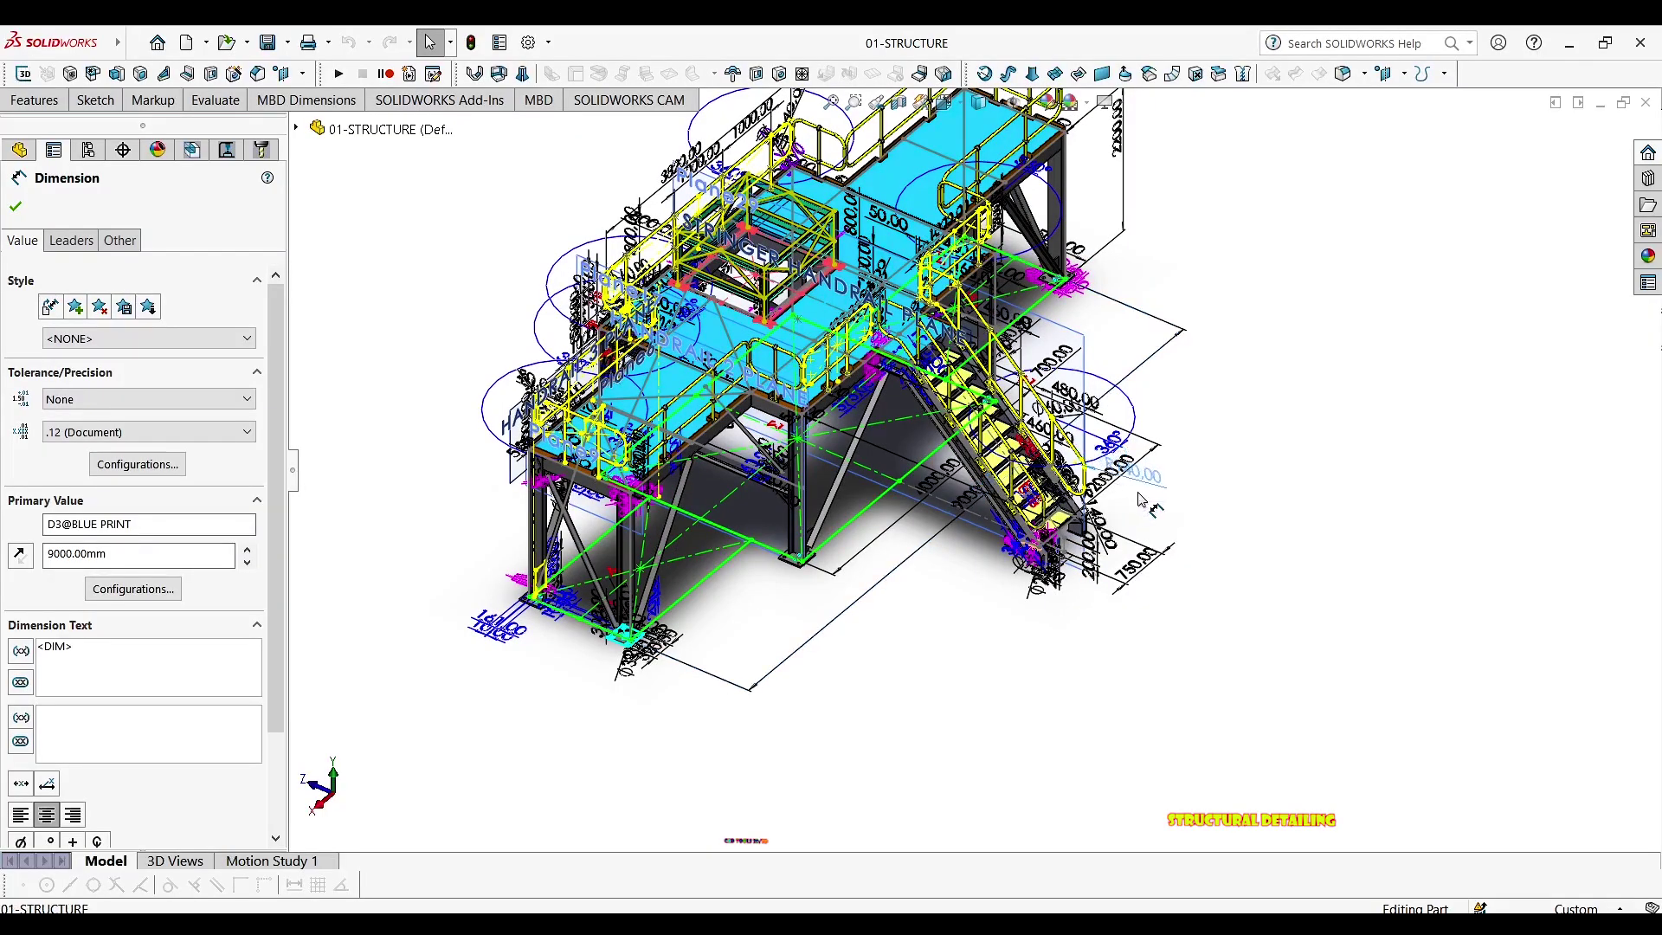
# Move the STRINGER Cntr dimension clear of the stairway and reduce it by 500 mm to 1500 mm
pyautogui.click(1124, 477)
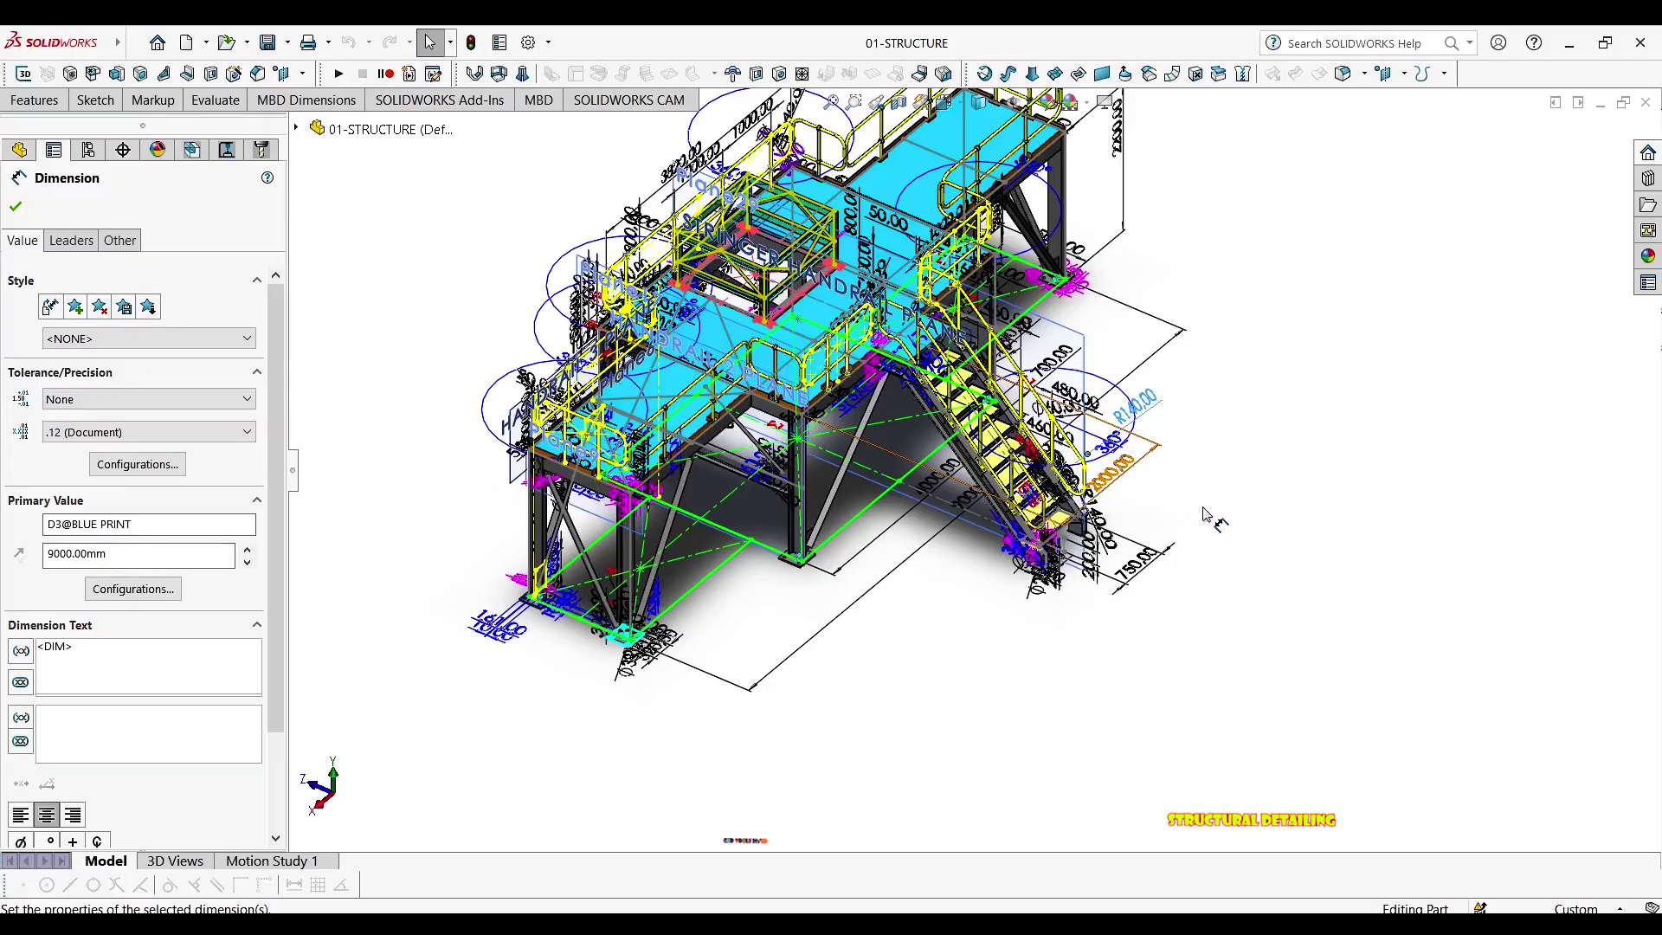
pyautogui.moveTo(1249, 567); pyautogui.dragTo(1244, 568)
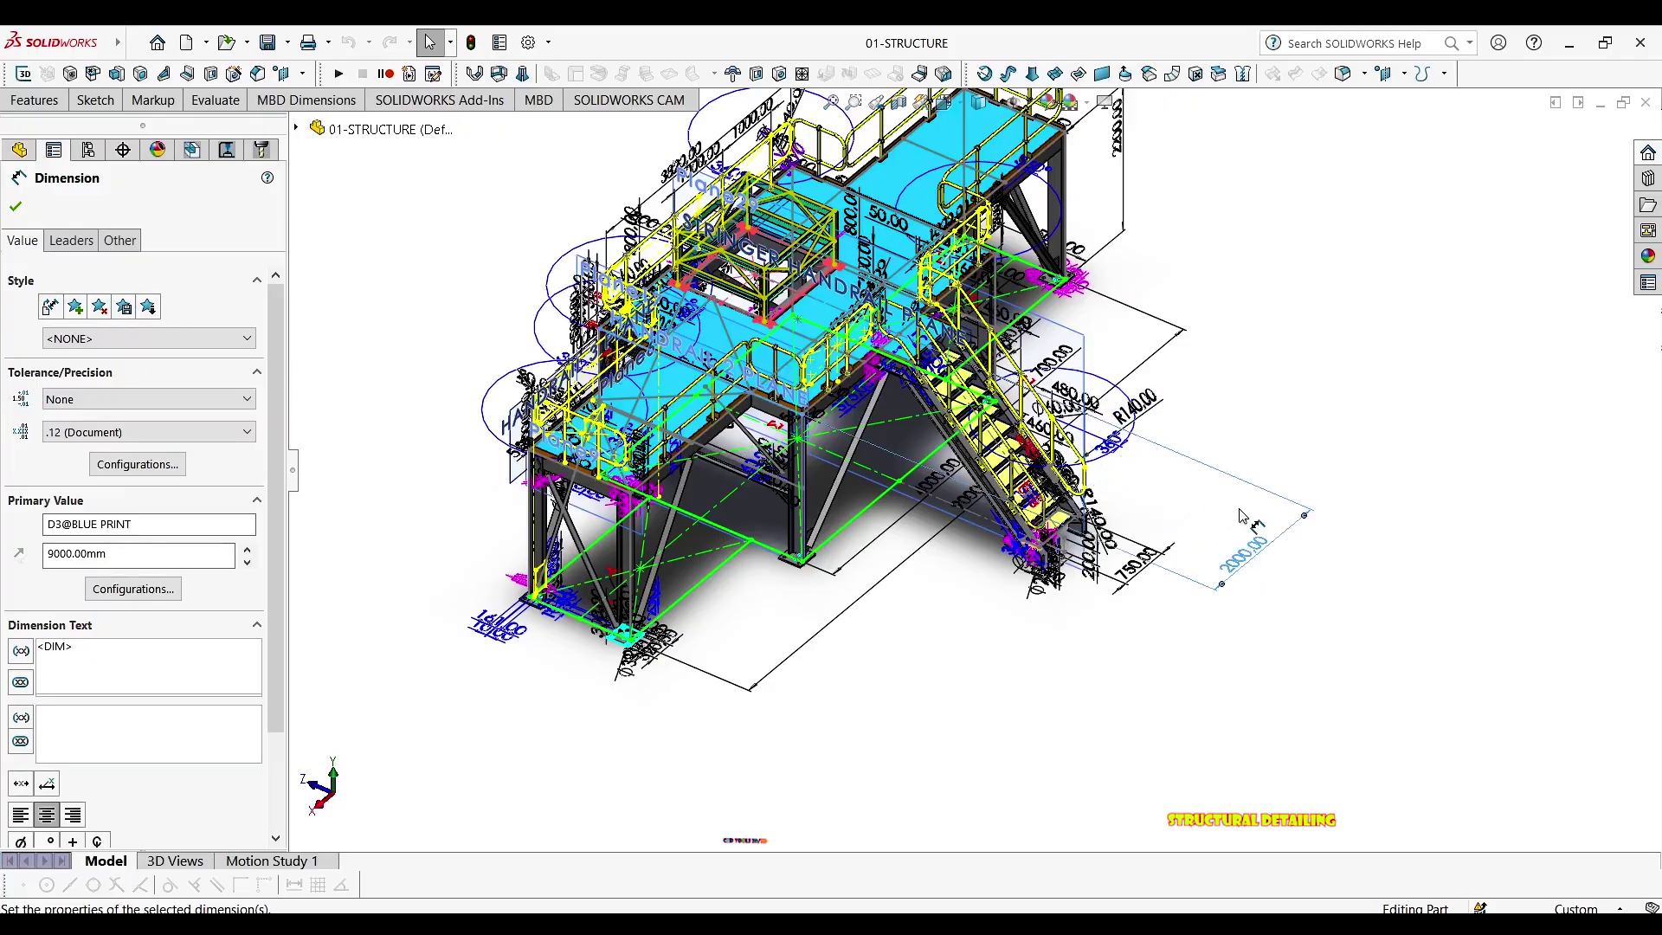
pyautogui.press('Escape')
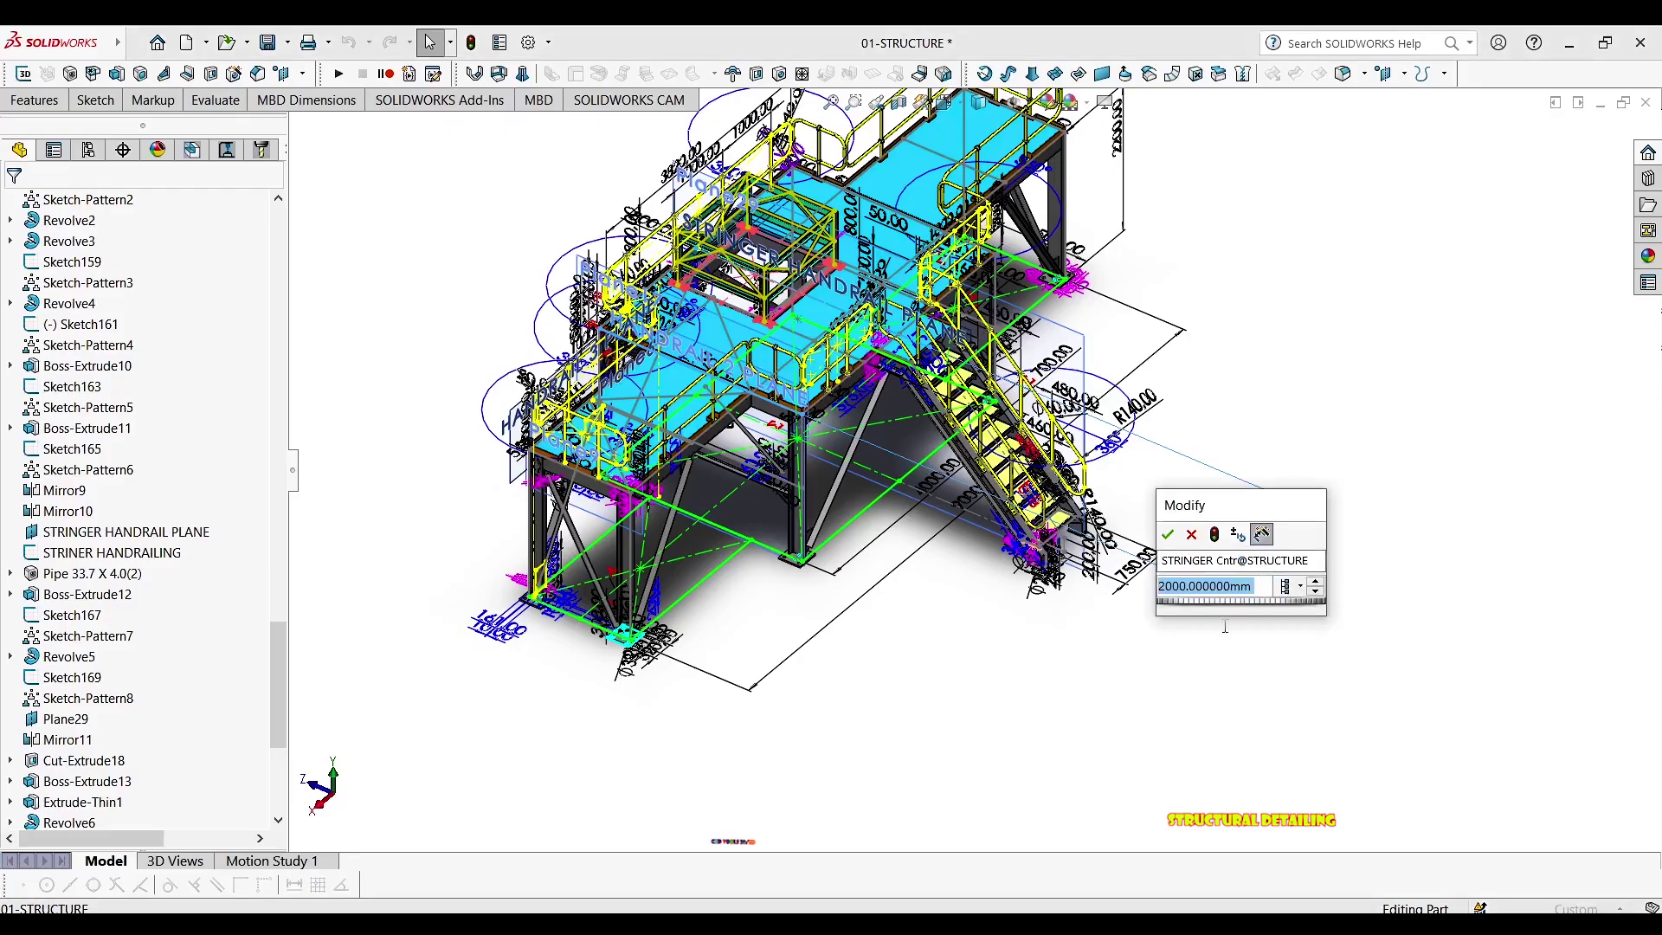
pyautogui.click(1259, 592)
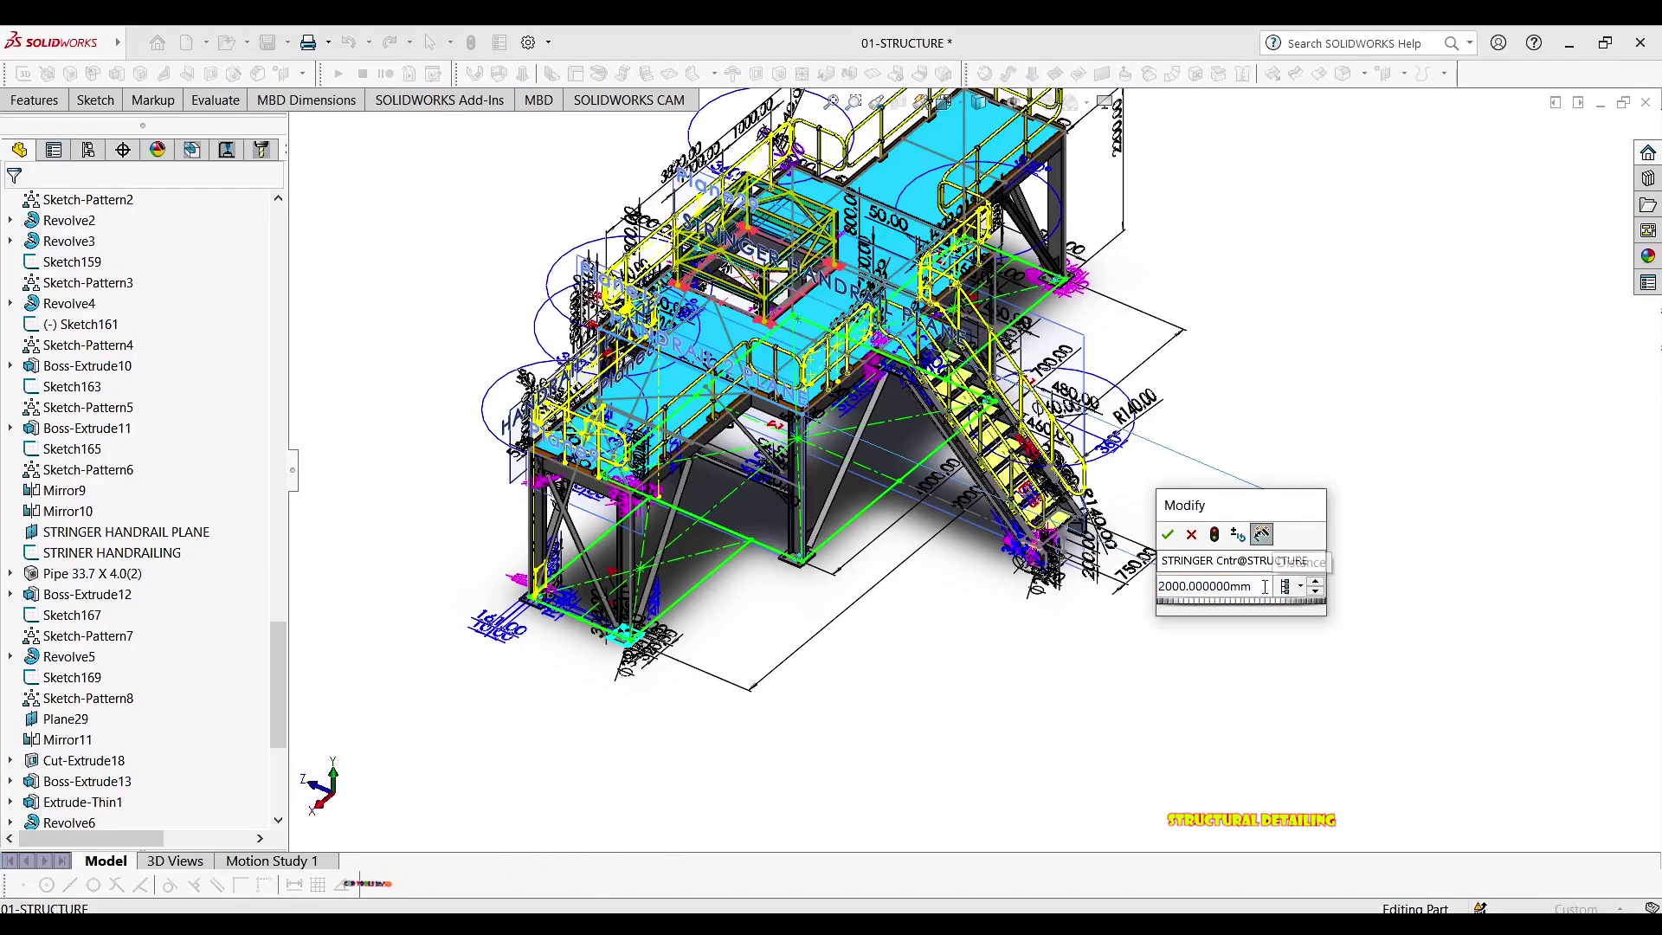
pyautogui.write('-')
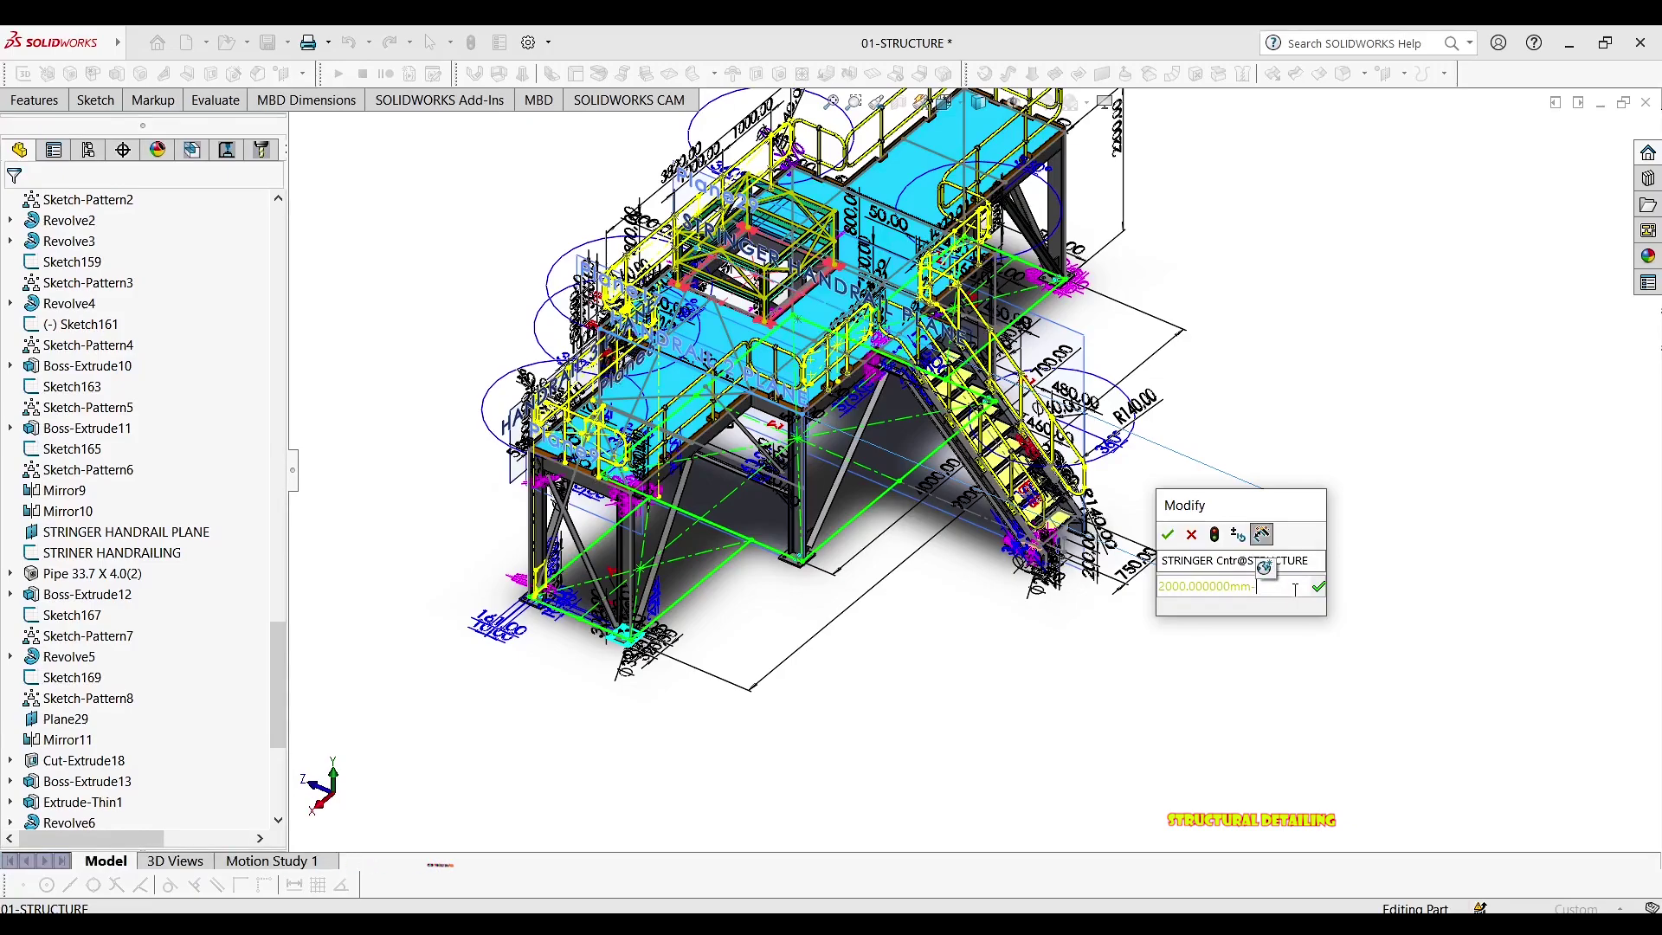
pyautogui.write('500')
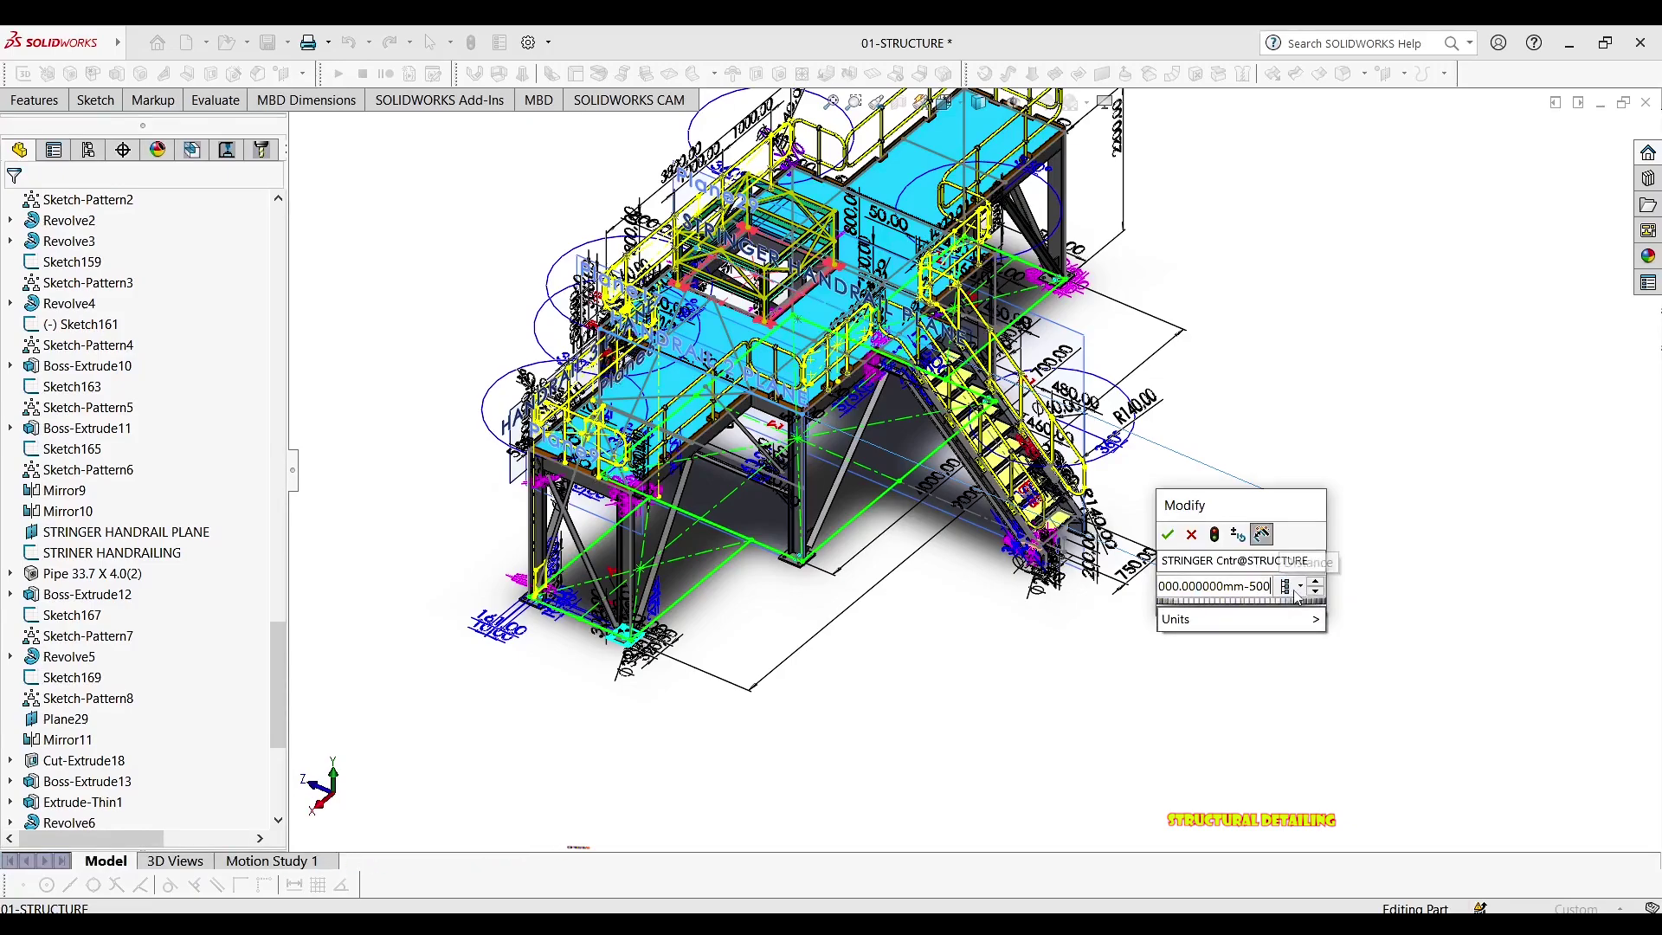
pyautogui.click(1168, 536)
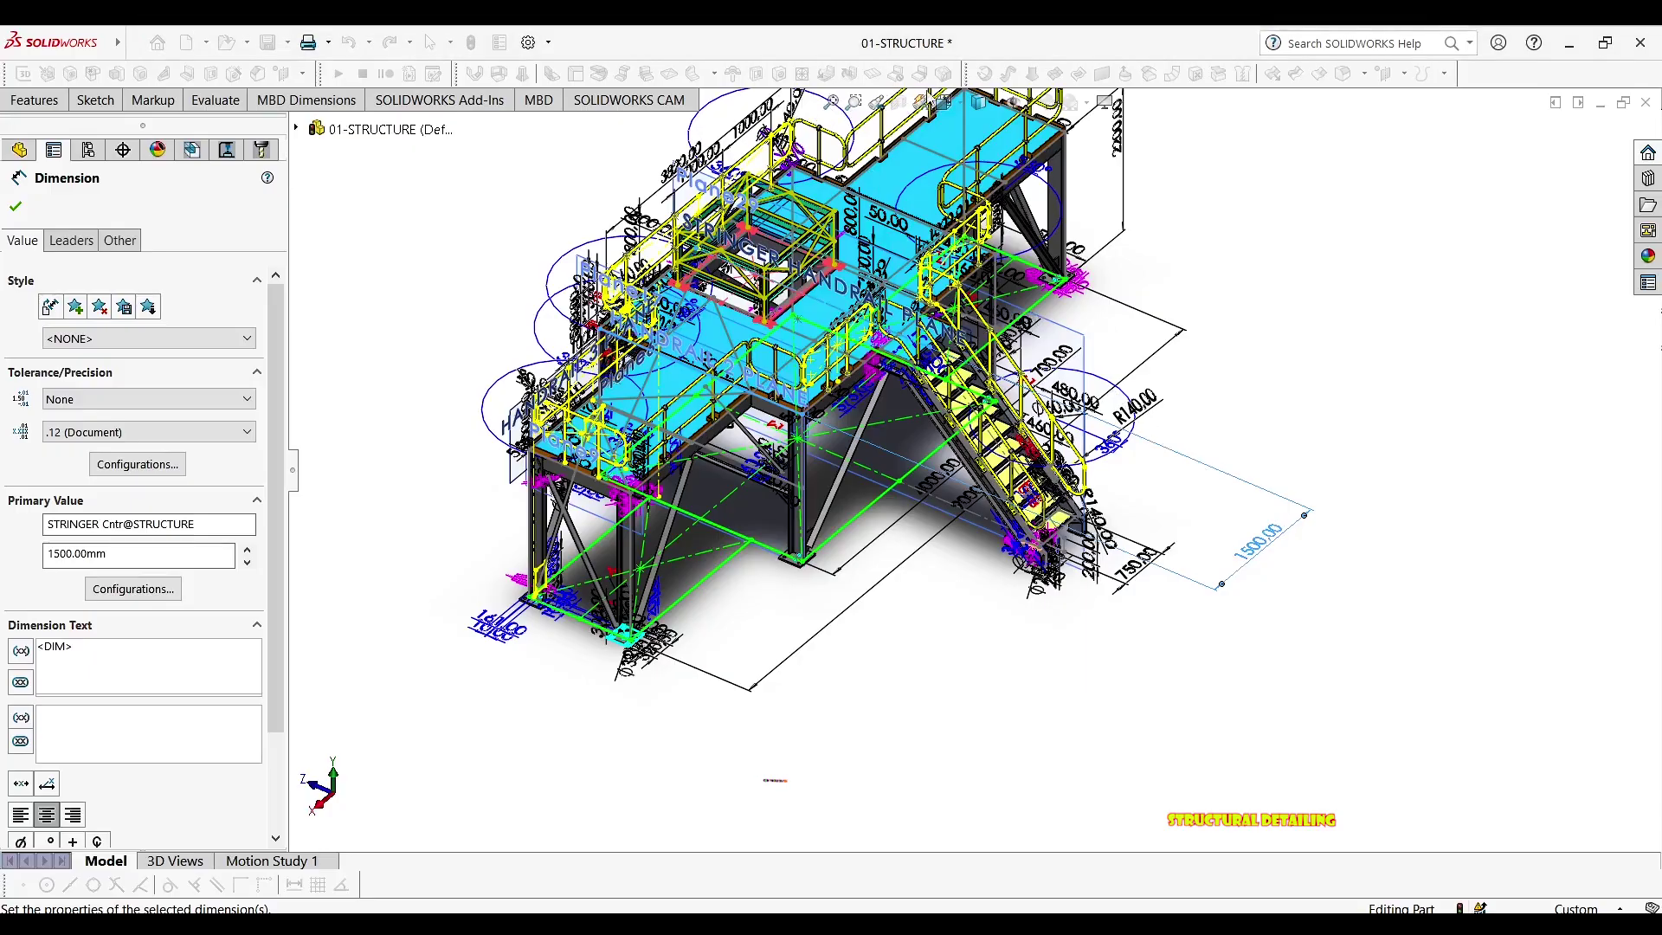
# Hide all item types in the model and rebuild the part with the relocated stairway
pyautogui.click(1015, 103)
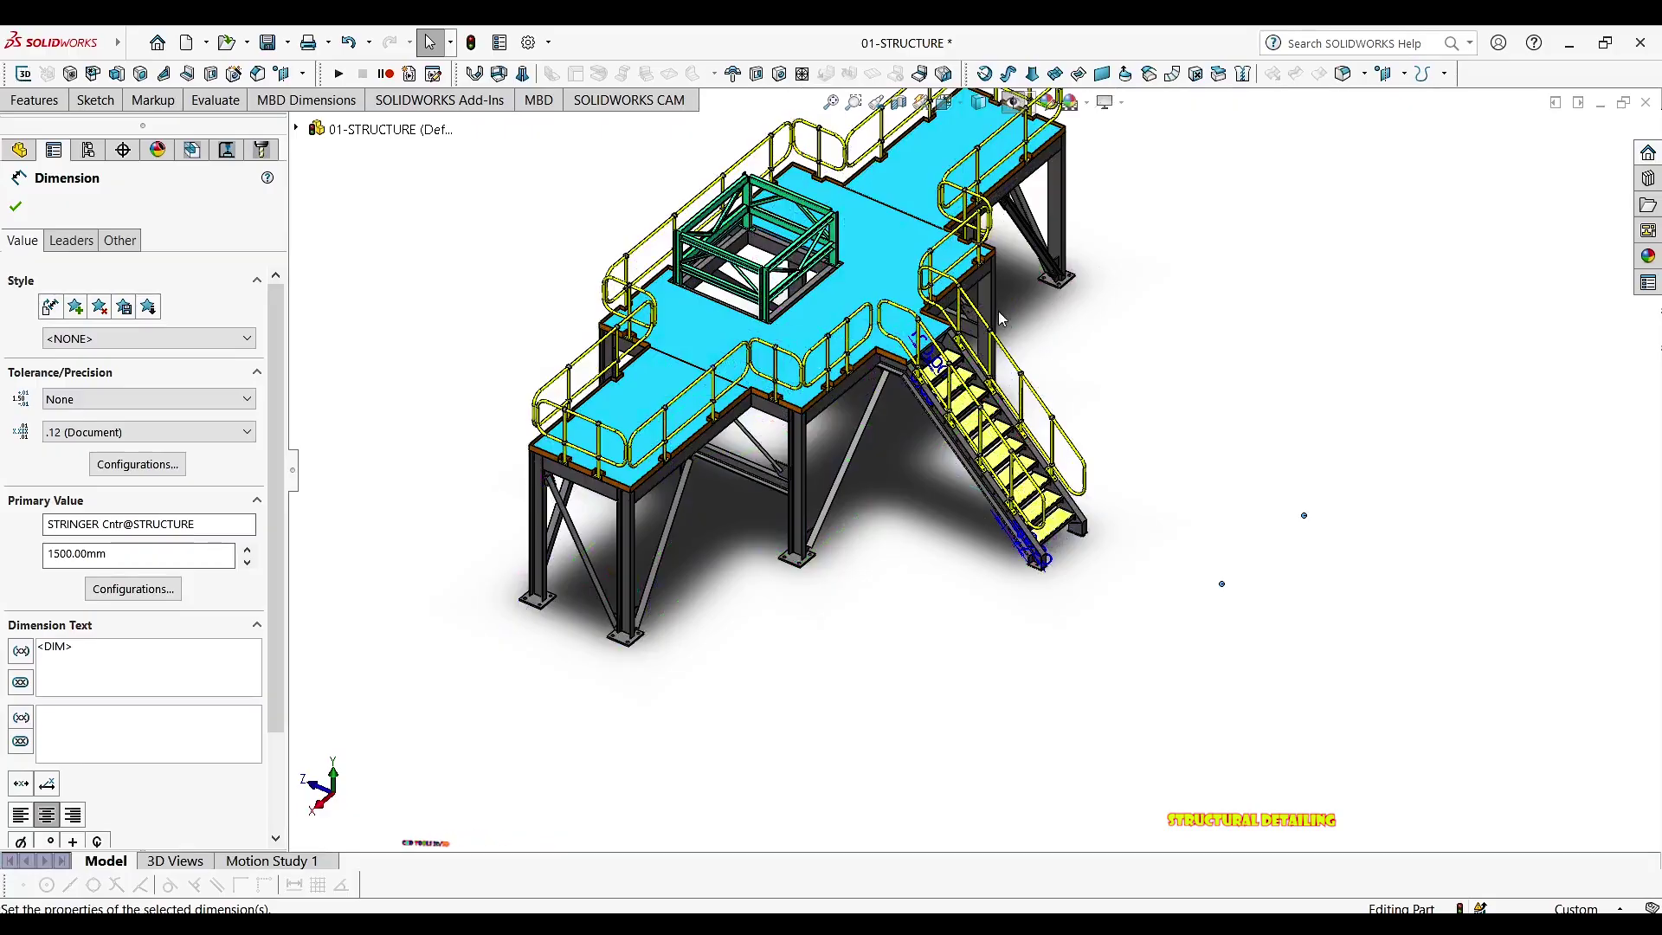
pyautogui.moveTo(1077, 324); pyautogui.dragTo(922, 177, button='middle')
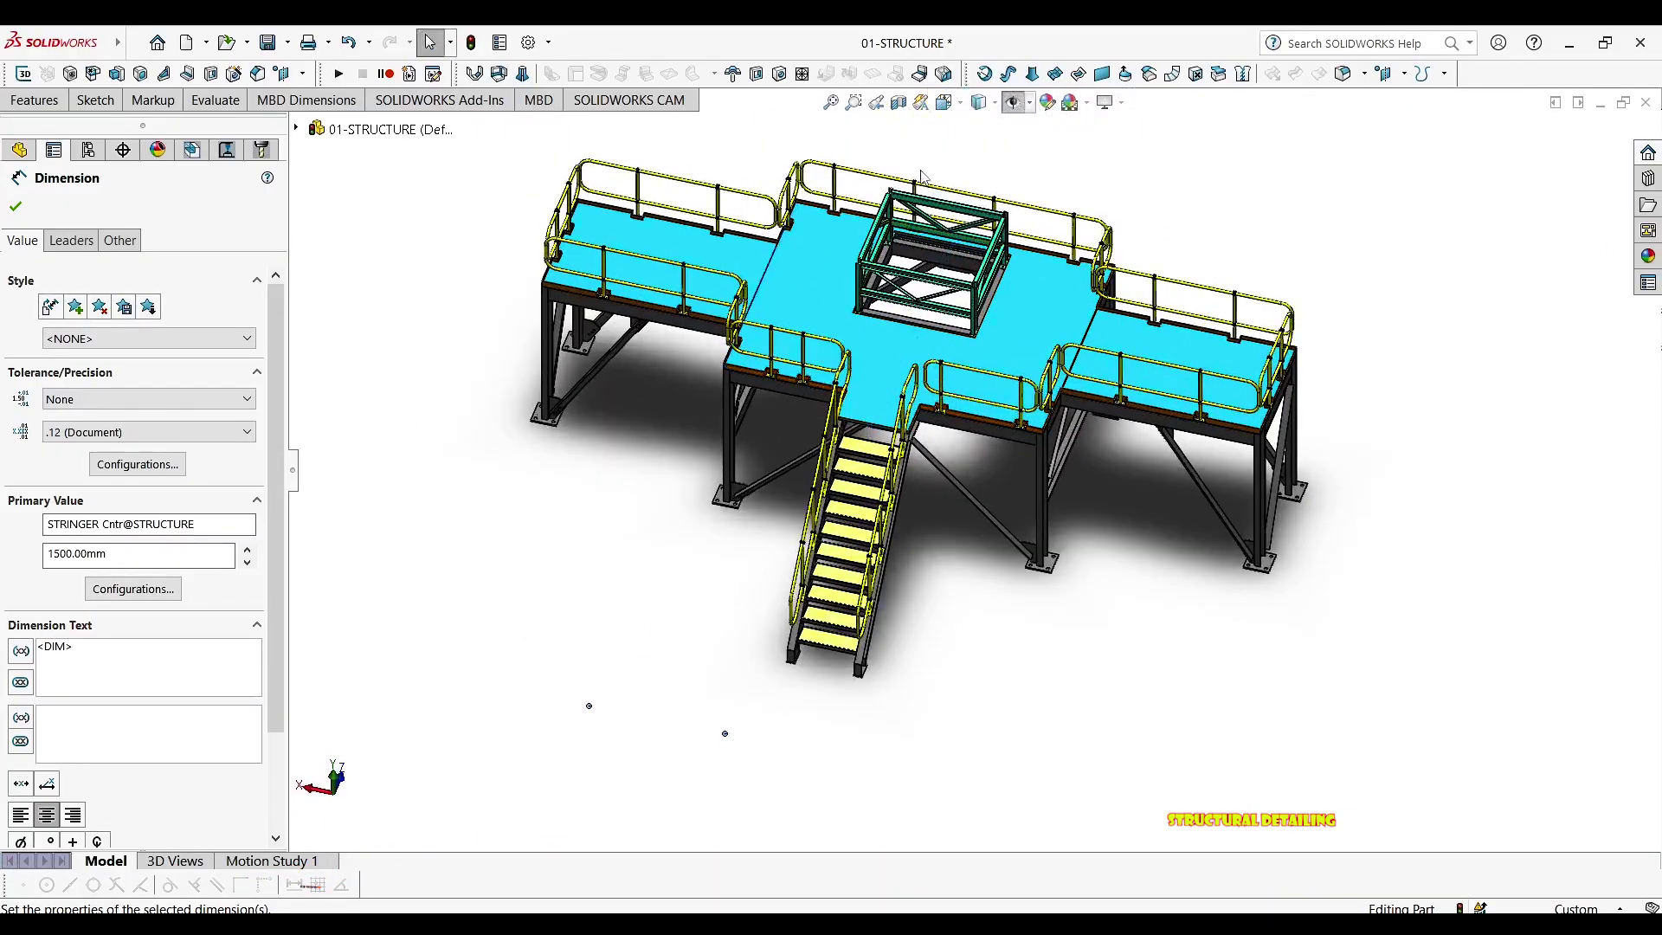
pyautogui.click(473, 43)
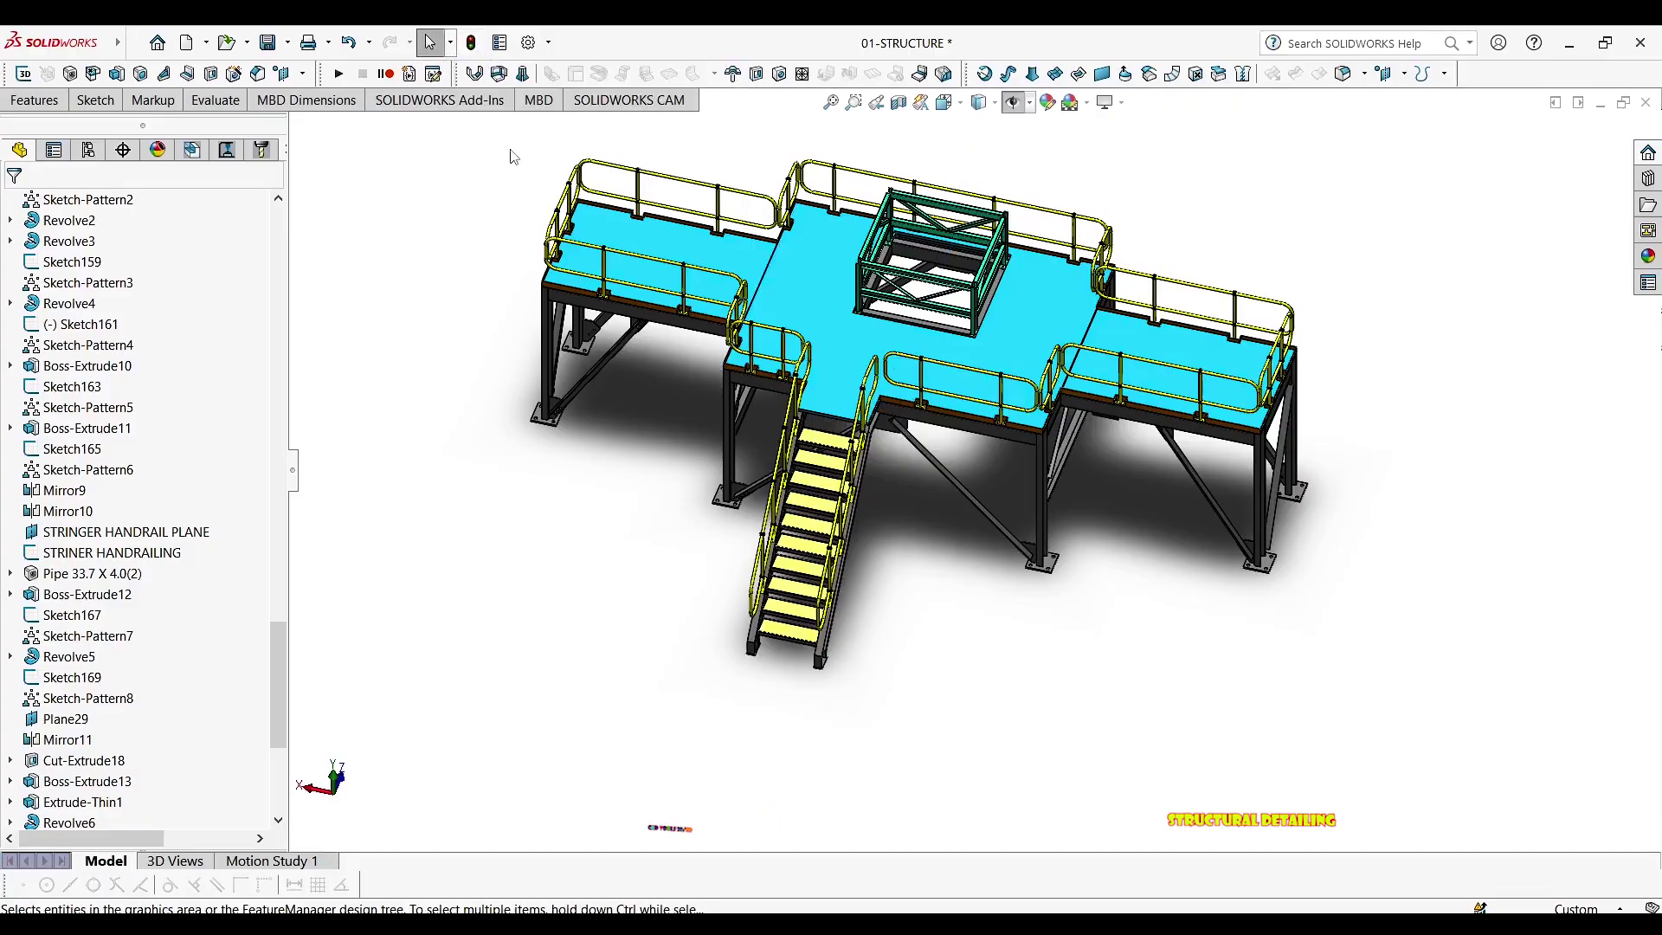
pyautogui.scroll(-2, 944, 208)
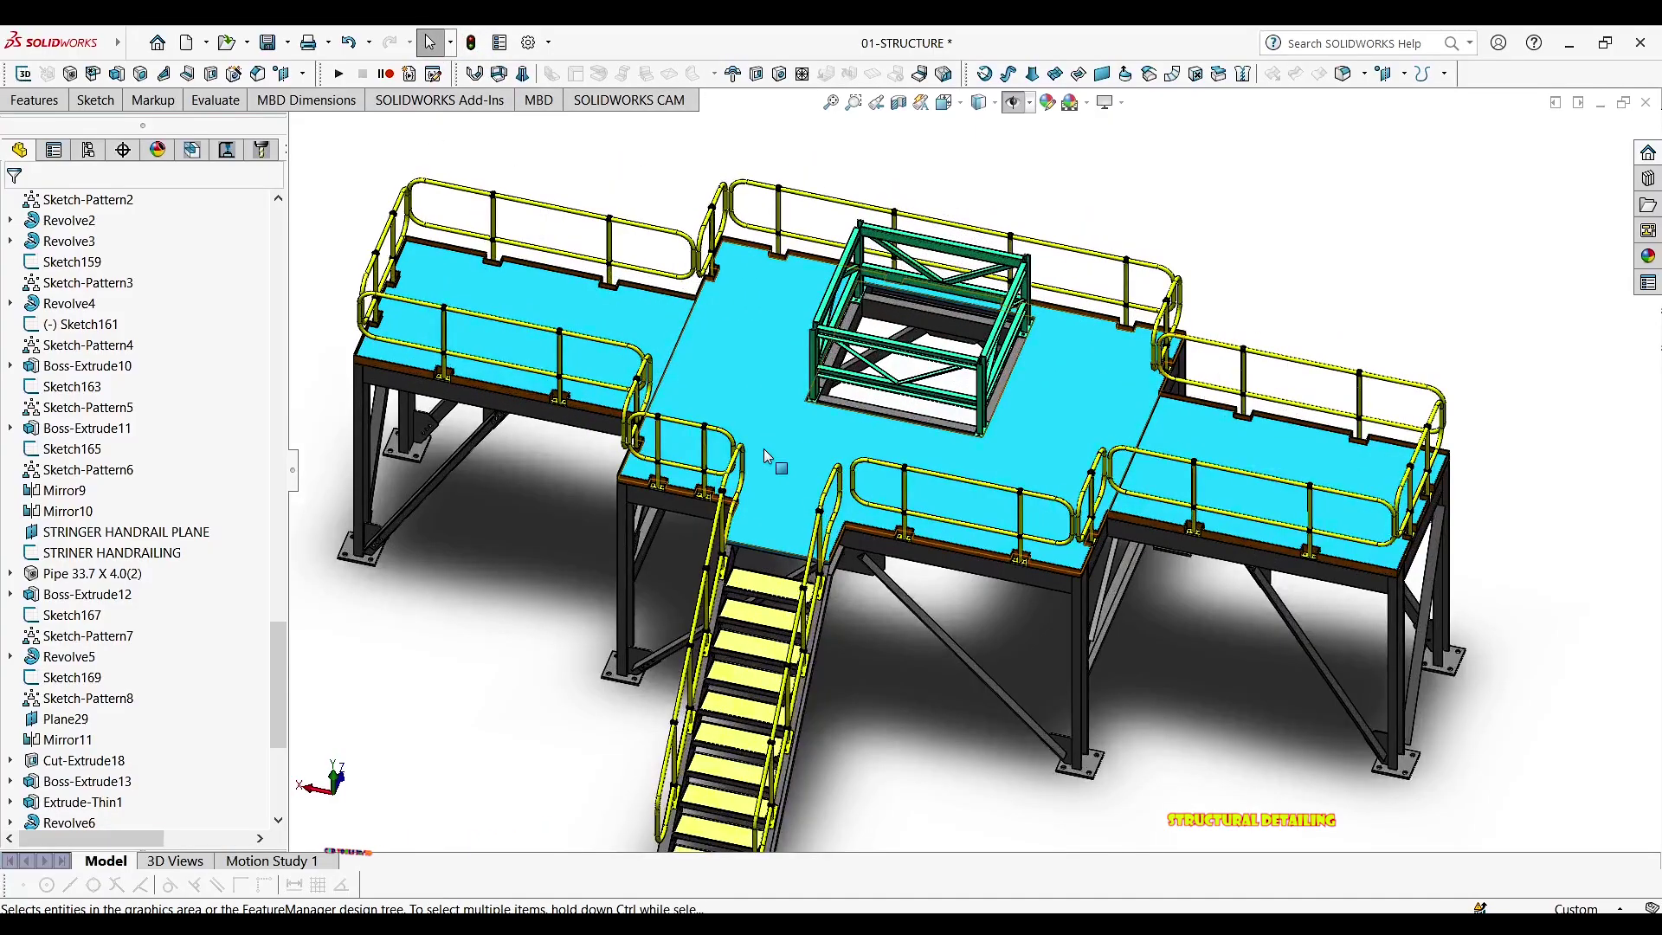
# Examine the relocated stairway, its landing and the adjoining handrails and toe plates from the front
pyautogui.scroll(-2, 766, 467)
pyautogui.scroll(3, 765, 480)
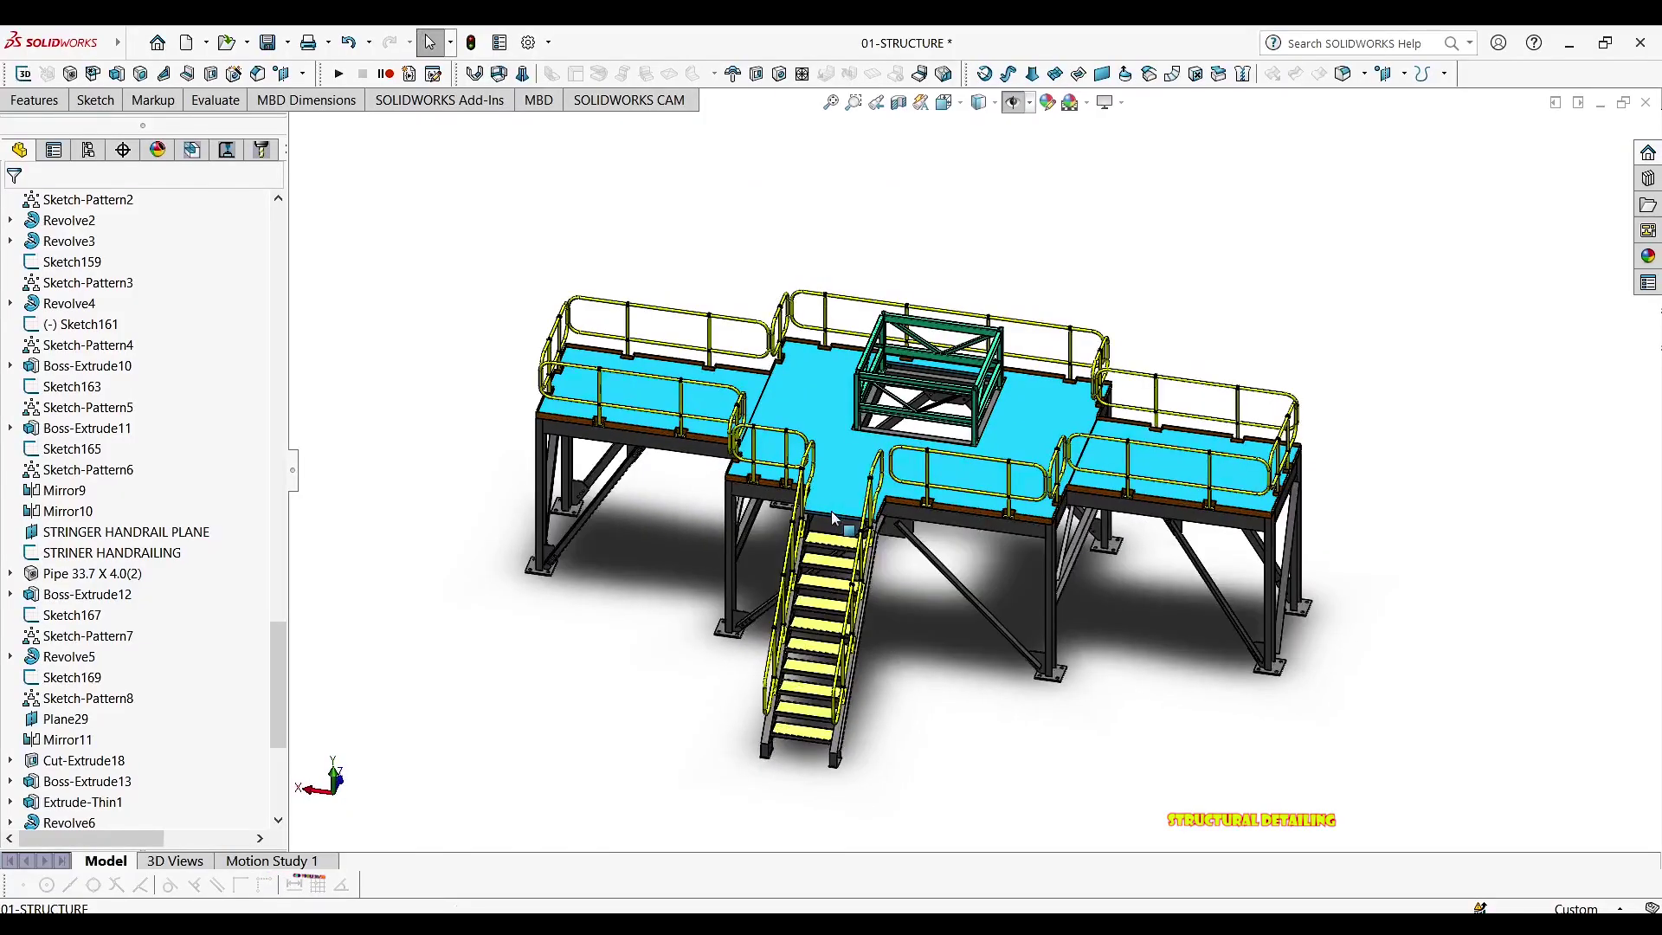
pyautogui.moveTo(868, 524)
pyautogui.mouseDown(button='middle')
pyautogui.moveTo(937, 525)
pyautogui.moveTo(876, 527)
pyautogui.moveTo(867, 502)
pyautogui.mouseUp(button='middle')
pyautogui.scroll(-1, 876, 540)
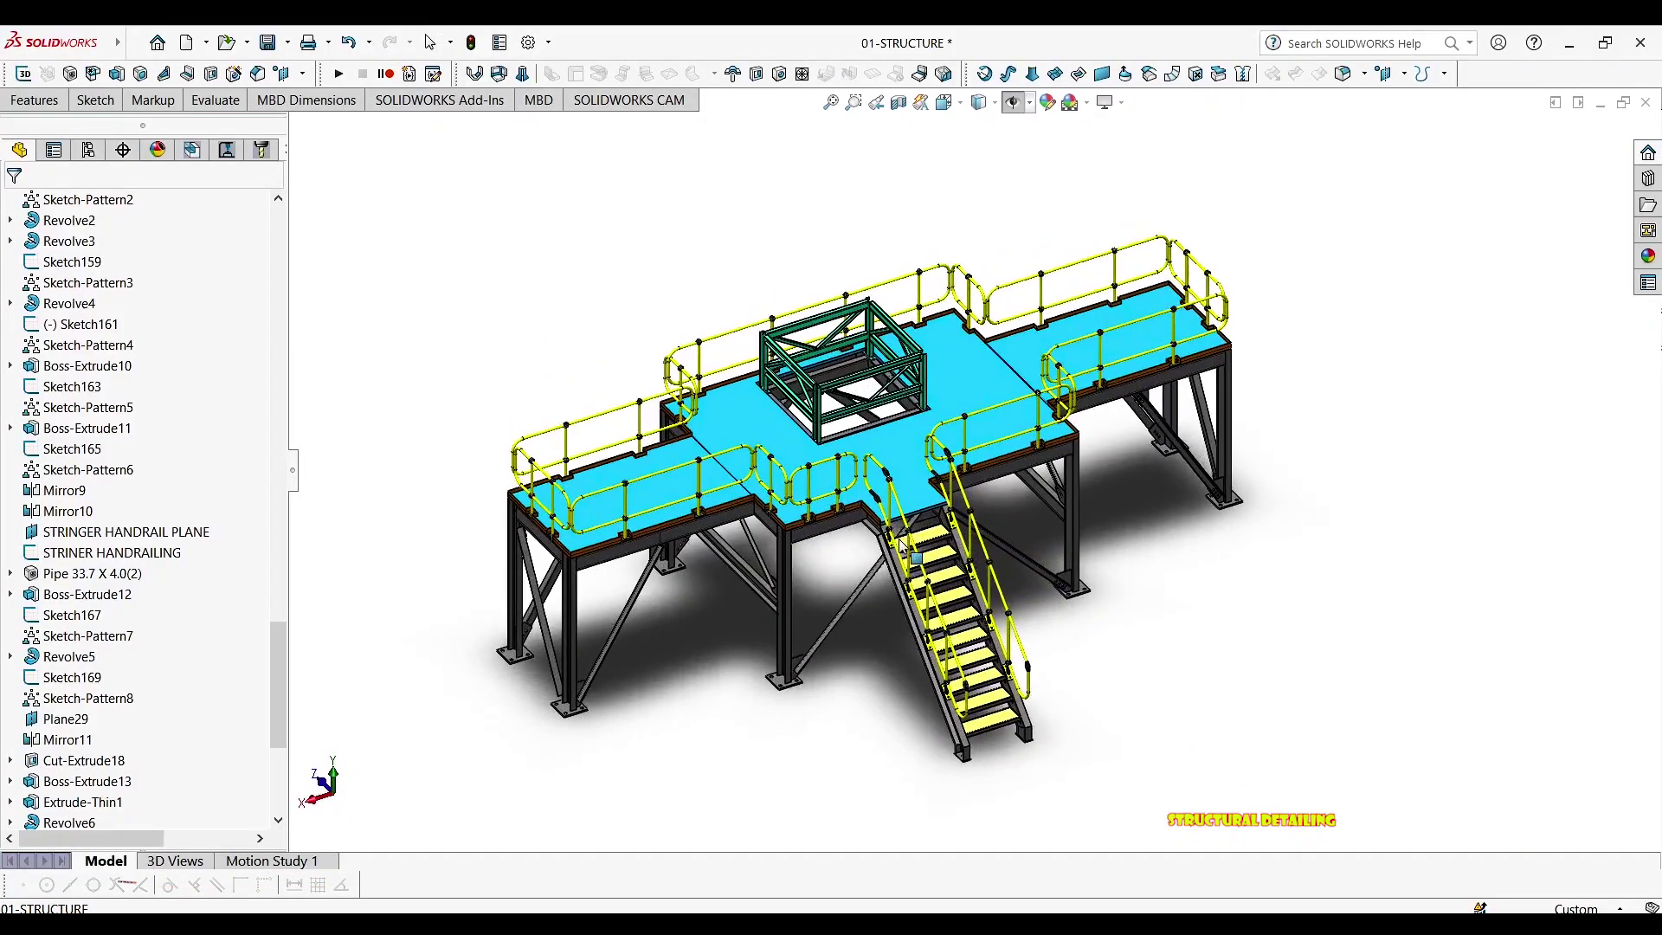
pyautogui.scroll(-3, 865, 497)
pyautogui.scroll(-2, 868, 498)
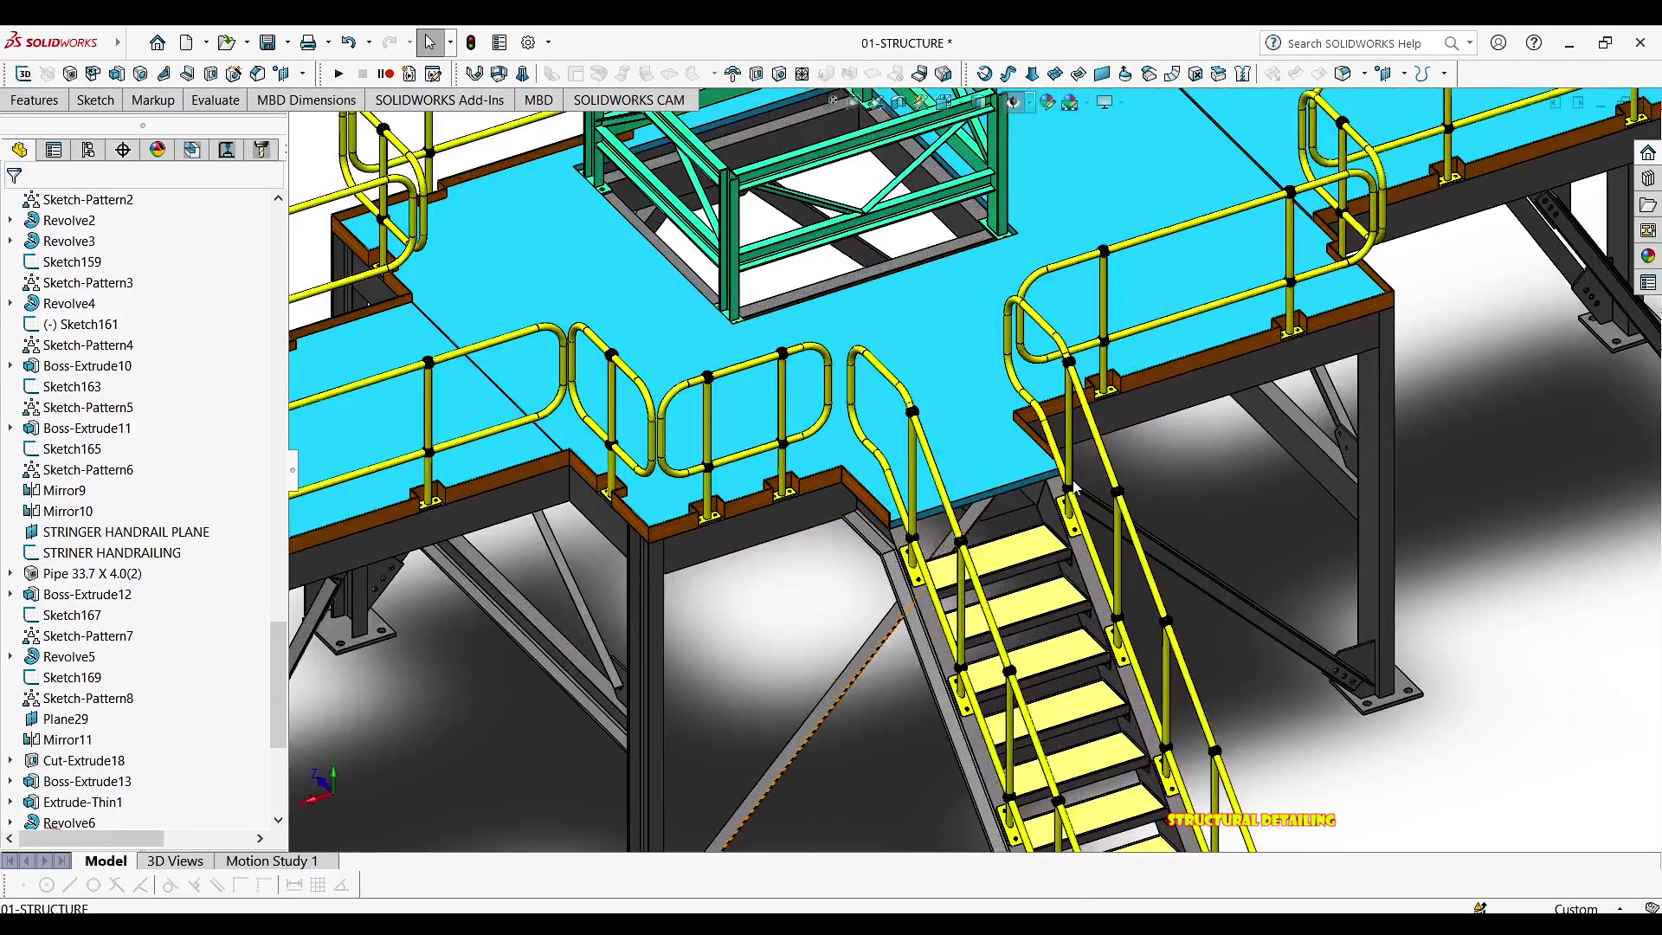
pyautogui.scroll(-3, 942, 468)
pyautogui.moveTo(942, 467); pyautogui.dragTo(914, 475, button='middle')
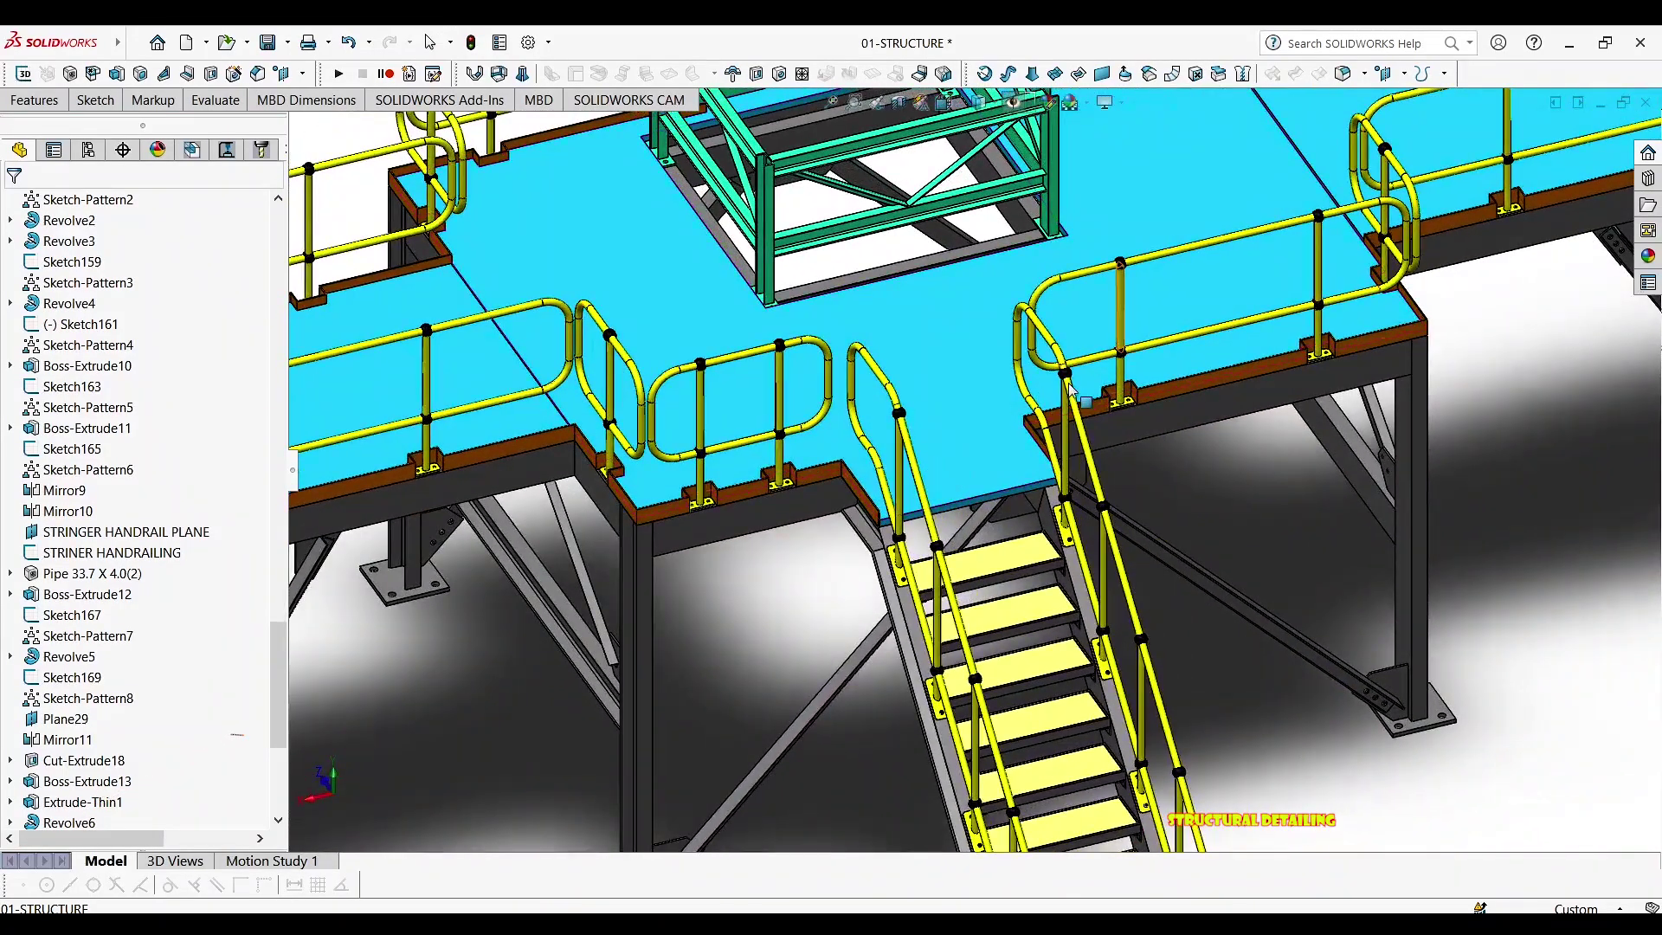
pyautogui.scroll(-3, 1097, 392)
pyautogui.hotkey('ctrl', '7')
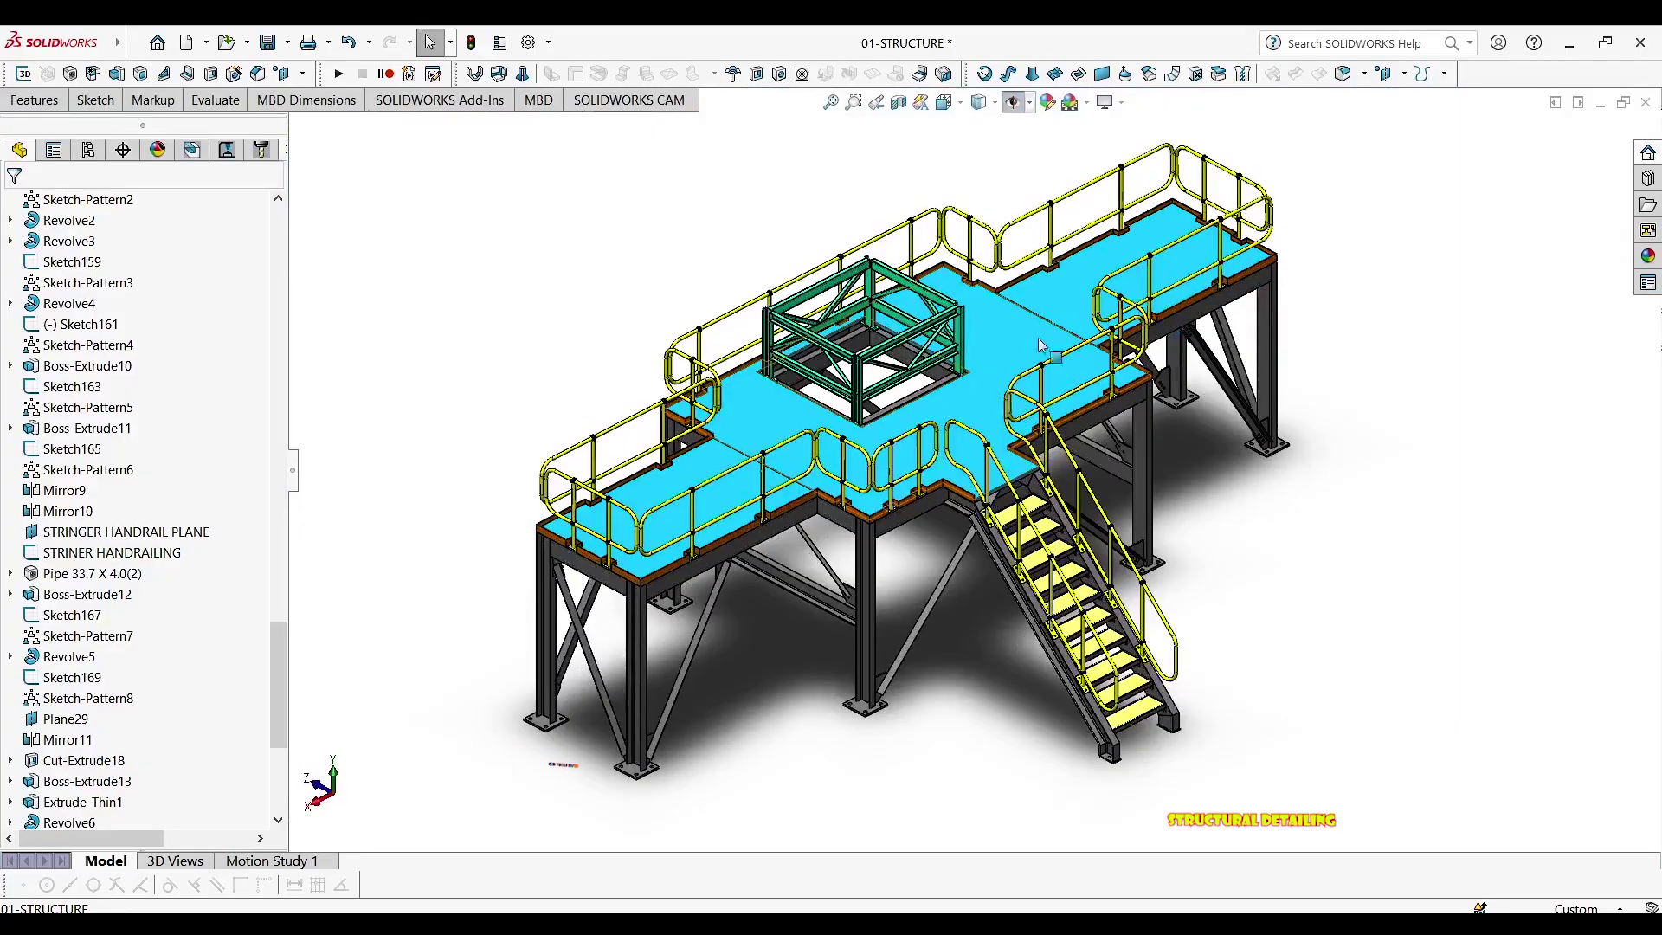
pyautogui.moveTo(1051, 363)
pyautogui.mouseDown(button='middle')
pyautogui.moveTo(1012, 381)
pyautogui.moveTo(1034, 377)
pyautogui.mouseUp(button='middle')
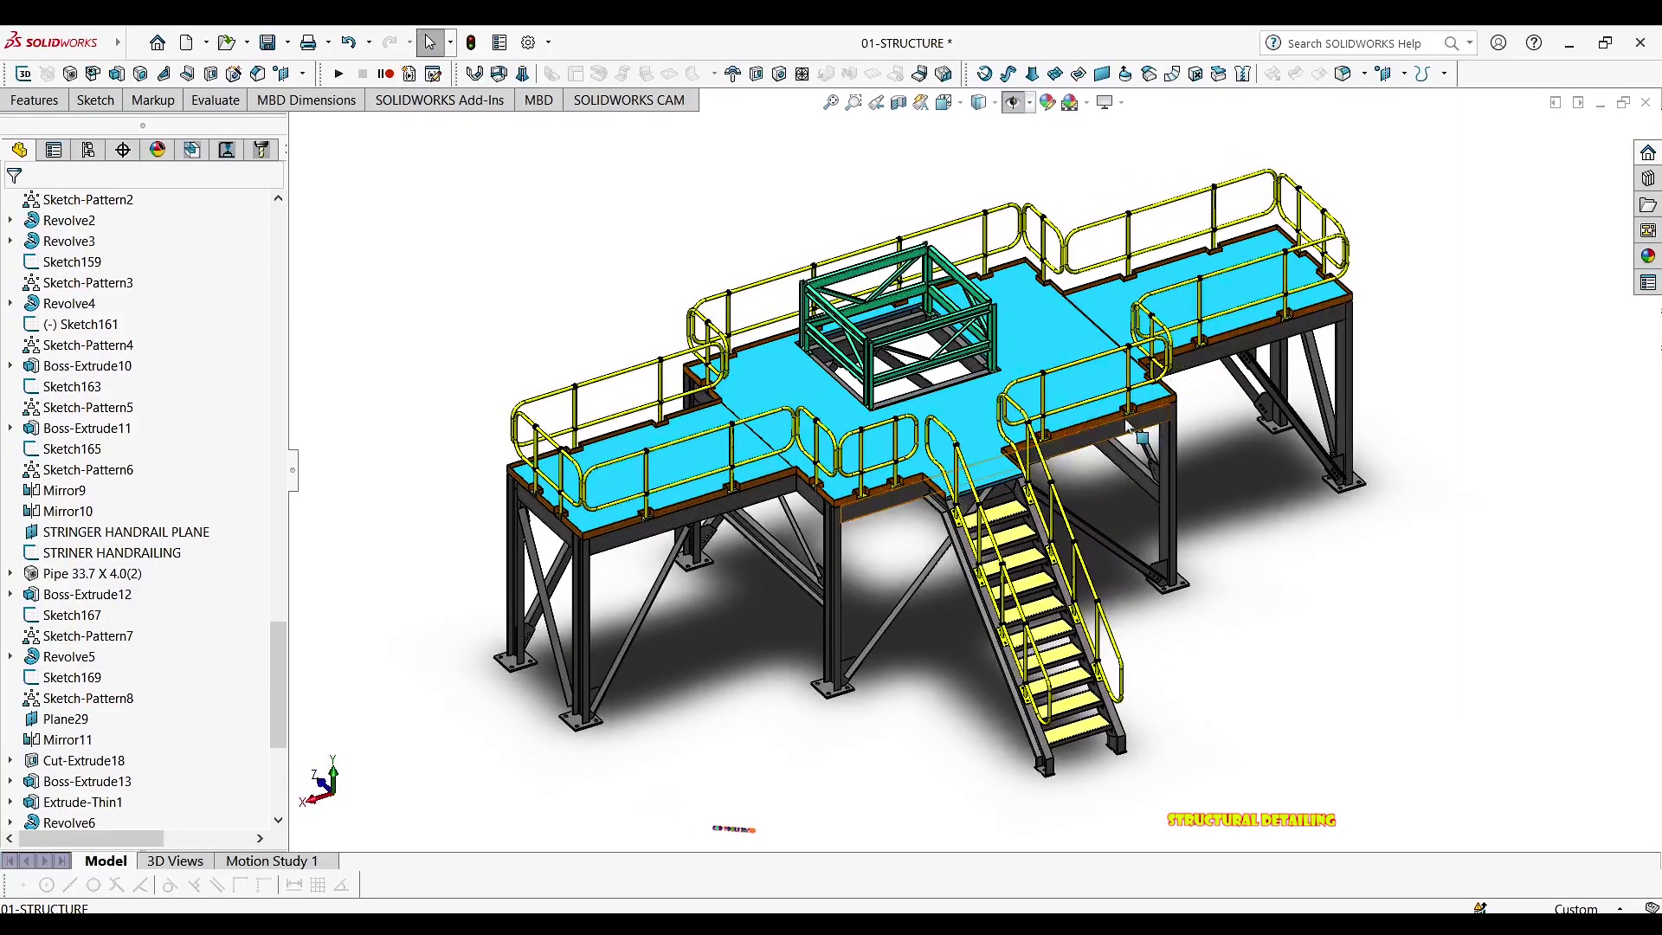
pyautogui.scroll(-2, 1122, 384)
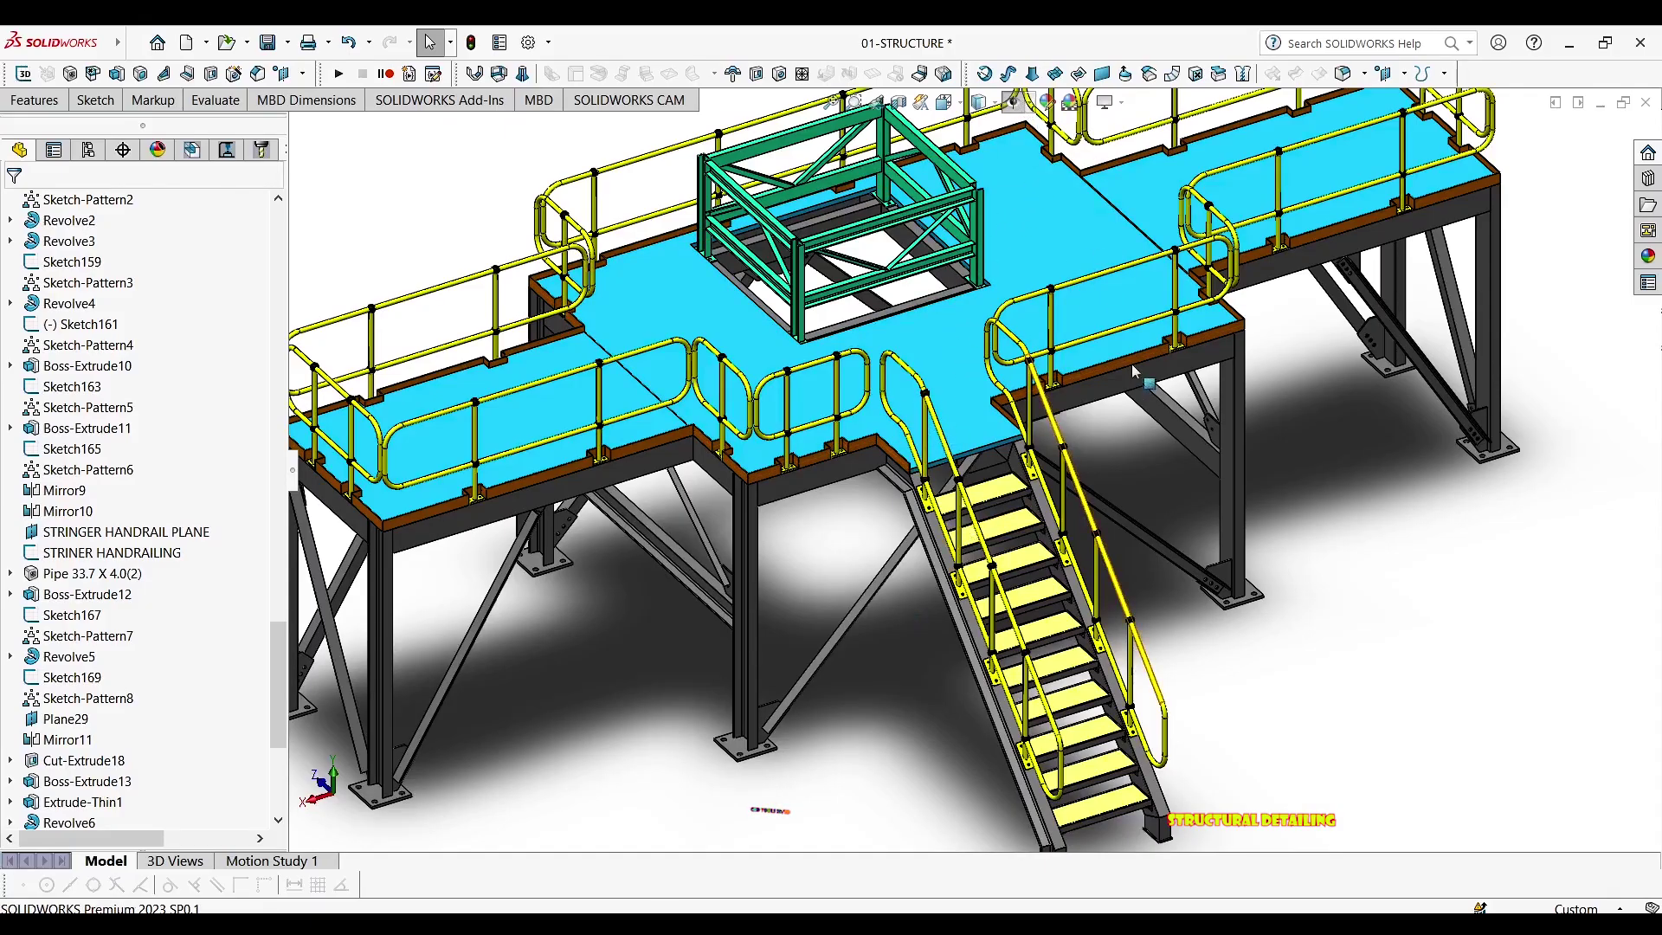
pyautogui.moveTo(1070, 351); pyautogui.dragTo(1016, 408, button='middle')
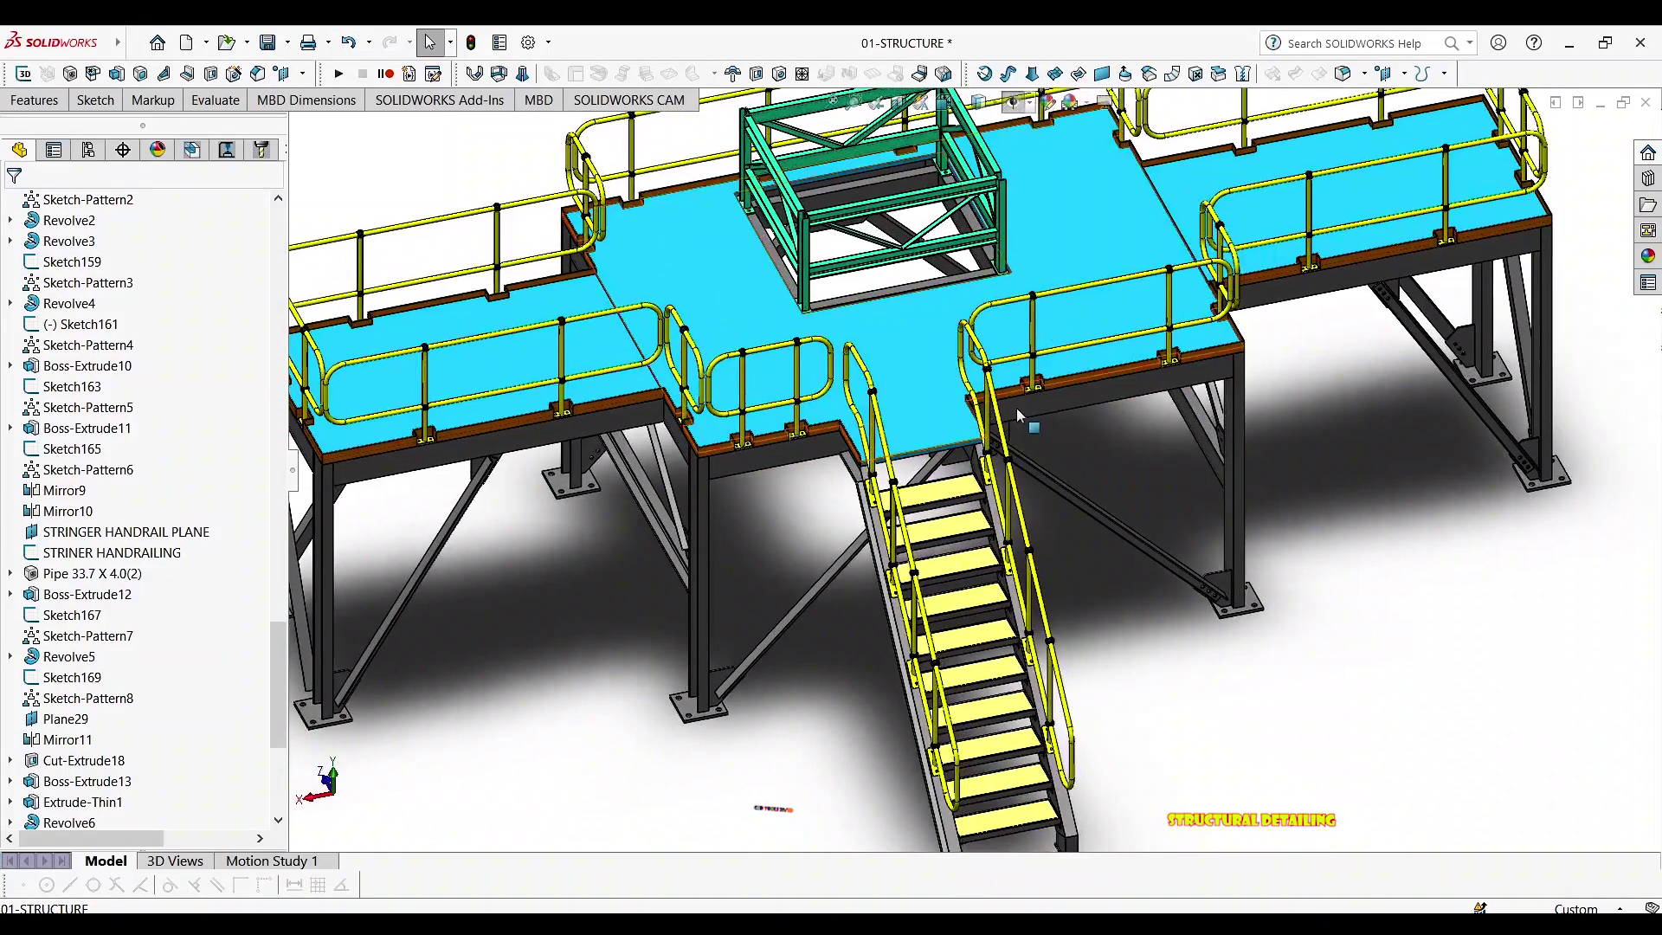
pyautogui.scroll(-3, 1112, 385)
pyautogui.scroll(-2, 1112, 385)
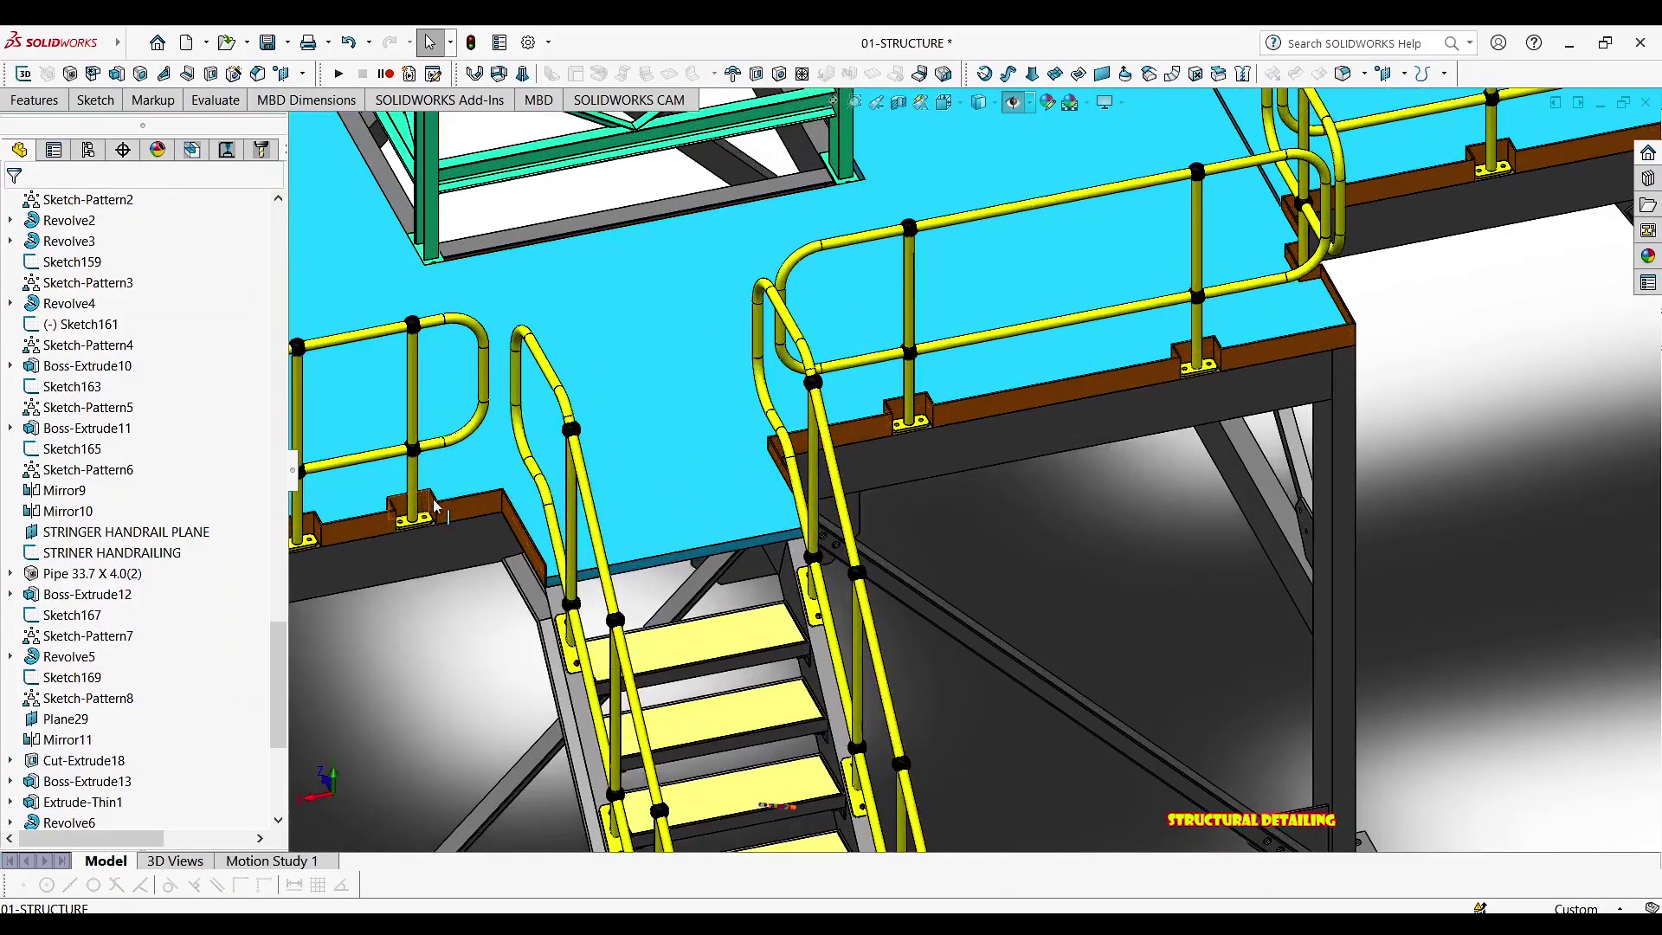
pyautogui.scroll(3, 574, 493)
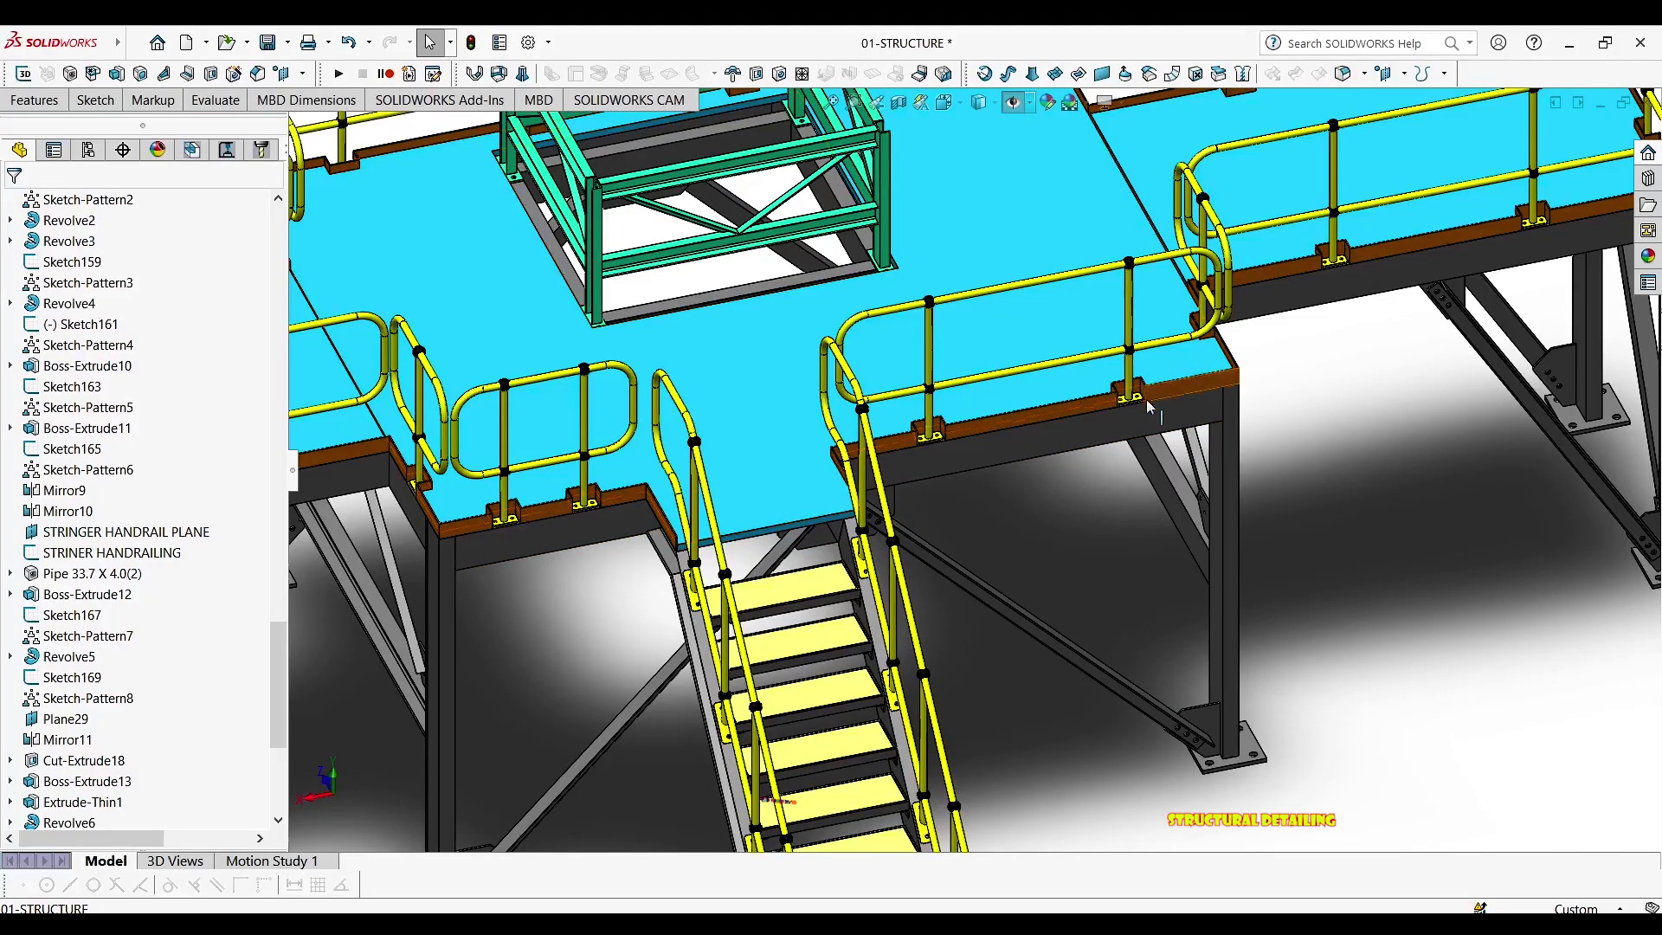
pyautogui.scroll(-3, 939, 381)
pyautogui.scroll(5, 939, 381)
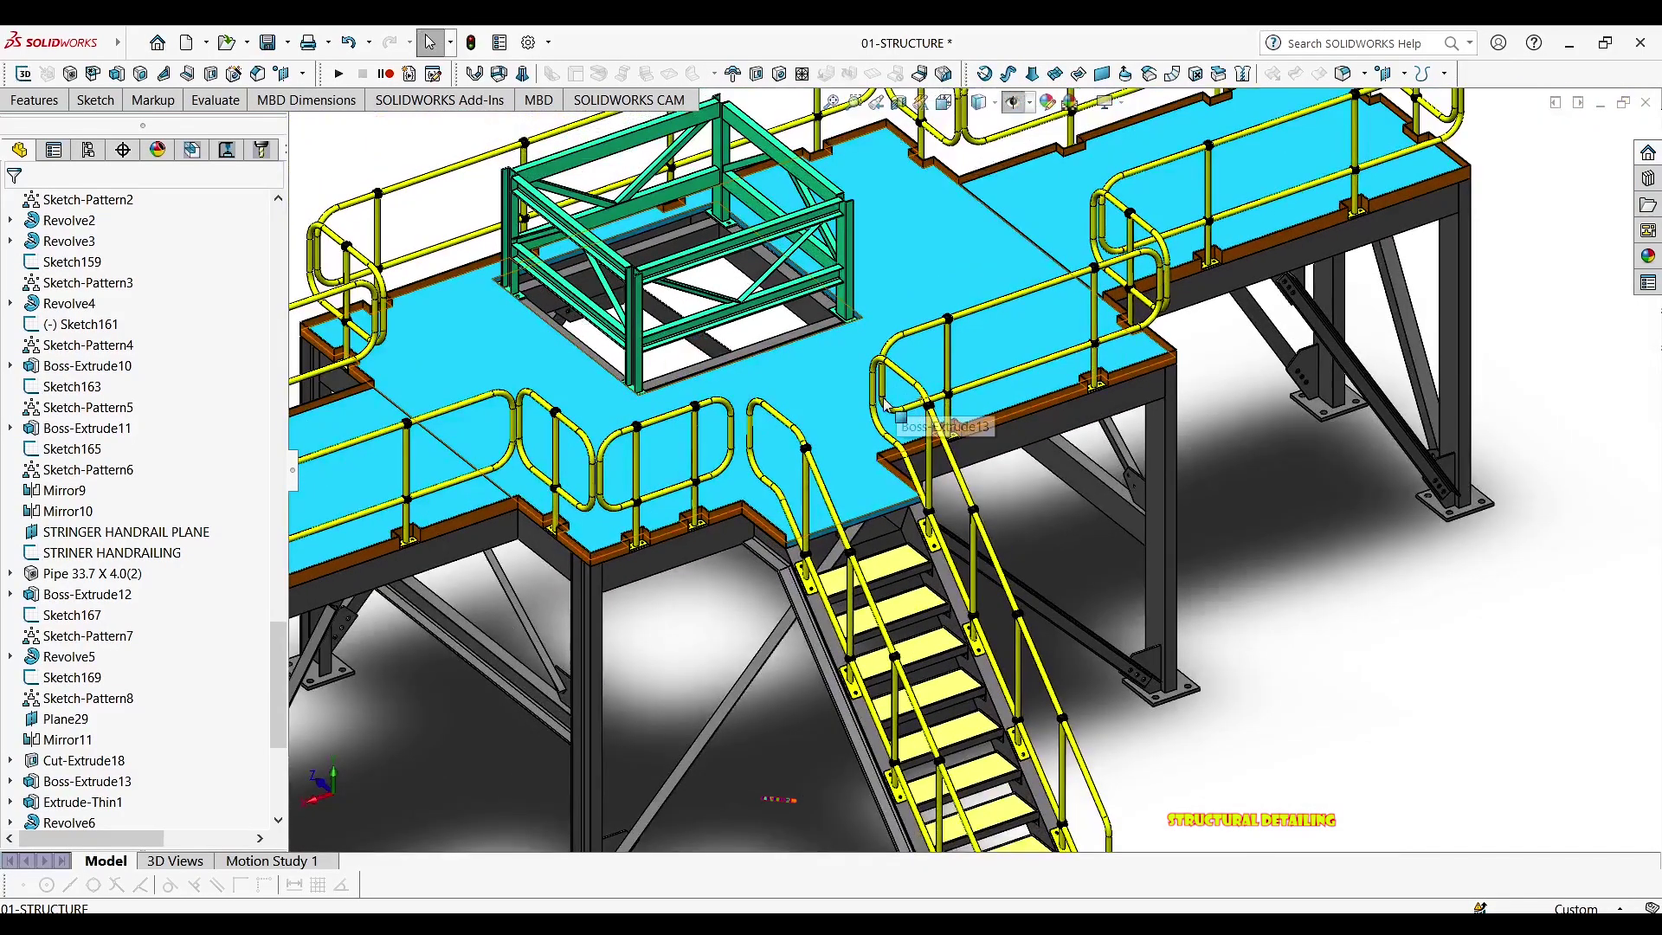
# Inspect the platform's rear side, support legs and bracing, and return to the stairway side
pyautogui.moveTo(939, 381); pyautogui.dragTo(801, 433, button='middle')
pyautogui.scroll(3, 781, 430)
pyautogui.moveTo(757, 489); pyautogui.dragTo(732, 446, button='middle')
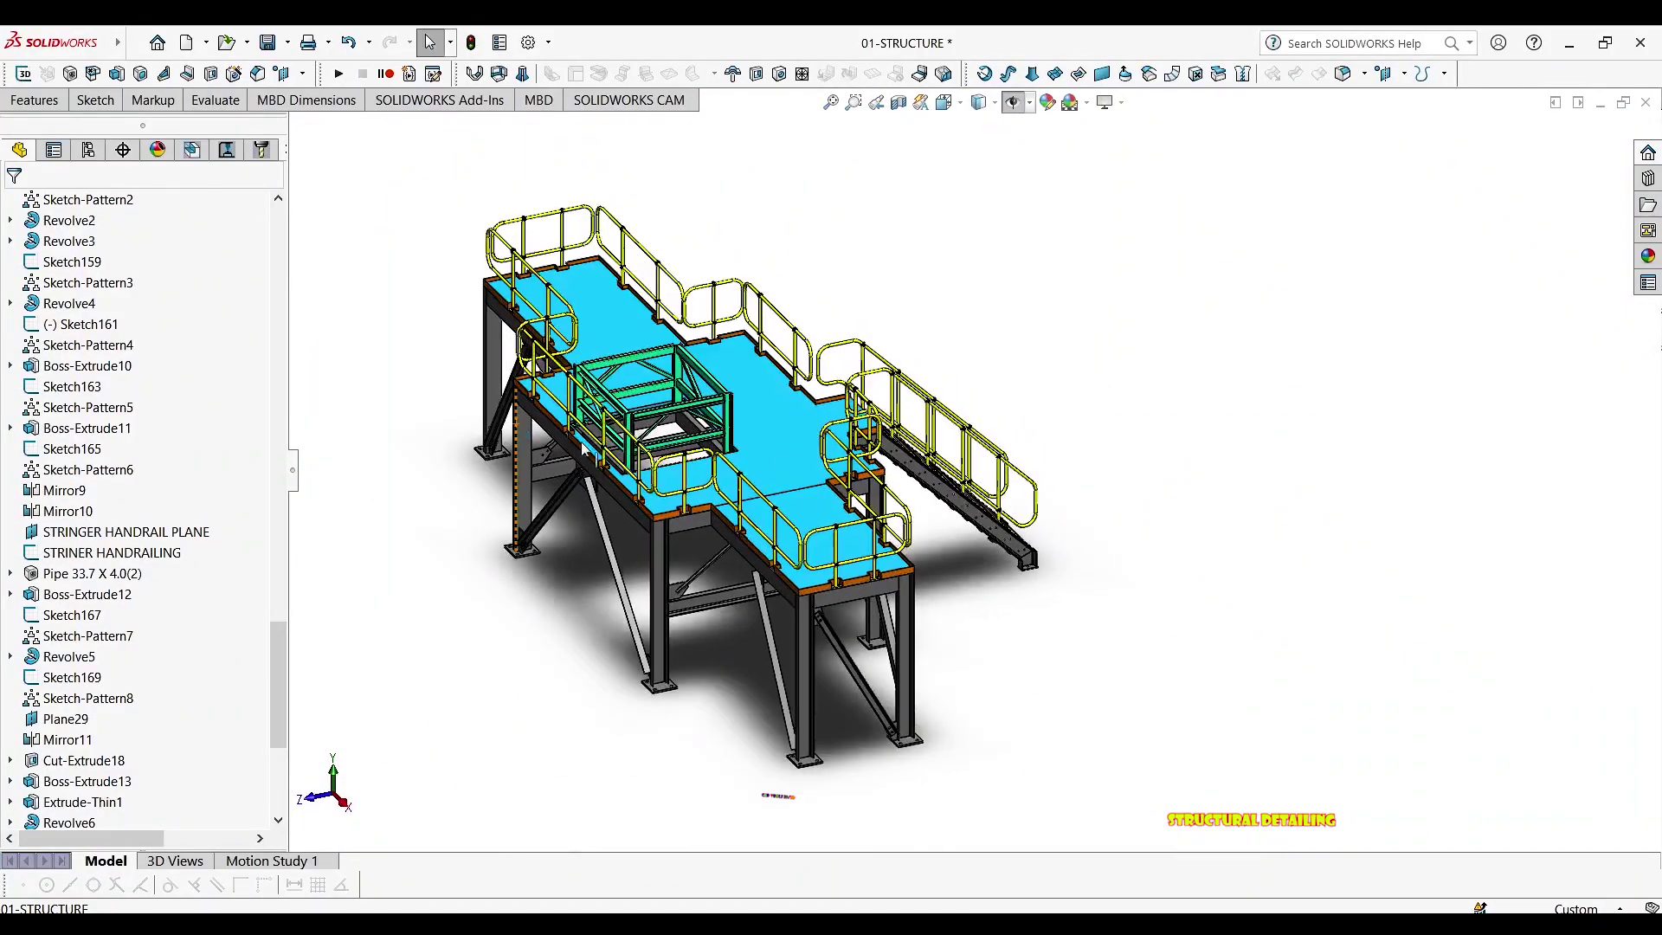
pyautogui.scroll(-5, 729, 442)
pyautogui.scroll(5, 1270, 289)
pyautogui.scroll(-2, 1272, 289)
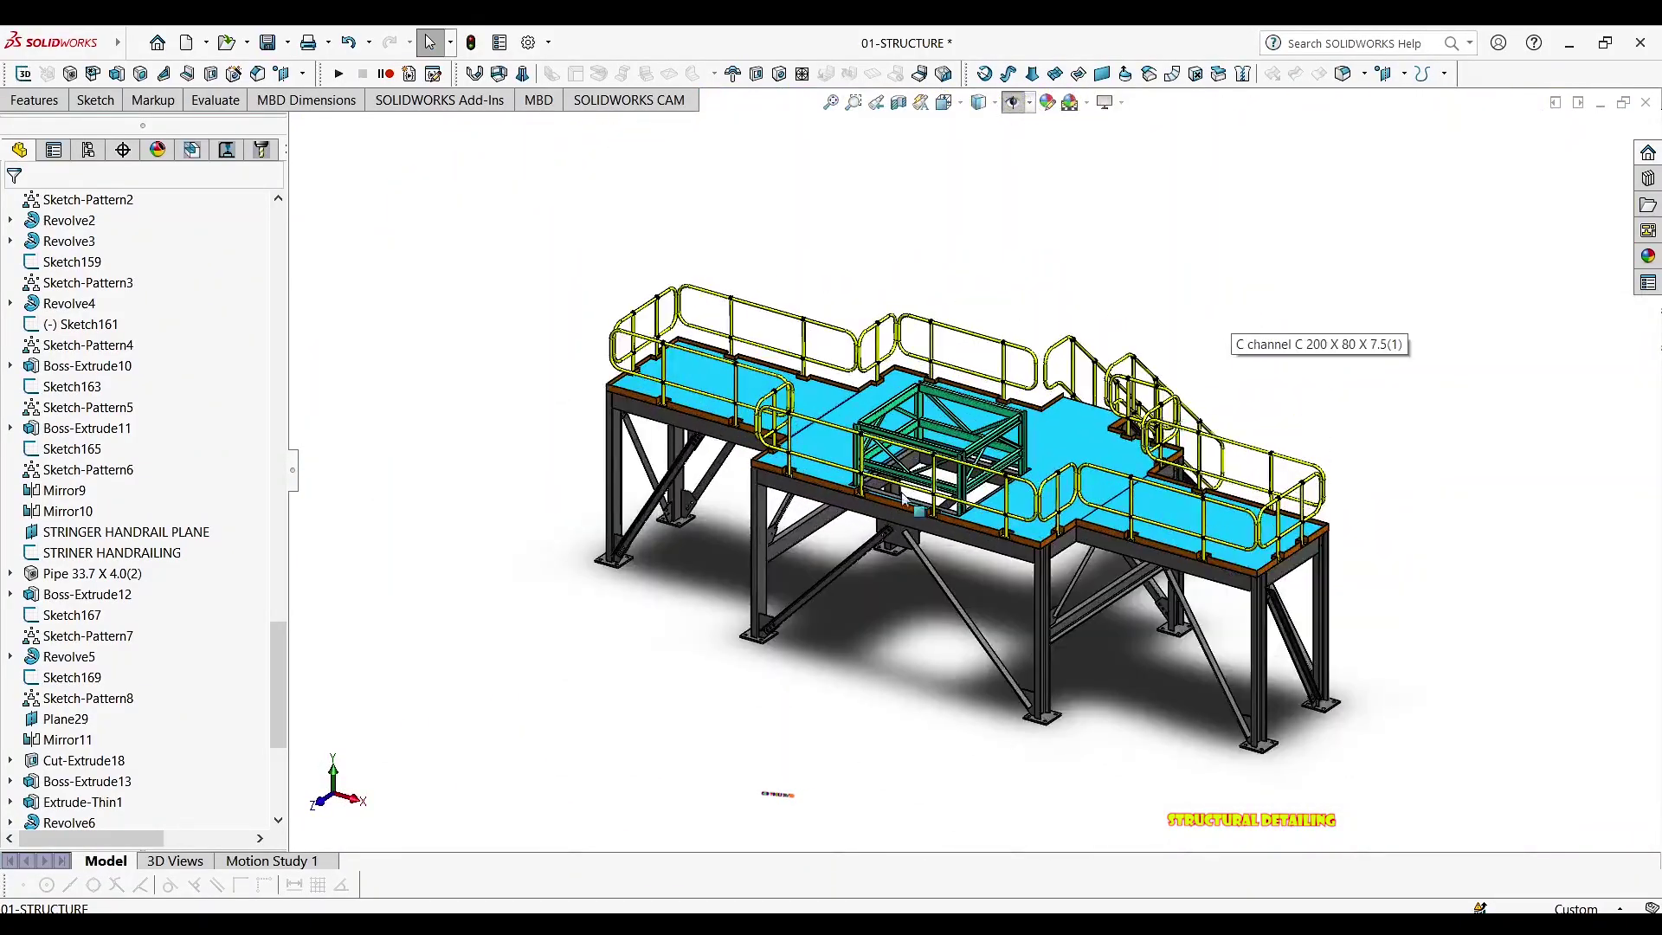
pyautogui.moveTo(882, 522); pyautogui.dragTo(900, 510, button='middle')
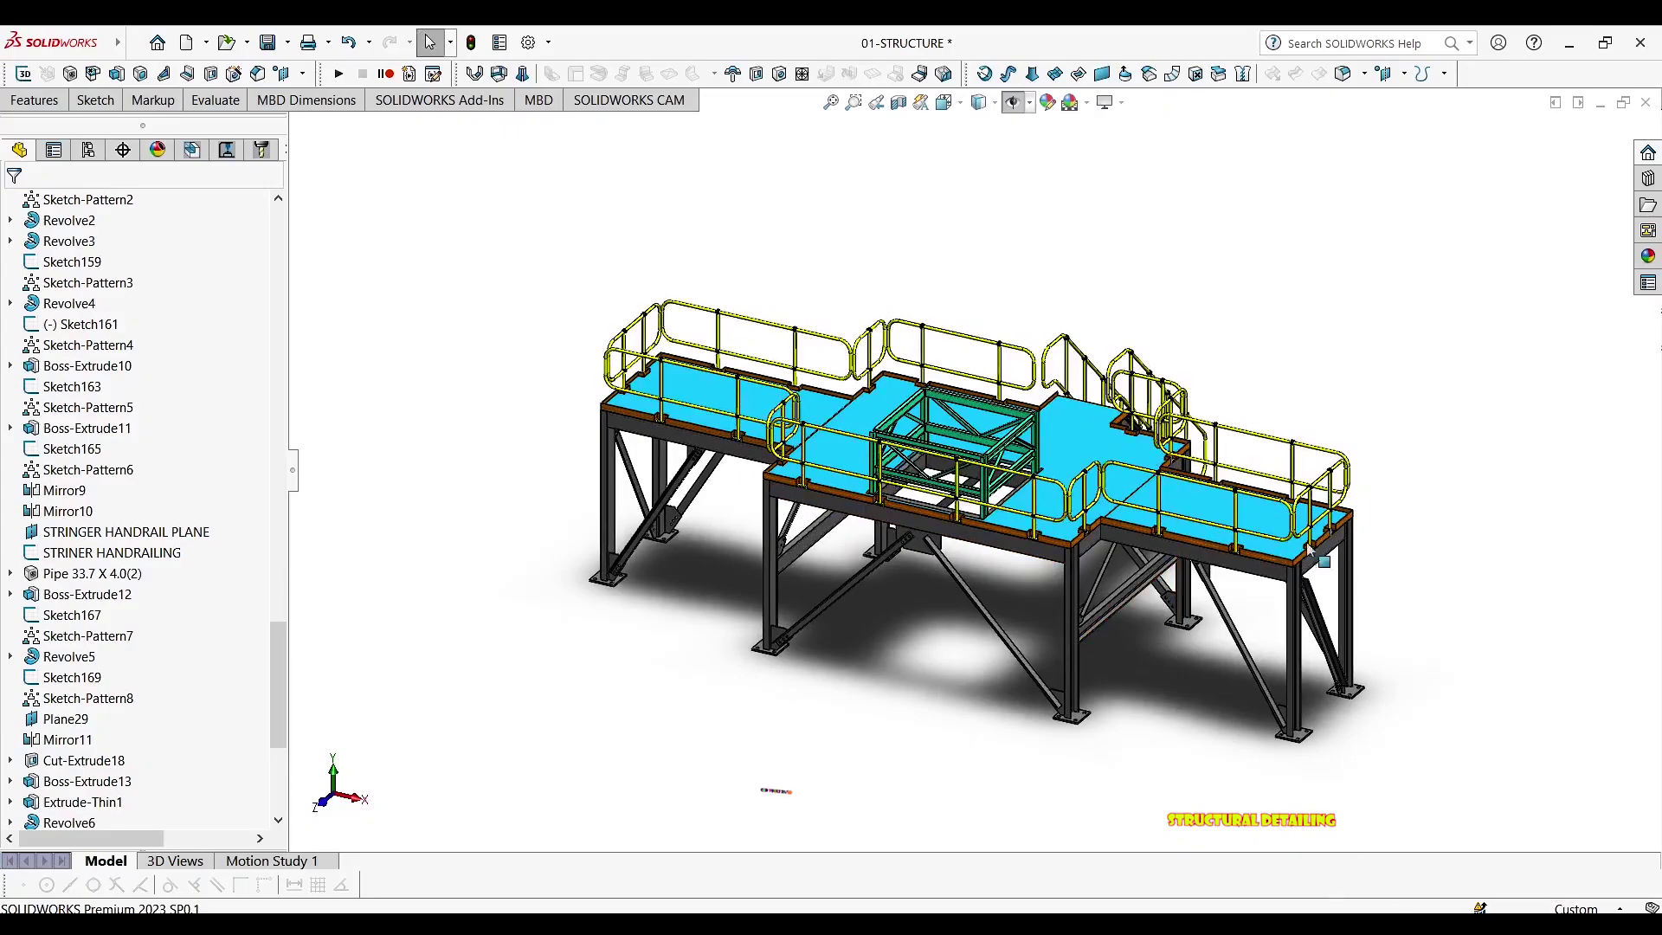
pyautogui.moveTo(915, 671); pyautogui.dragTo(935, 667, button='middle')
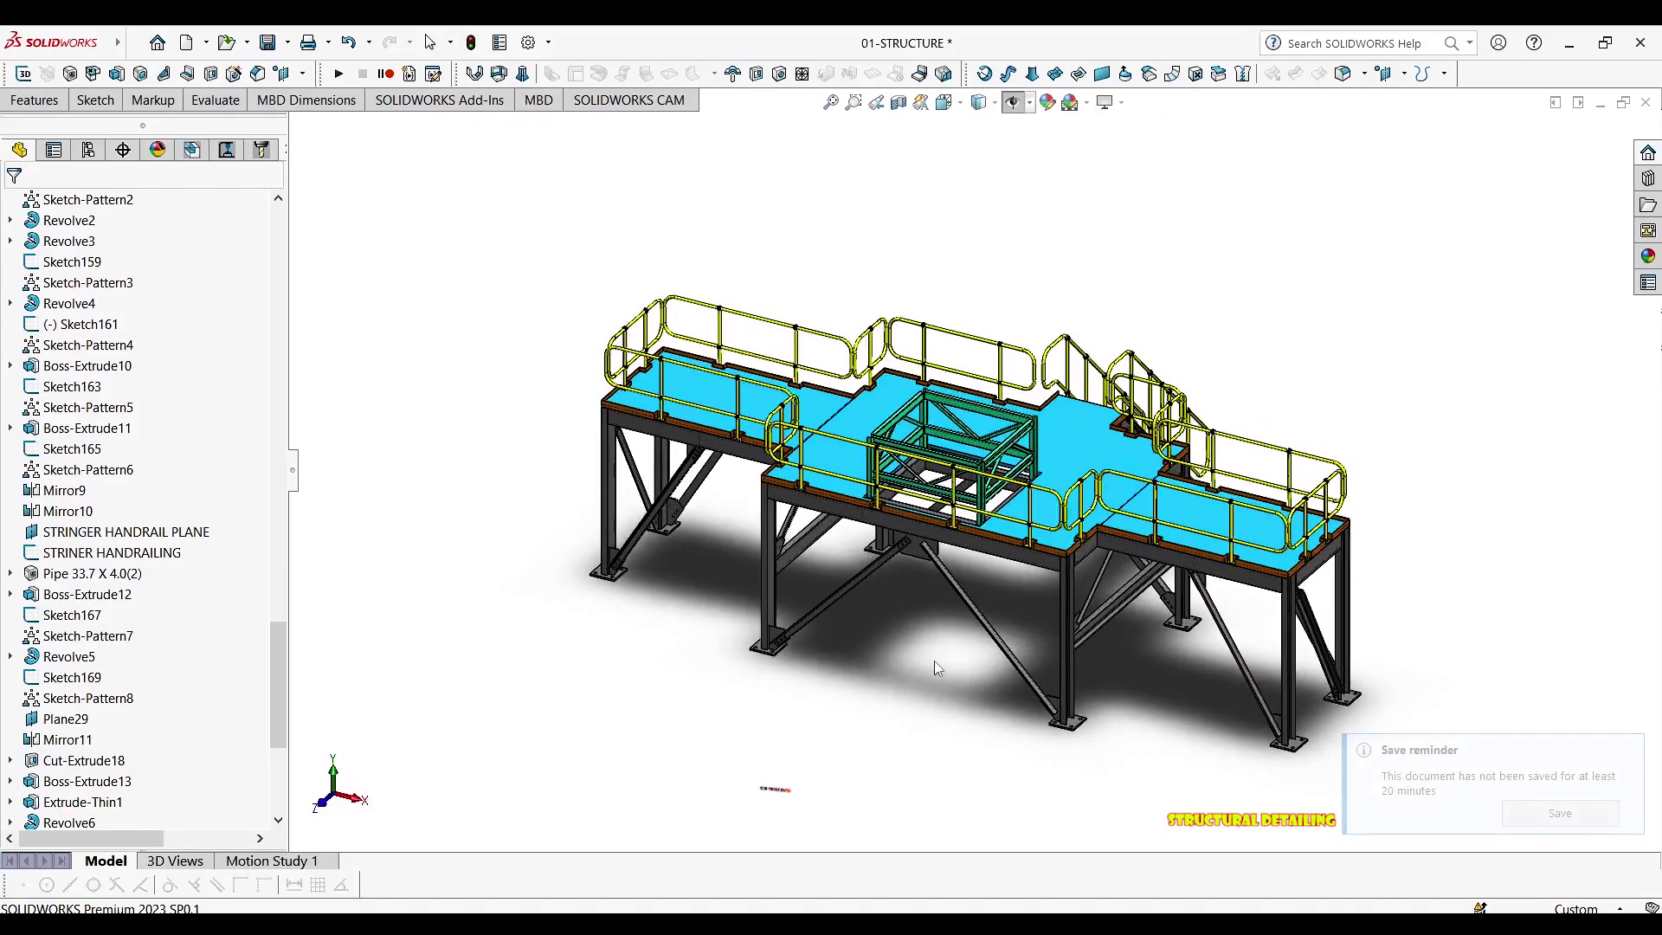
pyautogui.moveTo(532, 912)
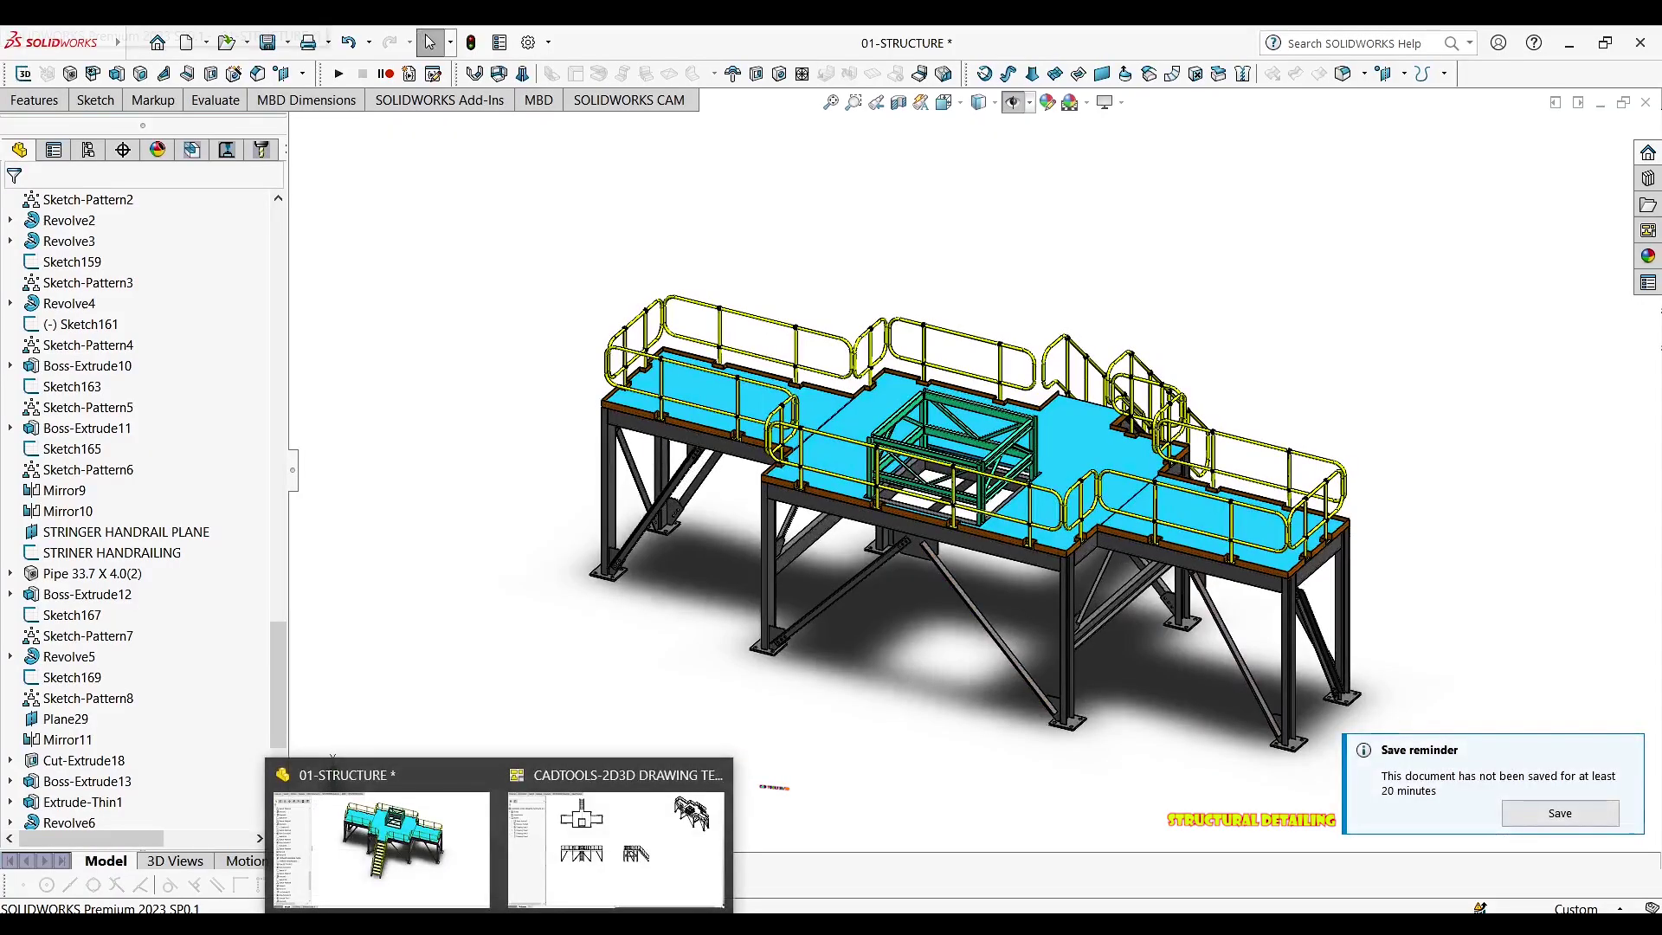
pyautogui.moveTo(586, 861)
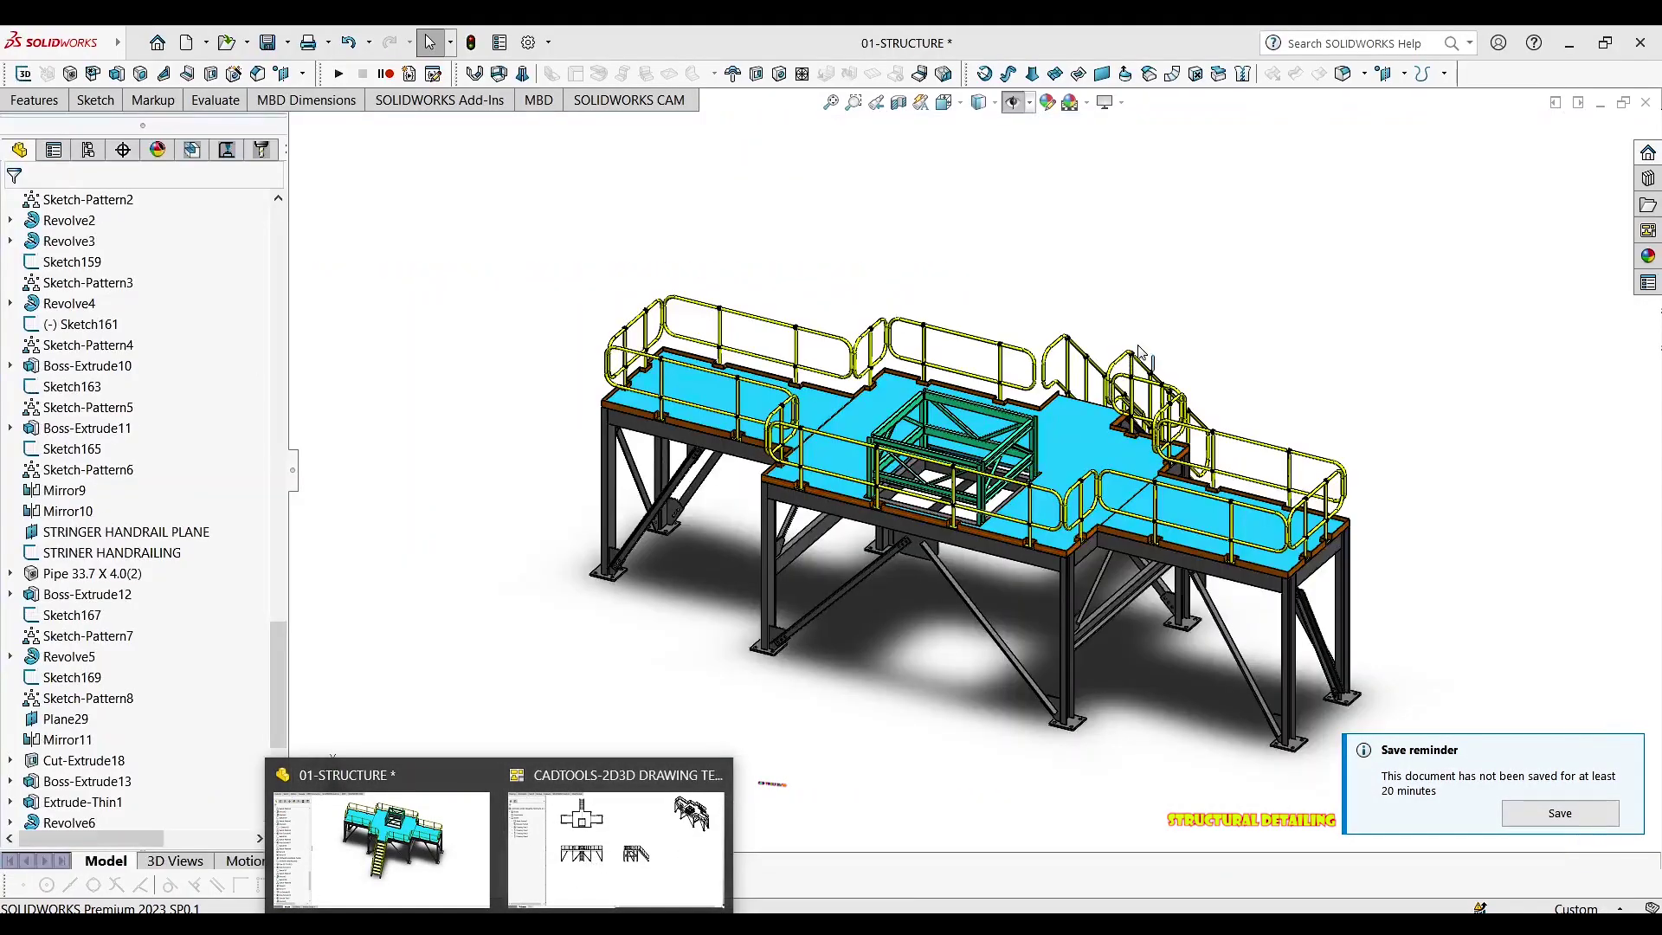
pyautogui.moveTo(1116, 346); pyautogui.dragTo(1017, 227, button='middle')
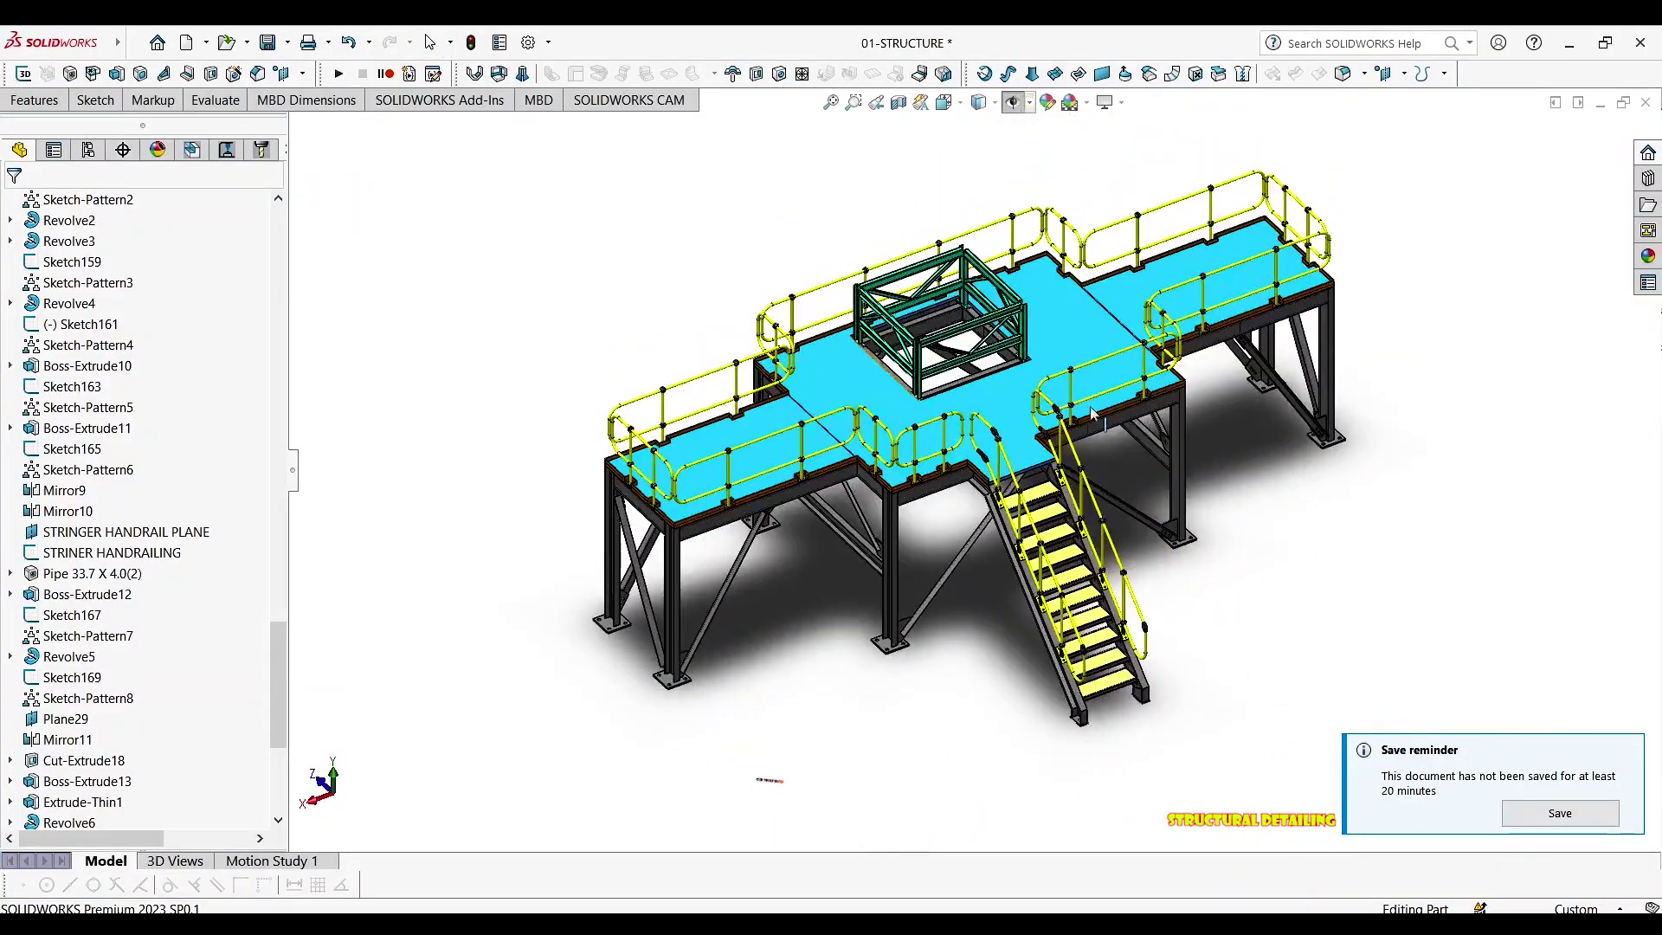
# Show the model's planes, sketches and dimensions, and try setting the stairway's STRINGER Cntr dimension to 3520 mm
pyautogui.click(1025, 105)
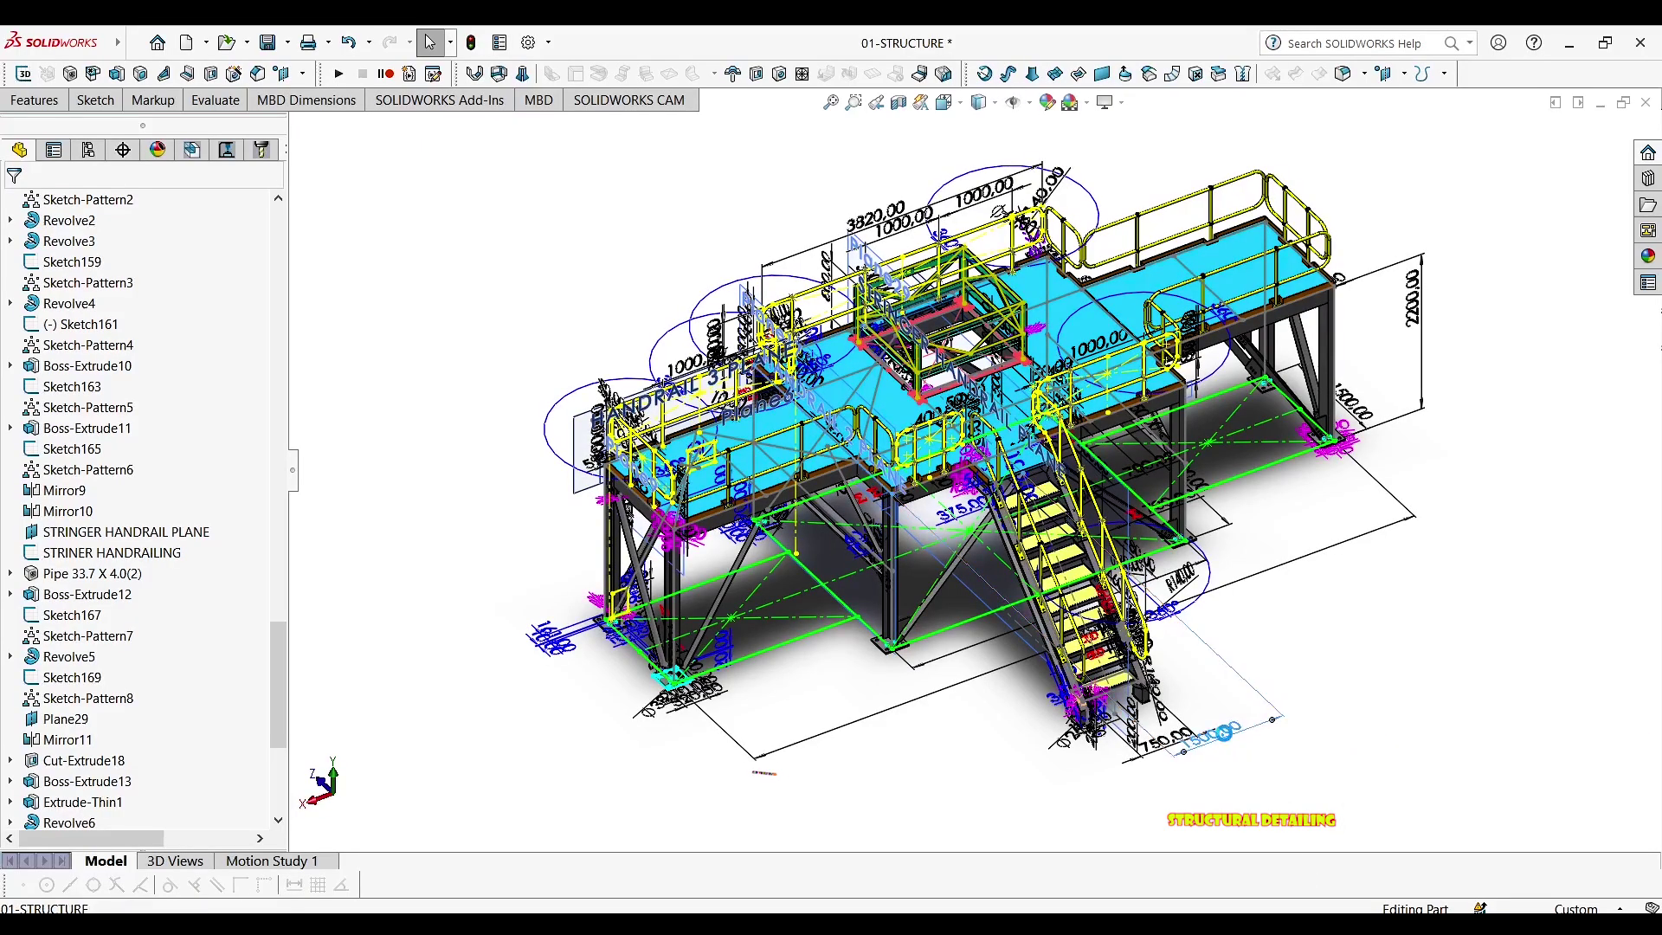
pyautogui.doubleClick(1225, 738)
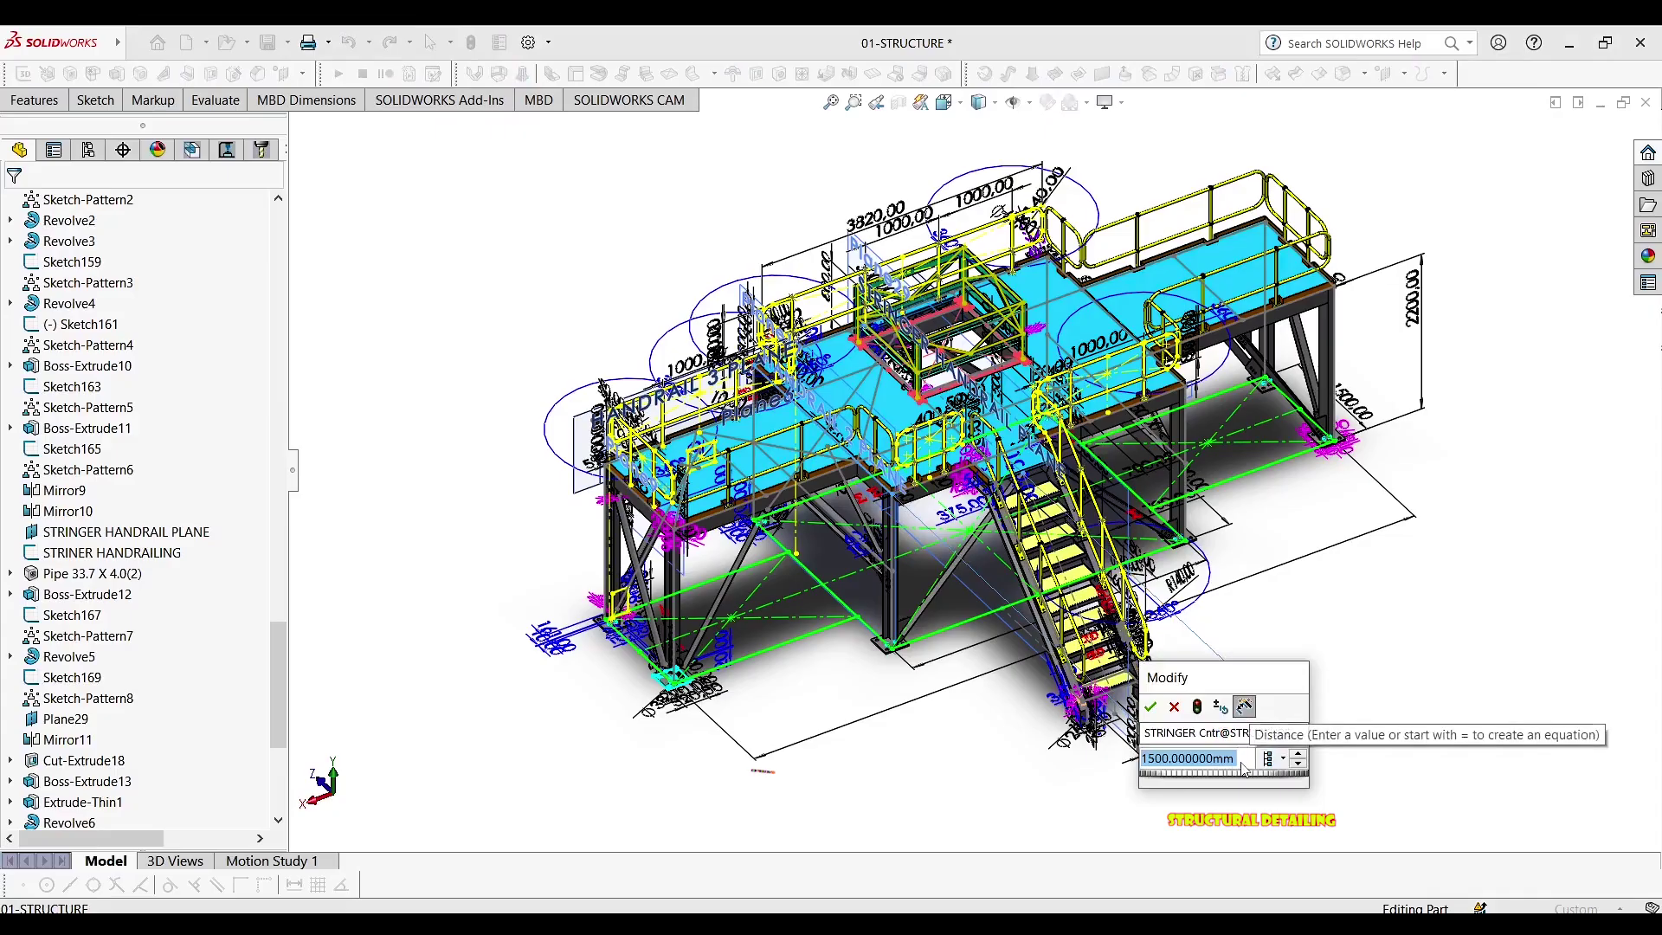
pyautogui.click(1241, 763)
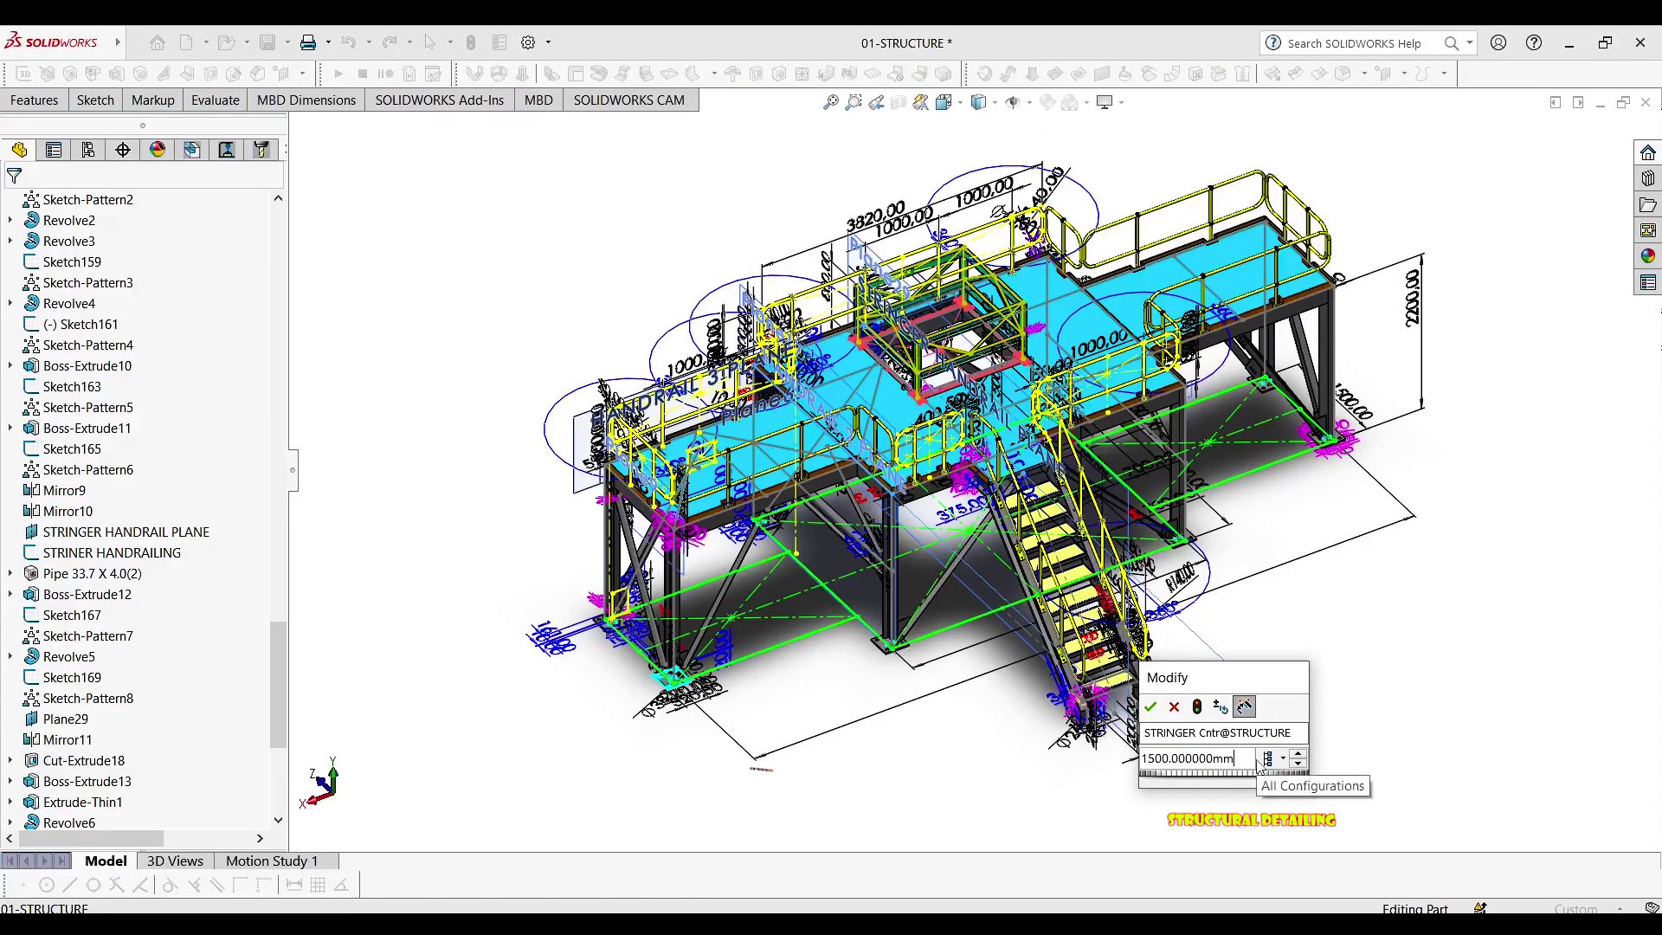
pyautogui.write('2020')
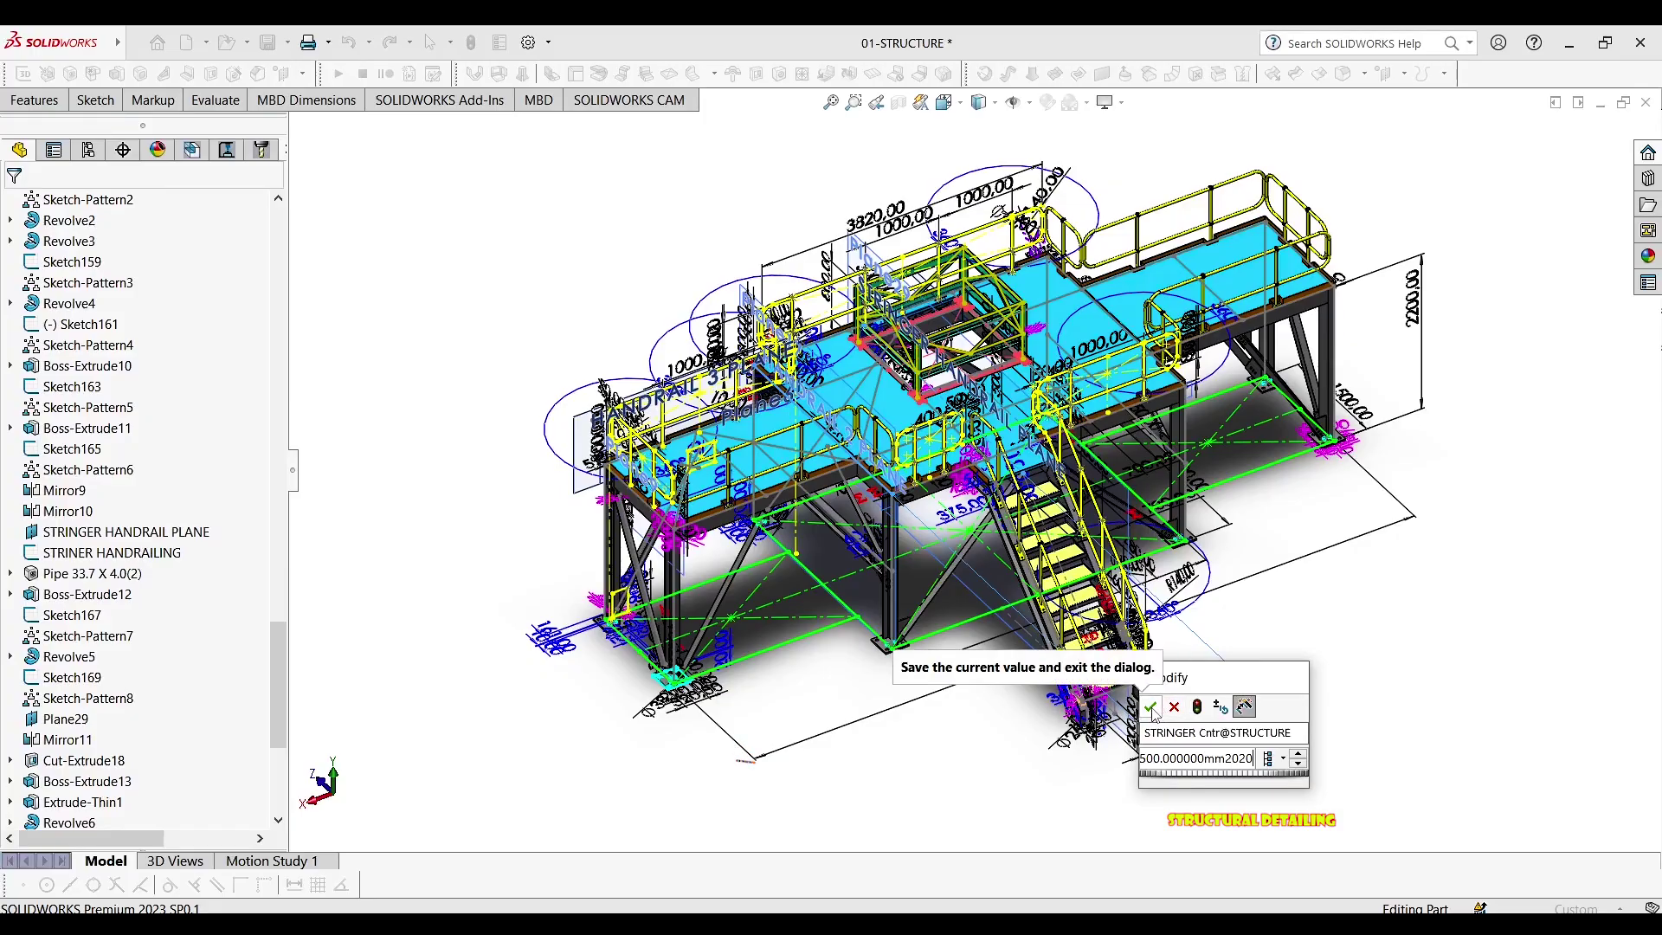
pyautogui.click(1150, 707)
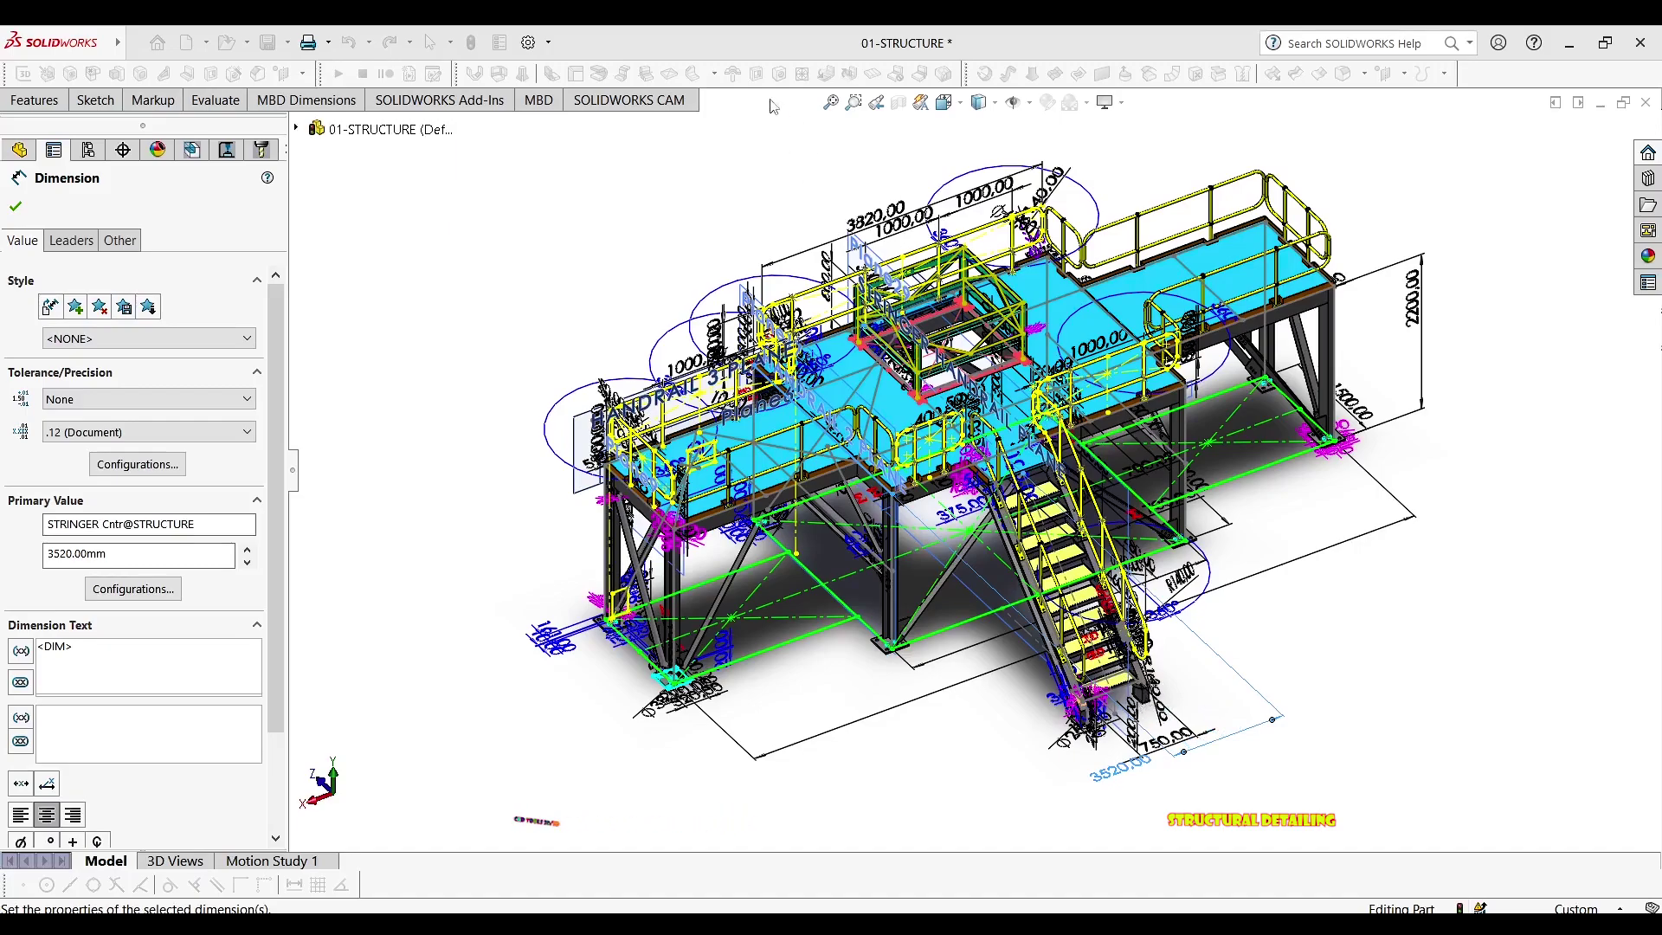
# Hide all item types and rebuild the part, ignoring the Sketch173 error so the remaining features still rebuild
pyautogui.click(1012, 103)
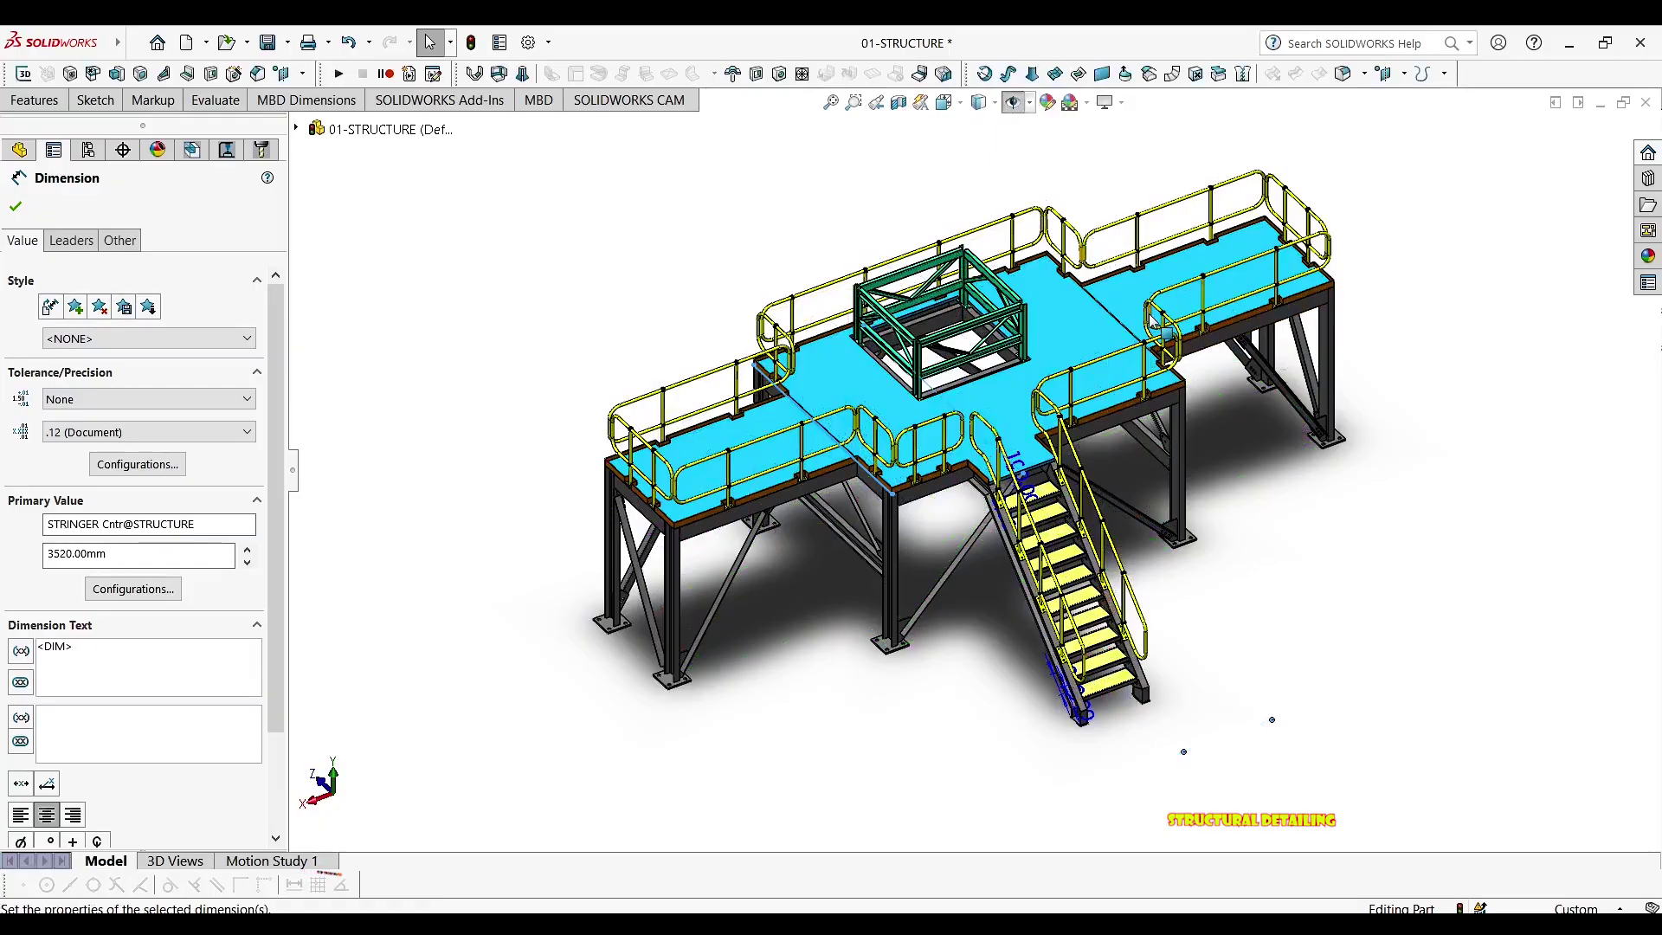
pyautogui.moveTo(1159, 325); pyautogui.dragTo(987, 316, button='middle')
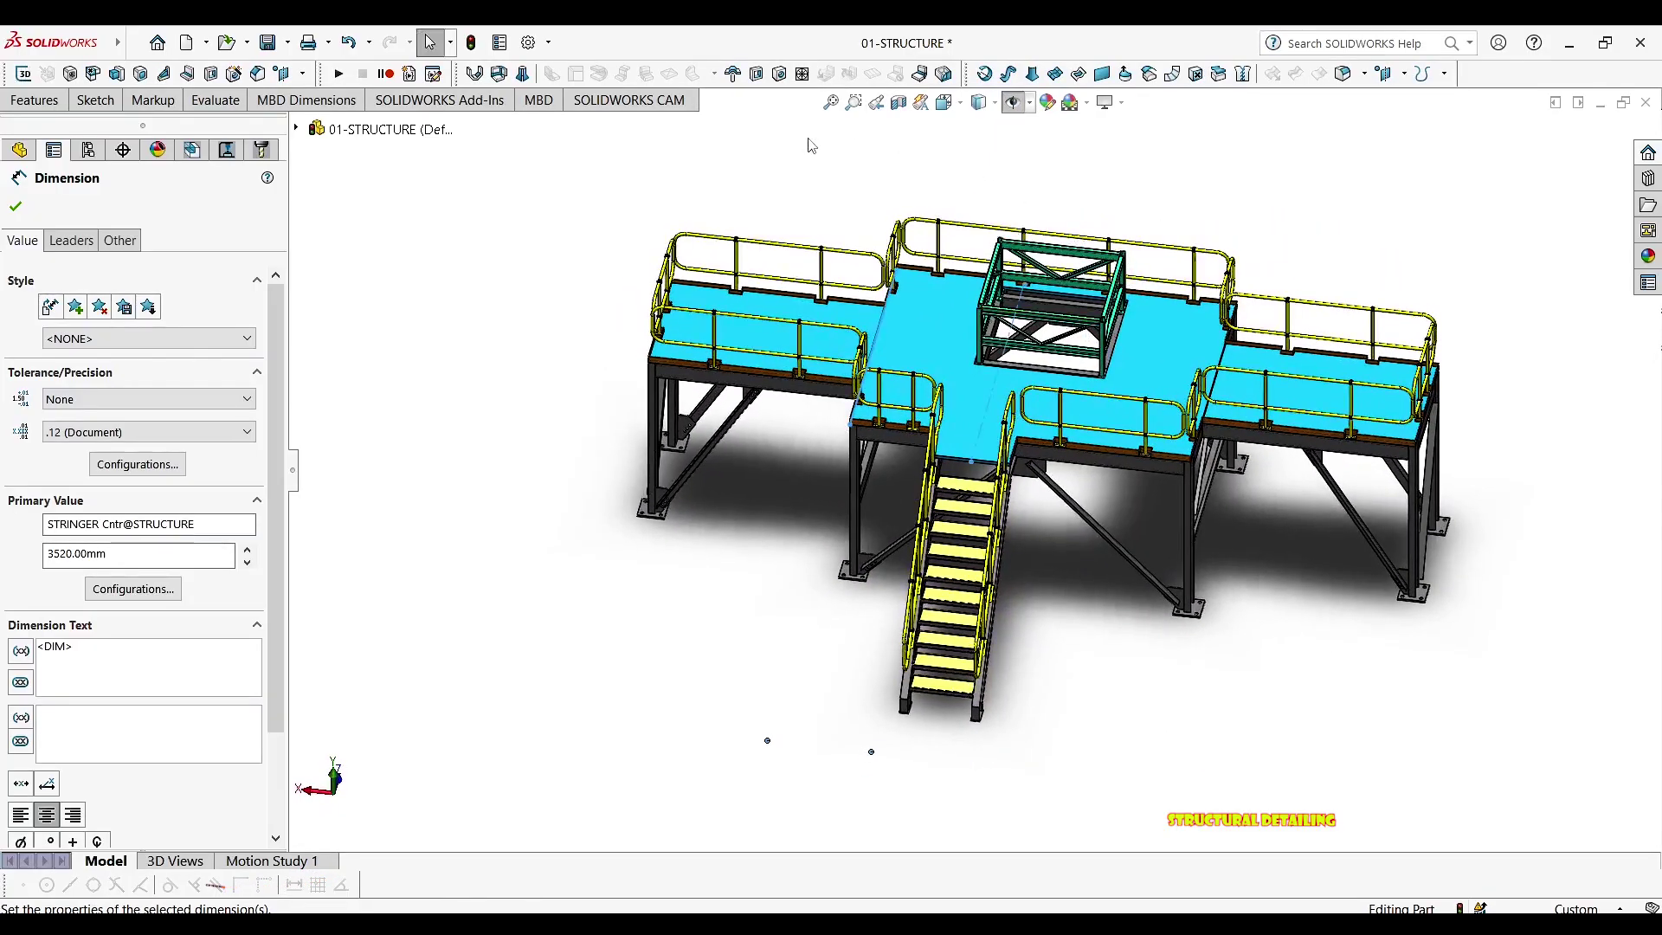
pyautogui.click(470, 45)
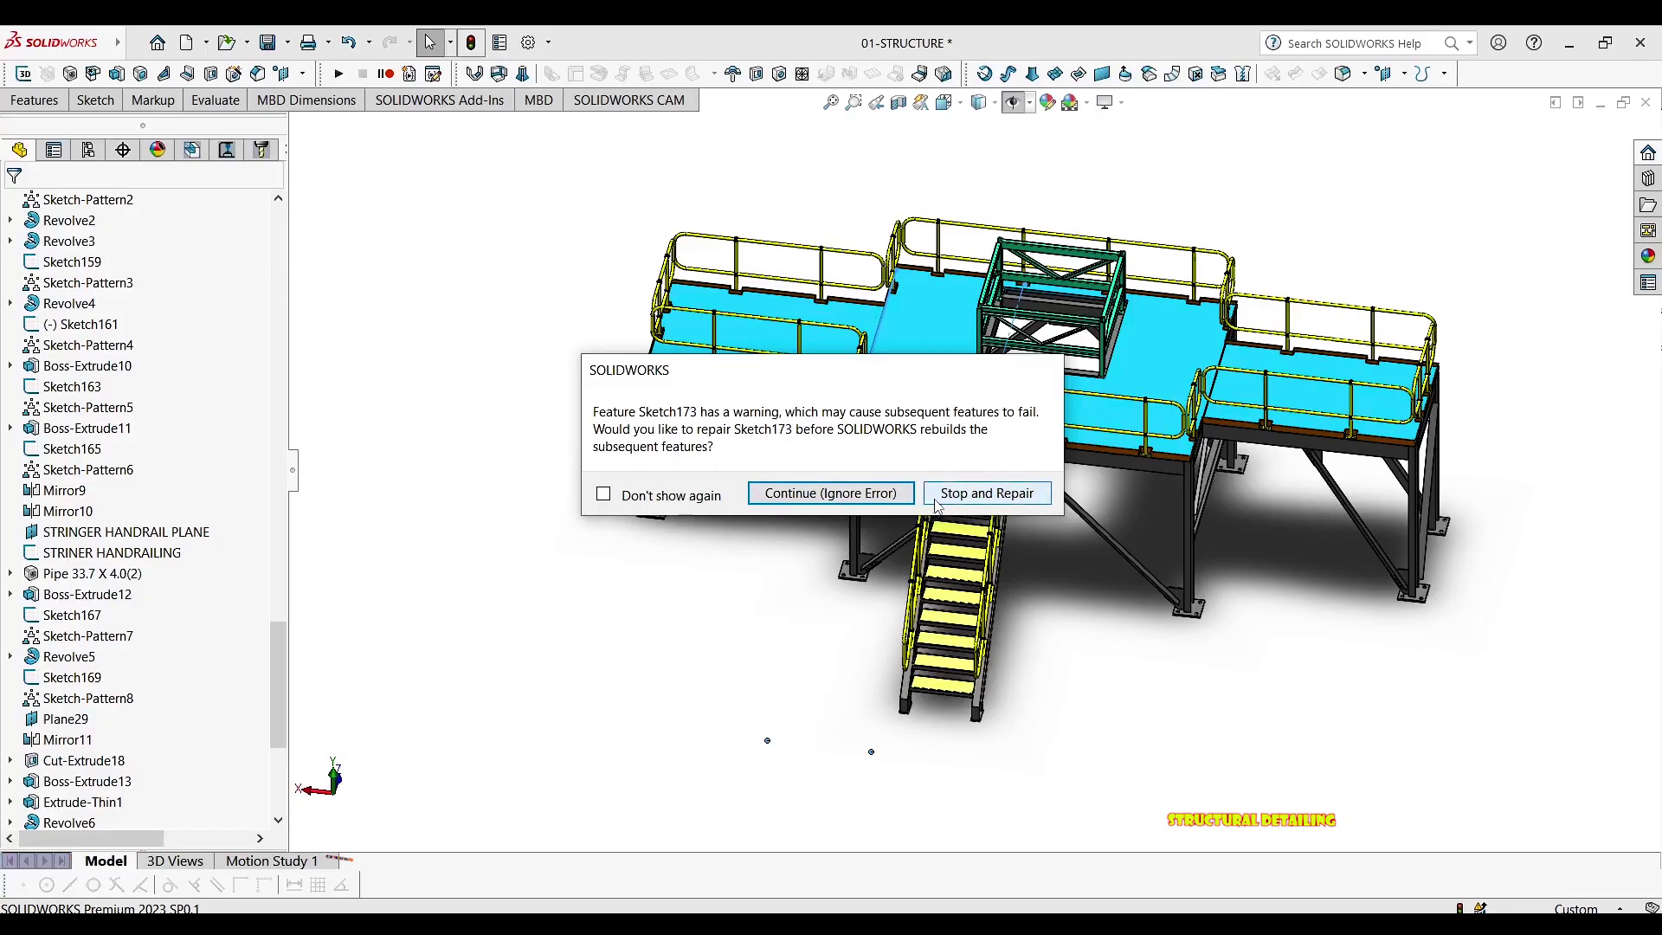
pyautogui.click(866, 493)
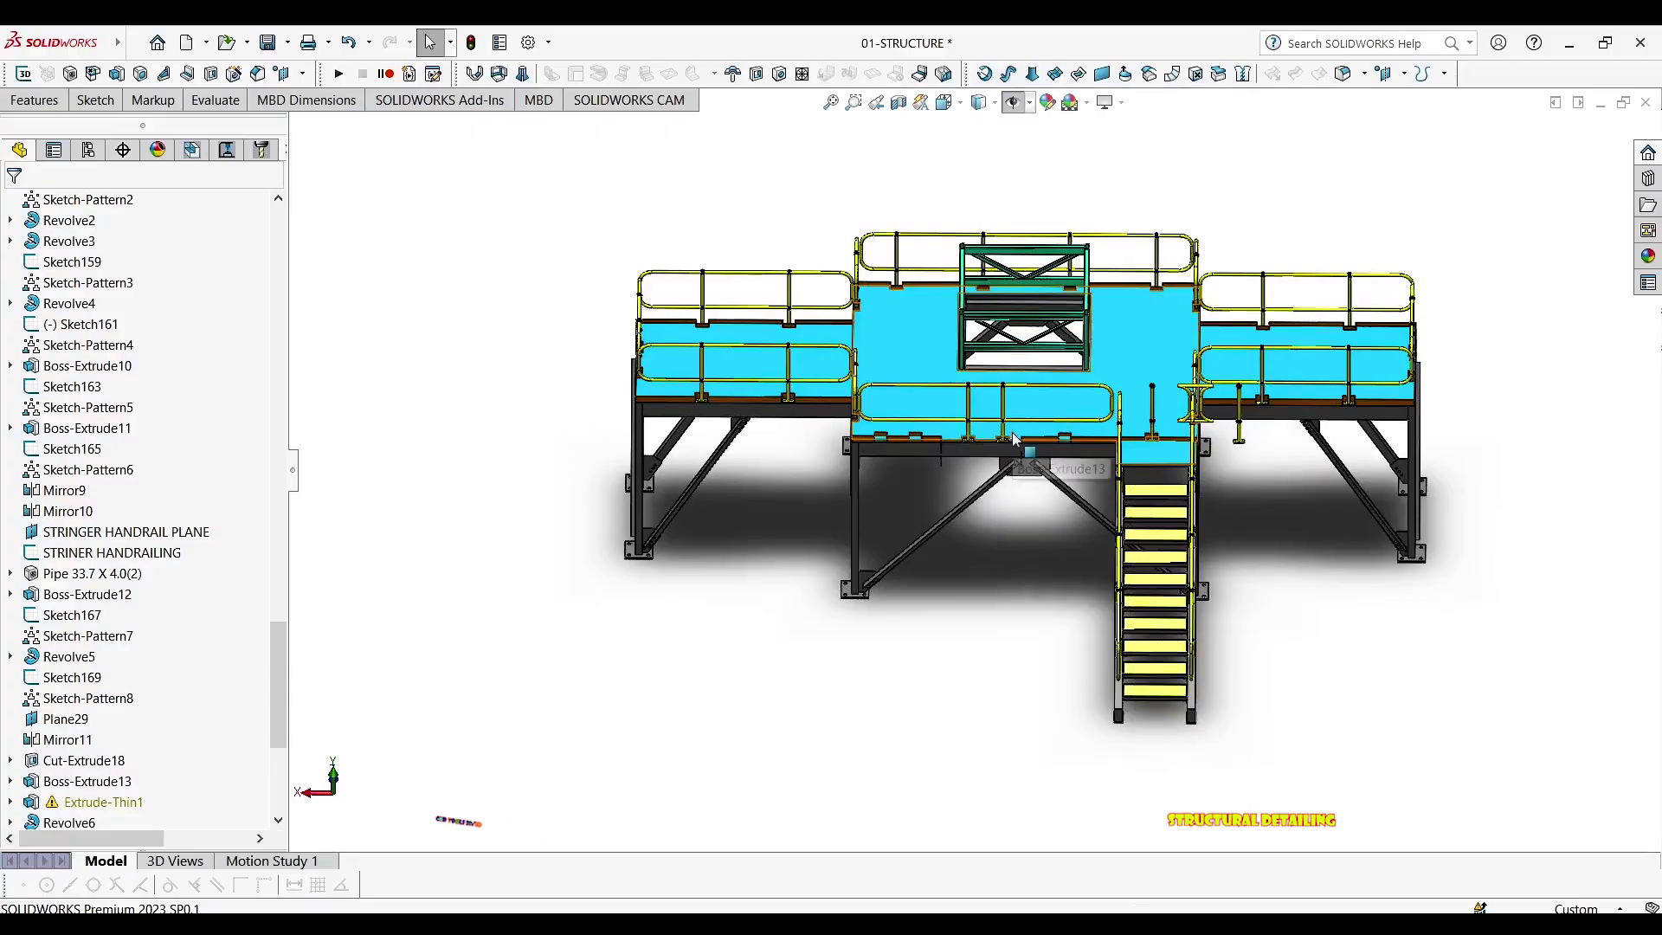
# Inspect the handrail posts, toe plates and landing around the shifted stairway for misplaced or broken geometry
pyautogui.scroll(-5, 1016, 440)
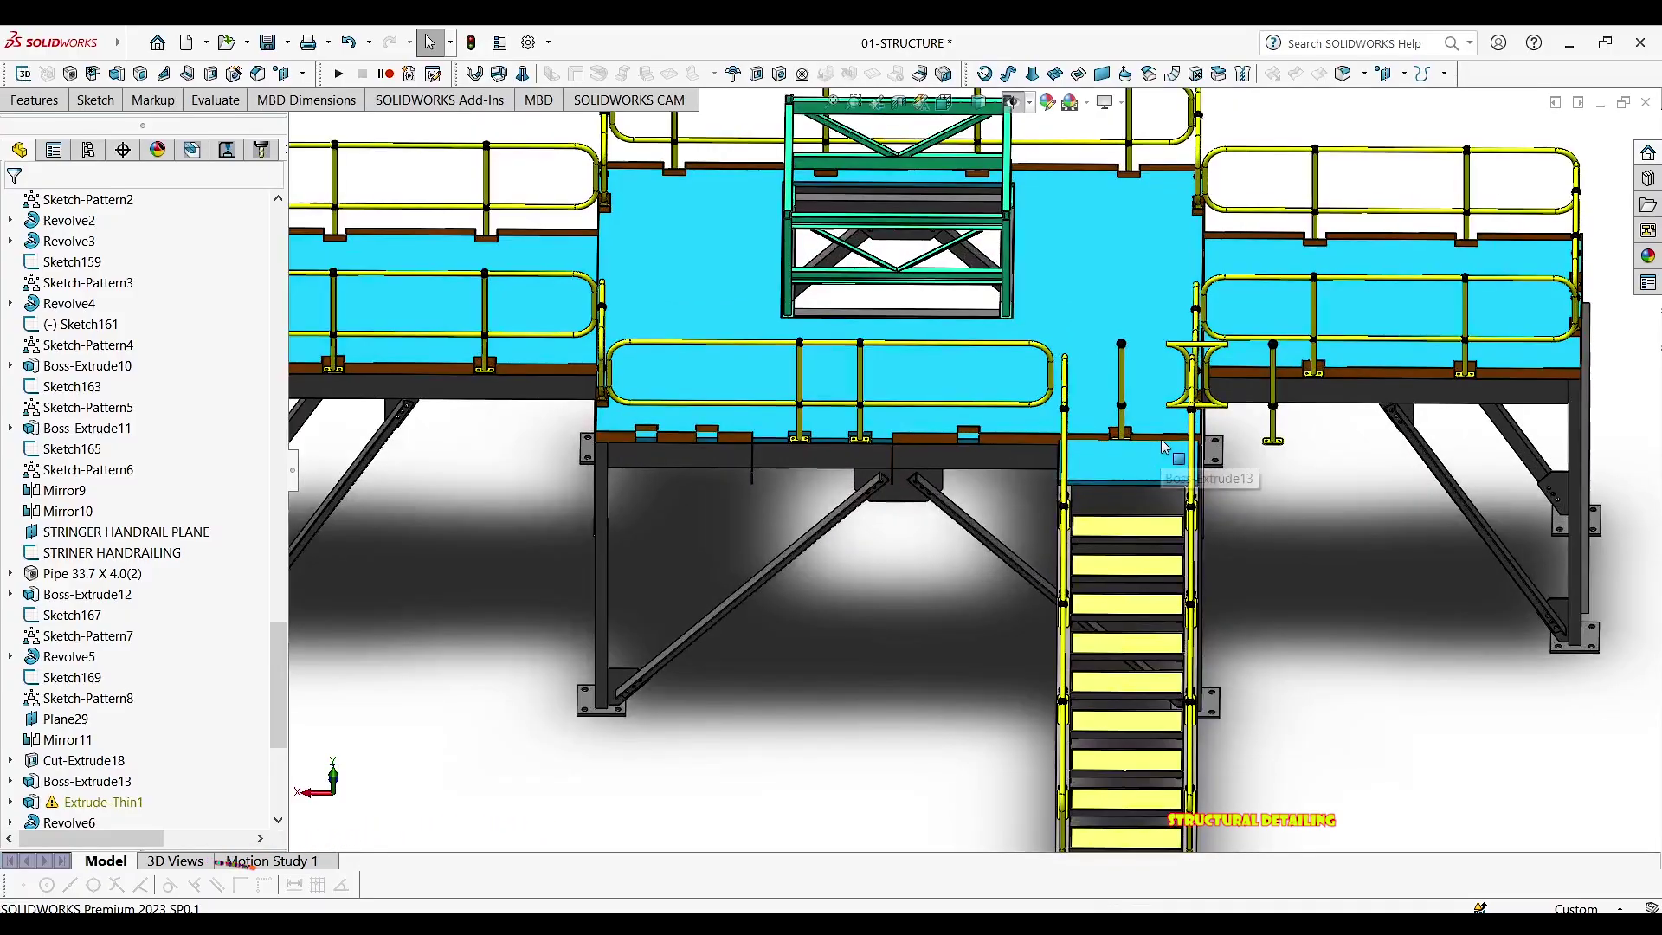
pyautogui.moveTo(1019, 440); pyautogui.dragTo(1227, 398, button='middle')
pyautogui.scroll(-6, 1194, 398)
pyautogui.scroll(10, 1045, 523)
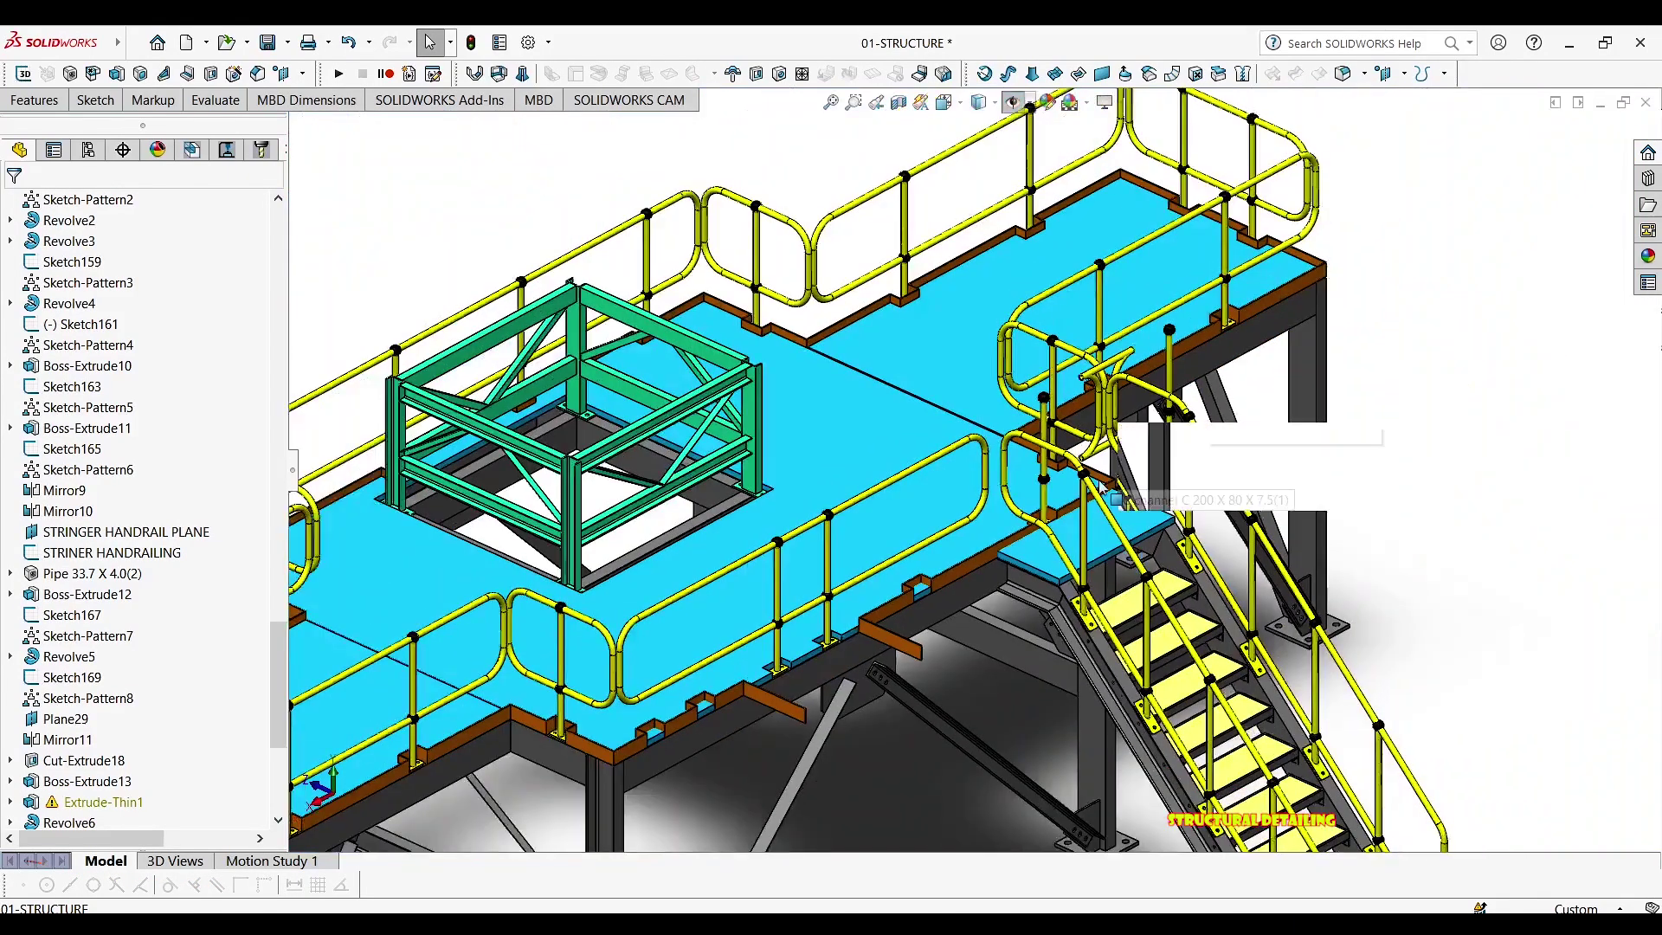
pyautogui.moveTo(1046, 523); pyautogui.dragTo(1113, 537, button='middle')
pyautogui.scroll(-5, 1036, 437)
pyautogui.scroll(-3, 1021, 484)
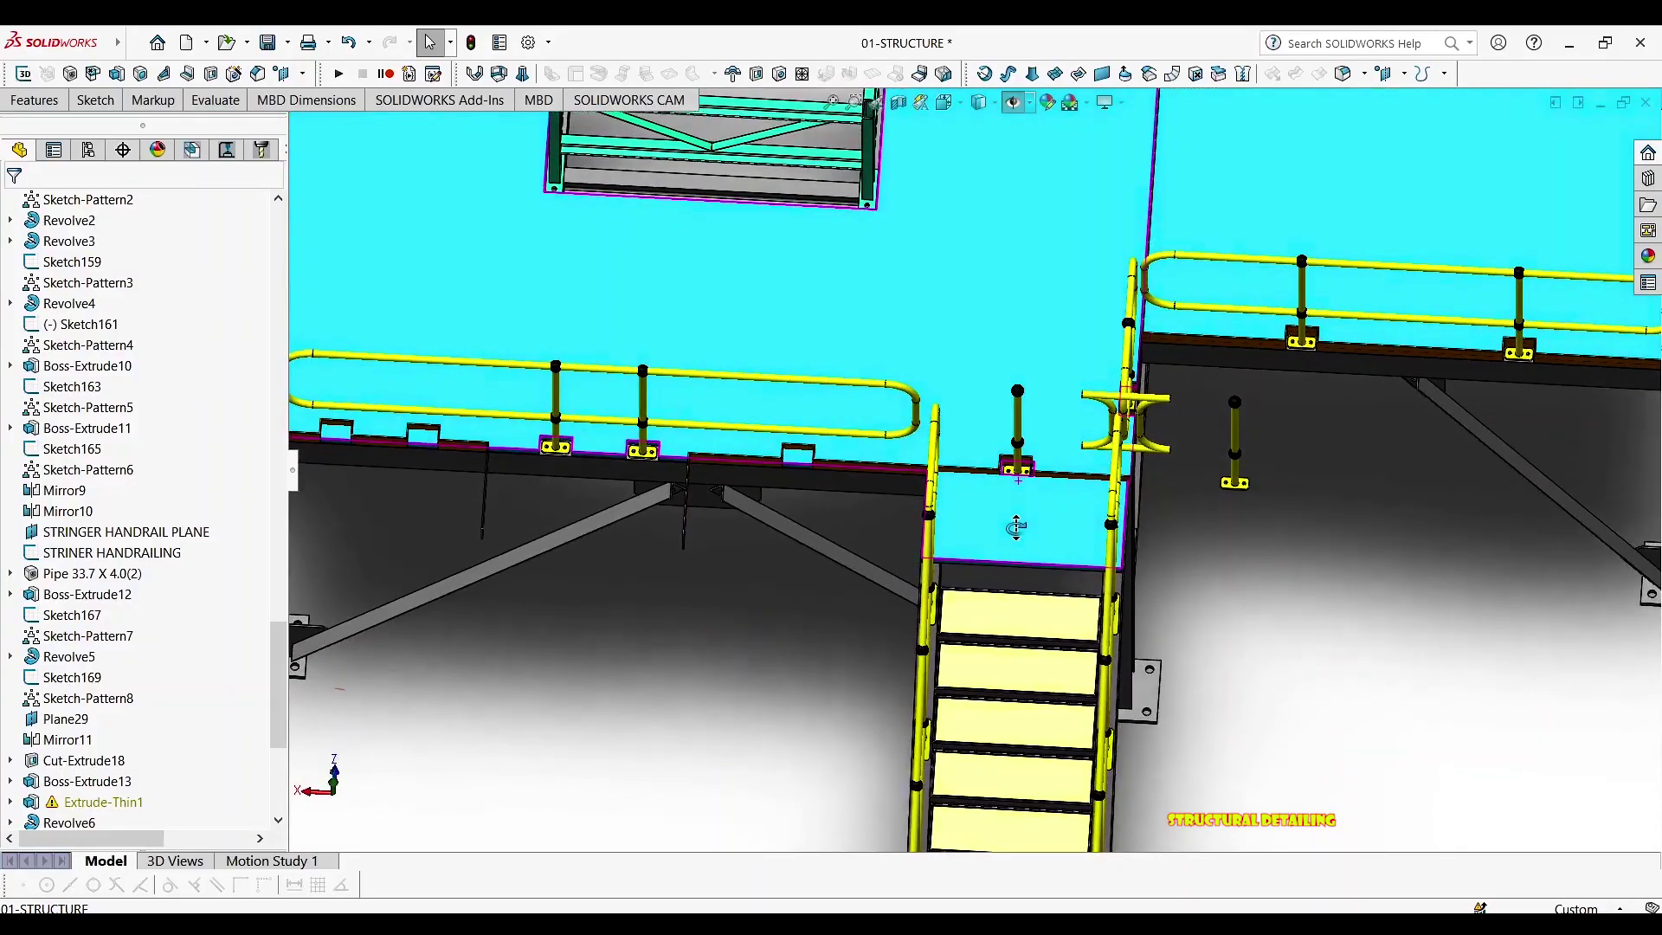
pyautogui.moveTo(735, 475); pyautogui.dragTo(765, 405, button='middle')
pyautogui.moveTo(663, 485); pyautogui.dragTo(702, 465, button='middle')
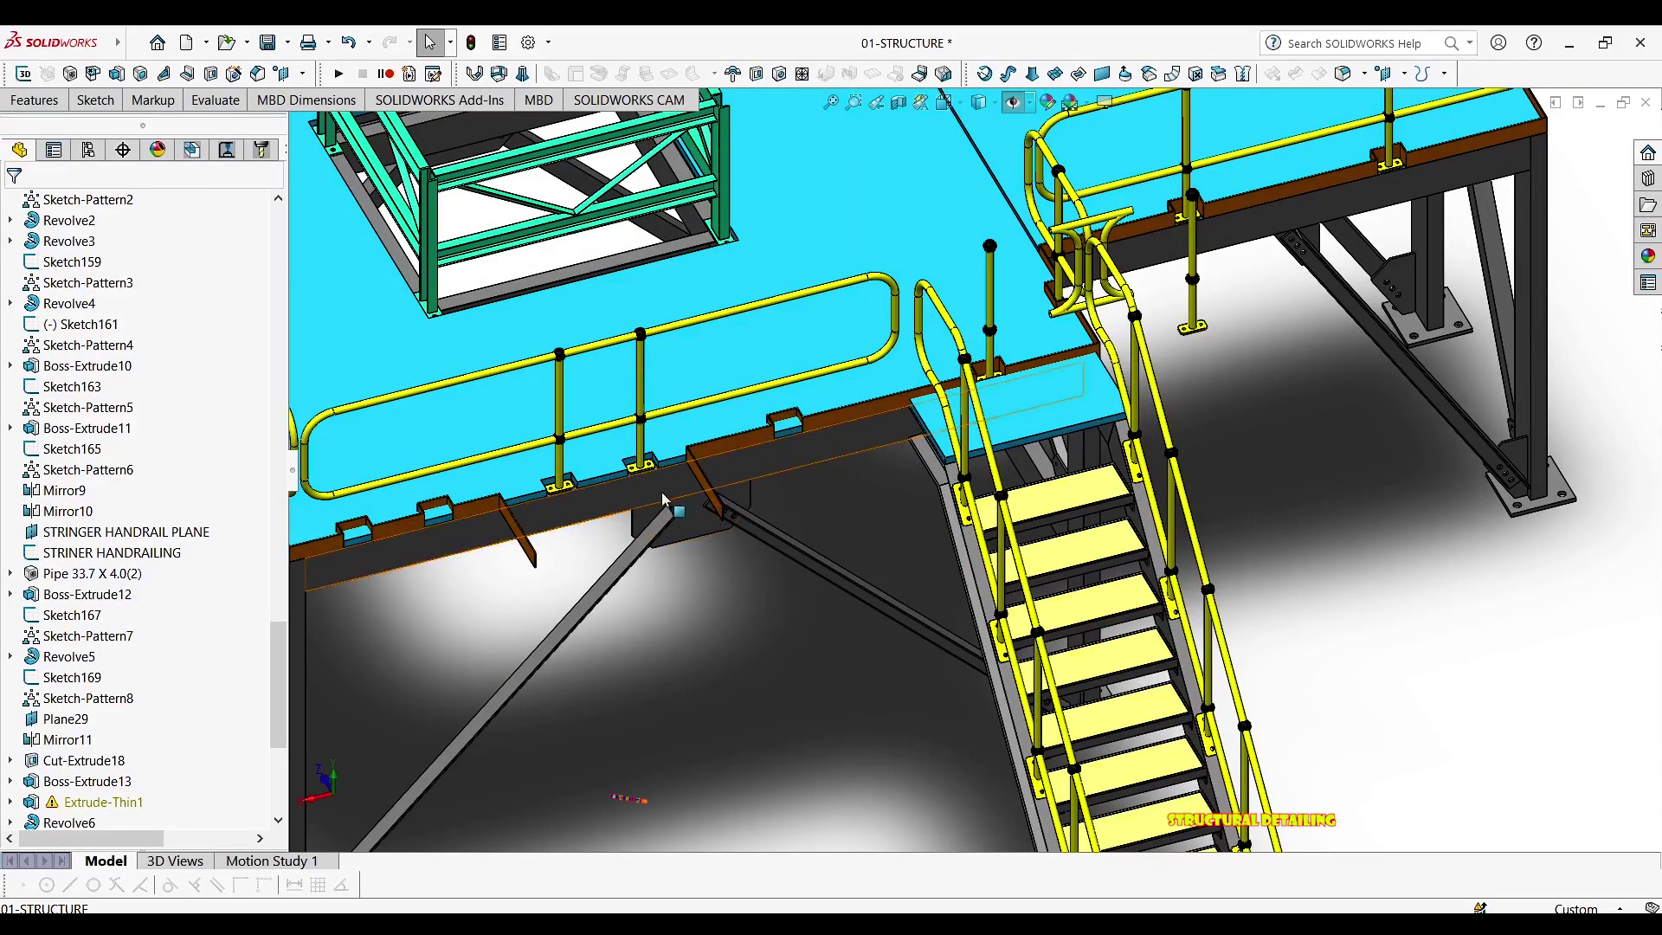
# Examine the front deck edge for gaps in the toe plate and check the long handrail beside the stairway
pyautogui.moveTo(641, 488); pyautogui.dragTo(857, 363, button='middle')
pyautogui.scroll(3, 865, 381)
pyautogui.moveTo(935, 528); pyautogui.dragTo(1058, 714, button='middle')
pyautogui.scroll(-2, 1047, 519)
pyautogui.scroll(-2, 996, 502)
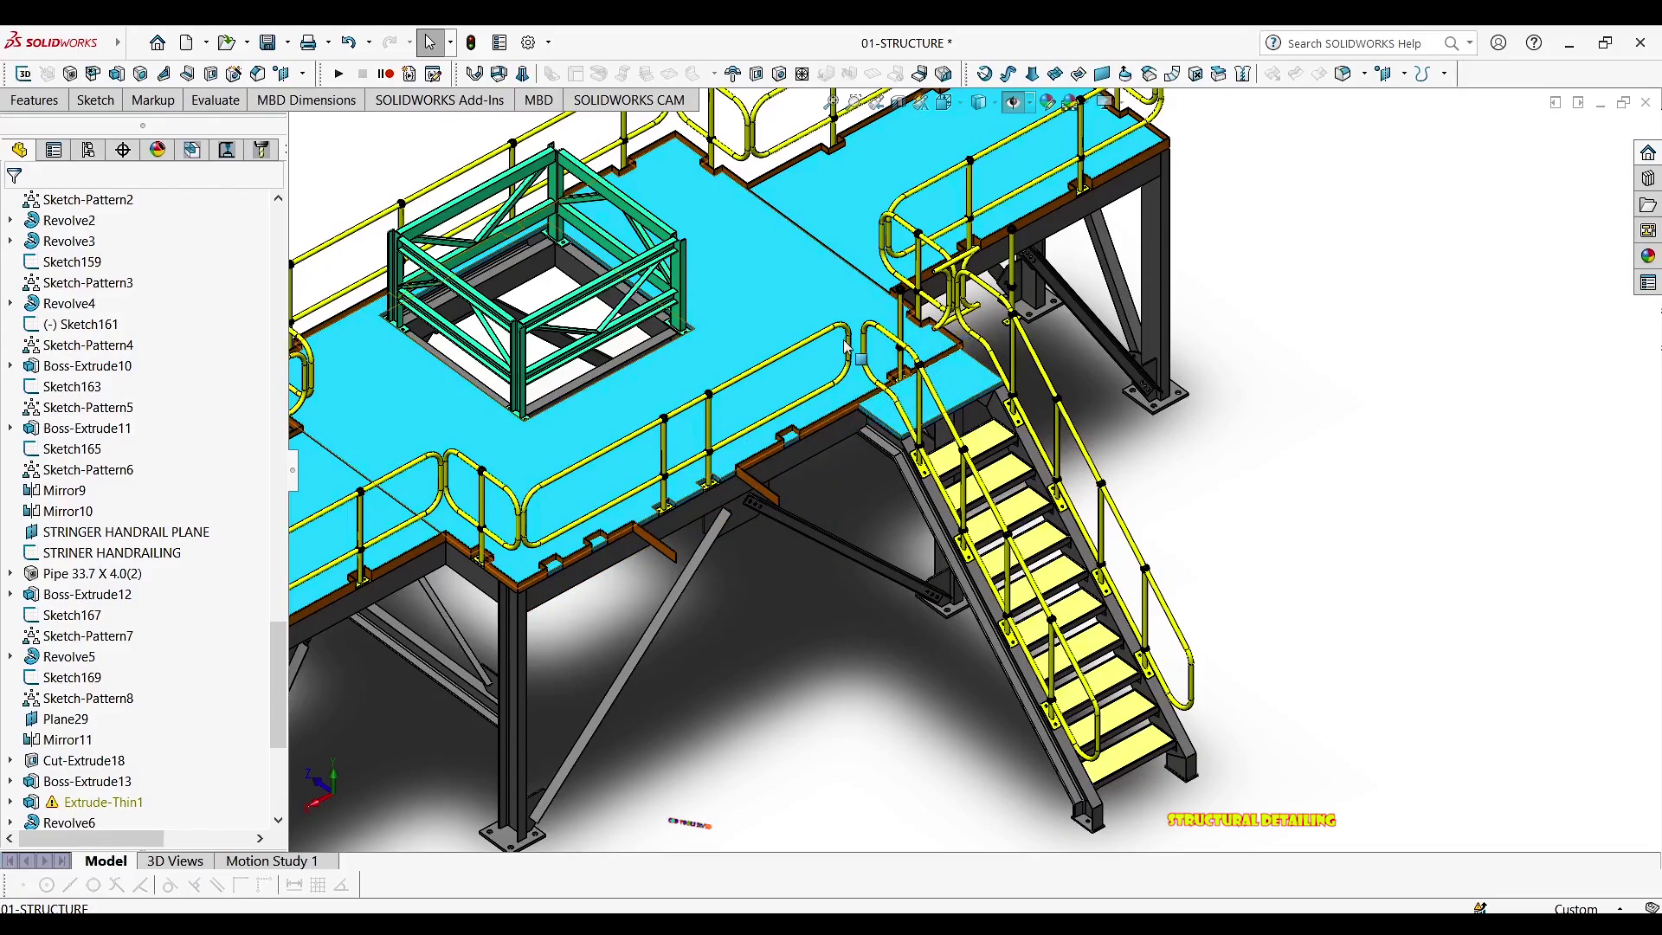
pyautogui.scroll(-8, 817, 350)
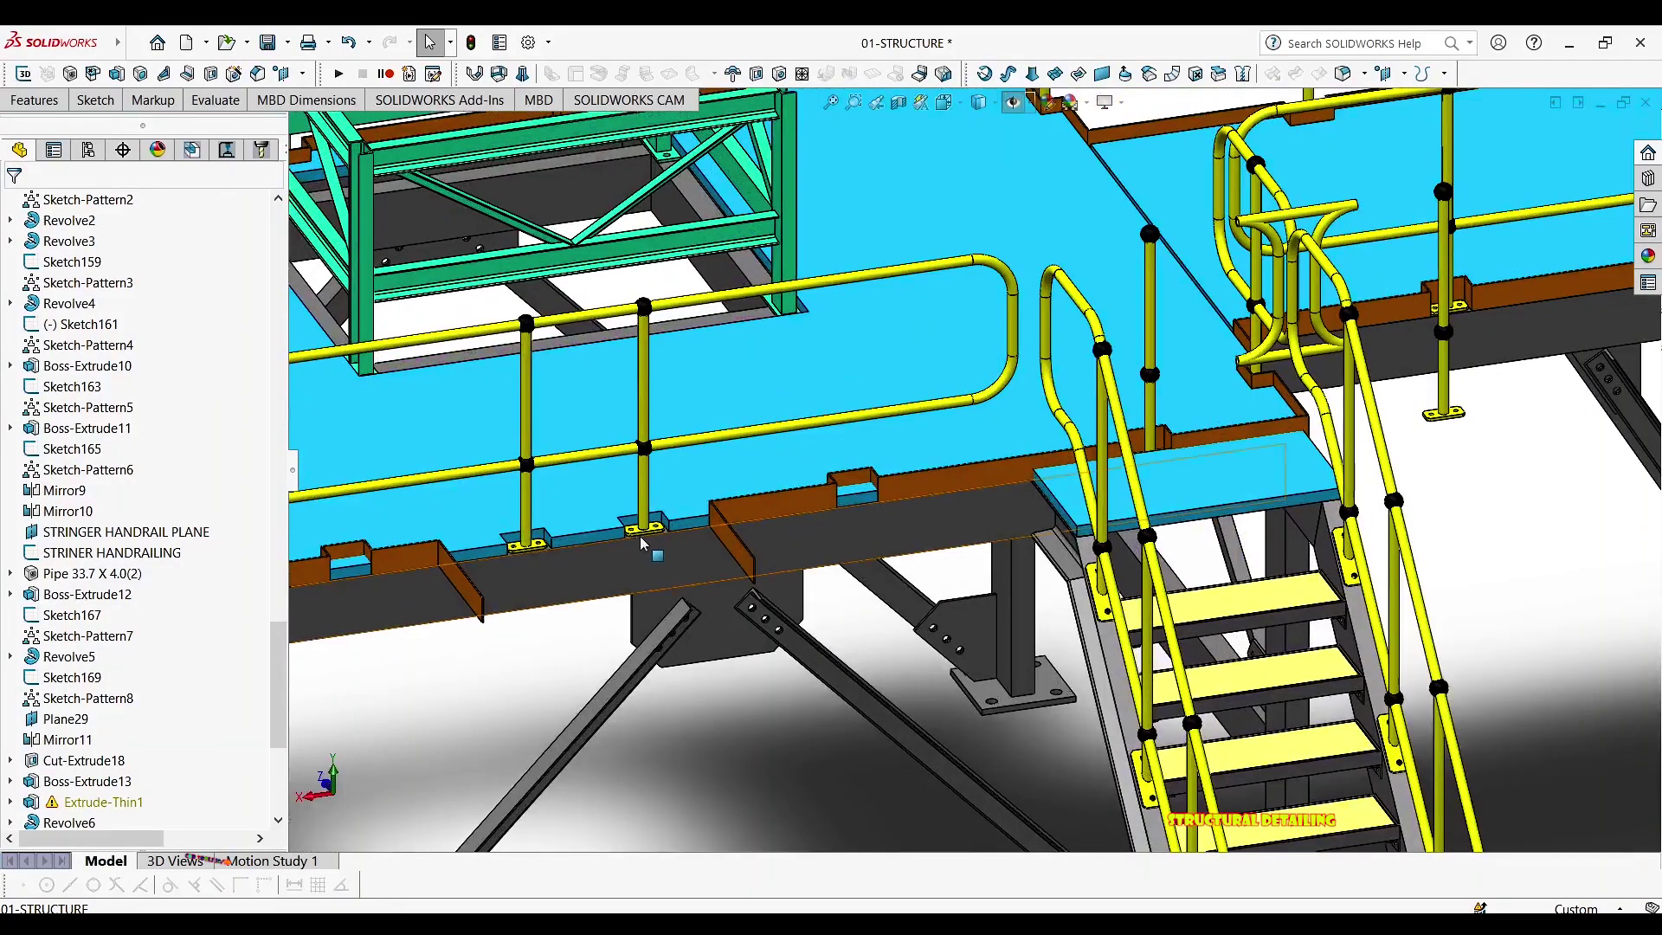
pyautogui.scroll(8, 684, 415)
pyautogui.scroll(-4, 684, 398)
pyautogui.moveTo(669, 364); pyautogui.dragTo(660, 357, button='middle')
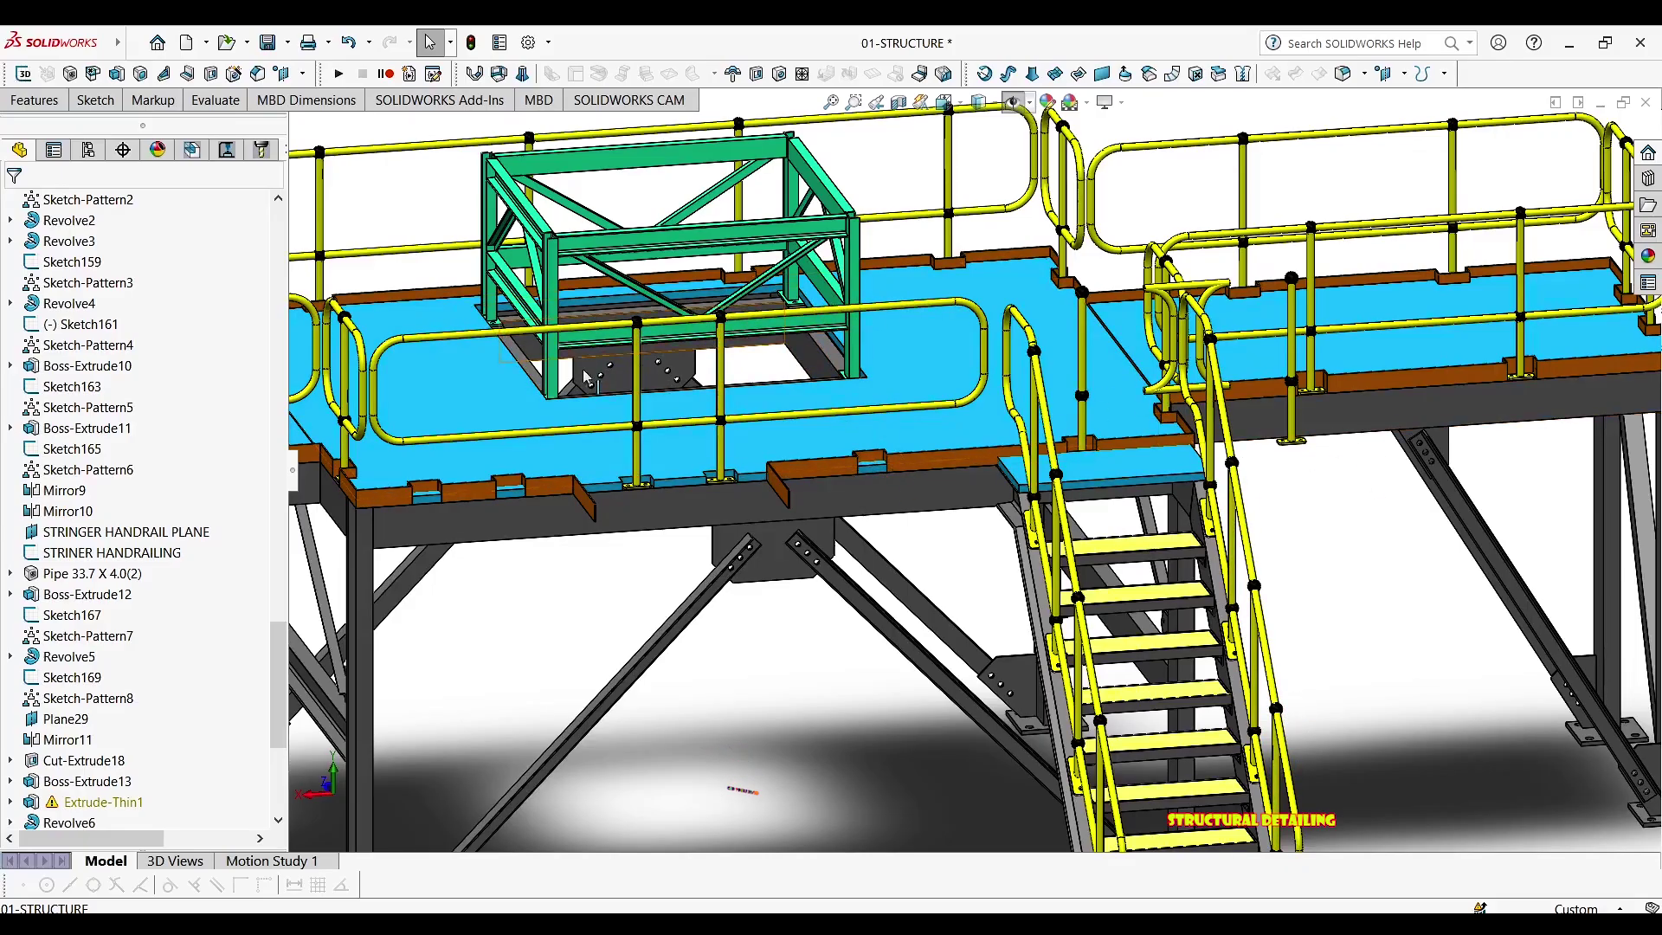
pyautogui.scroll(4, 969, 432)
pyautogui.moveTo(969, 426); pyautogui.dragTo(1067, 426, button='middle')
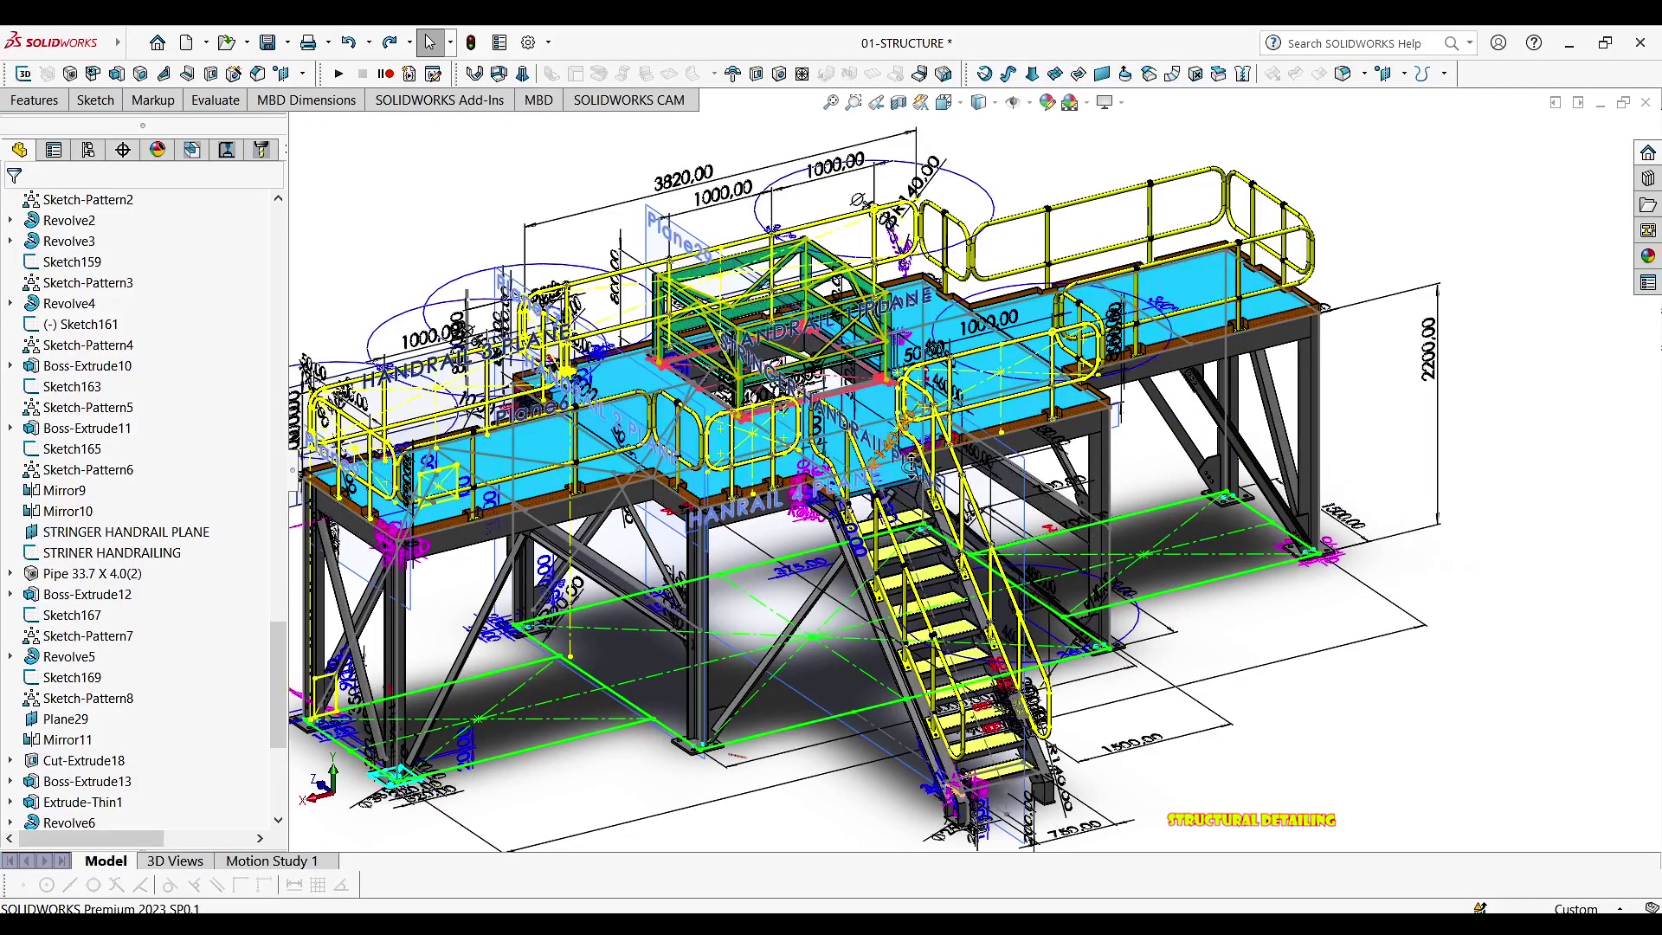
# Hide all planes, sketches and dimensions in the platform model and review the stairway side
pyautogui.moveTo(901, 476); pyautogui.dragTo(906, 152, button='middle')
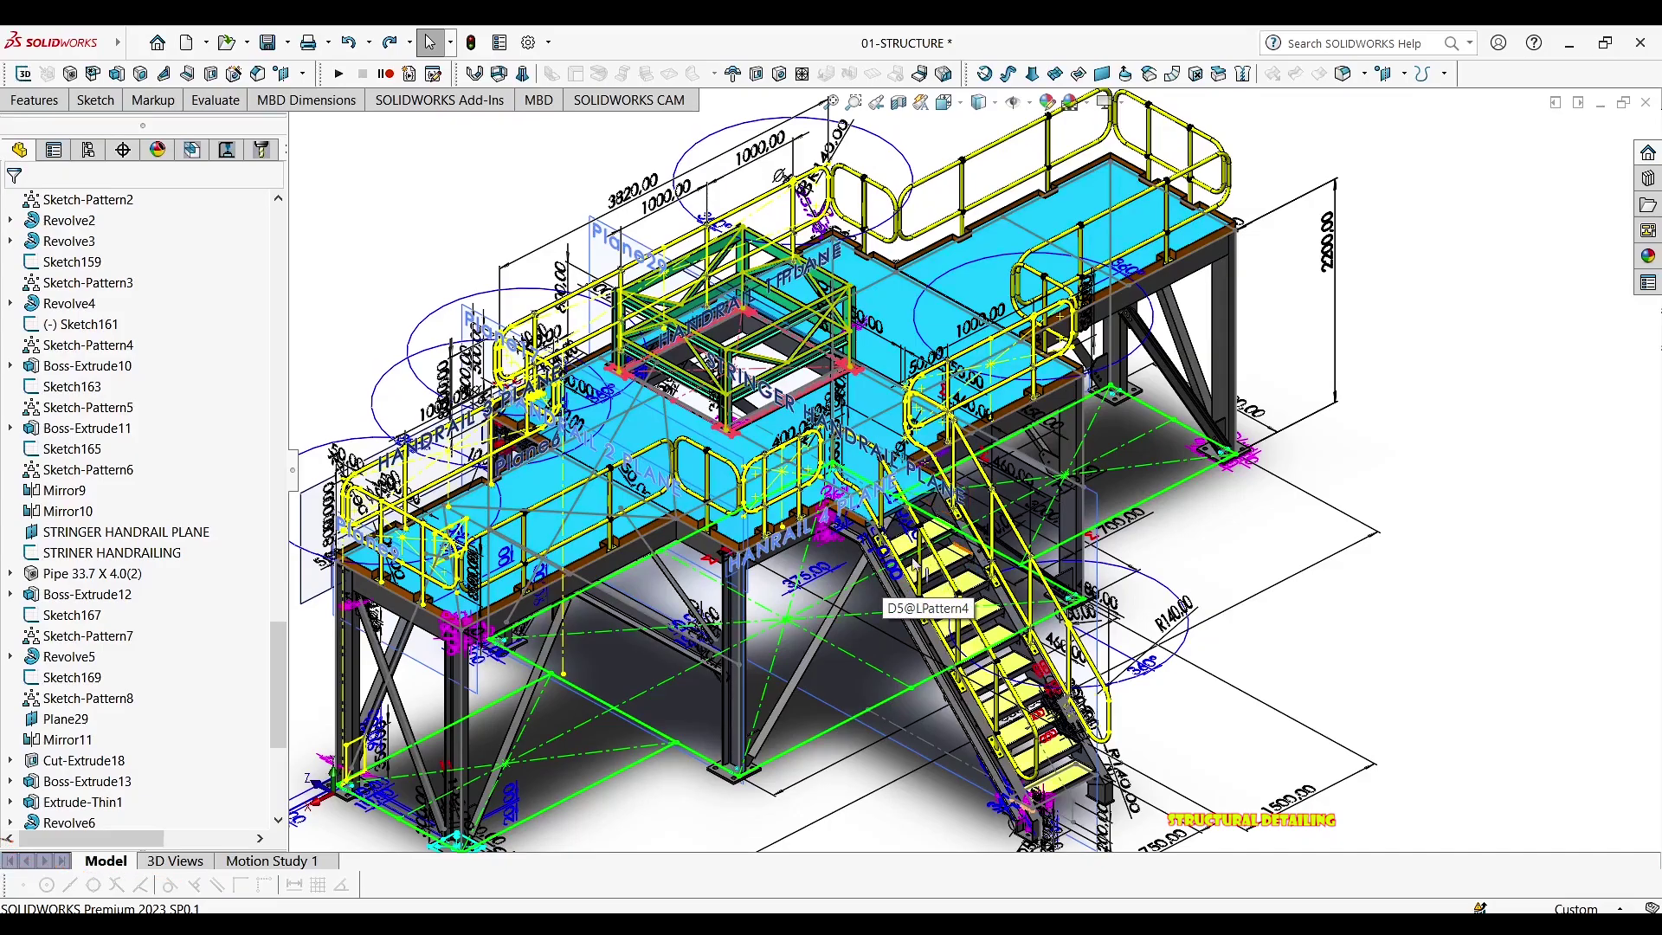
pyautogui.moveTo(816, 321); pyautogui.dragTo(812, 518, button='middle')
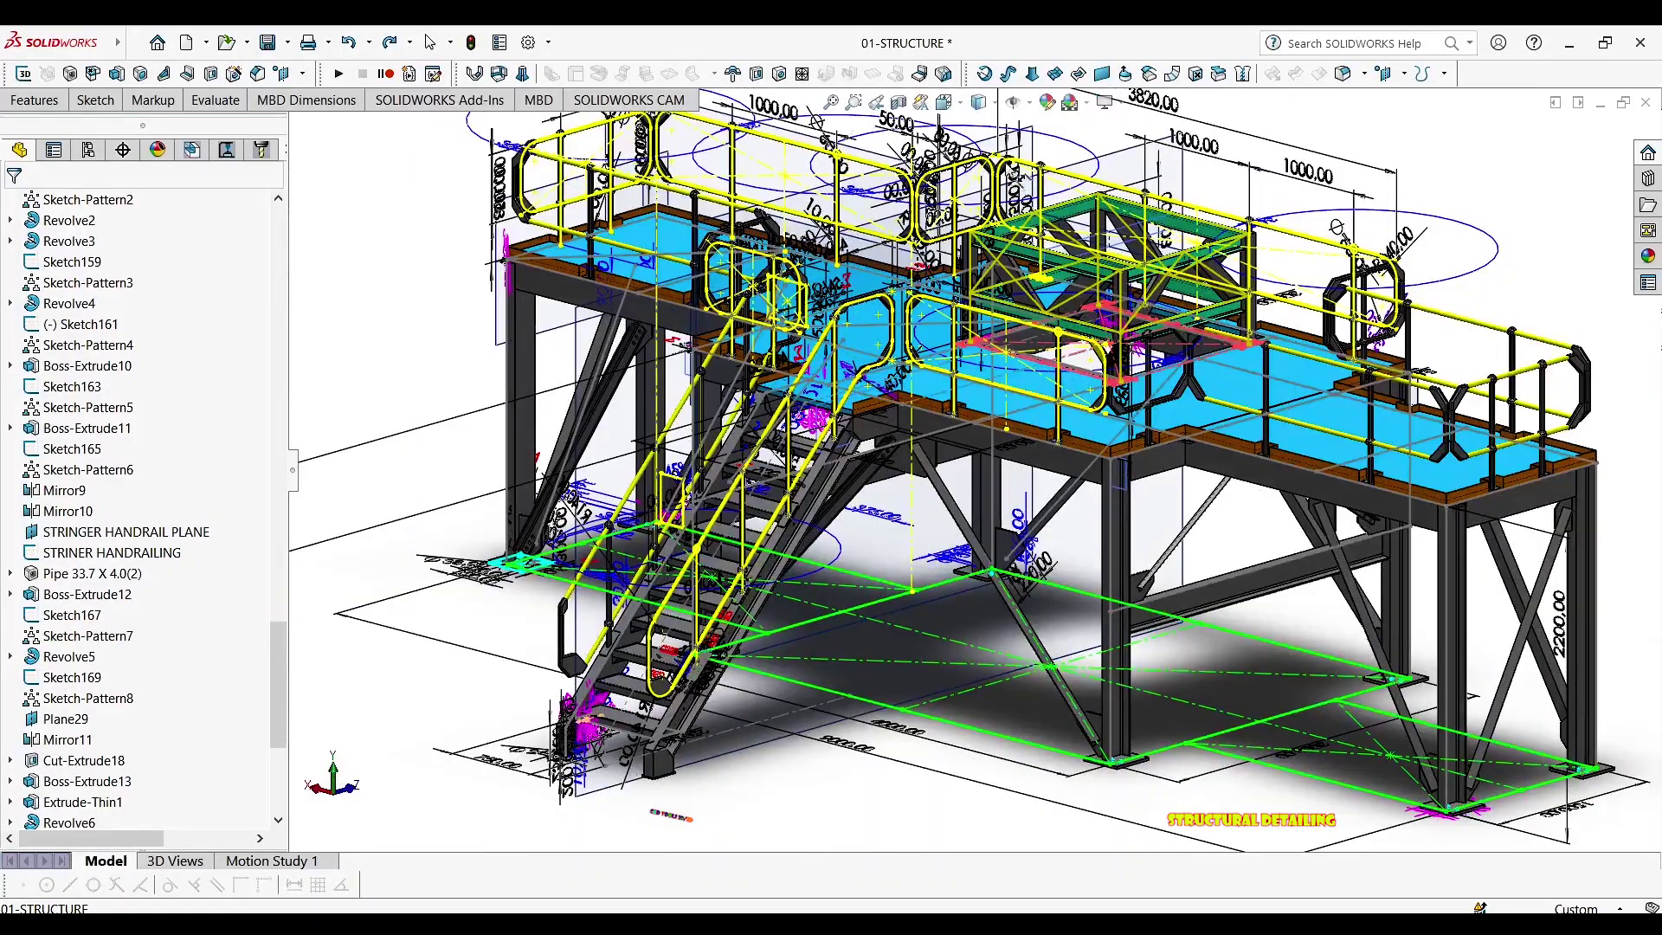
pyautogui.click(1013, 103)
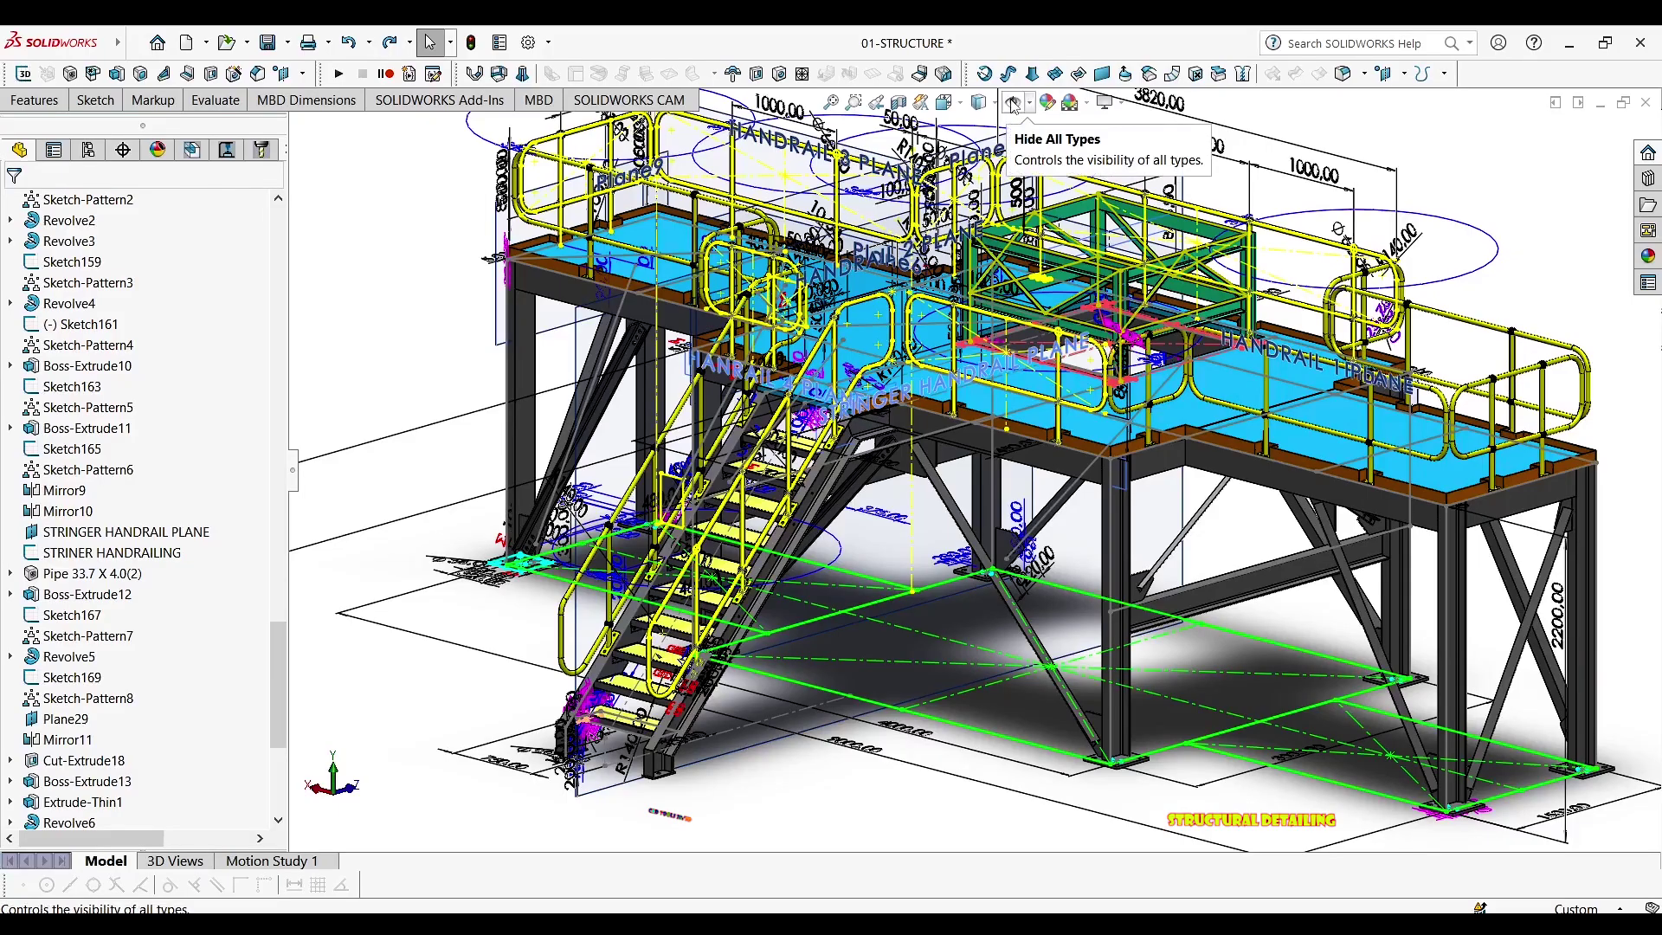
pyautogui.click(1013, 104)
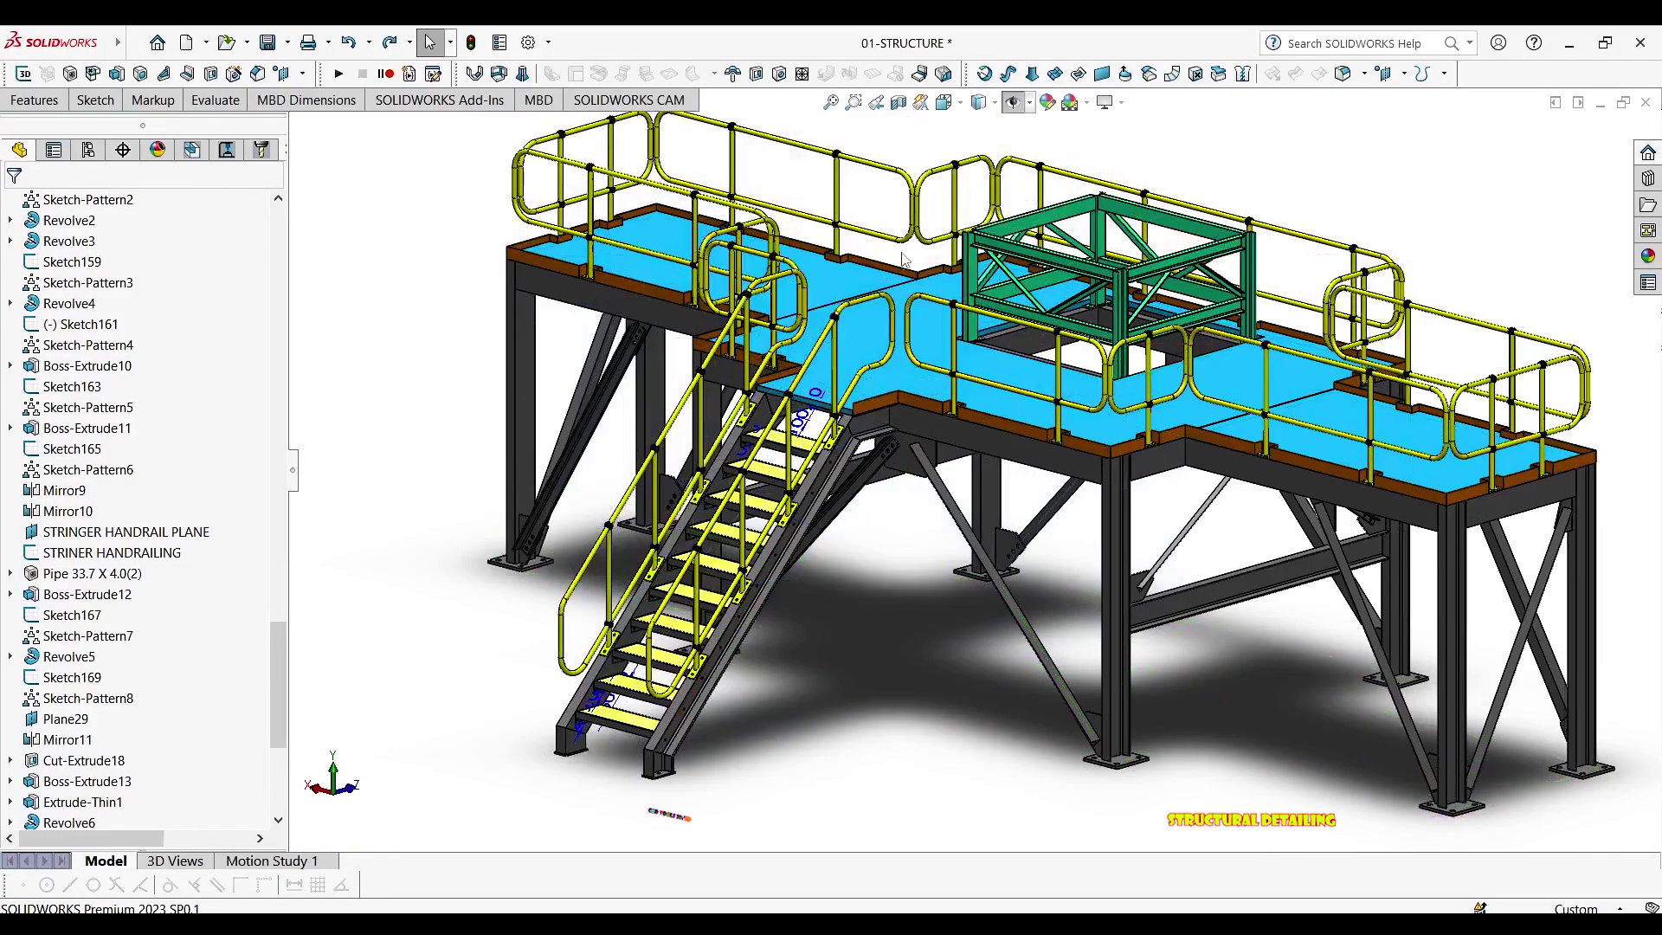
pyautogui.moveTo(883, 268)
pyautogui.mouseDown(button='middle')
pyautogui.moveTo(951, 254)
pyautogui.moveTo(974, 376)
pyautogui.moveTo(1072, 274)
pyautogui.mouseUp(button='middle')
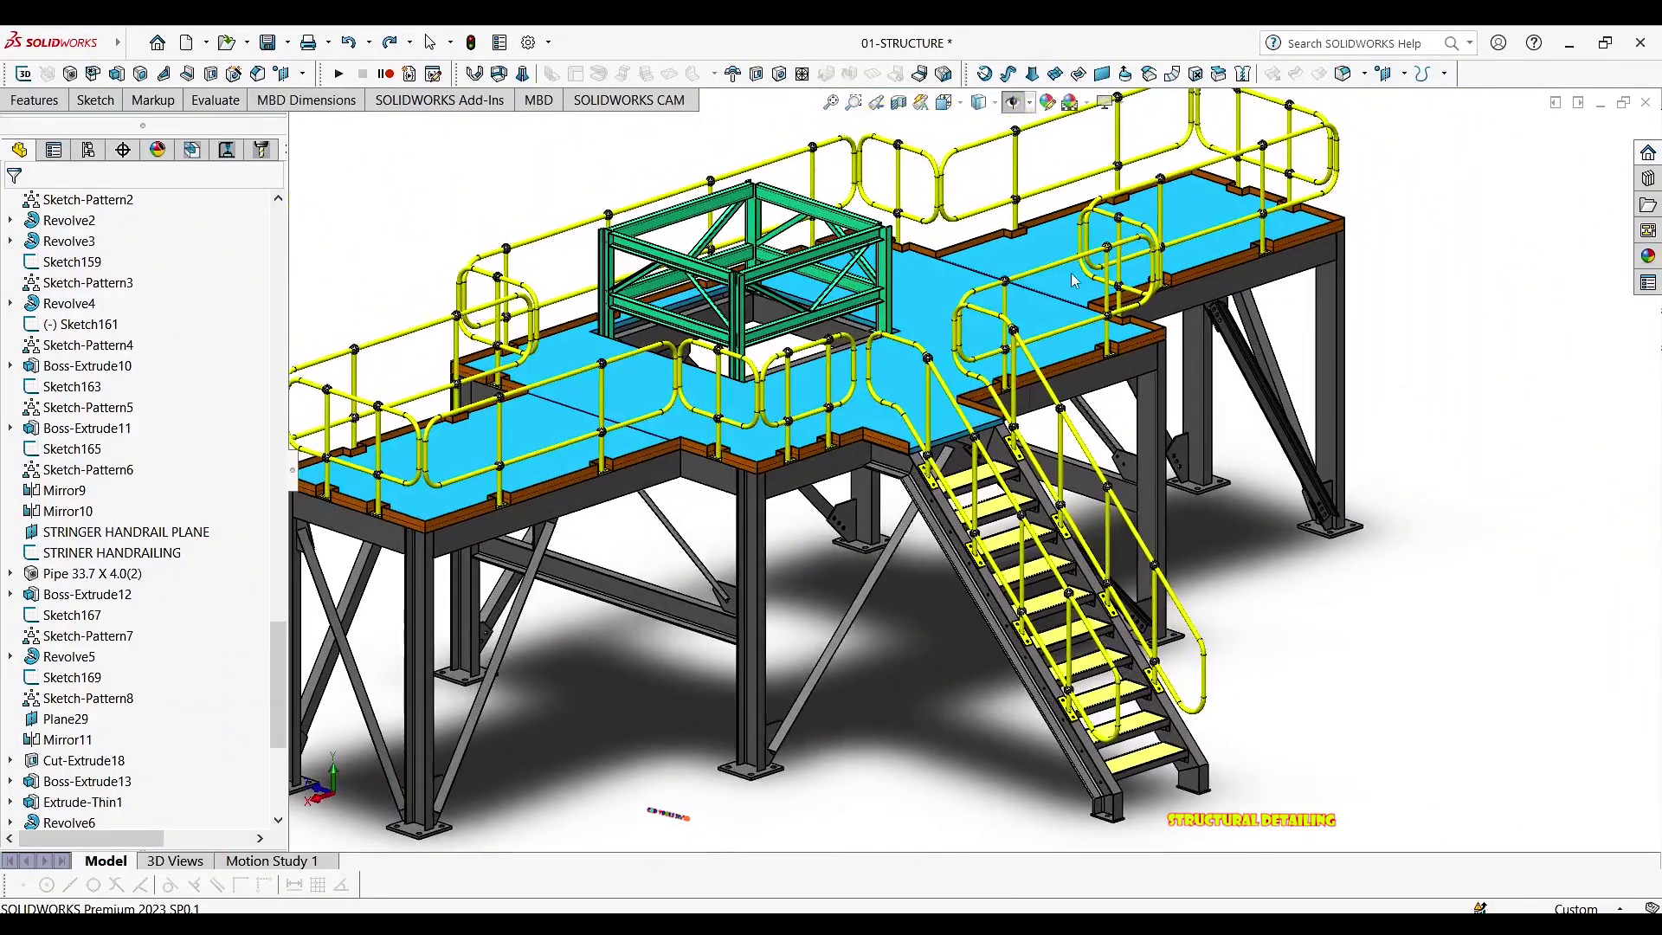
pyautogui.scroll(2, 1071, 274)
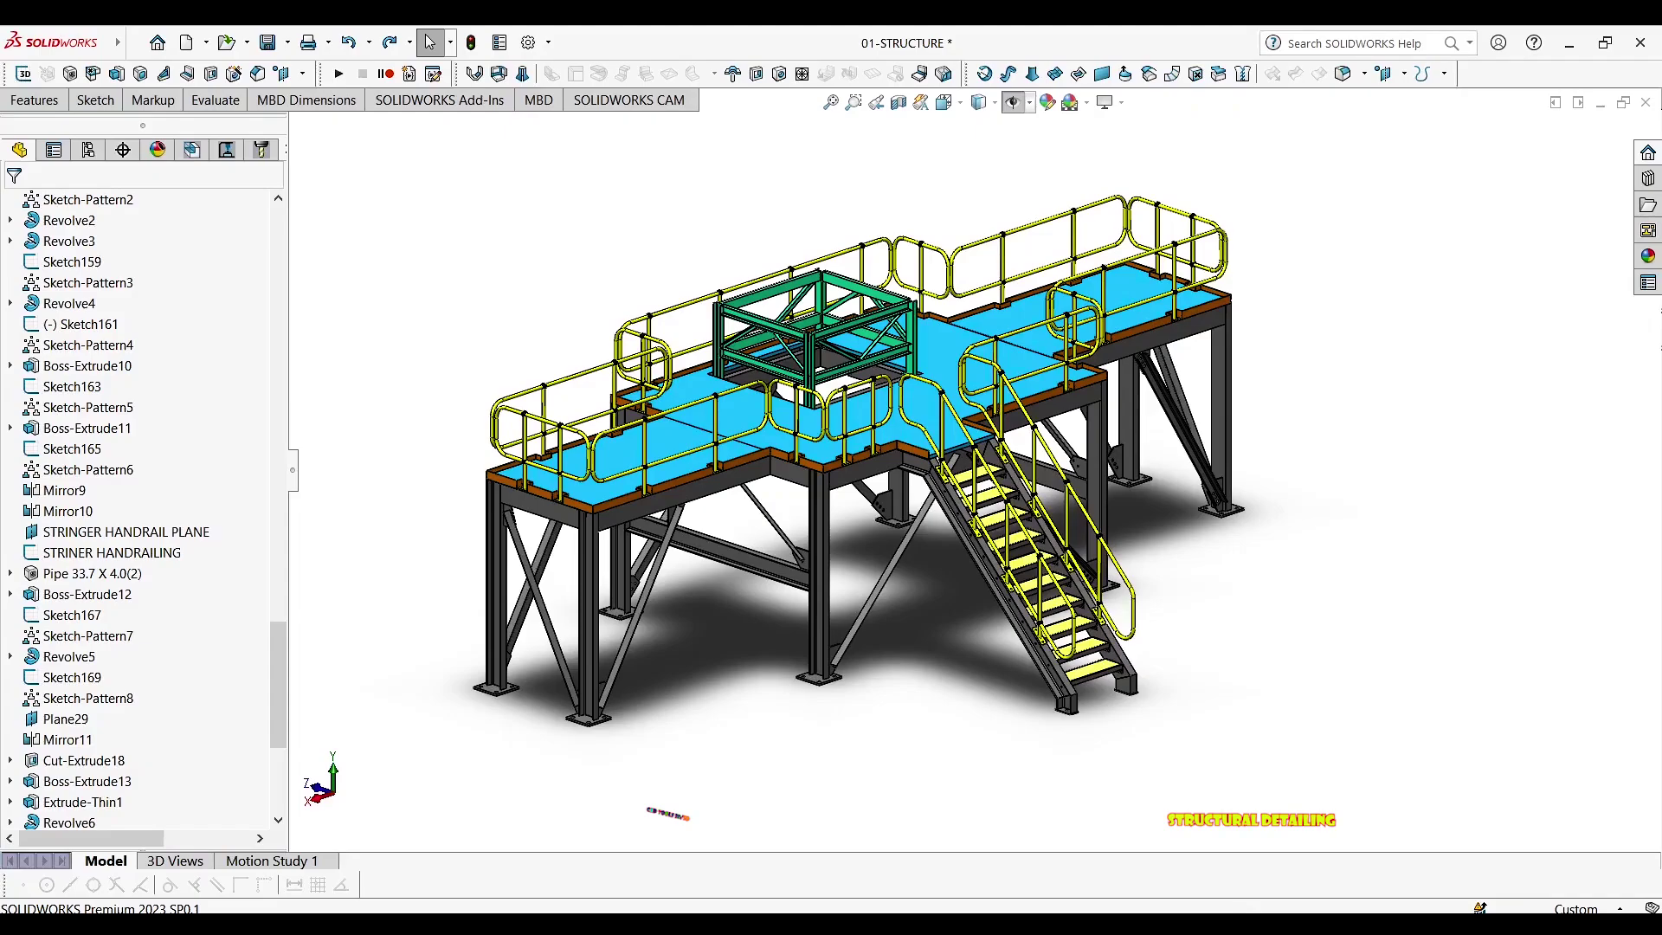
# Switch to the A1 drawing and examine its plan, elevations and isometric view for the shifted stairway
pyautogui.moveTo(498, 907)
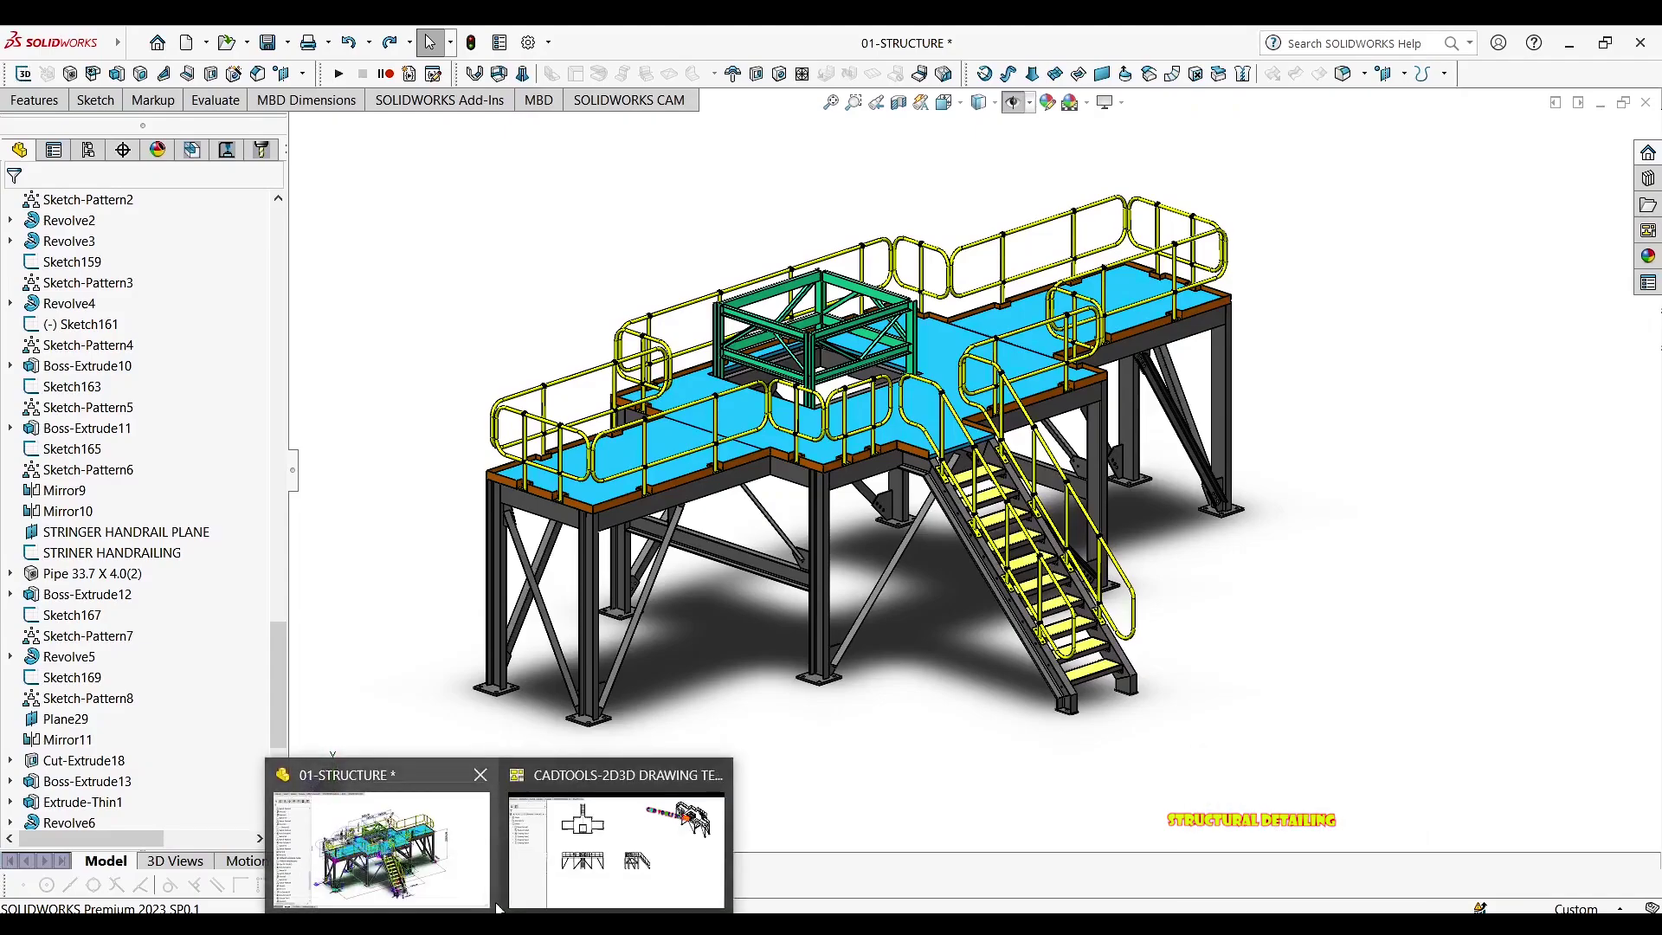
pyautogui.click(616, 844)
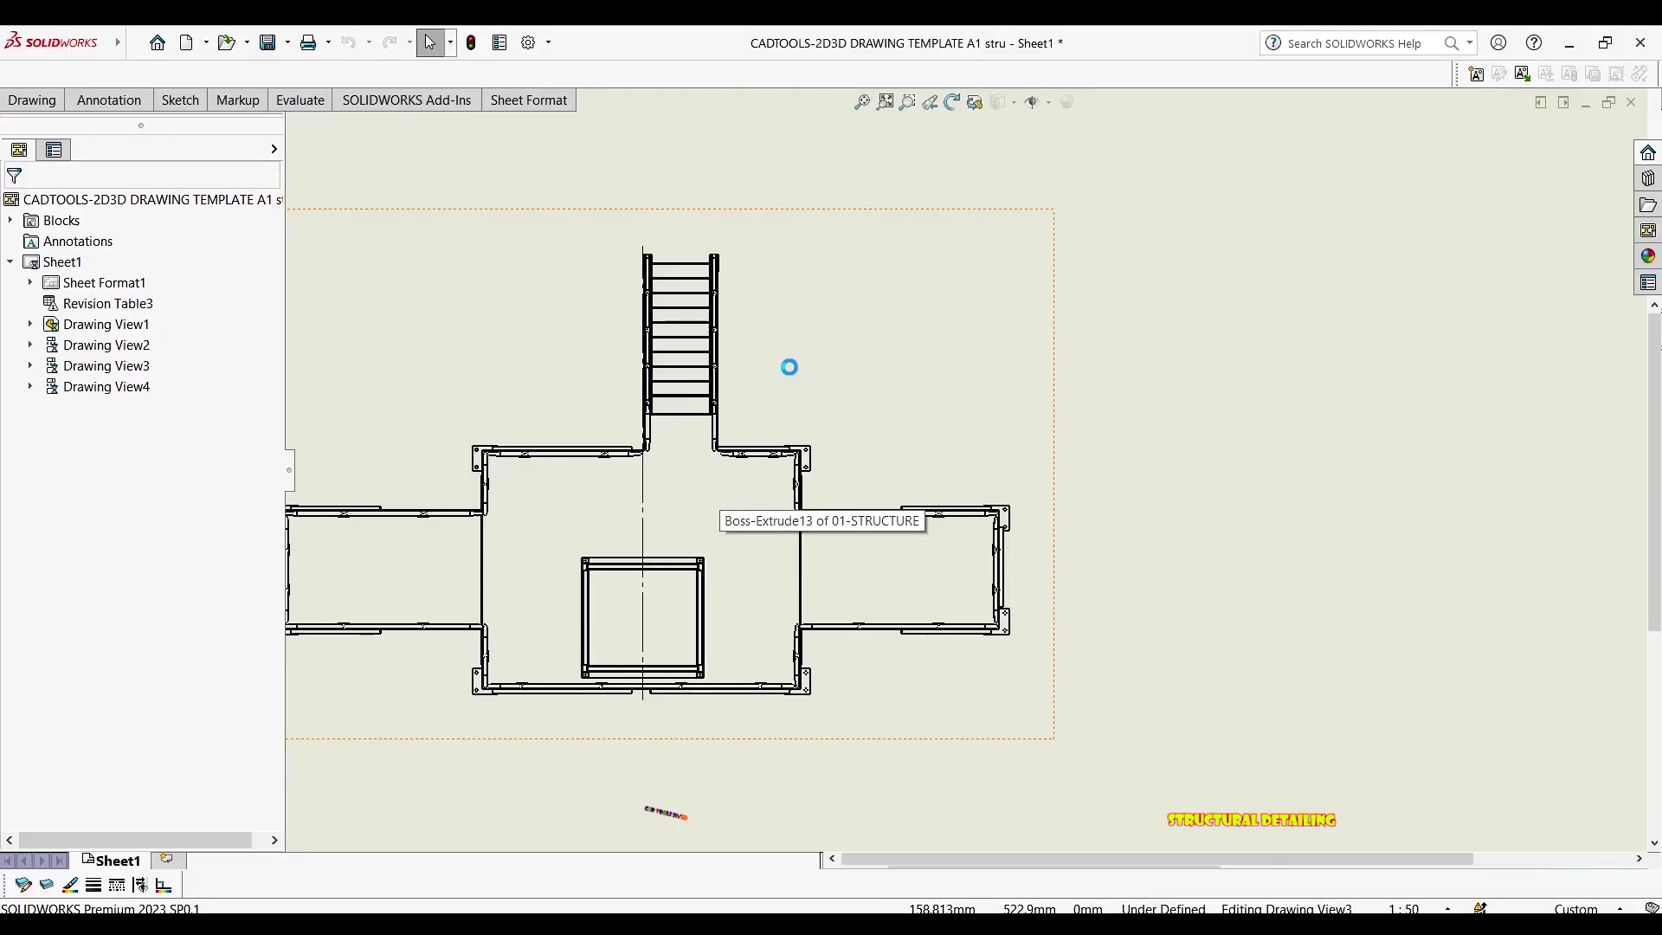
pyautogui.scroll(3, 795, 372)
pyautogui.scroll(-3, 907, 264)
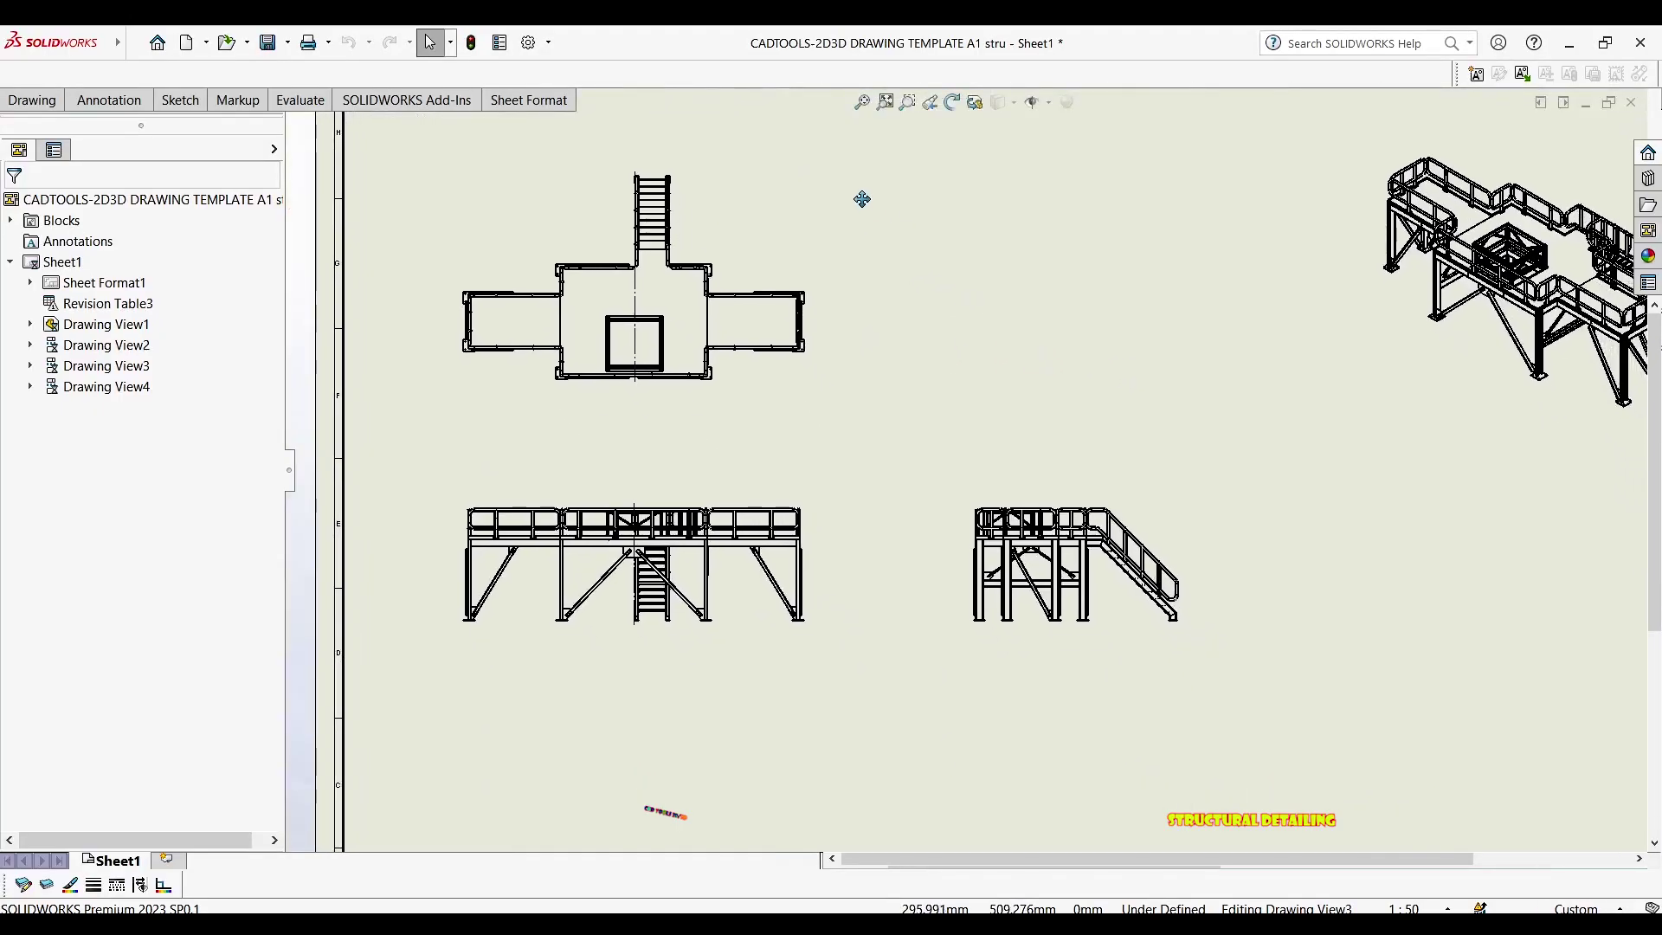
pyautogui.scroll(1, 1039, 554)
pyautogui.scroll(-2, 860, 575)
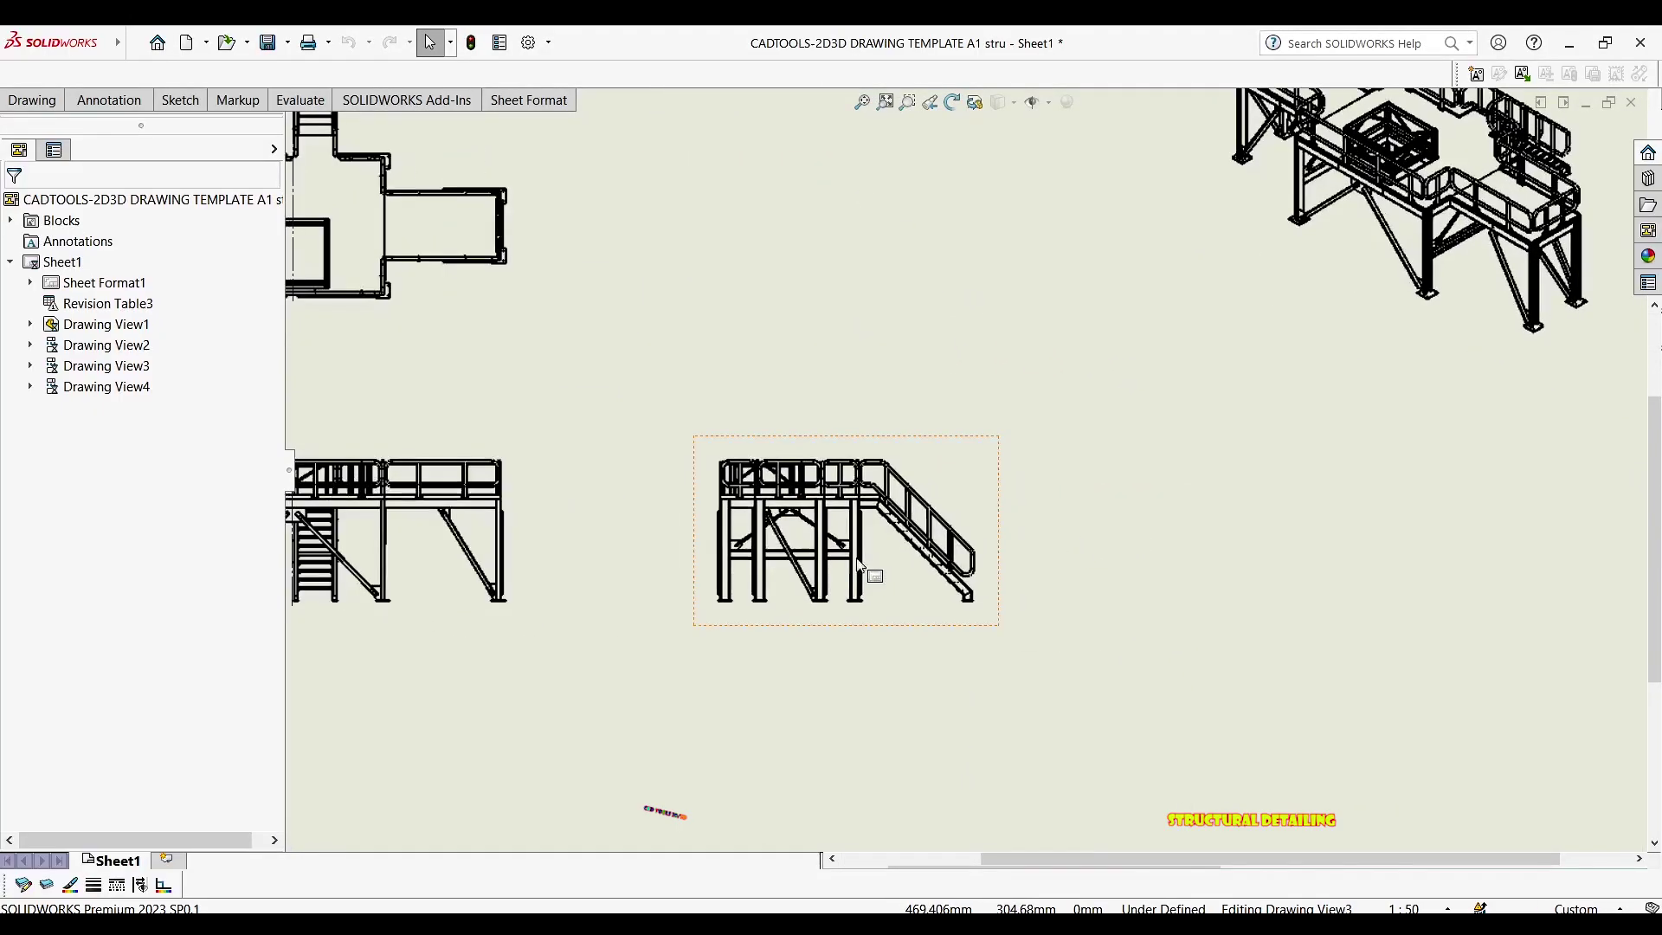
pyautogui.scroll(-4, 812, 511)
pyautogui.scroll(2, 861, 483)
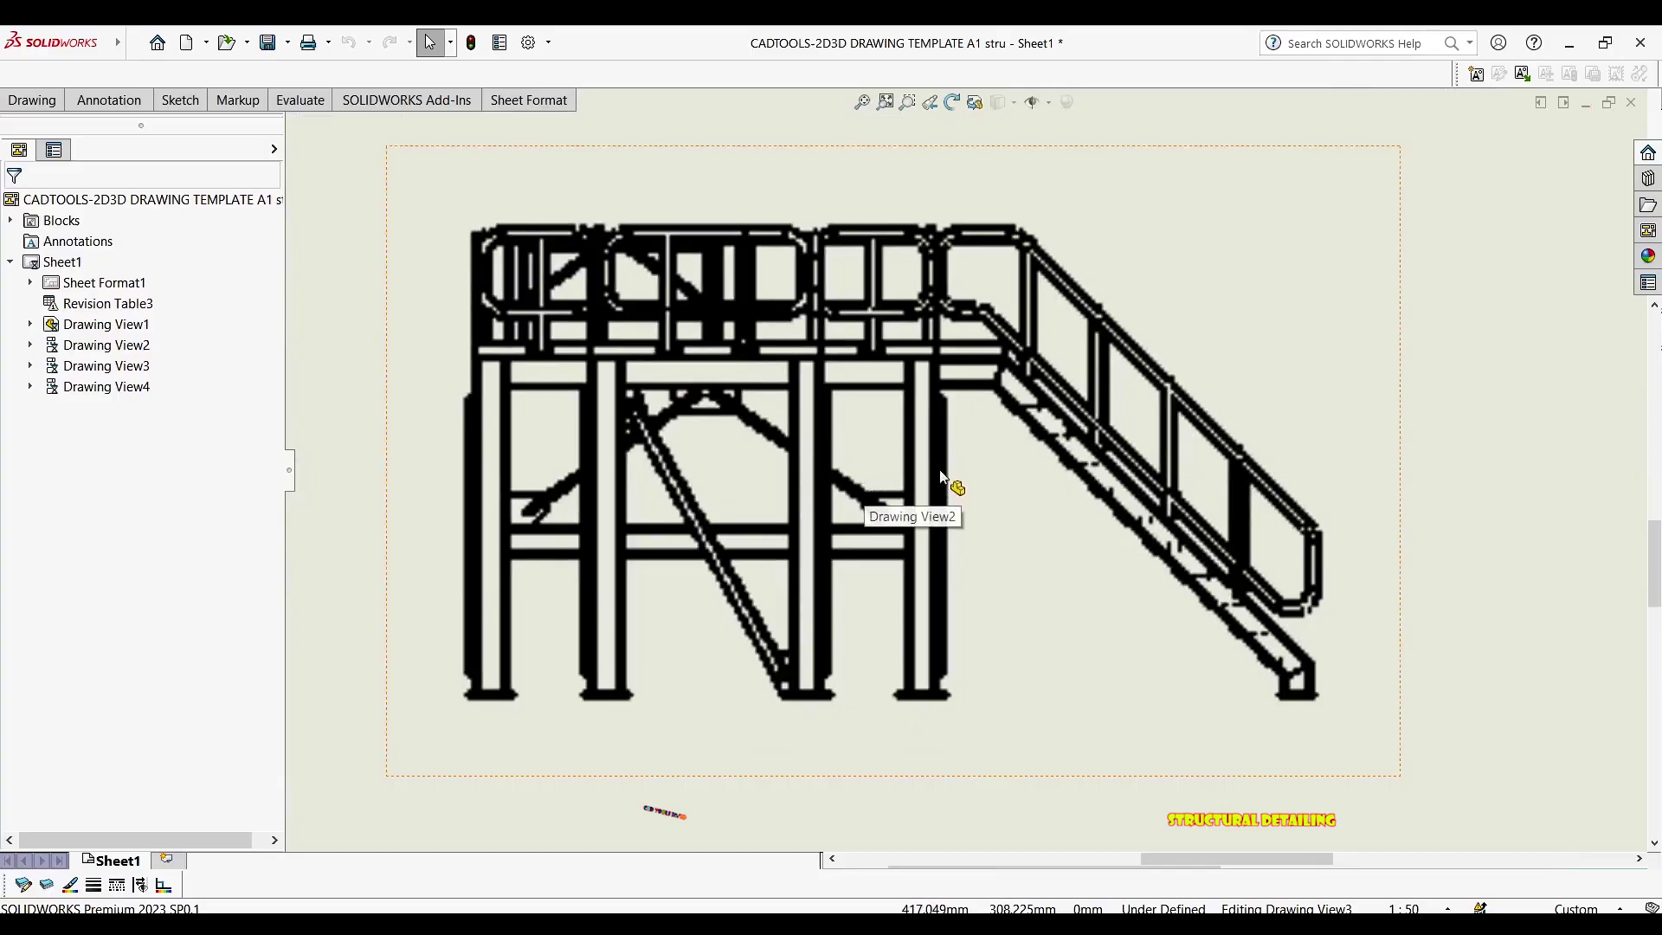
pyautogui.scroll(3, 924, 437)
pyautogui.scroll(5, 926, 426)
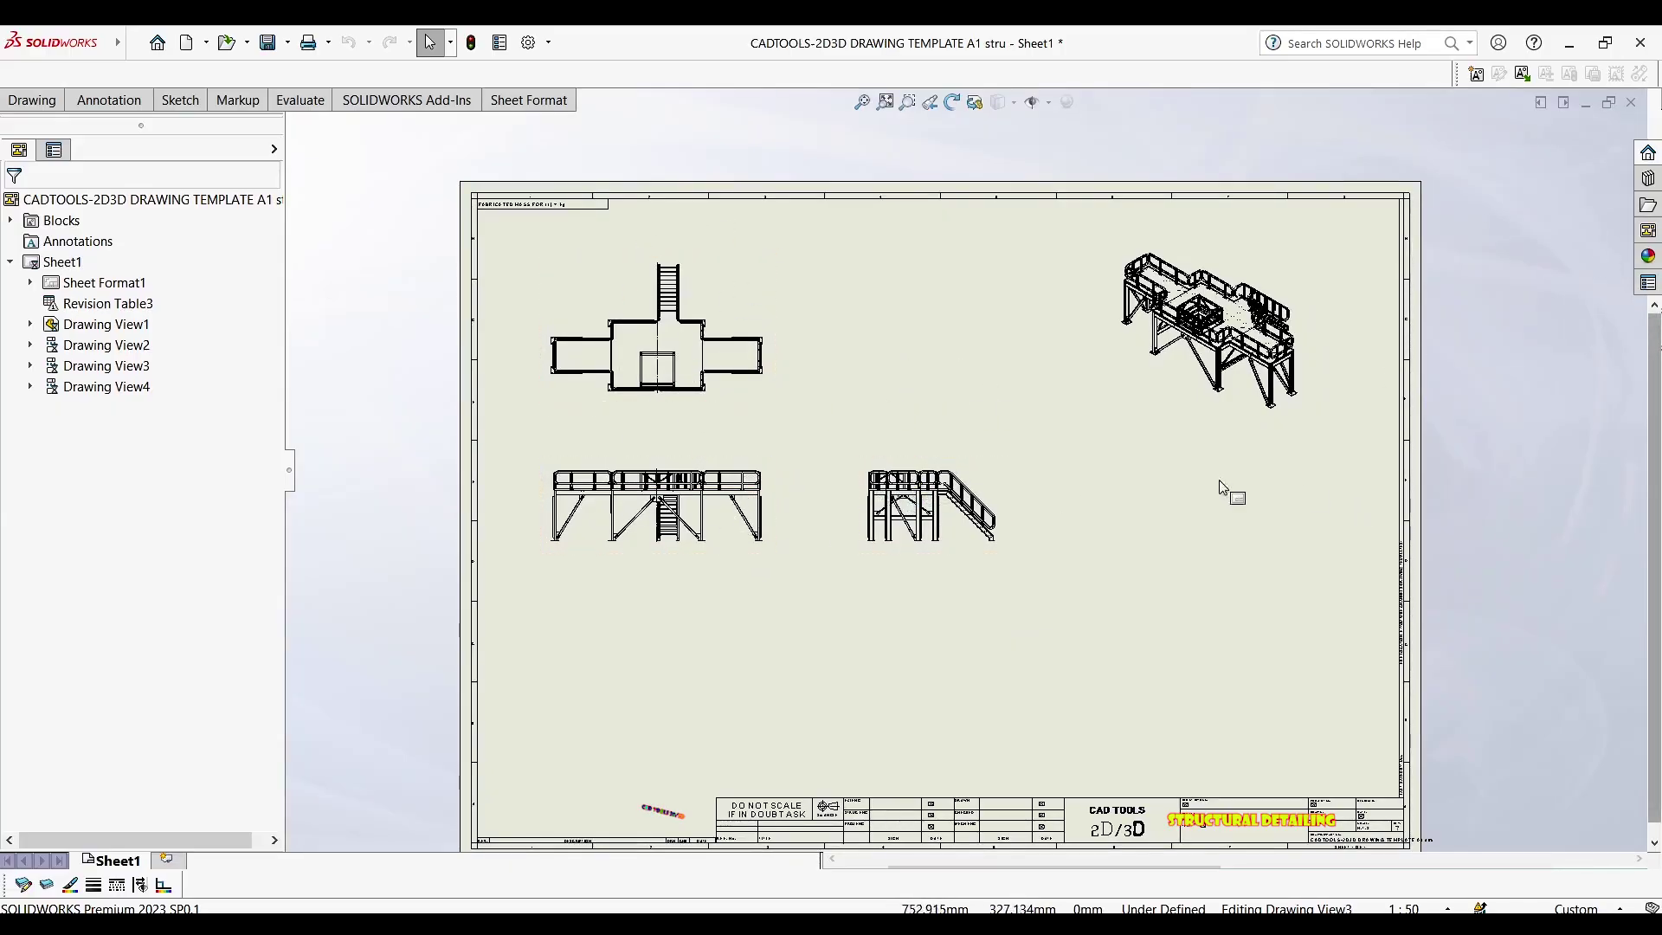
pyautogui.moveTo(904, 348); pyautogui.dragTo(900, 322, button='middle')
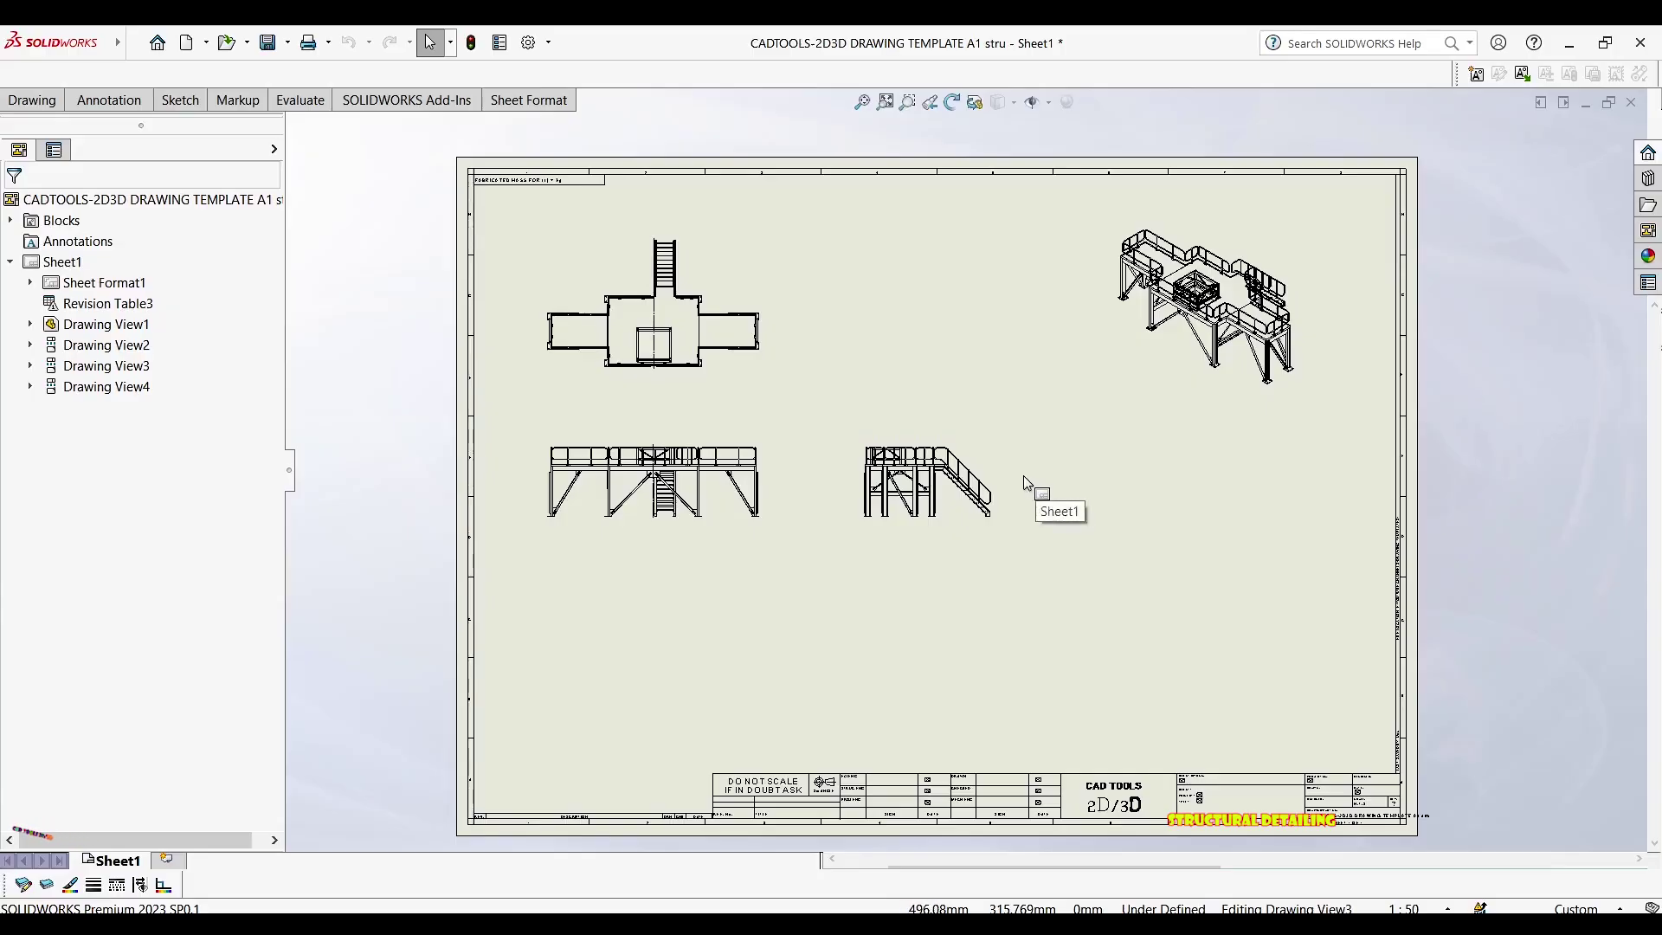
# Insert a front Model View of 01-STRUCTURE below the existing front elevation, without adding any projected views
pyautogui.click(1648, 230)
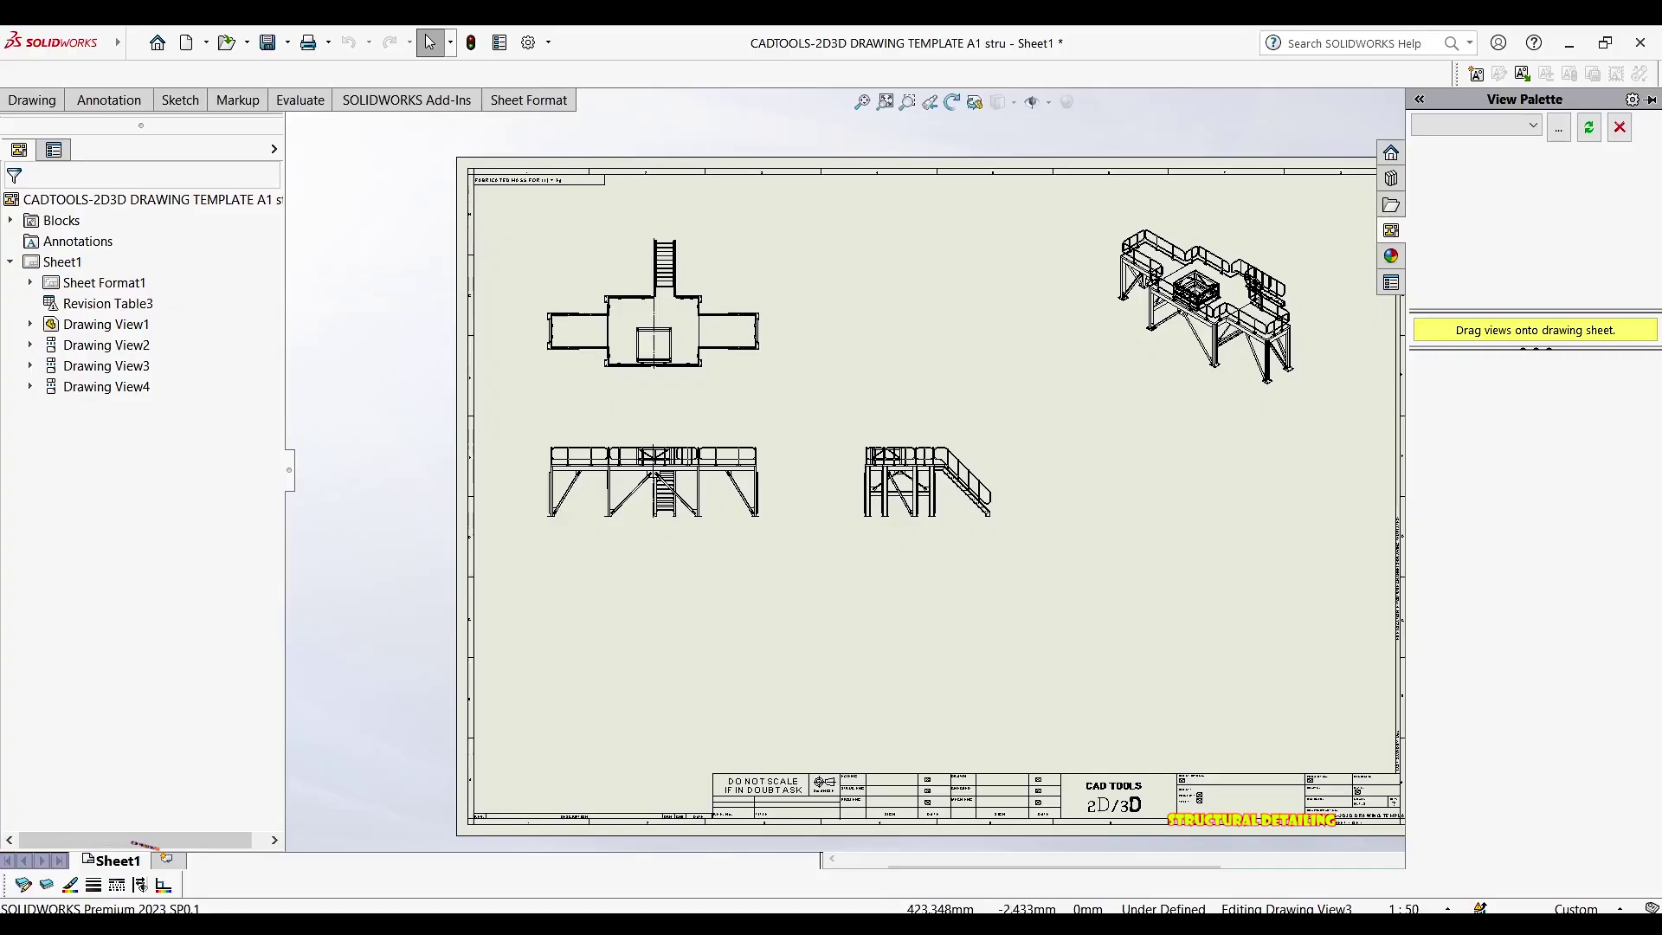
pyautogui.click(27, 102)
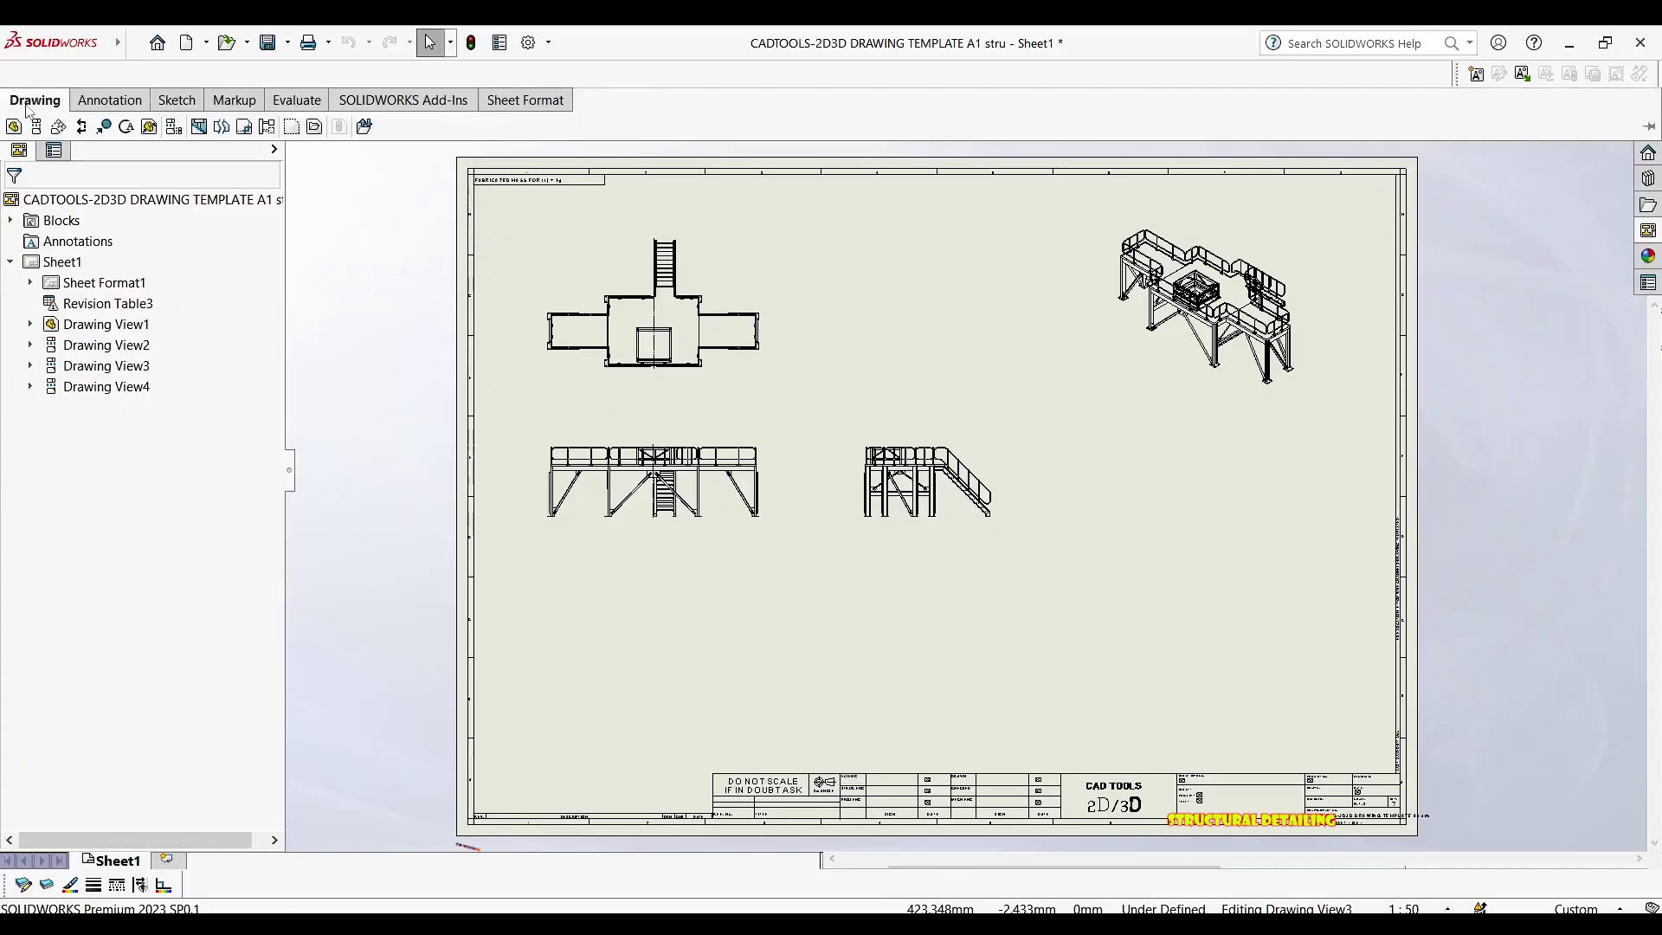
pyautogui.click(14, 128)
pyautogui.click(15, 129)
pyautogui.click(16, 128)
pyautogui.click(16, 128)
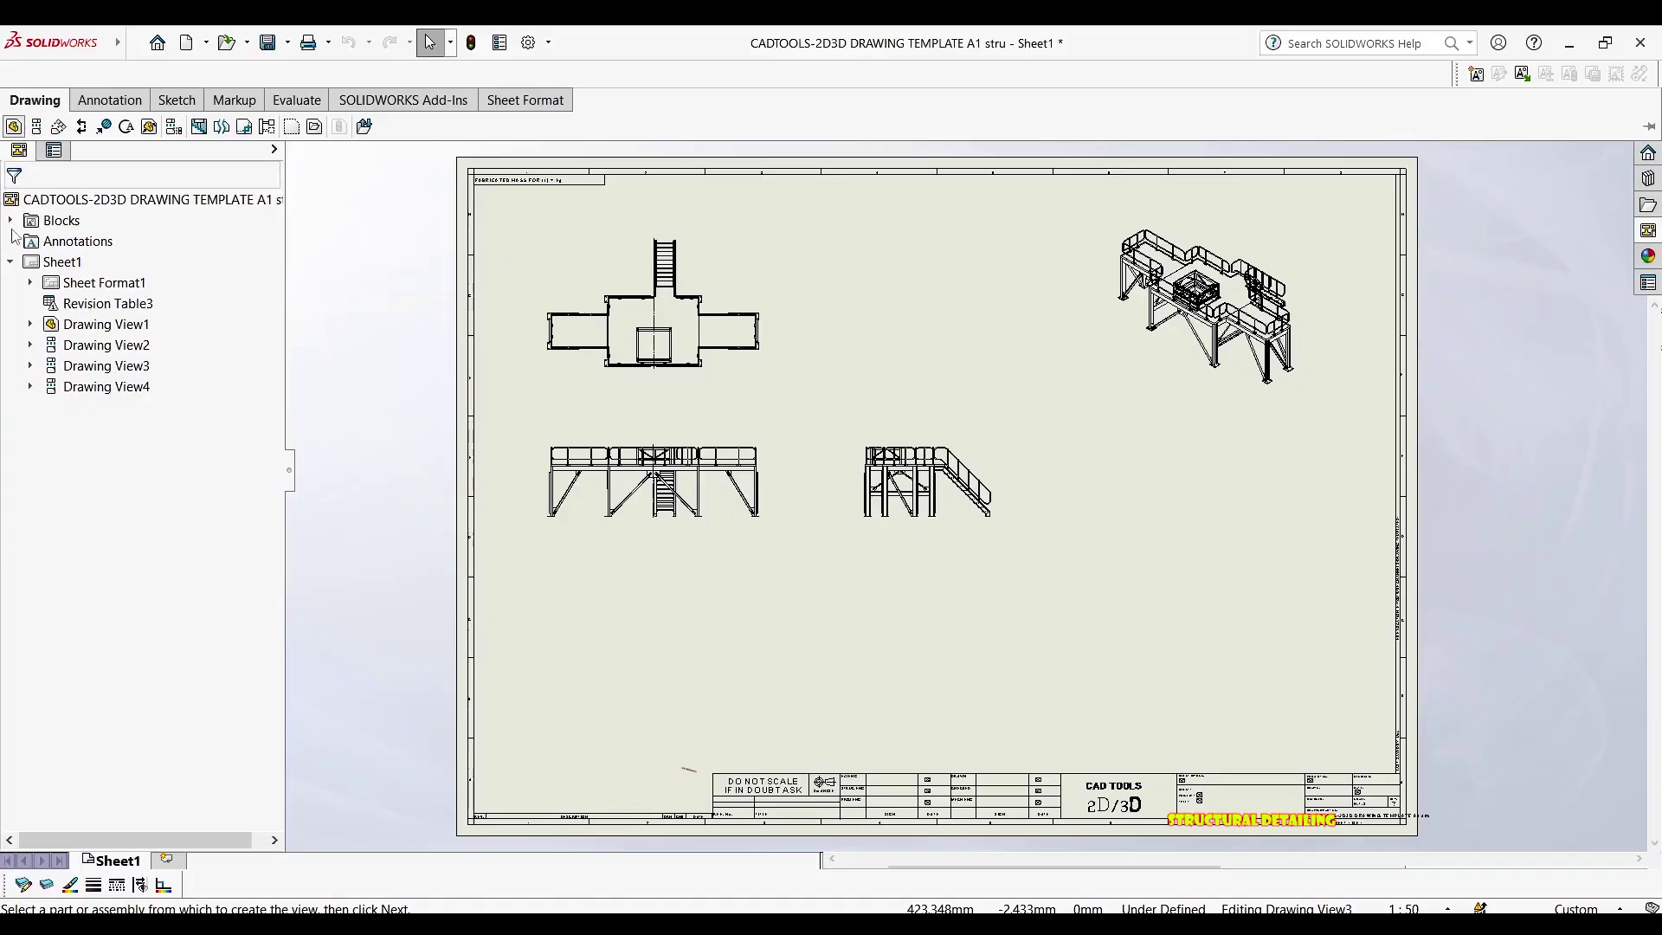
pyautogui.click(13, 128)
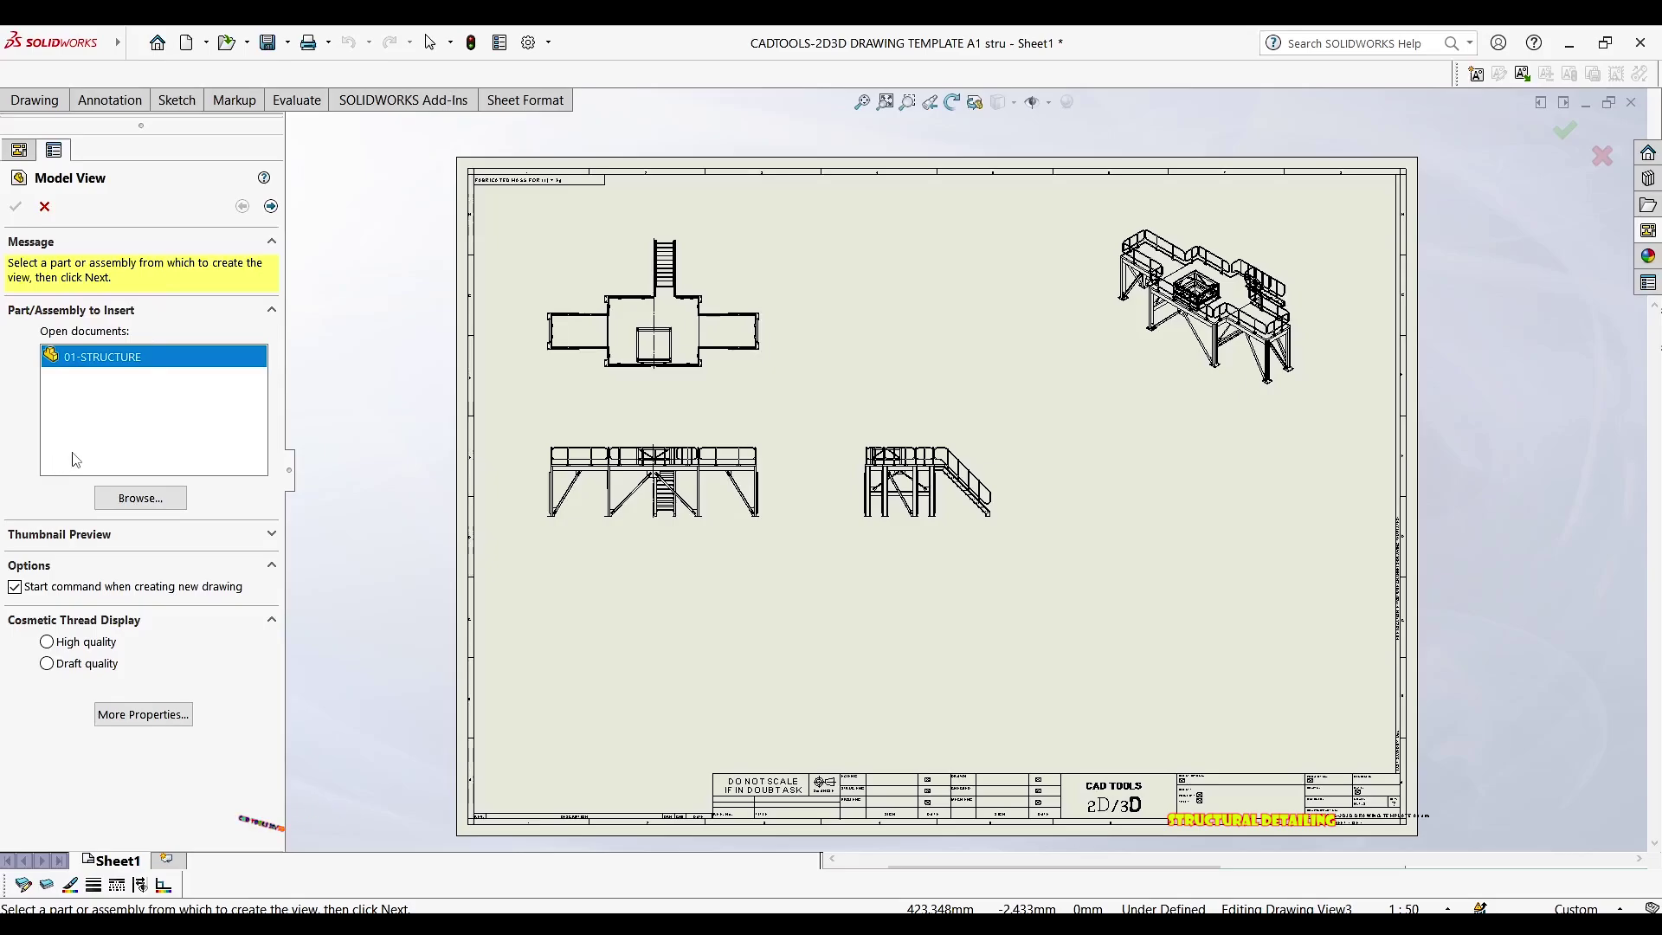
pyautogui.doubleClick(108, 359)
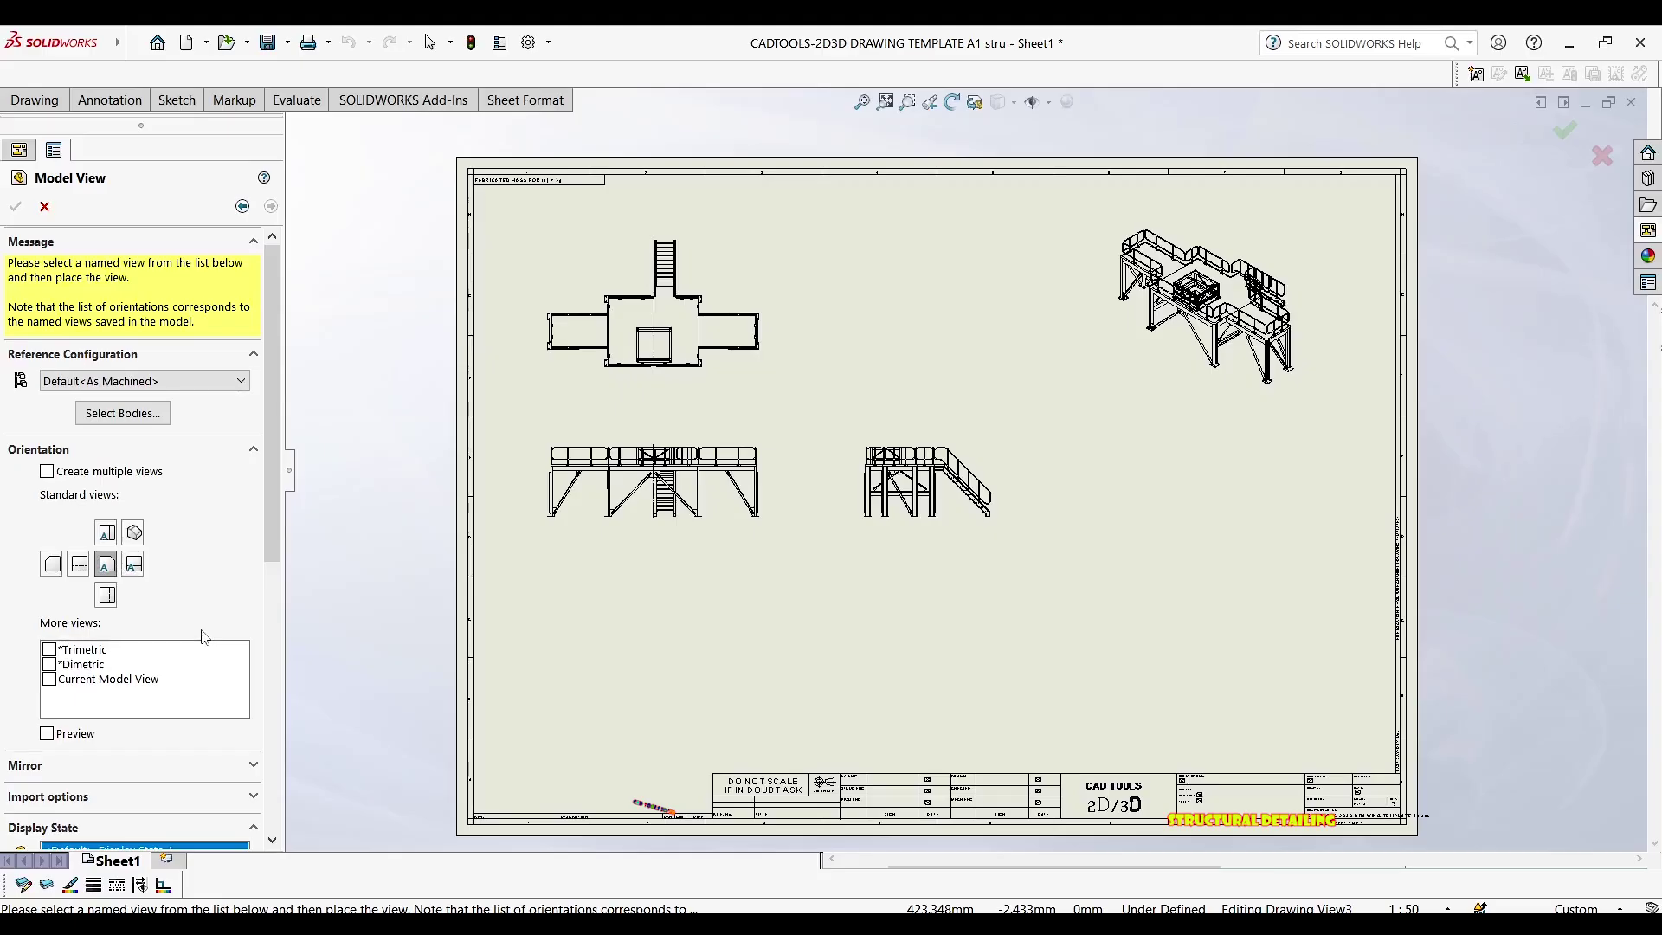
pyautogui.click(108, 567)
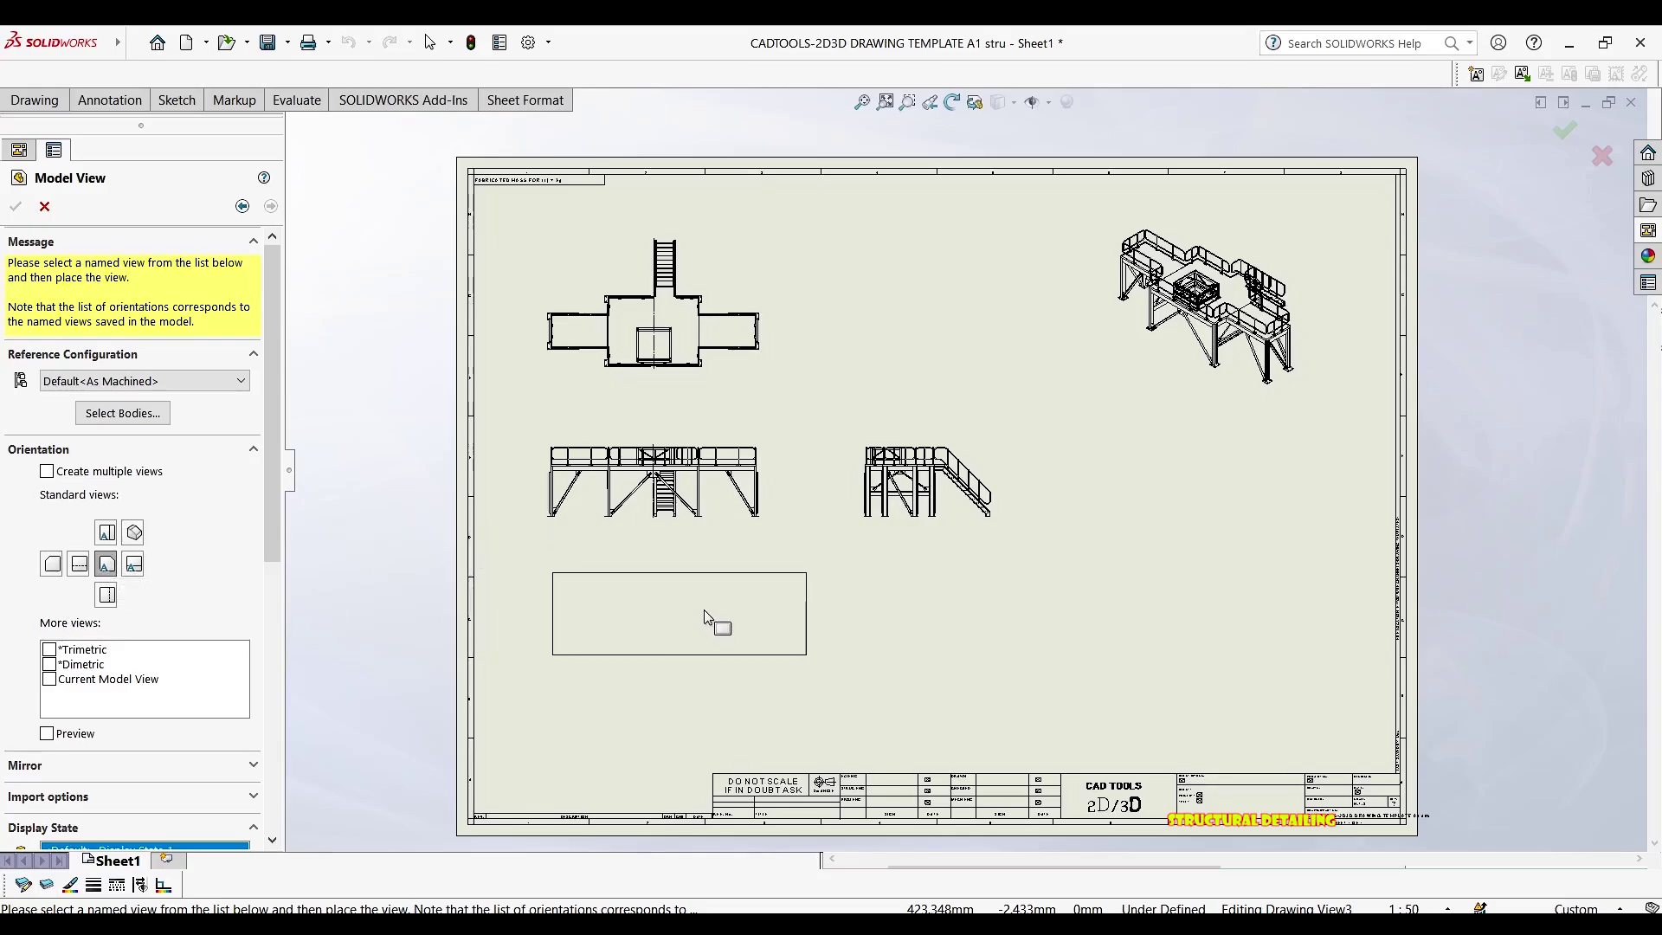
pyautogui.click(660, 625)
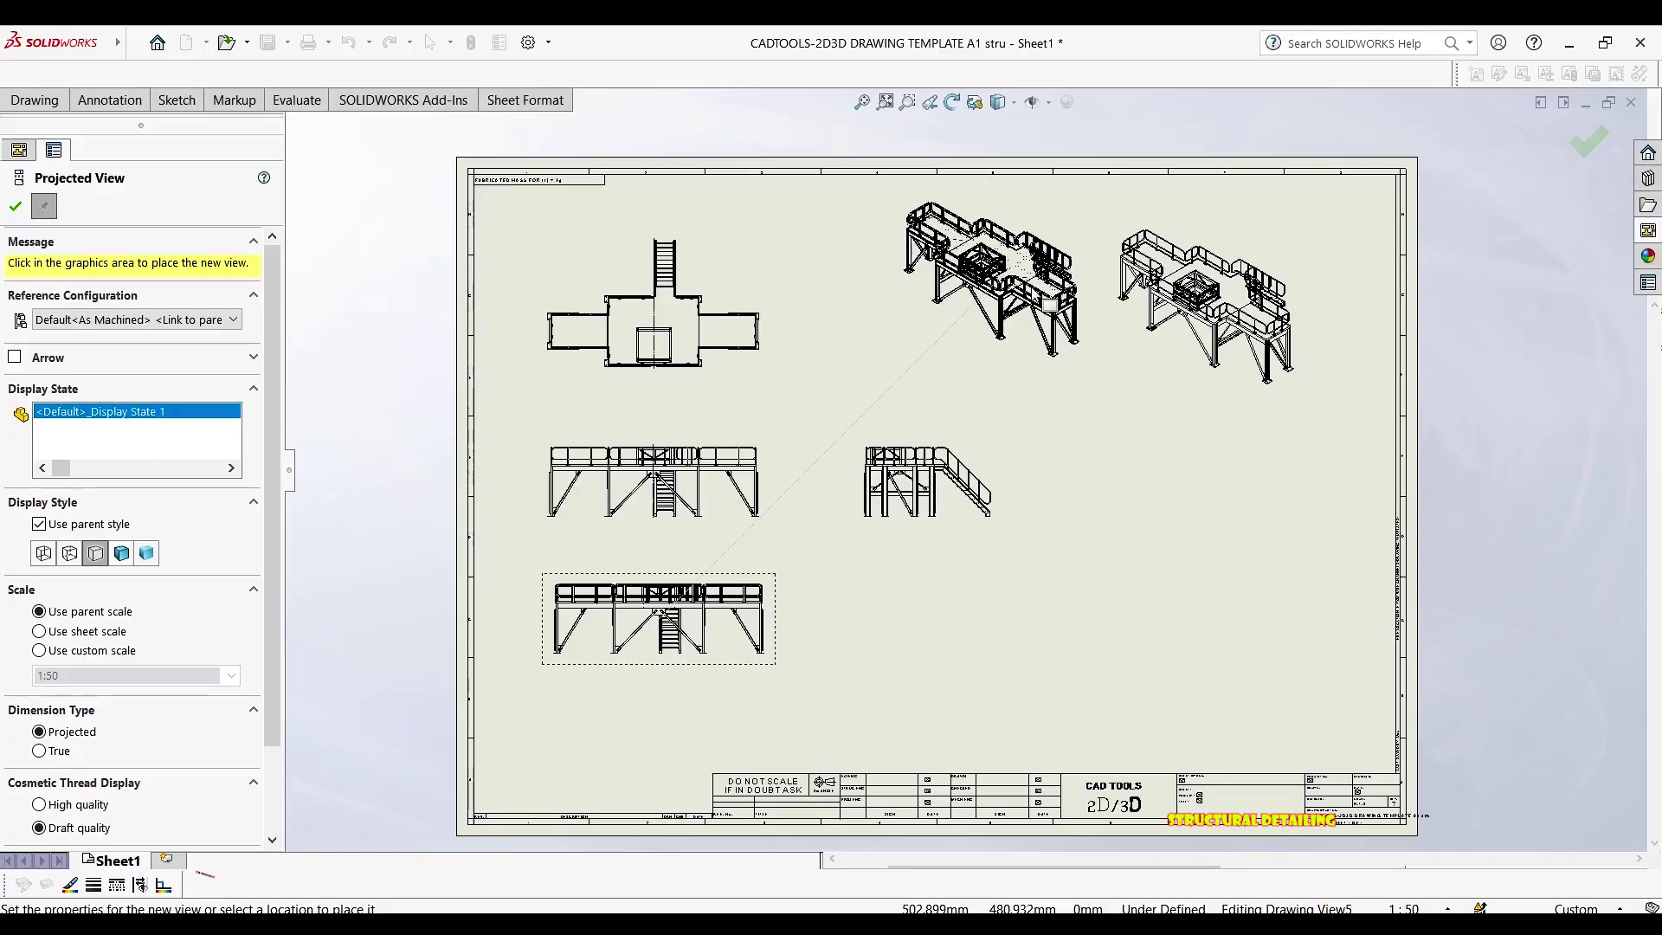
pyautogui.press('Escape')
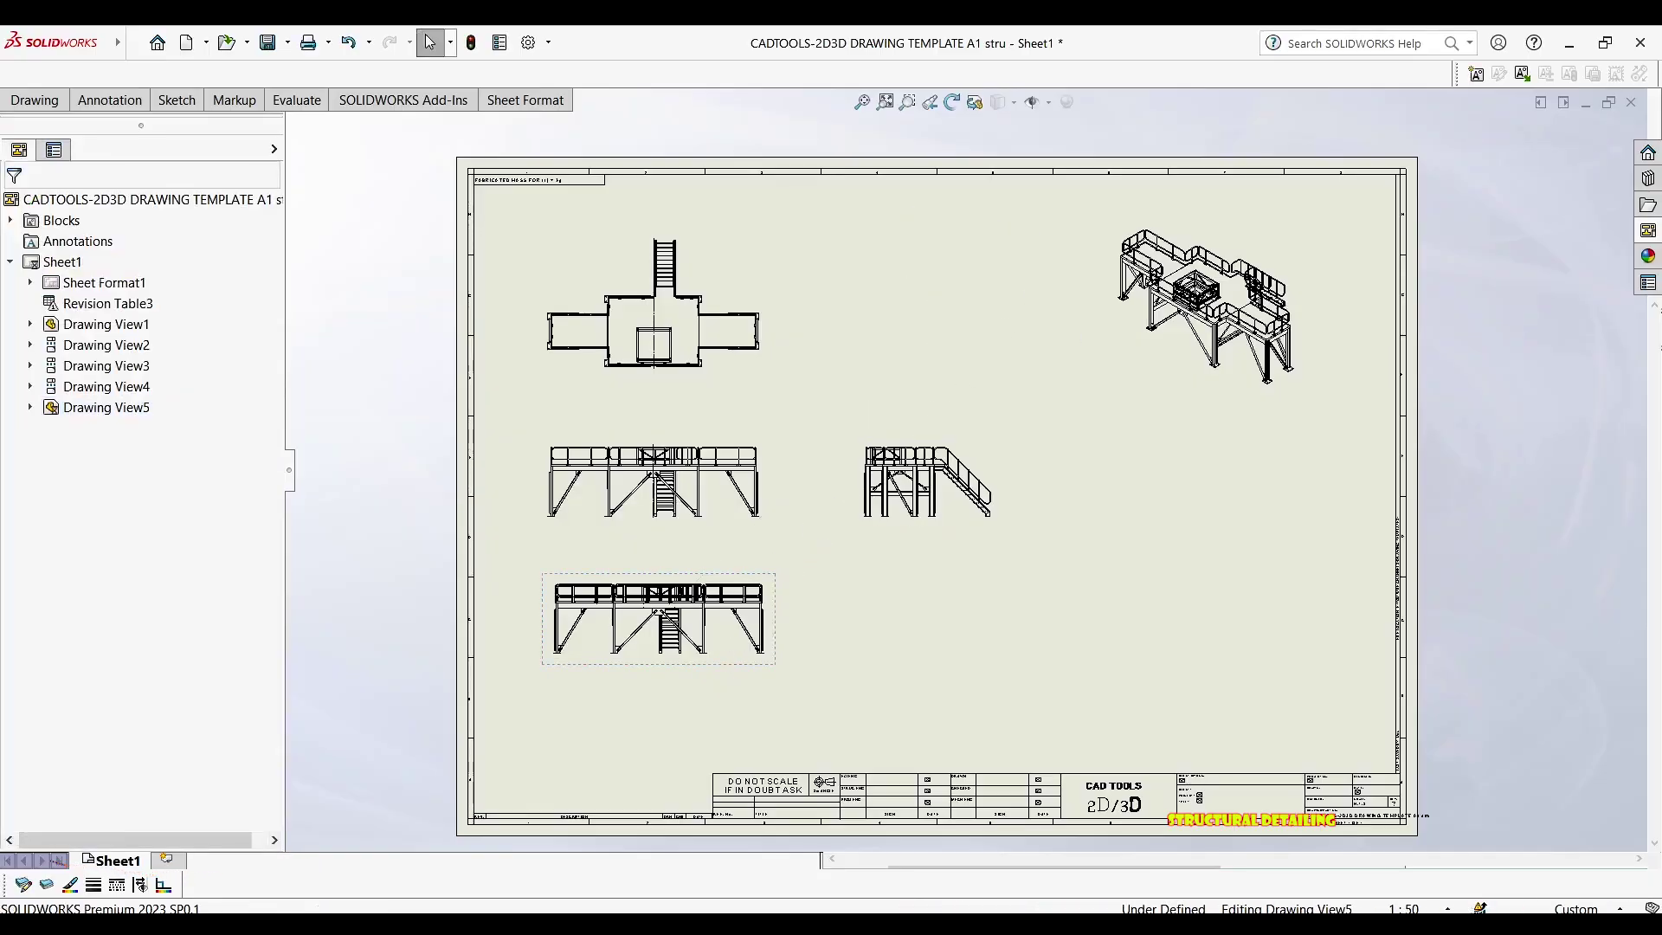
# Delete the extra front view placed below the front elevation
pyautogui.click(715, 659)
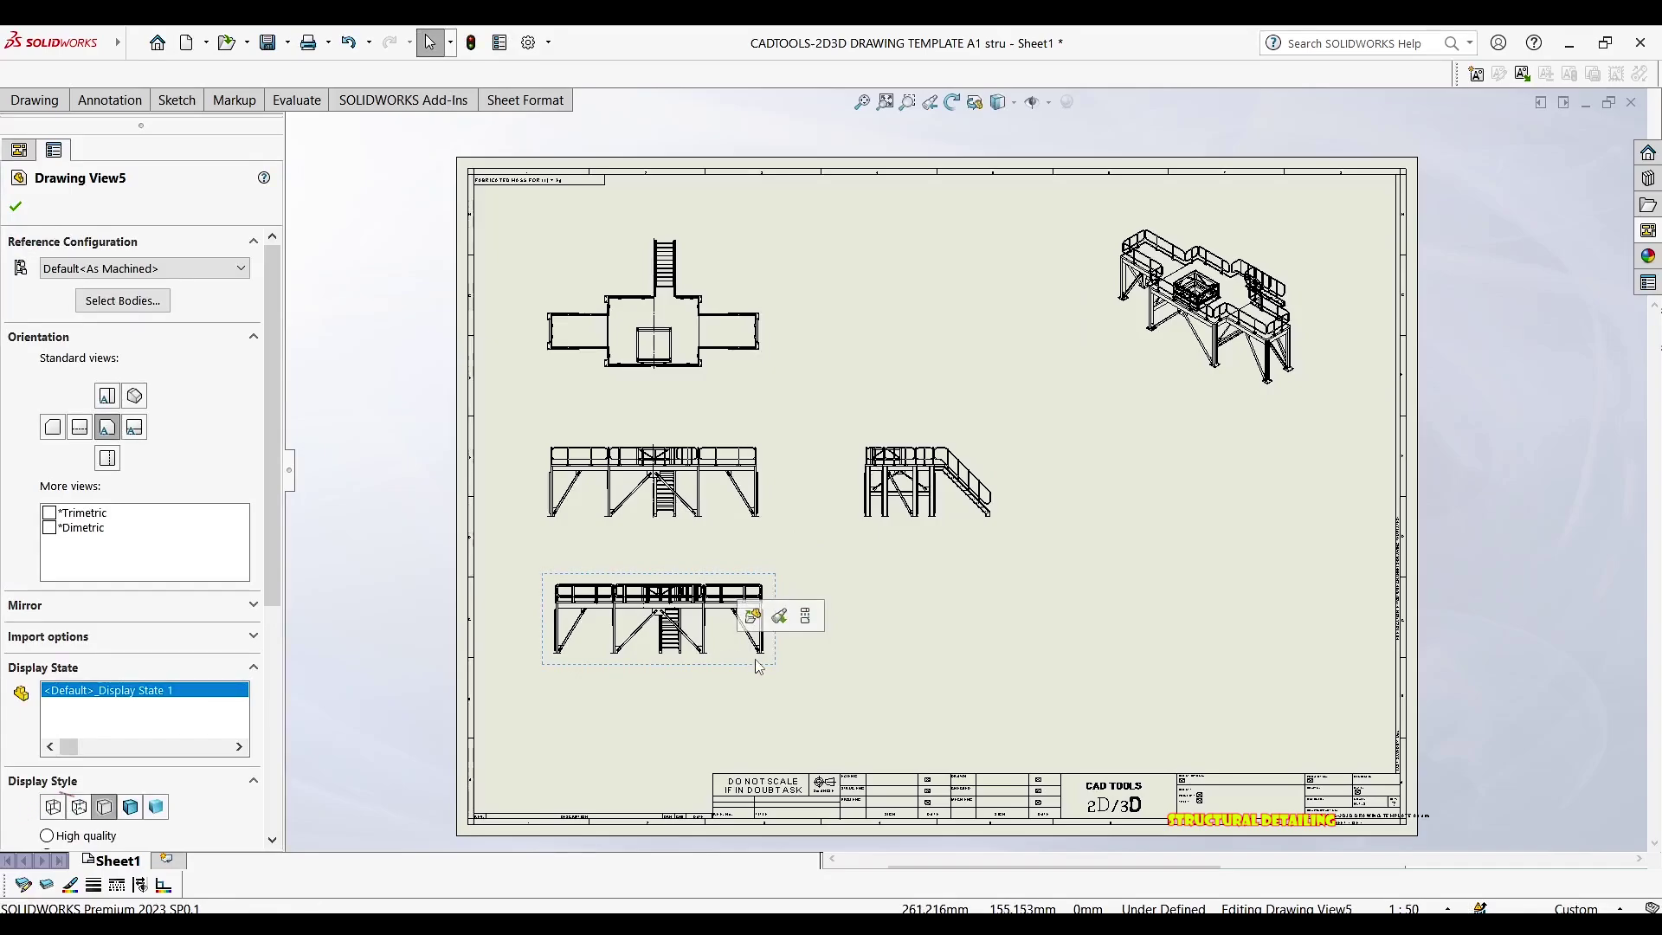
pyautogui.press('Delete')
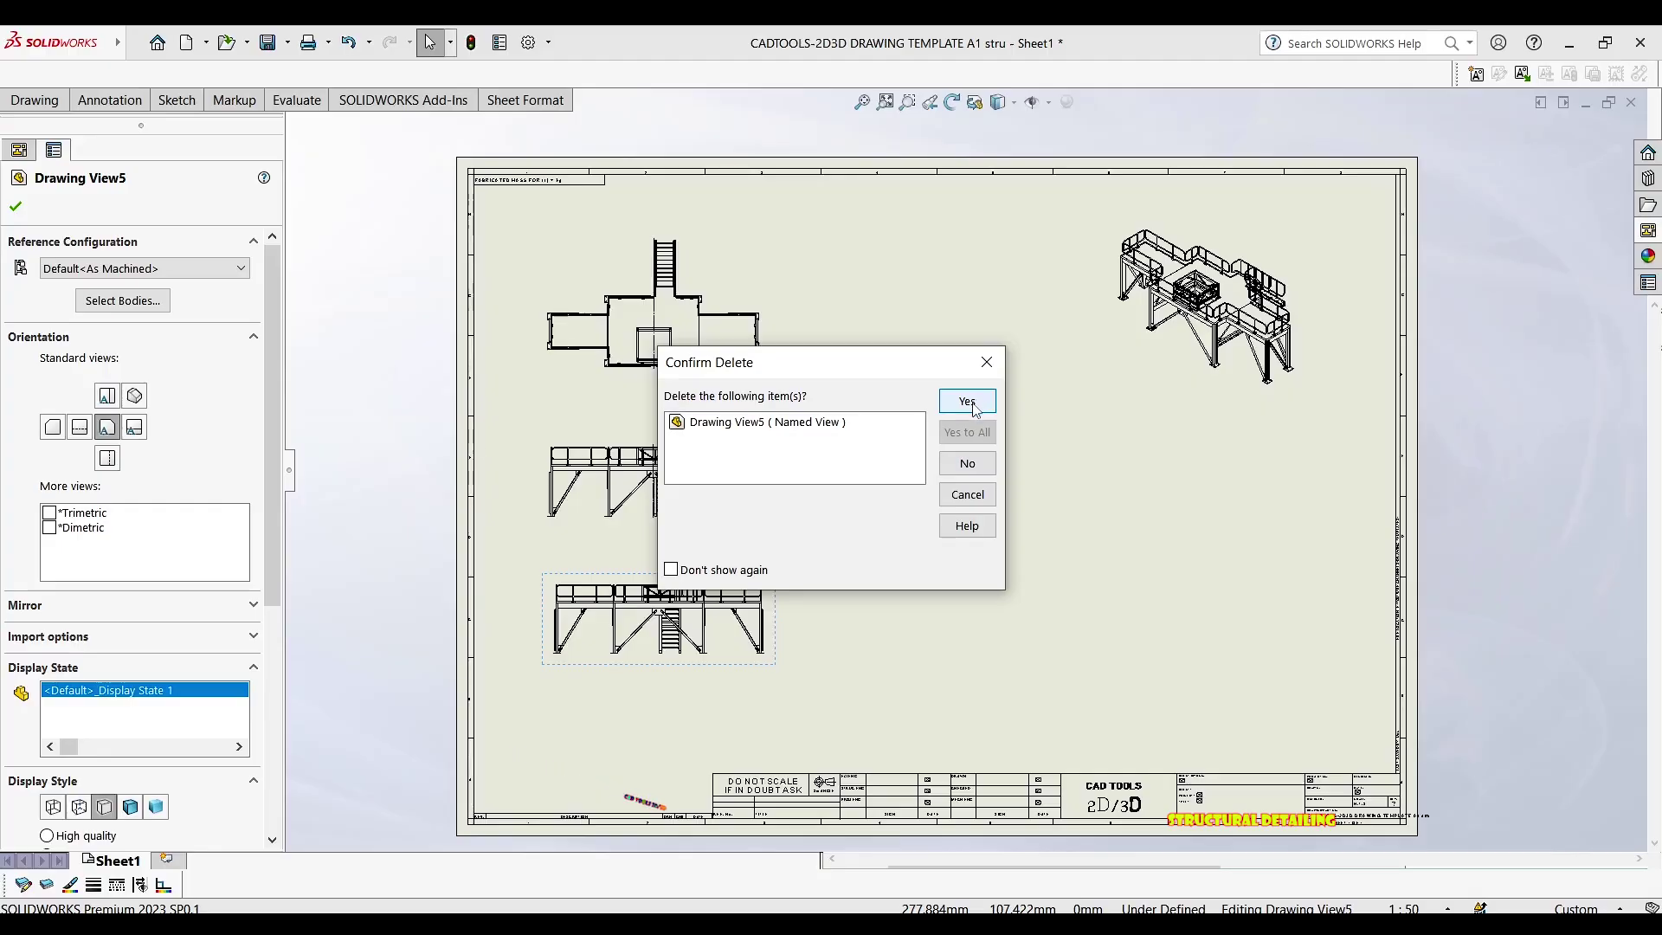
pyautogui.click(966, 401)
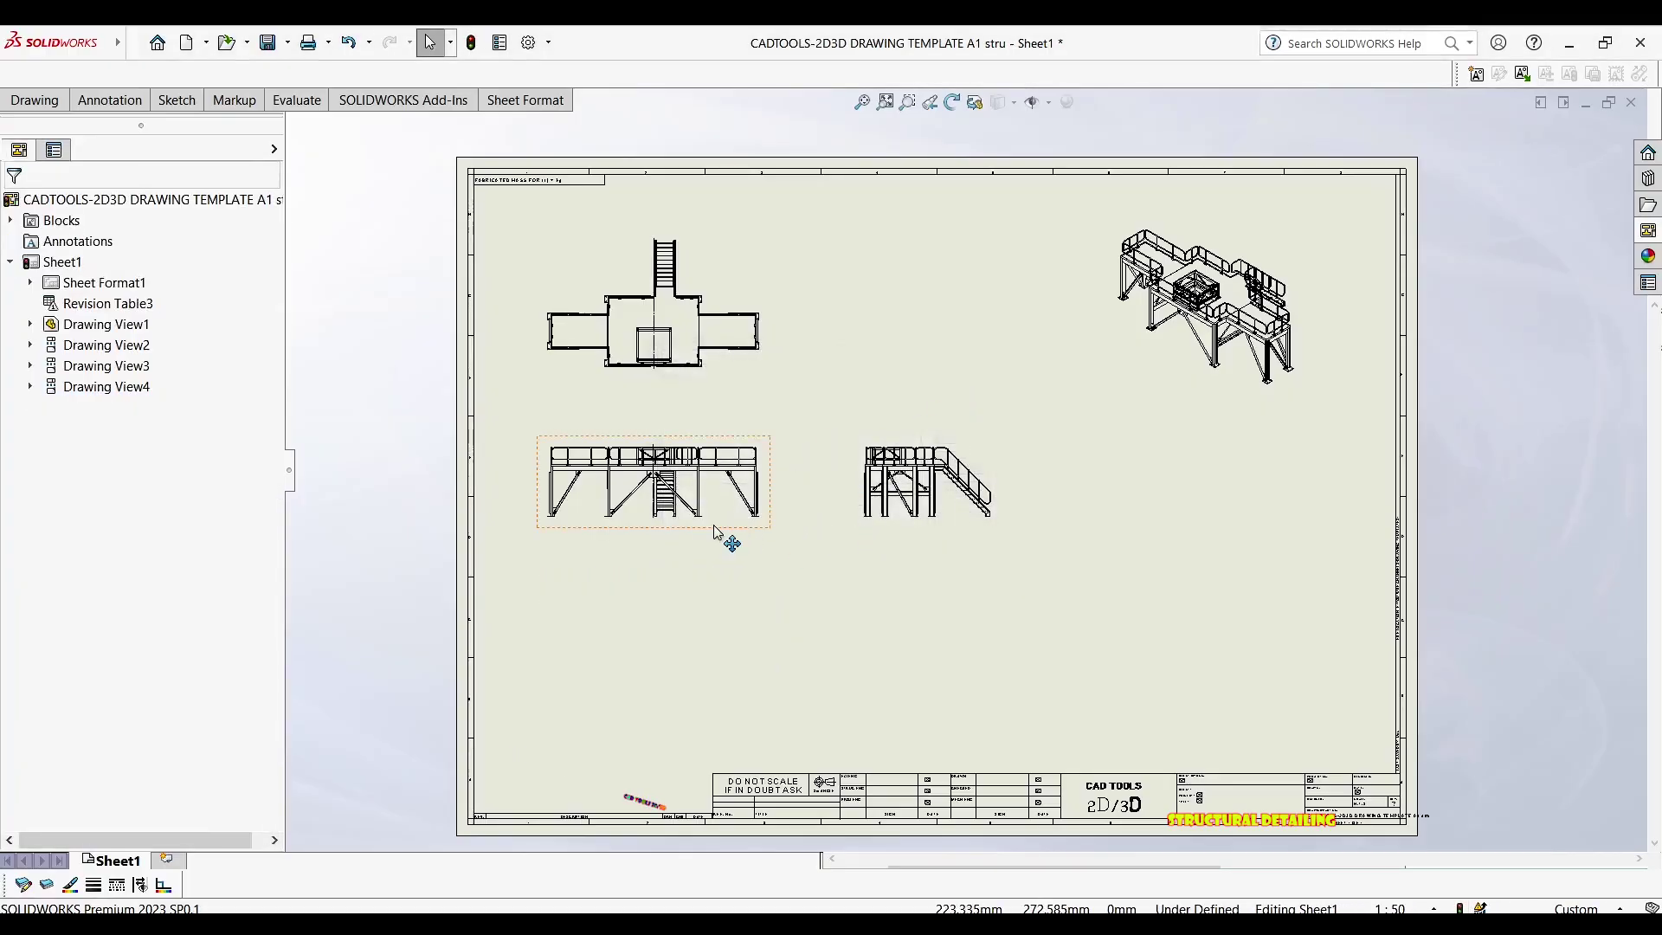
# Move the isometric view slightly closer to the sheet's upper-right corner
pyautogui.scroll(-5, 715, 531)
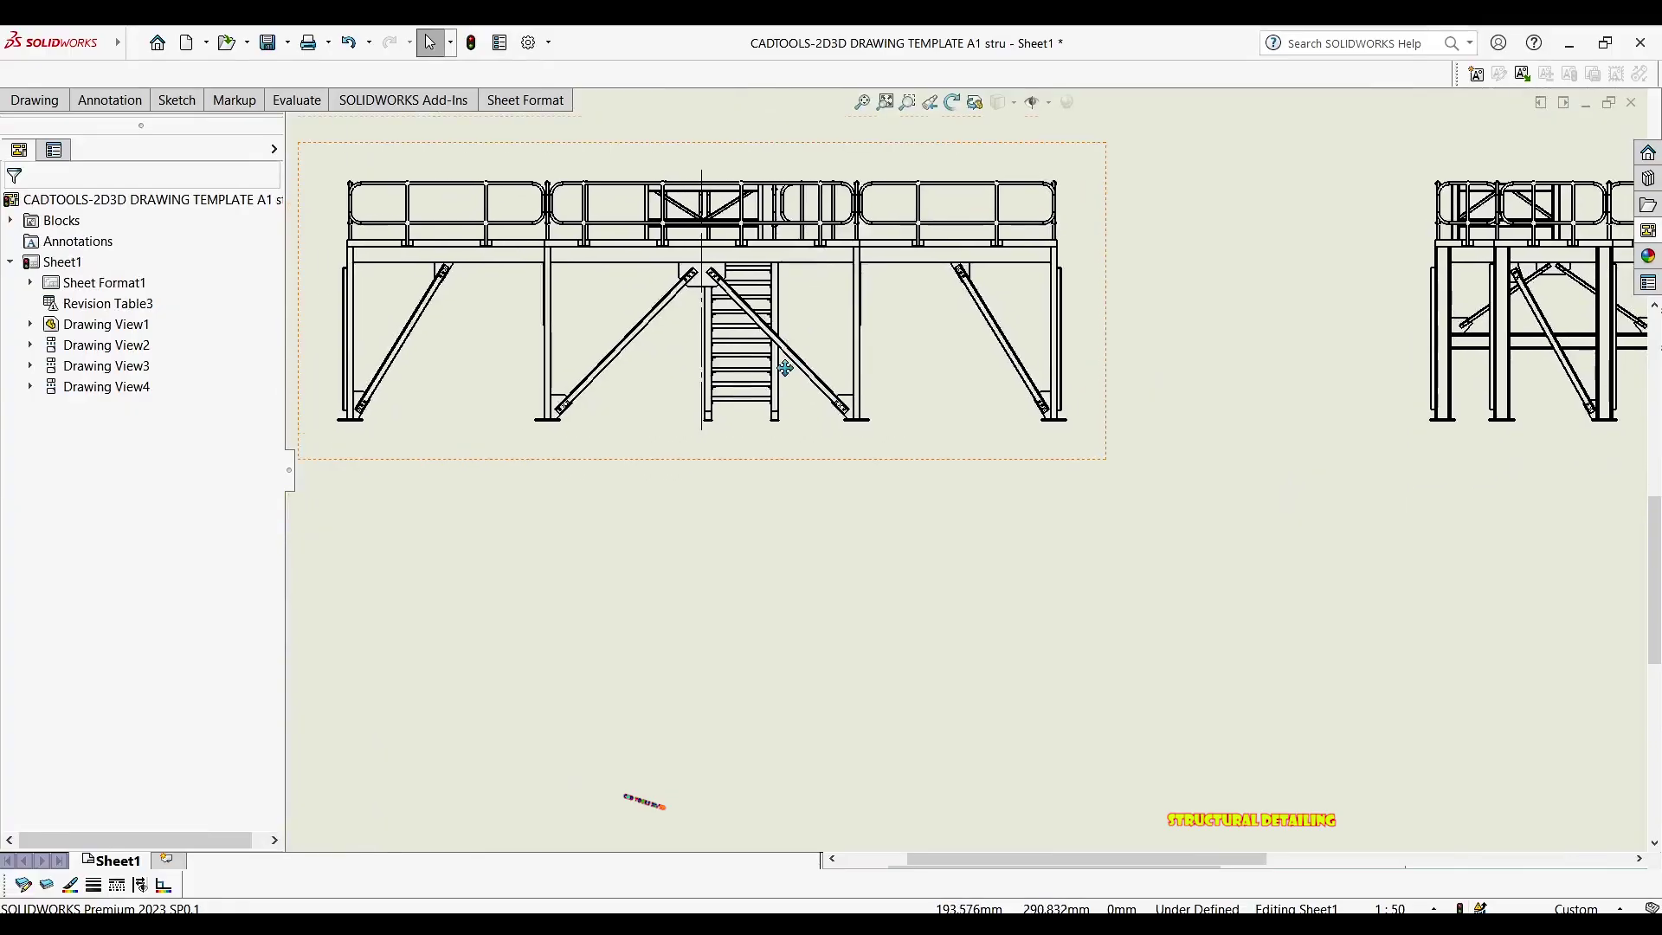
pyautogui.scroll(4, 784, 368)
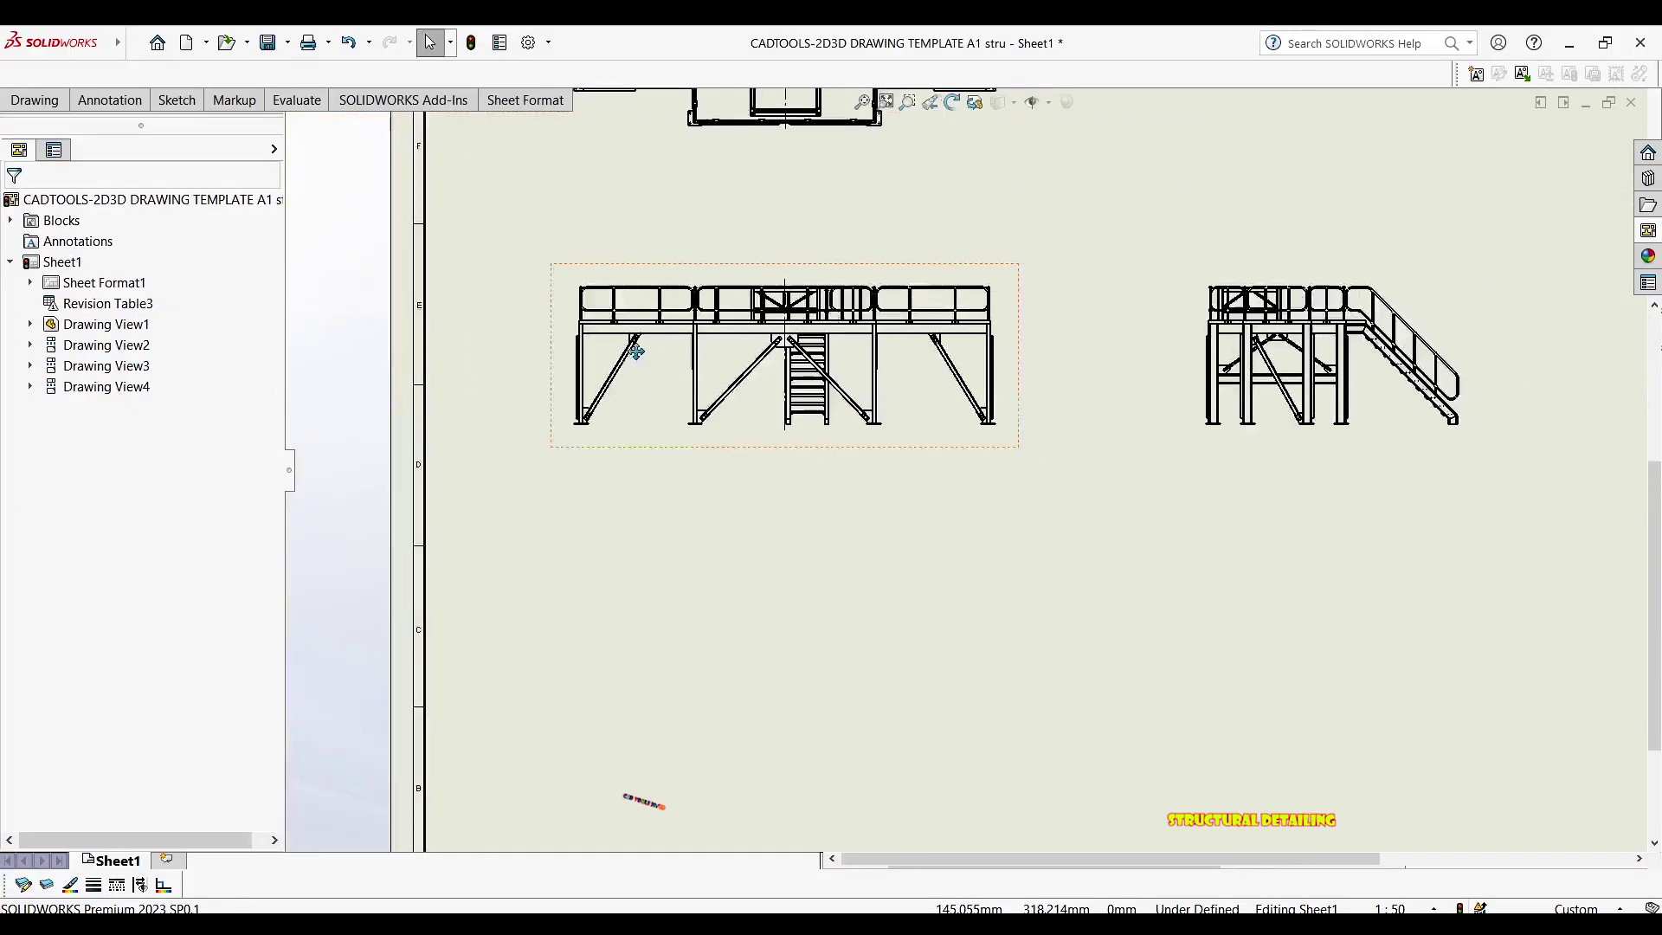
pyautogui.scroll(3, 636, 350)
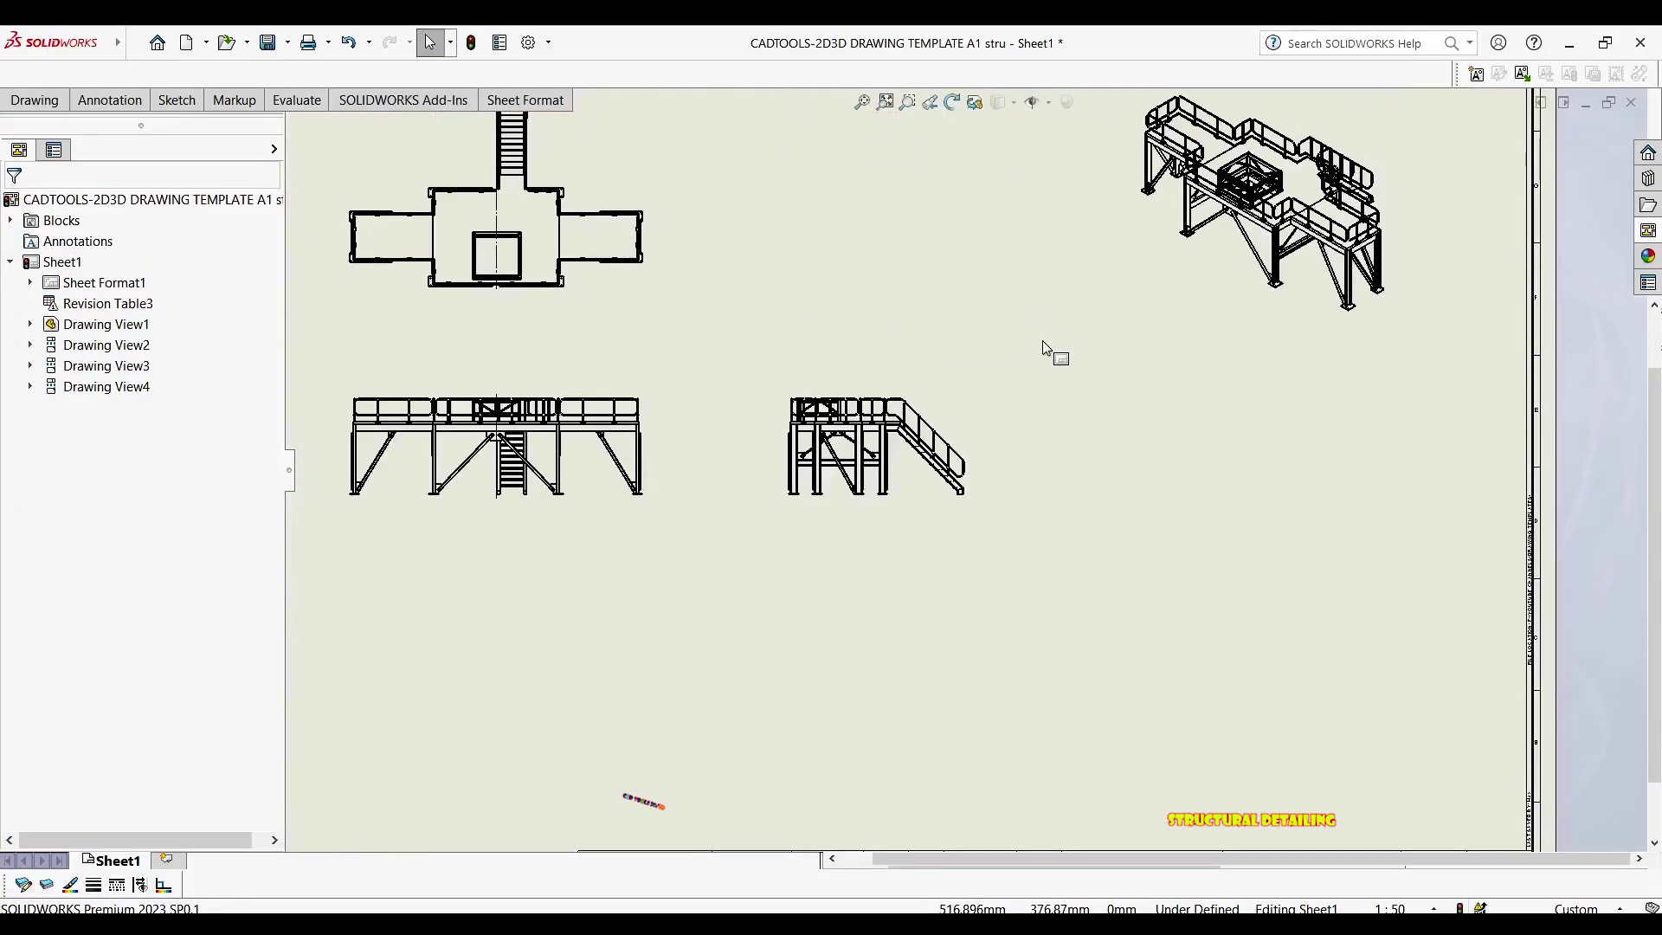
pyautogui.moveTo(1013, 405); pyautogui.dragTo(959, 584, button='middle')
pyautogui.moveTo(1128, 440); pyautogui.dragTo(1067, 355, button='middle')
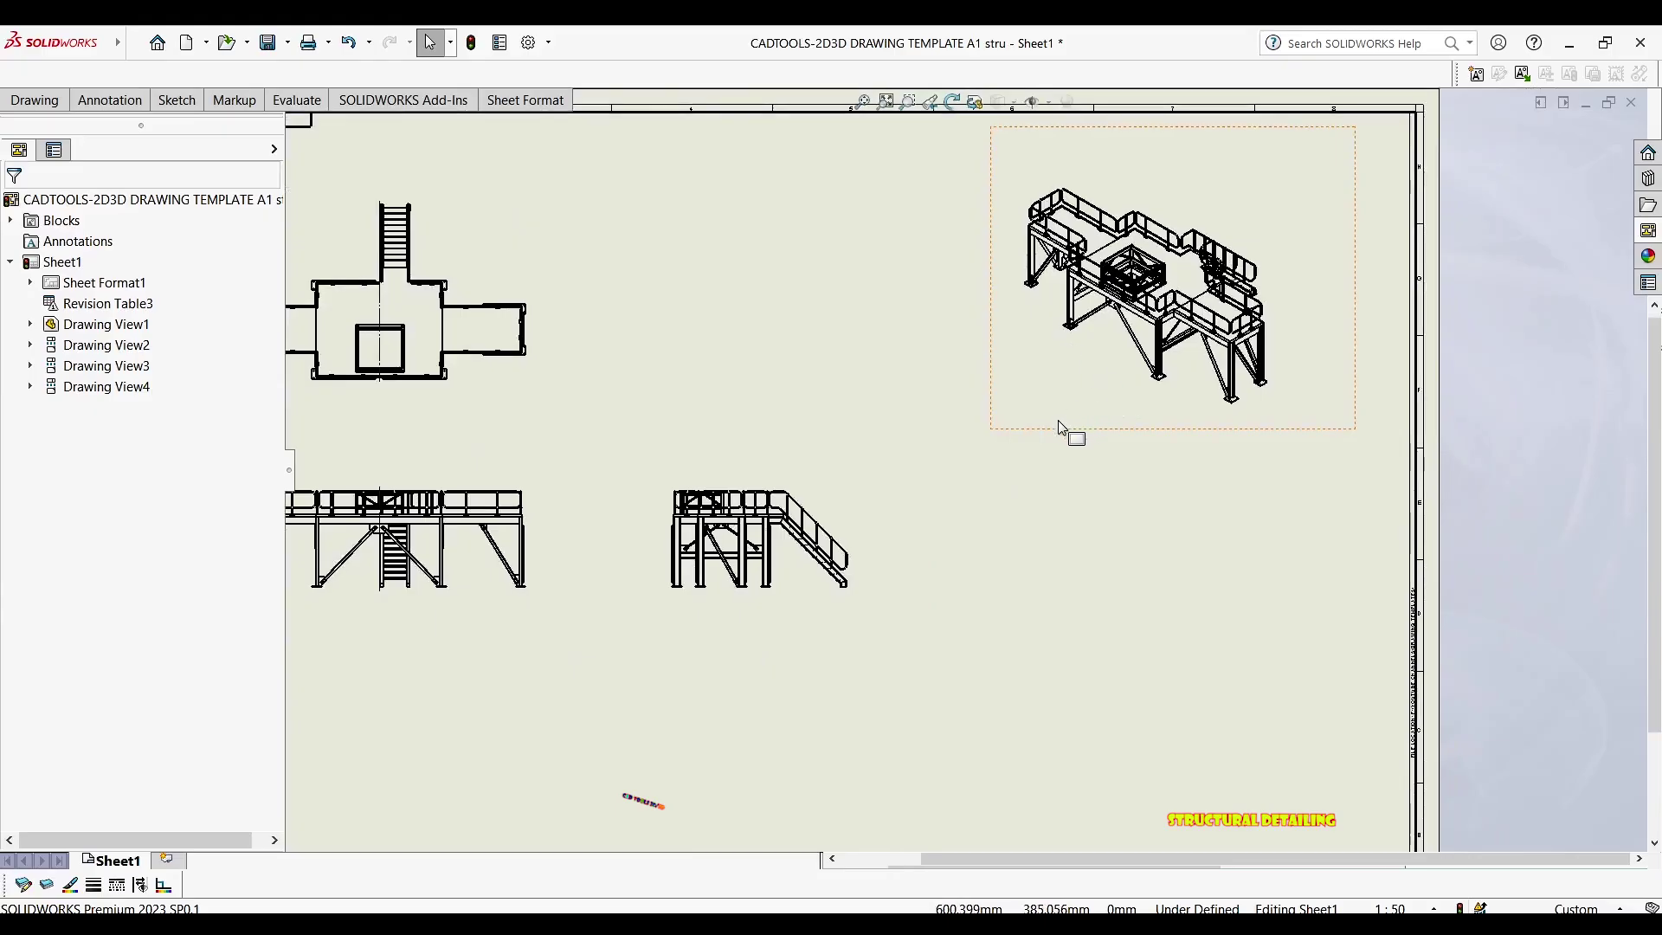
pyautogui.moveTo(1076, 427); pyautogui.dragTo(1095, 389)
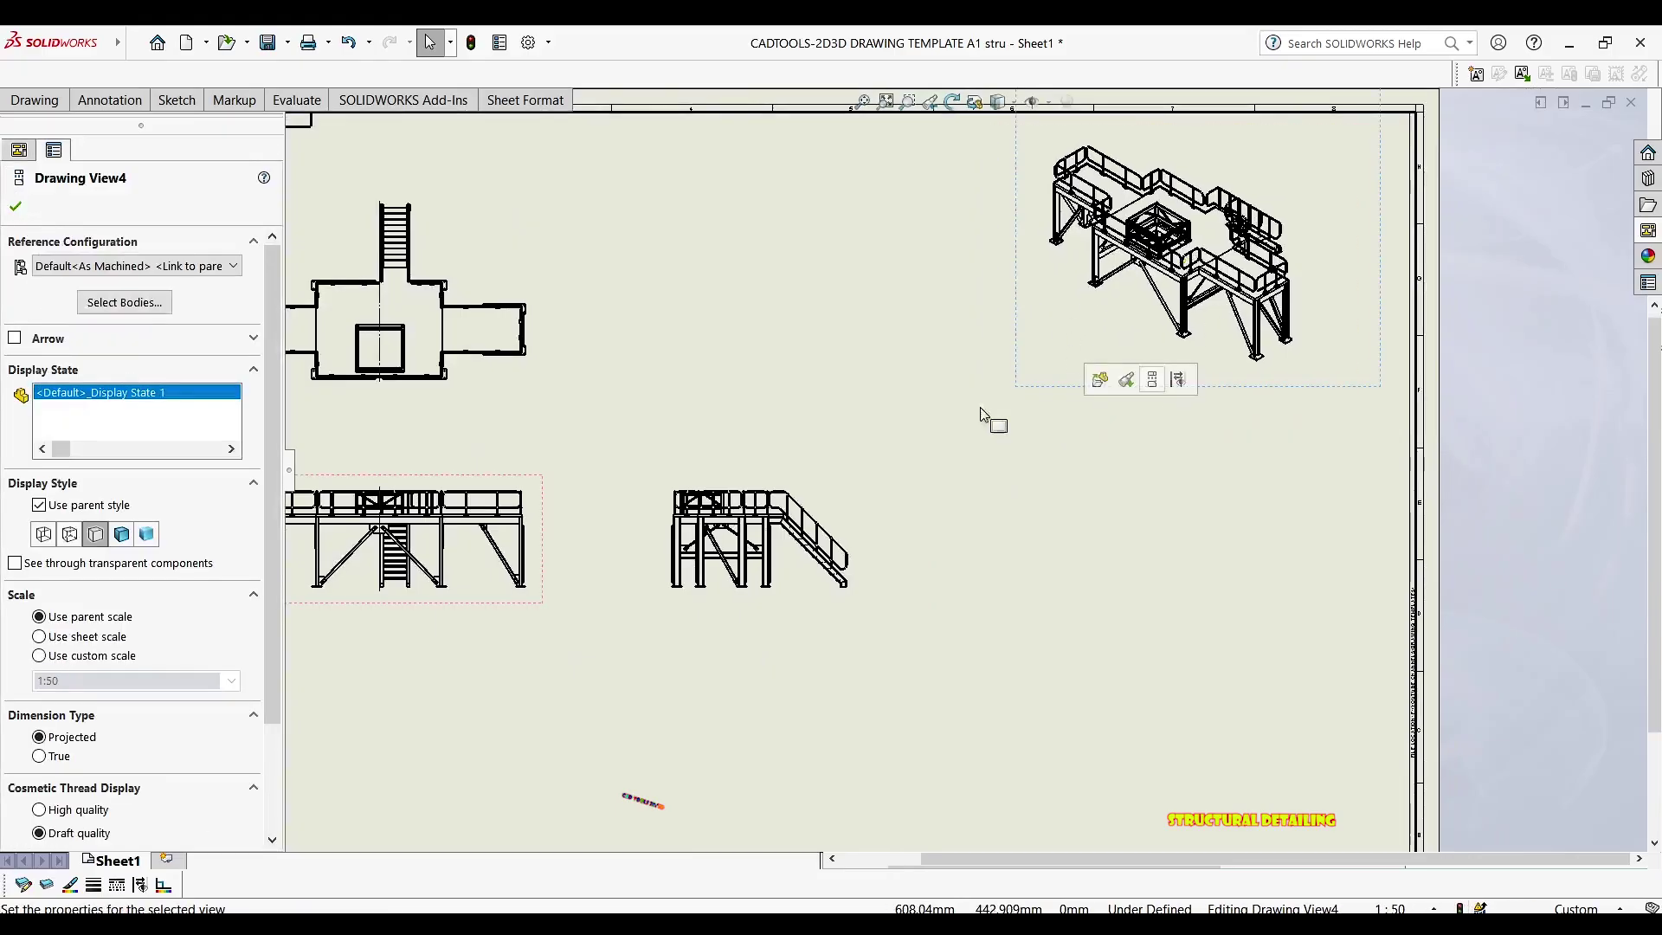
# Review the sheet's view layout and title block, and clear the isometric view's selection
pyautogui.scroll(3, 981, 413)
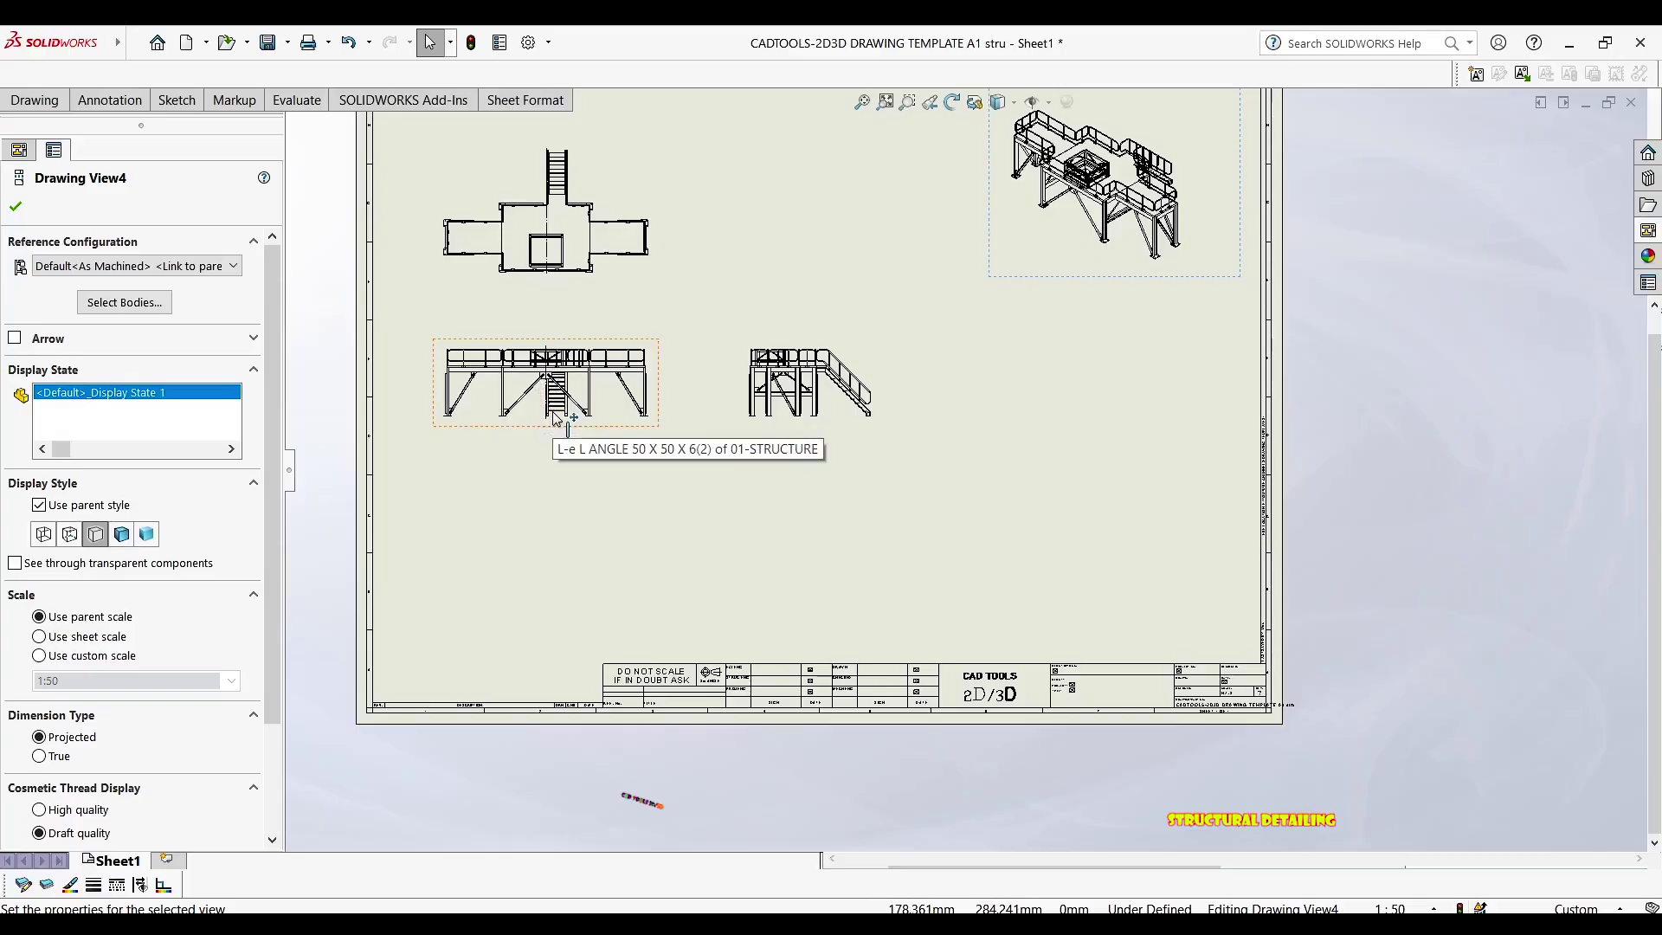
pyautogui.scroll(-2, 742, 389)
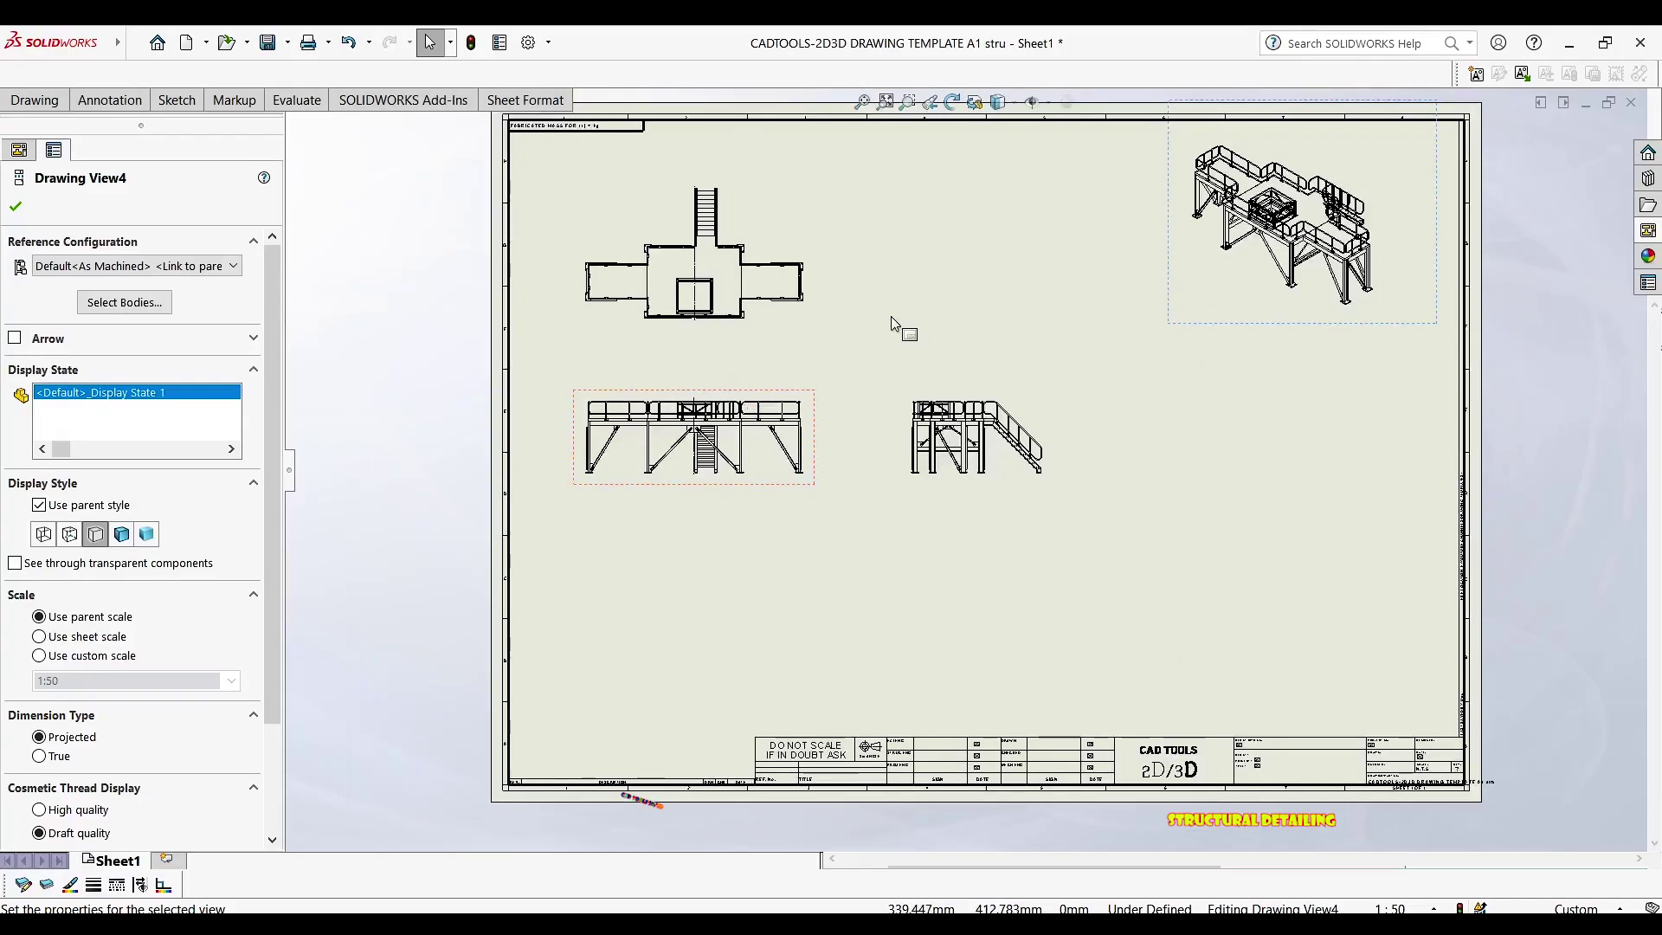
pyautogui.scroll(2, 893, 317)
pyautogui.scroll(-2, 900, 315)
pyautogui.scroll(2, 891, 327)
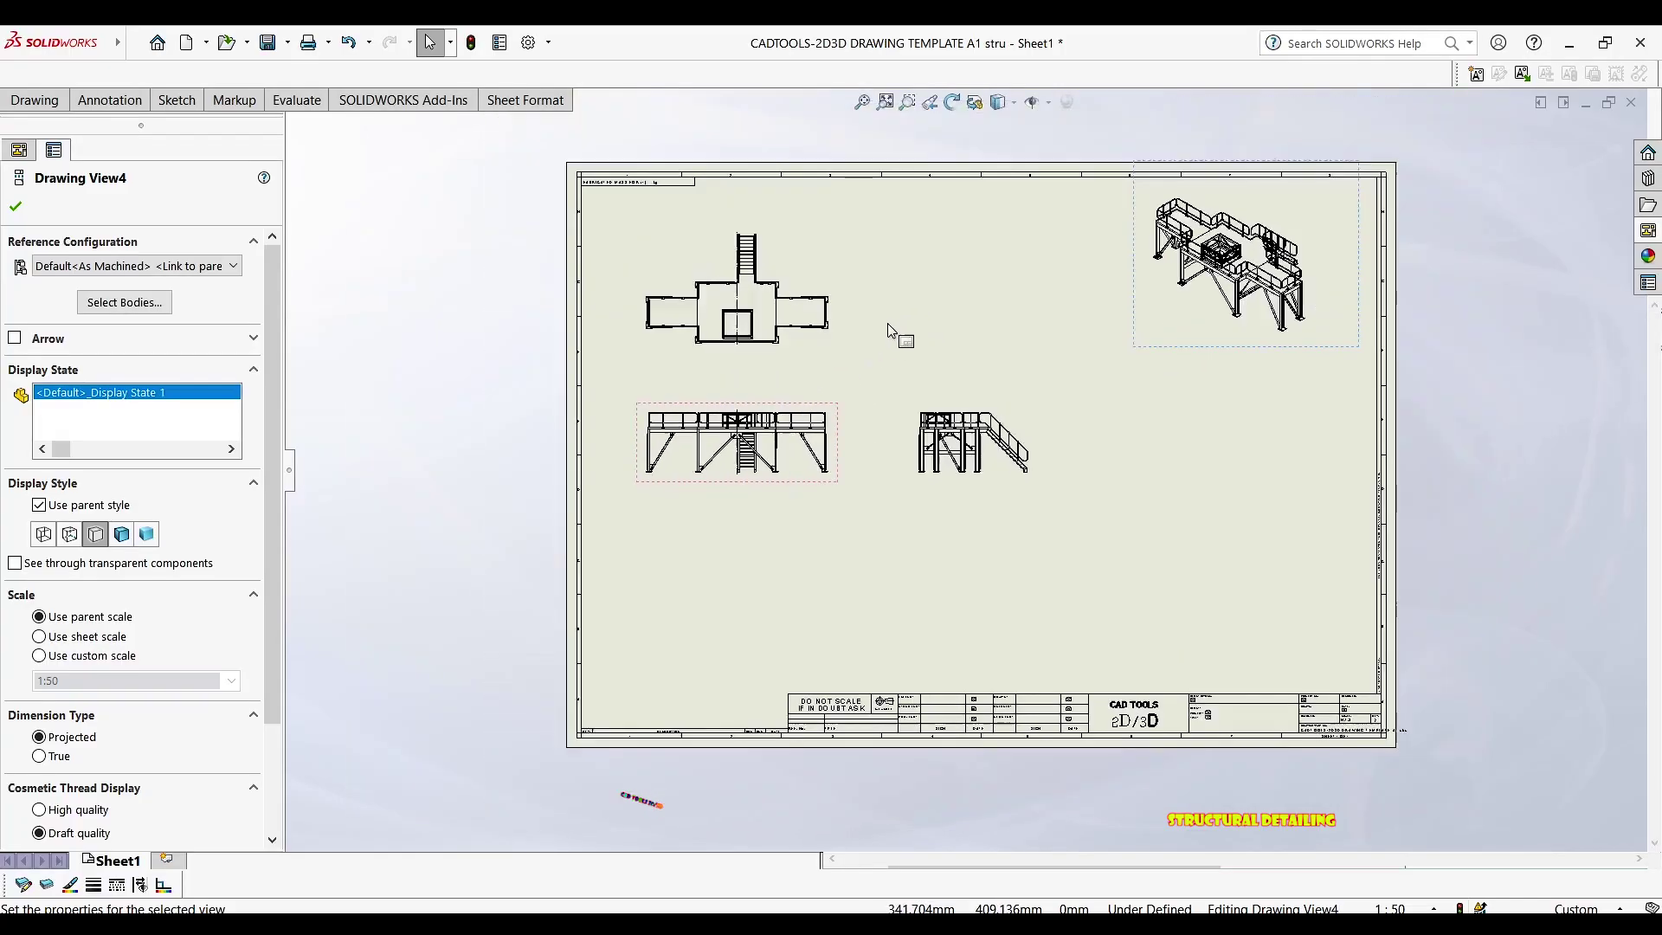
pyautogui.scroll(-2, 879, 367)
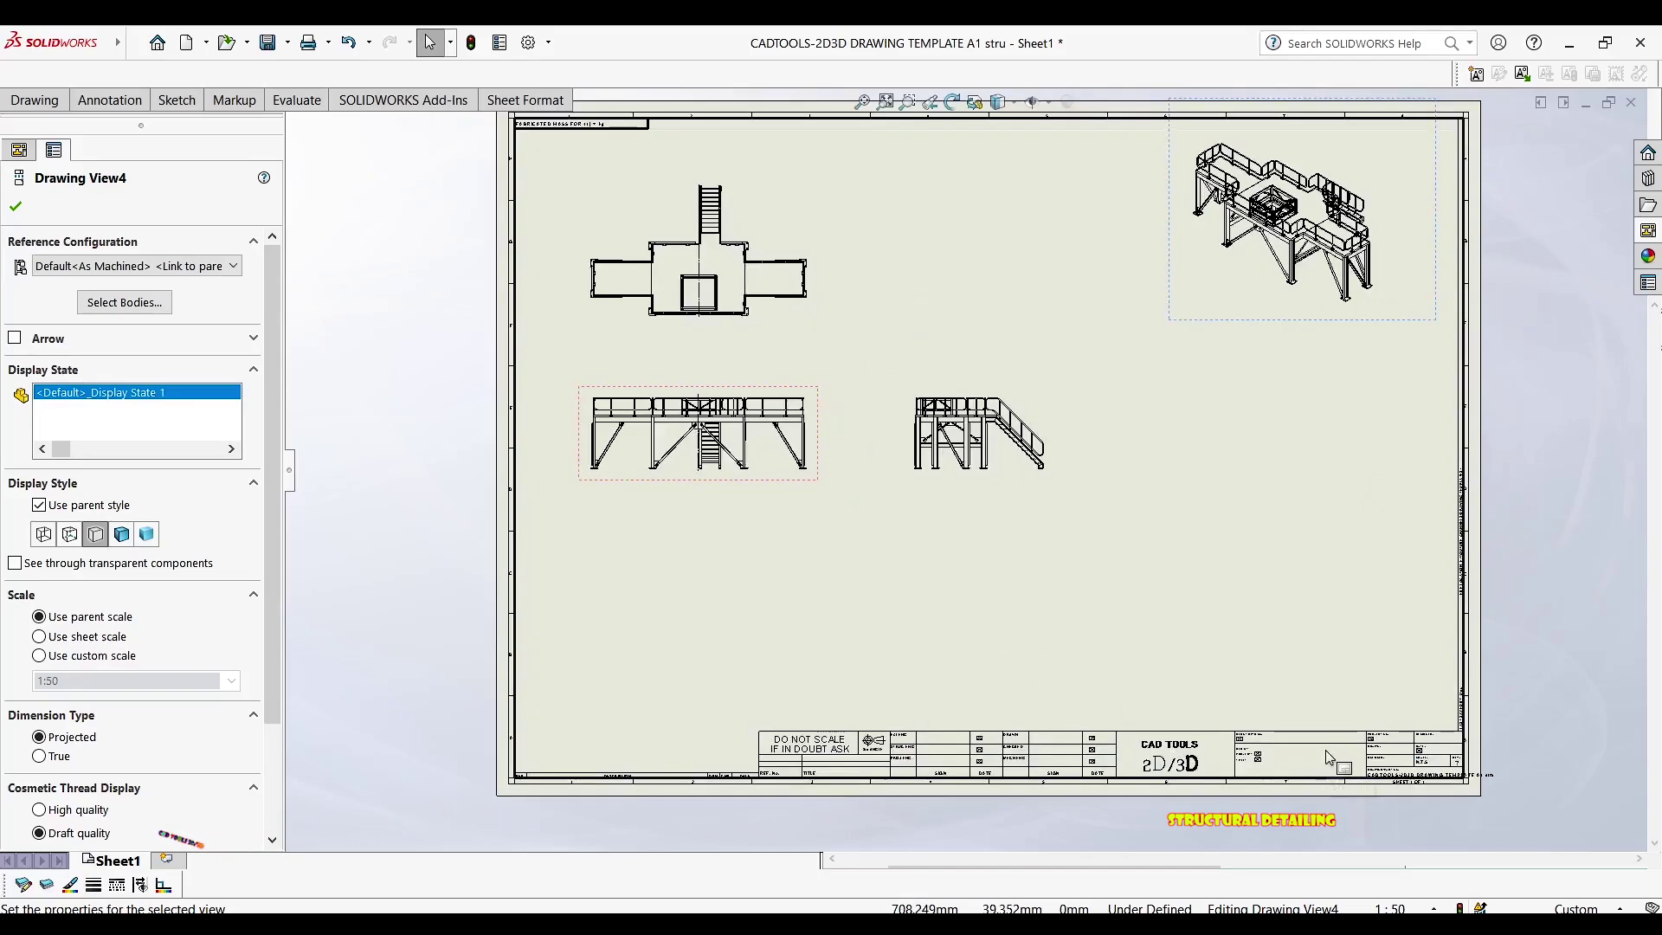
pyautogui.moveTo(1003, 808); pyautogui.dragTo(986, 600, button='middle')
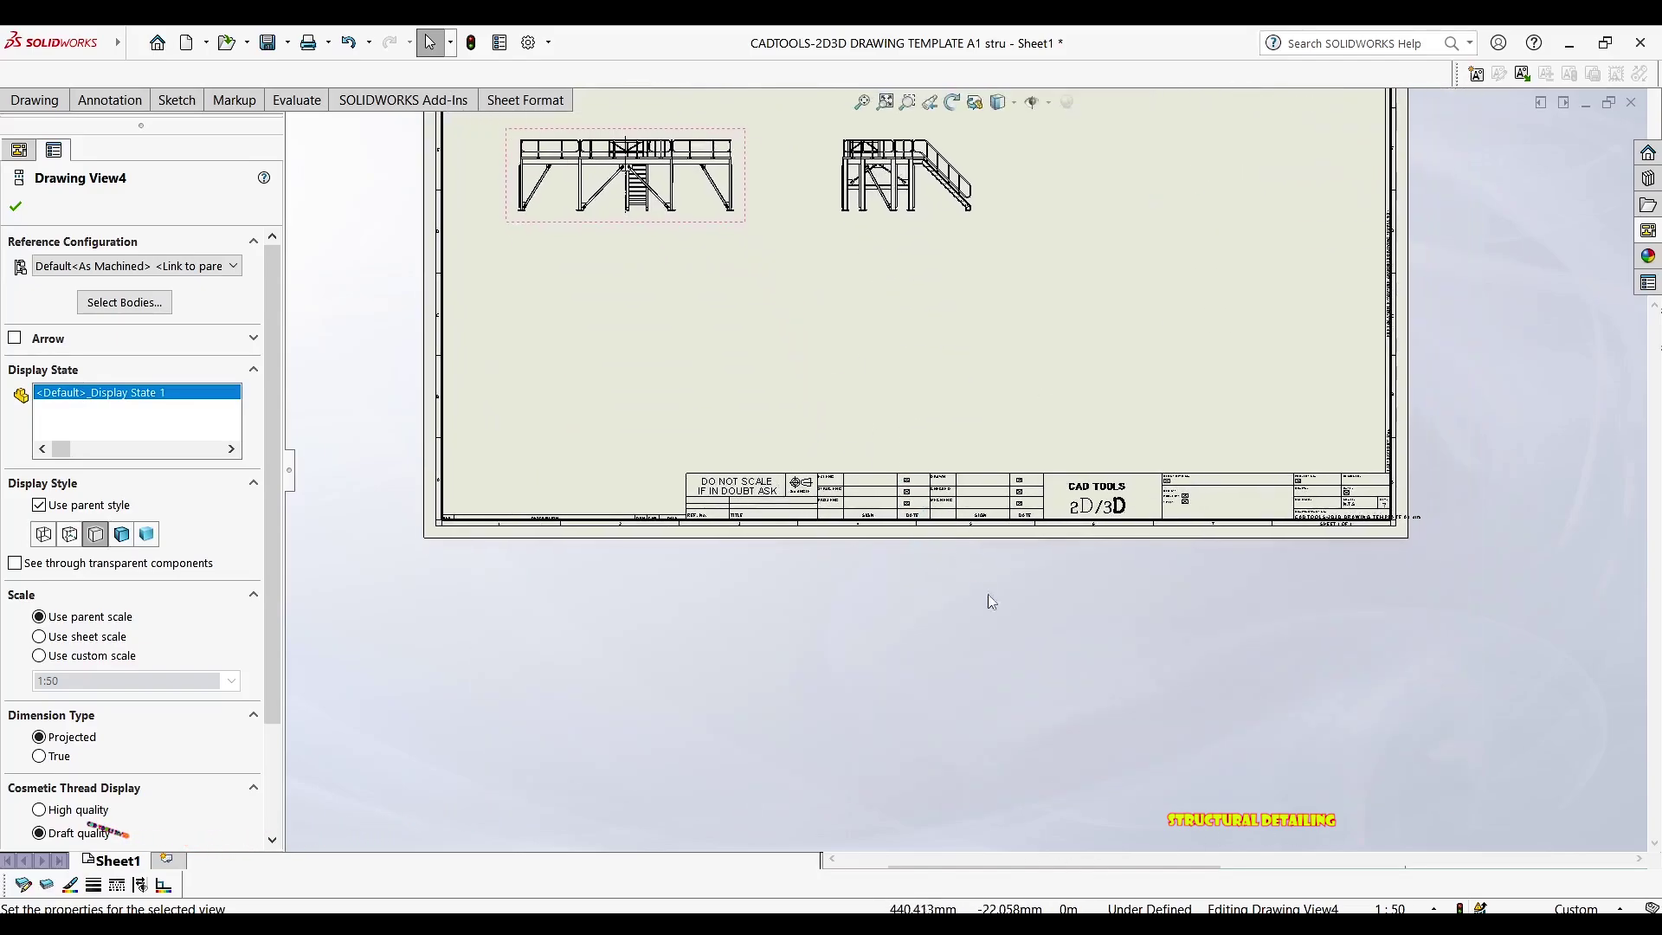
pyautogui.click(457, 697)
pyautogui.moveTo(457, 698); pyautogui.dragTo(357, 538)
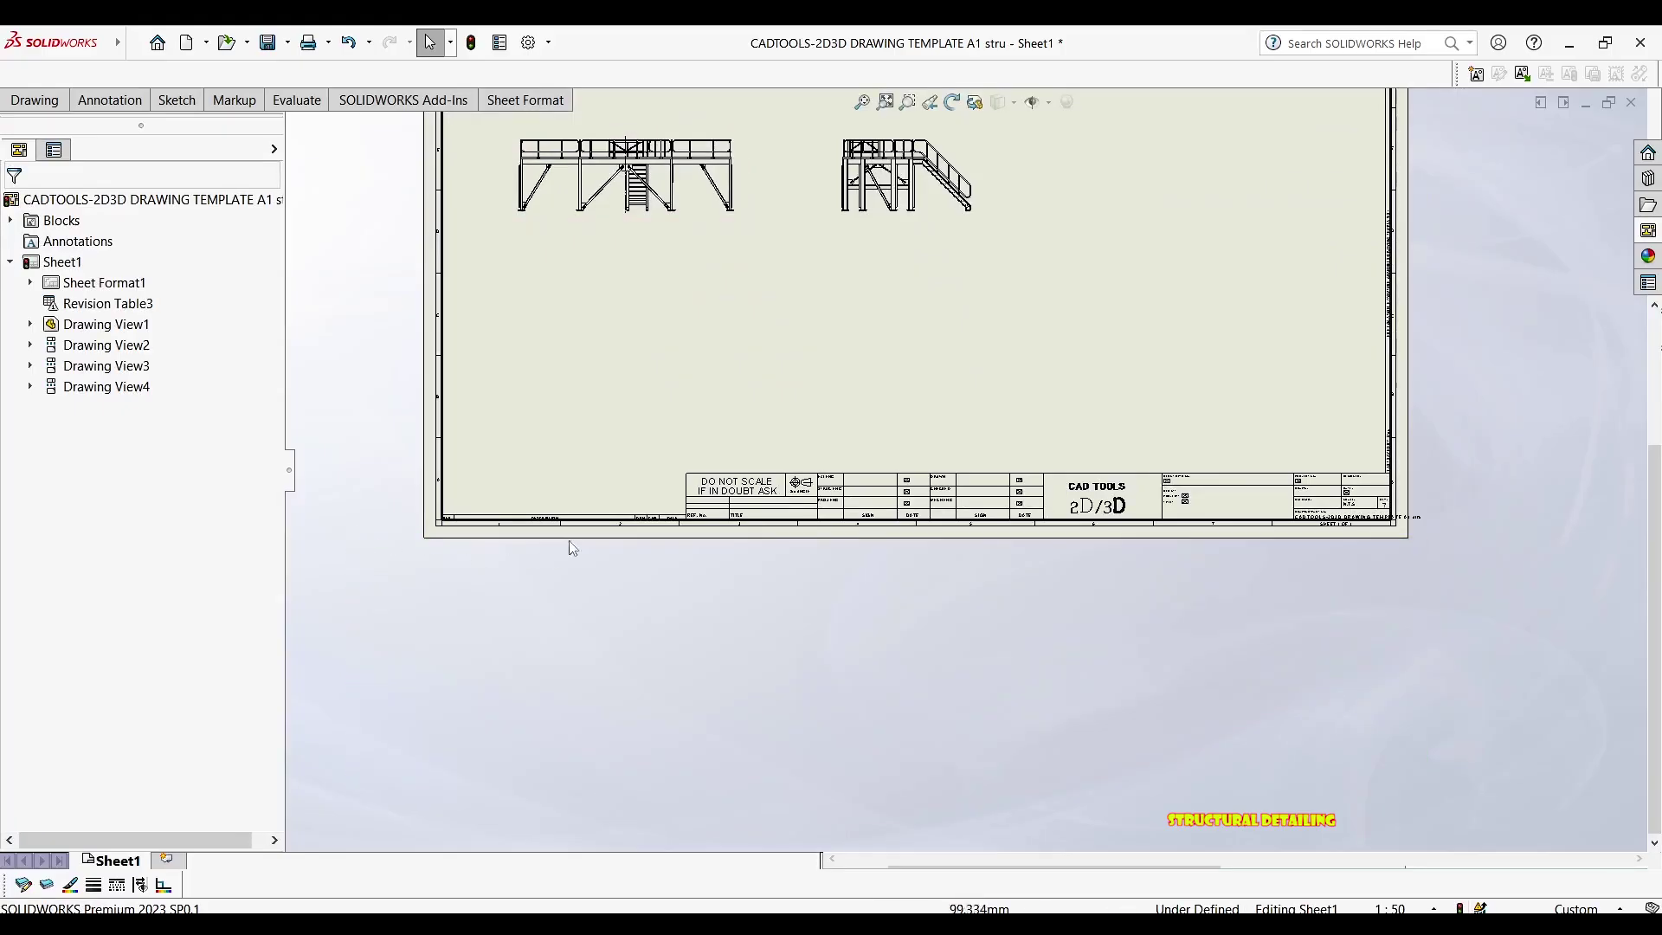
# Examine the whole sheet layout, checking the free space around the four drawing views and the title block
pyautogui.press('f')
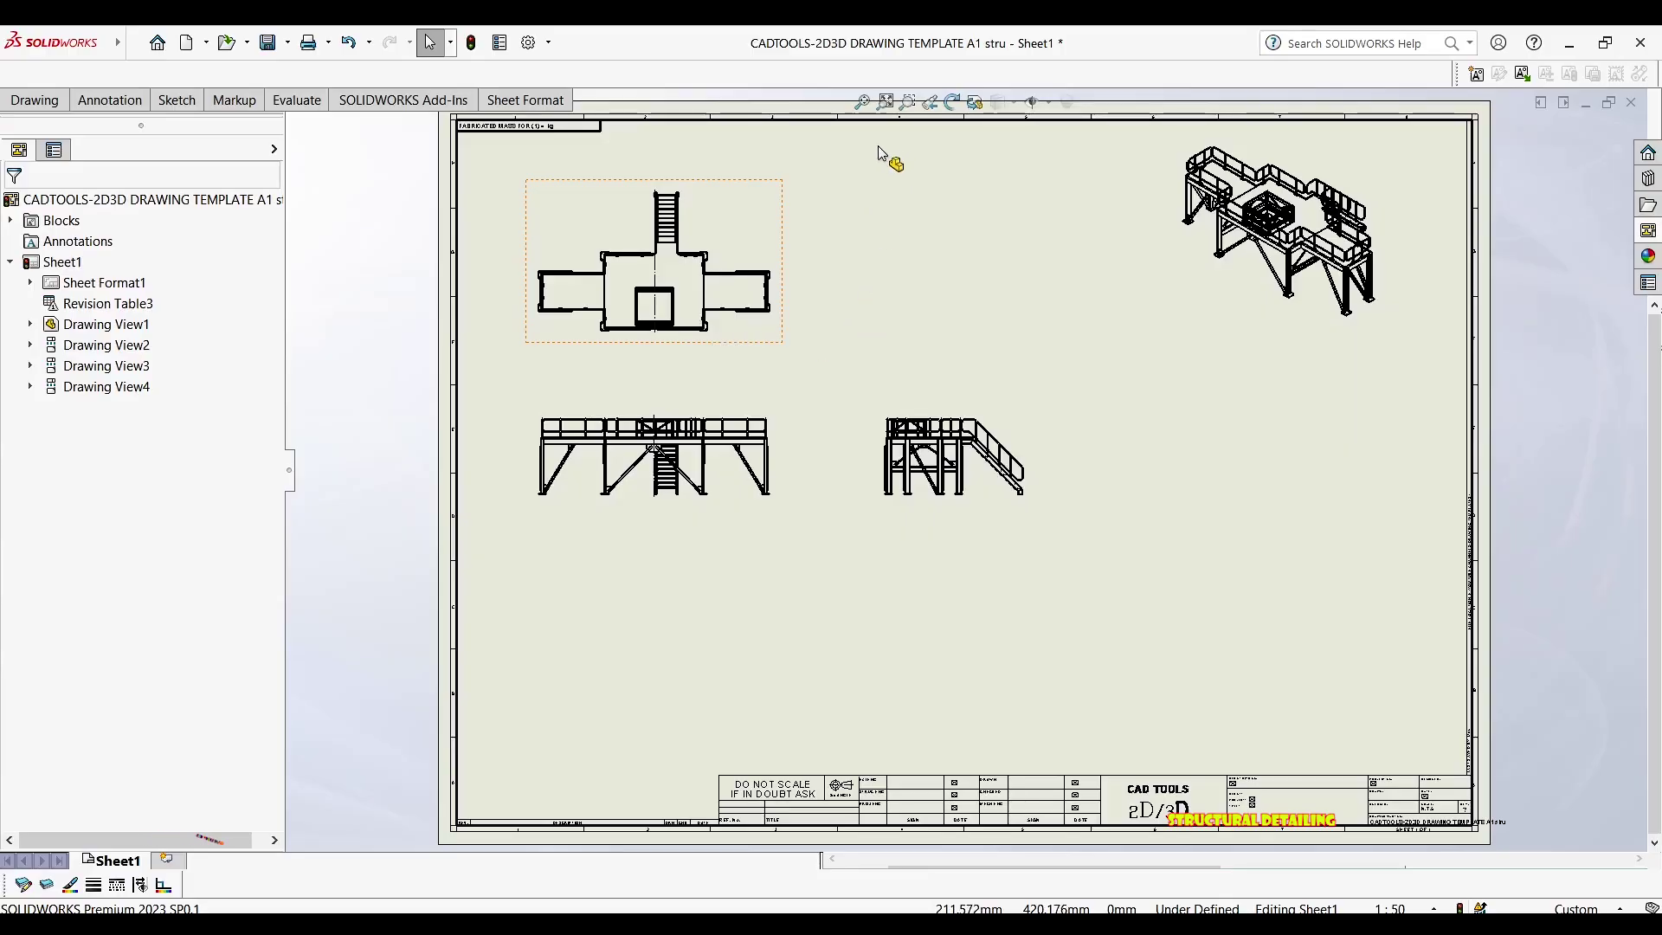
pyautogui.click(885, 102)
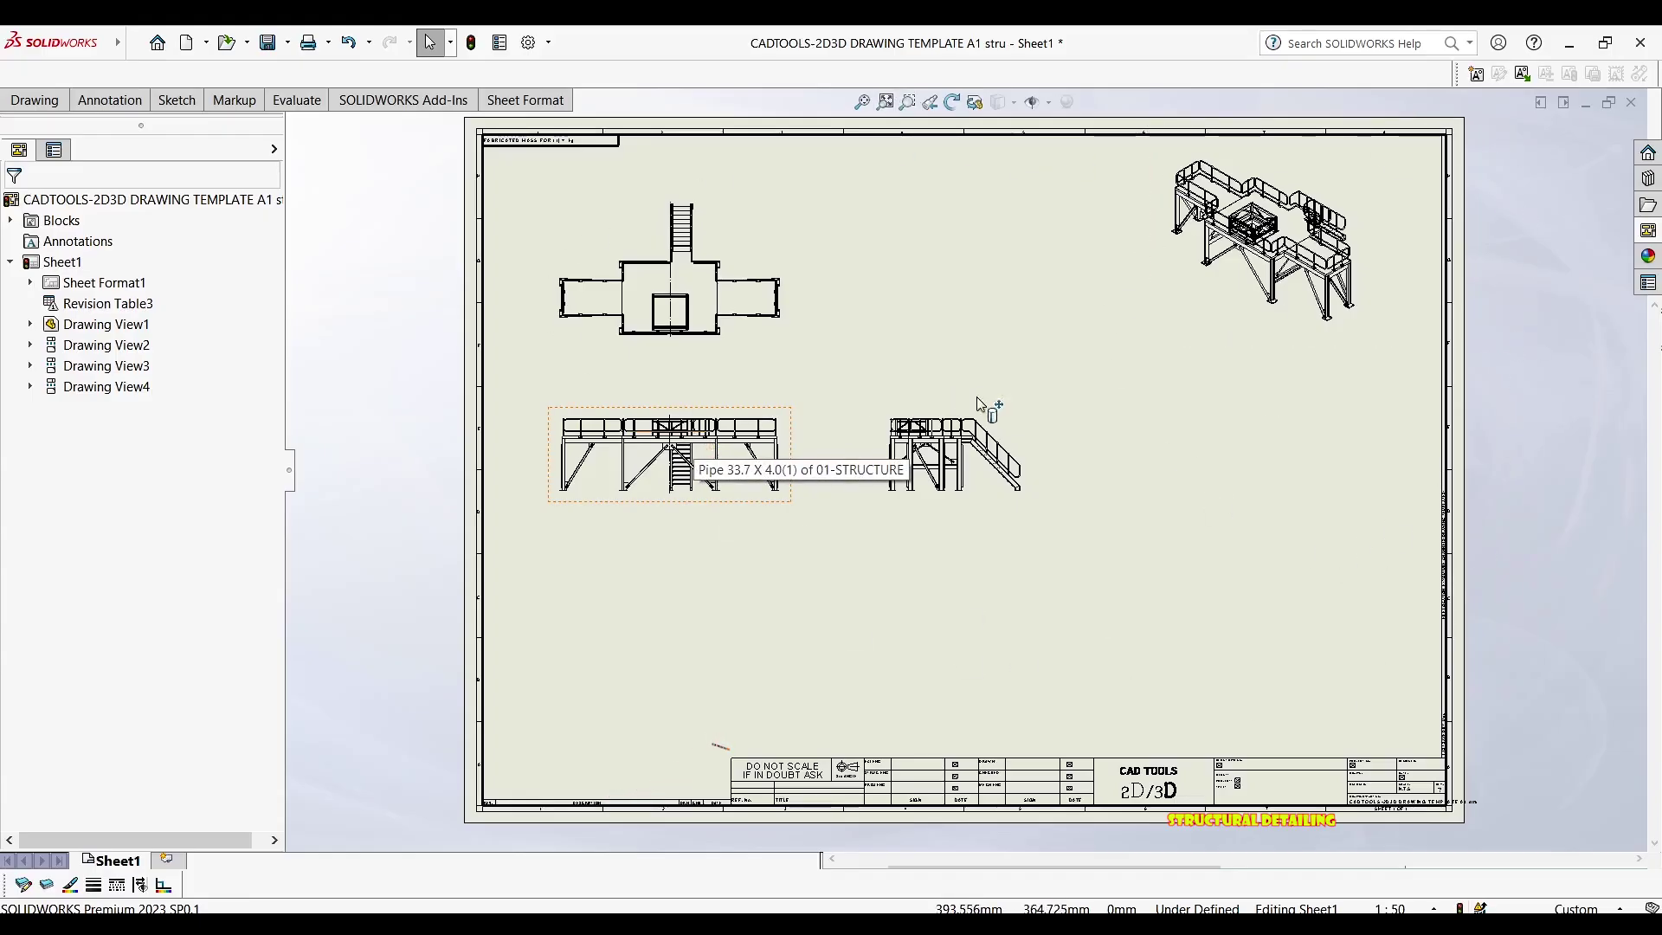
pyautogui.moveTo(1150, 537)
pyautogui.mouseDown(button='middle')
pyautogui.moveTo(1472, 111)
pyautogui.moveTo(1400, 116)
pyautogui.mouseUp(button='middle')
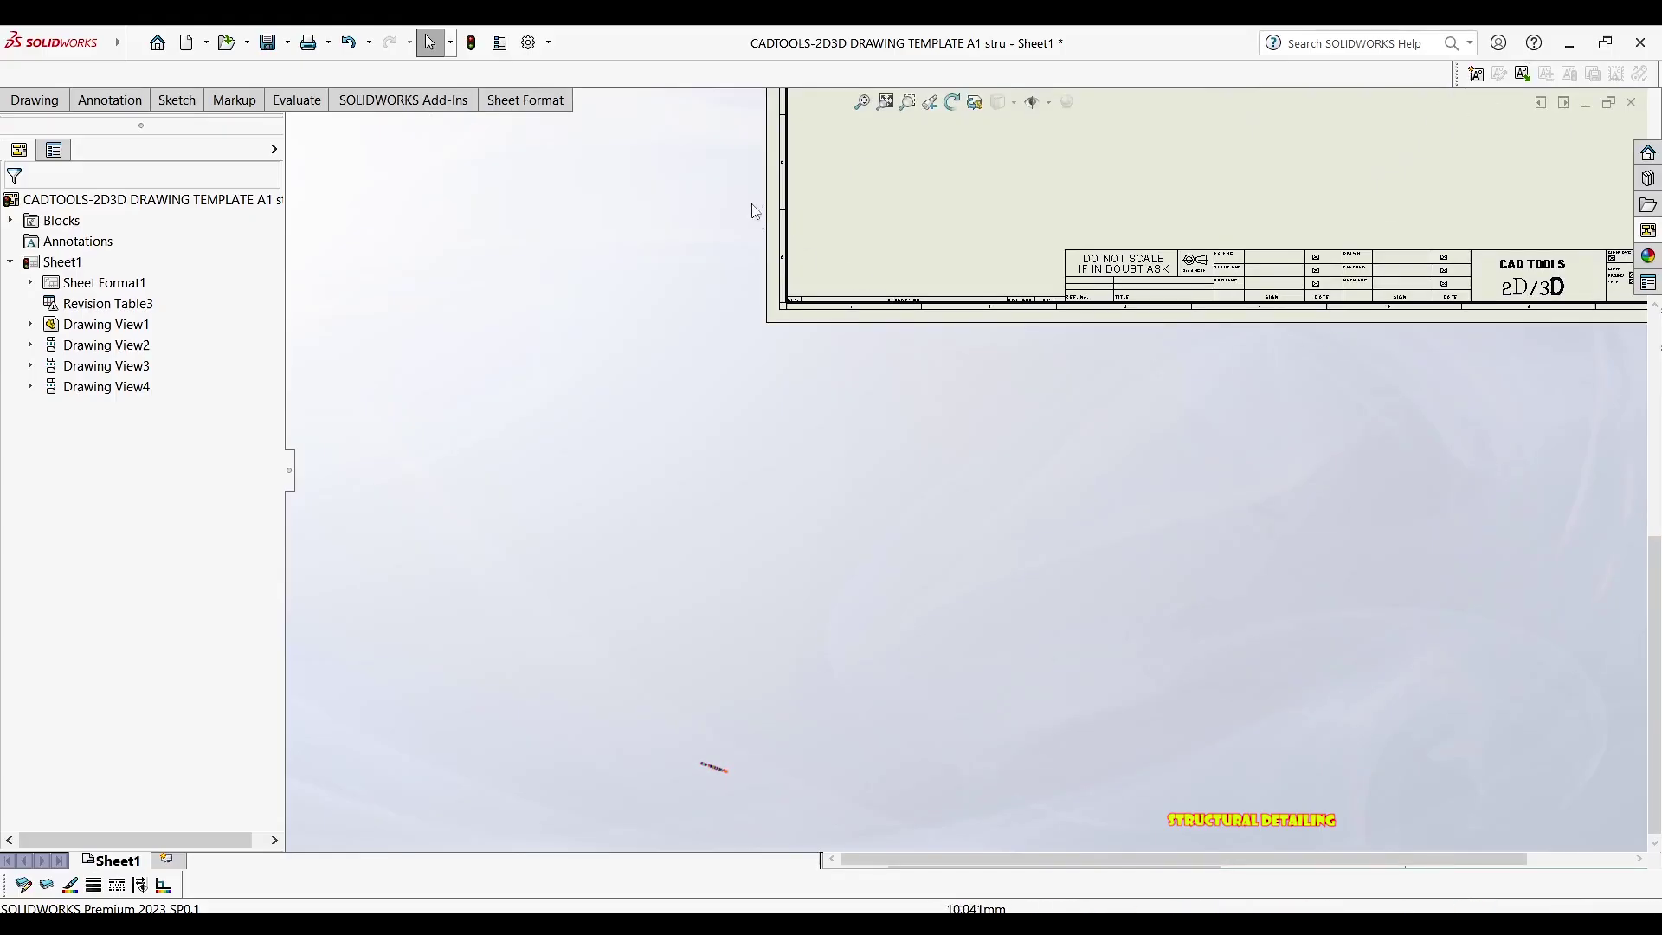
pyautogui.click(885, 102)
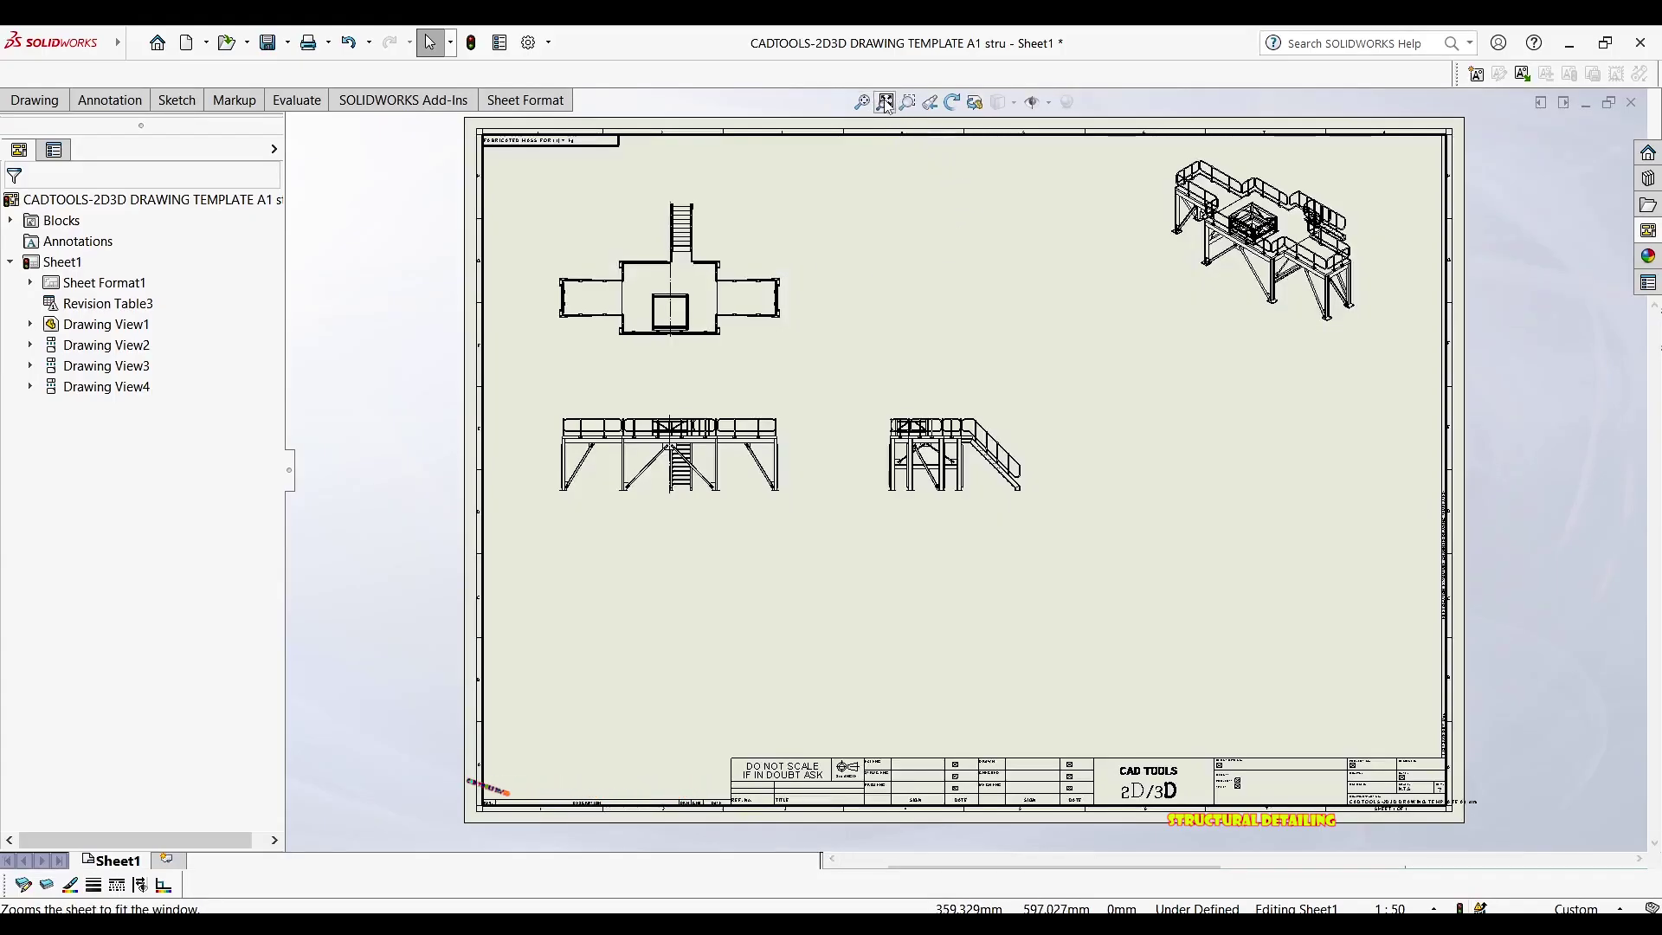
pyautogui.moveTo(971, 387); pyautogui.dragTo(1244, 88)
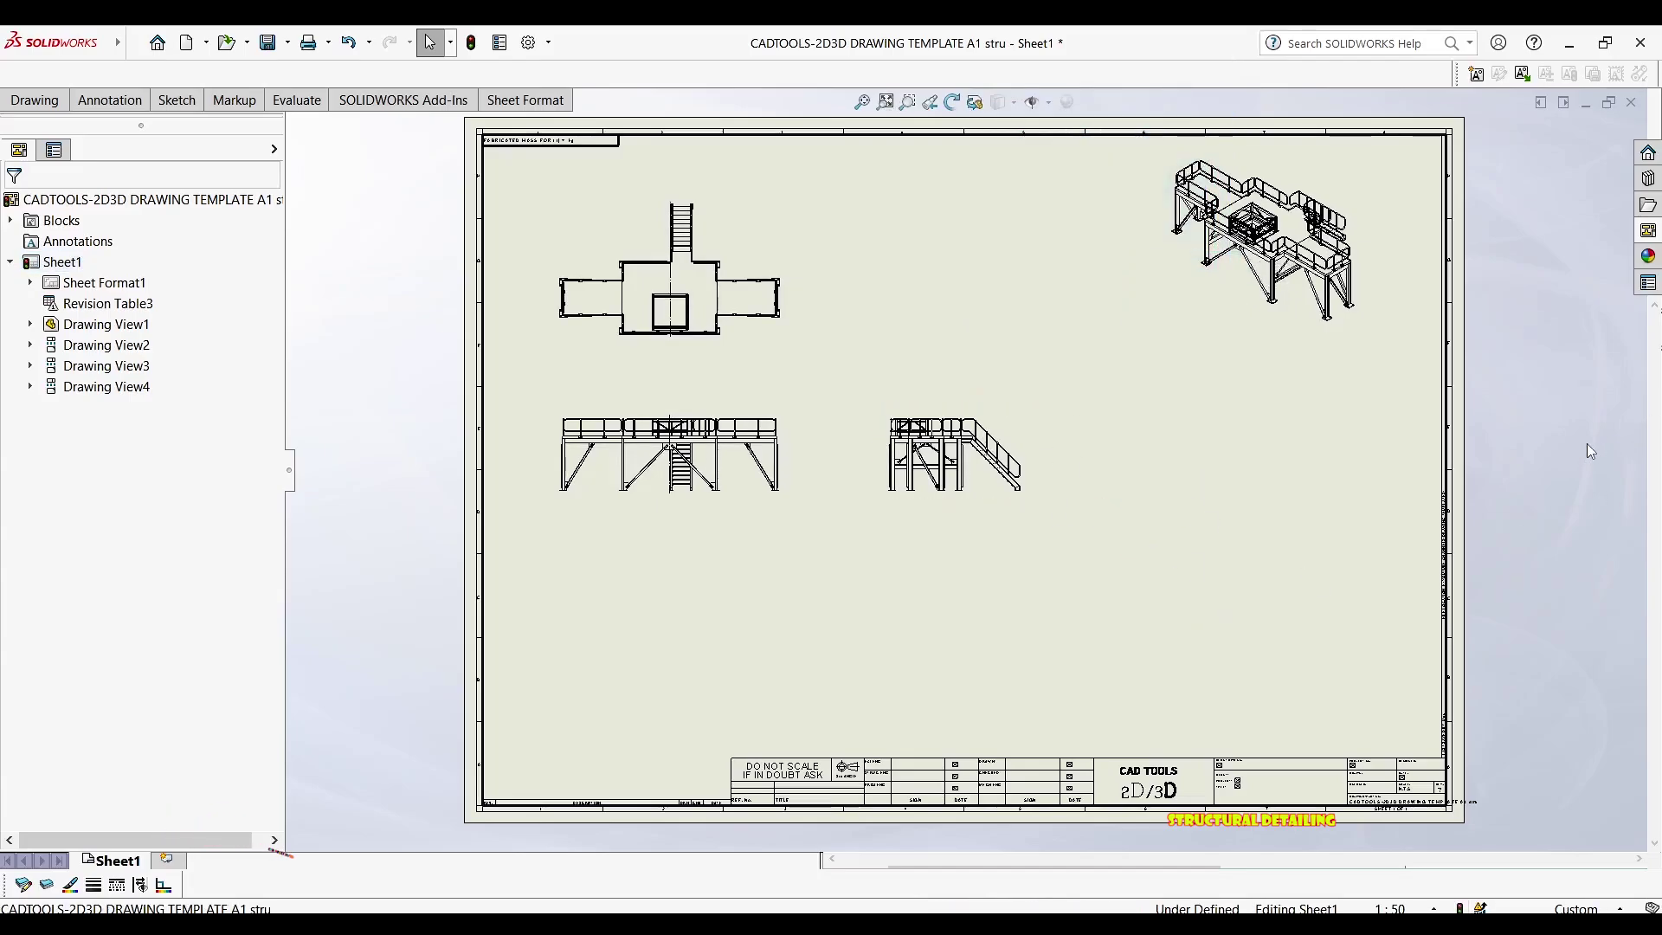
pyautogui.moveTo(1199, 430); pyautogui.dragTo(1362, 40, button='middle')
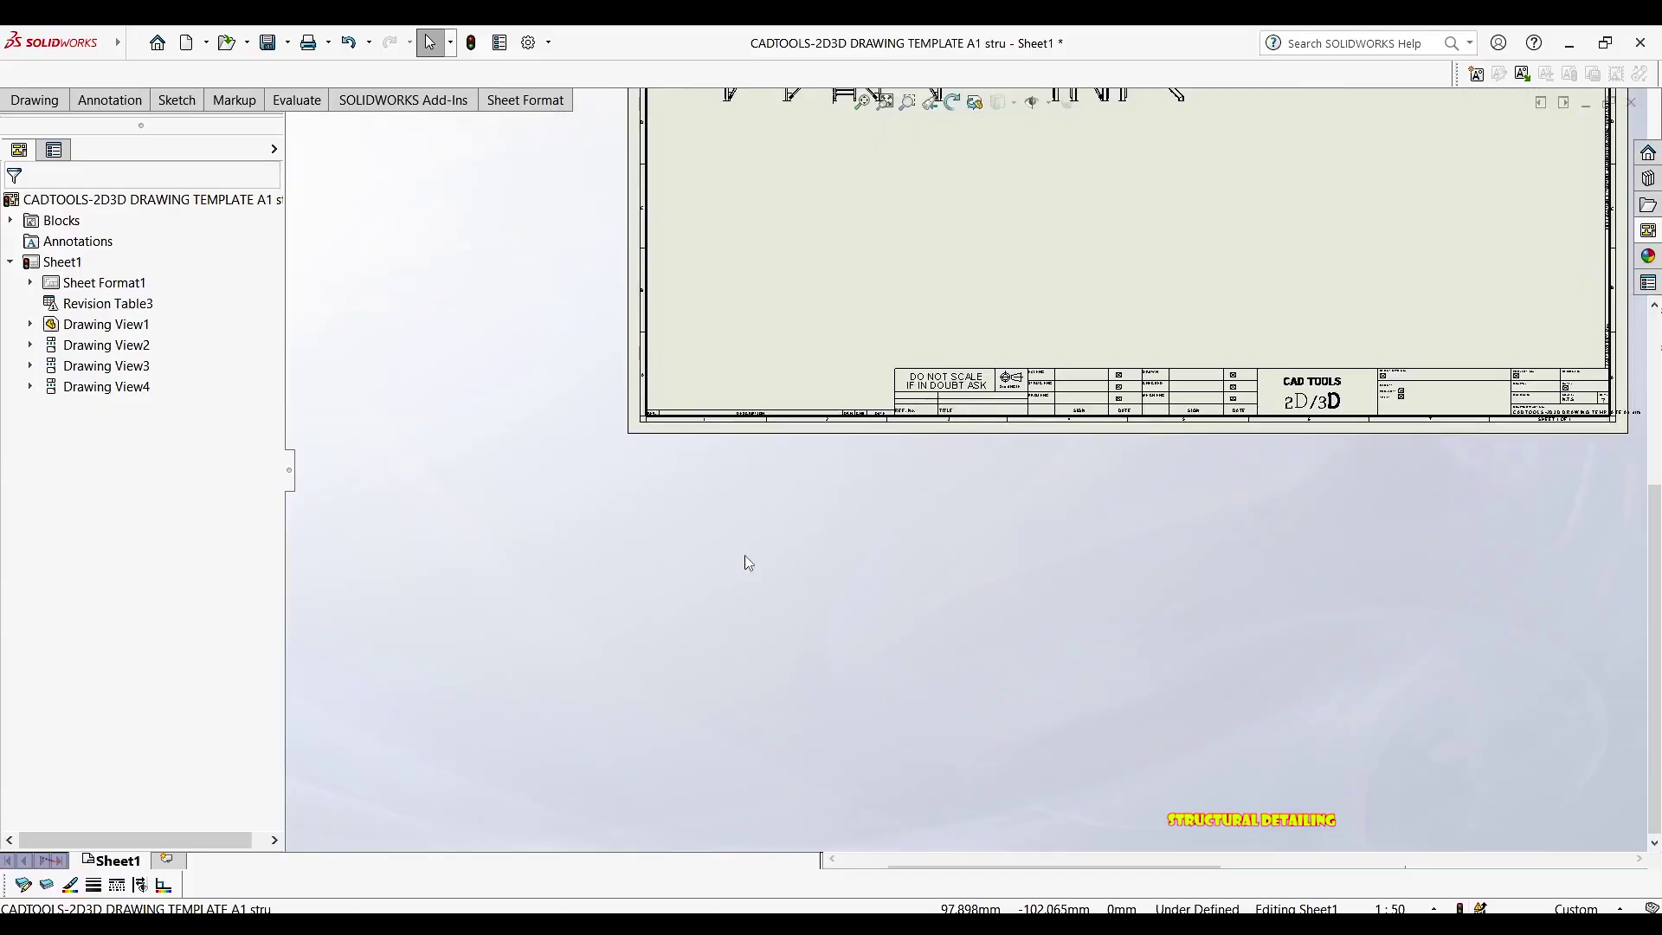
pyautogui.press('f')
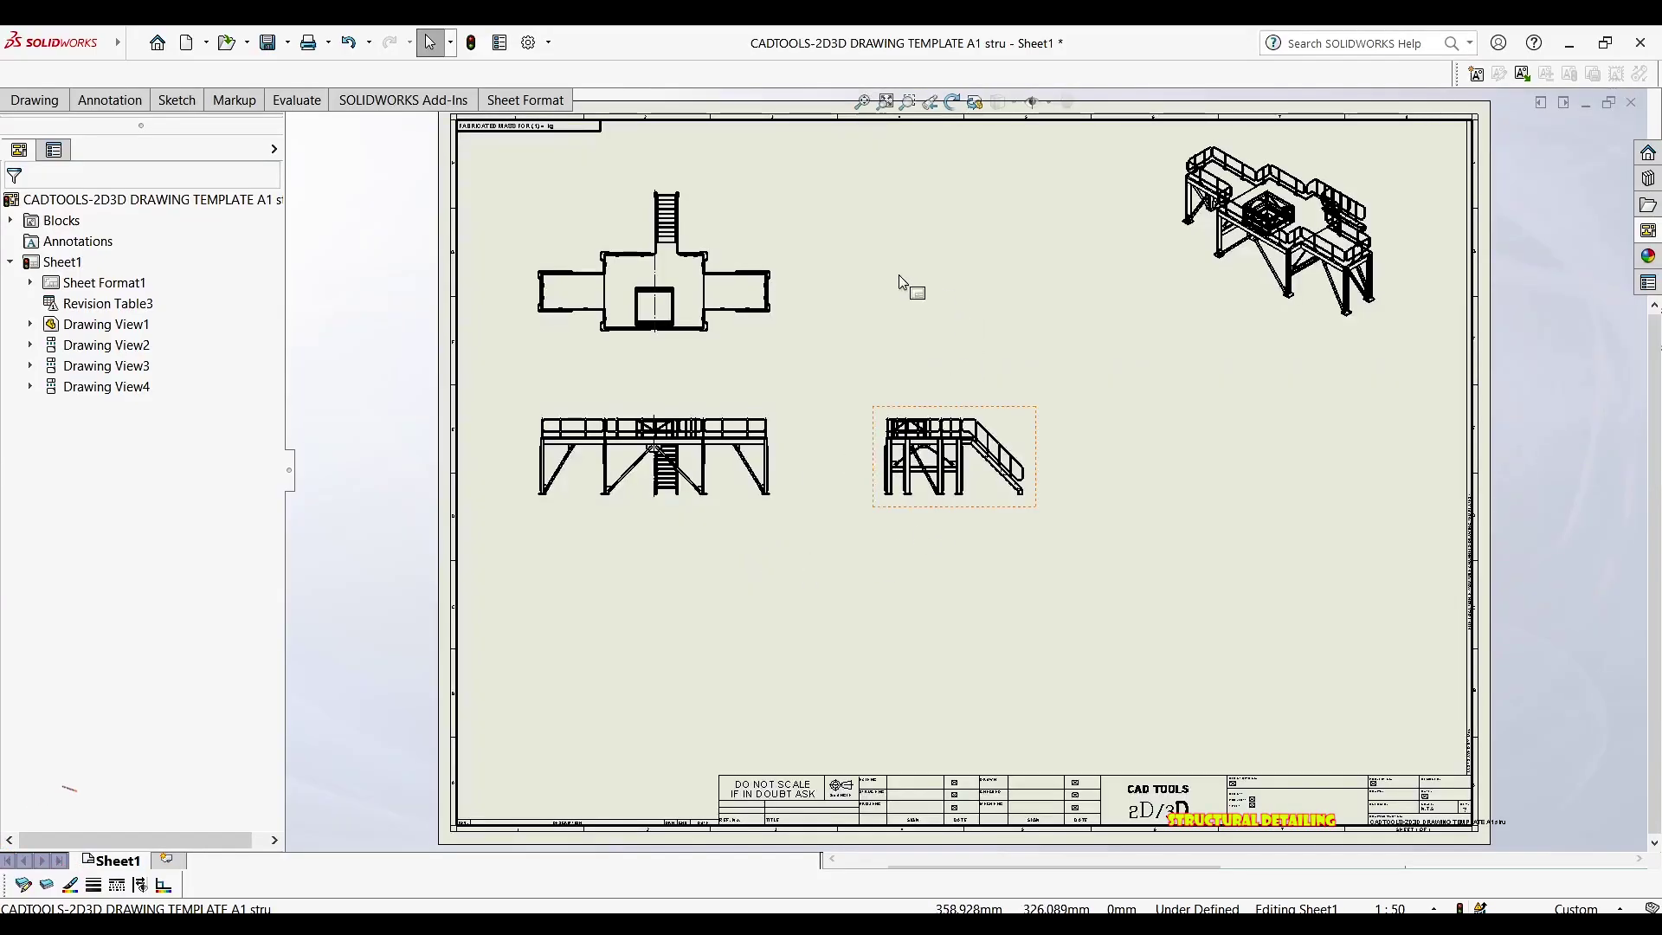
pyautogui.click(884, 103)
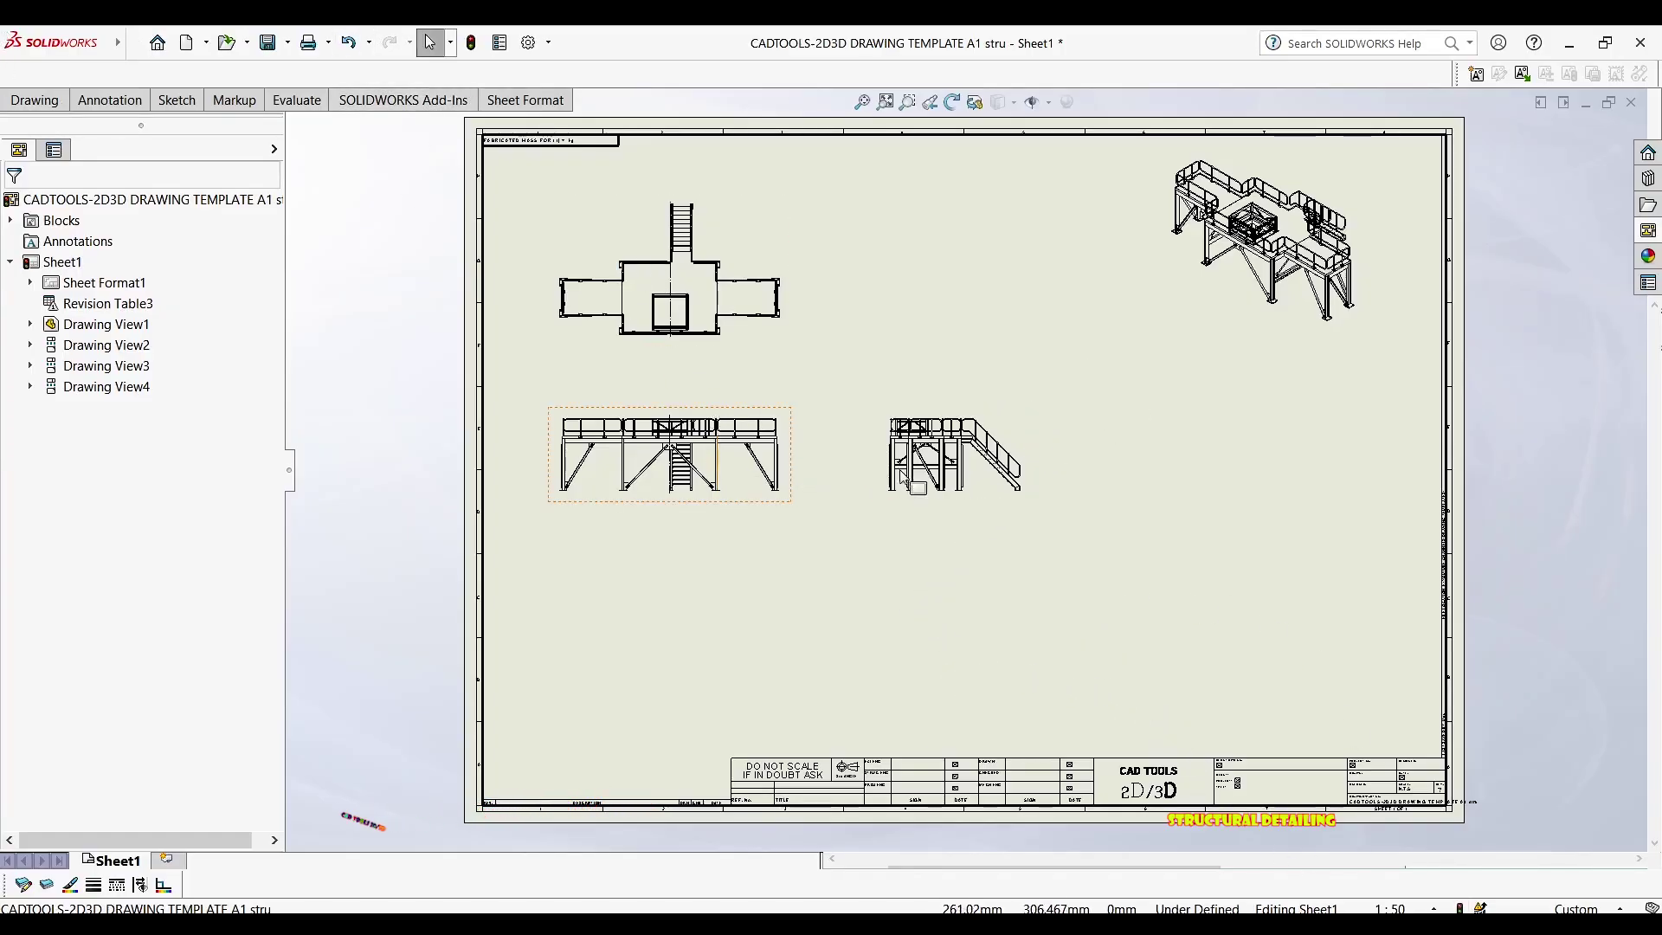
pyautogui.moveTo(900, 476); pyautogui.dragTo(924, 482, button='middle')
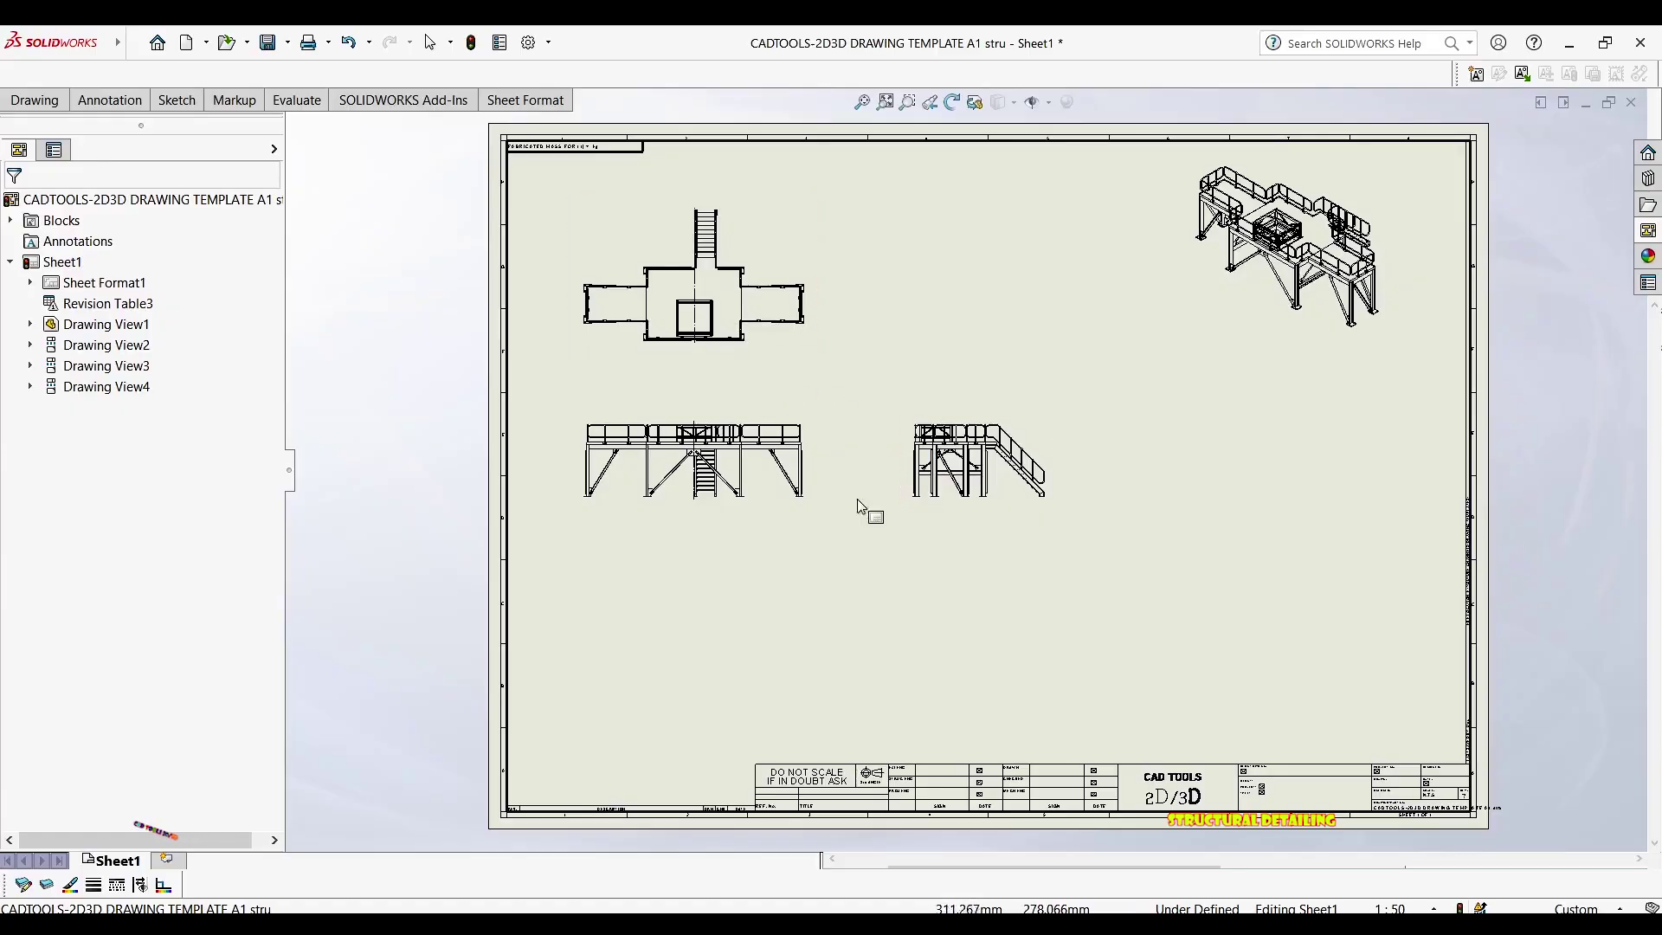
pyautogui.click(111, 107)
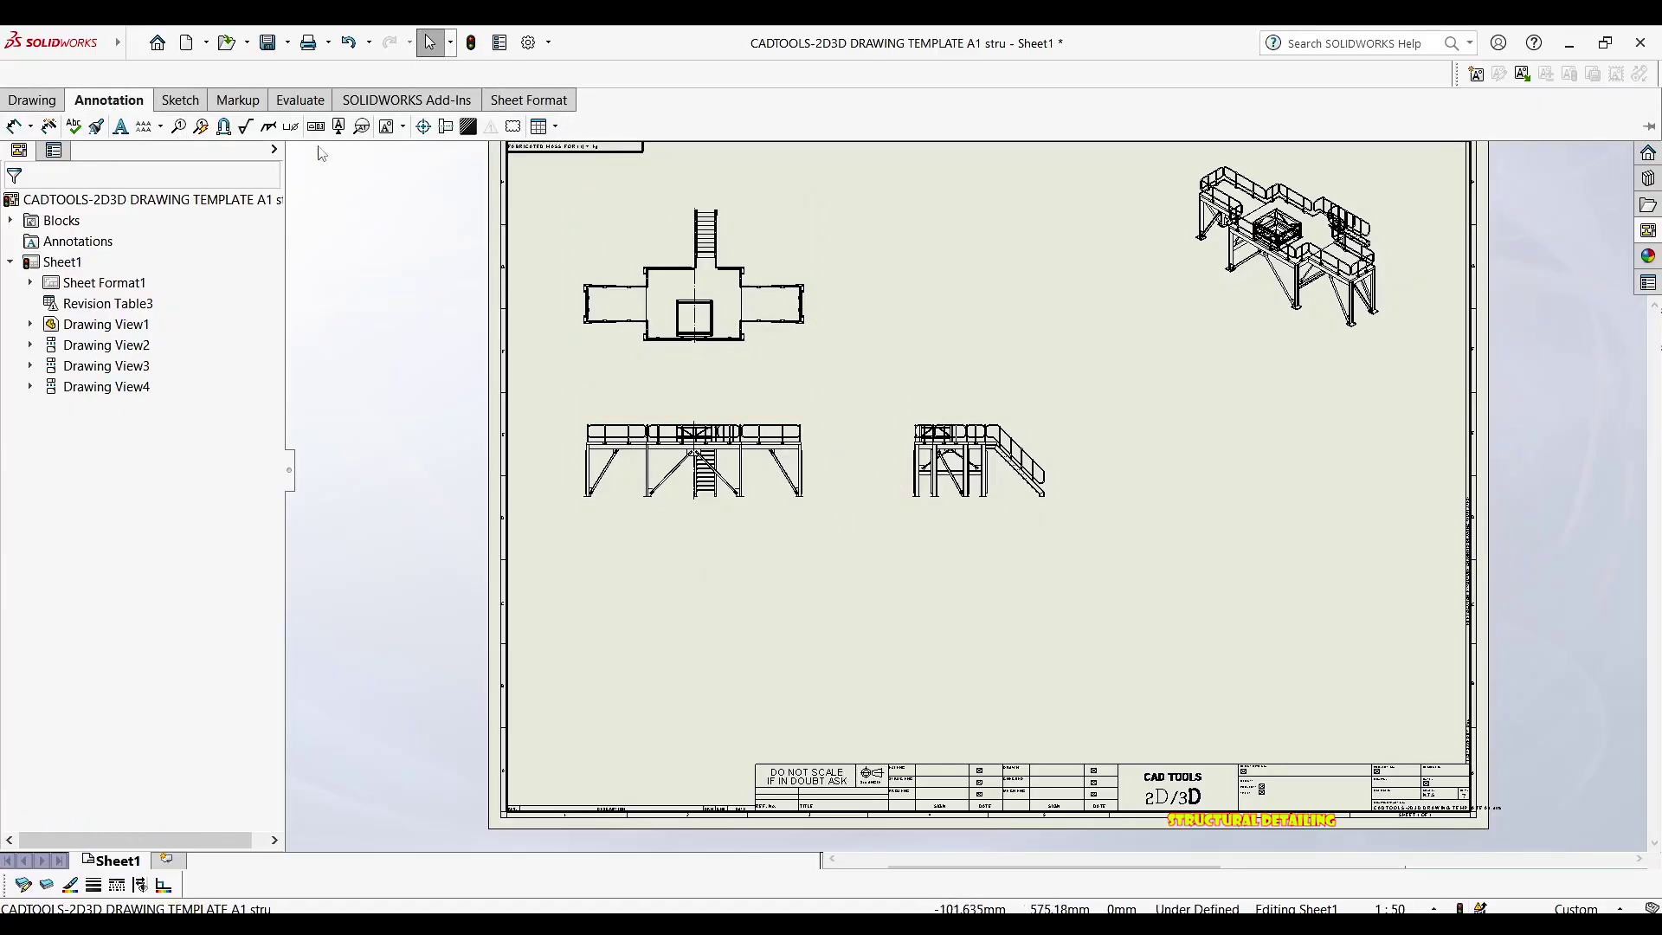
pyautogui.click(35, 101)
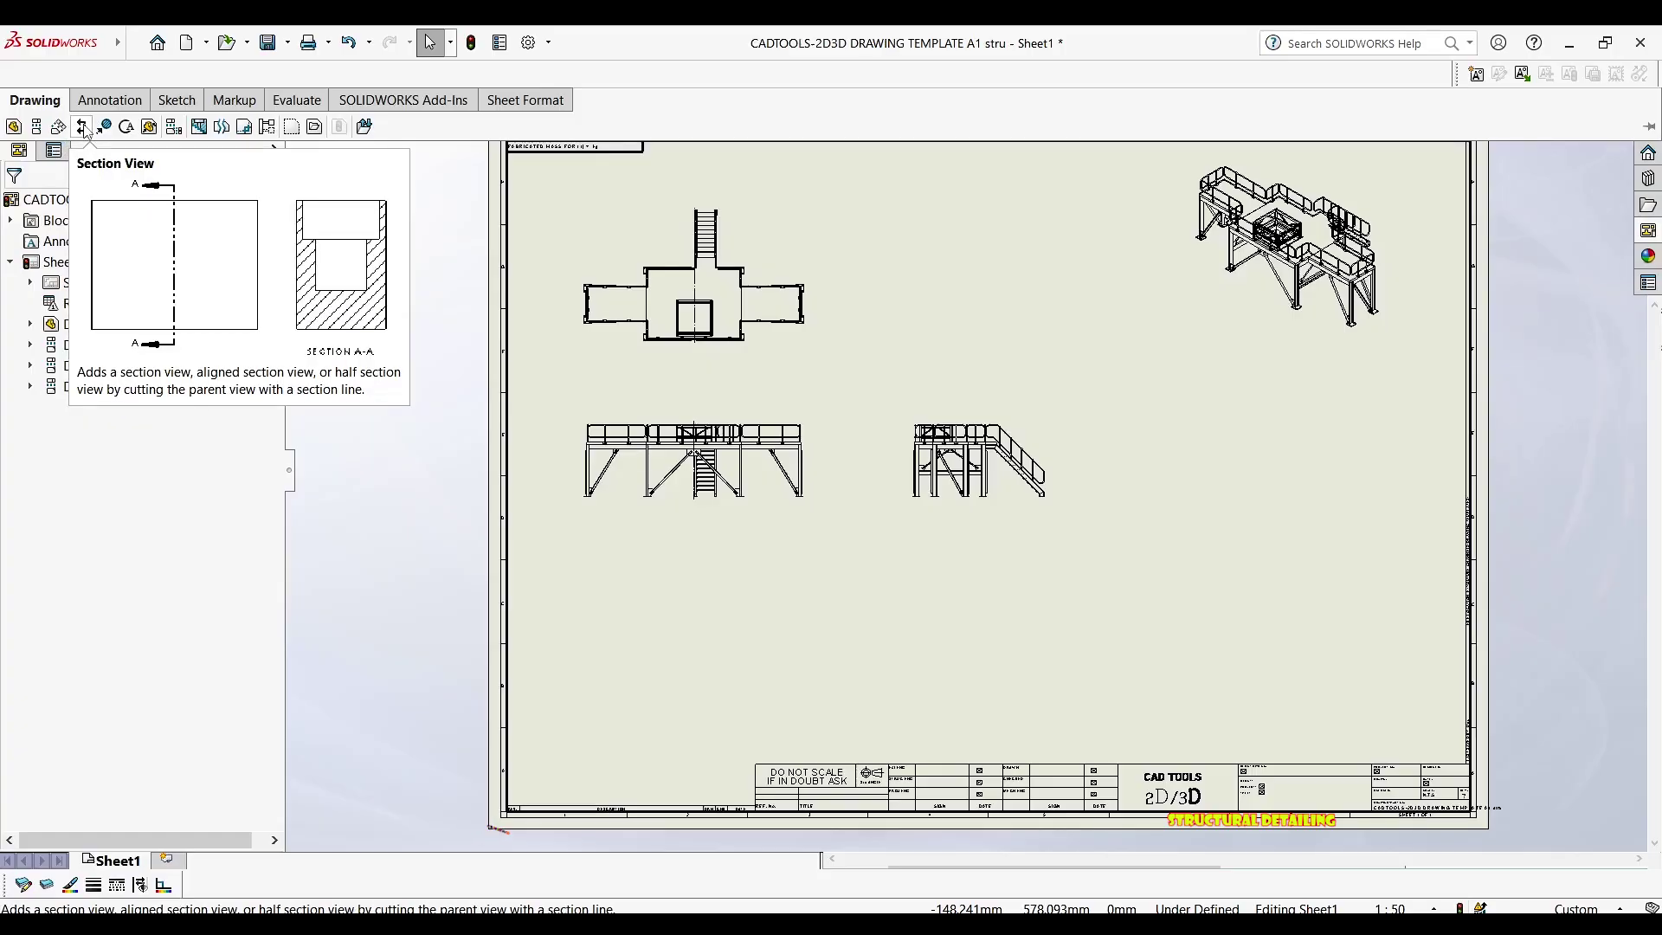
# Examine the stair and bracing in the front elevation, and compare them with the side and isometric views
pyautogui.scroll(-2, 779, 497)
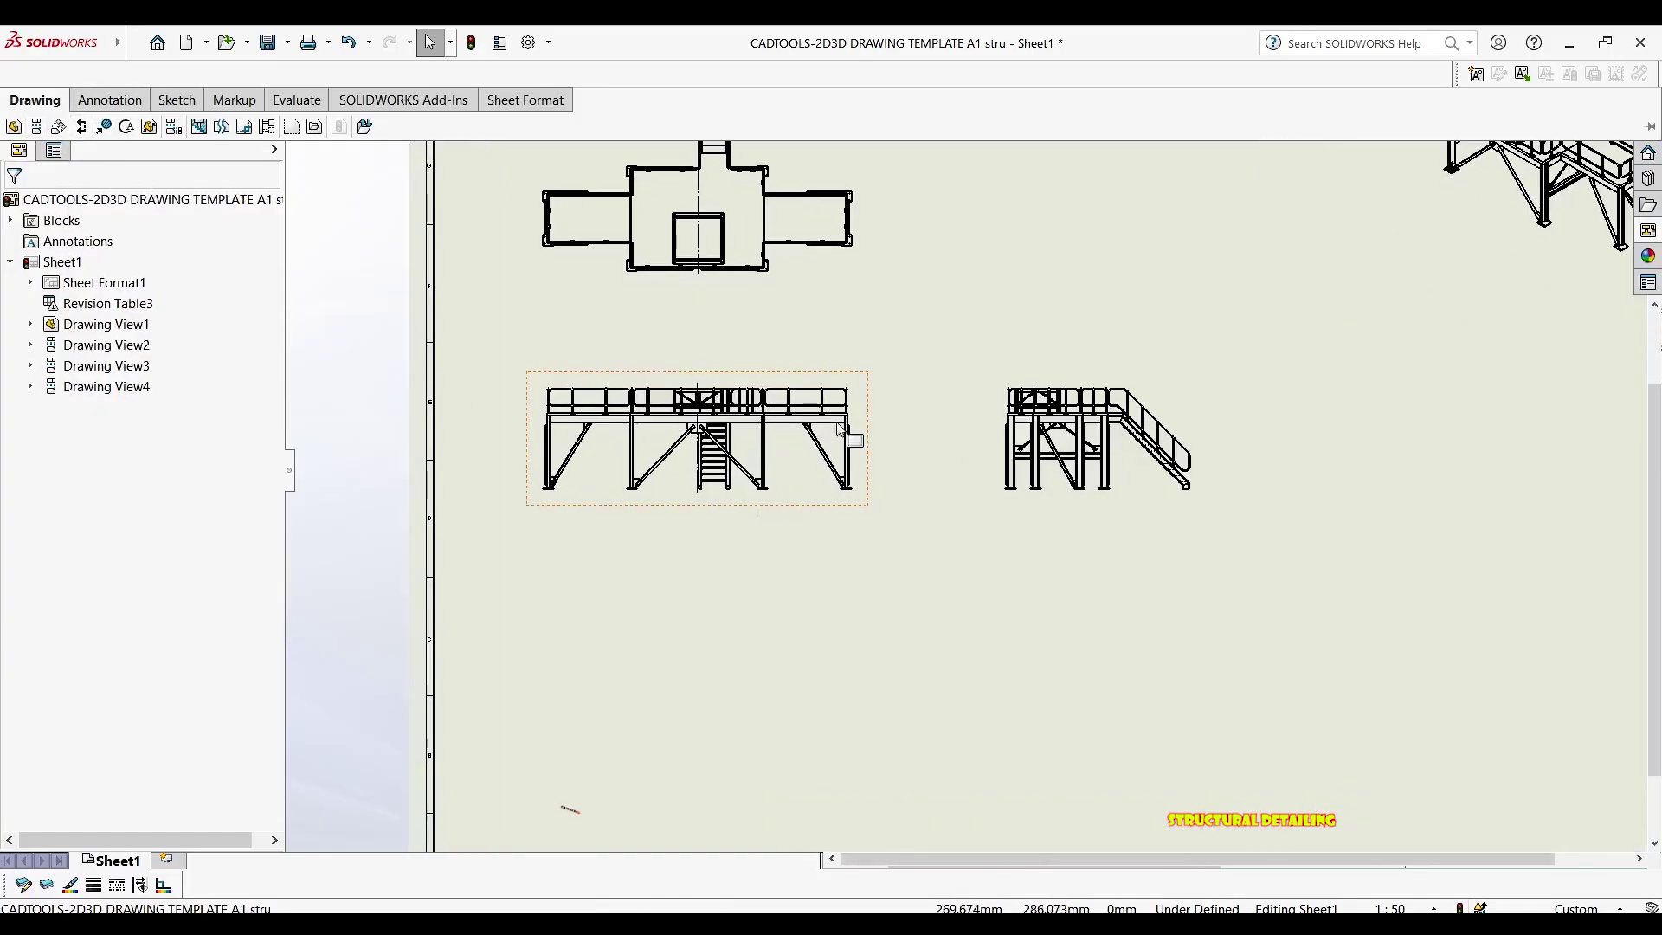
pyautogui.scroll(-3, 715, 483)
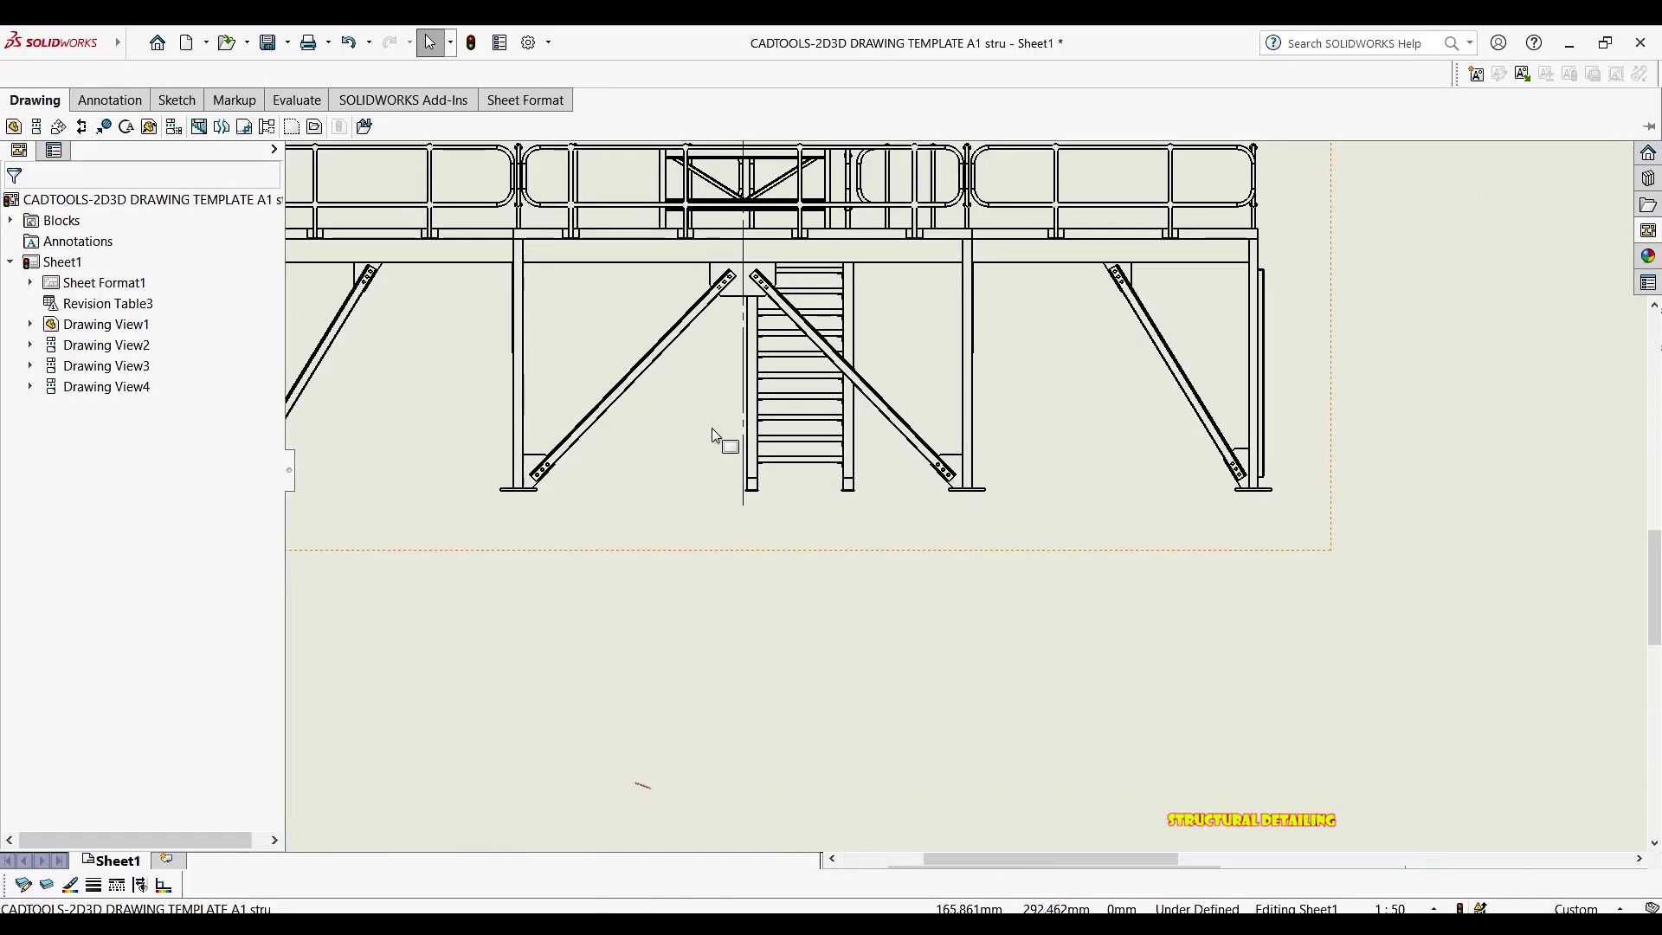
pyautogui.moveTo(715, 436); pyautogui.dragTo(934, 405, button='middle')
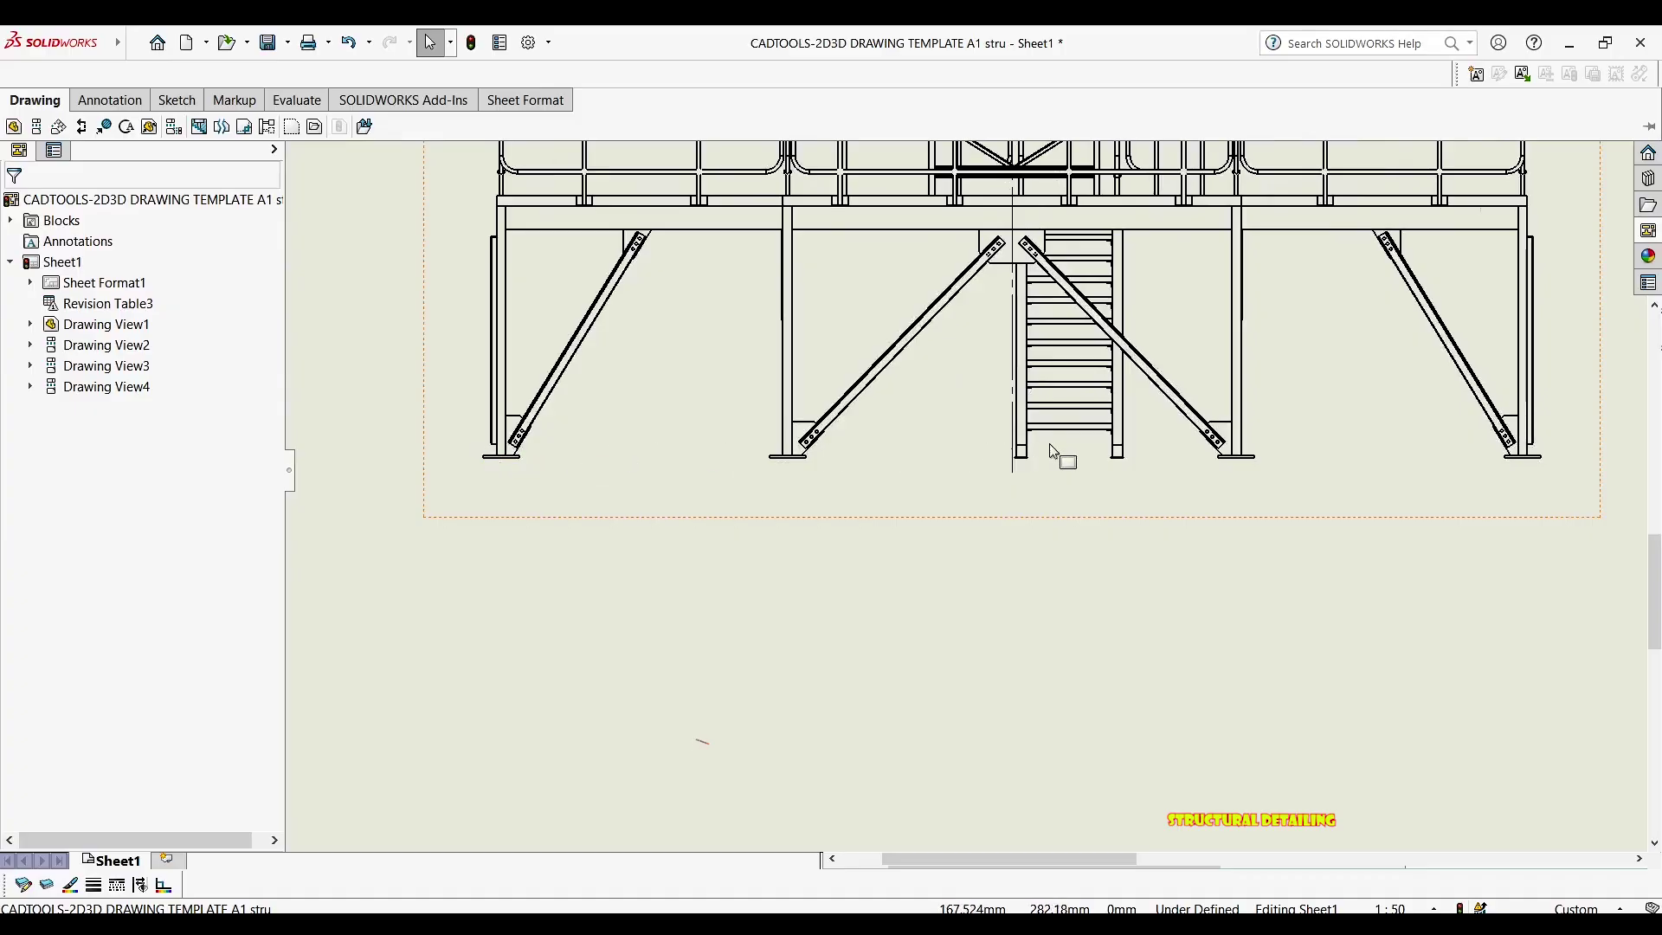
pyautogui.scroll(3, 866, 485)
pyautogui.scroll(2, 774, 497)
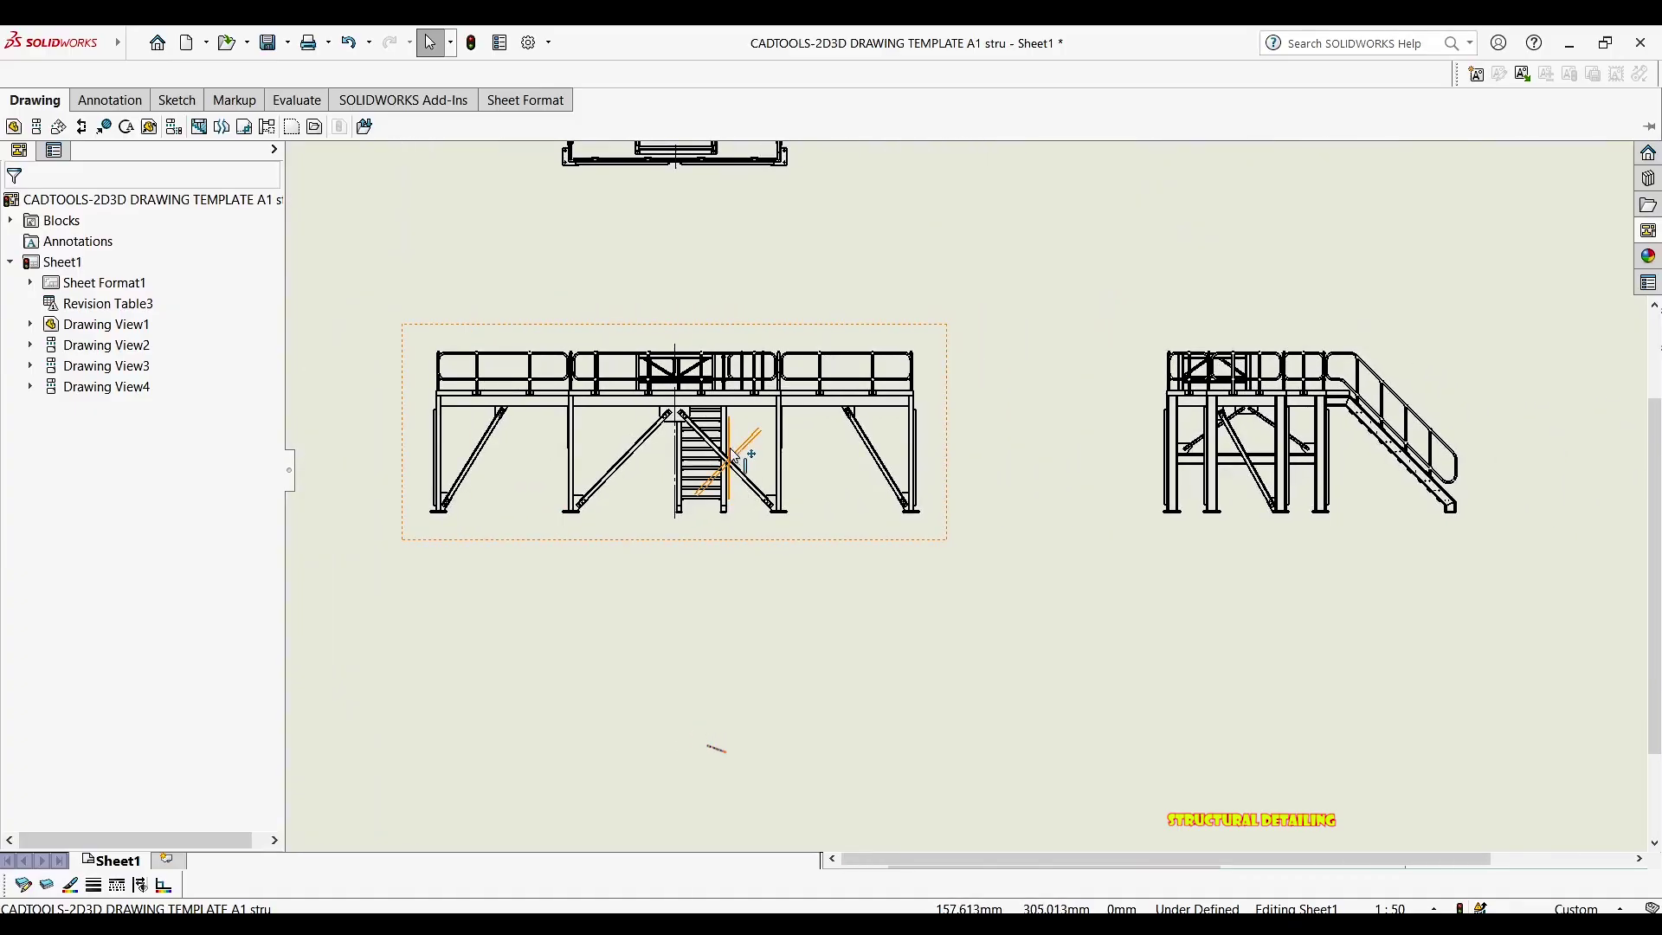
pyautogui.scroll(2, 742, 433)
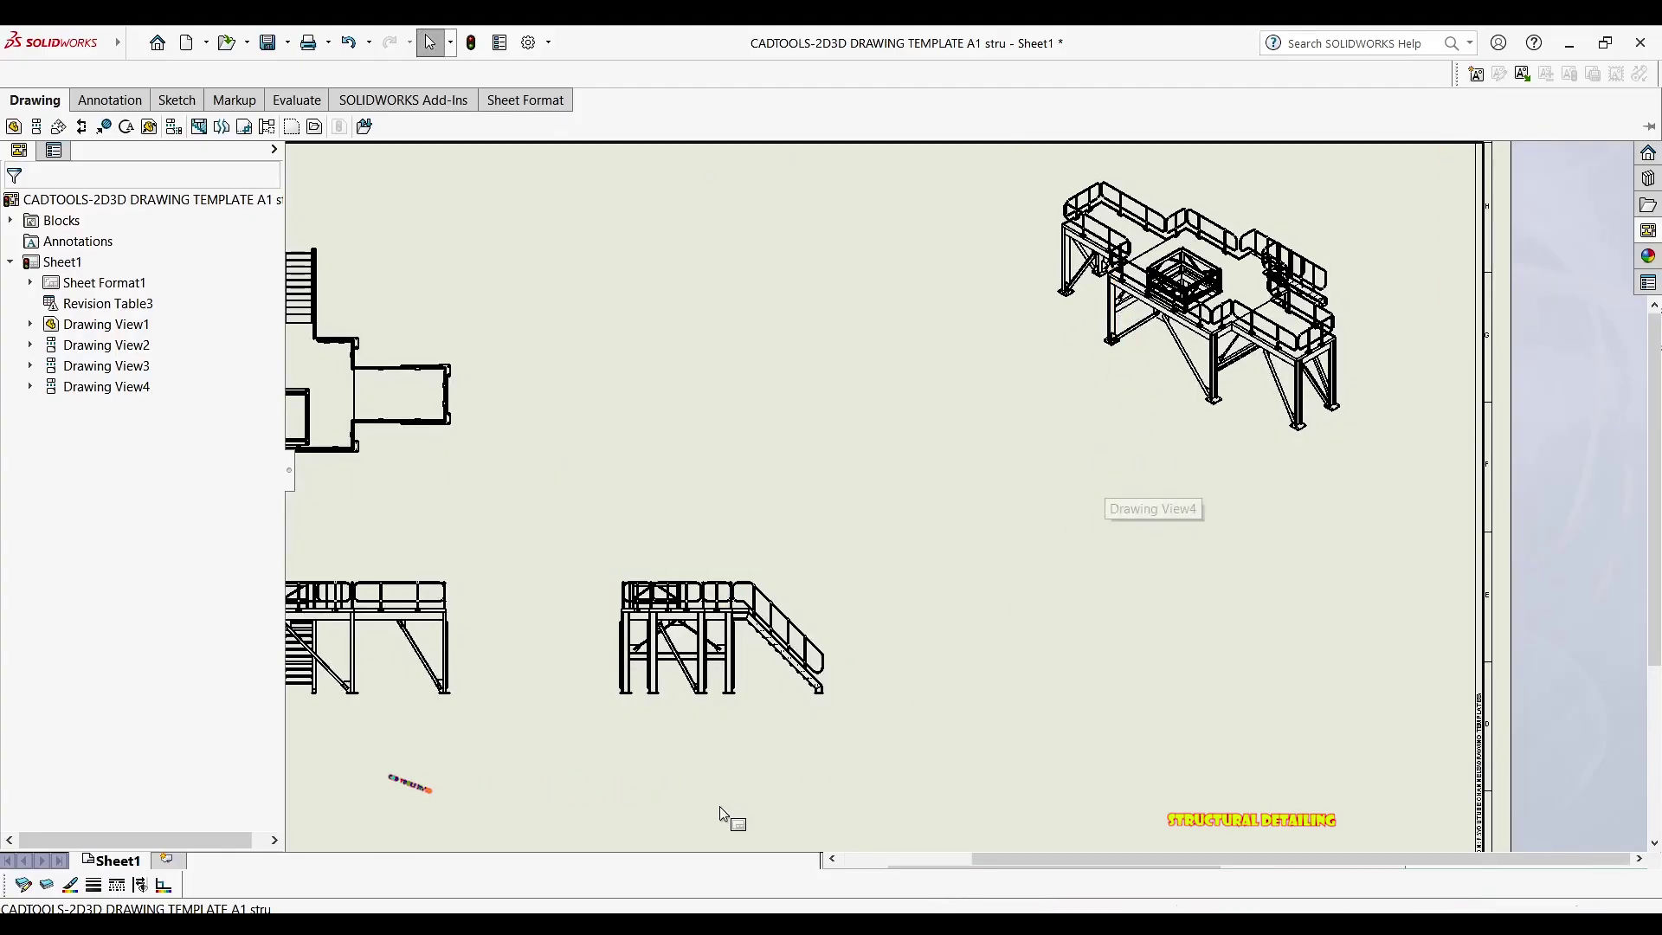
pyautogui.scroll(2, 725, 805)
pyautogui.moveTo(733, 788); pyautogui.dragTo(964, 513, button='middle')
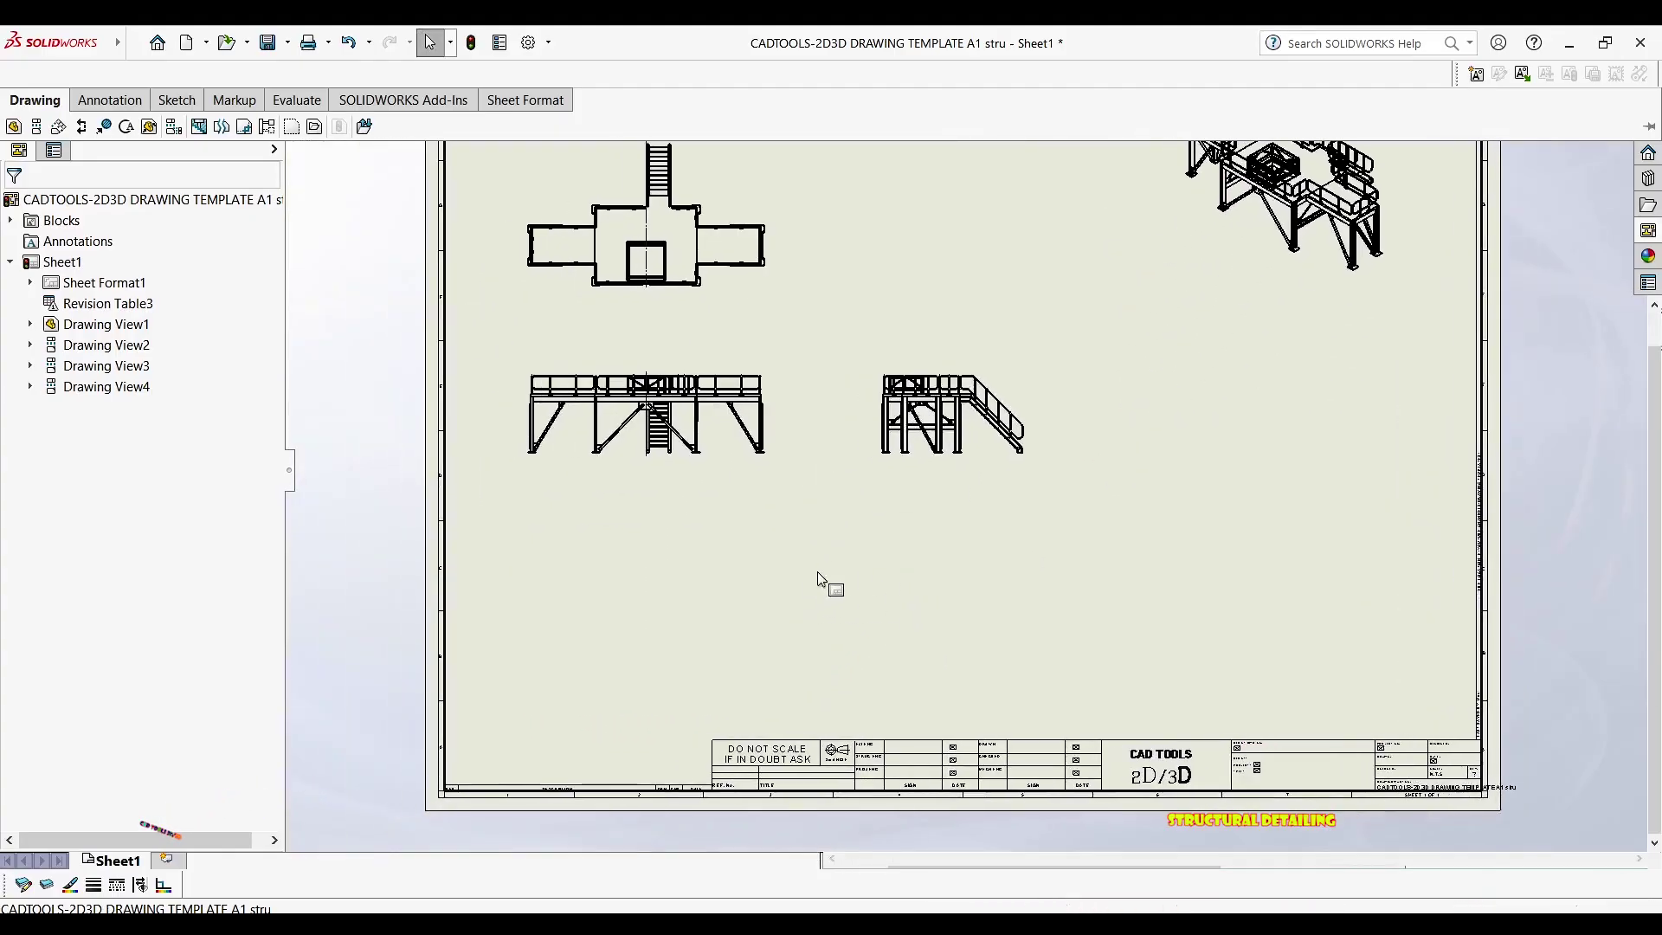
# Inspect the column base plates and bolted brace connections at the lower end of the front elevation
pyautogui.scroll(-3, 545, 464)
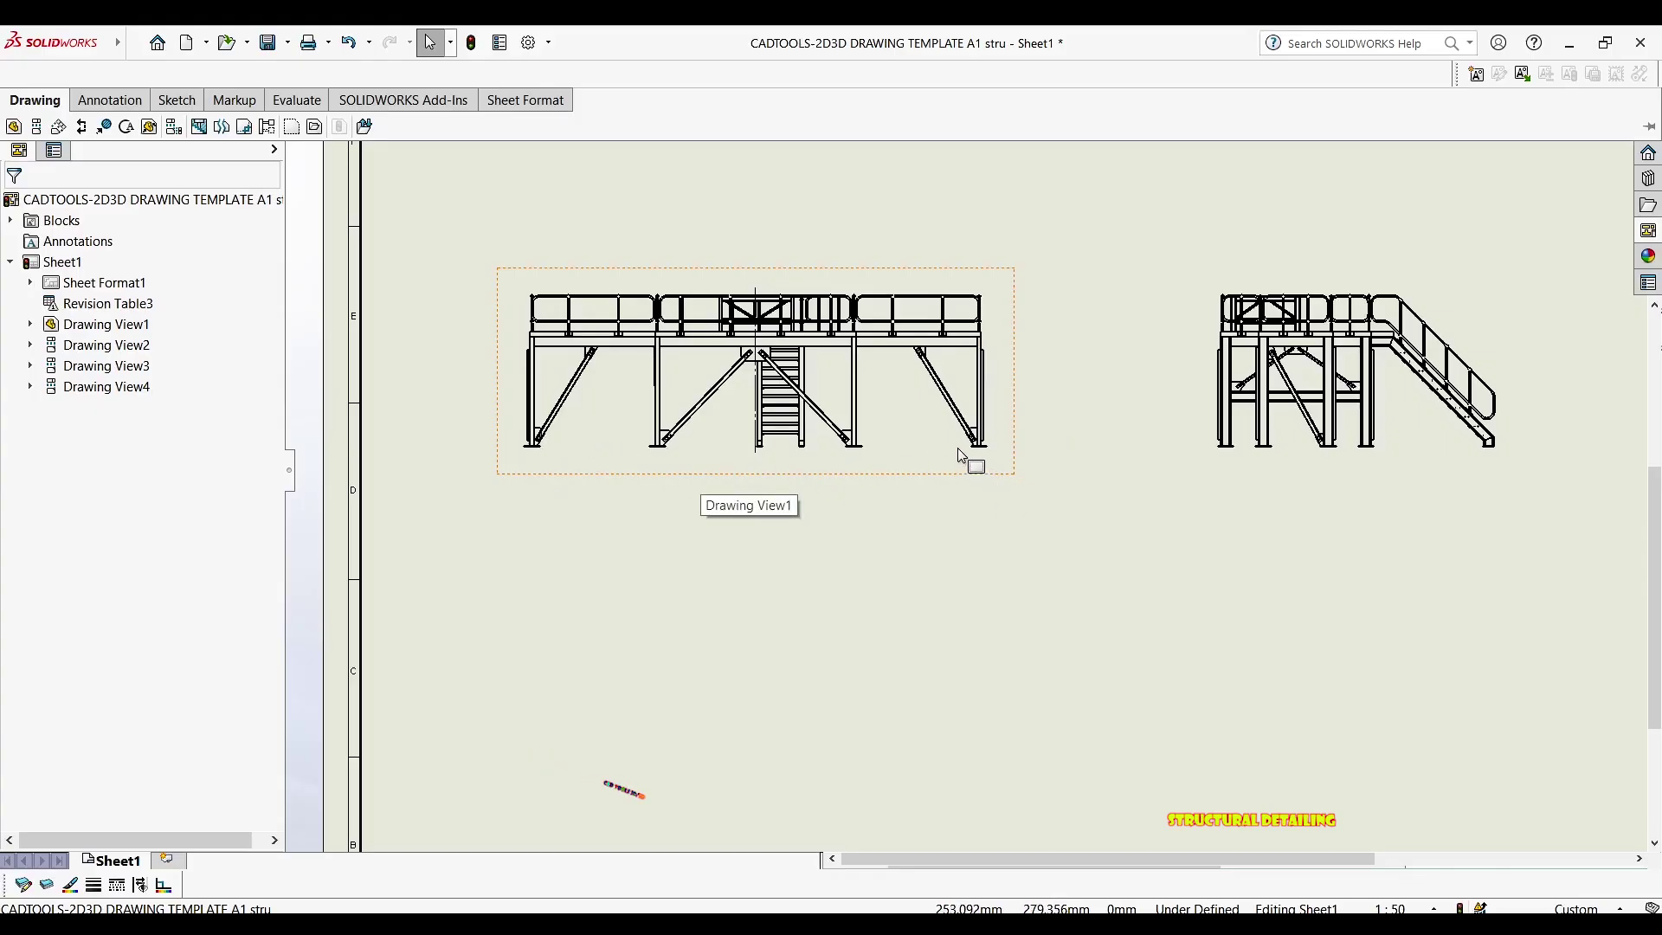
pyautogui.scroll(-5, 960, 458)
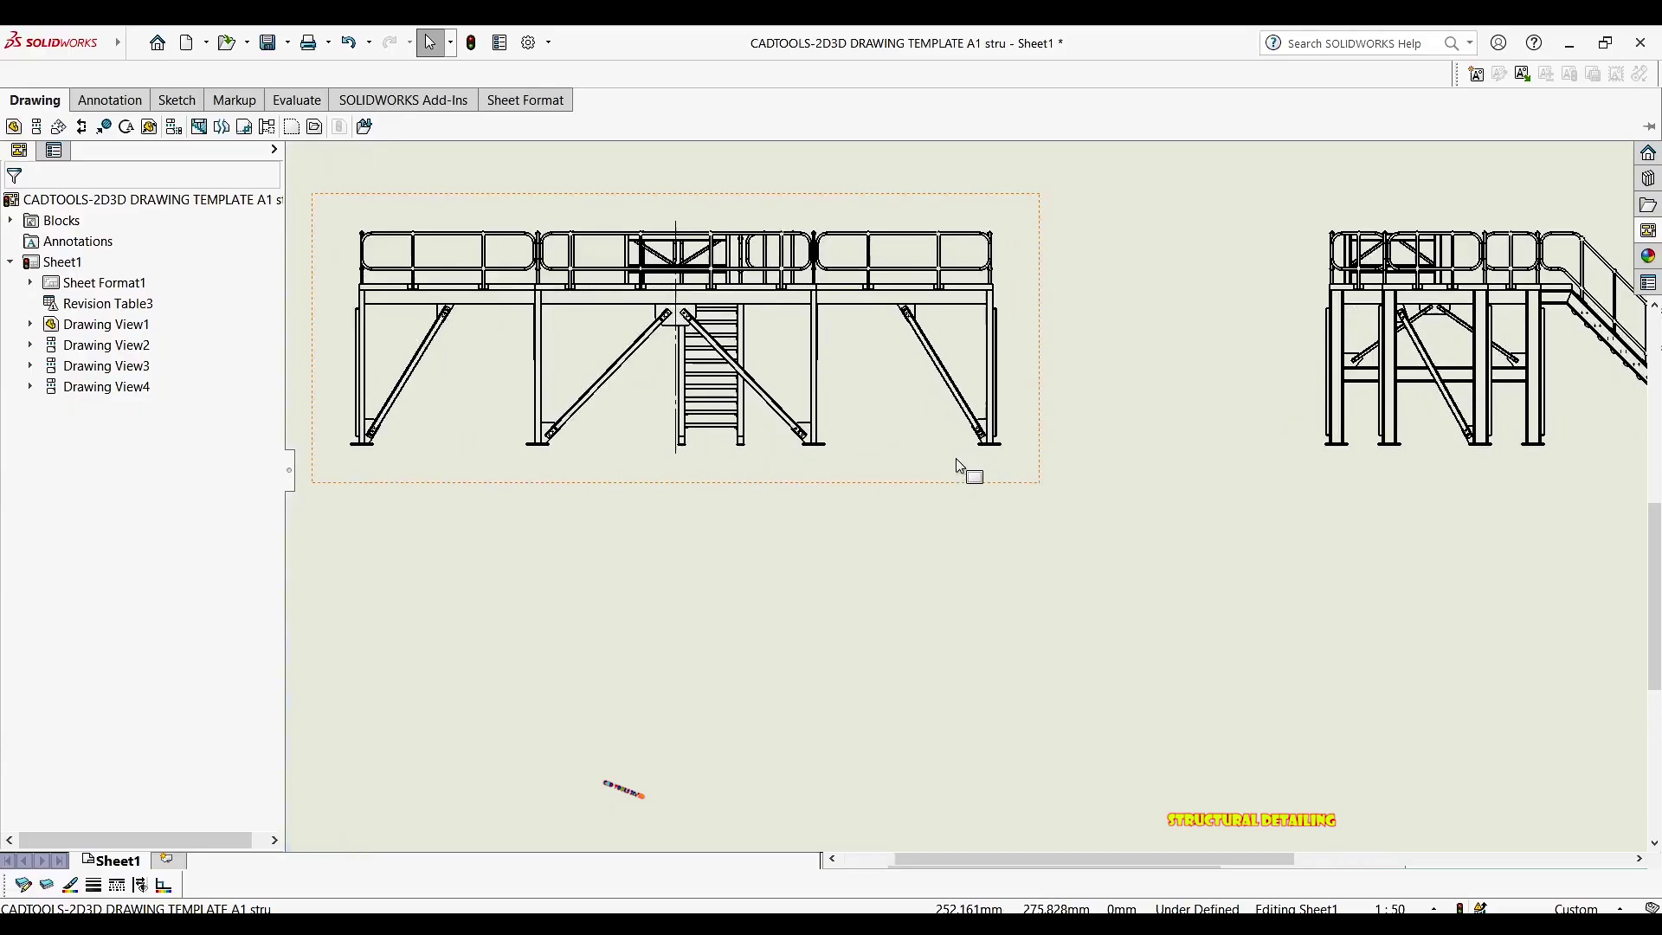
pyautogui.scroll(-6, 986, 467)
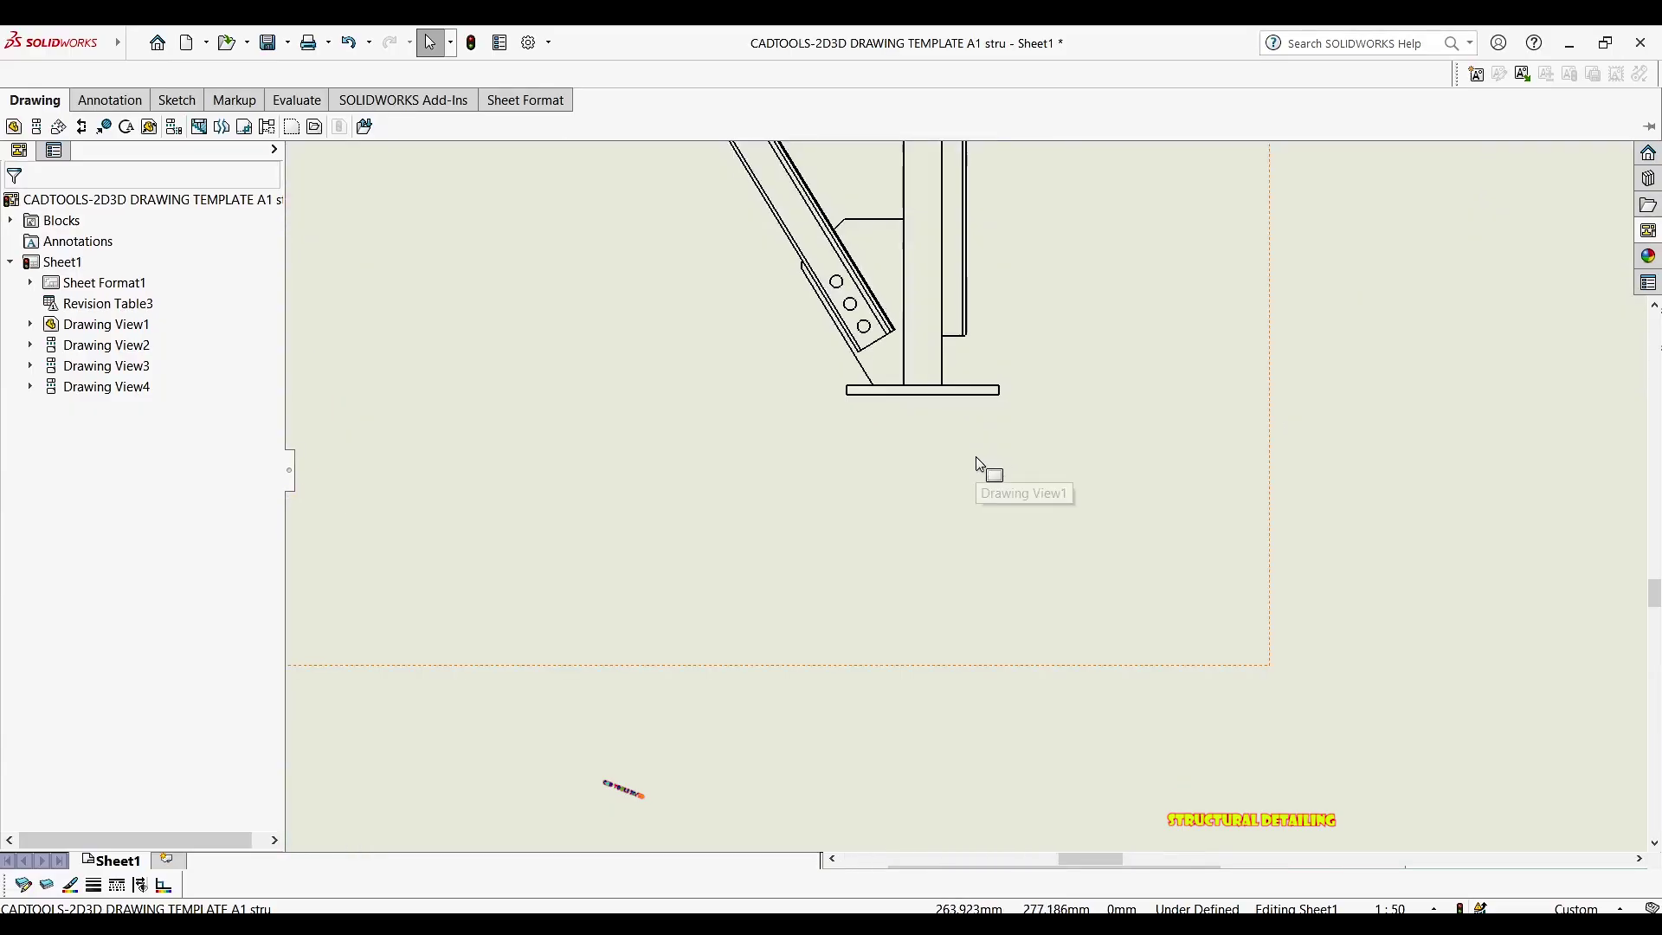
pyautogui.scroll(3, 948, 472)
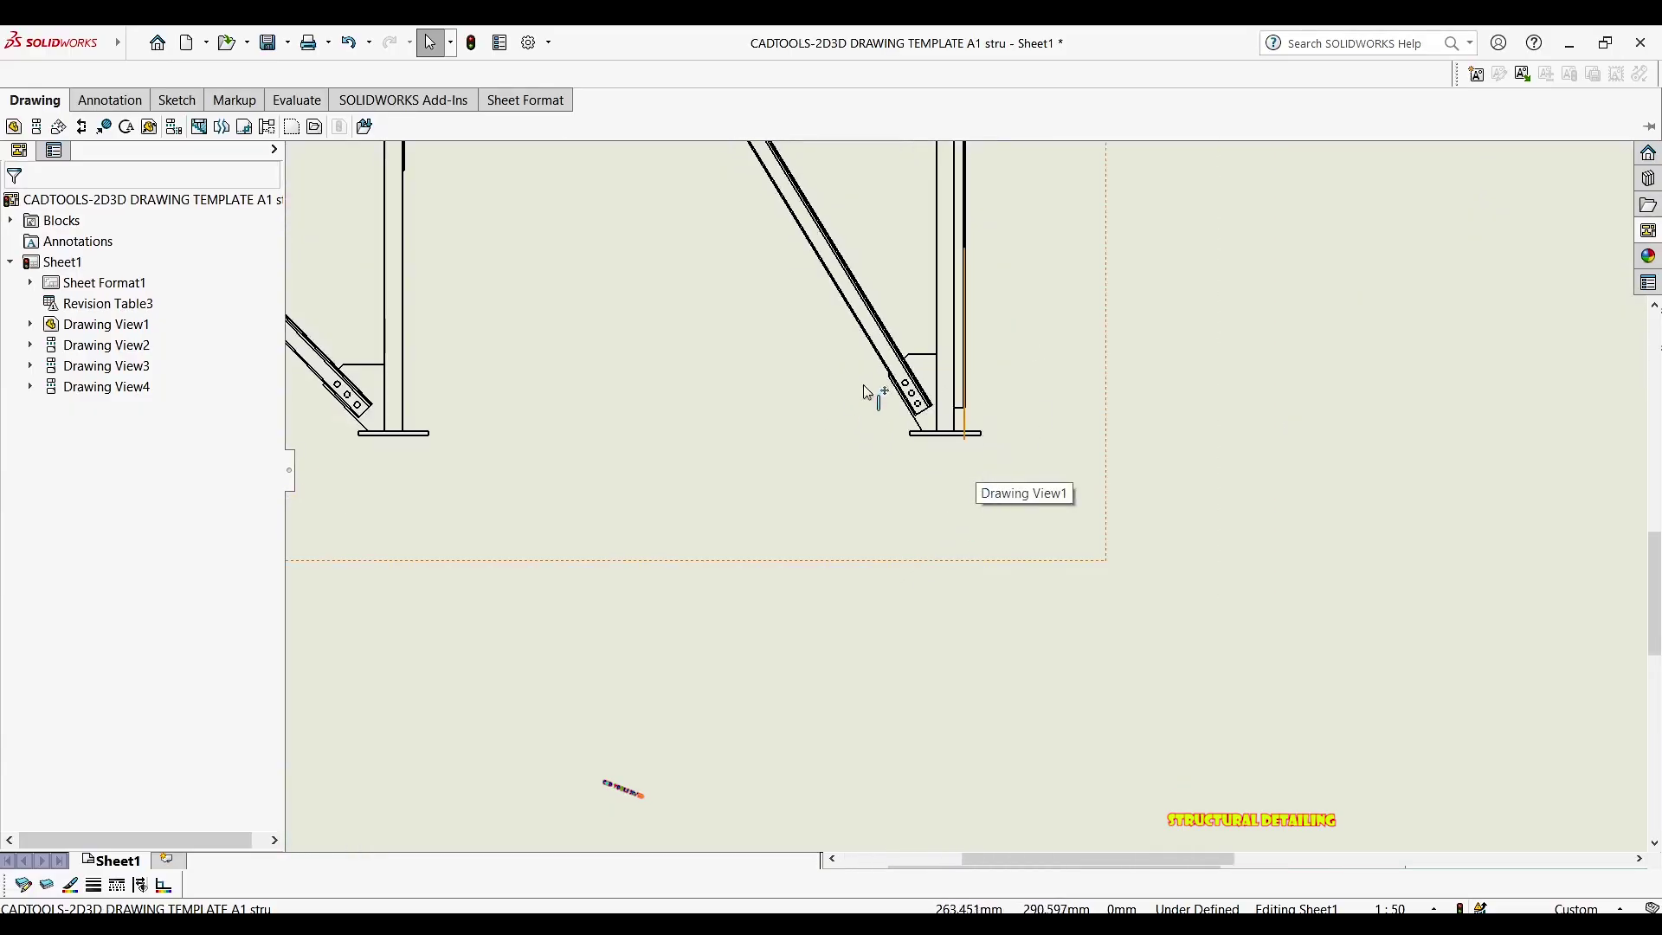
pyautogui.scroll(3, 952, 450)
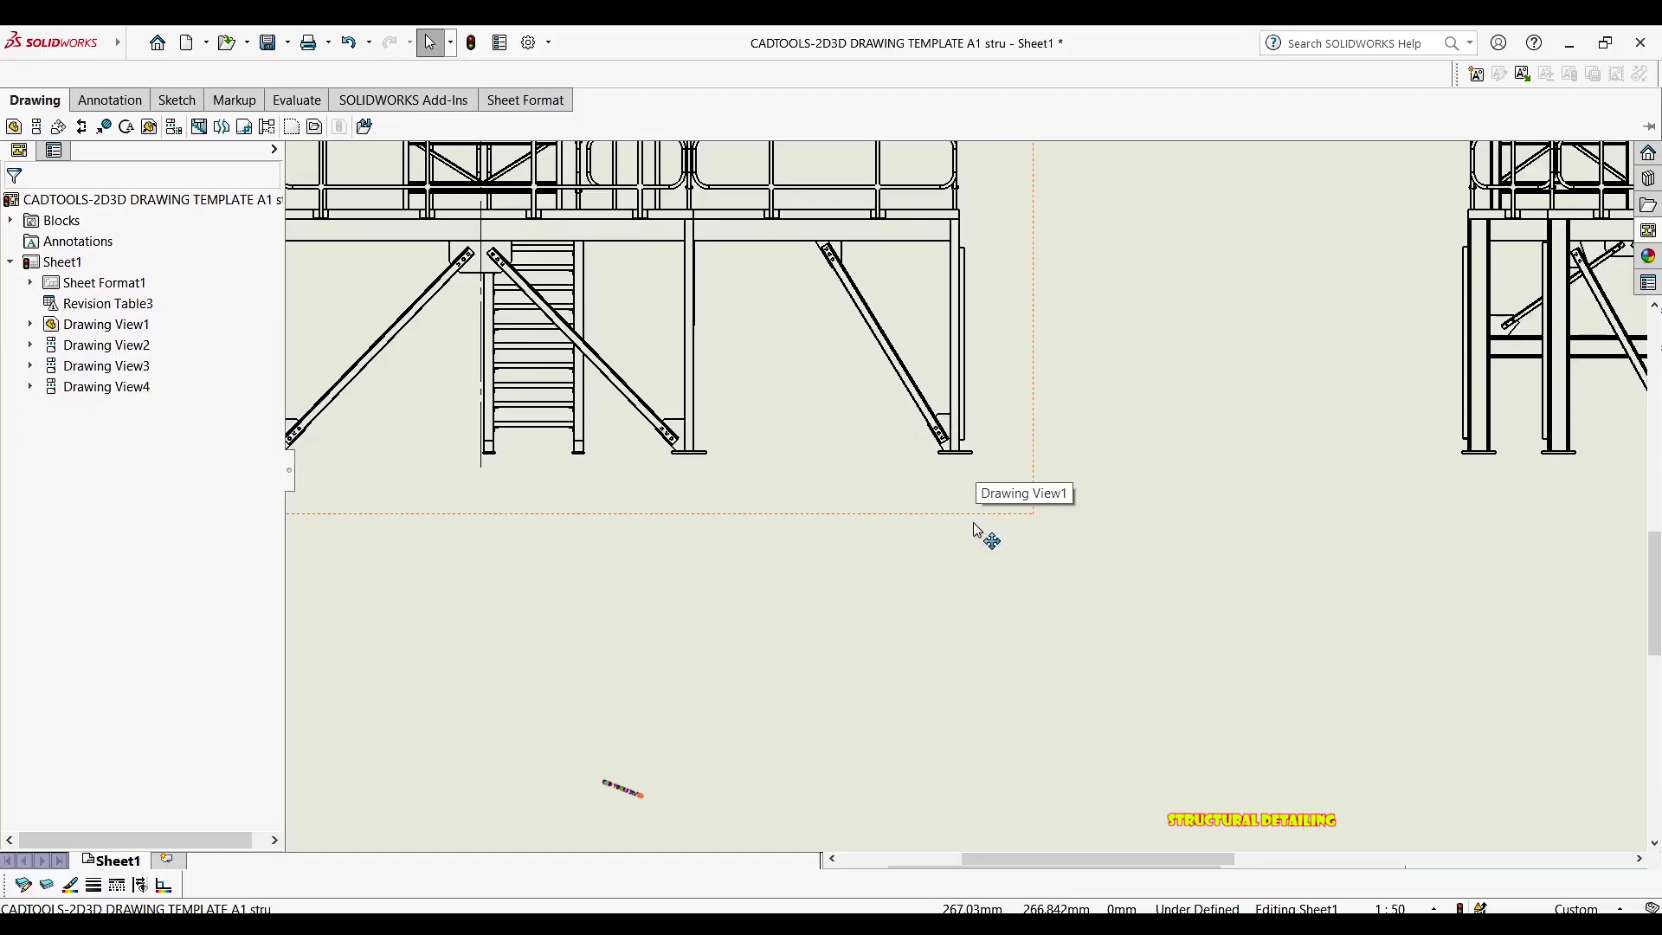
pyautogui.scroll(-1, 935, 467)
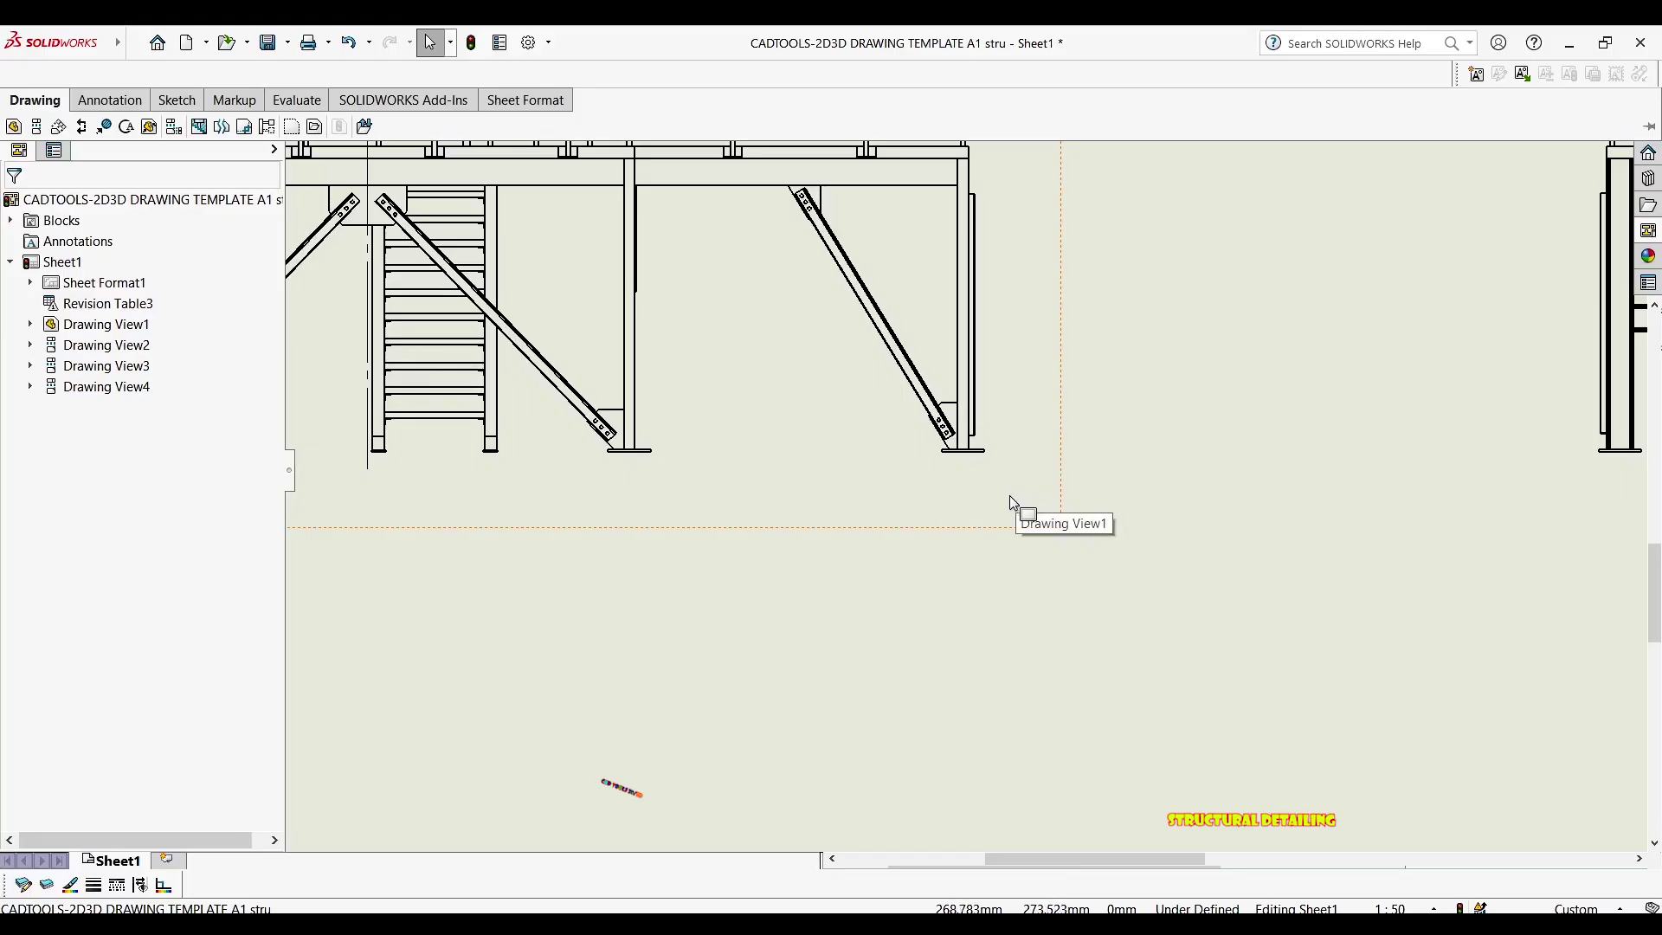
pyautogui.scroll(3, 1009, 509)
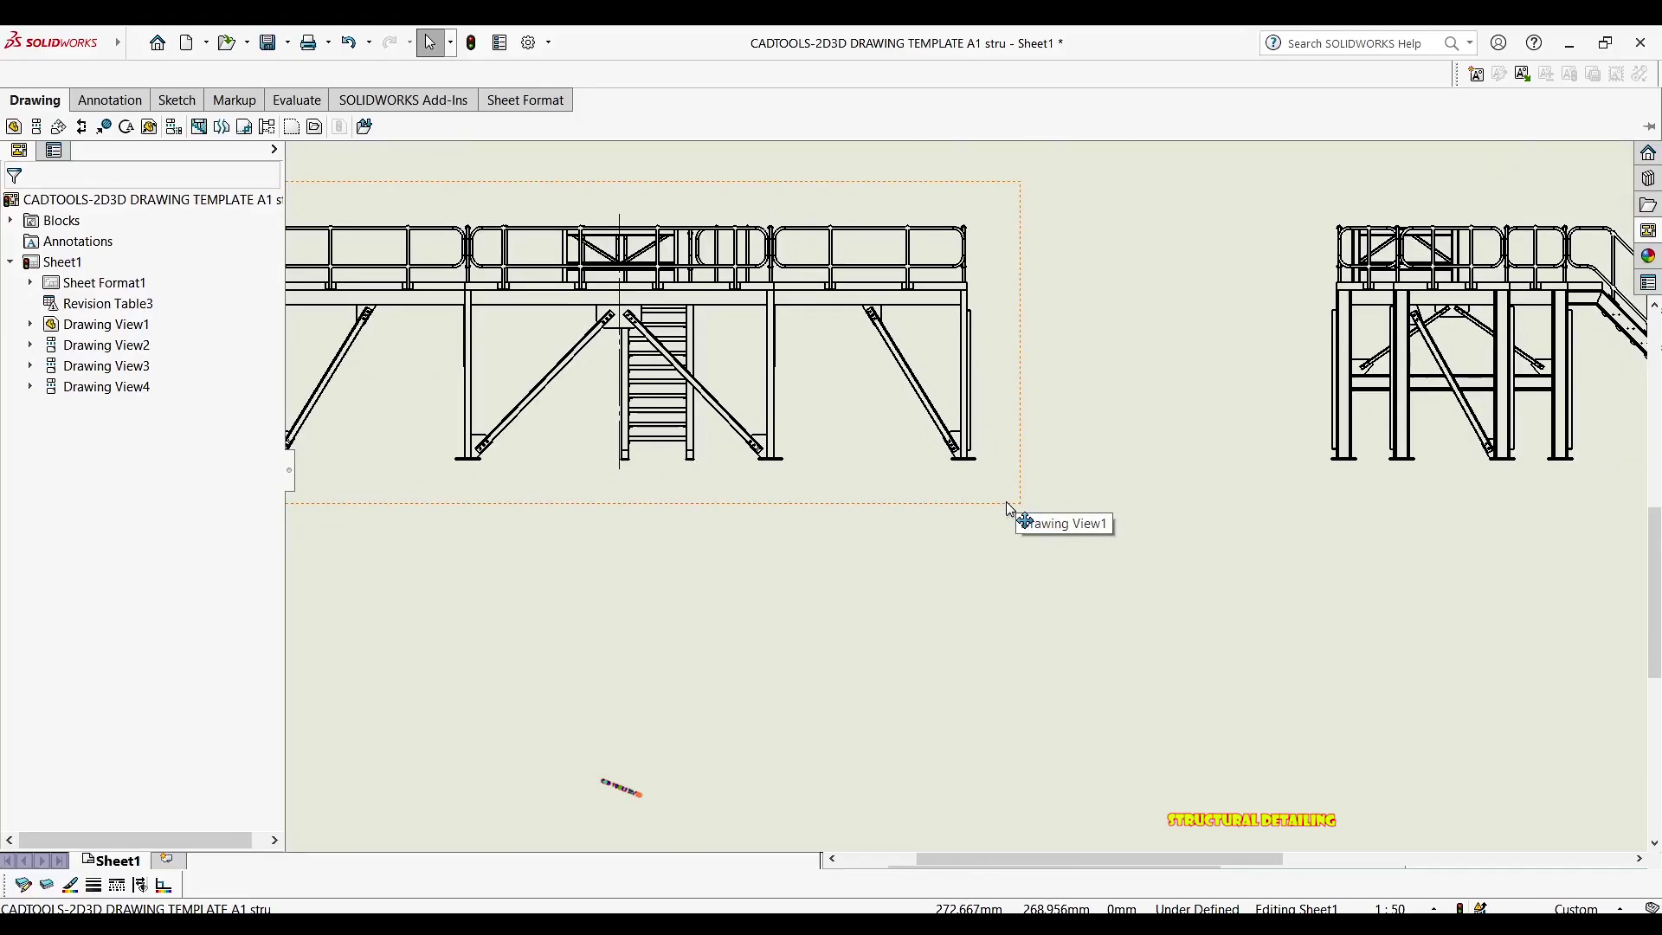
pyautogui.scroll(4, 1009, 512)
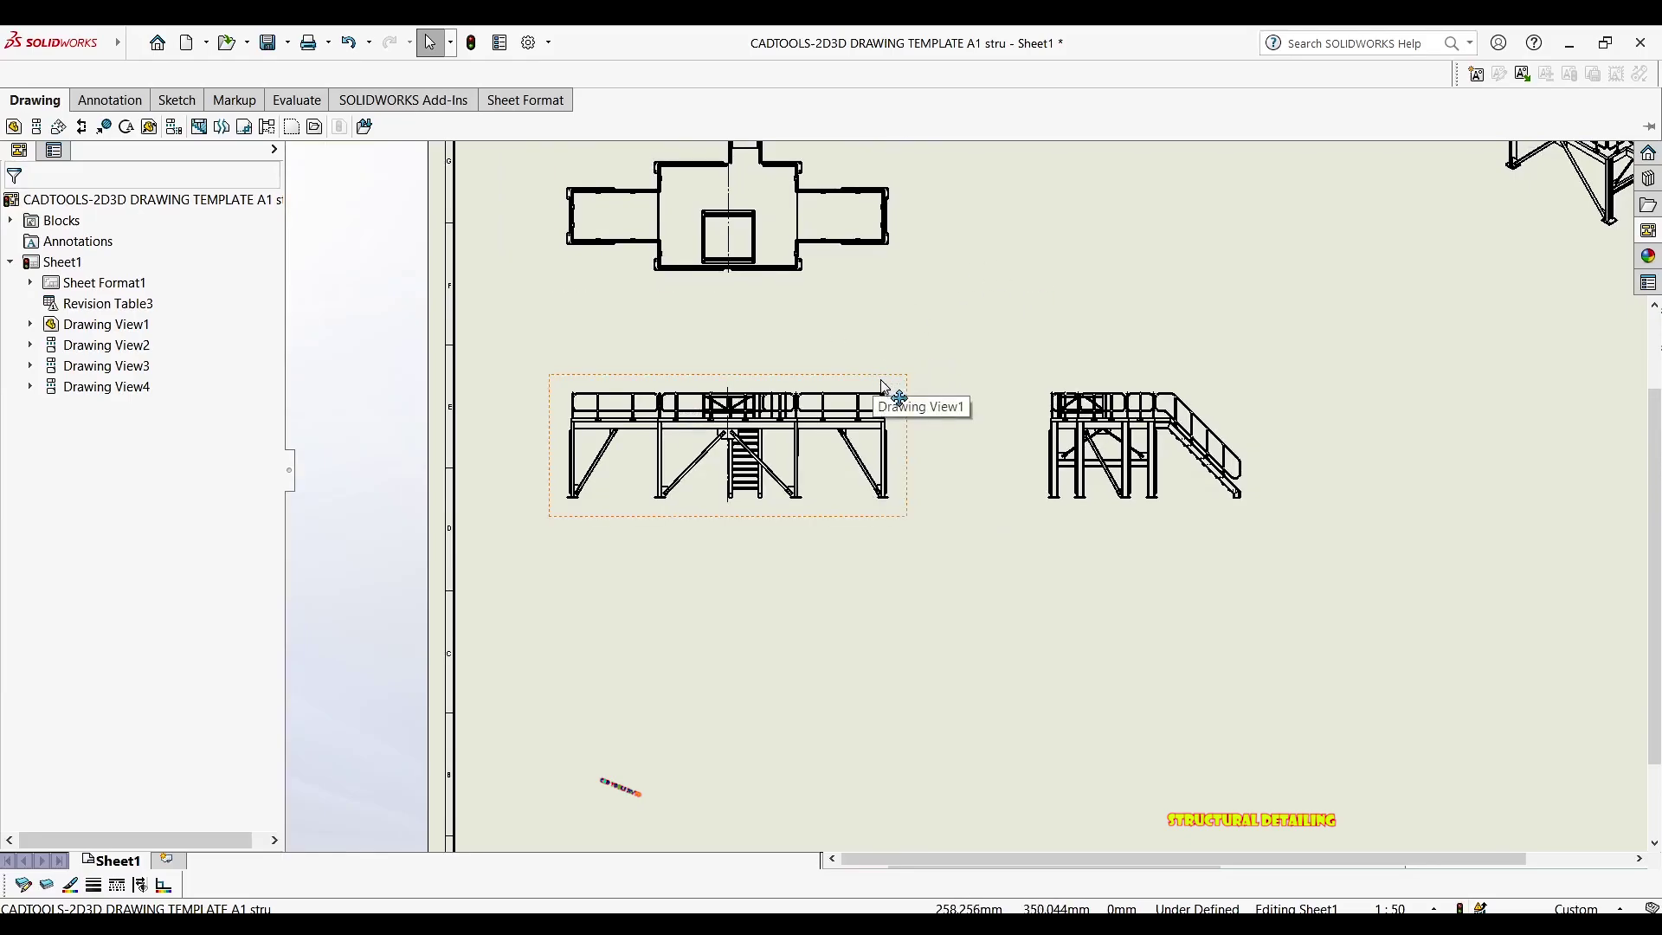
pyautogui.scroll(2, 952, 333)
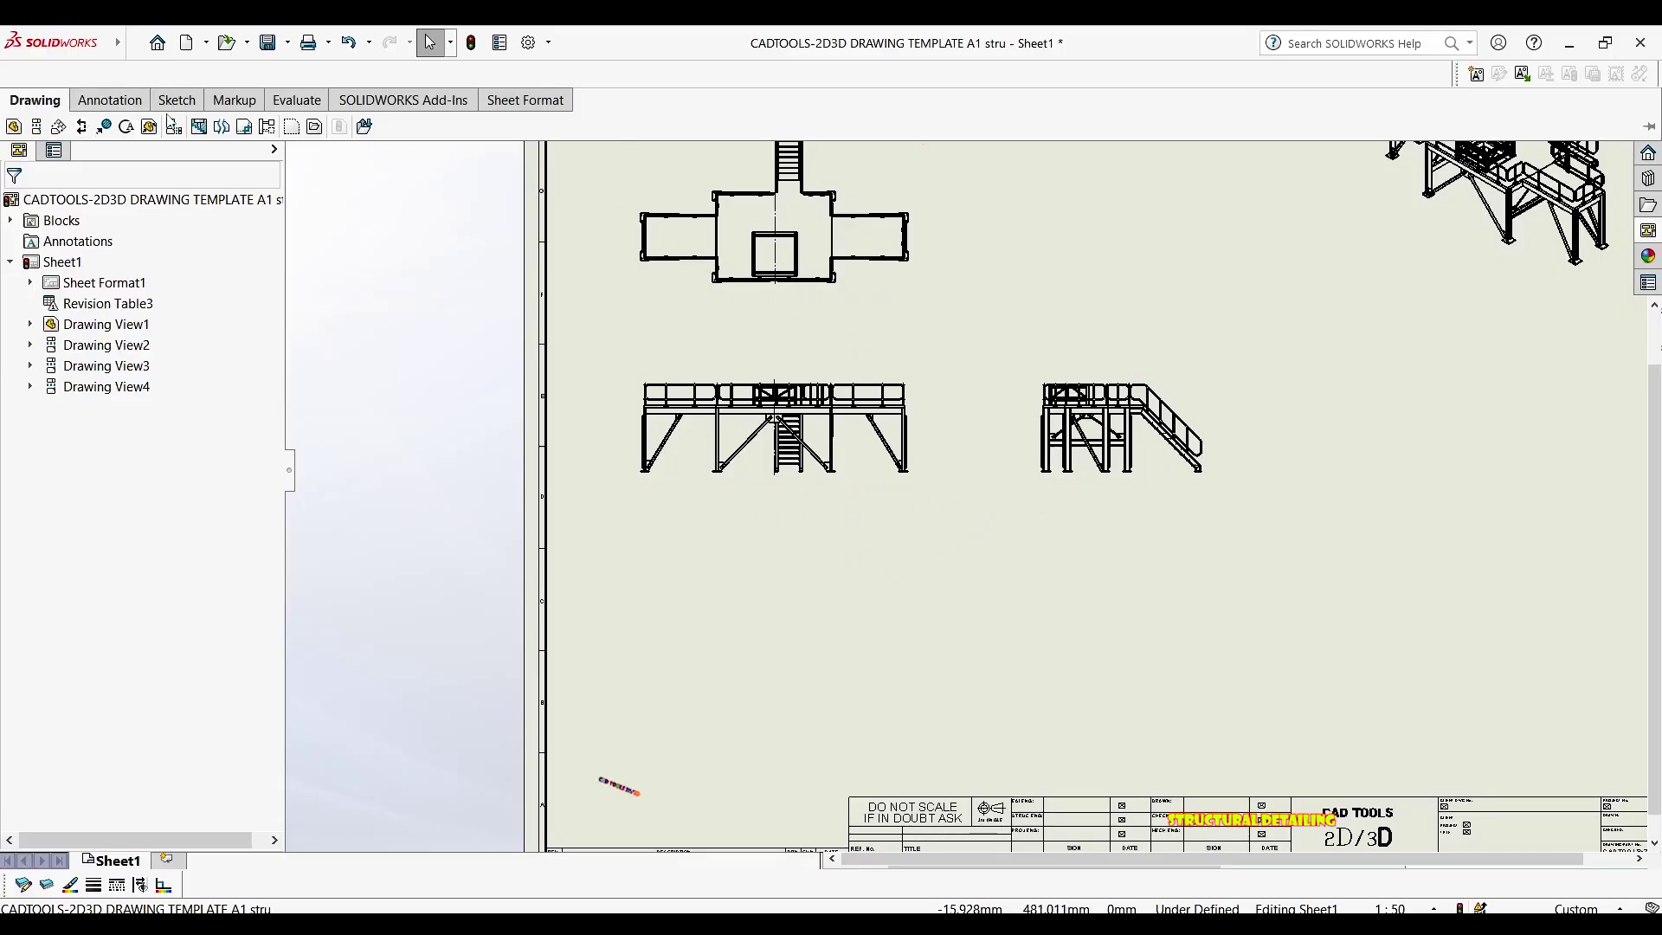
pyautogui.click(176, 100)
pyautogui.click(103, 128)
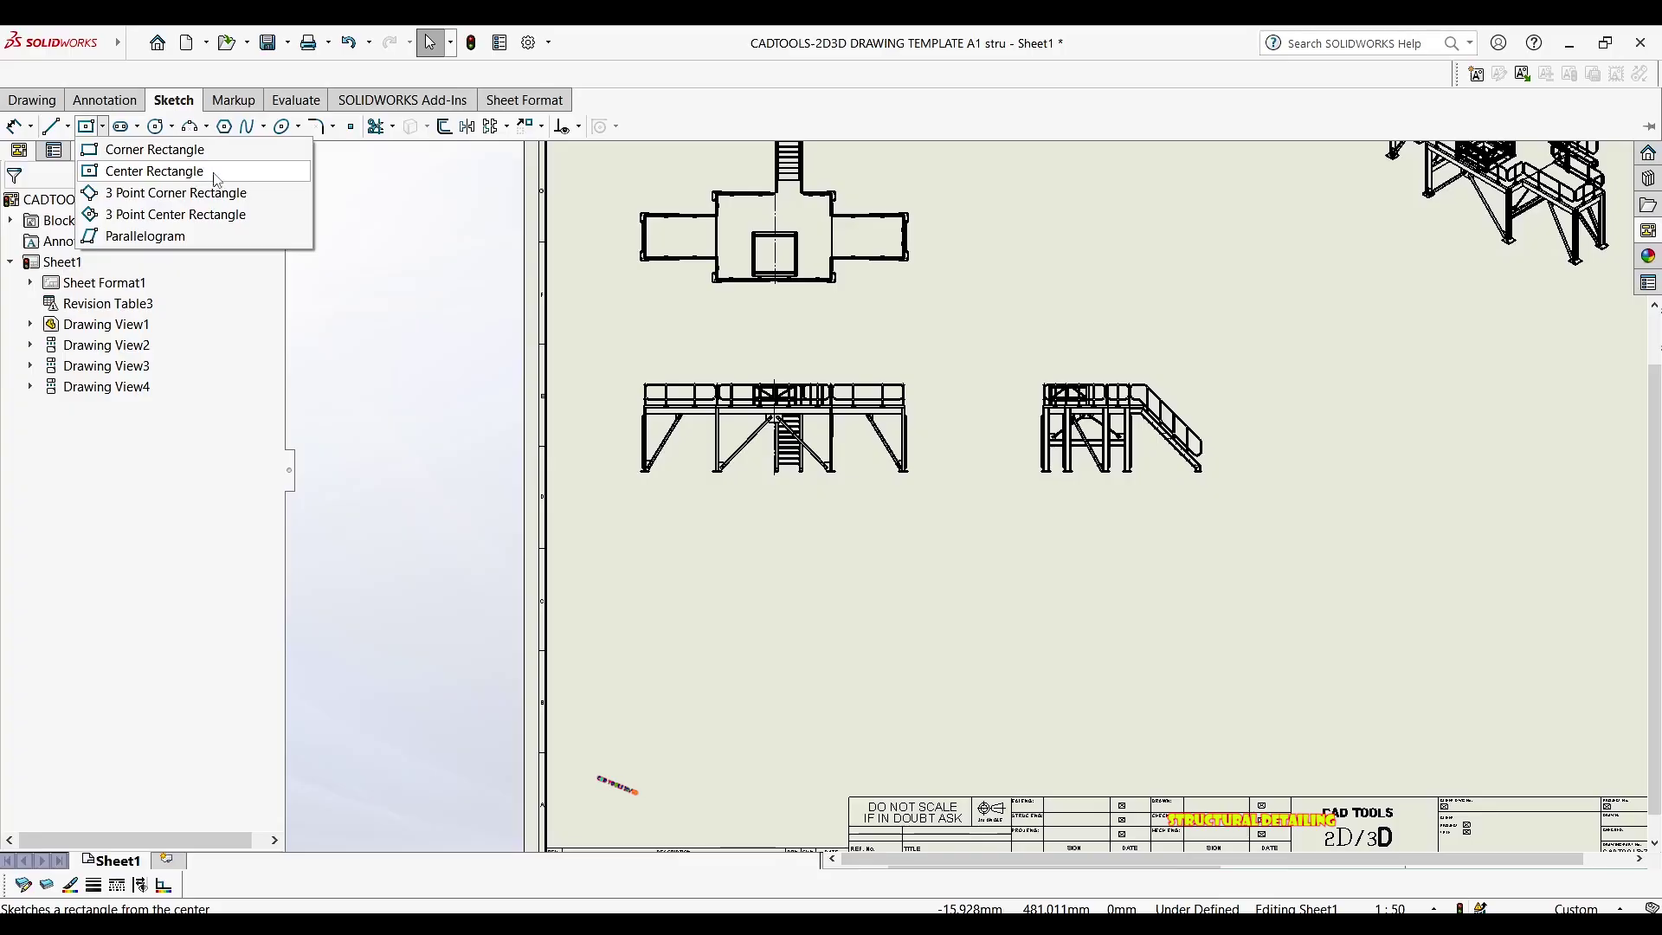
pyautogui.click(999, 565)
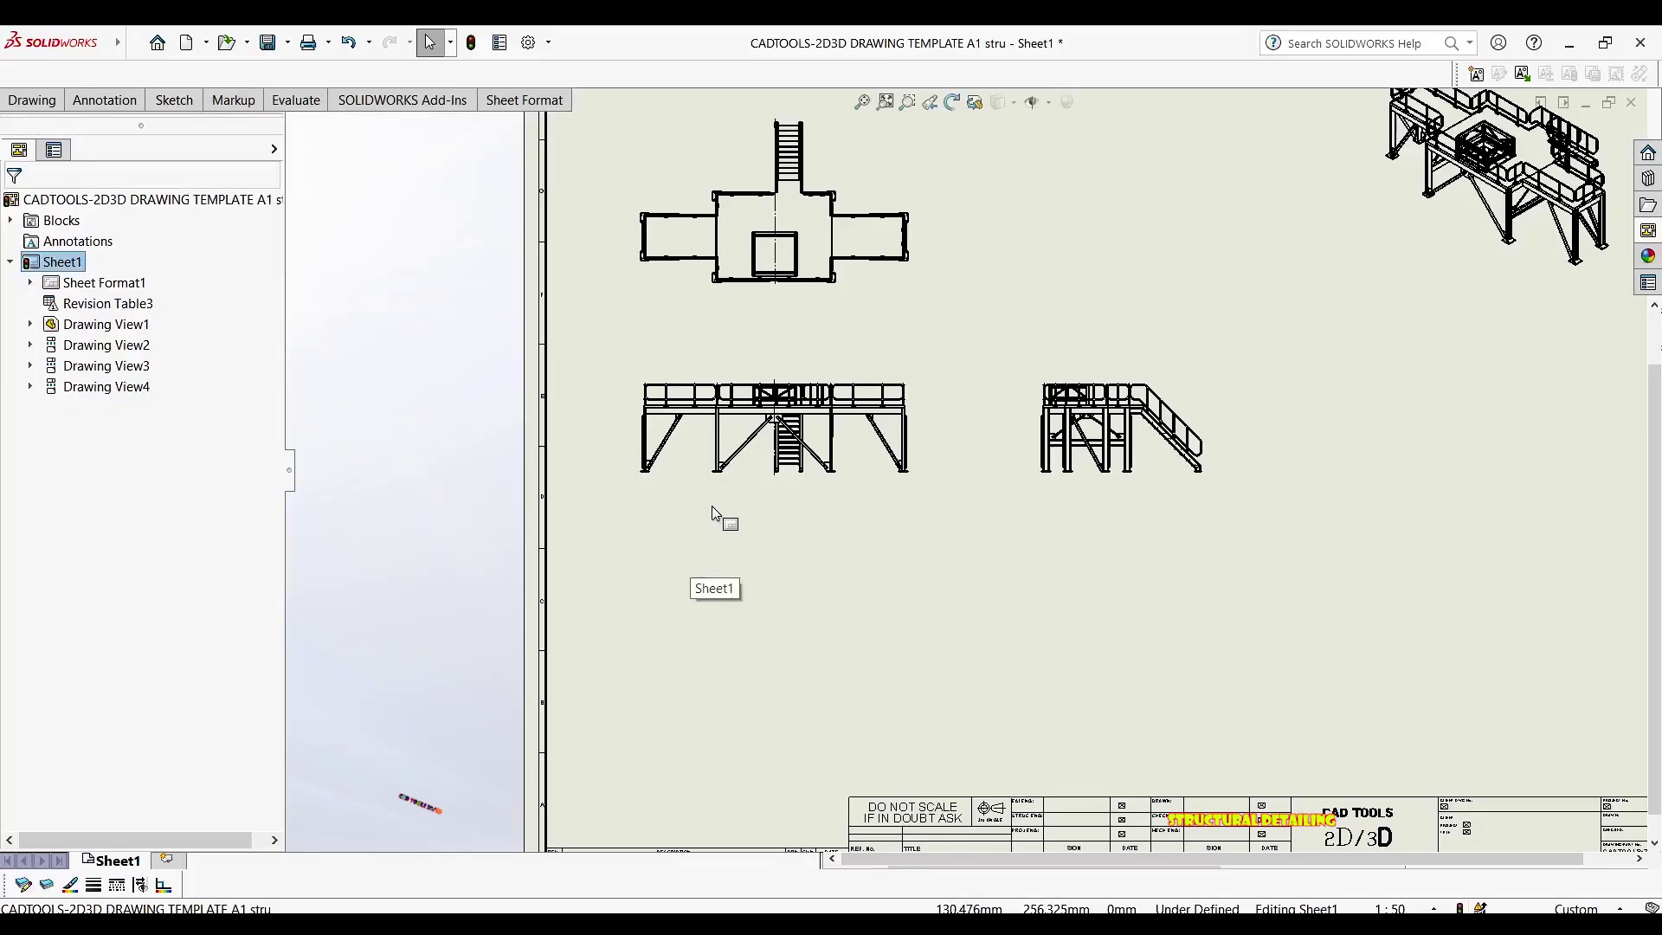
# Insert a horizontal centerline through the square frame in the plan view, between its upper and lower outer edges
pyautogui.scroll(-3, 783, 350)
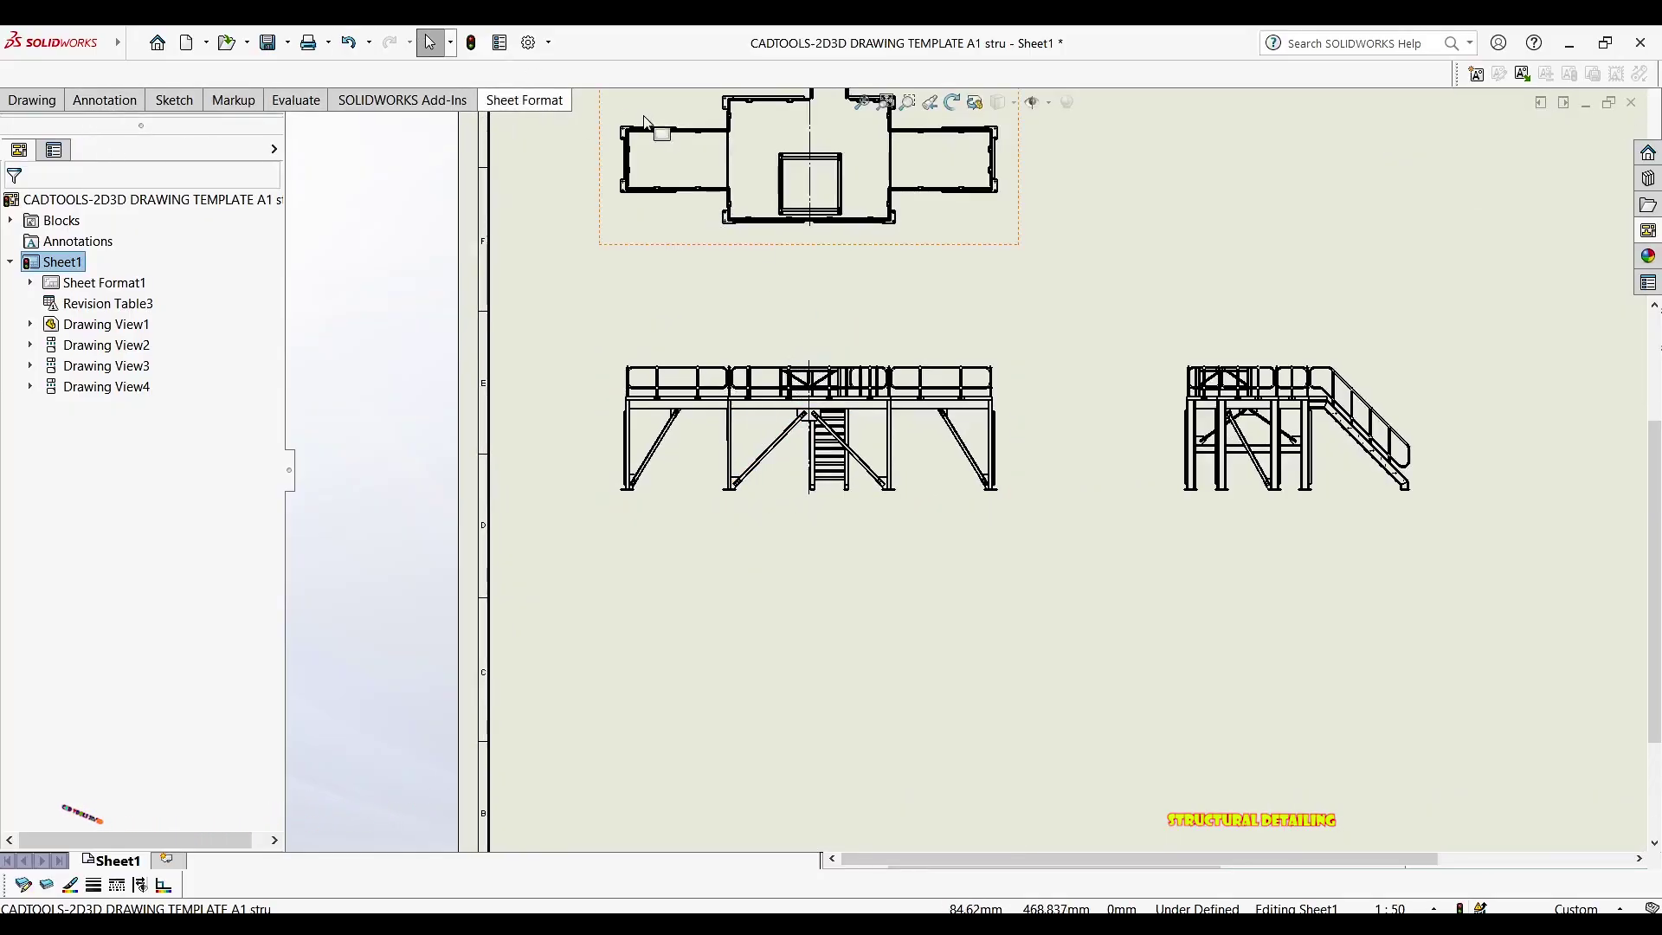
pyautogui.scroll(-5, 773, 357)
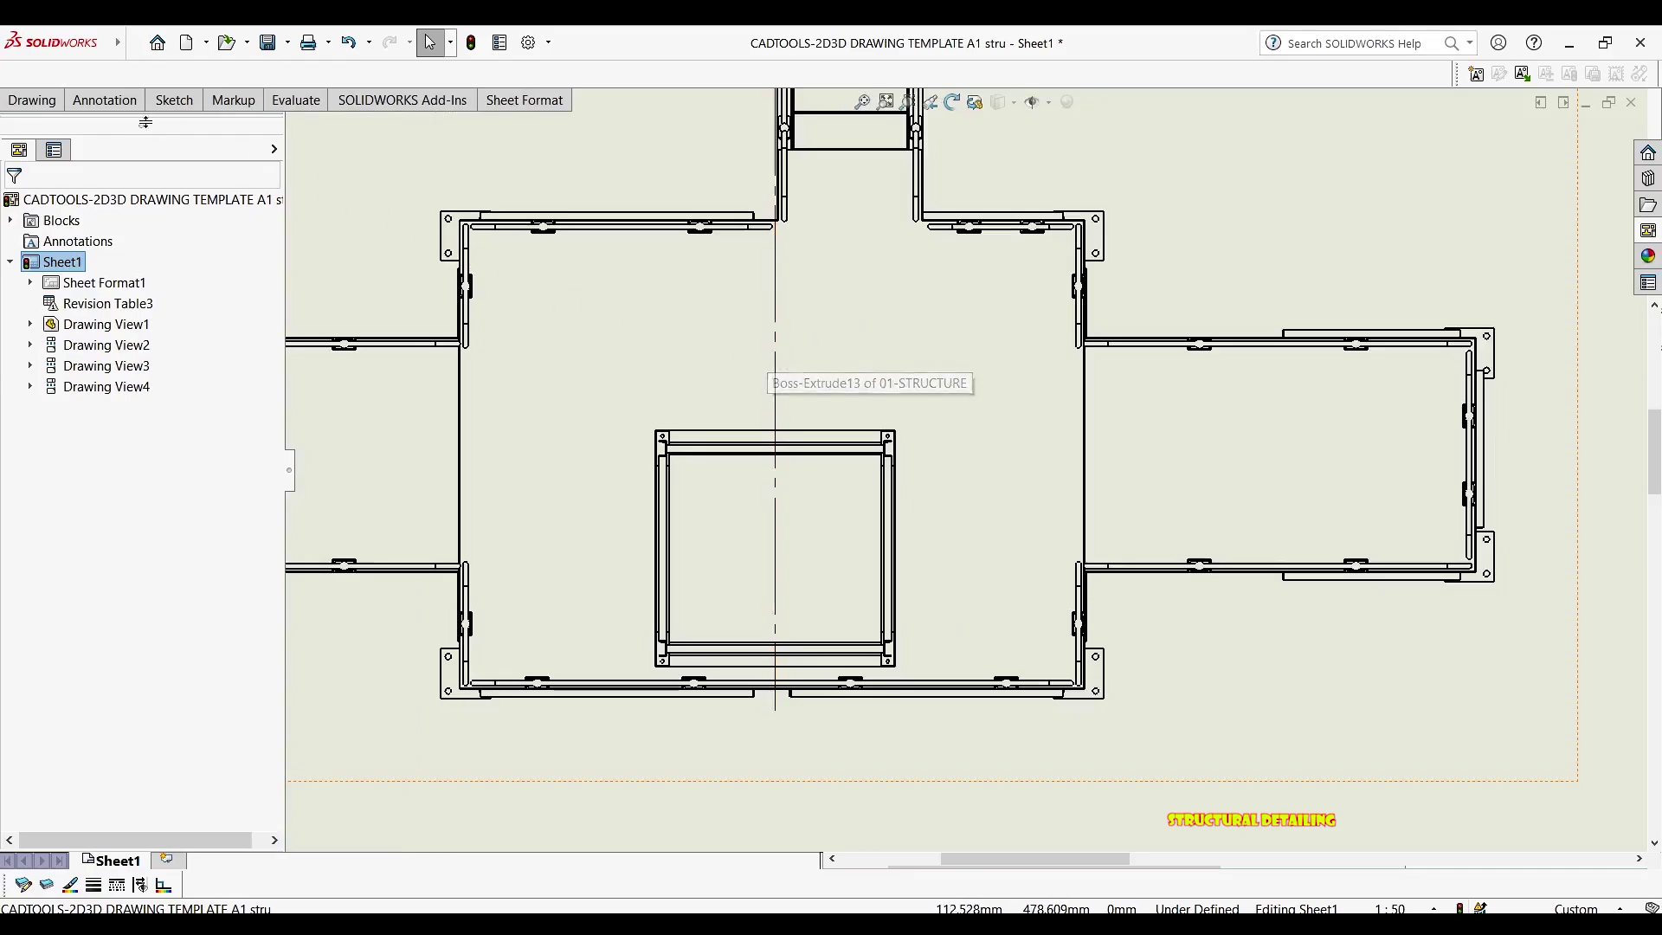
pyautogui.click(108, 104)
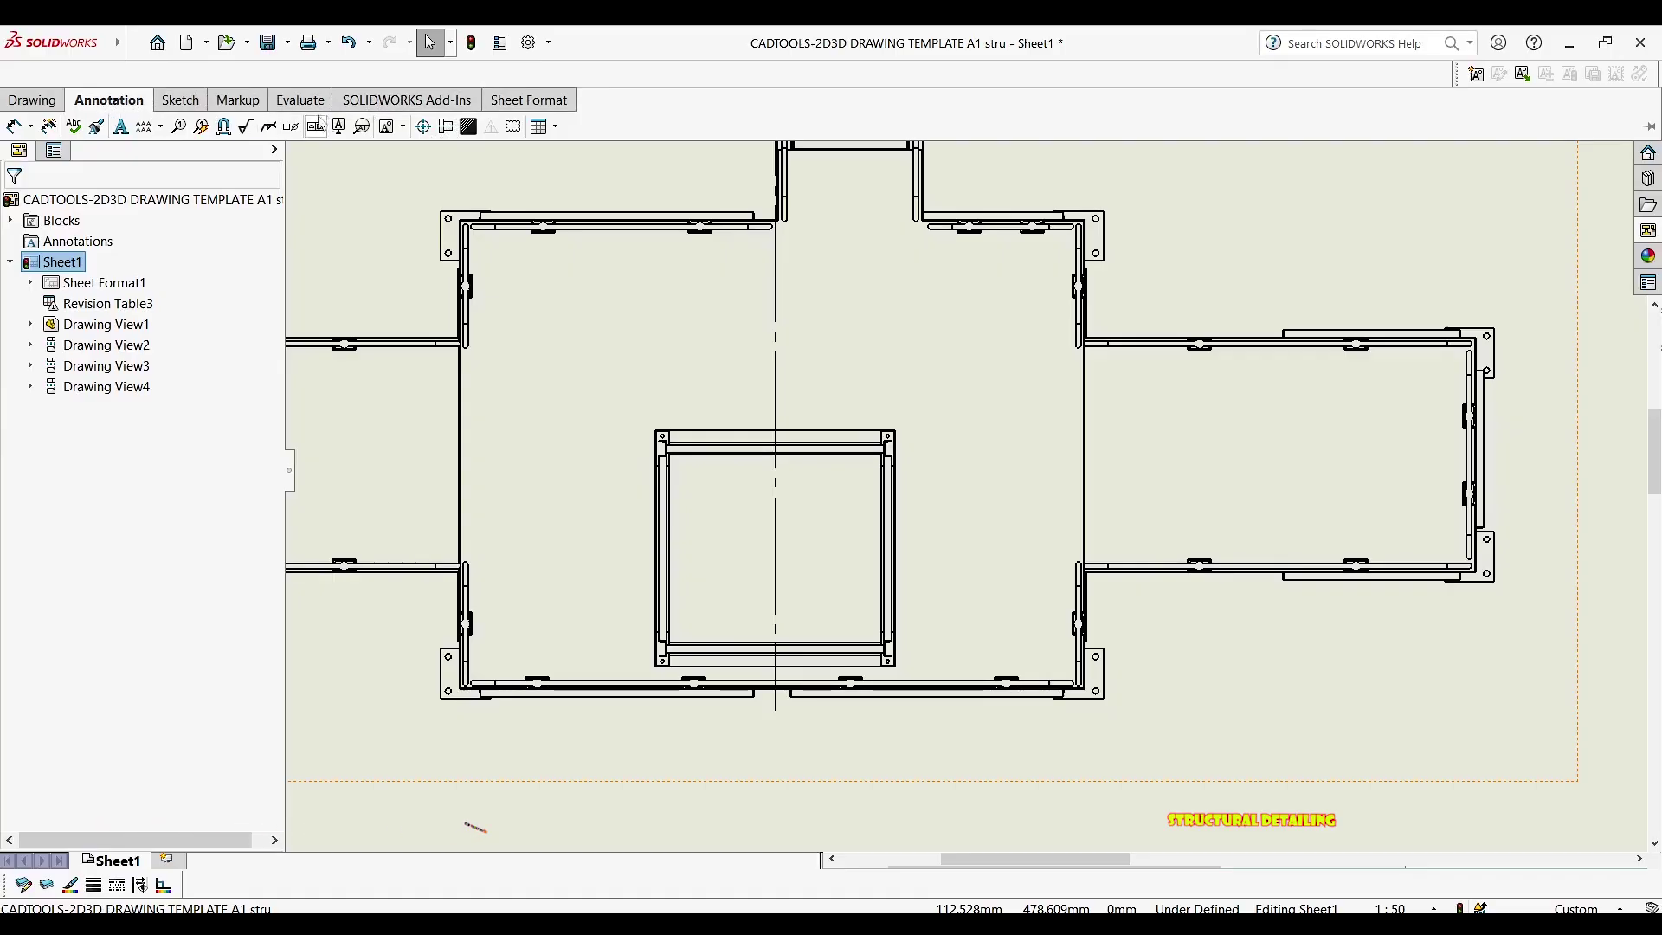
pyautogui.click(446, 130)
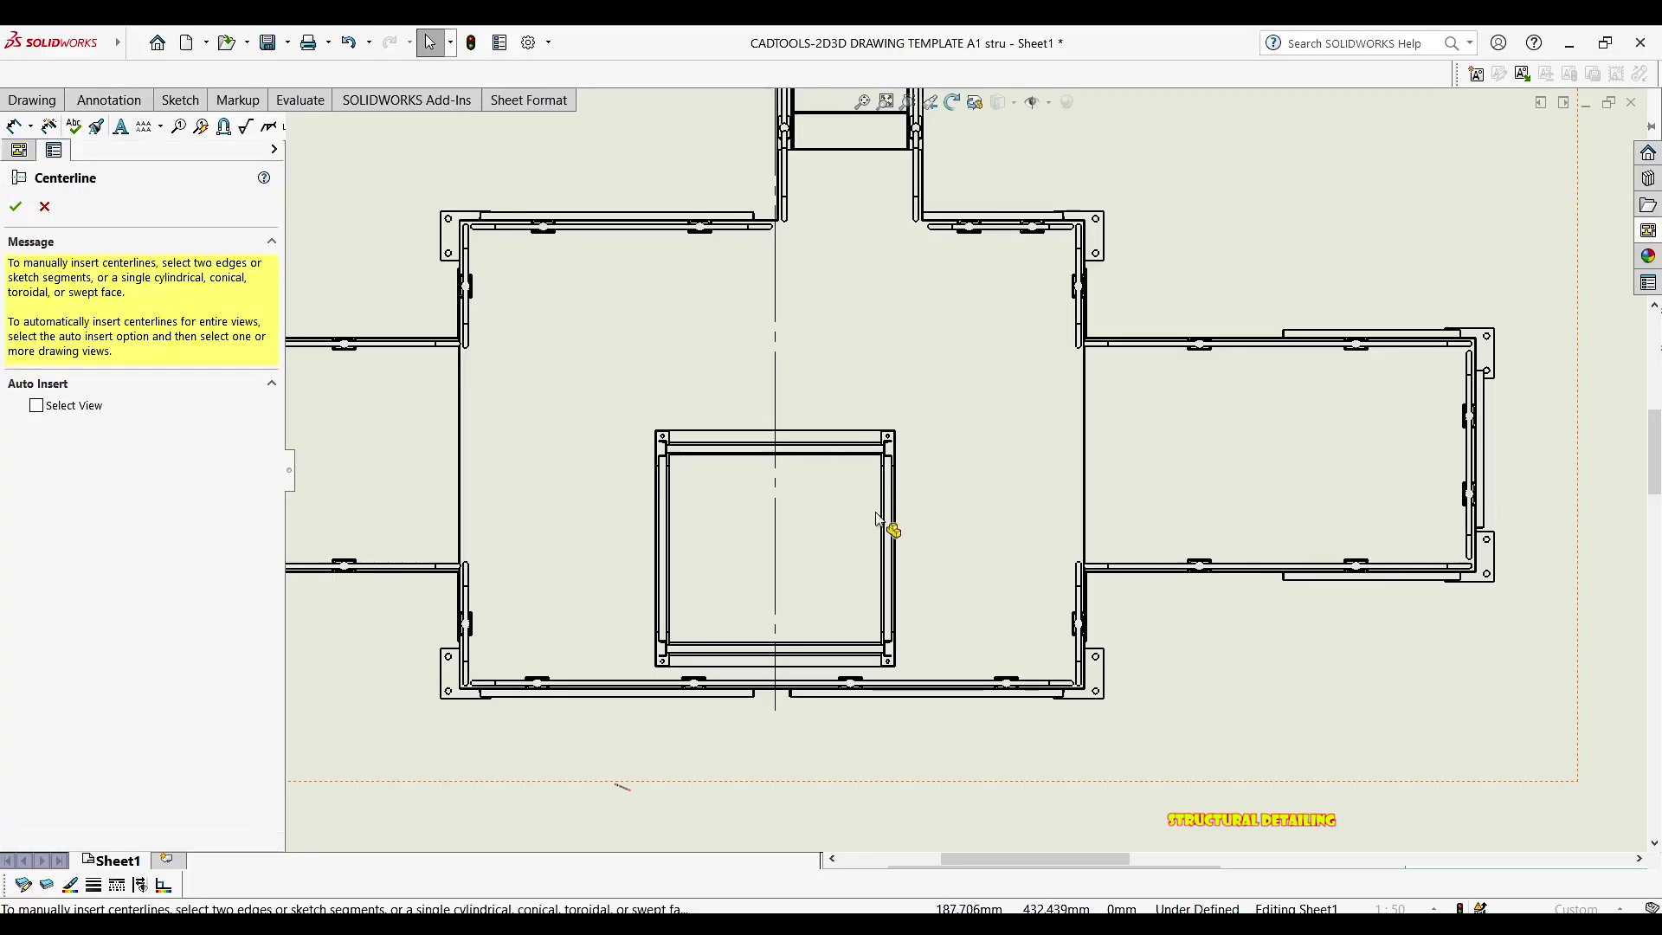
pyautogui.moveTo(883, 530); pyautogui.dragTo(811, 363, button='middle')
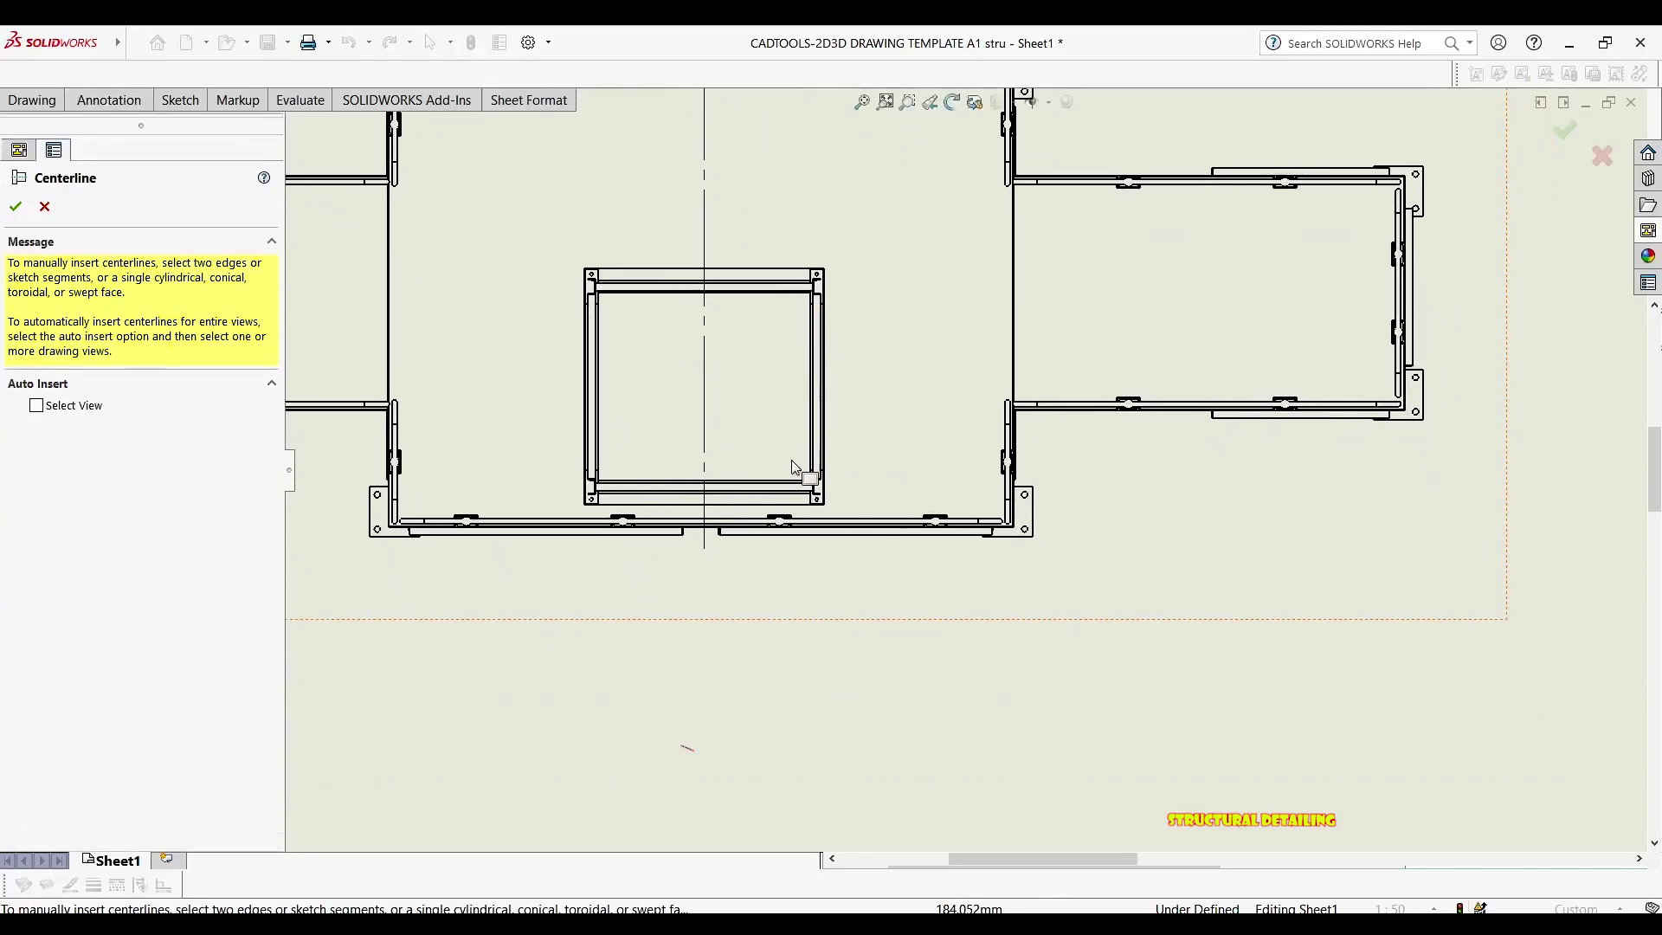
pyautogui.moveTo(798, 468); pyautogui.dragTo(807, 434, button='middle')
pyautogui.click(823, 285)
pyautogui.scroll(-2, 743, 252)
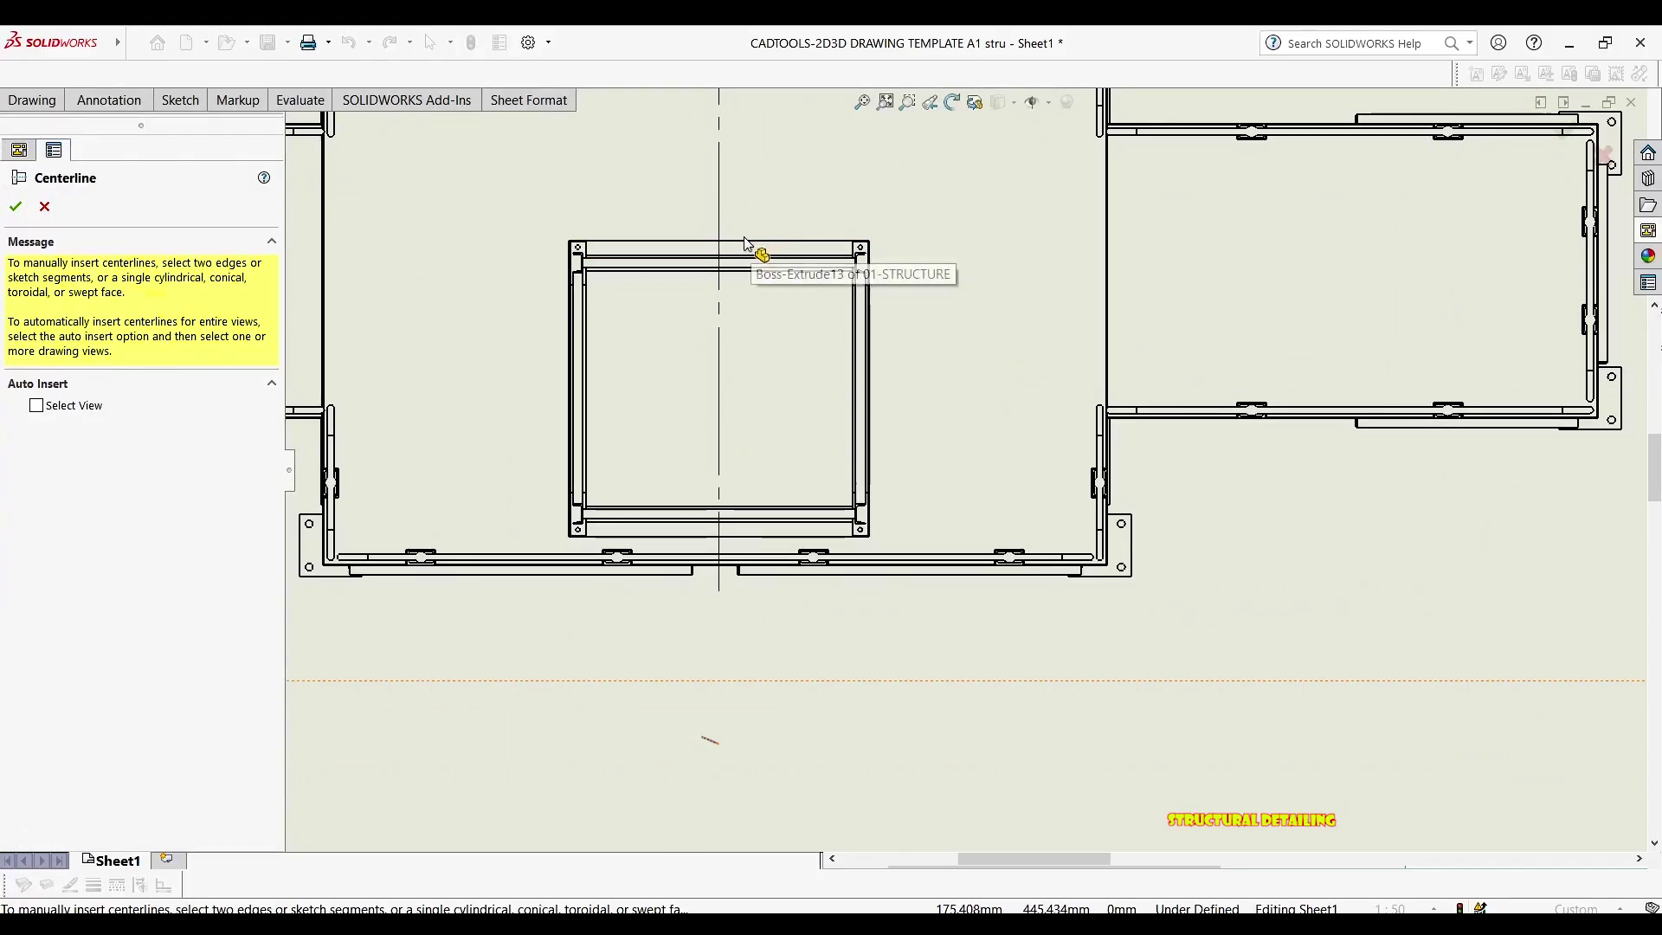
pyautogui.scroll(-5, 761, 259)
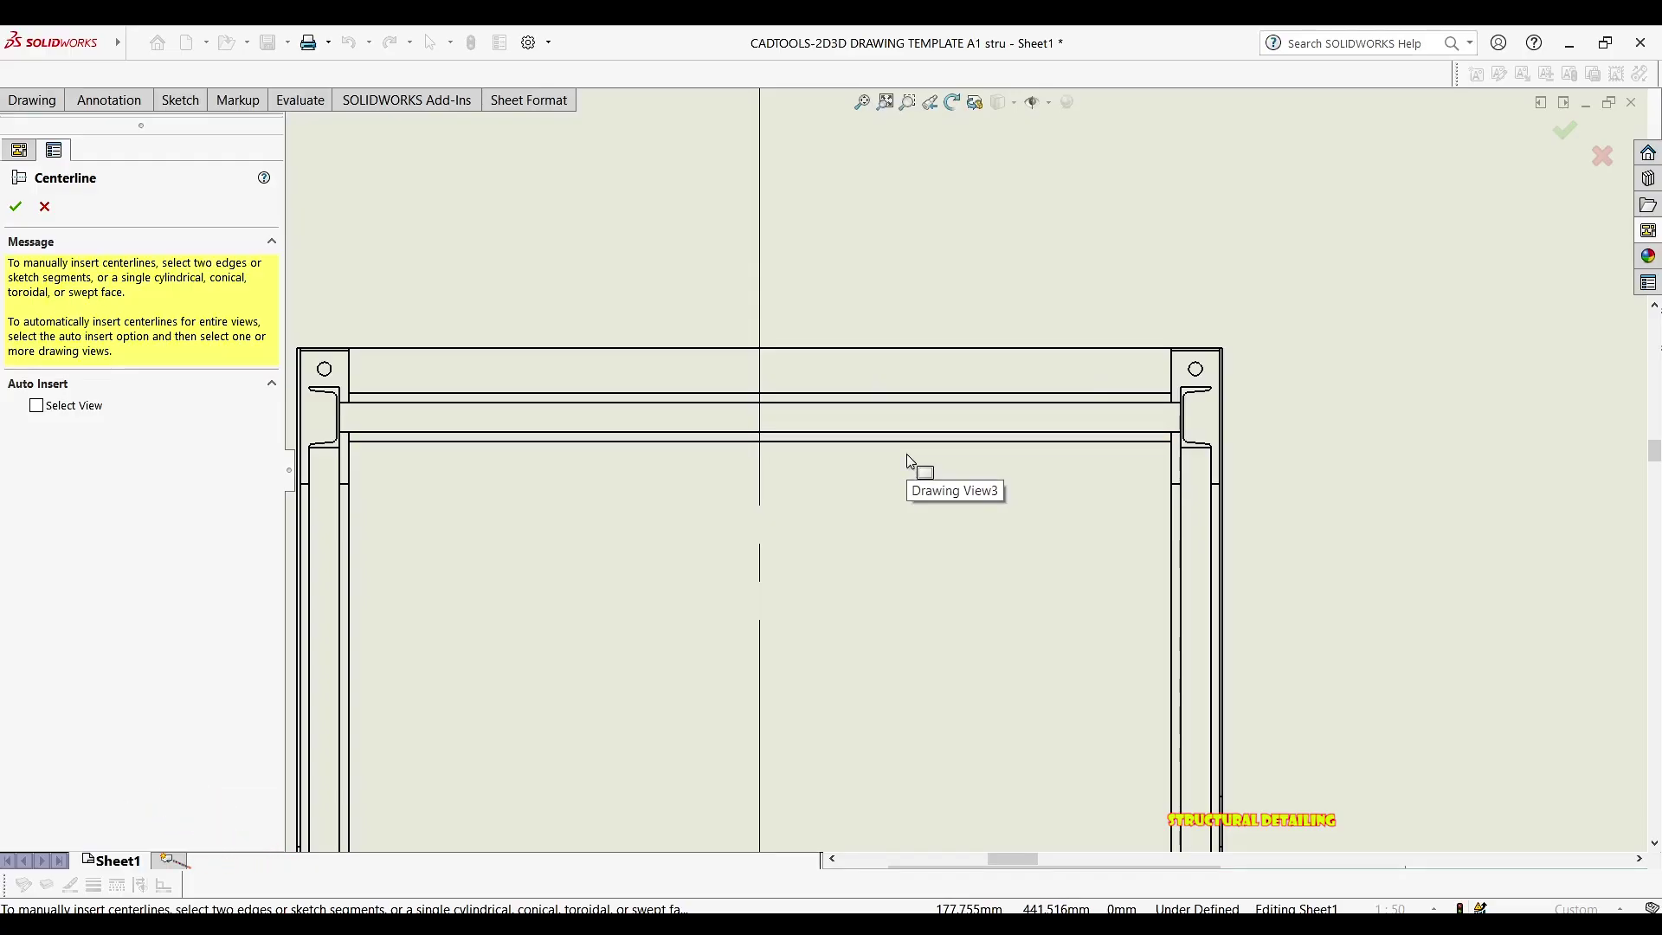
pyautogui.click(627, 348)
pyautogui.scroll(4, 679, 469)
pyautogui.moveTo(668, 469); pyautogui.dragTo(538, 235, button='middle')
pyautogui.scroll(1, 651, 180)
pyautogui.moveTo(831, 524); pyautogui.dragTo(795, 442, button='middle')
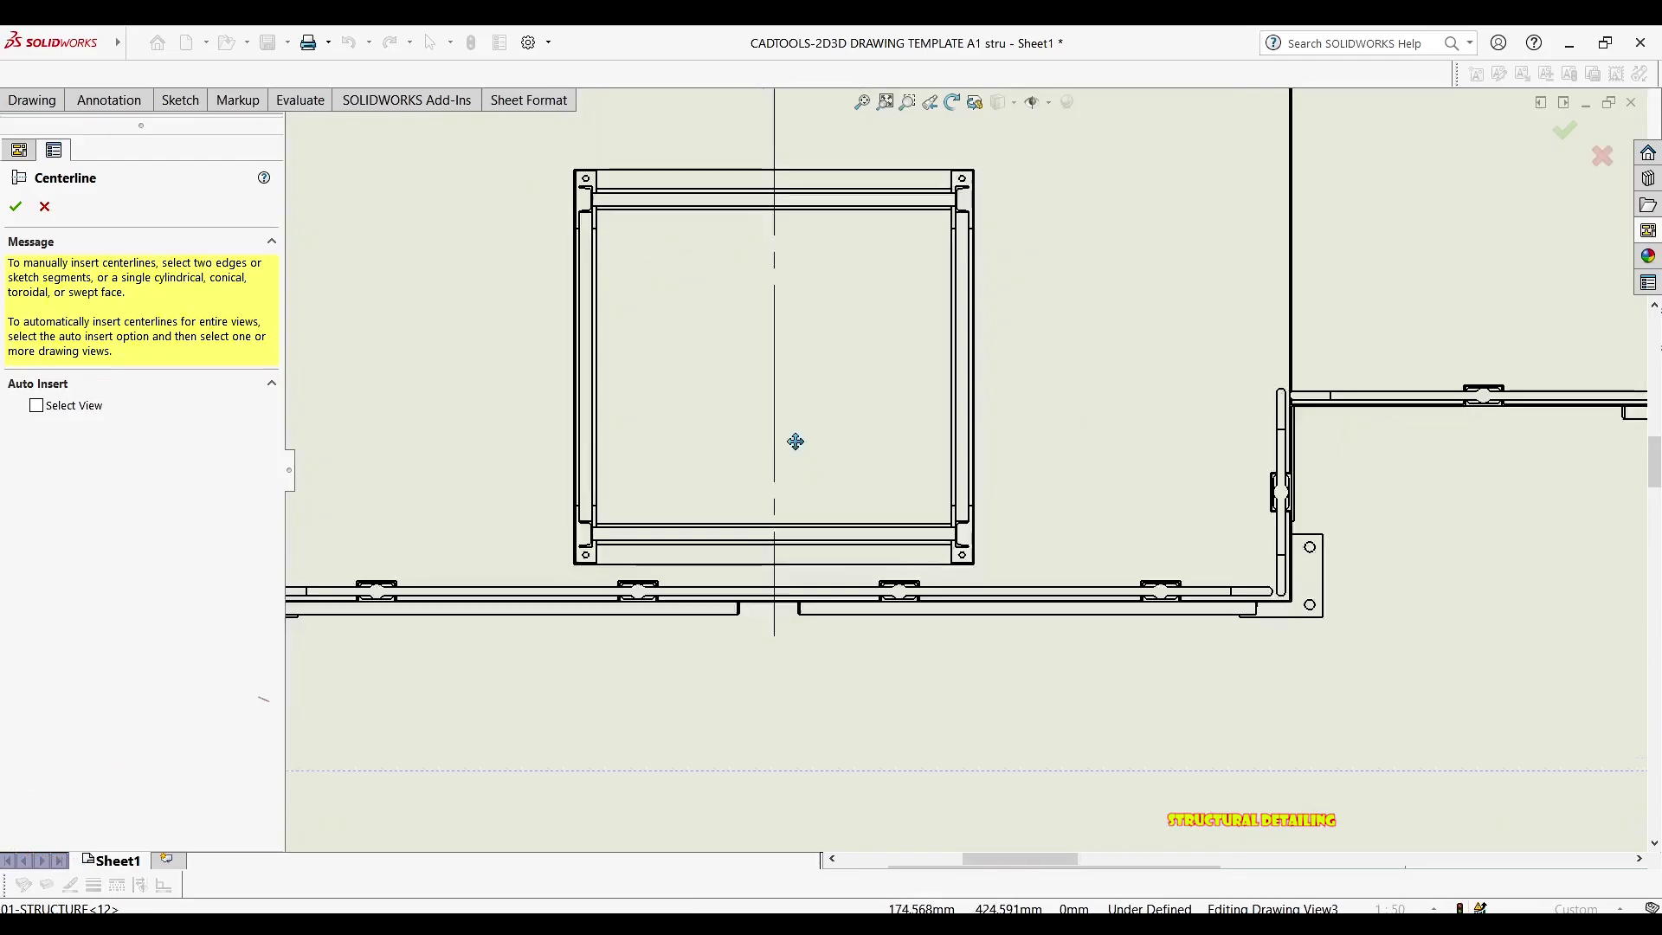
pyautogui.scroll(1, 795, 441)
pyautogui.scroll(-3, 725, 550)
pyautogui.scroll(-1, 731, 547)
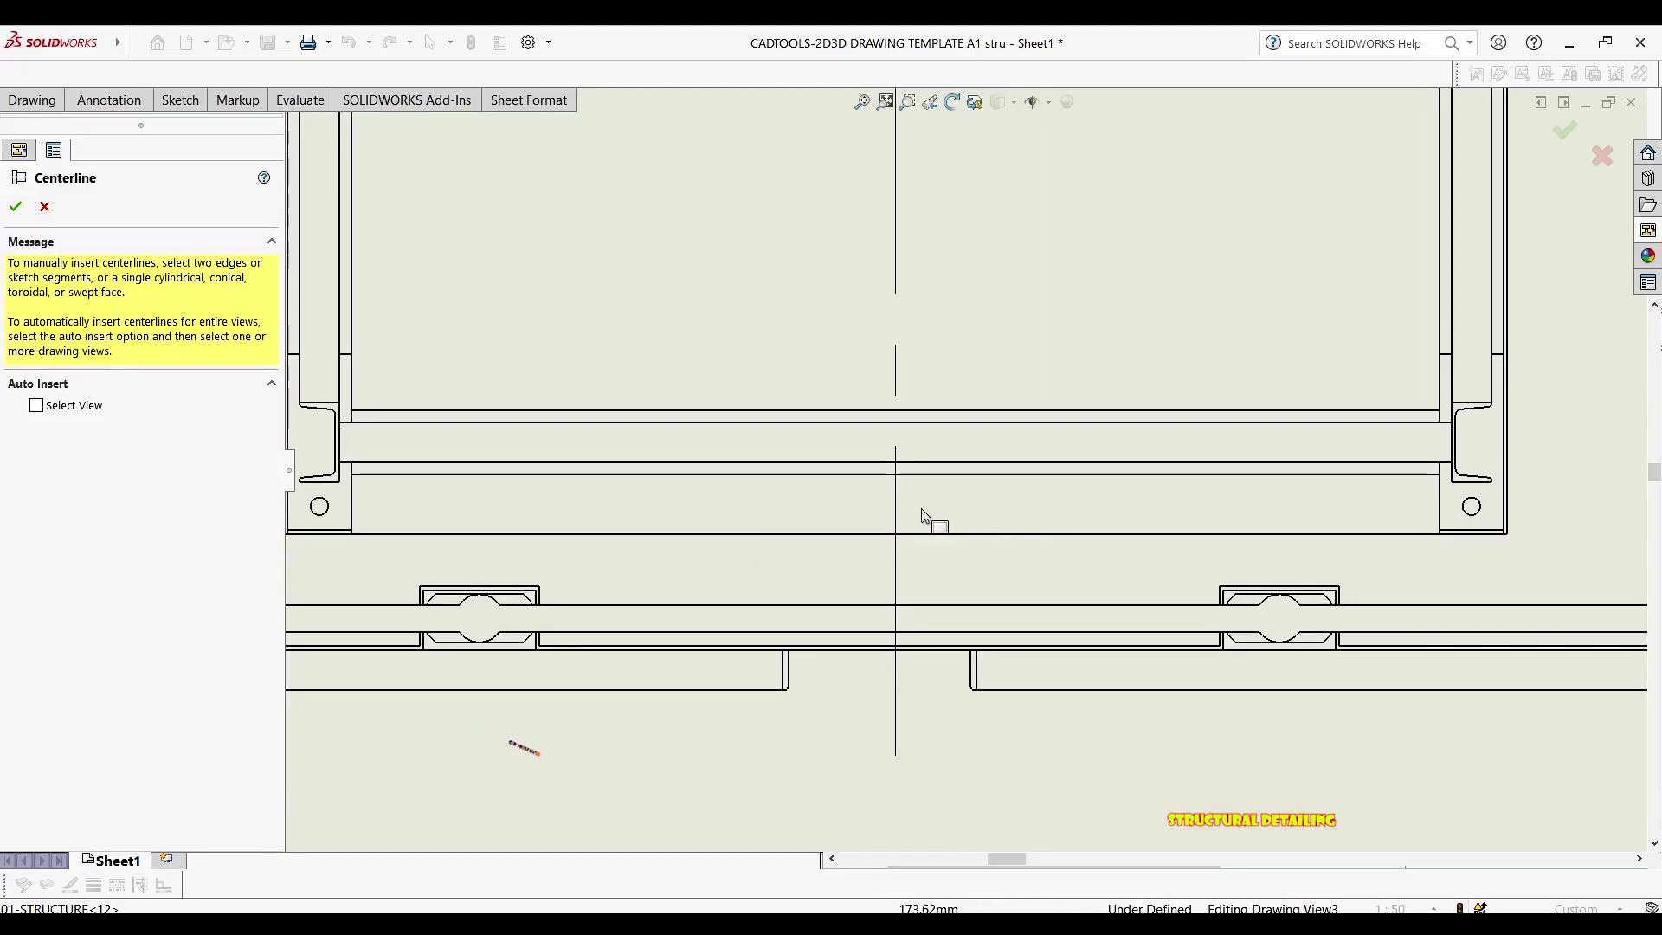
pyautogui.scroll(3, 866, 459)
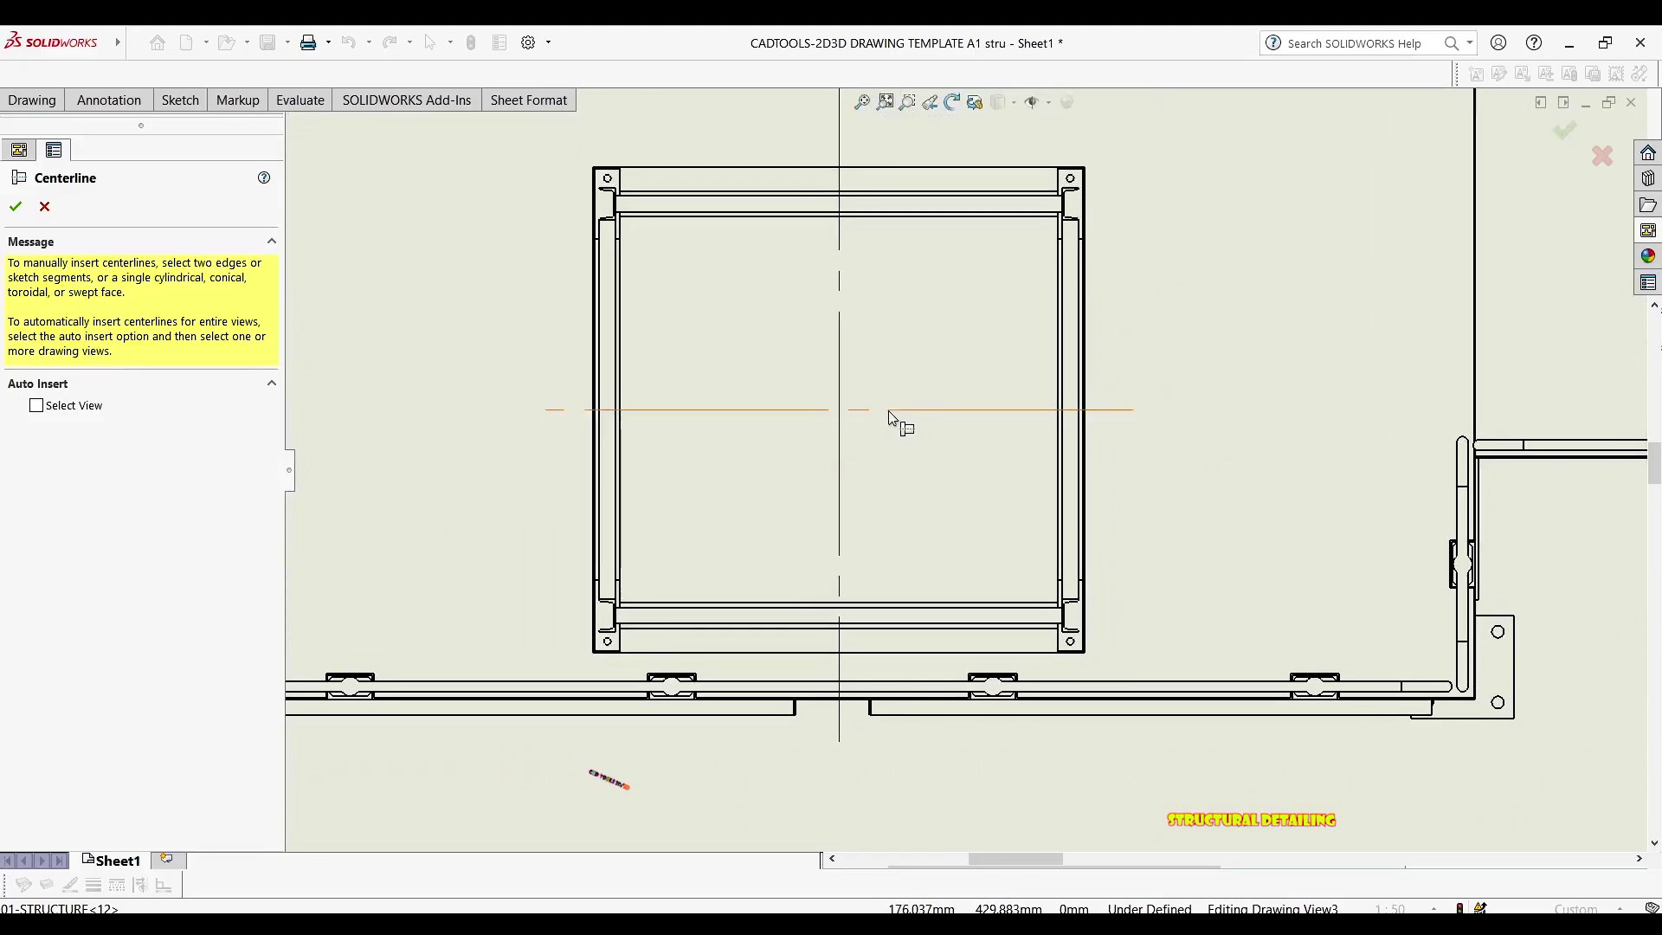
pyautogui.scroll(4, 832, 420)
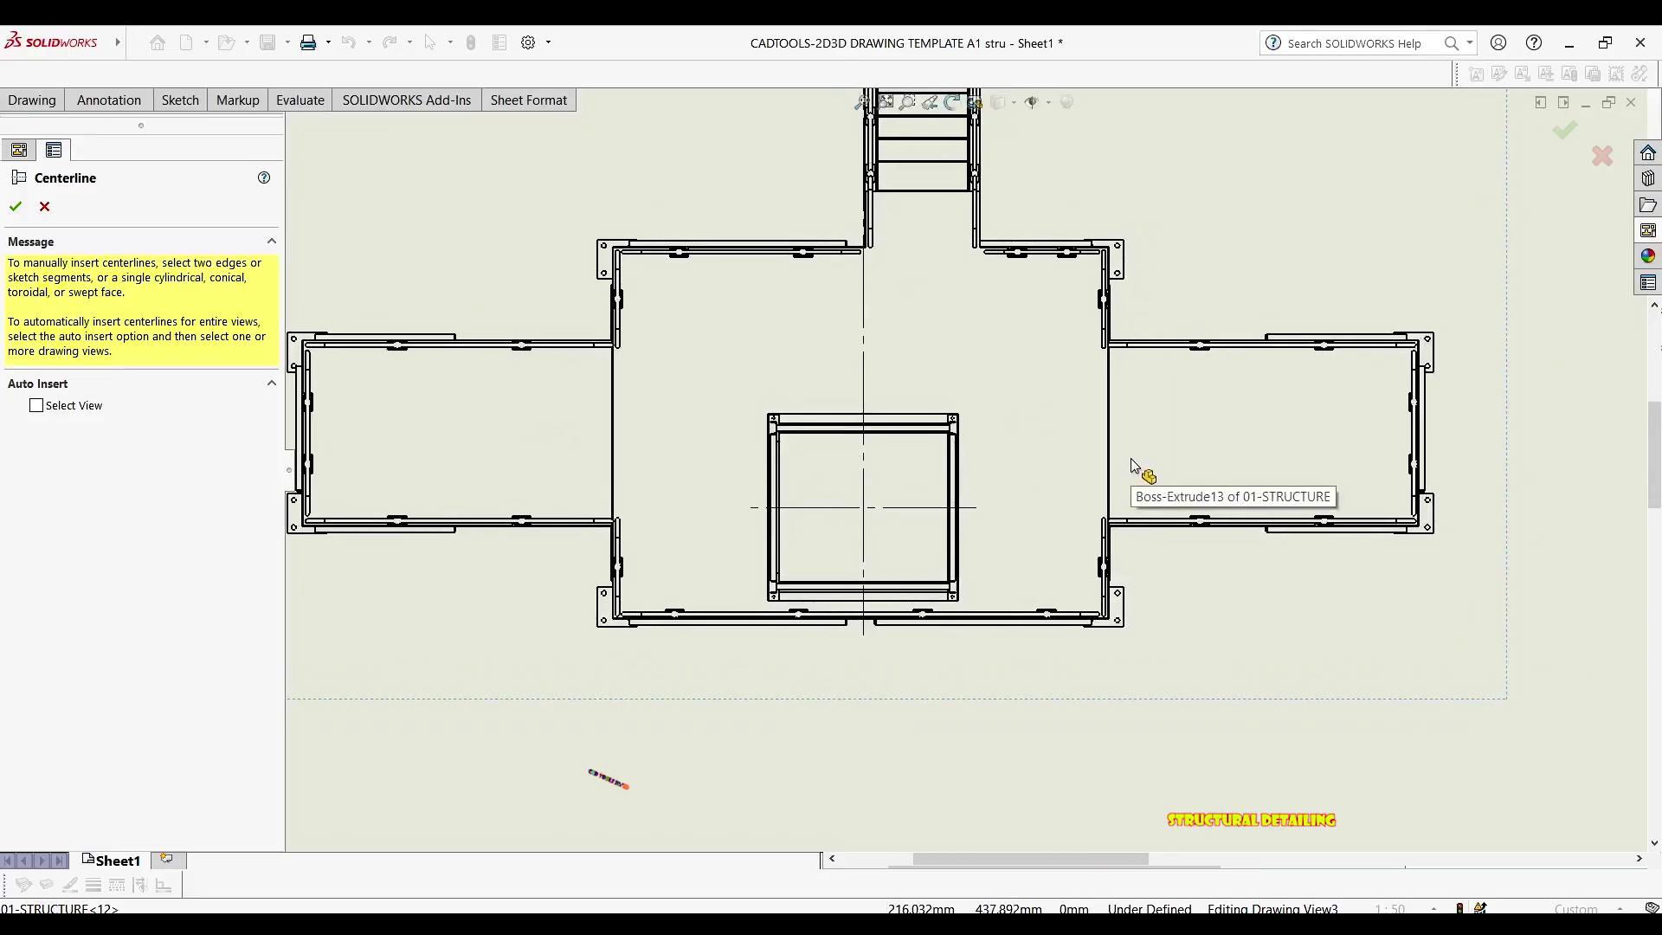
# Insert a centerline along the stair's left side rail in the plan view, between the outer edges at its upper end
pyautogui.scroll(1, 835, 415)
pyautogui.moveTo(830, 422); pyautogui.dragTo(754, 649, button='middle')
pyautogui.moveTo(876, 259); pyautogui.dragTo(837, 275, button='middle')
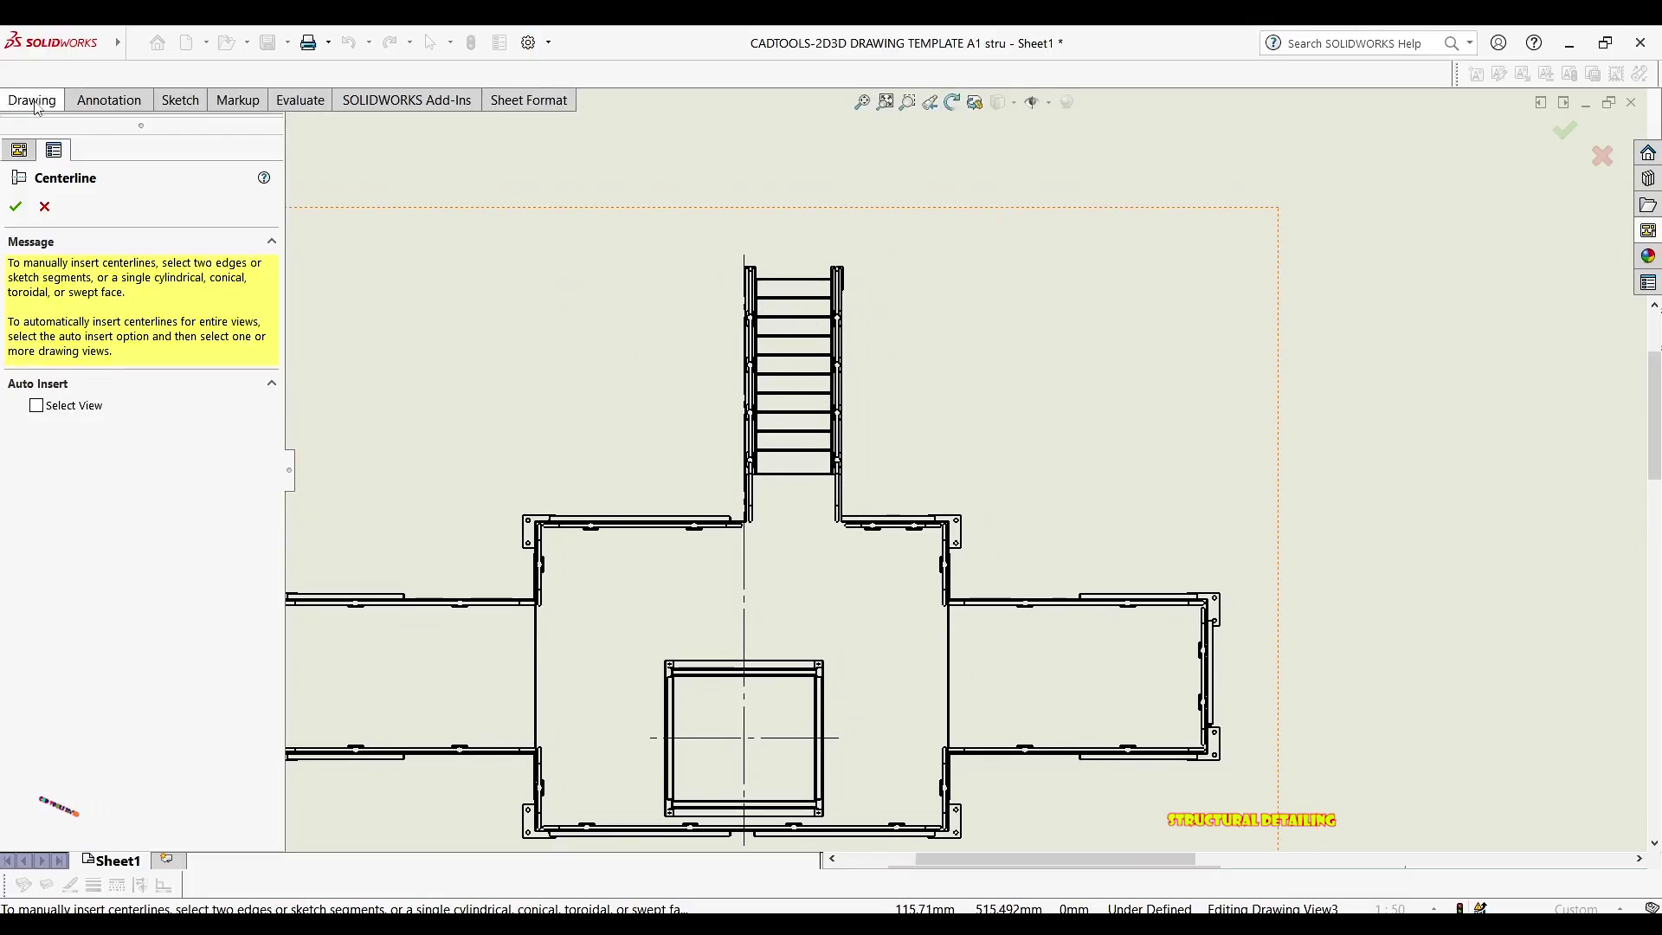
pyautogui.click(78, 102)
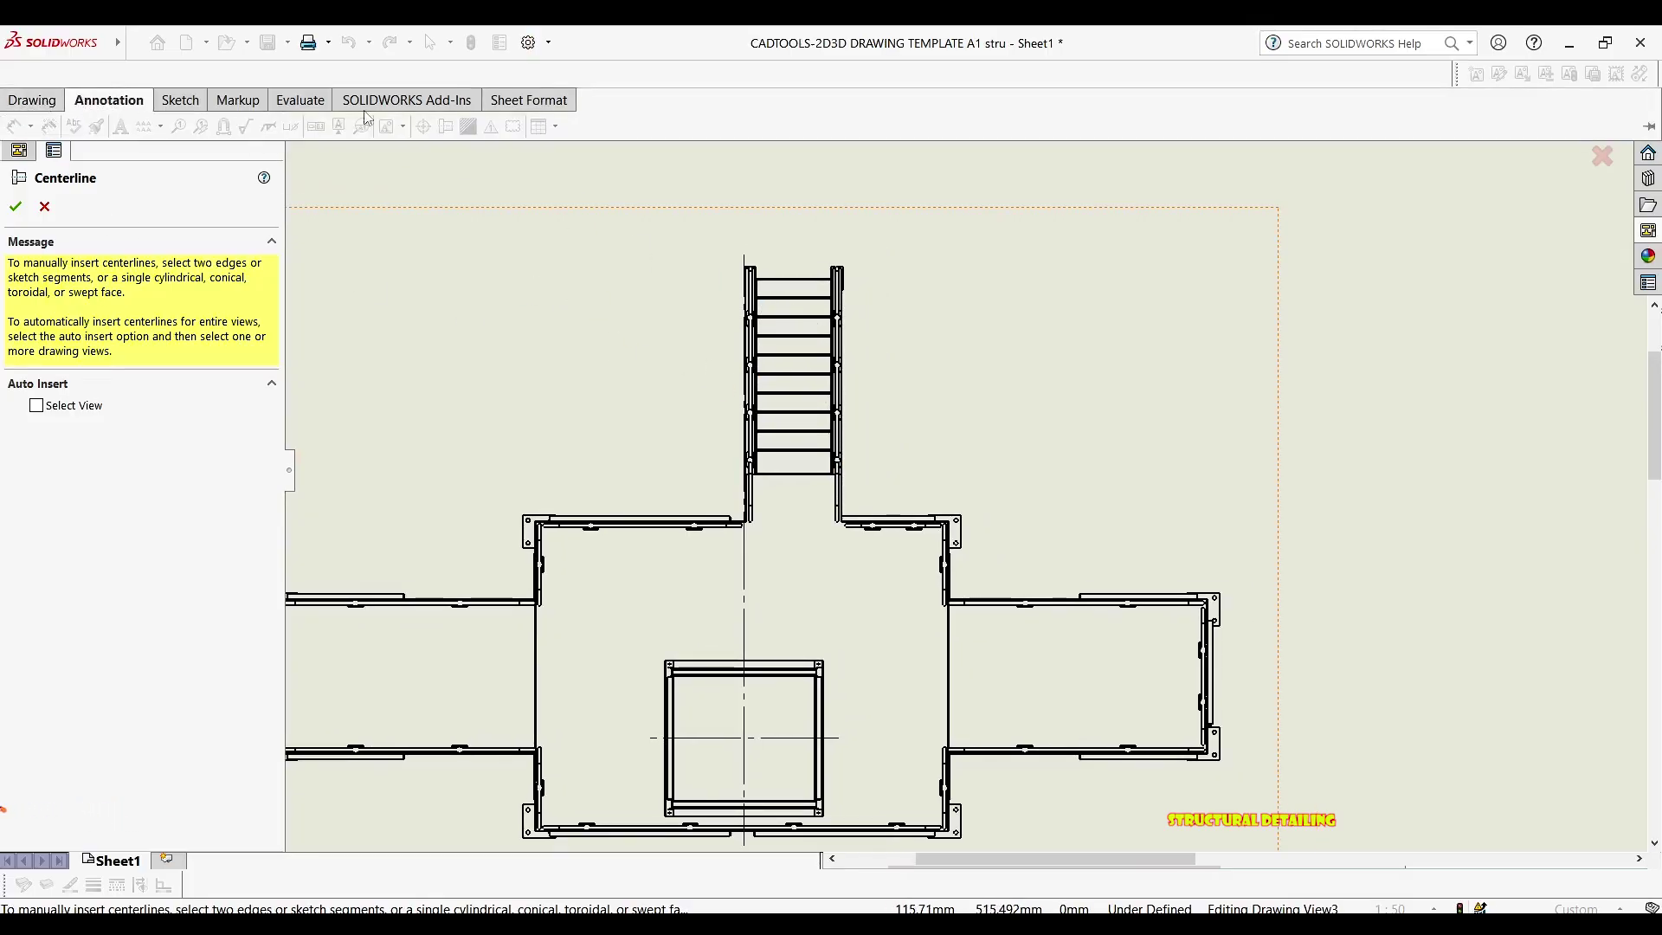
pyautogui.click(15, 206)
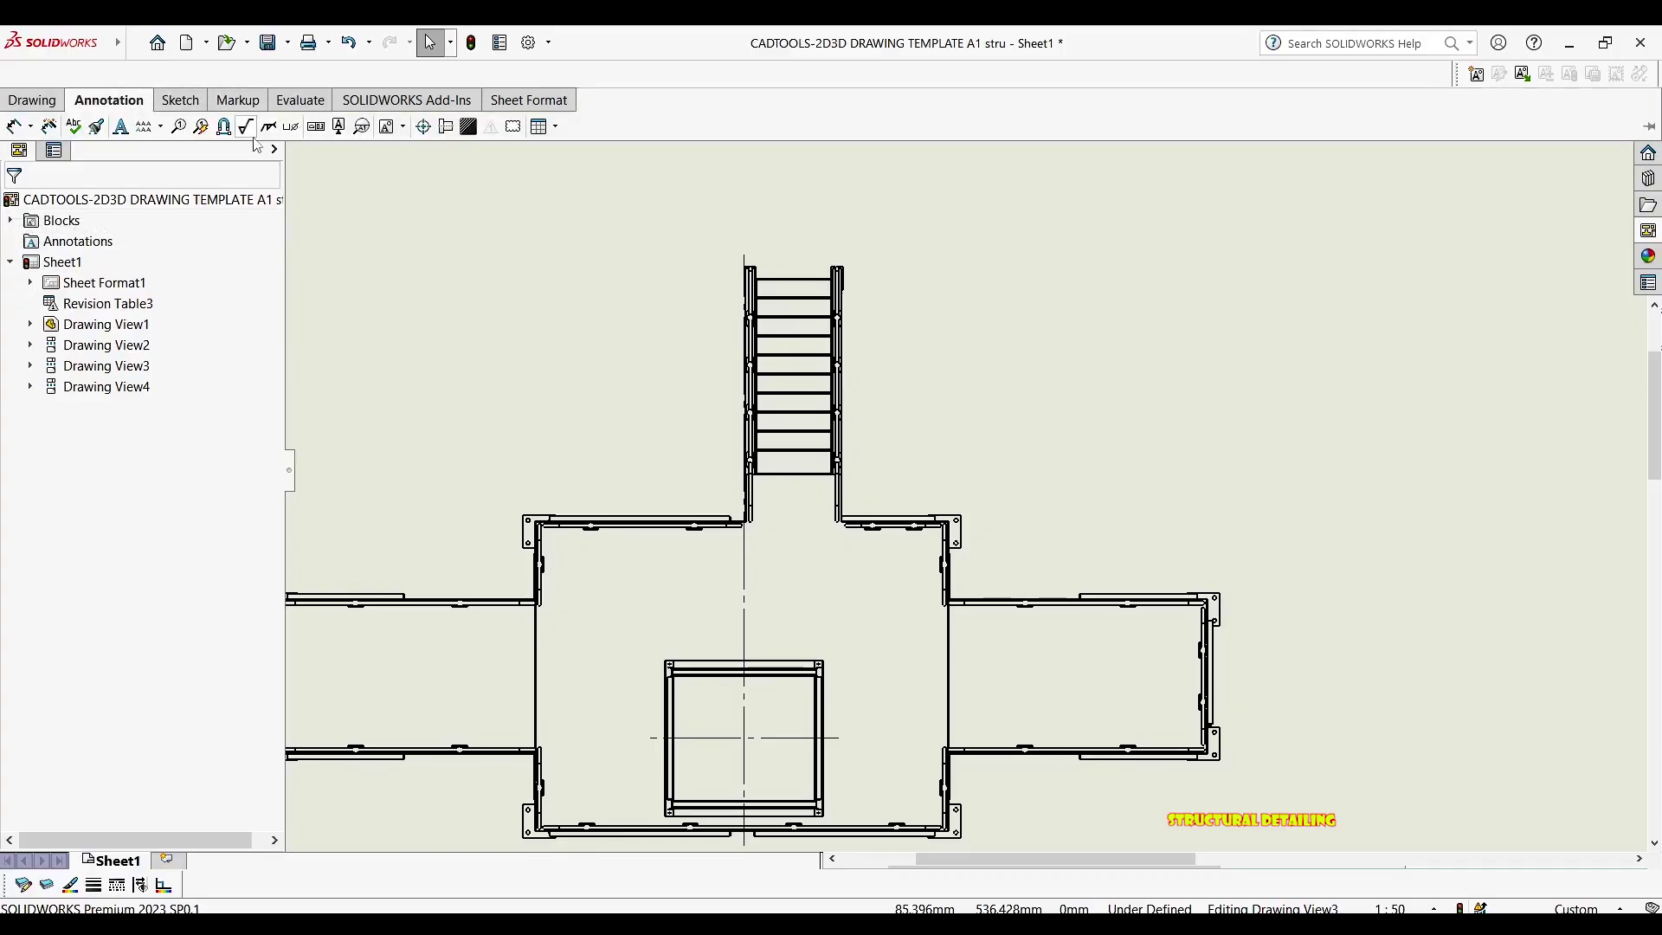
pyautogui.click(446, 126)
pyautogui.scroll(-3, 760, 267)
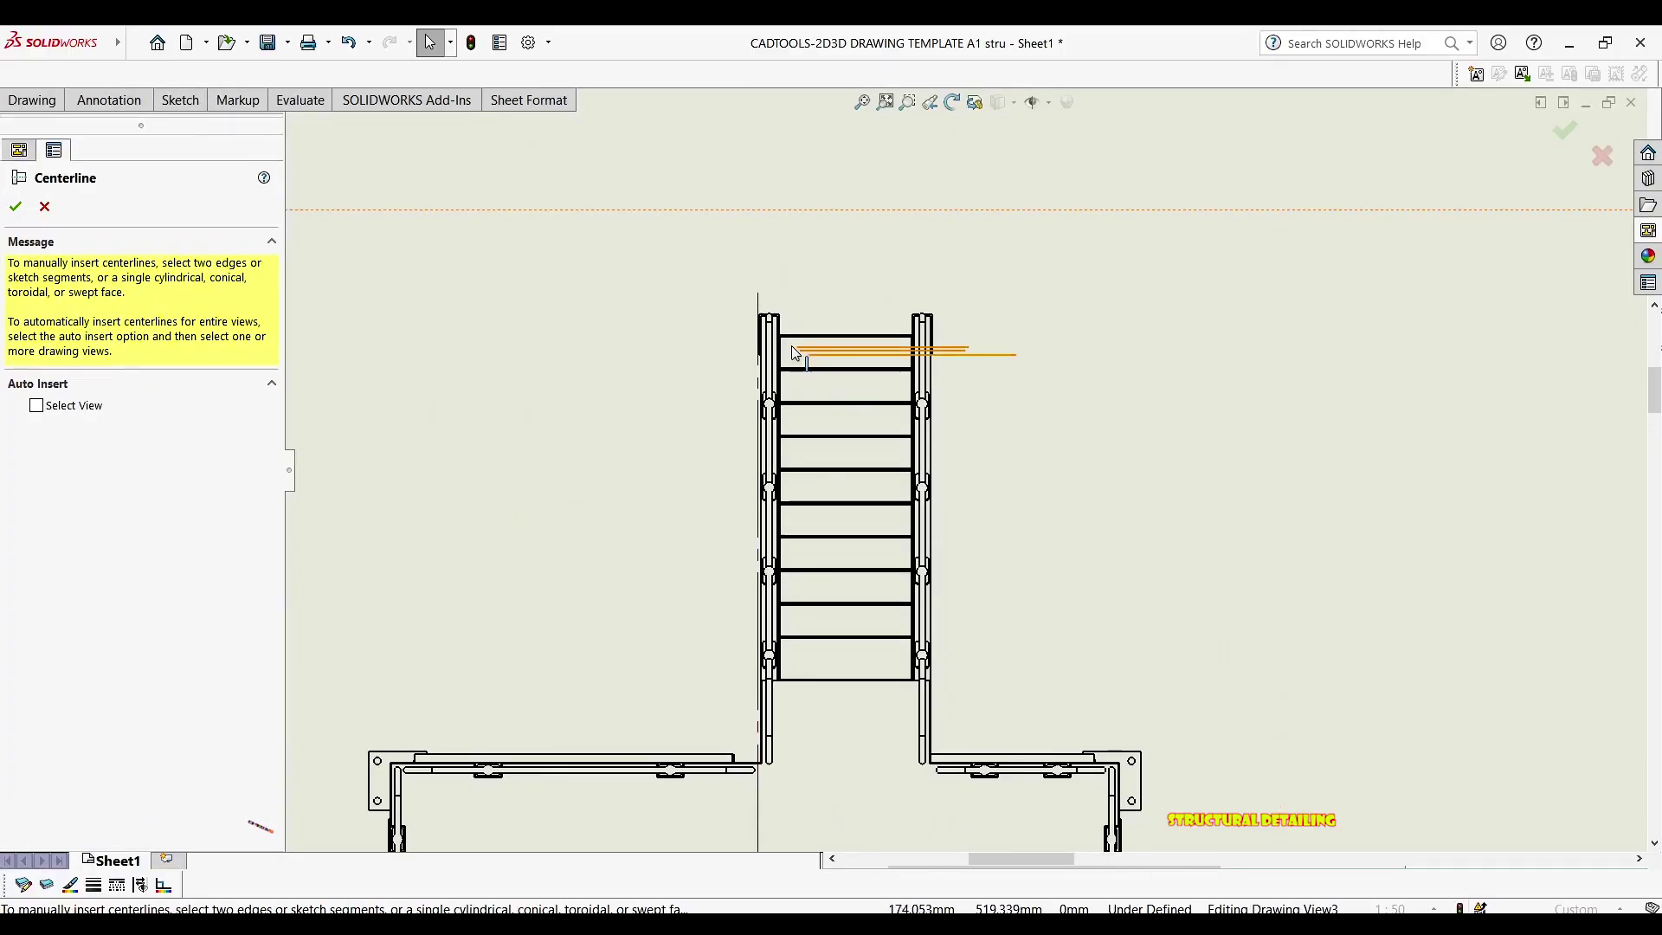
pyautogui.scroll(-4, 790, 352)
pyautogui.scroll(-5, 782, 316)
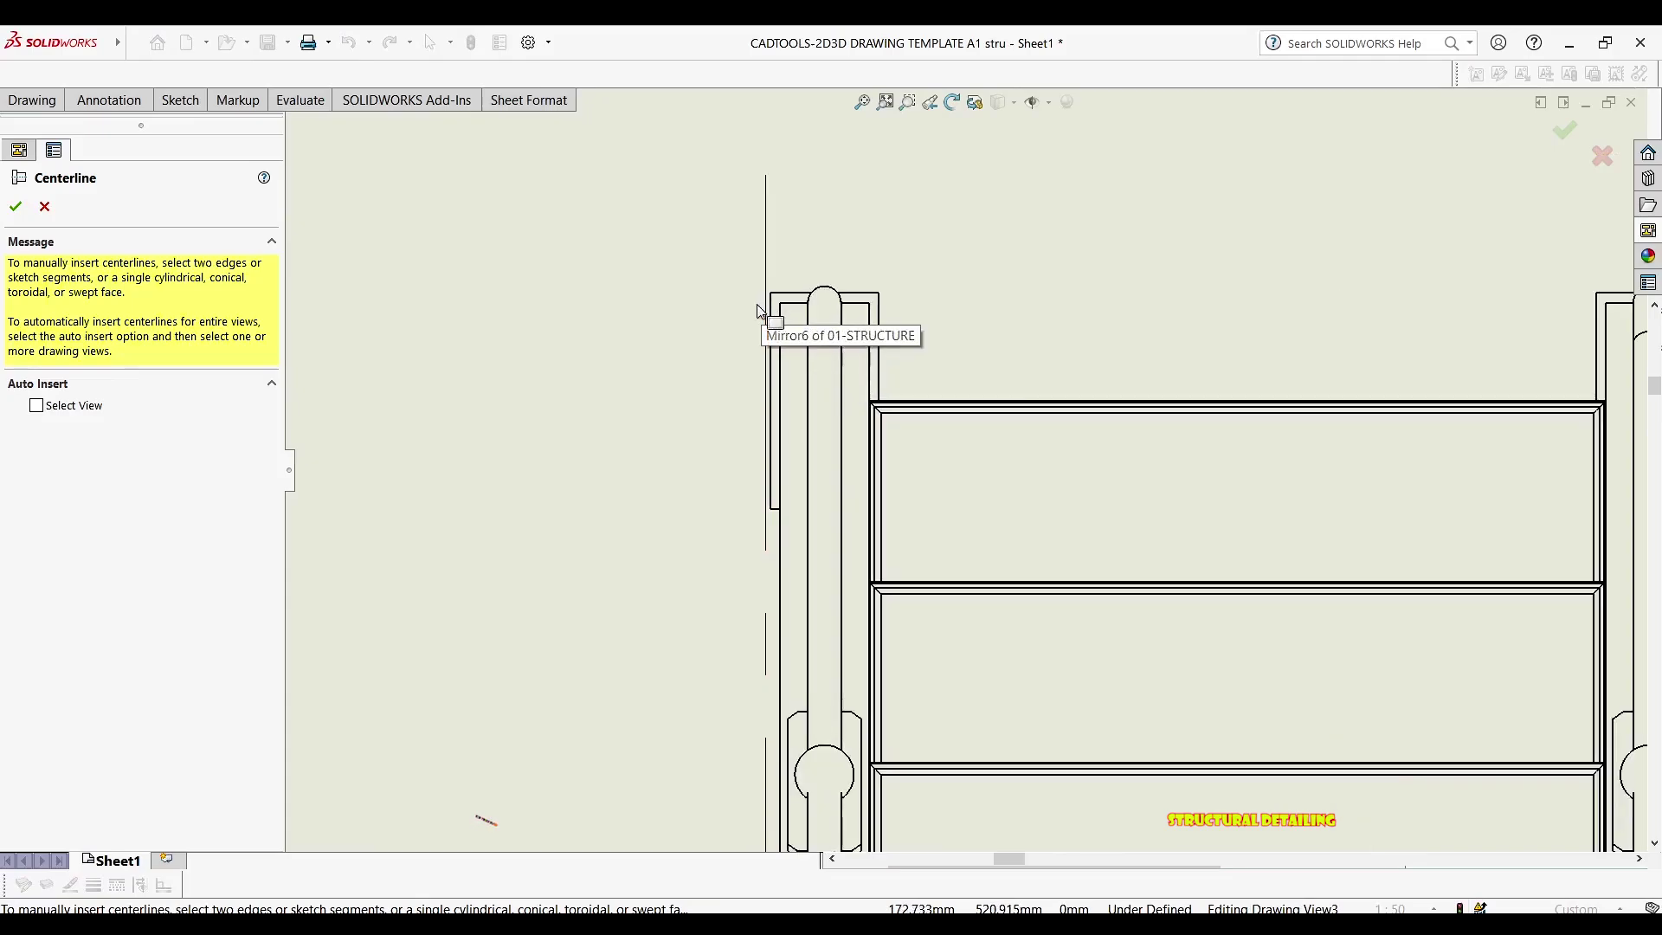
pyautogui.moveTo(869, 329); pyautogui.dragTo(831, 297, button='middle')
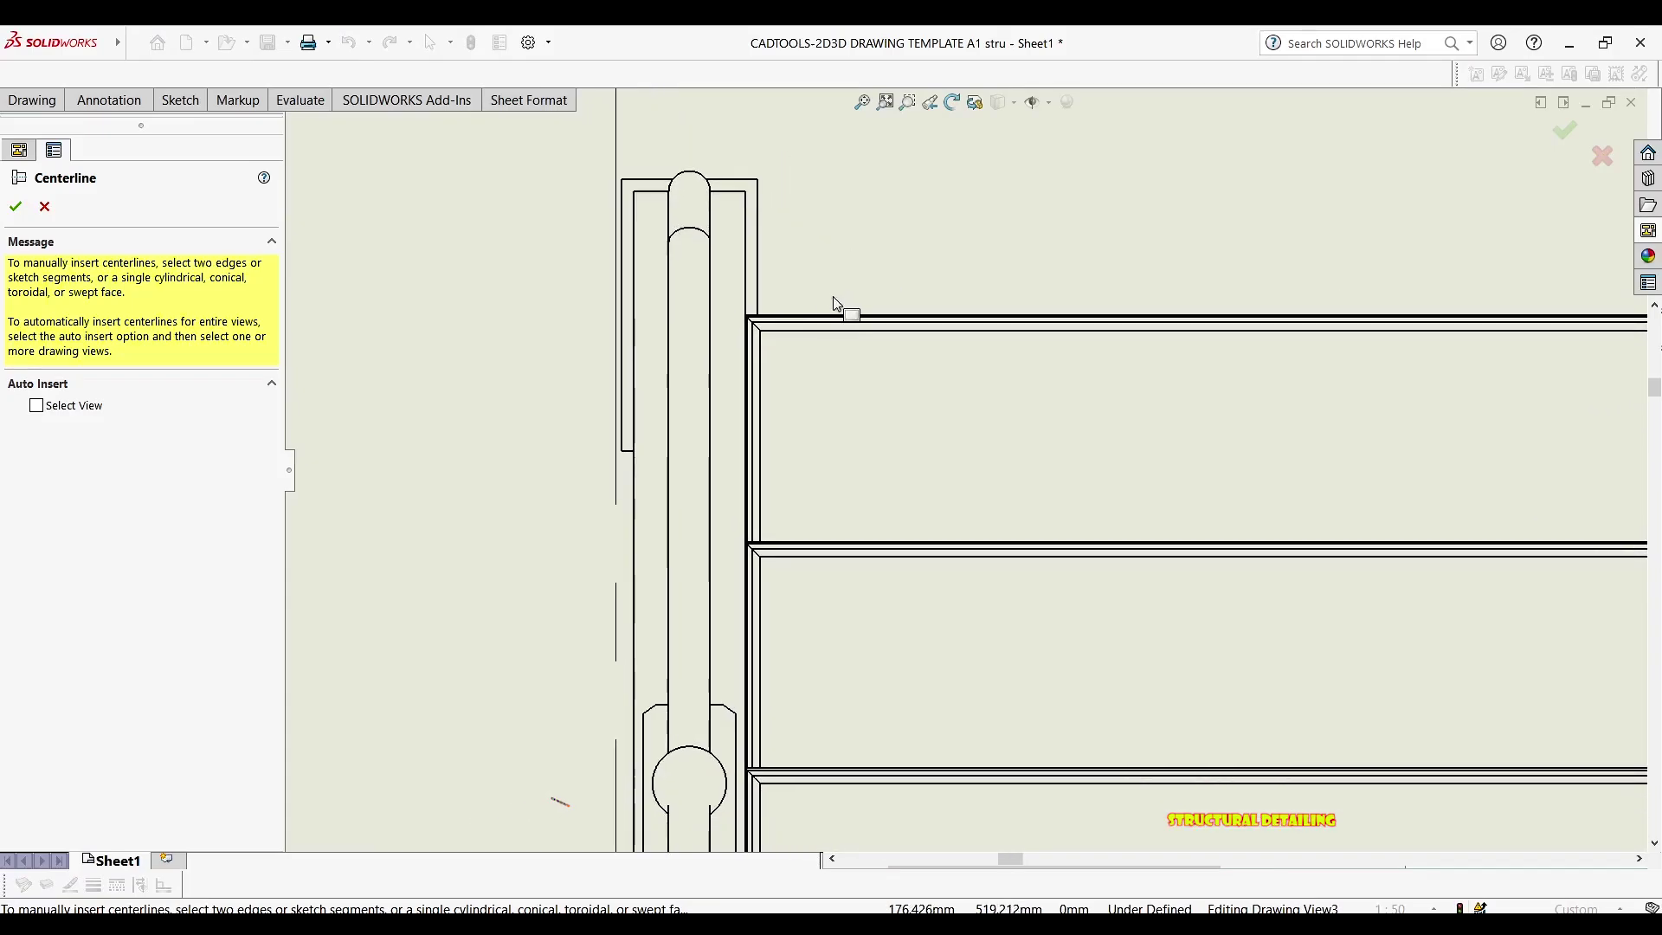
pyautogui.click(622, 212)
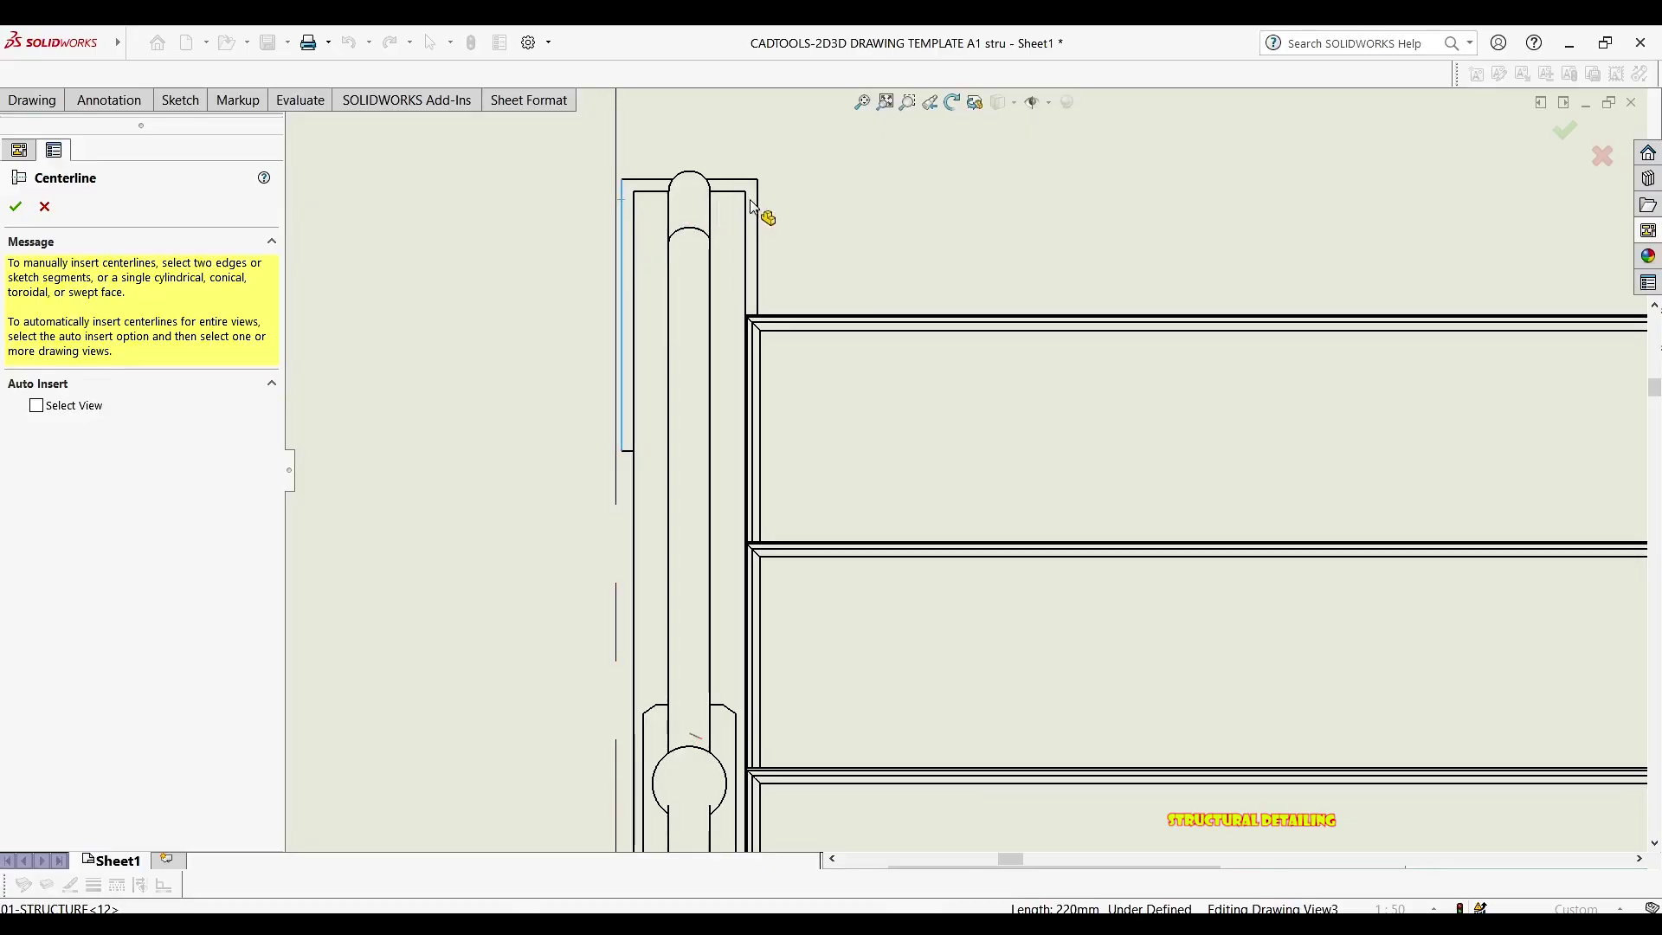
# Insert a matching centerline along the stair's right side rail in the plan view, between the outer edges at its upper end
pyautogui.scroll(5, 656, 293)
pyautogui.scroll(-5, 880, 401)
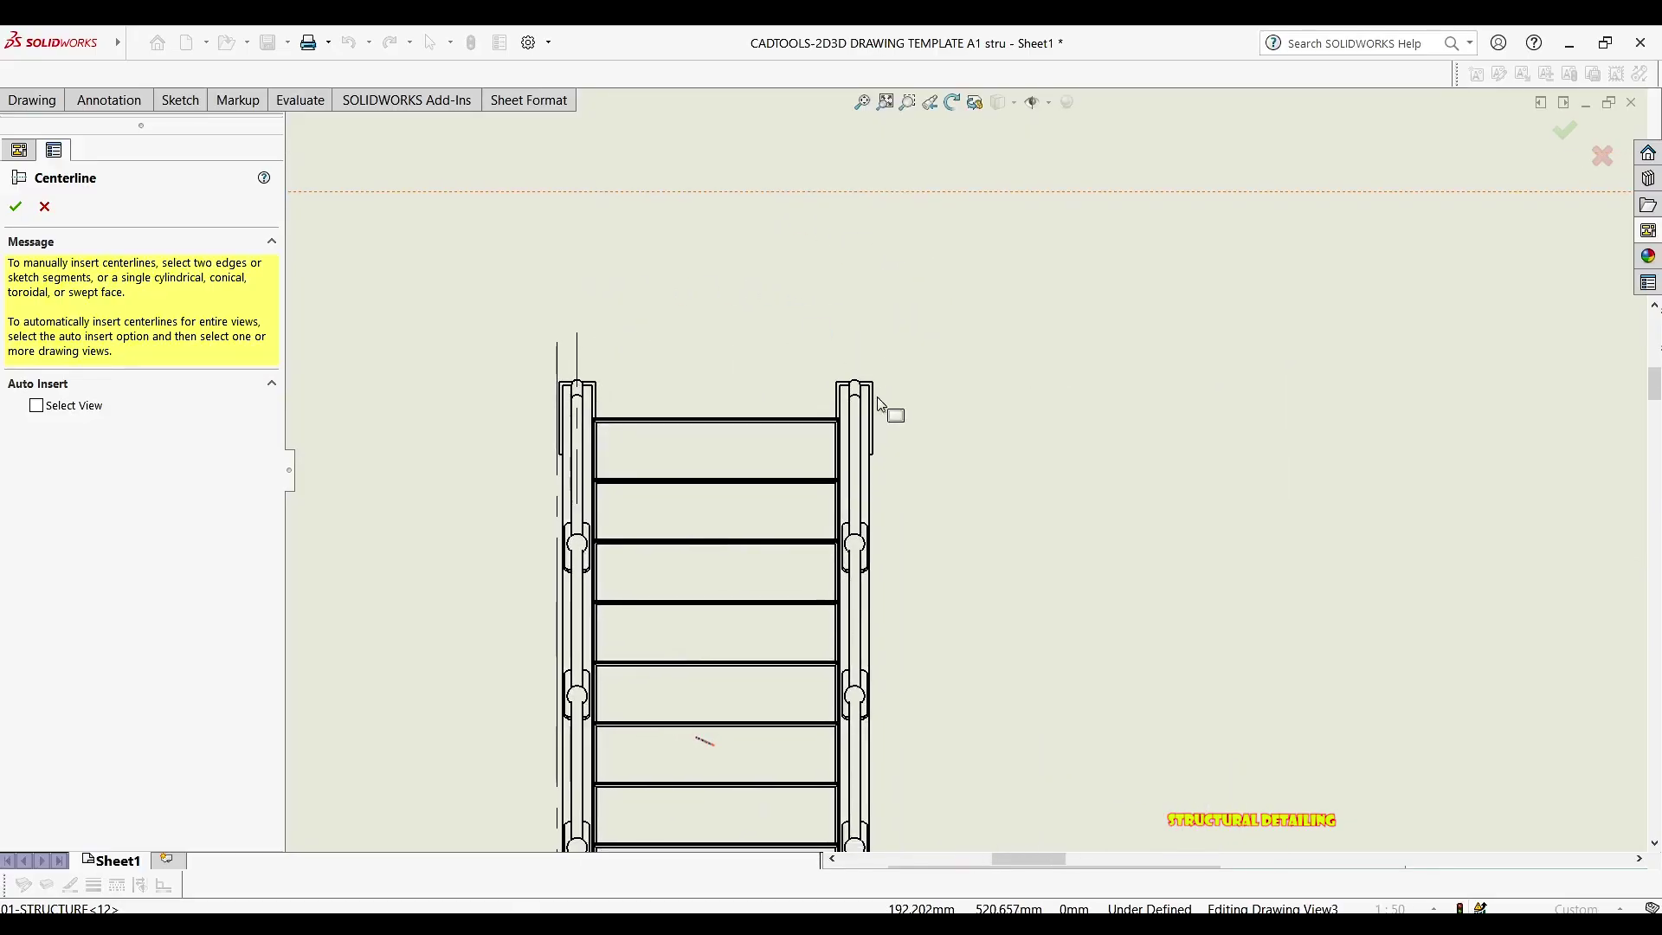
pyautogui.scroll(-1, 793, 416)
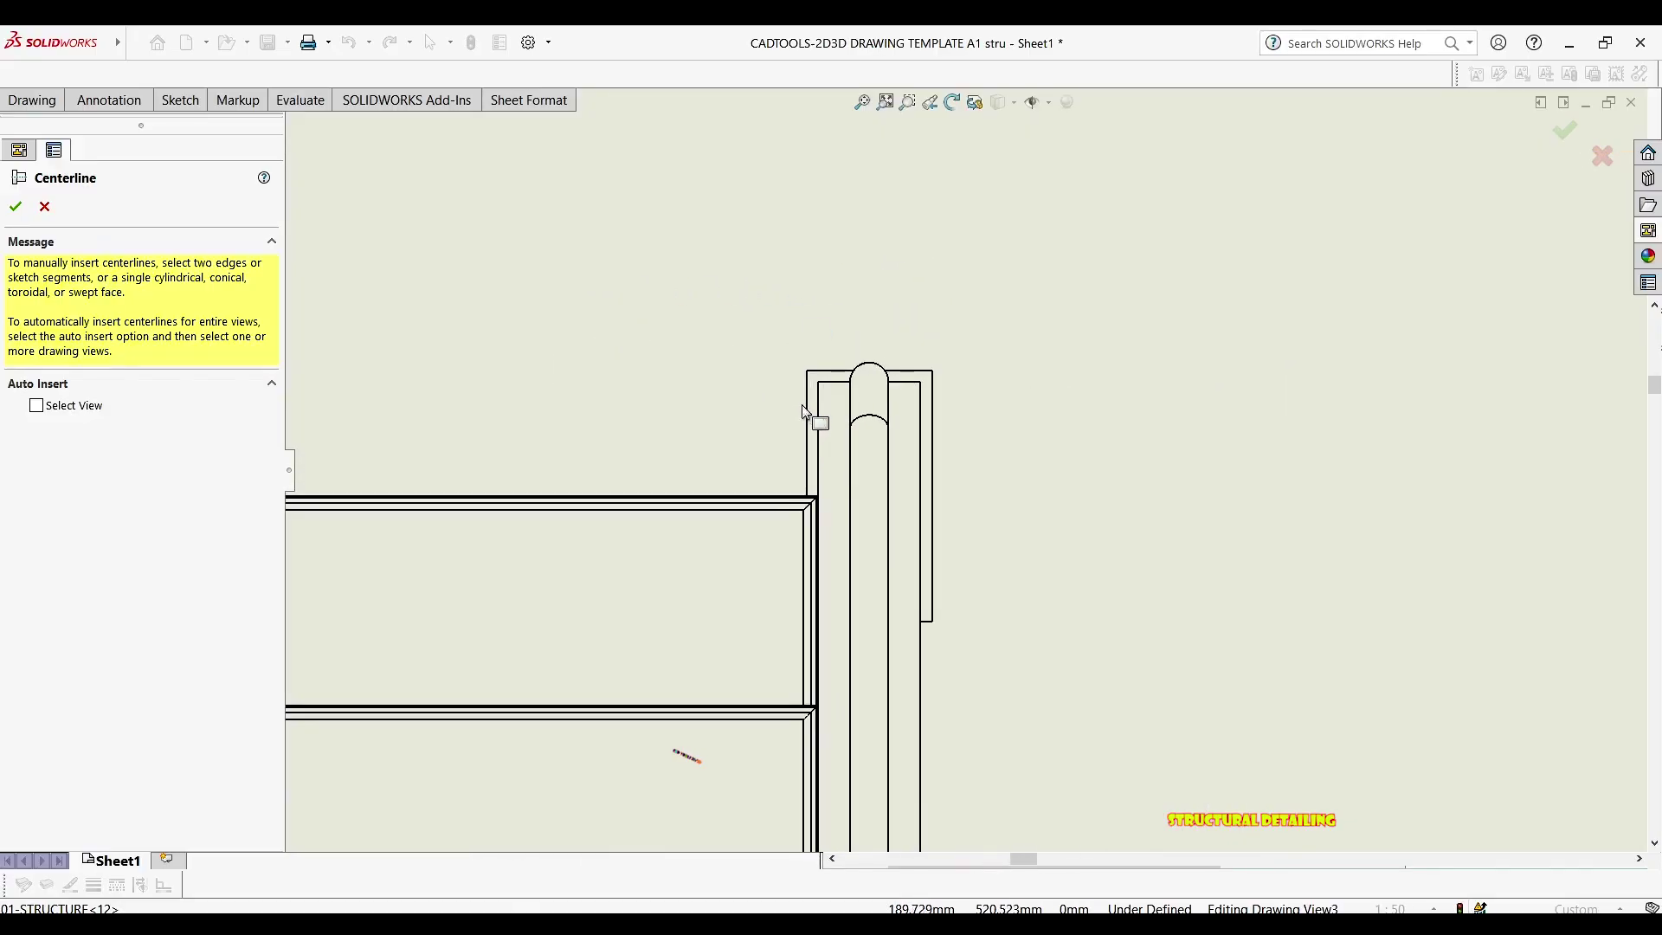
pyautogui.click(935, 413)
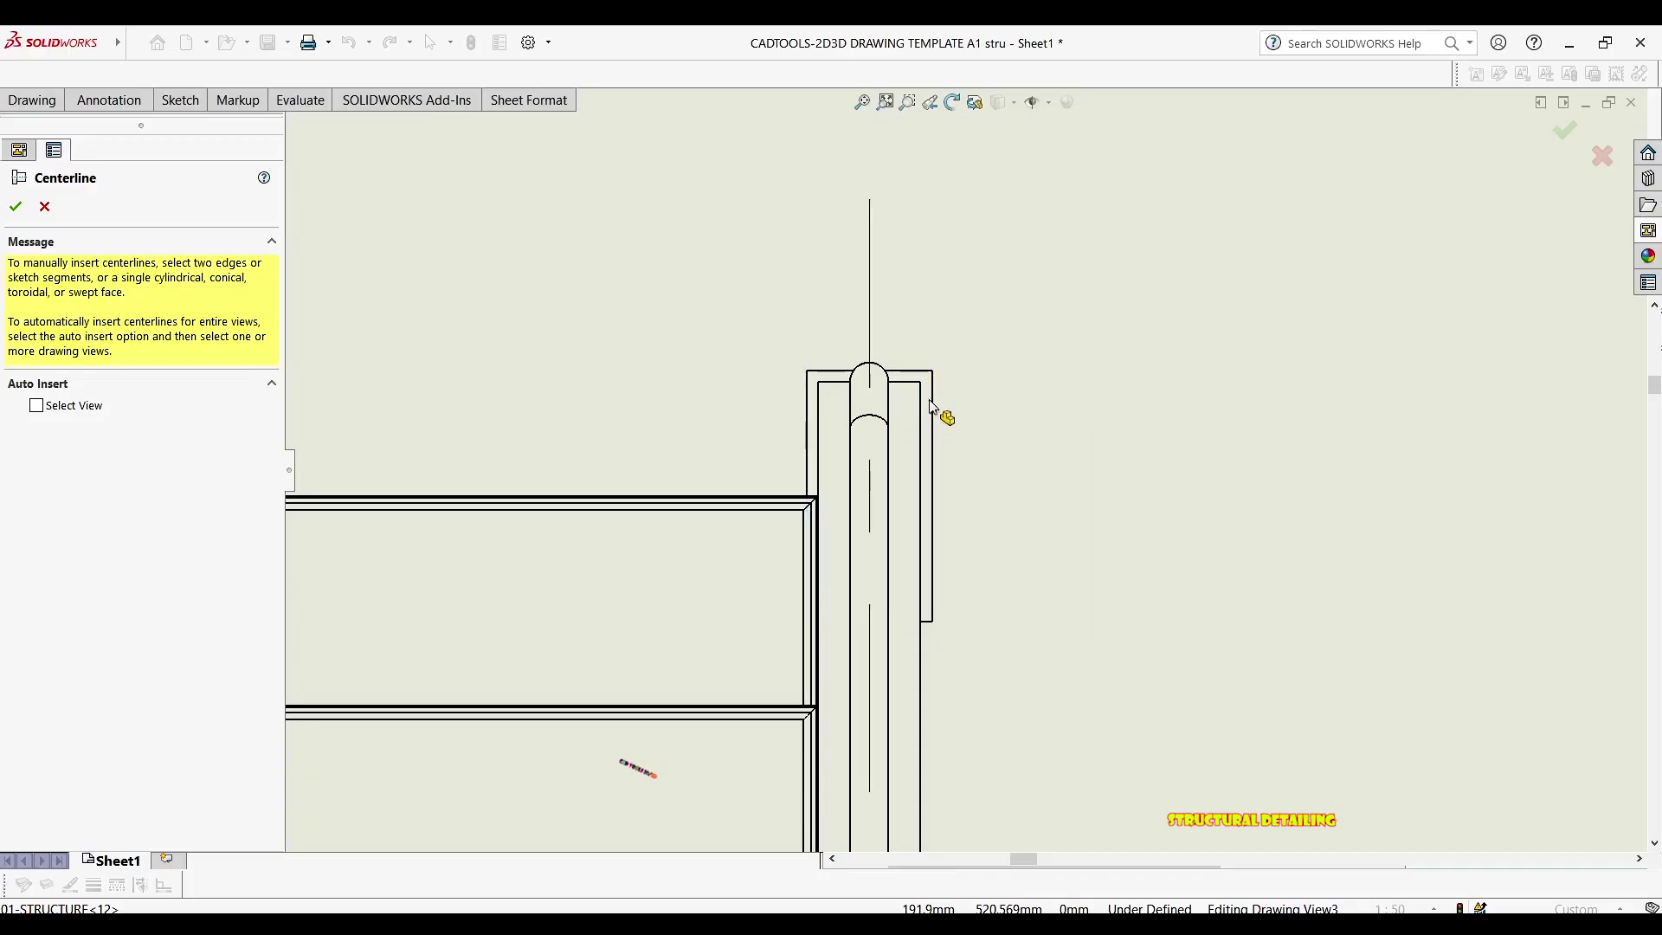
pyautogui.scroll(5, 693, 304)
# Examine the centerlines in the plan view and the front and side elevations, and finish the Centerline command
pyautogui.moveTo(721, 316); pyautogui.dragTo(619, 144, button='middle')
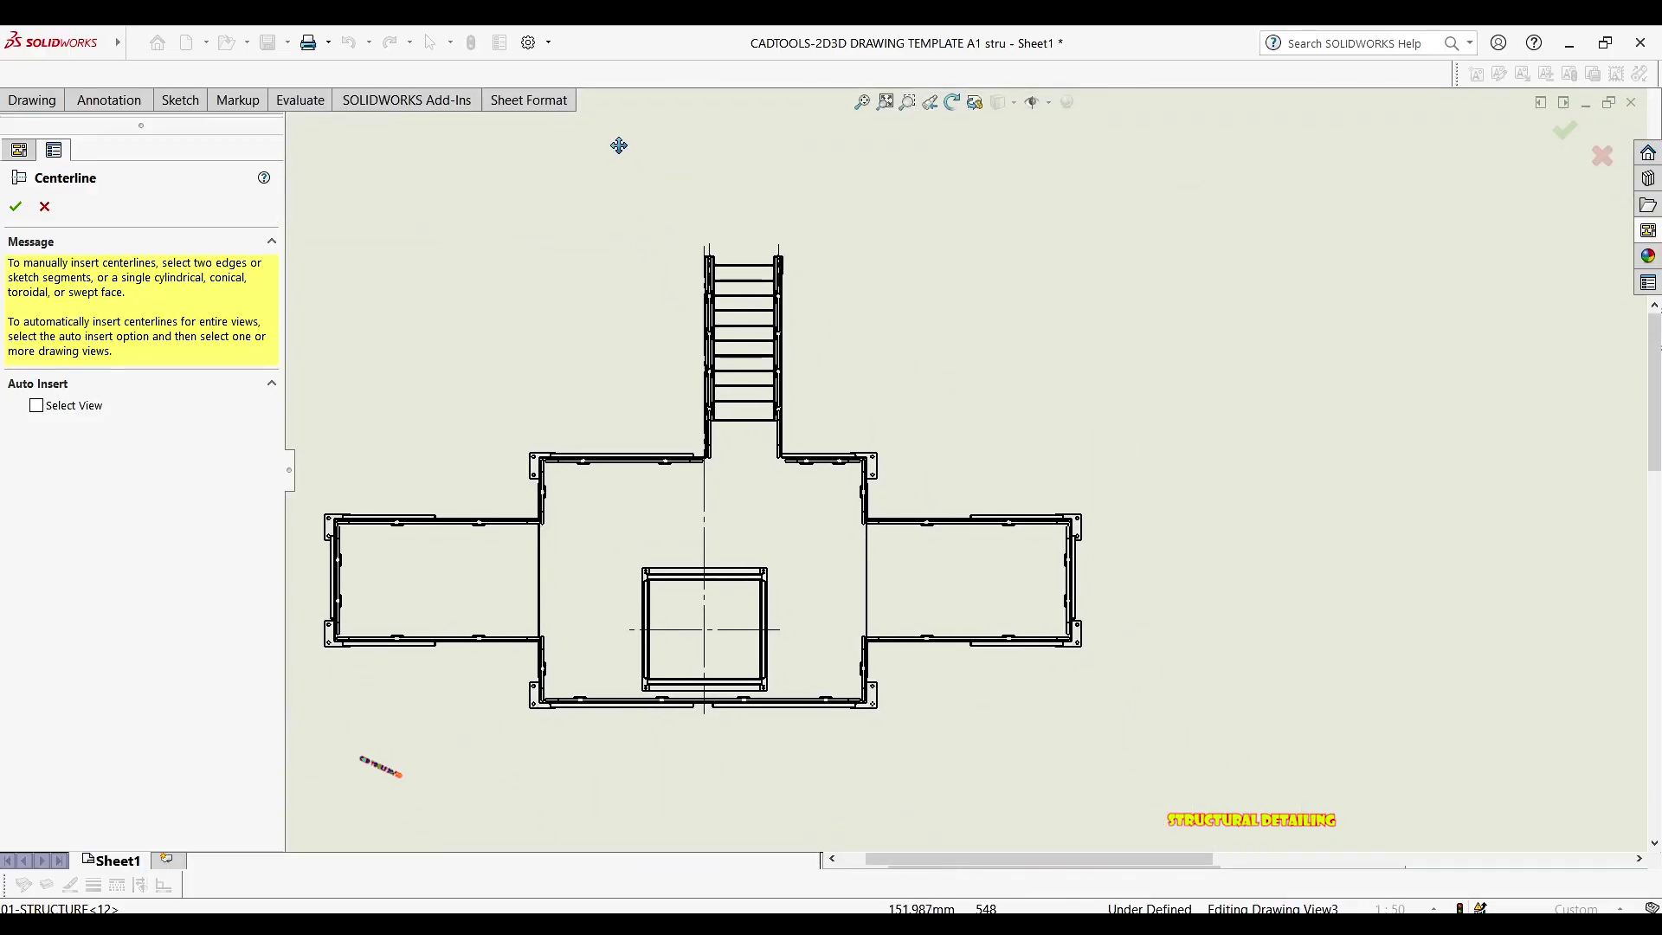
pyautogui.moveTo(905, 452); pyautogui.dragTo(846, 360, button='middle')
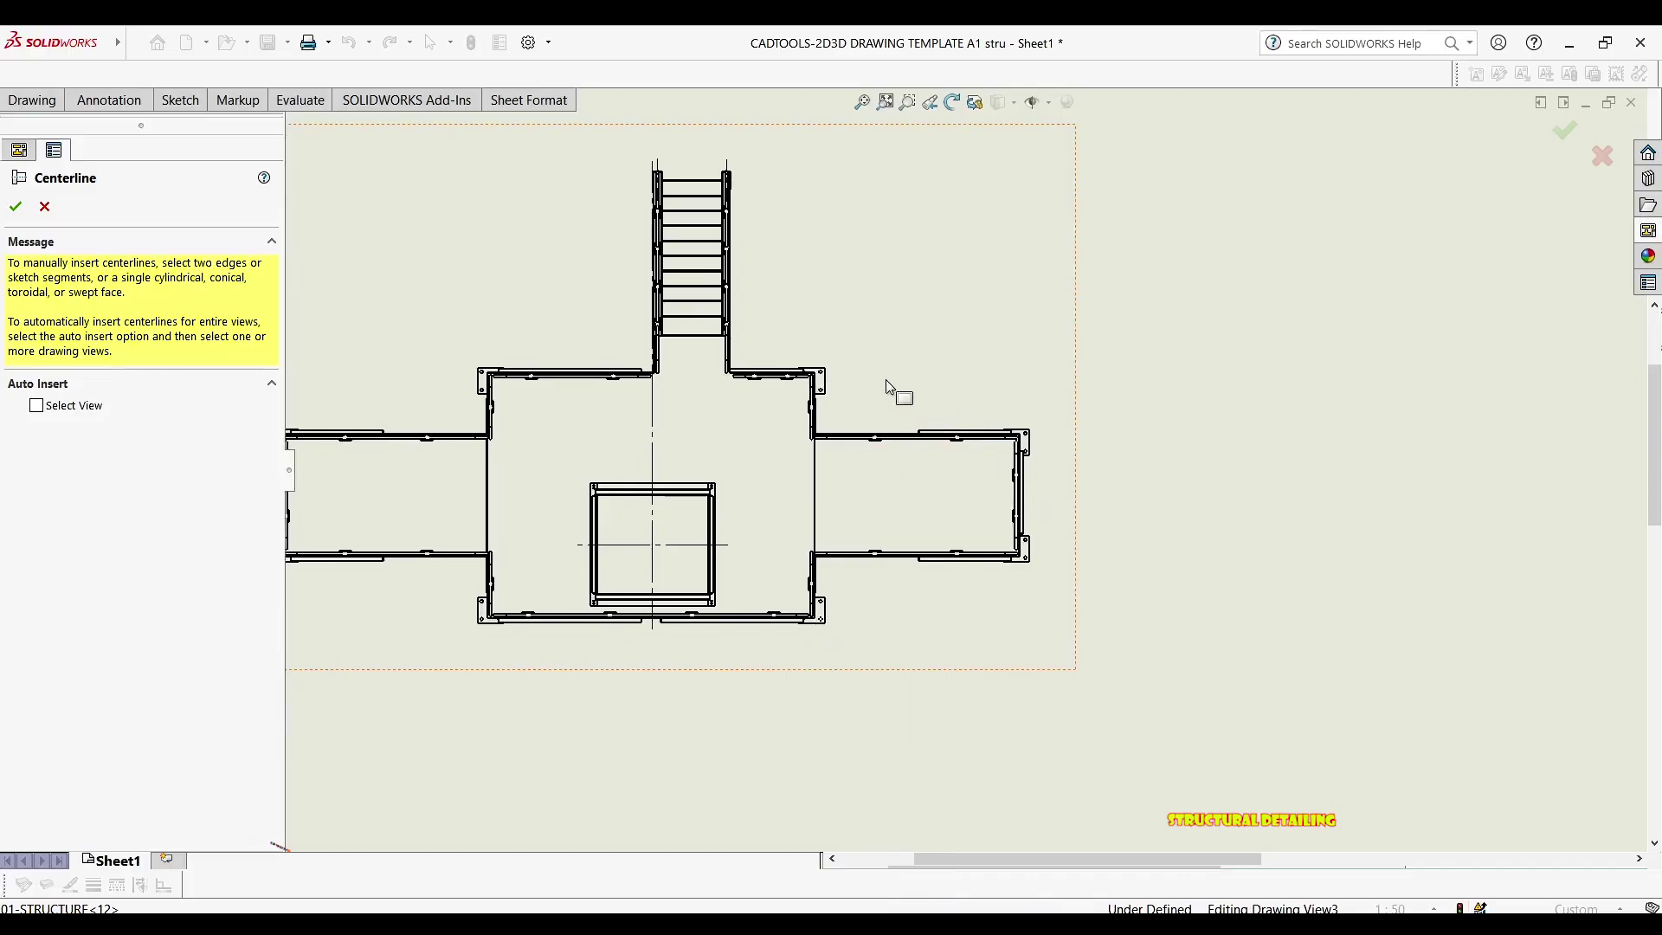
pyautogui.scroll(-3, 675, 191)
pyautogui.scroll(-1, 844, 346)
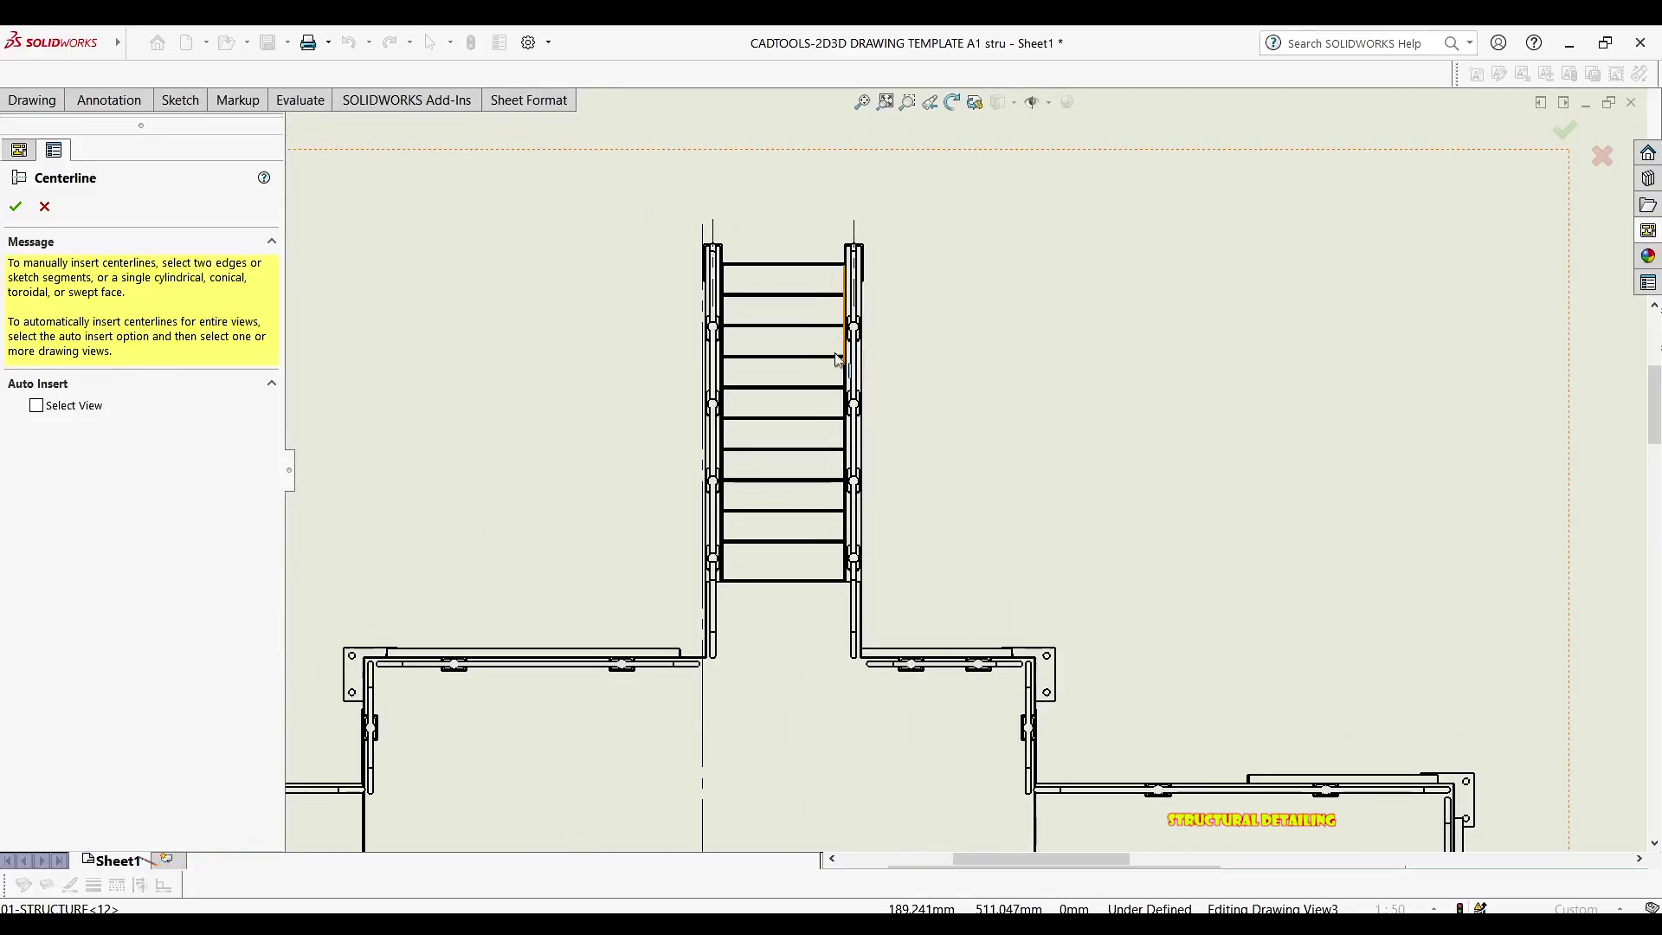
pyautogui.scroll(5, 837, 359)
pyautogui.scroll(3, 568, 526)
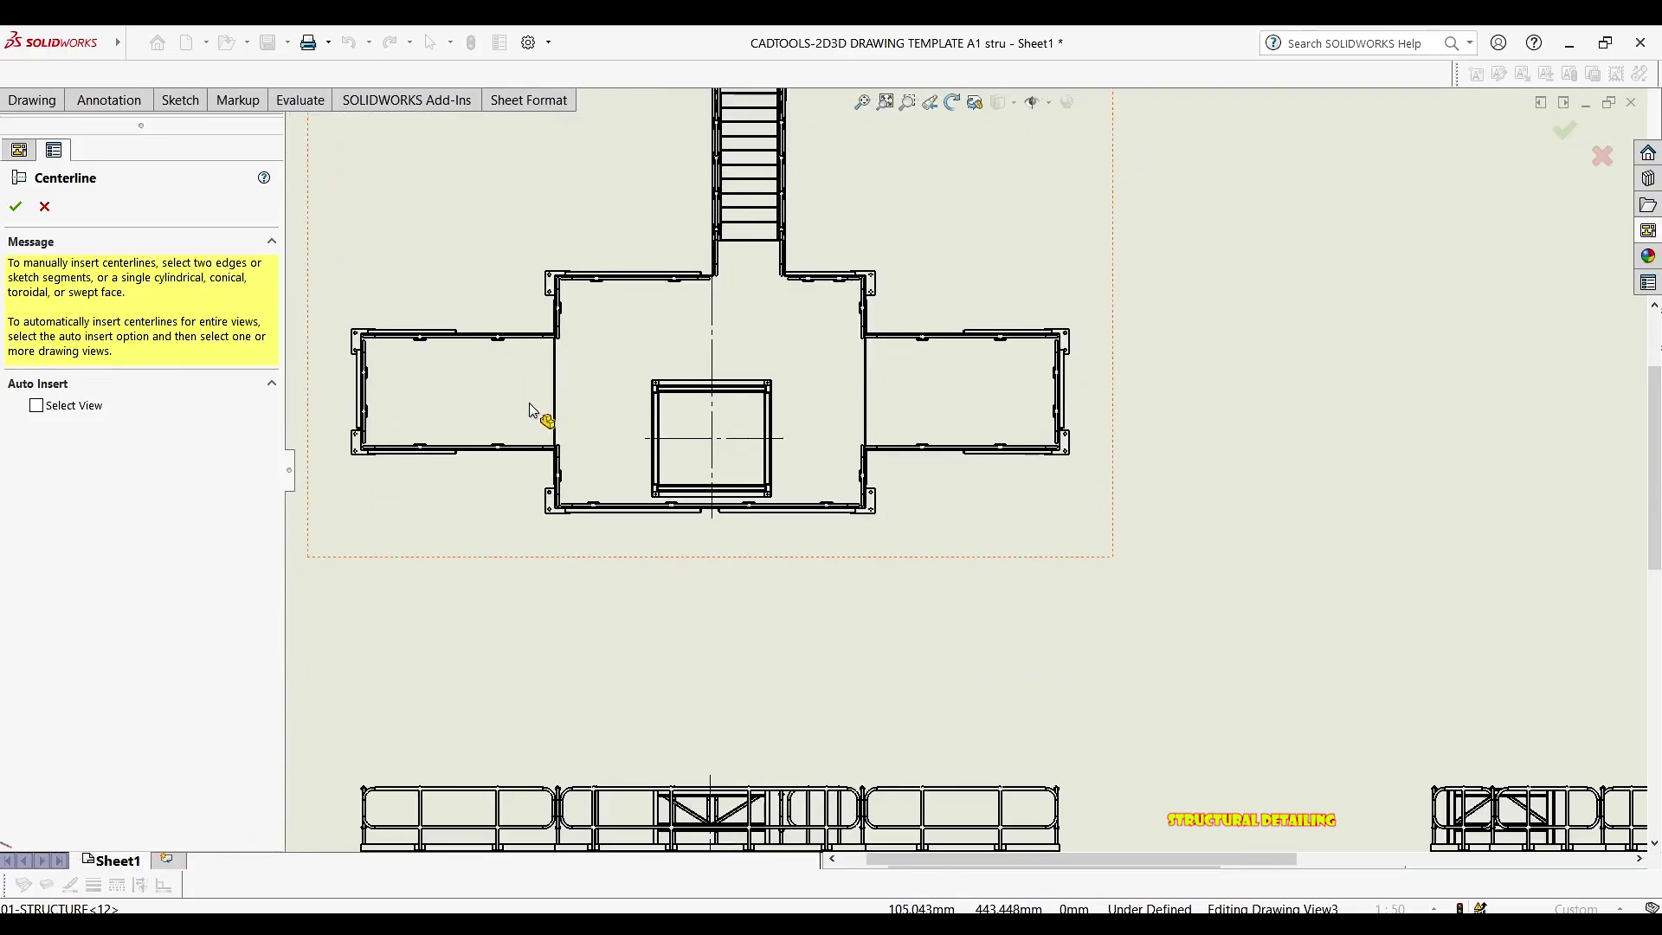
pyautogui.scroll(-2, 797, 467)
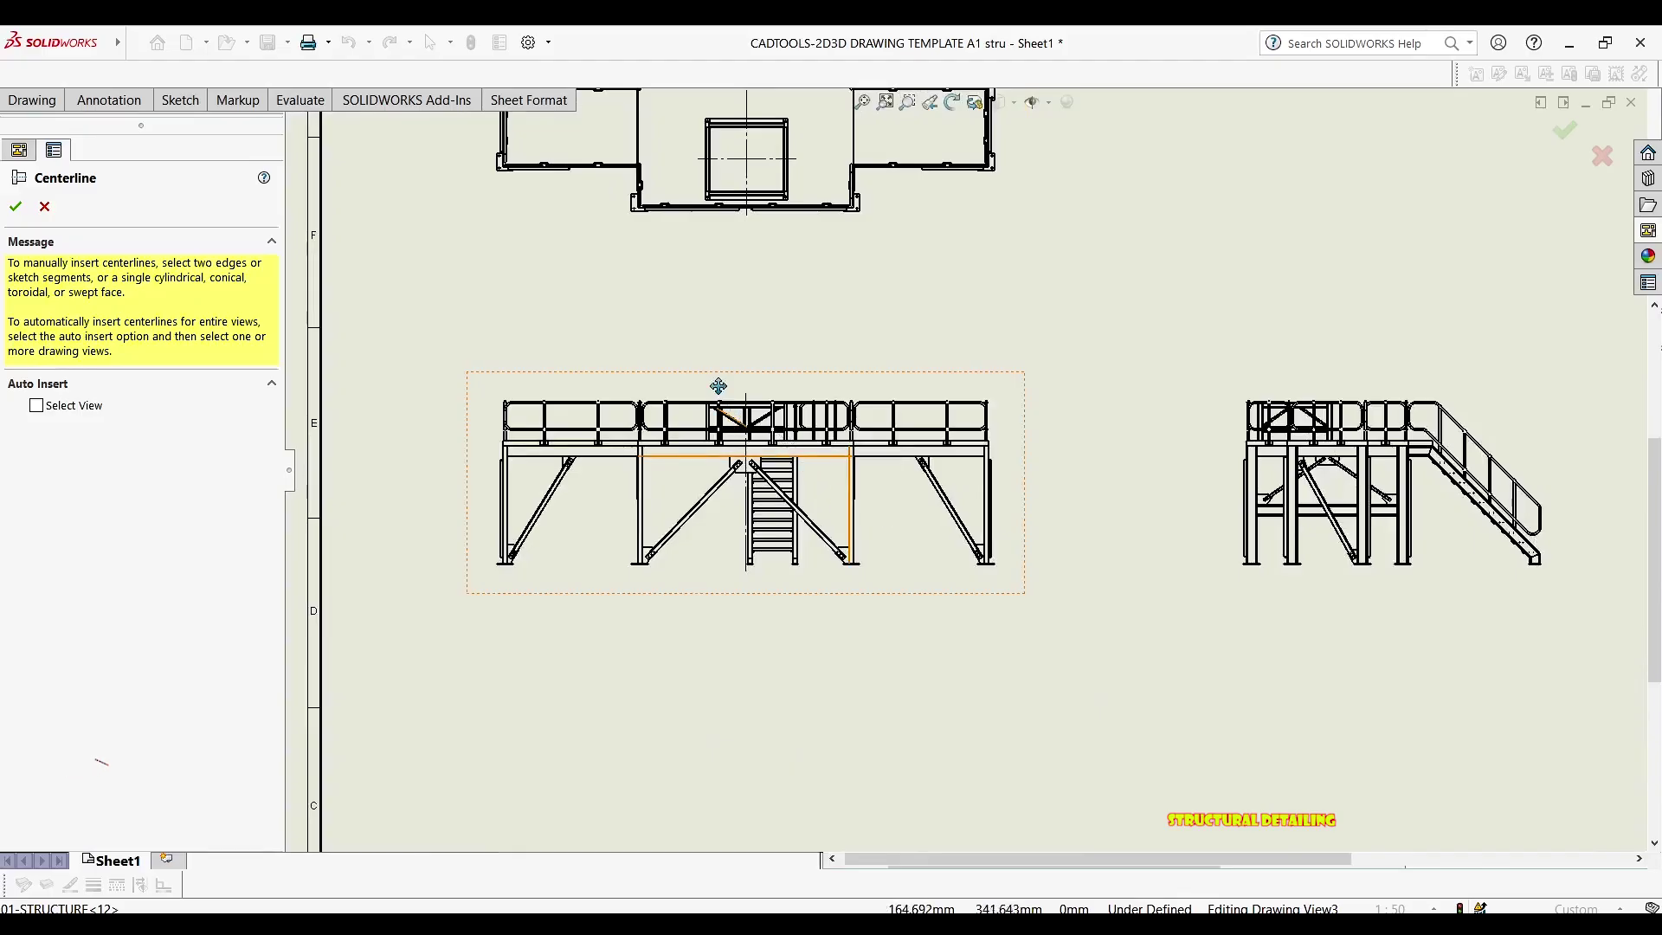
pyautogui.moveTo(718, 386); pyautogui.dragTo(700, 355, button='middle')
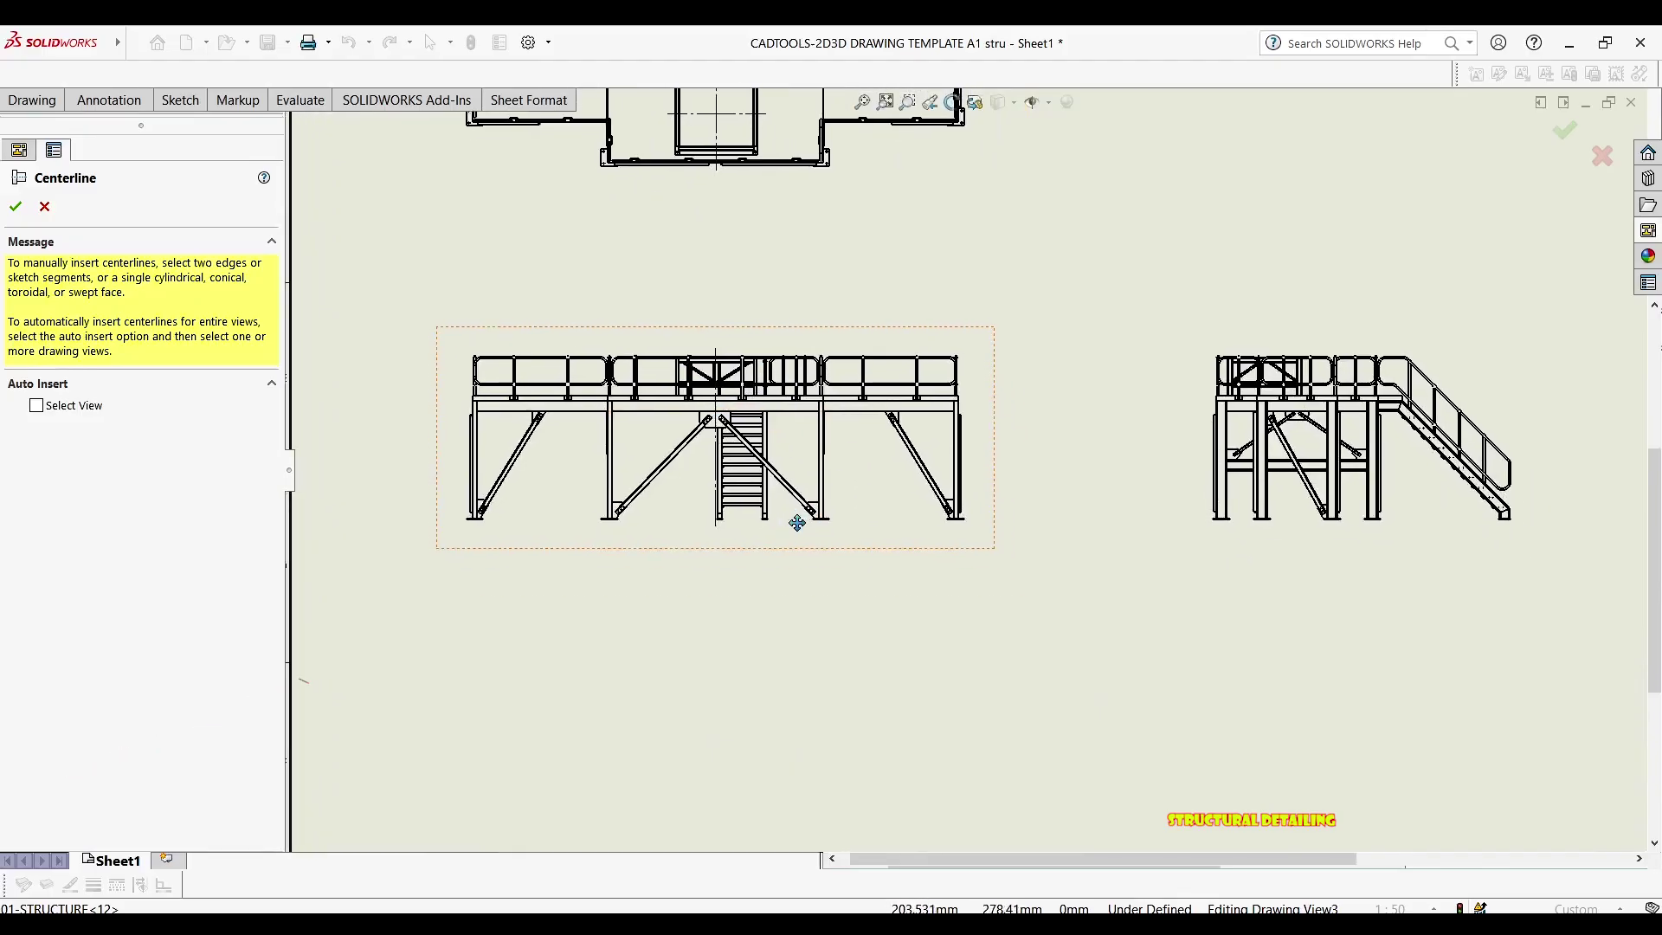
pyautogui.moveTo(1023, 480)
pyautogui.mouseDown(button='middle')
pyautogui.moveTo(931, 462)
pyautogui.moveTo(829, 346)
pyautogui.moveTo(604, 286)
pyautogui.moveTo(578, 252)
pyautogui.moveTo(592, 277)
pyautogui.moveTo(772, 334)
pyautogui.moveTo(715, 629)
pyautogui.mouseUp(button='middle')
pyautogui.scroll(1, 866, 437)
pyautogui.click(18, 208)
# Move the plan view slightly up the sheet to widen its gap to the front elevation
pyautogui.moveTo(883, 291); pyautogui.dragTo(670, 422, button='middle')
pyautogui.scroll(5, 870, 408)
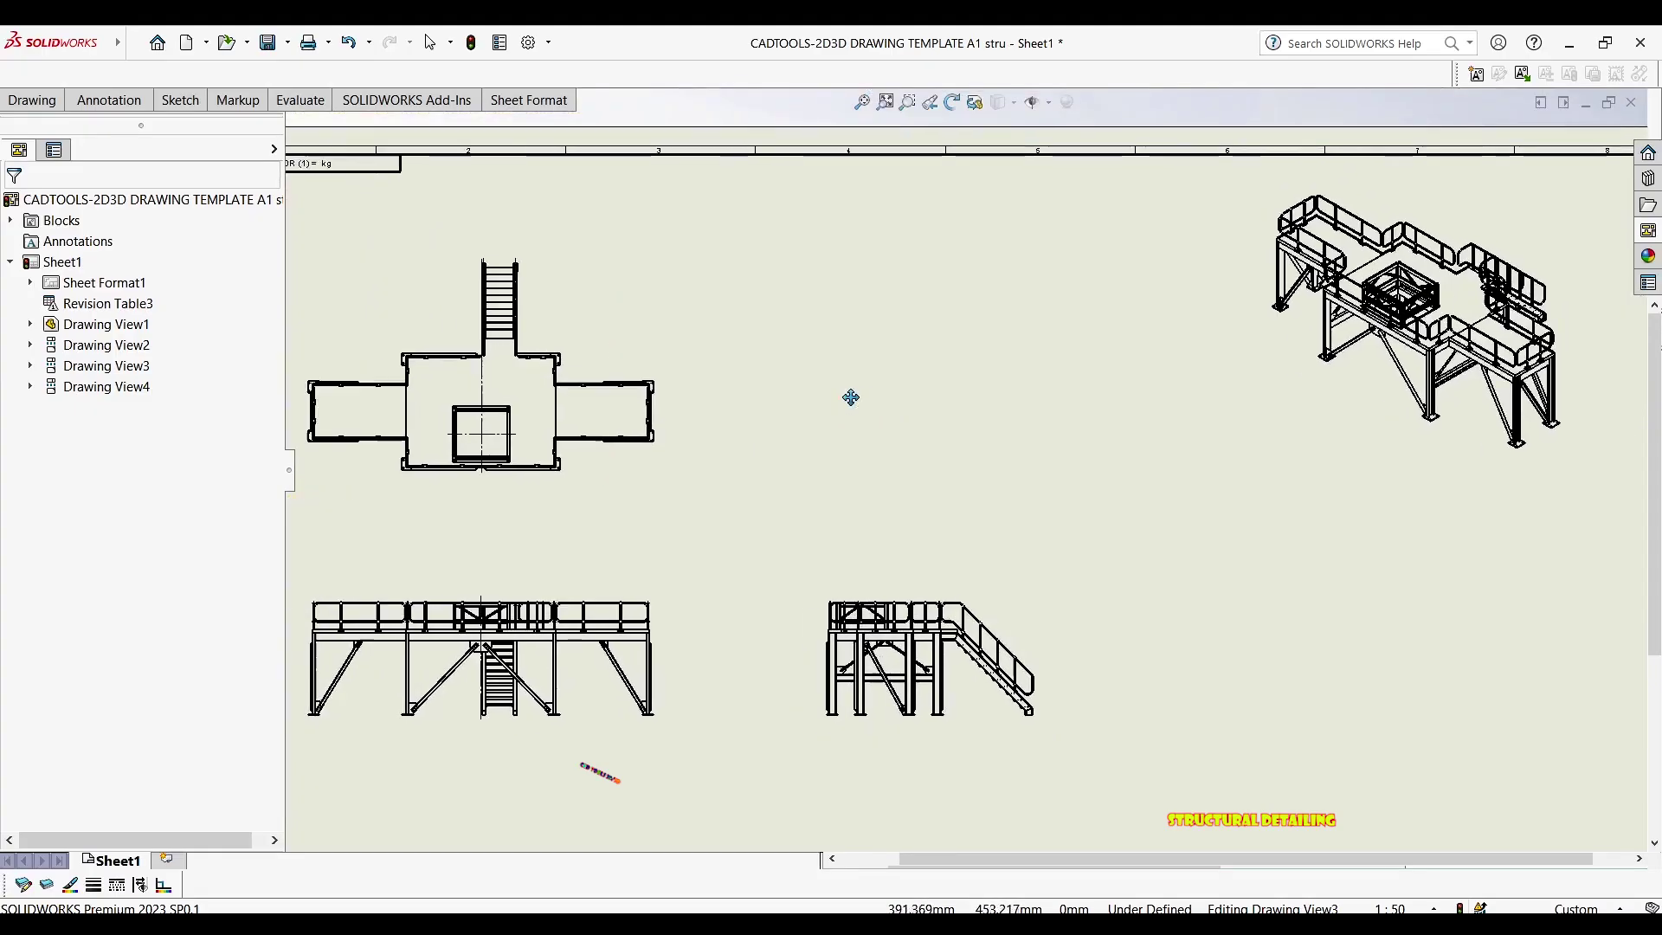
pyautogui.moveTo(962, 204); pyautogui.dragTo(960, 198, button='middle')
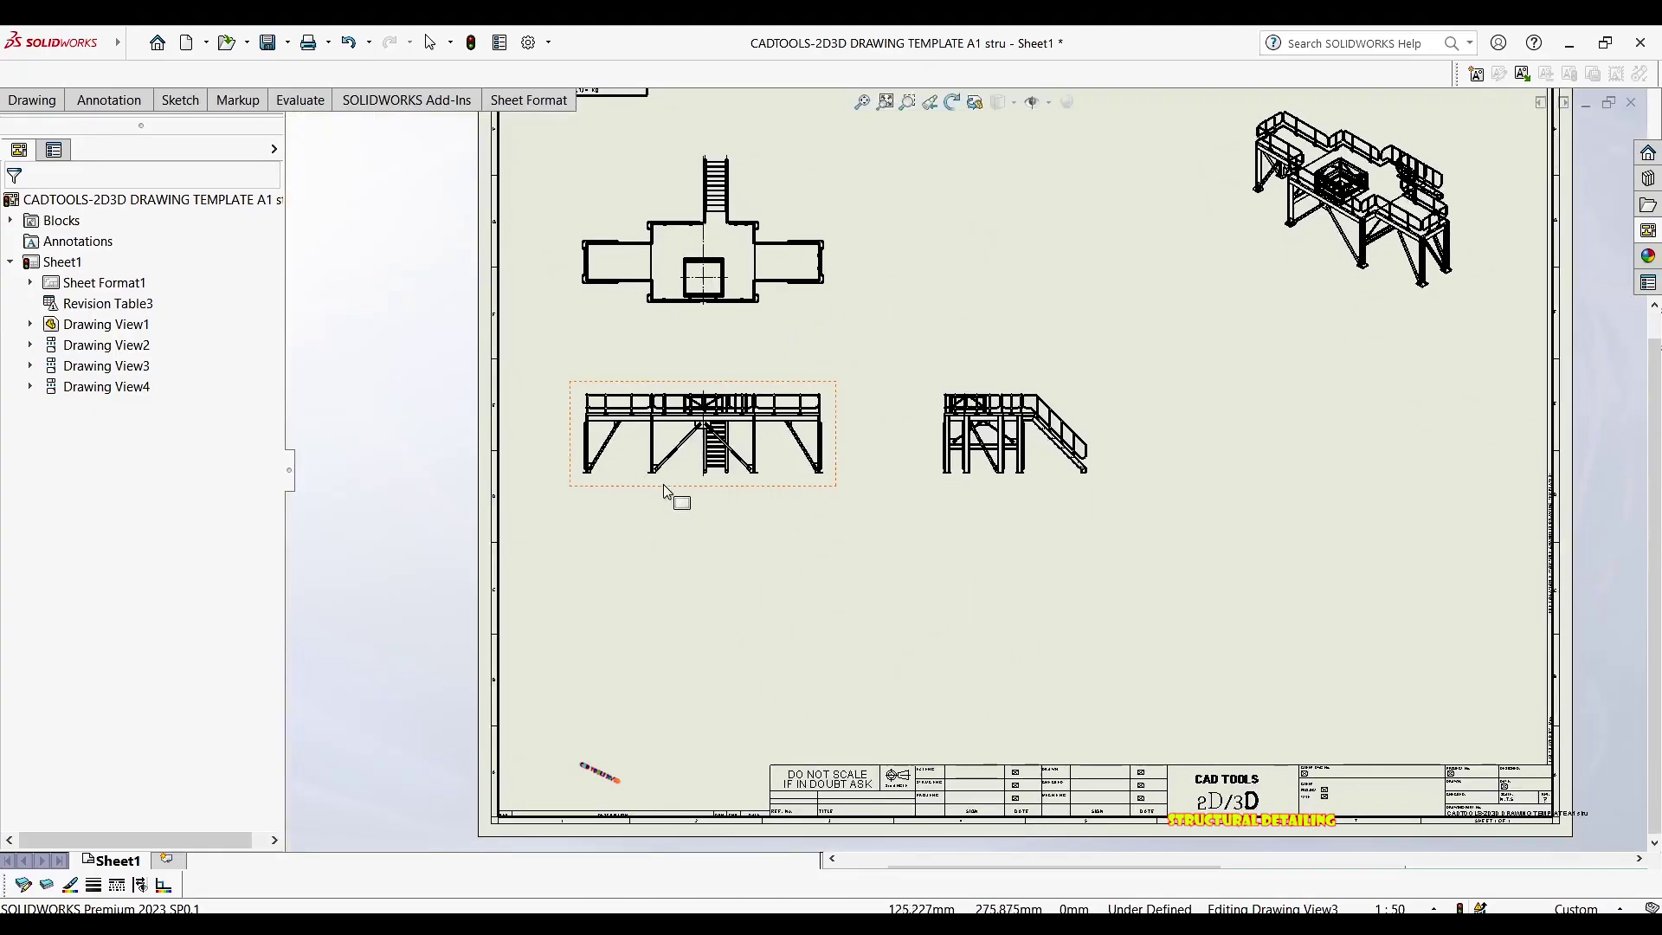
pyautogui.moveTo(759, 249); pyautogui.dragTo(714, 329, button='middle')
pyautogui.moveTo(792, 286); pyautogui.dragTo(793, 258)
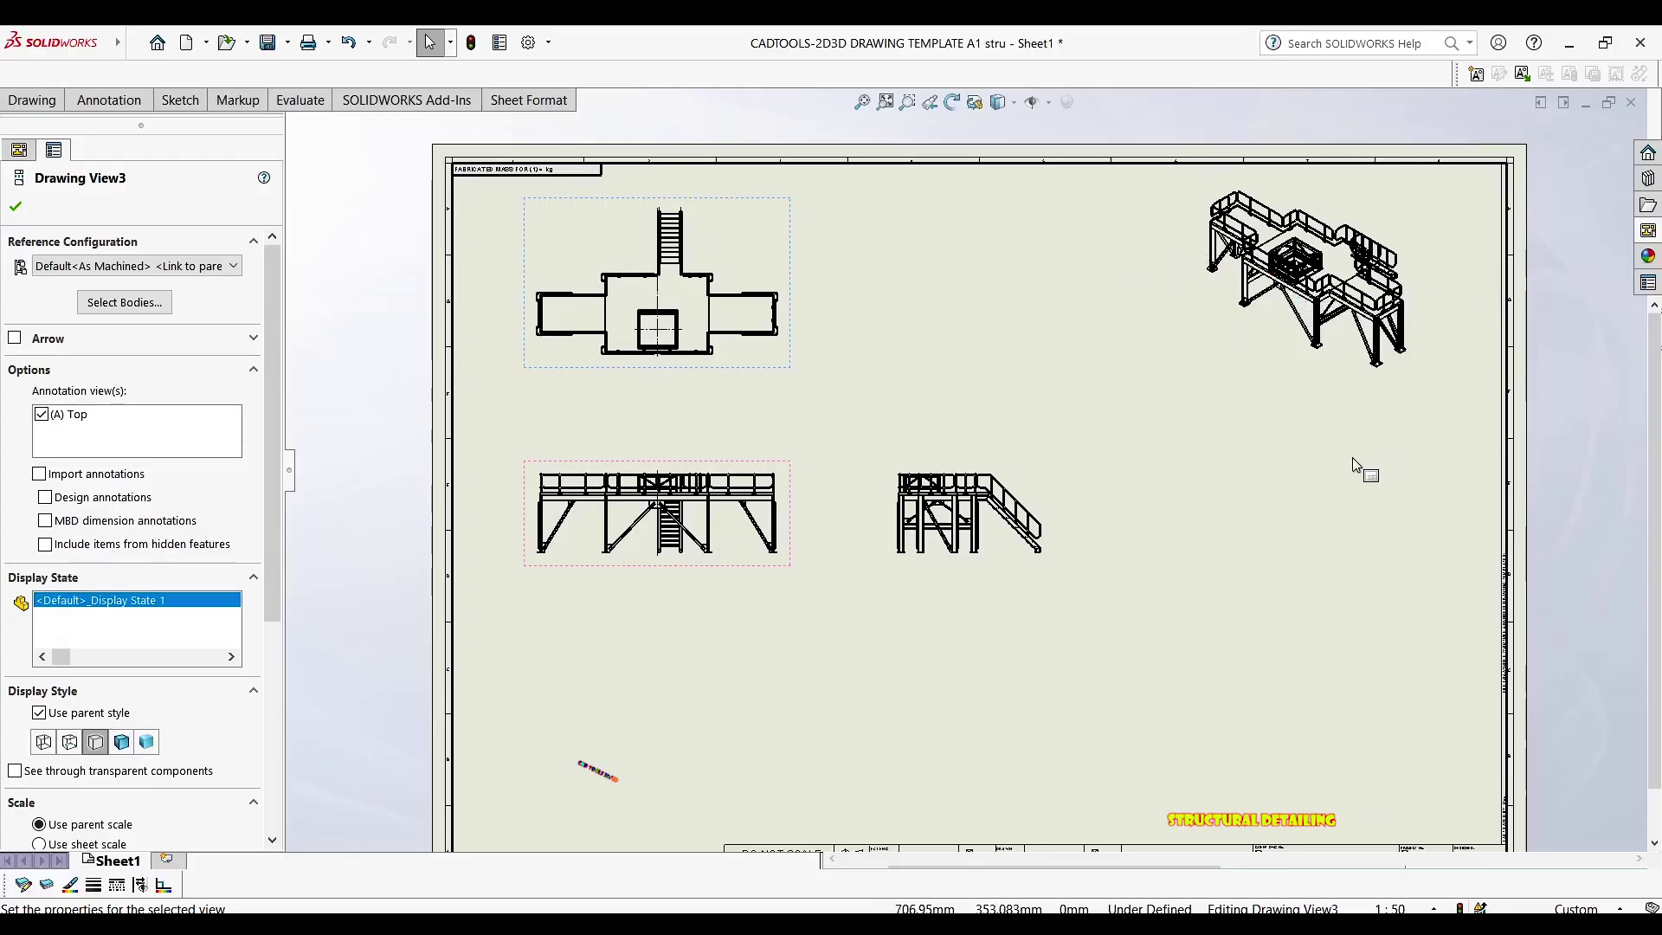
pyautogui.moveTo(685, 651); pyautogui.dragTo(696, 572, button='middle')
pyautogui.click(109, 99)
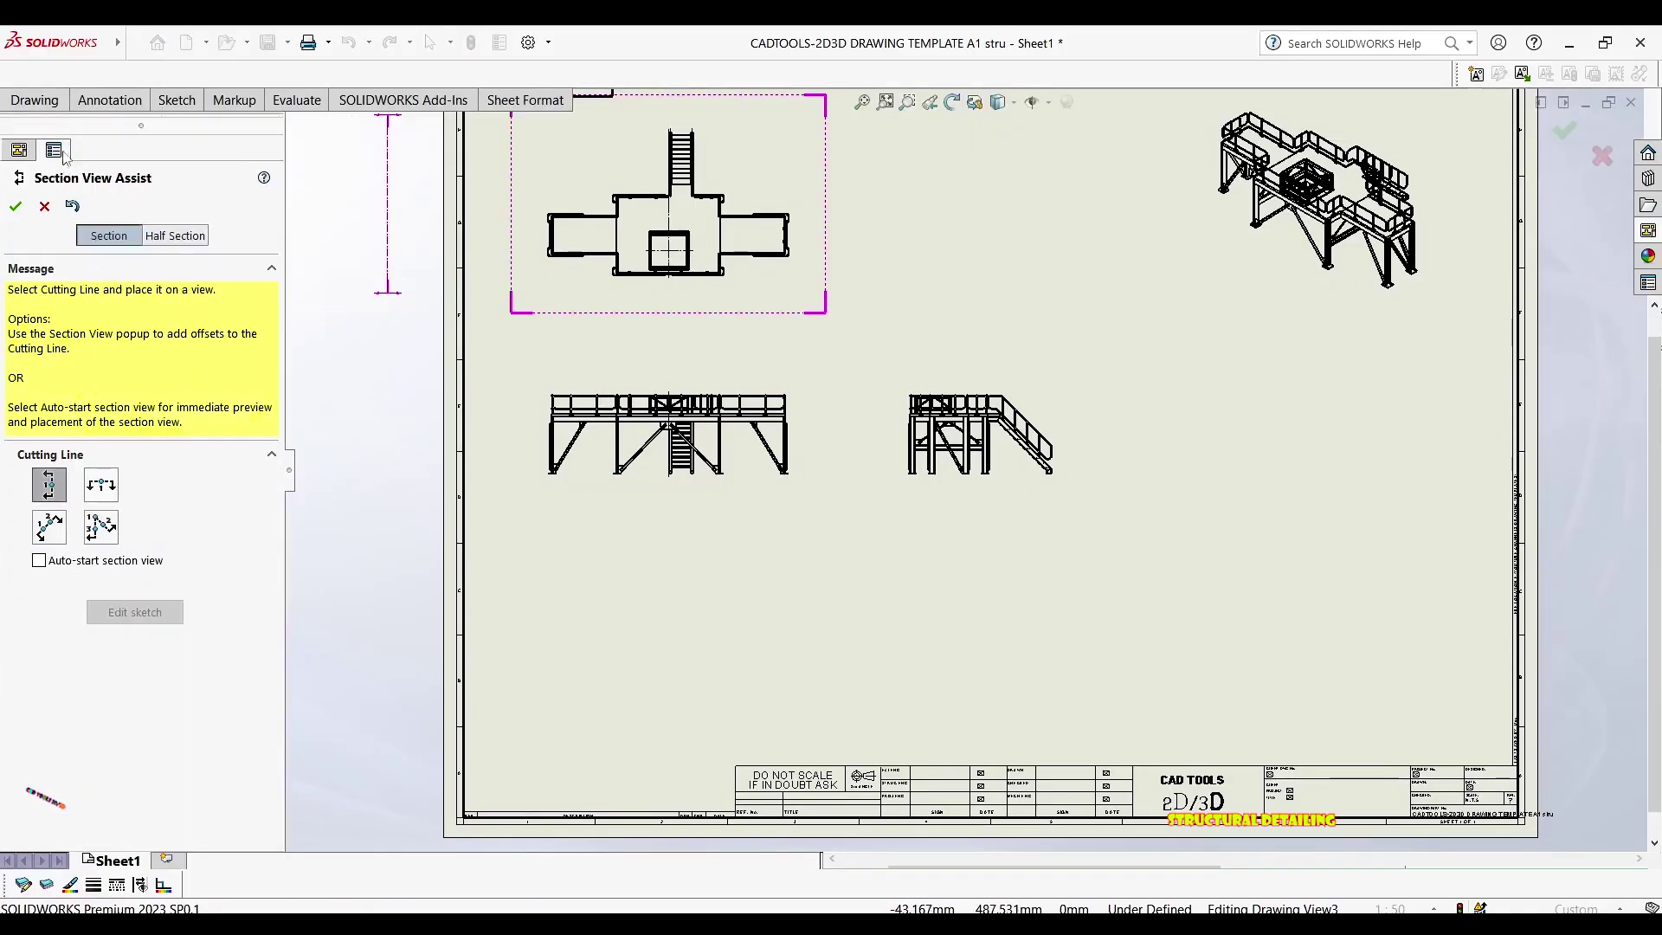
pyautogui.click(45, 206)
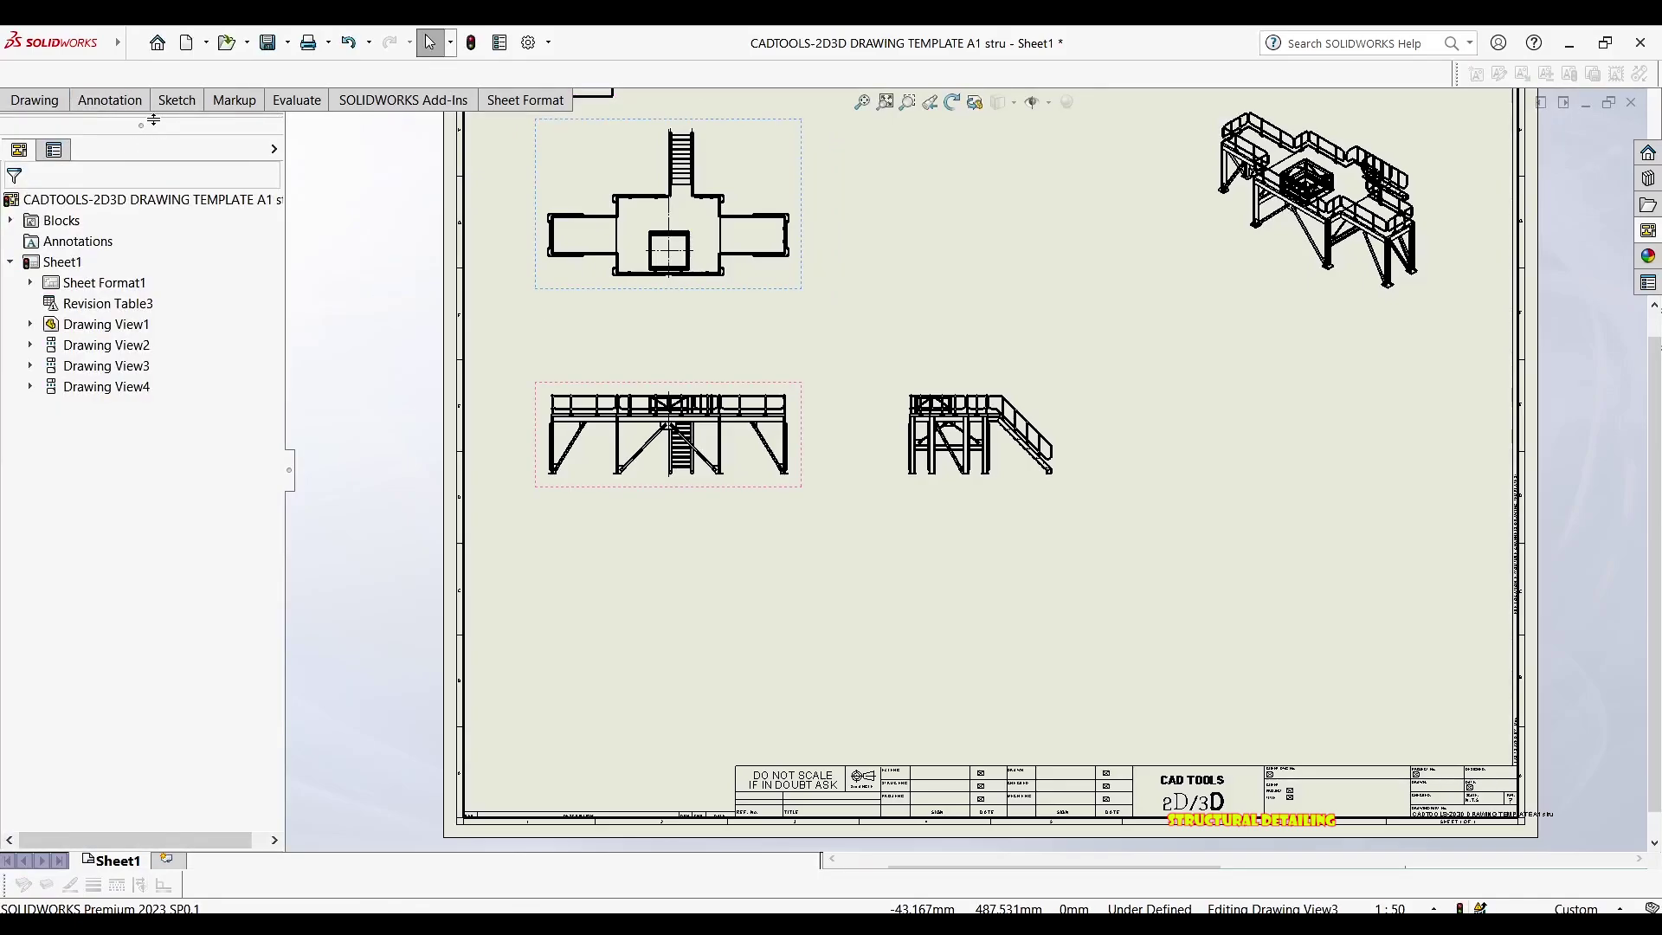
pyautogui.click(46, 103)
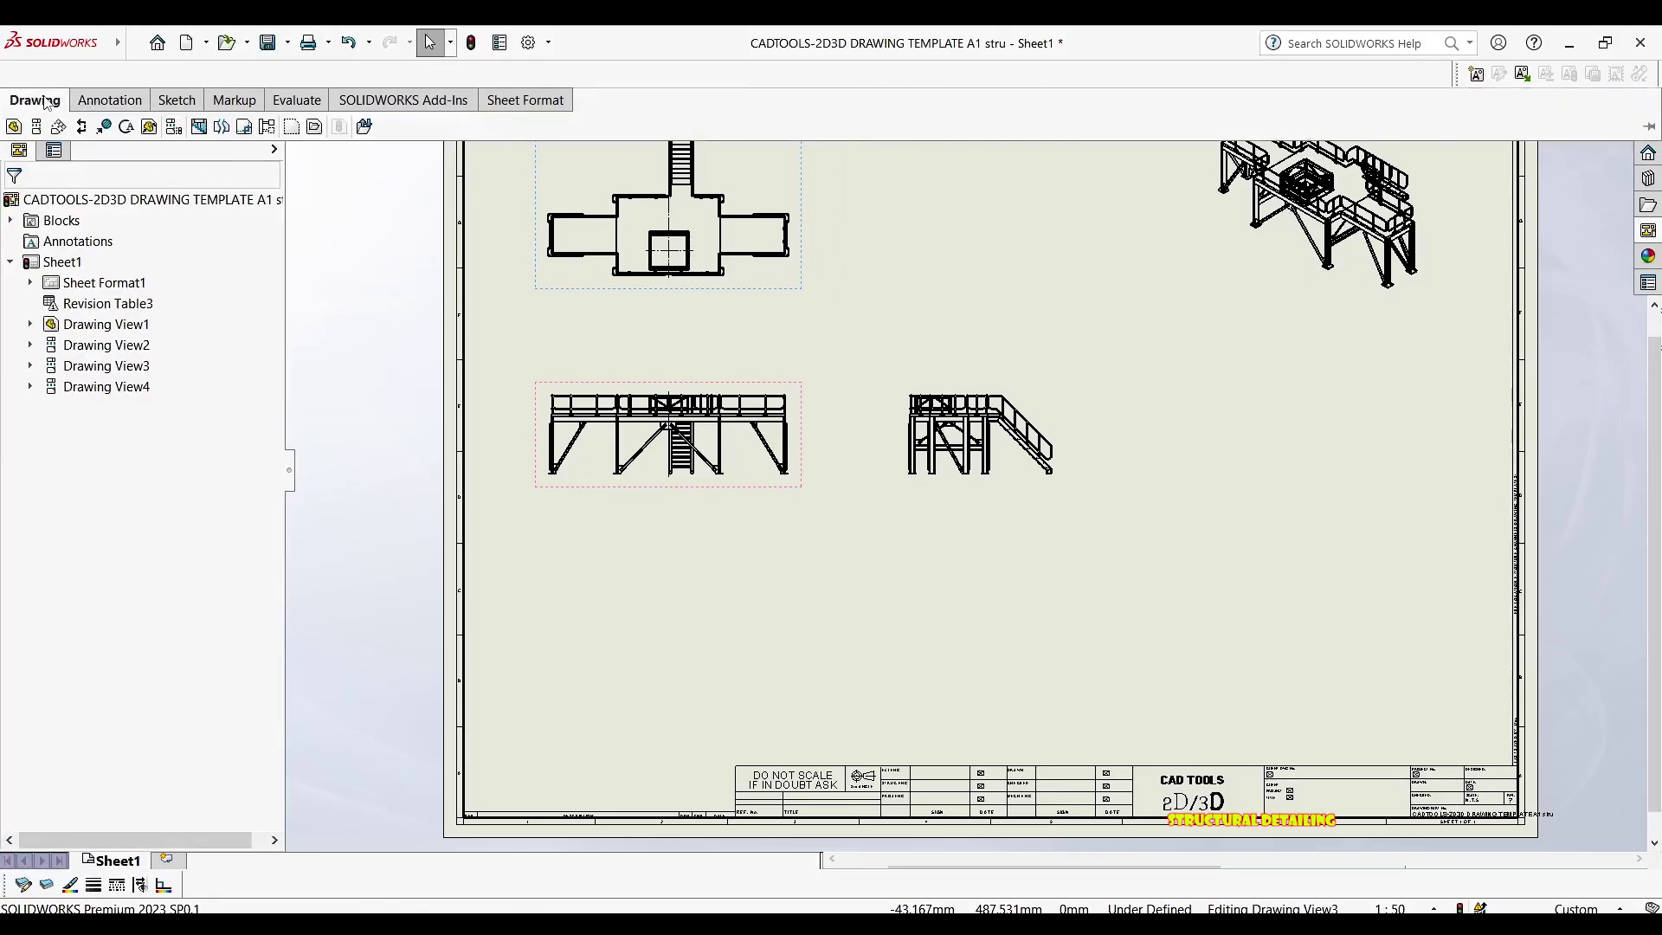
pyautogui.click(84, 130)
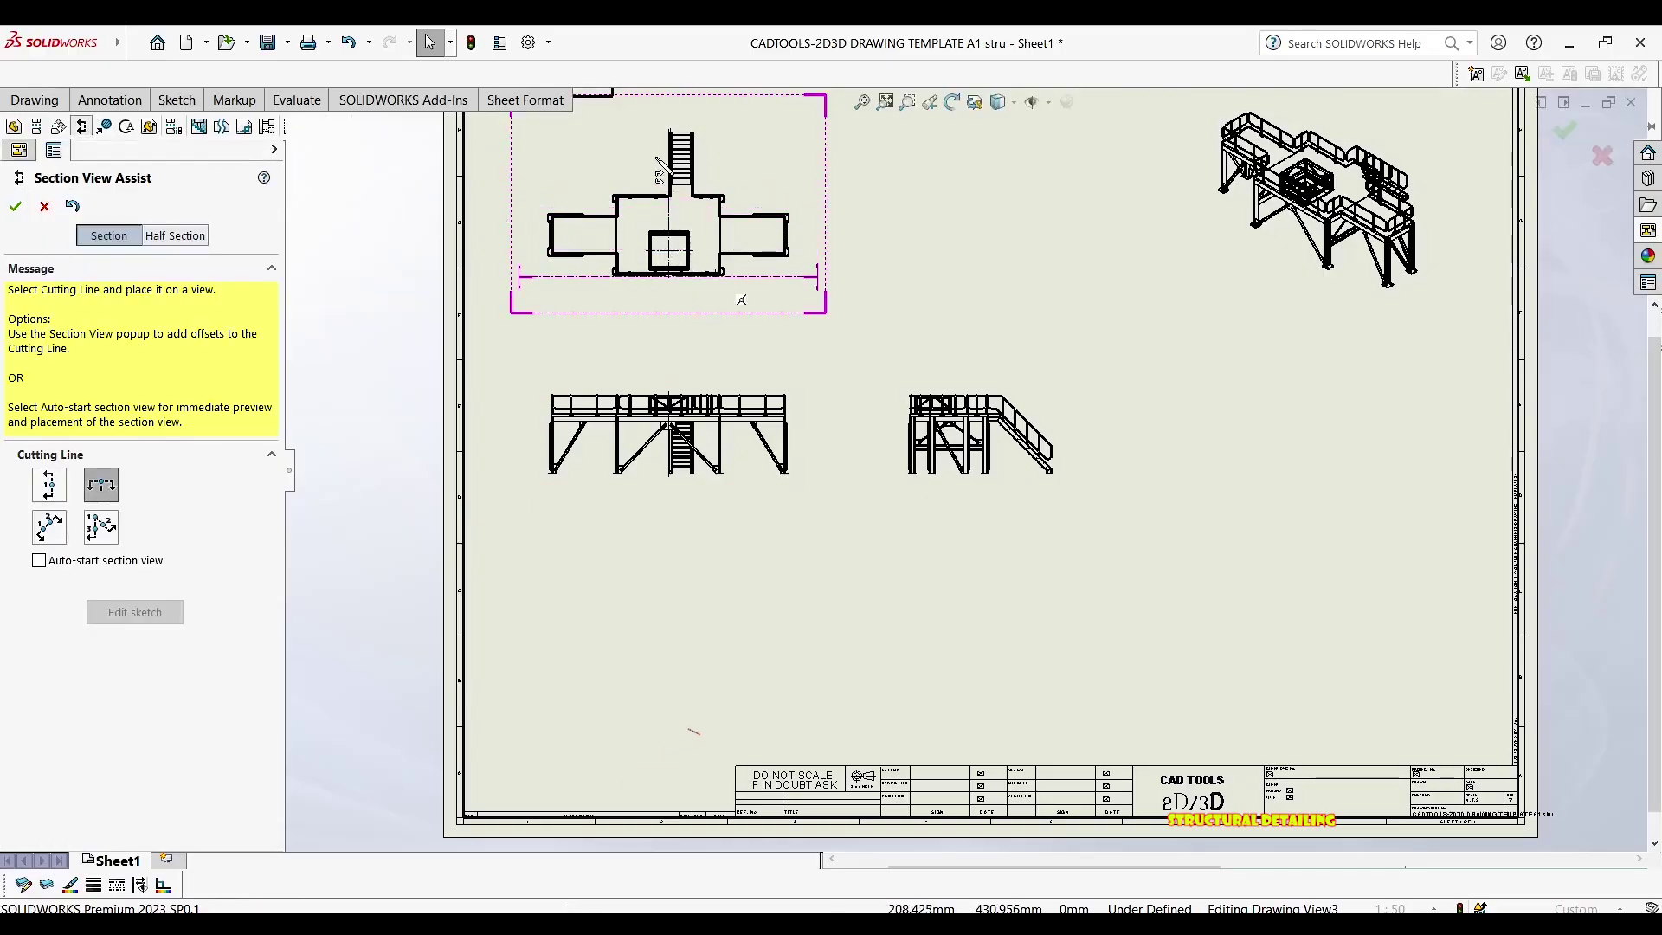
pyautogui.click(699, 206)
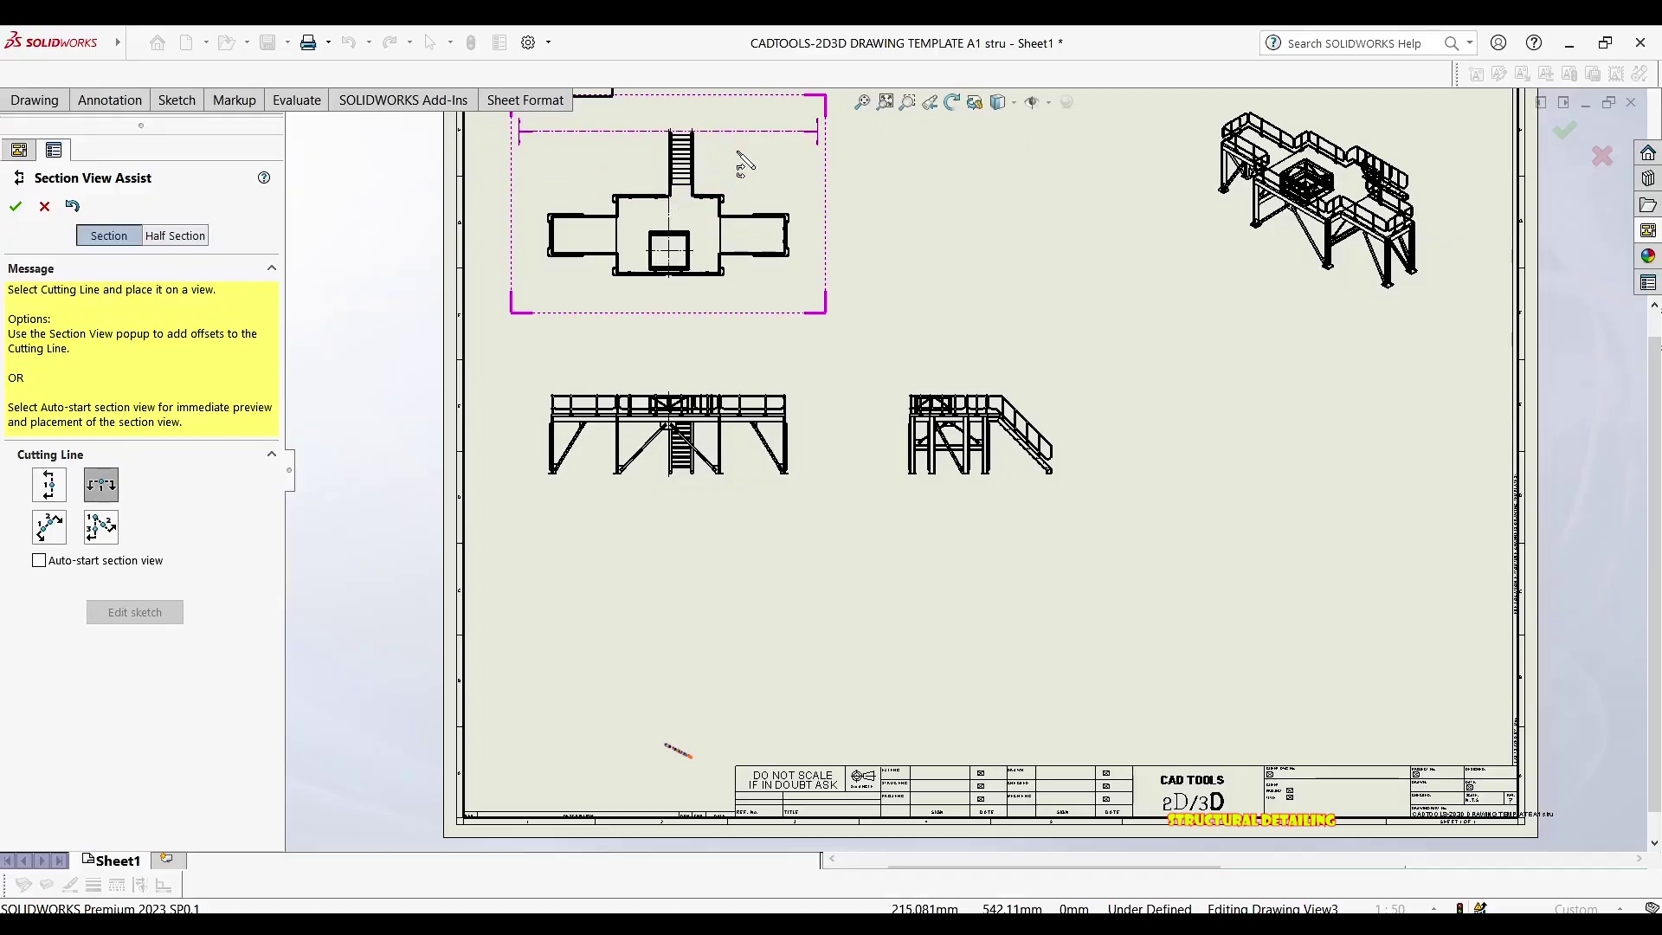
pyautogui.moveTo(753, 174); pyautogui.dragTo(790, 216, button='middle')
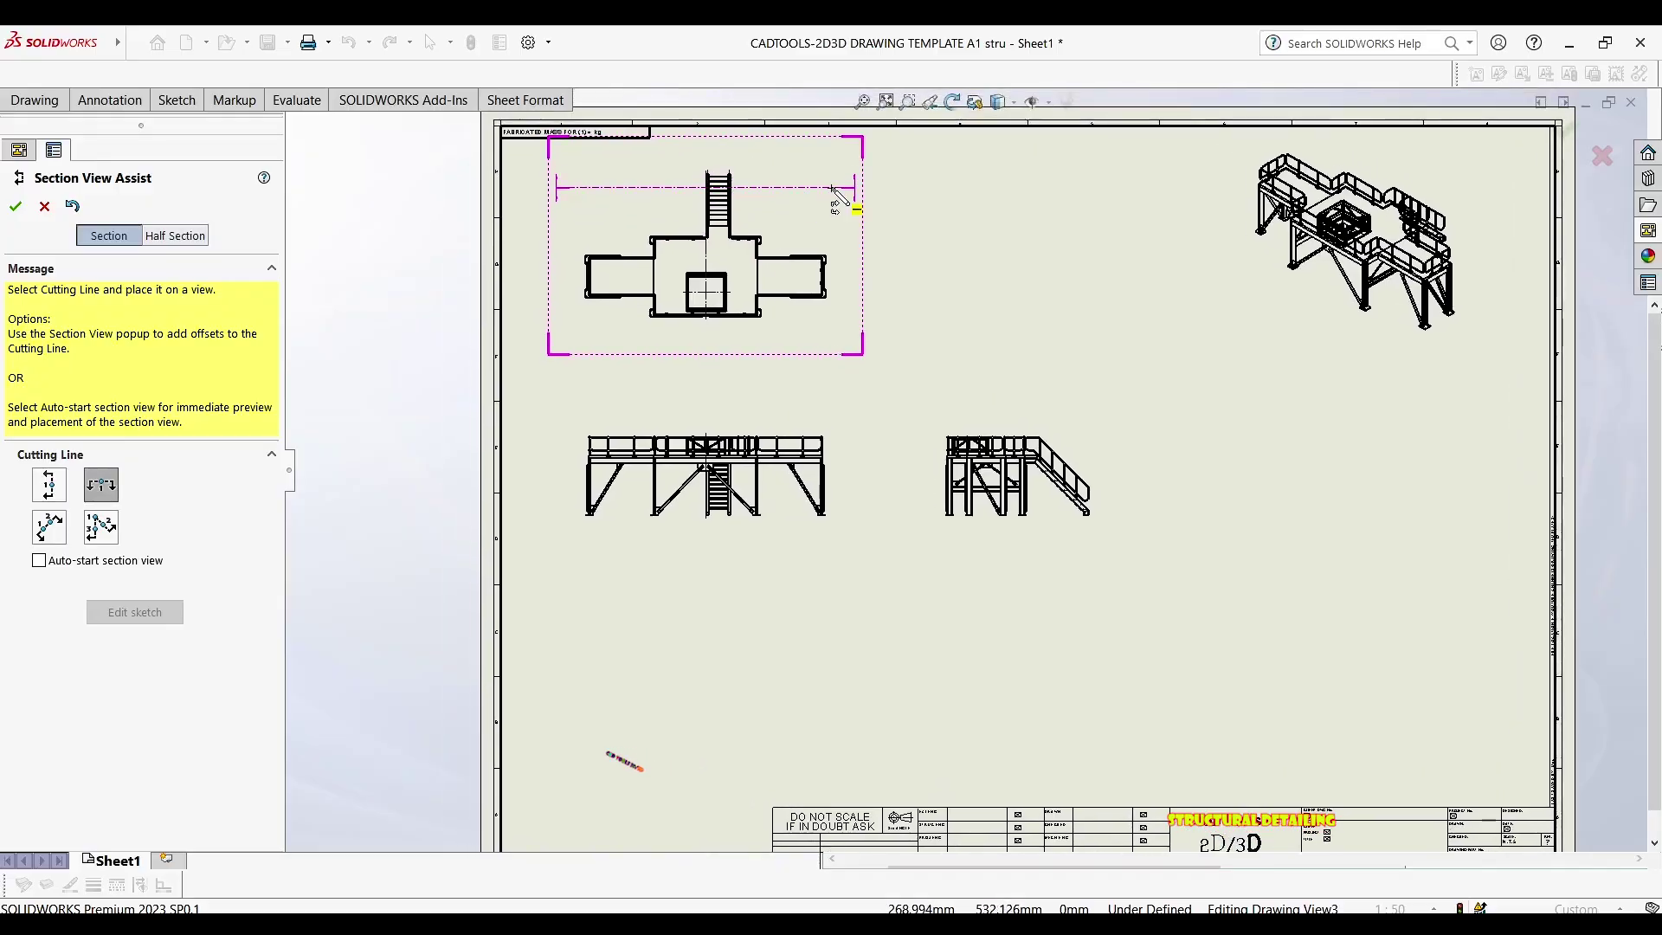
pyautogui.press('Escape')
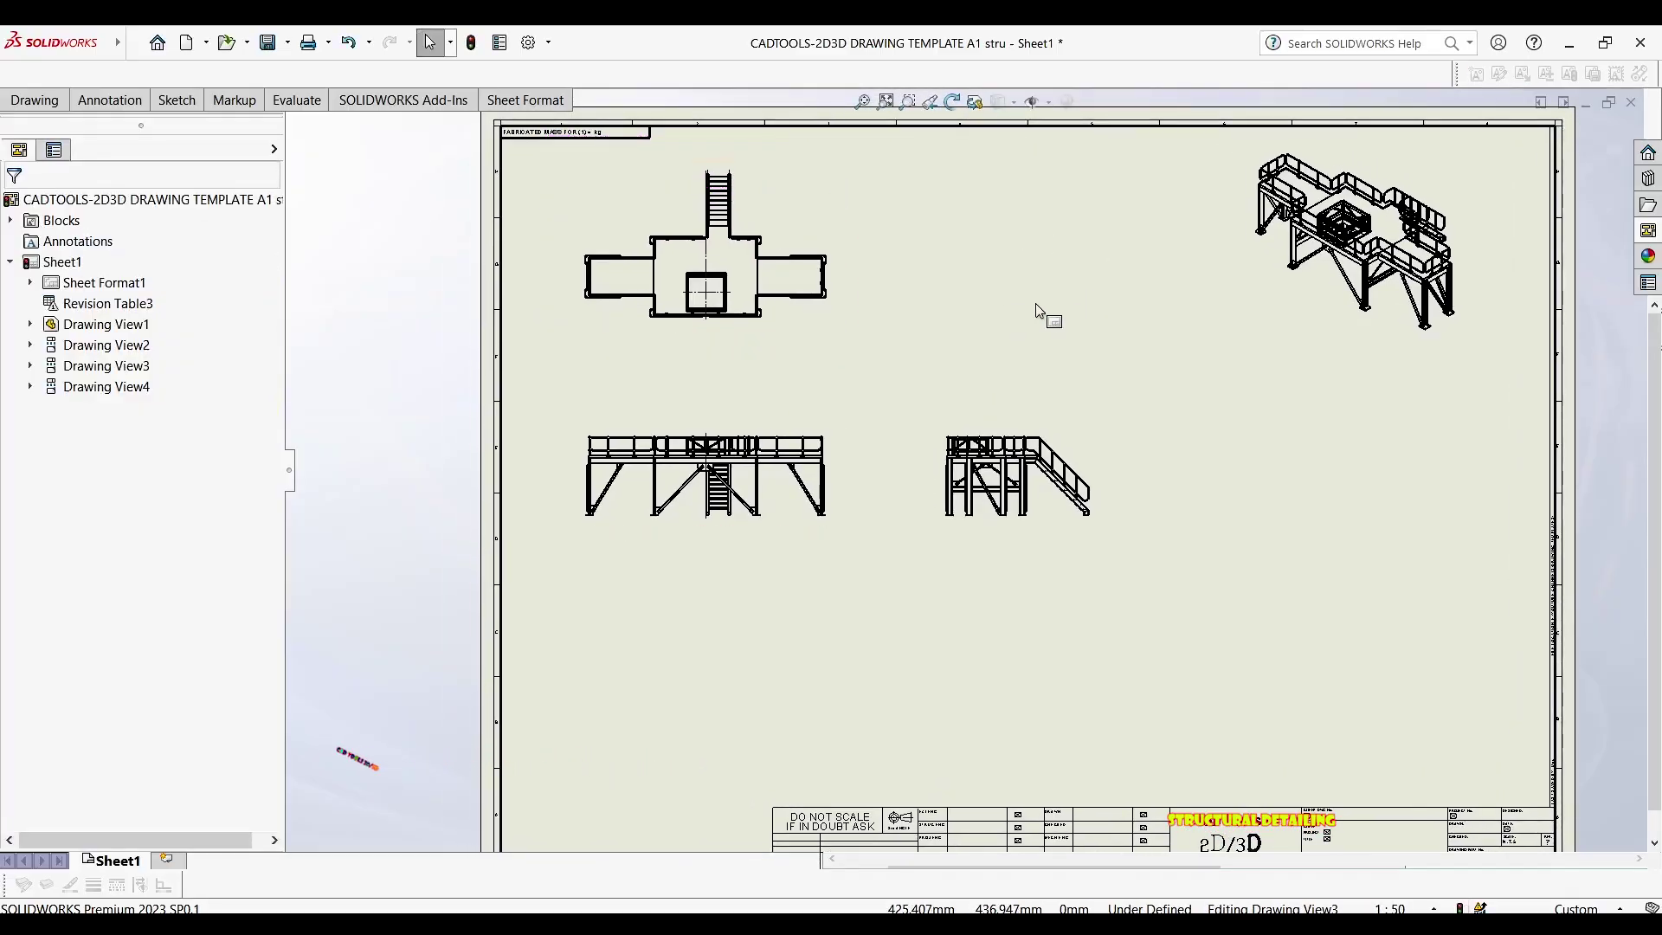
# Create a section on the front elevation with a horizontal cutting line across the column feet, just above the base plates
pyautogui.moveTo(895, 335); pyautogui.dragTo(899, 259, button='middle')
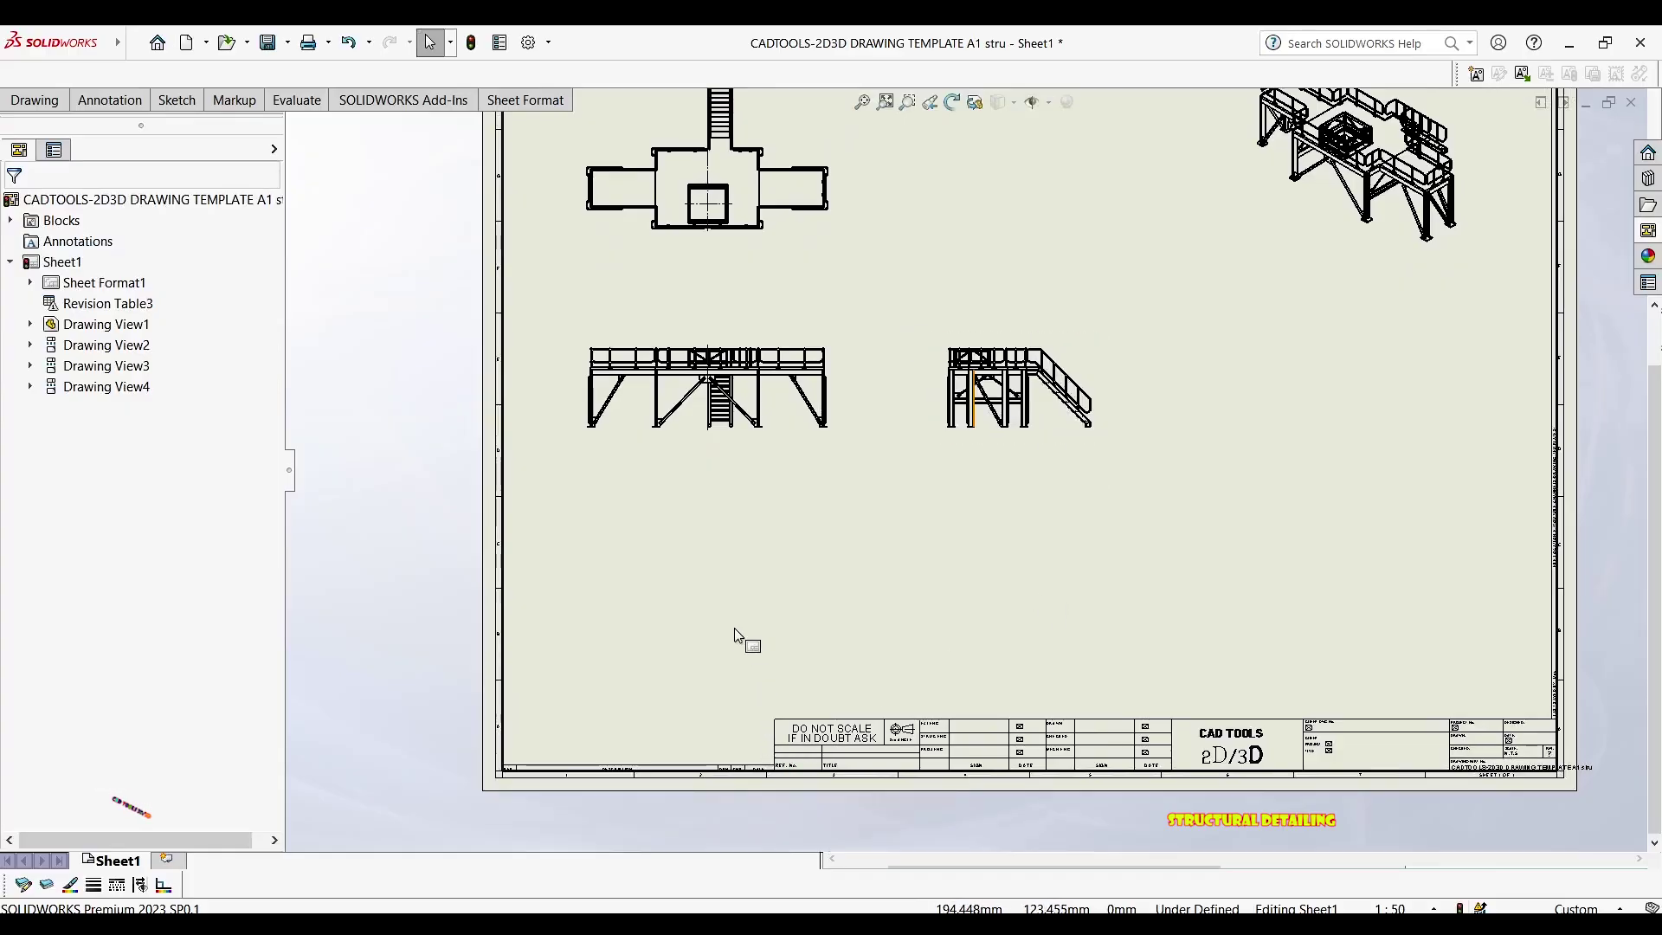
pyautogui.click(632, 444)
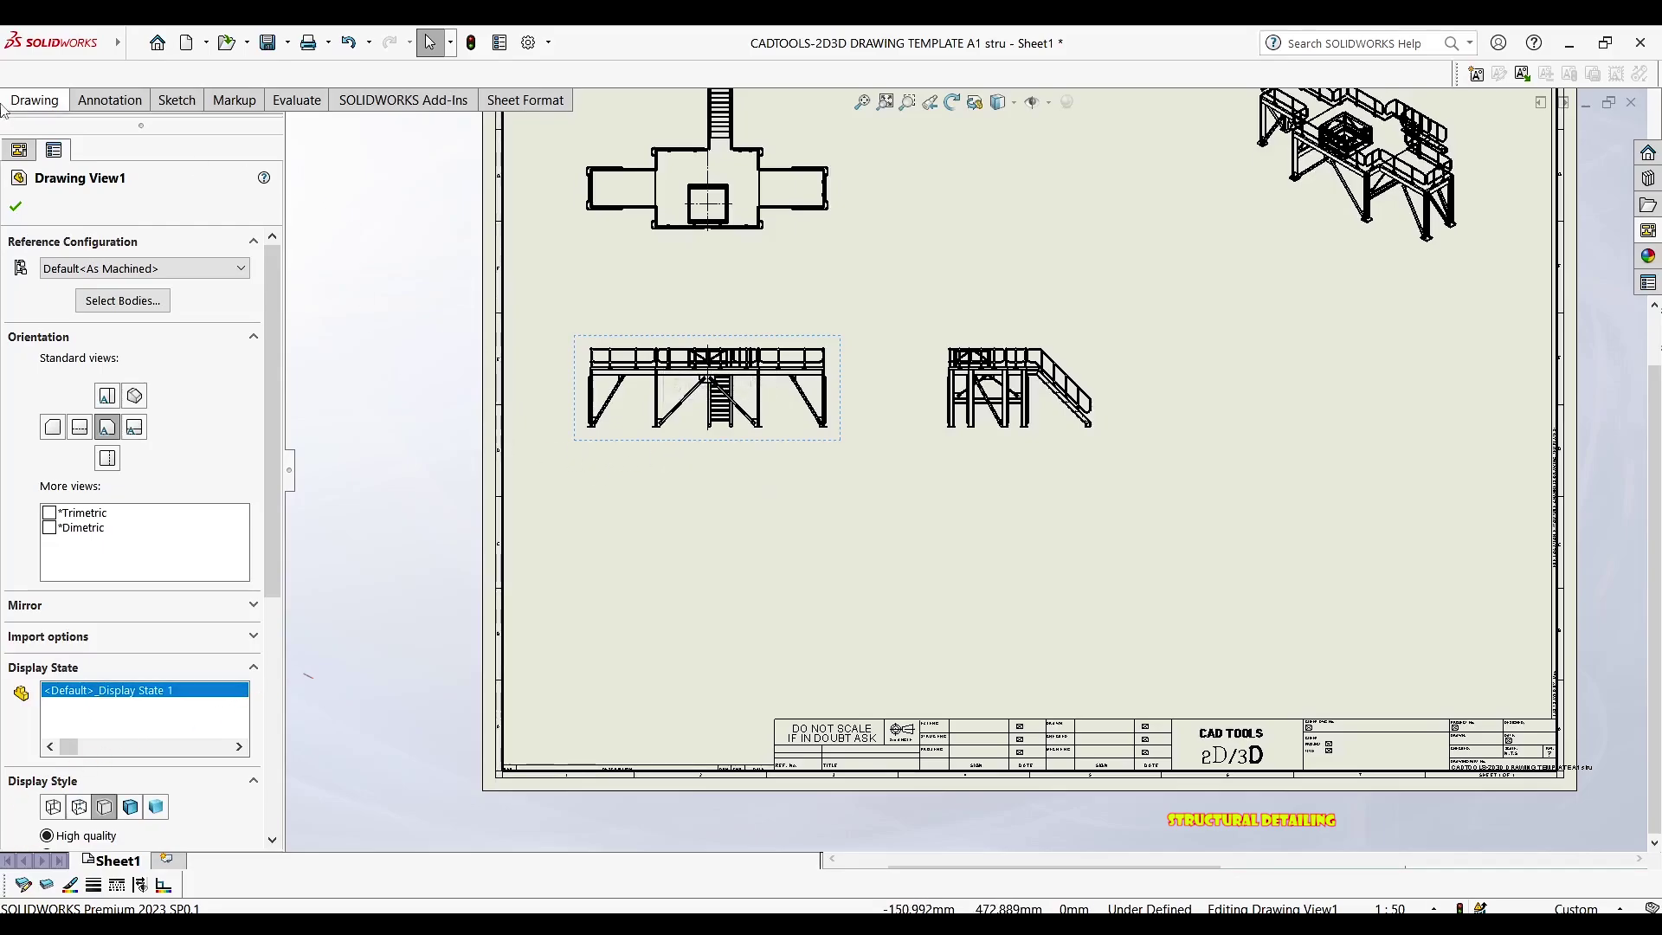
pyautogui.click(102, 102)
pyautogui.click(39, 101)
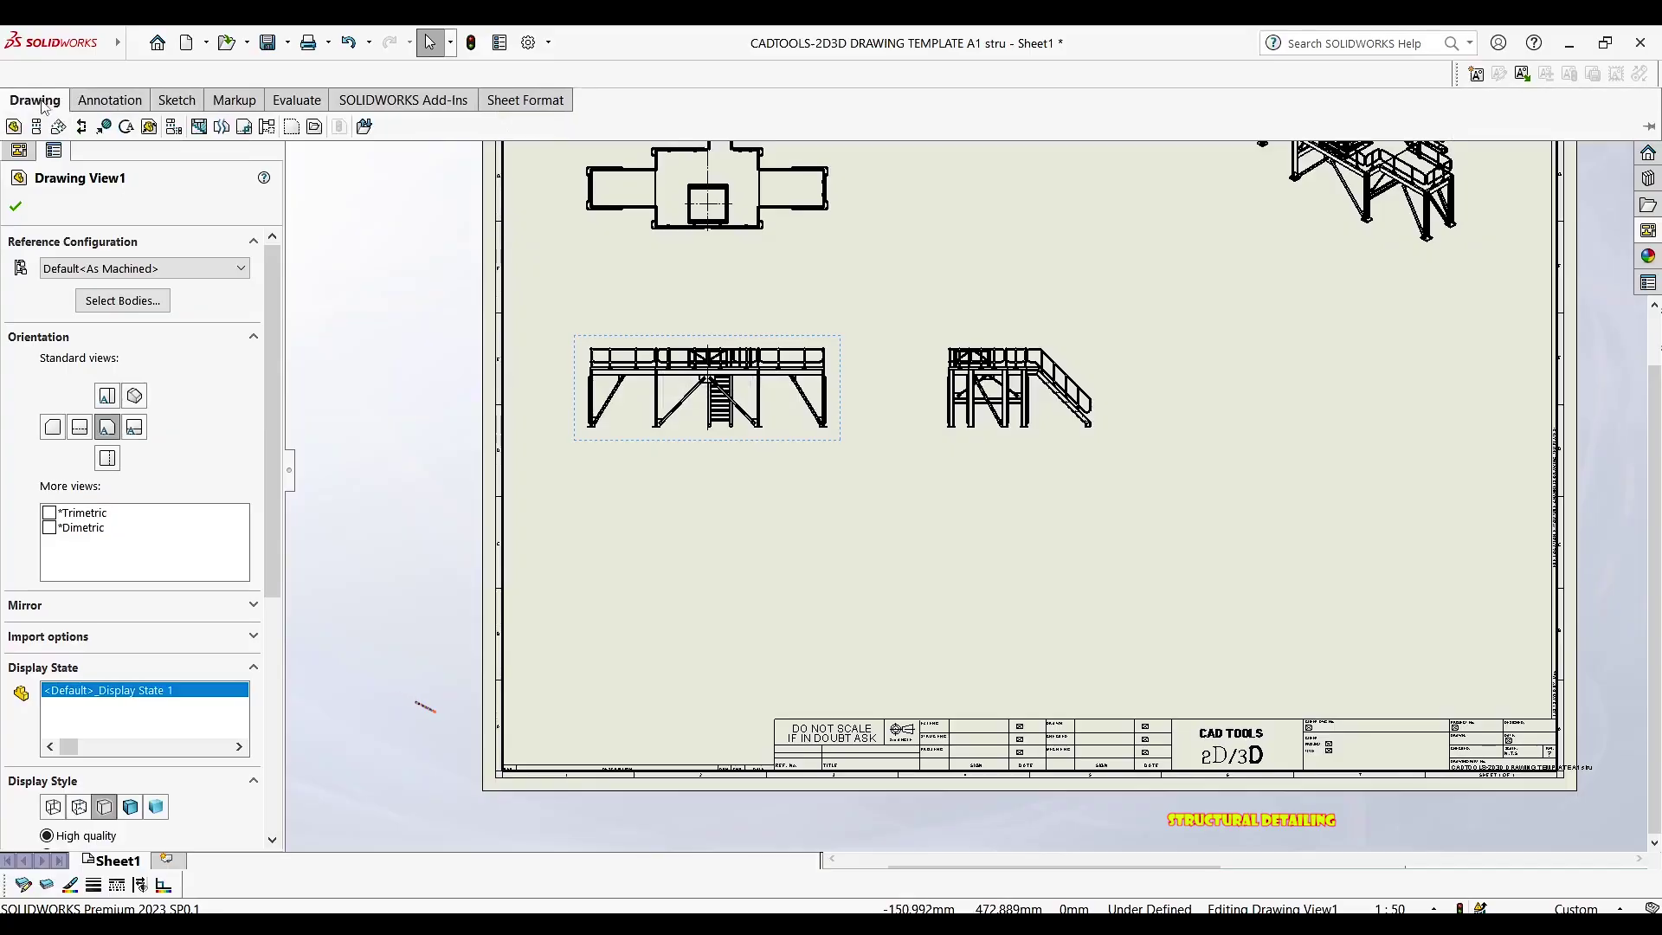
pyautogui.click(83, 128)
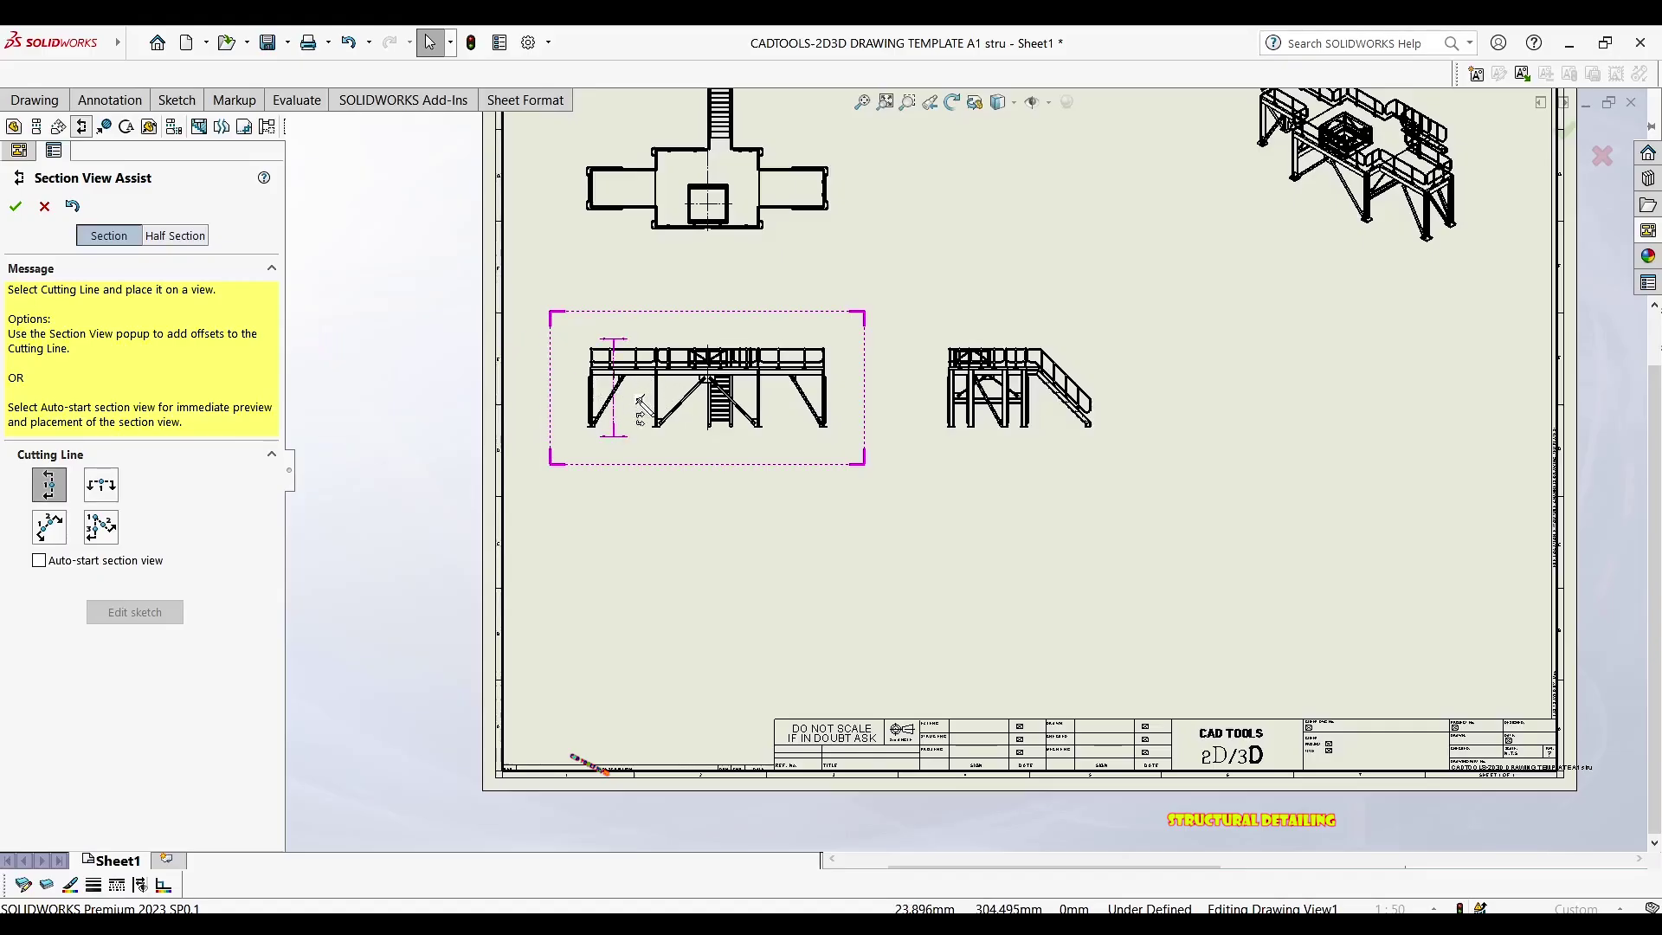
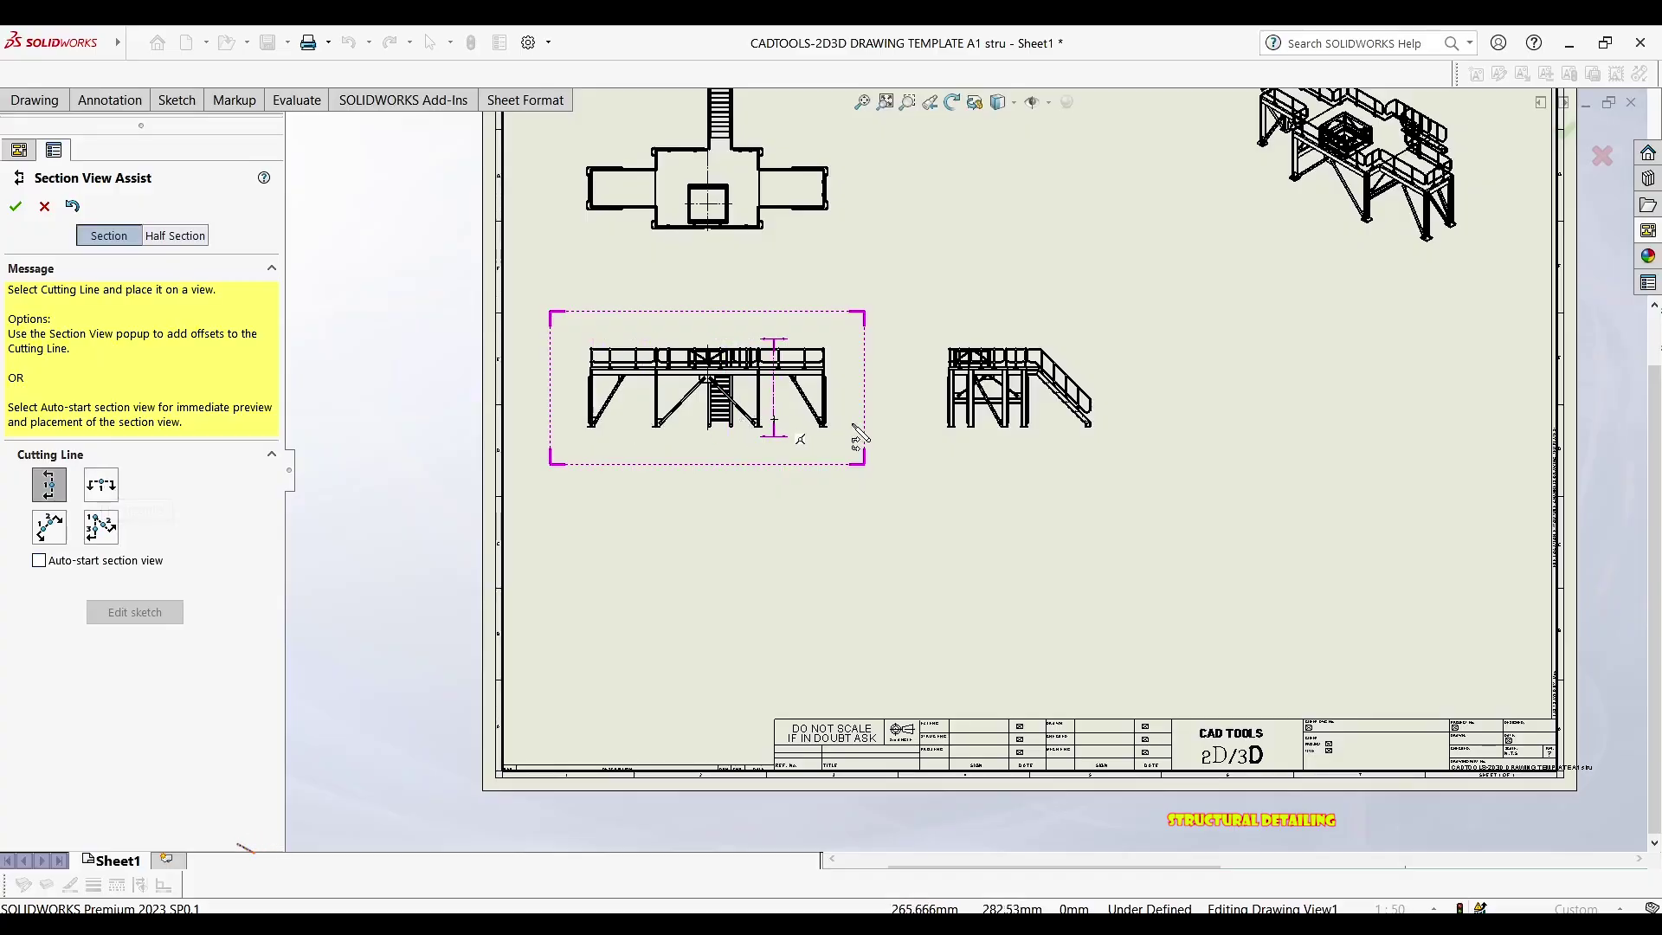
pyautogui.scroll(-5, 847, 440)
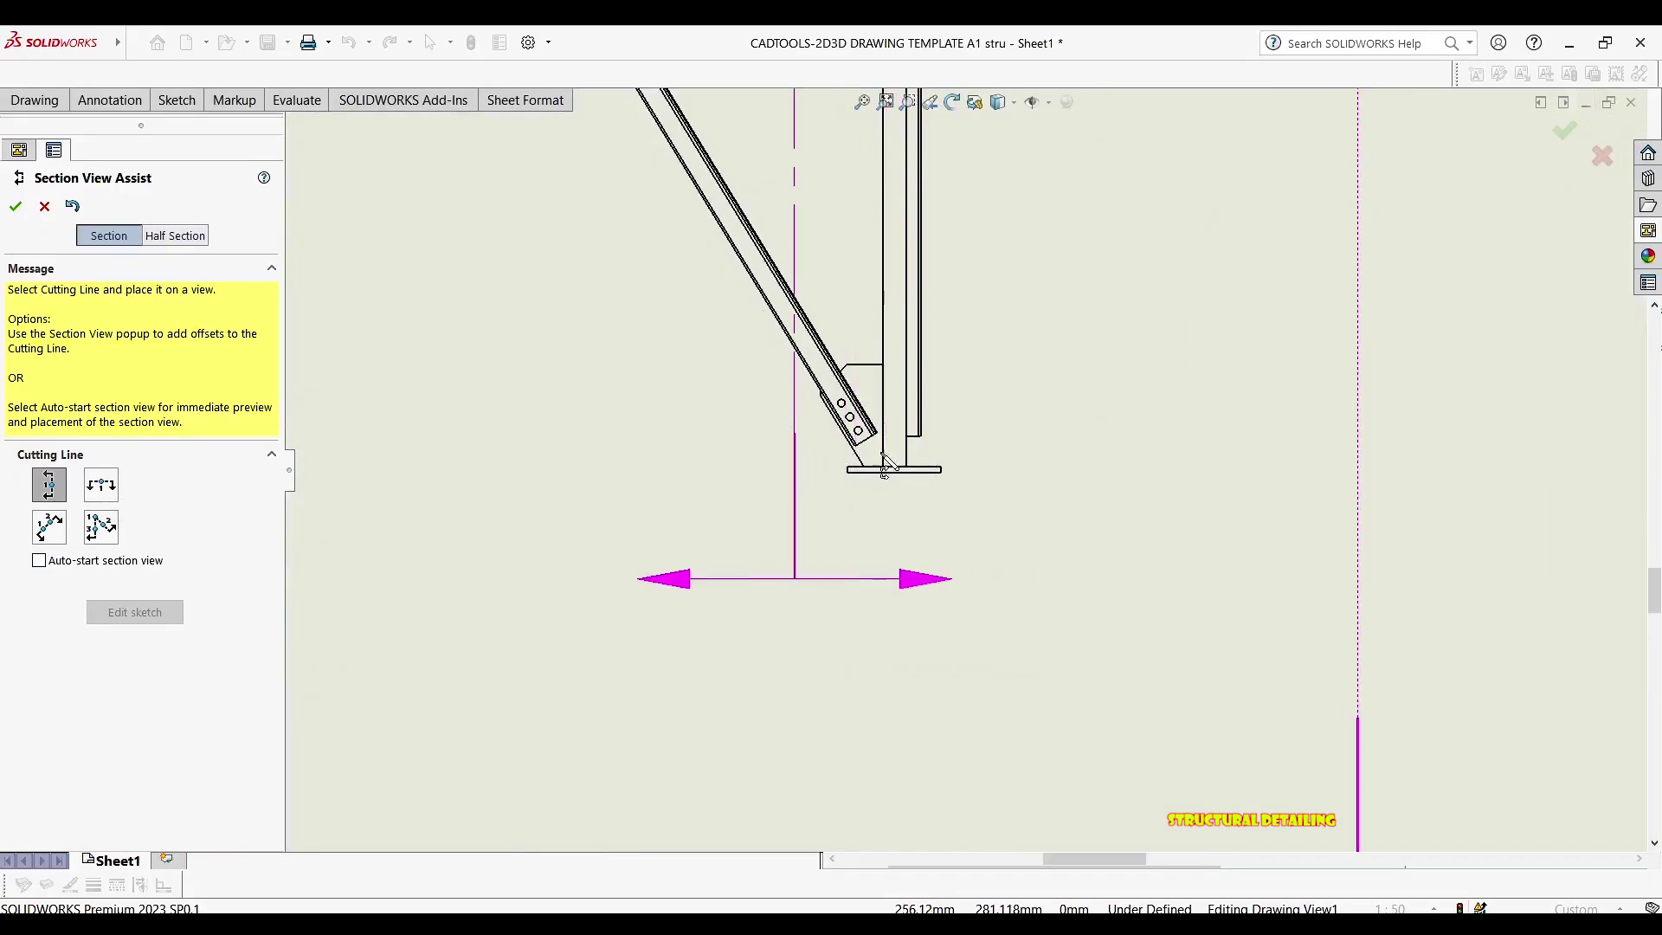
pyautogui.click(102, 492)
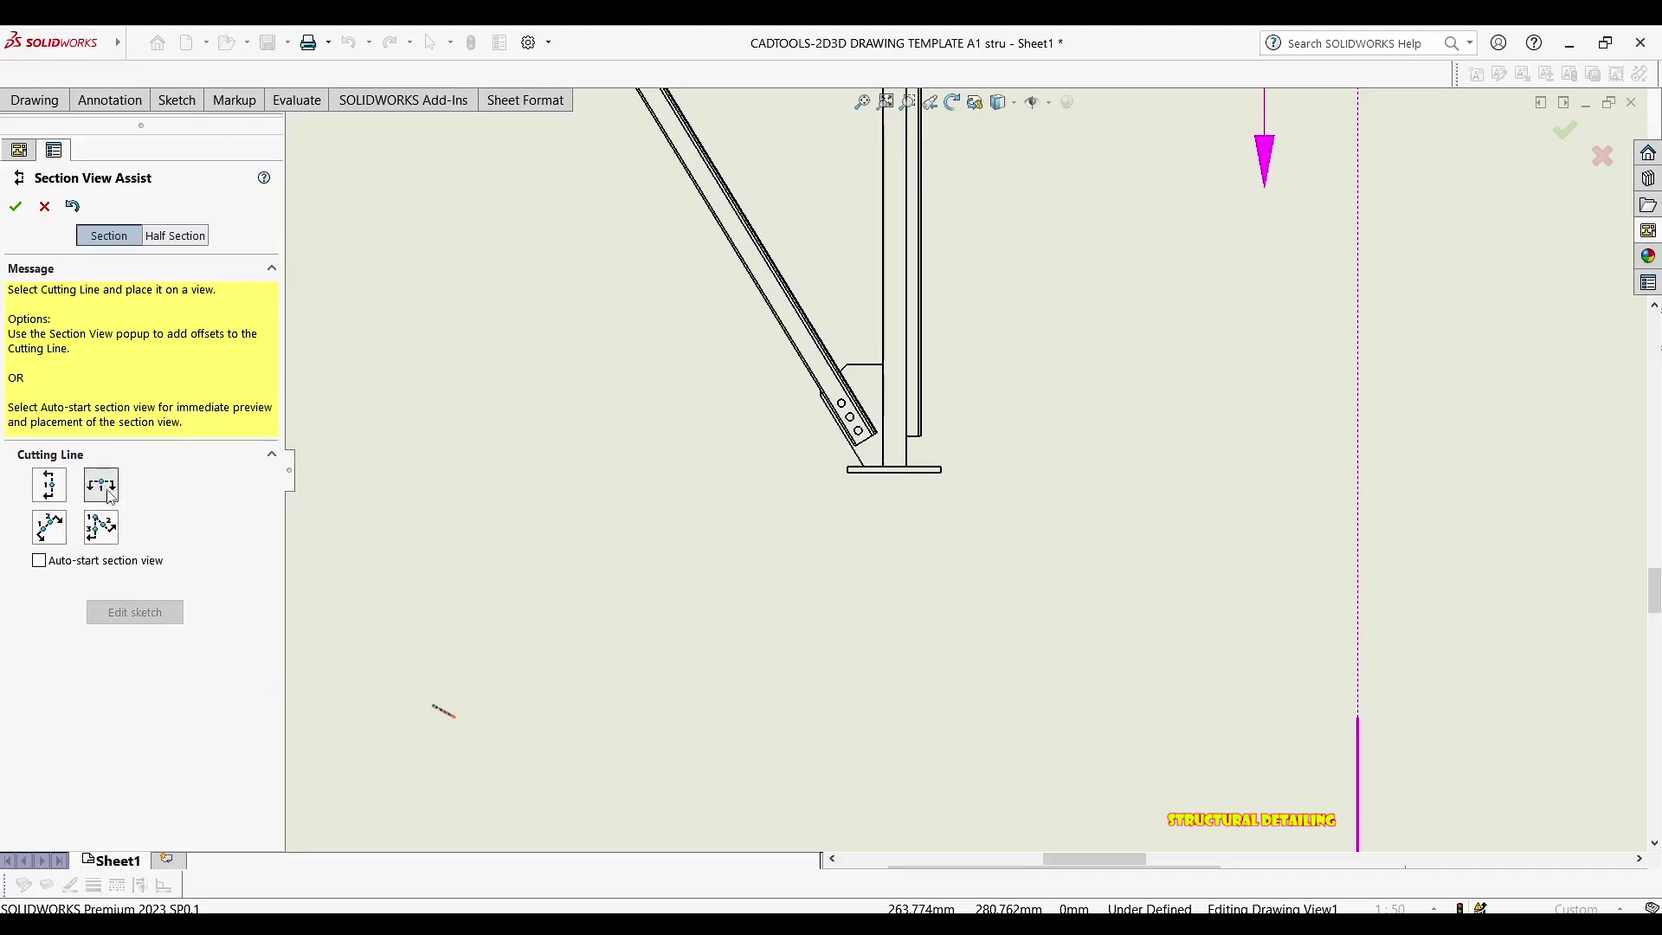
pyautogui.scroll(3, 823, 489)
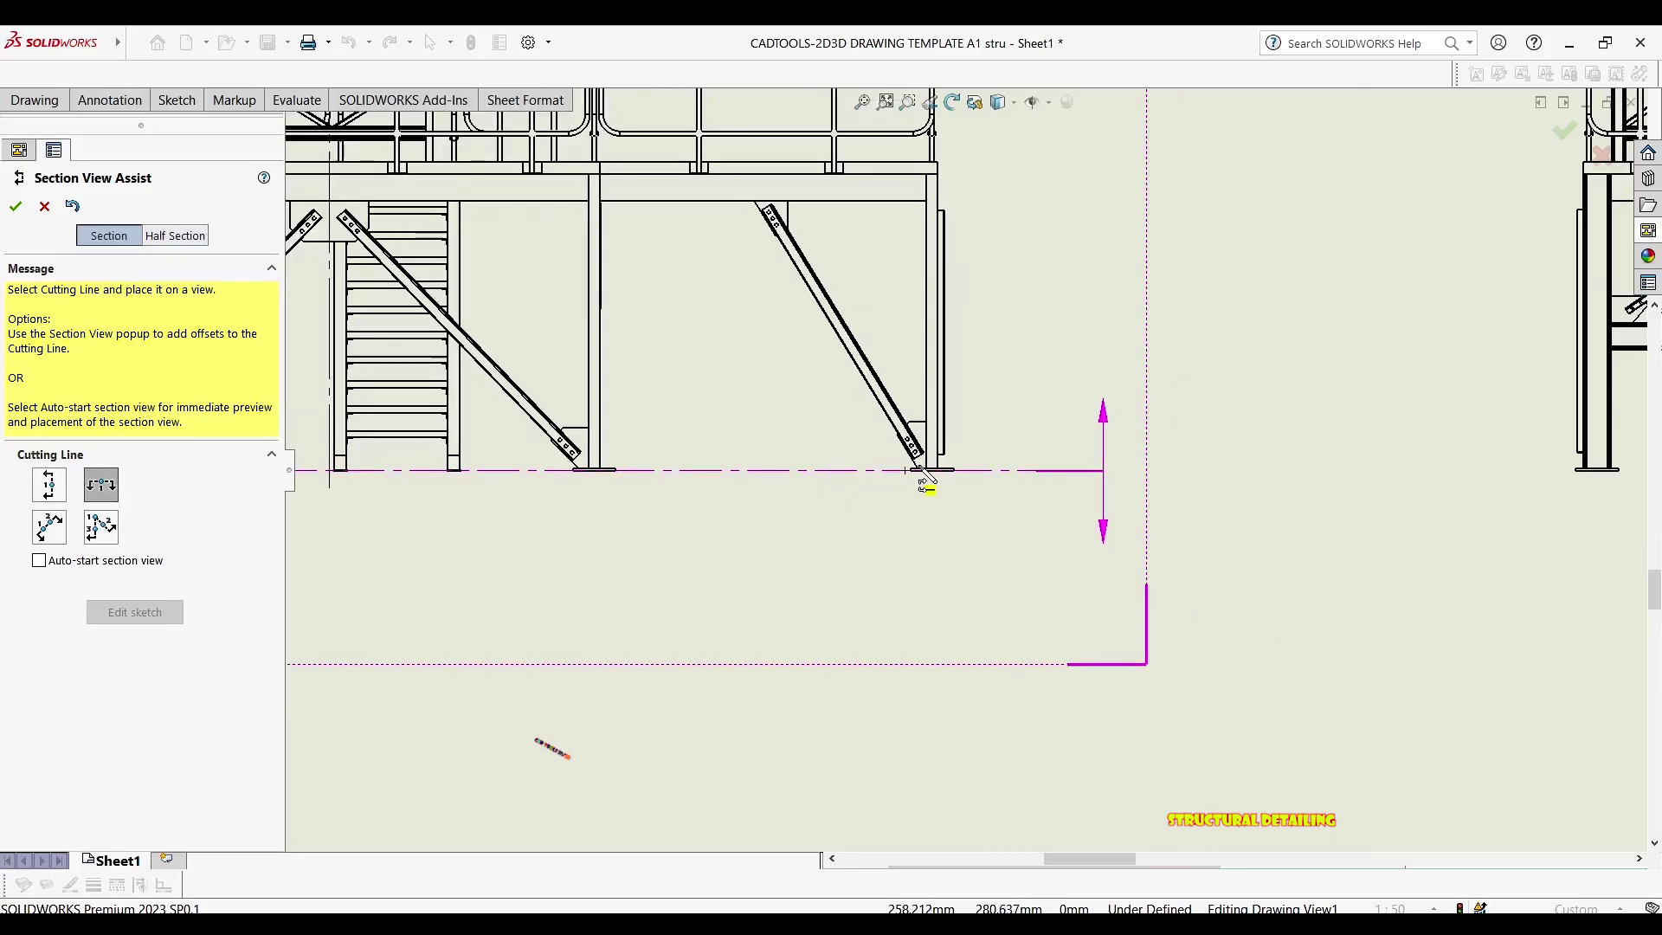
pyautogui.scroll(-3, 986, 463)
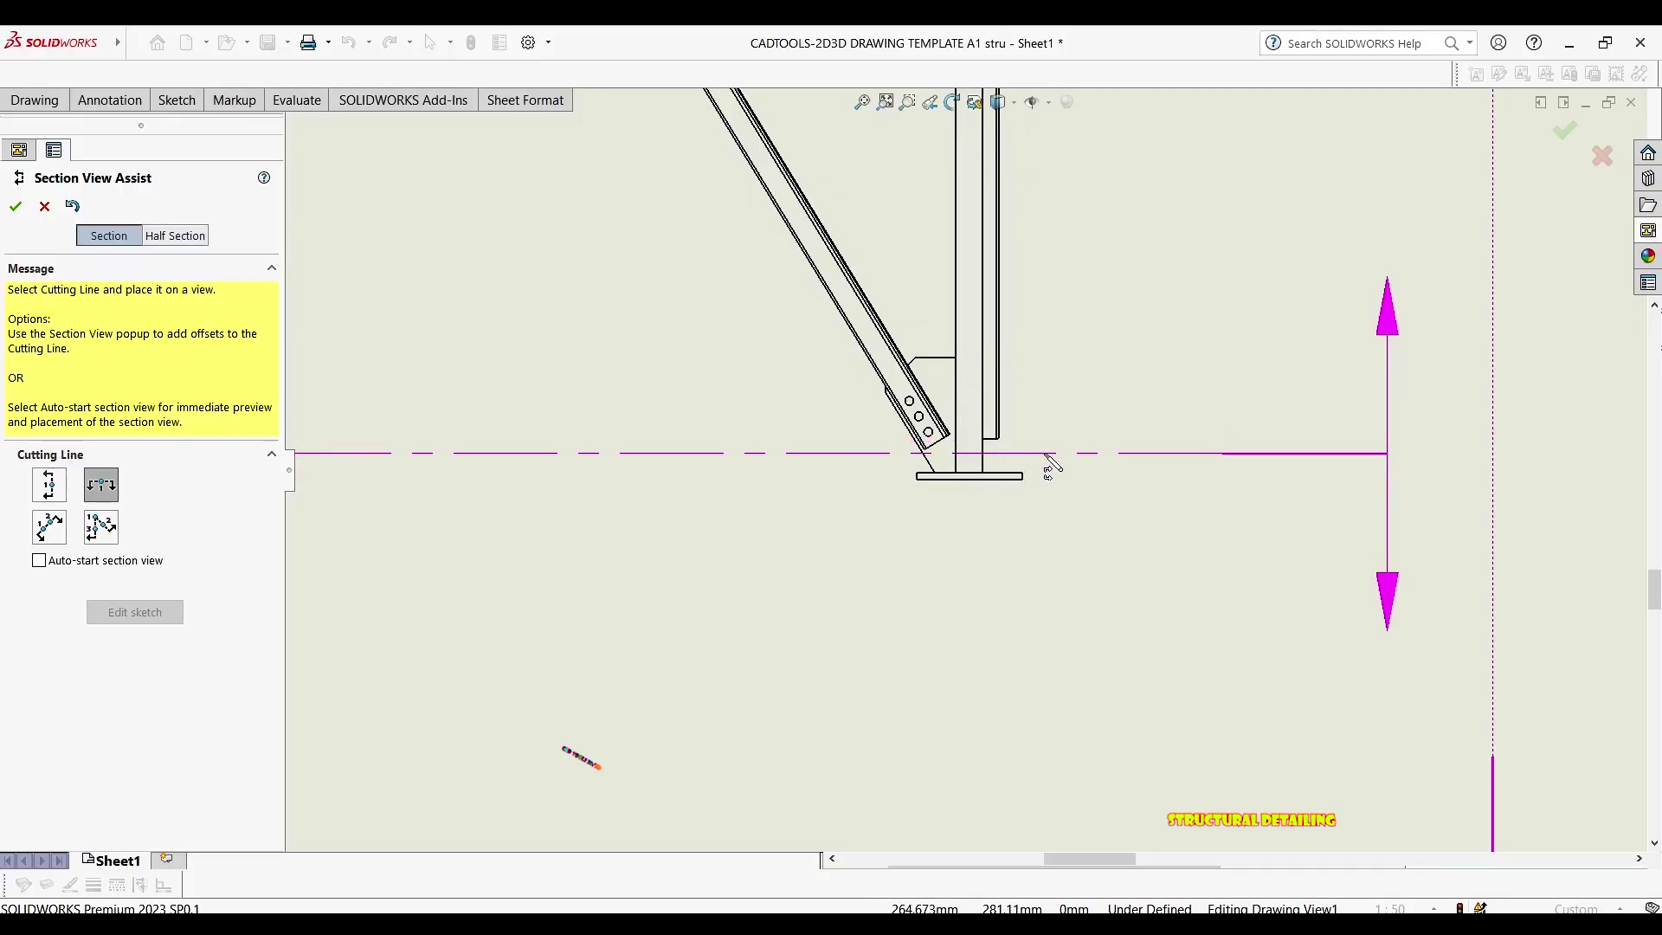
pyautogui.scroll(-3, 1025, 467)
pyautogui.scroll(-3, 882, 493)
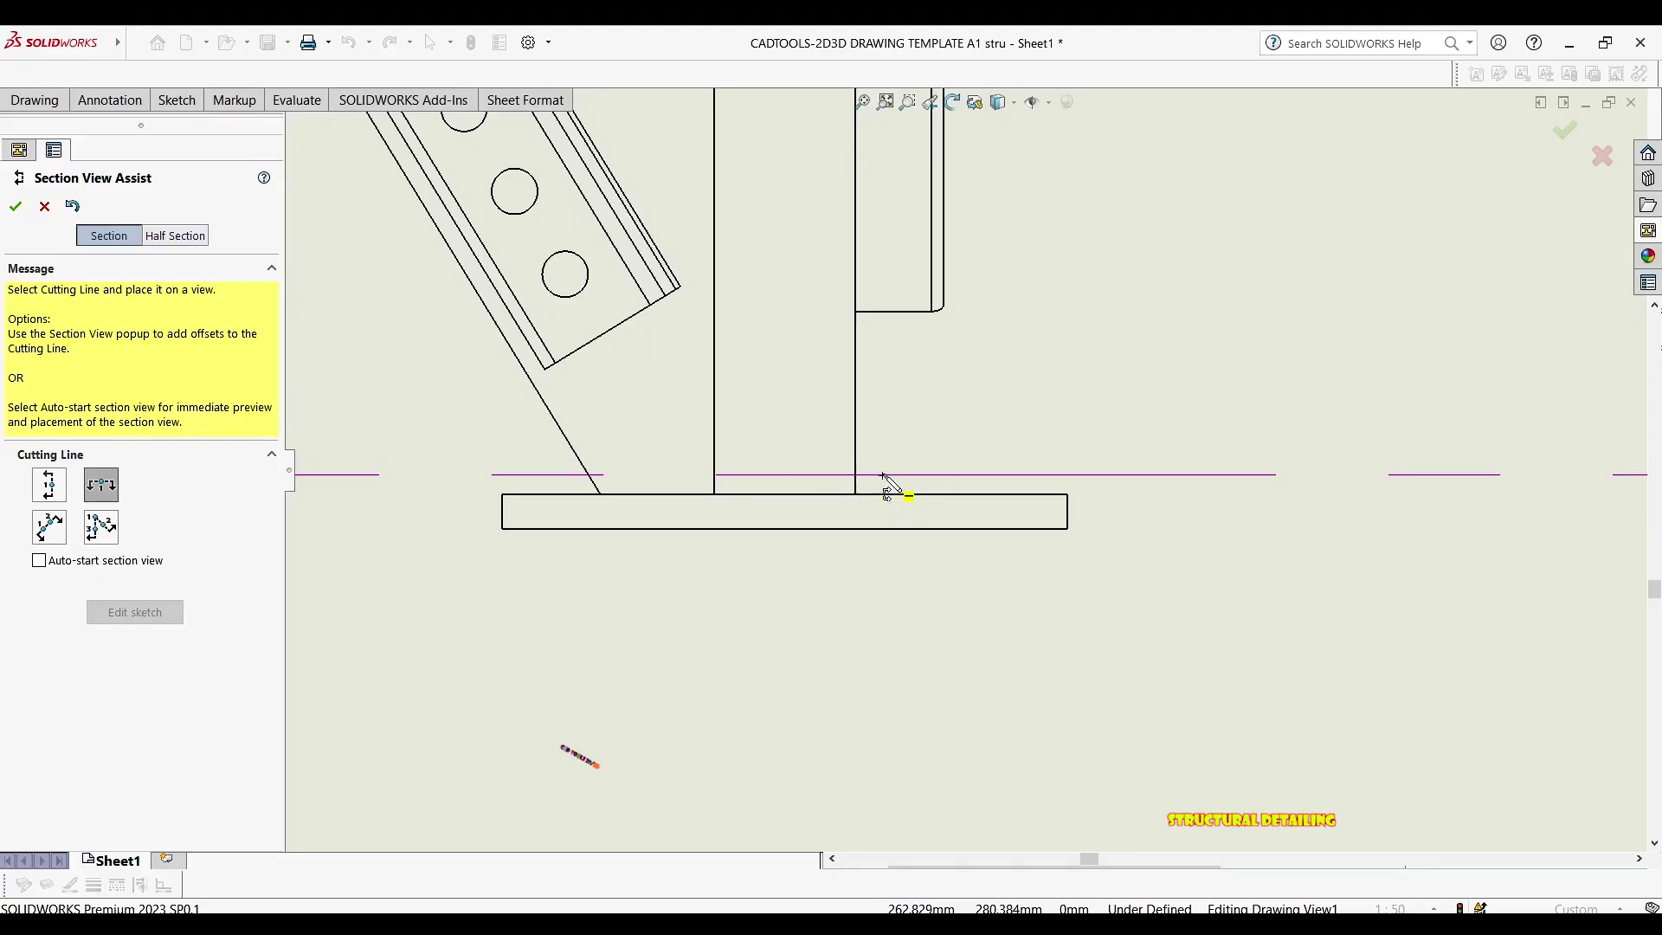
pyautogui.click(882, 474)
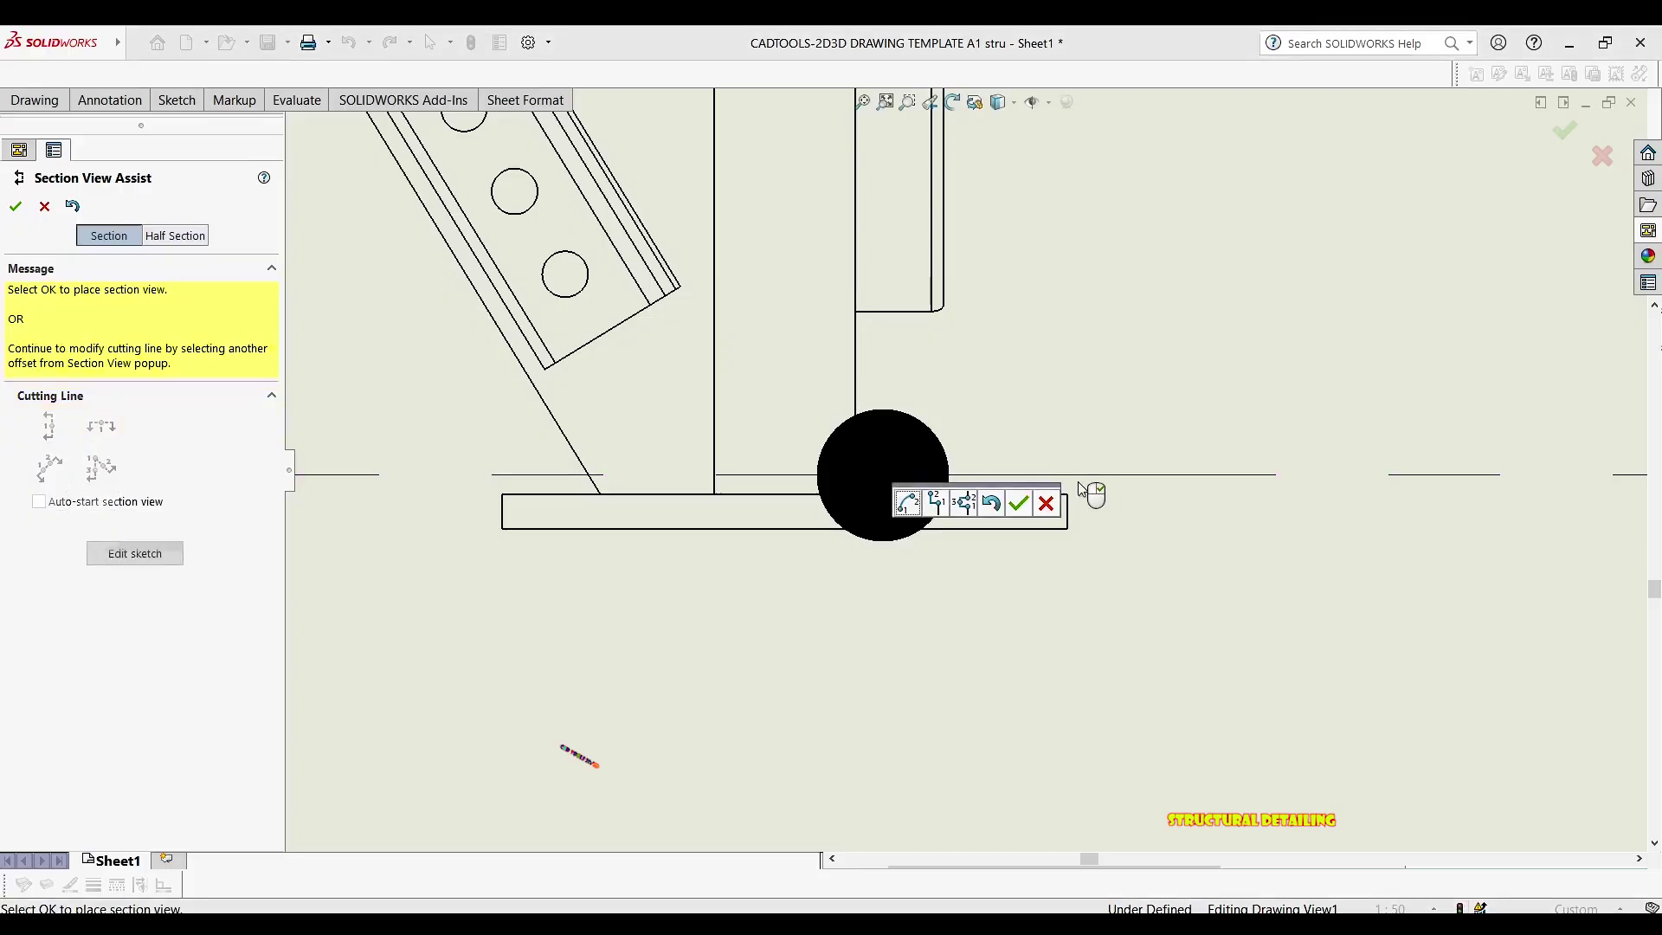
pyautogui.click(1018, 514)
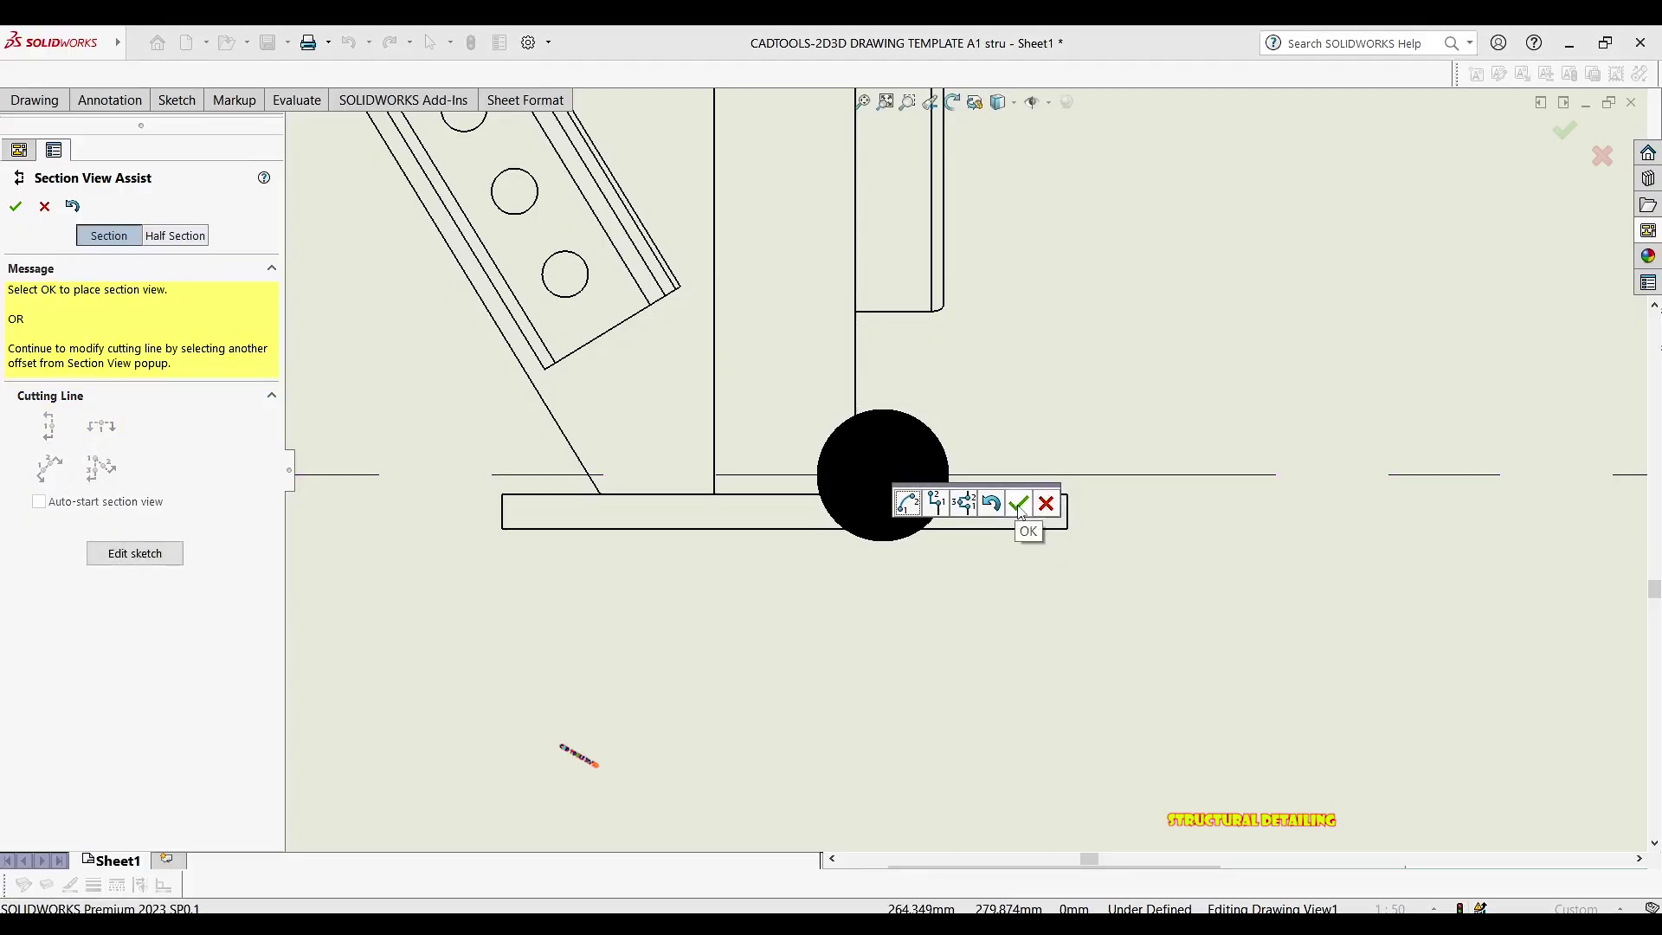
pyautogui.click(1018, 505)
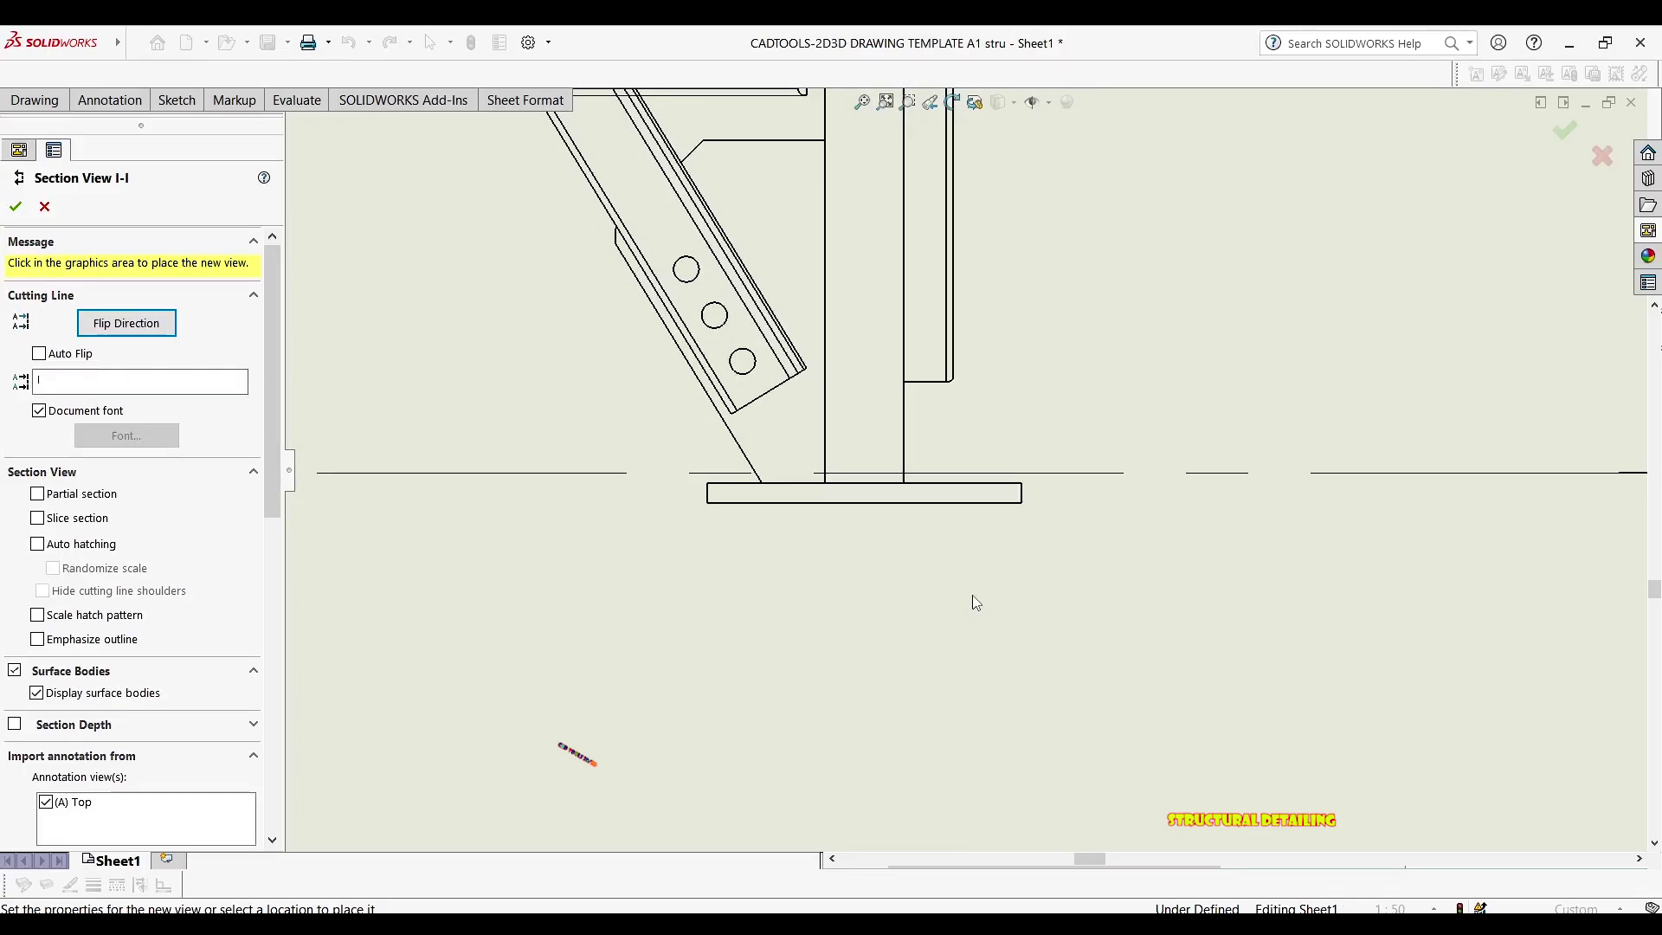
# Place the new section view directly below the front elevation, clear of it and above the sheet's lower border
pyautogui.scroll(3, 946, 611)
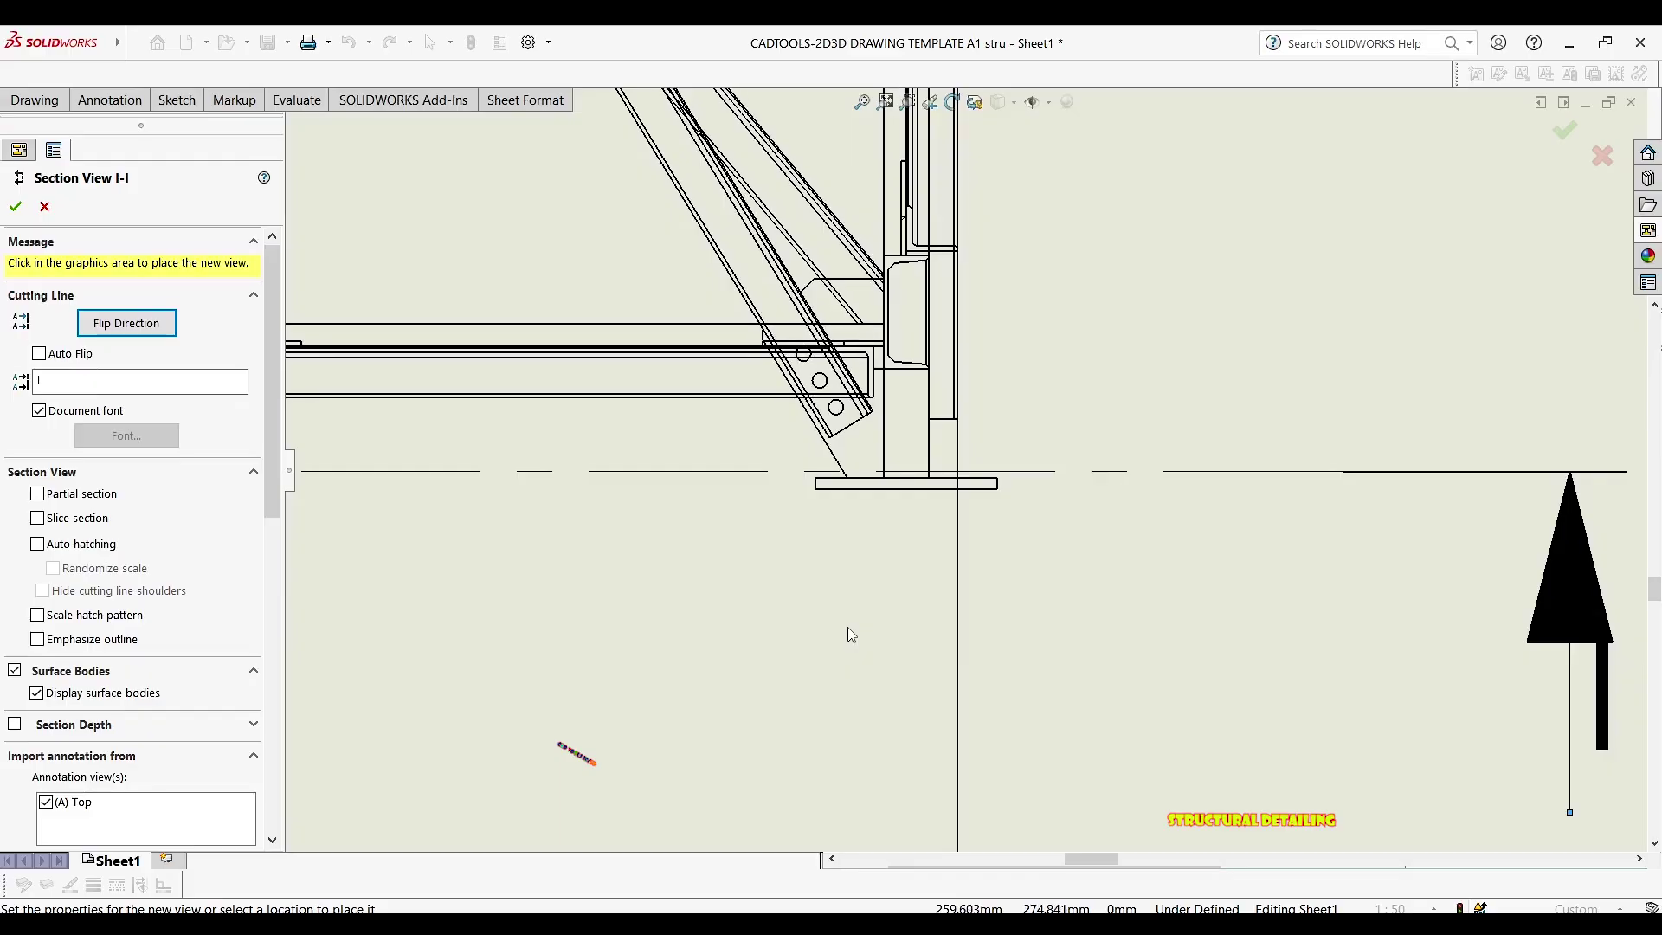
pyautogui.scroll(3, 866, 649)
pyautogui.scroll(5, 865, 654)
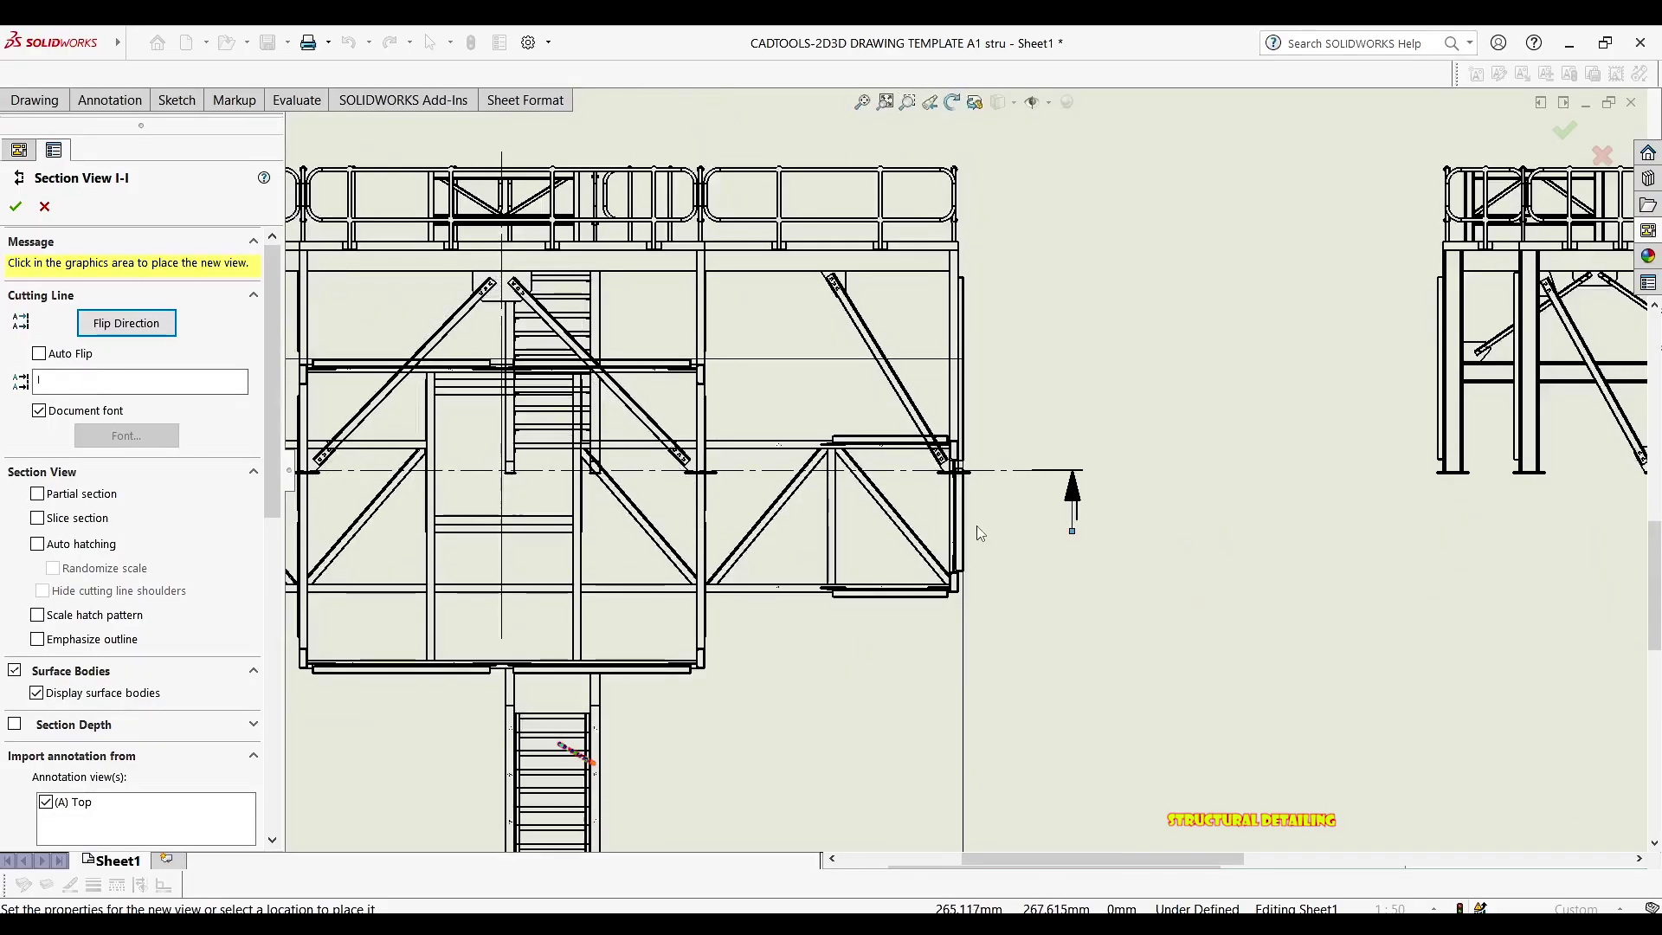
pyautogui.scroll(6, 943, 531)
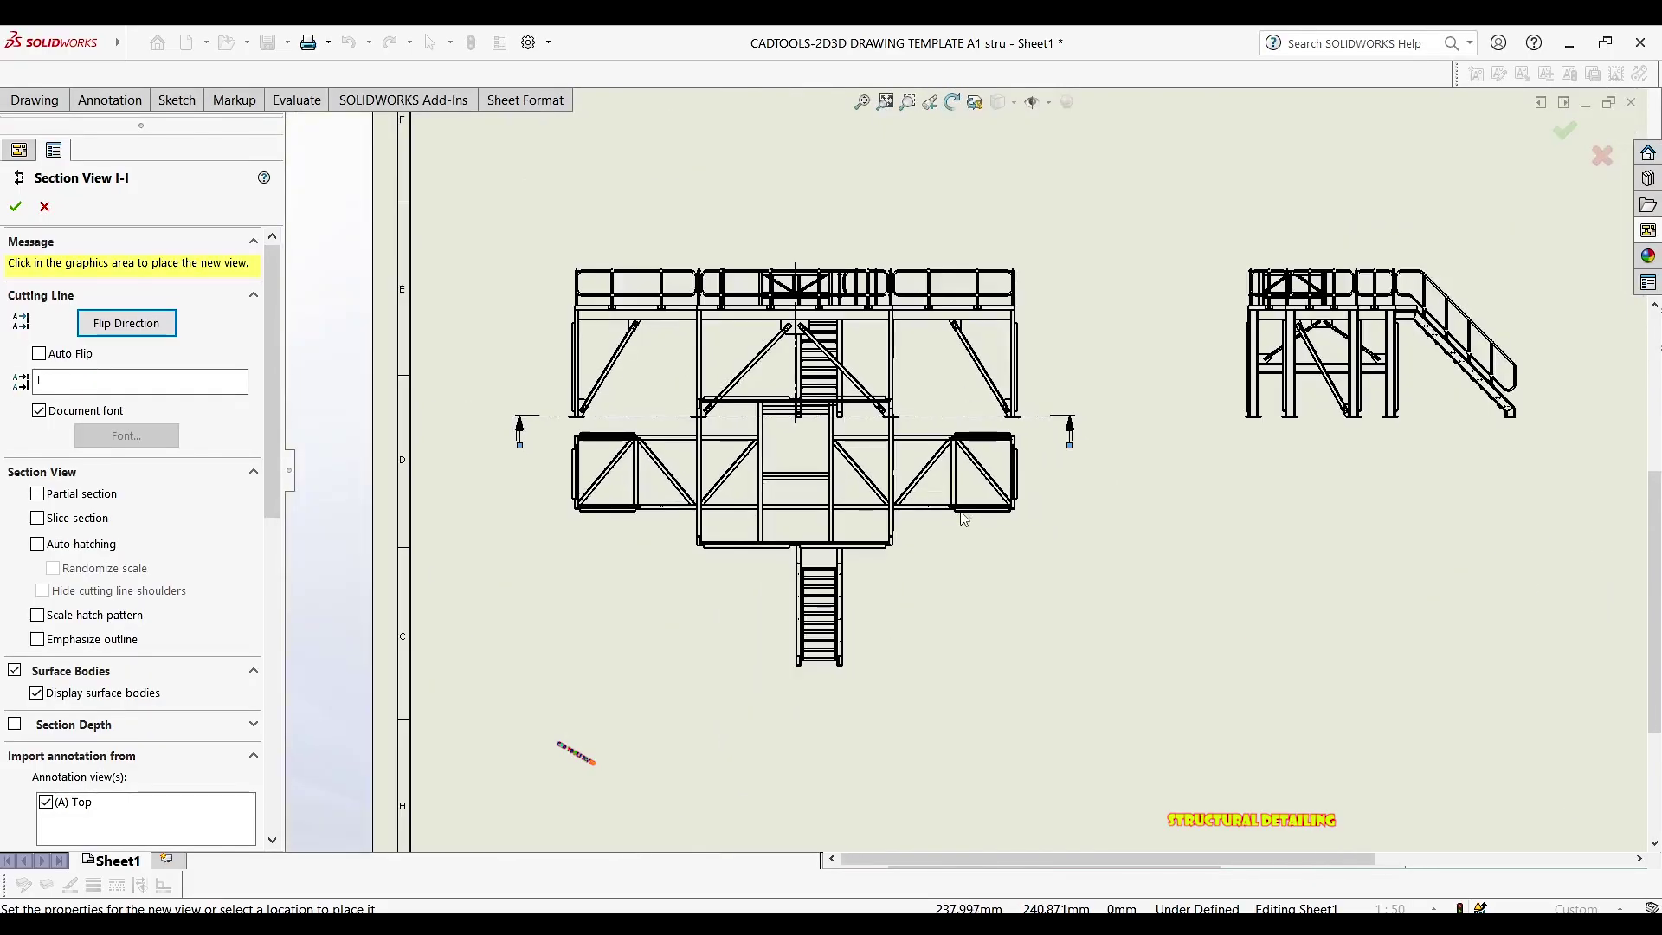
pyautogui.moveTo(976, 500); pyautogui.dragTo(1005, 449, button='middle')
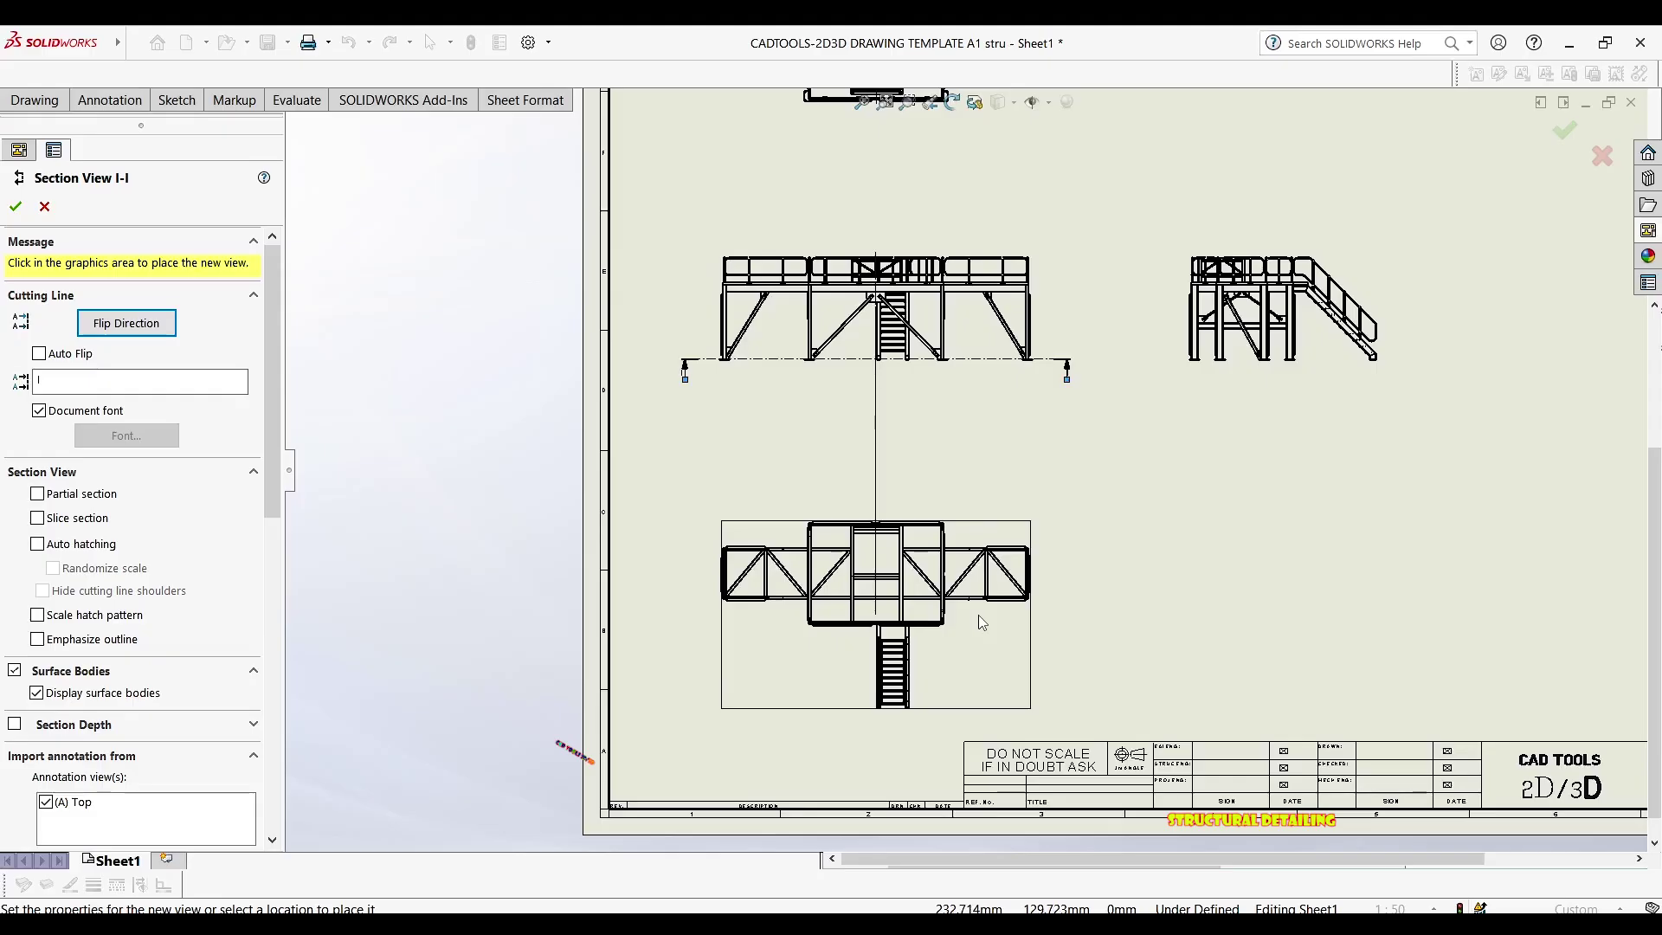
pyautogui.click(978, 615)
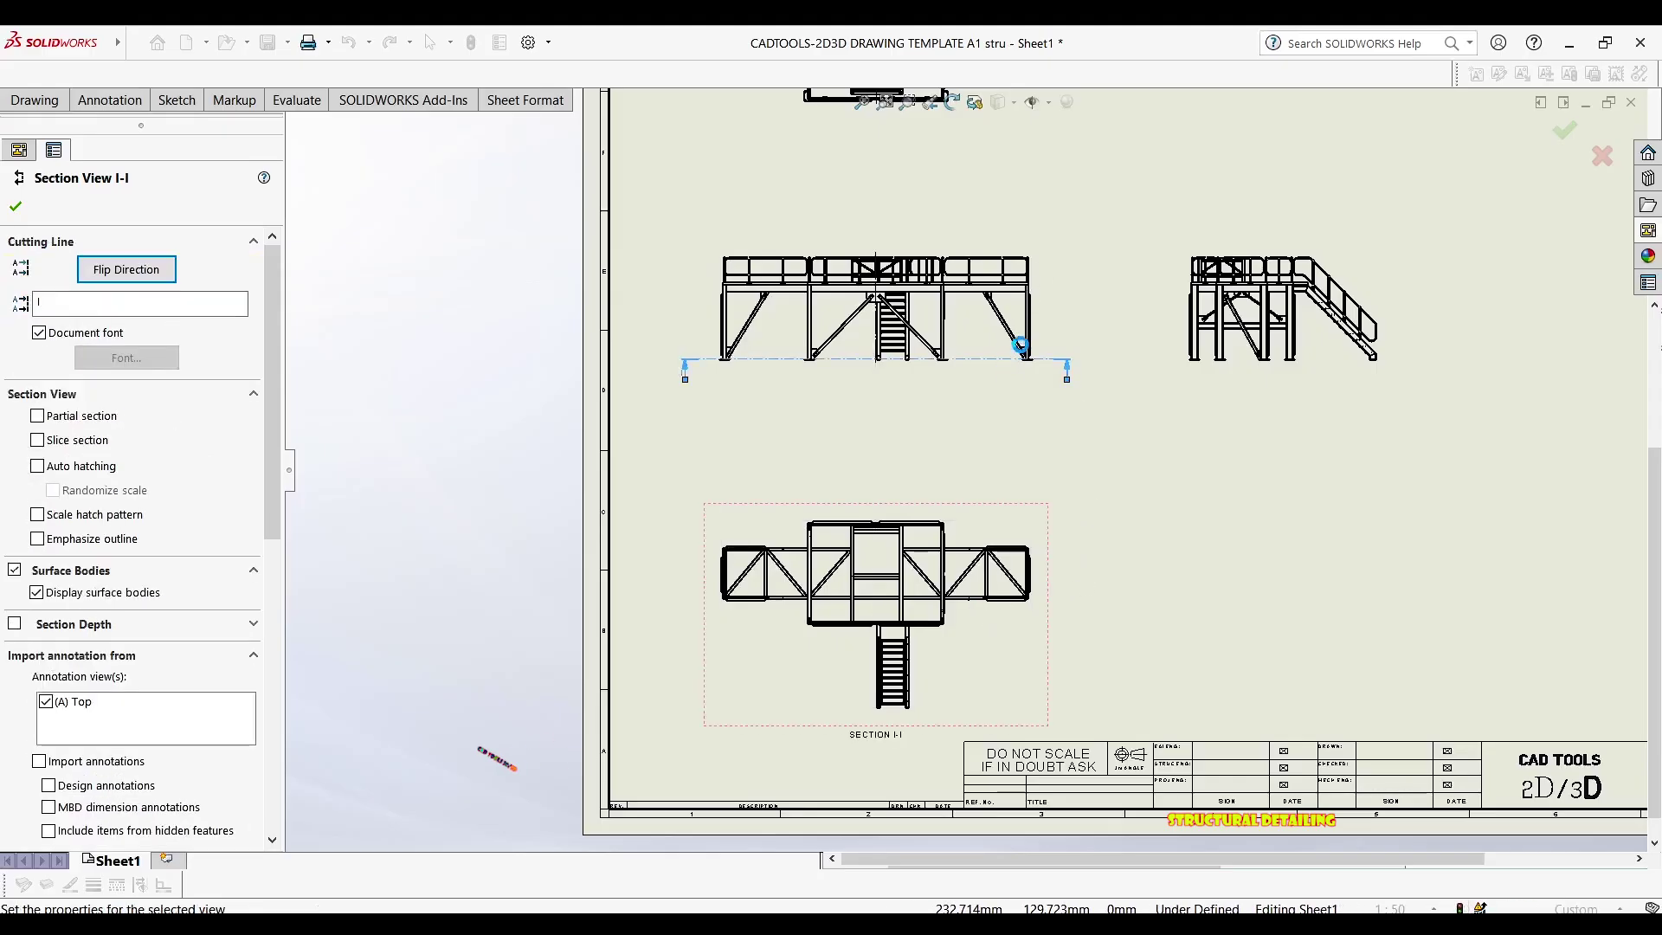
# Flip the section line's viewing direction so its arrows point down toward the base plates of the front elevation
pyautogui.scroll(-3, 1024, 373)
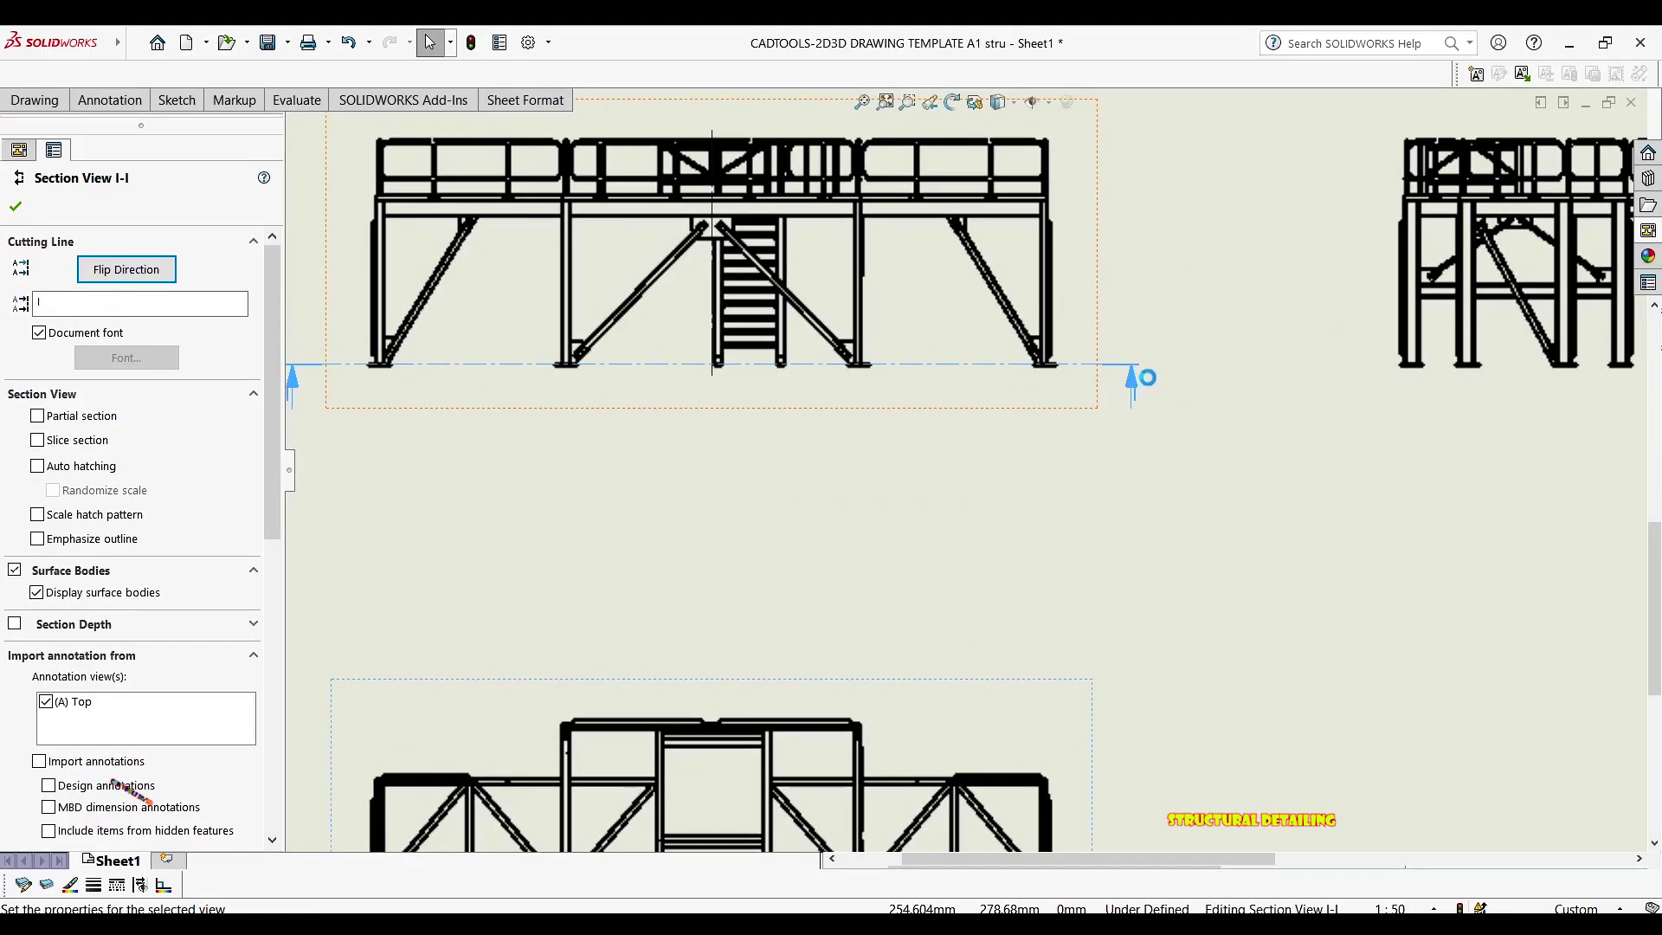
pyautogui.scroll(-2, 1129, 376)
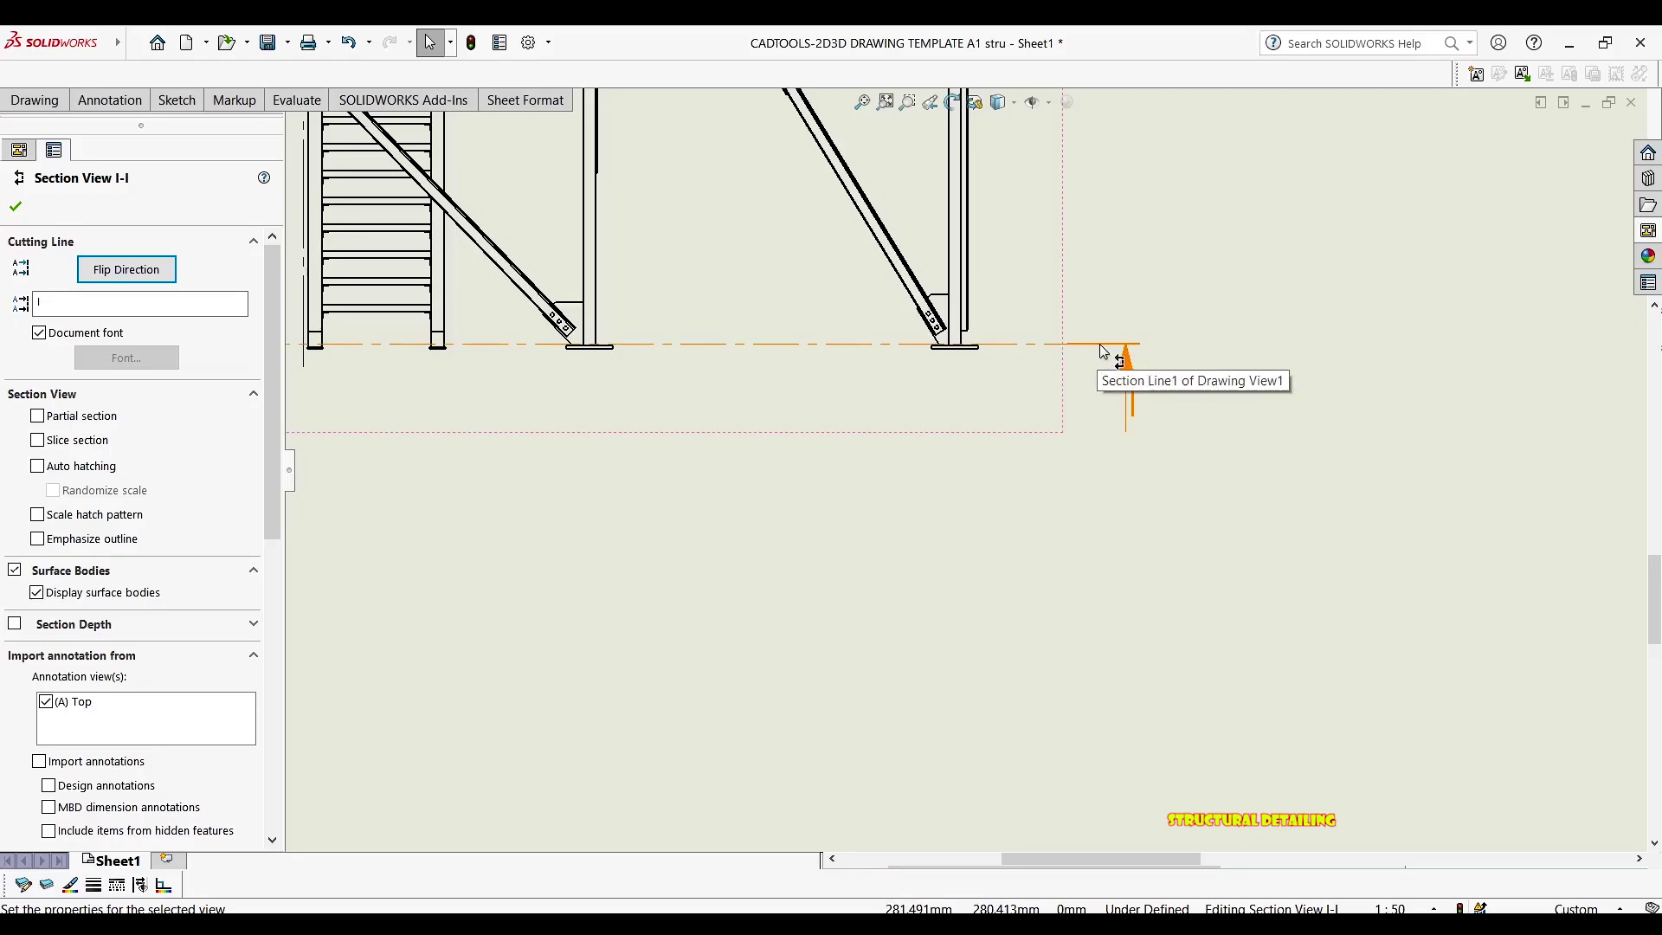
pyautogui.doubleClick(1099, 344)
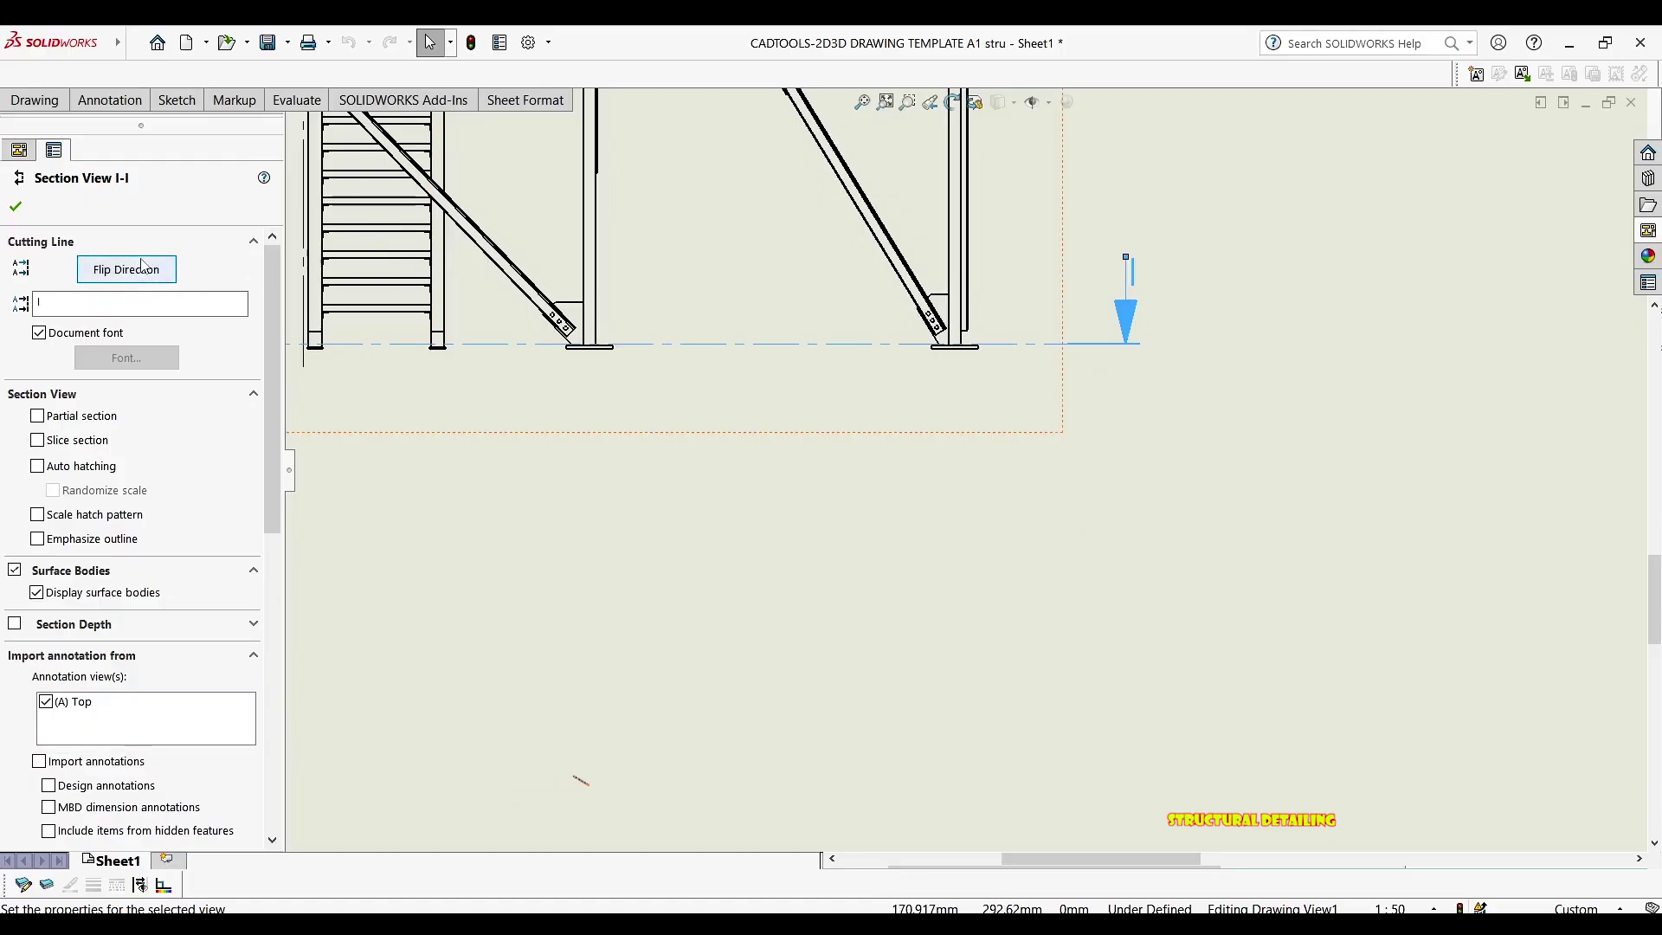
pyautogui.click(144, 275)
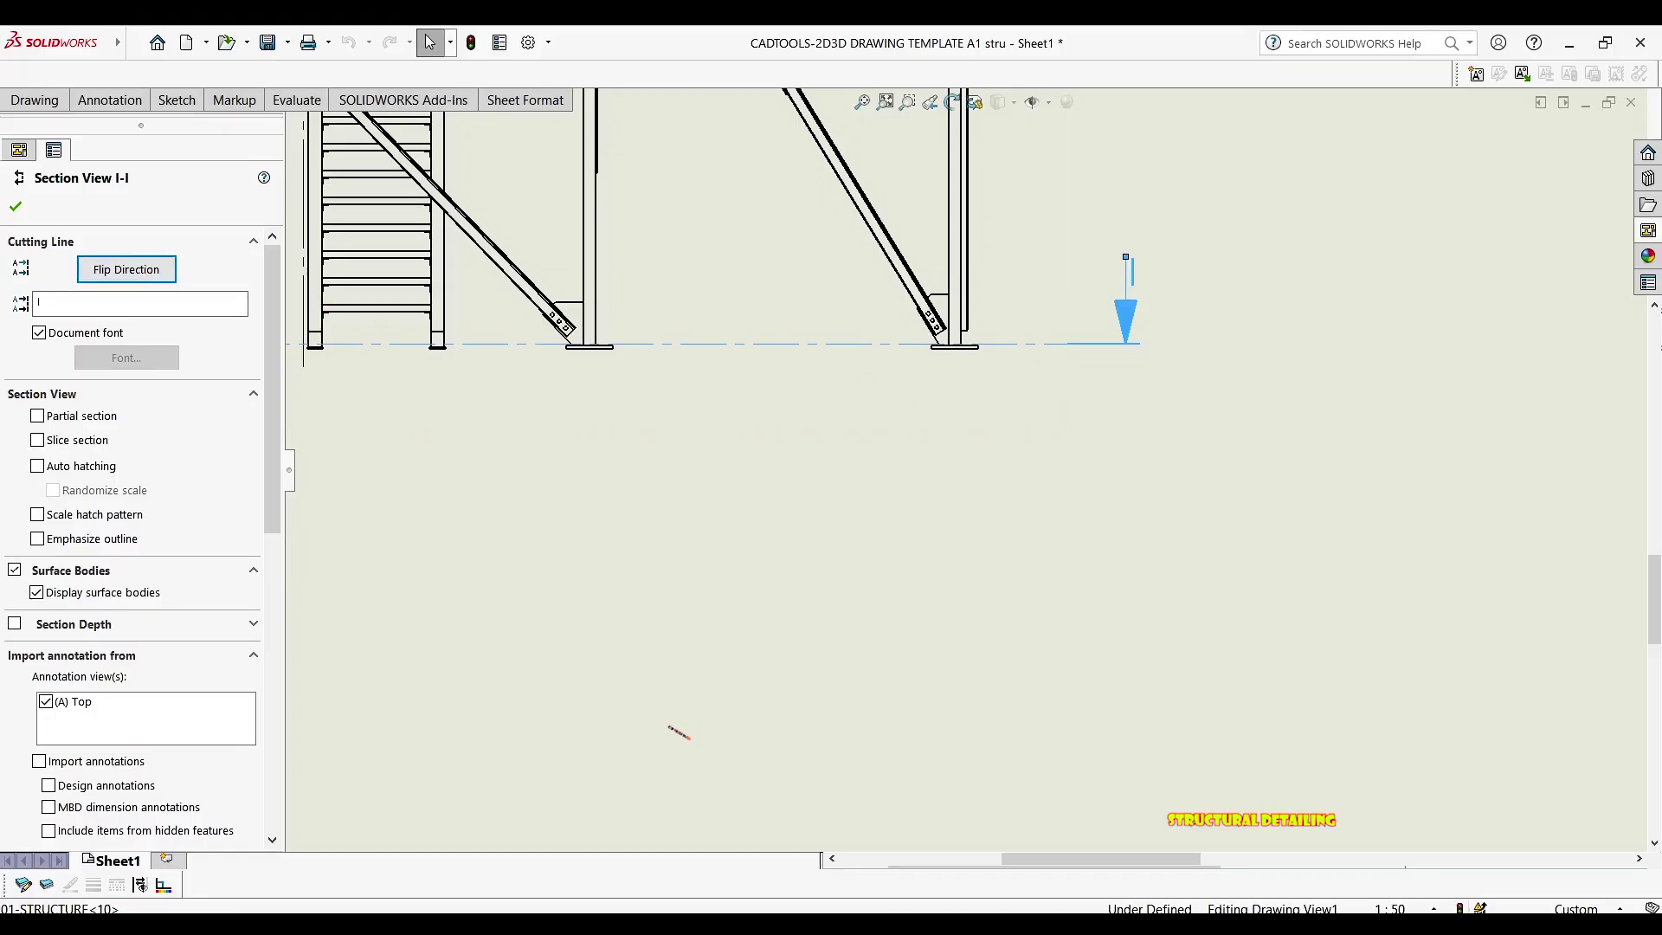
pyautogui.scroll(4, 1073, 362)
pyautogui.scroll(3, 1032, 441)
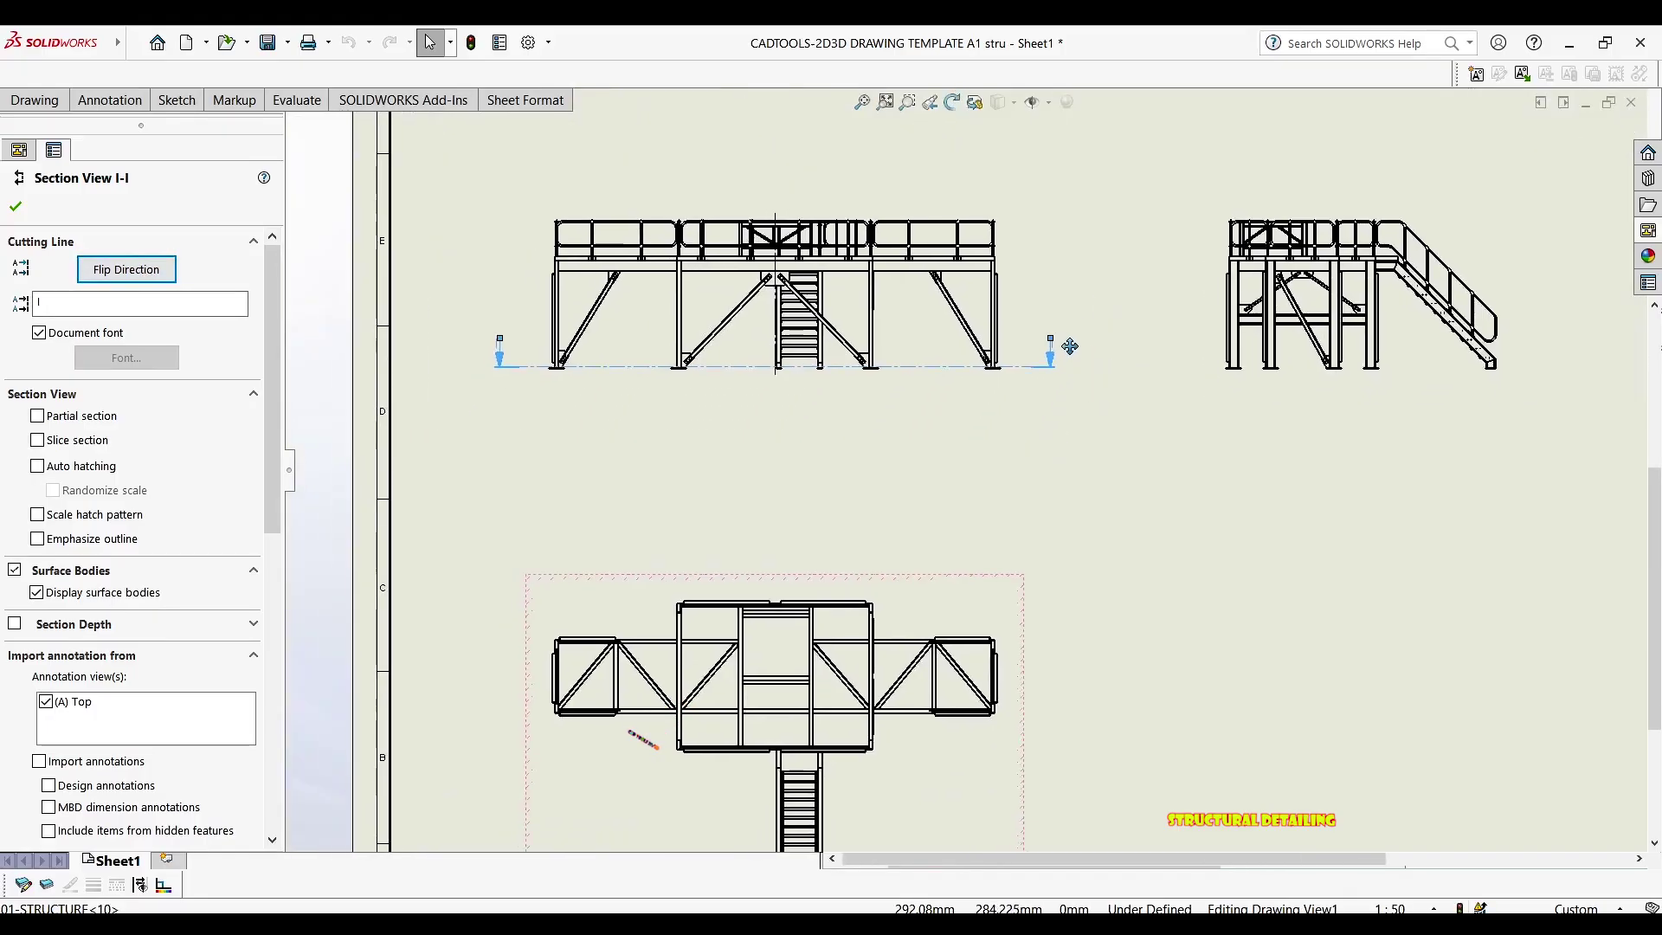
# Switch the section's viewing direction between upward and downward to compare both, ending with the arrows pointing down
pyautogui.click(134, 270)
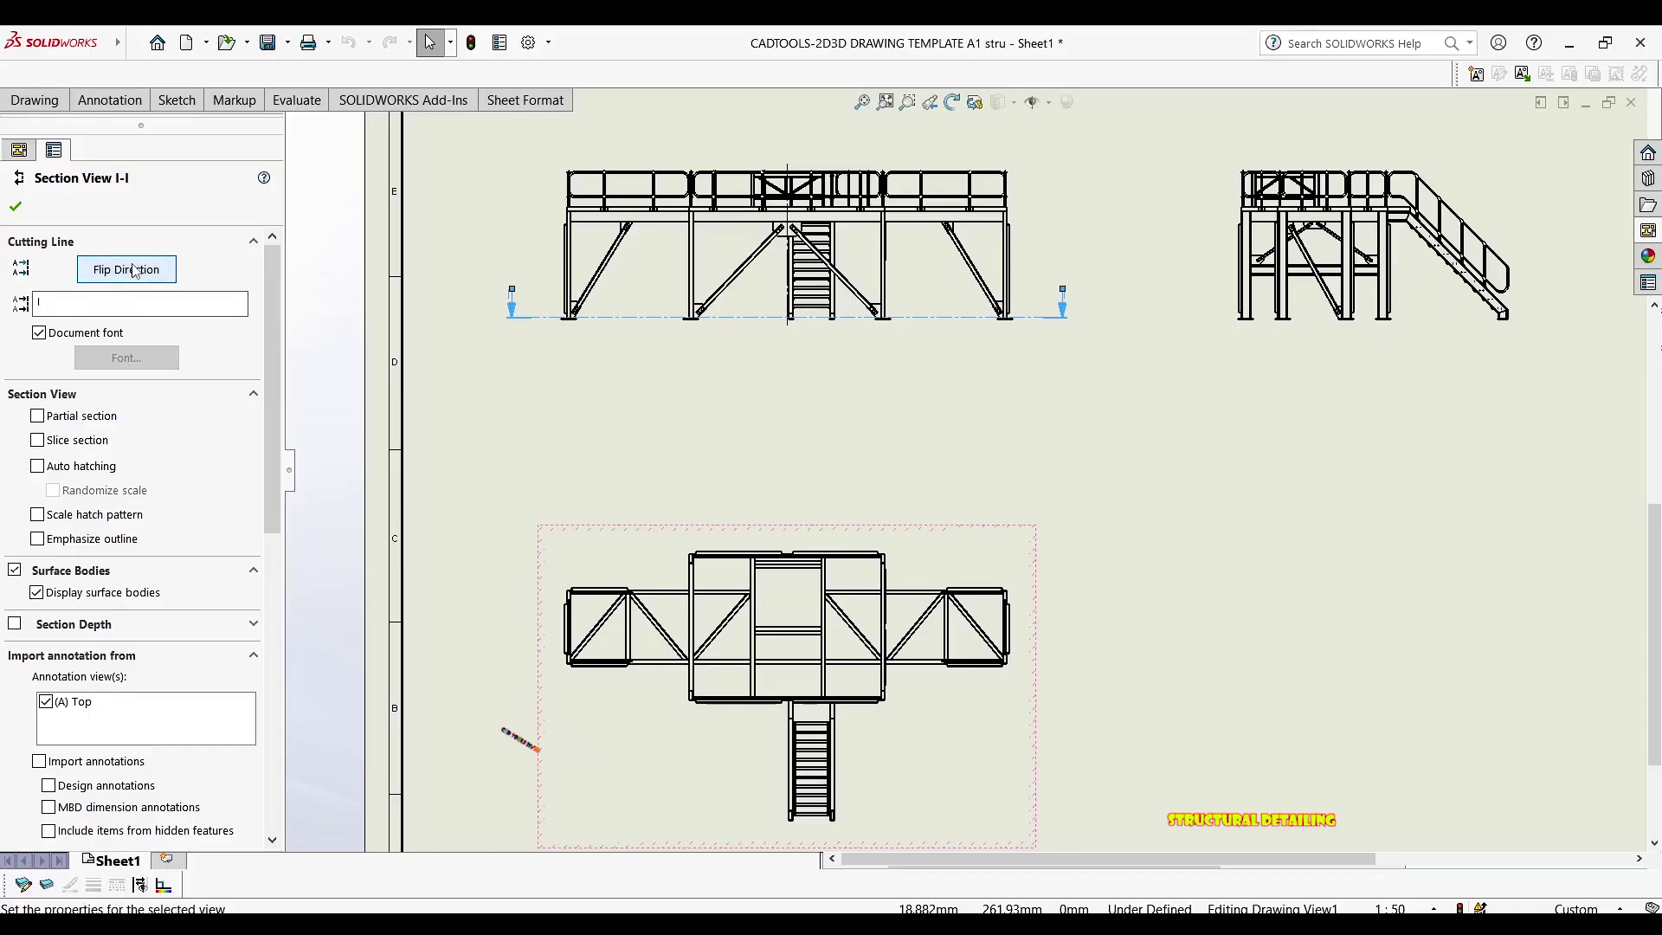
pyautogui.scroll(-3, 1044, 330)
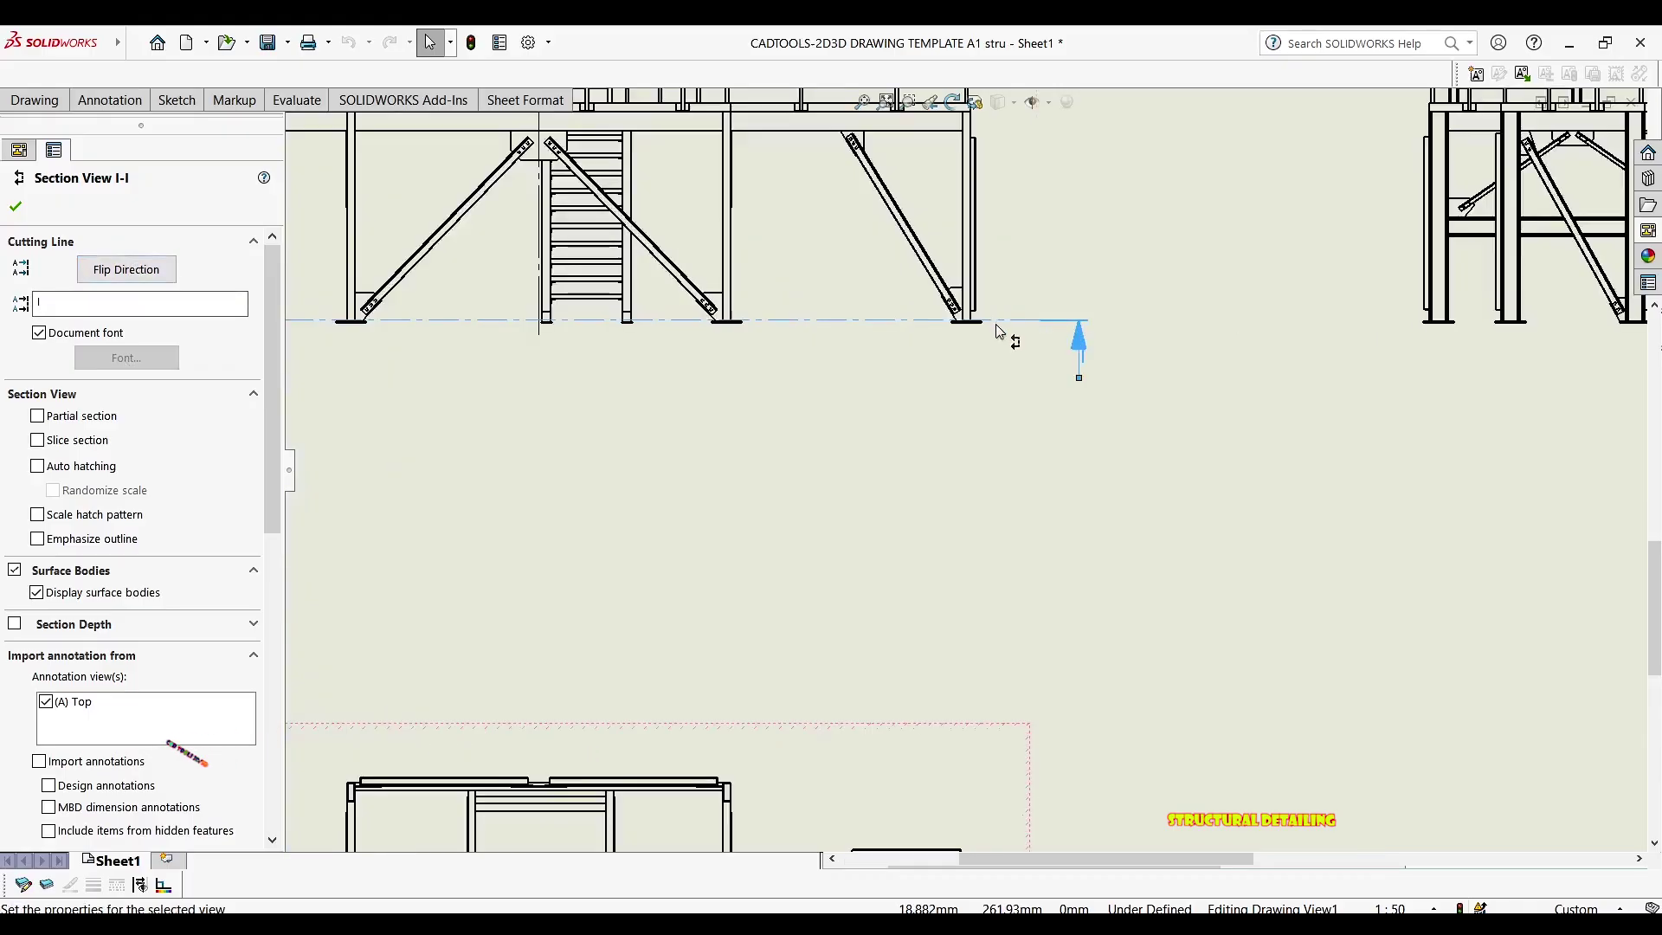
pyautogui.click(134, 273)
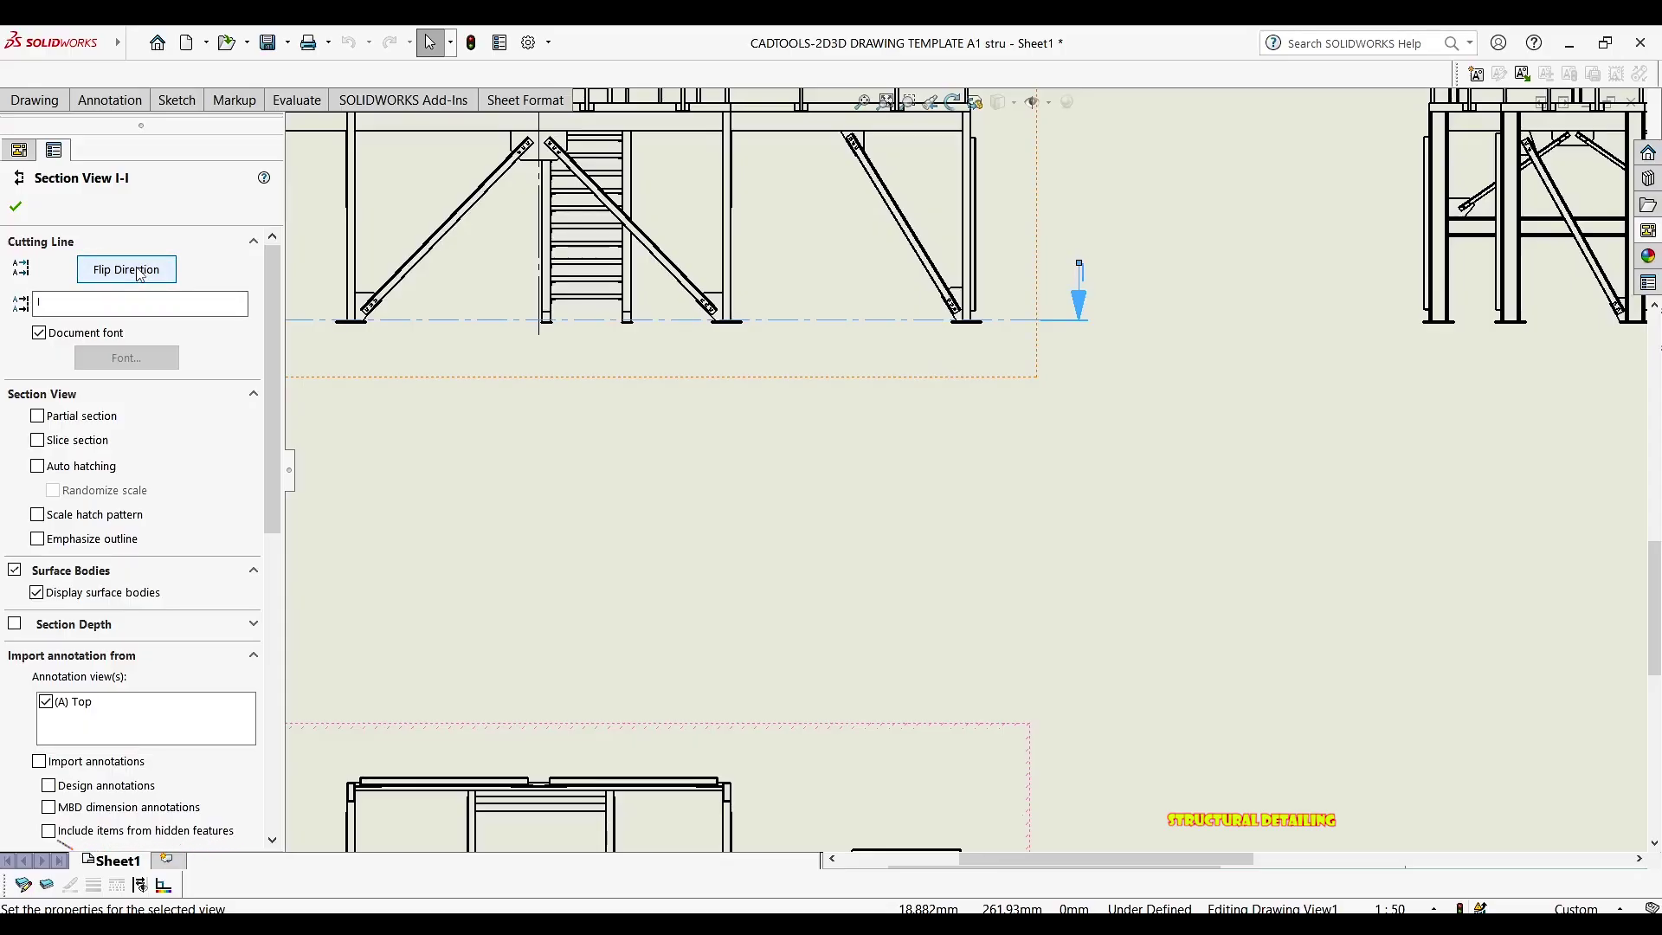
pyautogui.scroll(2, 848, 302)
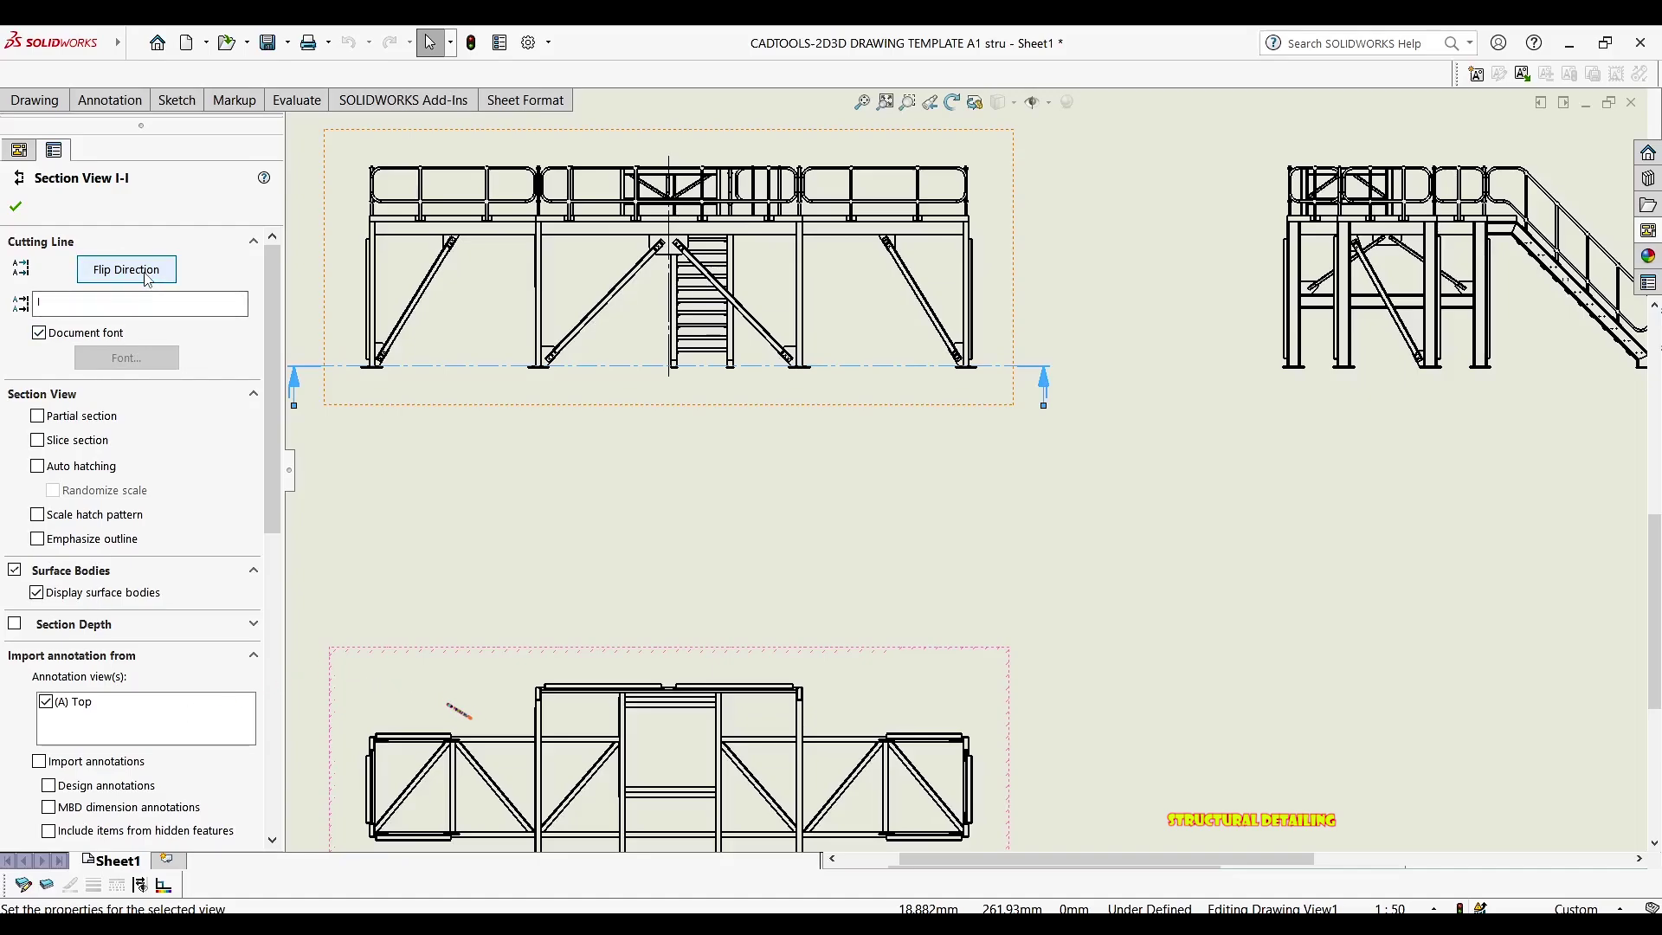
pyautogui.click(143, 275)
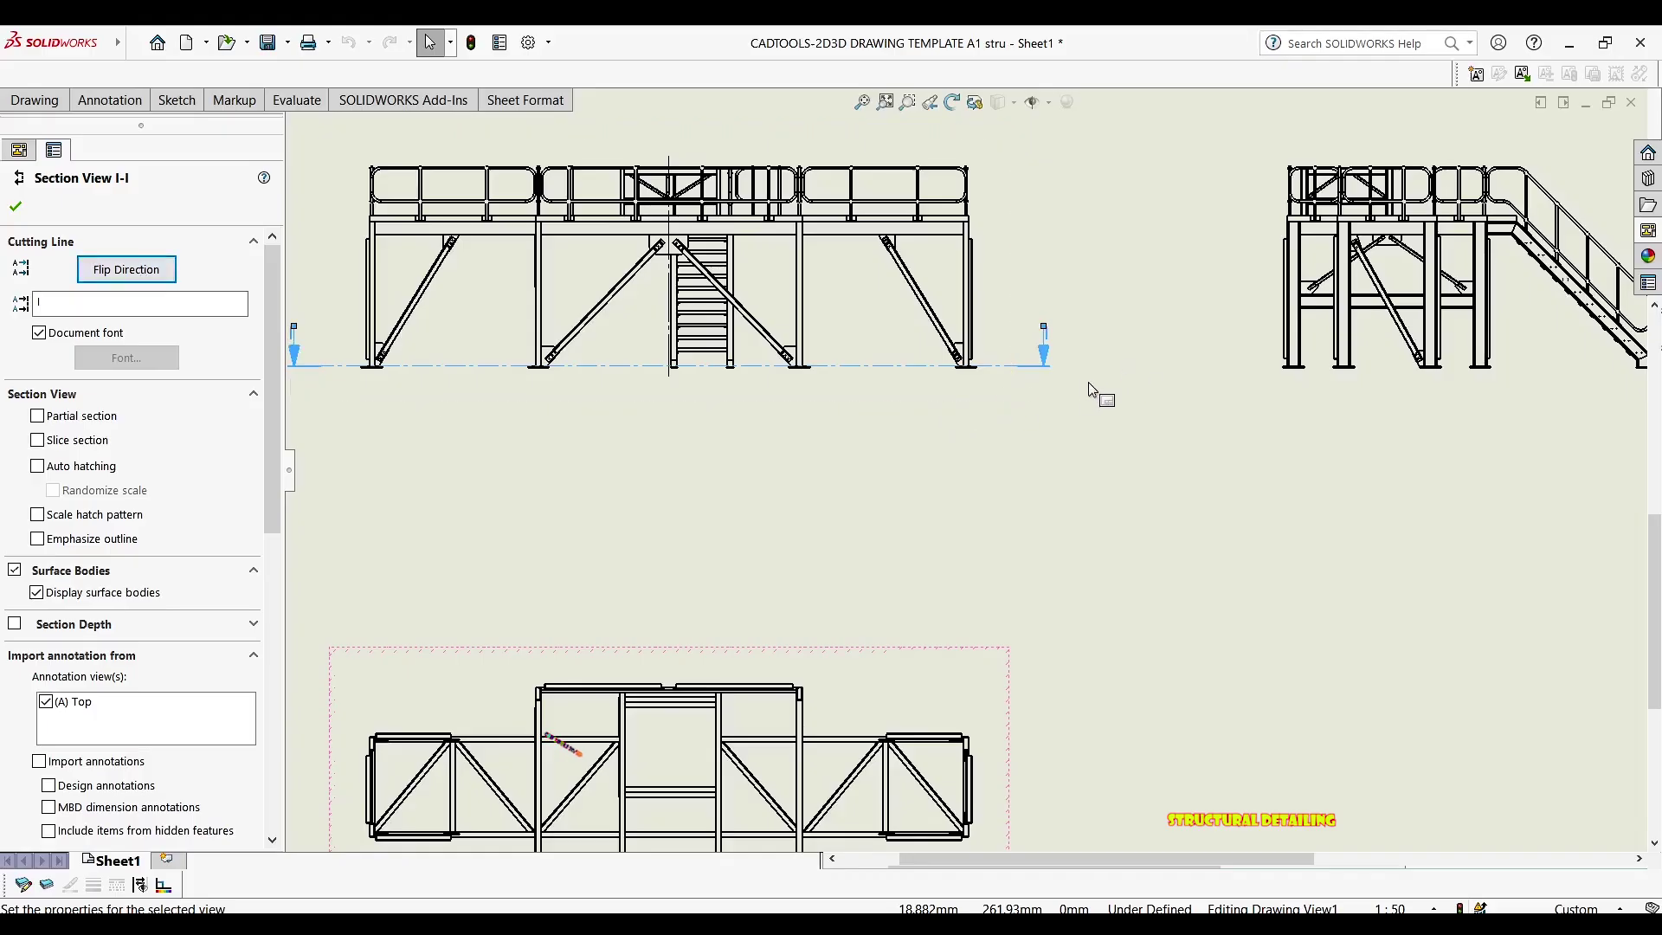
# Shorten both ends of the front elevation's section line so its arrows sit just outside the outer columns
pyautogui.scroll(-5, 1030, 385)
pyautogui.scroll(-2, 1043, 398)
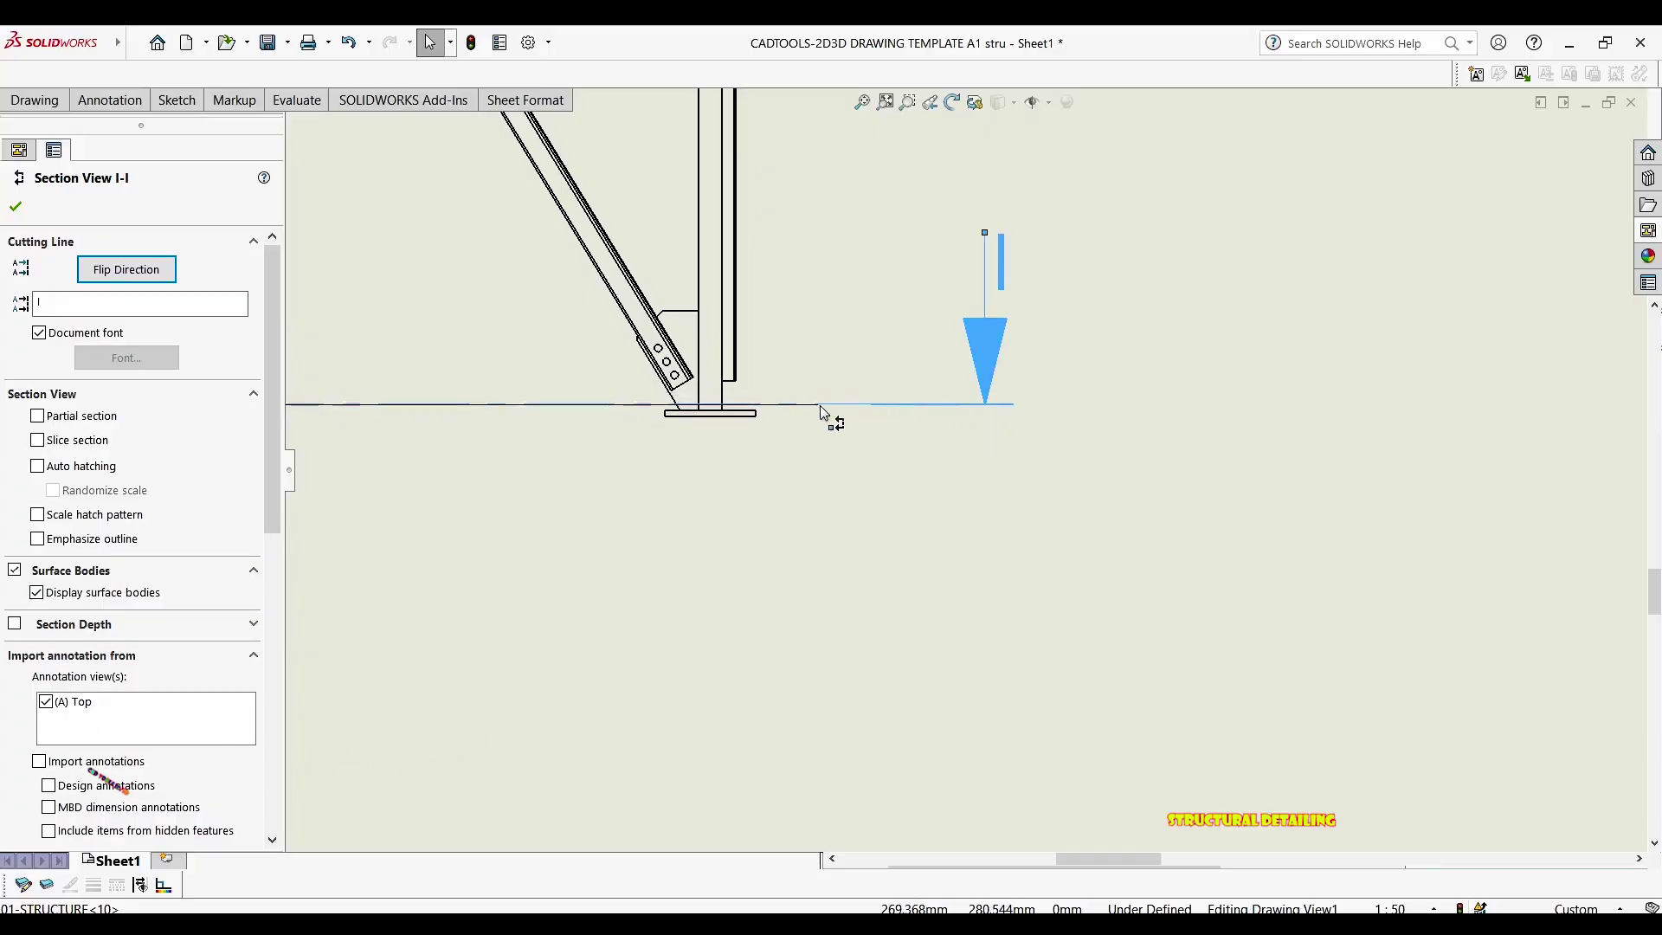
pyautogui.moveTo(797, 412); pyautogui.dragTo(880, 419)
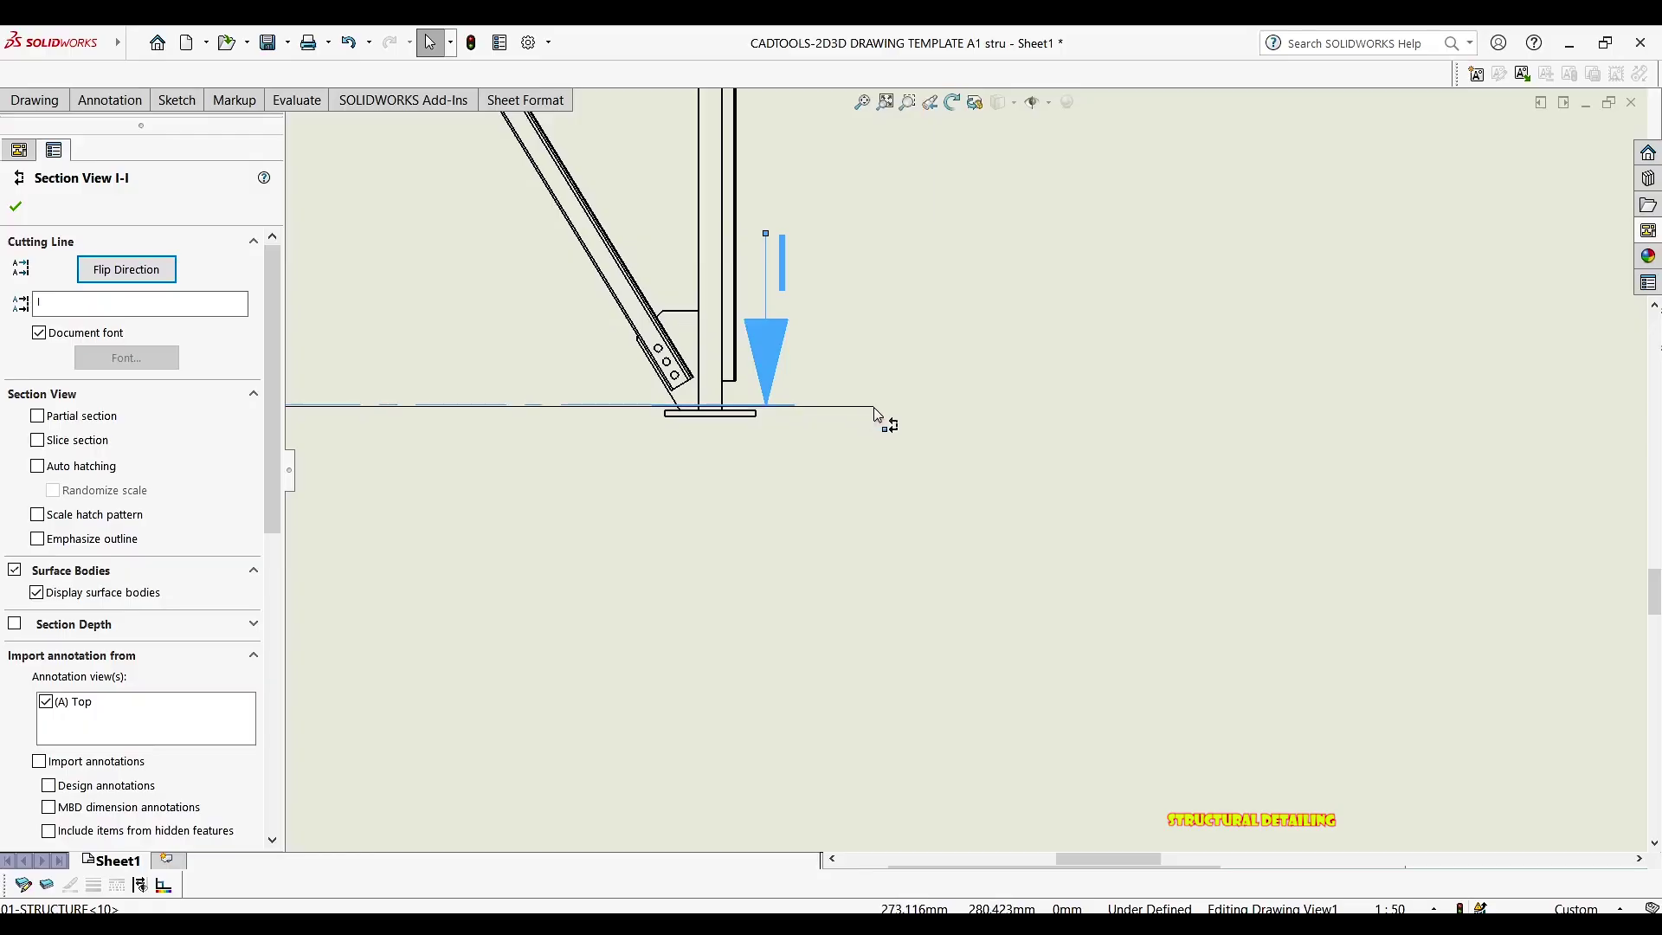
pyautogui.scroll(5, 750, 402)
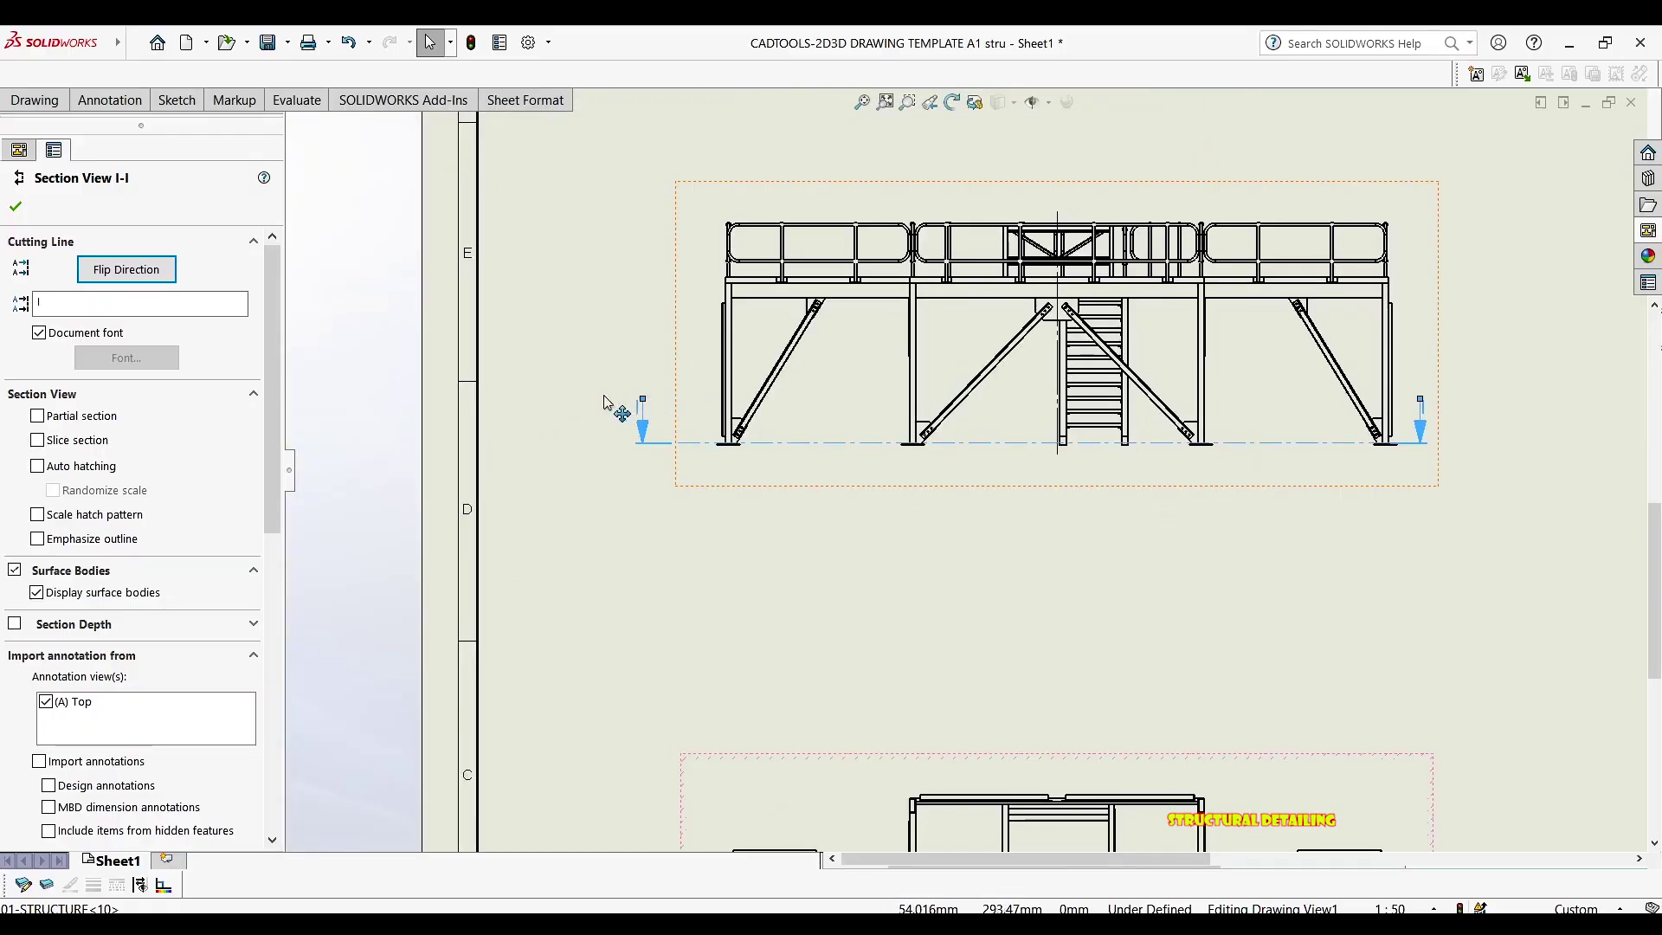
pyautogui.scroll(-5, 693, 441)
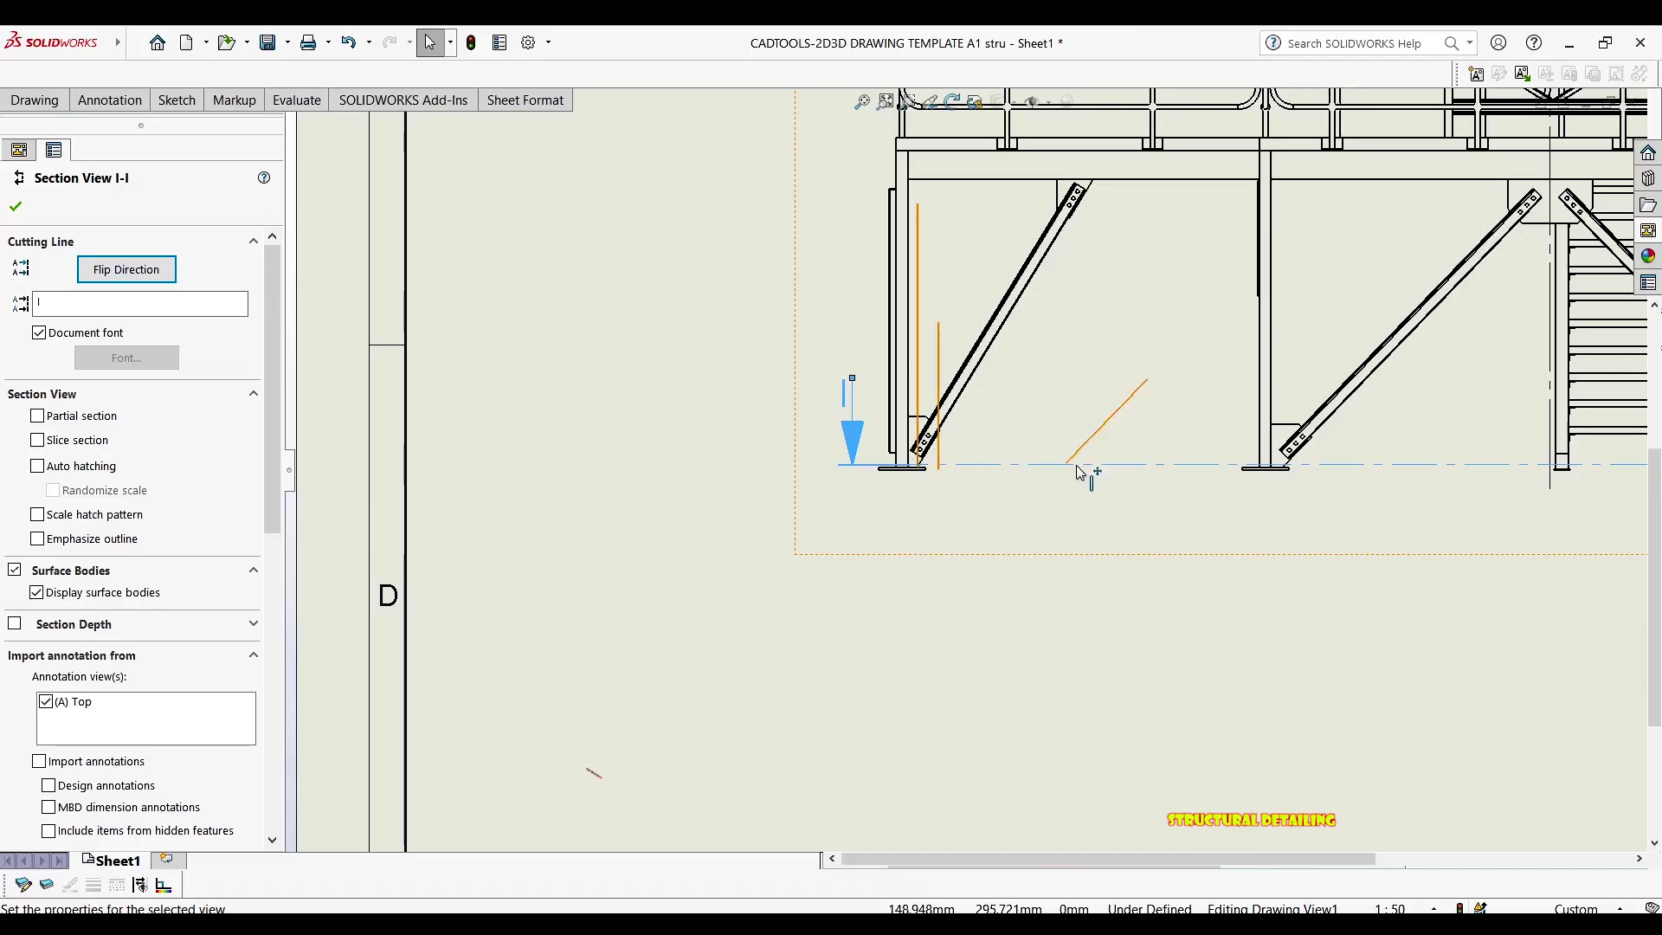
pyautogui.scroll(5, 1076, 464)
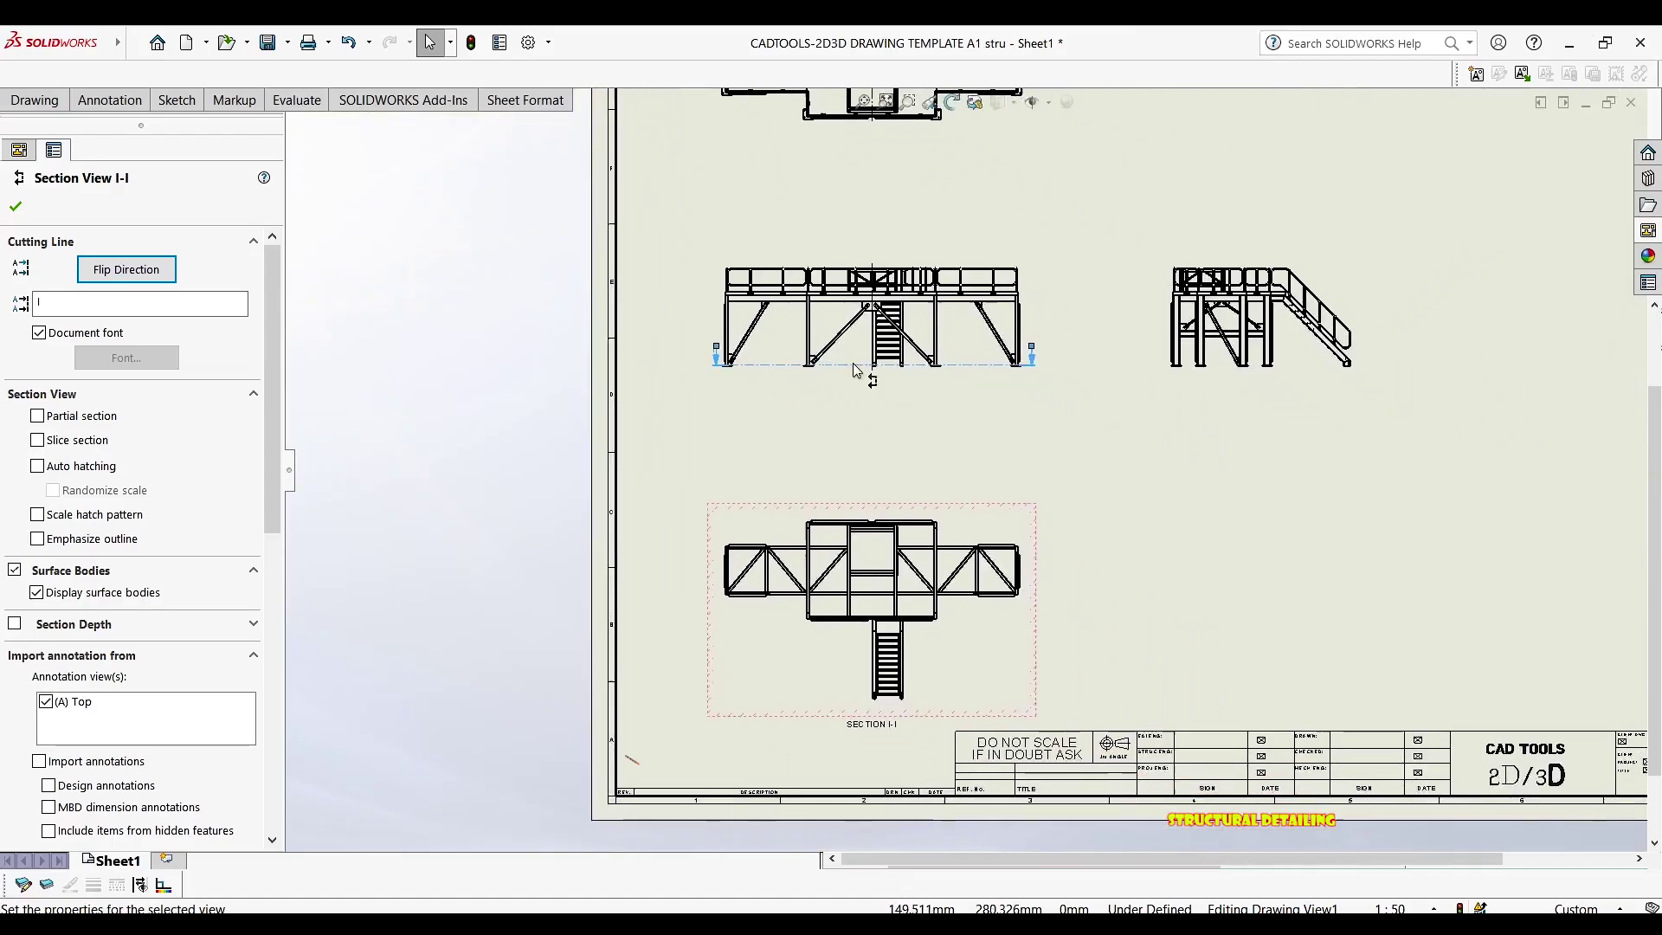
pyautogui.click(1014, 453)
# Rebuild the drawing so the section view below the front elevation updates to the downward viewing direction
pyautogui.moveTo(1072, 416); pyautogui.dragTo(753, 289, button='middle')
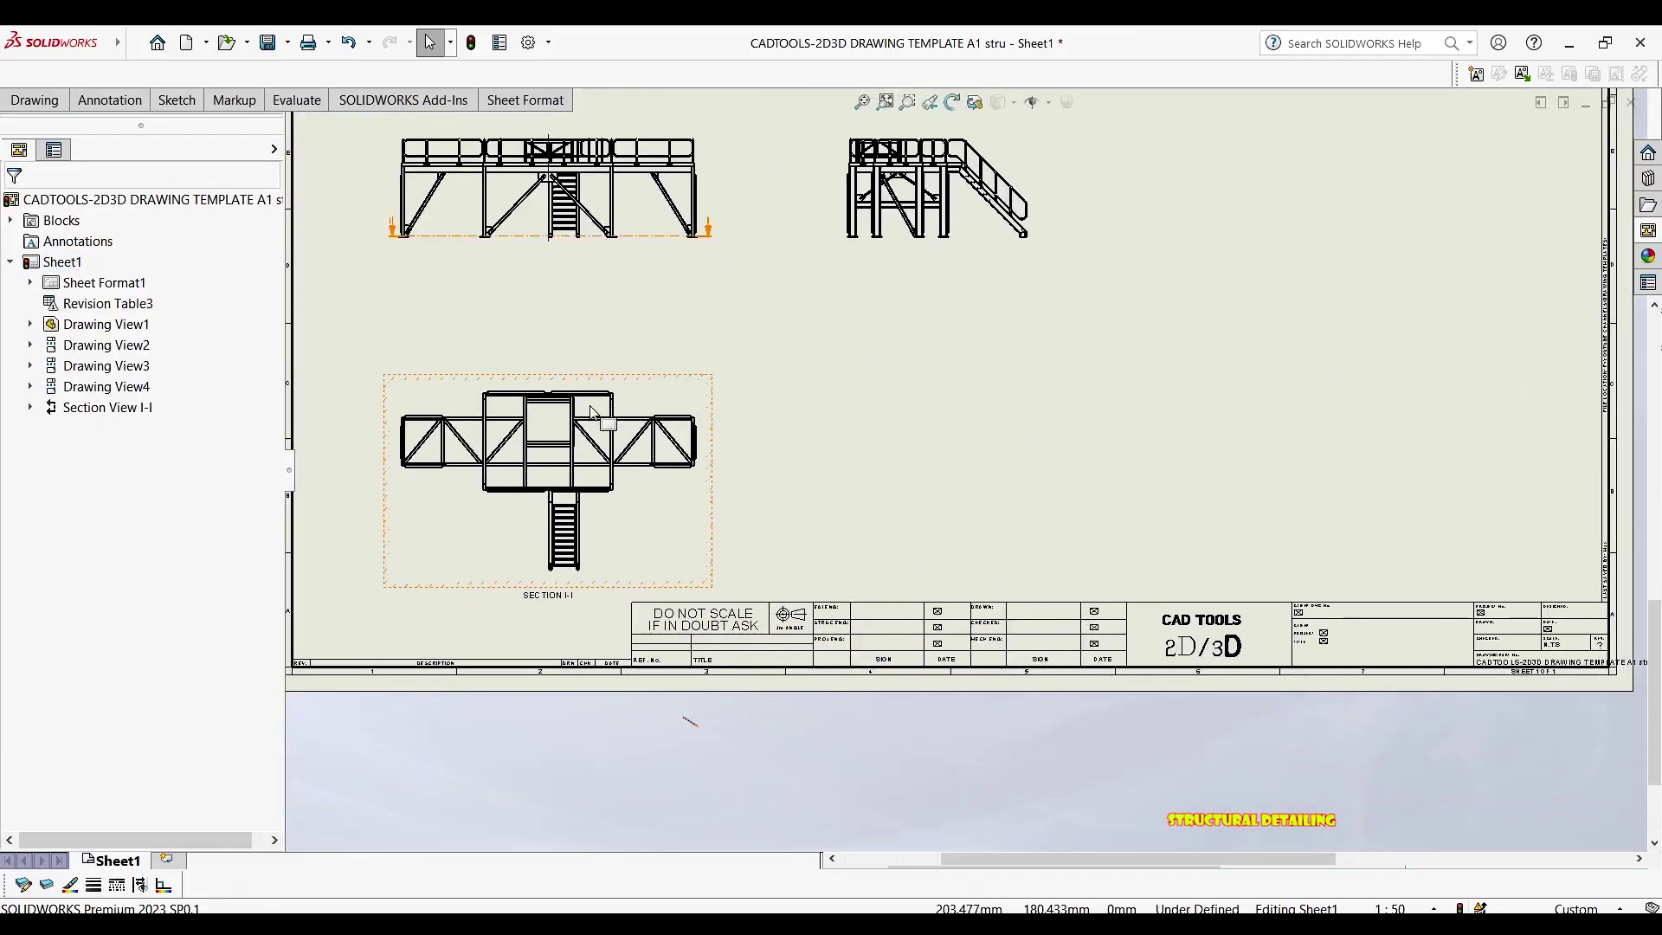
pyautogui.scroll(-4, 593, 399)
pyautogui.moveTo(594, 399); pyautogui.dragTo(871, 244, button='middle')
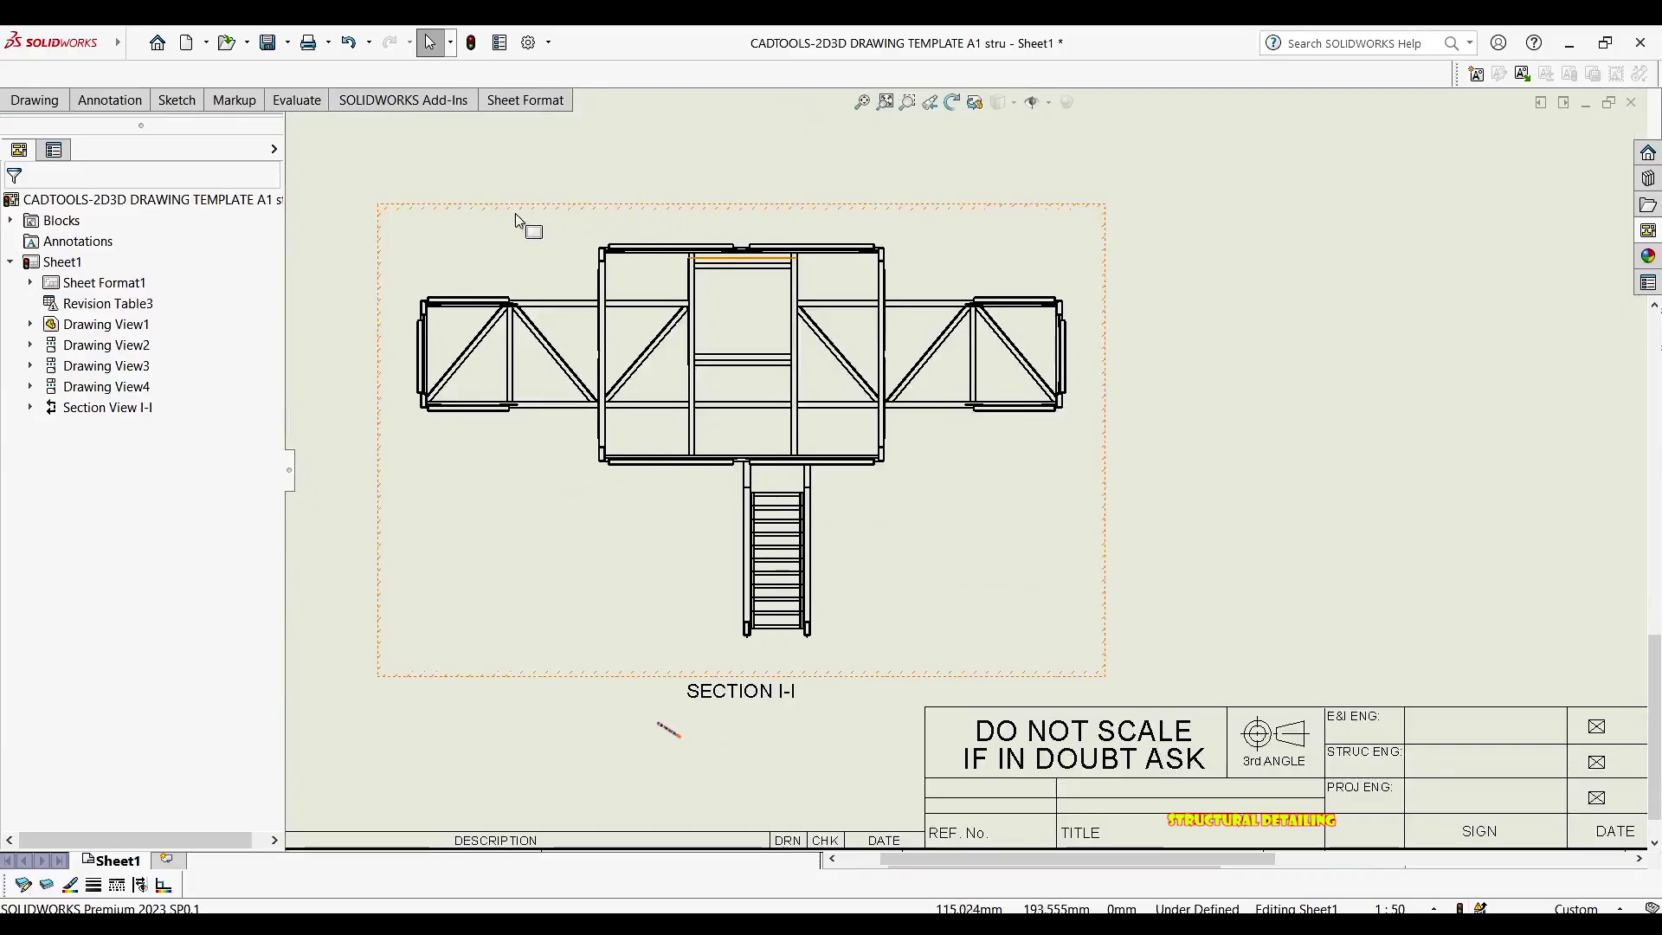
pyautogui.scroll(-1, 396, 212)
pyautogui.scroll(-1, 396, 212)
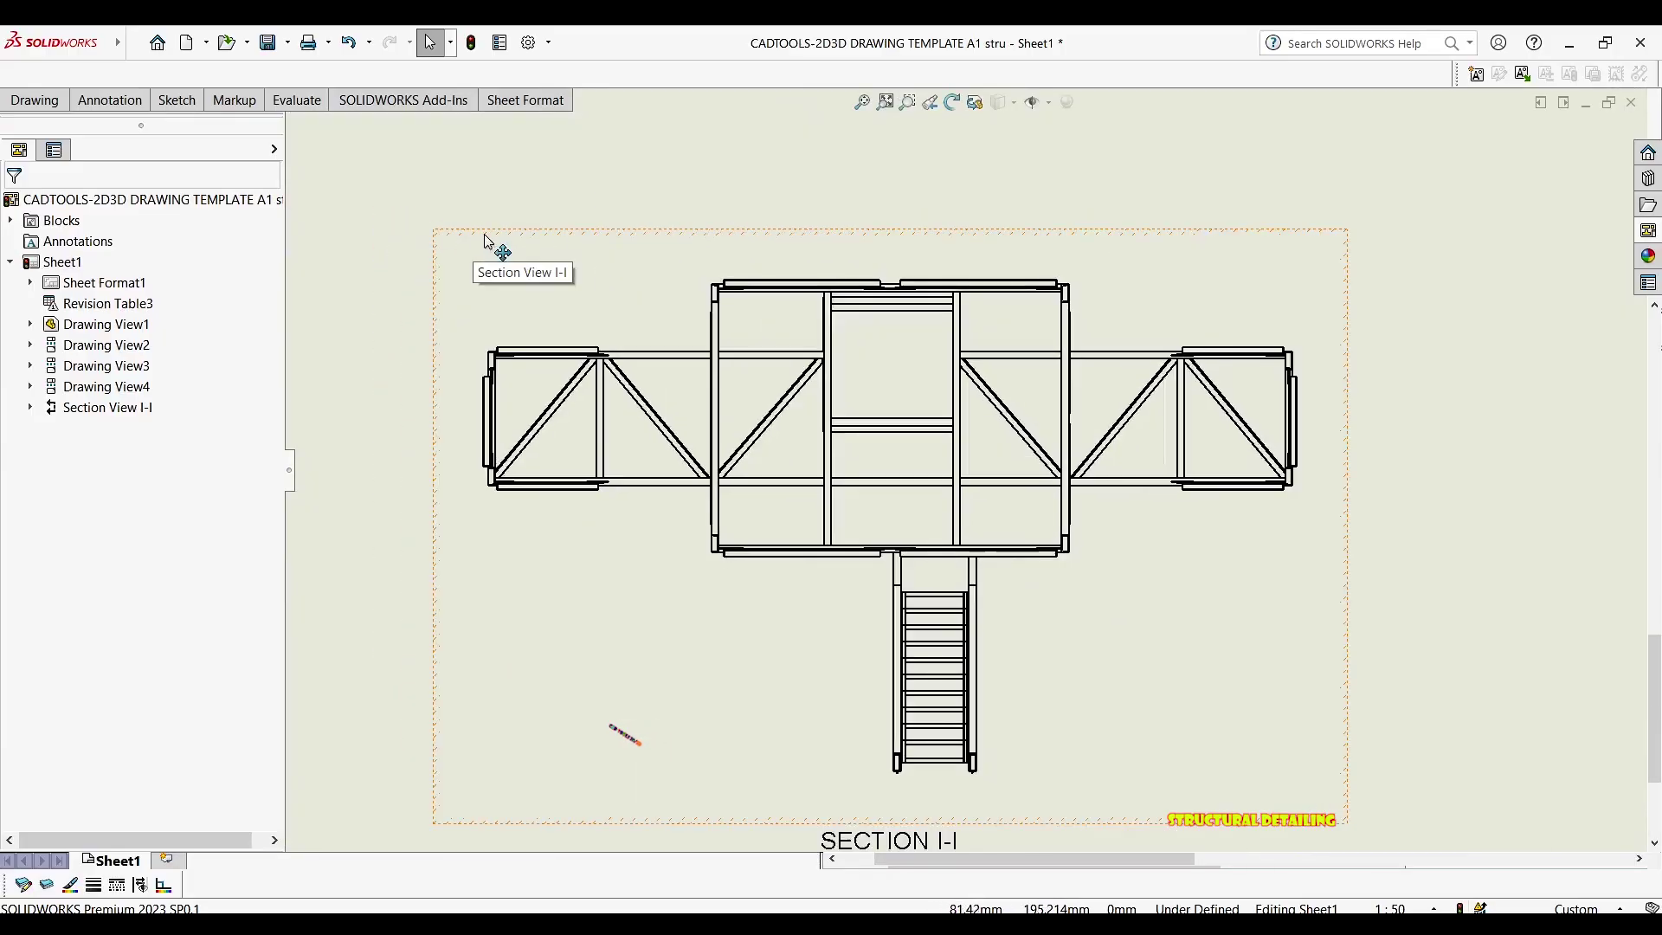
pyautogui.scroll(-1, 506, 240)
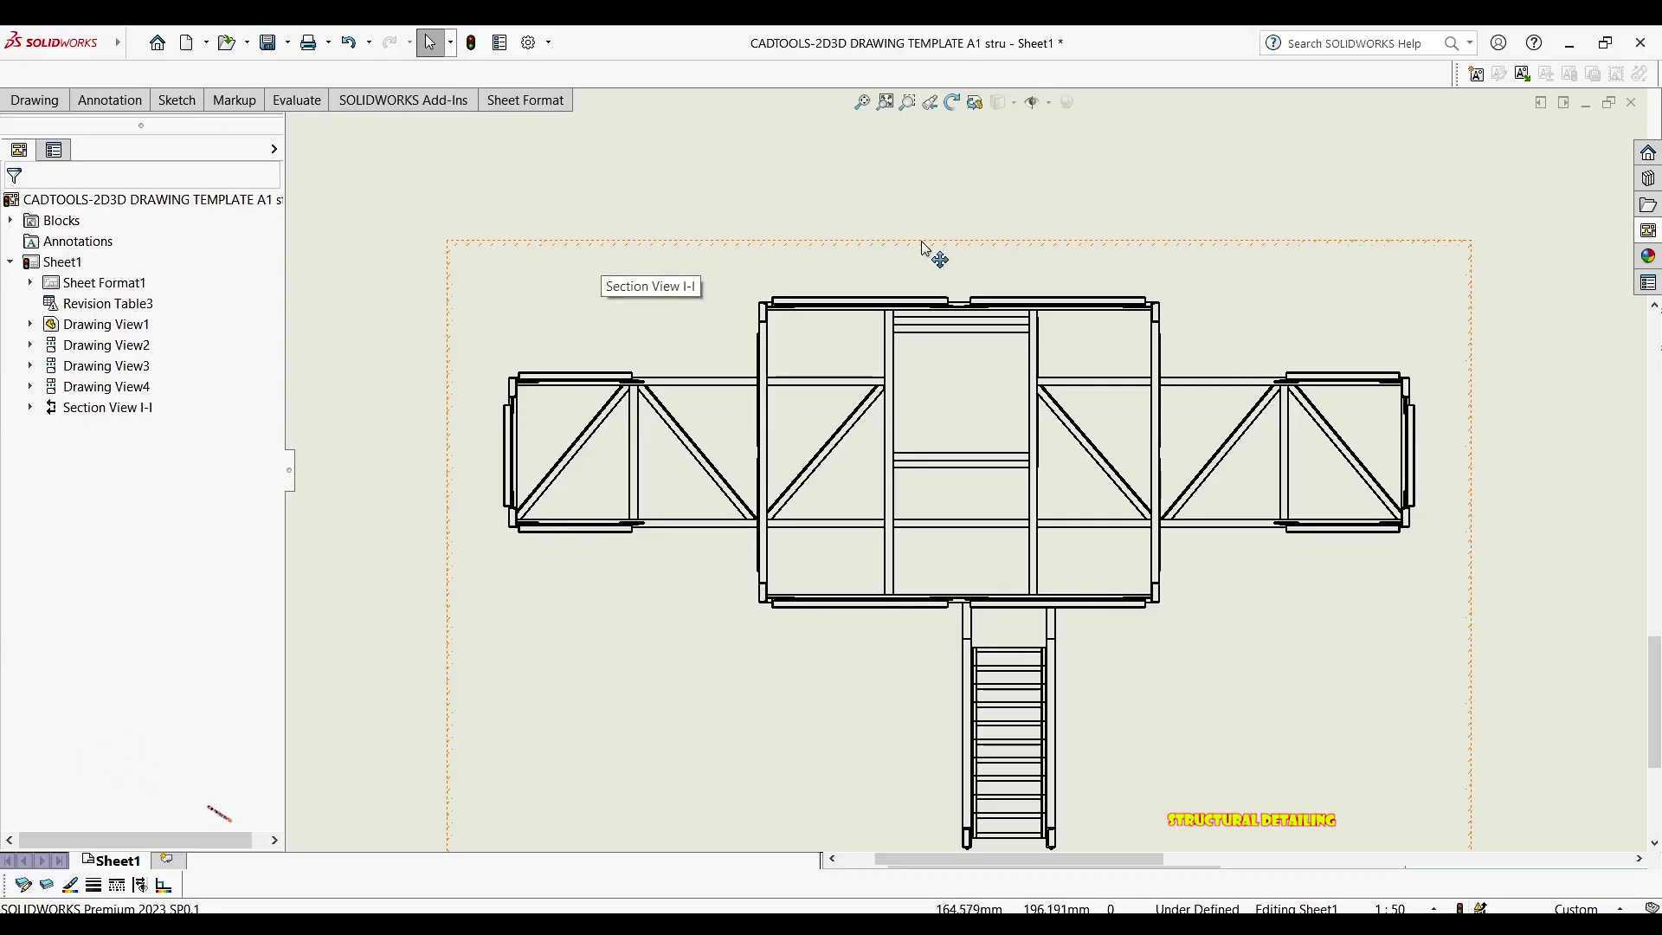
pyautogui.scroll(-5, 653, 271)
pyautogui.scroll(-4, 574, 314)
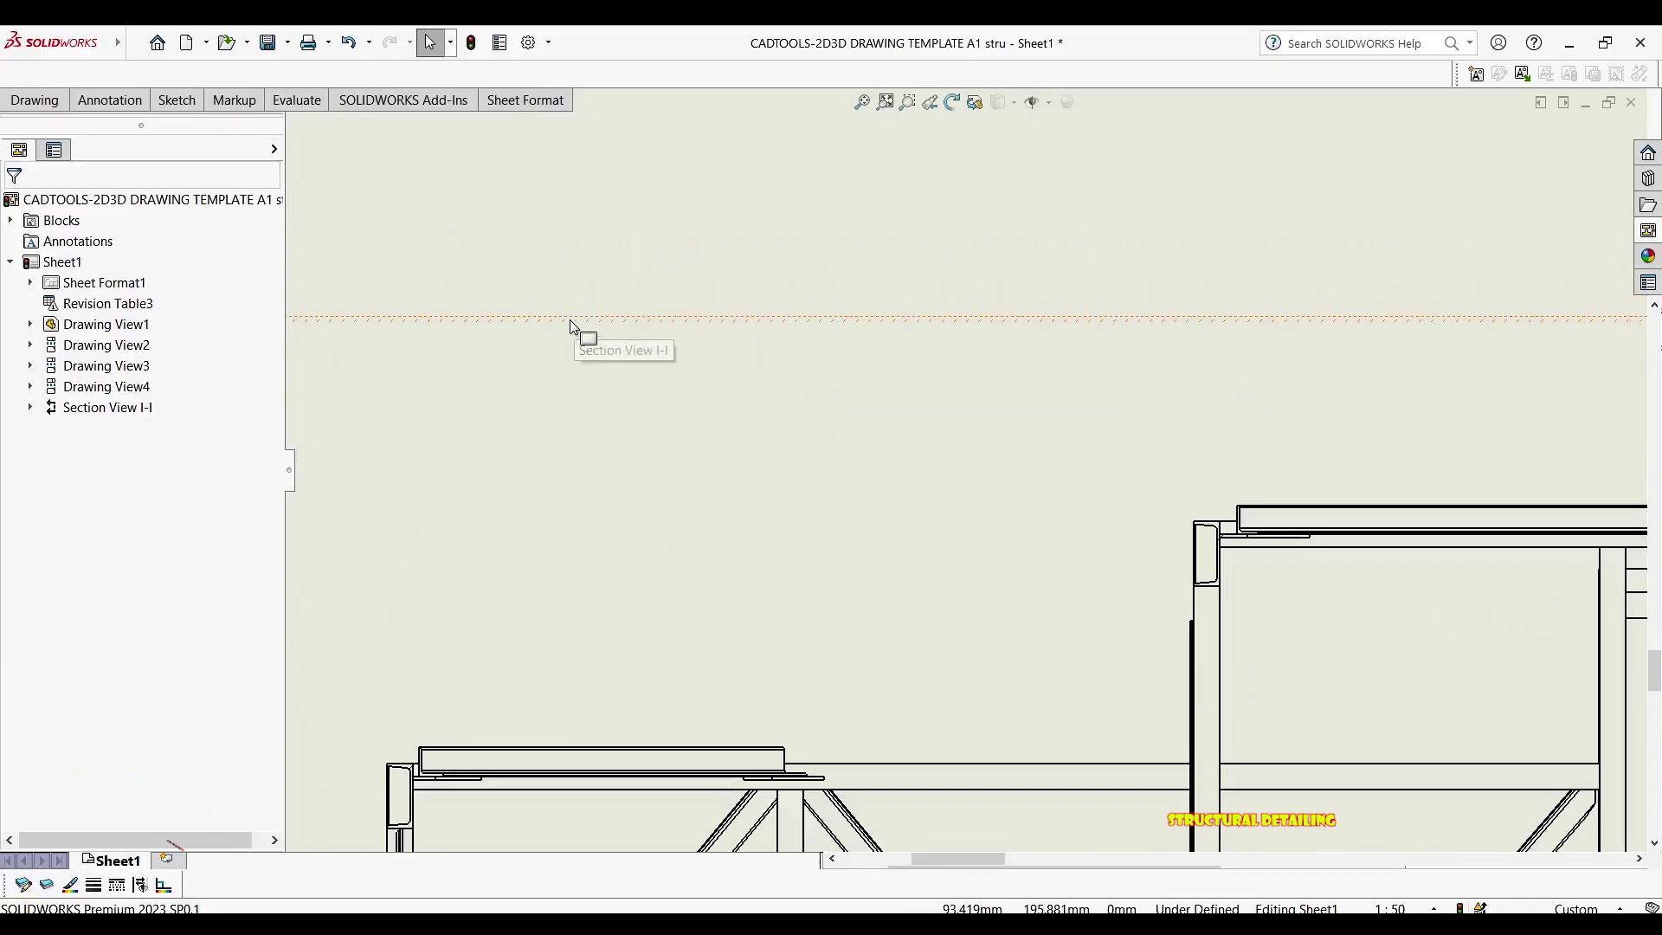
pyautogui.scroll(5, 623, 350)
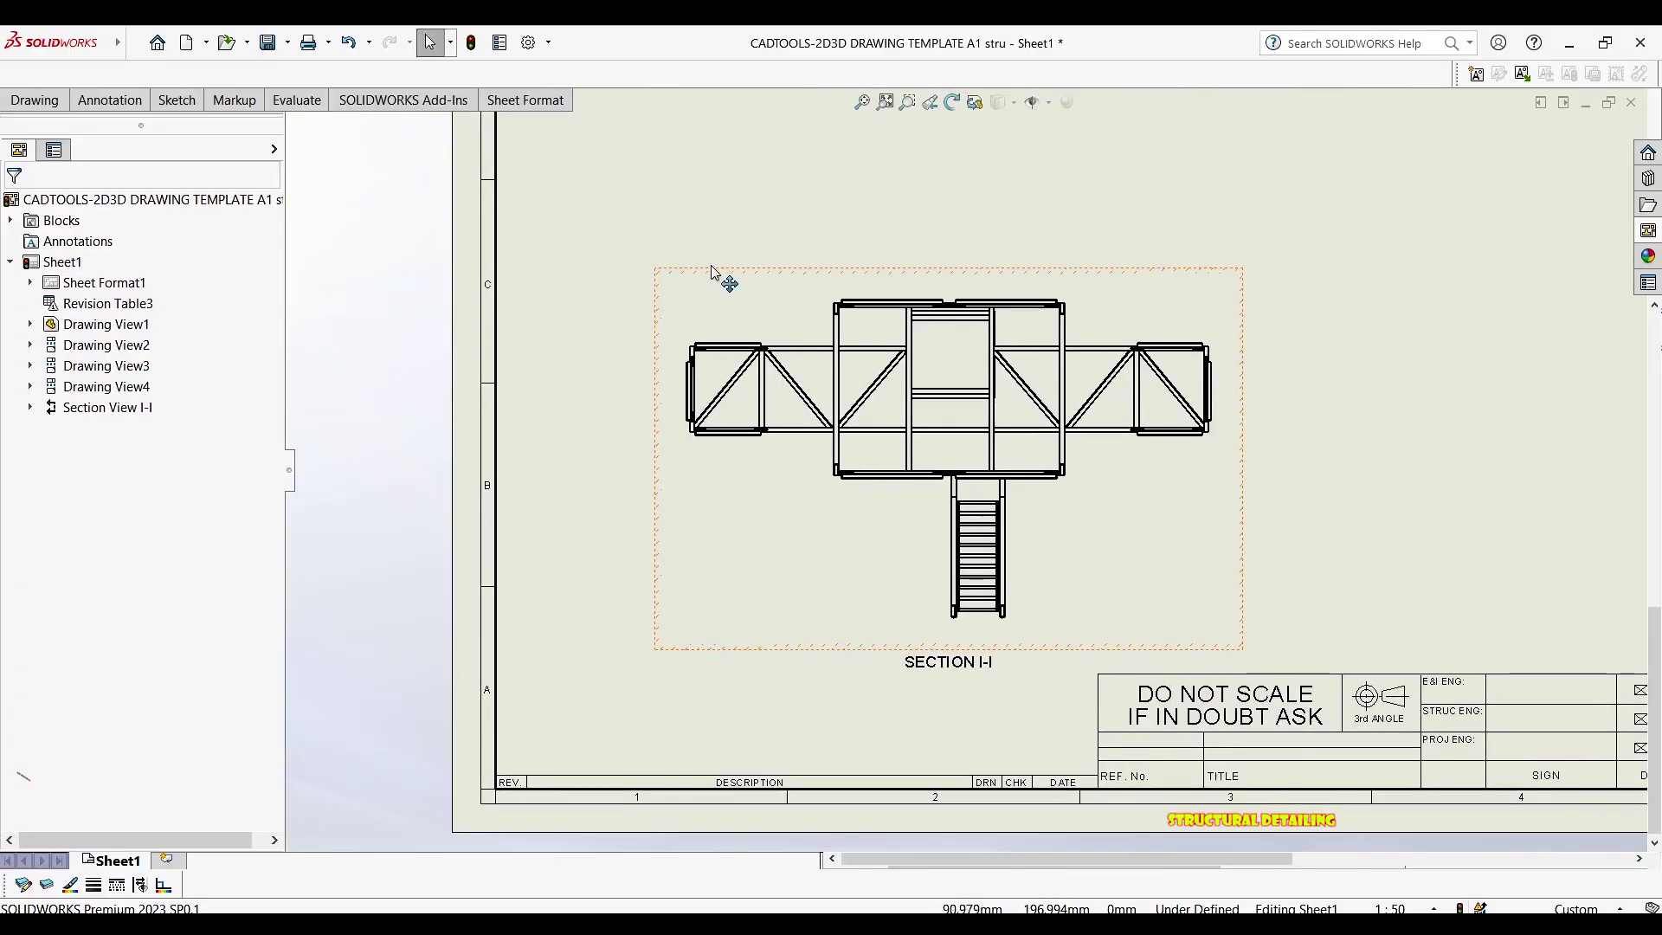
pyautogui.click(472, 44)
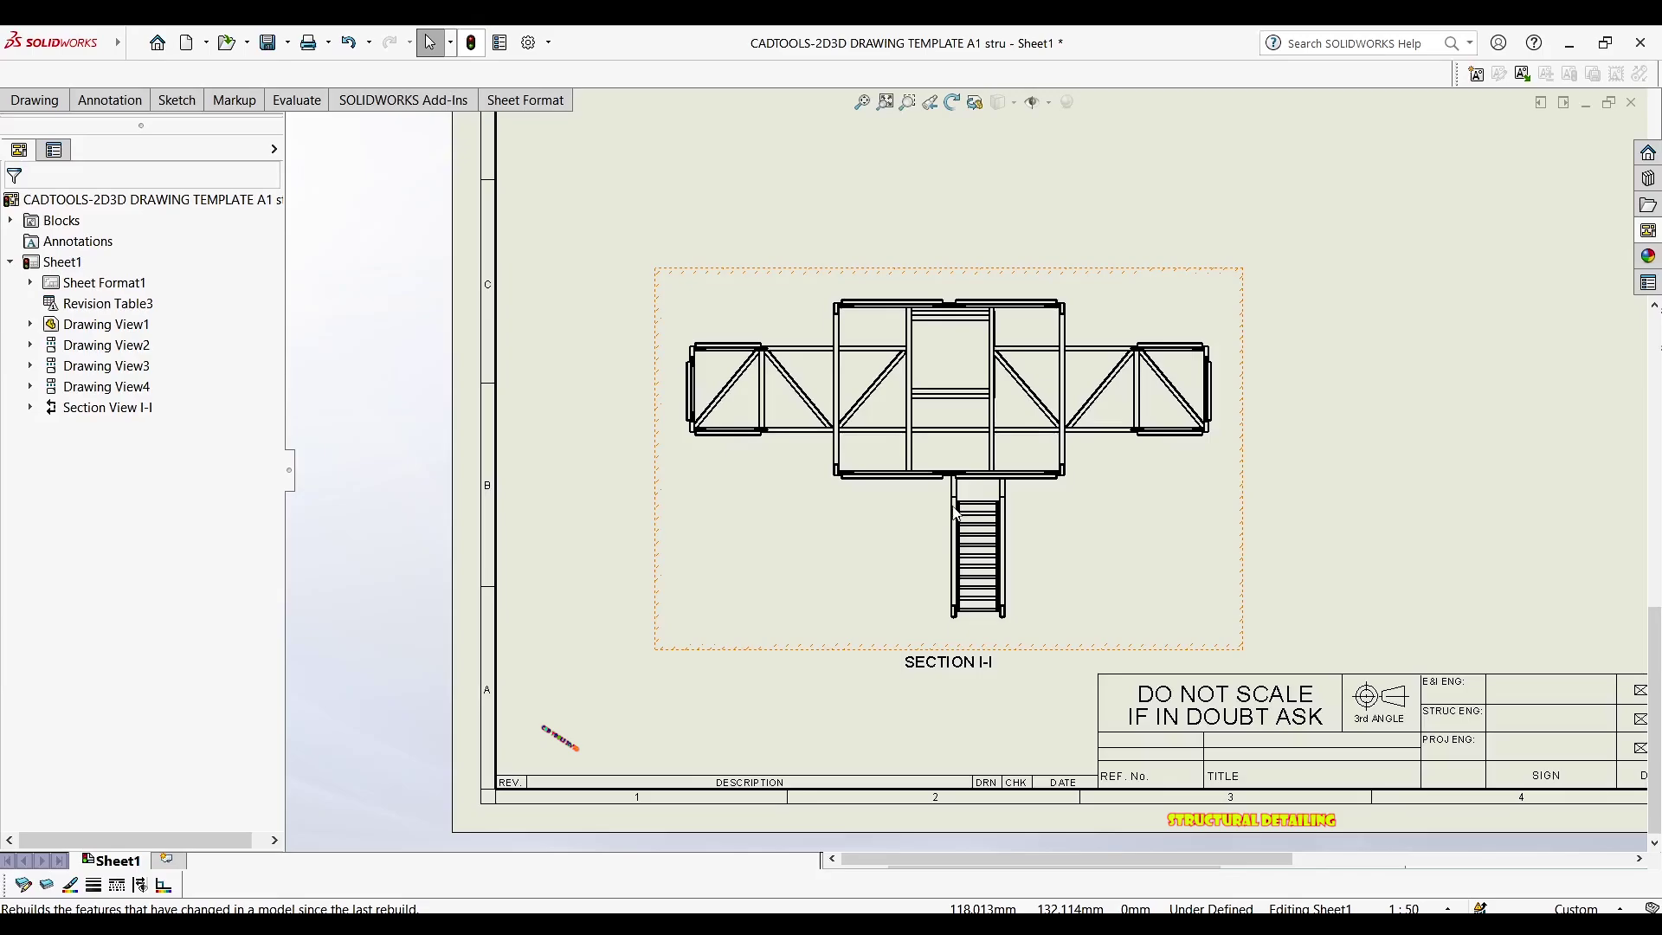
pyautogui.moveTo(1027, 360); pyautogui.dragTo(935, 356, button='middle')
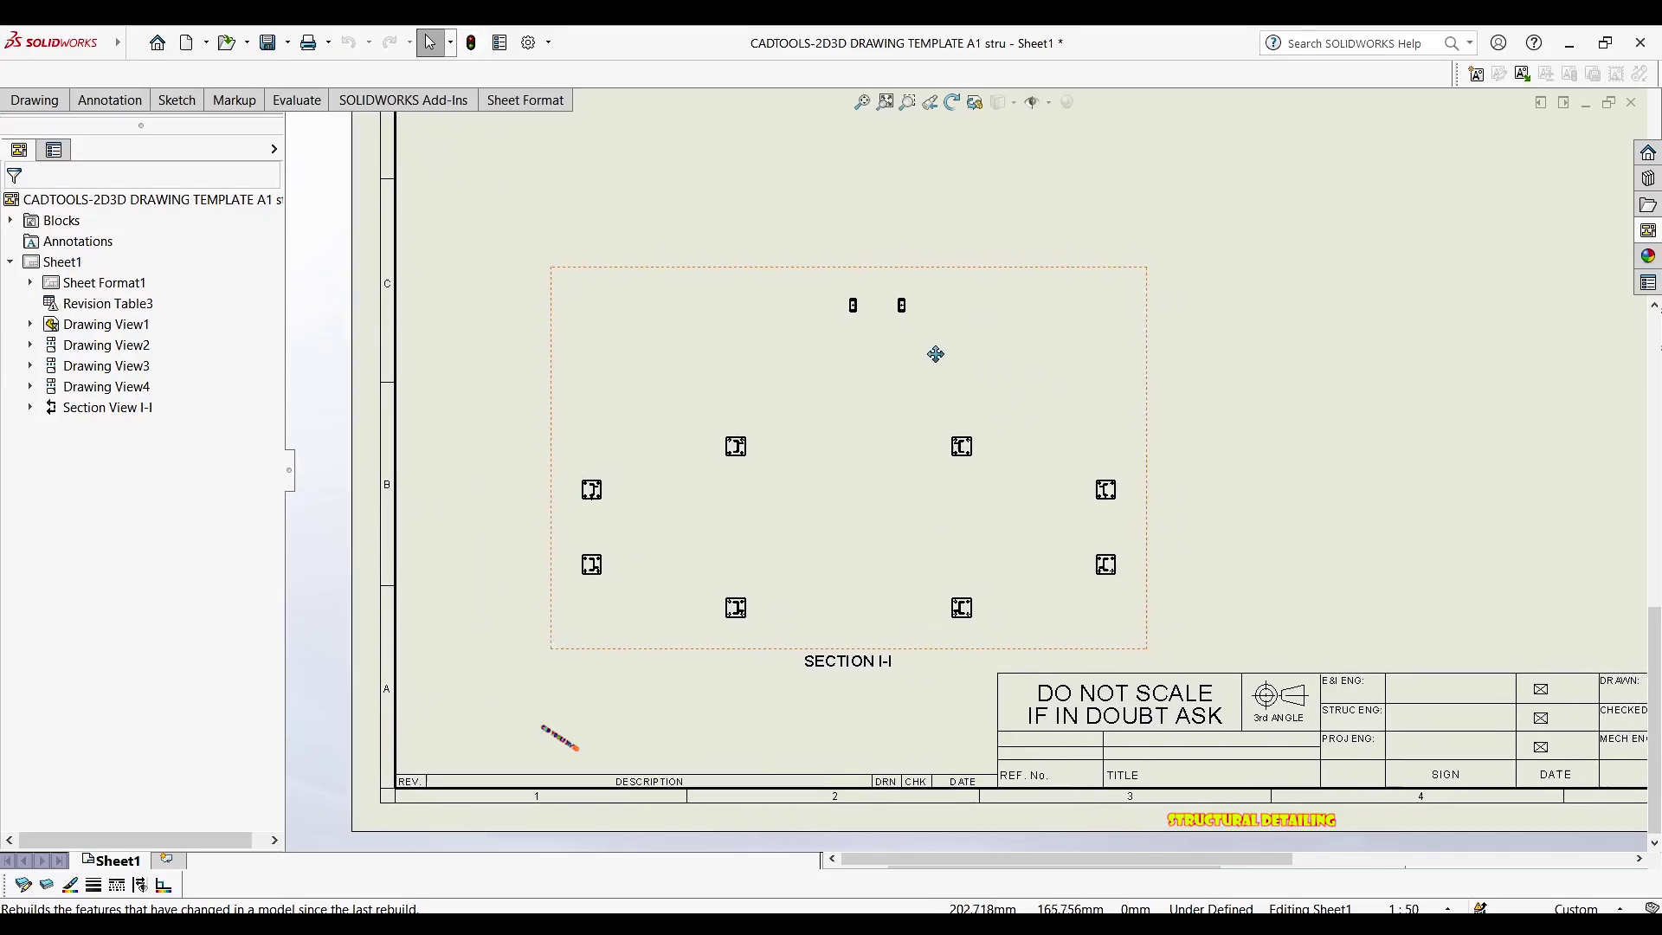
# Move the section view up toward the front elevation, leaving a clear gap above the title block, and deselect it
pyautogui.moveTo(1143, 334); pyautogui.dragTo(1140, 245)
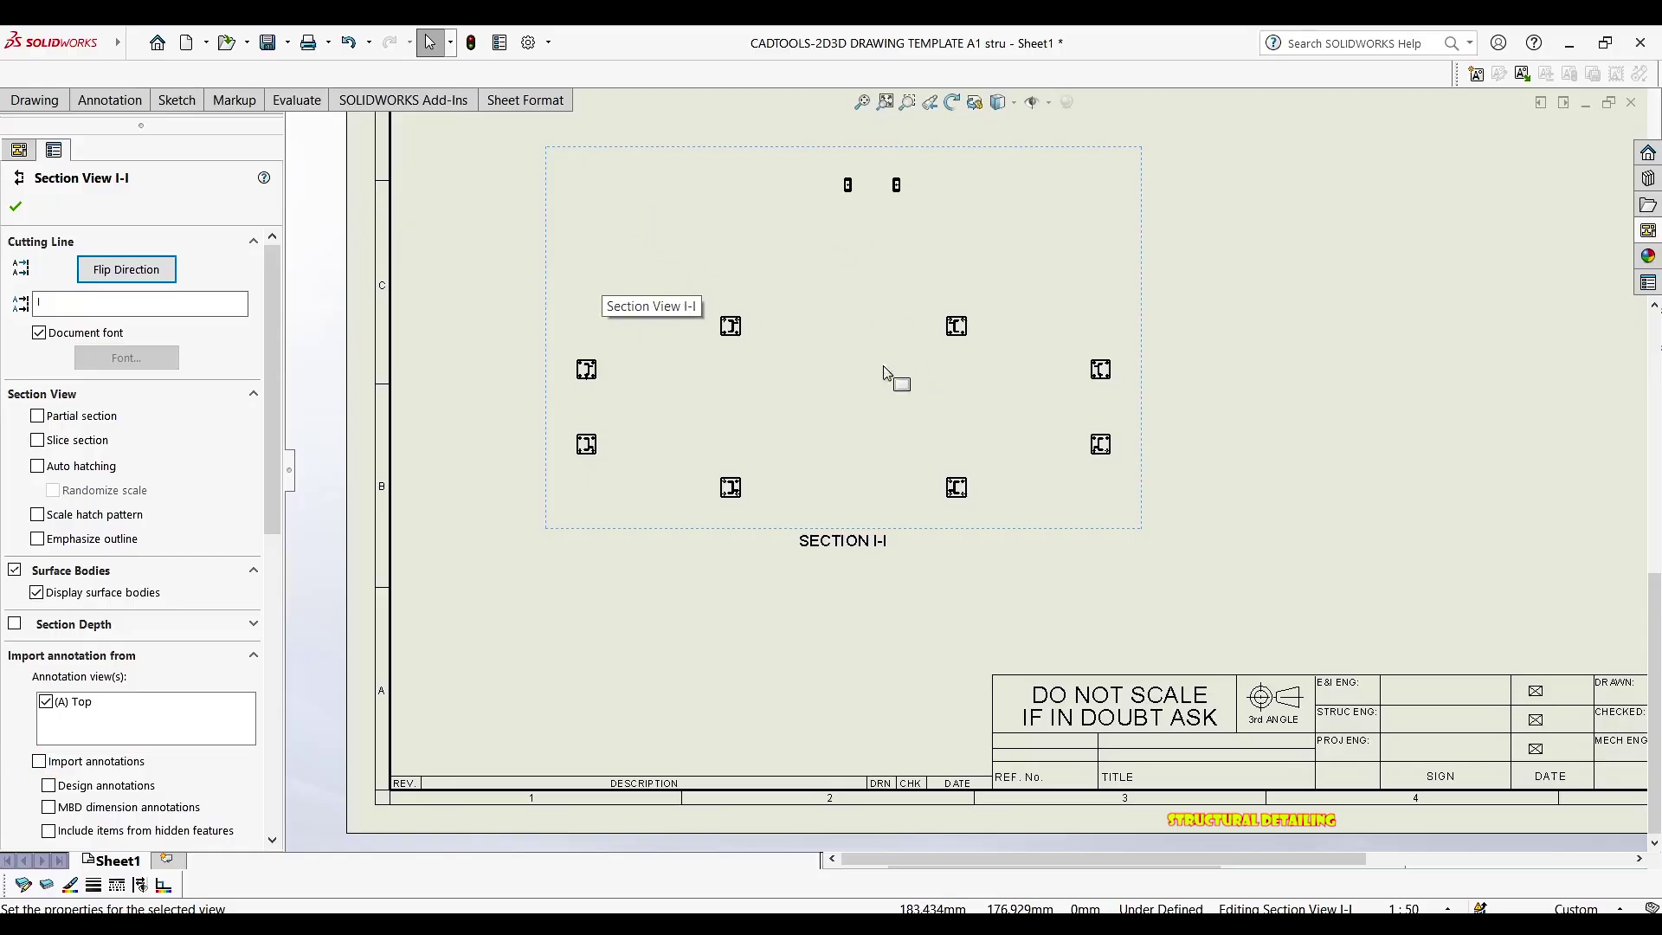
pyautogui.scroll(1, 877, 329)
pyautogui.moveTo(876, 321); pyautogui.dragTo(854, 535, button='middle')
pyautogui.moveTo(1092, 274); pyautogui.dragTo(969, 360, button='middle')
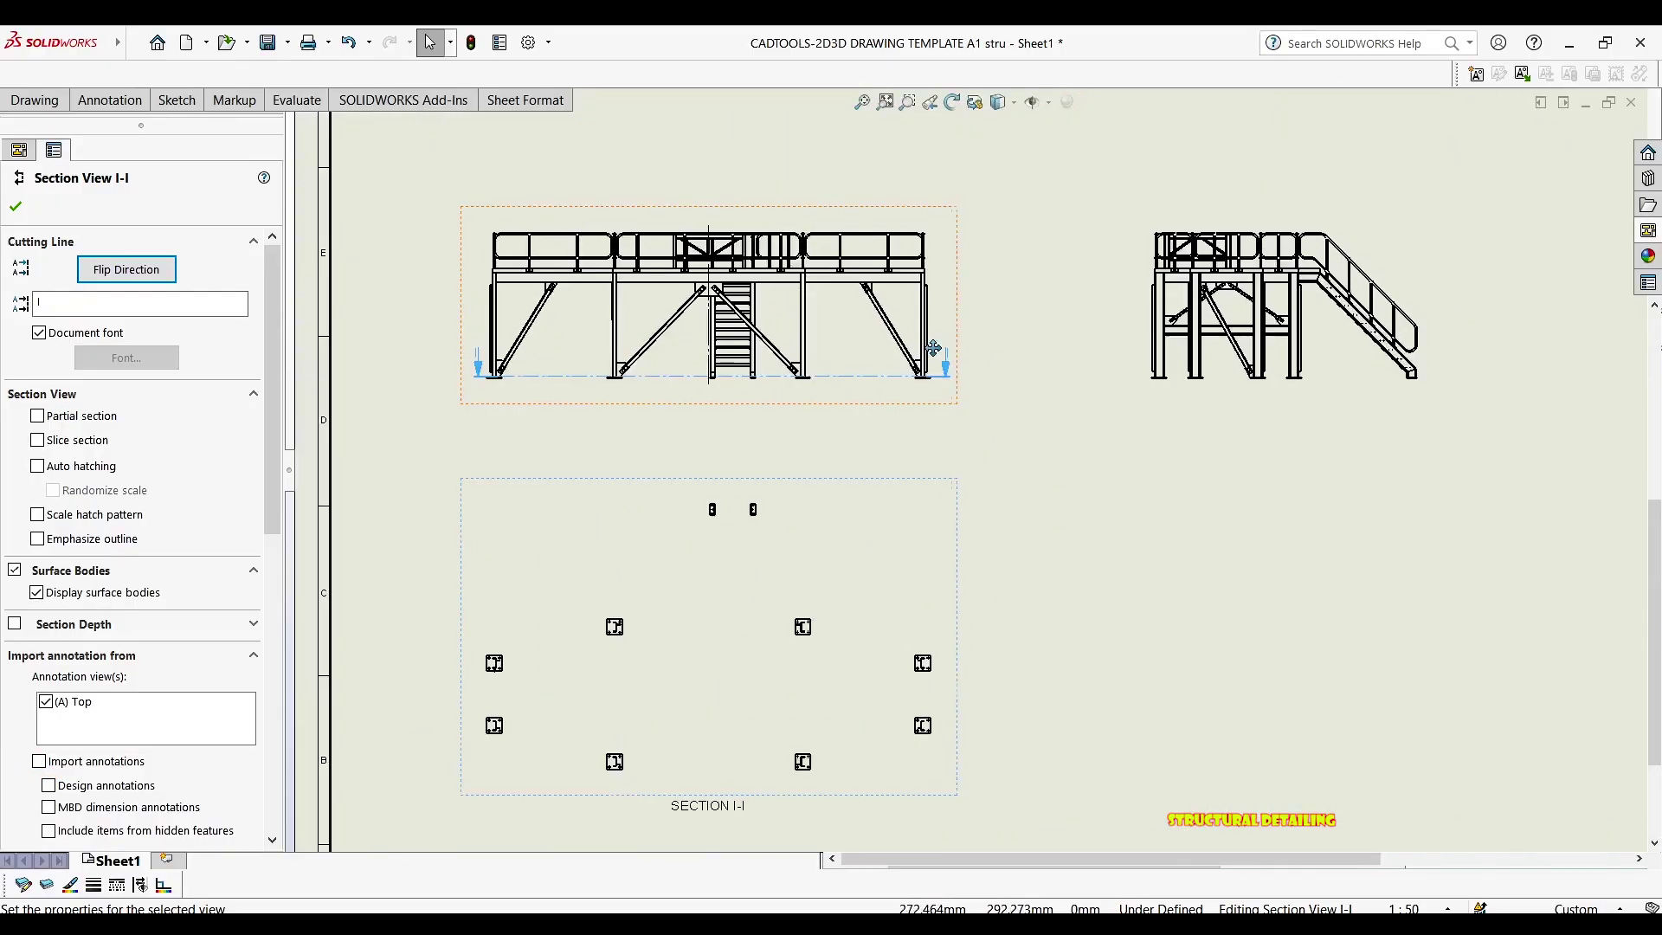
pyautogui.press('Escape')
pyautogui.press('Escape')
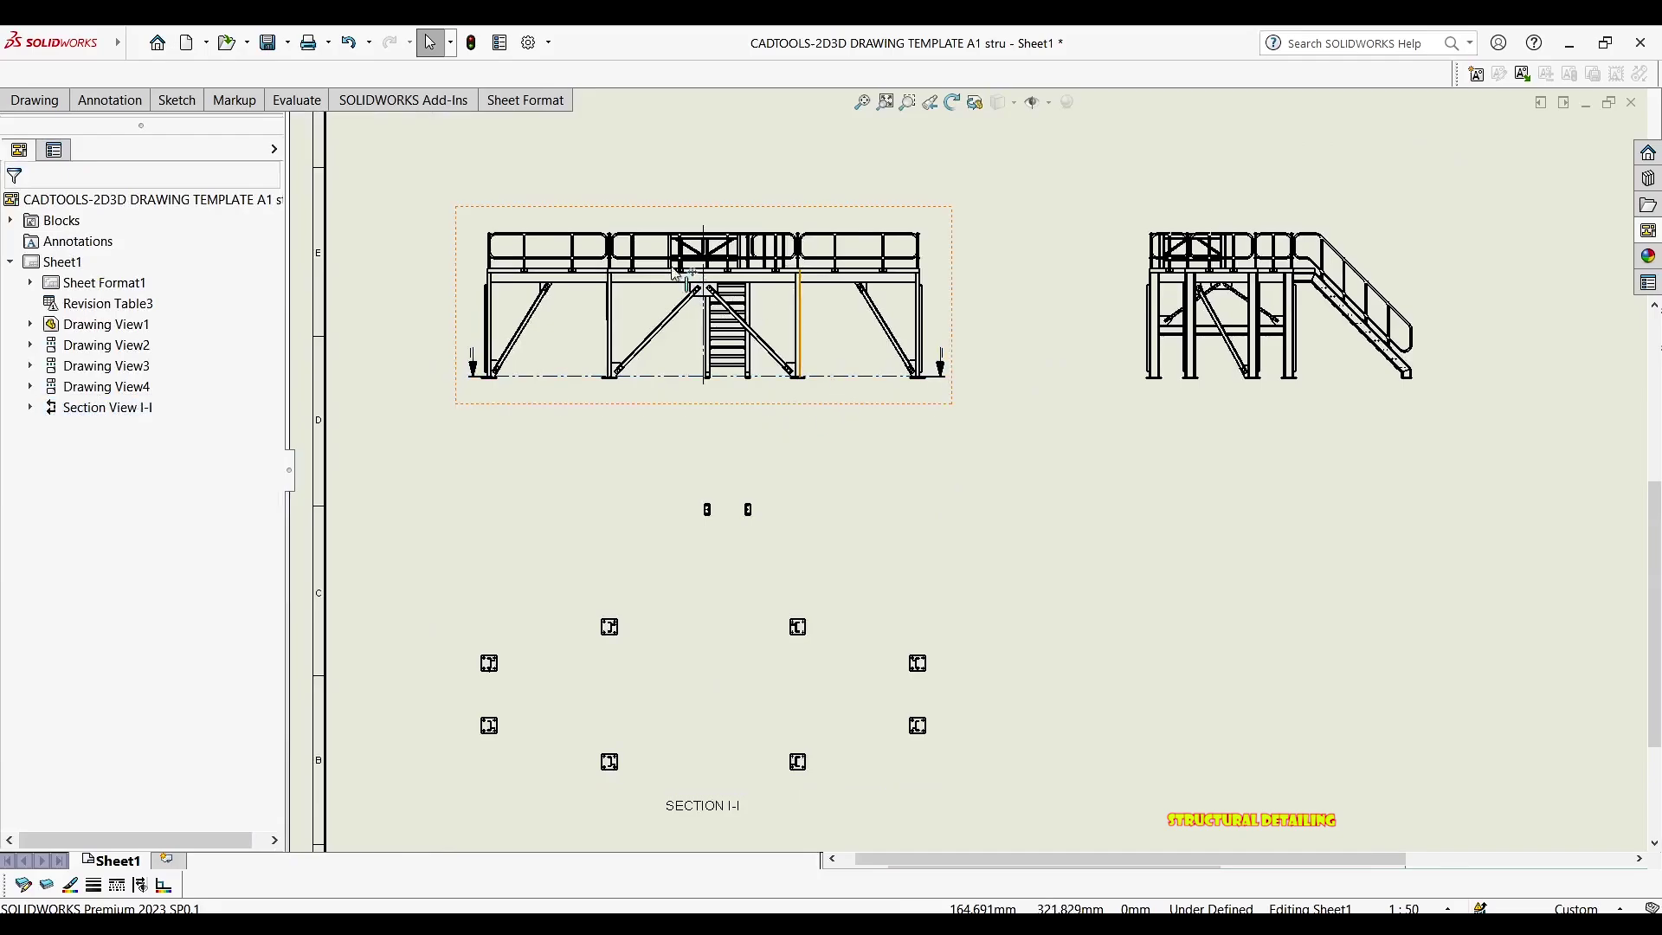
# Examine the front elevation with its section line and its spacing from the neighbouring views
pyautogui.click(461, 219)
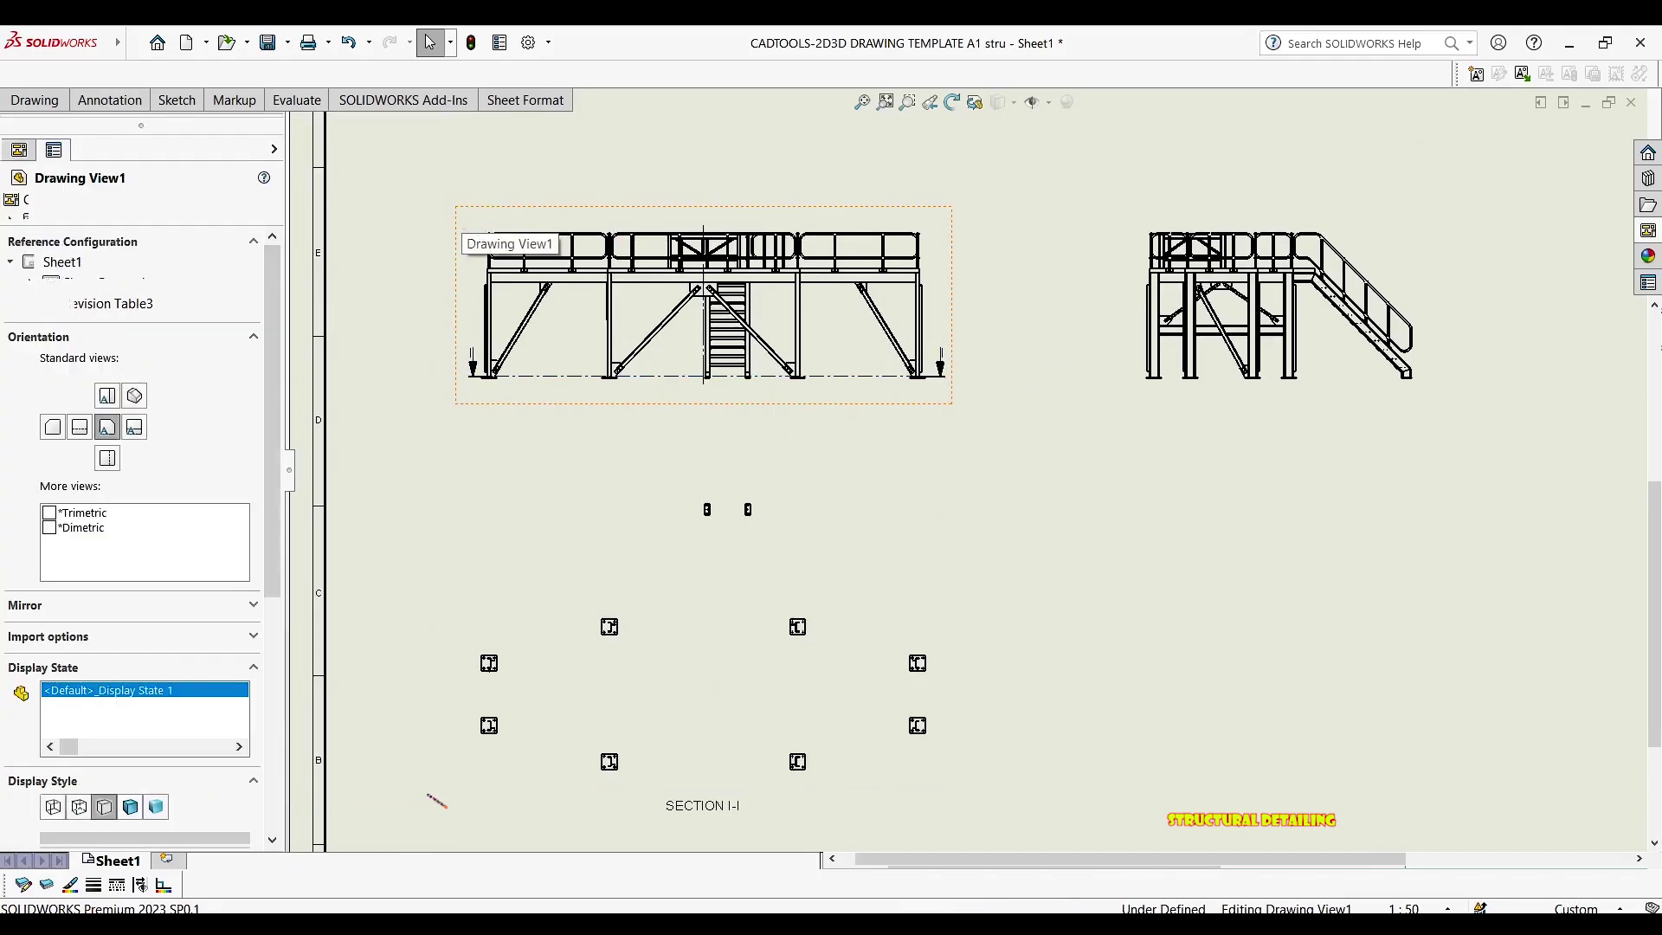
pyautogui.press('Escape')
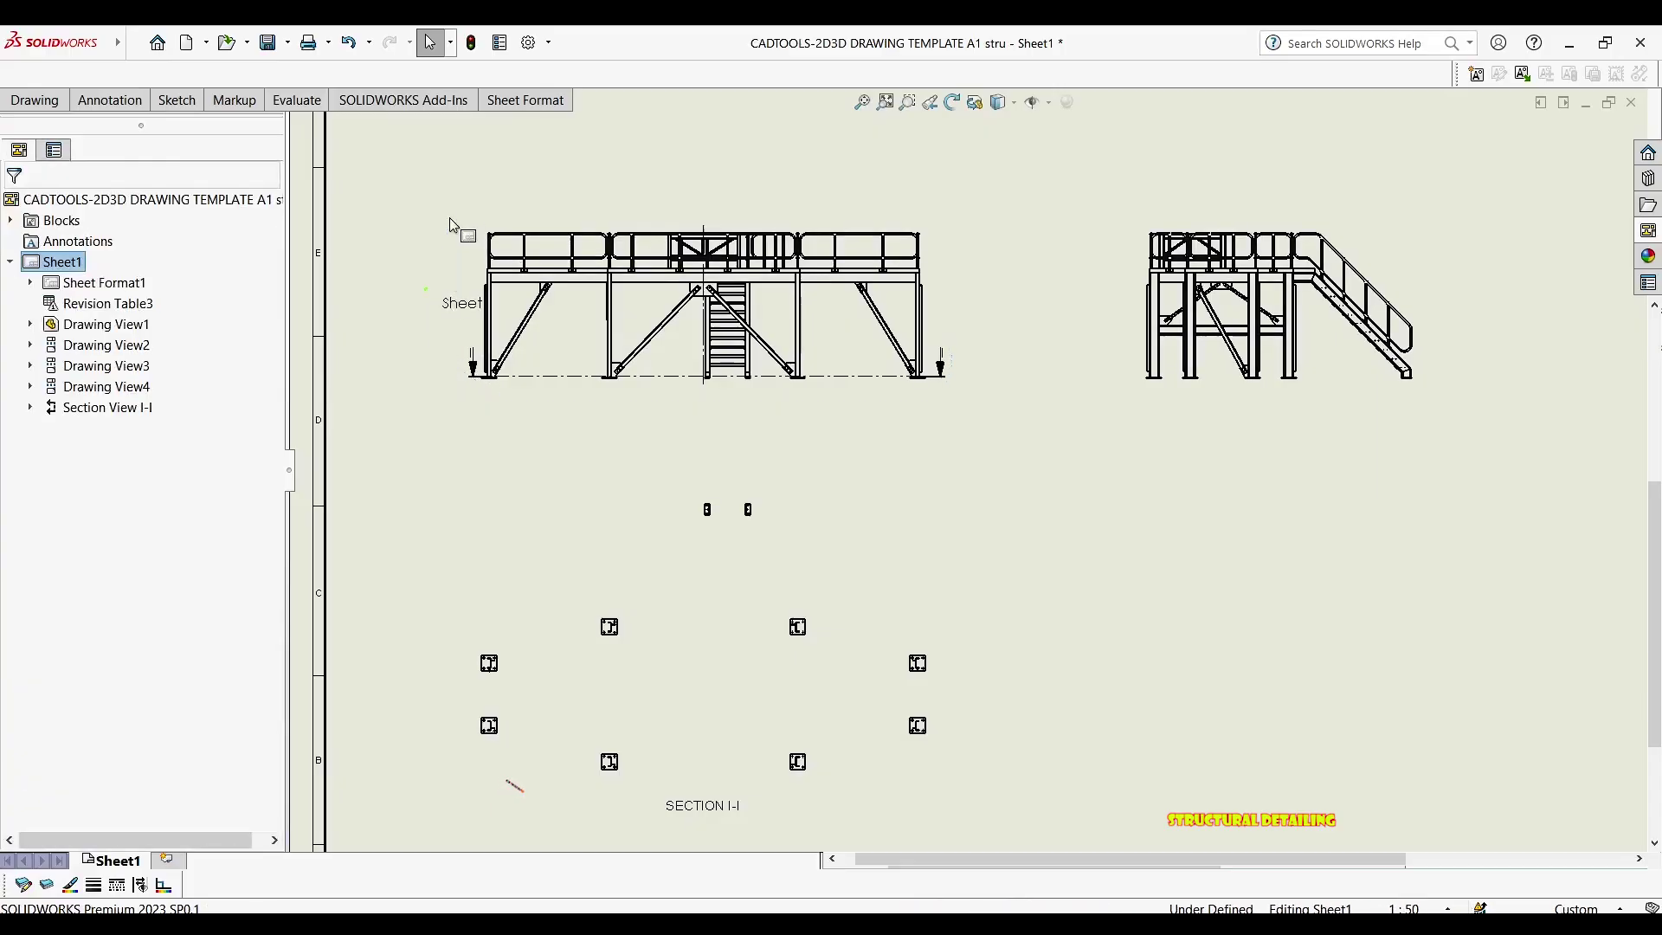
pyautogui.scroll(-5, 505, 237)
pyautogui.scroll(-2, 561, 239)
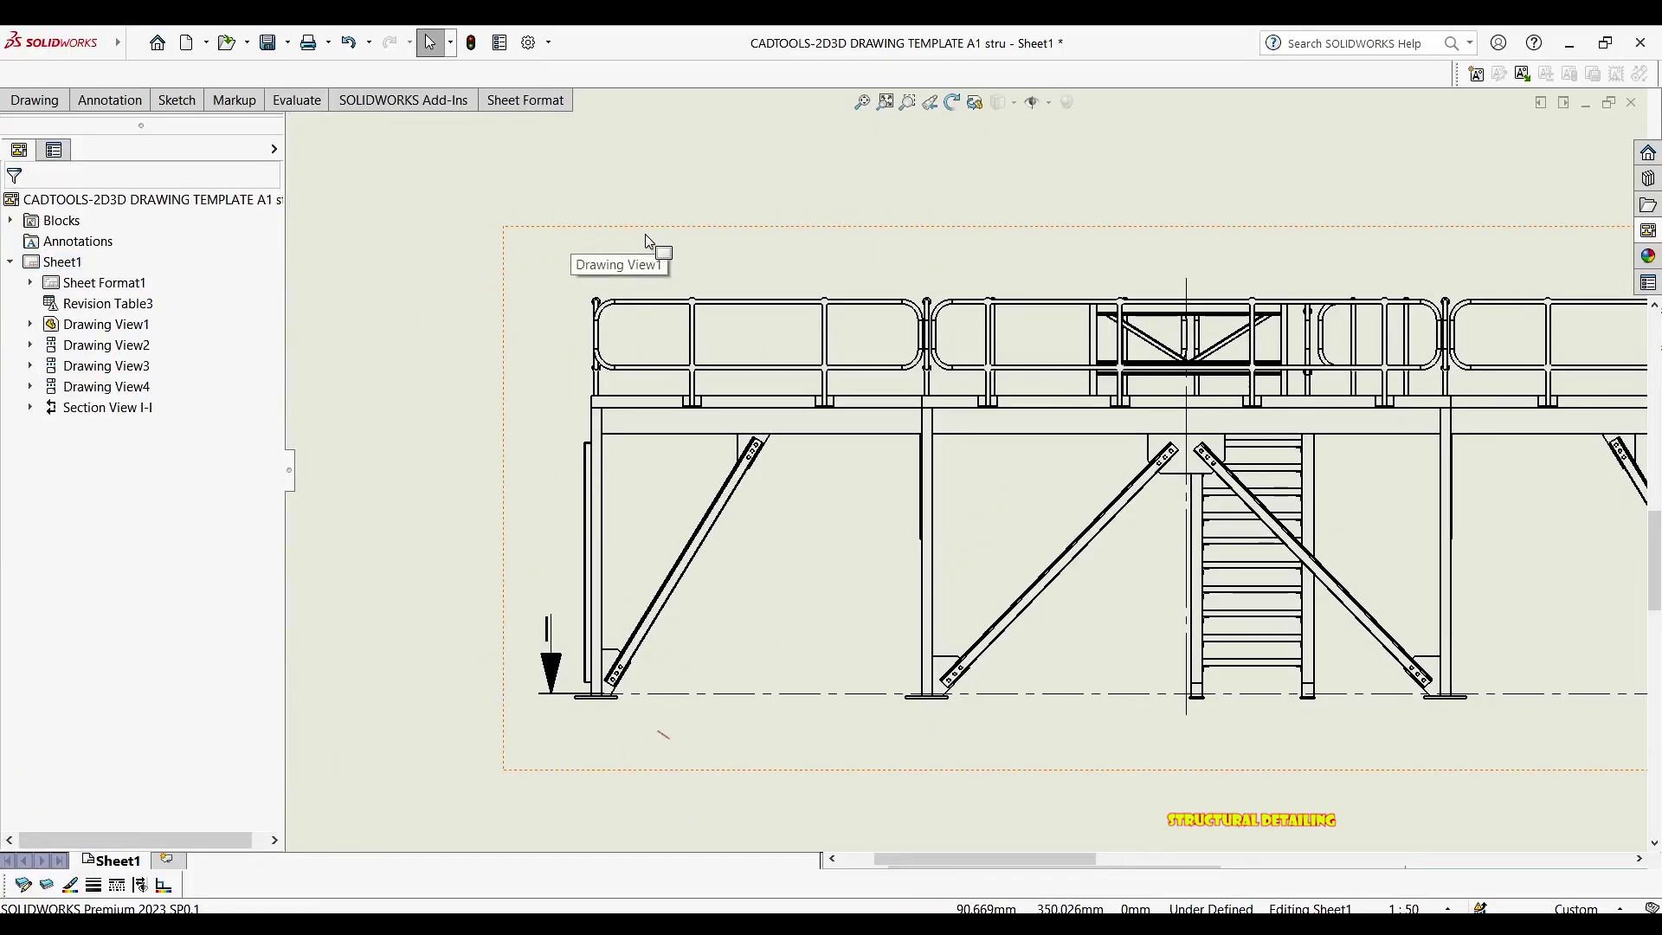
pyautogui.scroll(2, 705, 313)
pyautogui.scroll(1, 699, 327)
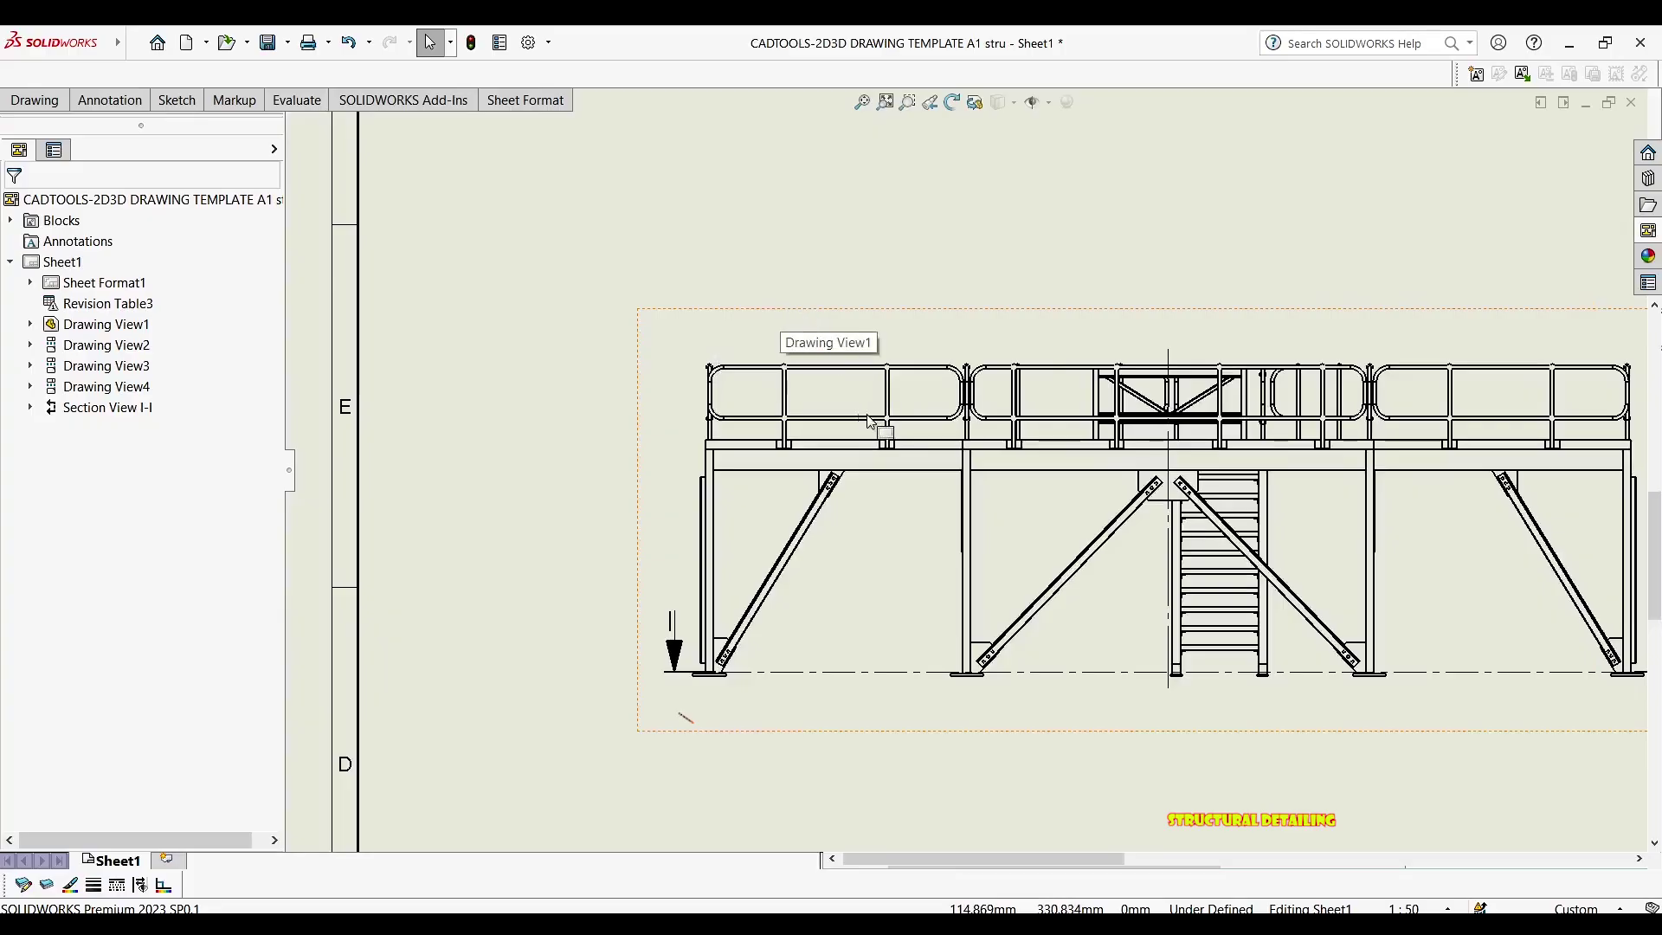
pyautogui.scroll(-2, 658, 344)
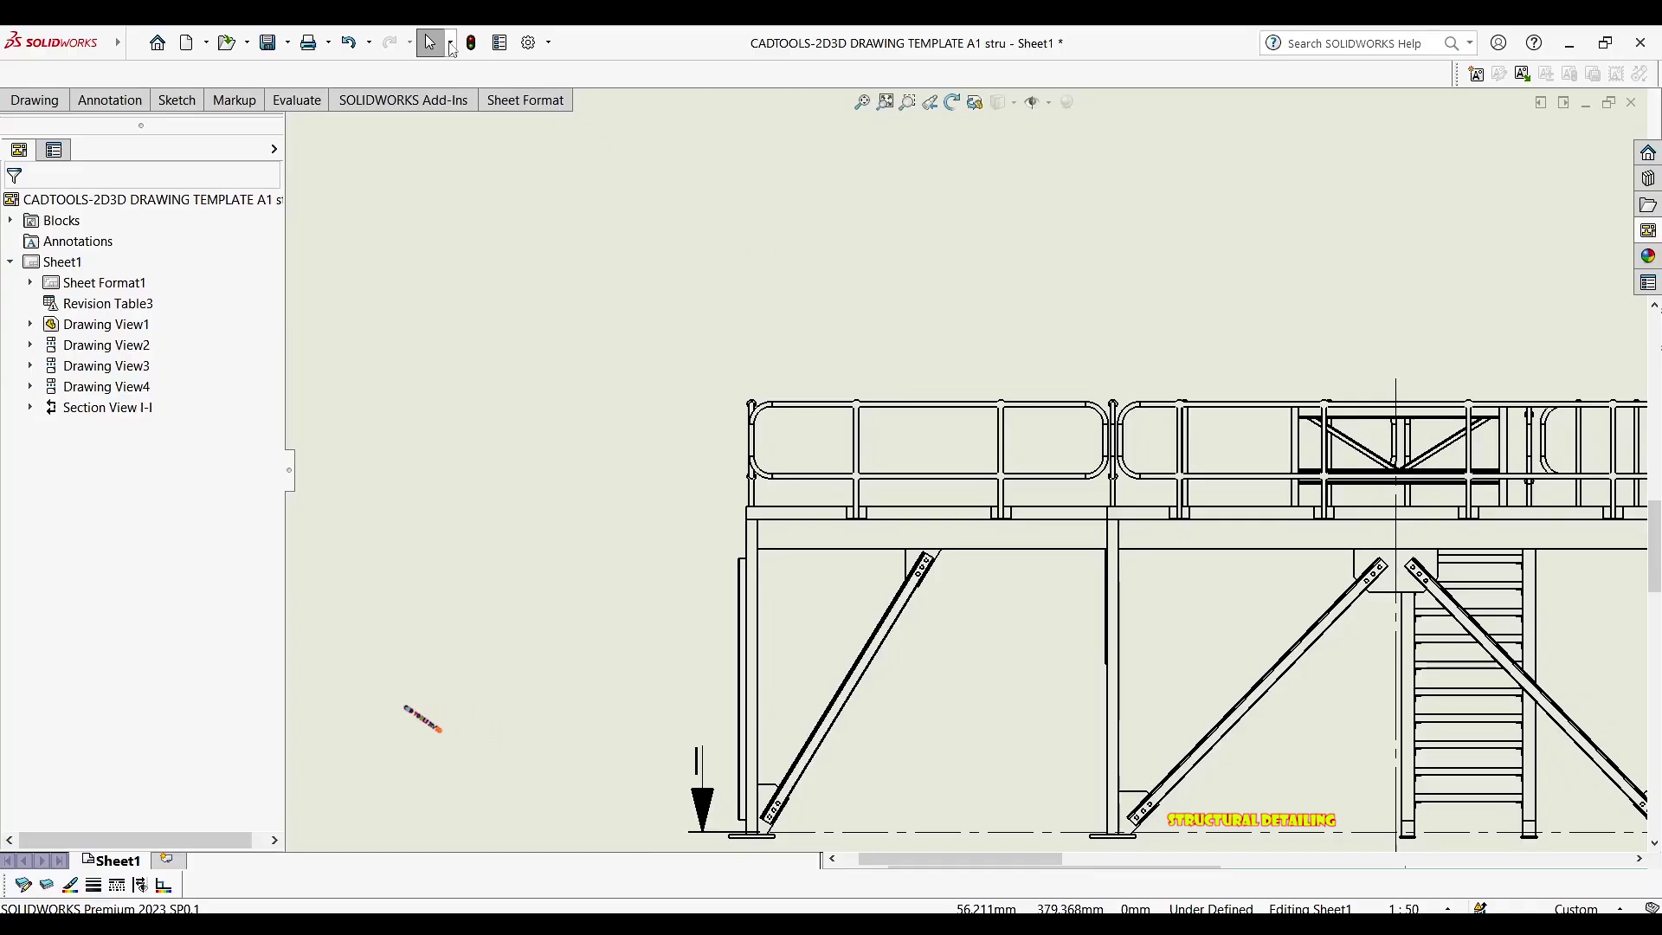
pyautogui.scroll(4, 944, 437)
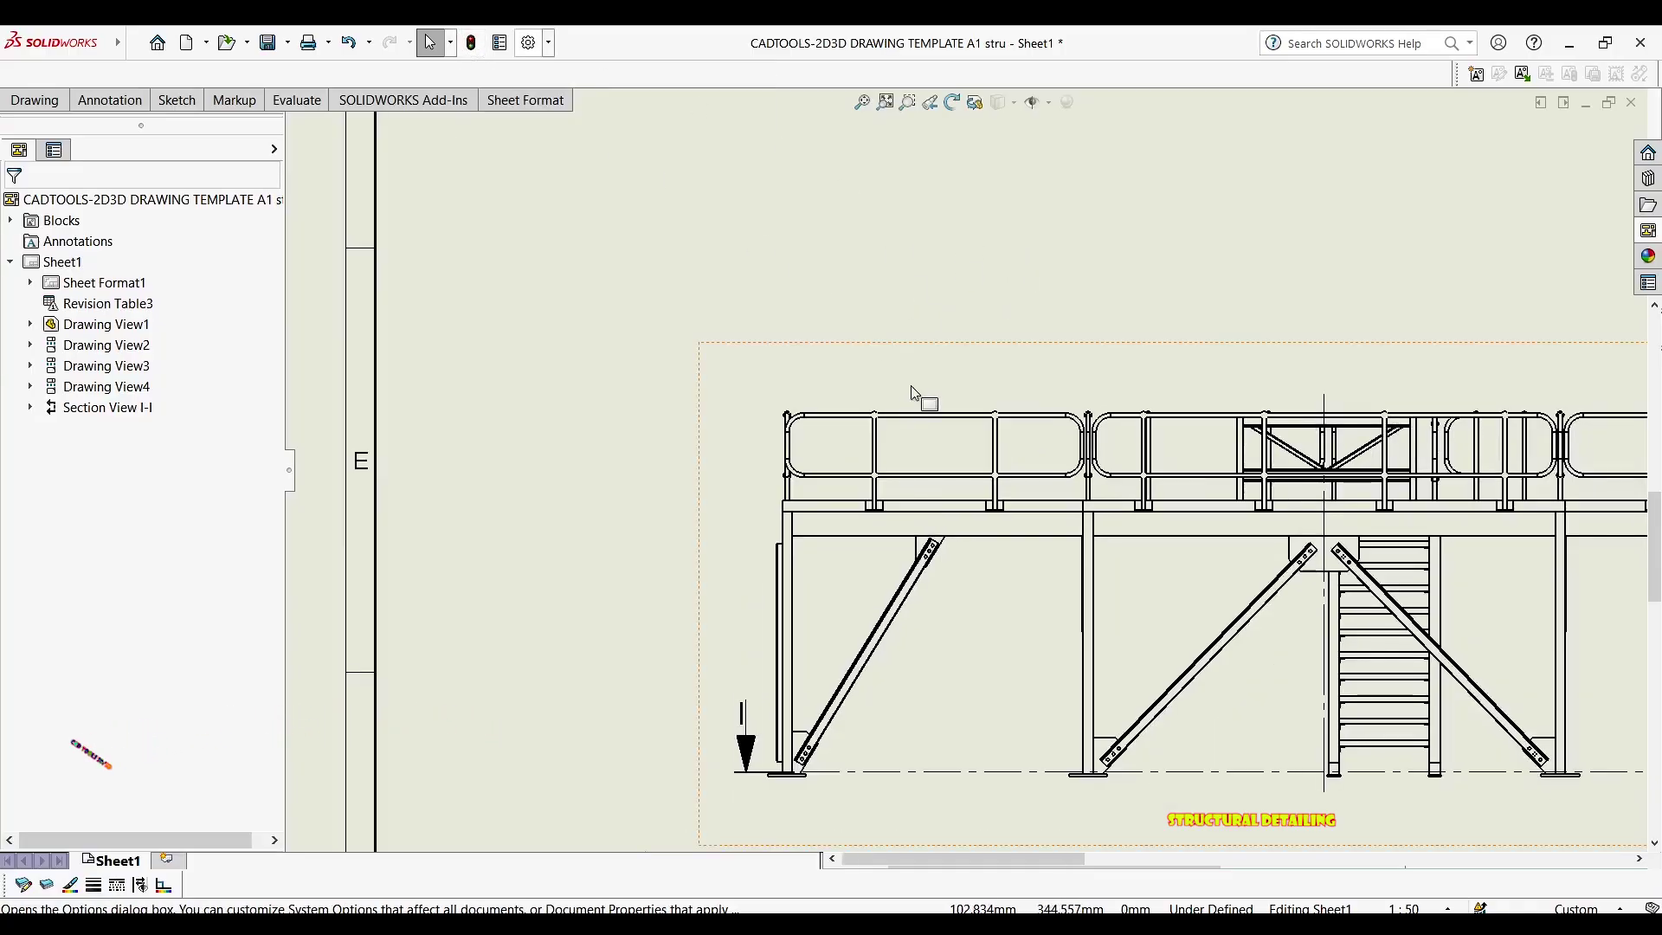
pyautogui.scroll(3, 943, 437)
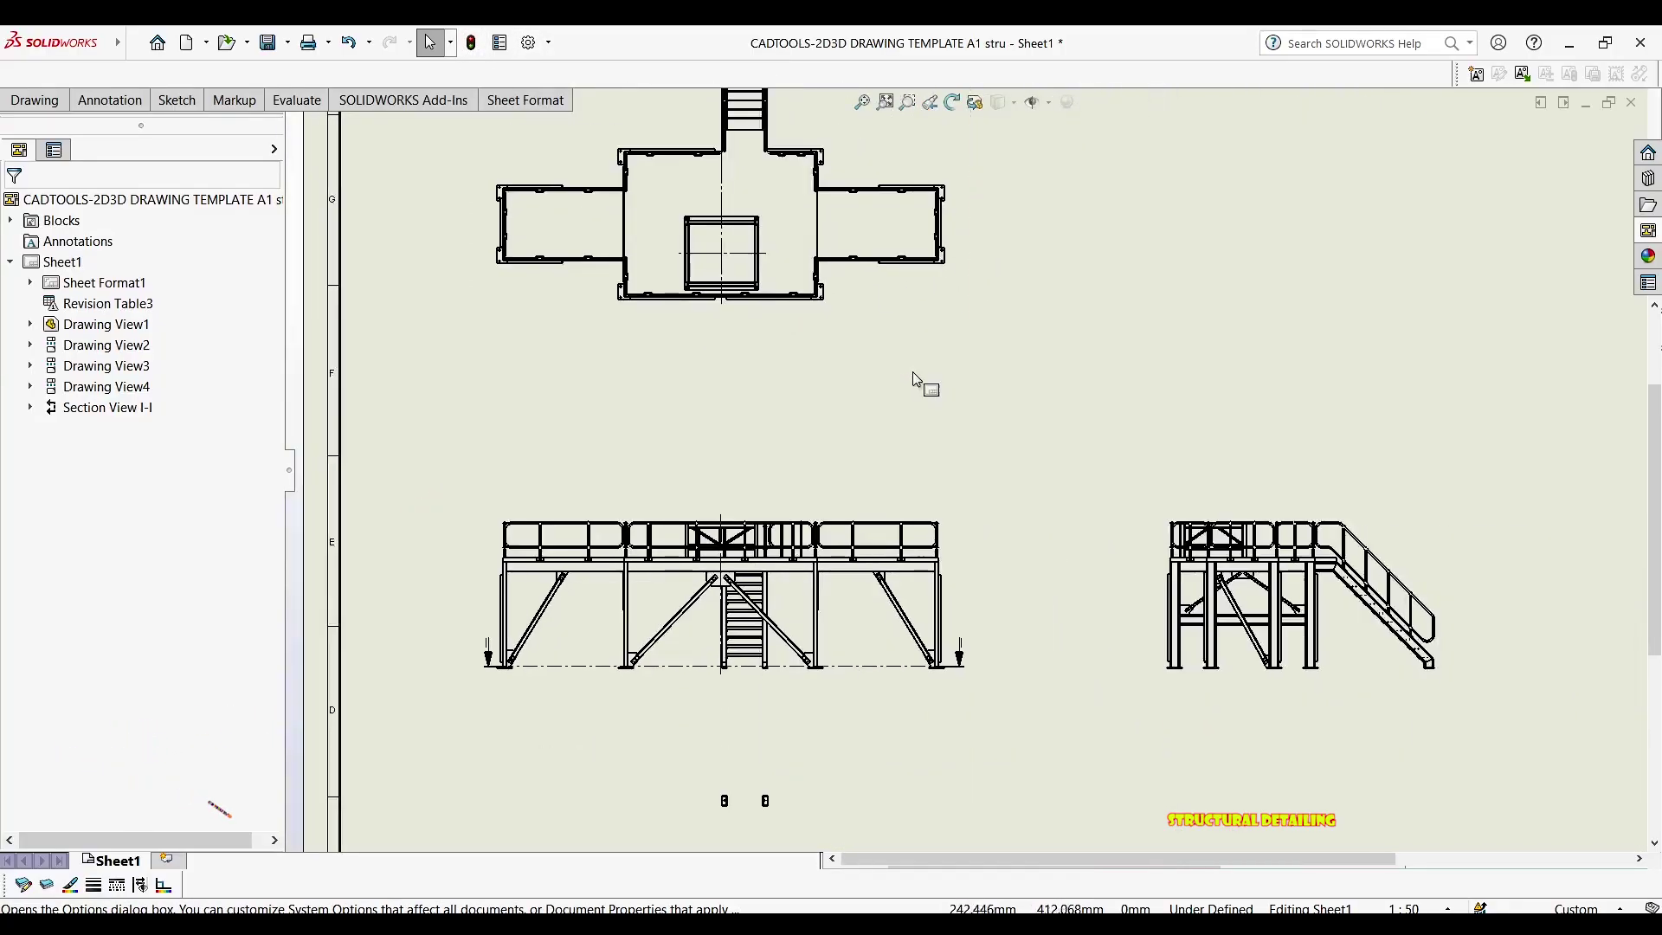
# Move the front elevation and the plan view above it slightly up the sheet, keeping a clear gap between them
pyautogui.moveTo(1212, 460)
pyautogui.mouseDown(button='middle')
pyautogui.moveTo(845, 371)
pyautogui.moveTo(1058, 412)
pyautogui.moveTo(1106, 383)
pyautogui.mouseUp(button='middle')
pyautogui.scroll(3, 1106, 372)
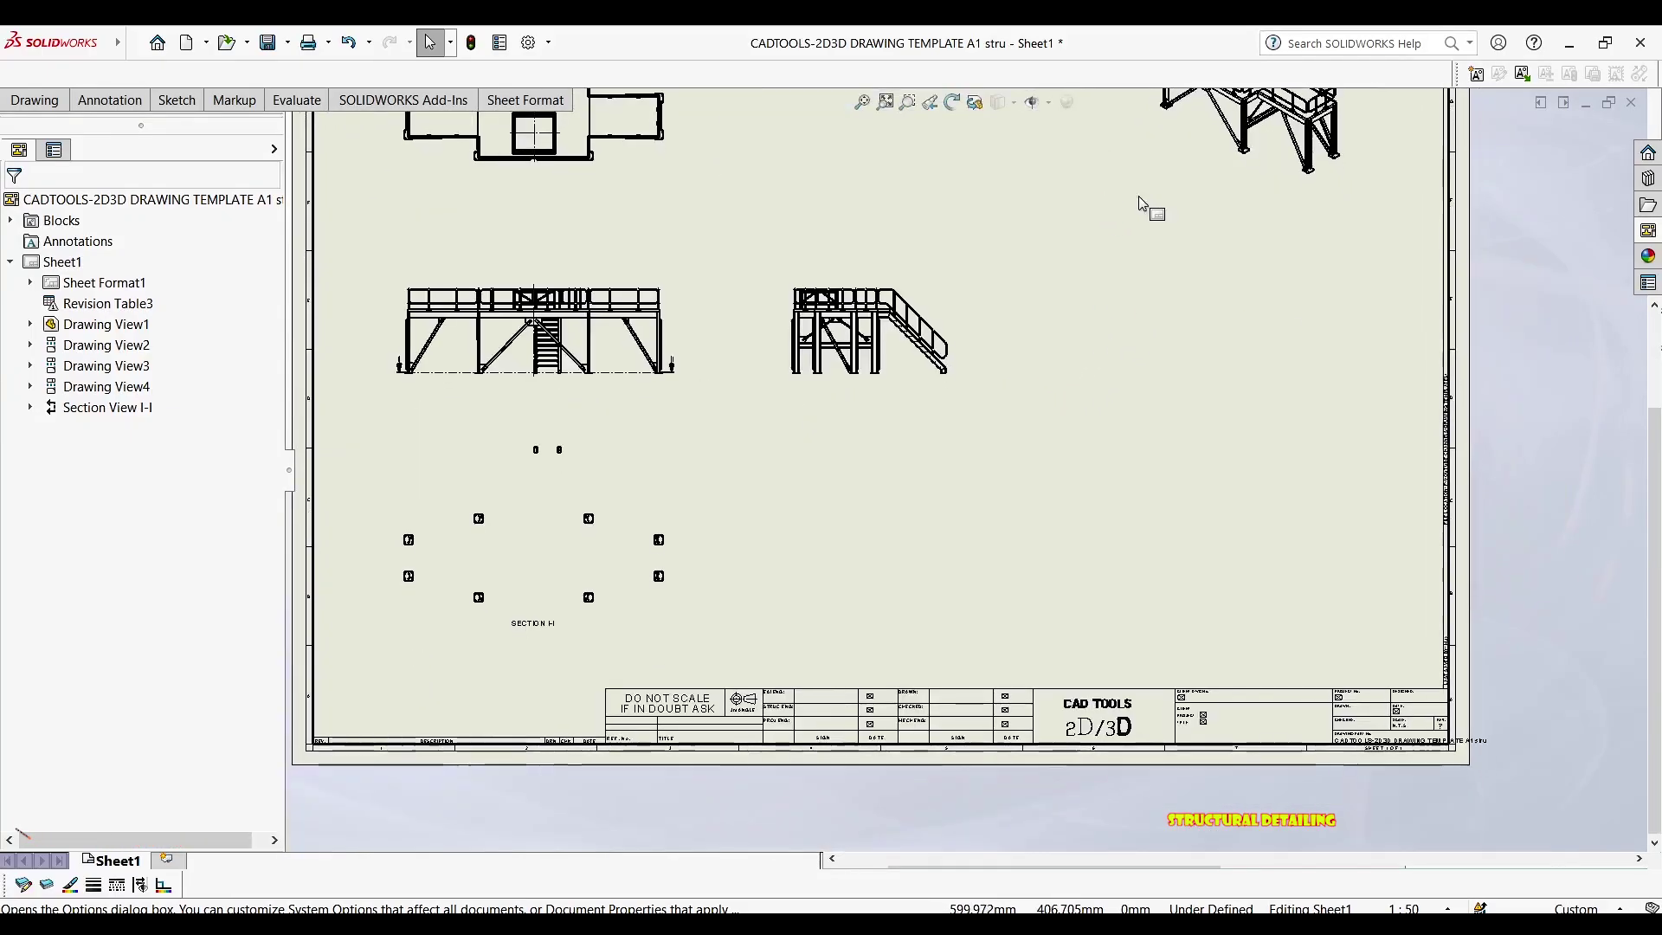
pyautogui.moveTo(969, 300); pyautogui.dragTo(943, 393, button='middle')
pyautogui.moveTo(692, 370)
pyautogui.mouseDown(button='middle')
pyautogui.moveTo(686, 453)
pyautogui.moveTo(703, 435)
pyautogui.mouseUp(button='middle')
pyautogui.moveTo(715, 512); pyautogui.dragTo(732, 454)
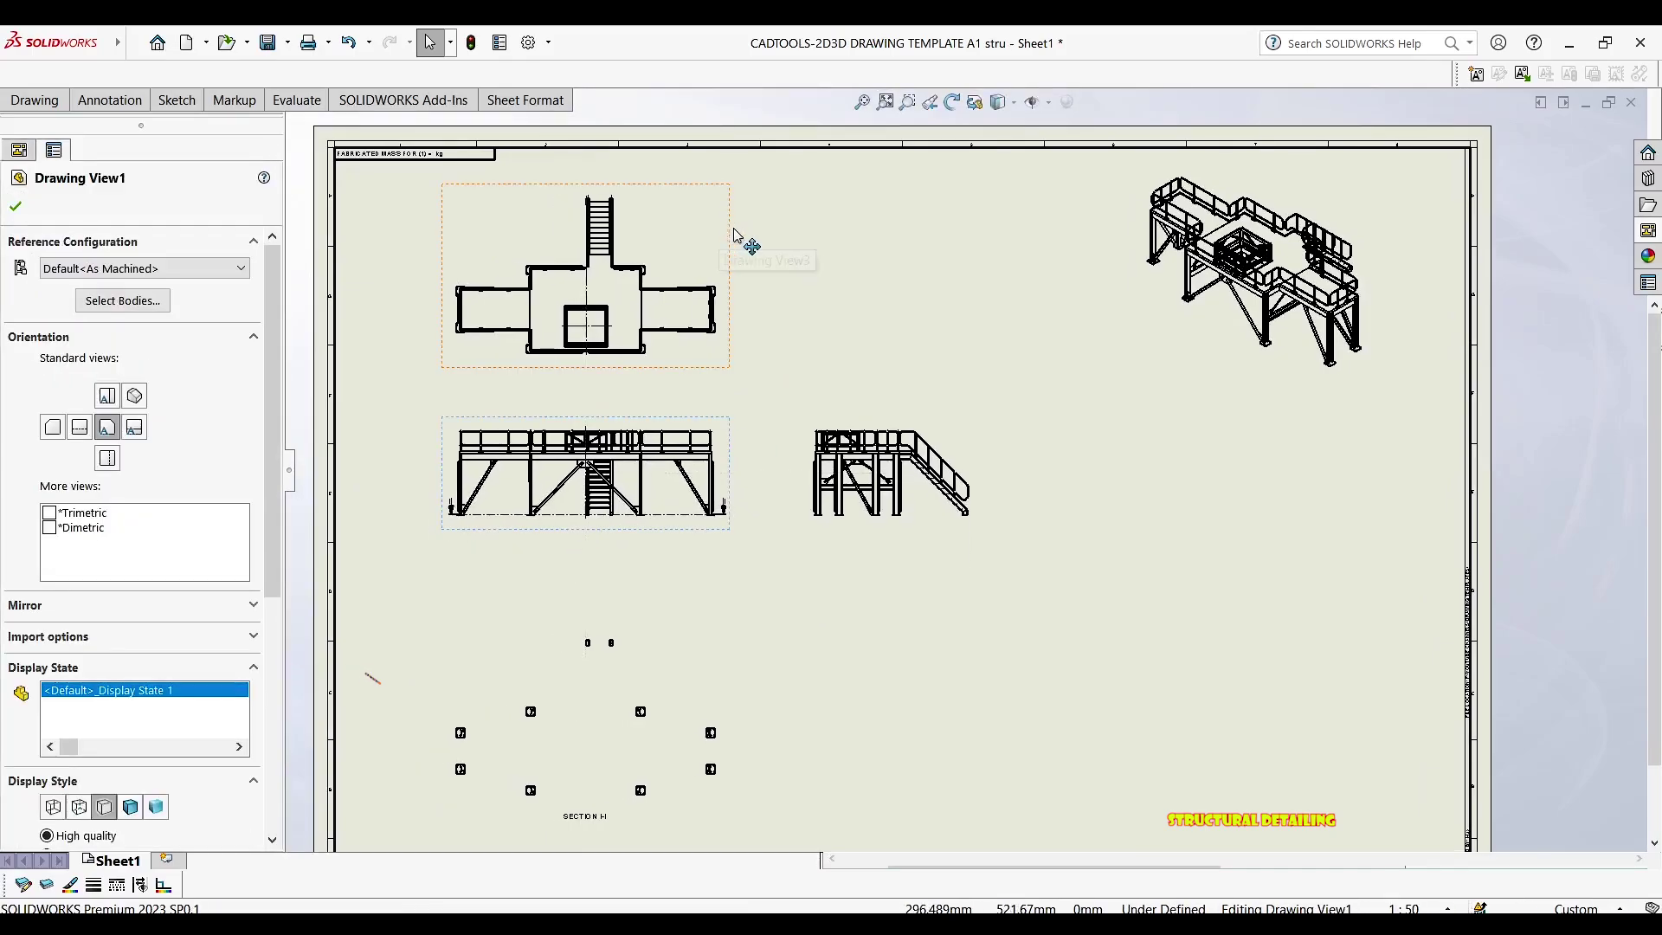
pyautogui.moveTo(734, 235); pyautogui.dragTo(734, 222)
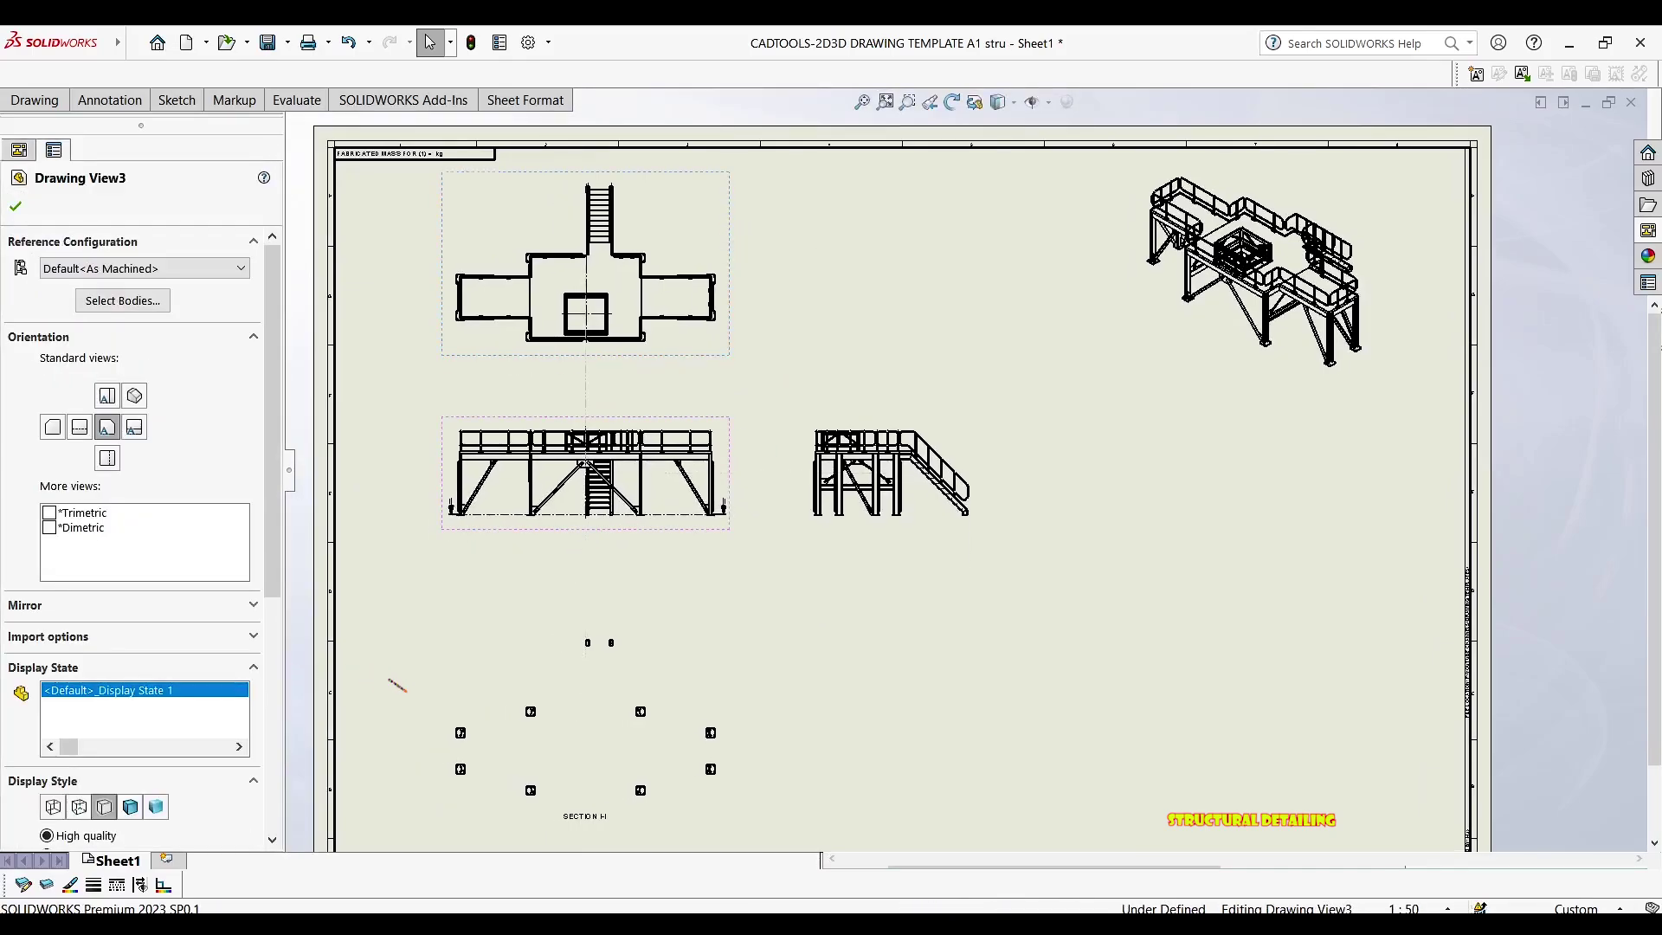
pyautogui.click(515, 554)
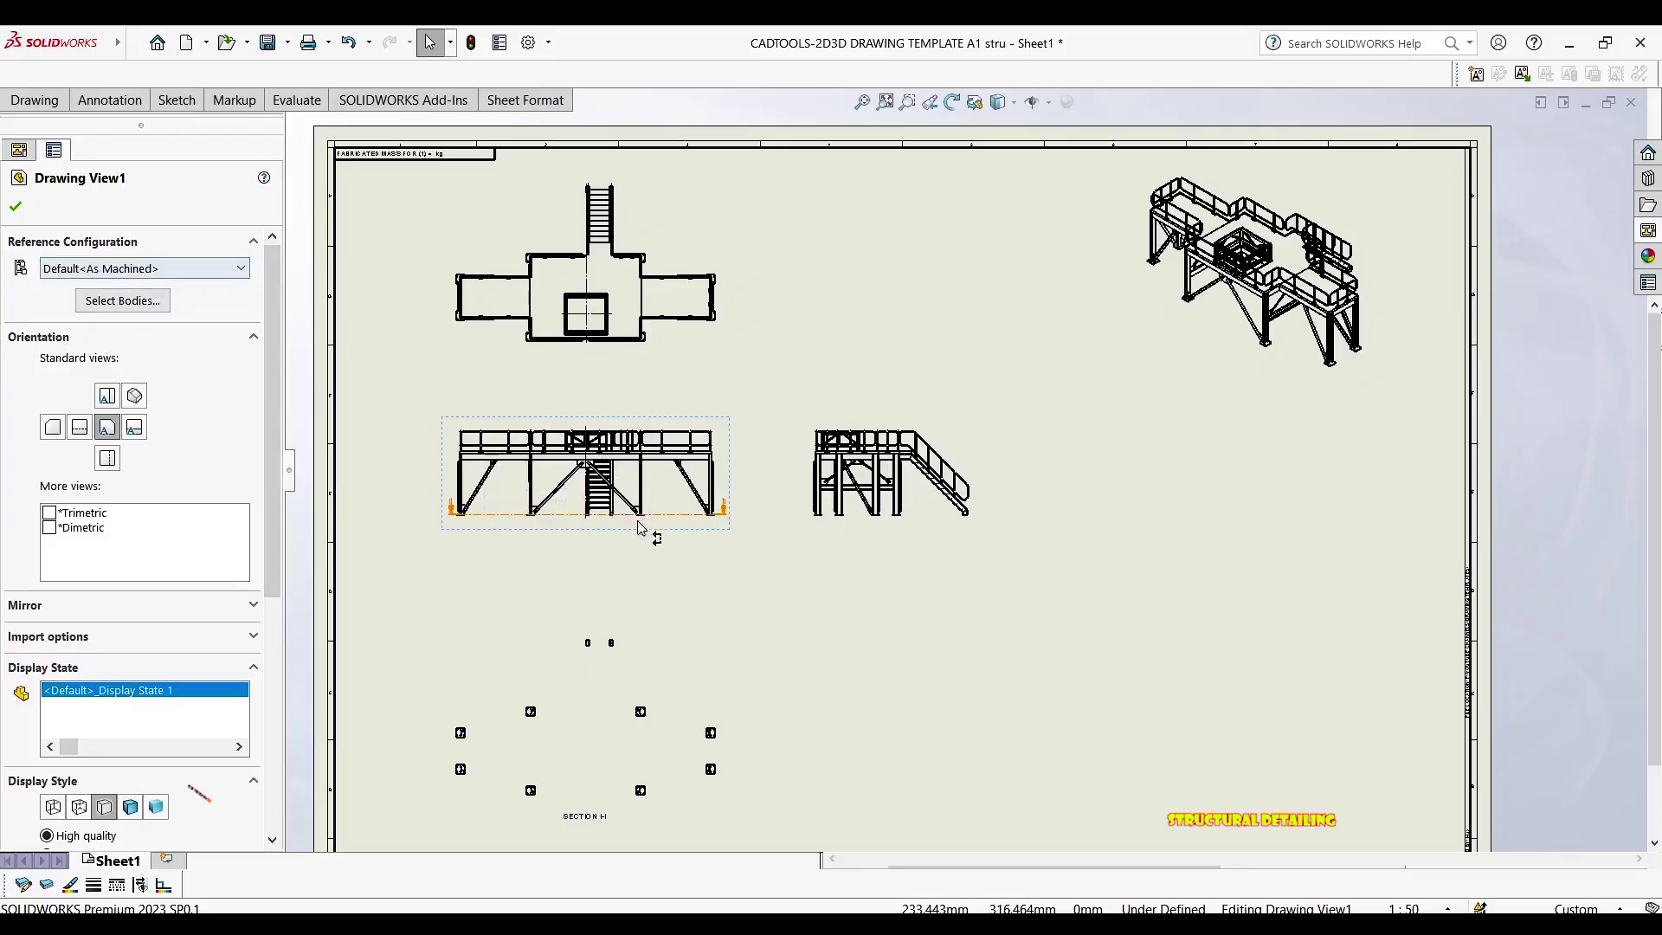
pyautogui.press('Escape')
pyautogui.press('Escape')
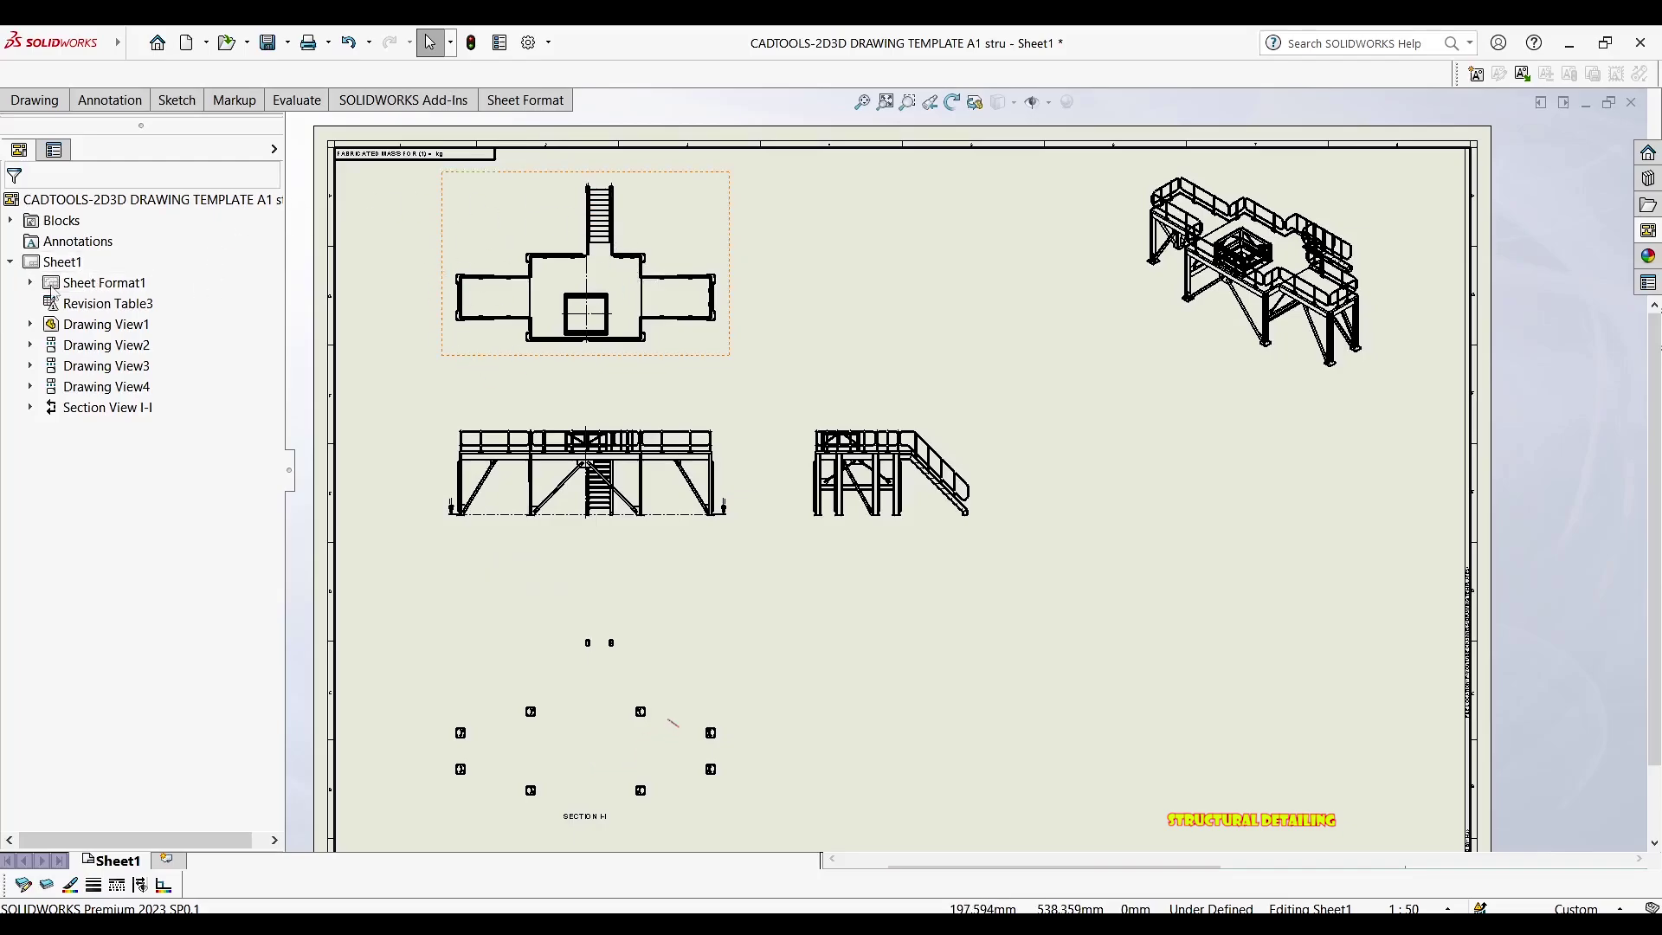
pyautogui.click(519, 530)
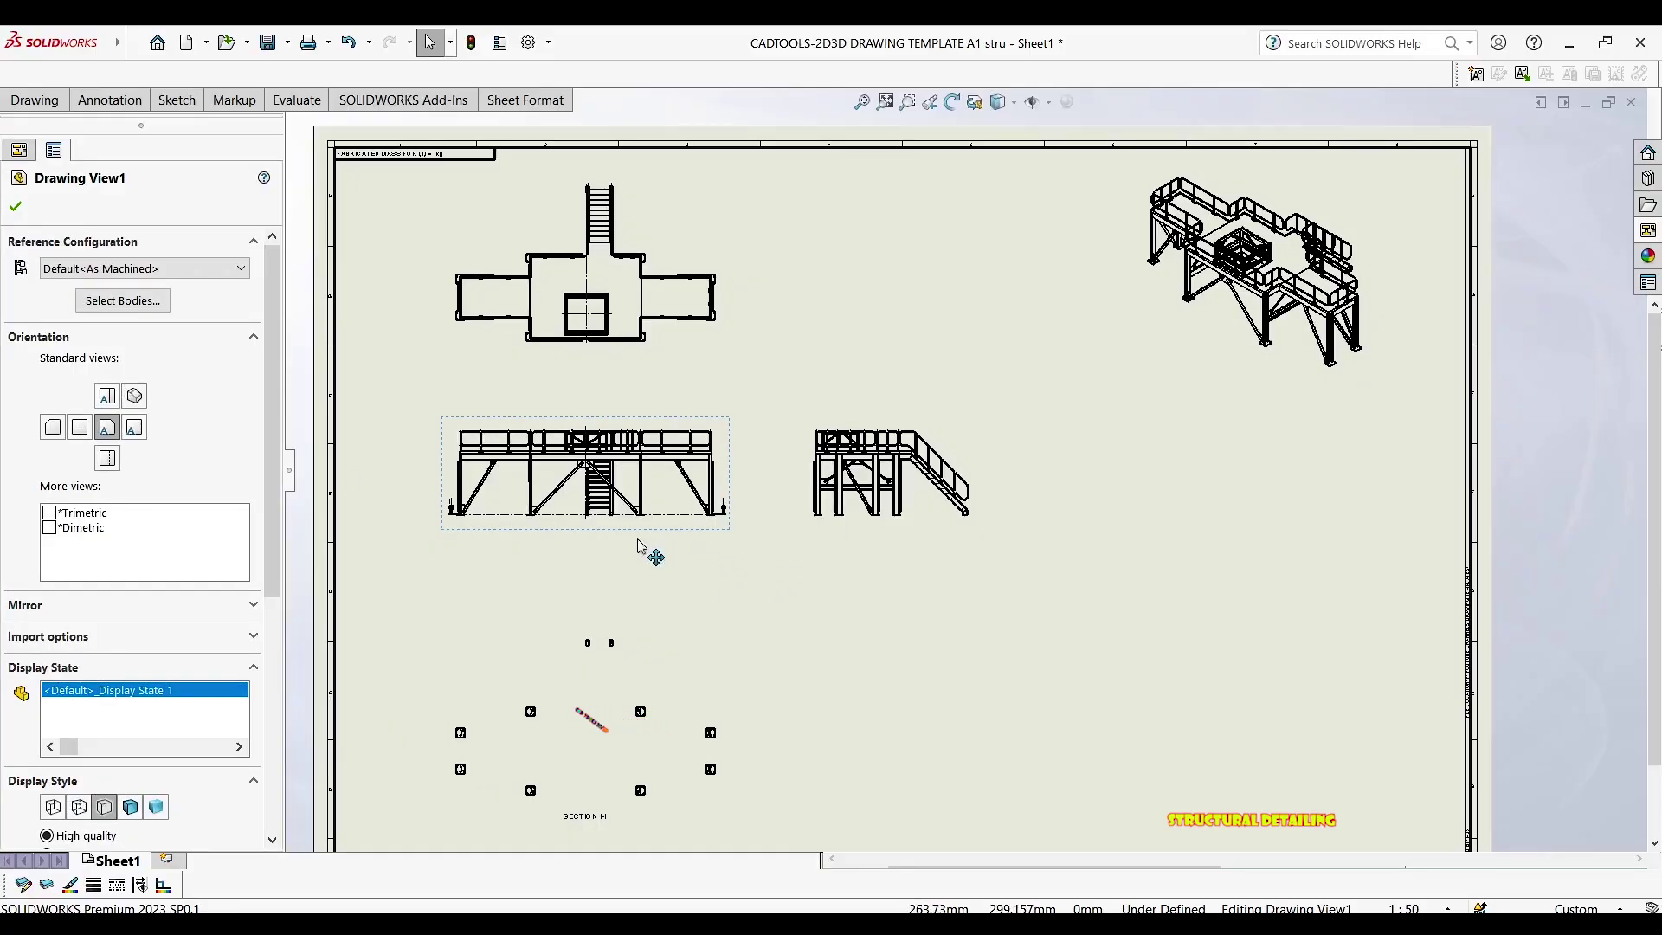
pyautogui.click(19, 151)
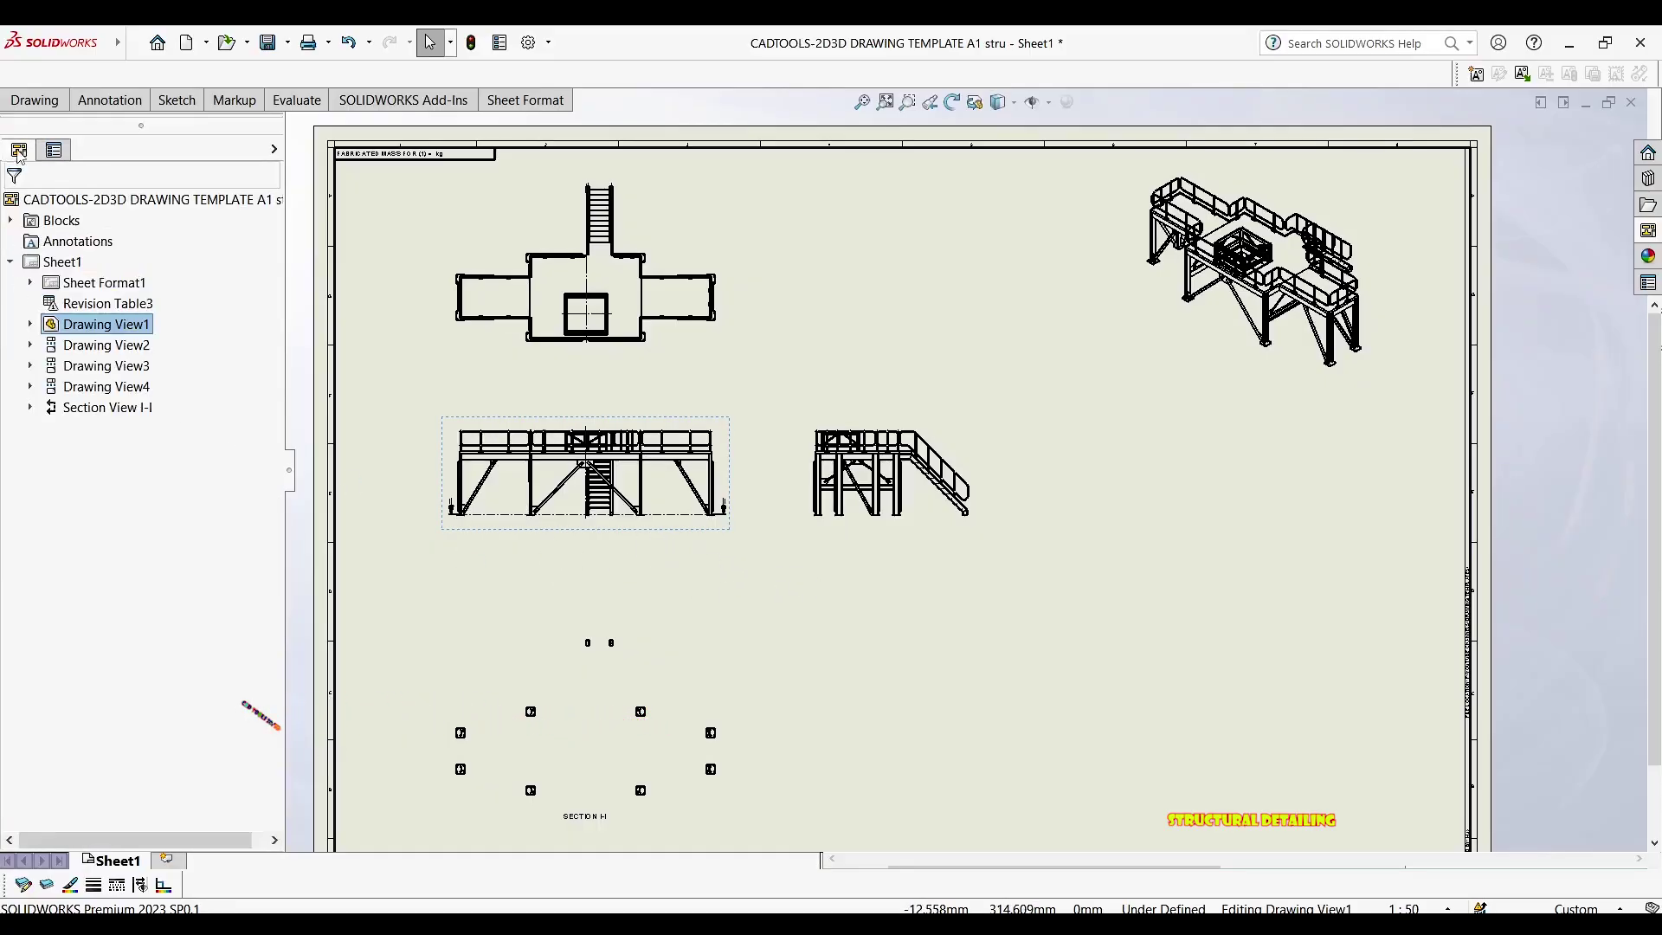
pyautogui.rightClick(53, 262)
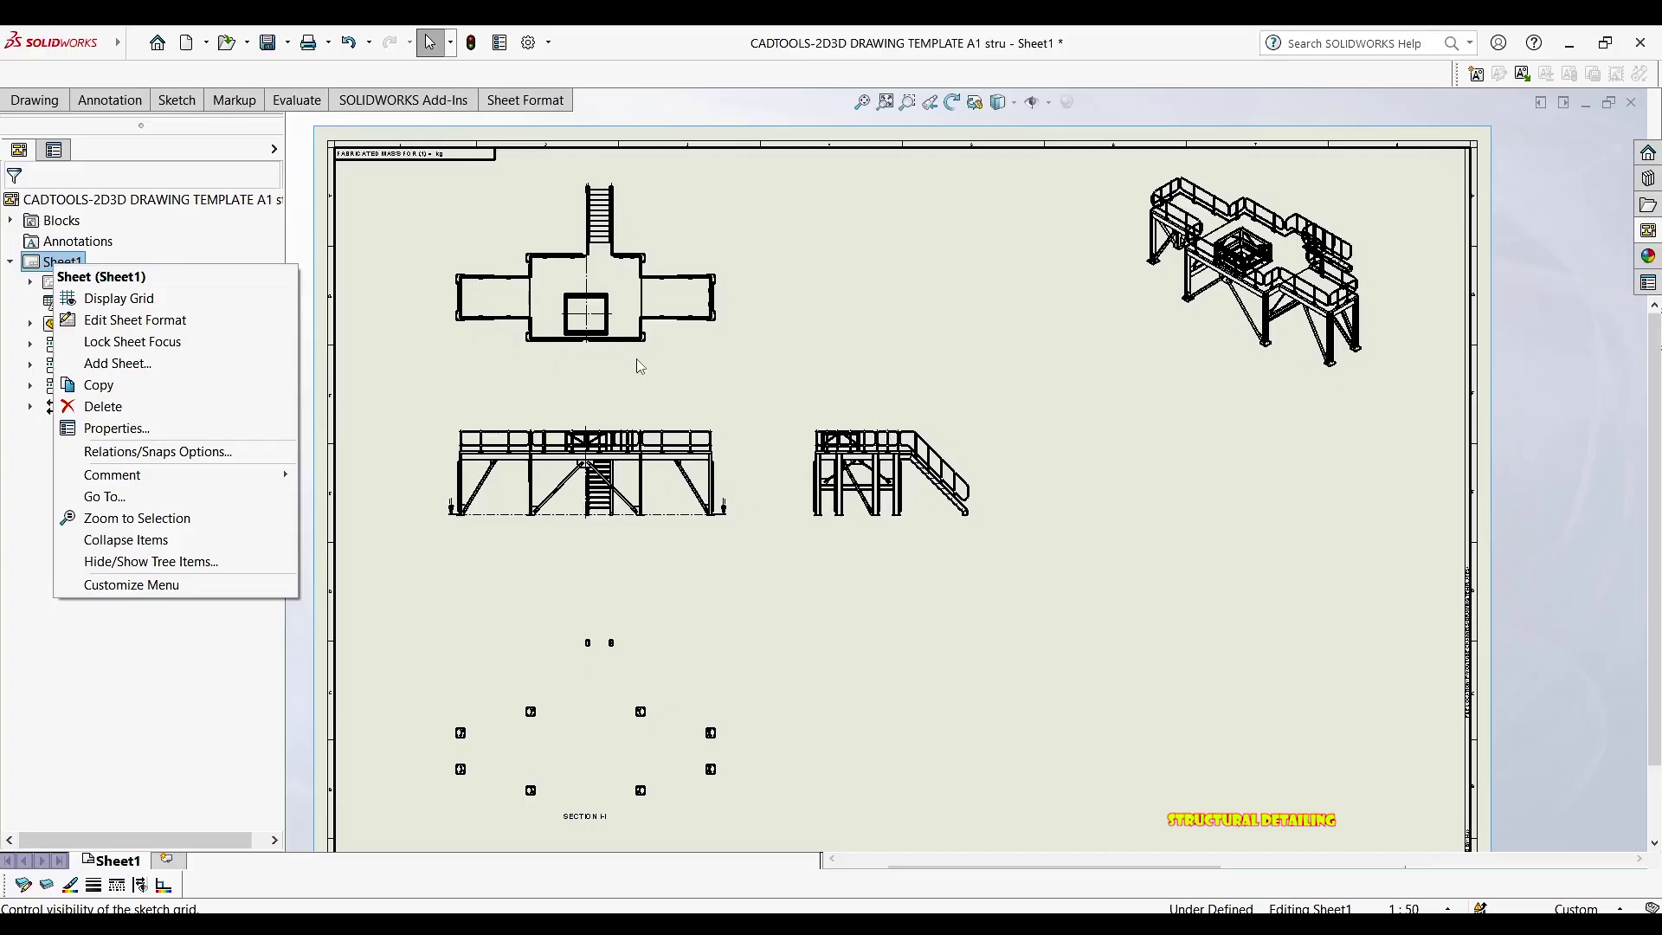
pyautogui.click(485, 370)
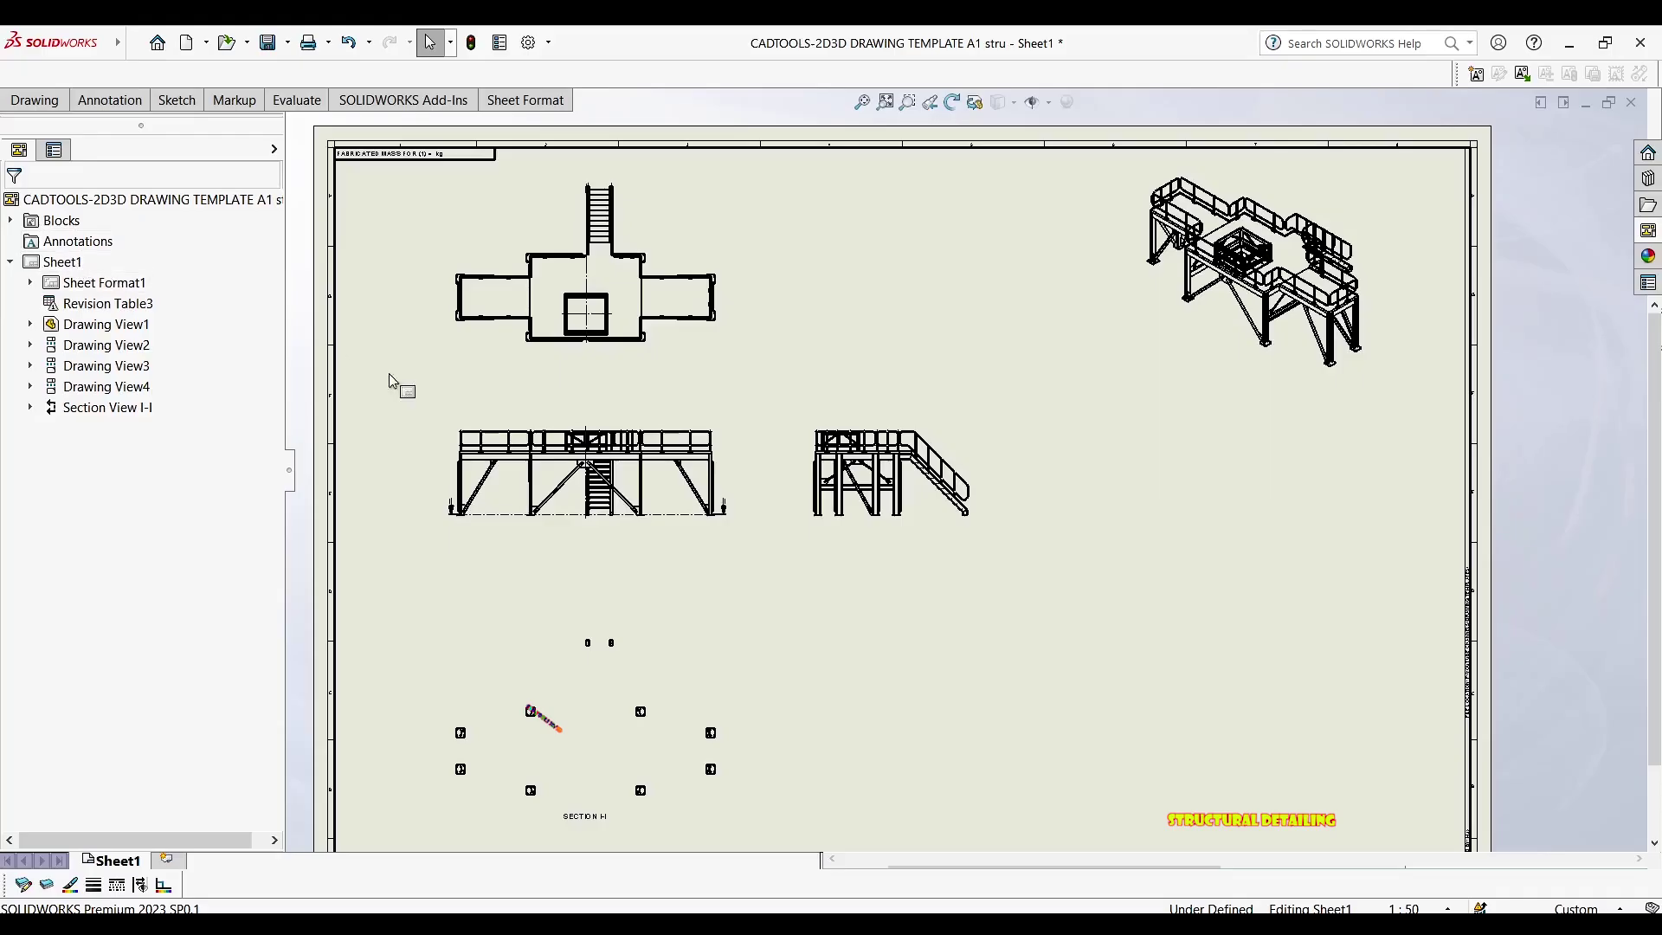
# Examine the title block along the sheet's lower edge, from the drawing number and scale fields to the sign-off fields, and the overall view layout
pyautogui.scroll(-5, 1194, 628)
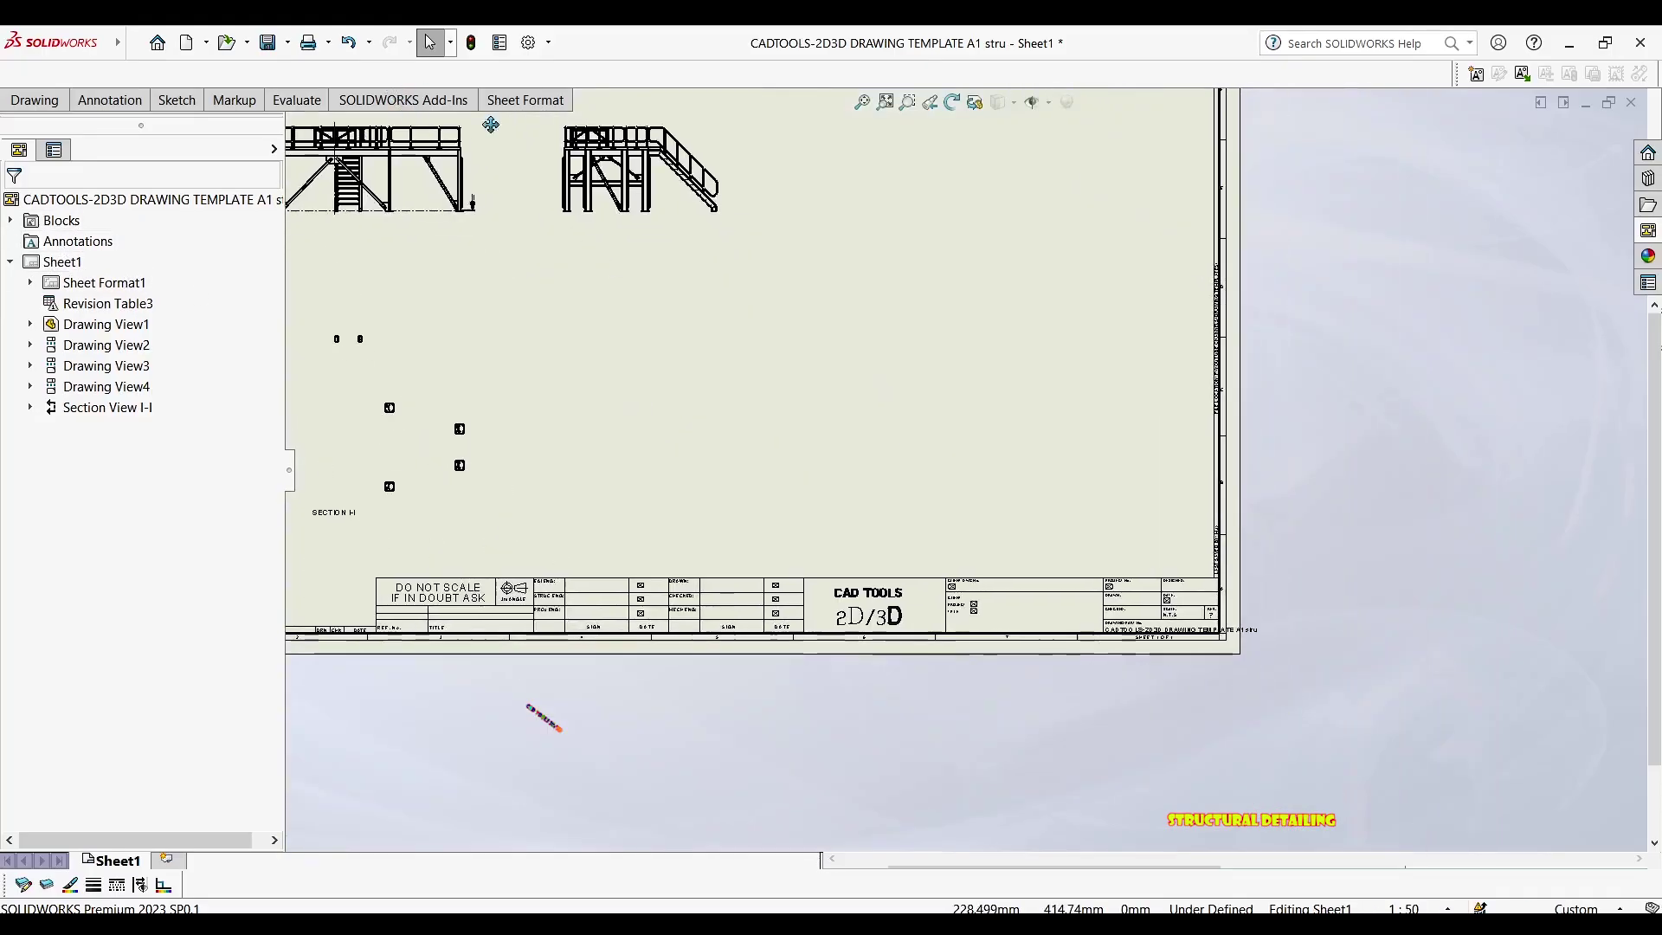
pyautogui.scroll(-3, 1195, 629)
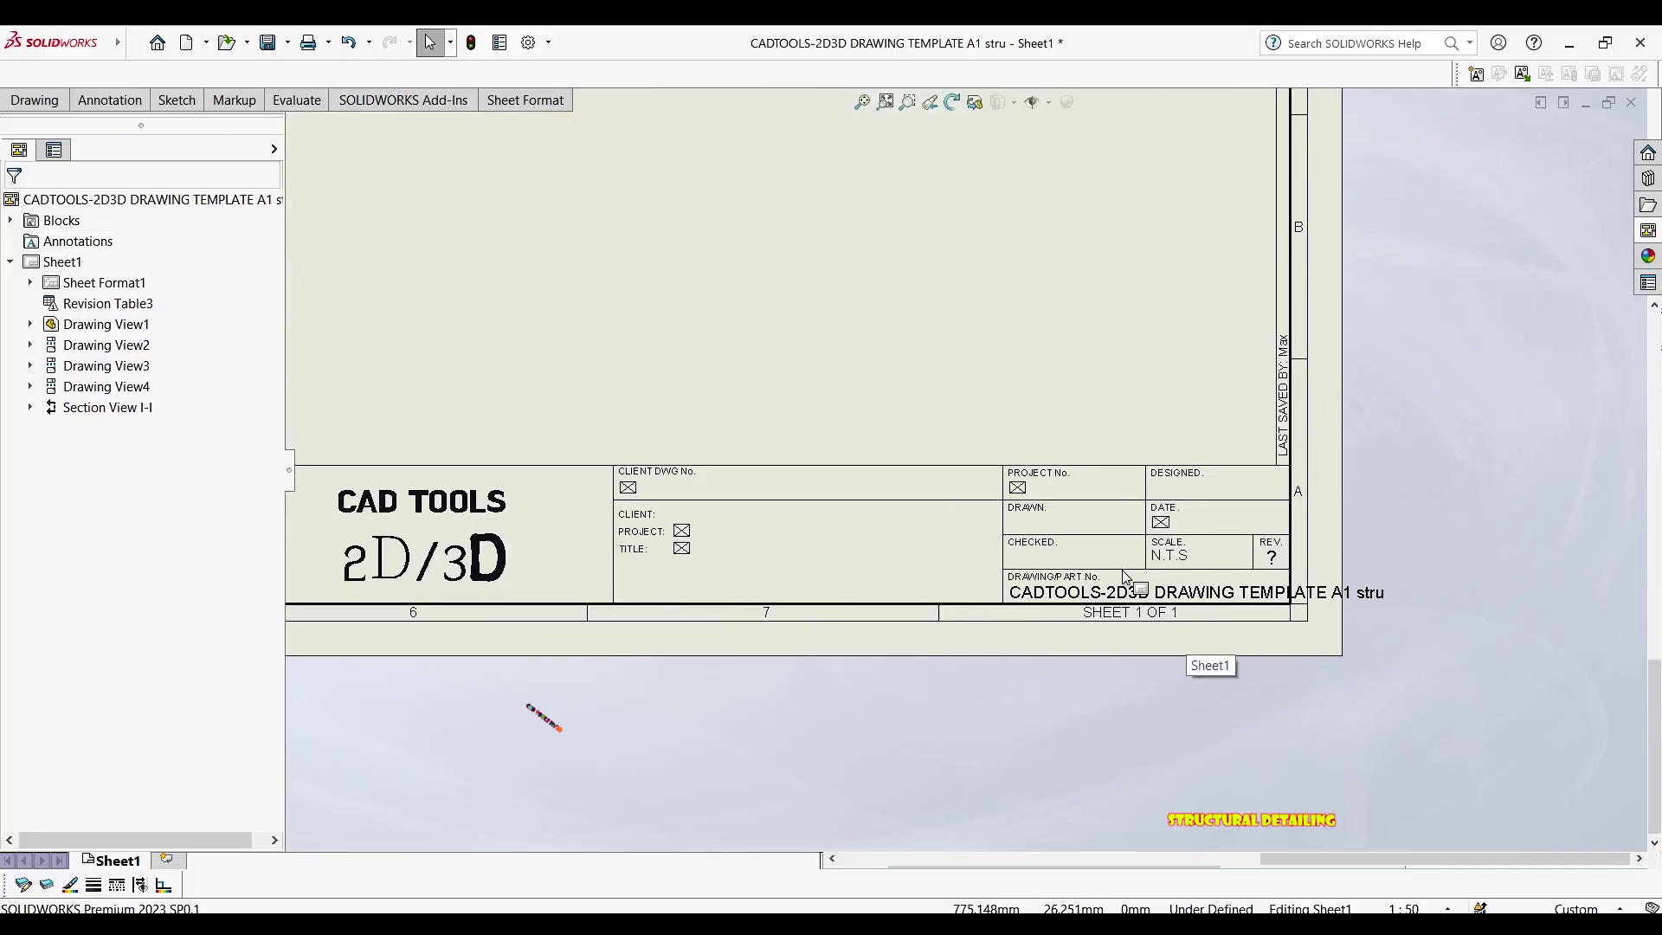
pyautogui.moveTo(857, 567)
pyautogui.mouseDown(button='middle')
pyautogui.moveTo(879, 530)
pyautogui.moveTo(737, 496)
pyautogui.mouseUp(button='middle')
pyautogui.hscroll(-8, 737, 495)
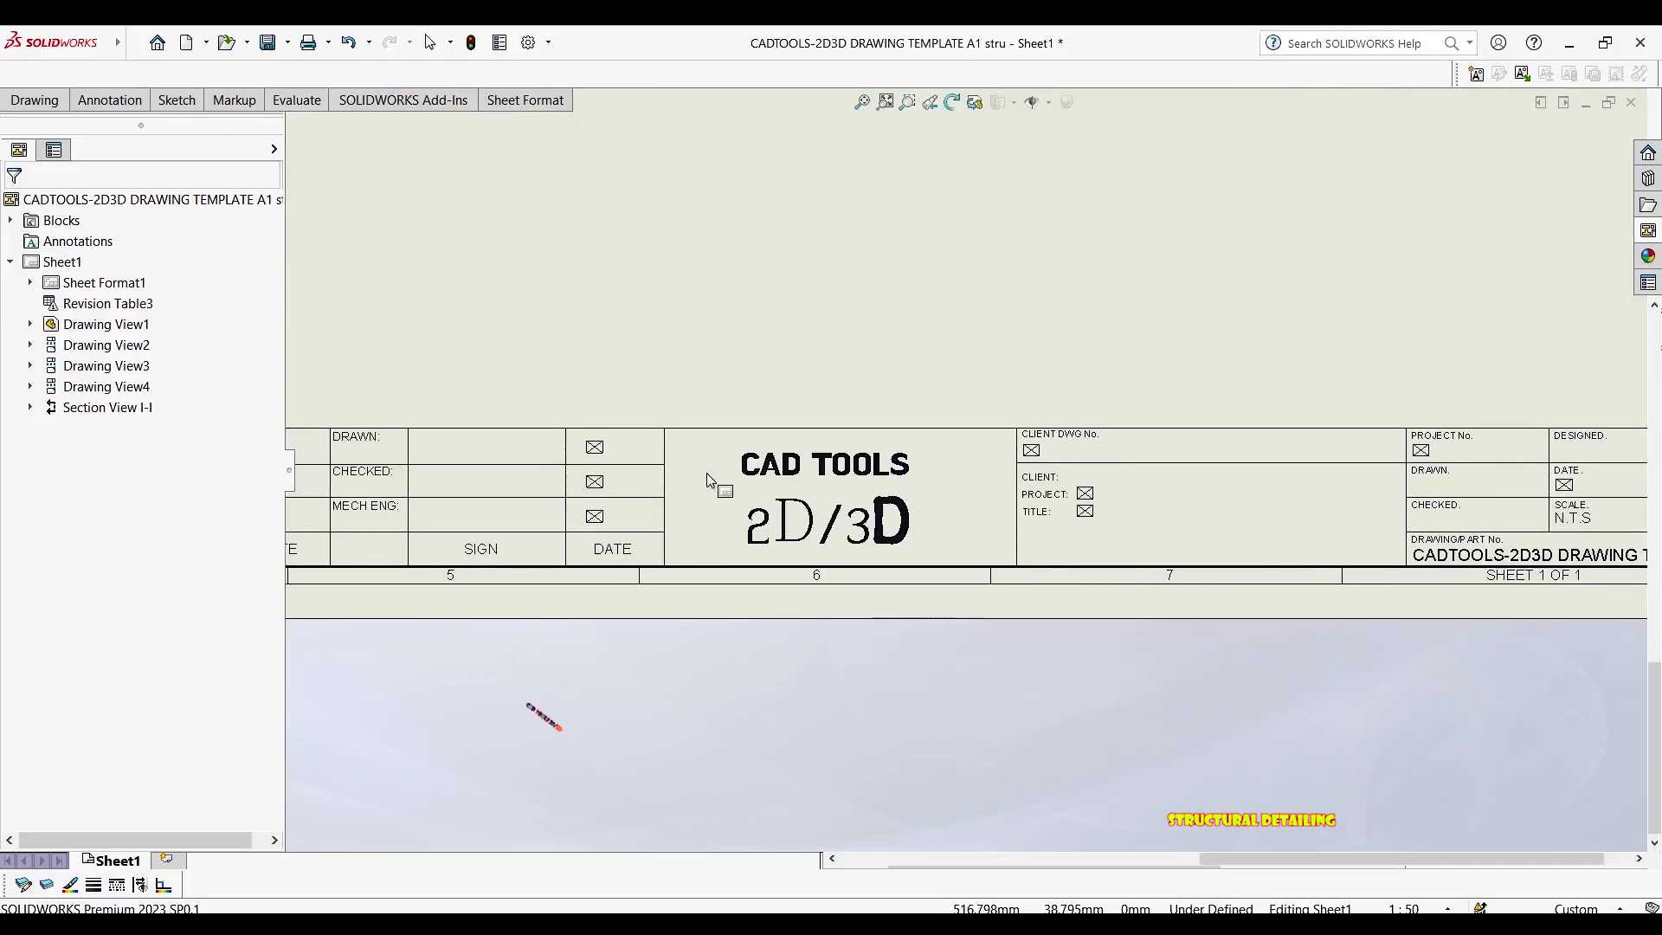
pyautogui.hscroll(-5, 604, 467)
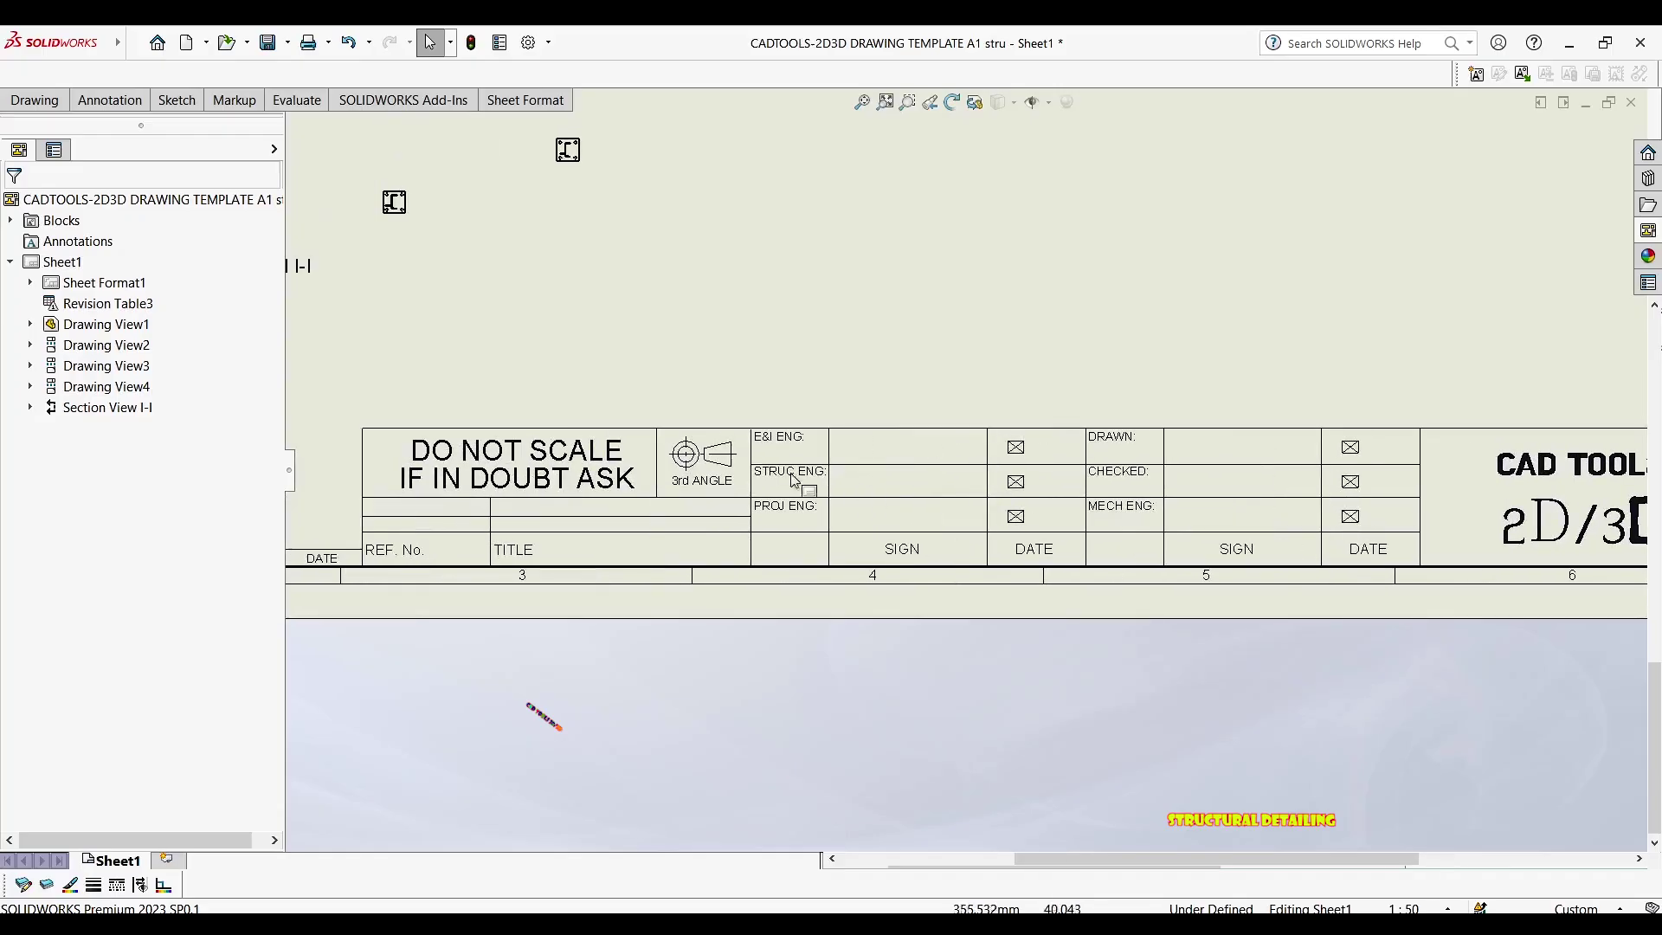
pyautogui.scroll(2, 860, 419)
pyautogui.scroll(6, 859, 419)
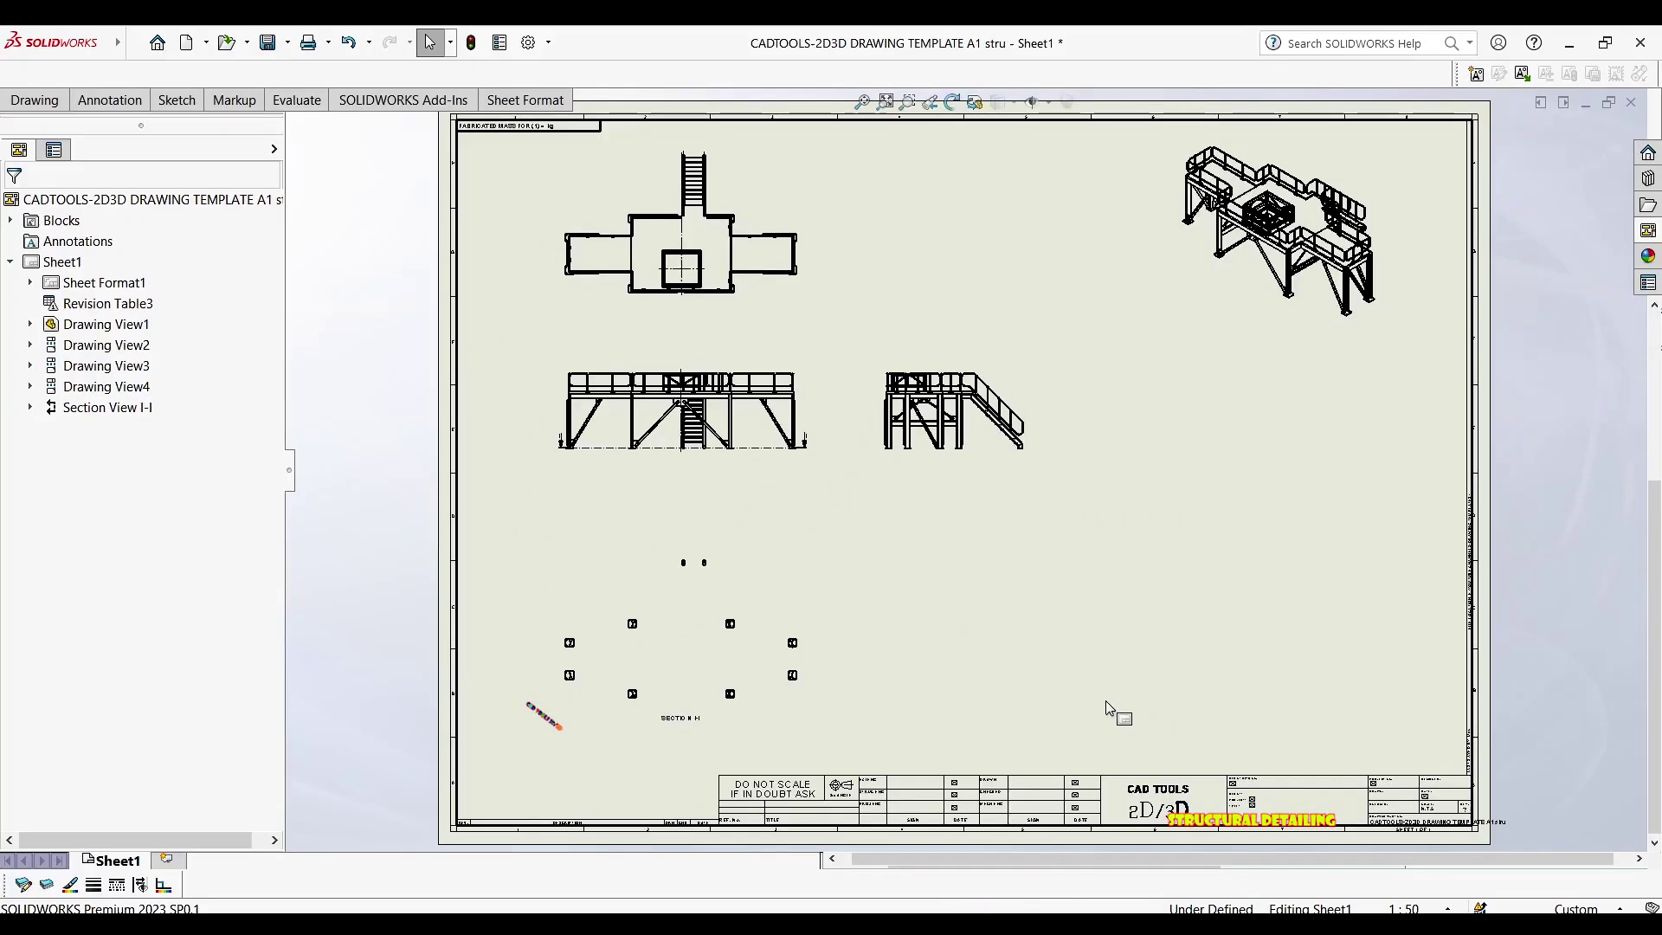
pyautogui.moveTo(818, 361)
pyautogui.mouseDown(button='middle')
pyautogui.moveTo(794, 388)
pyautogui.moveTo(833, 363)
pyautogui.mouseUp(button='middle')
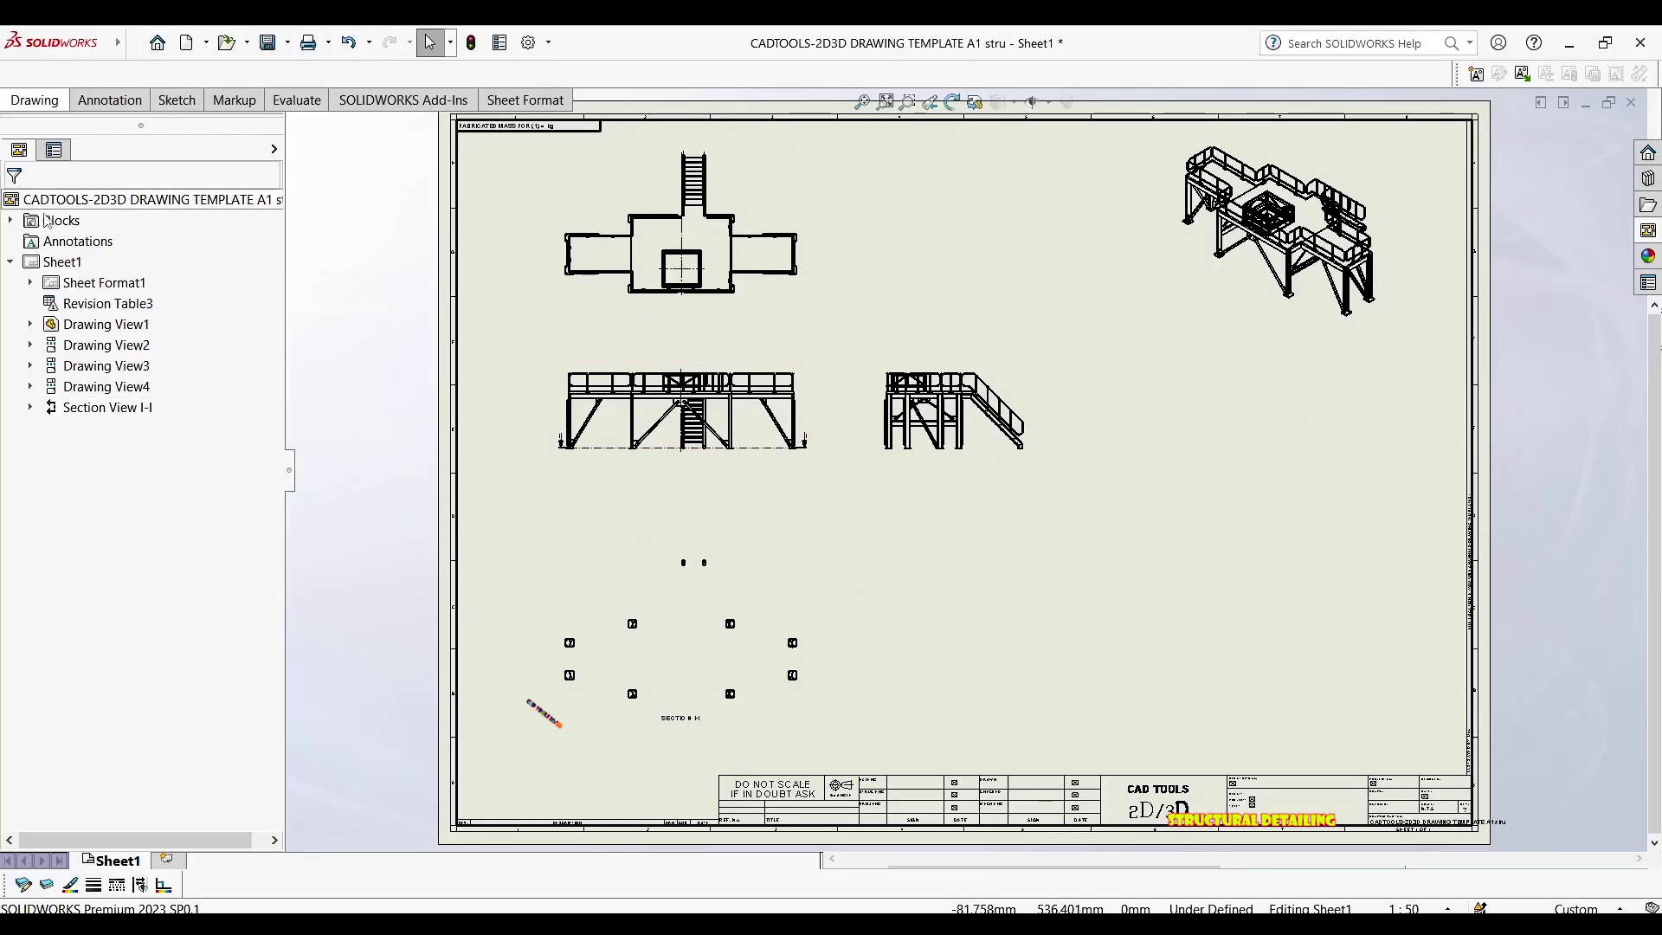
# Set the scale of Sheet1 to 1:35 in the sheet properties
pyautogui.rightClick(37, 261)
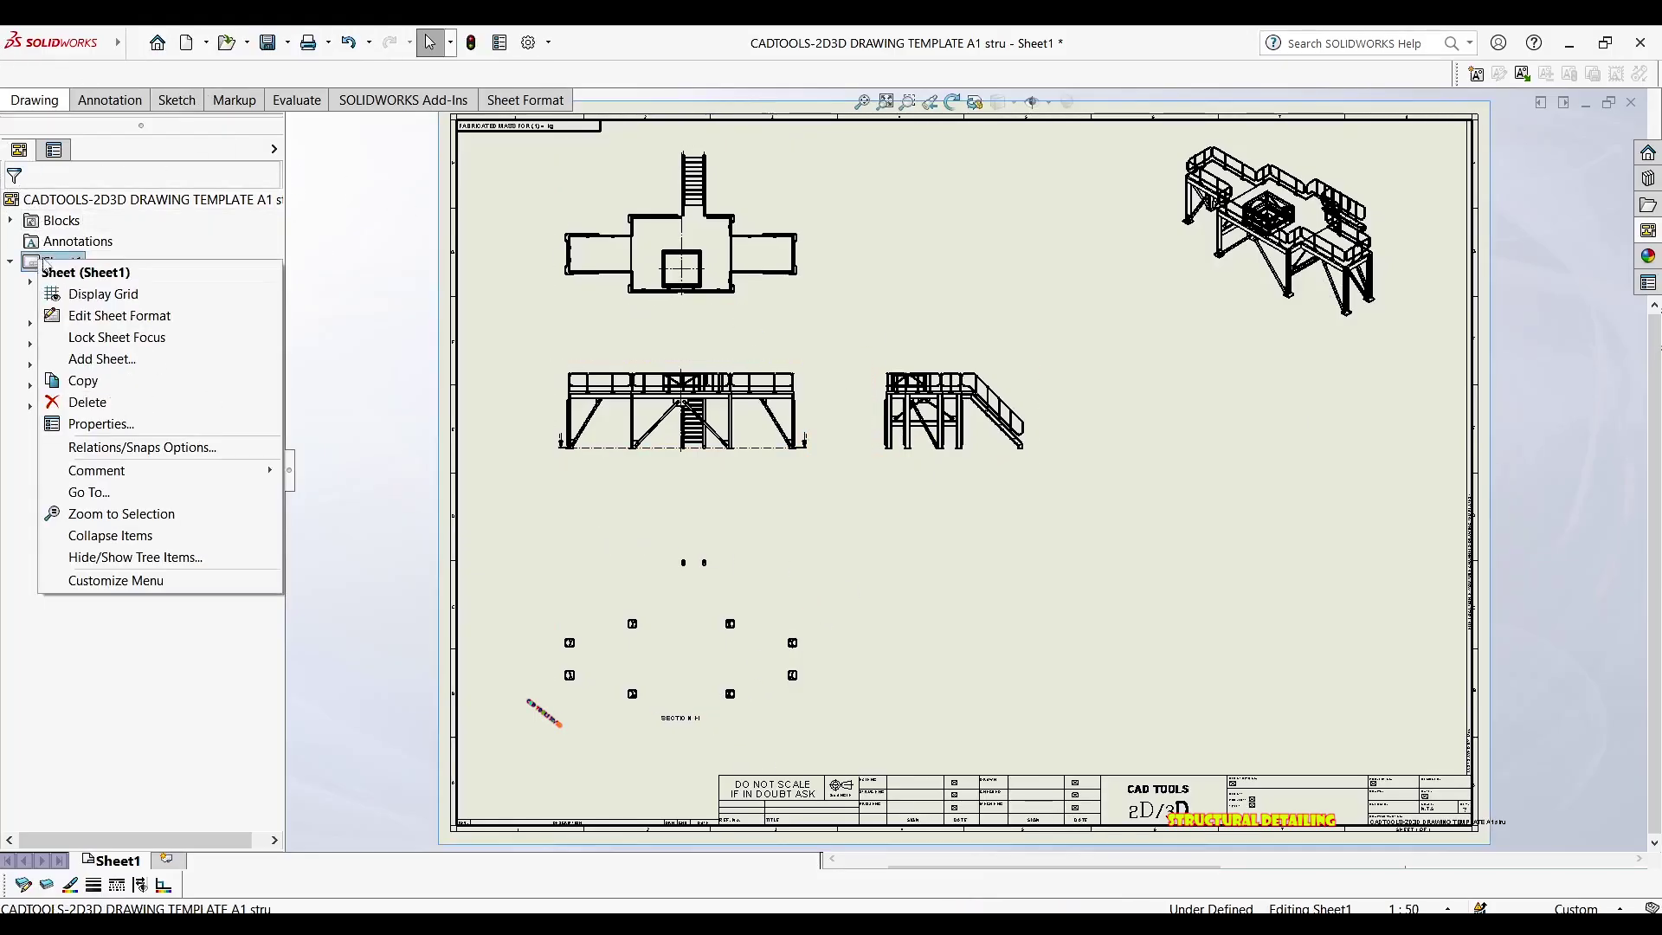
pyautogui.click(101, 422)
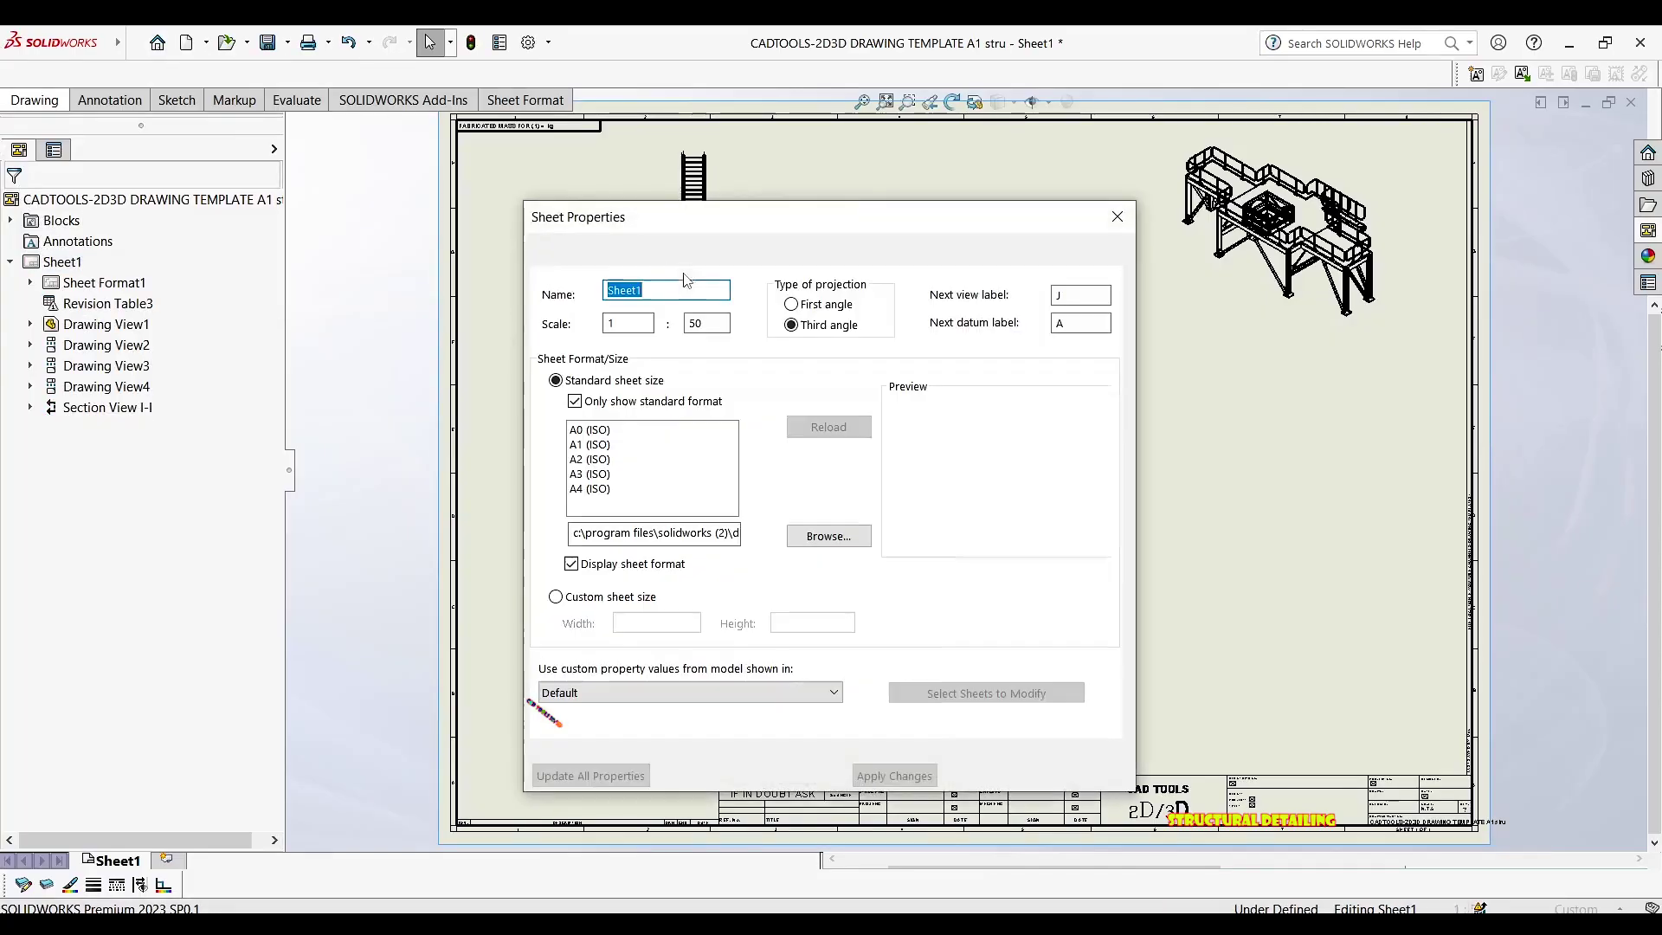
pyautogui.doubleClick(704, 320)
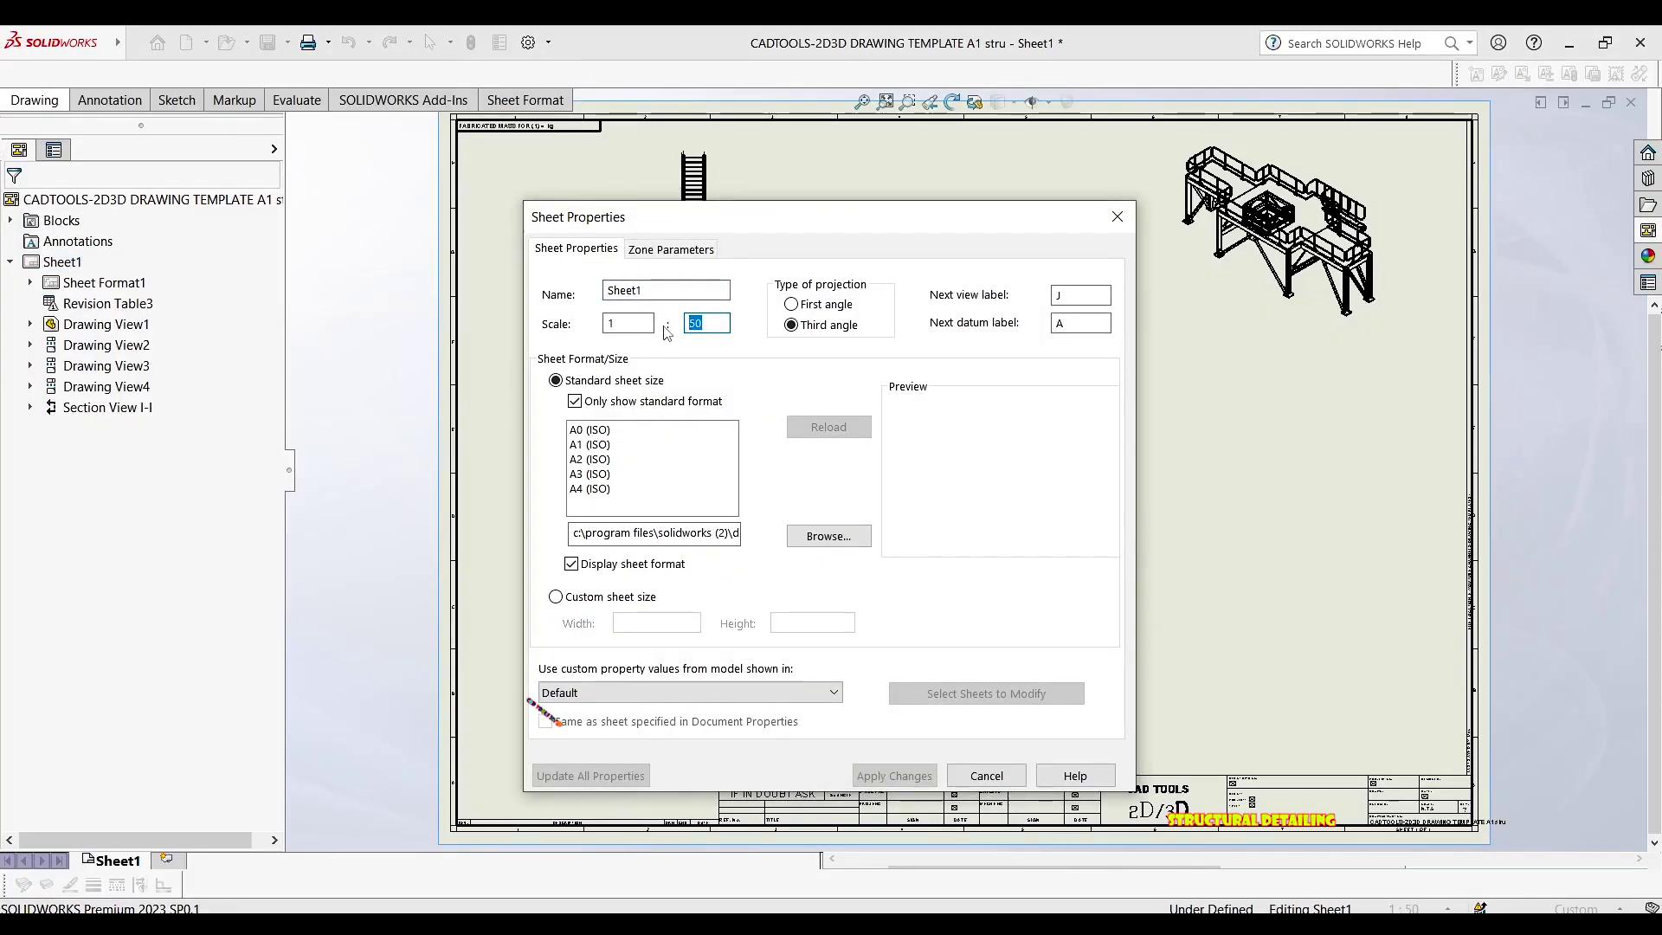
pyautogui.write('356')
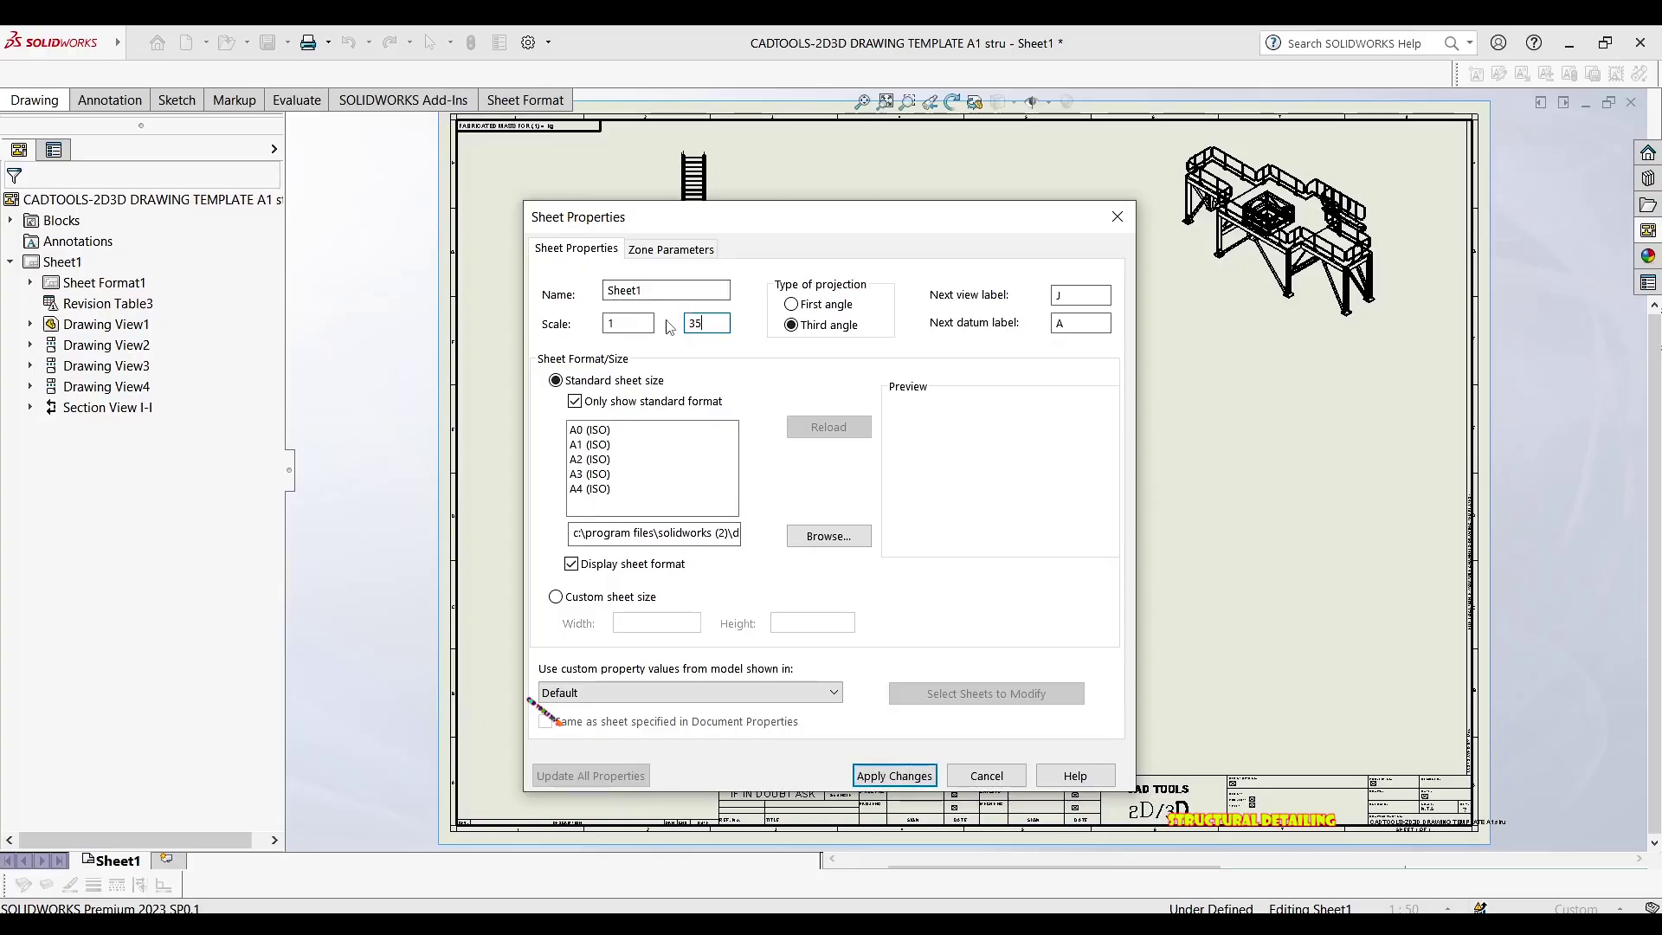
# Apply the 1:35 sheet scale and make the front elevation view use the sheet scale instead of its custom scale
pyautogui.click(880, 772)
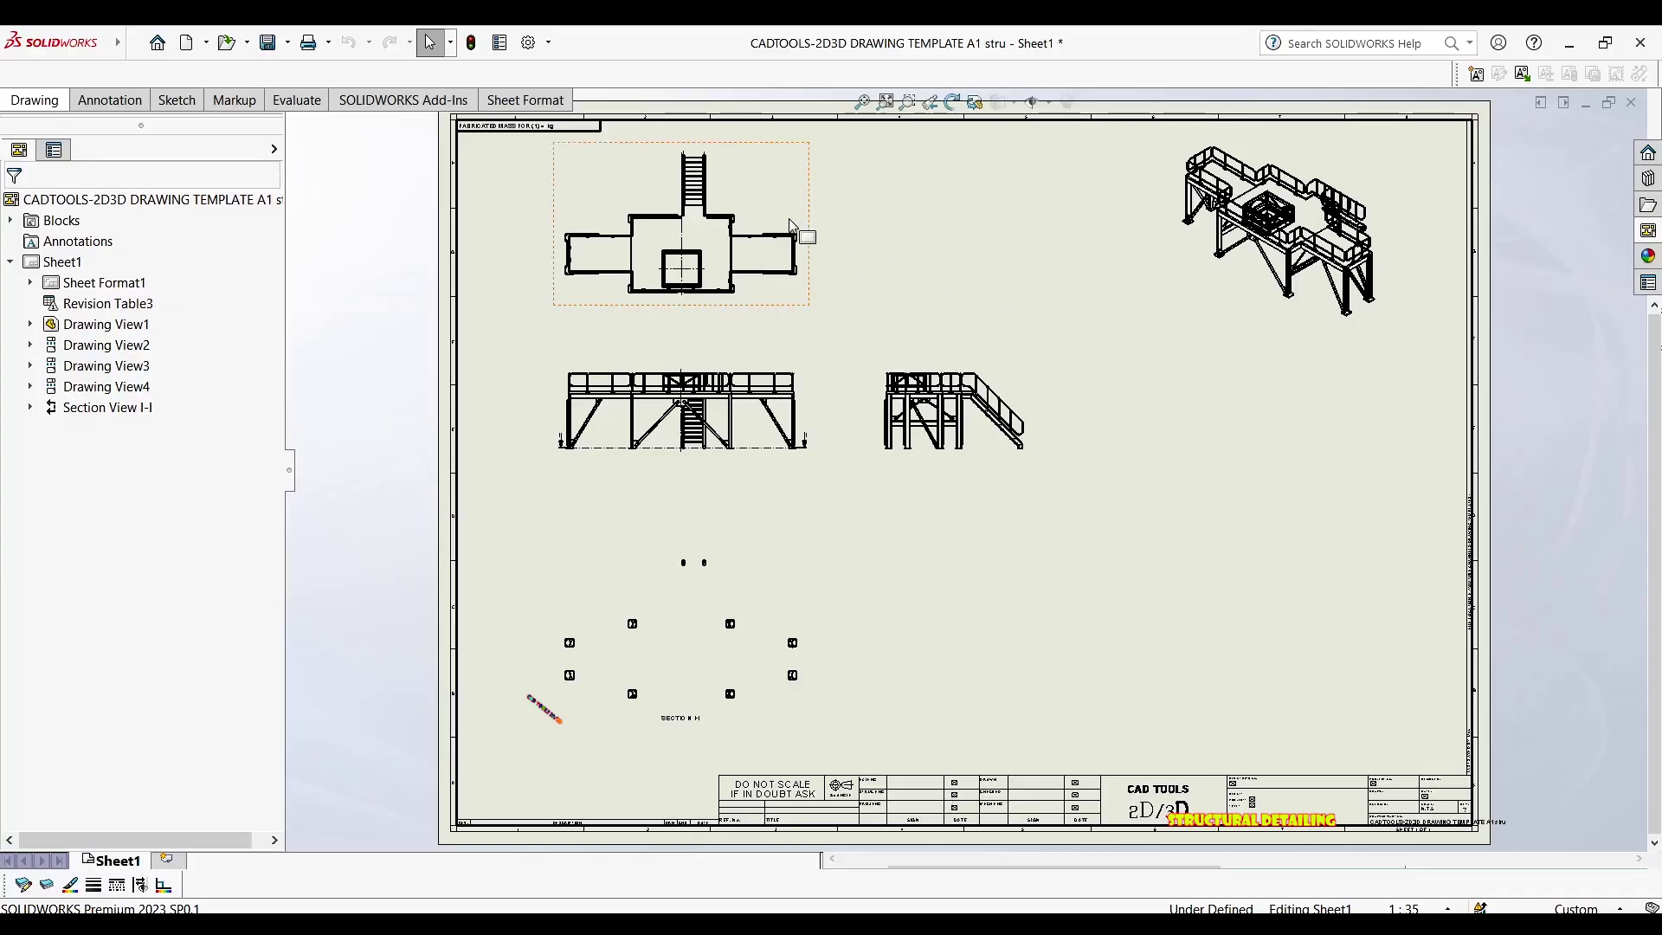
pyautogui.moveTo(886, 302); pyautogui.dragTo(833, 301, button='middle')
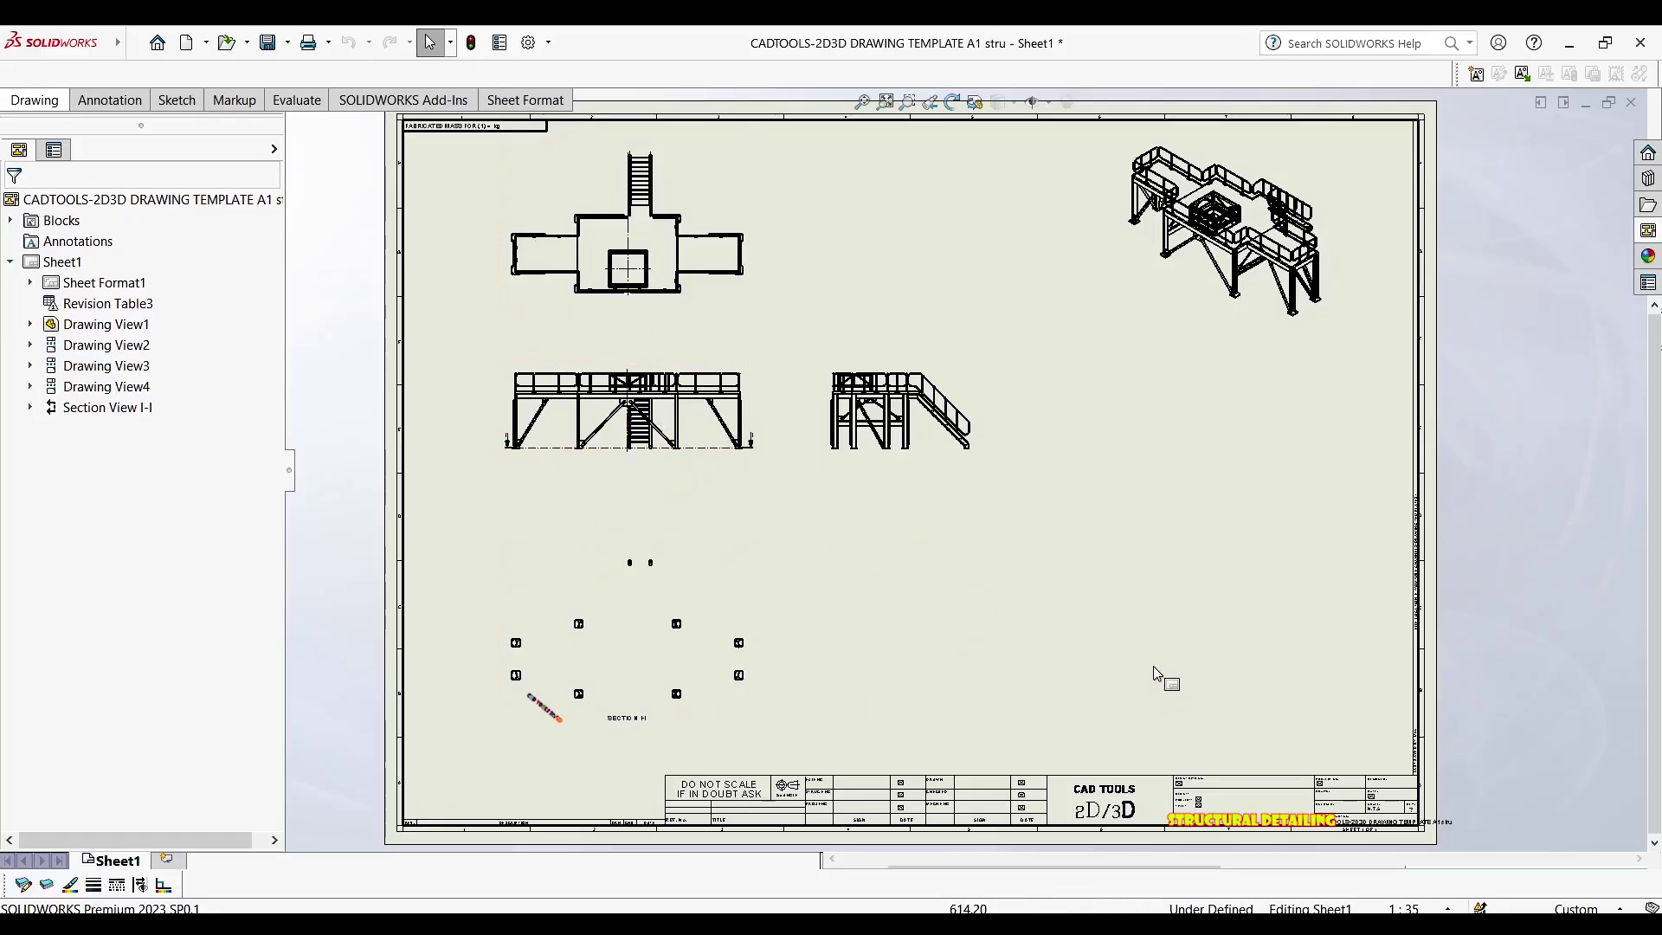
pyautogui.moveTo(892, 275); pyautogui.dragTo(874, 277, button='middle')
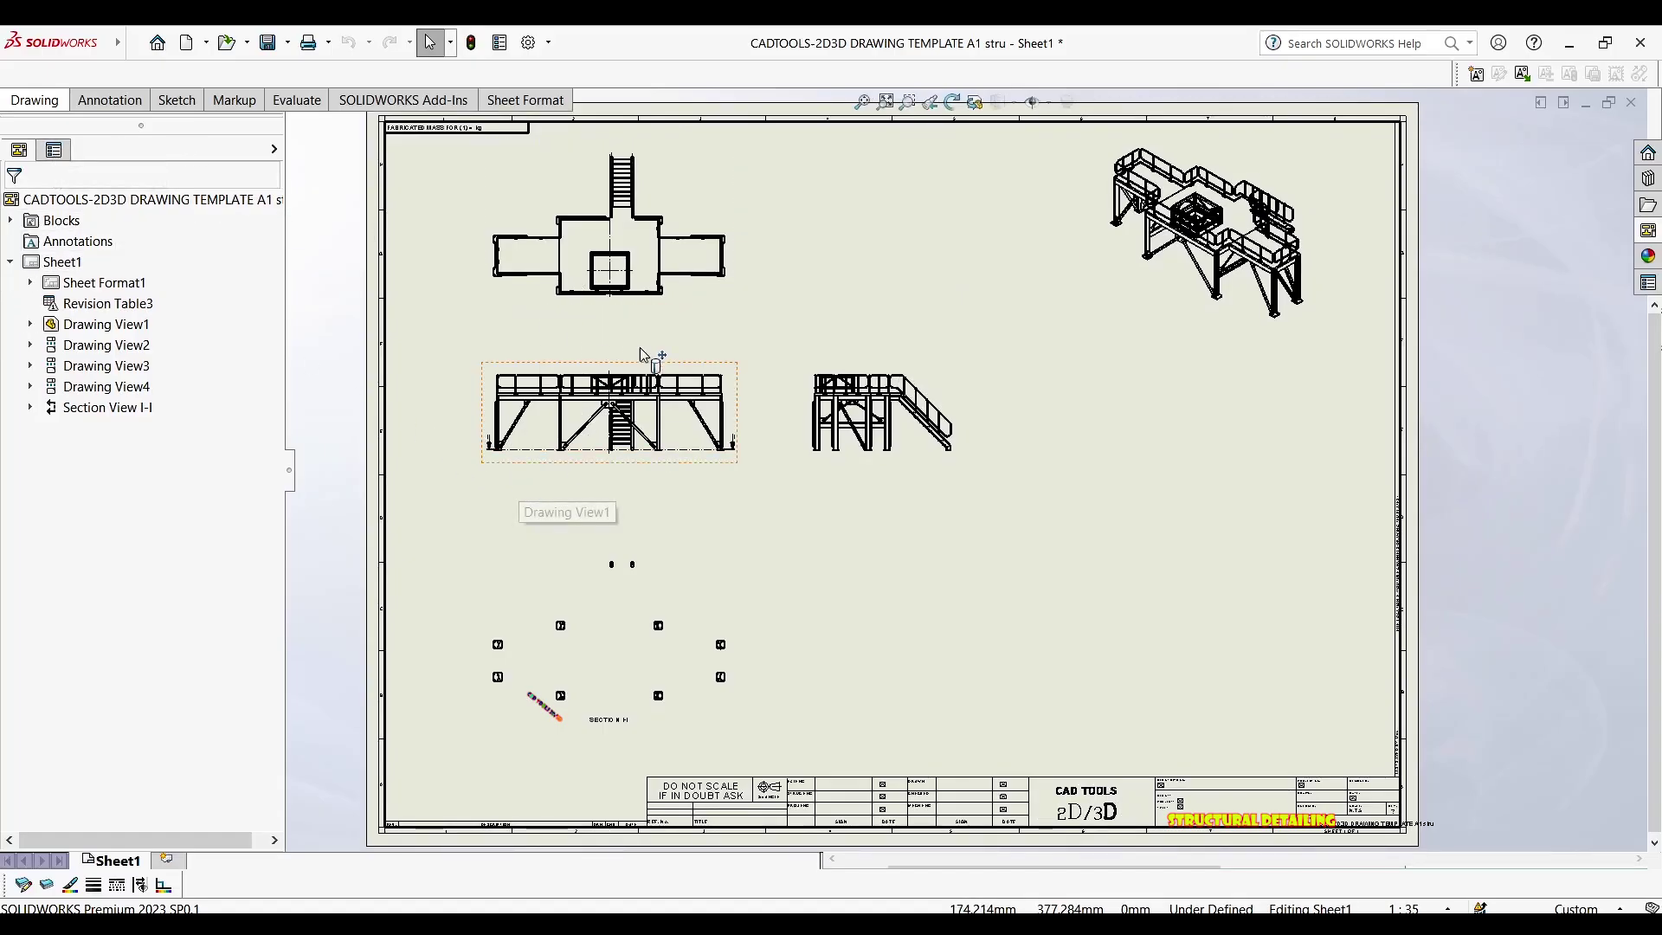
pyautogui.click(544, 474)
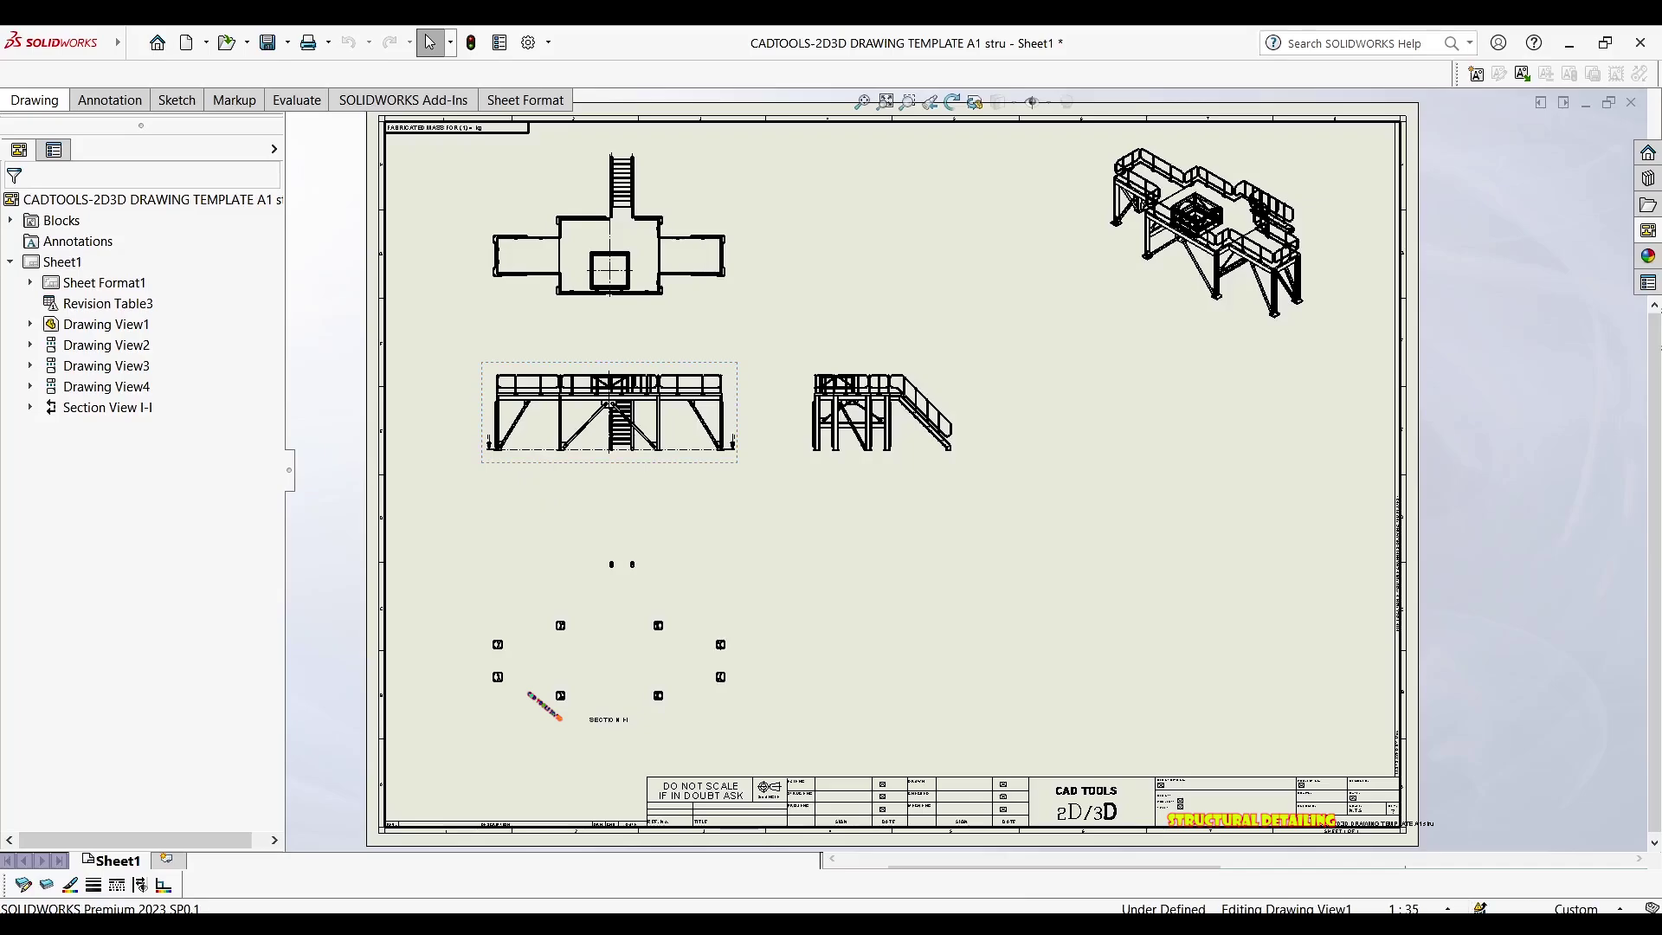
pyautogui.scroll(-5, 261, 684)
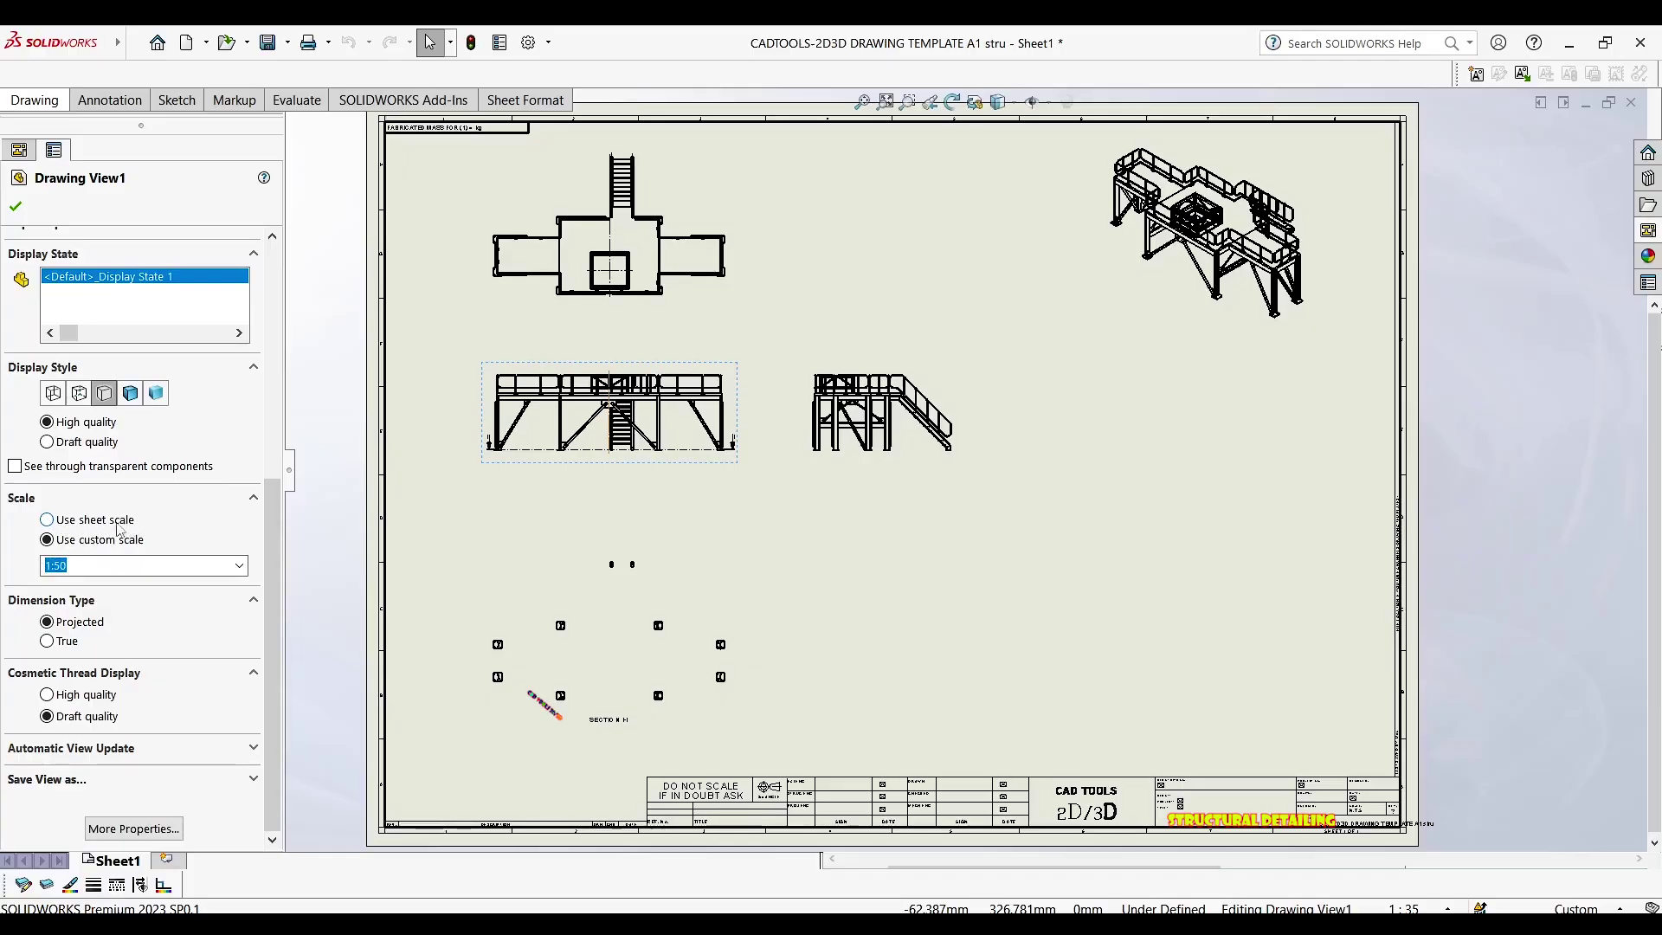
pyautogui.click(47, 520)
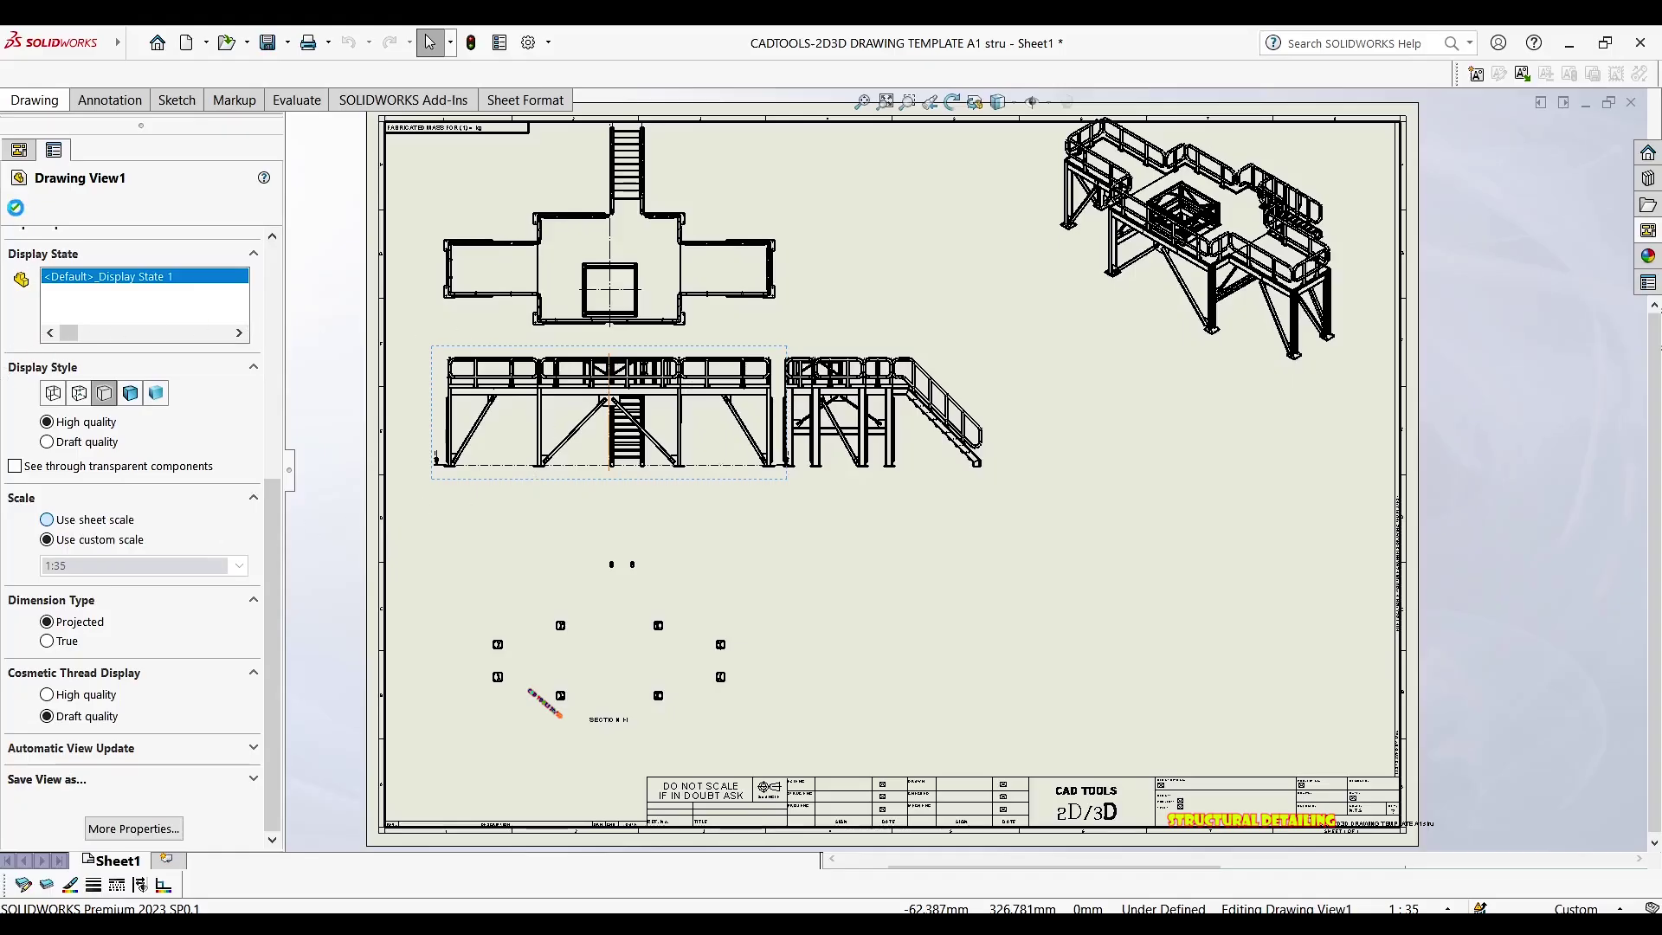
pyautogui.click(48, 519)
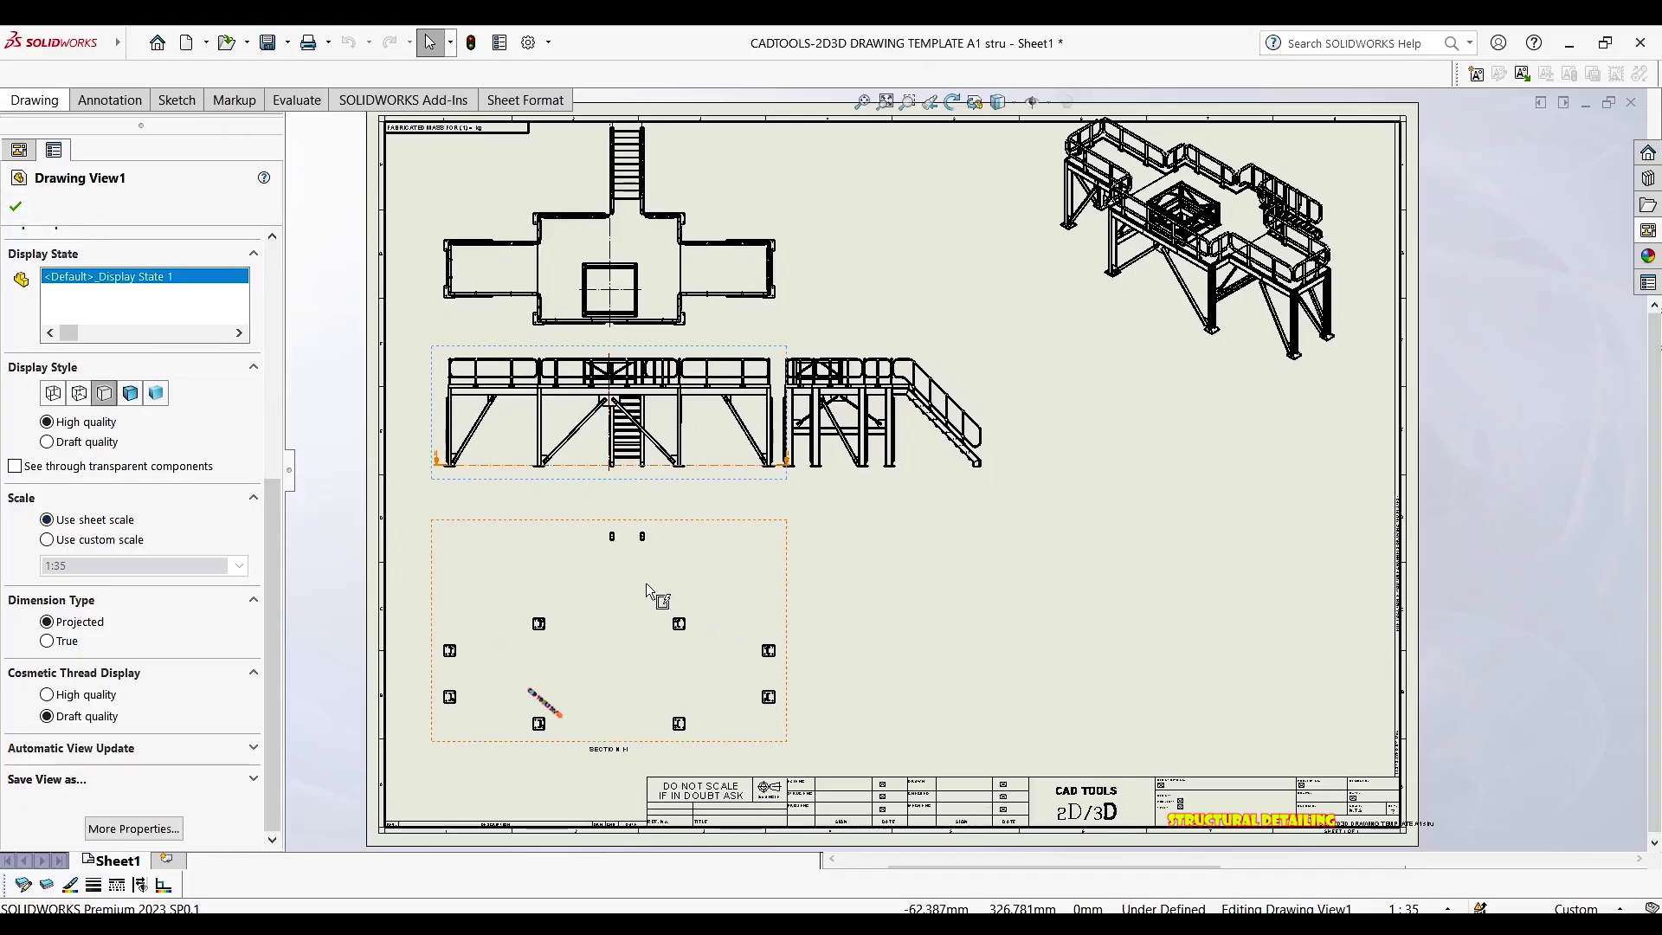
pyautogui.click(14, 208)
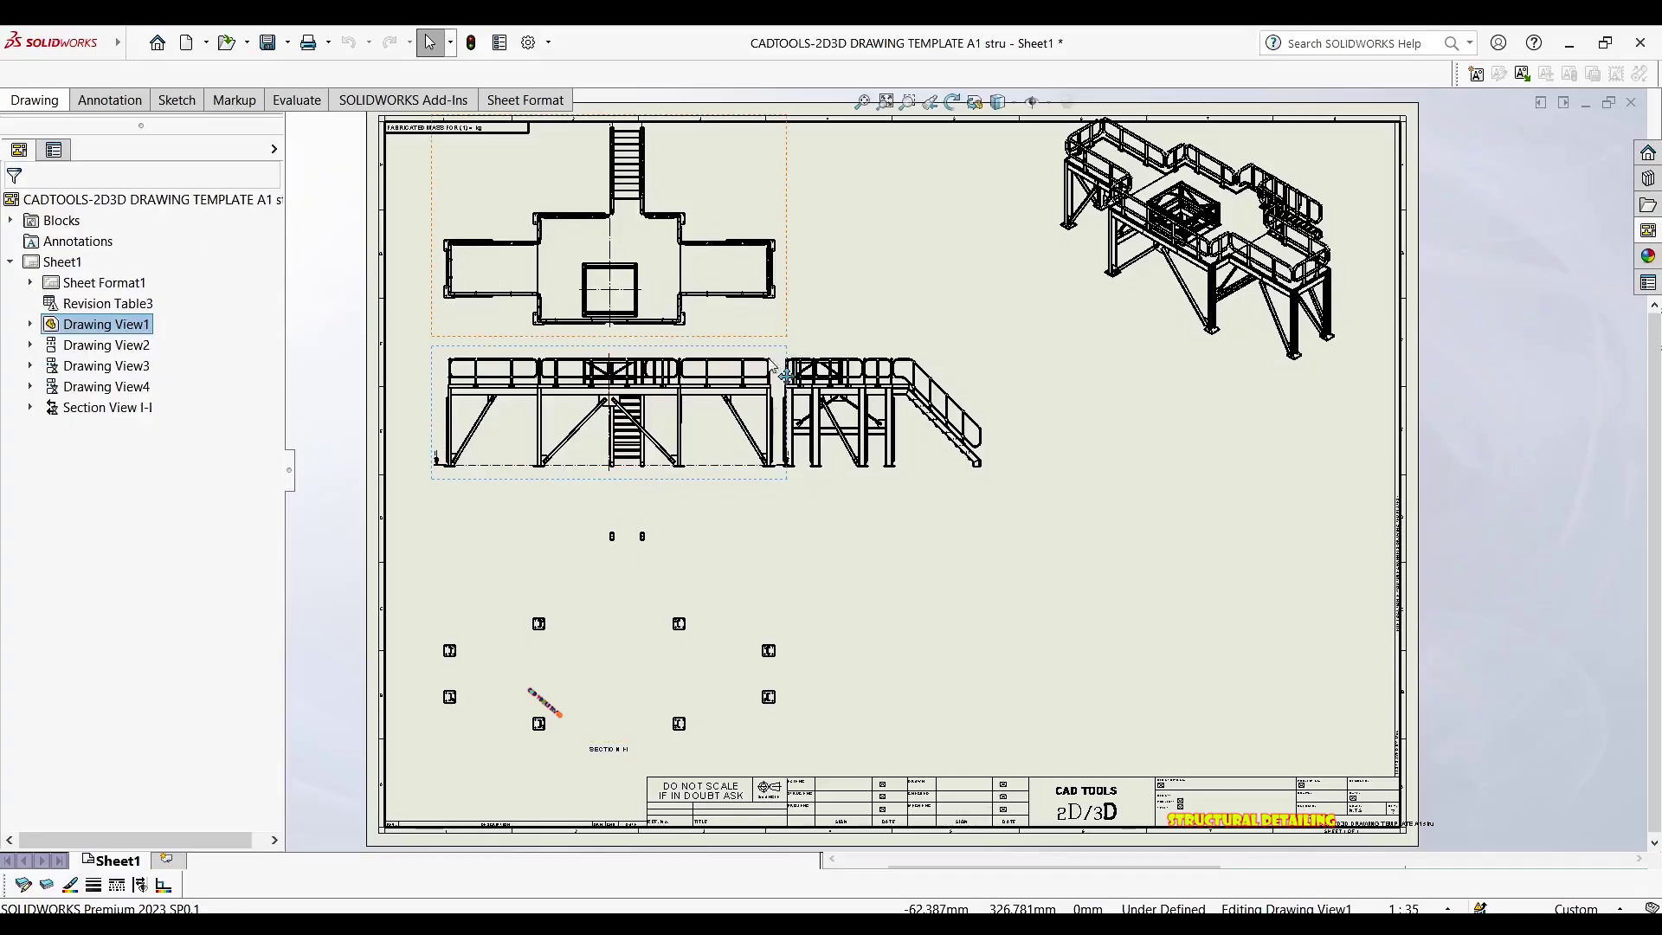
# Space out the enlarged views by moving the side view outward and the front, section and top views downward
pyautogui.moveTo(984, 405); pyautogui.dragTo(1105, 408)
pyautogui.moveTo(649, 490); pyautogui.dragTo(642, 532)
pyautogui.moveTo(792, 597); pyautogui.dragTo(783, 626)
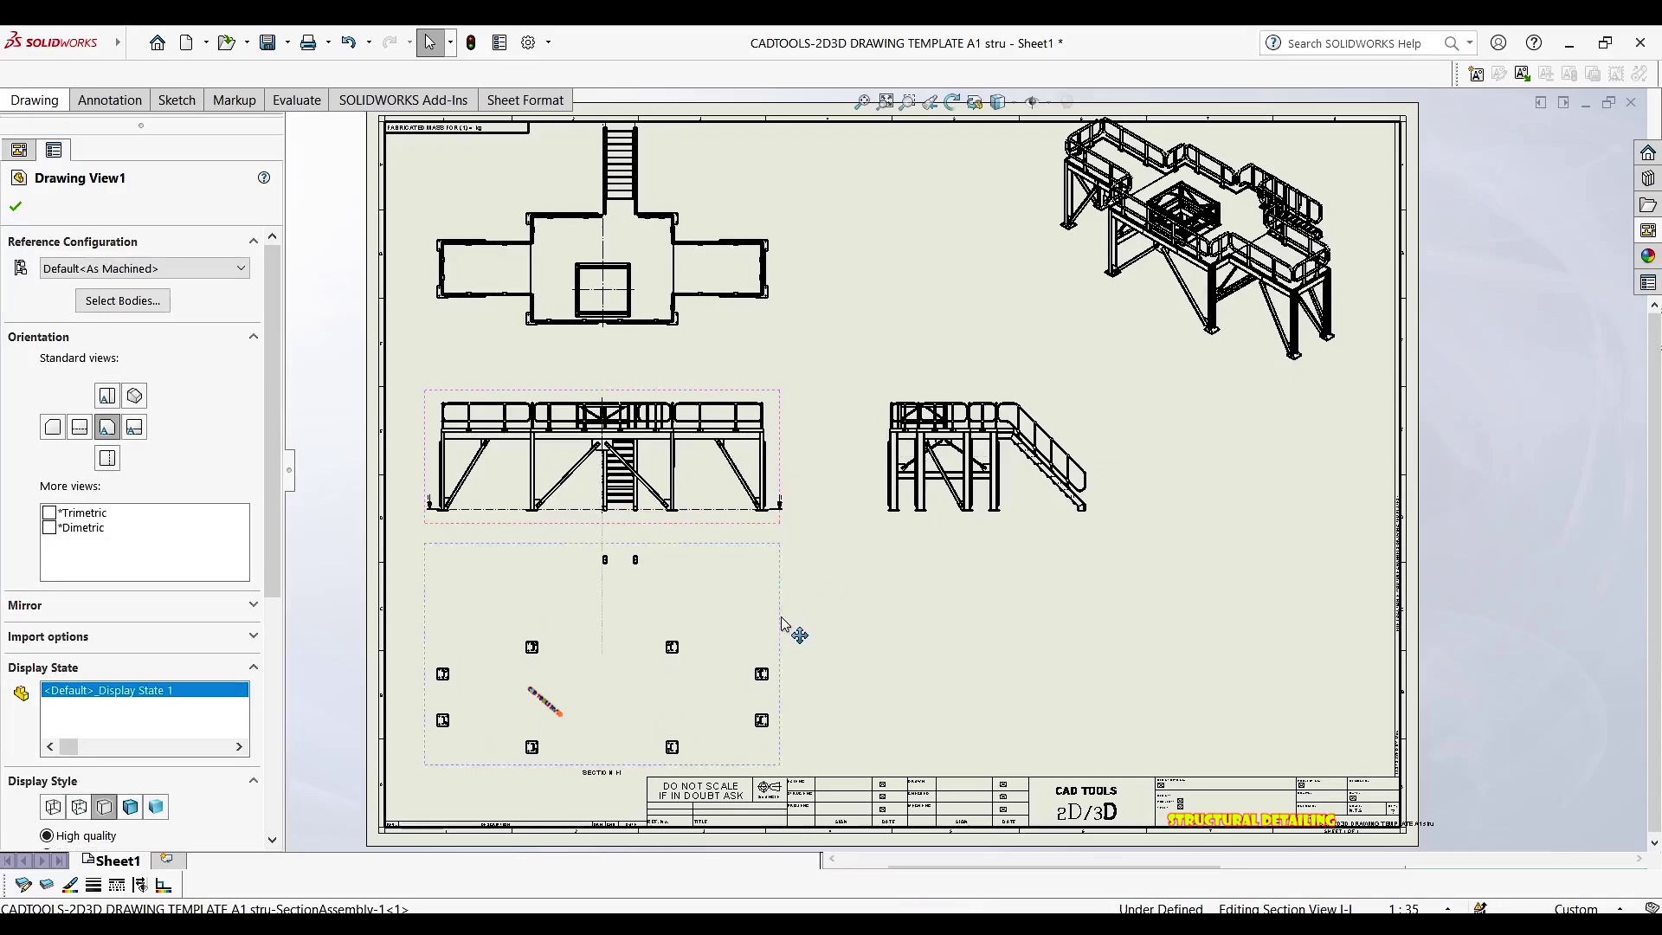
pyautogui.click(715, 333)
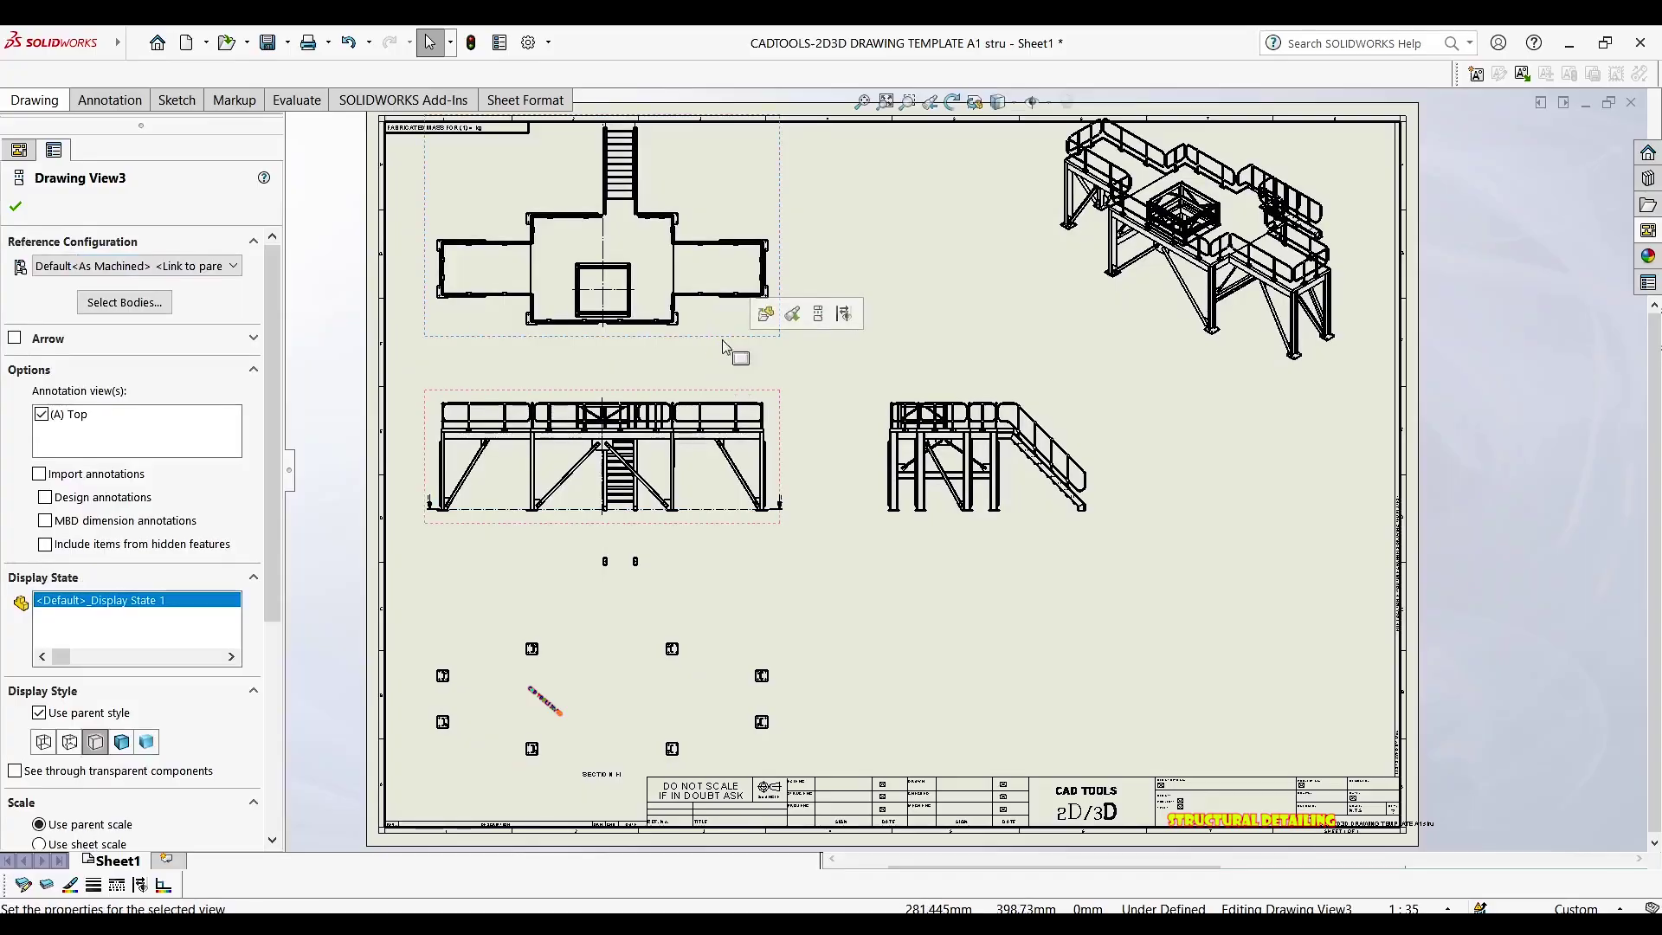
pyautogui.moveTo(723, 344); pyautogui.dragTo(725, 379)
pyautogui.click(760, 532)
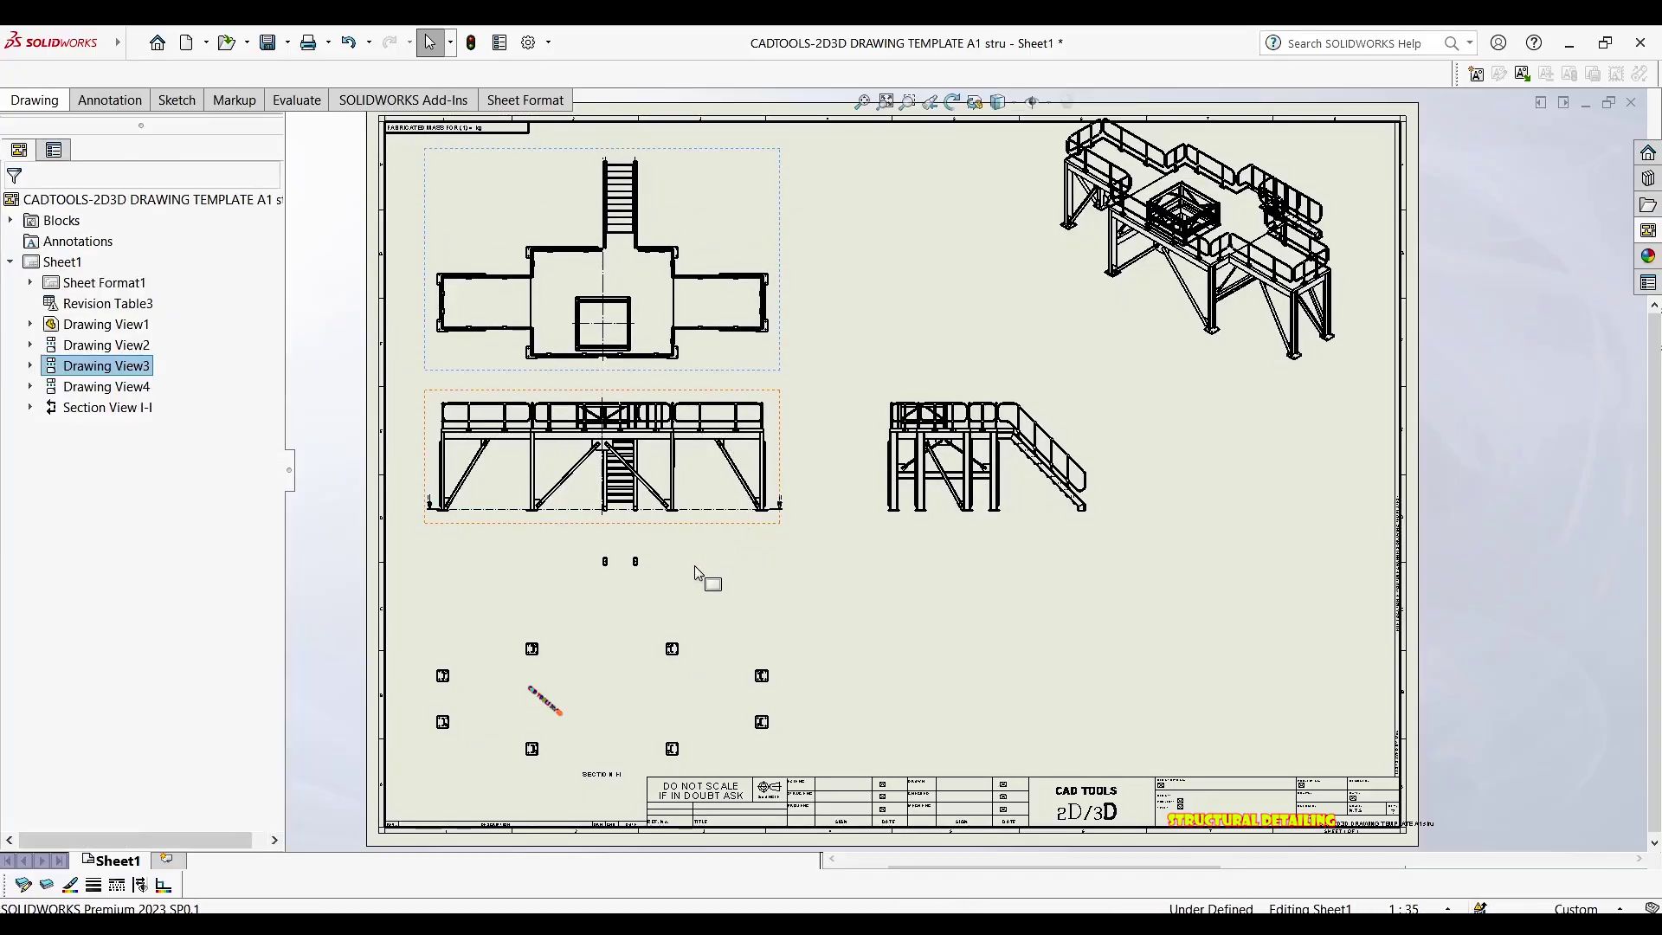
pyautogui.click(712, 599)
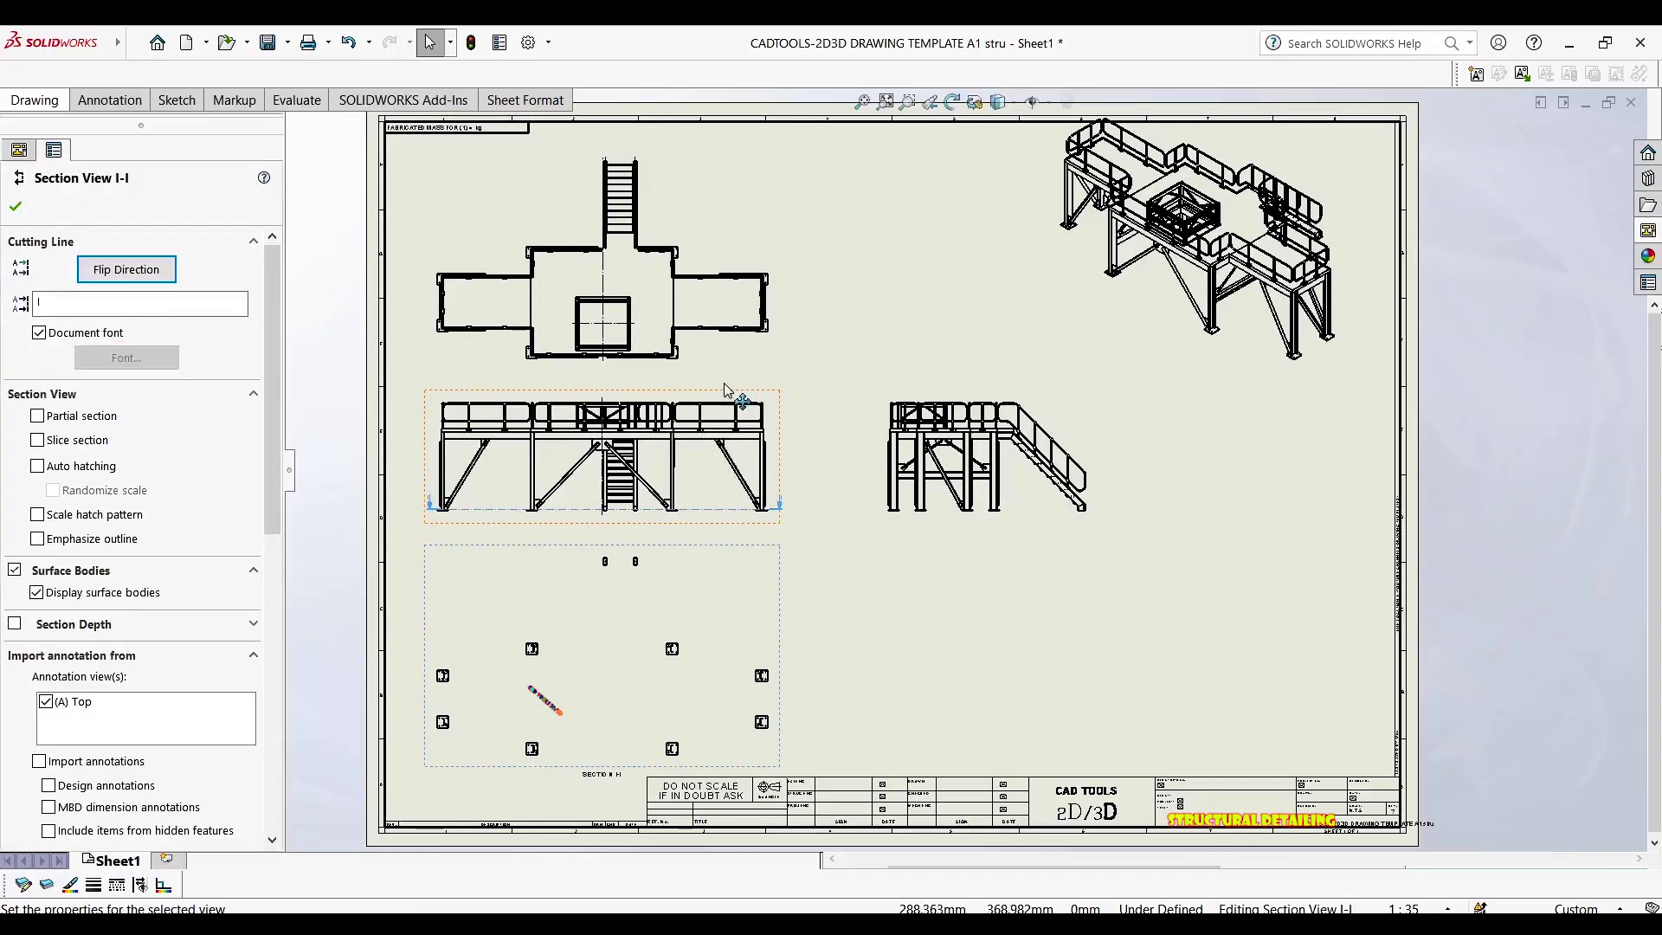
pyautogui.click(20, 204)
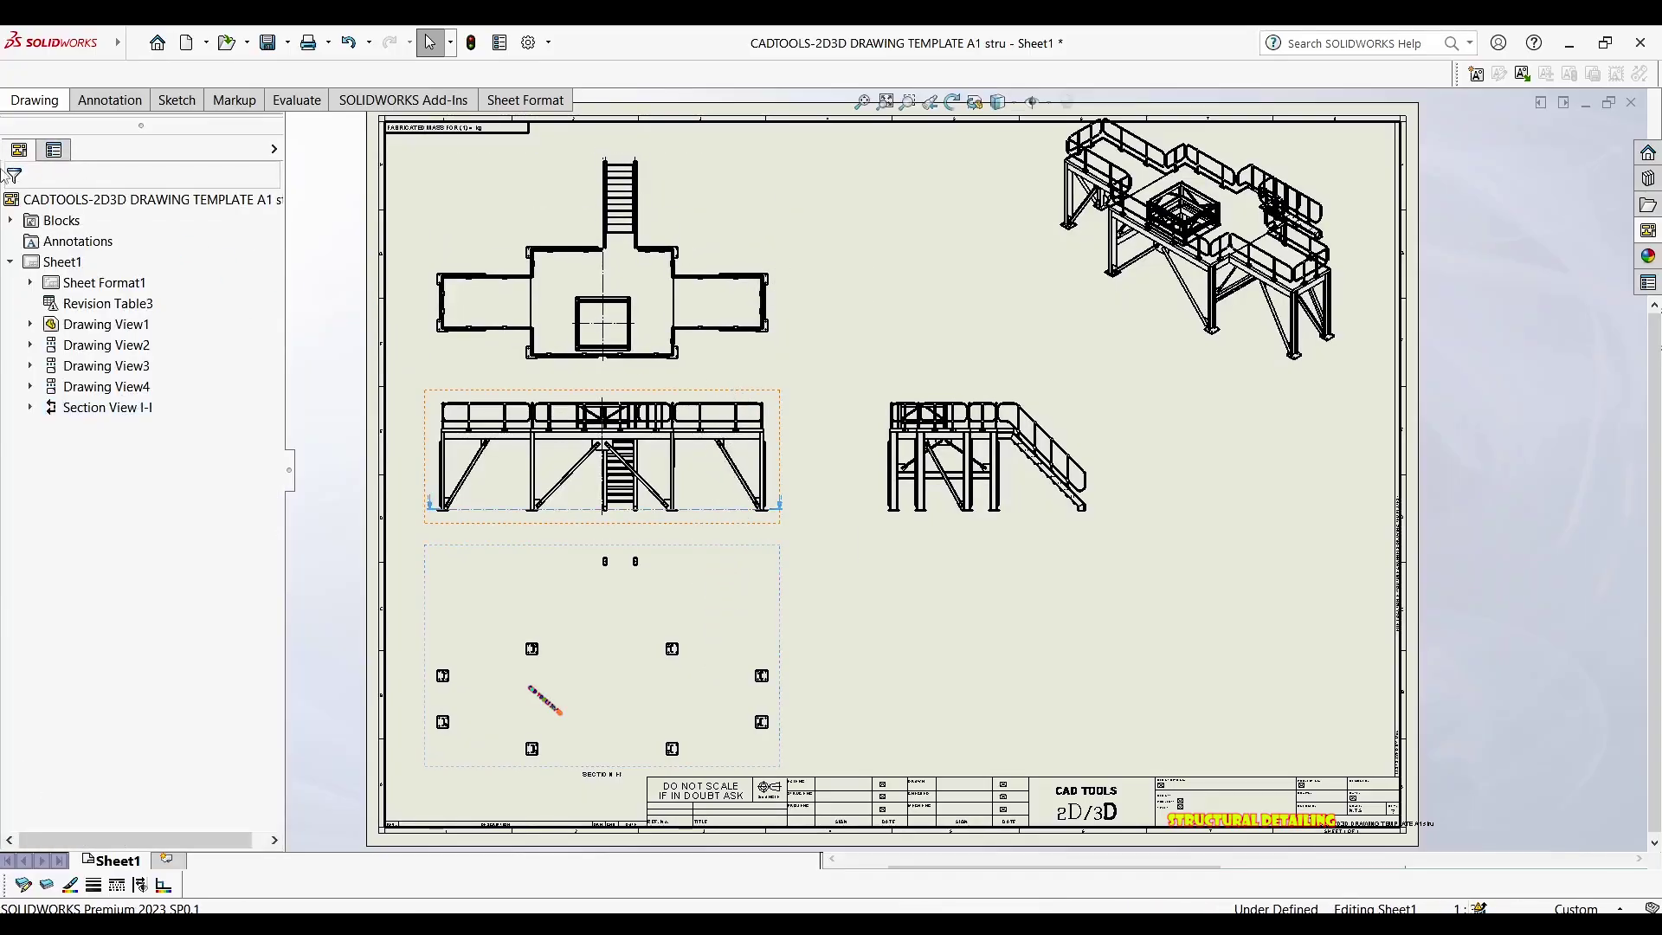
# Change the scale of Sheet1 to 1:40 in the sheet properties
pyautogui.rightClick(52, 262)
pyautogui.click(113, 419)
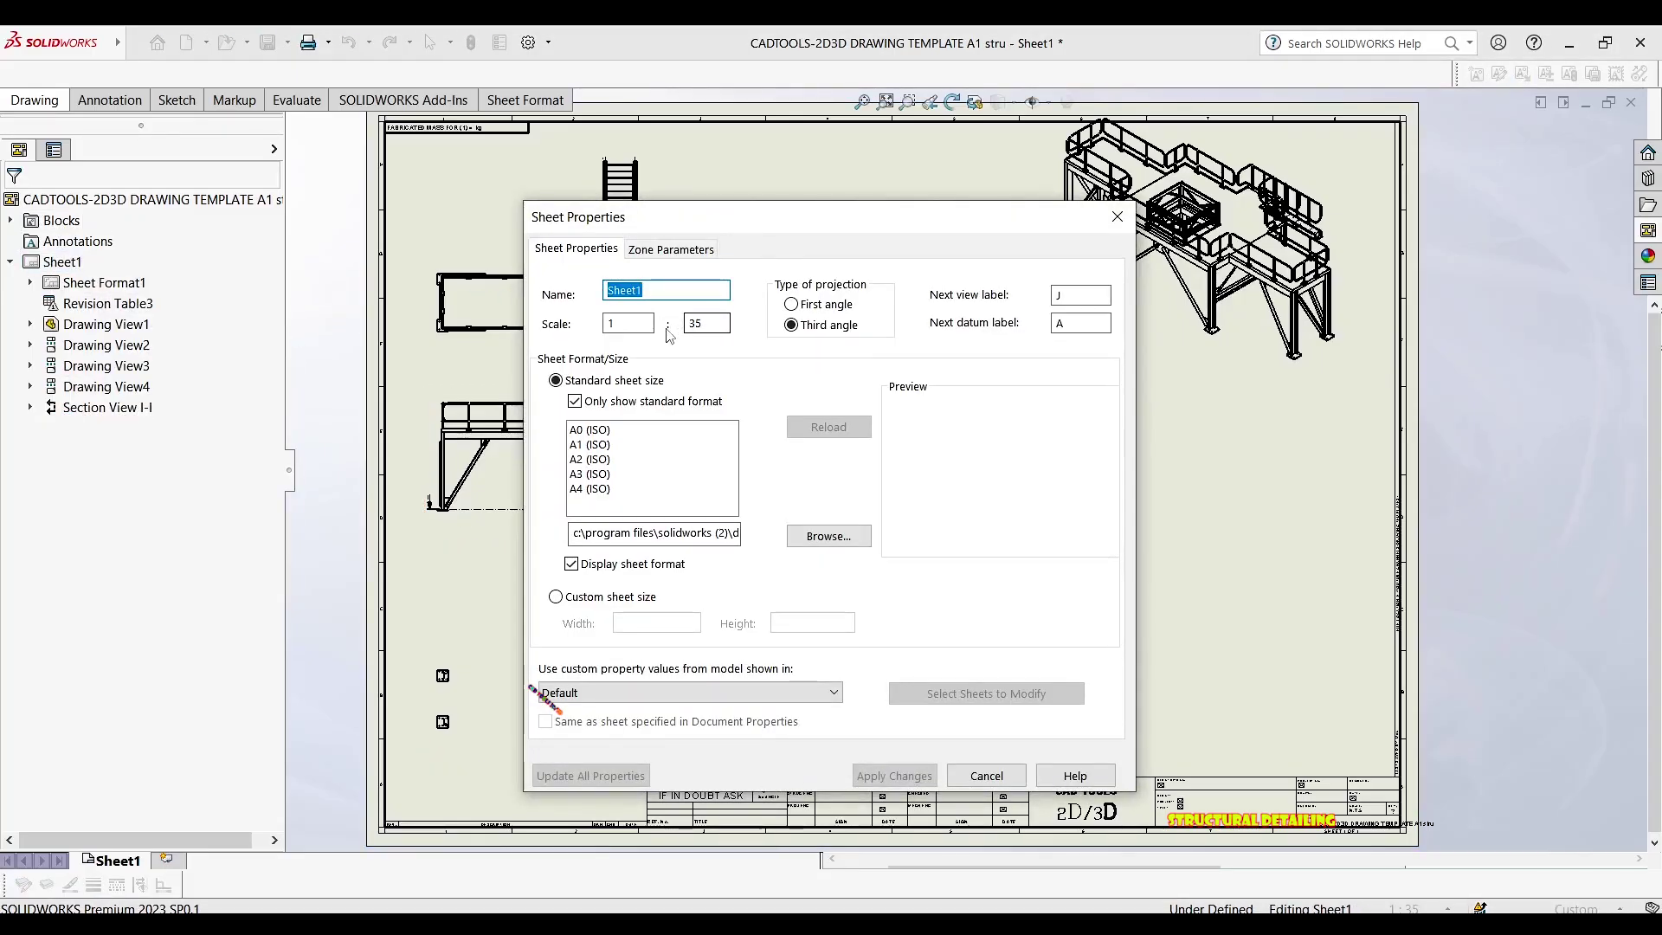
pyautogui.moveTo(698, 319); pyautogui.dragTo(683, 326)
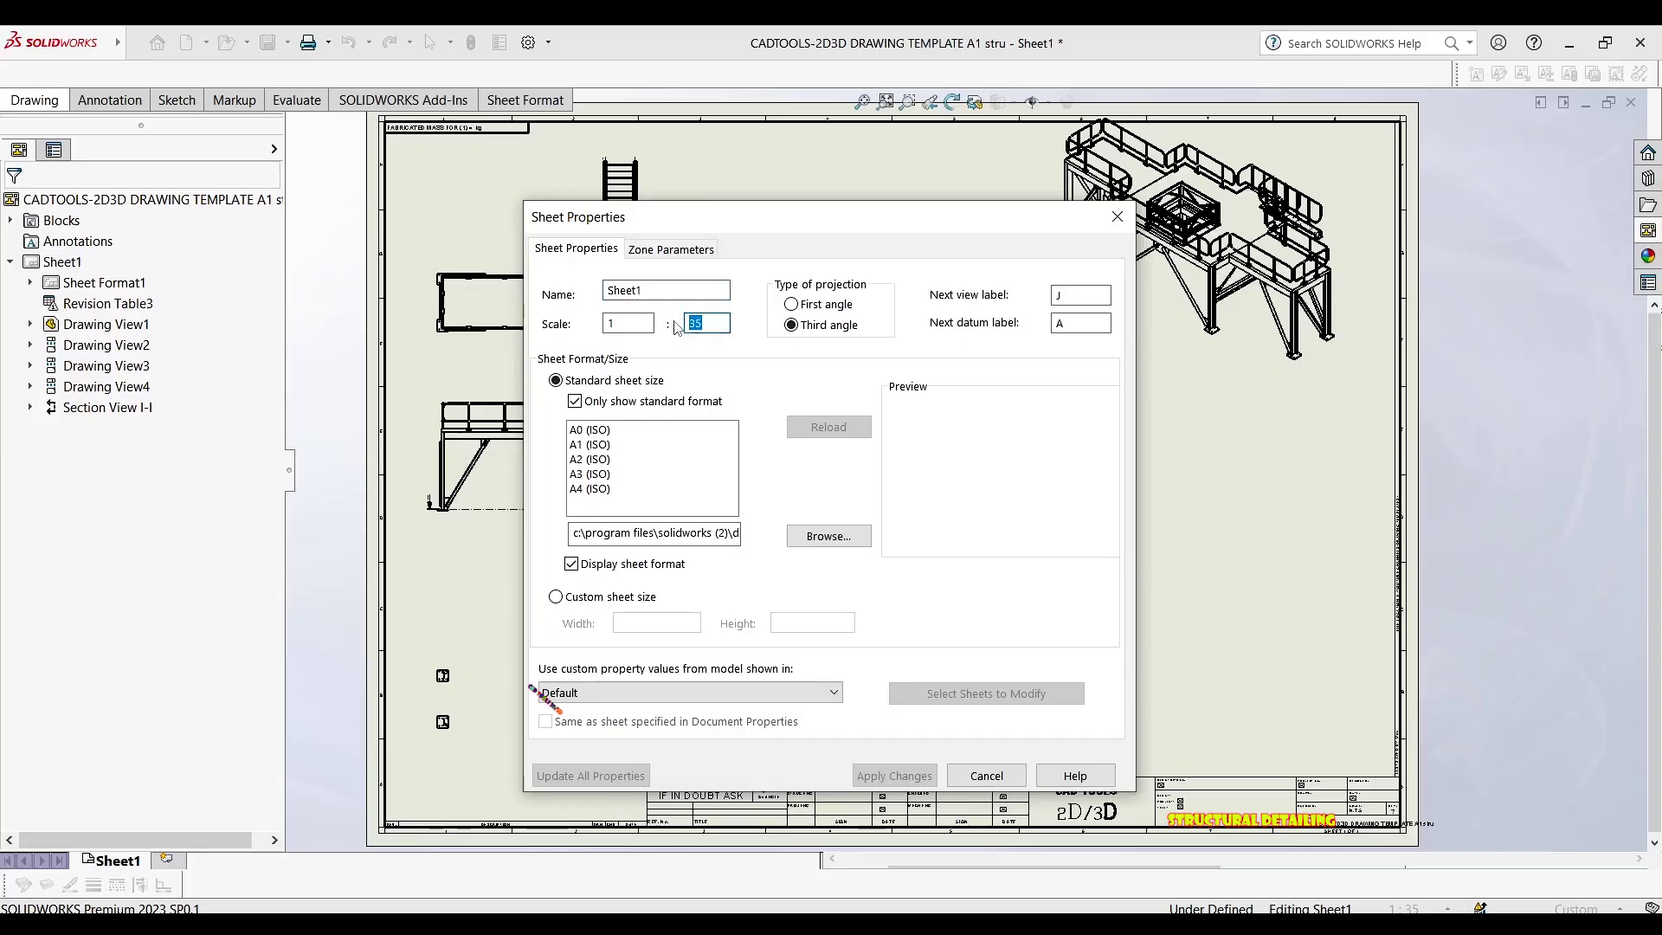
pyautogui.write('40')
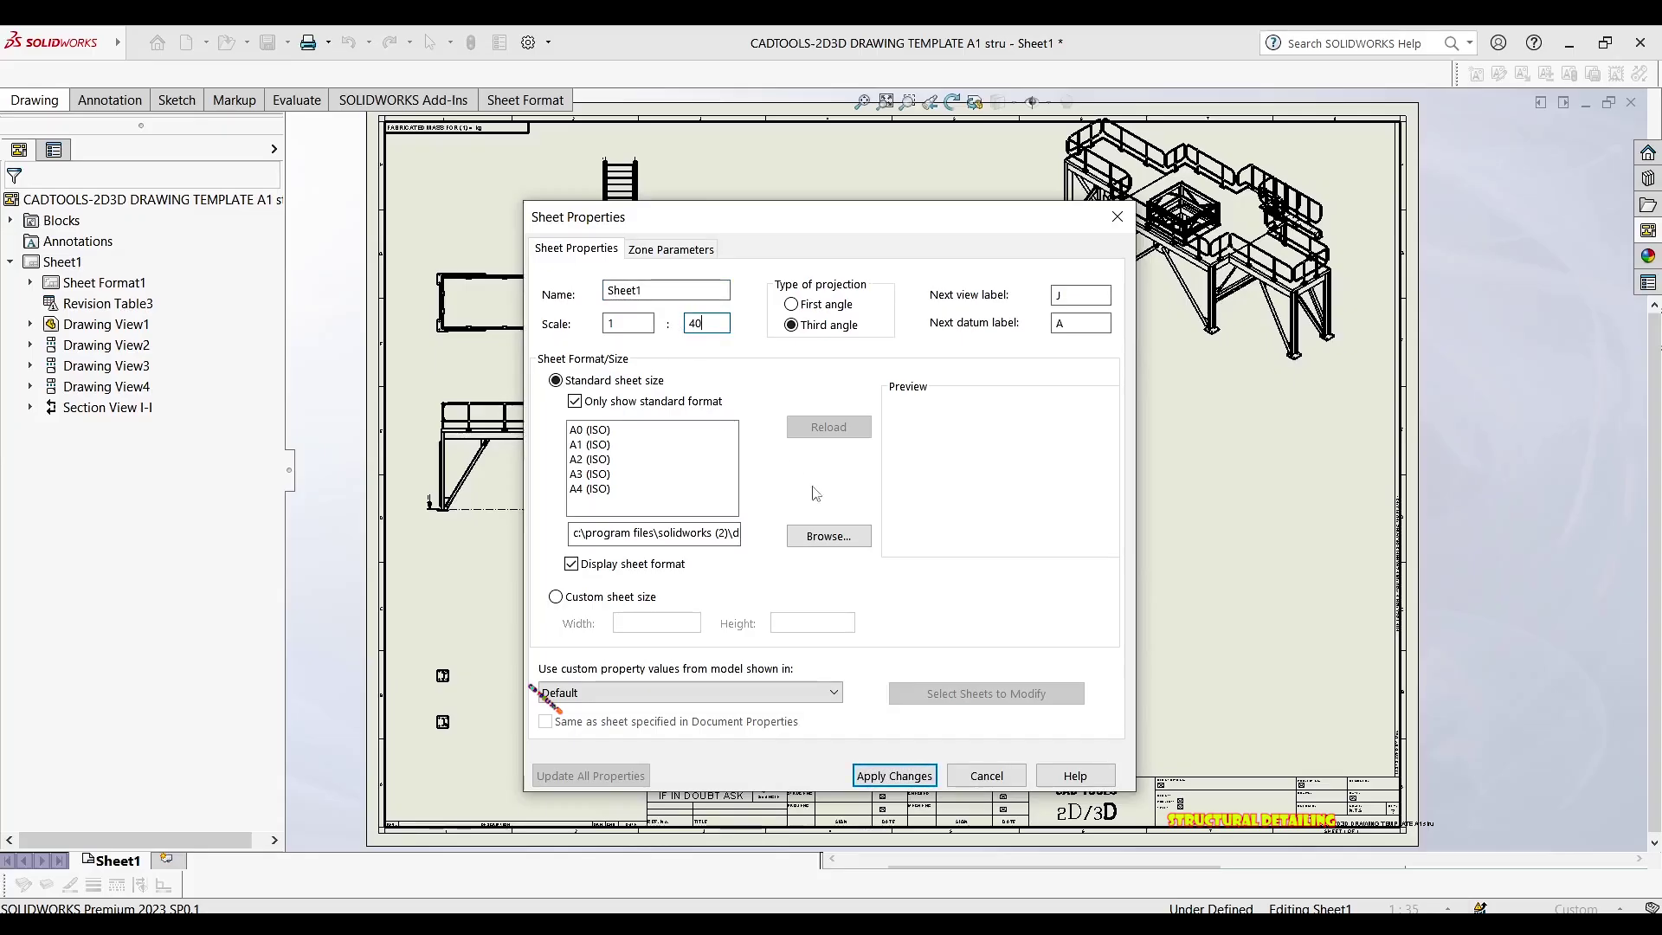
pyautogui.click(914, 778)
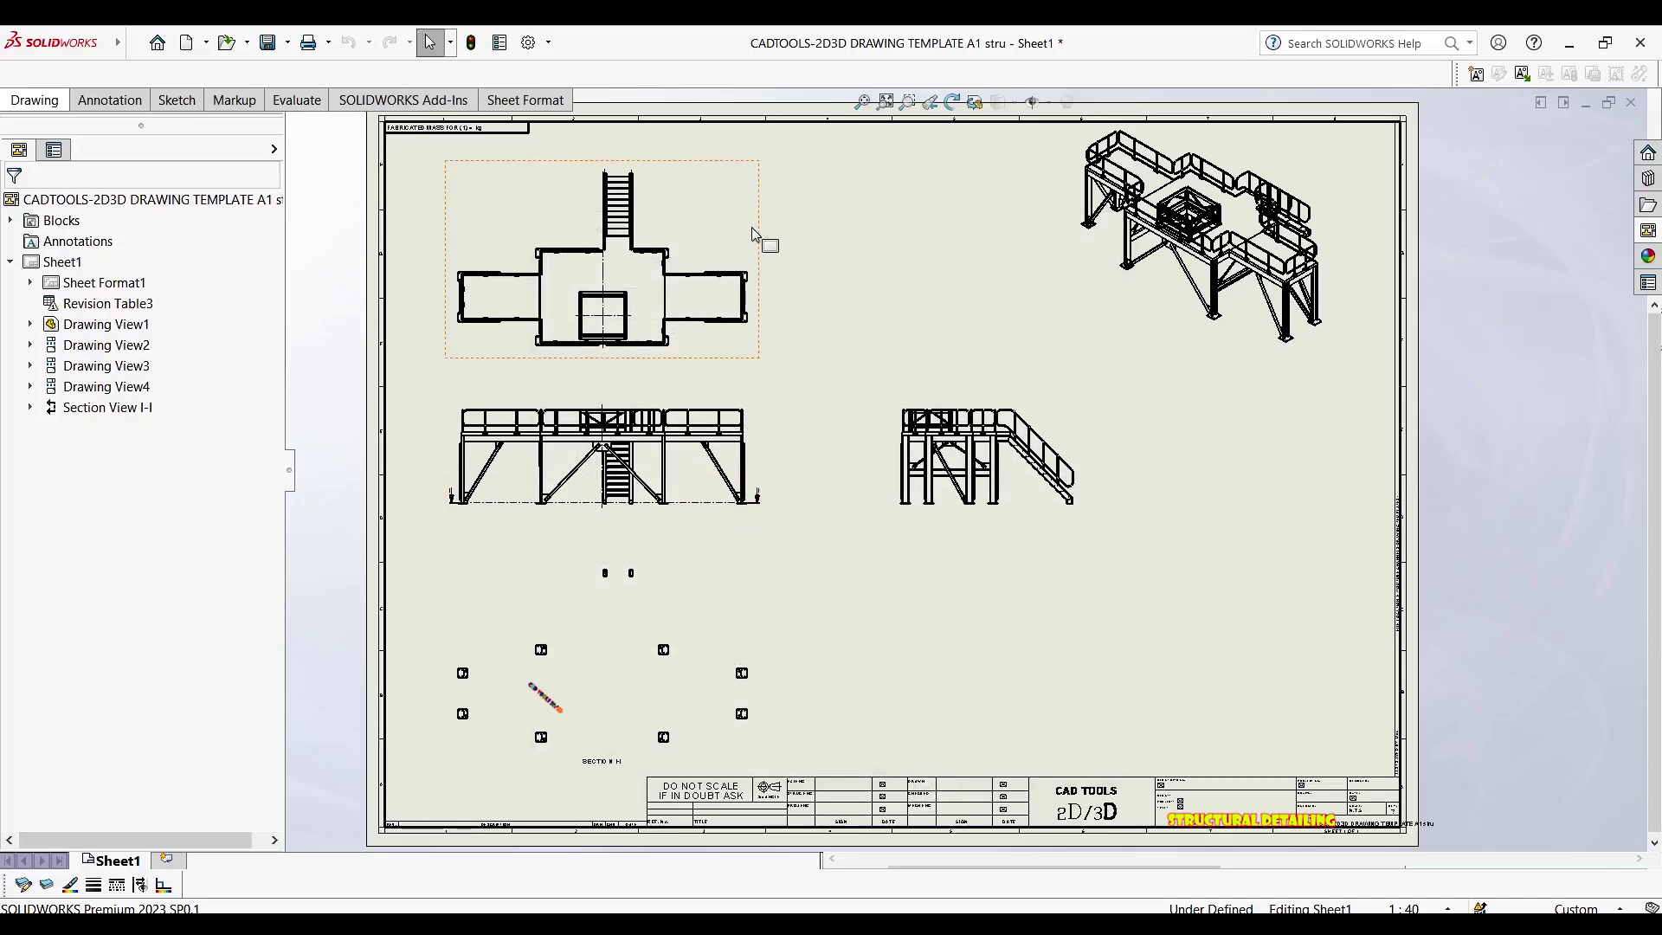
# Move the top, front and section views slightly up the sheet and the side view closer to the front view
pyautogui.moveTo(765, 240); pyautogui.dragTo(766, 227)
pyautogui.moveTo(765, 435); pyautogui.dragTo(765, 412)
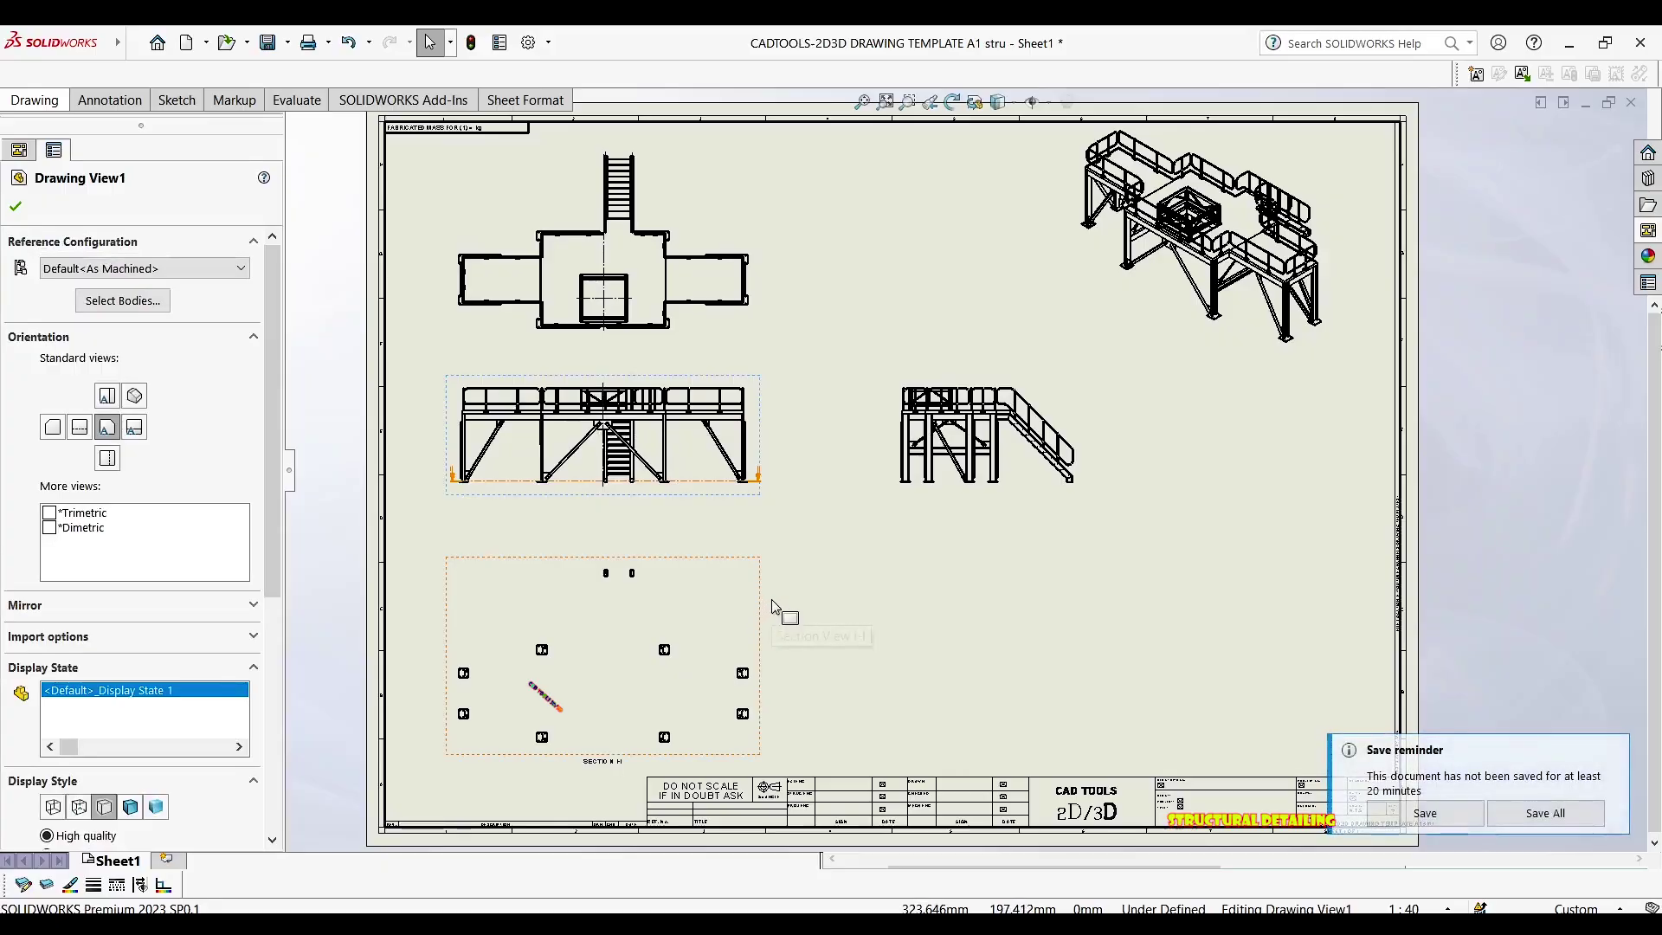
pyautogui.click(771, 595)
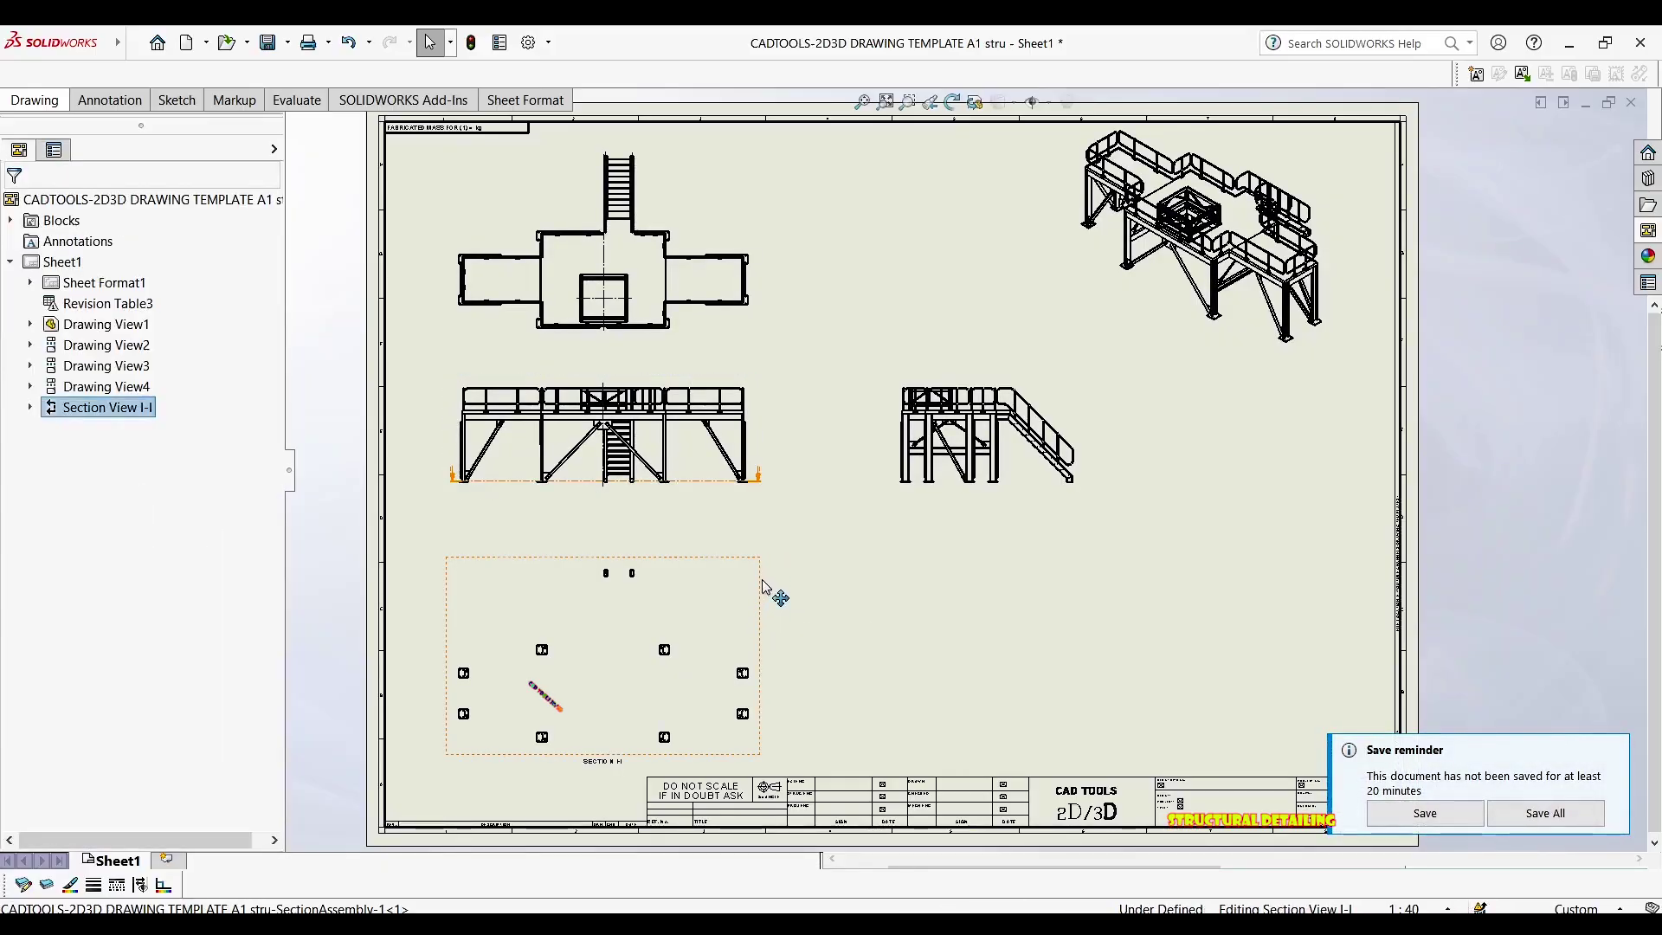
pyautogui.moveTo(771, 586); pyautogui.dragTo(771, 571)
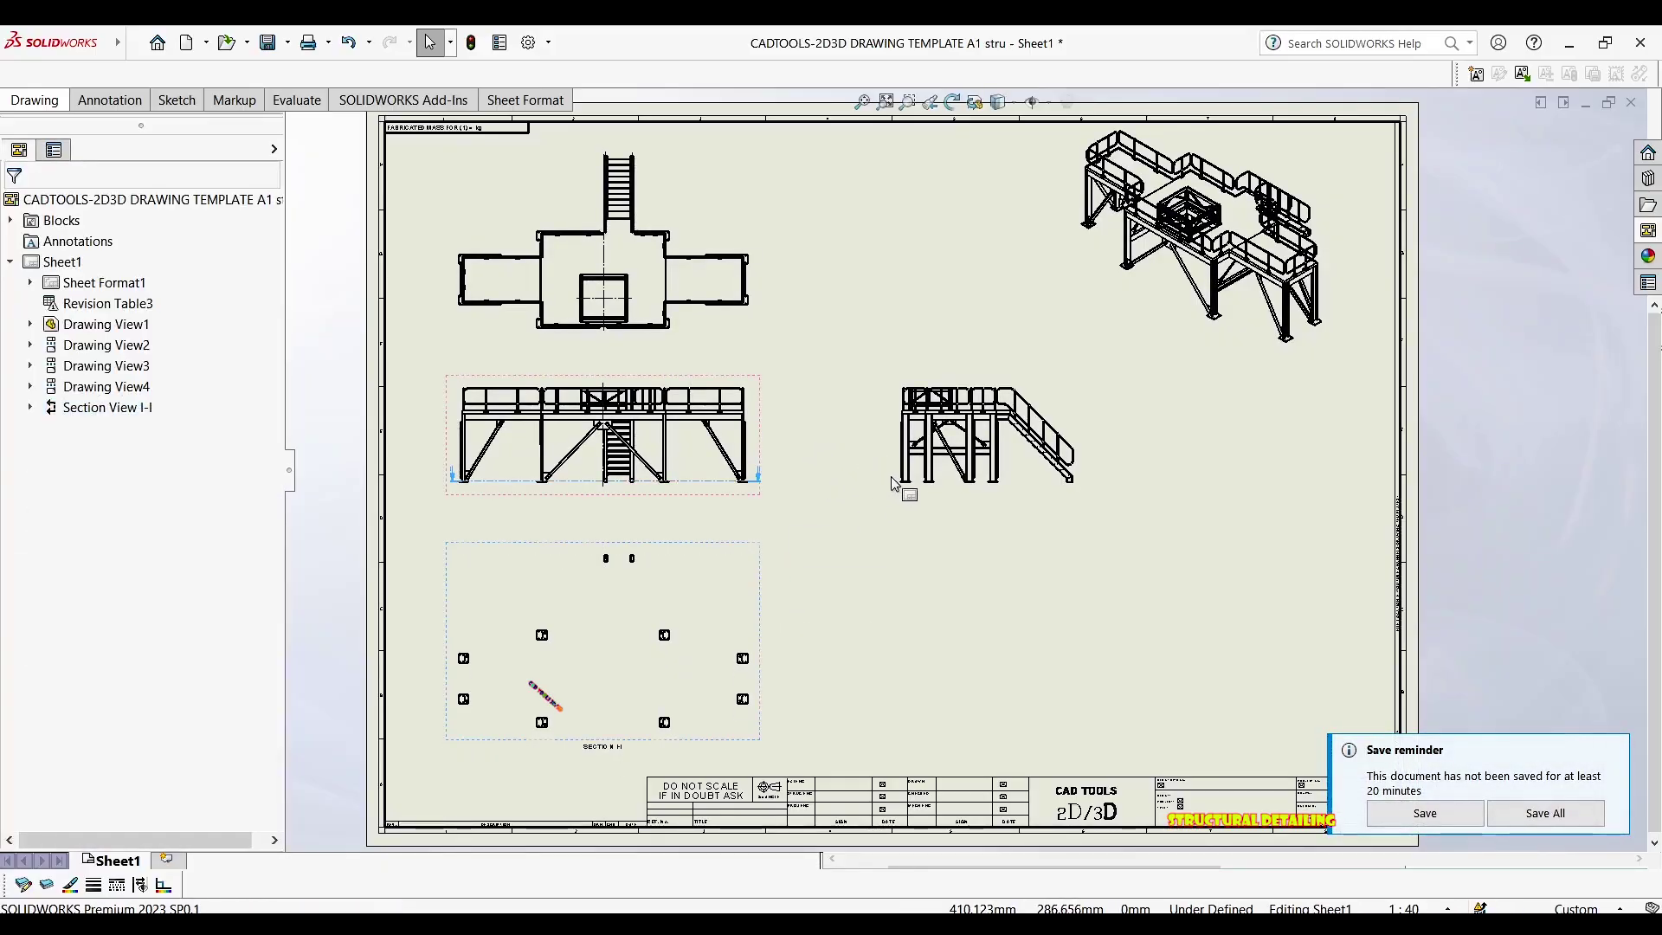
pyautogui.moveTo(900, 476)
pyautogui.mouseDown()
pyautogui.moveTo(894, 438)
pyautogui.moveTo(826, 448)
pyautogui.mouseUp()
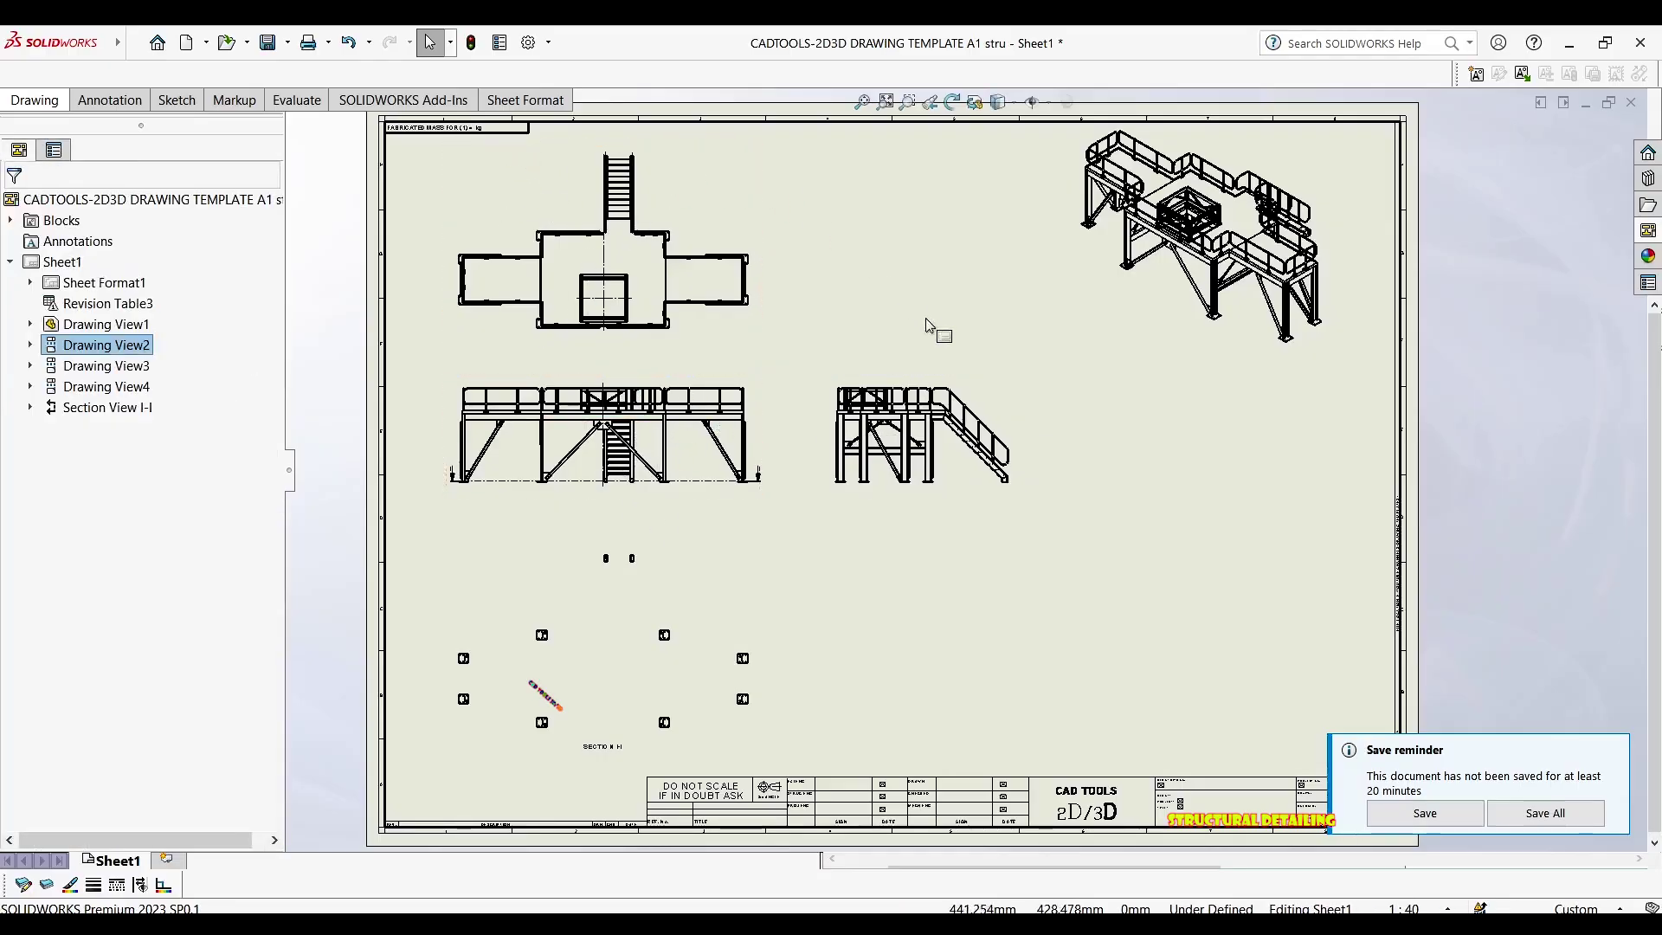
pyautogui.click(423, 415)
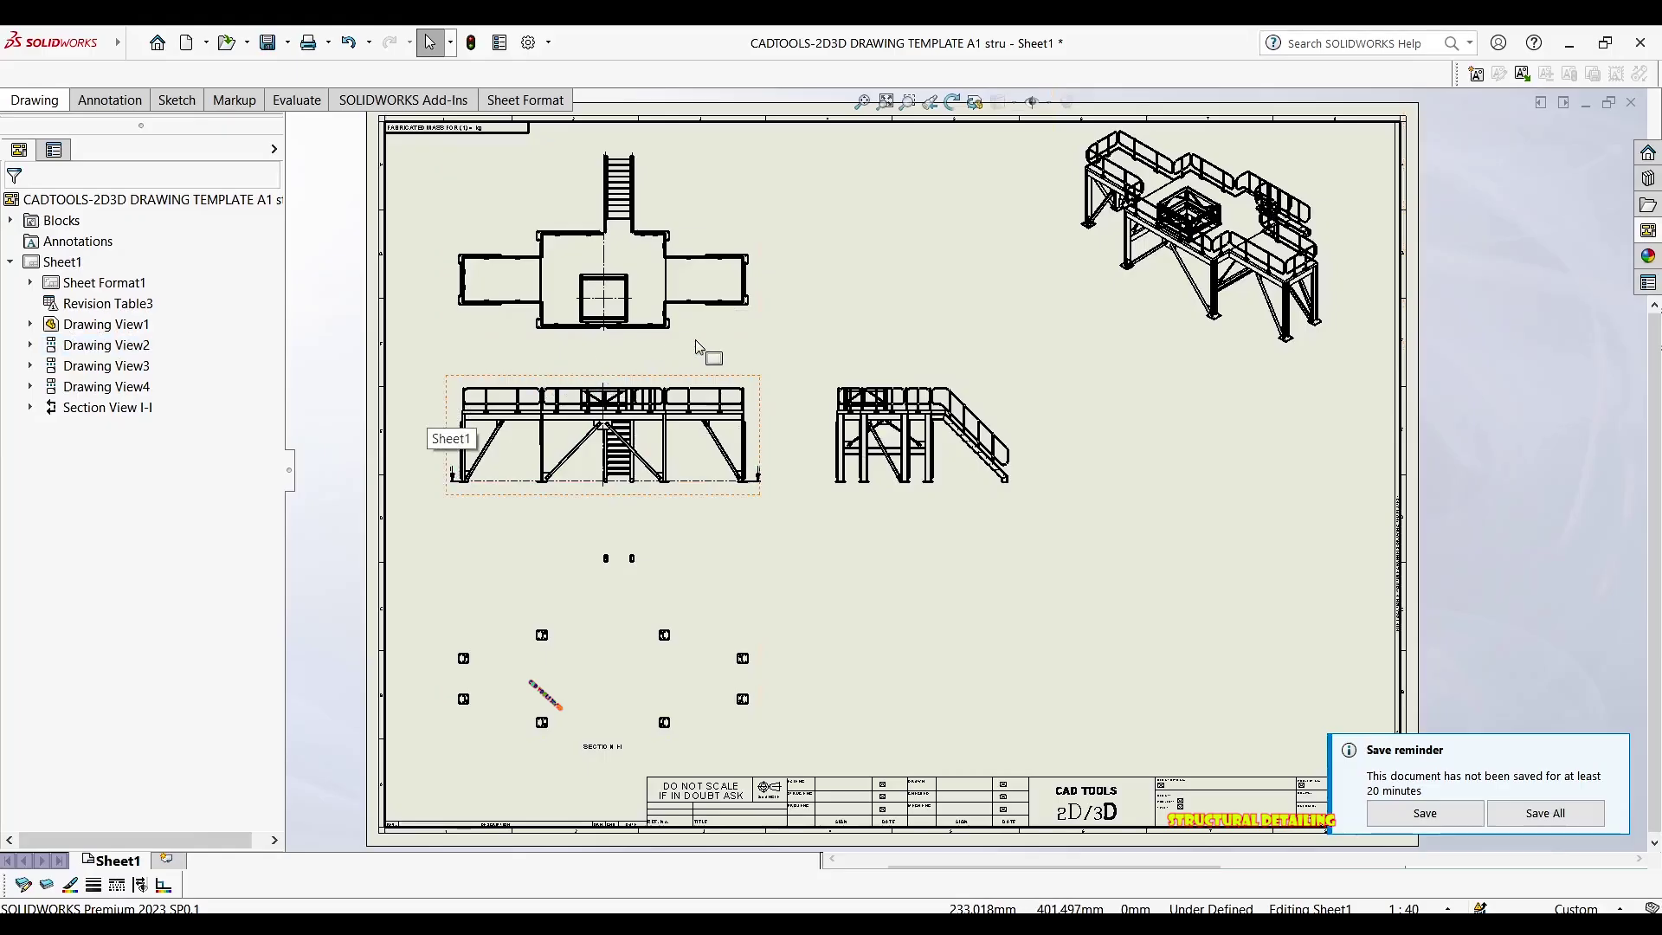
# Examine the scale settings of the top and front views to compare parent scale and sheet scale use
pyautogui.click(636, 334)
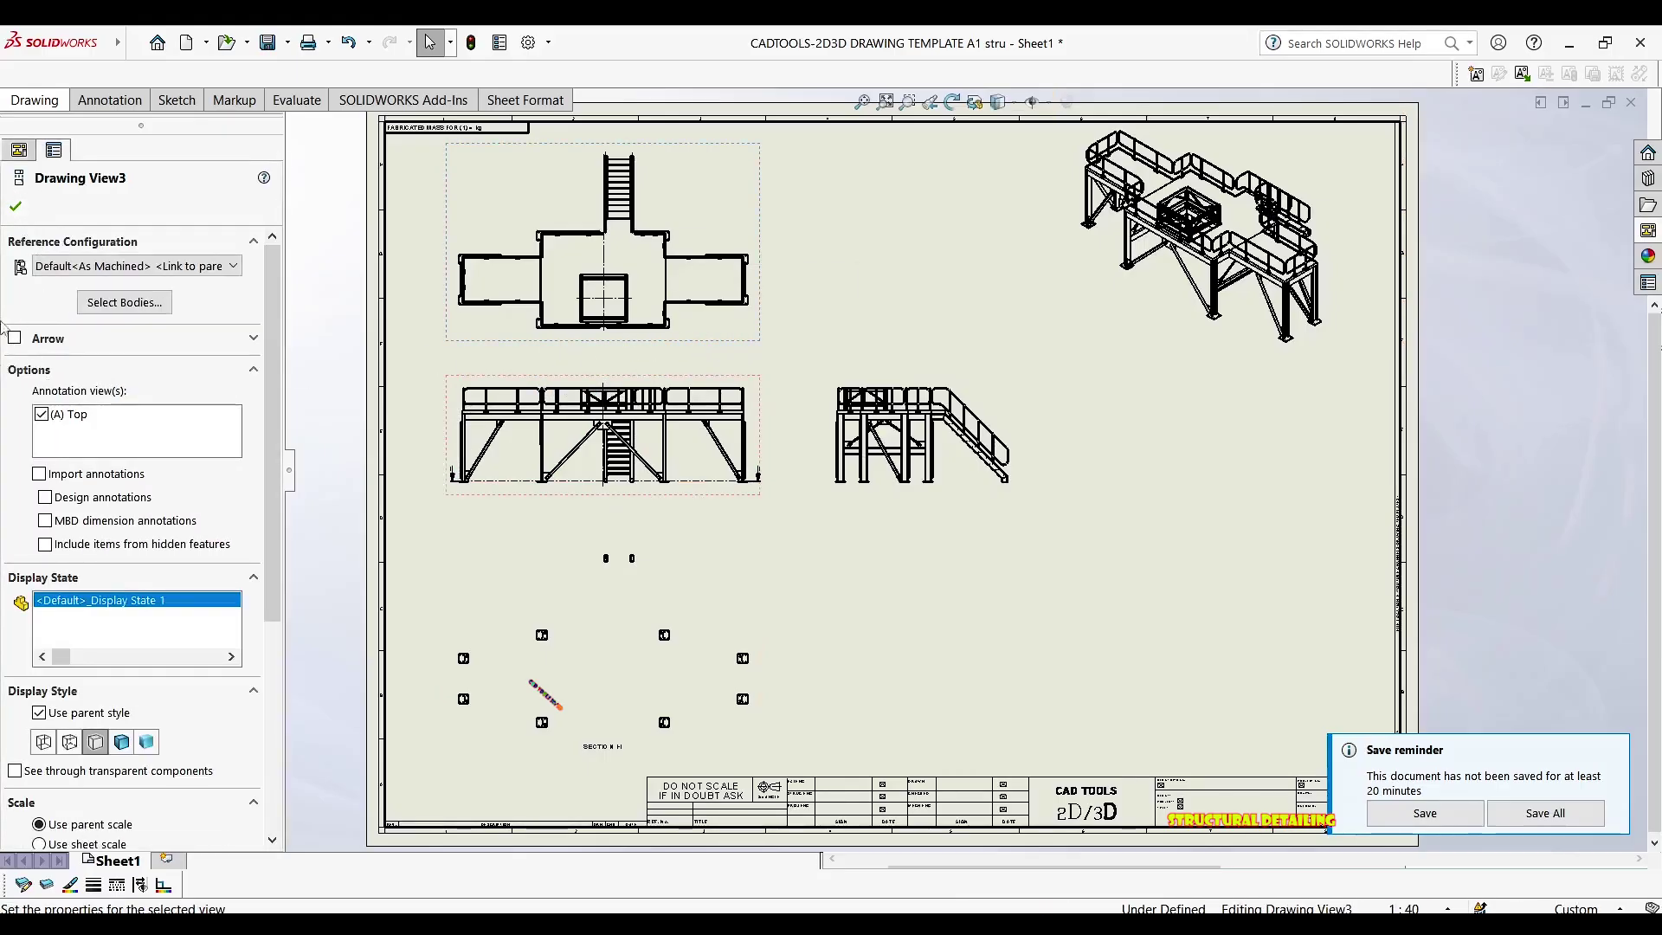
pyautogui.scroll(-5, 254, 699)
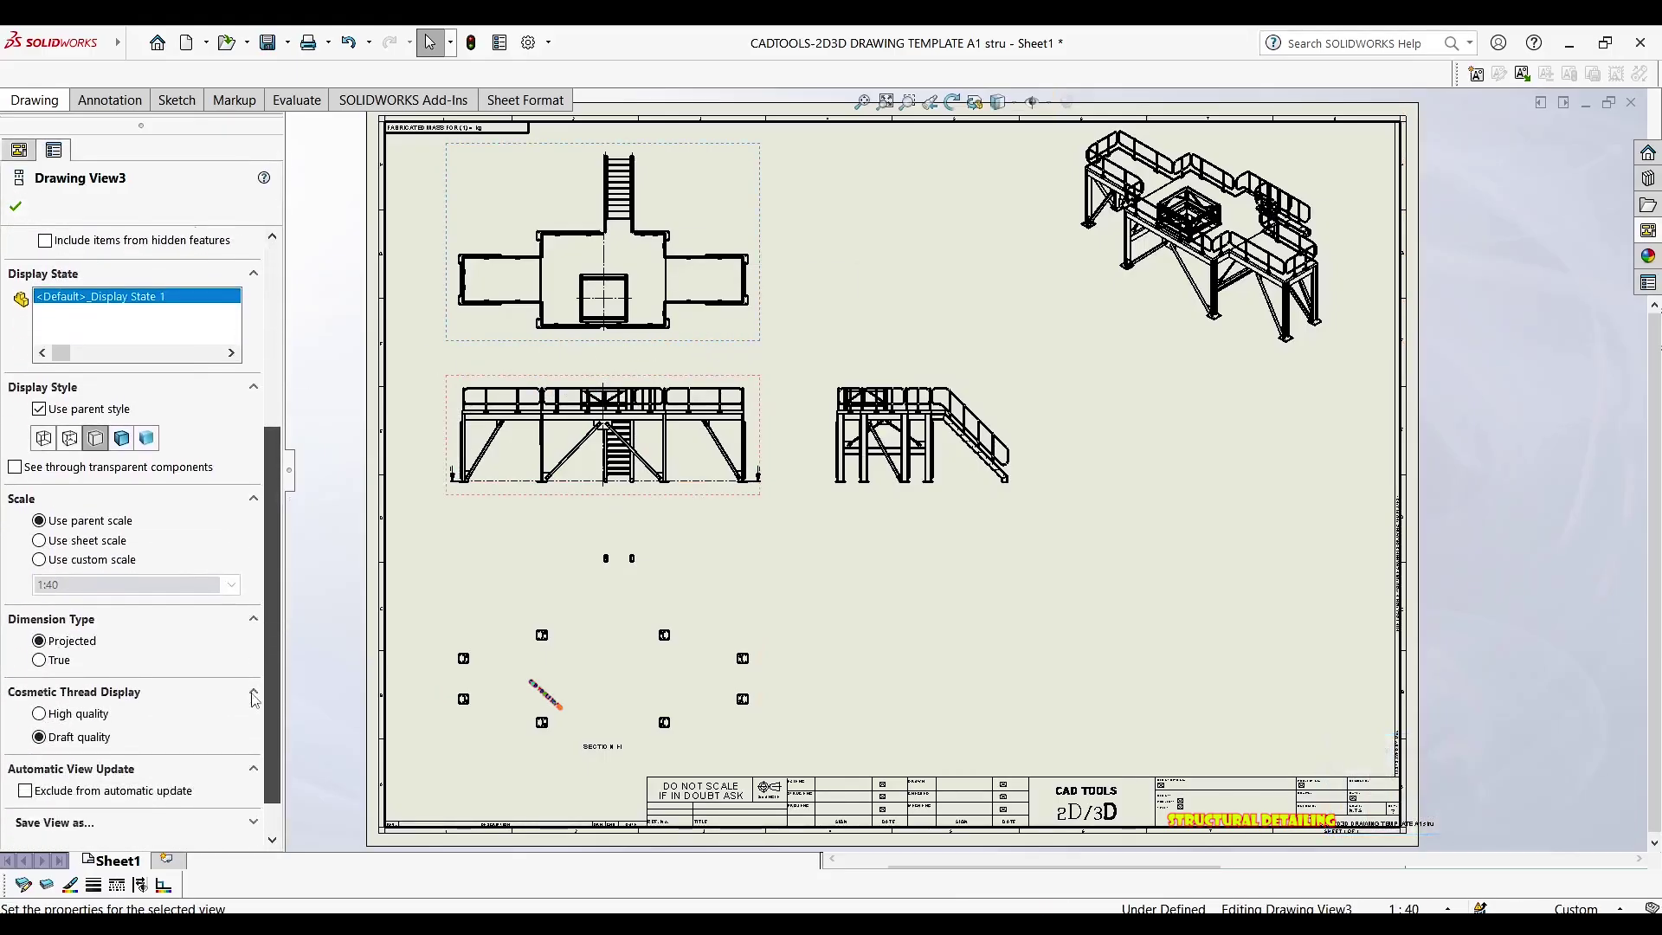
pyautogui.scroll(-1, 255, 699)
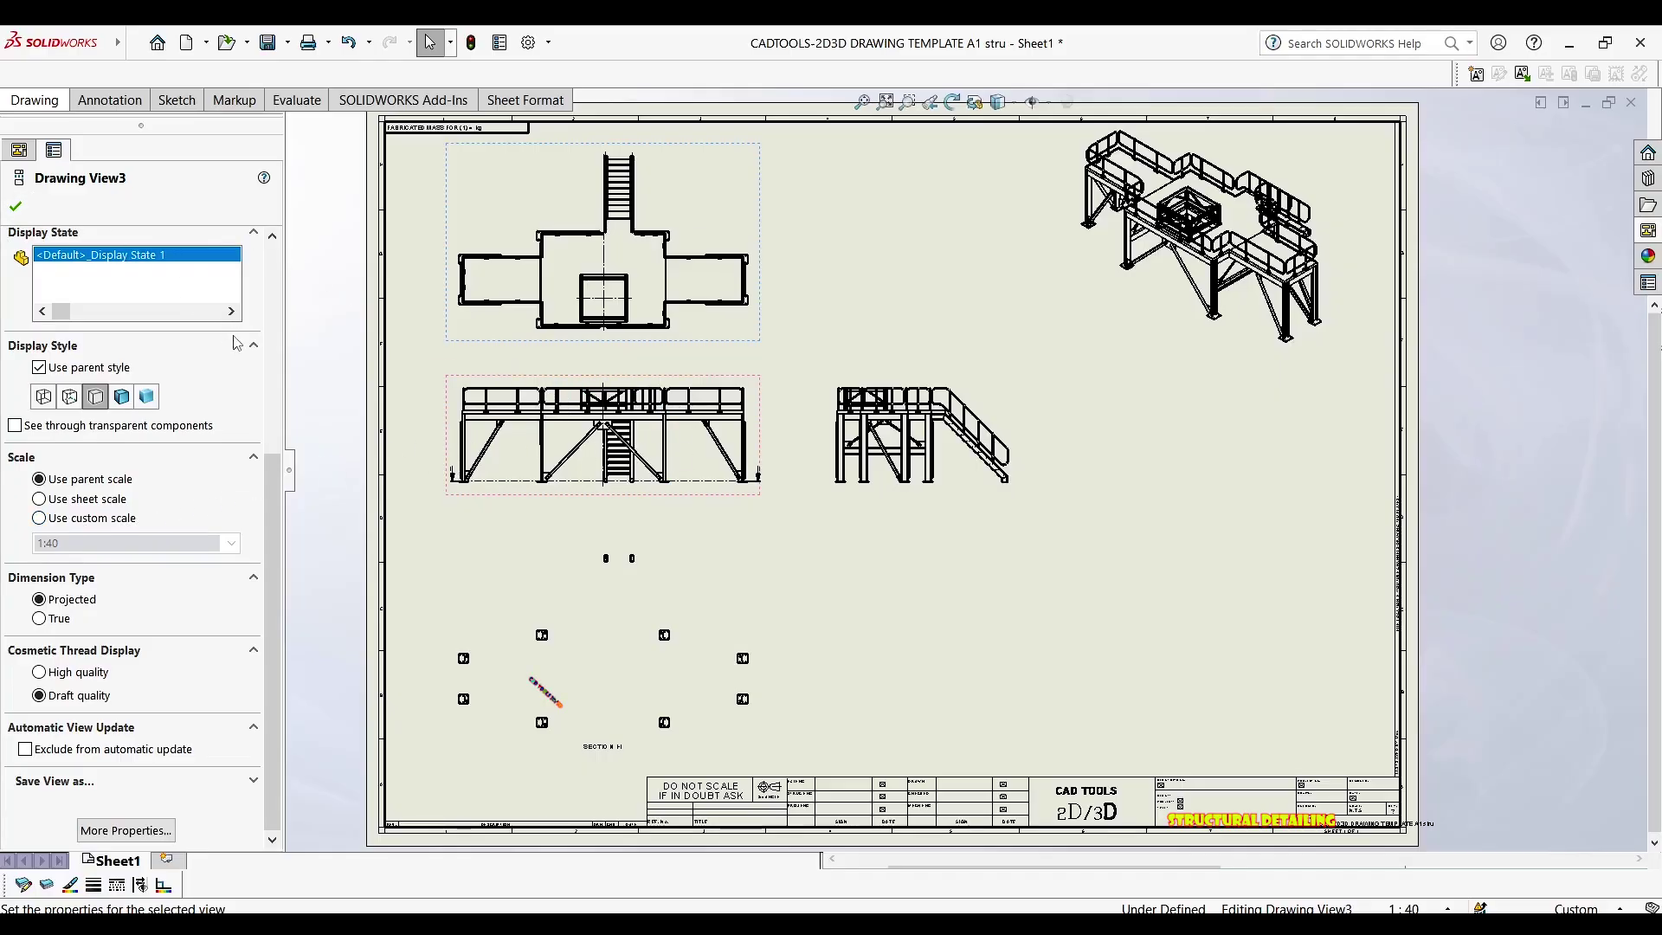
pyautogui.scroll(5, 236, 342)
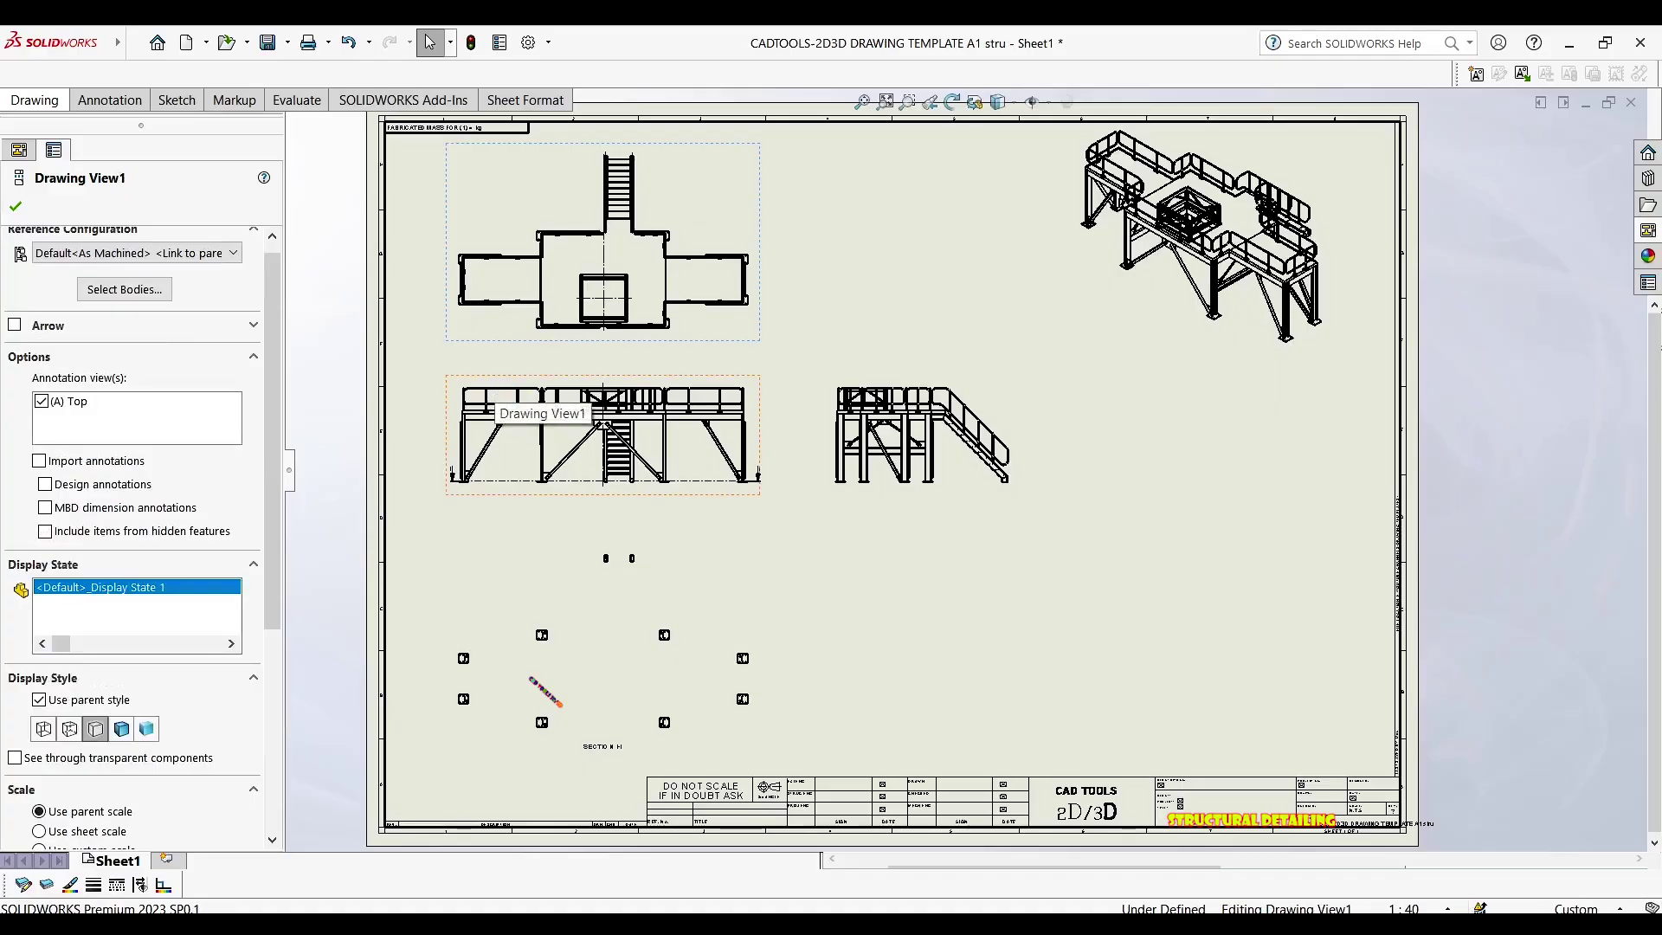
pyautogui.click(520, 405)
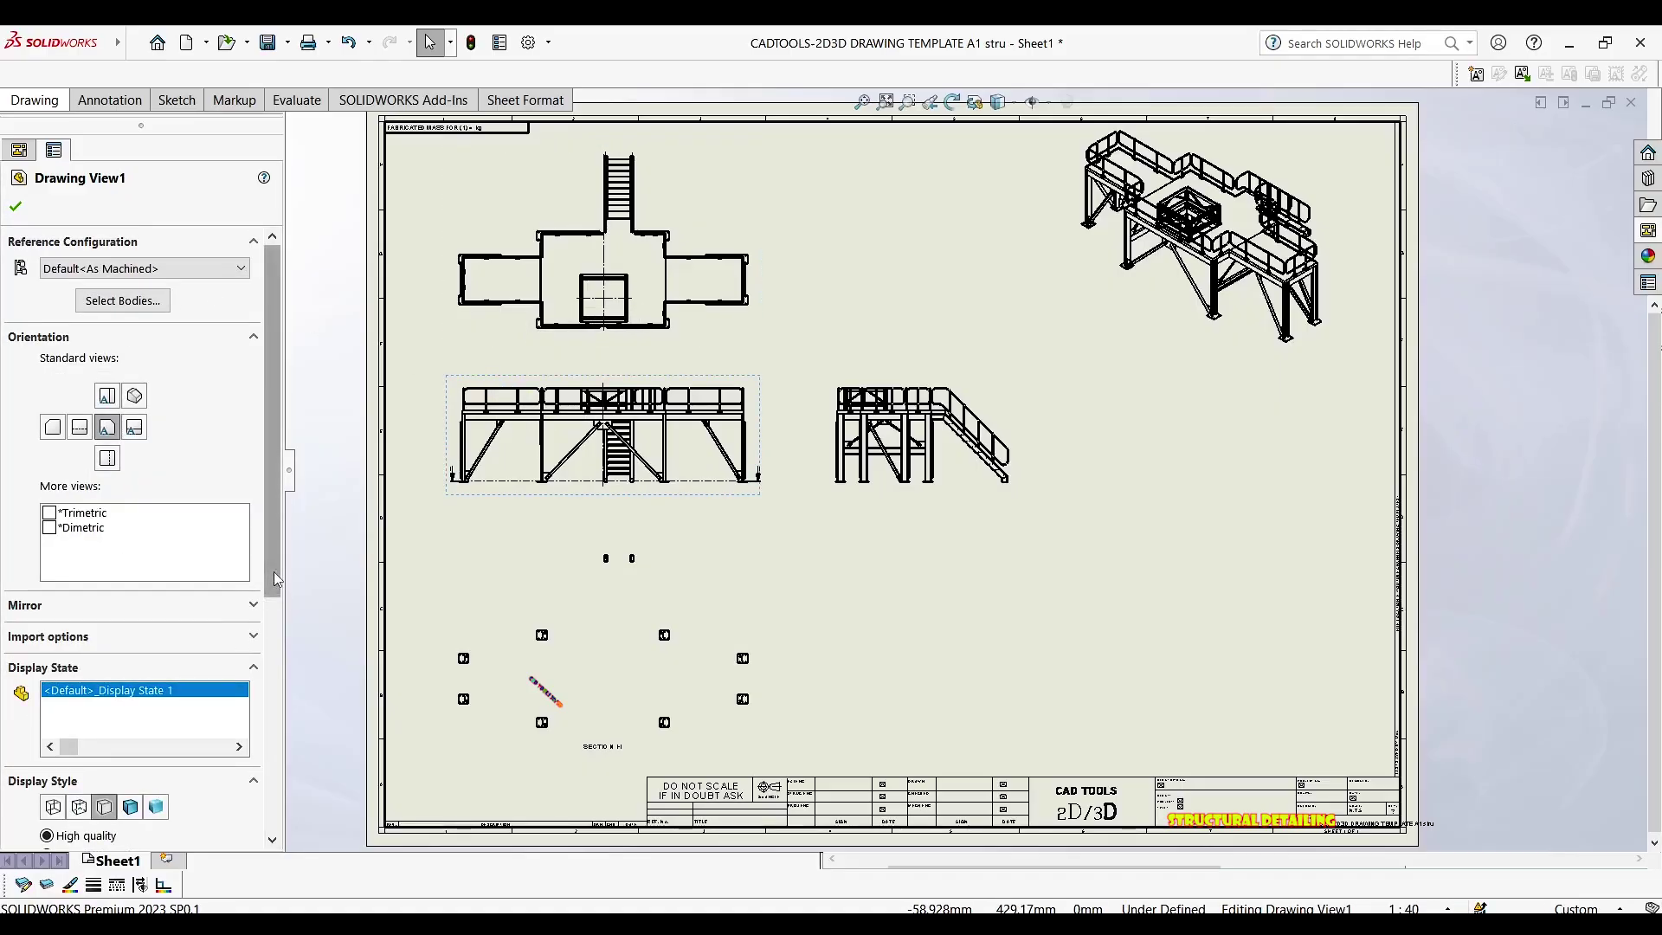
pyautogui.scroll(-5, 161, 584)
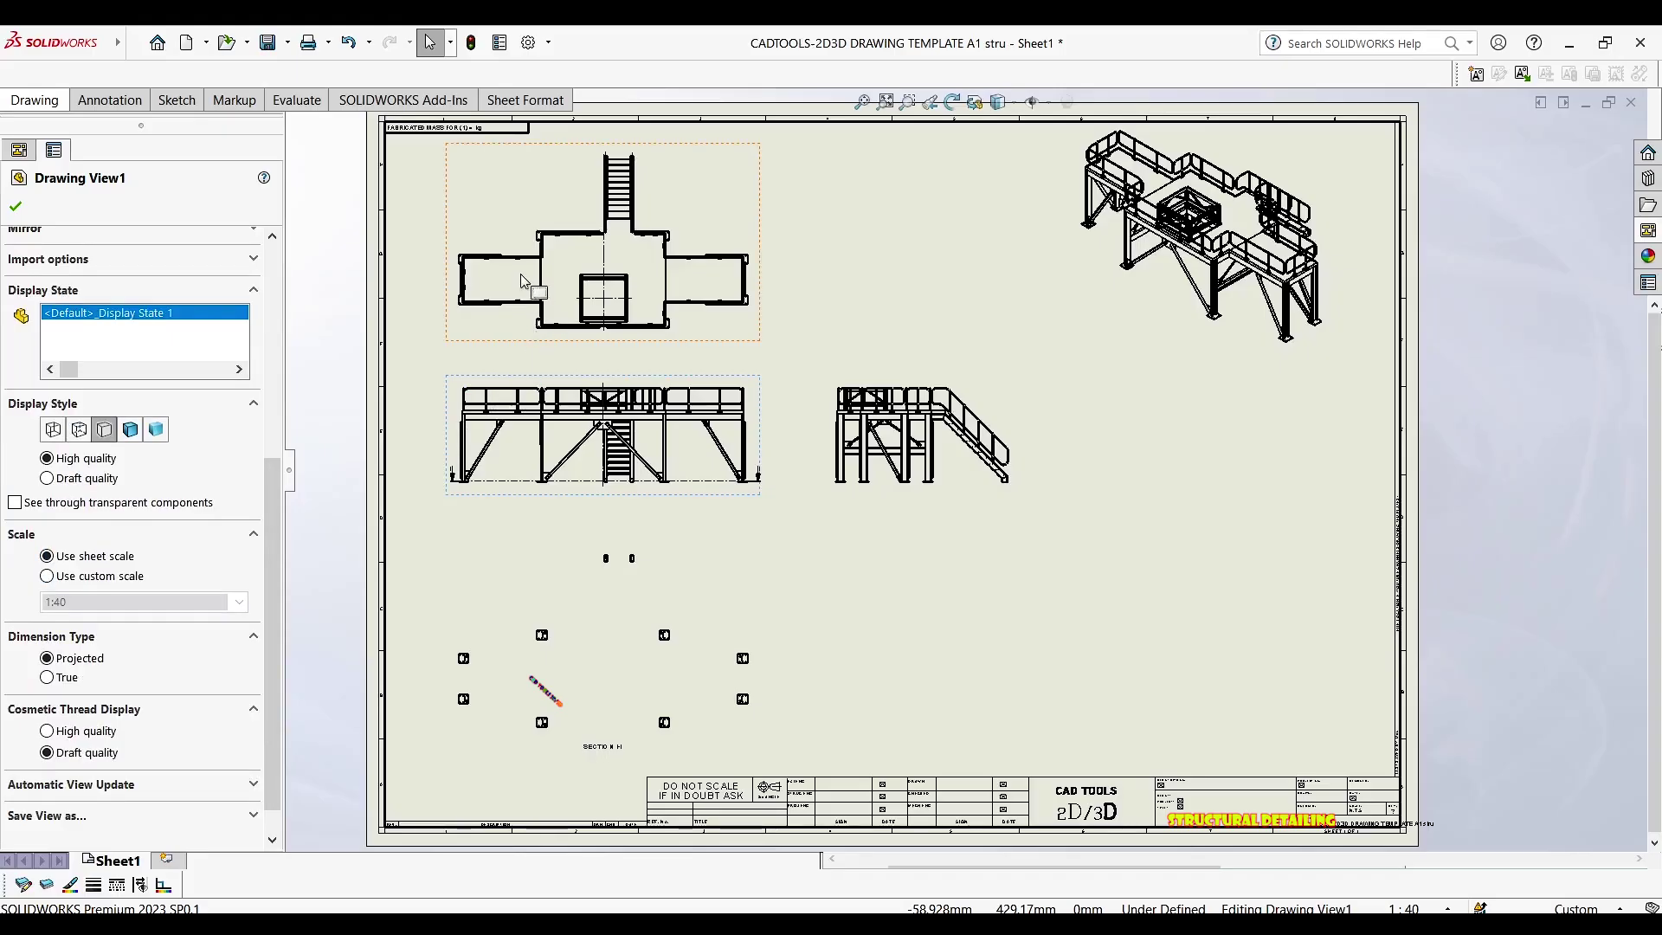
pyautogui.click(483, 334)
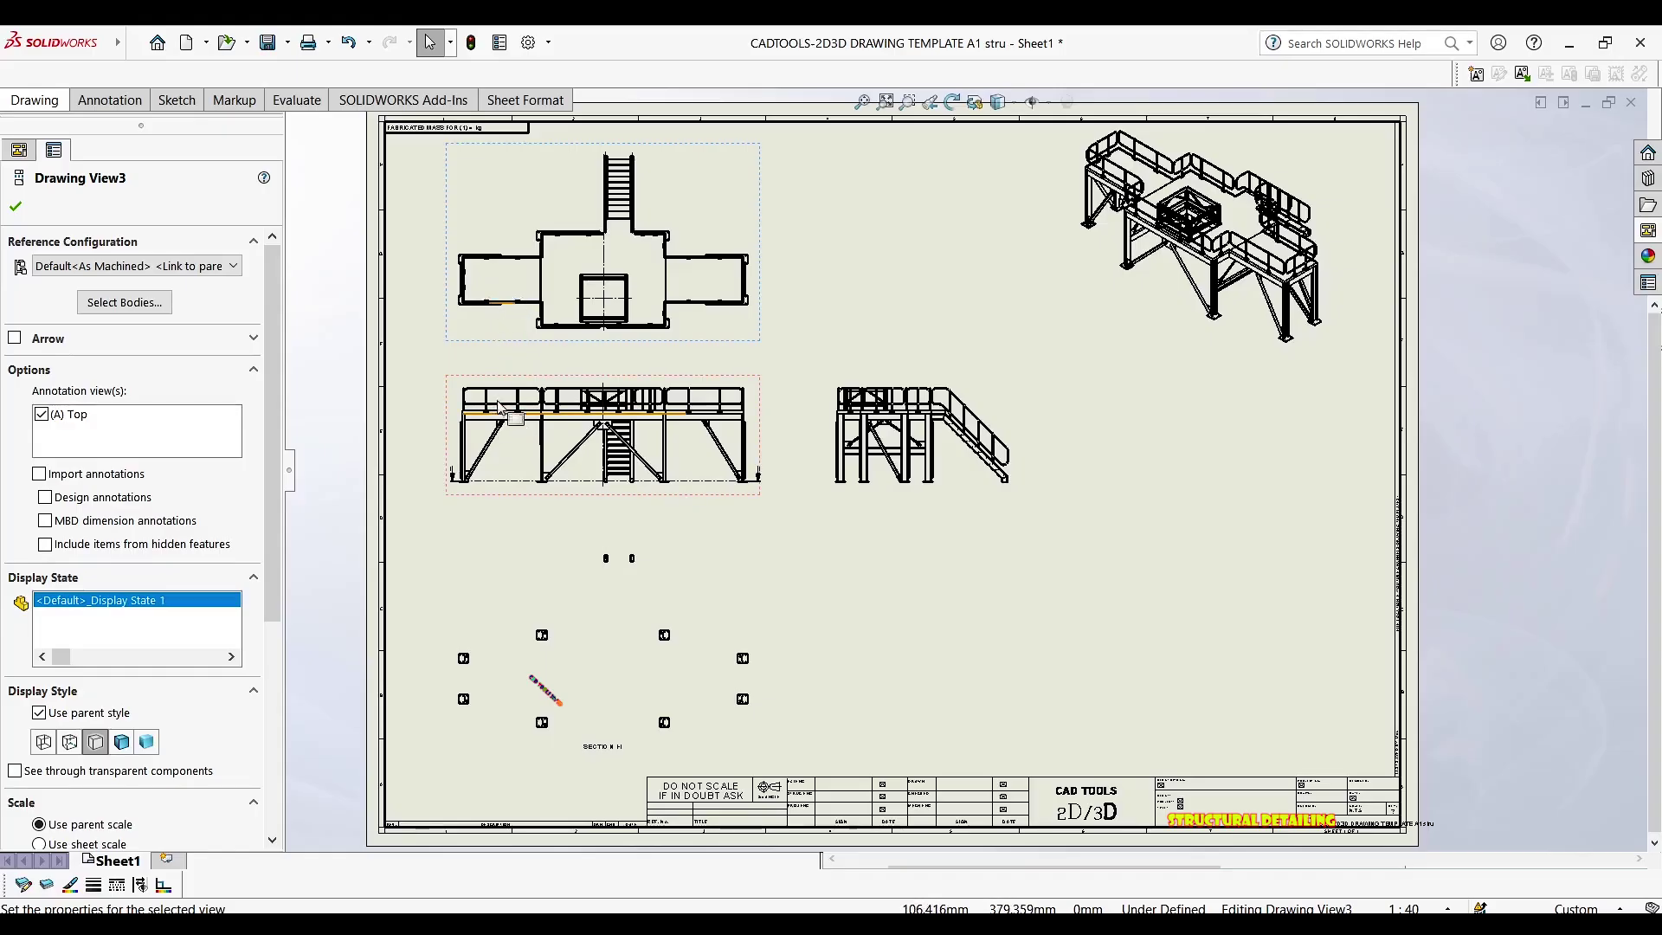
pyautogui.scroll(-5, 277, 526)
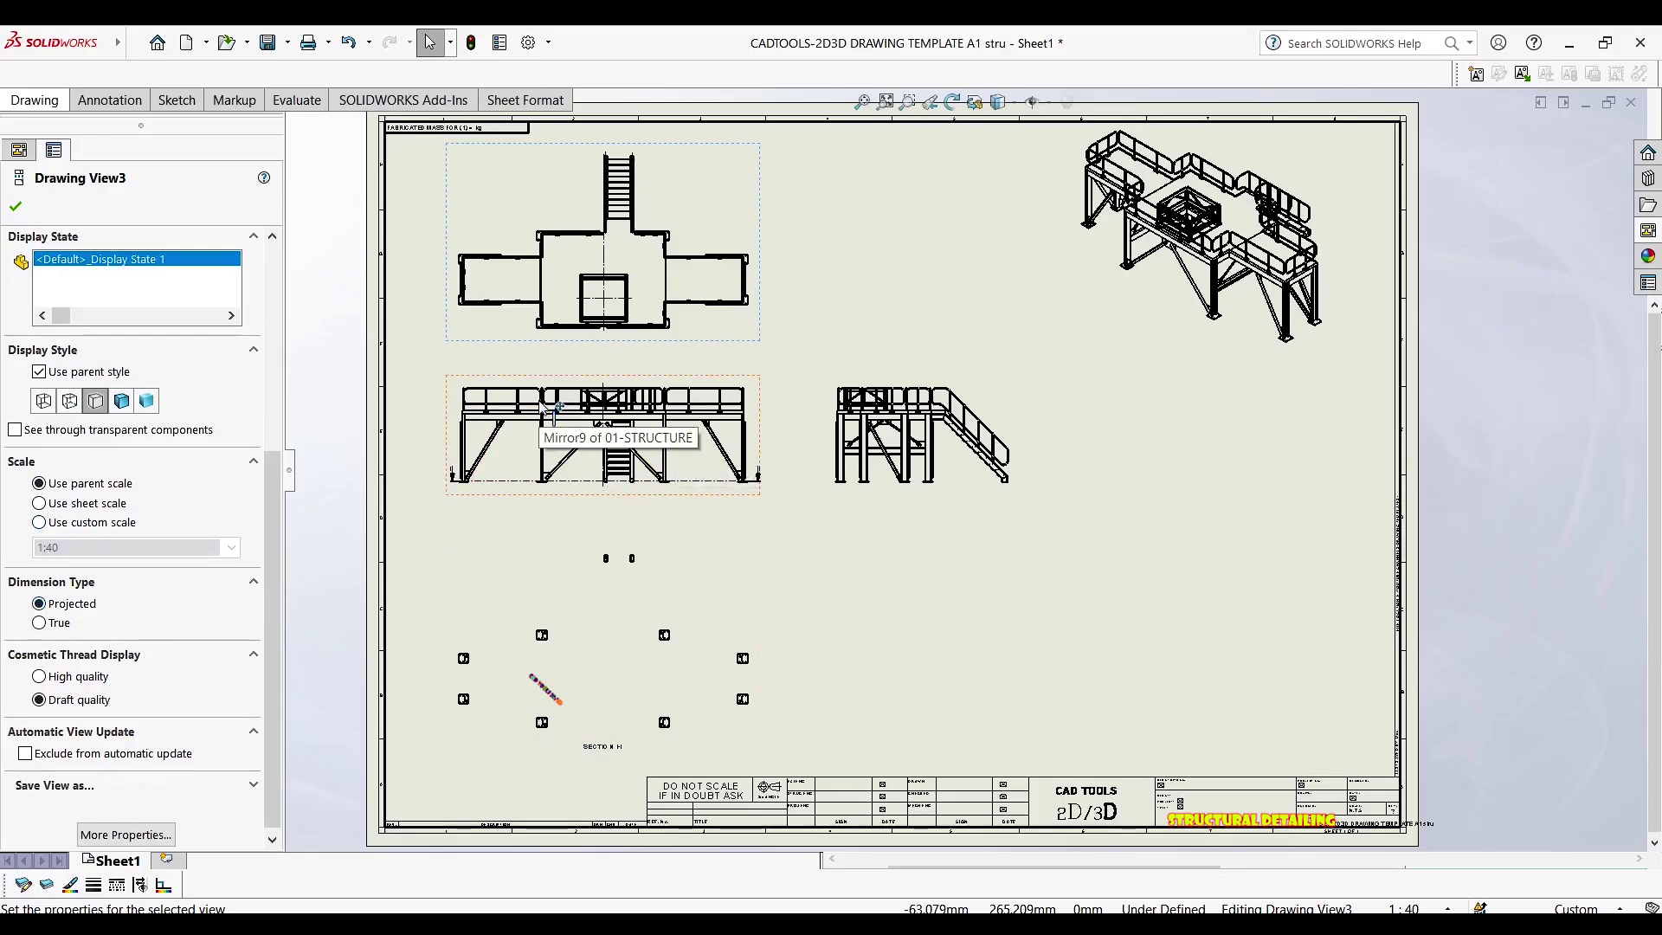
pyautogui.click(805, 543)
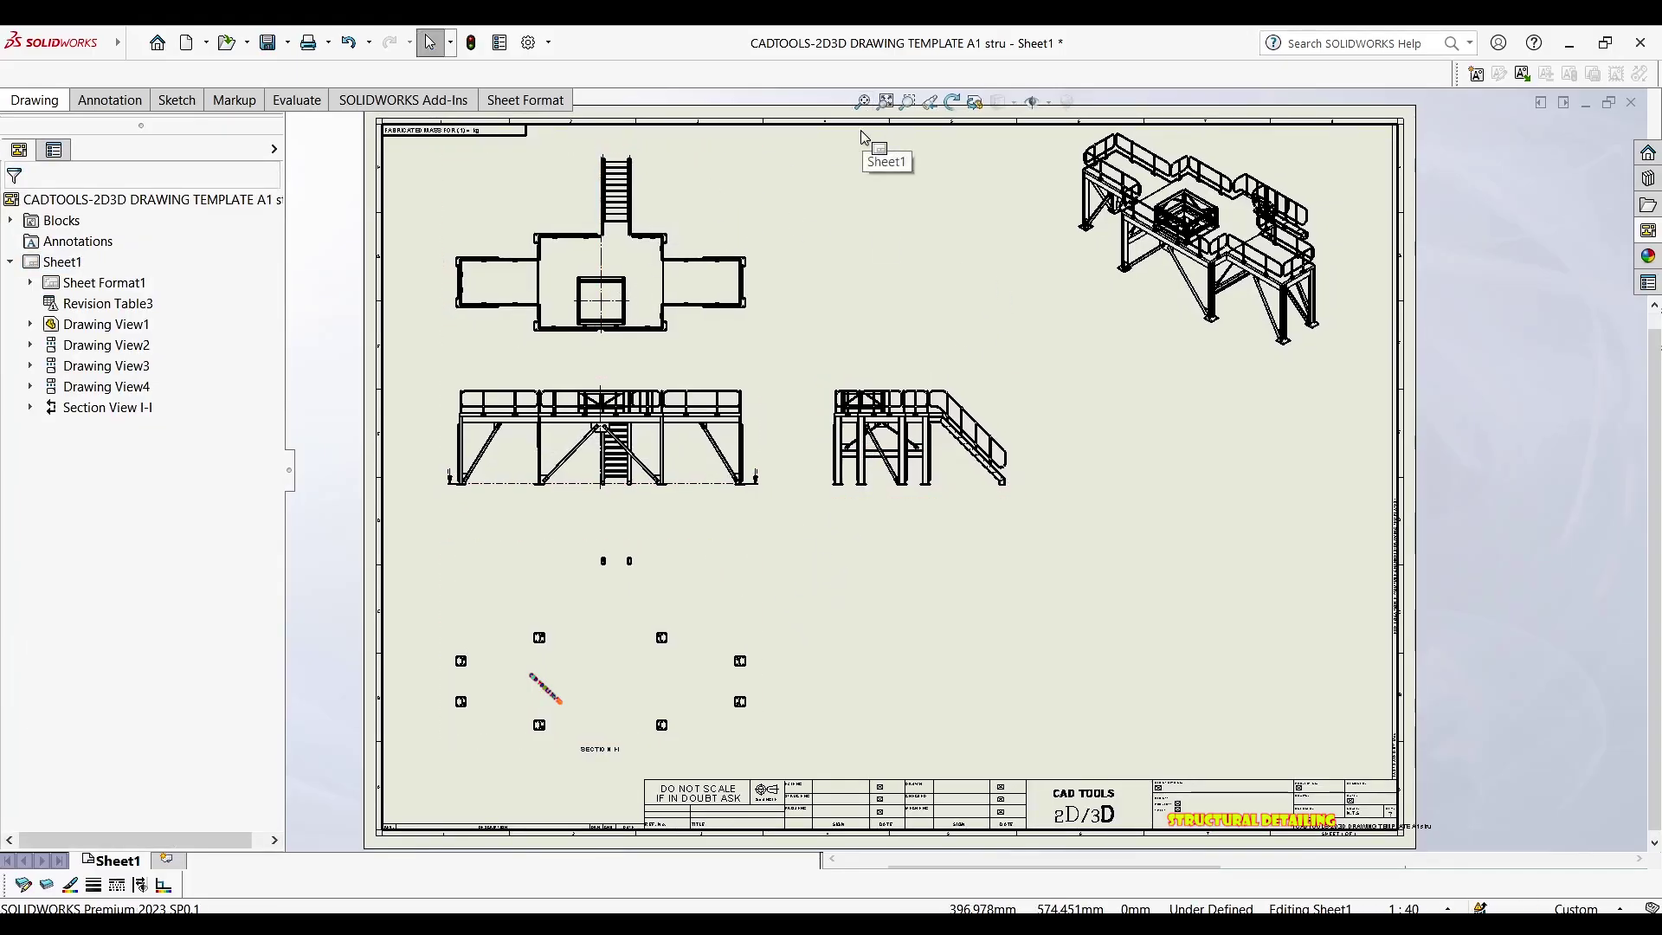
pyautogui.moveTo(1151, 244); pyautogui.dragTo(1110, 260, button='middle')
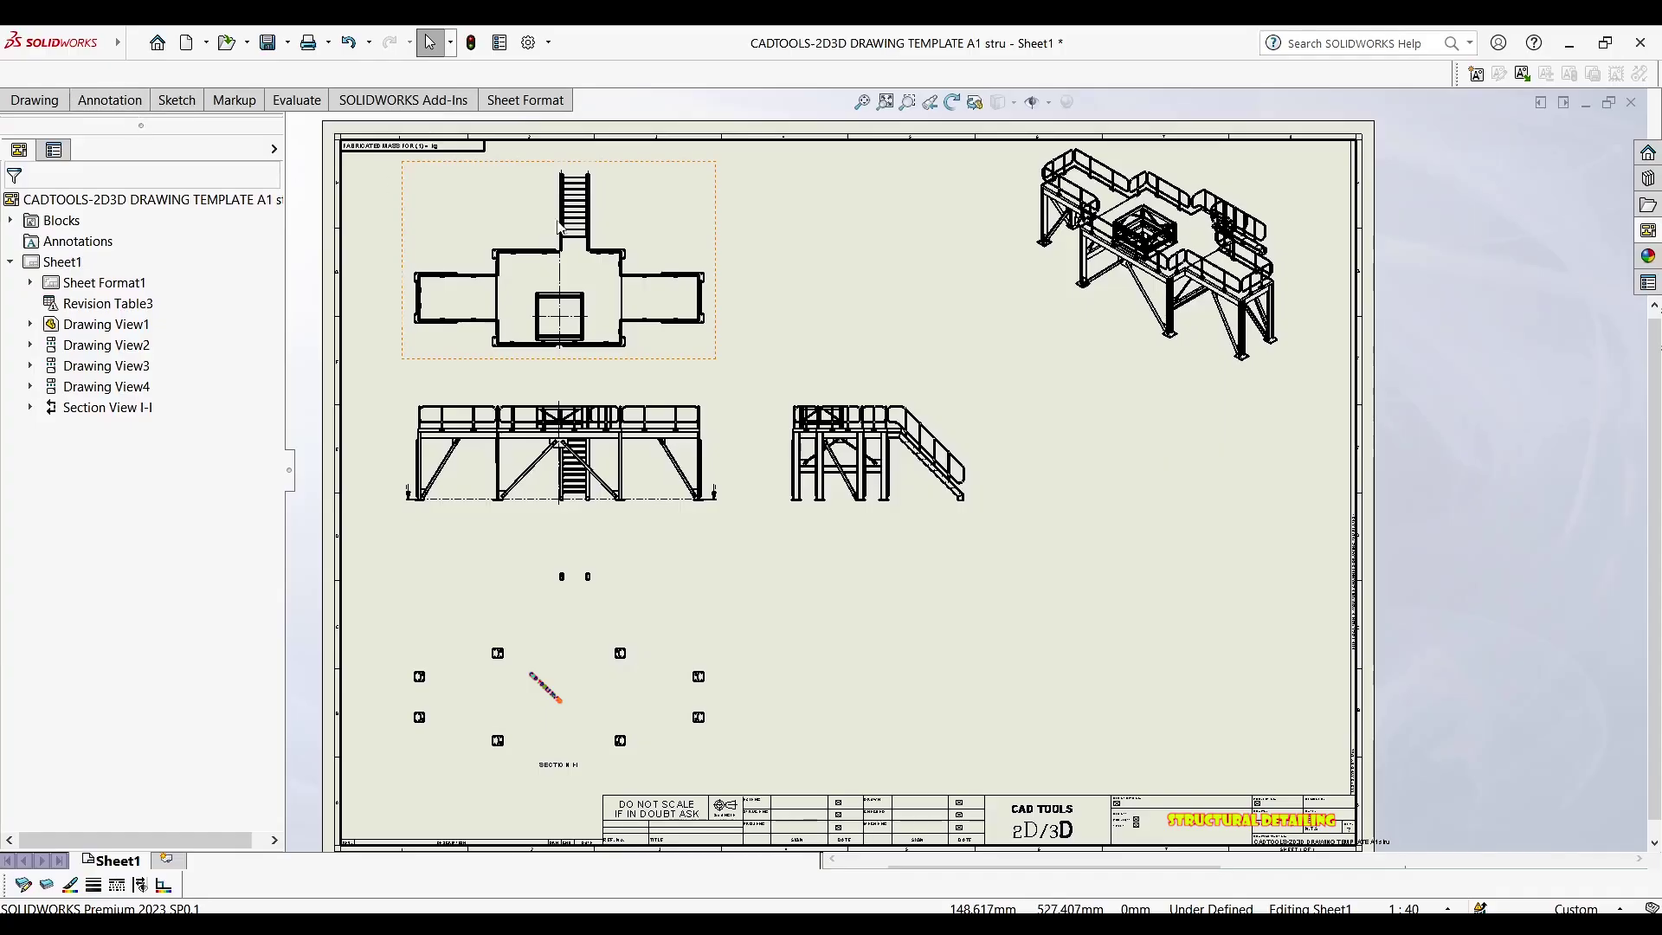
pyautogui.moveTo(639, 288); pyautogui.dragTo(649, 293, button='middle')
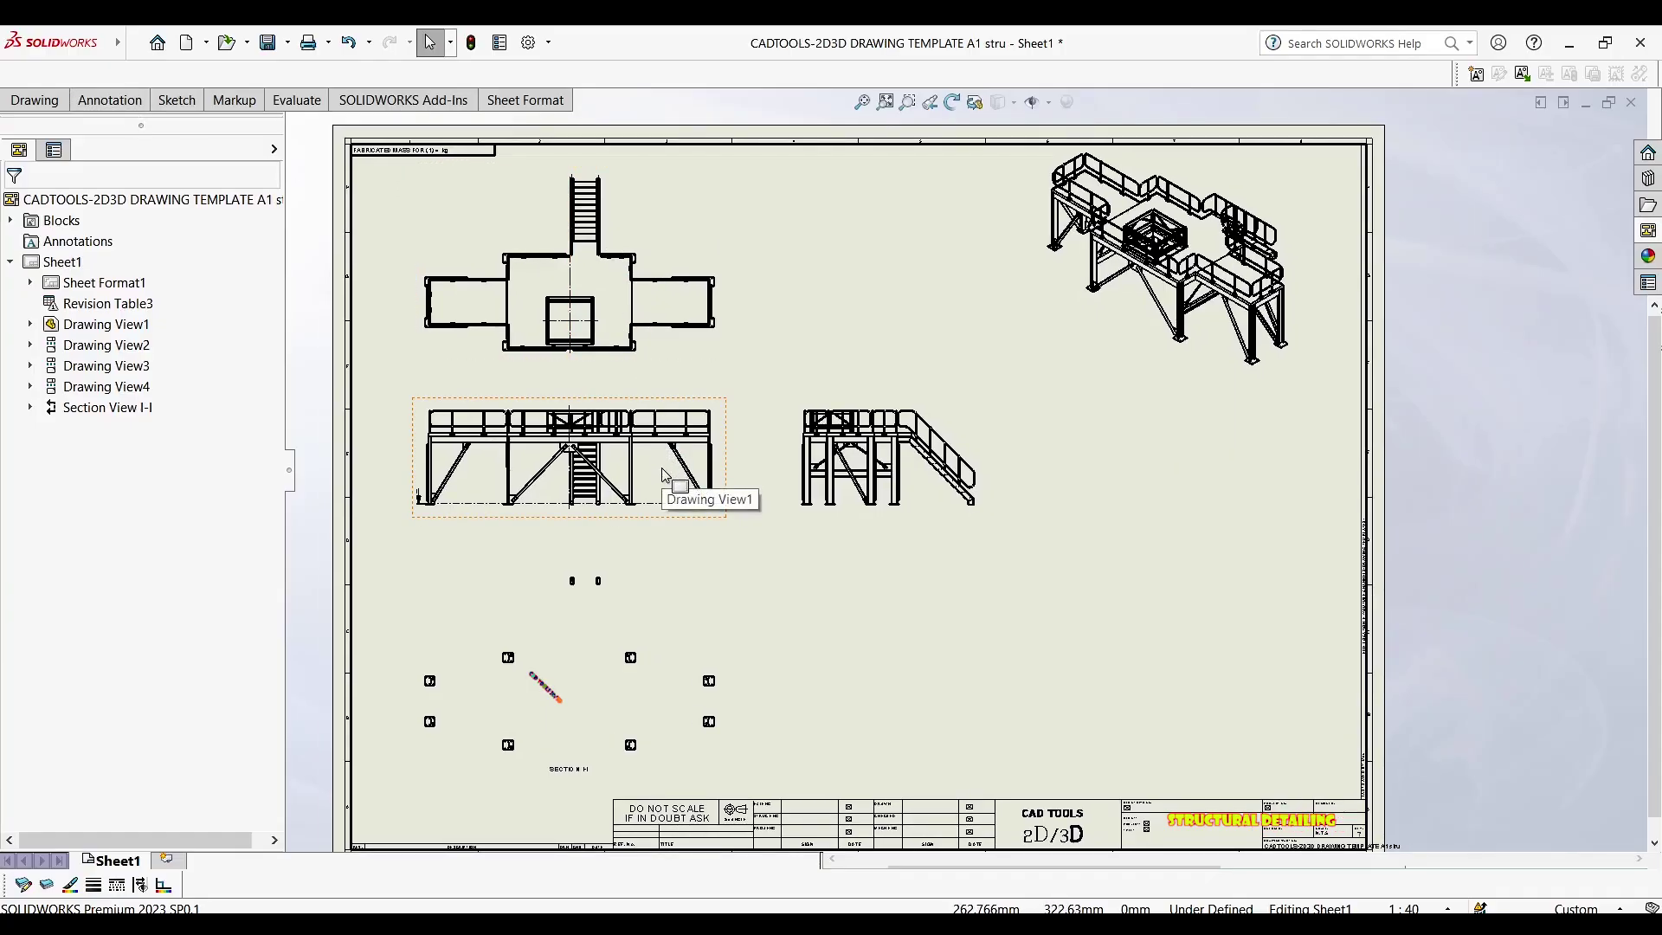
pyautogui.scroll(2, 571, 519)
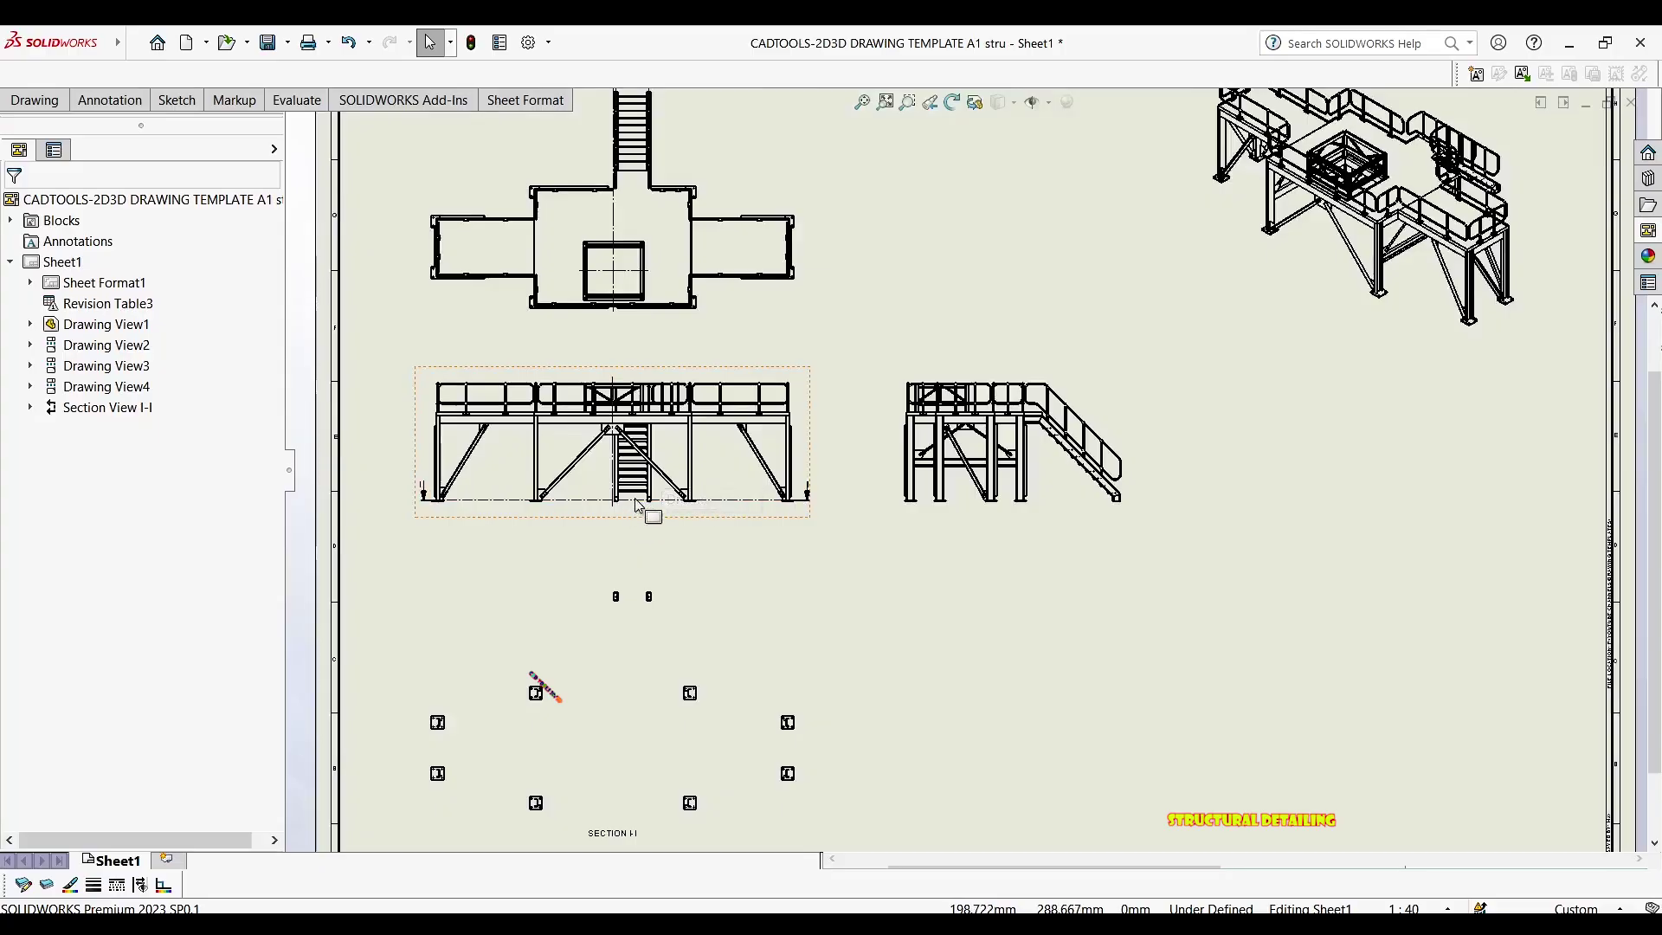
pyautogui.moveTo(845, 575); pyautogui.dragTo(879, 342, button='middle')
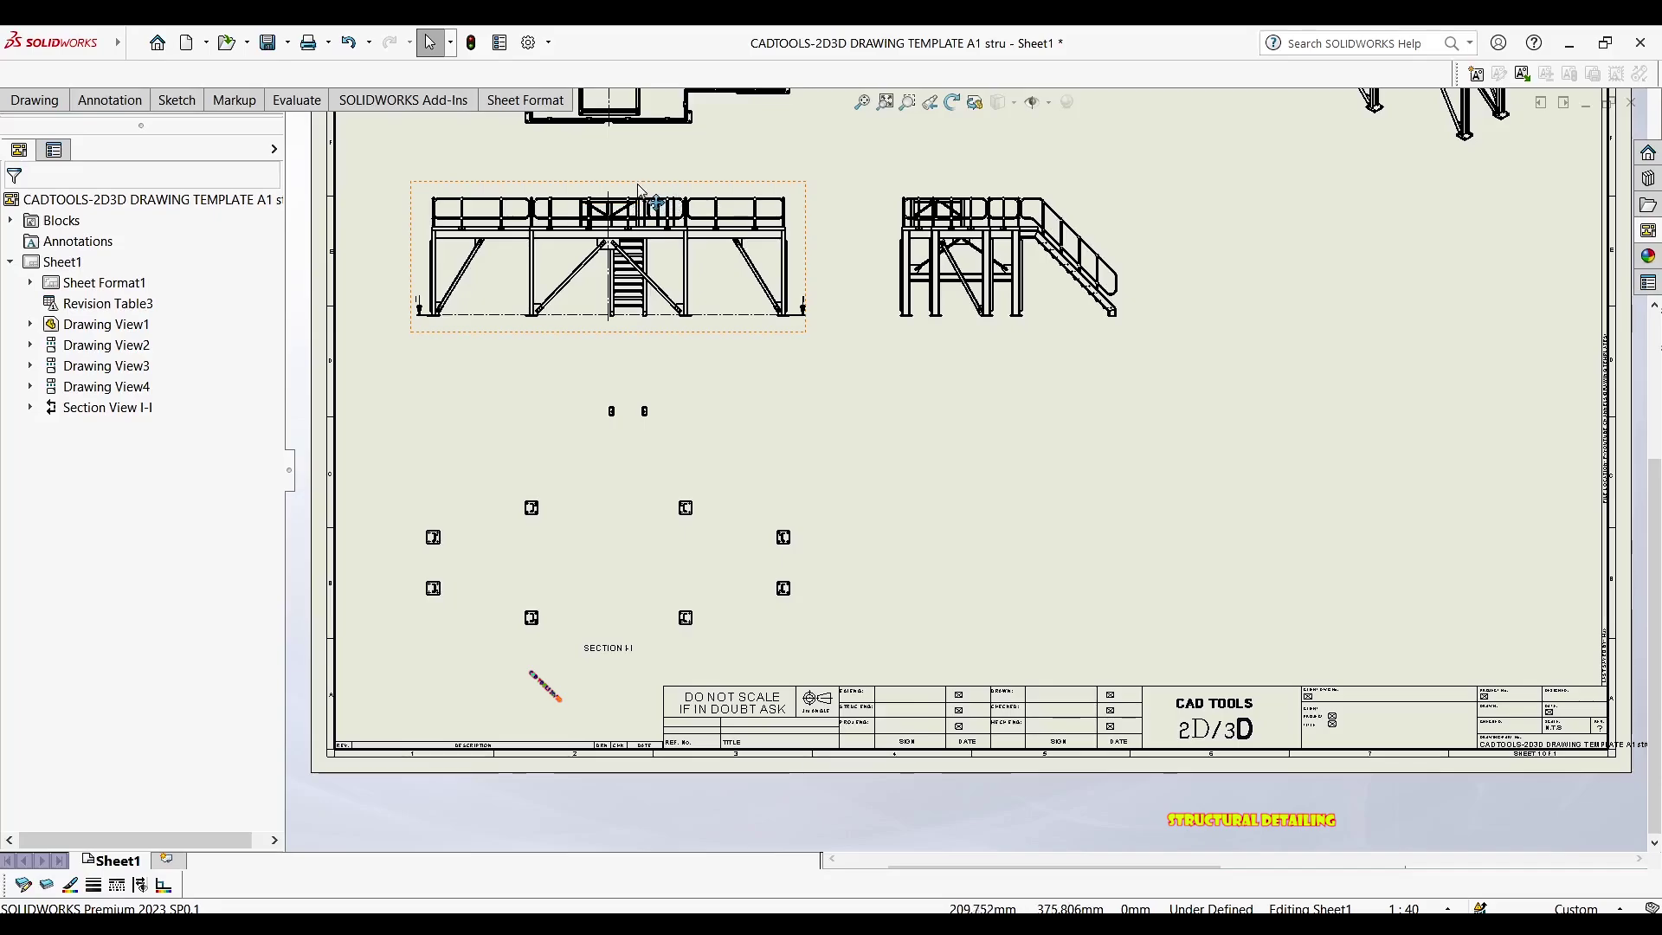
# Examine the placement and detail of the top, front, side and section views on the sheet
pyautogui.moveTo(719, 402); pyautogui.dragTo(589, 547, button='middle')
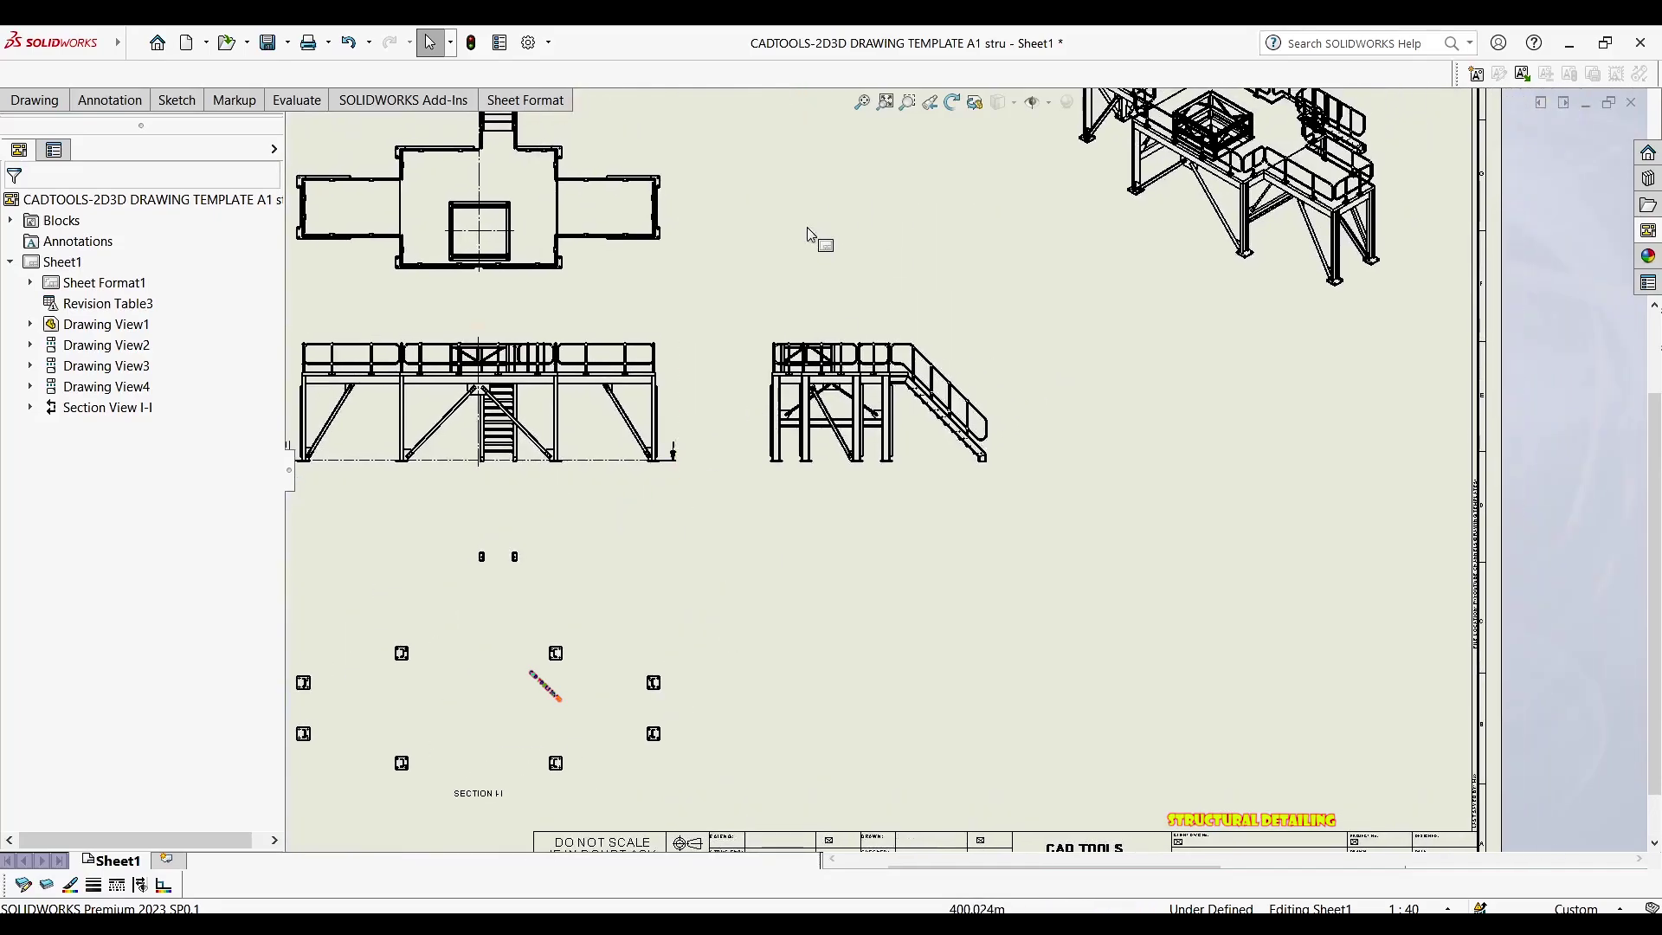
pyautogui.scroll(1, 894, 386)
pyautogui.scroll(-2, 838, 338)
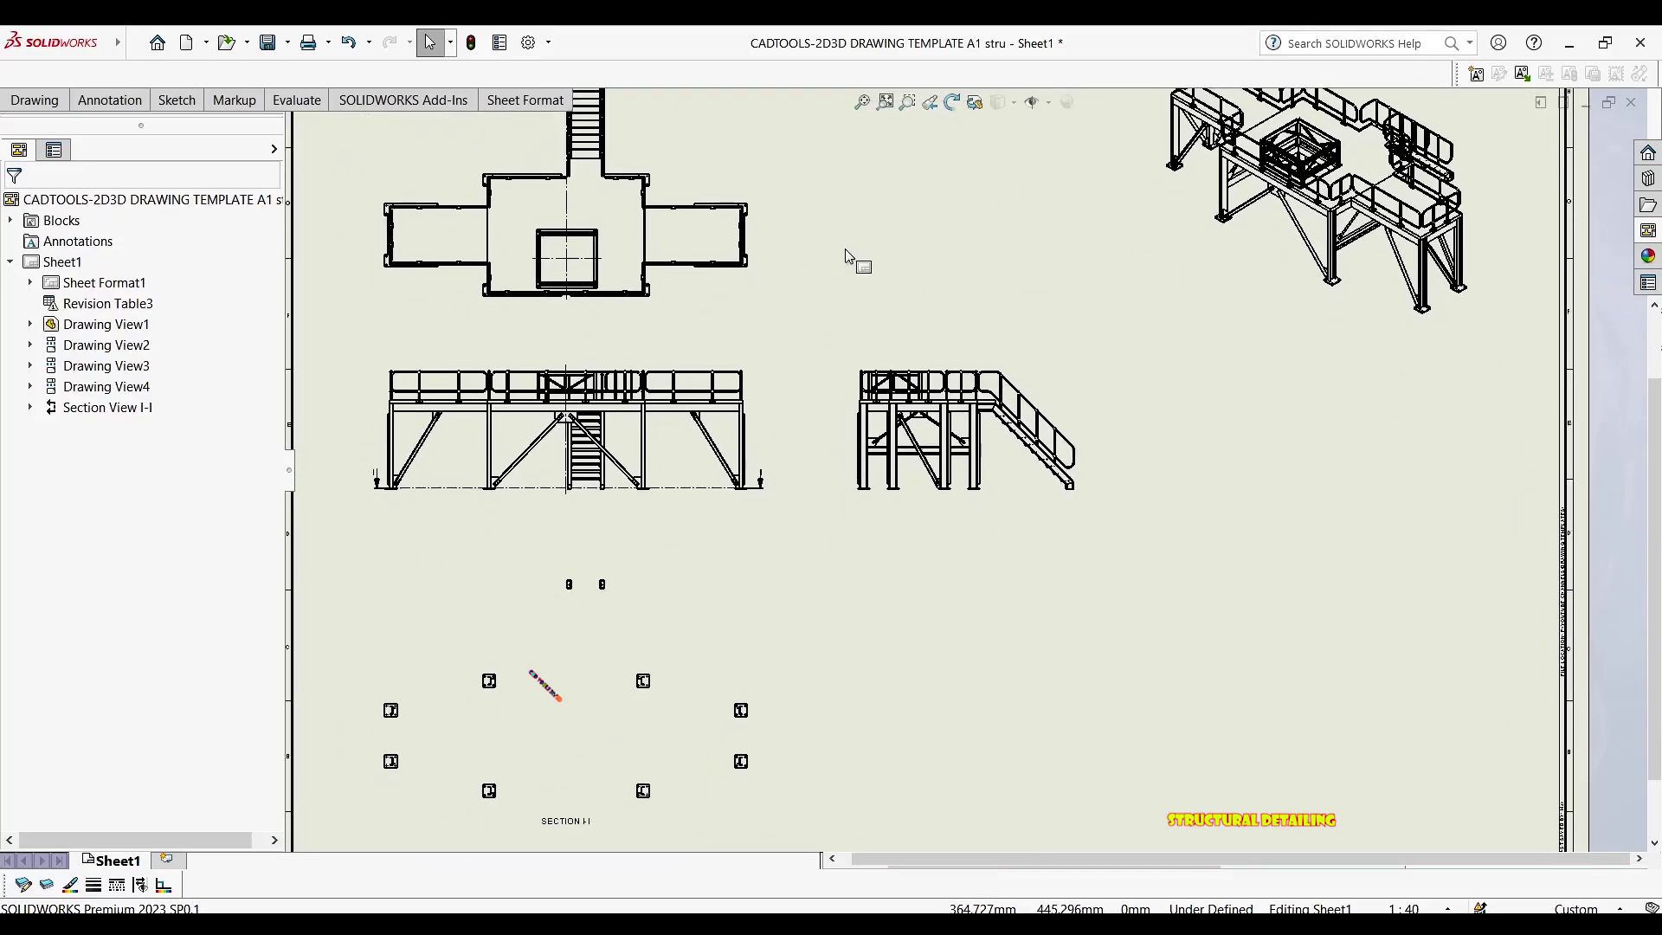
pyautogui.press('f')
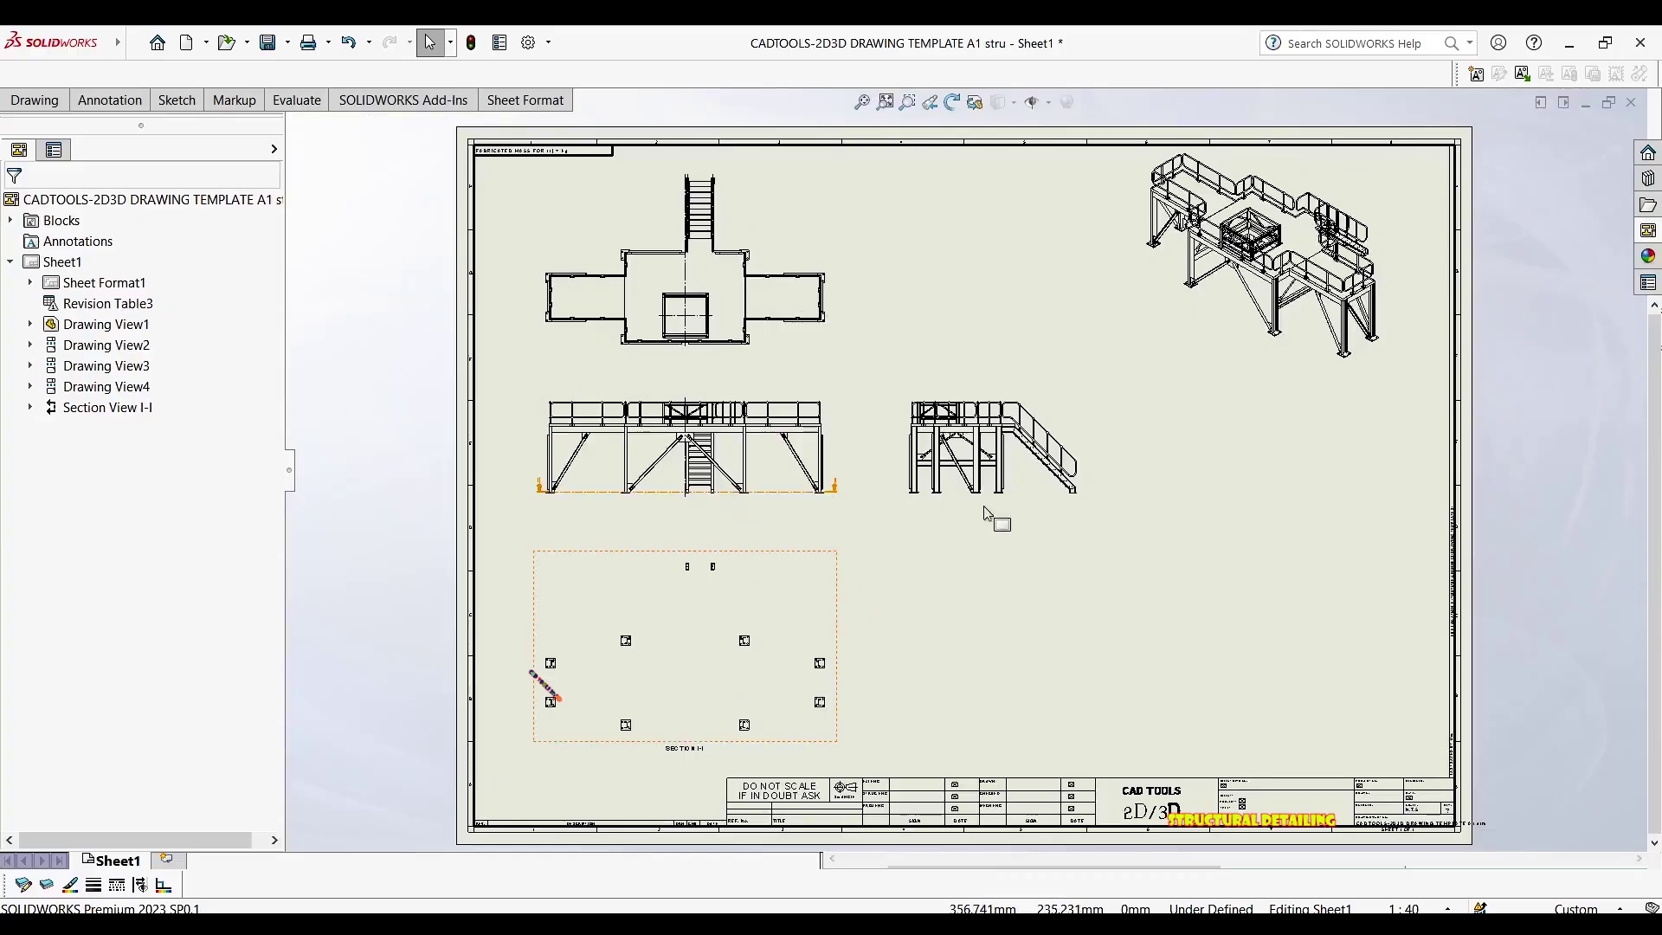
pyautogui.scroll(-1, 724, 285)
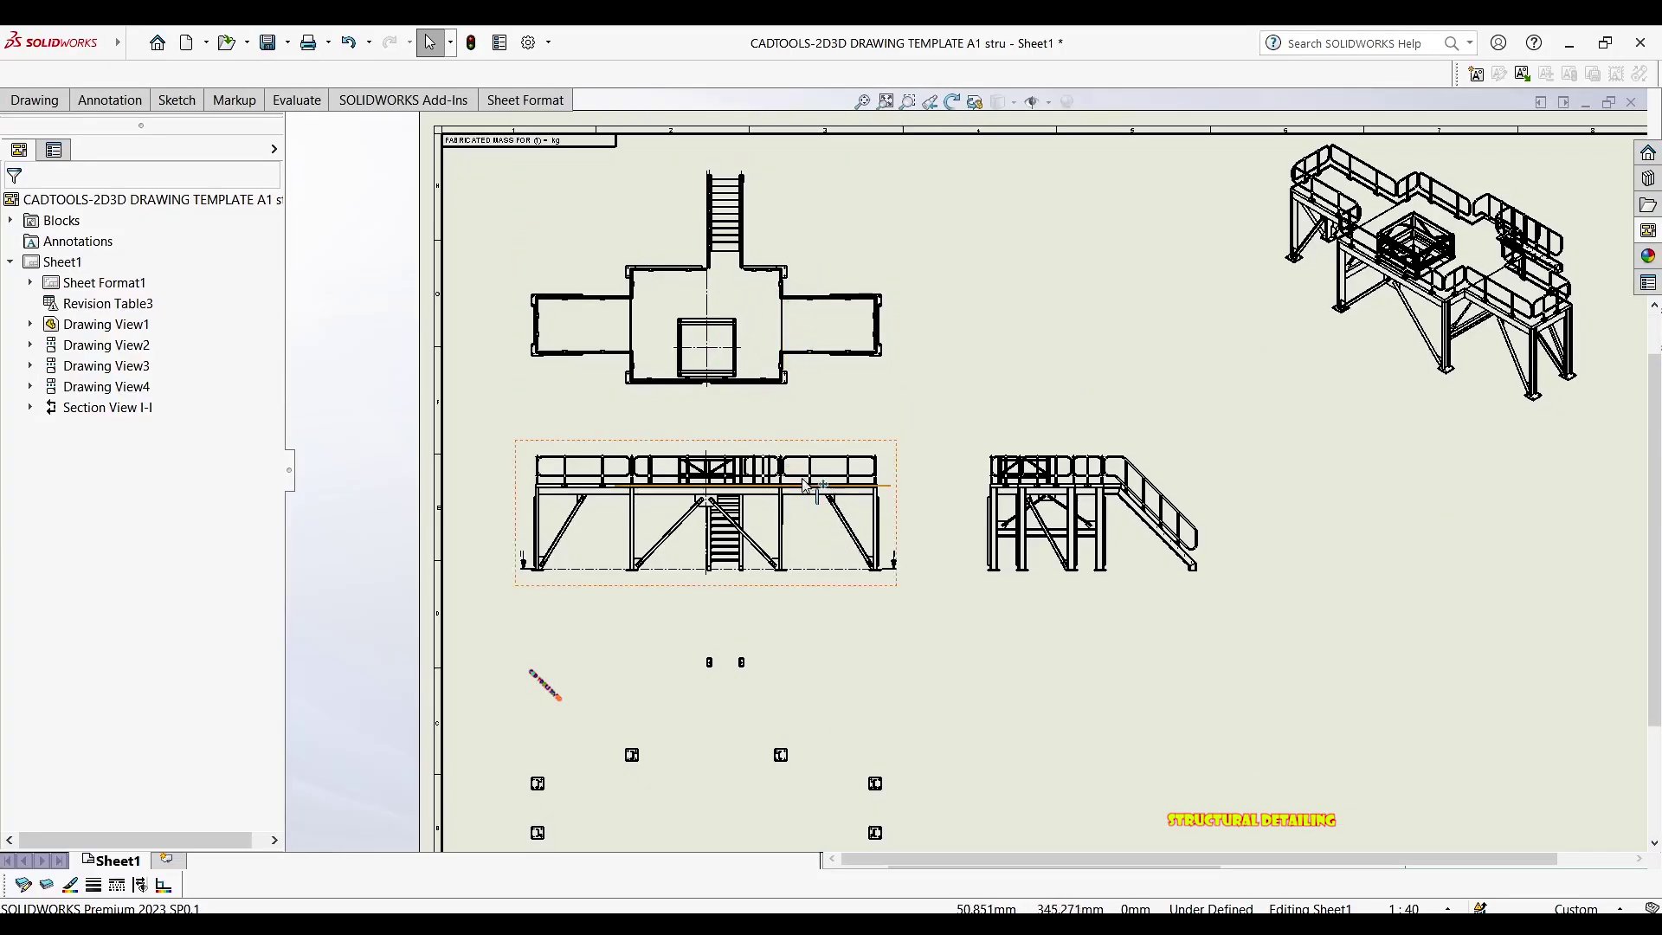
pyautogui.scroll(-4, 803, 488)
pyautogui.moveTo(759, 469); pyautogui.dragTo(835, 470, button='middle')
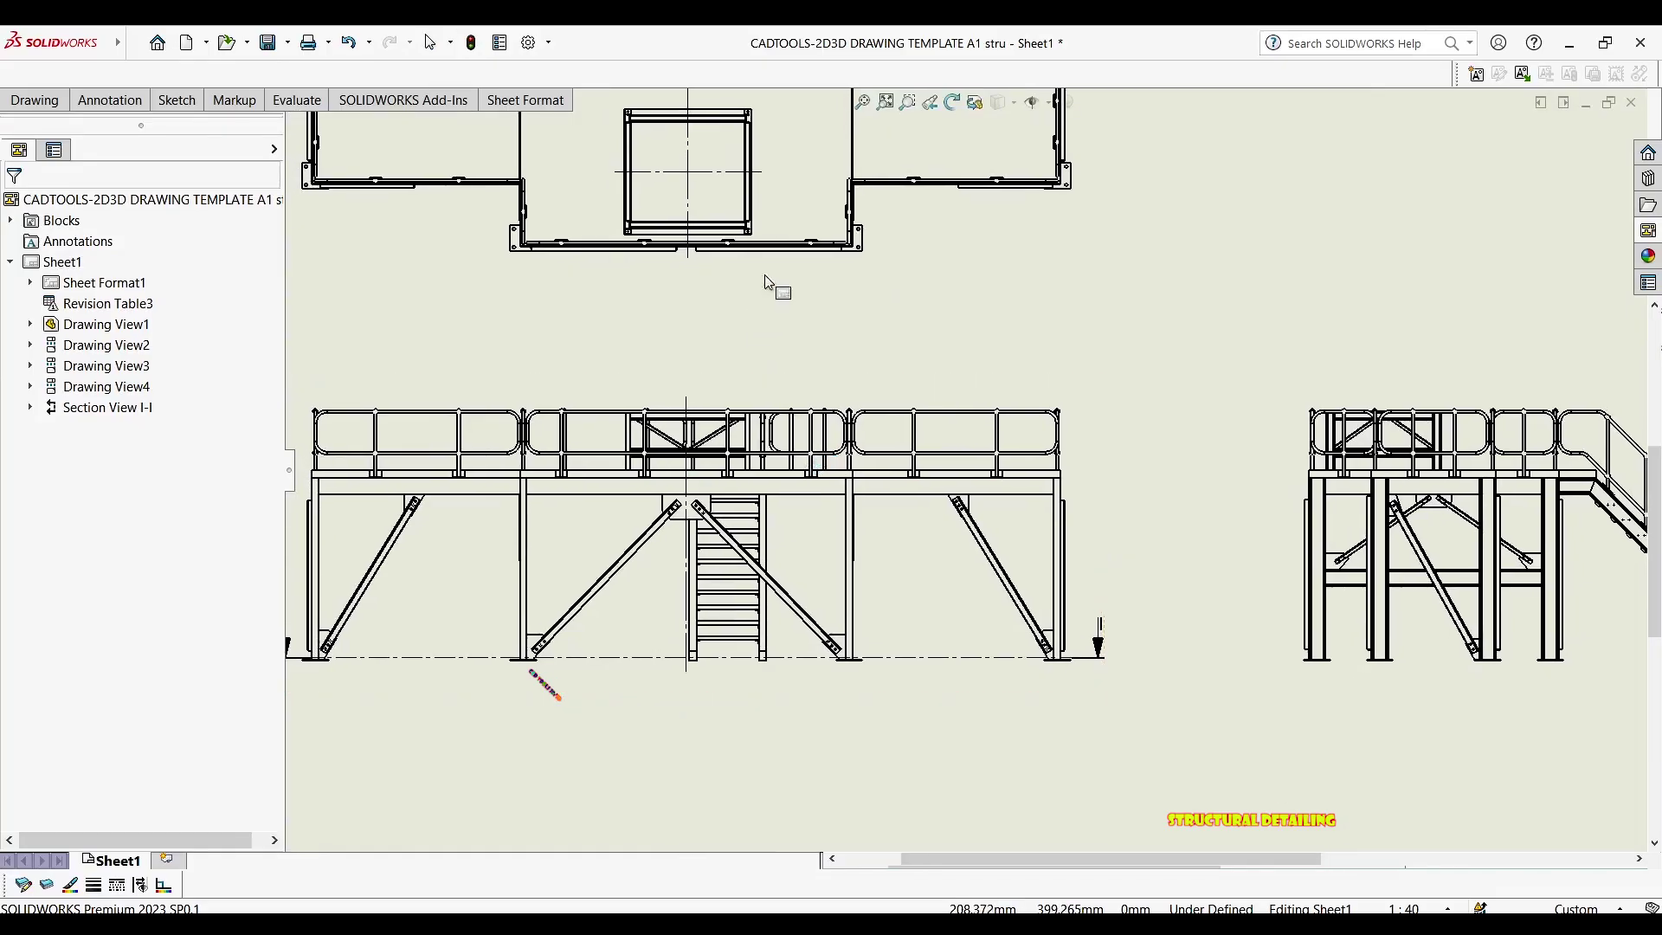
pyautogui.moveTo(798, 299); pyautogui.dragTo(783, 373, button='middle')
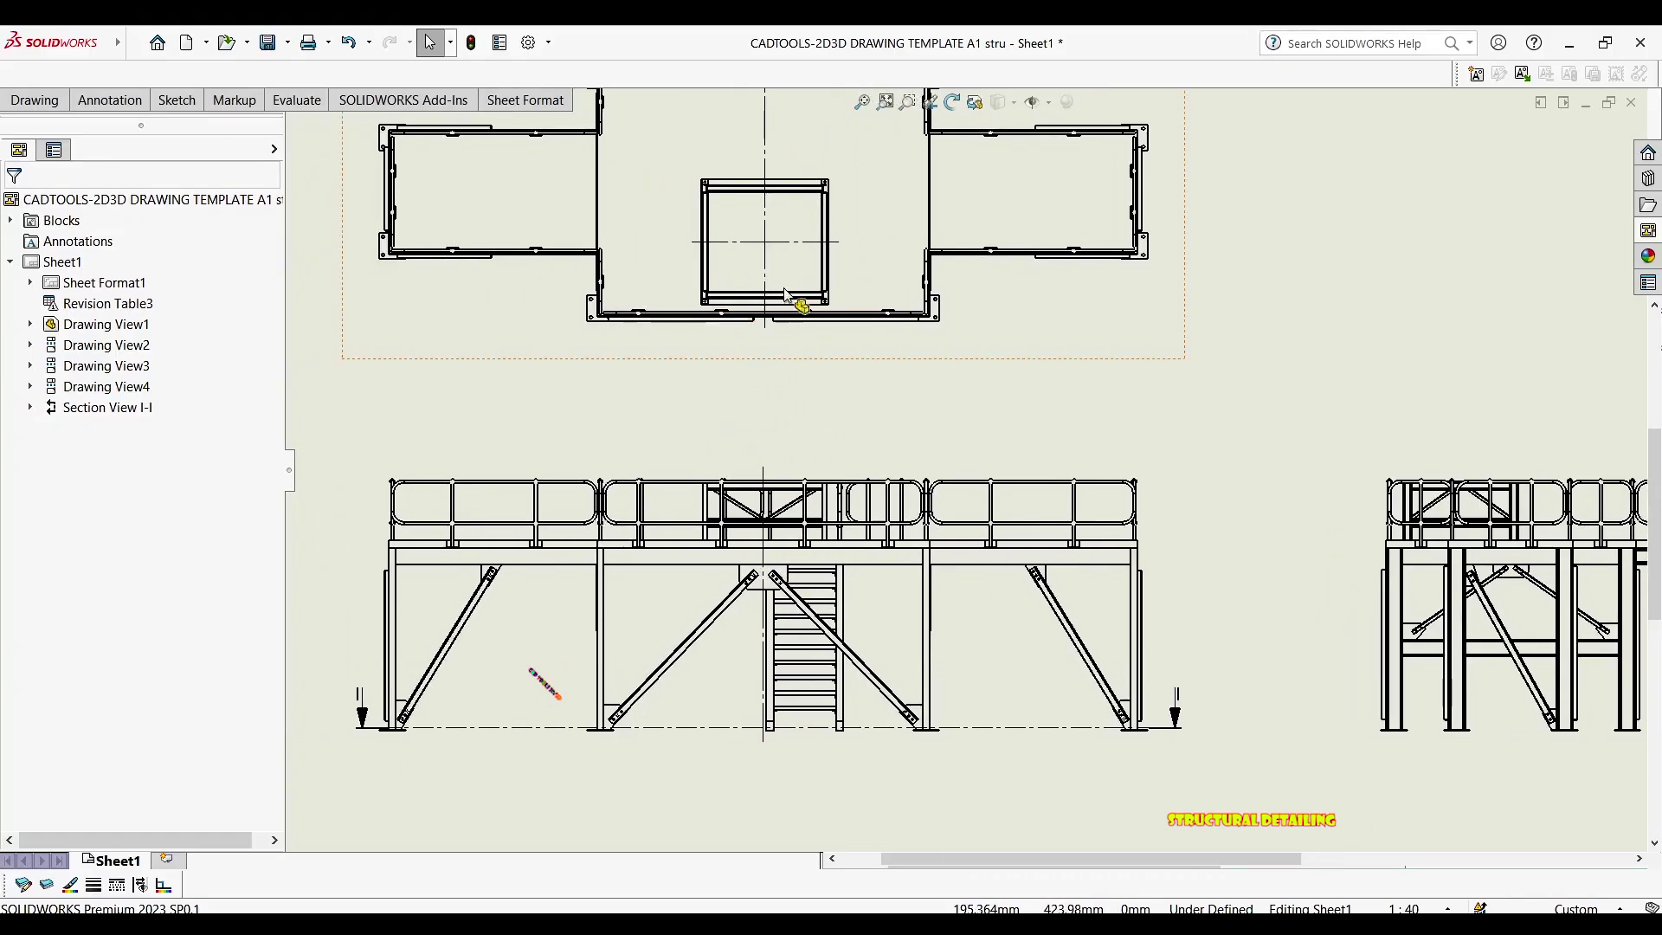
pyautogui.scroll(2, 741, 339)
pyautogui.scroll(3, 761, 272)
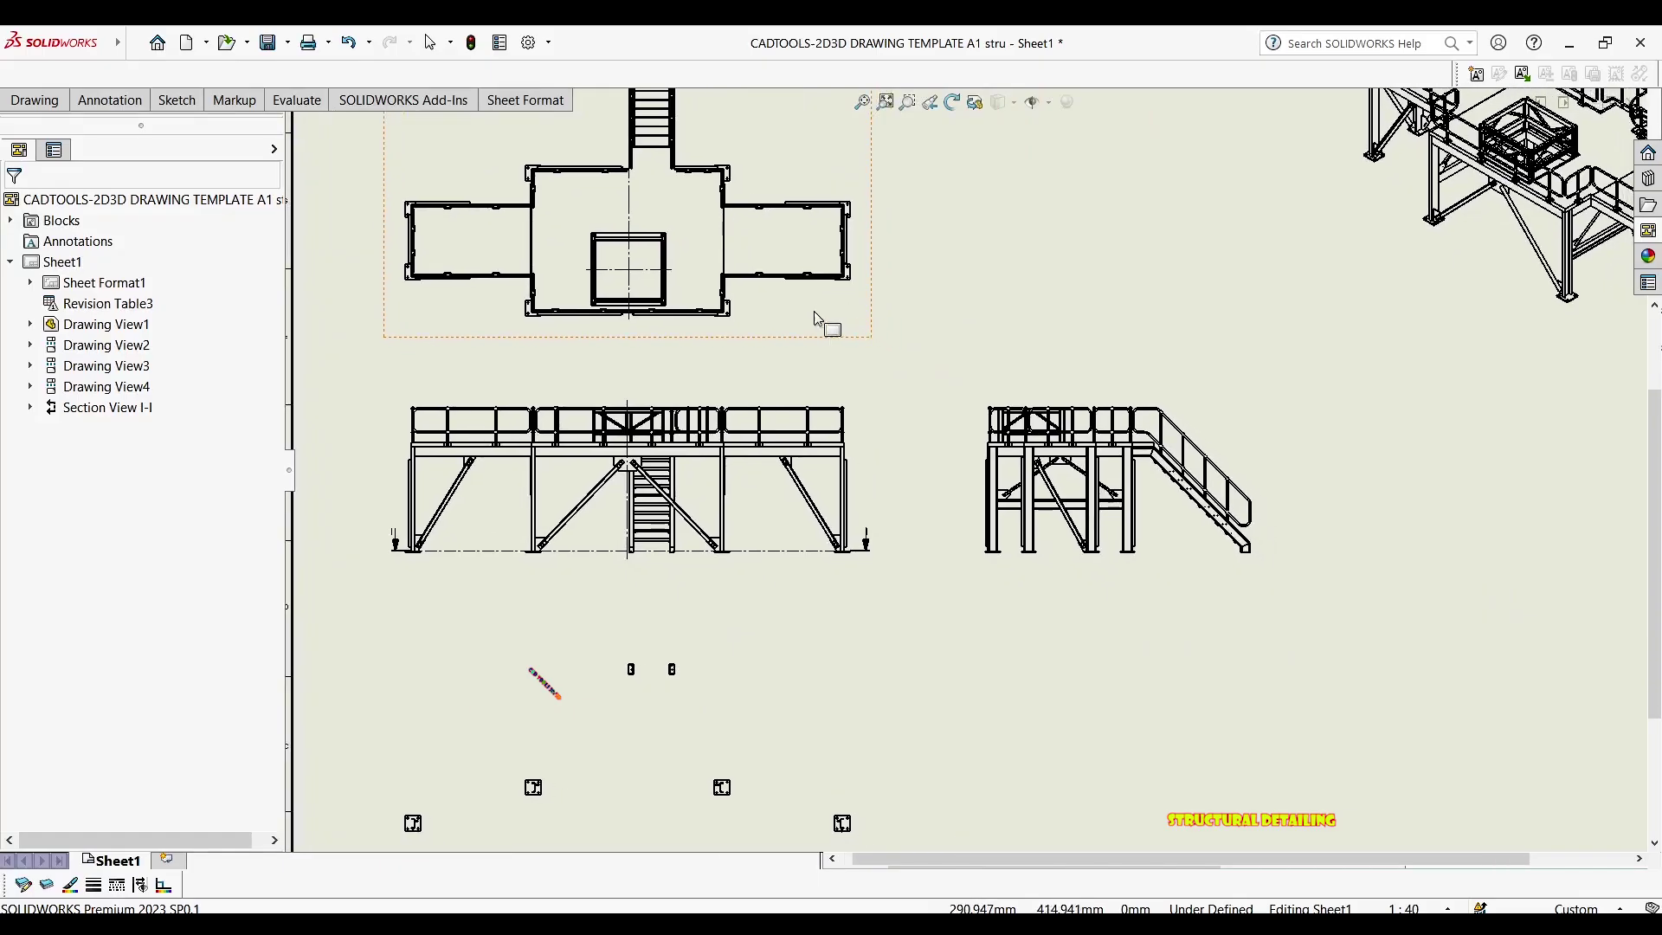
# Create an auxiliary view with a view arrow from a horizontal platform edge of the front view, placed beneath the side view
pyautogui.click(43, 102)
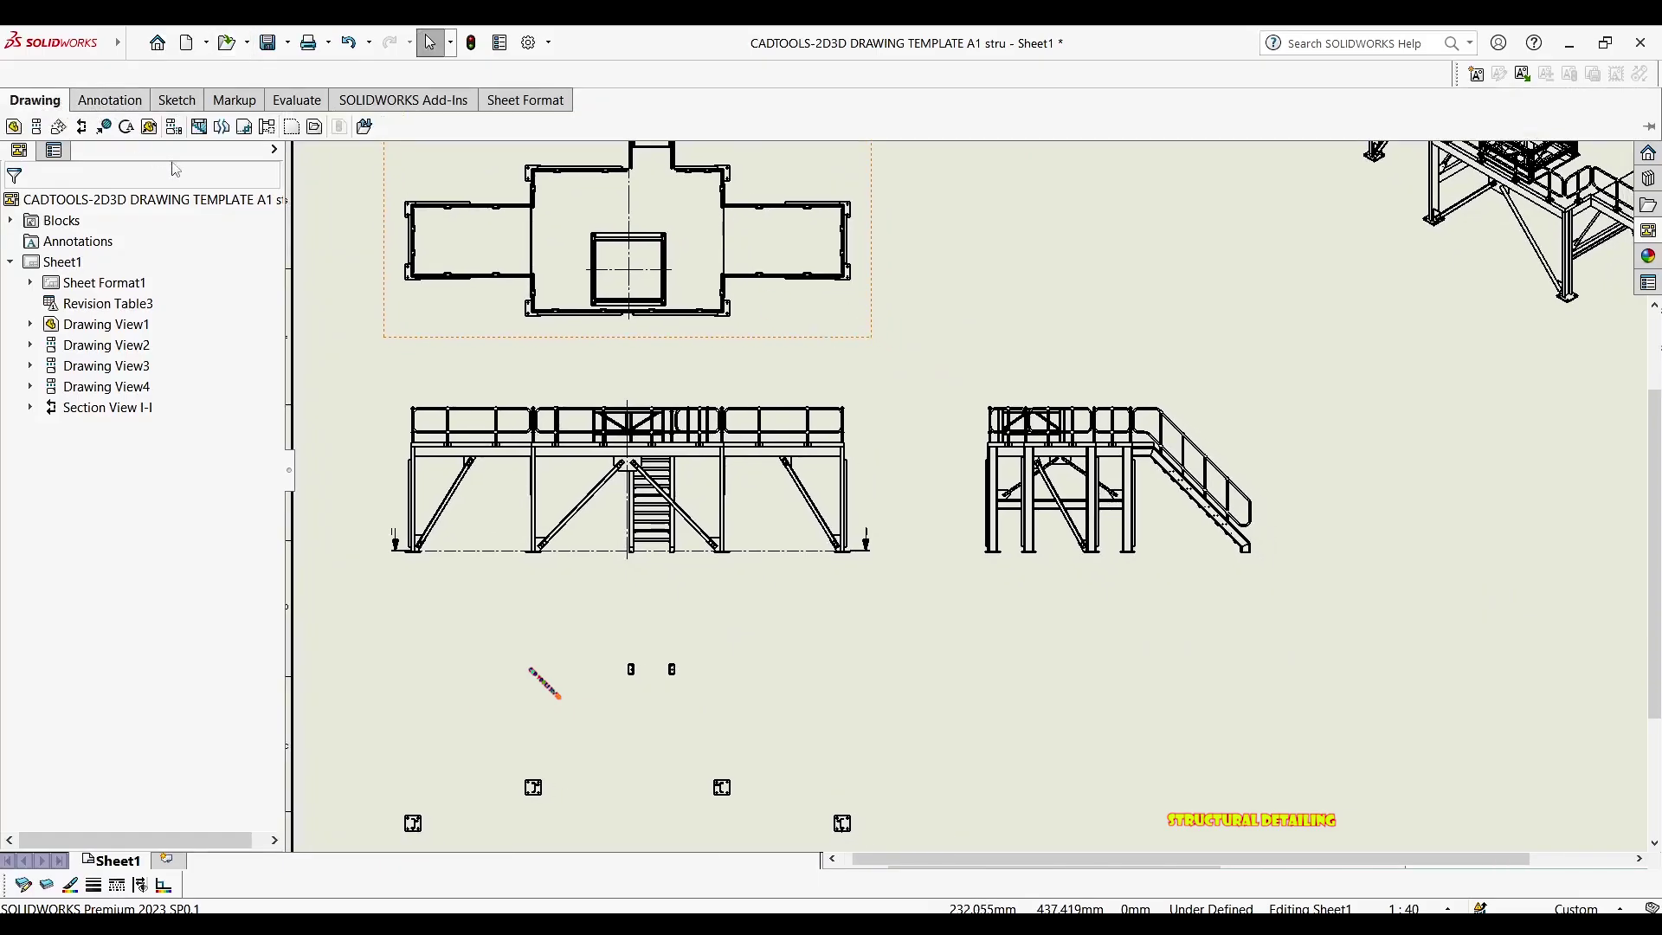
pyautogui.click(783, 524)
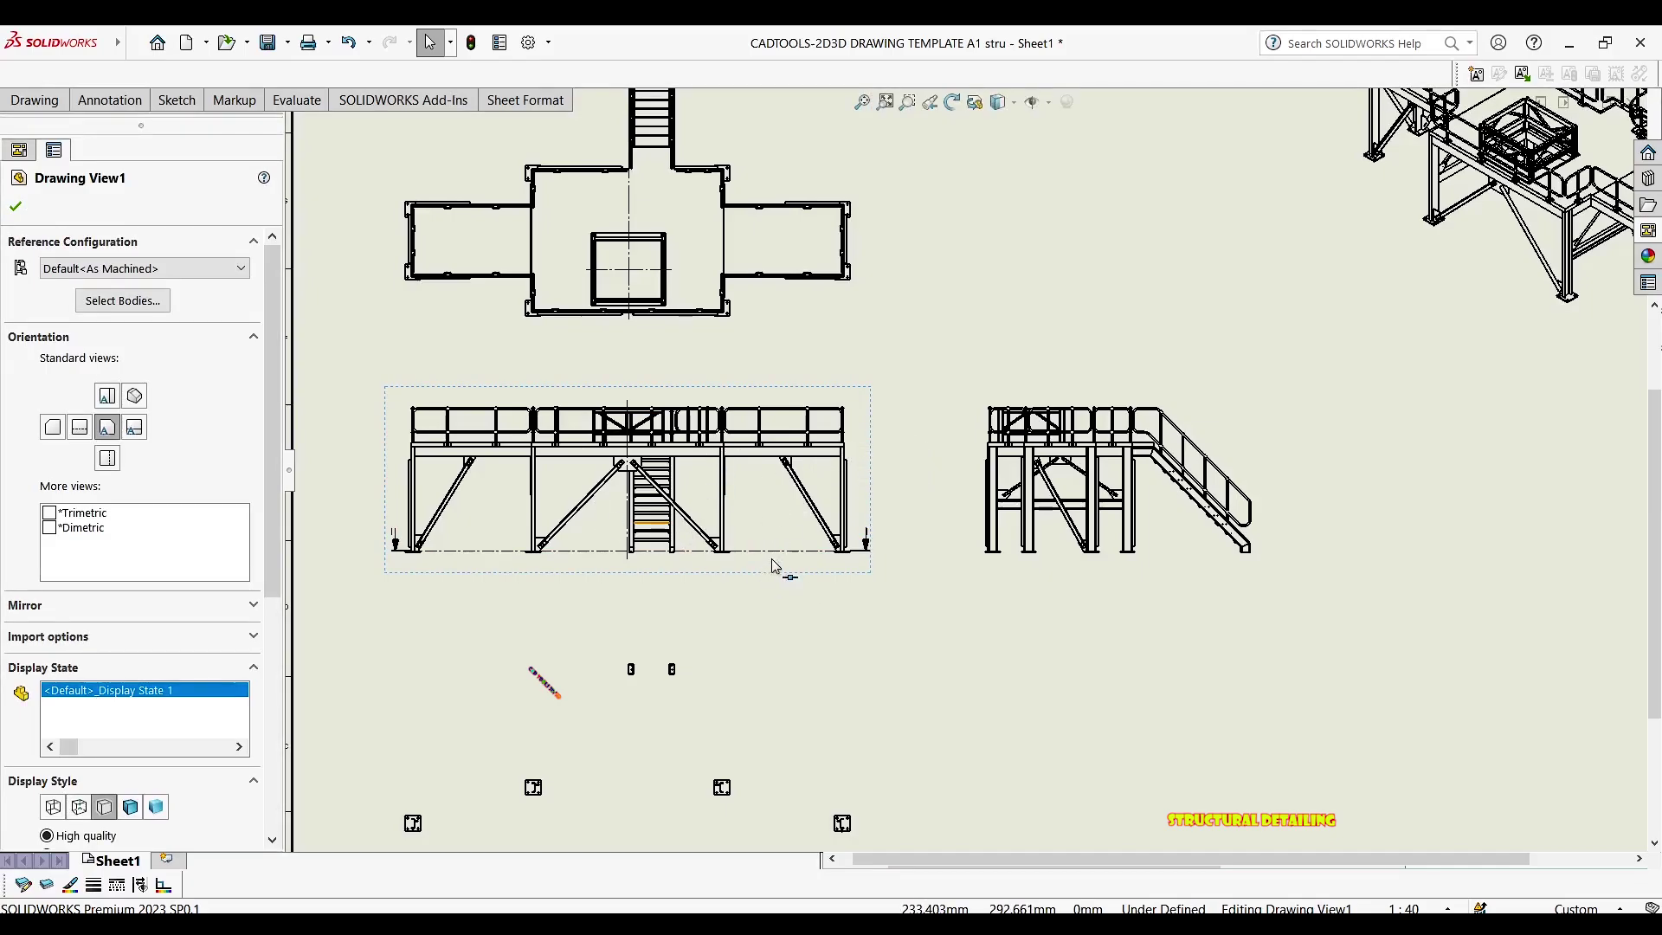
pyautogui.click(95, 102)
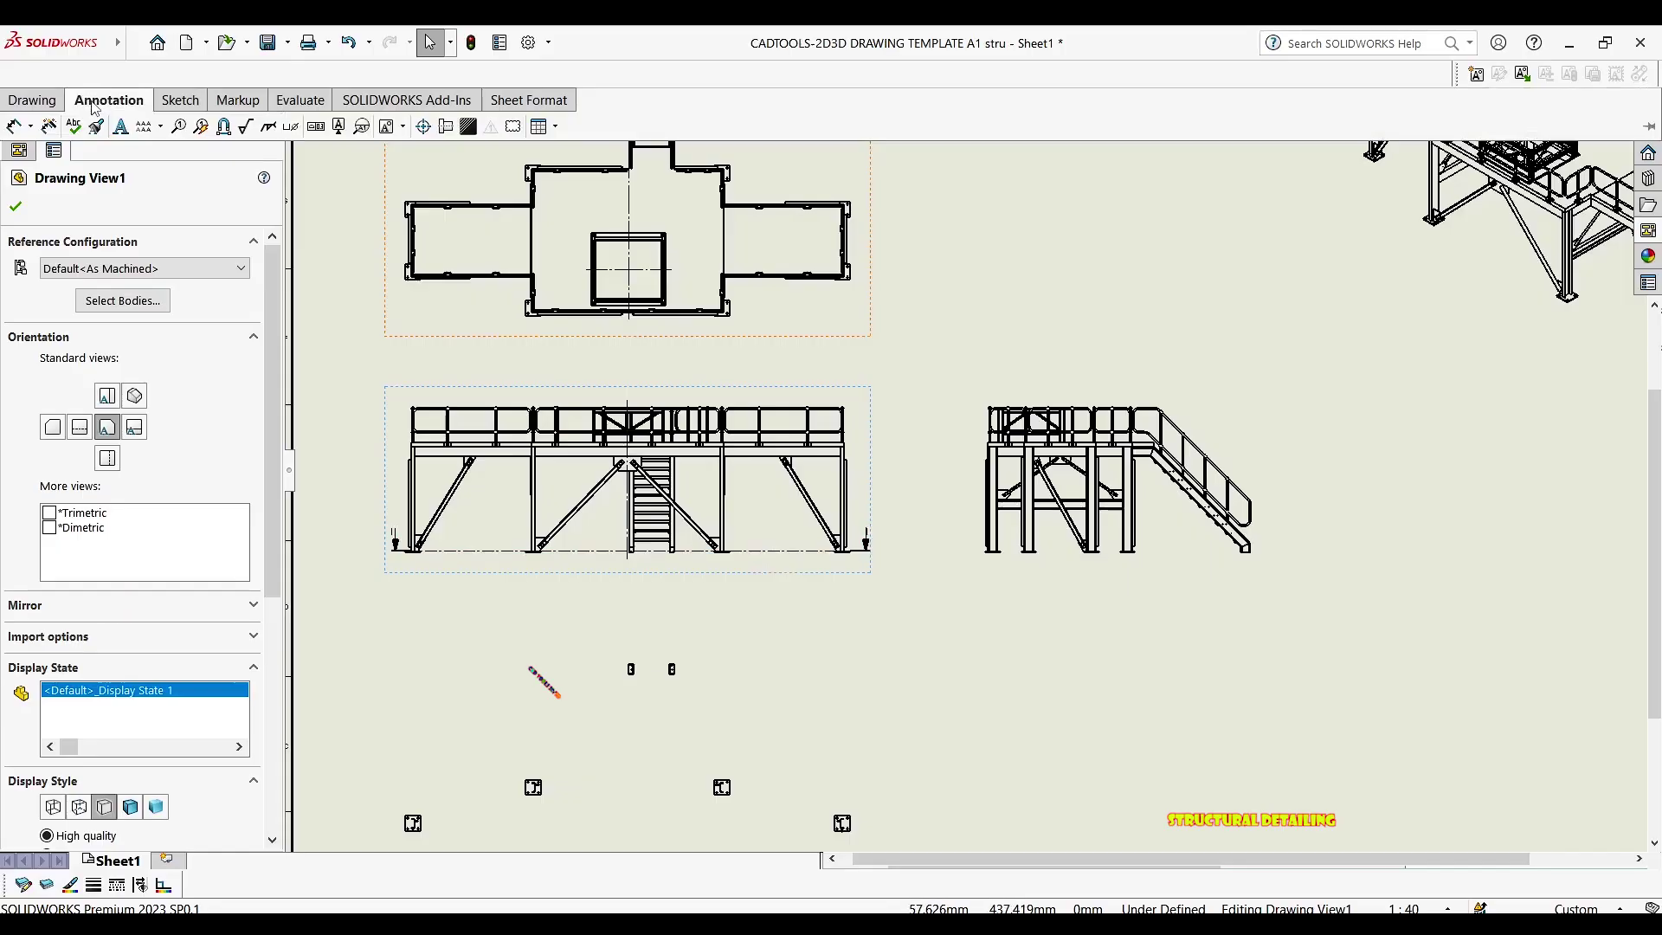
pyautogui.click(50, 102)
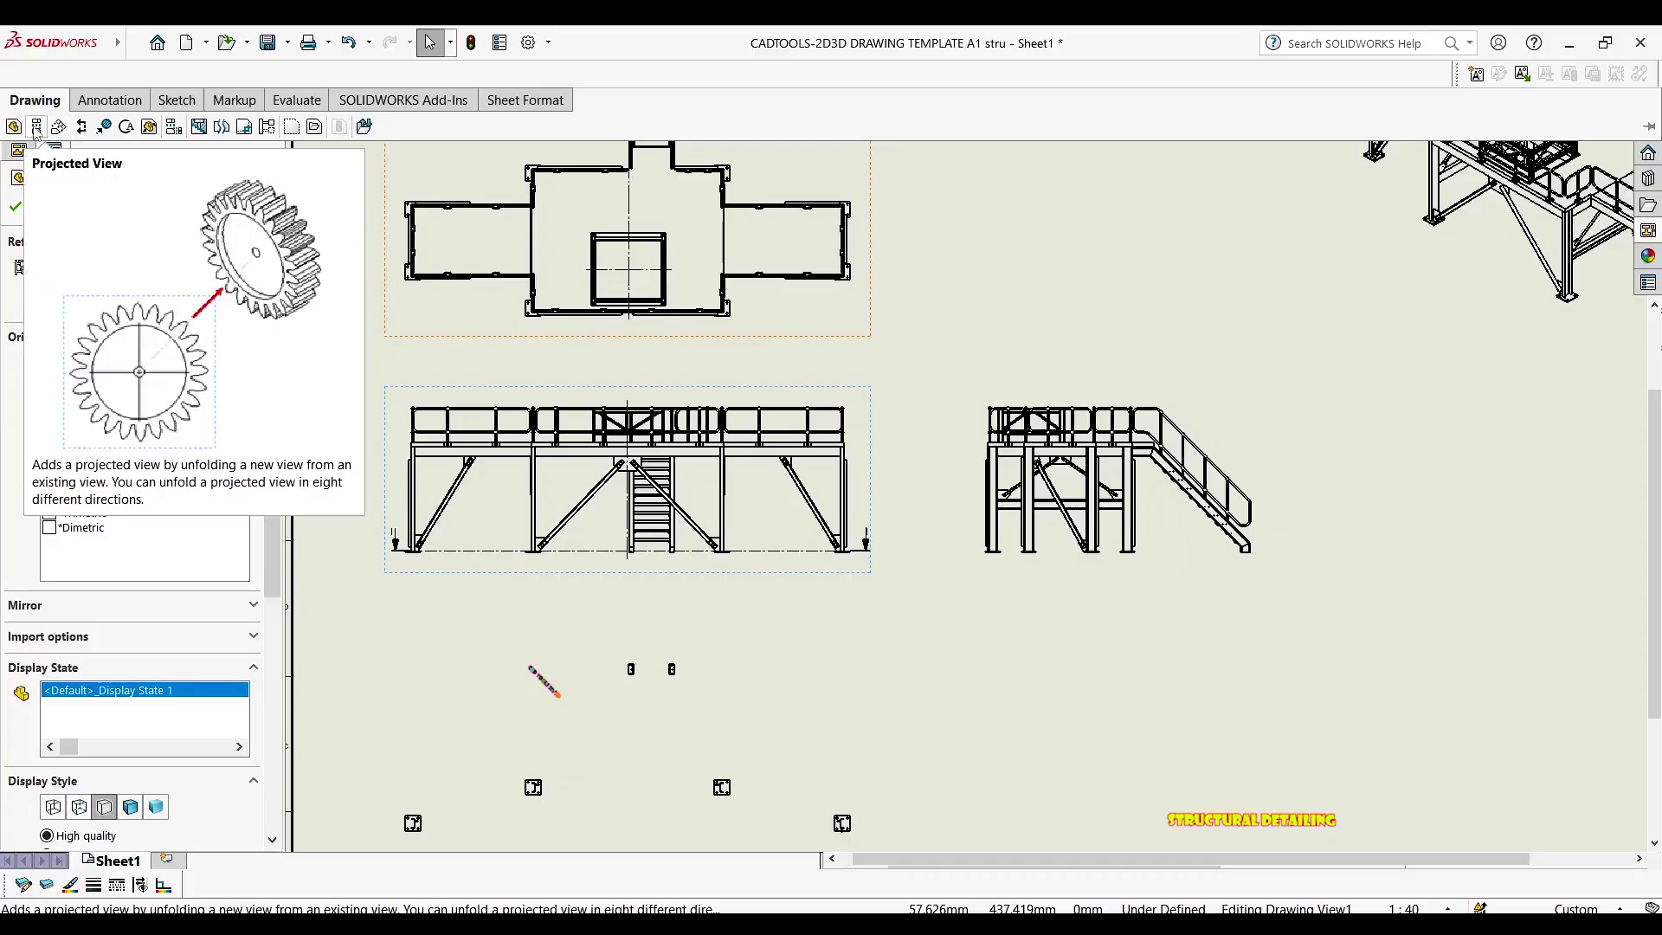
pyautogui.click(58, 128)
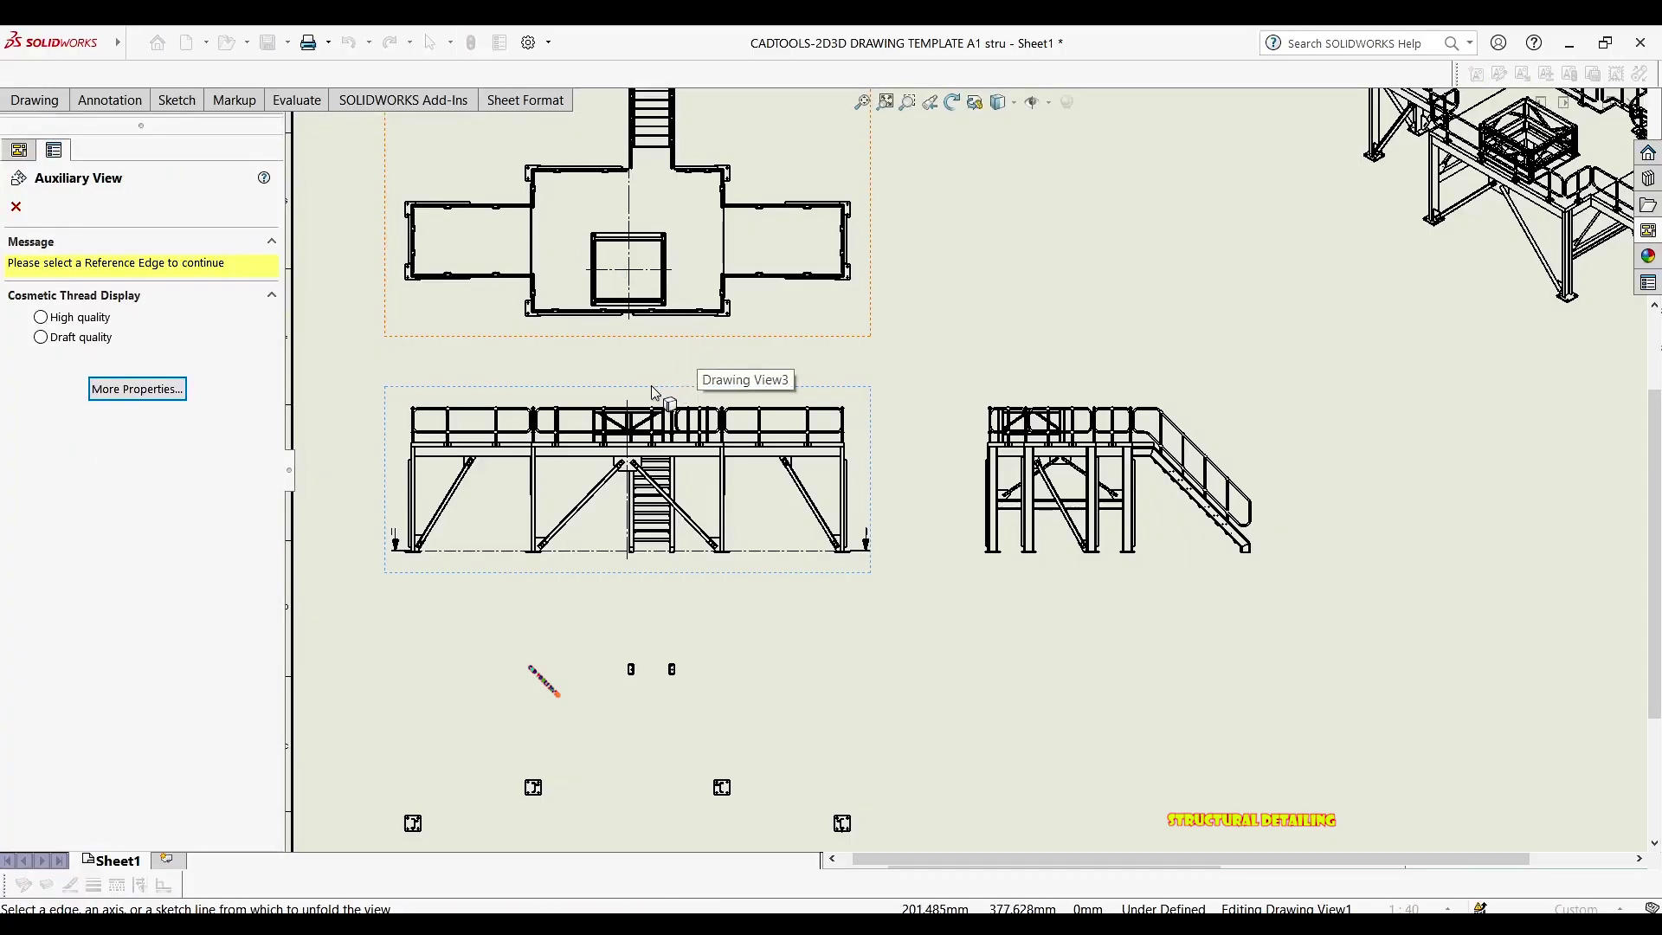
pyautogui.scroll(3, 684, 381)
pyautogui.scroll(-1, 705, 368)
pyautogui.scroll(-1, 553, 342)
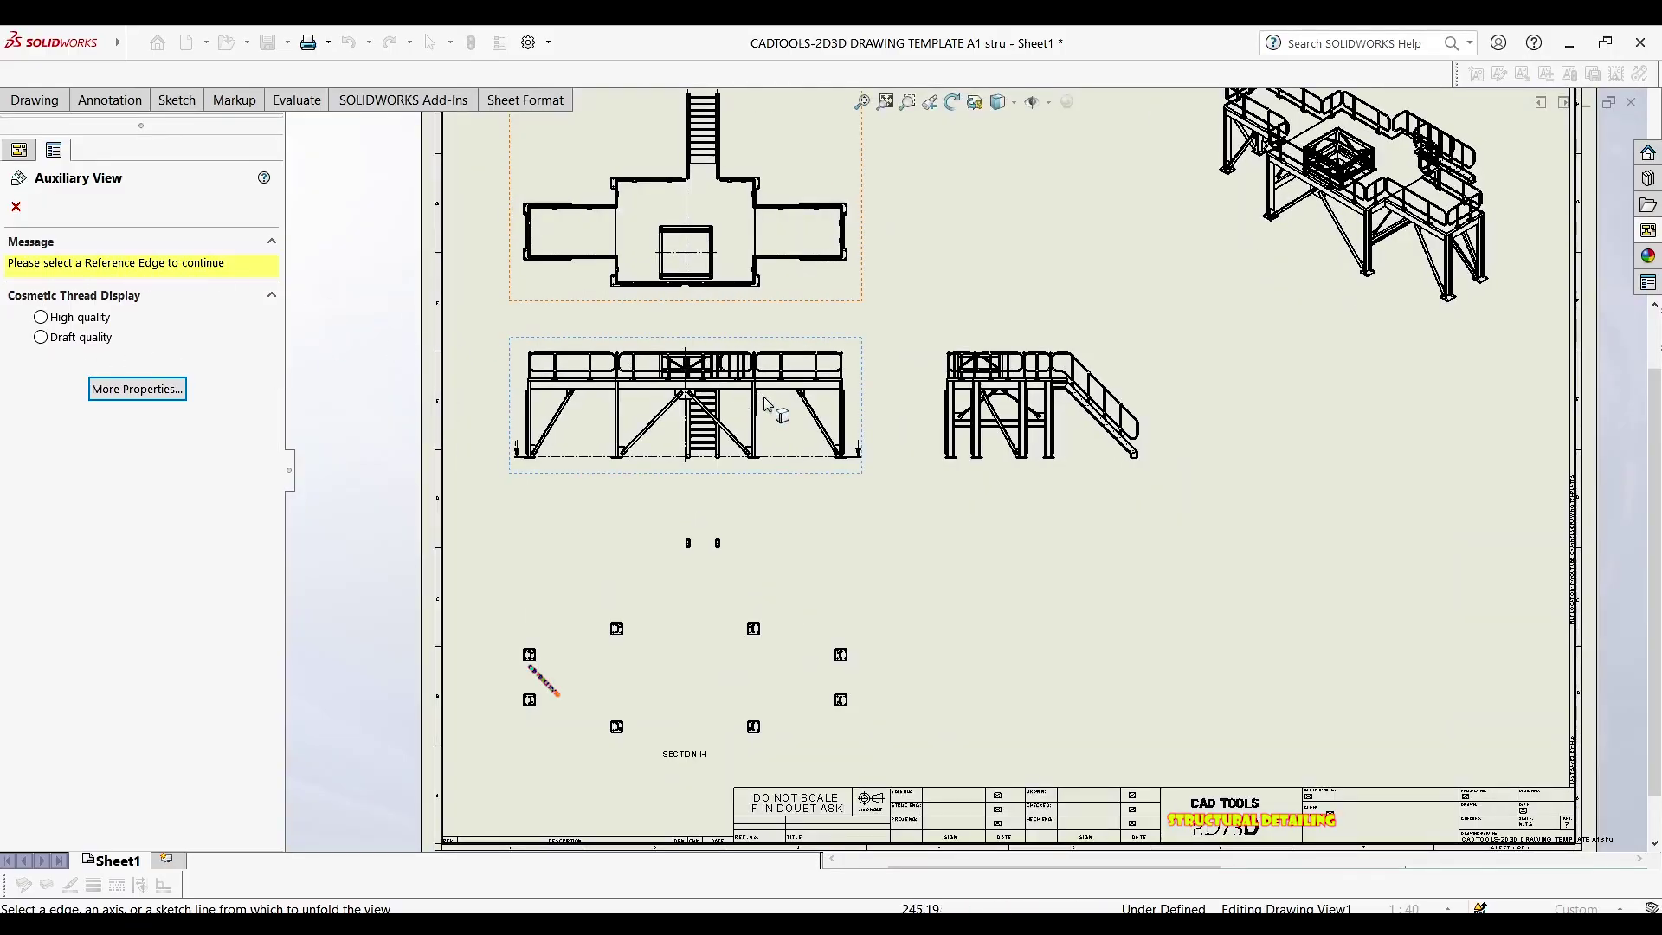
pyautogui.scroll(-6, 762, 408)
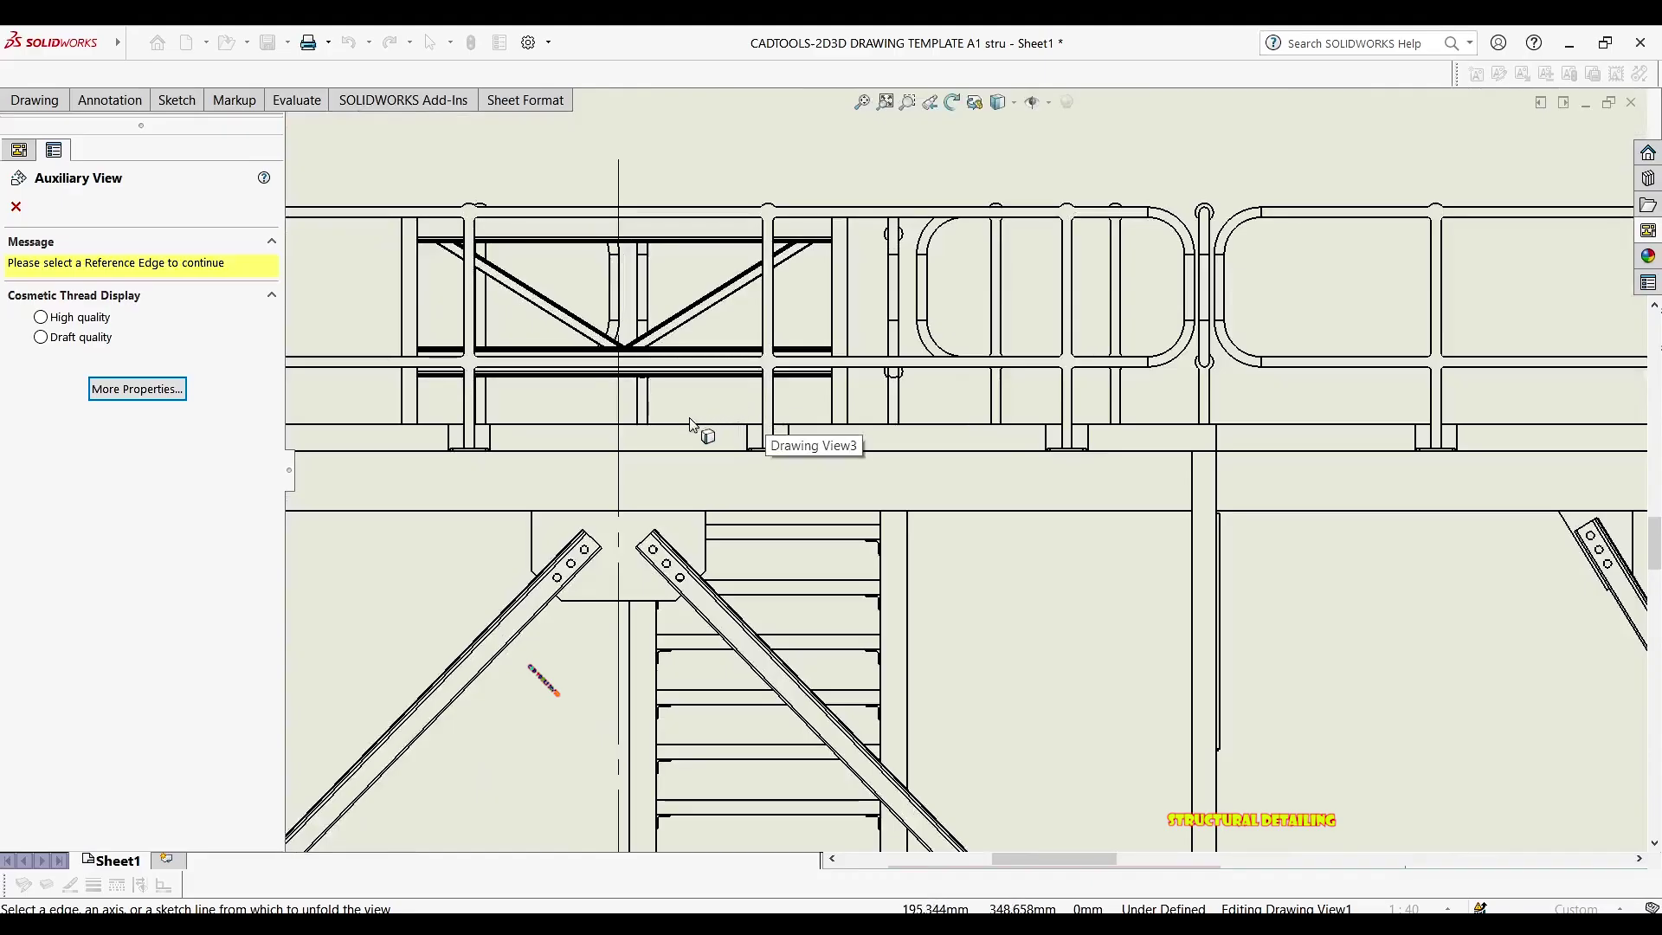
pyautogui.click(690, 431)
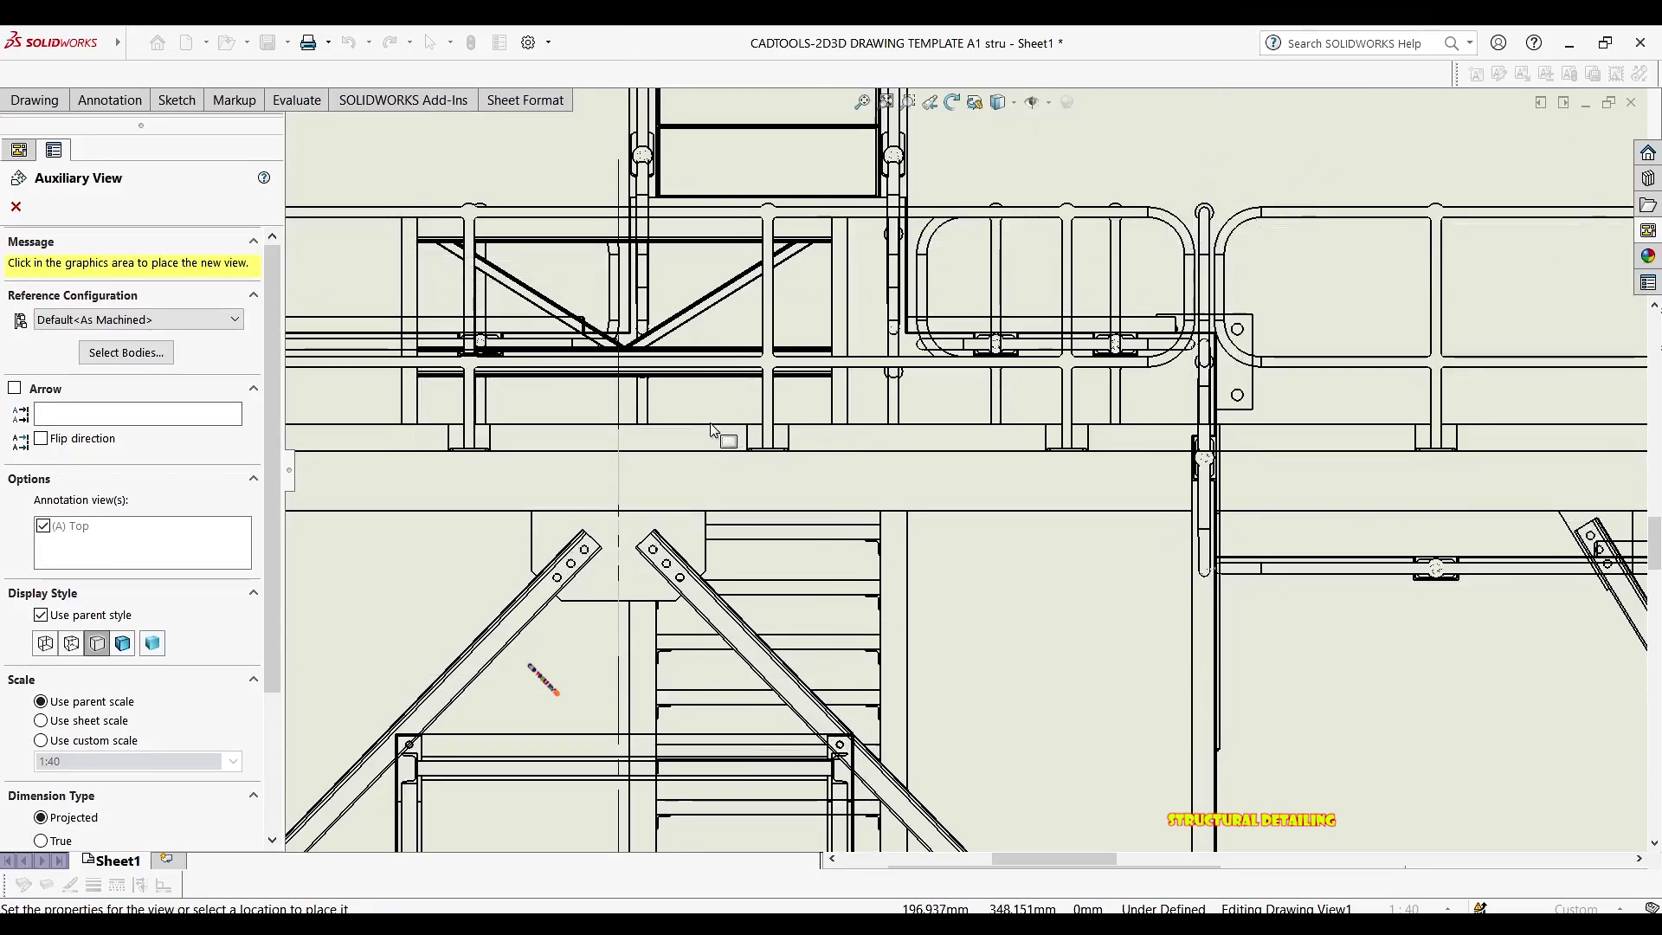
pyautogui.scroll(10, 701, 389)
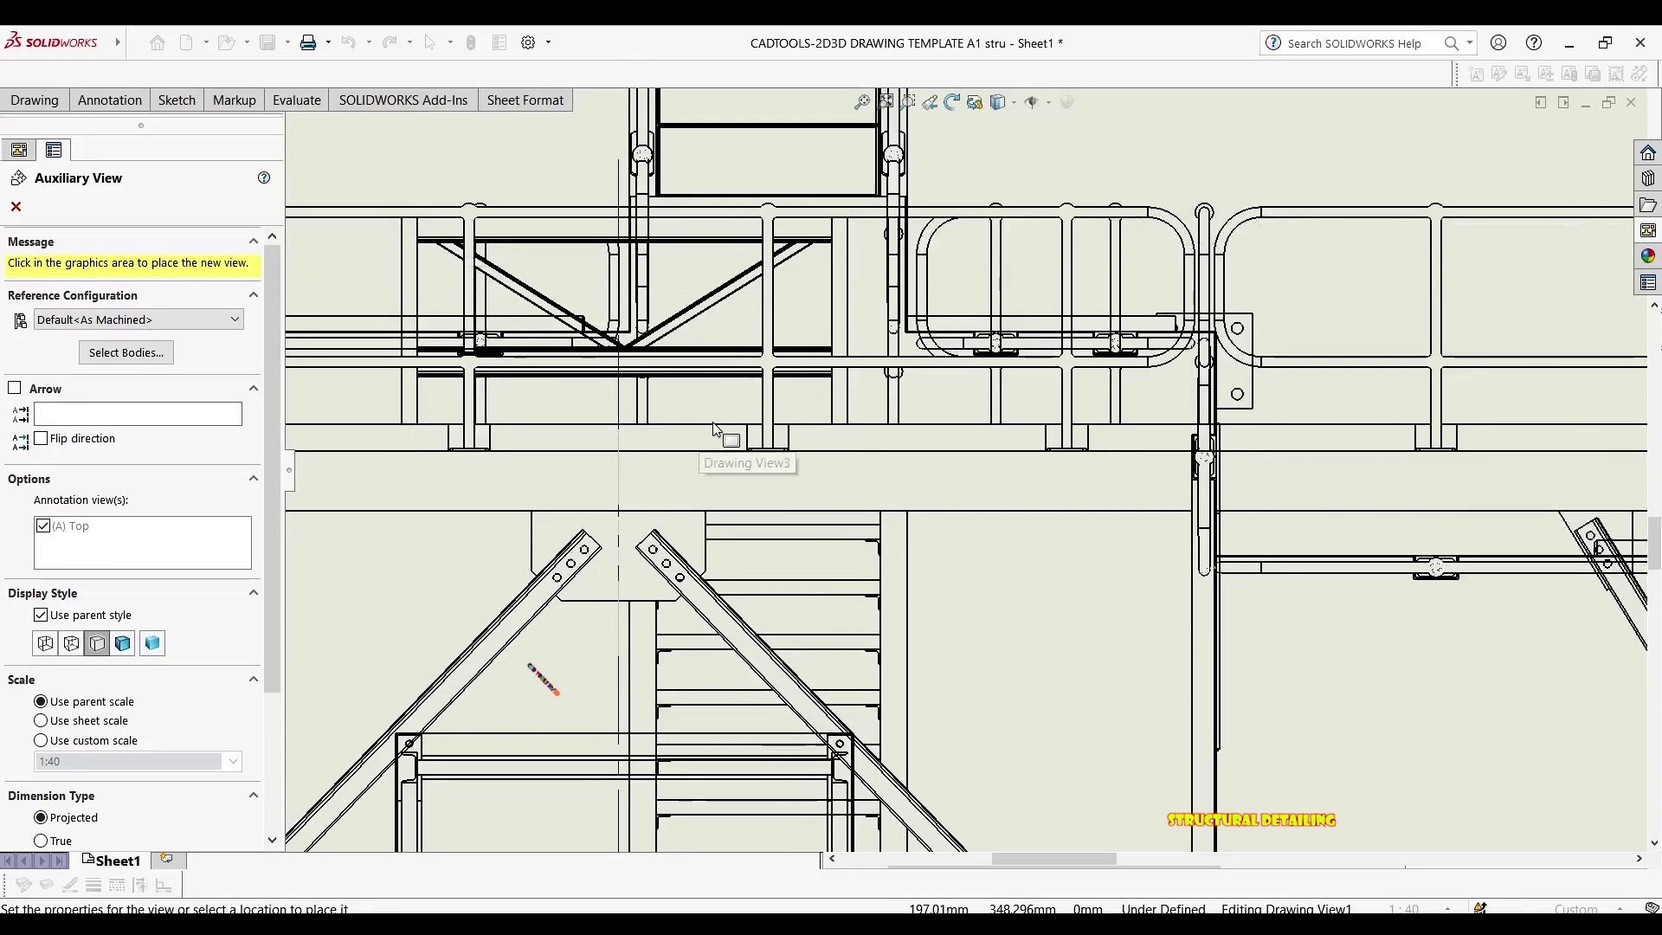
pyautogui.press('f')
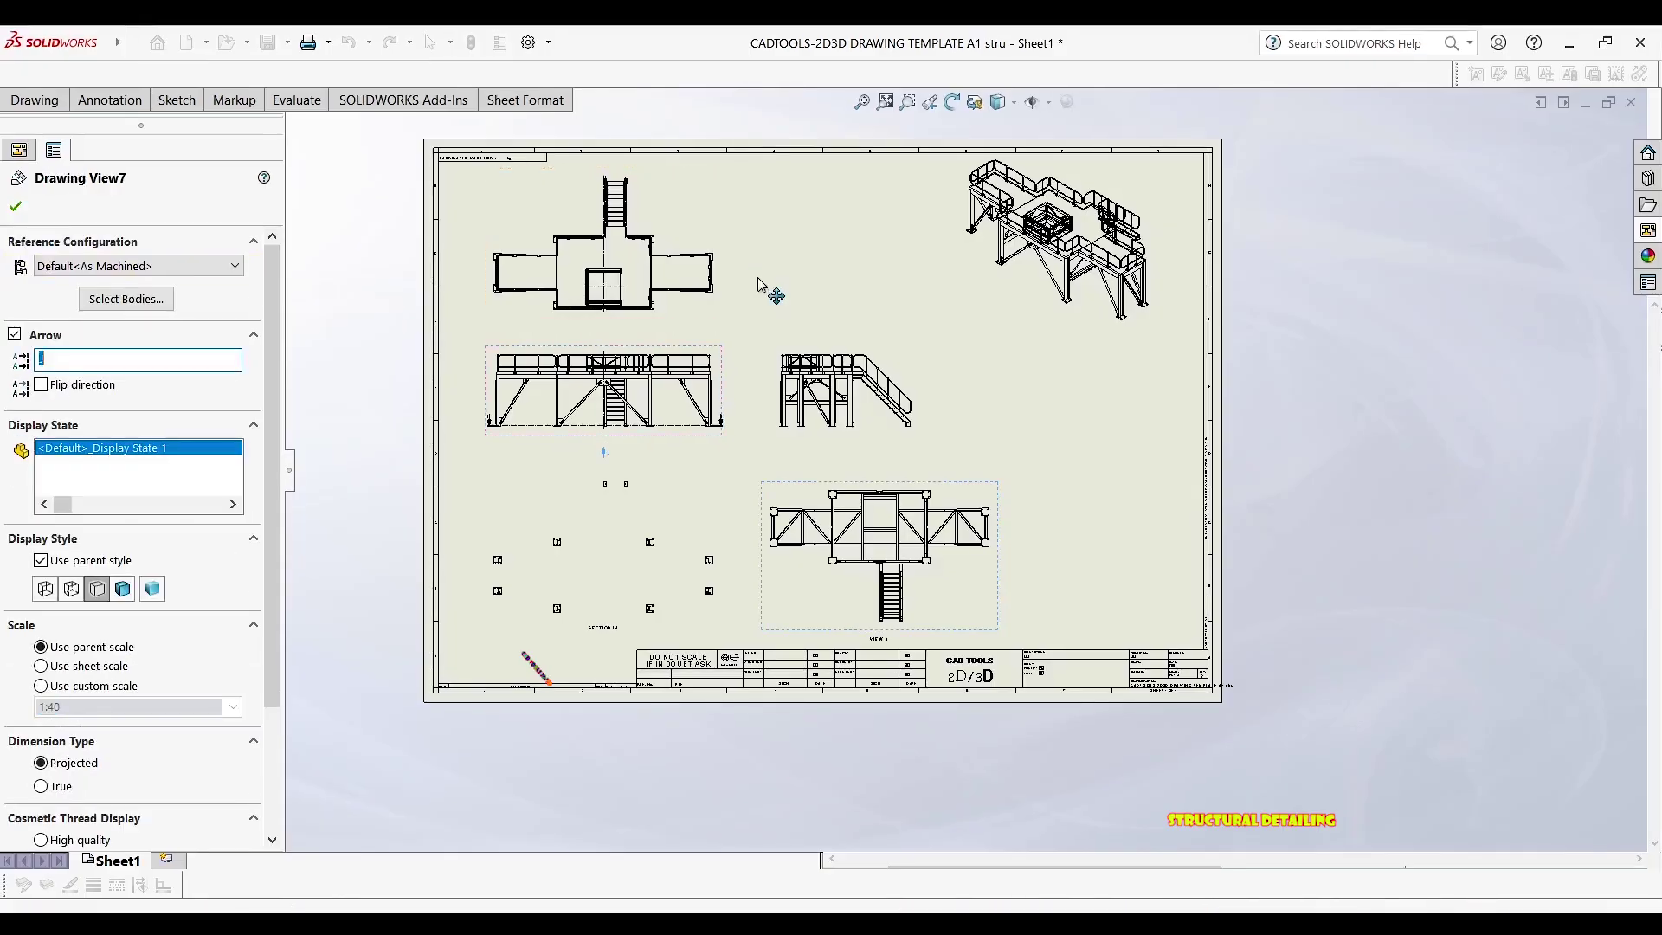
# Compare the view arrow J beneath the front view with the underside shown in view J
pyautogui.scroll(-1, 754, 281)
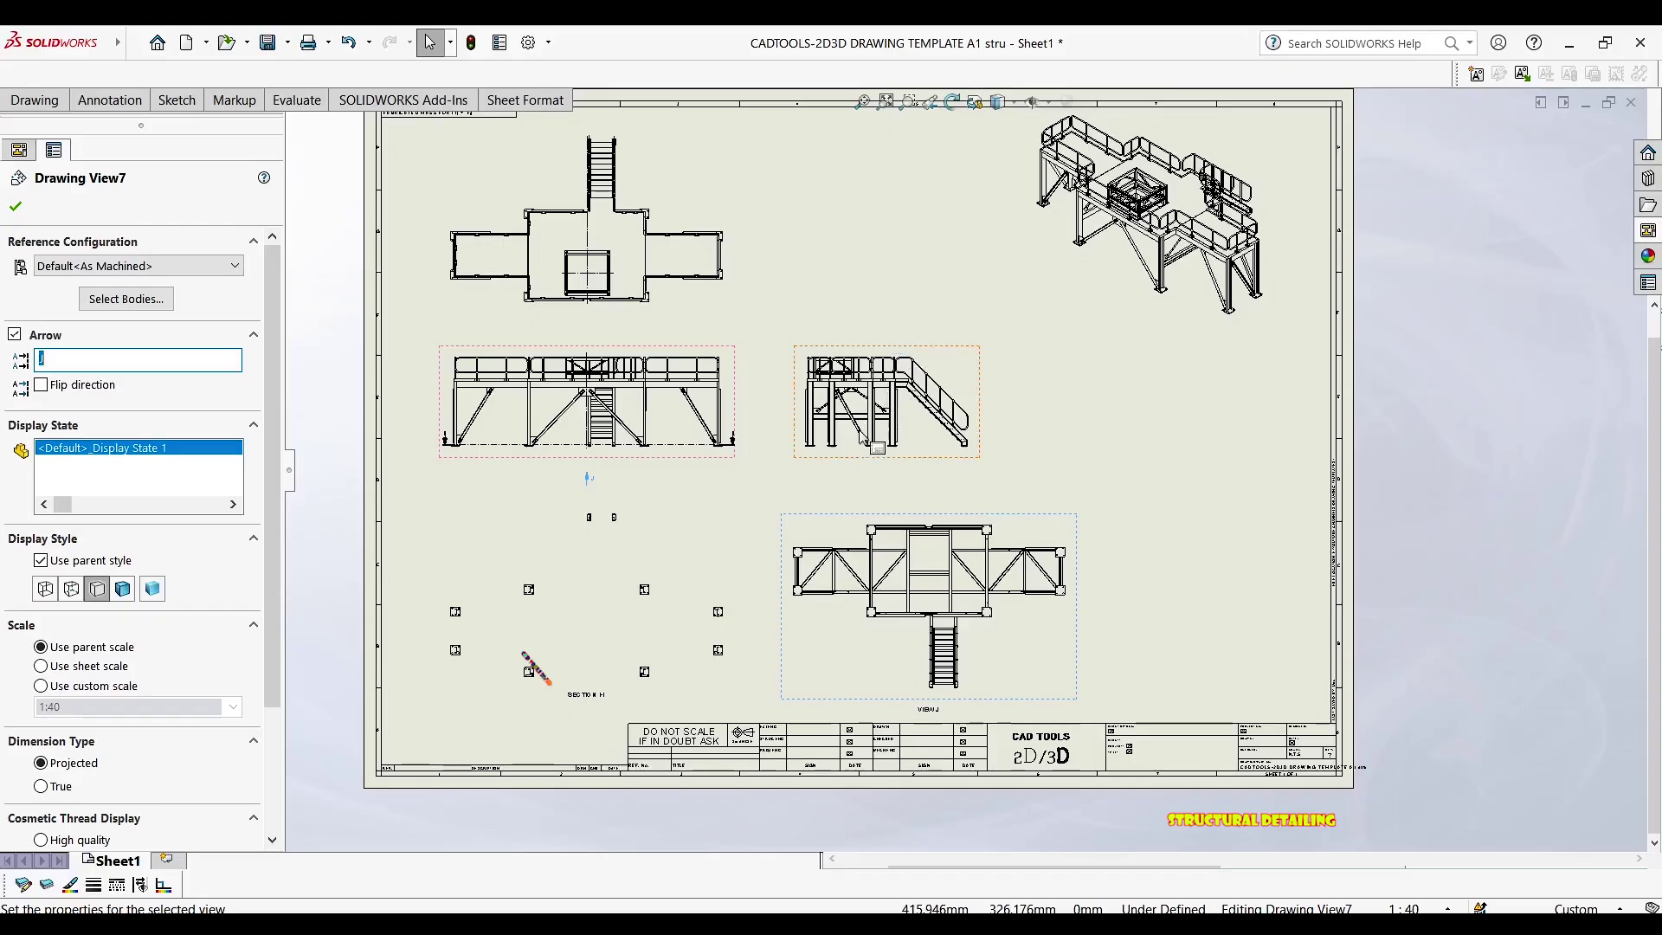
pyautogui.scroll(-3, 602, 476)
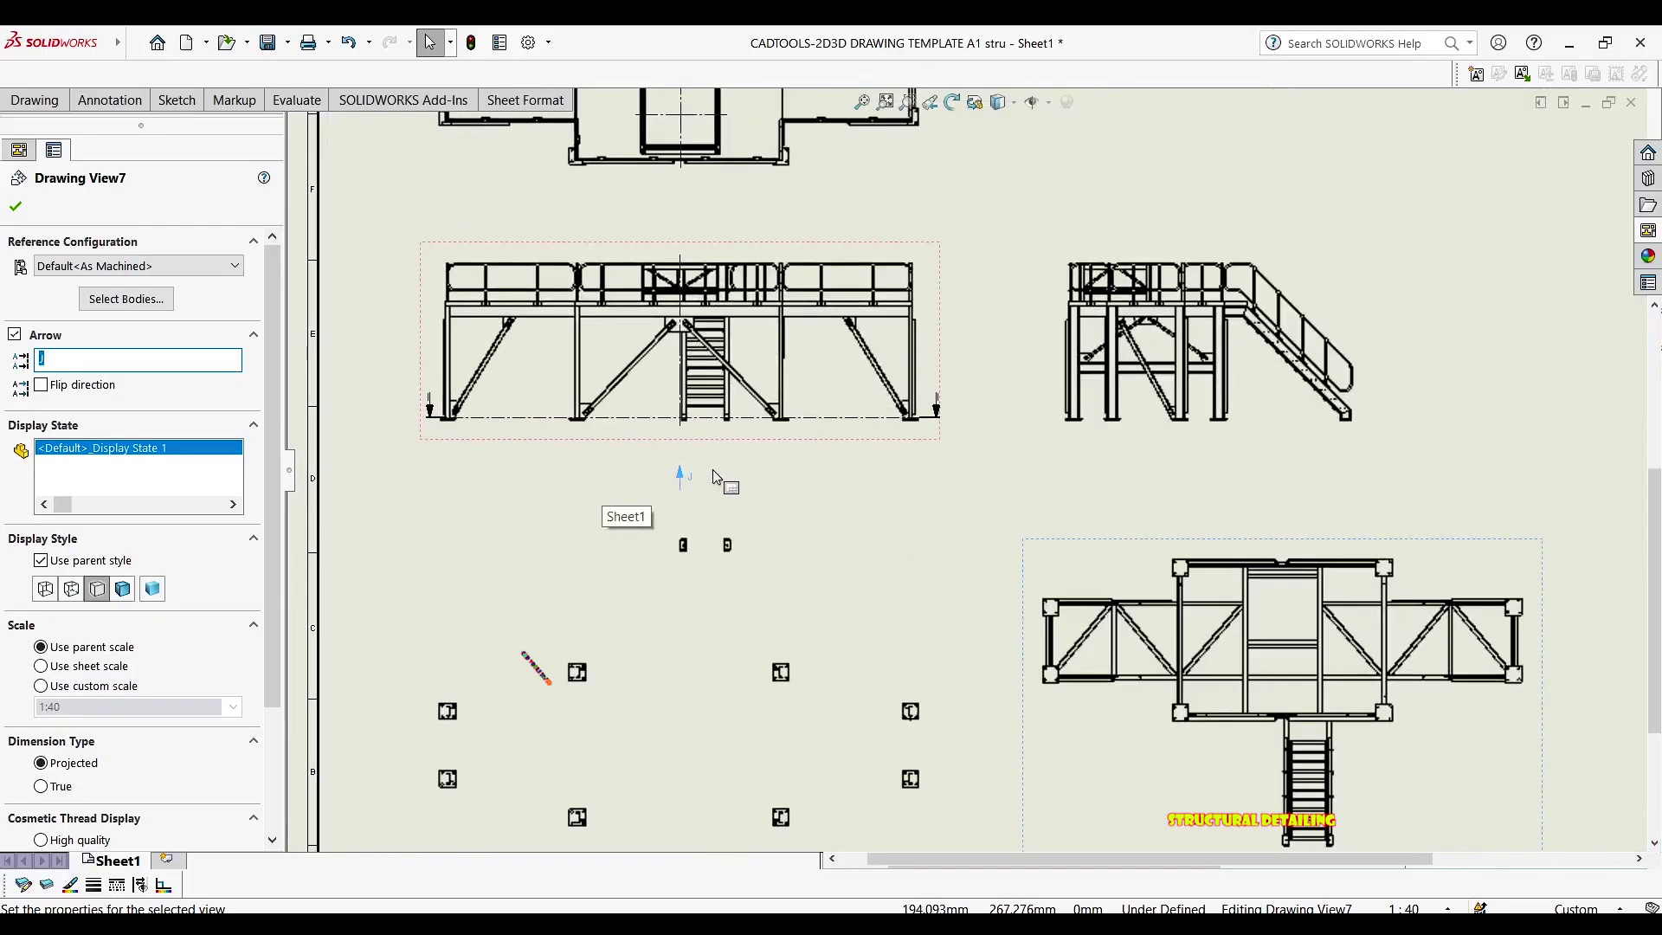
pyautogui.scroll(-2, 775, 448)
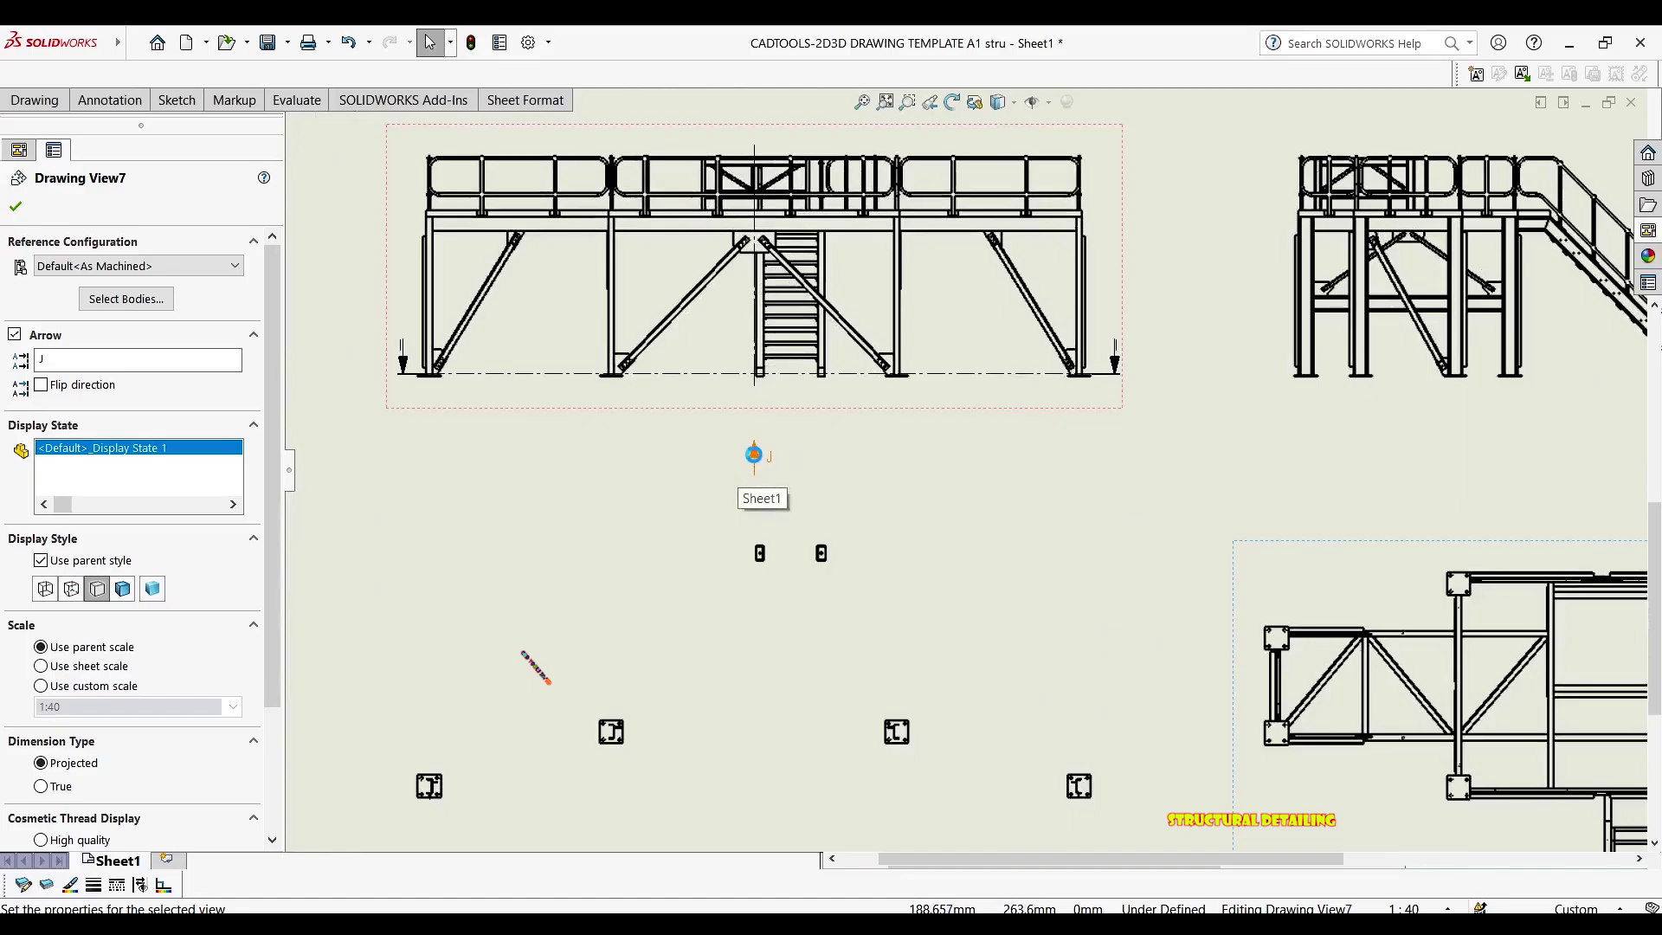
pyautogui.scroll(-5, 762, 457)
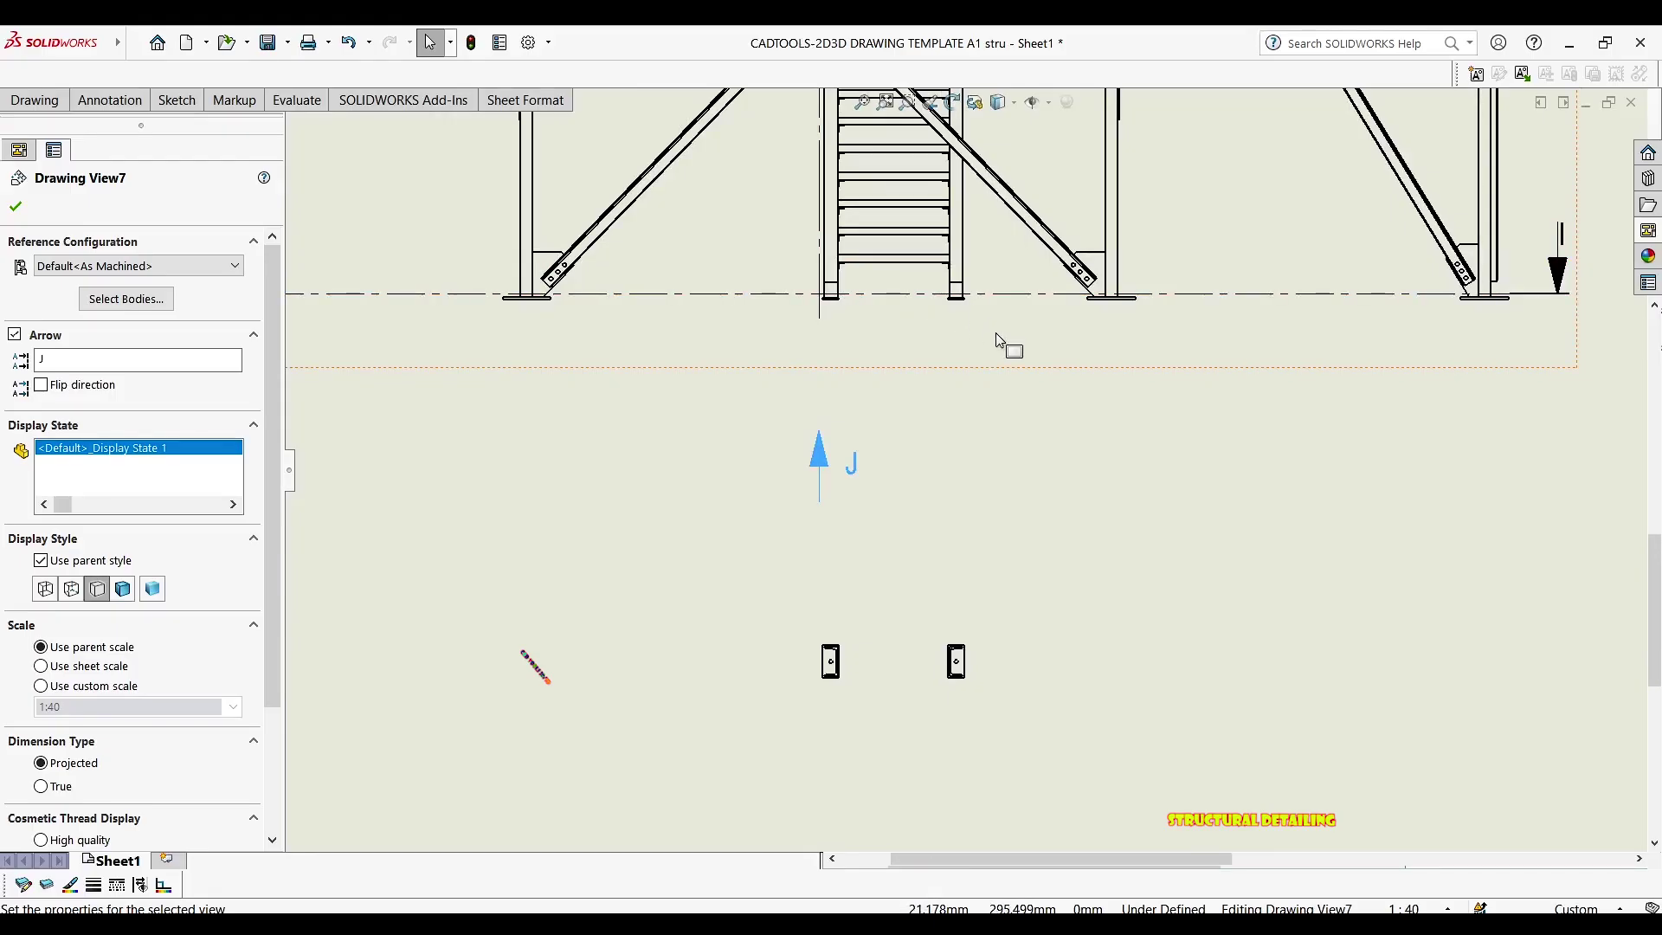
pyautogui.scroll(3, 754, 317)
pyautogui.moveTo(754, 317); pyautogui.dragTo(167, 275, button='middle')
pyautogui.moveTo(1335, 743); pyautogui.dragTo(1048, 482, button='middle')
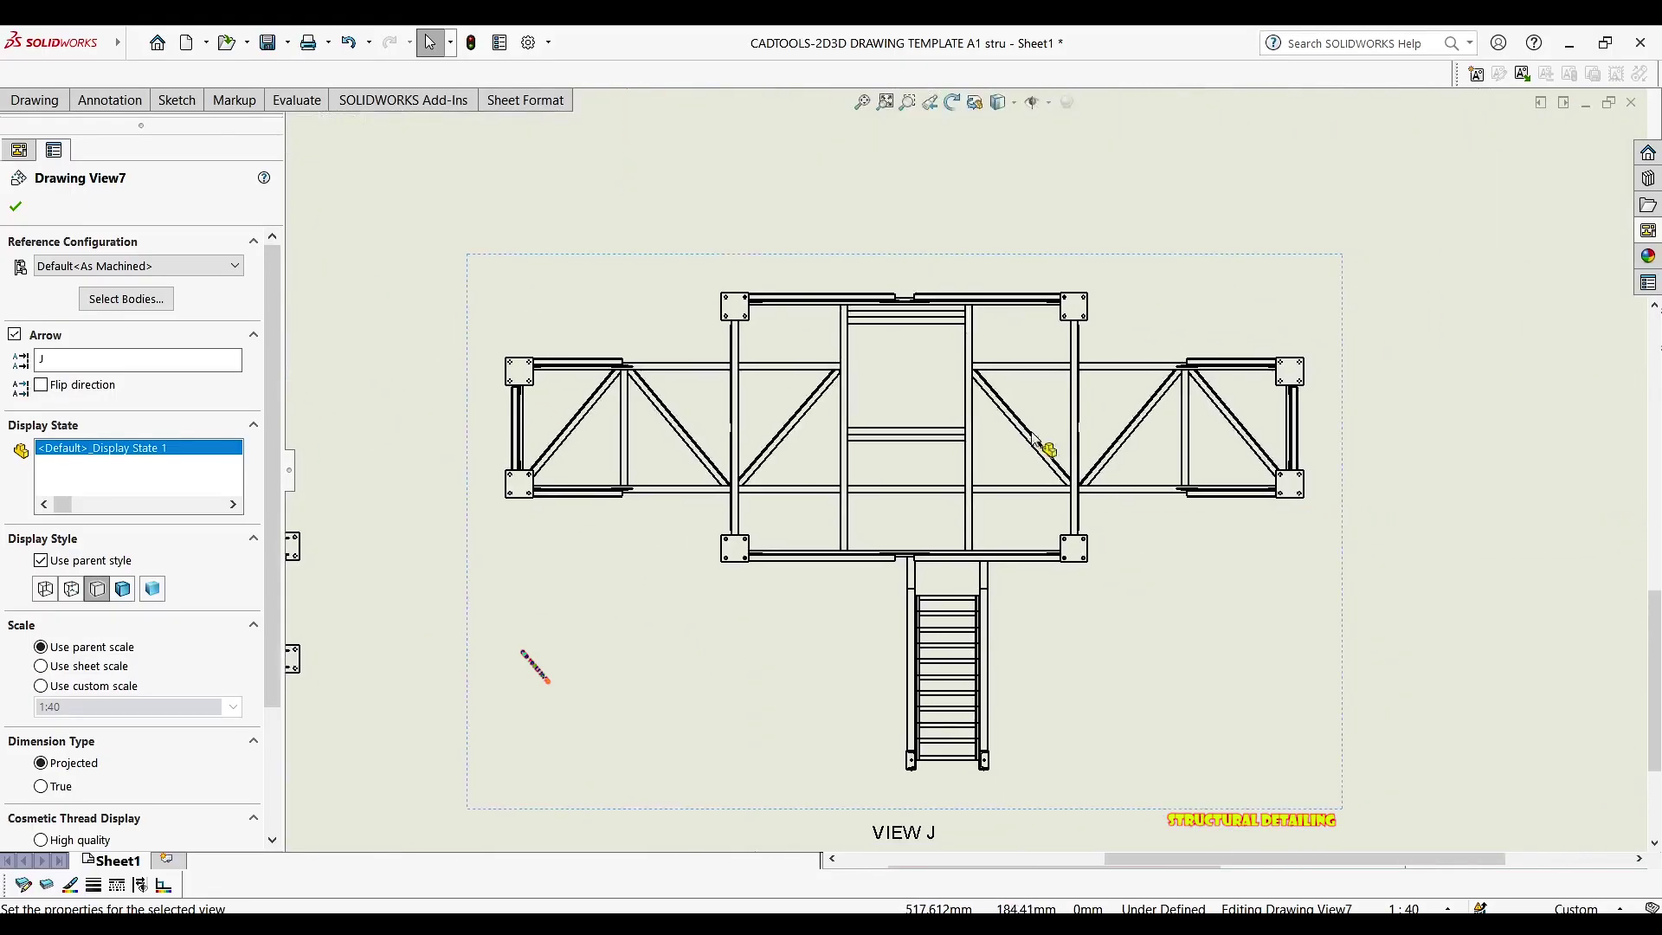
pyautogui.scroll(1, 1048, 378)
pyautogui.moveTo(1047, 378); pyautogui.dragTo(1078, 327, button='middle')
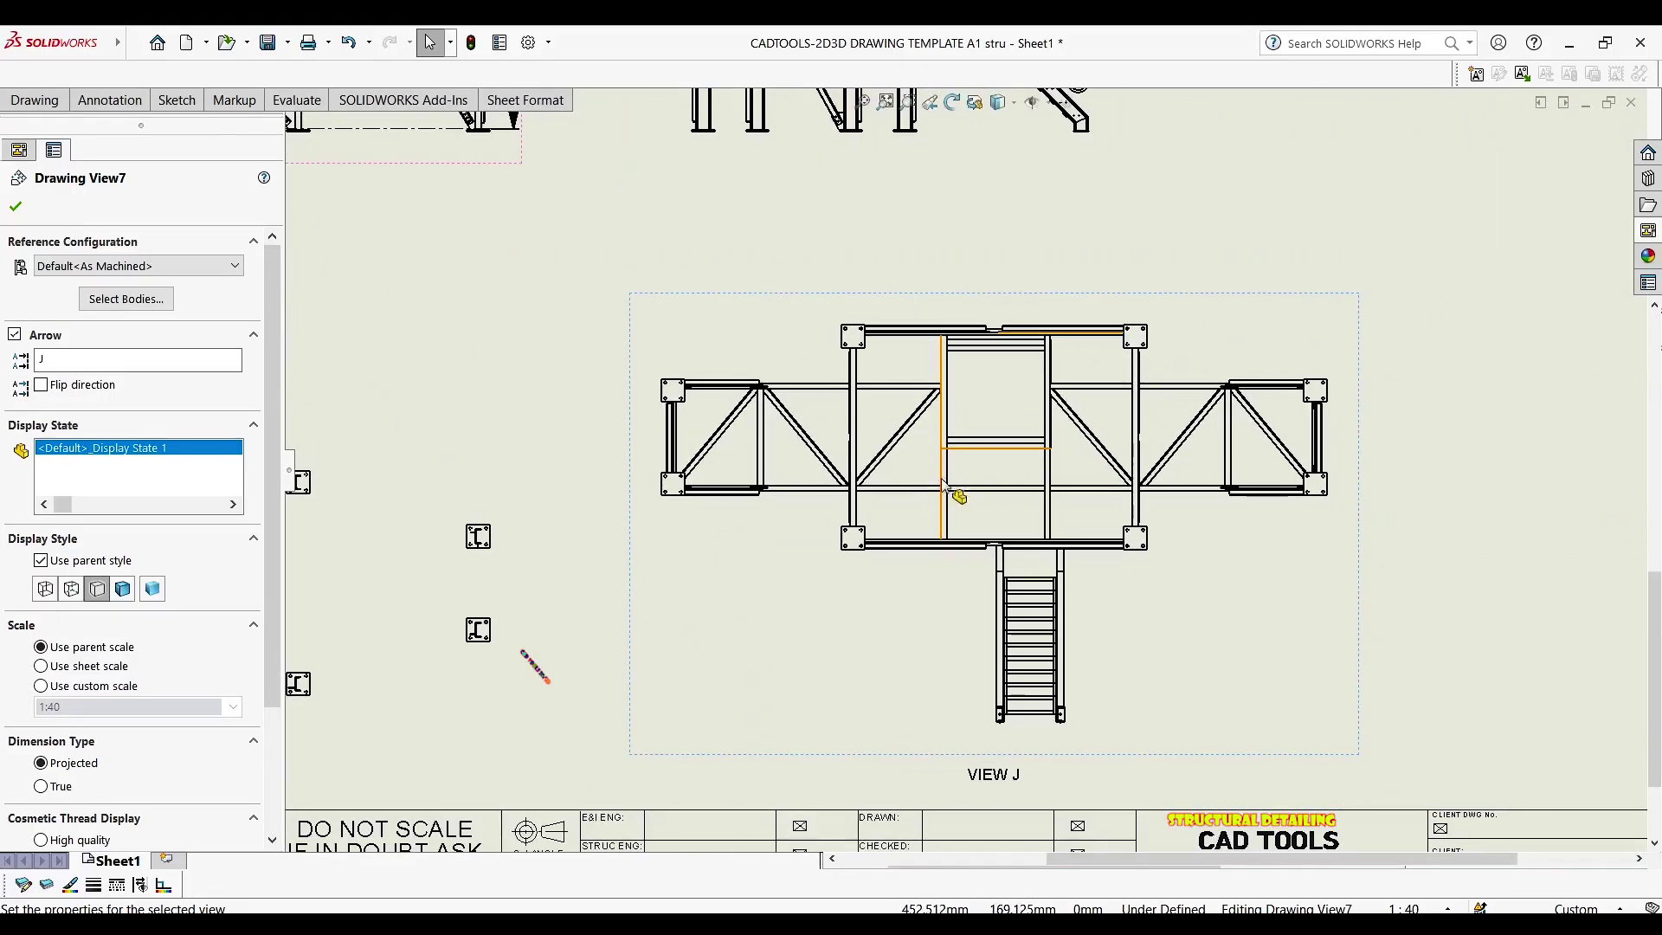
pyautogui.moveTo(738, 565); pyautogui.dragTo(917, 832, button='middle')
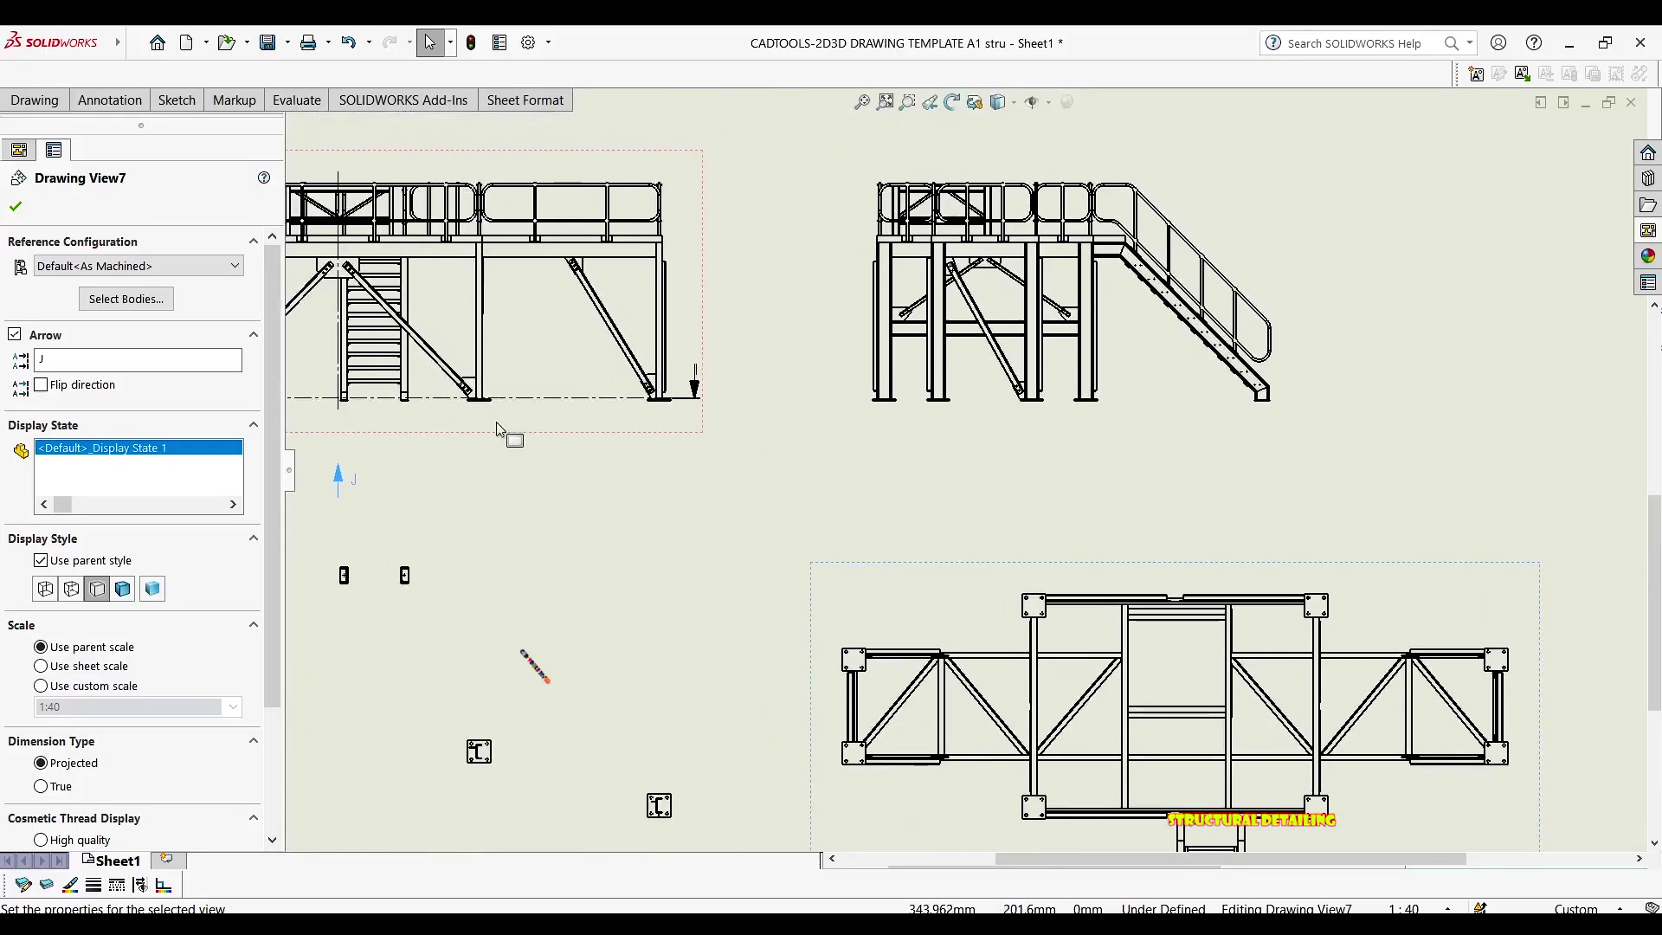
pyautogui.scroll(-1, 372, 433)
pyautogui.moveTo(367, 431); pyautogui.dragTo(626, 478, button='middle')
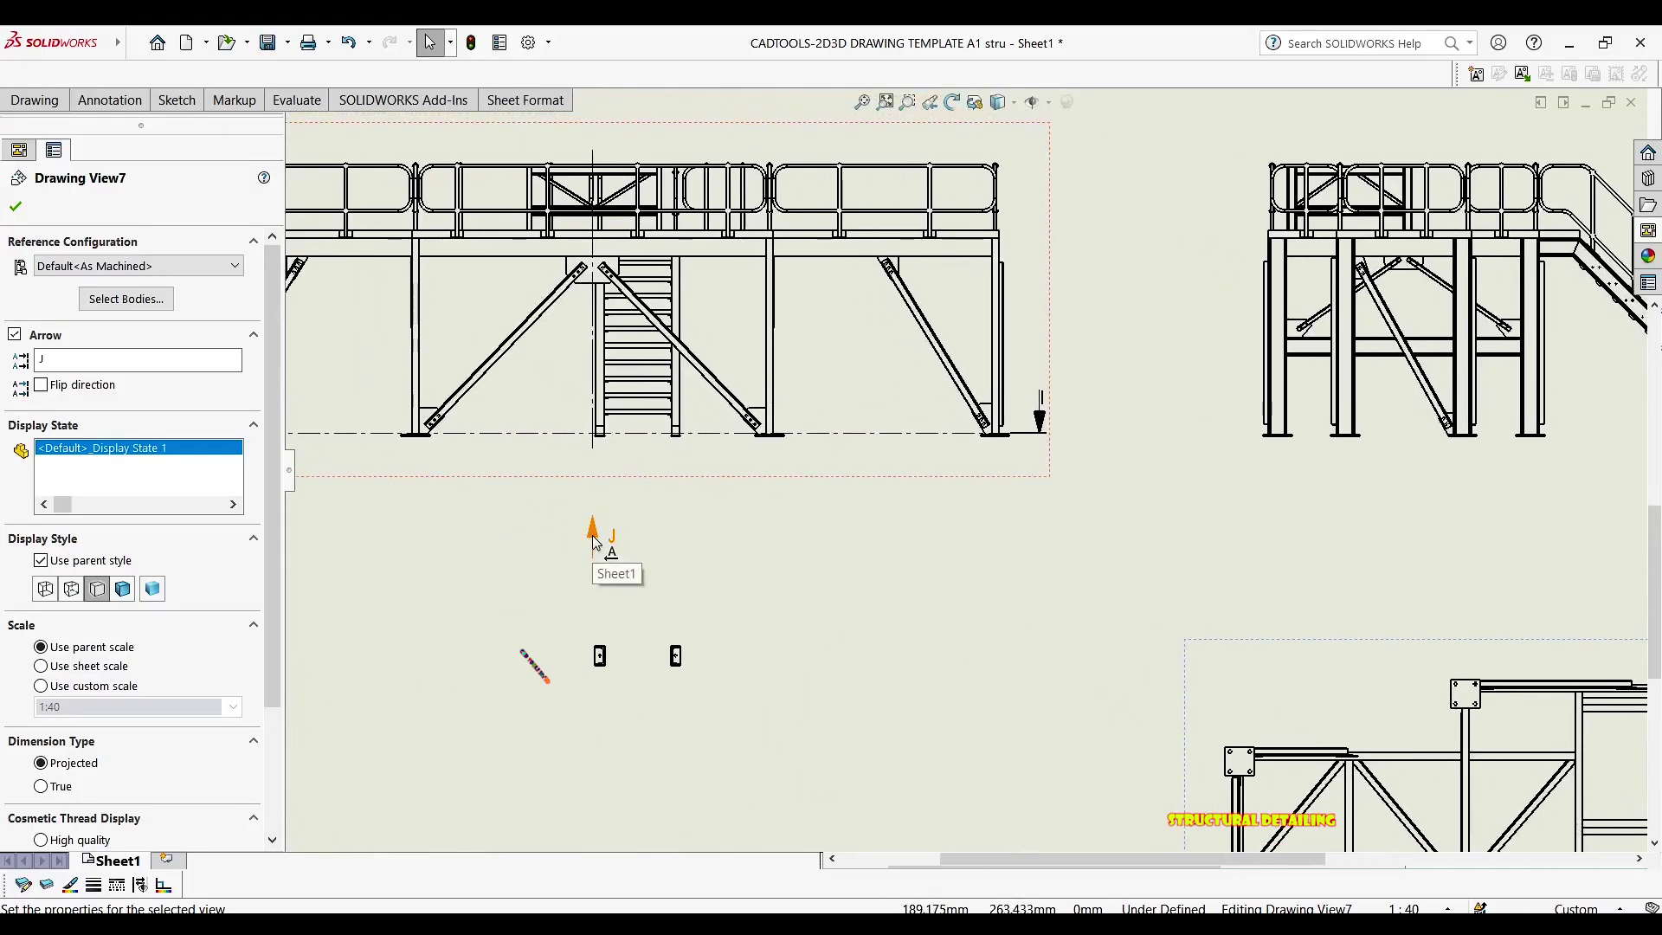
# Reverse view arrow J to look down from above the front view, and move the arrow closer to the handrails
pyautogui.click(594, 540)
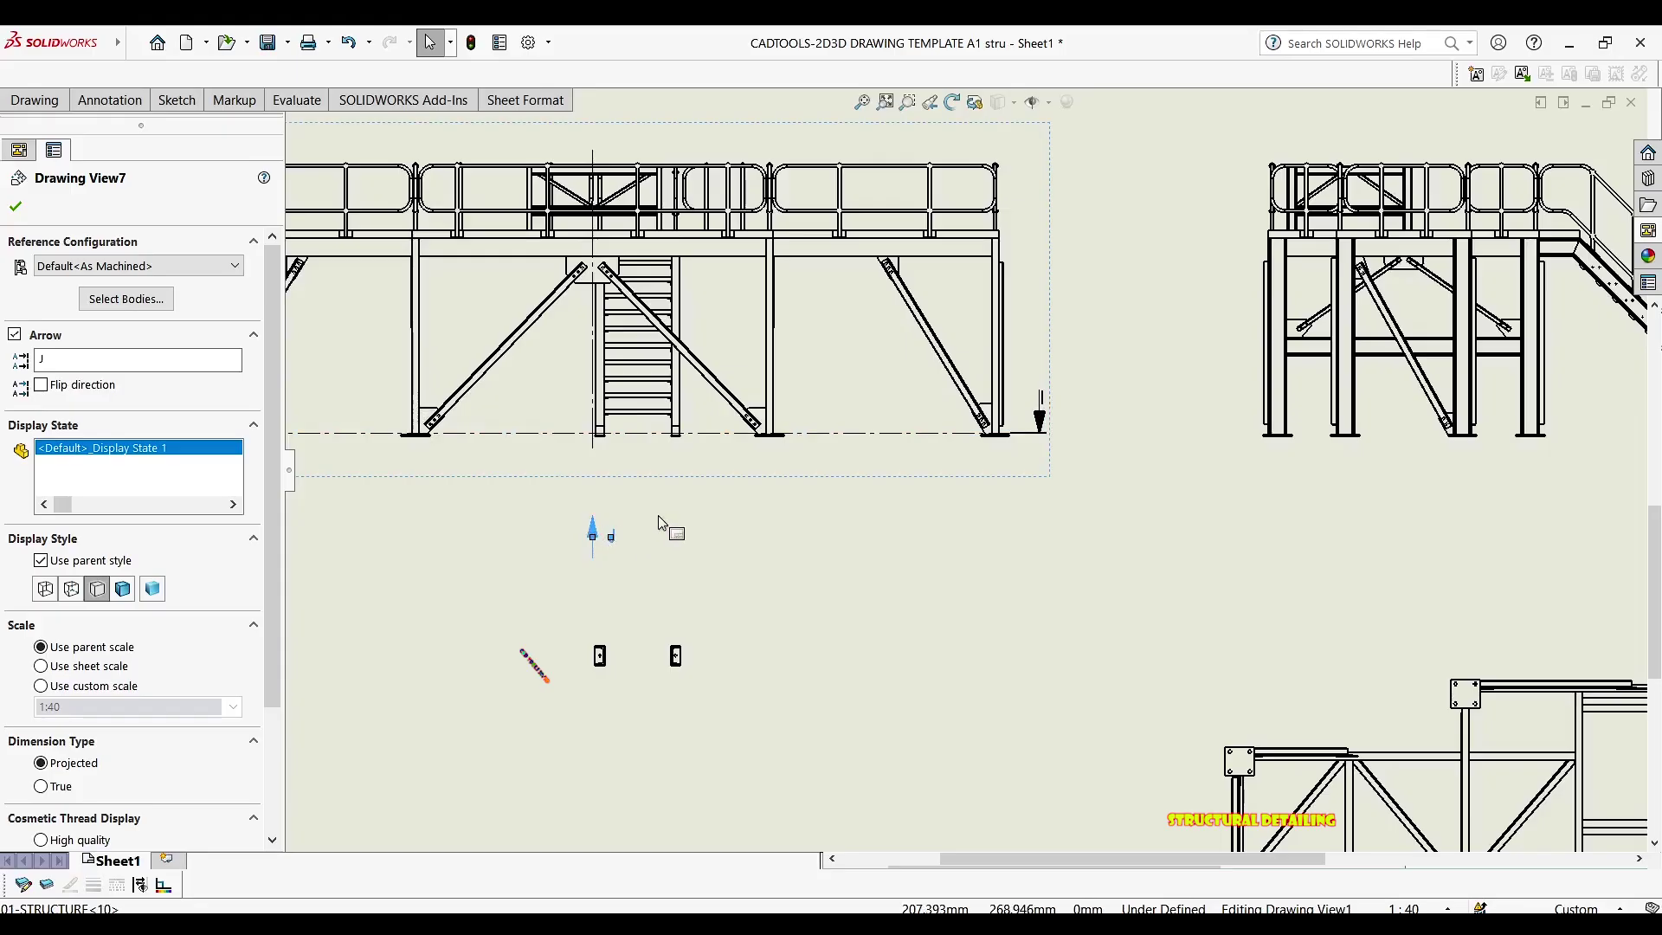
pyautogui.hotkey('ctrl', 'z')
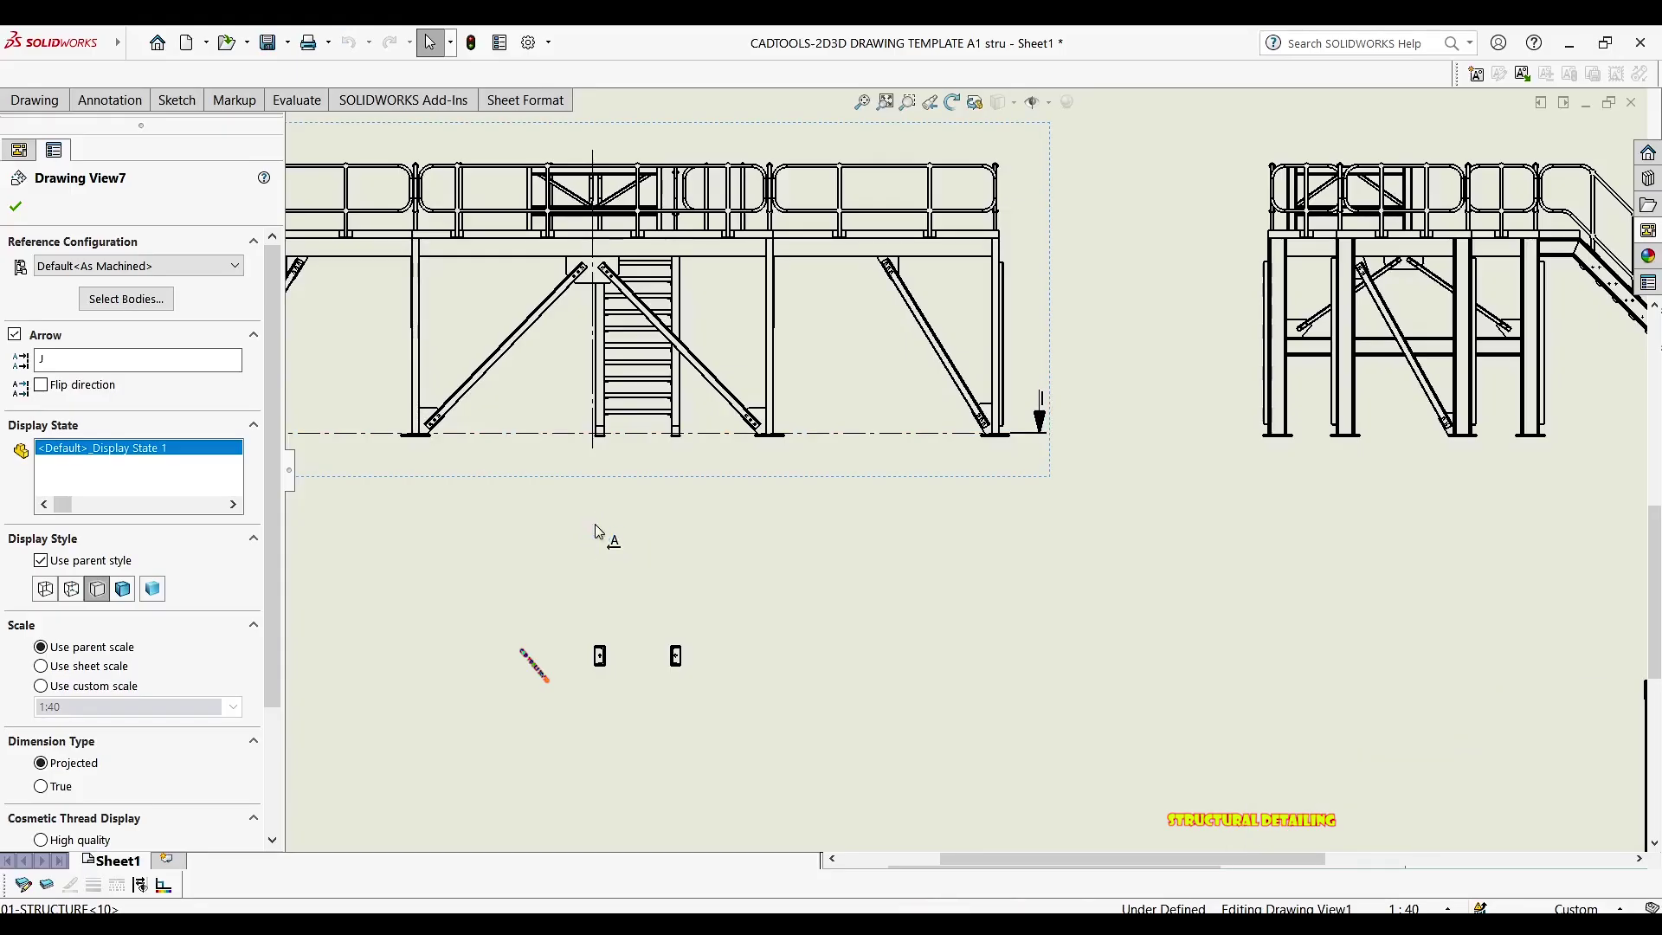
pyautogui.scroll(3, 675, 329)
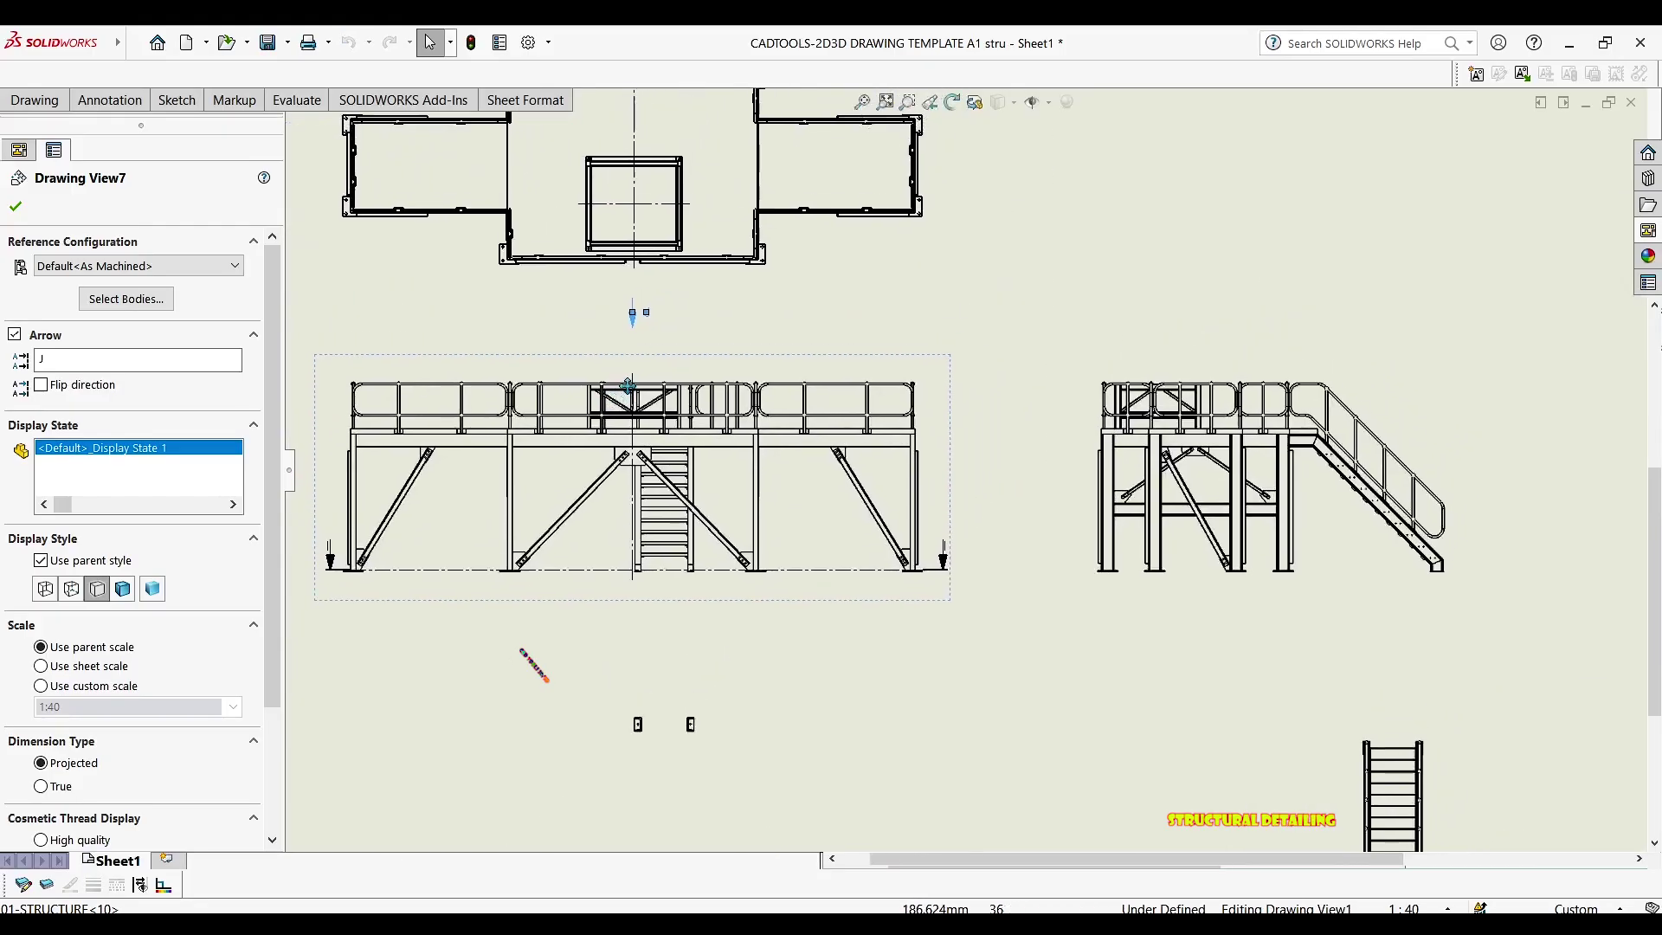
pyautogui.scroll(-4, 667, 351)
pyautogui.scroll(-2, 667, 355)
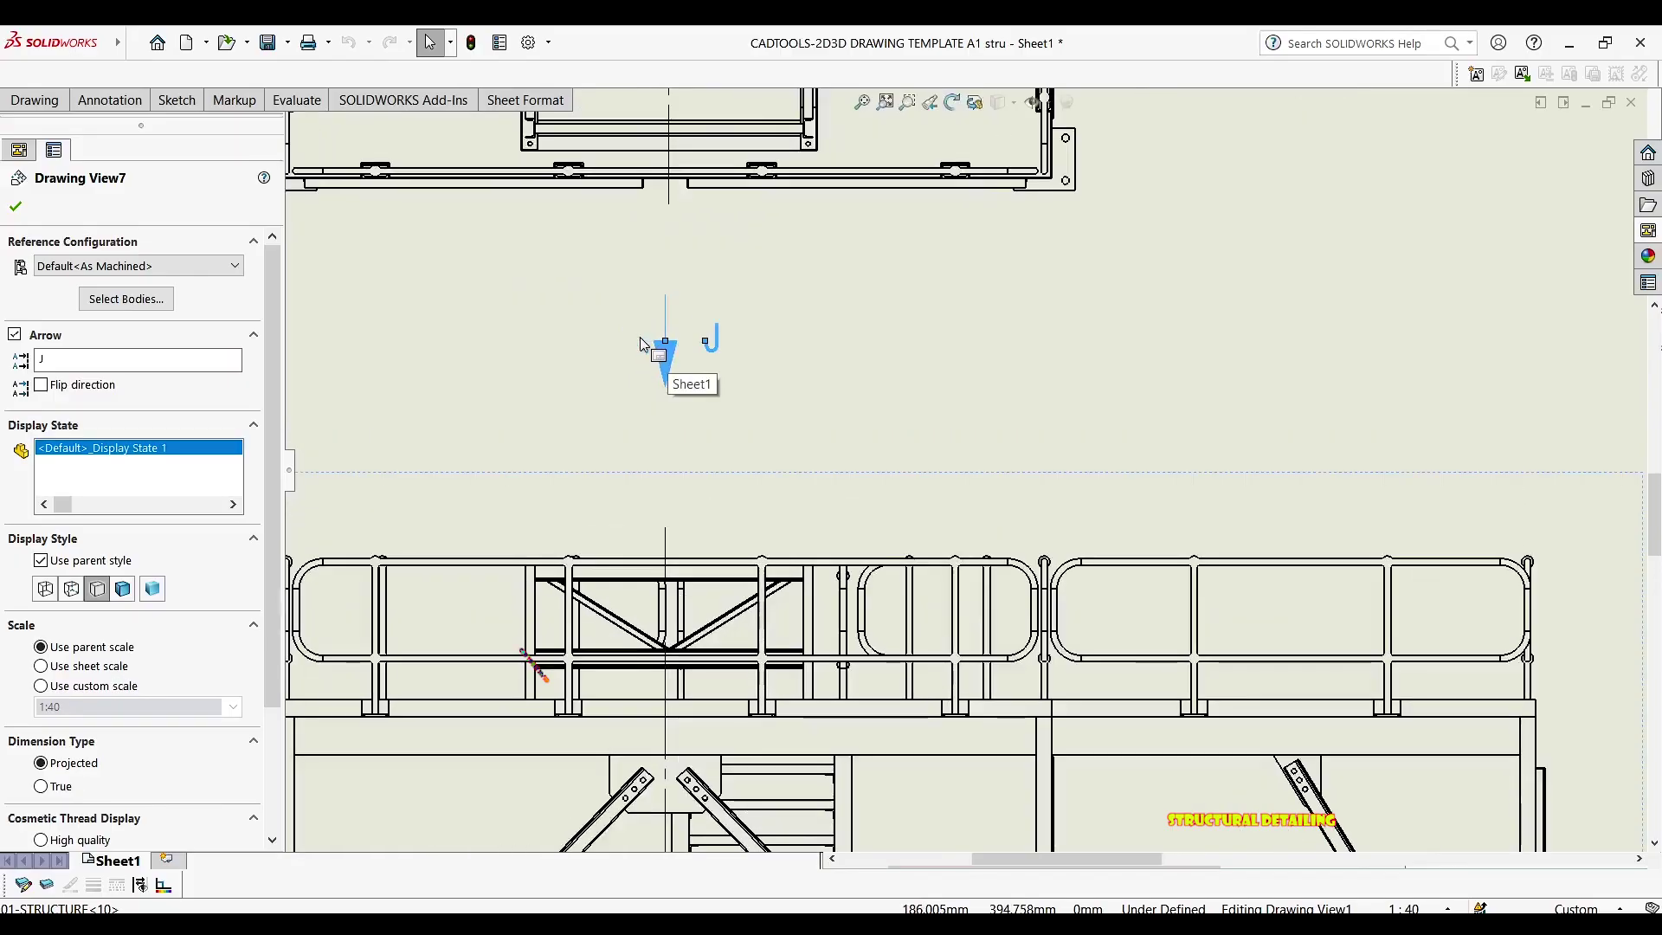
pyautogui.moveTo(667, 344); pyautogui.dragTo(664, 475)
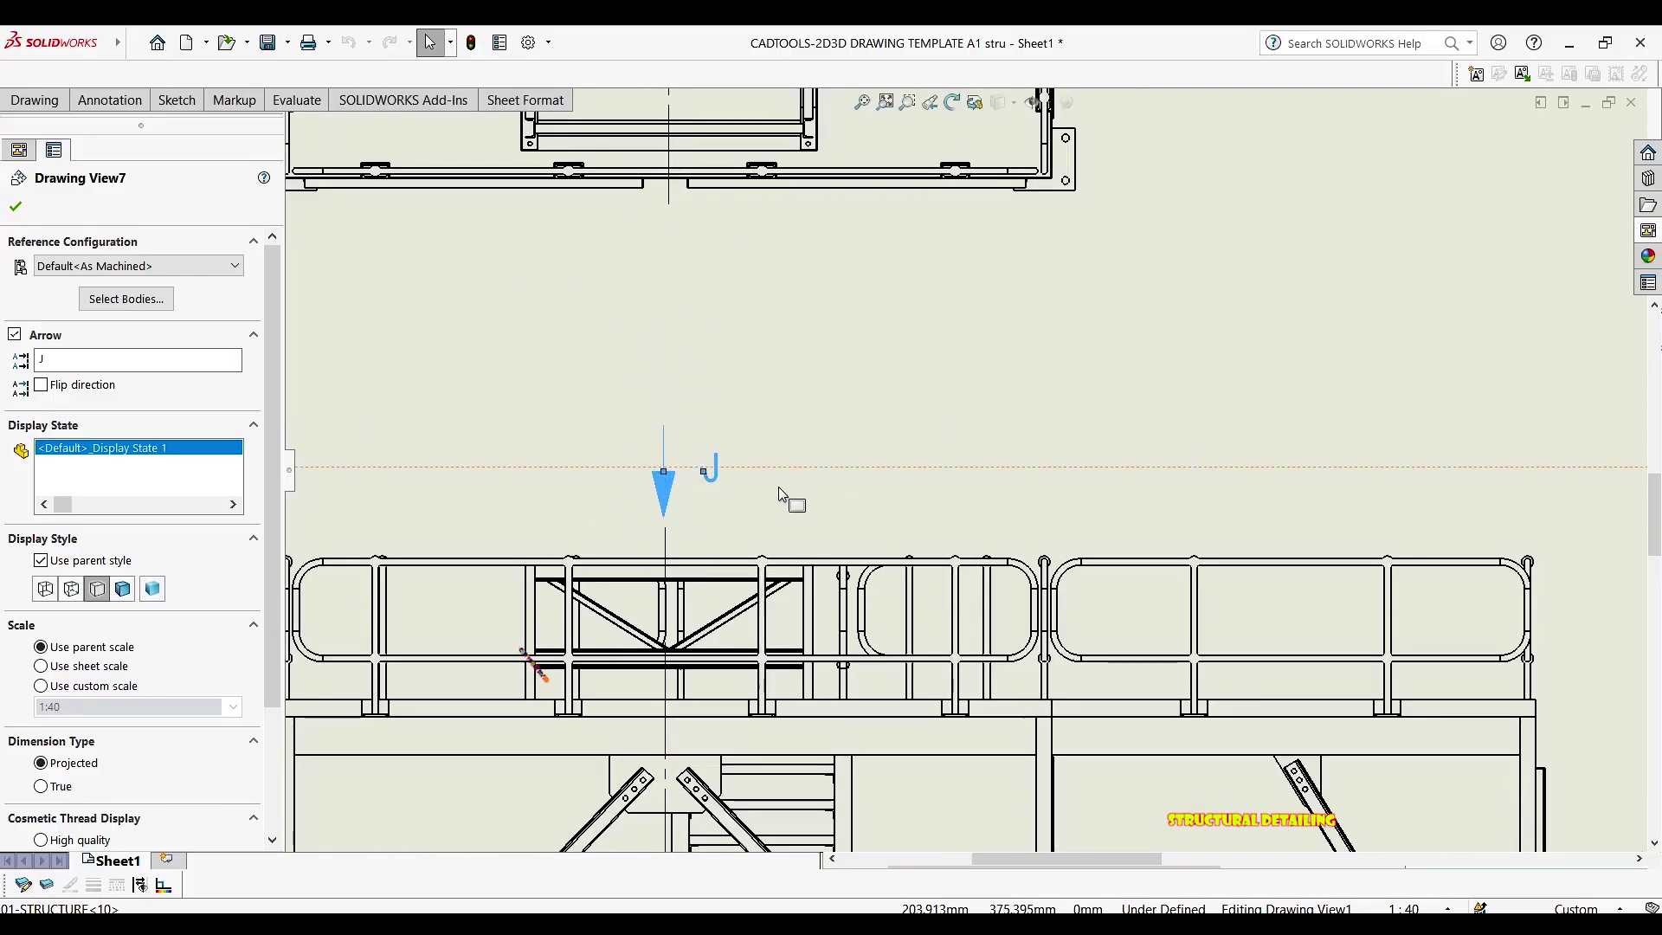
# Inspect the reversed auxiliary view J beneath the side view and select it
pyautogui.scroll(1, 779, 494)
pyautogui.moveTo(843, 456); pyautogui.dragTo(698, 330, button='middle')
pyautogui.scroll(4, 666, 344)
pyautogui.moveTo(1011, 491); pyautogui.dragTo(818, 402, button='middle')
pyautogui.scroll(1, 844, 405)
pyautogui.moveTo(1264, 682); pyautogui.dragTo(1045, 496, button='middle')
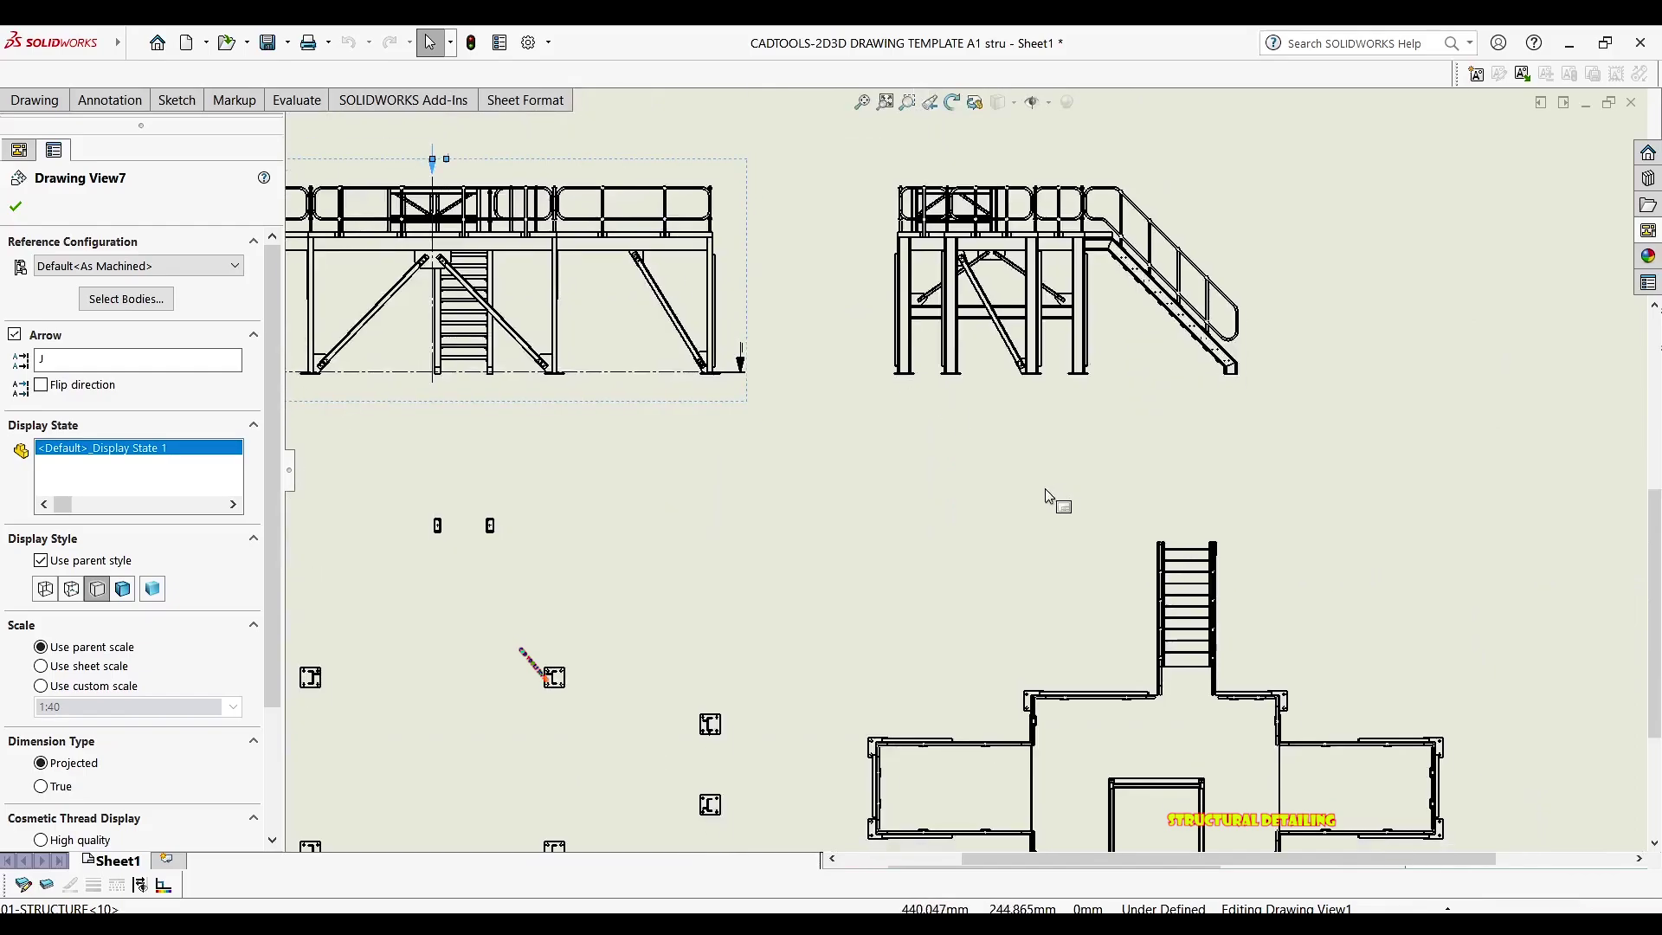
pyautogui.moveTo(1148, 560); pyautogui.dragTo(868, 363, button='middle')
pyautogui.click(847, 386)
pyautogui.moveTo(955, 616); pyautogui.dragTo(852, 442, button='middle')
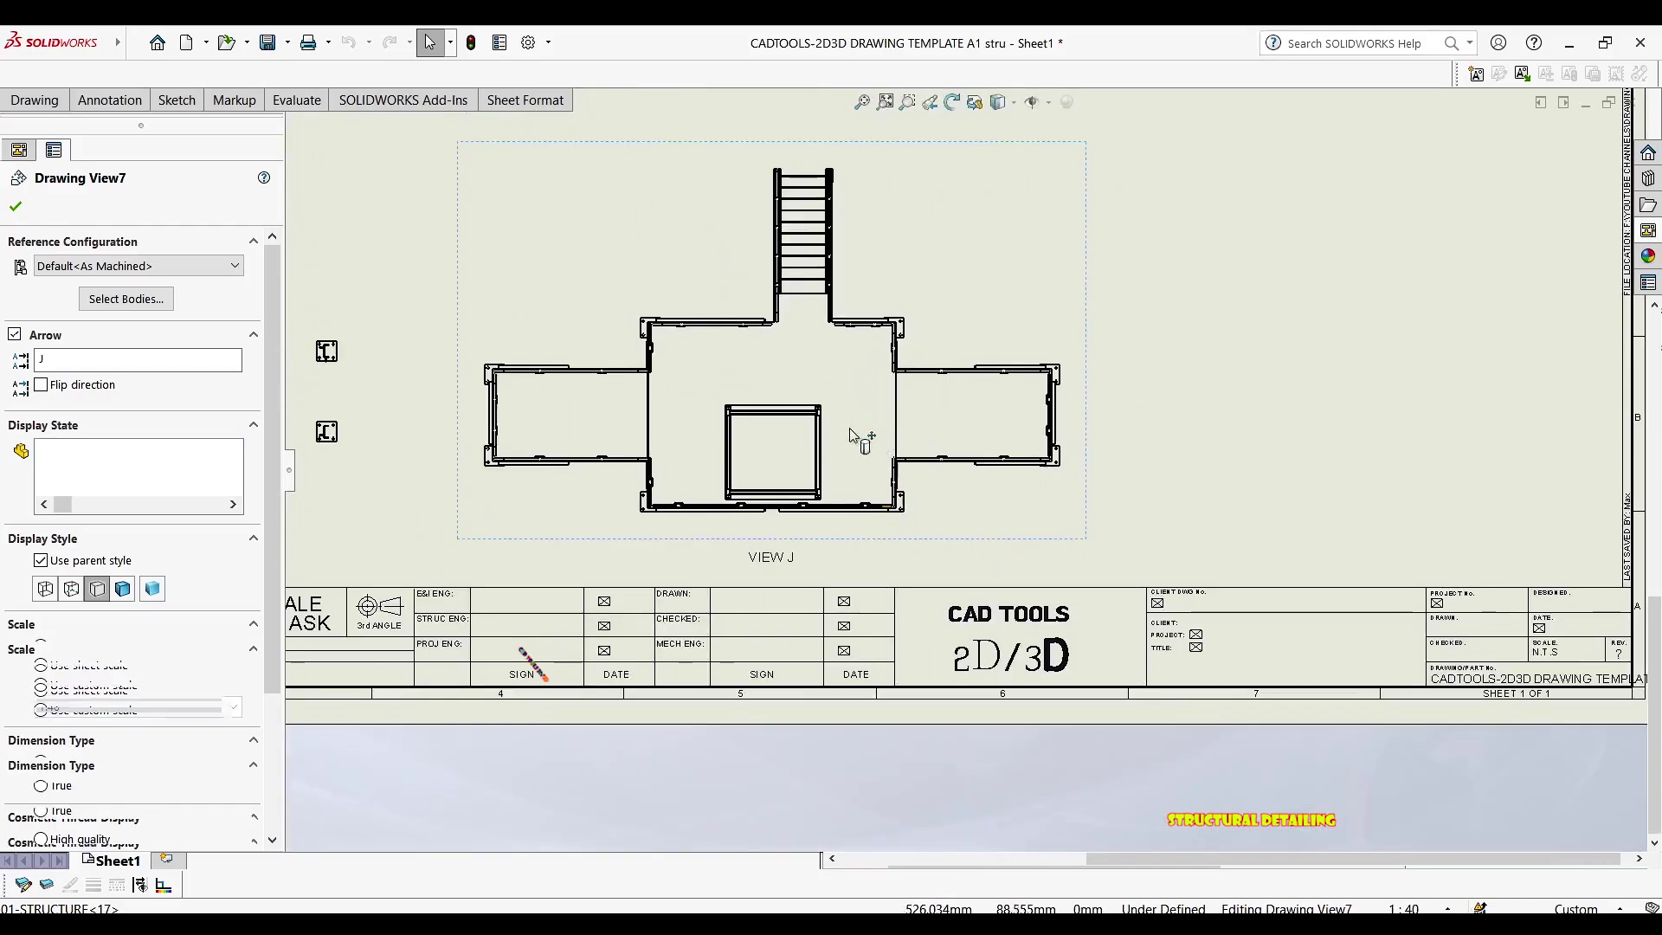
pyautogui.scroll(-2, 850, 435)
pyautogui.scroll(-3, 688, 344)
pyautogui.moveTo(714, 355); pyautogui.dragTo(862, 215, button='middle')
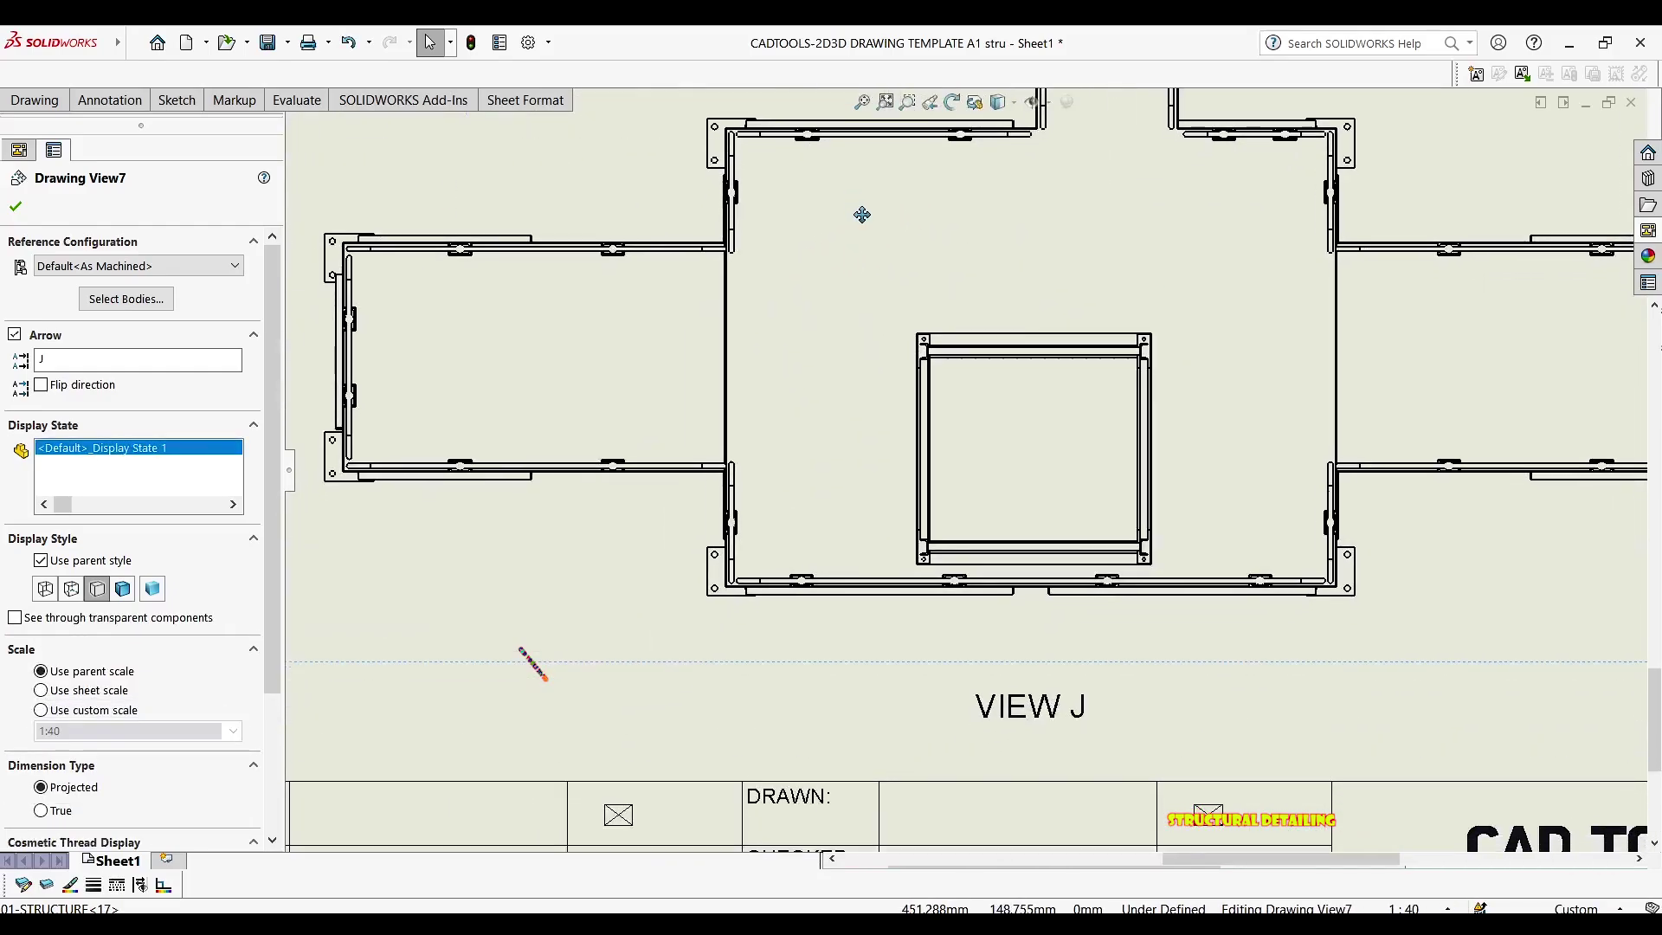
pyautogui.click(533, 344)
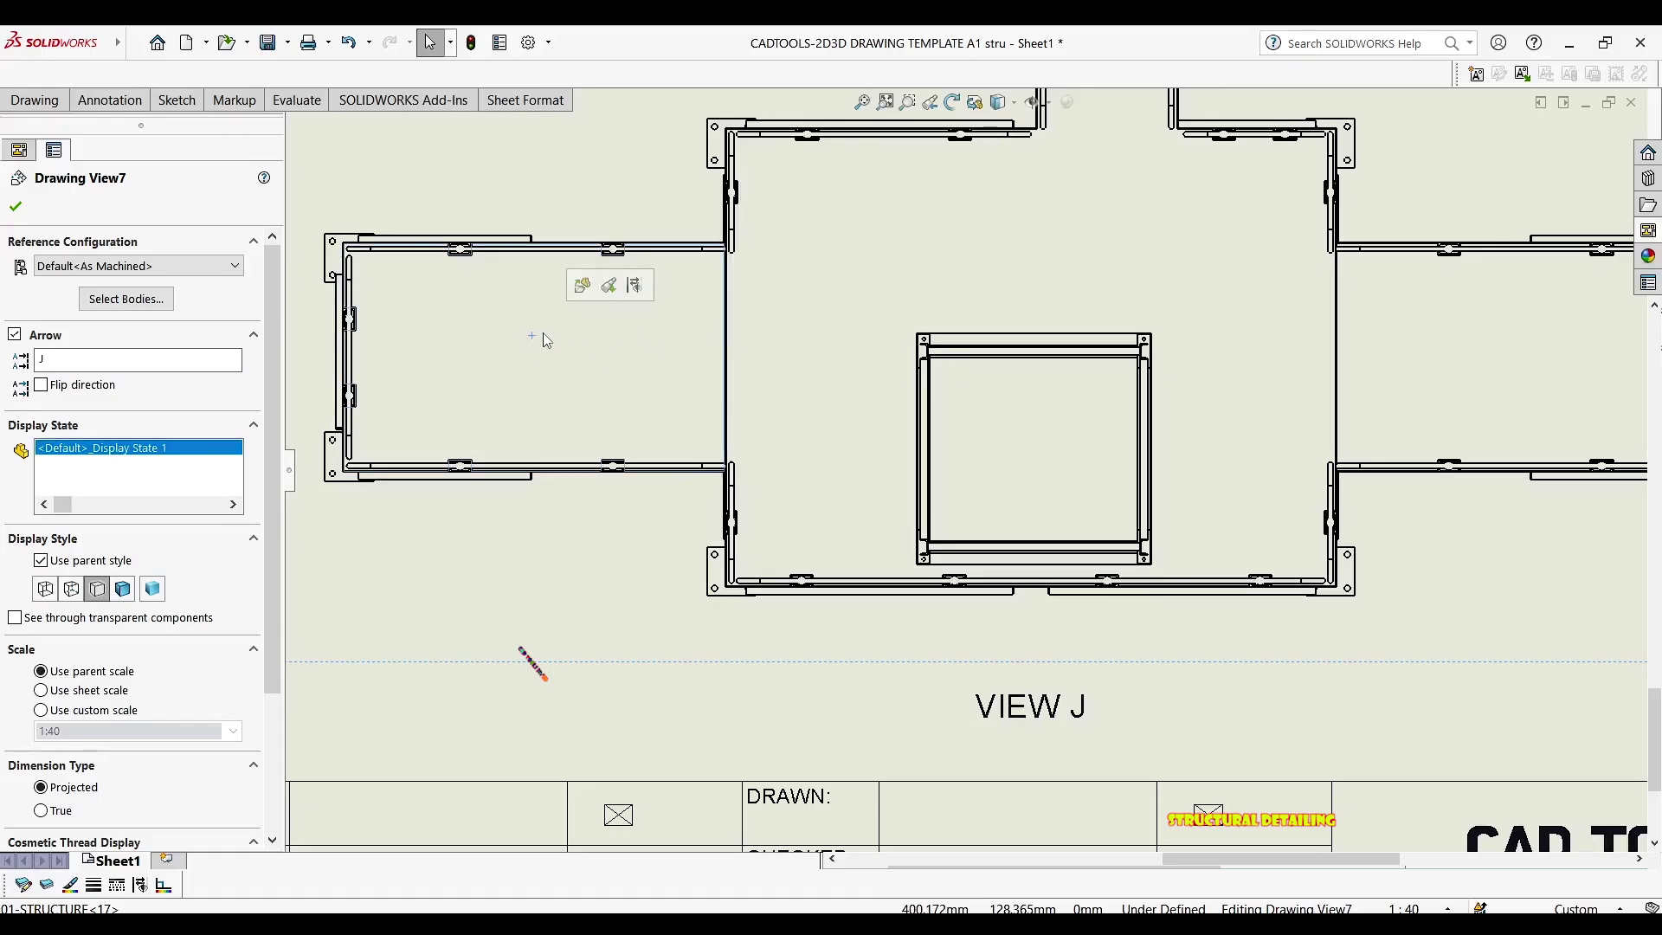
pyautogui.rightClick(546, 339)
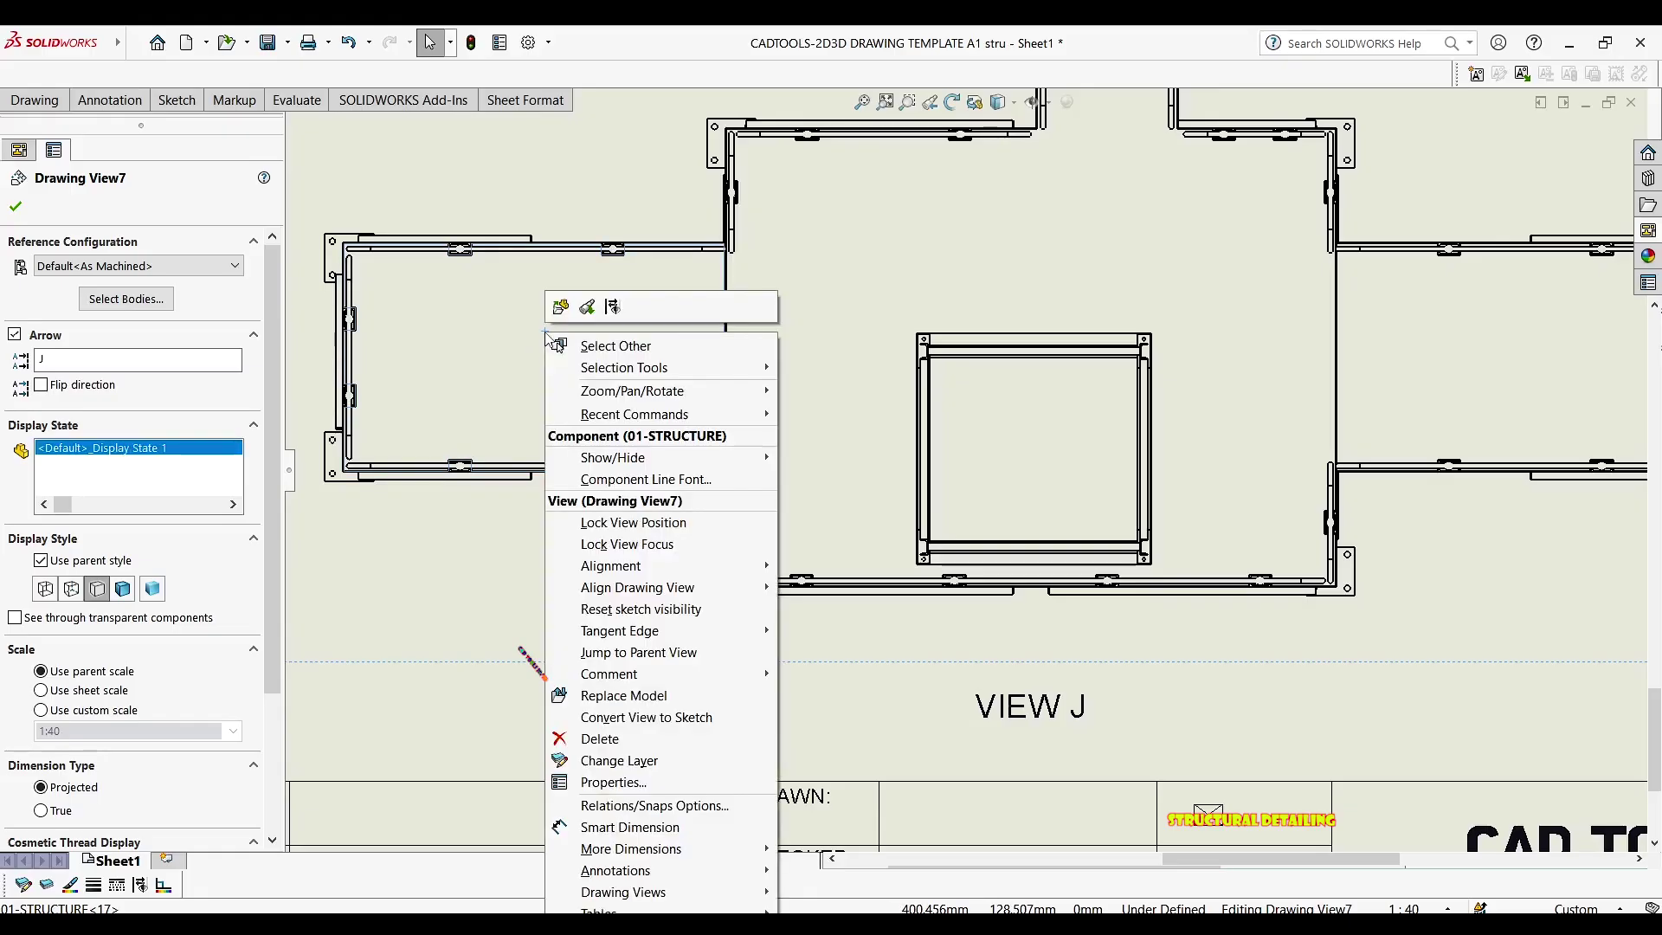
pyautogui.click(495, 322)
pyautogui.click(491, 323)
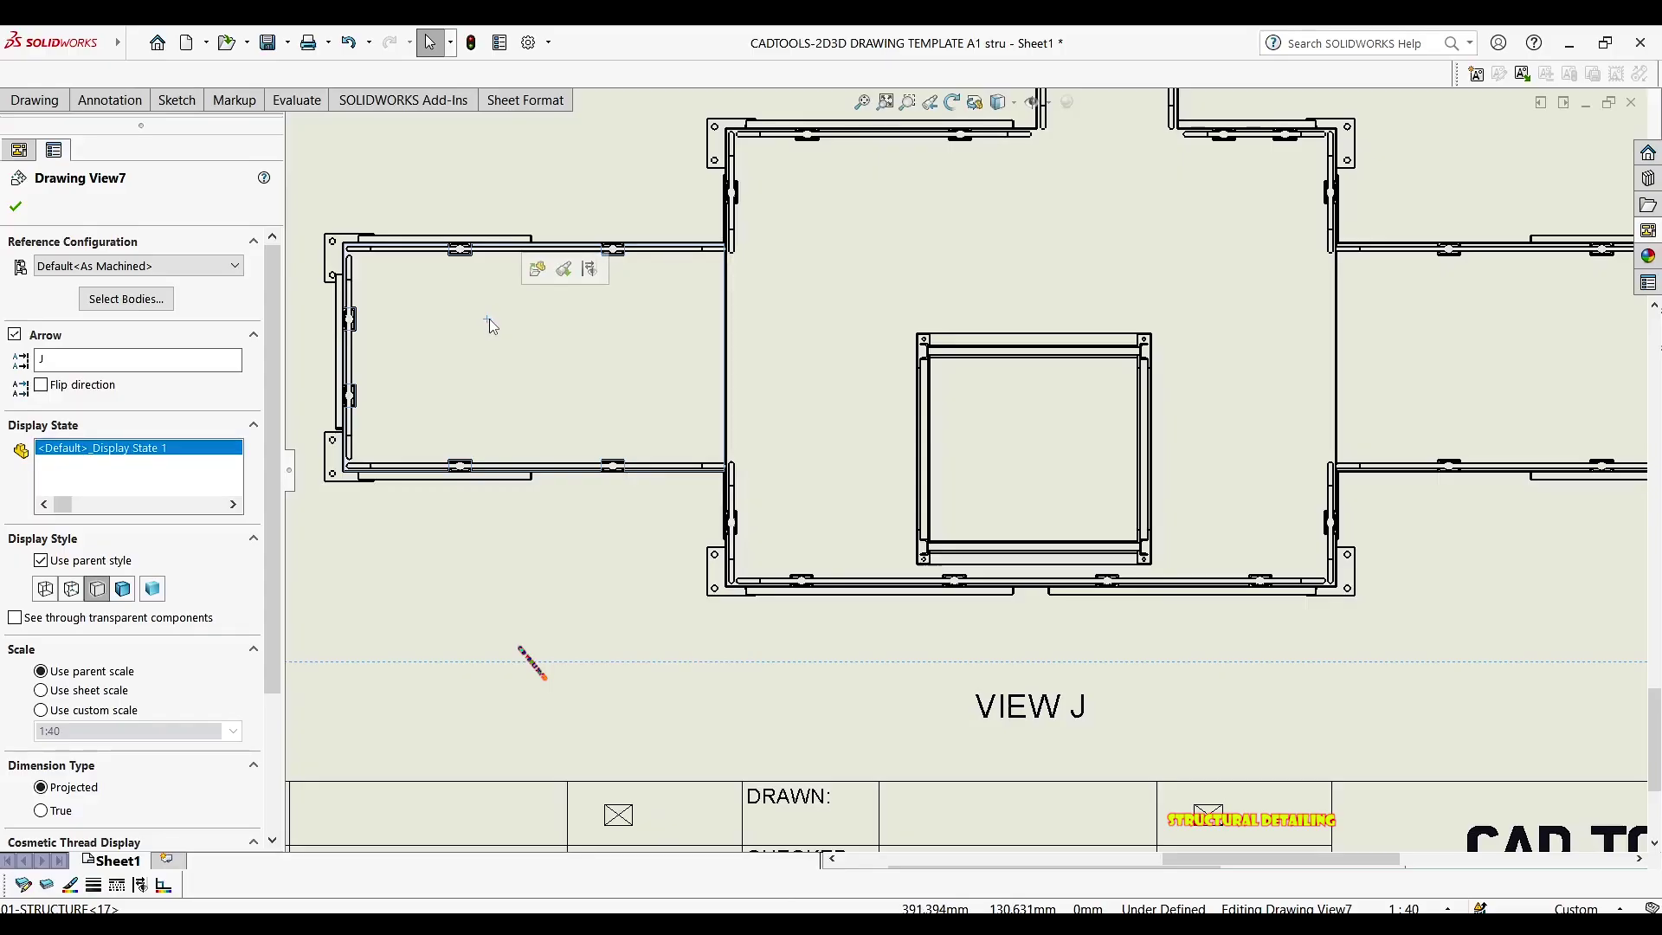
pyautogui.rightClick(489, 320)
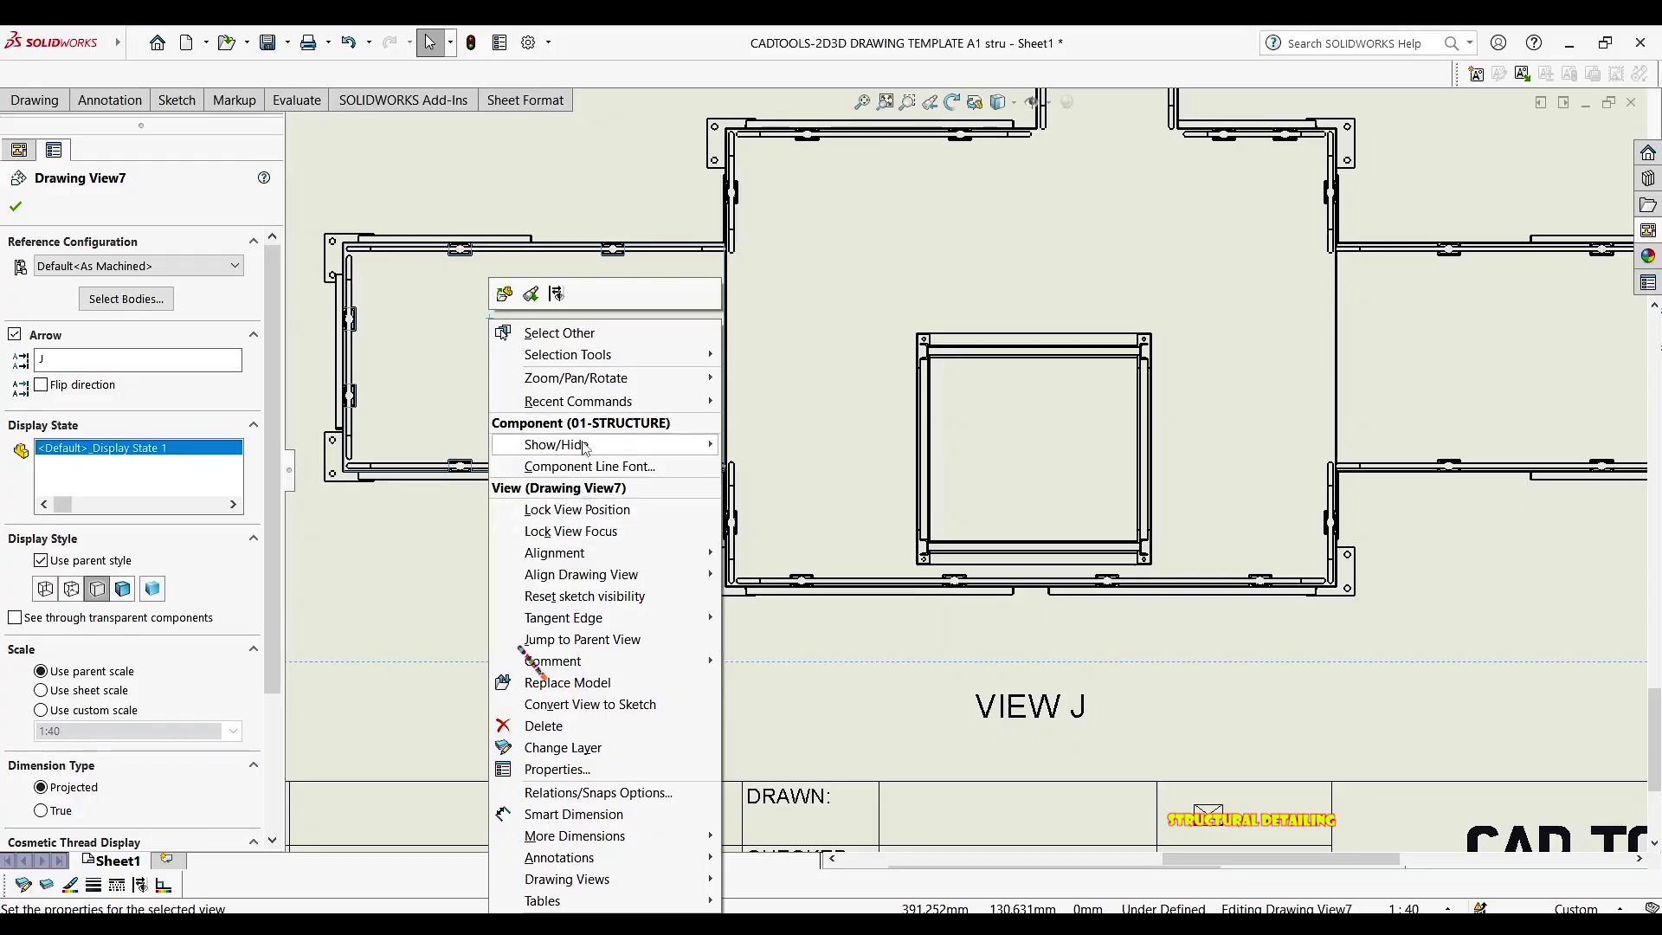
pyautogui.moveTo(585, 448)
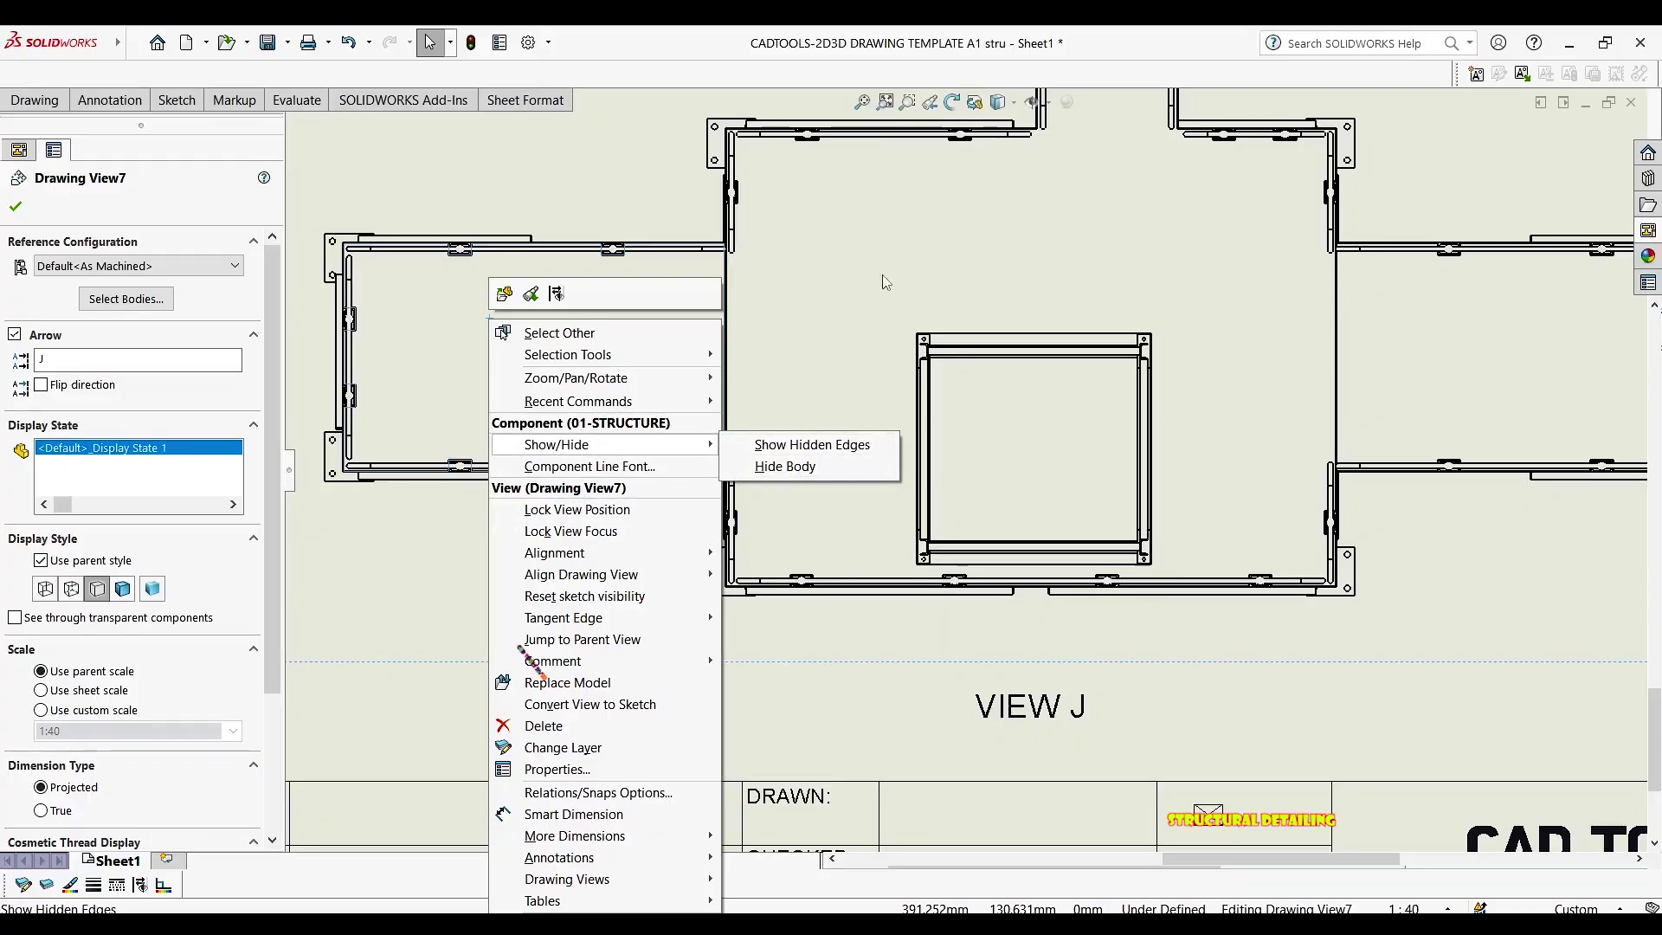
pyautogui.click(986, 242)
# Hide the bodies of the left, middle and right floor panels in auxiliary view J
pyautogui.scroll(2, 931, 230)
pyautogui.moveTo(934, 232); pyautogui.dragTo(855, 222, button='middle')
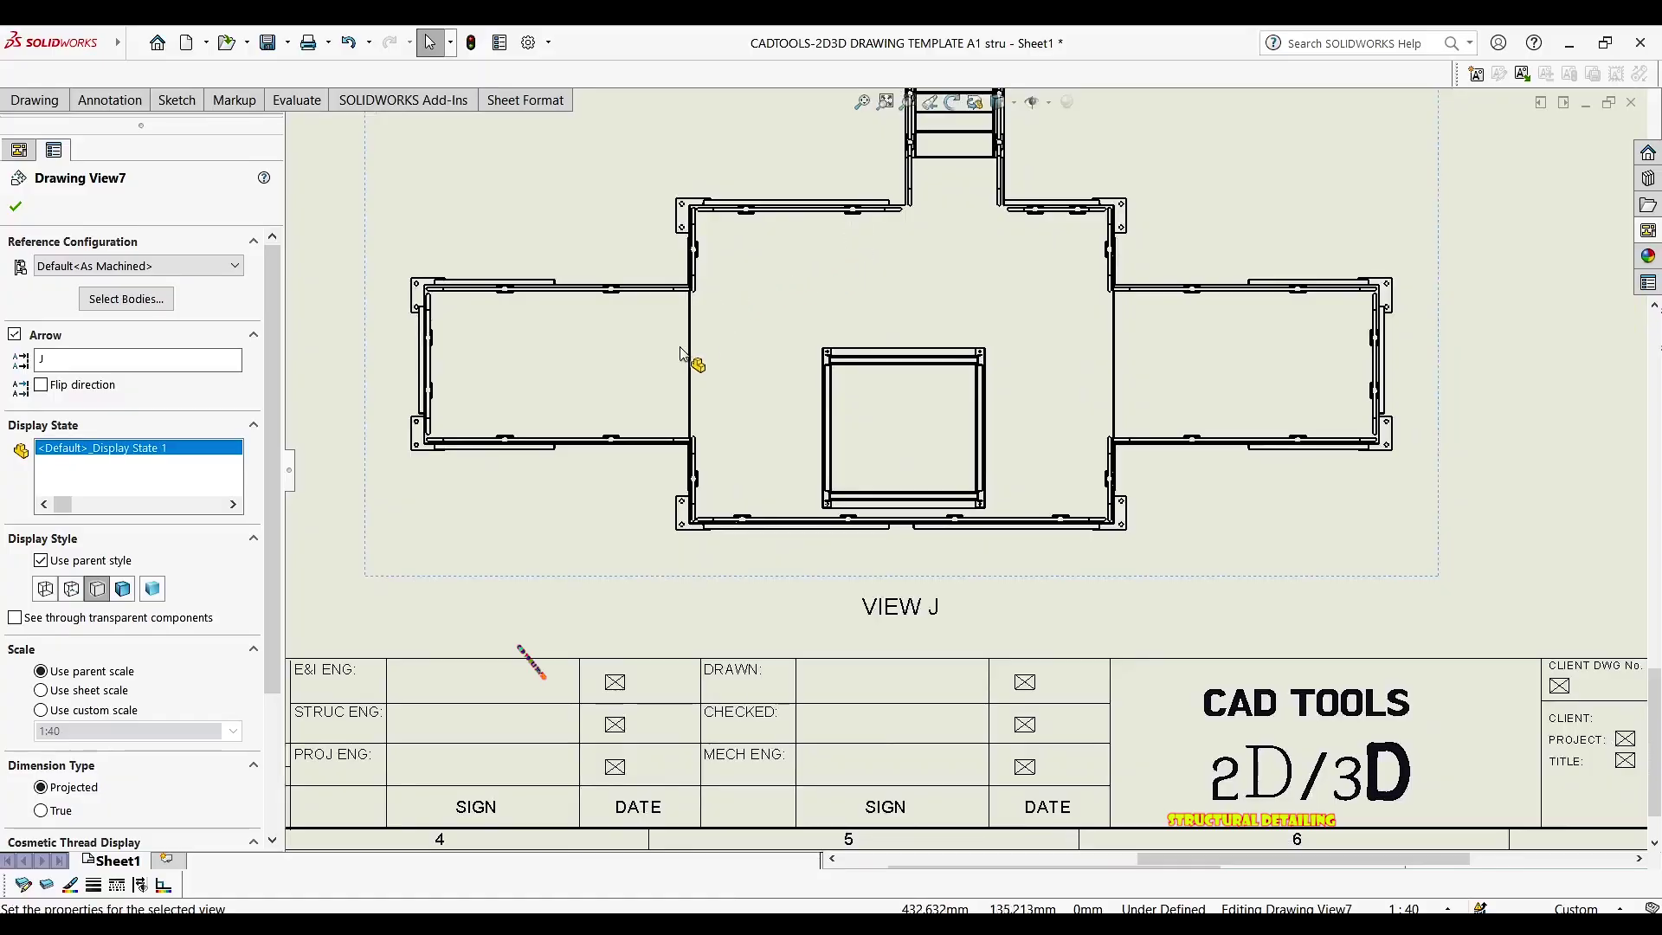
pyautogui.scroll(-1, 649, 363)
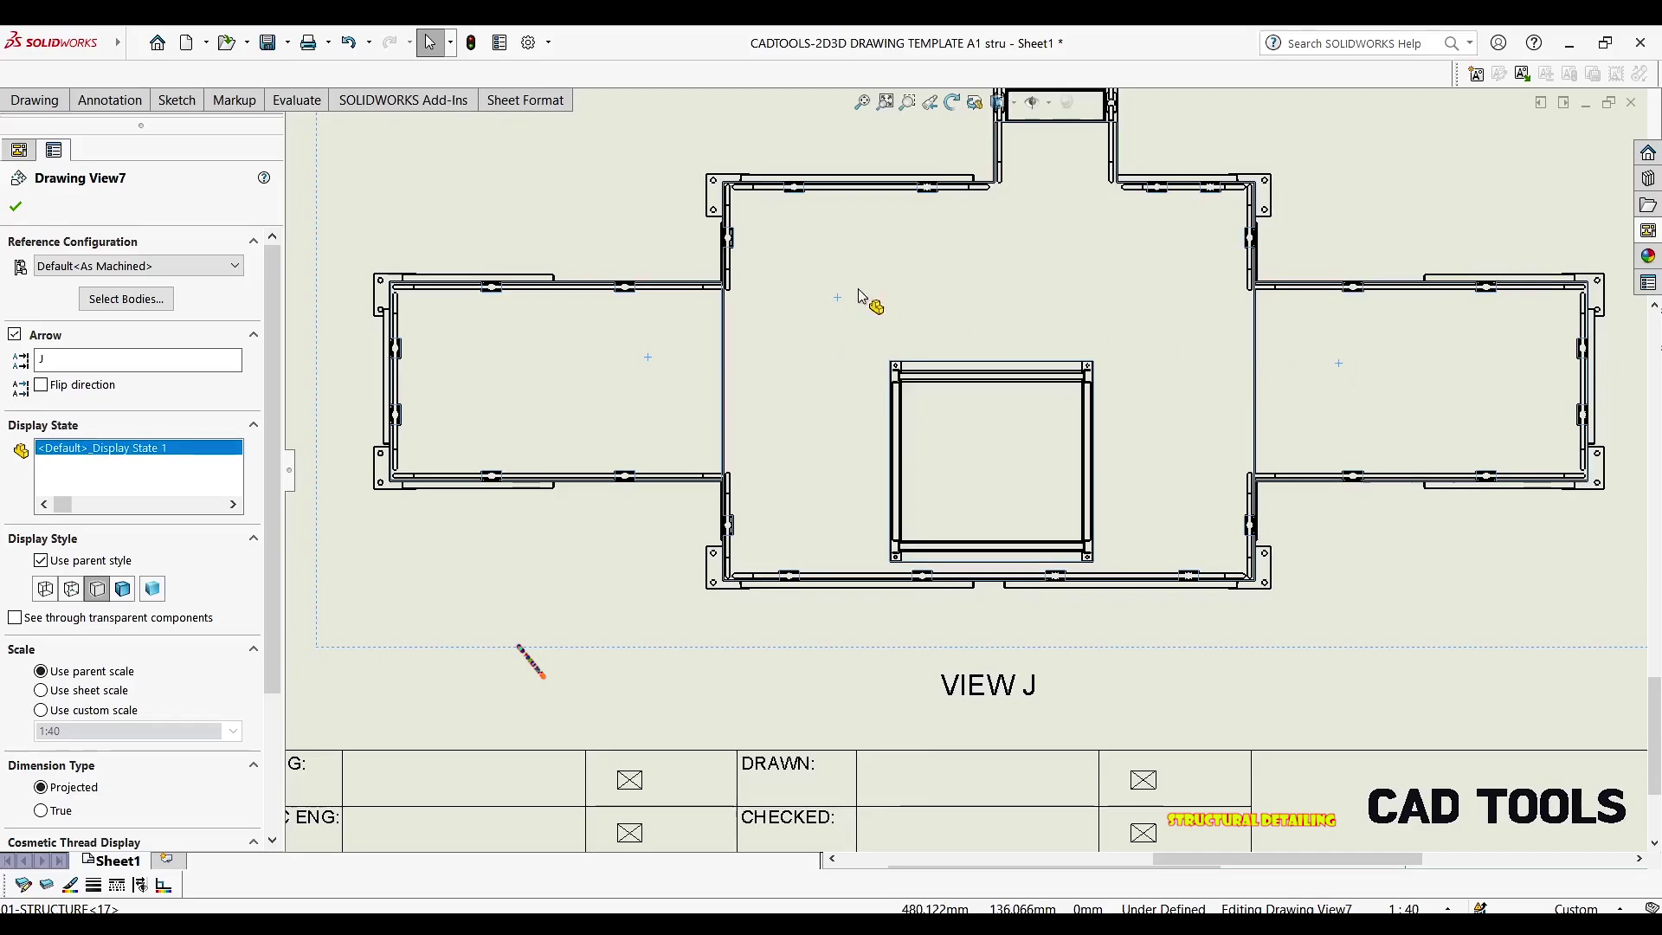
pyautogui.rightClick(816, 303)
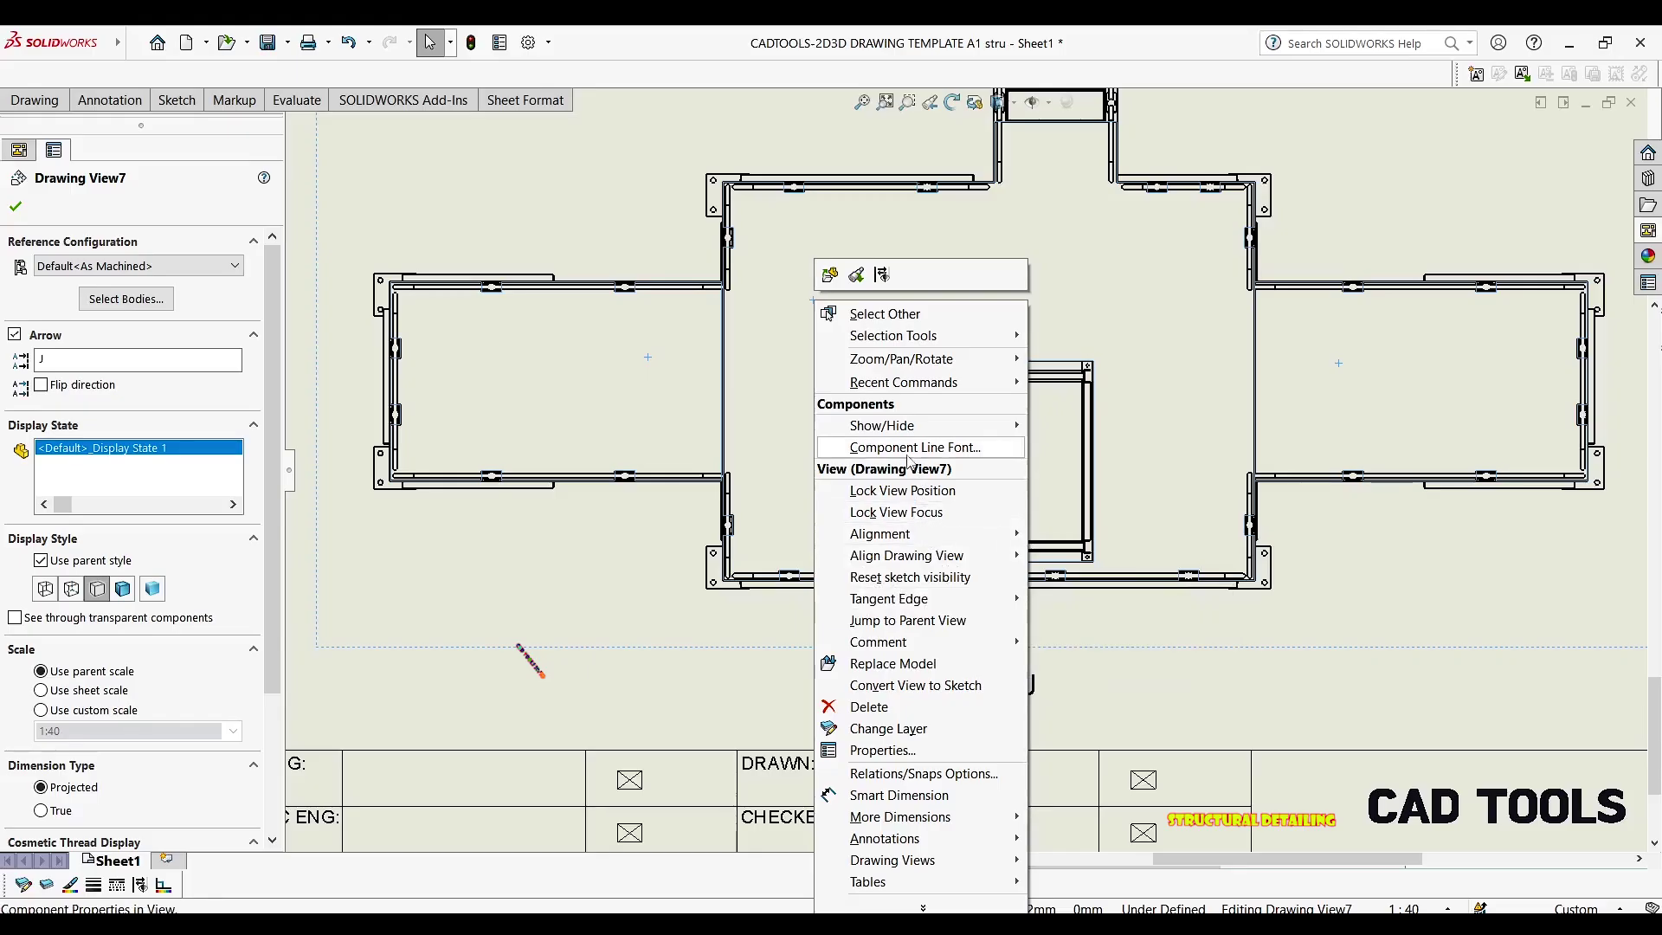
pyautogui.moveTo(917, 430)
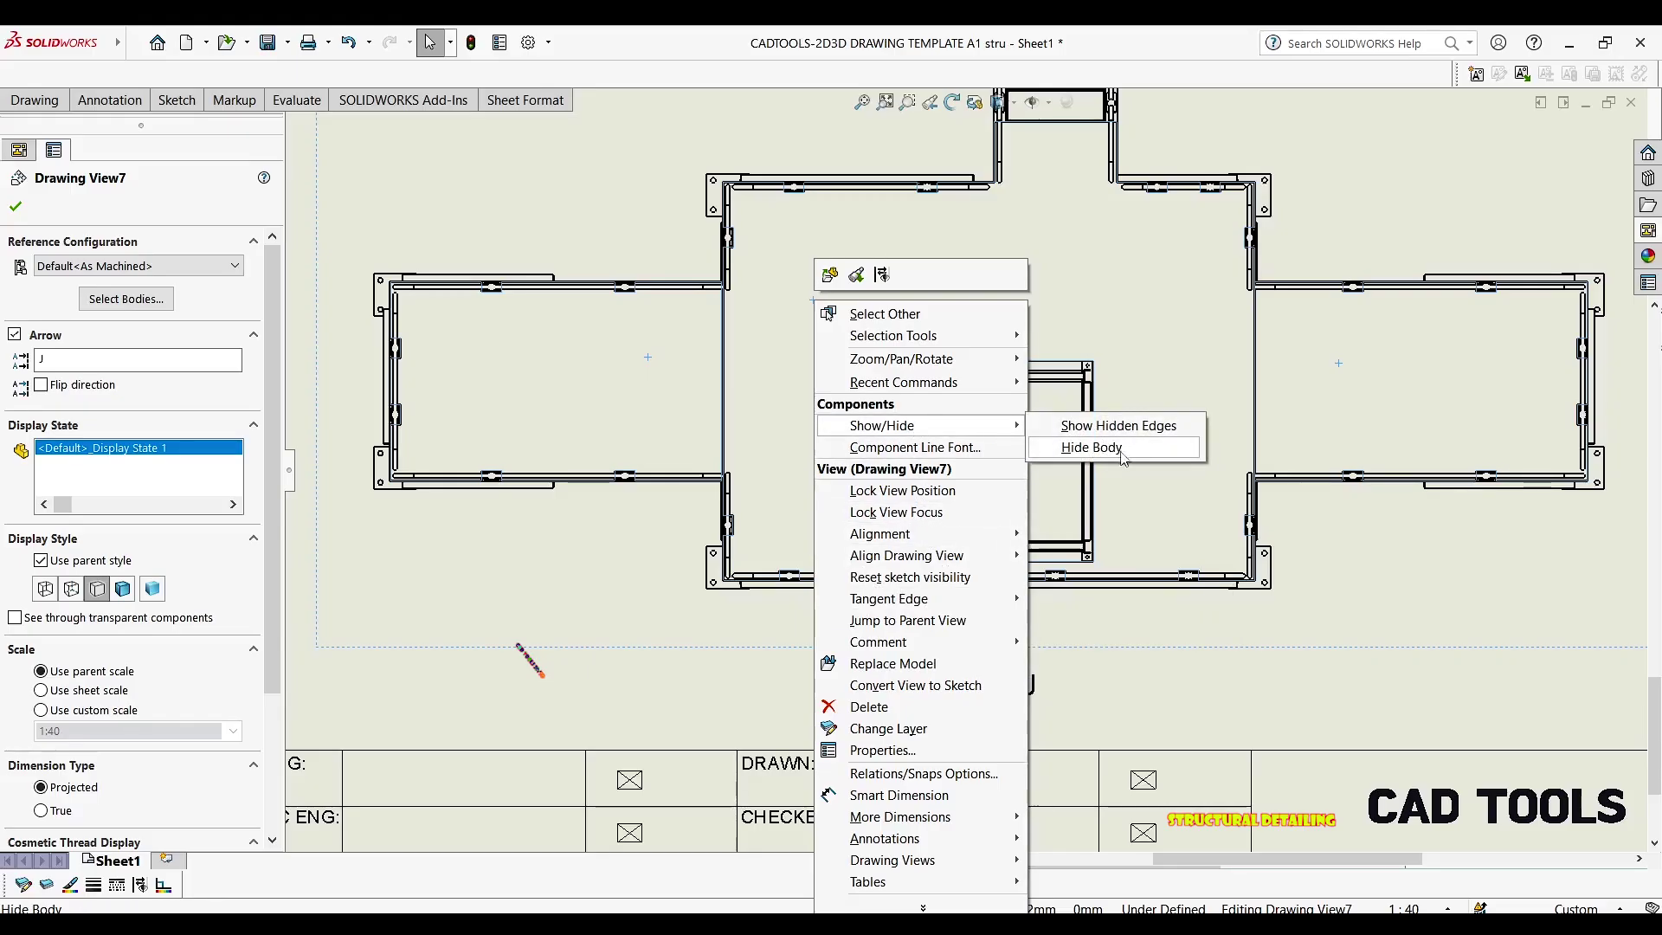
pyautogui.click(1090, 448)
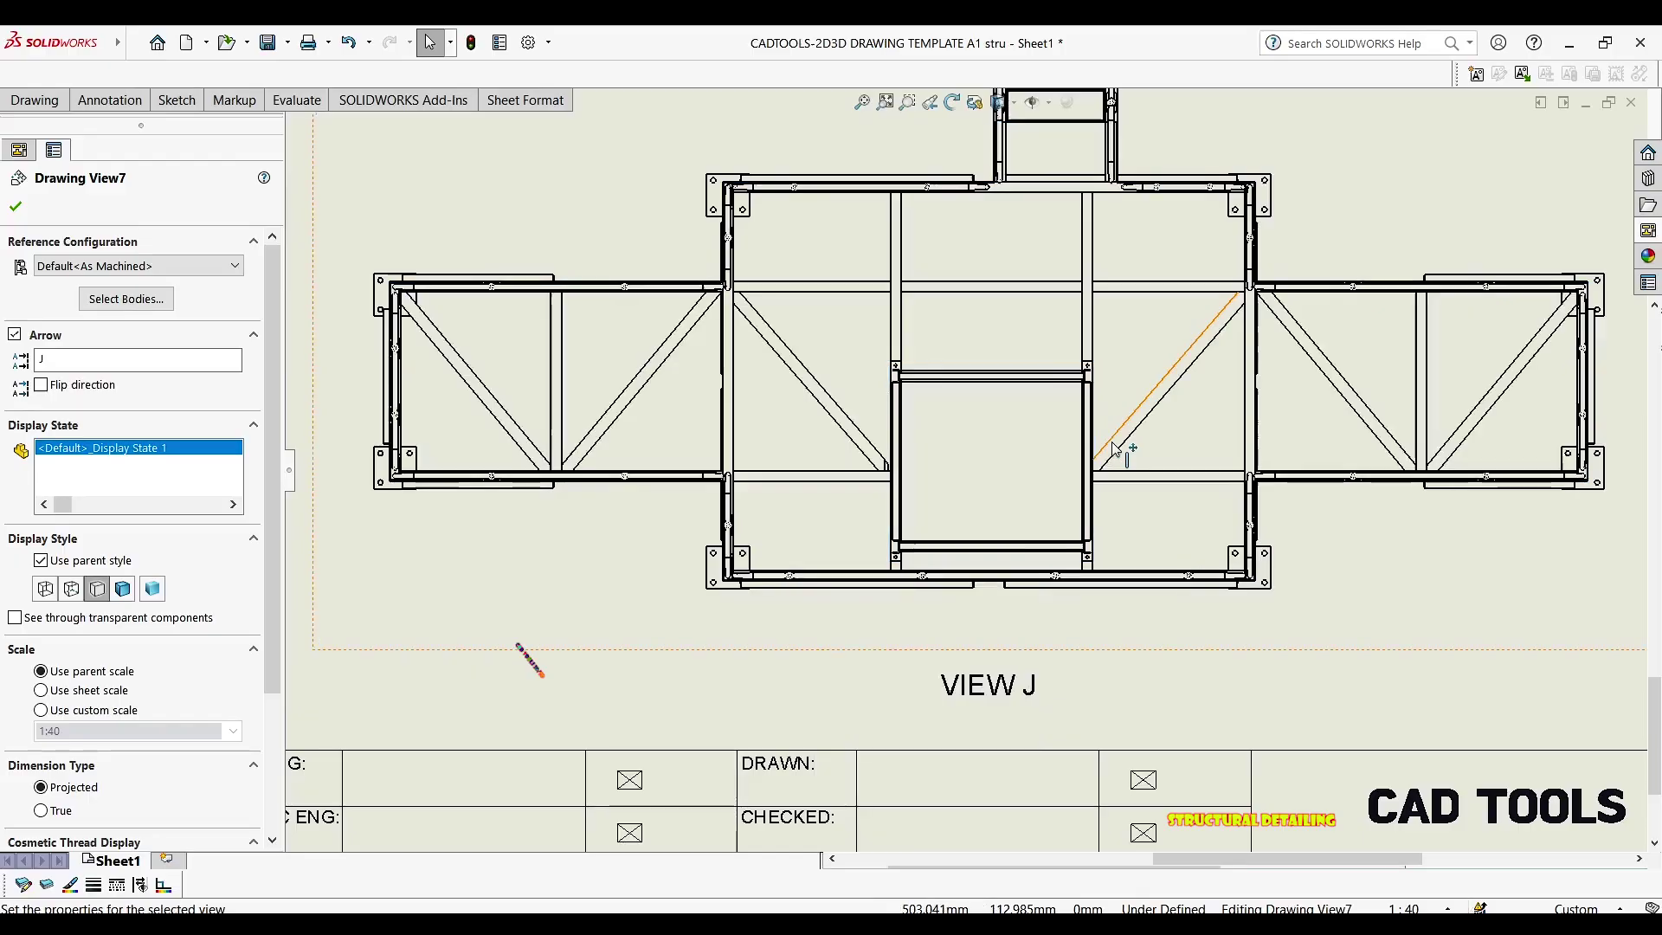
# Move auxiliary view J slightly up and to the left, closer to section view I-I
pyautogui.moveTo(903, 310)
pyautogui.mouseDown(button='middle')
pyautogui.moveTo(823, 319)
pyautogui.moveTo(680, 411)
pyautogui.mouseUp(button='middle')
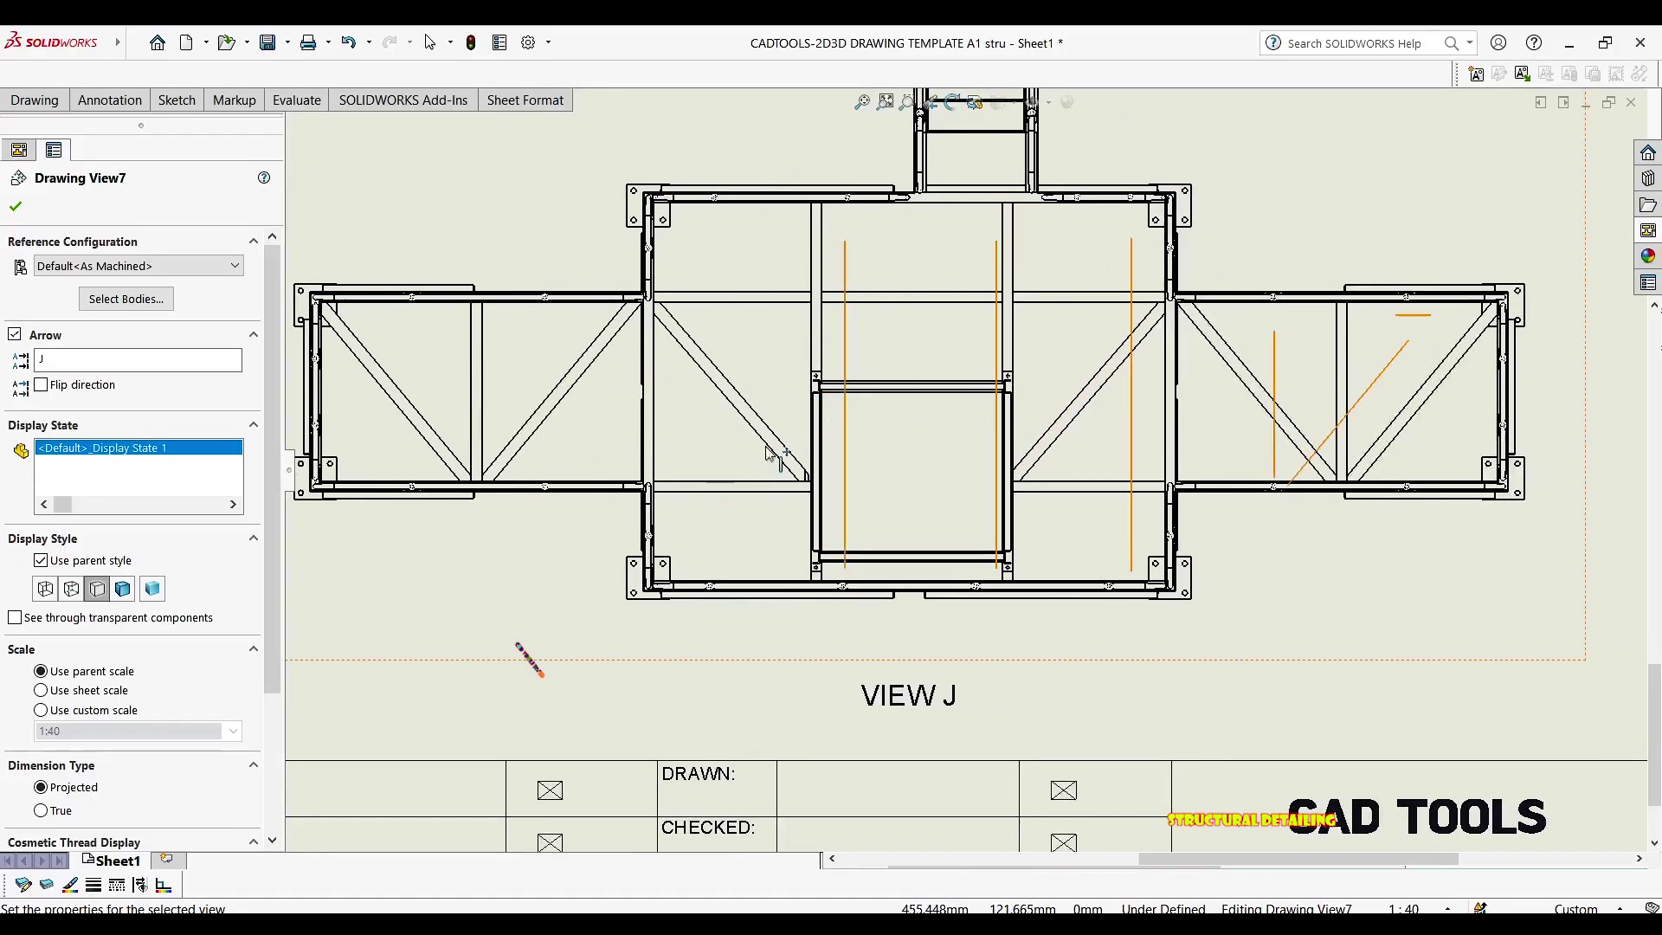
pyautogui.scroll(3, 777, 441)
pyautogui.scroll(5, 983, 407)
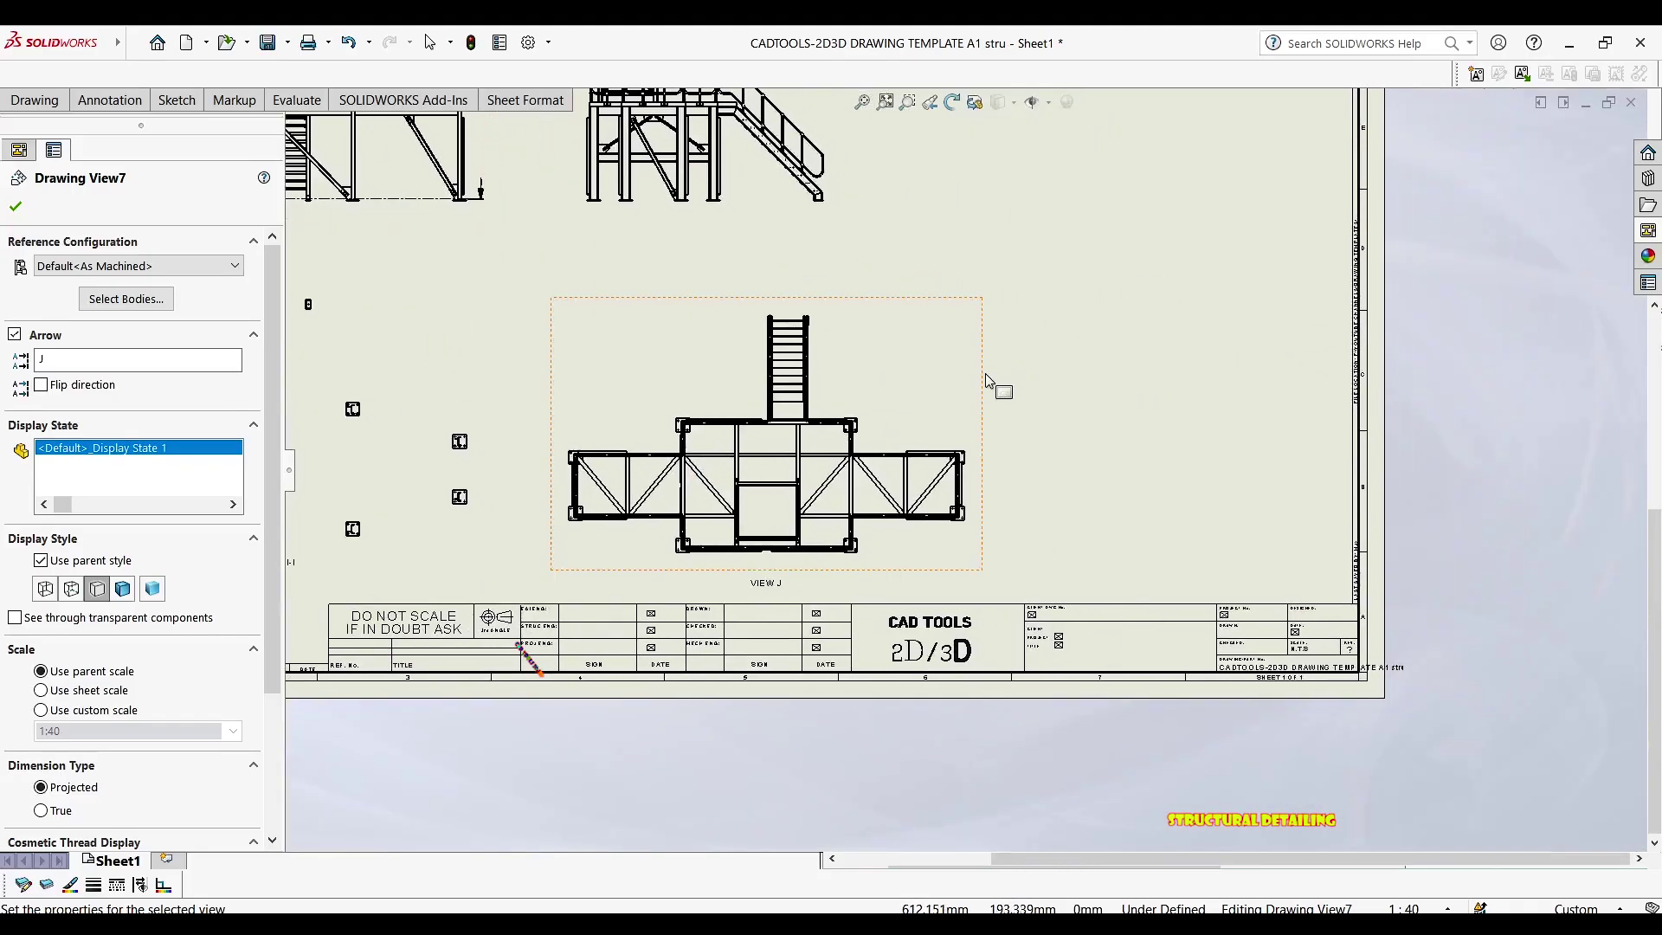
pyautogui.moveTo(994, 375); pyautogui.dragTo(956, 349)
pyautogui.moveTo(537, 405)
pyautogui.mouseDown(button='middle')
pyautogui.moveTo(588, 387)
pyautogui.moveTo(593, 520)
pyautogui.mouseUp(button='middle')
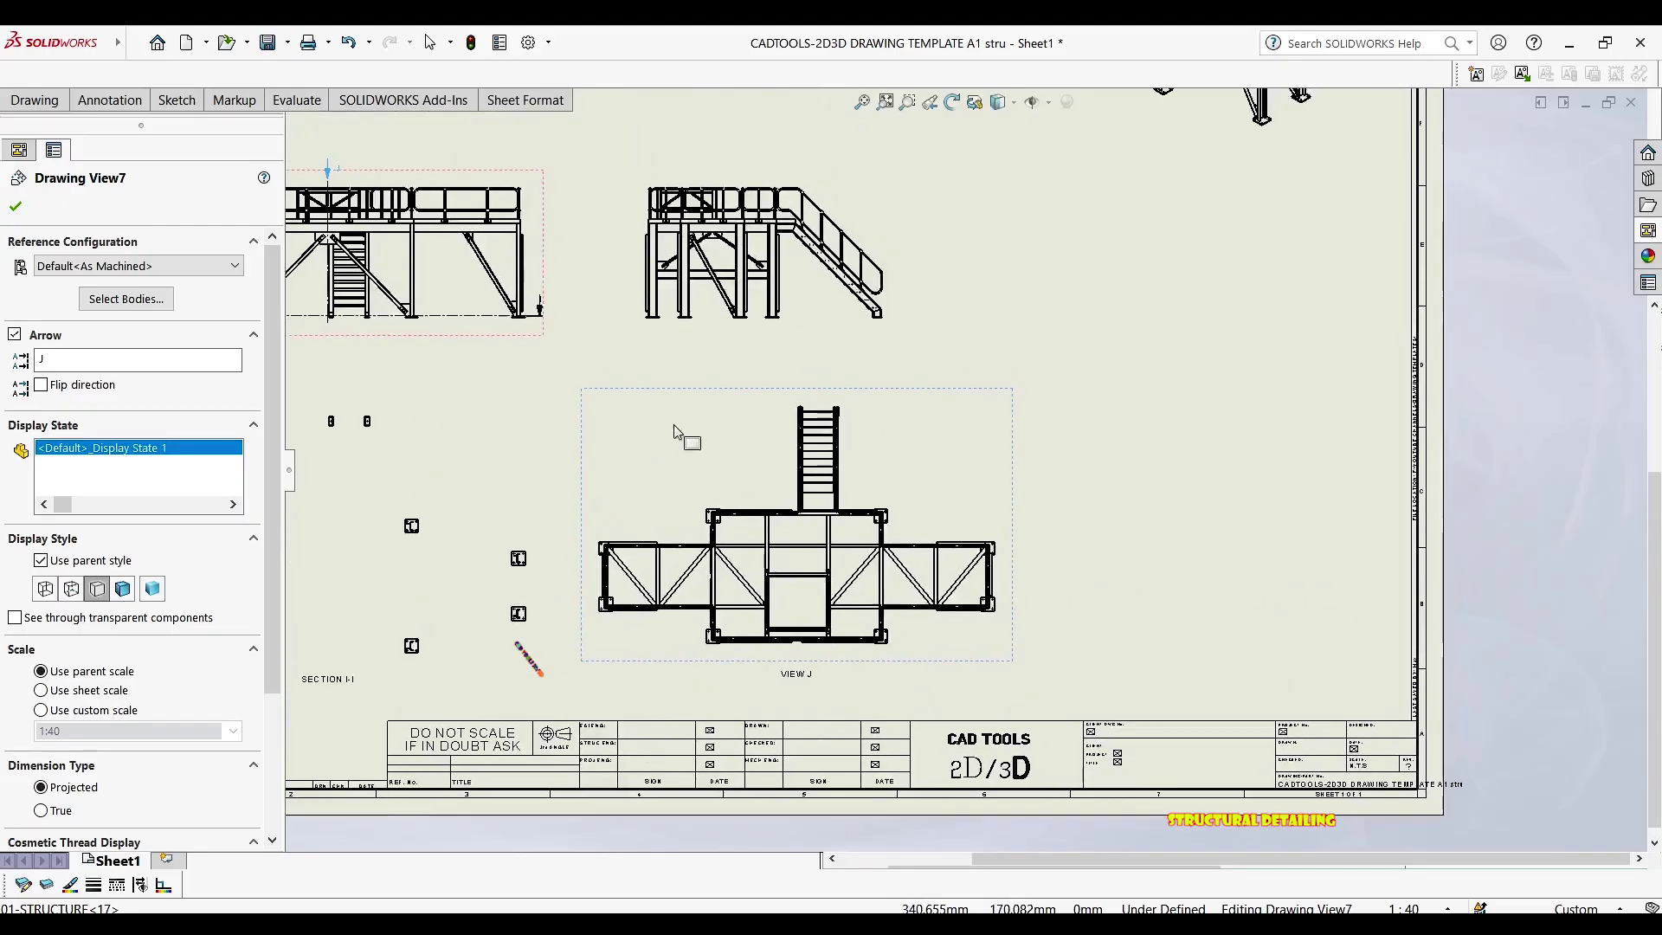
# Shift section view I-I slightly up and the front view slightly down to tighten the gap between them
pyautogui.moveTo(692, 398); pyautogui.dragTo(675, 508, button='middle')
pyautogui.scroll(1, 666, 498)
pyautogui.moveTo(482, 376)
pyautogui.mouseDown(button='middle')
pyautogui.moveTo(672, 367)
pyautogui.moveTo(619, 338)
pyautogui.mouseUp(button='middle')
pyautogui.scroll(1, 519, 377)
pyautogui.scroll(-1, 440, 424)
pyautogui.moveTo(583, 491); pyautogui.dragTo(534, 430, button='middle')
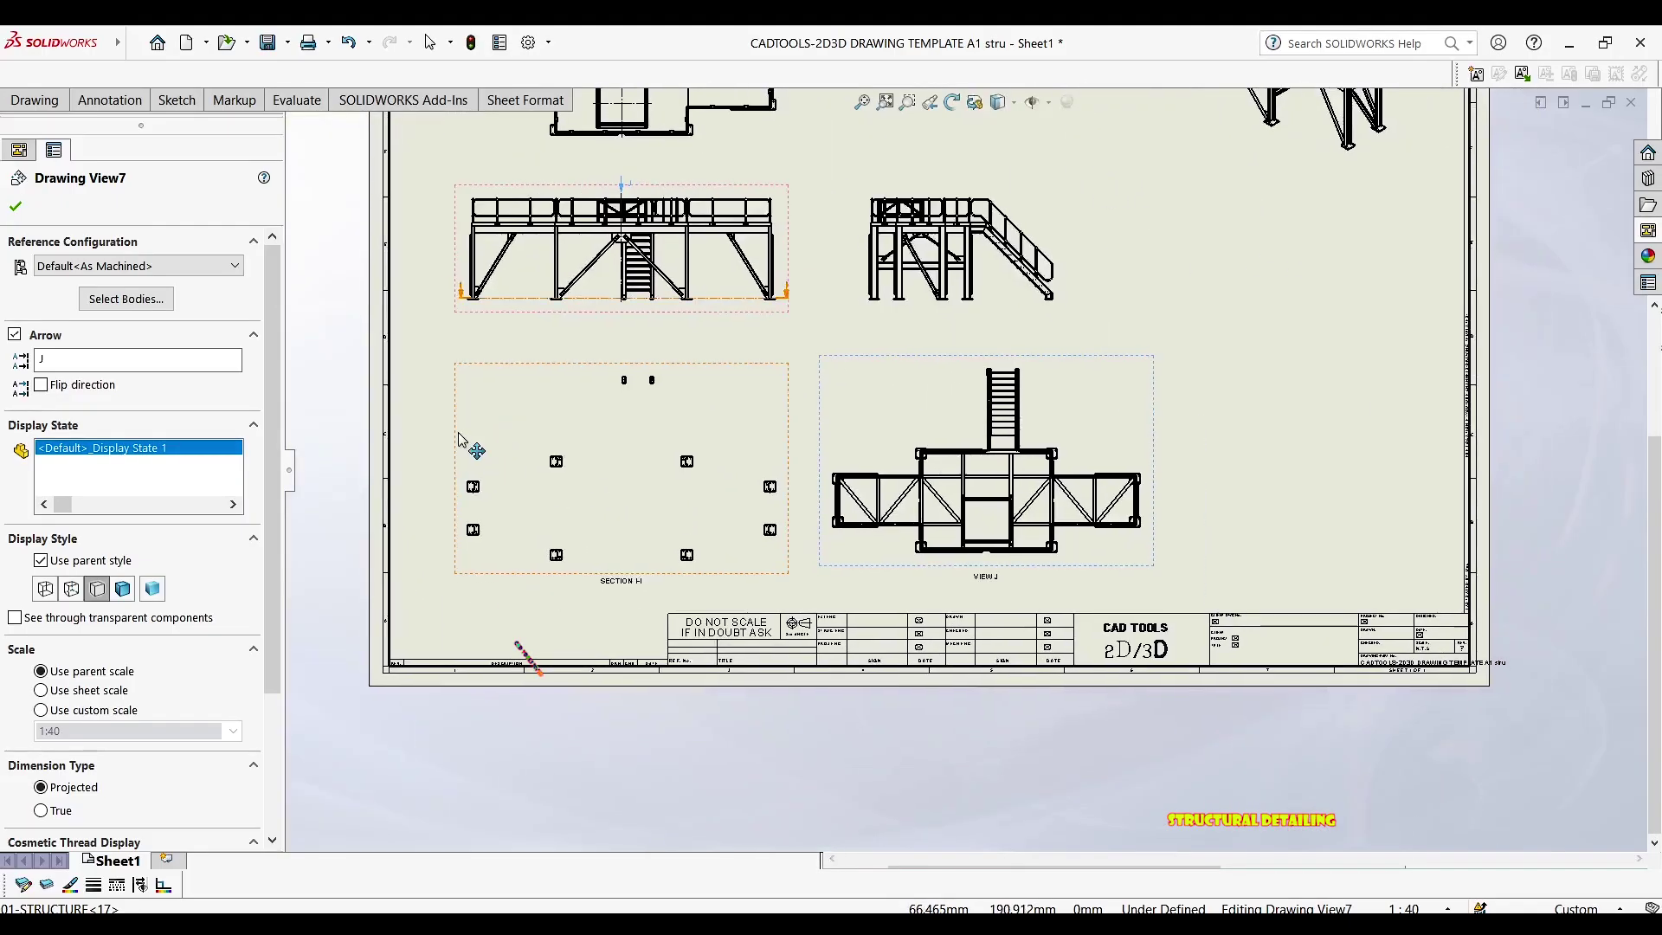
pyautogui.moveTo(456, 433); pyautogui.dragTo(430, 431)
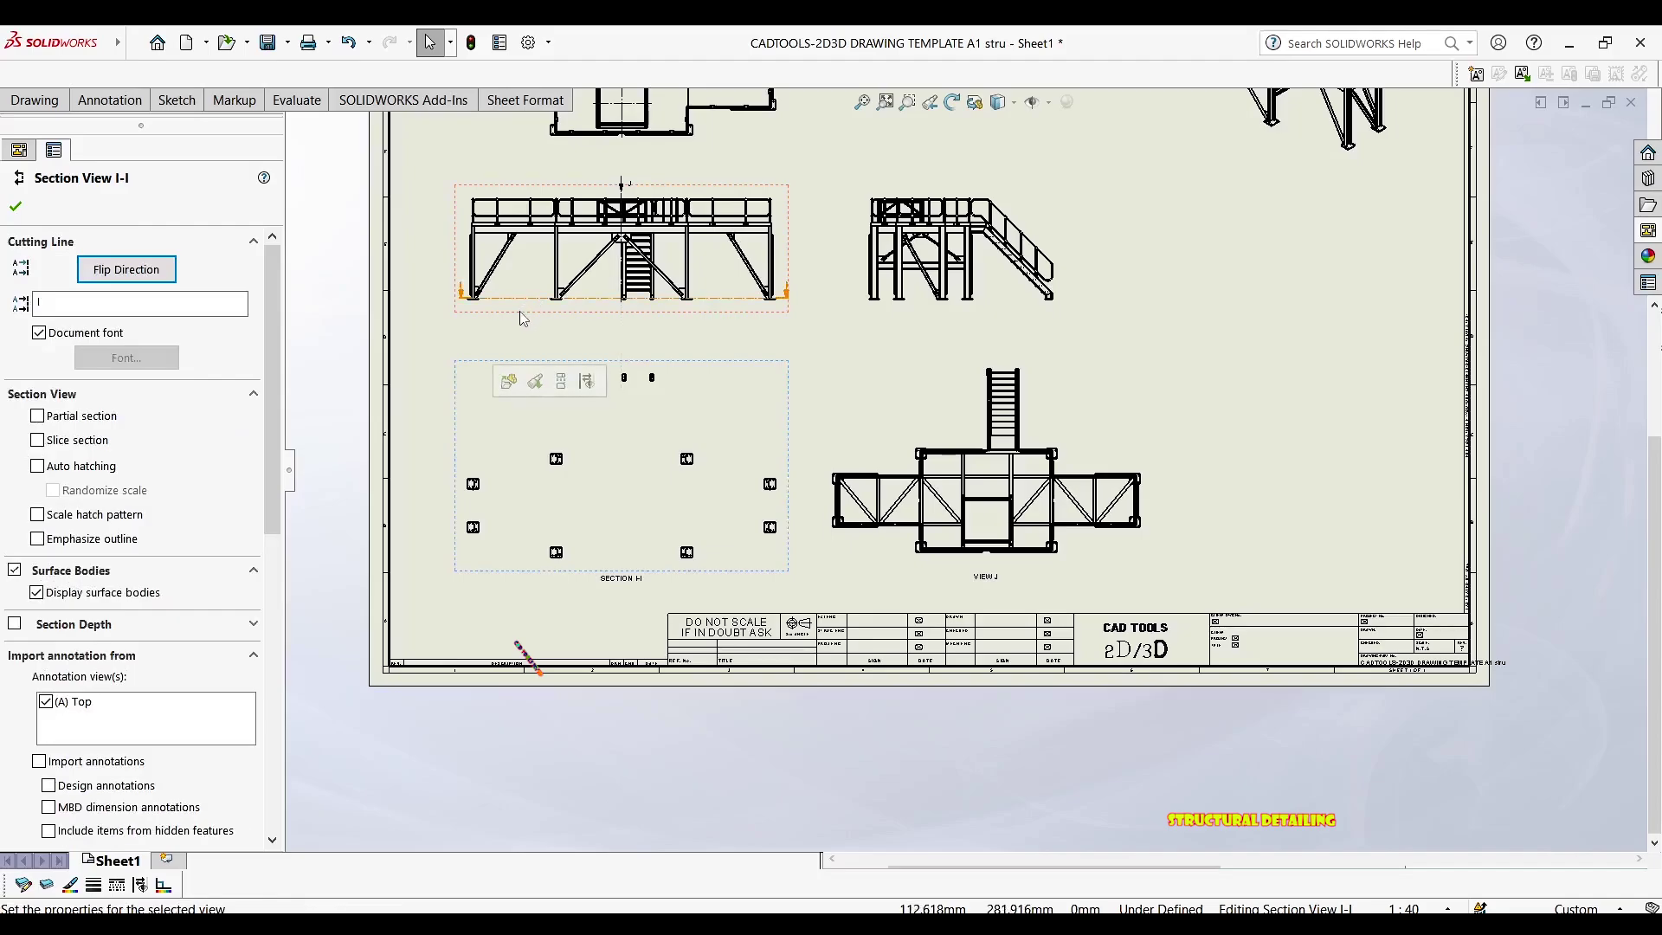
pyautogui.moveTo(519, 315)
pyautogui.mouseDown()
pyautogui.moveTo(475, 325)
pyautogui.moveTo(490, 326)
pyautogui.mouseUp()
pyautogui.moveTo(737, 245); pyautogui.dragTo(674, 371, button='middle')
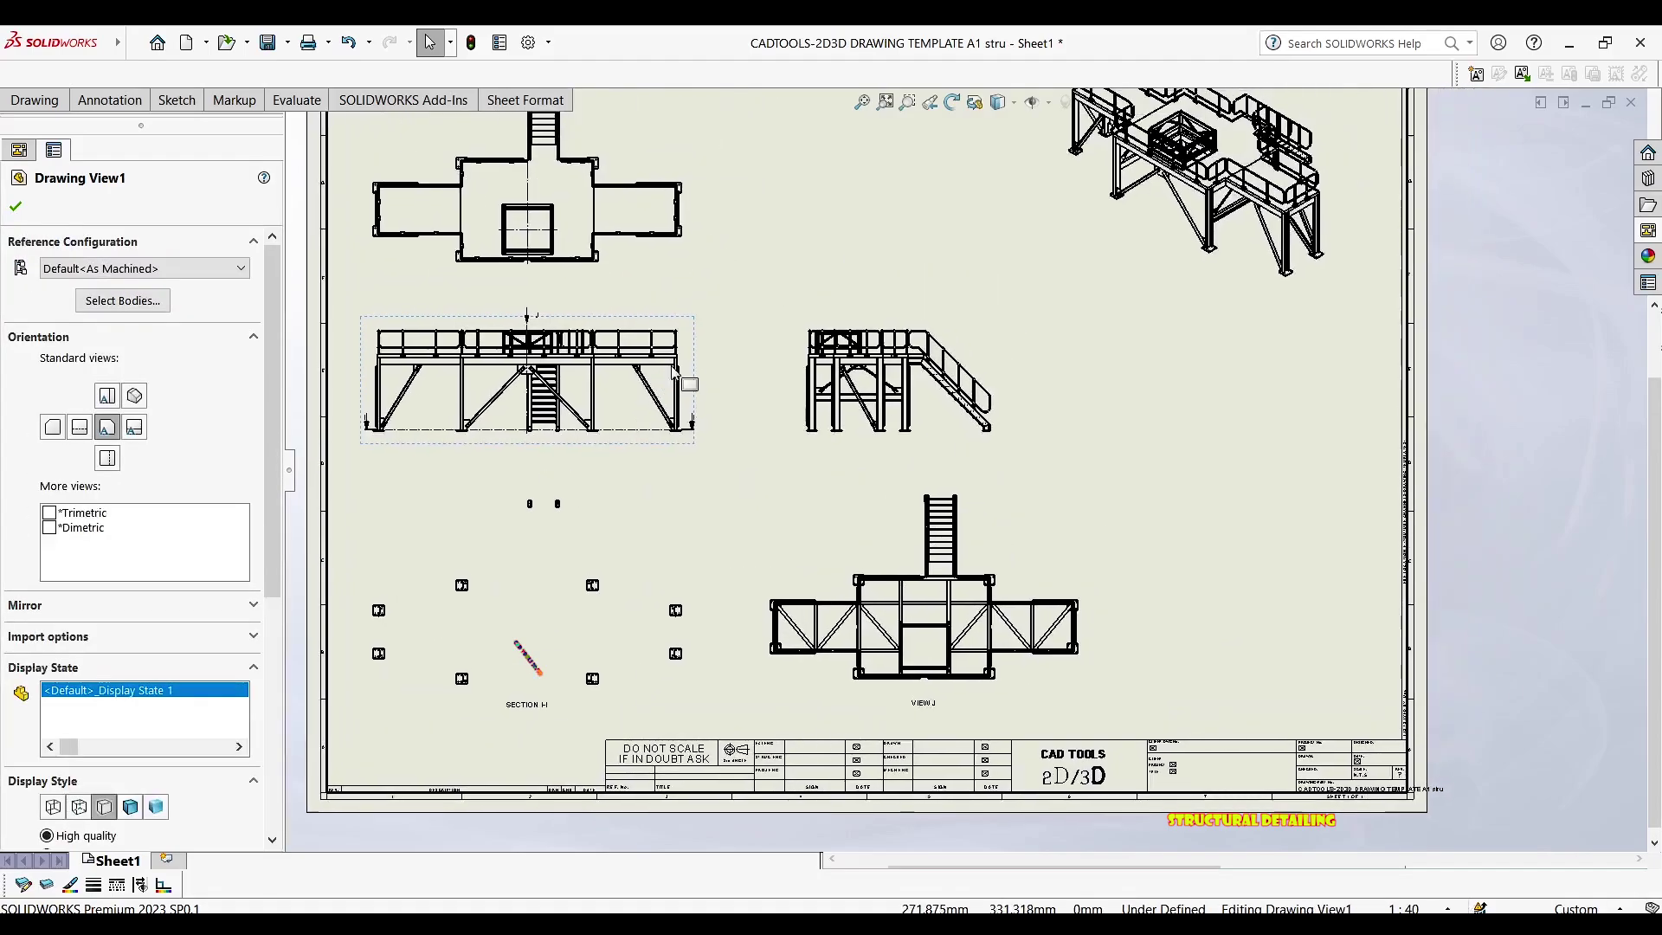
# Move auxiliary view J and the side view left, closer to section view I-I and the front view
pyautogui.moveTo(585, 324); pyautogui.dragTo(507, 383, button='middle')
pyautogui.scroll(1, 507, 384)
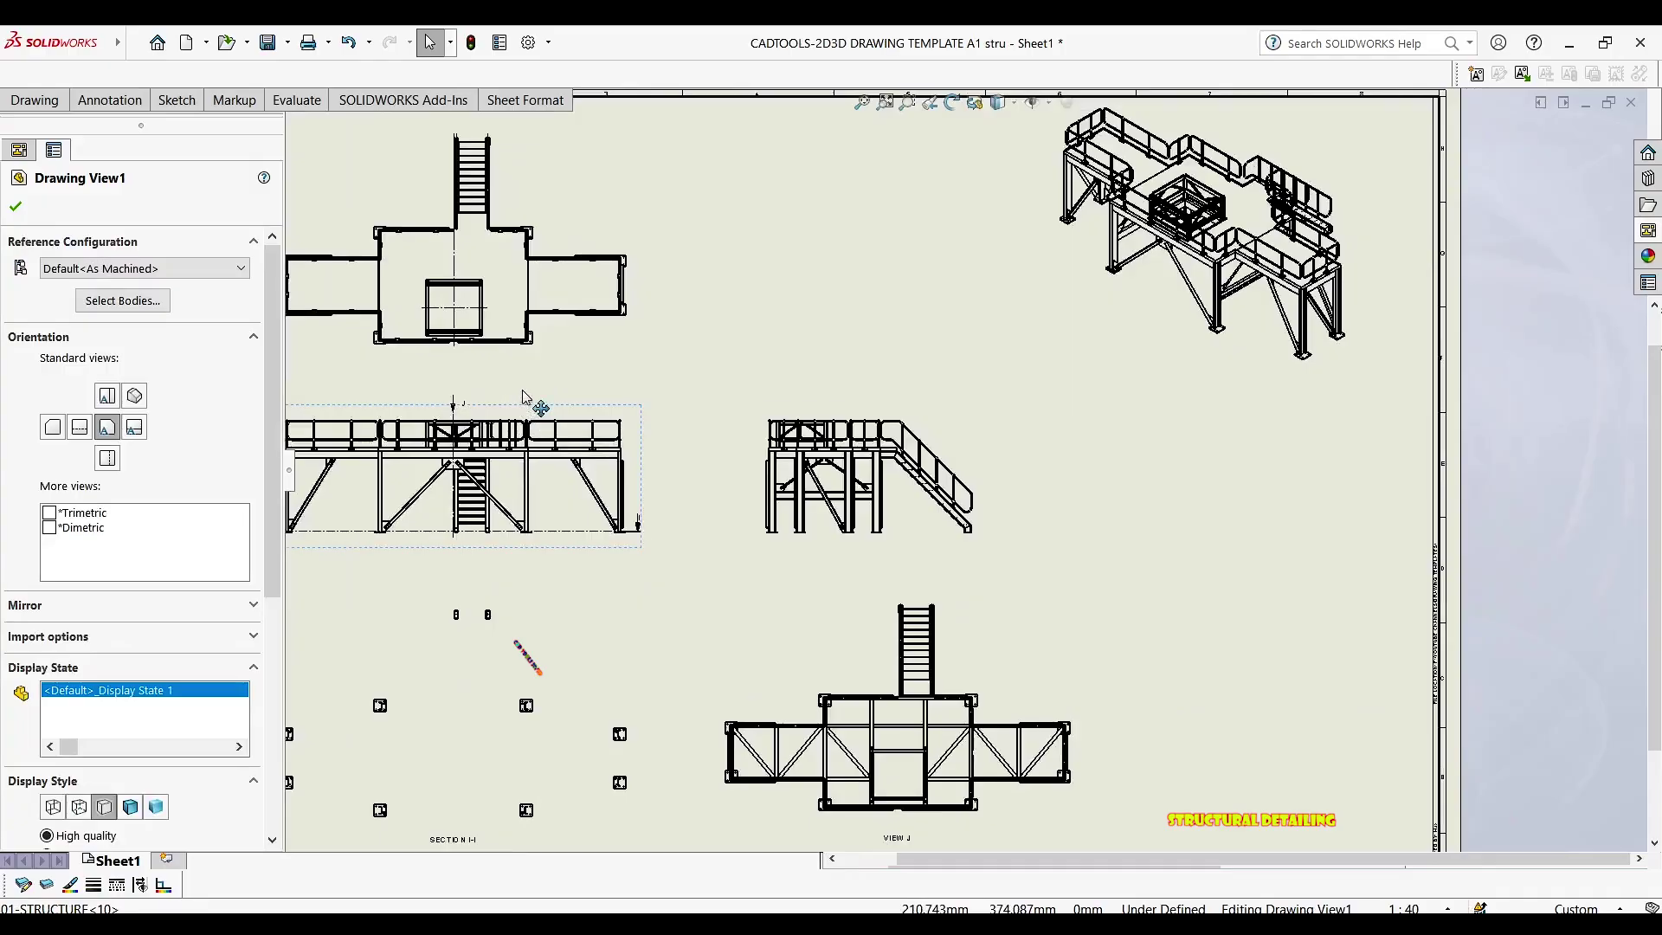
pyautogui.scroll(-2, 828, 251)
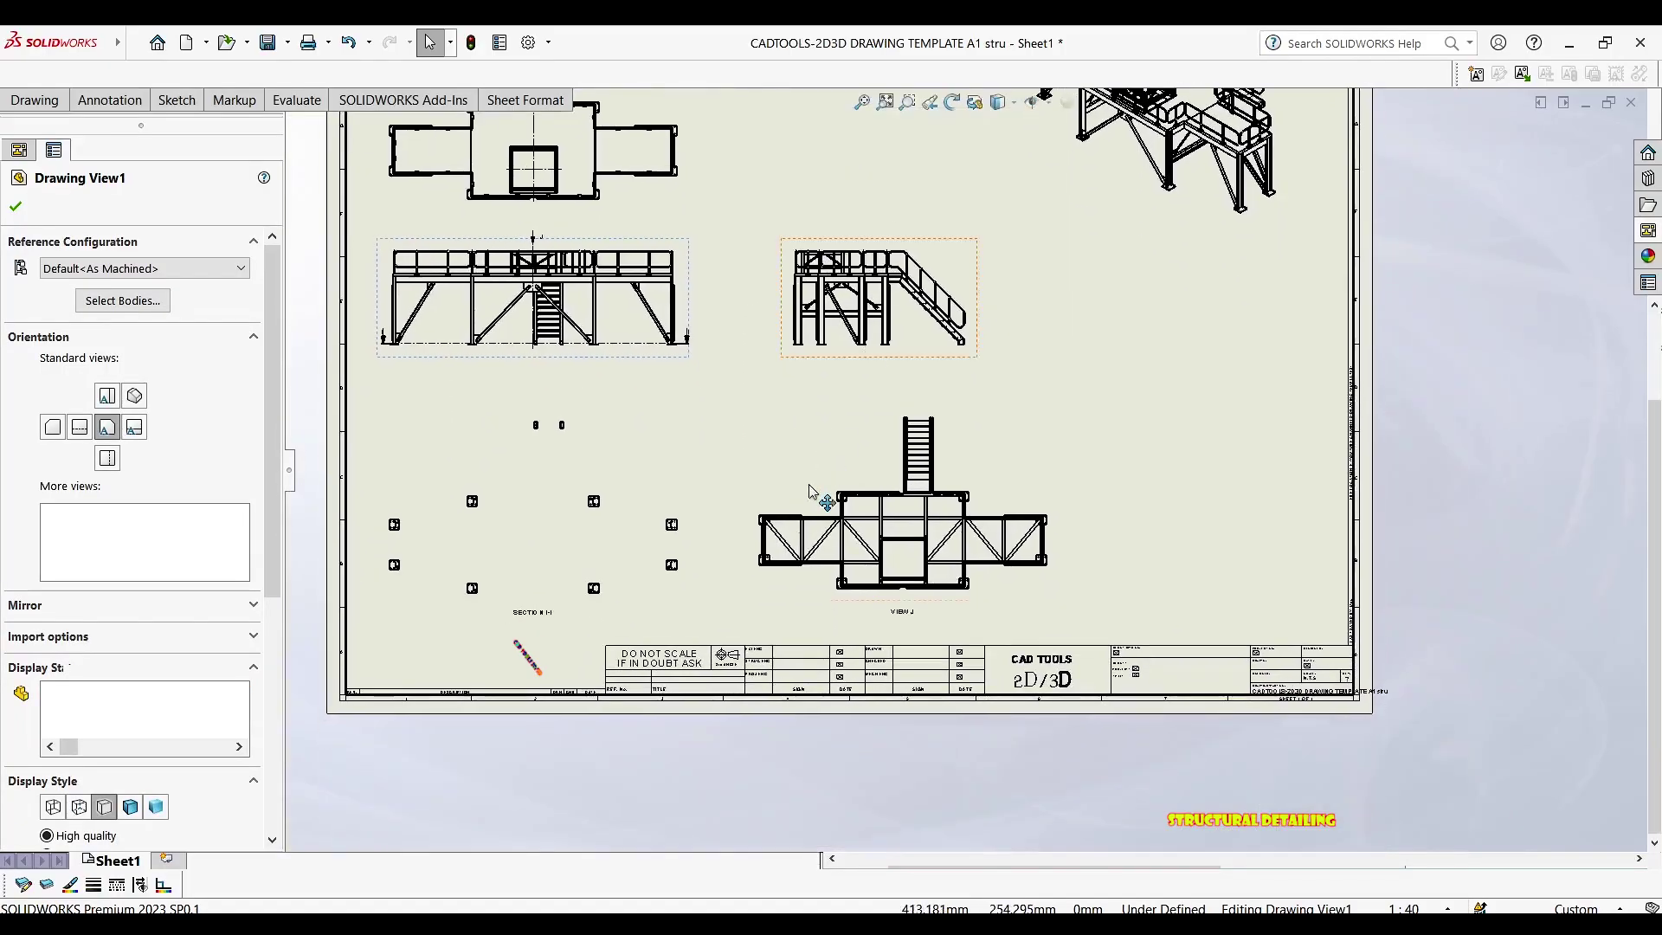
pyautogui.moveTo(725, 493); pyautogui.dragTo(722, 488)
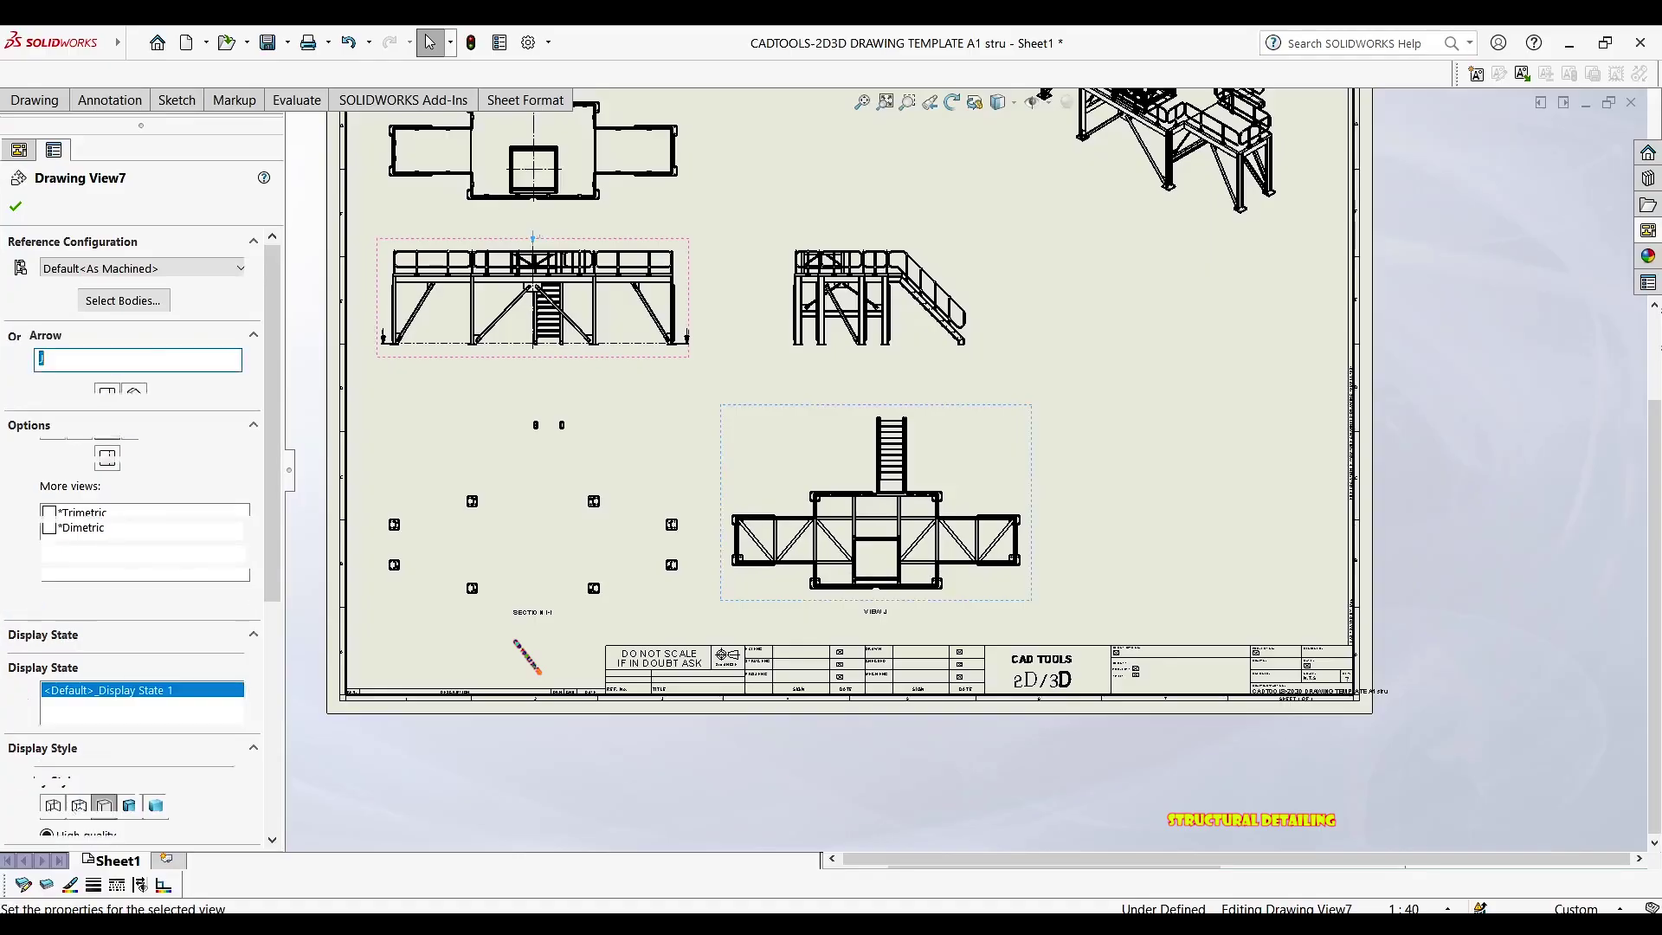
pyautogui.moveTo(753, 286)
pyautogui.mouseDown()
pyautogui.moveTo(731, 284)
pyautogui.moveTo(747, 280)
pyautogui.mouseUp()
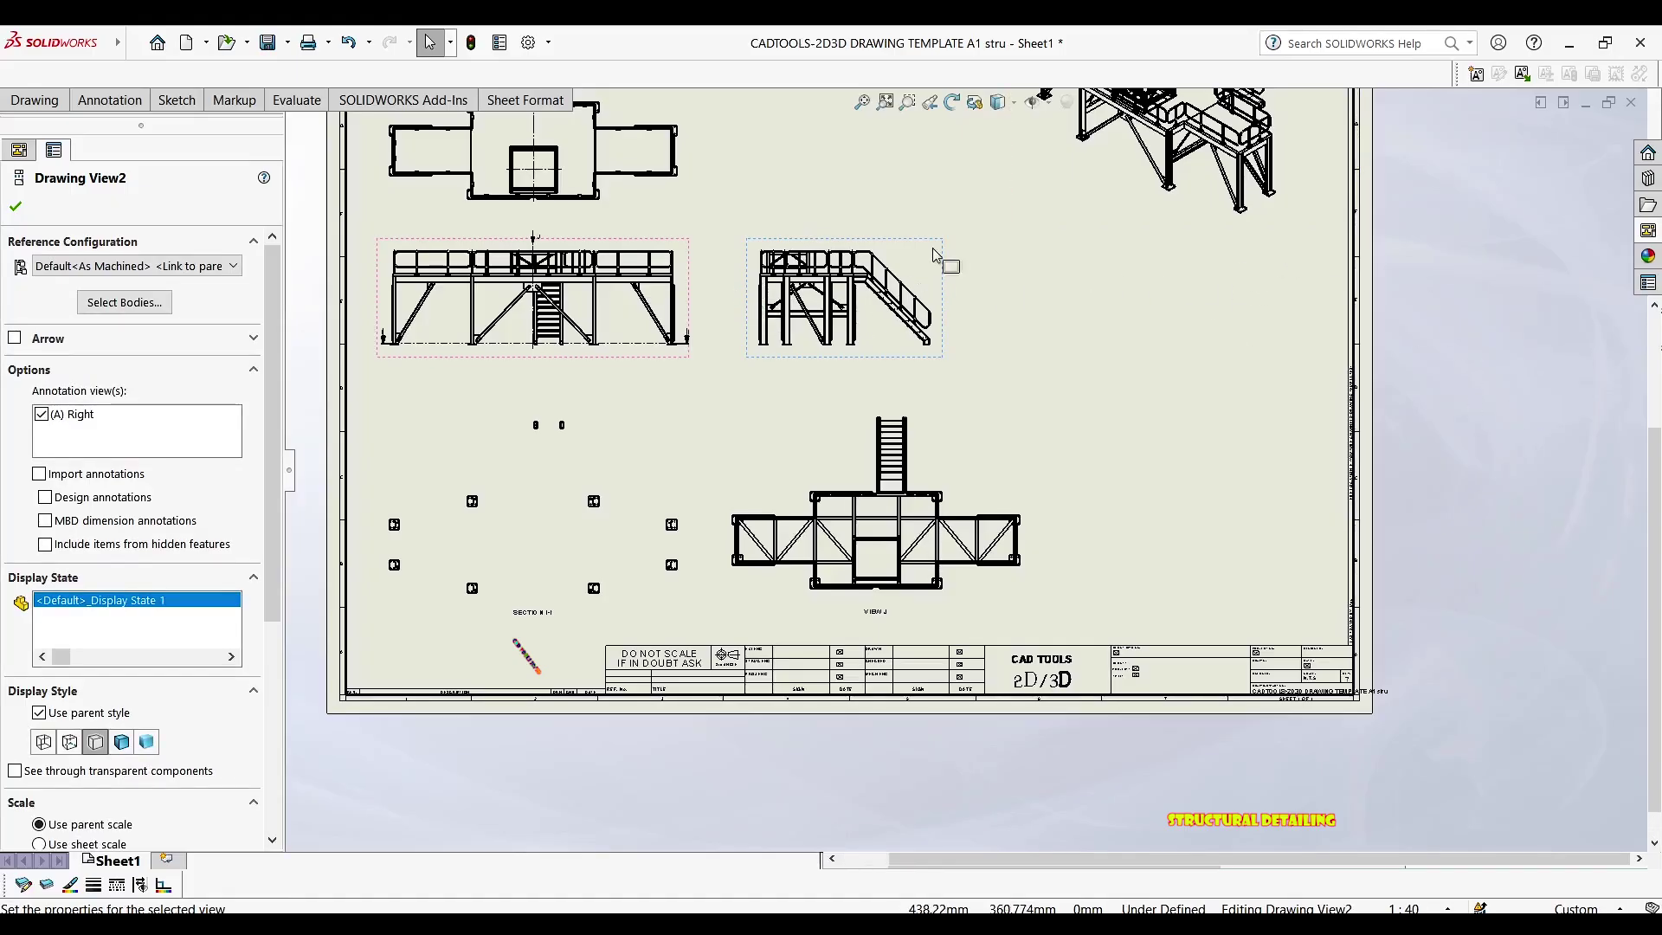
# Examine the handrails, post base plates, platform edge and staircase in the side view
pyautogui.scroll(-3, 924, 335)
pyautogui.scroll(-3, 969, 279)
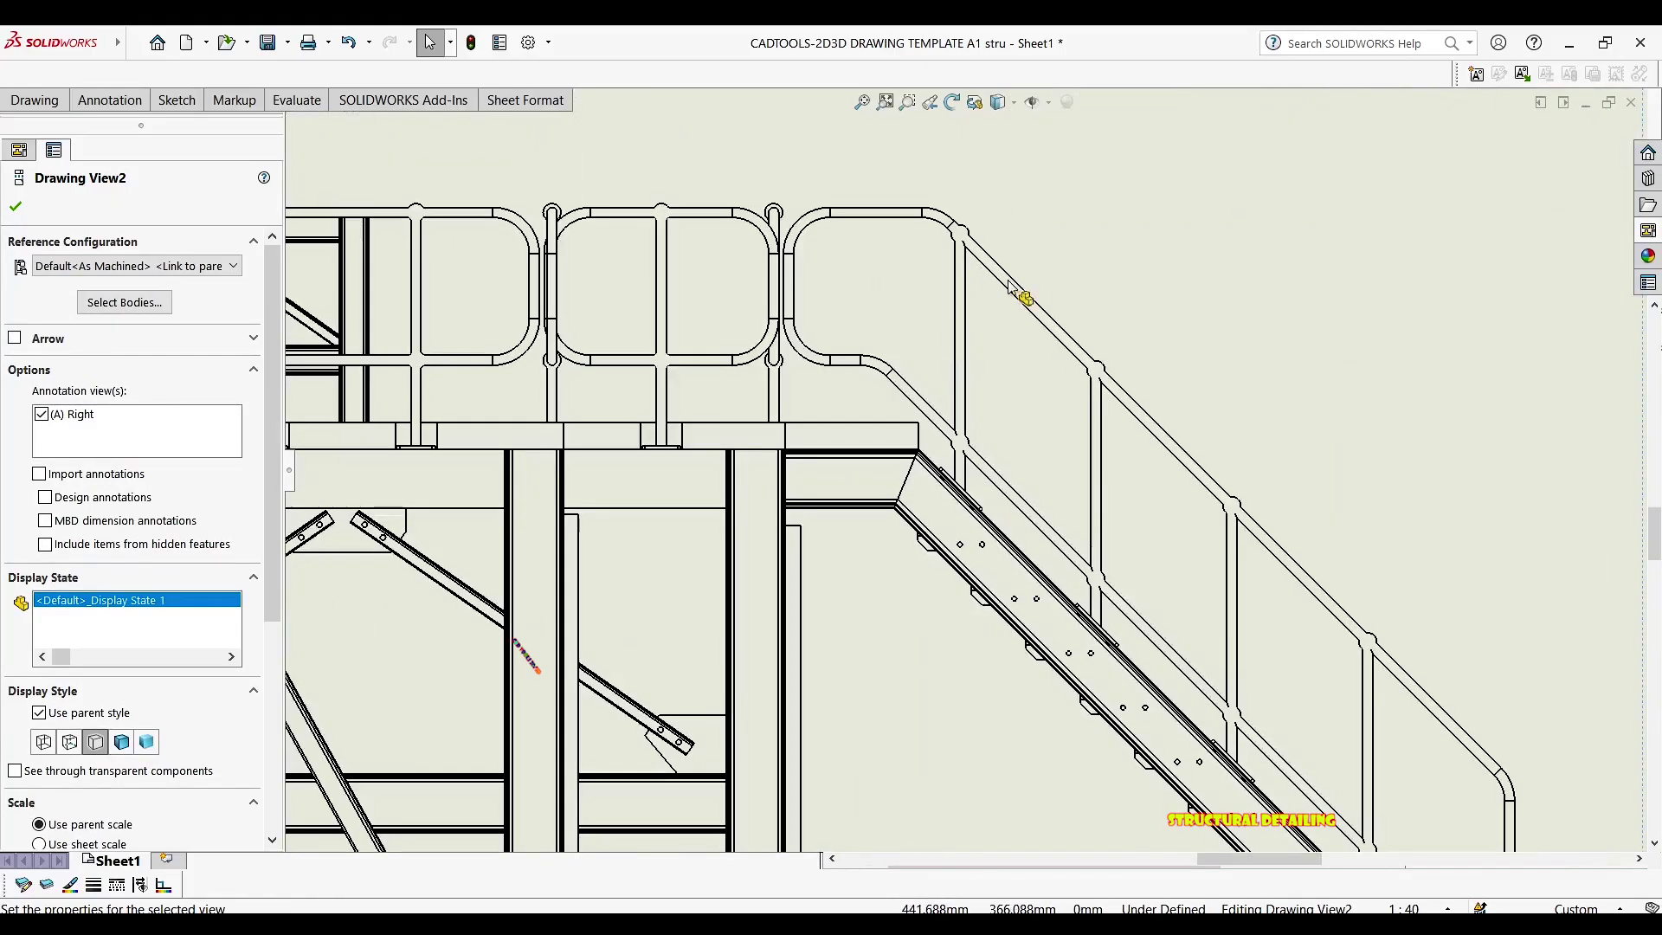
pyautogui.scroll(5, 891, 372)
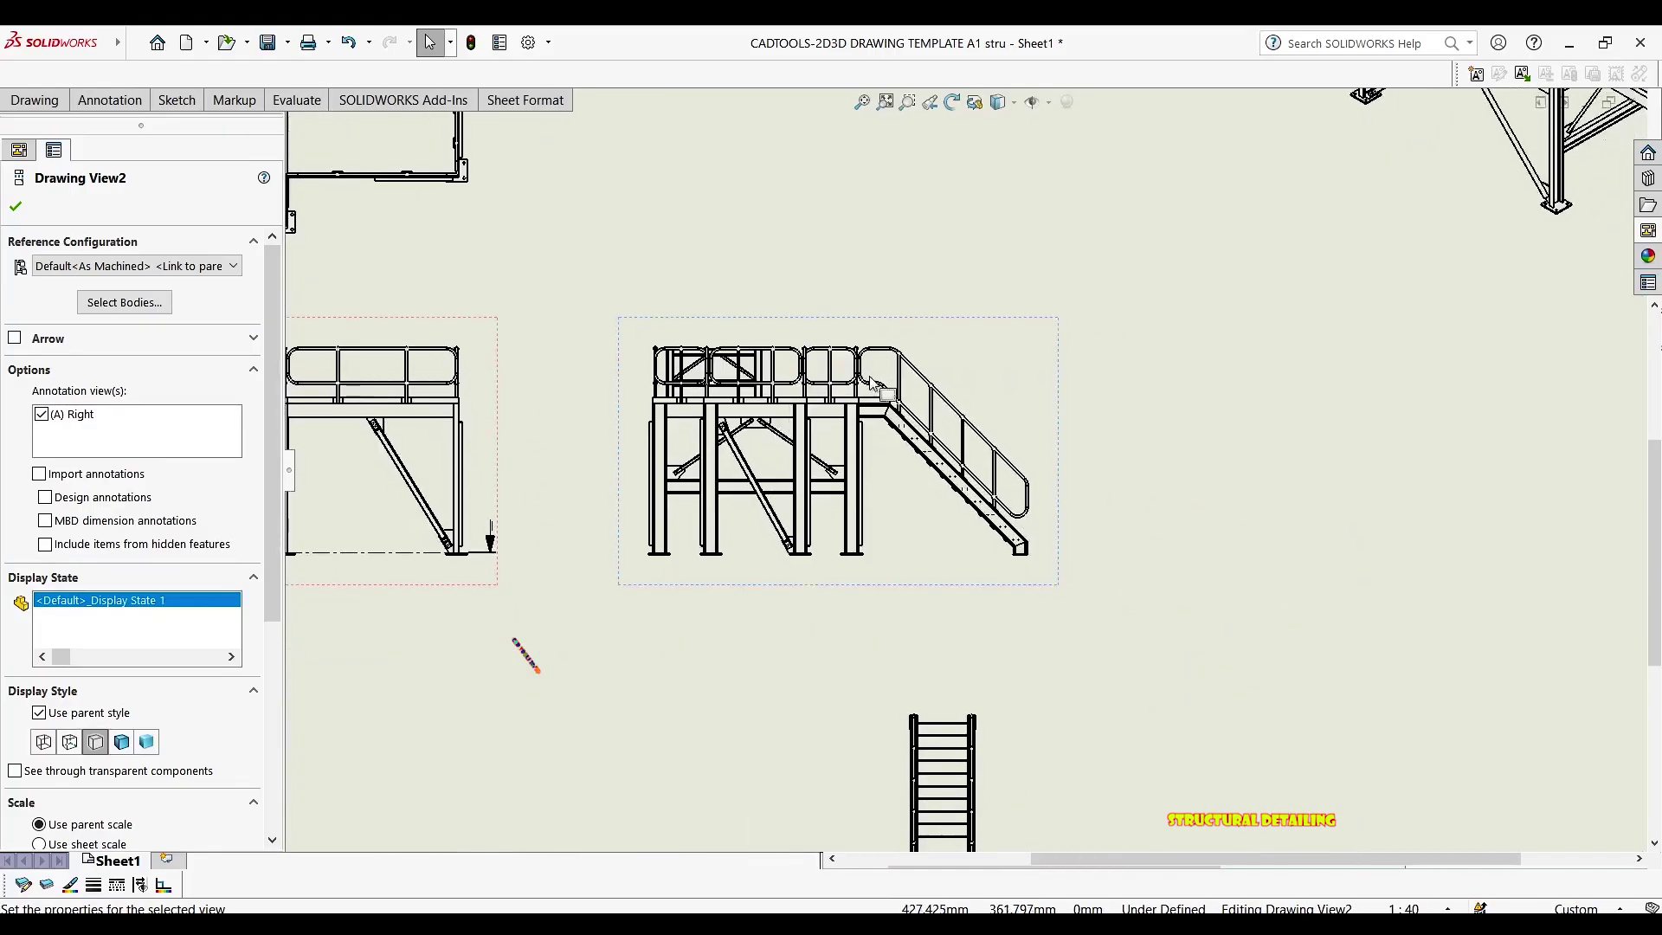
pyautogui.scroll(-4, 783, 346)
pyautogui.scroll(-3, 758, 397)
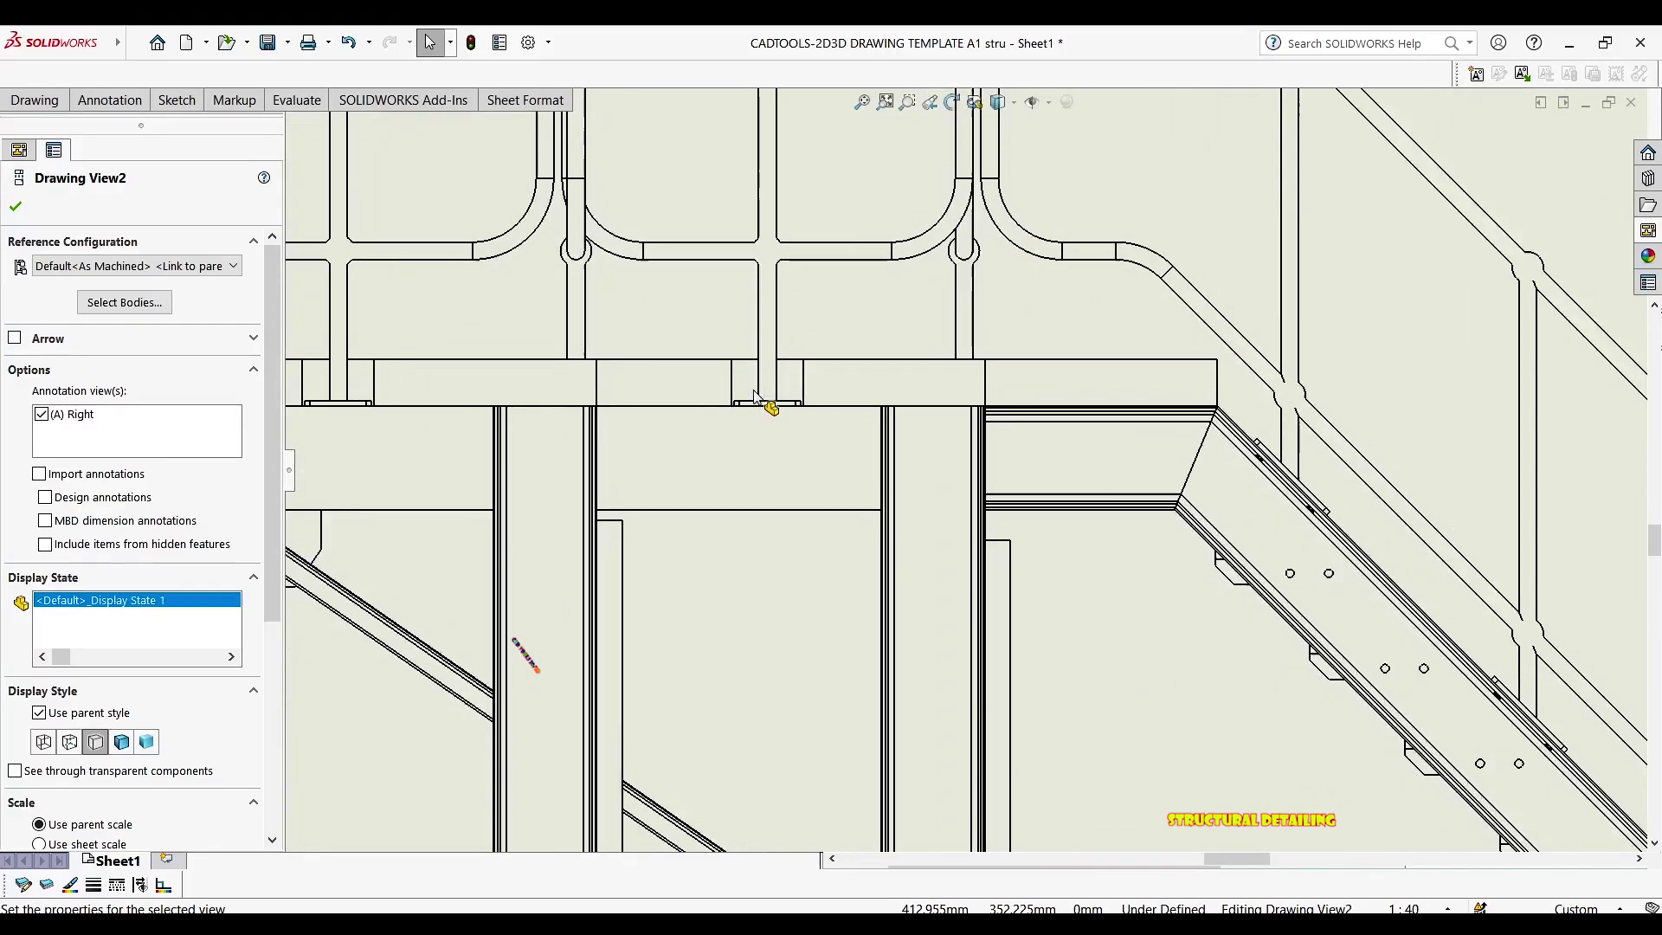
pyautogui.scroll(-3, 774, 416)
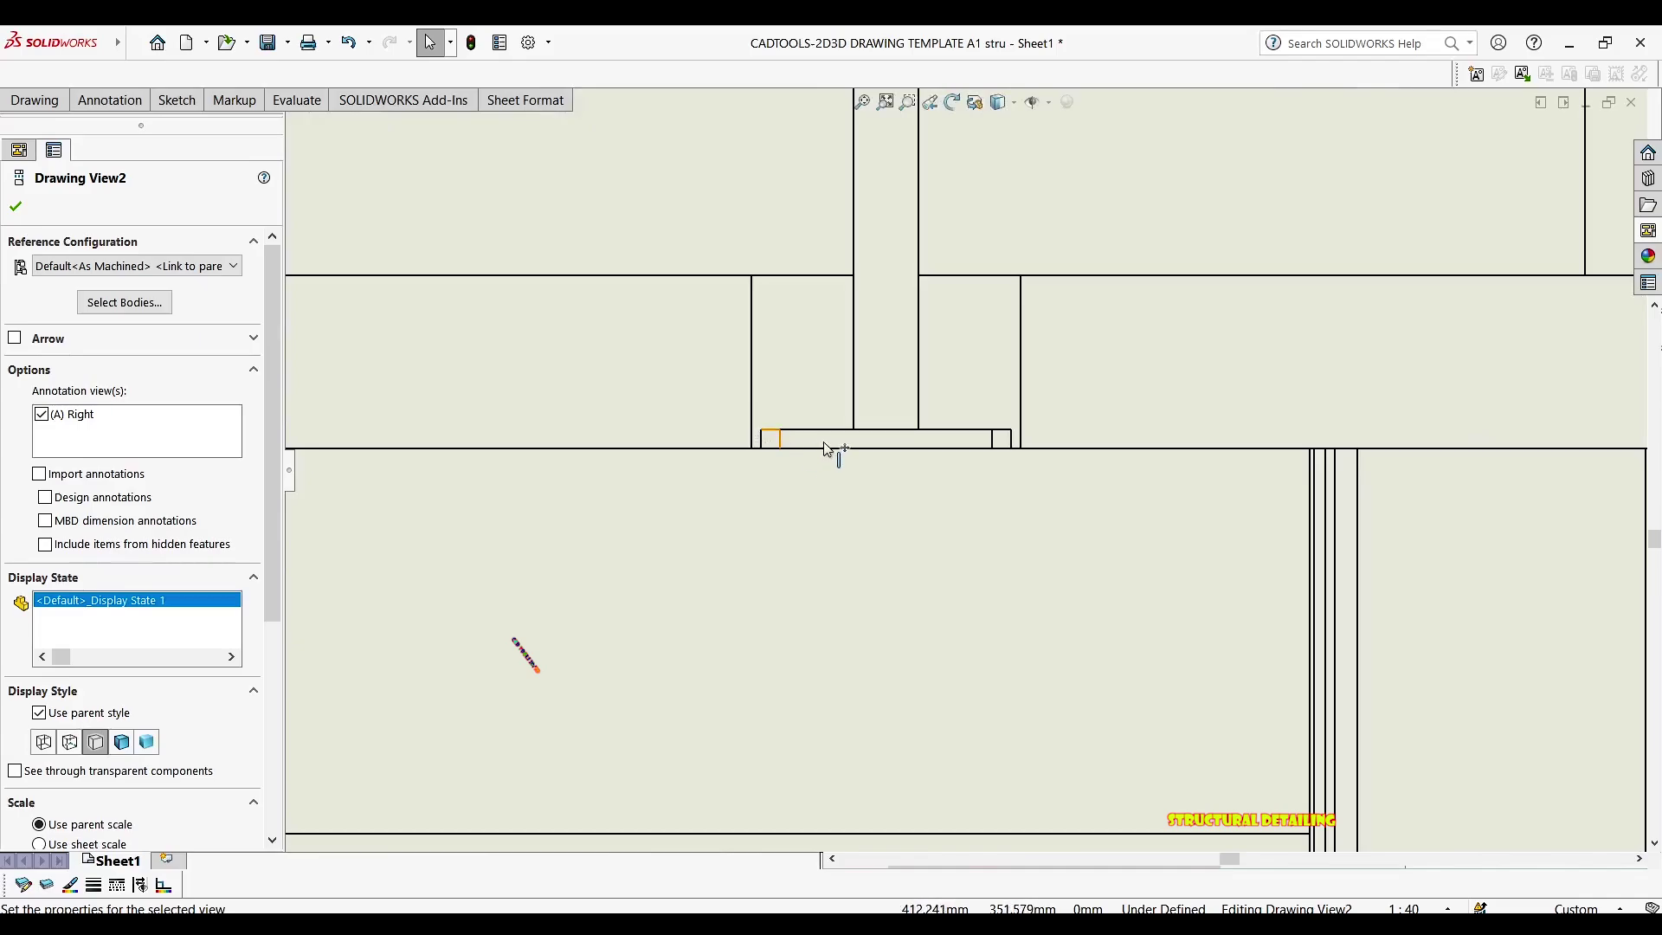
pyautogui.scroll(5, 935, 440)
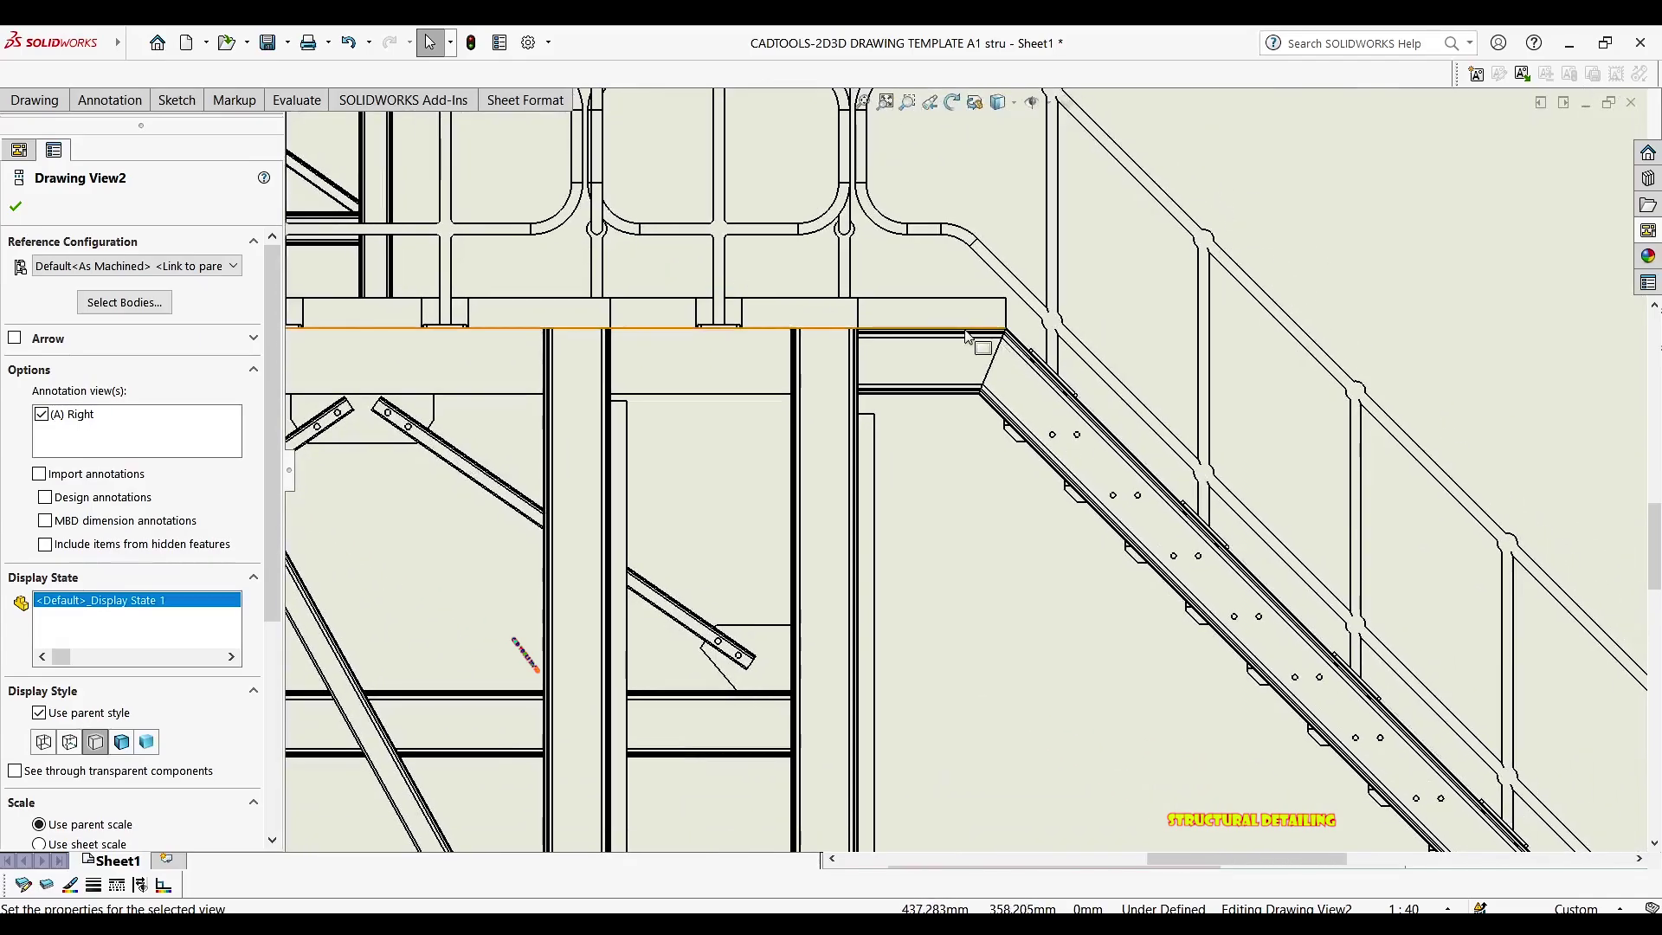
pyautogui.scroll(4, 967, 336)
pyautogui.moveTo(1092, 335); pyautogui.dragTo(916, 212, button='middle')
pyautogui.moveTo(1134, 407); pyautogui.dragTo(962, 235, button='middle')
pyautogui.scroll(1, 962, 235)
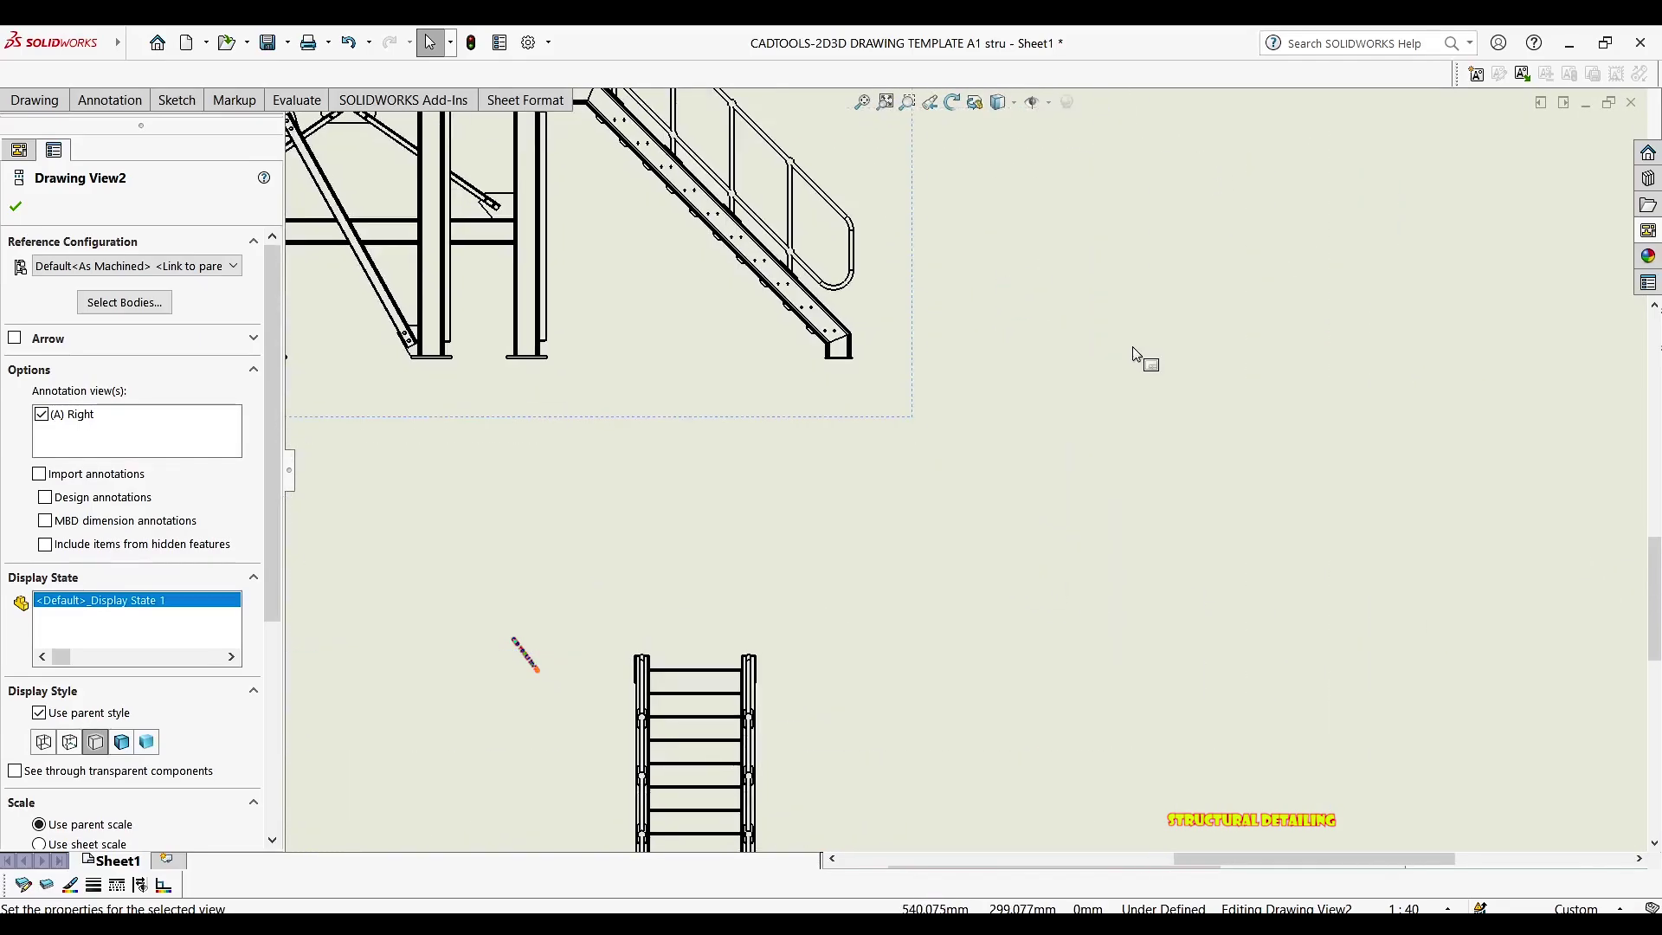
pyautogui.scroll(3, 1112, 390)
pyautogui.scroll(2, 1116, 333)
pyautogui.scroll(2, 1211, 307)
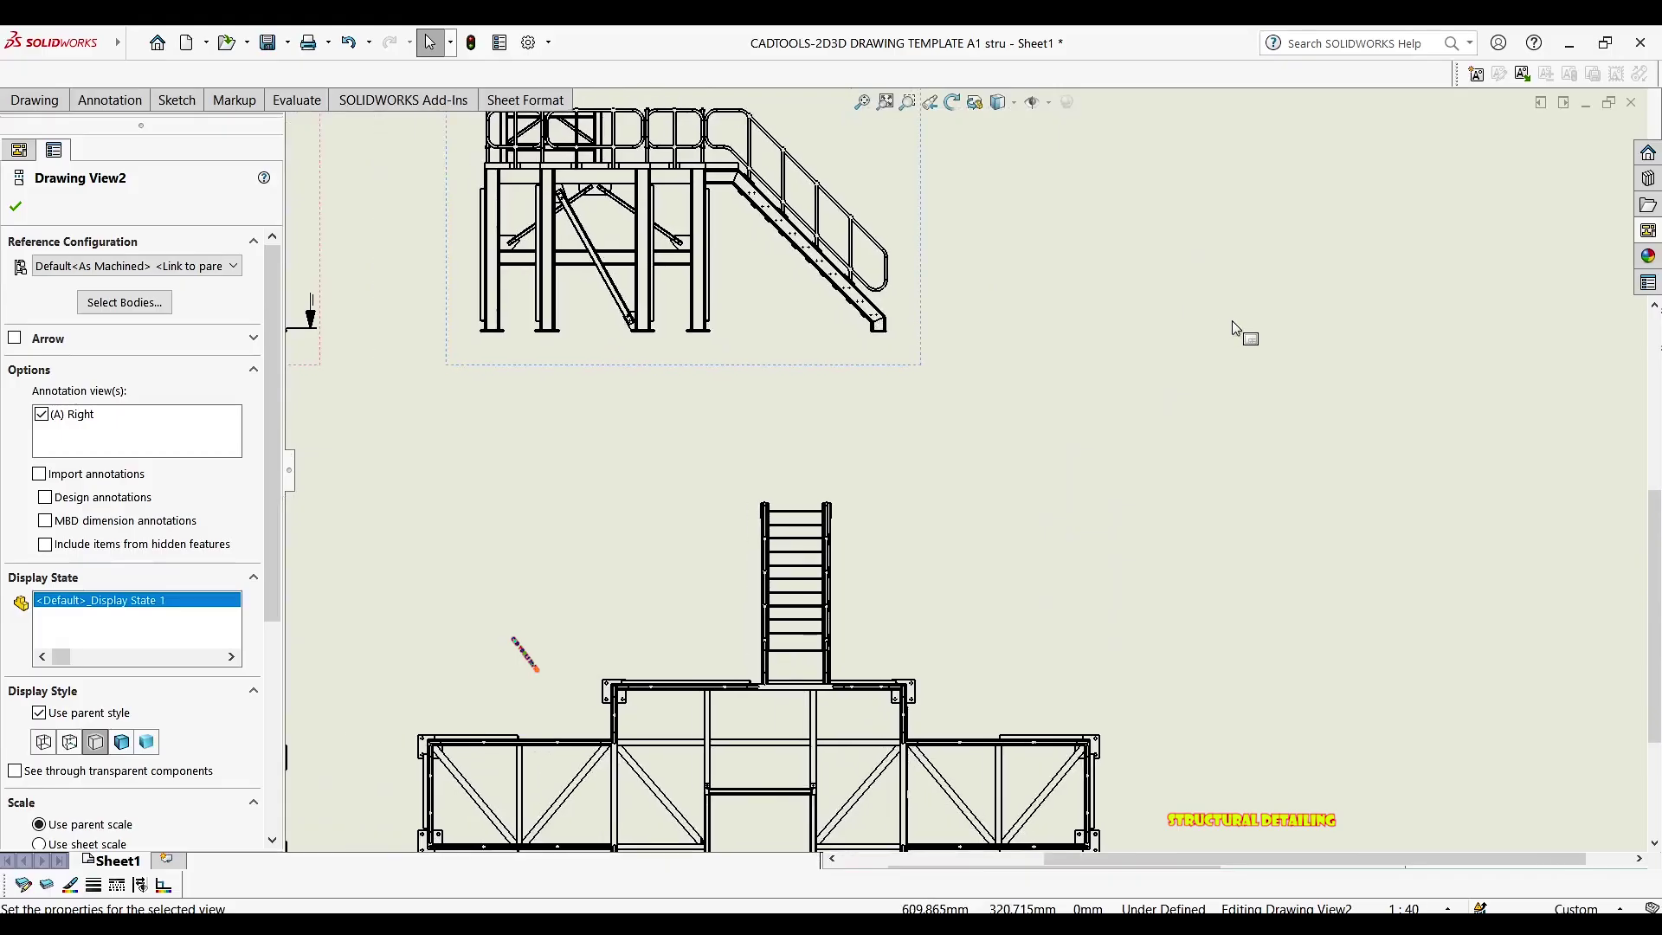
pyautogui.scroll(1, 1185, 324)
pyautogui.scroll(5, 1116, 378)
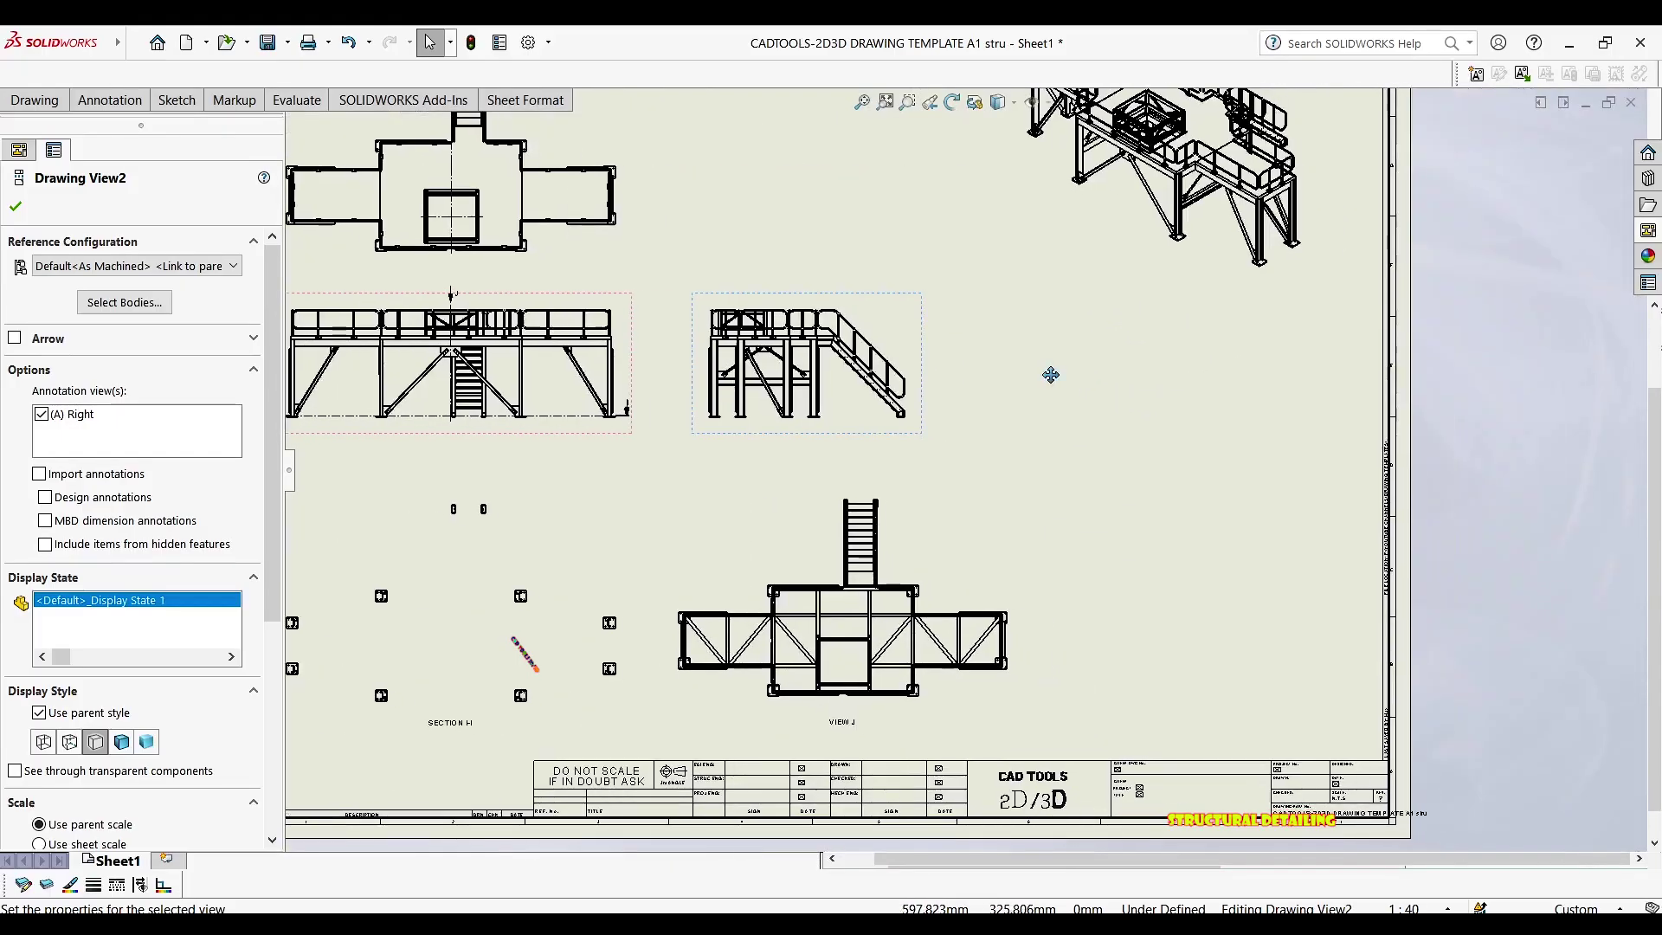
# Move the top view slightly up to widen its gap above the front view
pyautogui.scroll(-3, 994, 586)
pyautogui.moveTo(1004, 608); pyautogui.dragTo(1036, 511, button='middle')
pyautogui.scroll(2, 1036, 511)
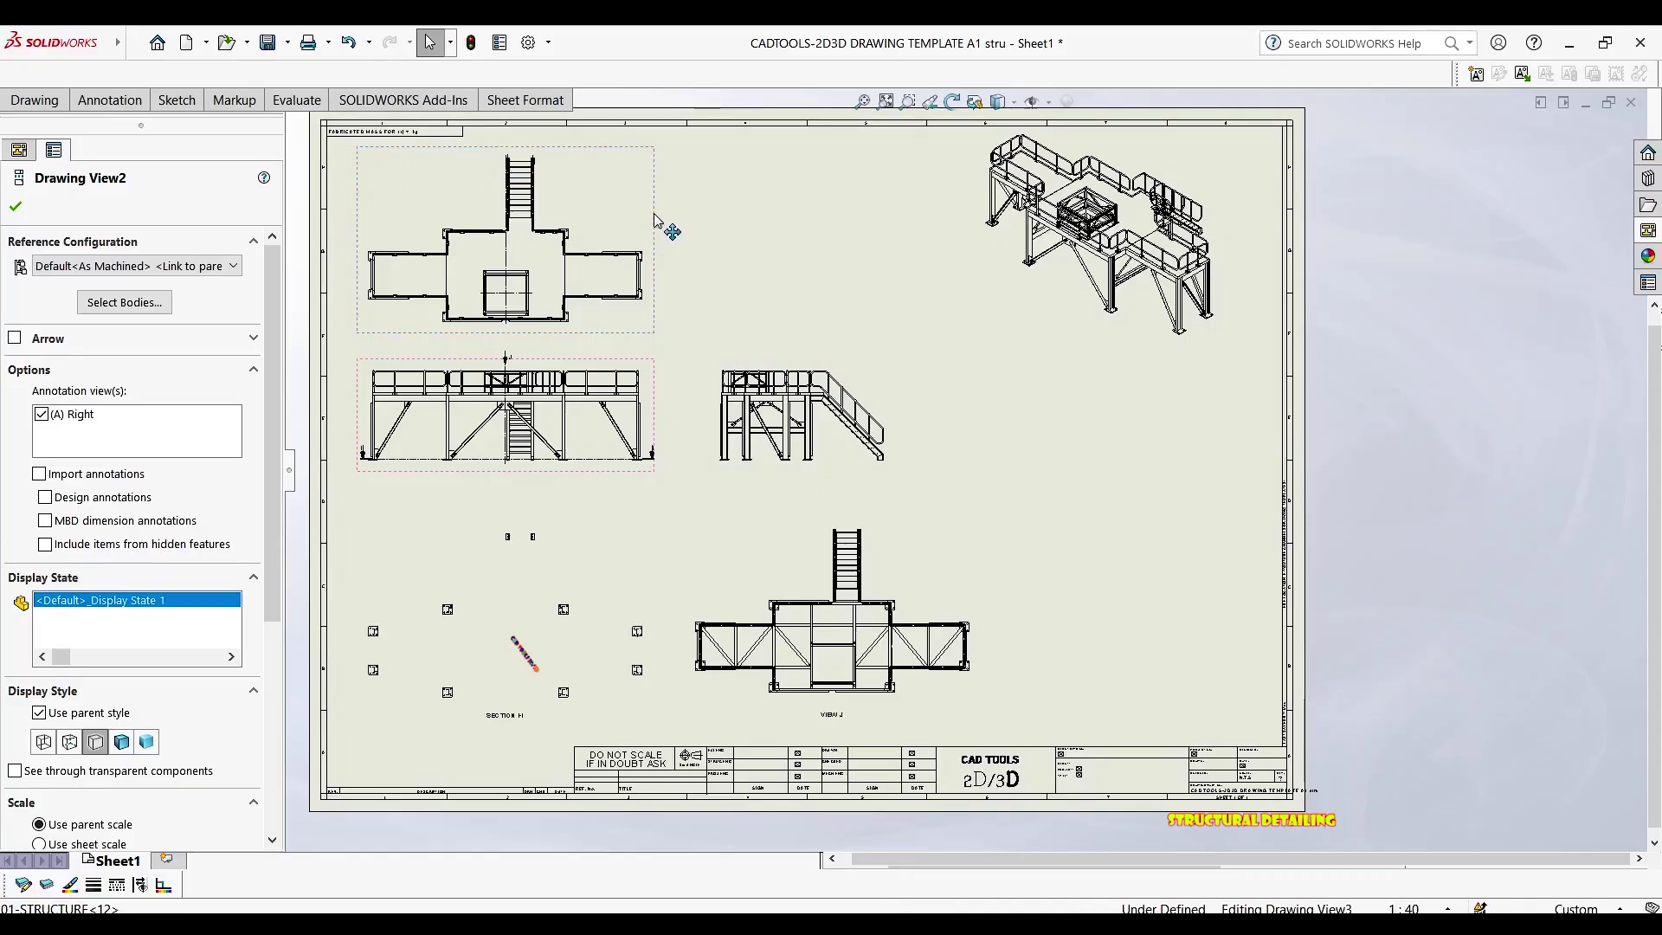
pyautogui.moveTo(659, 226); pyautogui.dragTo(661, 217)
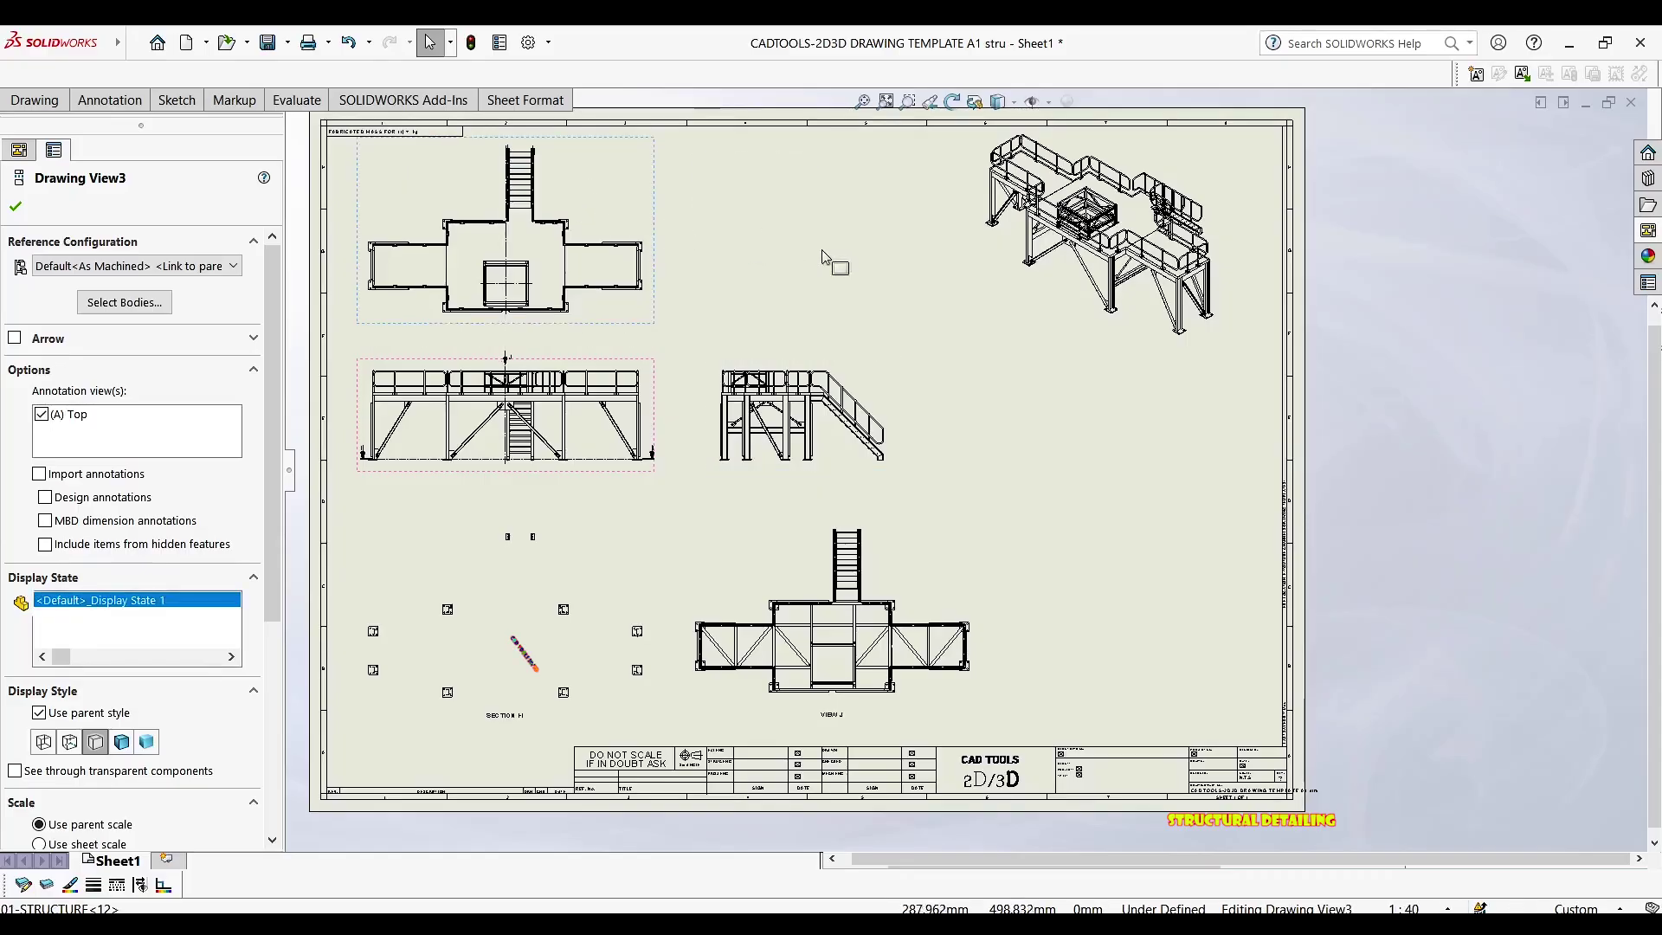
# Move the front view slightly down and the side view to the right, away from the front view
pyautogui.moveTo(1197, 598); pyautogui.dragTo(1178, 534, button='middle')
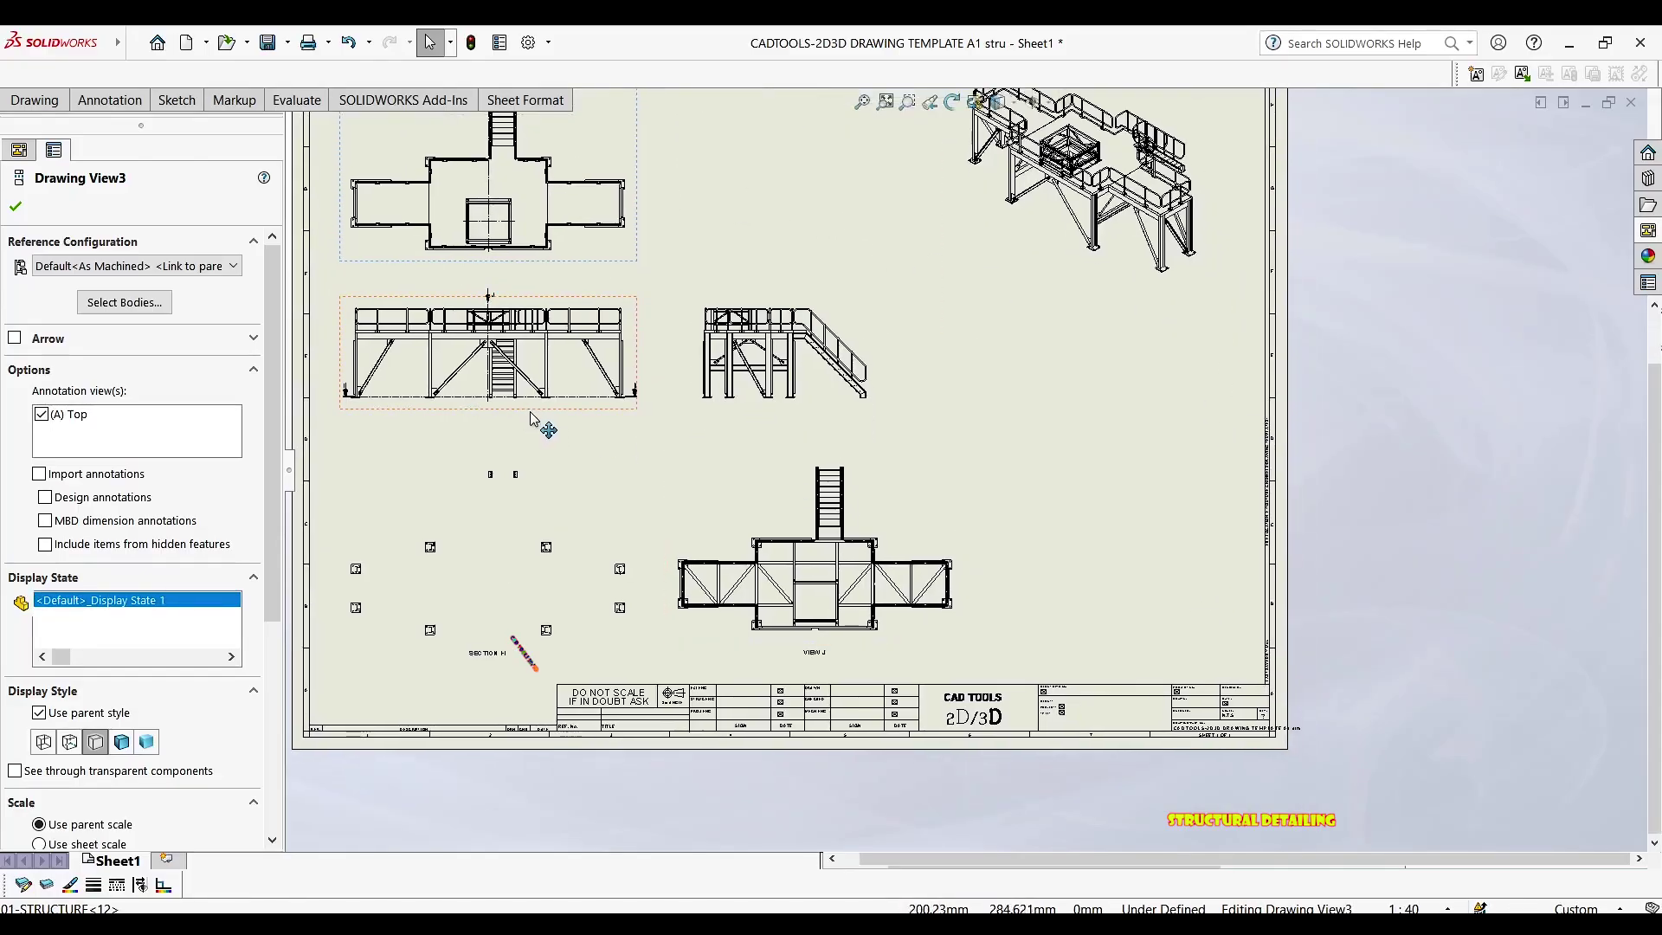
pyautogui.moveTo(534, 428); pyautogui.dragTo(535, 444)
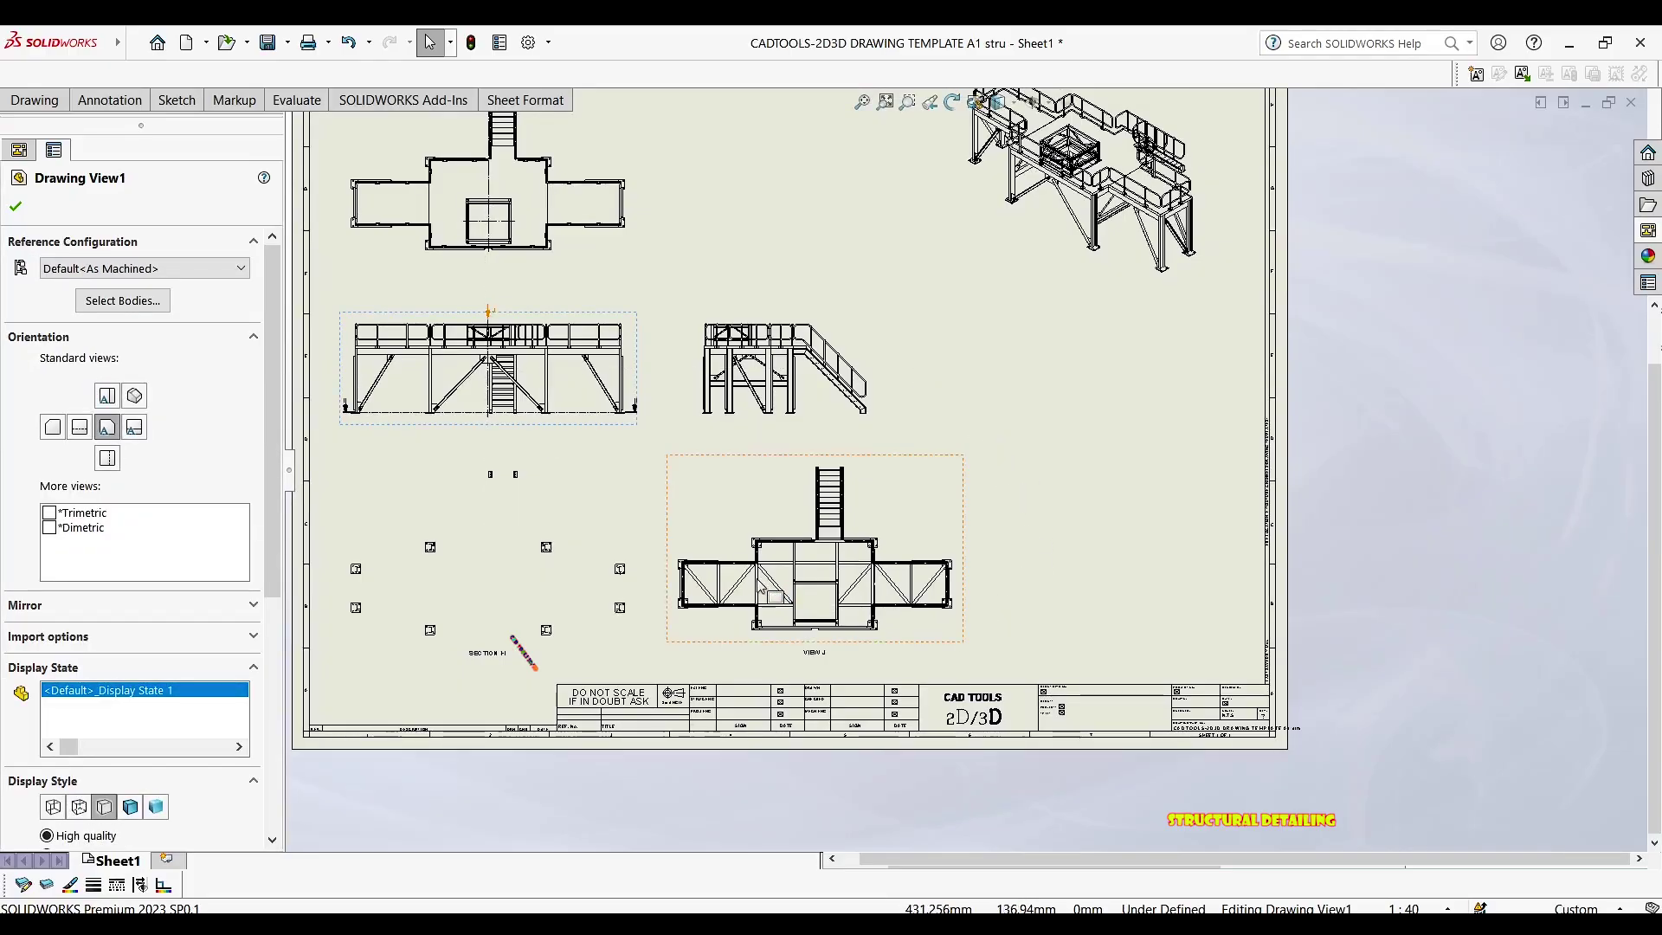
pyautogui.moveTo(883, 381); pyautogui.dragTo(907, 381)
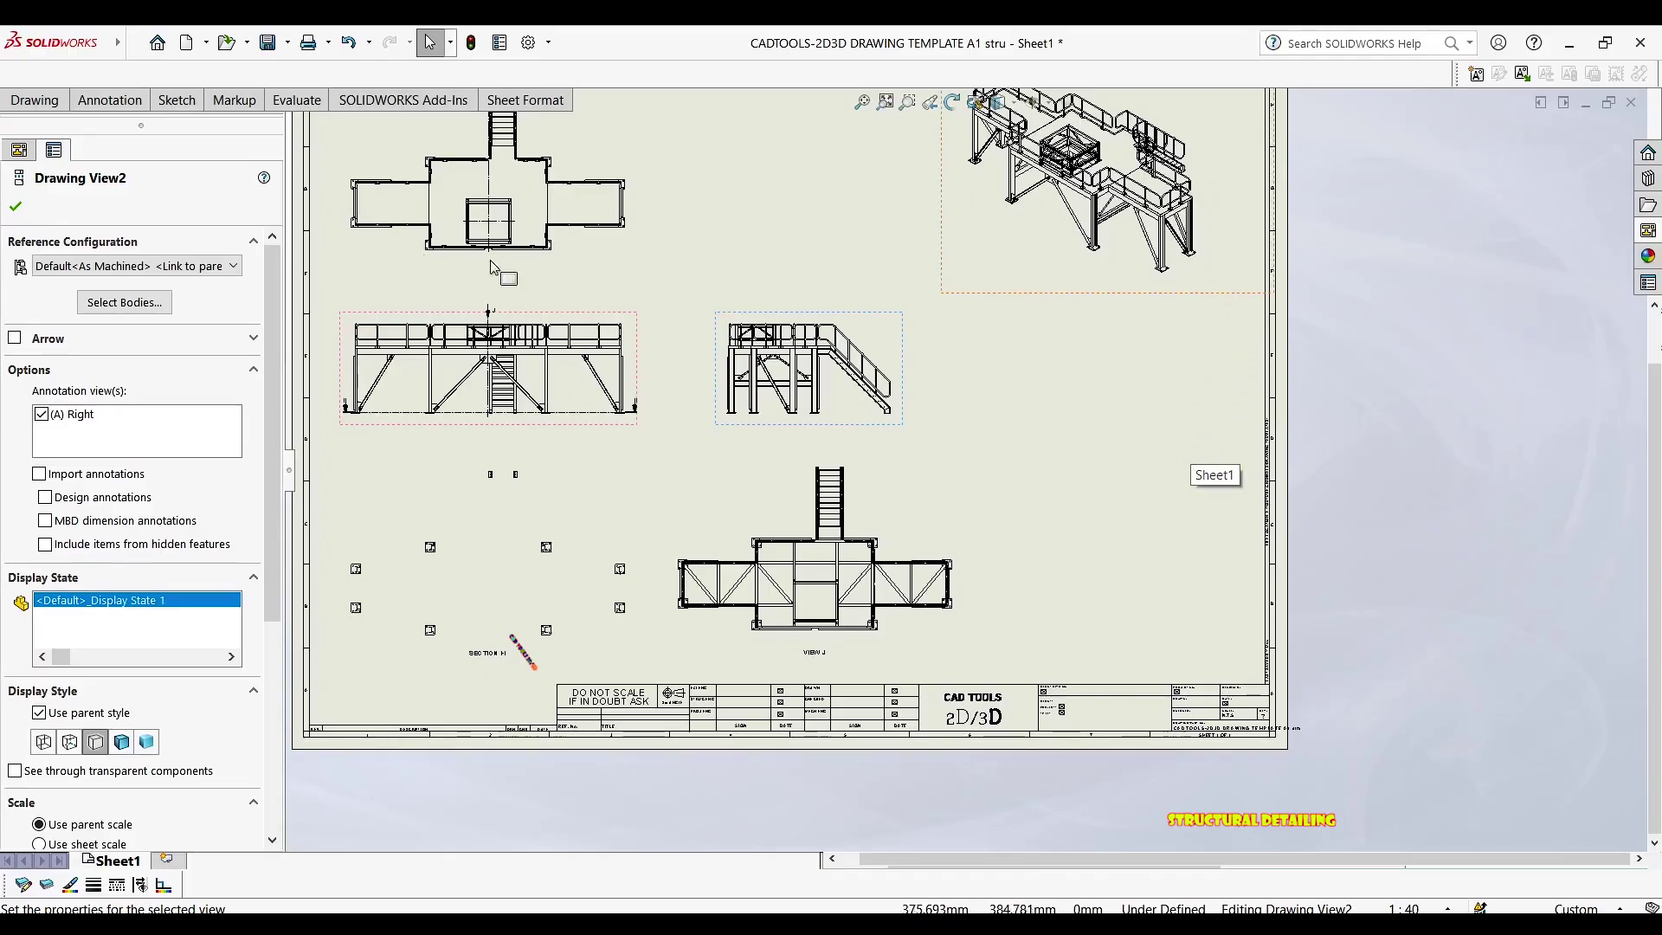
pyautogui.moveTo(1089, 283); pyautogui.dragTo(1037, 385, button='middle')
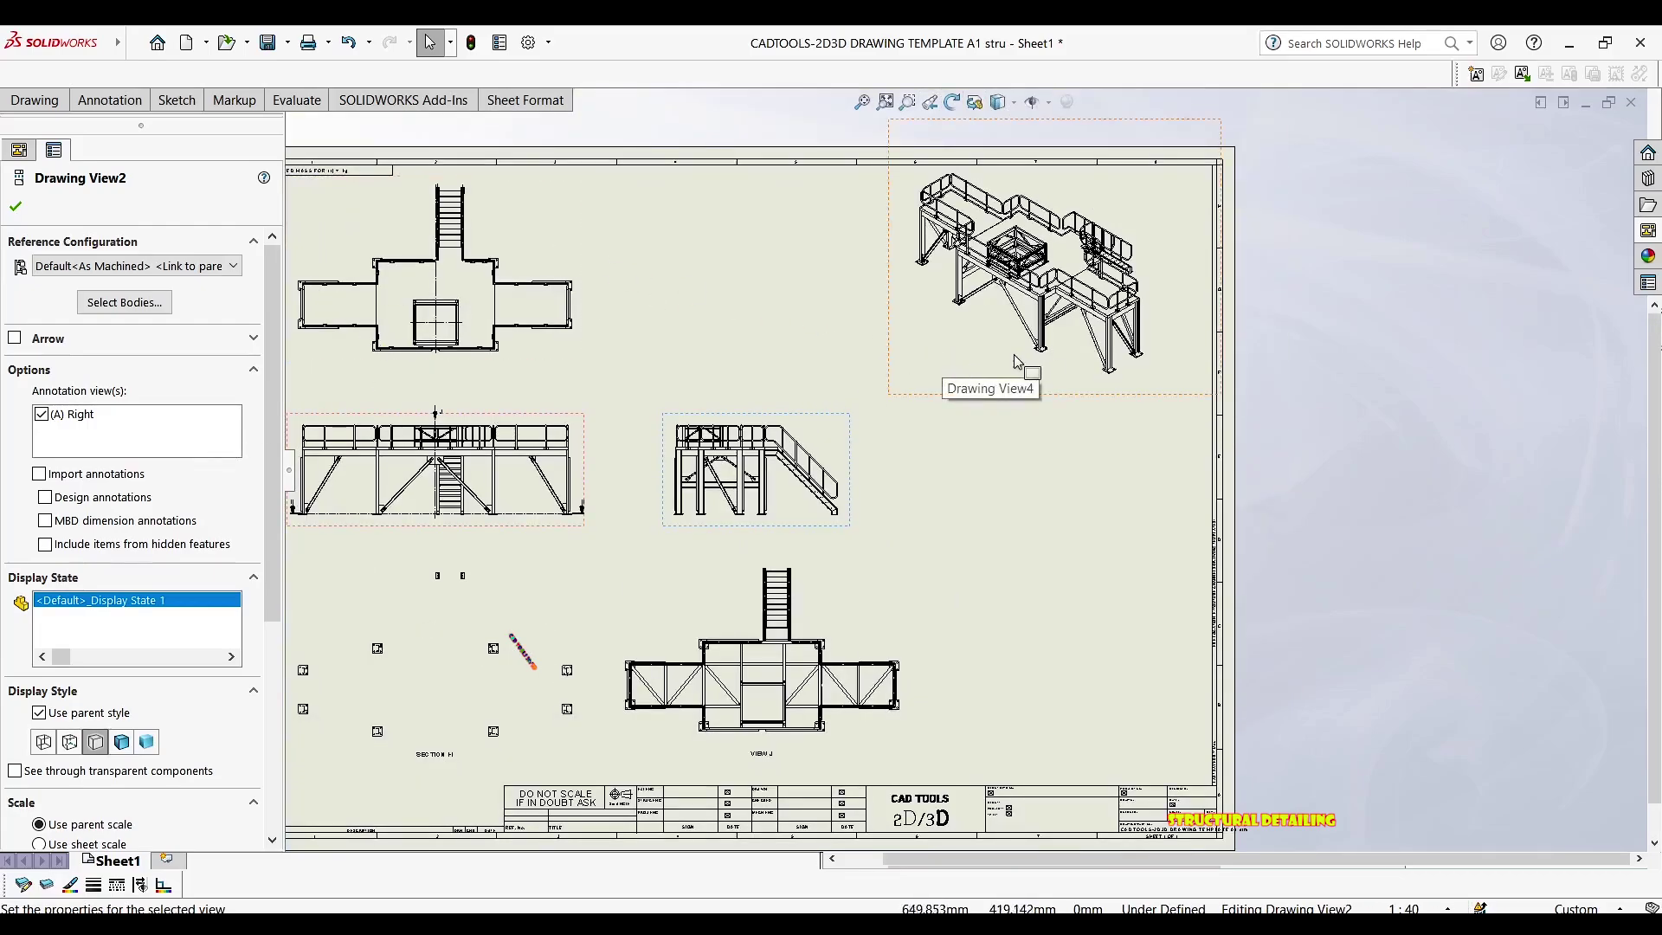
# Start a bill of materials for the structure based on the isometric view
pyautogui.click(924, 357)
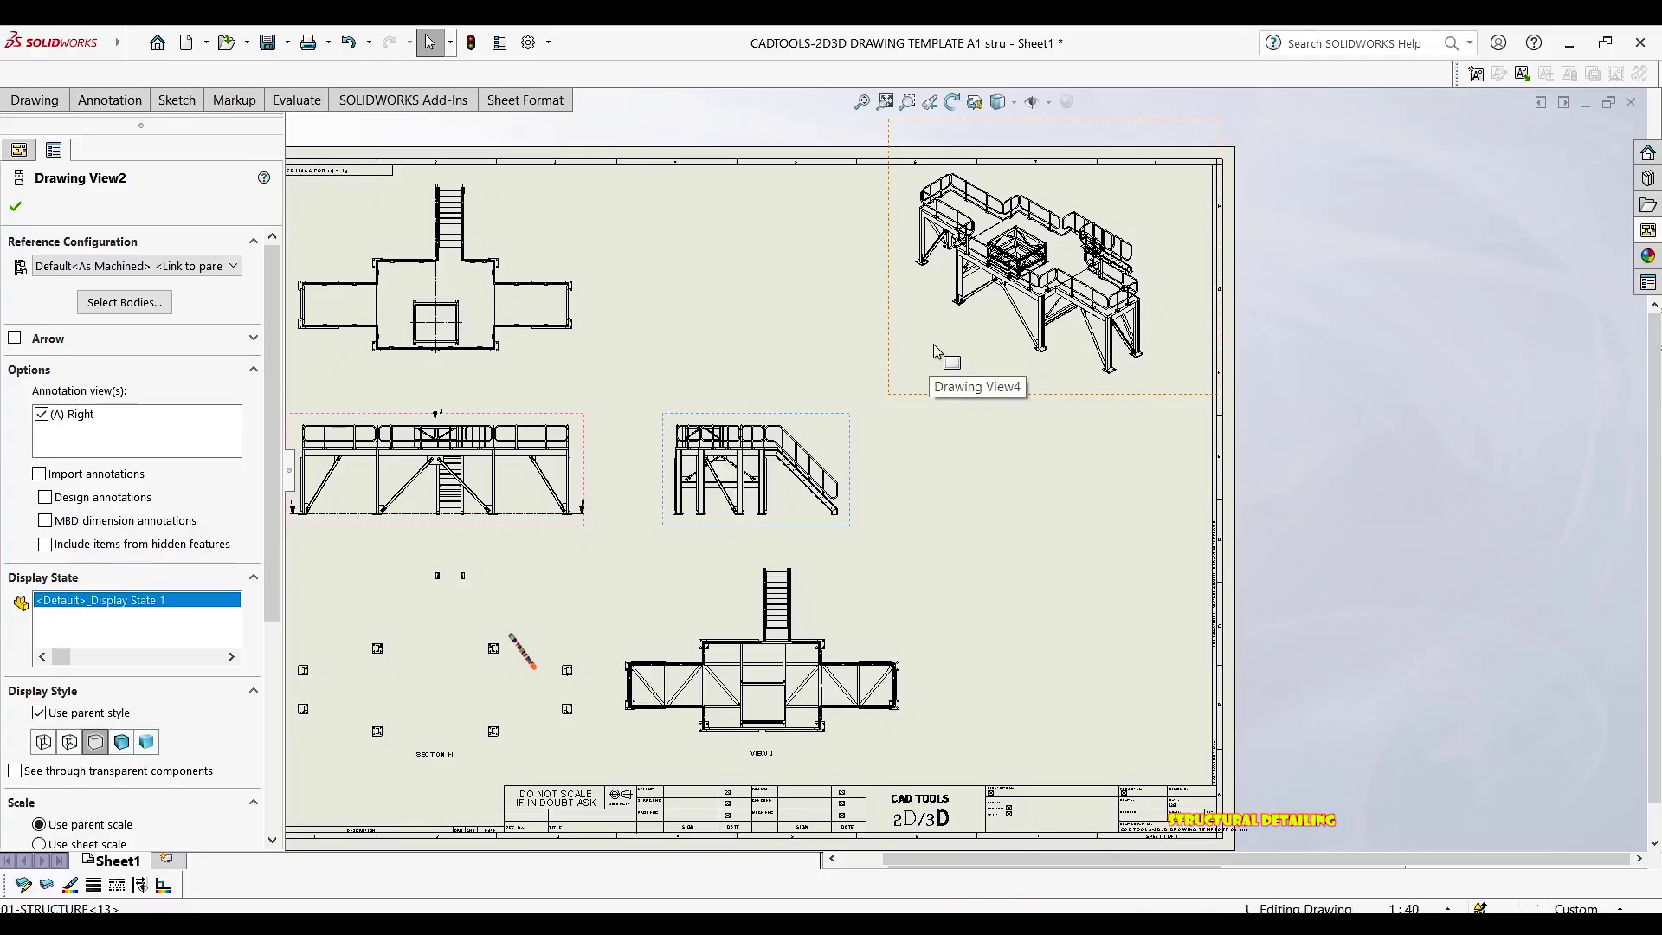
pyautogui.press('Escape')
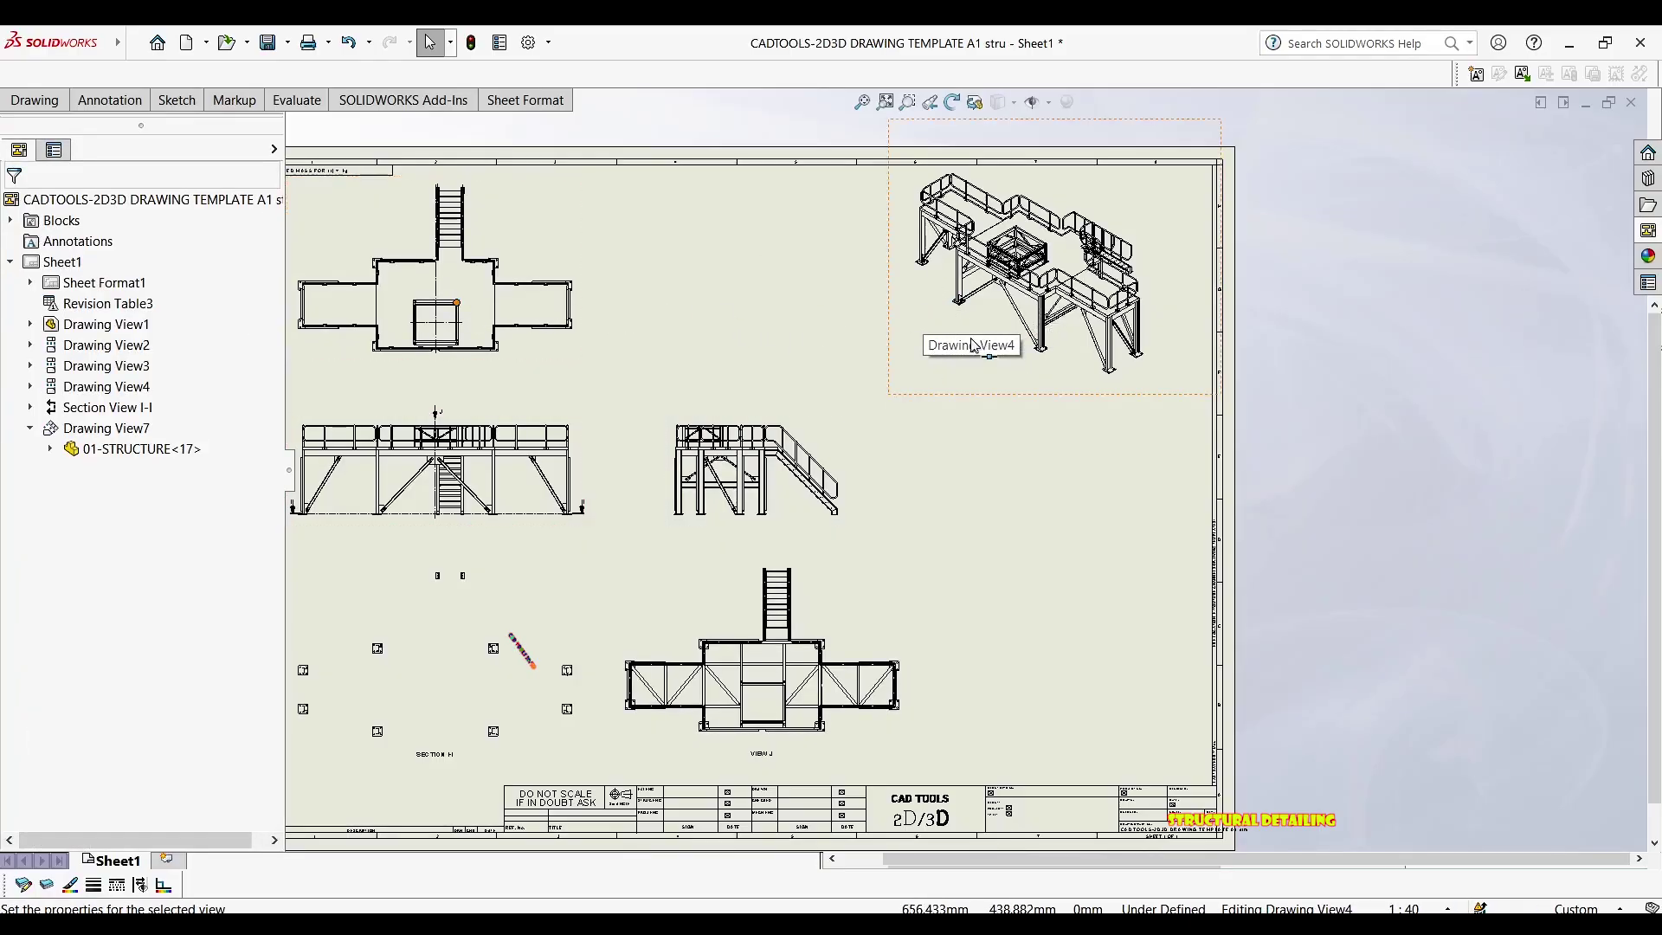
pyautogui.click(107, 100)
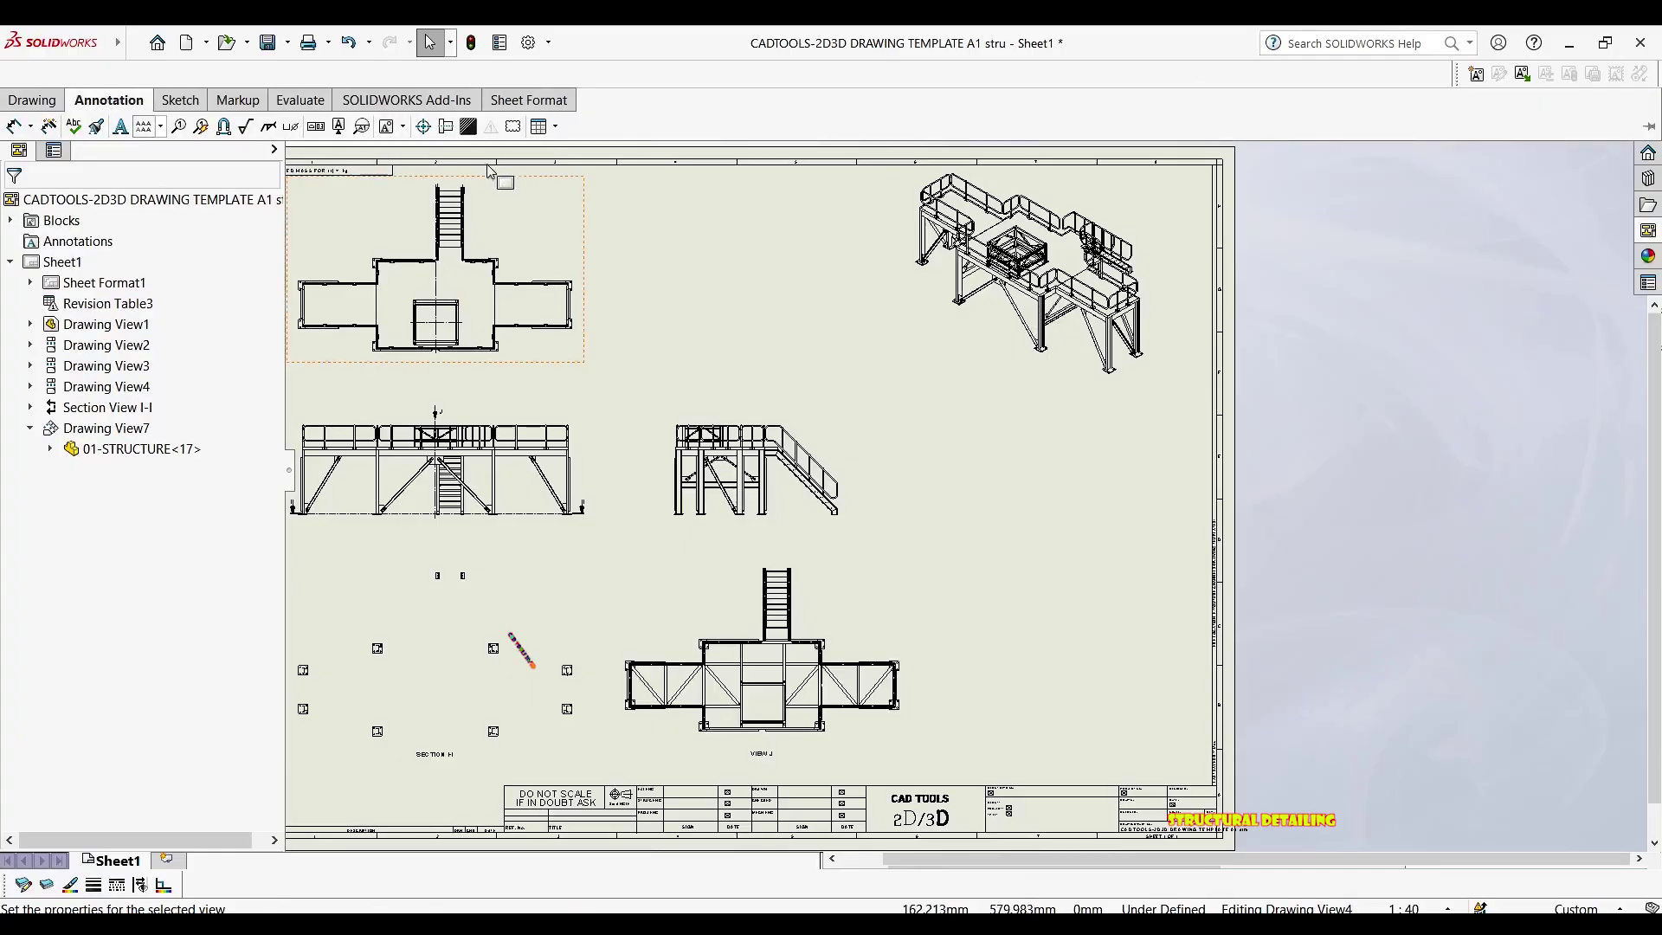
pyautogui.click(554, 128)
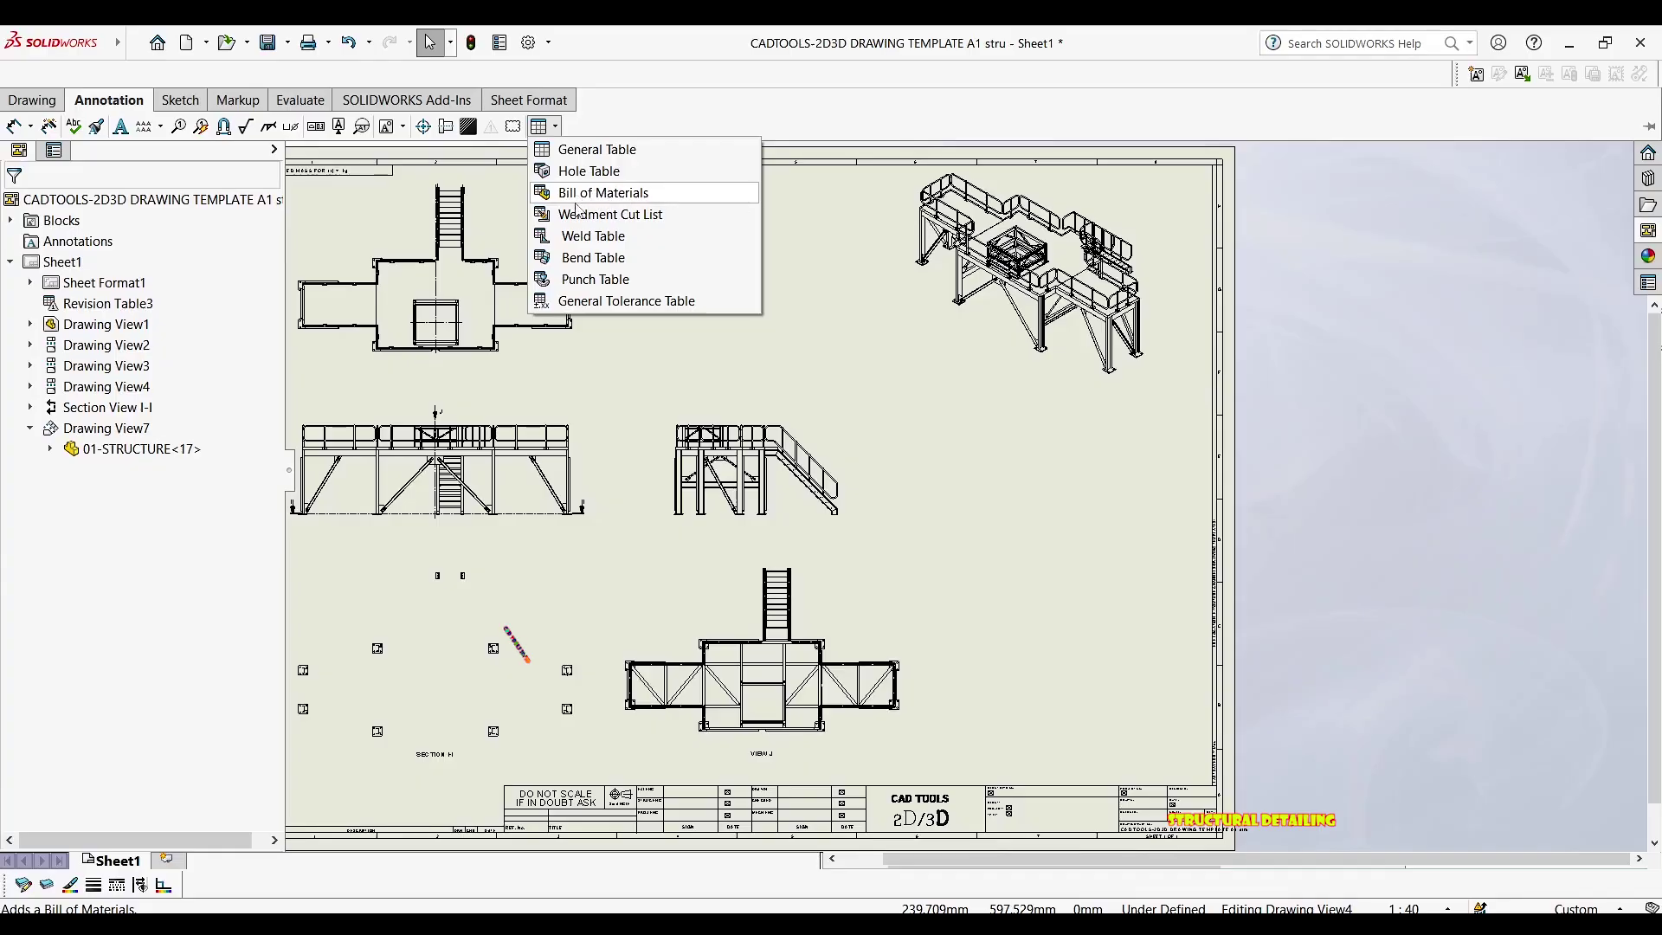
pyautogui.click(577, 193)
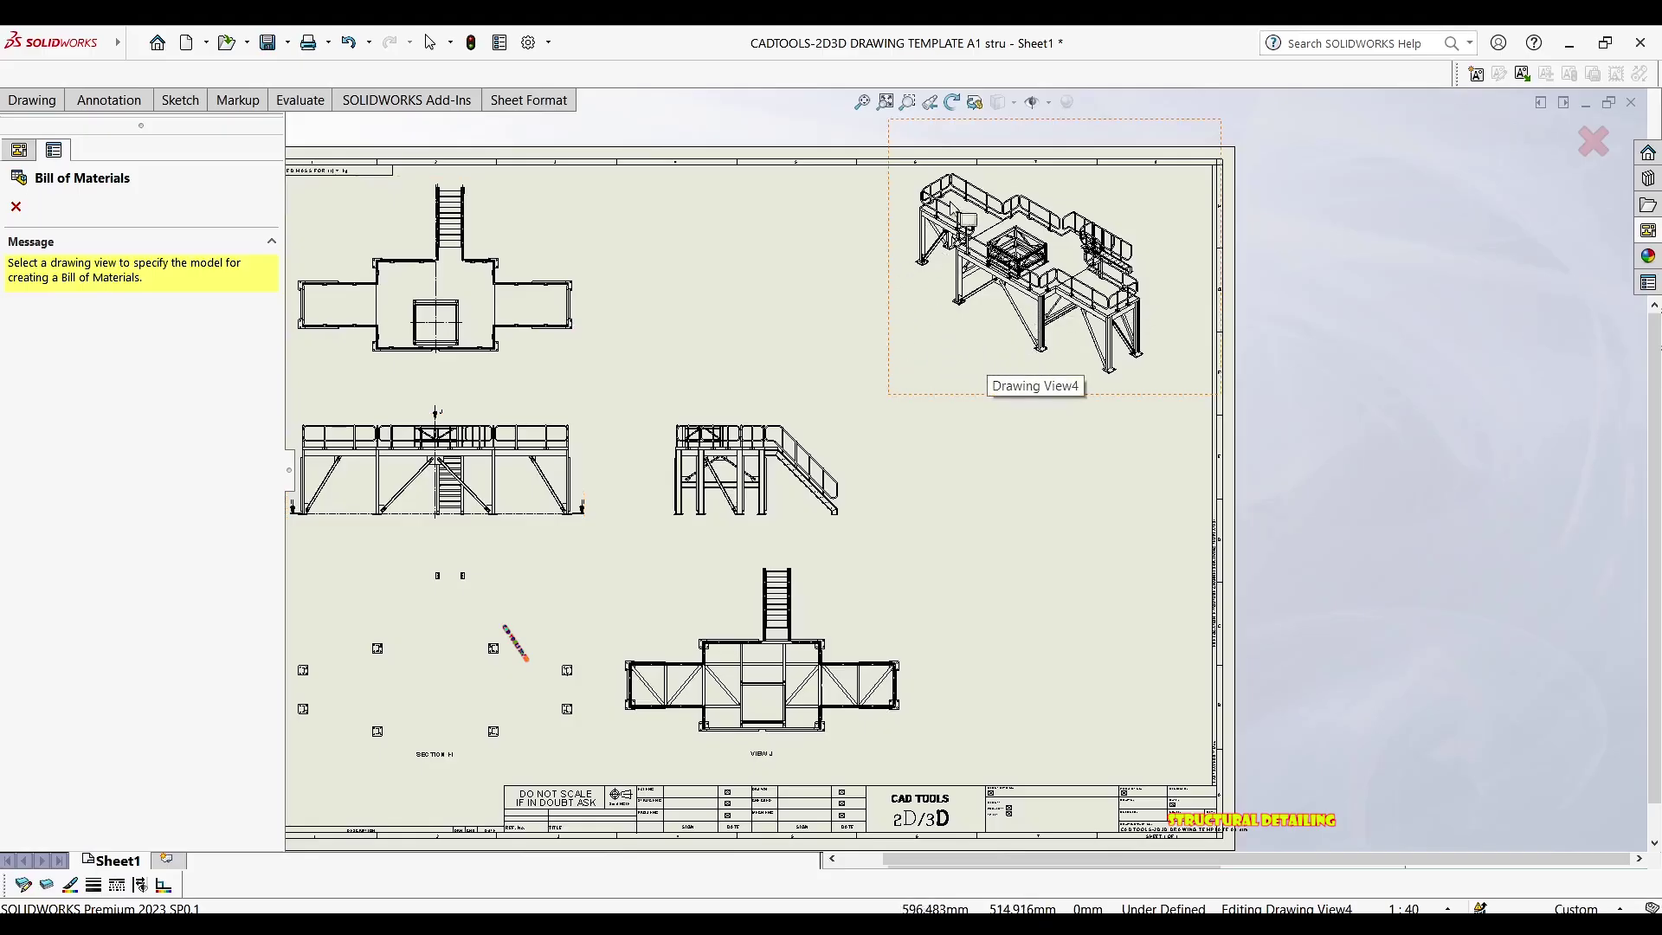
pyautogui.click(920, 342)
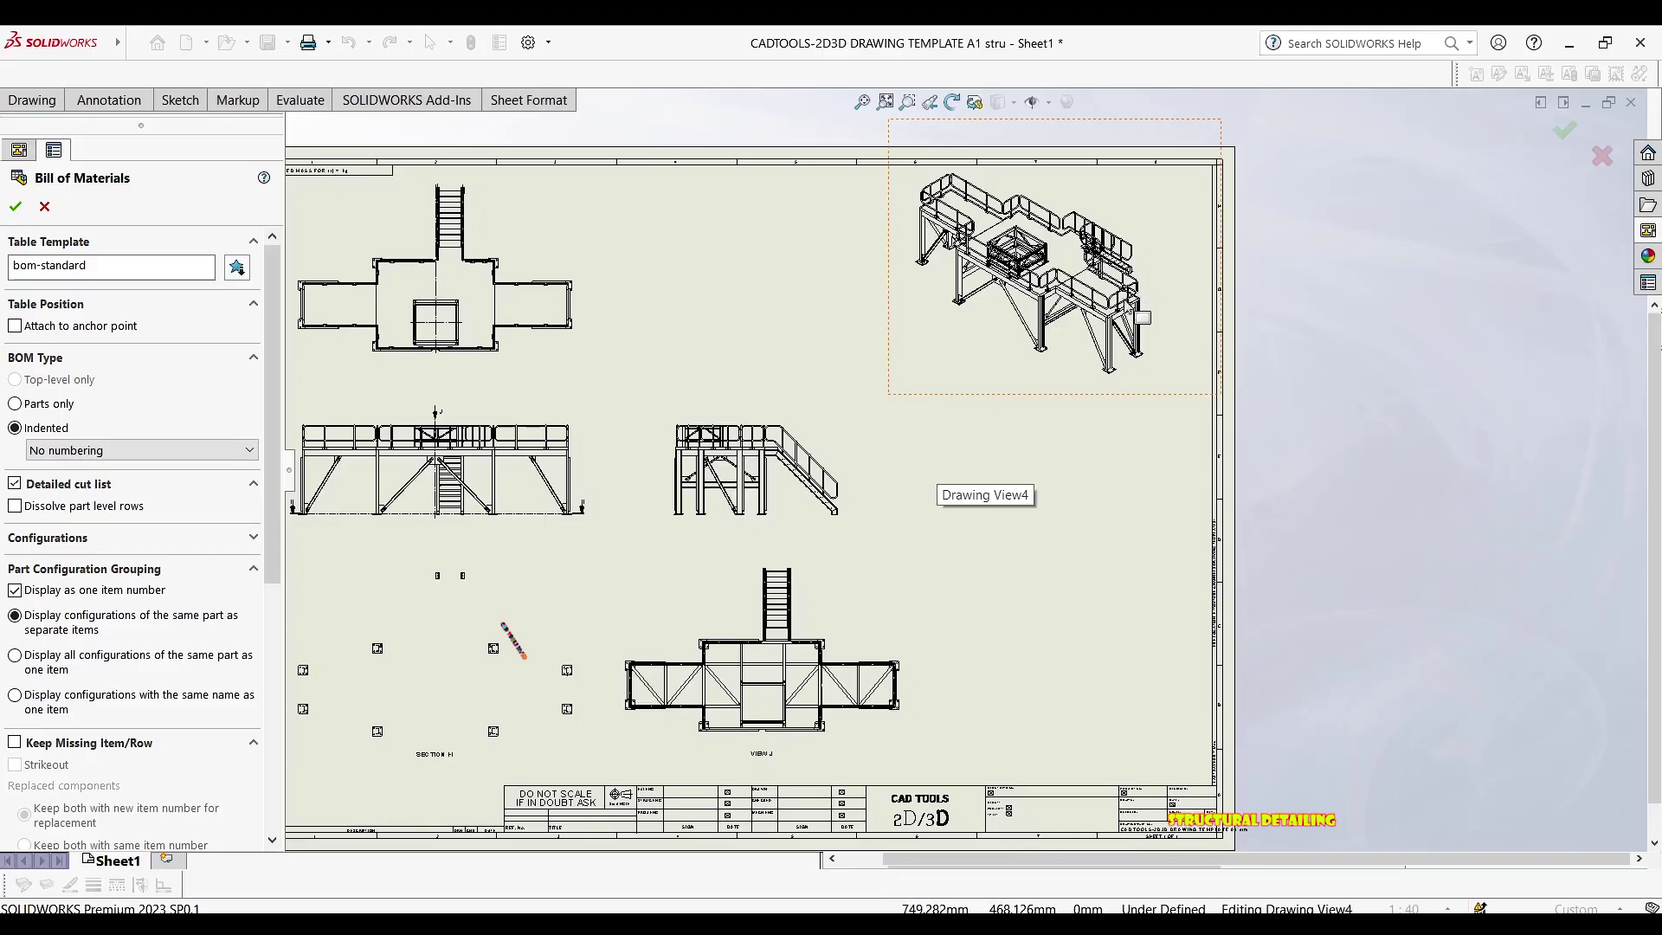
# Set the bill of materials to Indented with Detailed numbering and place the table just above the title block, beside view J
pyautogui.click(16, 404)
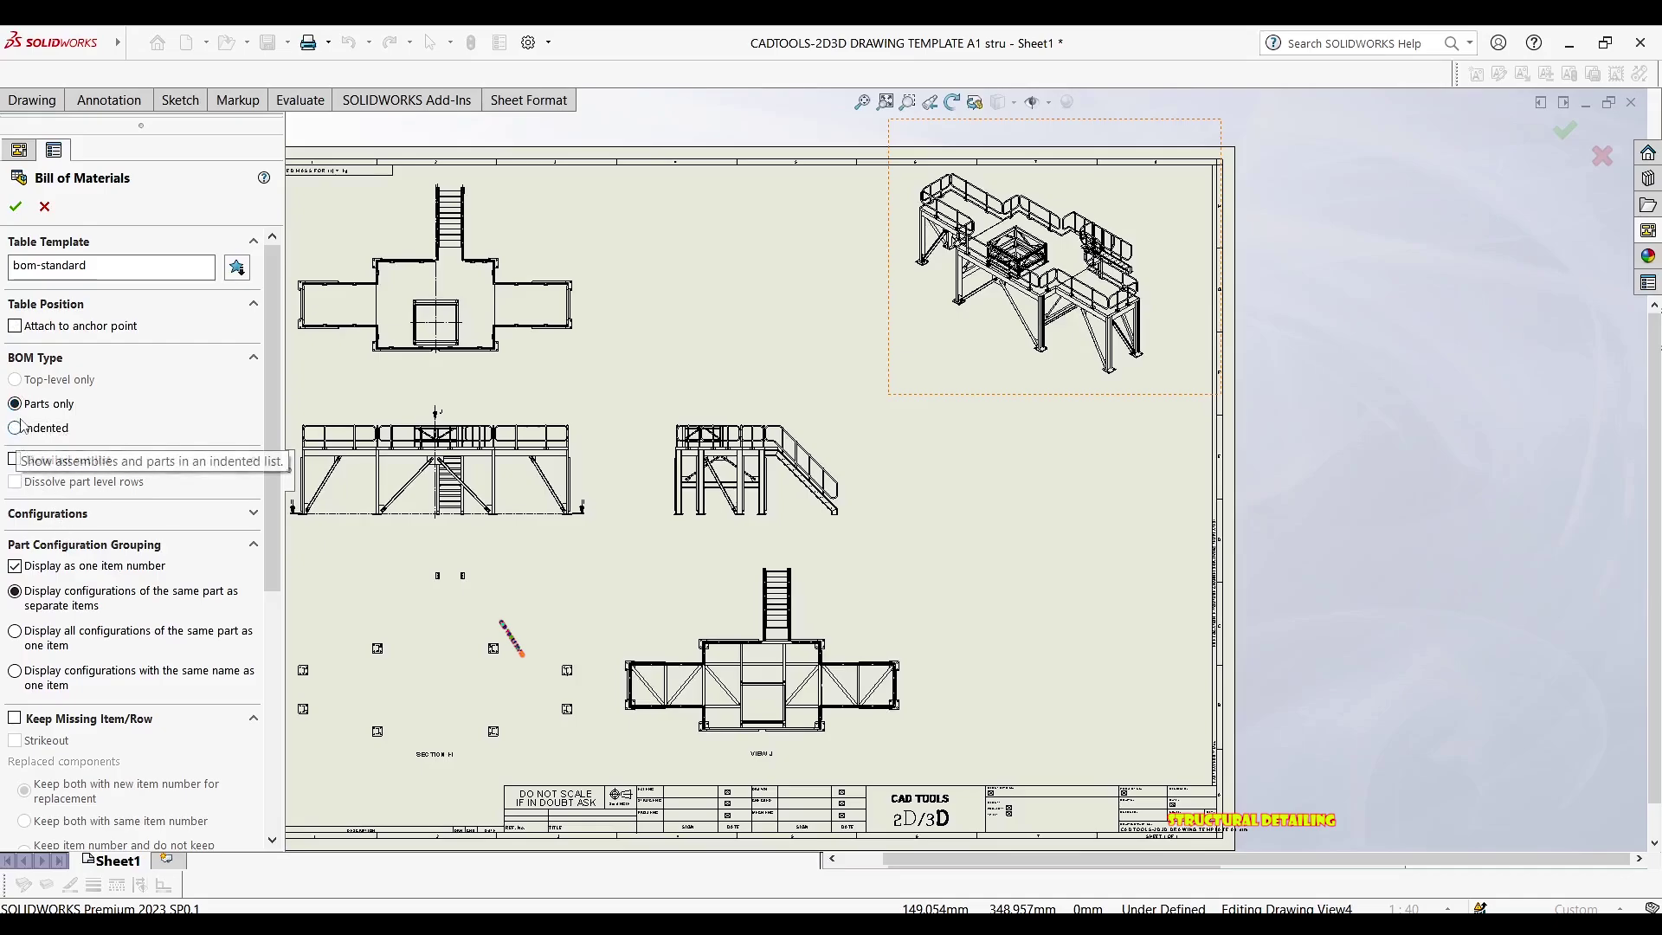
pyautogui.click(15, 428)
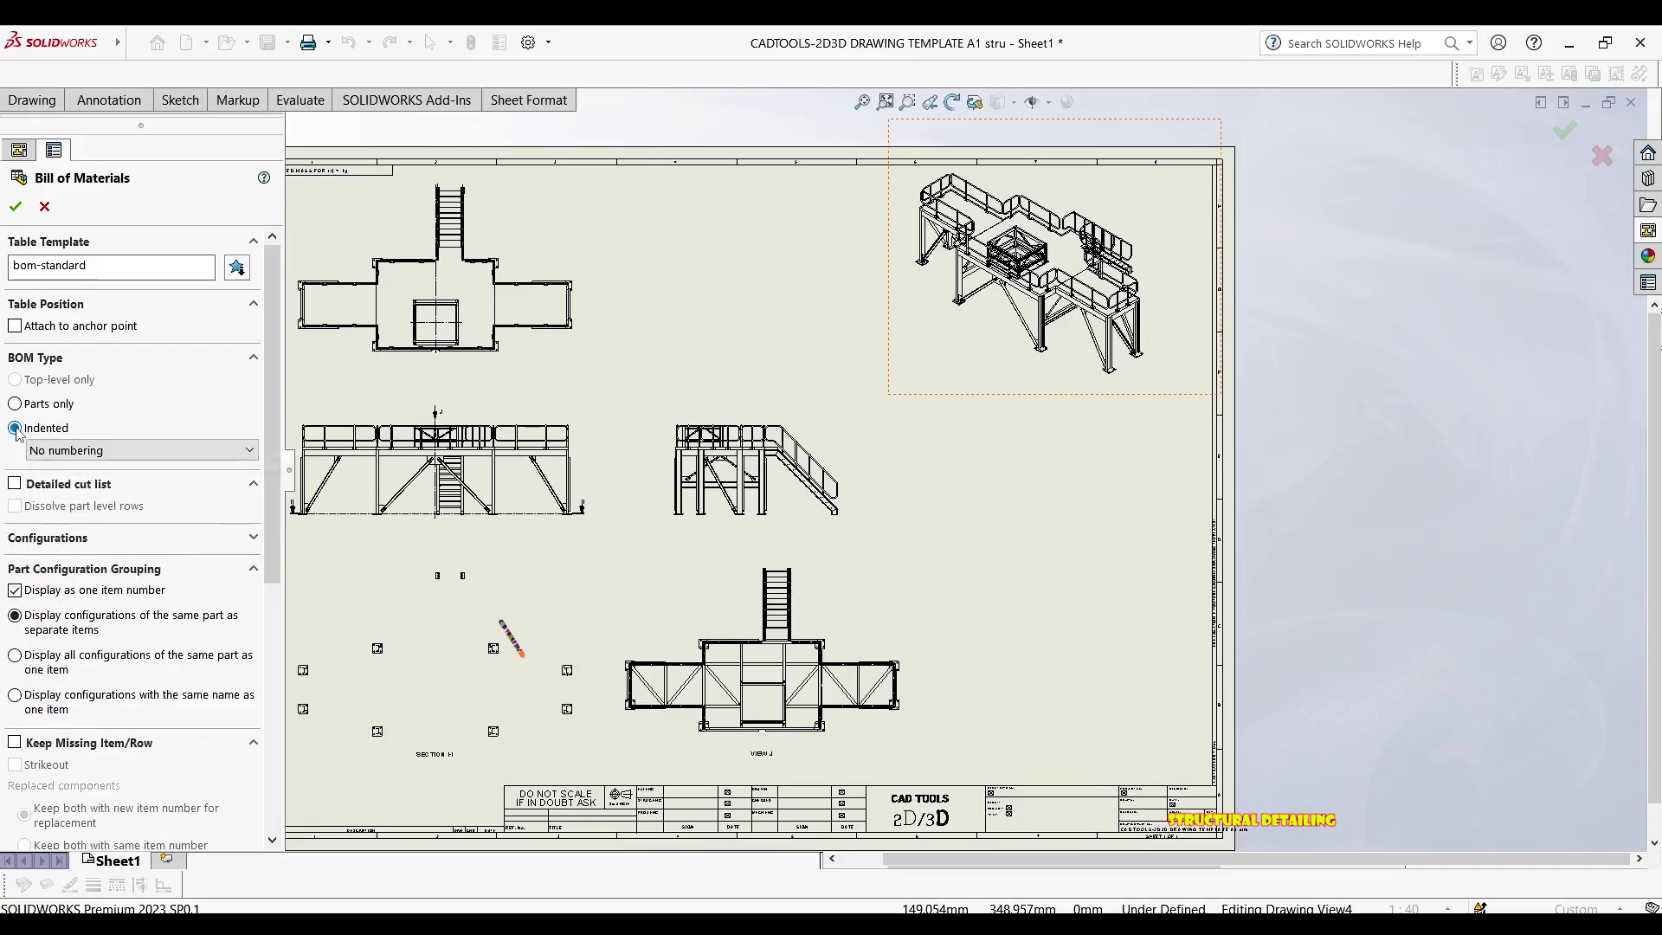
pyautogui.click(148, 458)
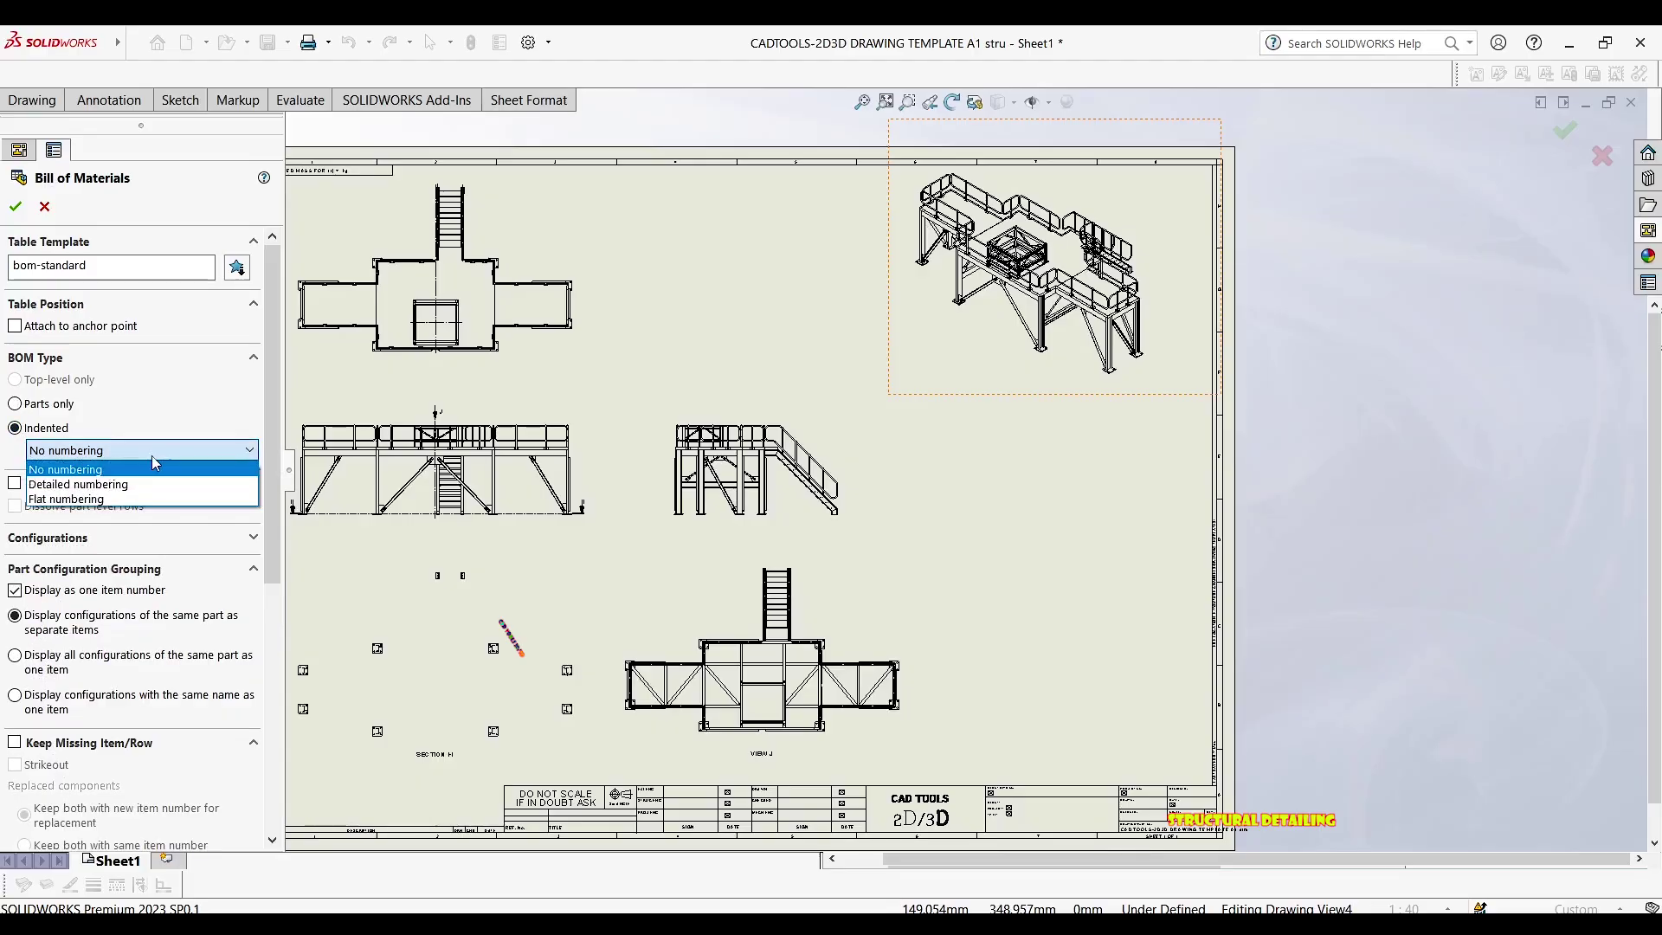
pyautogui.click(104, 485)
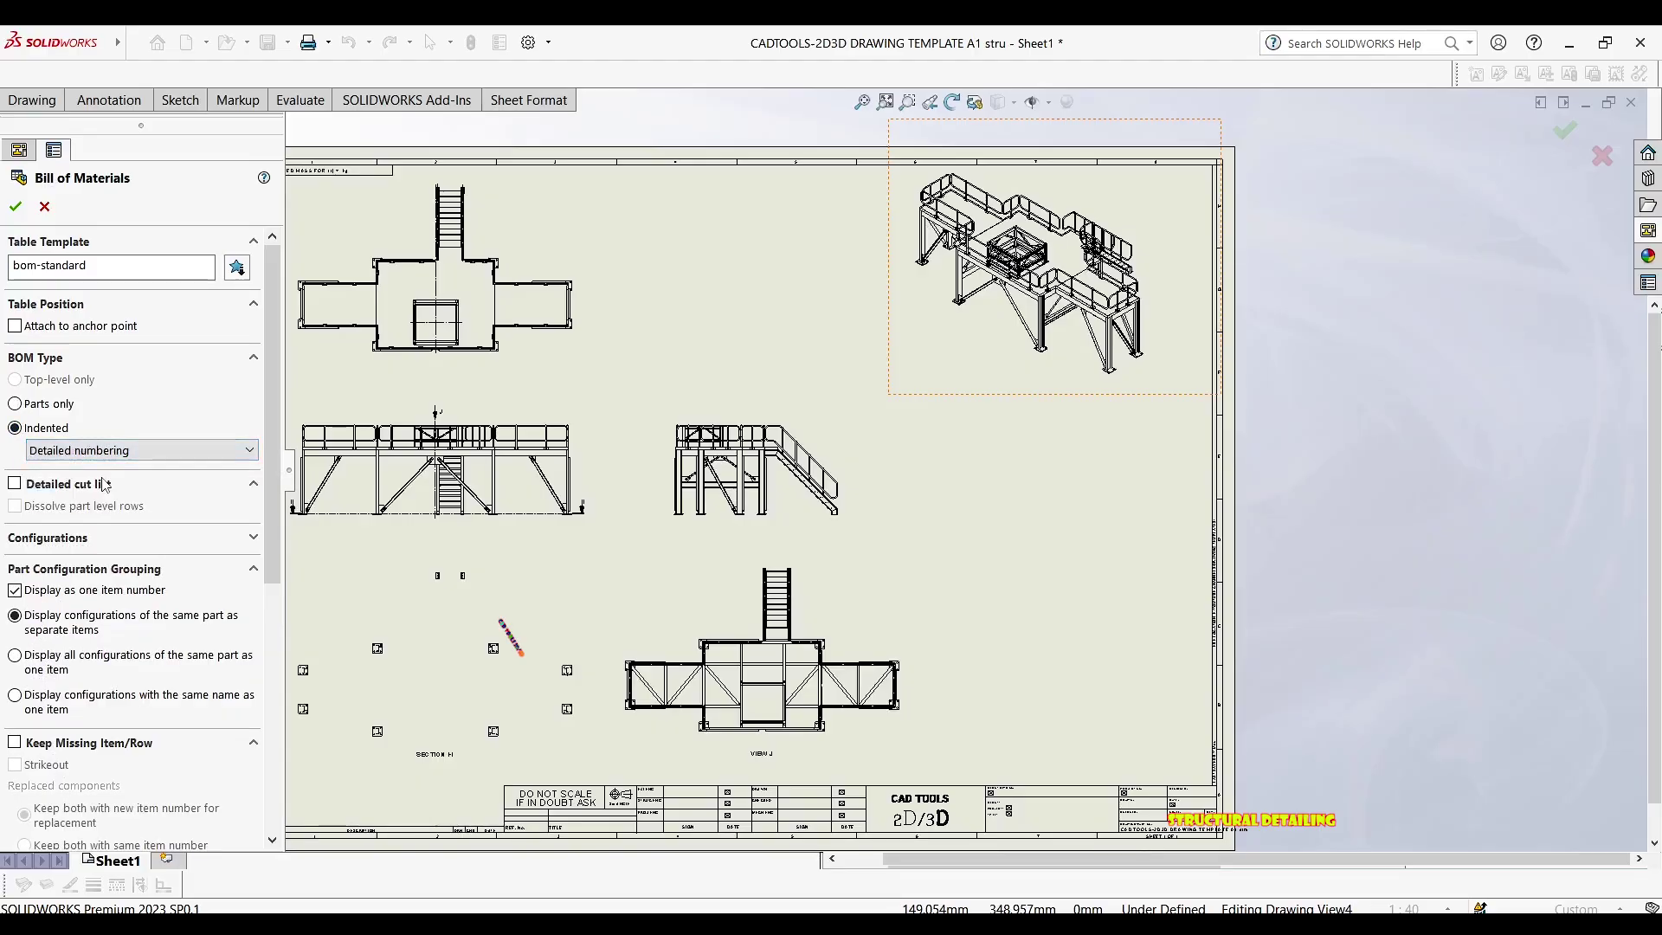
pyautogui.moveTo(1105, 446); pyautogui.dragTo(1095, 397, button='middle')
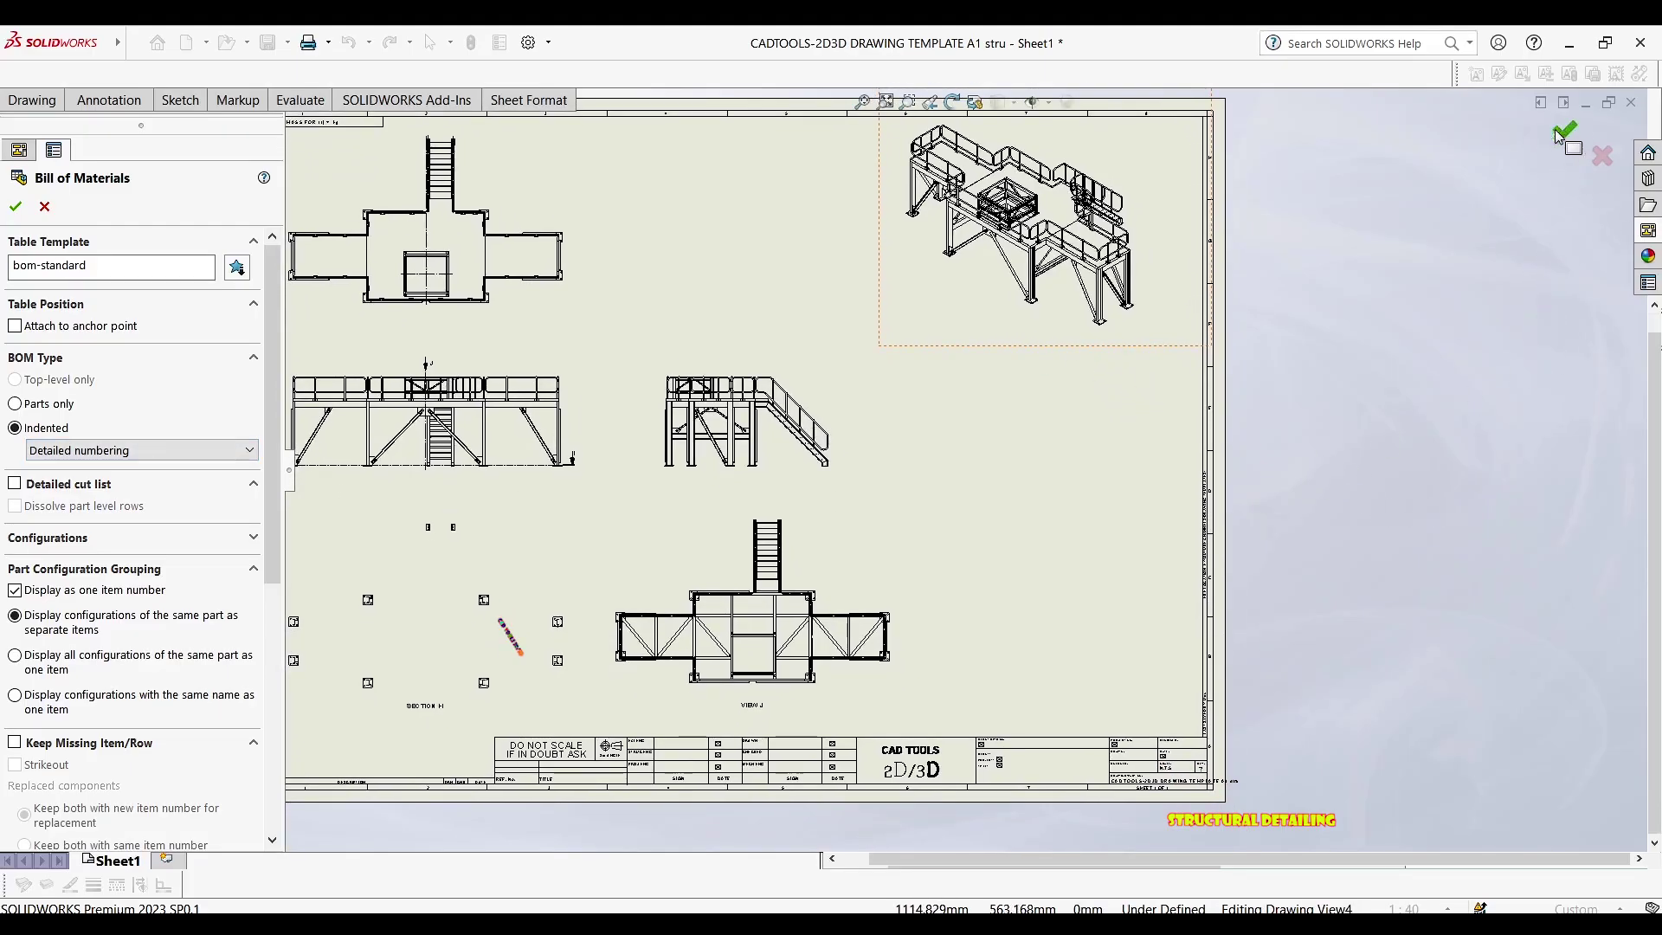
pyautogui.click(16, 209)
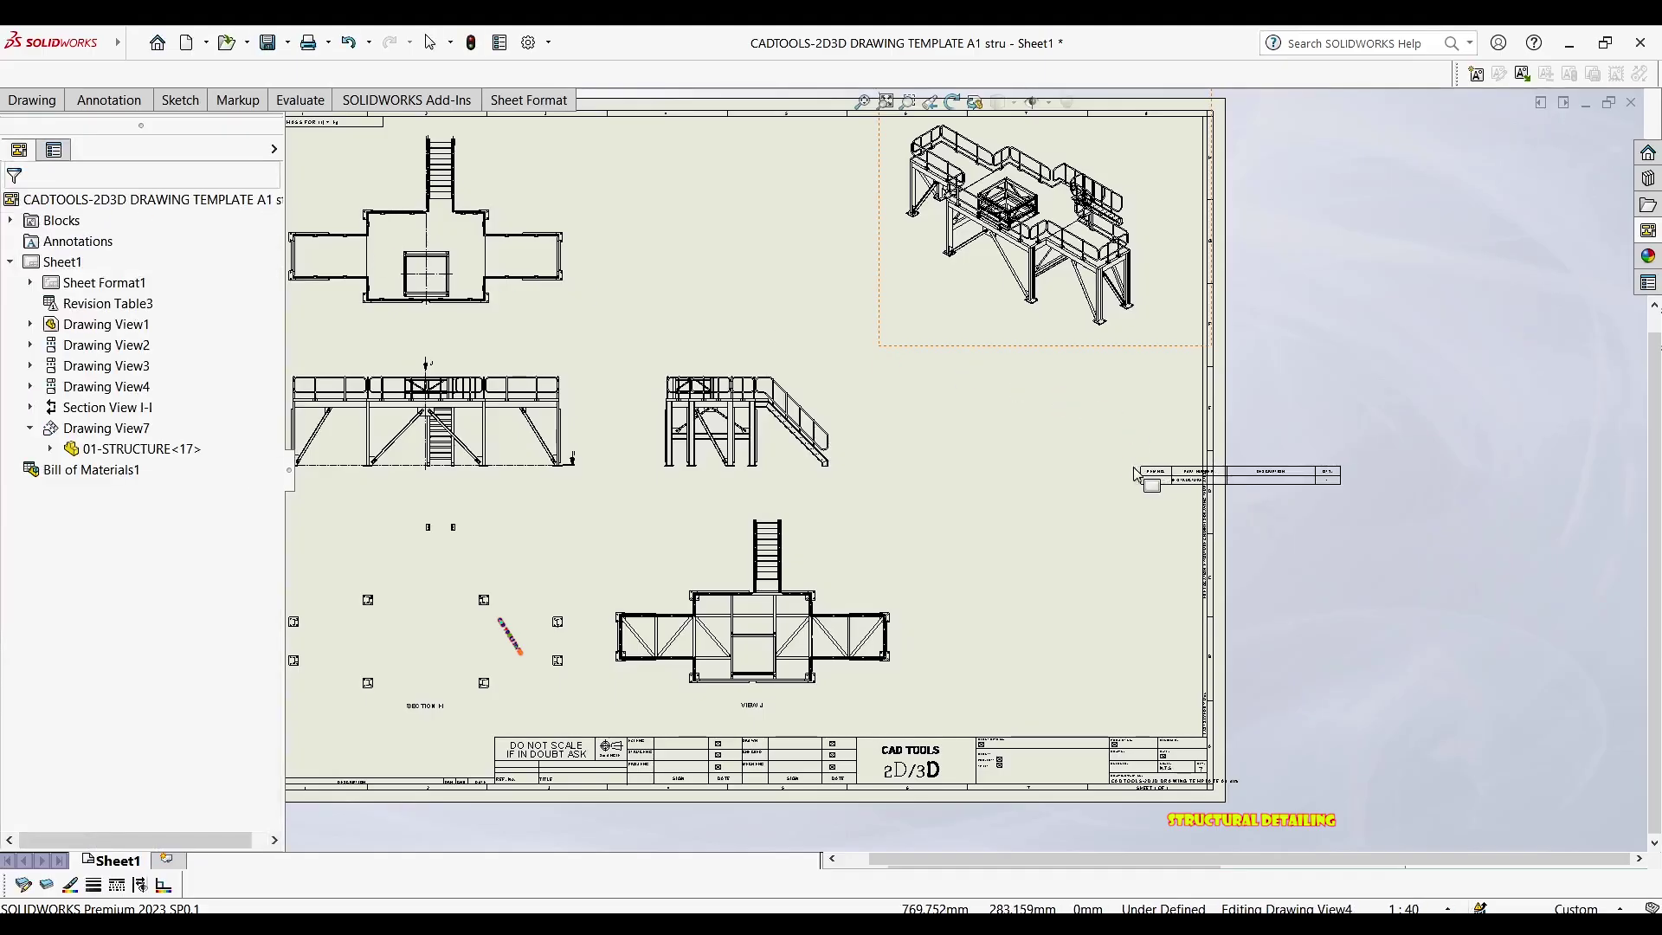
pyautogui.scroll(-5, 963, 665)
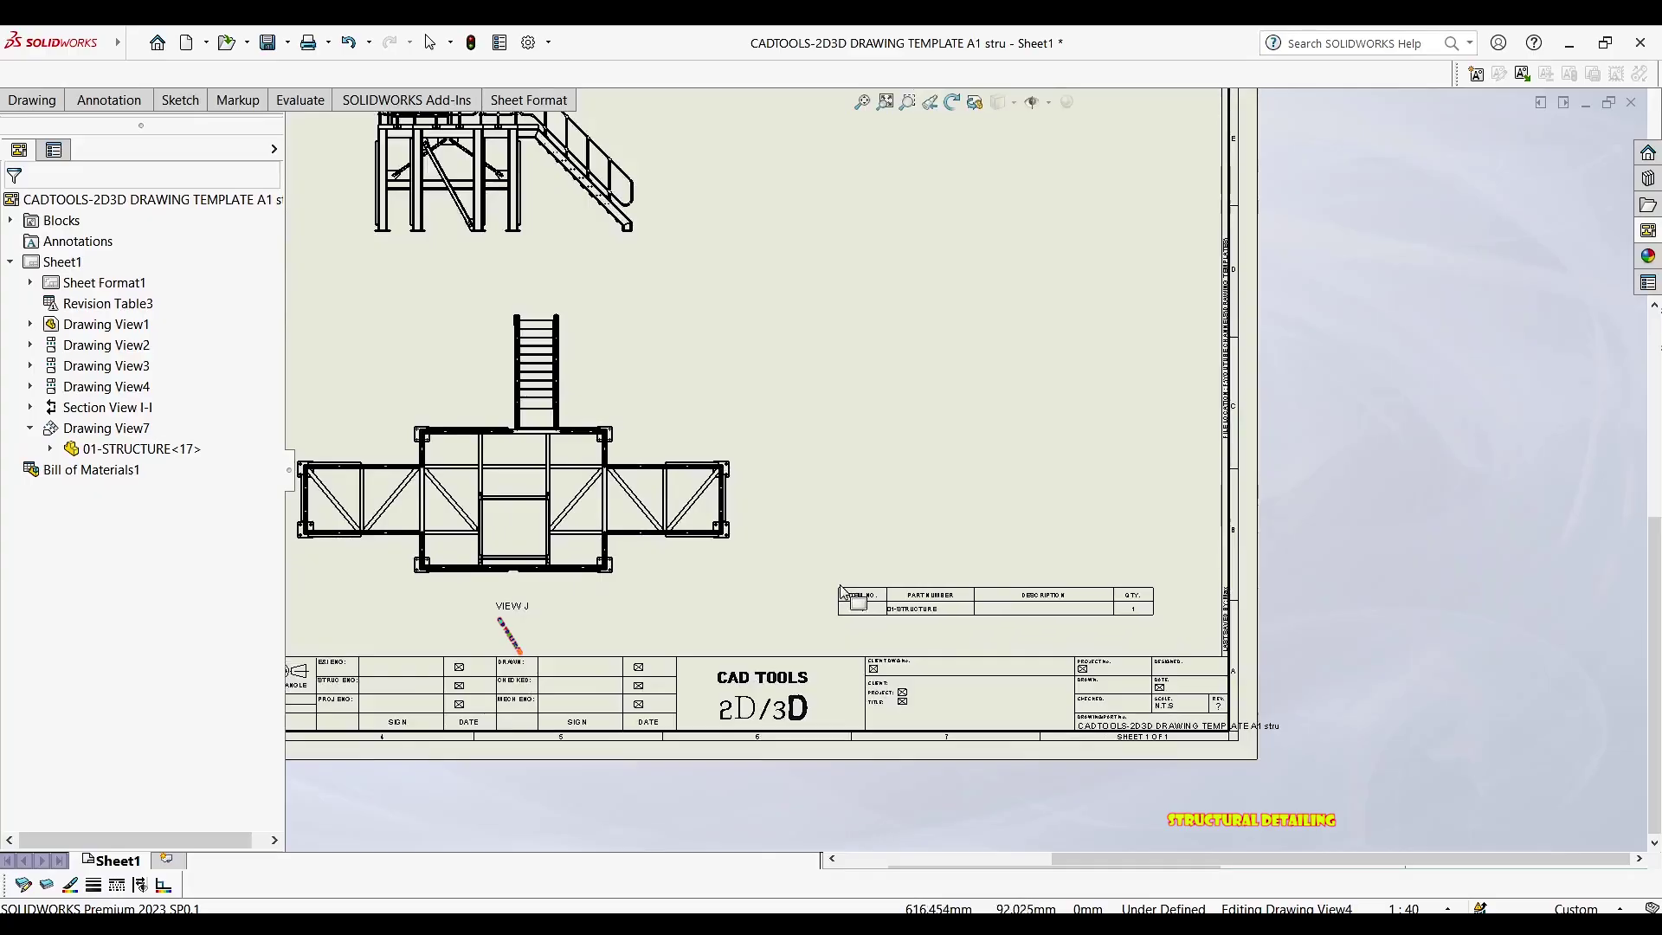
pyautogui.click(836, 554)
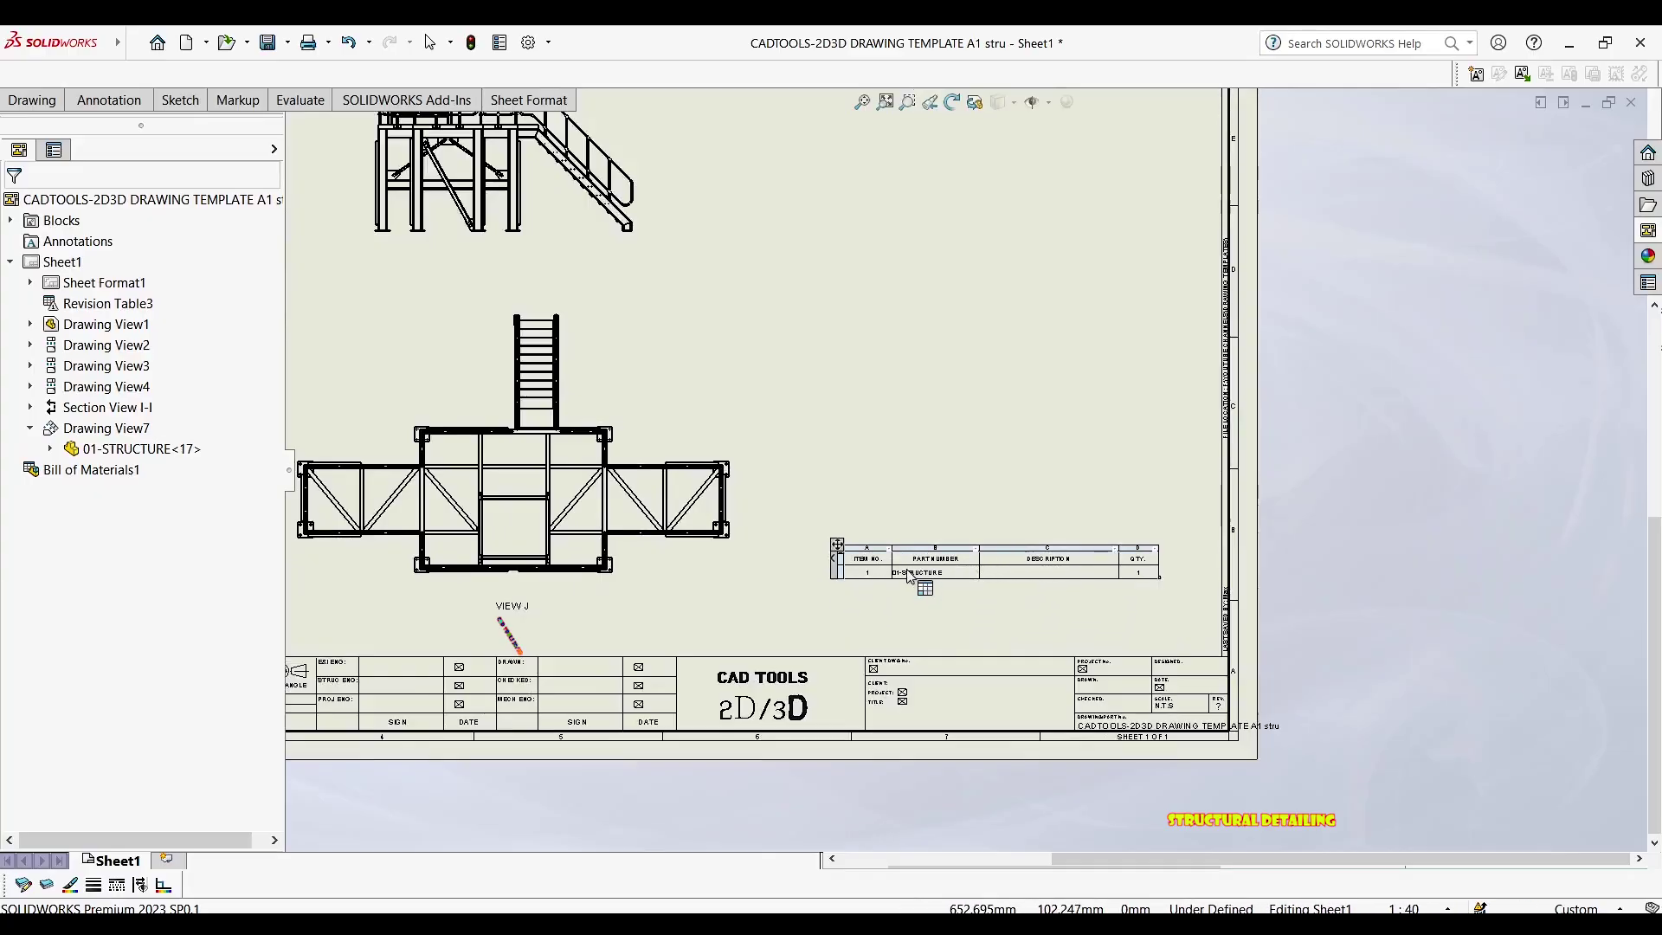
# Change the placed bill of materials to the Parts only type
pyautogui.scroll(-3, 908, 573)
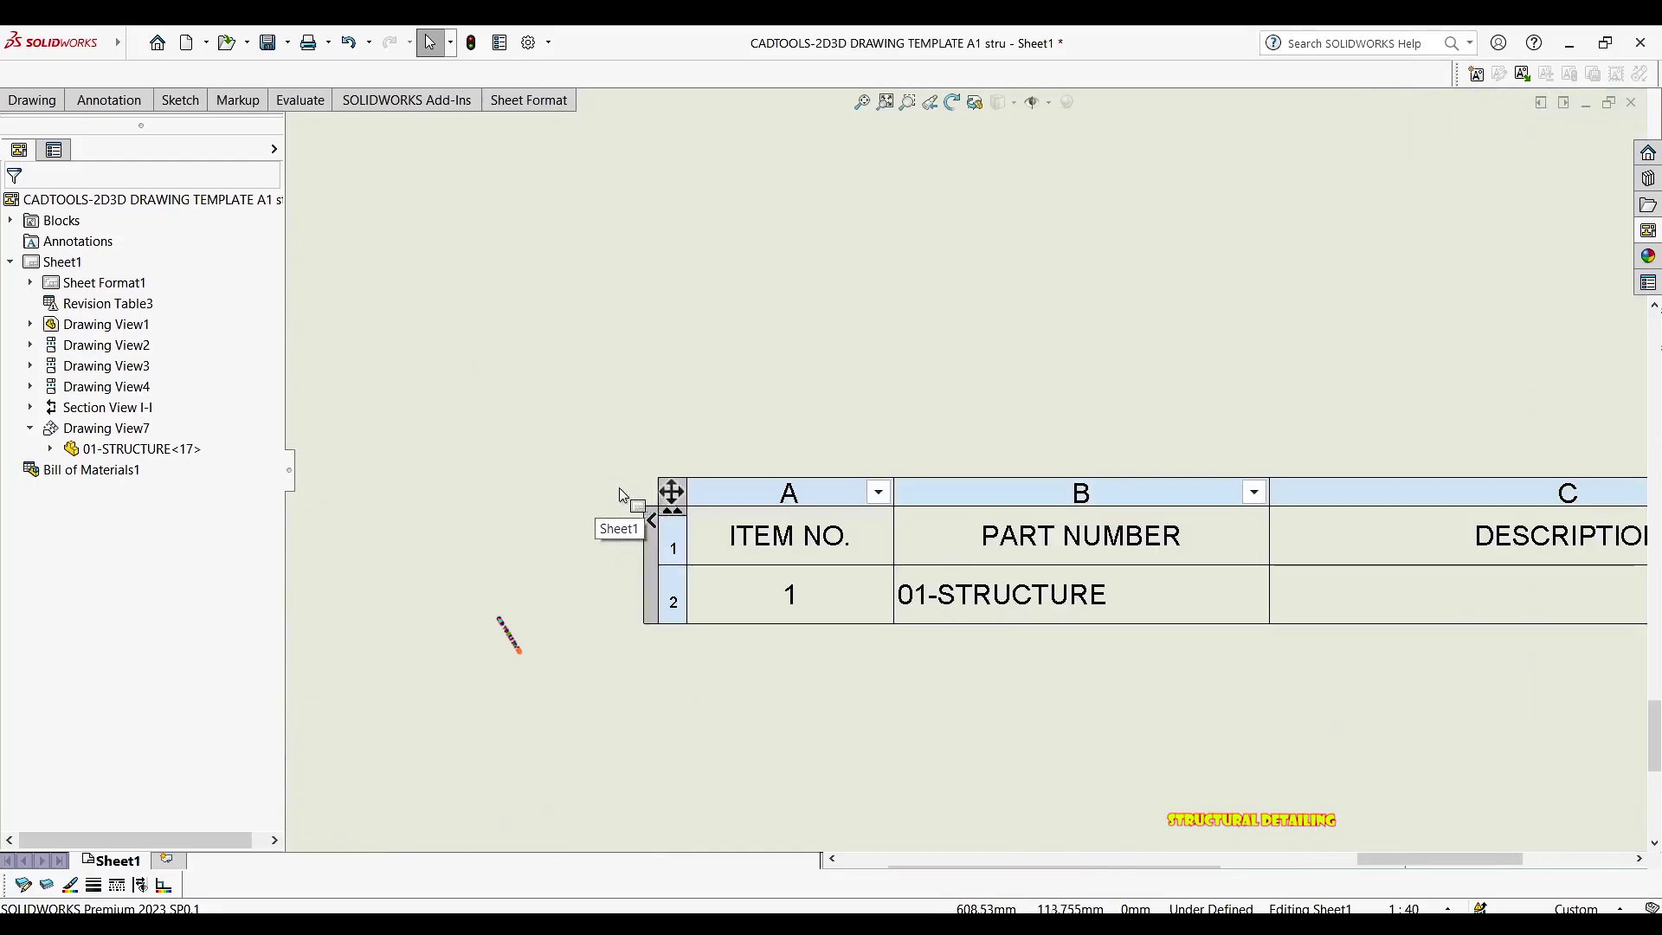
pyautogui.scroll(-3, 616, 489)
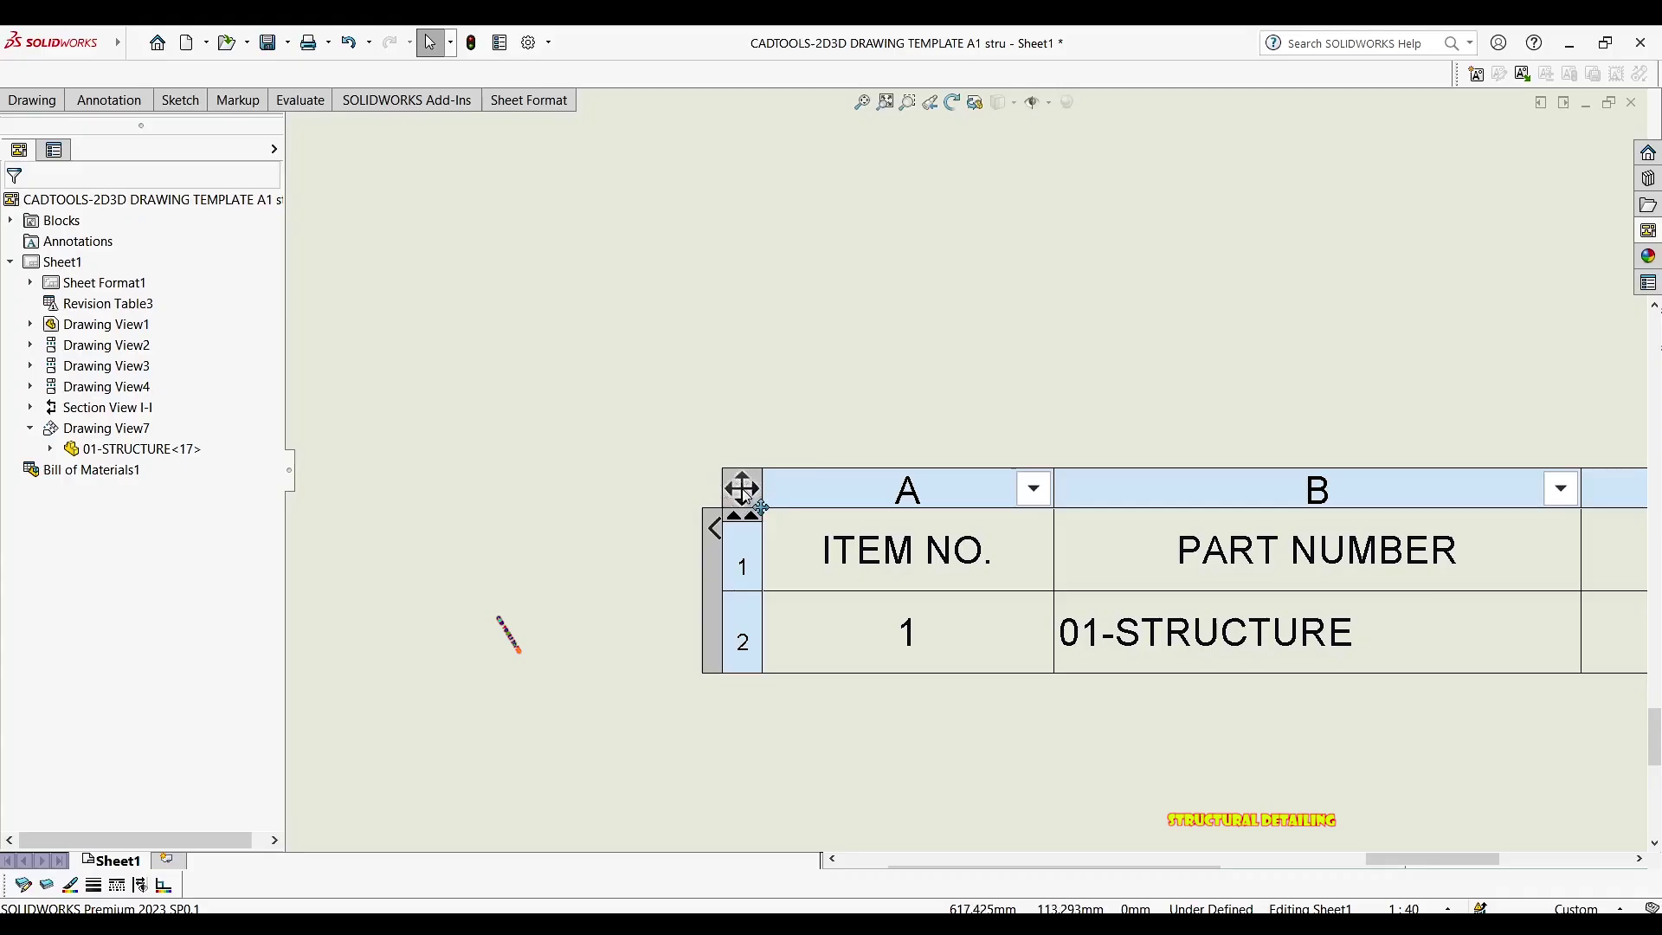
pyautogui.click(740, 490)
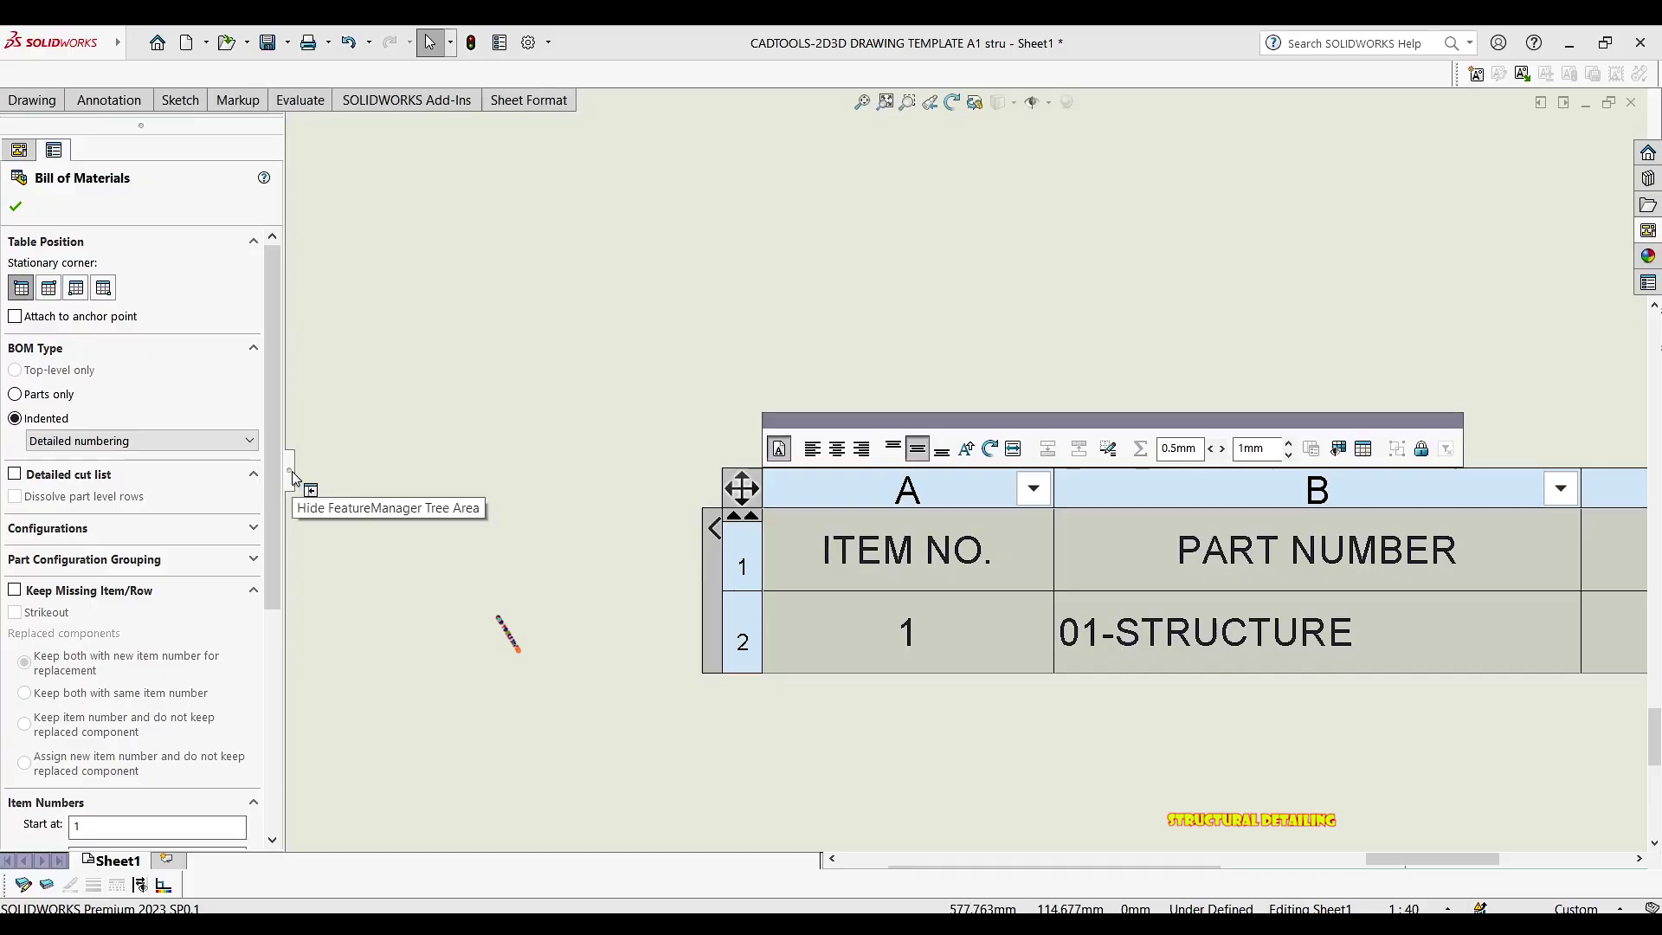
pyautogui.moveTo(292, 478); pyautogui.dragTo(343, 475)
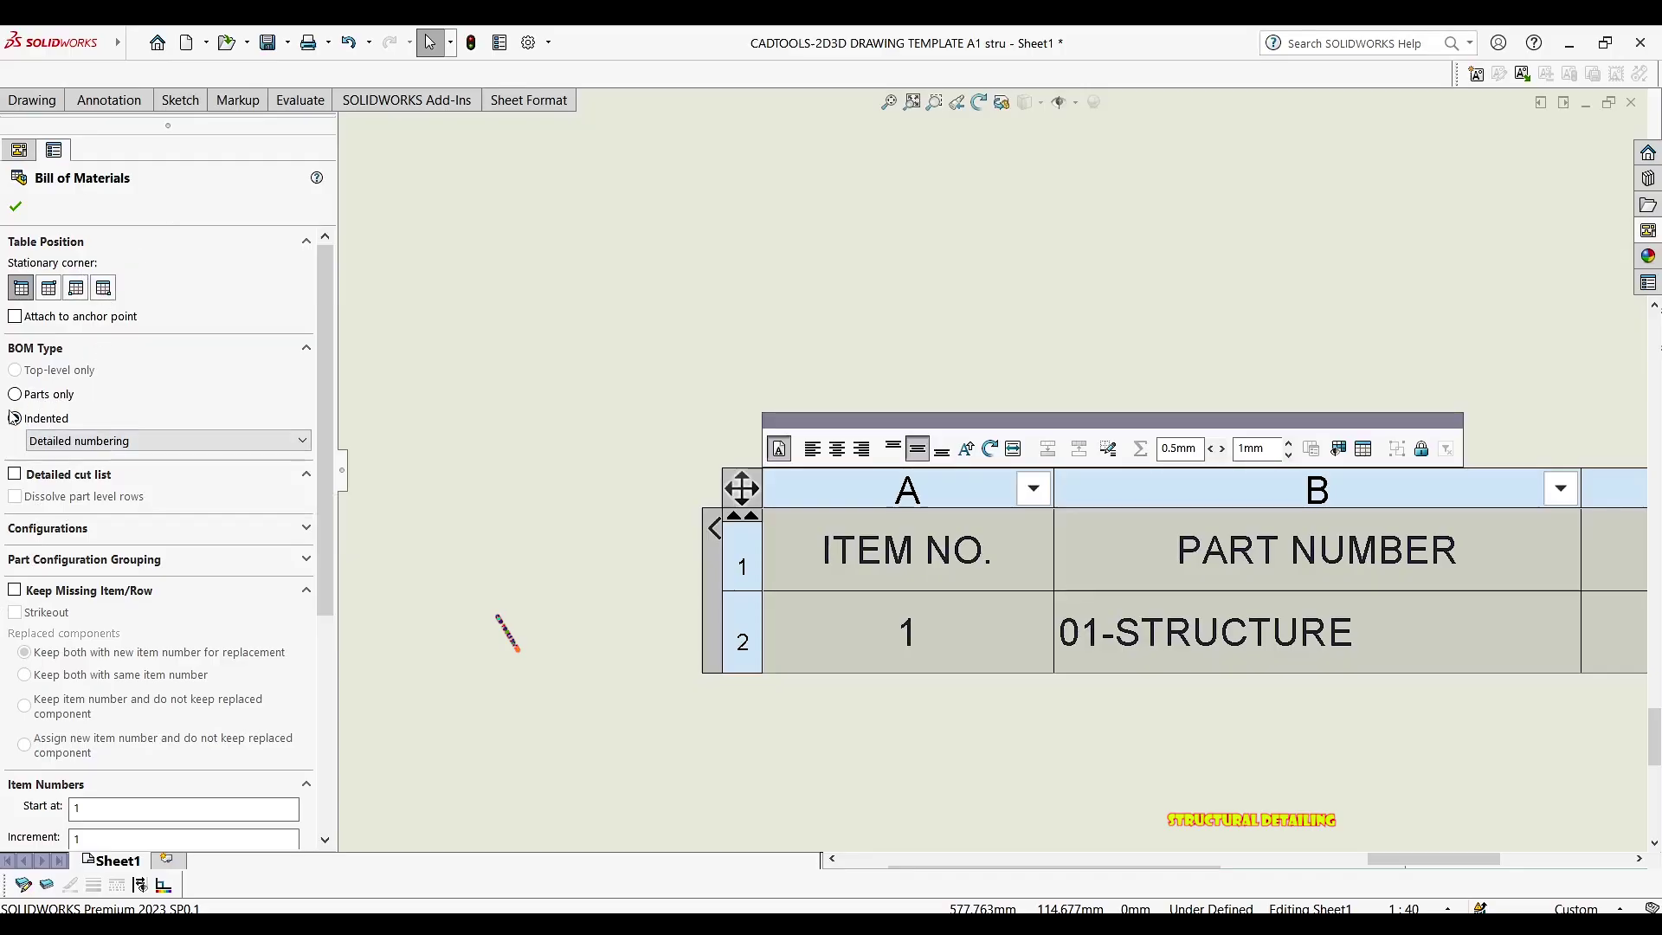
pyautogui.click(15, 395)
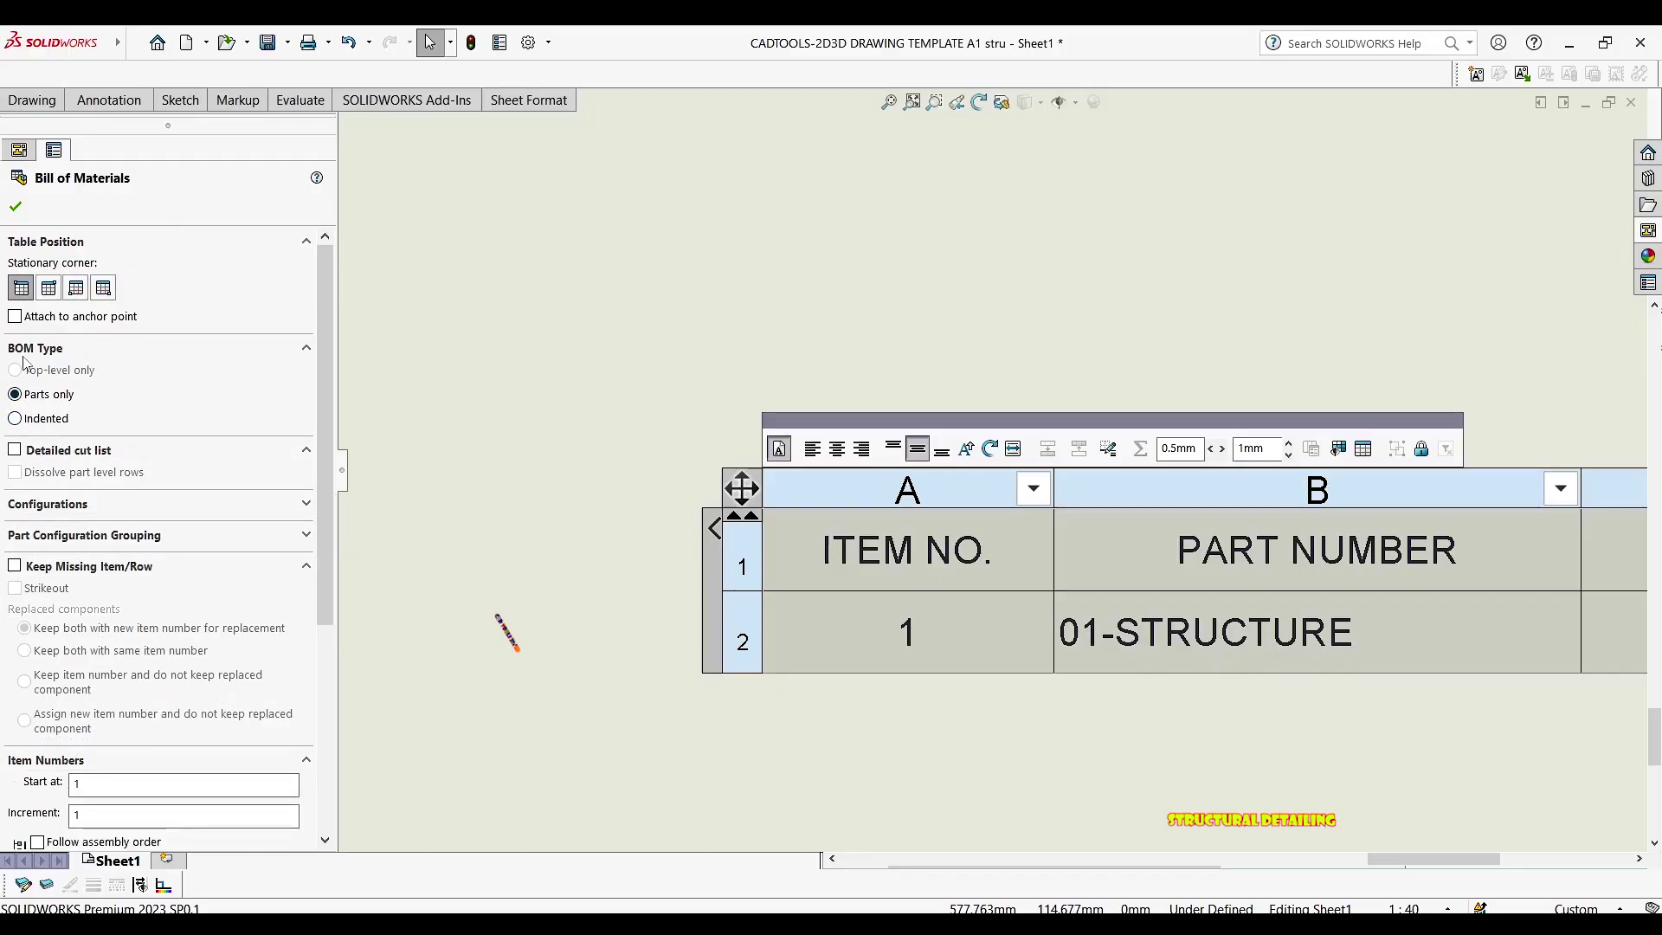
pyautogui.click(17, 206)
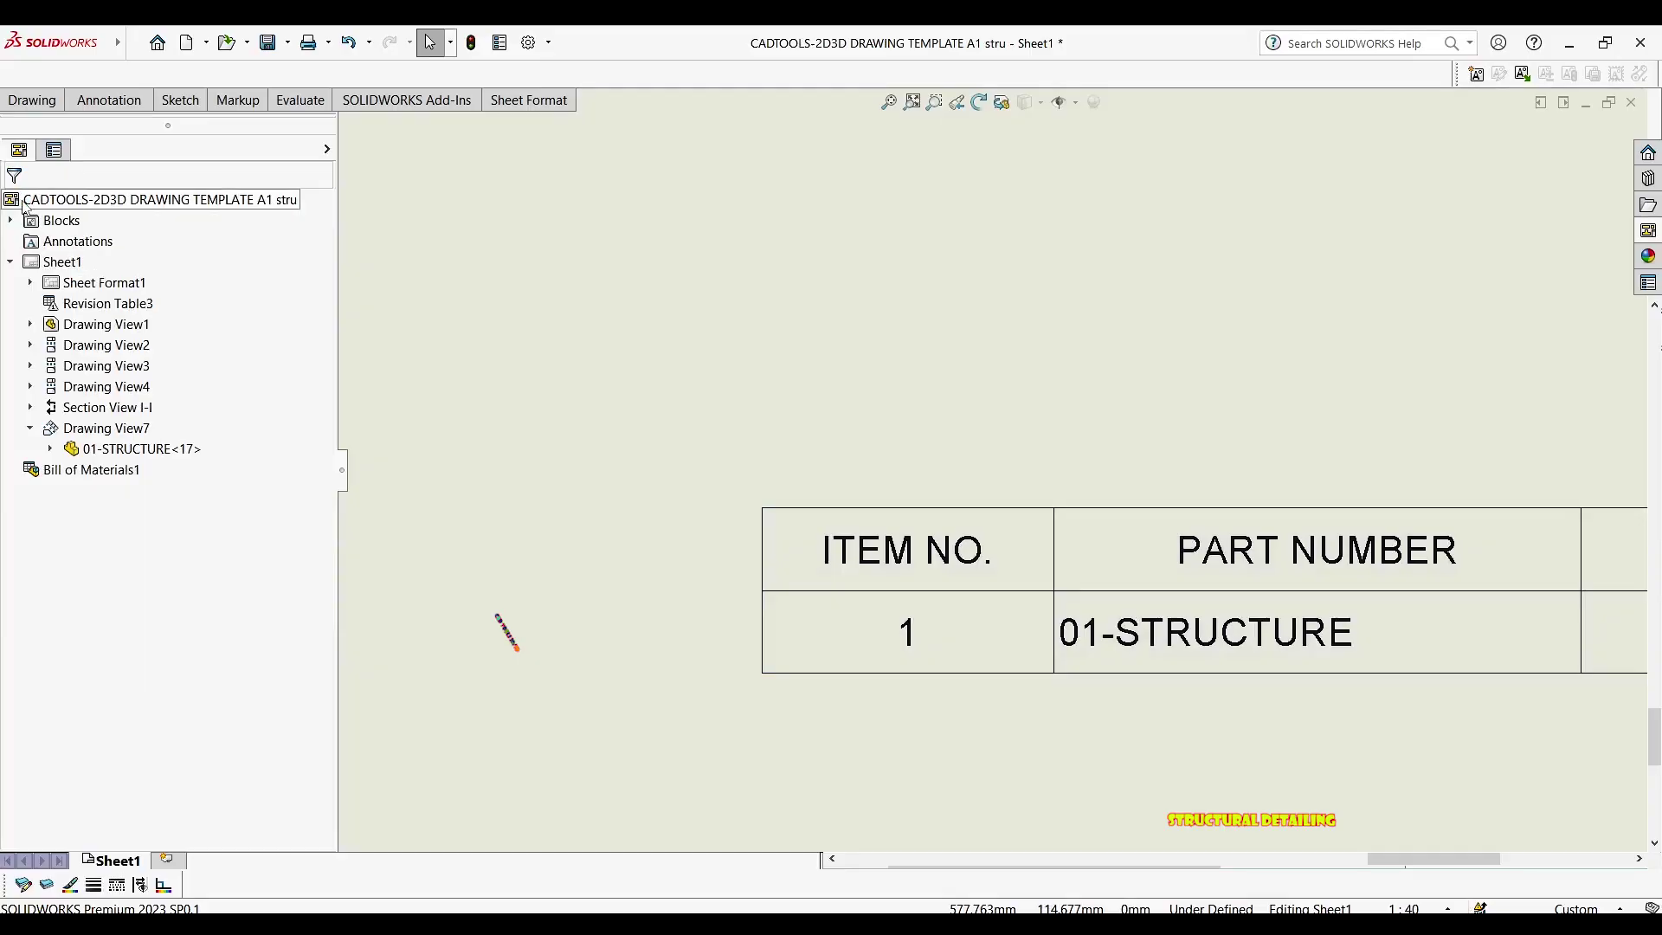
# Turn on the detailed cut list for the bill of materials
pyautogui.click(927, 656)
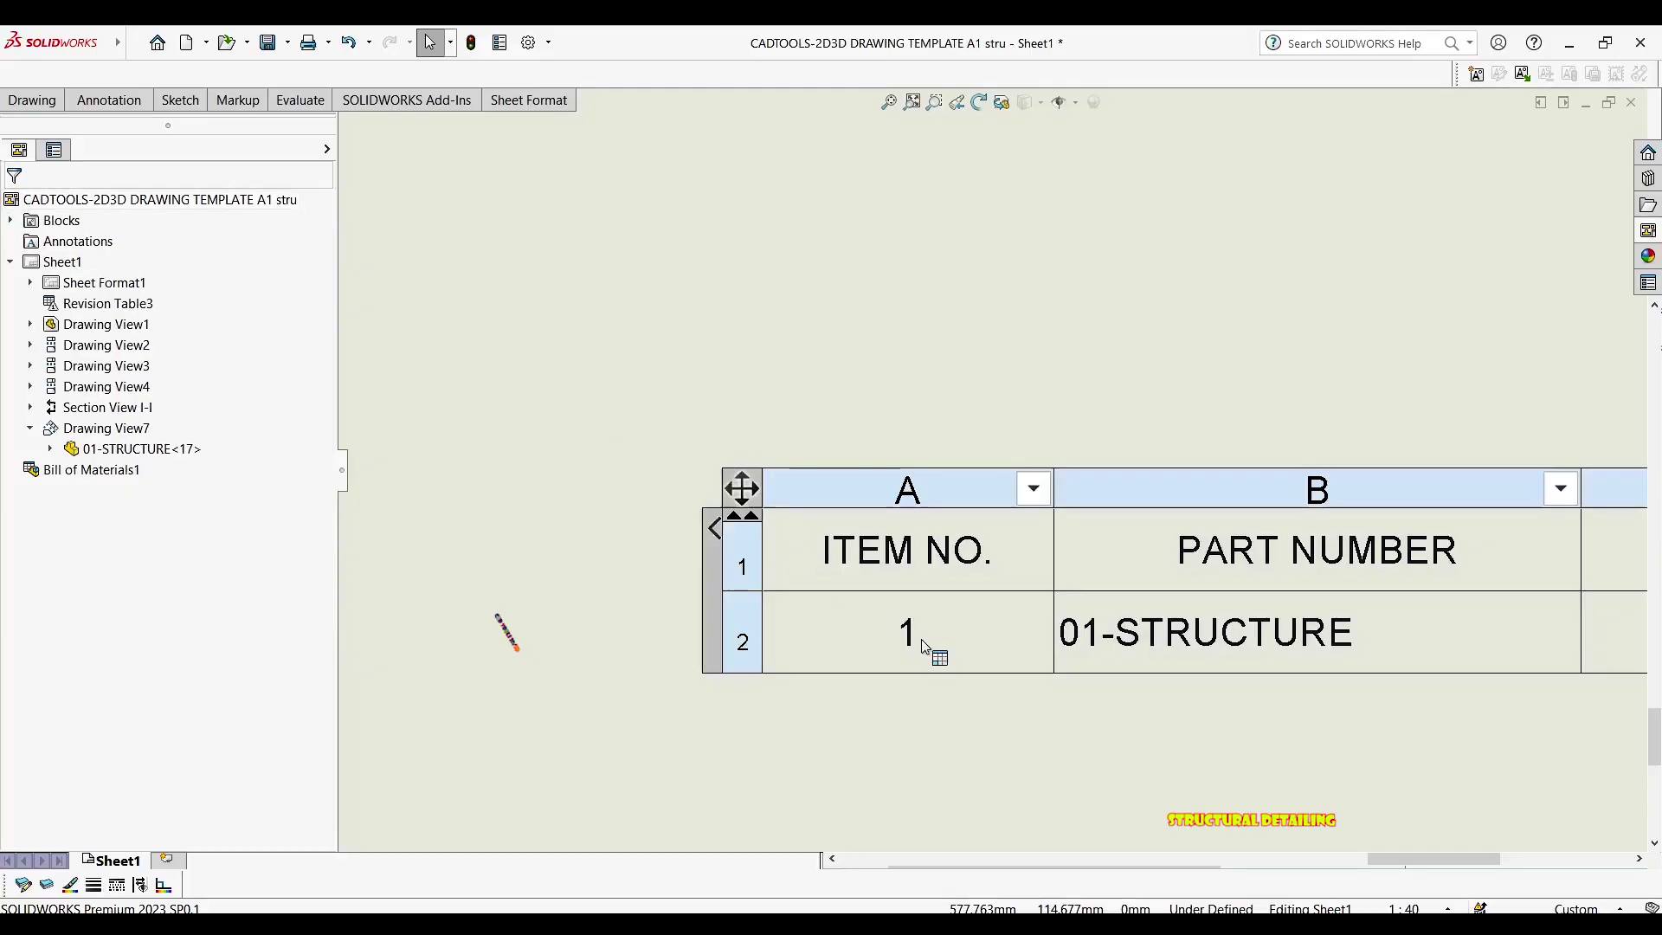
pyautogui.click(749, 490)
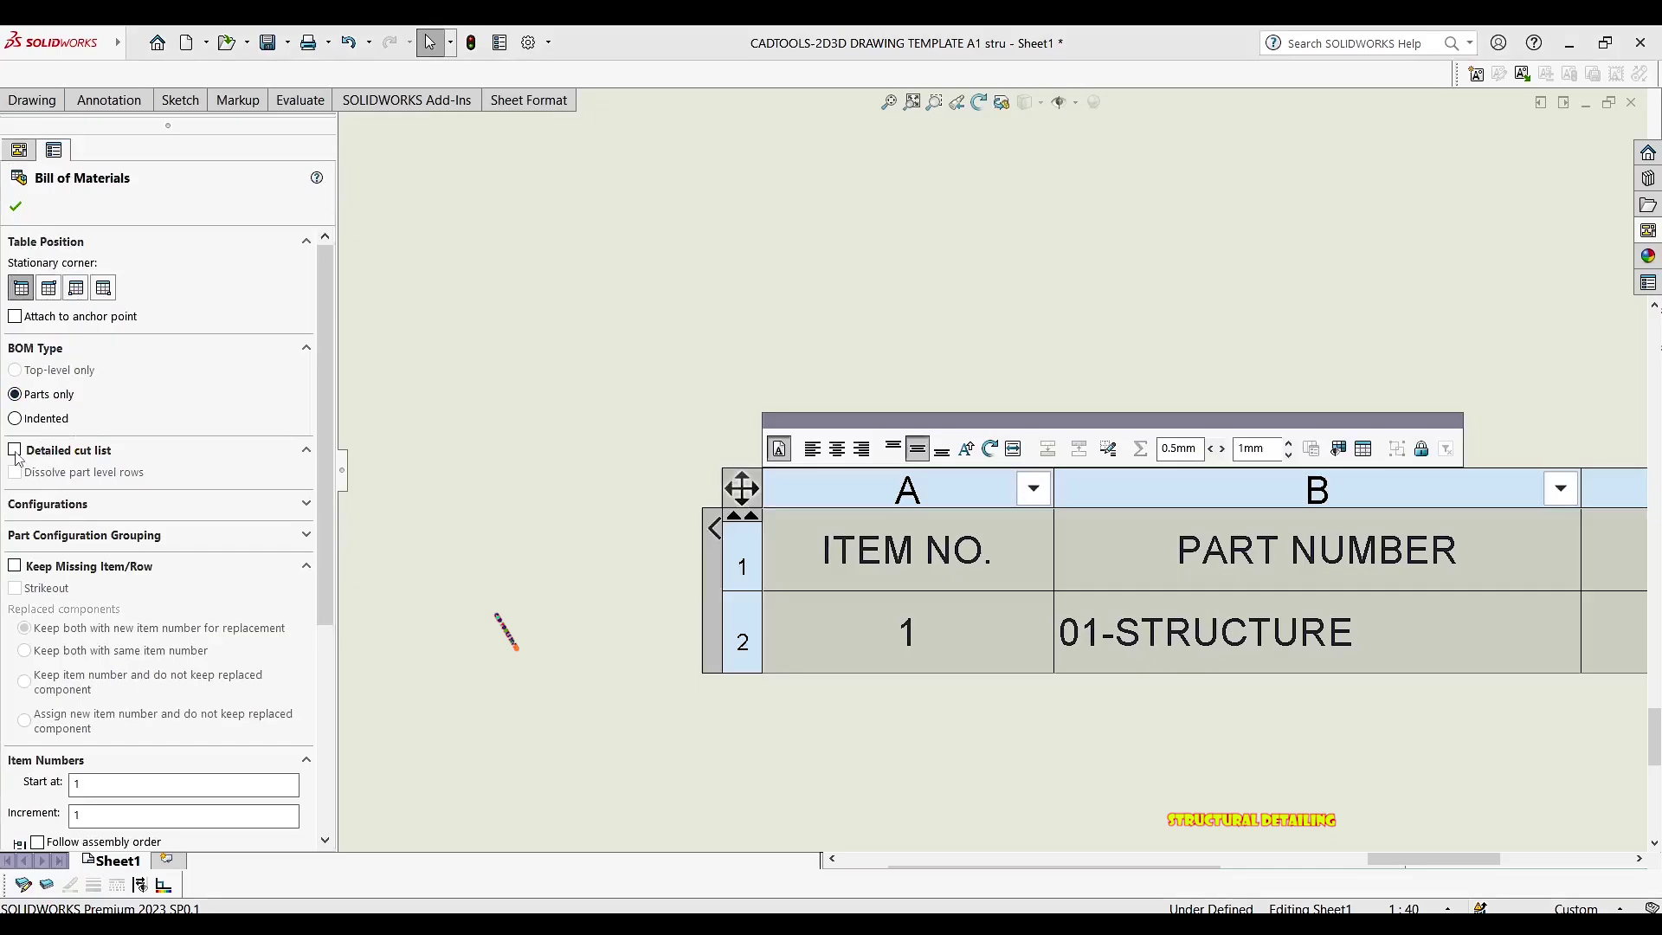
pyautogui.click(15, 450)
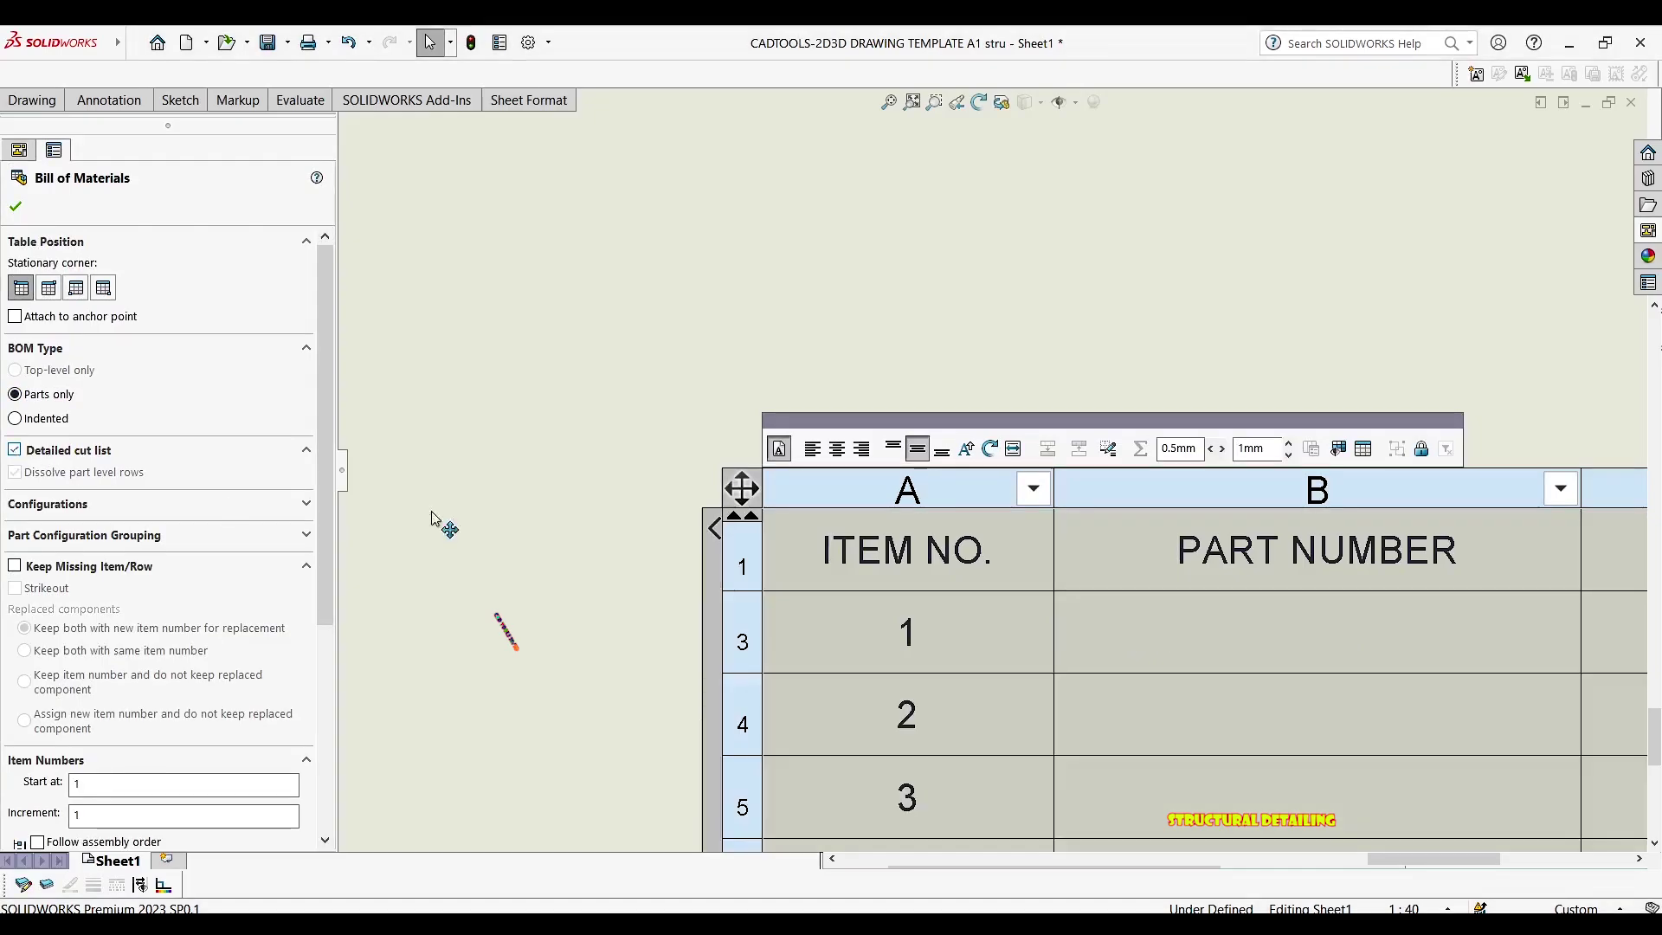
# Move the bill of materials table up the sheet, clear of its position over the title block's upper edge
pyautogui.scroll(3, 995, 459)
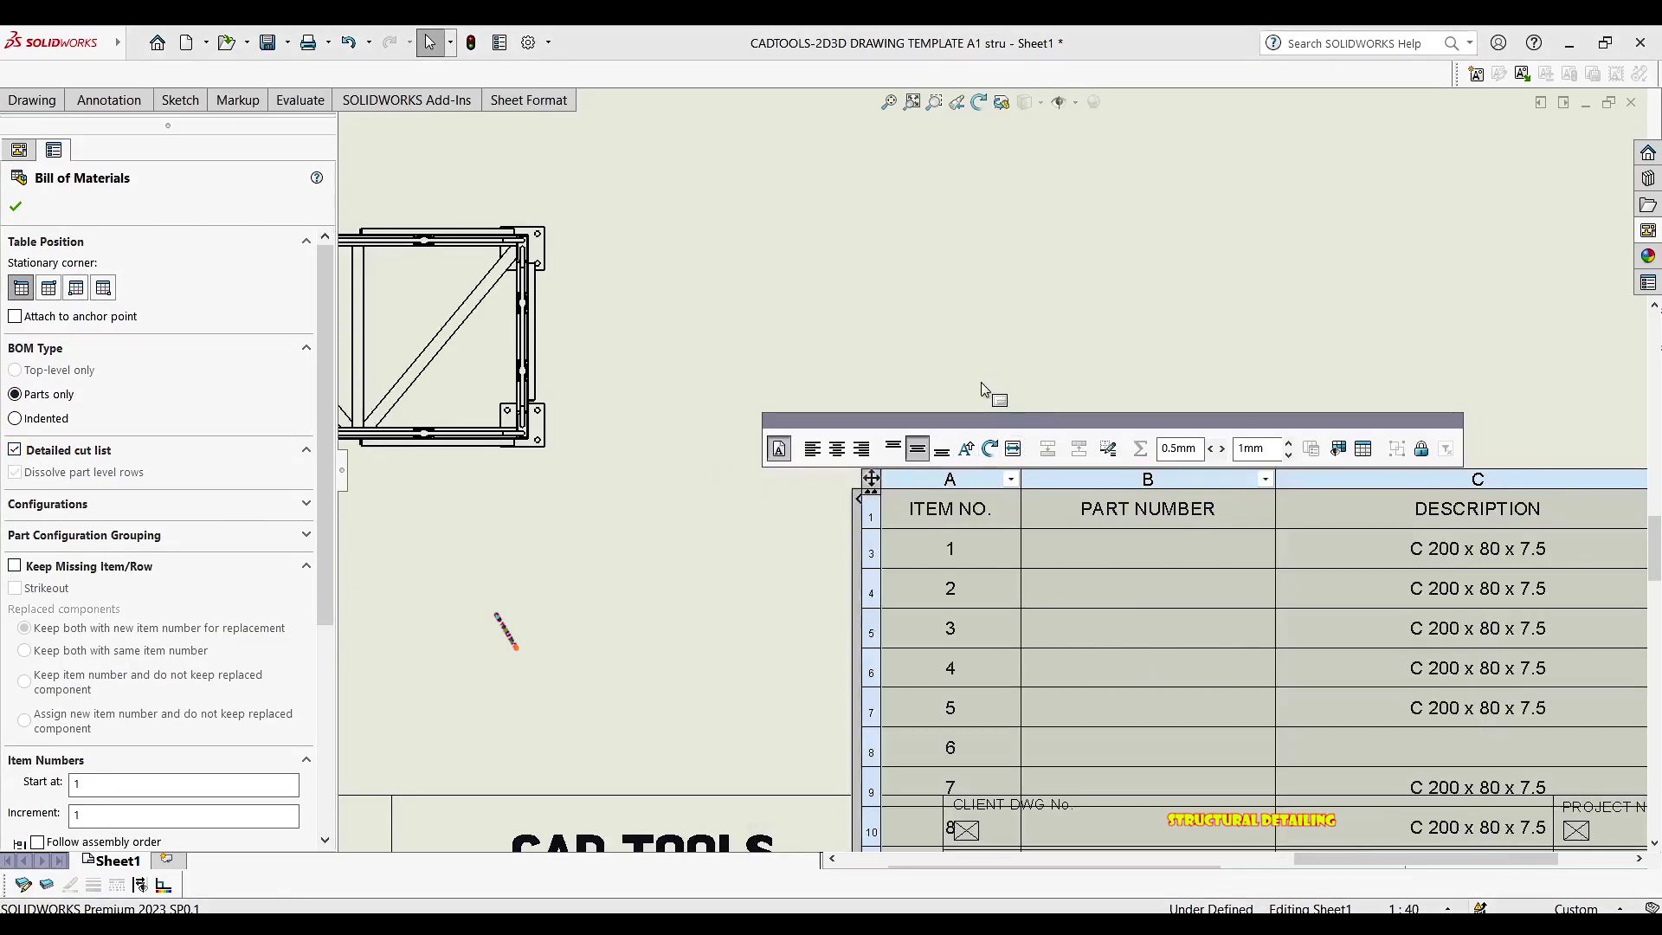
pyautogui.scroll(2, 1056, 311)
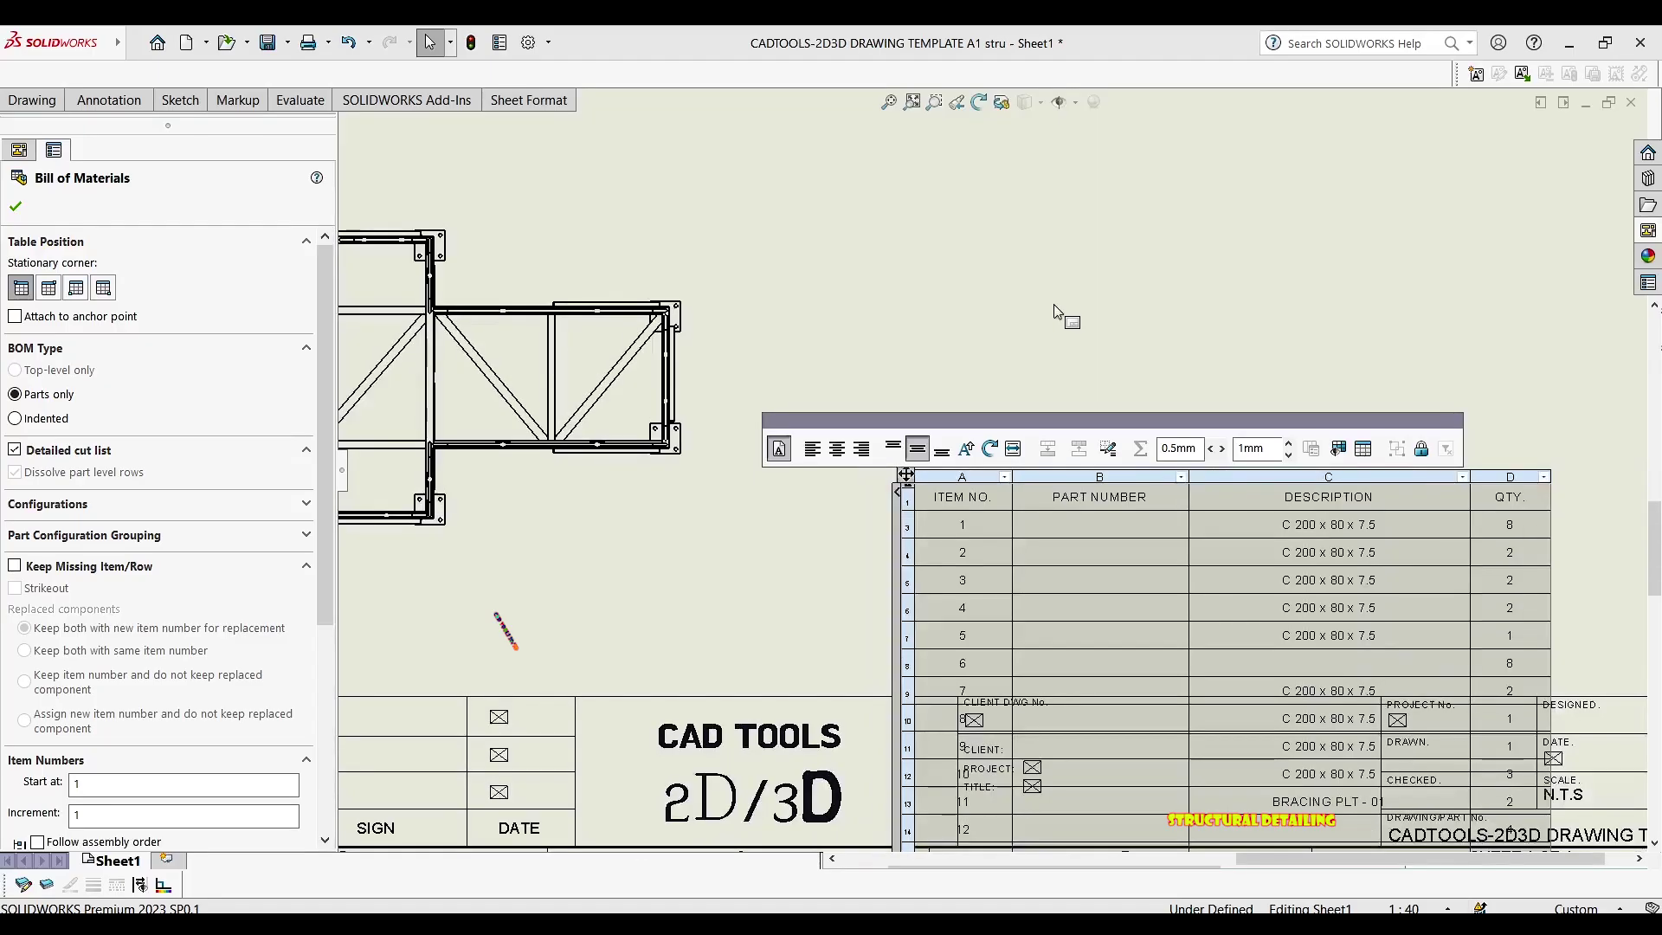
pyautogui.scroll(7, 1062, 311)
pyautogui.moveTo(1041, 319)
pyautogui.mouseDown(button='middle')
pyautogui.moveTo(875, 271)
pyautogui.moveTo(633, 51)
pyautogui.mouseUp(button='middle')
pyautogui.scroll(2, 660, 336)
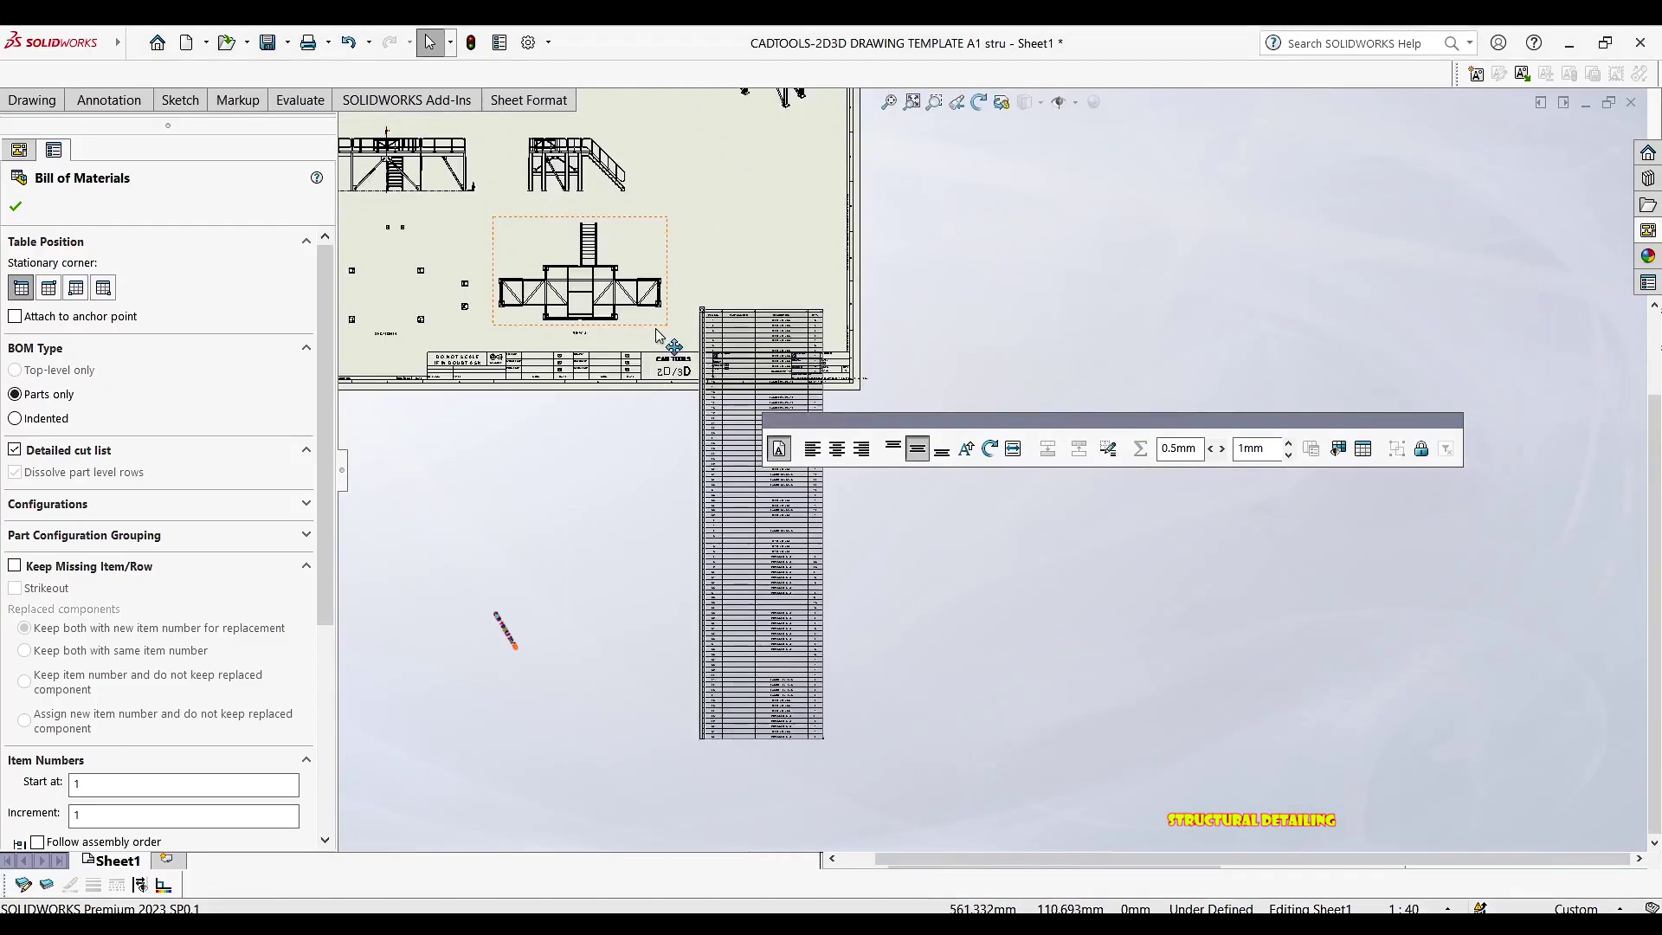
pyautogui.moveTo(659, 336); pyautogui.dragTo(483, 253, button='middle')
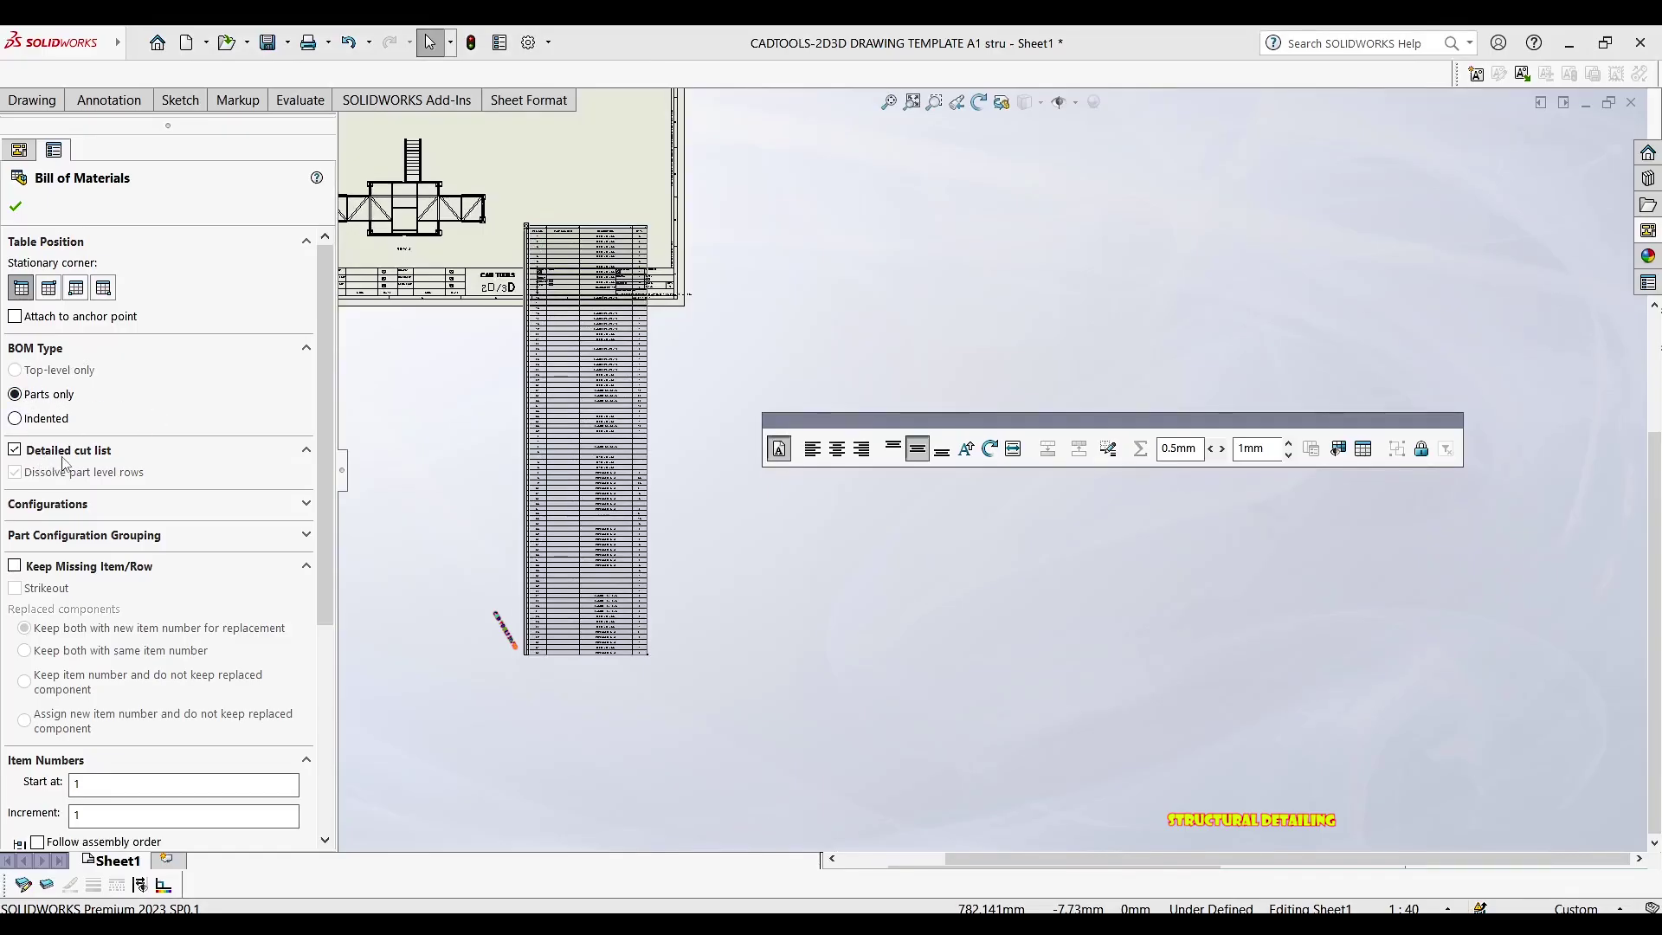
pyautogui.moveTo(550, 215)
pyautogui.mouseDown(button='middle')
pyautogui.moveTo(511, 356)
pyautogui.moveTo(523, 341)
pyautogui.mouseUp(button='middle')
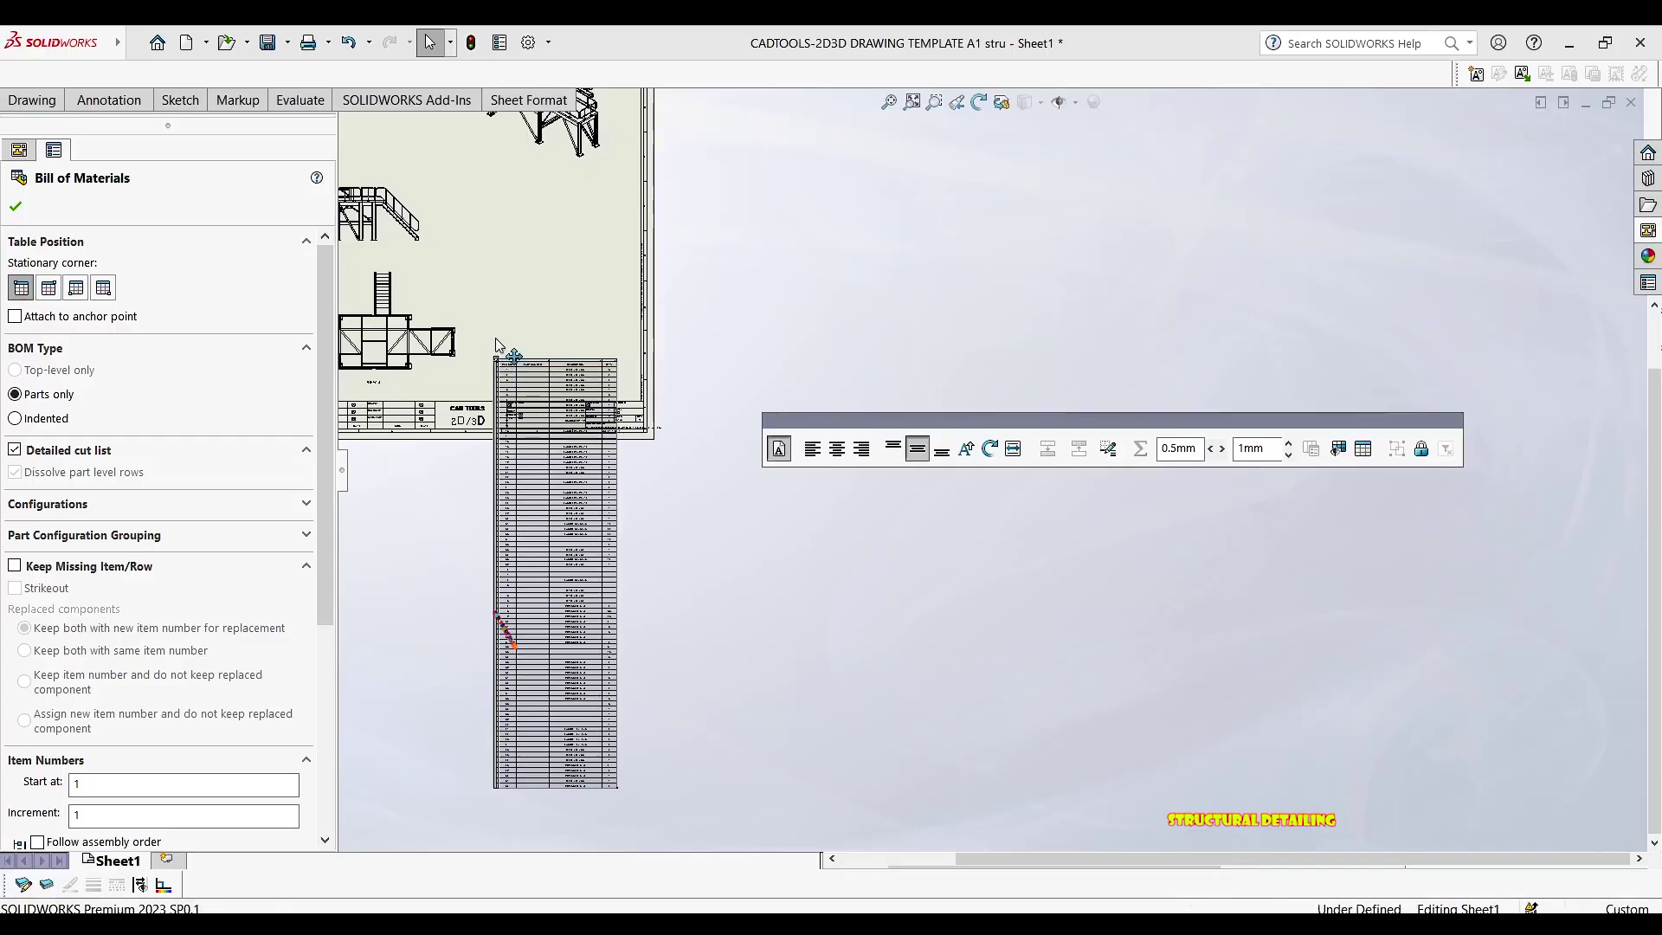
pyautogui.moveTo(496, 359)
pyautogui.mouseDown()
pyautogui.moveTo(481, 186)
pyautogui.moveTo(499, 87)
pyautogui.mouseUp()
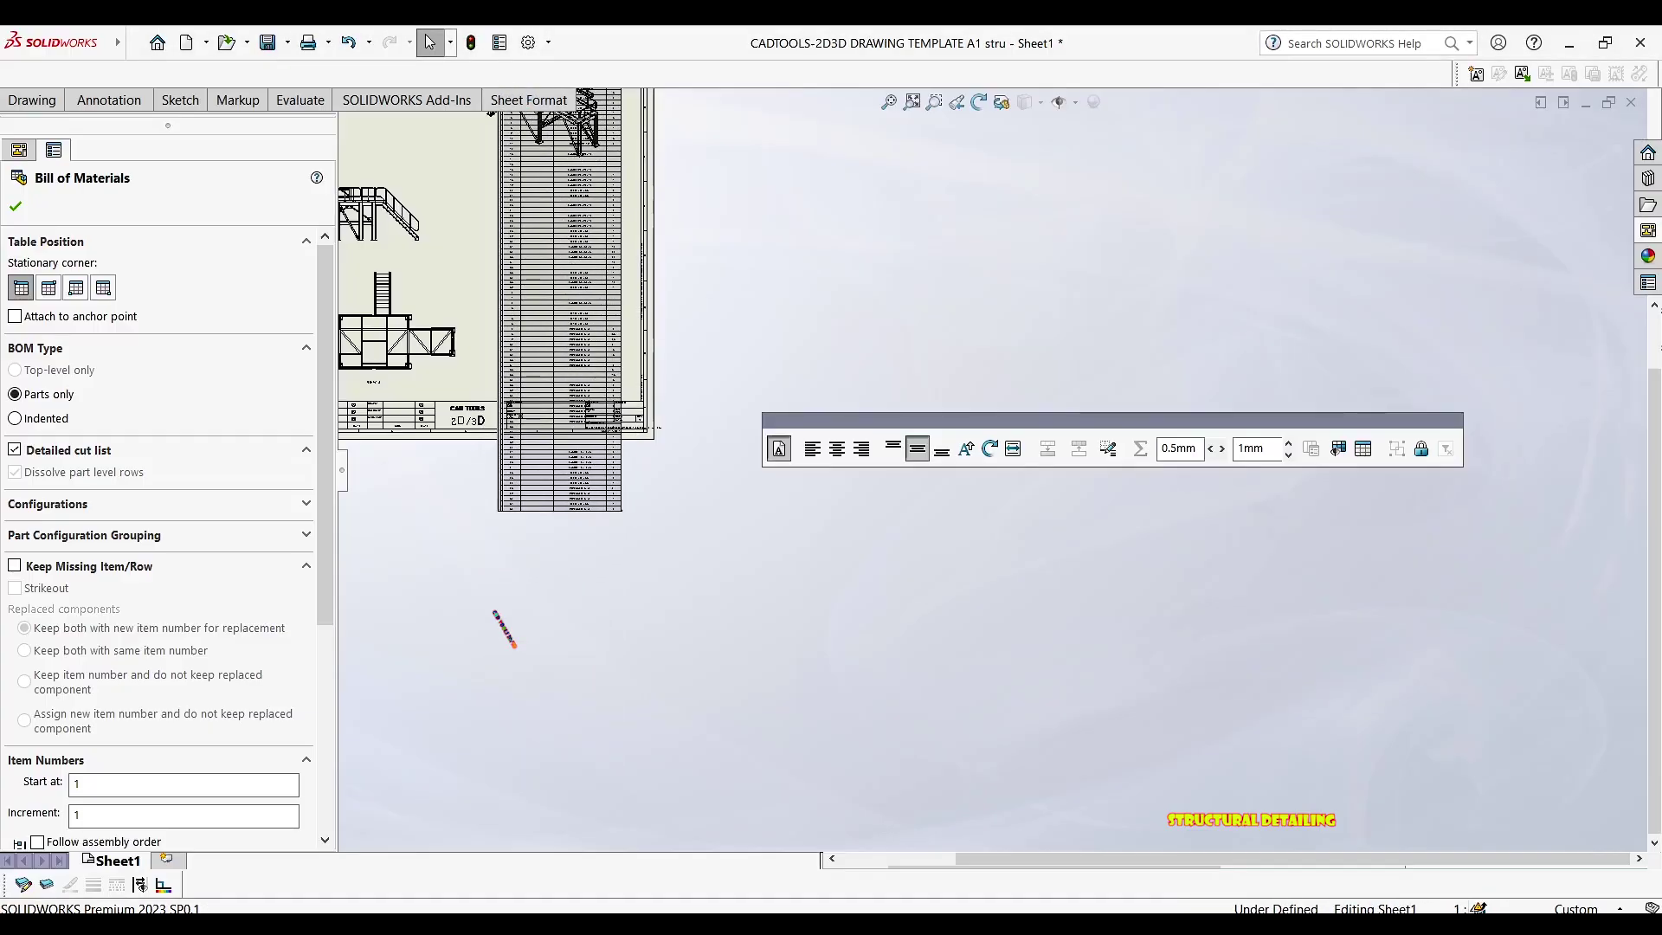
# Examine the item descriptions and quantities in the middle rows of the bill of materials
pyautogui.scroll(-1, 446, 221)
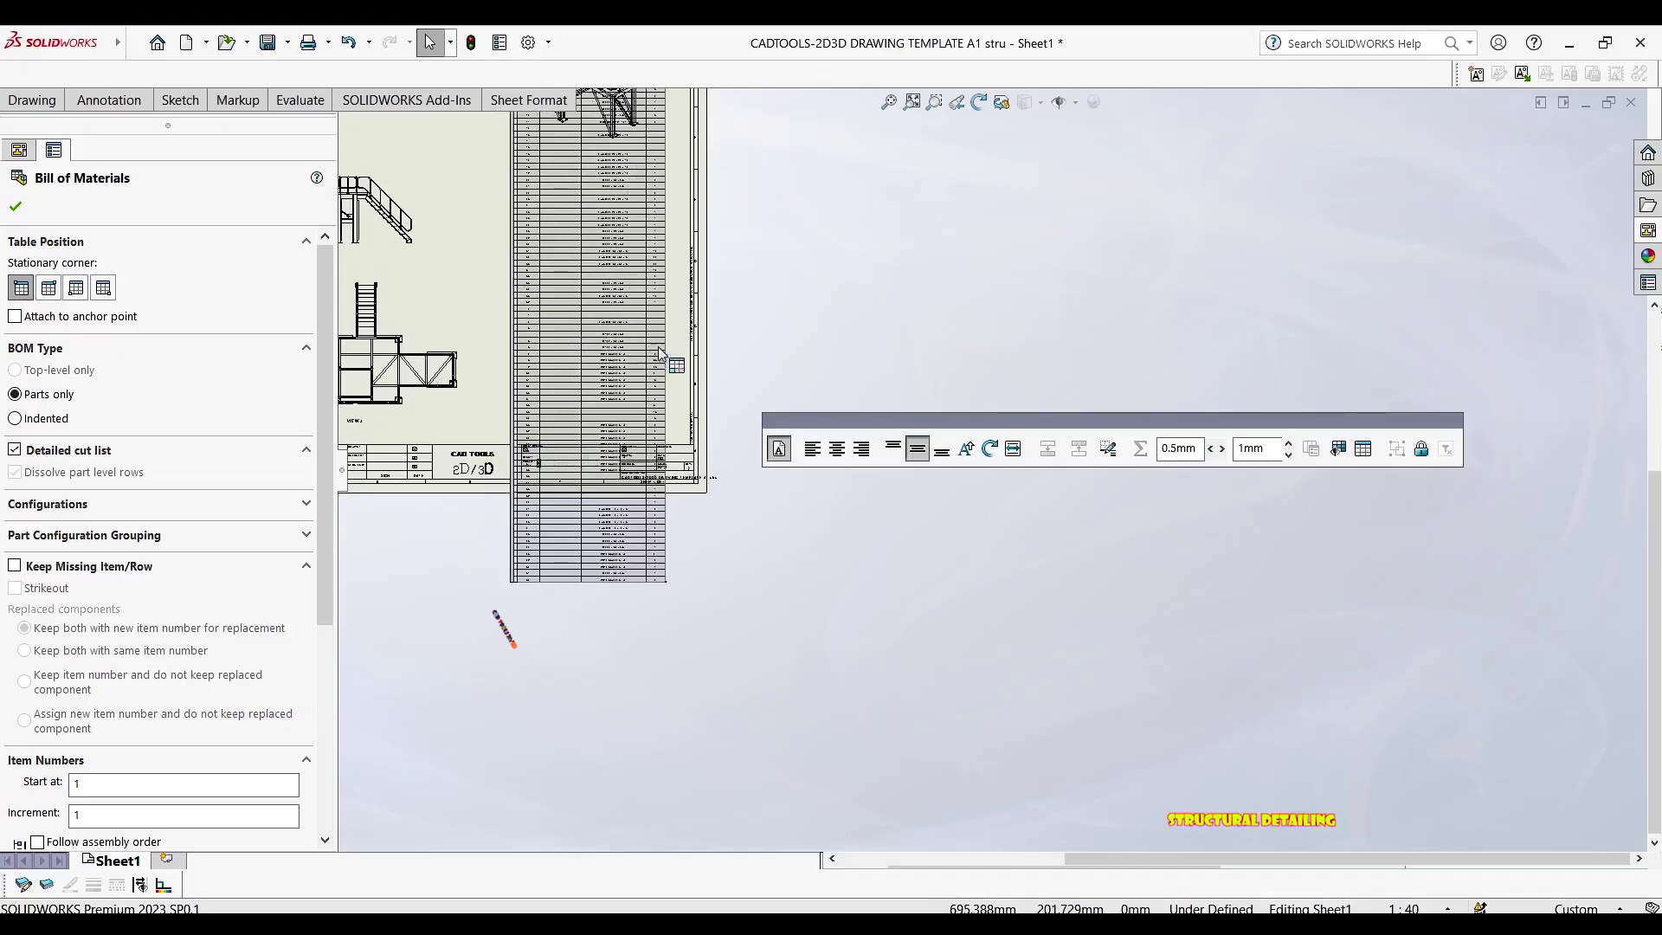
pyautogui.scroll(-2, 659, 352)
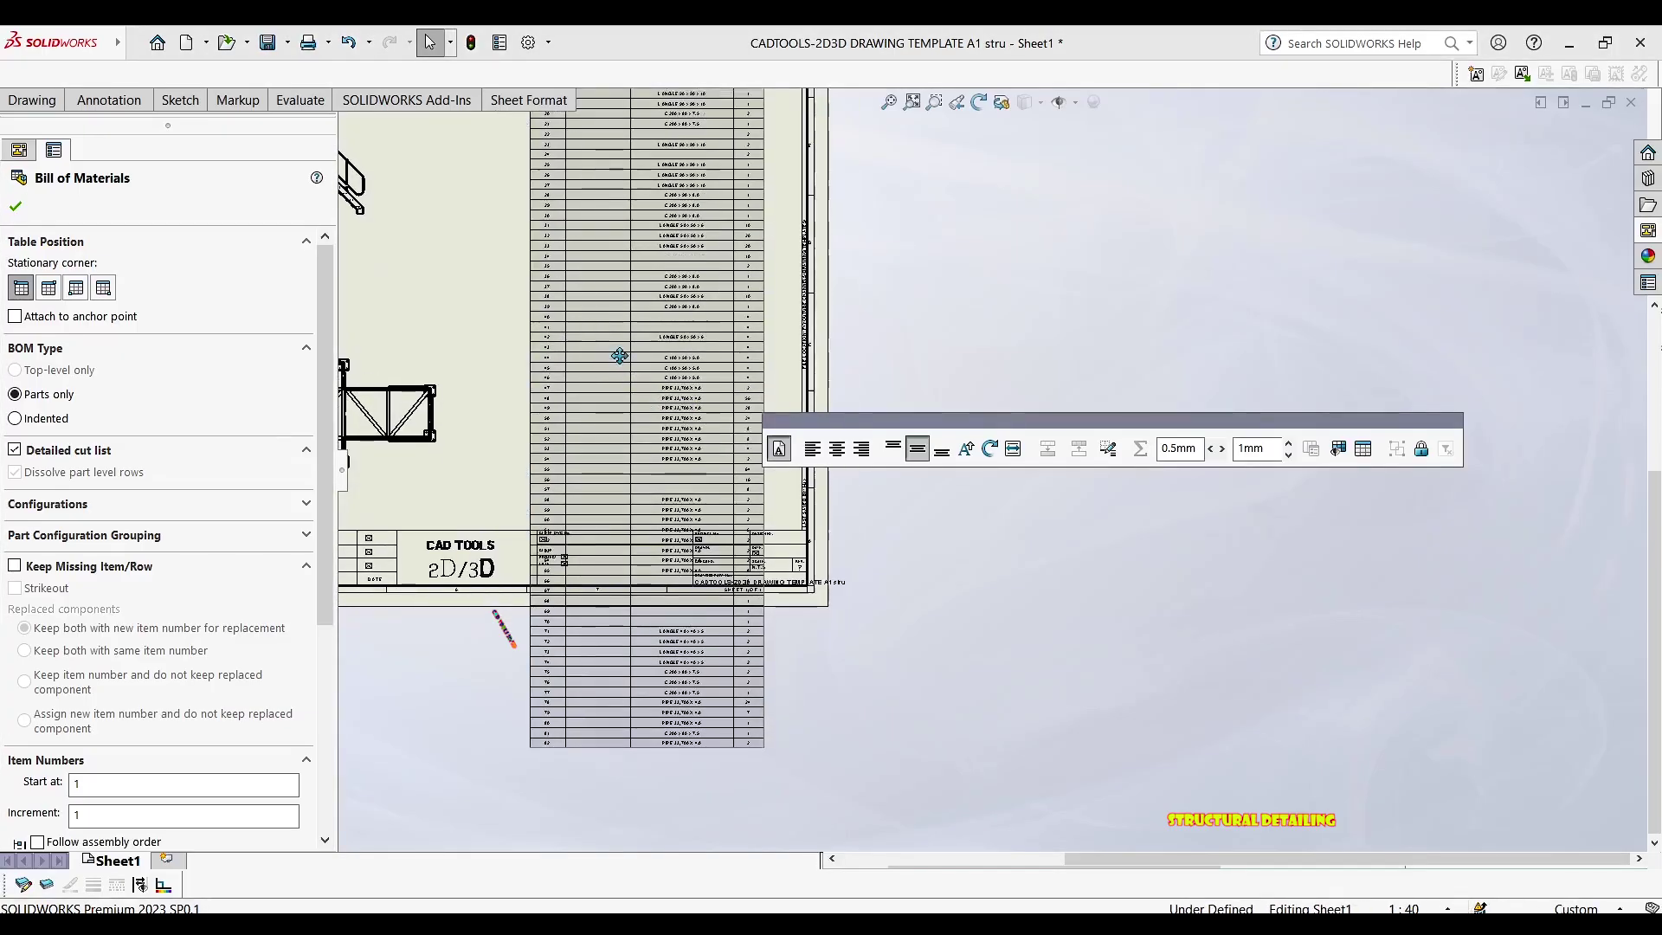
pyautogui.scroll(-1, 610, 350)
pyautogui.scroll(-1, 605, 369)
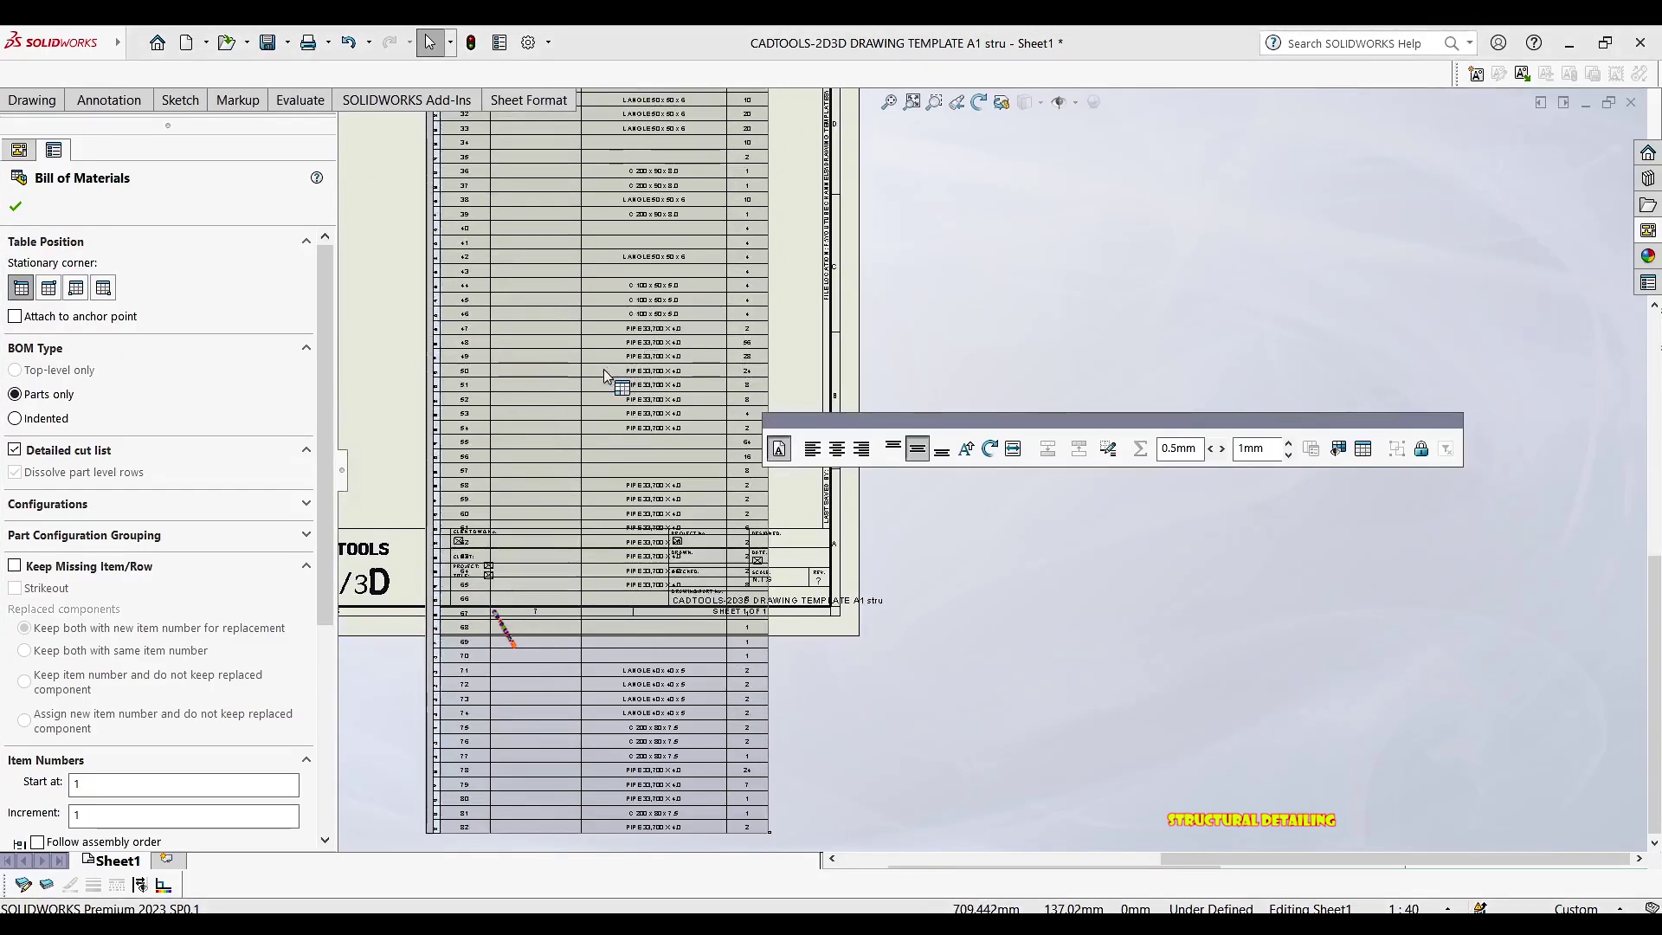
pyautogui.scroll(-3, 646, 303)
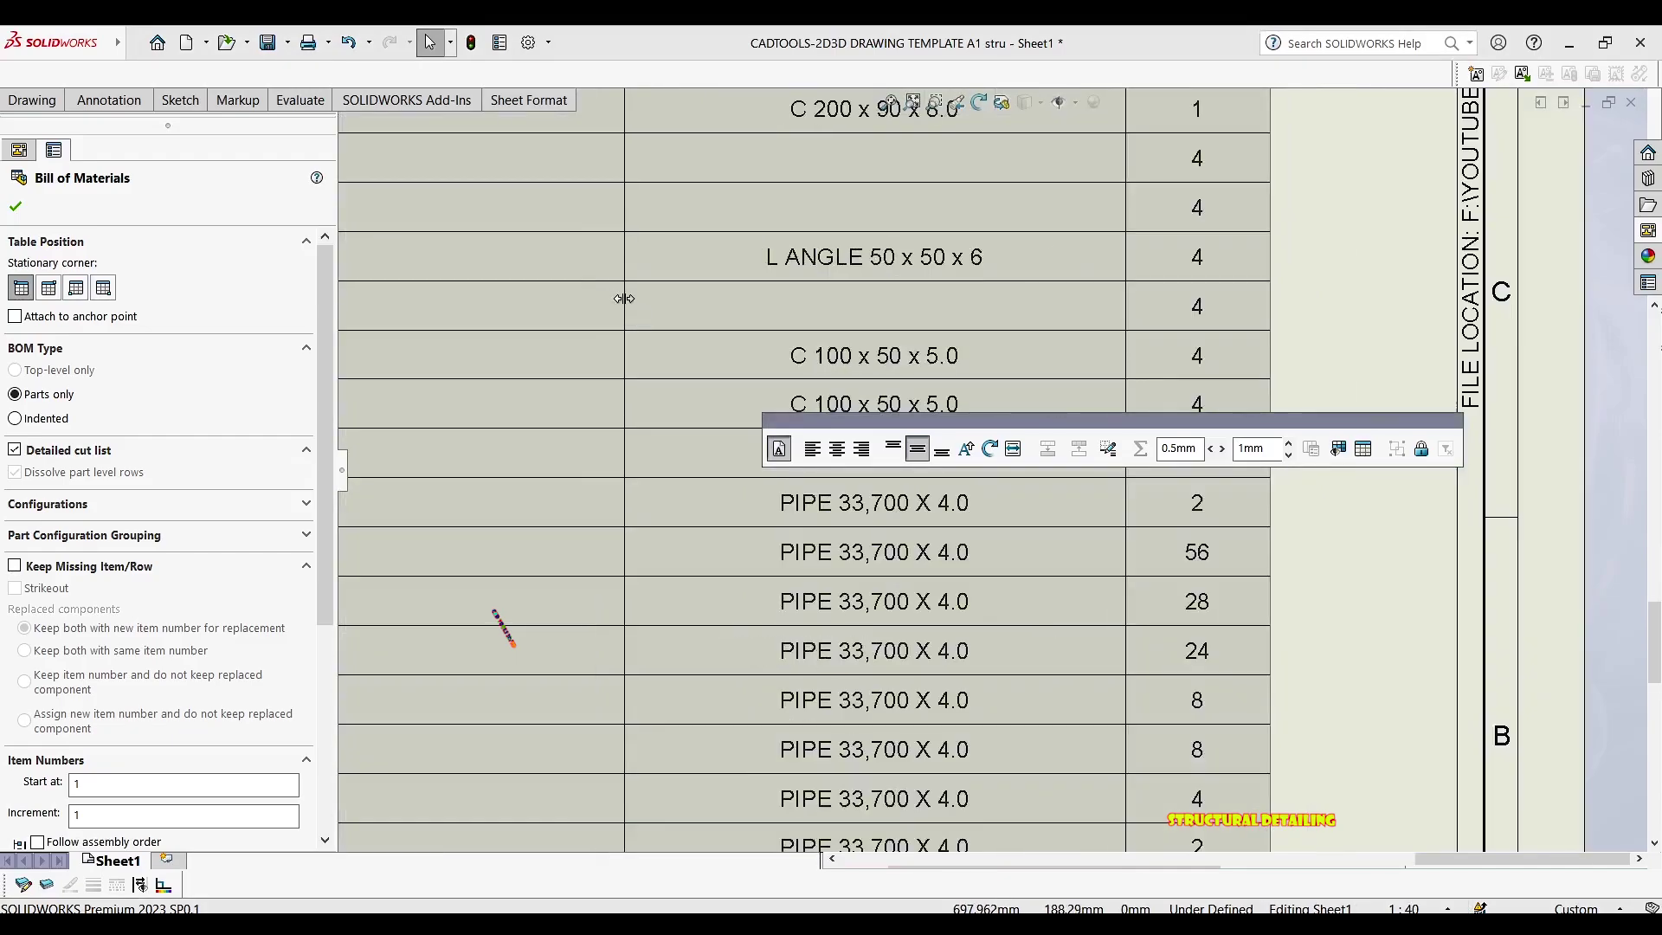
pyautogui.scroll(1, 682, 323)
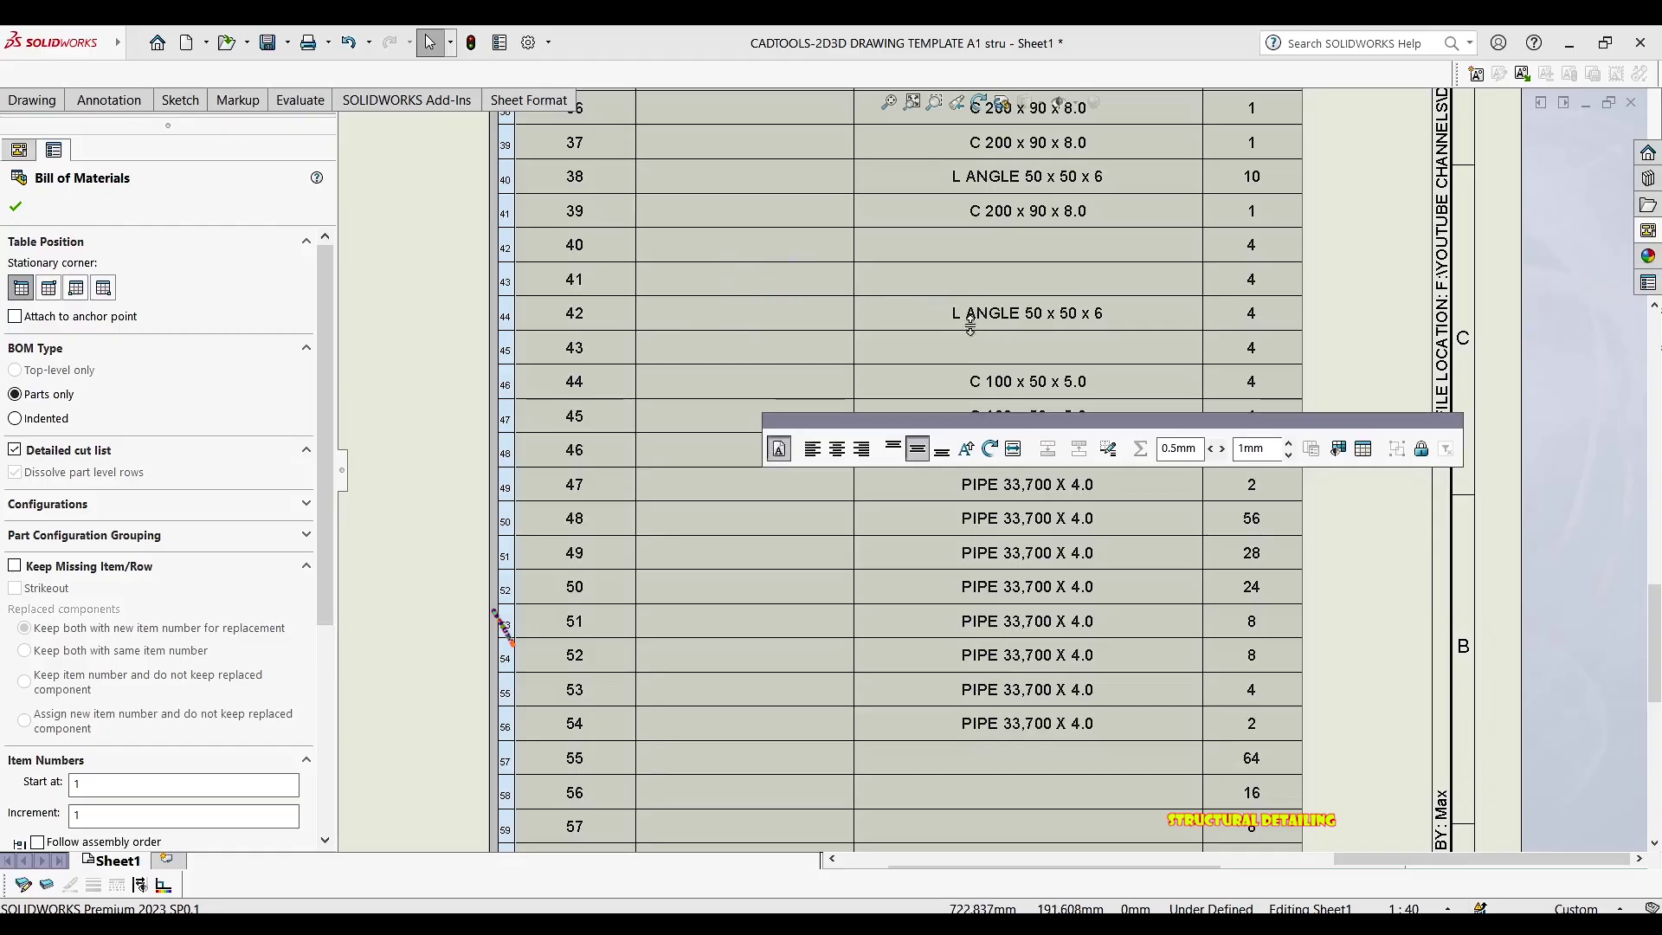
pyautogui.scroll(-3, 1049, 319)
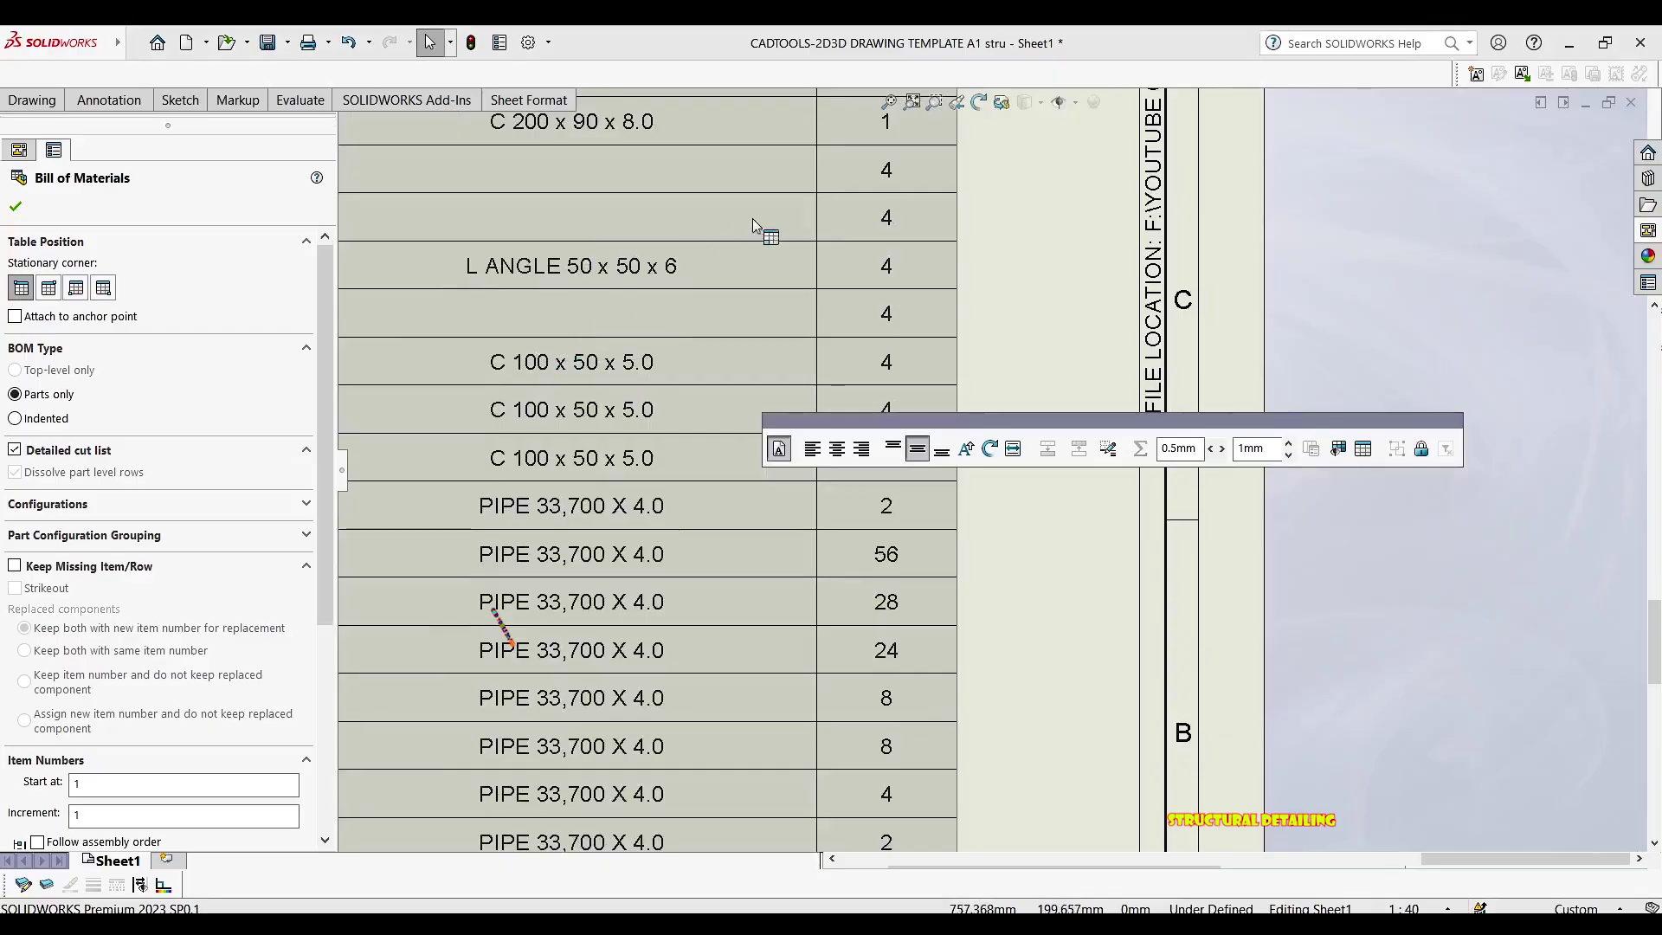
# Reduce the row height of the whole bill of materials table so it fits the sheet's height
pyautogui.scroll(5, 740, 294)
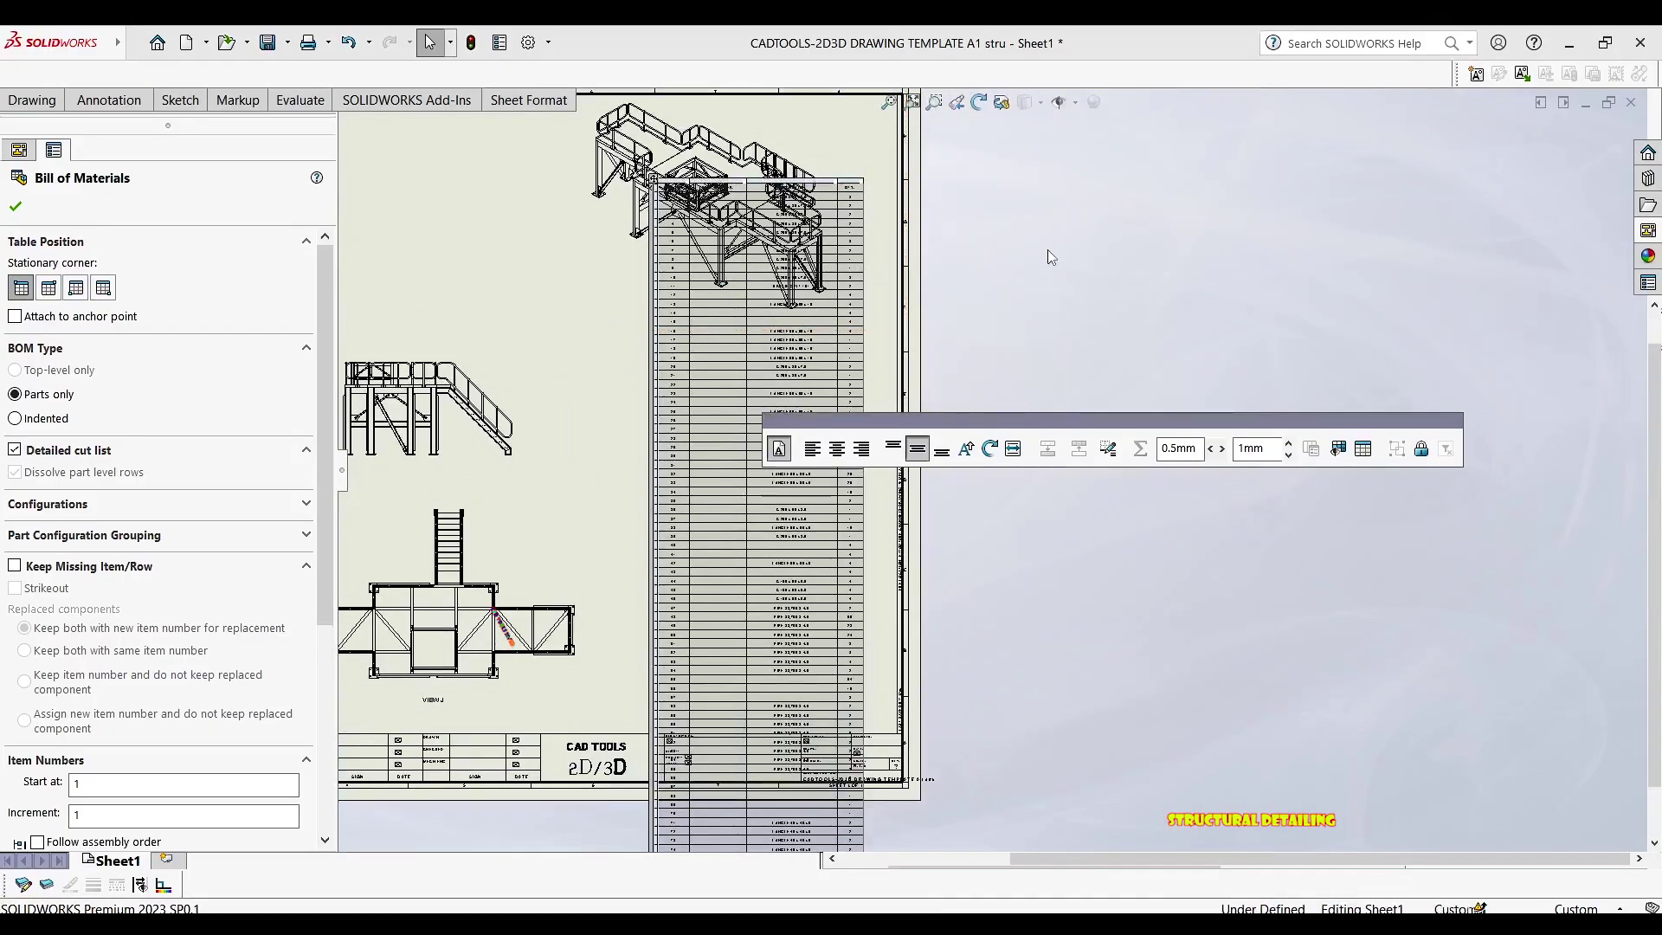
pyautogui.click(1047, 249)
pyautogui.scroll(-1, 640, 177)
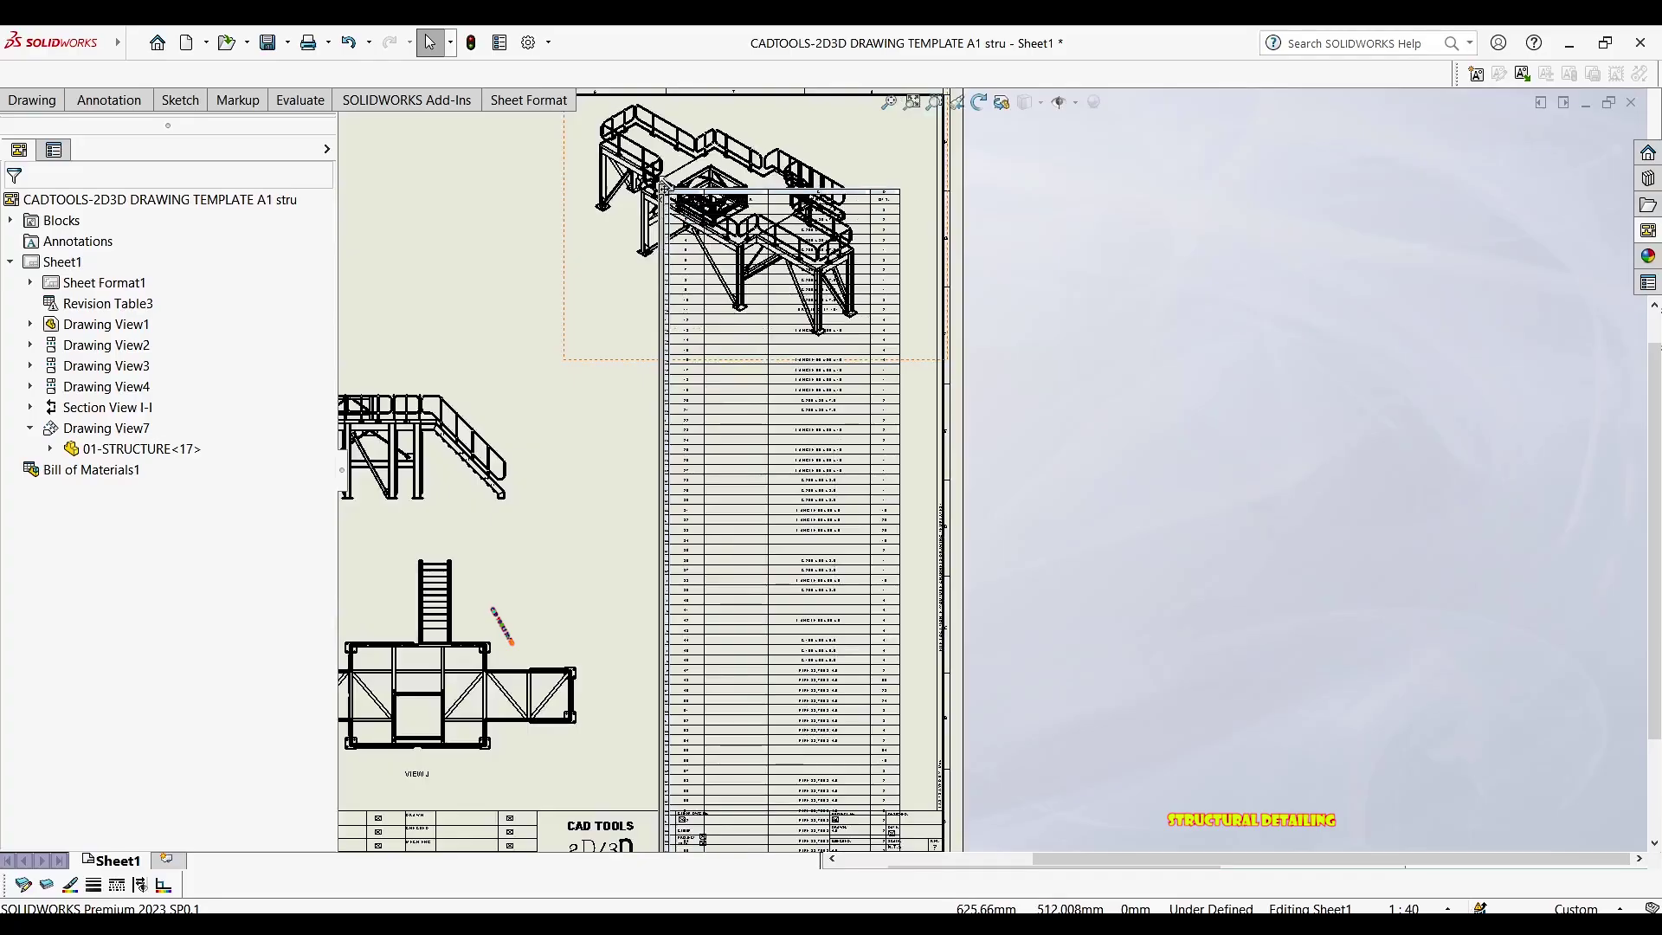
pyautogui.scroll(-5, 663, 189)
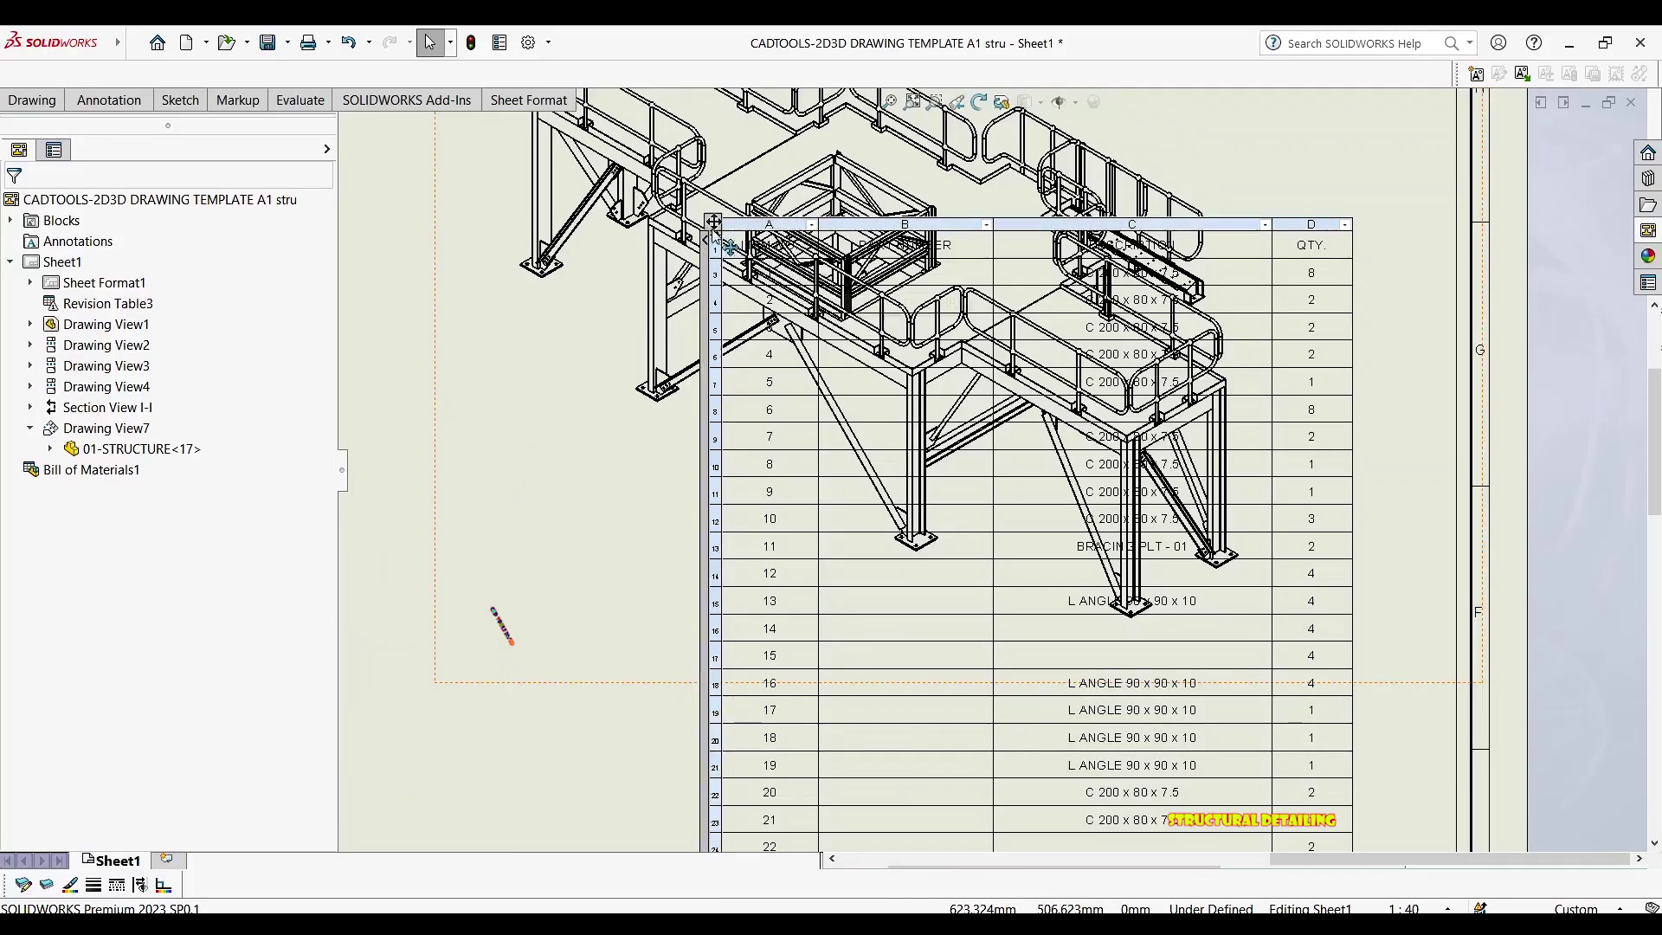
pyautogui.click(732, 238)
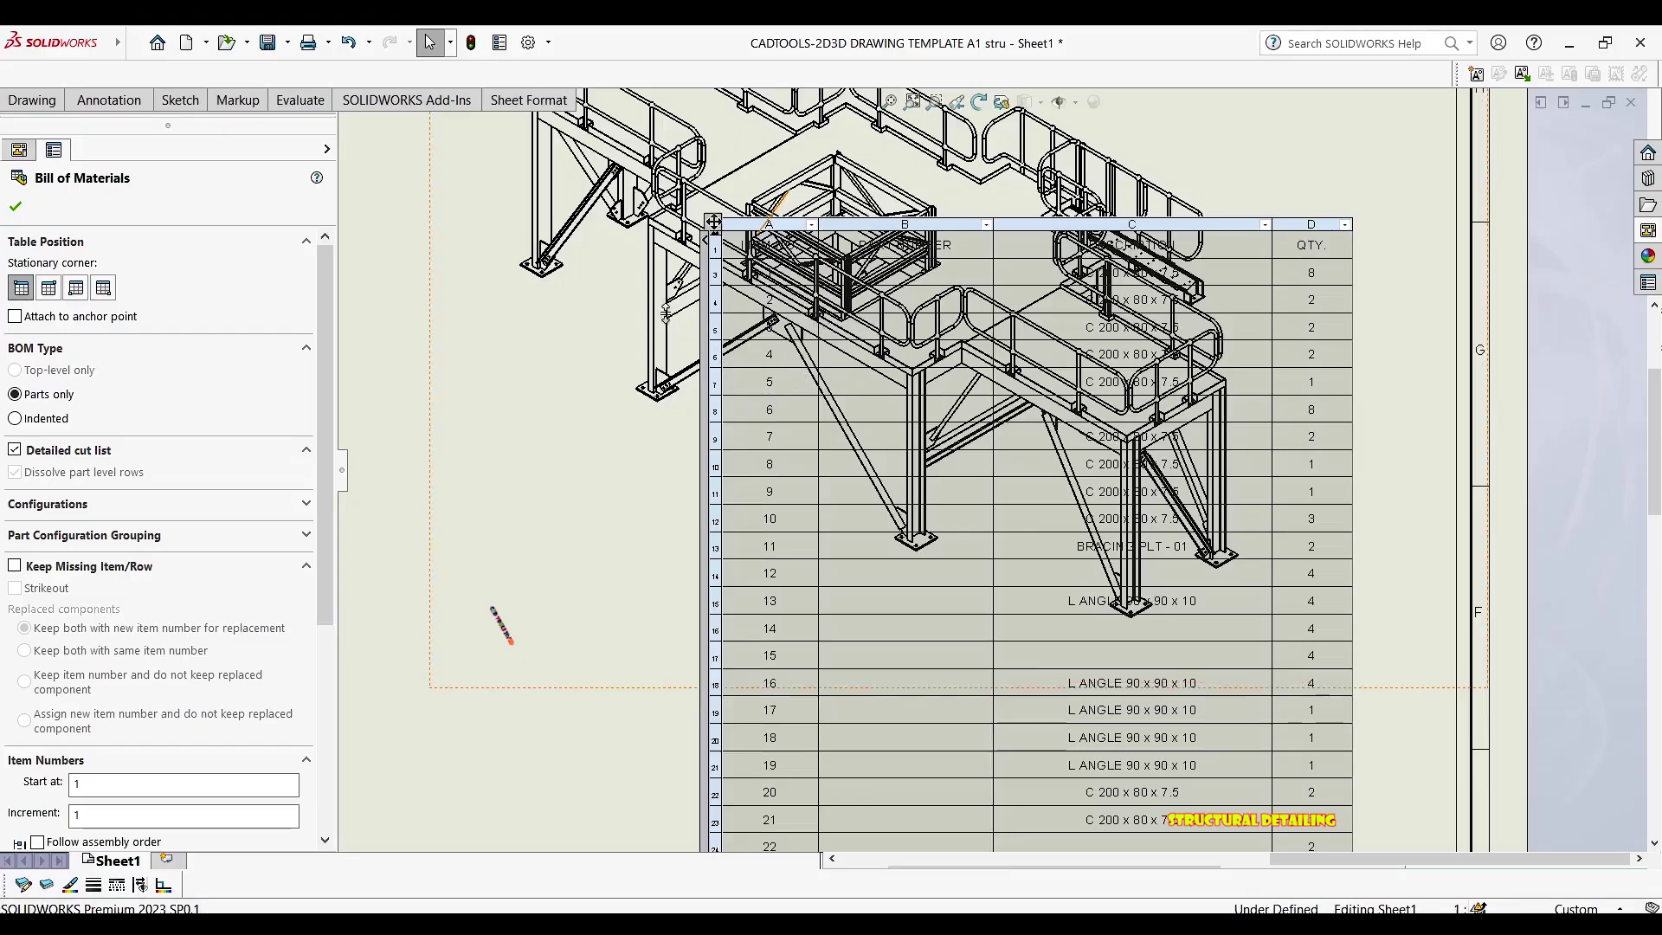
pyautogui.moveTo(726, 330)
pyautogui.mouseDown(button='middle')
pyautogui.moveTo(586, 148)
pyautogui.moveTo(664, 235)
pyautogui.mouseUp(button='middle')
pyautogui.click(741, 451)
pyautogui.scroll(2, 741, 451)
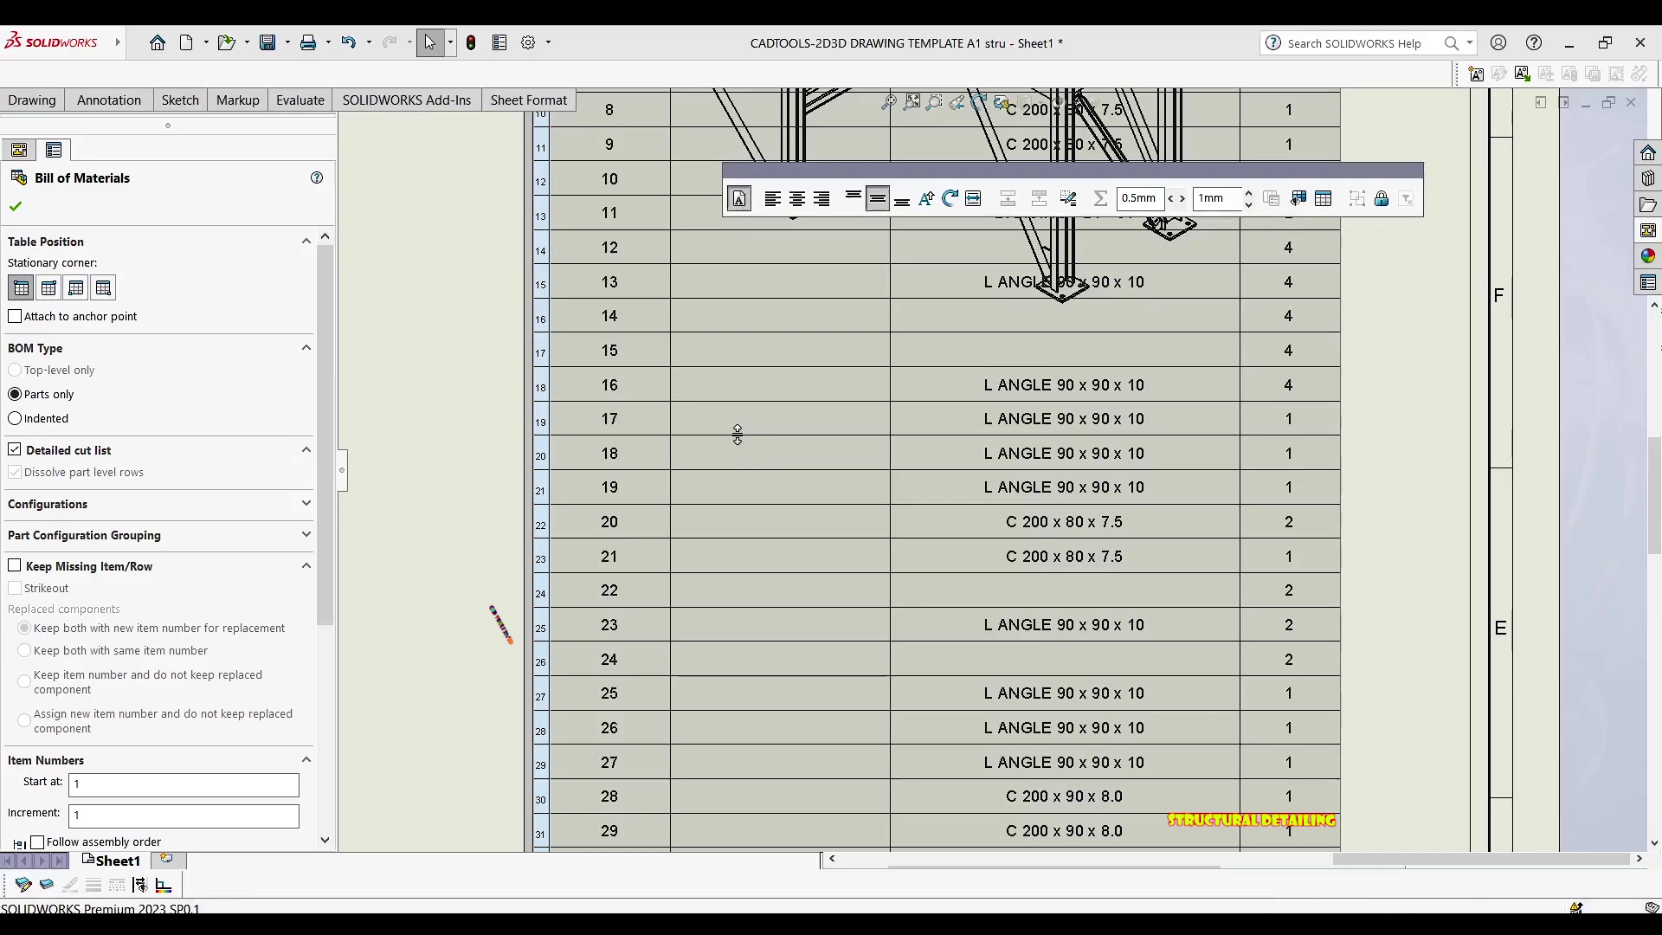
pyautogui.moveTo(738, 434); pyautogui.dragTo(736, 396)
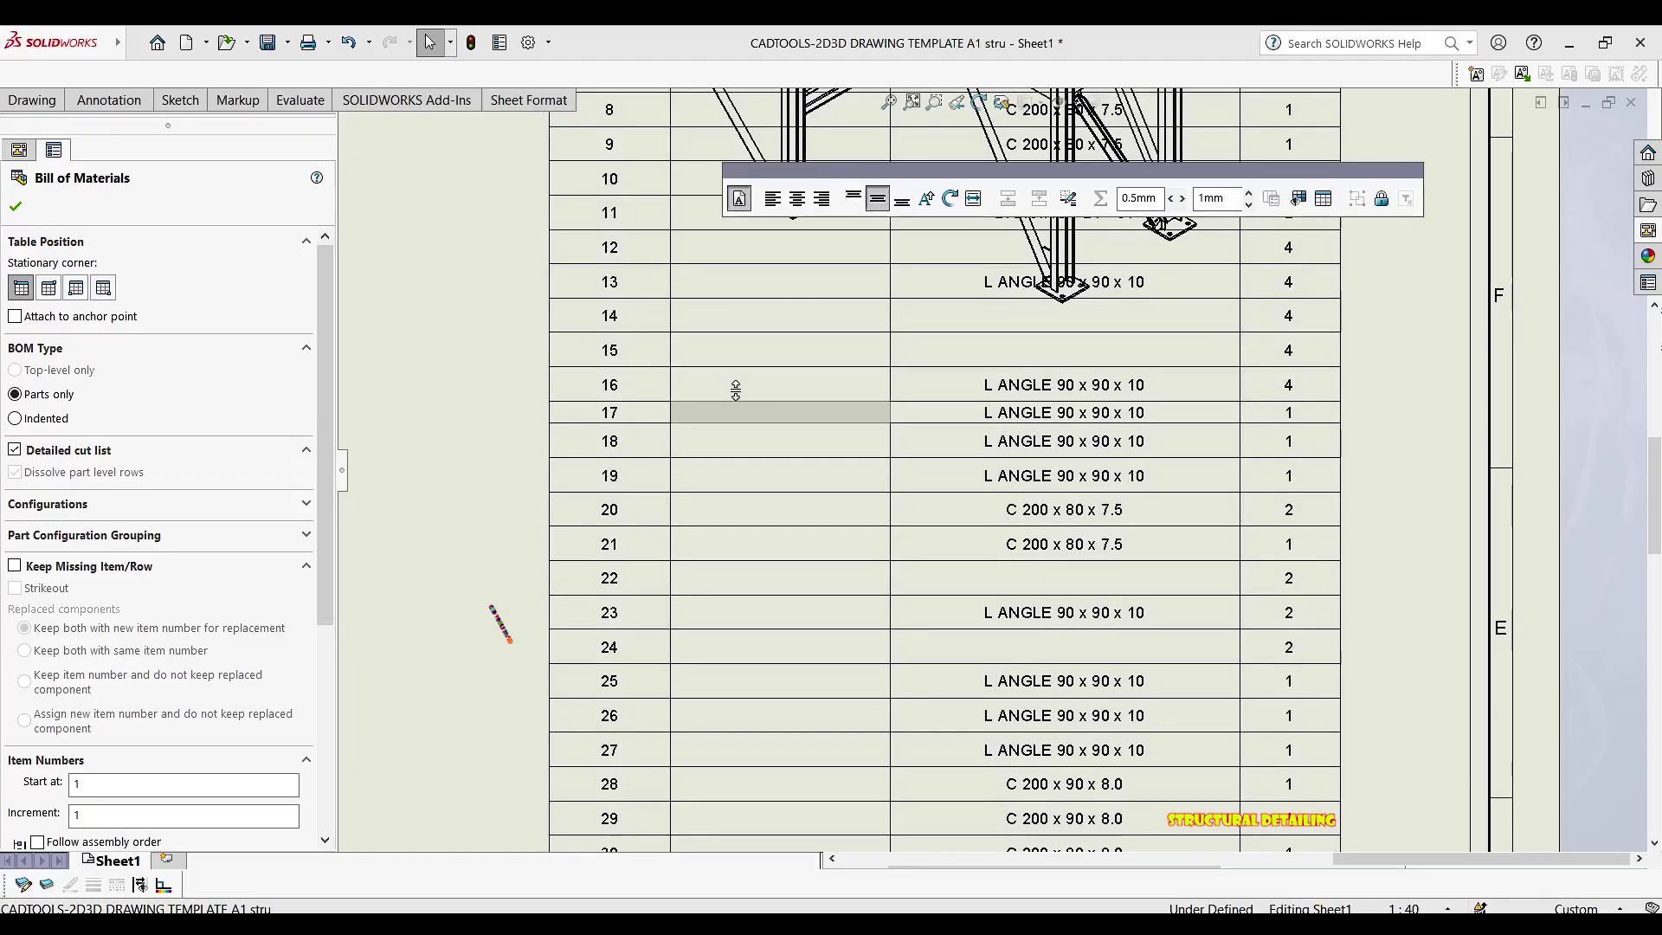
pyautogui.scroll(2, 737, 389)
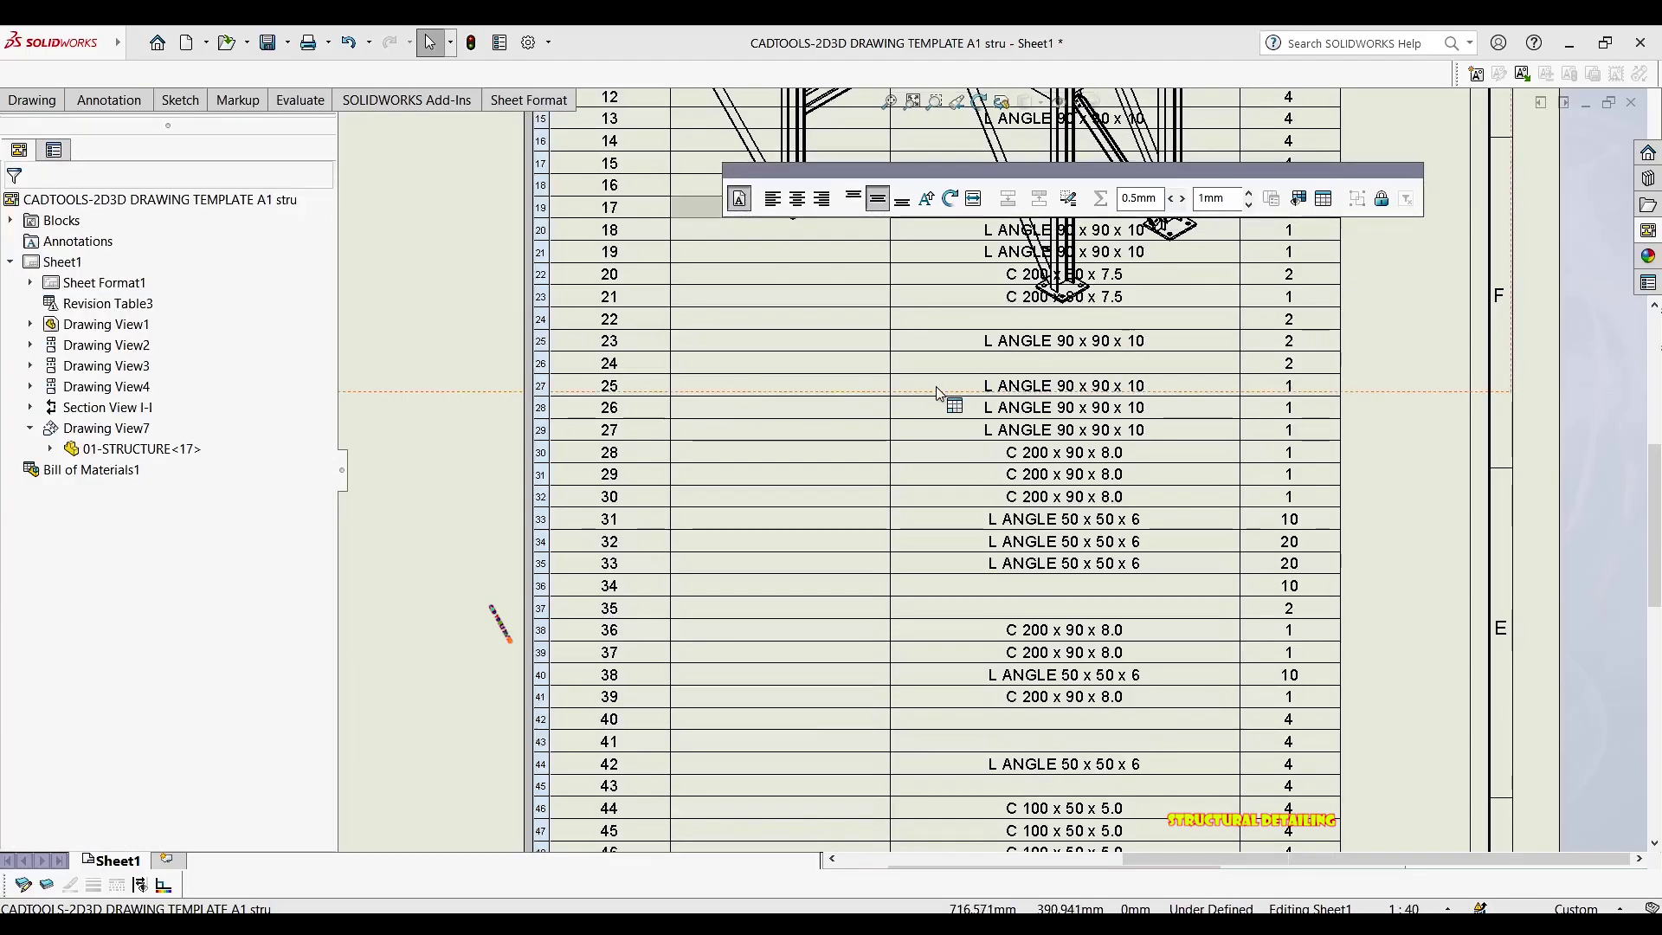
# Move the bill of materials table down against the sheet's right border, resting on the title block's upper edge
pyautogui.scroll(3, 788, 349)
pyautogui.moveTo(787, 349)
pyautogui.keyDown('ctrl'); pyautogui.mouseDown(button='middle')
pyautogui.moveTo(660, 260)
pyautogui.moveTo(574, 99)
pyautogui.mouseUp(button='middle'); pyautogui.keyUp('ctrl')
pyautogui.scroll(2, 666, 254)
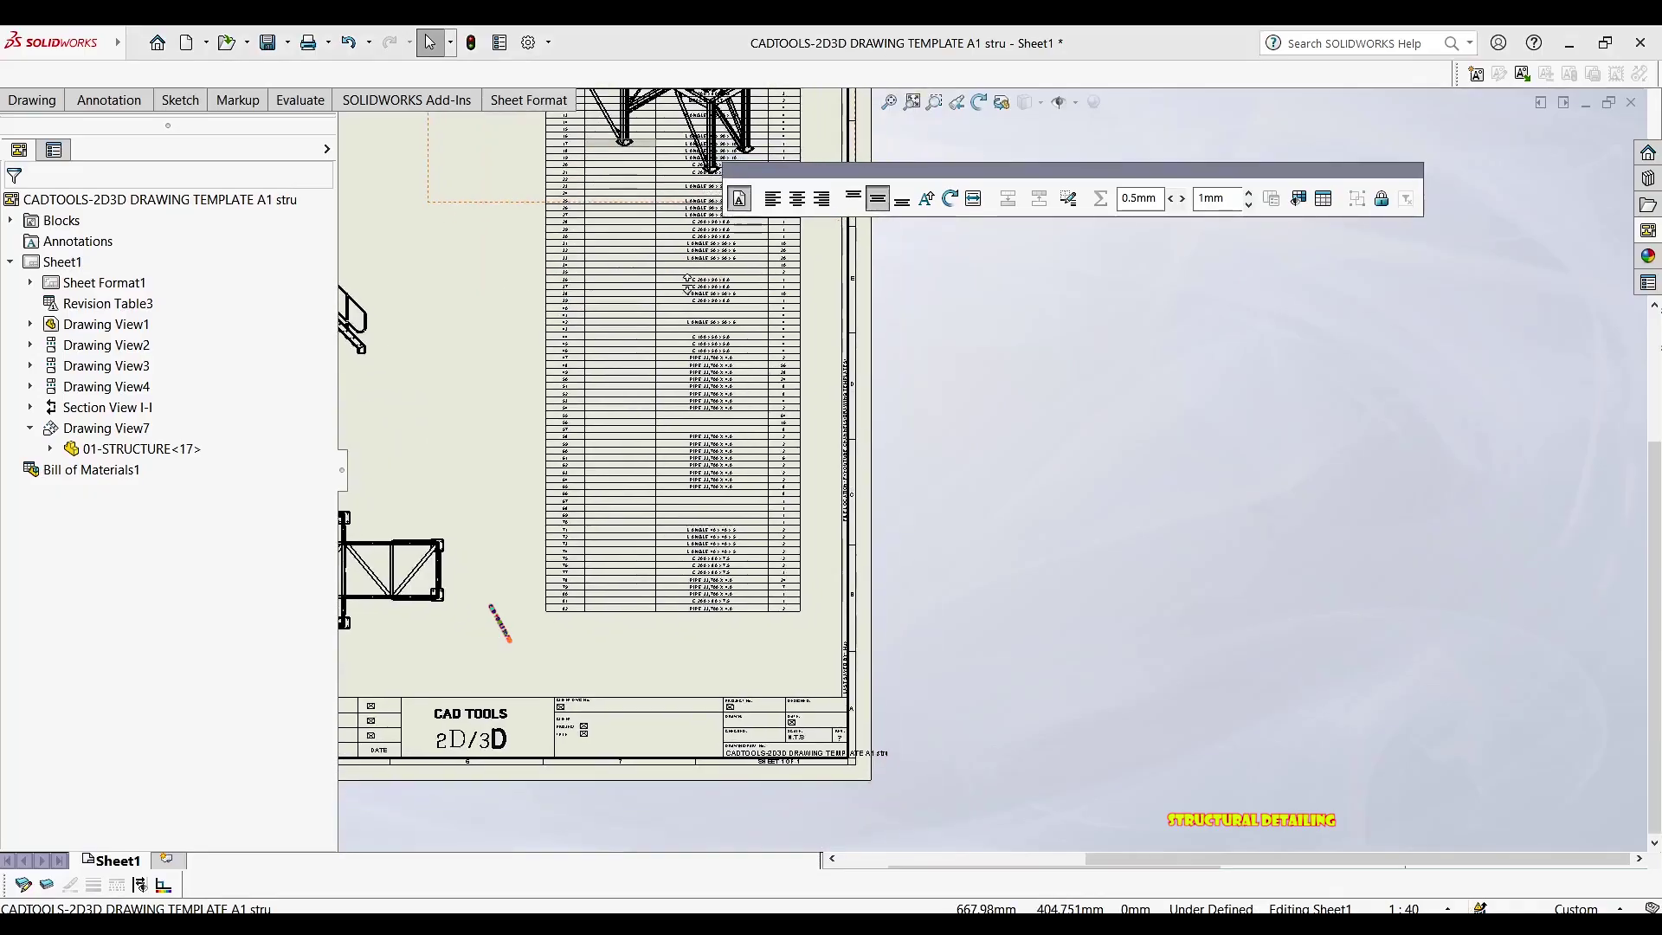
pyautogui.scroll(1, 695, 300)
pyautogui.moveTo(676, 246); pyautogui.dragTo(634, 357, button='middle')
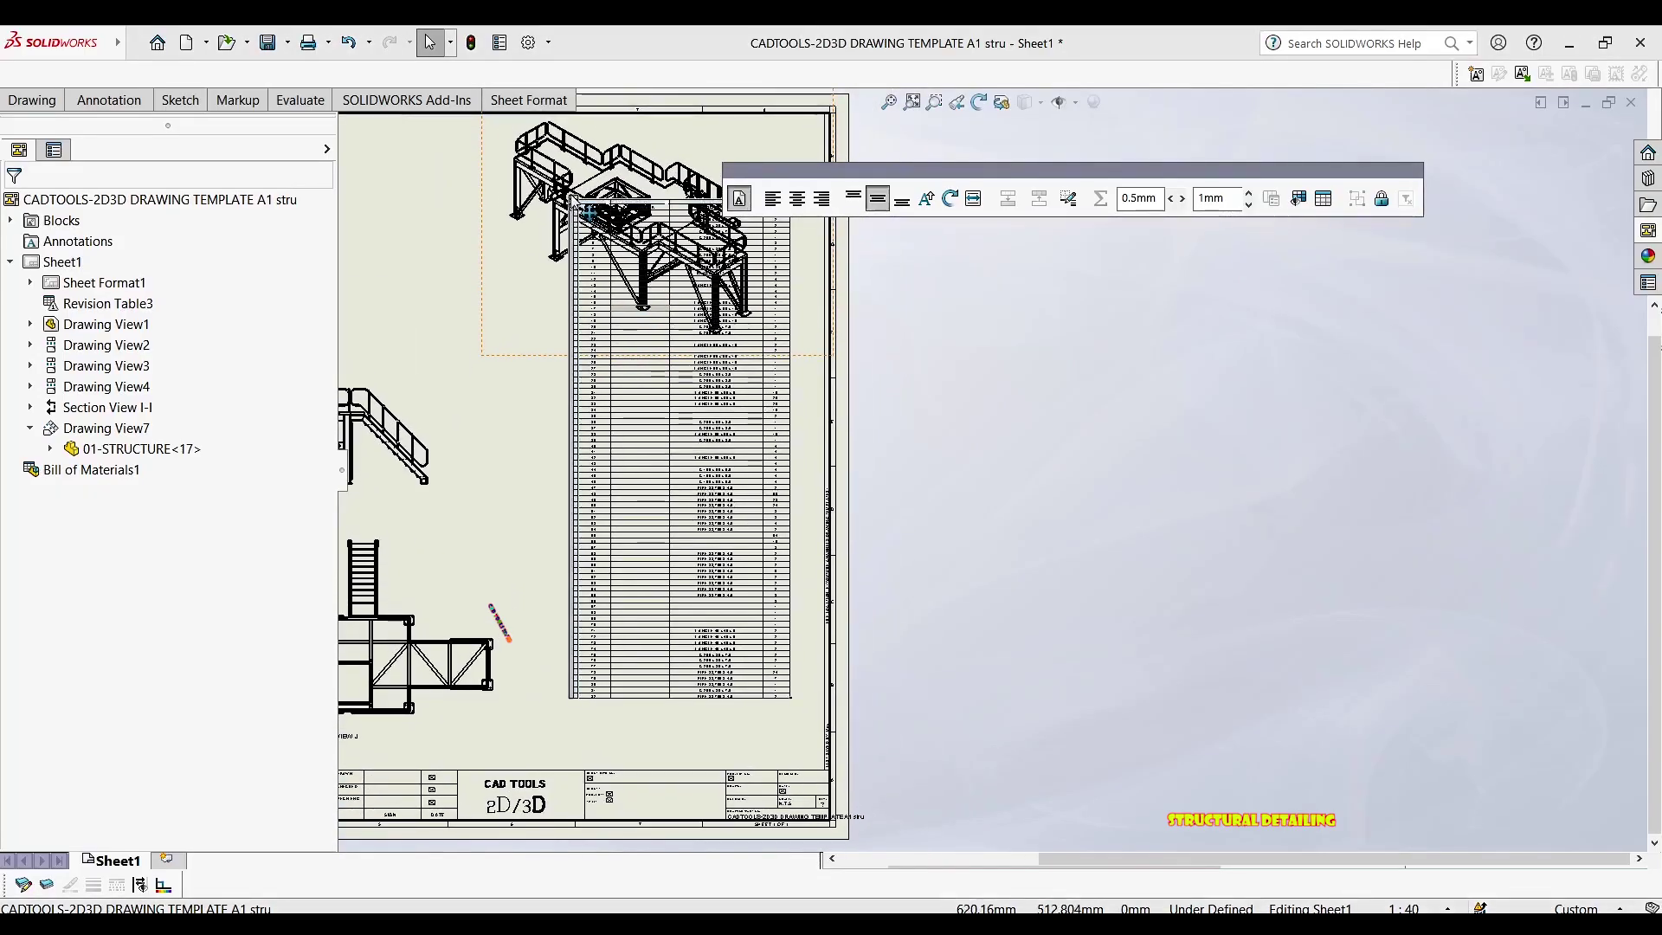
pyautogui.click(612, 416)
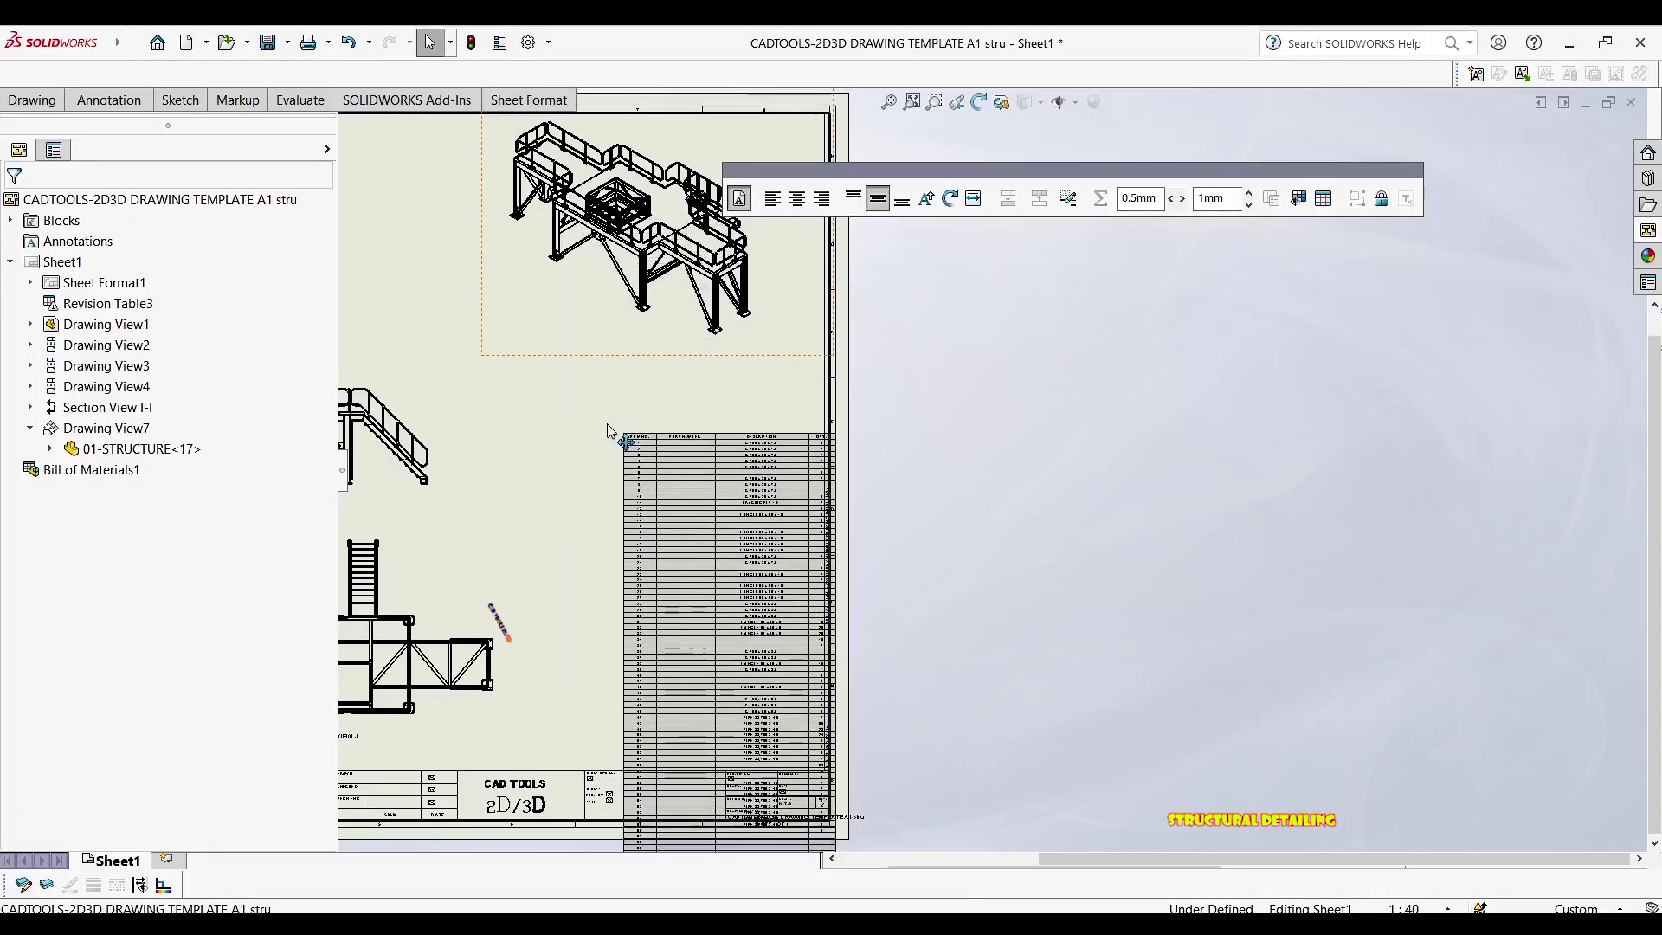
pyautogui.moveTo(592, 334); pyautogui.dragTo(592, 282)
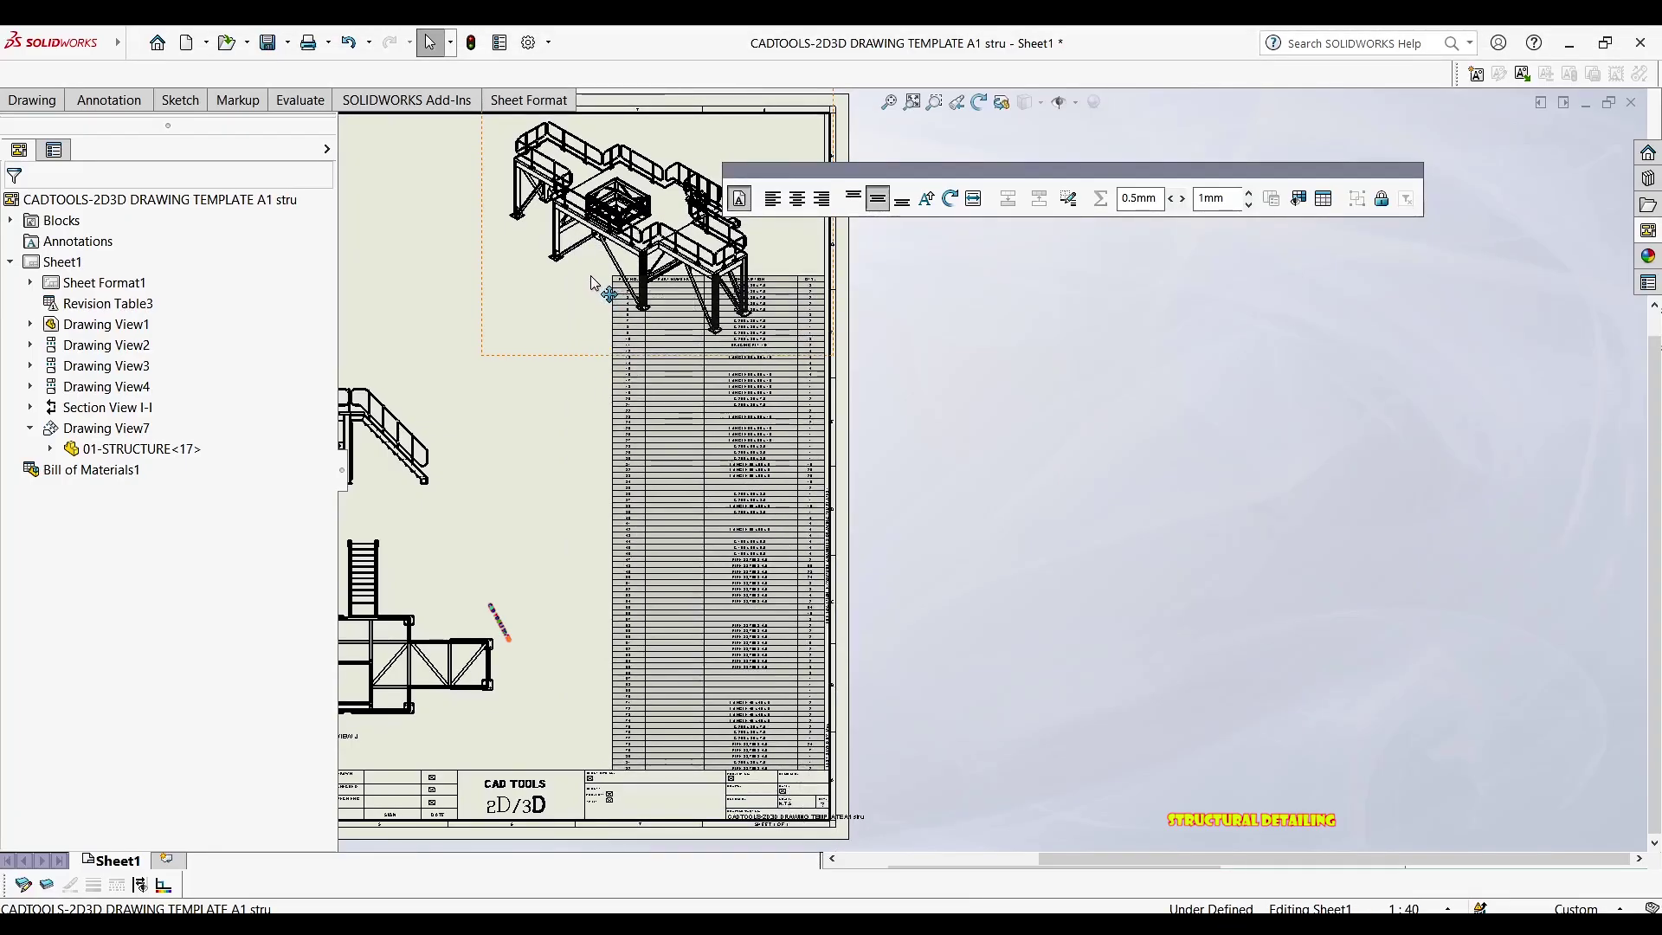
pyautogui.press('Escape')
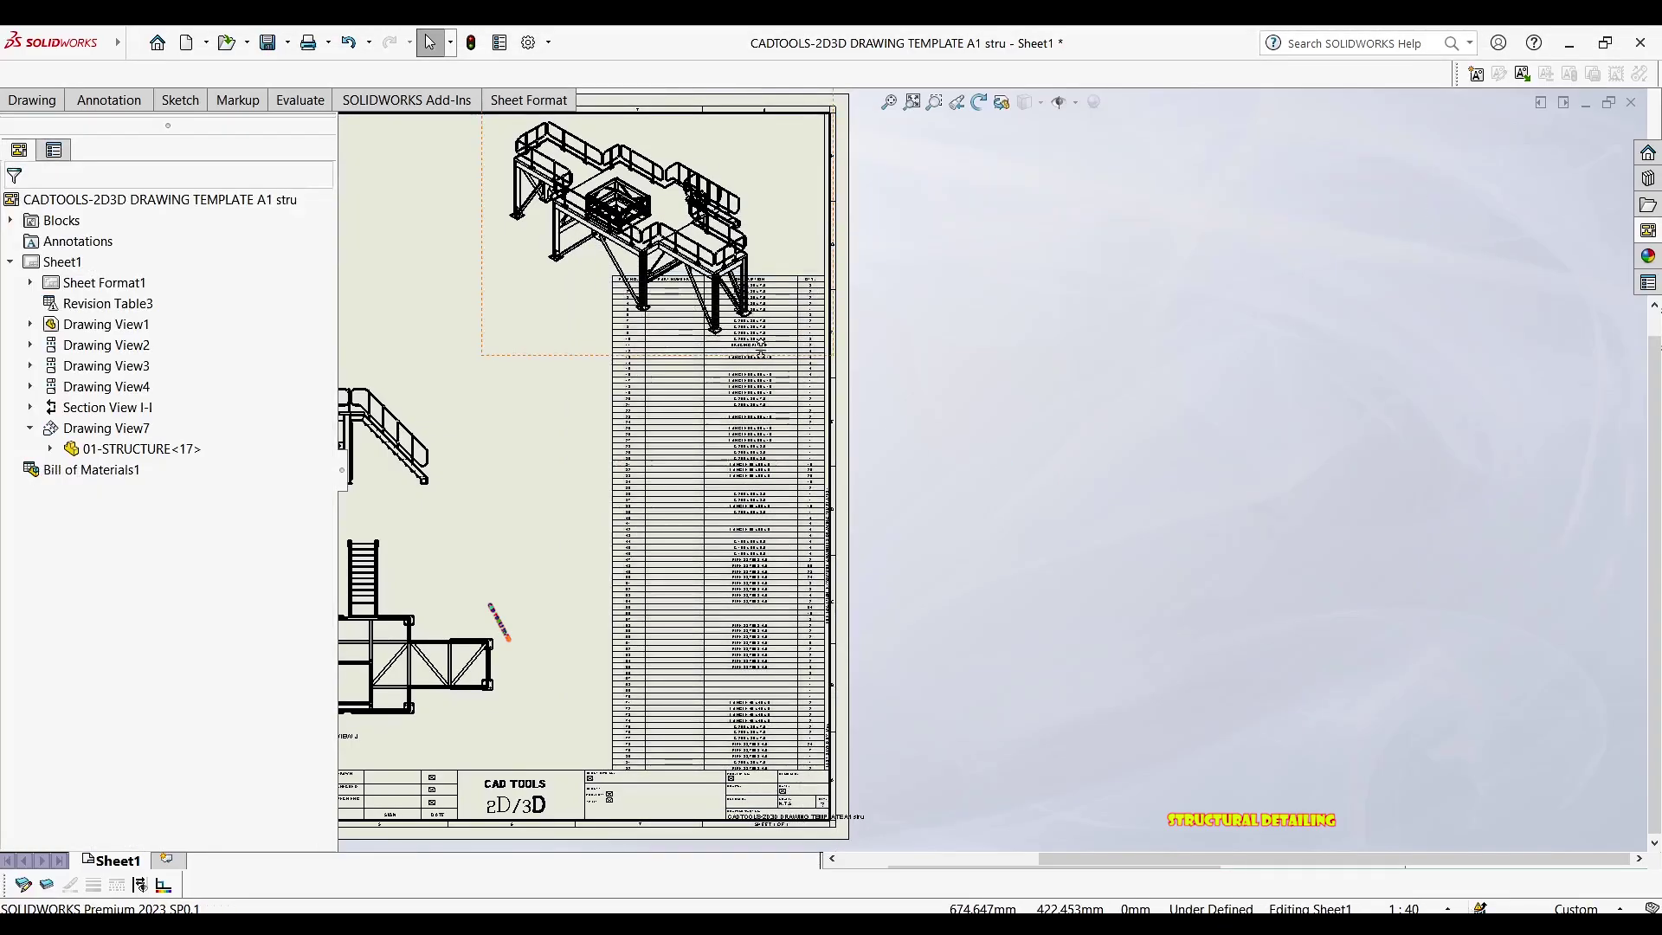
# Move the isometric view left, clear of the bill of materials, and shift the side view with the stairs slightly right
pyautogui.moveTo(653, 321); pyautogui.dragTo(864, 340, button='middle')
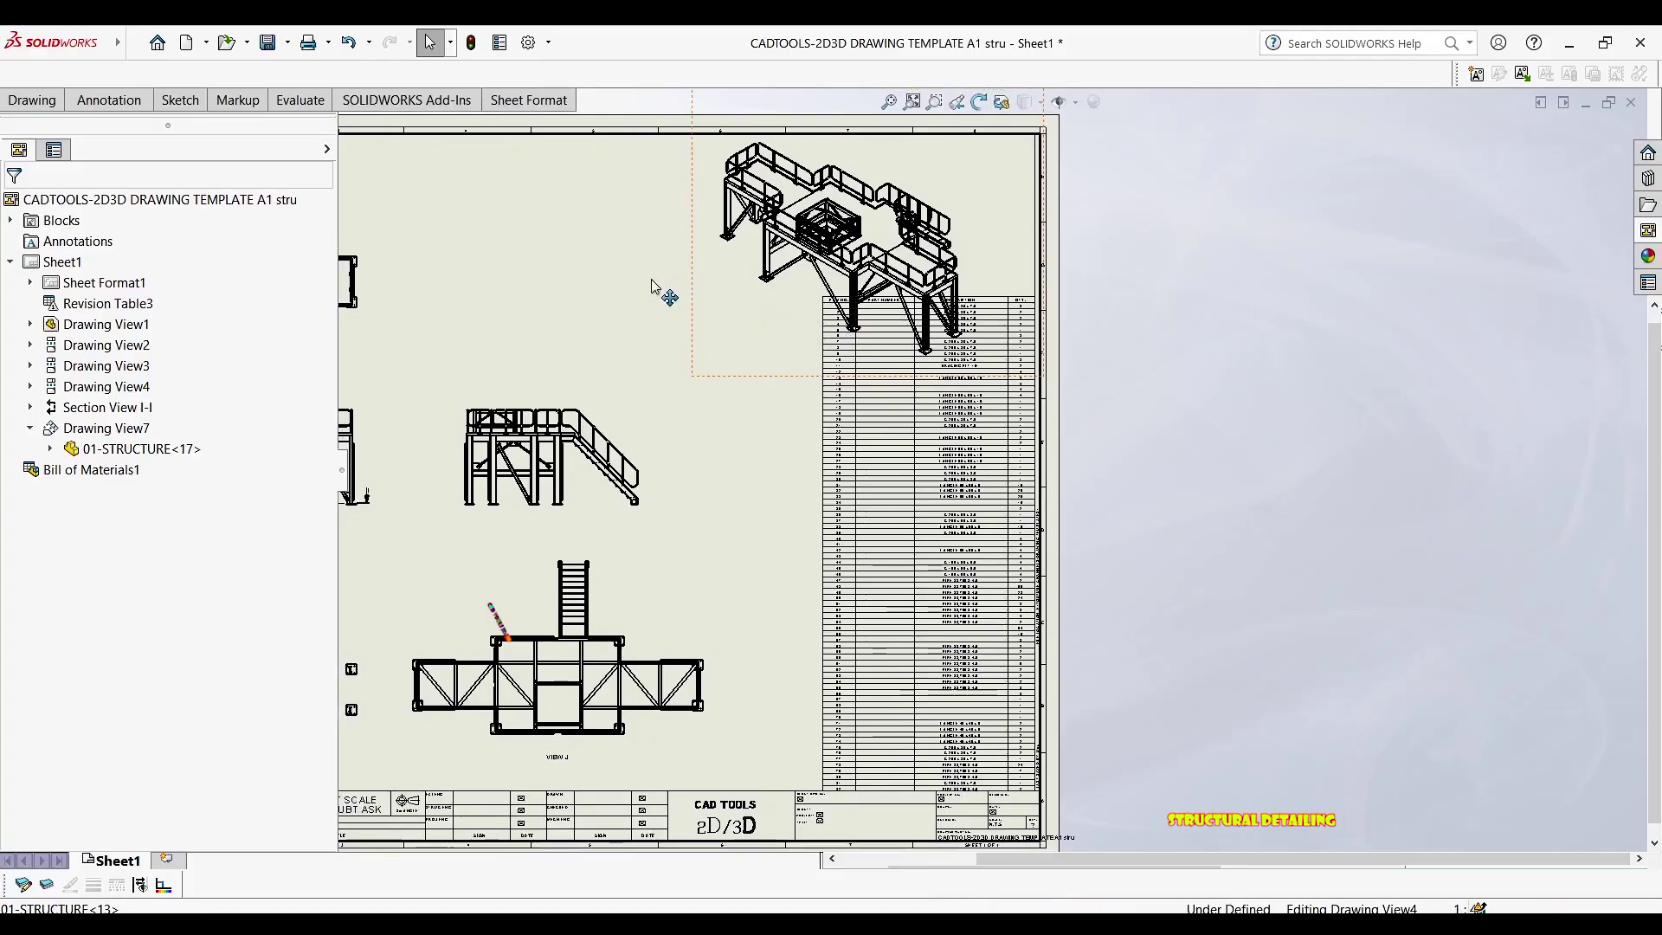
pyautogui.moveTo(655, 290)
pyautogui.mouseDown()
pyautogui.moveTo(530, 278)
pyautogui.moveTo(432, 313)
pyautogui.moveTo(437, 296)
pyautogui.mouseUp()
pyautogui.scroll(3, 675, 303)
pyautogui.moveTo(643, 278)
pyautogui.mouseDown(button='middle')
pyautogui.moveTo(679, 281)
pyautogui.moveTo(662, 230)
pyautogui.moveTo(629, 206)
pyautogui.mouseUp(button='middle')
pyautogui.moveTo(739, 384); pyautogui.dragTo(718, 368, button='middle')
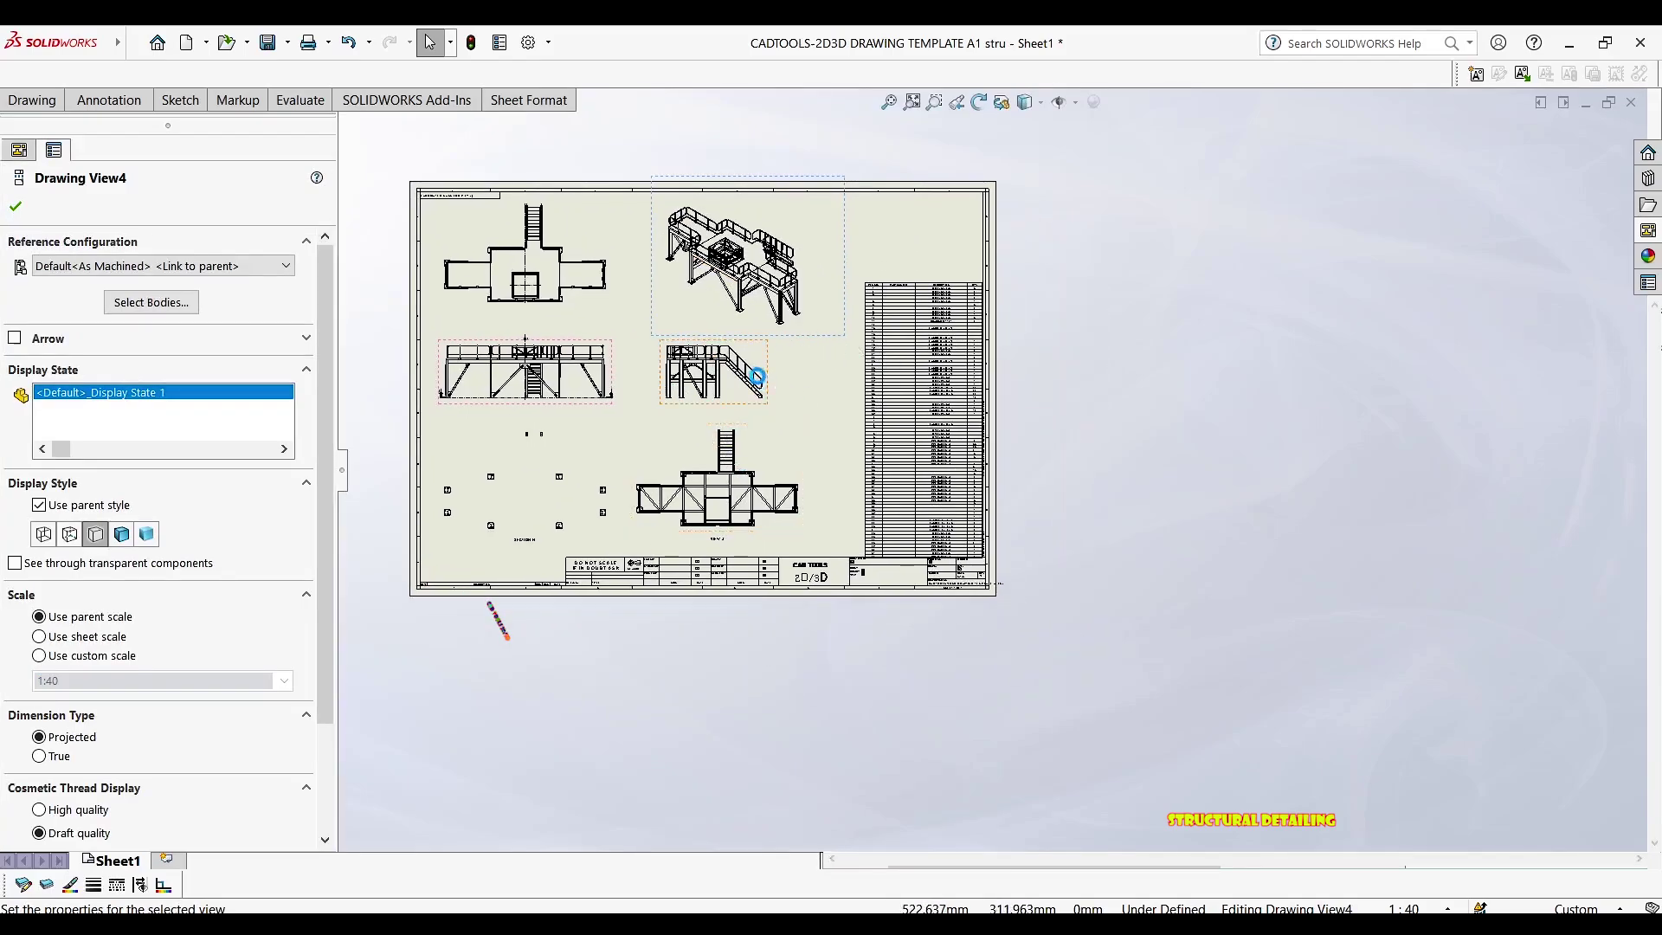
pyautogui.scroll(-2, 759, 377)
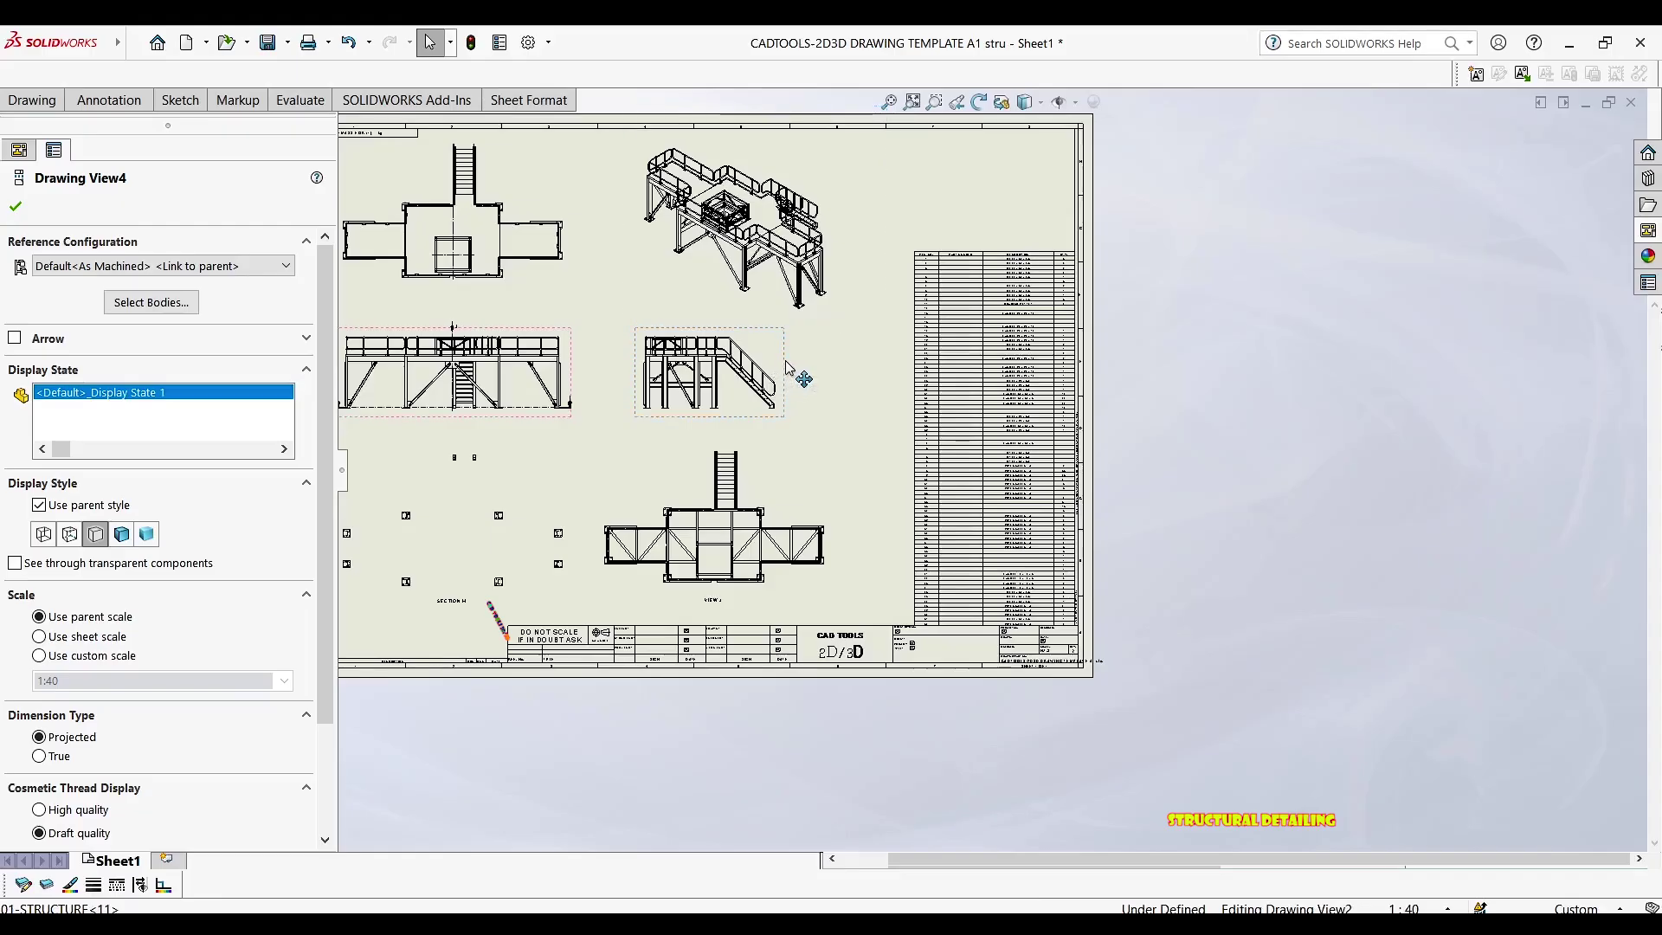
pyautogui.moveTo(786, 366); pyautogui.dragTo(805, 368)
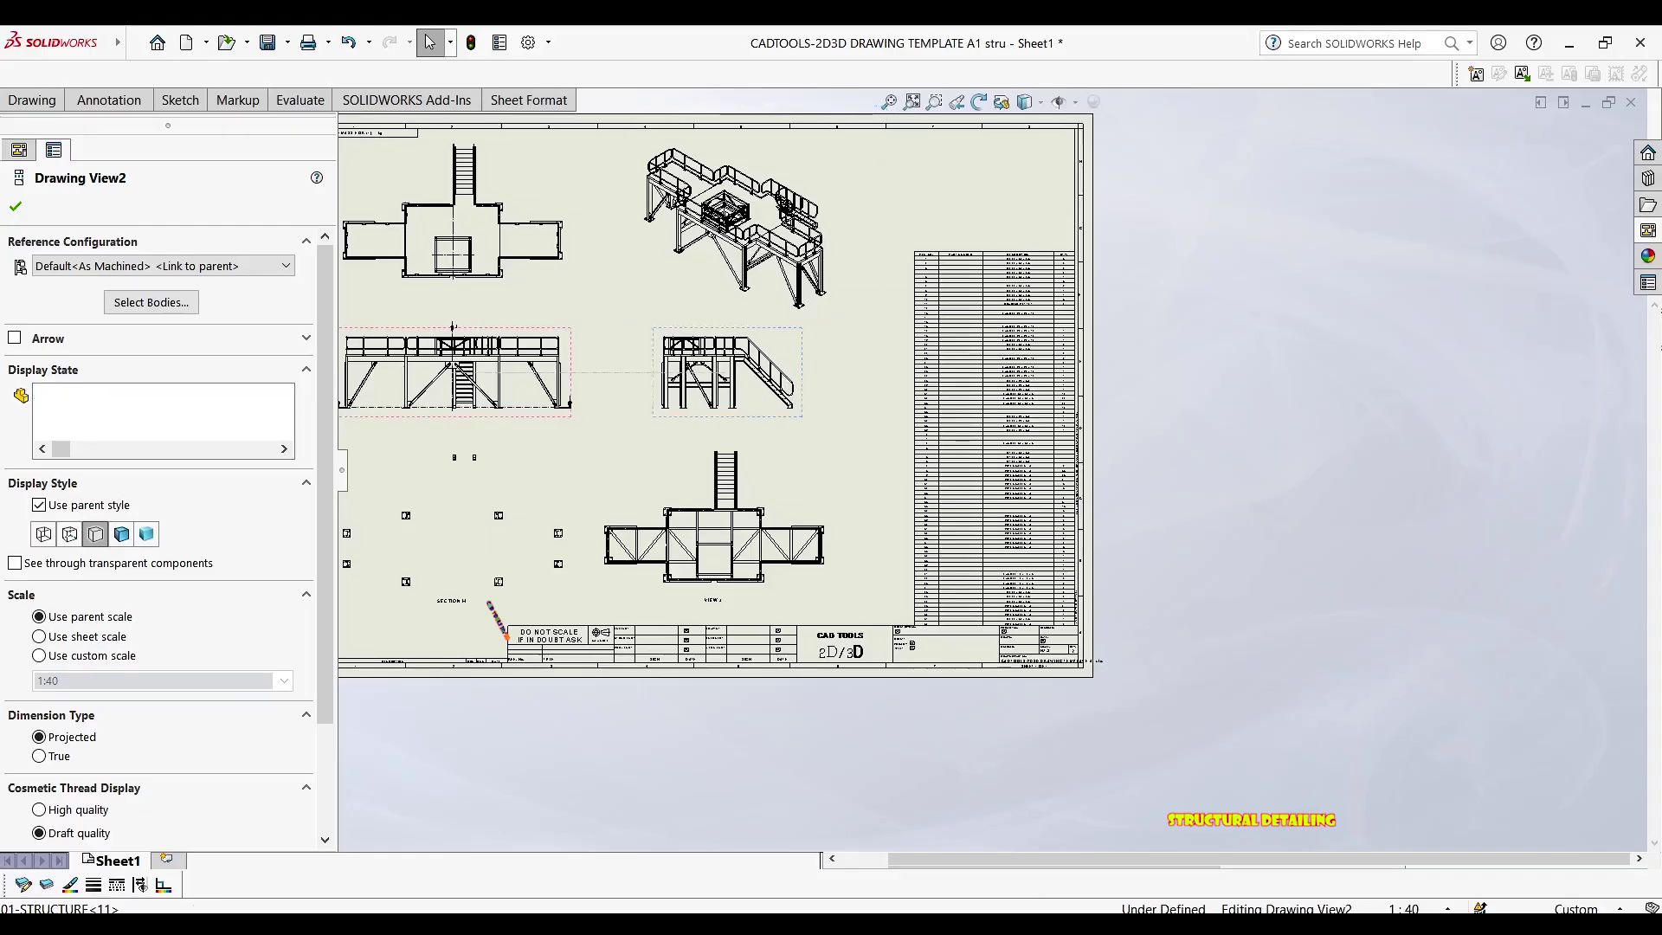
# Examine the bill of materials from its lowest rows at the title block up to the header row
pyautogui.moveTo(1049, 363); pyautogui.dragTo(904, 353, button='middle')
pyautogui.scroll(-2, 848, 532)
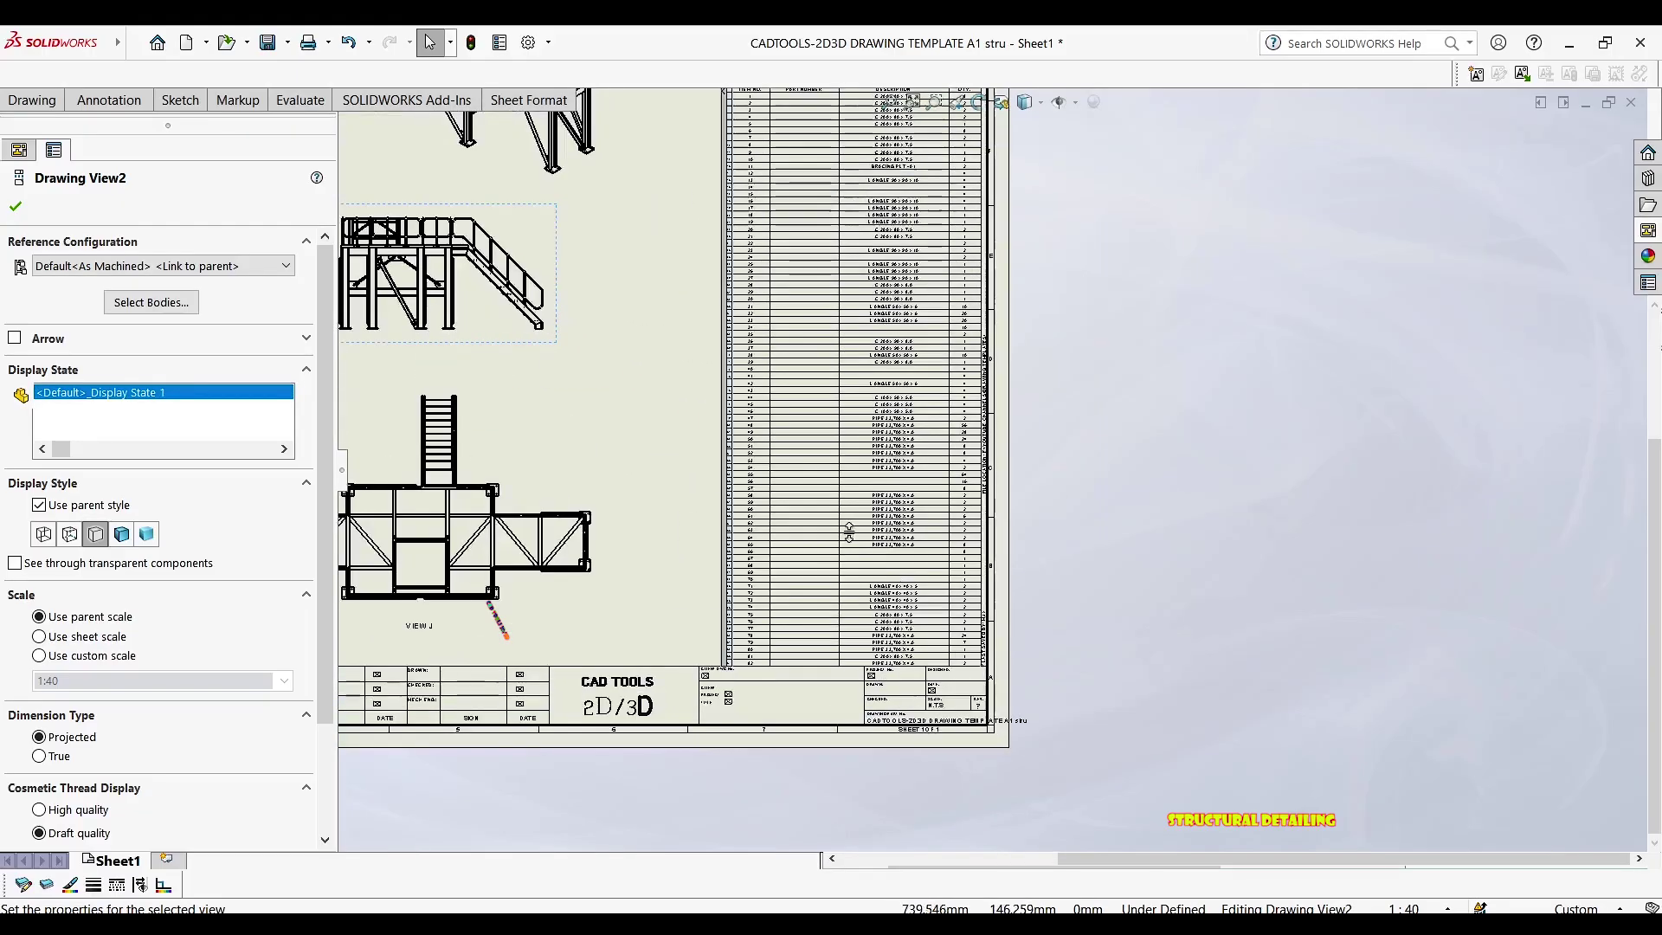
pyautogui.scroll(-2, 779, 493)
pyautogui.moveTo(841, 460); pyautogui.dragTo(734, 298, button='middle')
pyautogui.scroll(-4, 772, 604)
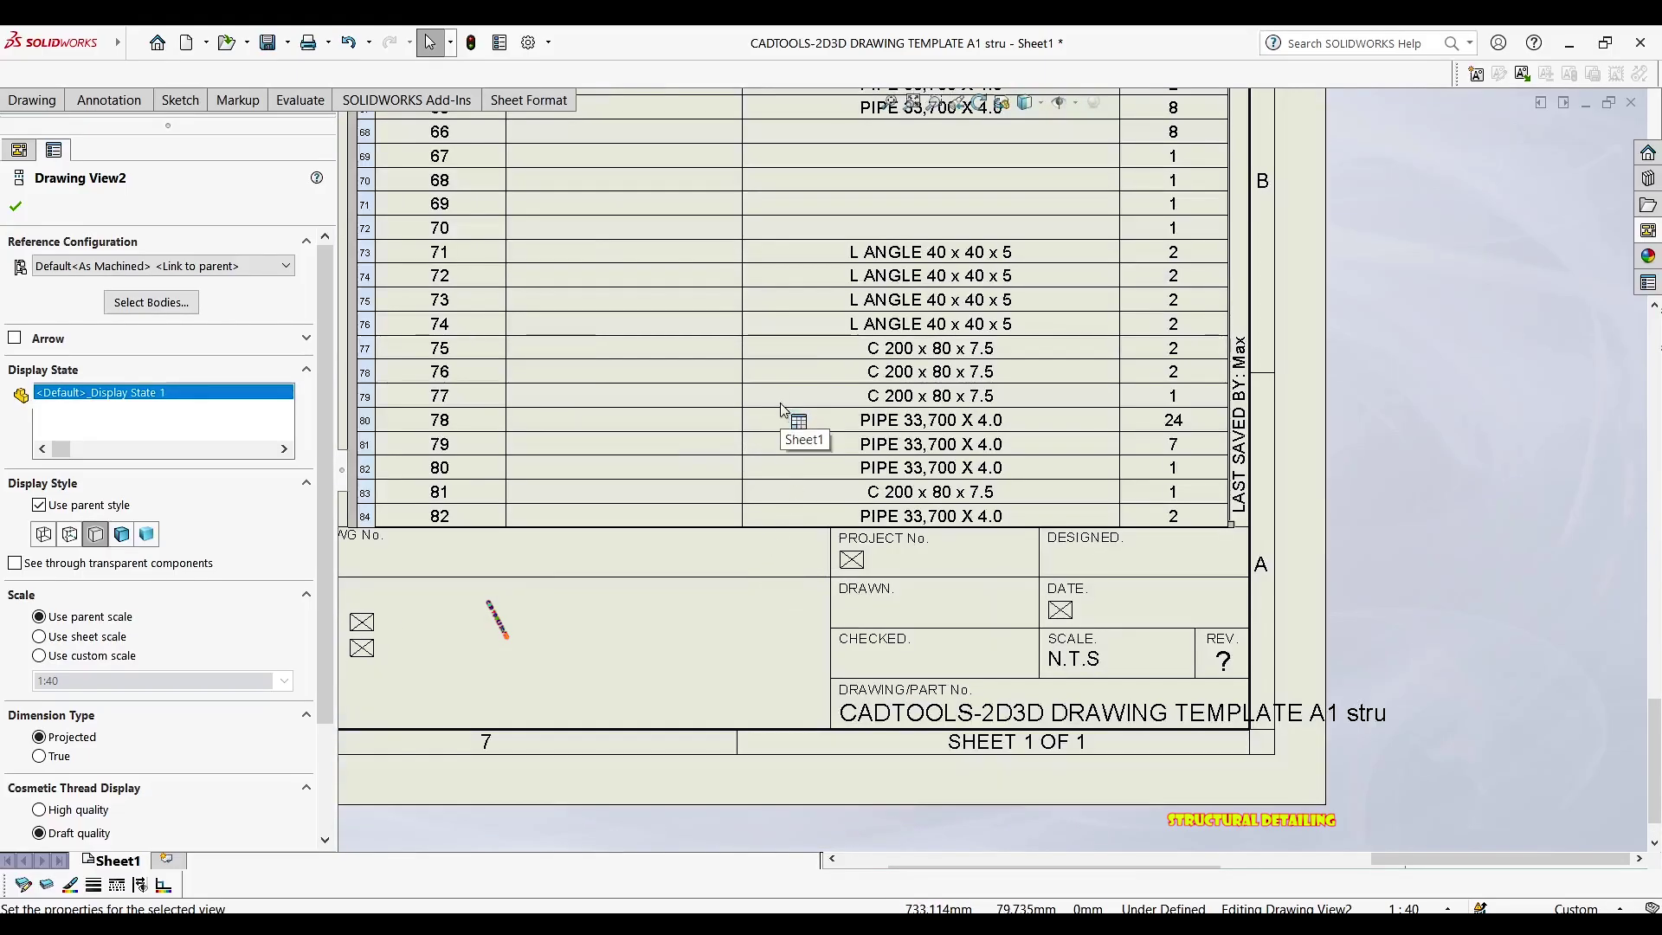
pyautogui.moveTo(781, 407); pyautogui.dragTo(791, 446, button='middle')
pyautogui.click(485, 554)
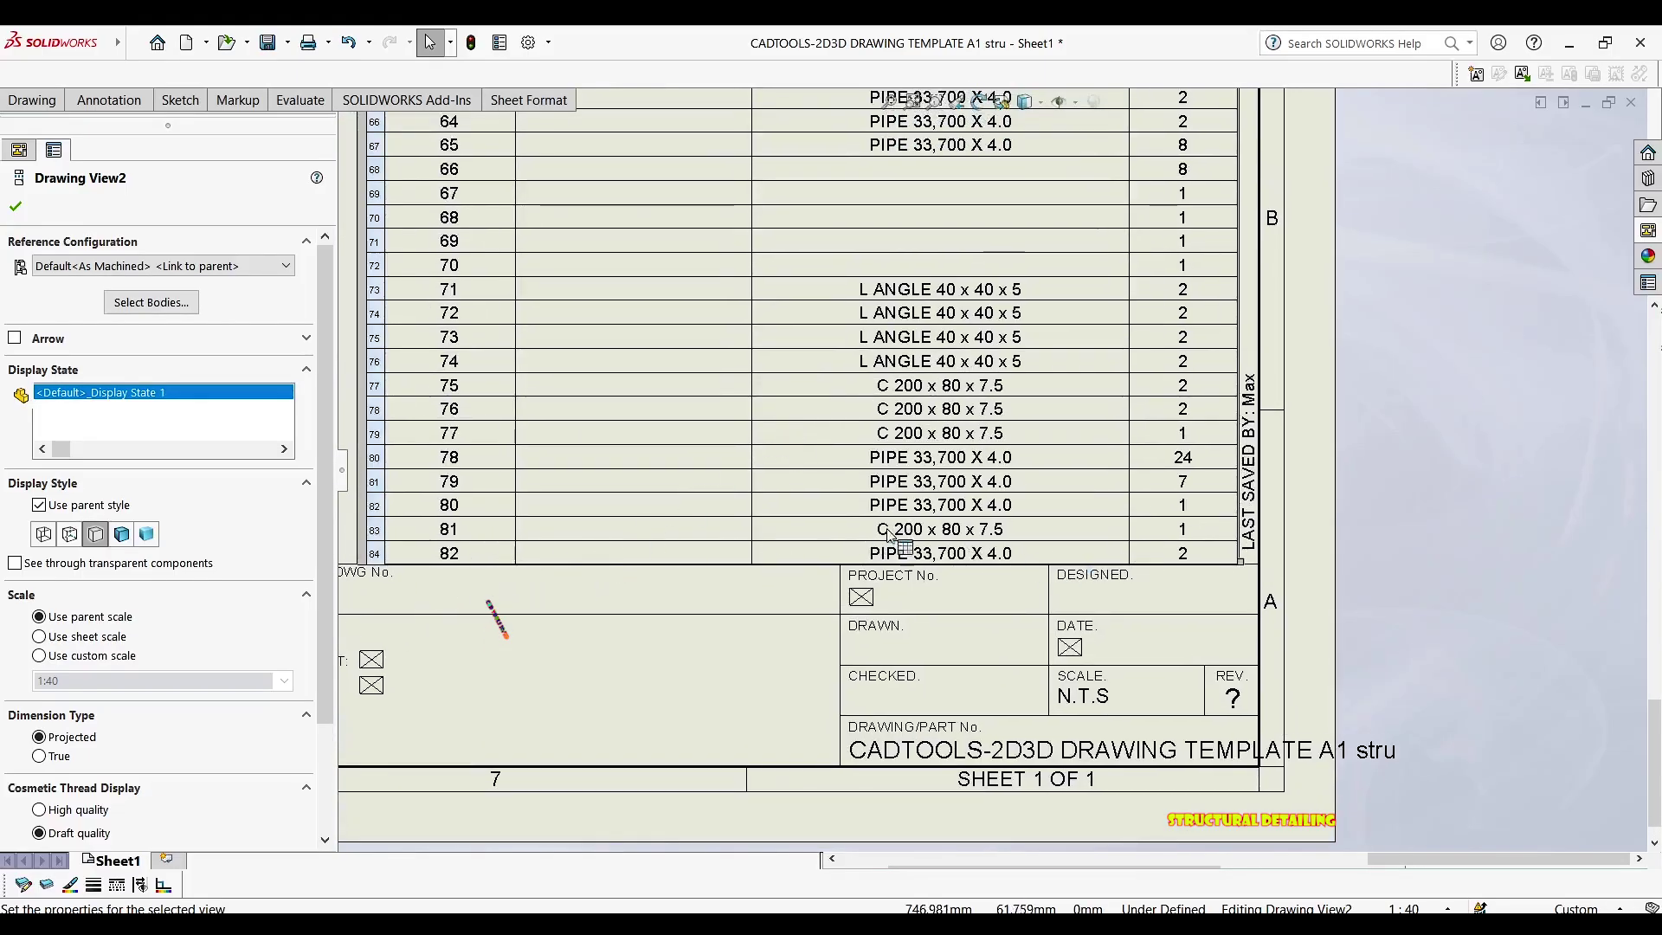
pyautogui.scroll(3, 831, 432)
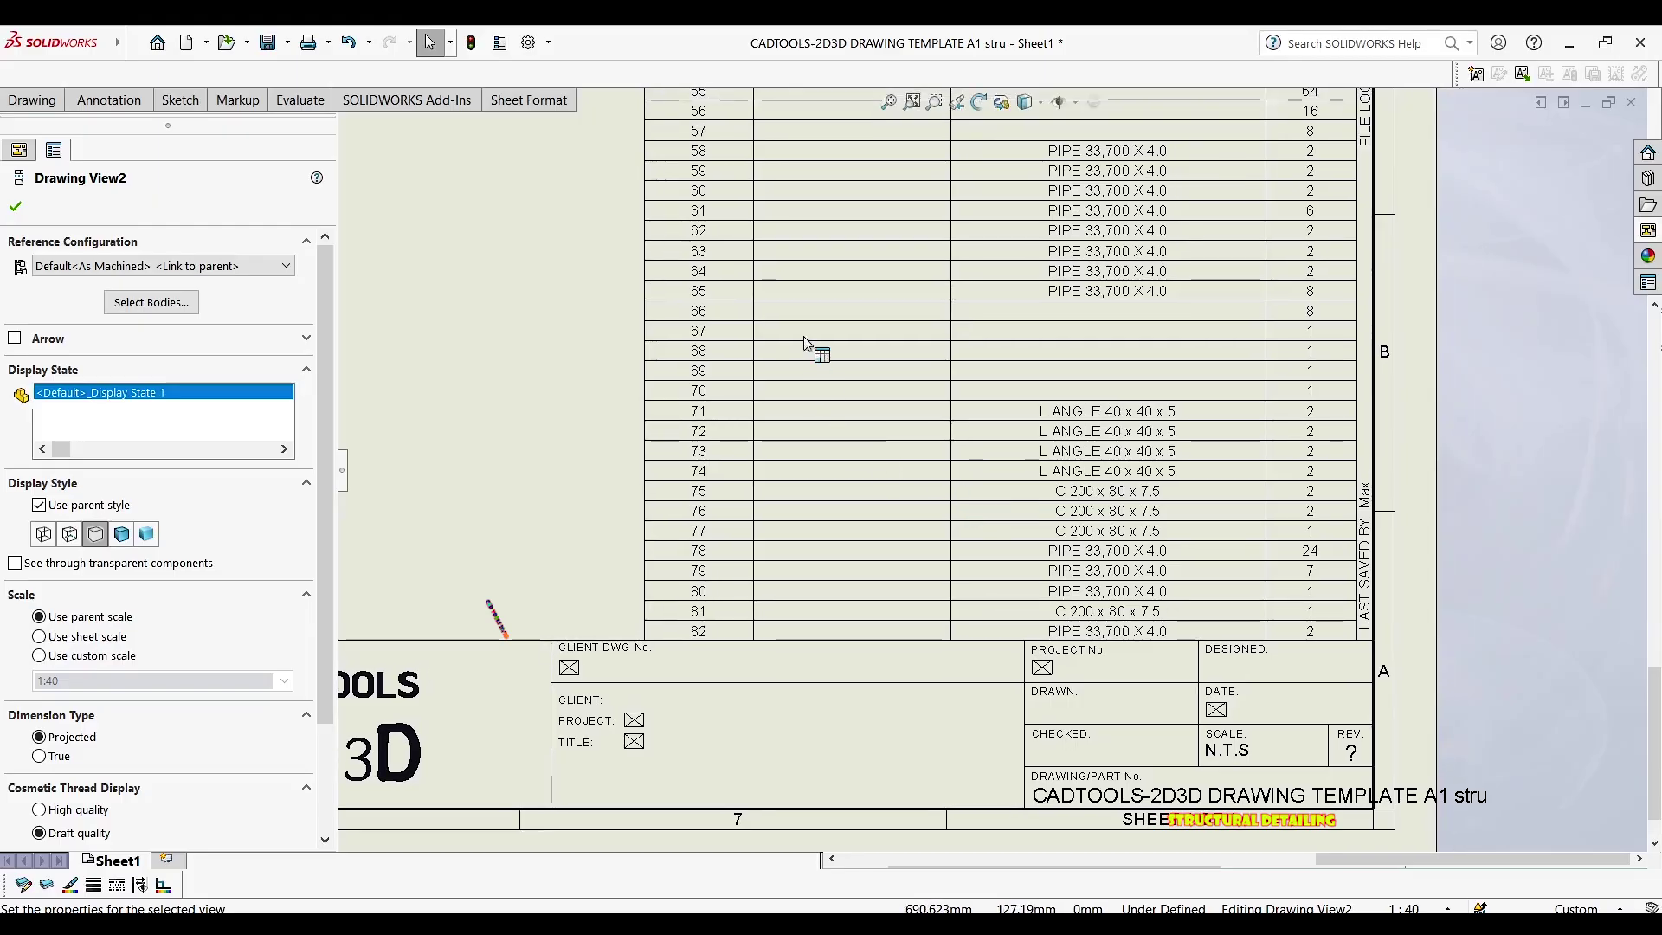
pyautogui.moveTo(816, 345); pyautogui.dragTo(725, 756, button='middle')
pyautogui.moveTo(682, 404); pyautogui.dragTo(646, 752, button='middle')
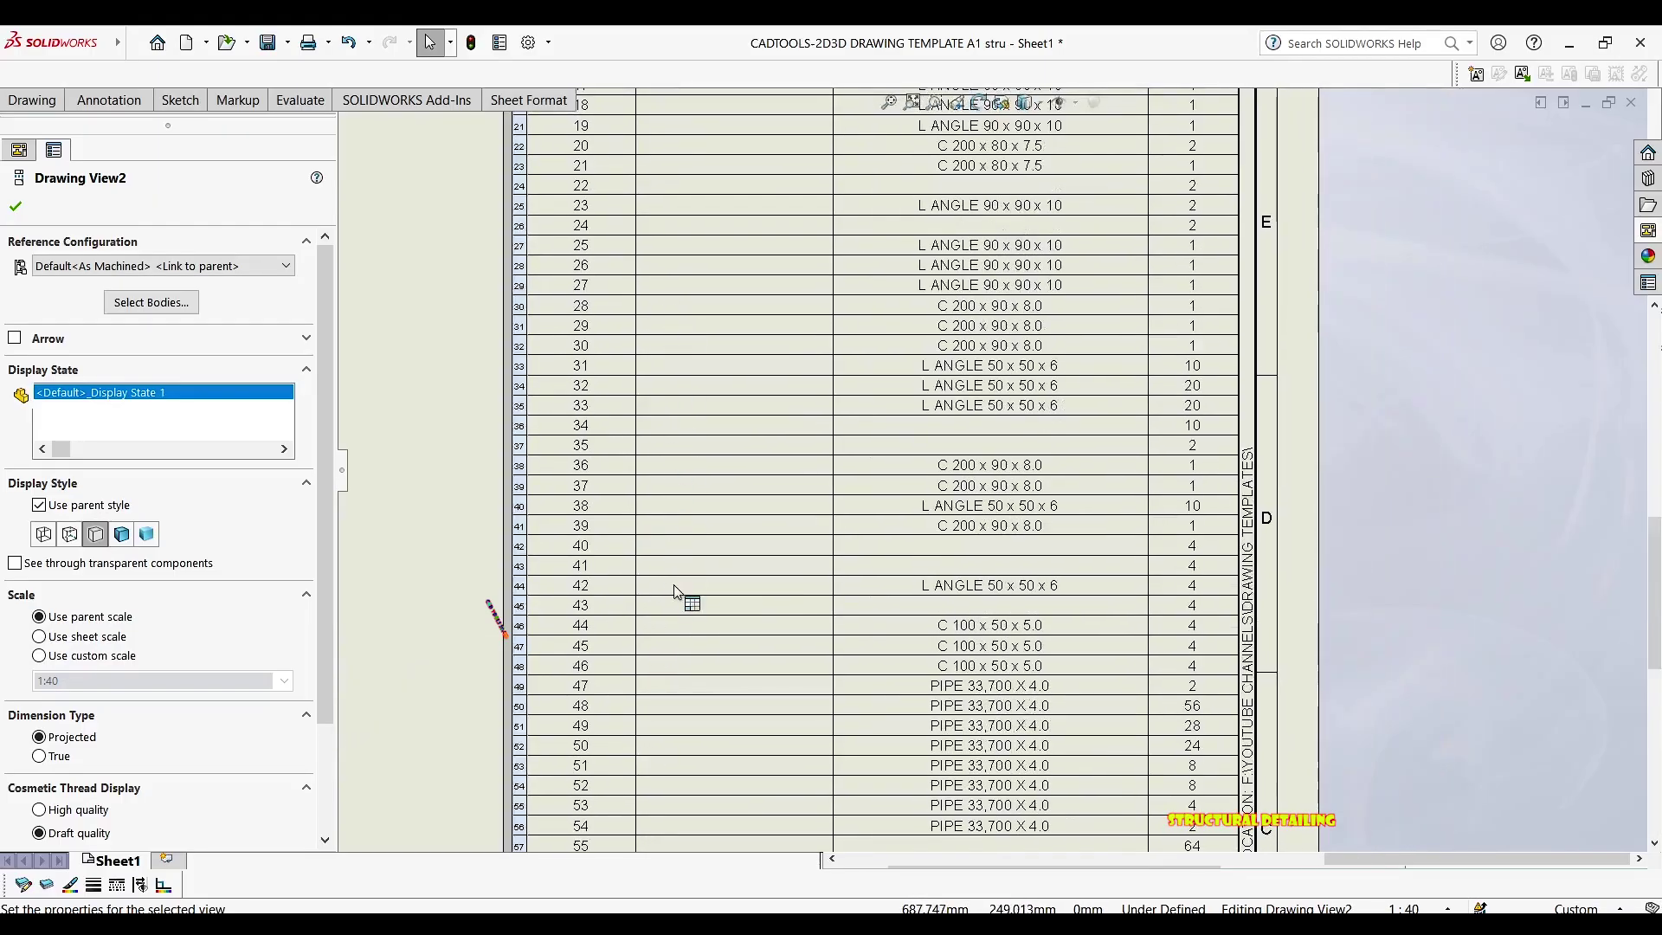
pyautogui.moveTo(680, 473); pyautogui.dragTo(682, 751, button='middle')
pyautogui.moveTo(603, 227); pyautogui.dragTo(632, 466, button='middle')
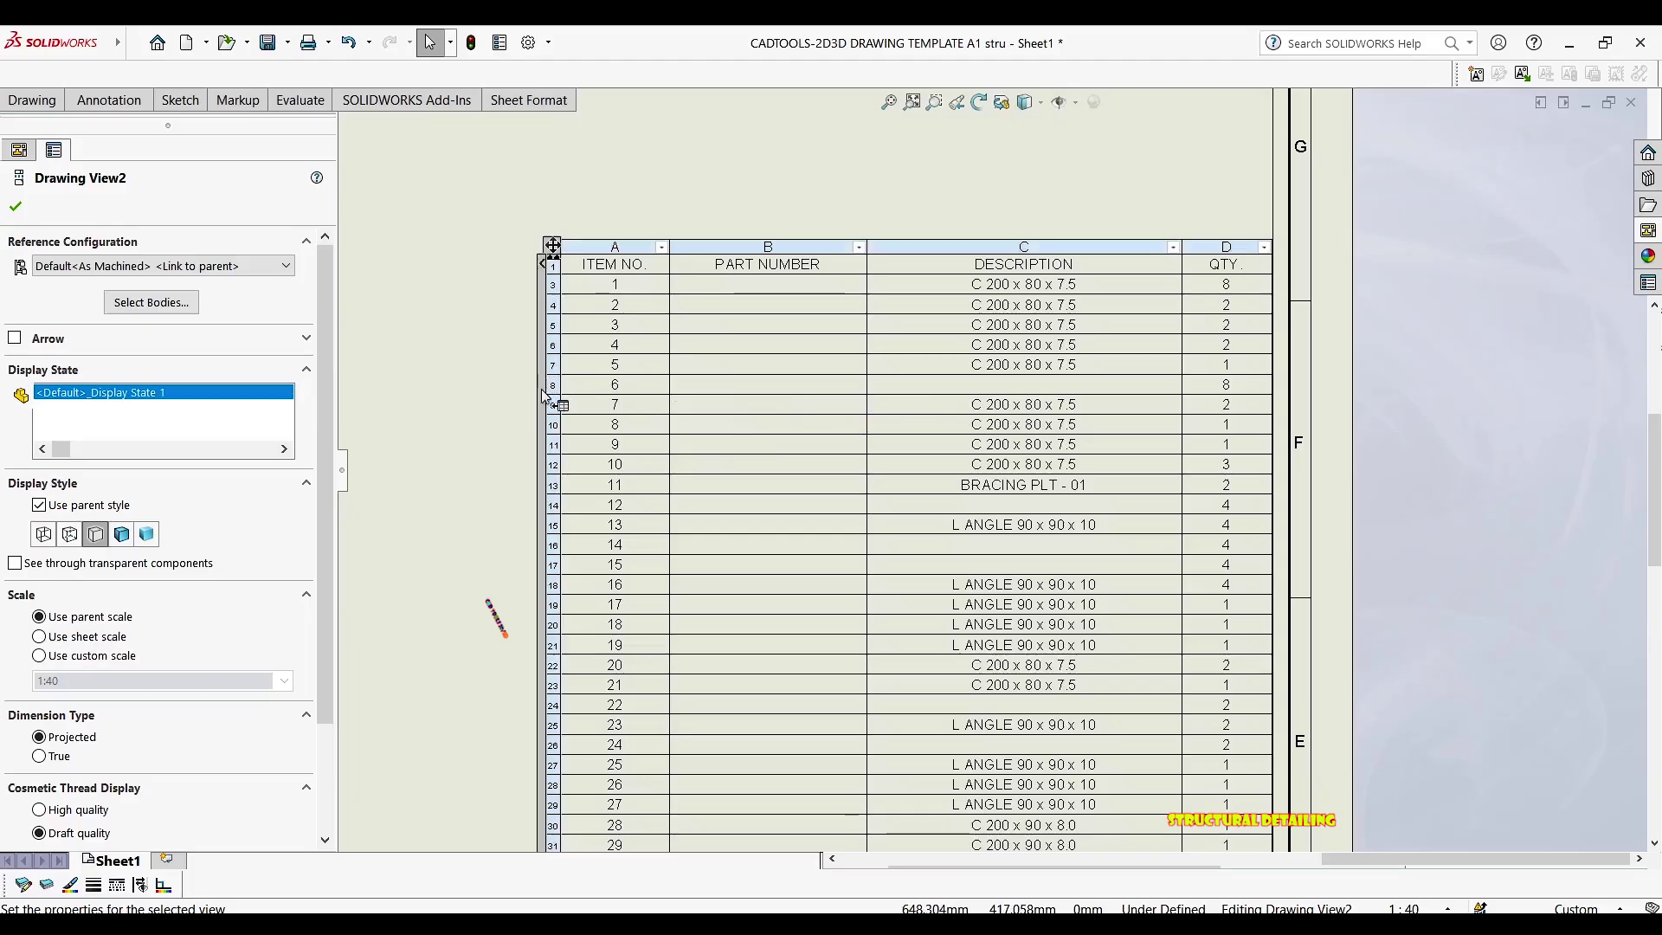
# Expand the bill of materials' component icon column and highlight item 6 to locate its members in the drawing views
pyautogui.click(559, 402)
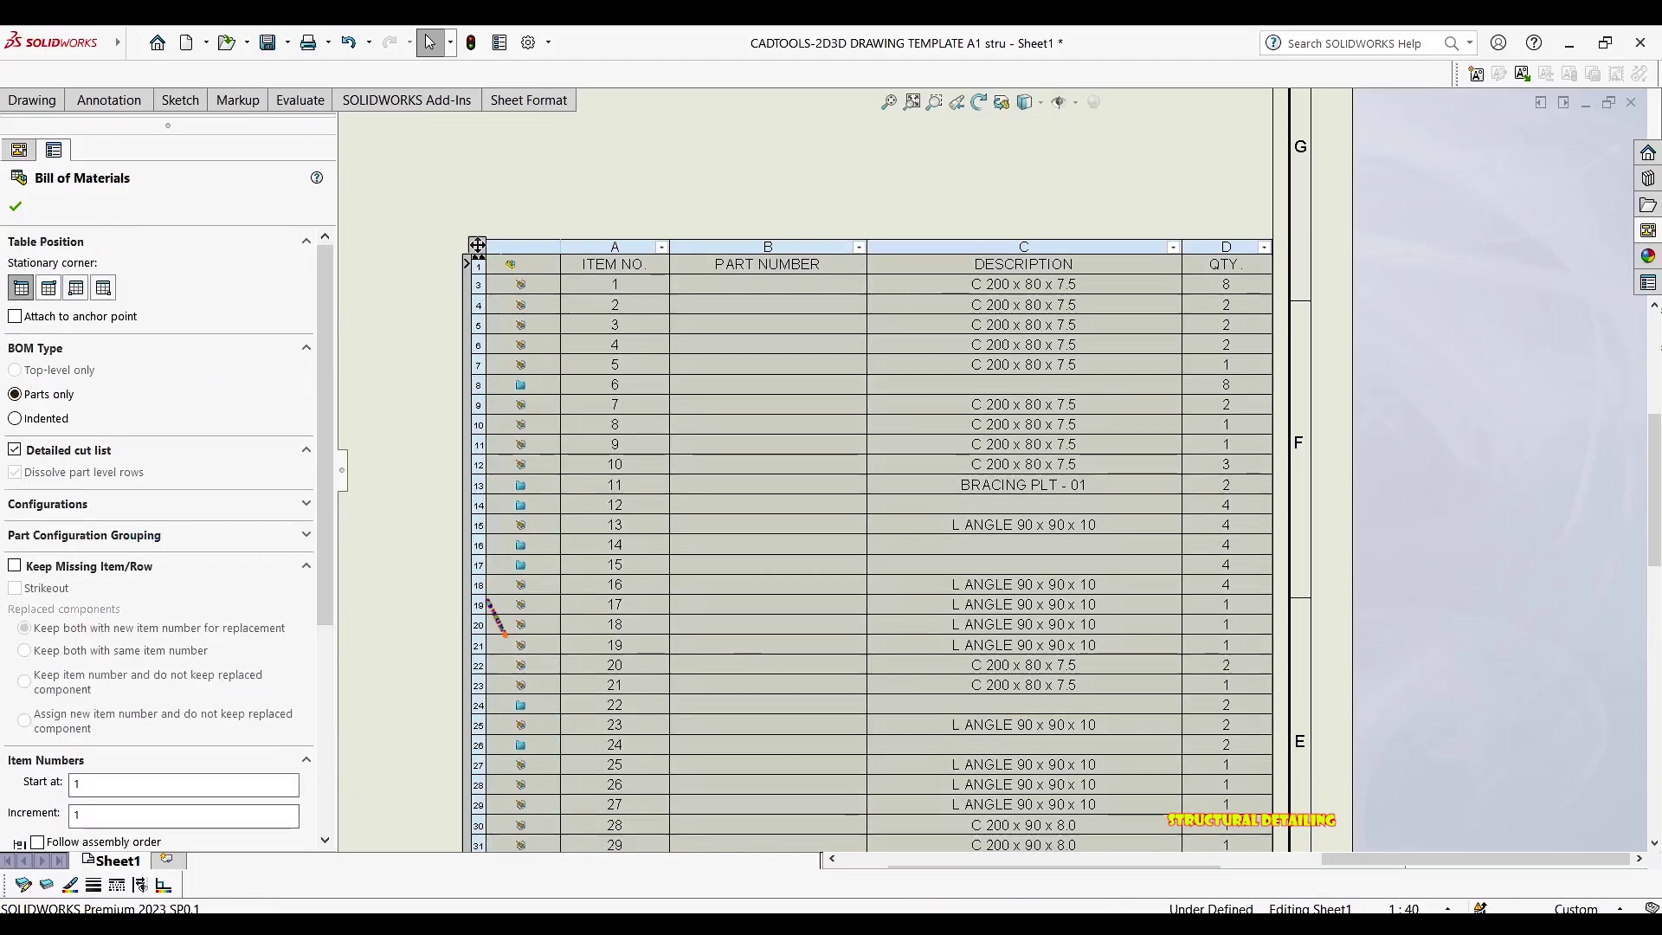
pyautogui.moveTo(518, 389)
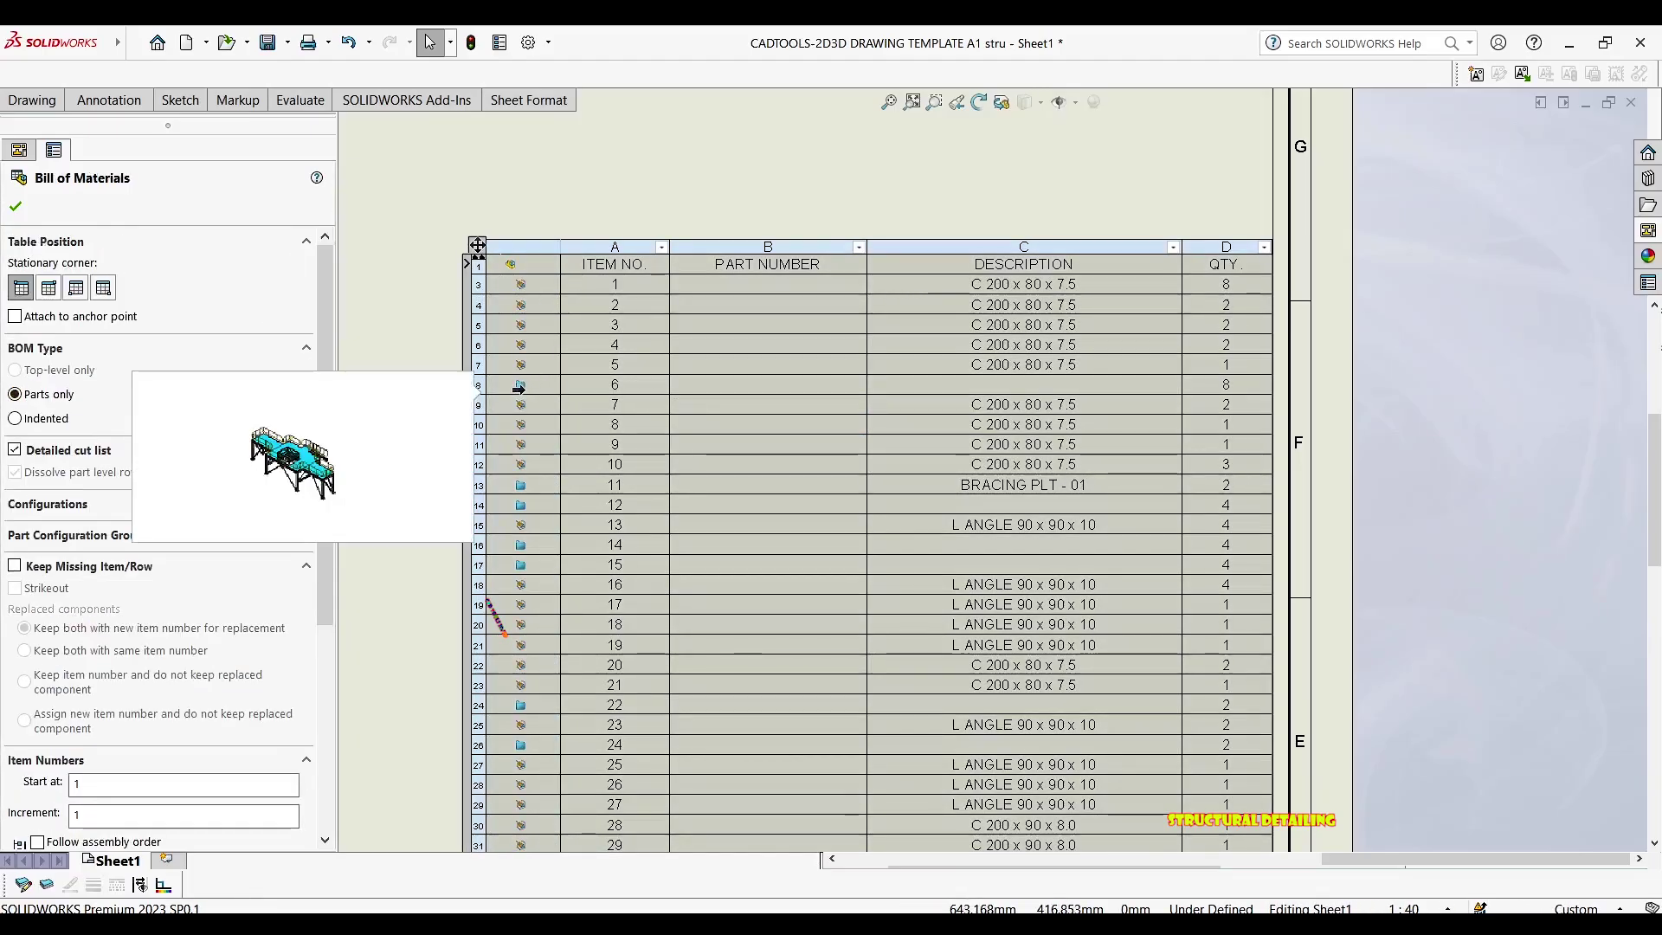
pyautogui.click(519, 387)
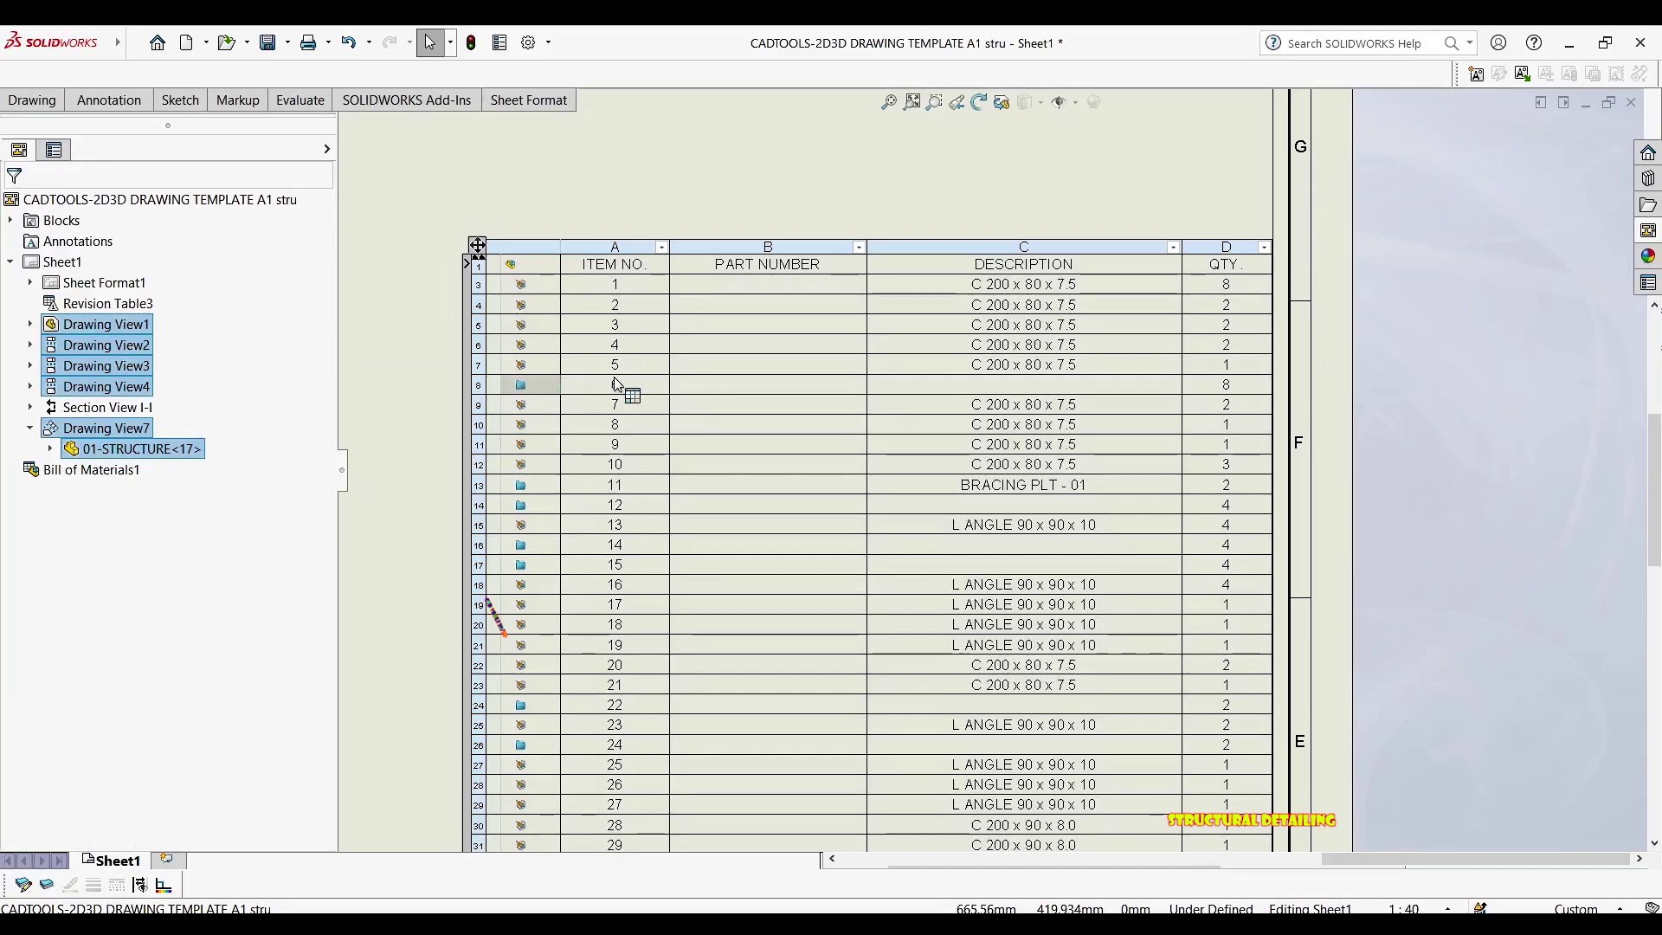
pyautogui.scroll(6, 717, 391)
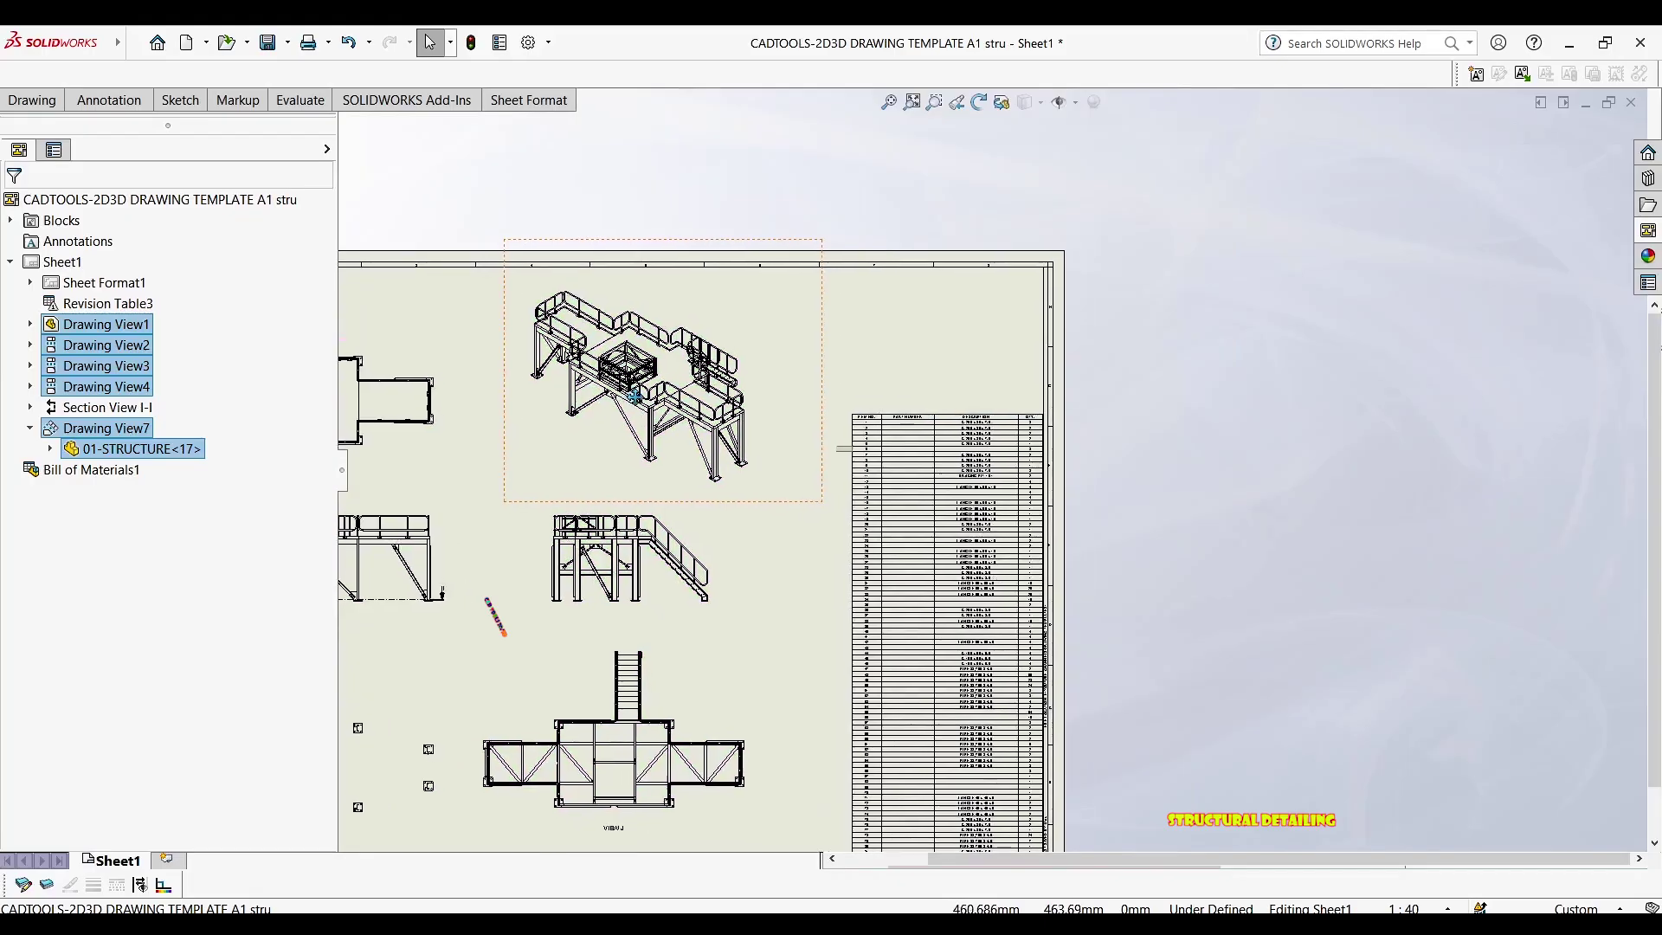
pyautogui.scroll(-4, 892, 448)
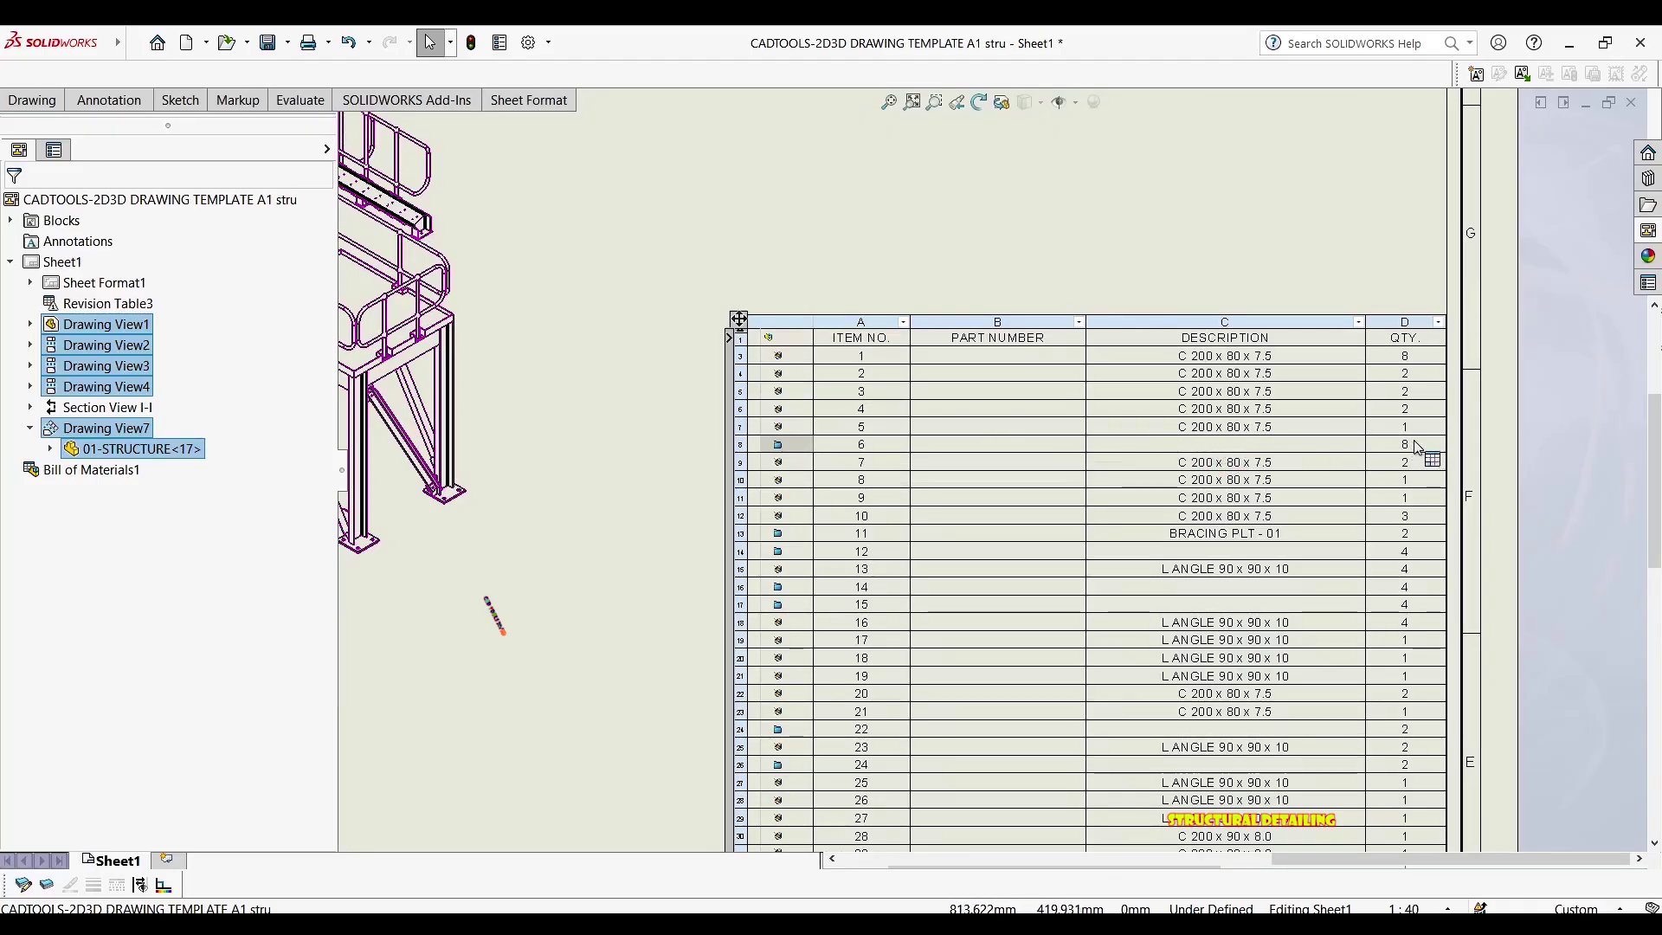
pyautogui.moveTo(962, 467); pyautogui.dragTo(868, 382, button='middle')
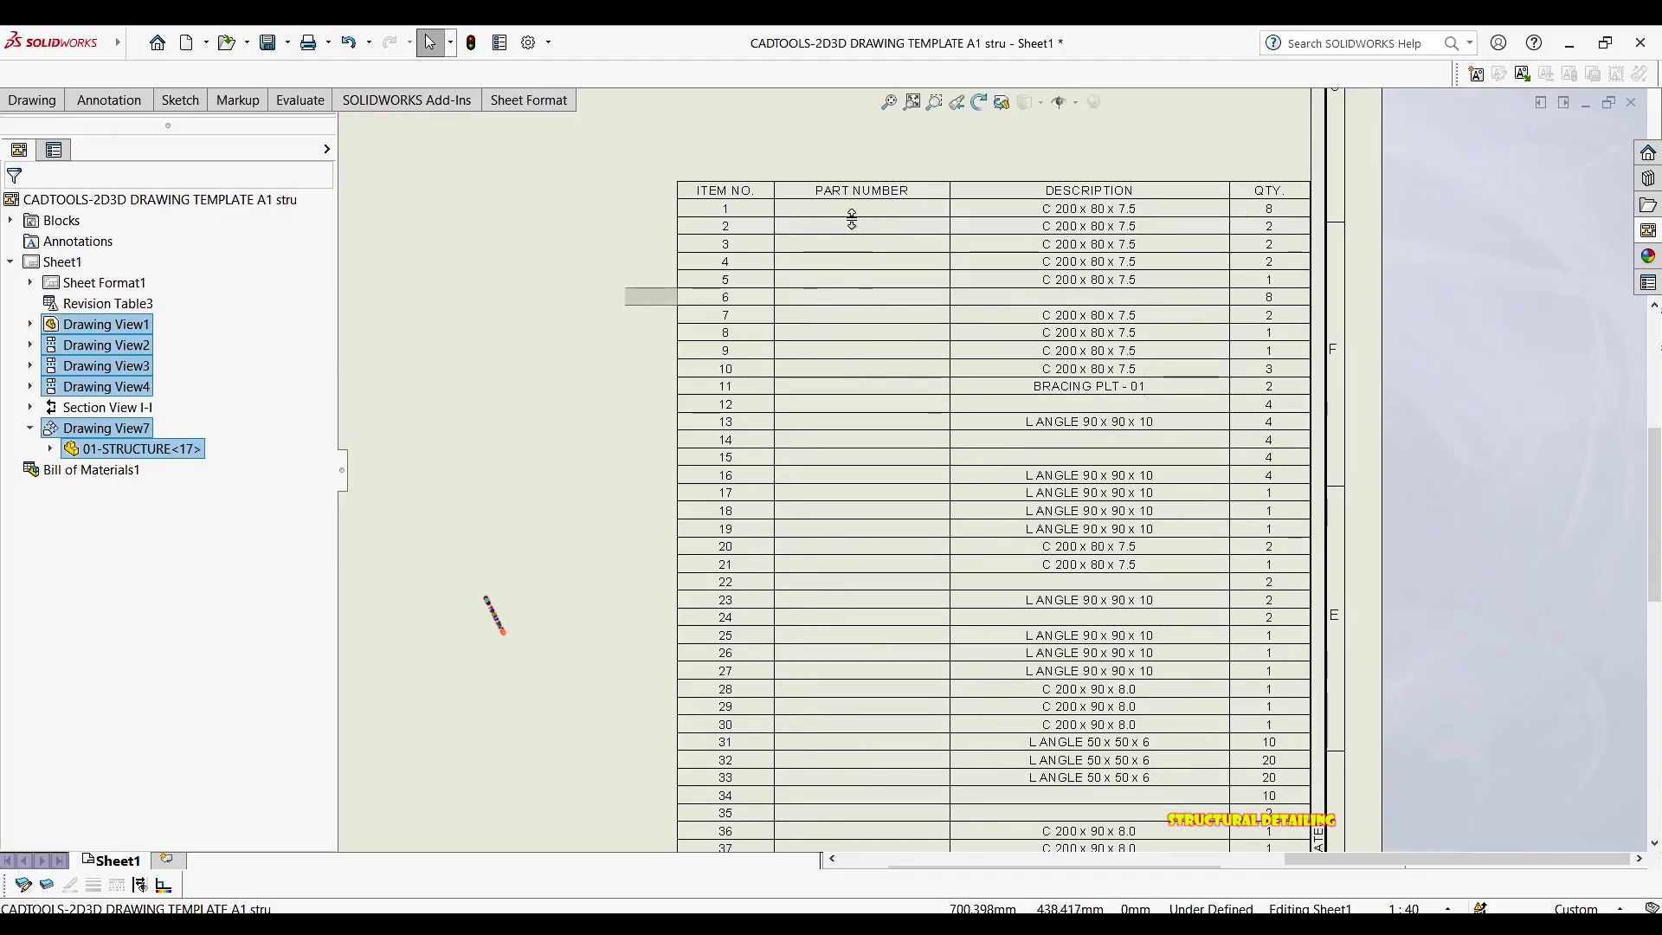
# Delete the PART NUMBER column from the bill of materials
pyautogui.click(839, 195)
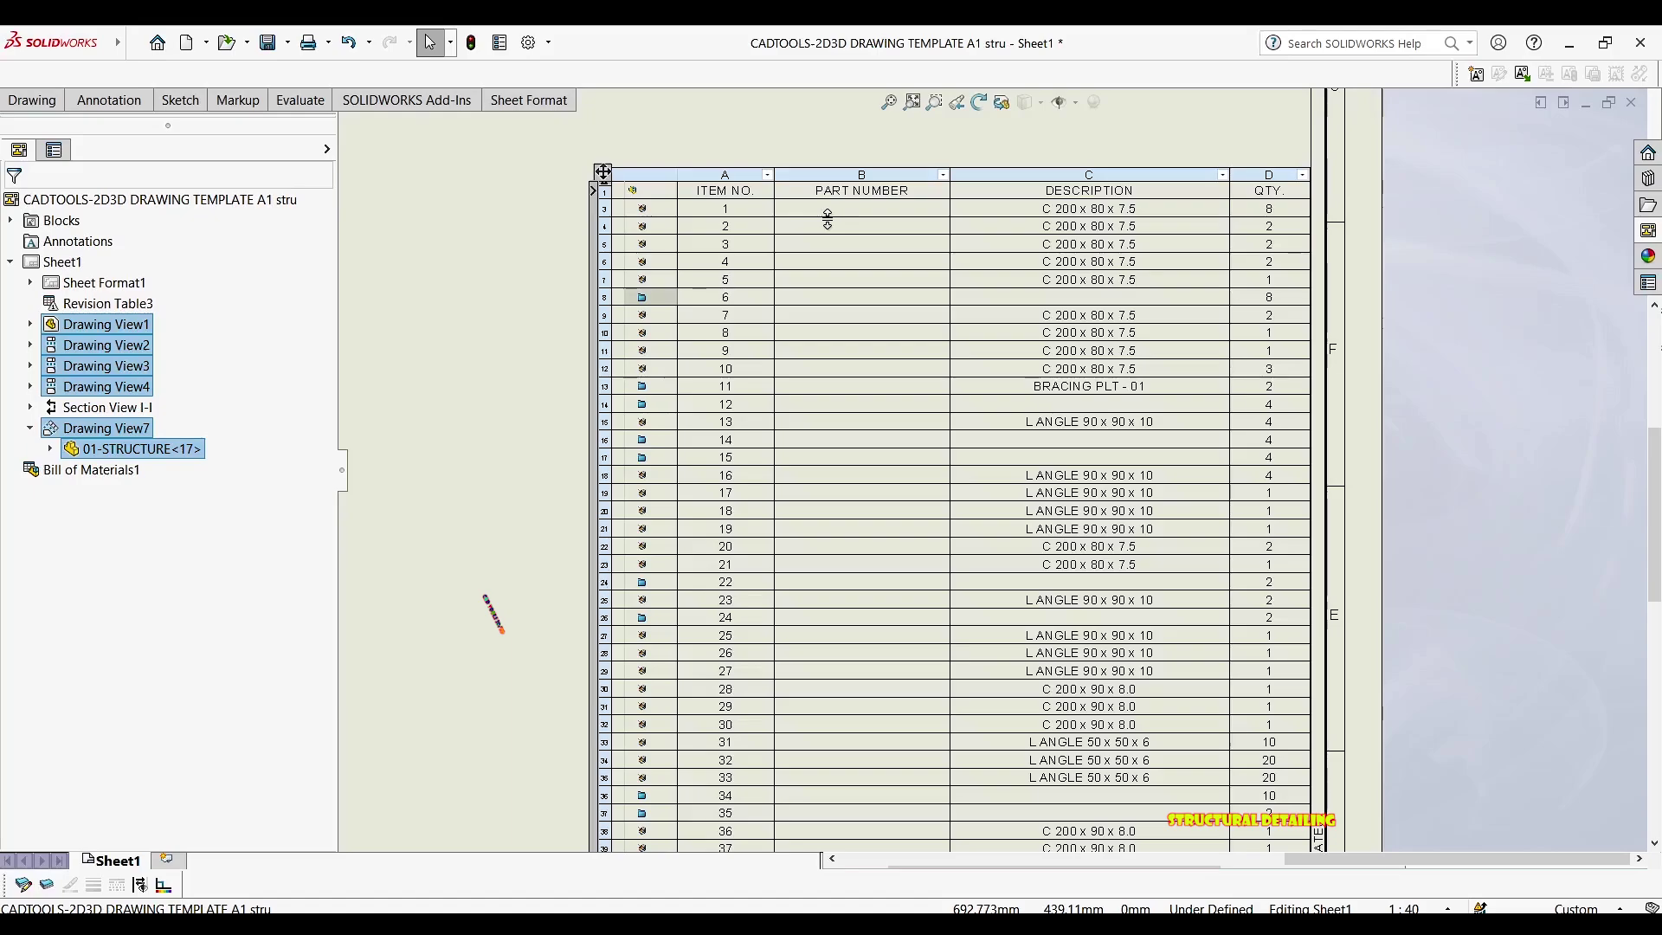
pyautogui.click(821, 175)
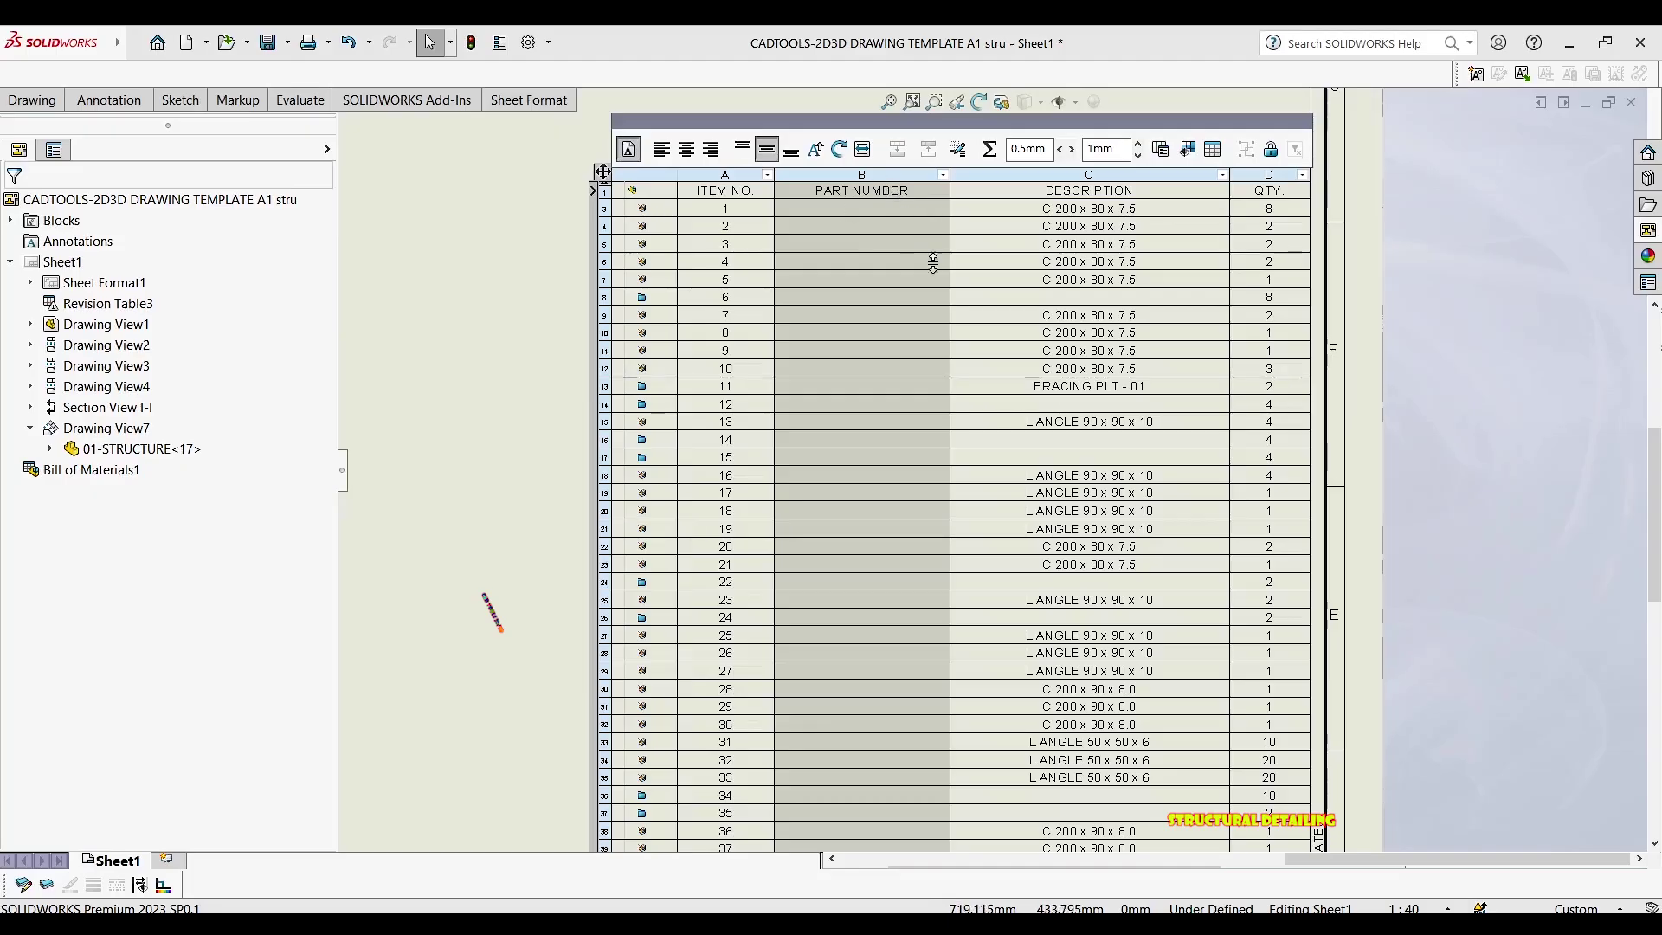
pyautogui.moveTo(906, 252); pyautogui.dragTo(896, 321, button='middle')
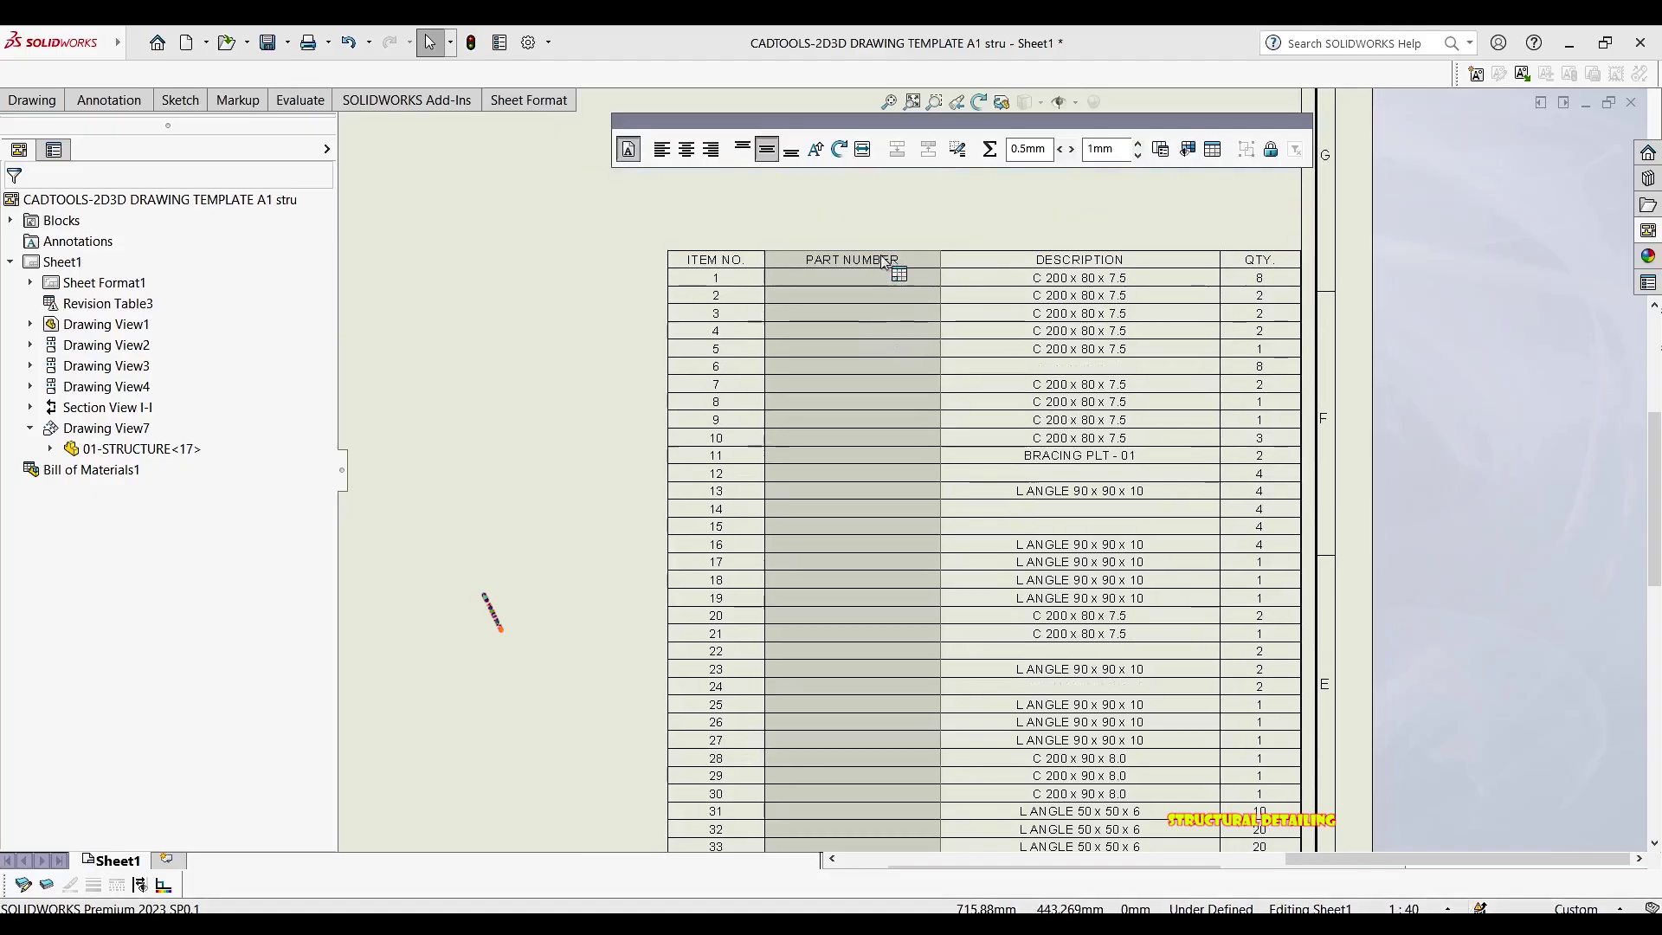
pyautogui.click(837, 256)
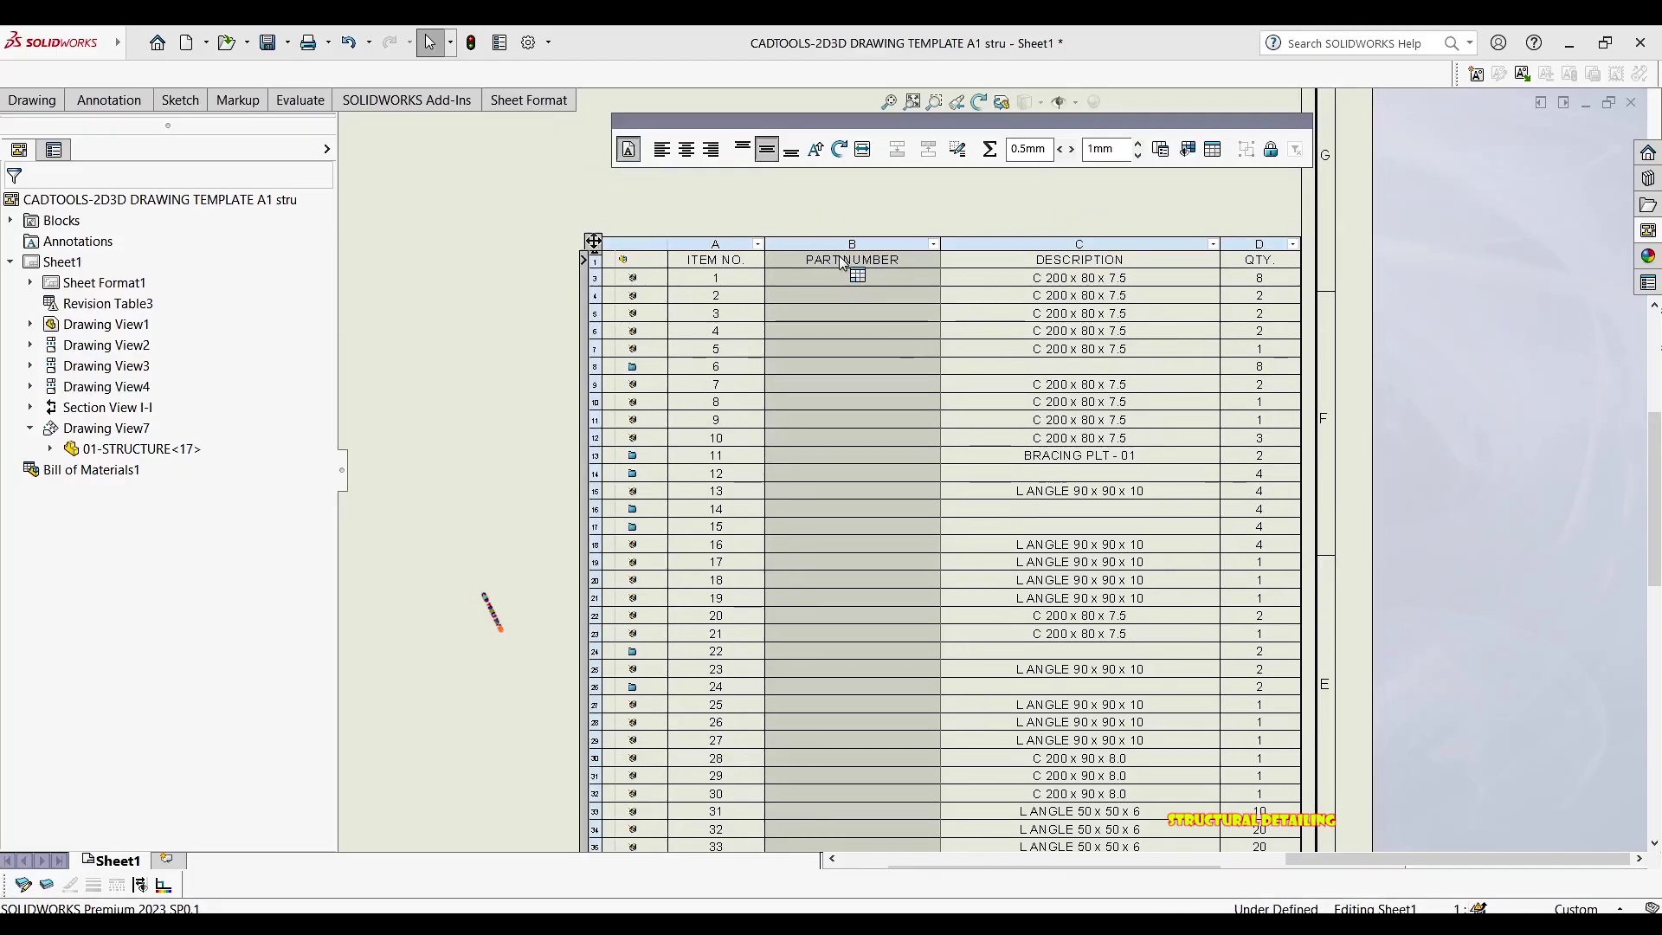
pyautogui.rightClick(839, 257)
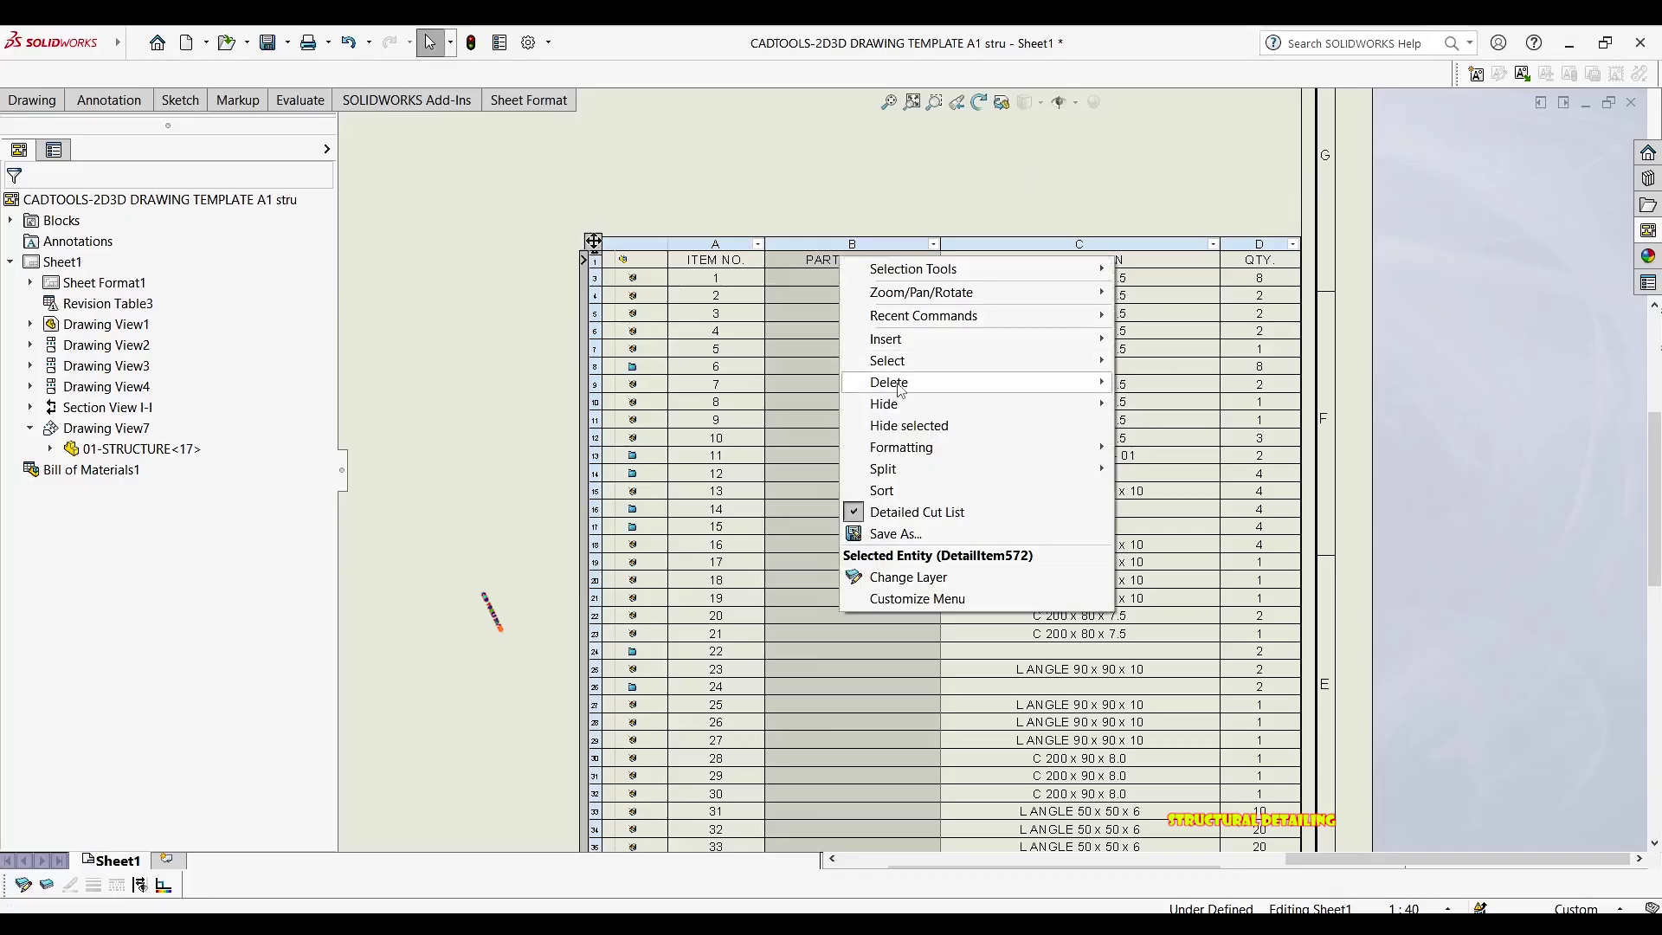
pyautogui.moveTo(995, 381)
pyautogui.click(1154, 405)
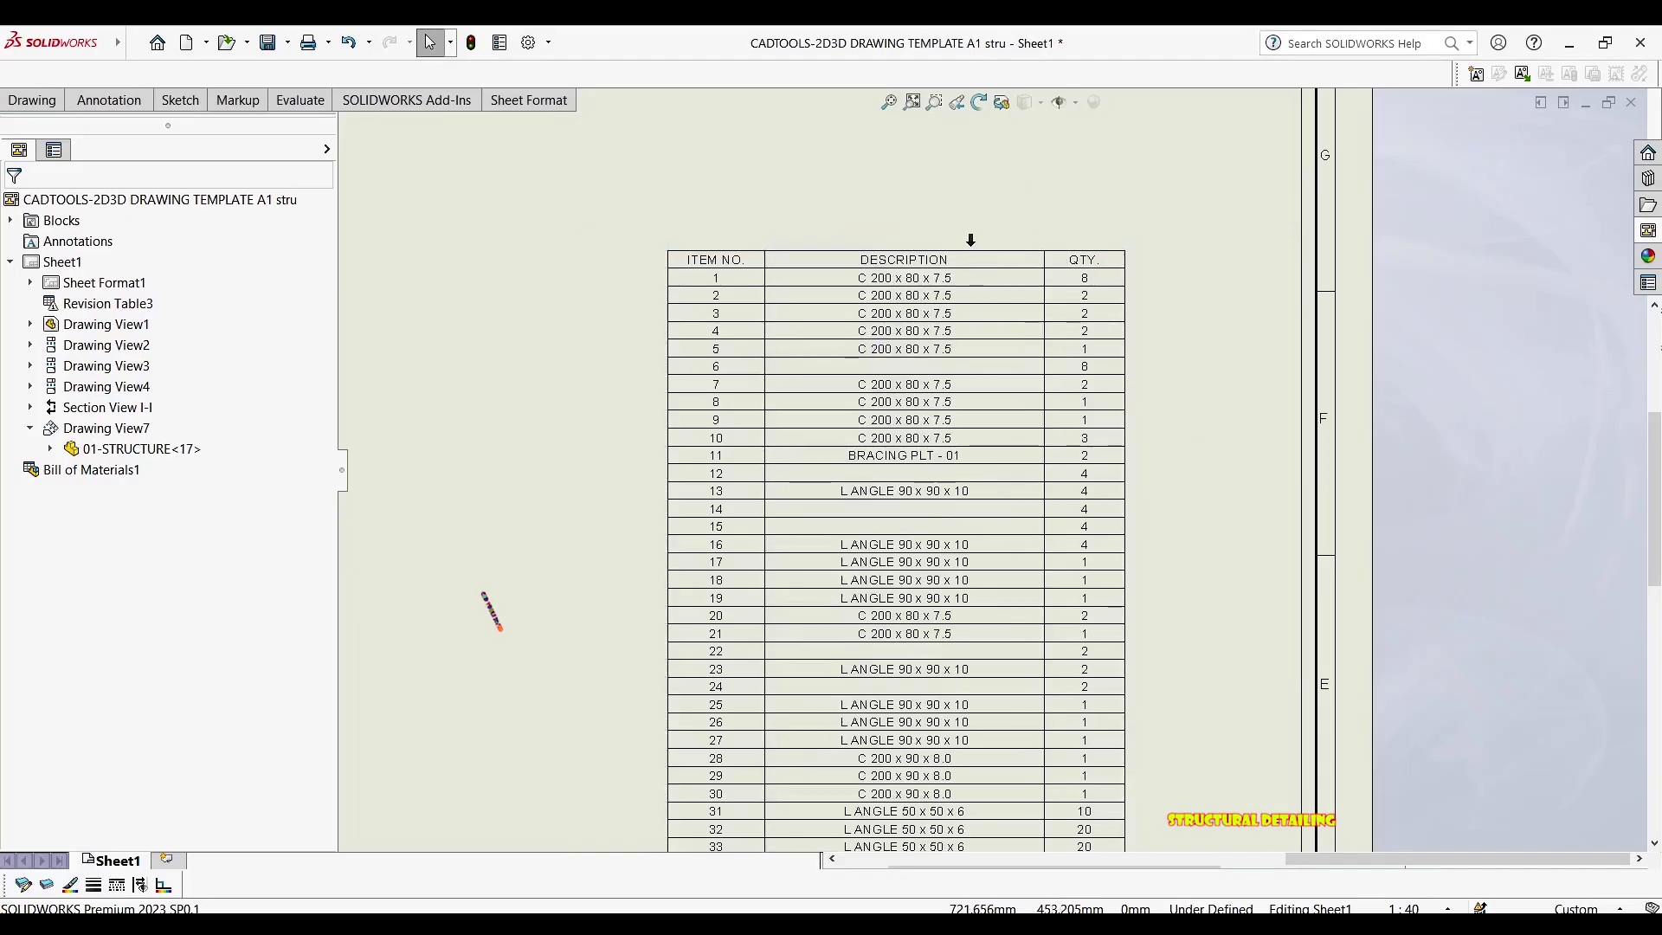
pyautogui.click(775, 243)
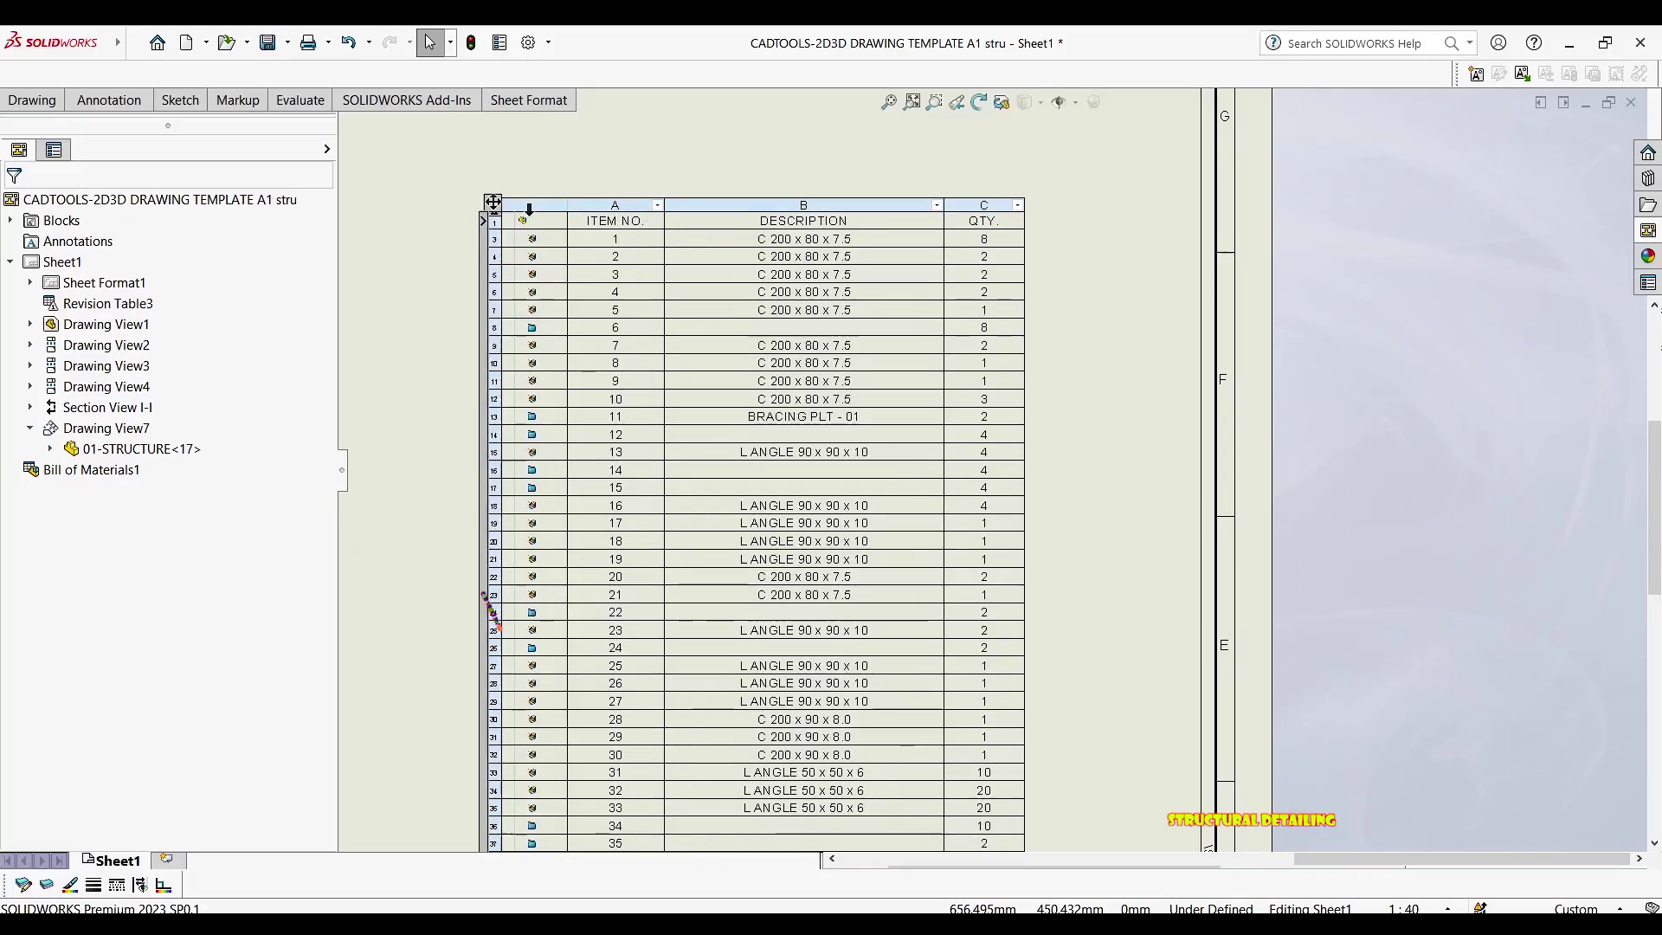
# Move the bill of materials right, up against the drawing frame
pyautogui.moveTo(493, 203); pyautogui.dragTo(682, 230)
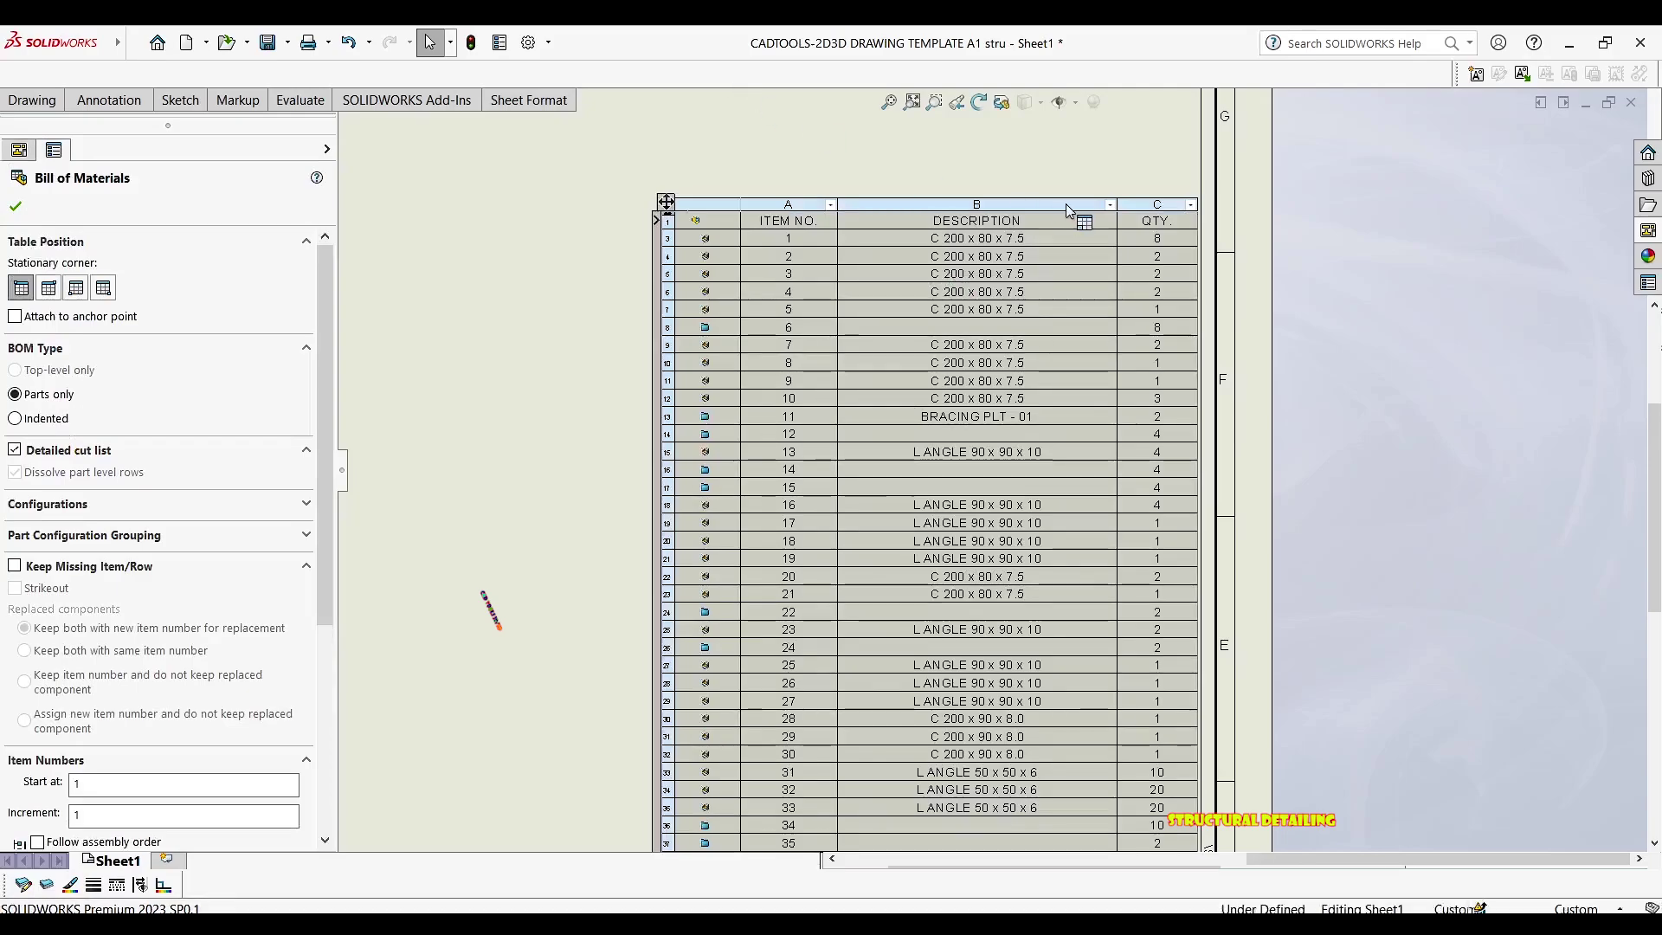
pyautogui.scroll(2, 1079, 212)
pyautogui.scroll(3, 790, 400)
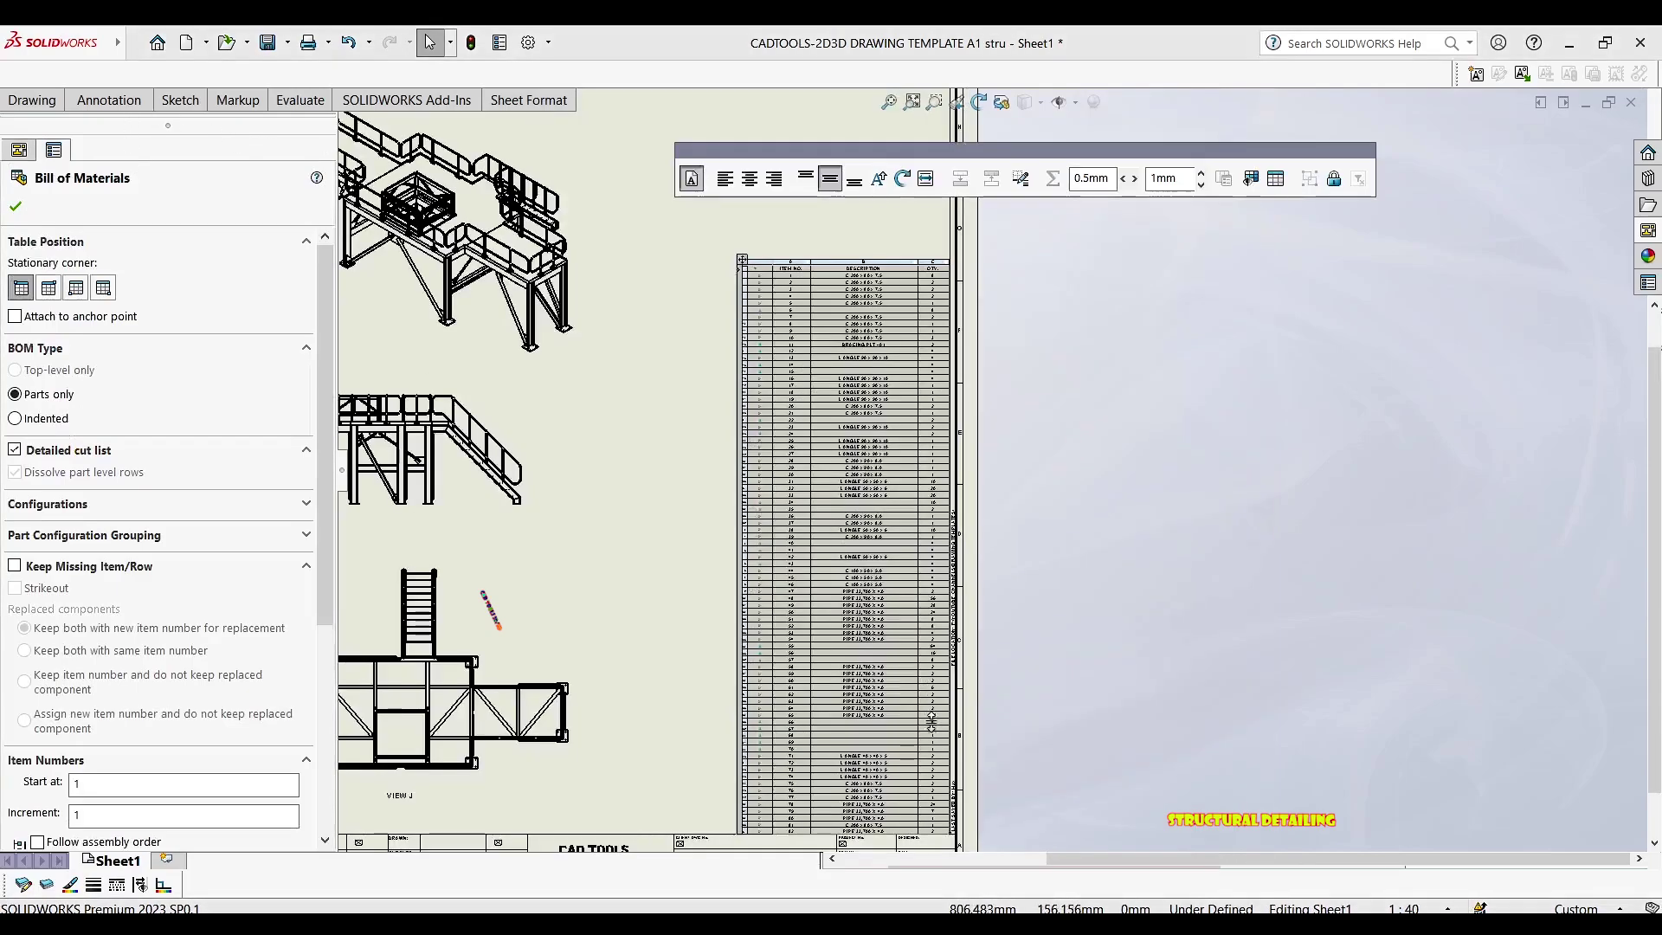
# Set the bill of materials' stationary corner to bottom right
pyautogui.moveTo(862, 580); pyautogui.dragTo(832, 444, button='middle')
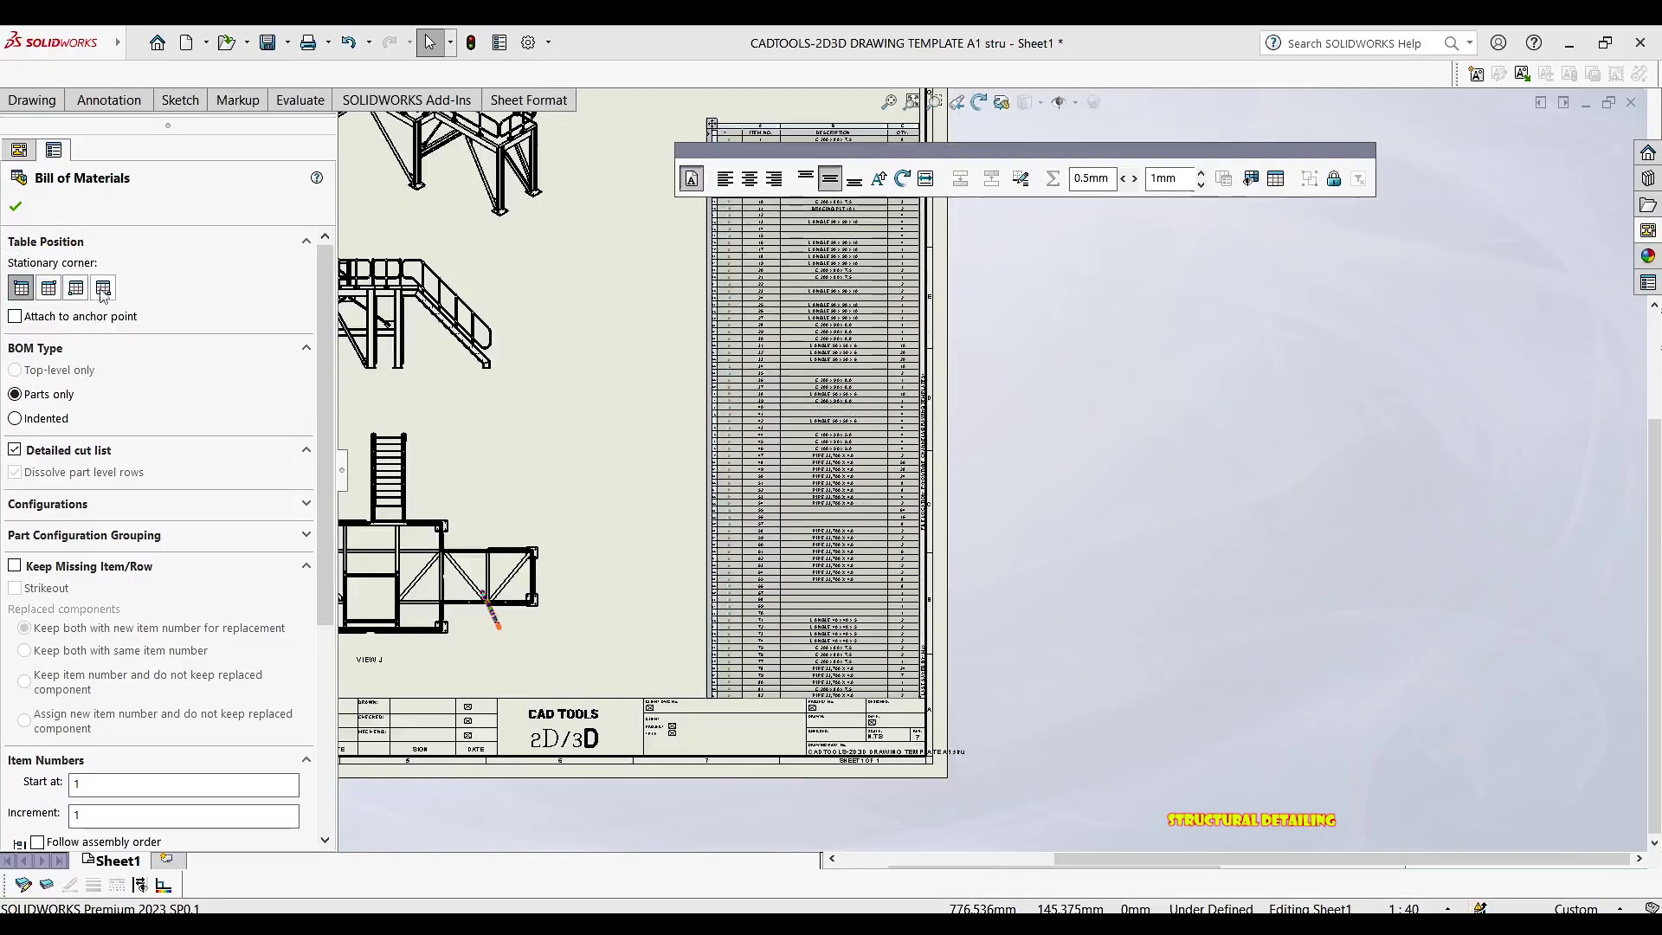
pyautogui.click(103, 288)
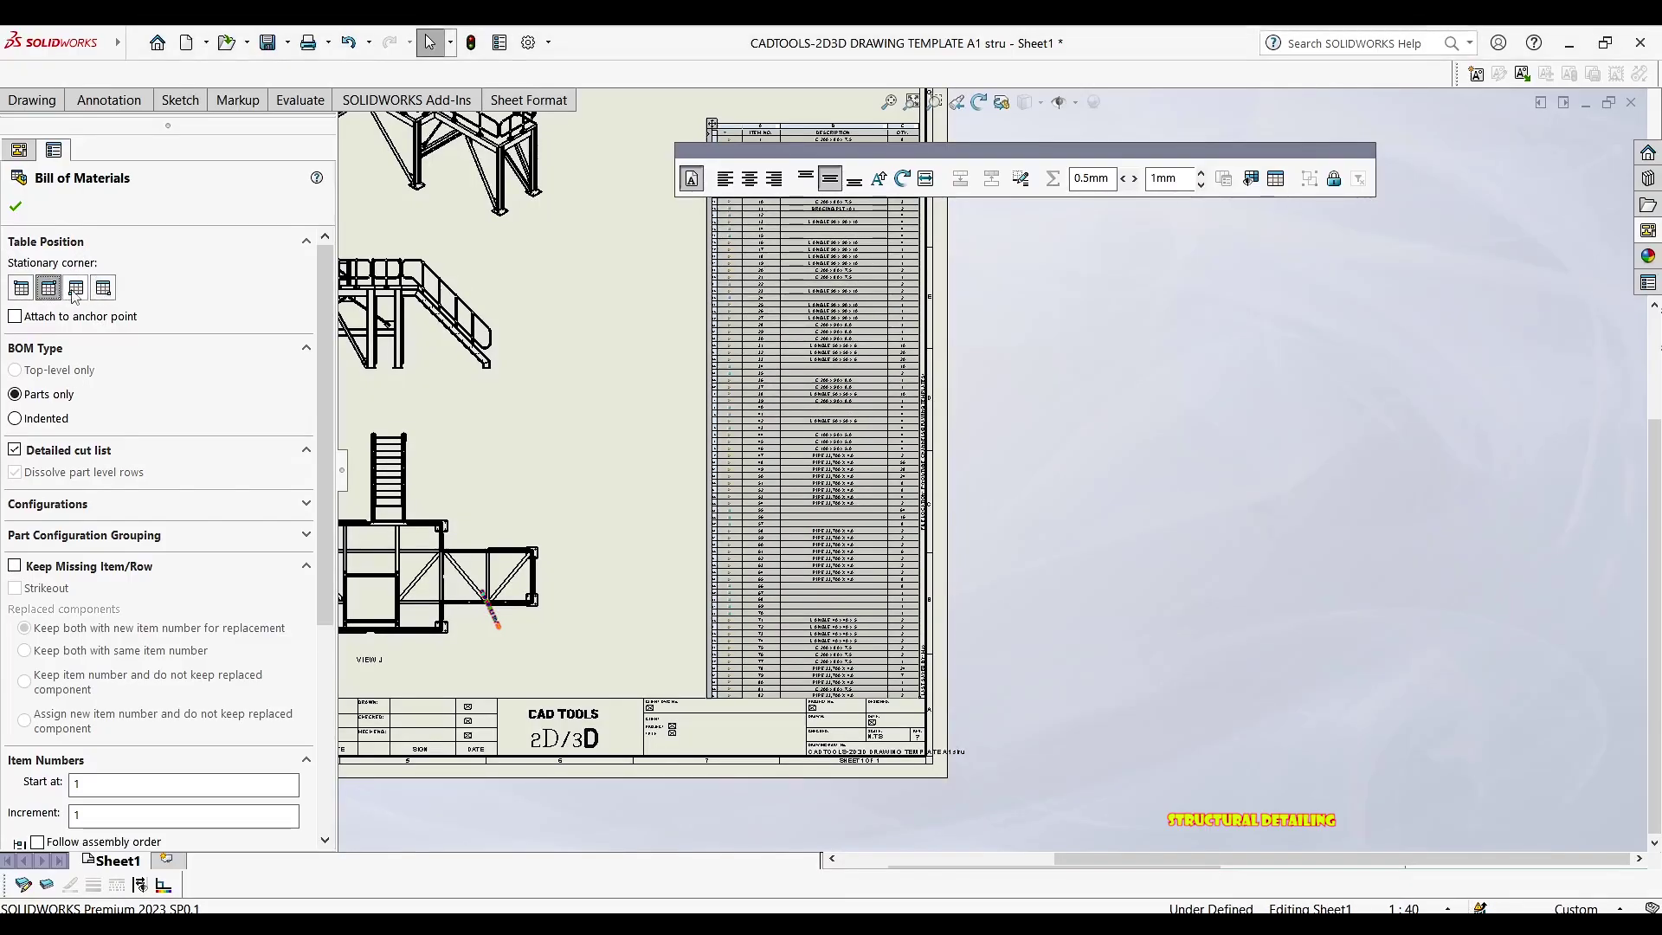
pyautogui.click(28, 293)
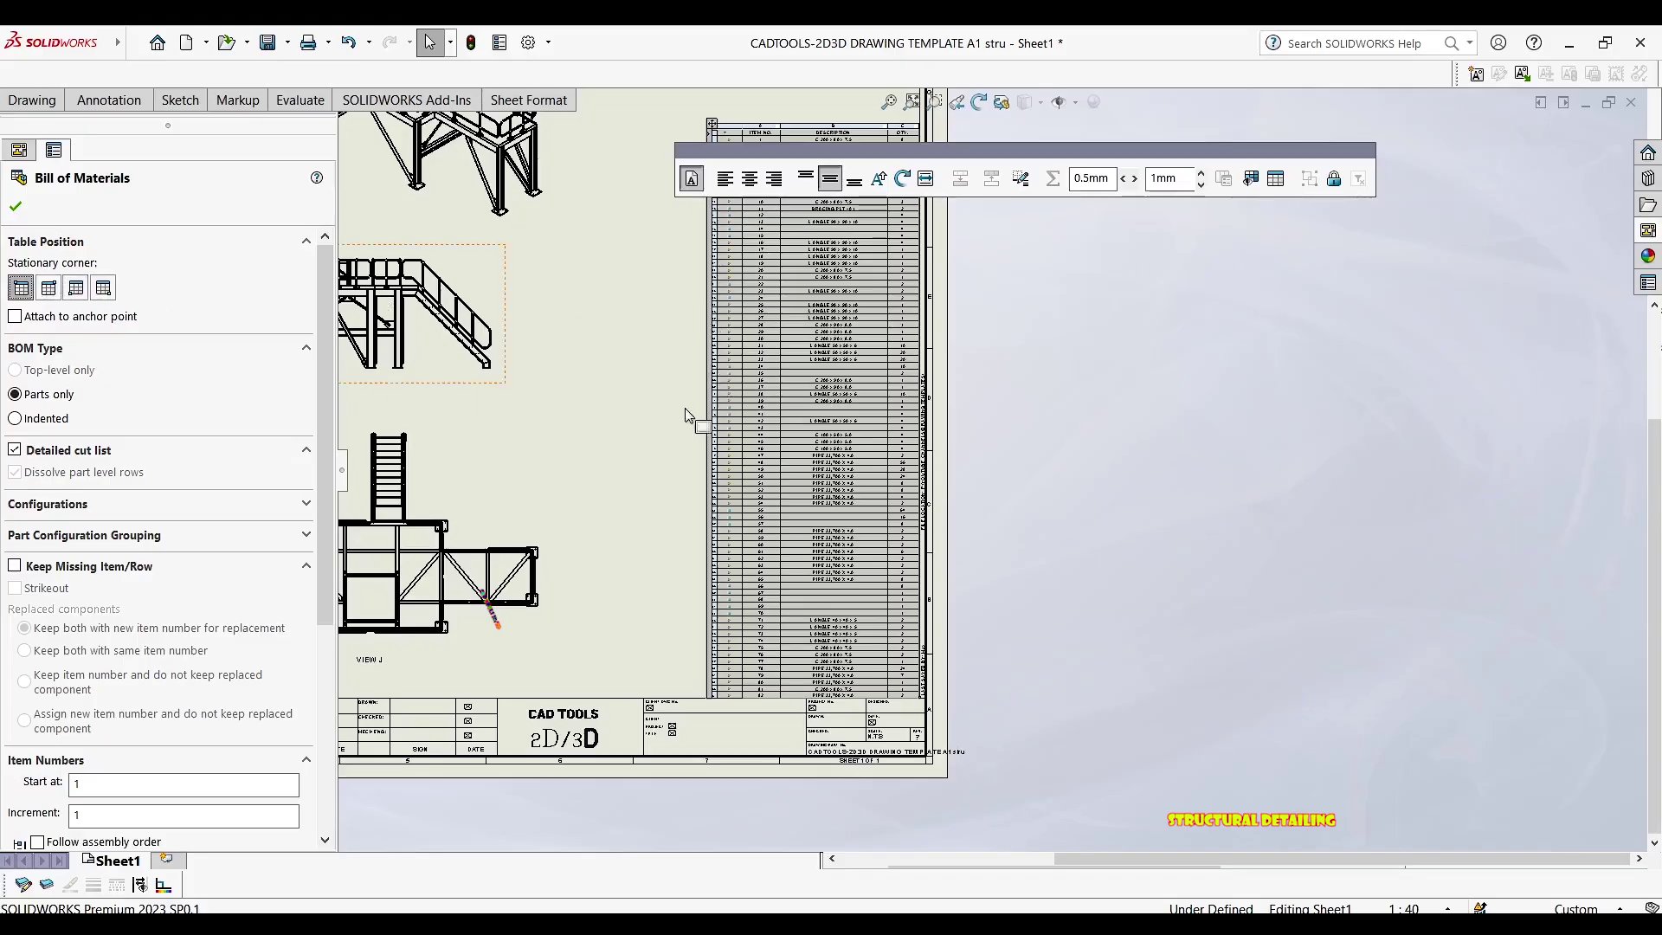
pyautogui.moveTo(1168, 290); pyautogui.dragTo(1132, 389, button='middle')
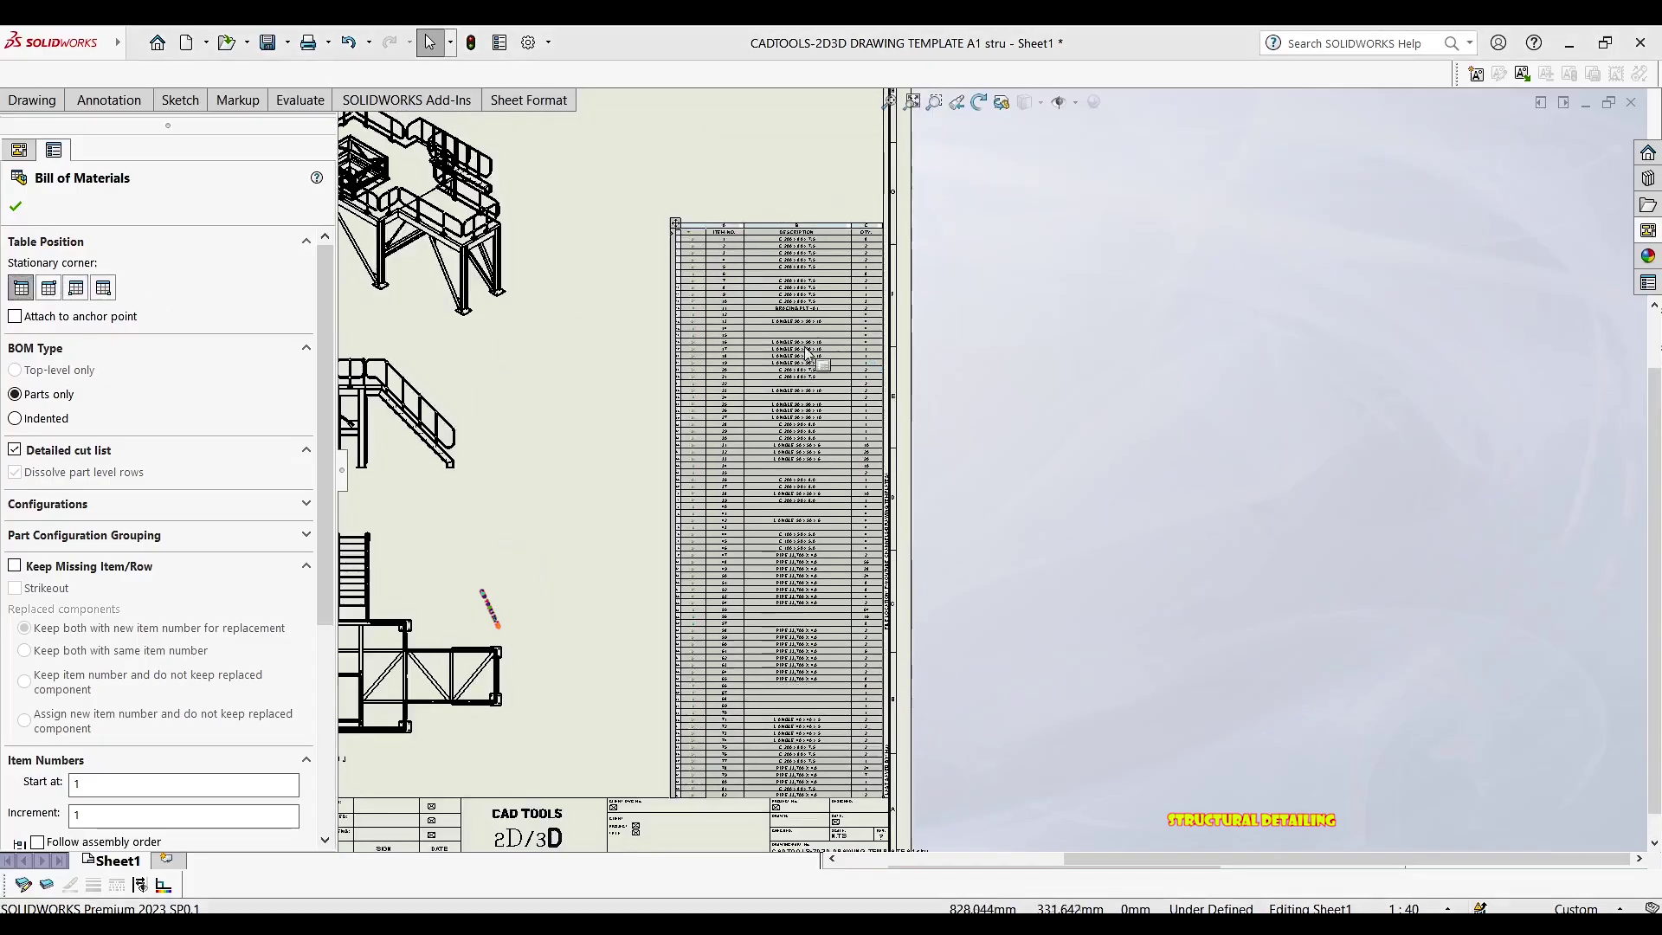
pyautogui.click(694, 221)
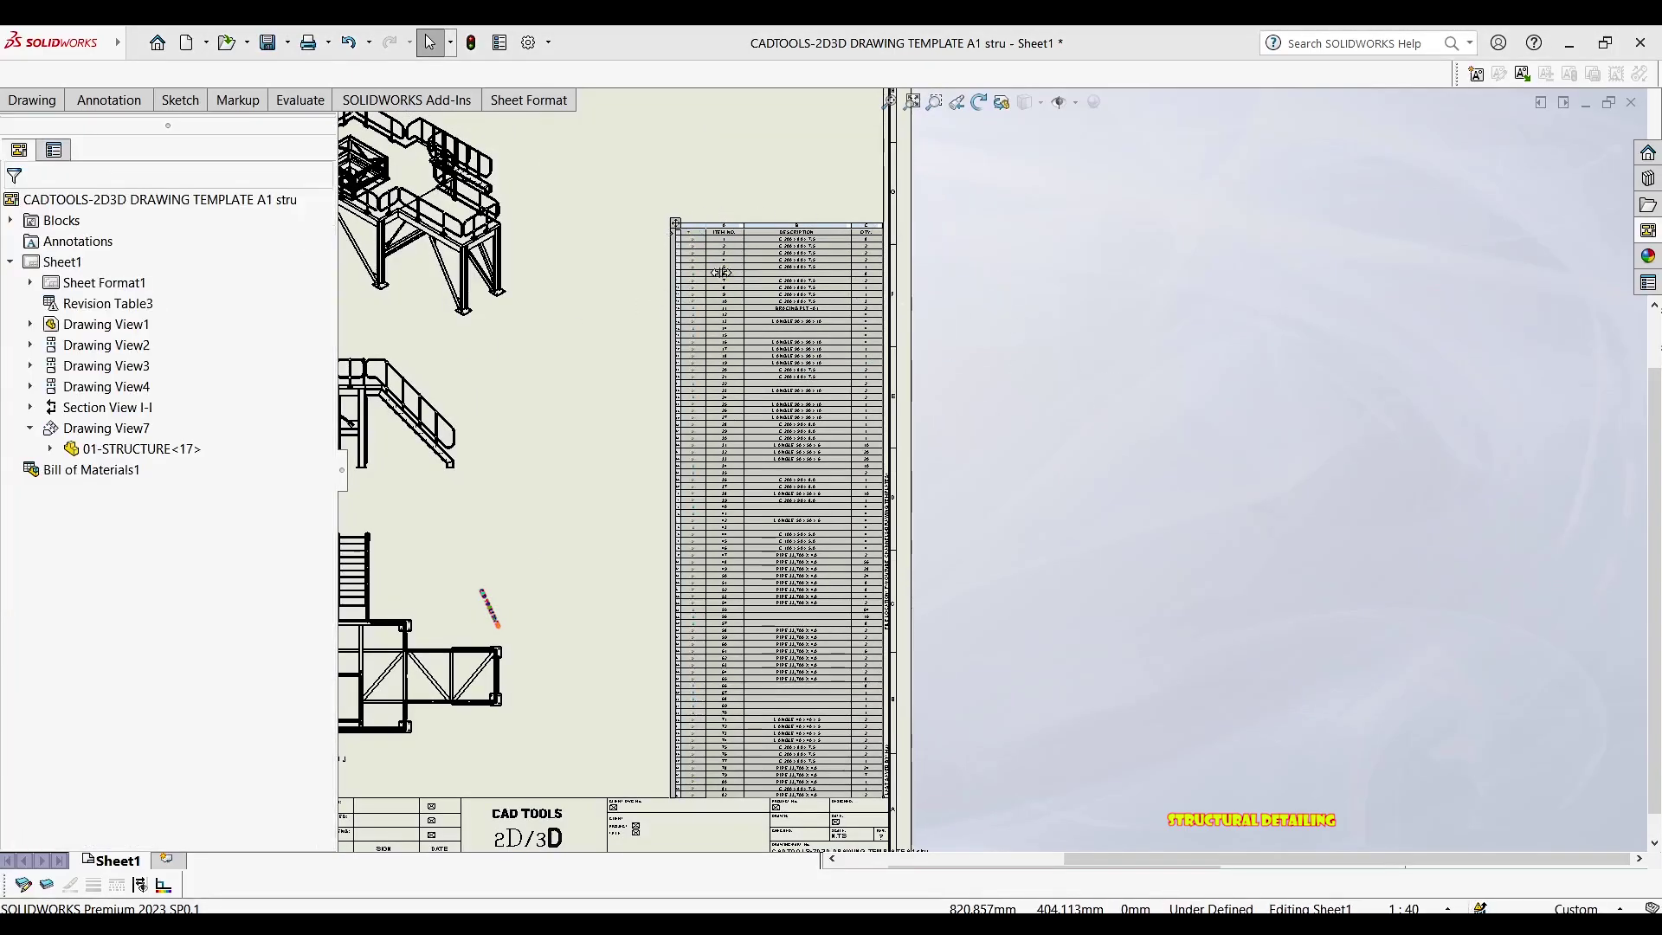
pyautogui.click(676, 223)
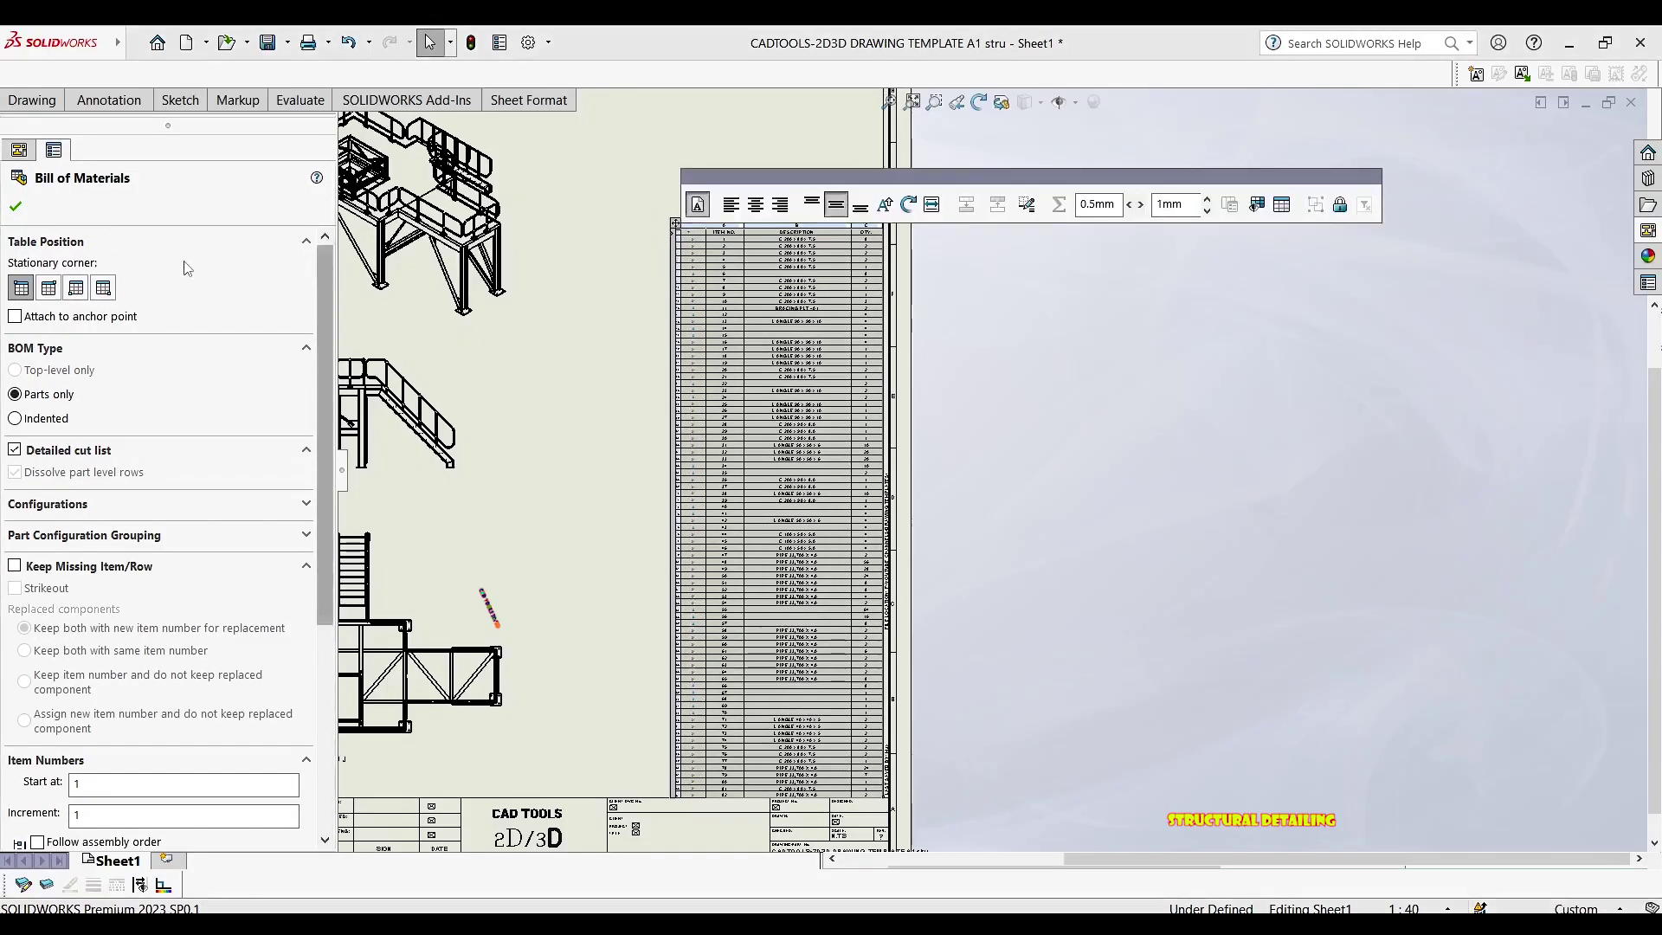
pyautogui.click(50, 289)
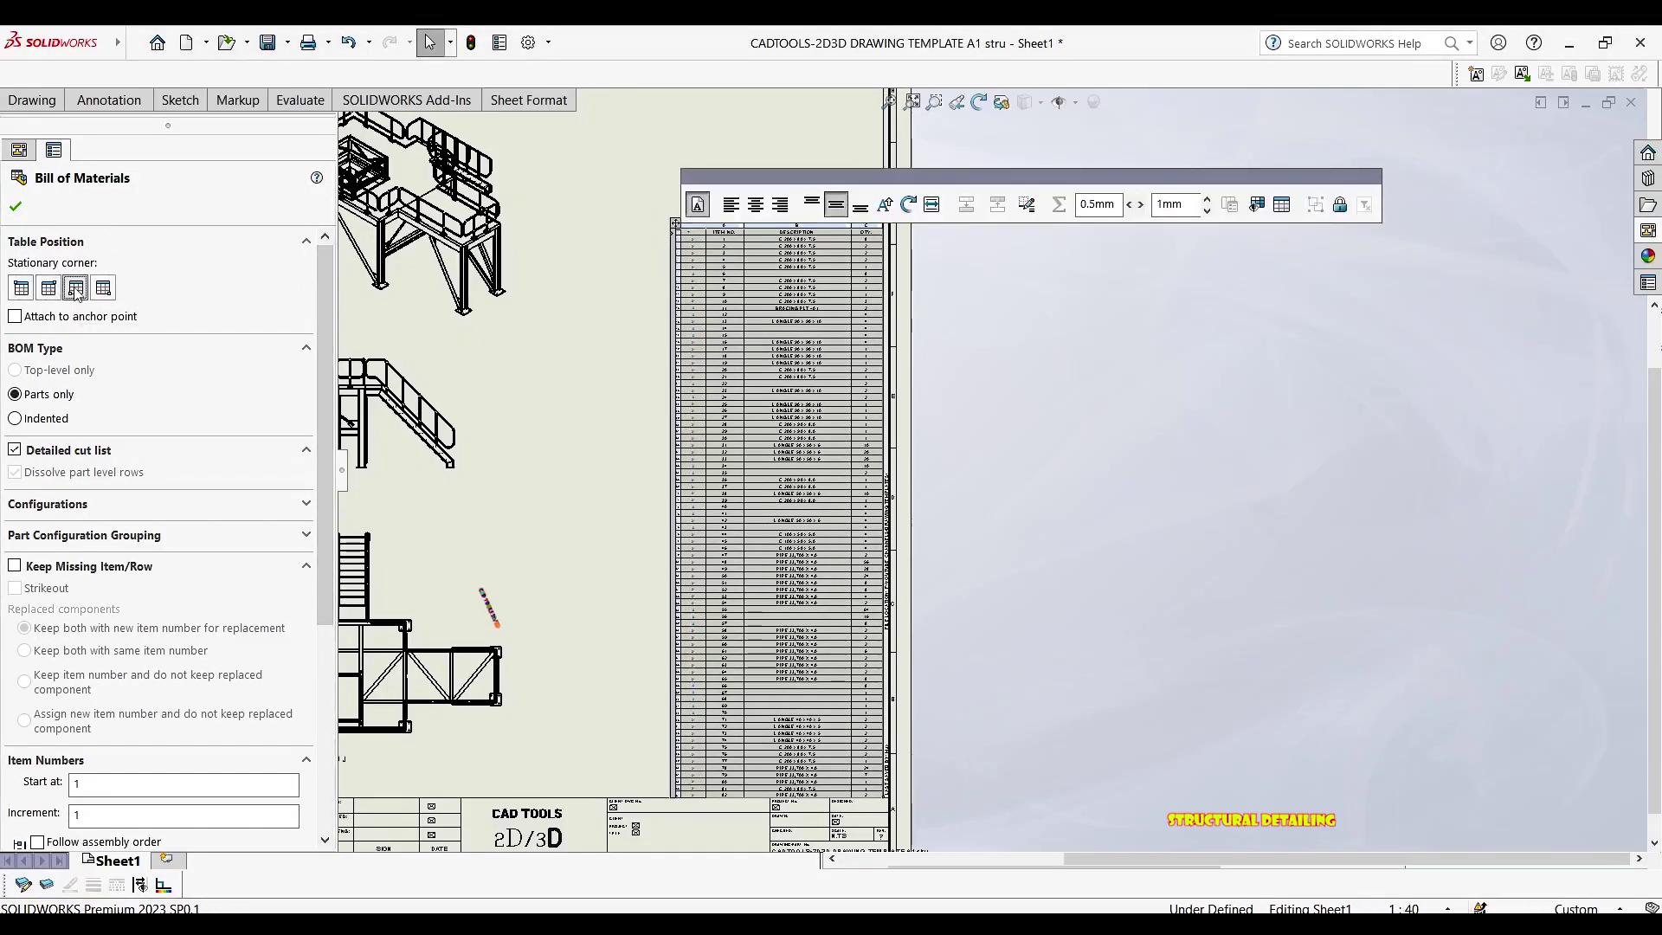
pyautogui.click(21, 288)
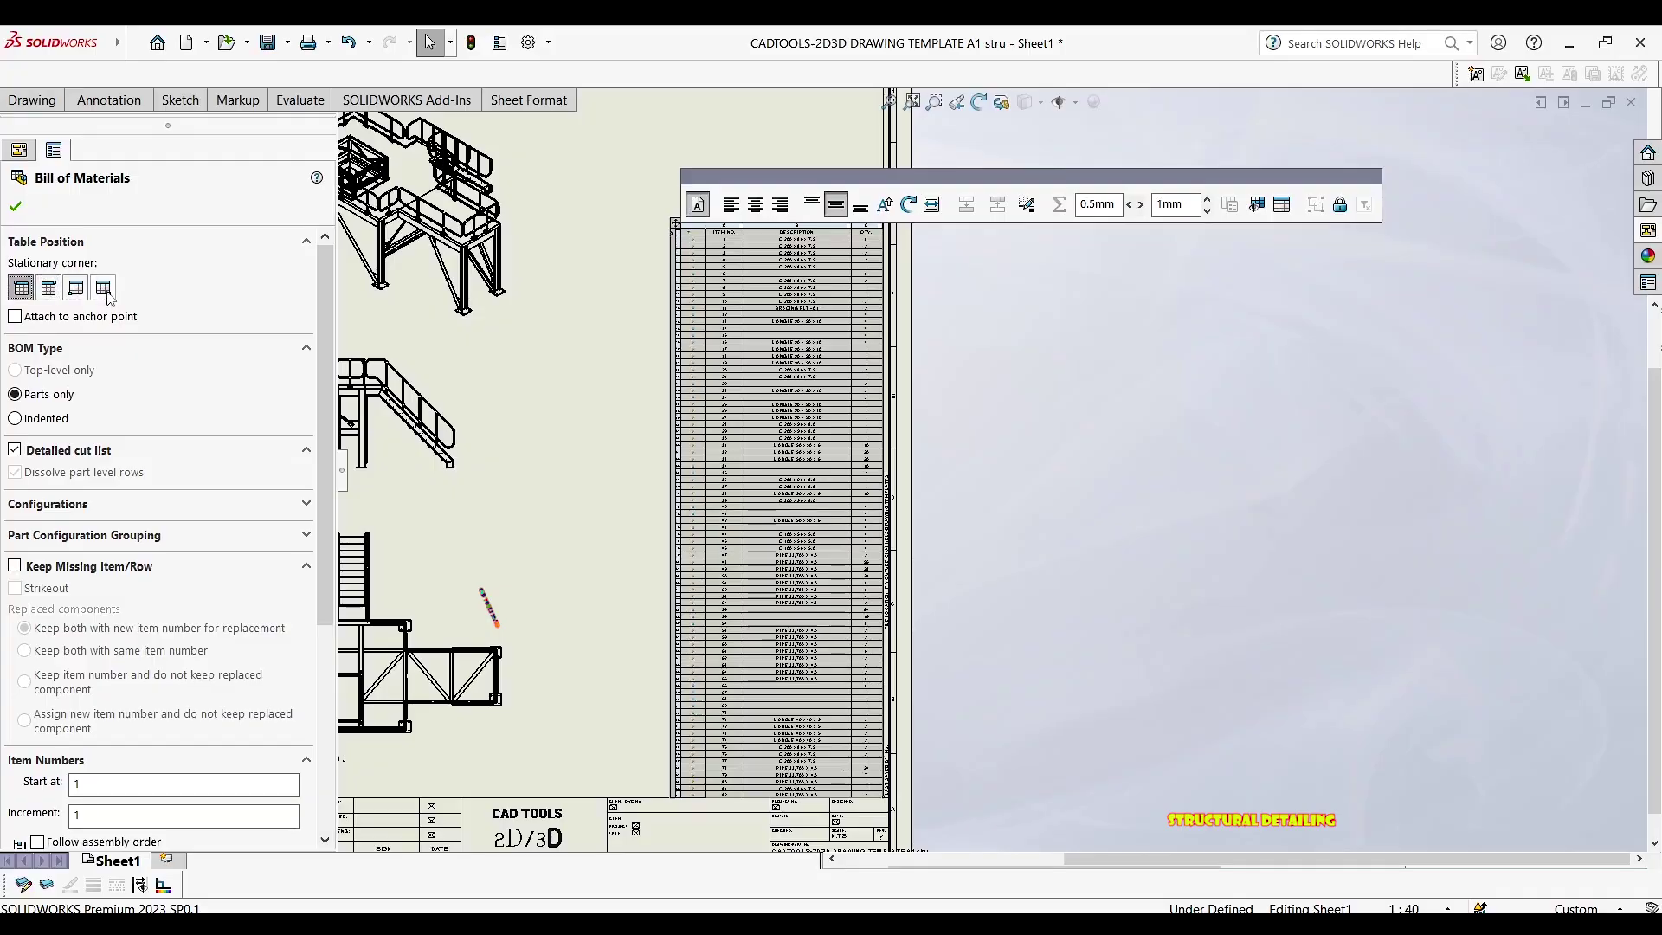
pyautogui.click(945, 625)
# Check how the bill of materials meets the title block and border, from its last row up to the header
pyautogui.moveTo(945, 625); pyautogui.dragTo(938, 374, button='middle')
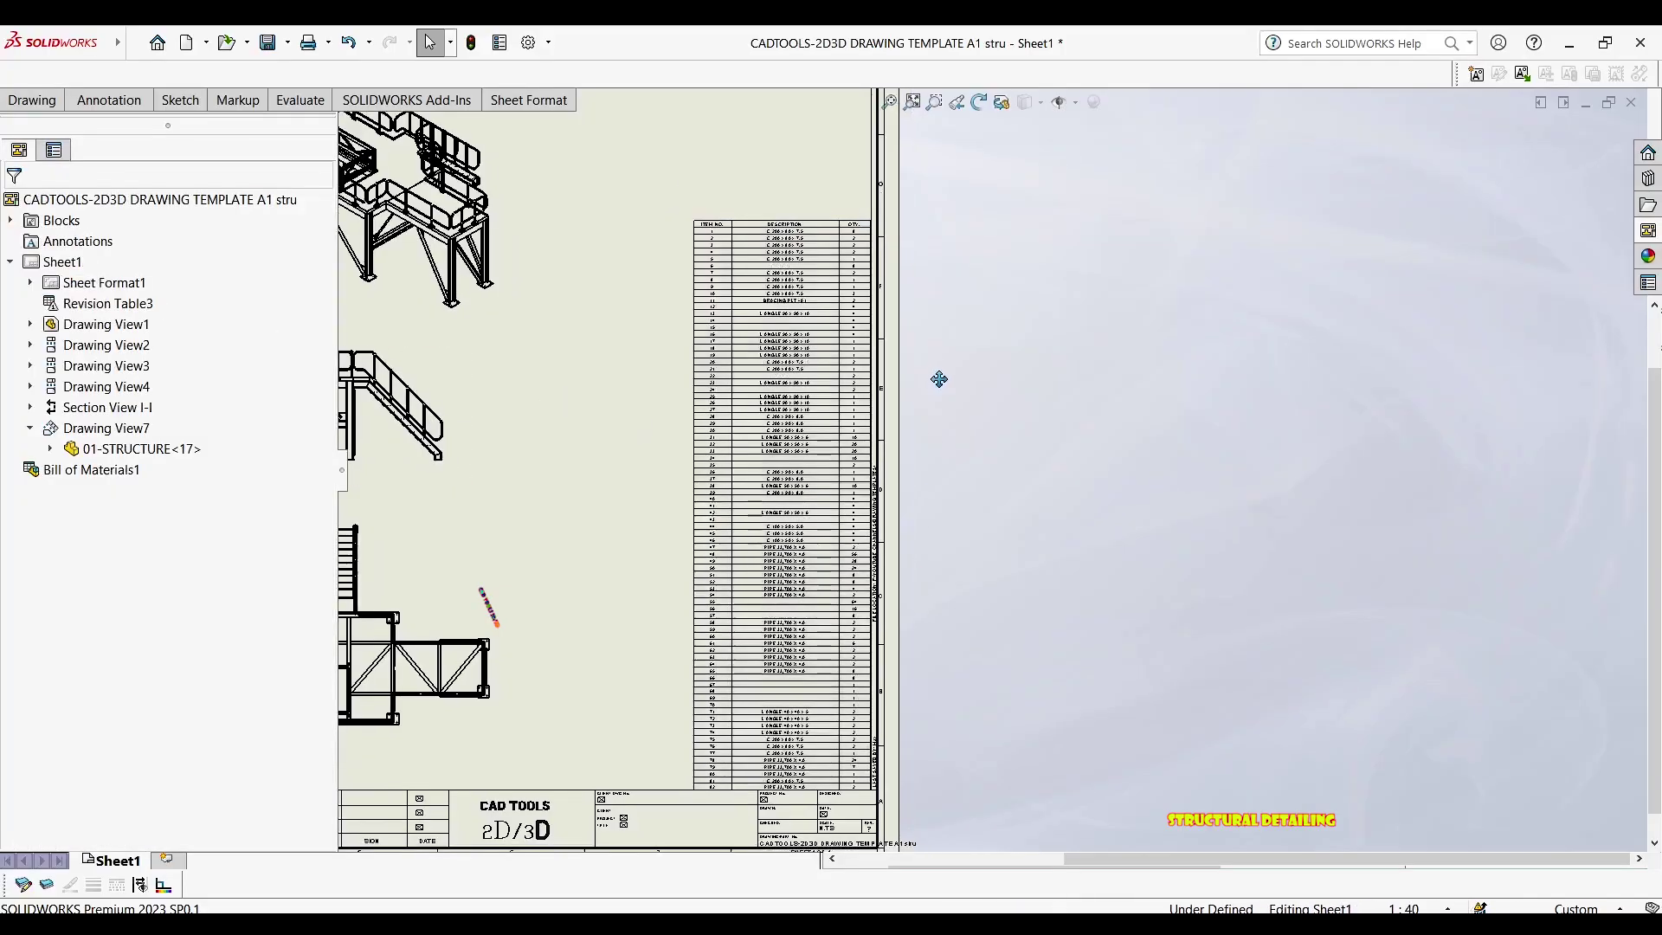
pyautogui.scroll(-5, 916, 558)
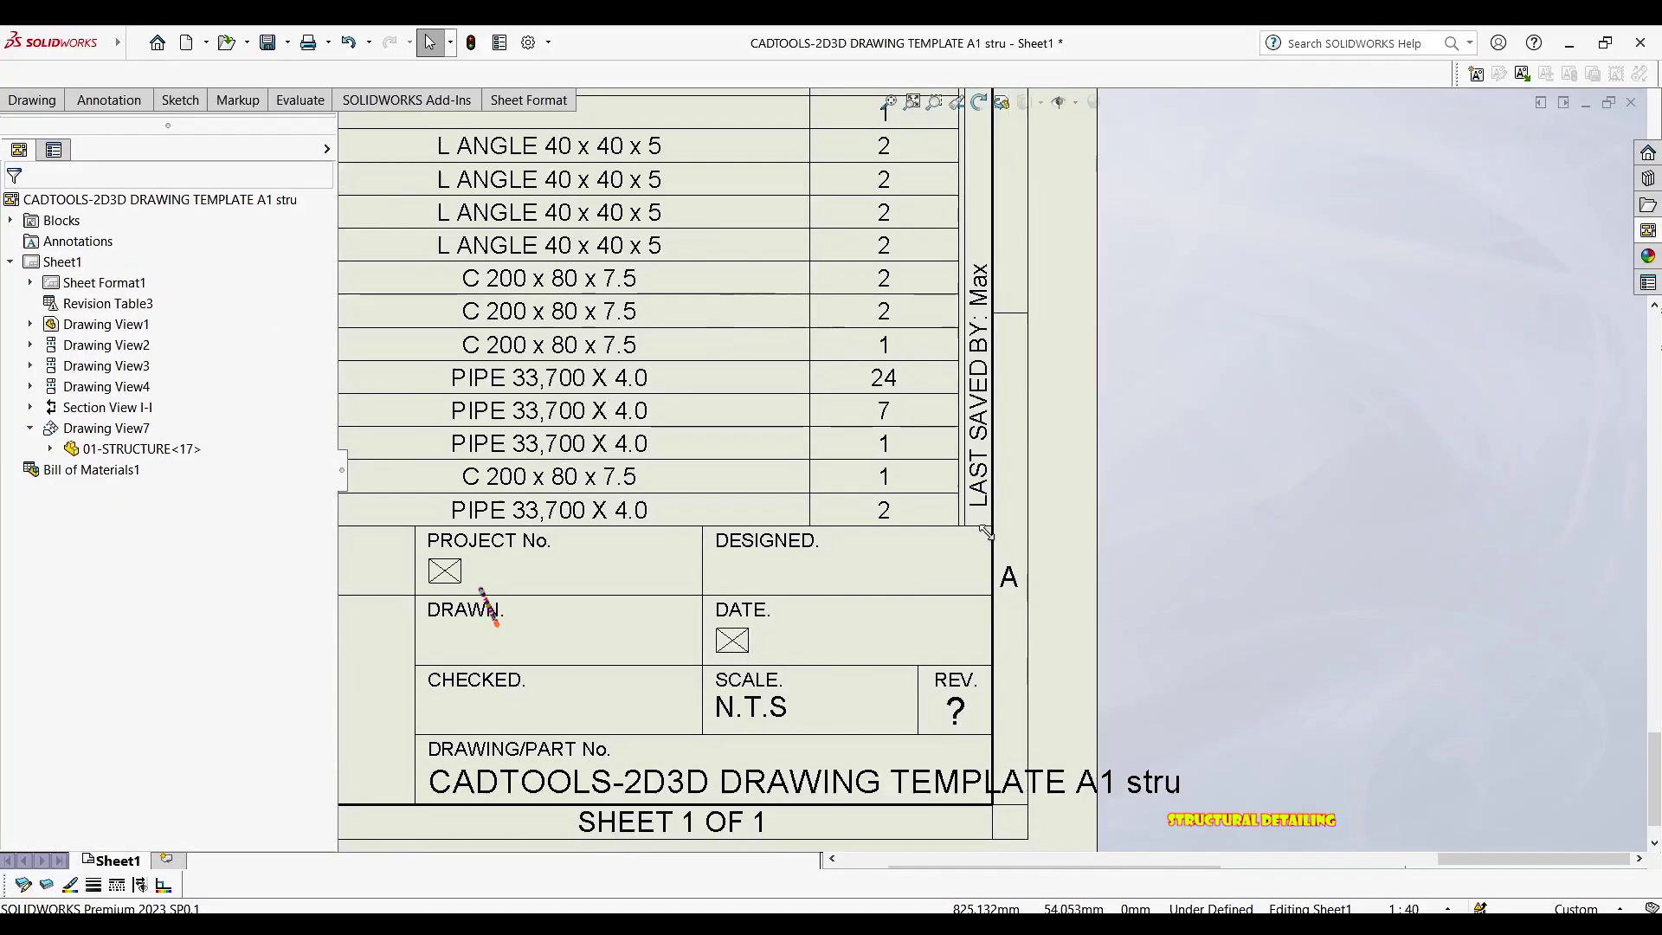
pyautogui.scroll(3, 957, 474)
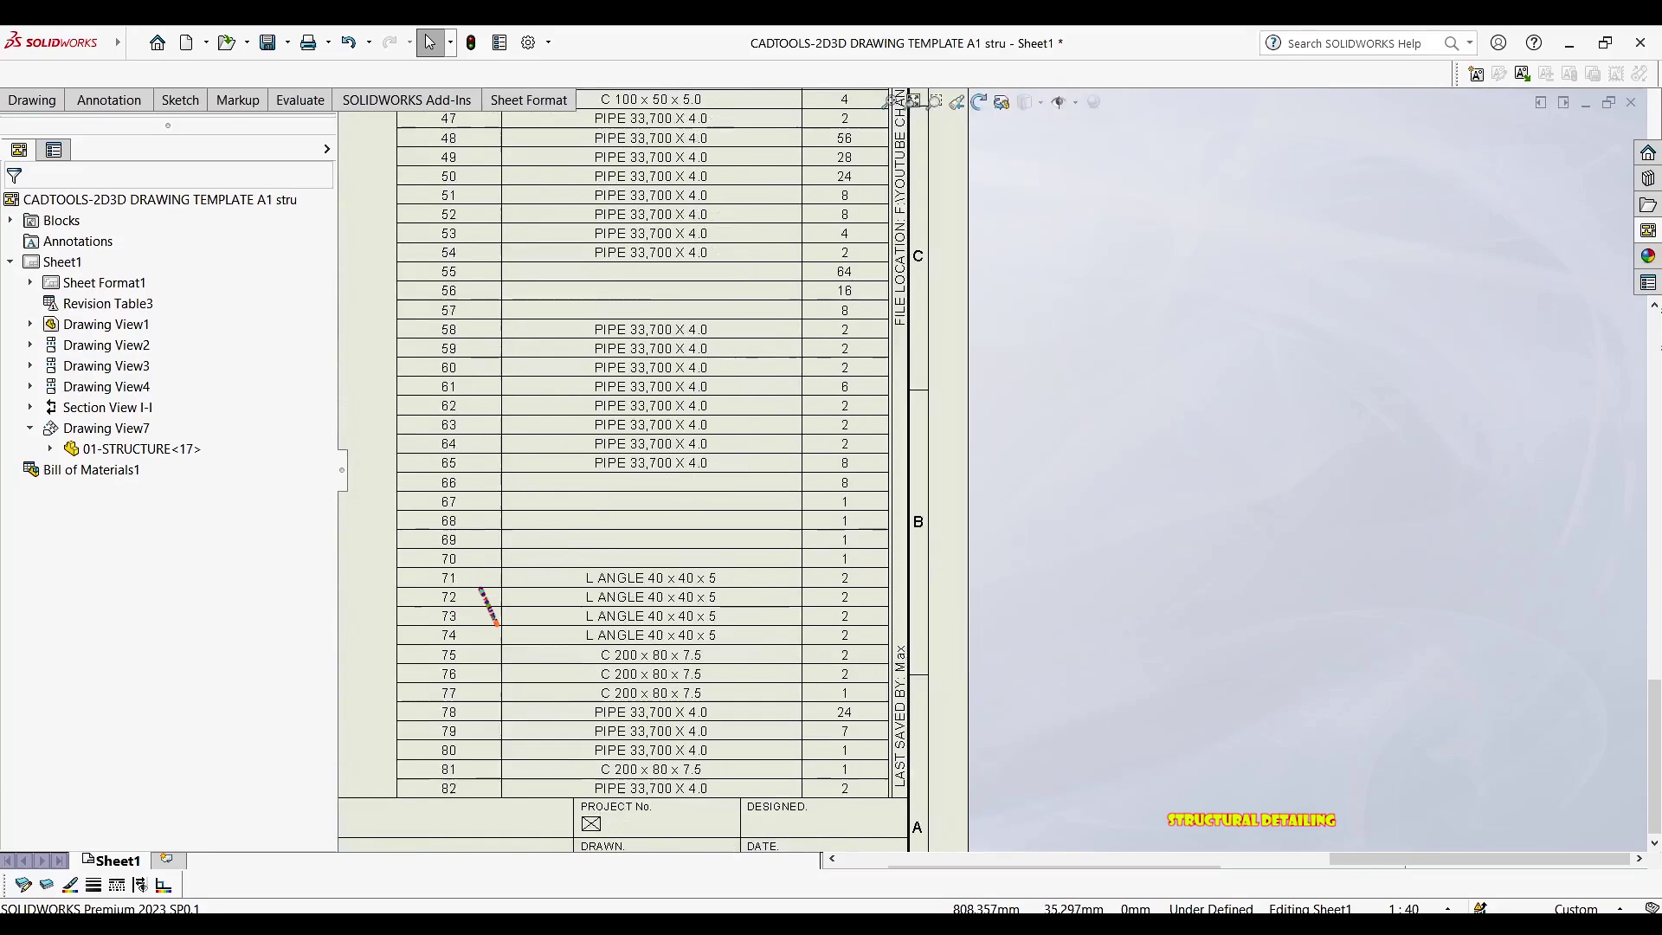
pyautogui.moveTo(849, 164)
pyautogui.mouseDown(button='middle')
pyautogui.moveTo(805, 360)
pyautogui.moveTo(814, 597)
pyautogui.mouseUp(button='middle')
pyautogui.scroll(1, 733, 339)
pyautogui.moveTo(733, 339); pyautogui.dragTo(705, 534, button='middle')
pyautogui.moveTo(452, 325)
pyautogui.scroll(-1, 452, 325)
pyautogui.moveTo(410, 311); pyautogui.dragTo(500, 316, button='middle')
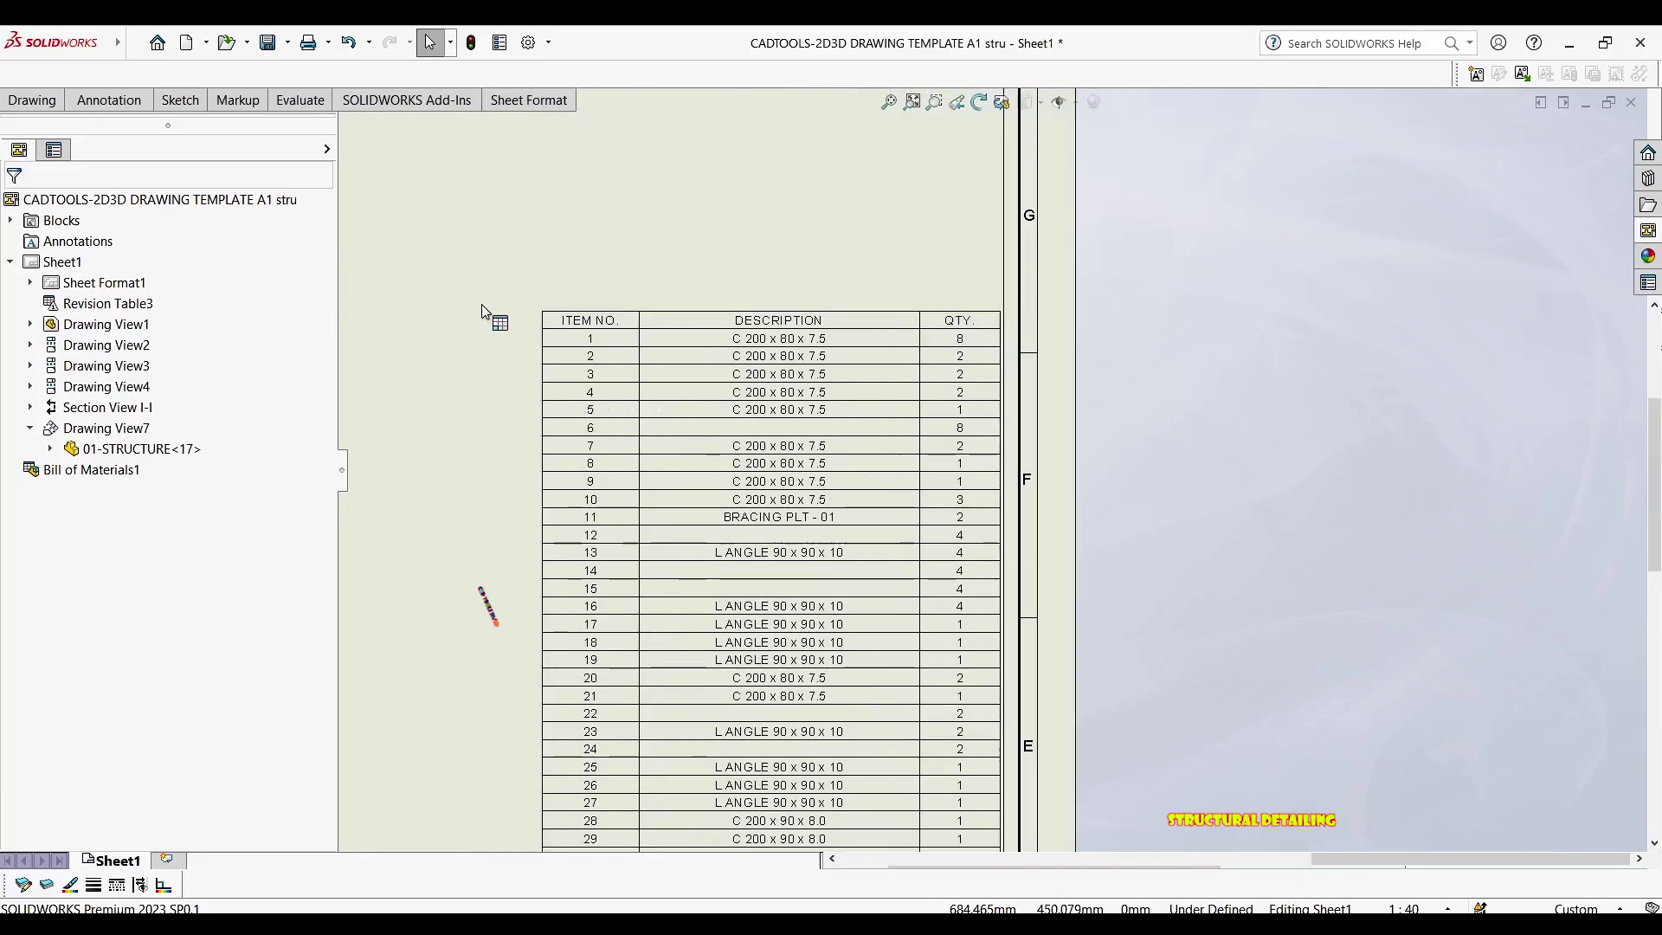
# Reposition the bill of materials so it rests on top of the title block beside the right-hand drawing frame
pyautogui.moveTo(463, 308); pyautogui.dragTo(470, 187)
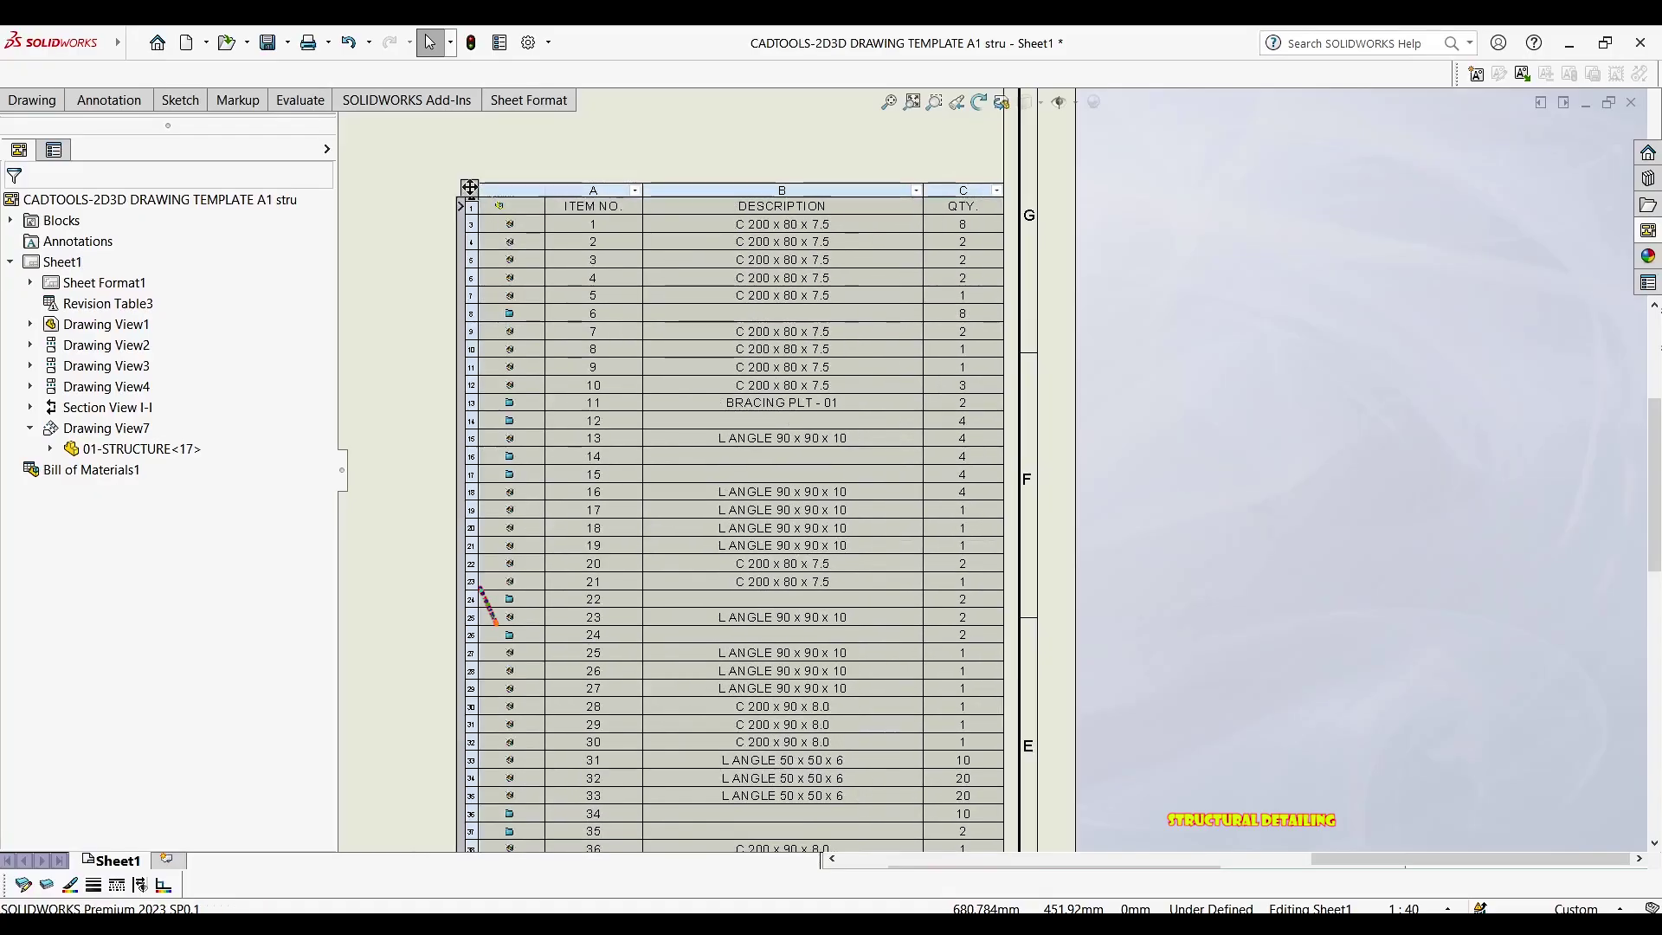
pyautogui.scroll(10, 872, 252)
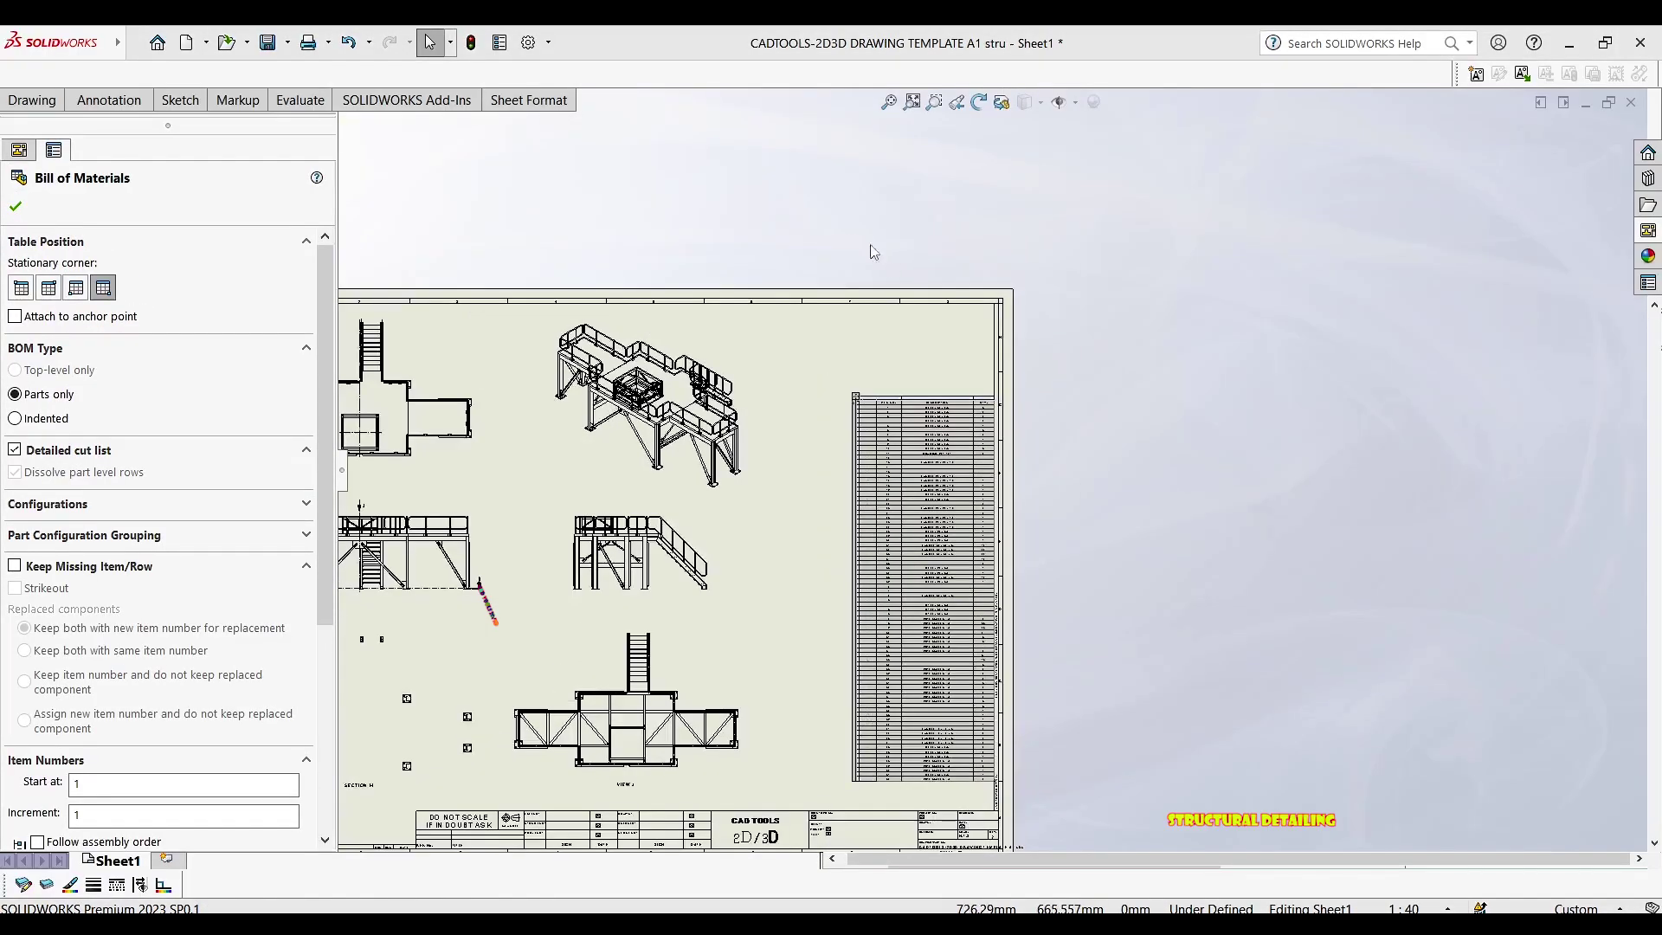
pyautogui.scroll(1, 873, 251)
pyautogui.moveTo(878, 210); pyautogui.dragTo(774, 101, button='middle')
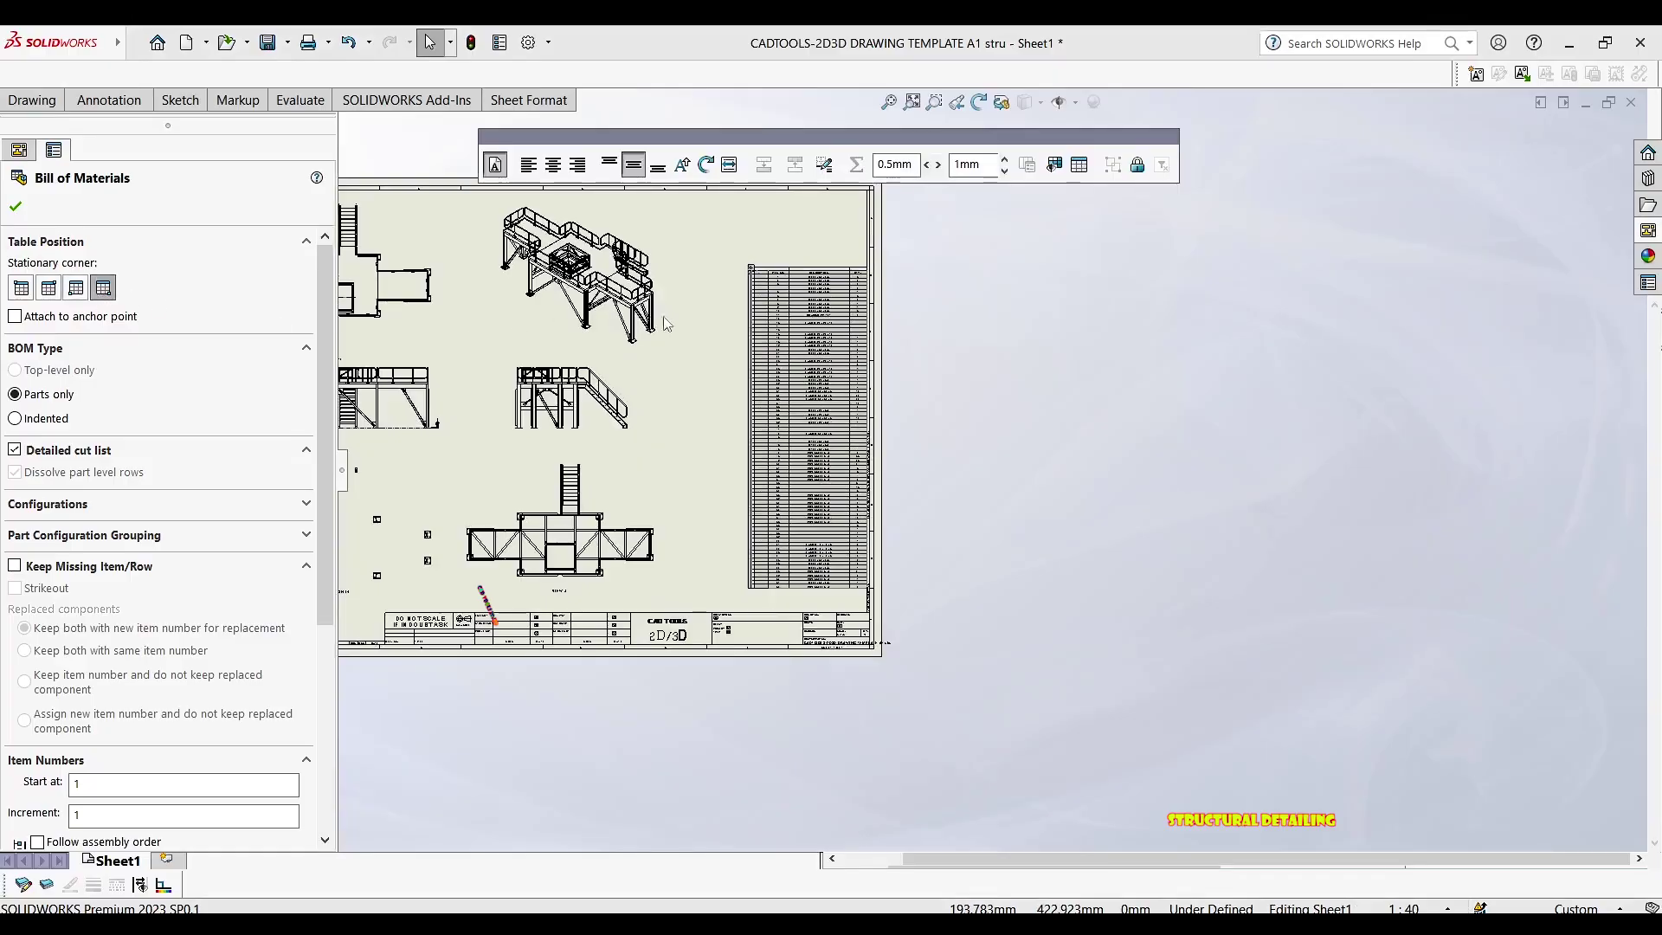
pyautogui.moveTo(751, 270); pyautogui.dragTo(745, 296)
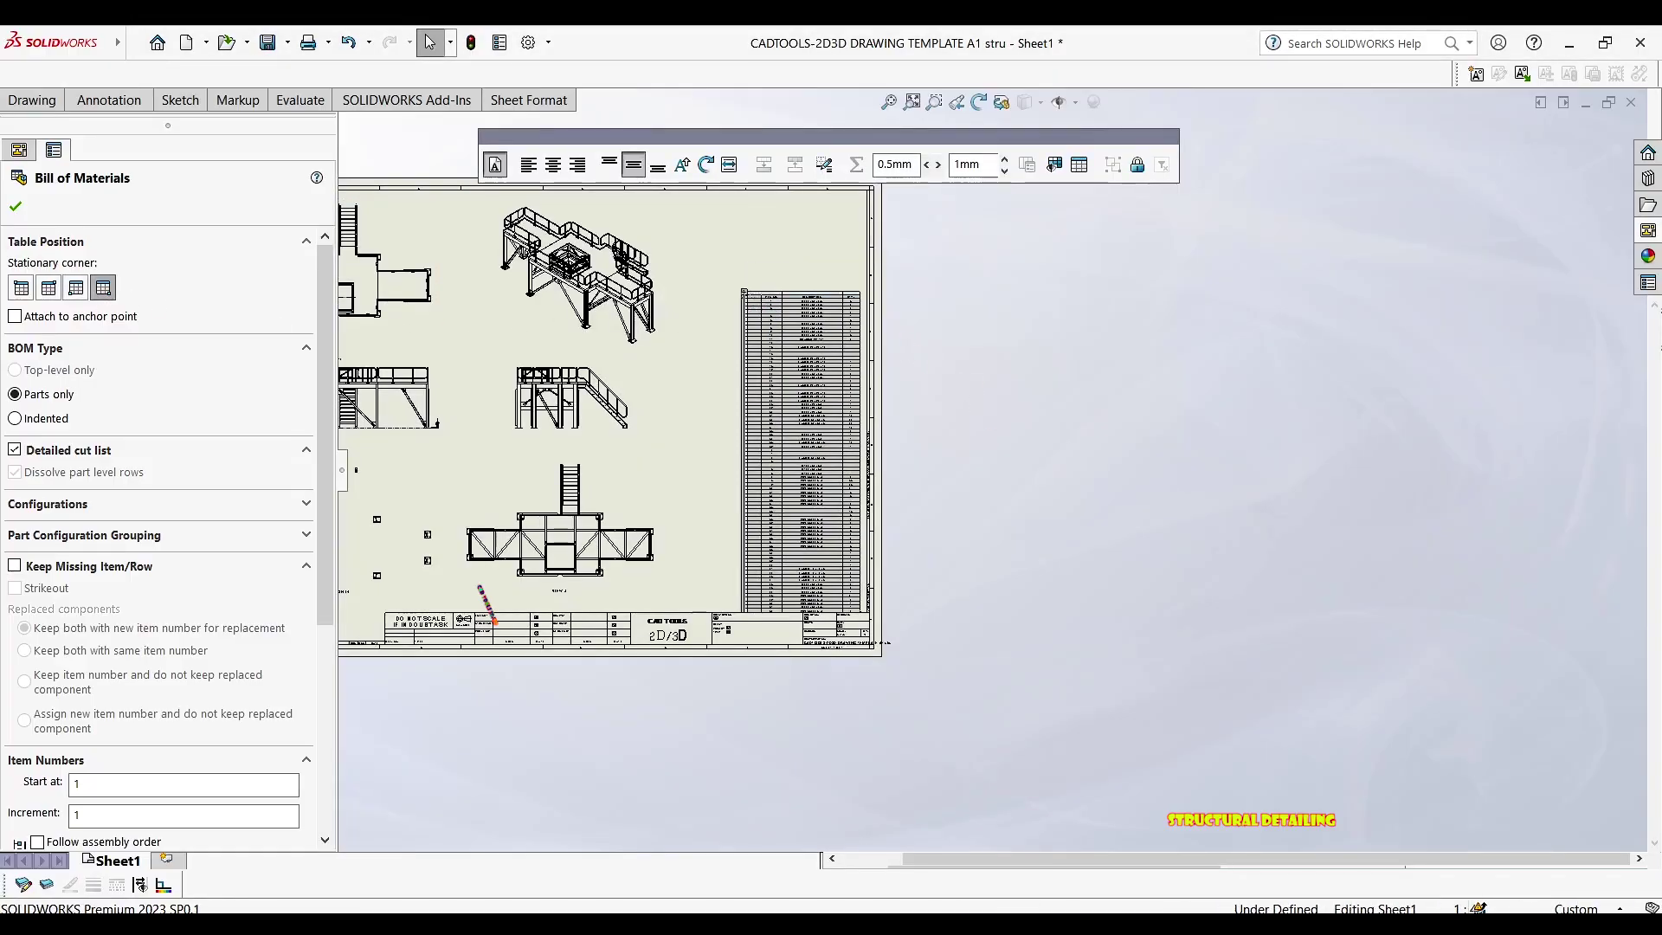
# Deselect the table, fit the whole sheet in view and narrow the drawing tree pane to enlarge the drawing area
pyautogui.click(484, 611)
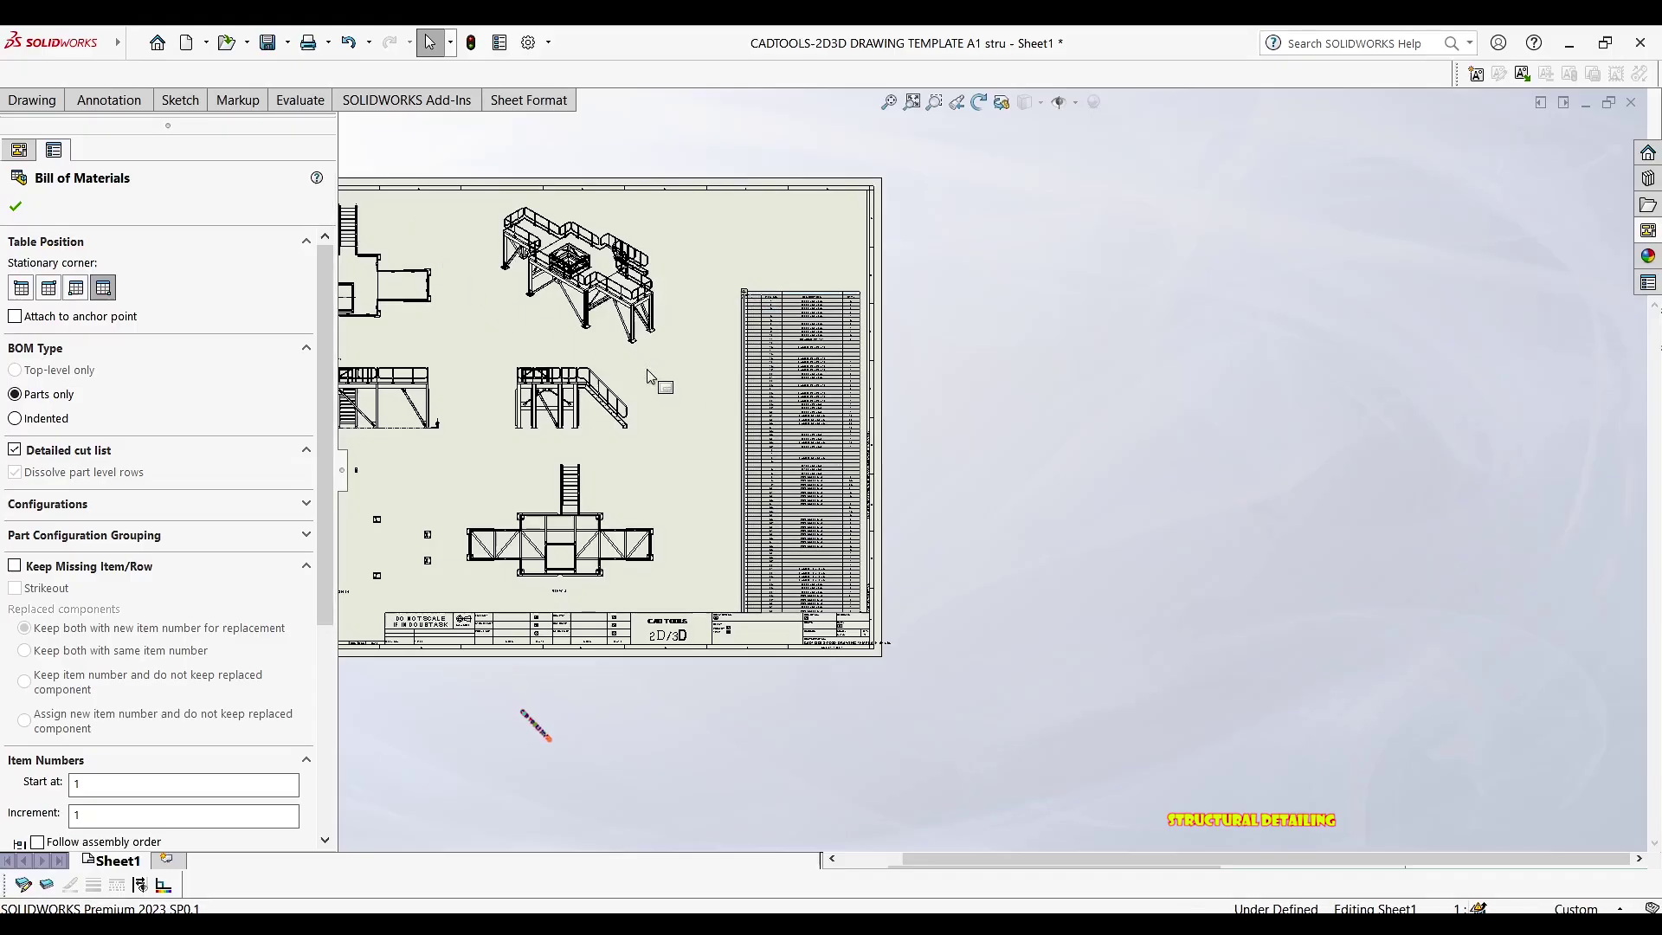
pyautogui.click(718, 388)
pyautogui.press('f')
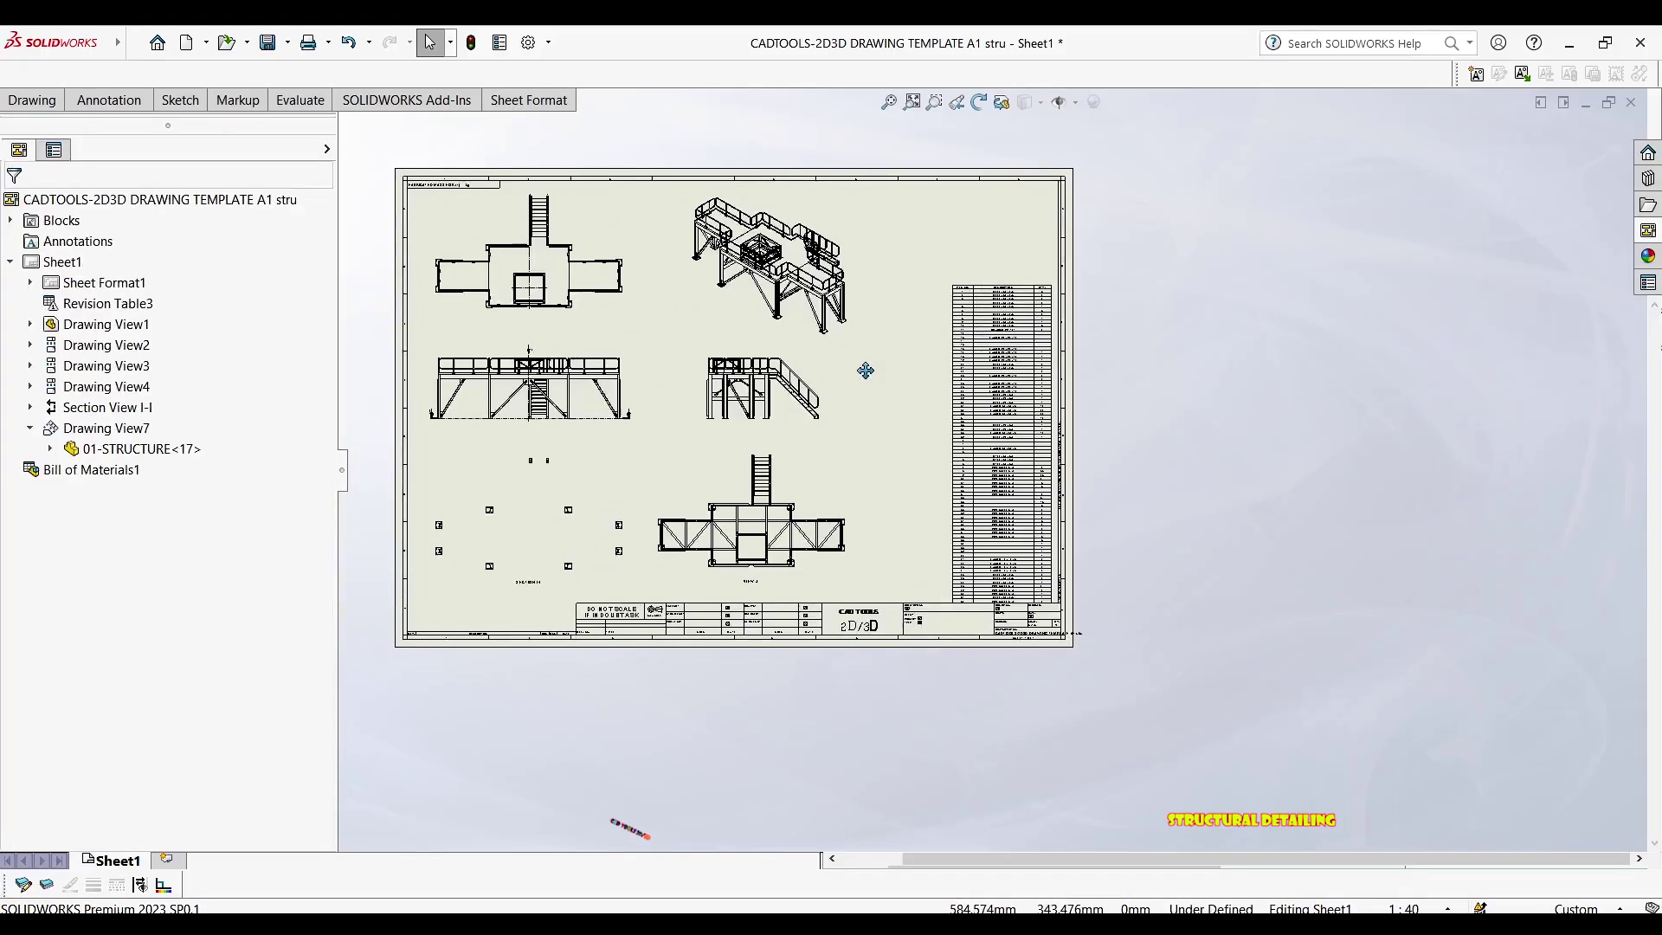
pyautogui.press('f')
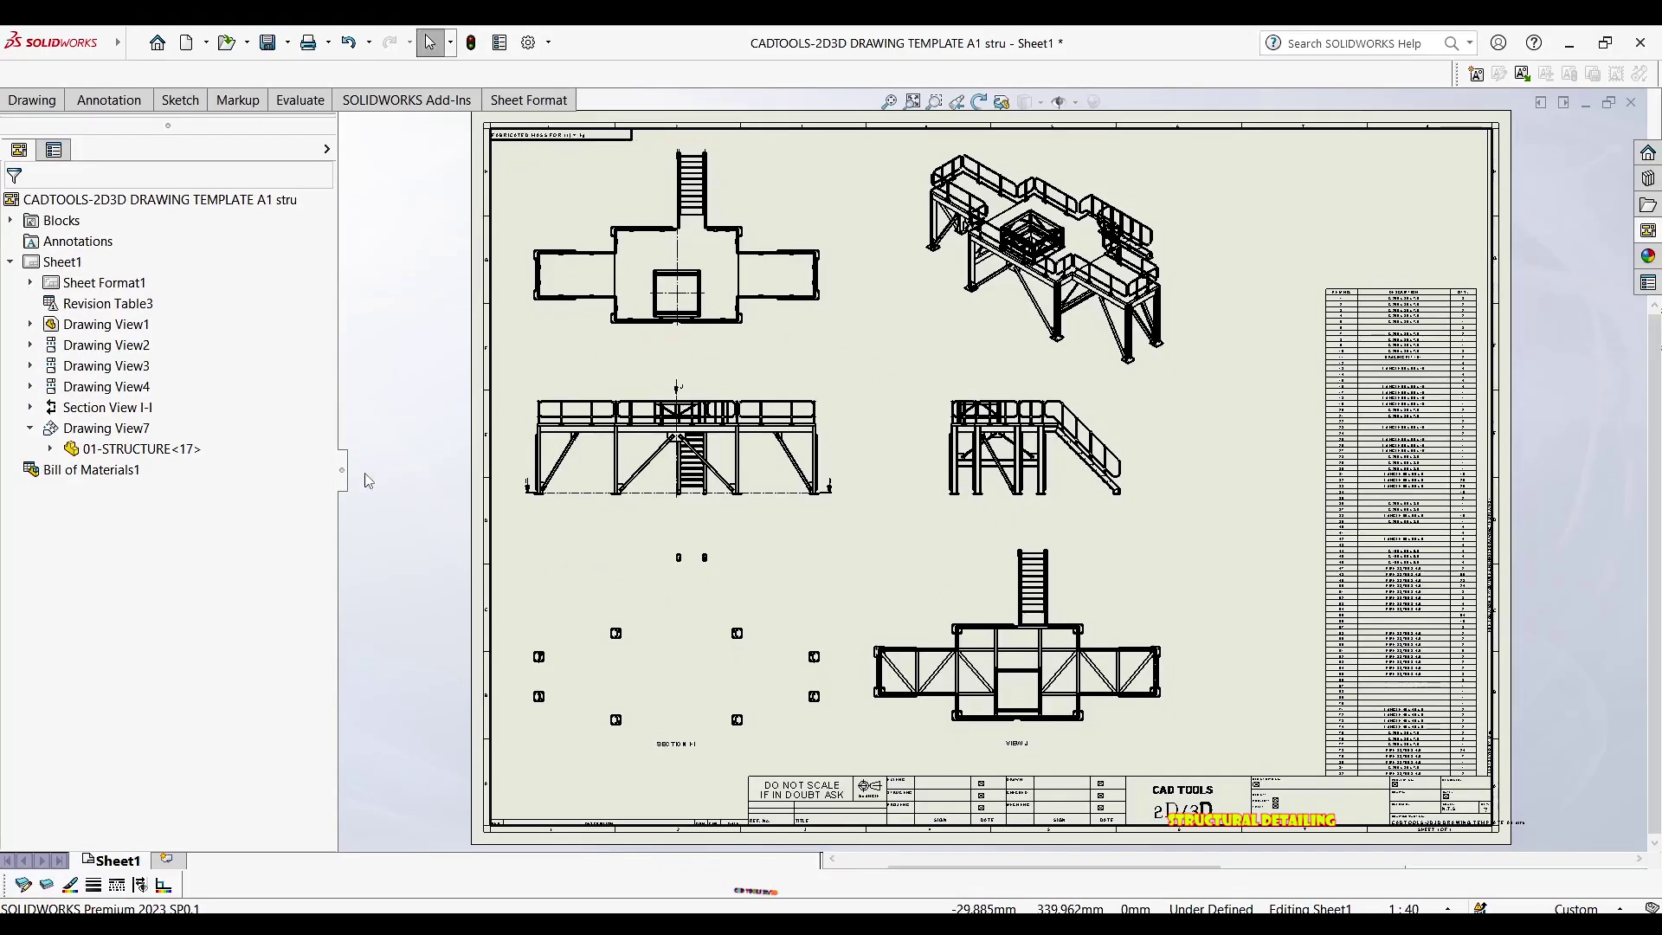
pyautogui.moveTo(345, 478); pyautogui.dragTo(128, 470)
pyautogui.scroll(2, 889, 341)
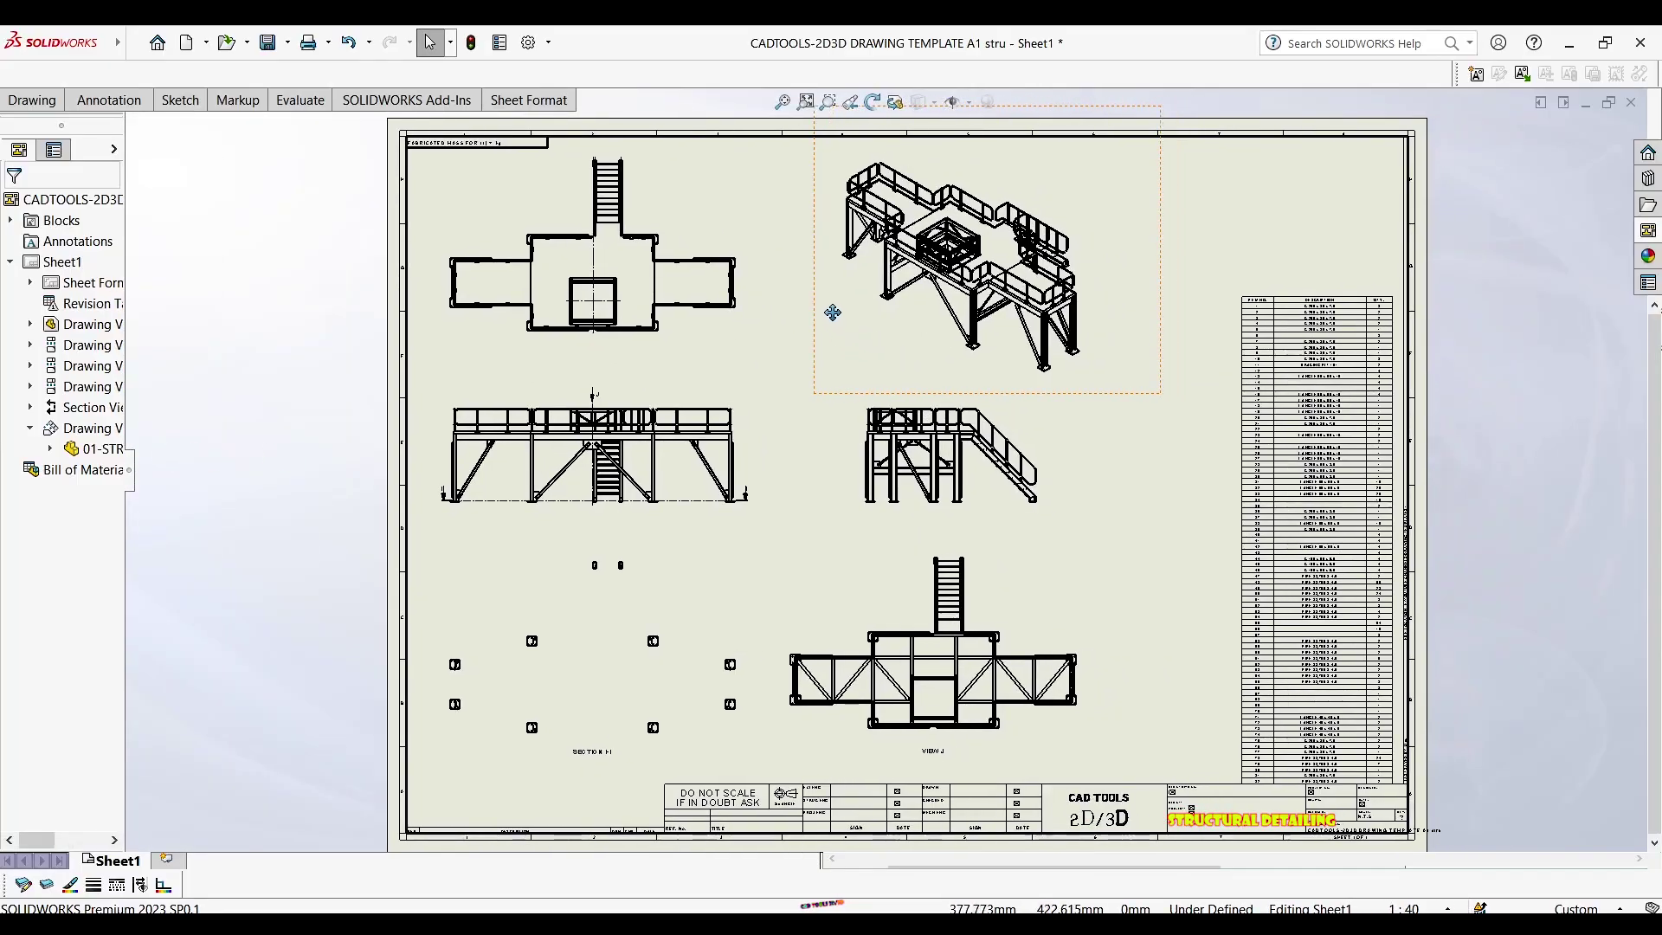
# Examine the sheet layout, the bill of materials' upper rows, and the isometric and side views of the structure
pyautogui.scroll(-2, 1022, 476)
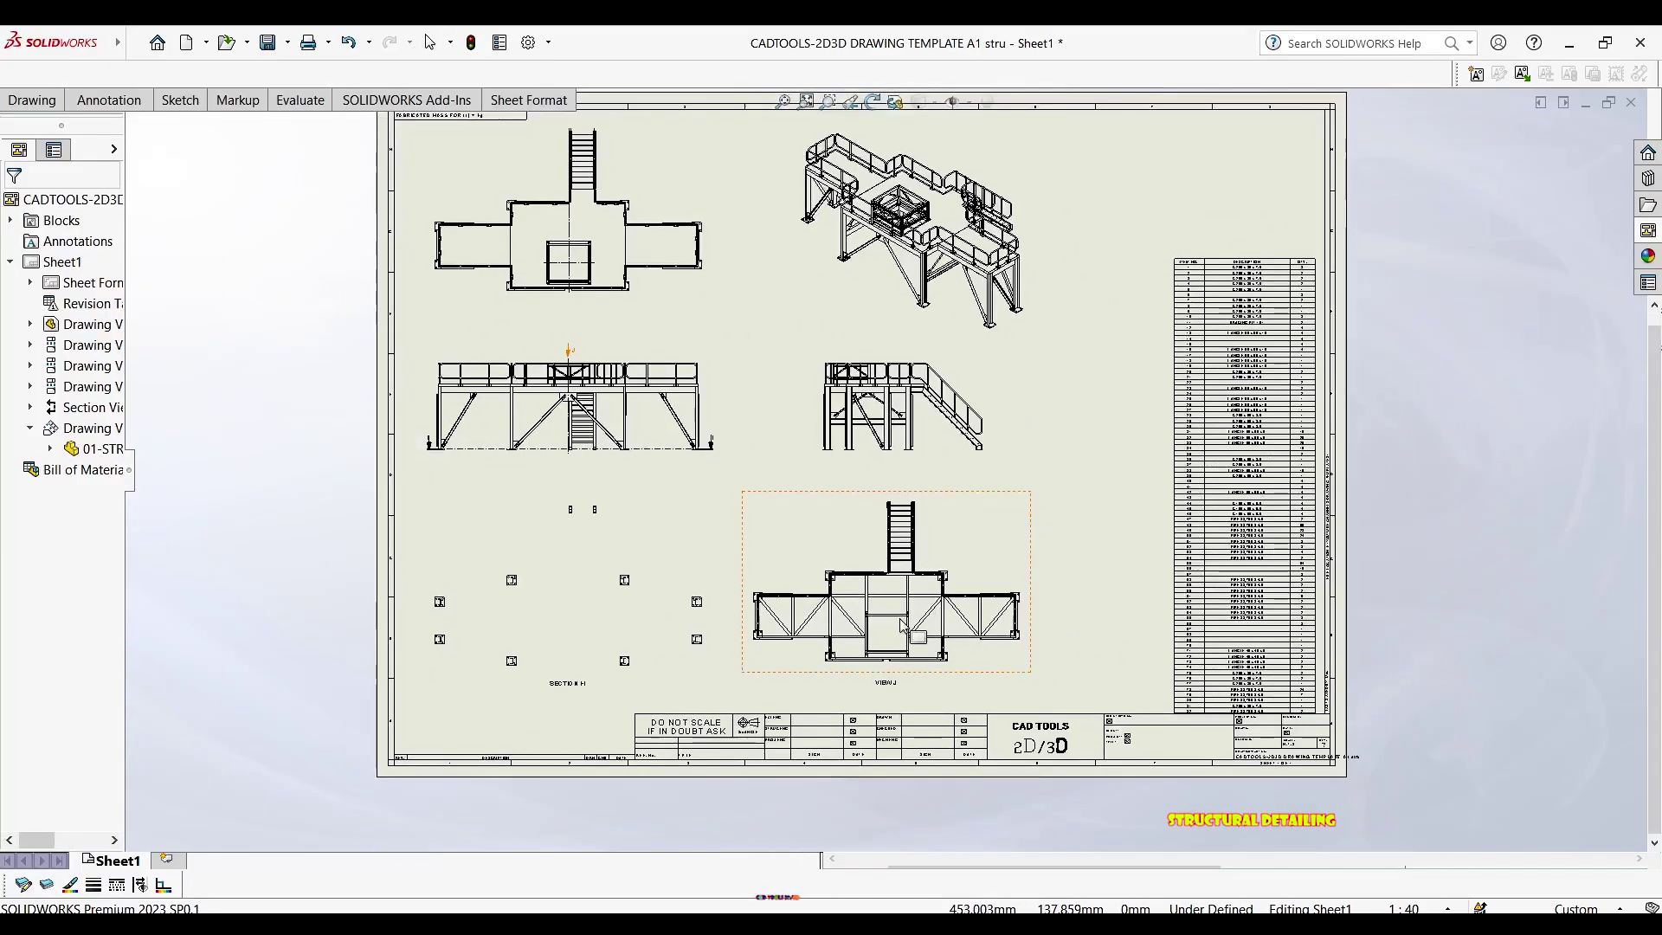
pyautogui.scroll(-4, 1161, 427)
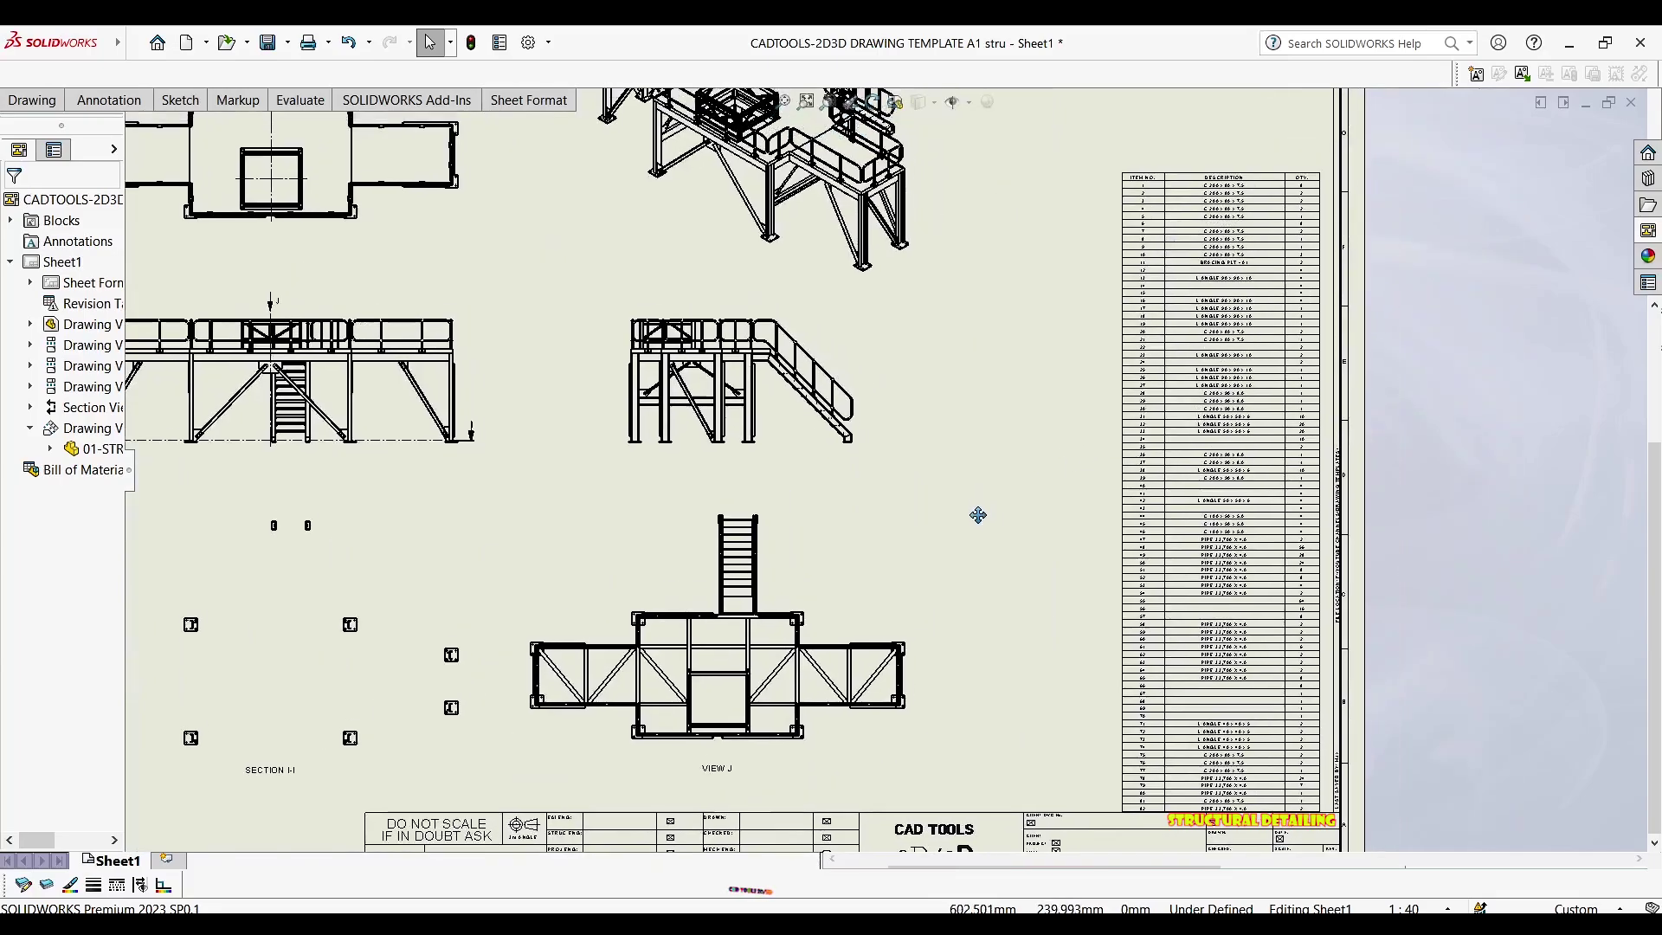
pyautogui.scroll(1, 1059, 330)
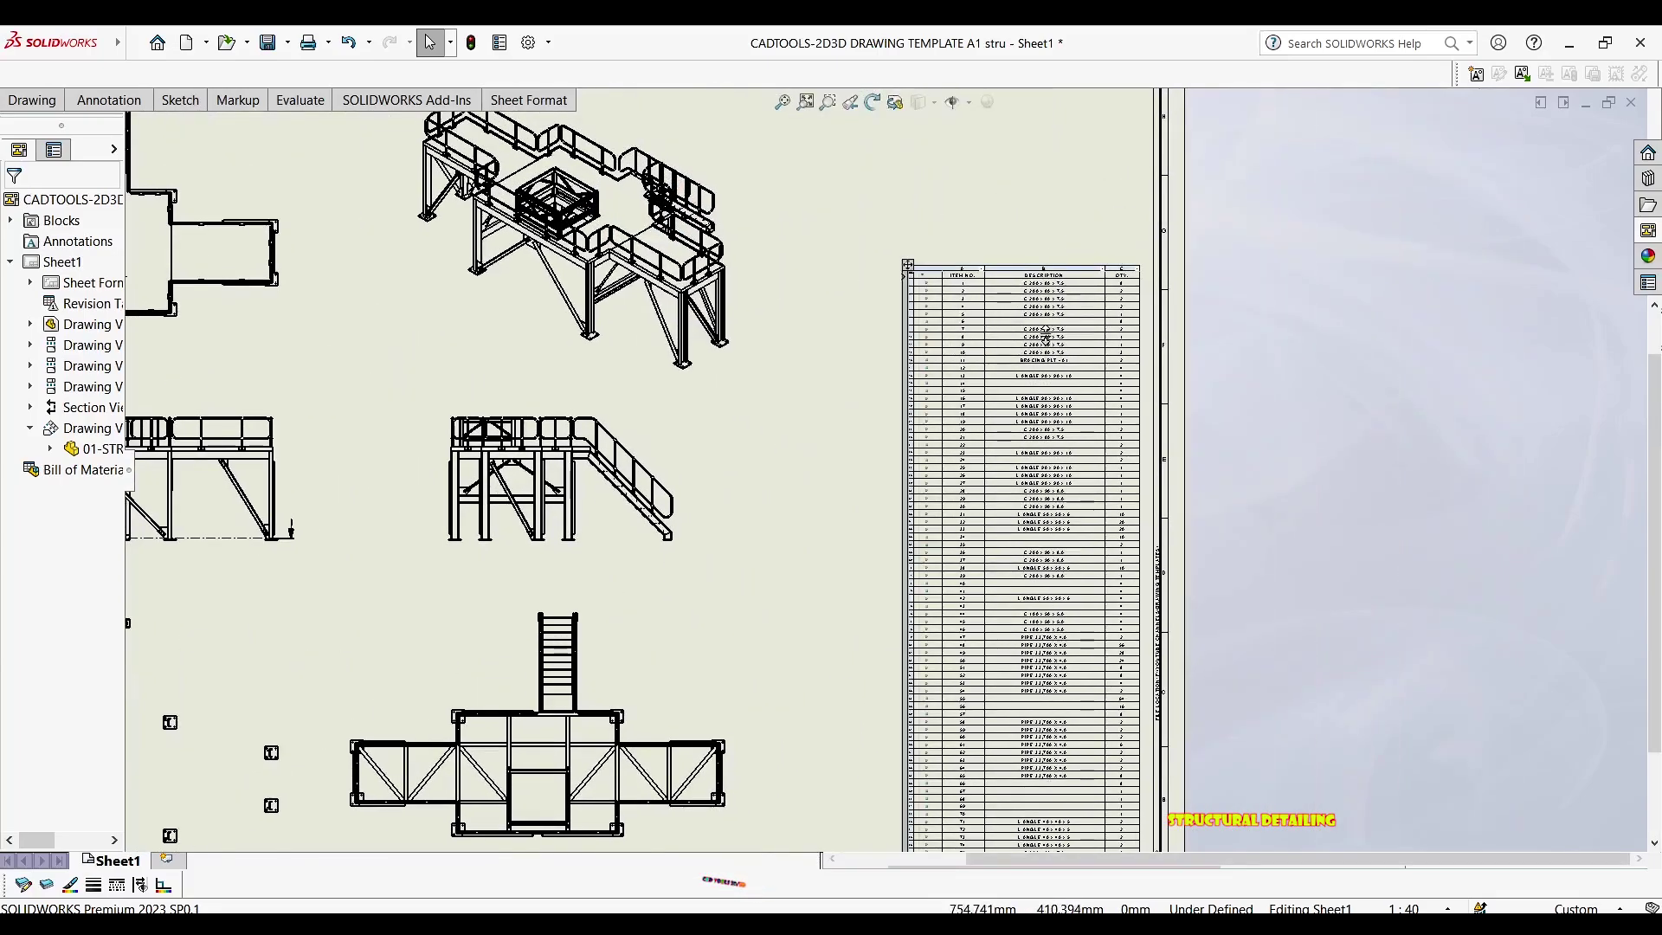
pyautogui.scroll(-4, 952, 335)
pyautogui.click(949, 335)
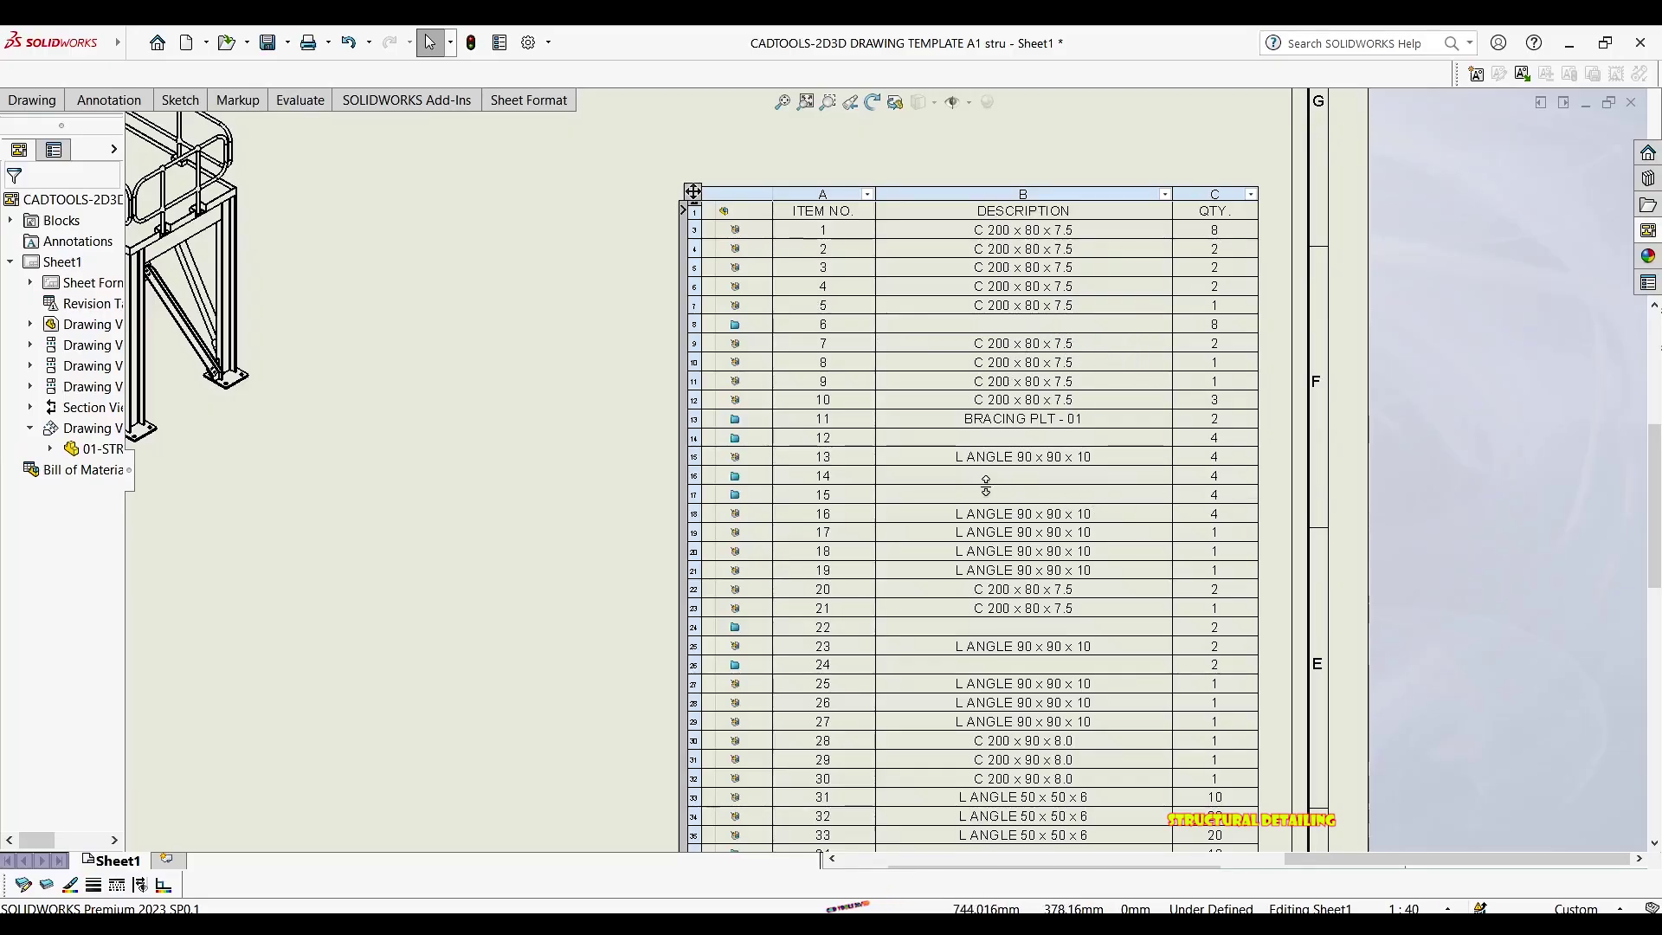
pyautogui.scroll(2, 582, 468)
pyautogui.moveTo(671, 447); pyautogui.dragTo(1077, 435, button='middle')
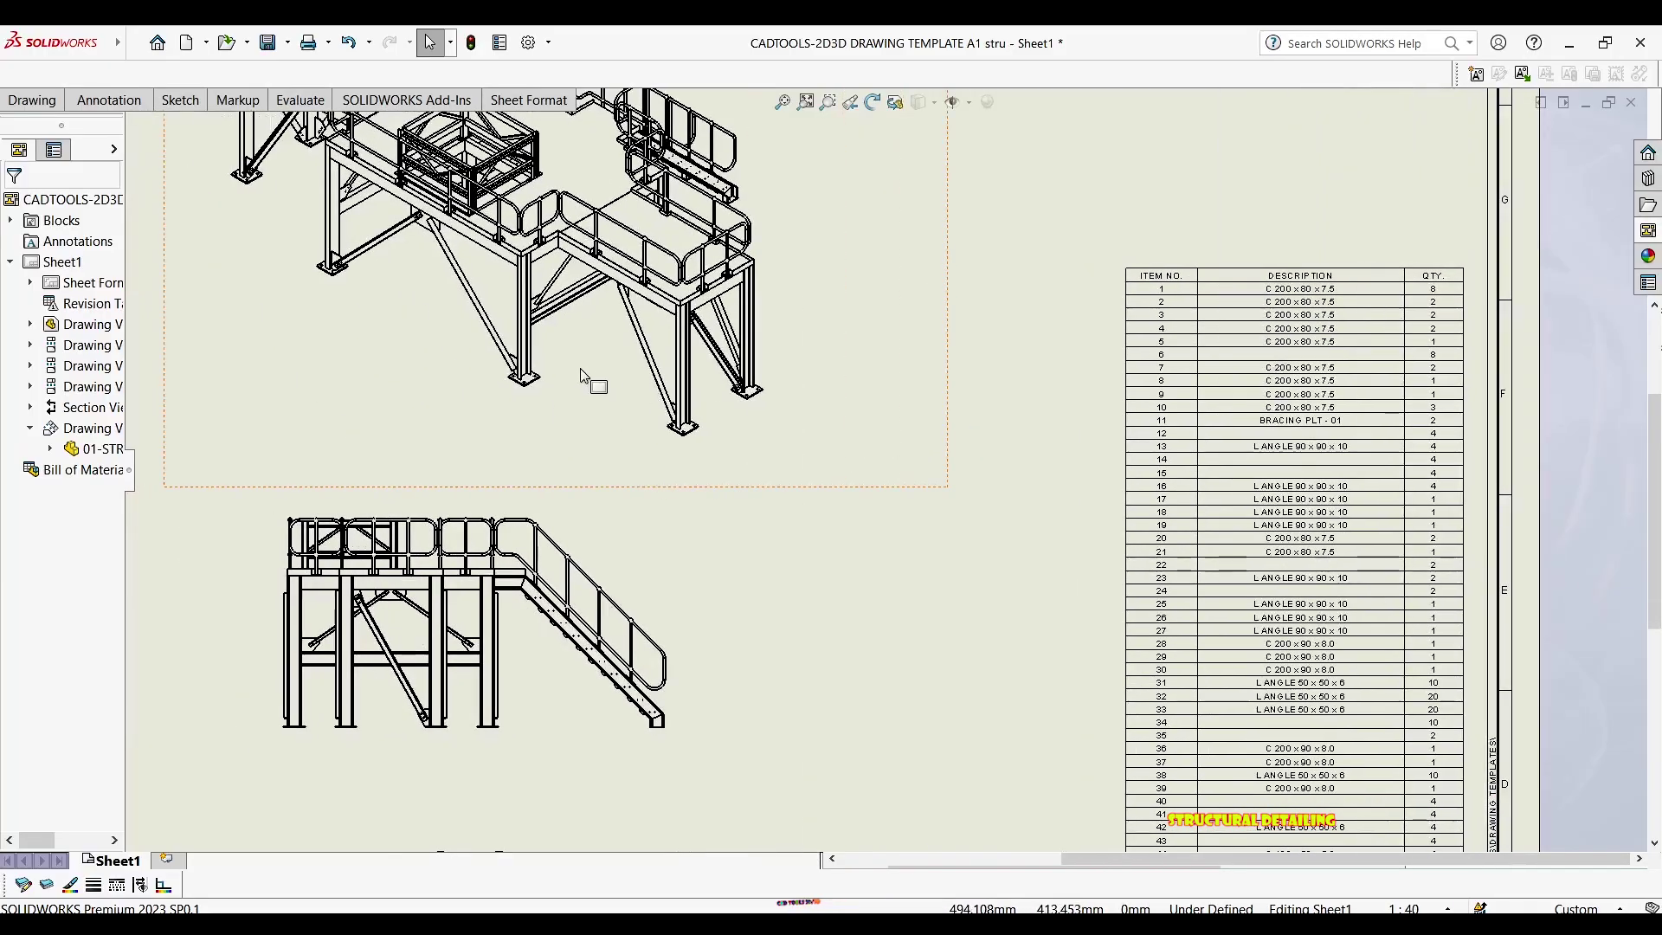
pyautogui.scroll(1, 588, 377)
pyautogui.moveTo(527, 352); pyautogui.dragTo(585, 385, button='middle')
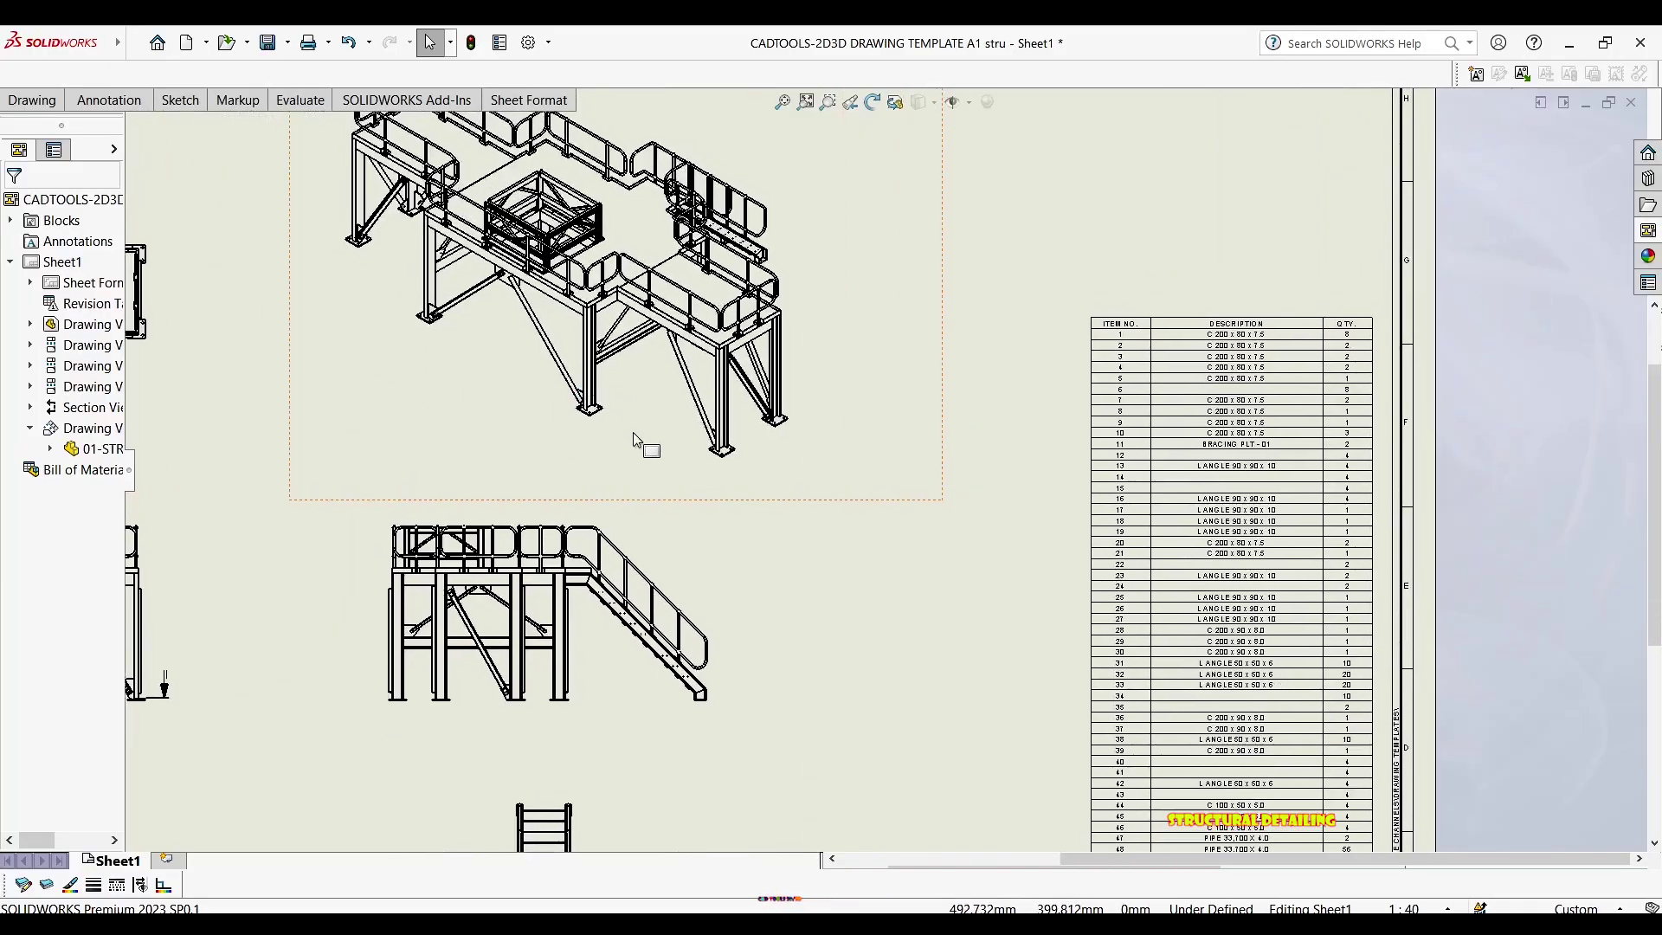
# Open the 01-STRUCTURE part from the isometric view to inspect the model, and return to the drawing
pyautogui.rightClick(637, 346)
pyautogui.click(640, 355)
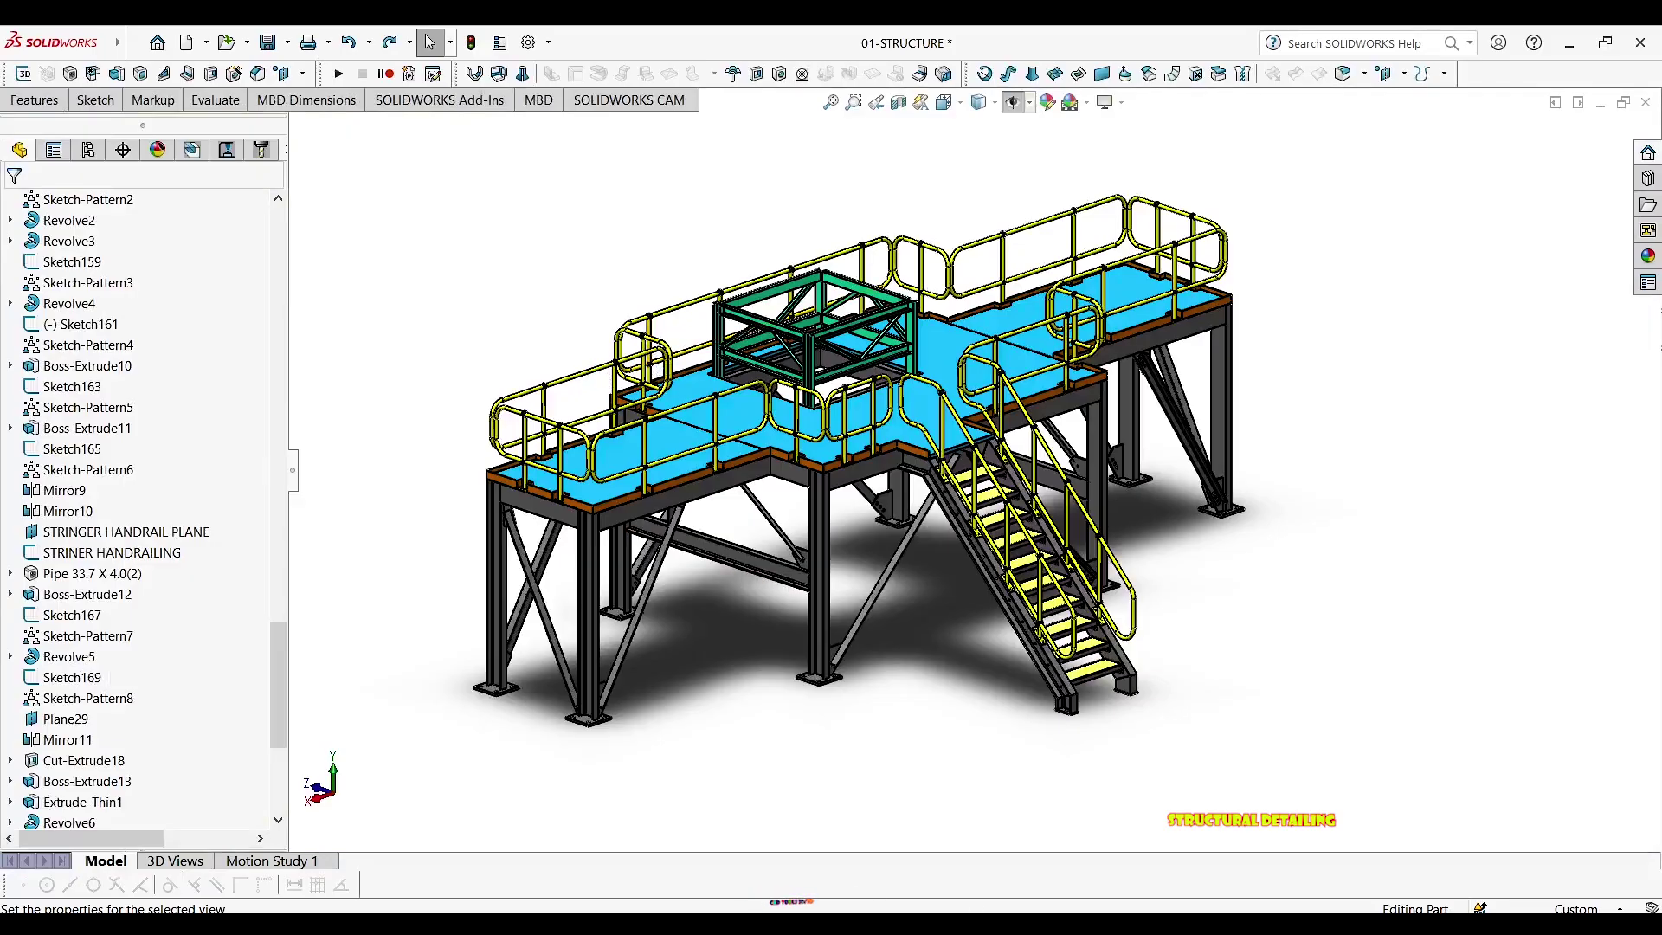
pyautogui.moveTo(505, 924)
pyautogui.click(538, 900)
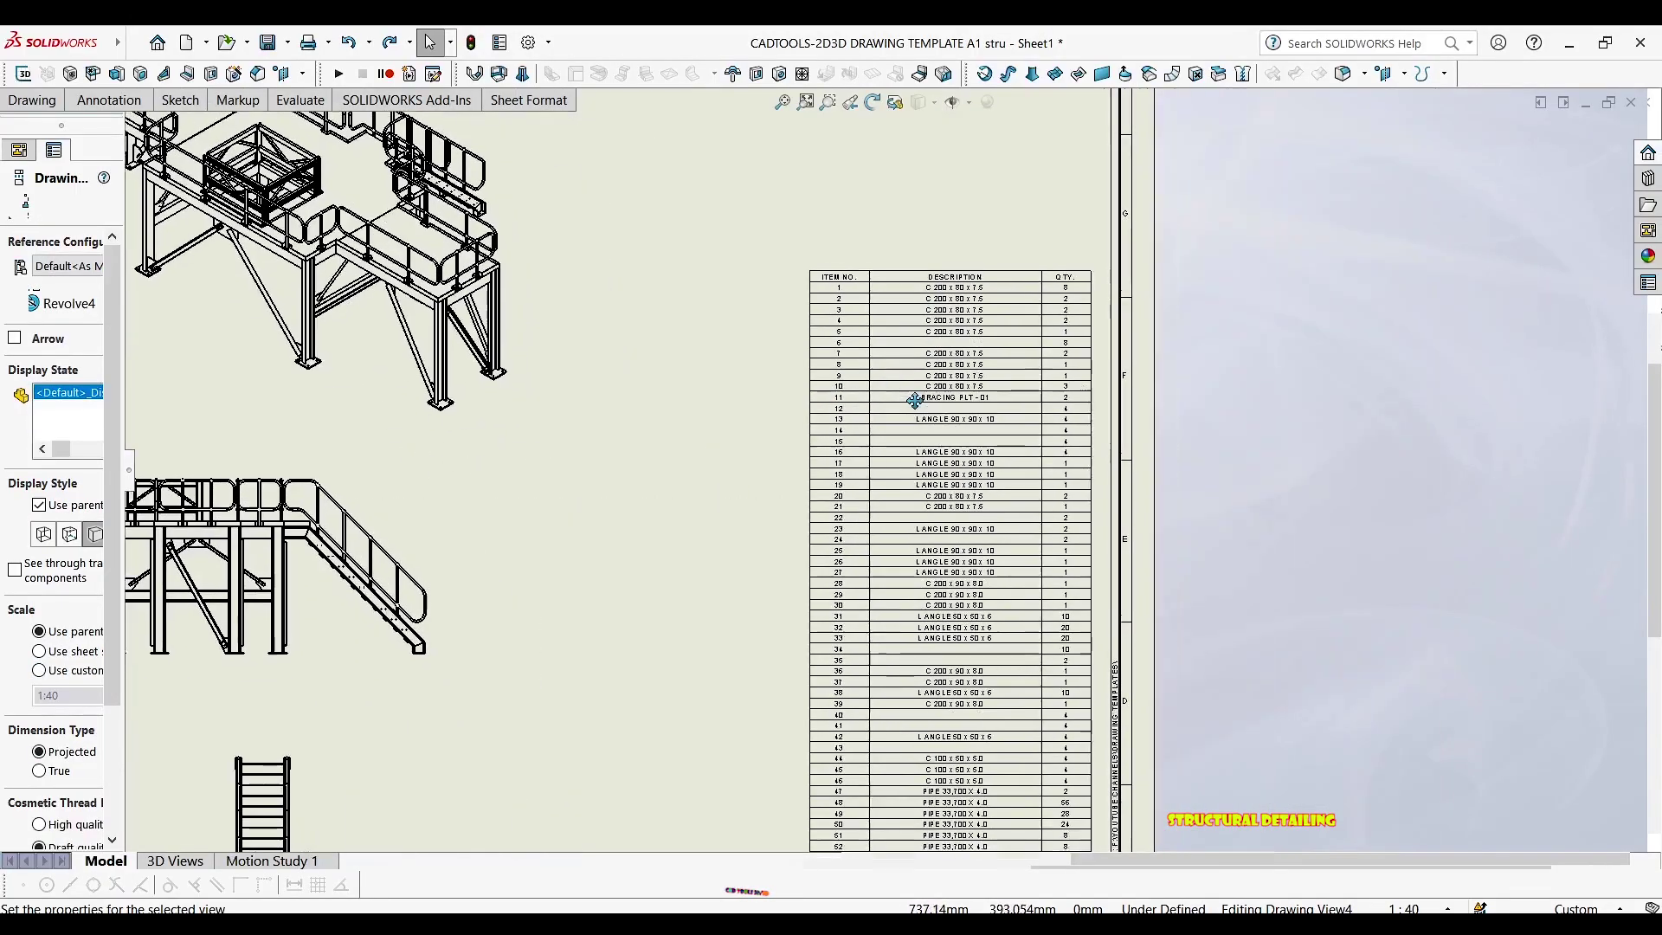
# Review the commands available for item 10's description in the bill of materials, including opening the referenced part, and dismiss them
pyautogui.scroll(-2, 932, 398)
pyautogui.click(932, 397)
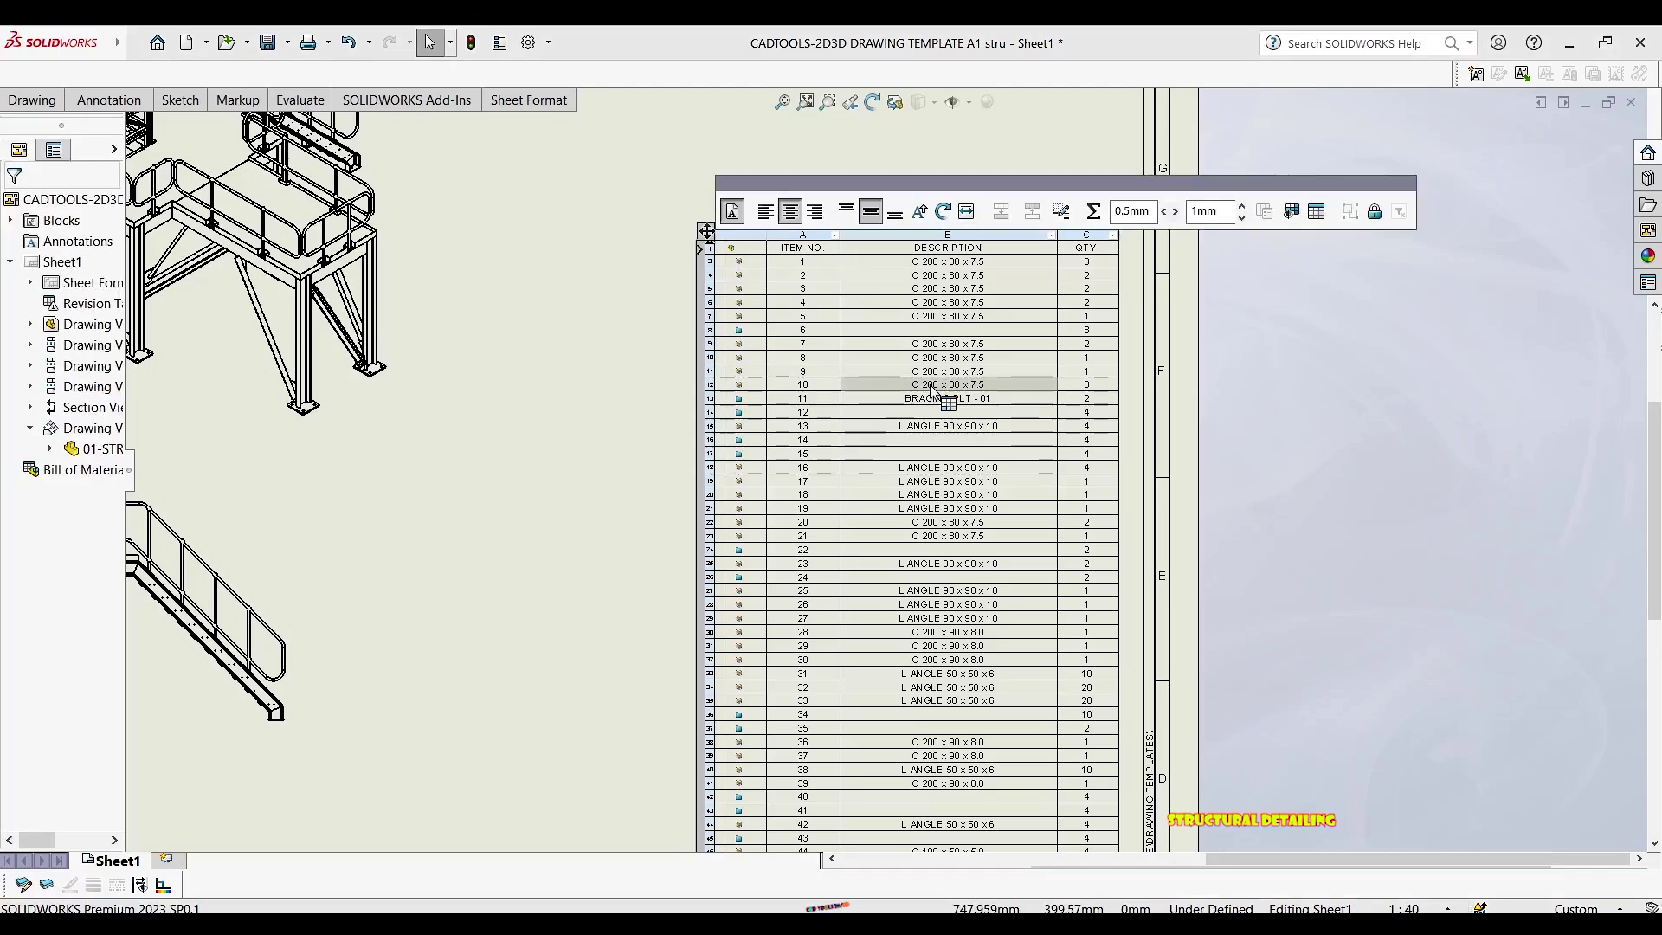
pyautogui.rightClick(932, 391)
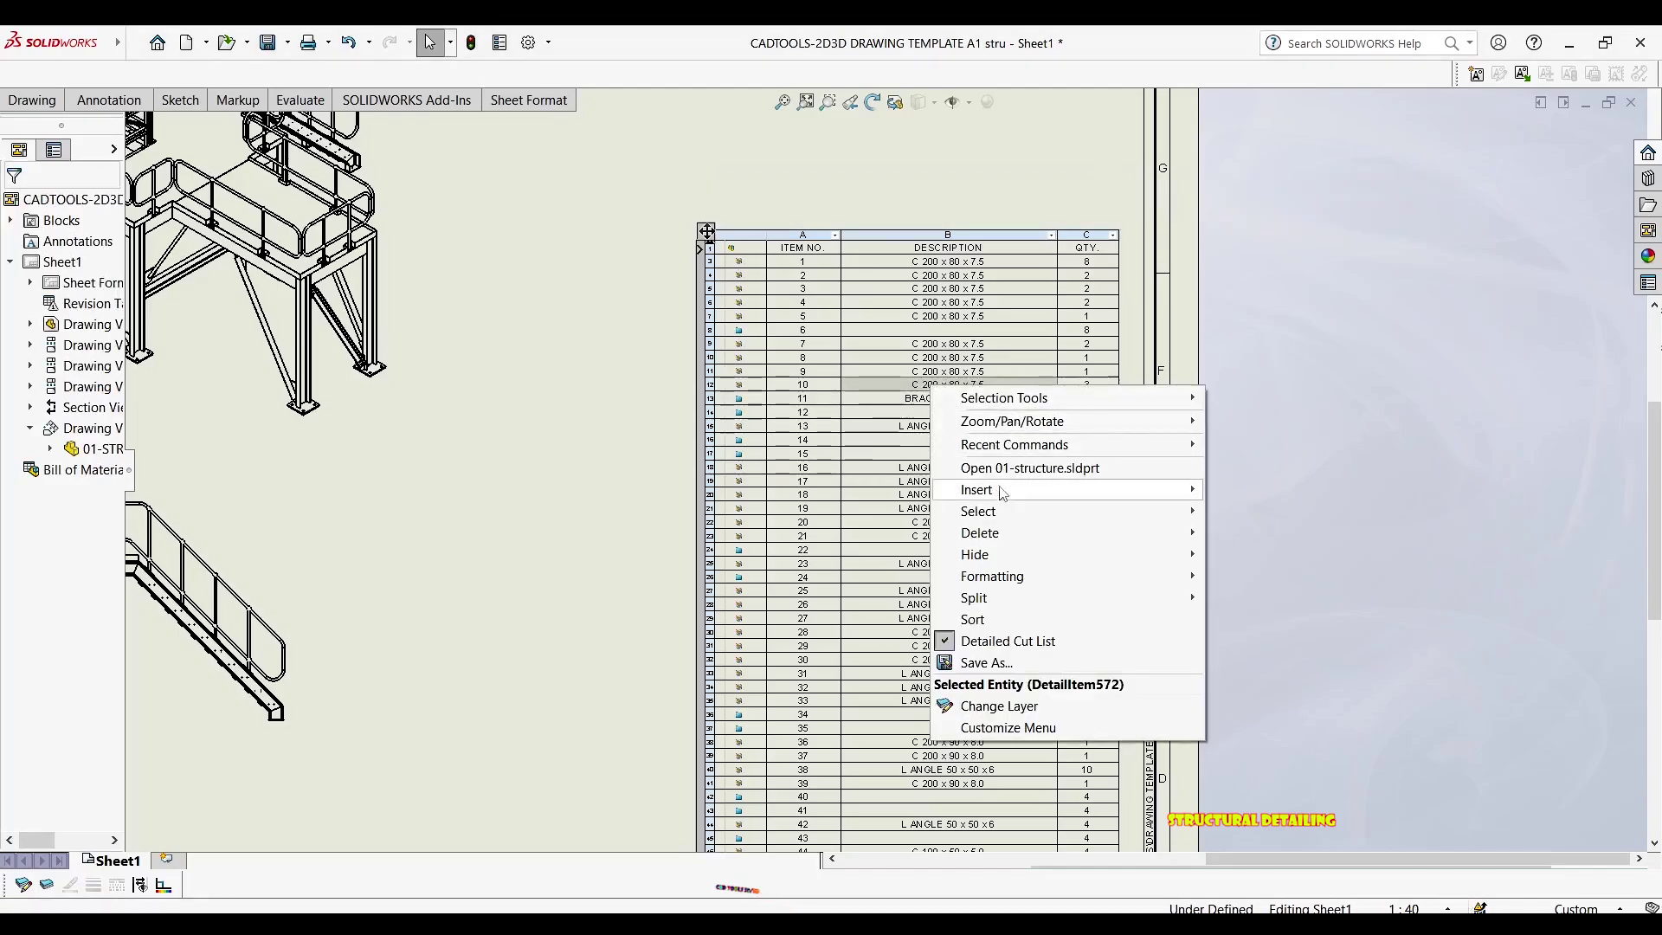
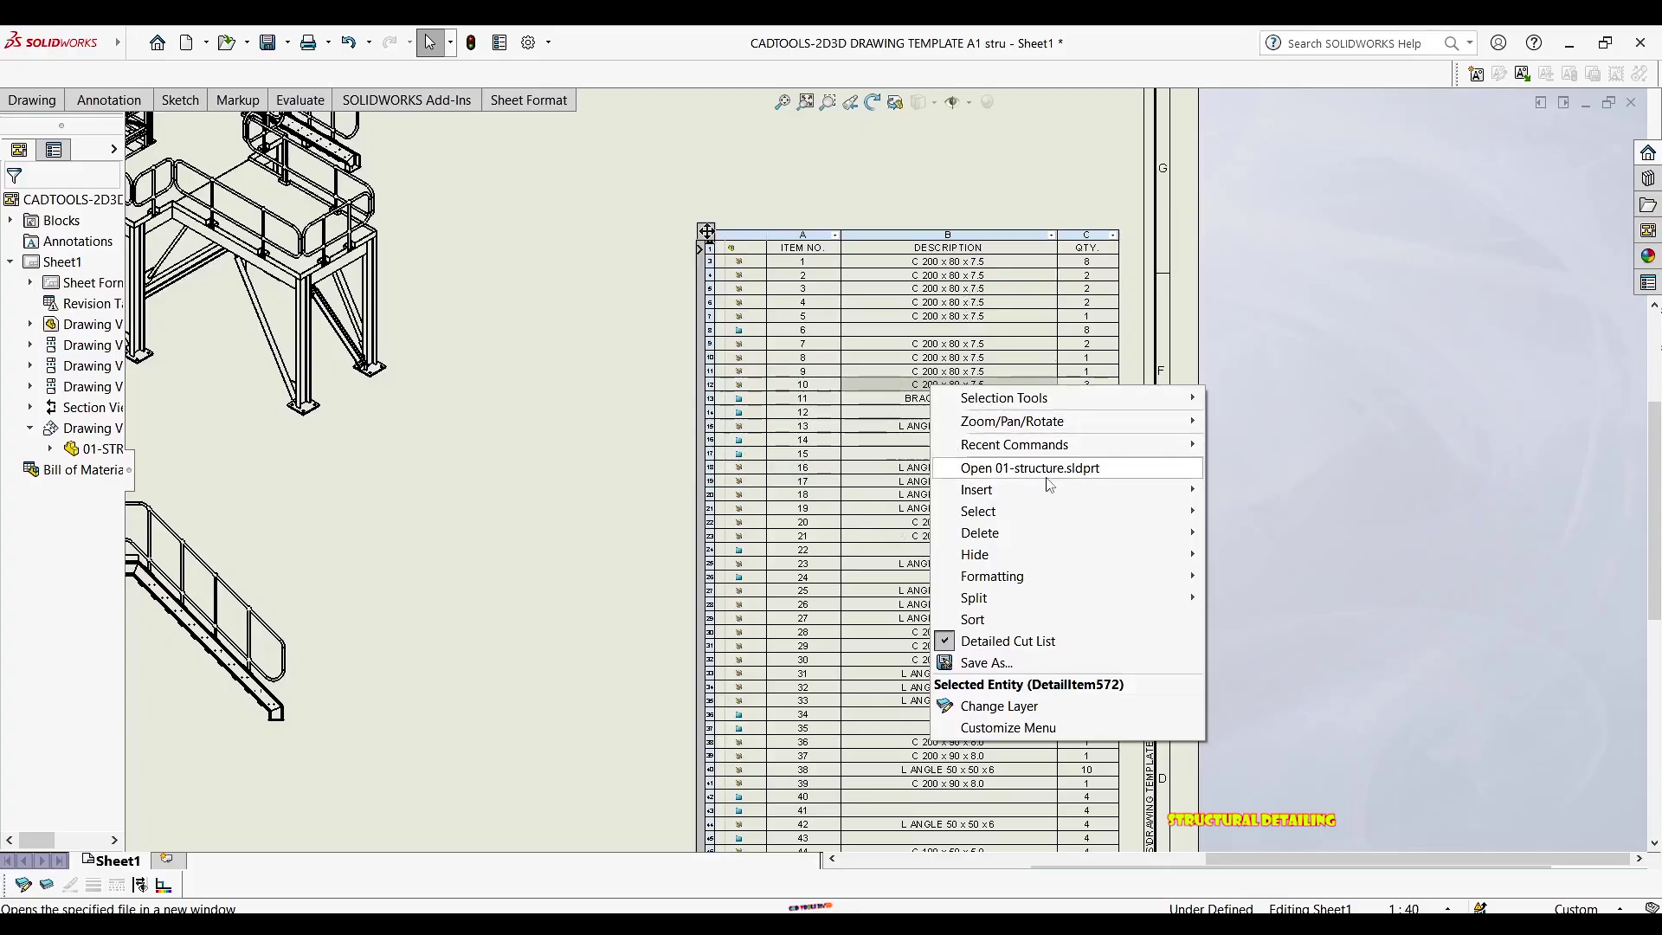
pyautogui.click(545, 404)
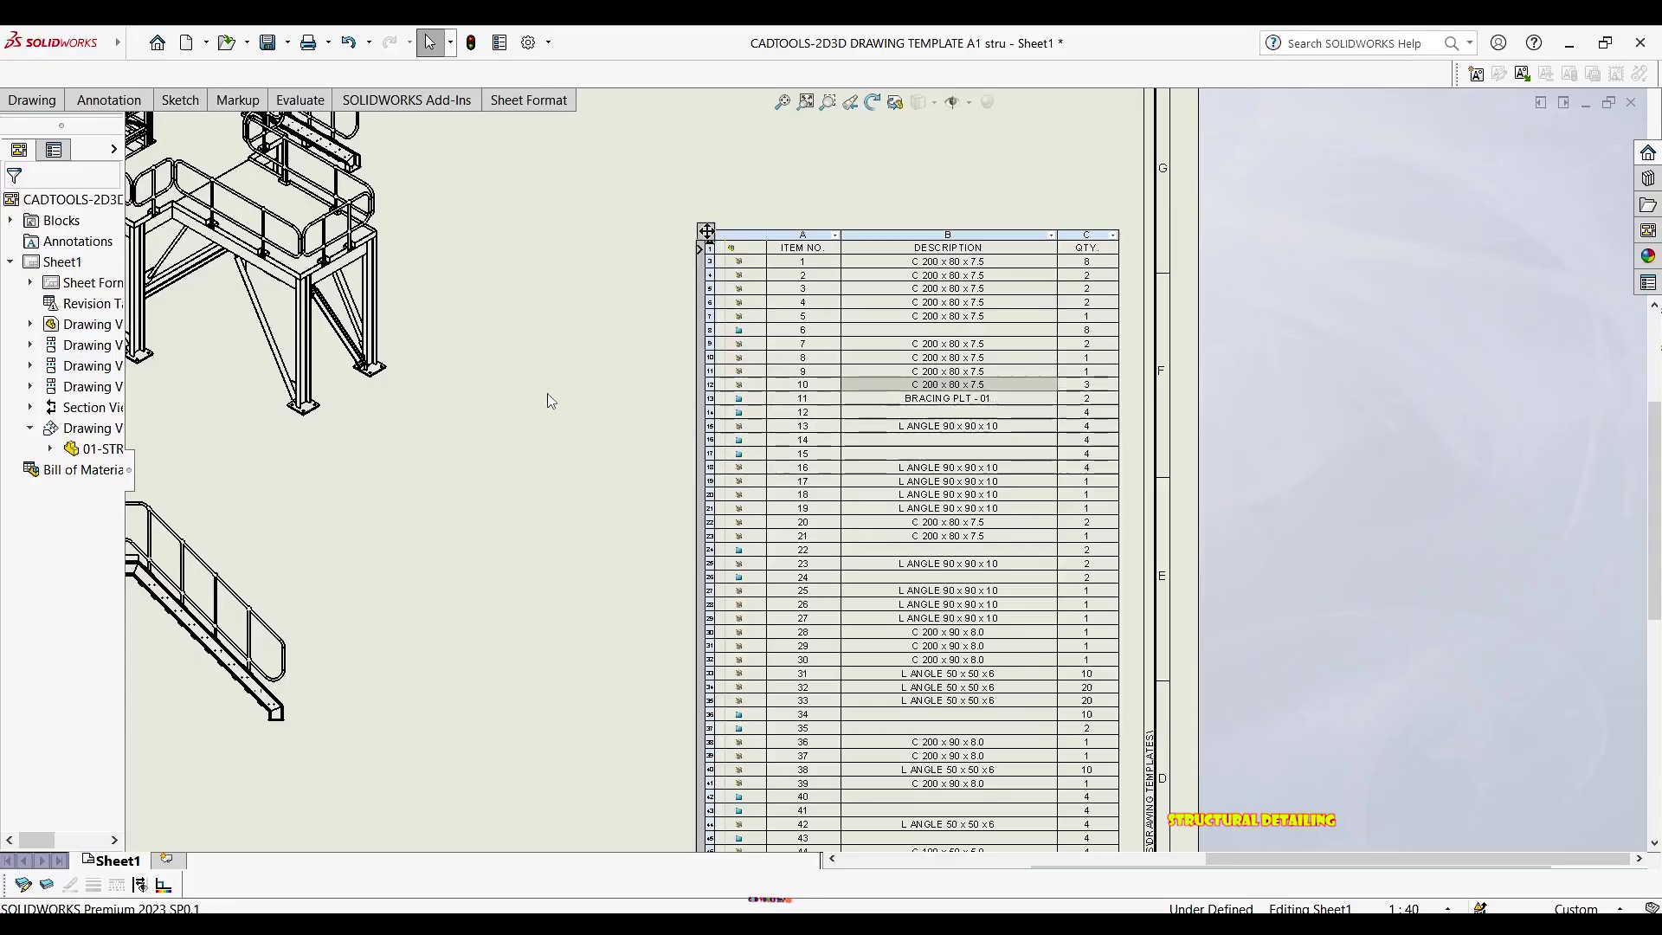
# Open the 01-STRUCTURE part from the isometric drawing view and orient the model isometrically
pyautogui.click(519, 408)
pyautogui.scroll(3, 646, 450)
pyautogui.scroll(-2, 755, 465)
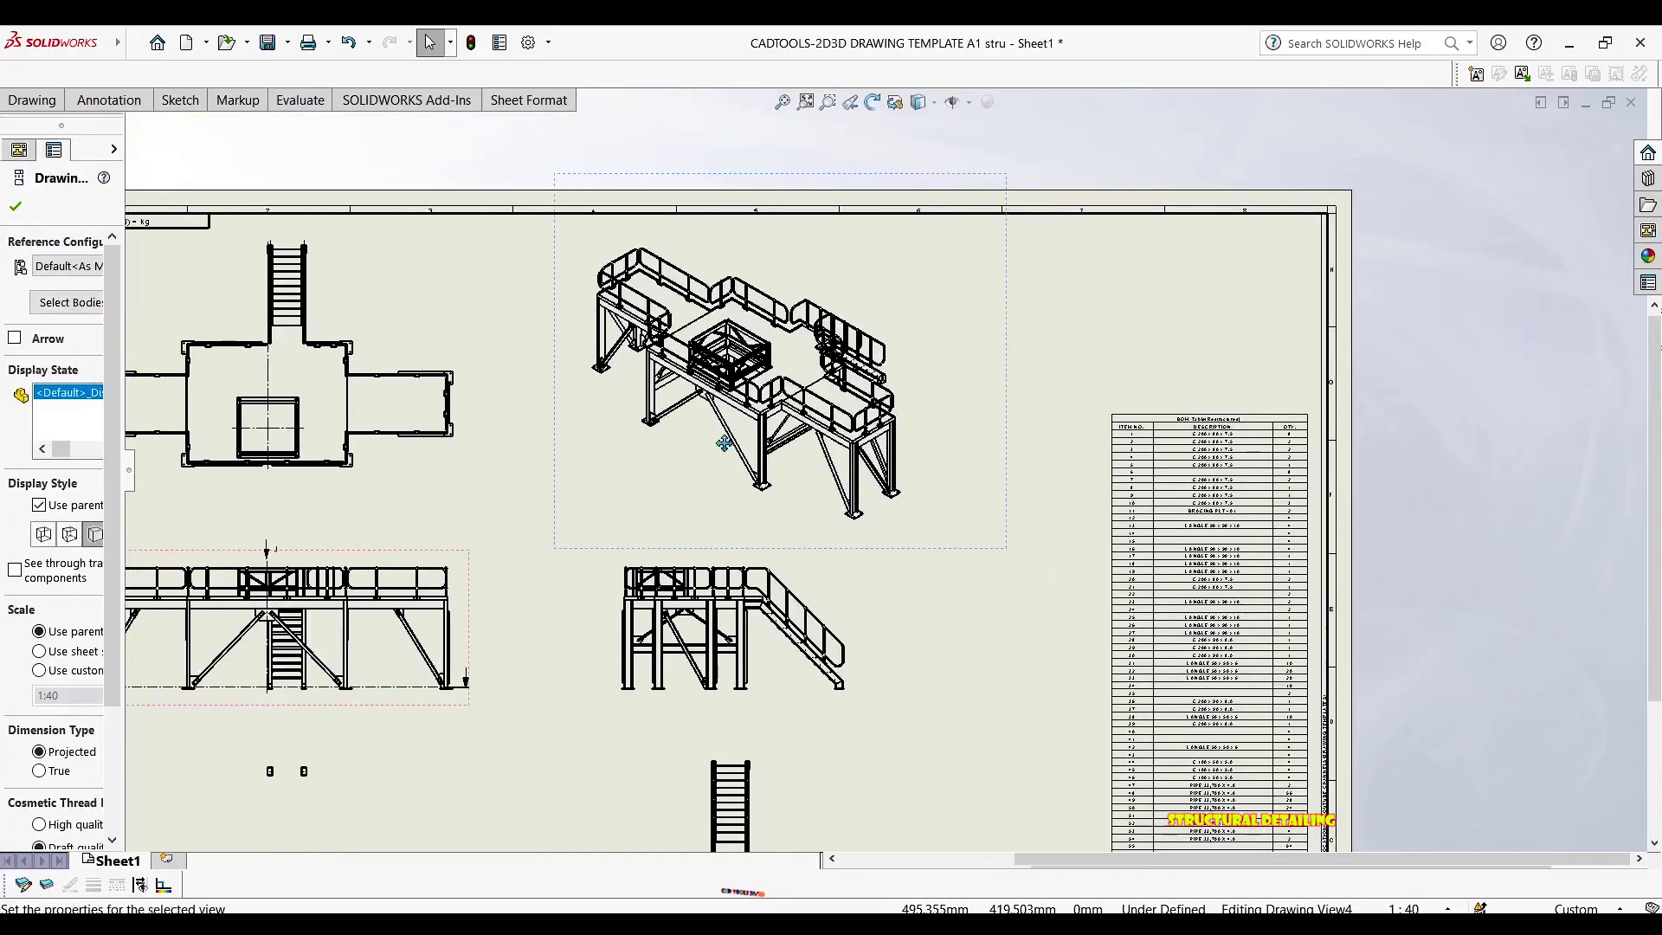
pyautogui.rightClick(657, 342)
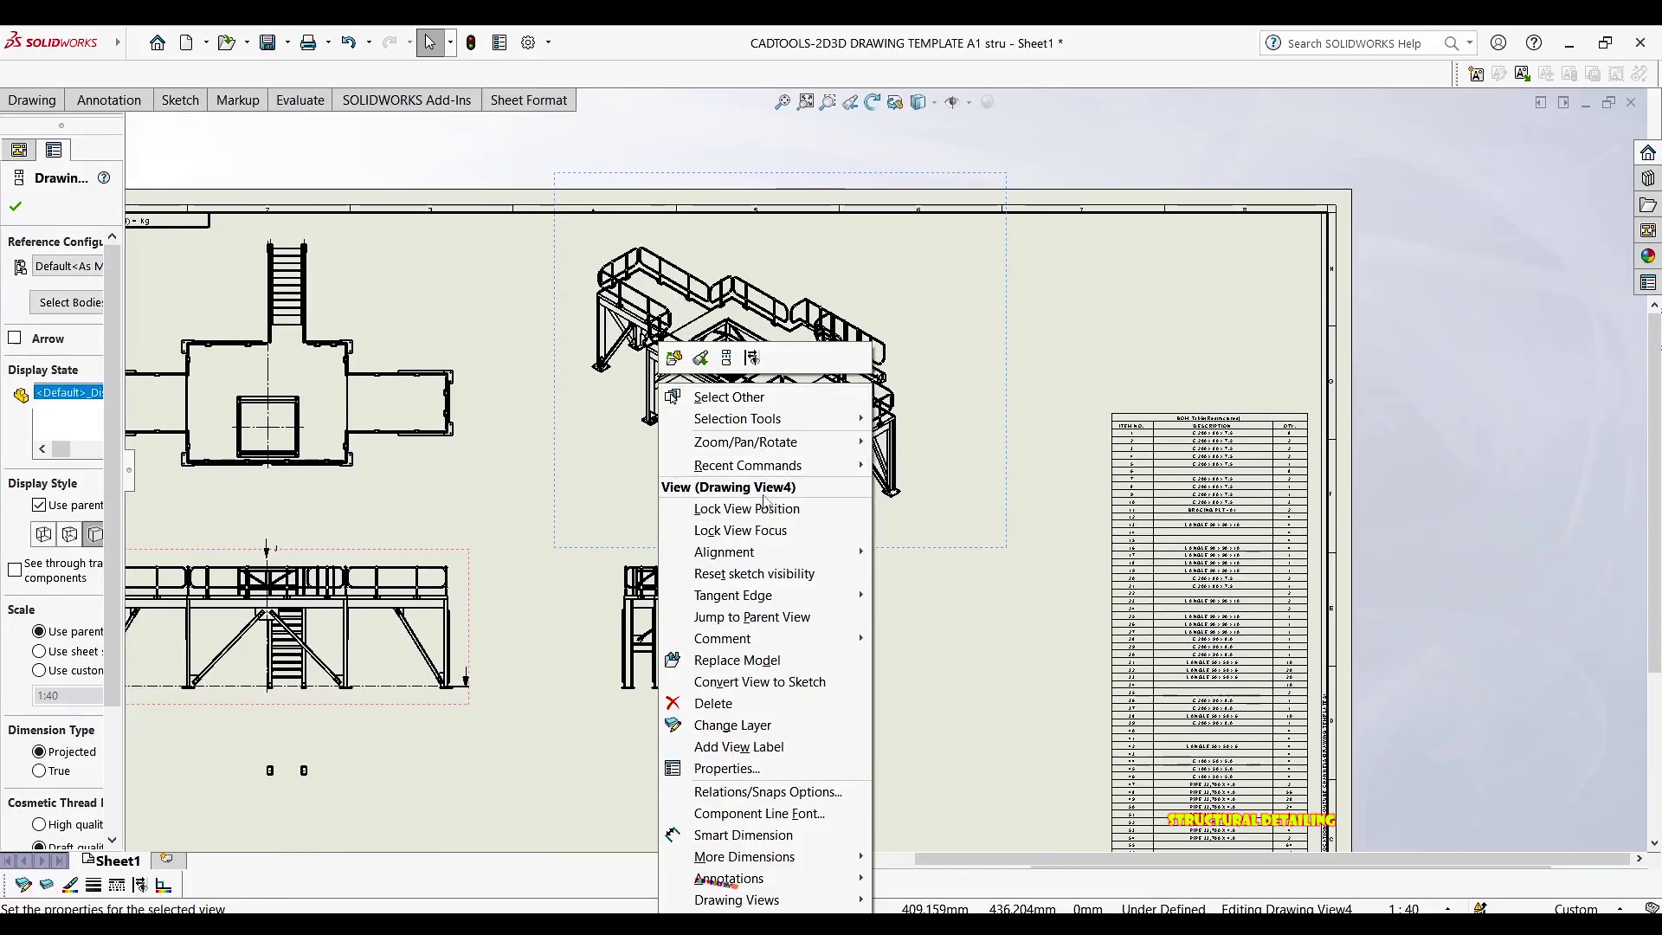
pyautogui.click(673, 359)
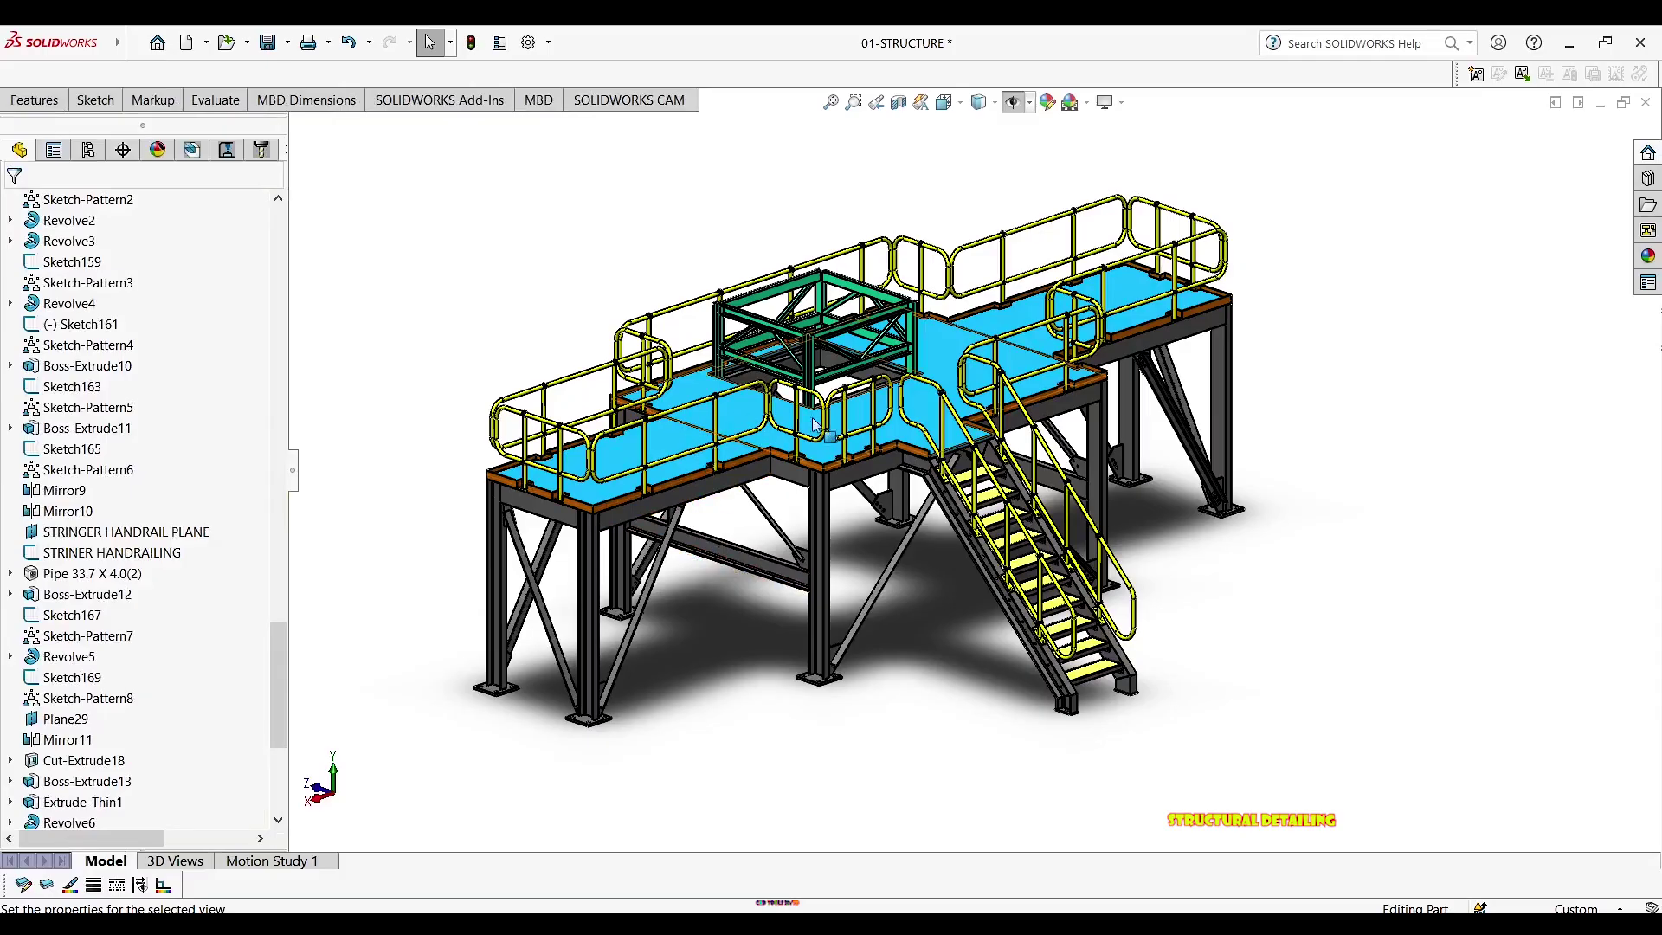
pyautogui.moveTo(813, 424); pyautogui.dragTo(746, 450, button='middle')
pyautogui.hotkey('ctrl', '7')
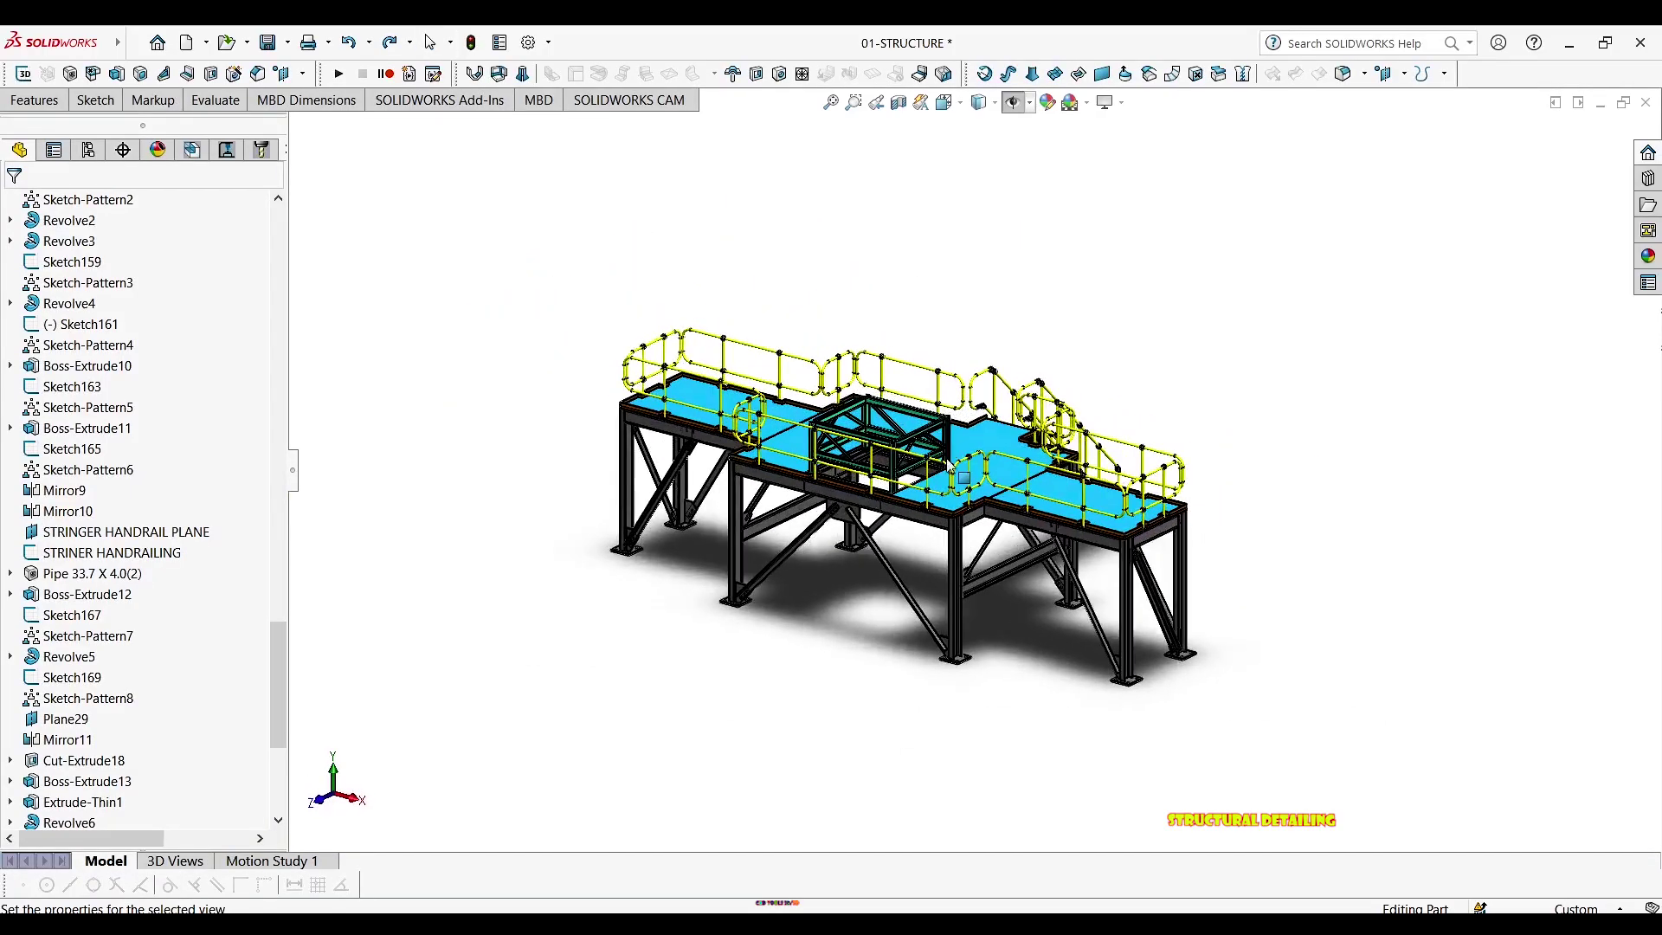
# Expand the cut list and its Cut-List-Item1 folder, and identify the folder's bodies on the model's column feet
pyautogui.moveTo(282, 656); pyautogui.dragTo(282, 223)
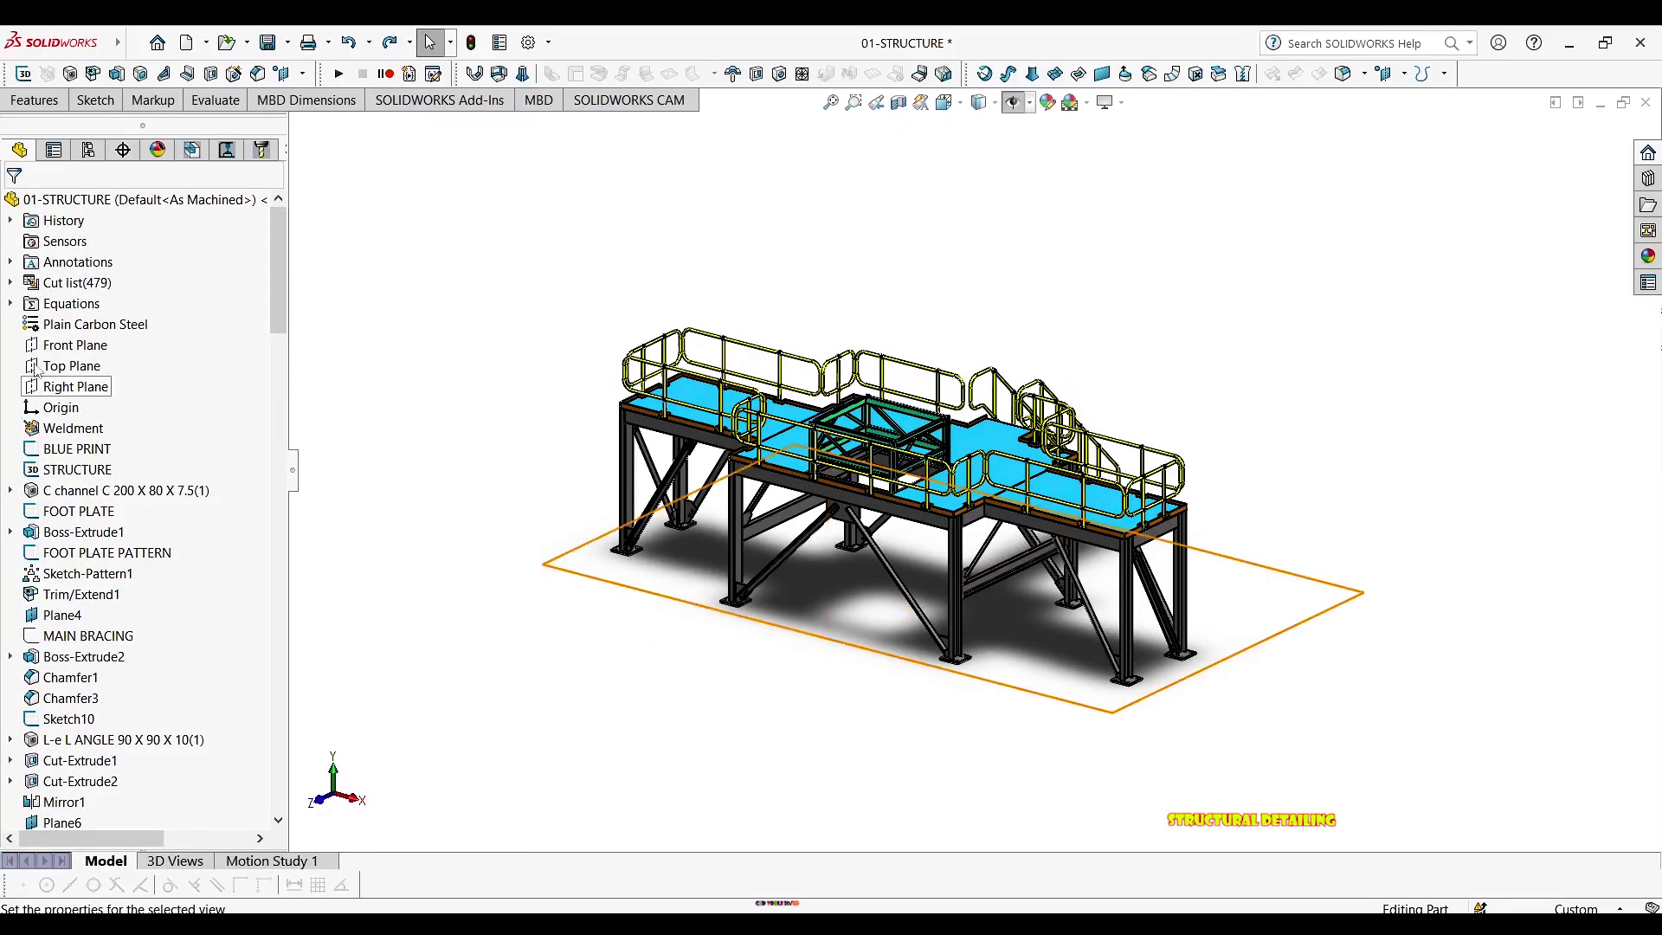
pyautogui.click(10, 283)
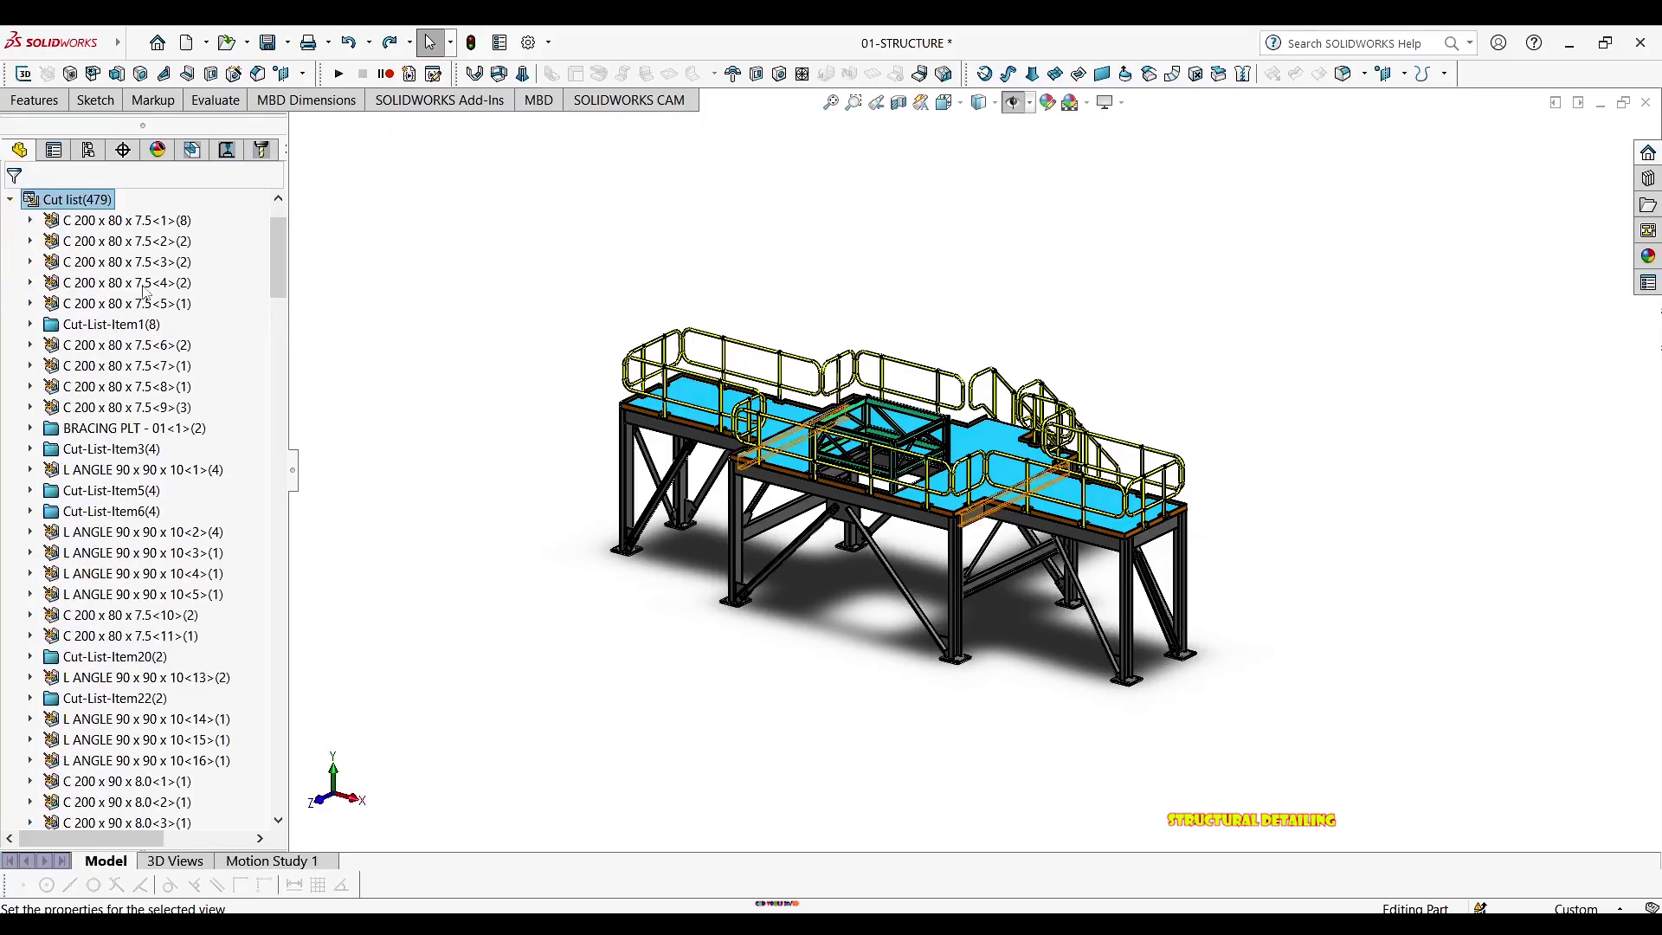
pyautogui.click(30, 325)
pyautogui.click(110, 327)
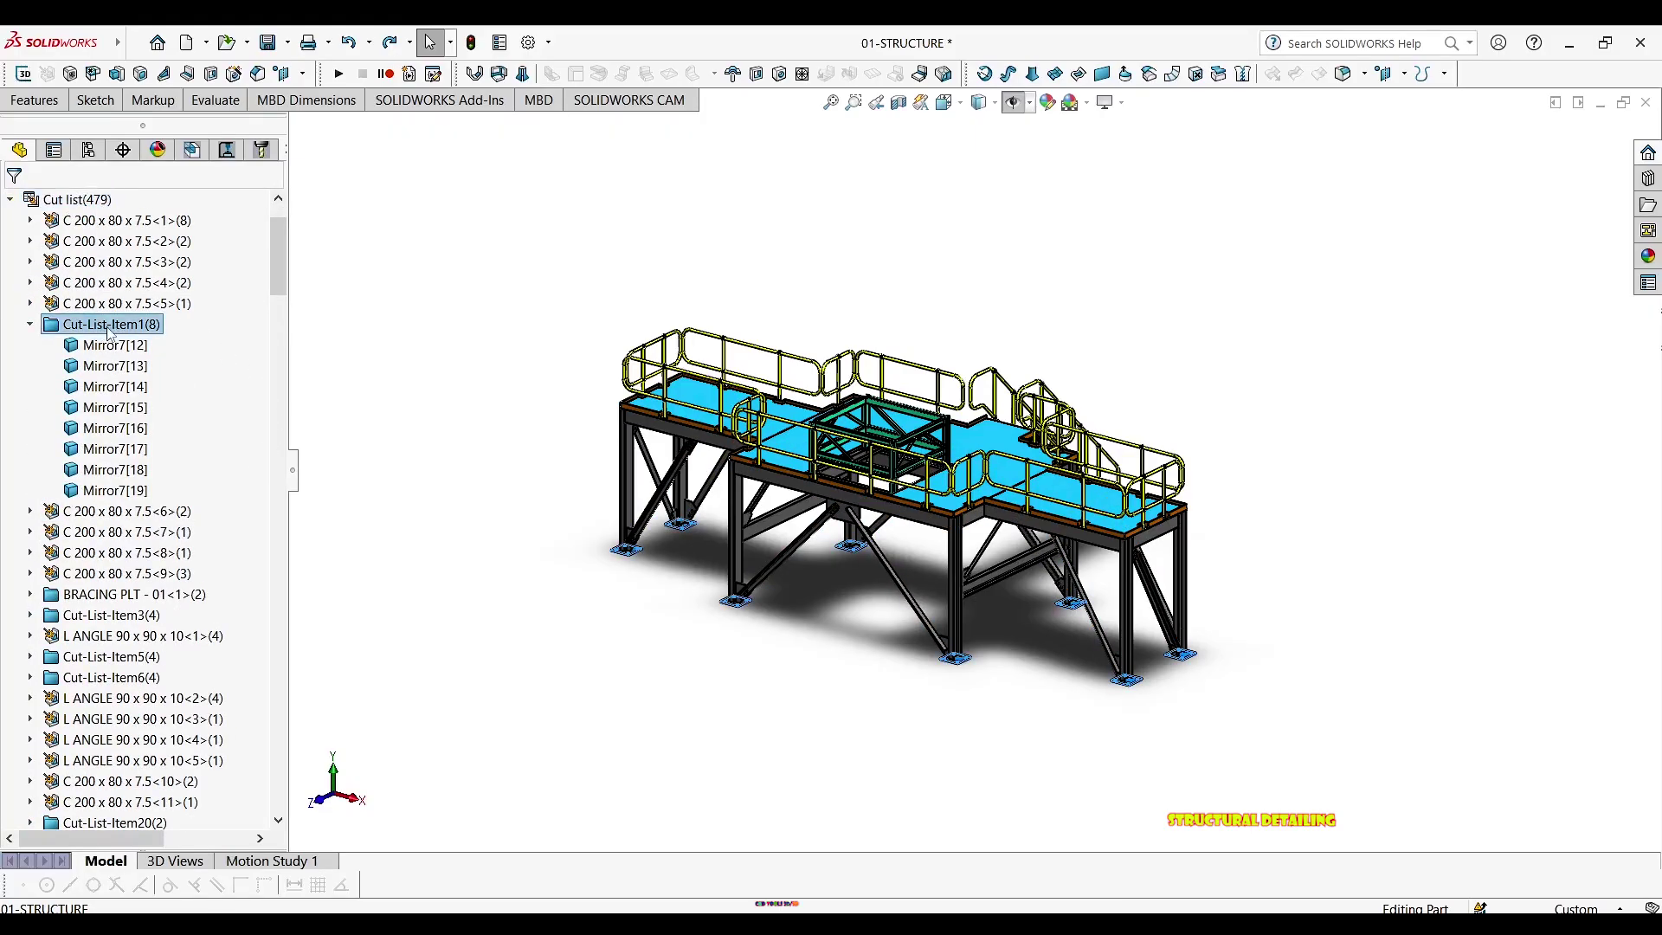
pyautogui.scroll(-5, 735, 616)
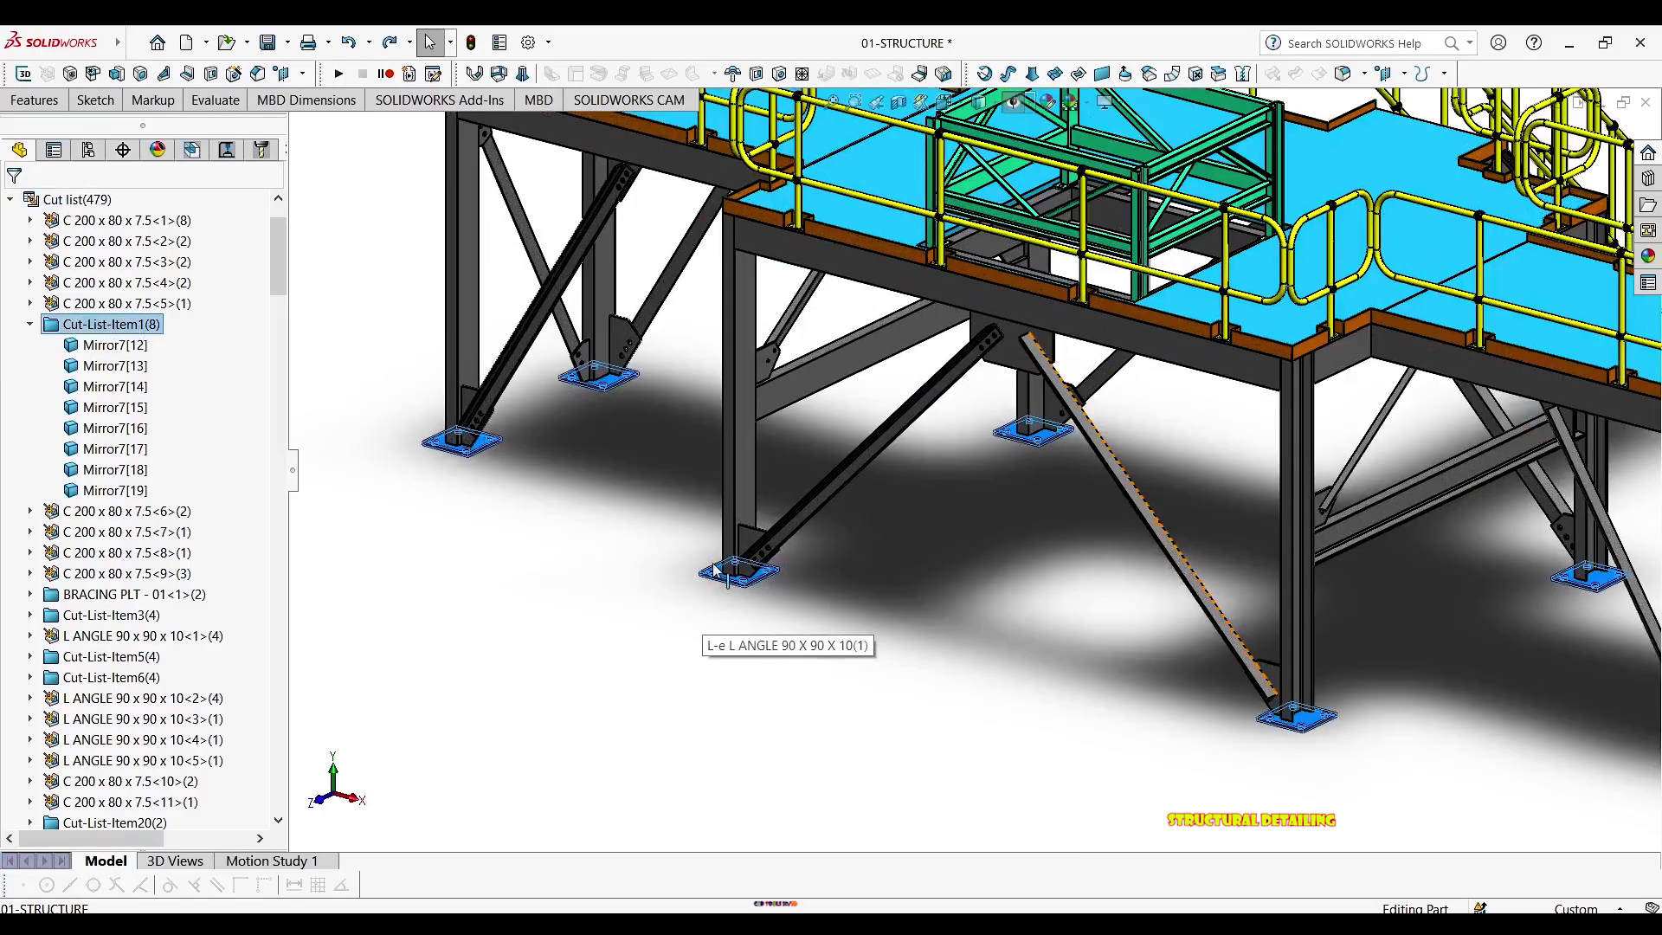
pyautogui.press('f')
pyautogui.scroll(-8, 1295, 650)
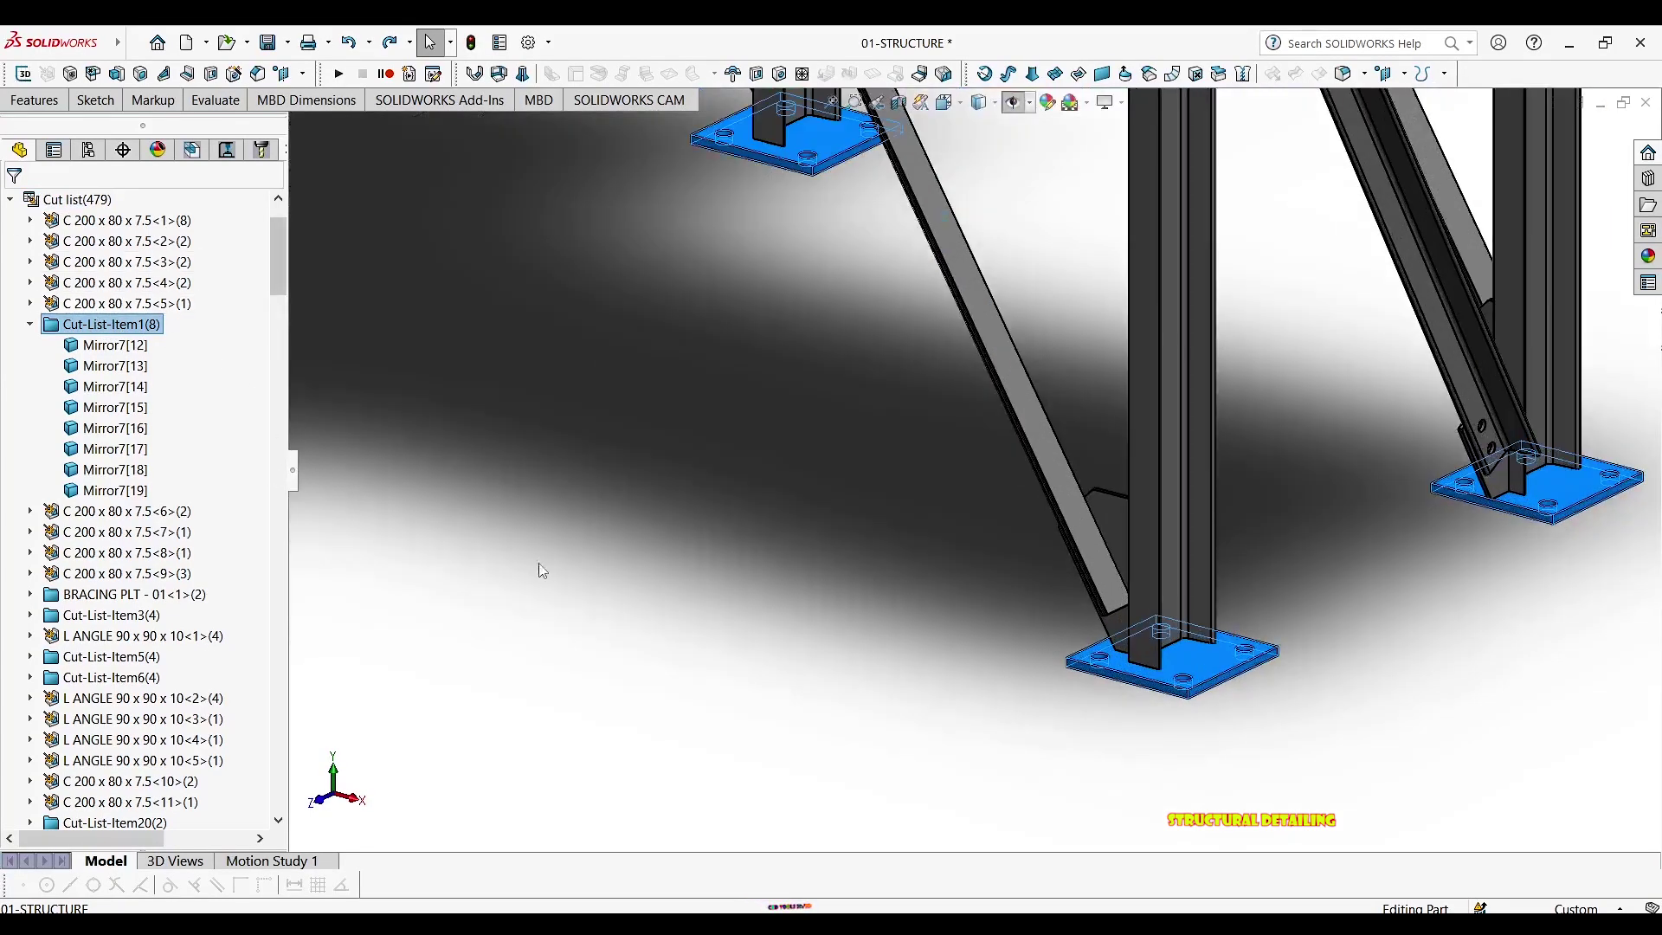
# Measure the length of one top edge of a column's base plate
pyautogui.click(1038, 707)
pyautogui.scroll(-8, 1038, 693)
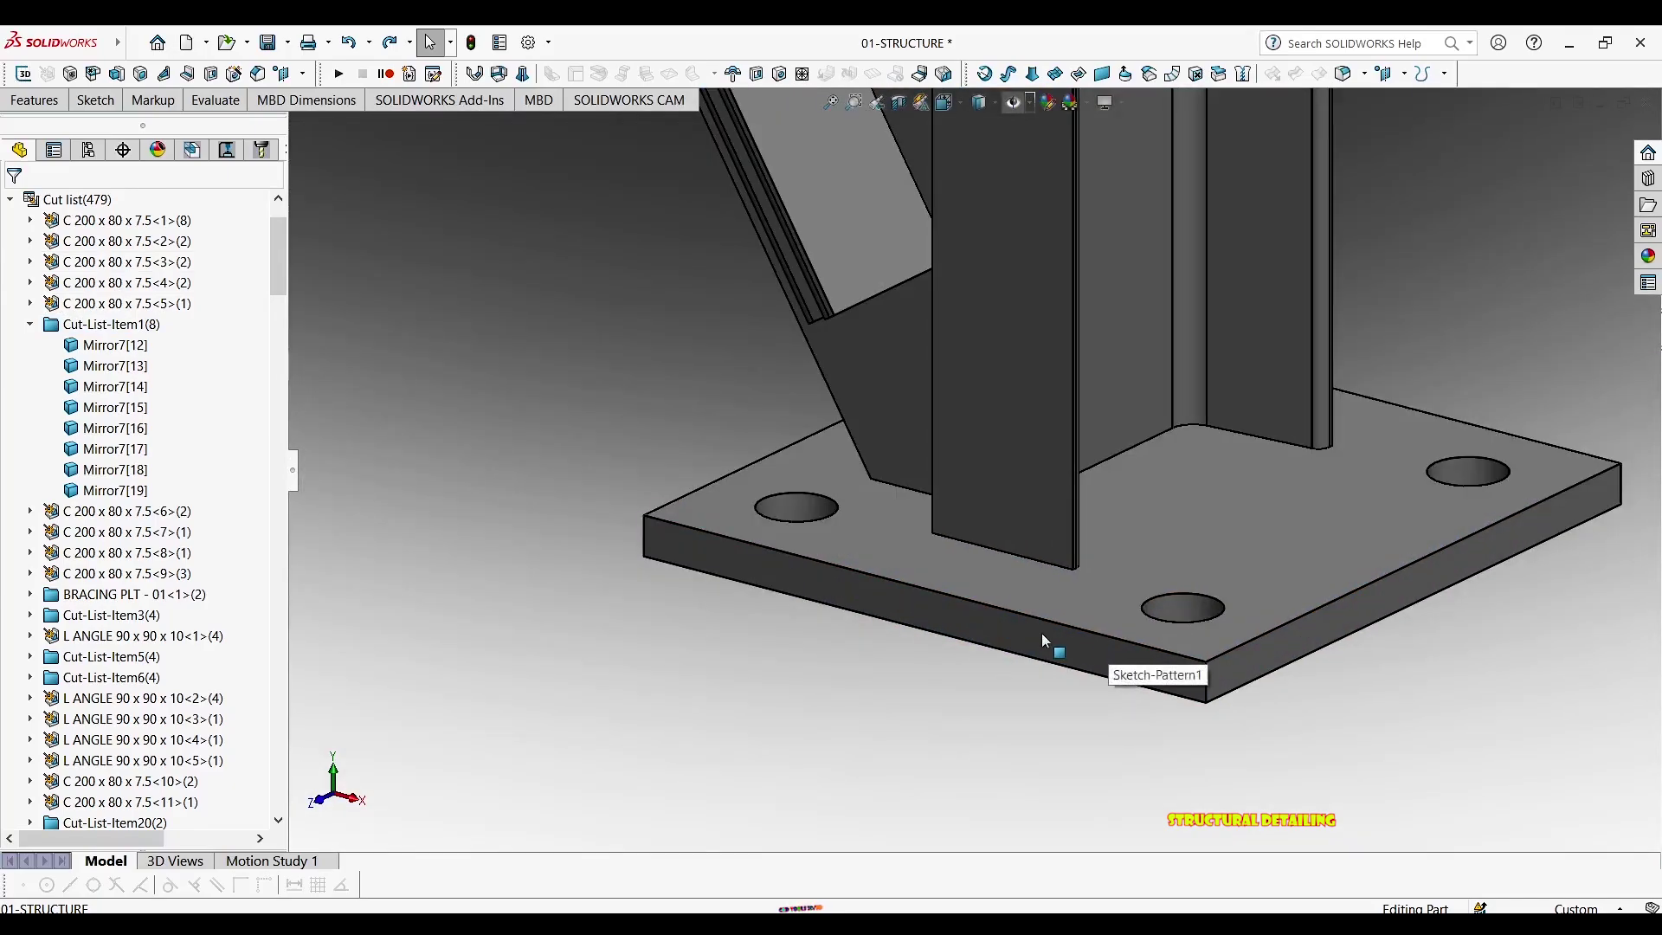
pyautogui.click(988, 602)
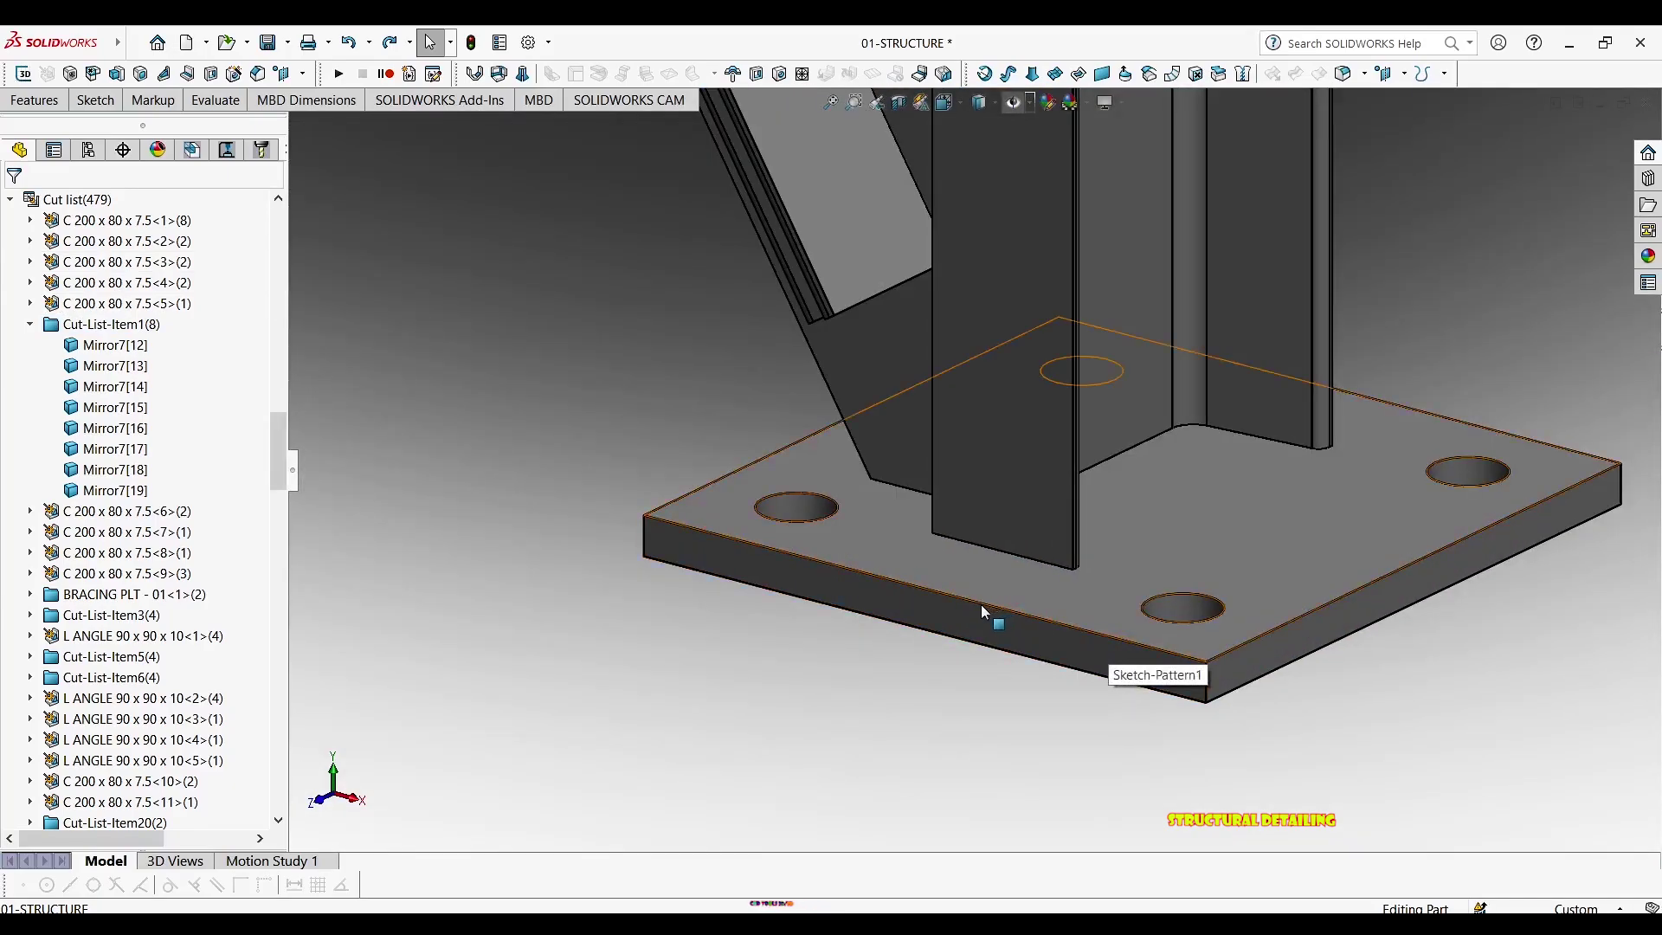
pyautogui.click(984, 605)
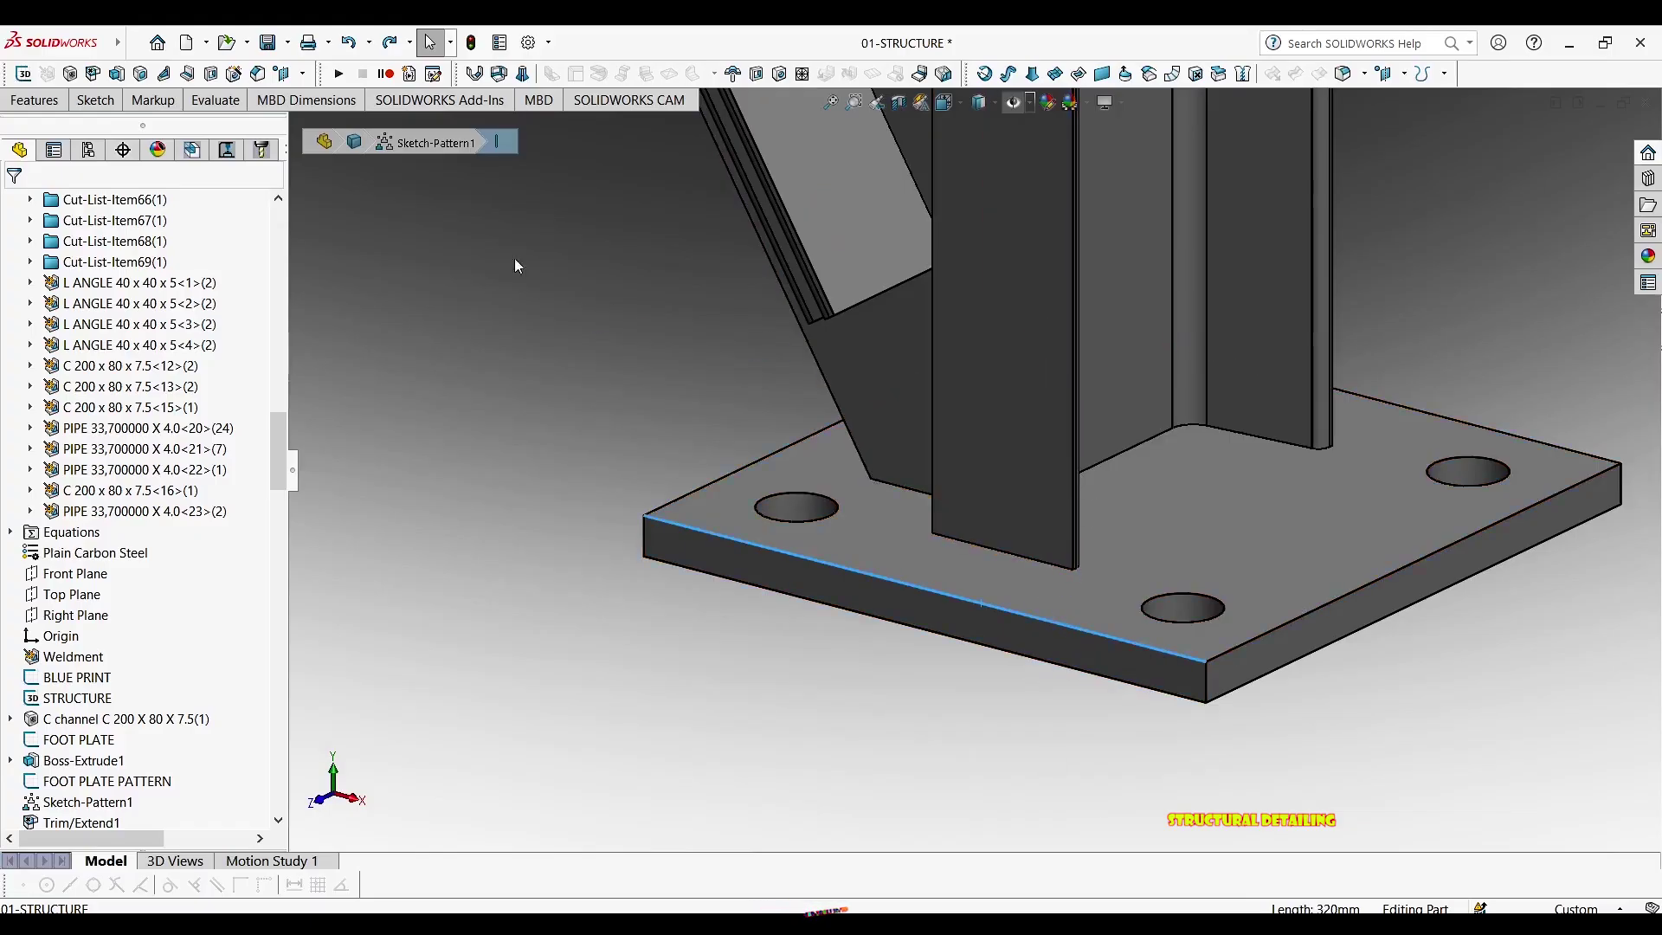
pyautogui.click(218, 113)
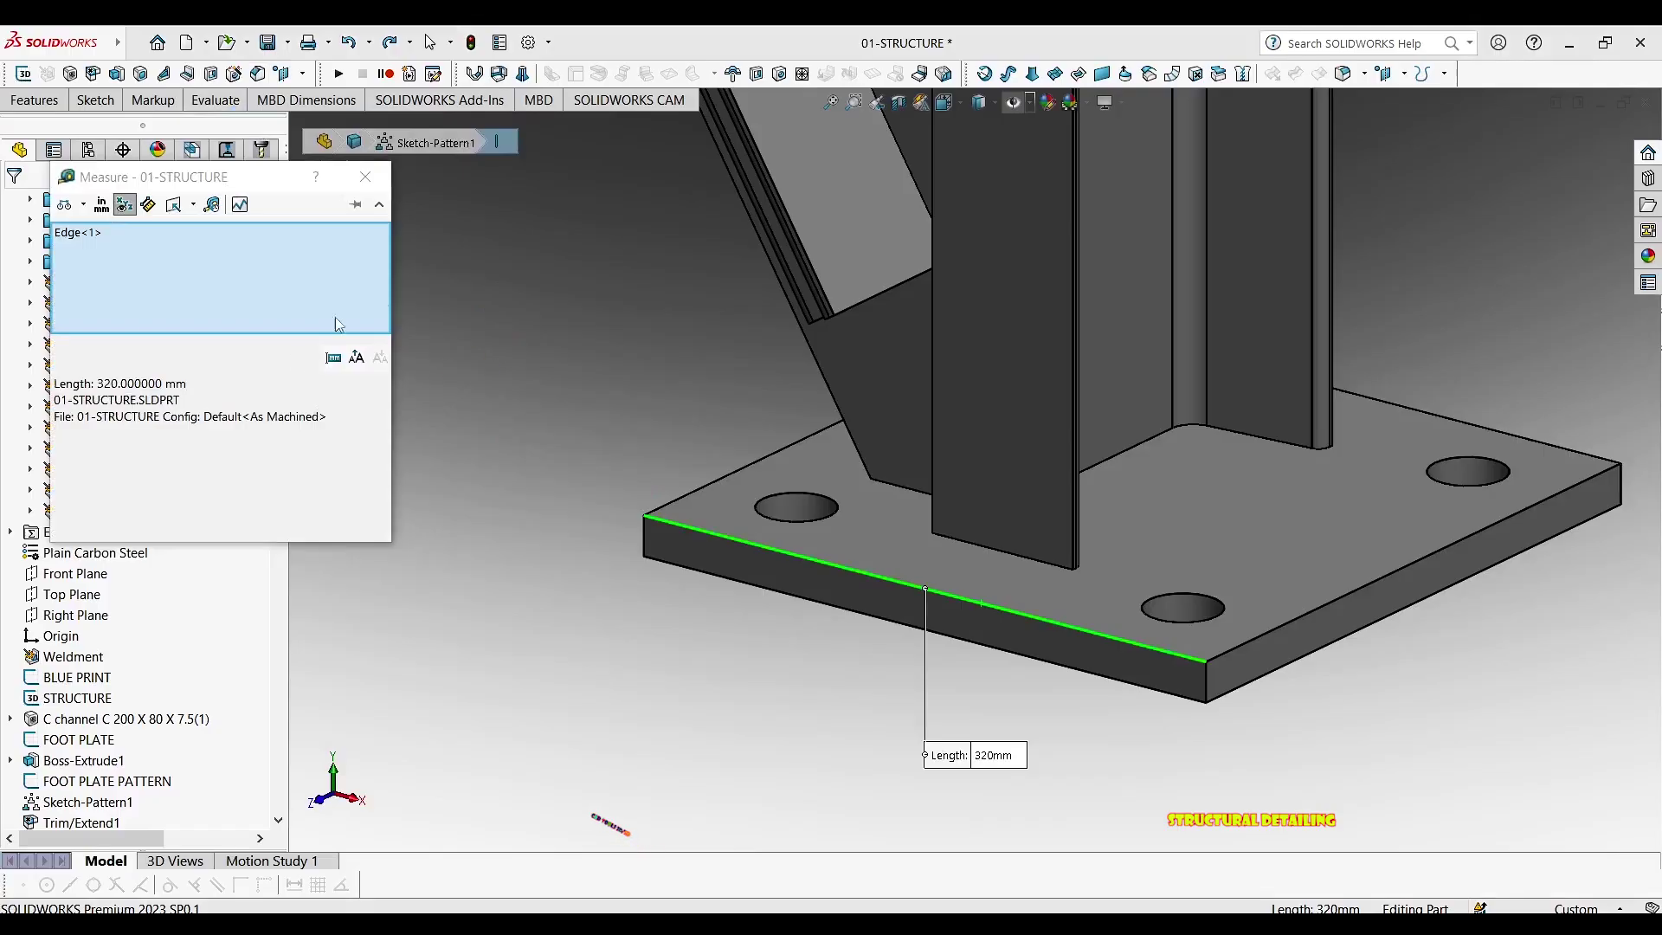
pyautogui.press('Escape')
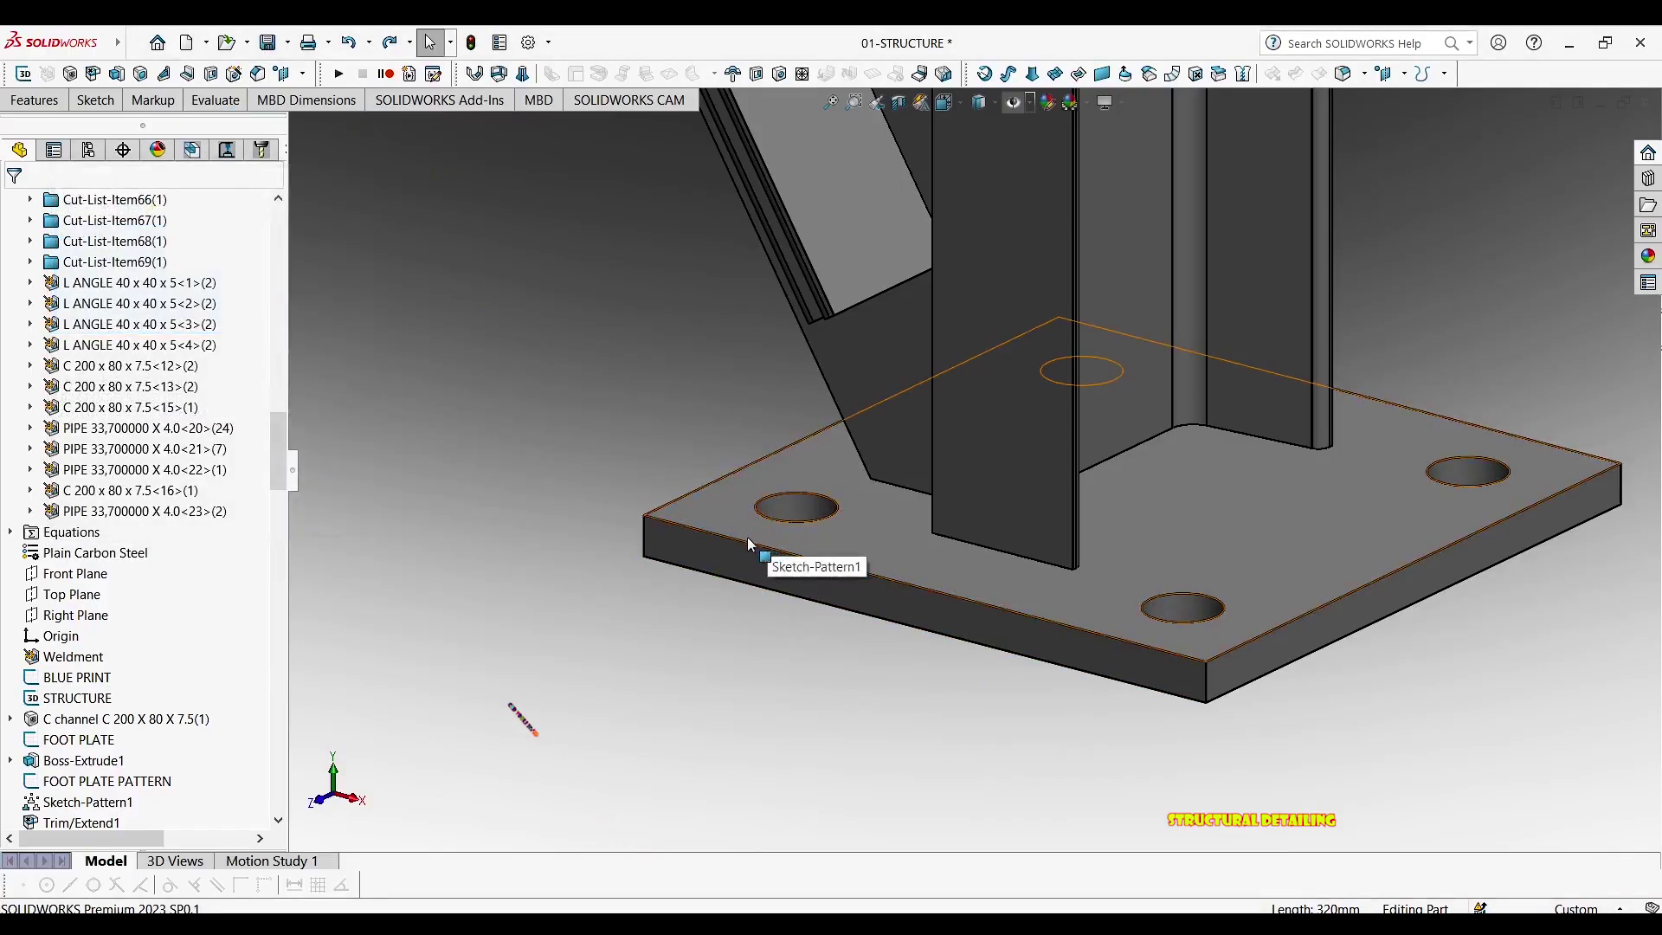
pyautogui.click(725, 535)
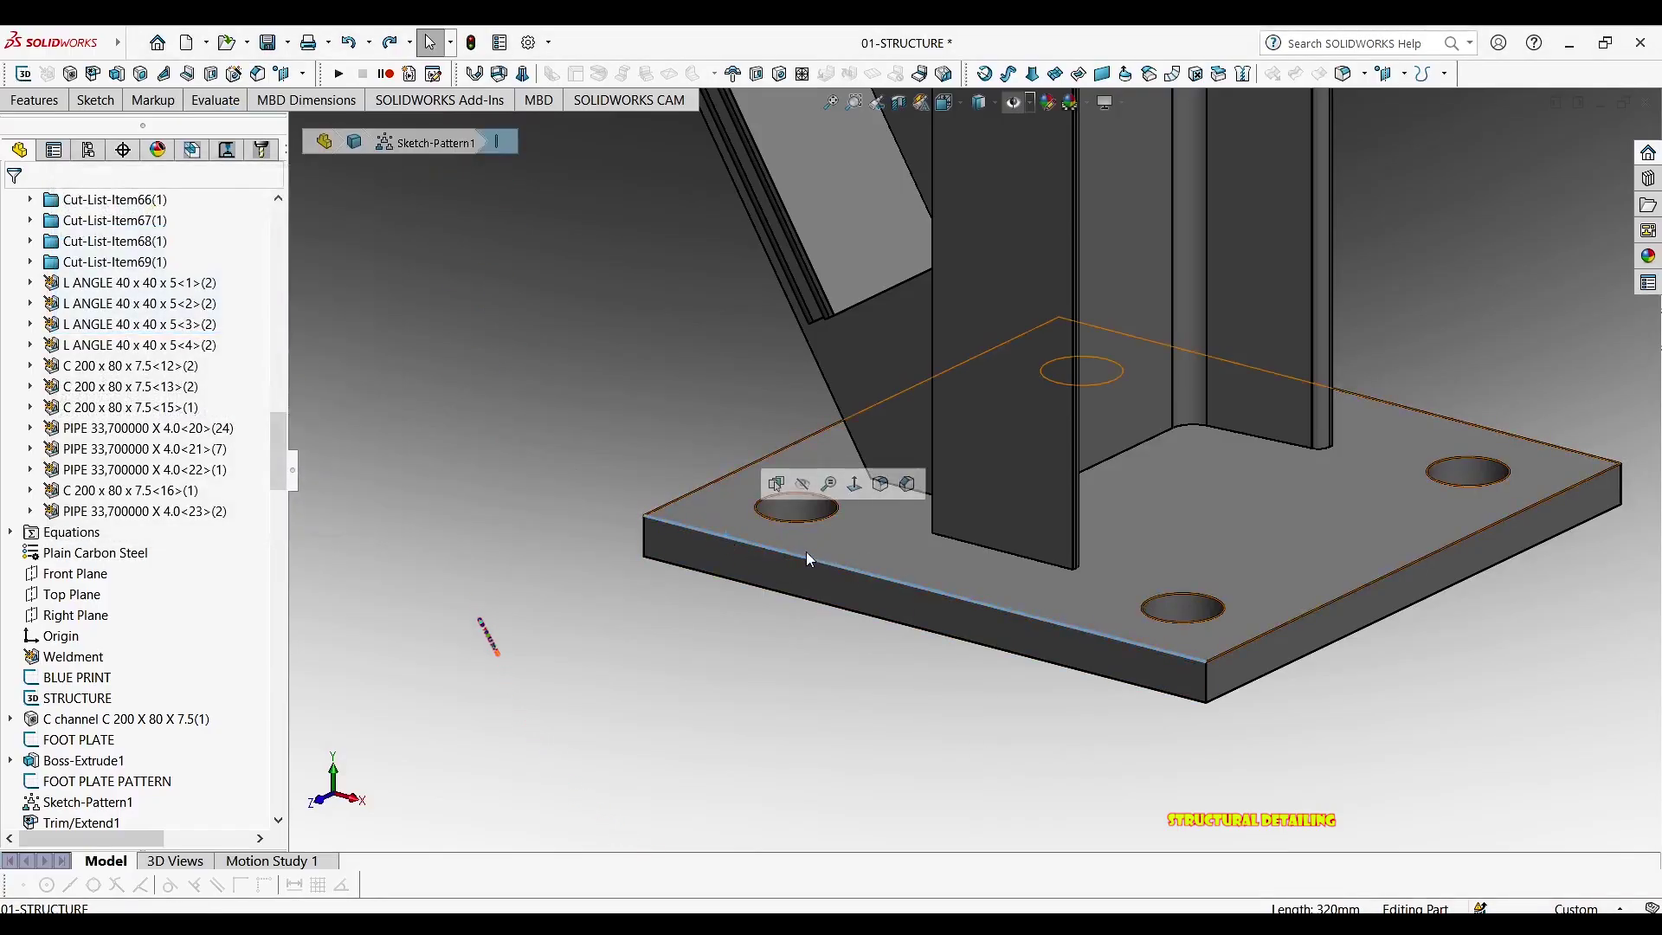
pyautogui.click(201, 102)
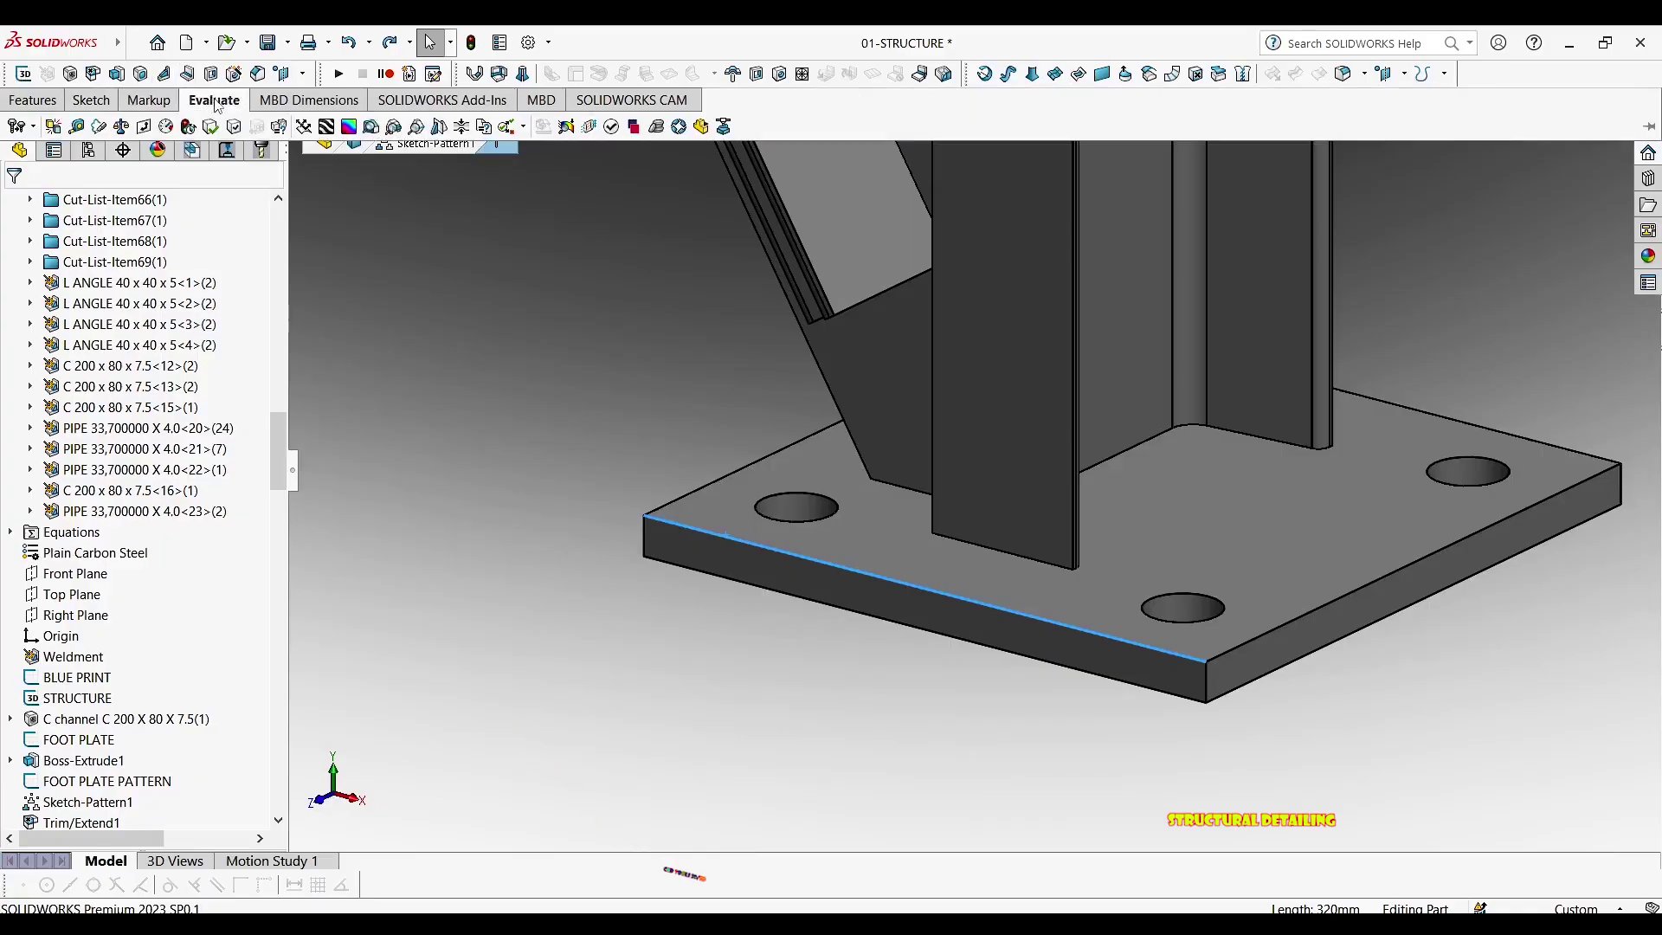
pyautogui.click(77, 127)
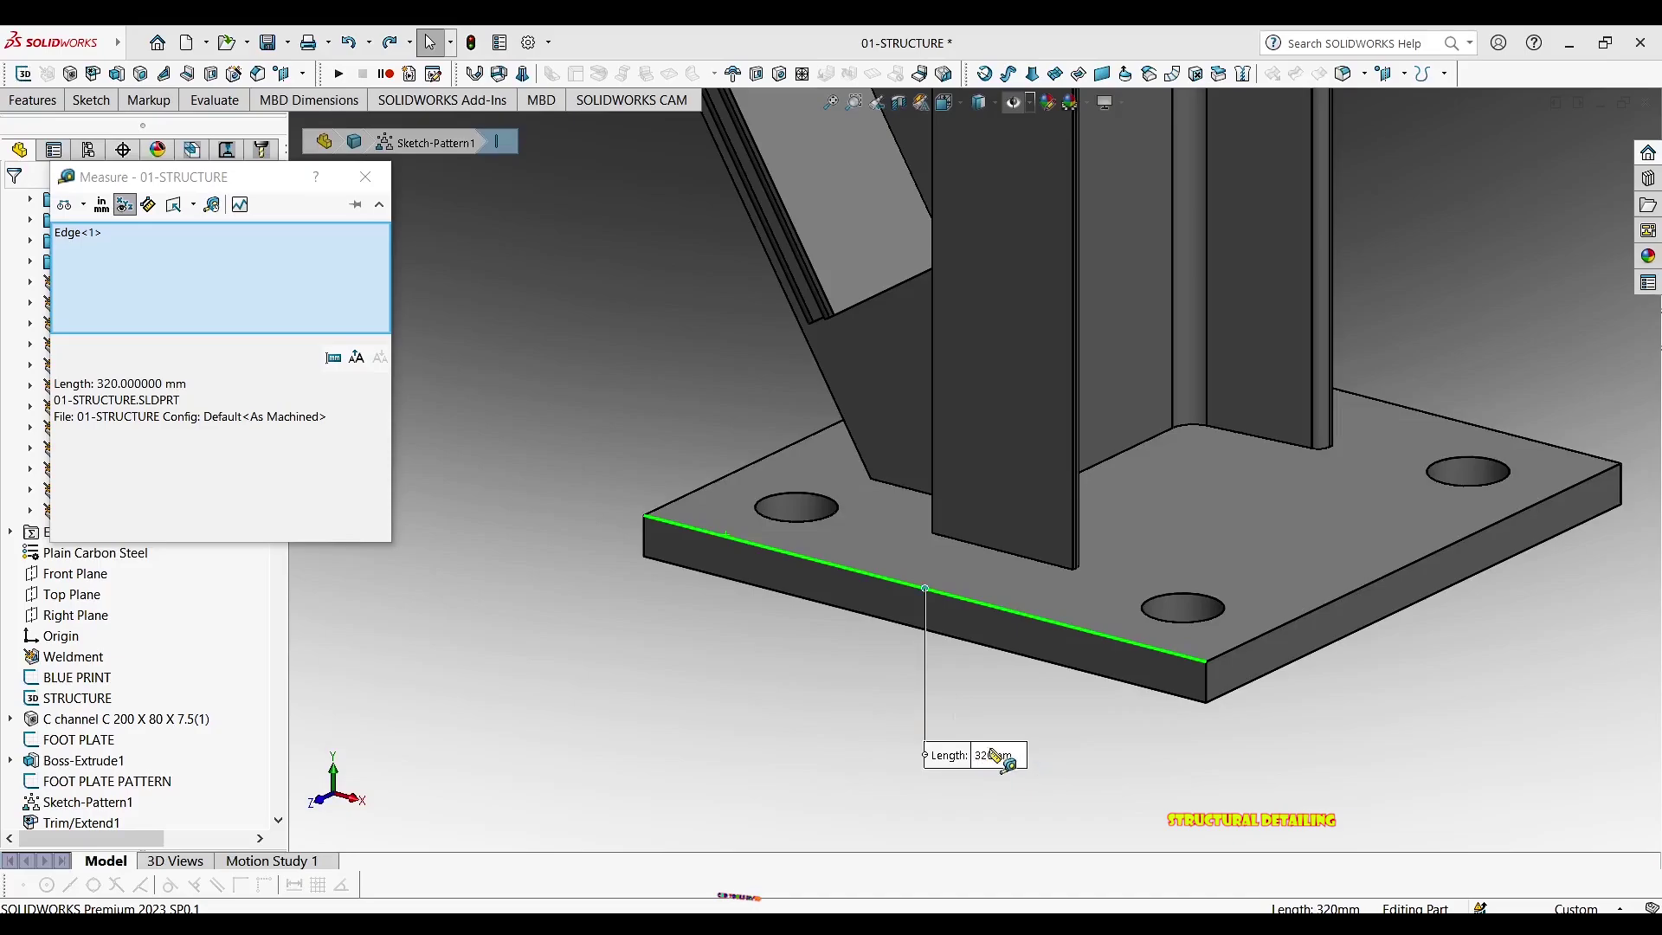
pyautogui.moveTo(994, 760); pyautogui.dragTo(671, 334)
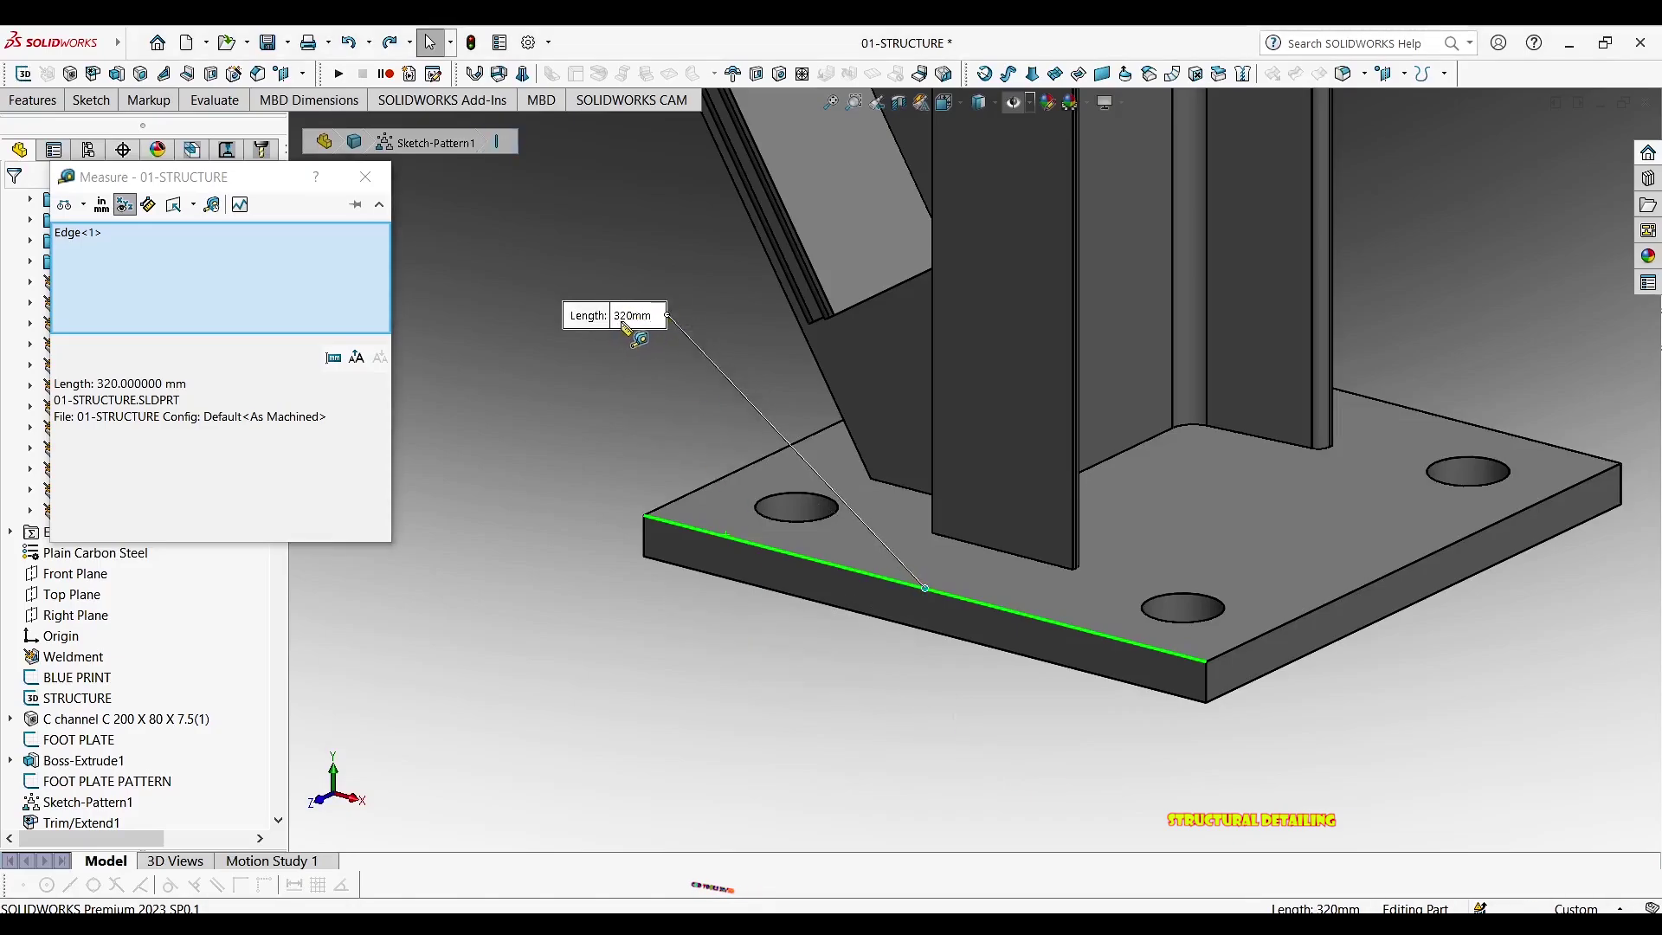
pyautogui.click(618, 477)
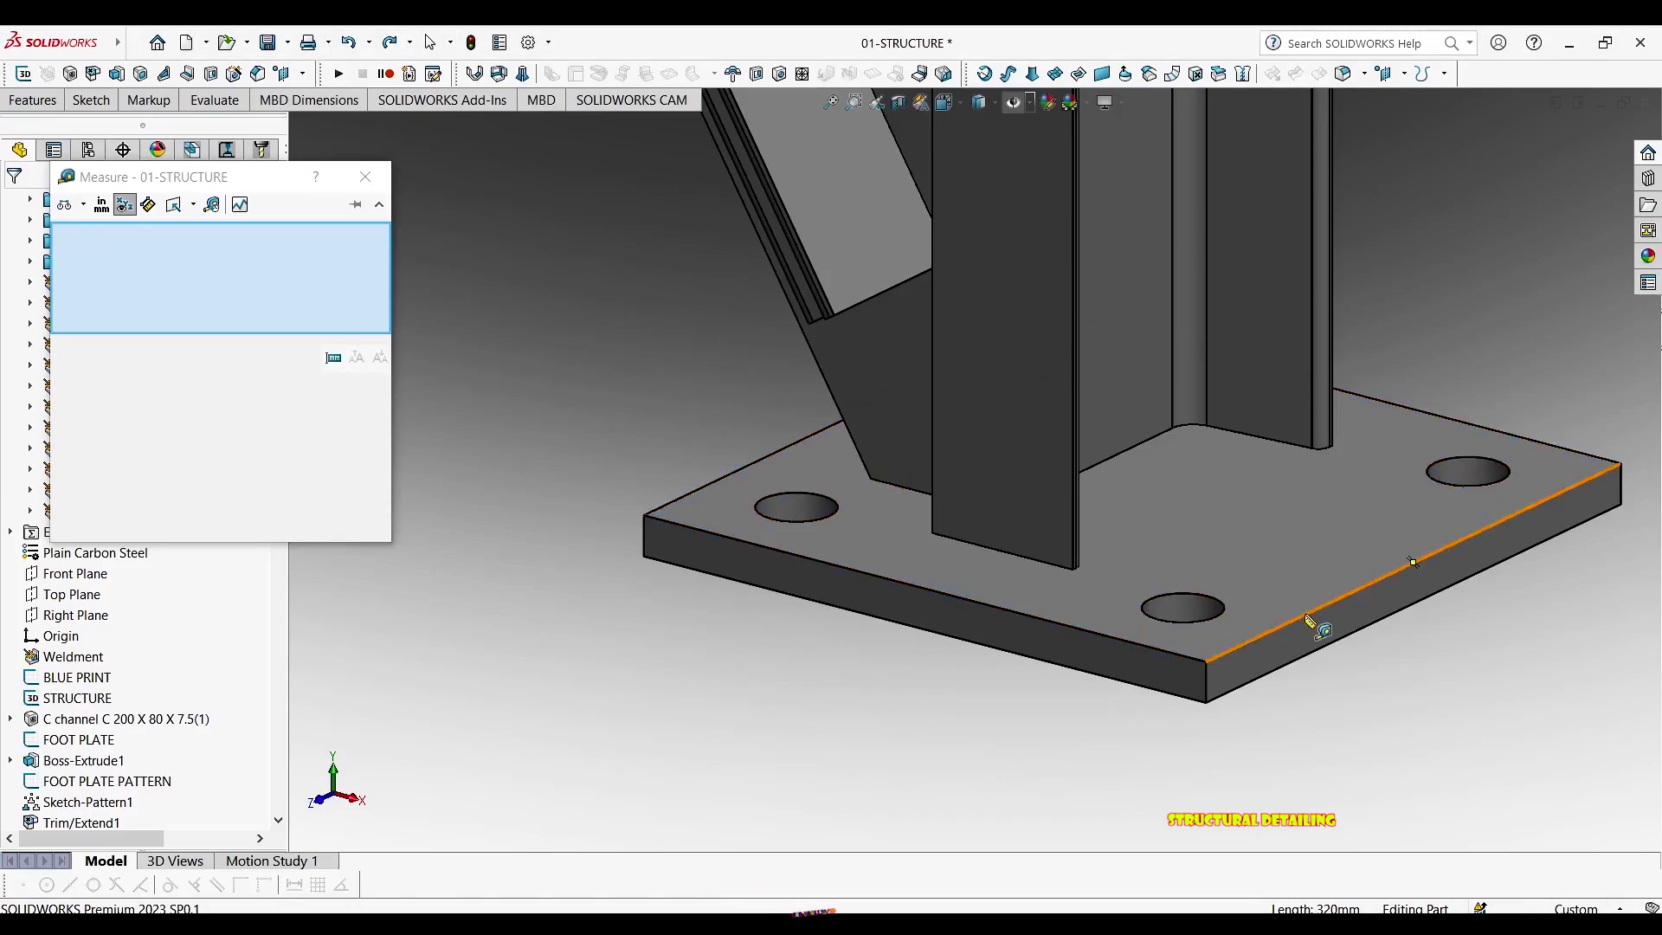
# Measure the base plate's adjacent top edge and its thickness at the corner, and close the measurement
pyautogui.click(1332, 602)
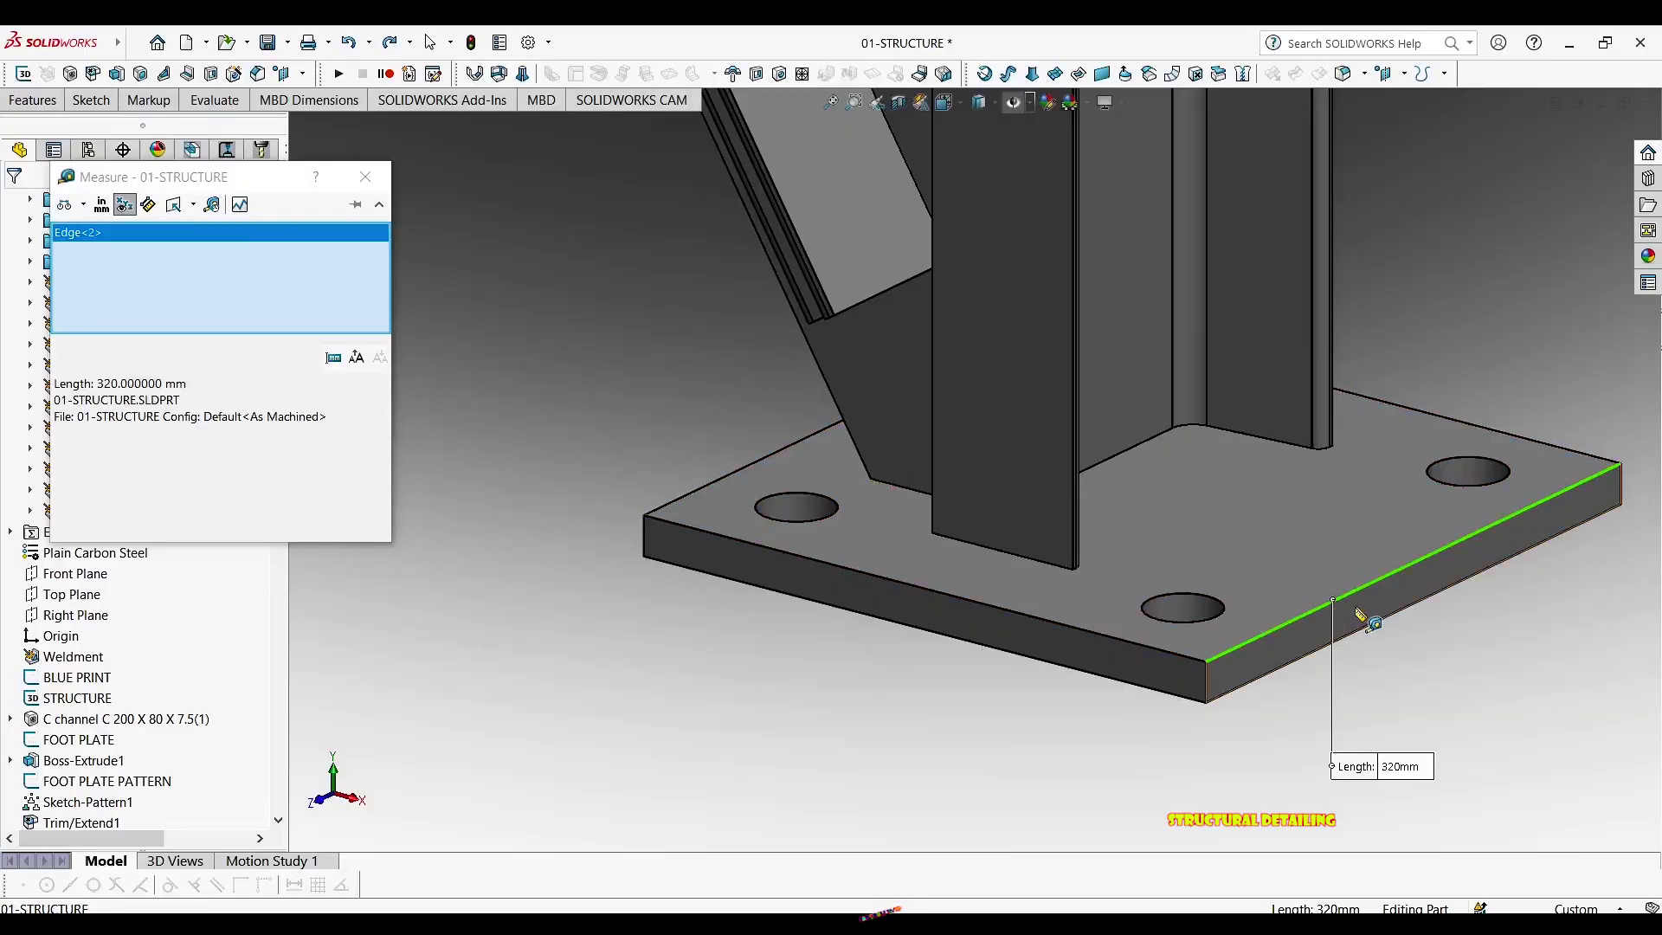
pyautogui.click(900, 665)
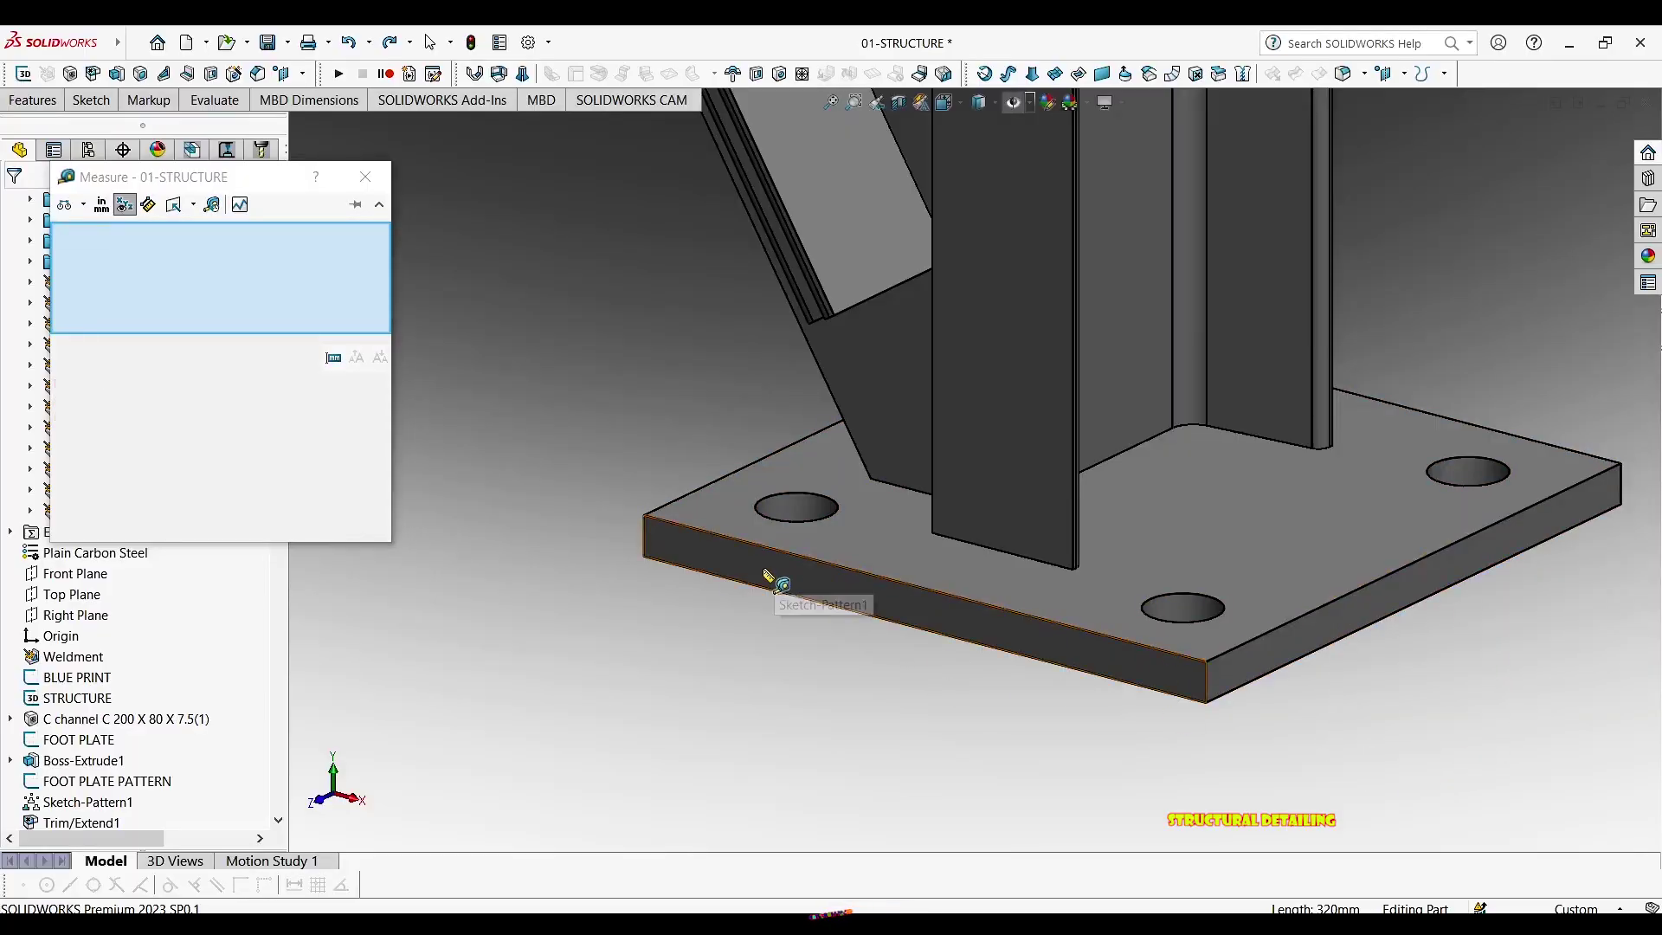
pyautogui.click(645, 540)
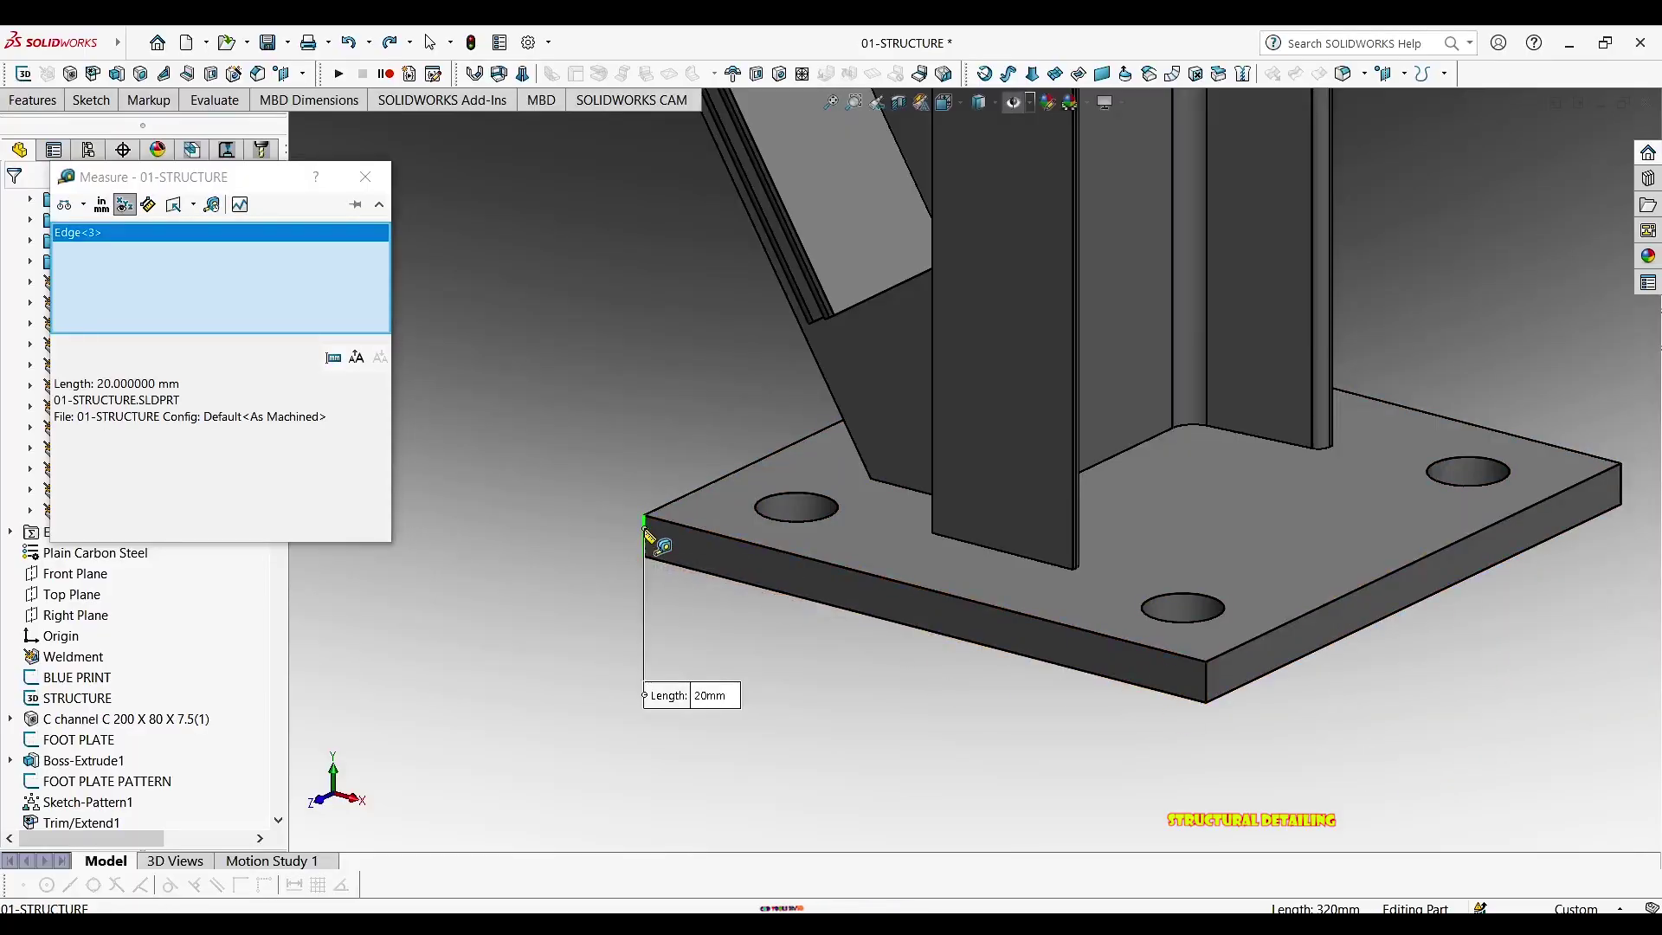
pyautogui.press('Escape')
# Locate the base plates' Cut-List-Item1 folder in the cut list and open its cut-list properties
pyautogui.scroll(4, 723, 455)
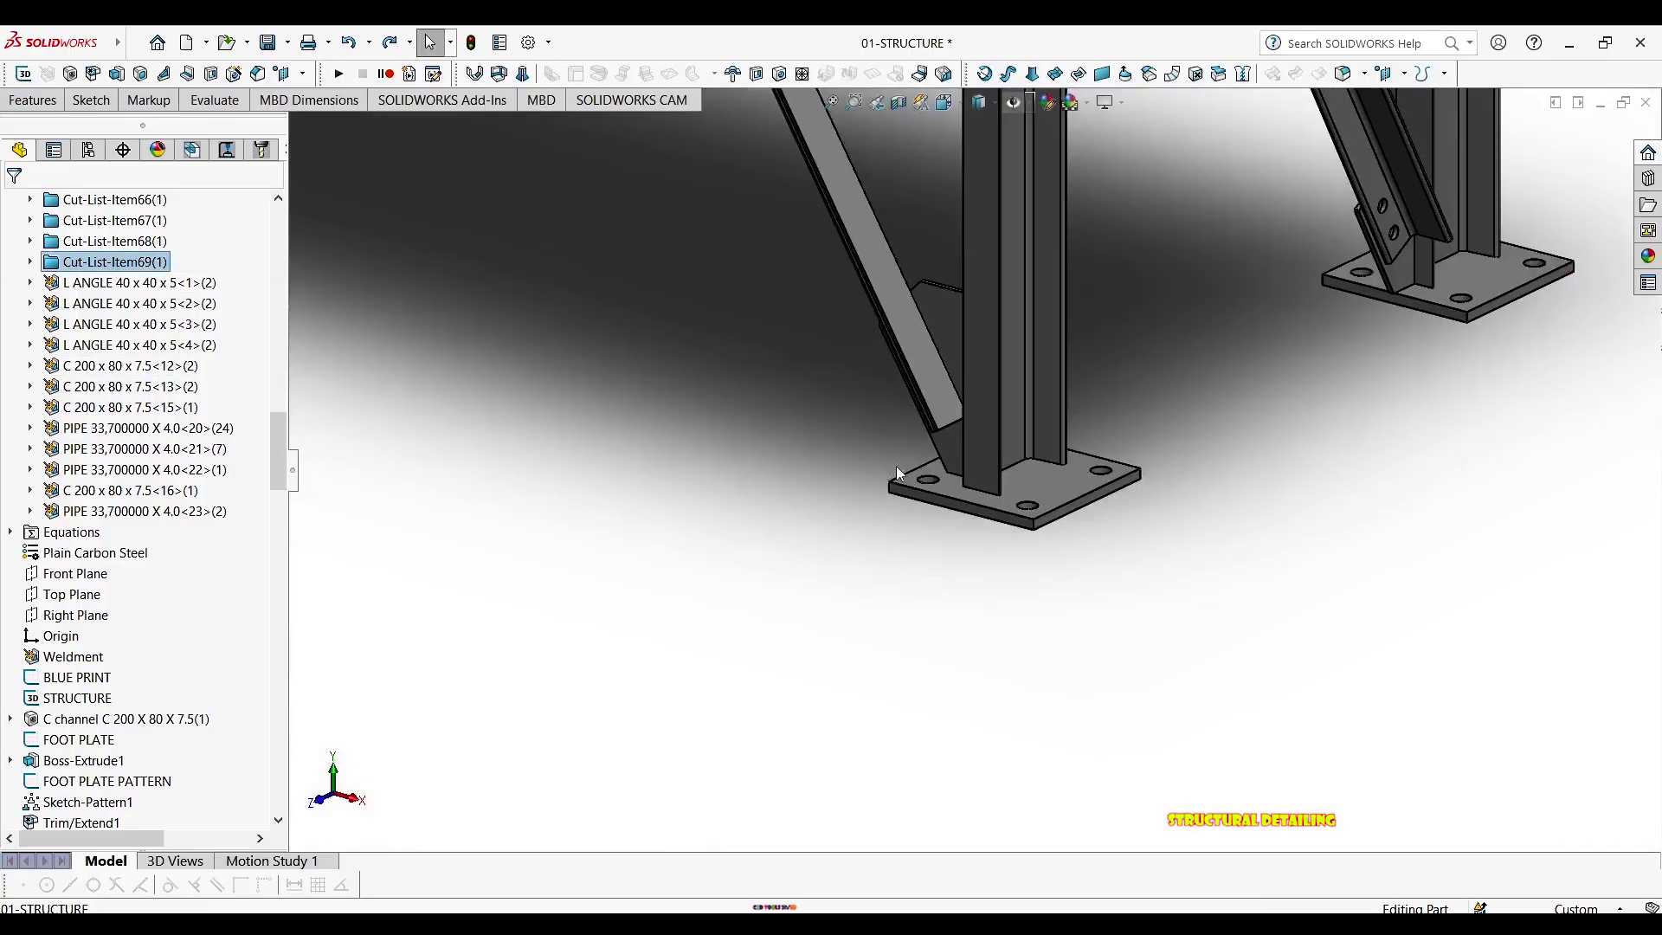
pyautogui.click(1028, 483)
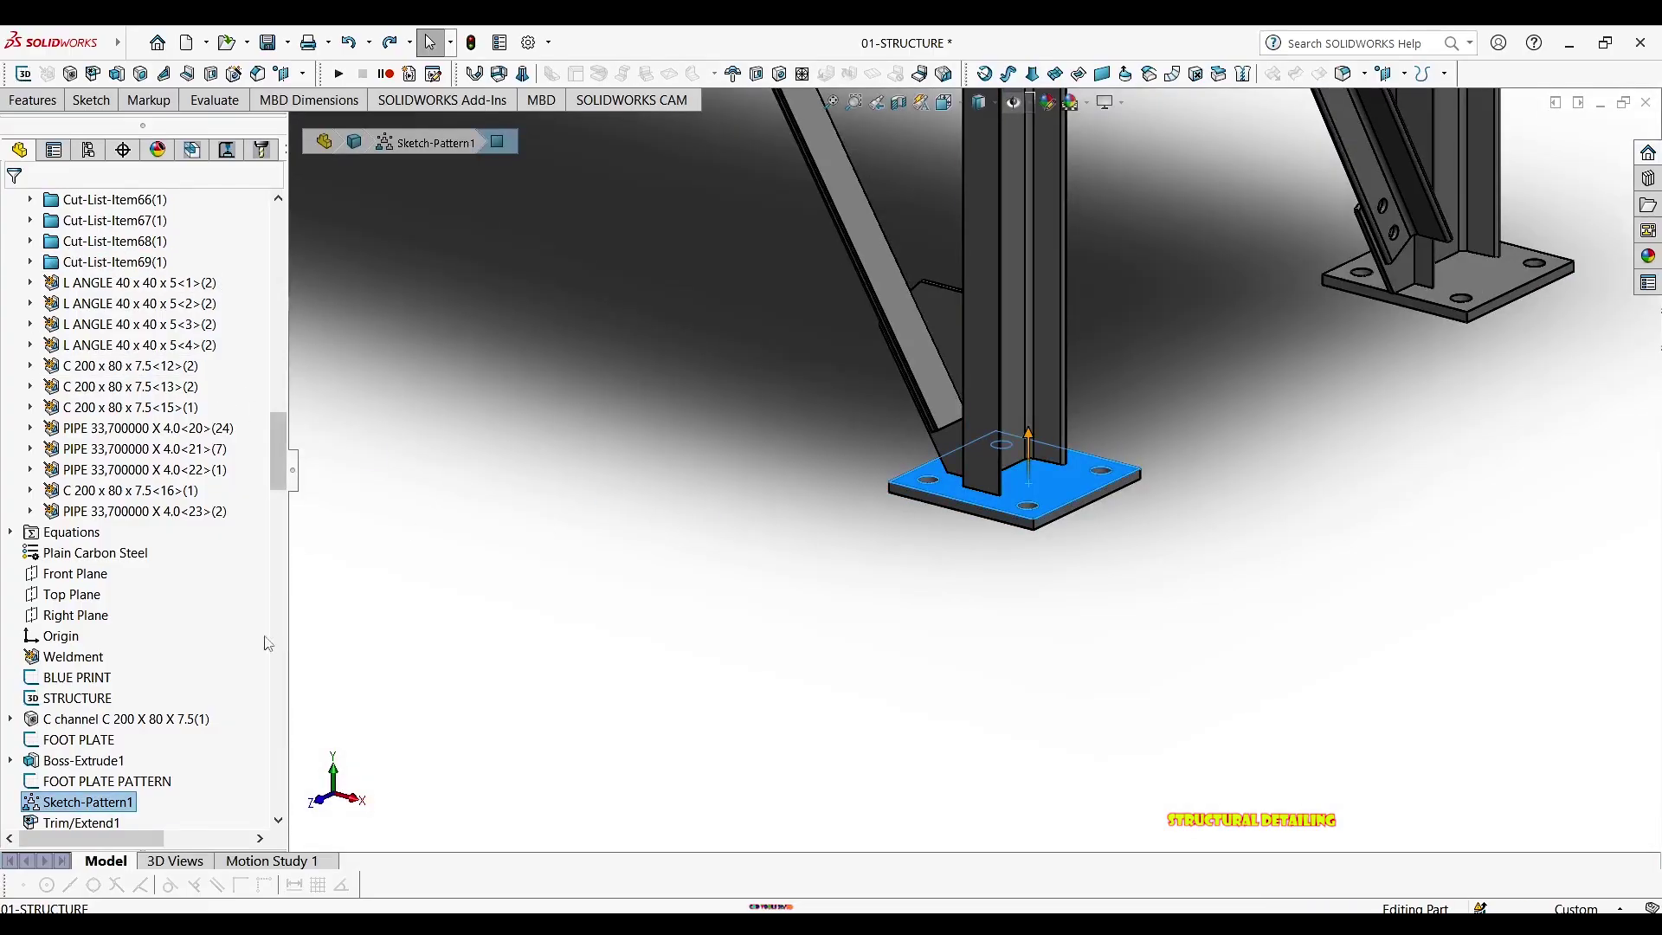
pyautogui.scroll(15, 132, 543)
pyautogui.scroll(10, 121, 502)
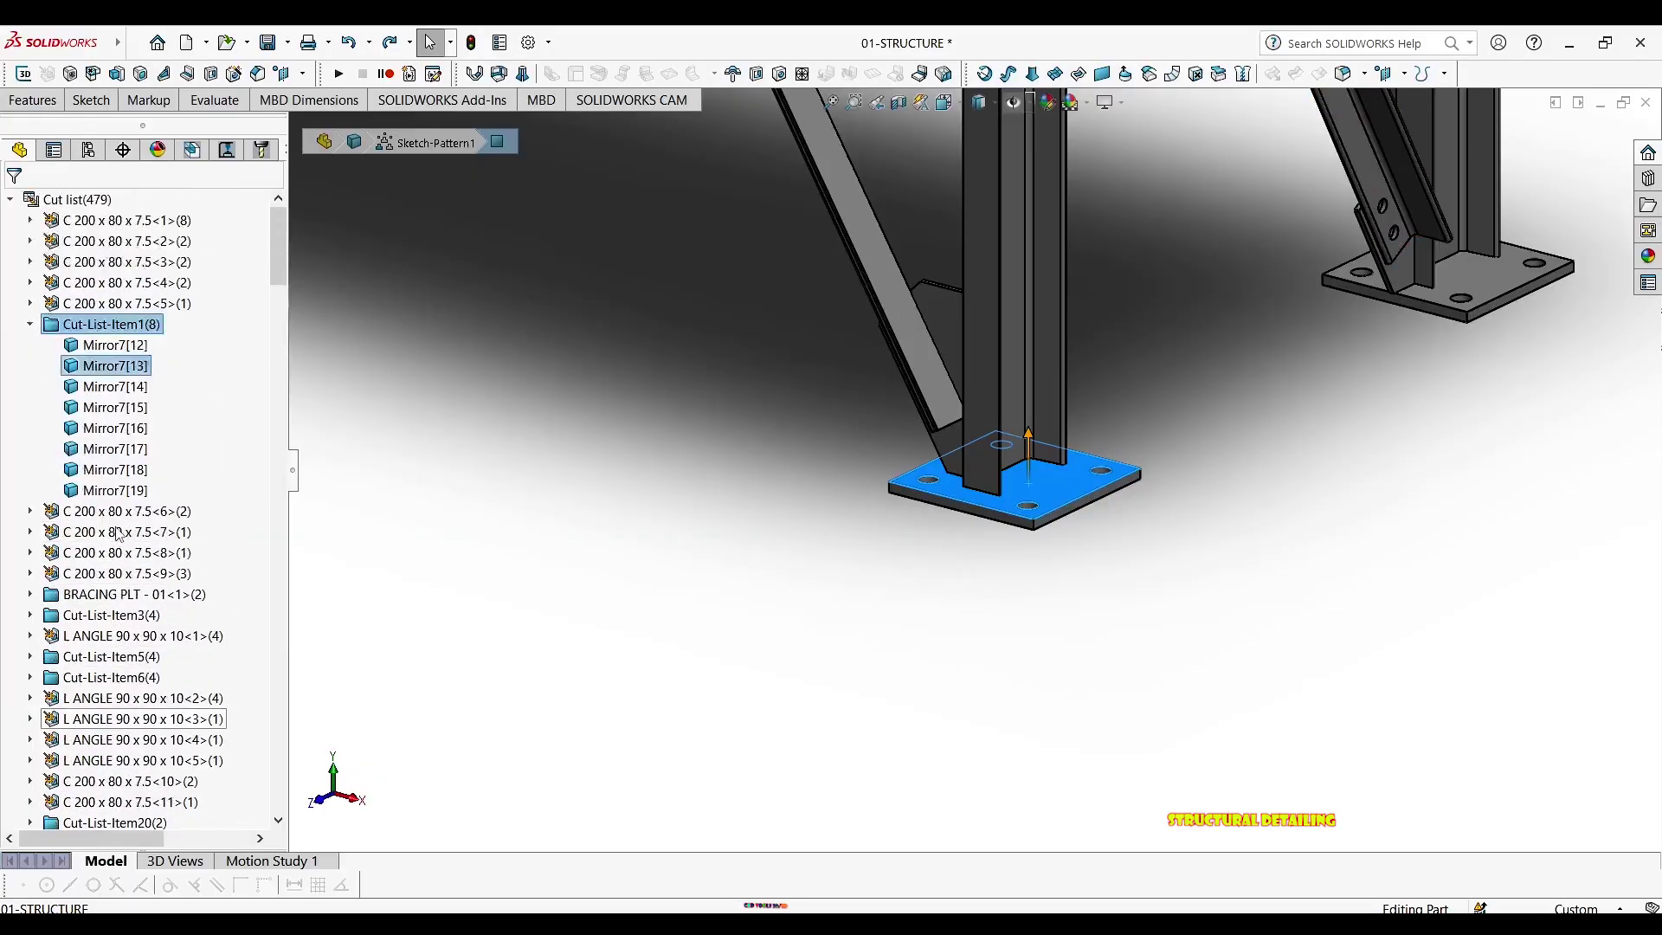
pyautogui.rightClick(89, 411)
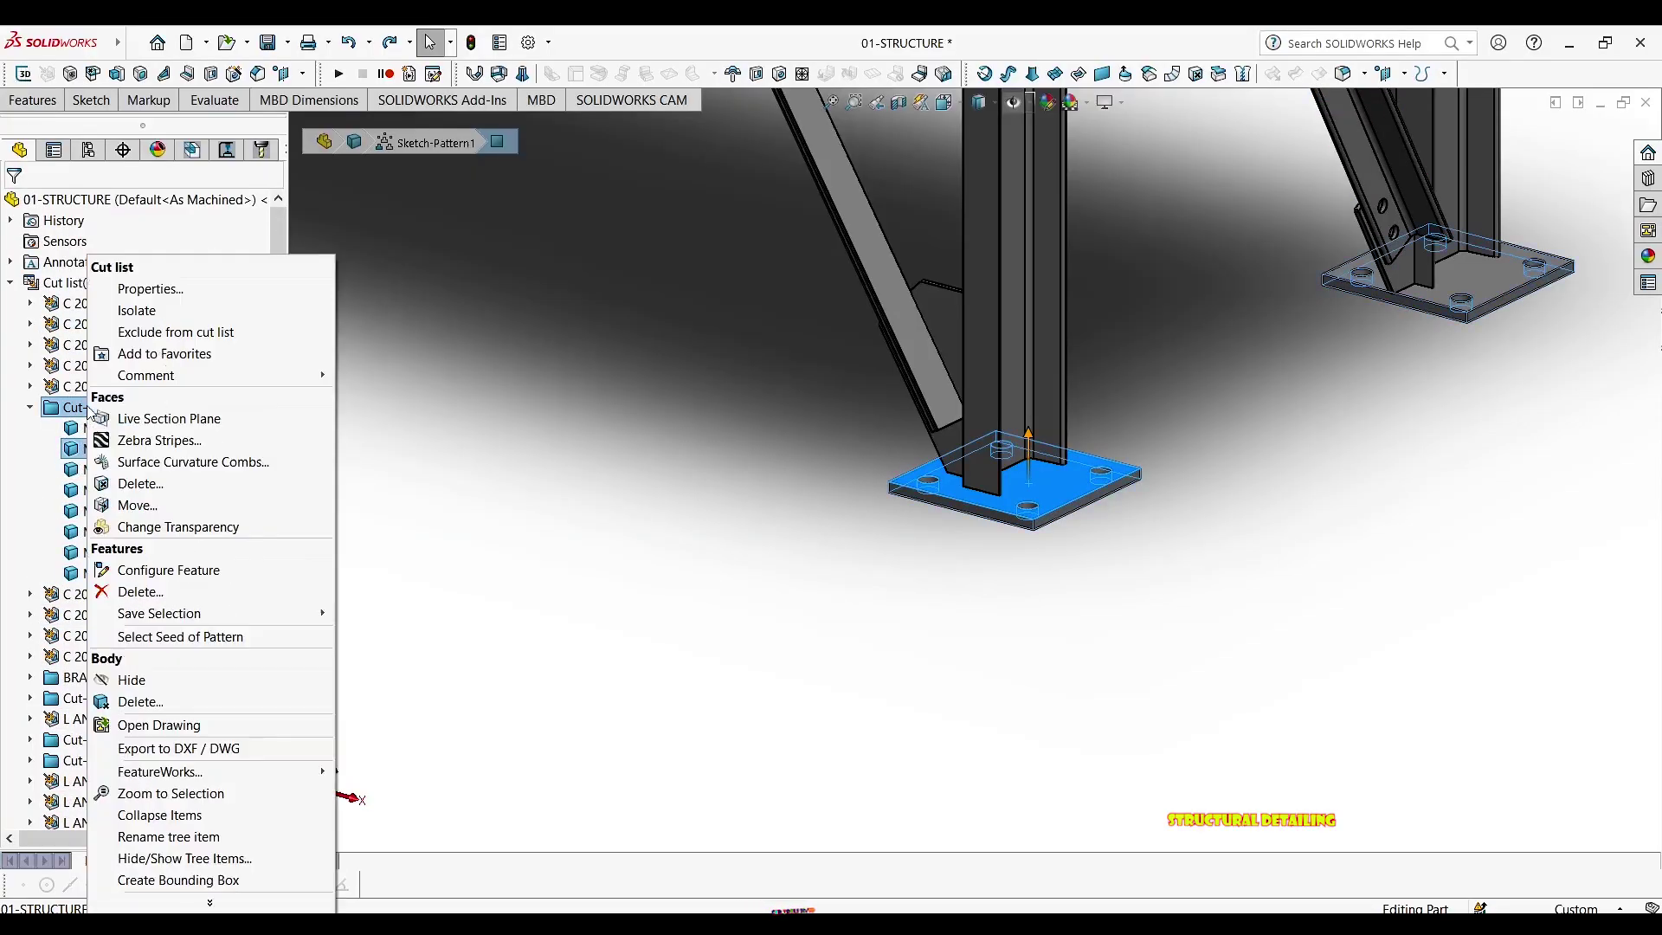
pyautogui.click(535, 460)
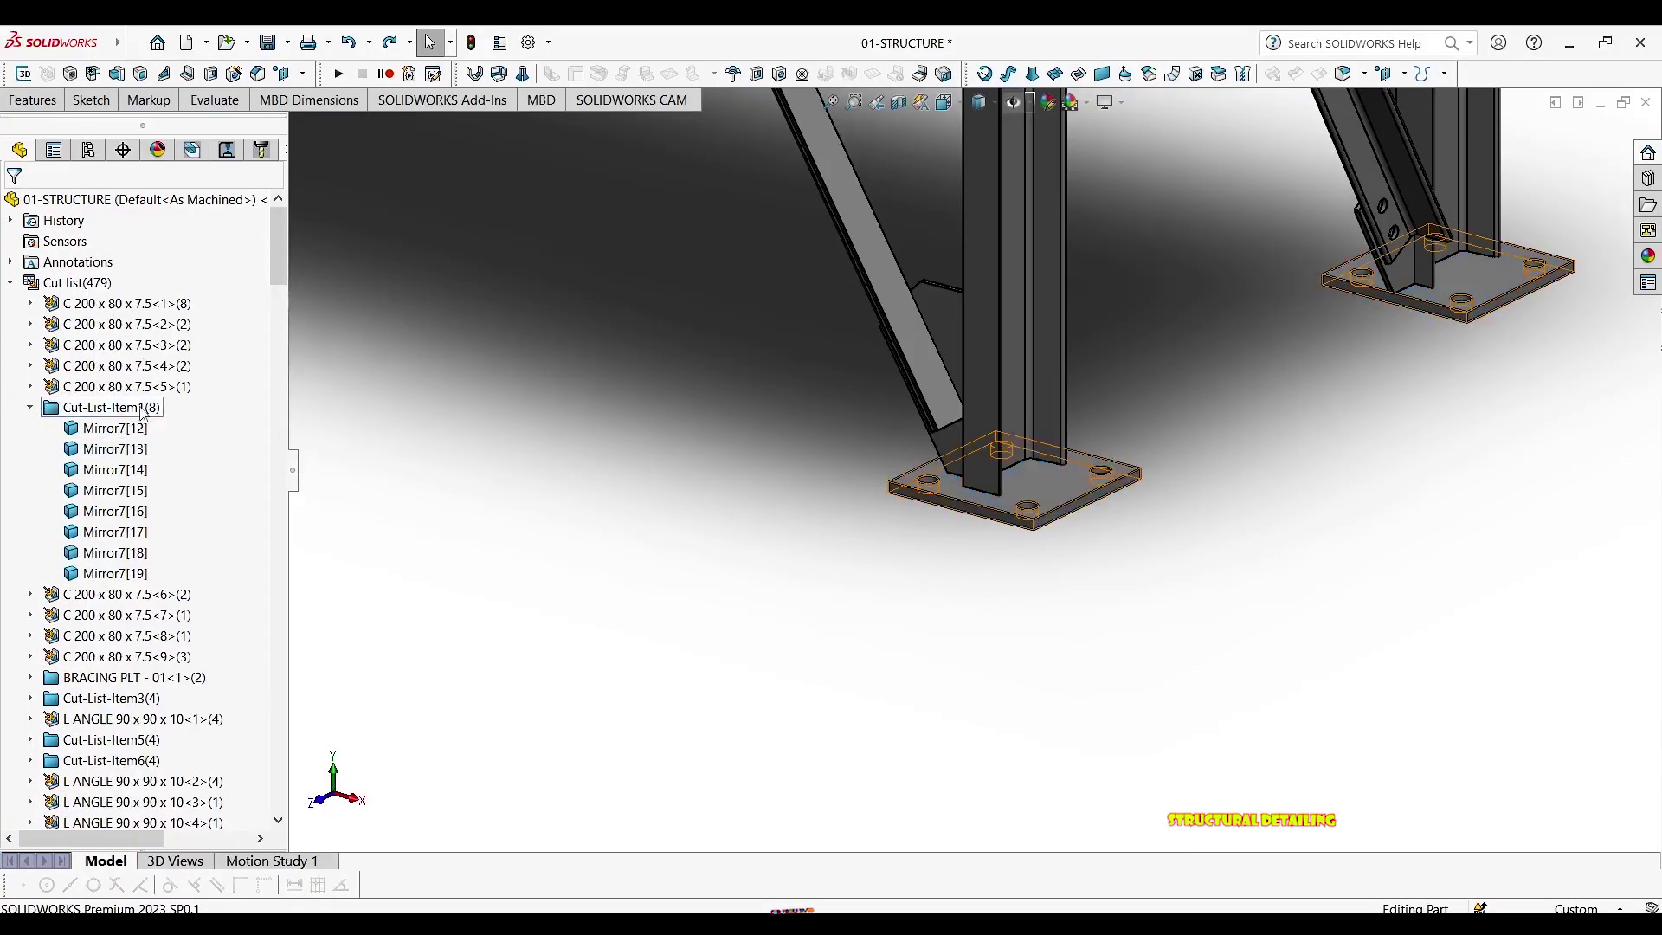
pyautogui.rightClick(131, 411)
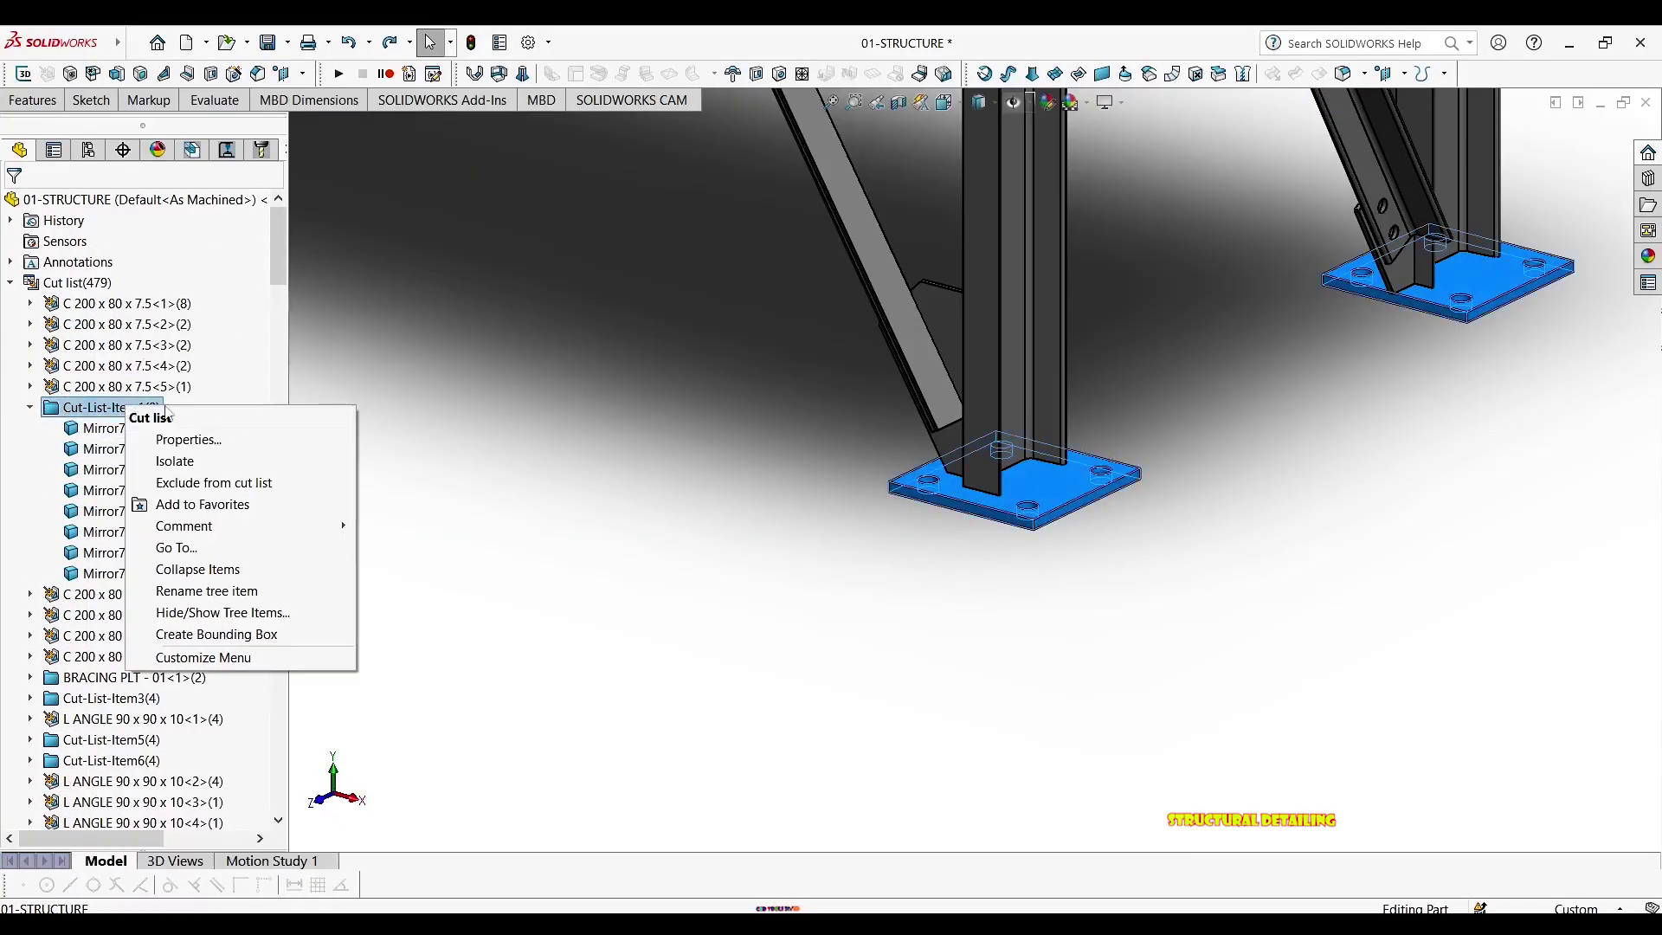
pyautogui.click(73, 413)
pyautogui.rightClick(73, 414)
pyautogui.click(121, 438)
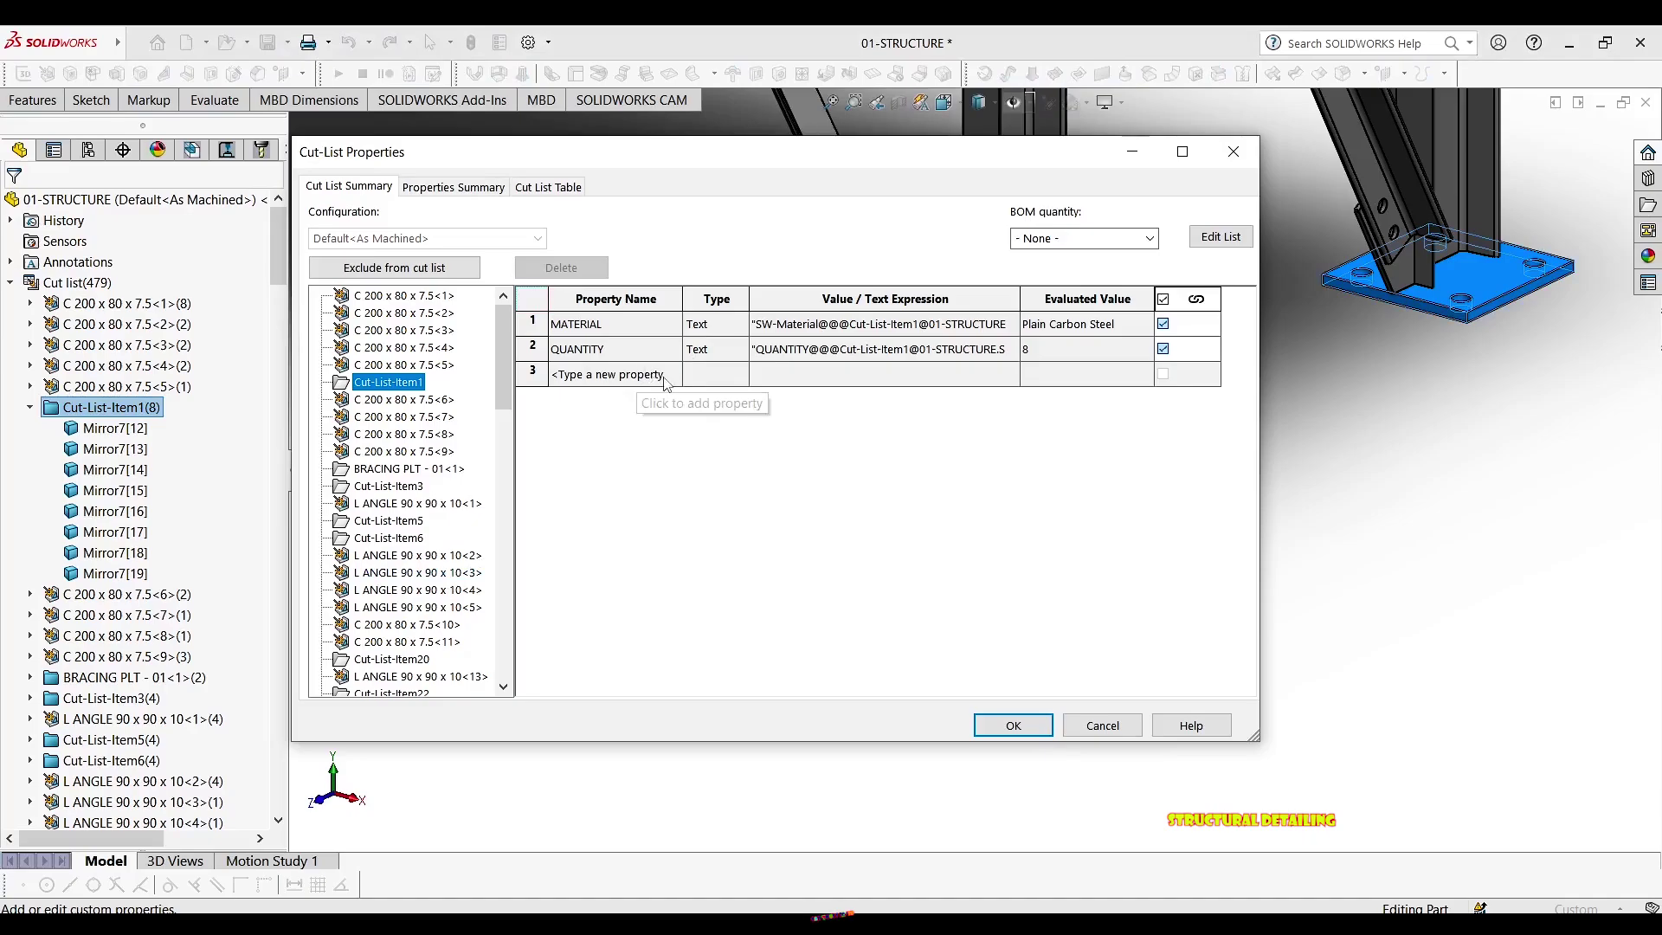
# Add a DESCRIPTION property with the value 320x320x10 - BASE PLT to the base plates' Cut-List-Item1 and apply it
pyautogui.click(611, 374)
pyautogui.click(674, 372)
pyautogui.click(614, 395)
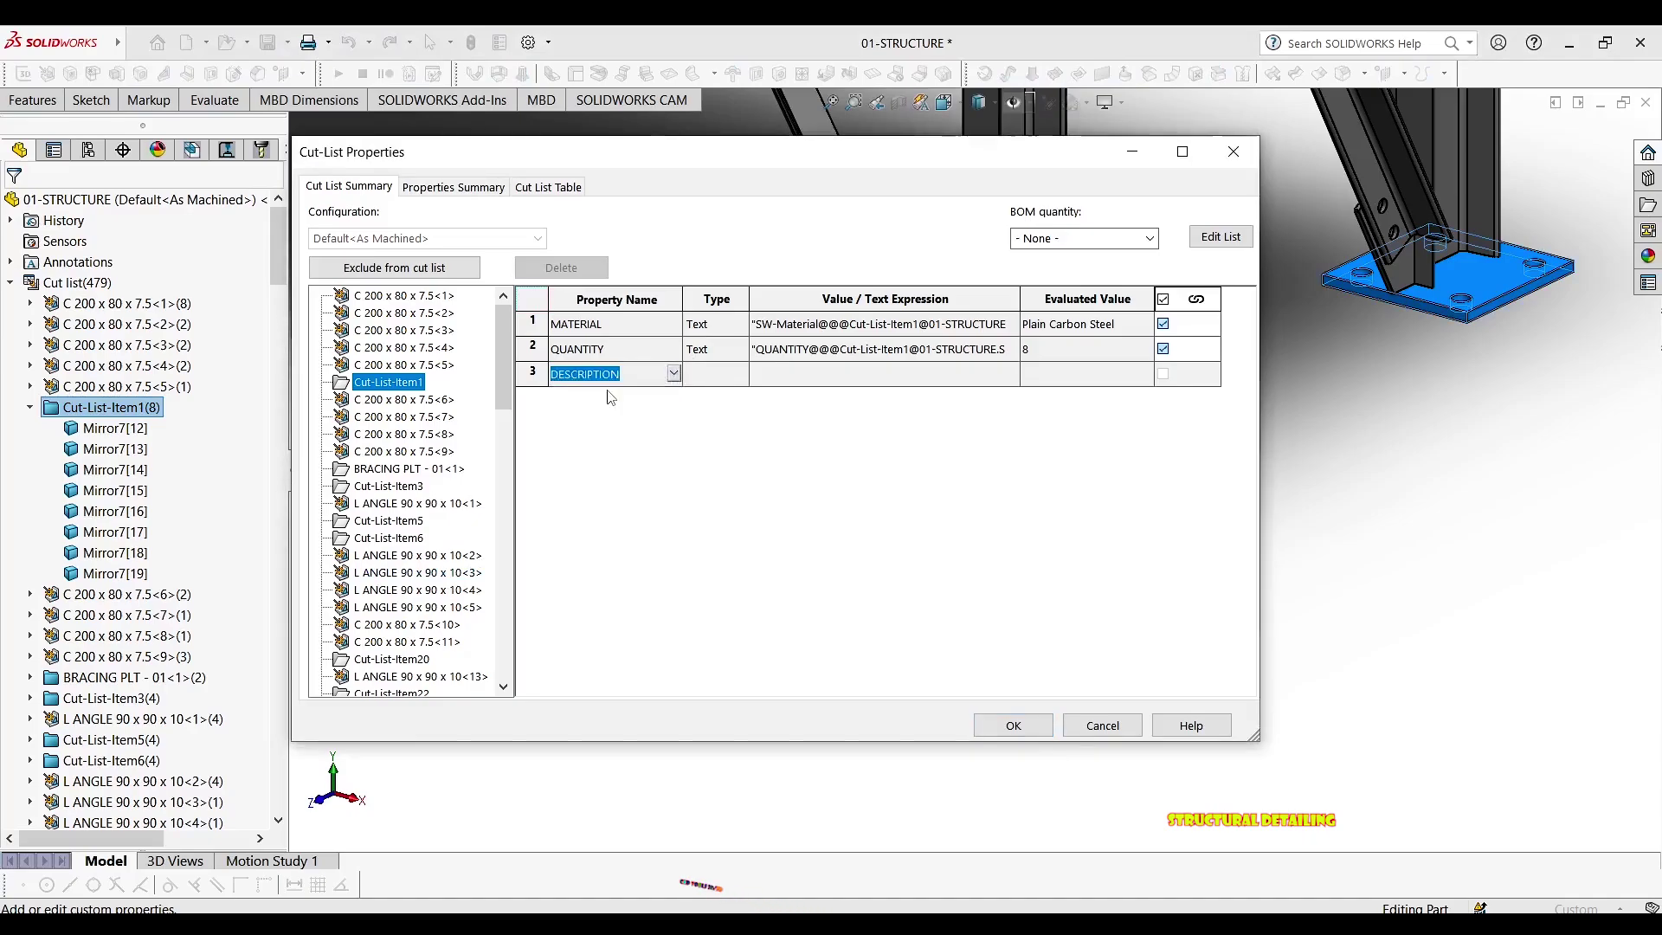
pyautogui.click(675, 375)
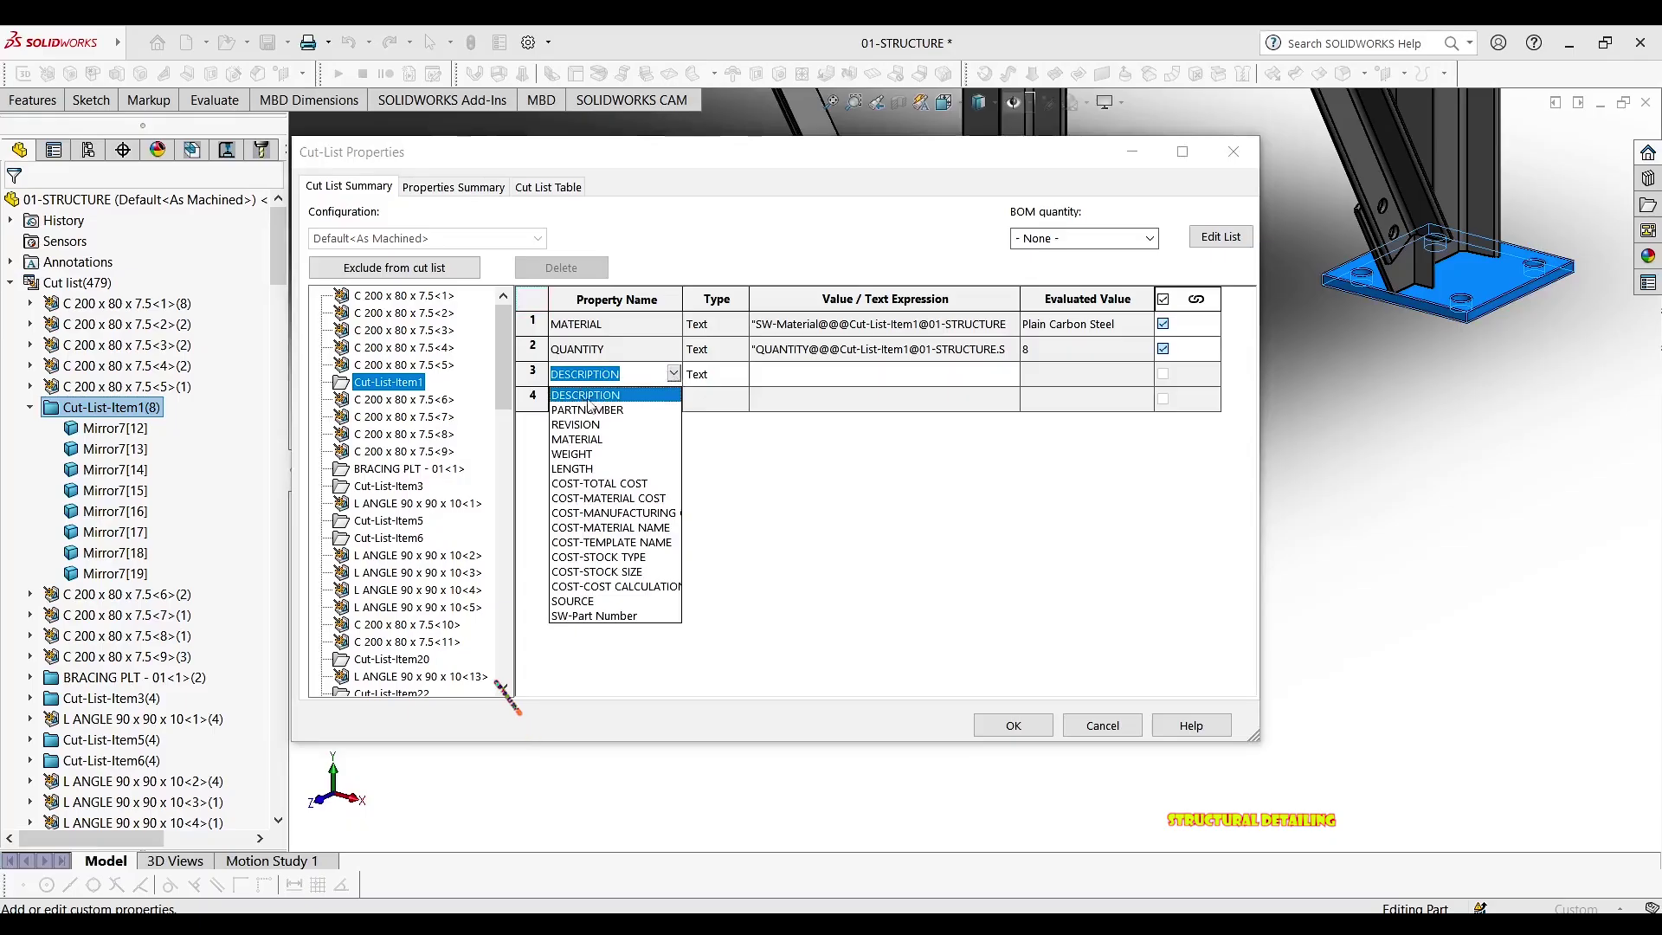
pyautogui.click(702, 377)
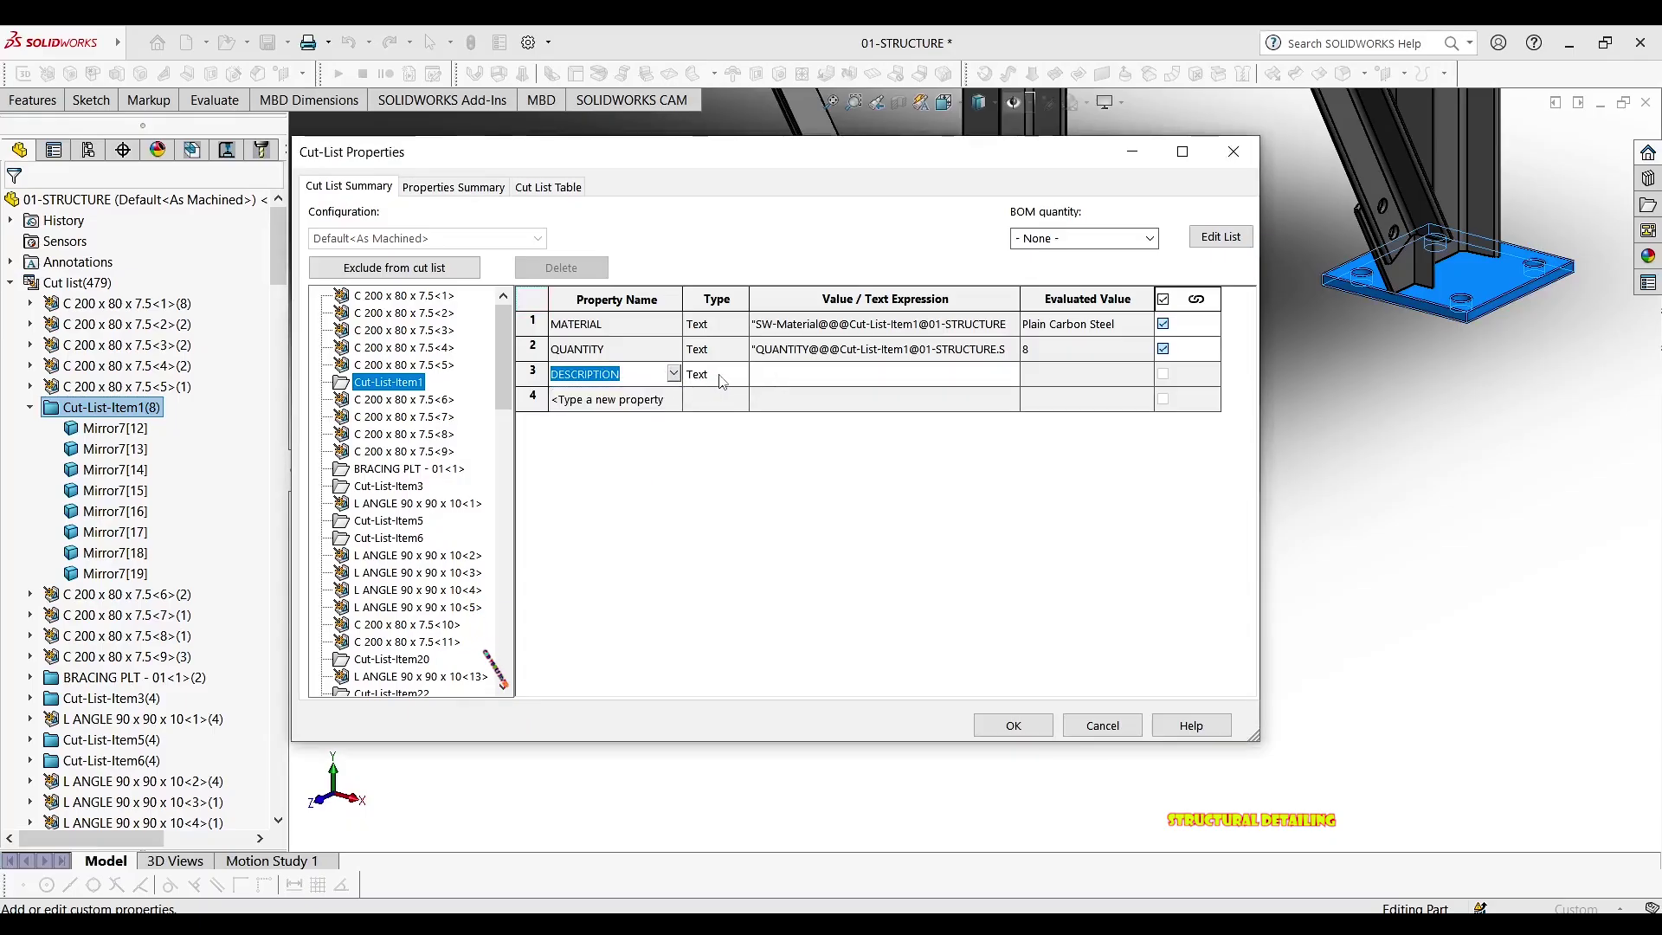
pyautogui.click(778, 381)
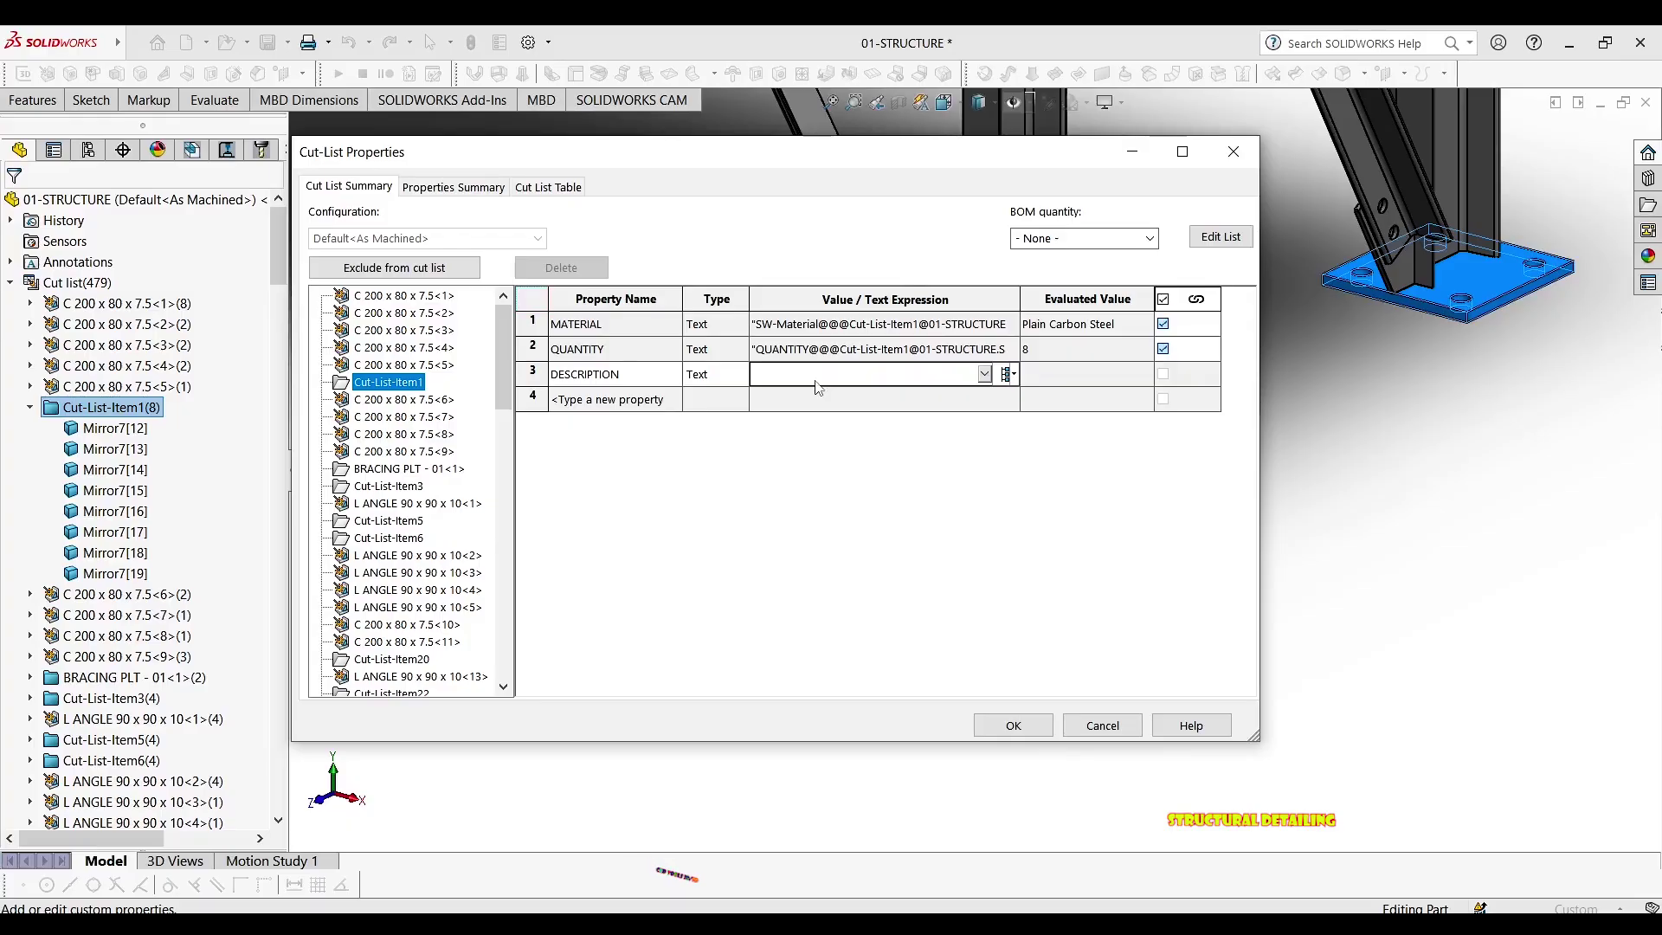
pyautogui.write('320x320x')
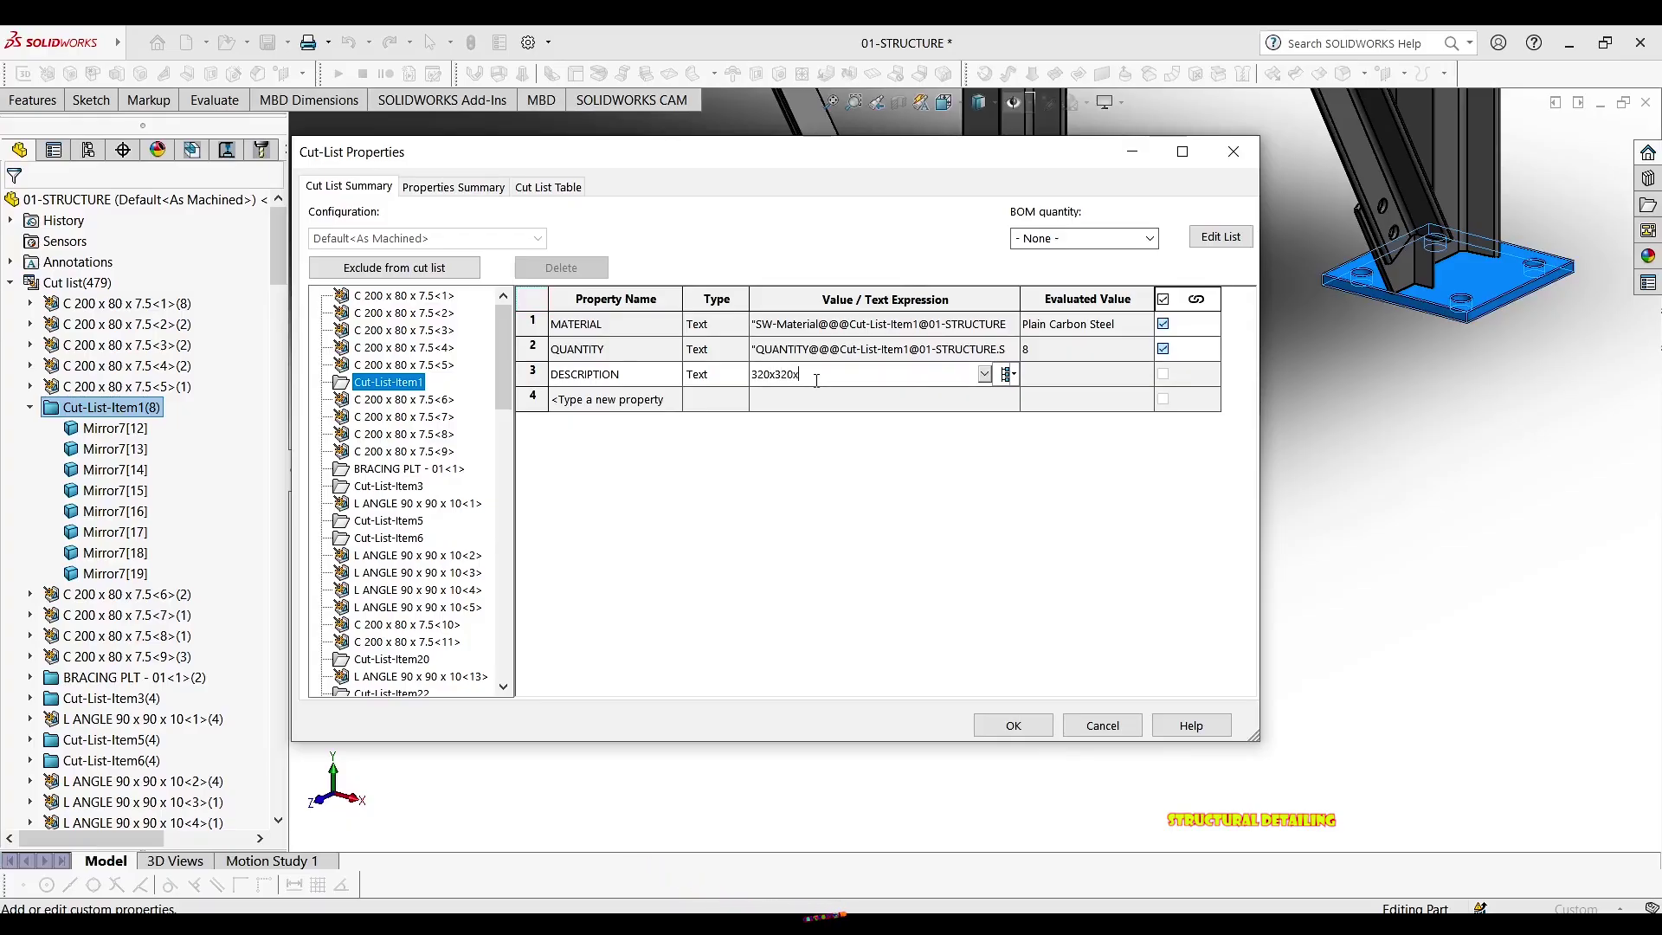
pyautogui.write('10 t')
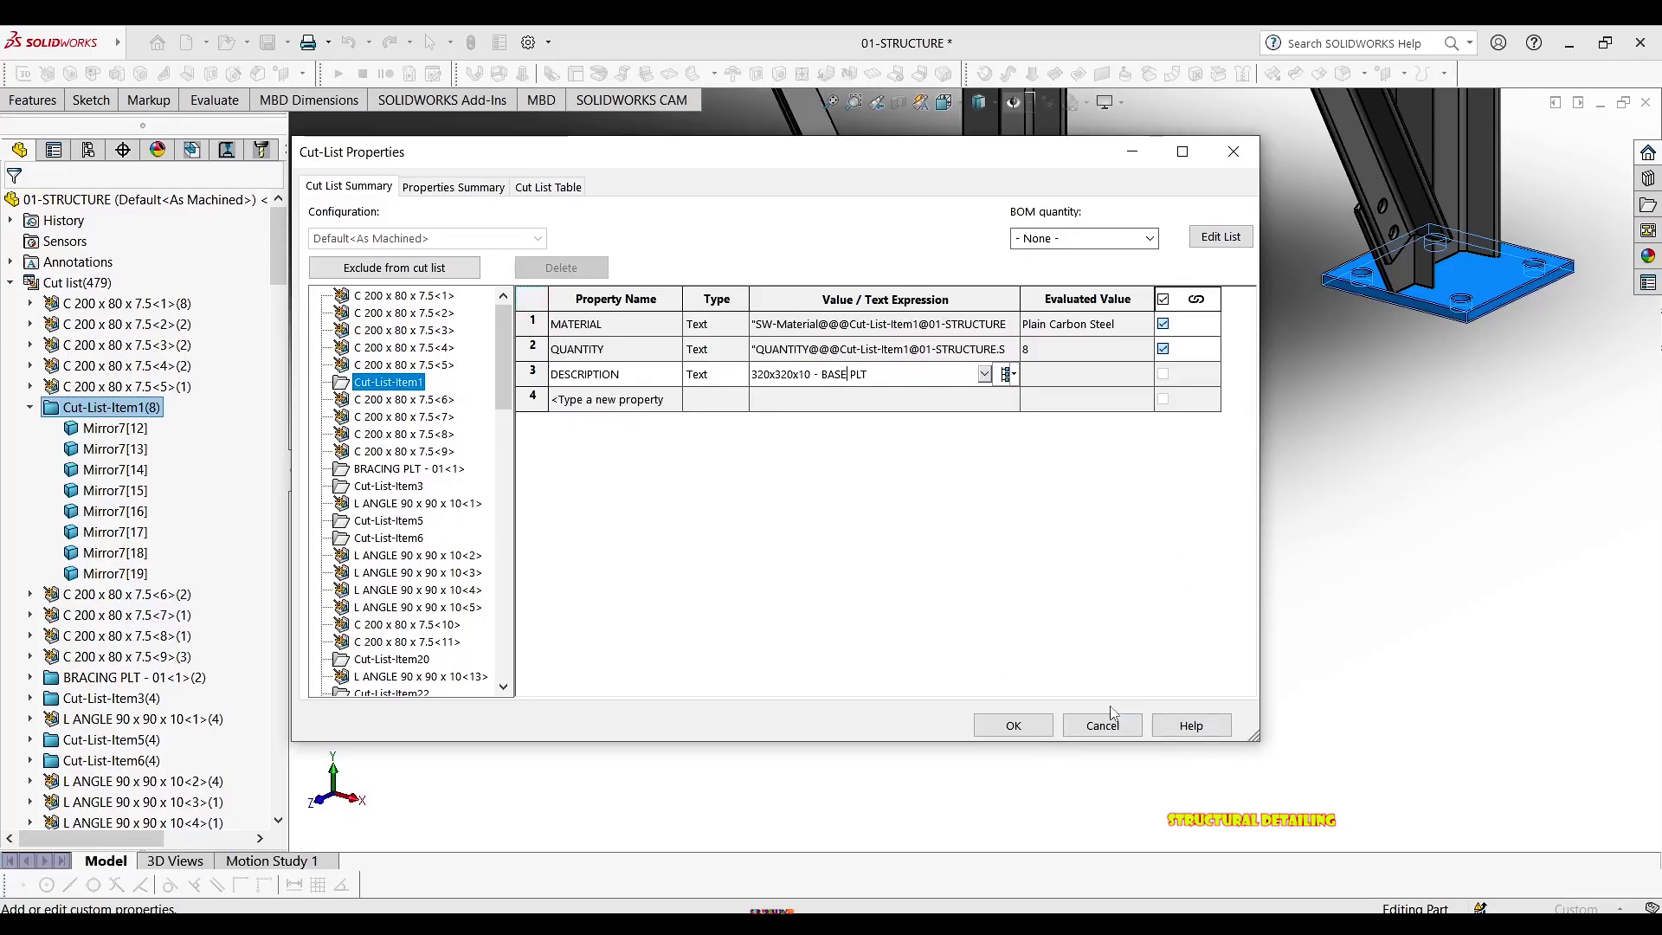
pyautogui.click(1009, 725)
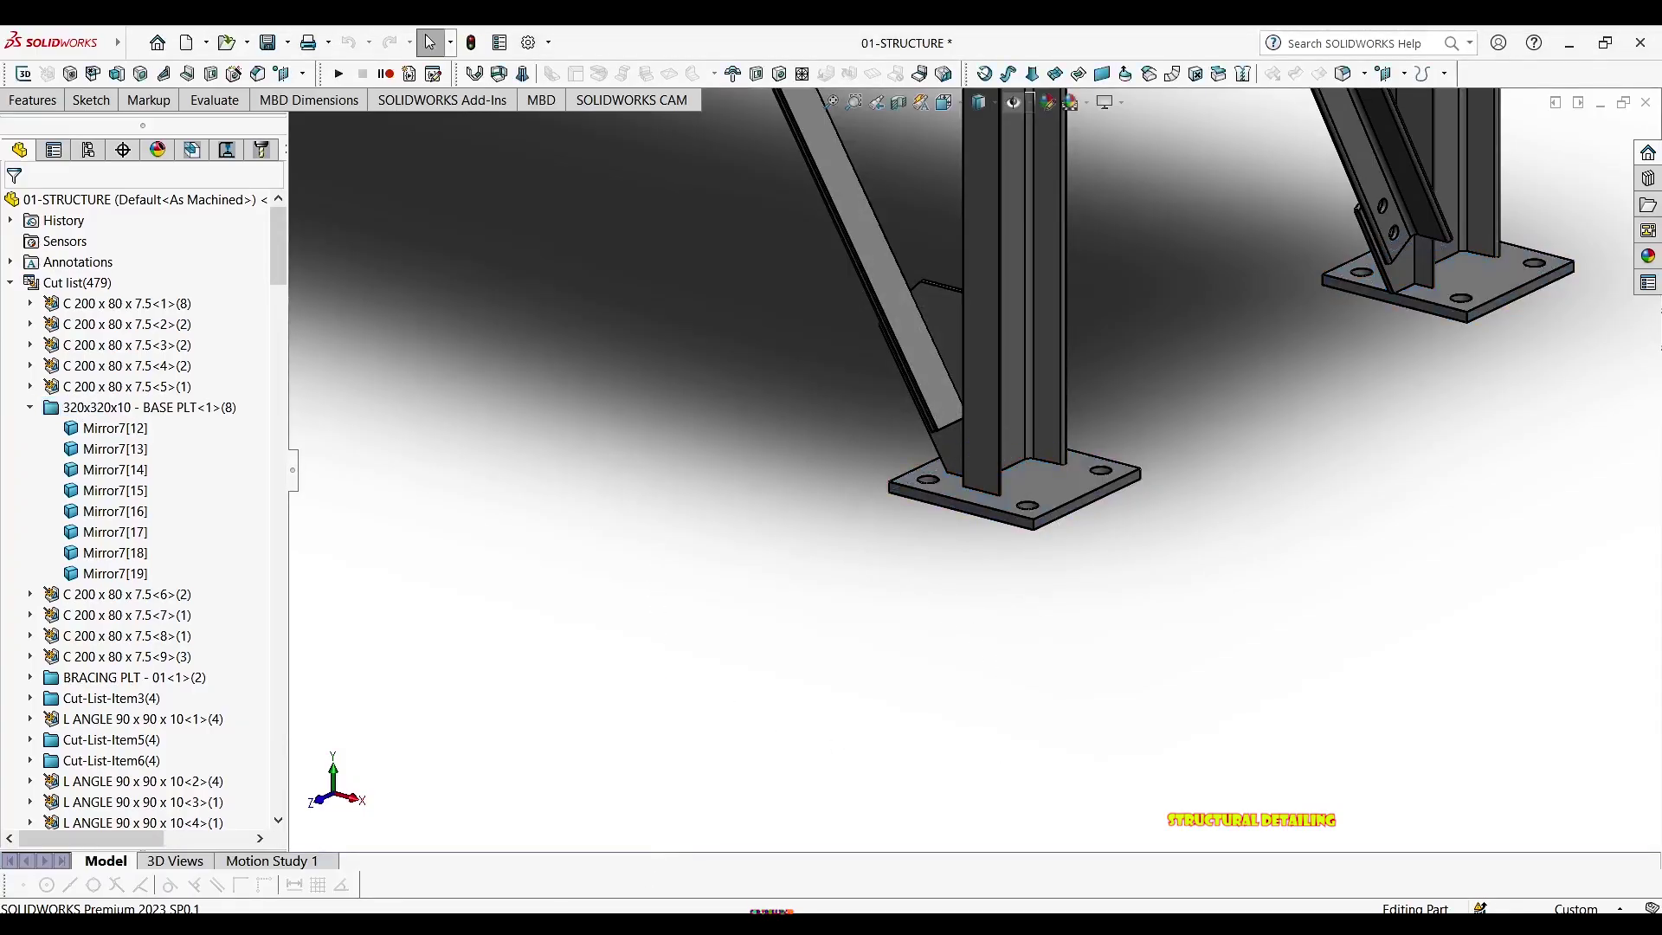
# Switch to the A1 structure drawing and examine the bill of materials down to its last row for the base plate description
pyautogui.moveTo(569, 839)
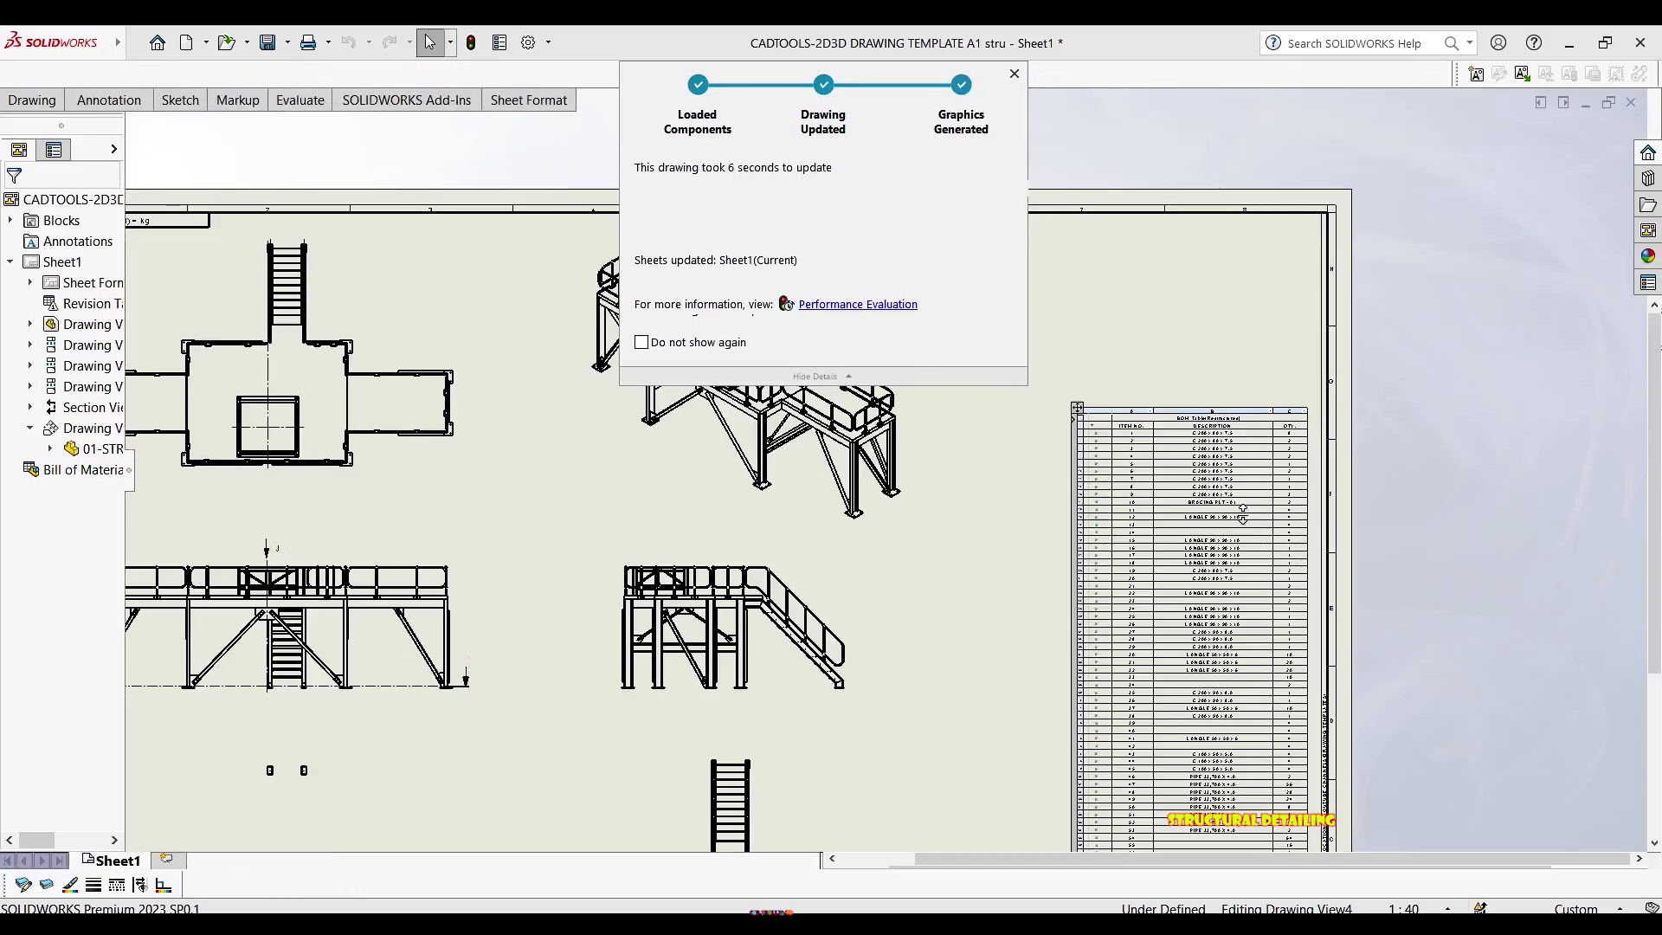
pyautogui.scroll(-5, 1244, 514)
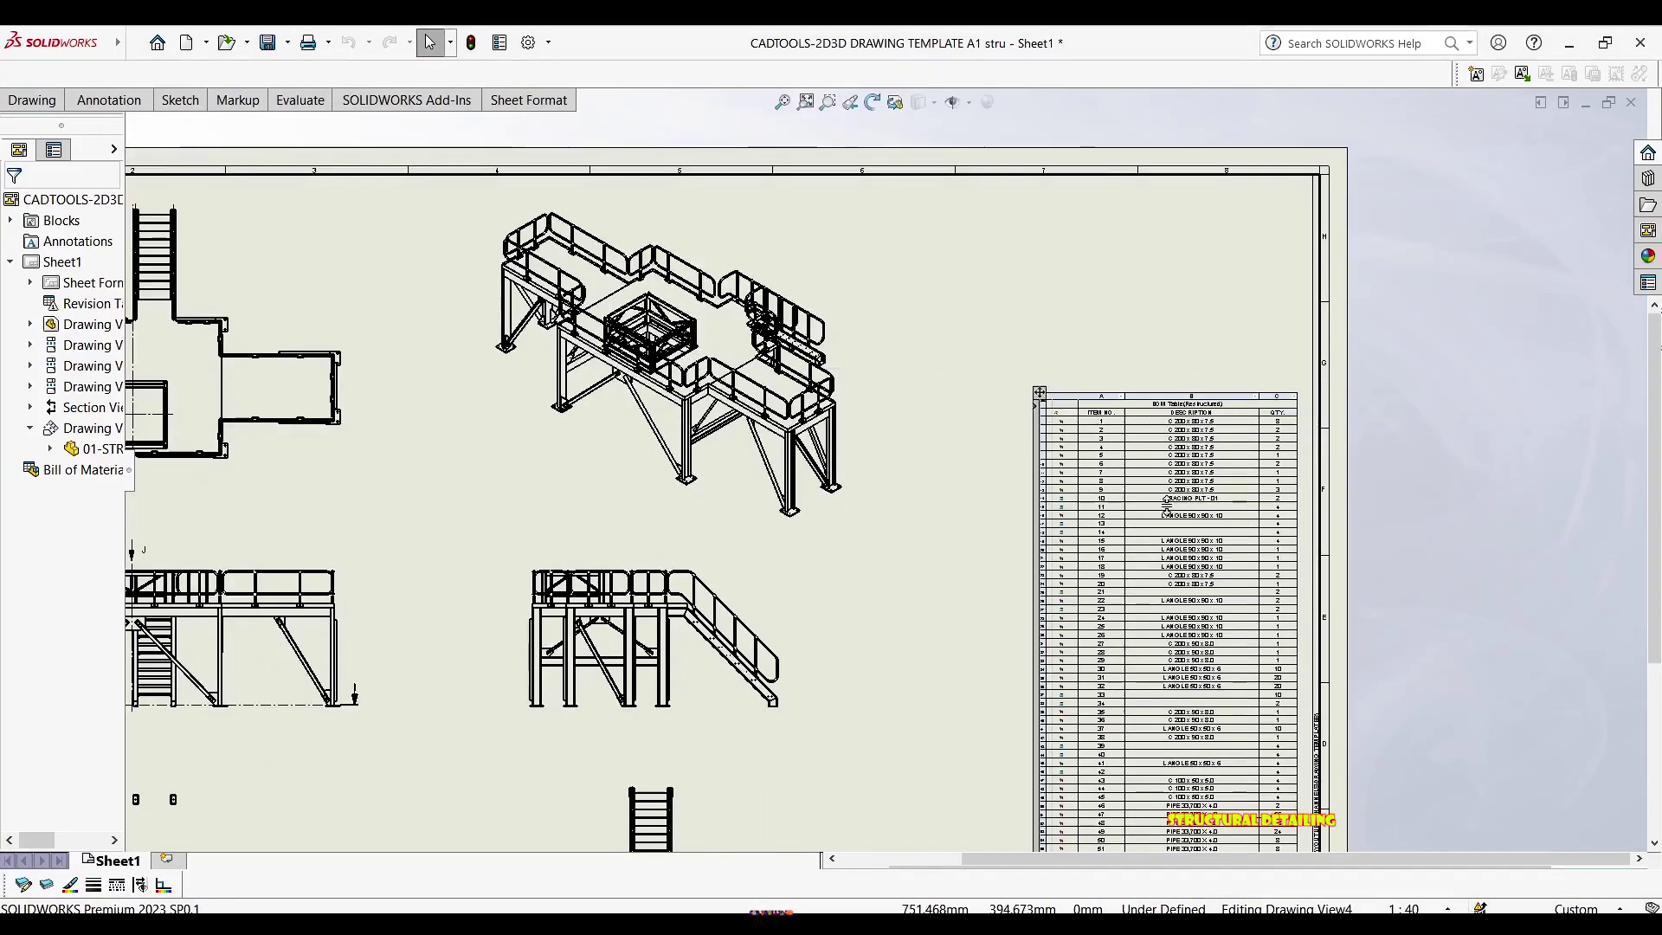
pyautogui.scroll(-4, 1051, 463)
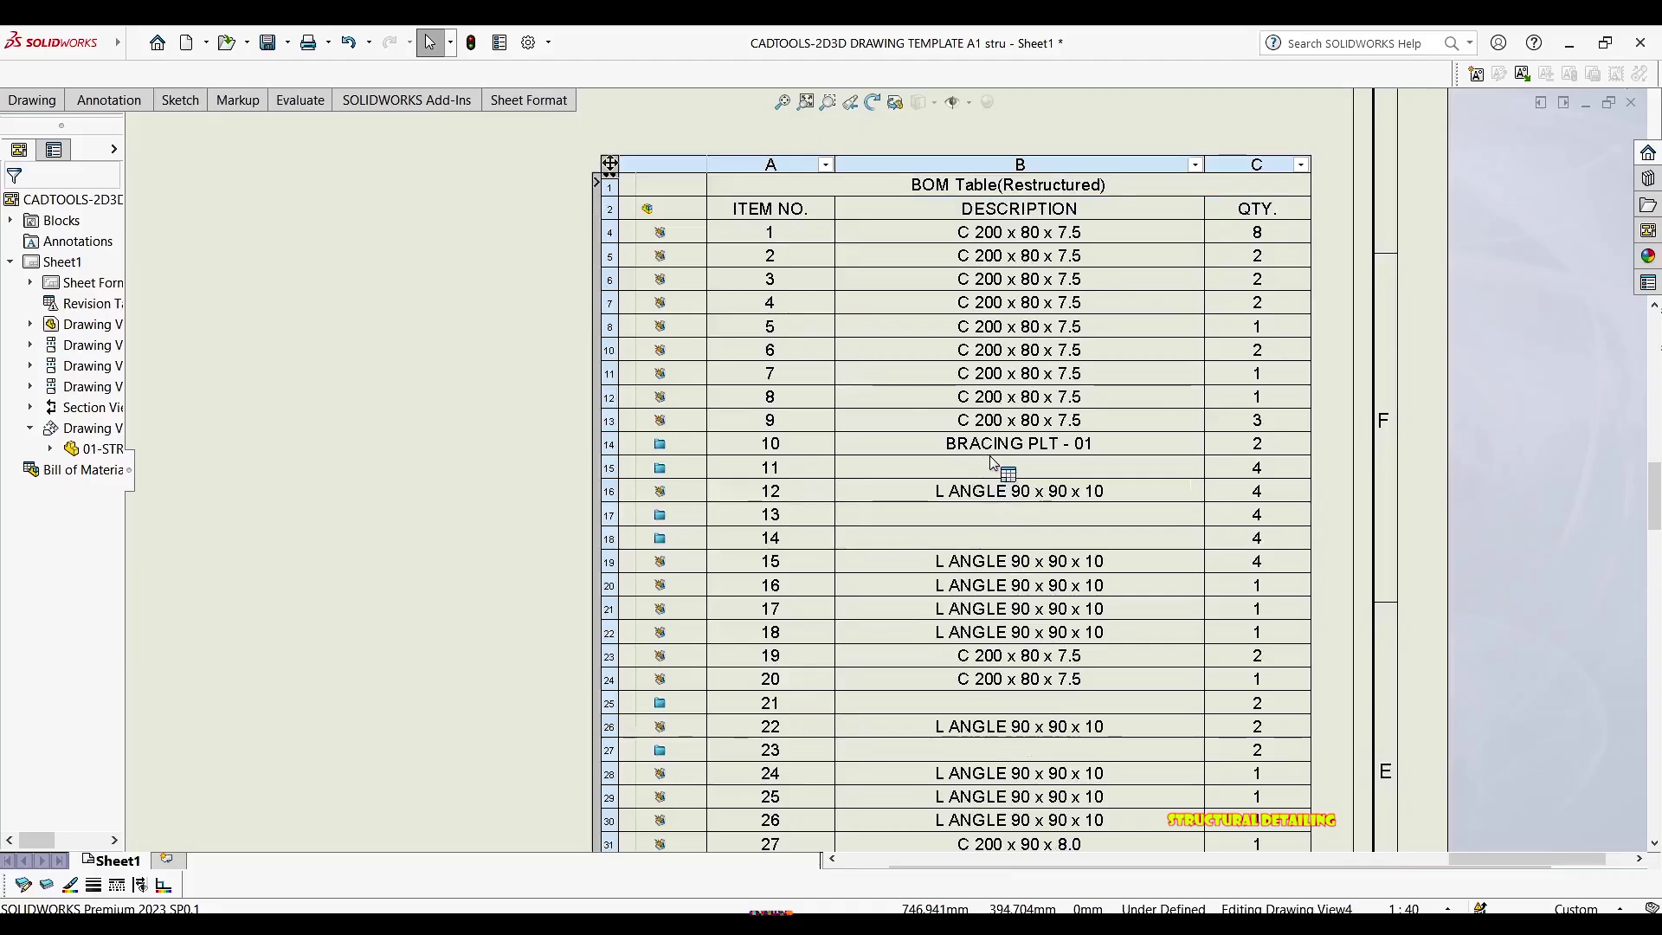
pyautogui.scroll(-2, 1023, 486)
pyautogui.scroll(6, 1030, 480)
pyautogui.moveTo(955, 292); pyautogui.dragTo(980, 152, button='middle')
pyautogui.scroll(-1, 898, 555)
pyautogui.moveTo(892, 550)
pyautogui.mouseDown(button='middle')
pyautogui.moveTo(885, 416)
pyautogui.moveTo(826, 519)
pyautogui.moveTo(838, 612)
pyautogui.moveTo(961, 641)
pyautogui.moveTo(901, 549)
pyautogui.moveTo(899, 453)
pyautogui.mouseUp(button='middle')
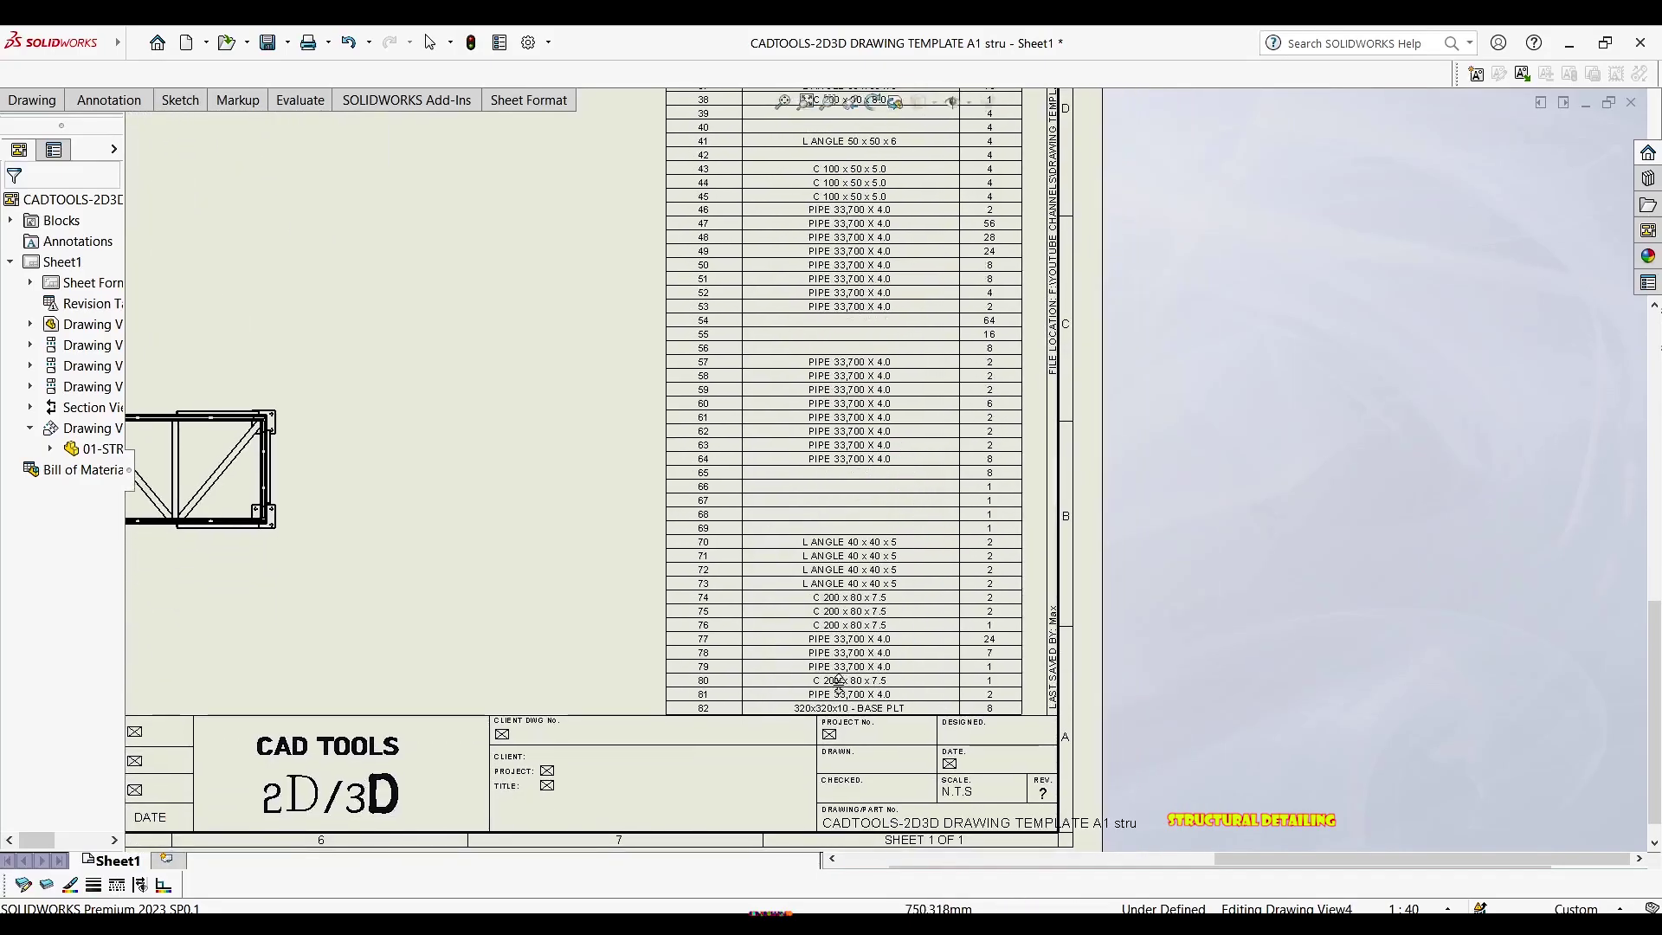
pyautogui.scroll(-5, 848, 696)
pyautogui.scroll(-1, 849, 697)
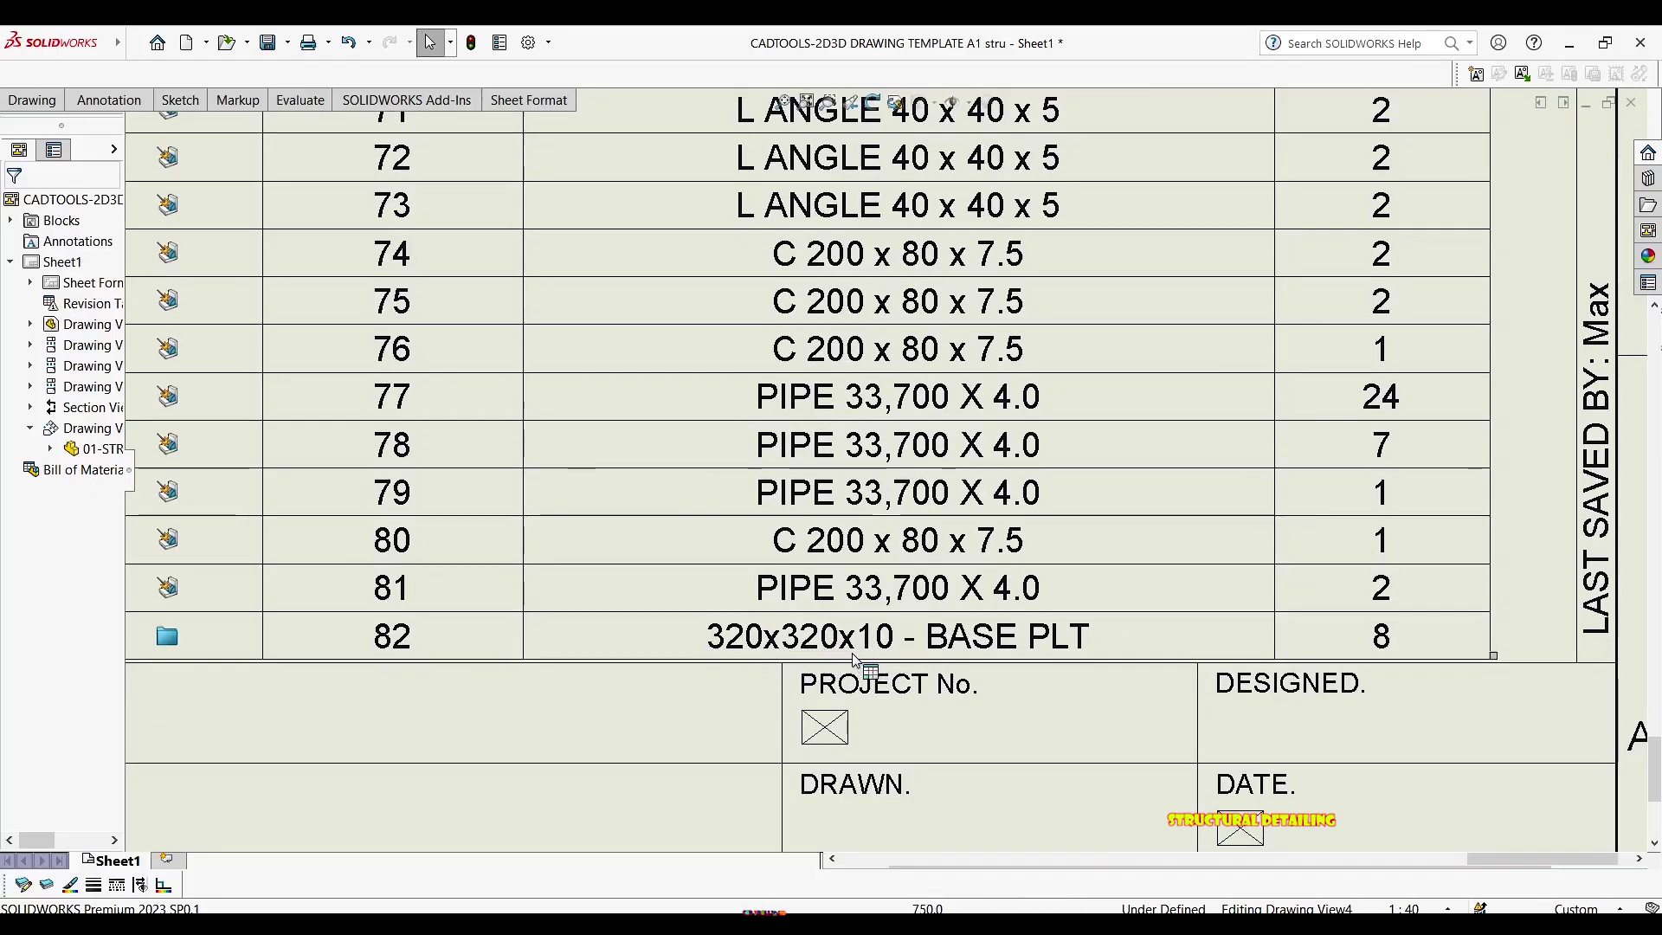
# Return to the 01-STRUCTURE part by opening it from view J on the drawing sheet
pyautogui.scroll(3, 855, 659)
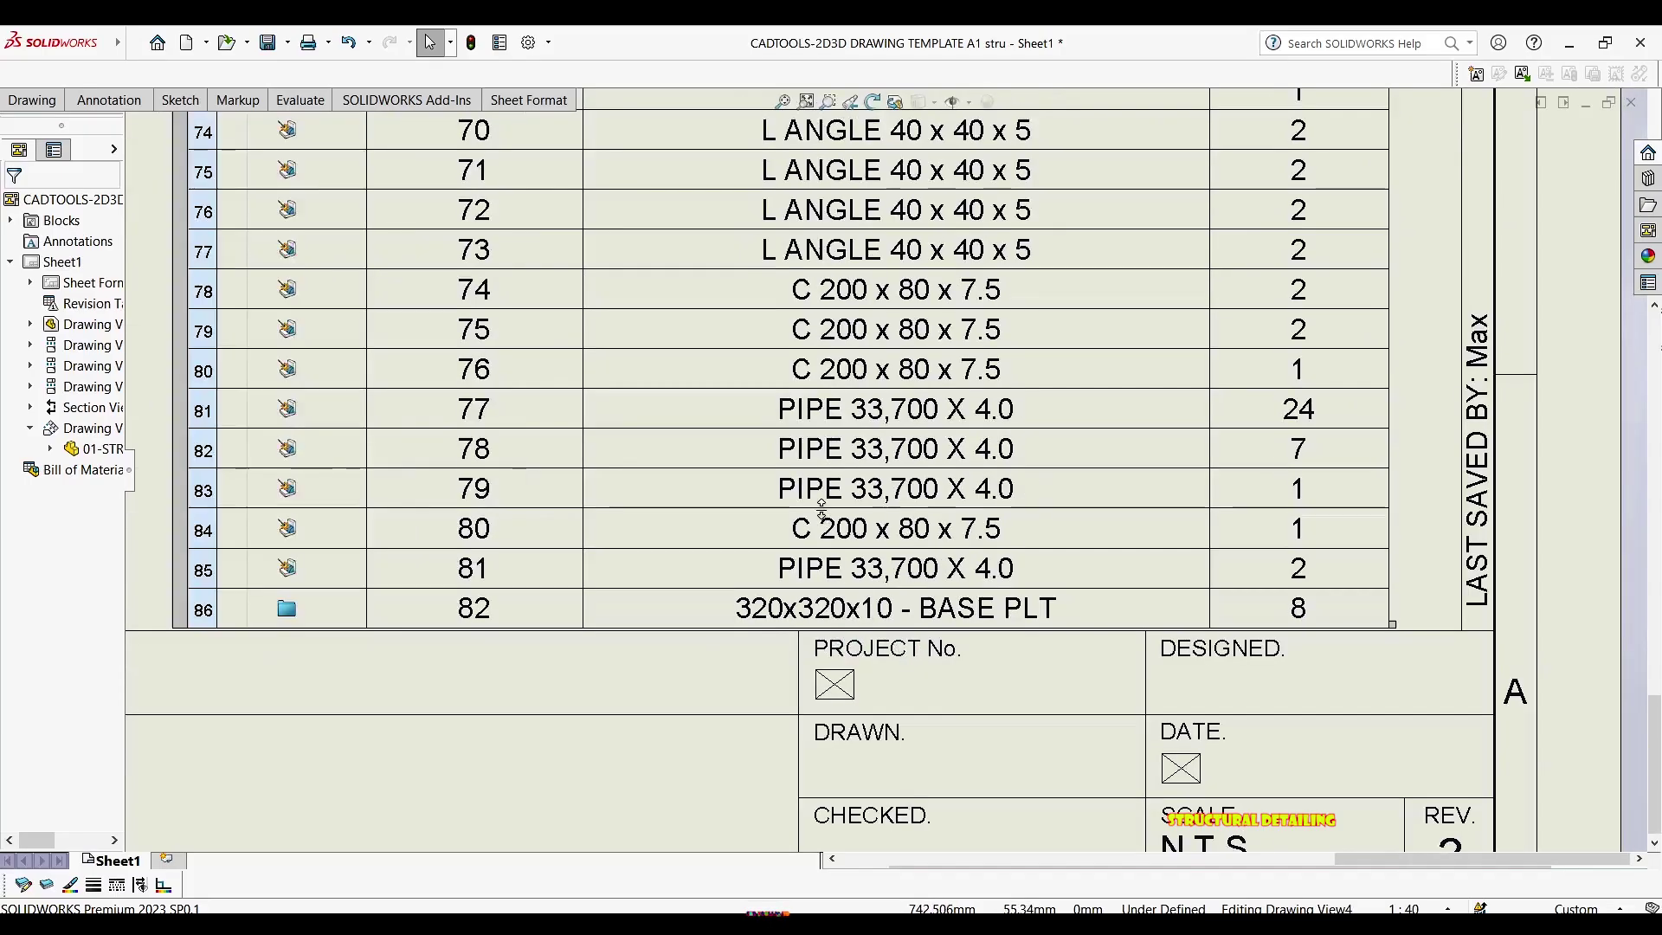
pyautogui.scroll(-2, 822, 631)
pyautogui.scroll(-2, 809, 601)
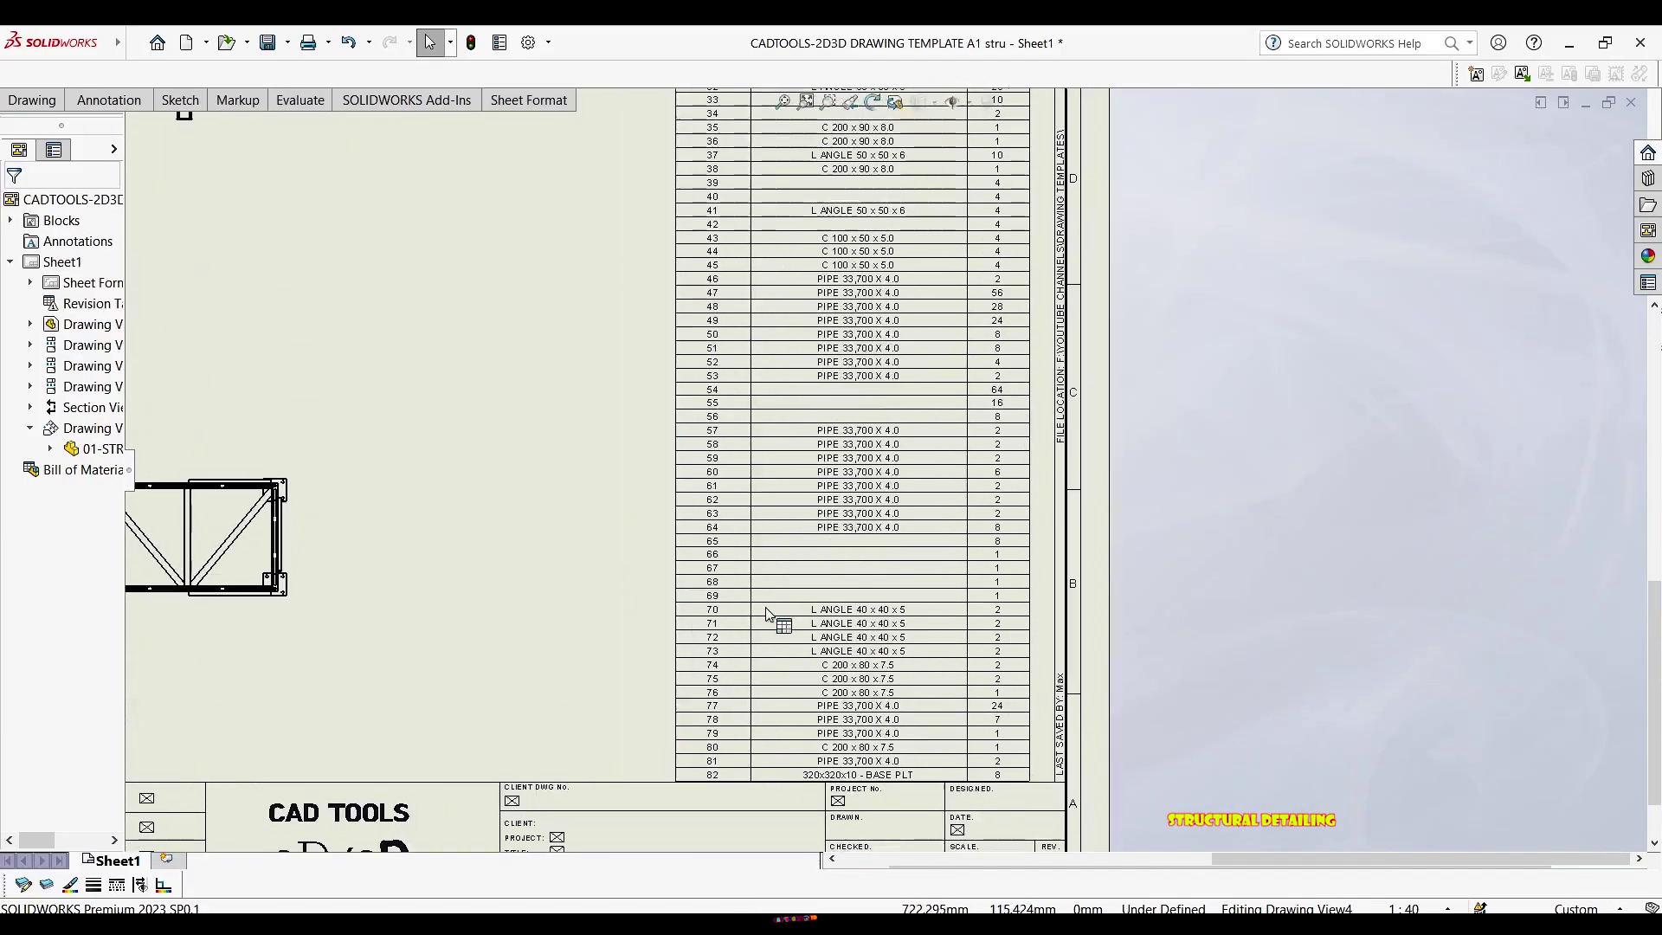
pyautogui.moveTo(603, 632); pyautogui.dragTo(683, 624, button='middle')
pyautogui.scroll(3, 638, 623)
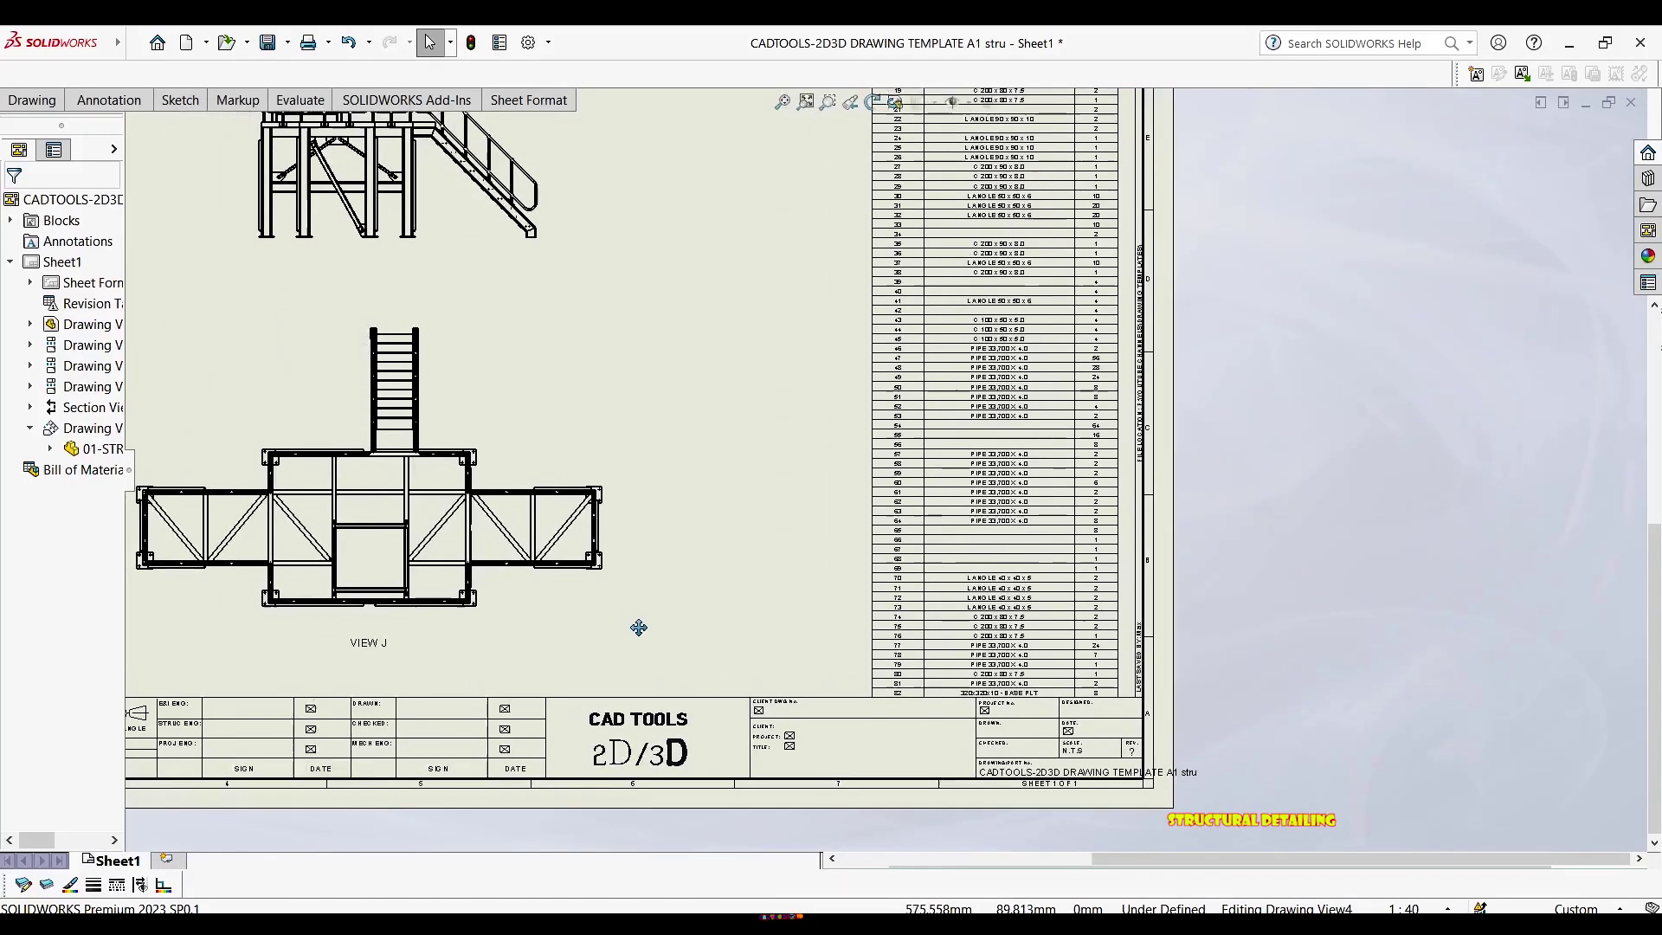
pyautogui.click(575, 433)
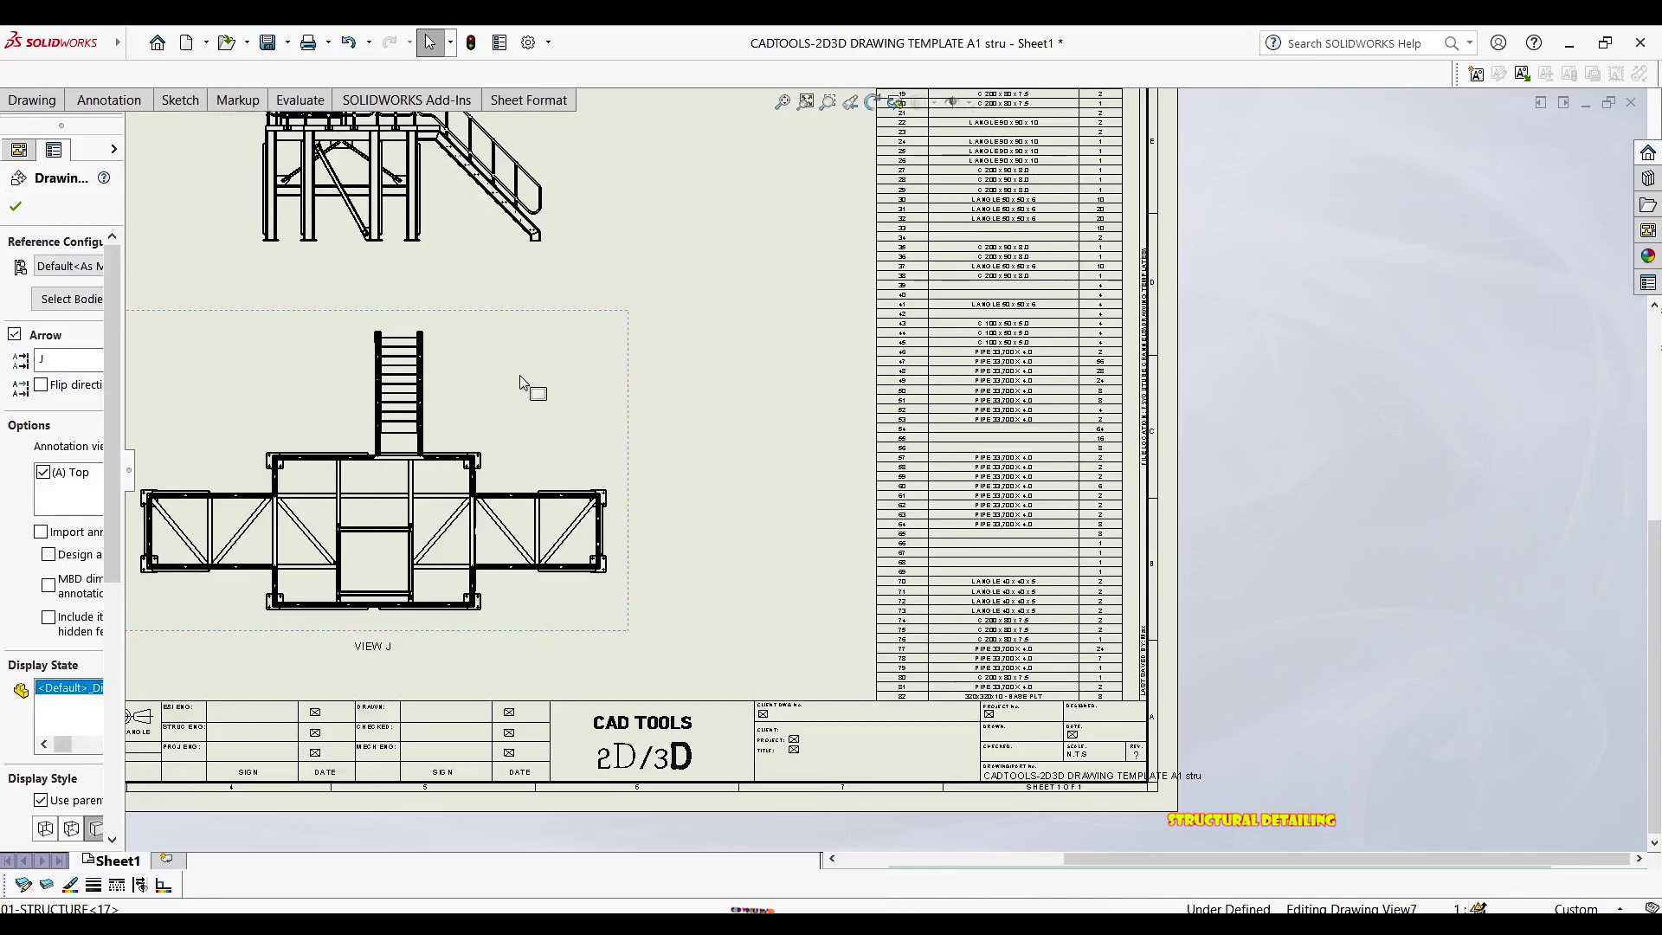
pyautogui.rightClick(541, 383)
pyautogui.click(560, 358)
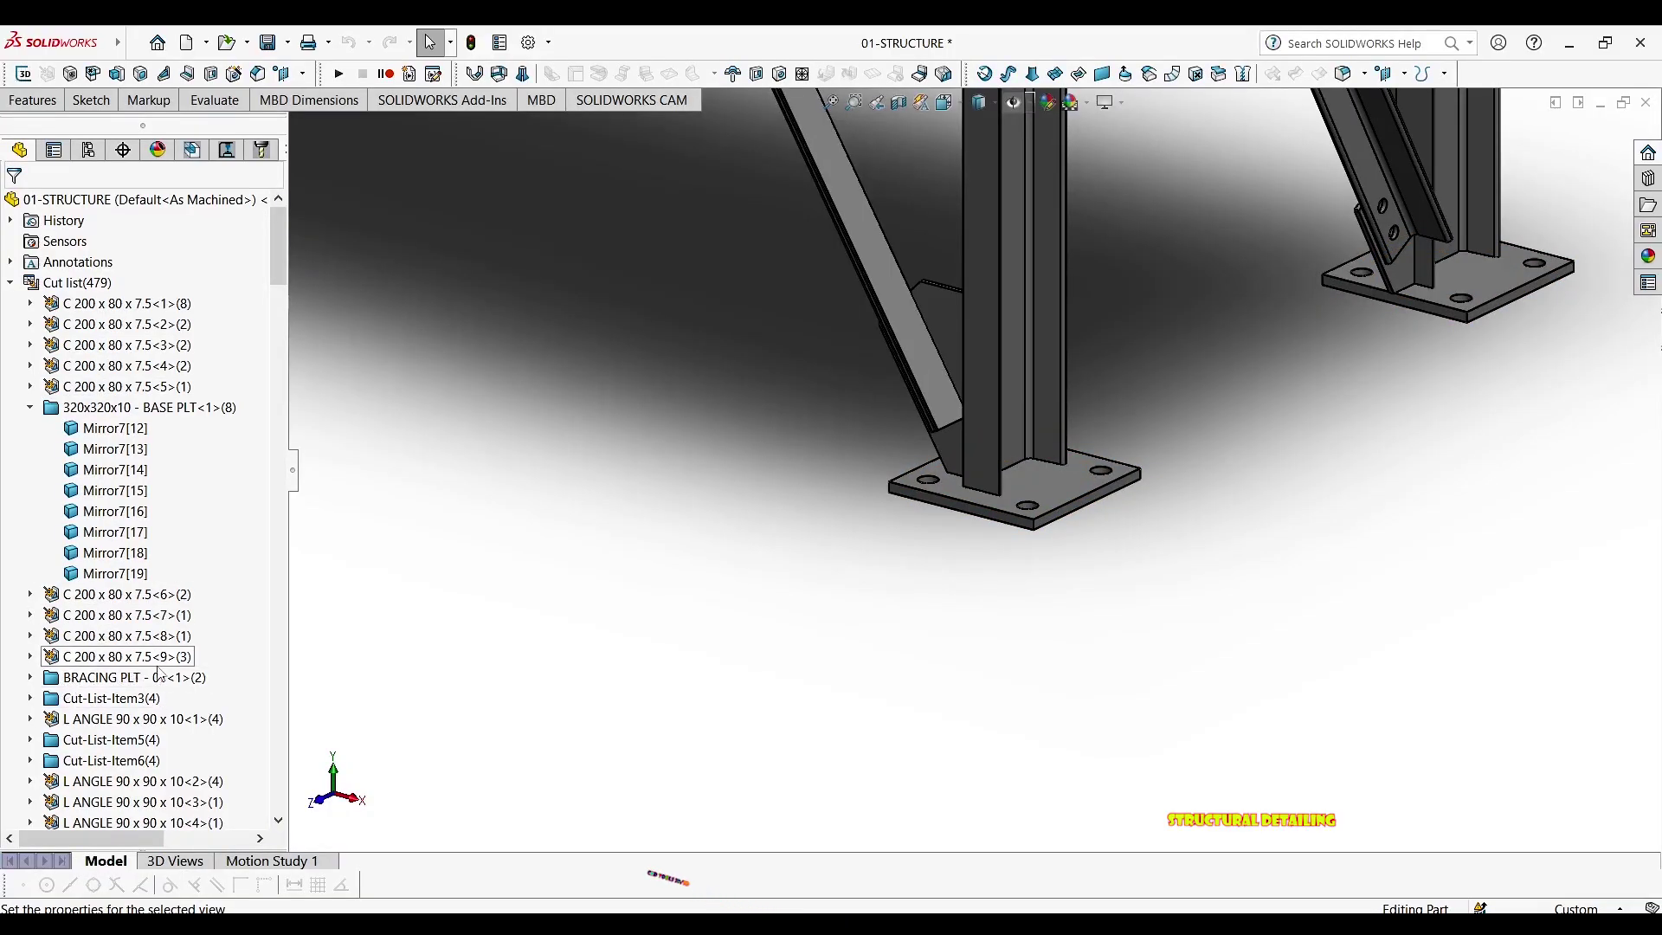
# Select the Cut-List-Item3 folder and identify its bodies on the platform's legs
pyautogui.click(104, 697)
pyautogui.scroll(3, 814, 455)
pyautogui.scroll(5, 815, 464)
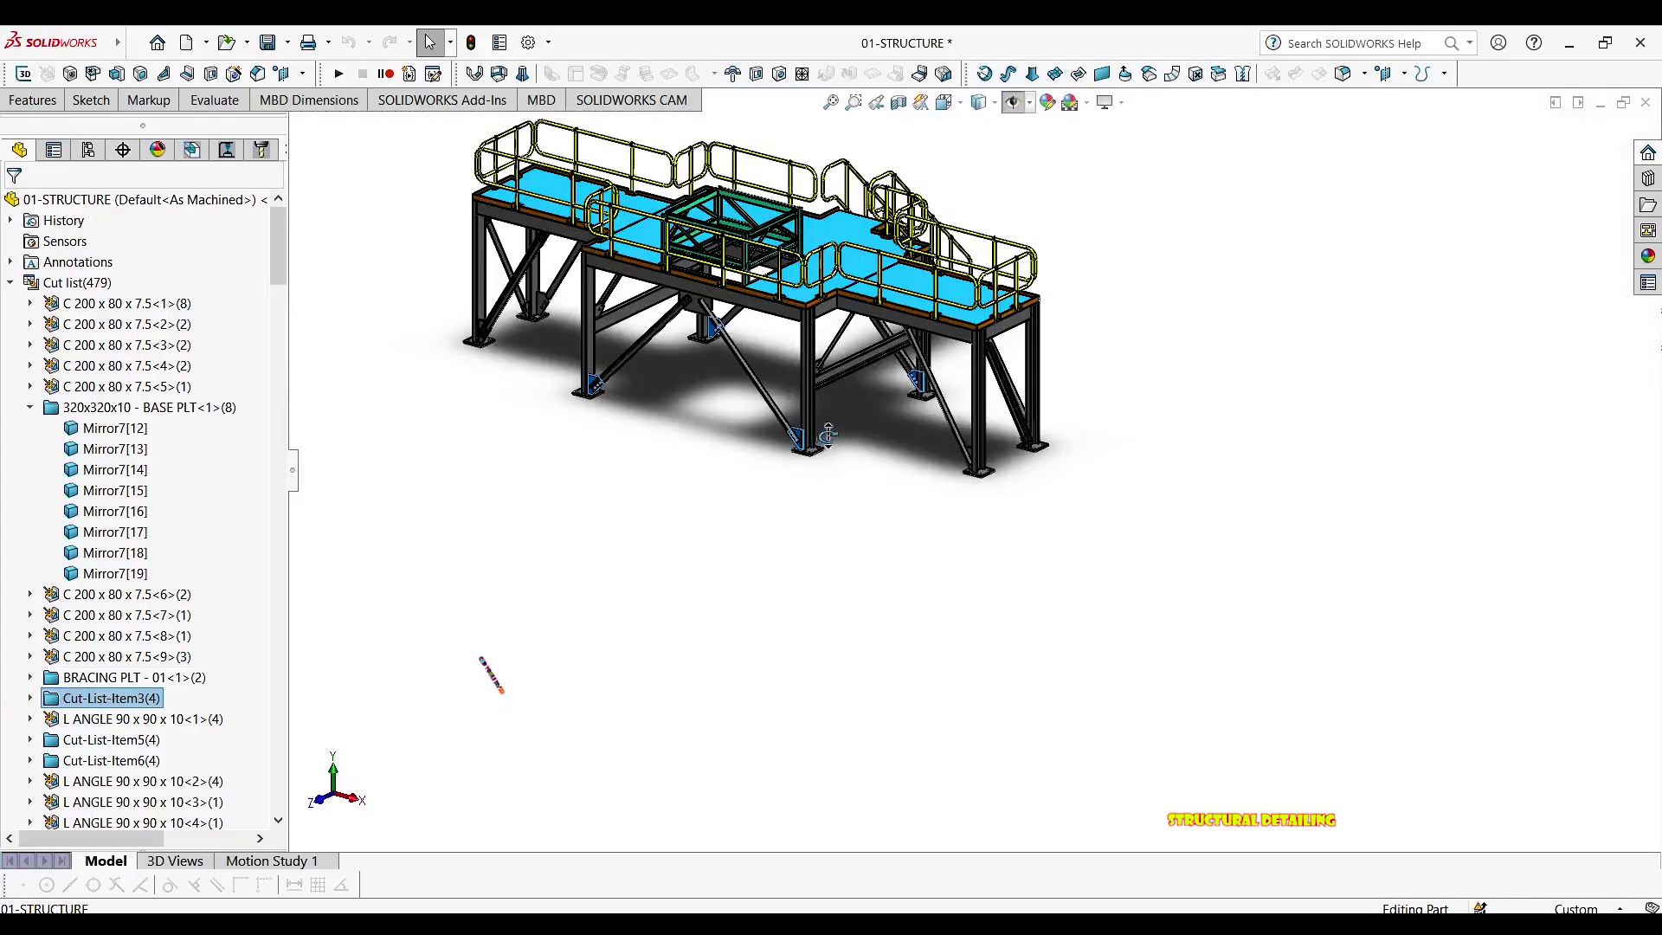
pyautogui.scroll(-1, 806, 440)
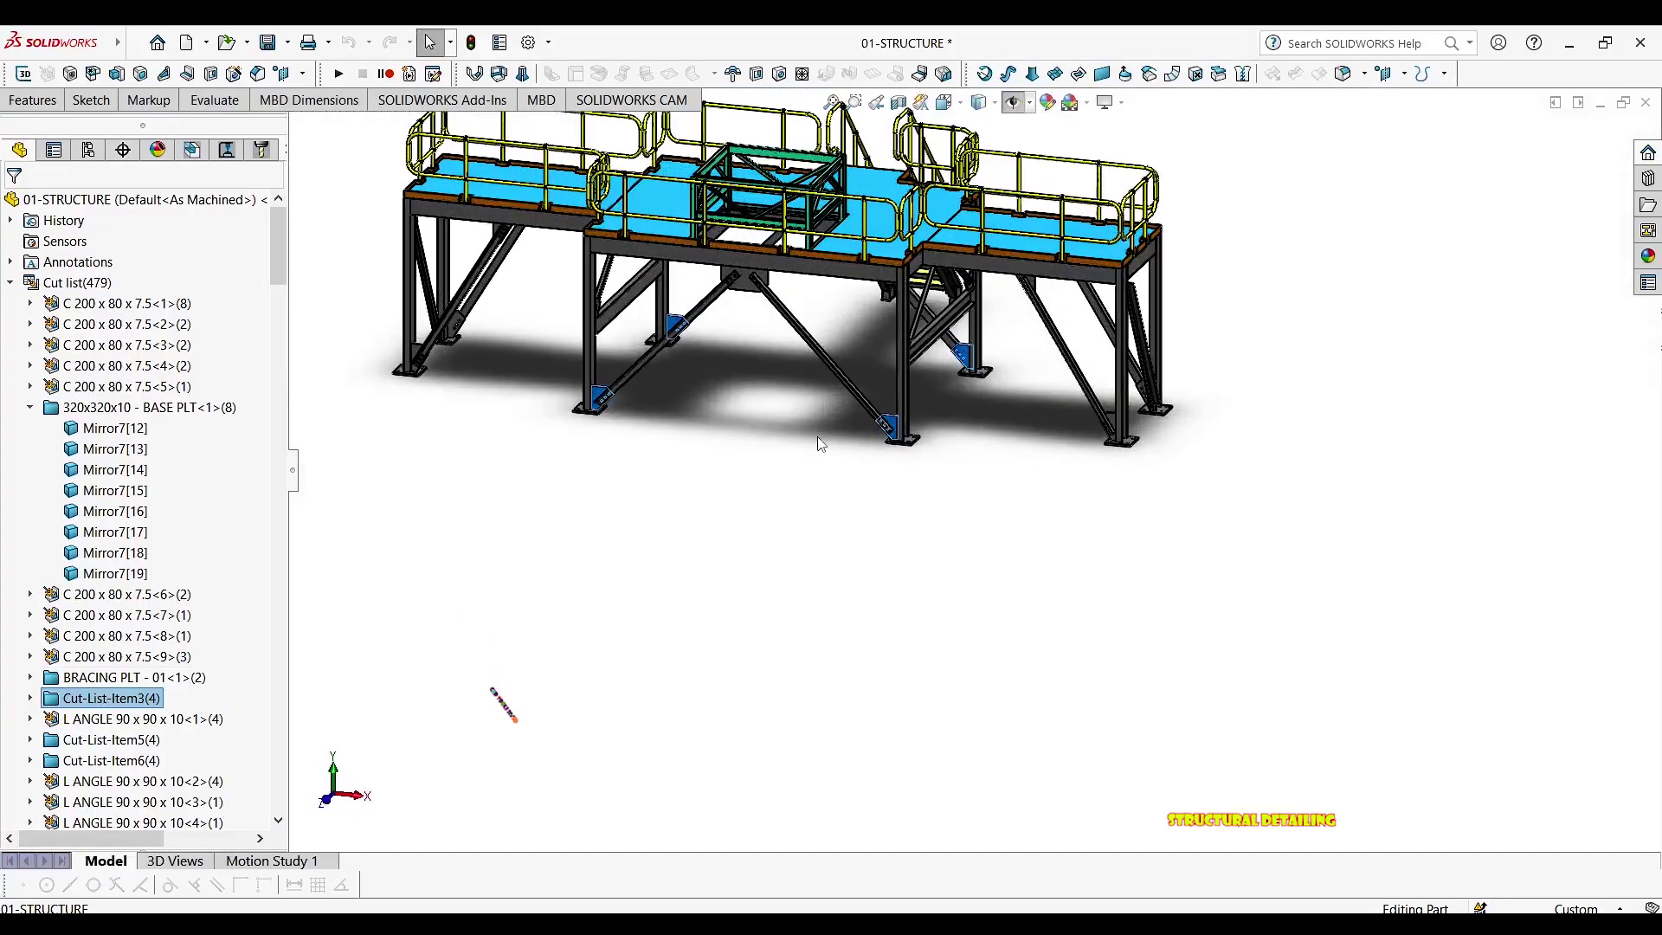
pyautogui.moveTo(819, 441); pyautogui.dragTo(819, 387, button='middle')
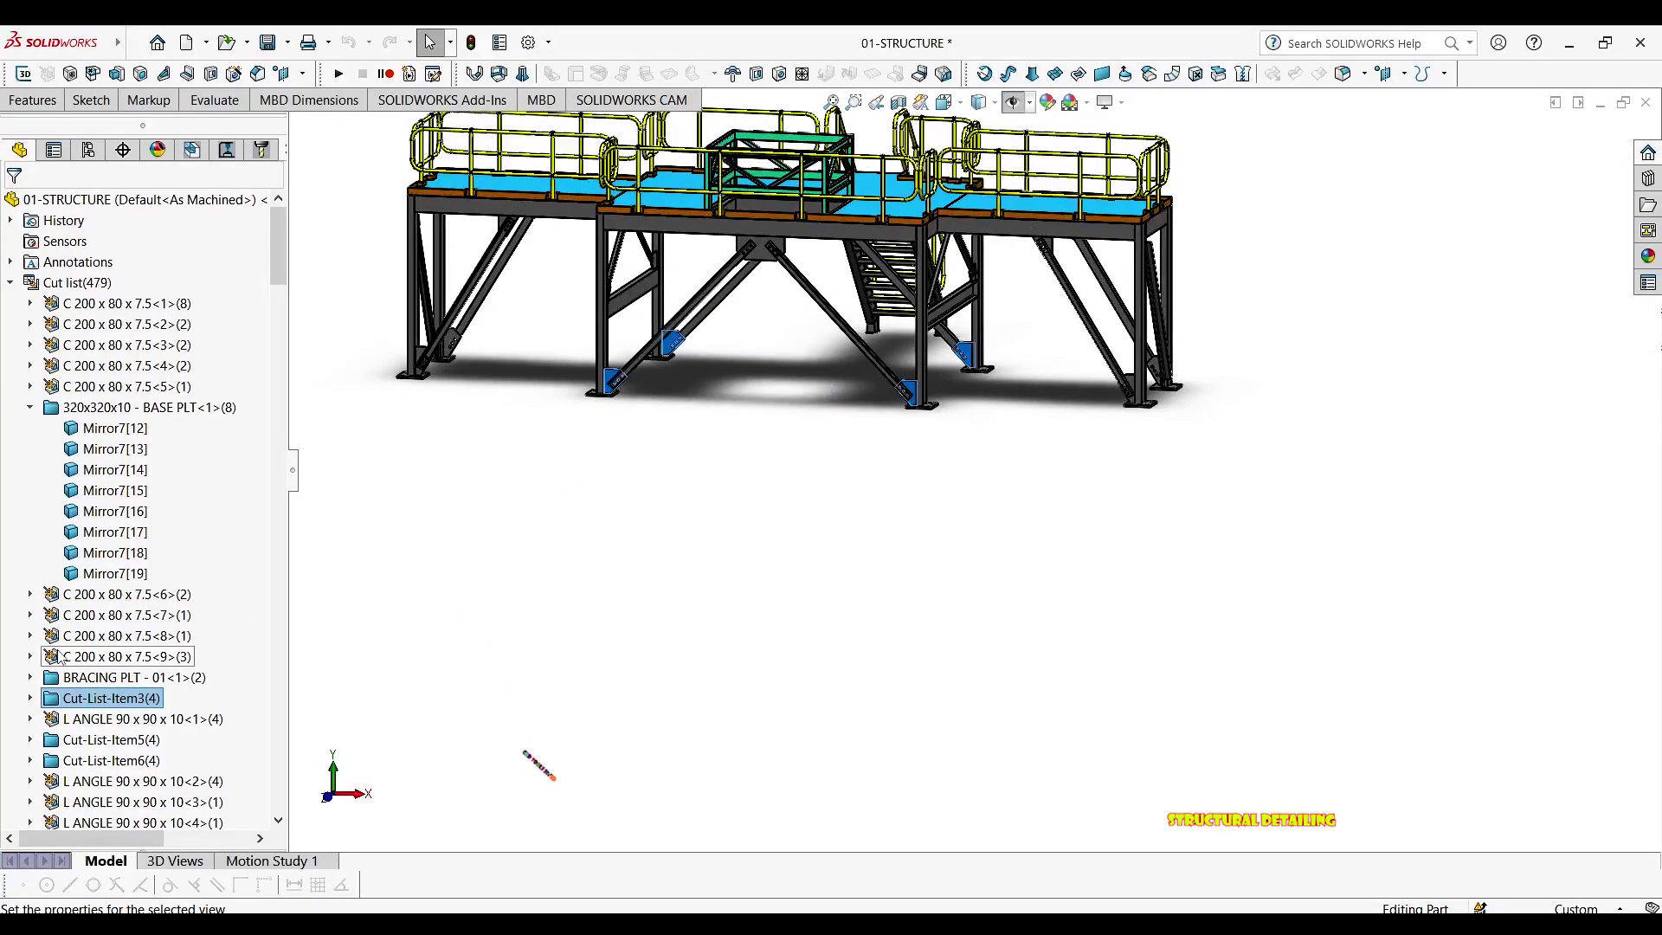
# Add a DESCRIPTION property with an empty value to Cut-List-Item3 in the cut-list properties and apply it
pyautogui.rightClick(90, 701)
pyautogui.click(152, 469)
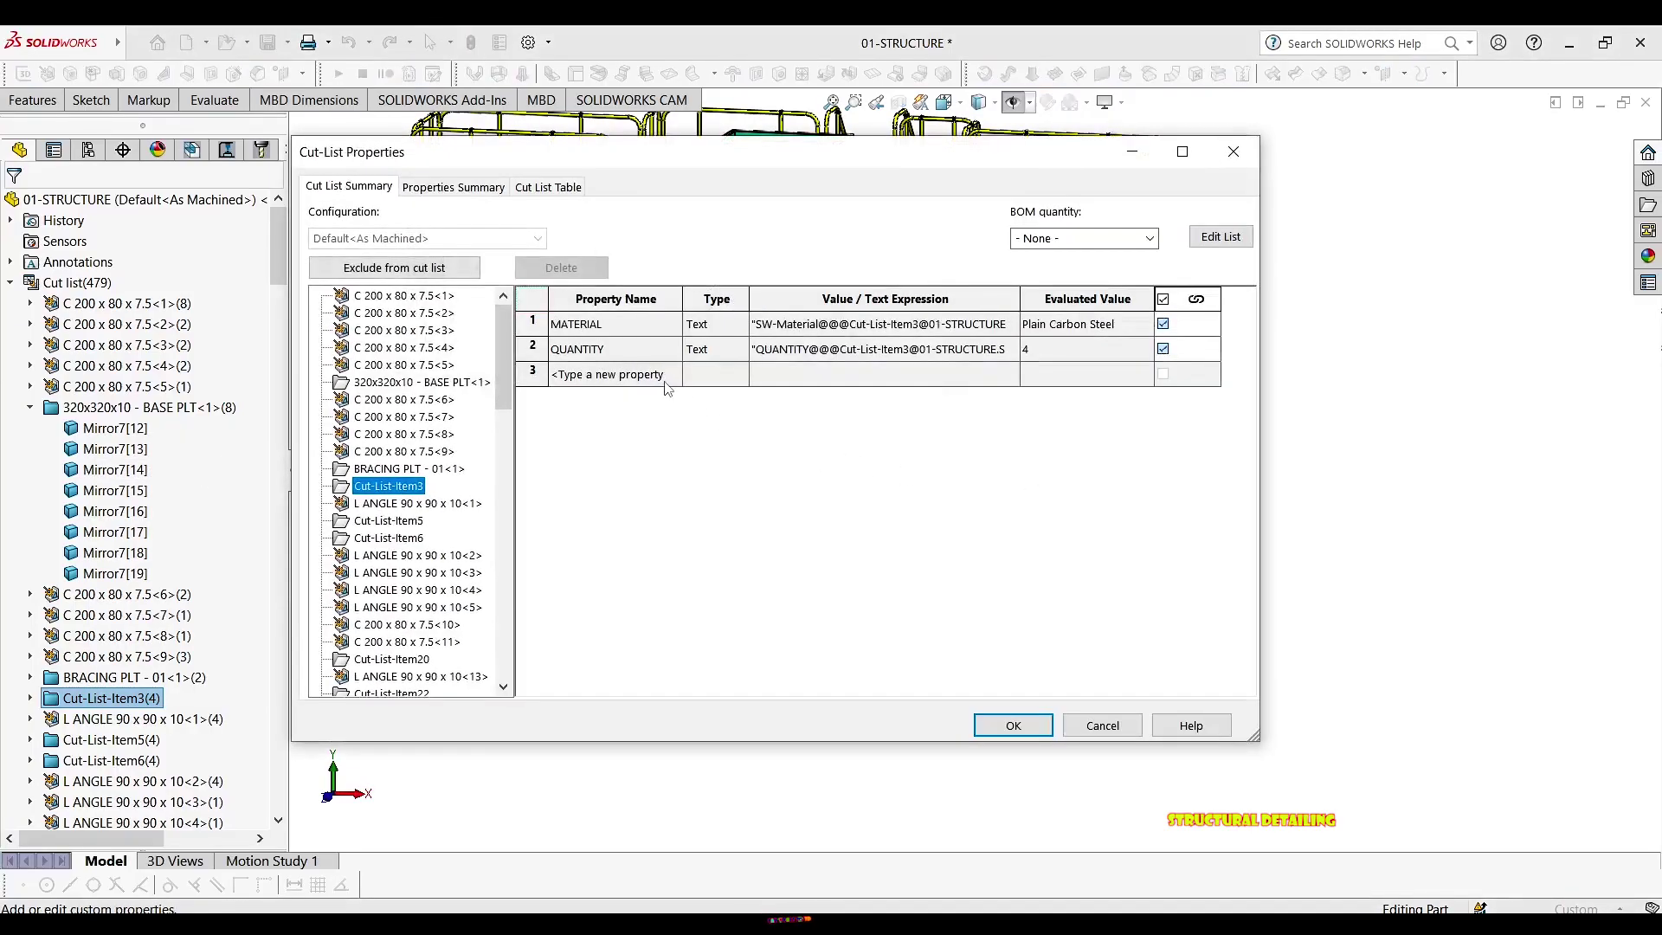
pyautogui.click(674, 374)
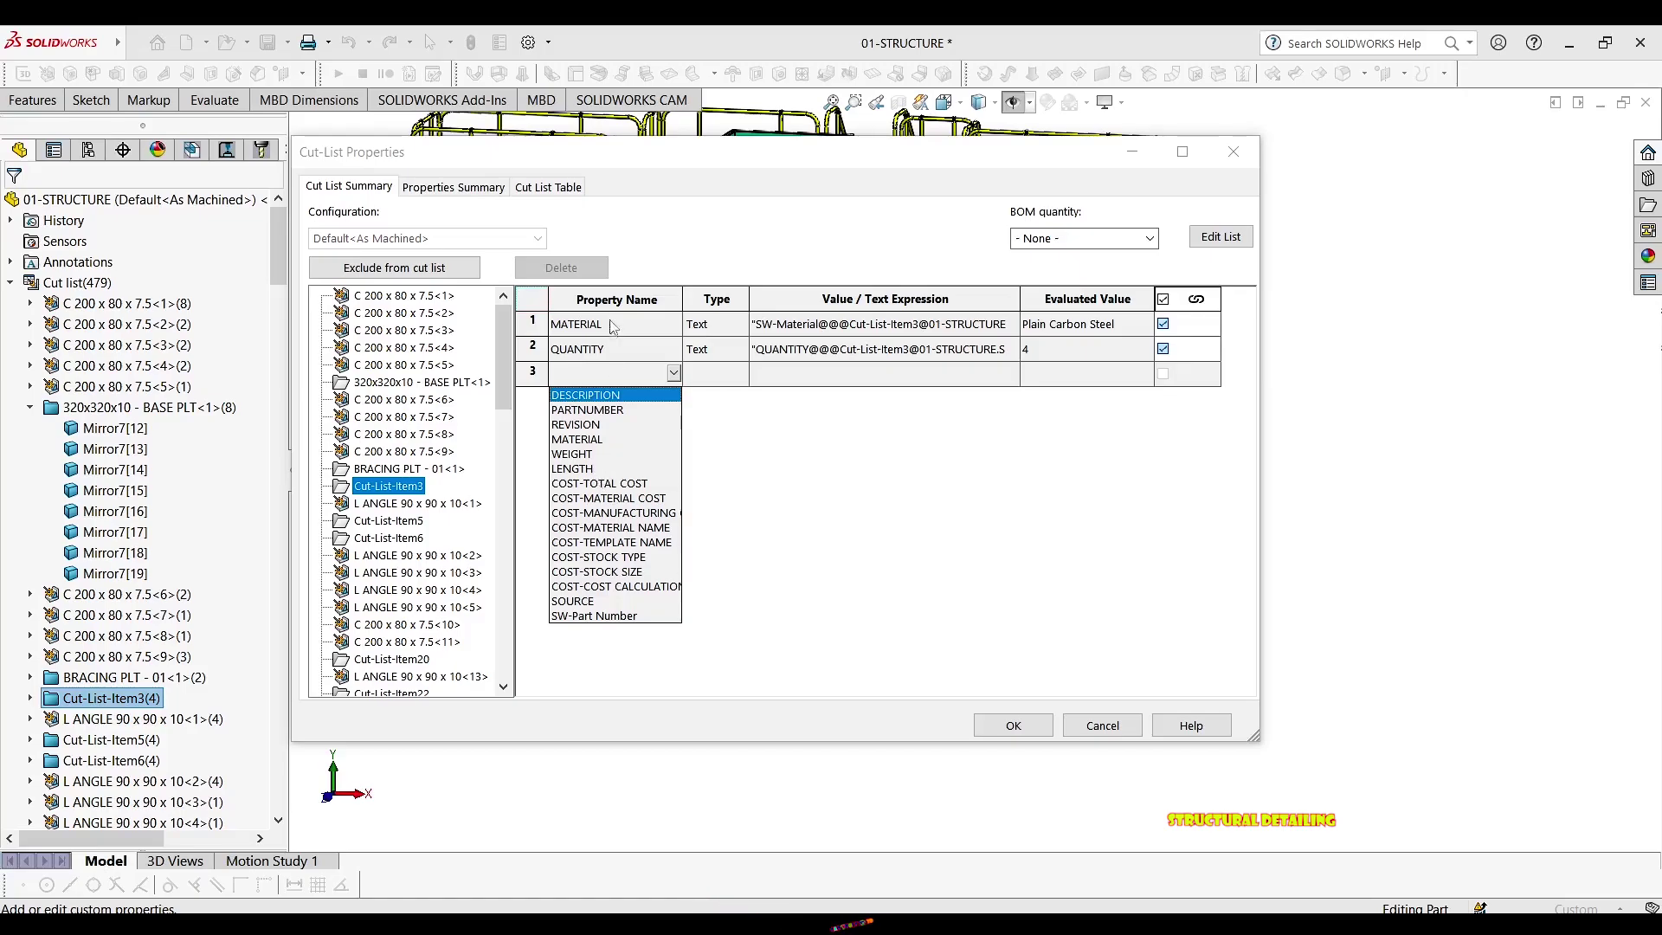
pyautogui.click(619, 396)
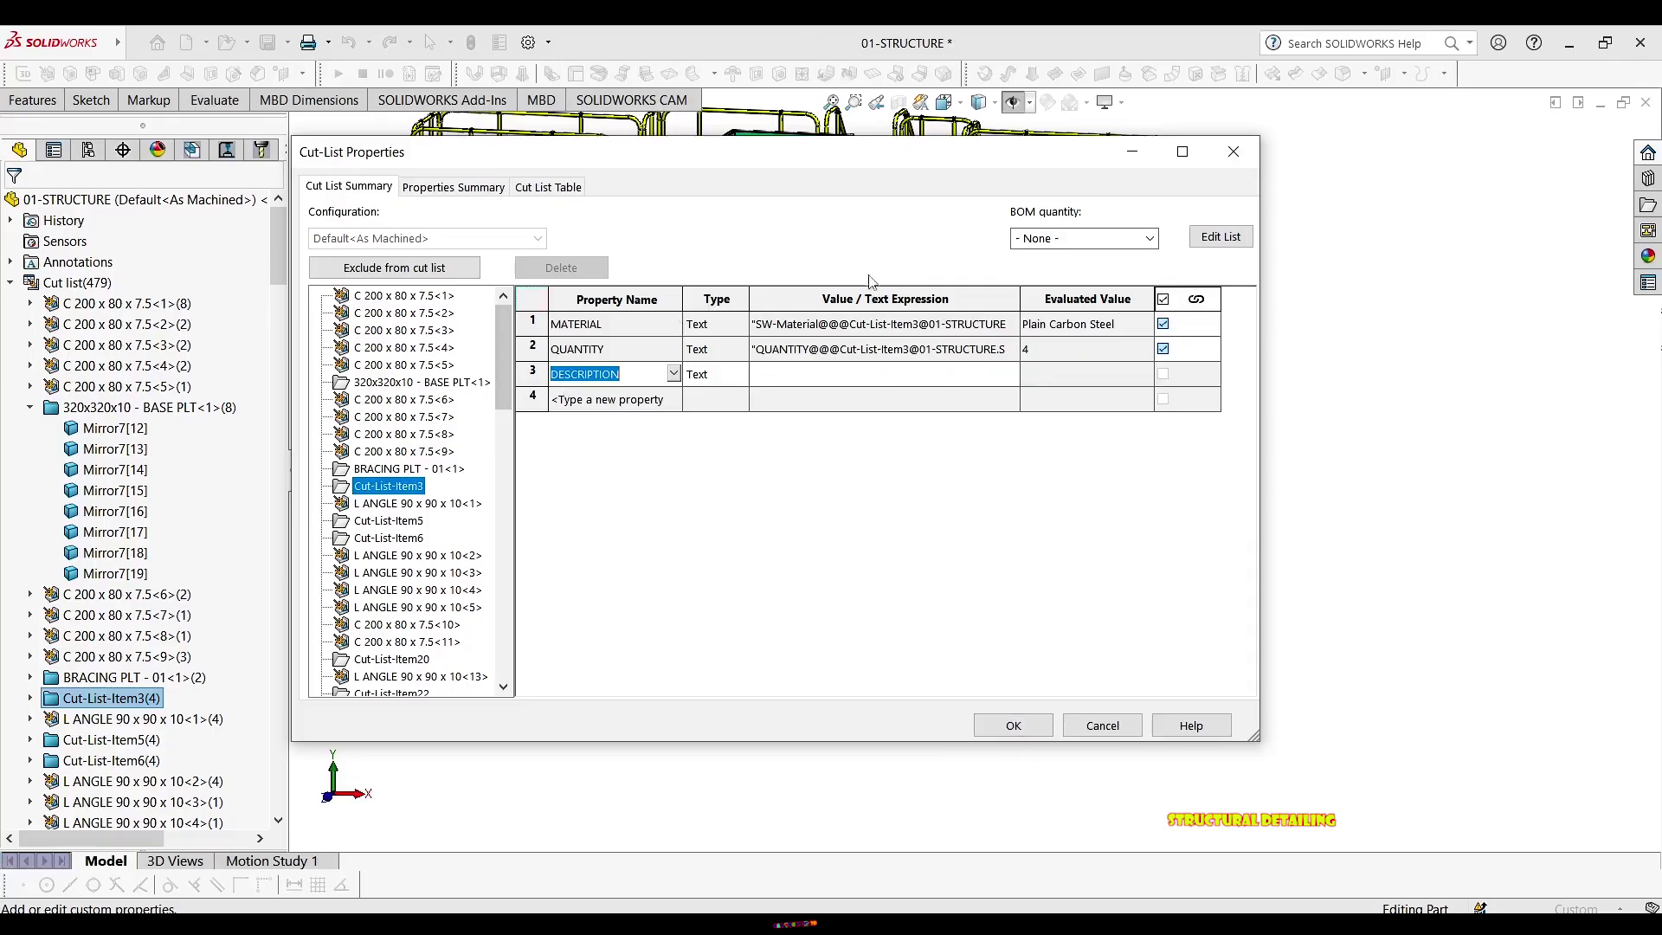
pyautogui.press('BackSpace')
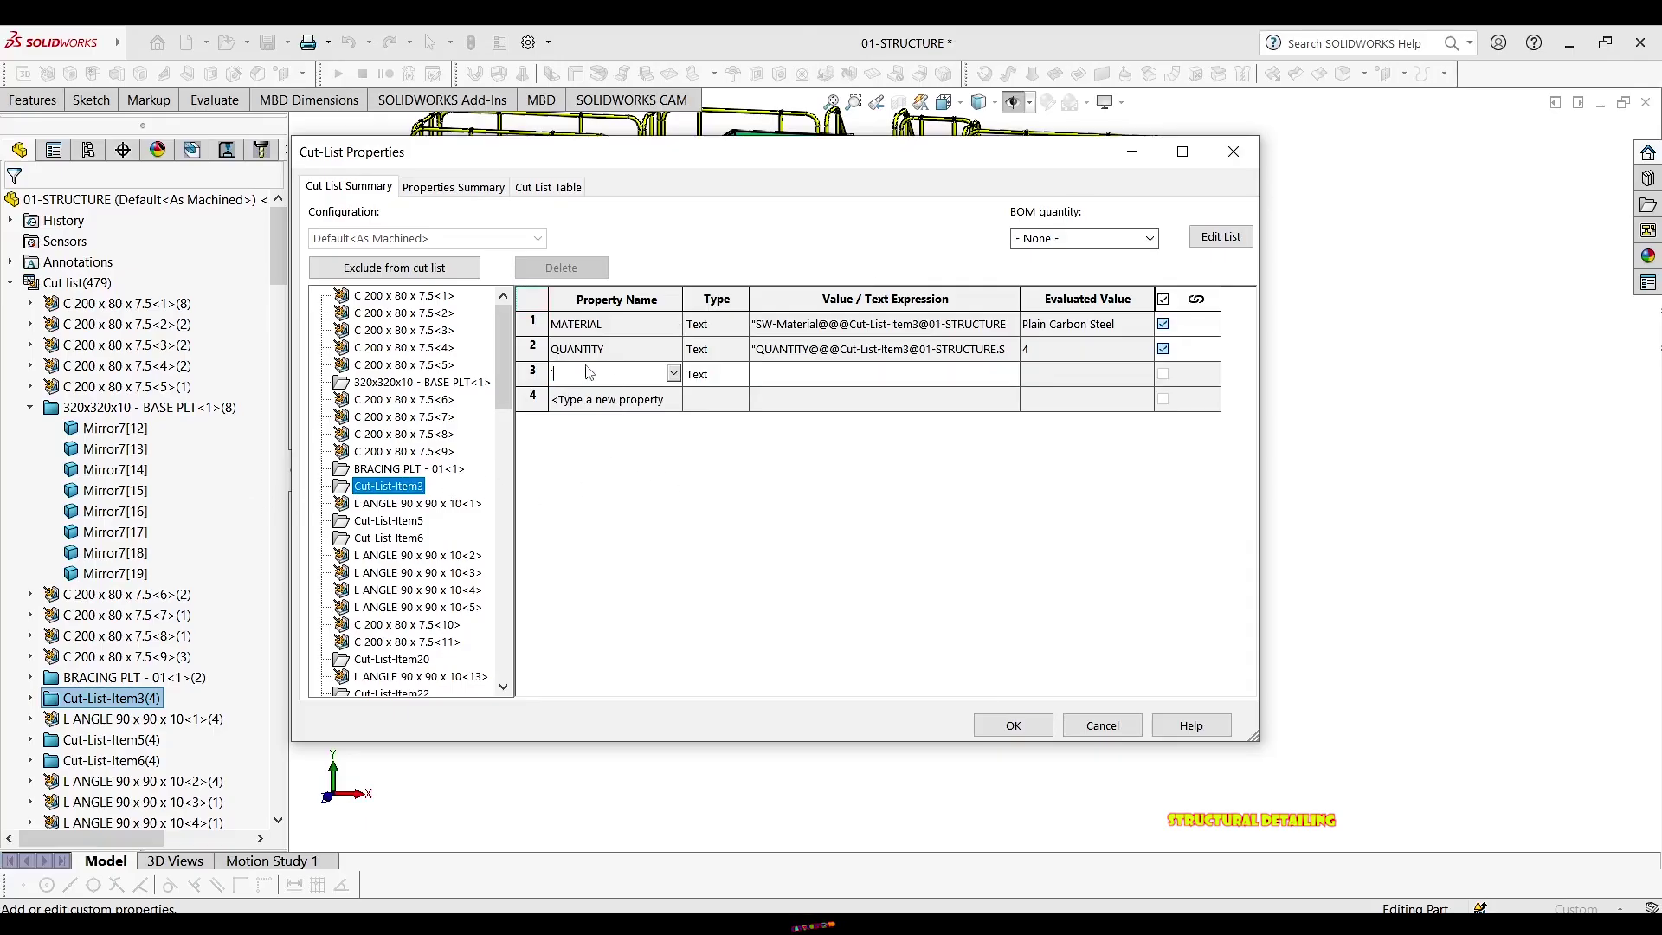
pyautogui.click(673, 373)
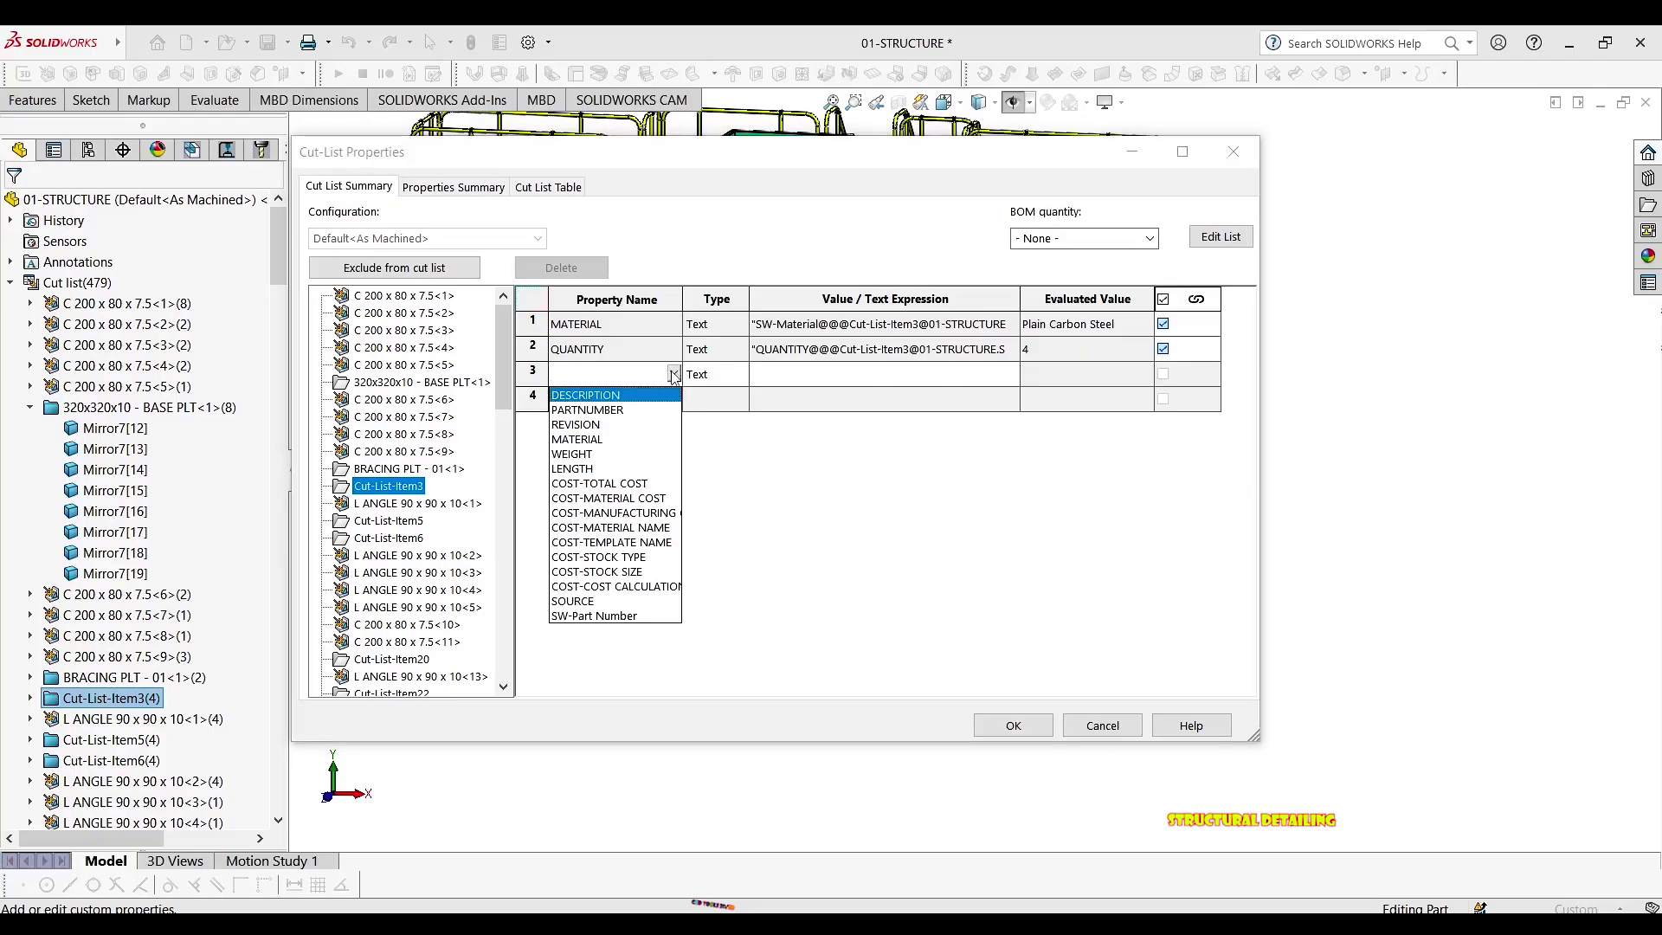
pyautogui.click(579, 397)
pyautogui.click(791, 378)
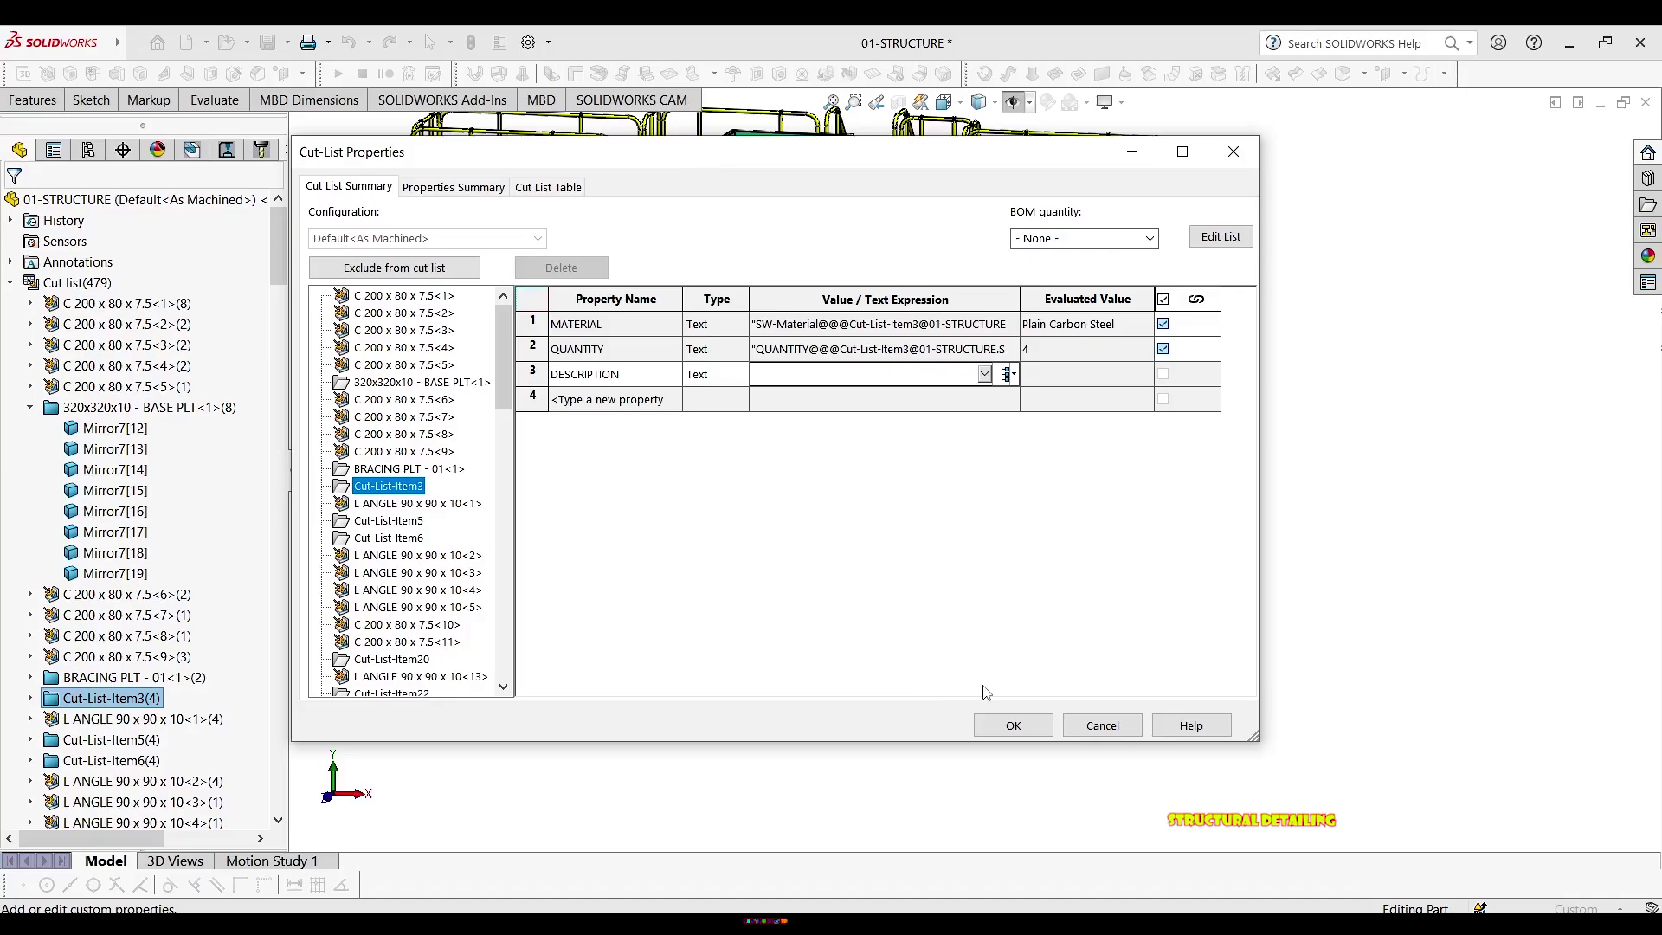
pyautogui.click(1004, 726)
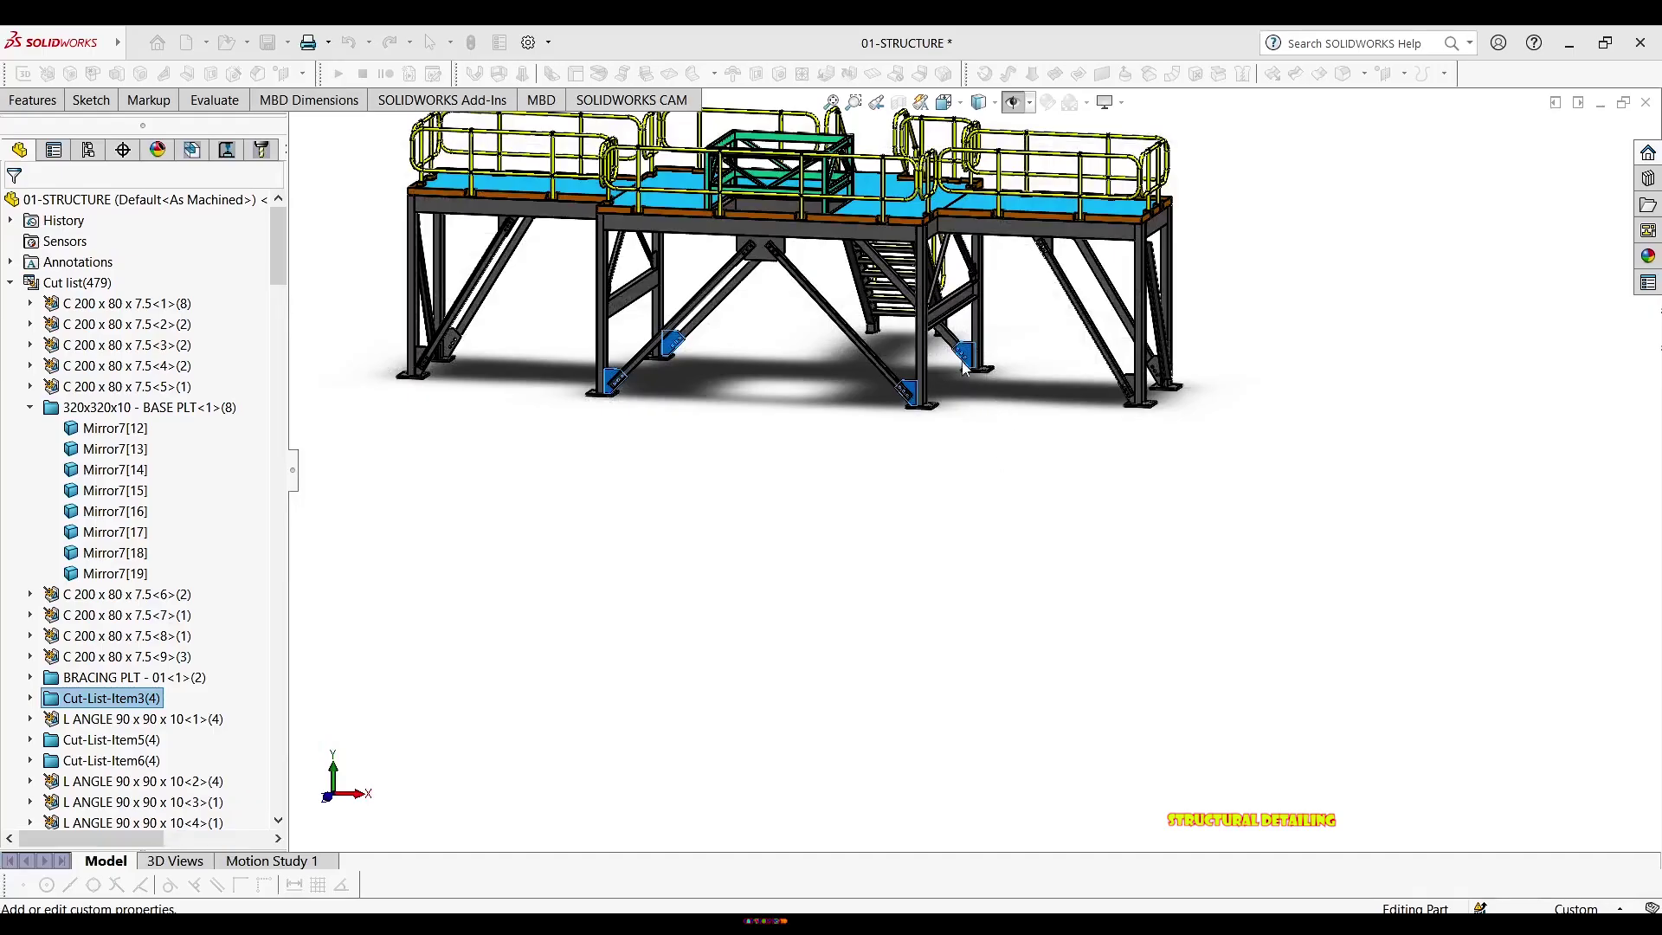
# Measure the vertical edge of the three-hole bracing plate at the column foot and copy its length value
pyautogui.scroll(-10, 963, 368)
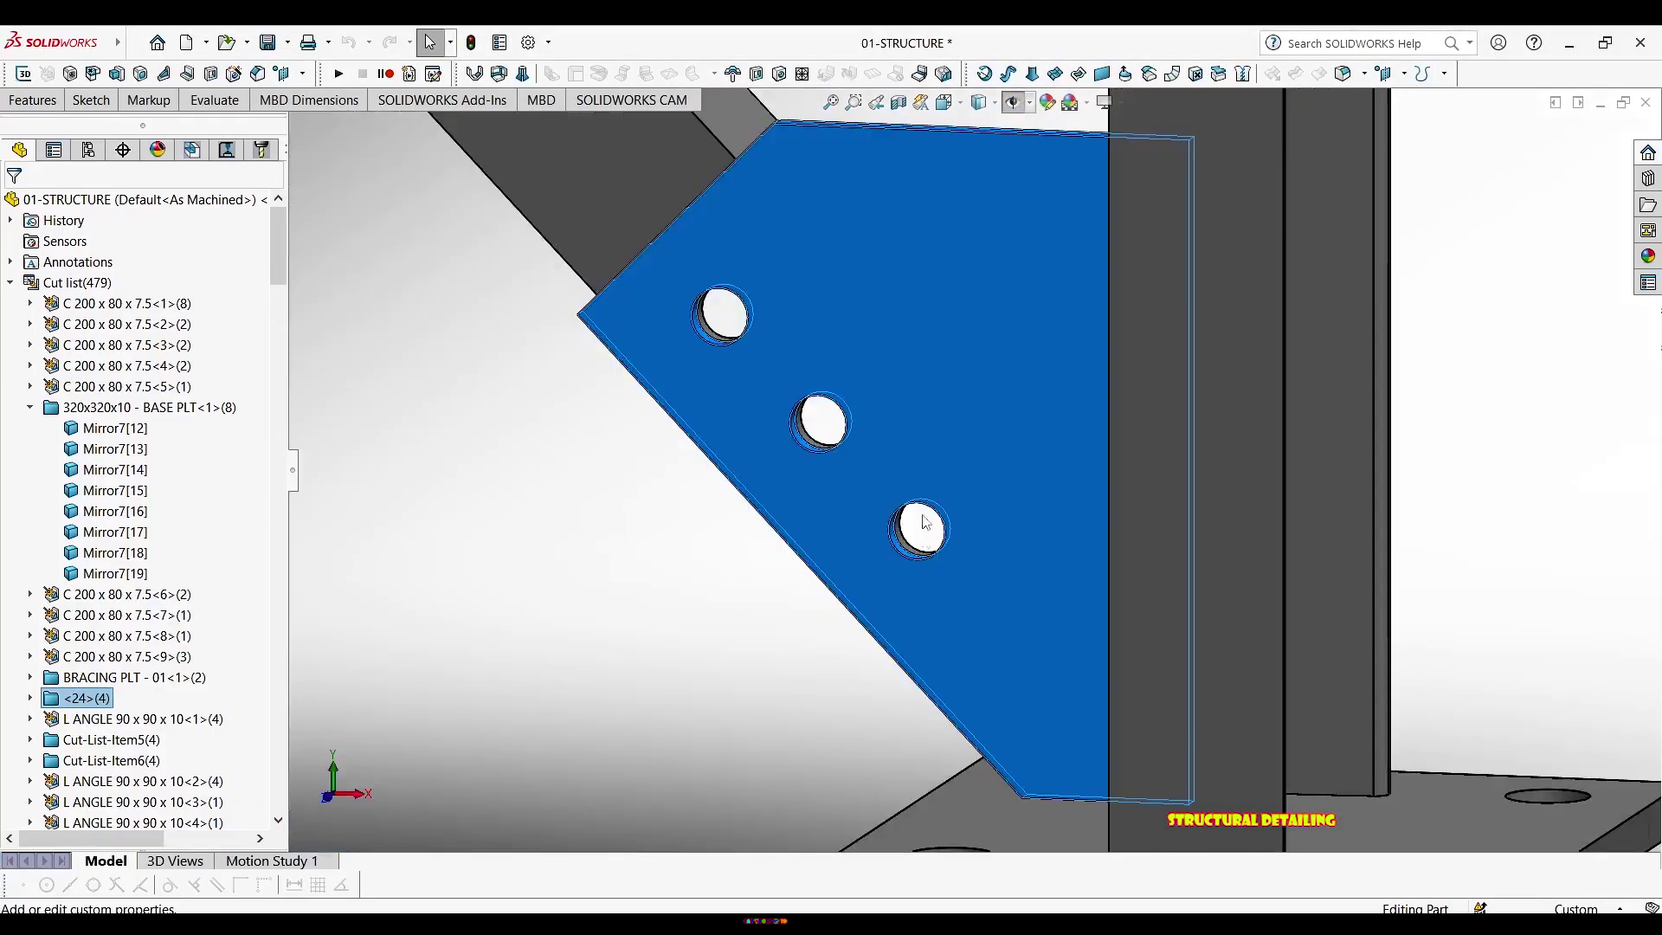
pyautogui.scroll(5, 922, 521)
pyautogui.click(758, 678)
pyautogui.scroll(-4, 1004, 381)
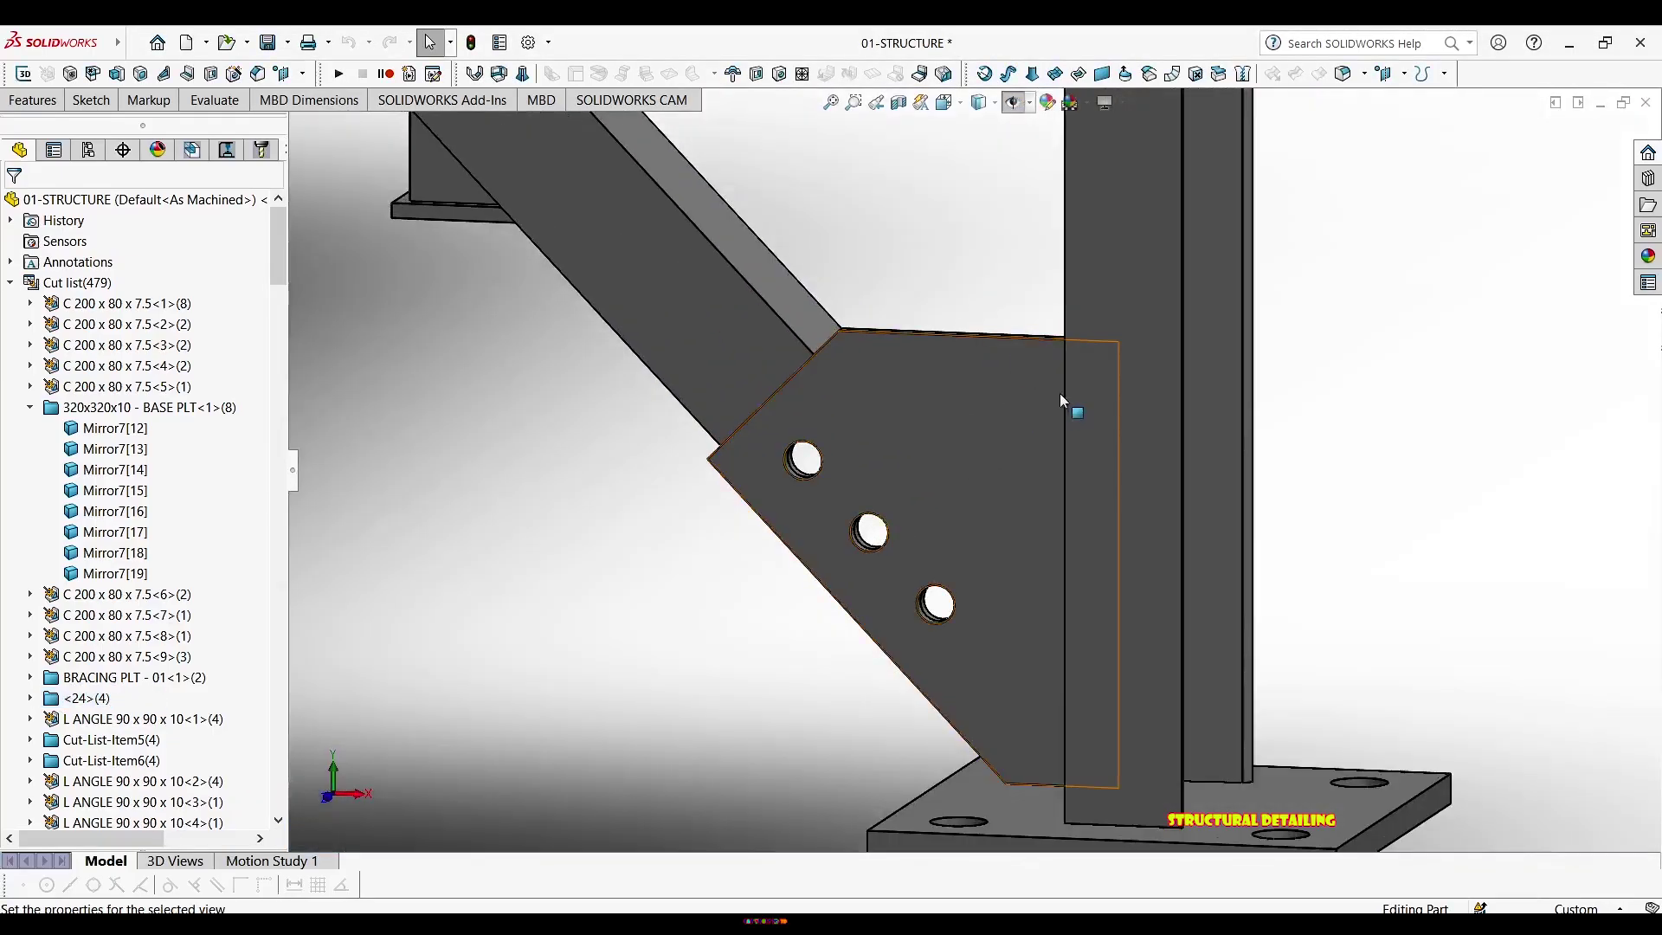
pyautogui.moveTo(1063, 400); pyautogui.dragTo(1142, 334, button='middle')
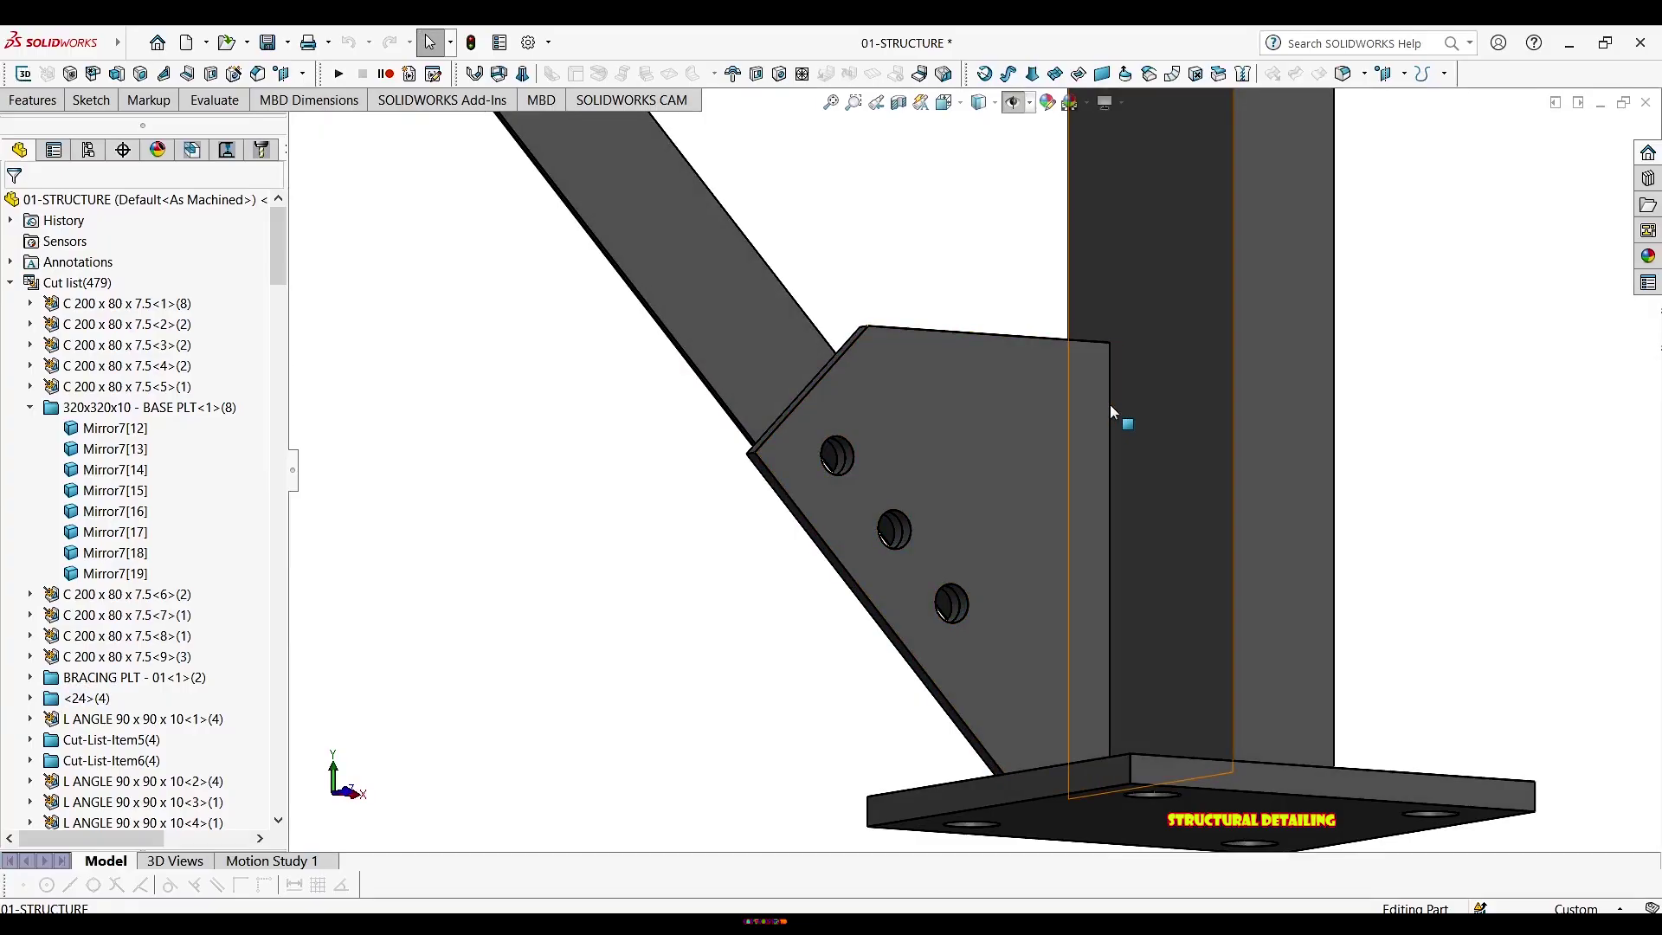
pyautogui.click(1110, 386)
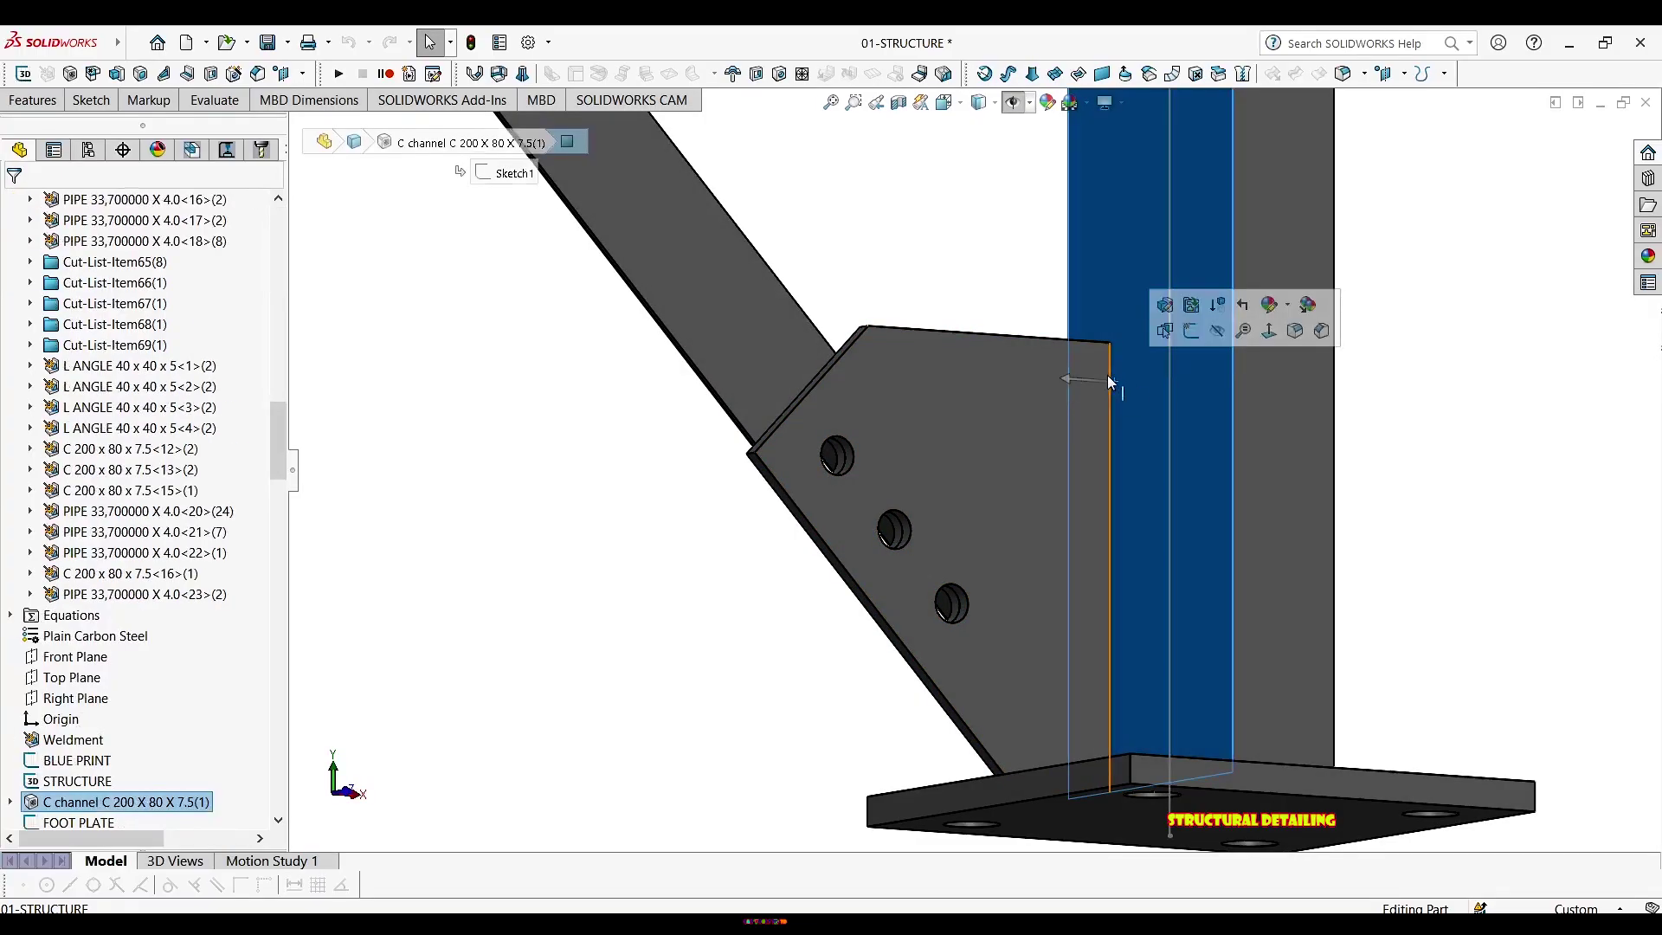
pyautogui.click(1106, 383)
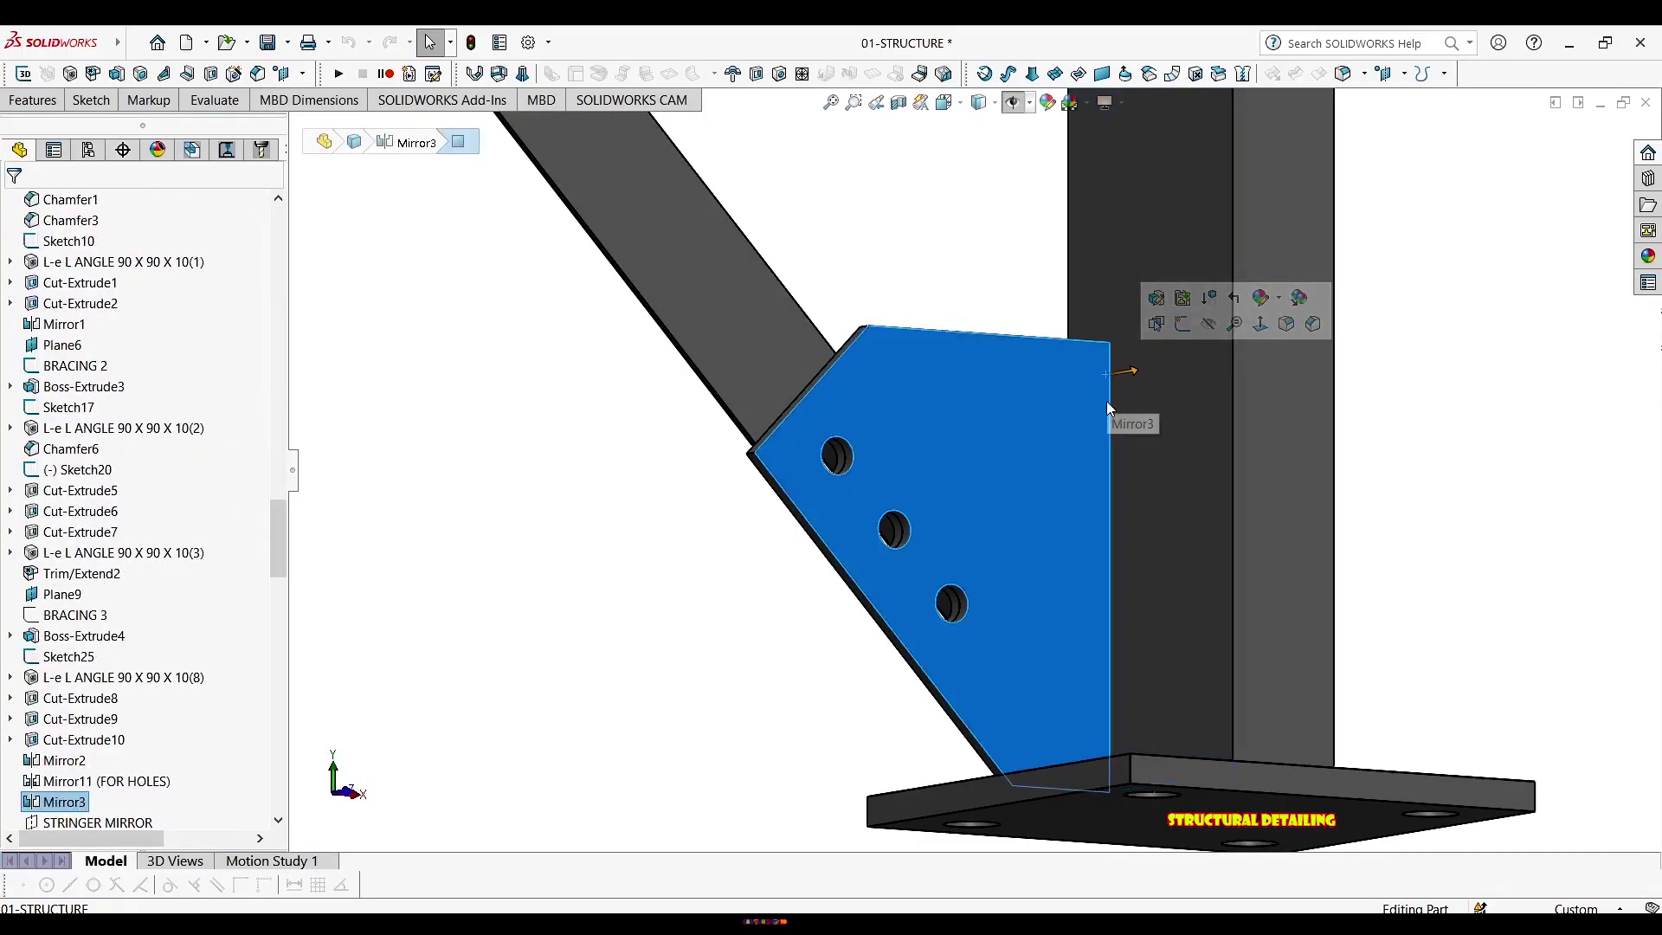
pyautogui.click(1107, 408)
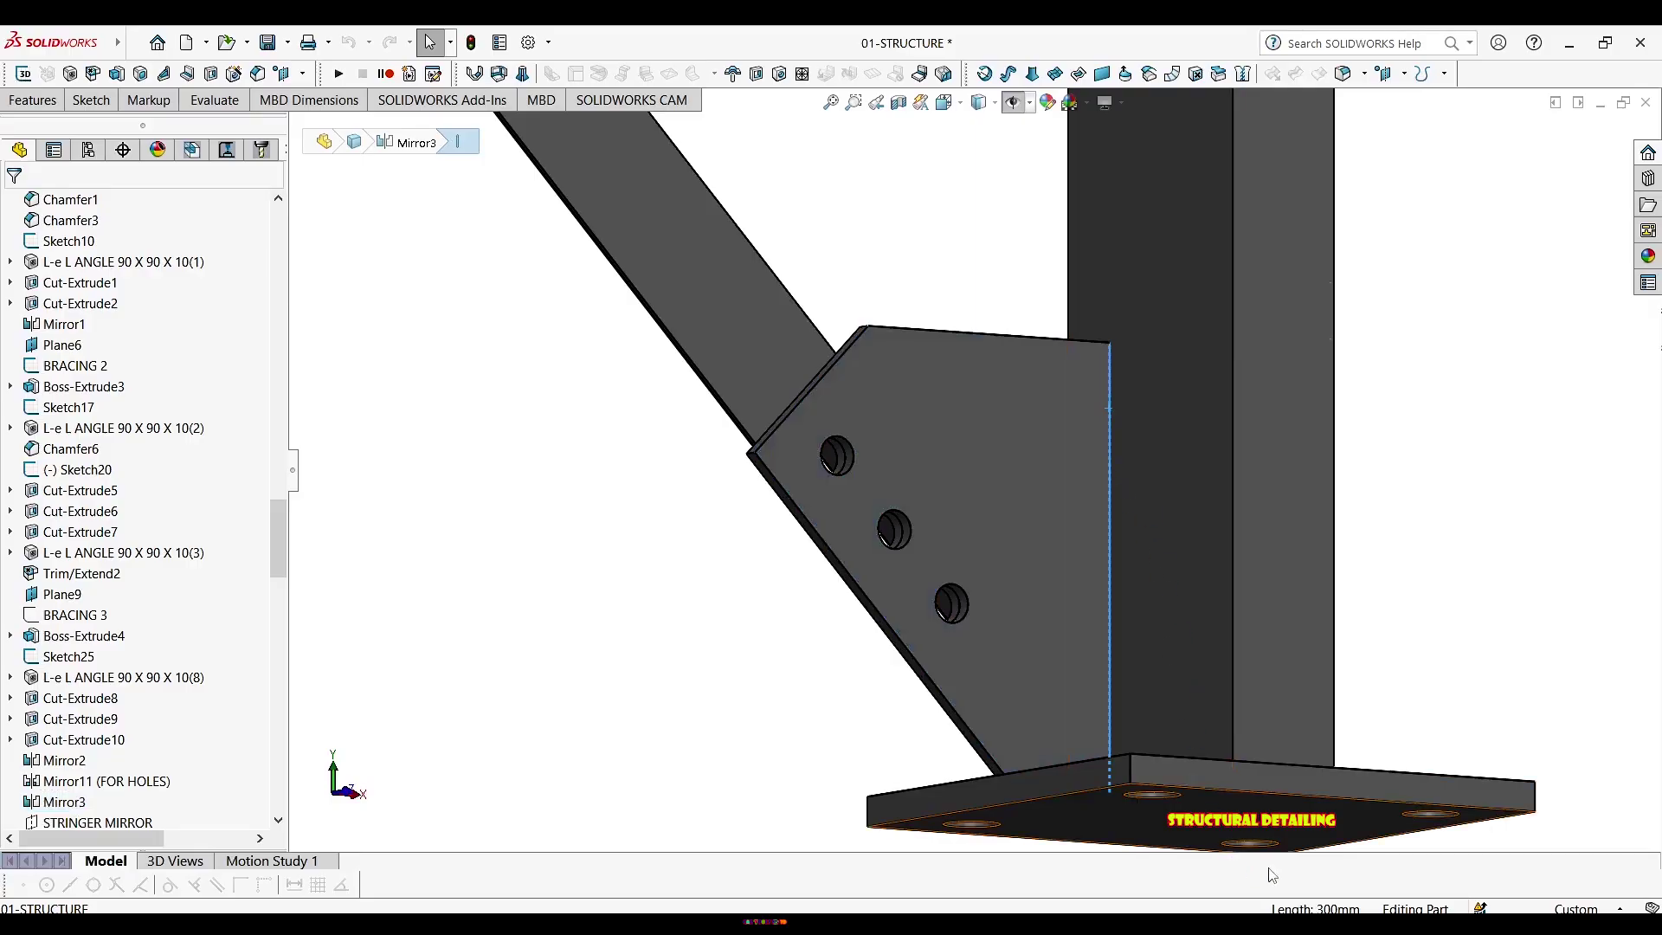
pyautogui.press('m')
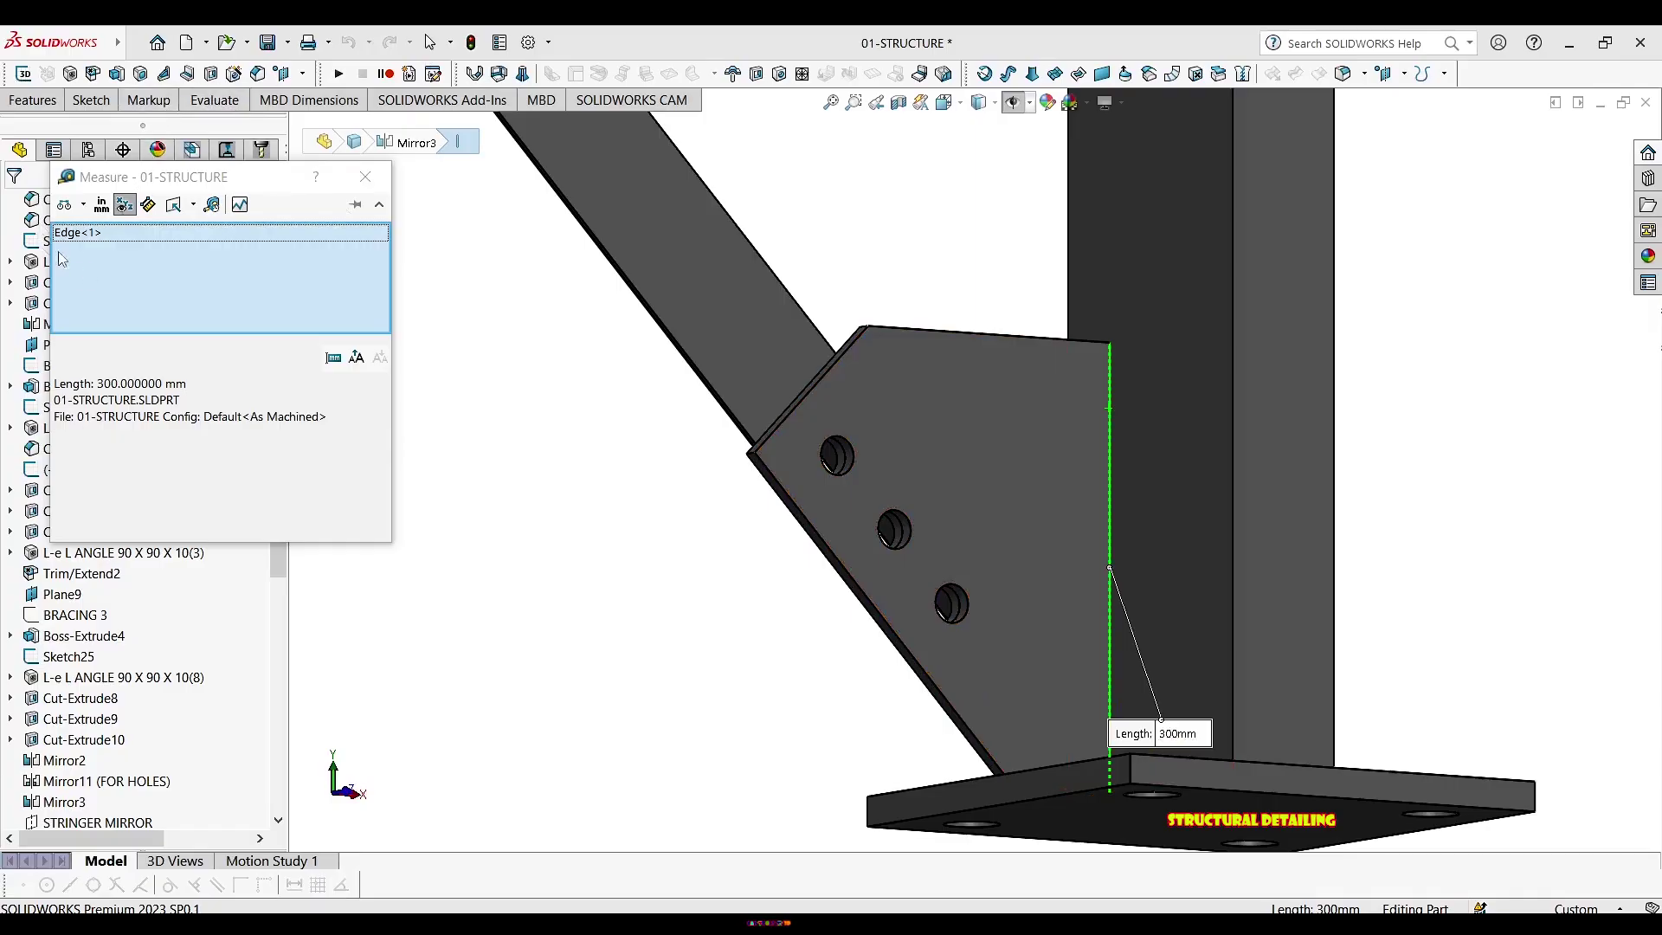
pyautogui.click(143, 387)
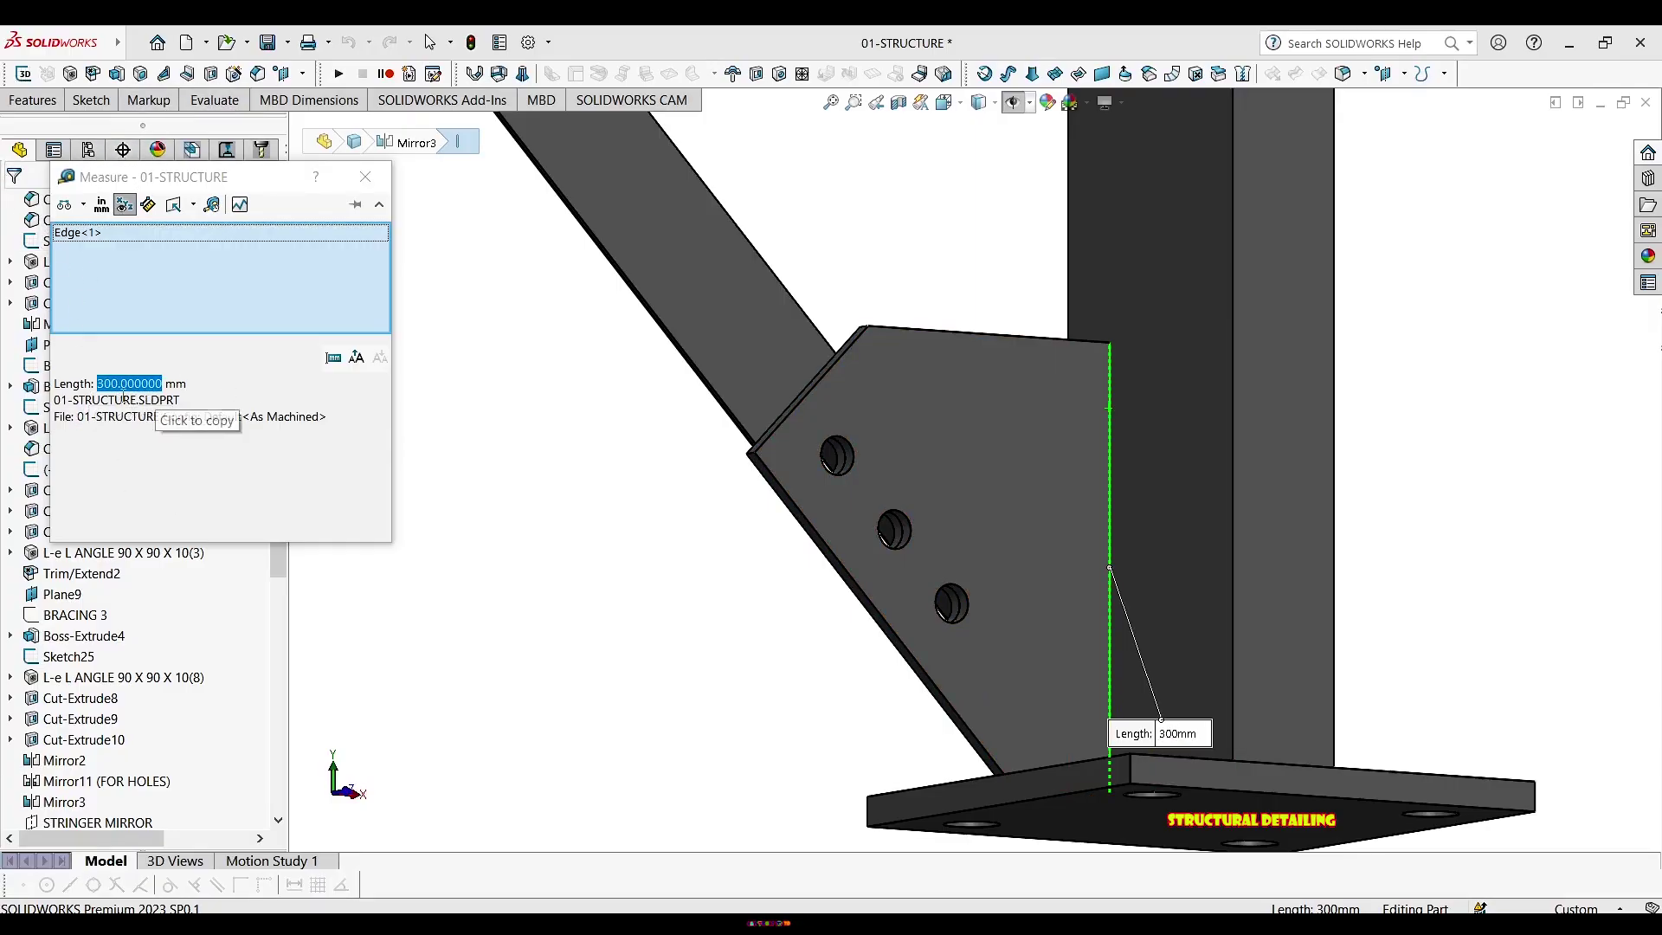
# Measure the distance from the three-hole bracing plate's outer corner edge to the adjoining C-channel face of the column
pyautogui.click(612, 634)
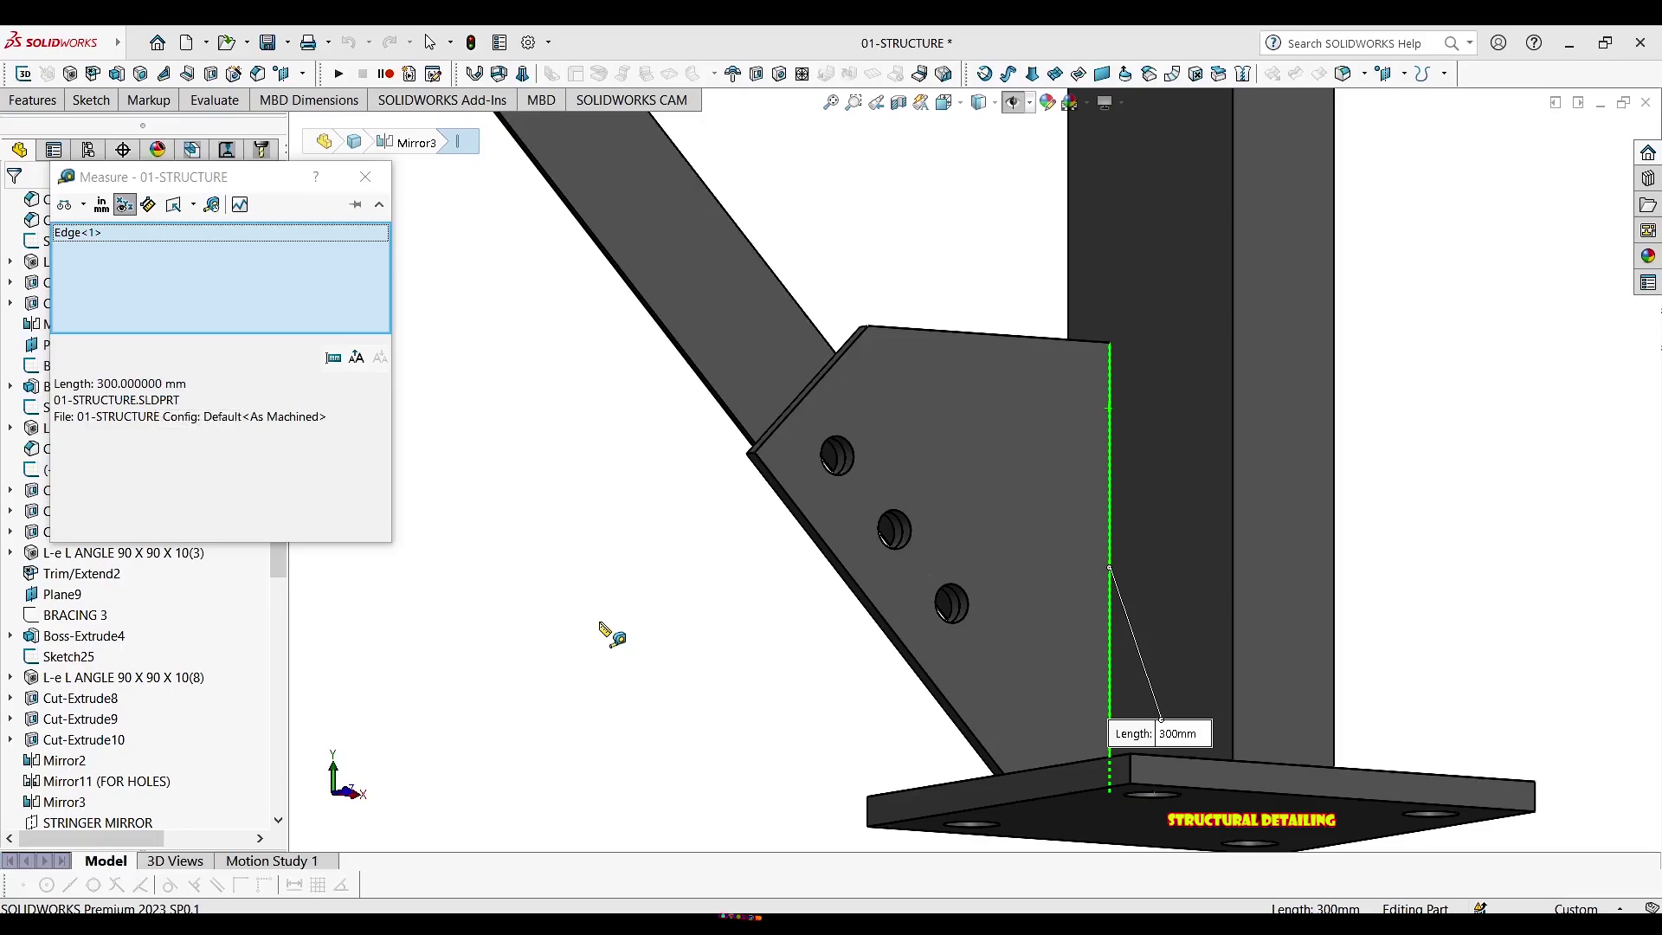
pyautogui.press('Escape')
pyautogui.scroll(-4, 761, 457)
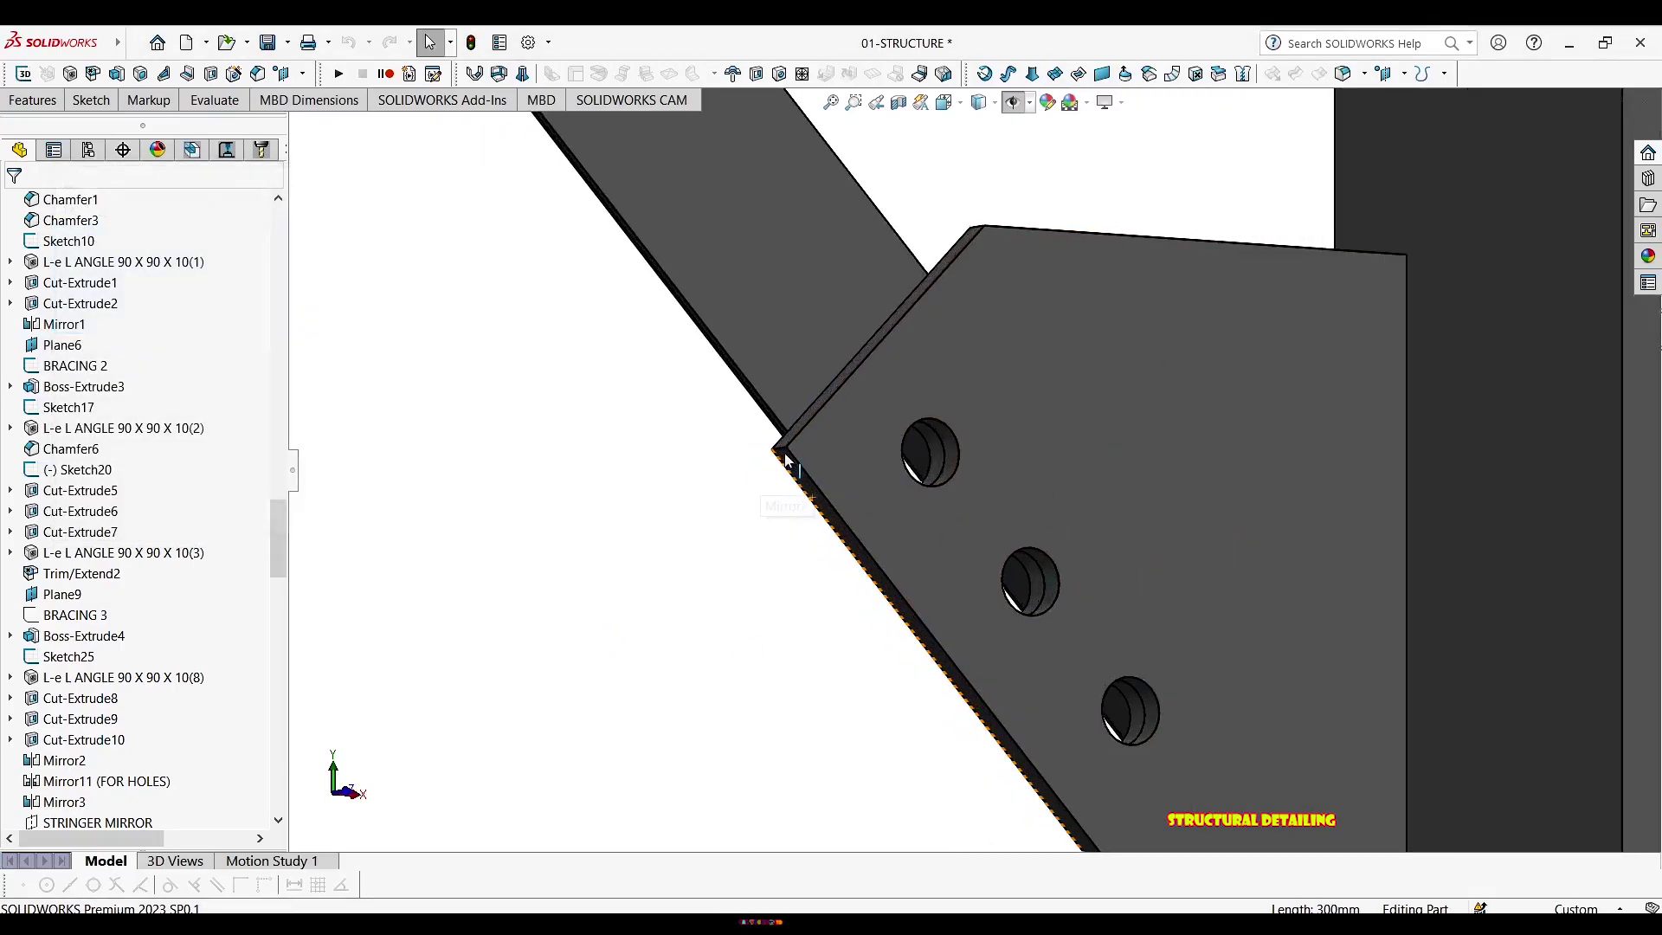
pyautogui.scroll(3, 1328, 440)
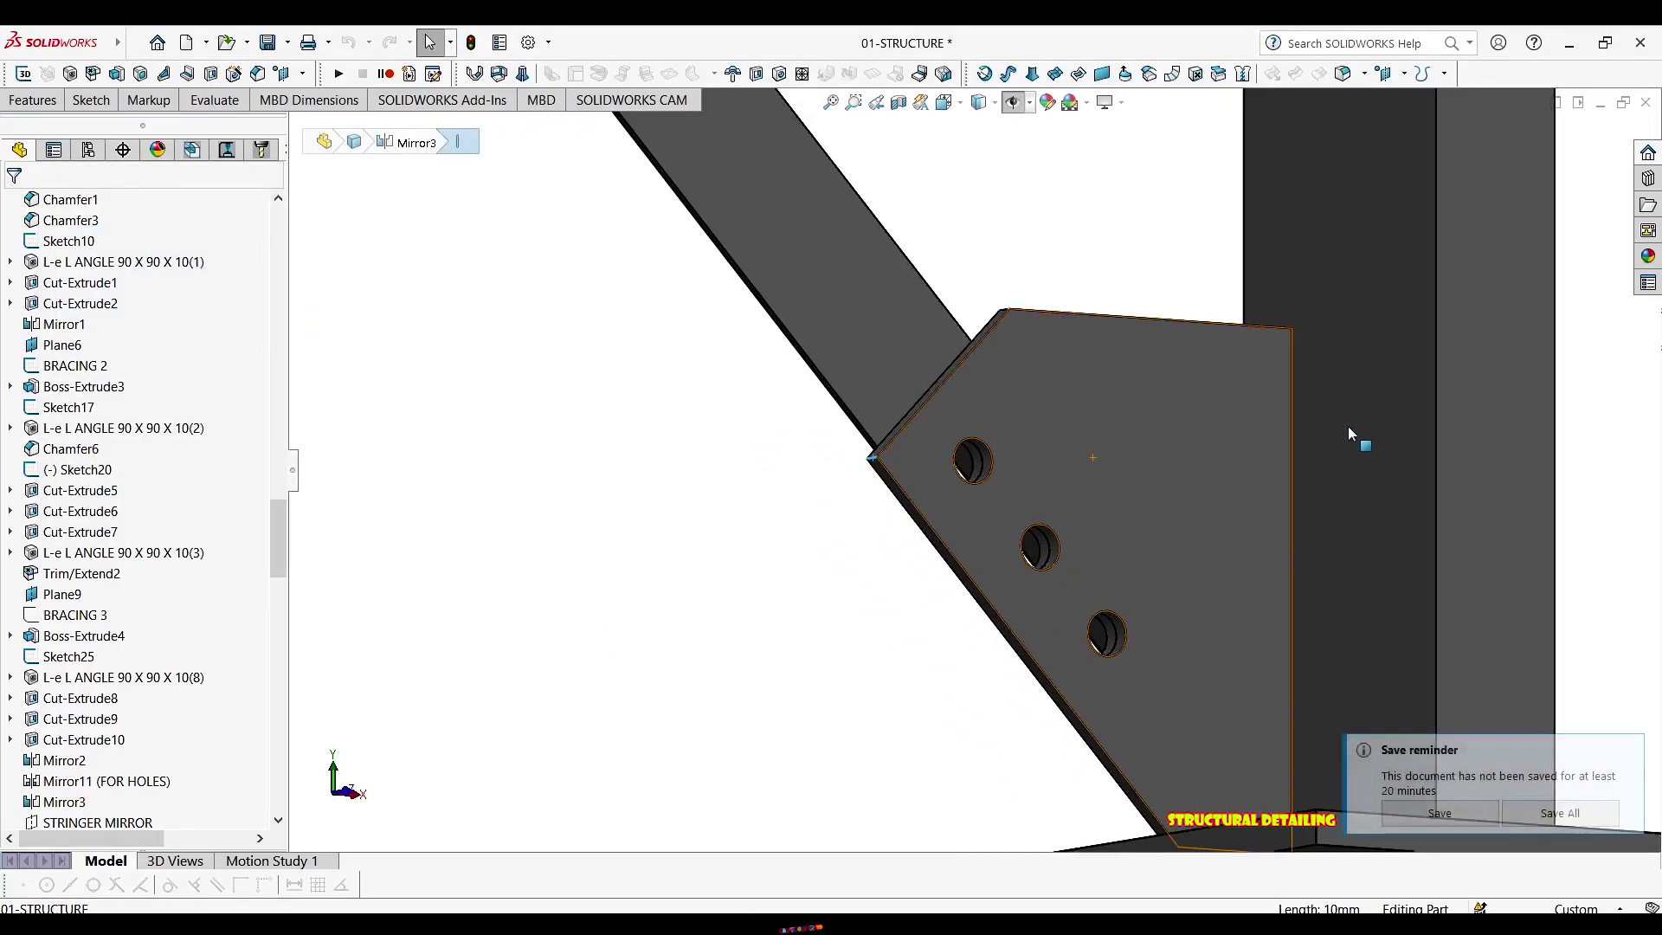
pyautogui.click(1326, 446)
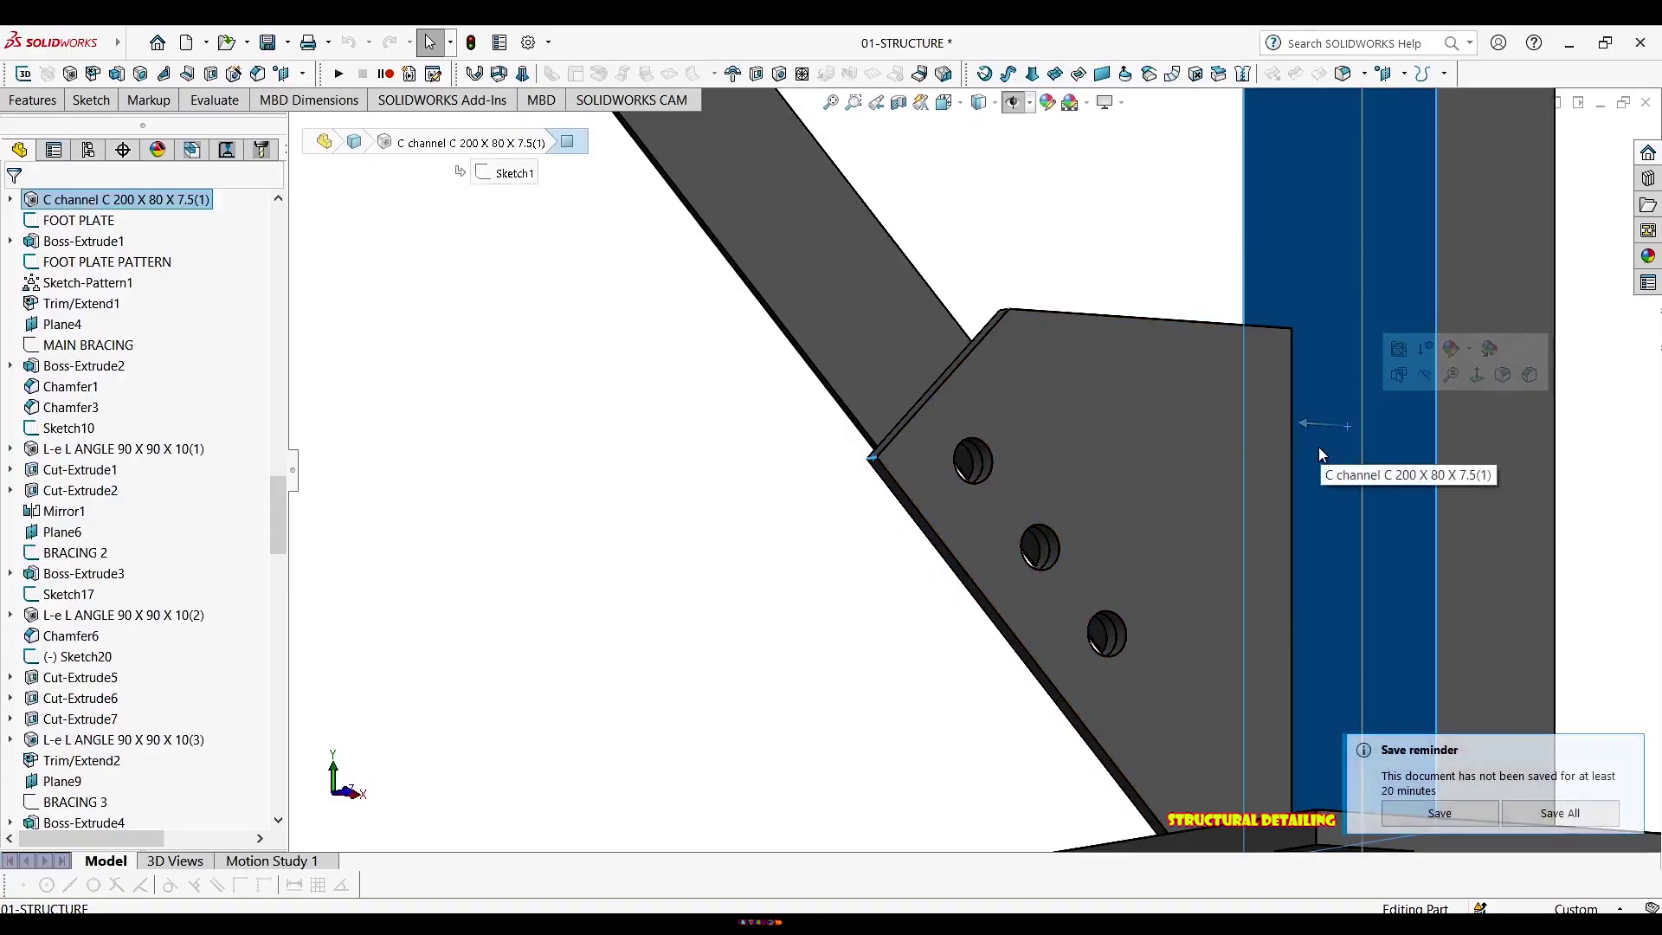
pyautogui.press('m')
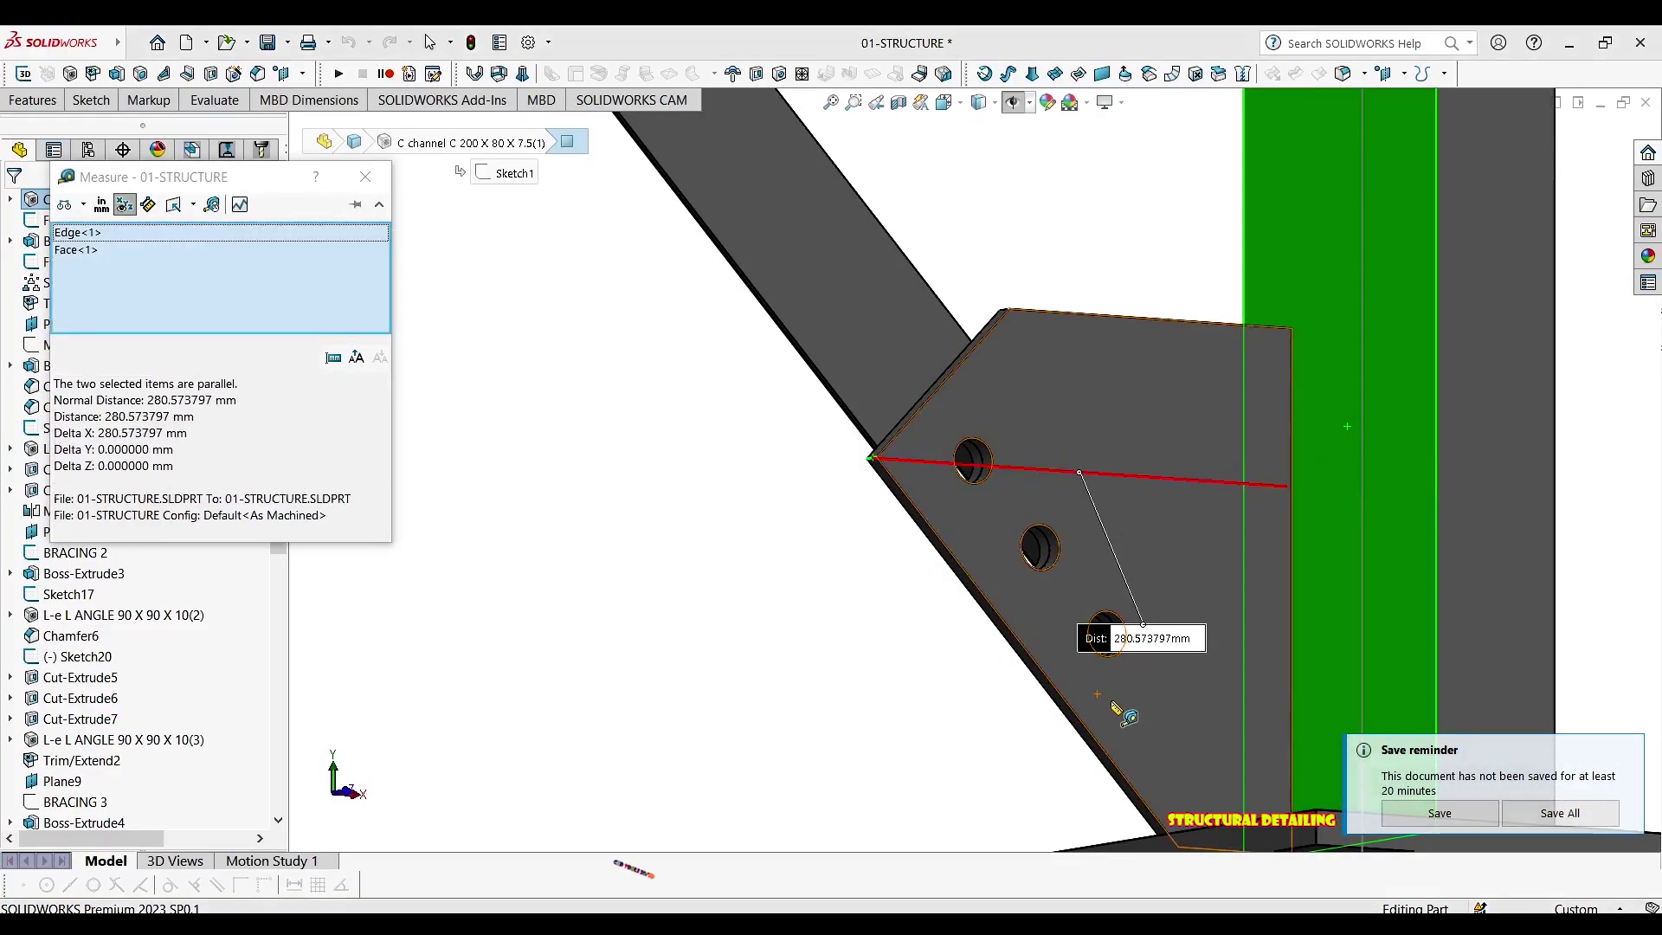
pyautogui.press('Escape')
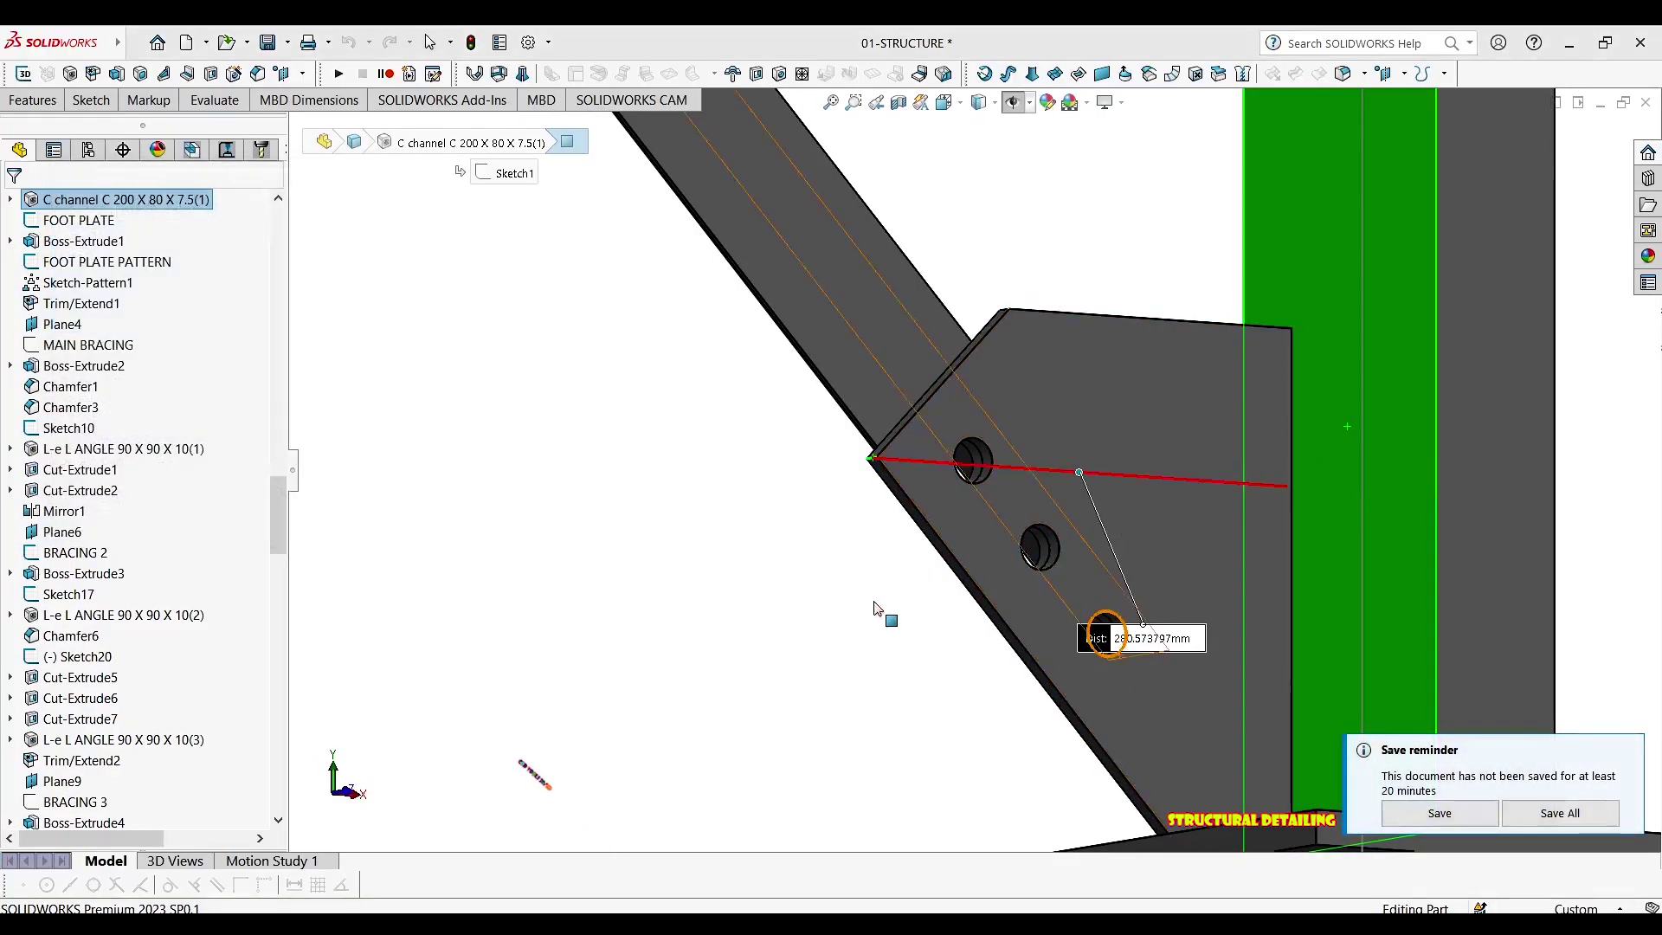
# Check the bracing plate's thickness from the short edge at its upper chamfered corner
pyautogui.scroll(5, 834, 520)
pyautogui.scroll(-8, 978, 311)
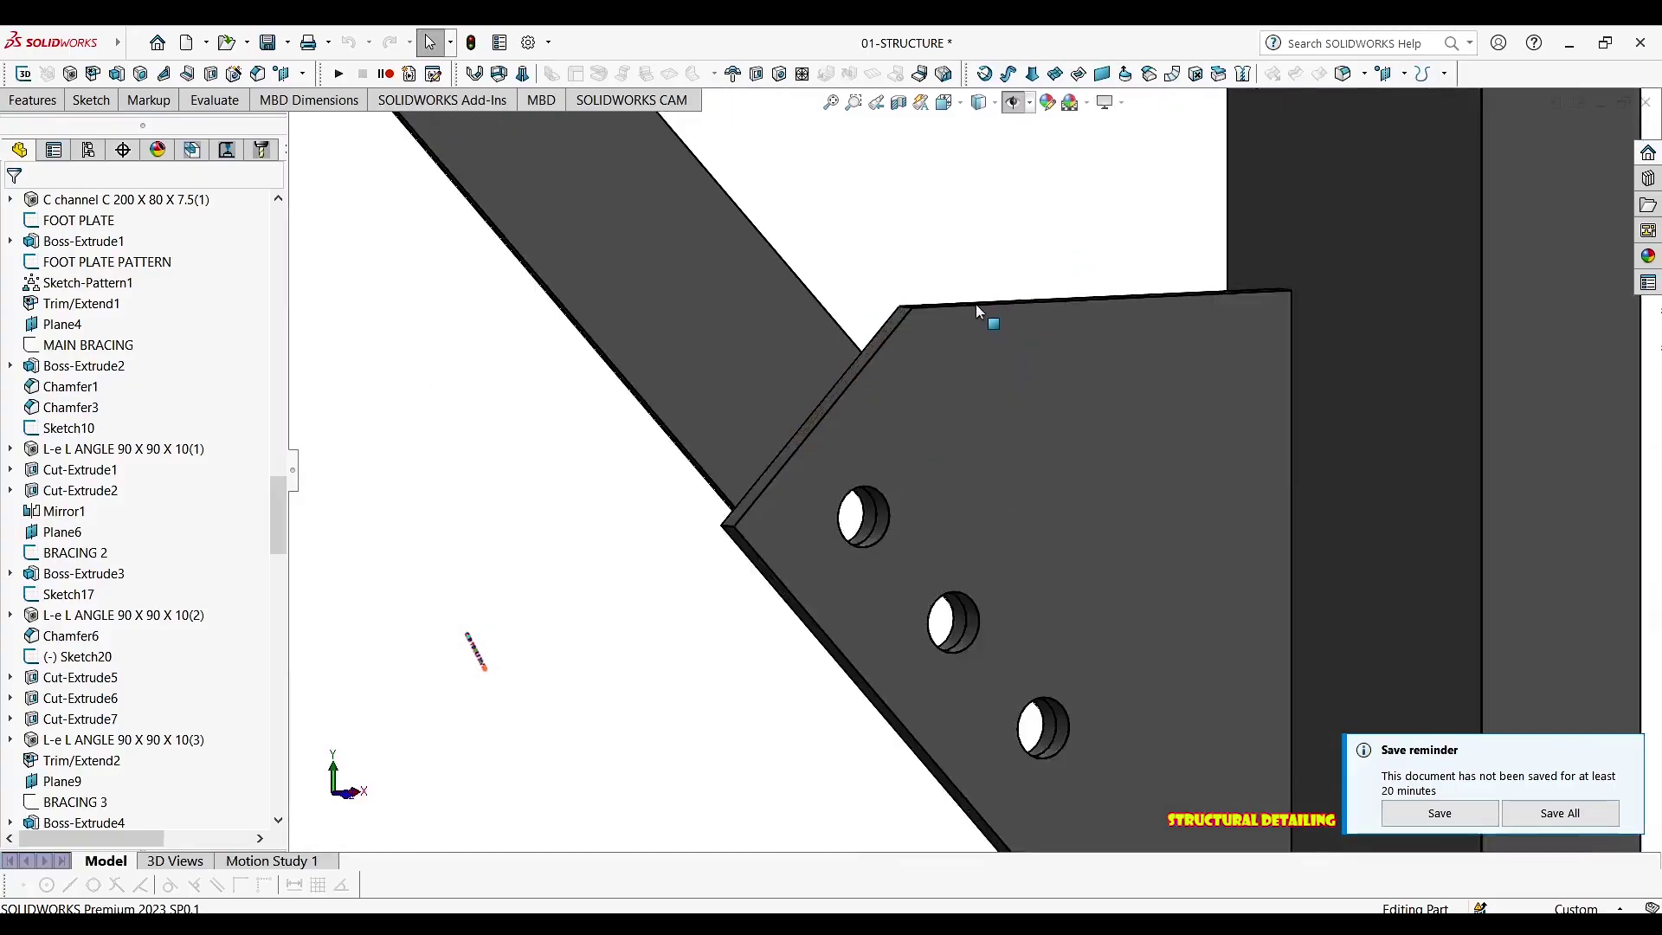
pyautogui.click(917, 267)
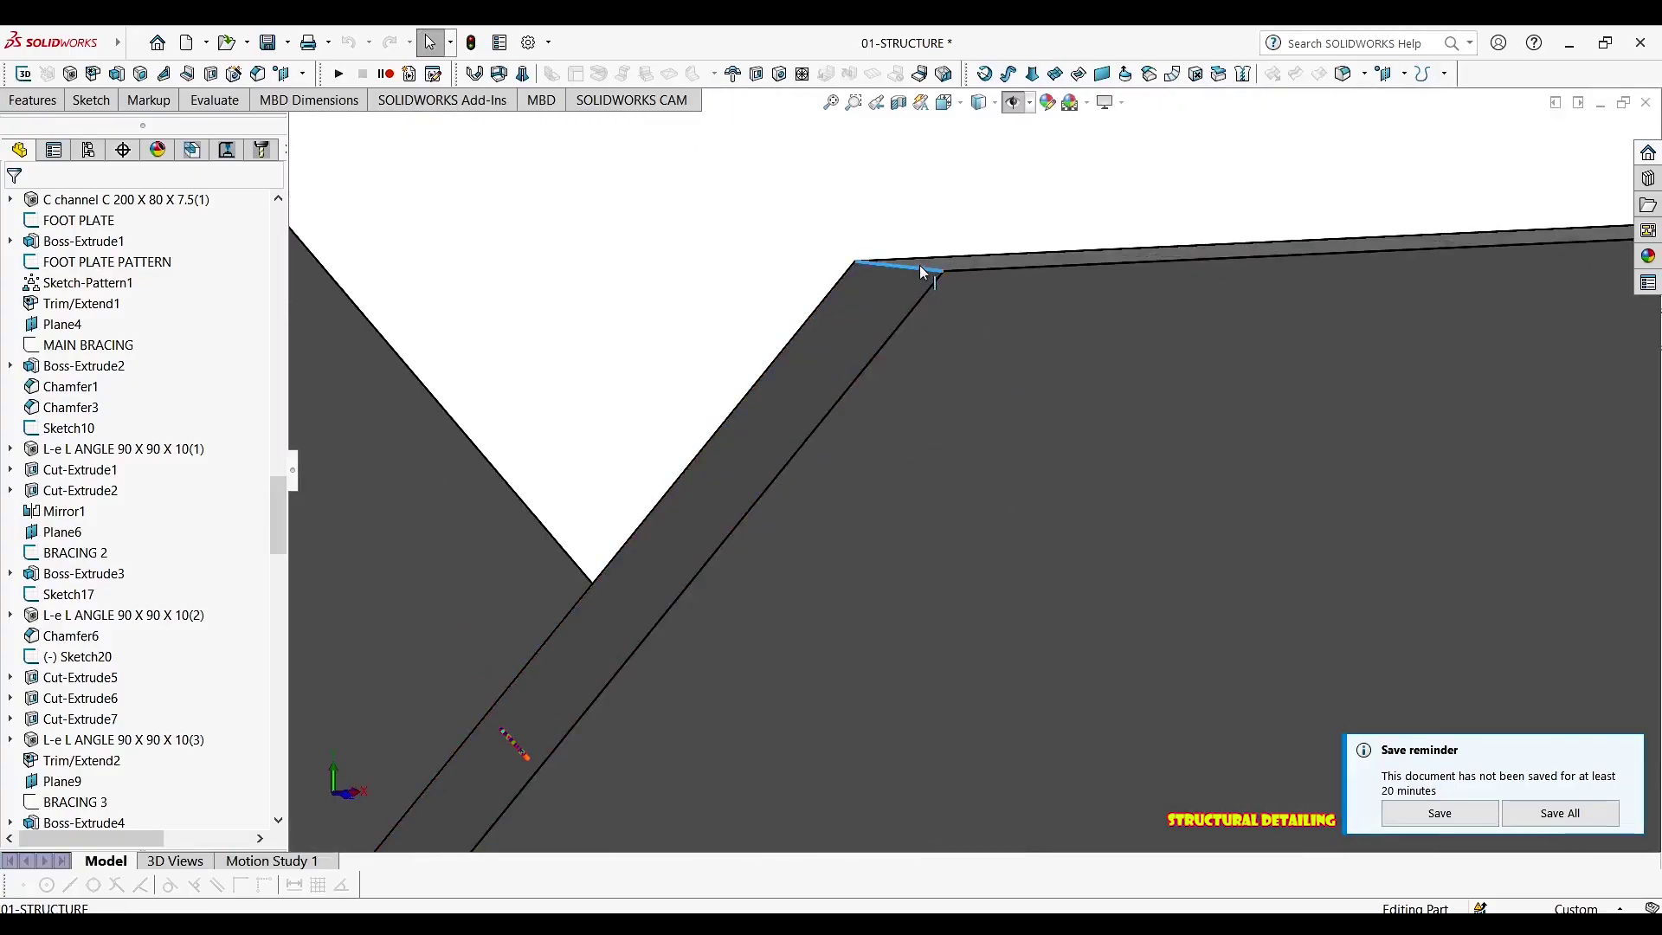
pyautogui.scroll(5, 1039, 364)
pyautogui.scroll(2, 1165, 433)
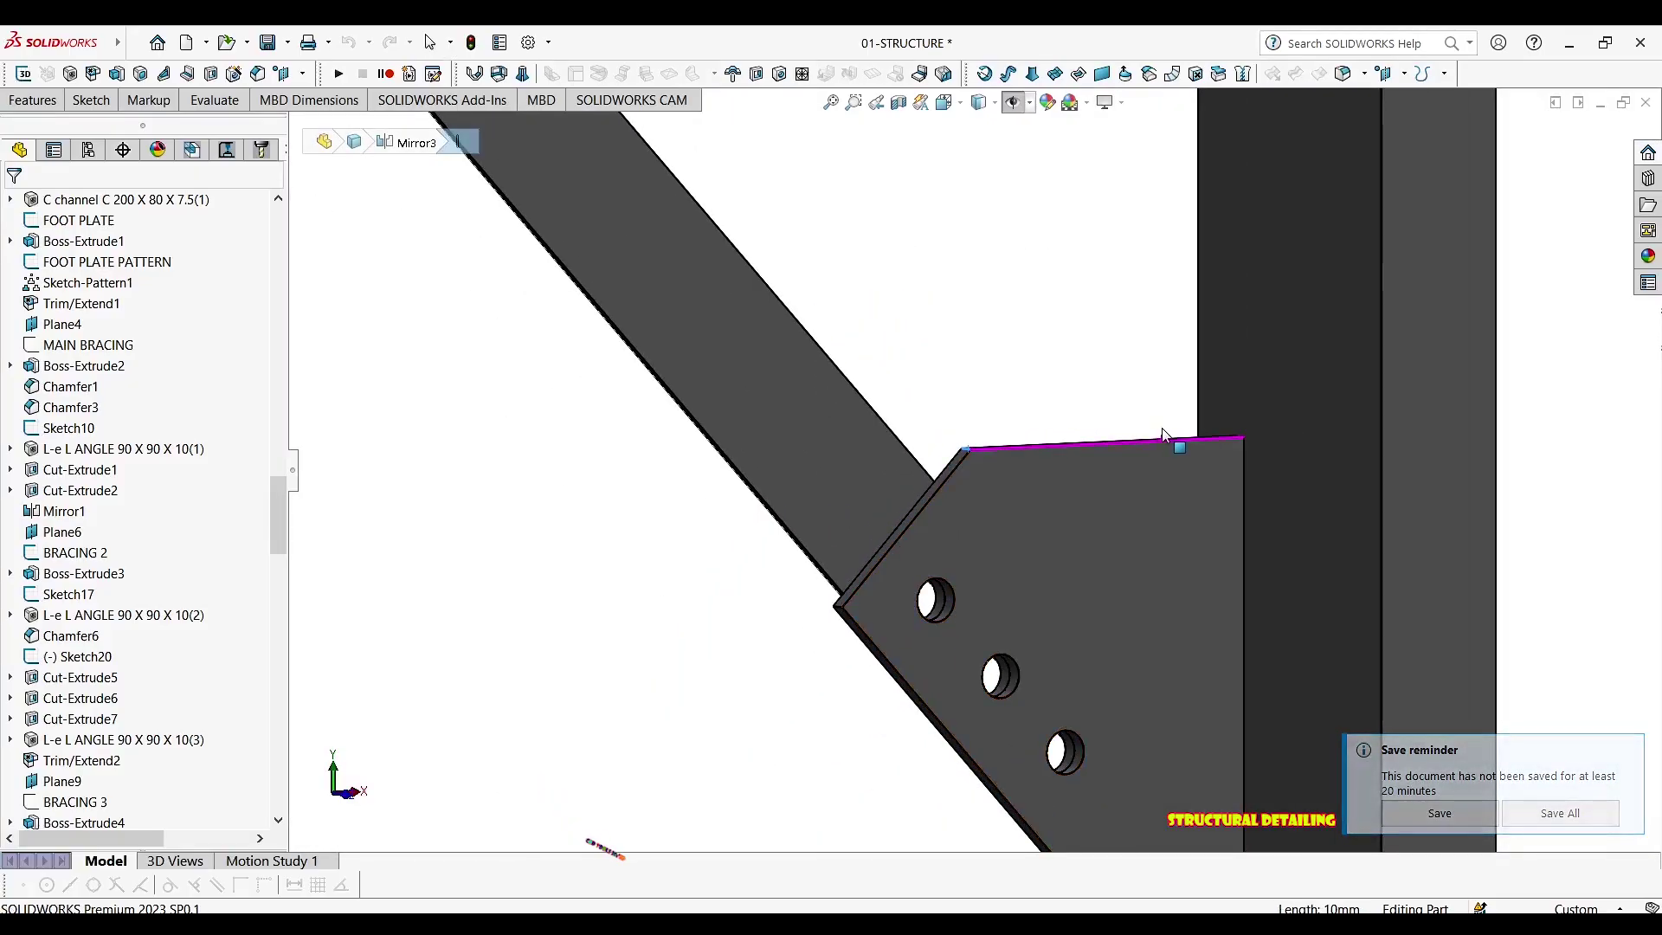
pyautogui.press('Escape')
# Set the DESCRIPTION property of the bracing plate's cut-list folder <24> to "300X280X10 - PLT" in the cut-list properties and apply it
pyautogui.scroll(3, 1103, 450)
pyautogui.scroll(3, 1052, 454)
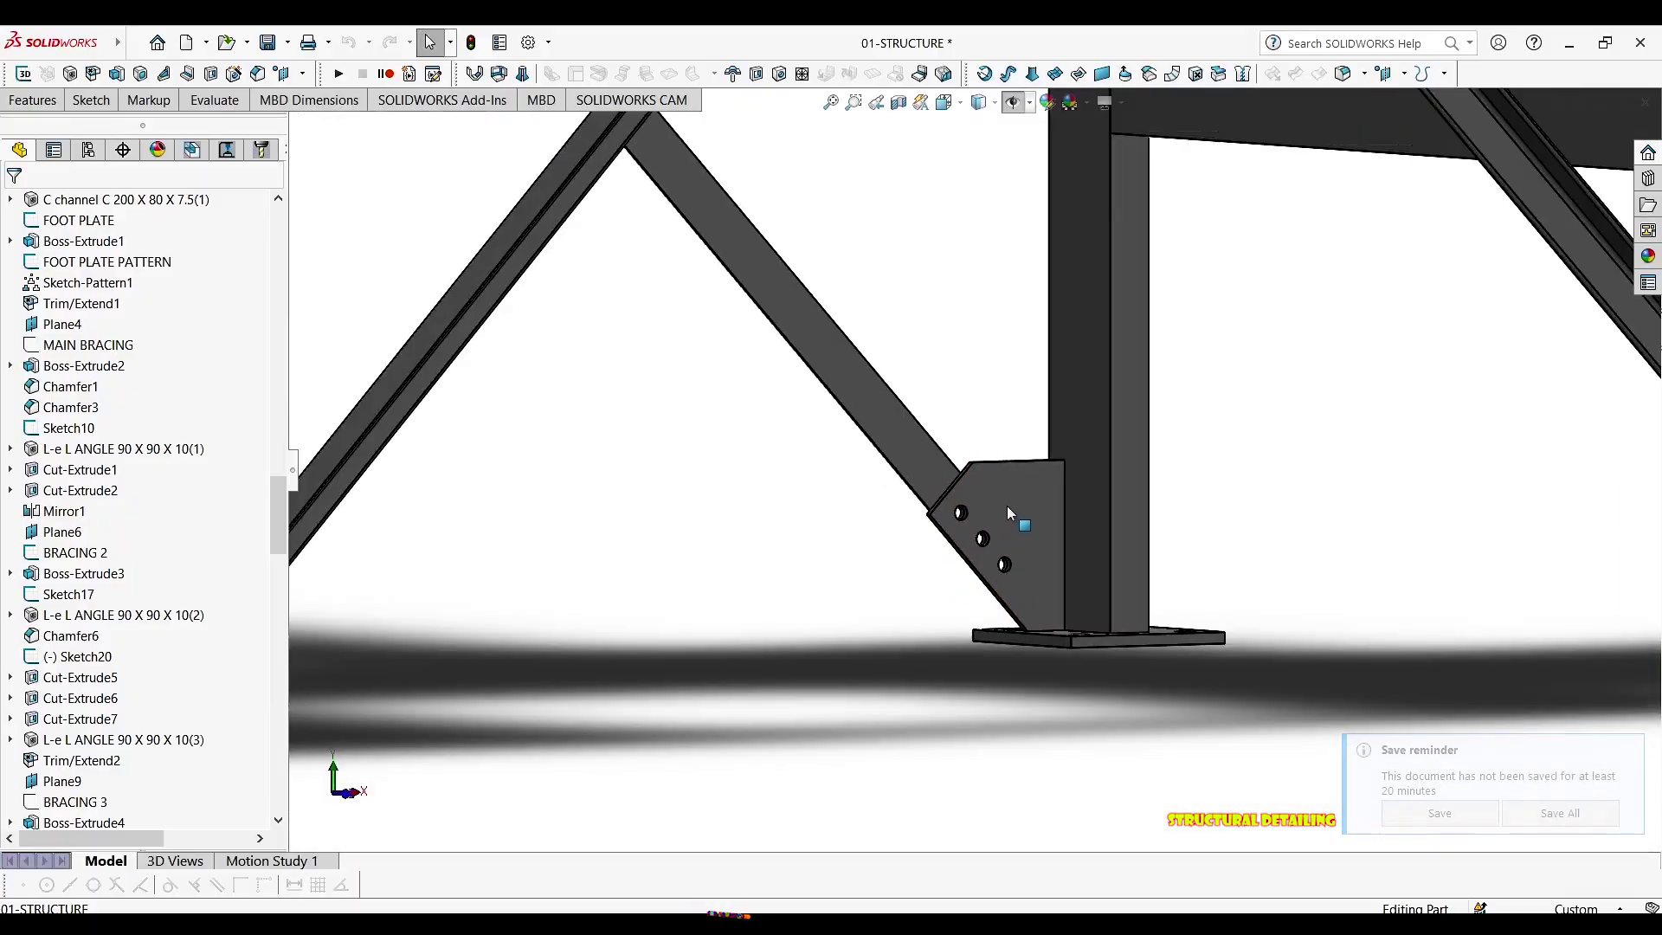
pyautogui.scroll(3, 199, 433)
pyautogui.scroll(10, 199, 435)
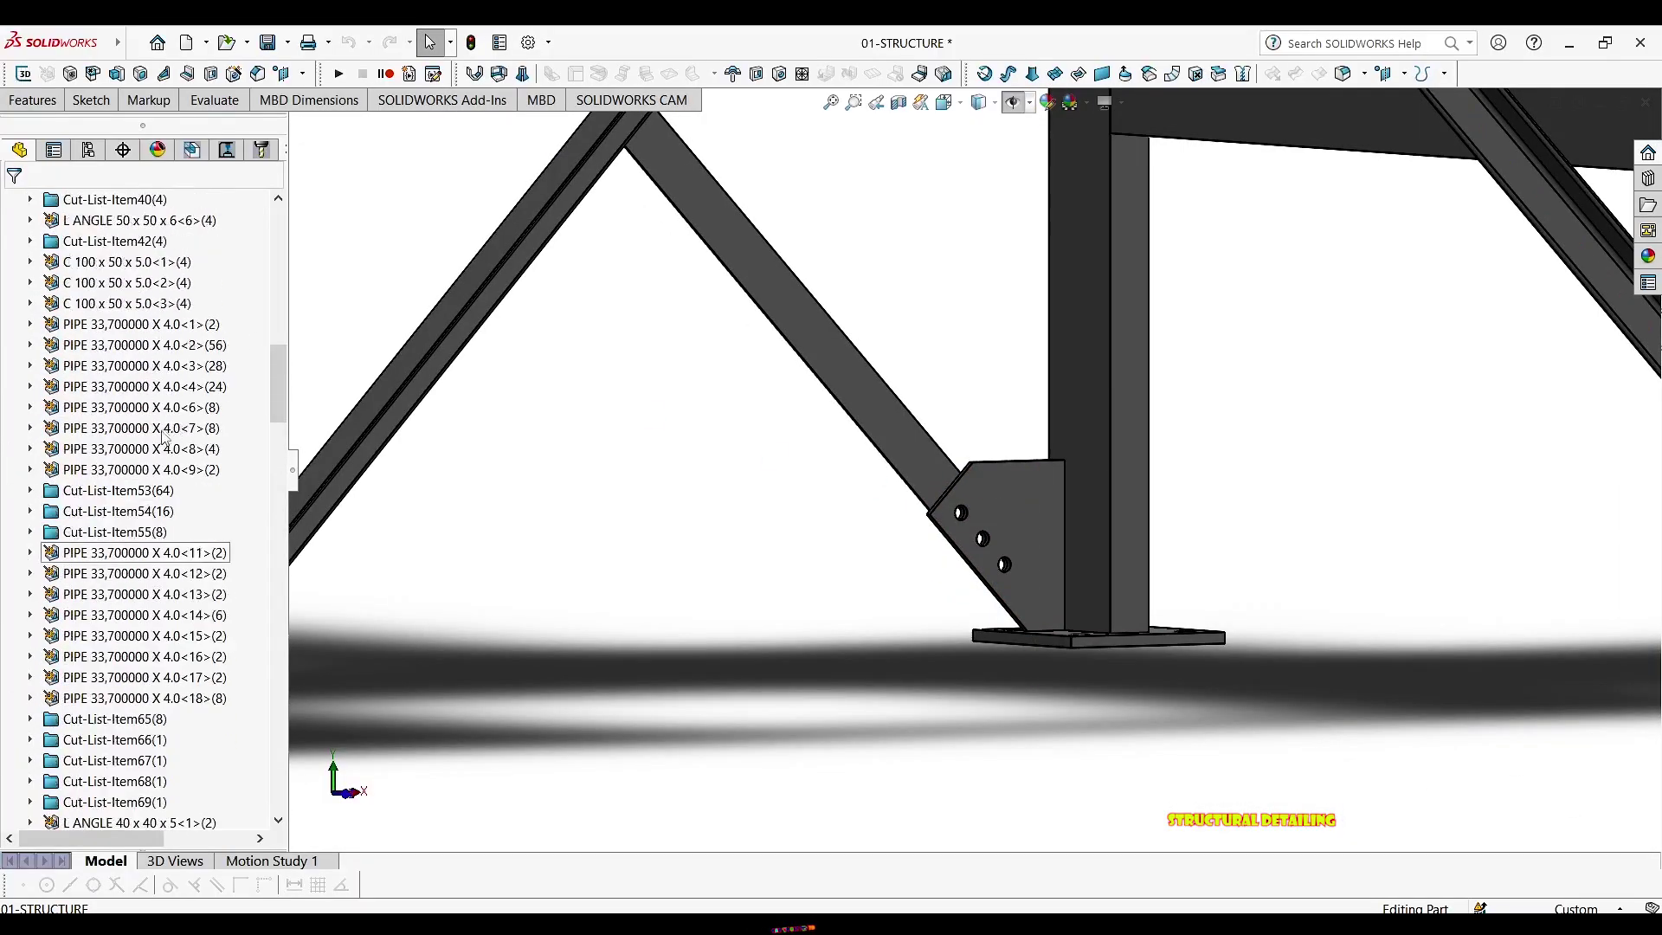
pyautogui.scroll(4, 130, 484)
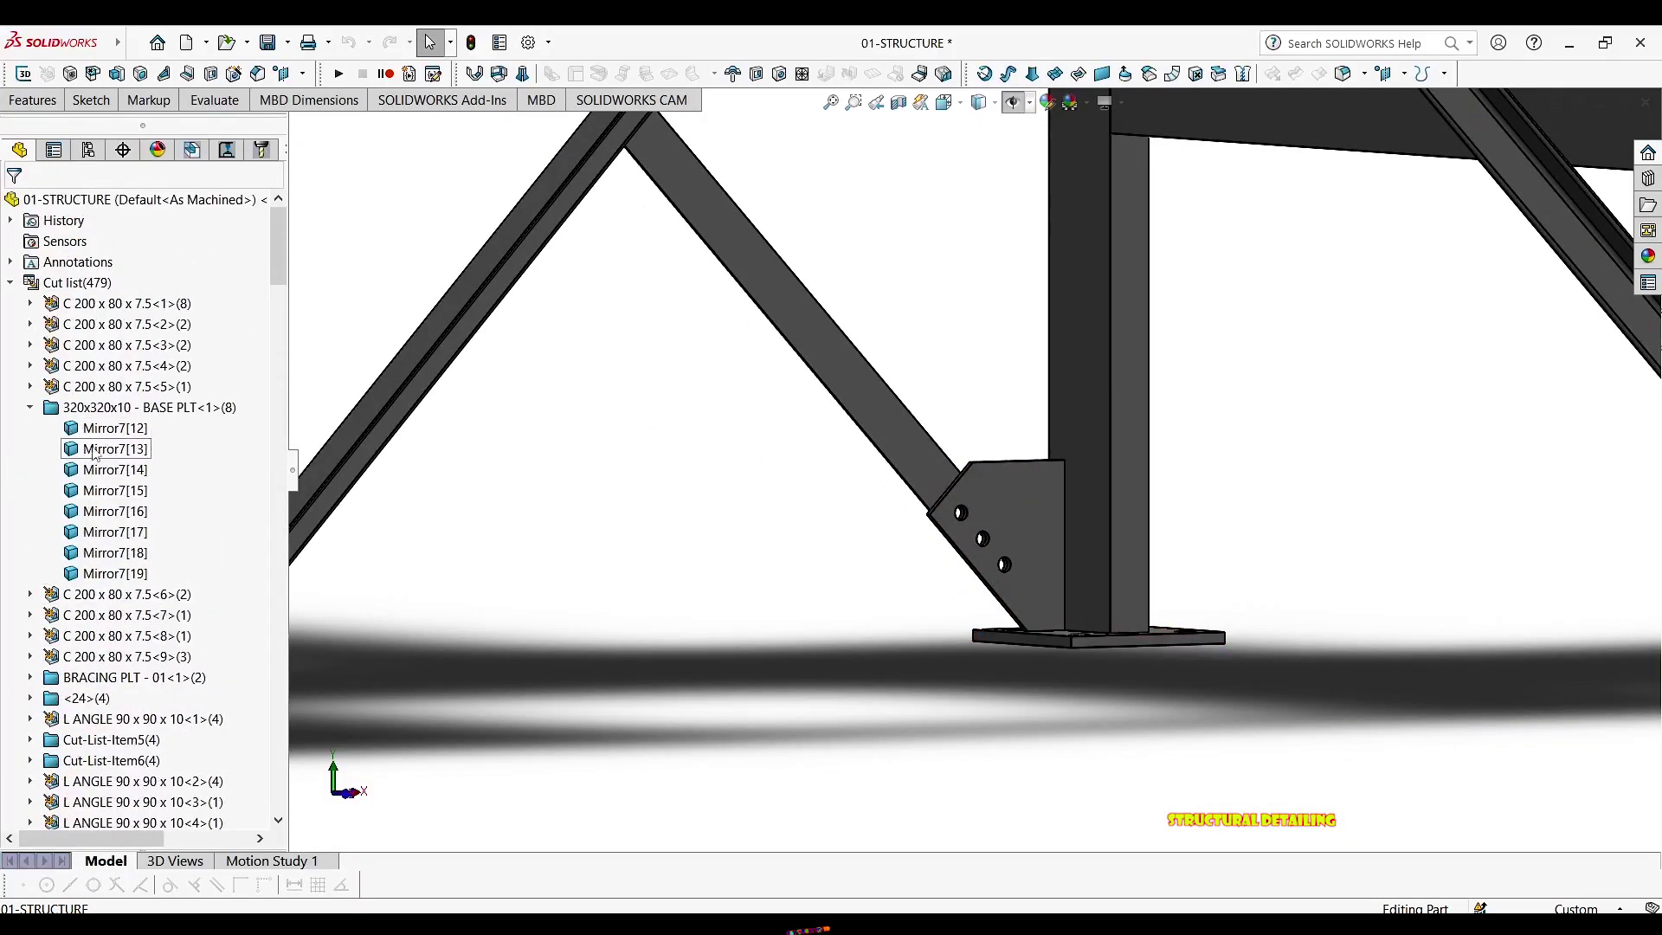
pyautogui.scroll(-1, 97, 580)
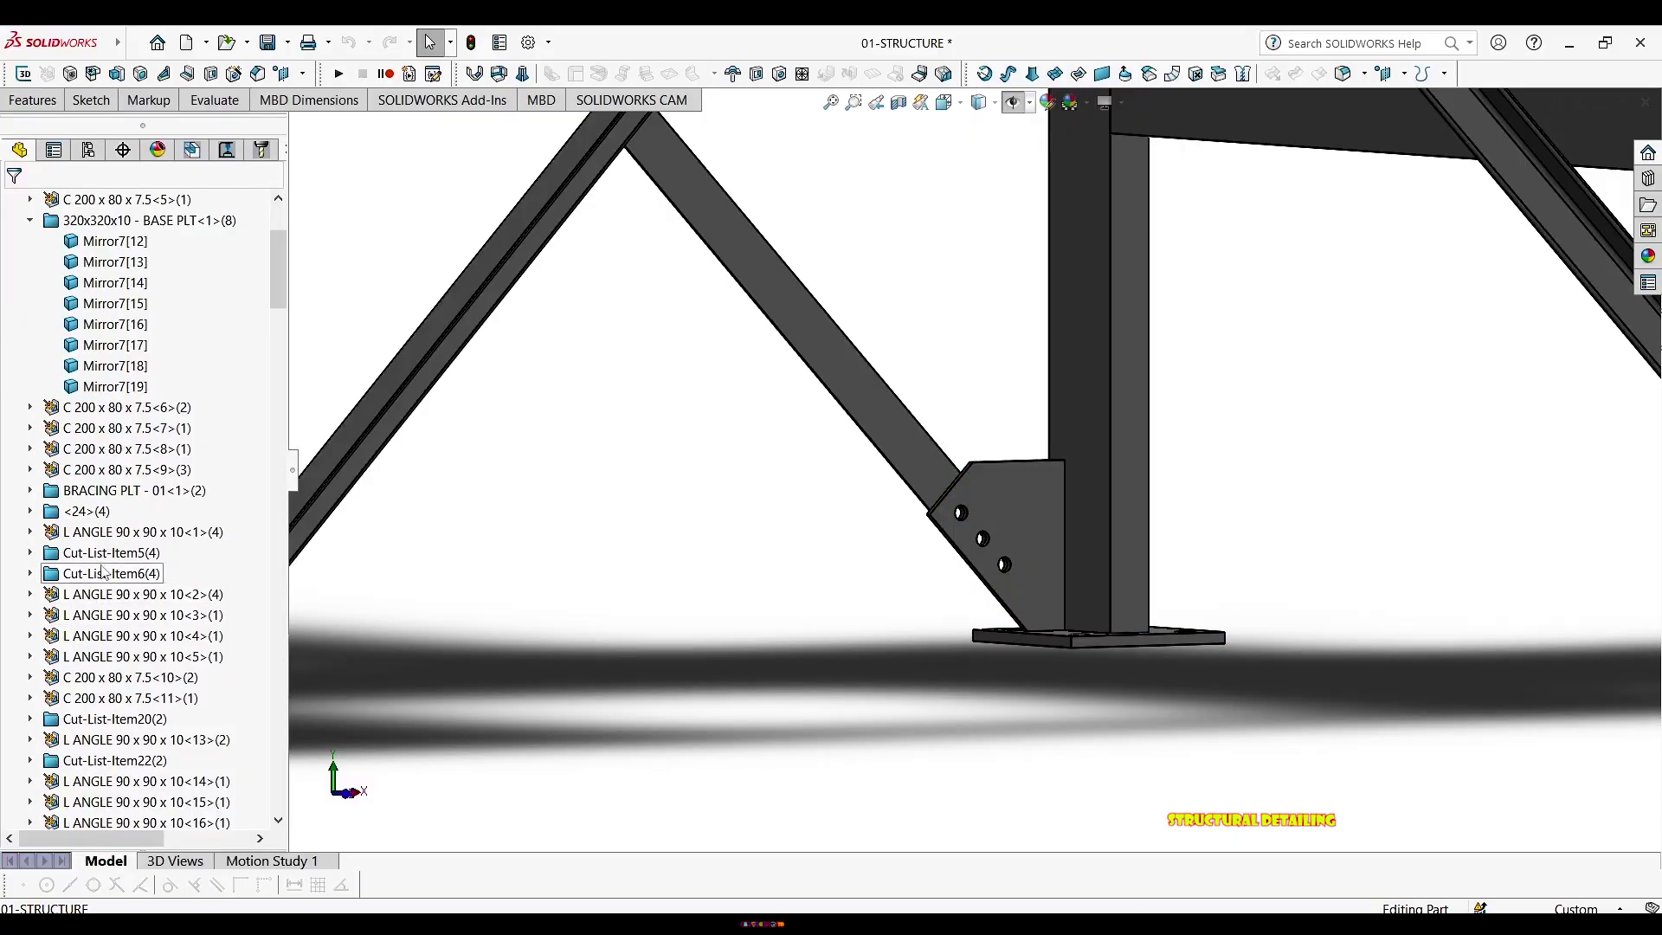
pyautogui.click(79, 512)
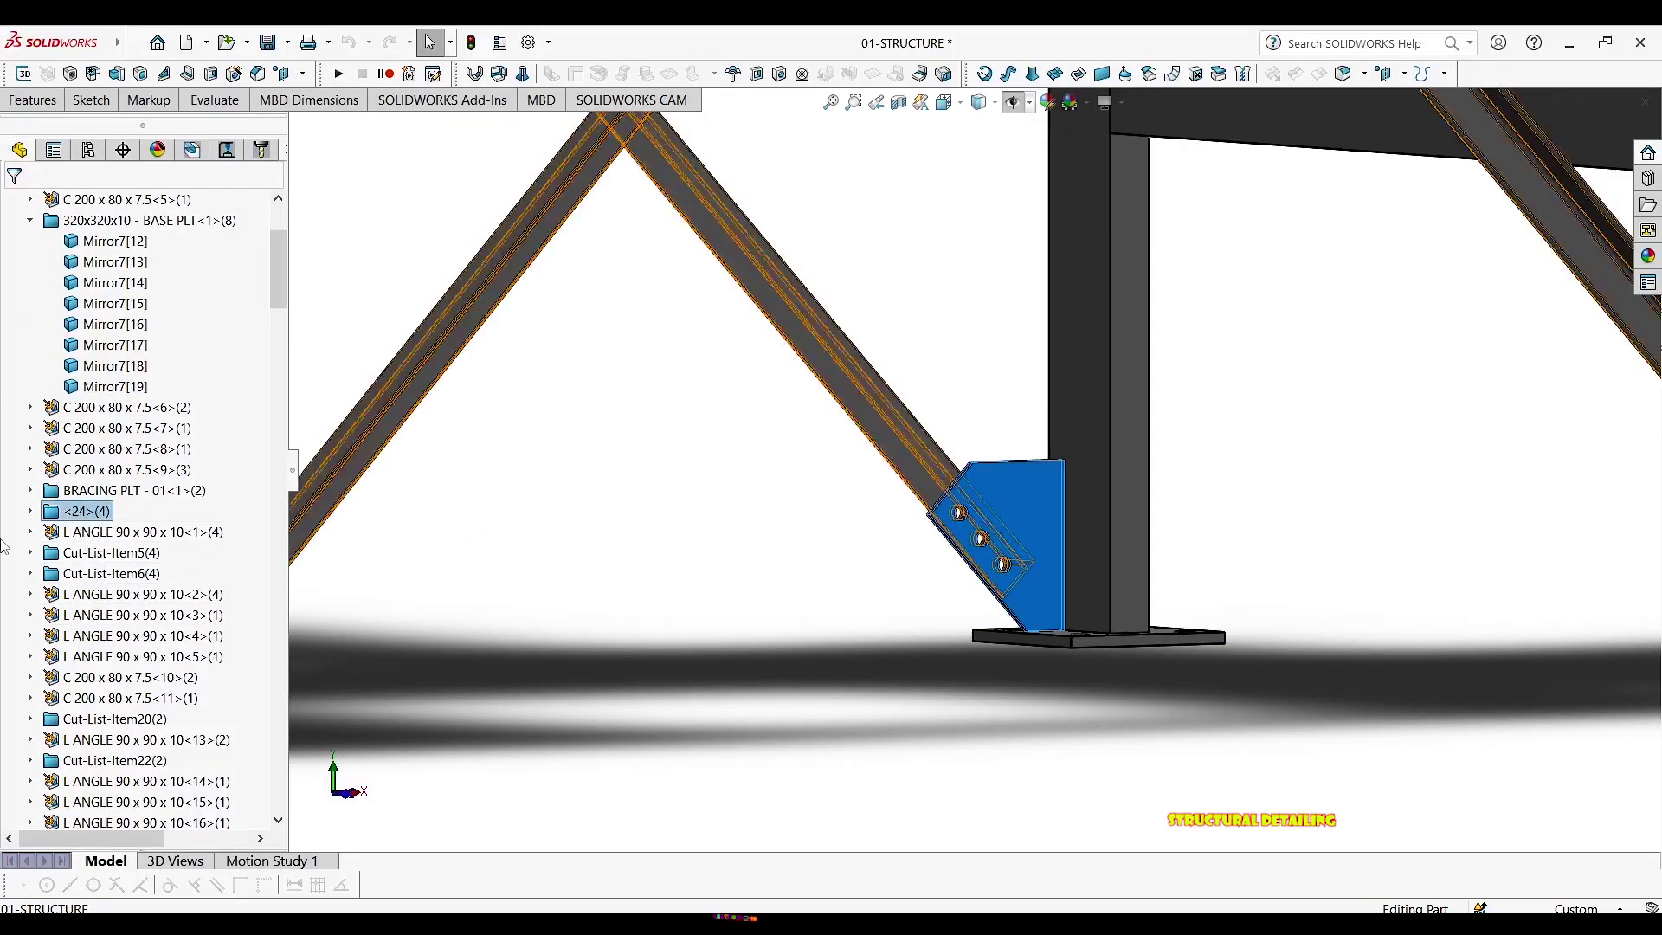
pyautogui.rightClick(85, 516)
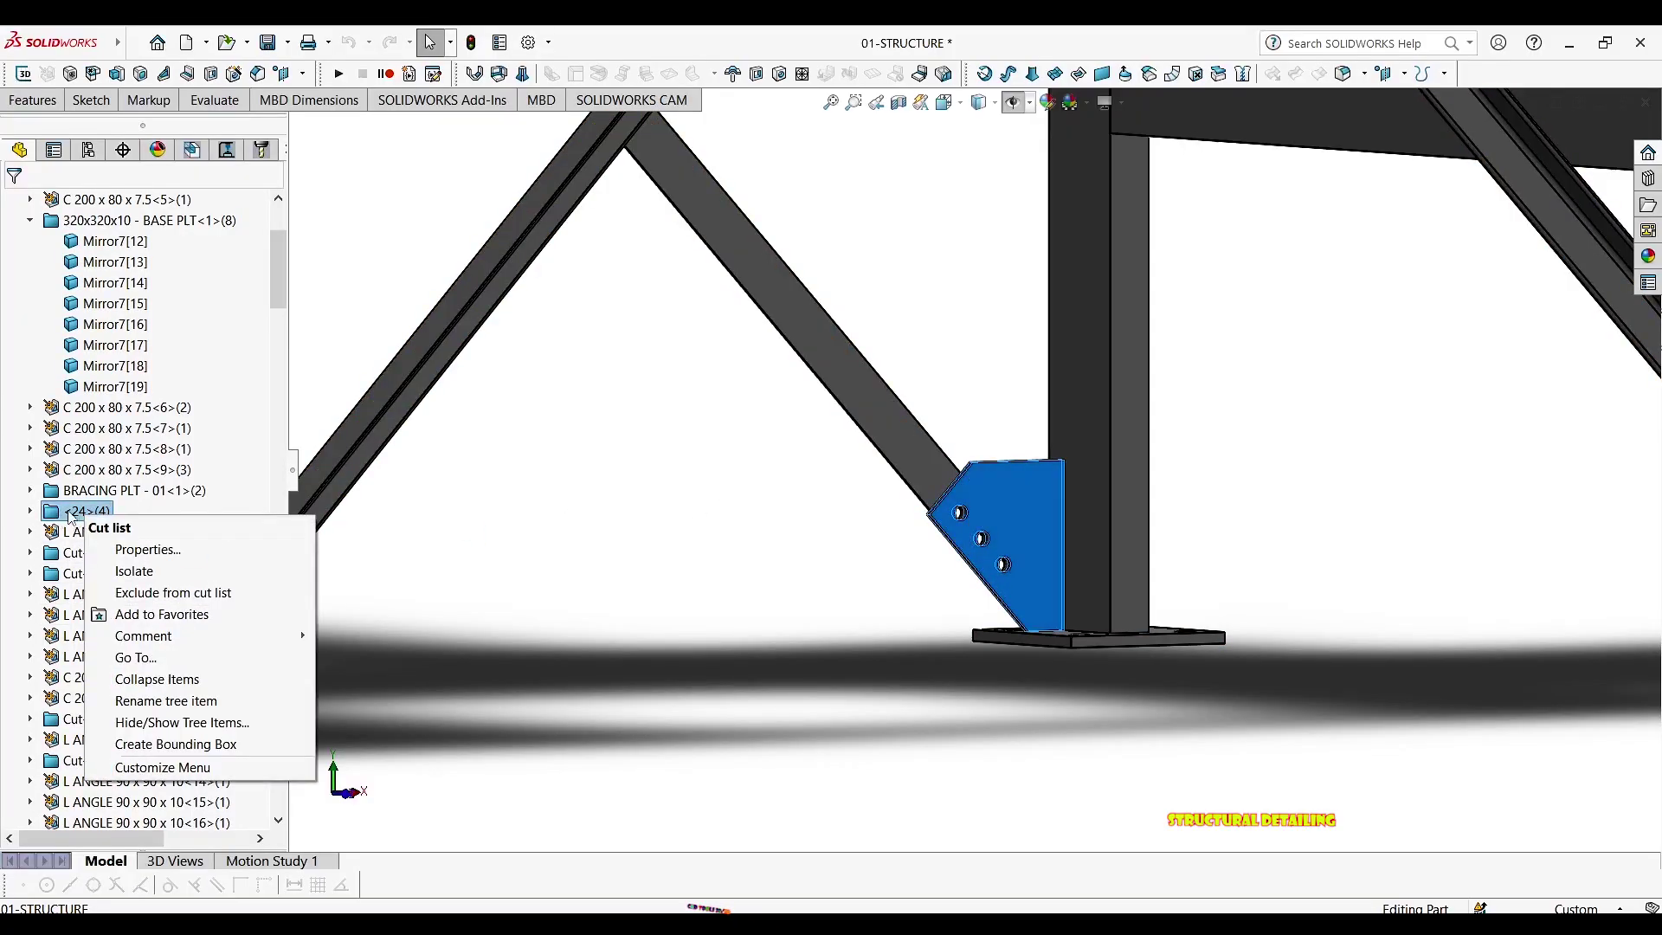
pyautogui.click(136, 557)
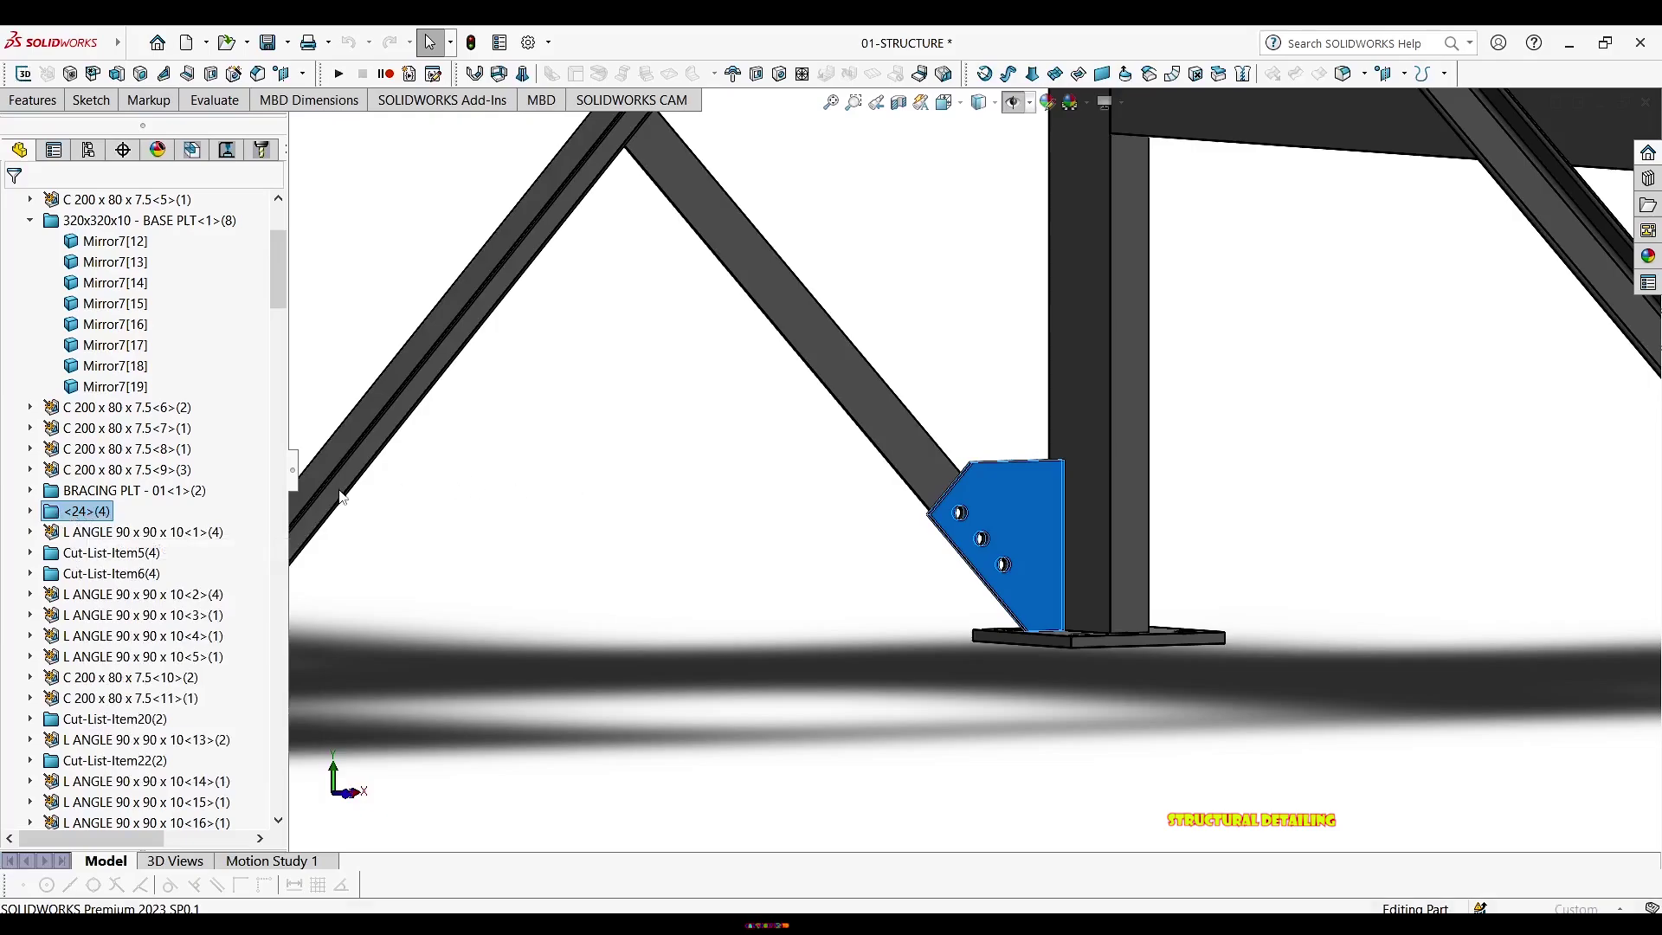
pyautogui.click(769, 377)
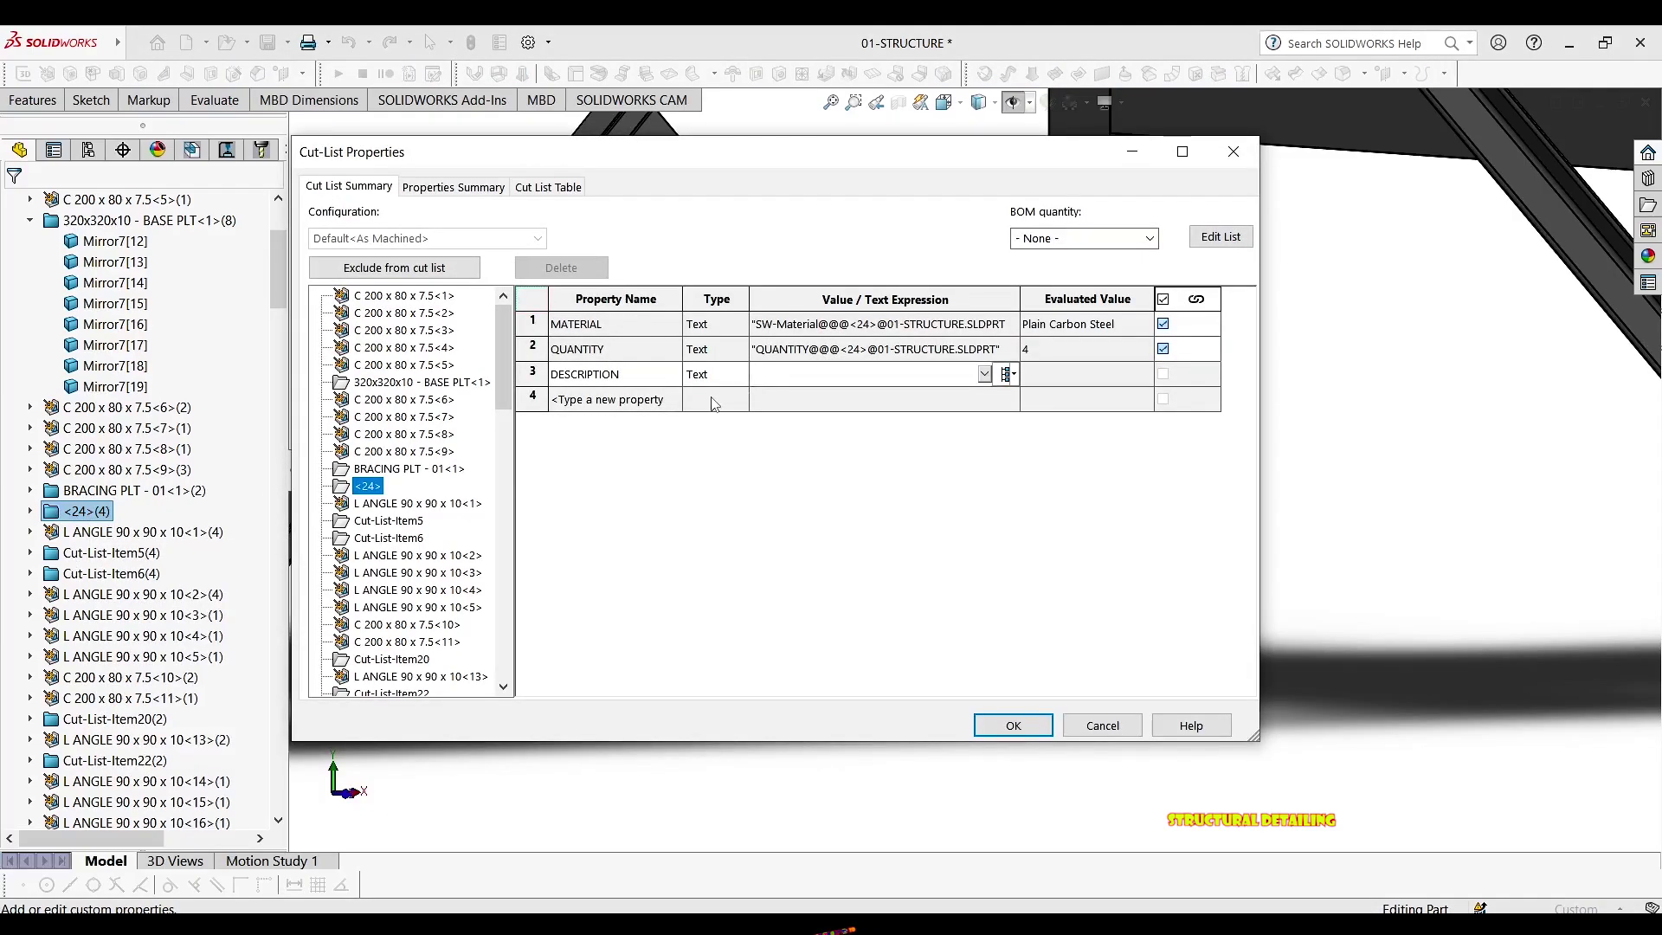
pyautogui.write('300X280X10 - PLT')
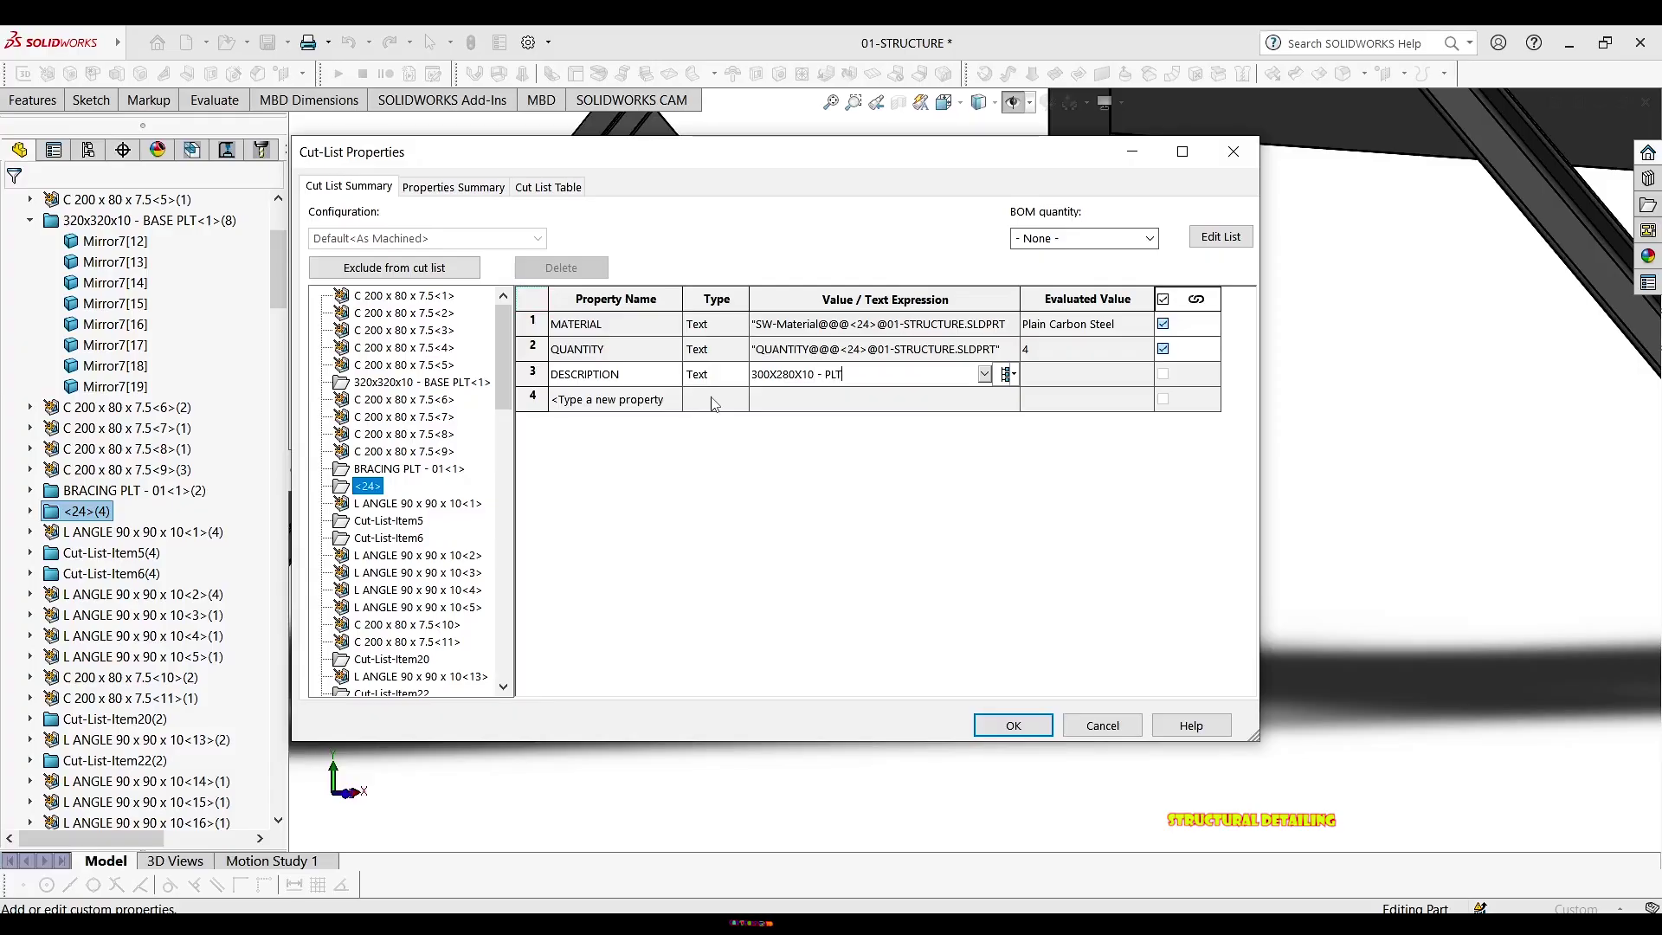
pyautogui.click(1010, 727)
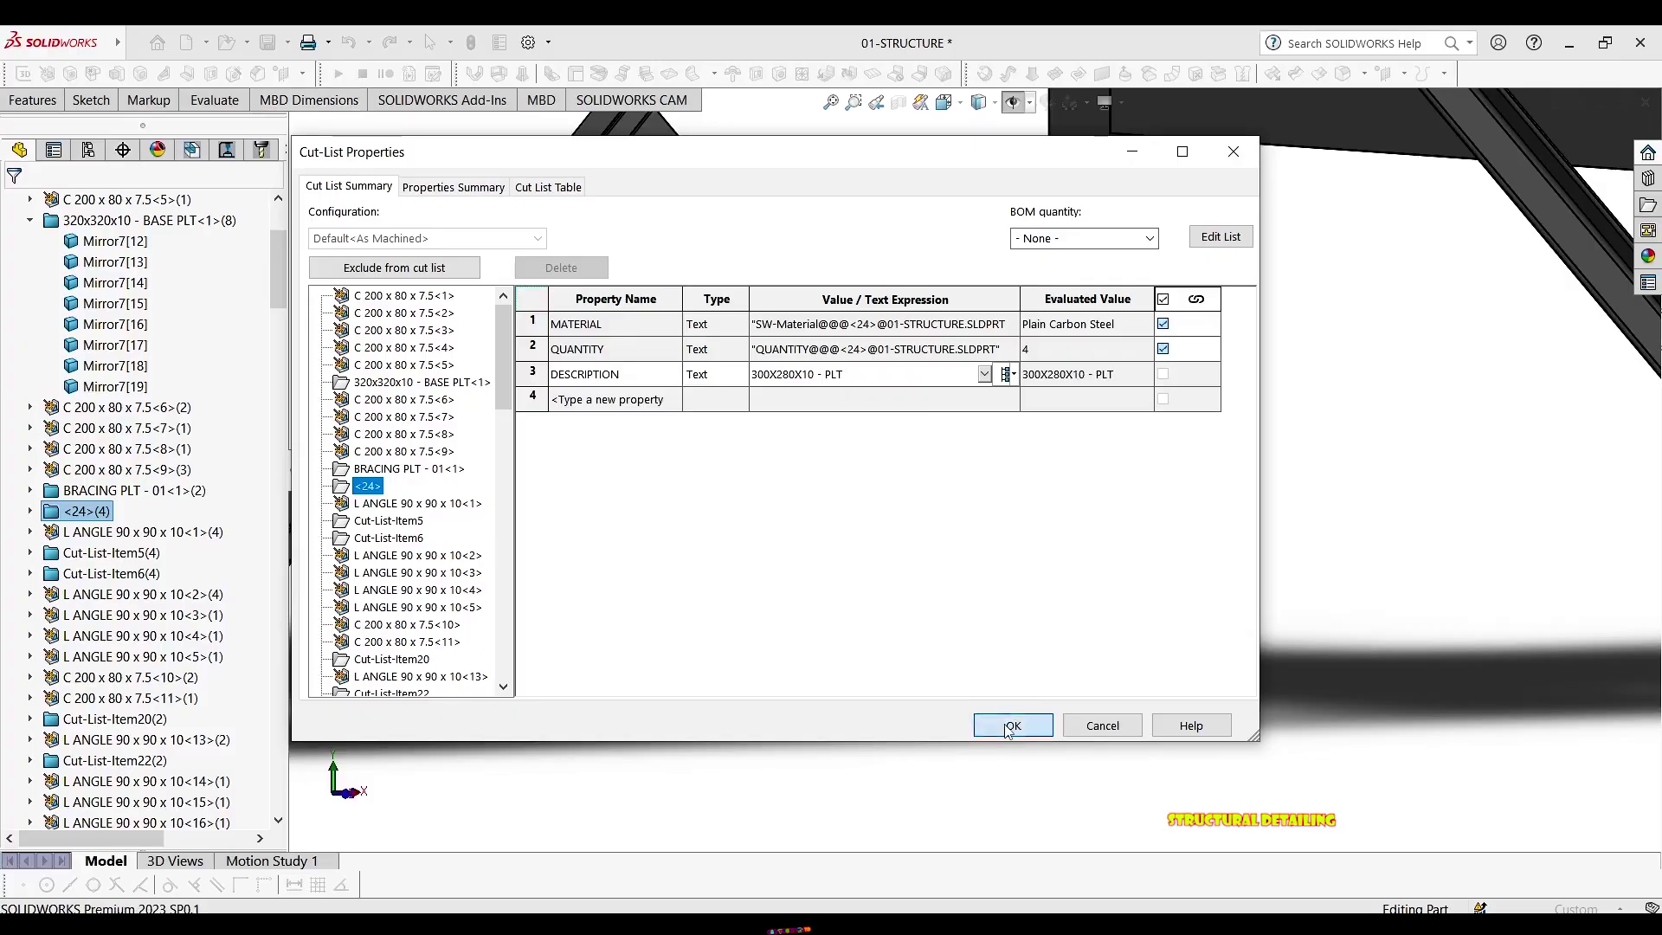
pyautogui.click(1010, 727)
# Switch back to the A1 drawing sheet and check the final plate rows of the bill of materials
pyautogui.scroll(-4, 788, 535)
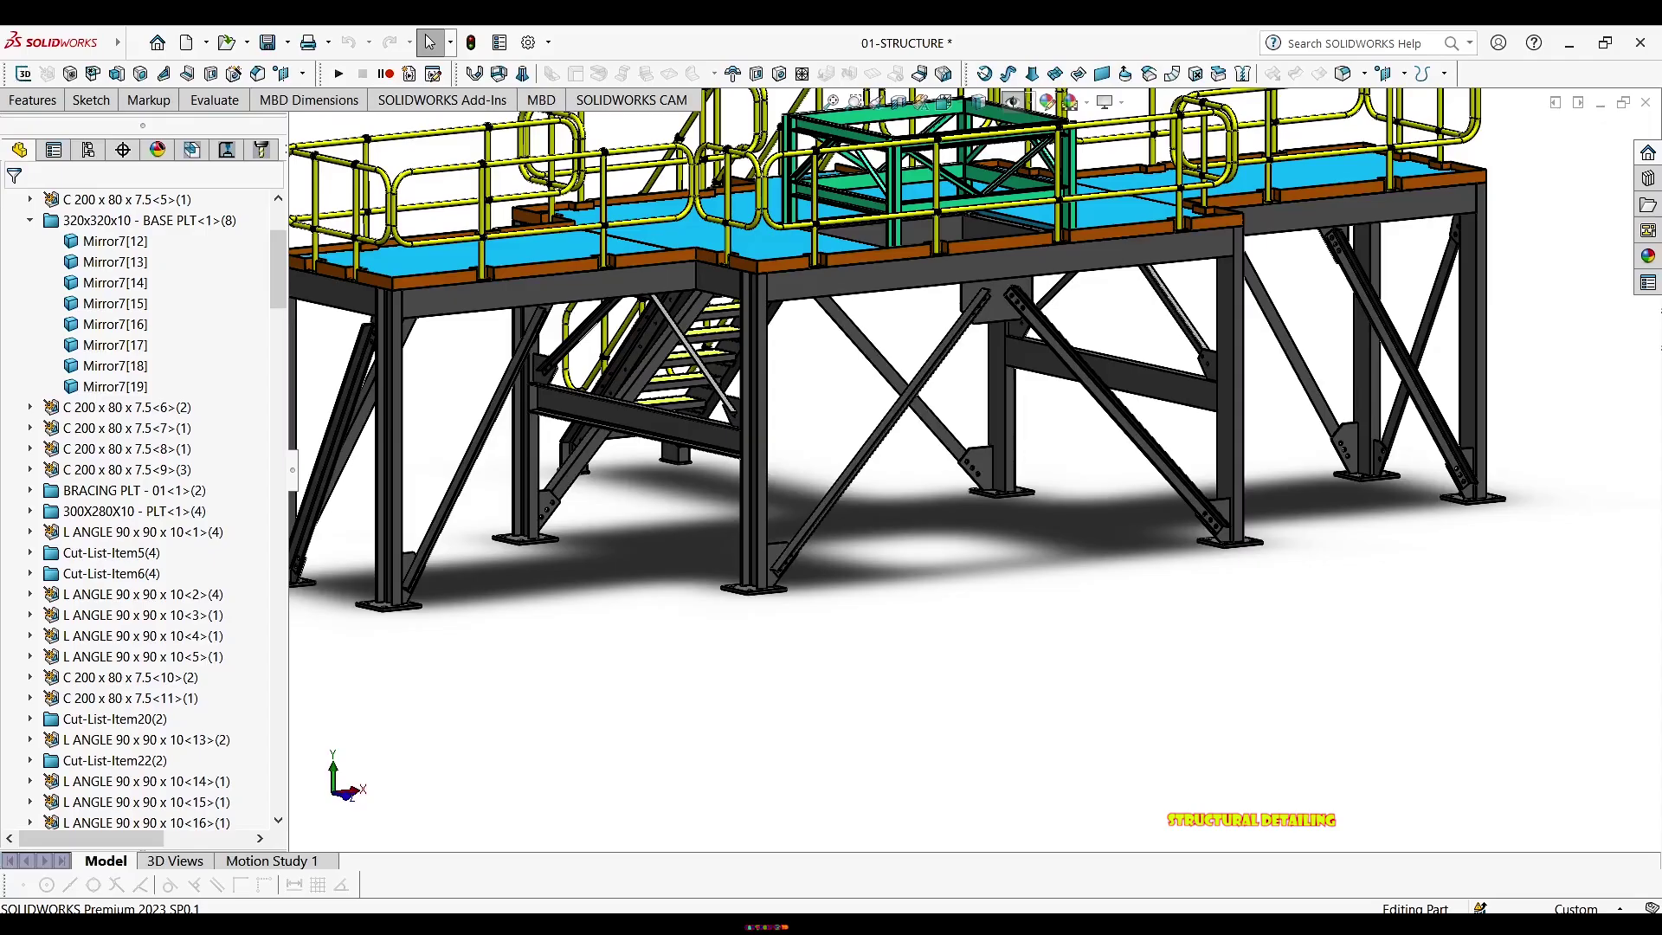
pyautogui.moveTo(1248, 926)
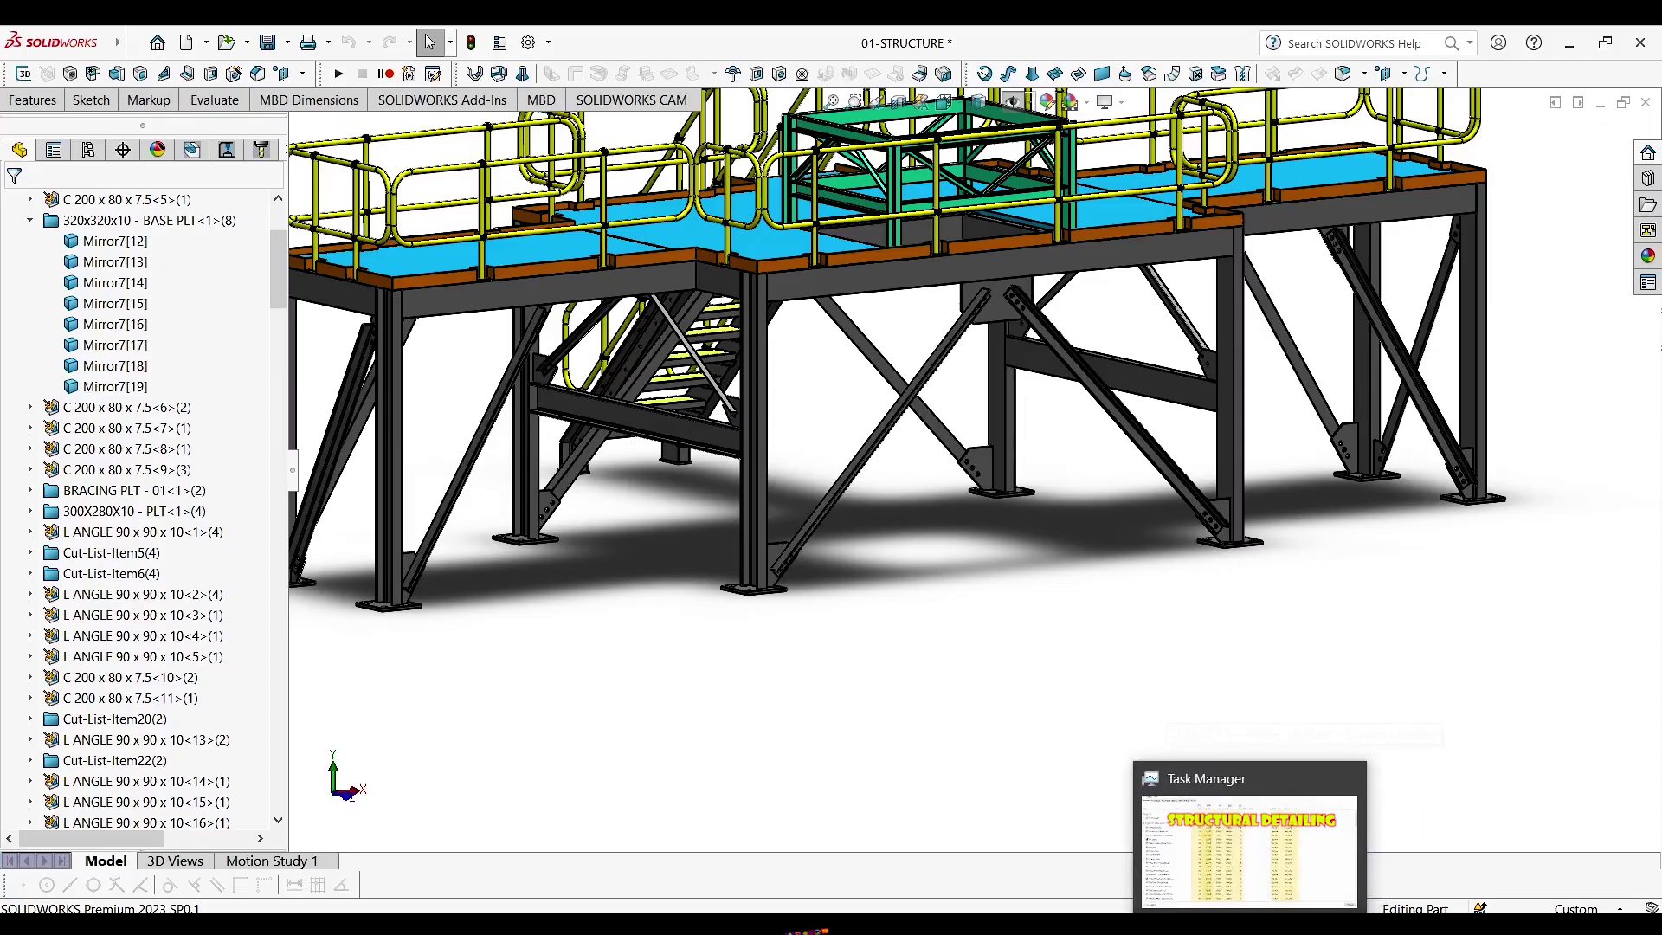
pyautogui.click(616, 835)
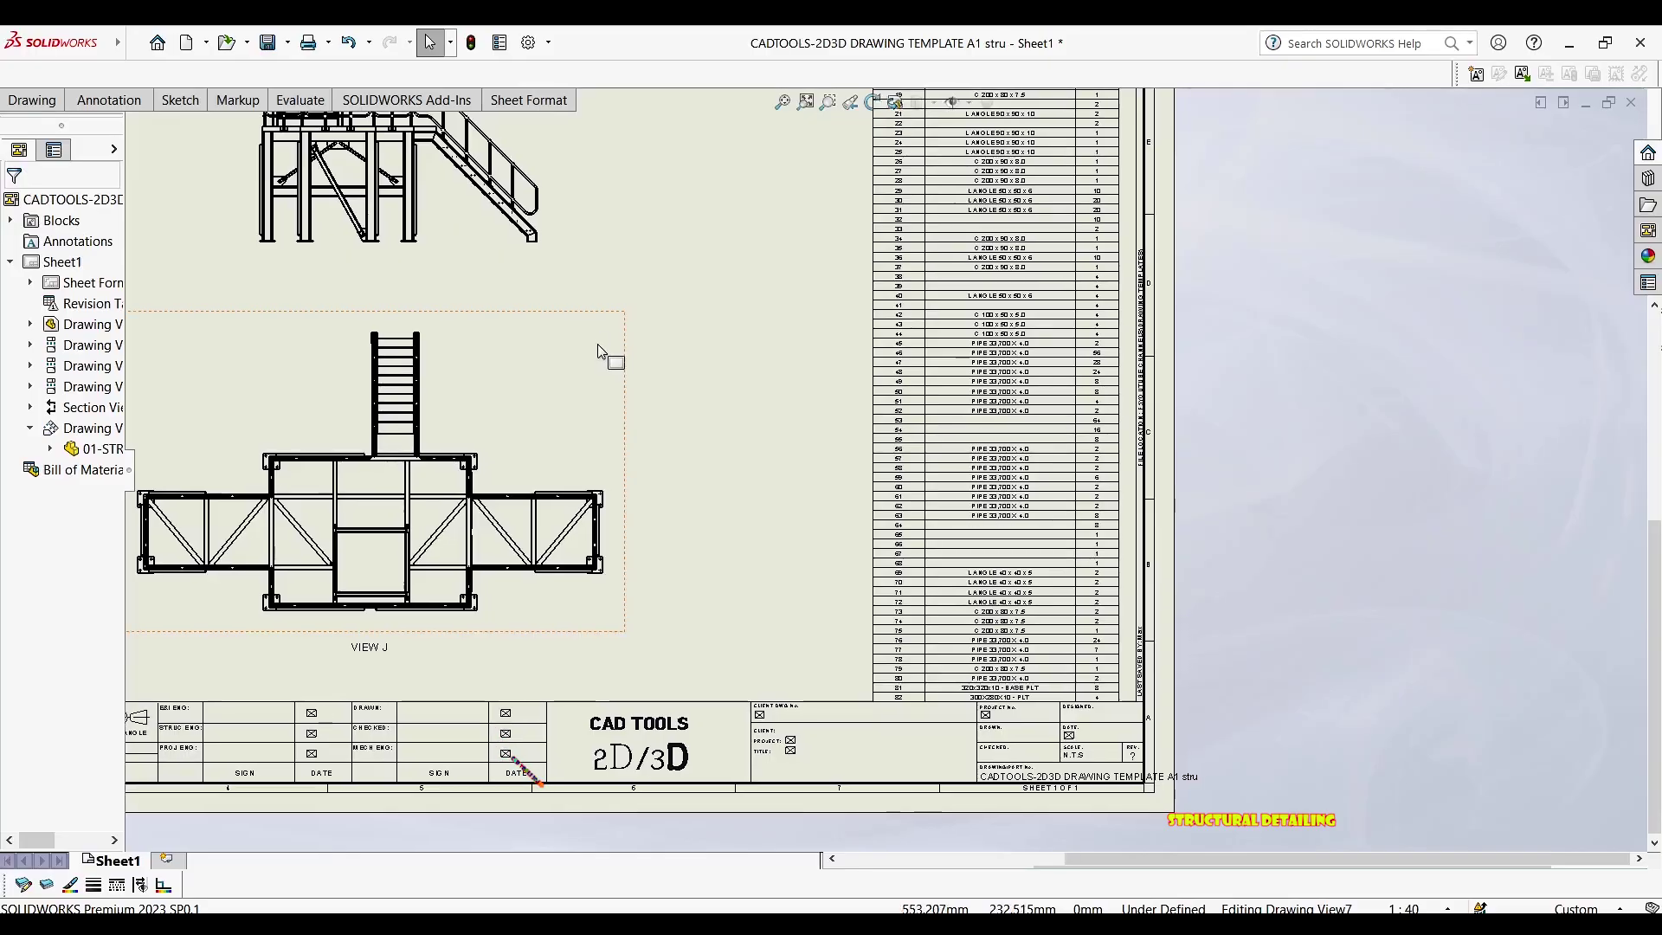
pyautogui.press('f')
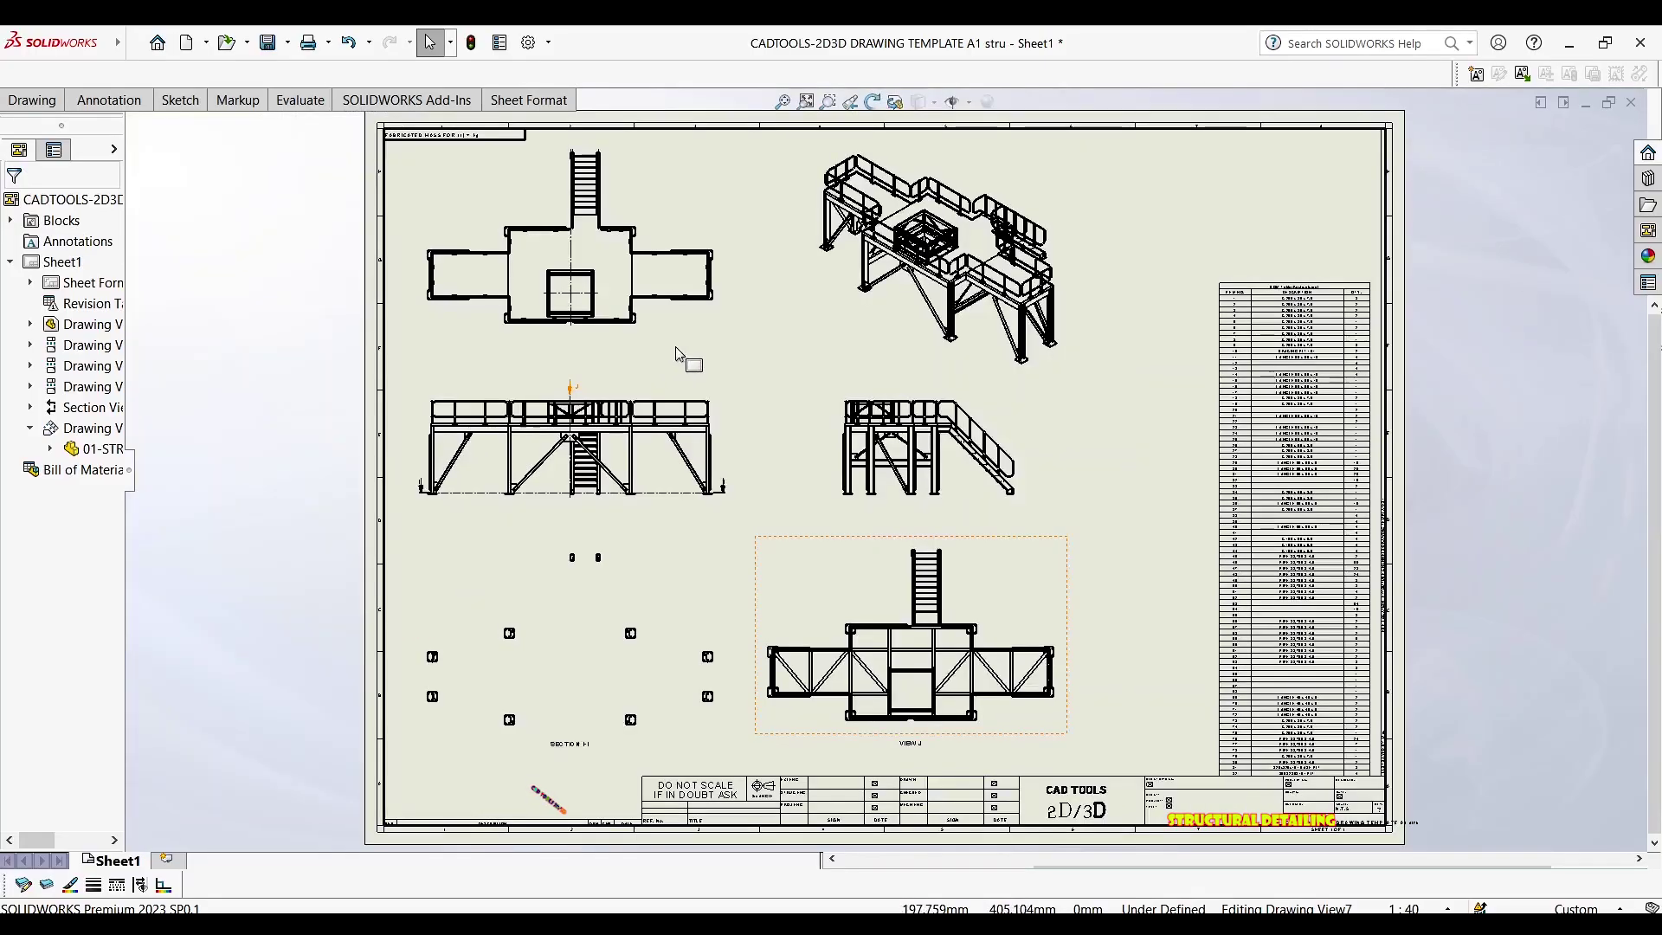
pyautogui.click(865, 578)
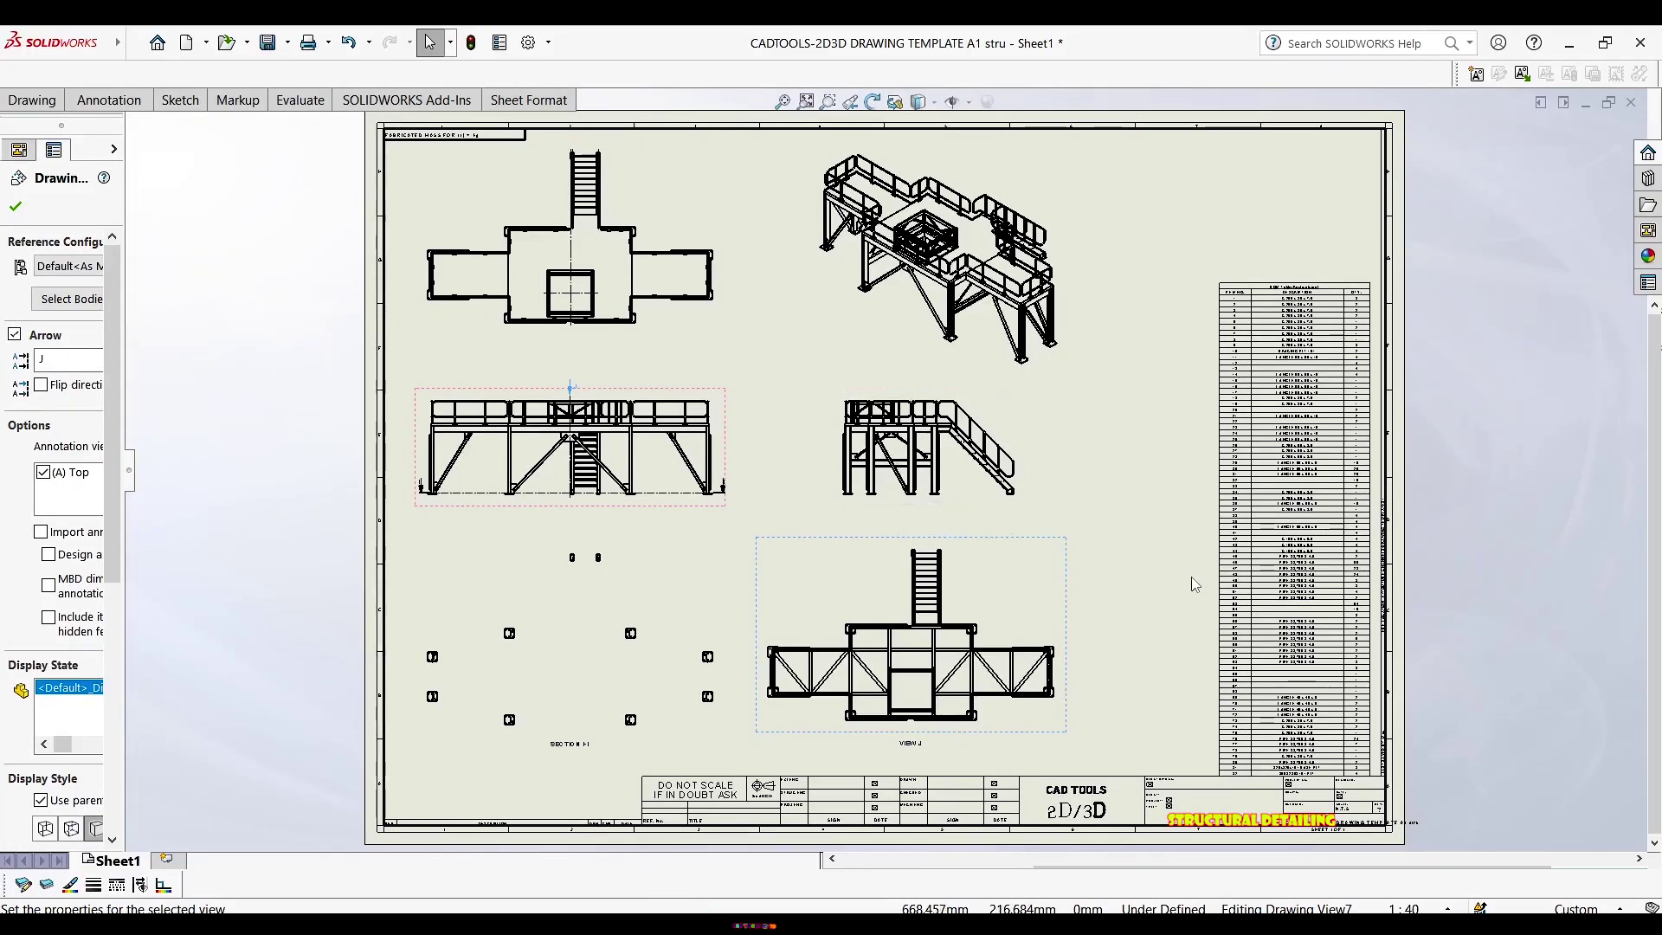
pyautogui.moveTo(1212, 576); pyautogui.dragTo(1006, 462, button='middle')
pyautogui.scroll(-10, 1118, 645)
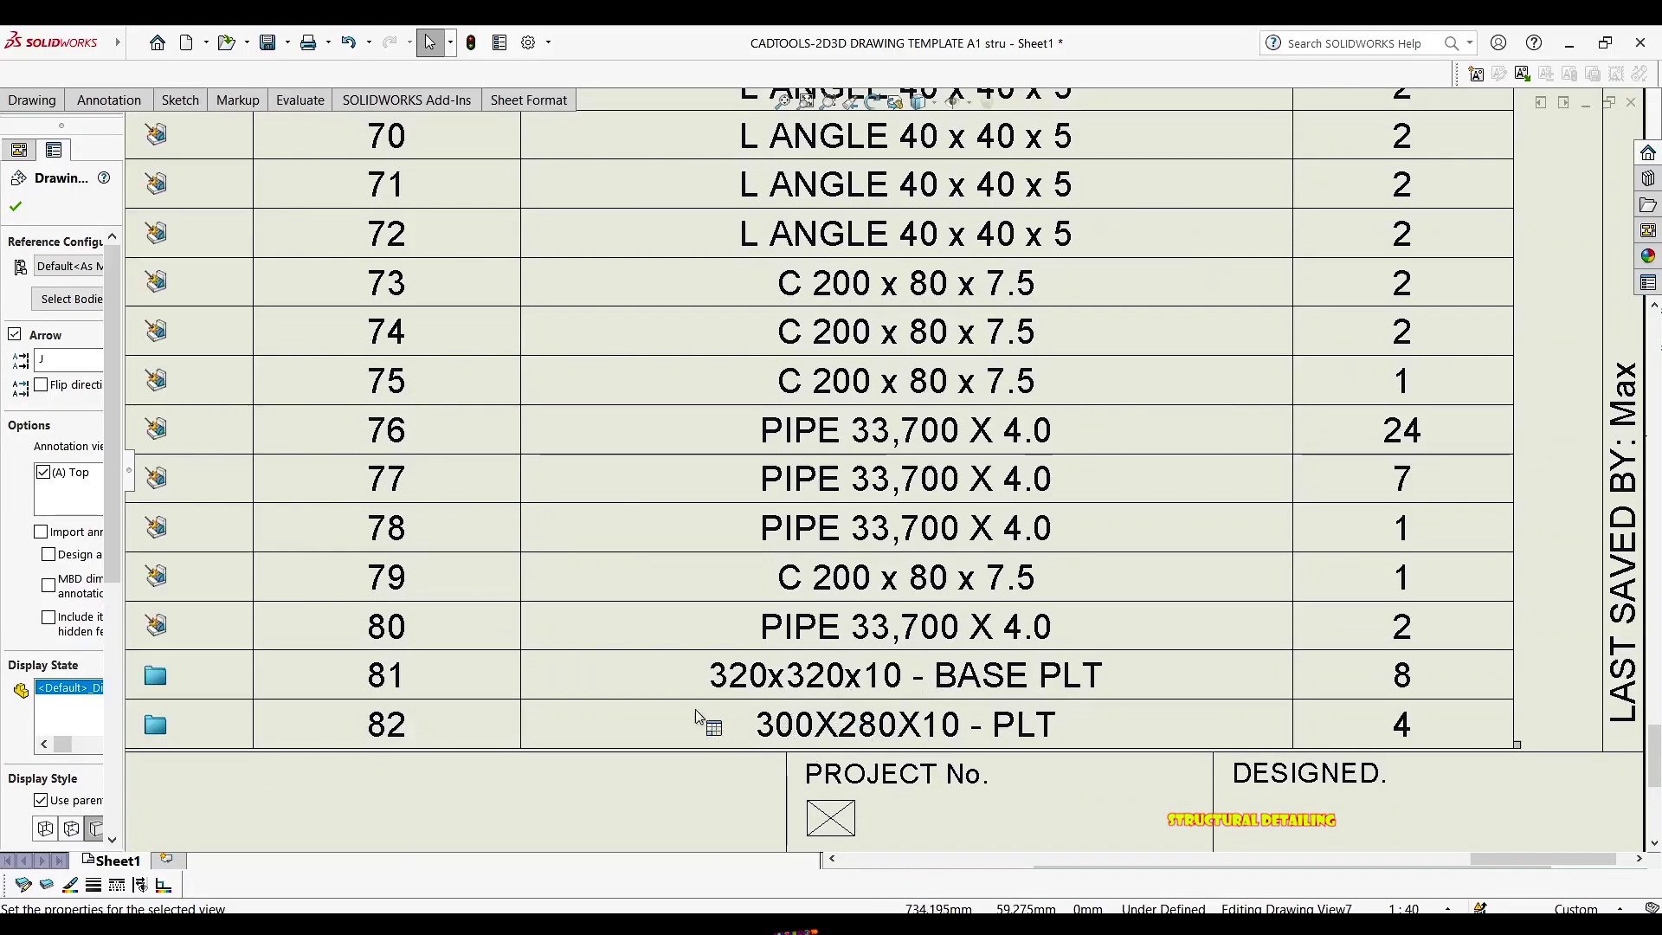
# Examine the bill of materials for items with missing descriptions and review the described plate rows at its end
pyautogui.scroll(3, 697, 615)
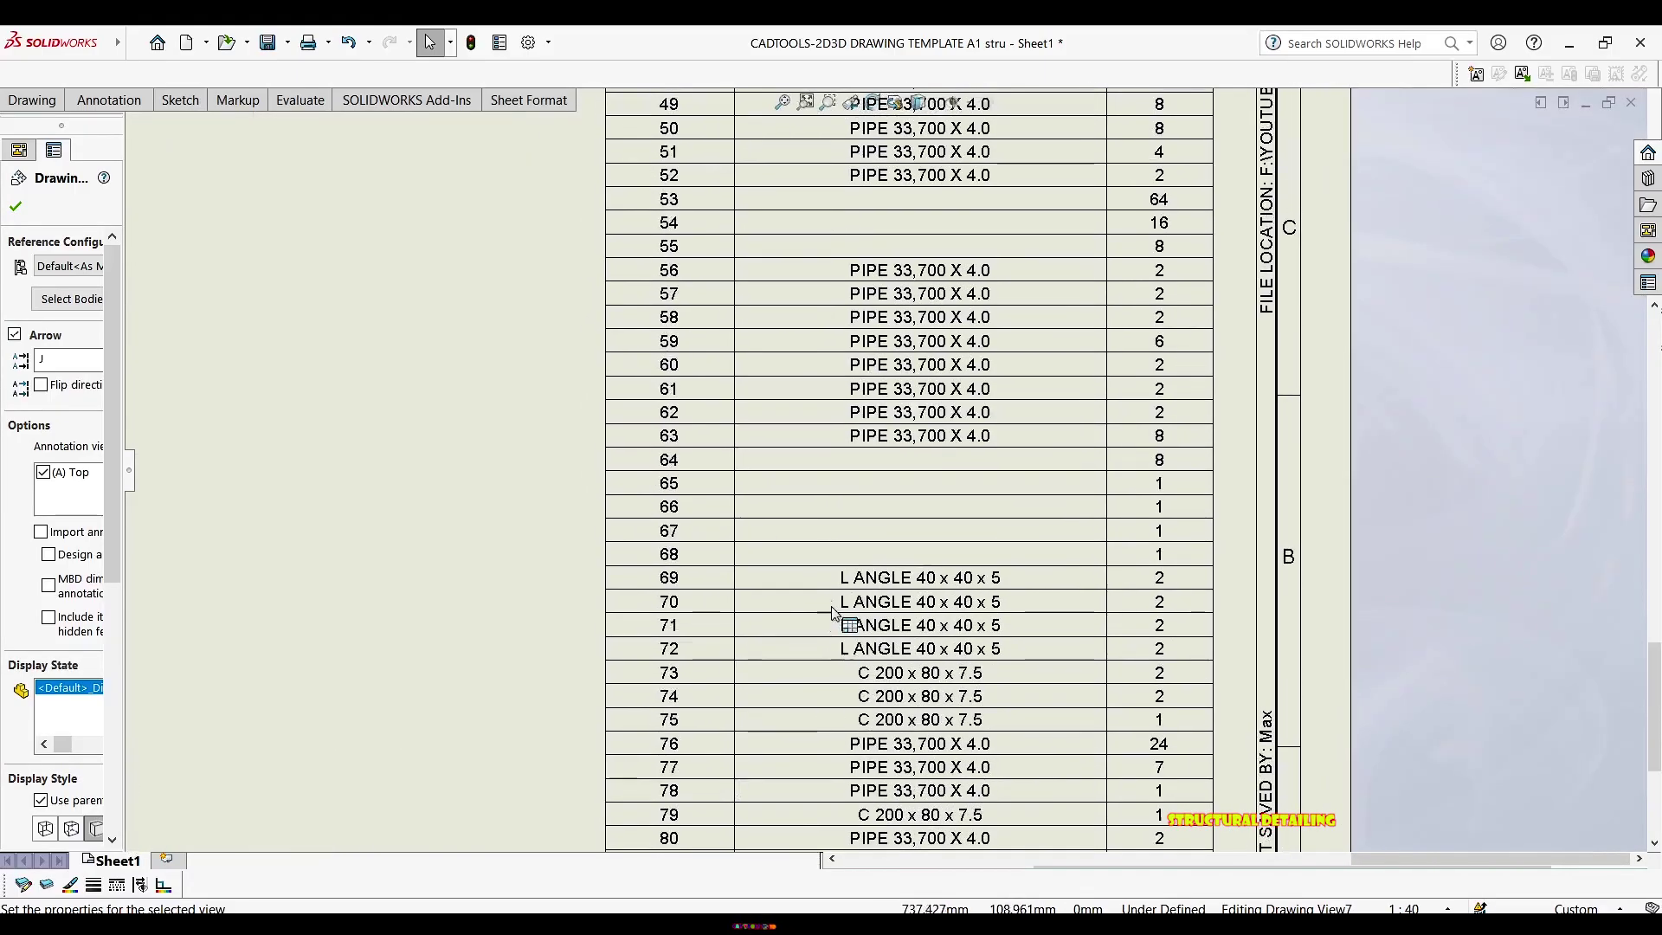
pyautogui.moveTo(689, 561)
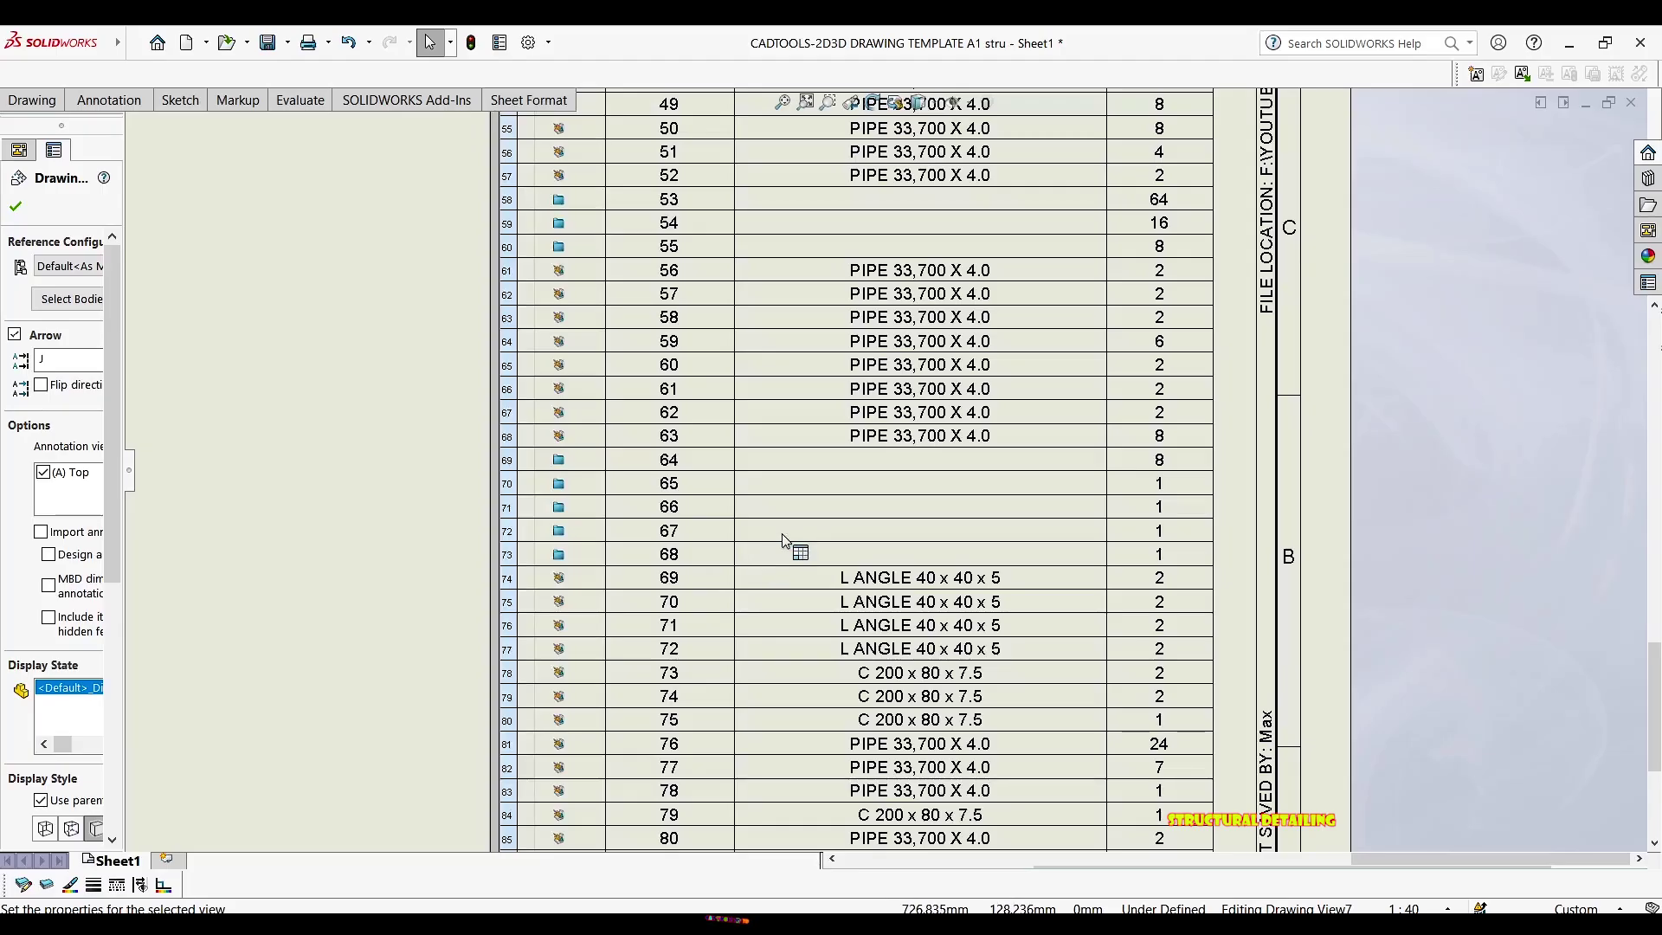
pyautogui.click(825, 470)
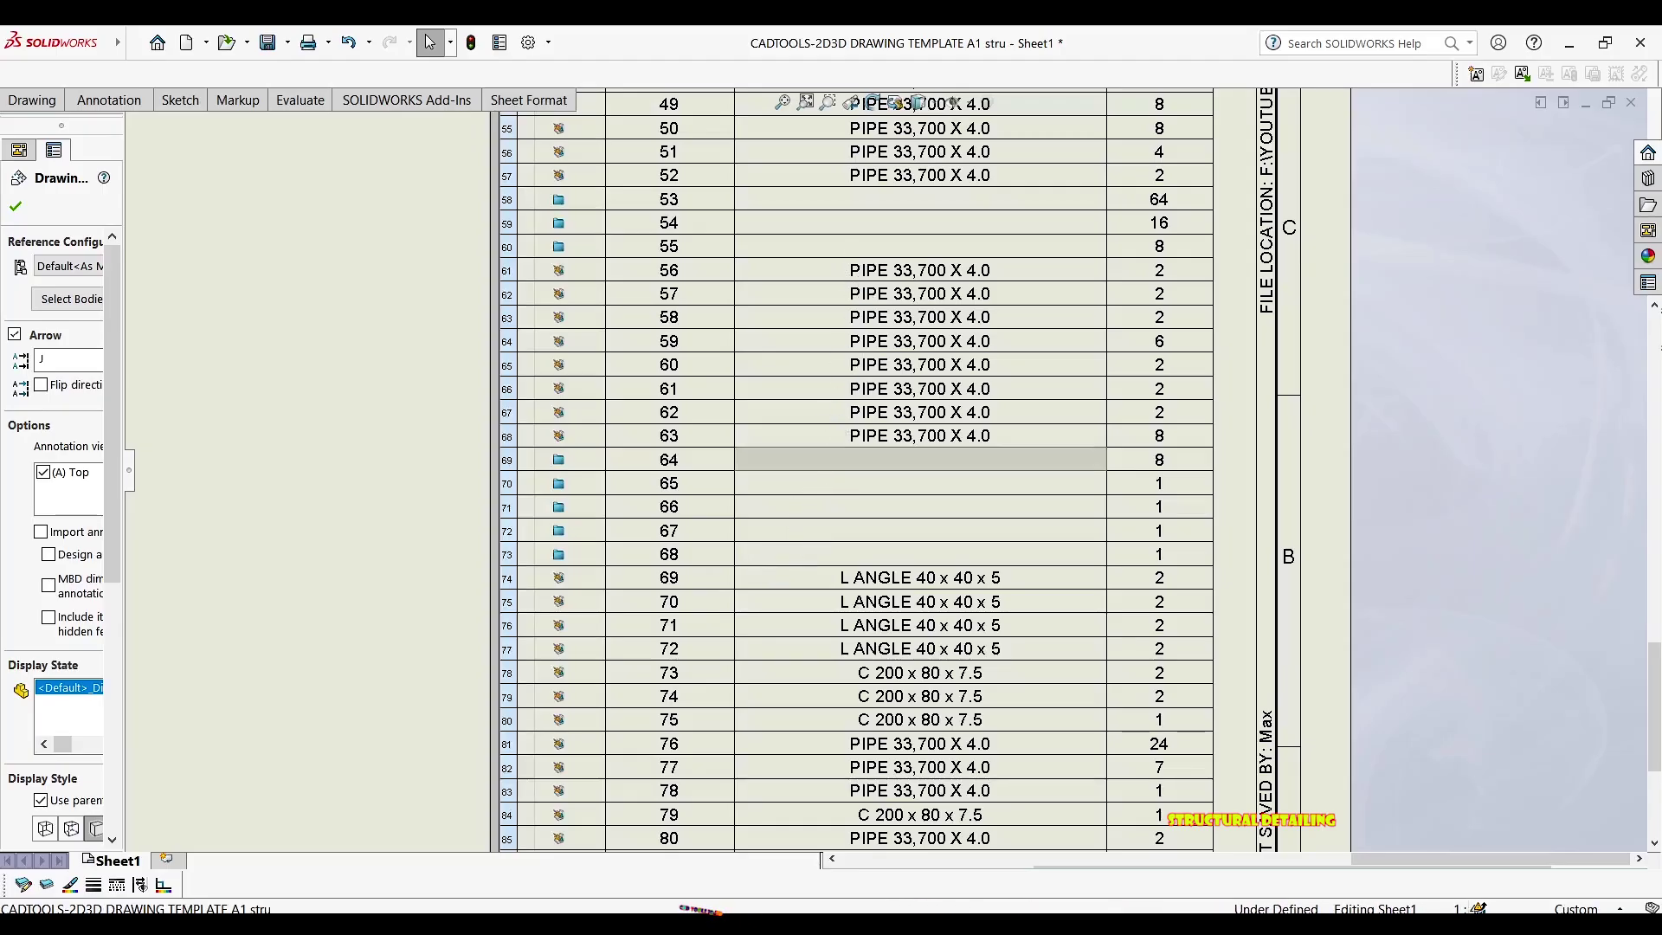
pyautogui.scroll(4, 831, 254)
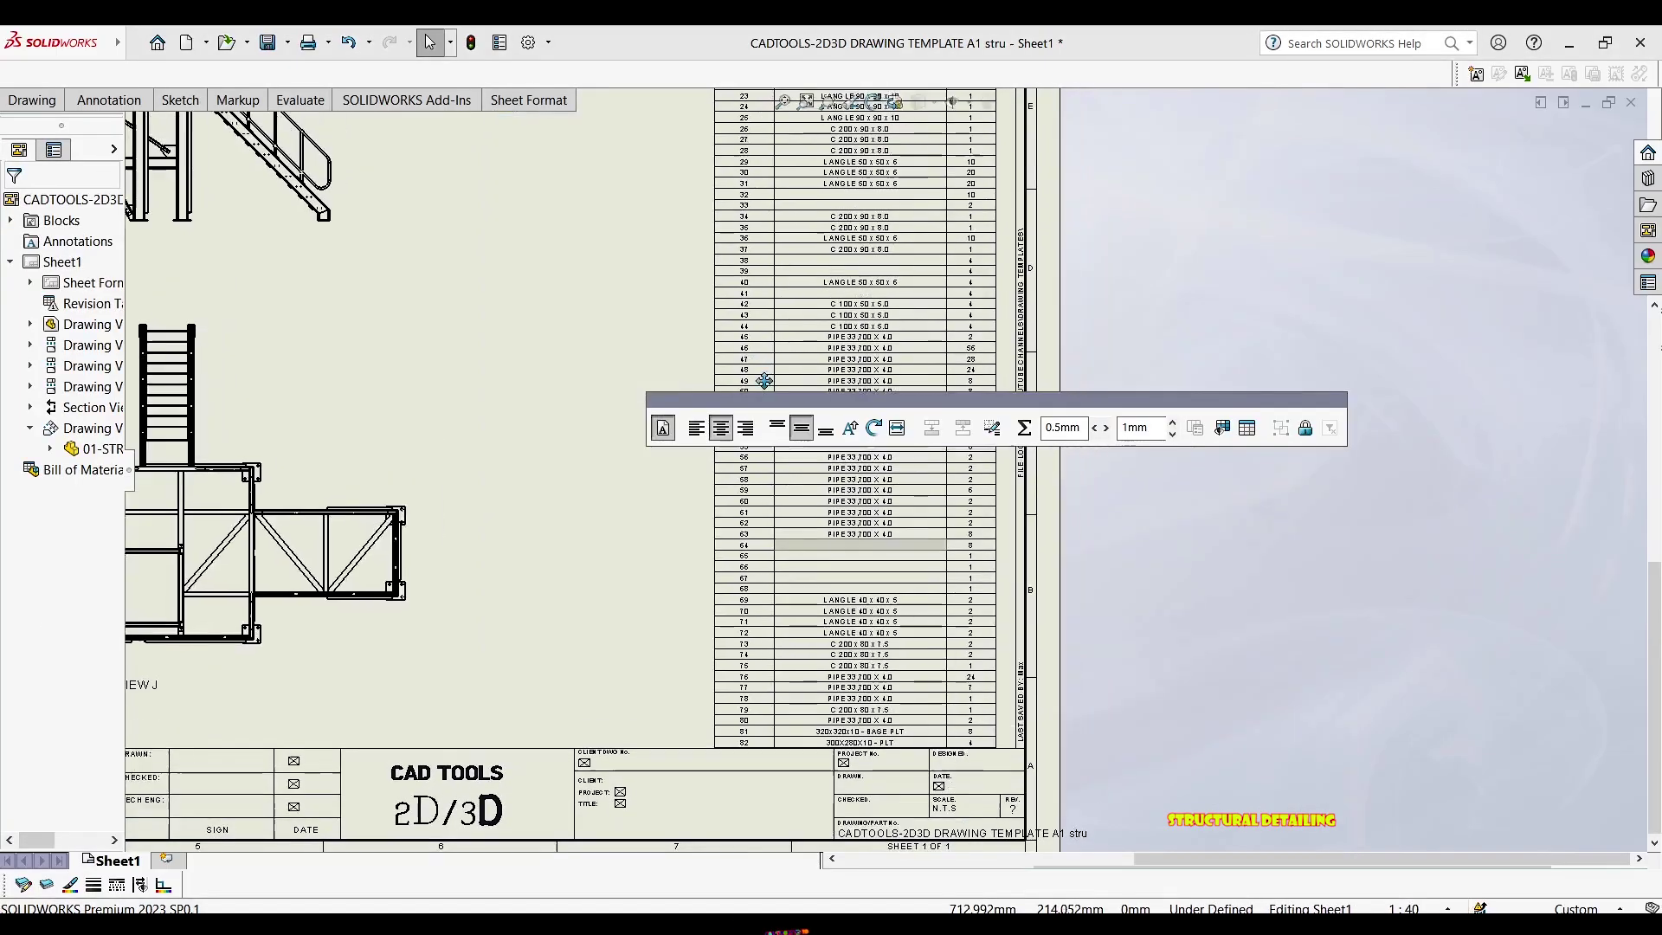
pyautogui.moveTo(839, 134)
pyautogui.mouseDown(button='middle')
pyautogui.moveTo(796, 316)
pyautogui.moveTo(833, 464)
pyautogui.mouseUp(button='middle')
pyautogui.click(1061, 519)
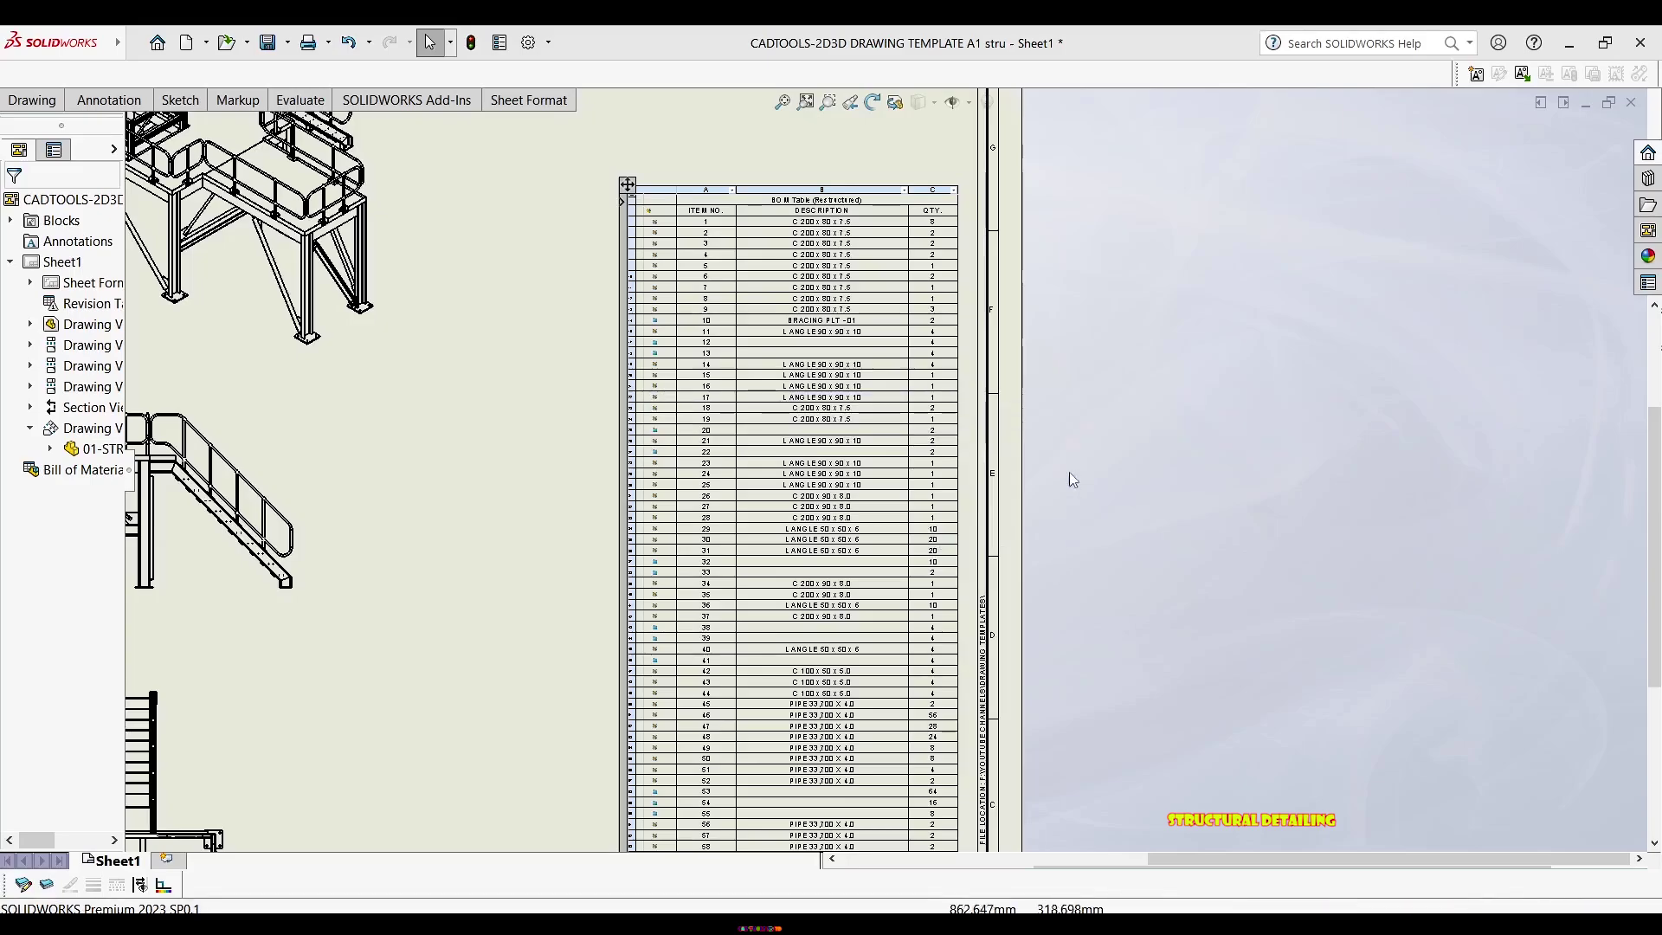
pyautogui.scroll(2, 975, 535)
pyautogui.moveTo(778, 417); pyautogui.dragTo(833, 417, button='middle')
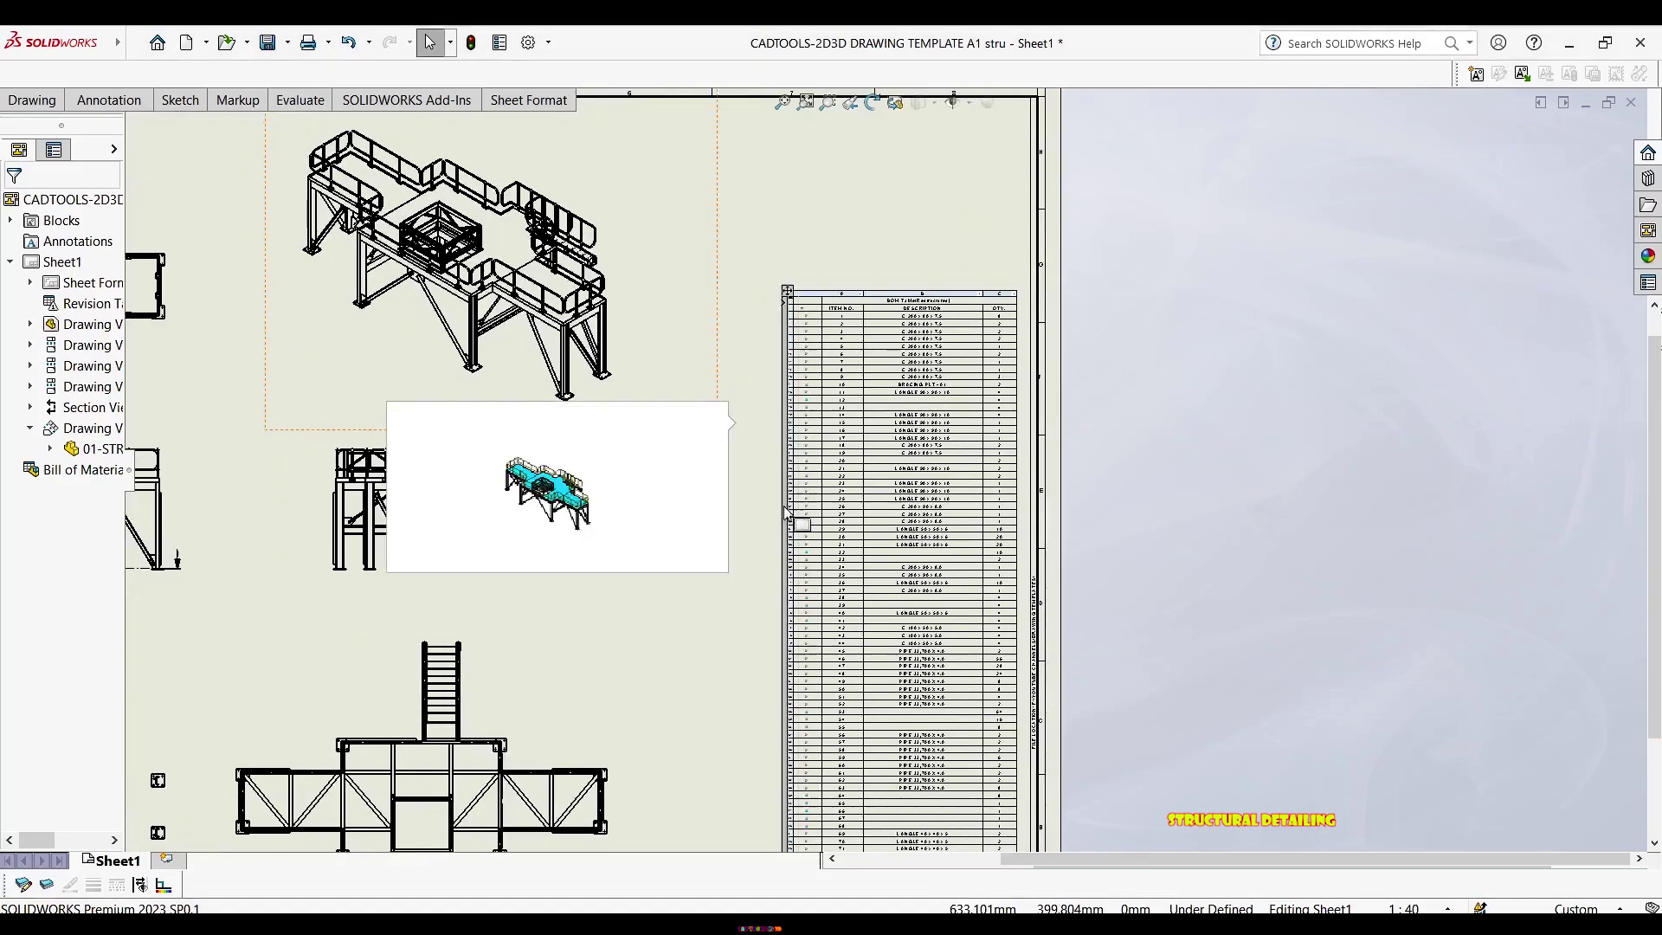
pyautogui.moveTo(644, 720); pyautogui.dragTo(735, 433, button='middle')
pyautogui.moveTo(820, 480); pyautogui.dragTo(846, 450, button='middle')
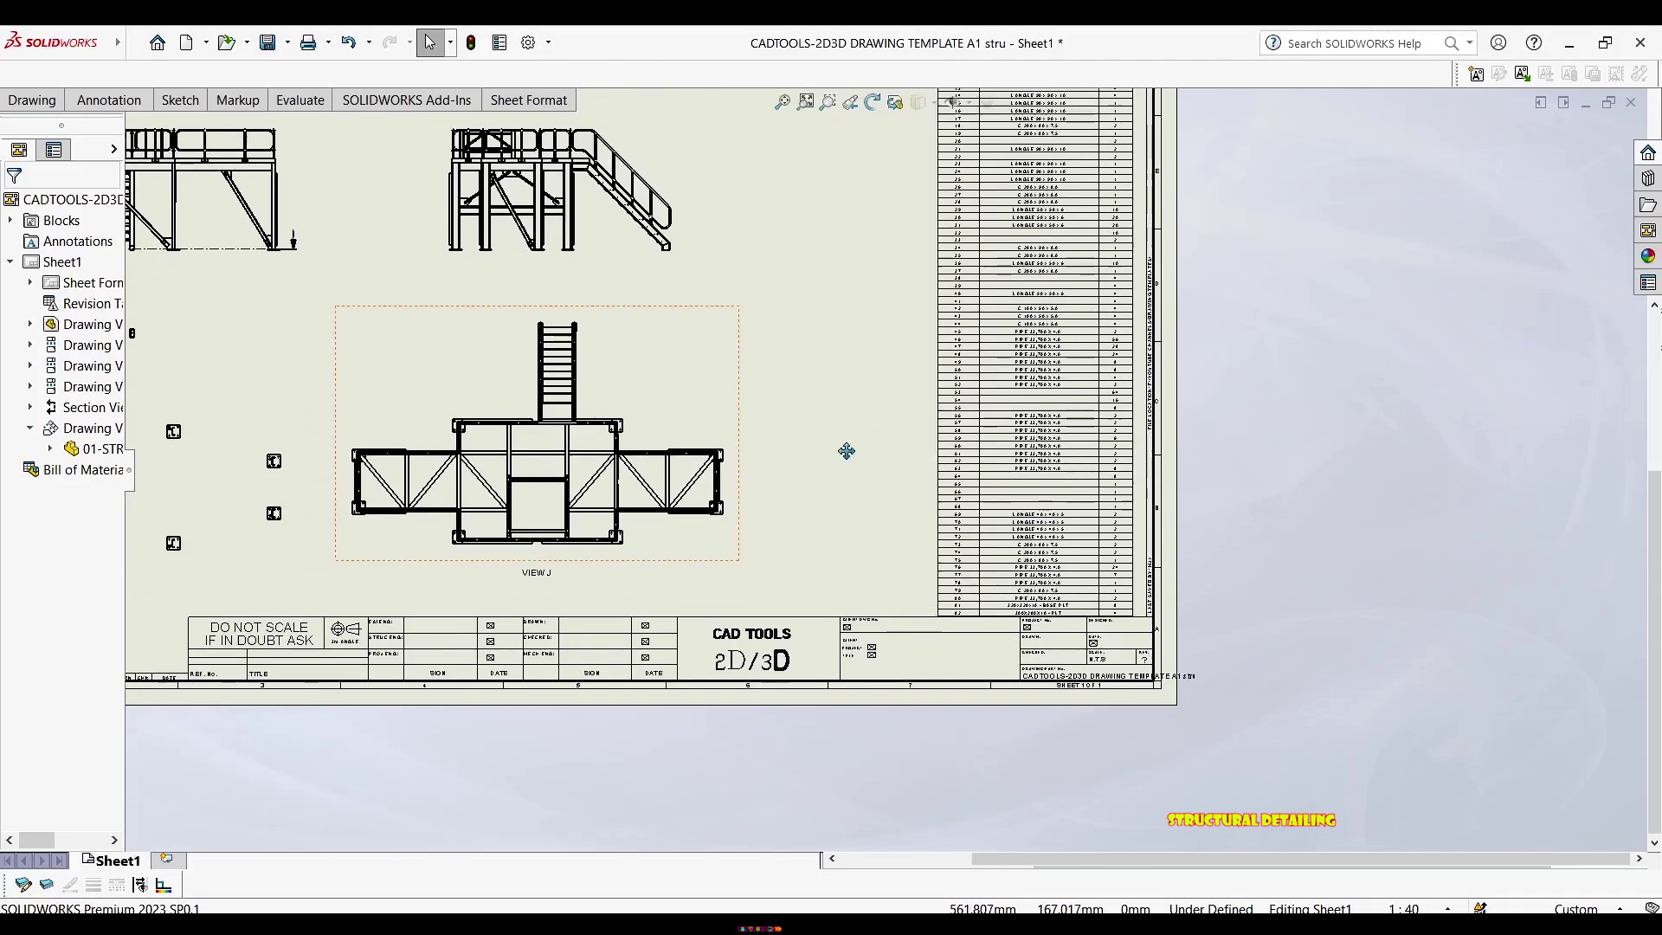
pyautogui.scroll(-1, 1038, 503)
pyautogui.scroll(-3, 997, 551)
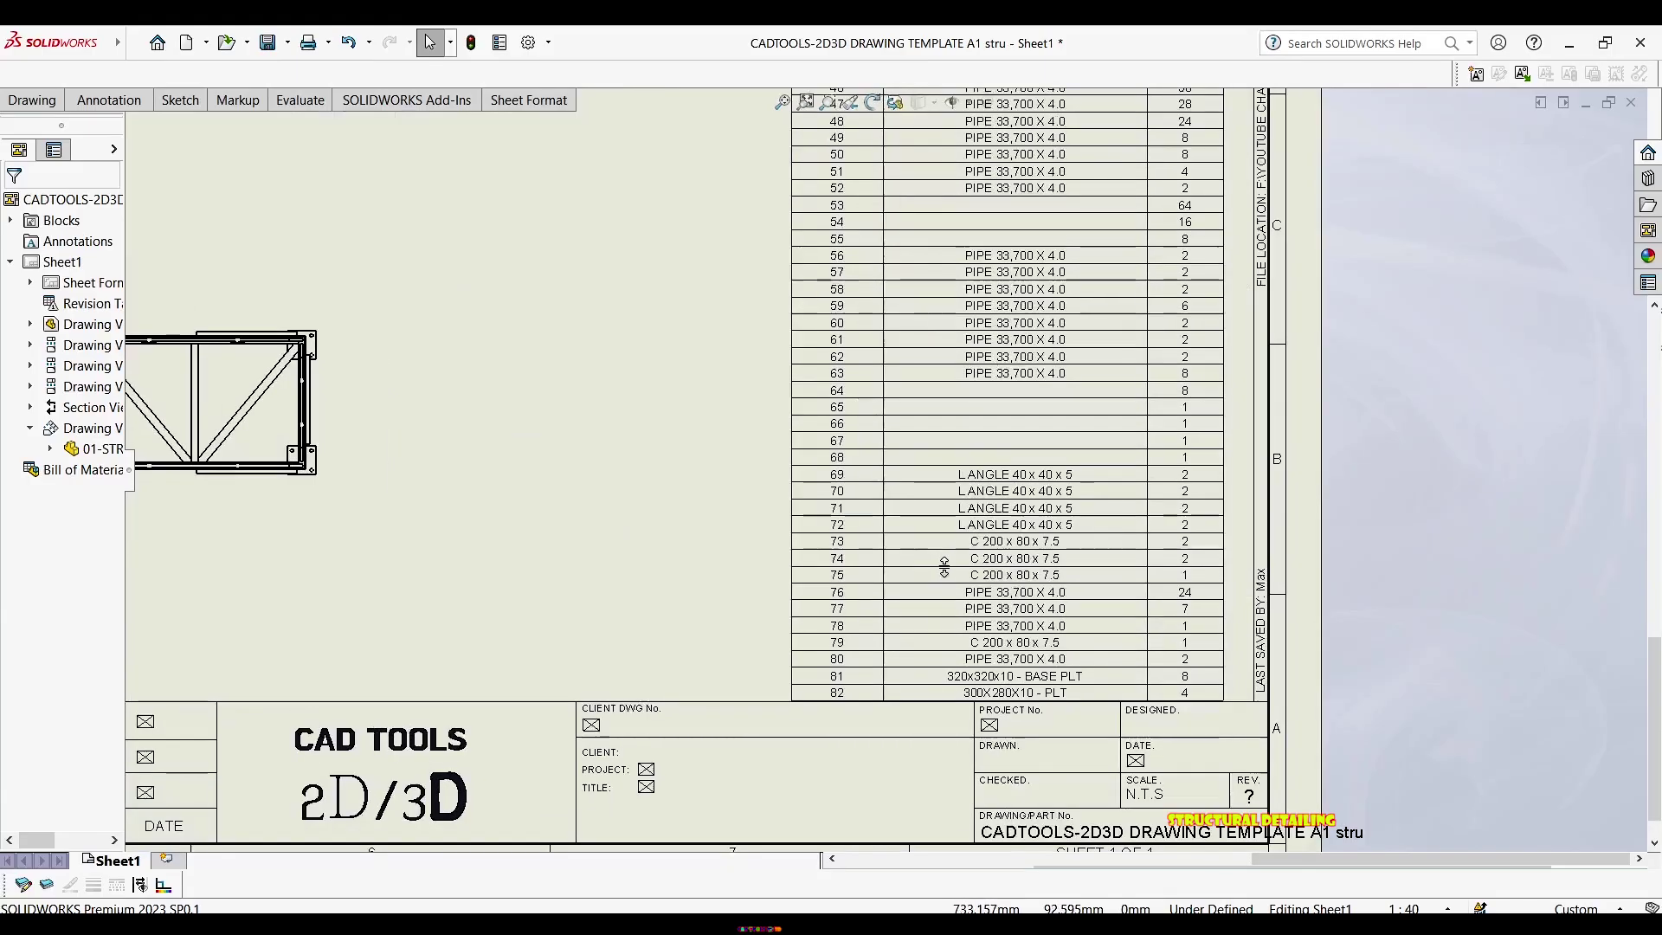
pyautogui.scroll(-3, 934, 642)
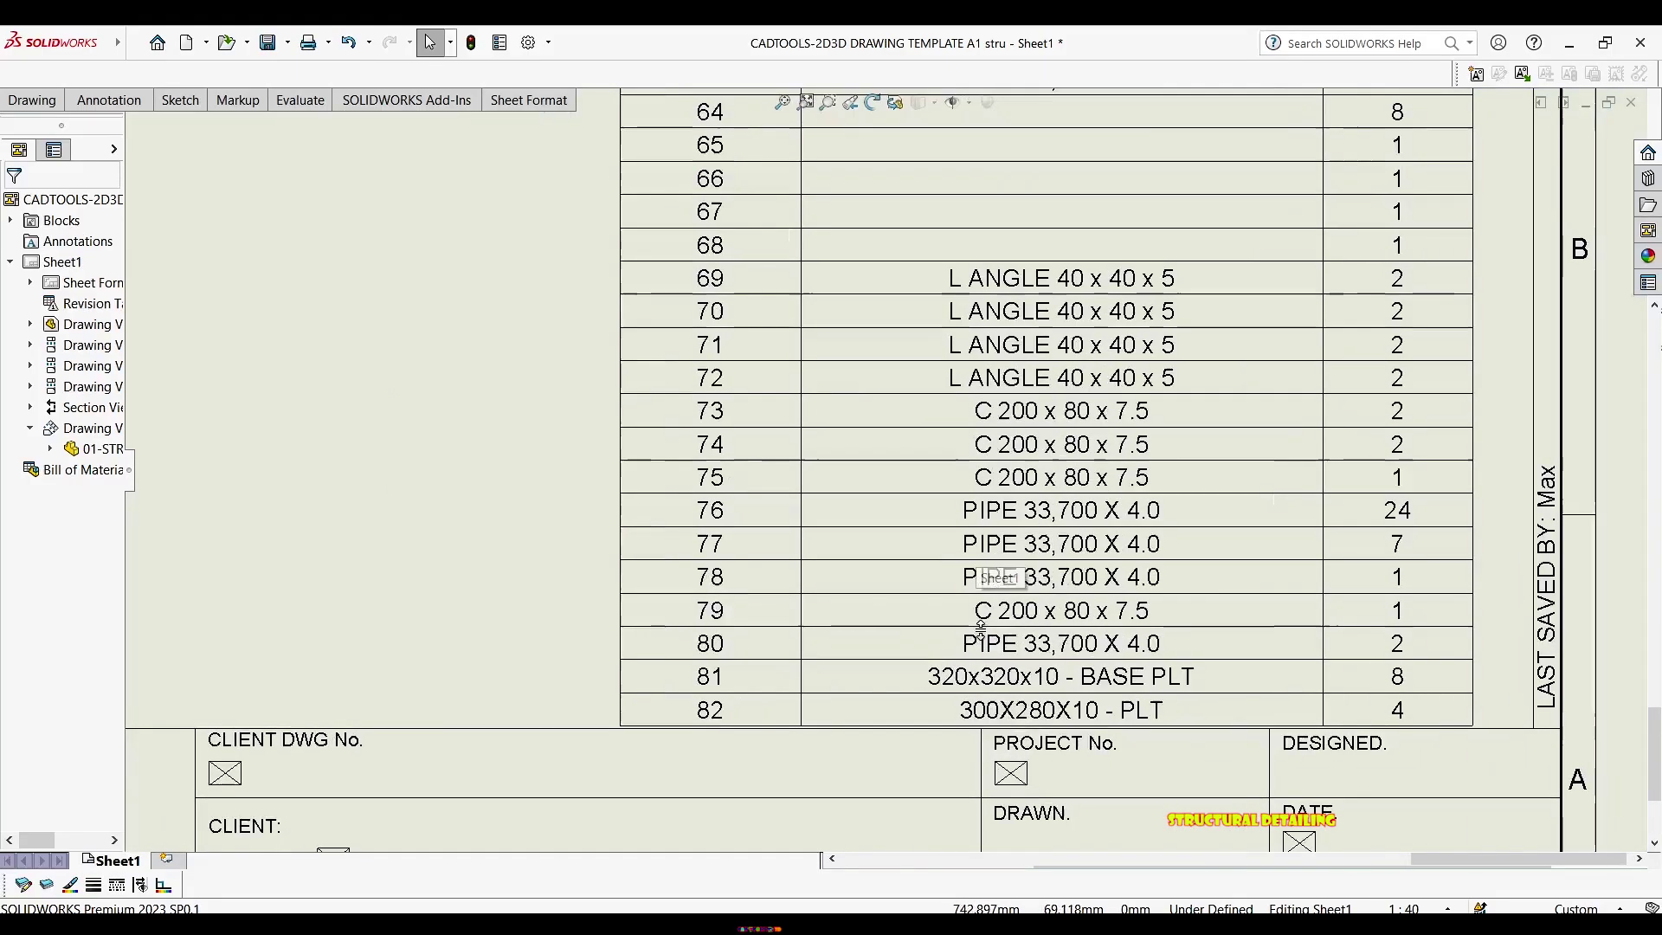
pyautogui.moveTo(980, 629); pyautogui.dragTo(1049, 548, button='middle')
pyautogui.click(1092, 605)
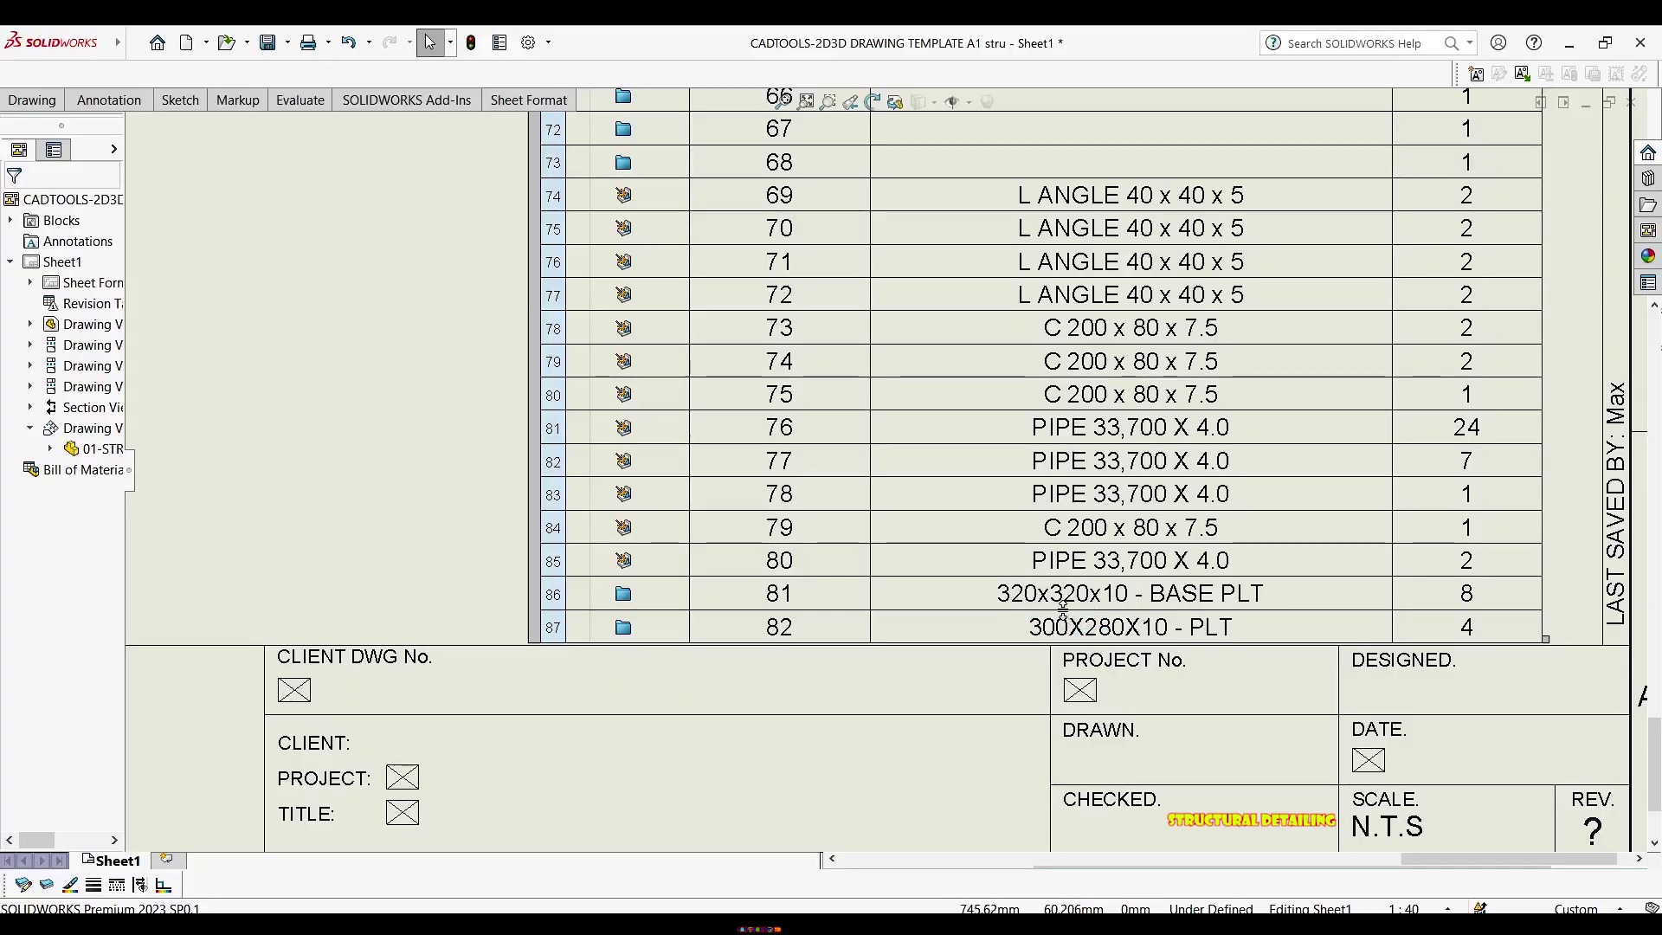
# Examine the elevation view of the platform and stair, including the stringer connection at the column
pyautogui.scroll(2, 346, 278)
pyautogui.moveTo(299, 262); pyautogui.dragTo(712, 464, button='middle')
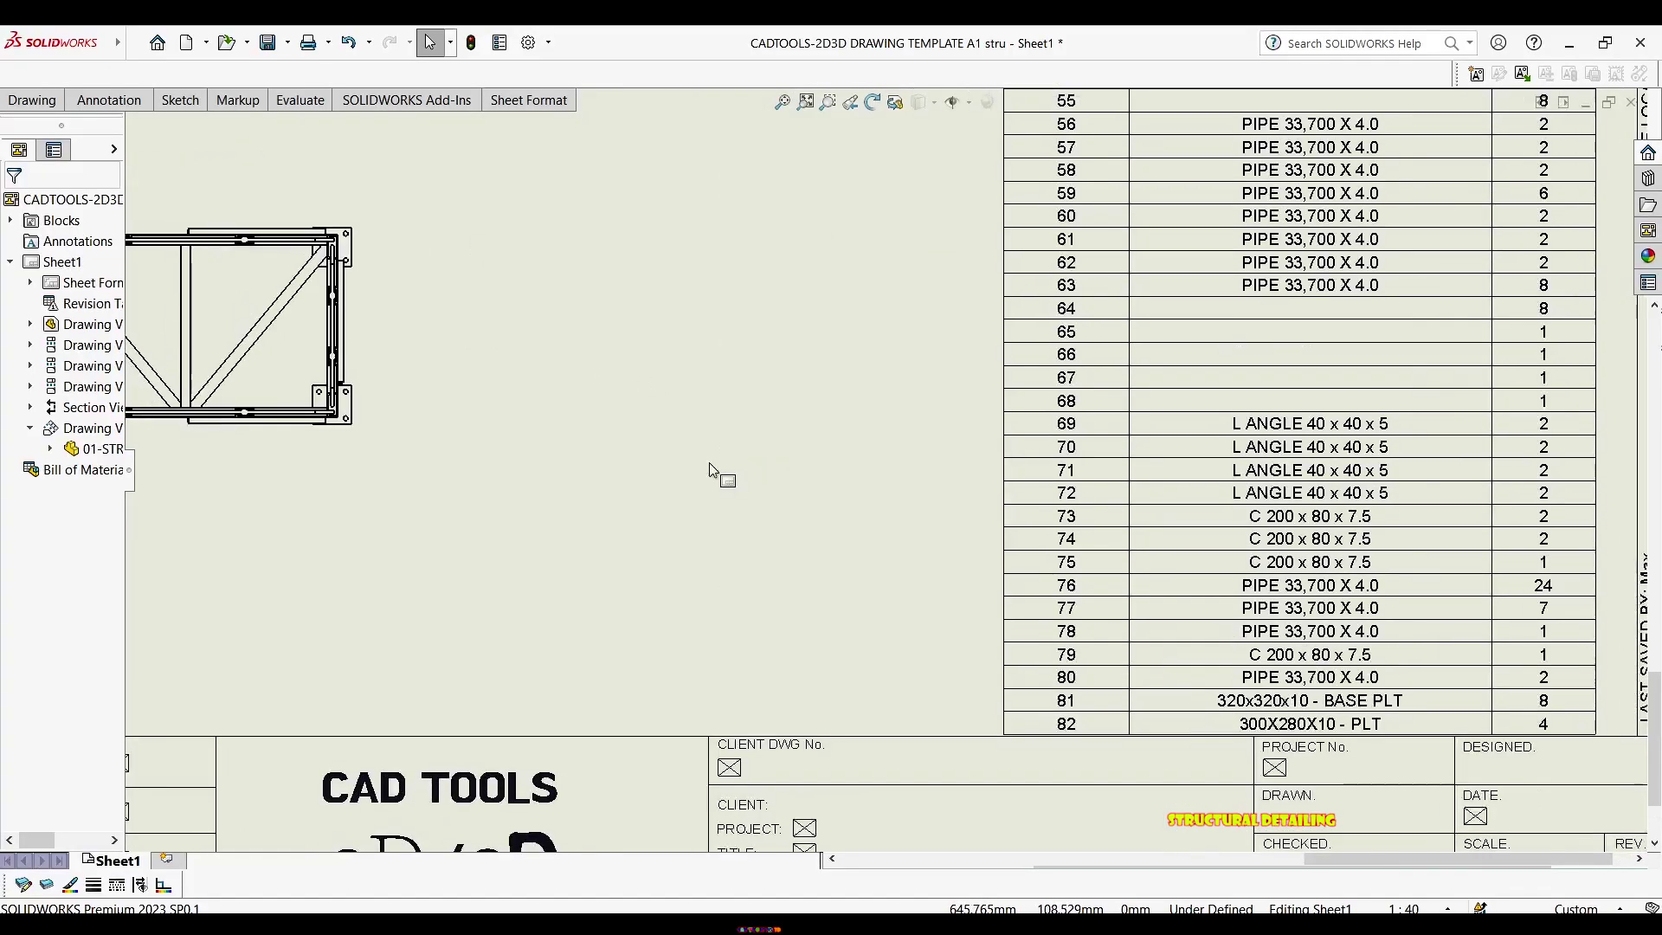
pyautogui.moveTo(426, 429)
pyautogui.mouseDown(button='middle')
pyautogui.moveTo(526, 723)
pyautogui.moveTo(547, 926)
pyautogui.mouseUp(button='middle')
pyautogui.moveTo(466, 306); pyautogui.dragTo(762, 736, button='middle')
pyautogui.scroll(1, 465, 353)
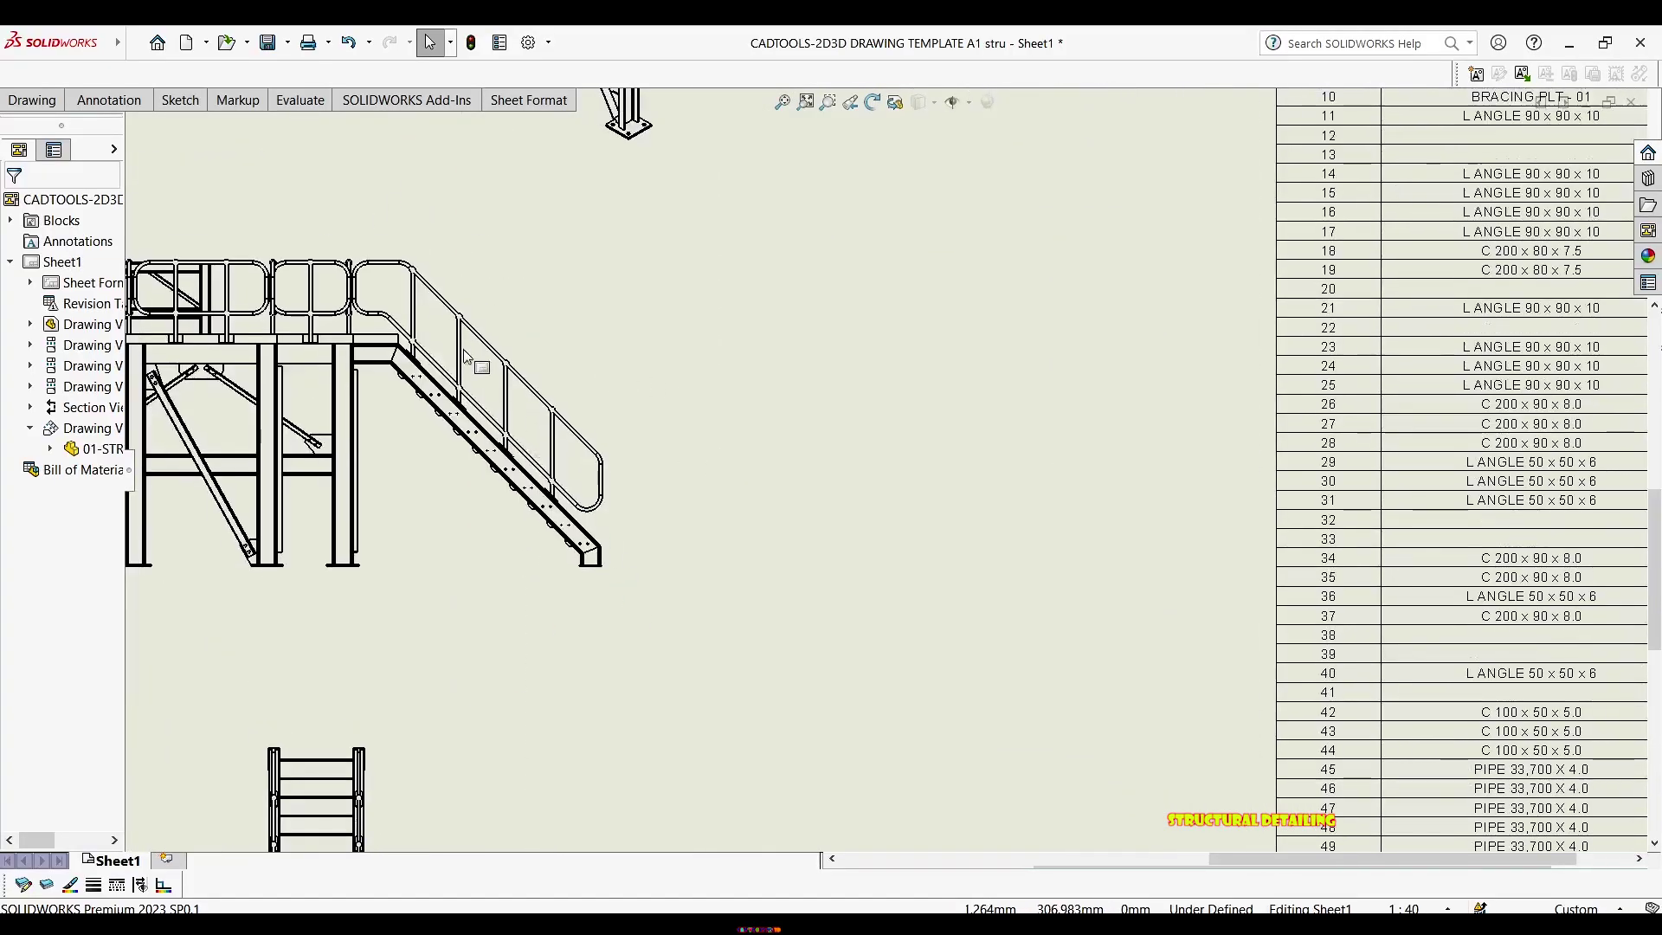
pyautogui.scroll(-4, 398, 374)
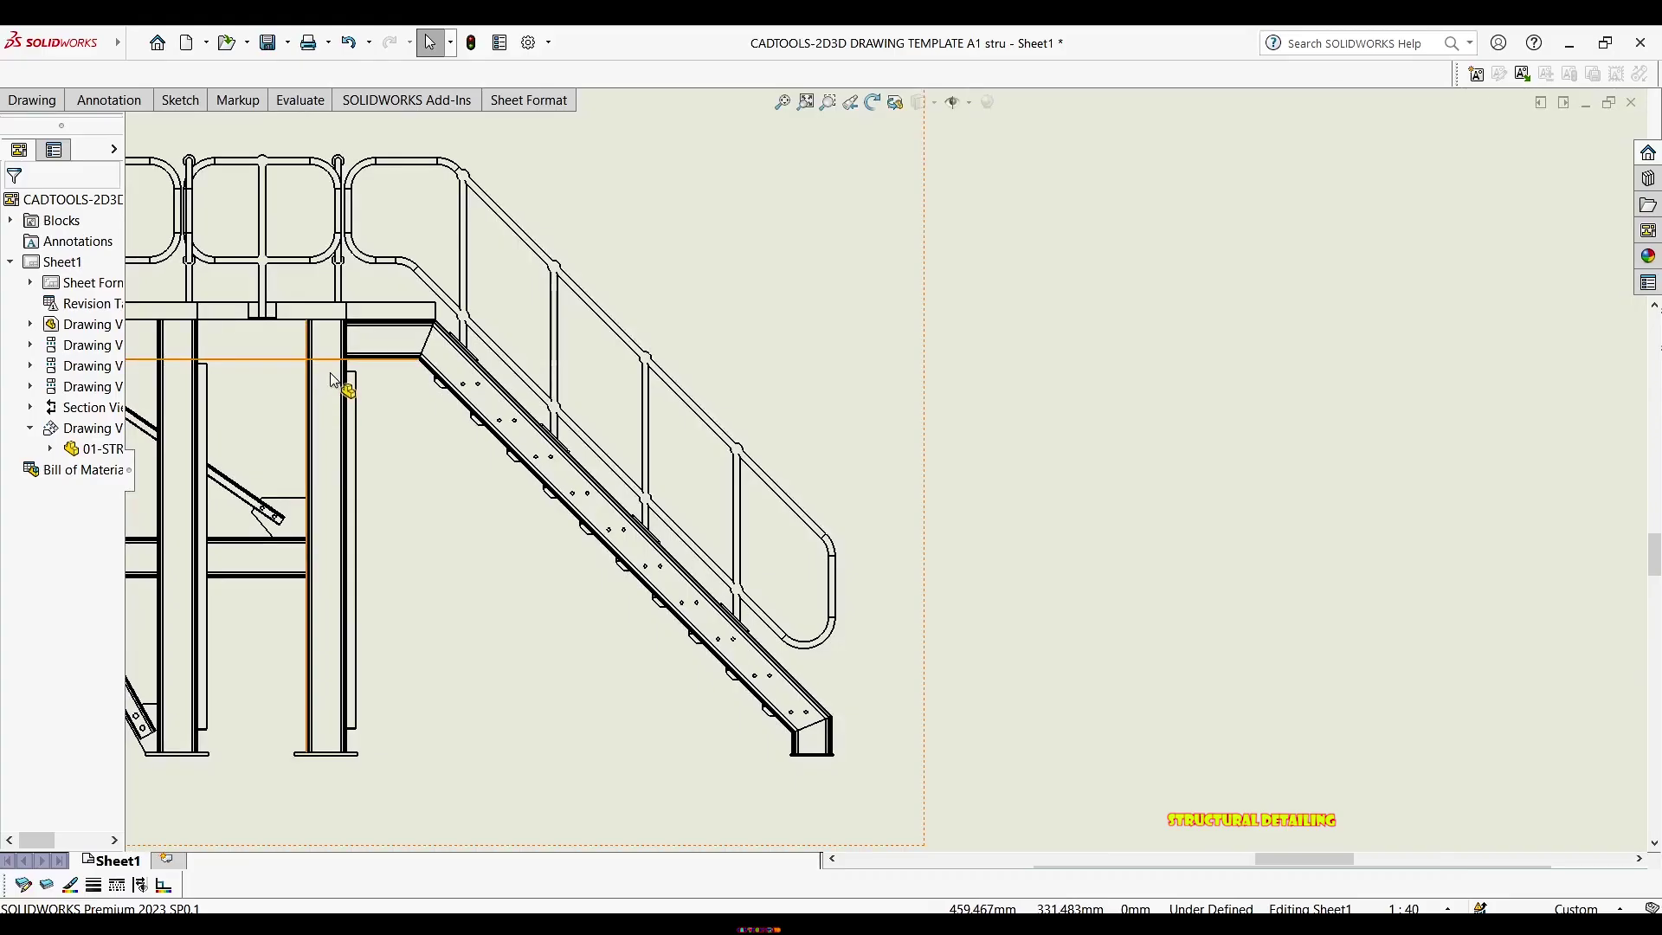
pyautogui.scroll(-1, 337, 337)
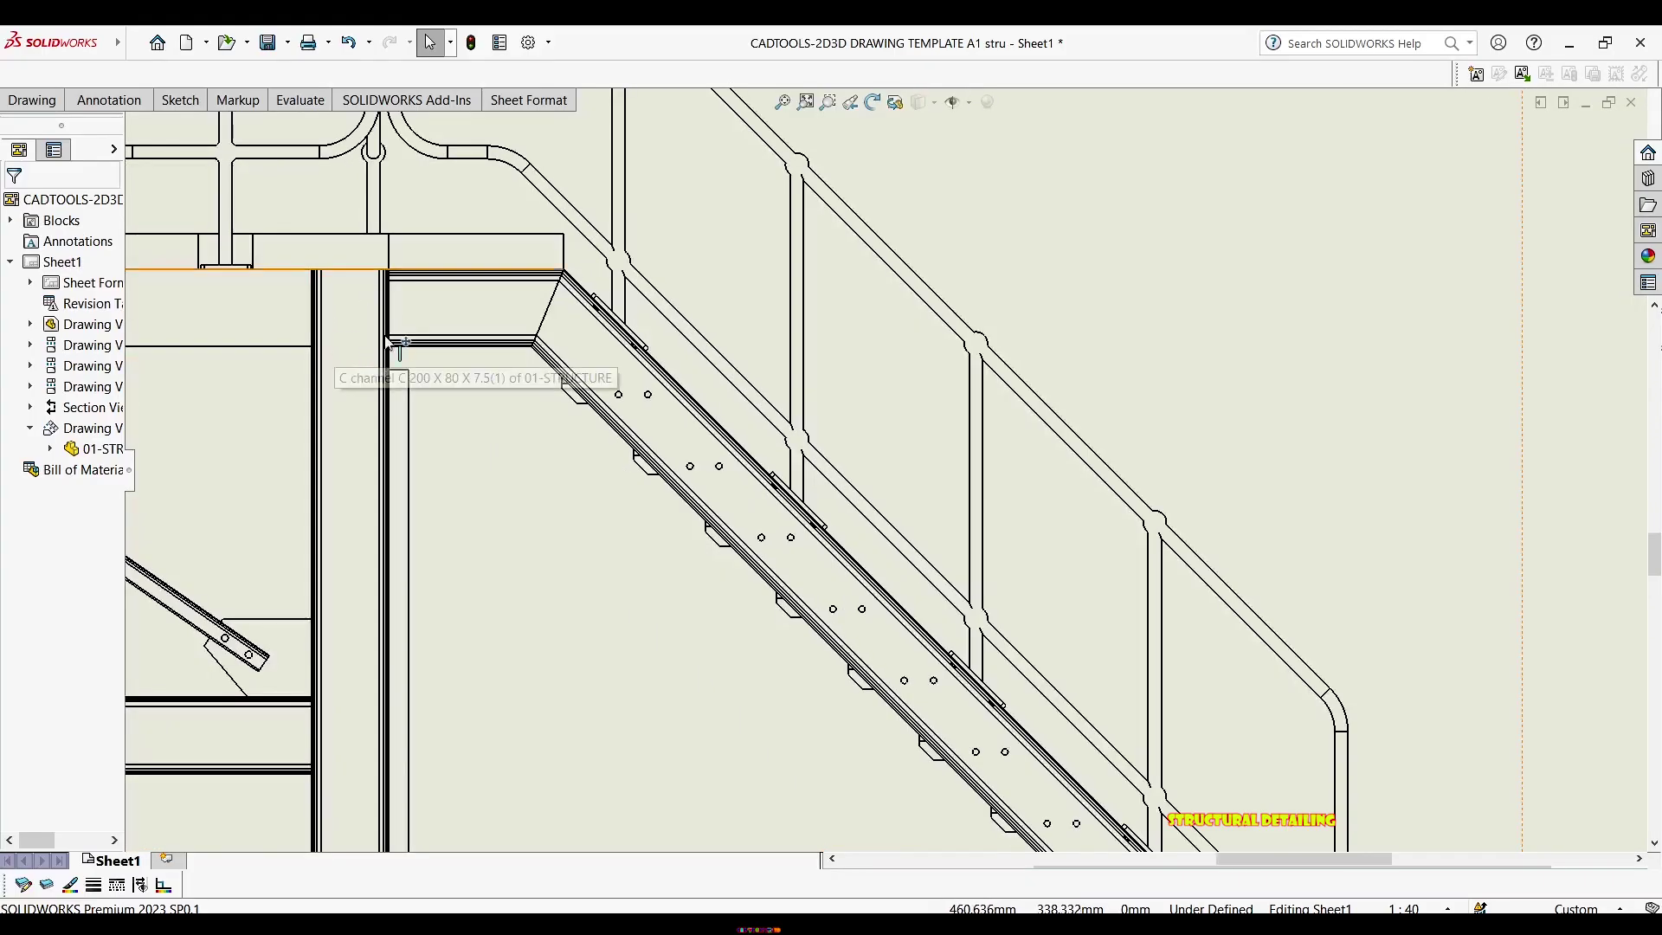
pyautogui.scroll(2, 372, 364)
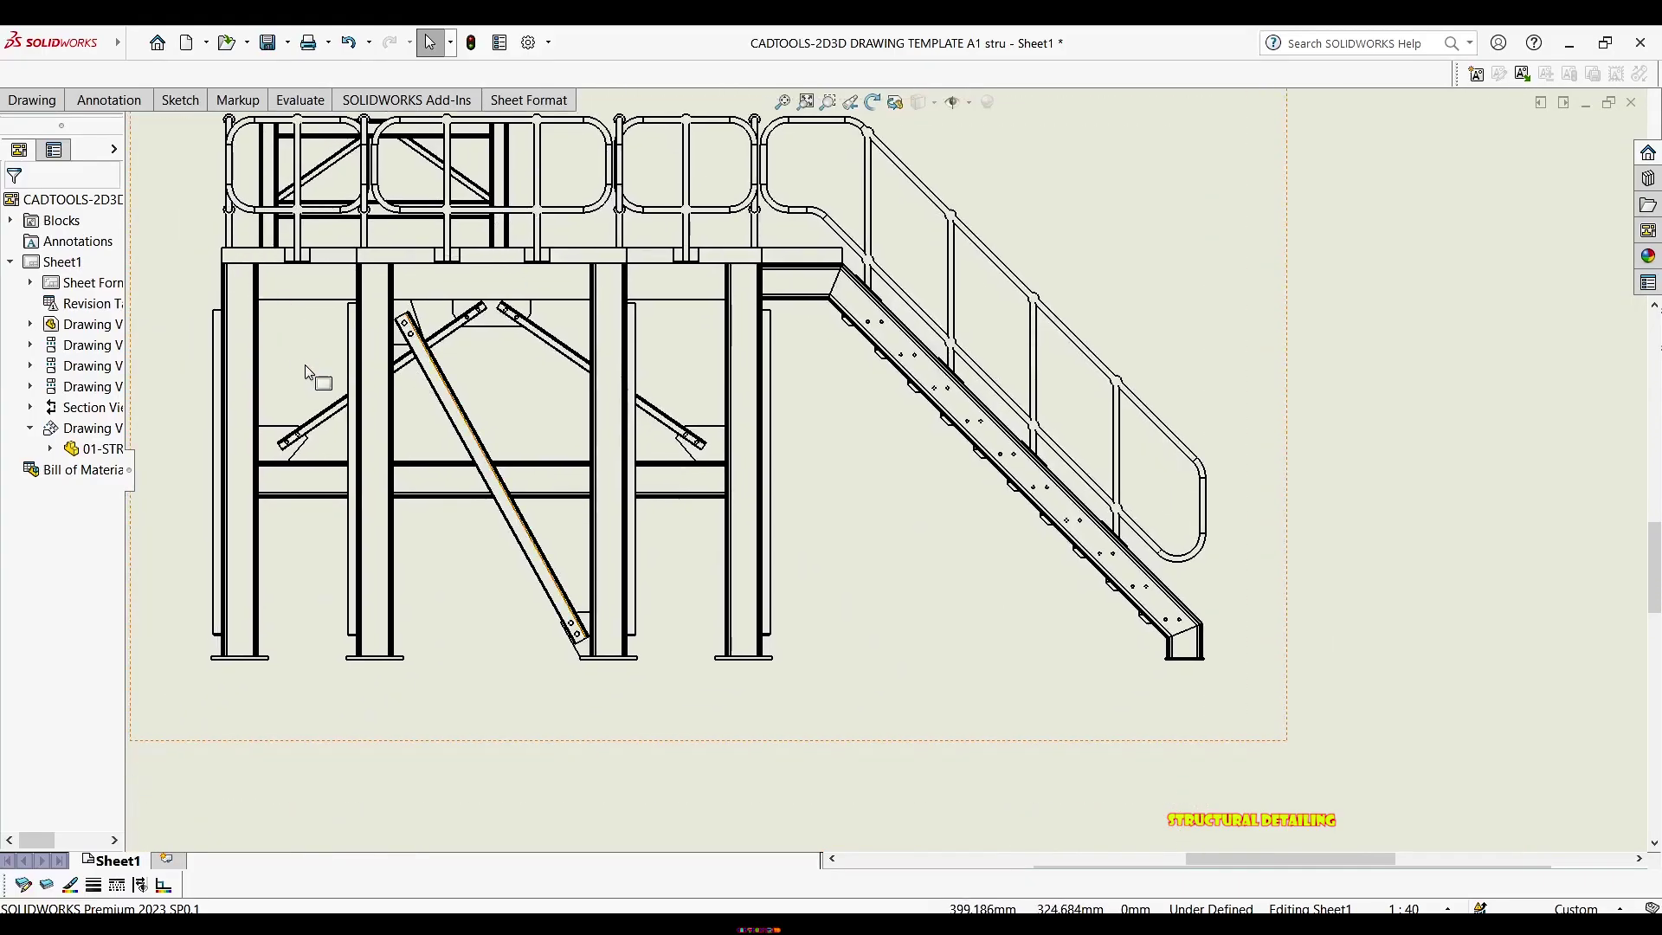
pyautogui.scroll(2, 640, 480)
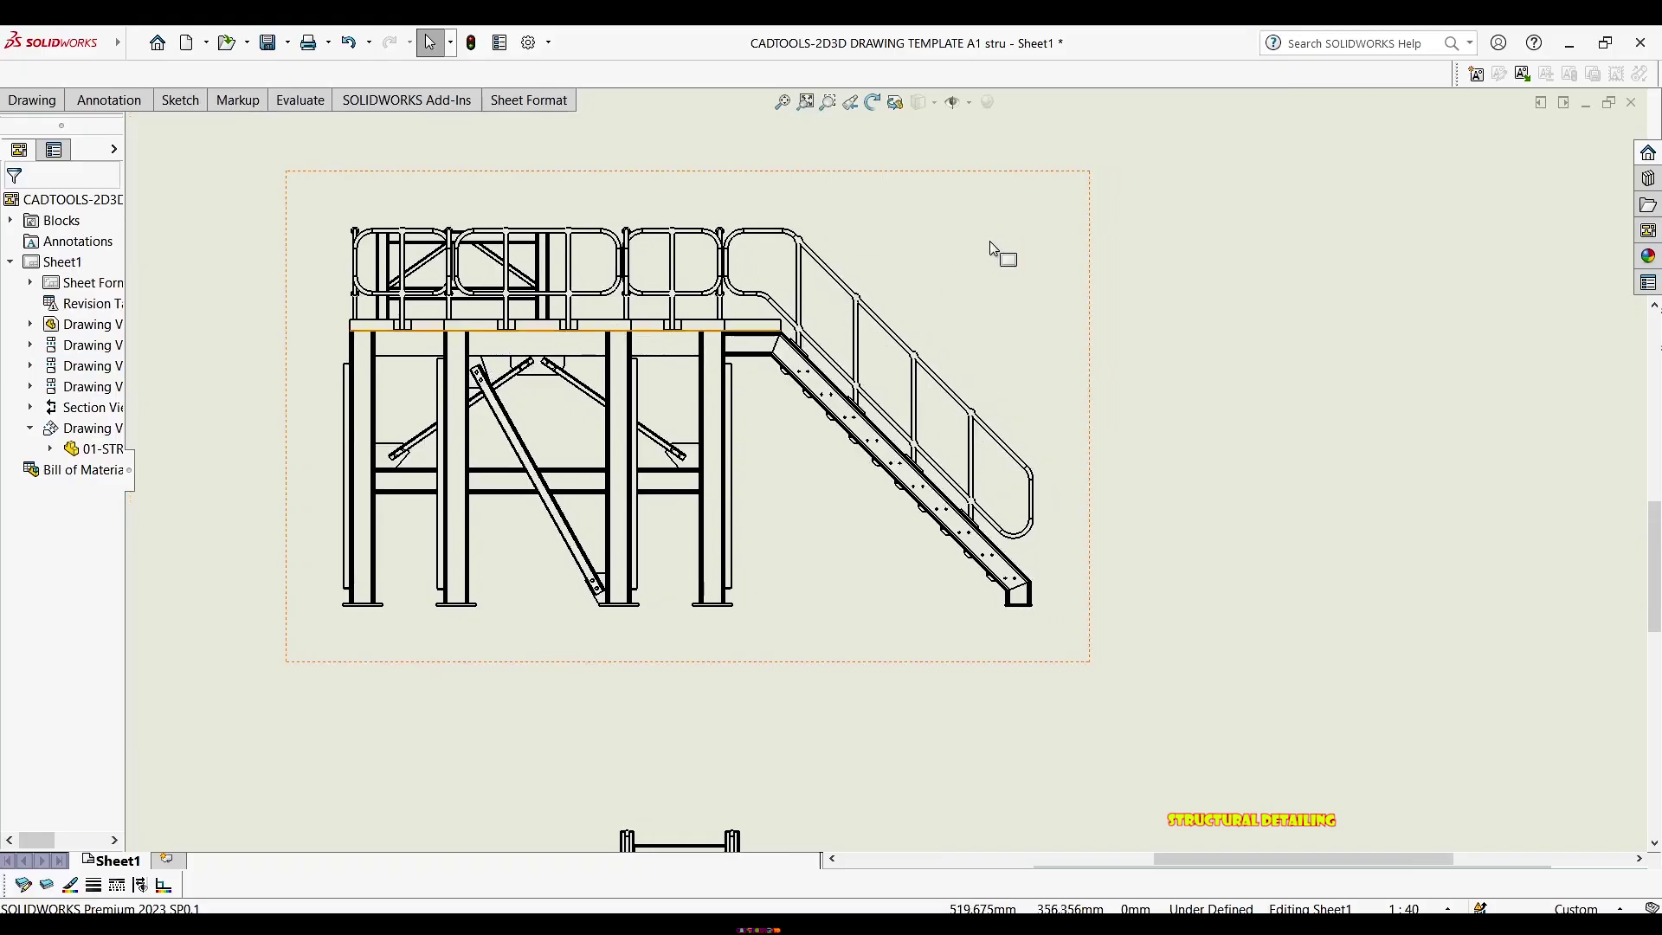
pyautogui.scroll(1, 991, 249)
# Review the upper rows of the bill of materials up to its header and quantity column
pyautogui.moveTo(797, 224); pyautogui.dragTo(293, 225, button='middle')
pyautogui.moveTo(1365, 256); pyautogui.dragTo(860, 283, button='middle')
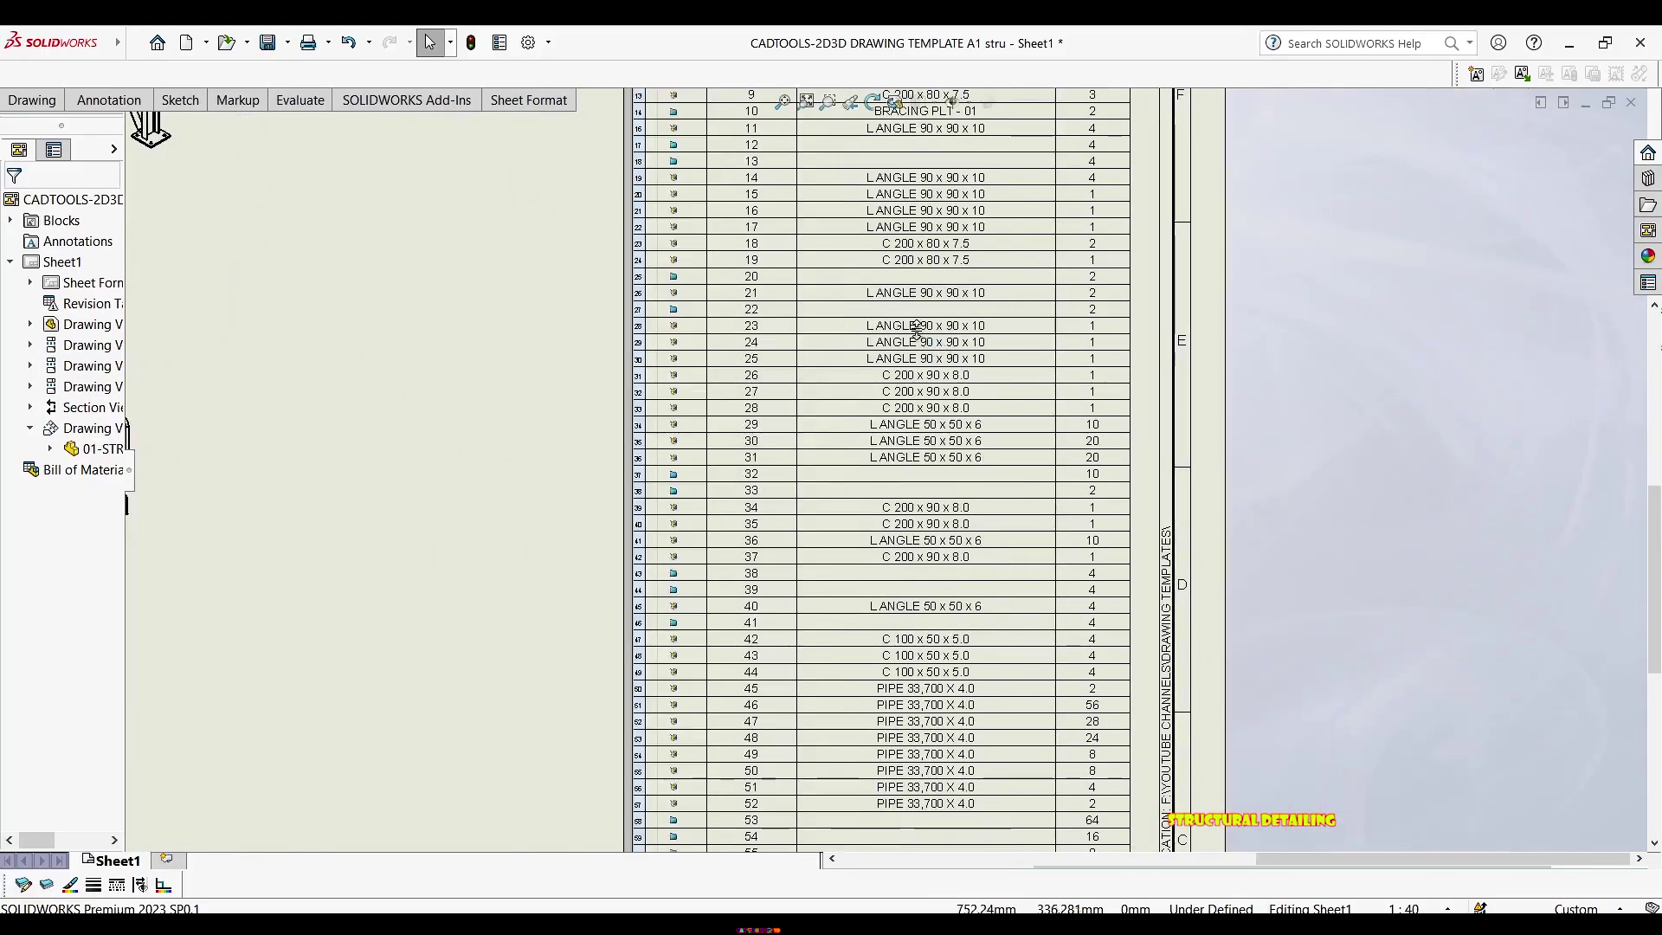
pyautogui.scroll(-1, 874, 299)
pyautogui.moveTo(852, 216); pyautogui.dragTo(852, 339, button='middle')
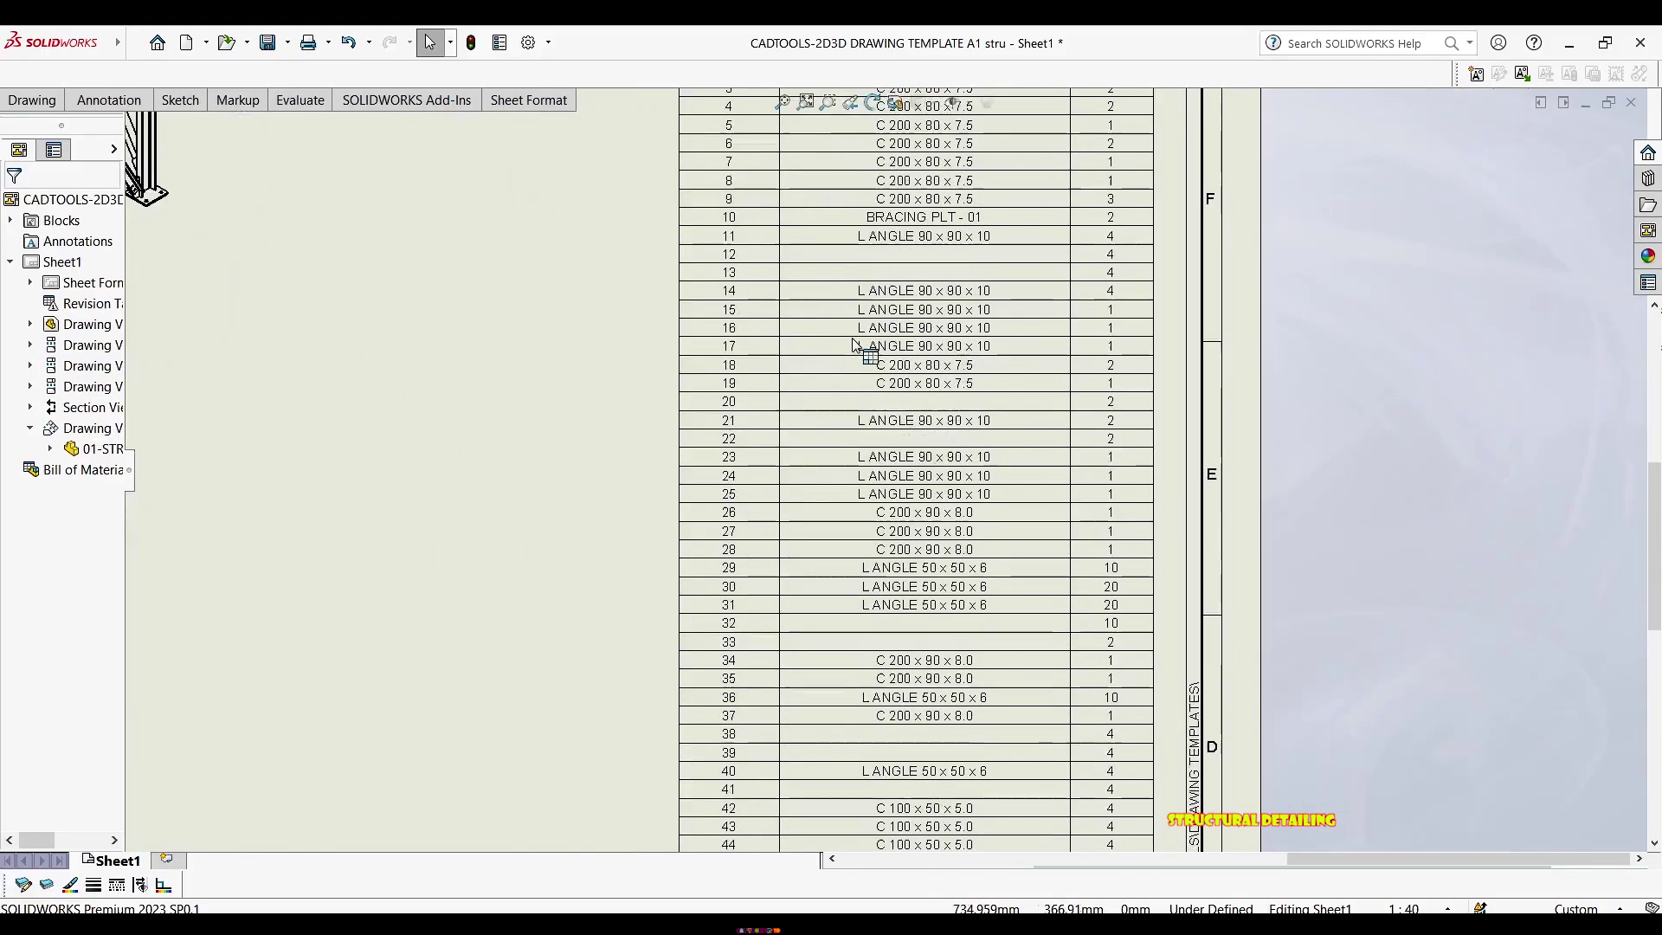
pyautogui.click(984, 286)
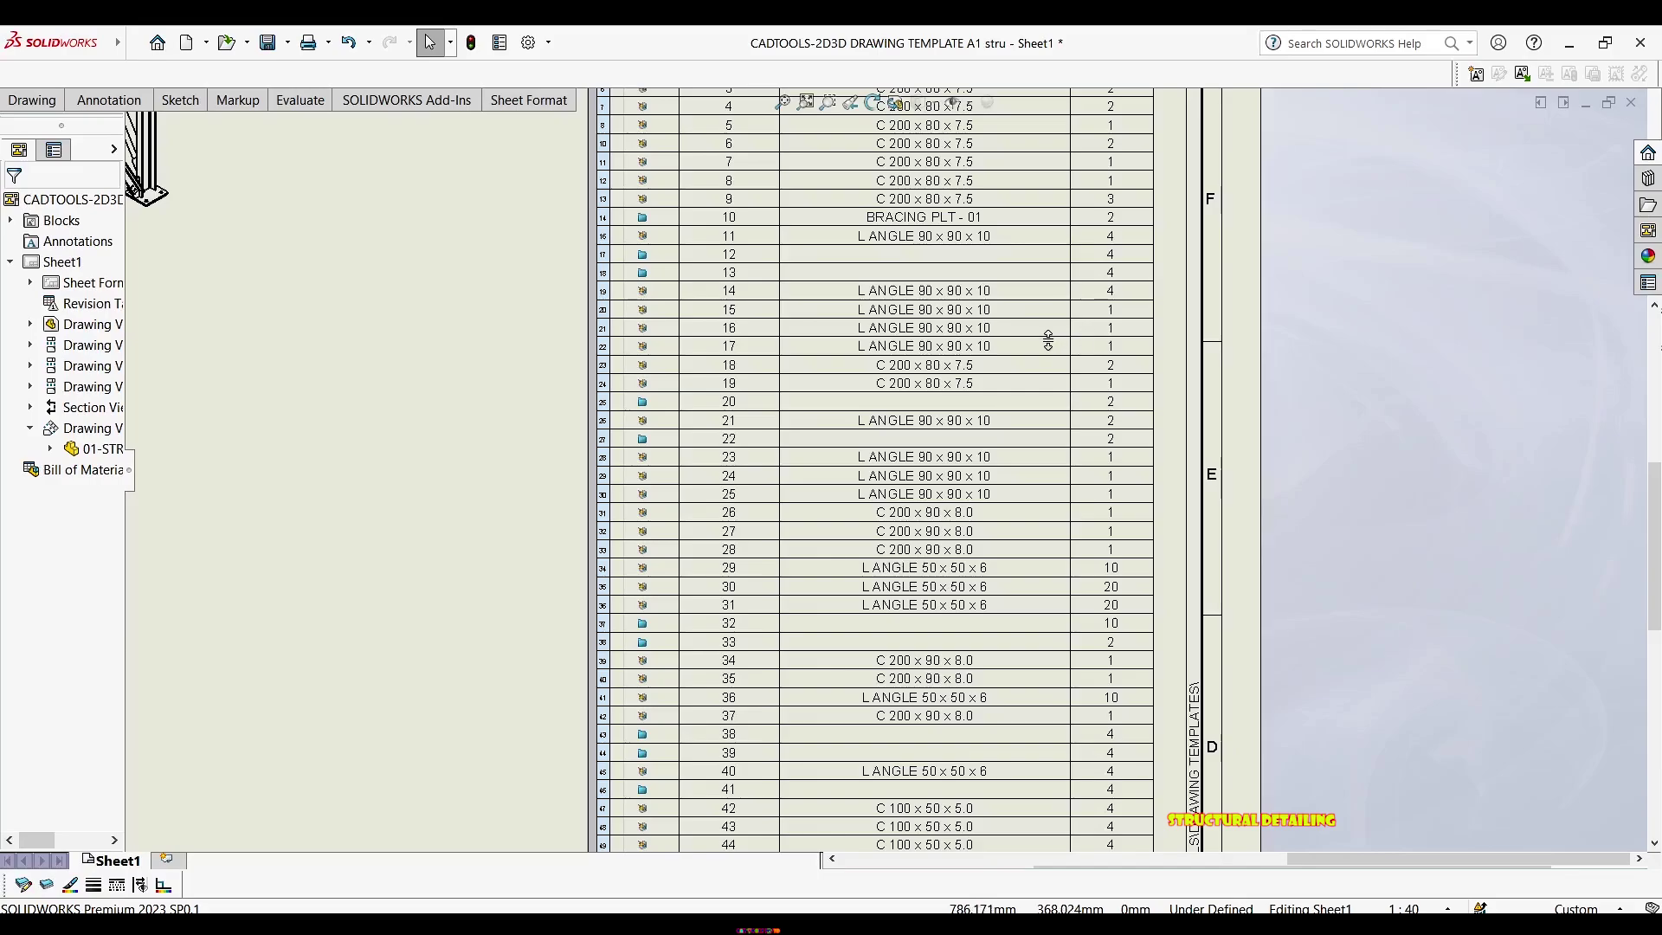
pyautogui.scroll(2, 1047, 340)
pyautogui.scroll(-1, 948, 235)
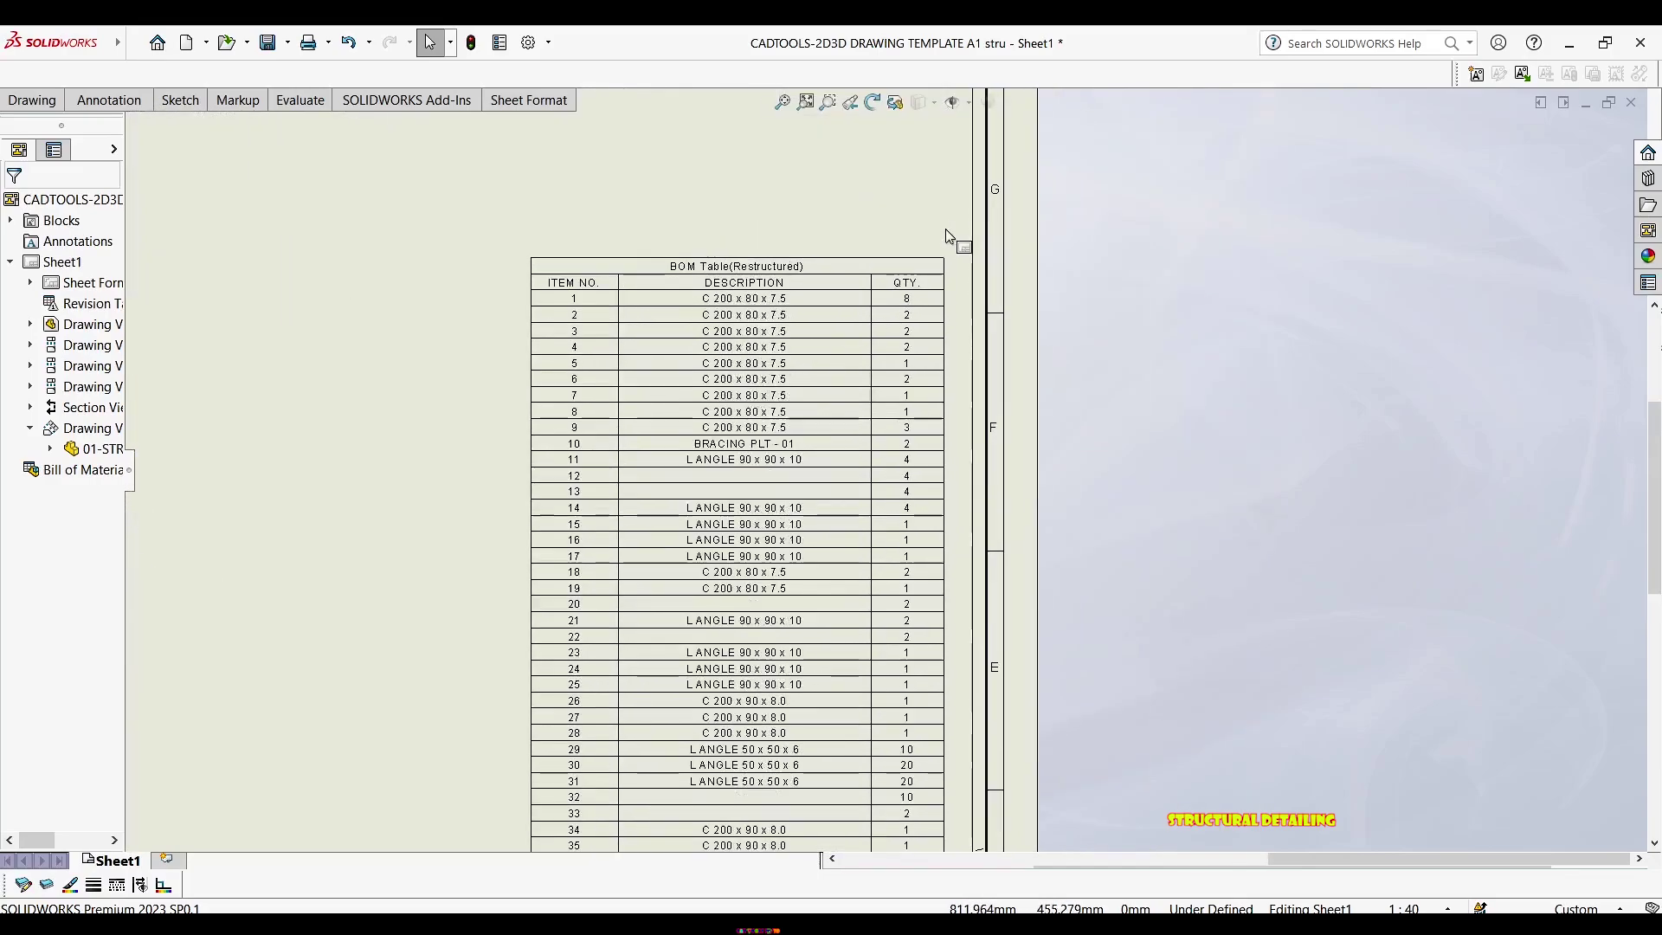
pyautogui.click(900, 264)
pyautogui.scroll(-4, 900, 264)
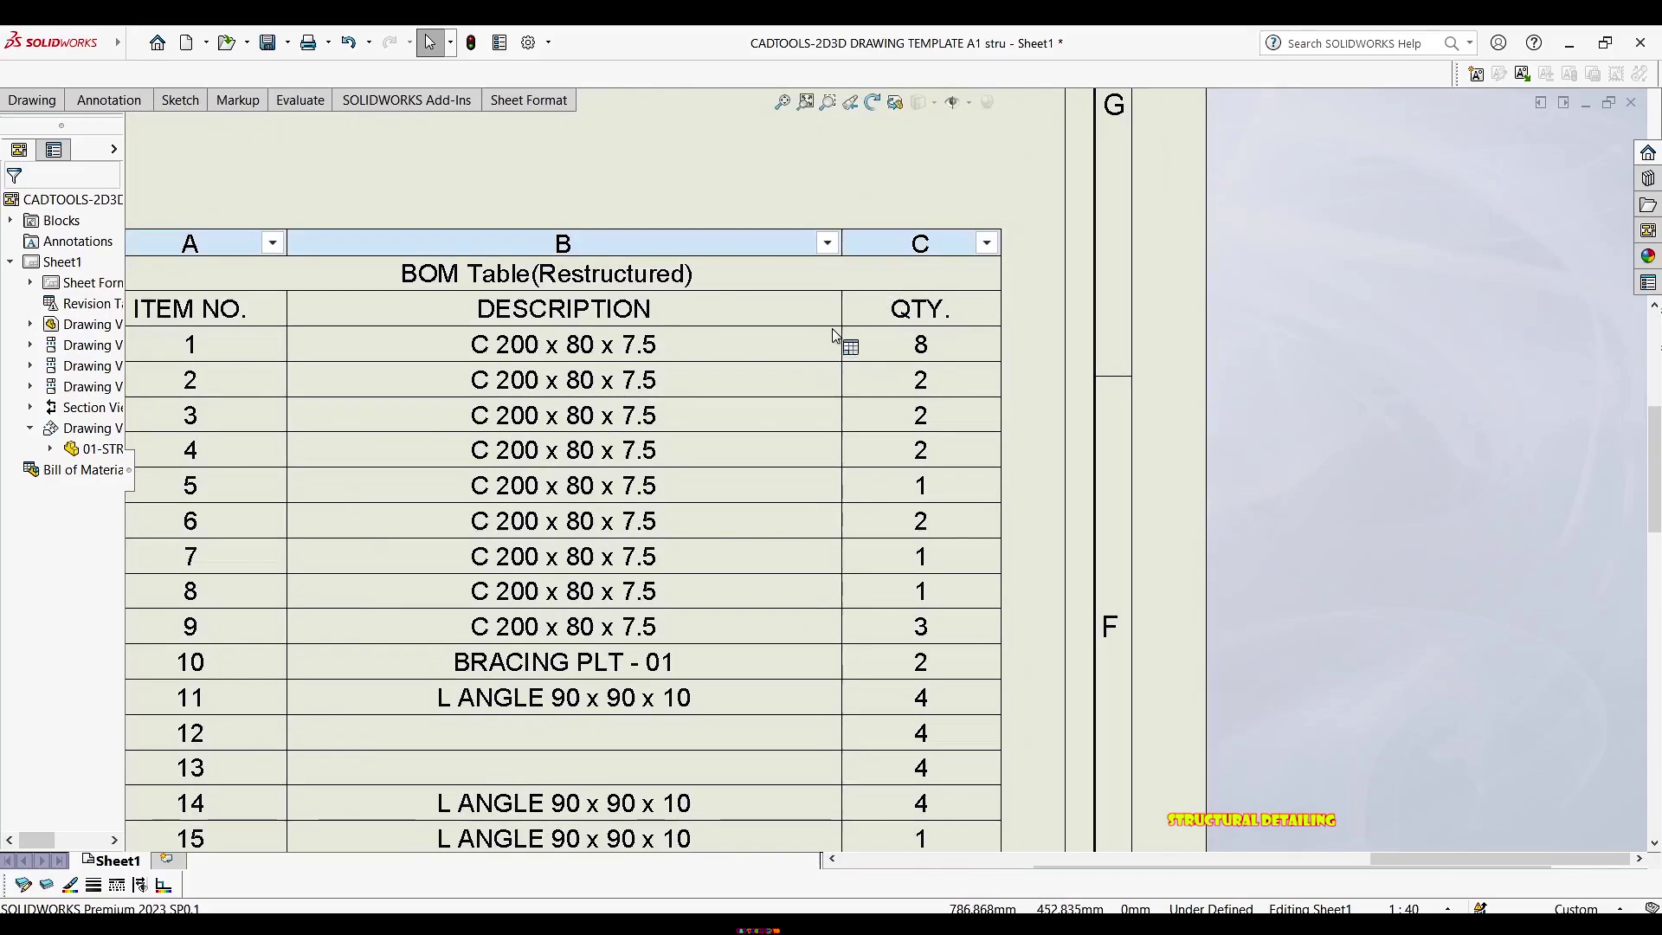
pyautogui.scroll(2, 868, 282)
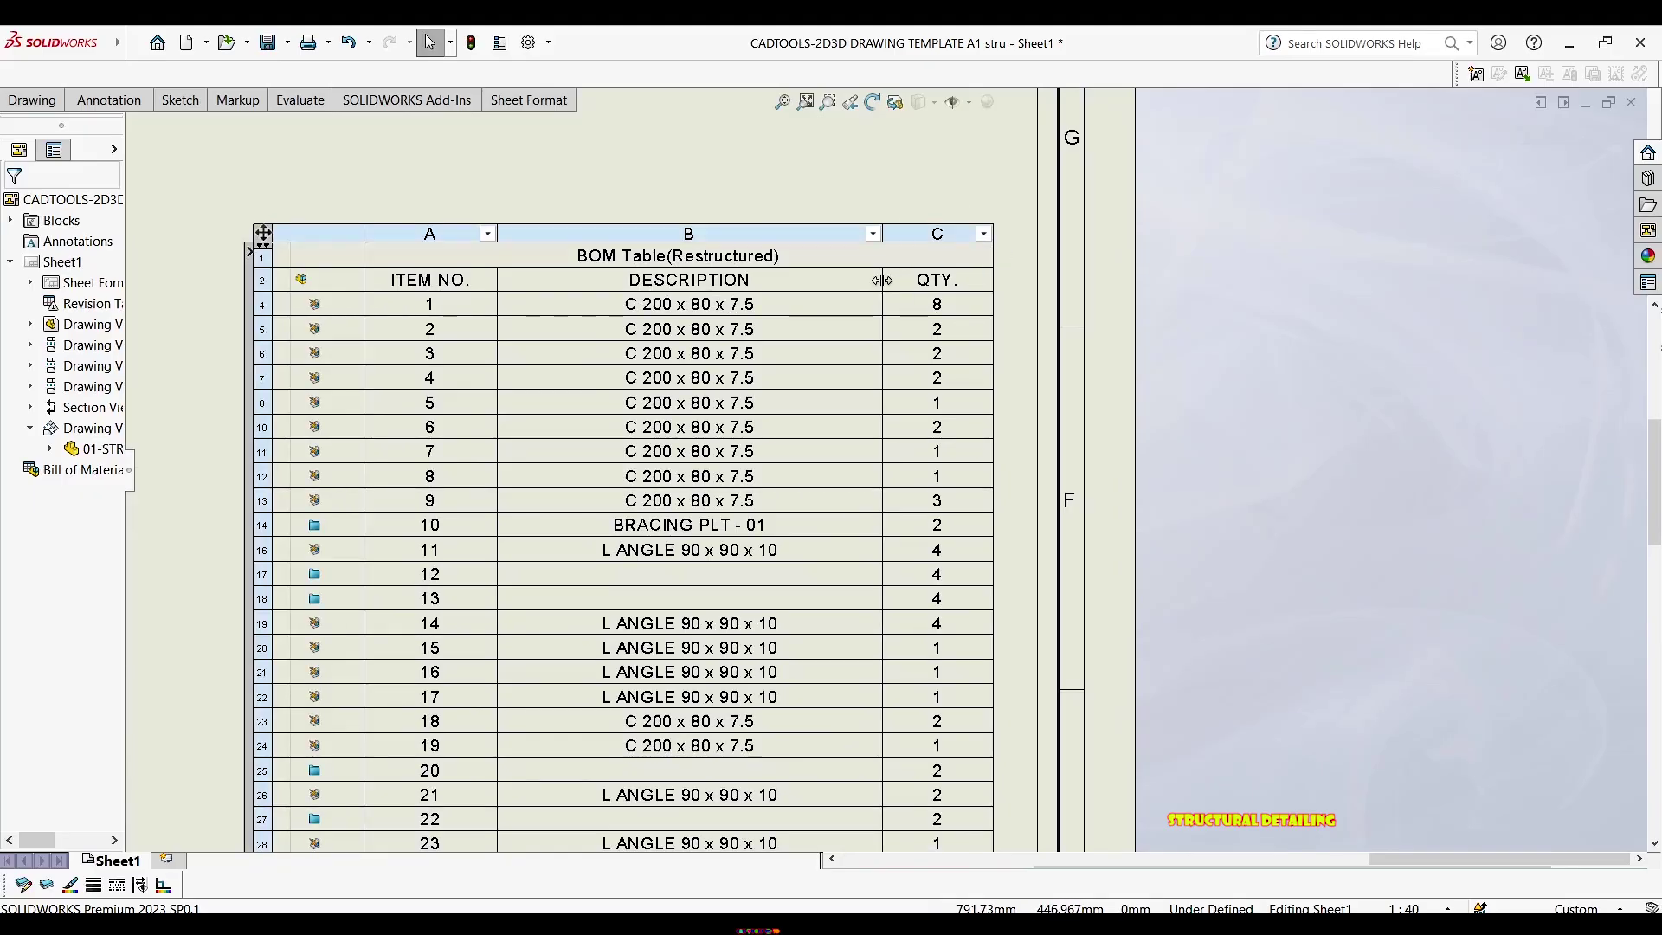
# Insert a column to the right of QTY. in the bill of materials, showing the custom property LENGTH
pyautogui.click(952, 232)
pyautogui.rightClick(957, 232)
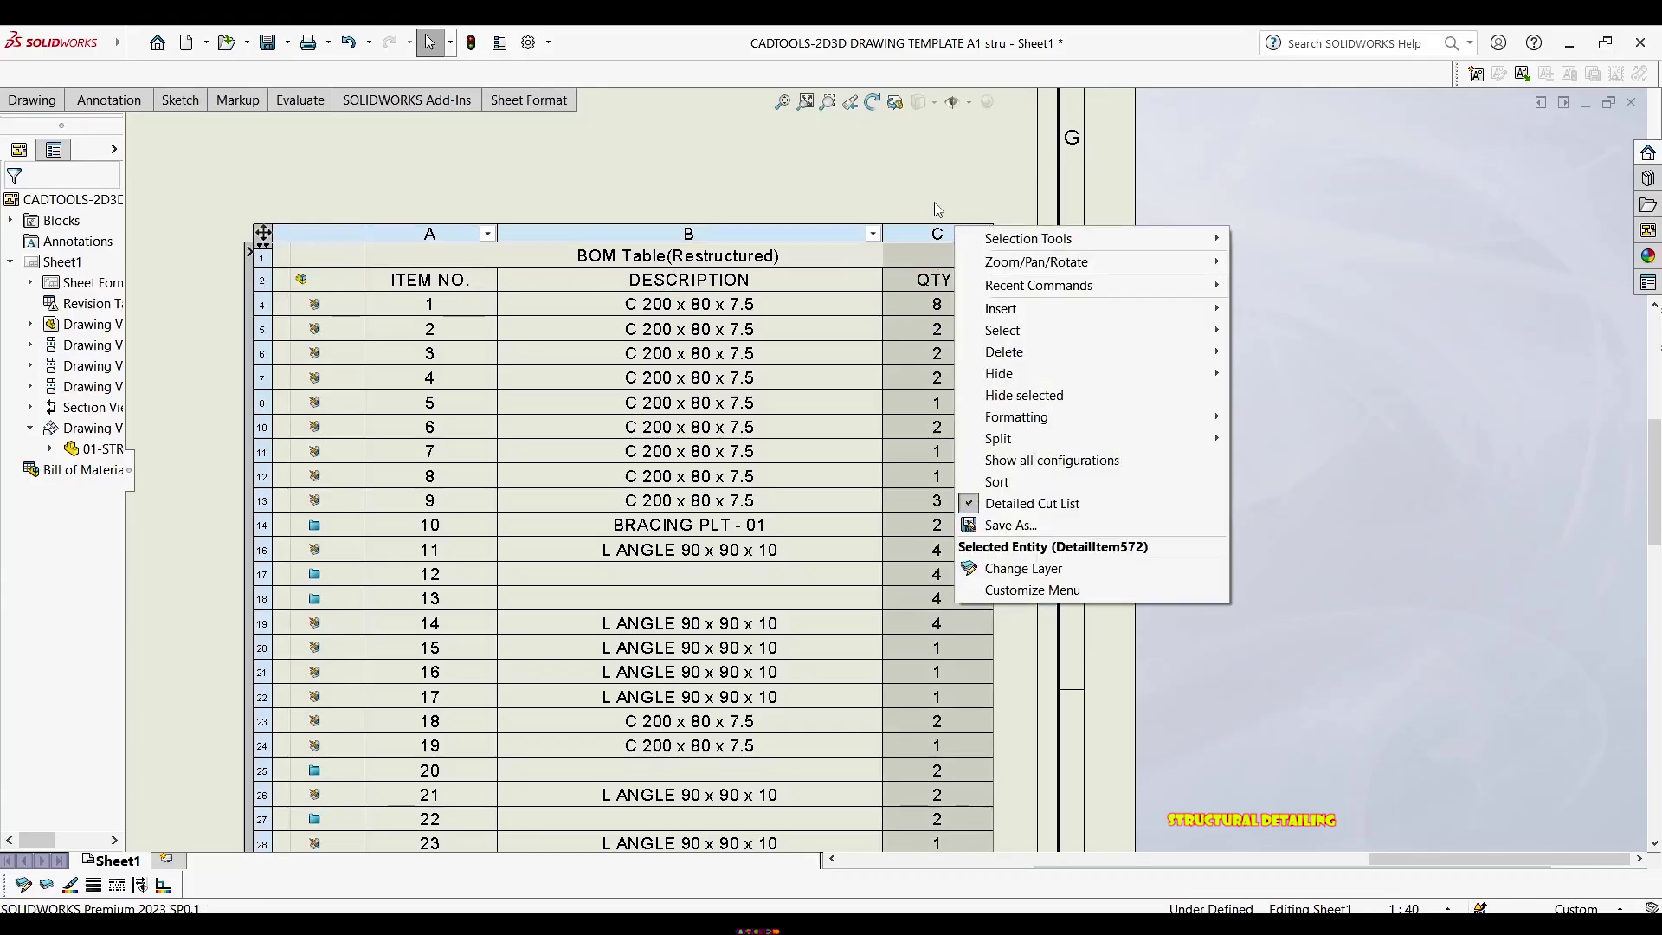
pyautogui.press('Escape')
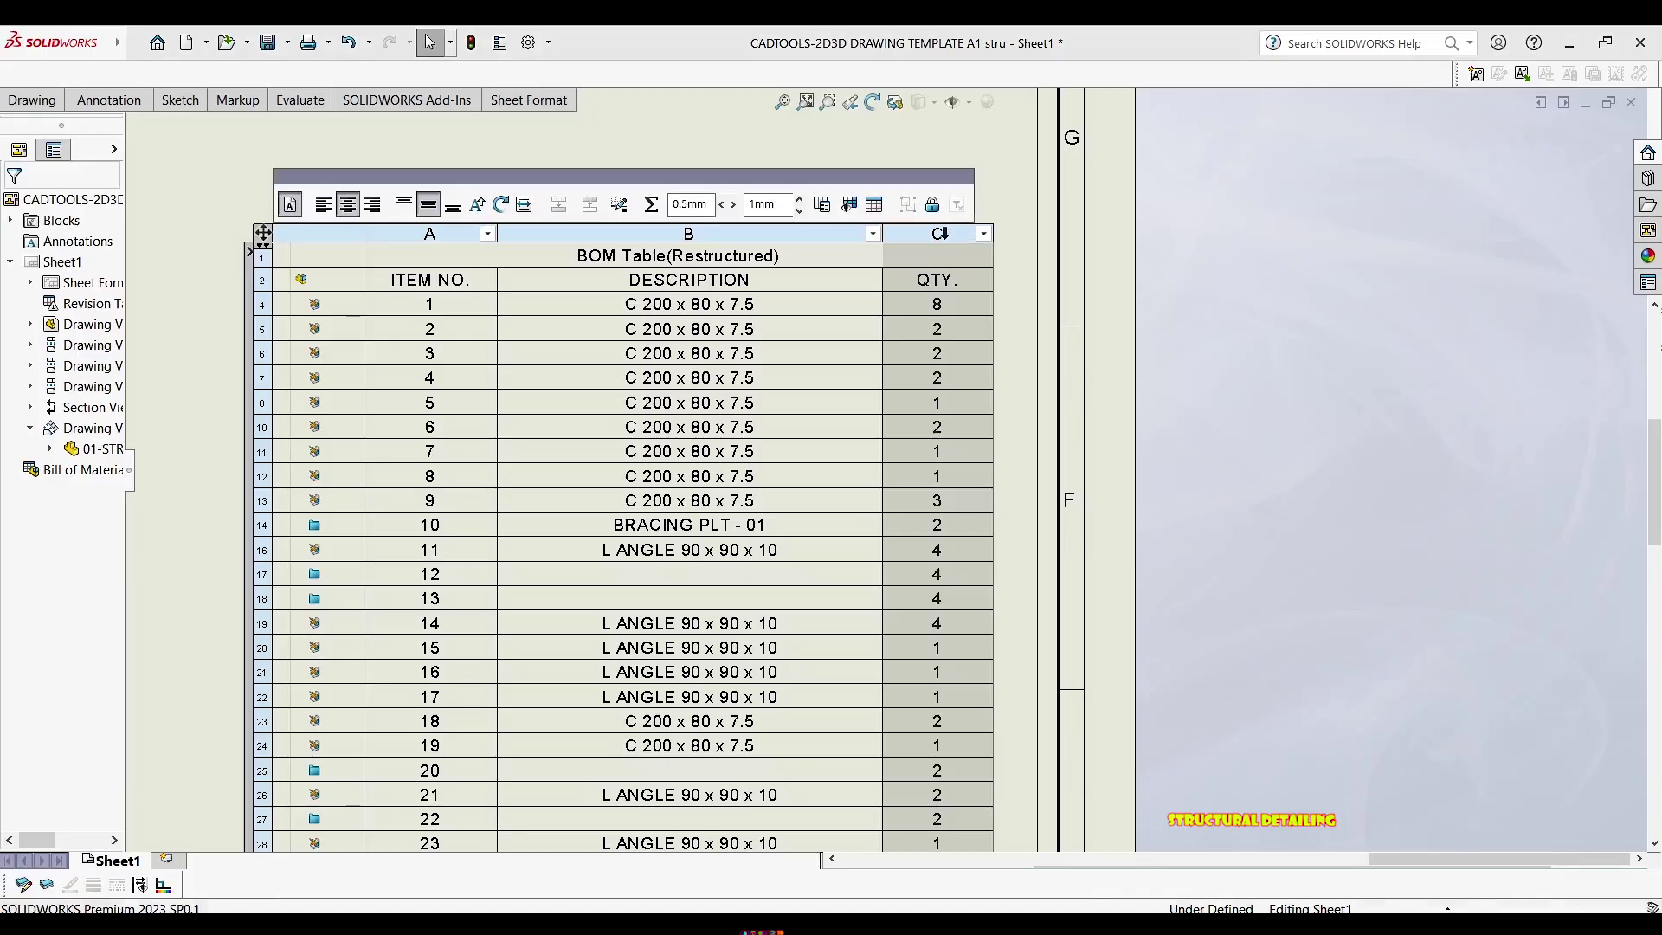
pyautogui.rightClick(945, 230)
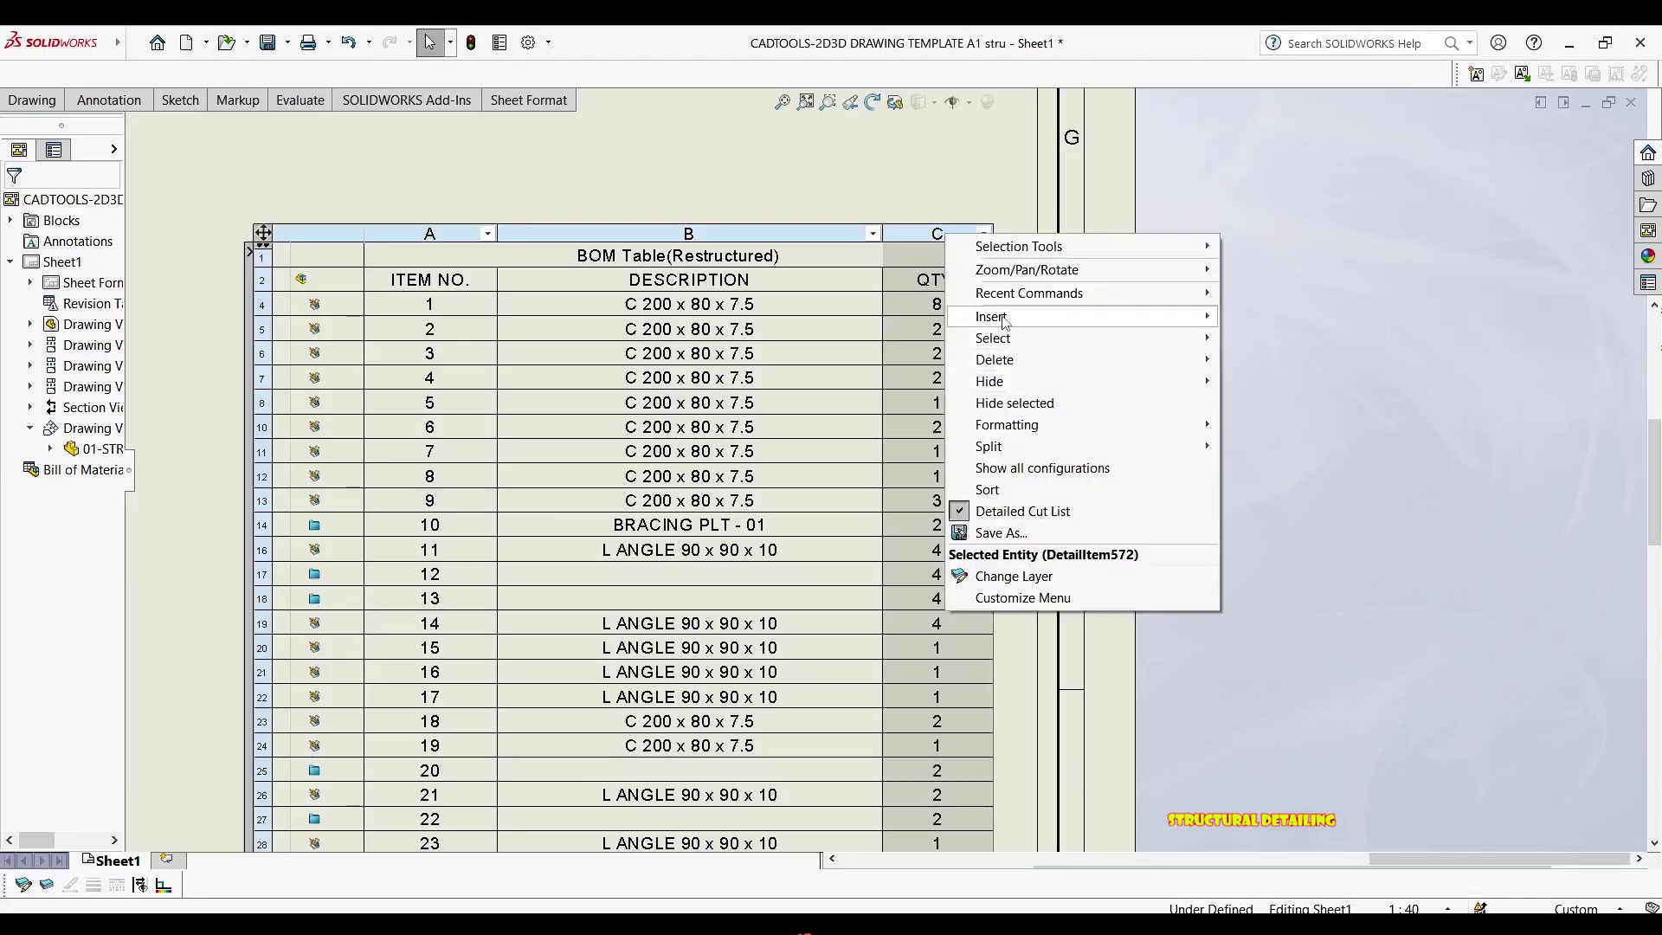
pyautogui.moveTo(1004, 319)
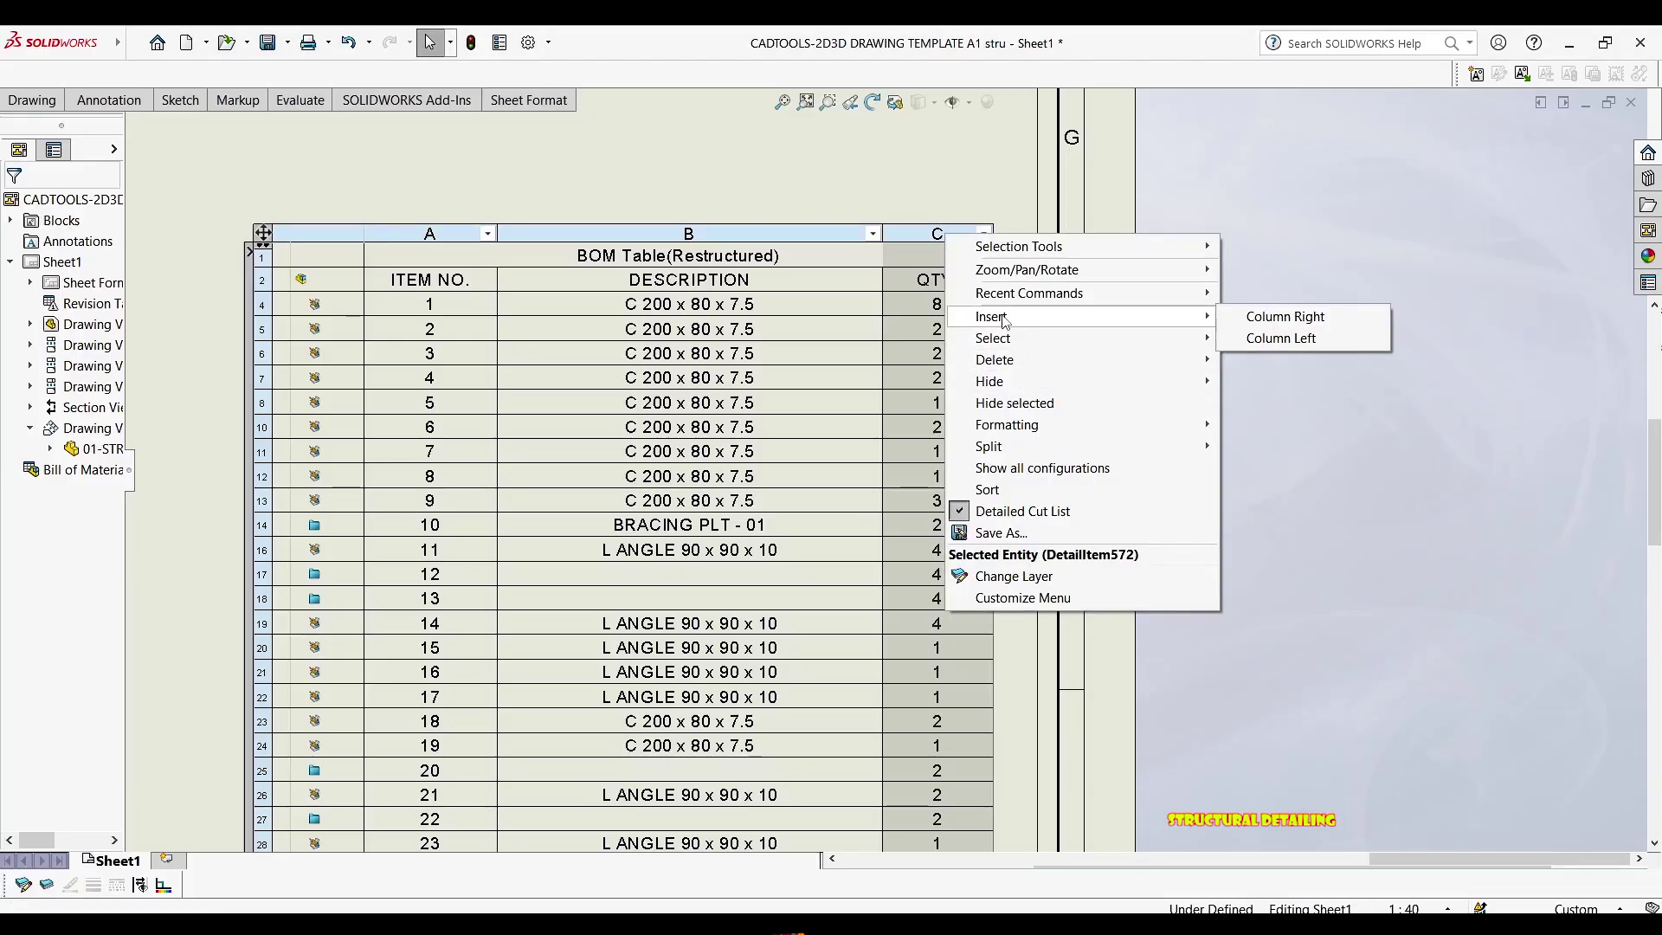
pyautogui.click(1265, 318)
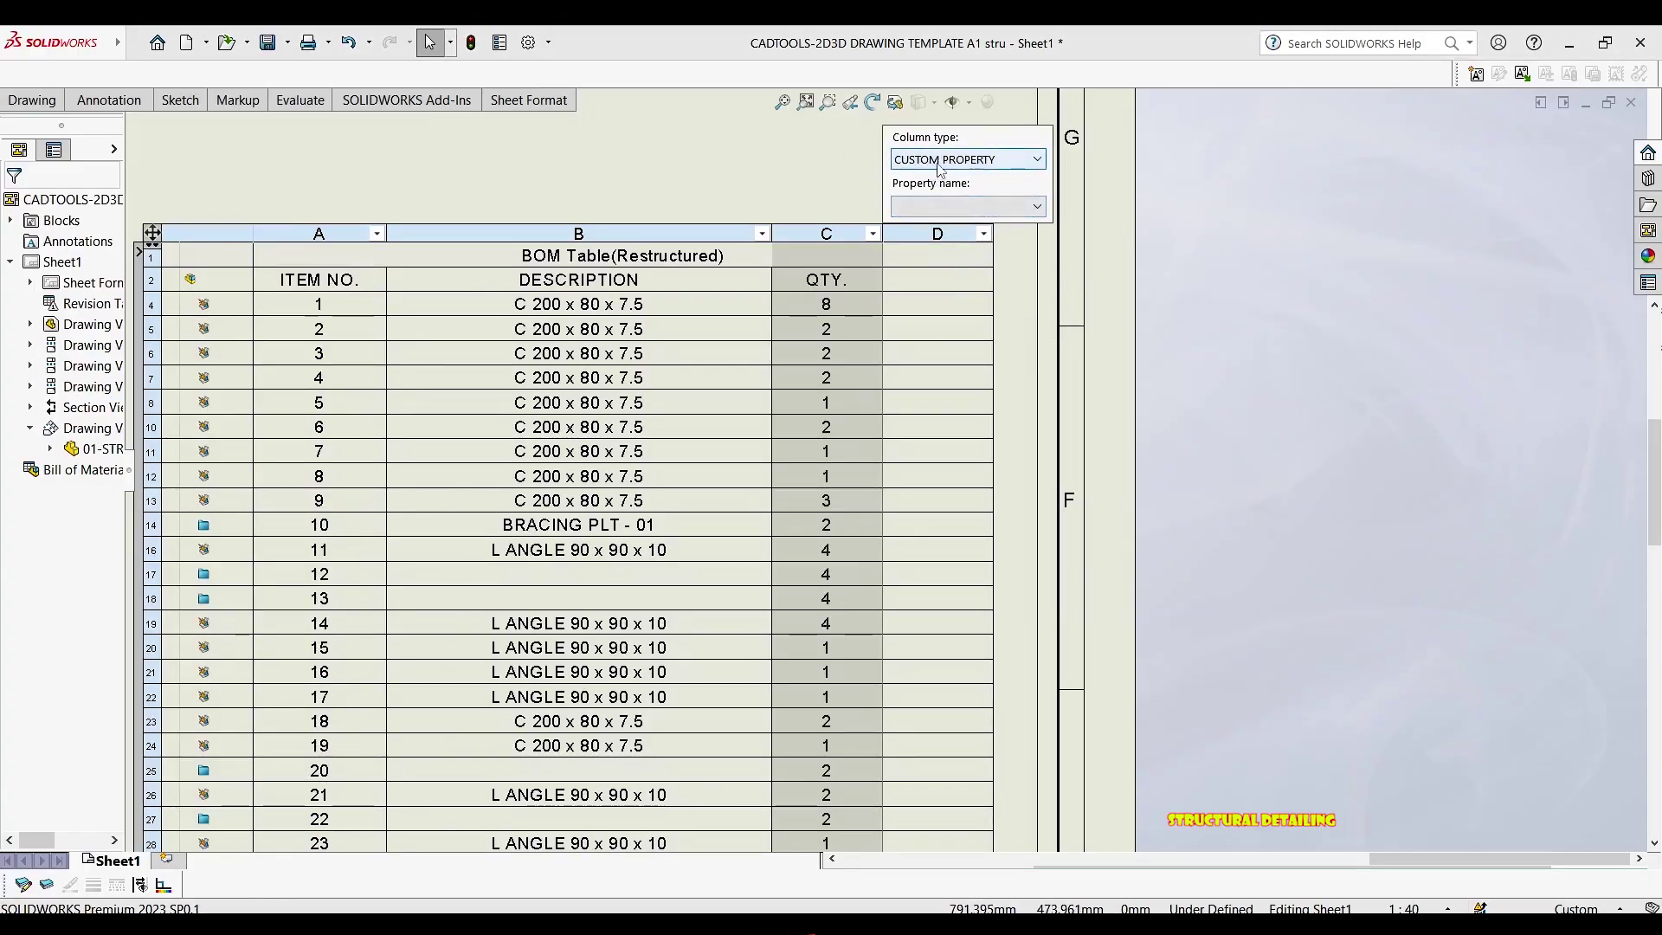
pyautogui.click(1035, 208)
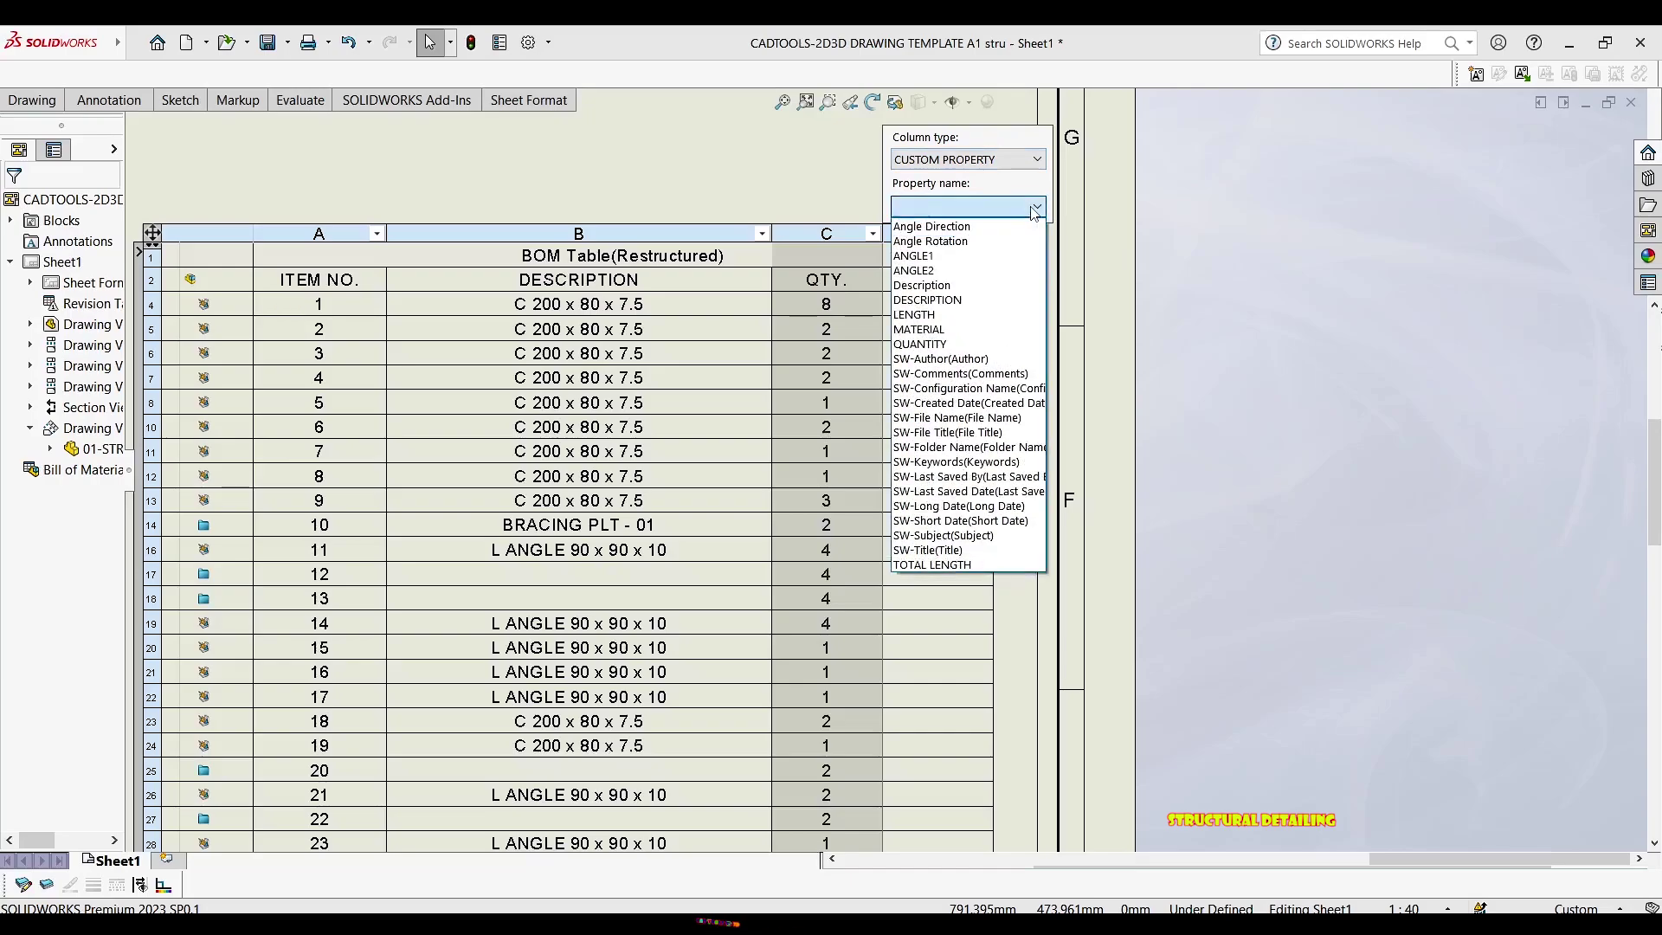
pyautogui.click(926, 316)
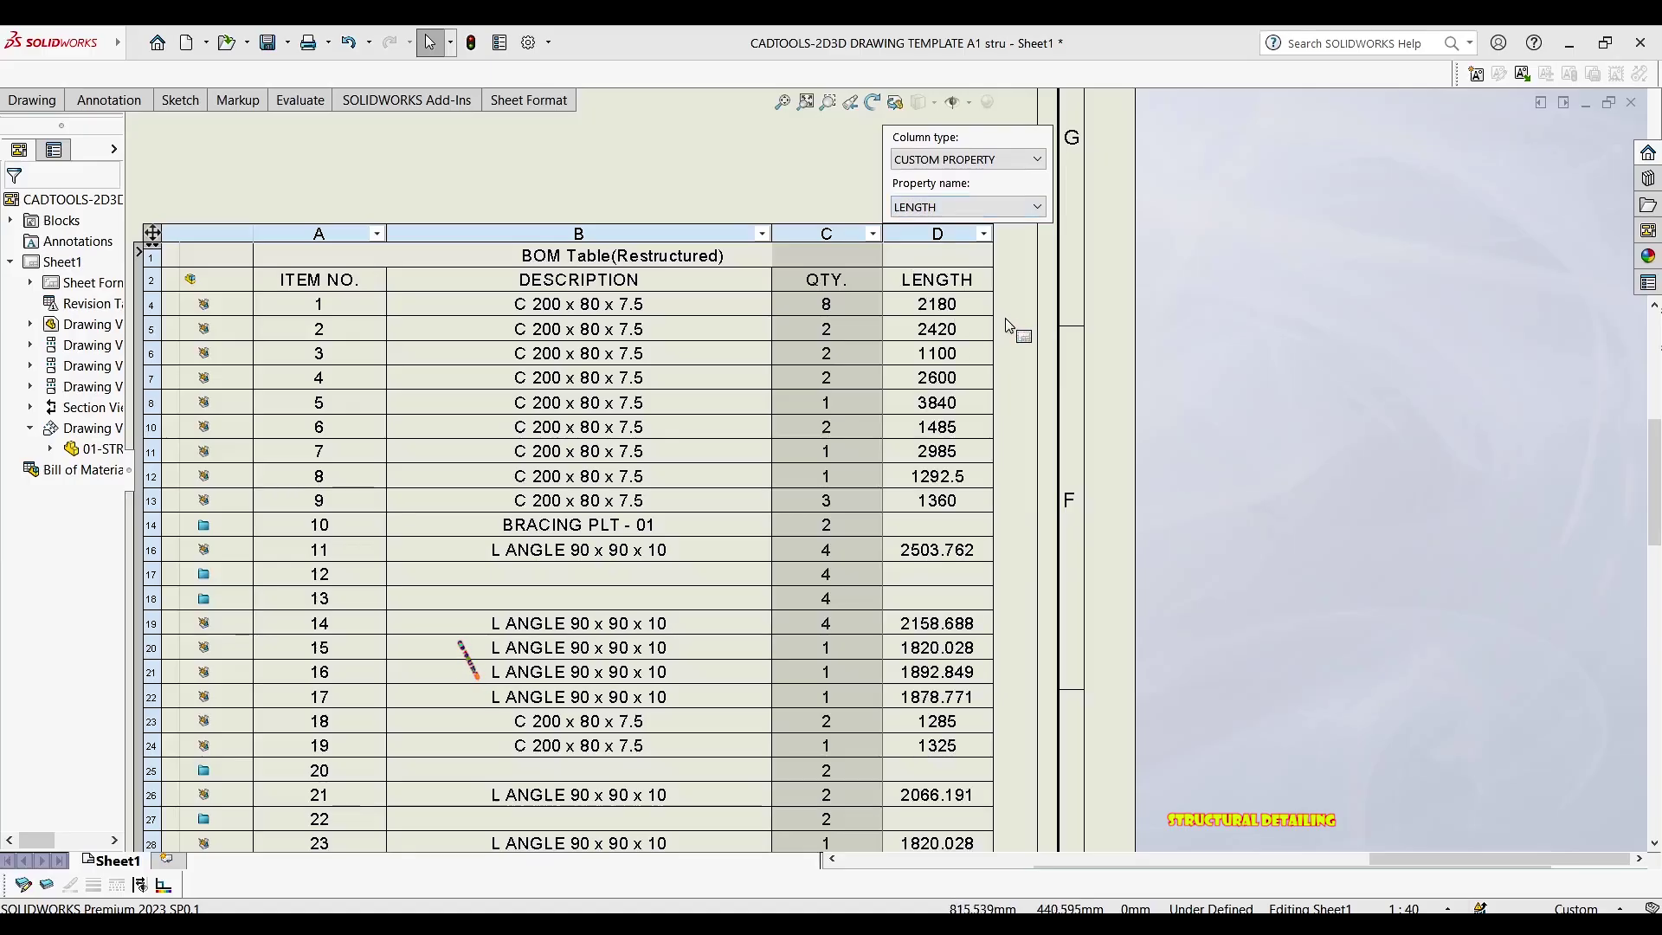
# Check the LENGTH column down to the last plate rows, noting which items have no length
pyautogui.moveTo(884, 498)
pyautogui.mouseDown(button='middle')
pyautogui.moveTo(783, 334)
pyautogui.moveTo(800, 82)
pyautogui.mouseUp(button='middle')
pyautogui.moveTo(794, 498)
pyautogui.mouseDown(button='middle')
pyautogui.moveTo(808, 393)
pyautogui.moveTo(784, 229)
pyautogui.mouseUp(button='middle')
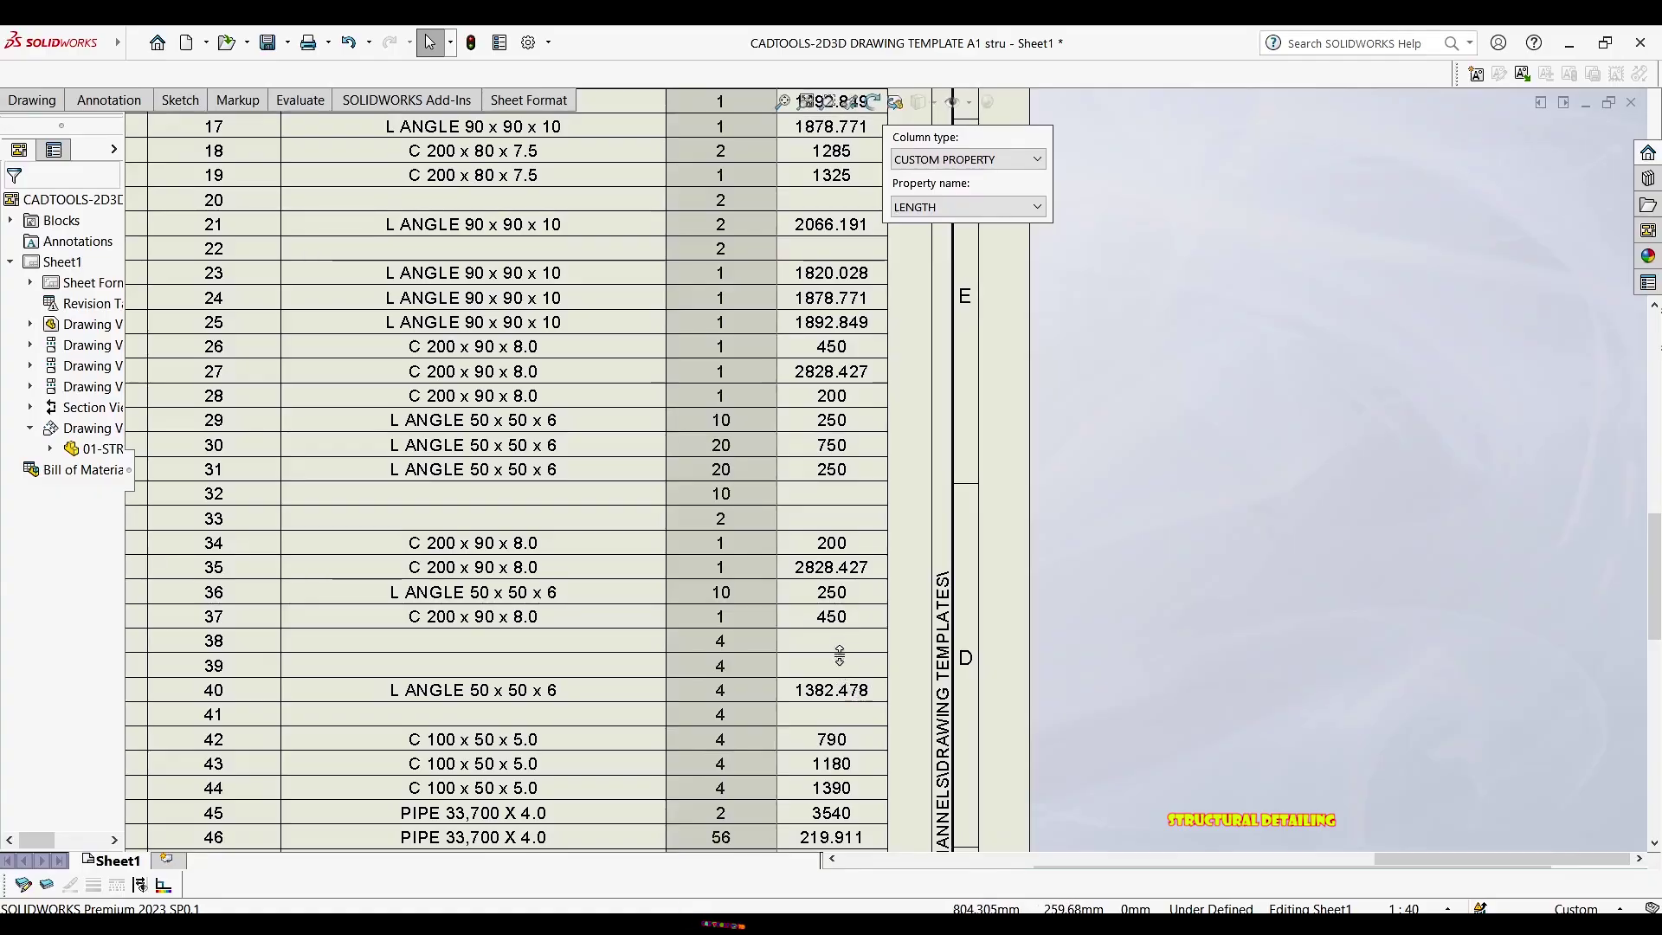
pyautogui.moveTo(849, 653); pyautogui.dragTo(832, 317, button='middle')
pyautogui.moveTo(831, 575); pyautogui.dragTo(832, 526, button='middle')
pyautogui.moveTo(817, 676); pyautogui.dragTo(829, 366, button='middle')
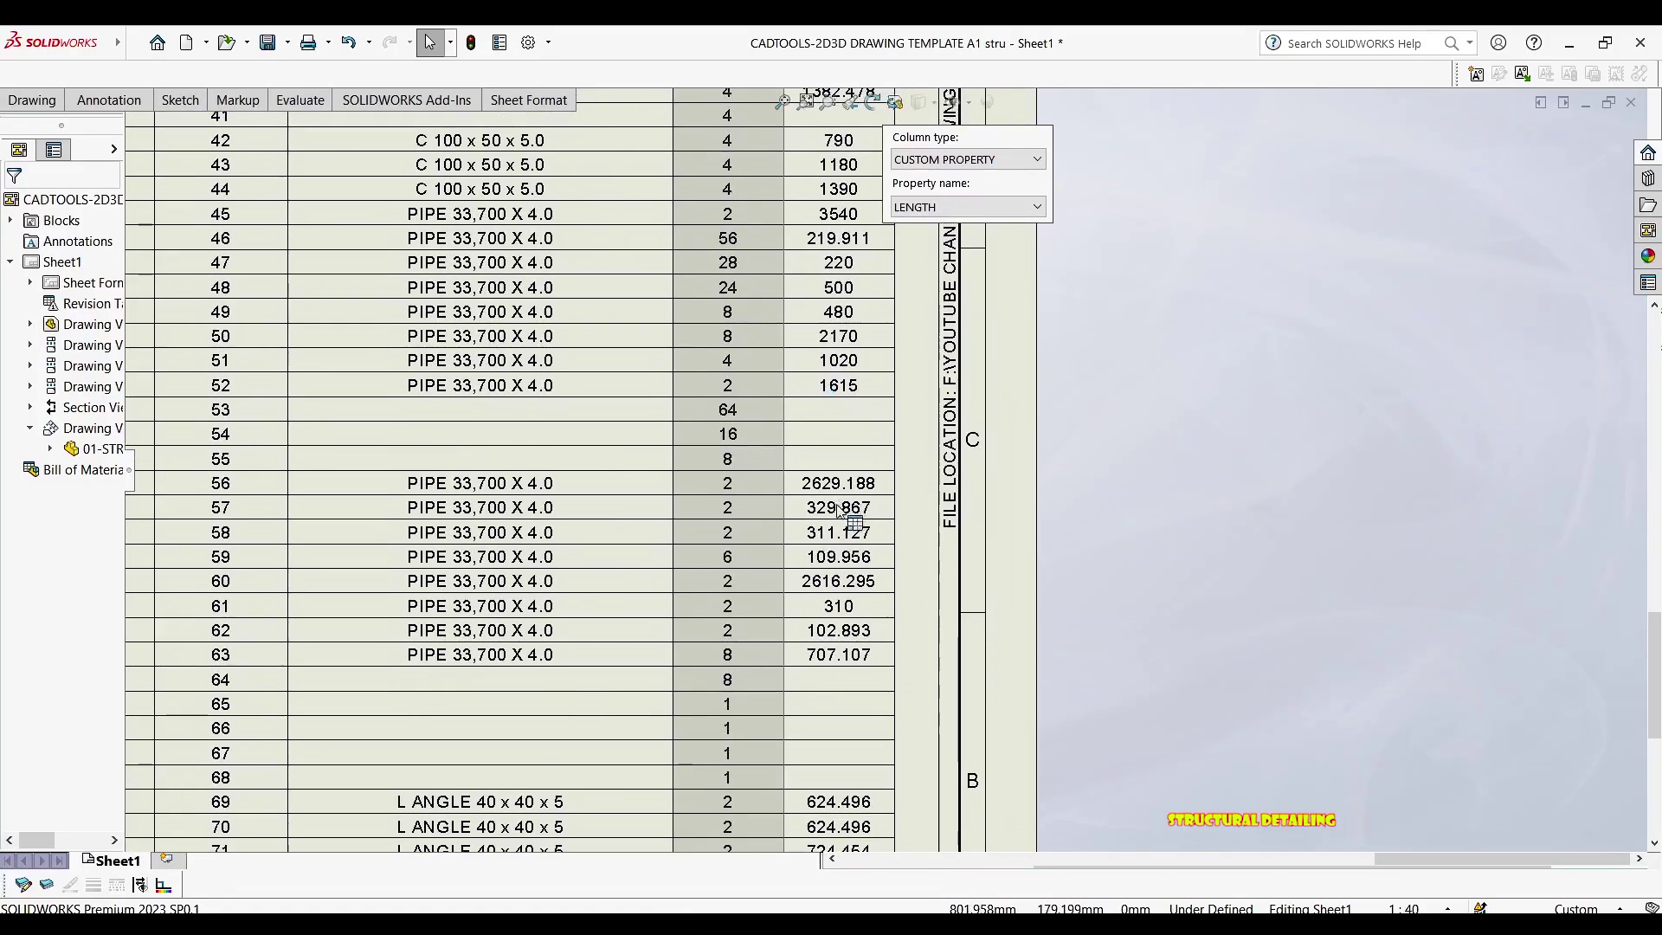
pyautogui.moveTo(820, 446); pyautogui.dragTo(823, 208, button='middle')
pyautogui.moveTo(796, 638); pyautogui.dragTo(779, 410, button='middle')
pyautogui.scroll(-2, 599, 645)
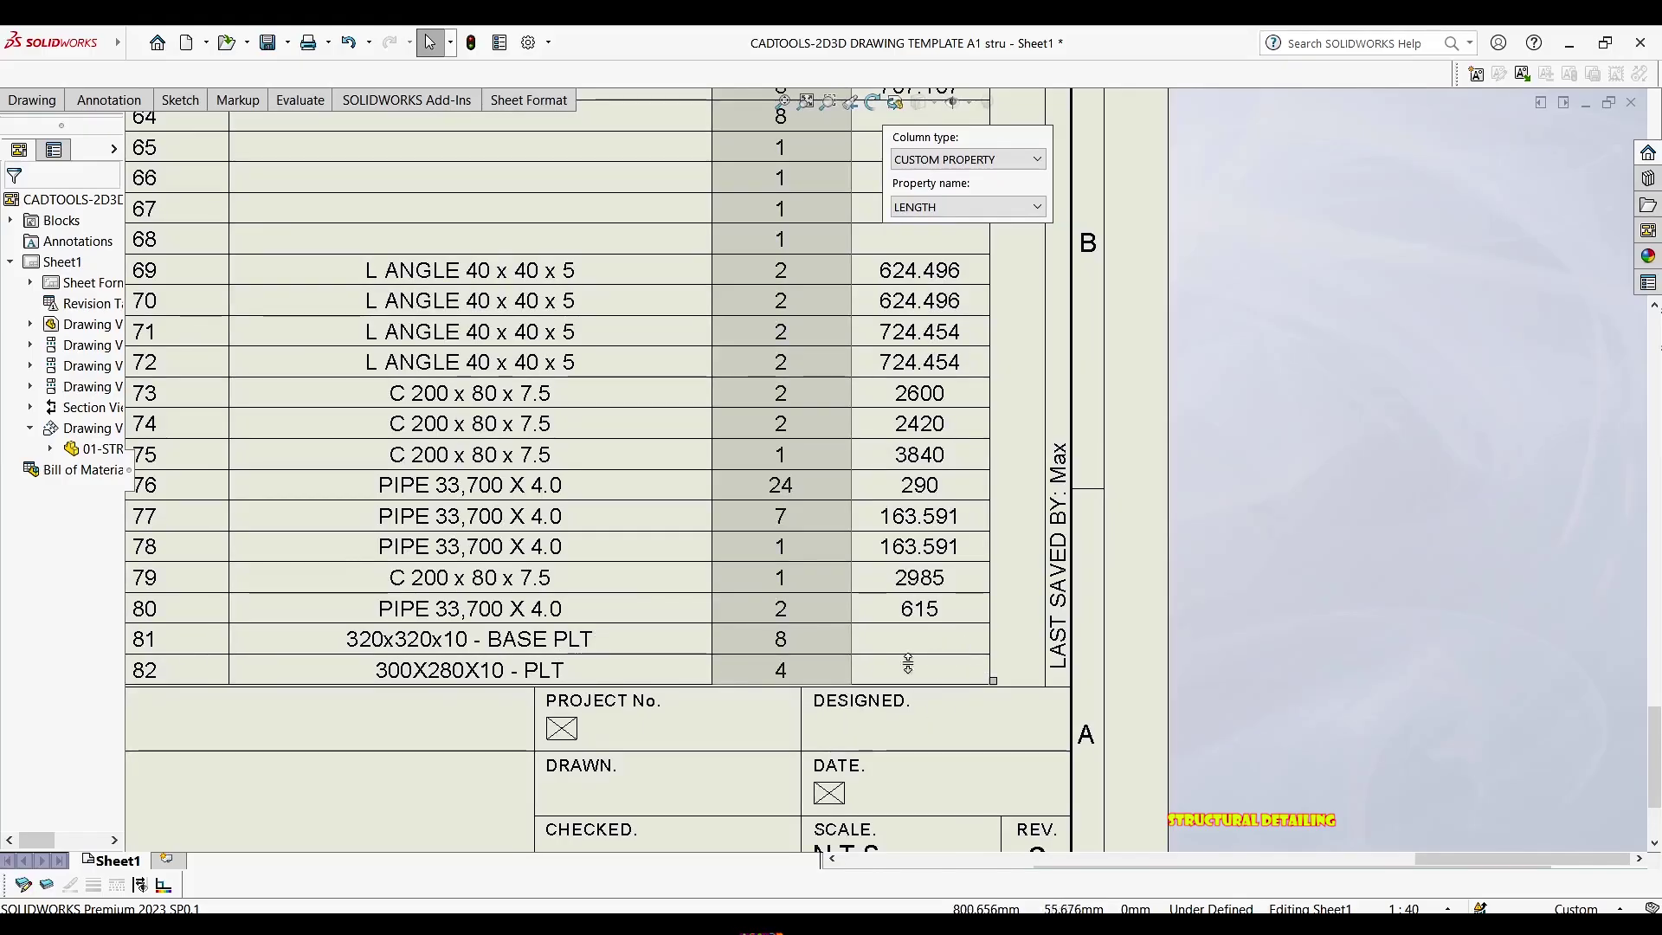
pyautogui.scroll(2, 605, 580)
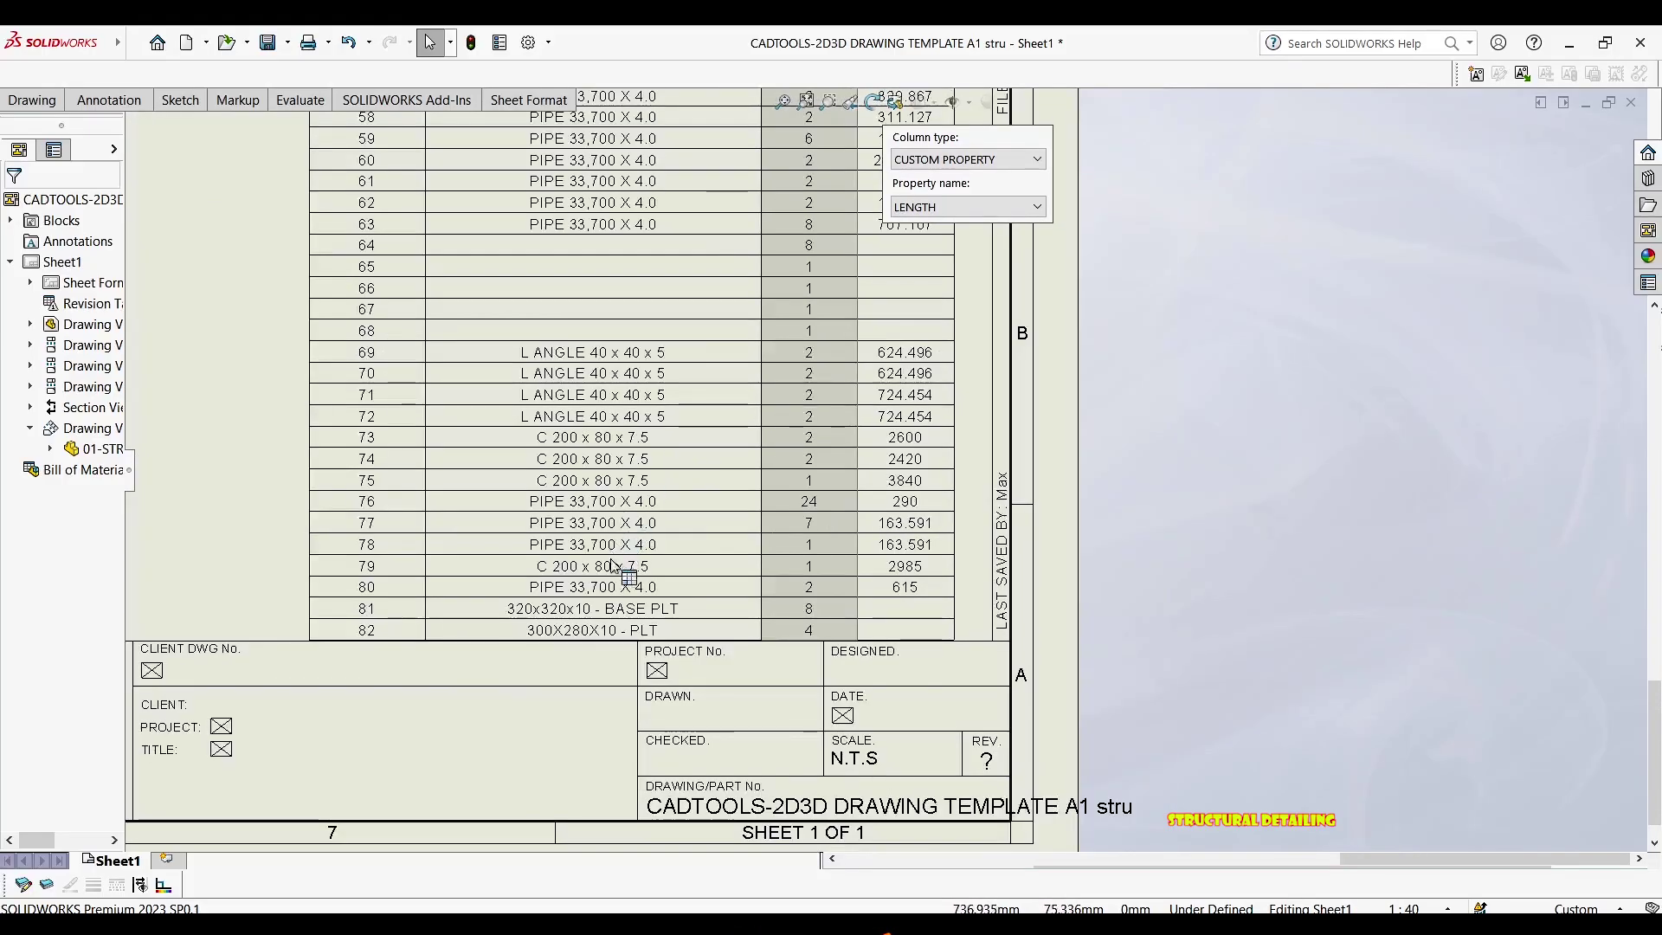
# Review the lengths of the pipes, angles and channels back up the bill of materials and inspect their decimal places
pyautogui.click(610, 570)
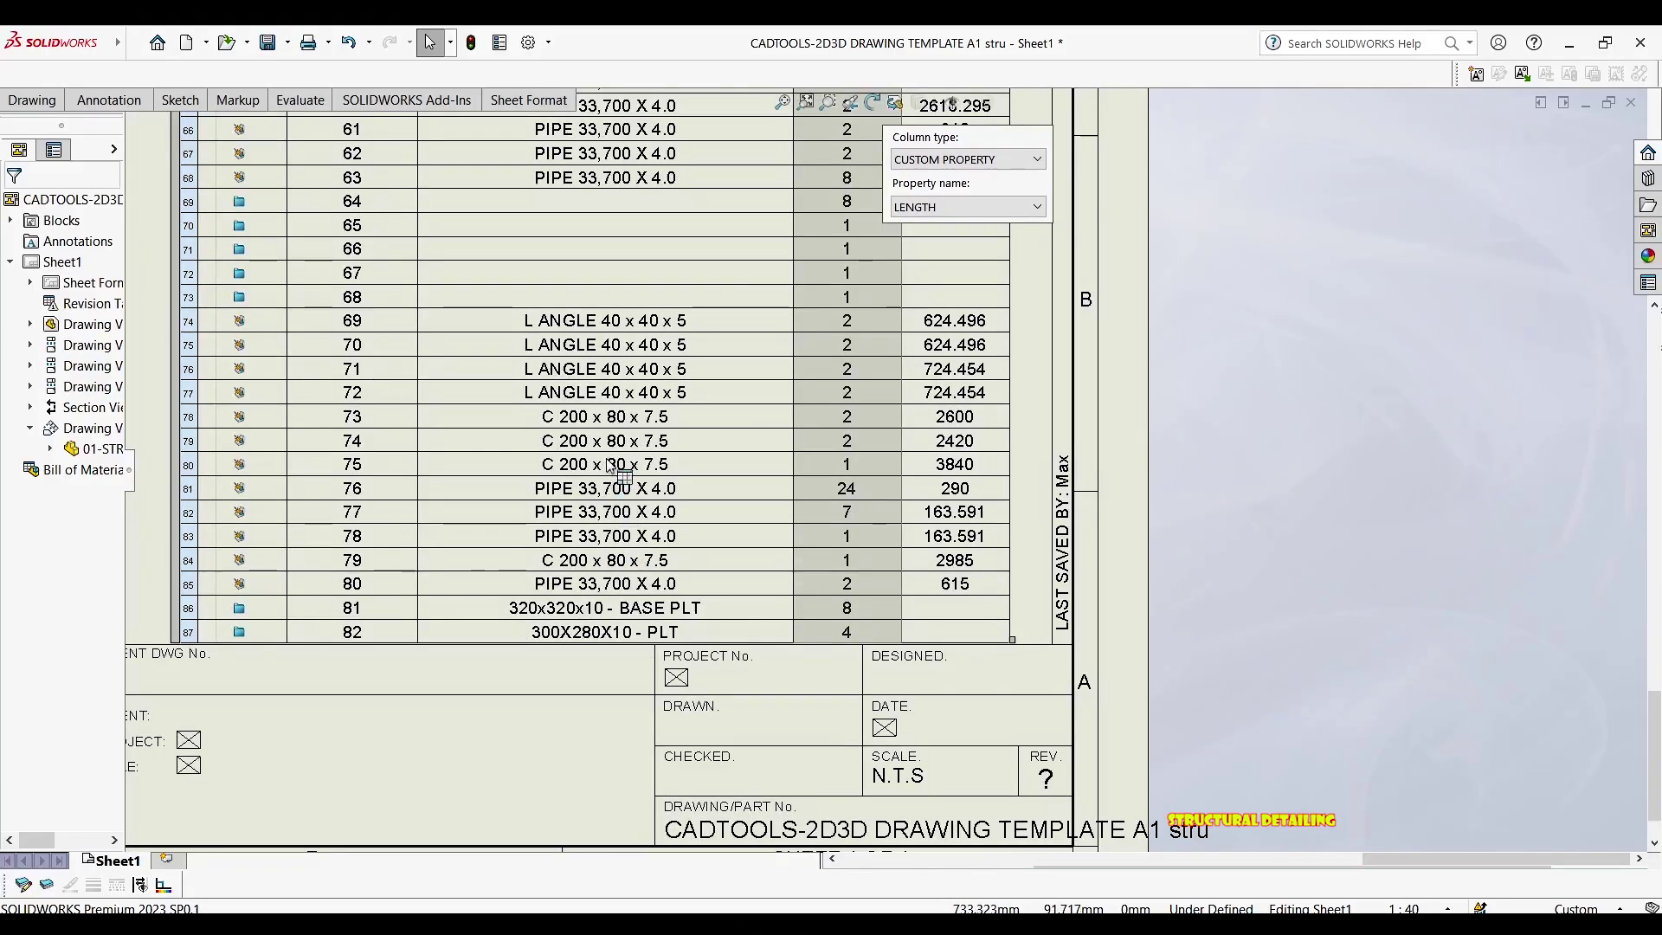
pyautogui.moveTo(664, 400)
pyautogui.mouseDown(button='middle')
pyautogui.moveTo(549, 580)
pyautogui.moveTo(531, 648)
pyautogui.mouseUp(button='middle')
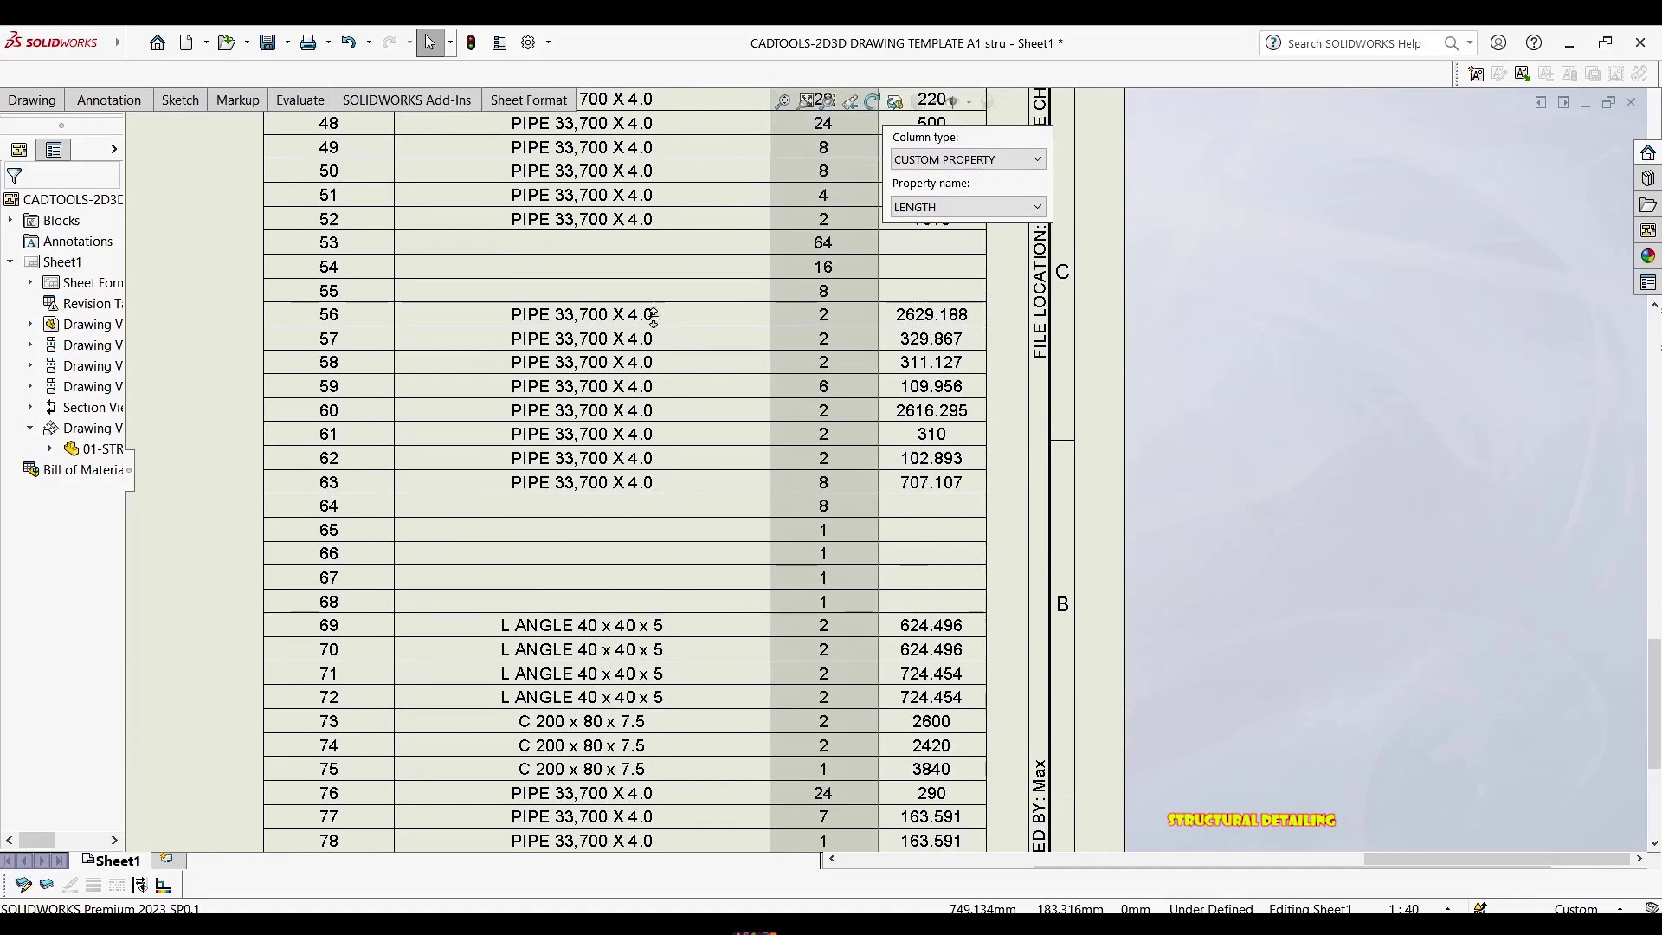
pyautogui.moveTo(641, 386); pyautogui.dragTo(587, 660, button='middle')
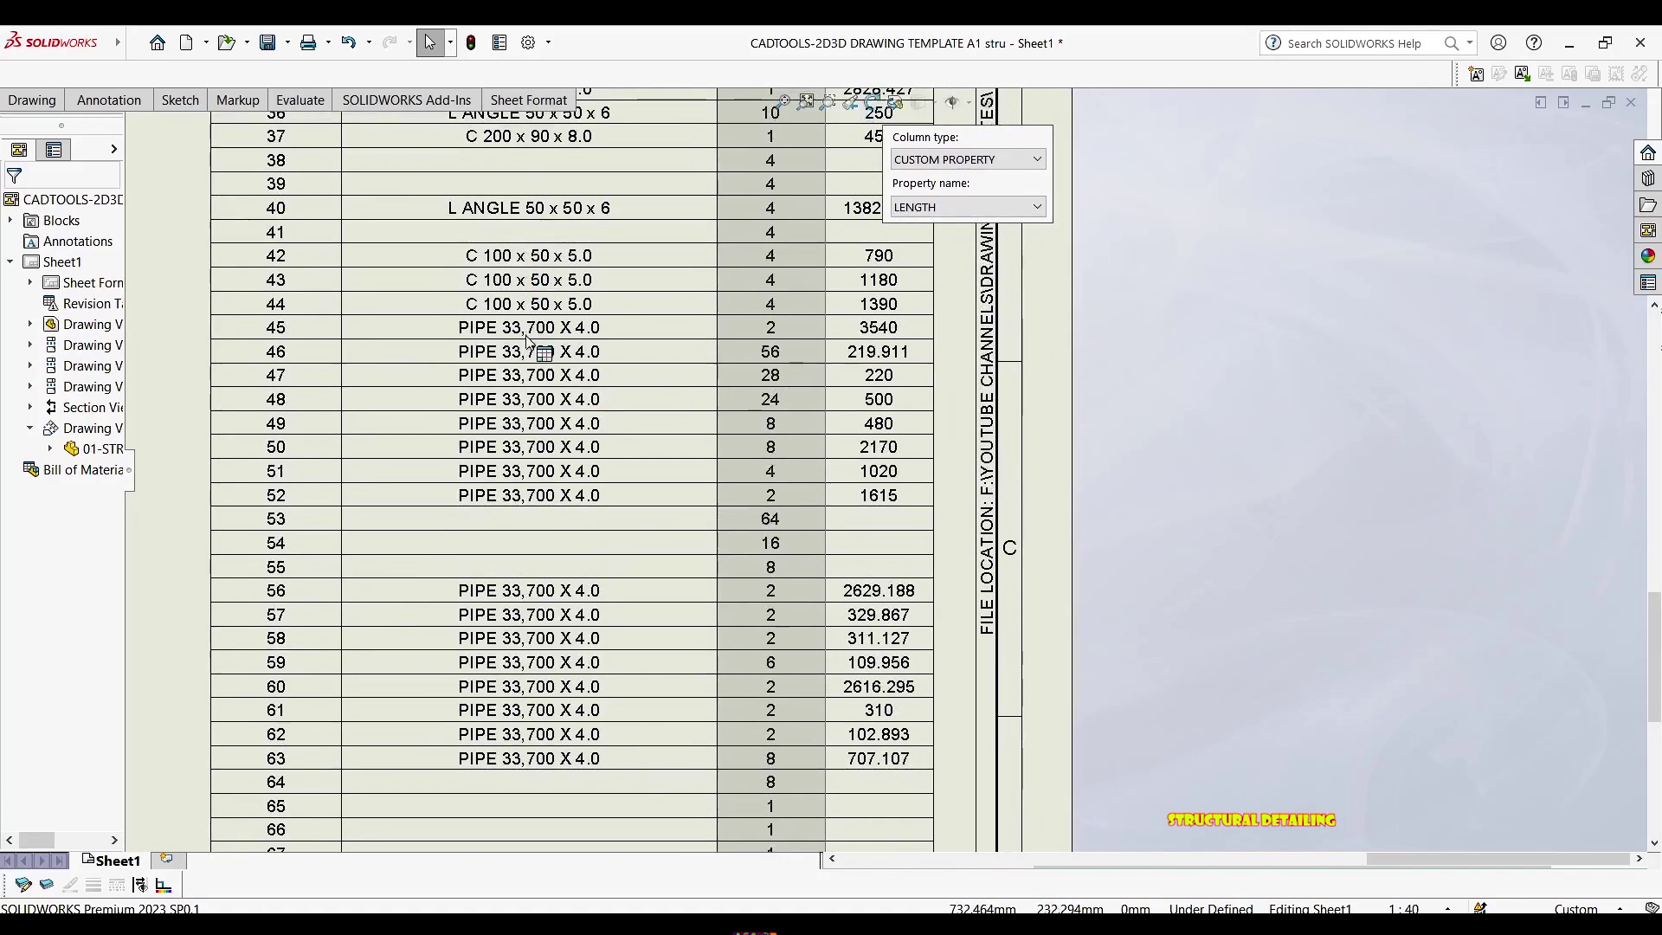
pyautogui.moveTo(575, 286); pyautogui.dragTo(561, 411, button='middle')
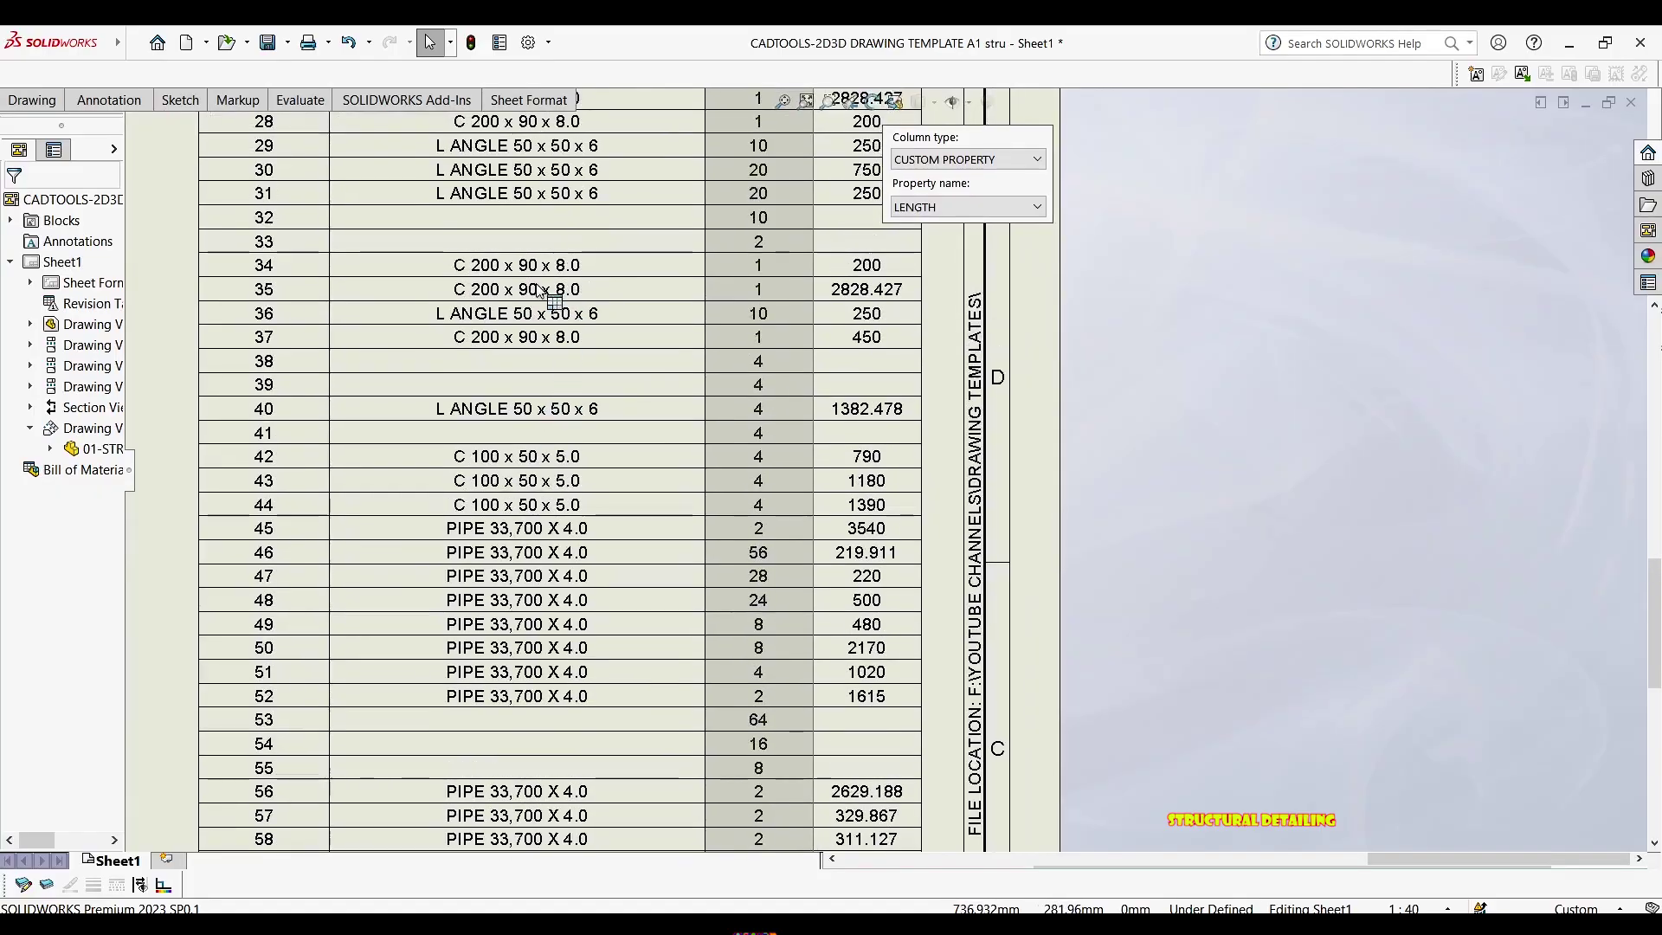
pyautogui.moveTo(795, 323); pyautogui.dragTo(751, 452, button='middle')
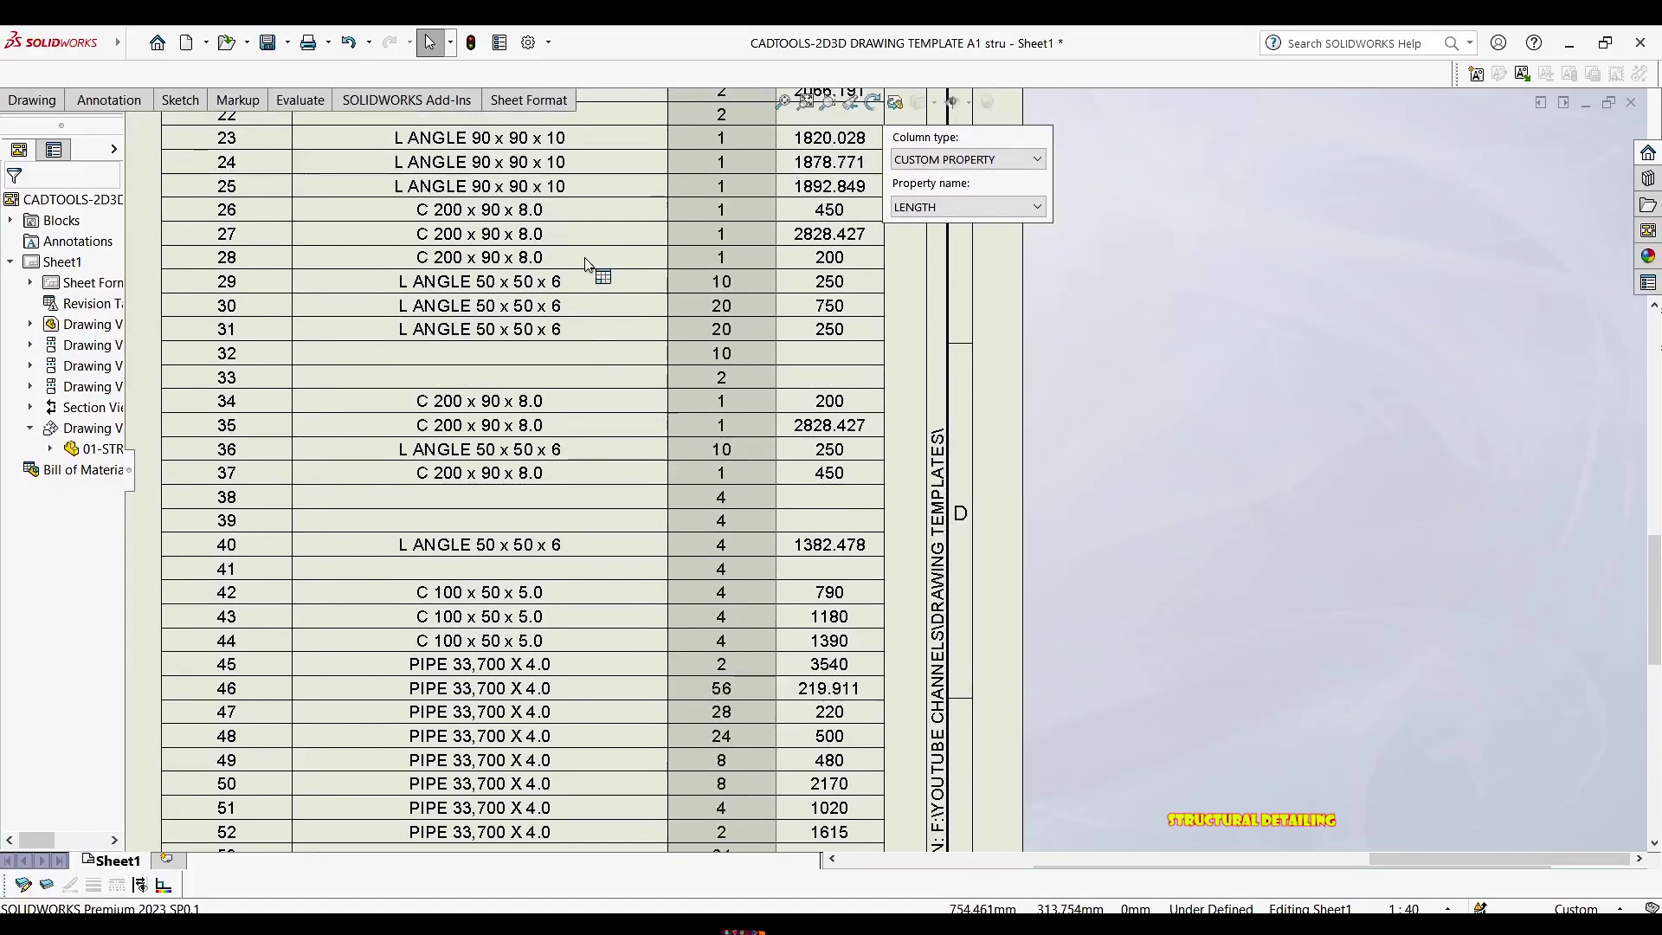
pyautogui.moveTo(587, 390); pyautogui.dragTo(581, 517, button='middle')
pyautogui.moveTo(621, 262); pyautogui.dragTo(626, 397, button='middle')
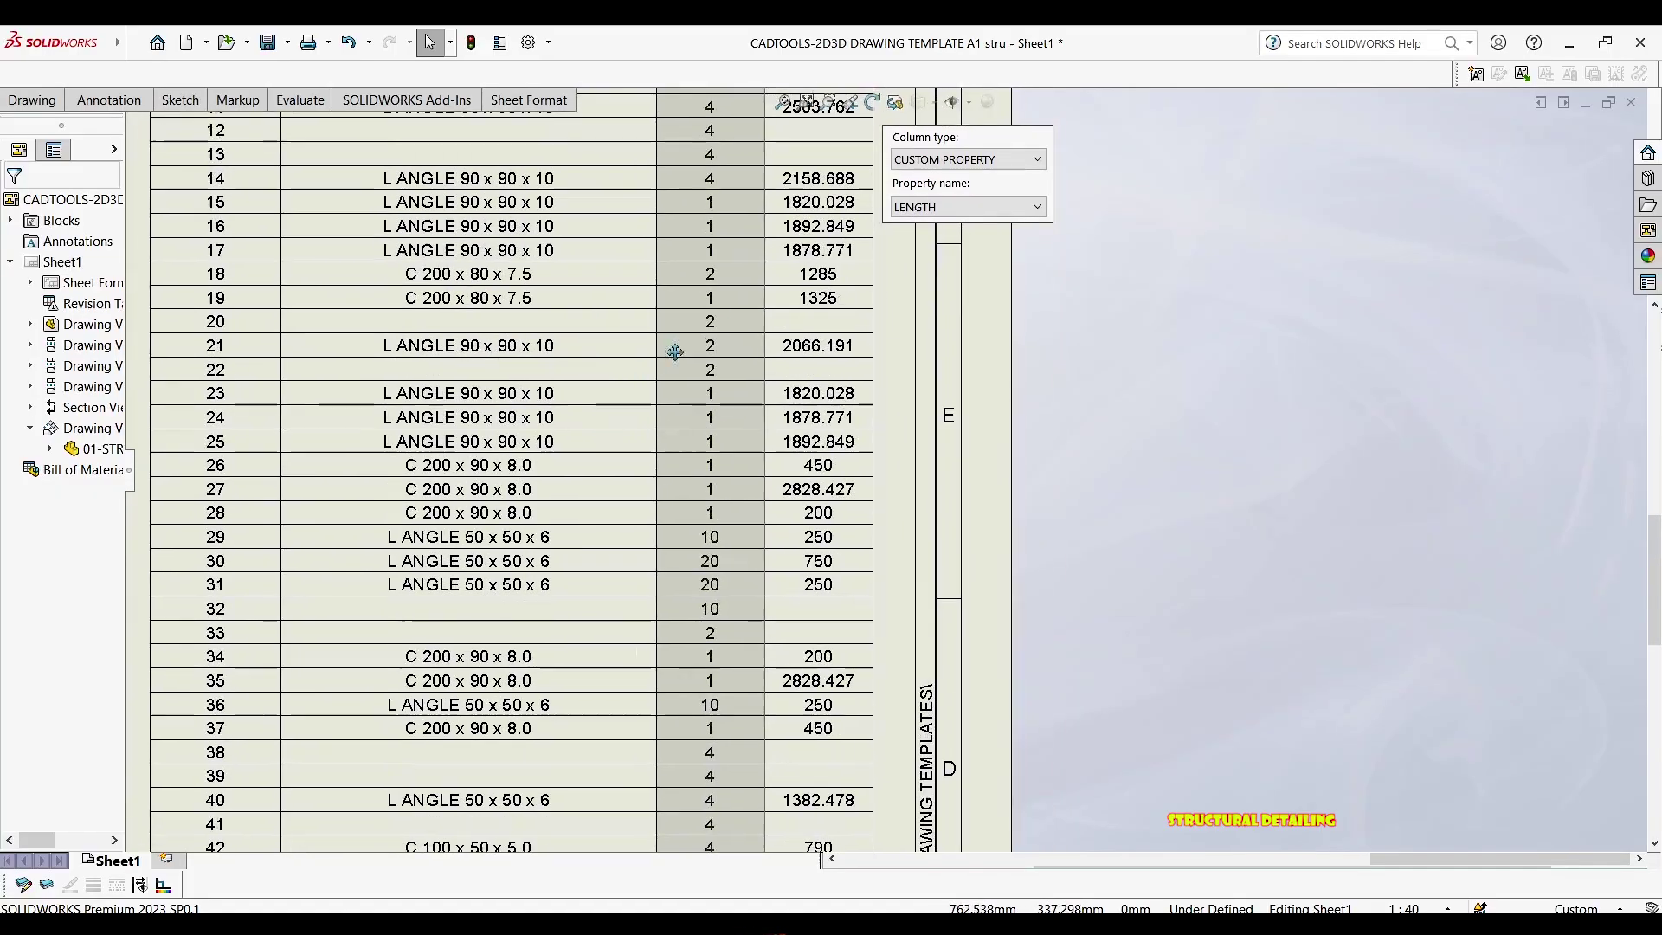
pyautogui.moveTo(615, 289); pyautogui.dragTo(615, 493, button='middle')
pyautogui.moveTo(713, 113); pyautogui.dragTo(583, 162, button='middle')
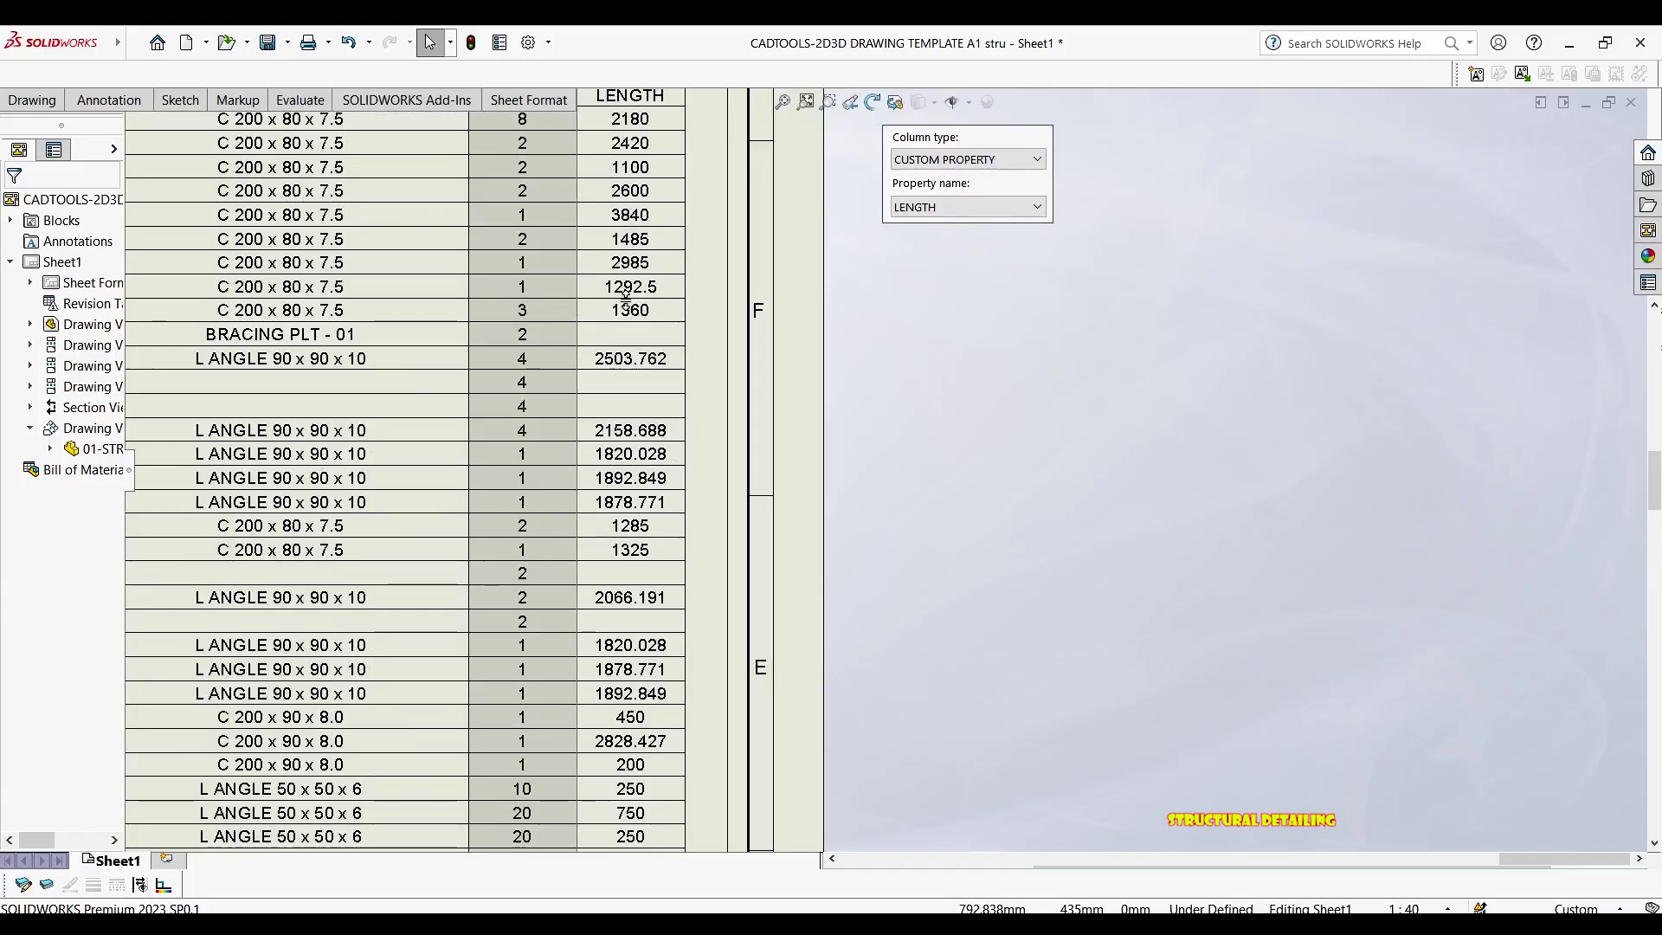
pyautogui.scroll(-5, 650, 424)
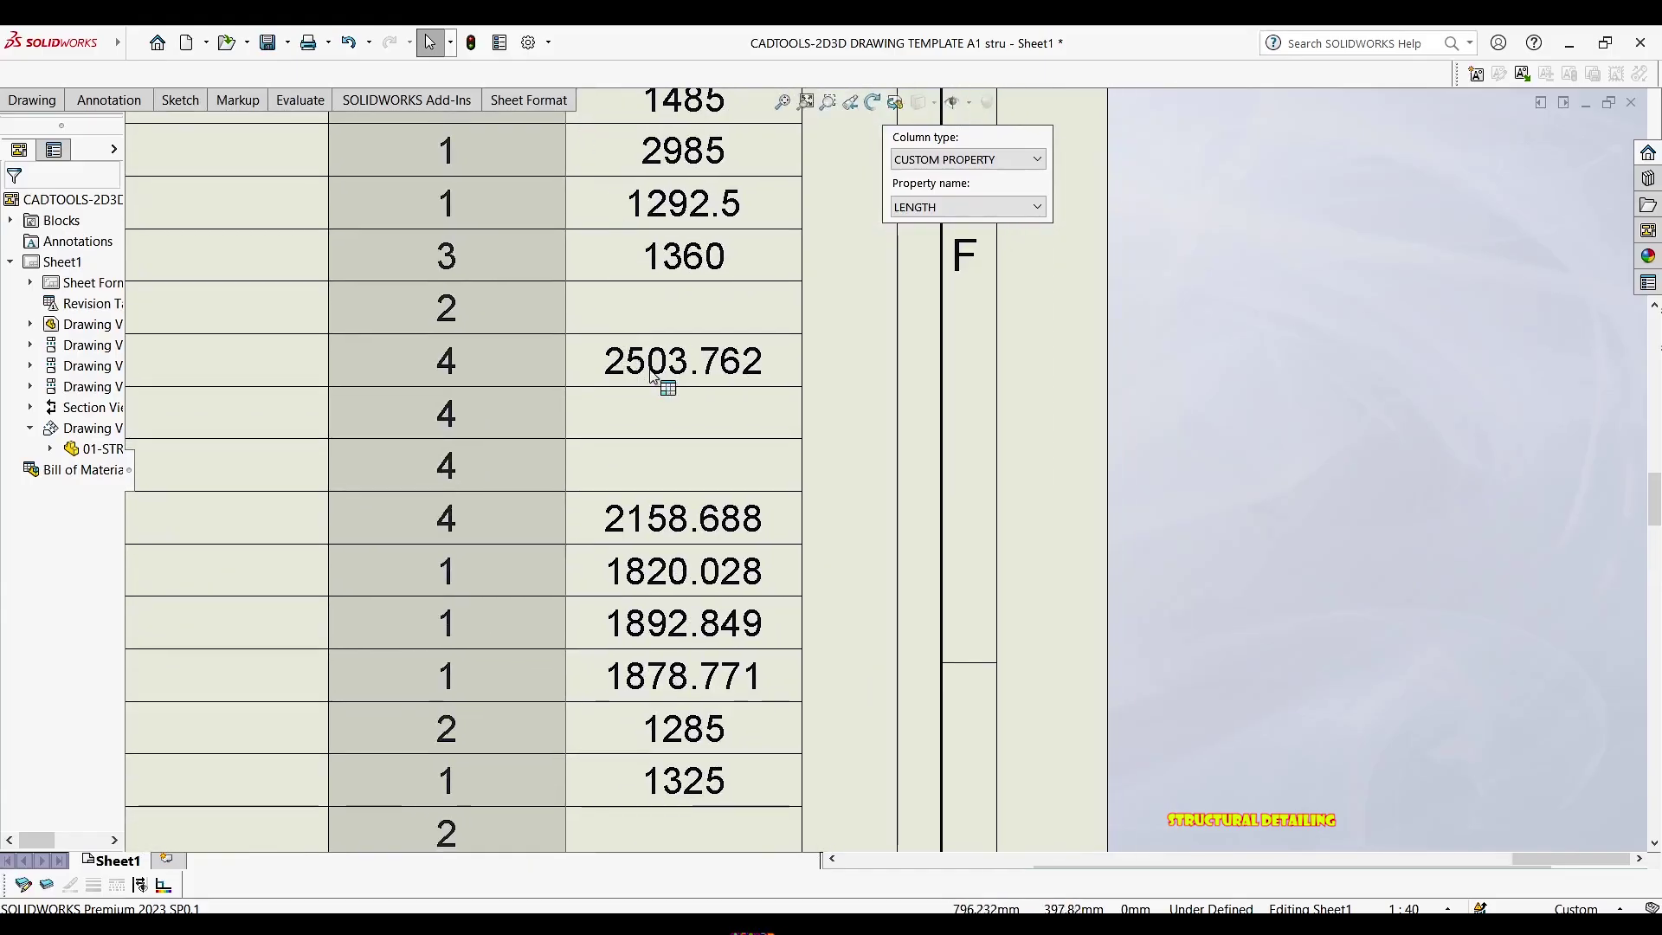
pyautogui.scroll(-1, 723, 351)
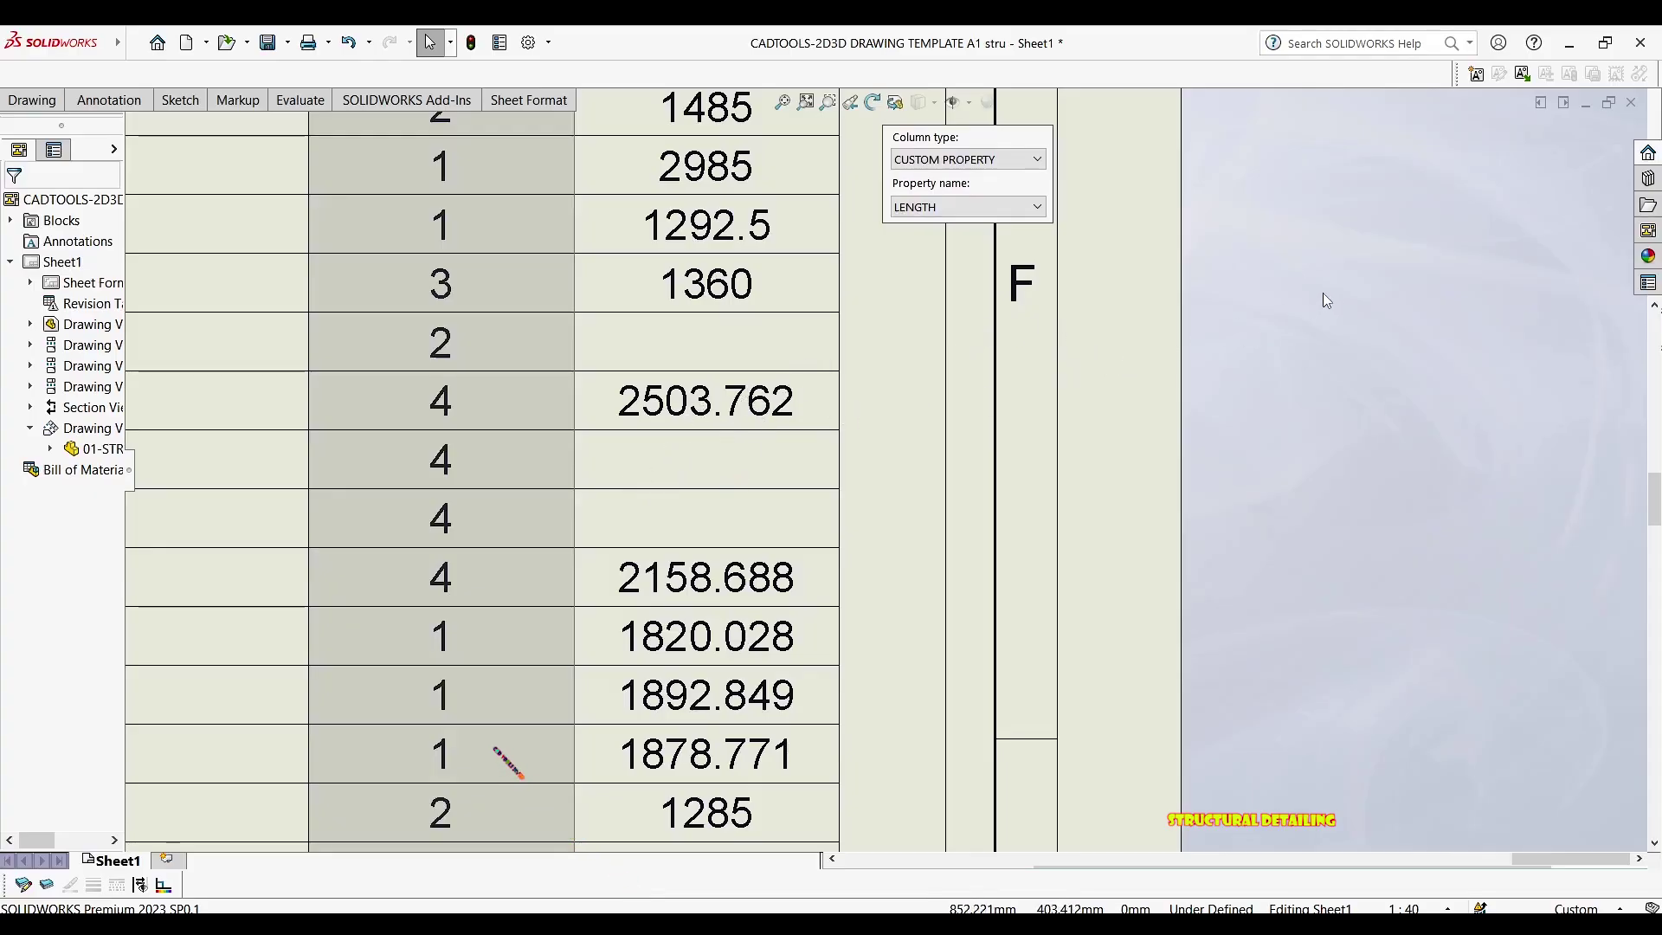
# Close the new column's property settings and check the first rows of the bill of materials
pyautogui.click(1098, 298)
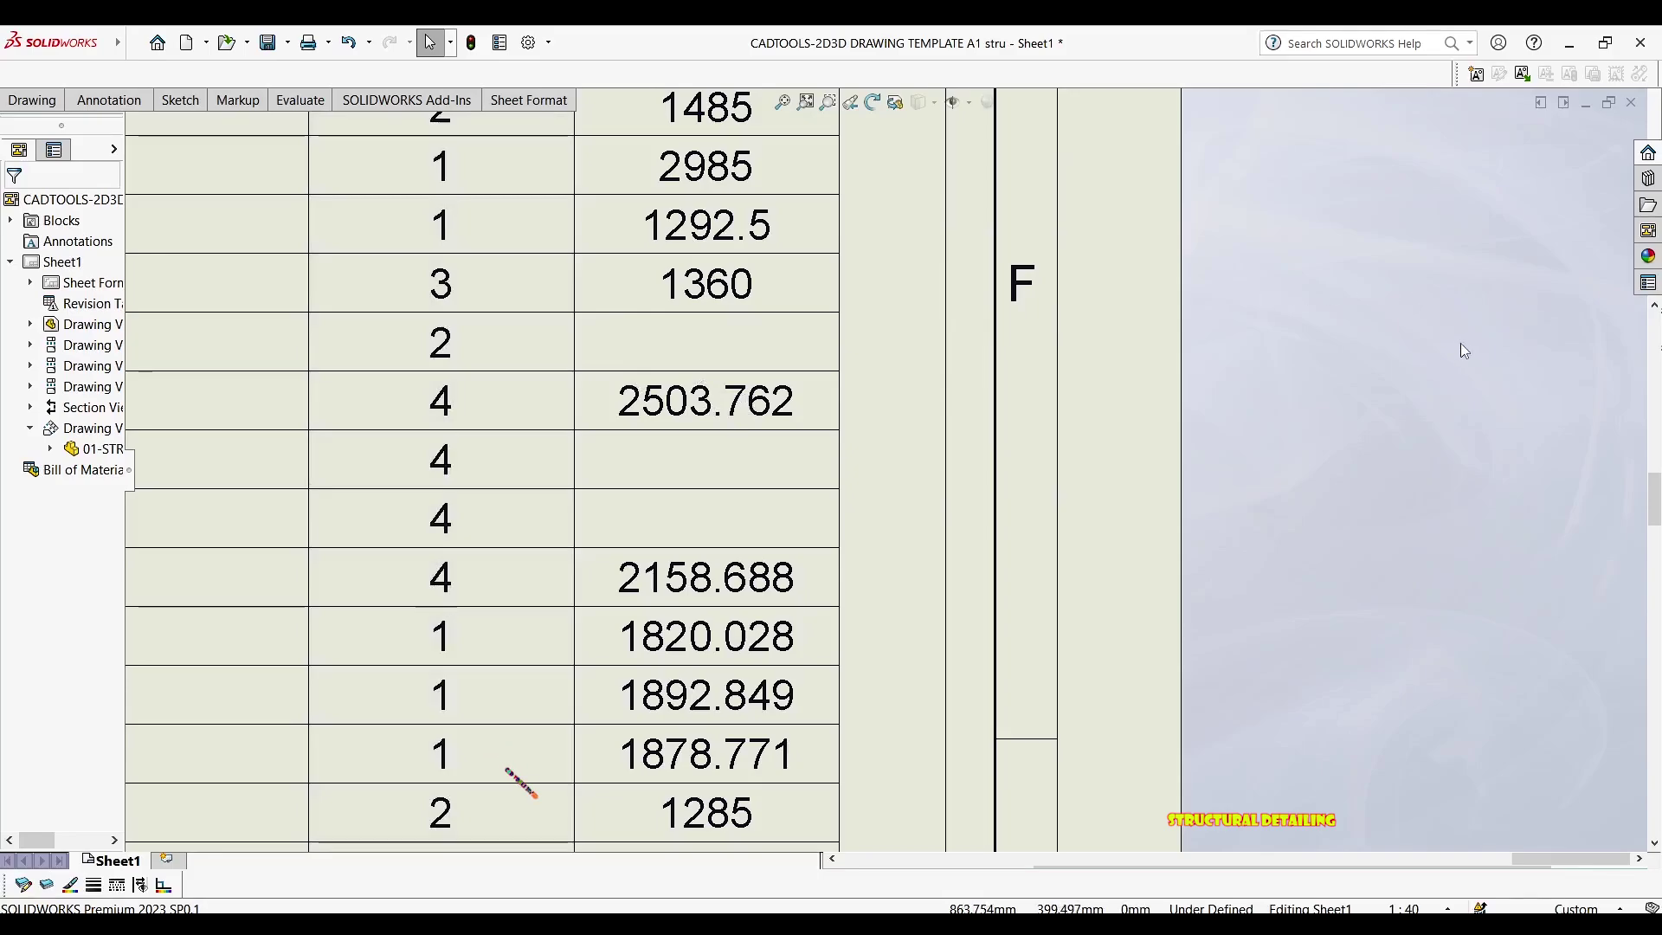
pyautogui.scroll(3, 770, 424)
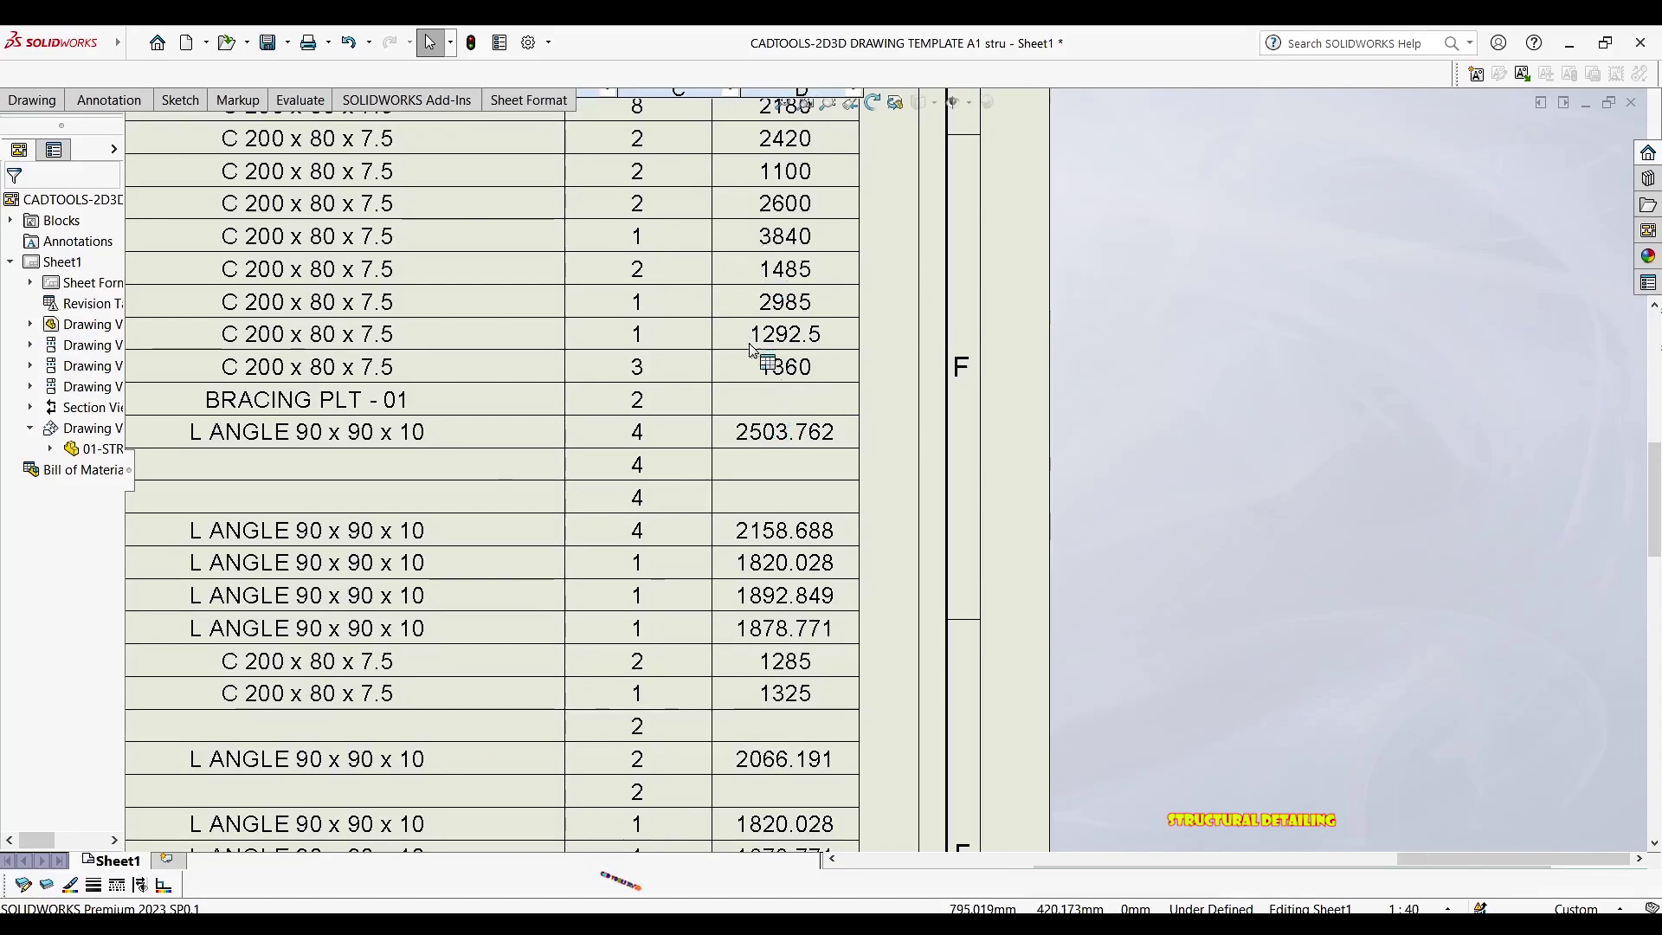
pyautogui.scroll(1, 786, 199)
pyautogui.moveTo(788, 197); pyautogui.dragTo(761, 369, button='middle')
pyautogui.moveTo(772, 254); pyautogui.dragTo(828, 92, button='middle')
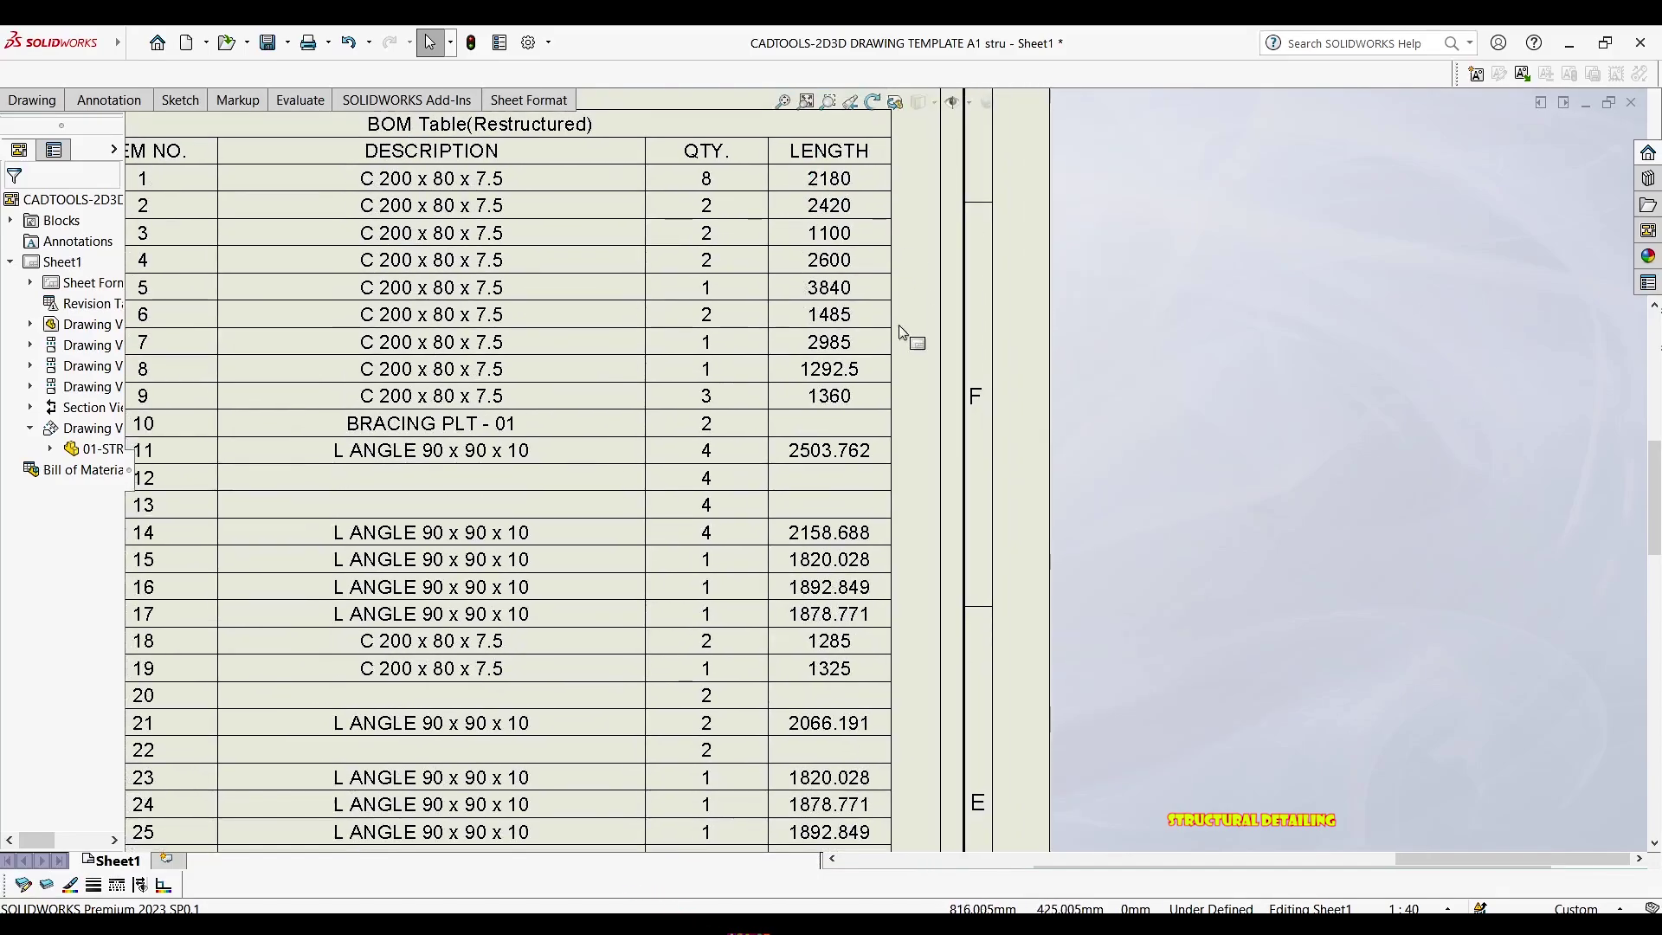
# Set the drawing's basic length units to millimetres with no decimal places in the document properties
pyautogui.moveTo(837, 372); pyautogui.dragTo(853, 305, button='middle')
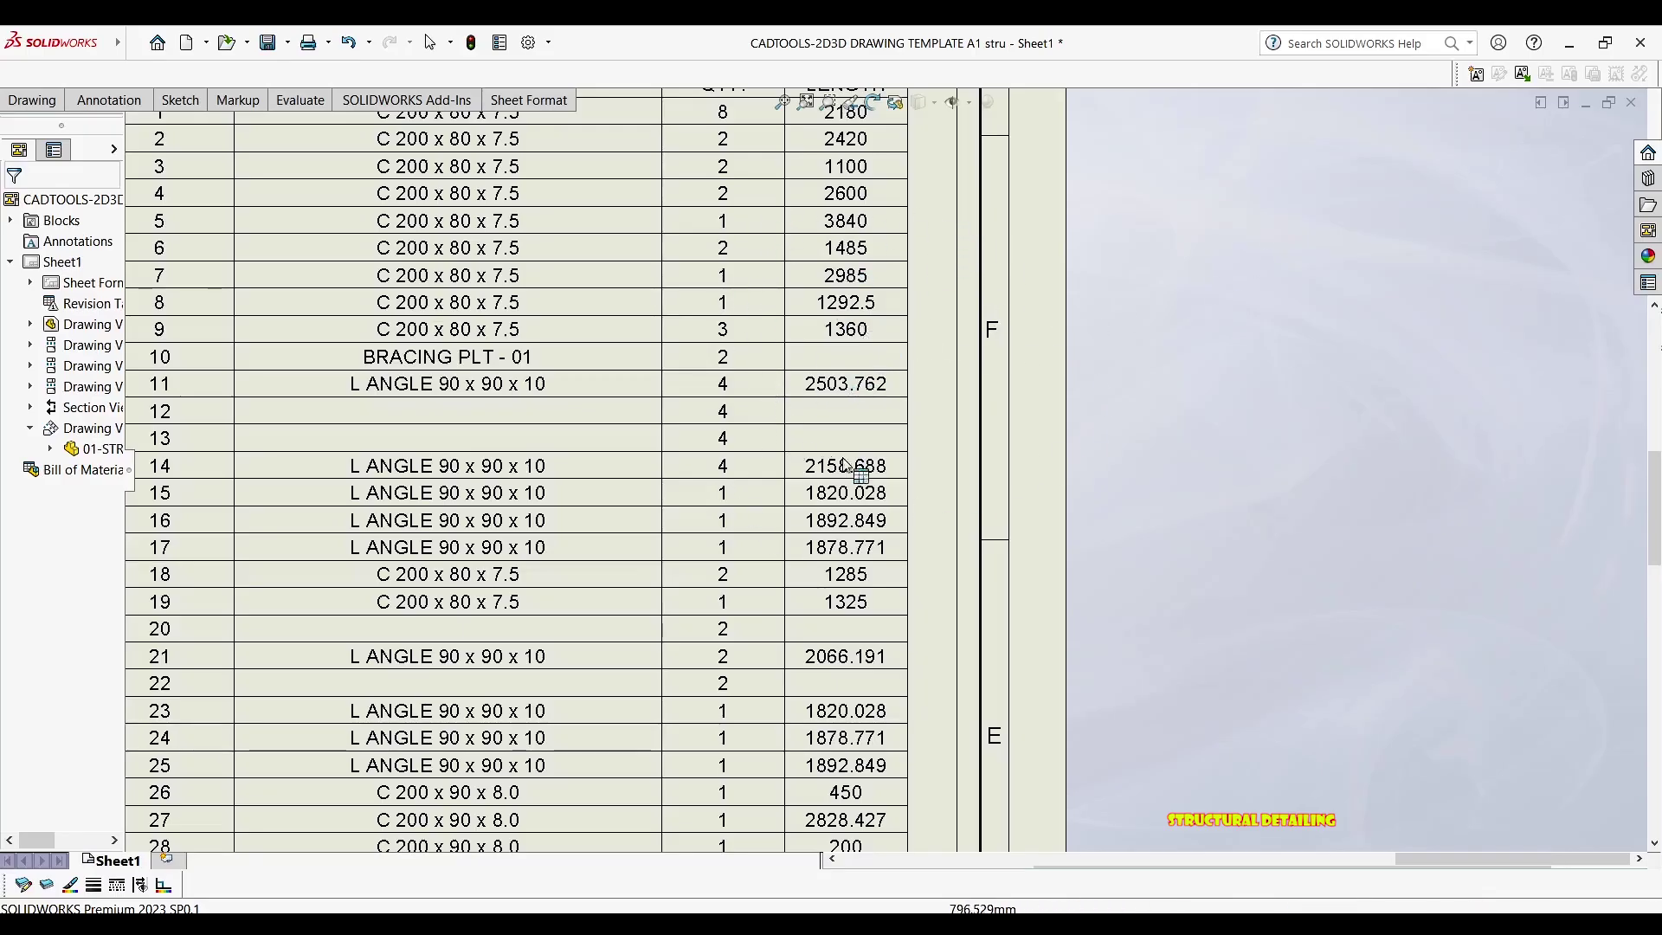
pyautogui.press('Escape')
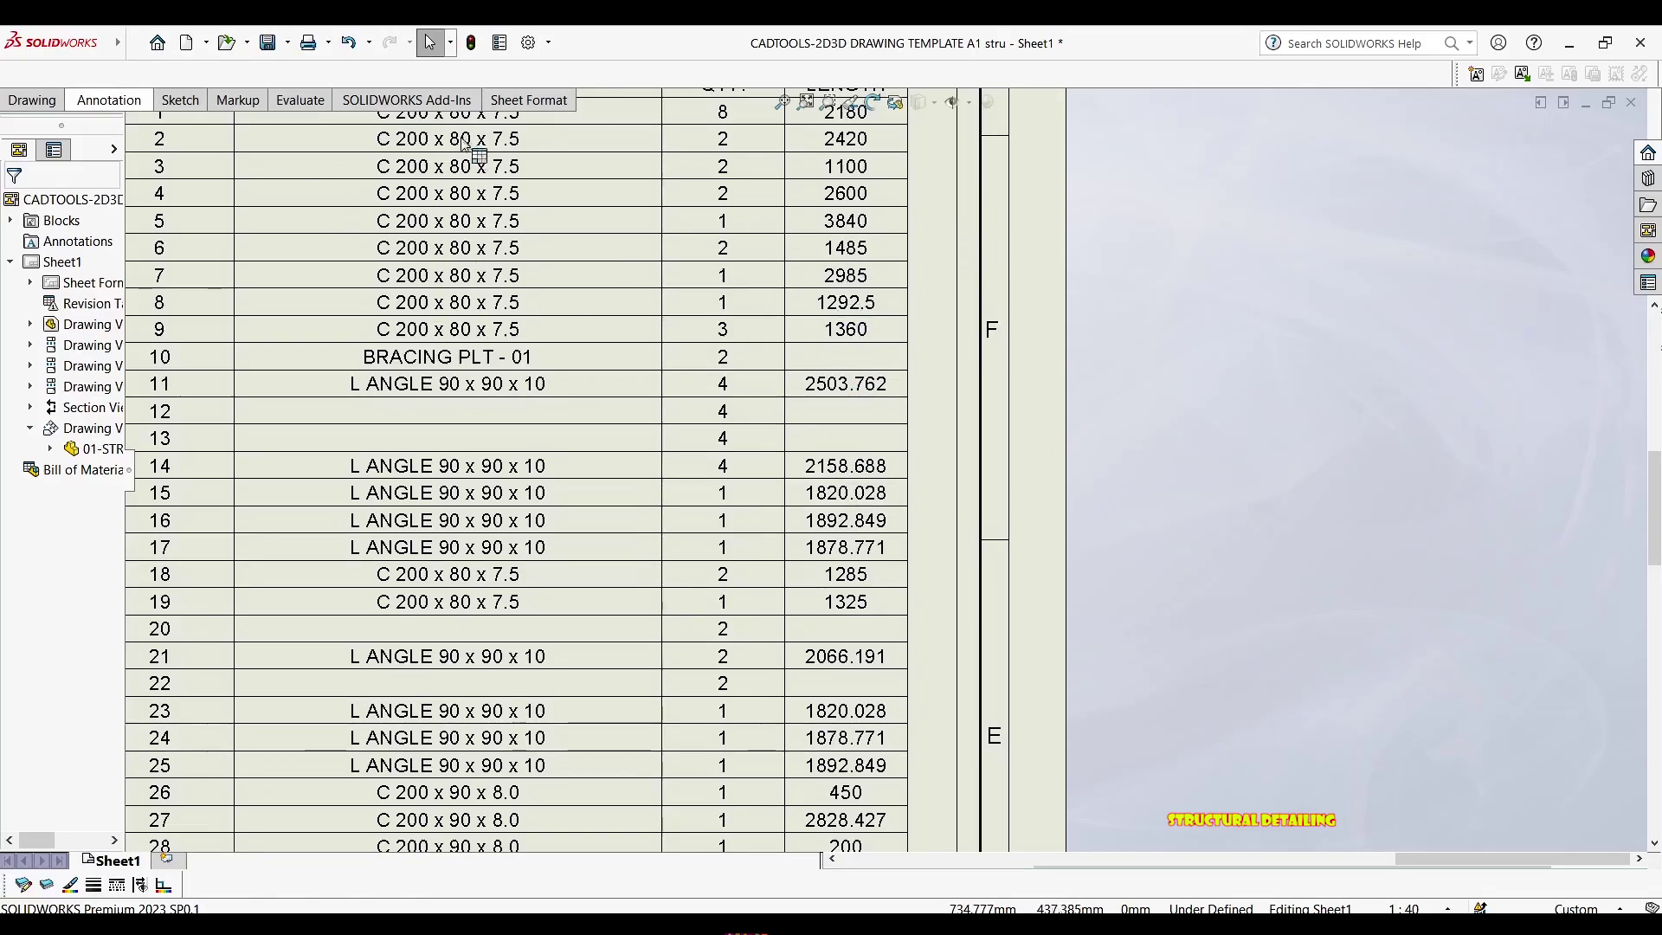
pyautogui.click(548, 44)
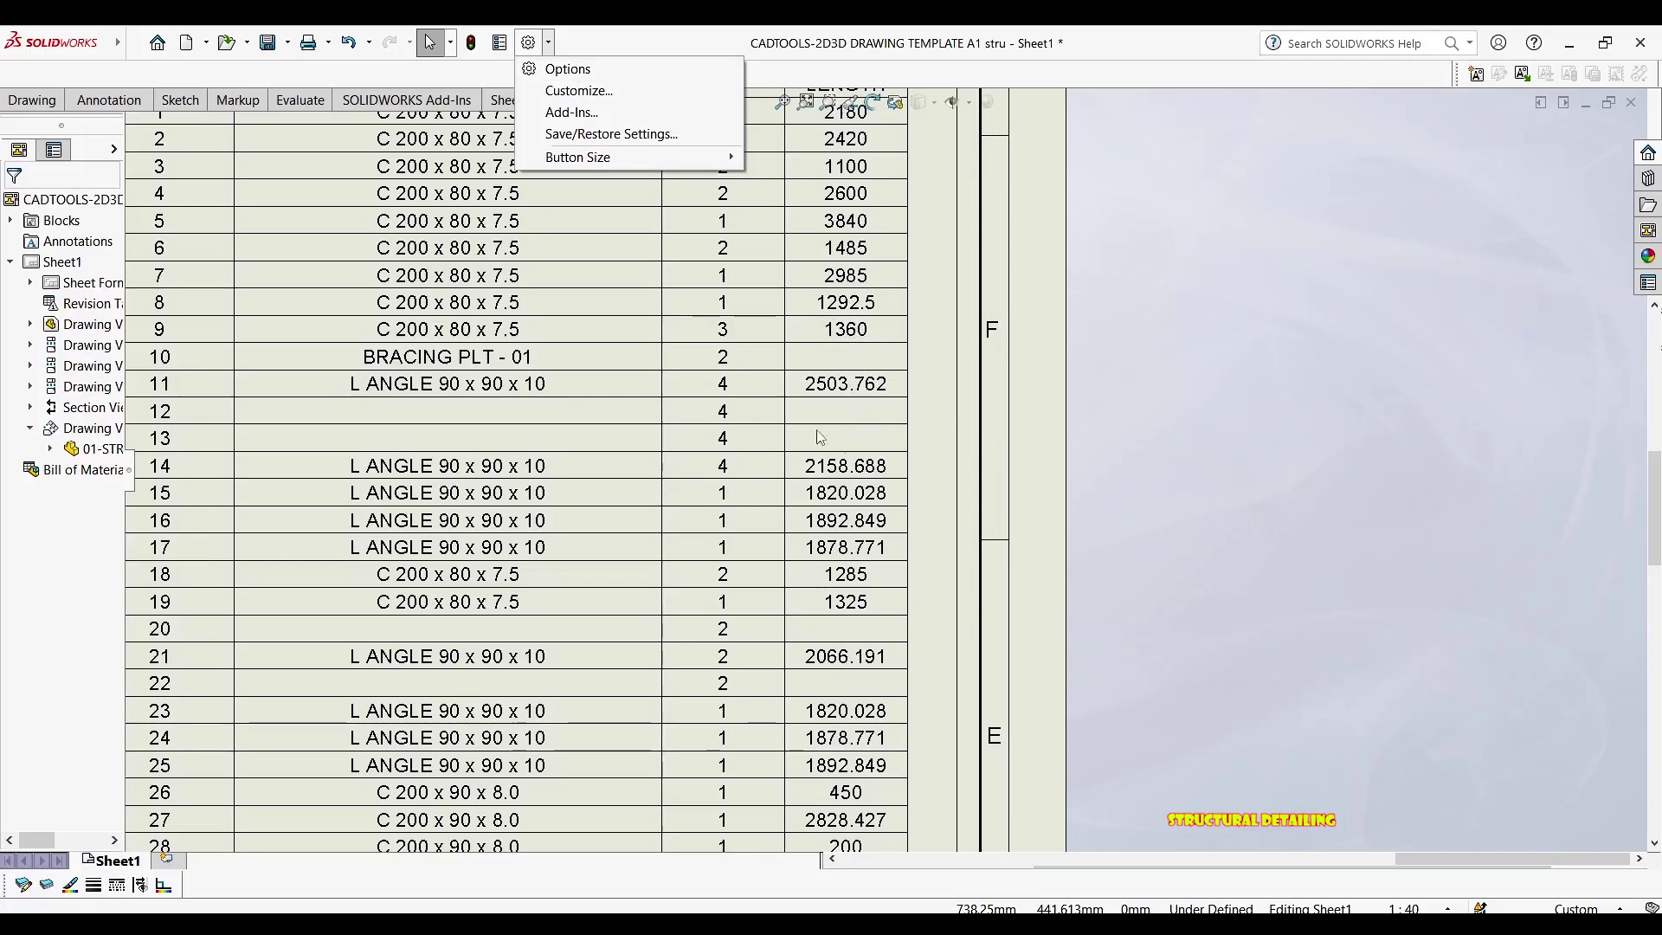
pyautogui.click(572, 76)
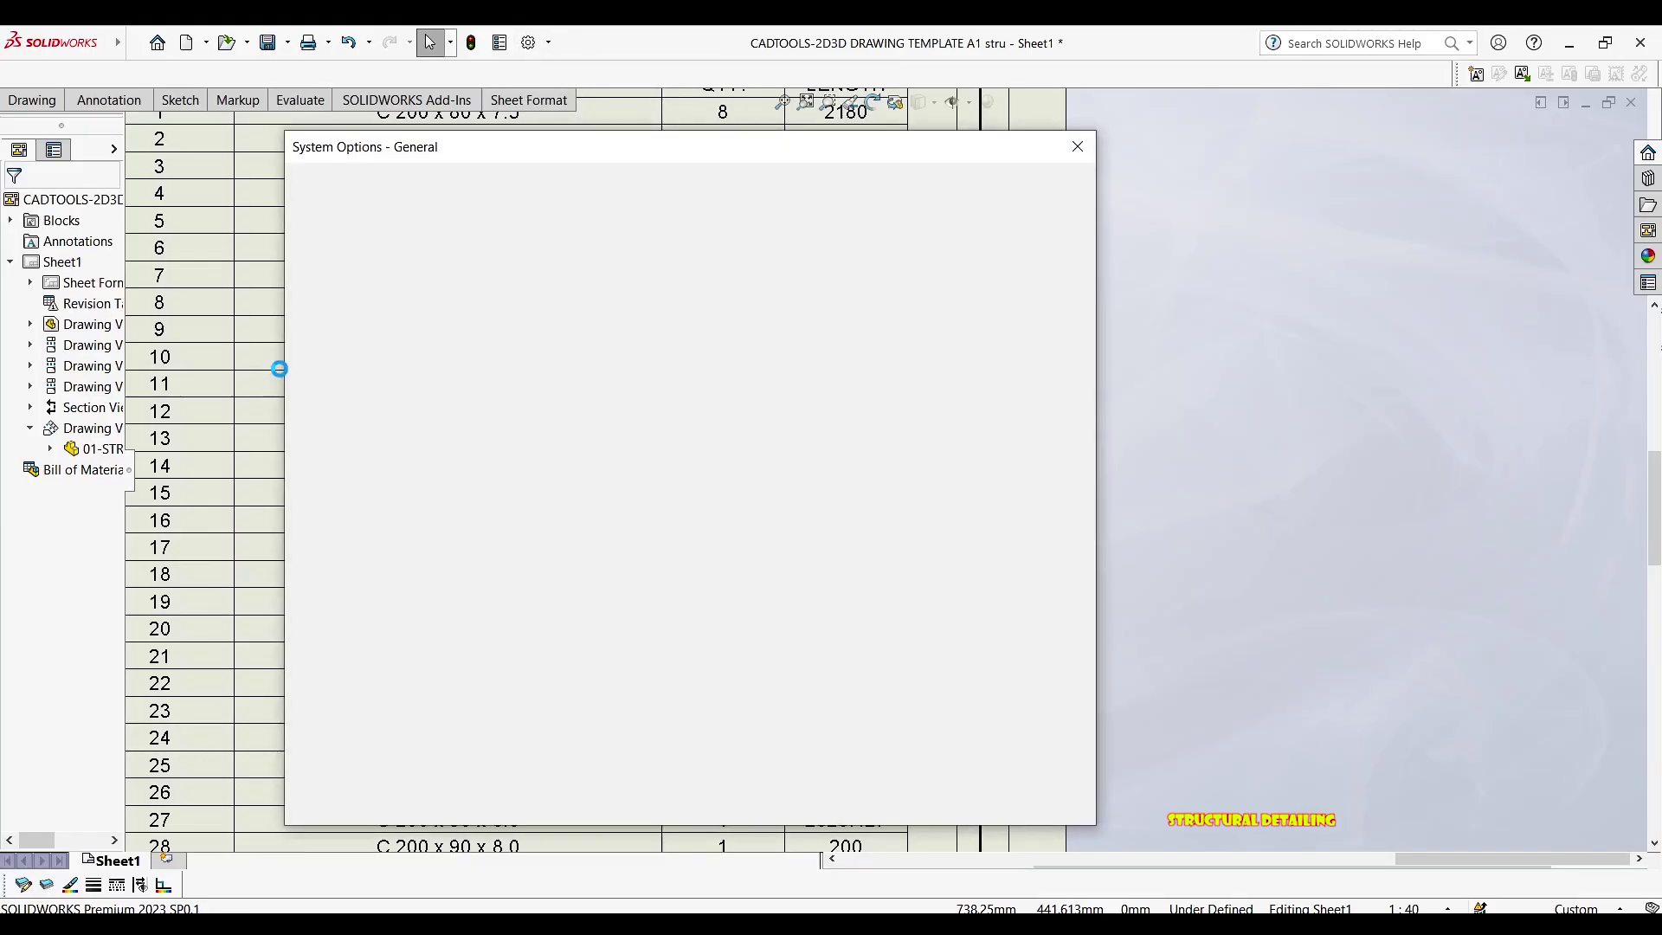
pyautogui.click(447, 187)
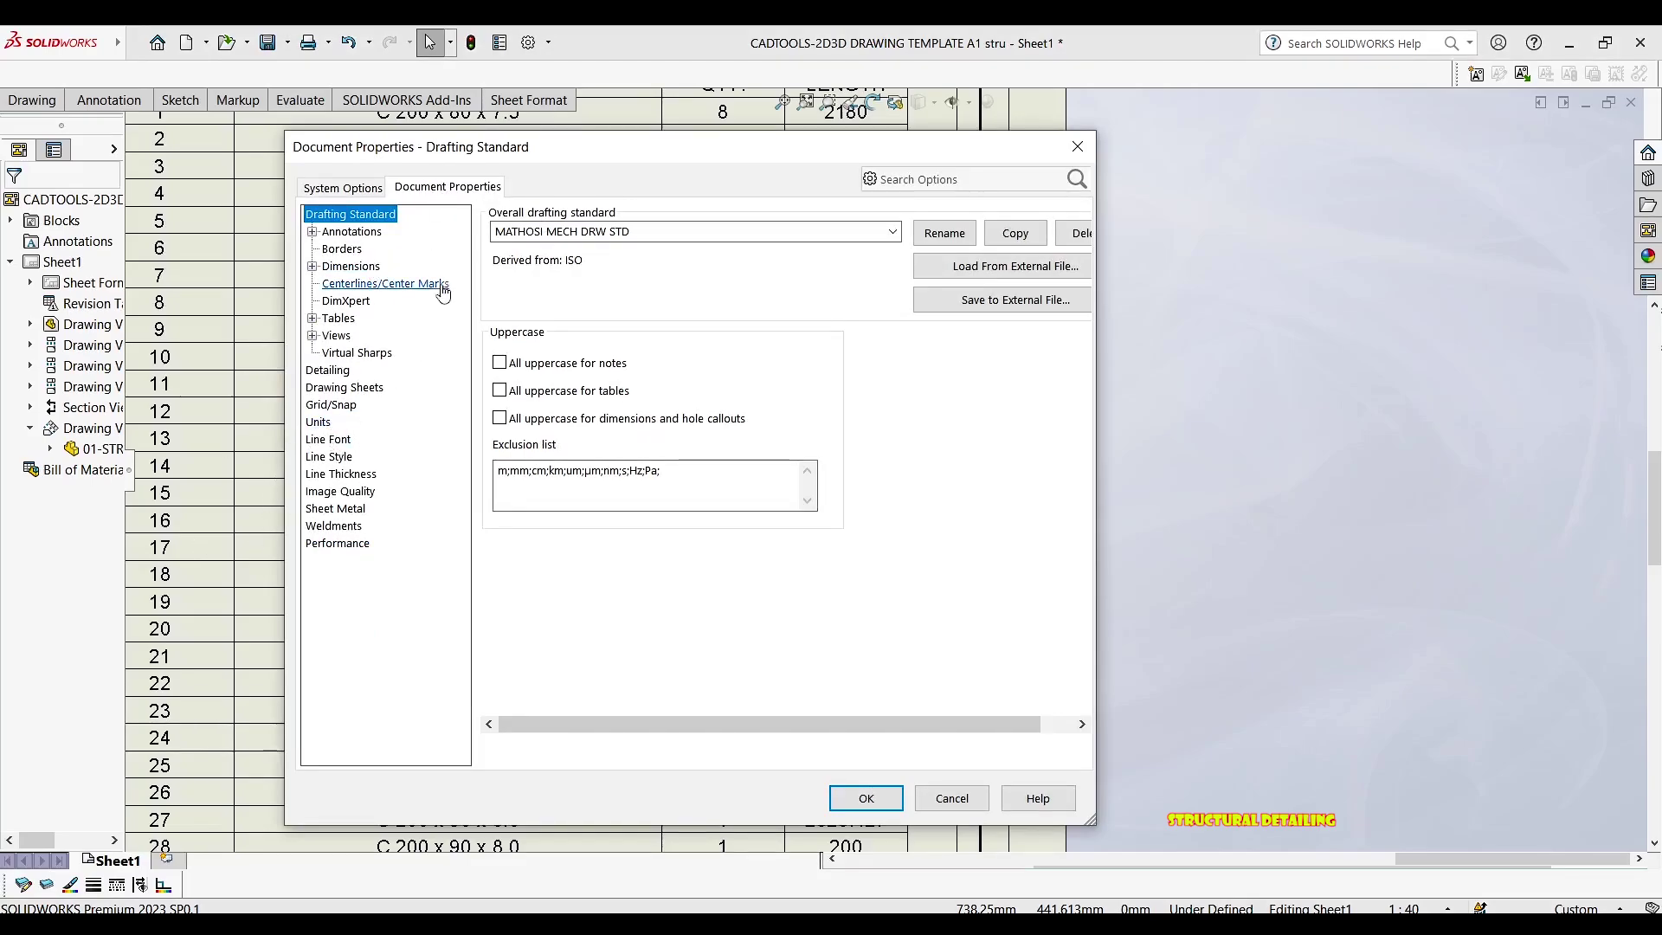
pyautogui.click(318, 422)
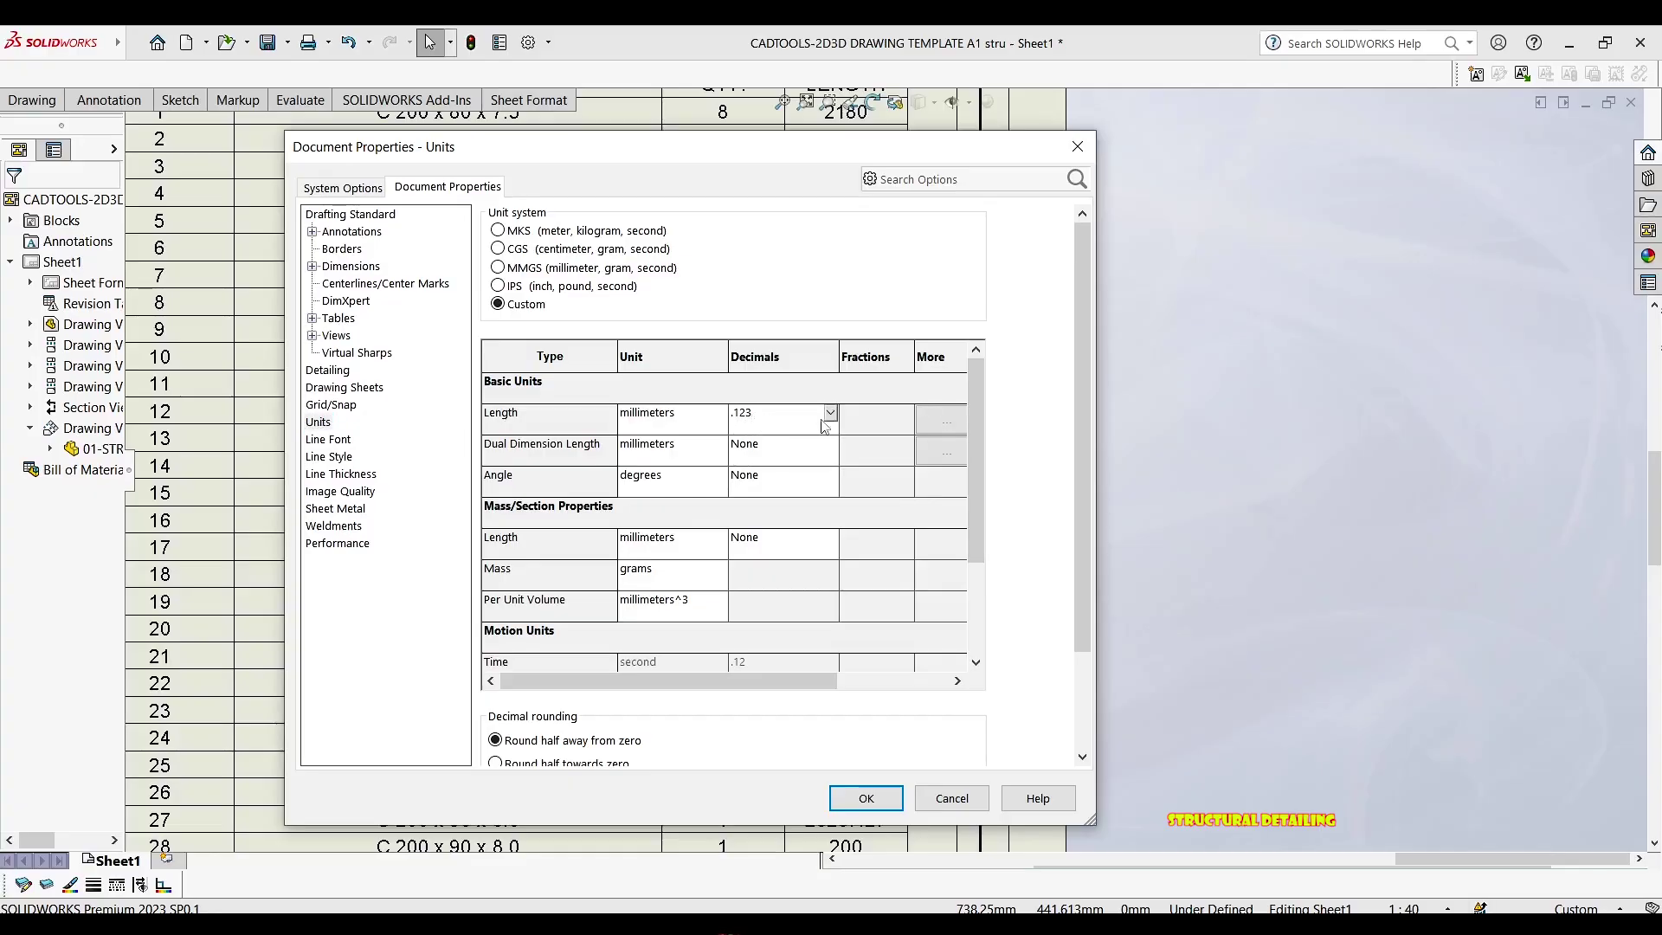
pyautogui.click(827, 417)
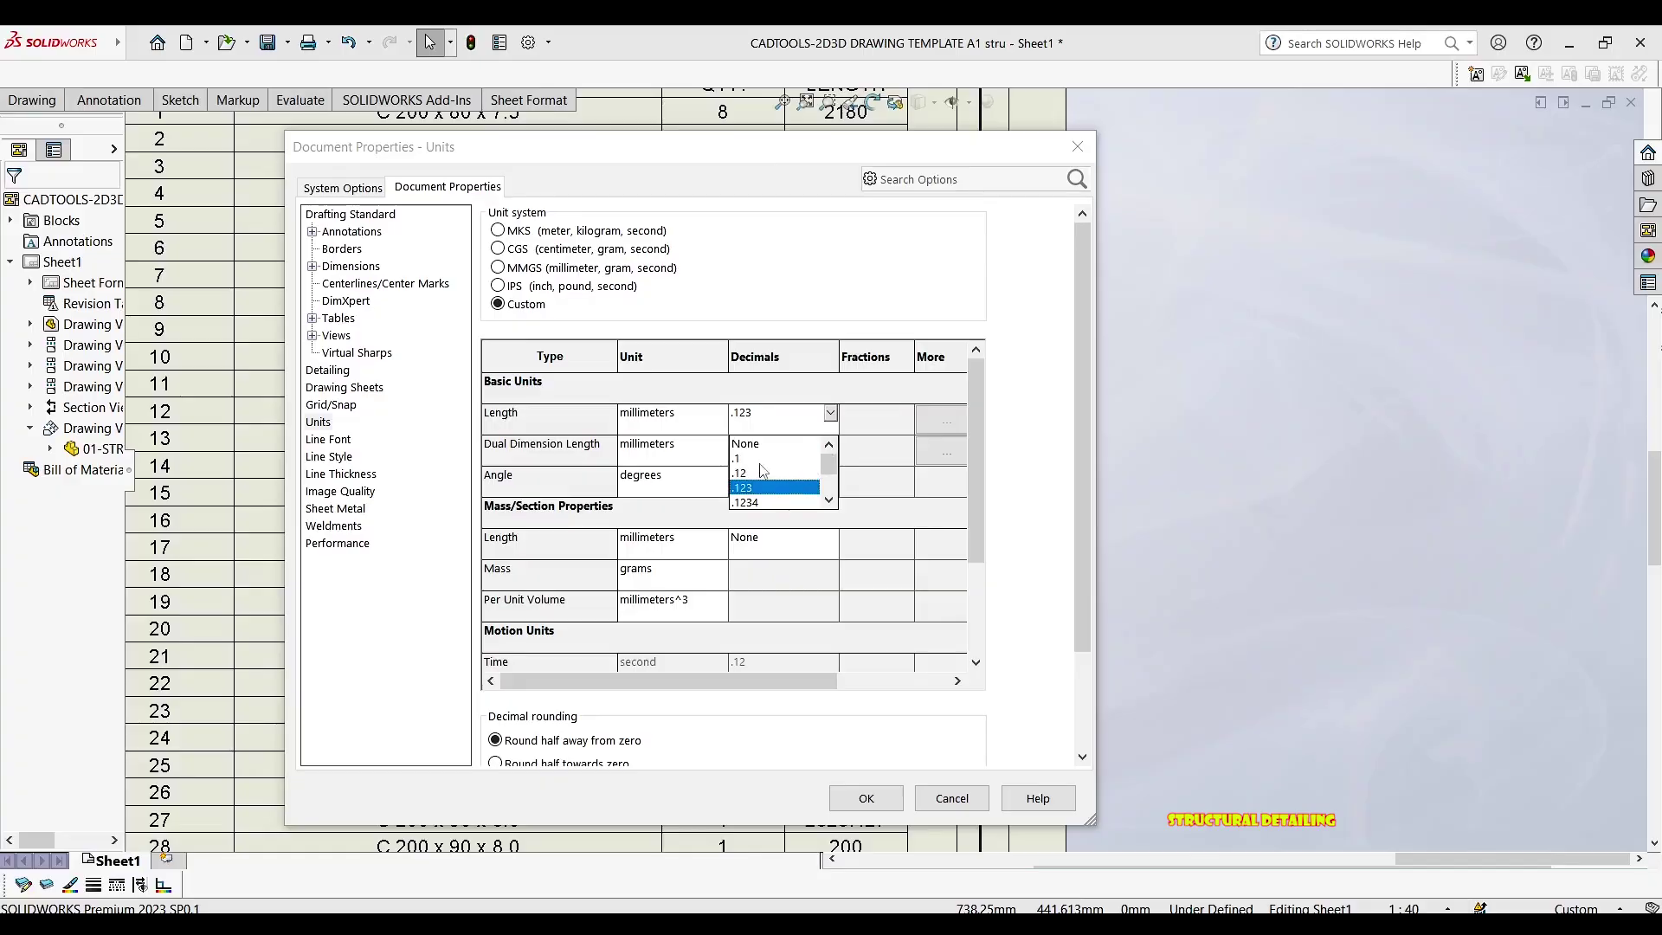
pyautogui.click(743, 445)
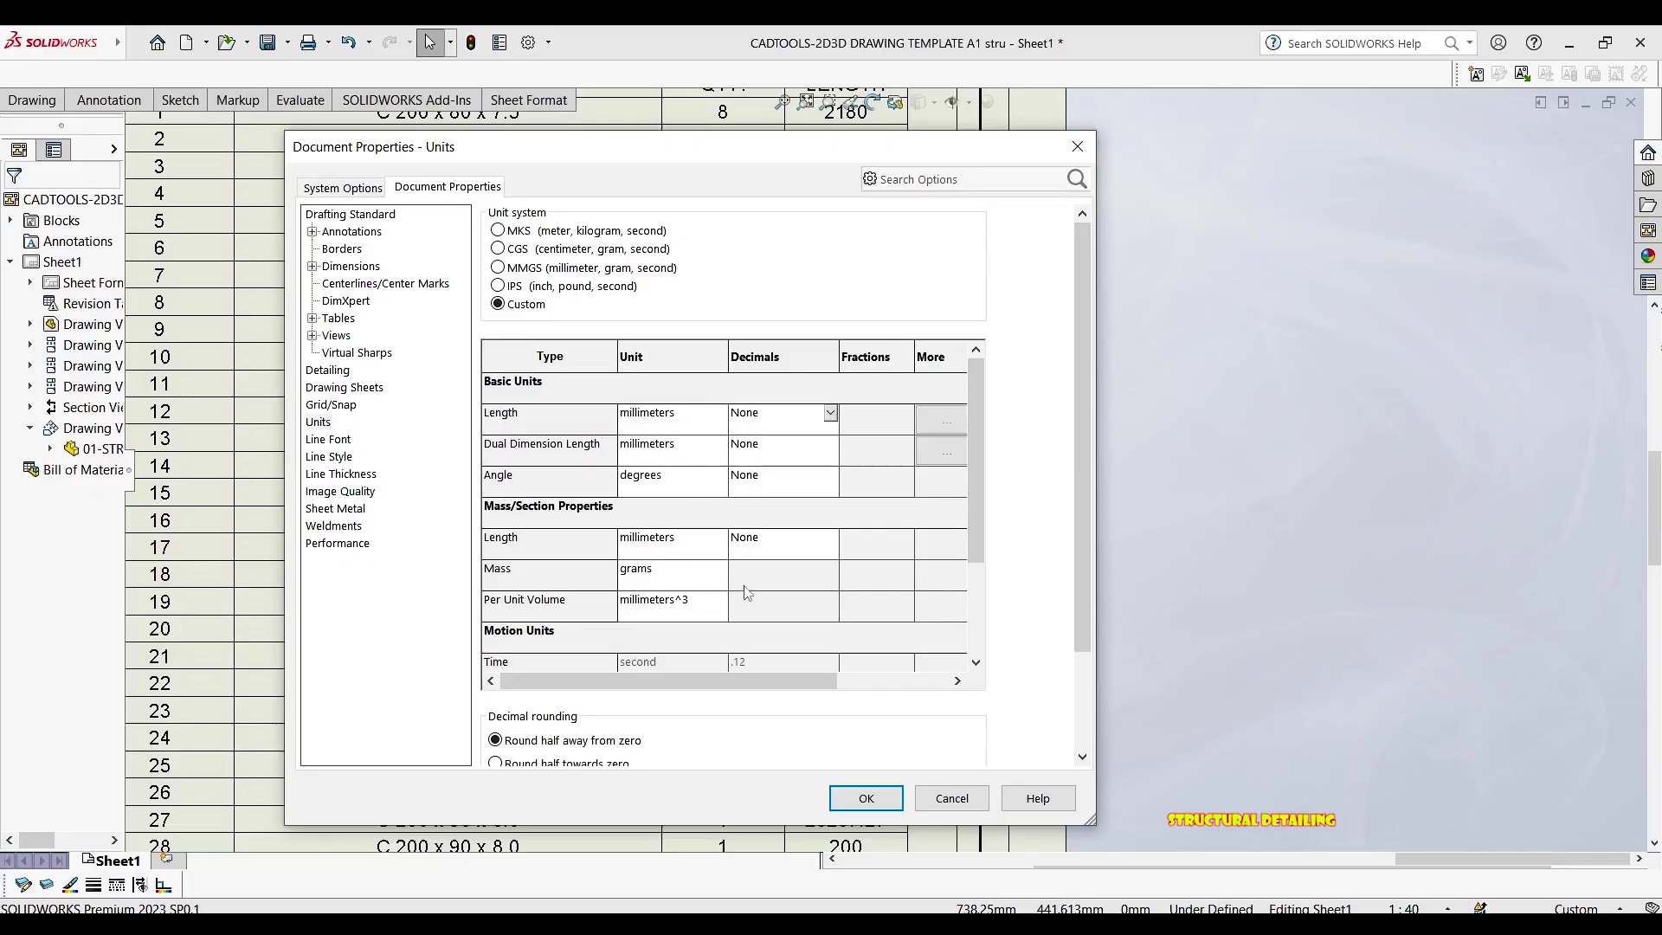
pyautogui.scroll(-3, 779, 597)
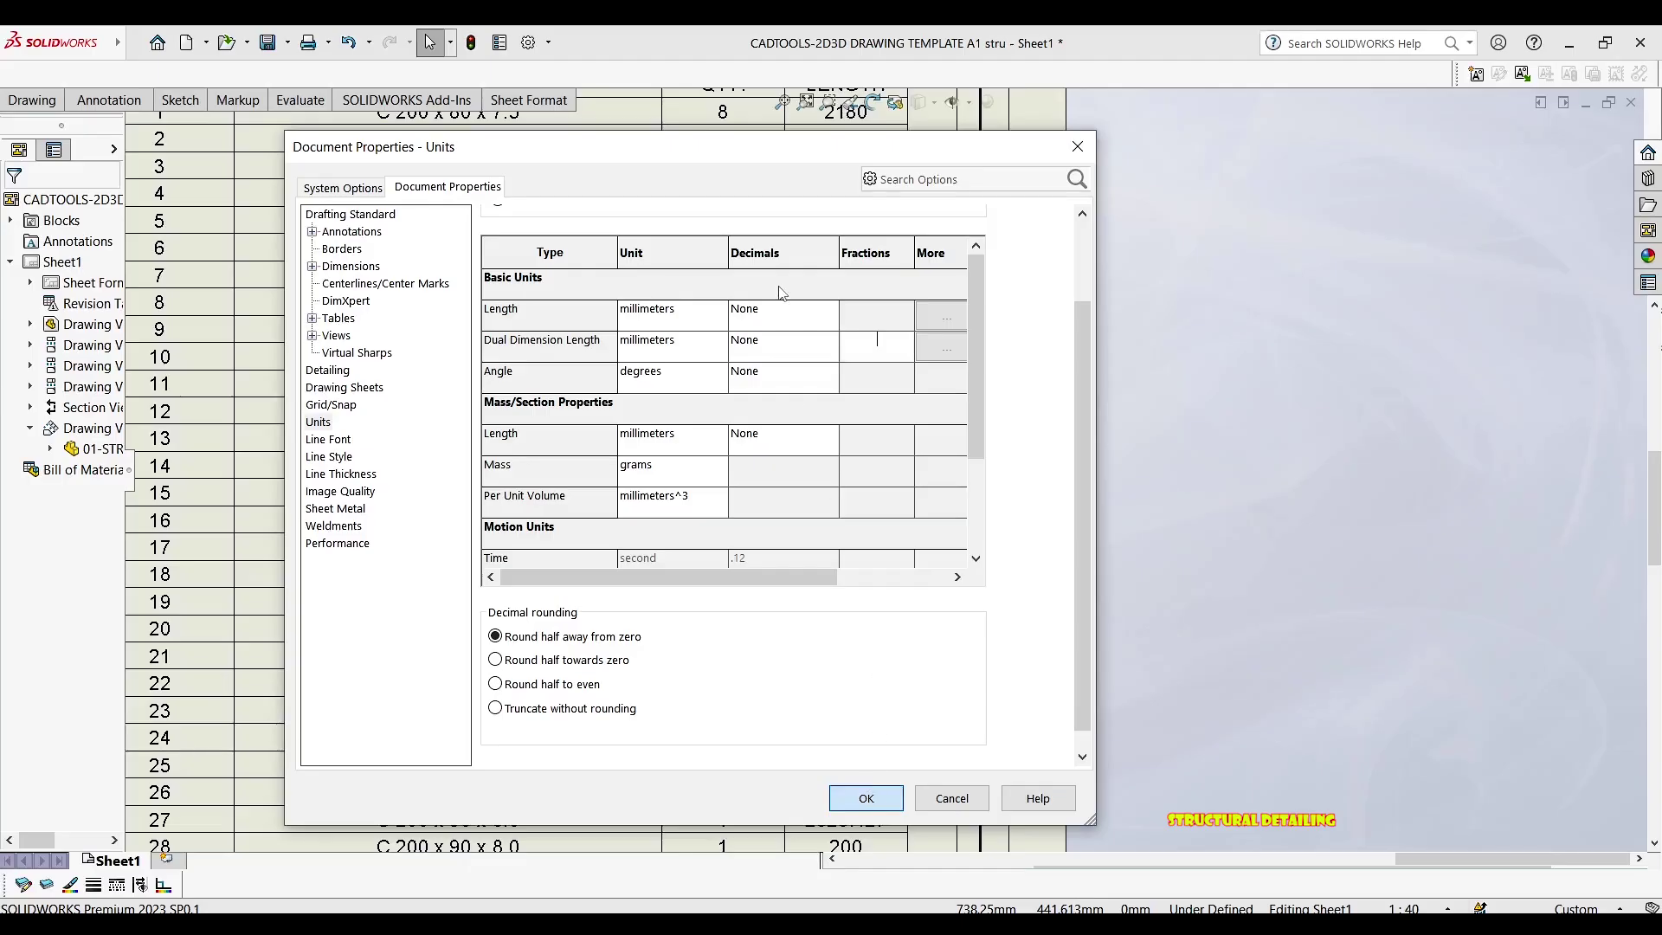
pyautogui.press('Return')
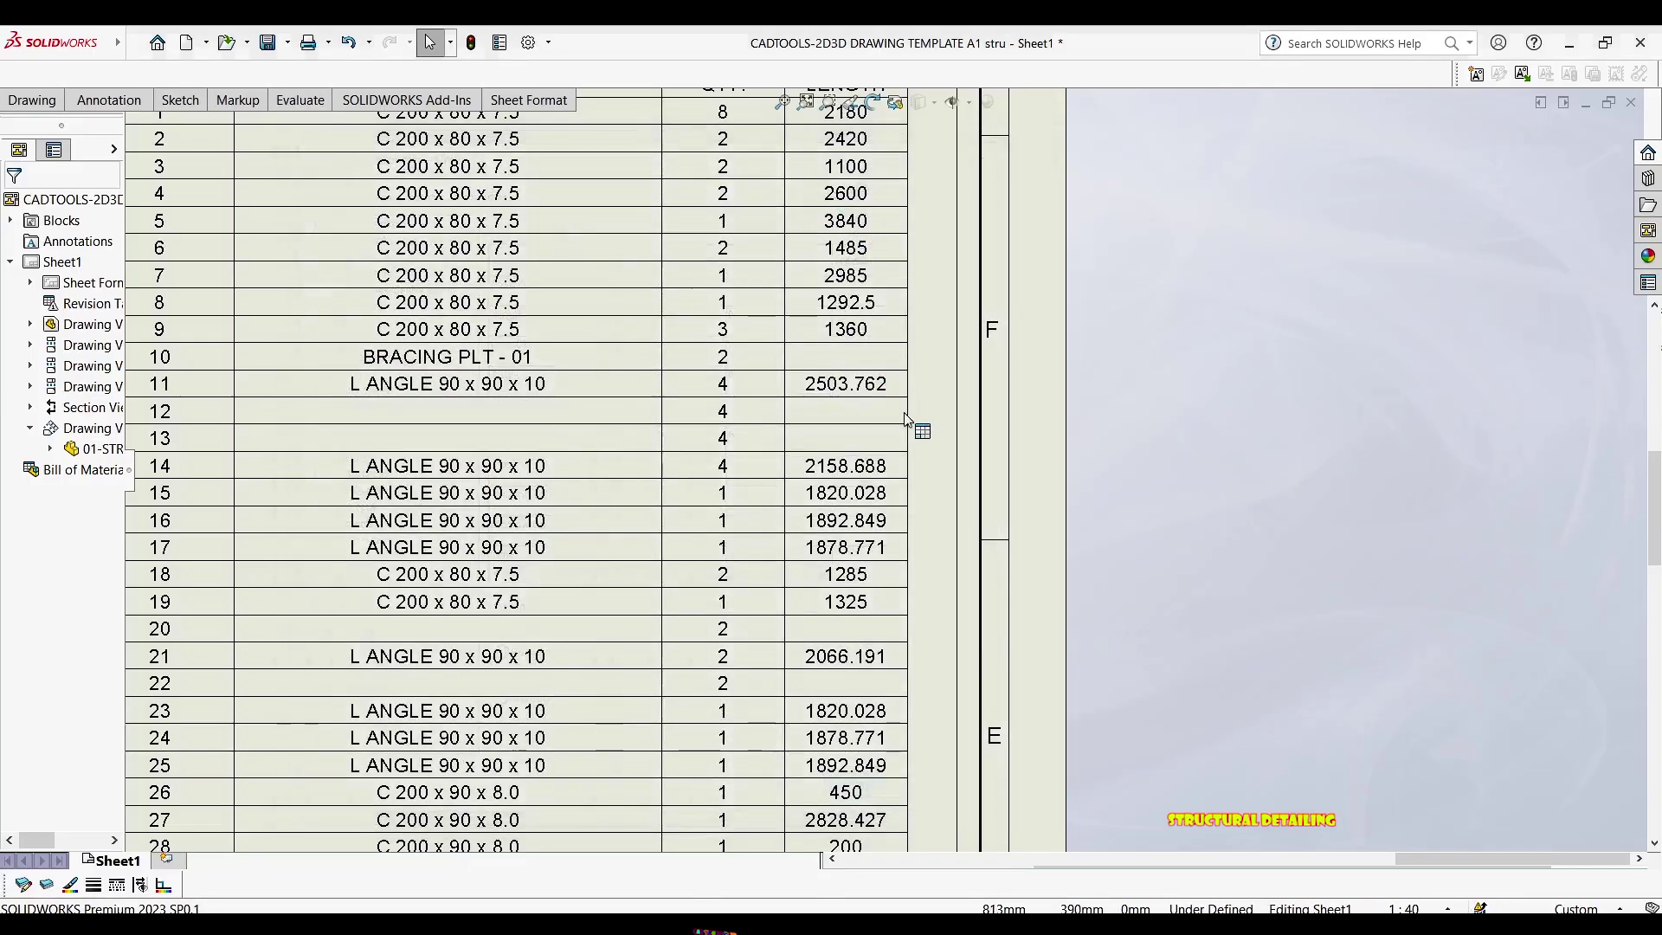
# Examine the whole bill of materials, checking the descriptions, quantities and lengths from the first row down to the title block
pyautogui.moveTo(854, 433)
pyautogui.mouseDown(button='middle')
pyautogui.moveTo(665, 263)
pyautogui.moveTo(670, 214)
pyautogui.mouseUp(button='middle')
pyautogui.moveTo(631, 631)
pyautogui.mouseDown(button='middle')
pyautogui.moveTo(674, 393)
pyautogui.moveTo(671, 197)
pyautogui.mouseUp(button='middle')
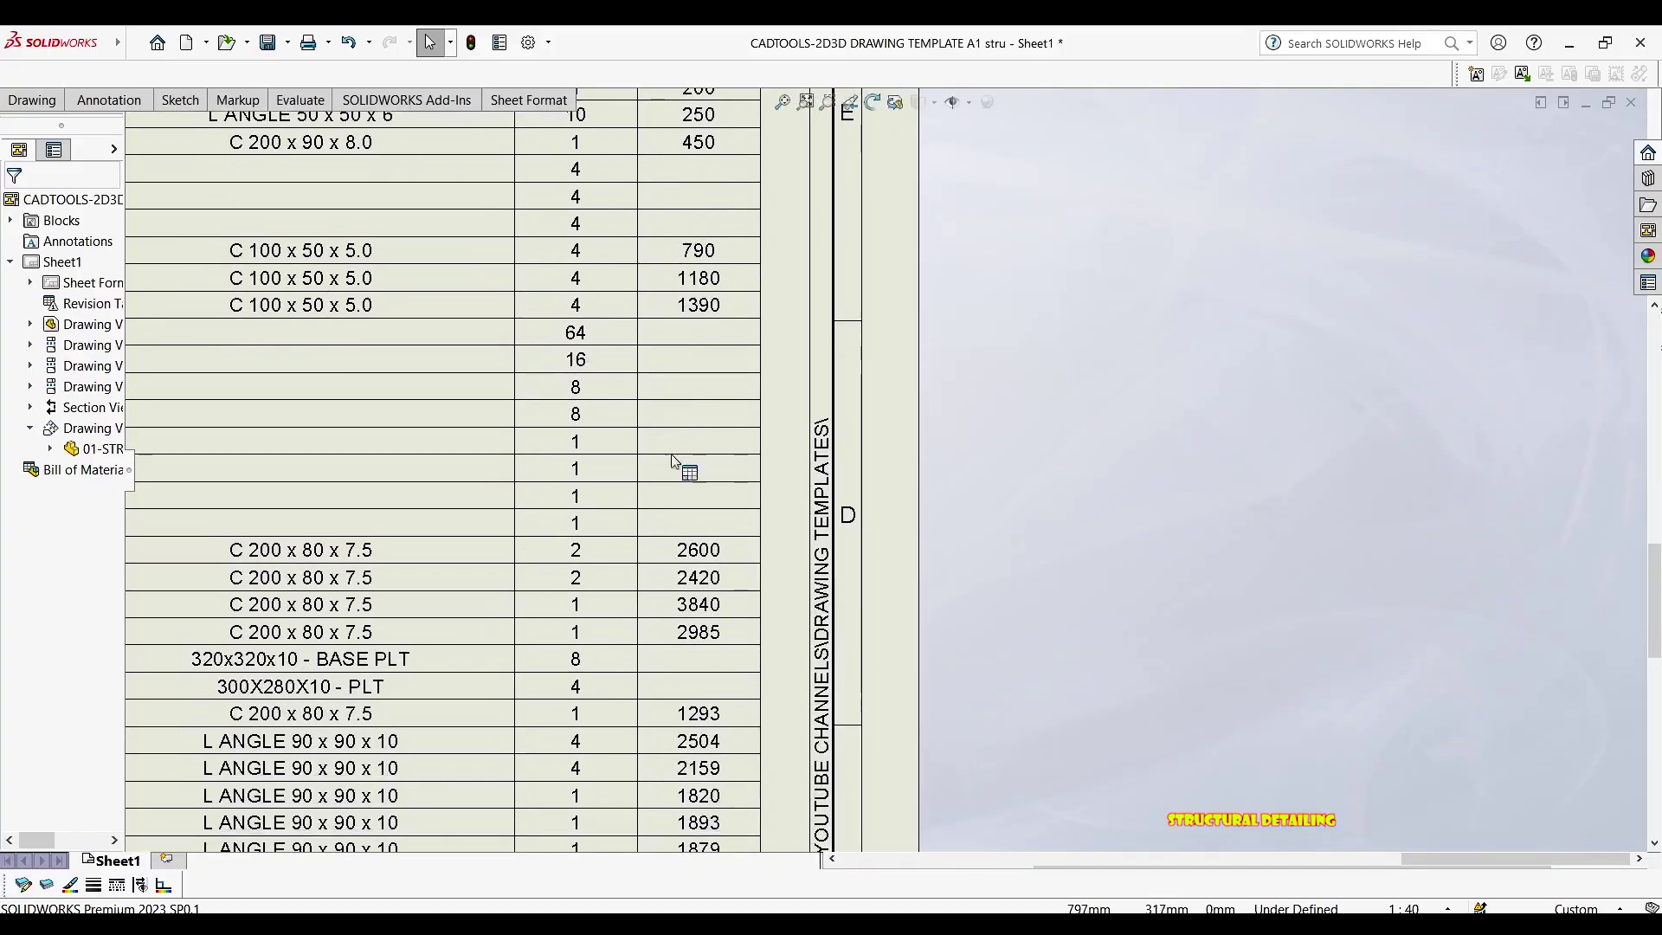
pyautogui.moveTo(678, 464)
pyautogui.mouseDown(button='middle')
pyautogui.moveTo(715, 456)
pyautogui.moveTo(704, 227)
pyautogui.mouseUp(button='middle')
pyautogui.scroll(-1, 716, 654)
pyautogui.moveTo(720, 552); pyautogui.dragTo(748, 297, button='middle')
pyautogui.moveTo(709, 735); pyautogui.dragTo(764, 355, button='middle')
pyautogui.scroll(1, 711, 464)
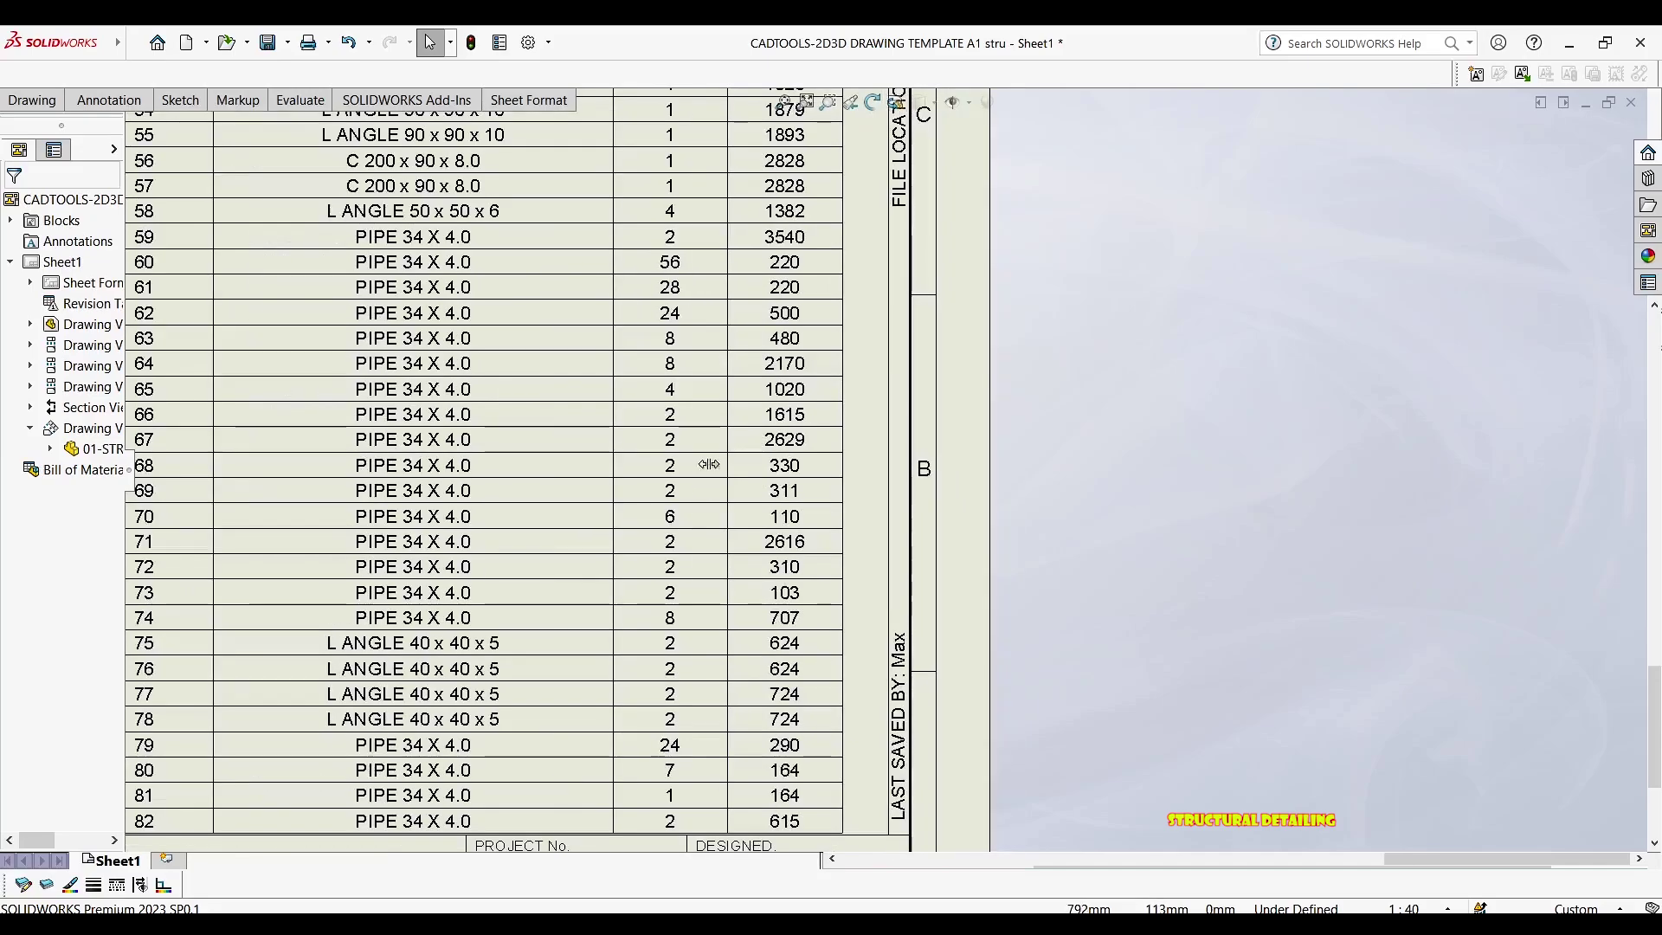
pyautogui.moveTo(919, 679); pyautogui.dragTo(929, 459, button='middle')
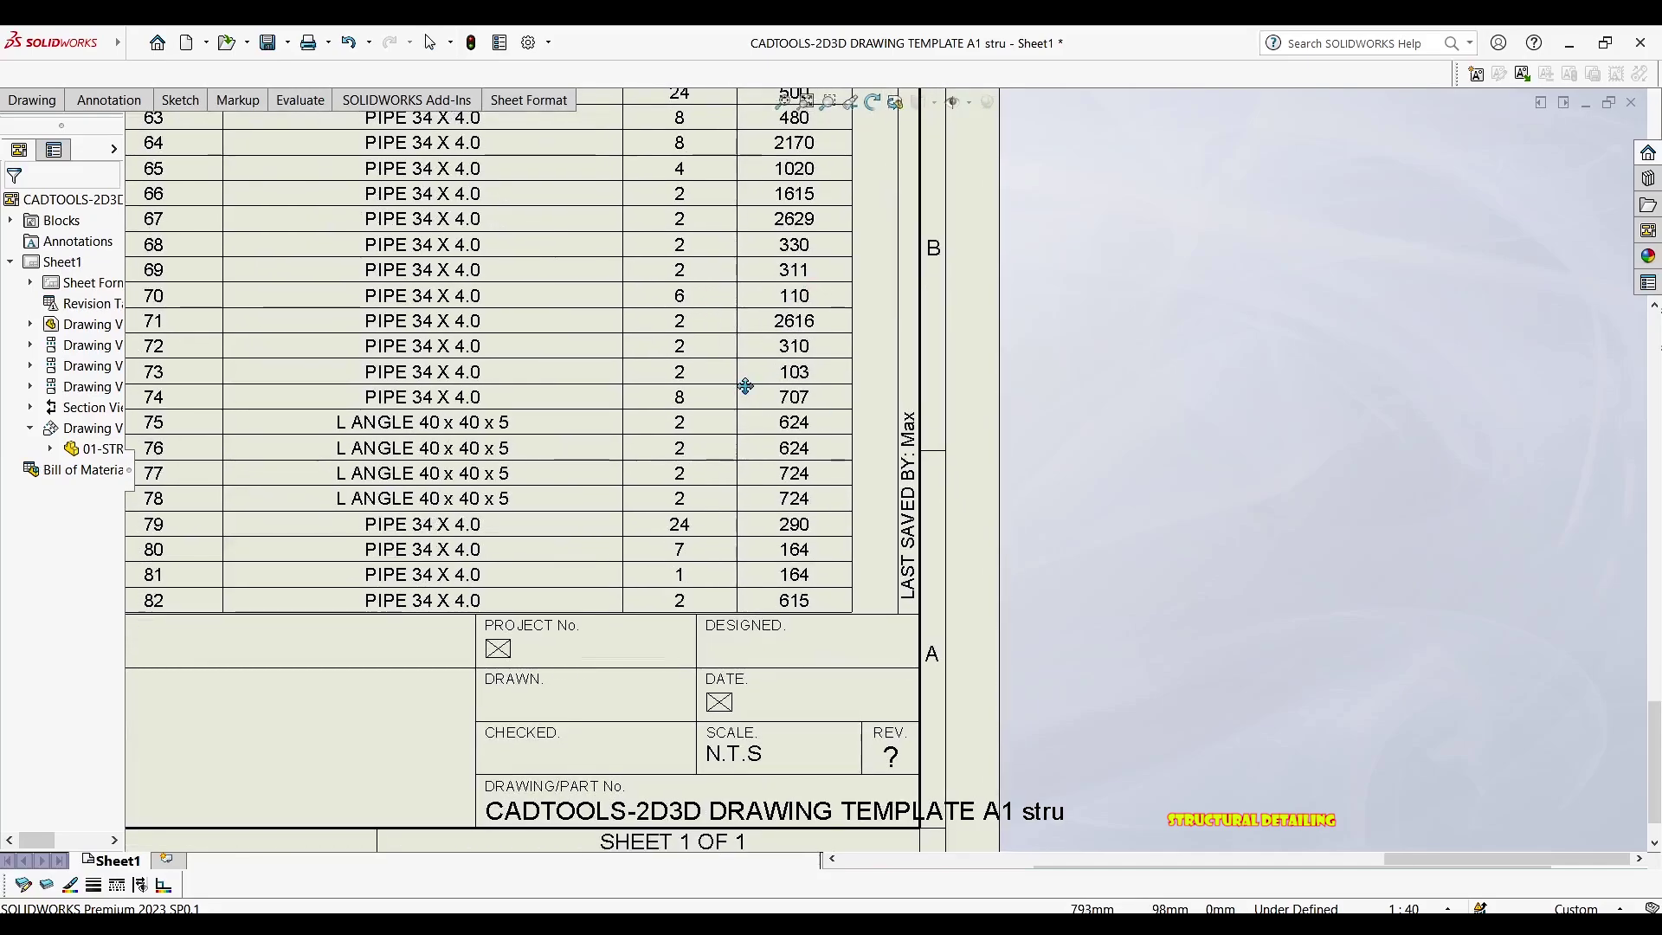
pyautogui.moveTo(750, 394)
pyautogui.mouseDown(button='middle')
pyautogui.moveTo(778, 360)
pyautogui.moveTo(845, 394)
pyautogui.mouseUp(button='middle')
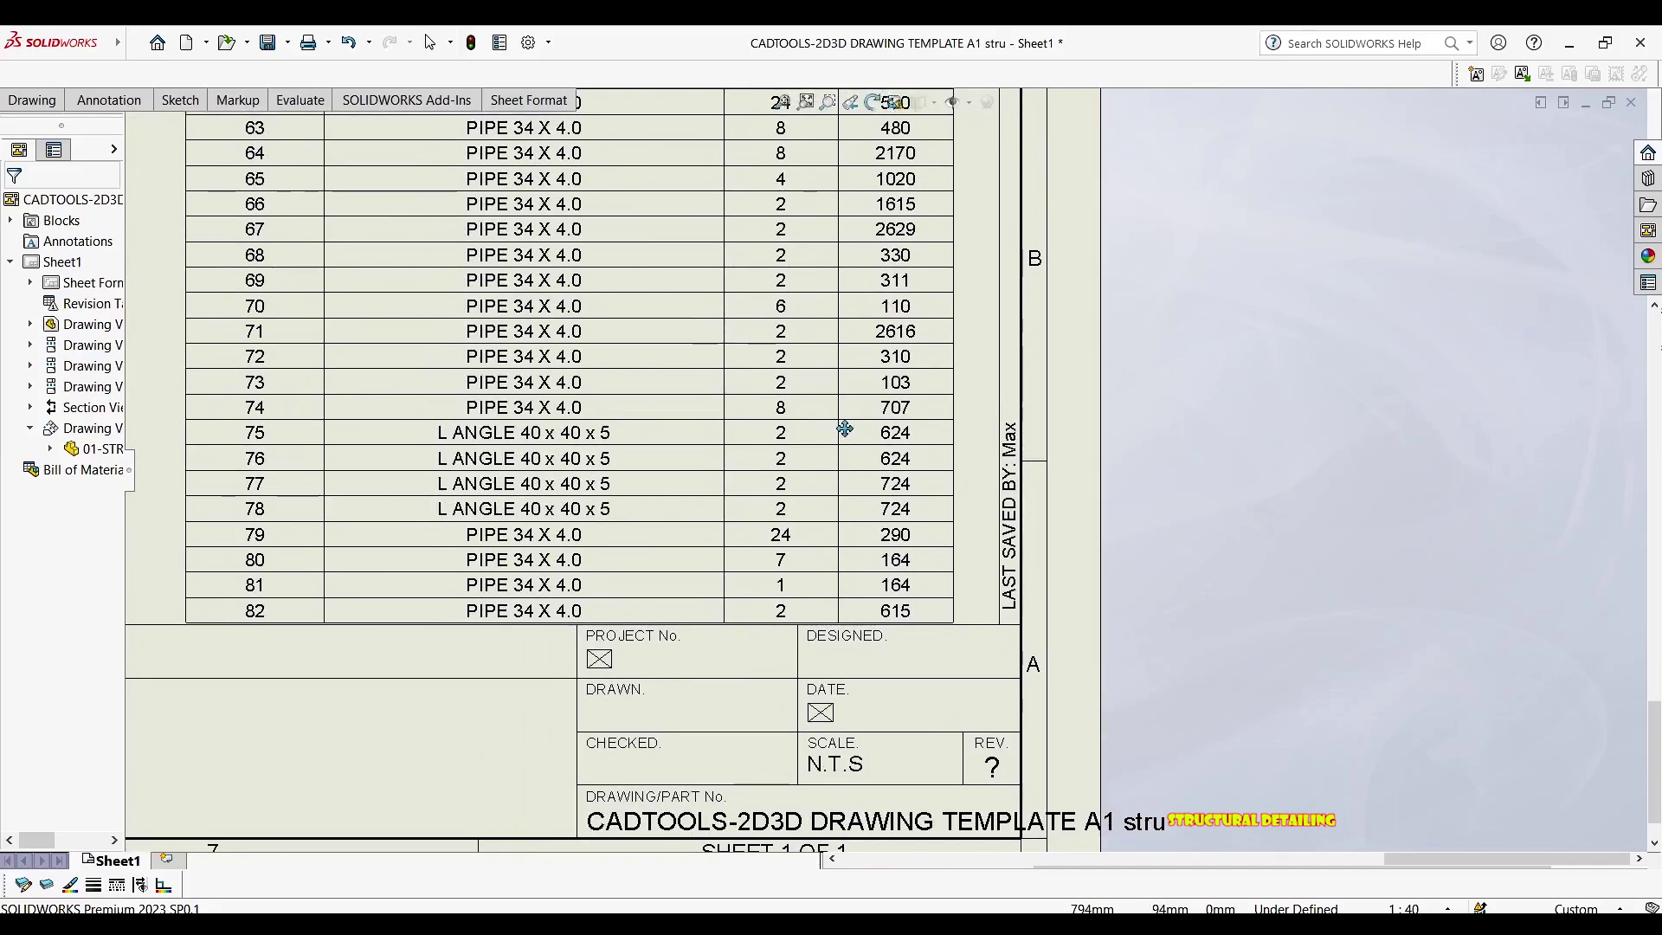
pyautogui.moveTo(844, 282); pyautogui.dragTo(831, 513, button='middle')
pyautogui.moveTo(796, 381); pyautogui.dragTo(793, 430, button='middle')
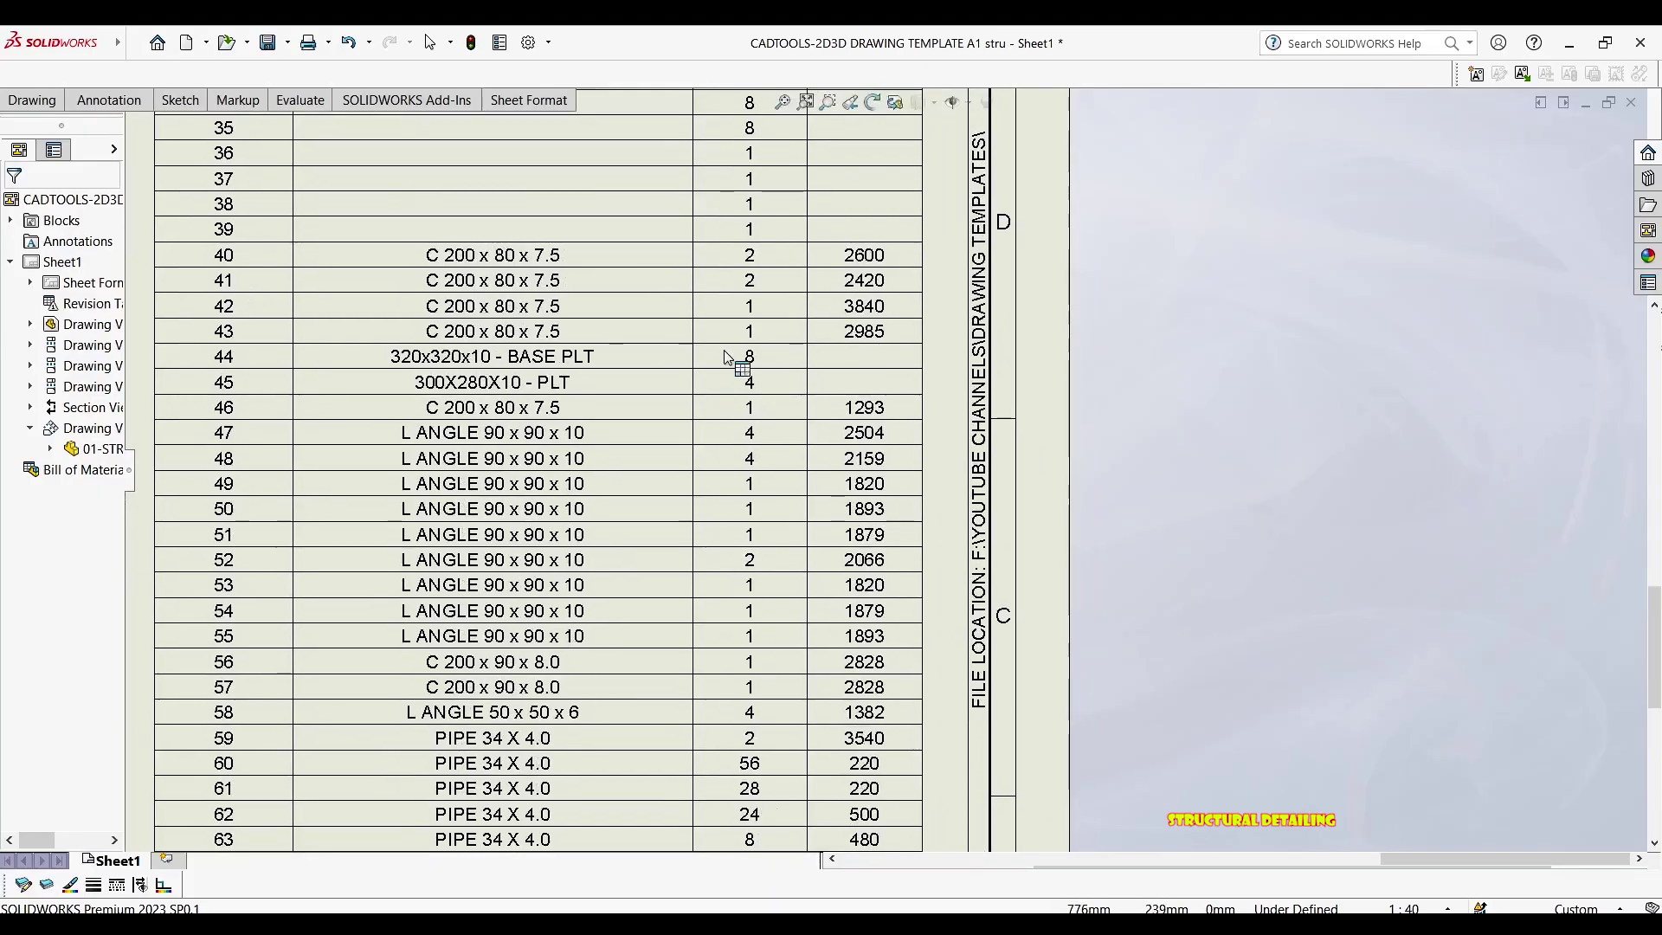
pyautogui.moveTo(738, 352); pyautogui.dragTo(724, 641, button='middle')
pyautogui.moveTo(657, 400); pyautogui.dragTo(675, 516, button='middle')
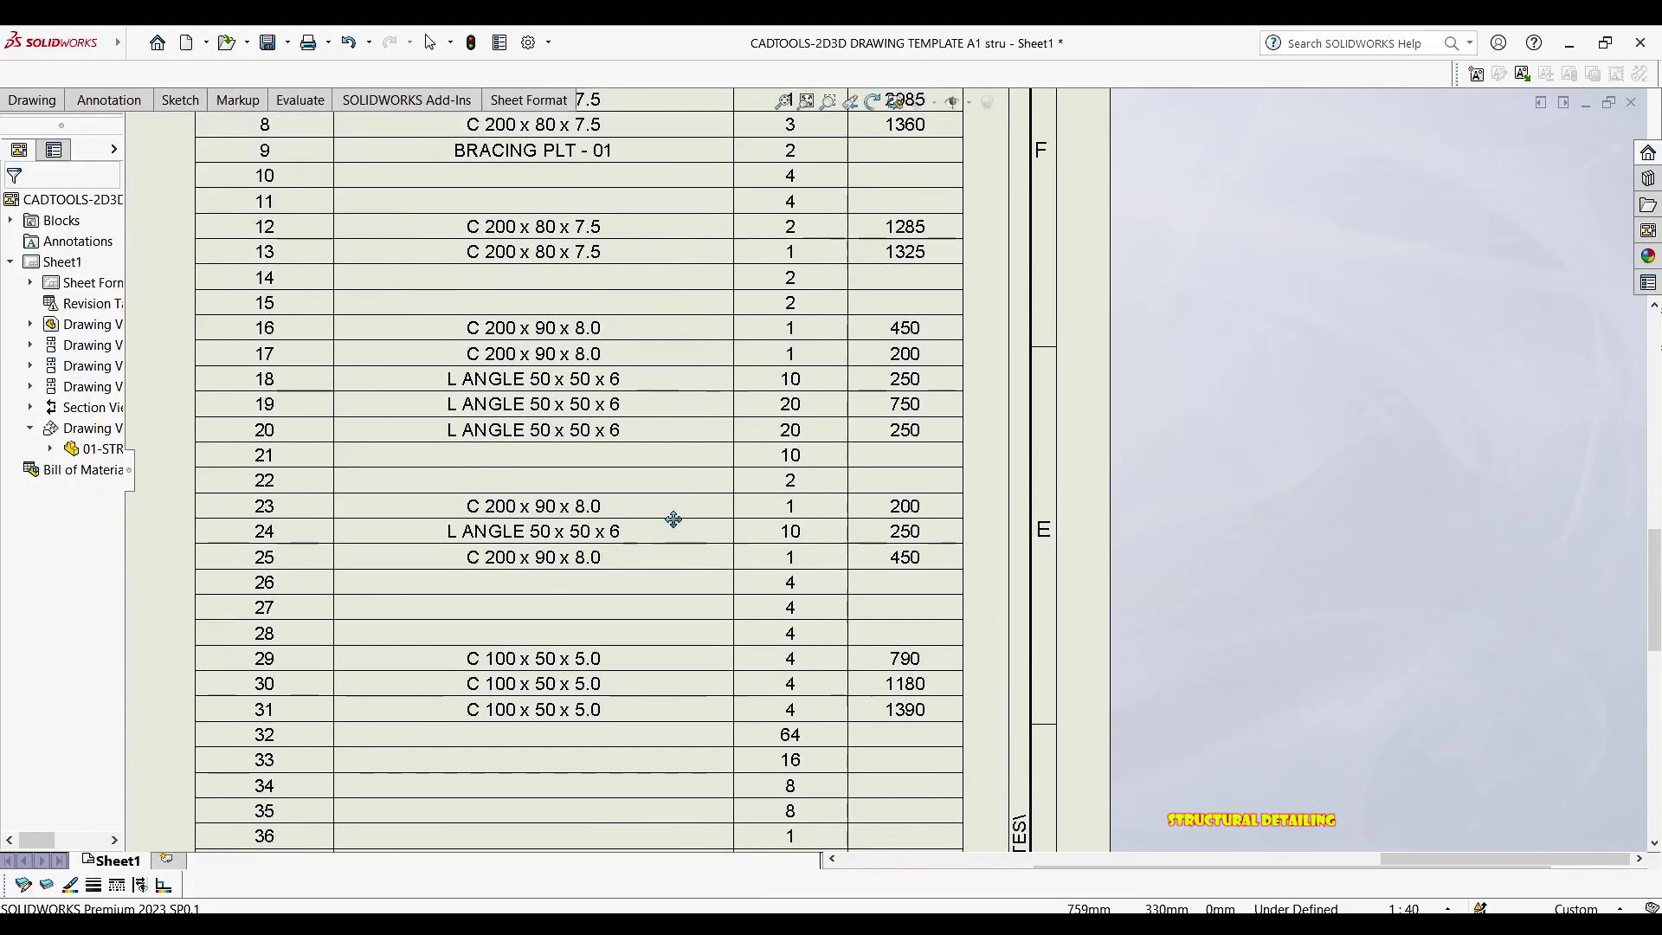
pyautogui.moveTo(549, 185); pyautogui.dragTo(597, 400, button='middle')
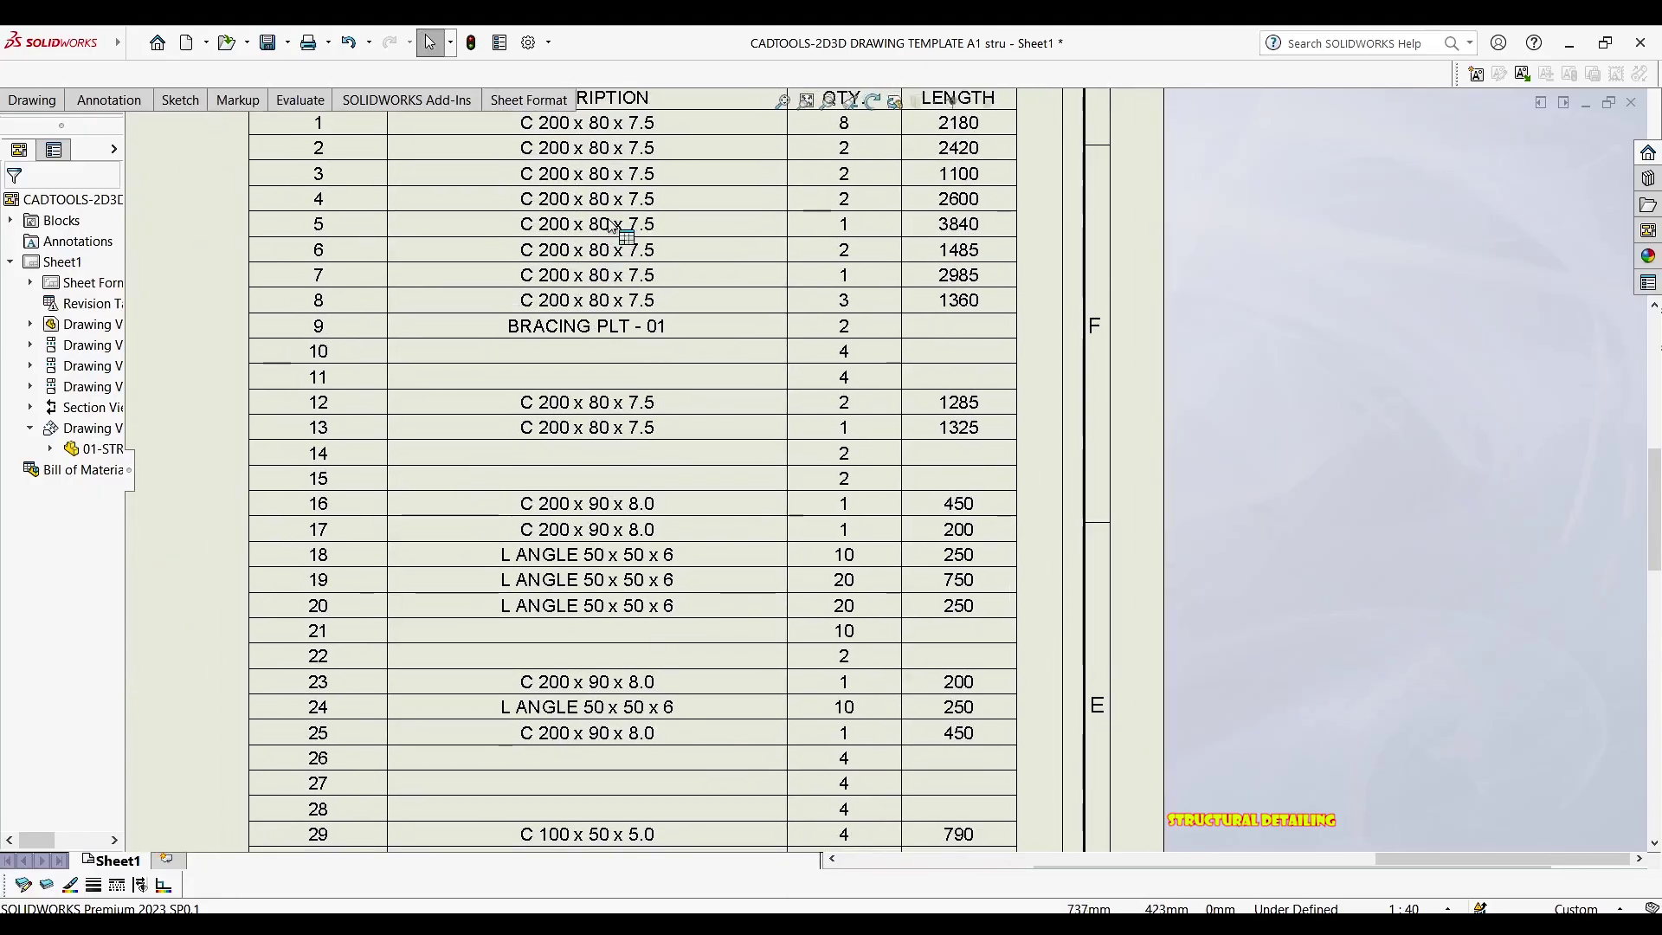
pyautogui.moveTo(619, 232); pyautogui.dragTo(642, 472, button='middle')
pyautogui.click(636, 357)
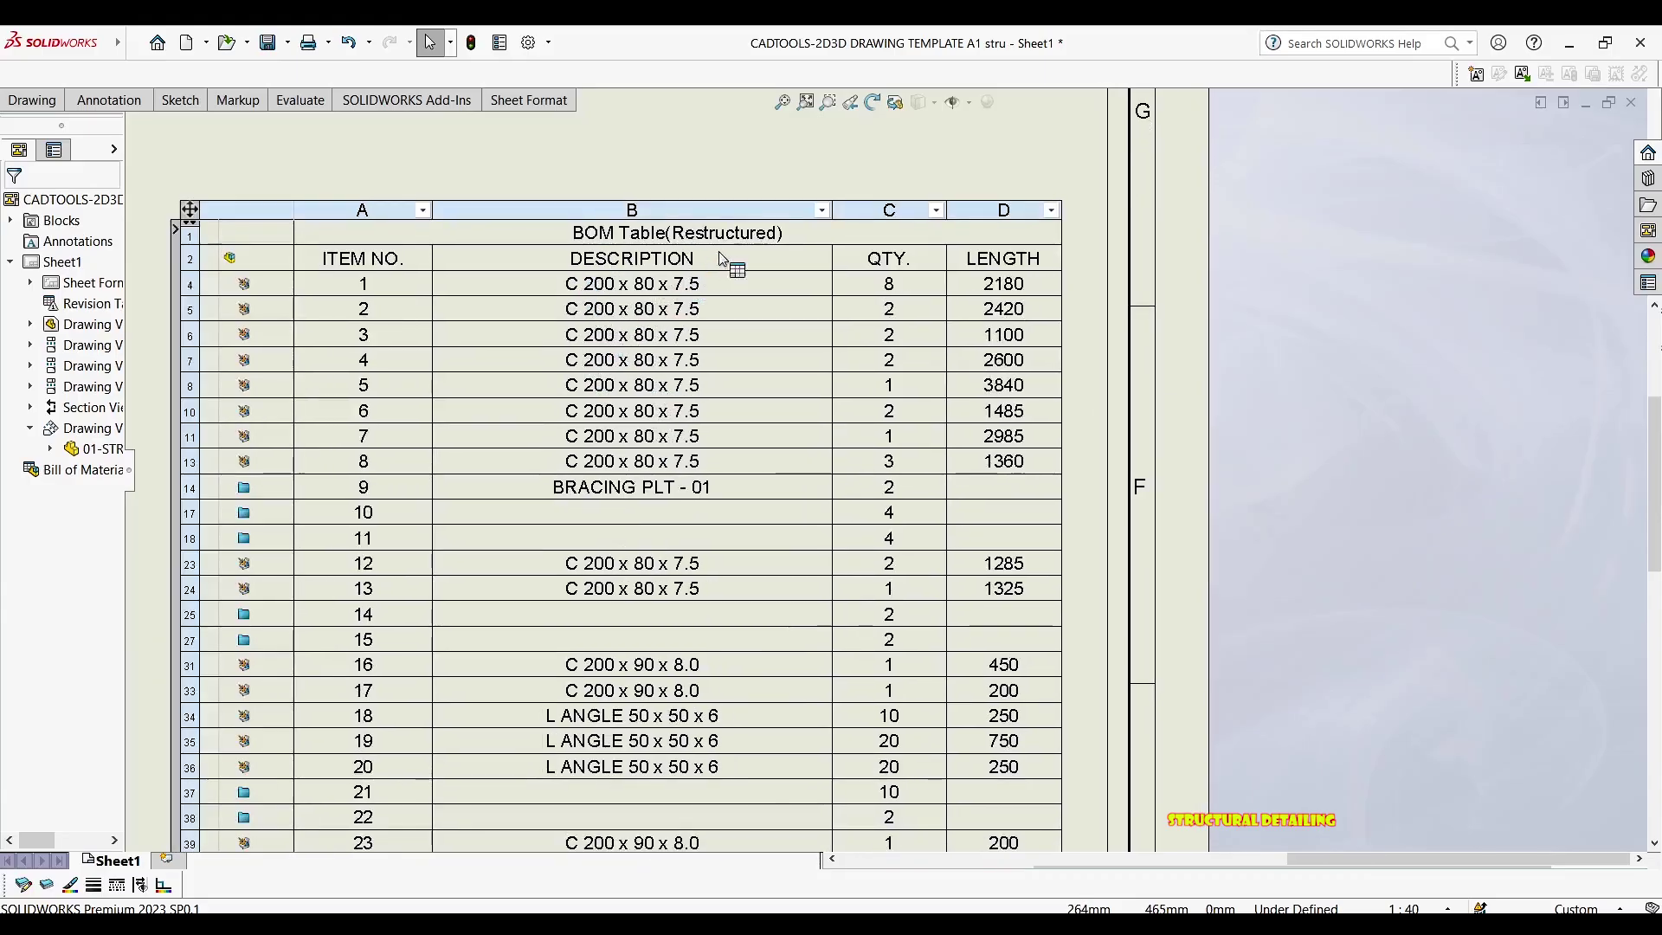
# Shift the bill of materials table slightly toward the sheet's right border and widen the pane showing its properties
pyautogui.press('f')
pyautogui.moveTo(1073, 360); pyautogui.dragTo(874, 362, button='middle')
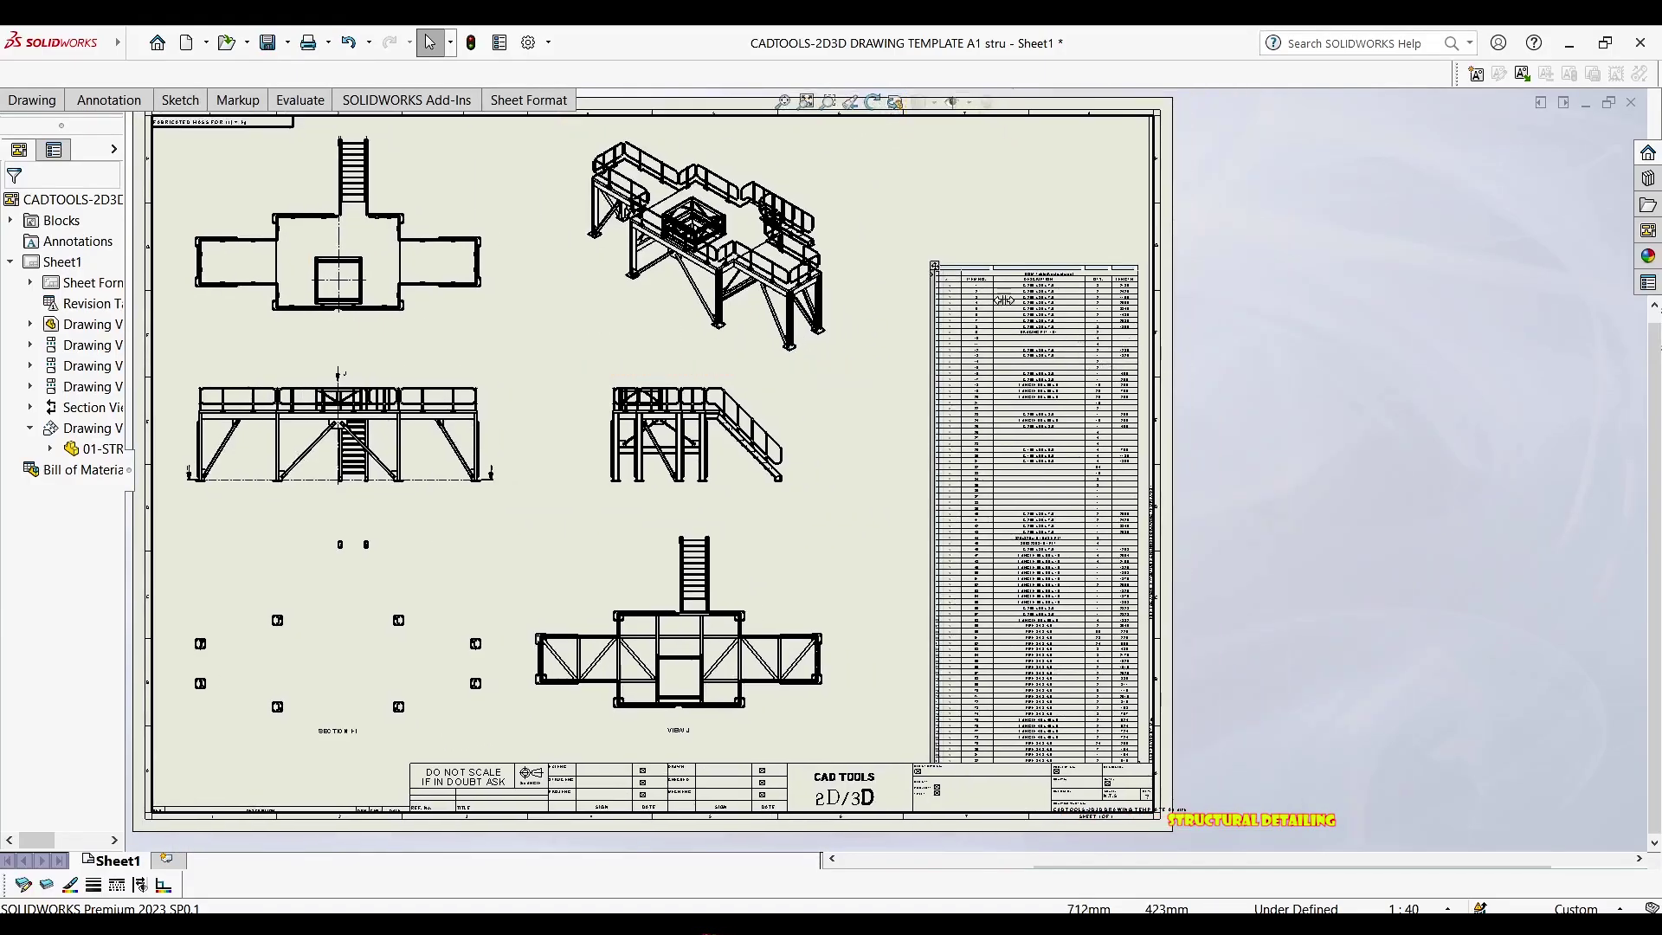
pyautogui.moveTo(1121, 354); pyautogui.dragTo(937, 236, button='middle')
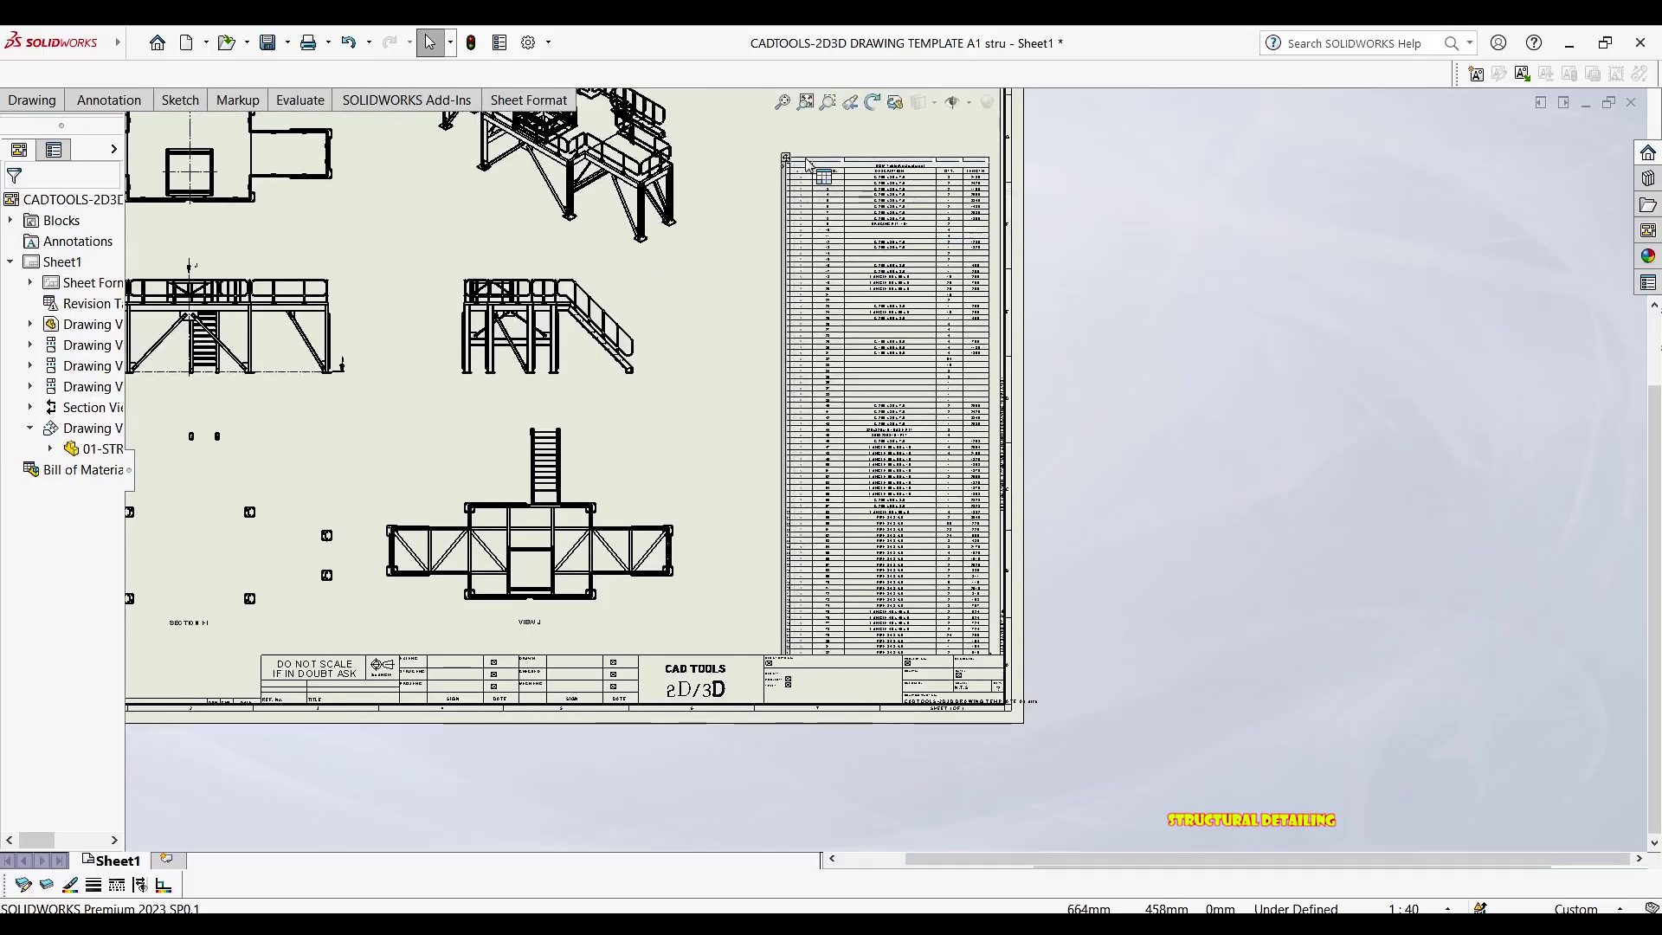
pyautogui.click(804, 167)
pyautogui.moveTo(802, 167)
pyautogui.mouseDown()
pyautogui.moveTo(820, 171)
pyautogui.moveTo(804, 157)
pyautogui.mouseUp()
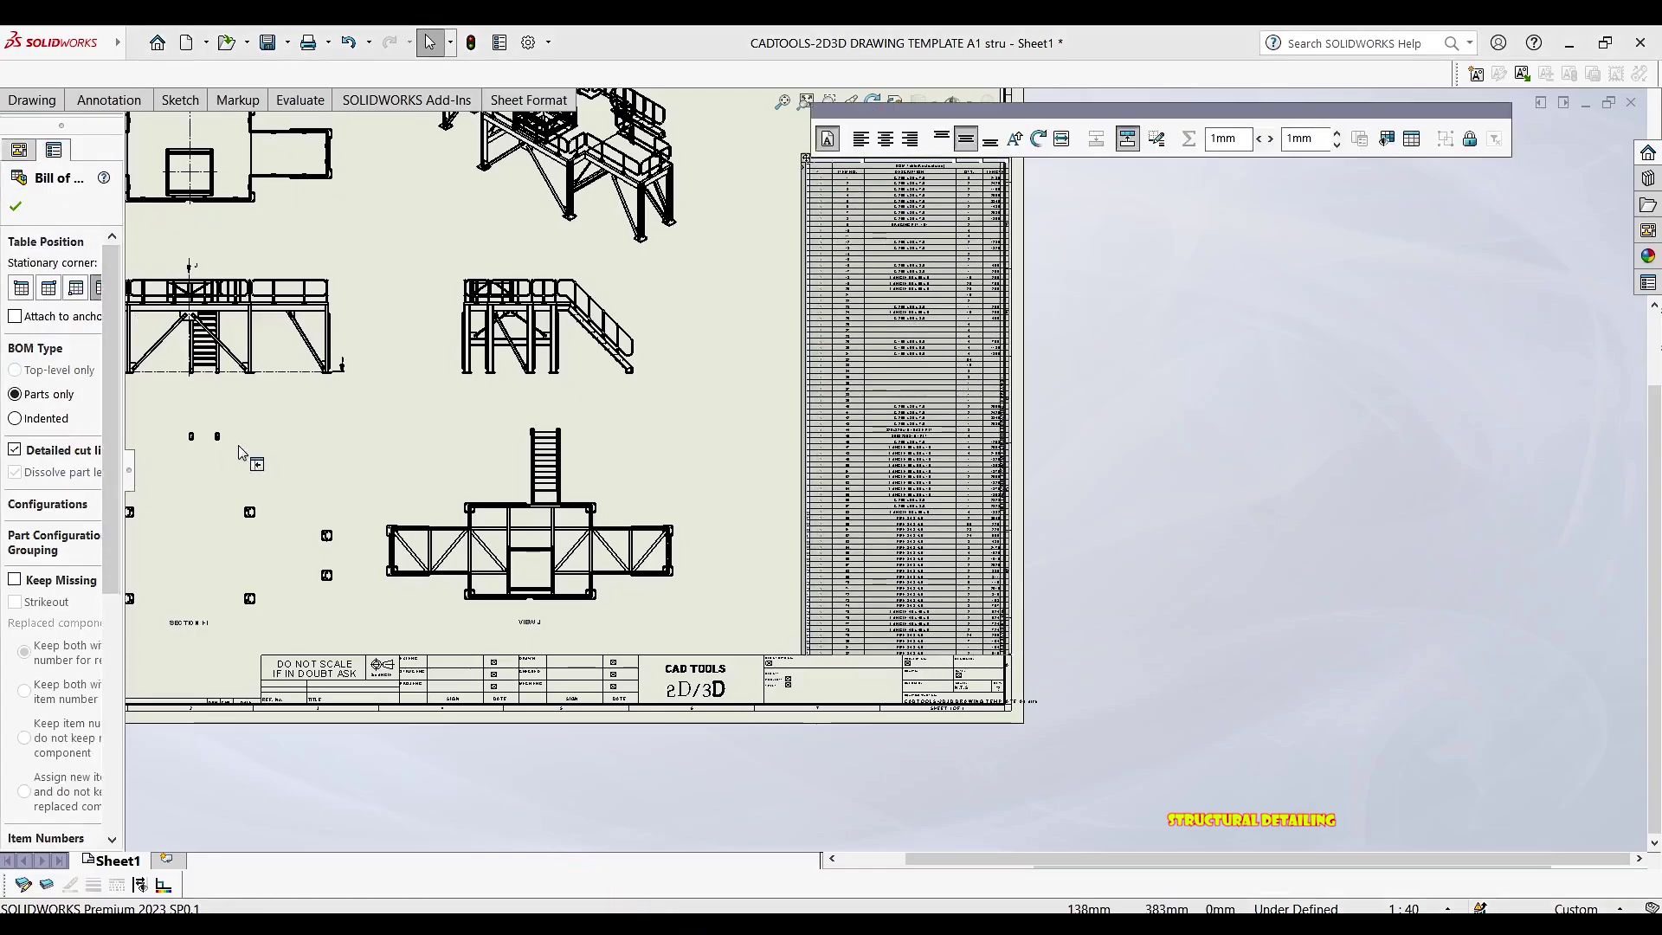
pyautogui.moveTo(122, 463); pyautogui.dragTo(256, 447)
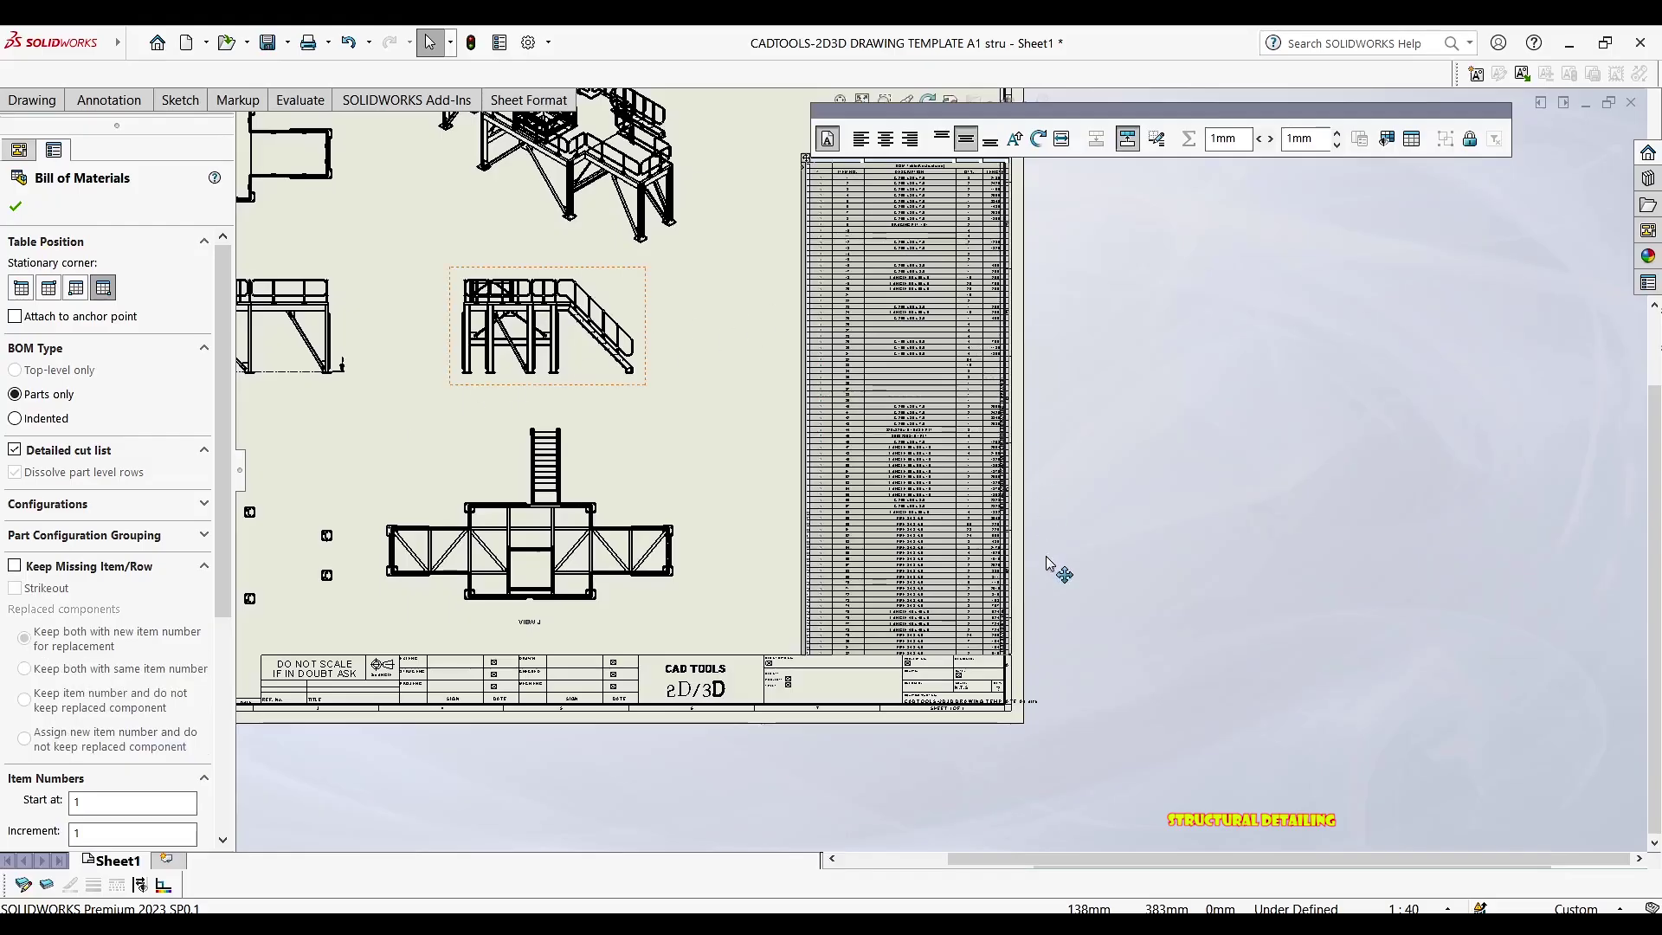
# Narrow the bill of materials table from its lower corner so its right edge meets the file-location strip above the title block
pyautogui.scroll(-8, 1029, 661)
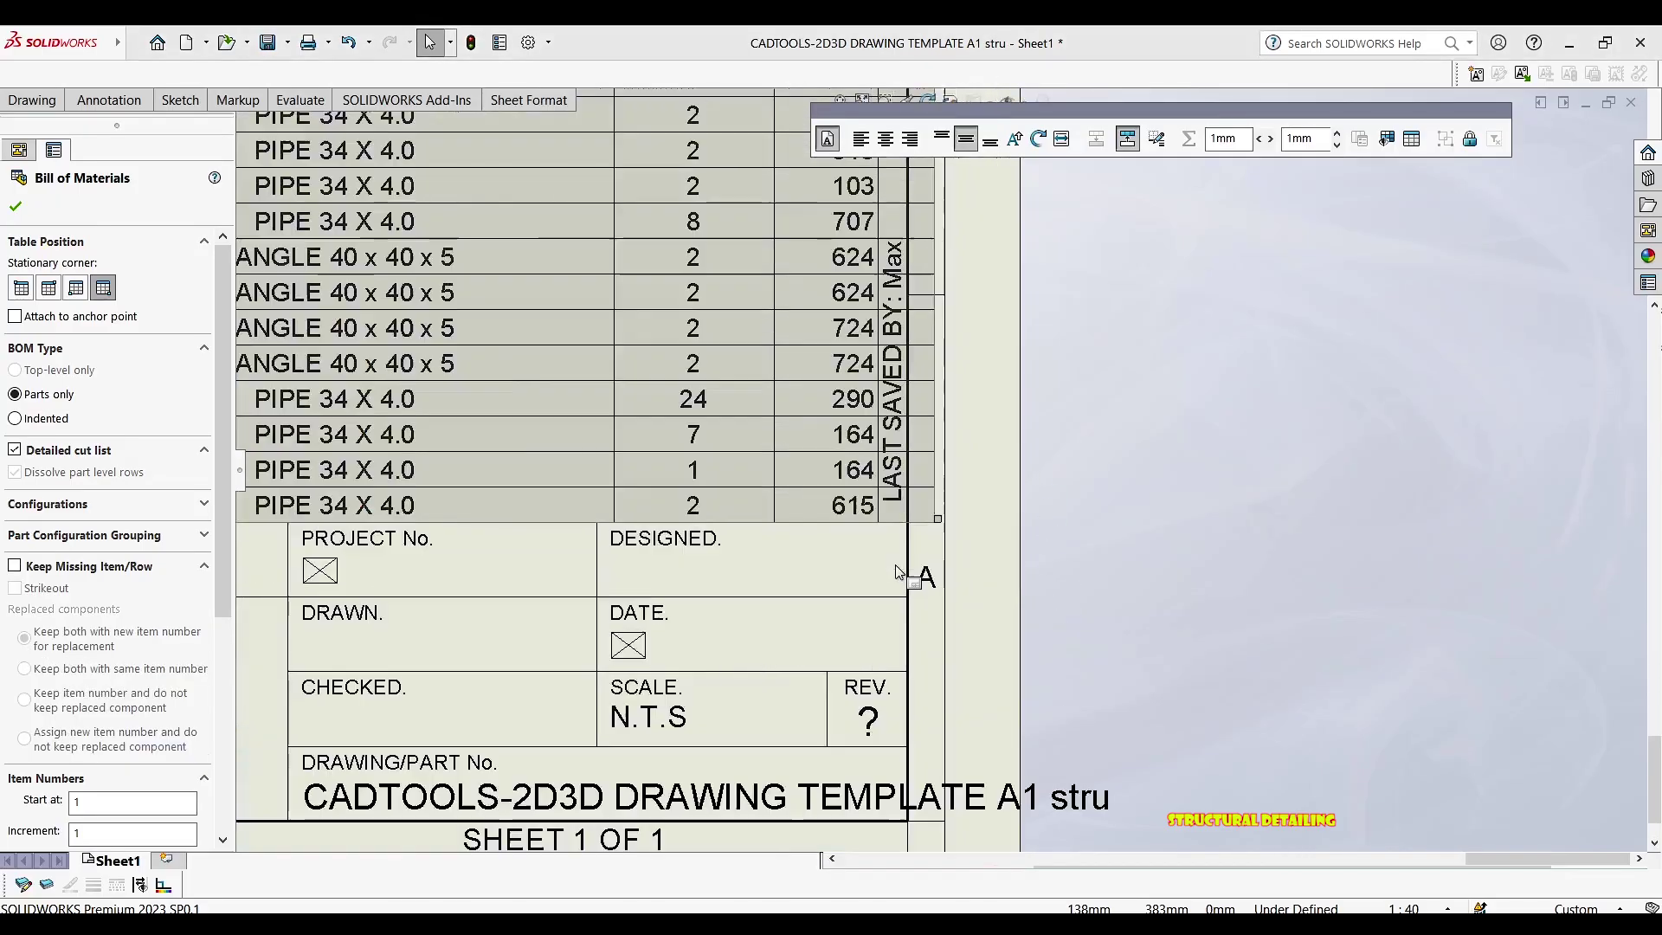
pyautogui.scroll(-1, 896, 571)
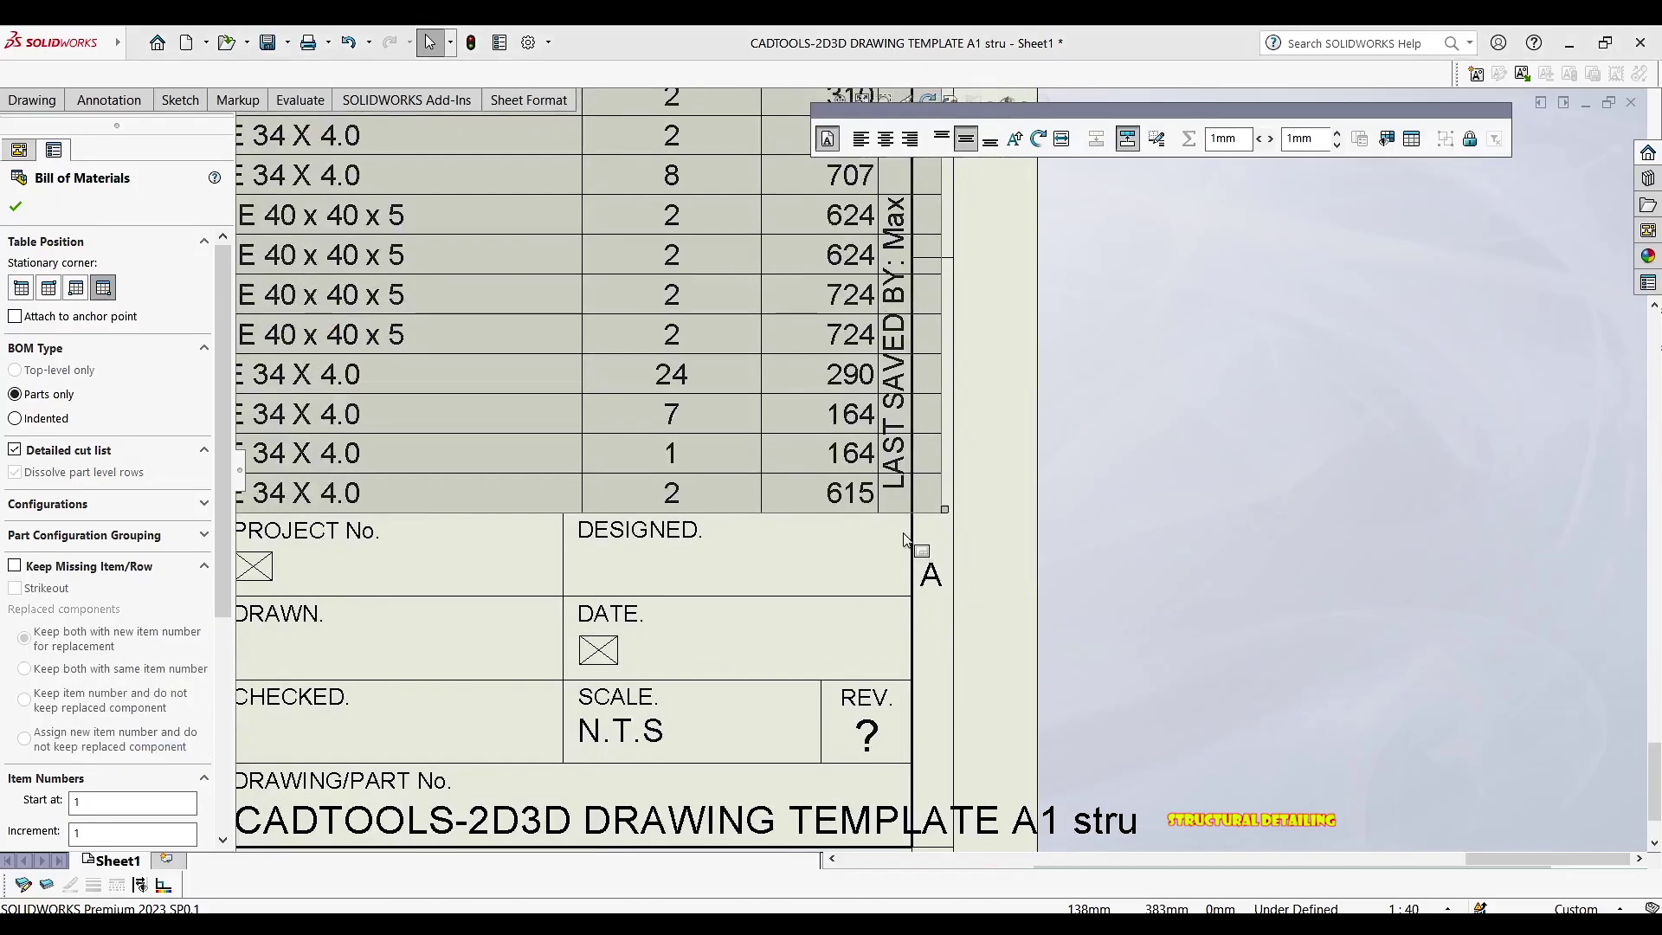
pyautogui.click(940, 511)
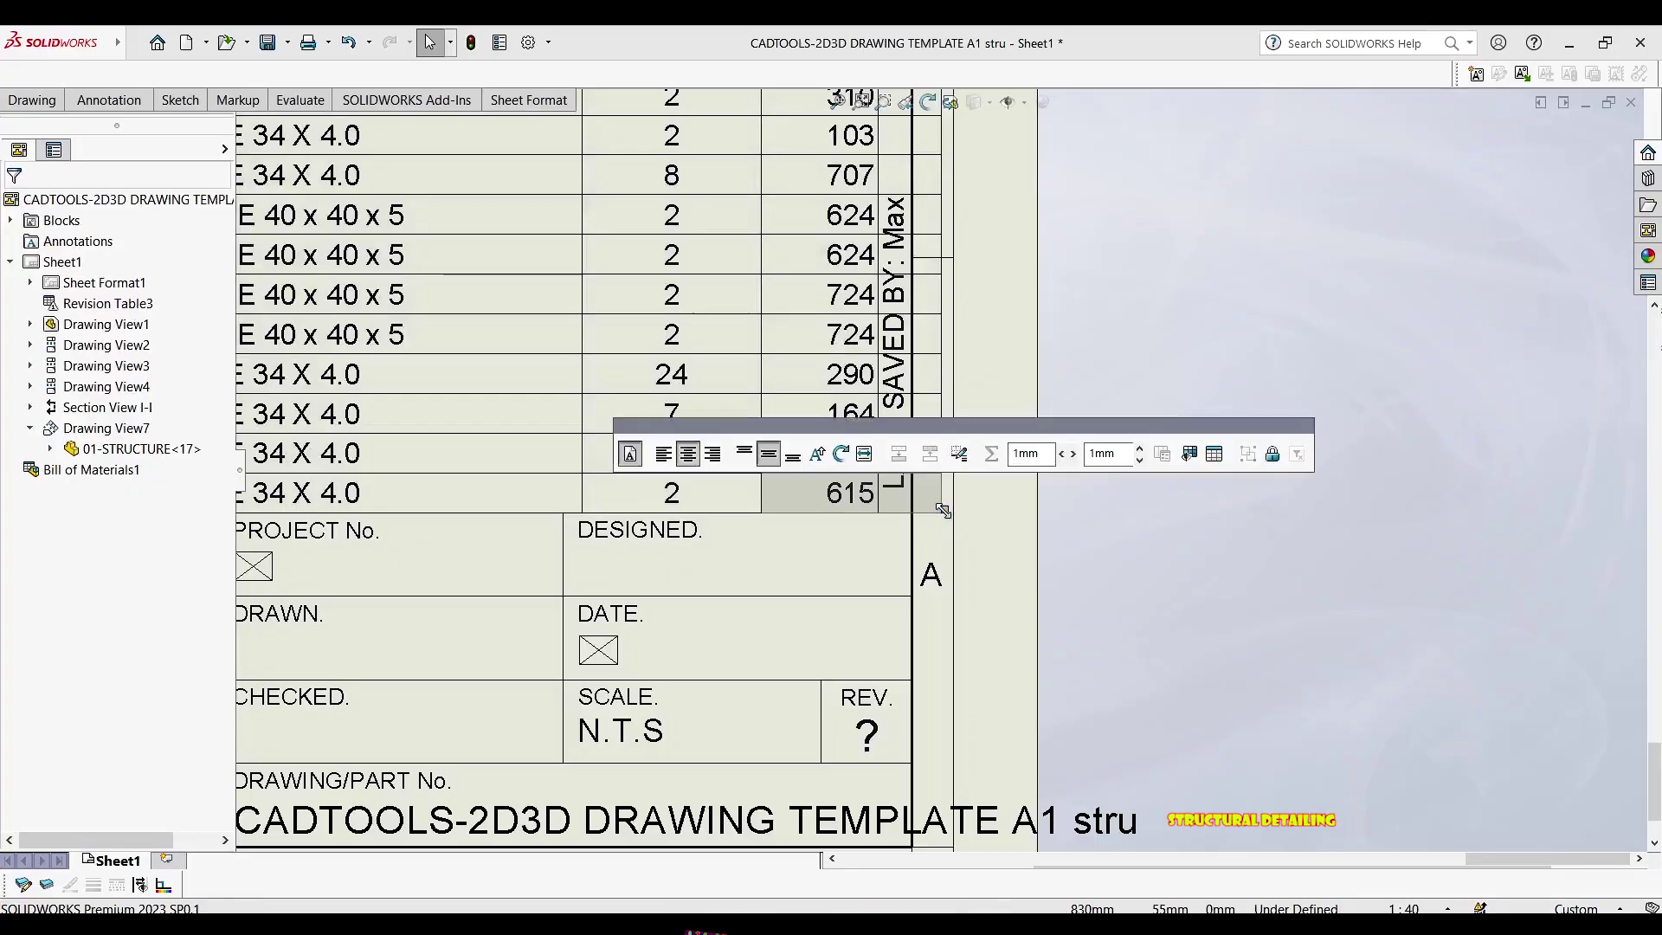
pyautogui.moveTo(909, 513); pyautogui.dragTo(881, 509)
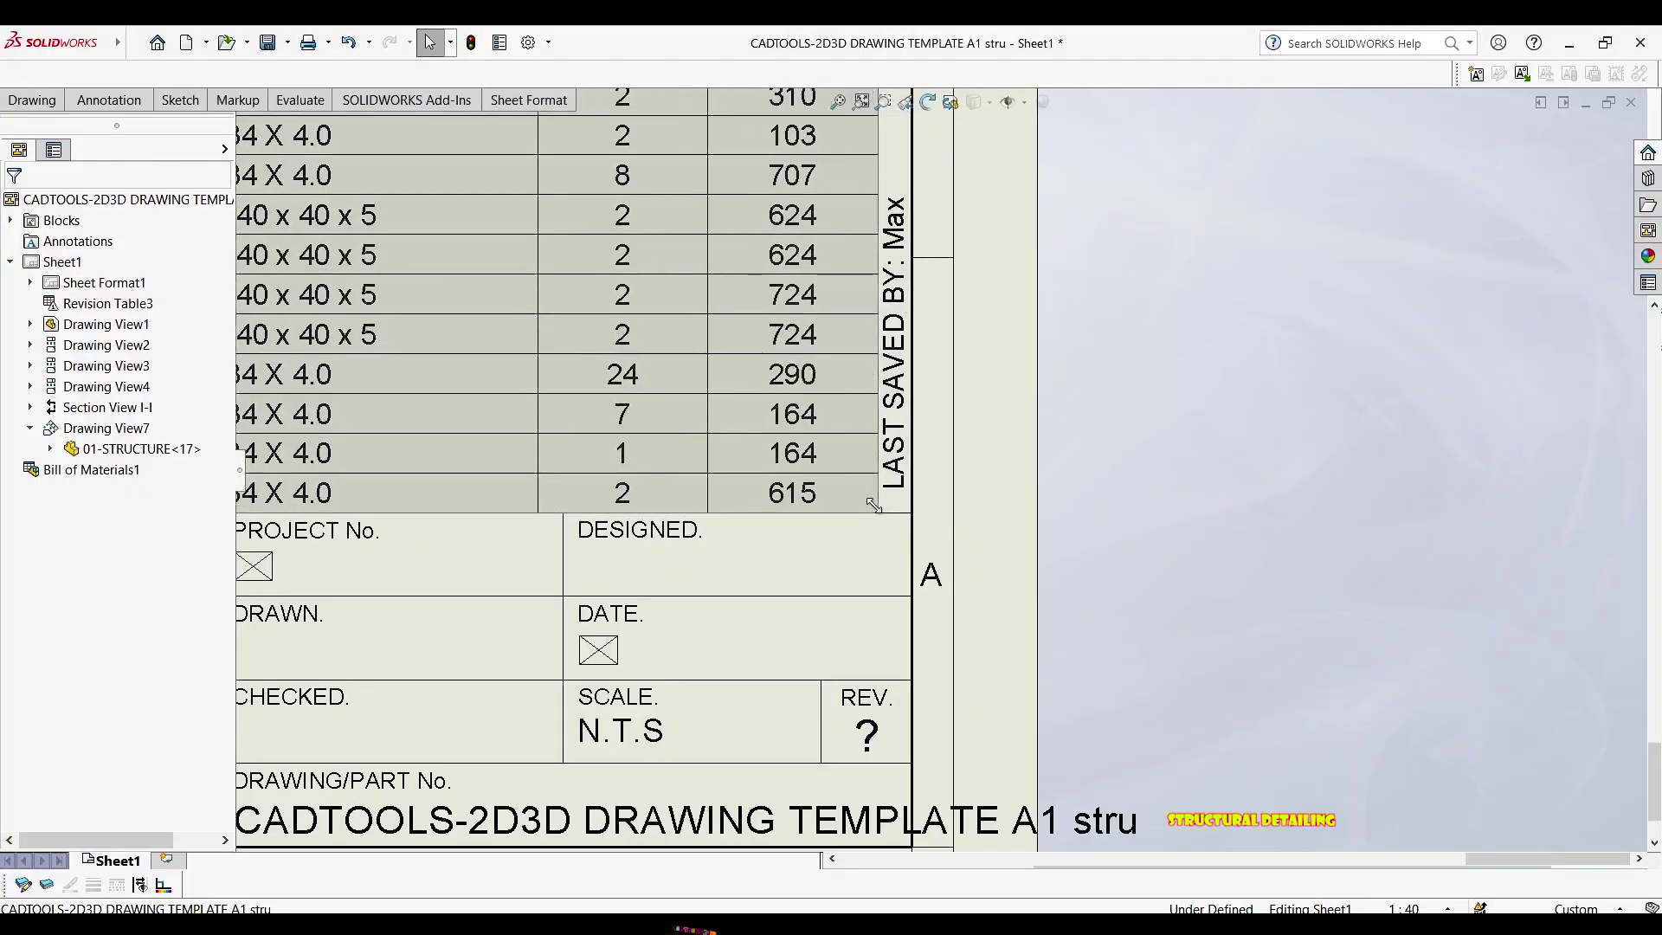
pyautogui.press('Escape')
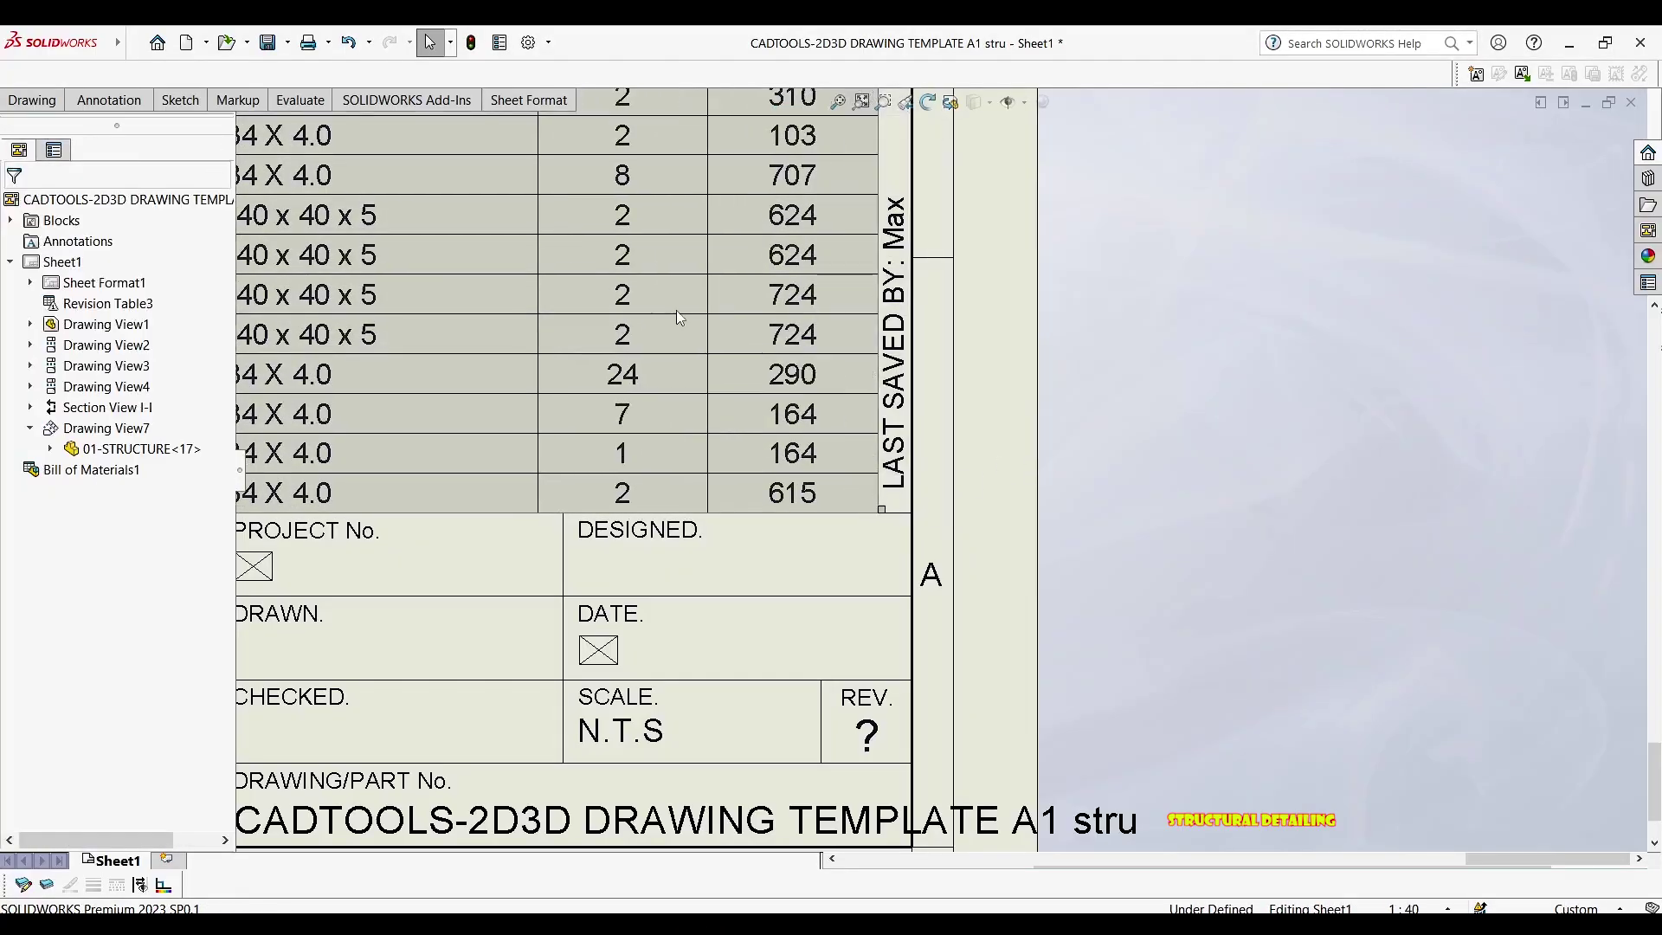
# Examine the resized bill of materials on the sheet, including the item rows with missing descriptions and lengths
pyautogui.scroll(8, 680, 310)
pyautogui.moveTo(700, 426); pyautogui.dragTo(737, 705, button='middle')
pyautogui.scroll(1, 668, 234)
pyautogui.moveTo(709, 232)
pyautogui.mouseDown(button='middle')
pyautogui.moveTo(808, 256)
pyautogui.moveTo(919, 244)
pyautogui.mouseUp(button='middle')
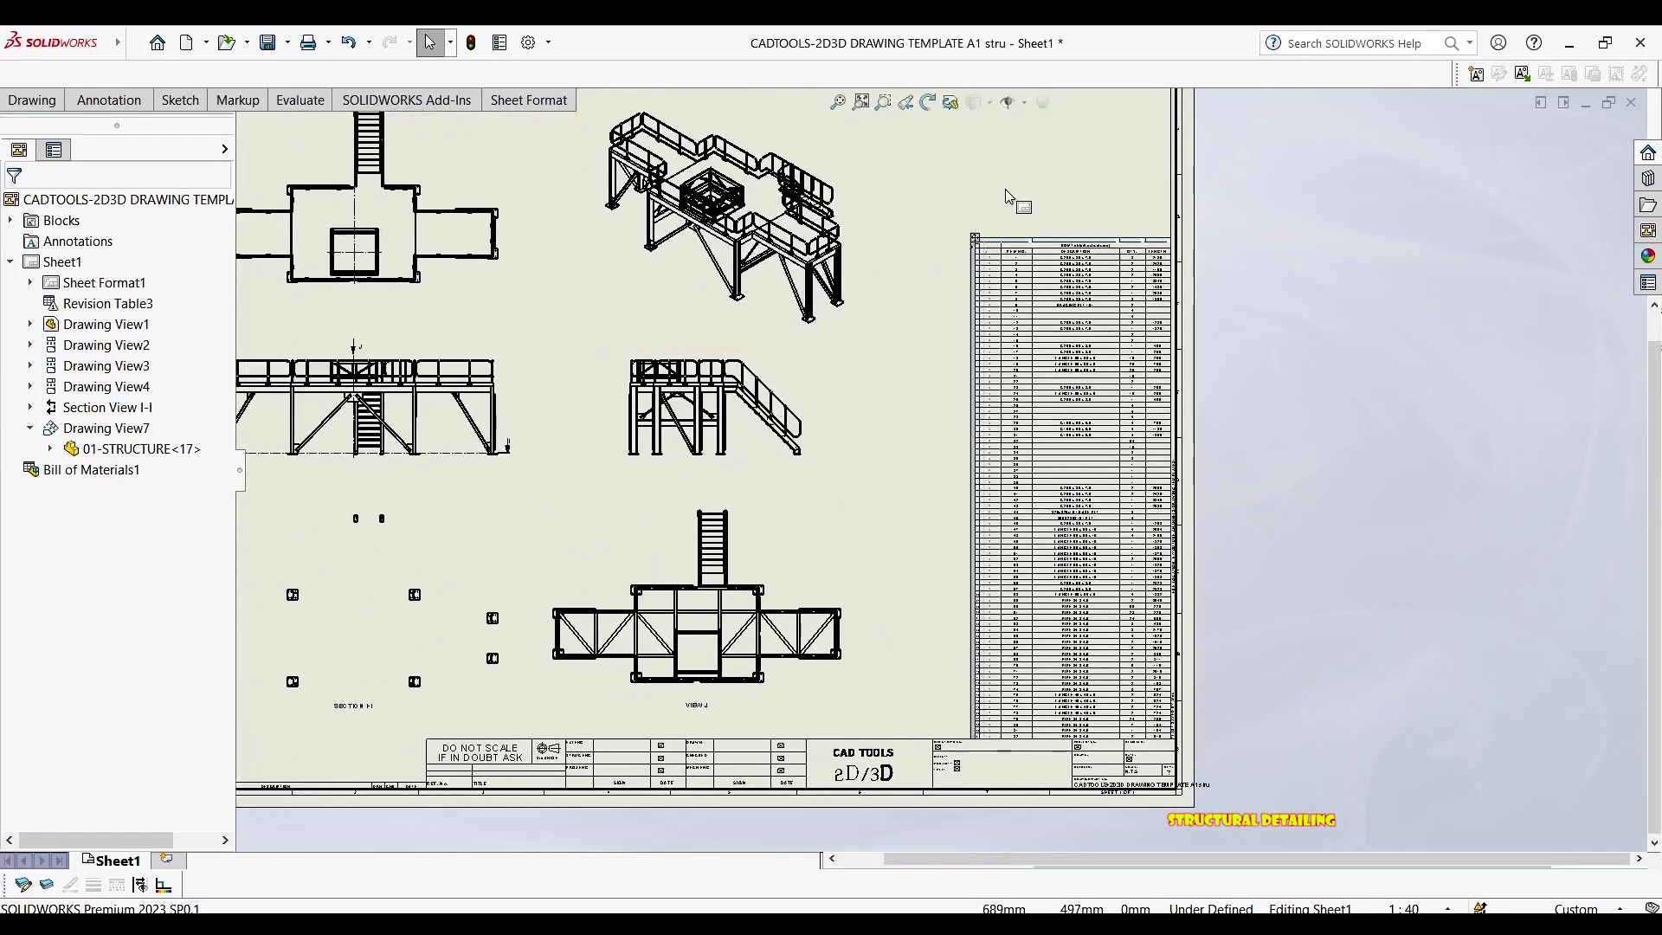
pyautogui.scroll(-10, 1065, 776)
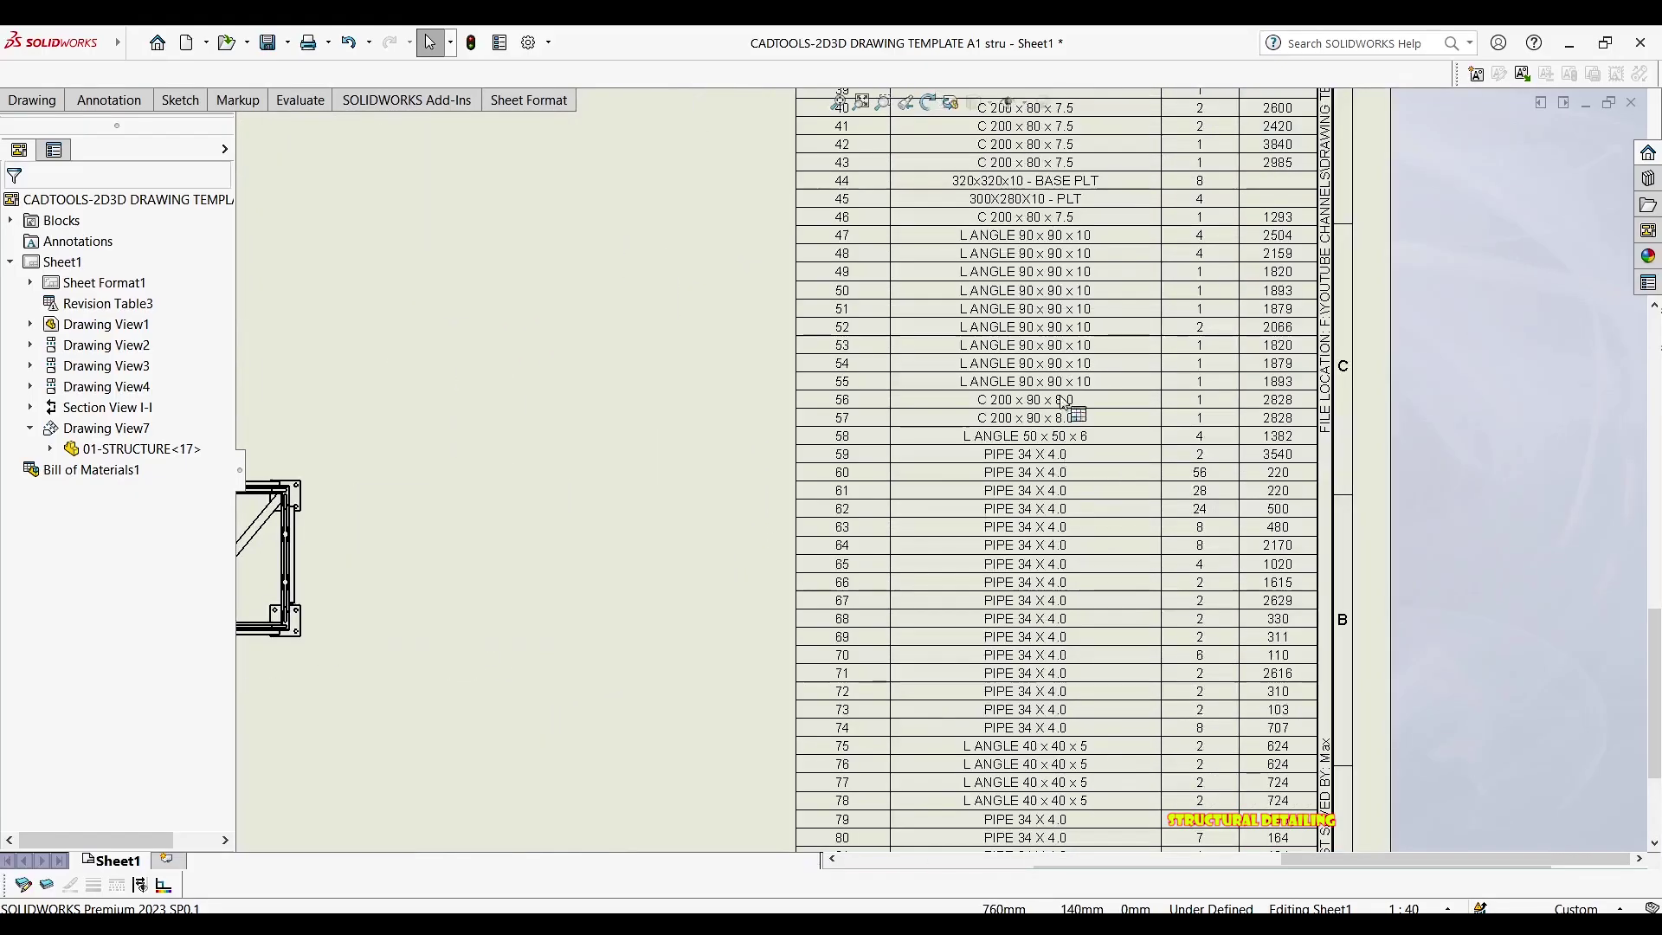
pyautogui.moveTo(1067, 402); pyautogui.dragTo(1053, 500, button='middle')
pyautogui.moveTo(1070, 325); pyautogui.dragTo(1072, 516, button='middle')
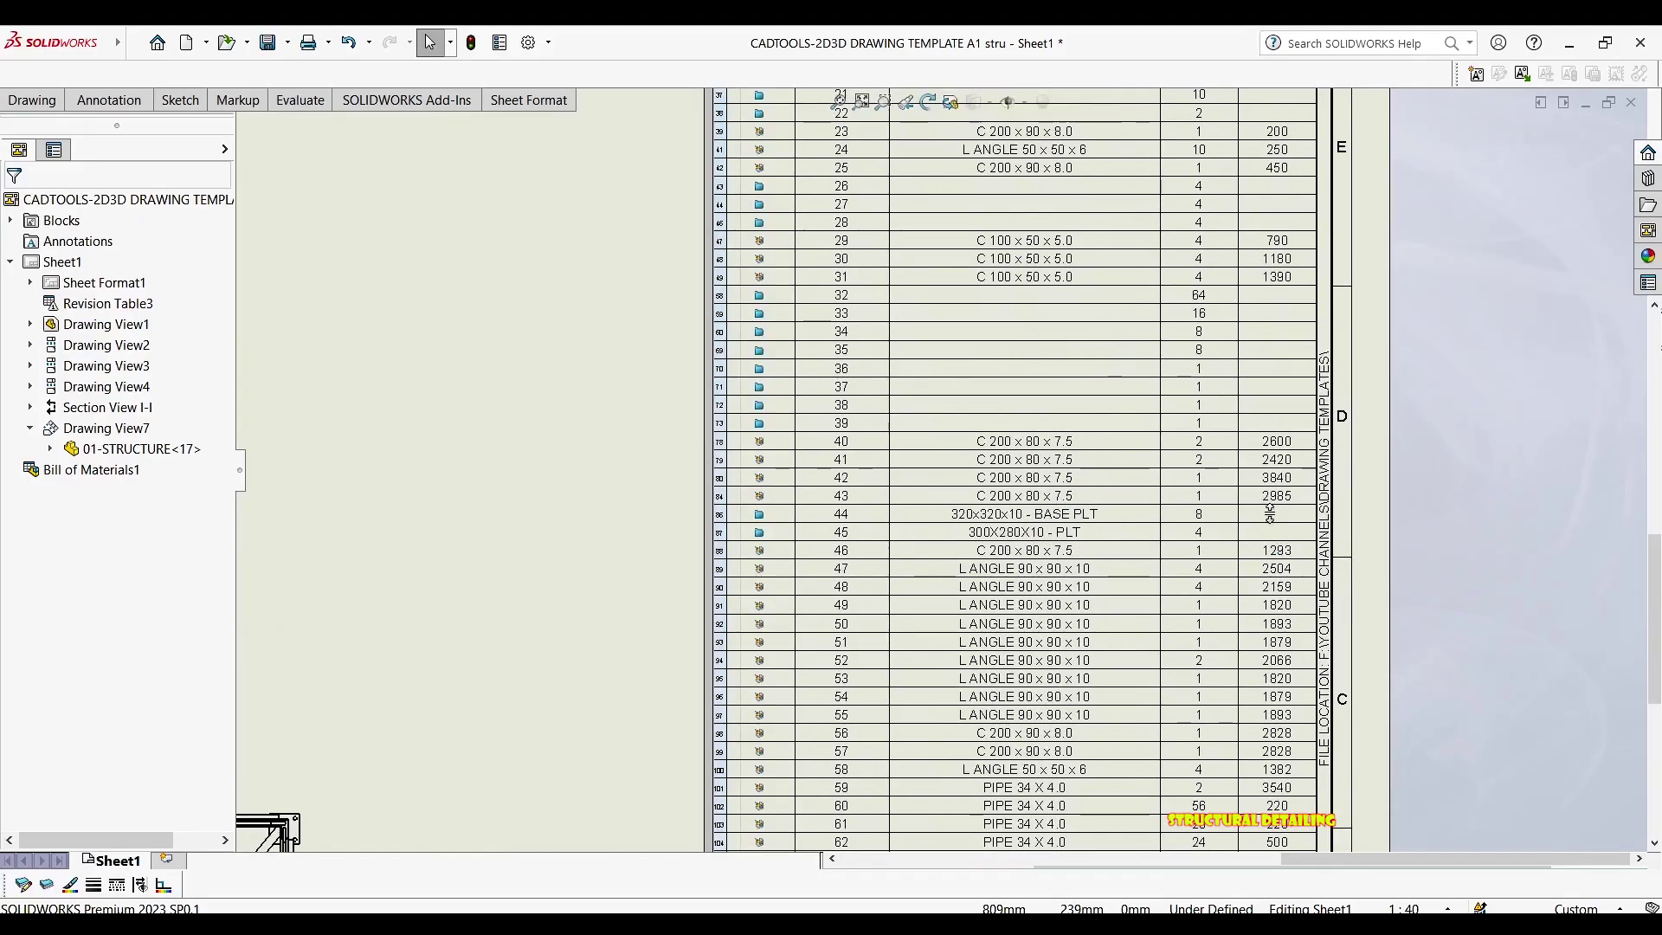
pyautogui.scroll(-2, 1305, 554)
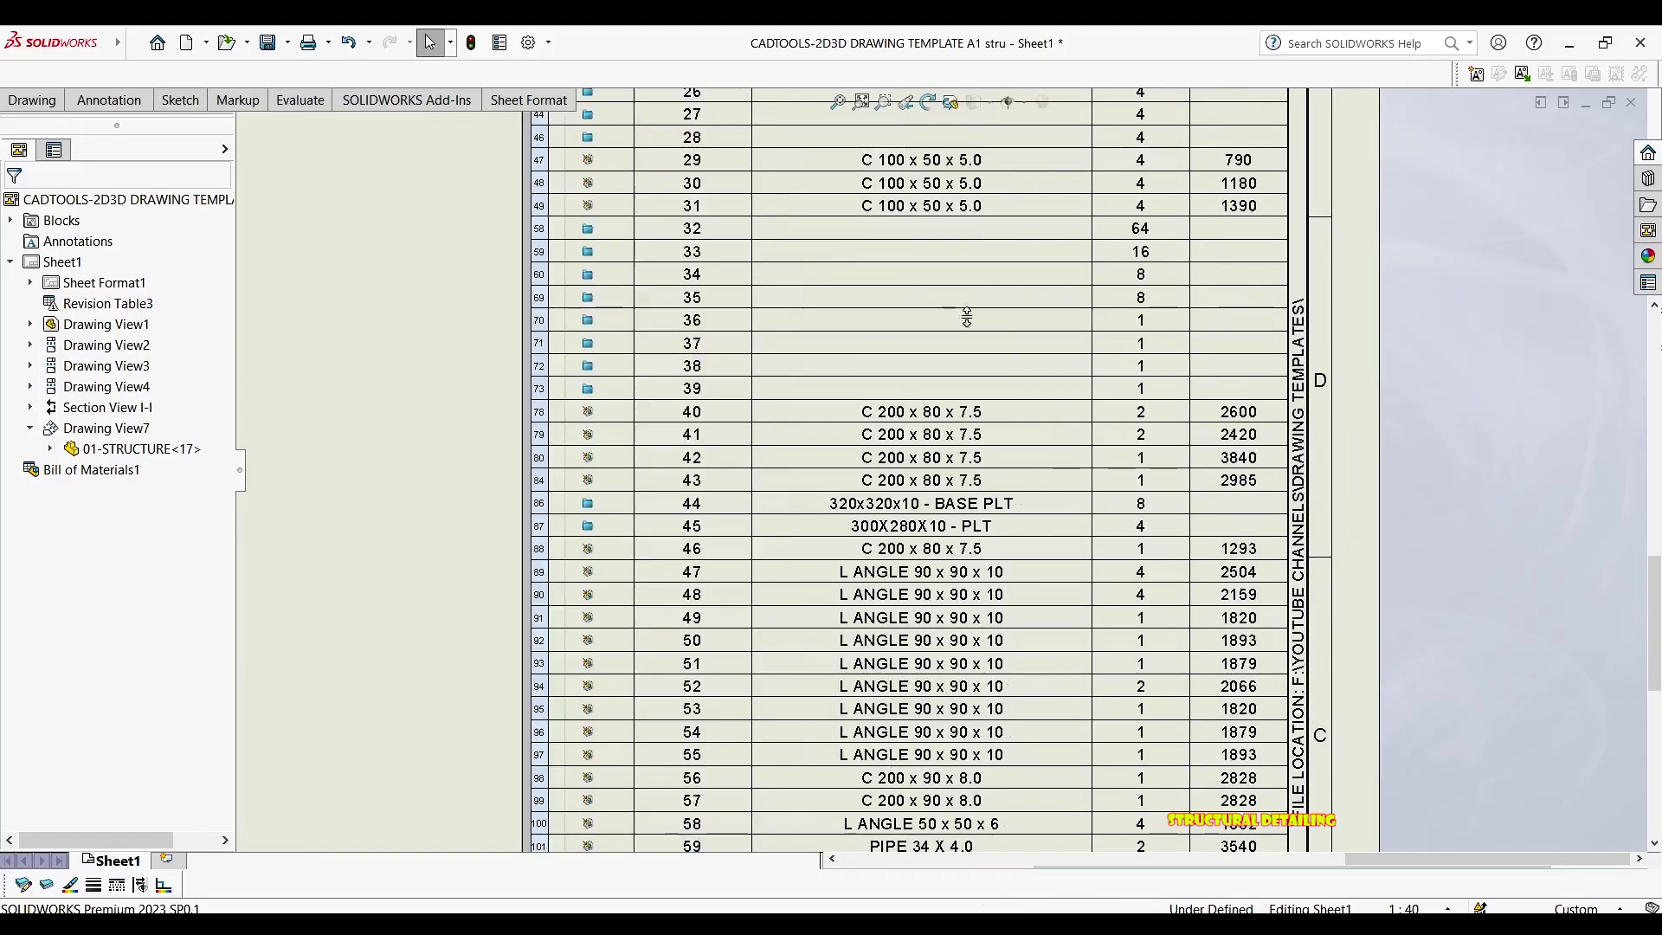
pyautogui.moveTo(798, 363); pyautogui.dragTo(868, 377, button='middle')
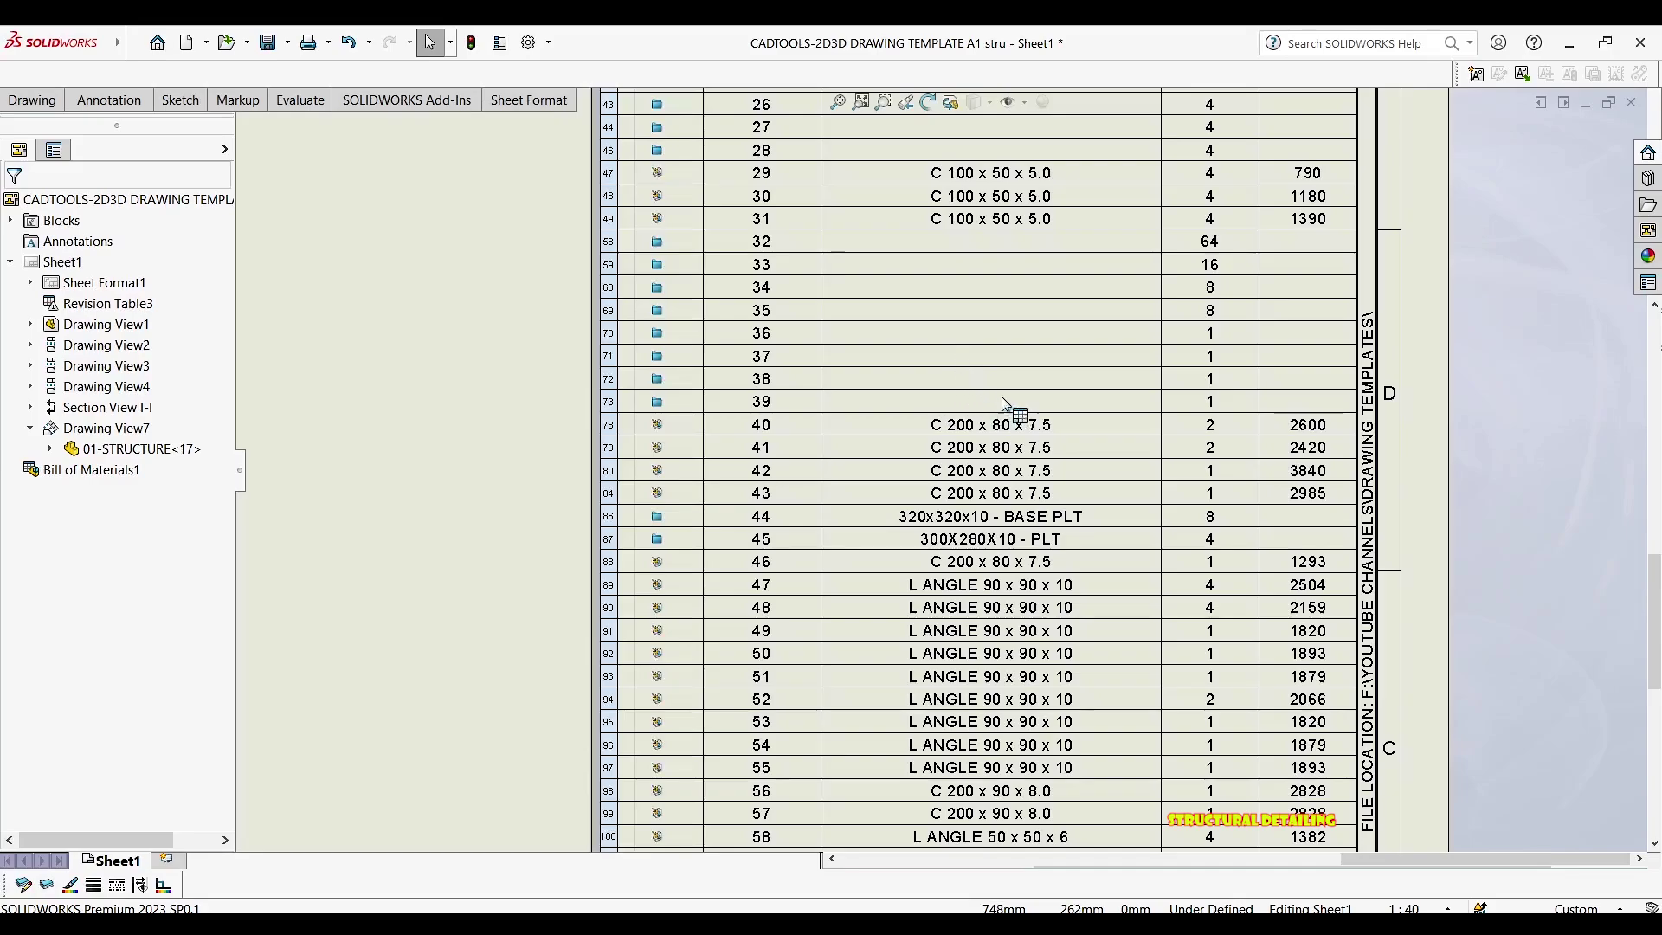
# Open the 01-STRUCTURE part from the side elevation view that shows the sloping stair
pyautogui.scroll(5, 1004, 404)
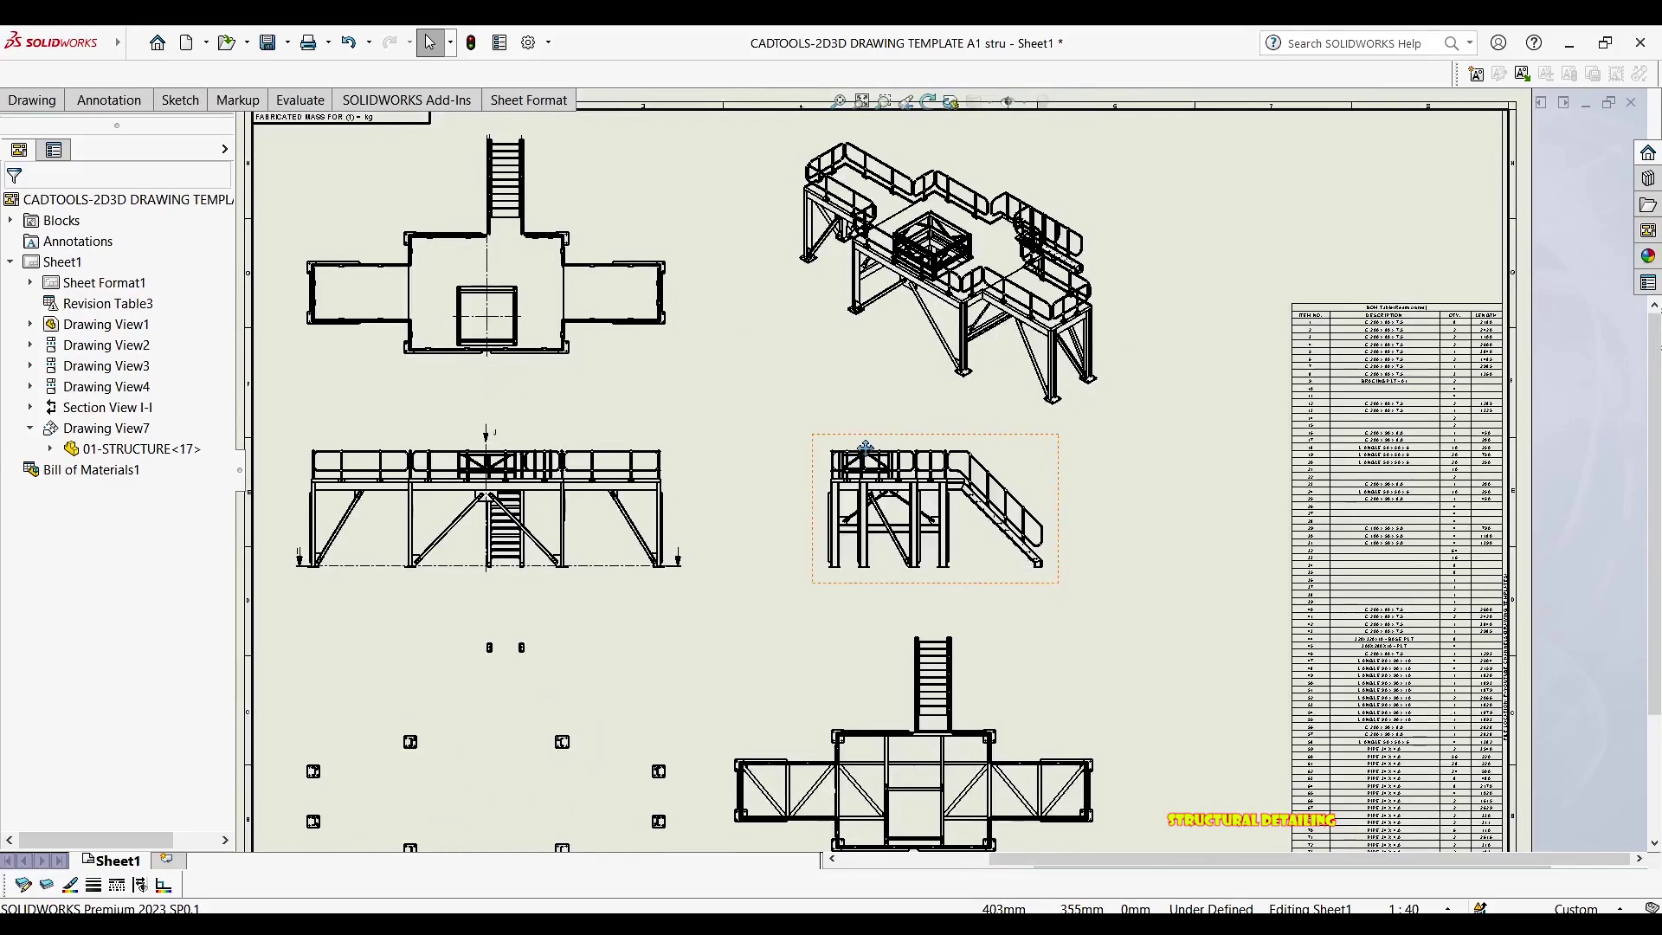
pyautogui.moveTo(866, 449)
pyautogui.mouseDown(button='middle')
pyautogui.moveTo(856, 346)
pyautogui.moveTo(808, 287)
pyautogui.mouseUp(button='middle')
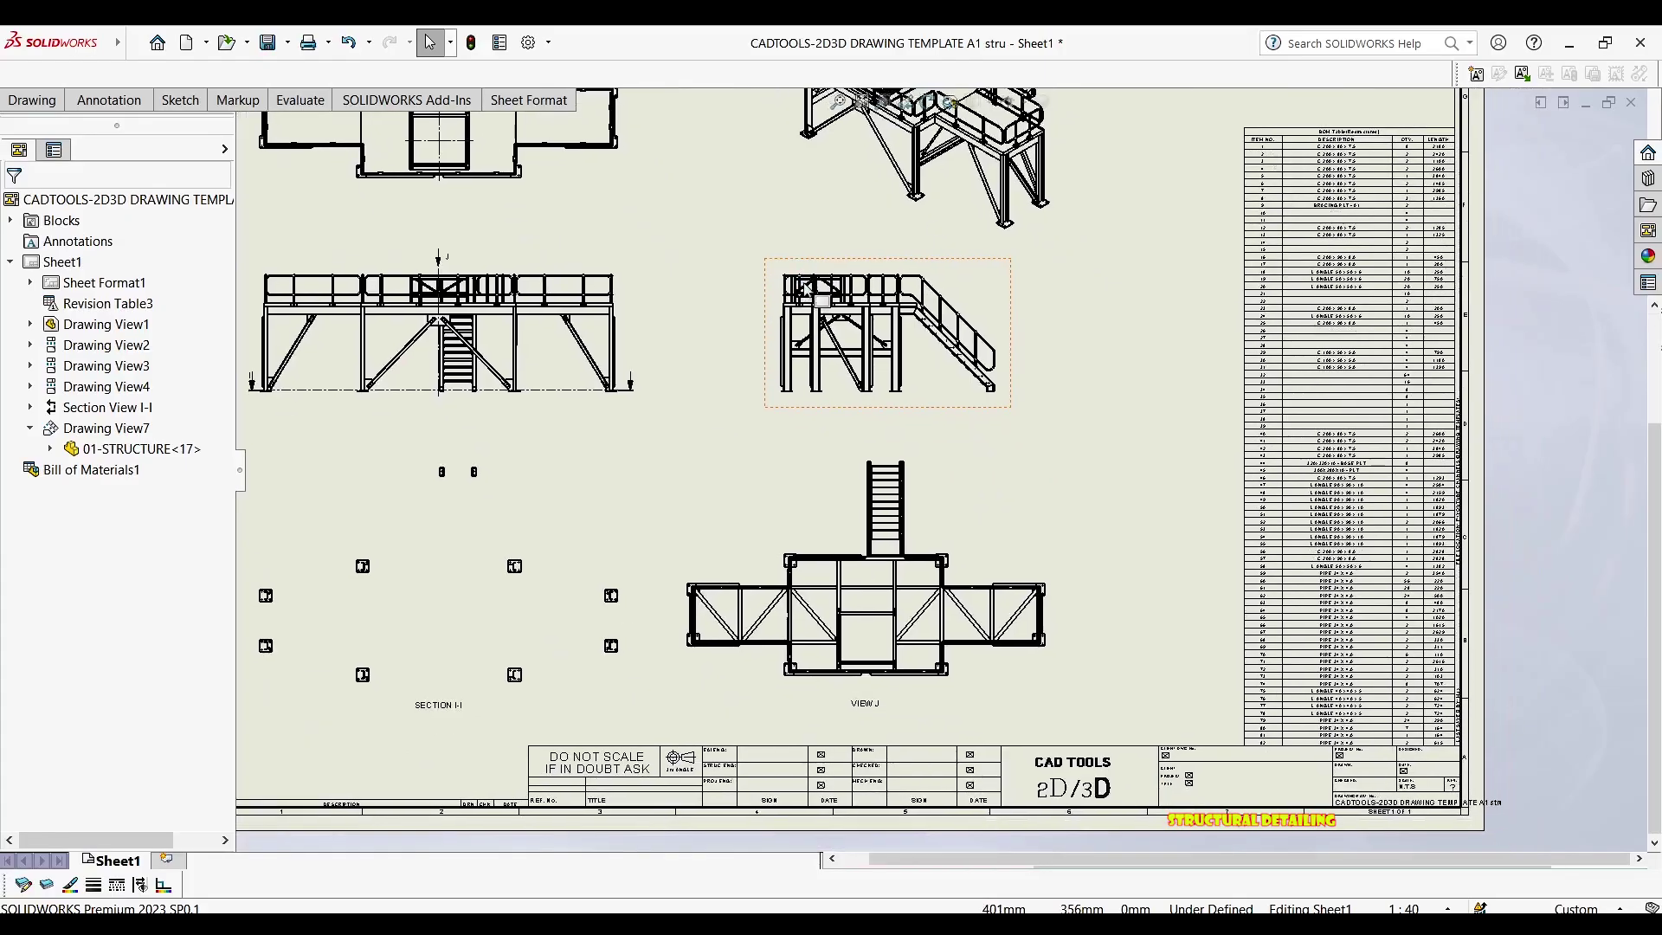
pyautogui.click(909, 368)
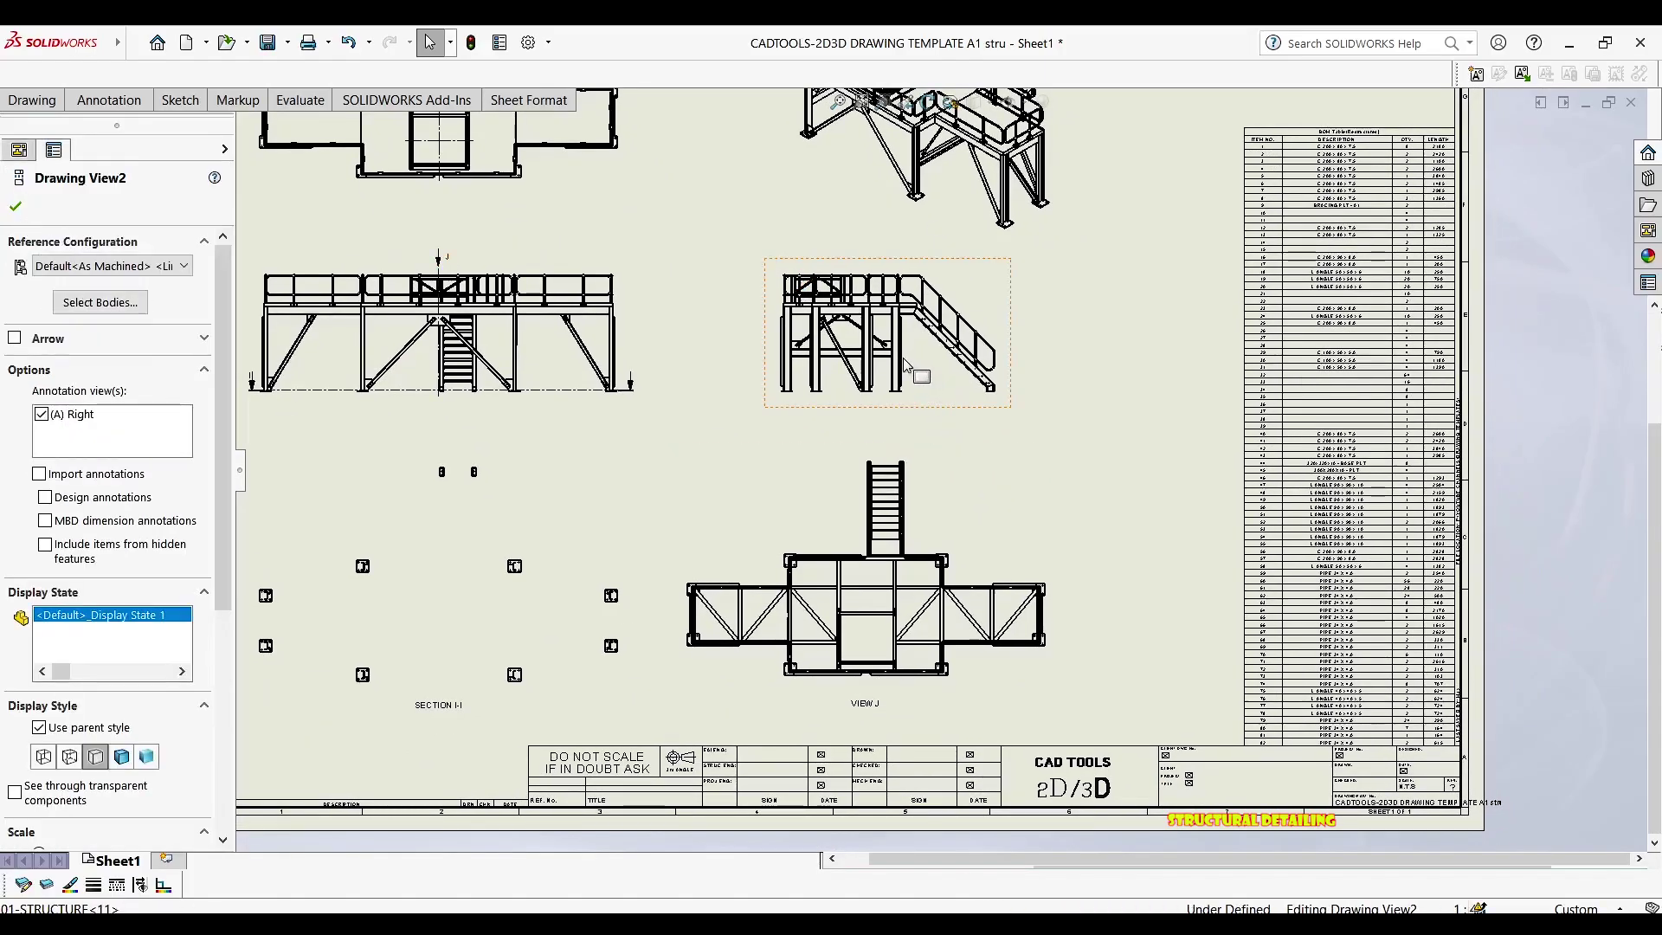
pyautogui.rightClick(906, 364)
pyautogui.click(935, 356)
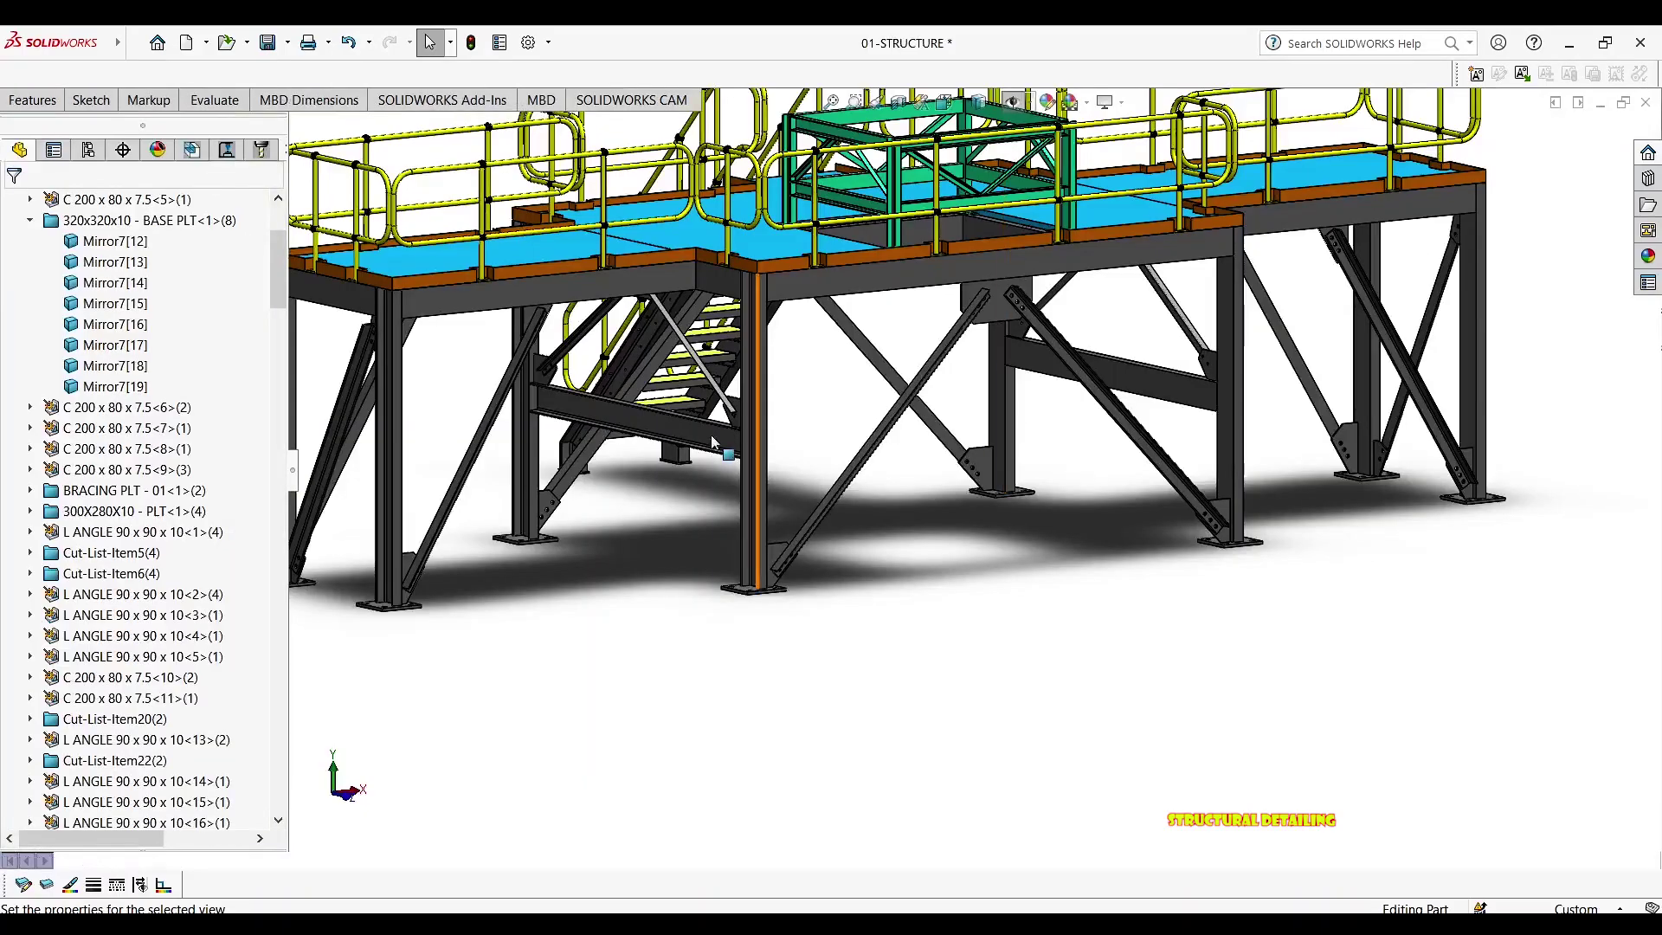
# Examine the part's cut list for folders without descriptive names, highlighting the Cut-List-Item5 plates in the model
pyautogui.moveTo(735, 437); pyautogui.dragTo(1142, 437, button='middle')
pyautogui.click(31, 221)
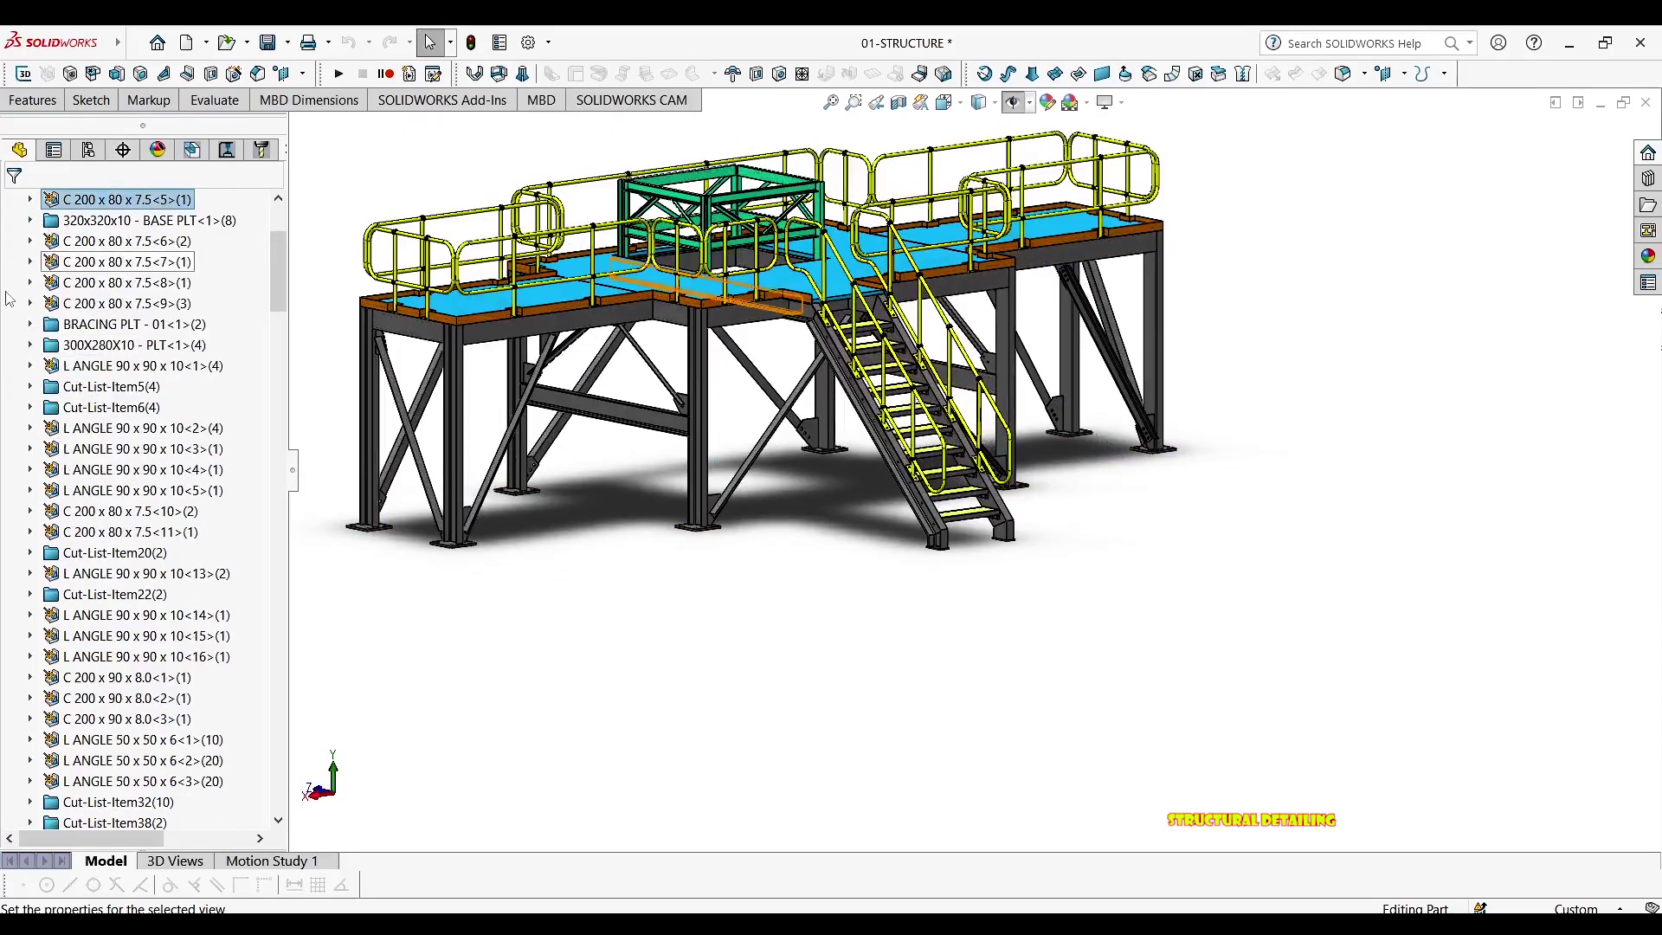
pyautogui.click(83, 389)
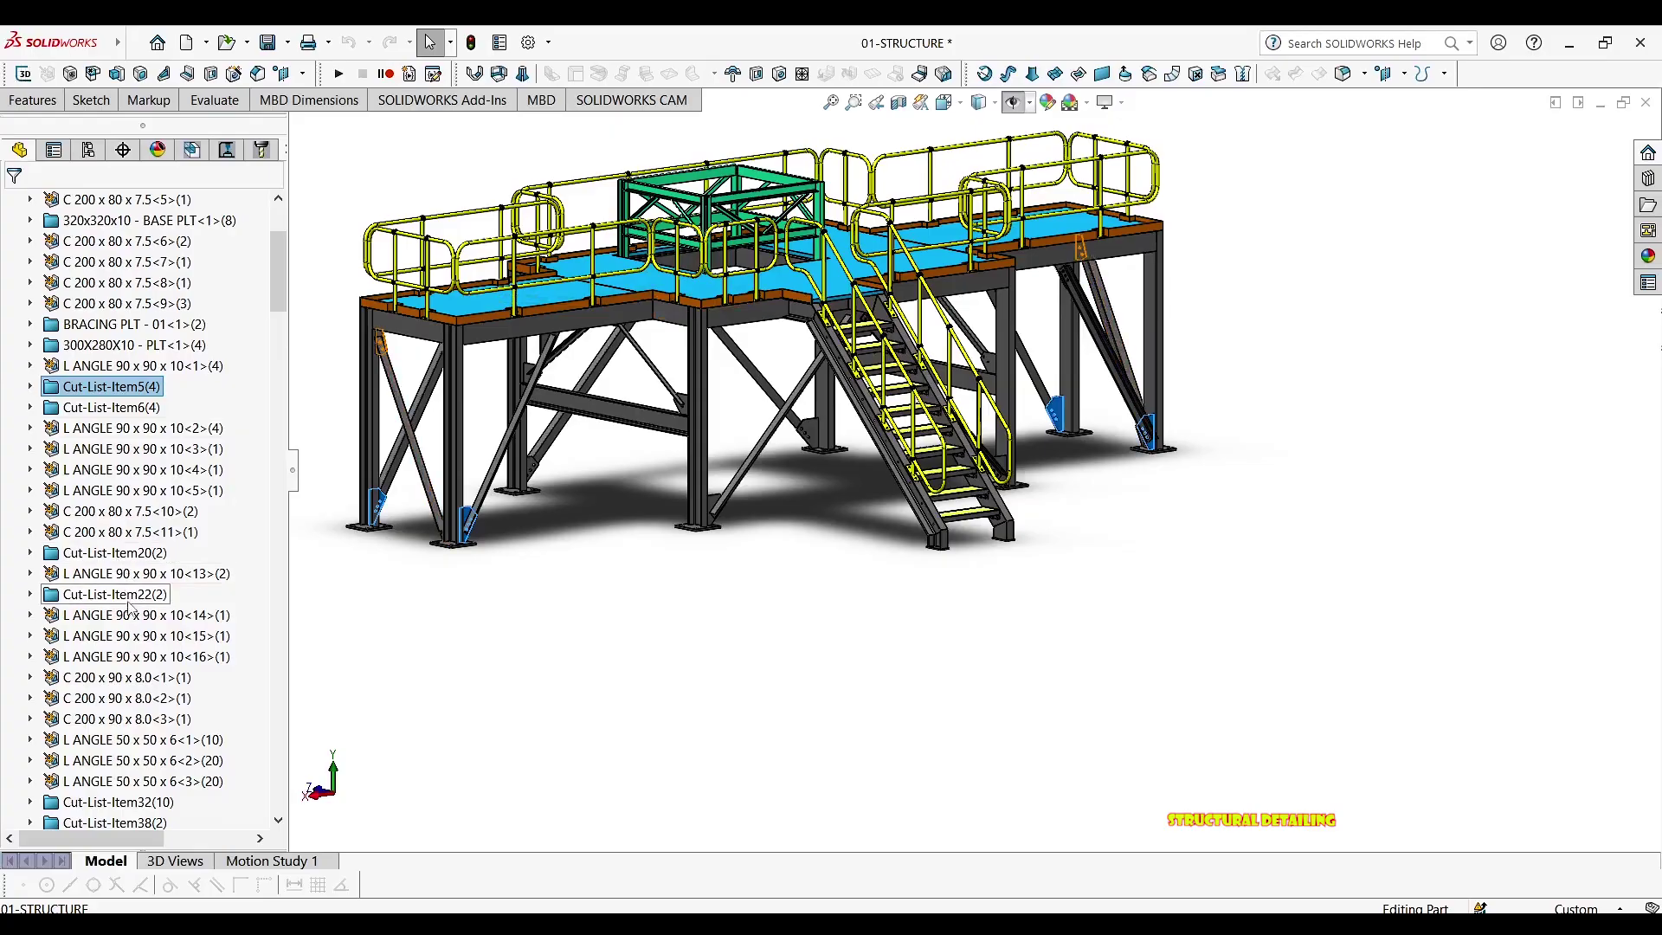
pyautogui.scroll(-2, 113, 717)
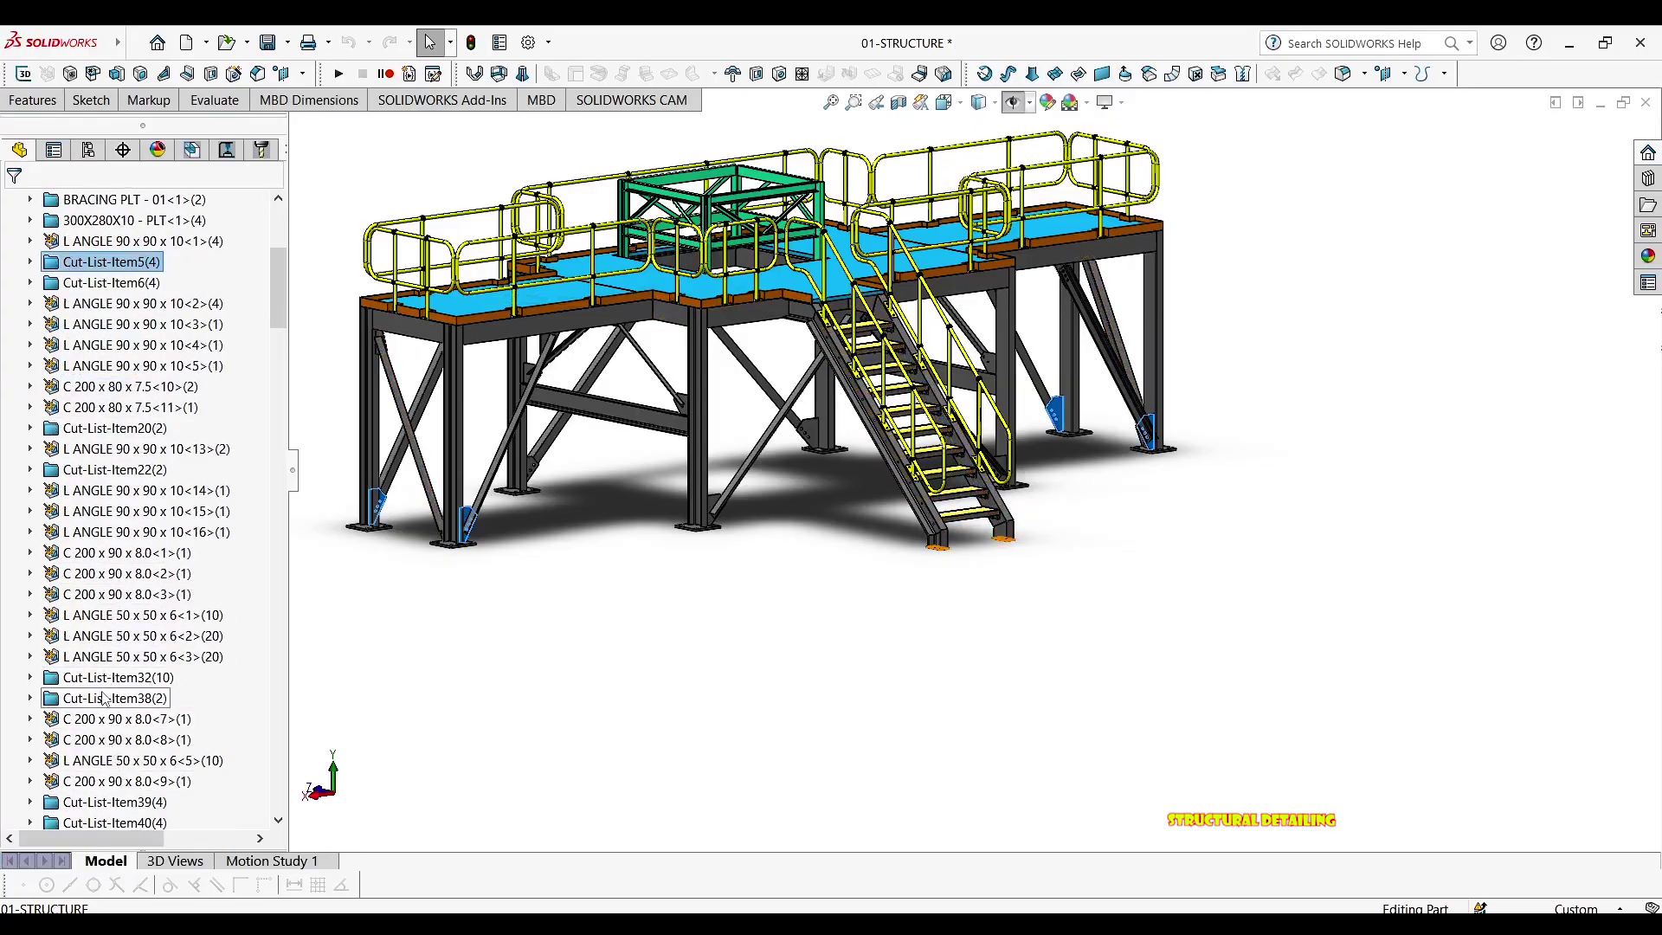
pyautogui.scroll(-2, 103, 776)
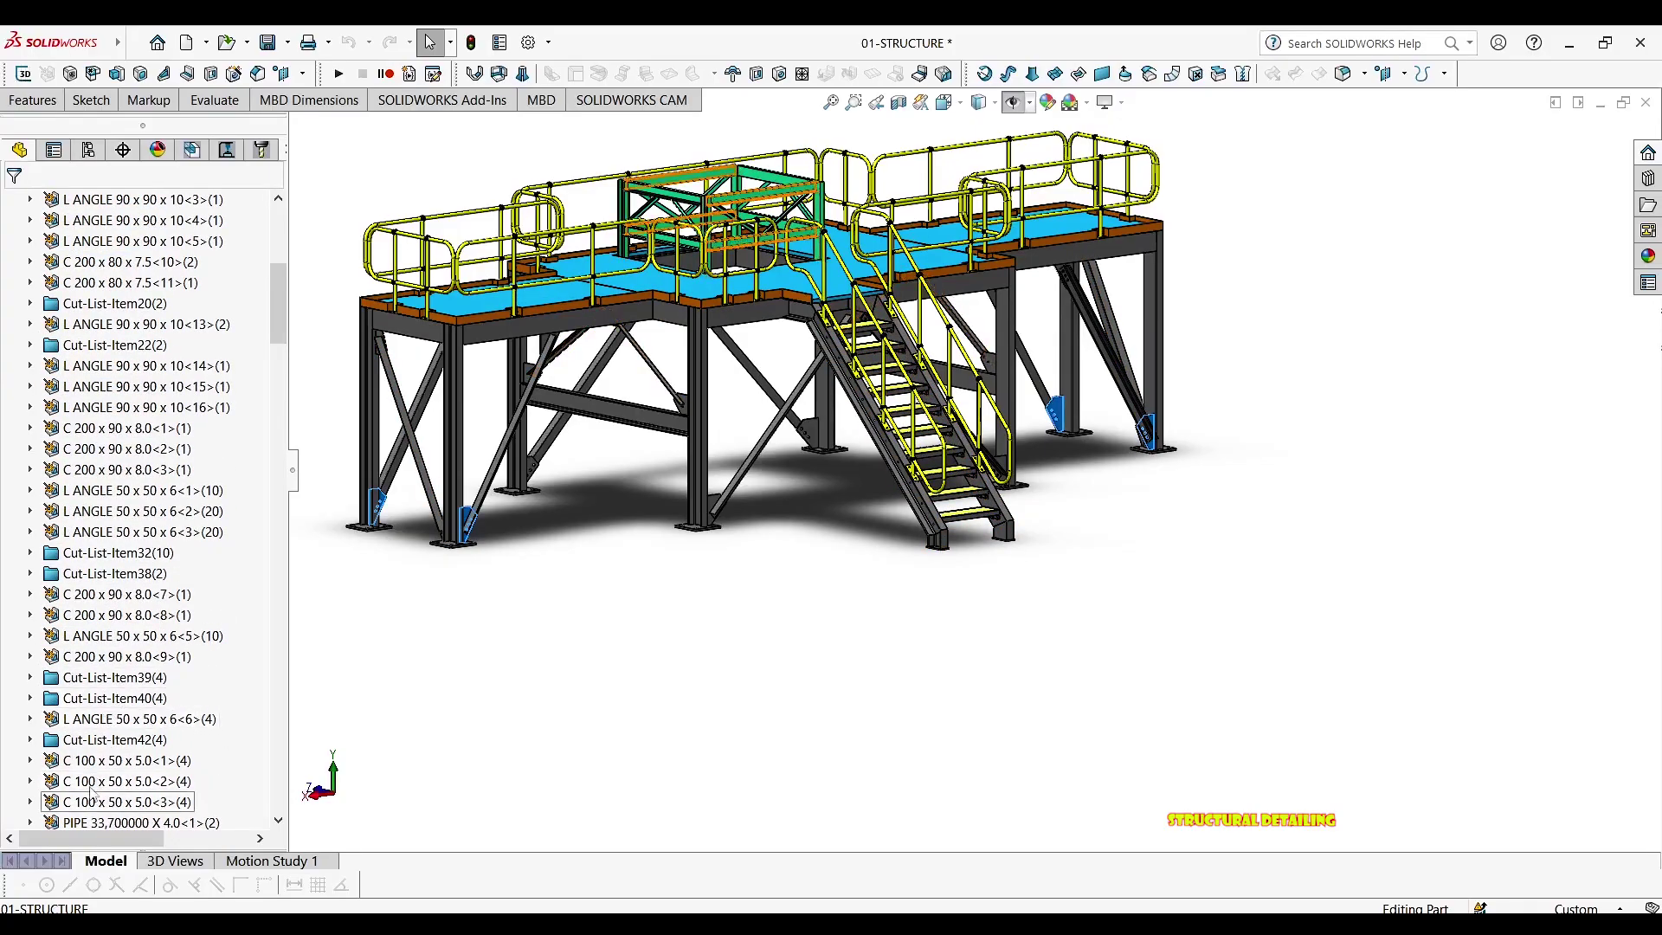
pyautogui.scroll(-7, 130, 753)
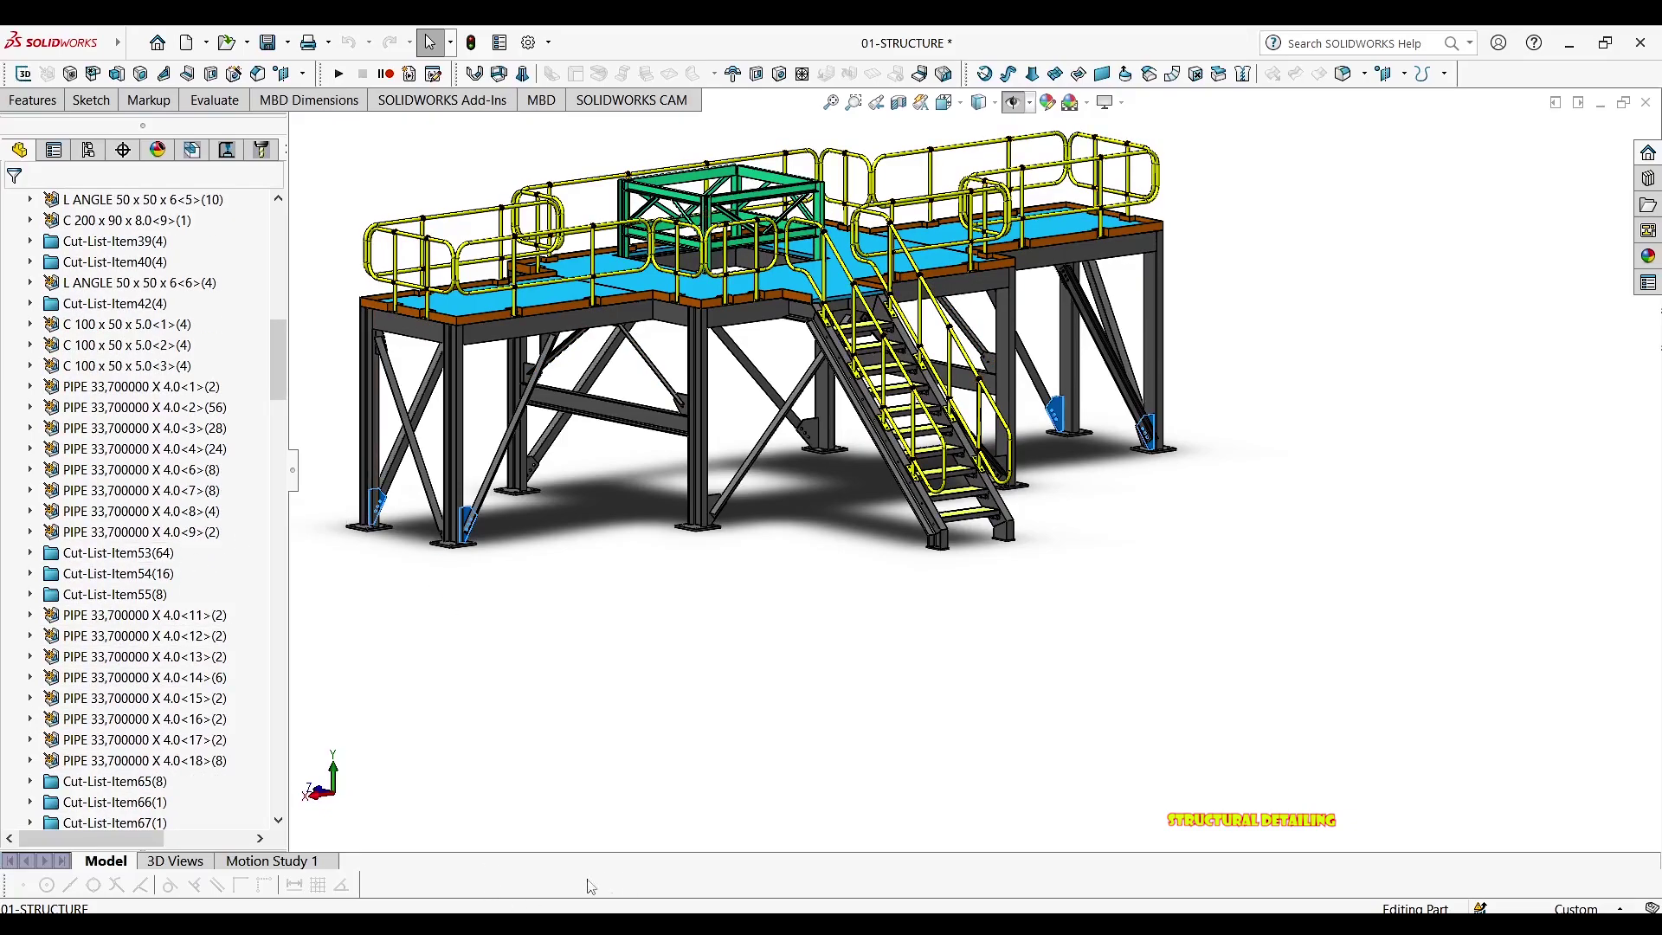
pyautogui.click(801, 615)
pyautogui.moveTo(274, 350); pyautogui.dragTo(273, 241)
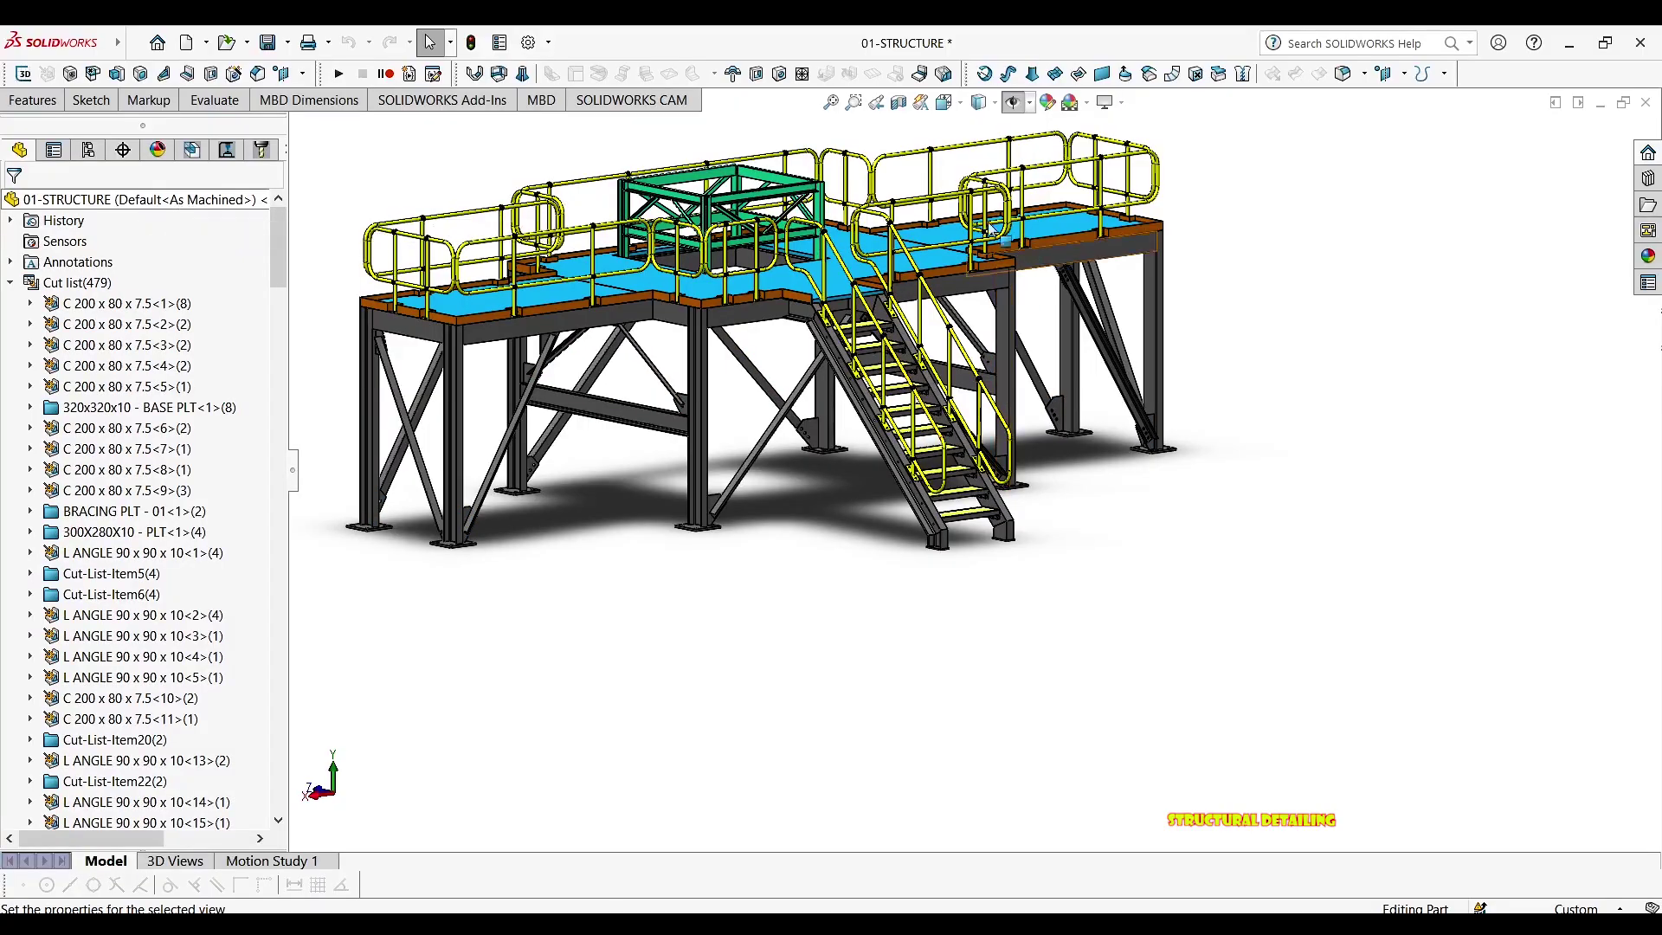
# Open the drawing associated with the 01-STRUCTURE part
pyautogui.rightClick(192, 200)
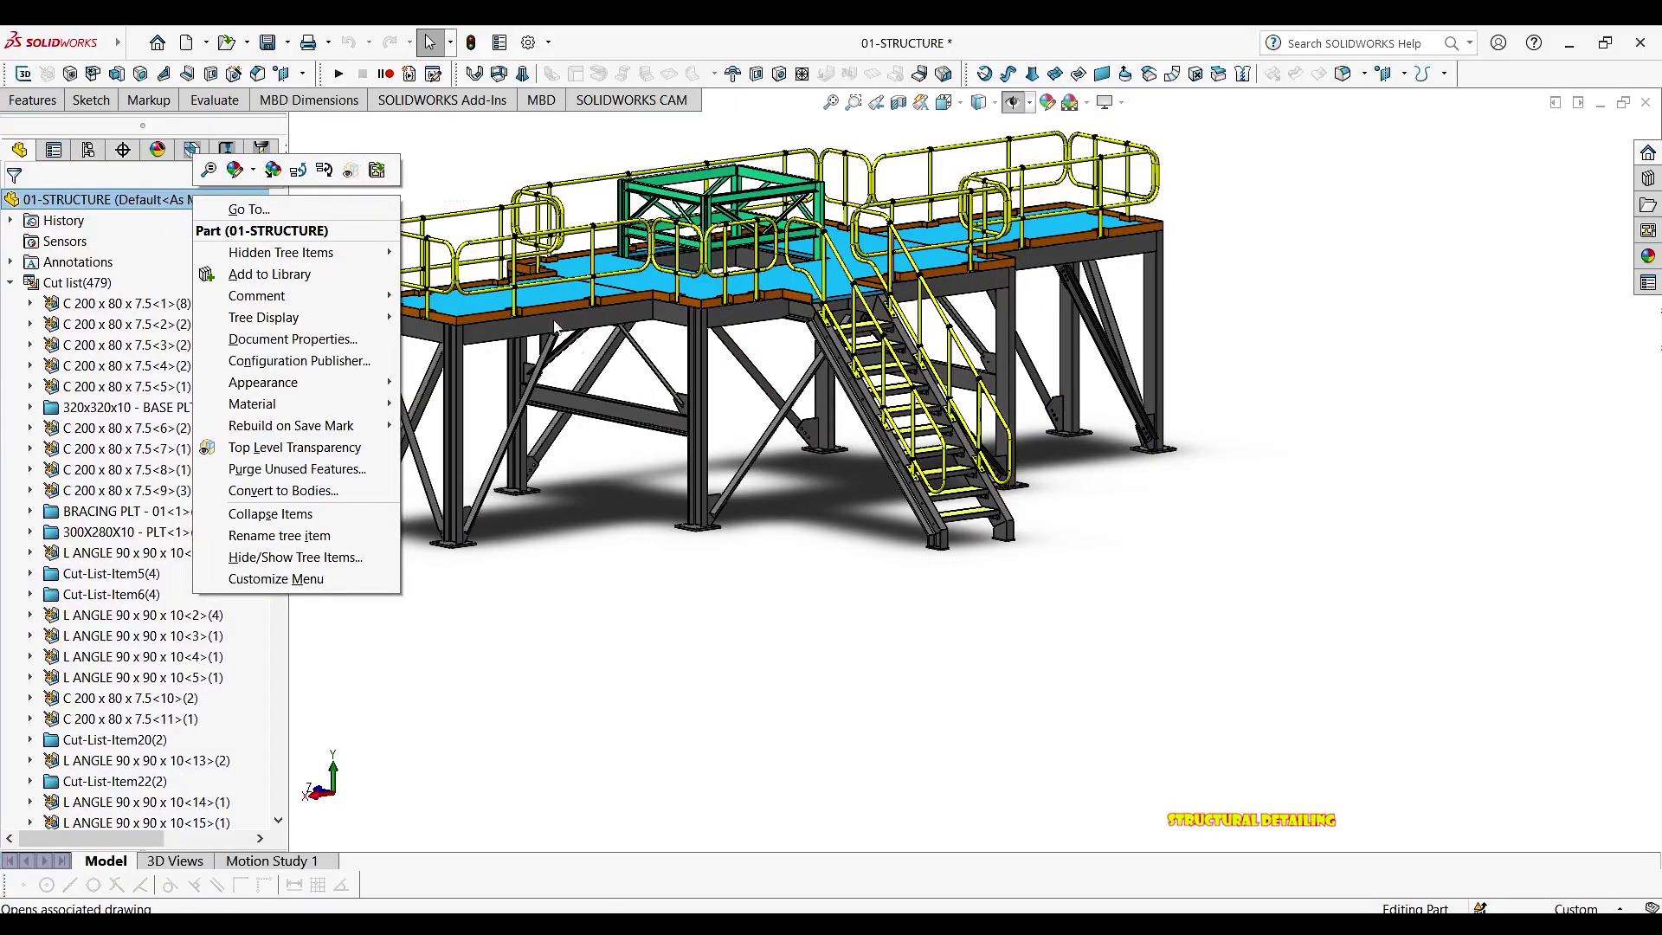
pyautogui.click(632, 348)
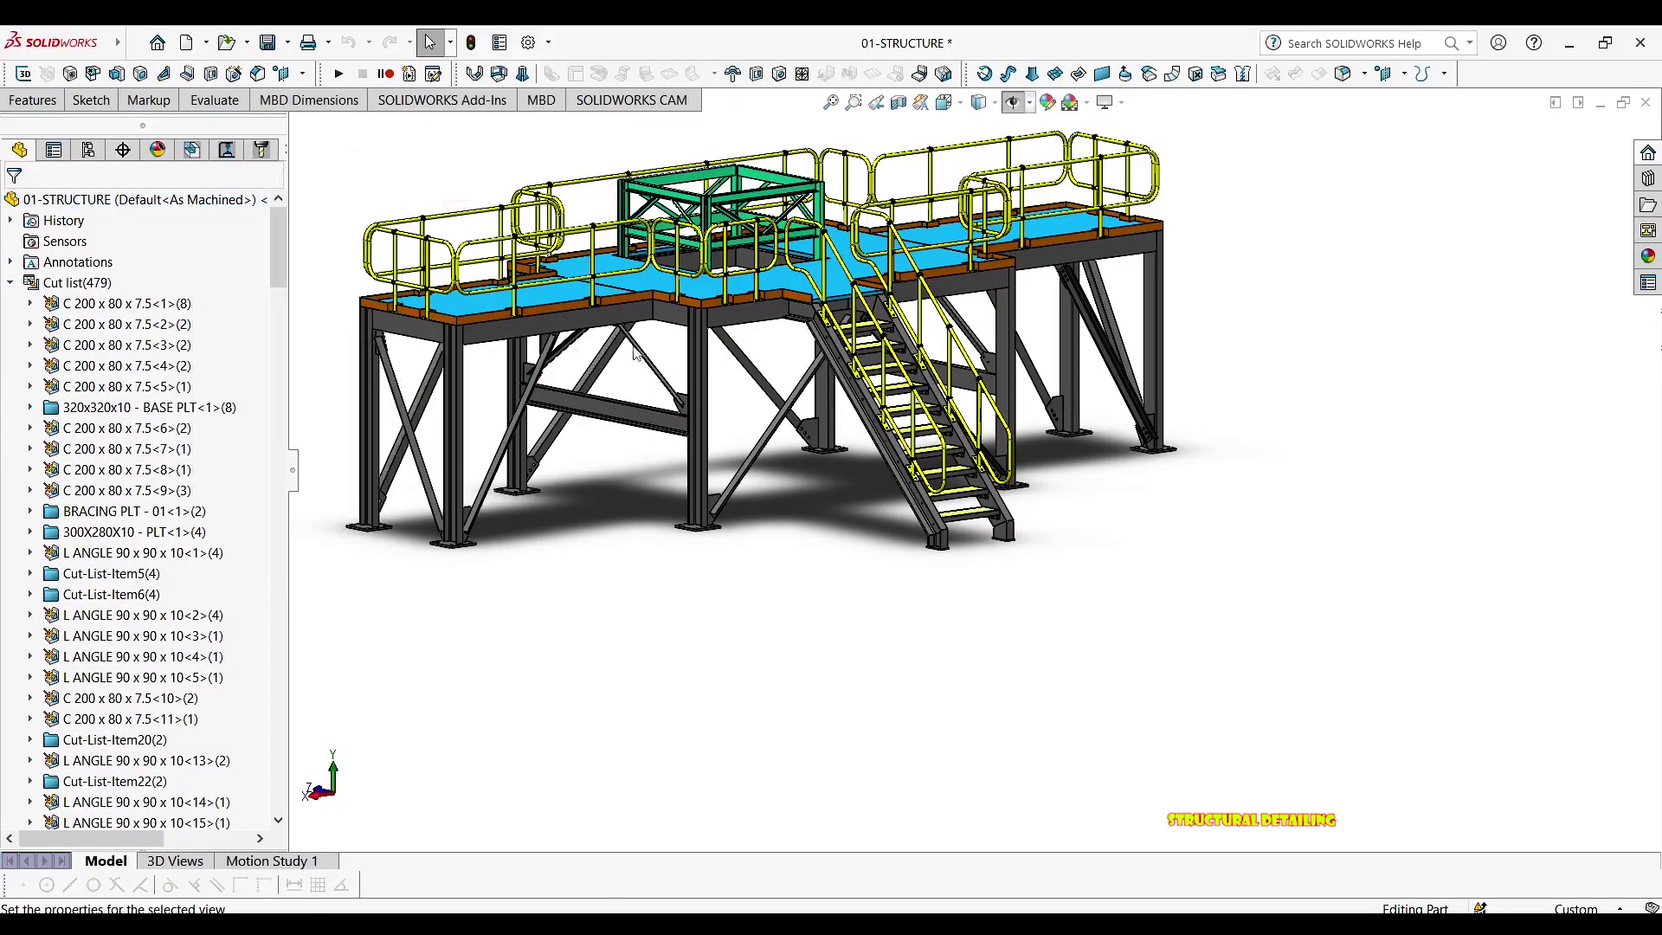
pyautogui.rightClick(585, 322)
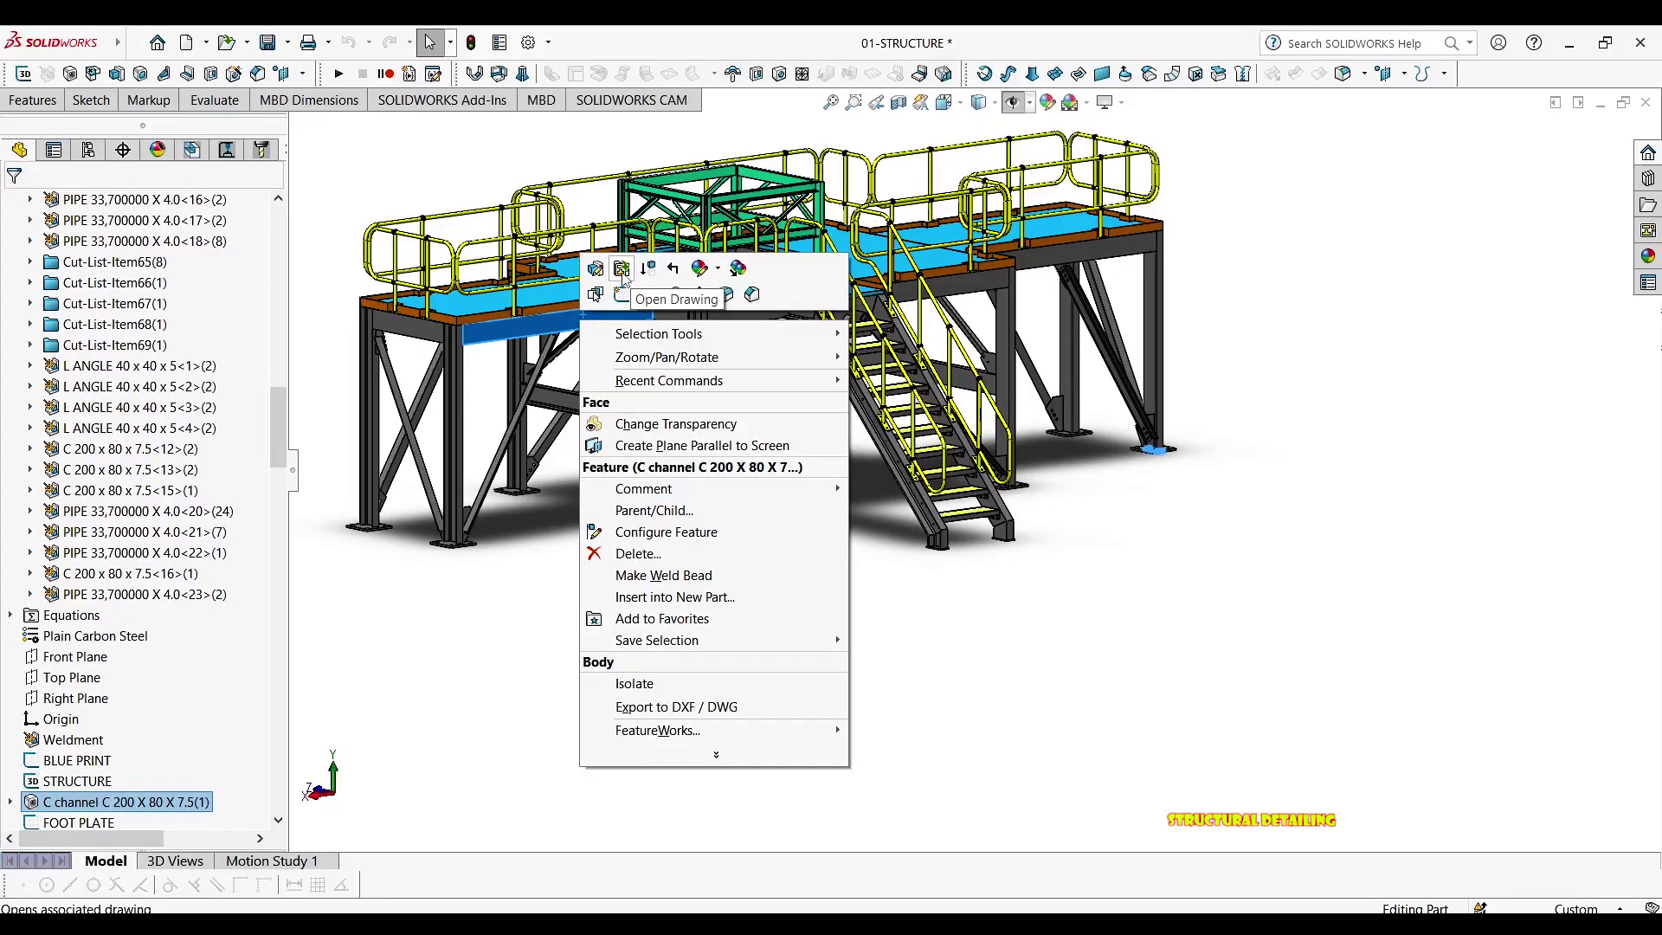
pyautogui.click(622, 270)
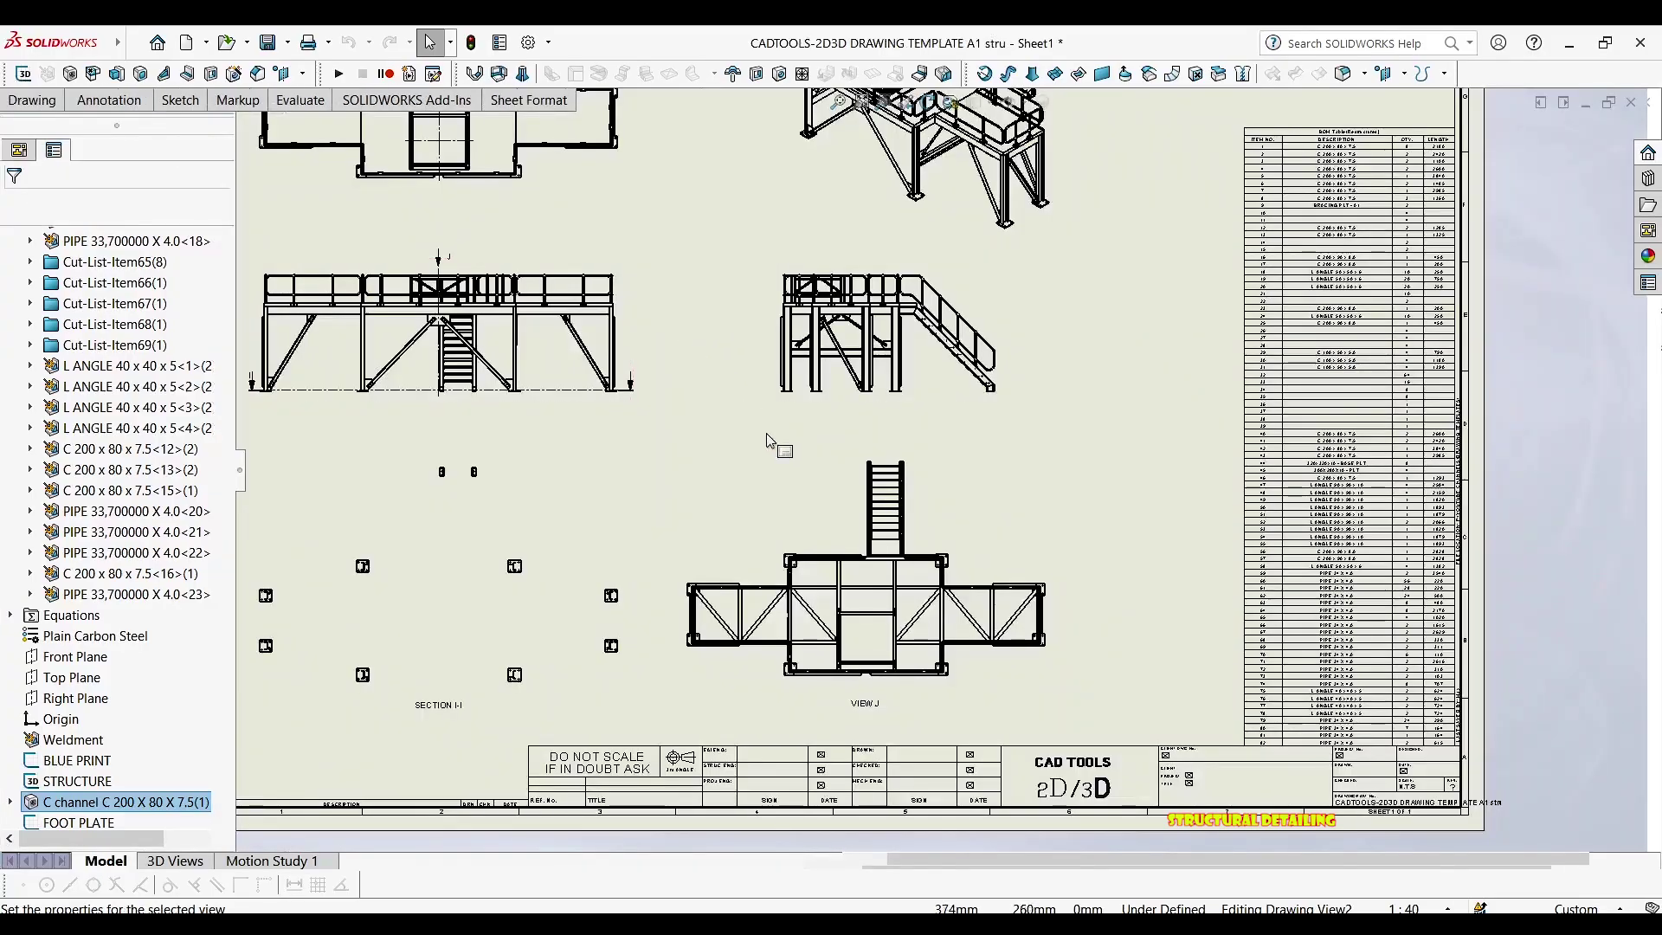
# Examine the drawing sheet and the bill of materials rows without descriptions, including the component previews around items 32 to 39
pyautogui.moveTo(1008, 619)
pyautogui.mouseDown(button='middle')
pyautogui.moveTo(723, 571)
pyautogui.moveTo(709, 443)
pyautogui.moveTo(818, 458)
pyautogui.moveTo(823, 542)
pyautogui.moveTo(900, 580)
pyautogui.mouseUp(button='middle')
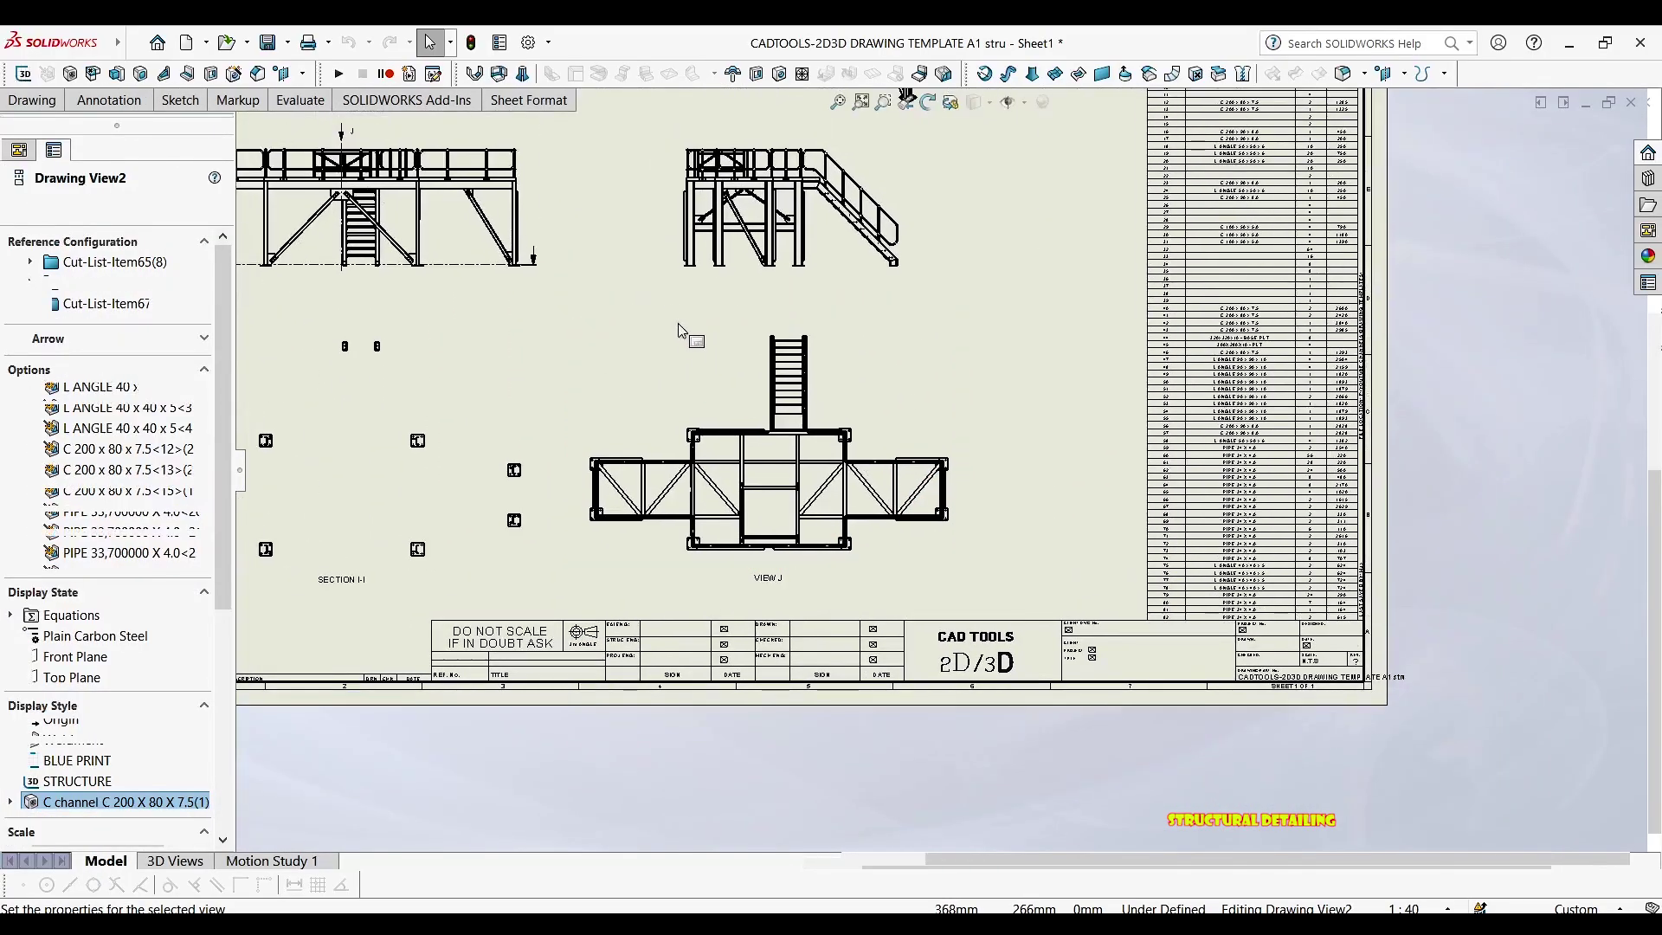
pyautogui.moveTo(686, 334)
pyautogui.mouseDown(button='middle')
pyautogui.moveTo(709, 408)
pyautogui.moveTo(739, 417)
pyautogui.mouseUp(button='middle')
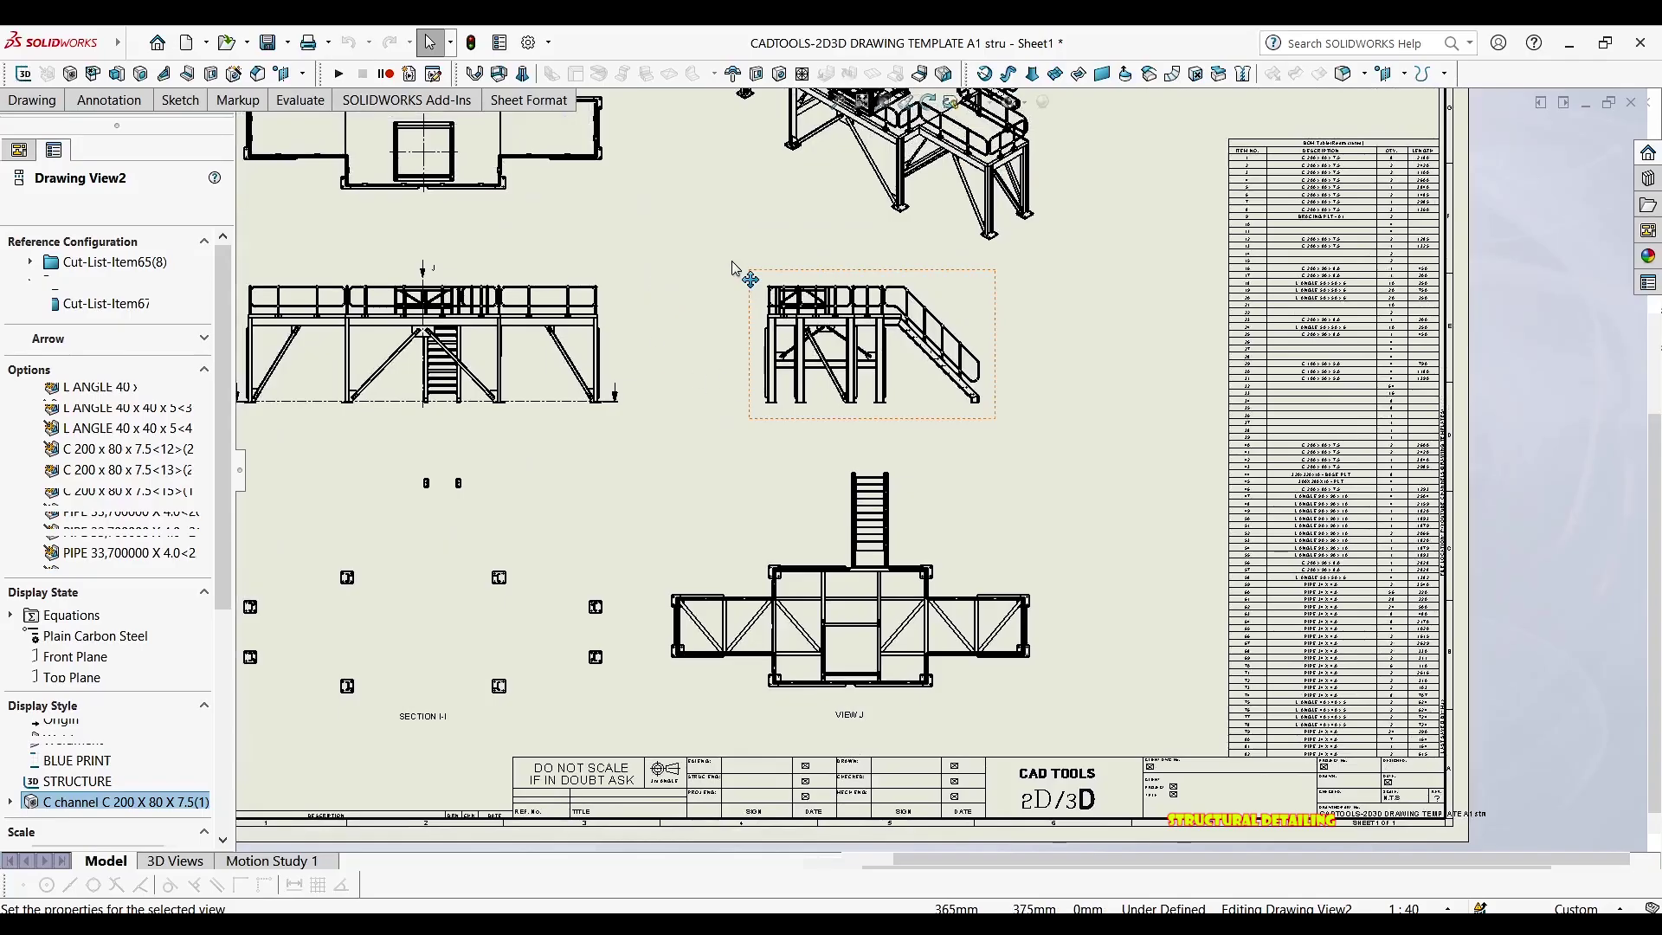
pyautogui.moveTo(1087, 310); pyautogui.dragTo(905, 308, button='middle')
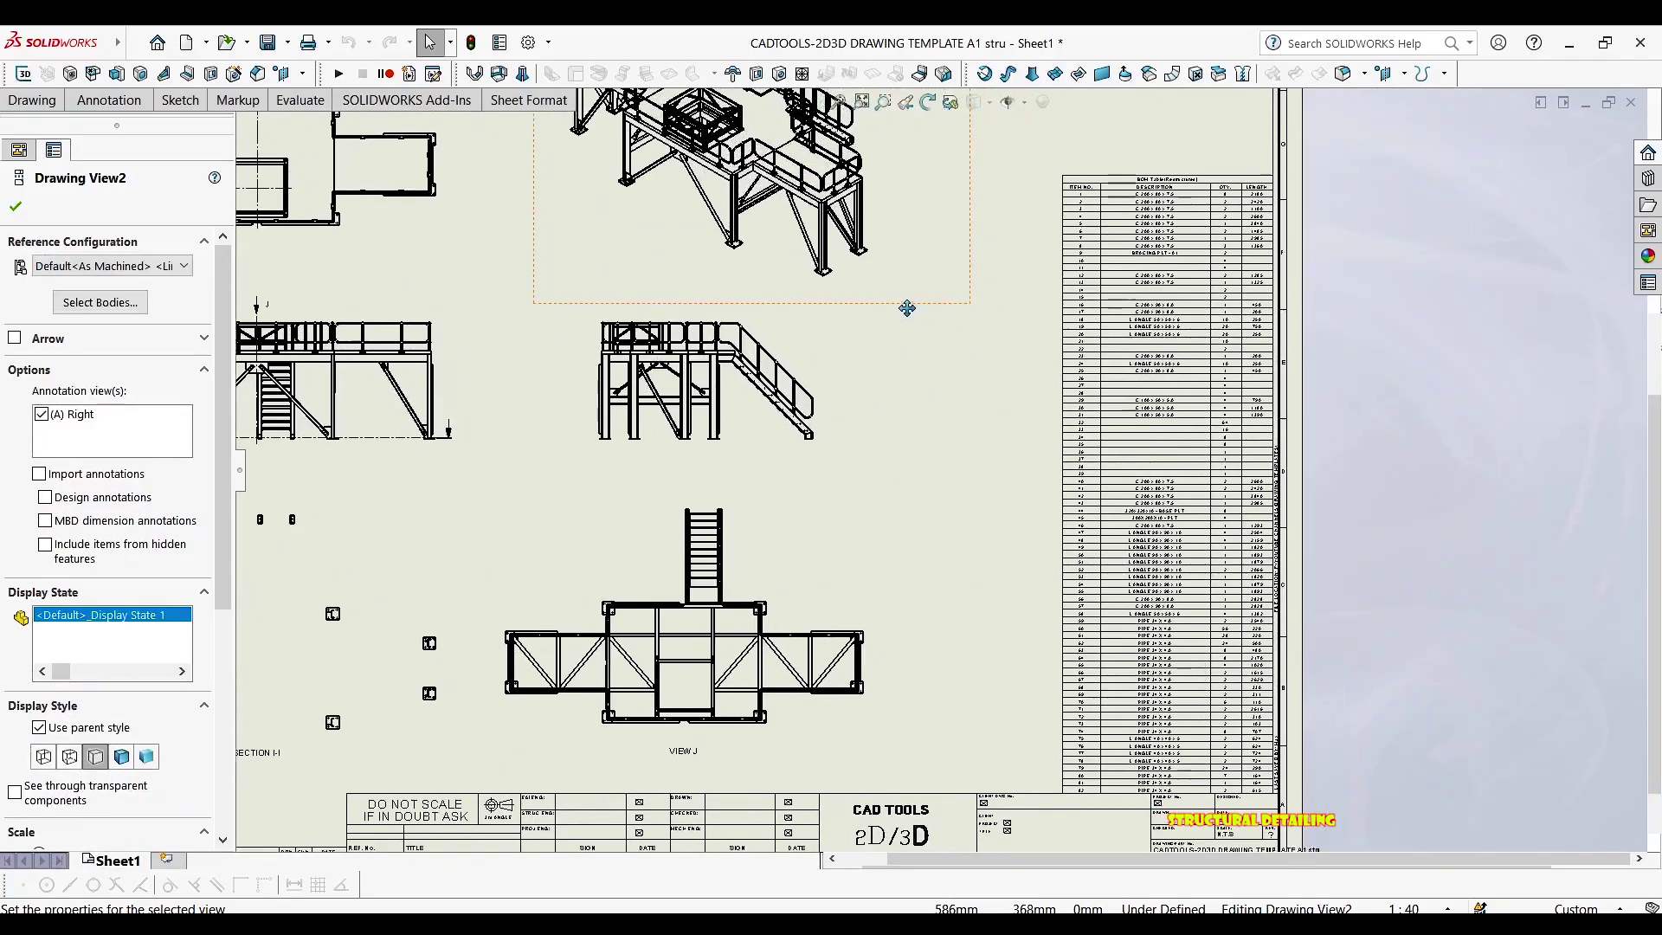
pyautogui.scroll(-4, 1271, 465)
pyautogui.scroll(-4, 1136, 470)
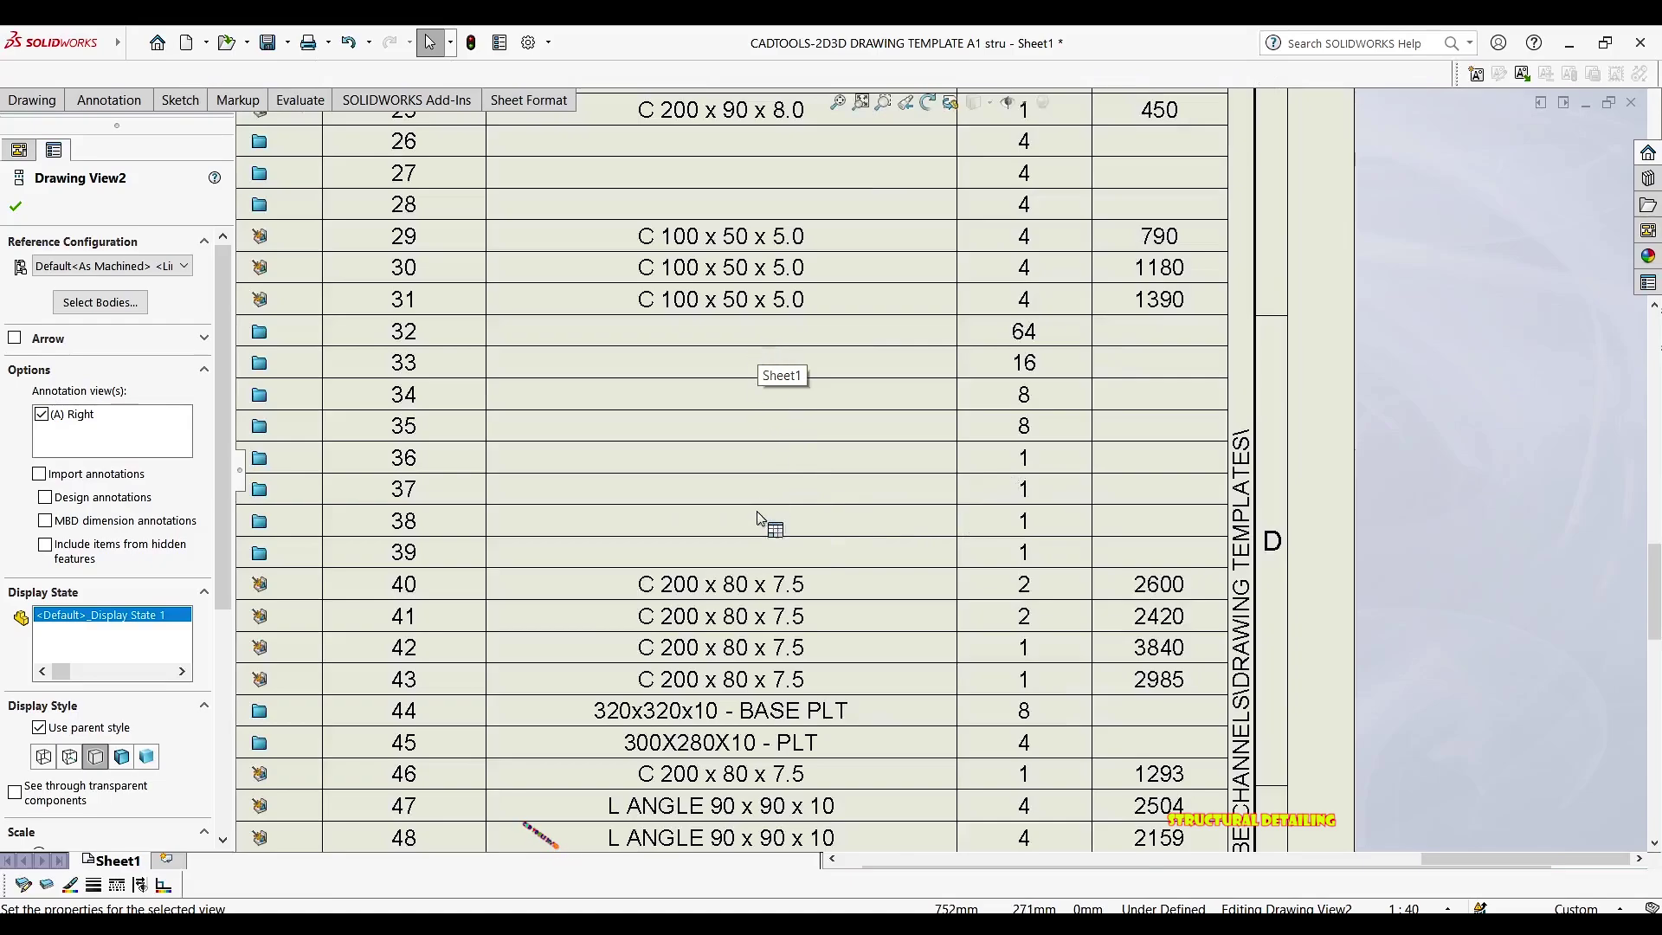
pyautogui.moveTo(433, 426); pyautogui.dragTo(531, 406, button='middle')
pyautogui.moveTo(364, 535)
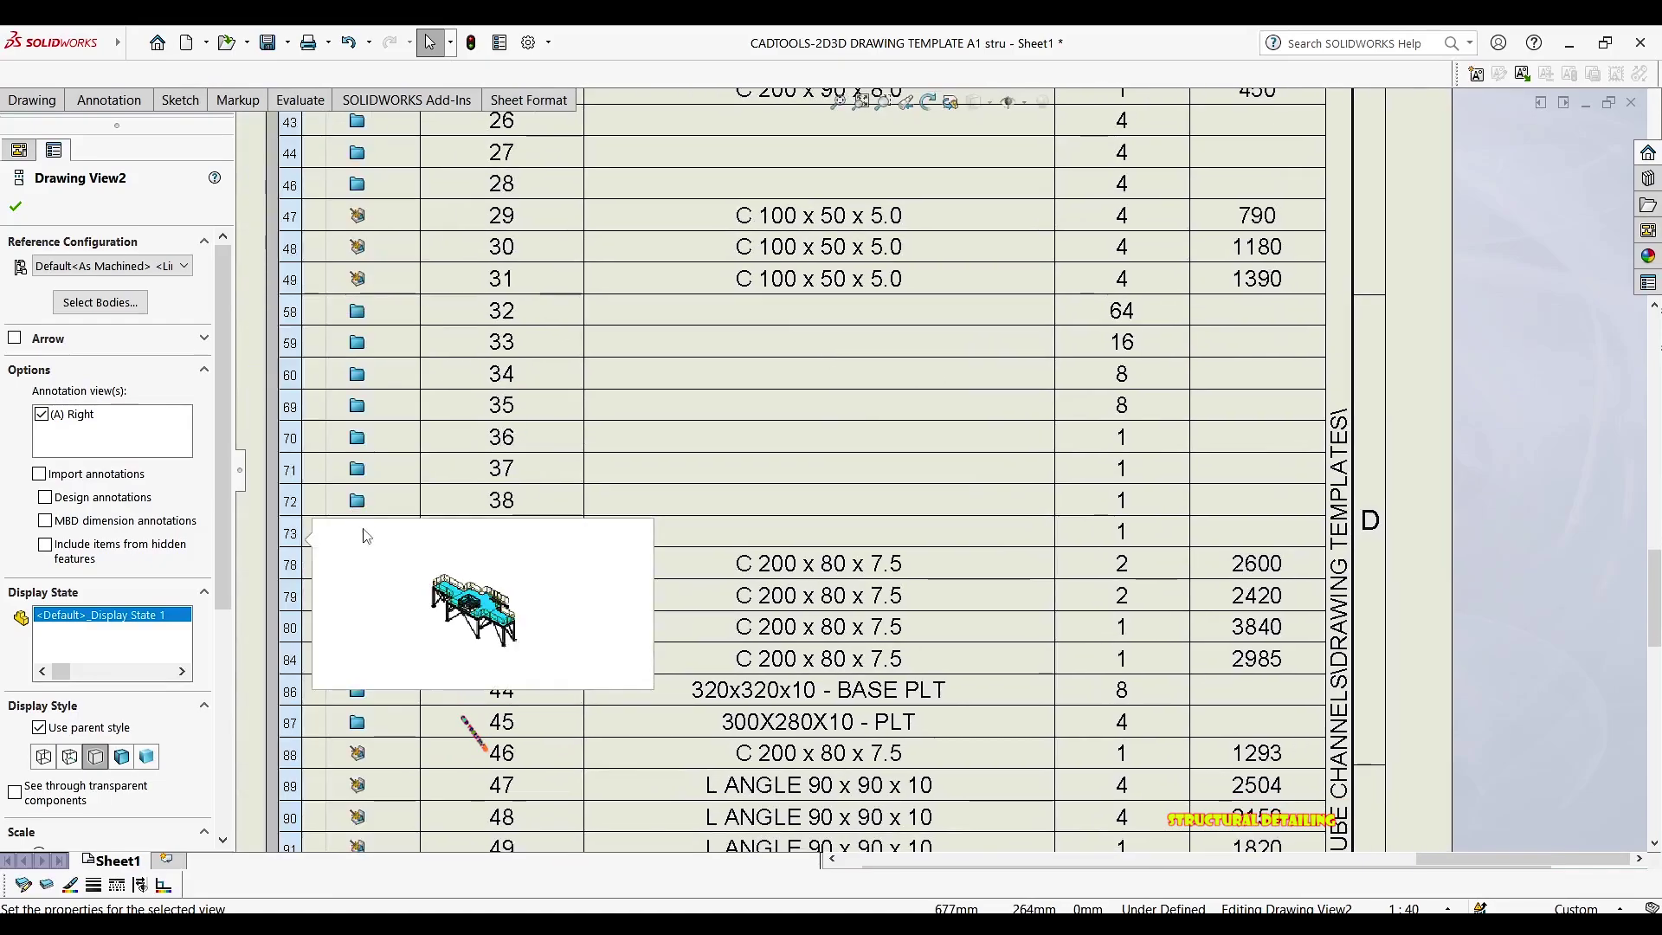
pyautogui.moveTo(354, 374)
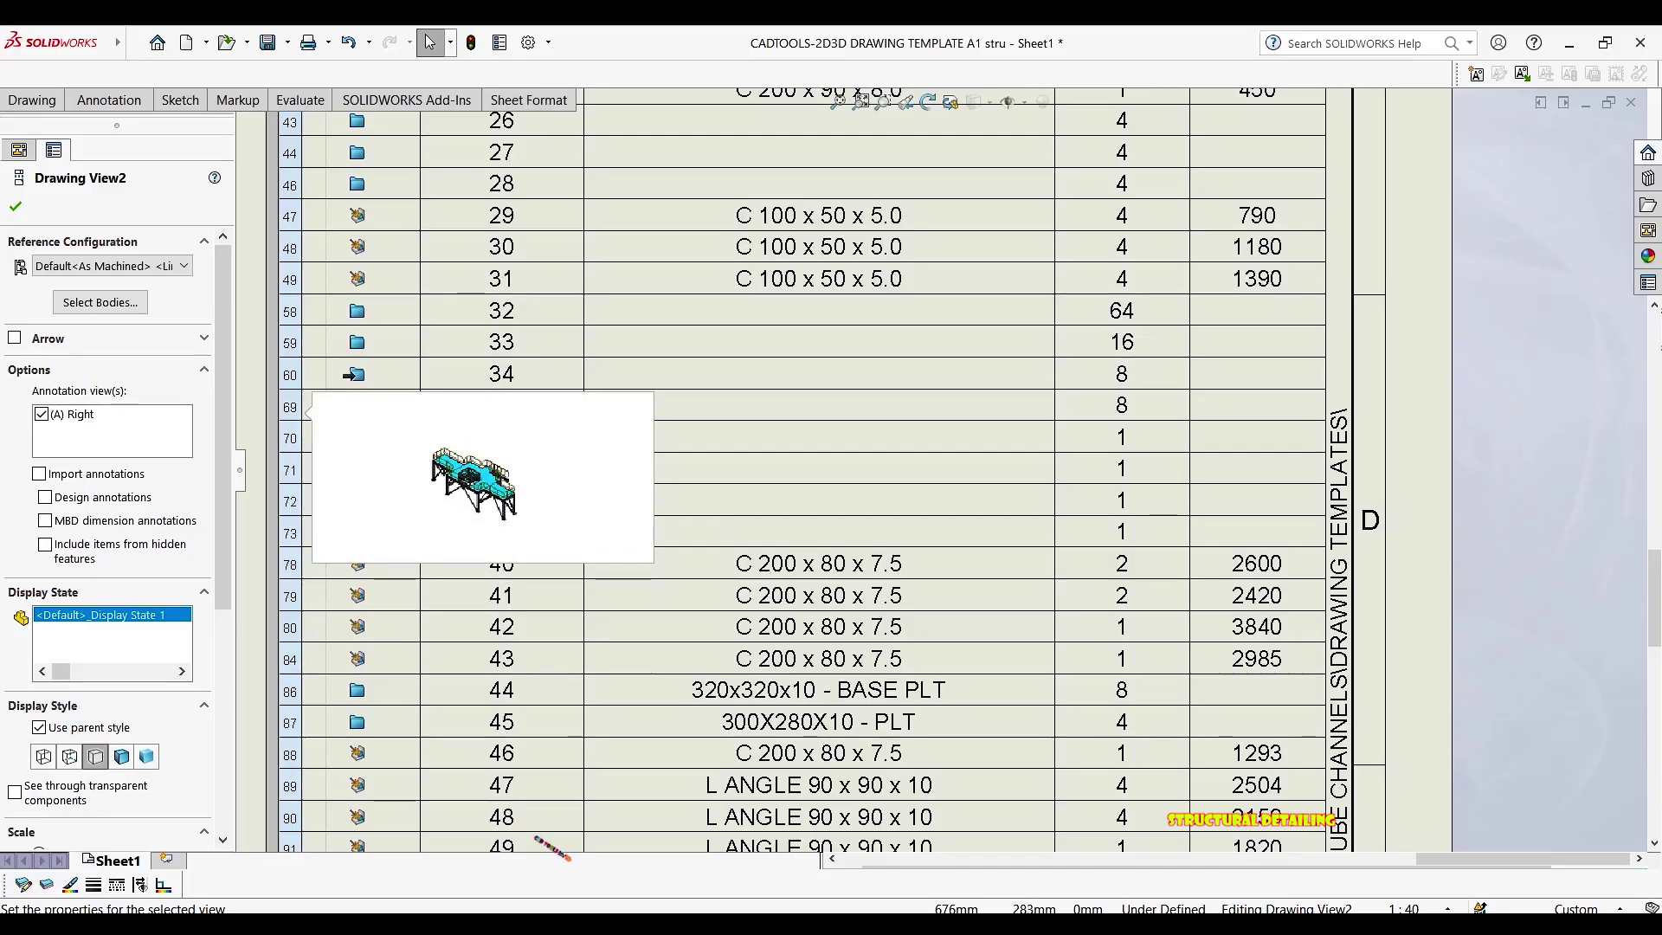
pyautogui.moveTo(362, 307)
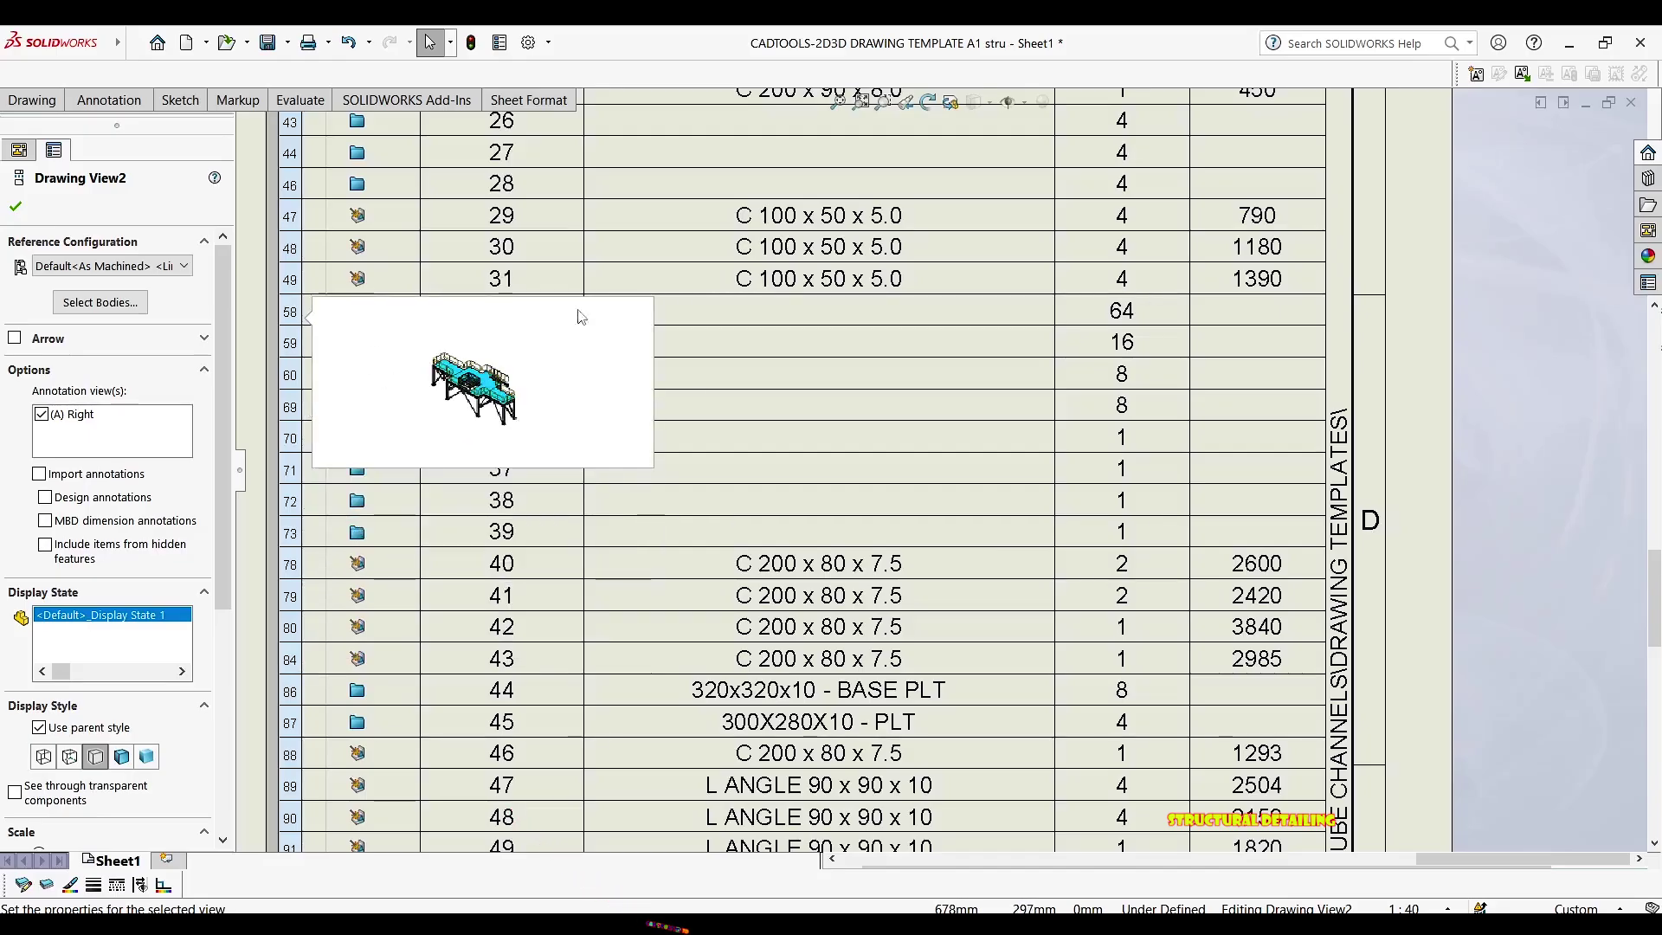
pyautogui.scroll(3, 798, 415)
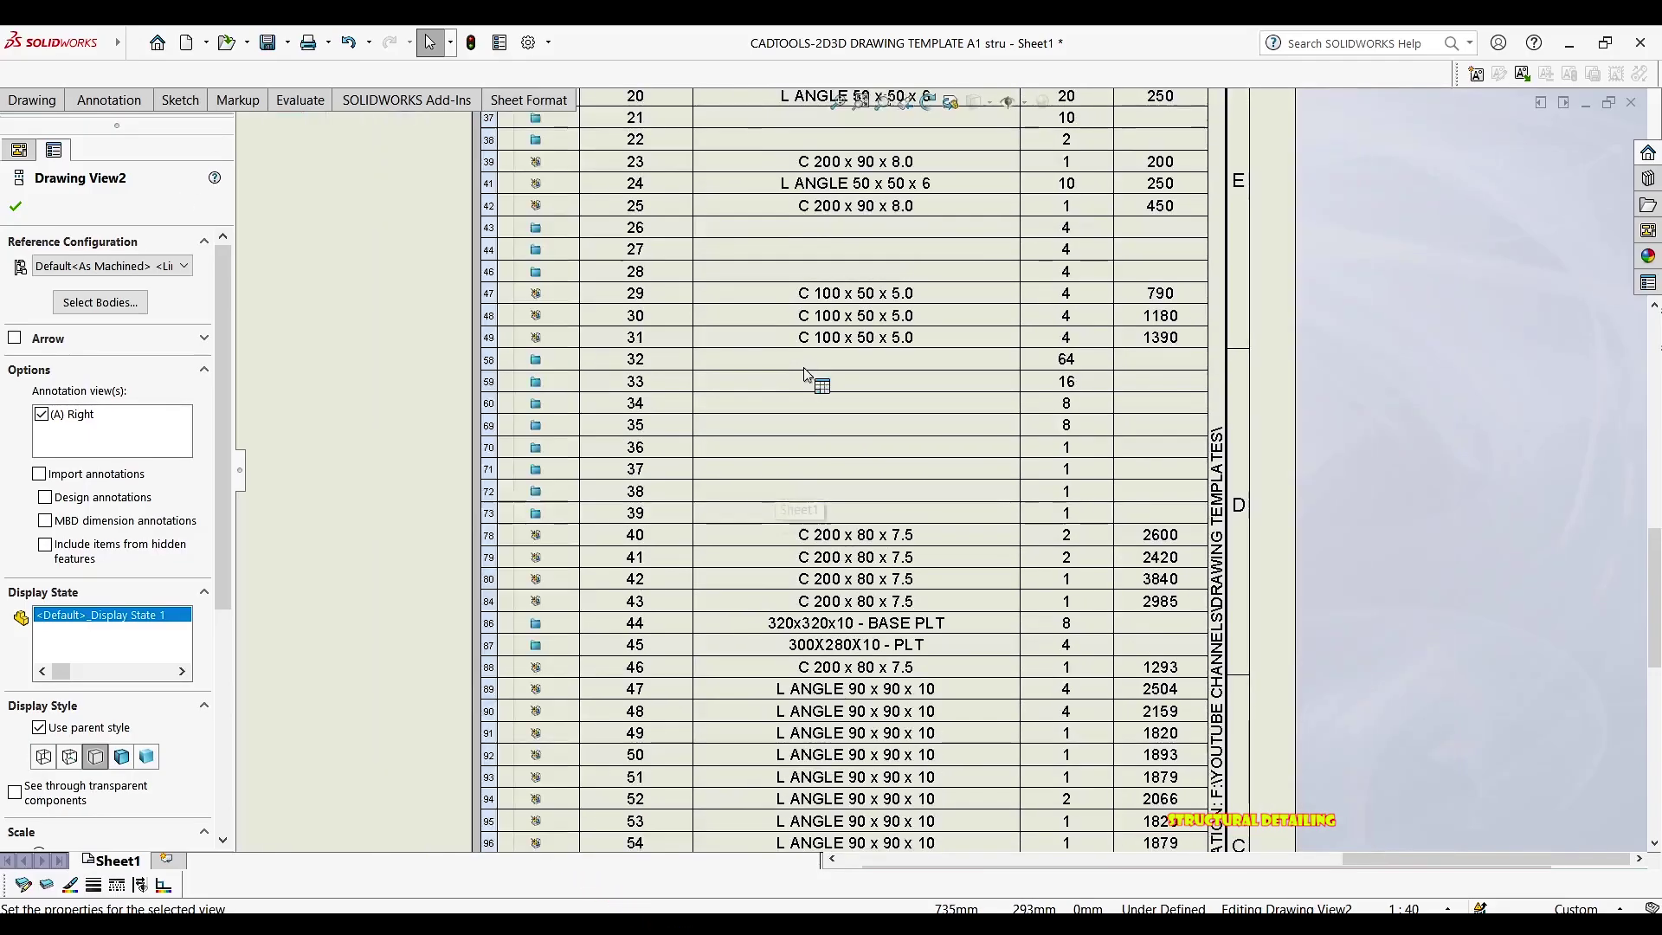
# Open 01-structure.sldprt from the bill of materials row of item 33 and look through its cut list for generically named folders
pyautogui.rightClick(826, 387)
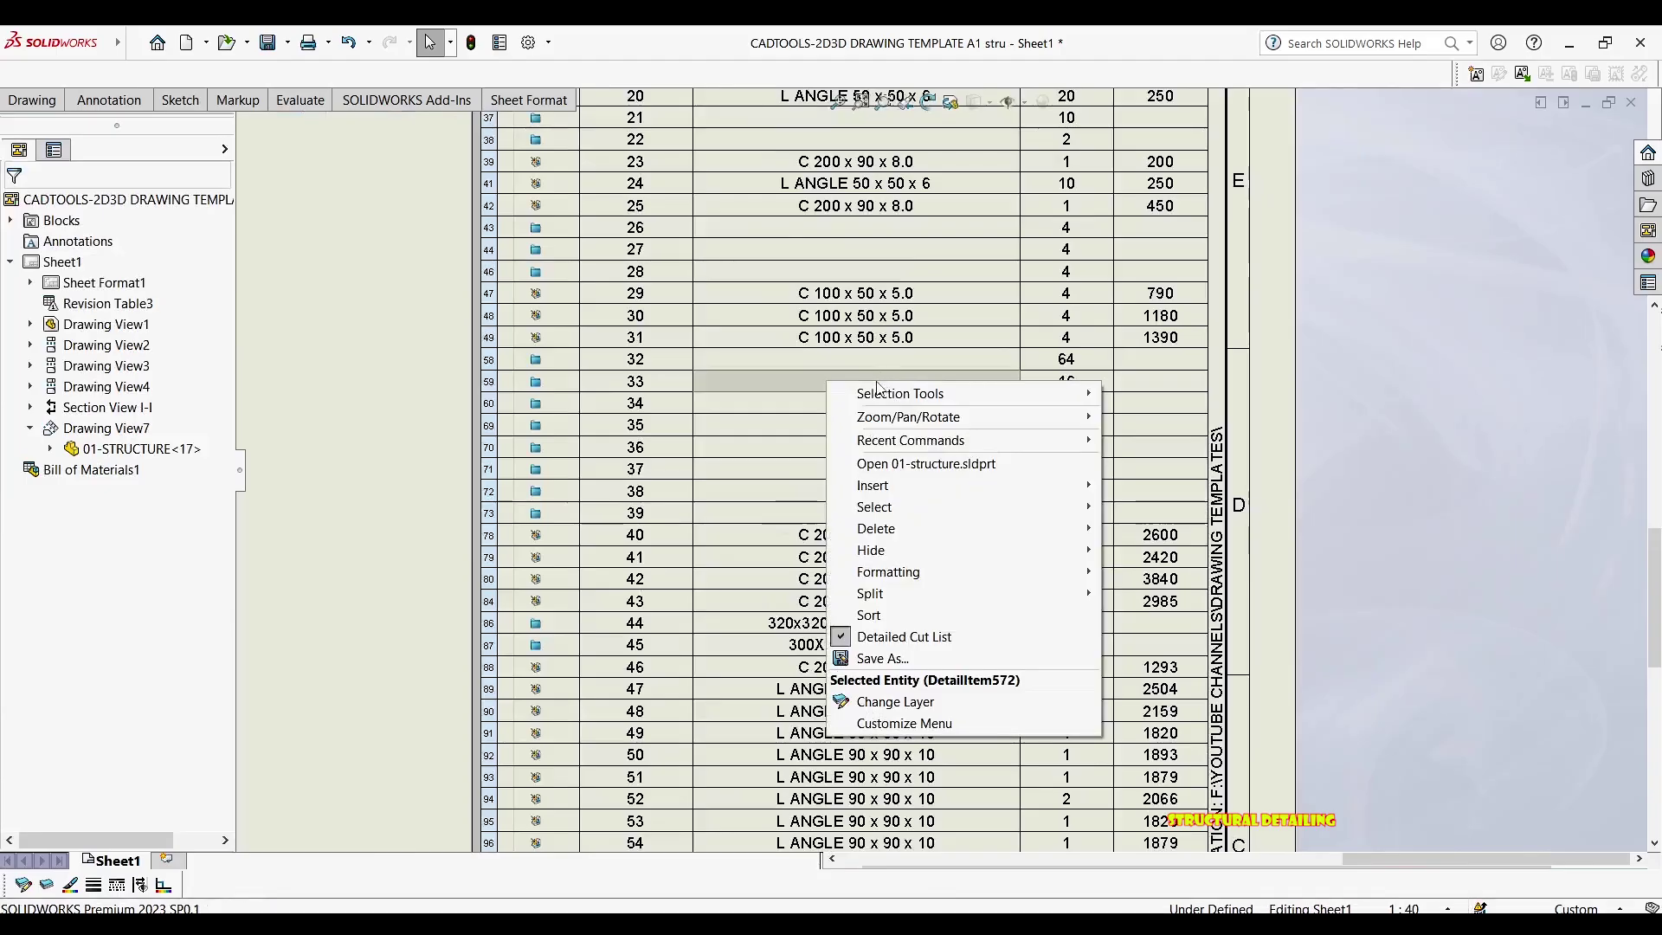
pyautogui.click(891, 464)
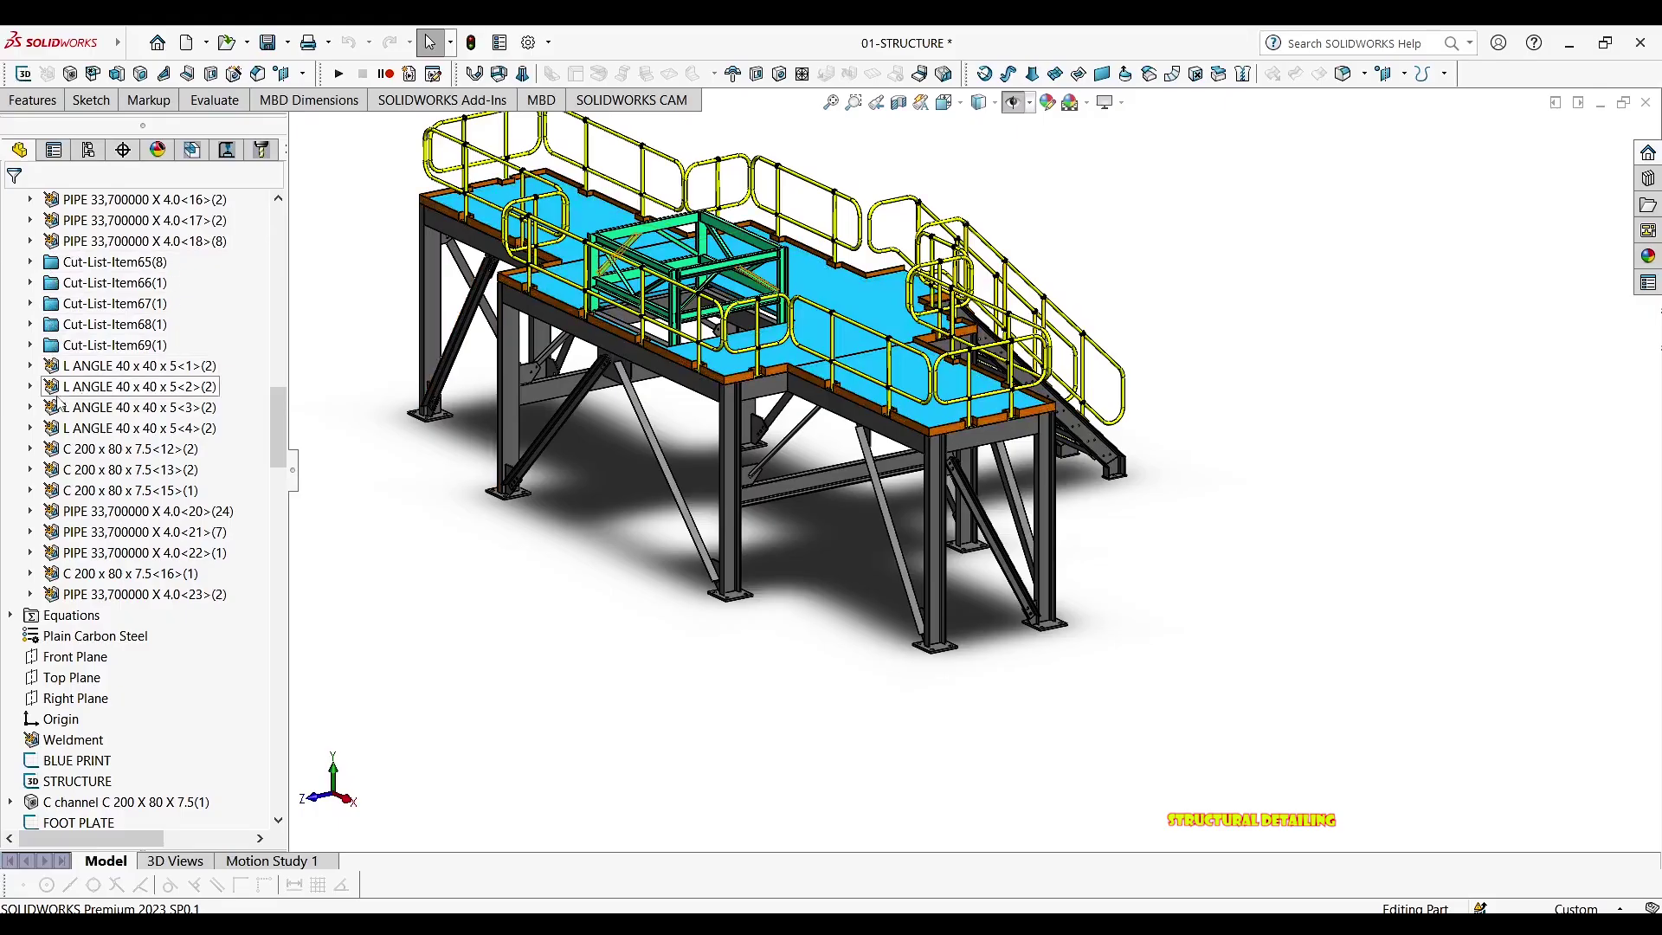
pyautogui.scroll(4, 125, 313)
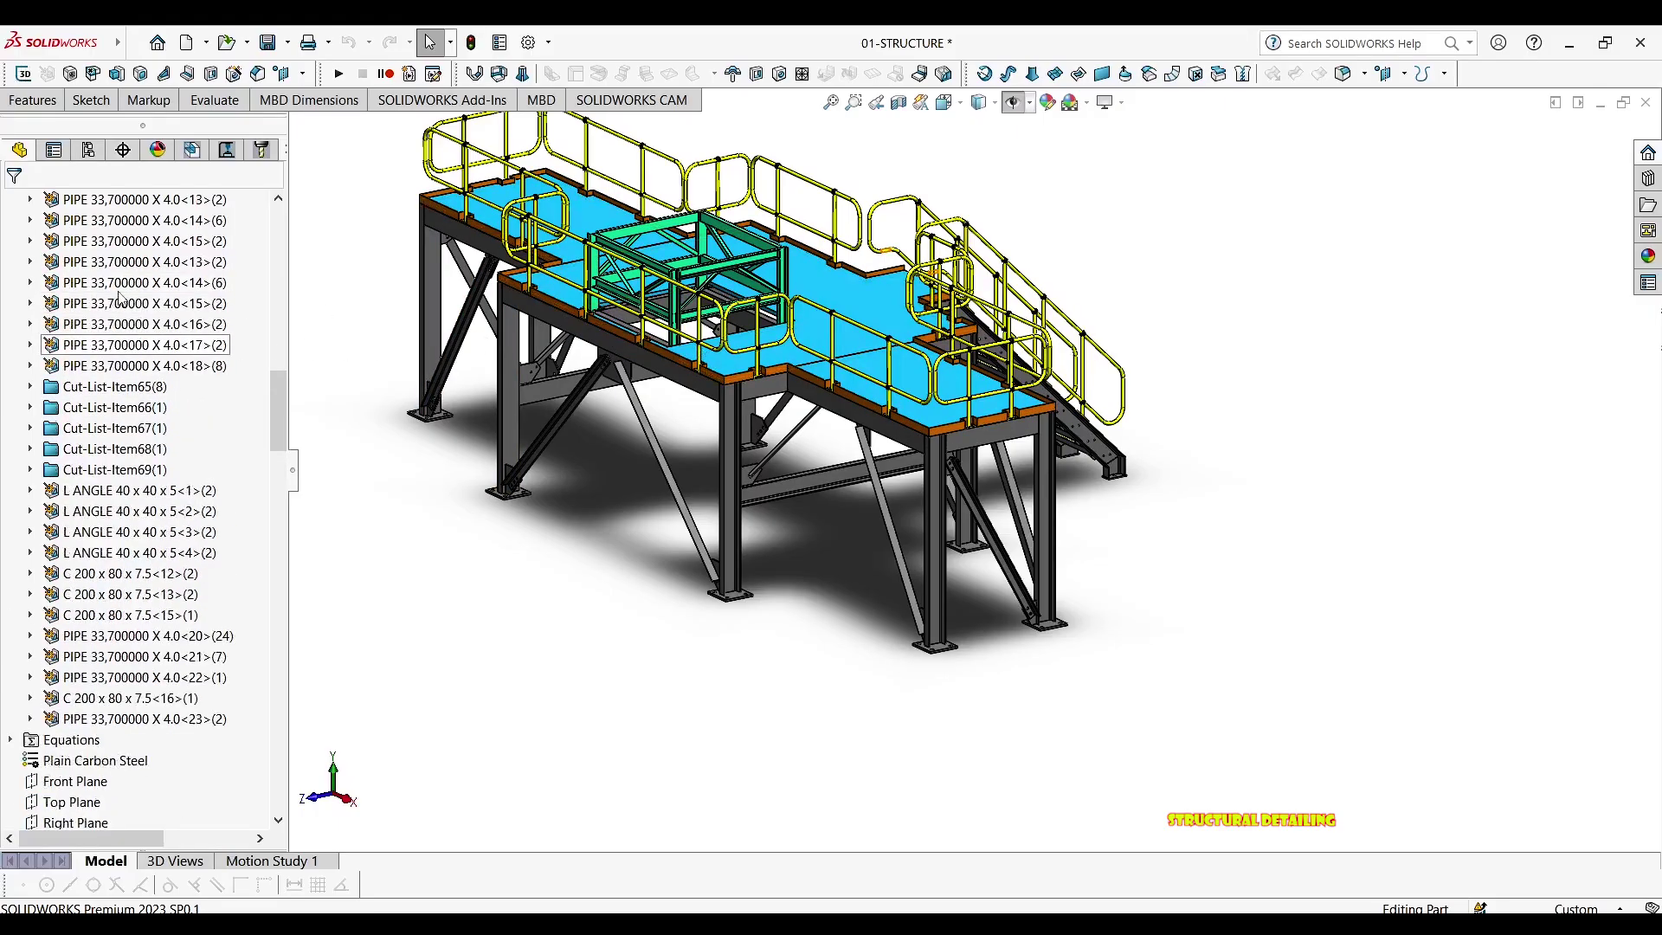
pyautogui.scroll(5, 122, 329)
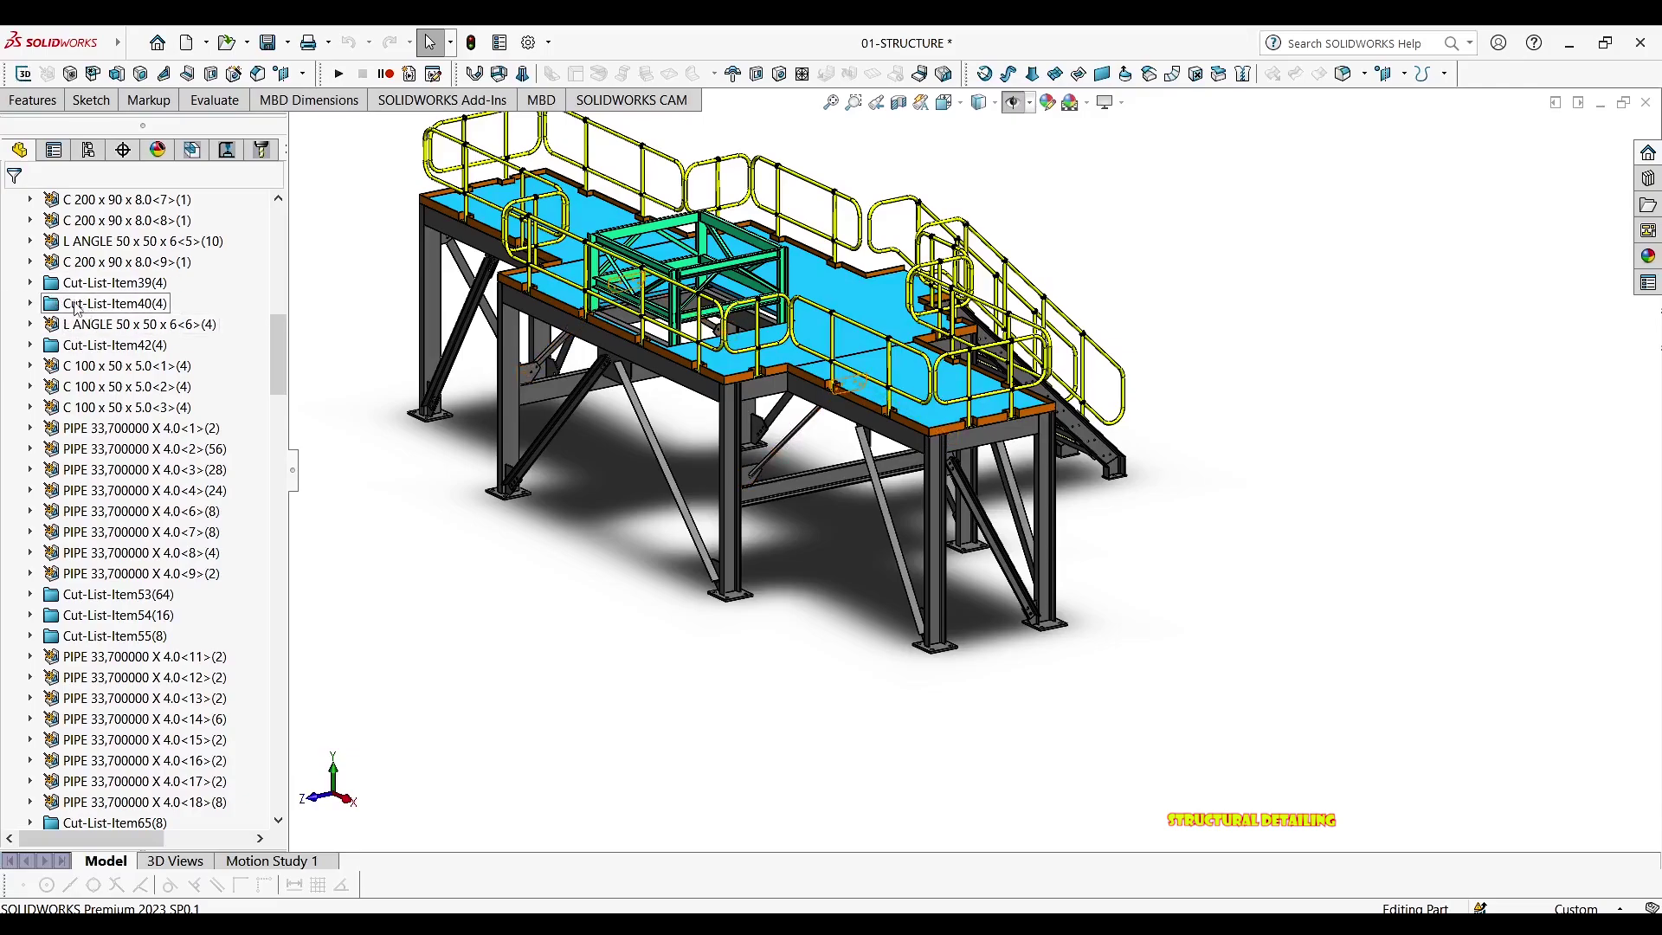
pyautogui.scroll(5, 76, 308)
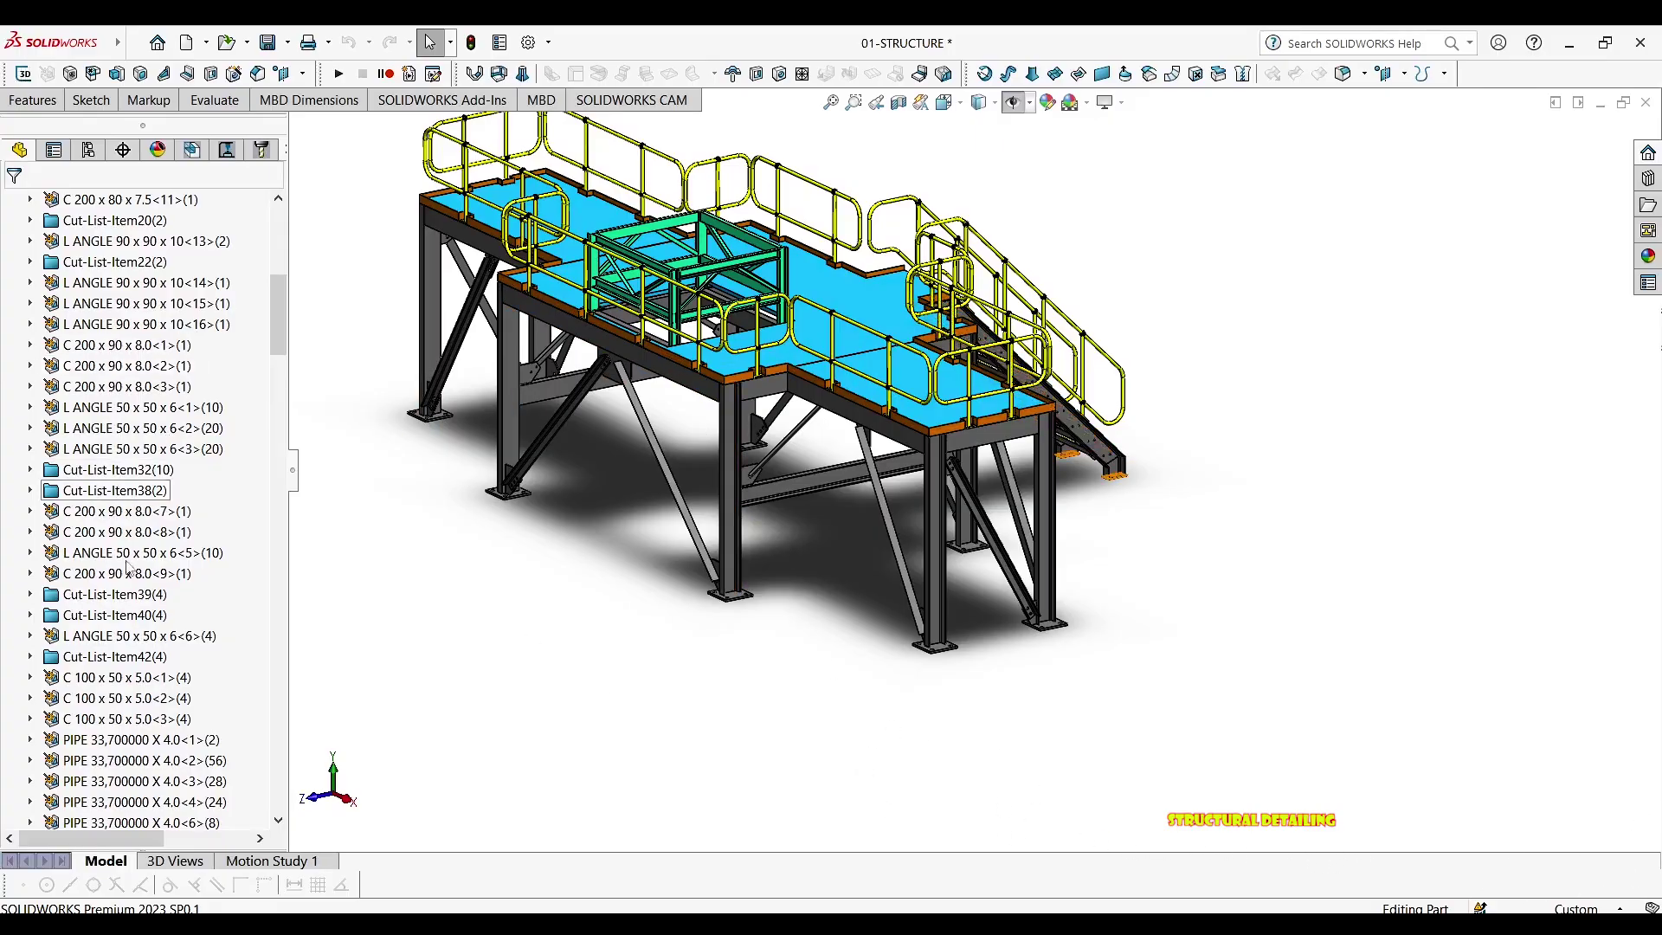
pyautogui.scroll(2, 83, 474)
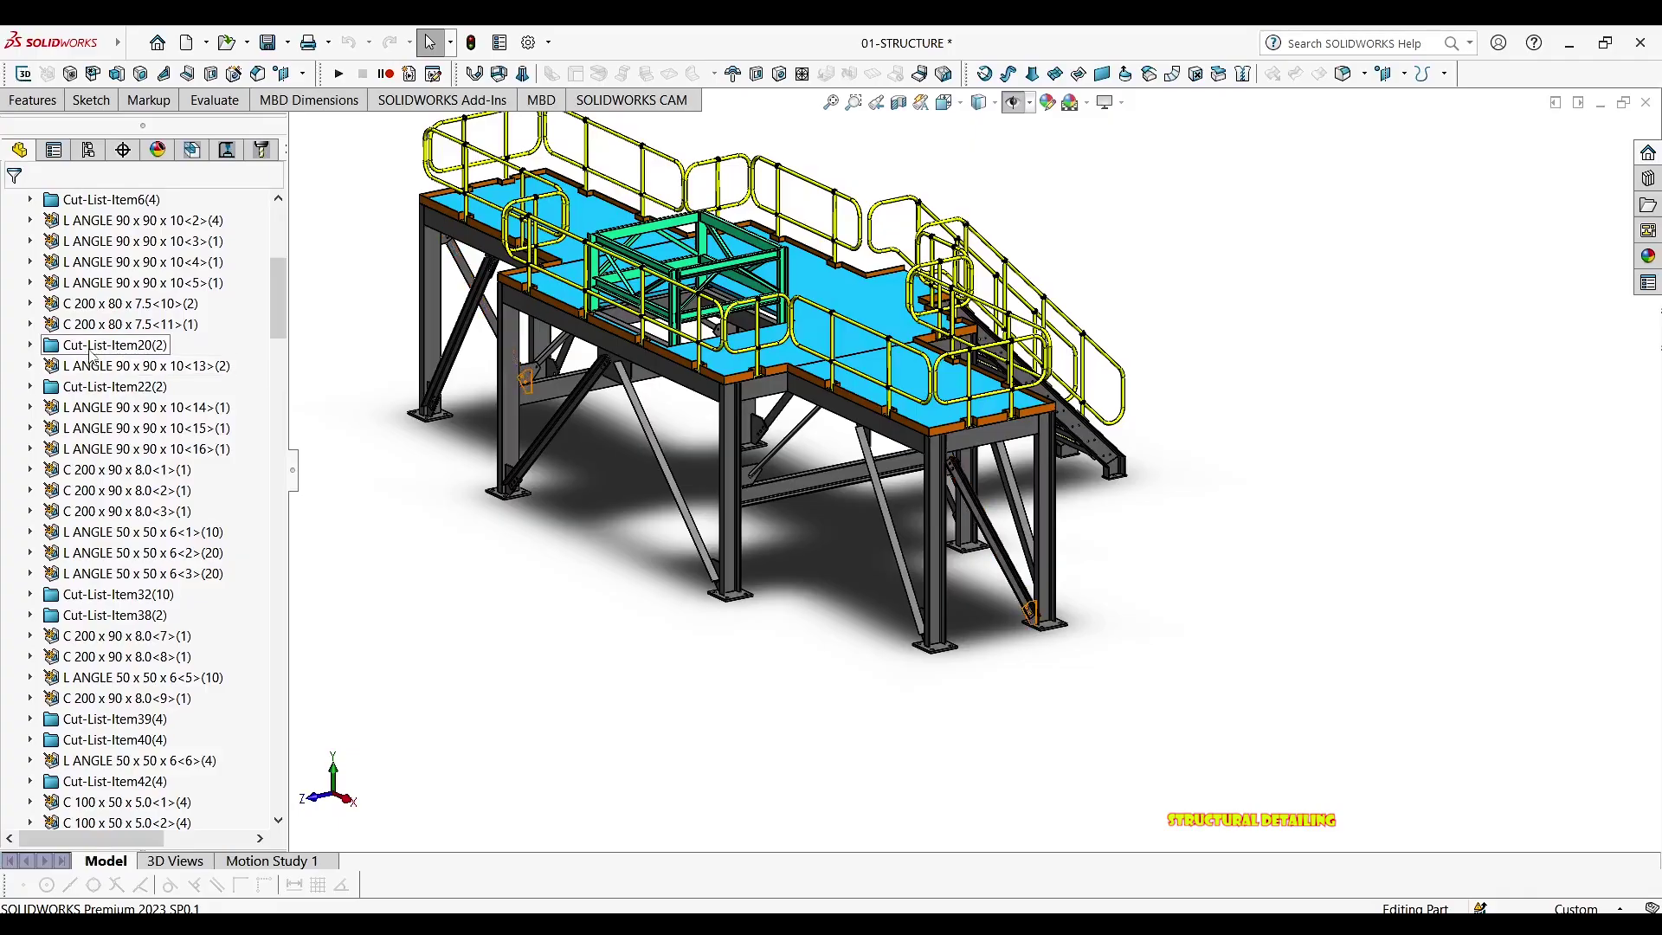
# Locate the Cut-List-Item20 plates on the platform's bracing in the model
pyautogui.scroll(4, 815, 383)
pyautogui.scroll(-4, 838, 442)
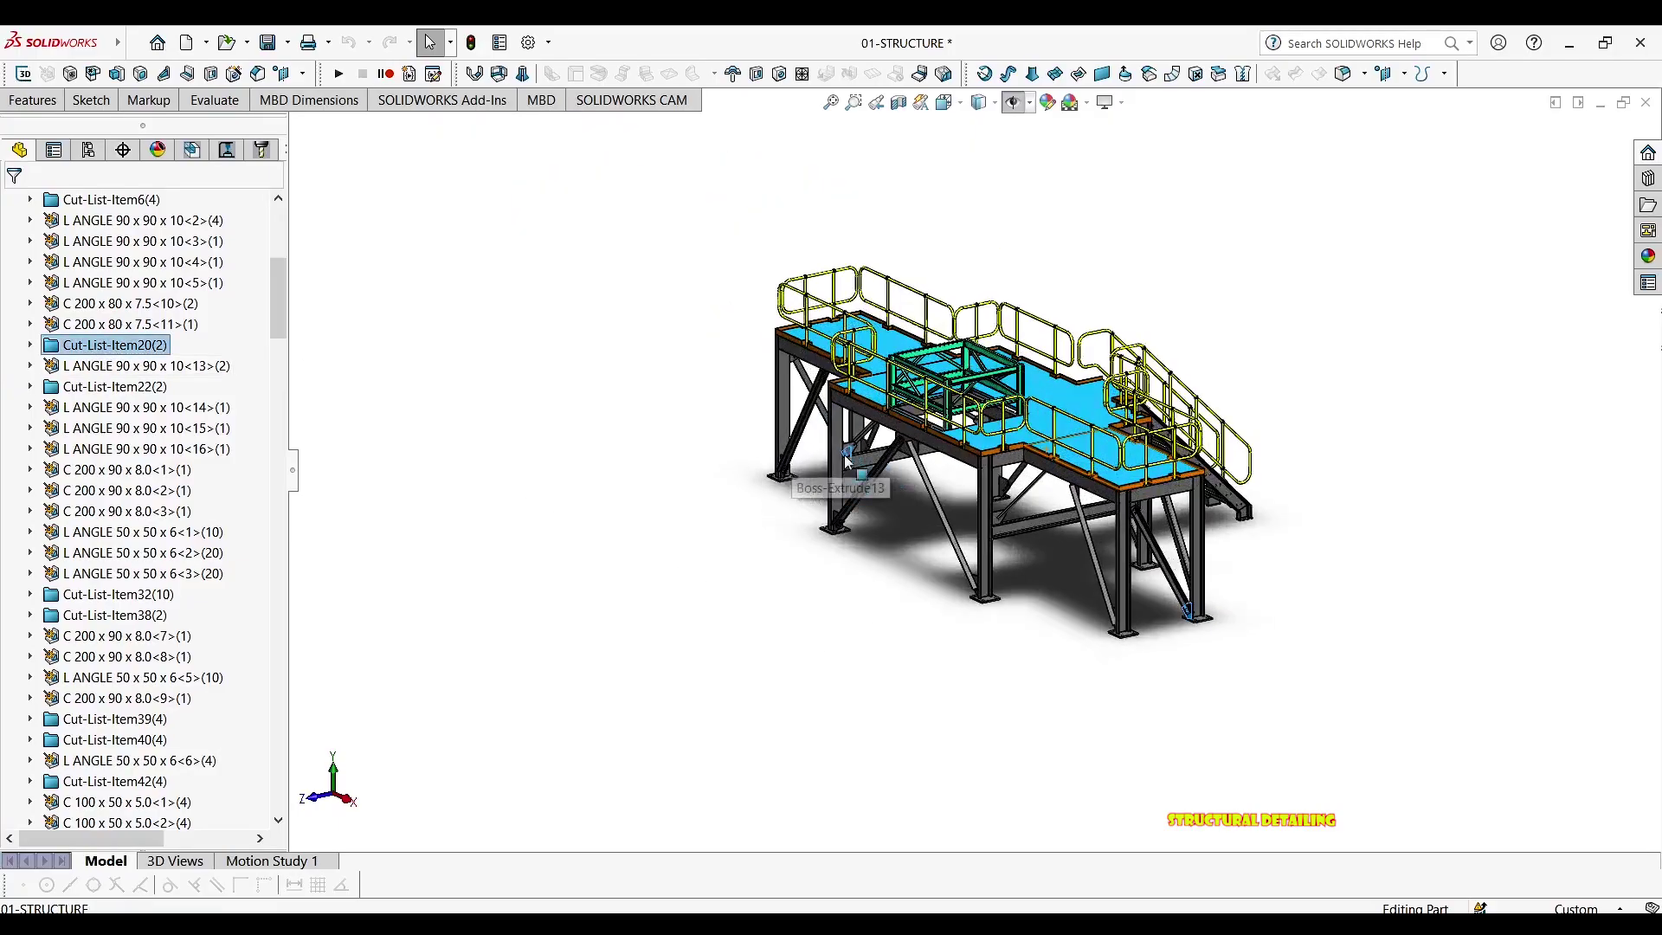
pyautogui.moveTo(843, 452); pyautogui.dragTo(961, 464, button='middle')
pyautogui.scroll(10, 674, 571)
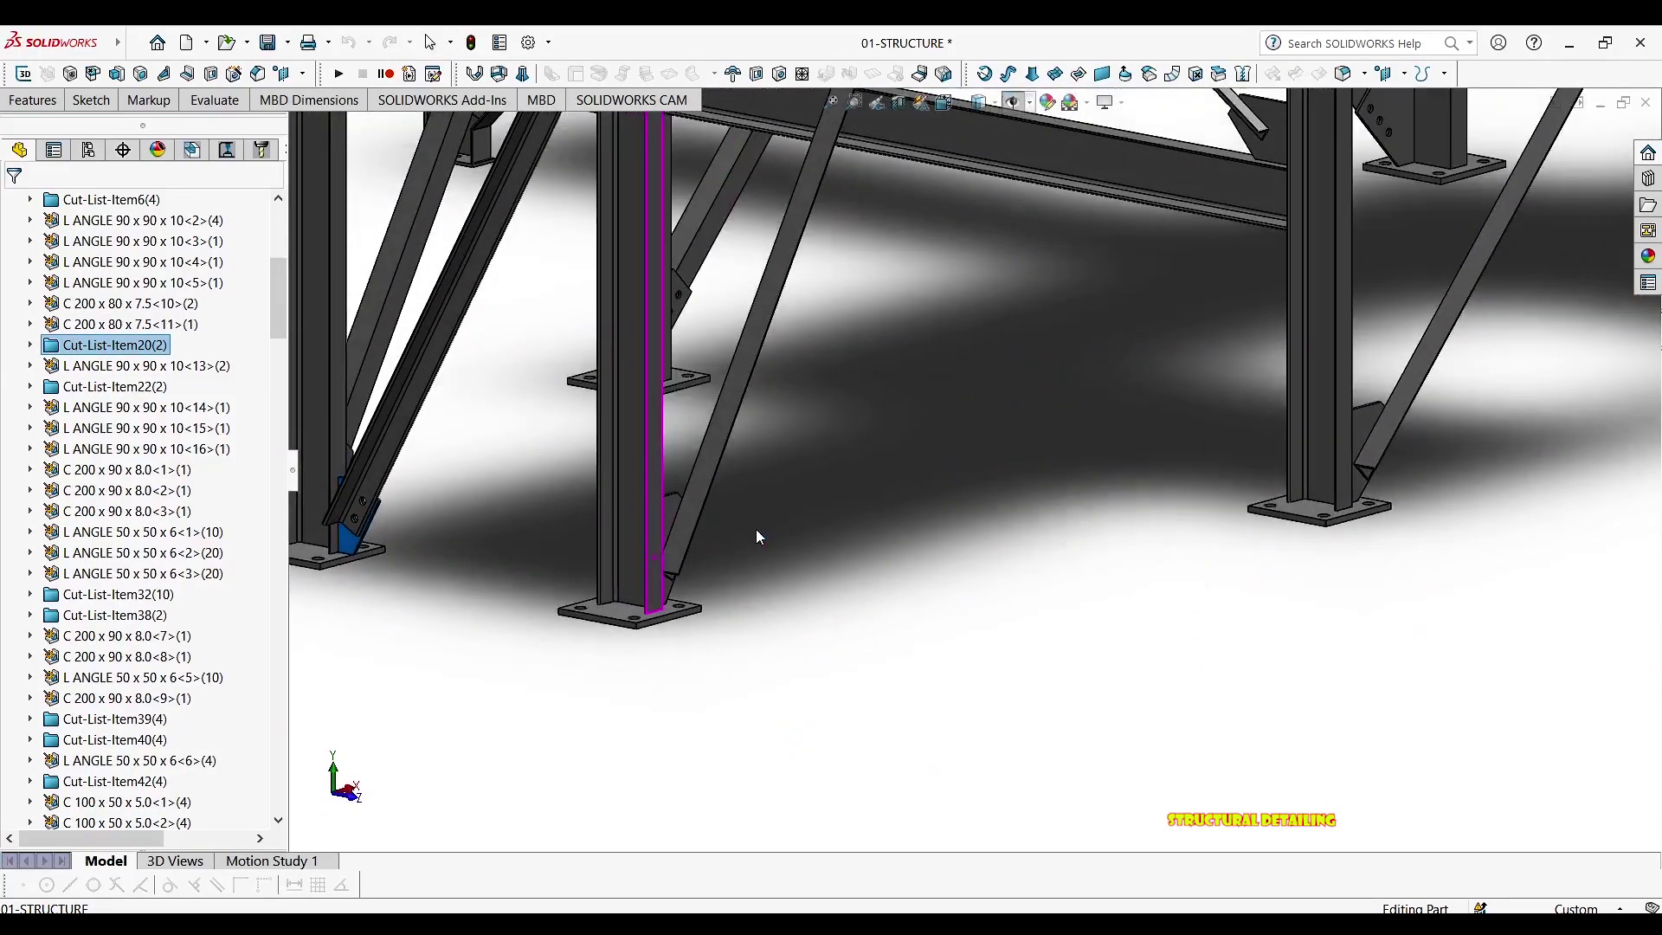
pyautogui.scroll(6, 755, 537)
pyautogui.moveTo(840, 383); pyautogui.dragTo(874, 407, button='middle')
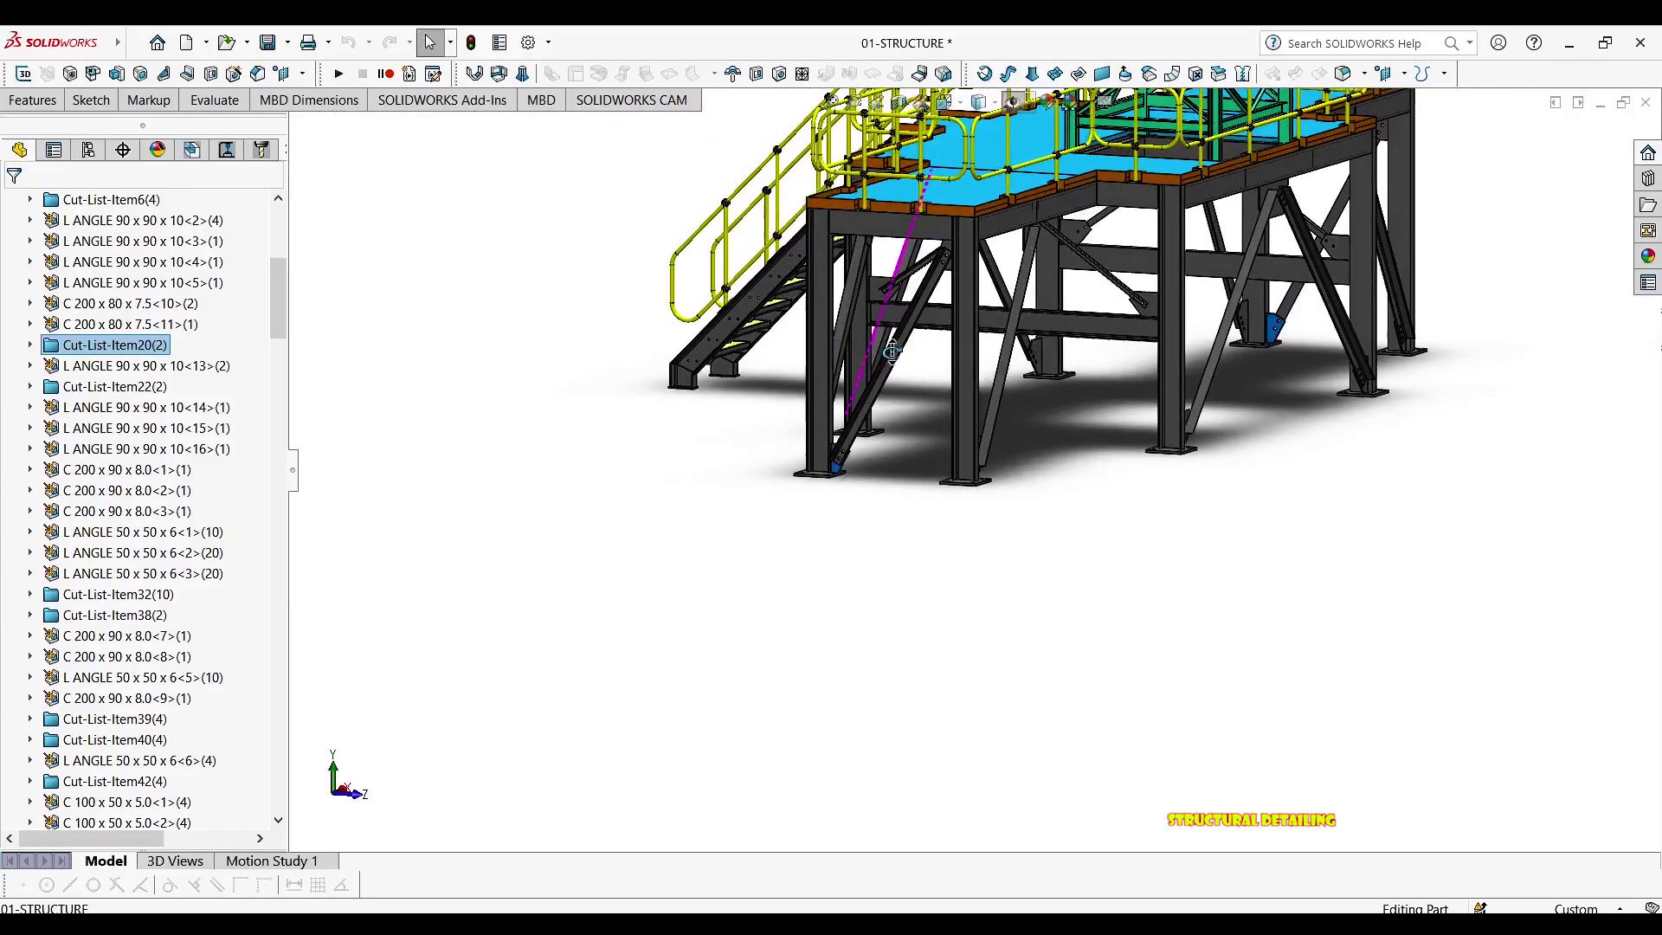
# Highlight Cut-List-Item6 and inspect its gusset plates at the upper ends of the diagonal bracing
pyautogui.click(108, 201)
pyautogui.moveTo(999, 382); pyautogui.dragTo(1134, 381, button='middle')
pyautogui.scroll(2, 1211, 355)
pyautogui.scroll(-8, 1233, 347)
pyautogui.moveTo(1044, 422); pyautogui.dragTo(1054, 422, button='middle')
pyautogui.scroll(6, 54, 537)
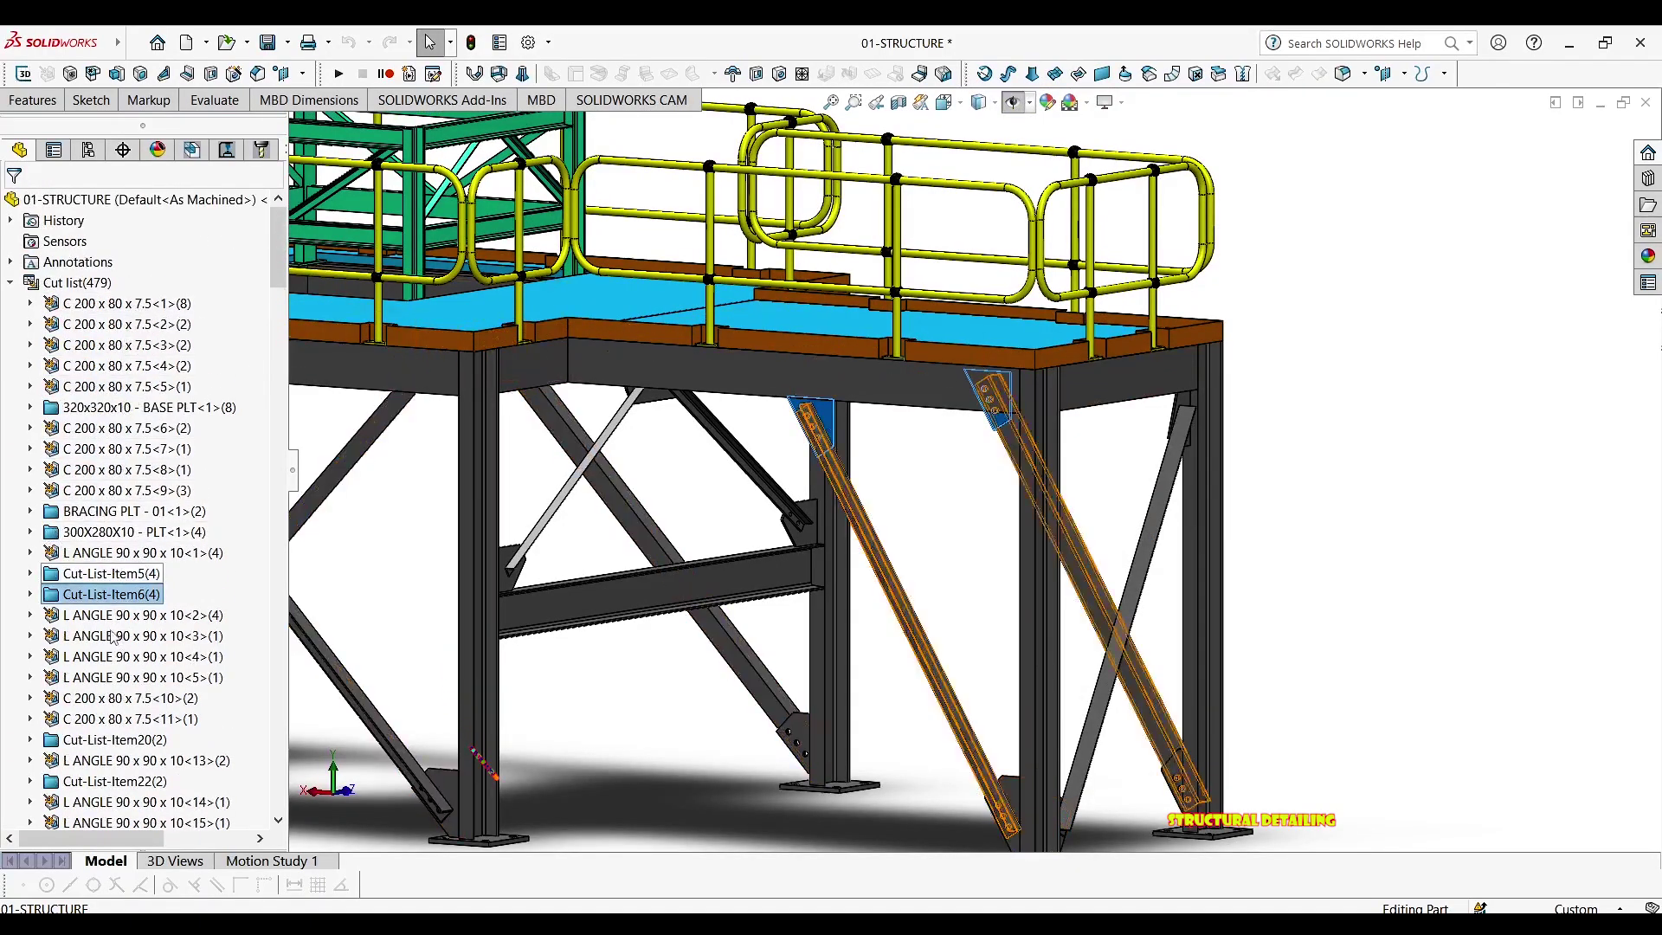
# Highlight Cut-List-Item5 and inspect its gusset plates where the bracing meets the column bases
pyautogui.click(104, 575)
pyautogui.scroll(2, 1002, 497)
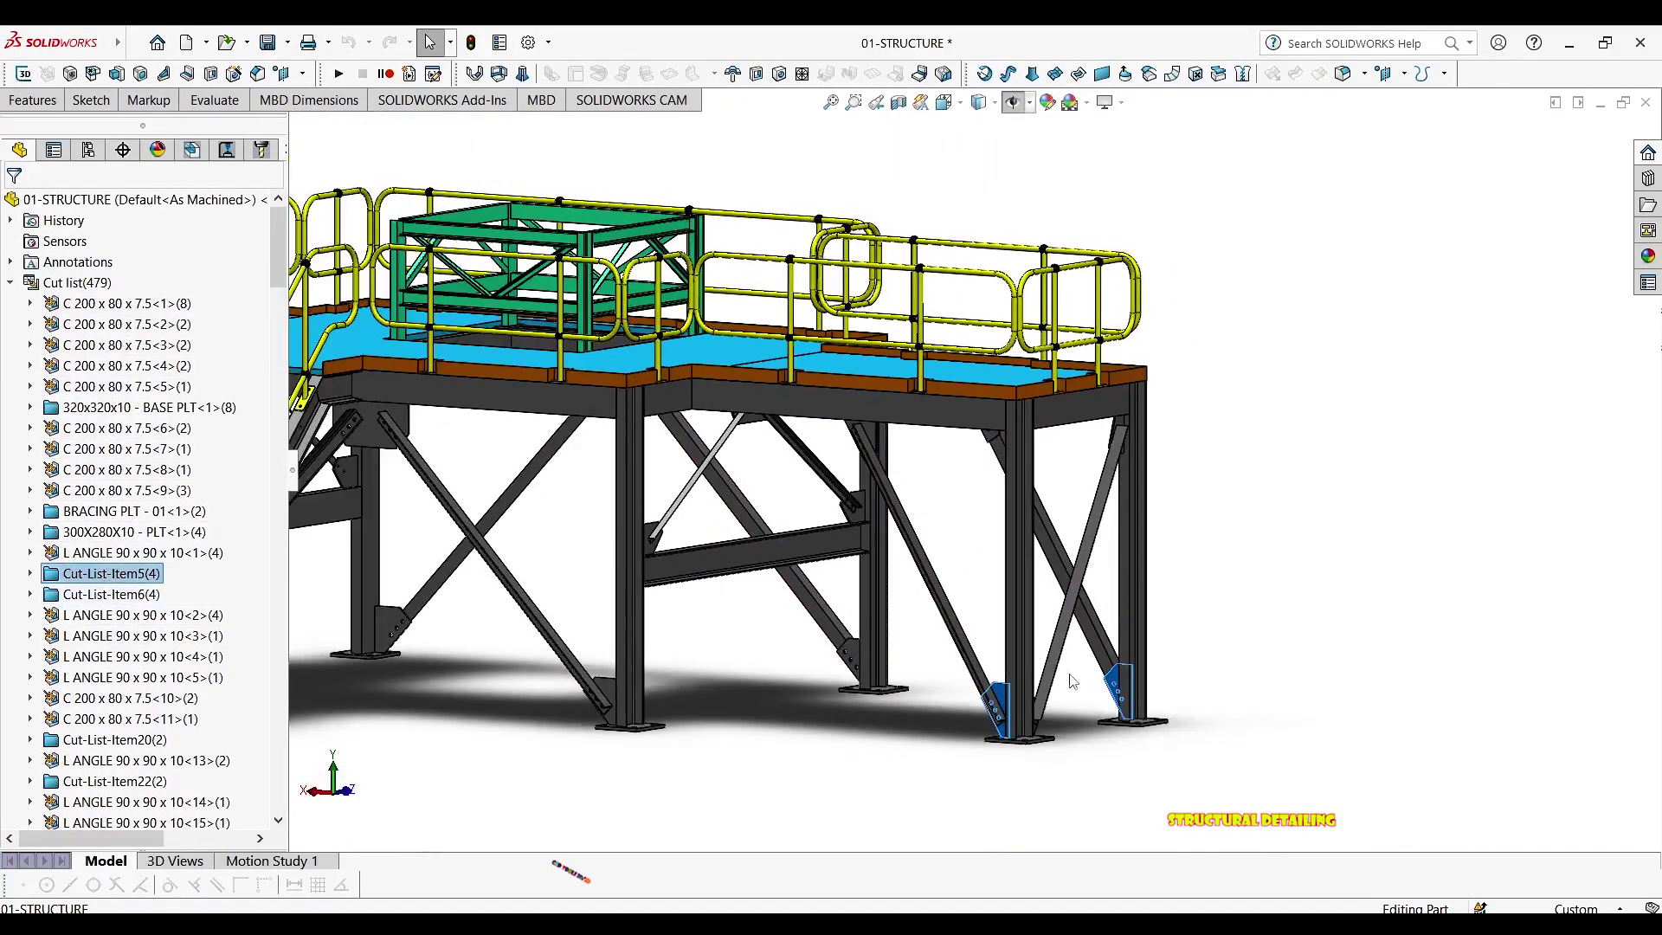
pyautogui.scroll(-8, 1018, 632)
pyautogui.moveTo(1018, 632); pyautogui.dragTo(1091, 631, button='middle')
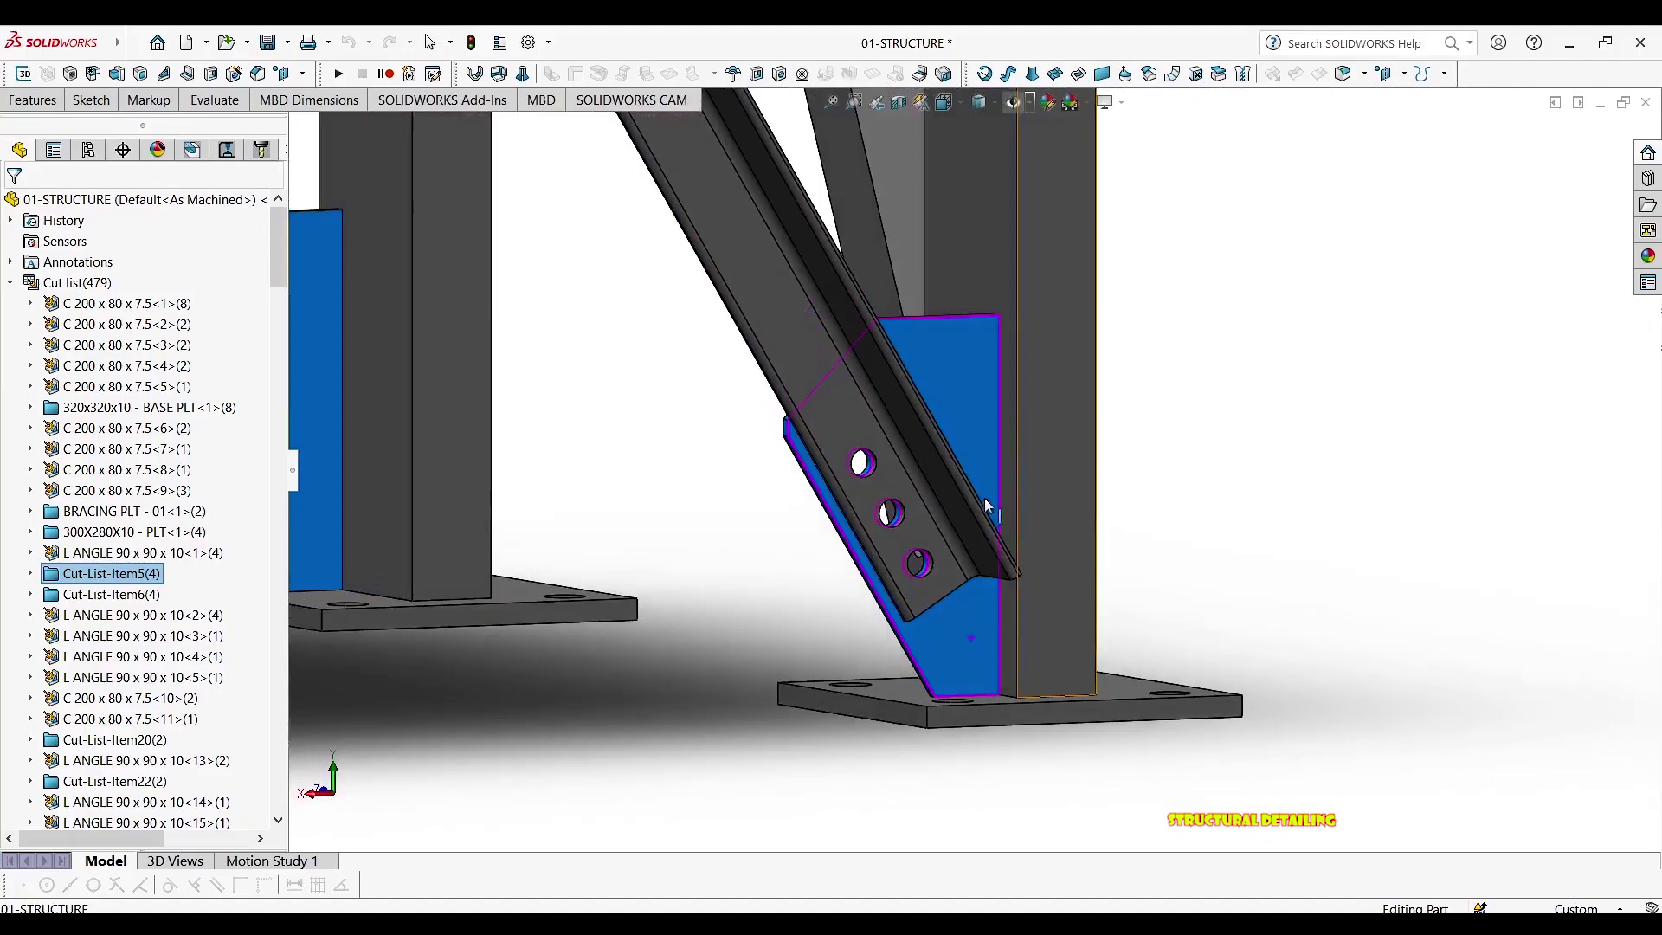
# Measure the length of the gusset plate's long vertical edge beside the column at the base
pyautogui.press('Escape')
pyautogui.scroll(-1, 998, 387)
pyautogui.press('m')
pyautogui.scroll(-1, 1000, 385)
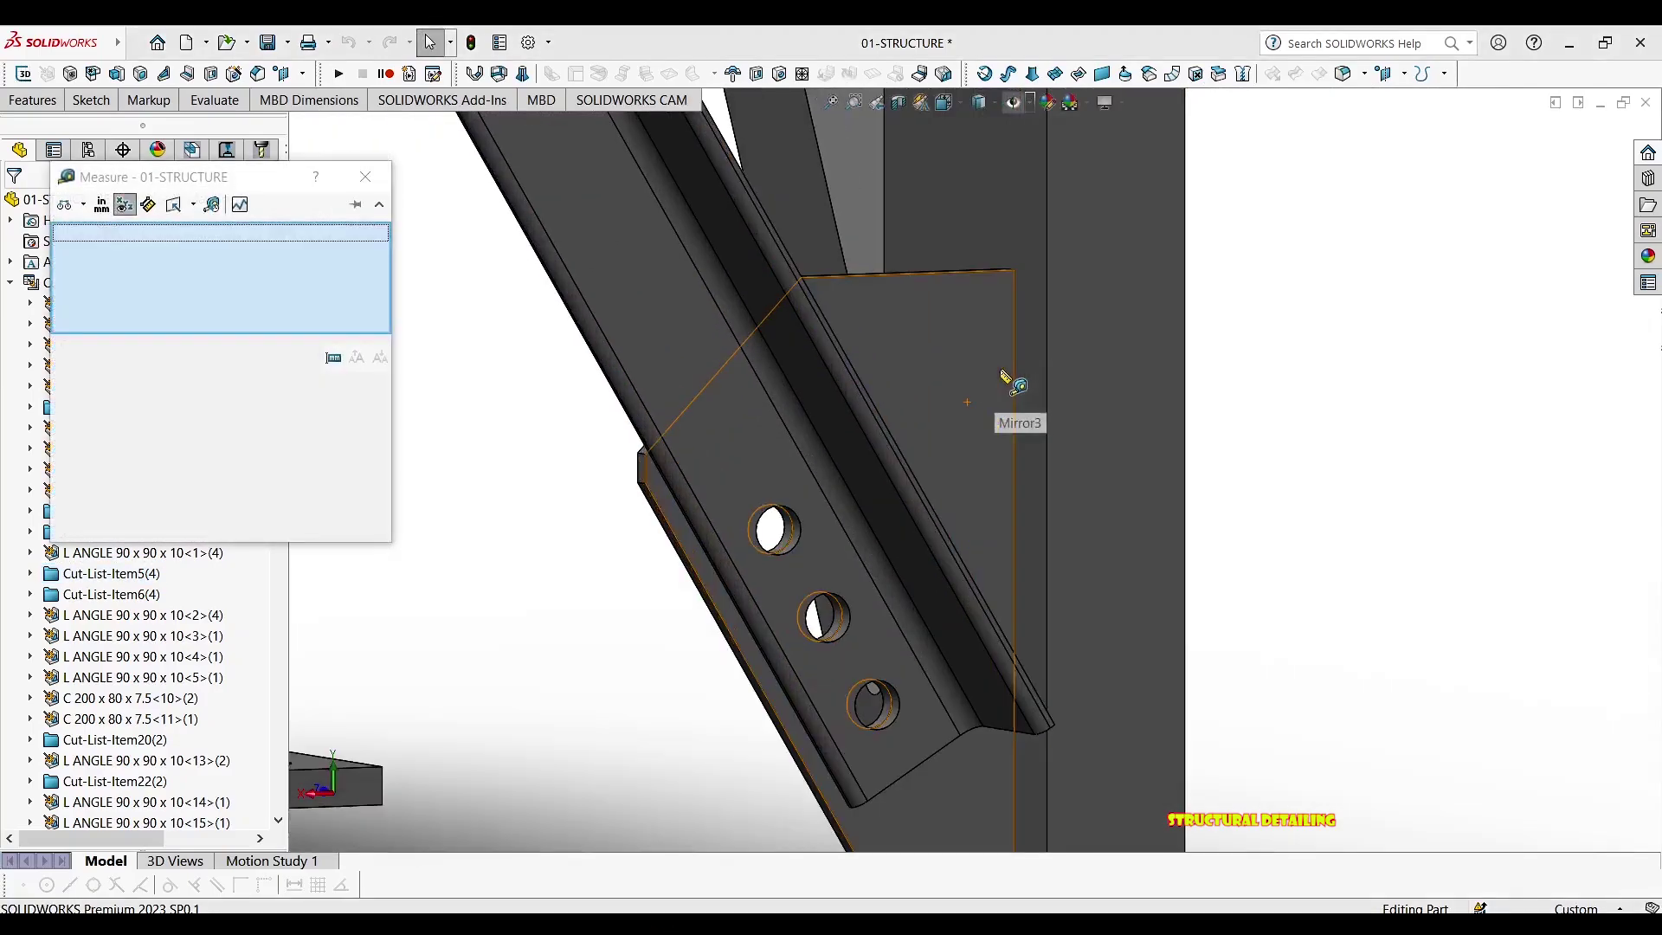
pyautogui.click(1014, 509)
pyautogui.scroll(3, 1140, 535)
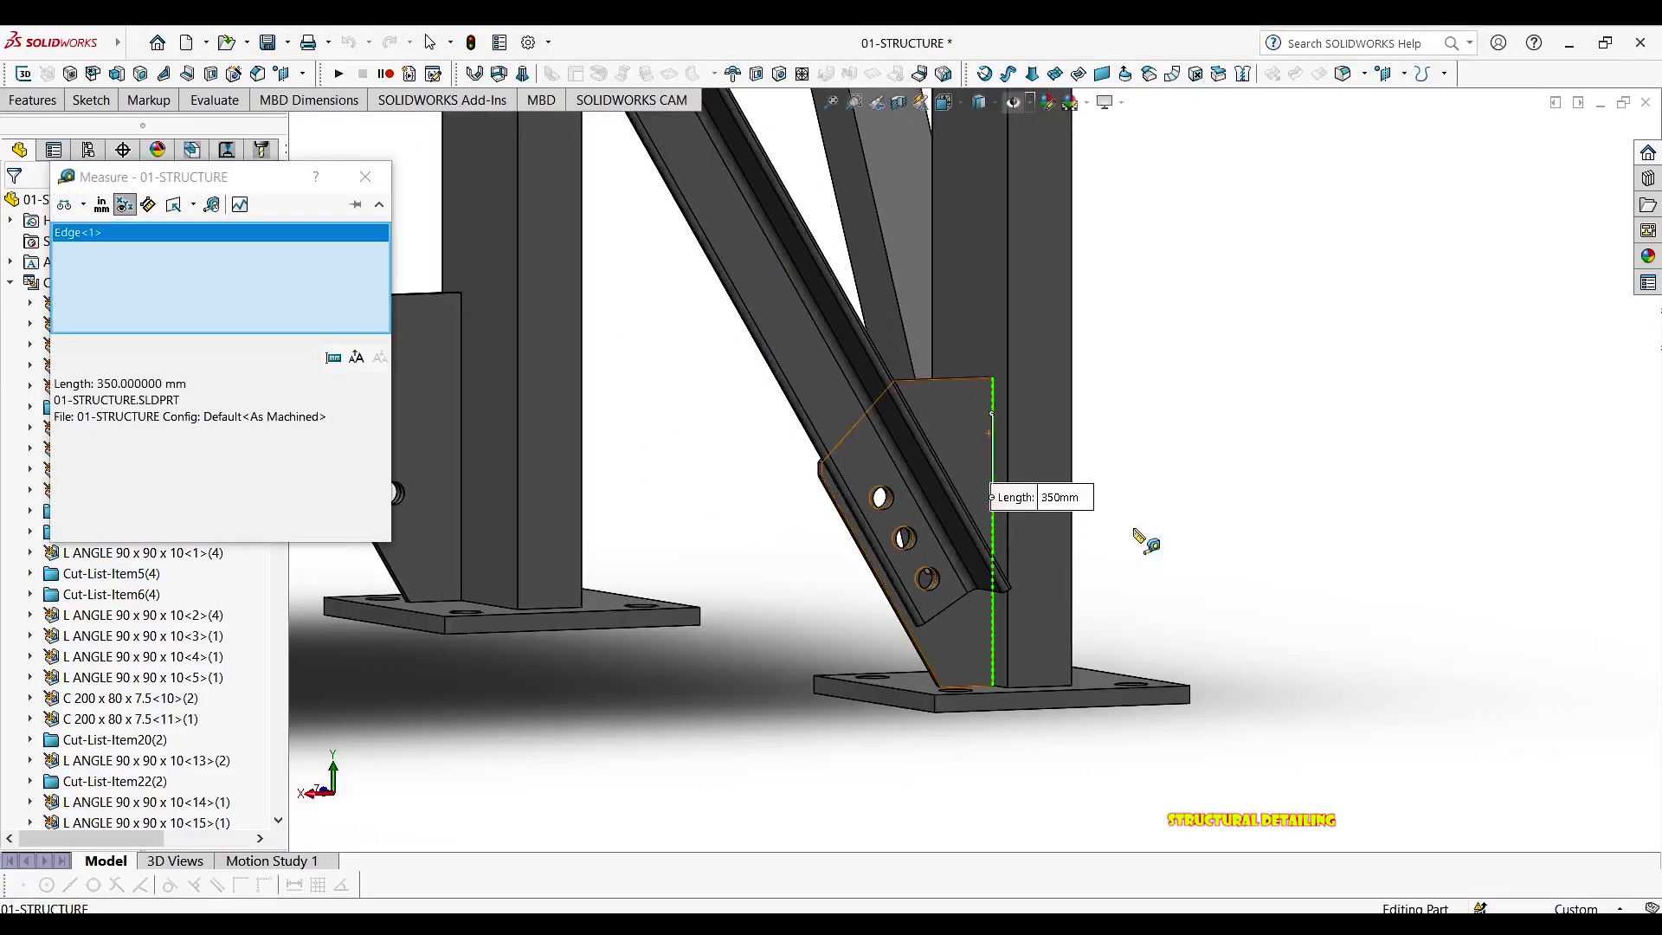
pyautogui.scroll(-1, 1044, 613)
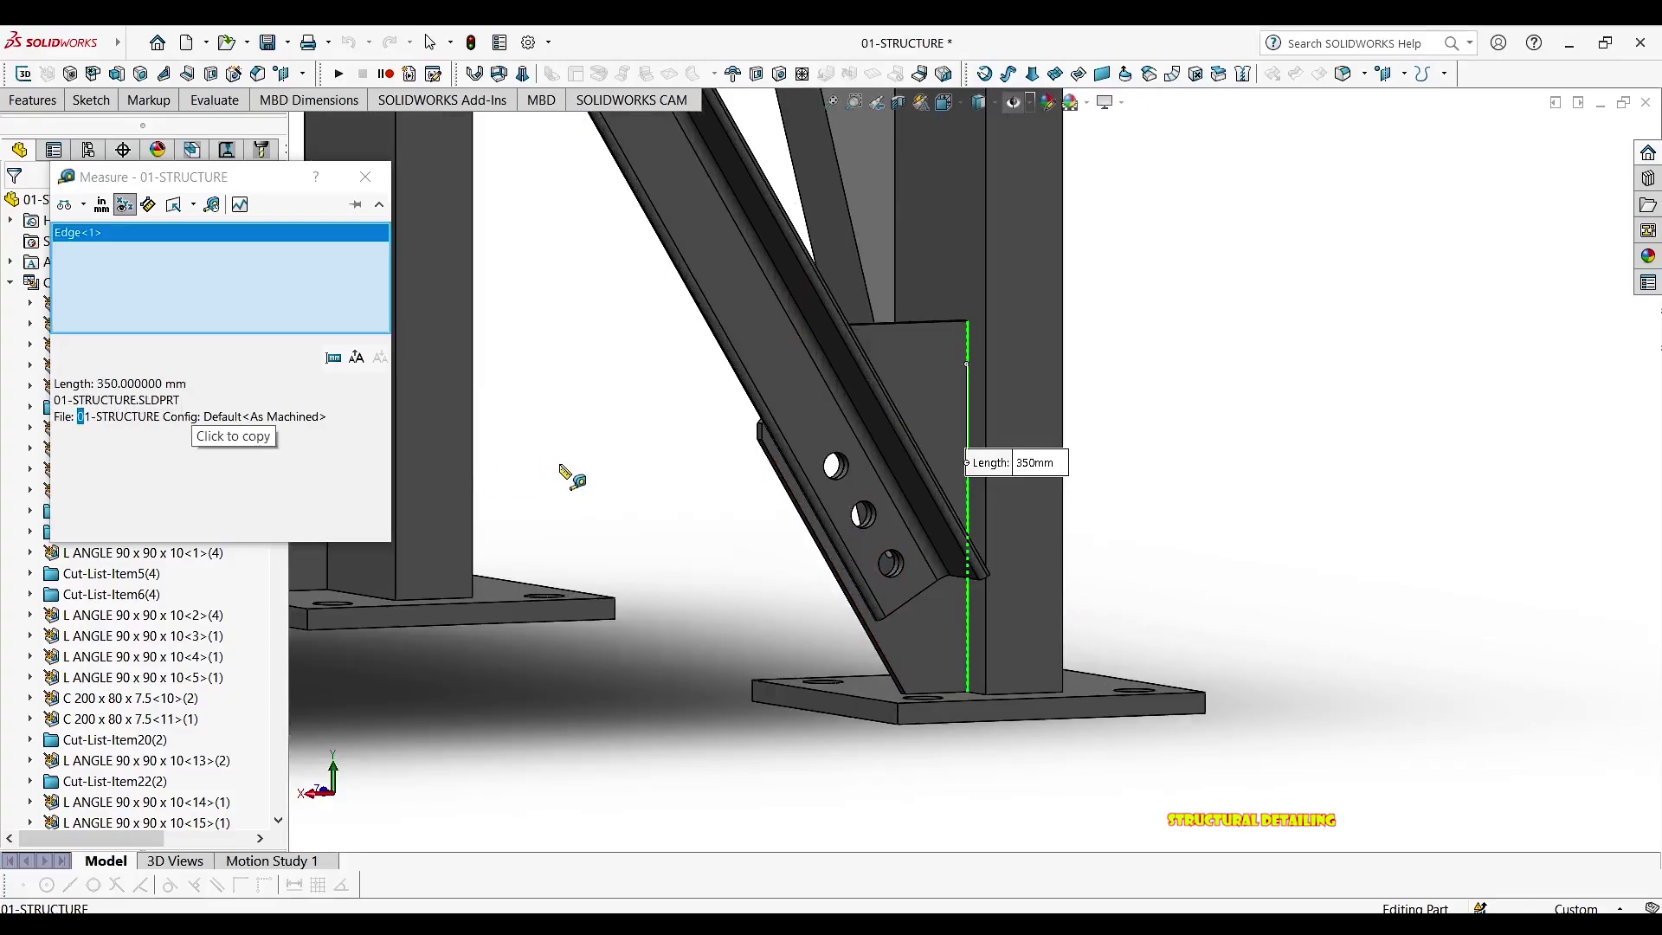
pyautogui.scroll(-2, 997, 414)
pyautogui.click(1317, 364)
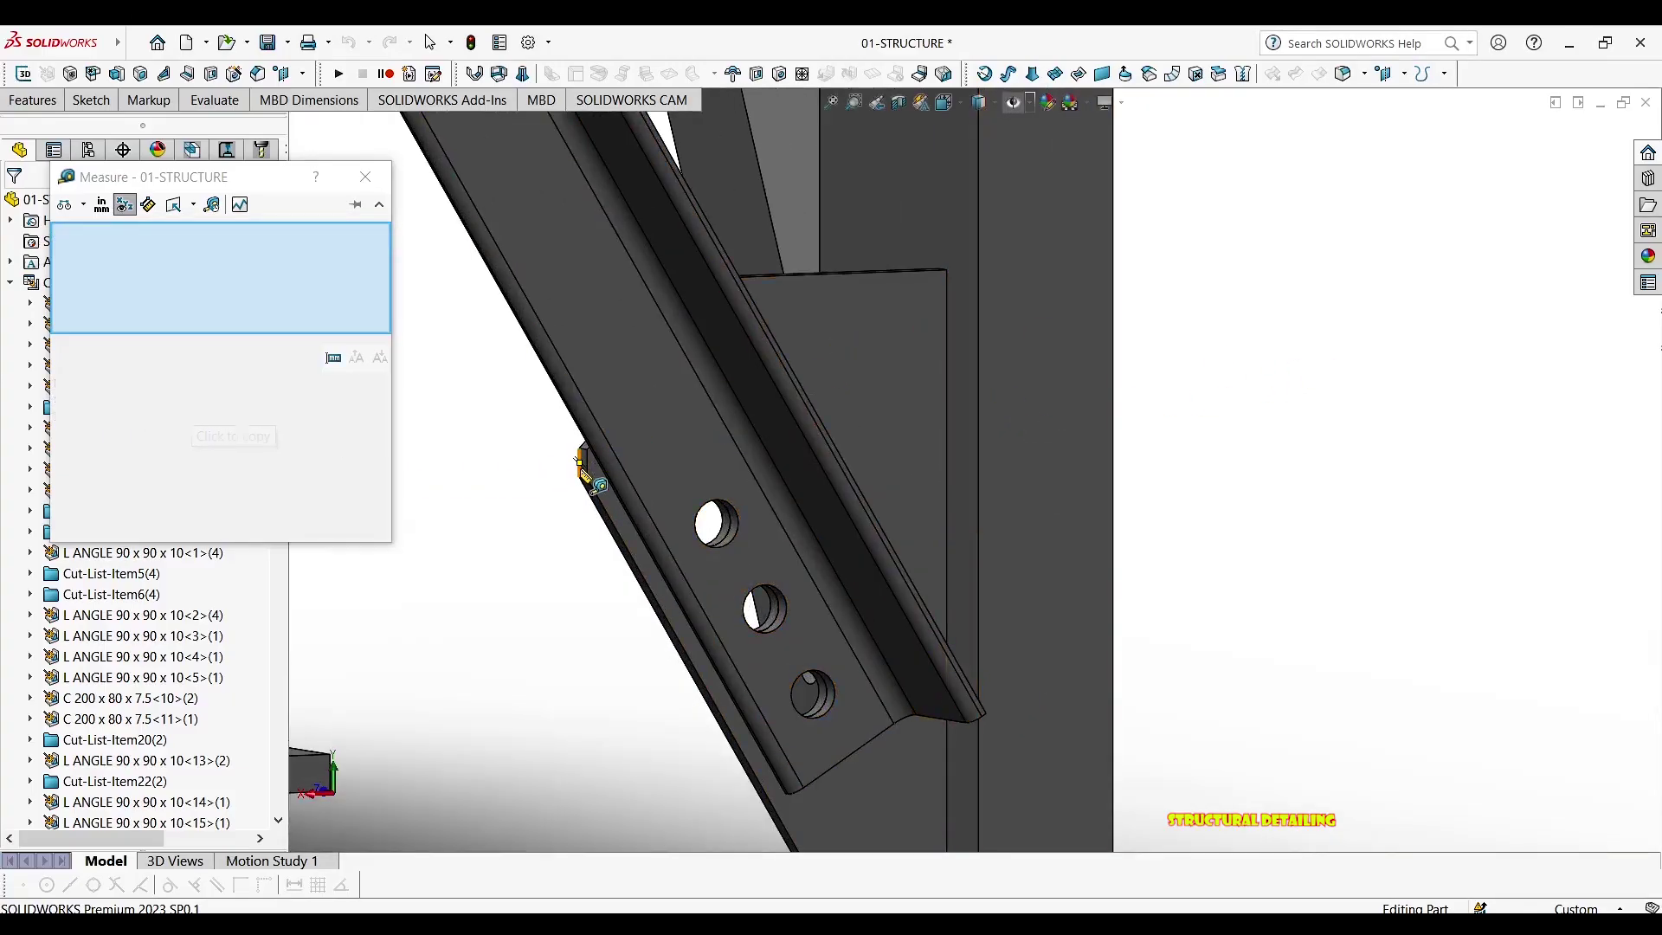
# Measure the base gusset plate's width from its short outer end face to the parallel column face
pyautogui.scroll(-3, 589, 465)
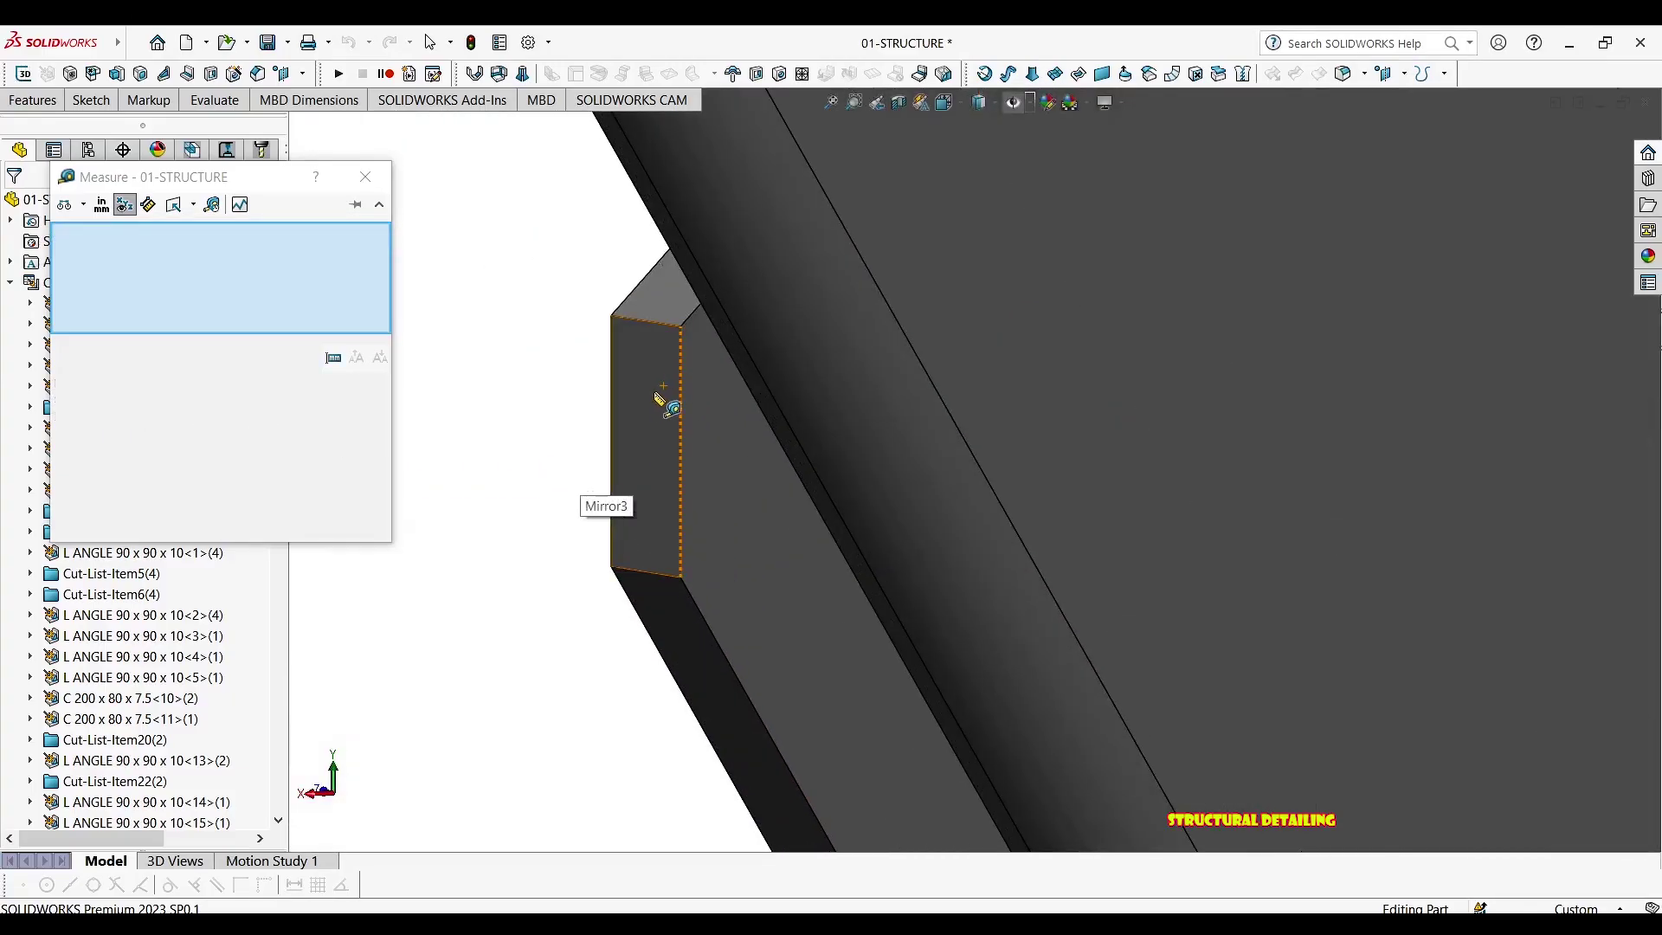
pyautogui.click(663, 406)
pyautogui.scroll(5, 744, 389)
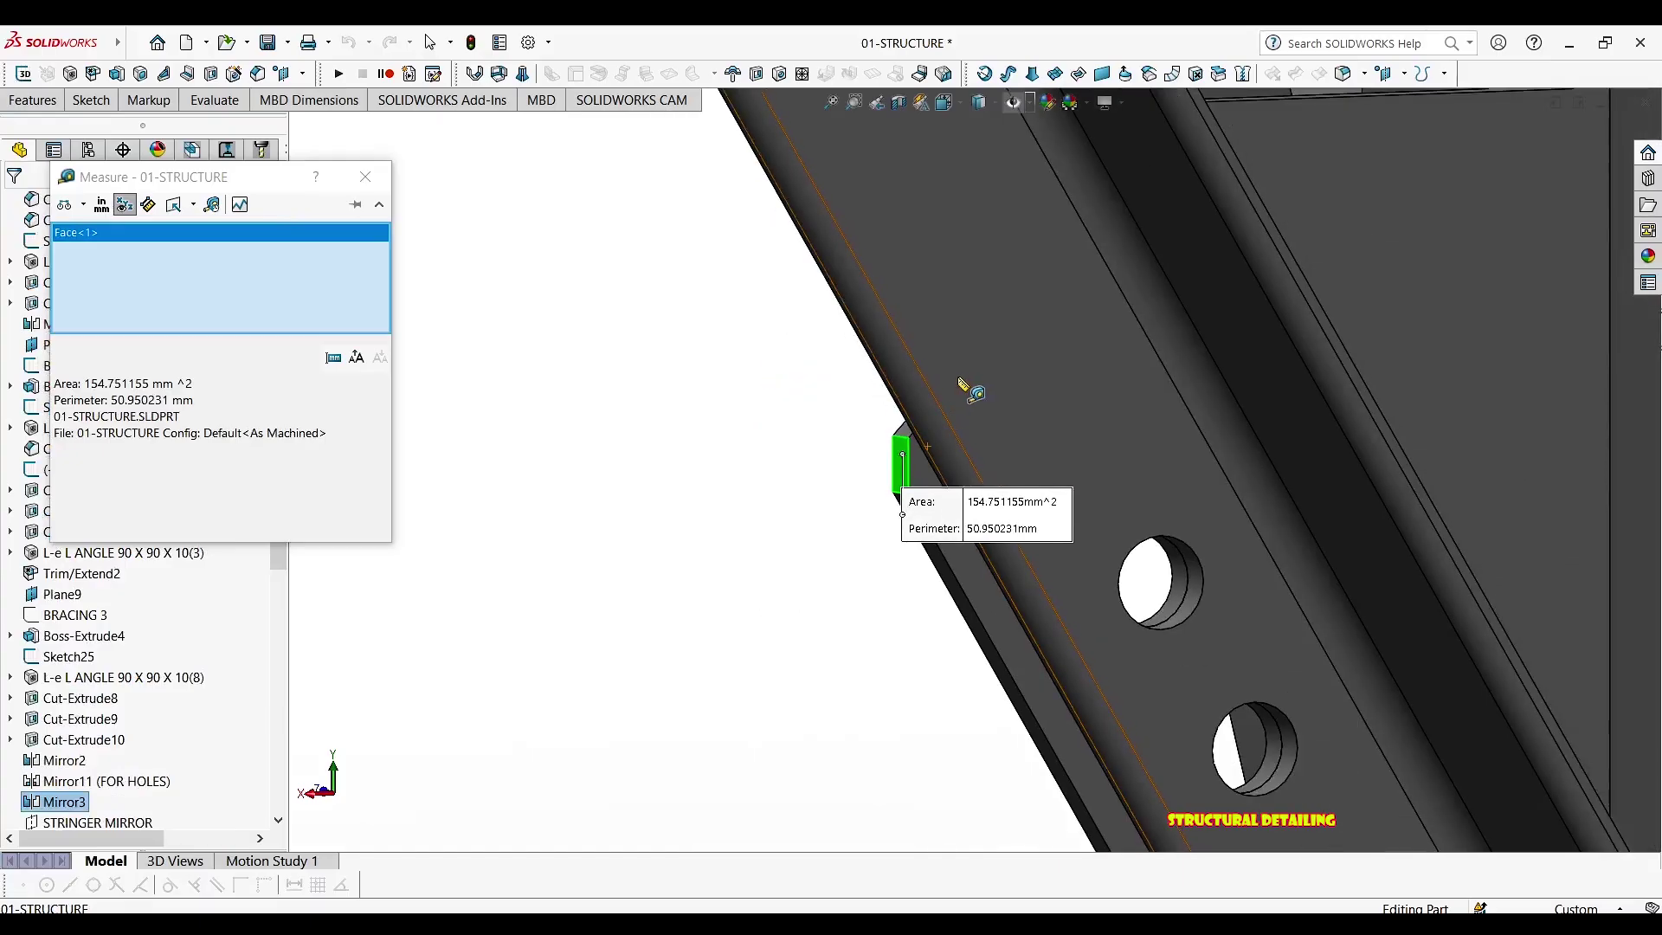
pyautogui.moveTo(886, 331); pyautogui.dragTo(894, 297, button='middle')
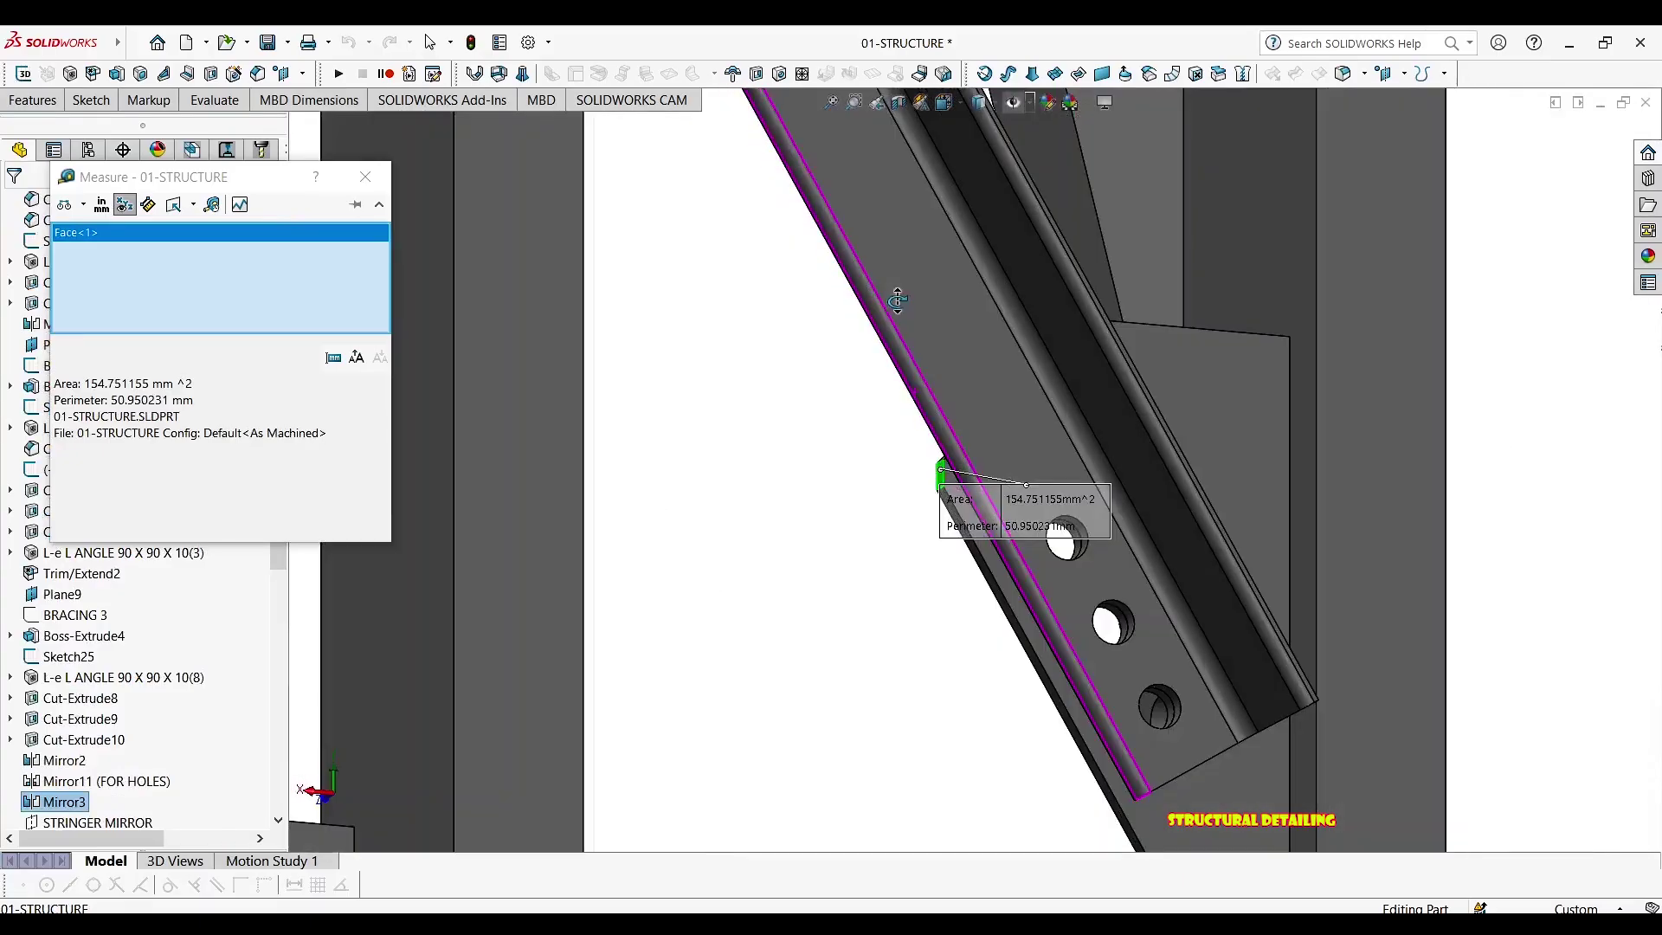
pyautogui.click(1305, 434)
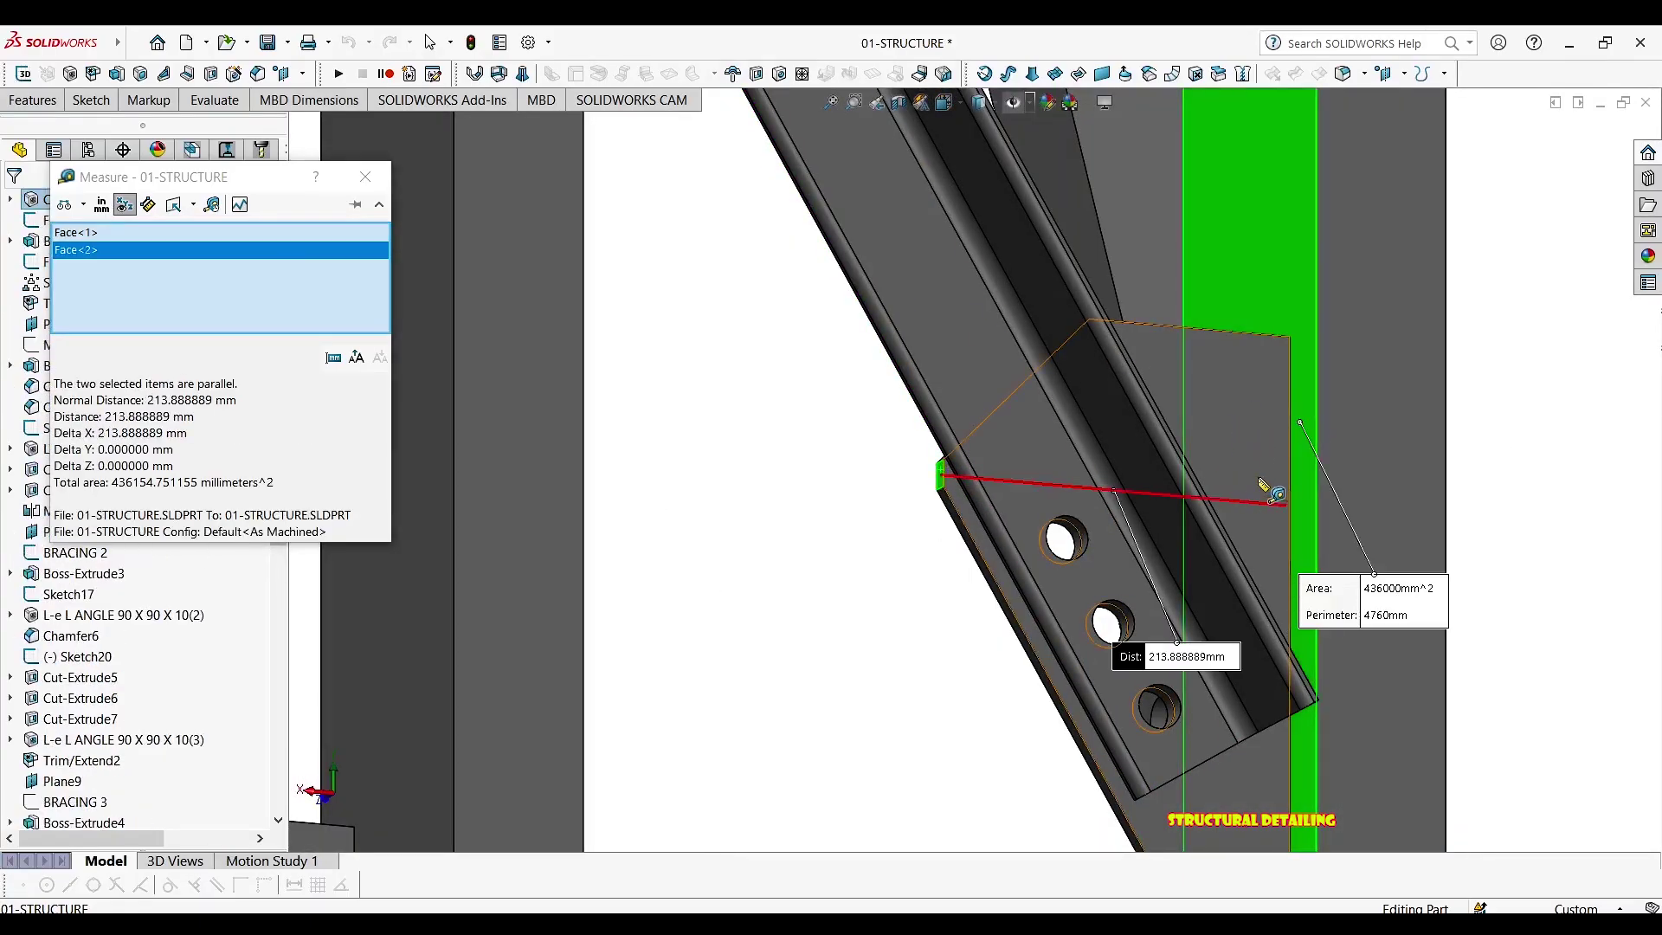
pyautogui.scroll(3, 1268, 476)
pyautogui.moveTo(1258, 460); pyautogui.dragTo(1203, 578, button='middle')
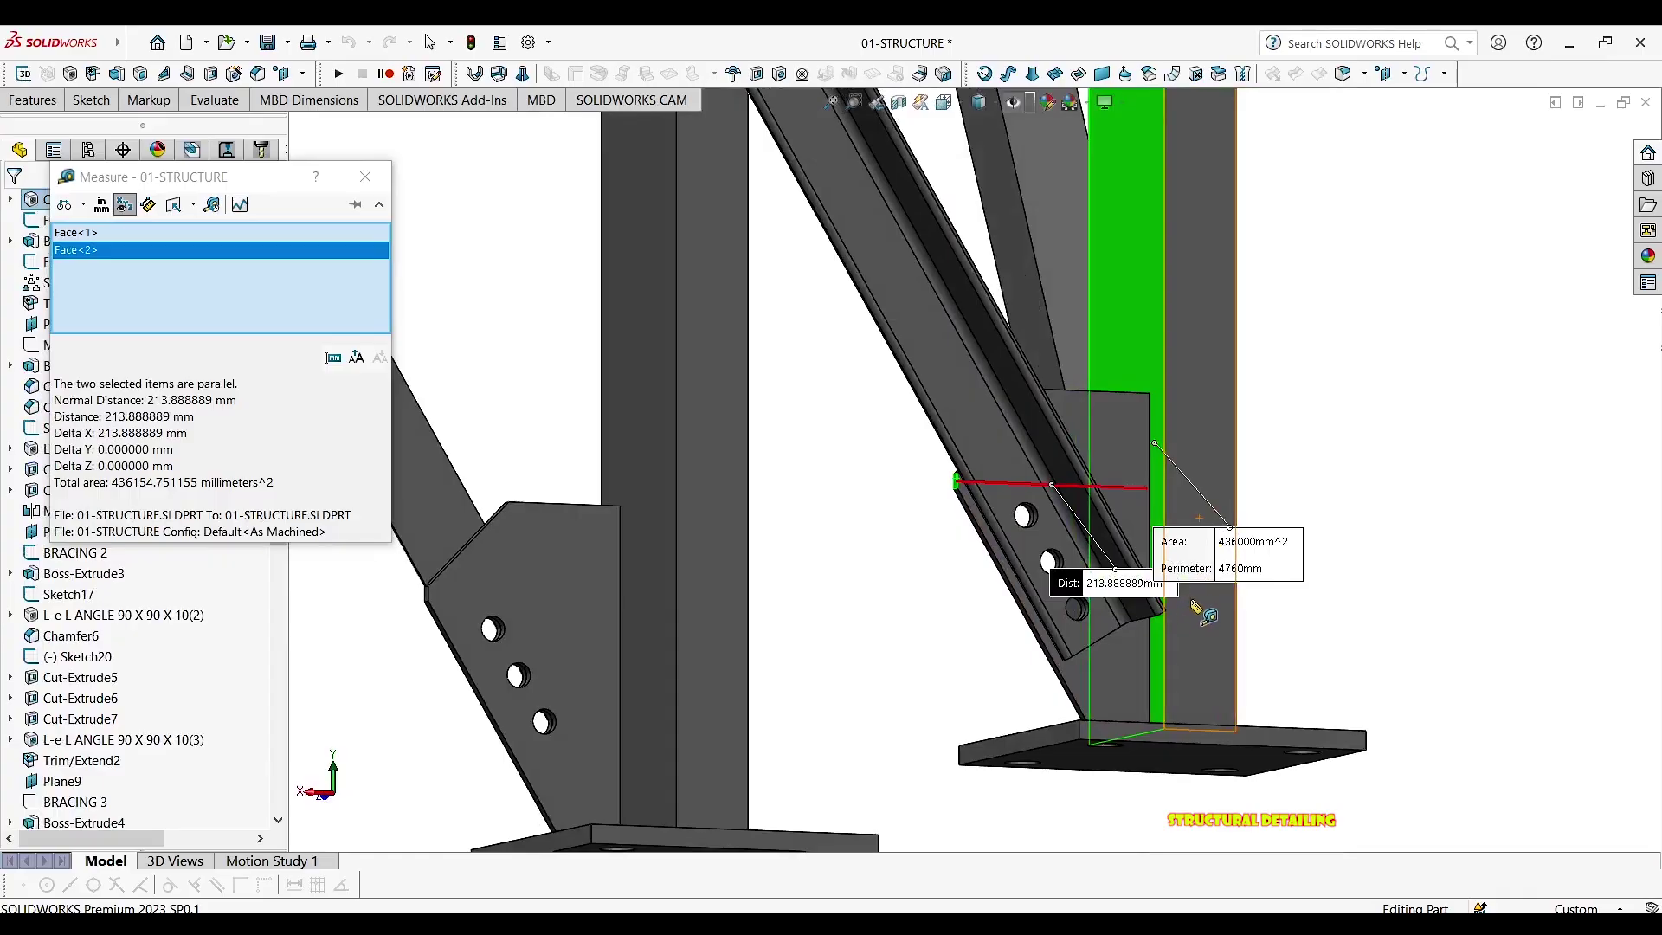
pyautogui.scroll(-3, 1128, 666)
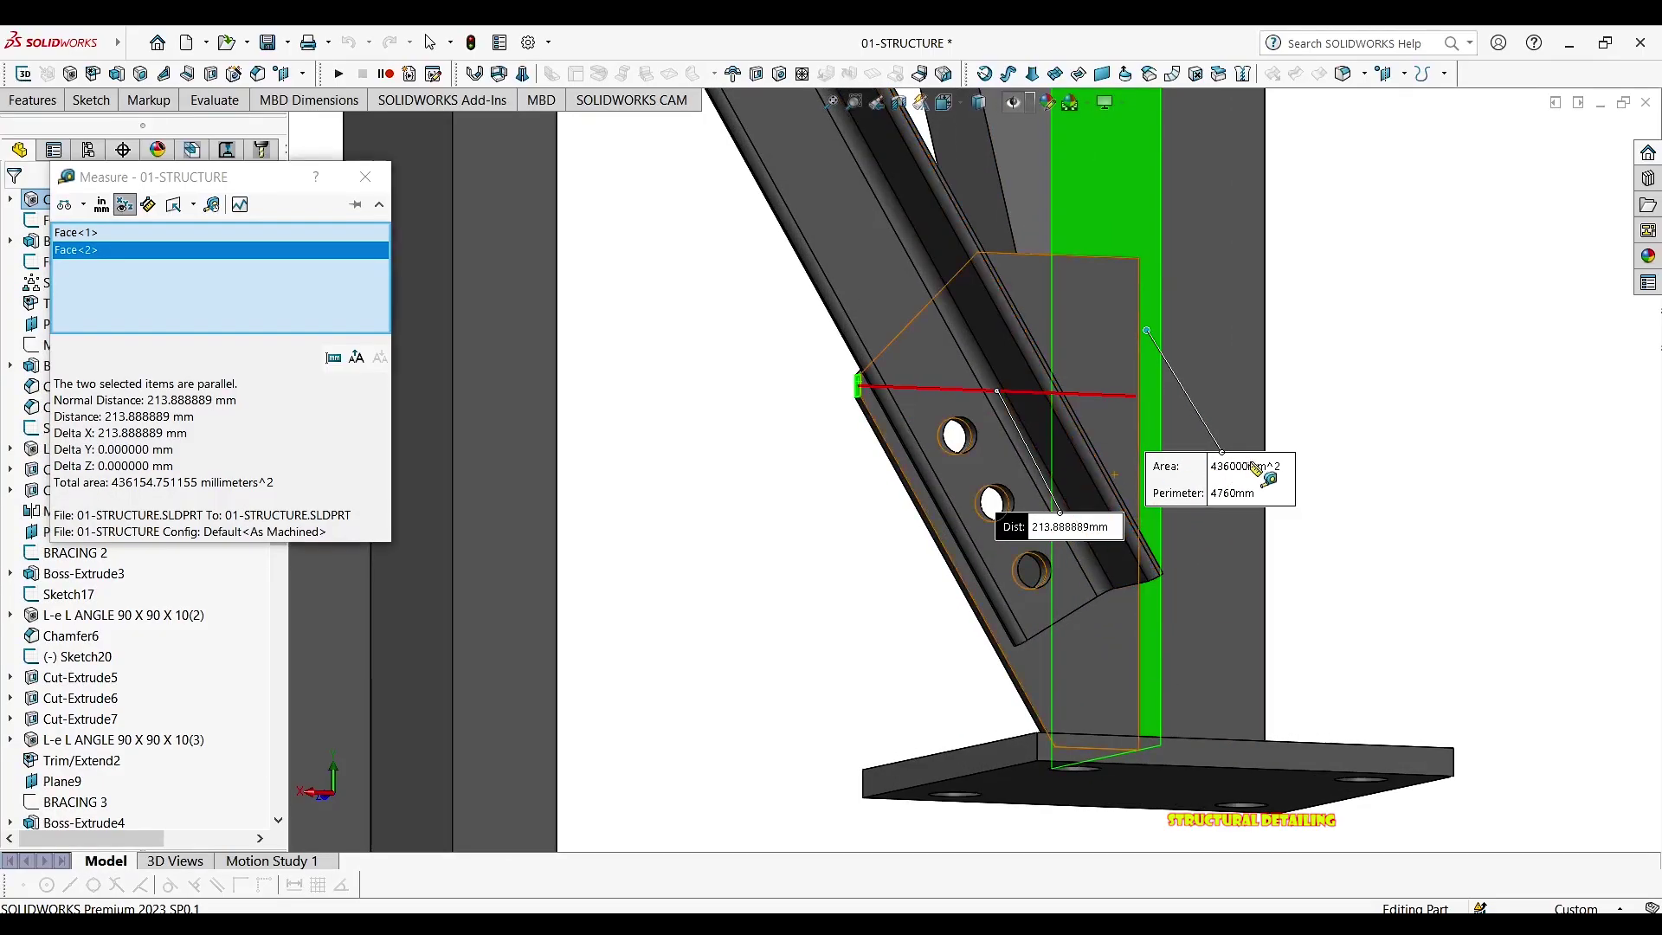
pyautogui.moveTo(1247, 474); pyautogui.dragTo(1247, 562, button='middle')
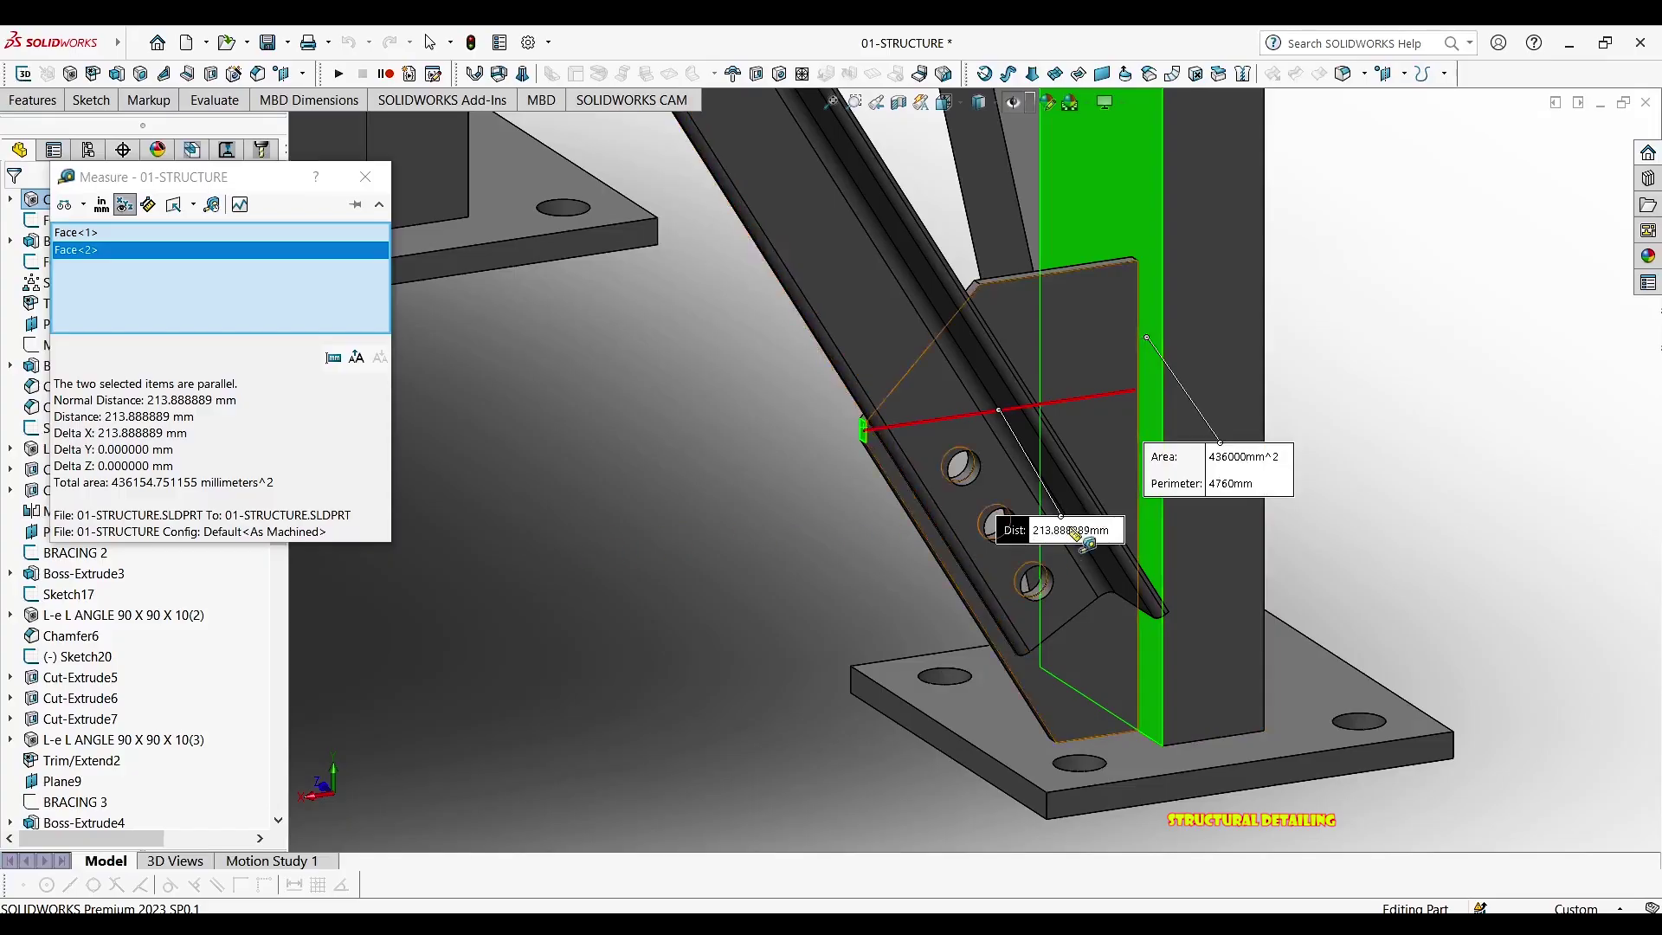
pyautogui.moveTo(803, 435); pyautogui.dragTo(791, 414, button='middle')
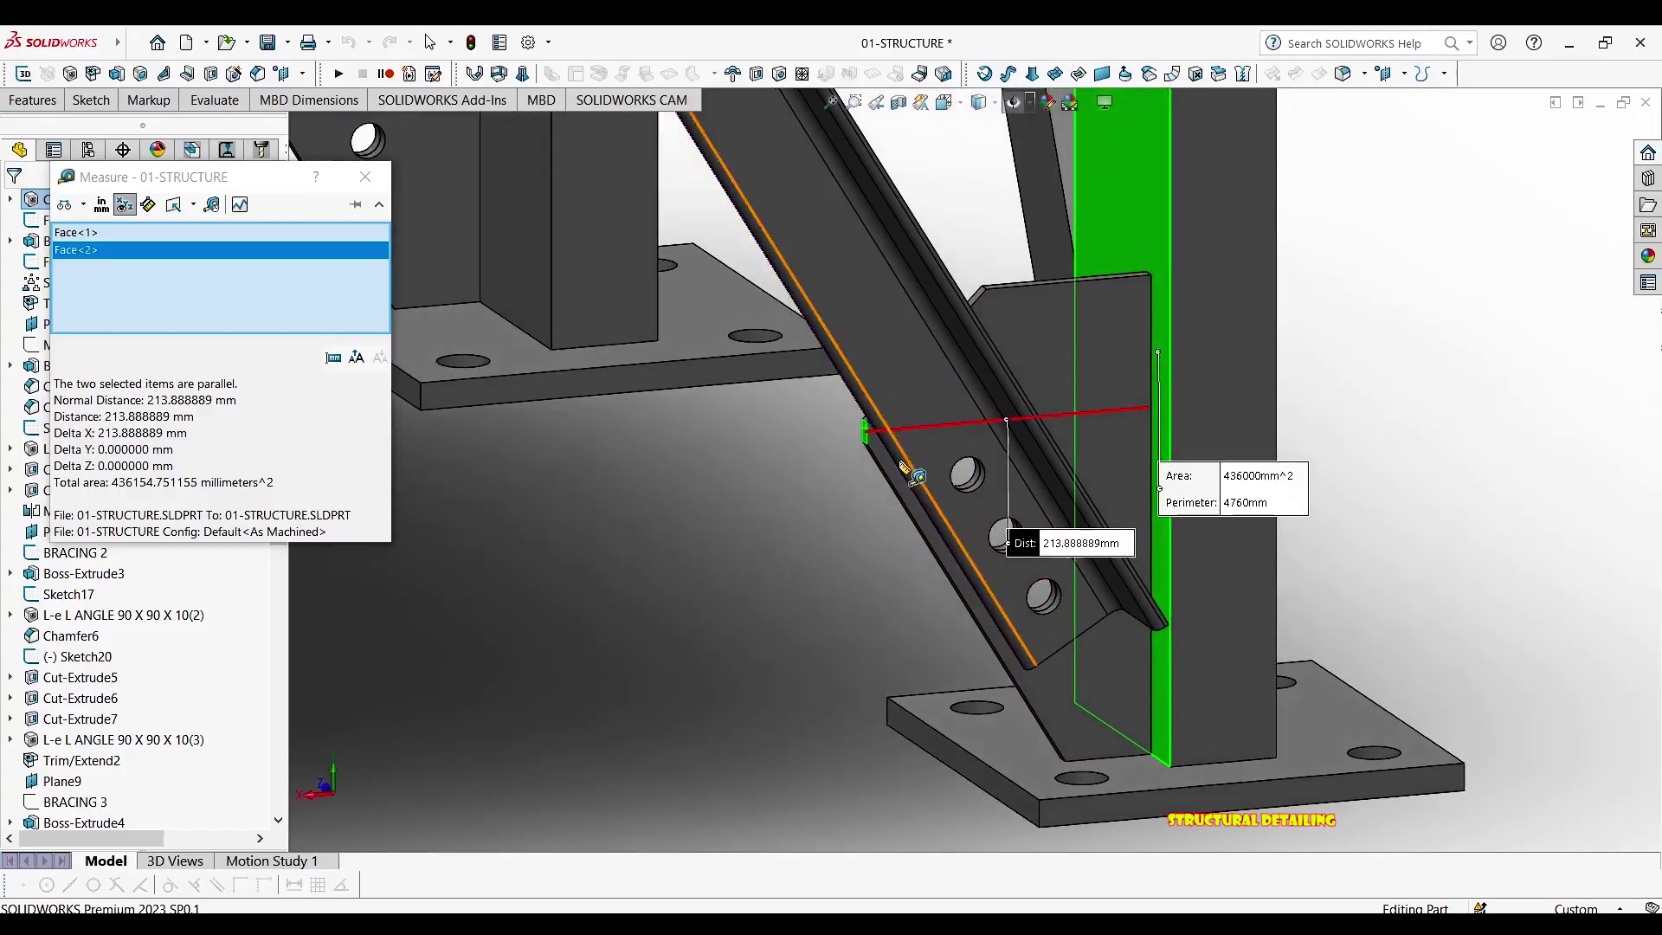
pyautogui.press('Escape')
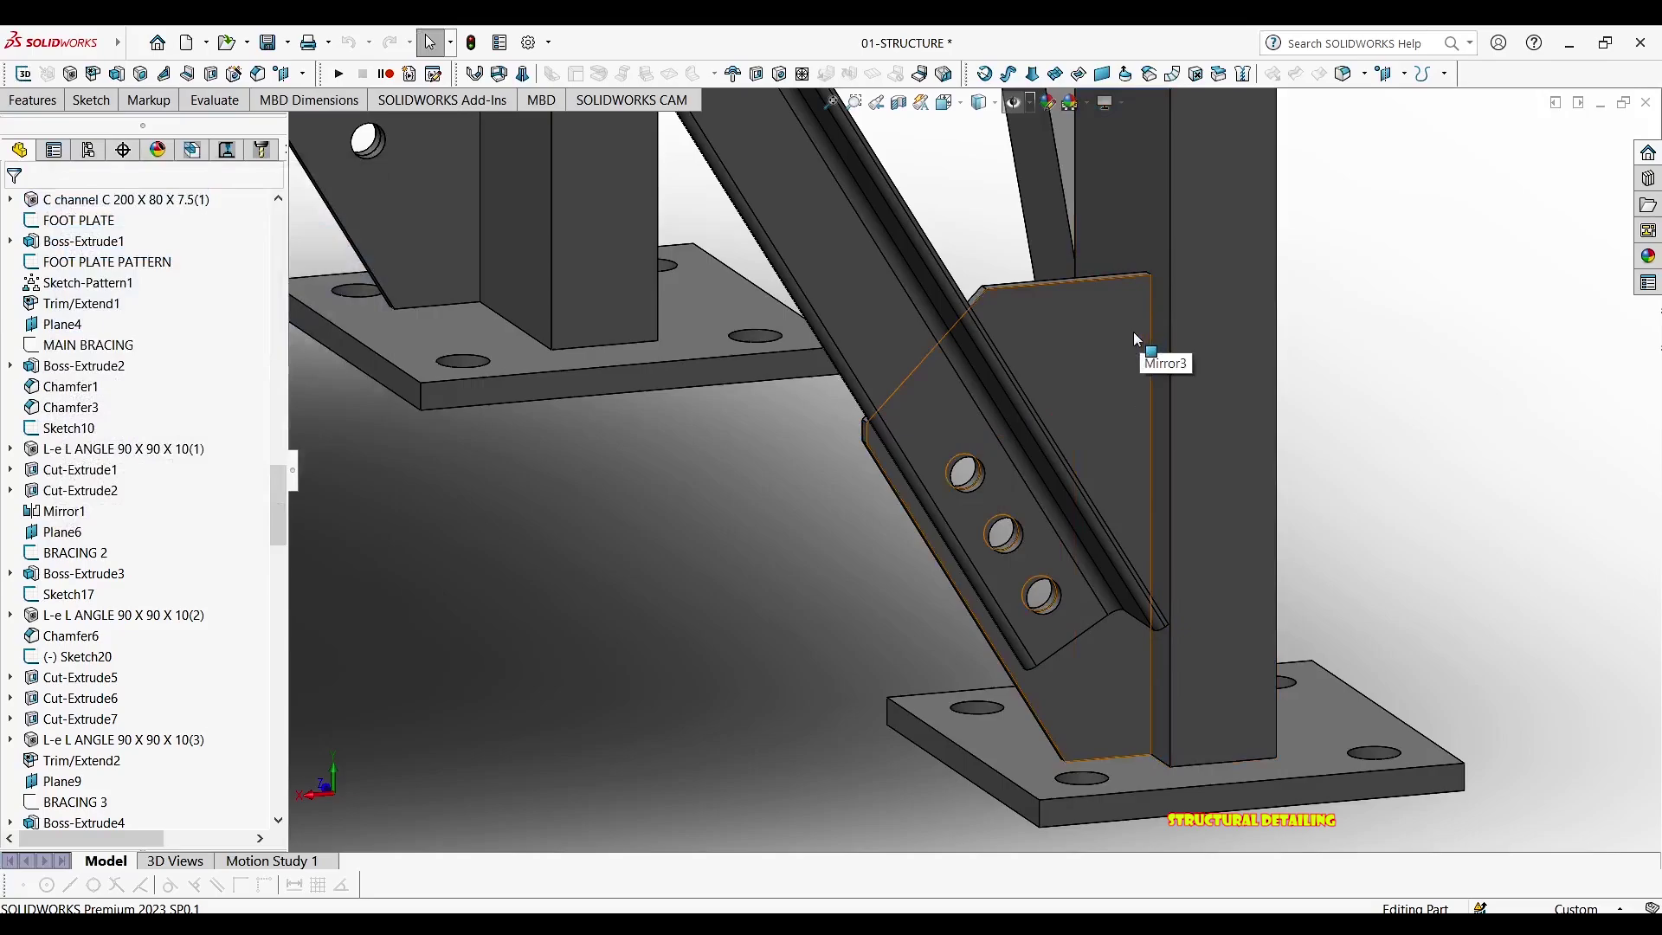
# Recheck the length of the base gusset plate's vertical edge along the column, and close the measurement
pyautogui.press('Return')
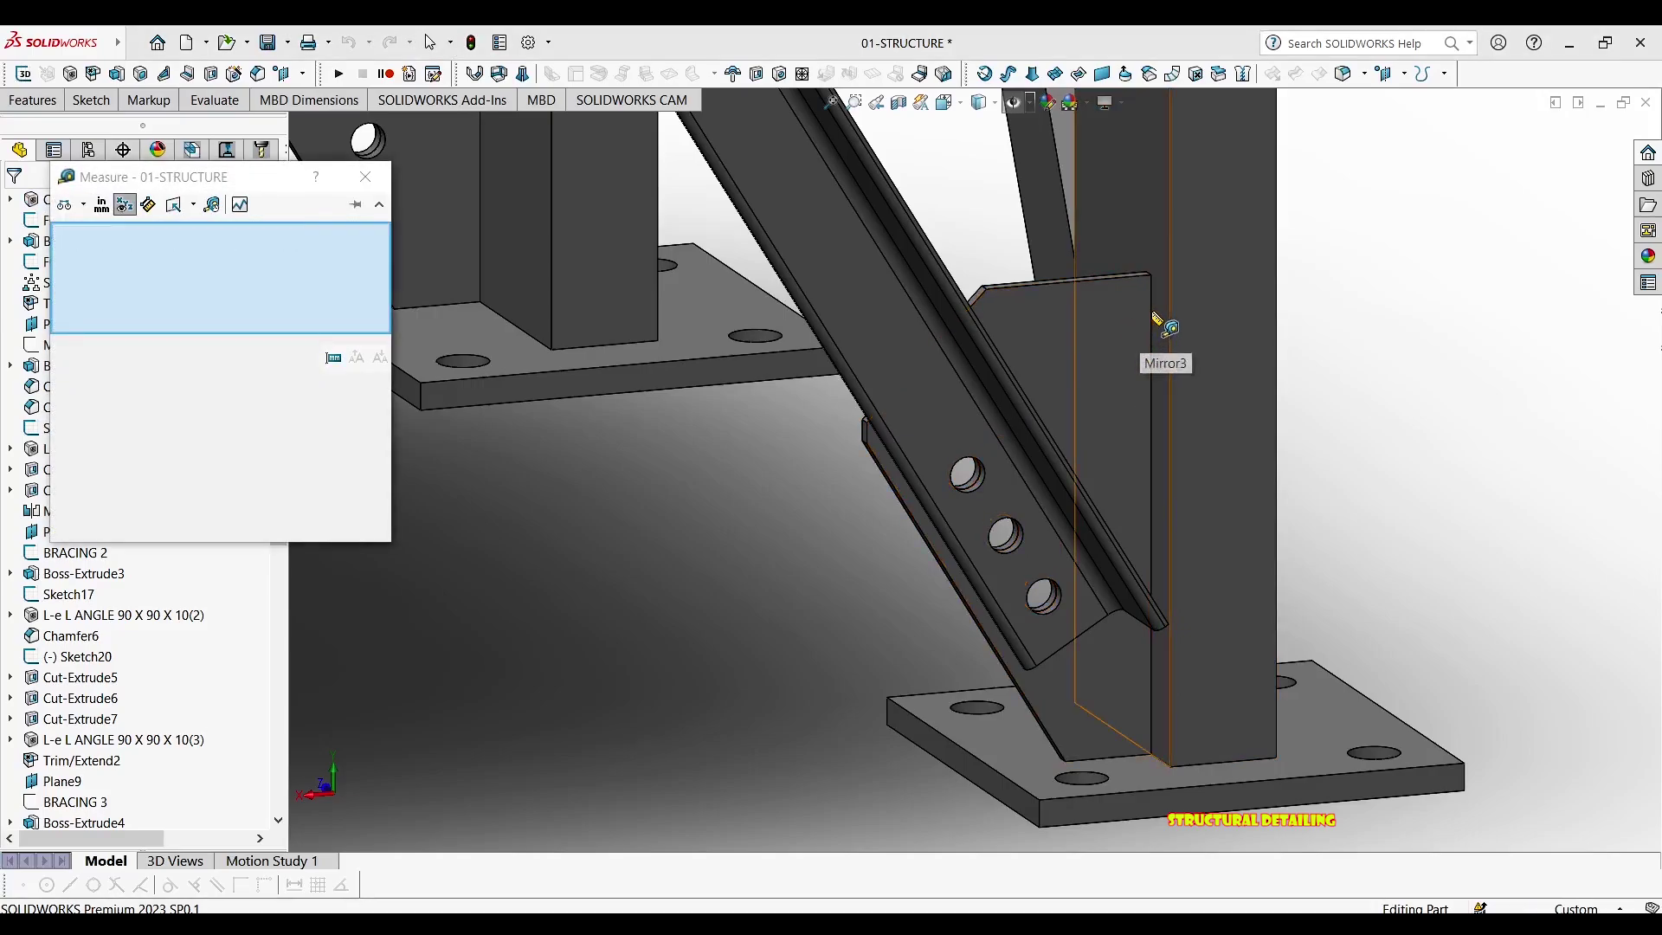
pyautogui.click(1156, 325)
pyautogui.click(1148, 316)
pyautogui.click(1341, 315)
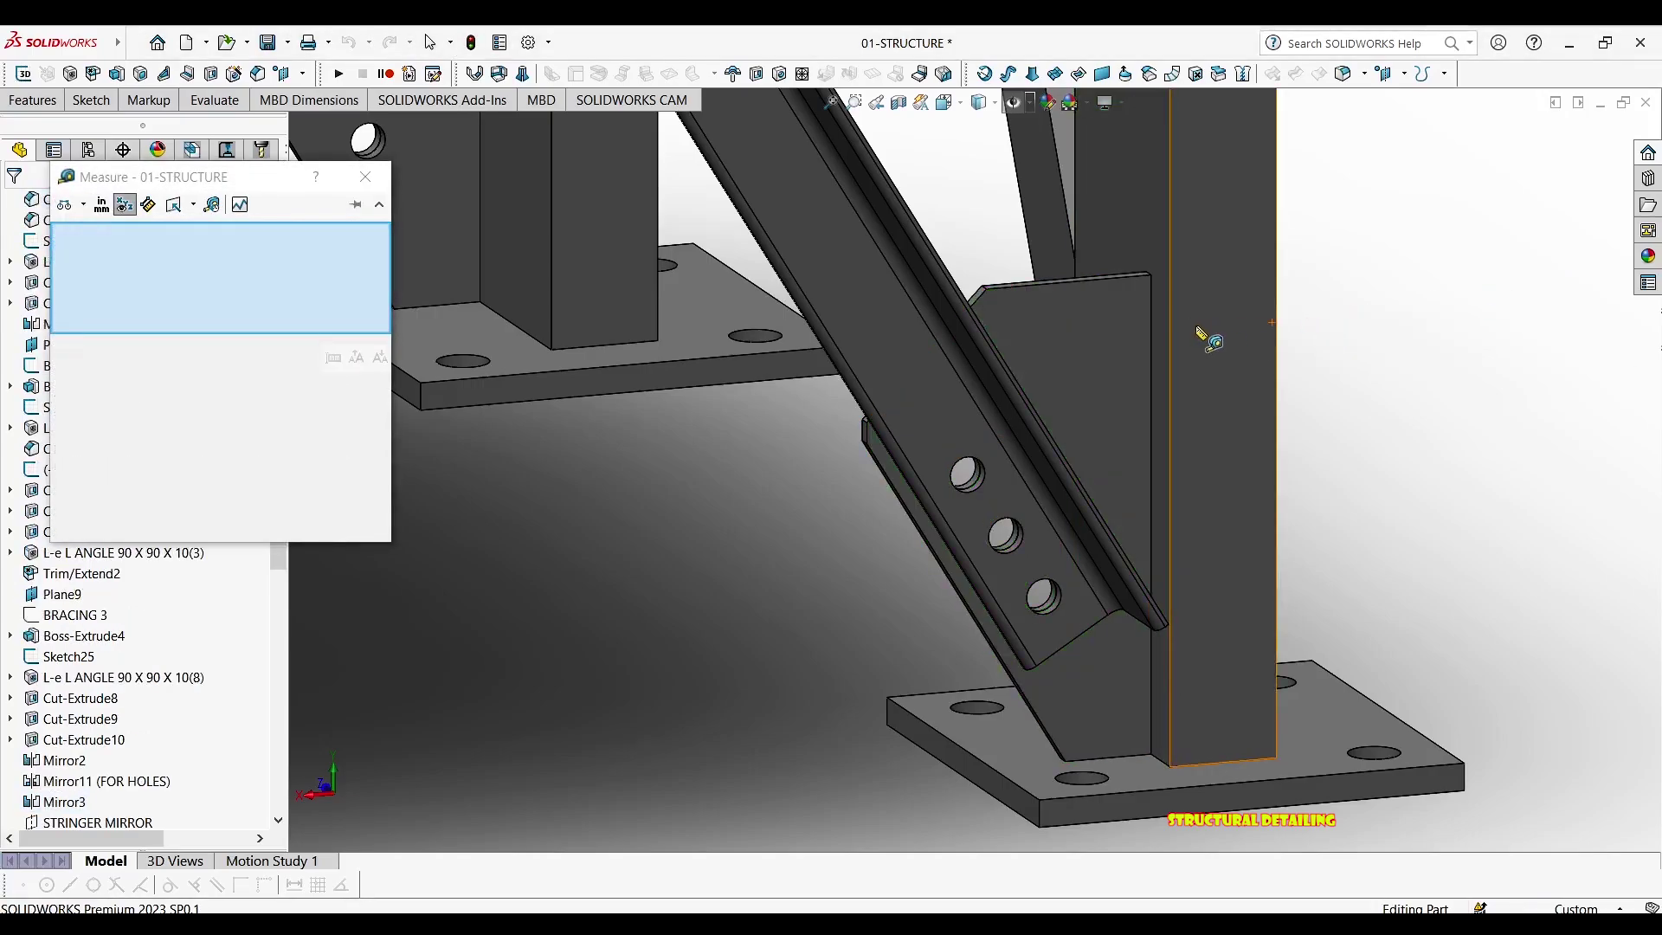
pyautogui.click(1151, 316)
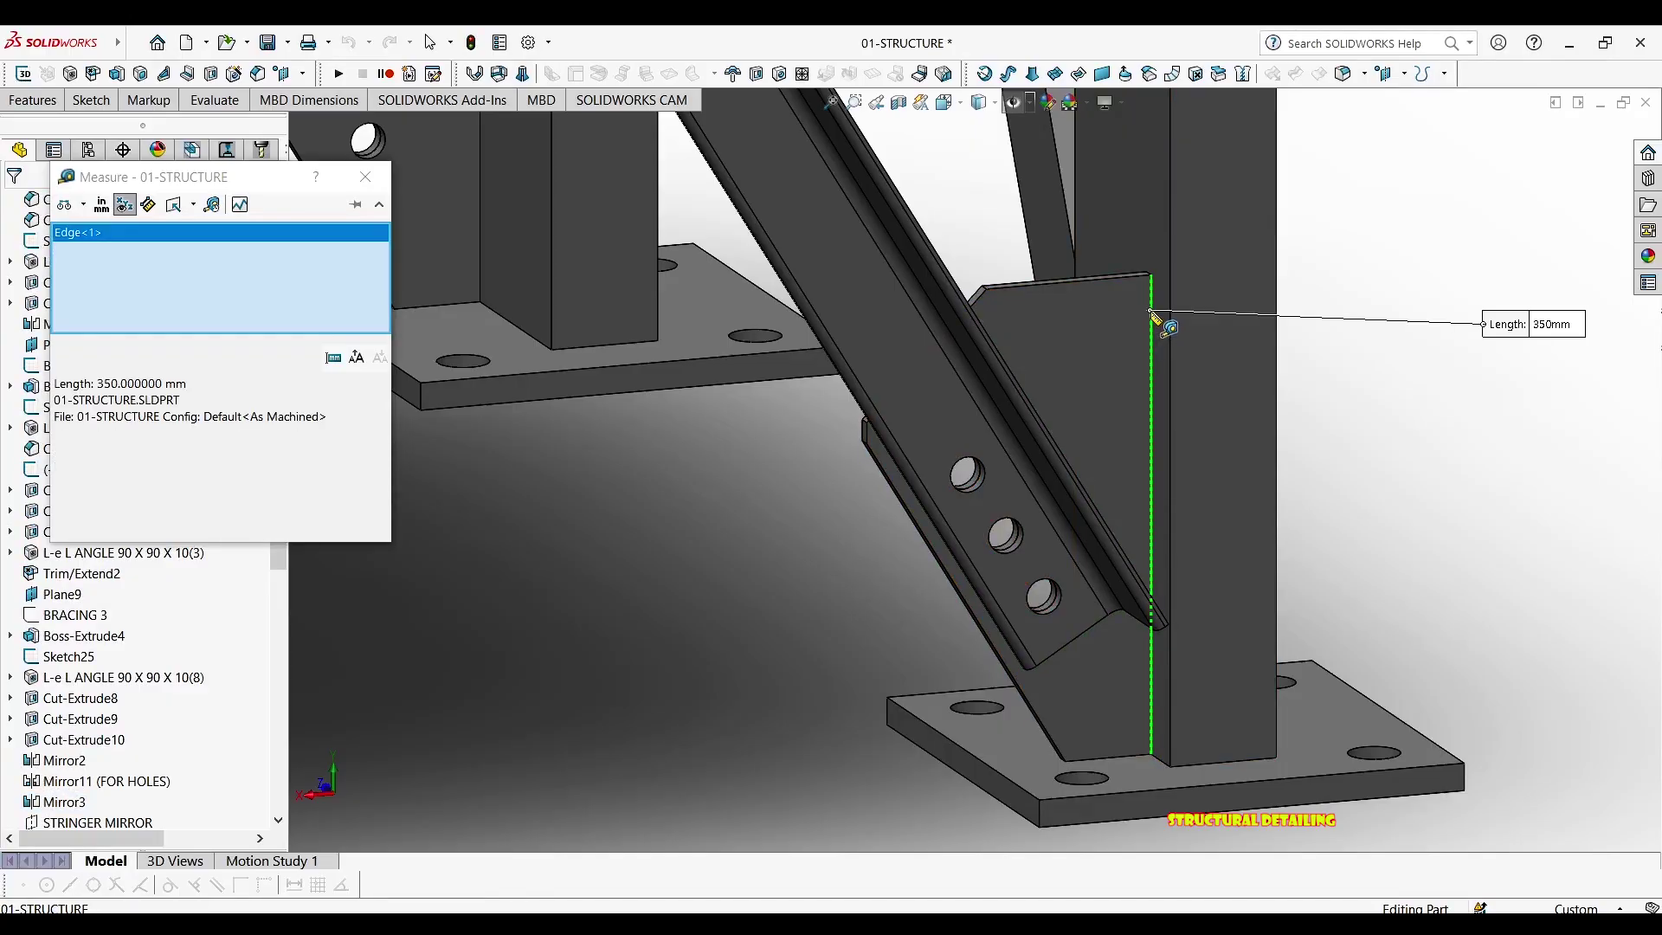
pyautogui.click(1514, 463)
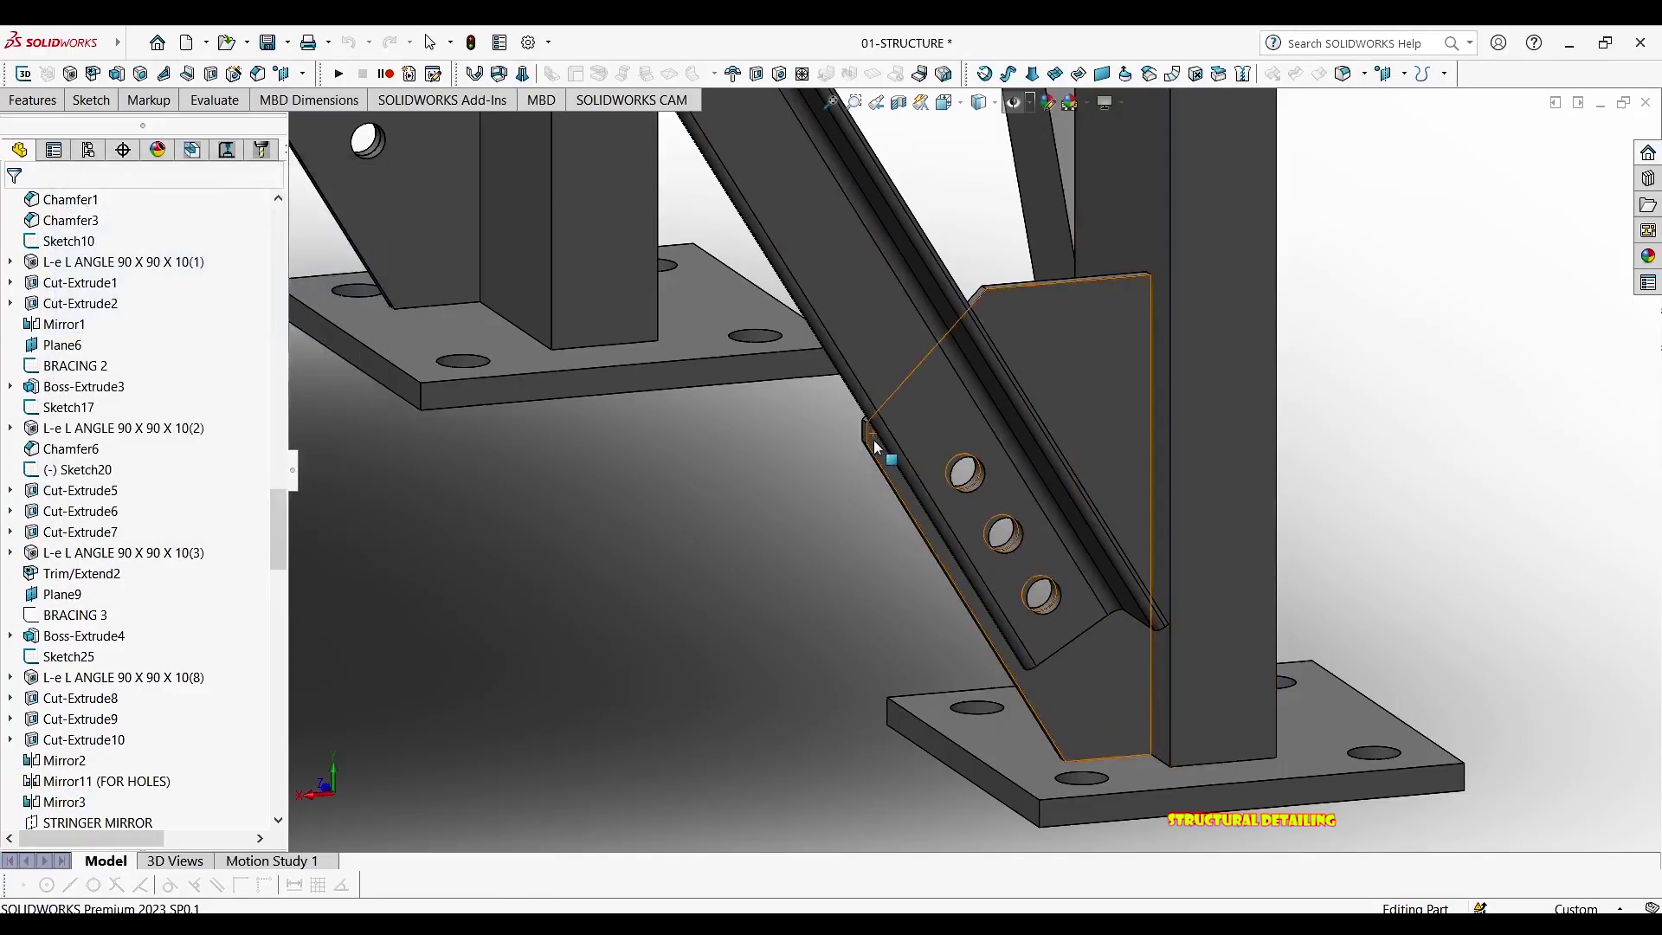
pyautogui.press('Escape')
# Inspect the base gusset plate's clipped corners and check its thickness on the short edge at the upper corner
pyautogui.moveTo(875, 440); pyautogui.dragTo(758, 319, button='middle')
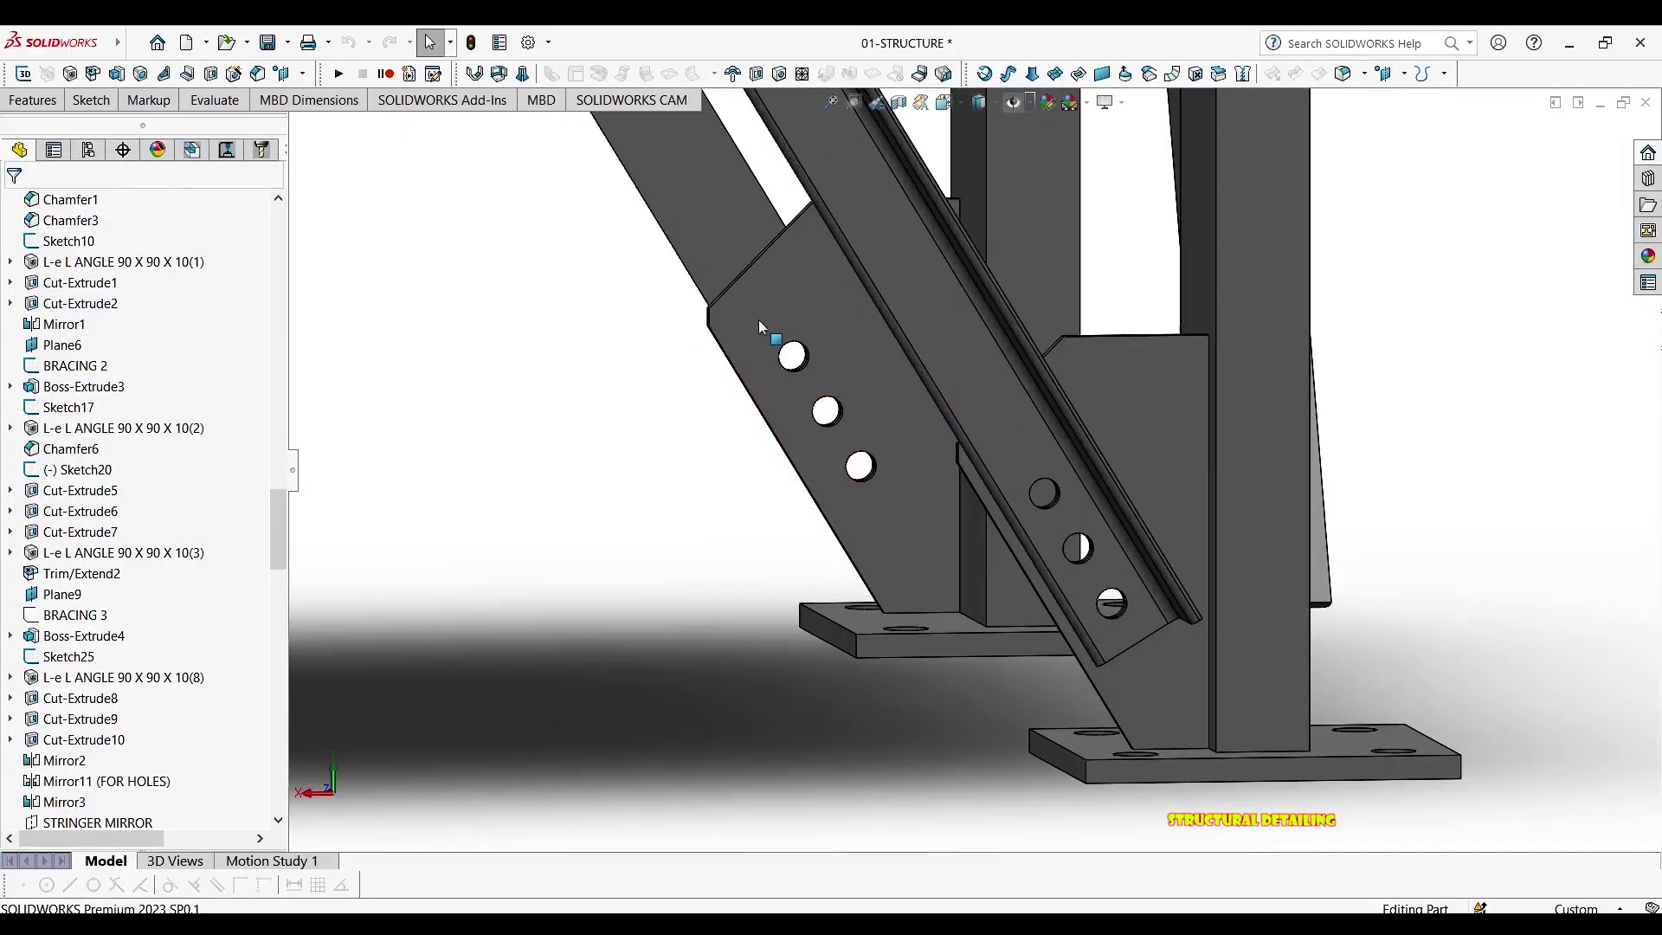
pyautogui.scroll(-6, 758, 319)
pyautogui.moveTo(829, 402); pyautogui.dragTo(875, 371, button='middle')
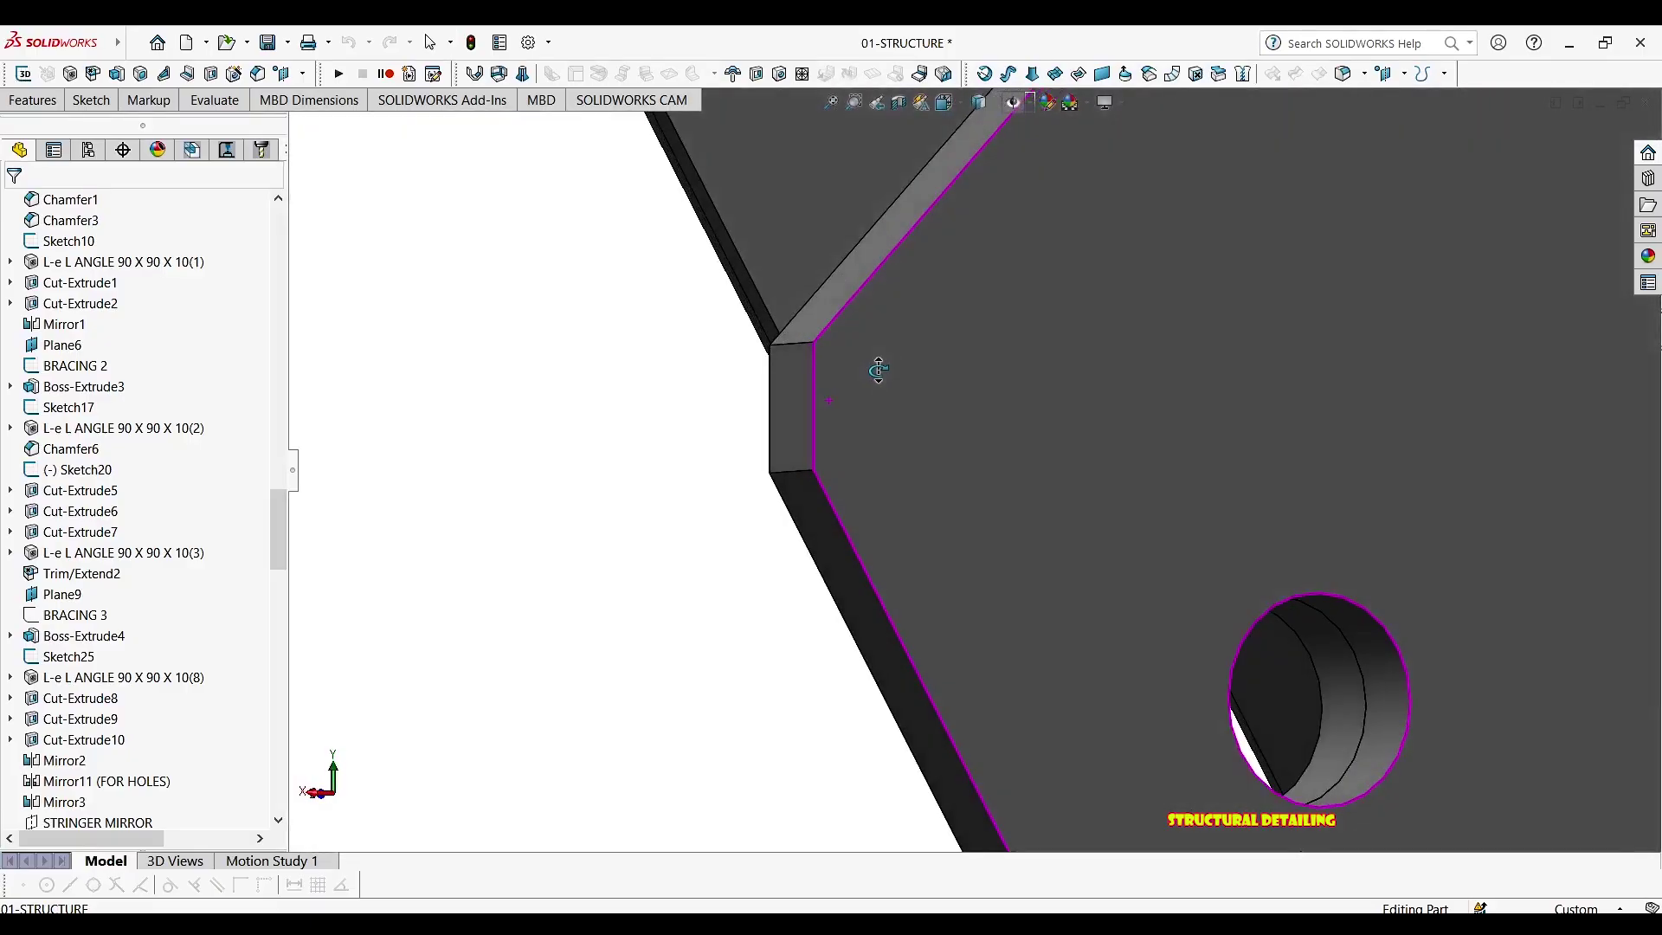
pyautogui.scroll(5, 1004, 439)
pyautogui.moveTo(1030, 460); pyautogui.dragTo(1181, 615, button='middle')
pyautogui.scroll(-6, 1125, 675)
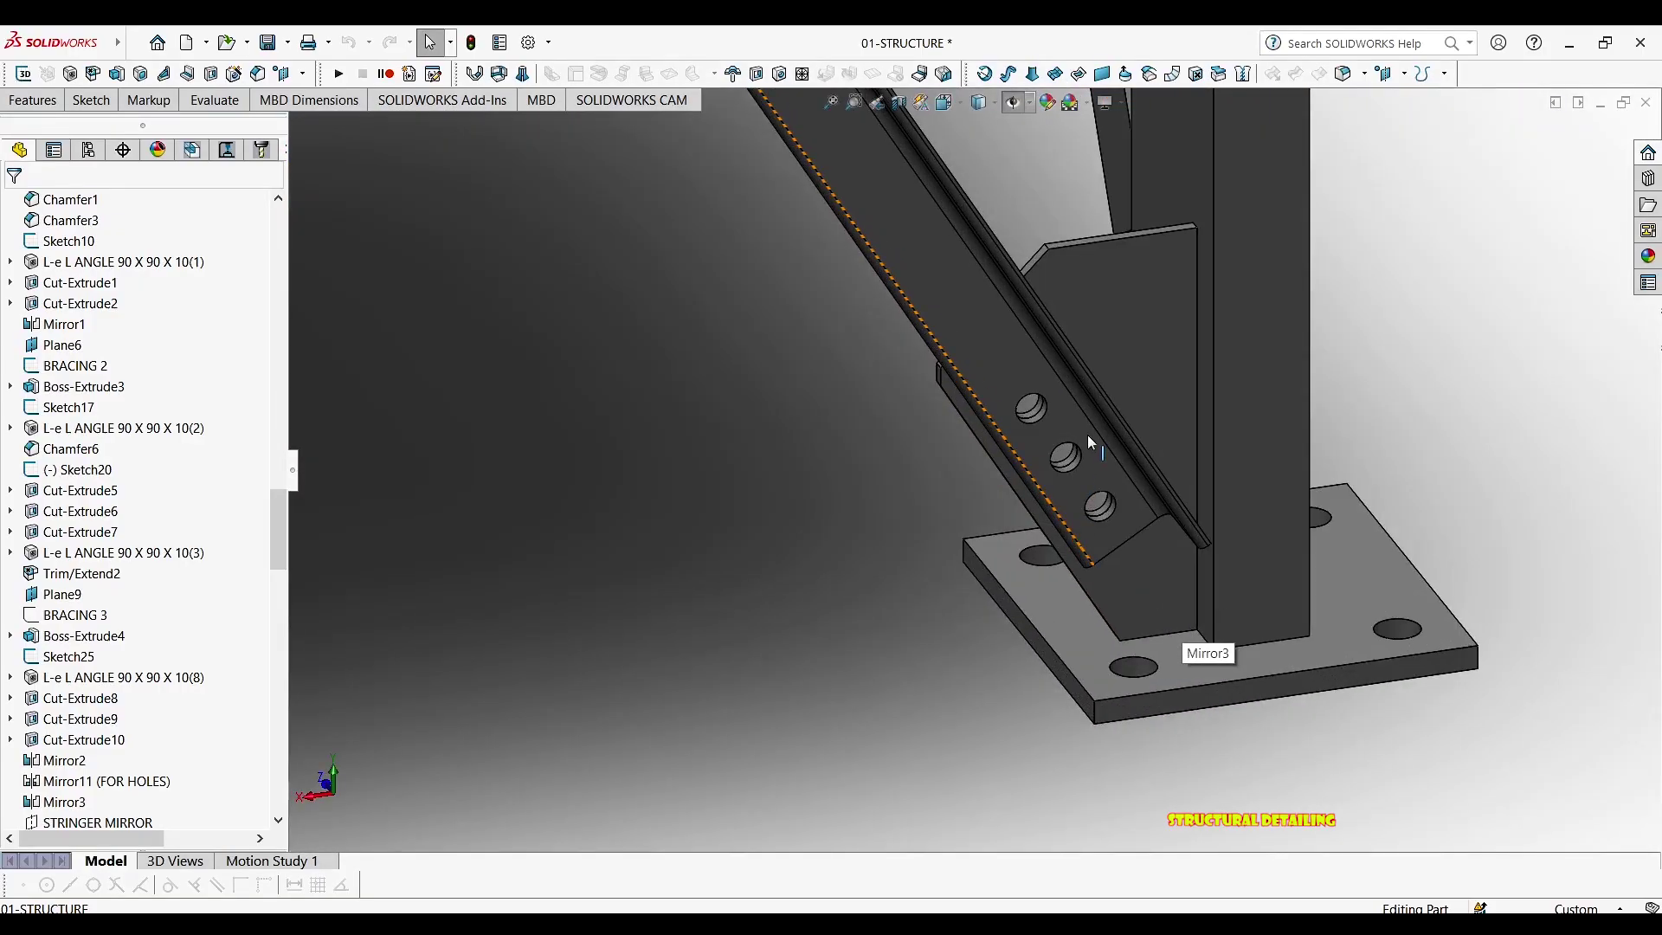
pyautogui.moveTo(1087, 435); pyautogui.dragTo(1007, 407, button='middle')
pyautogui.scroll(4, 1008, 407)
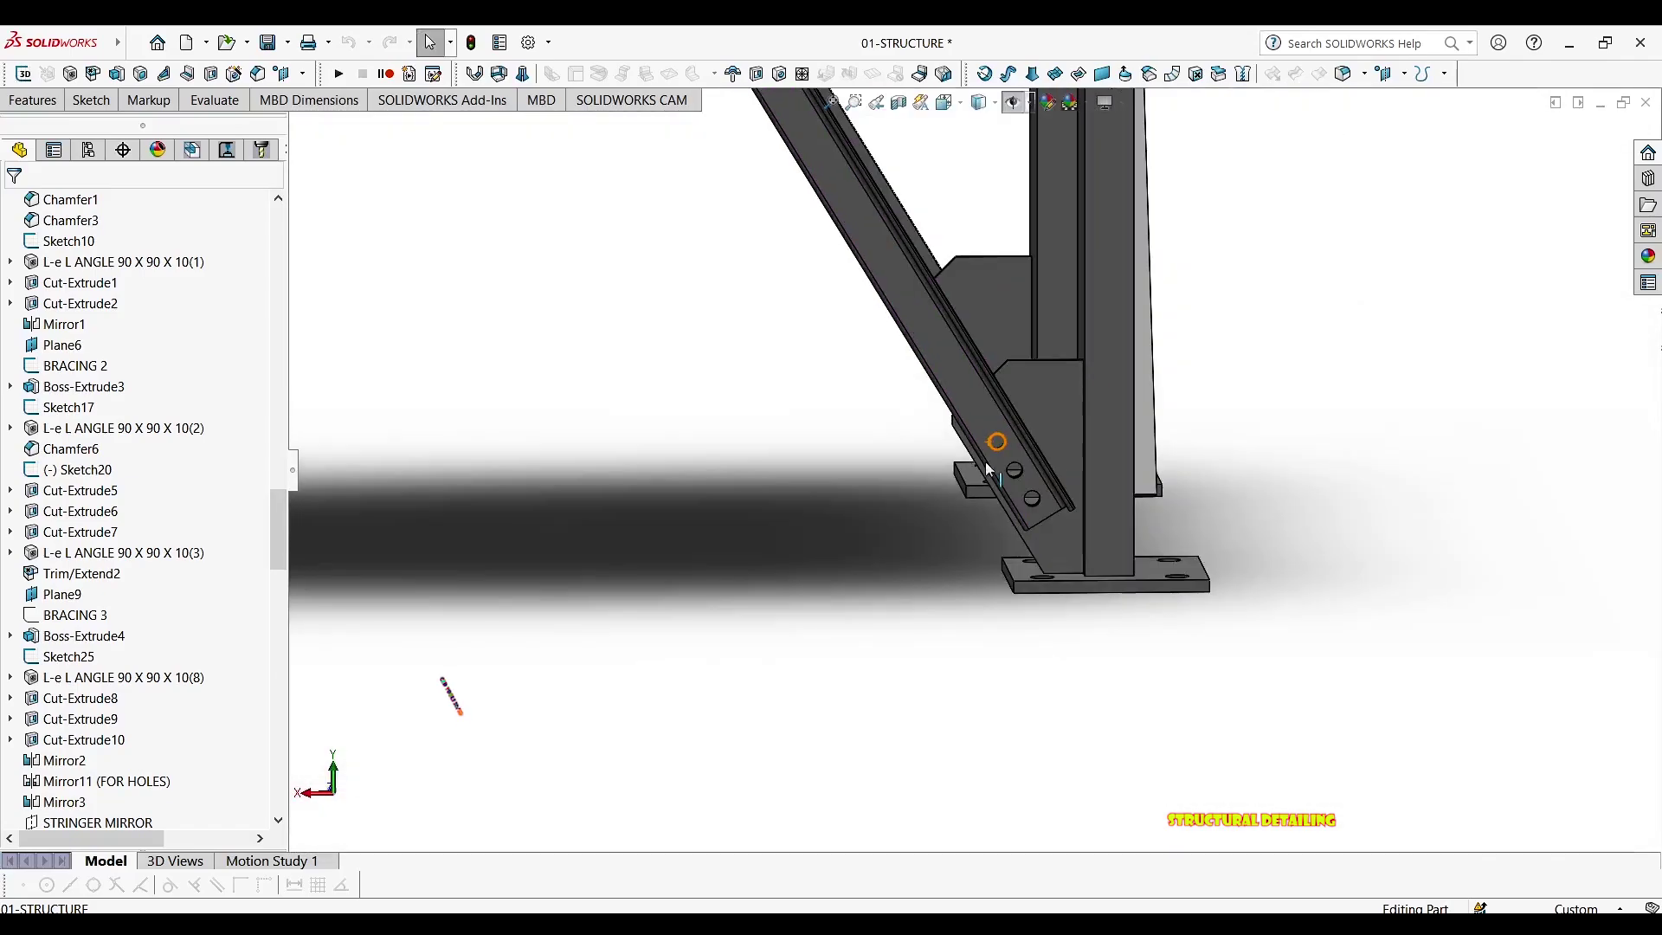
pyautogui.scroll(-8, 1036, 403)
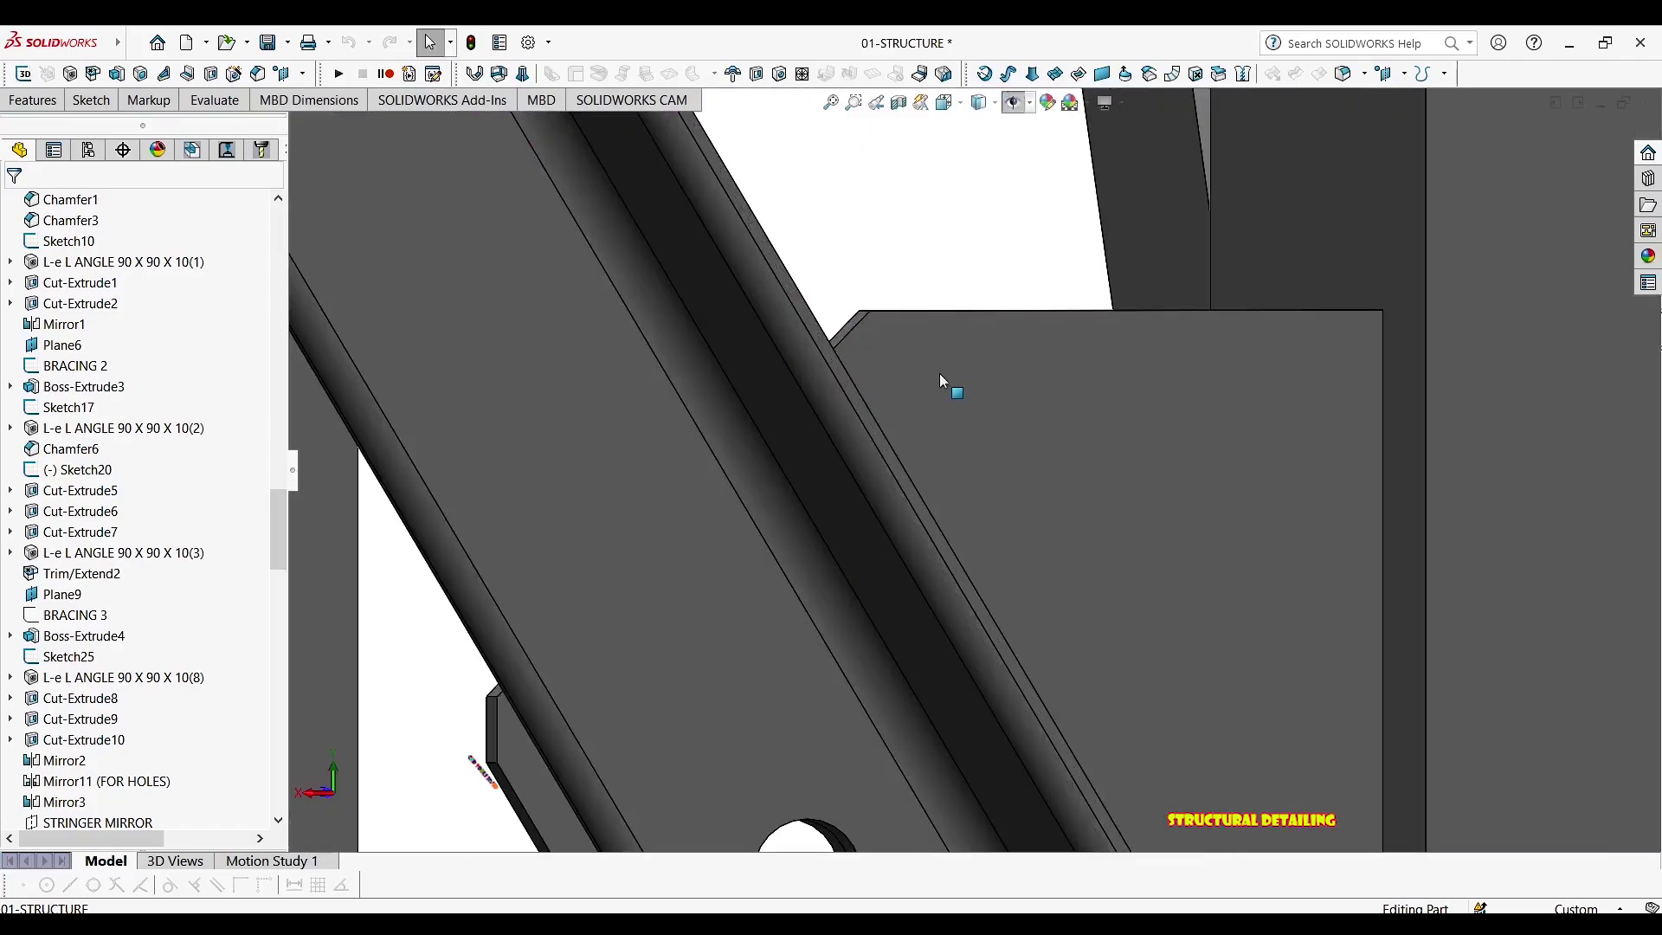
pyautogui.click(854, 275)
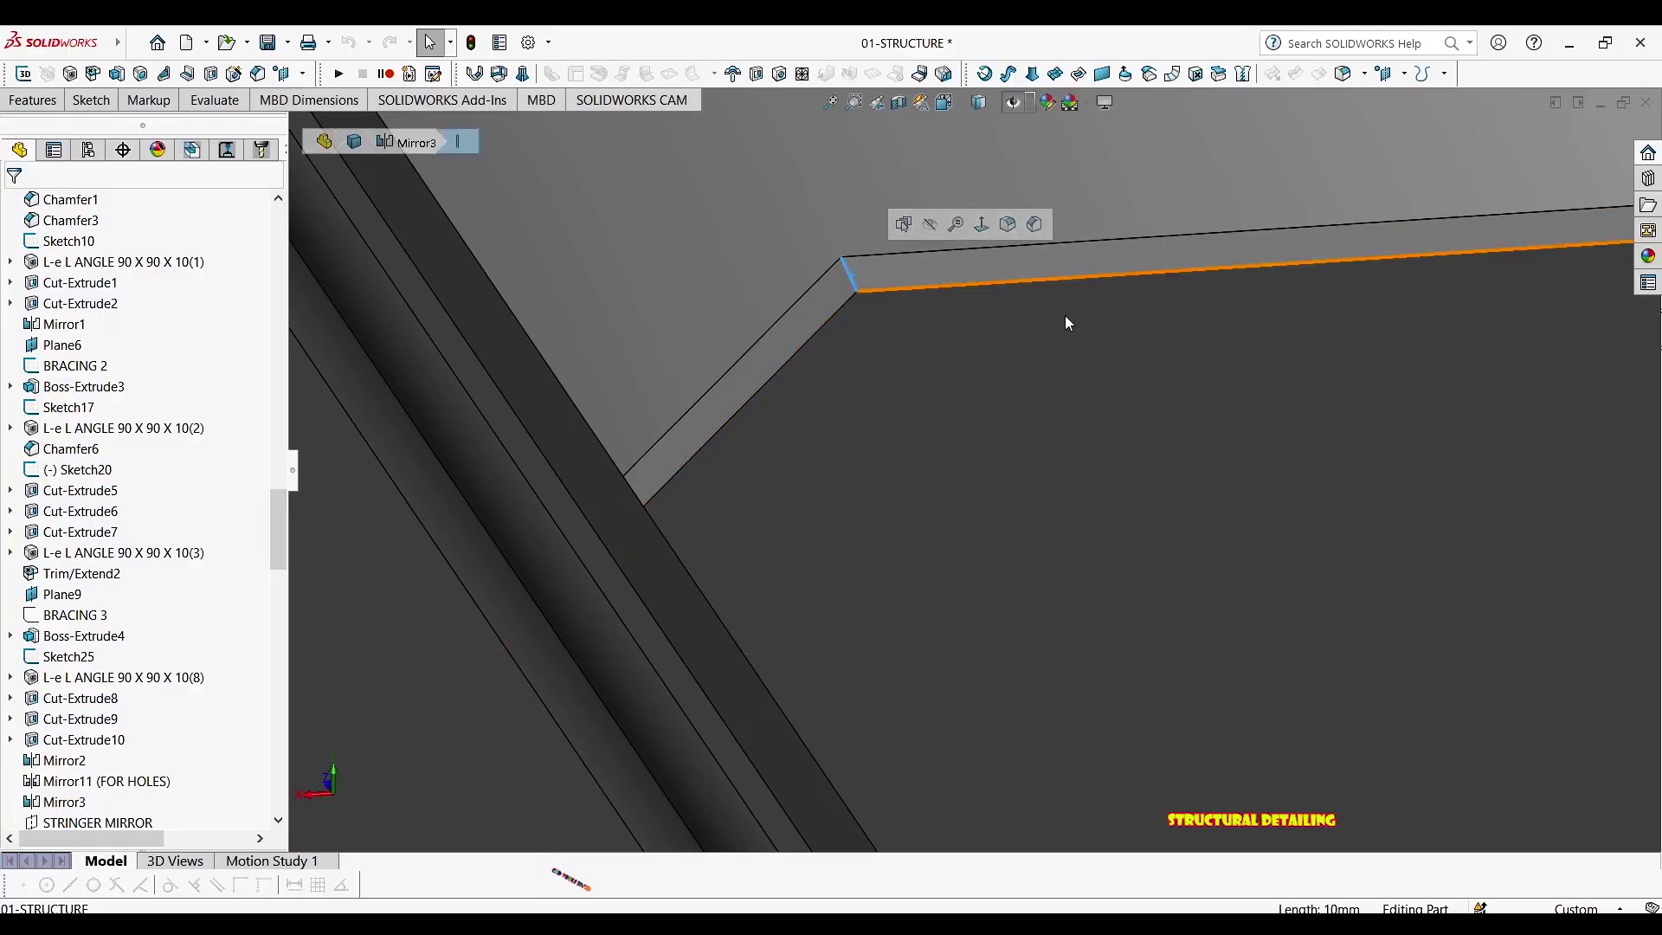
pyautogui.scroll(6, 1258, 500)
pyautogui.scroll(2, 923, 438)
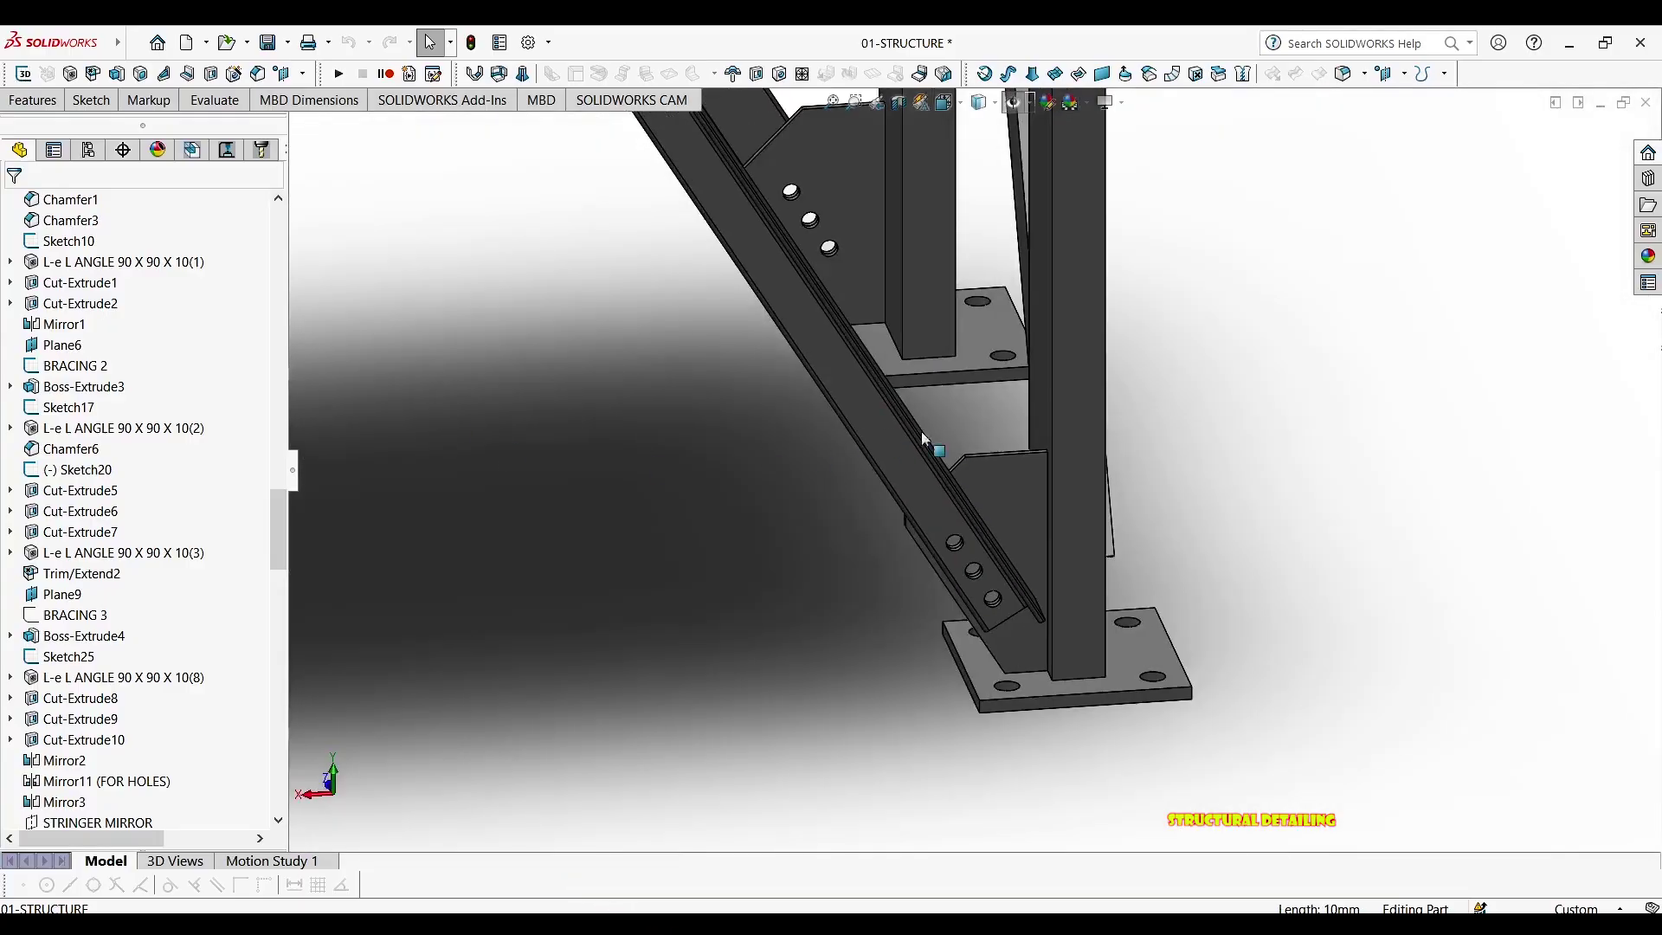
# Add a DESCRIPTION property with the value "350X215X10 - PLT" to Cut-List-Item5 in the cut-list properties
pyautogui.scroll(20, 149, 485)
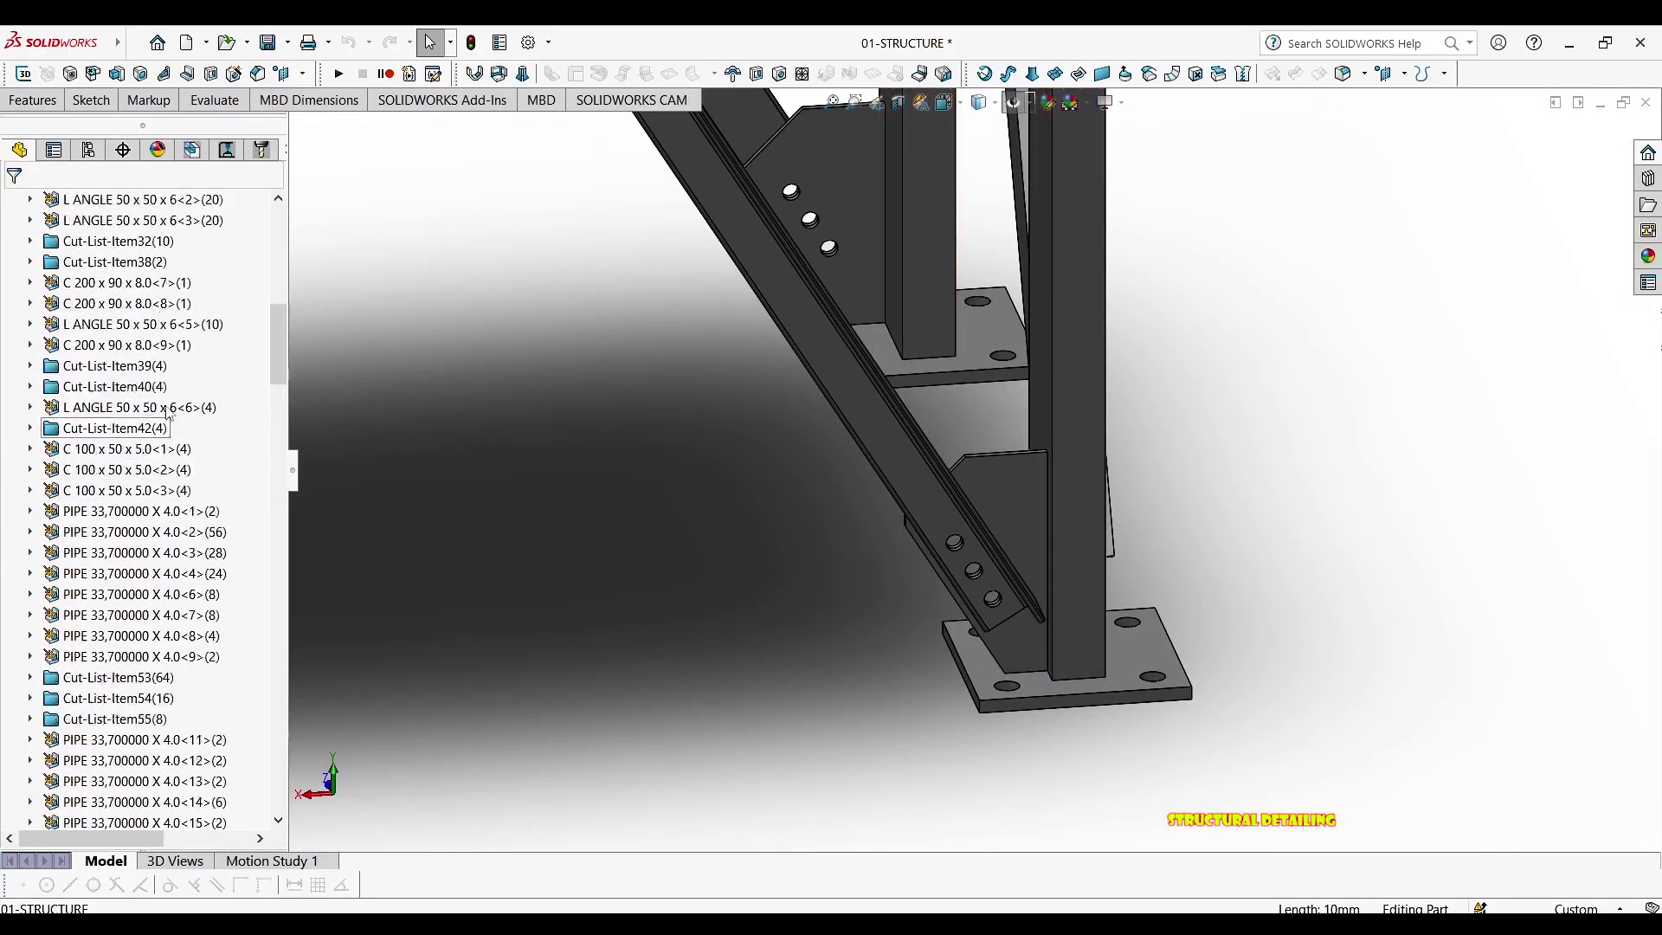
pyautogui.scroll(1, 149, 486)
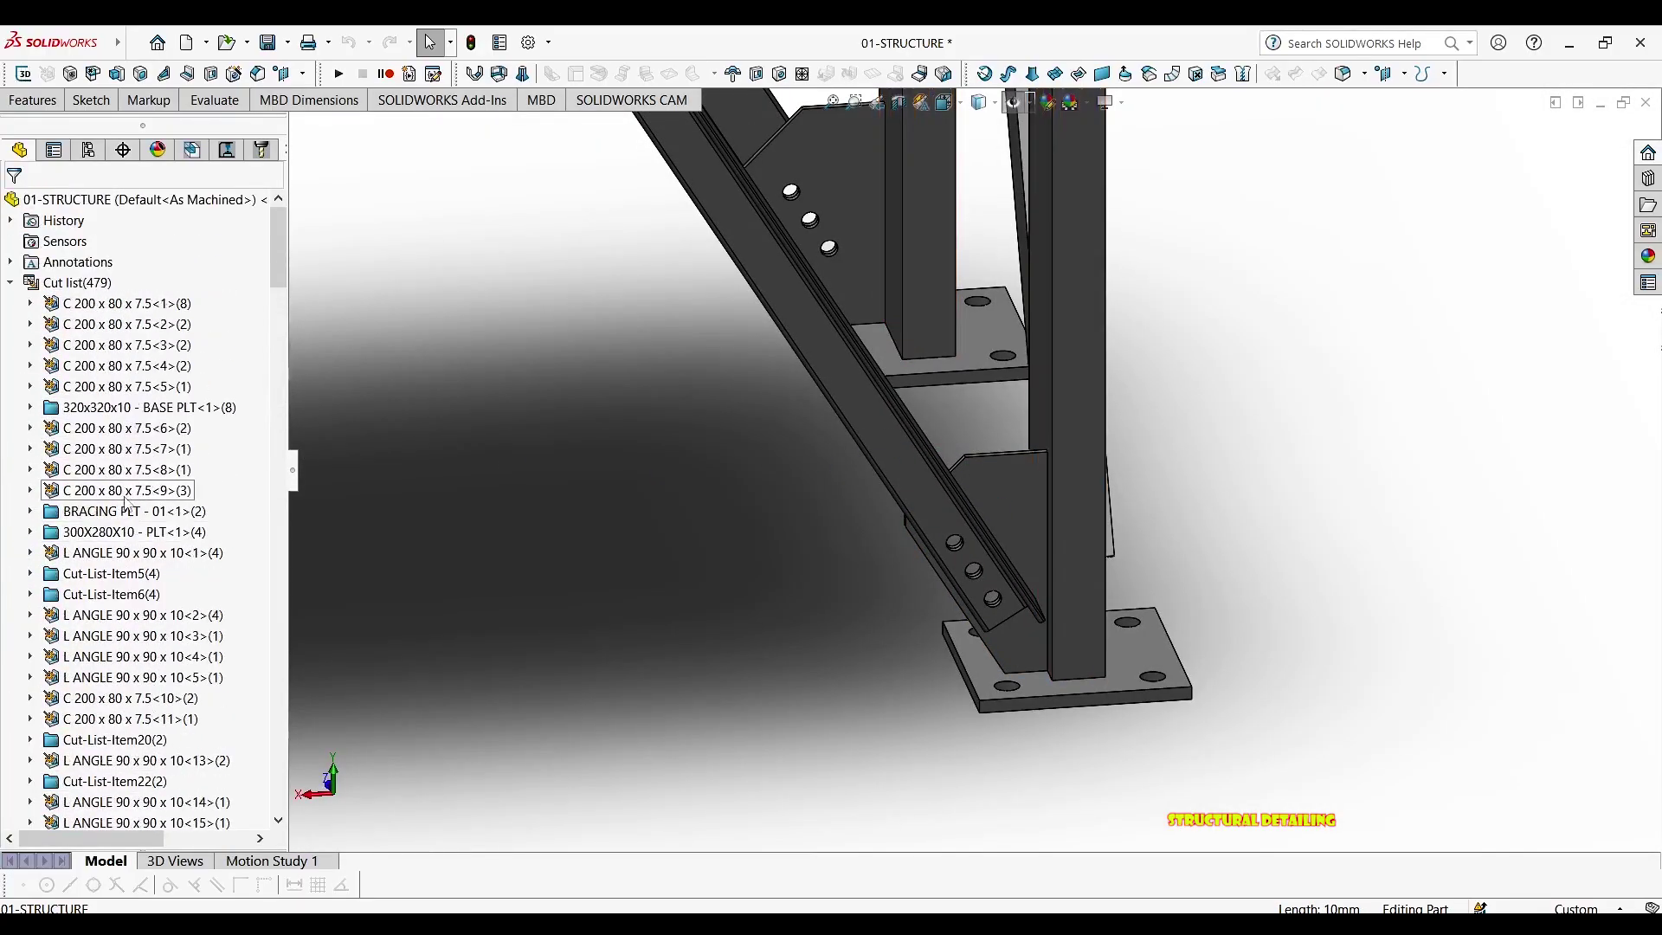
pyautogui.rightClick(115, 580)
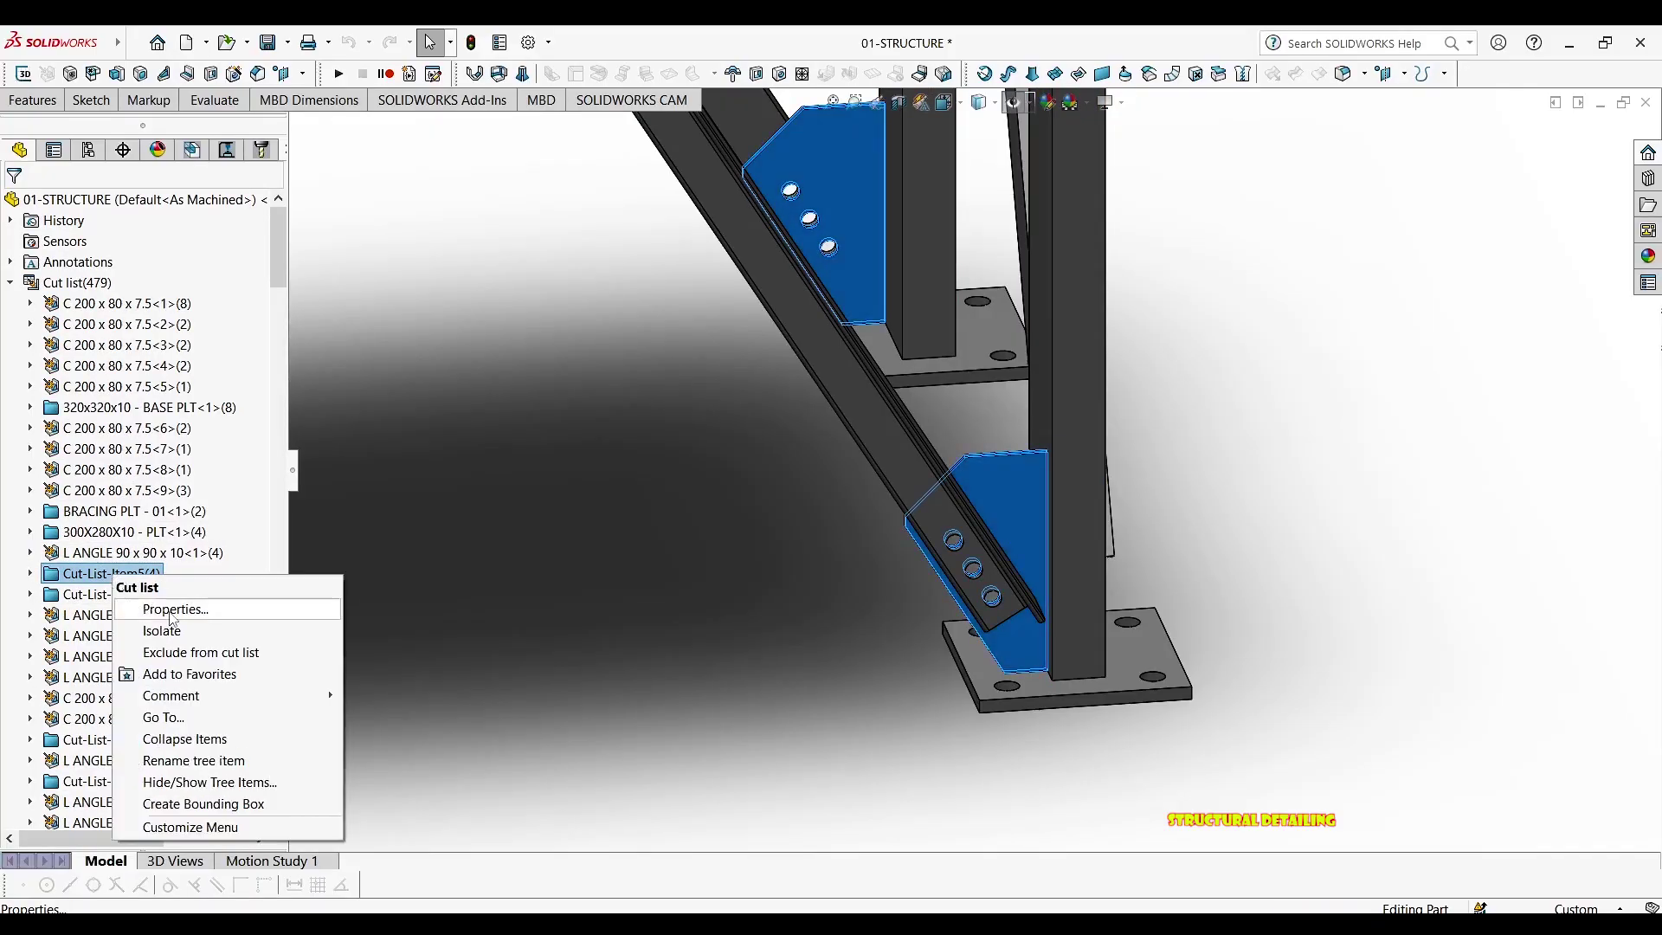
pyautogui.click(189, 610)
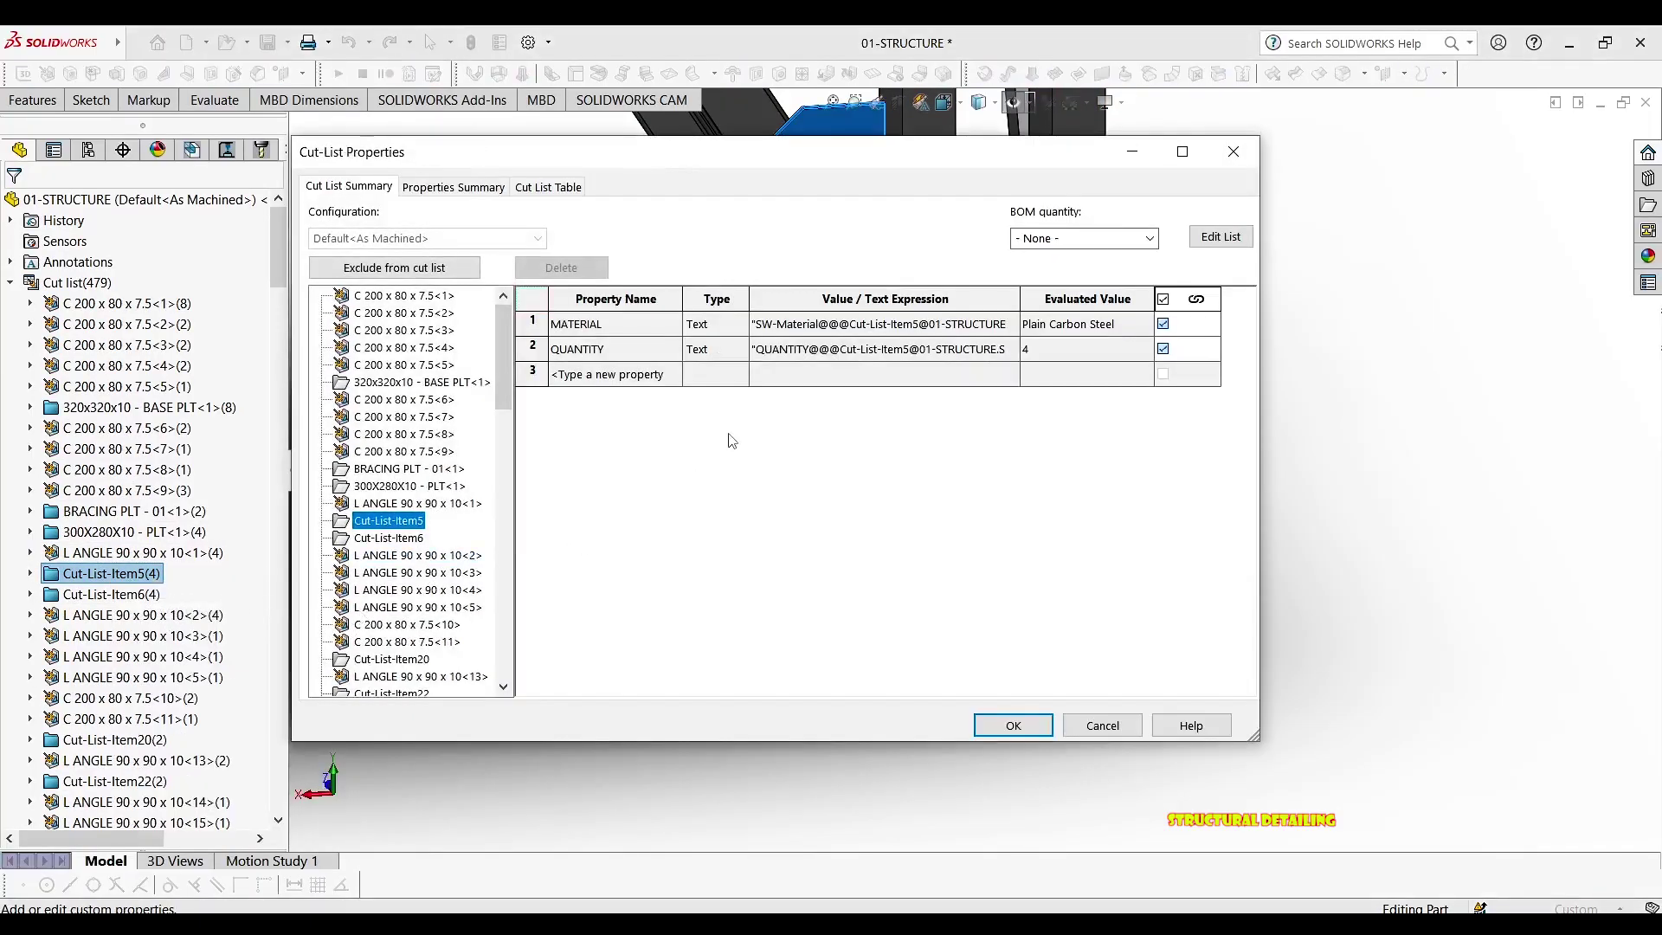
pyautogui.click(674, 373)
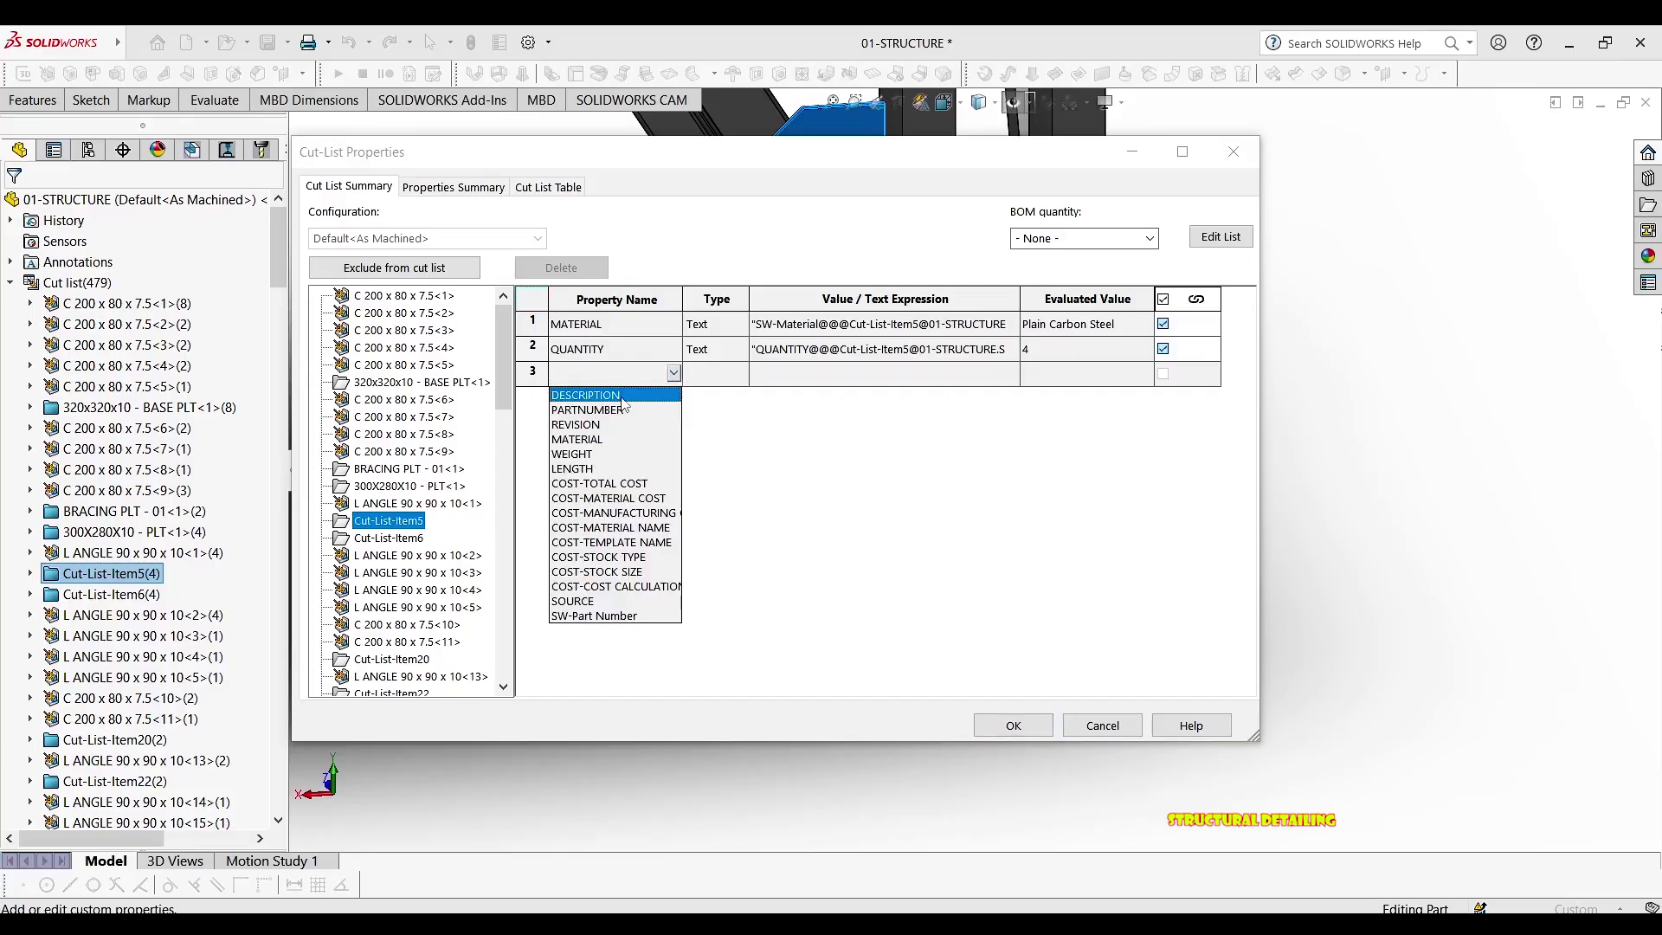
pyautogui.click(620, 397)
pyautogui.click(802, 382)
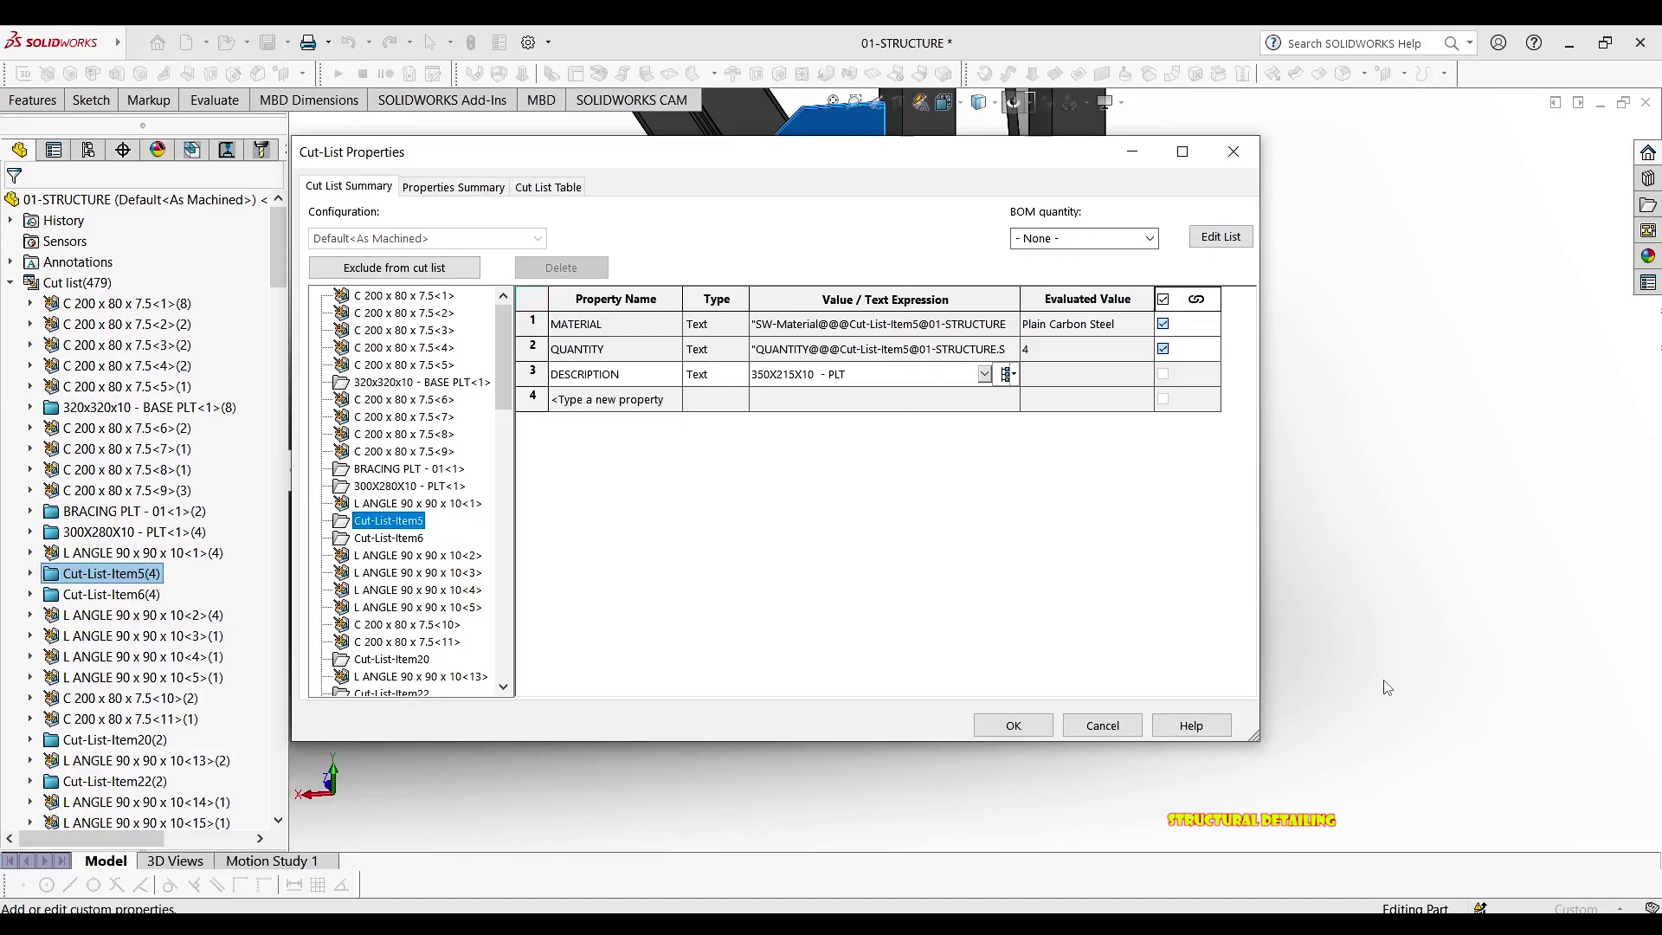
pyautogui.click(1013, 725)
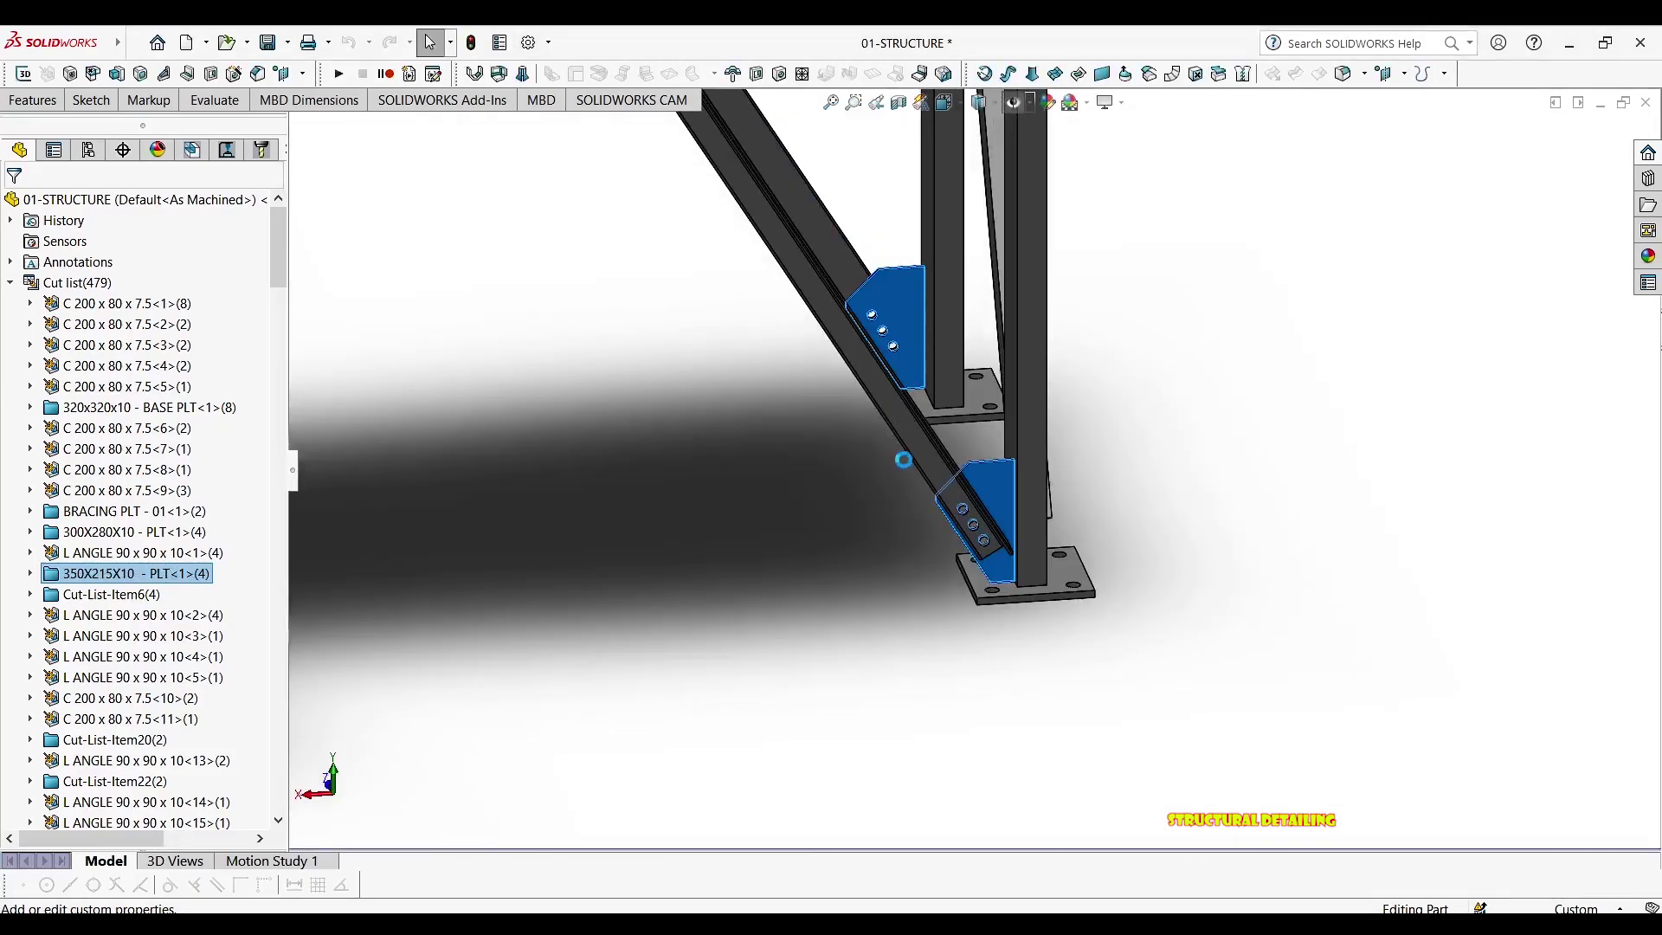
# Select Cut-List-Item6 in the cut list and locate its gusset plates under the platform's outer beam
pyautogui.moveTo(891, 481); pyautogui.dragTo(903, 459, button='middle')
pyautogui.scroll(3, 903, 460)
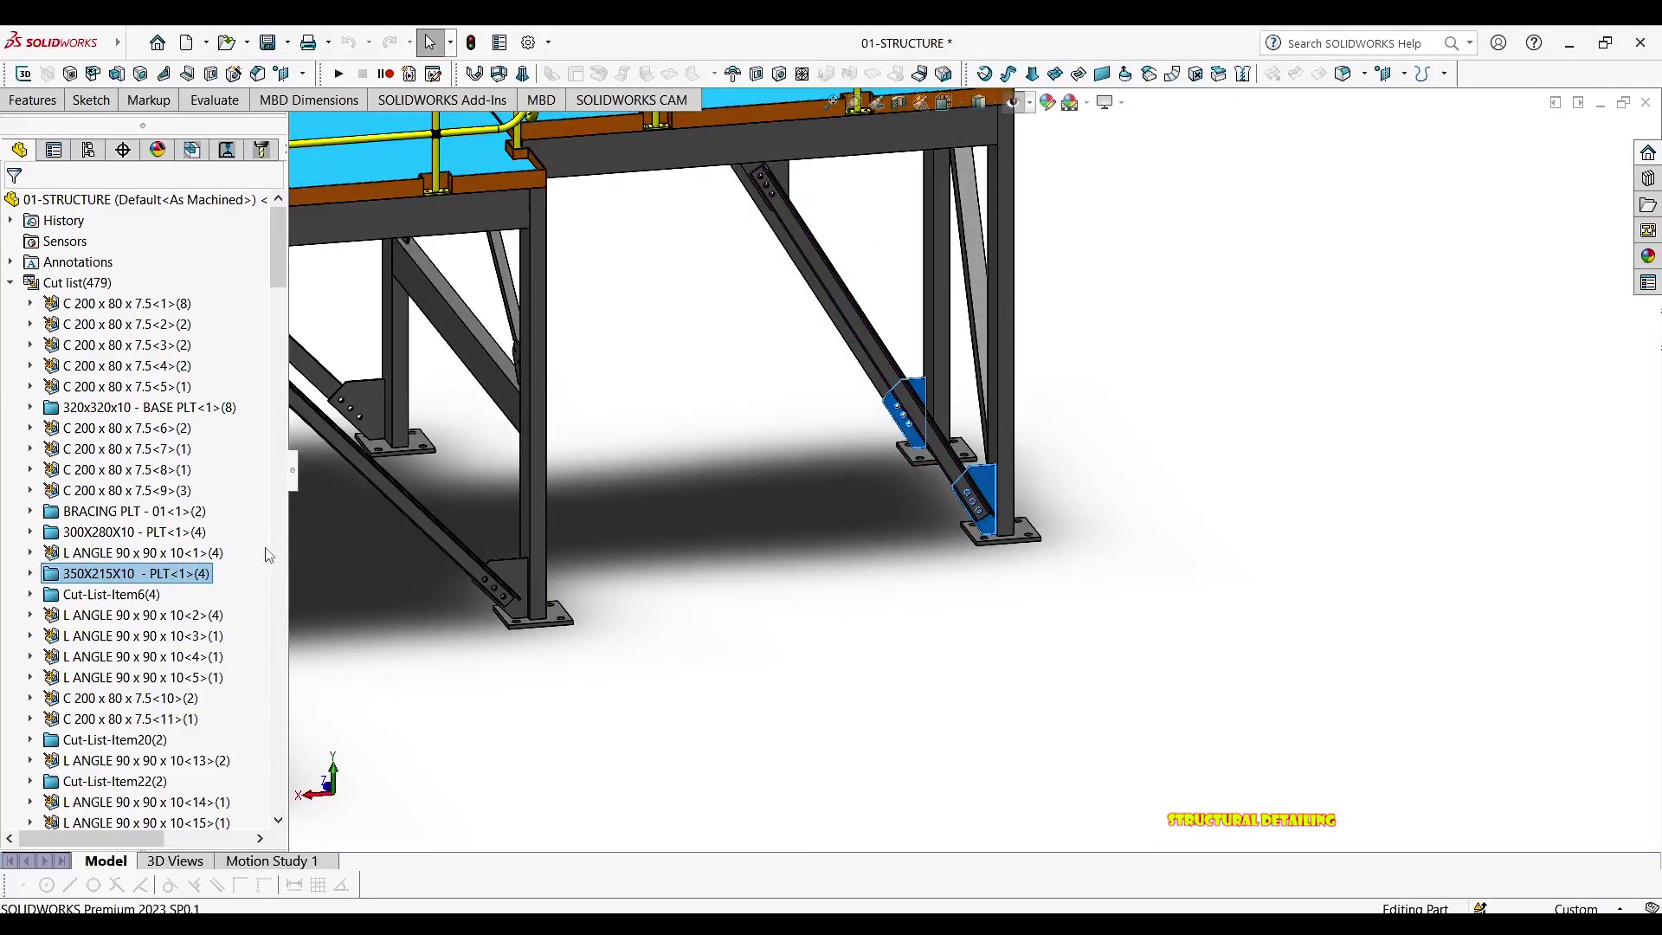
pyautogui.click(130, 595)
pyautogui.scroll(5, 865, 445)
pyautogui.scroll(-6, 885, 424)
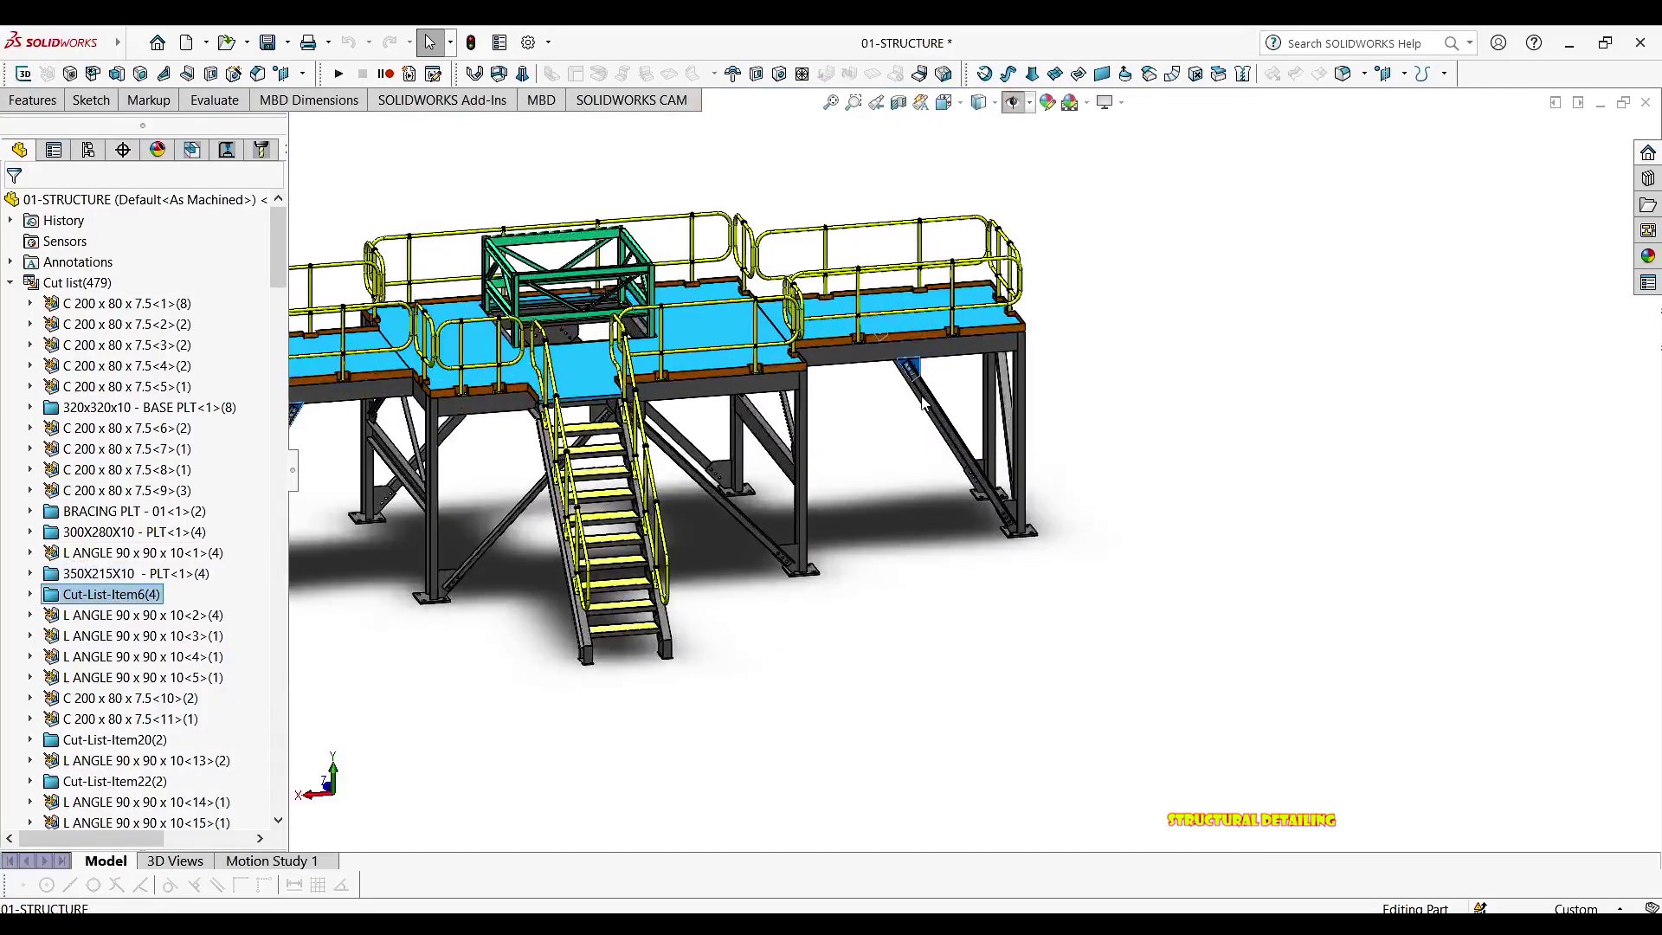
pyautogui.scroll(-10, 839, 294)
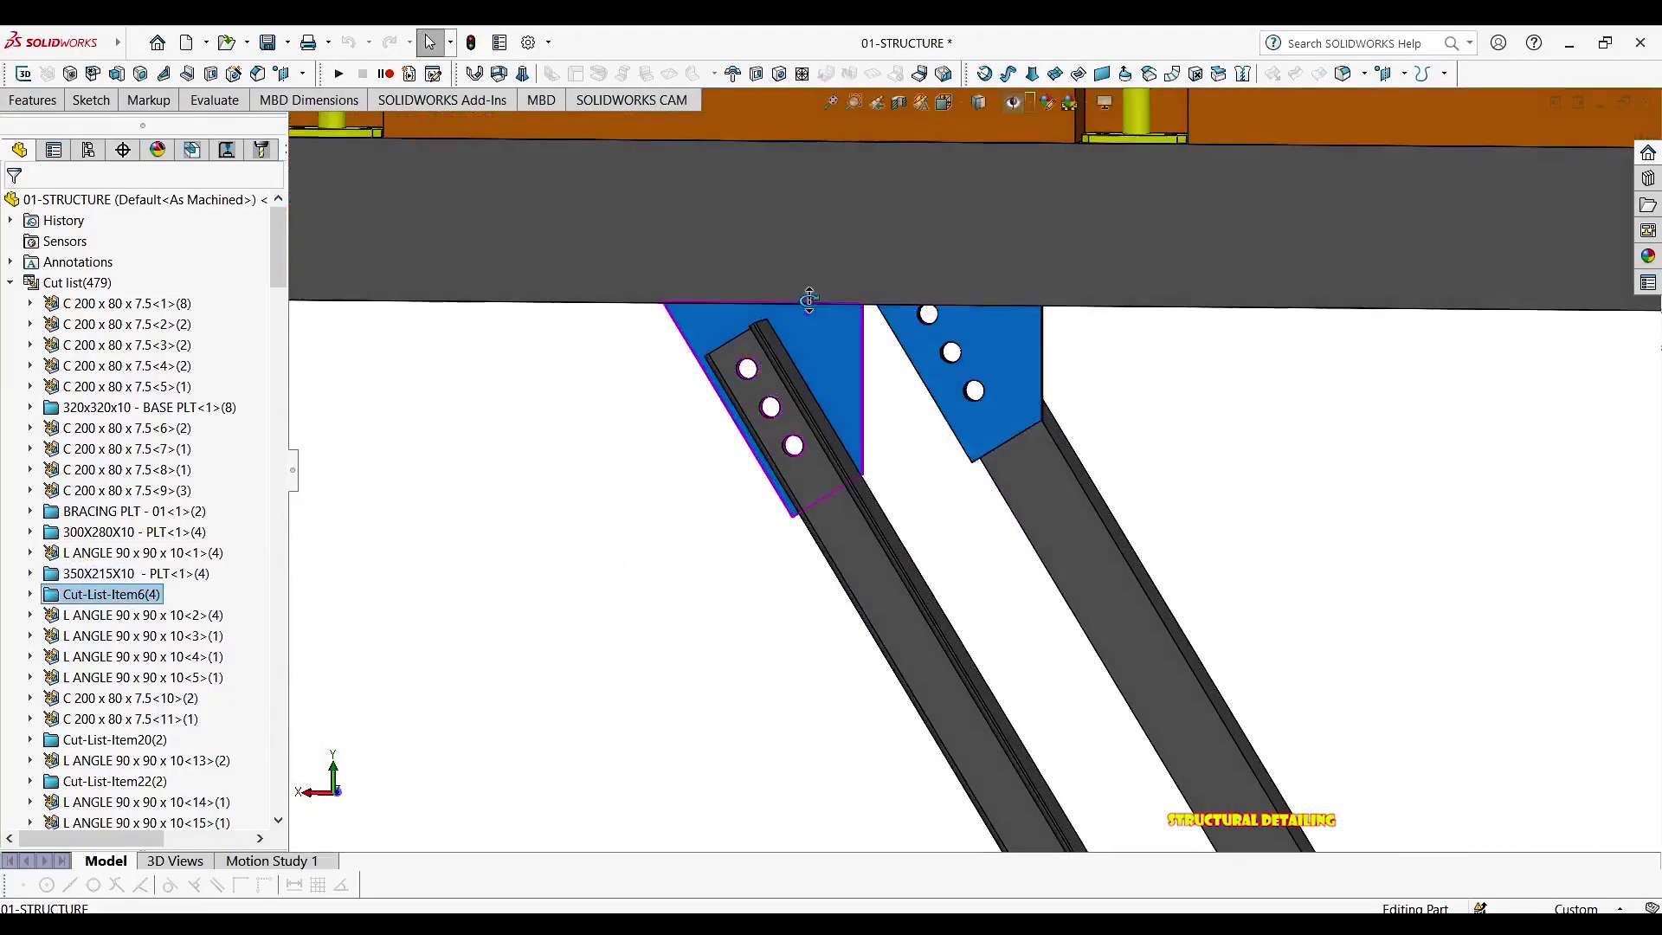
# Measure the upper gusset plate's height from the channel beam's underside face to the plate's lowest corner
pyautogui.press('m')
pyautogui.scroll(-5, 786, 268)
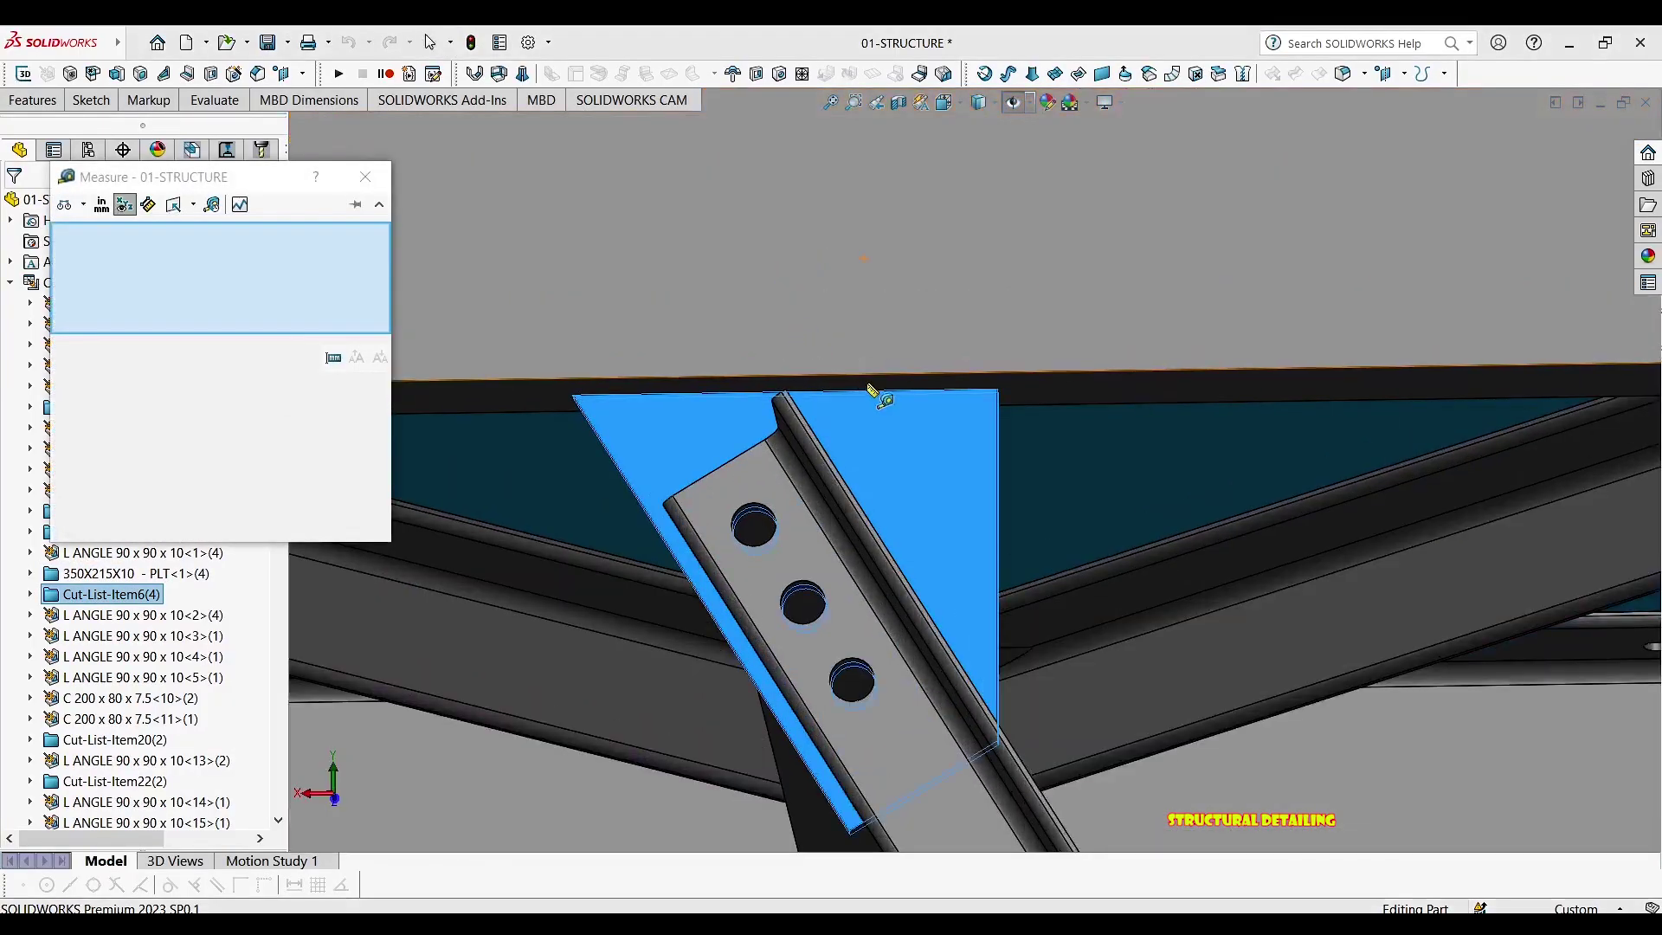
pyautogui.click(907, 454)
pyautogui.scroll(-8, 909, 692)
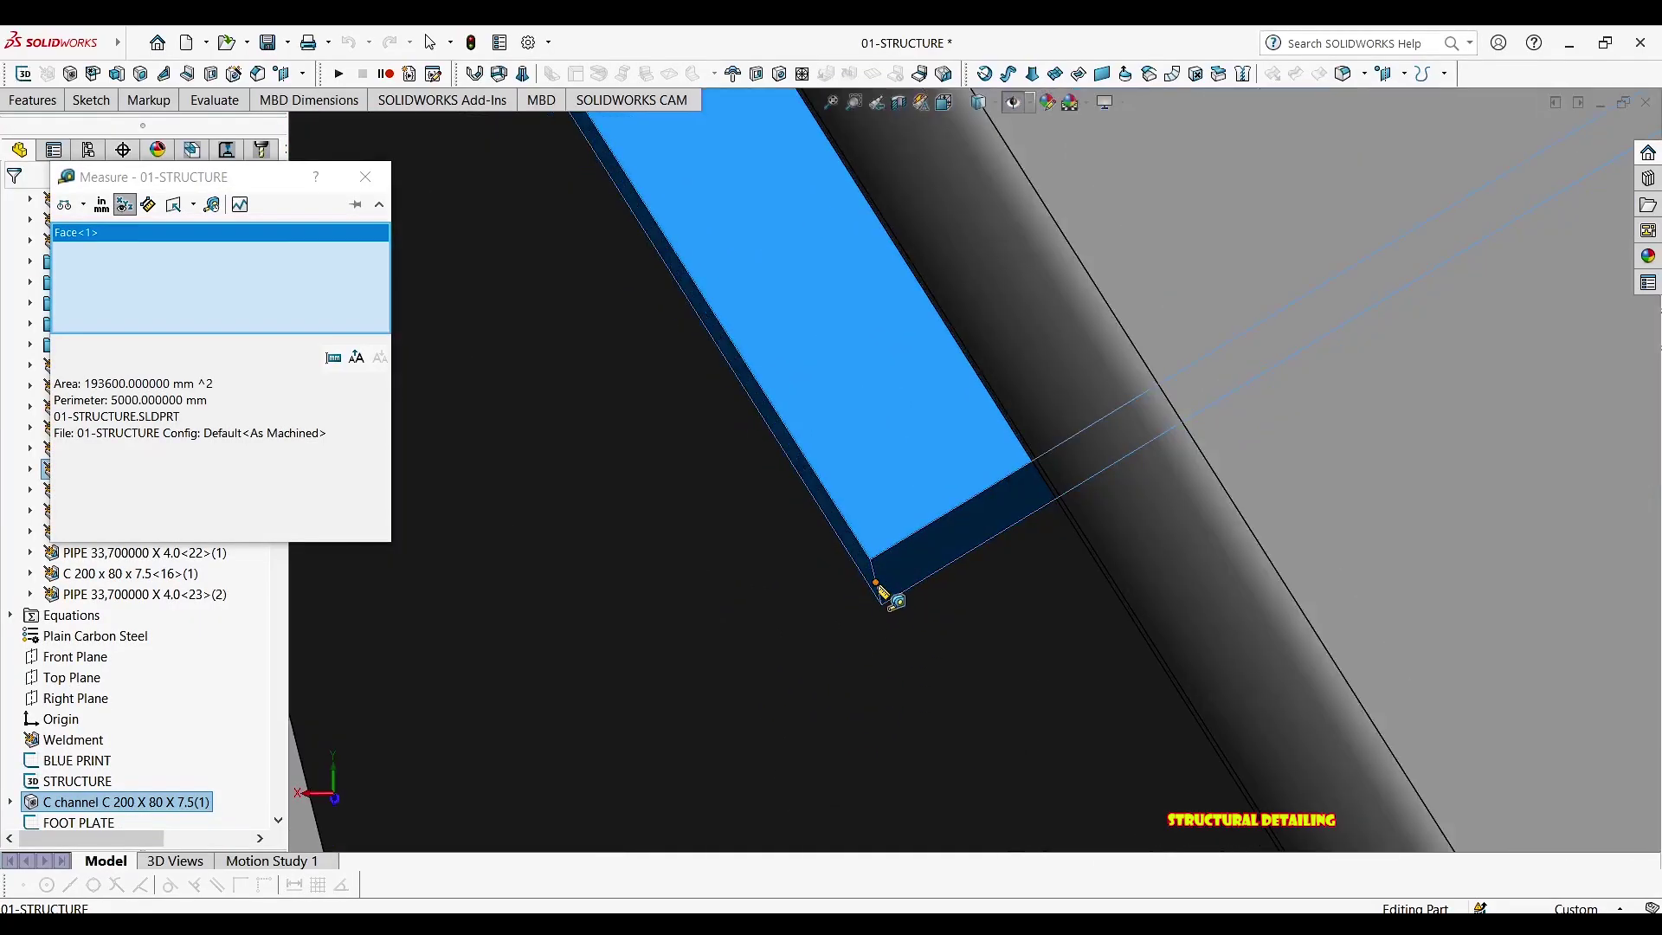
pyautogui.click(878, 585)
pyautogui.scroll(3, 921, 593)
pyautogui.scroll(3, 1063, 437)
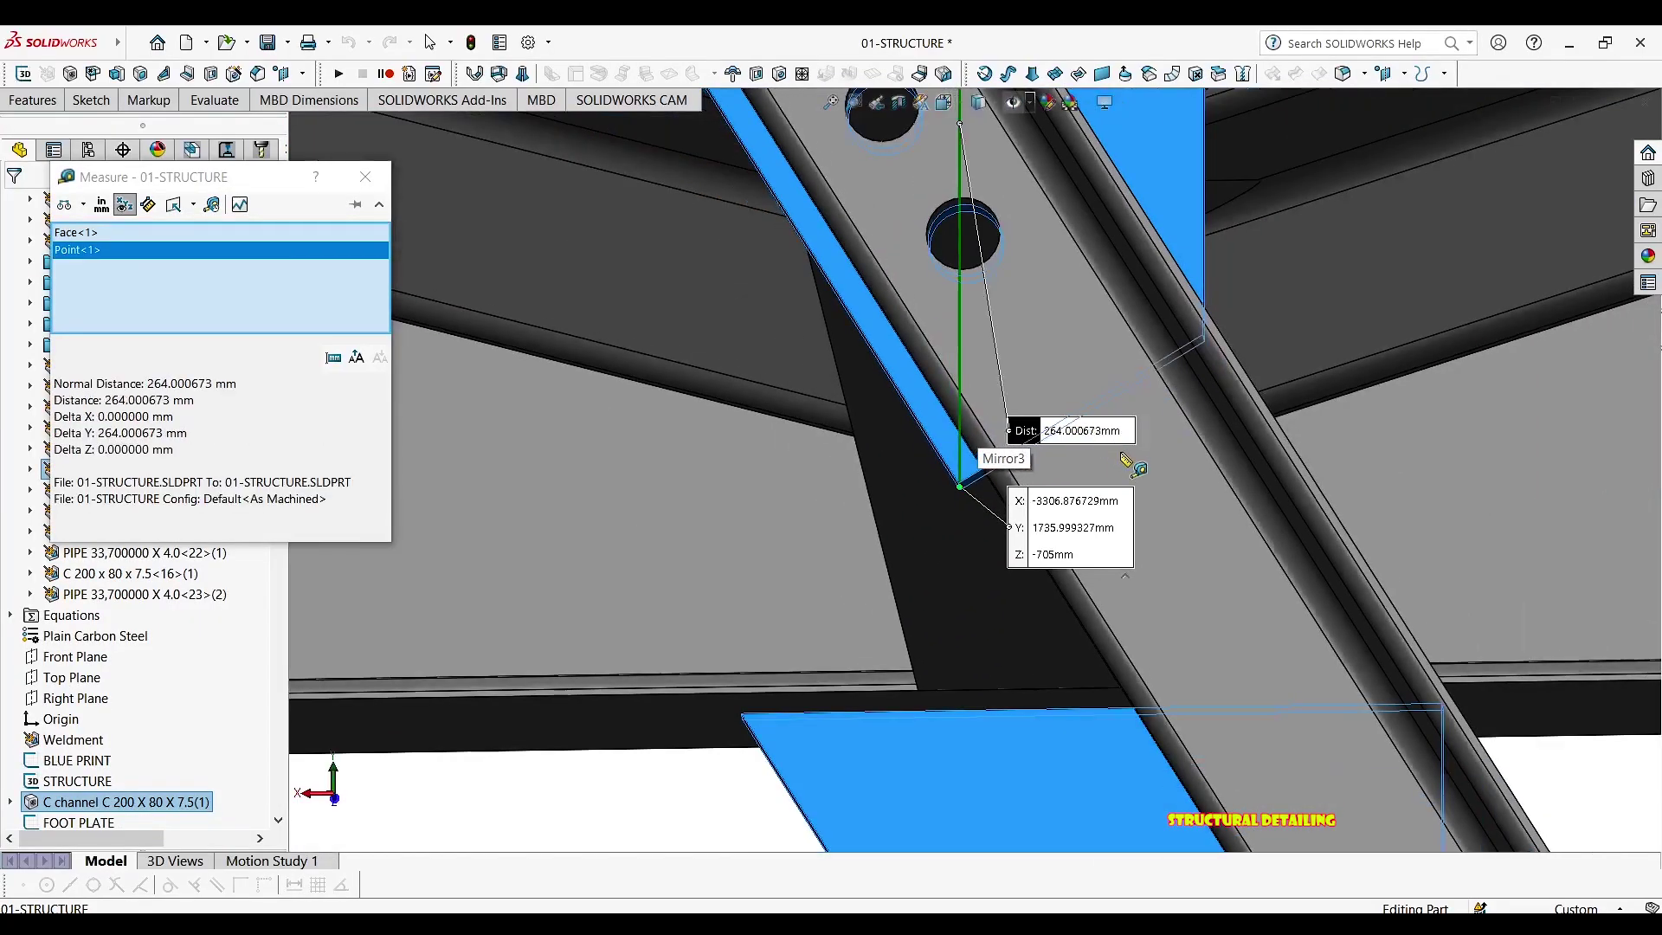
pyautogui.scroll(4, 1052, 420)
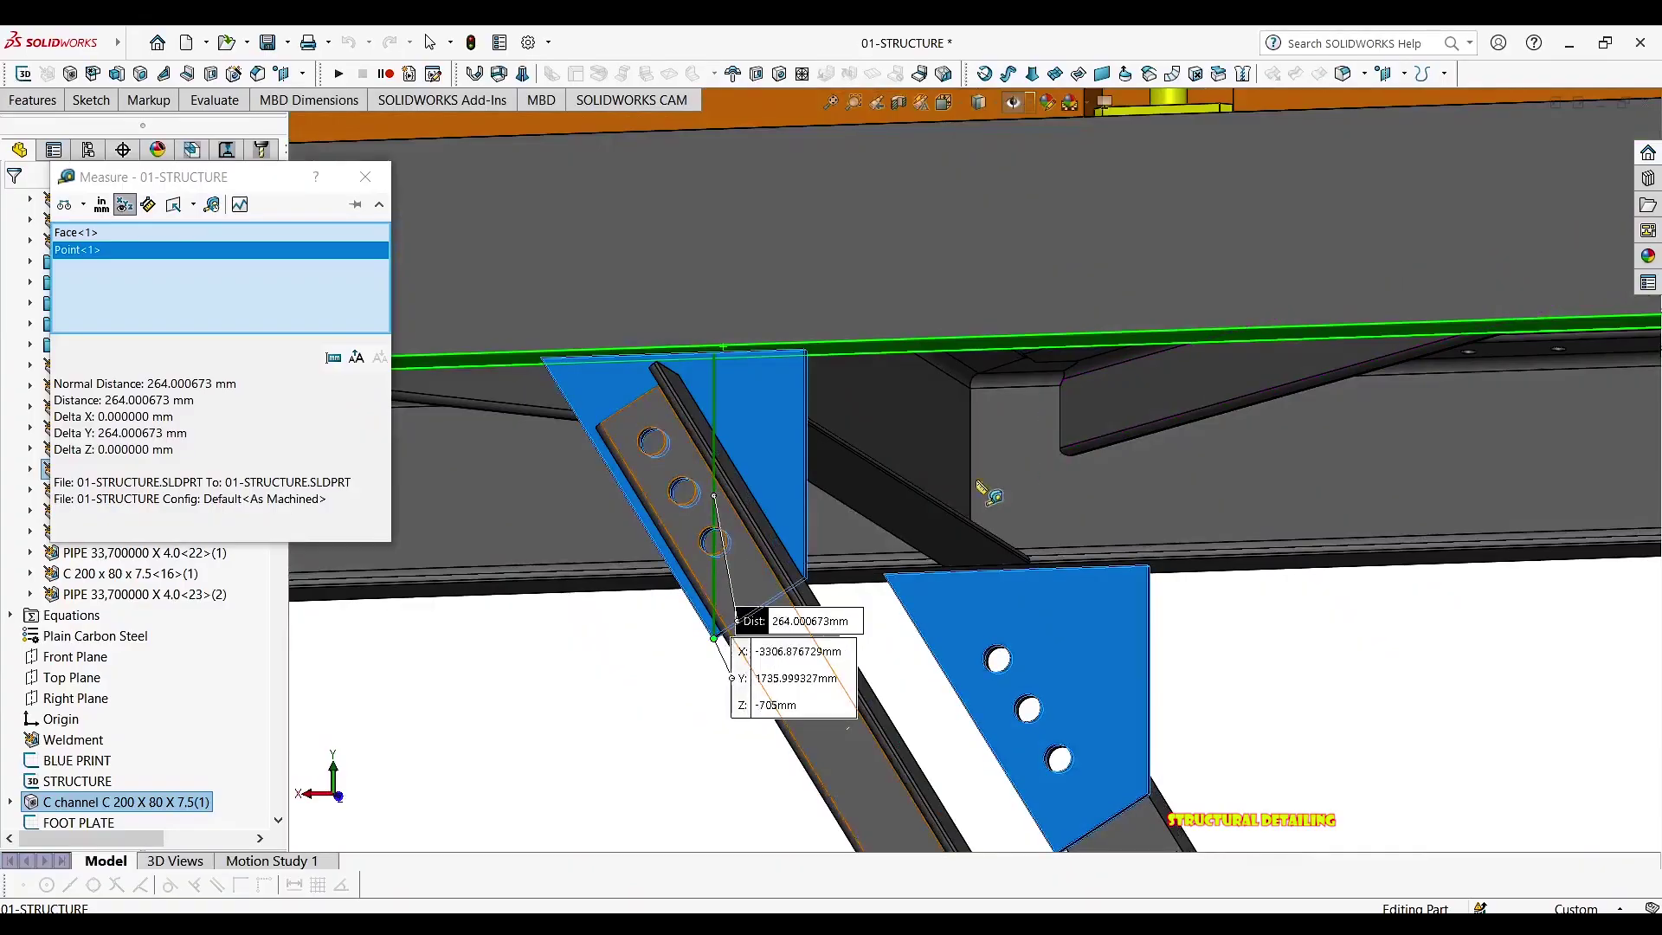
pyautogui.scroll(-4, 814, 433)
pyautogui.press('Escape')
# Measure the length of the upper gusset plate's top edge along the beam
pyautogui.scroll(-5, 857, 200)
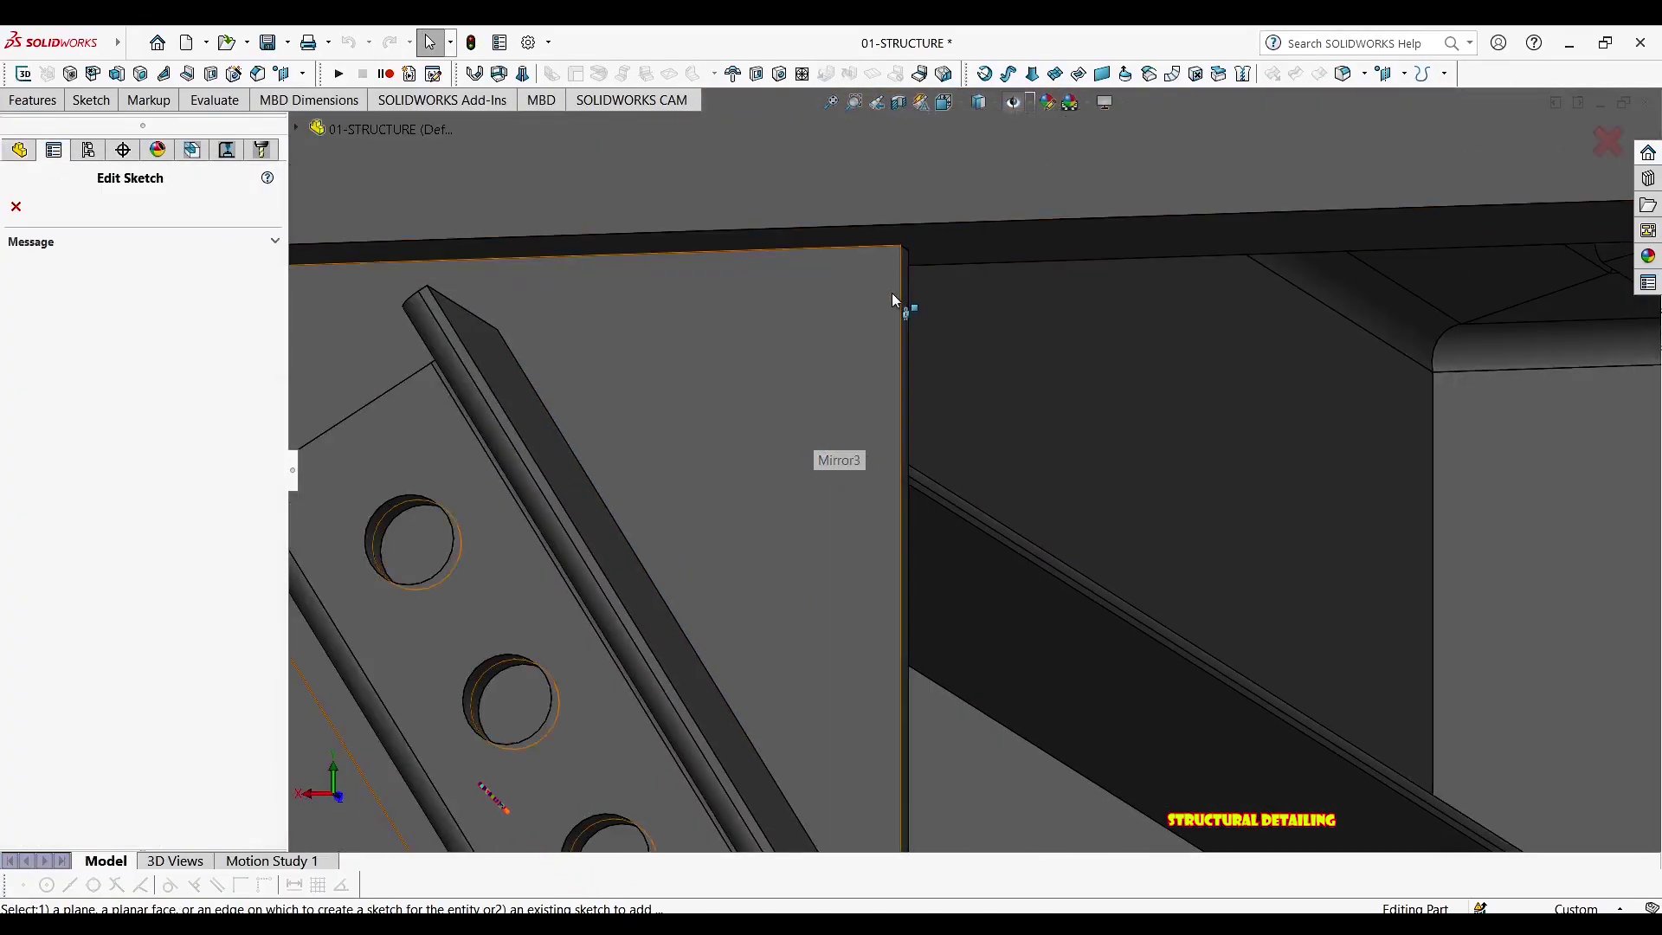
pyautogui.scroll(-2, 891, 292)
pyautogui.scroll(5, 817, 315)
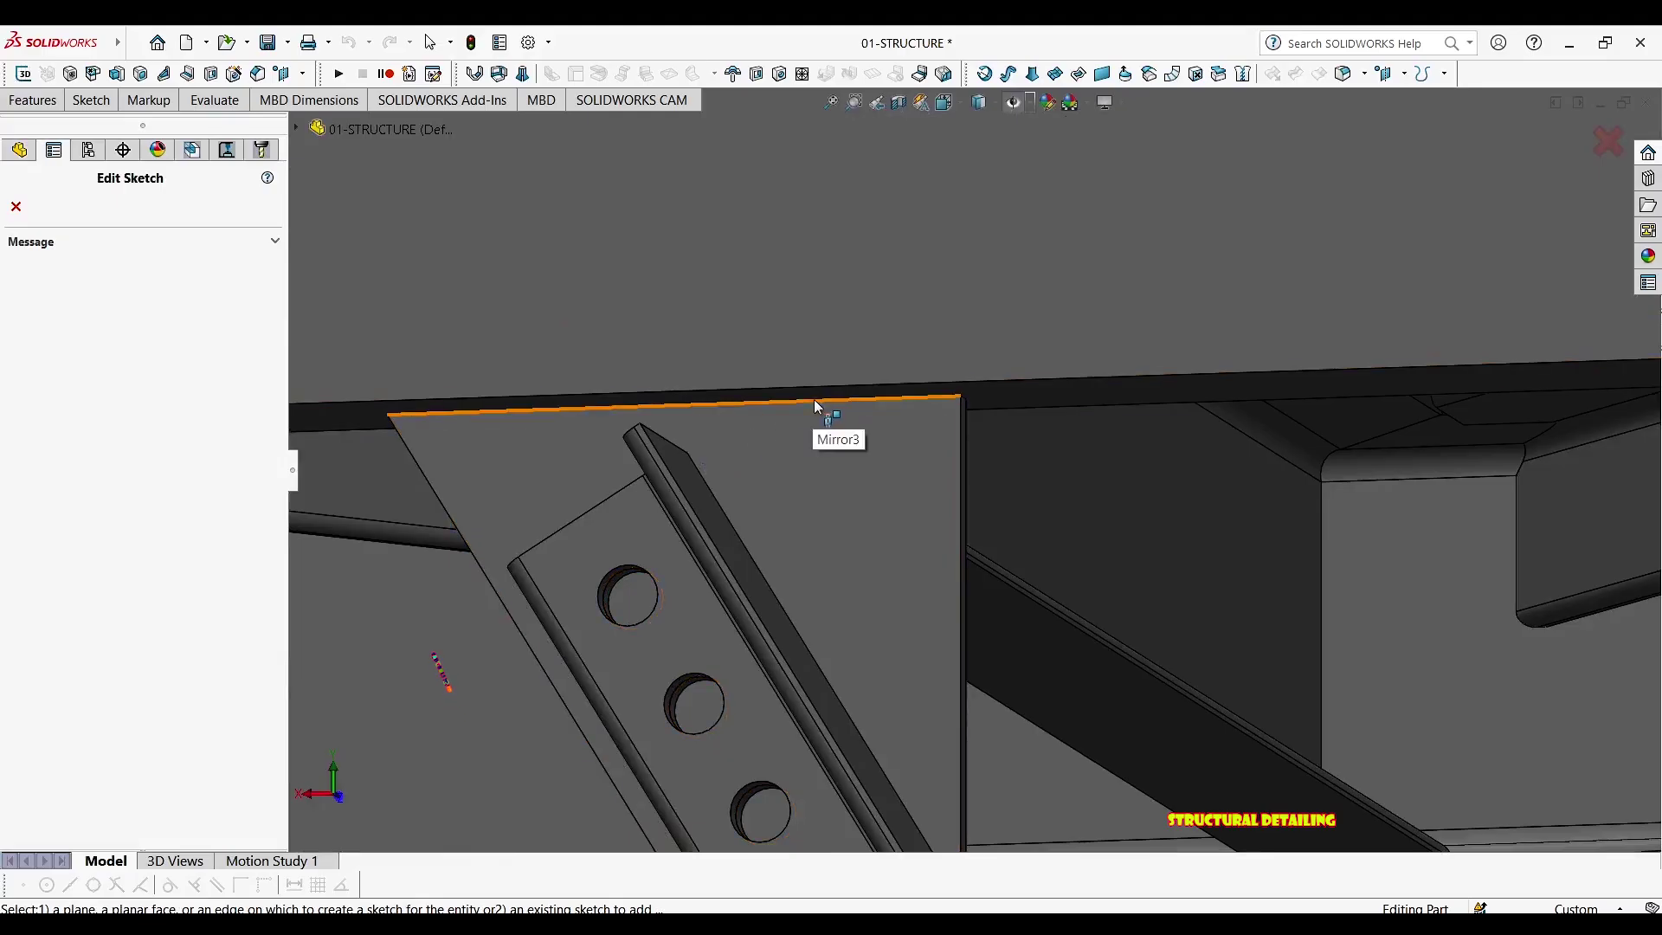
pyautogui.click(812, 401)
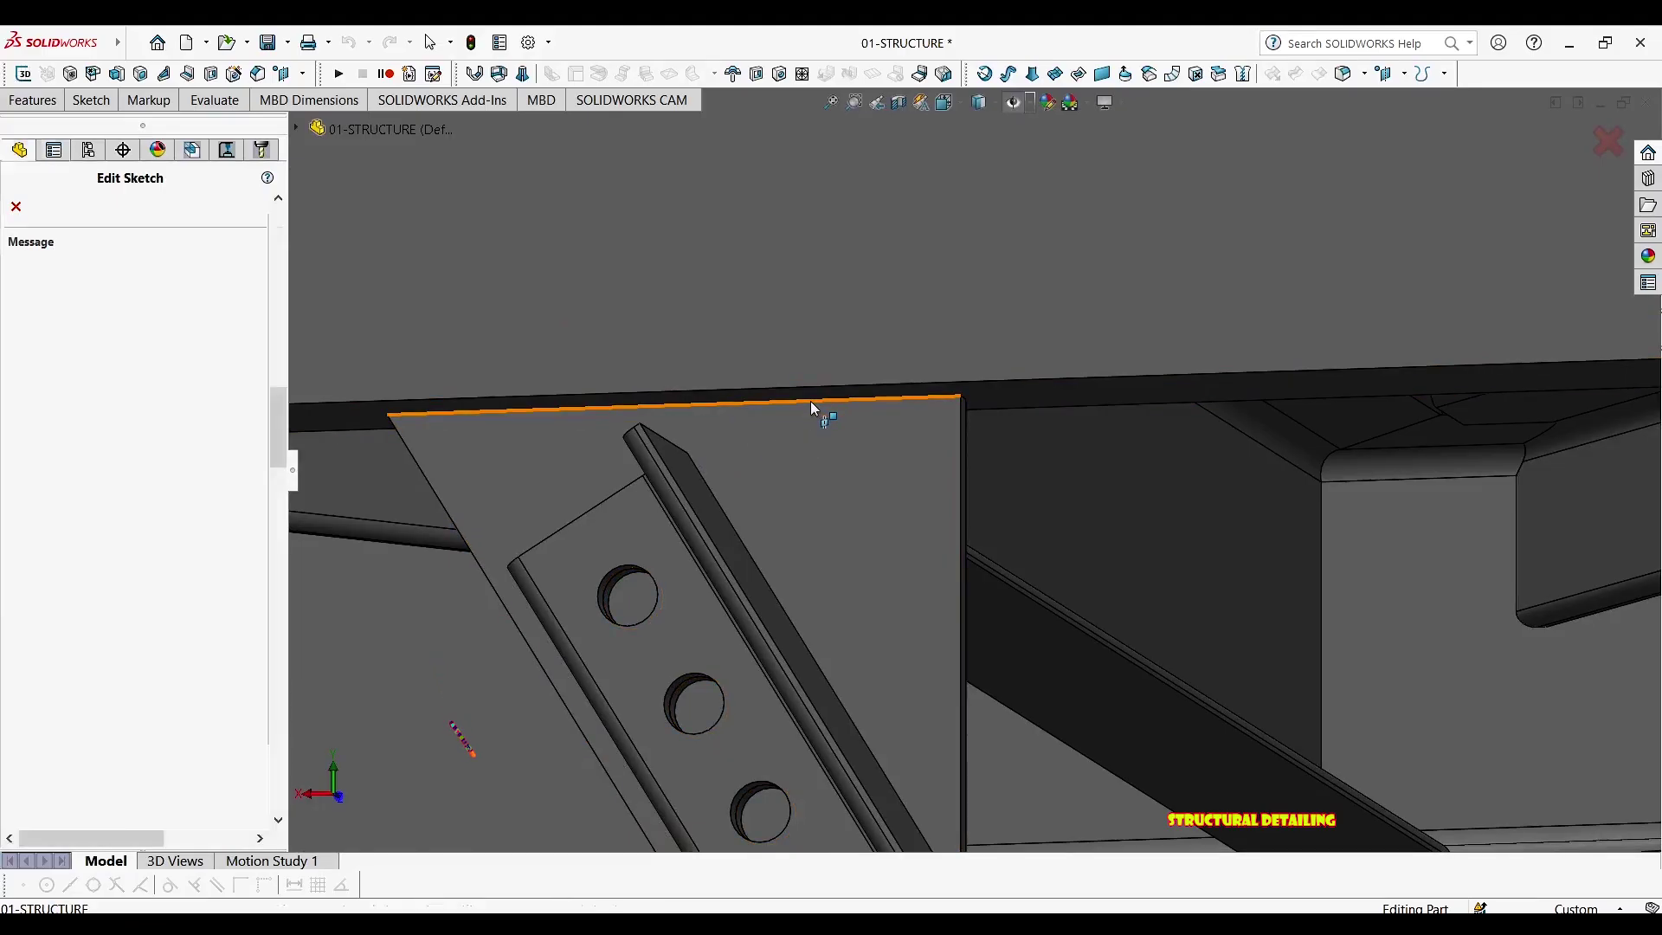
pyautogui.click(928, 401)
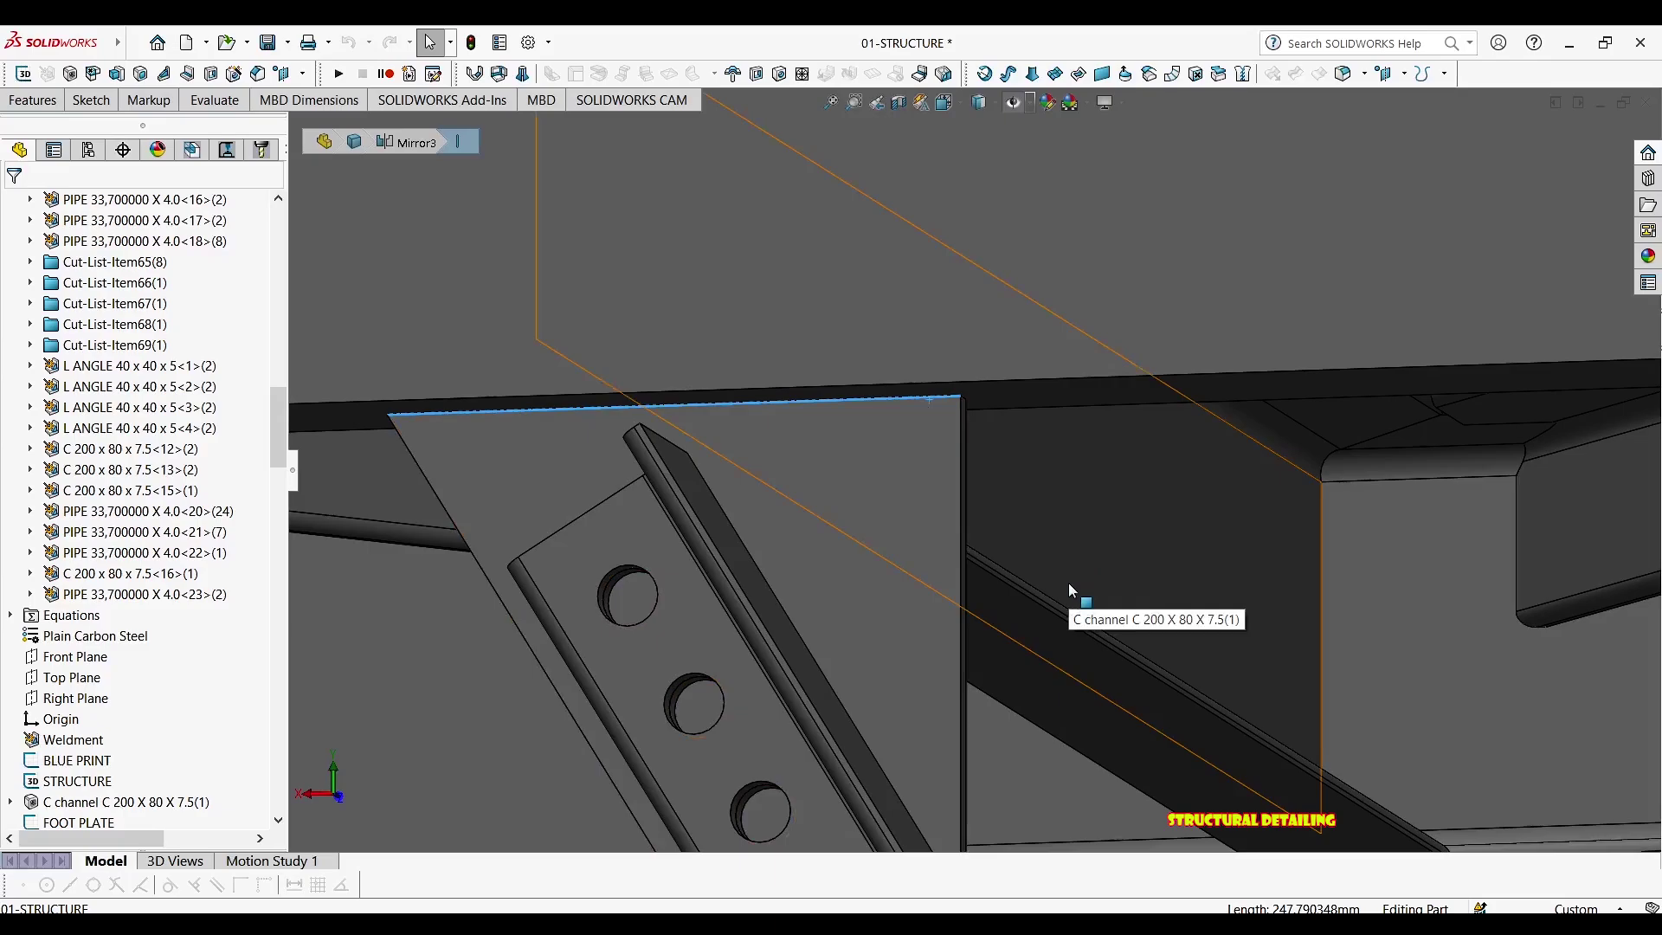
pyautogui.press('m')
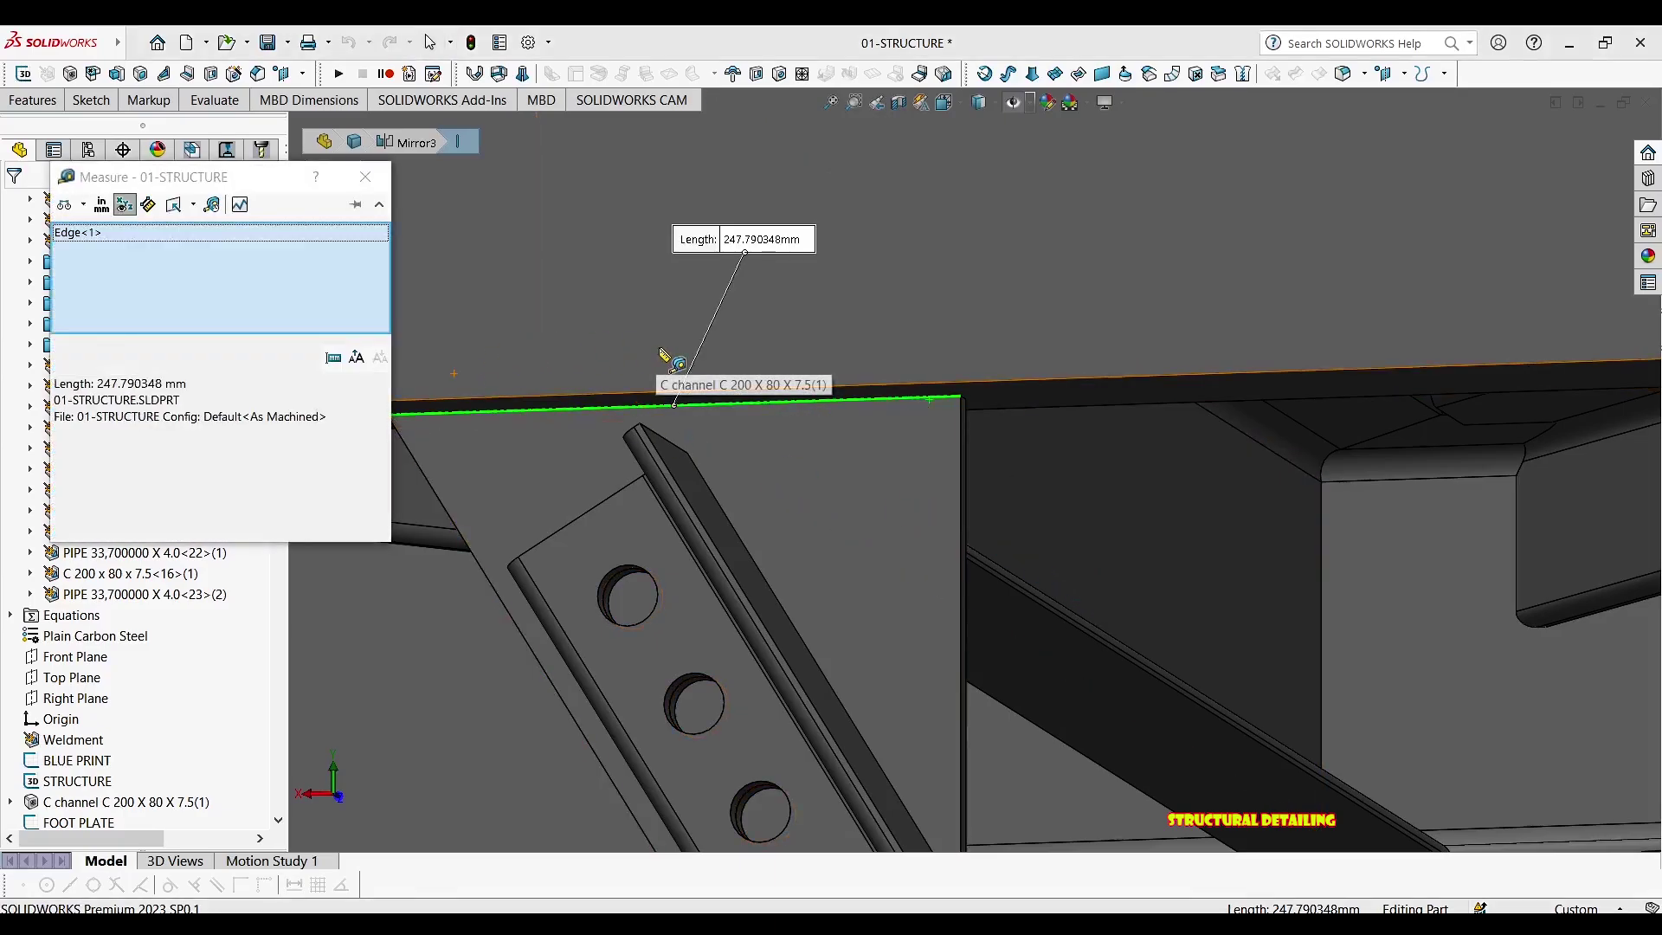
pyautogui.scroll(2, 822, 359)
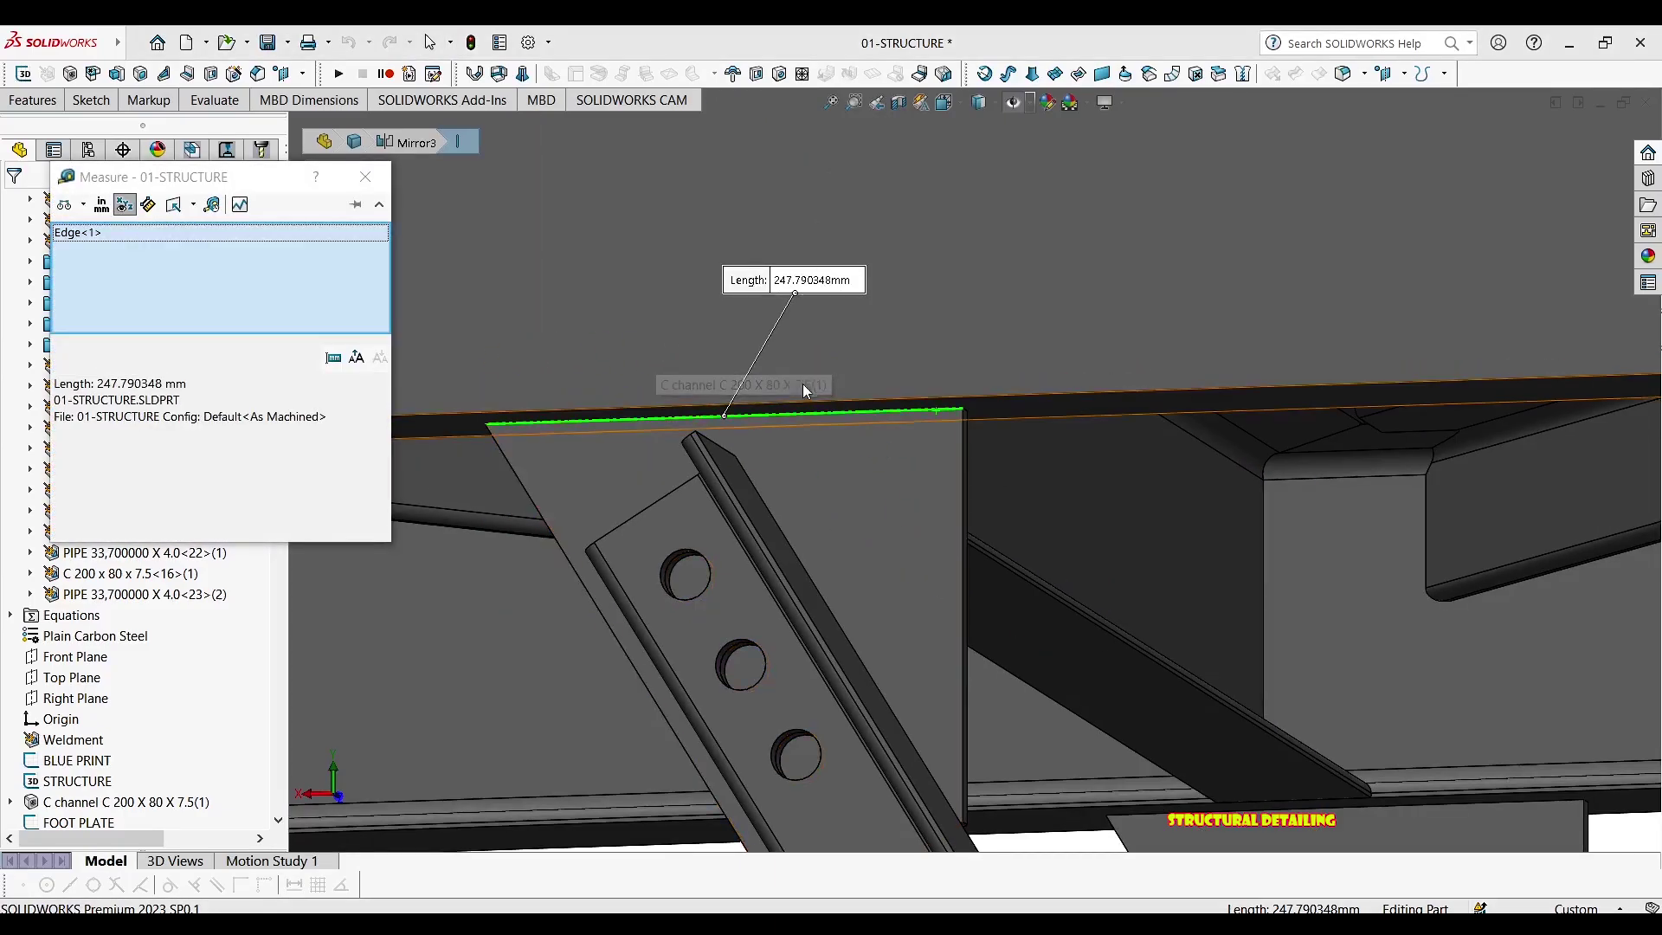
pyautogui.press('Escape')
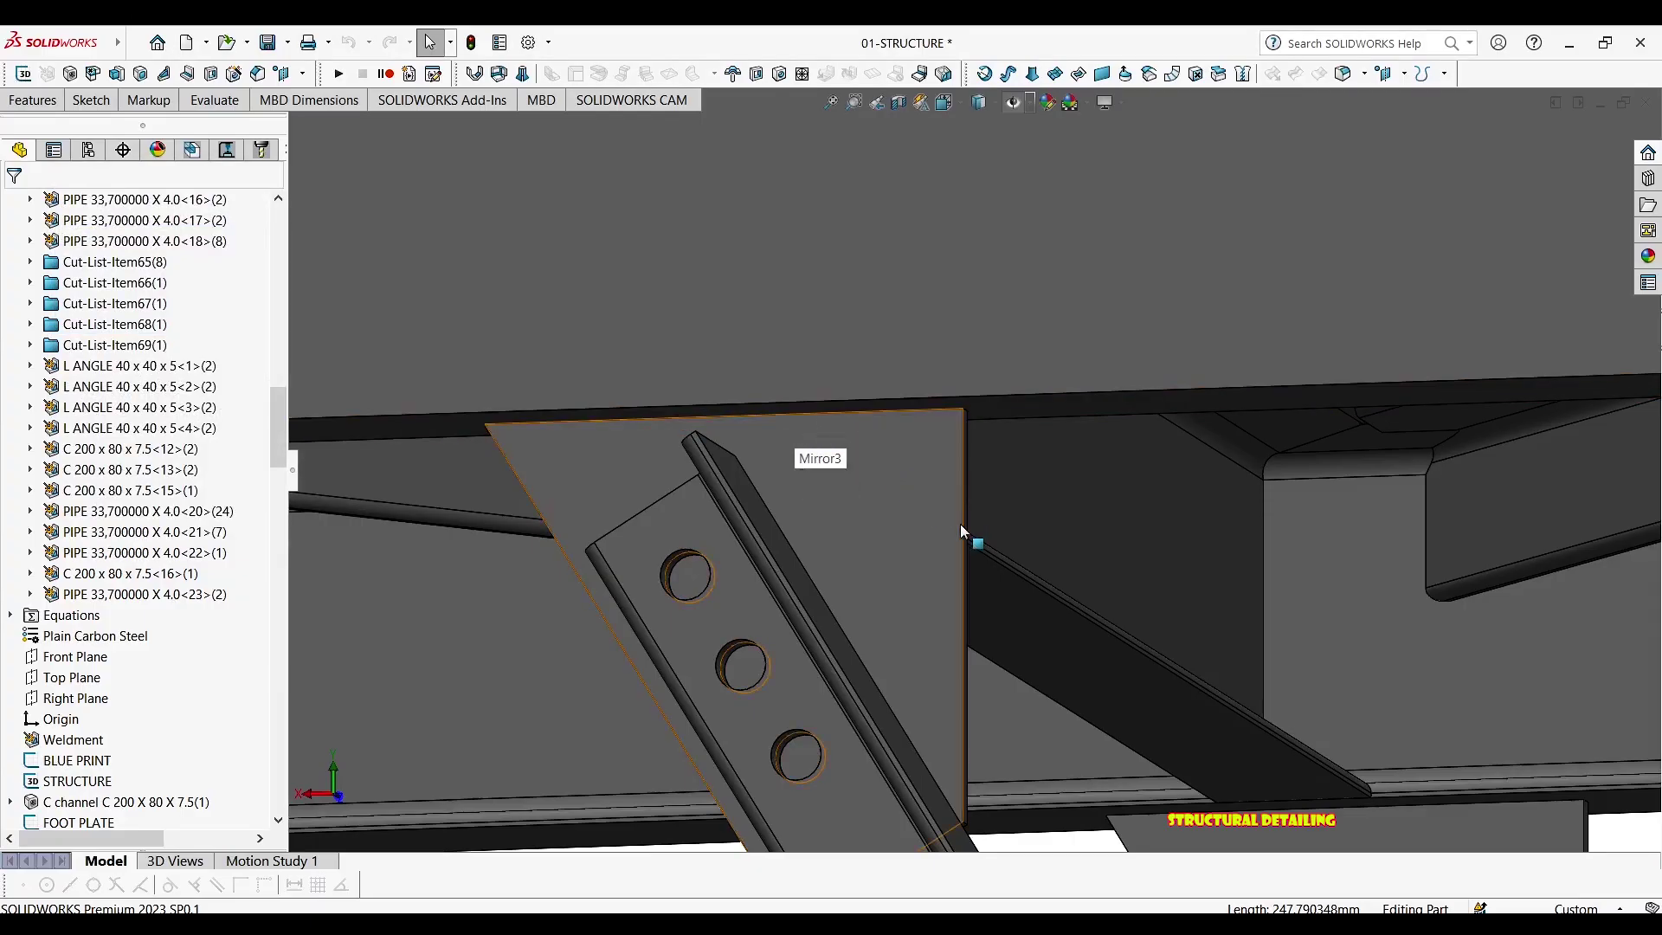
# Check the length of the upper gusset plate's free vertical edge
pyautogui.press('d')
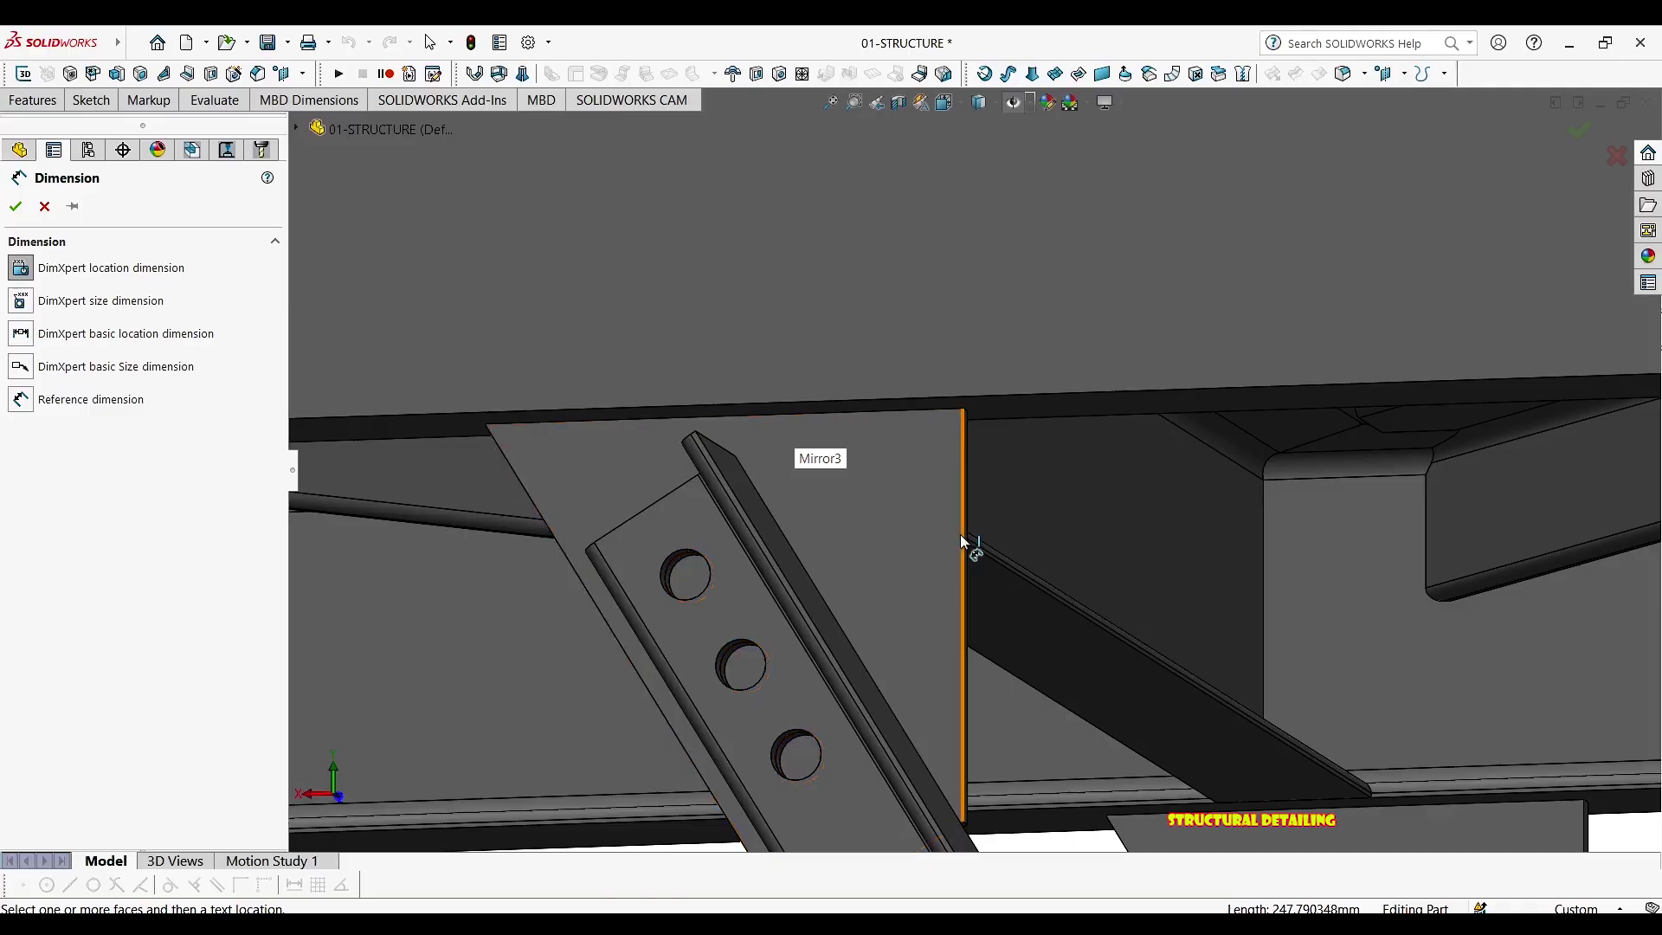
pyautogui.click(965, 541)
pyautogui.press('Escape')
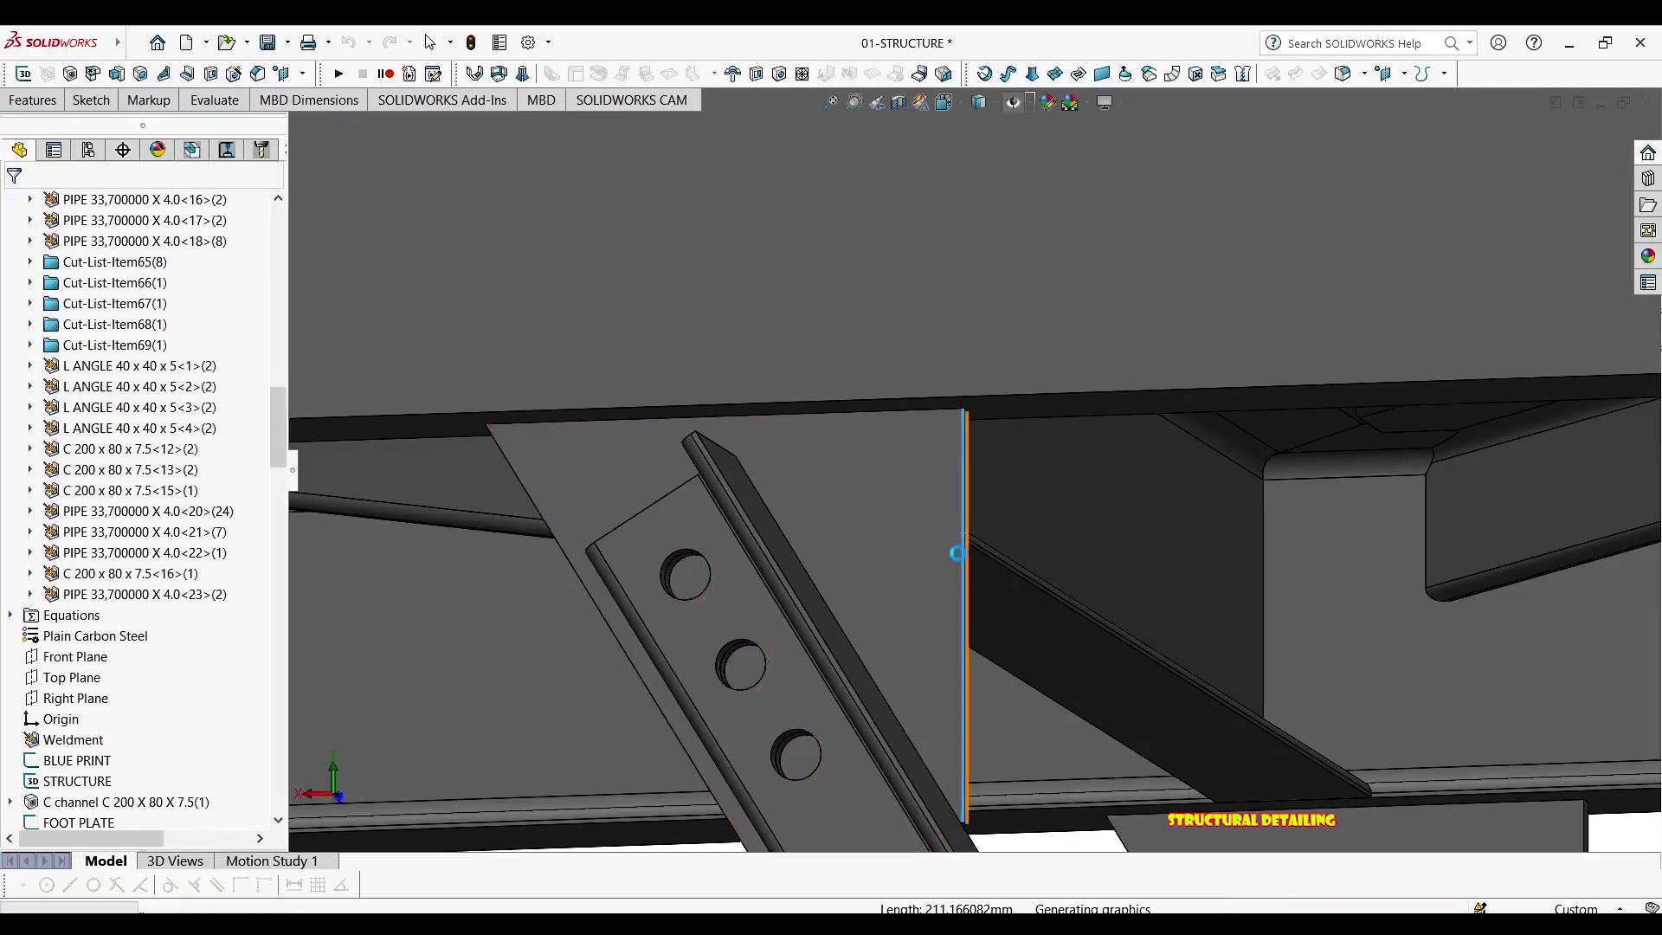
pyautogui.press('m')
pyautogui.click(963, 555)
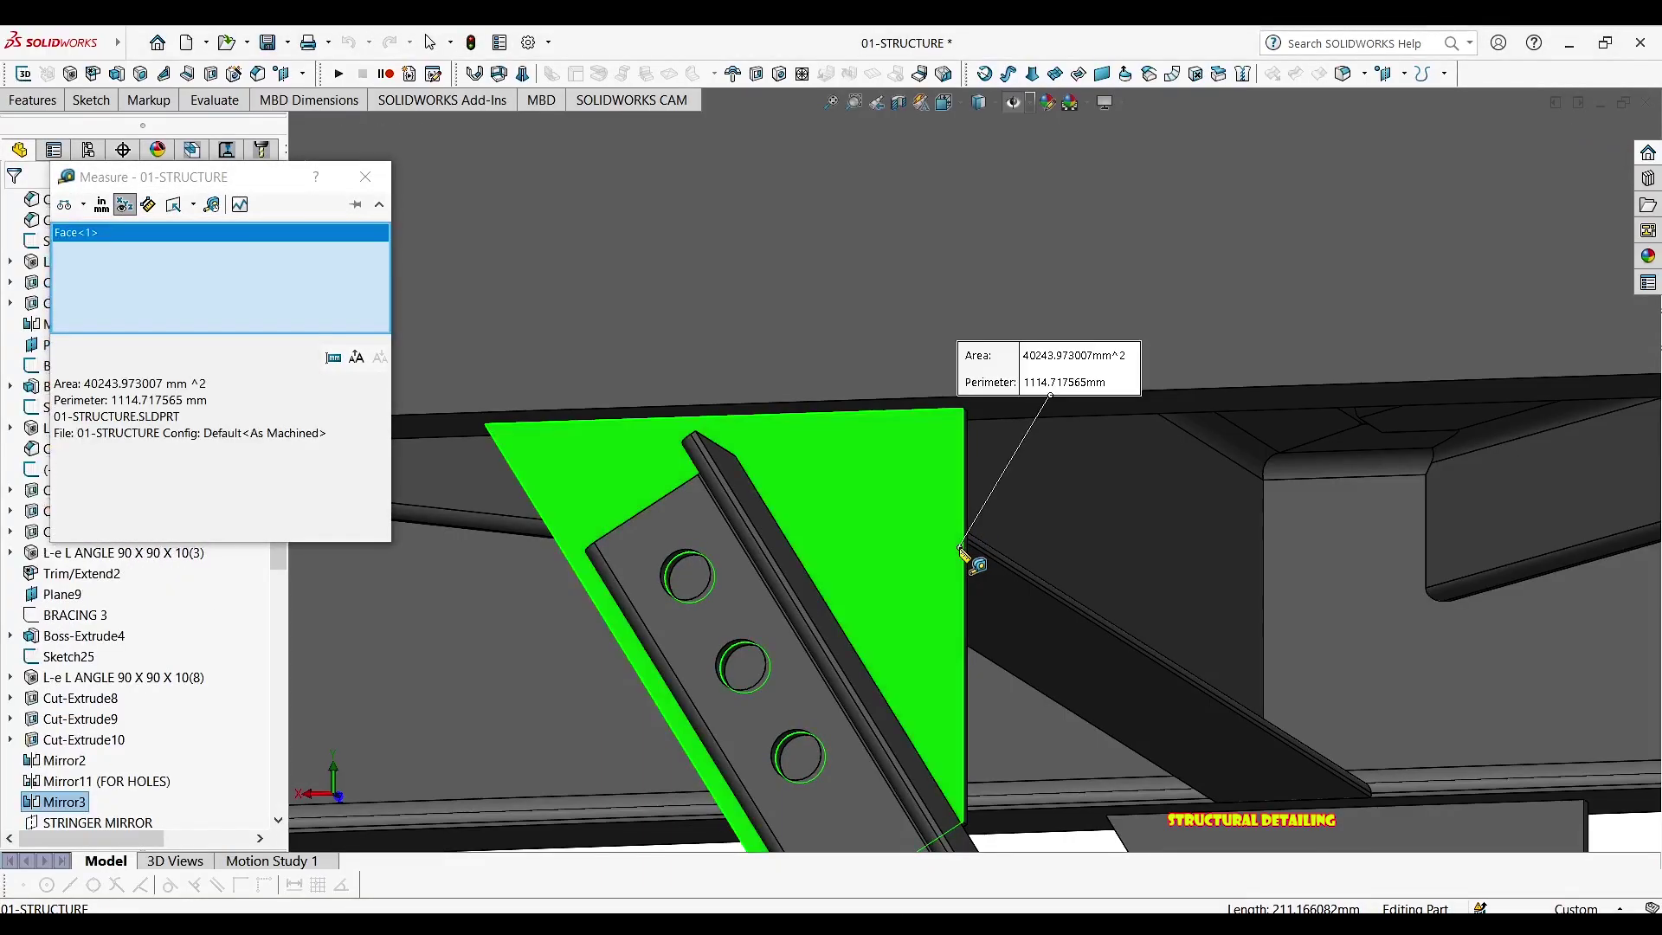
pyautogui.click(961, 547)
pyautogui.click(963, 565)
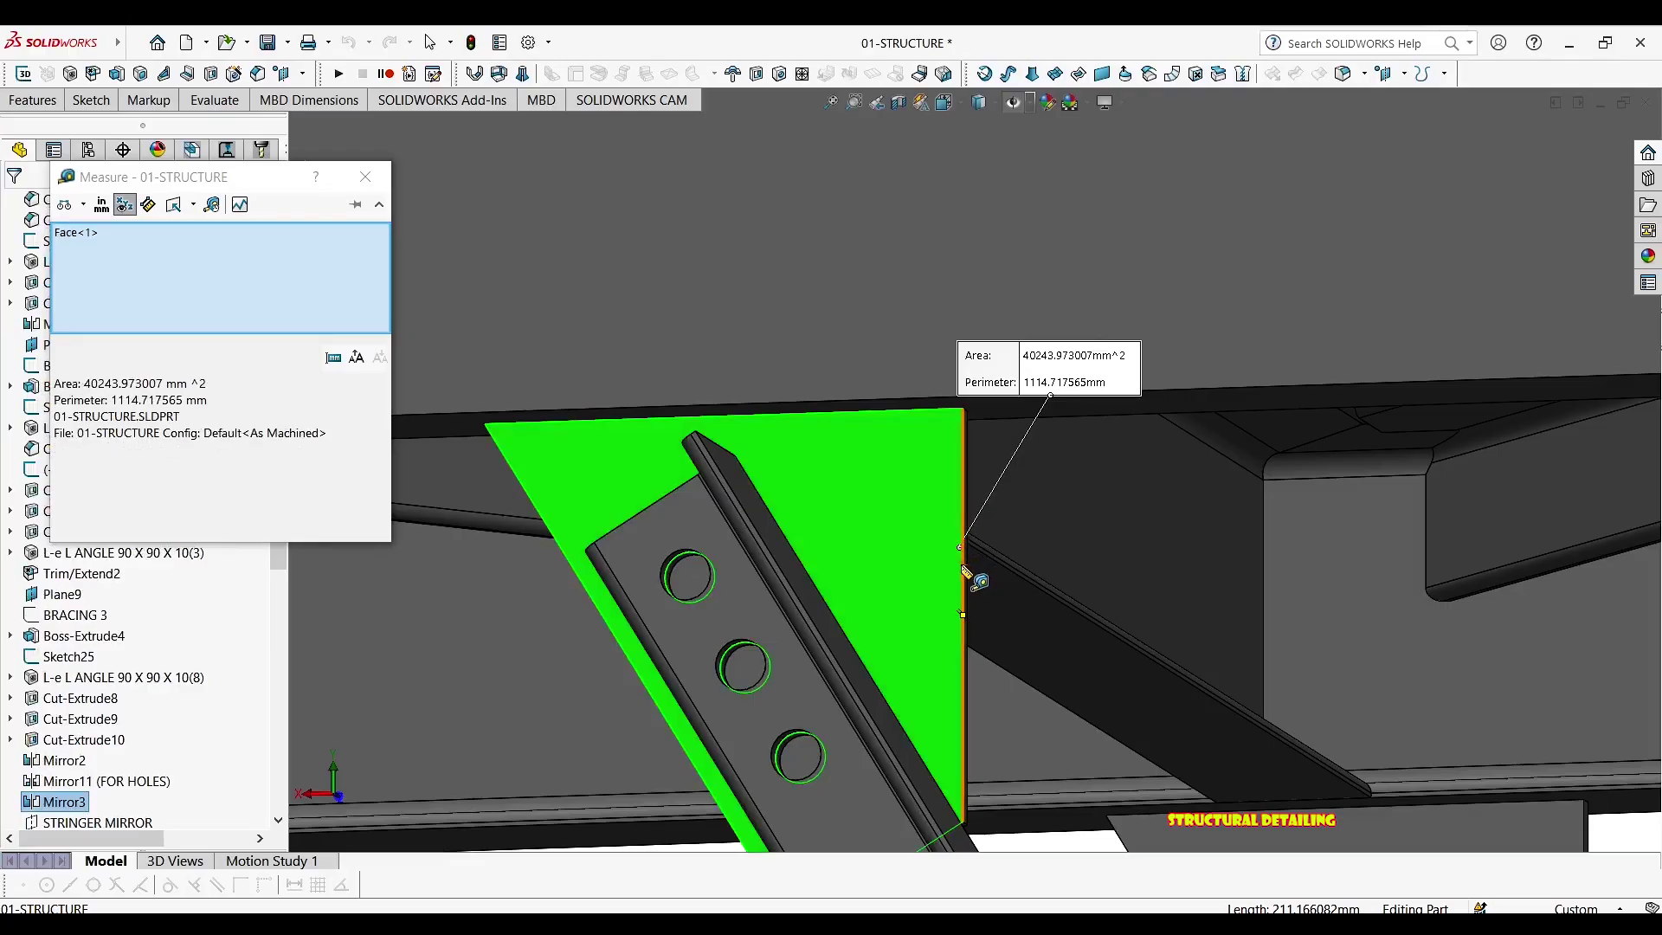
pyautogui.press('Escape')
pyautogui.press('Return')
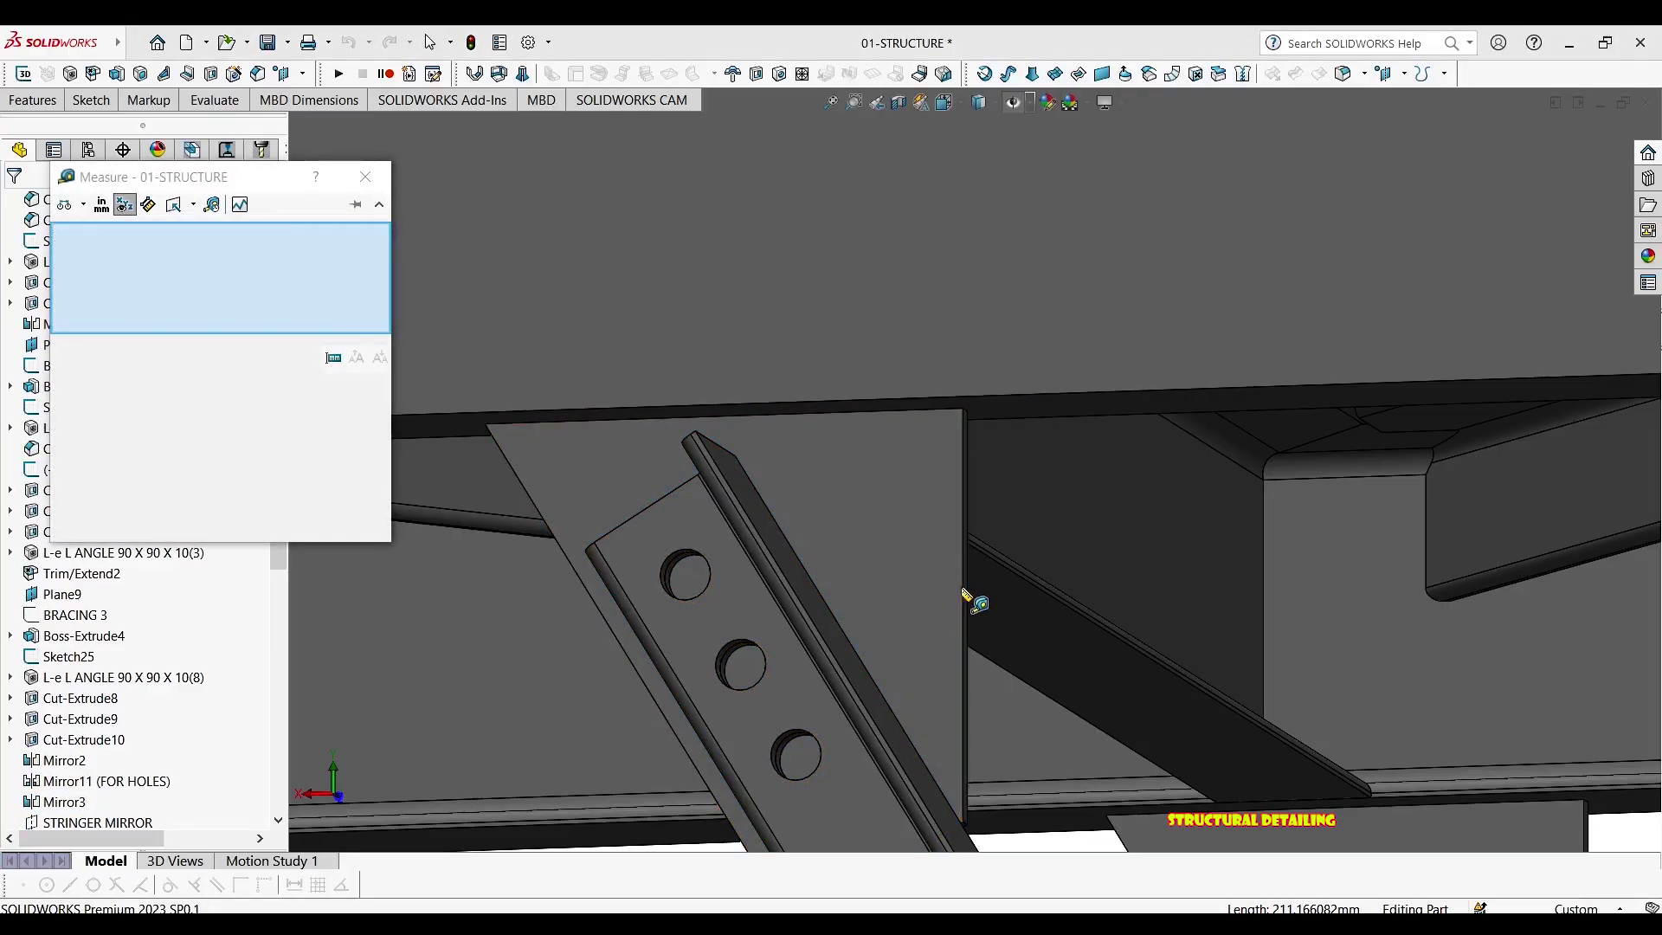
pyautogui.click(961, 584)
pyautogui.press('Escape')
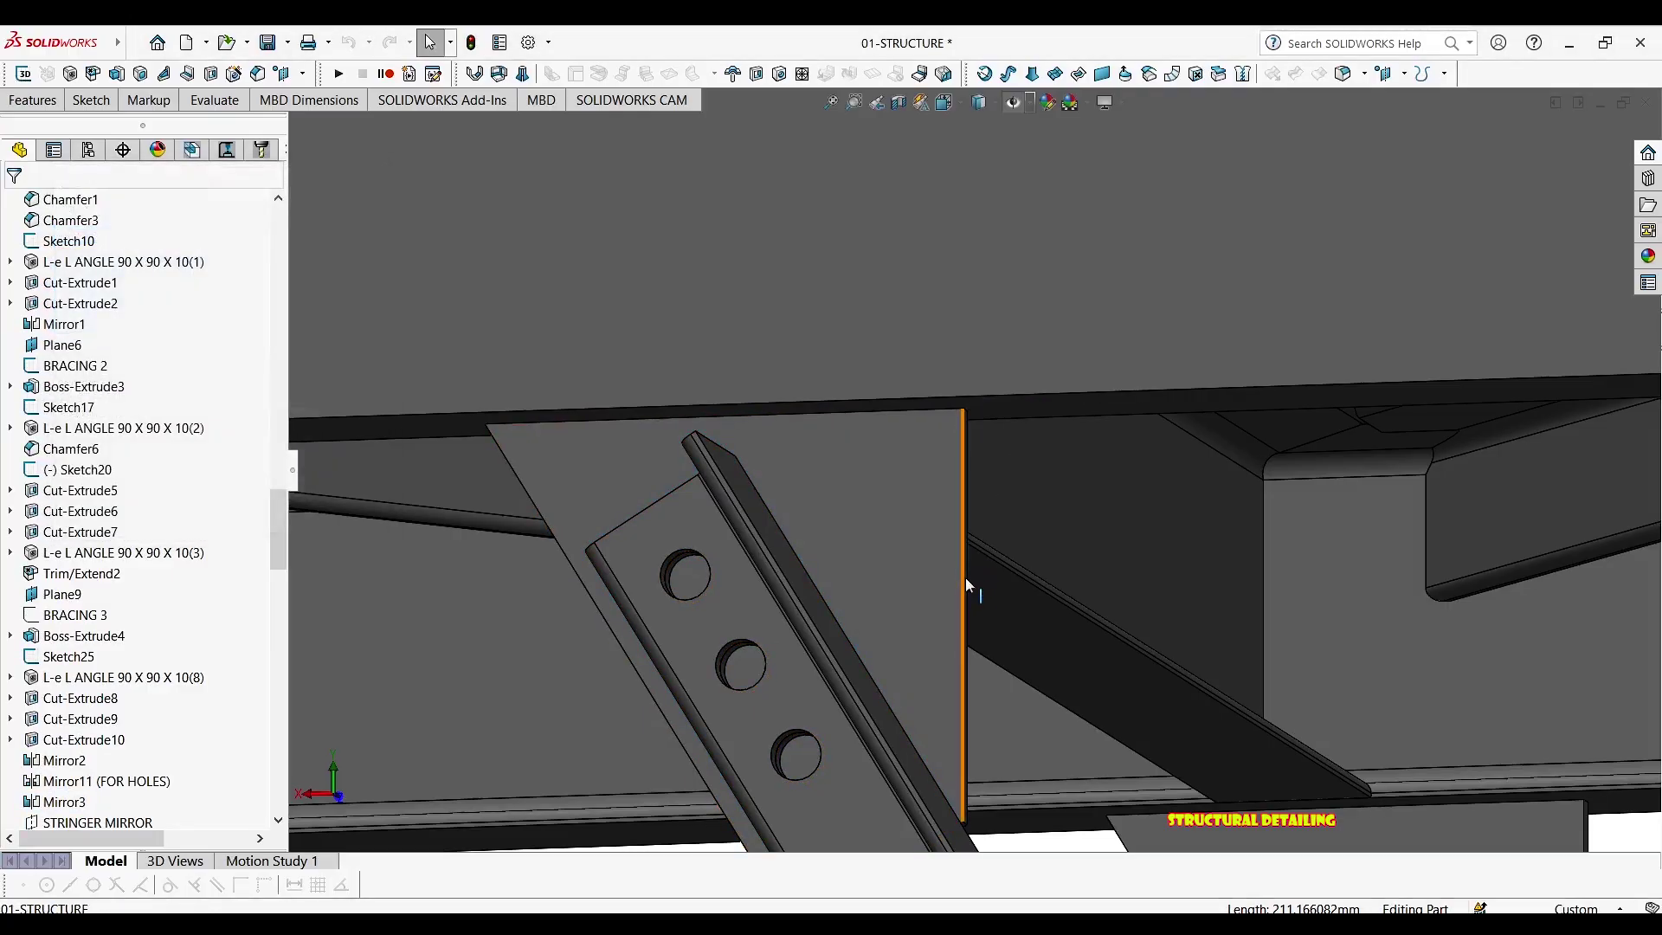
# Recheck the distance from the beam's underside to the upper gusset plate's lowest corner, and close the measurement
pyautogui.scroll(5, 964, 578)
pyautogui.press('Return')
pyautogui.scroll(-5, 907, 522)
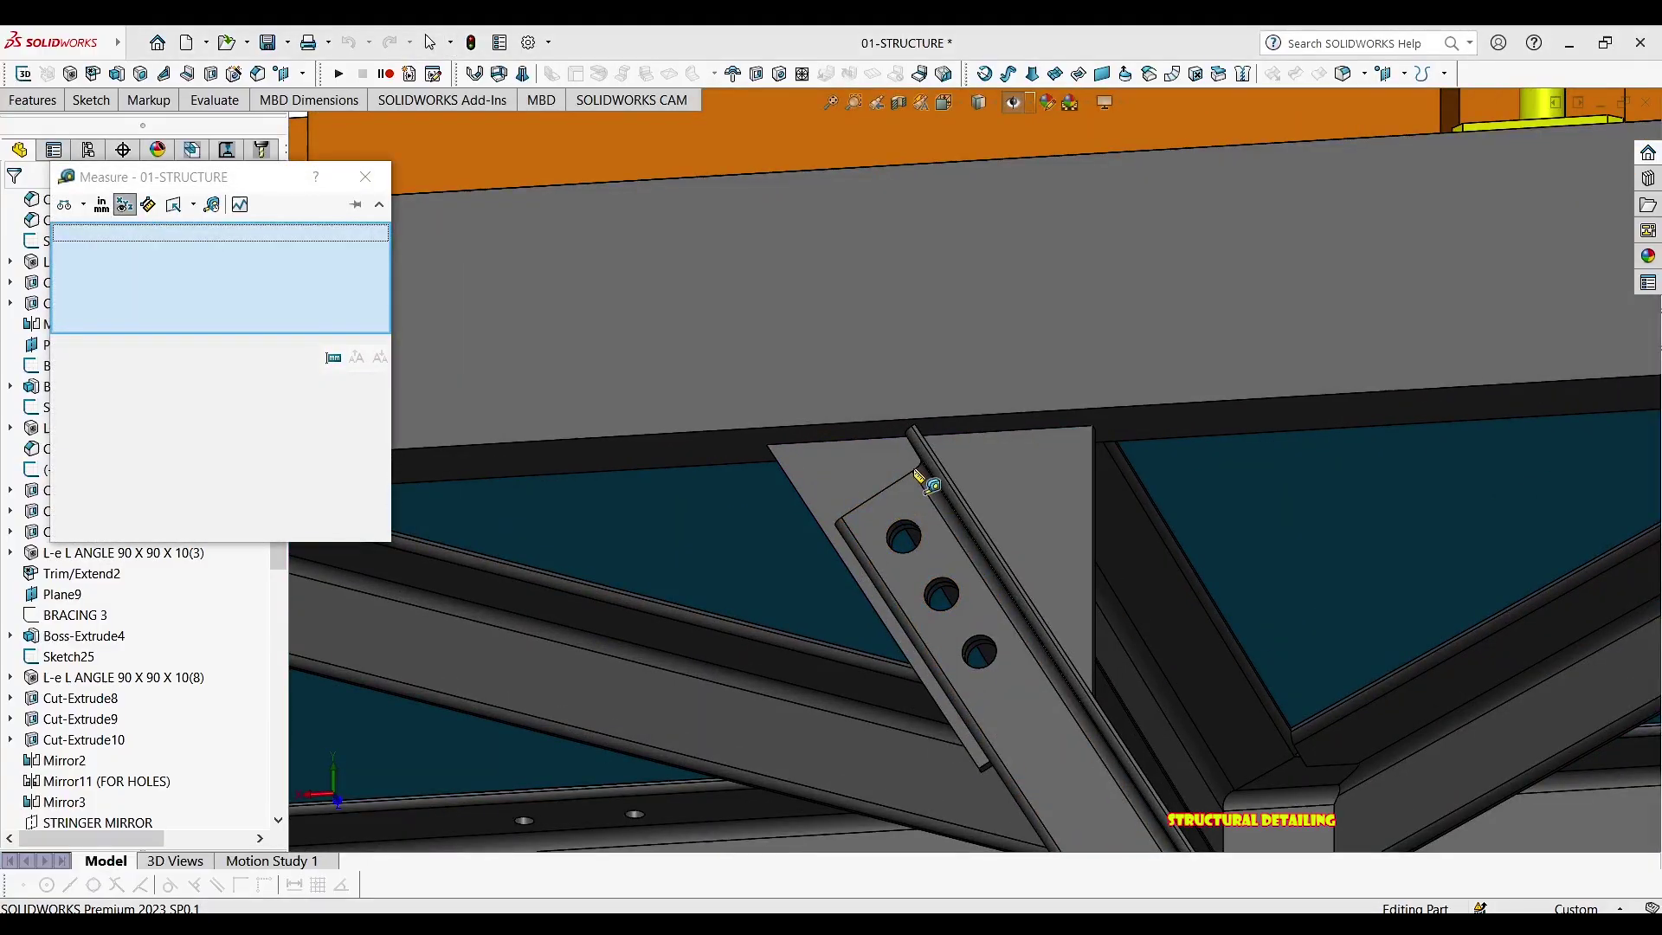
pyautogui.click(985, 479)
pyautogui.scroll(-6, 974, 571)
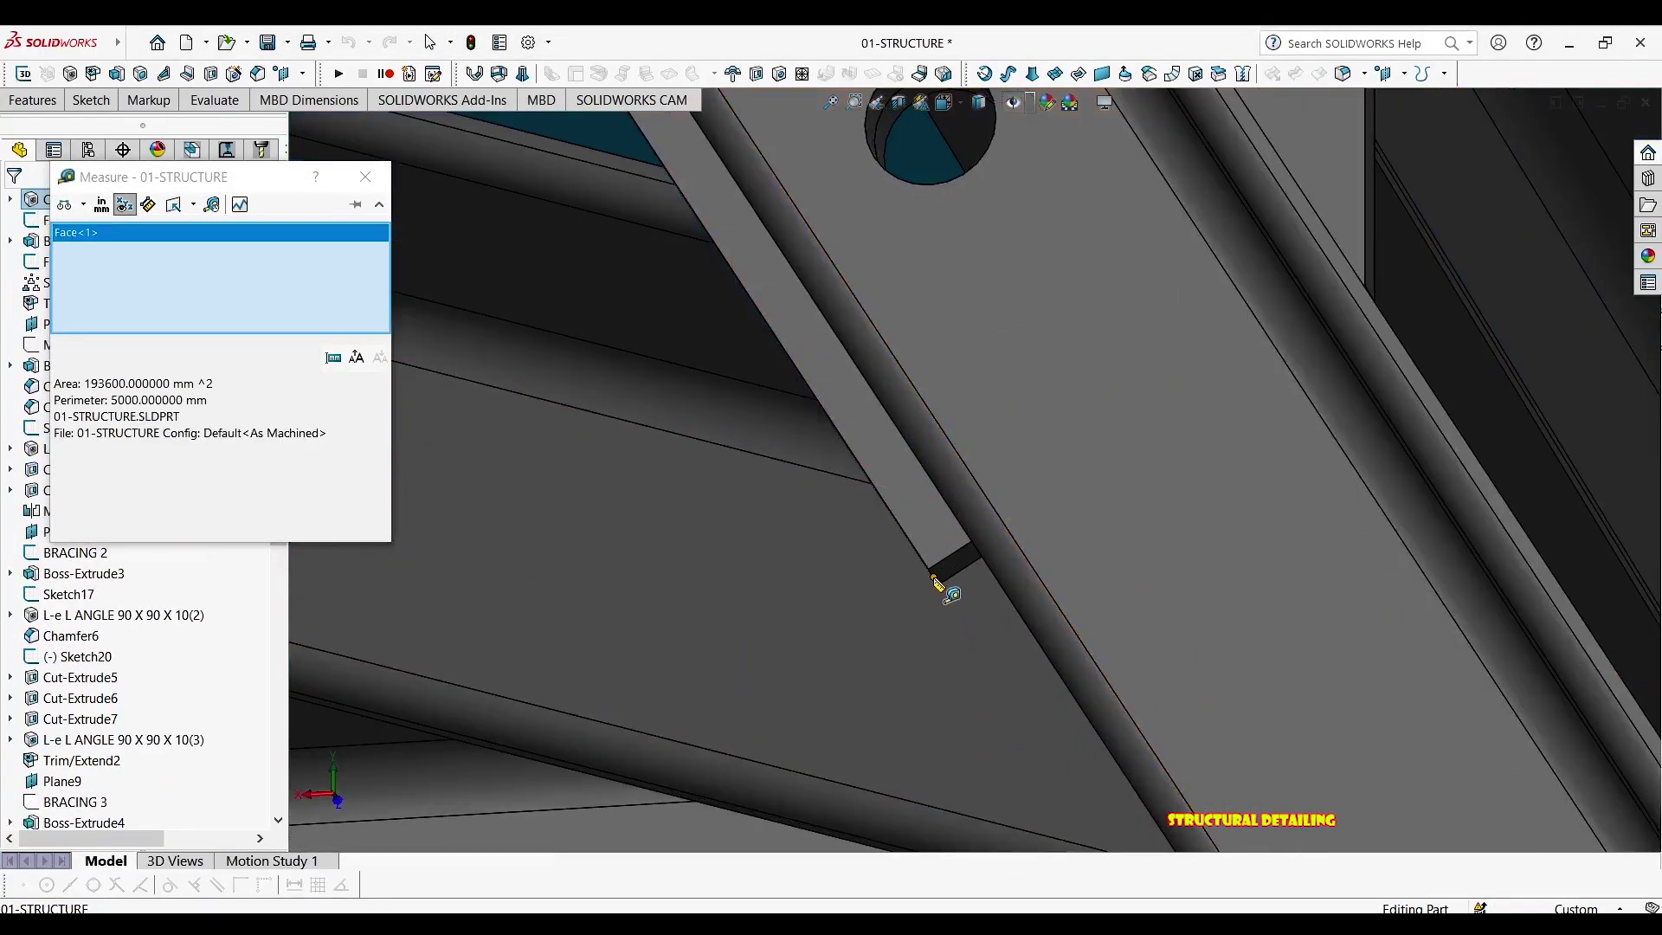
pyautogui.click(935, 579)
pyautogui.scroll(5, 1050, 421)
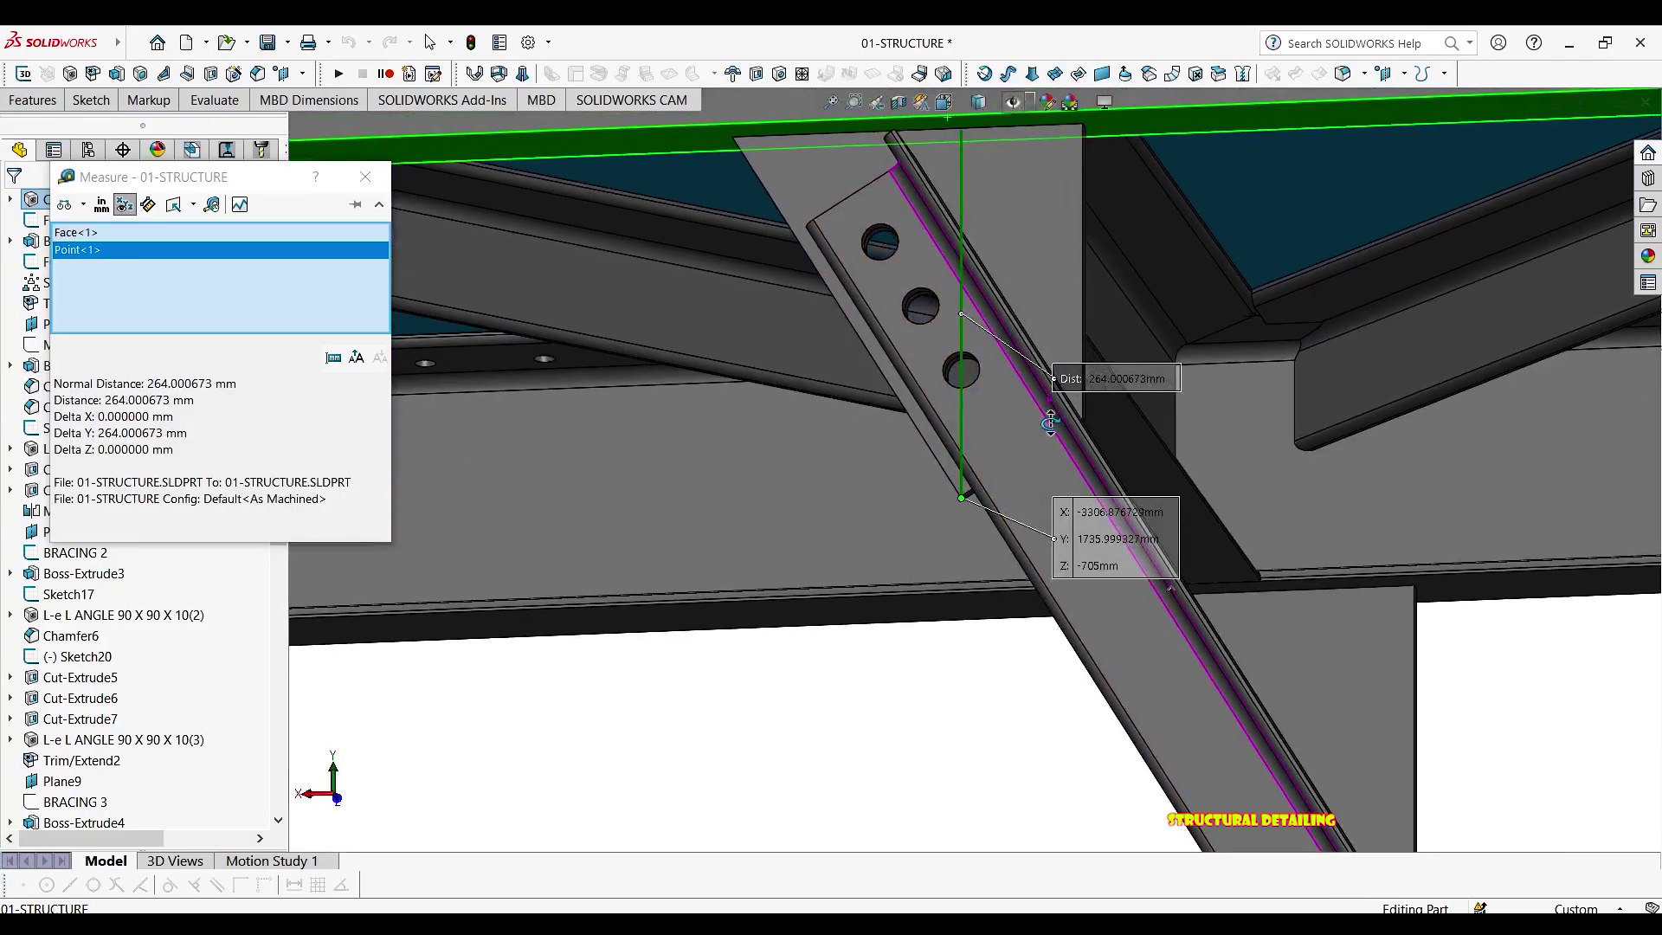
pyautogui.moveTo(1050, 423); pyautogui.dragTo(1073, 415, button='middle')
pyautogui.scroll(6, 1073, 416)
pyautogui.press('Escape')
pyautogui.press('Escape')
pyautogui.scroll(-5, 1019, 378)
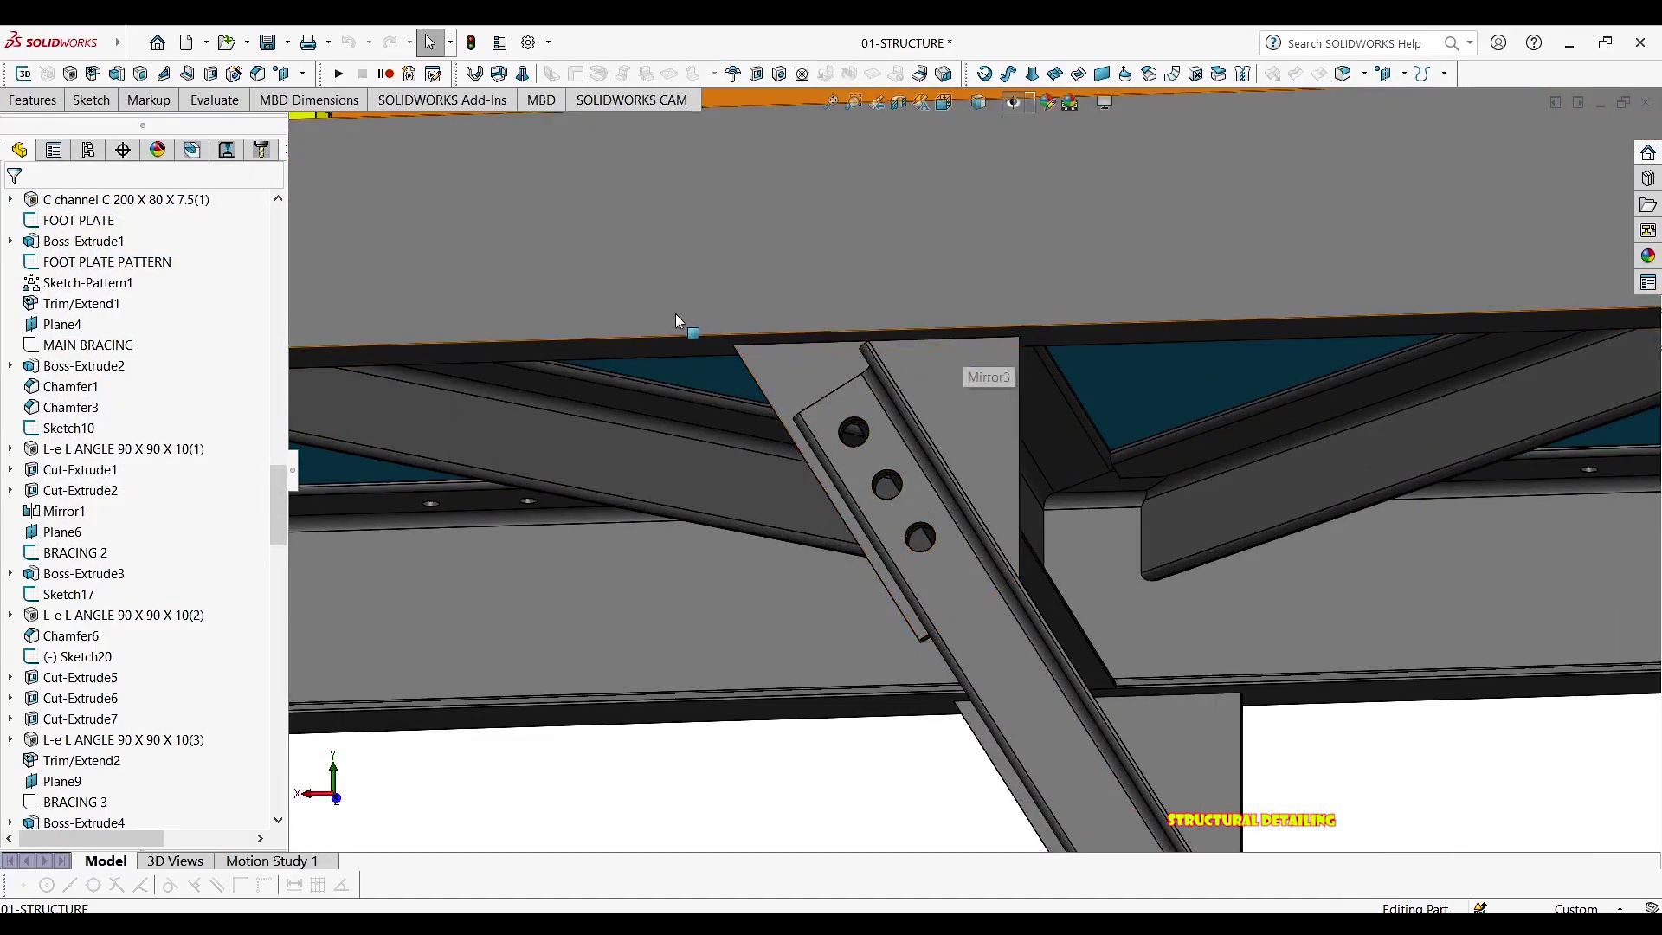
pyautogui.scroll(2, 949, 457)
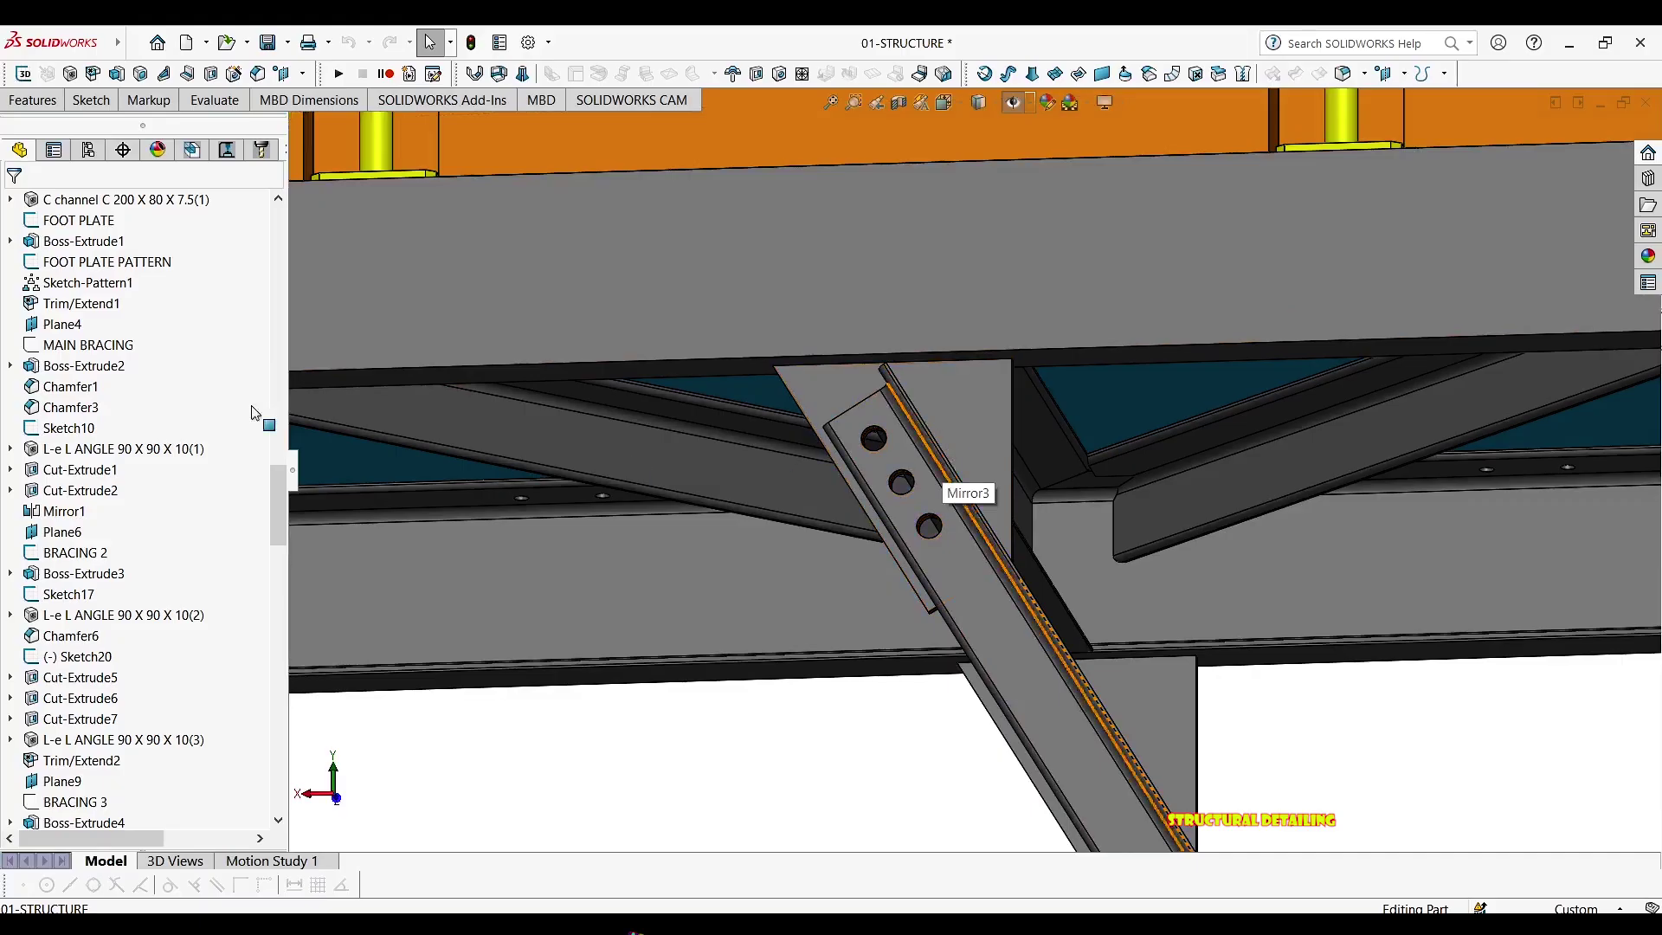
# Add a DESCRIPTION property with the value "264X248X10 - PLT" to Cut-List-Item6 in the cut-list properties
pyautogui.scroll(10, 104, 404)
pyautogui.scroll(15, 104, 404)
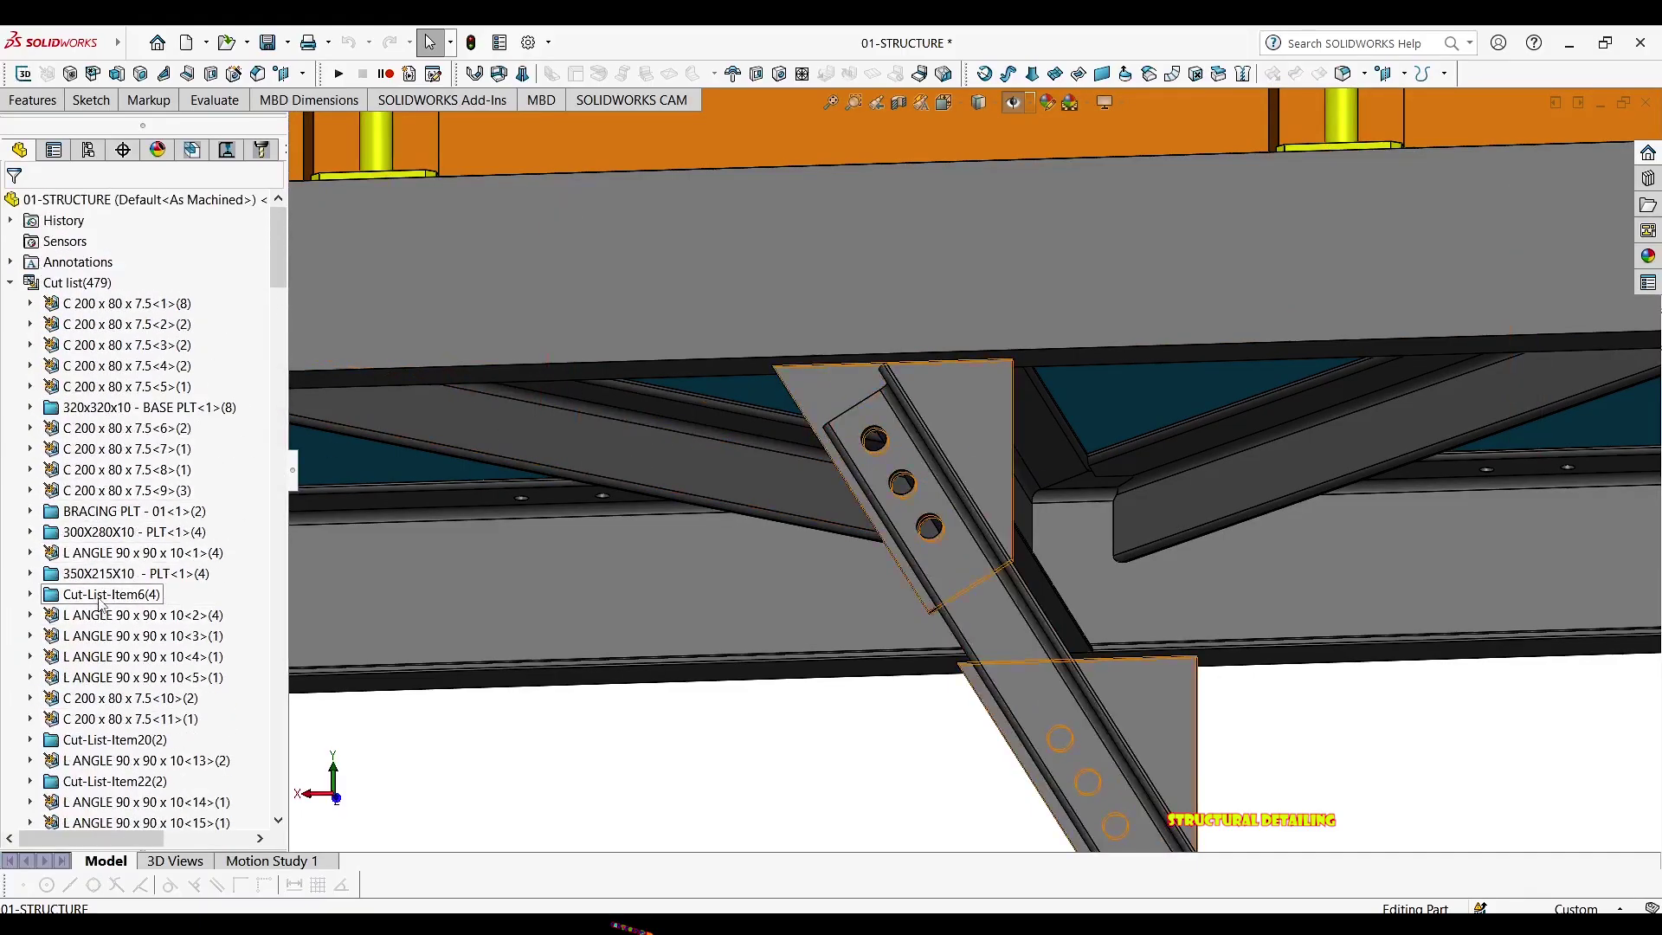
pyautogui.rightClick(102, 597)
pyautogui.click(158, 631)
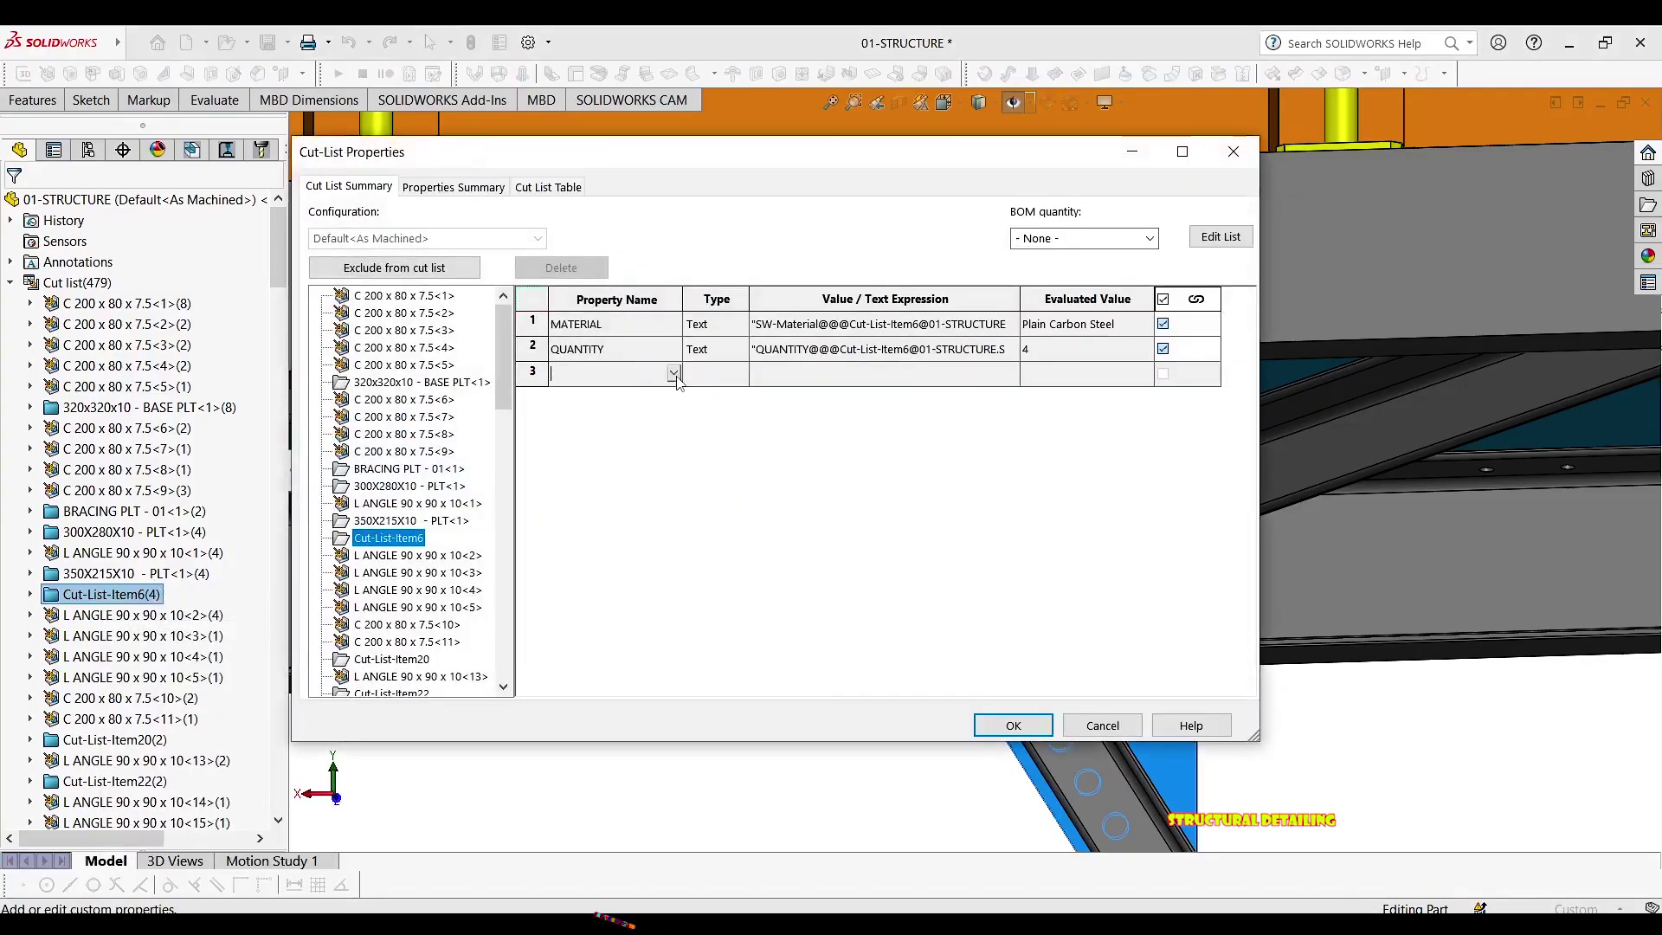
pyautogui.click(673, 373)
pyautogui.click(656, 396)
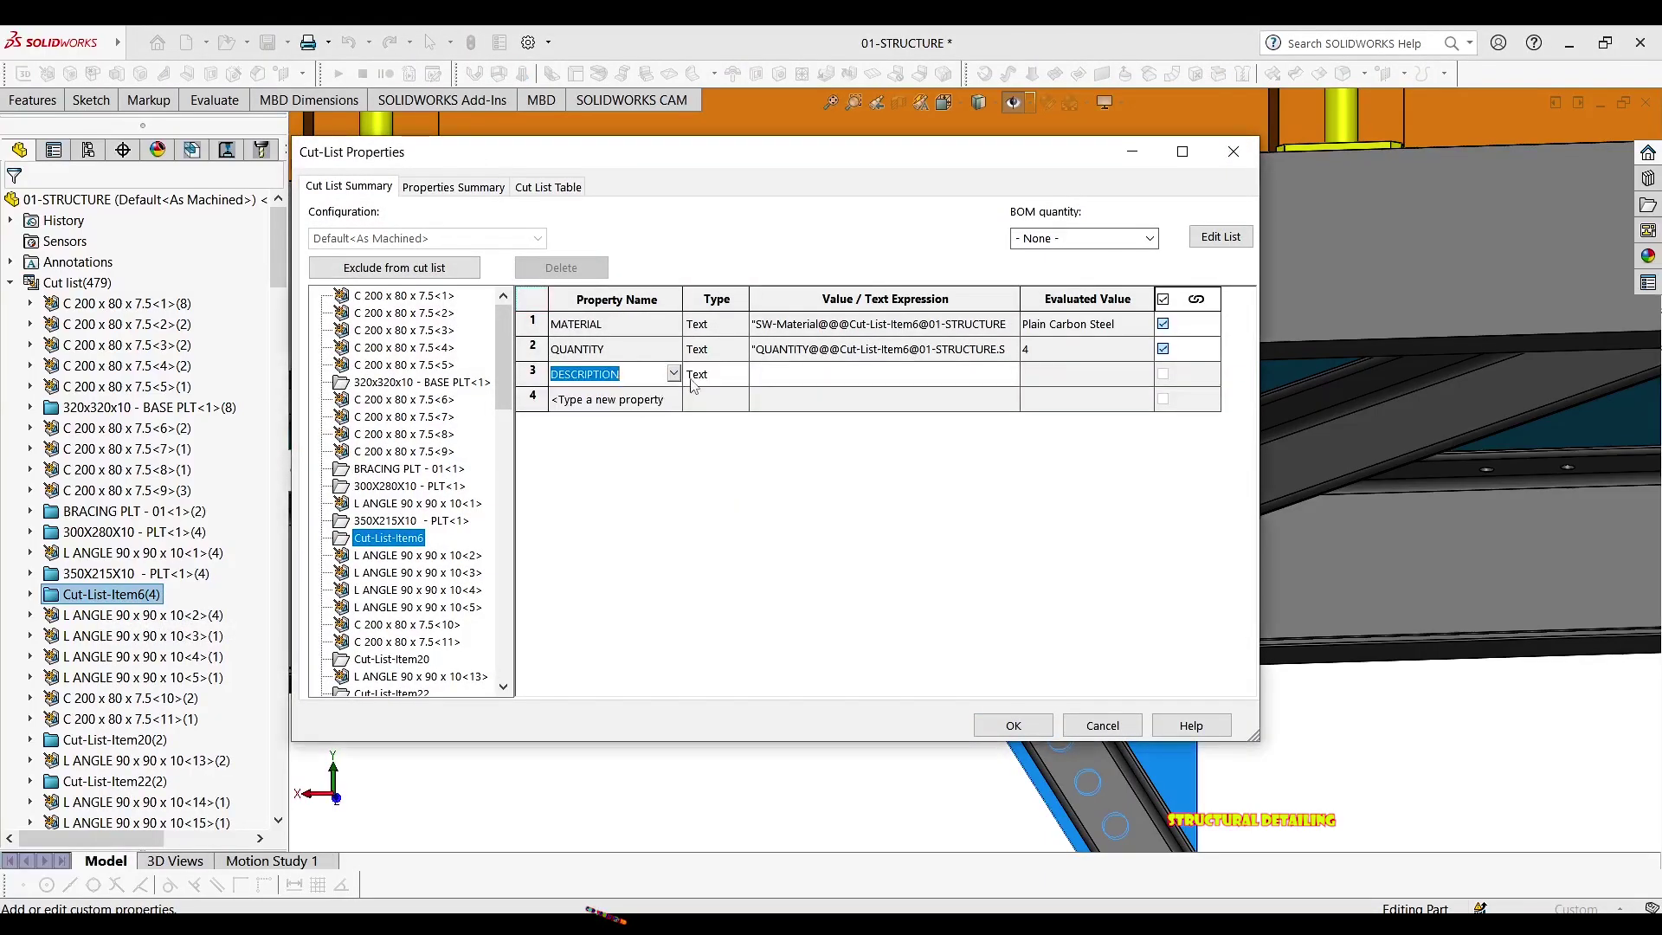
pyautogui.click(814, 375)
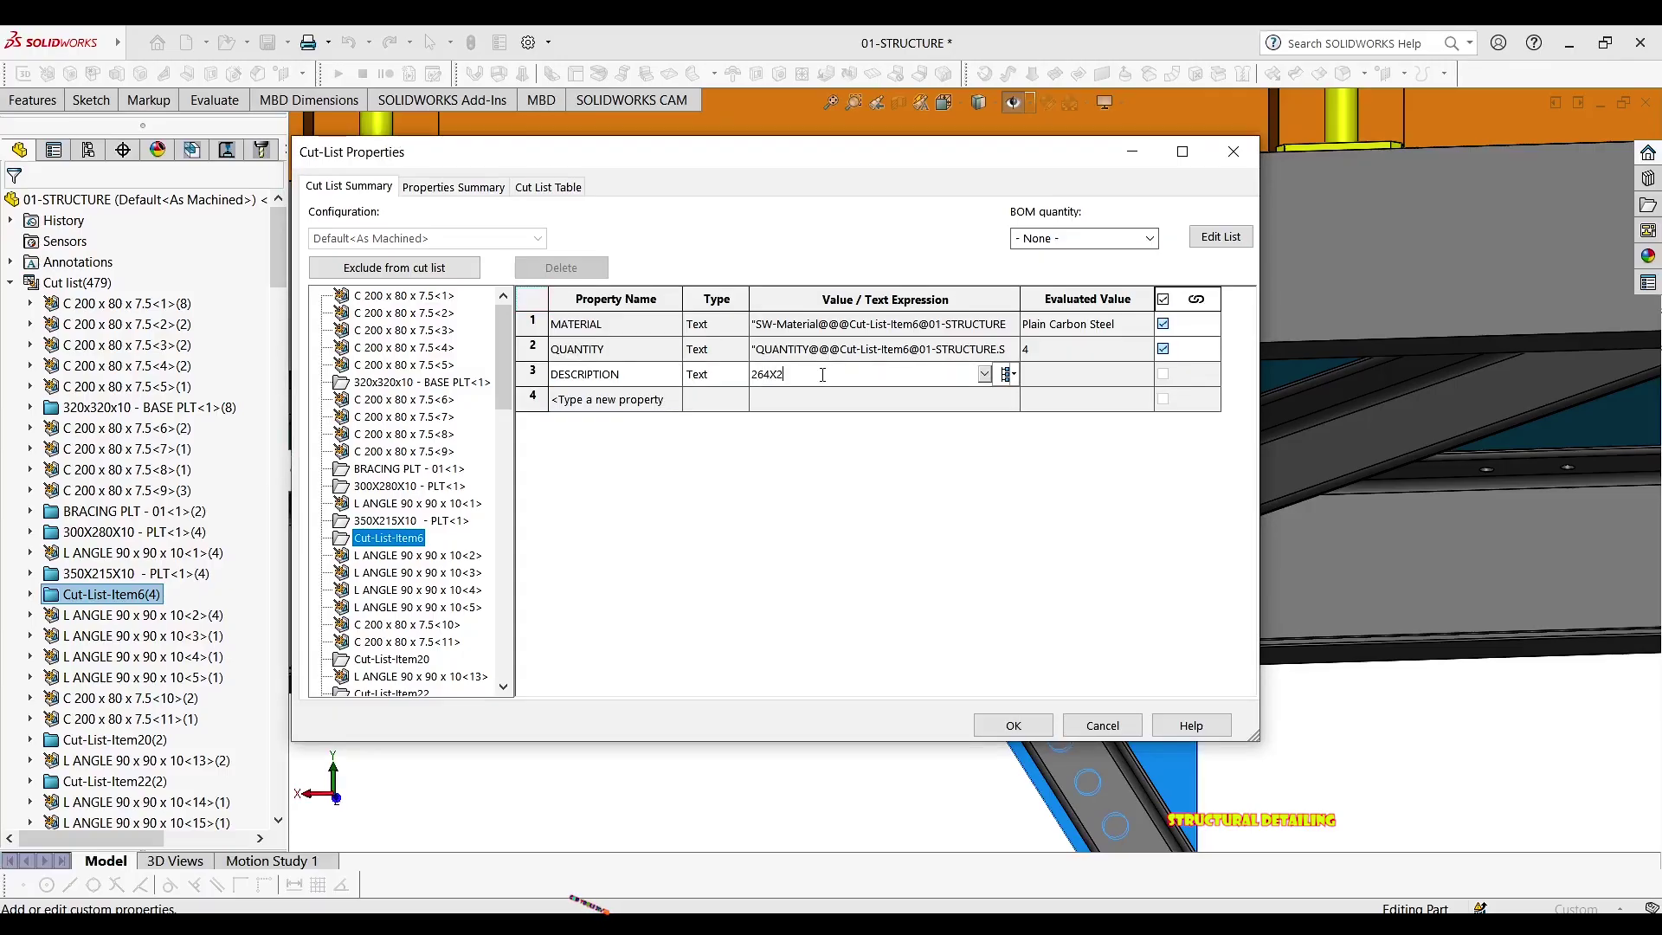
pyautogui.click(1042, 731)
# Locate Cut-List-Item20's gusset plate at the column base and check the length of its vertical edge along the column
pyautogui.scroll(8, 914, 512)
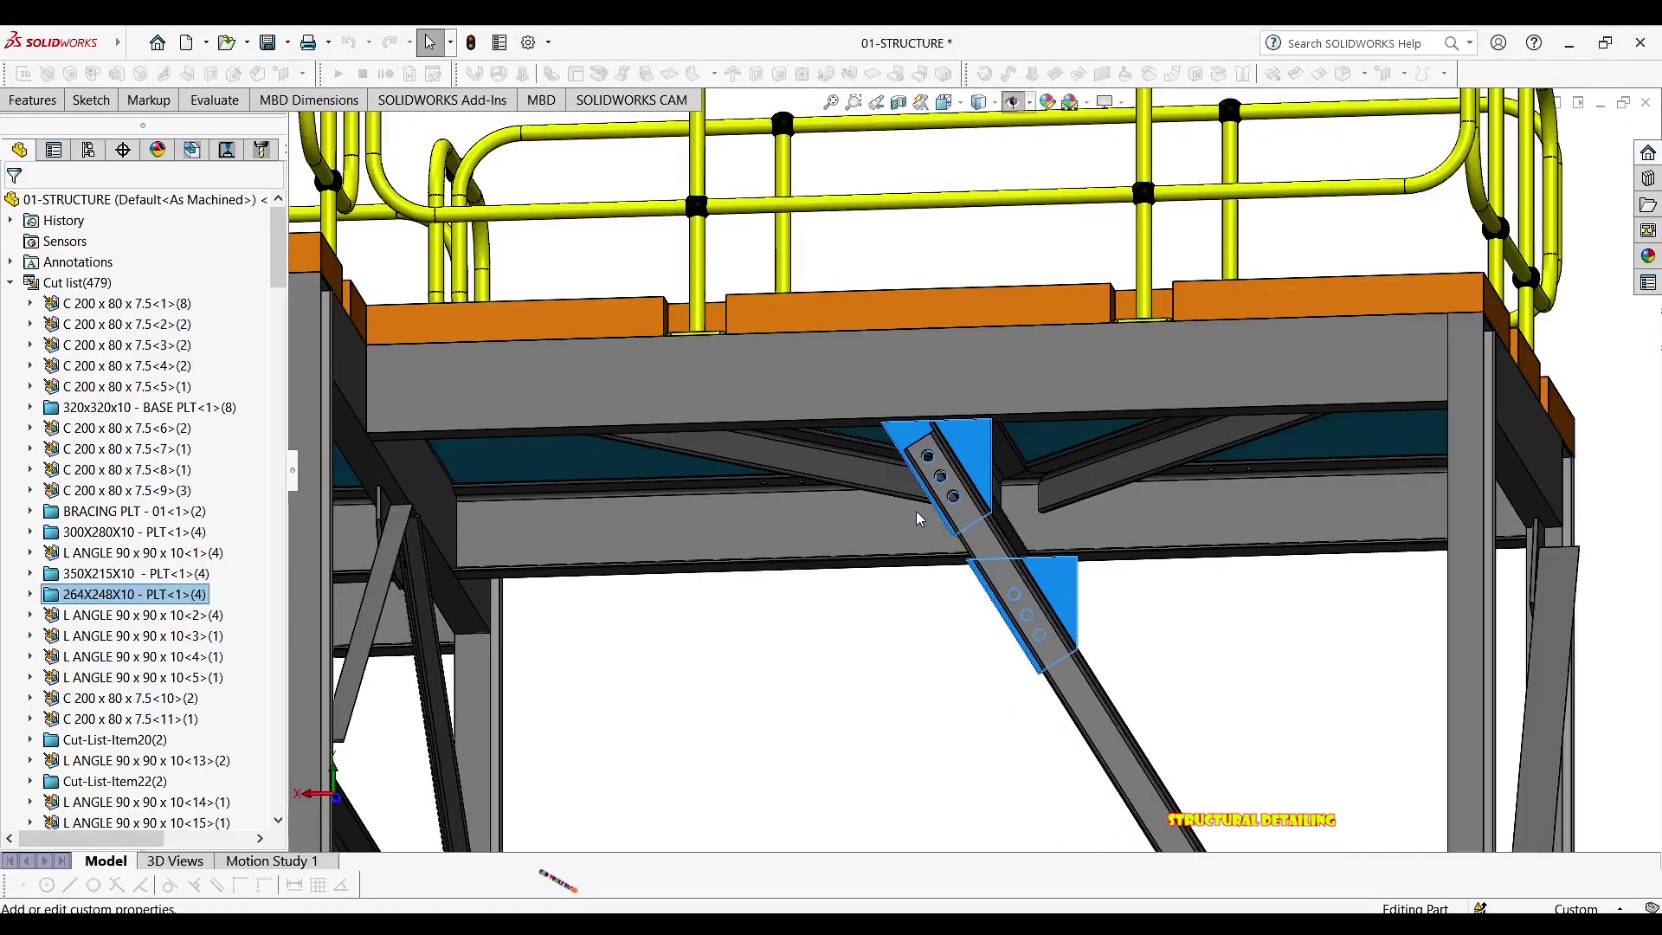
pyautogui.scroll(-3, 69, 558)
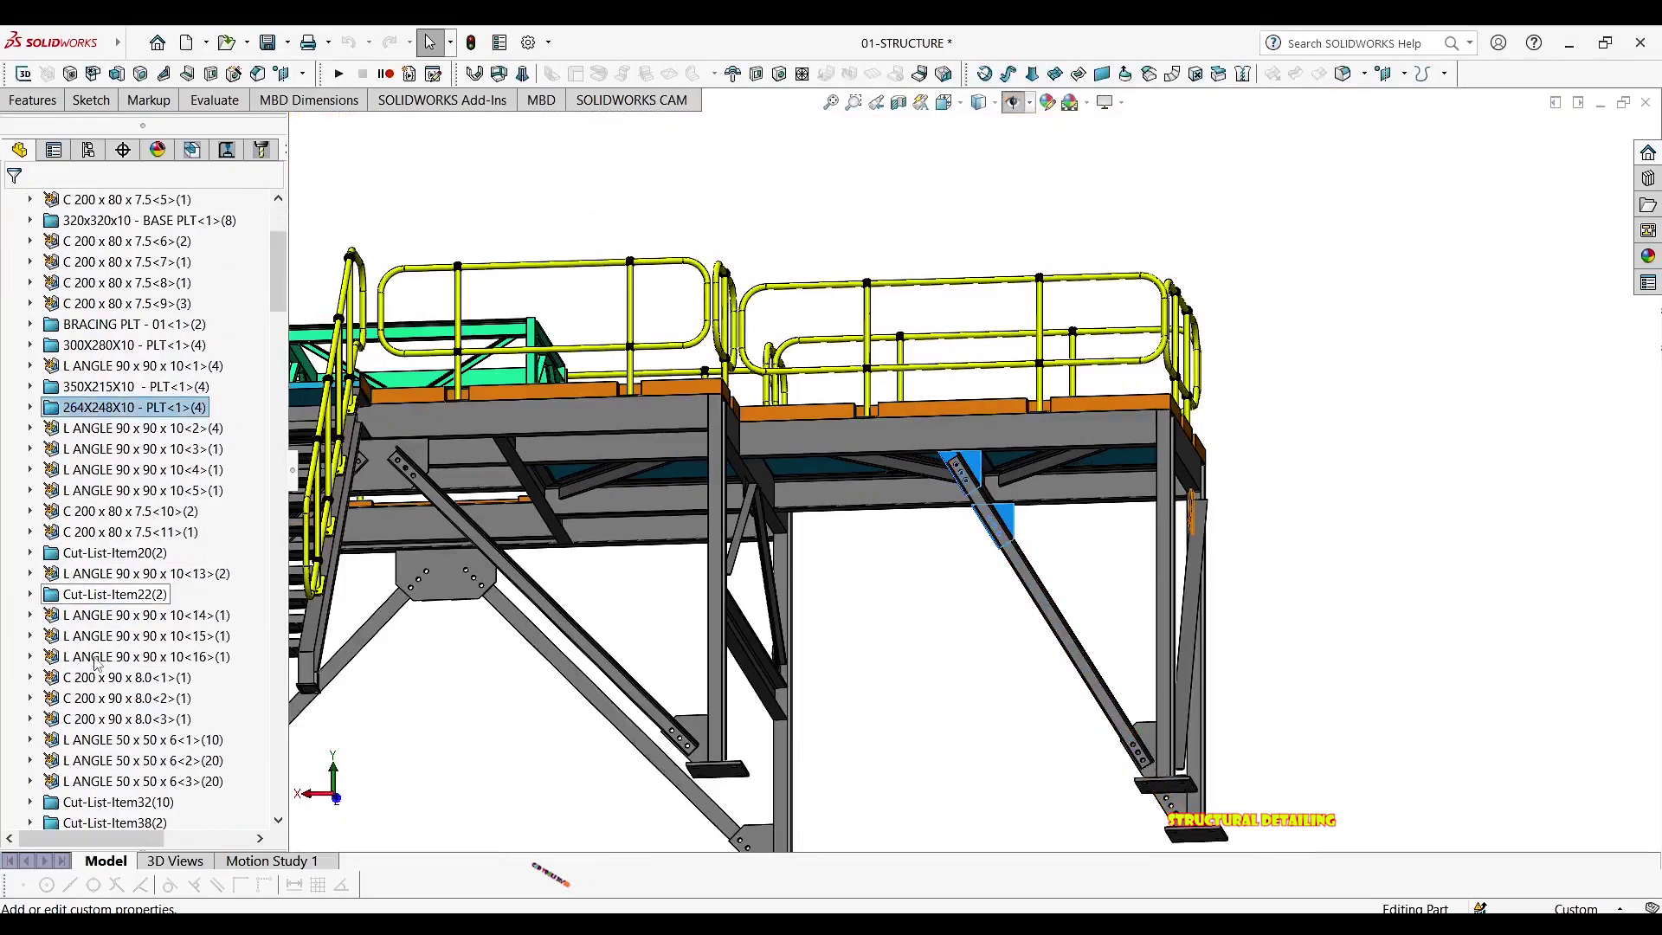
pyautogui.click(70, 554)
pyautogui.scroll(10, 716, 580)
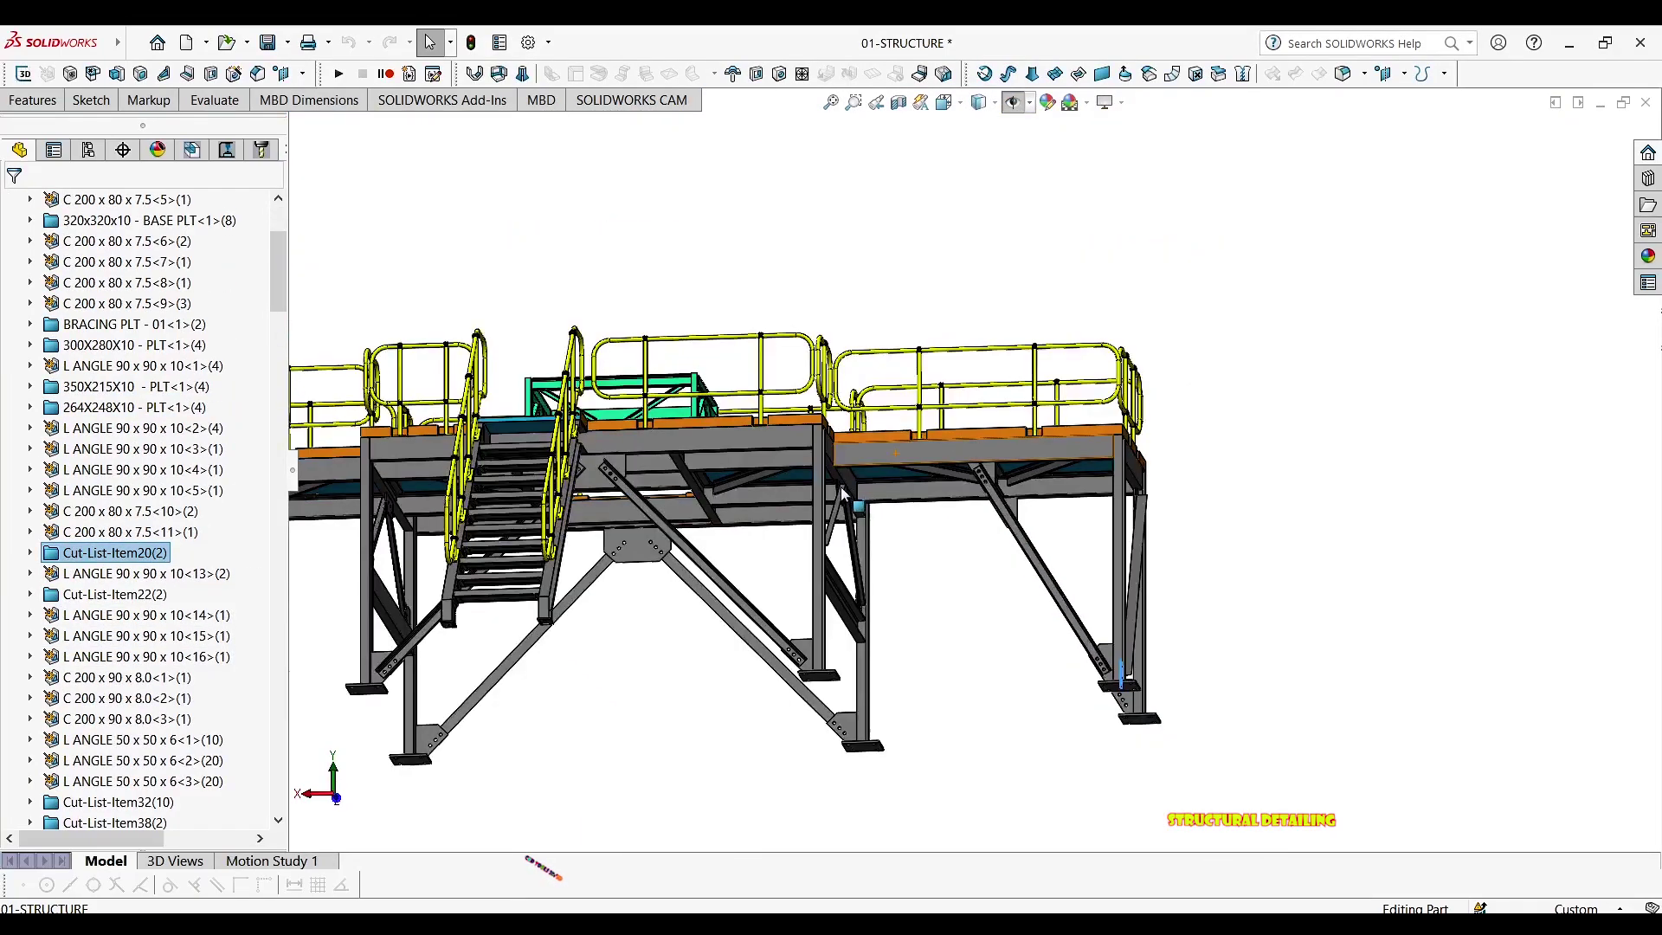
pyautogui.scroll(-2, 716, 580)
pyautogui.scroll(-10, 716, 580)
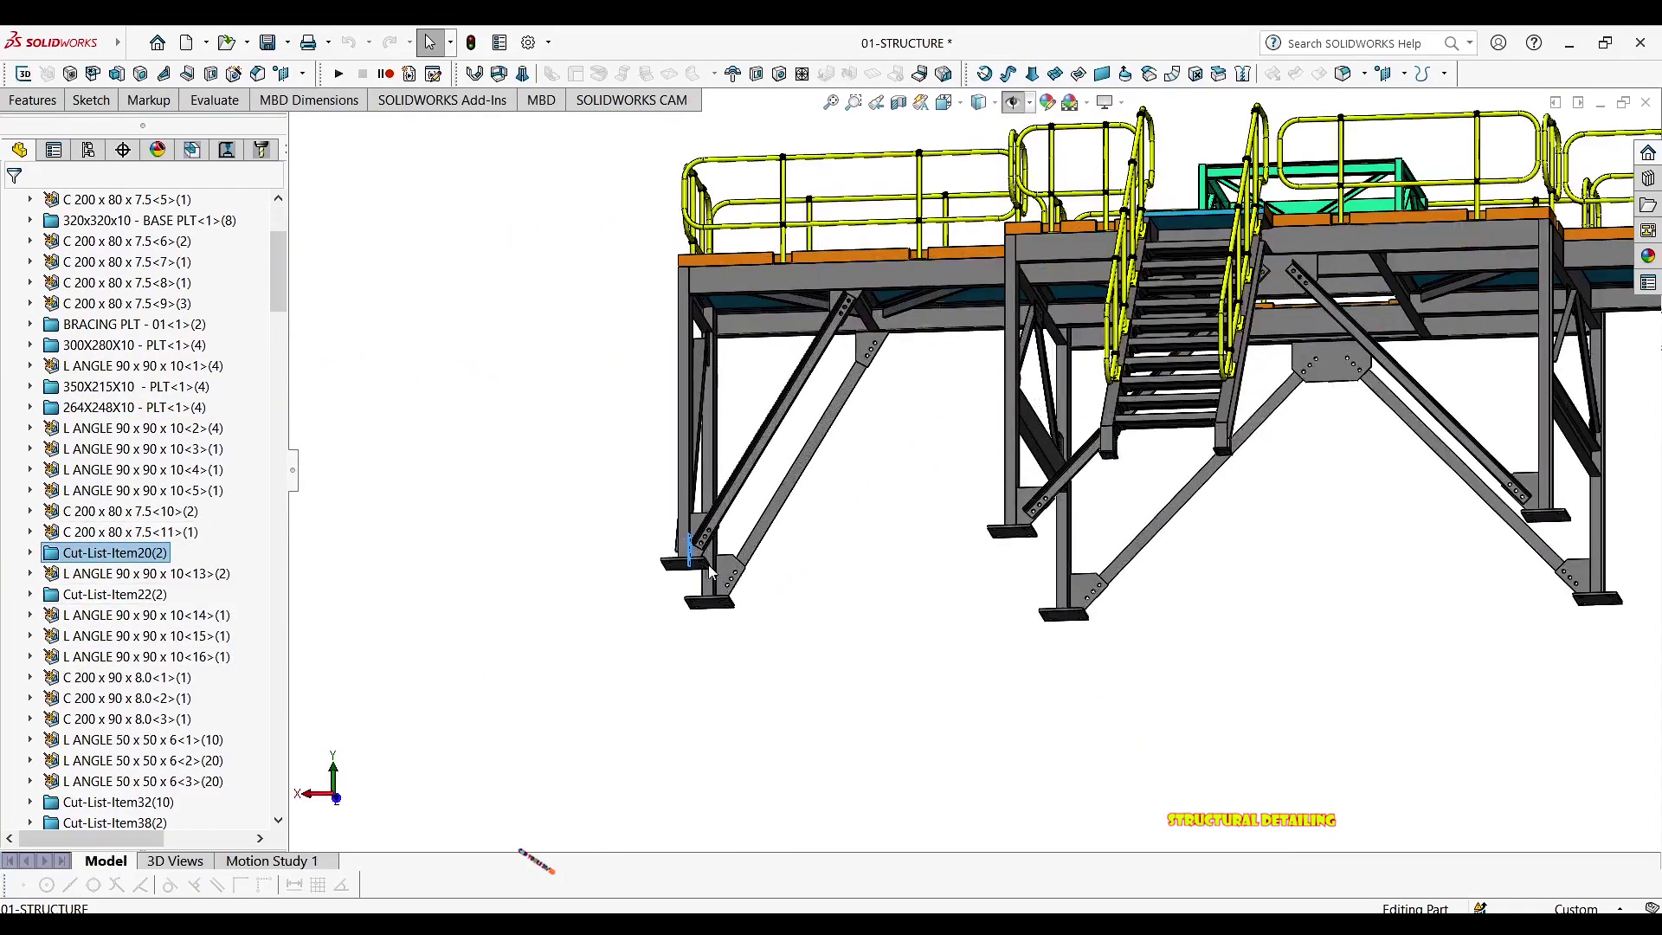
pyautogui.moveTo(738, 484); pyautogui.dragTo(983, 568, button='middle')
pyautogui.scroll(-10, 661, 457)
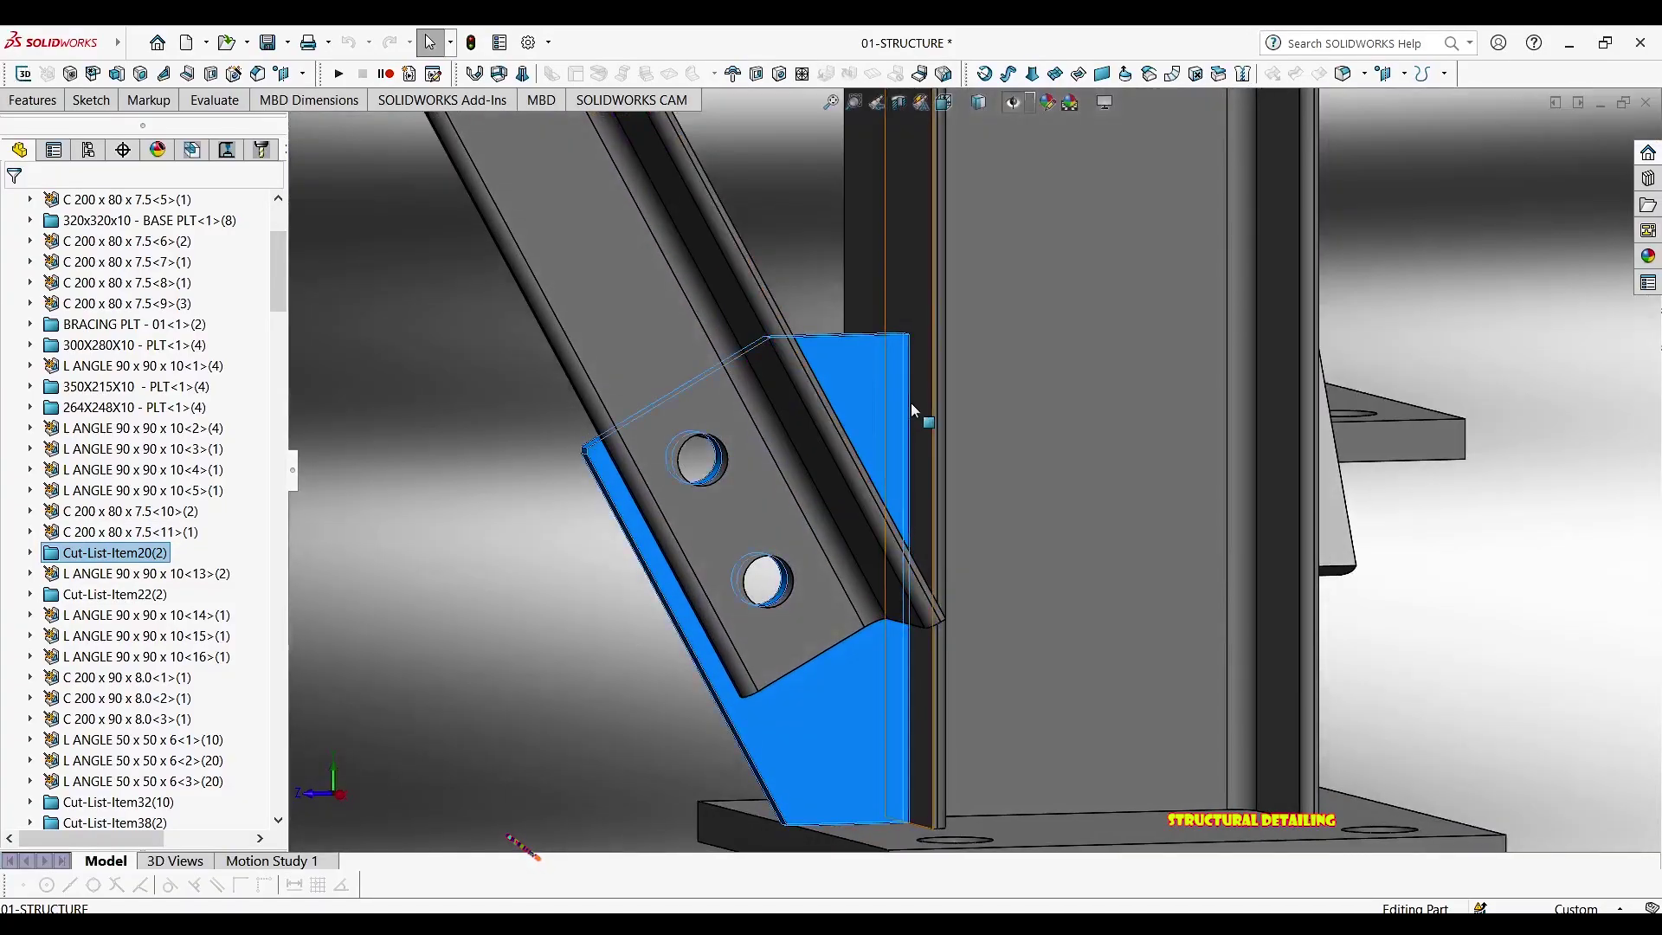
pyautogui.click(911, 396)
pyautogui.click(908, 387)
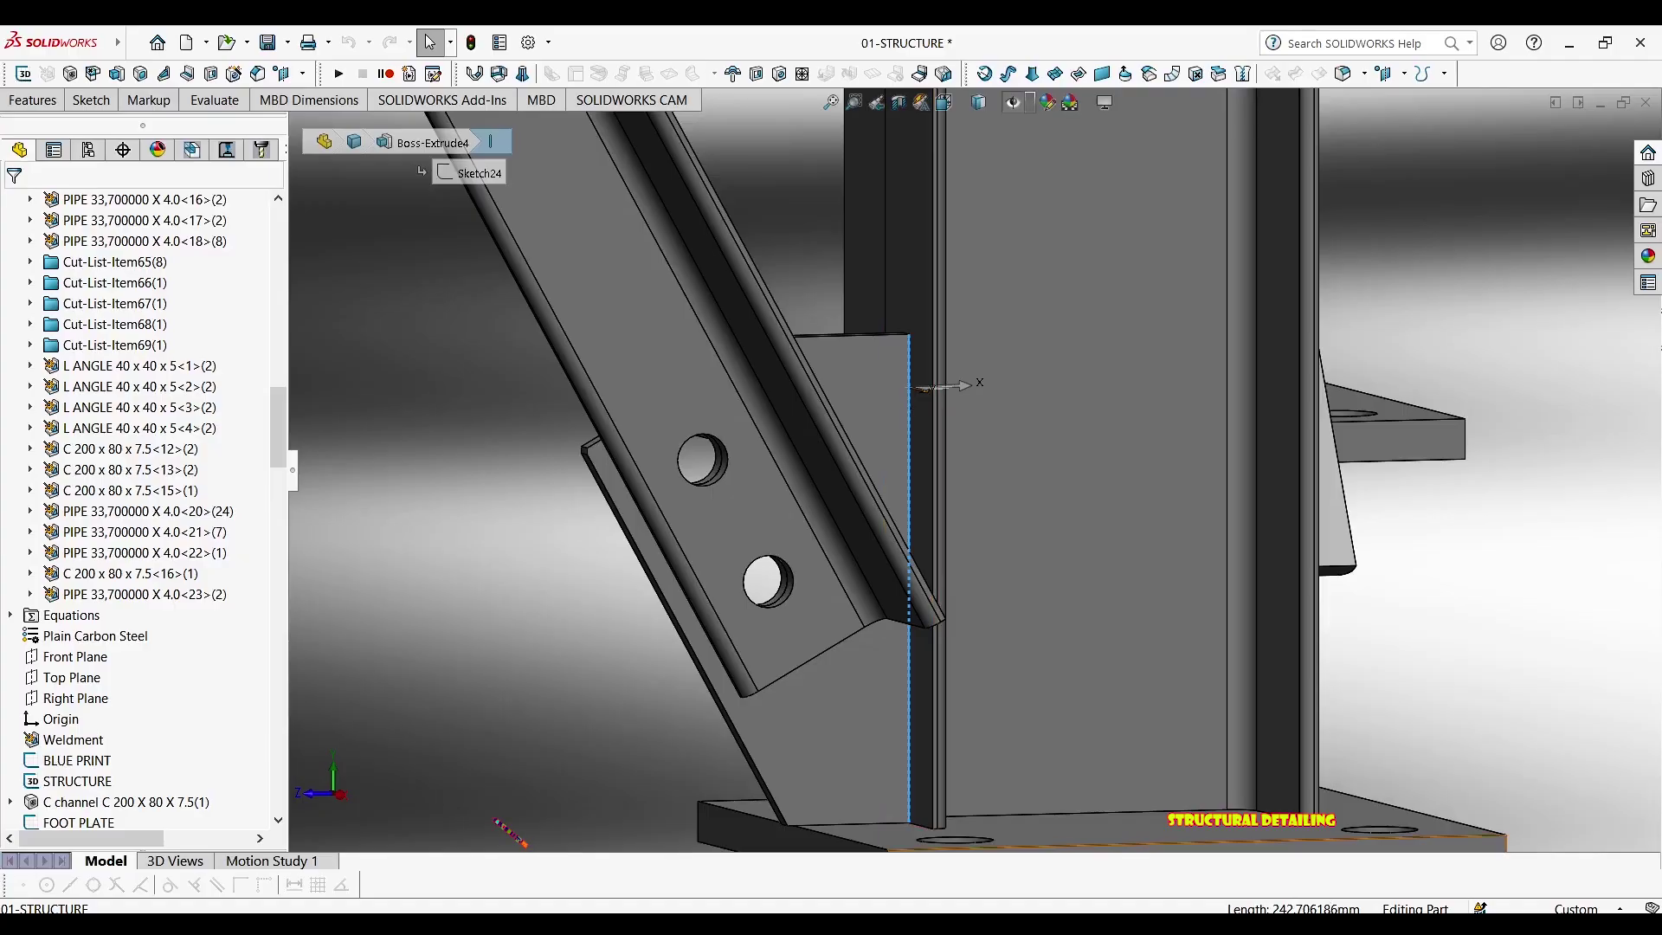
# Measure the length of the base gusset plate's vertical edge along the column, and close the measurement
pyautogui.press('m')
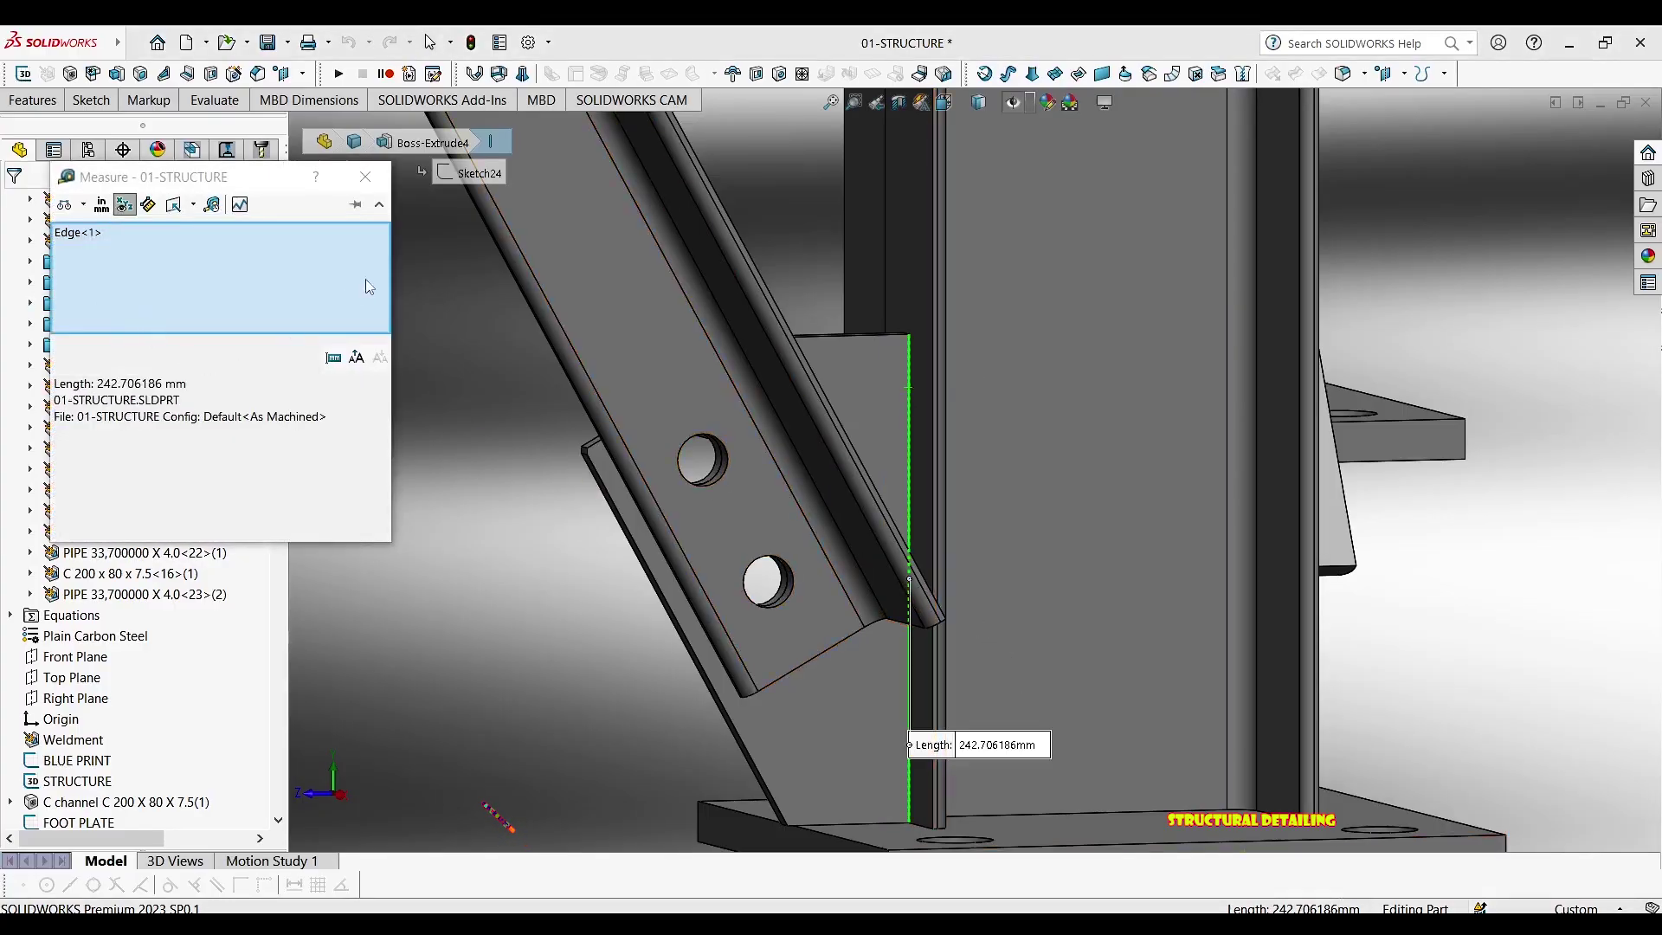
pyautogui.scroll(1, 490, 424)
pyautogui.scroll(2, 1020, 731)
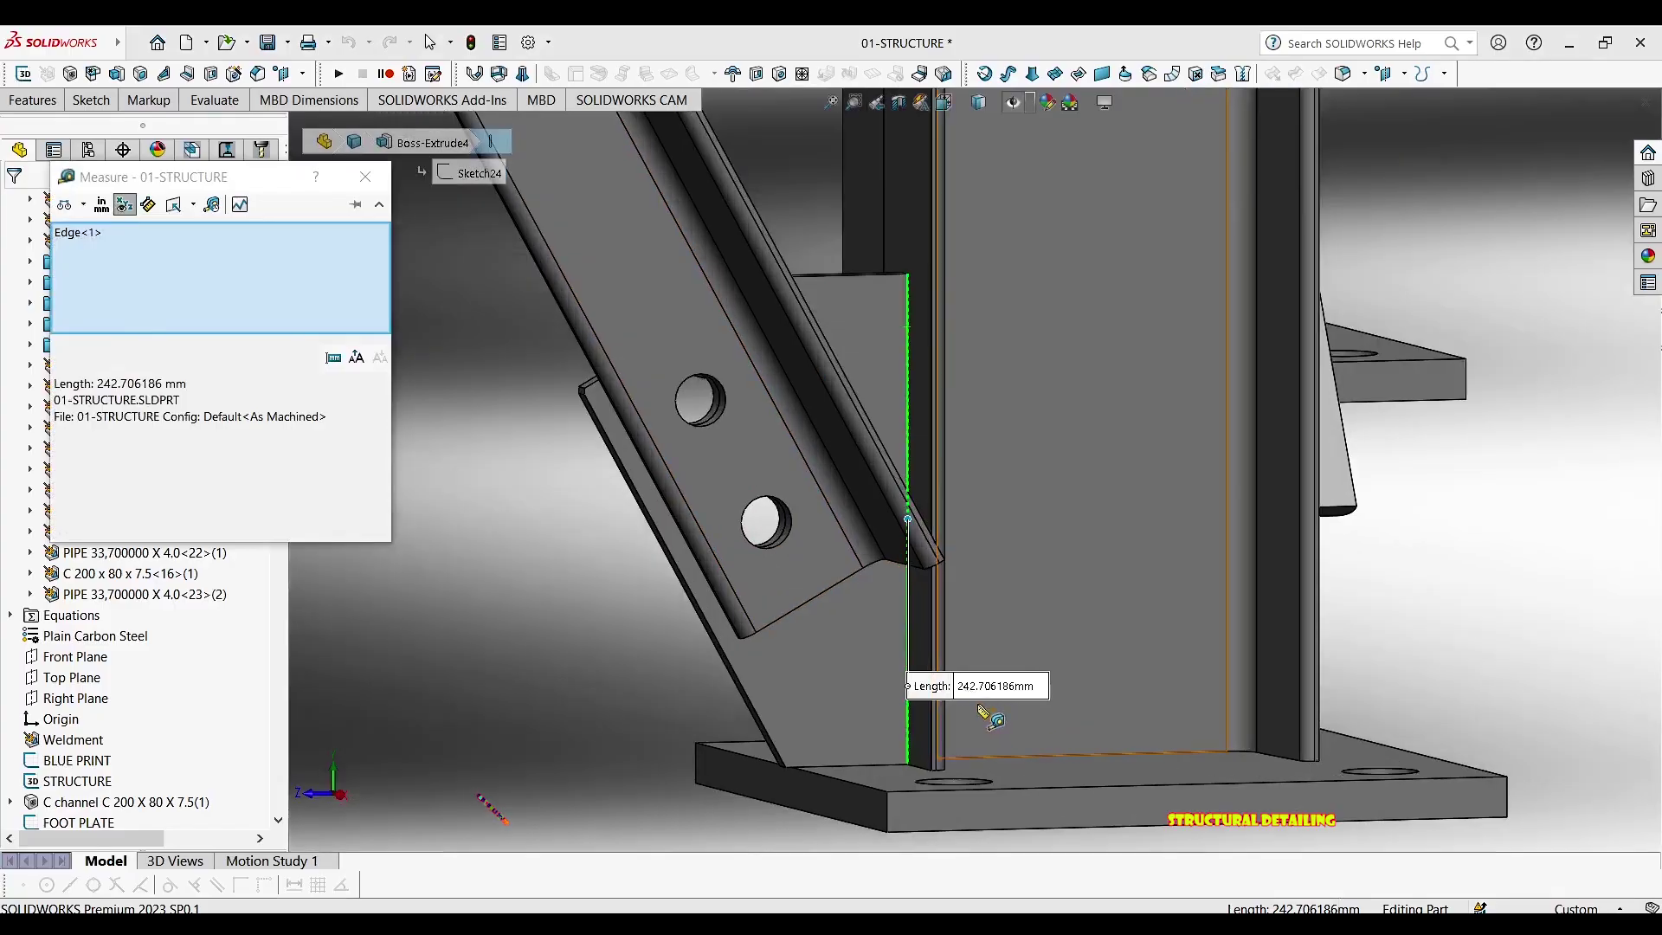
pyautogui.scroll(1, 891, 519)
pyautogui.press('Escape')
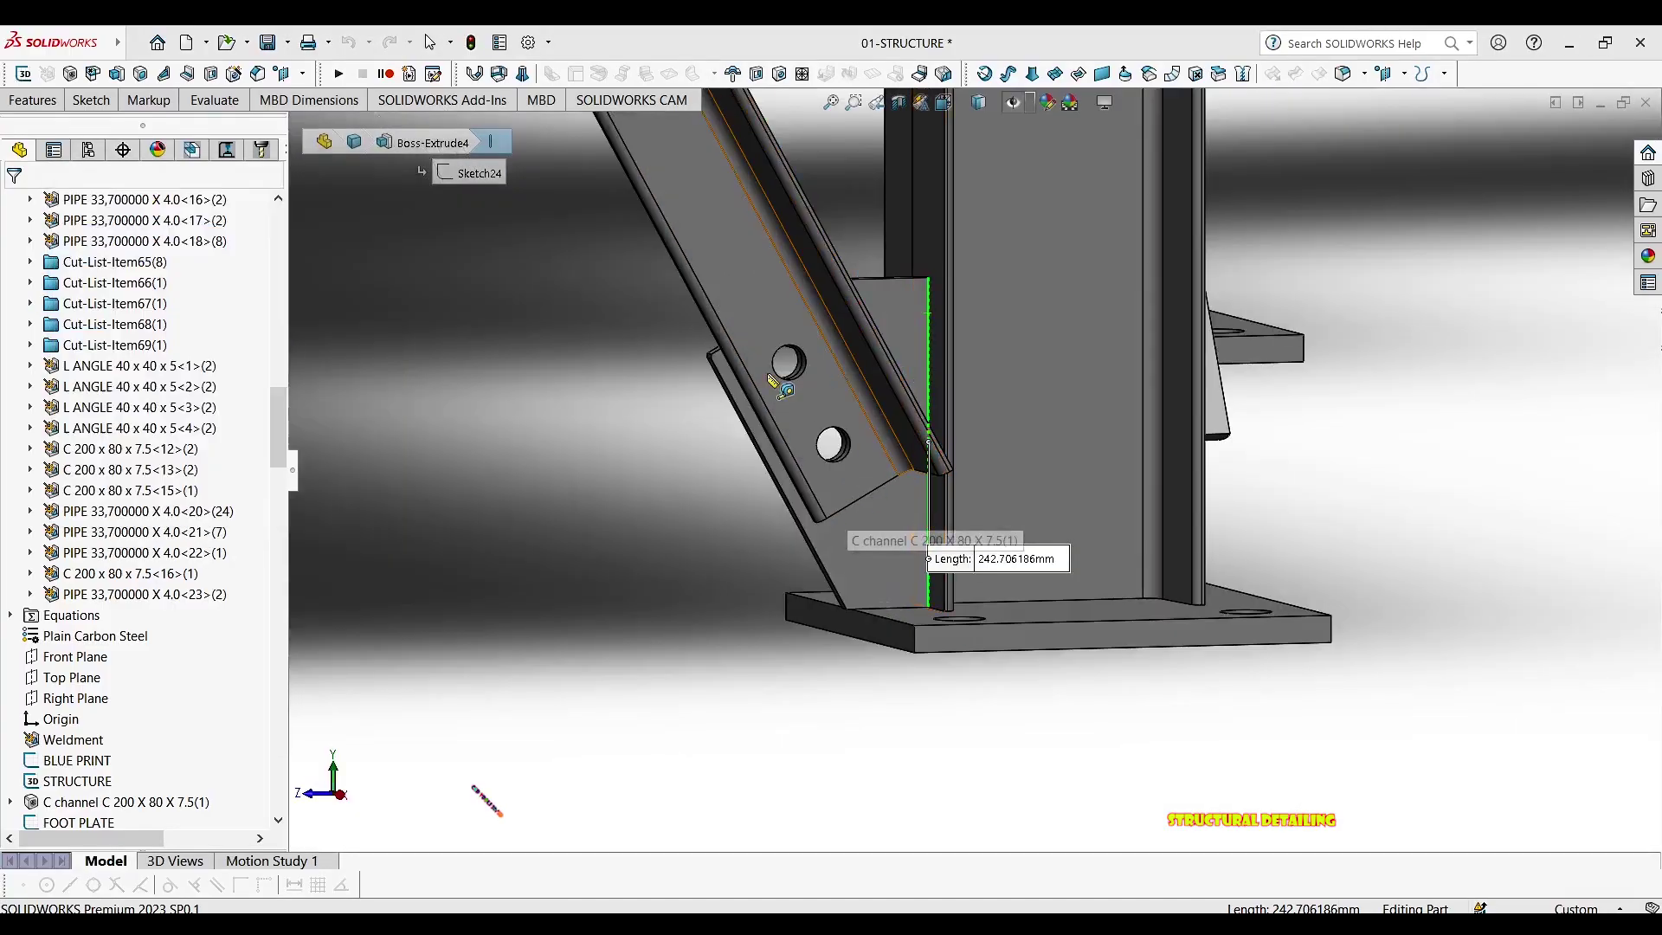
# Measure the distance from the base gusset plate's vertical edge to the small end face at its outer corner
pyautogui.scroll(-5, 762, 381)
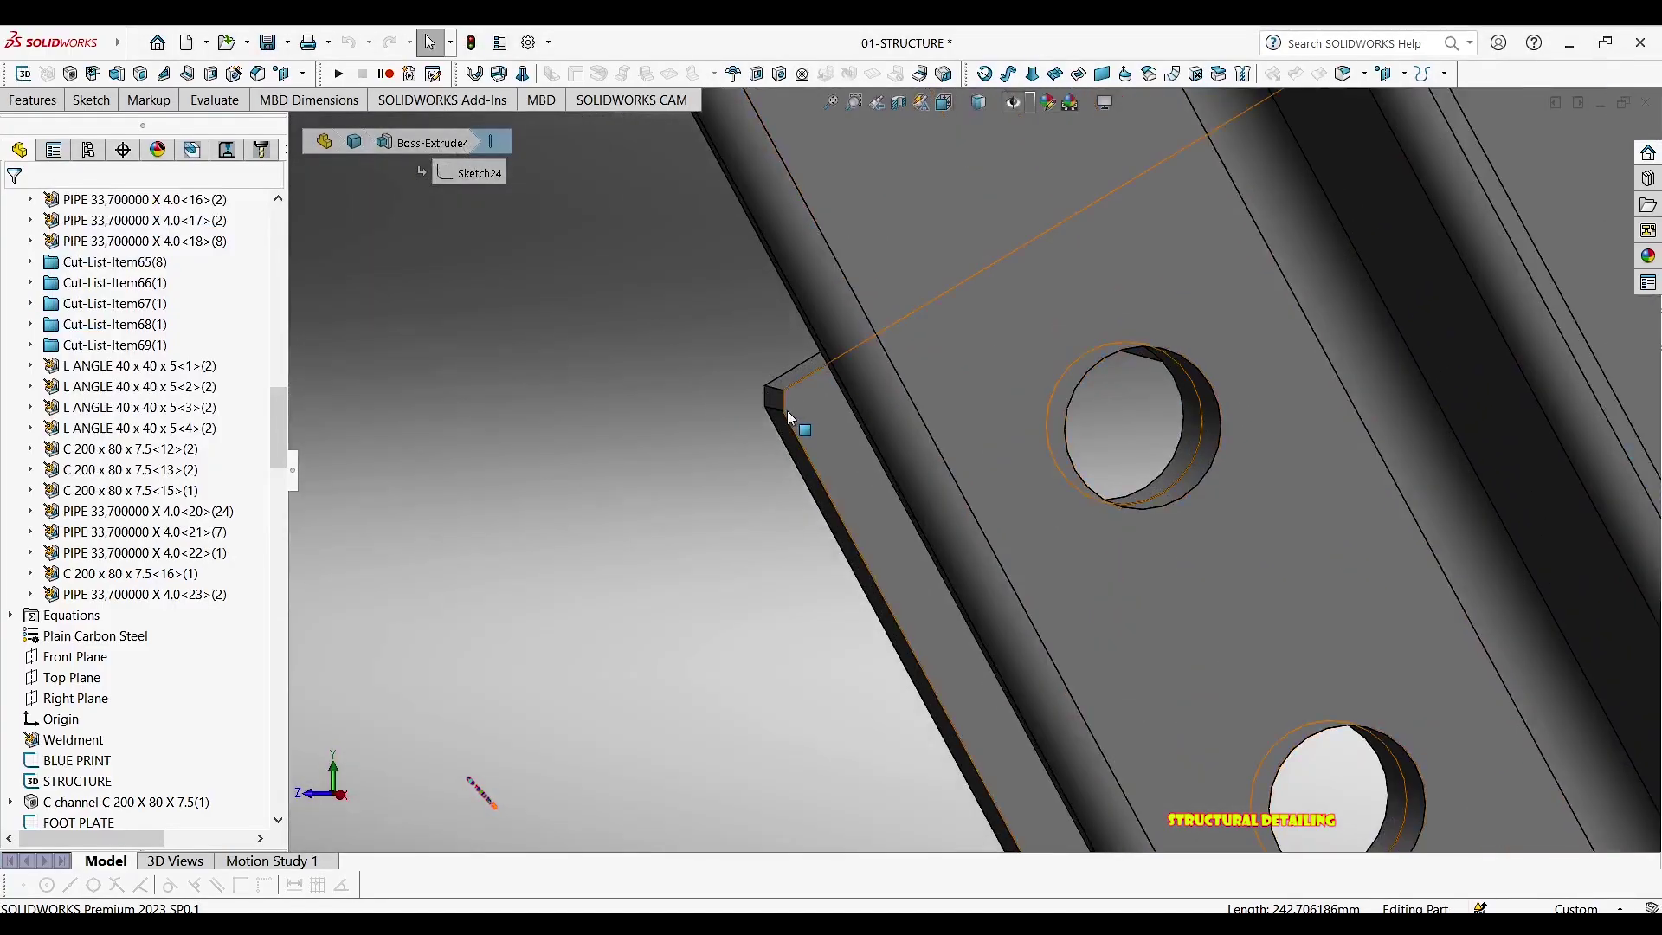
pyautogui.press('Return')
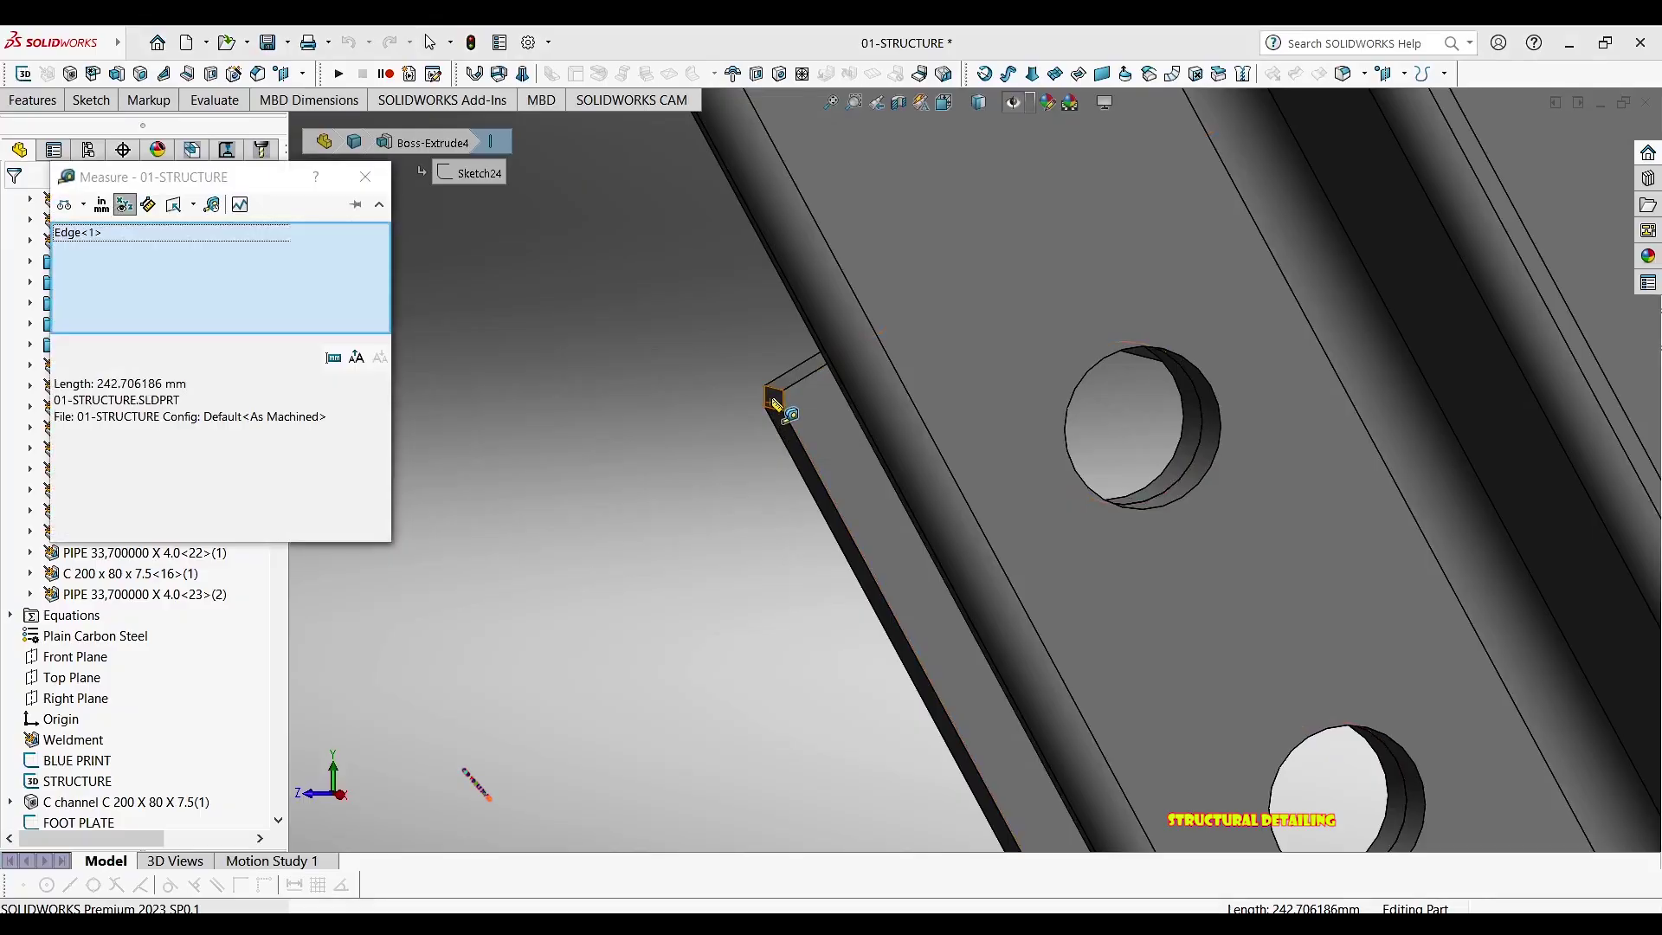
pyautogui.click(776, 405)
pyautogui.scroll(2, 1220, 422)
pyautogui.scroll(-1, 1220, 422)
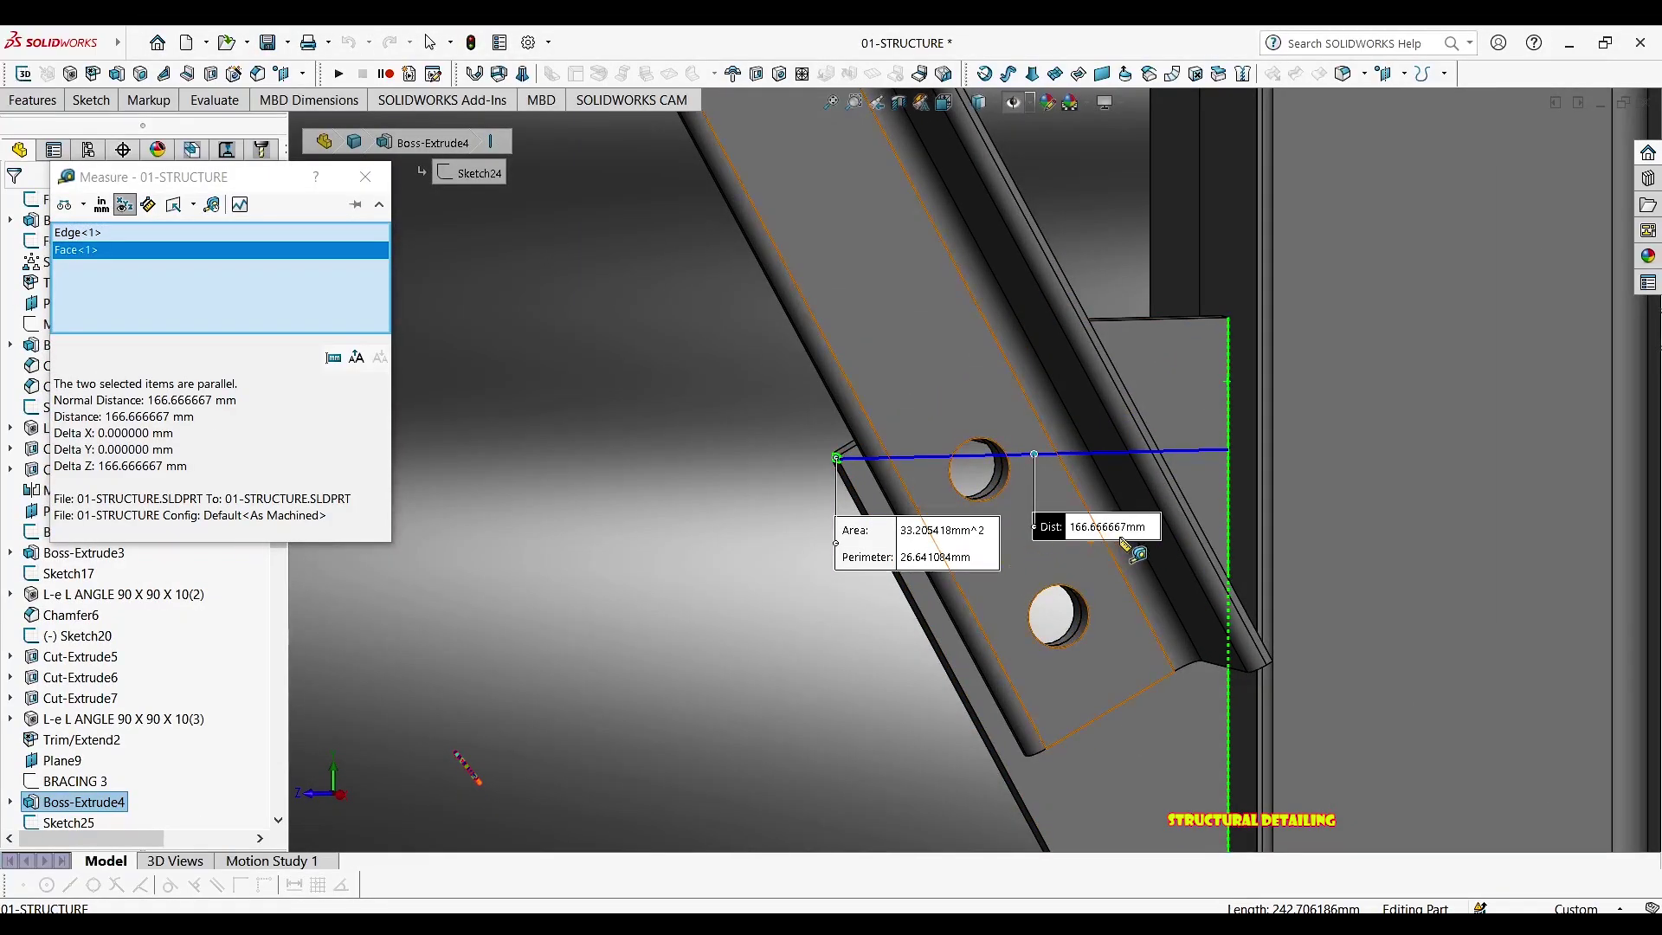
pyautogui.scroll(2, 952, 528)
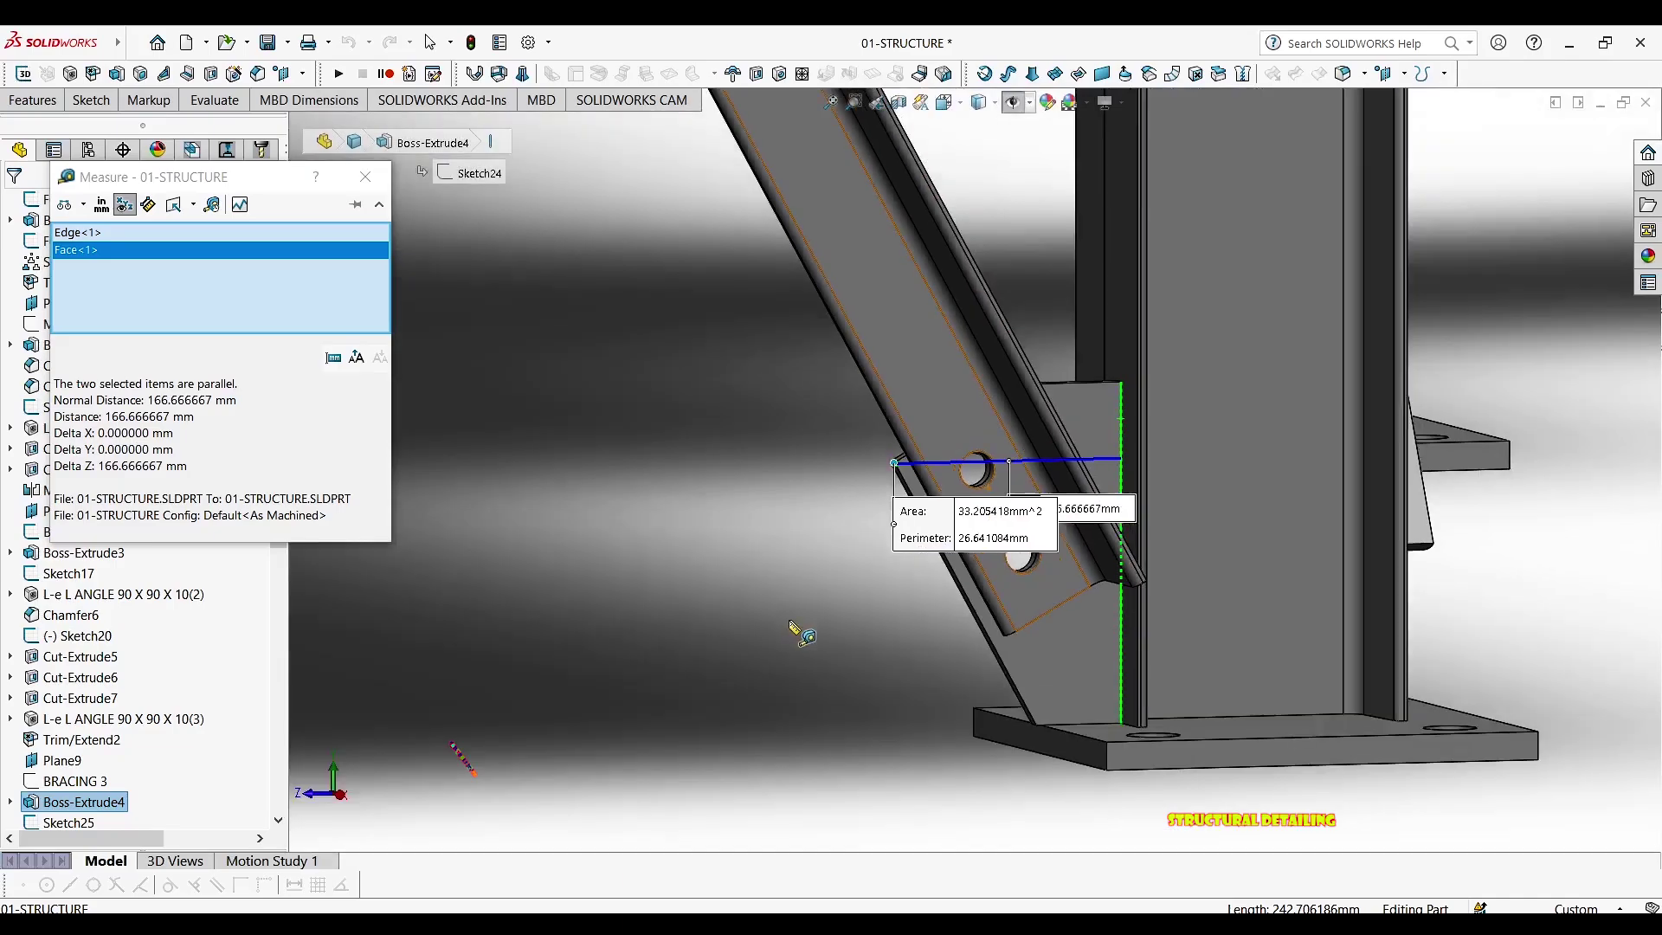
pyautogui.press('Escape')
# Add a DESCRIPTION property with the value "243X166X10 - PLT" to Cut-List-Item20 in the cut-list properties
pyautogui.scroll(2, 931, 632)
pyautogui.scroll(15, 82, 611)
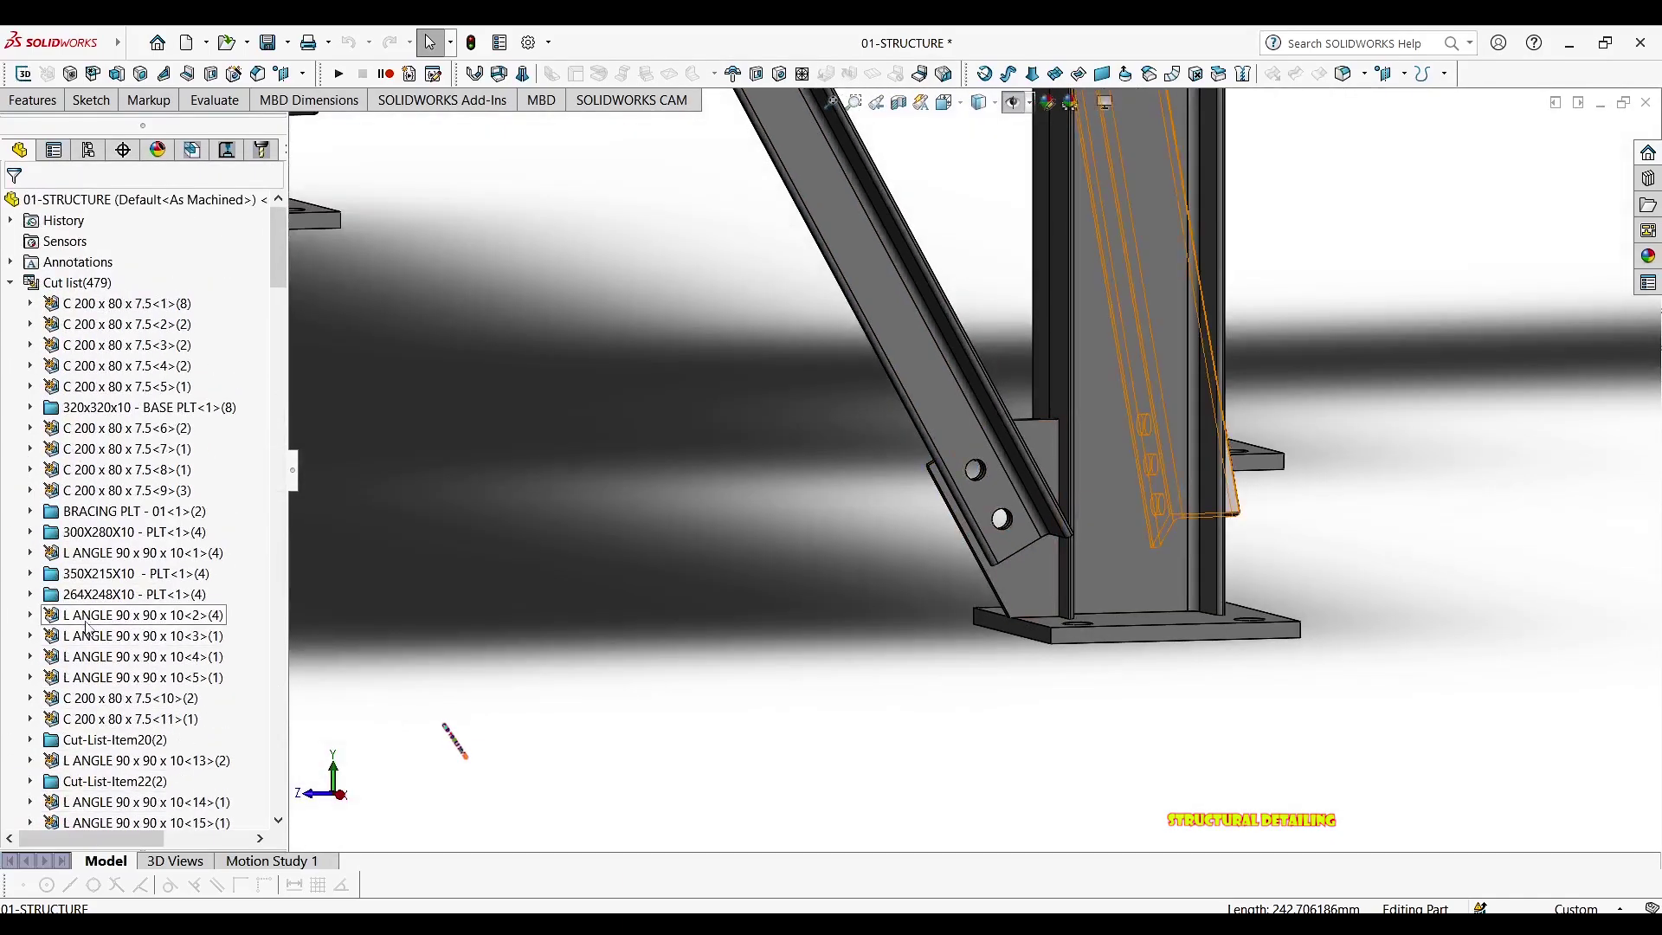
pyautogui.scroll(-1, 86, 619)
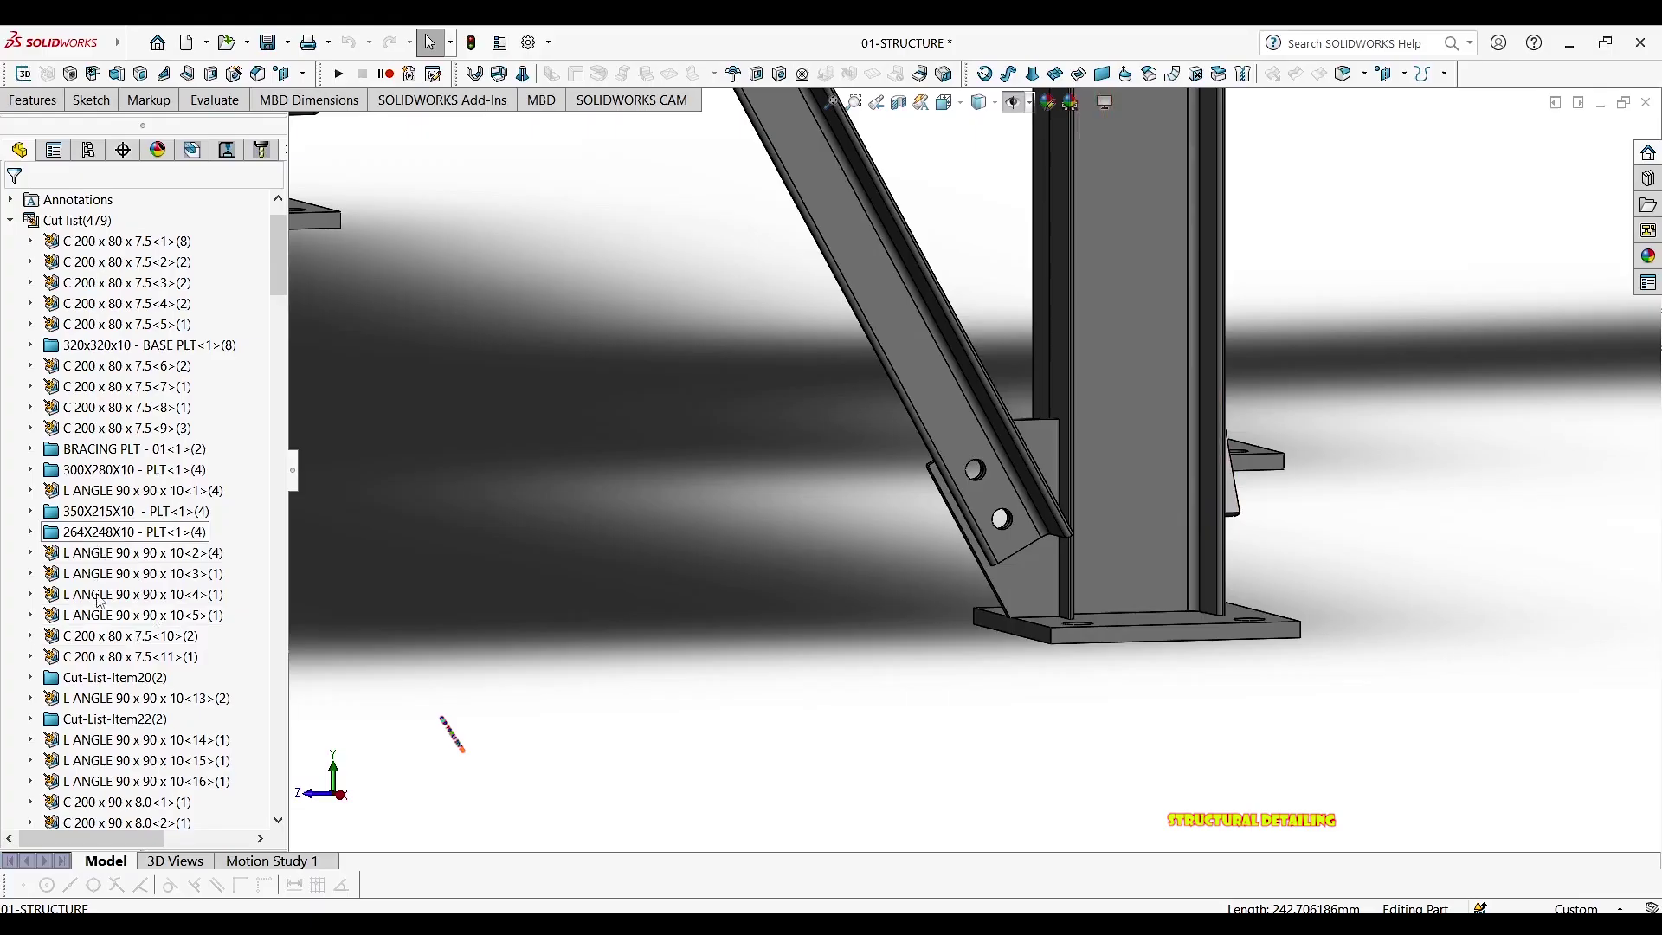
pyautogui.click(97, 678)
pyautogui.rightClick(98, 682)
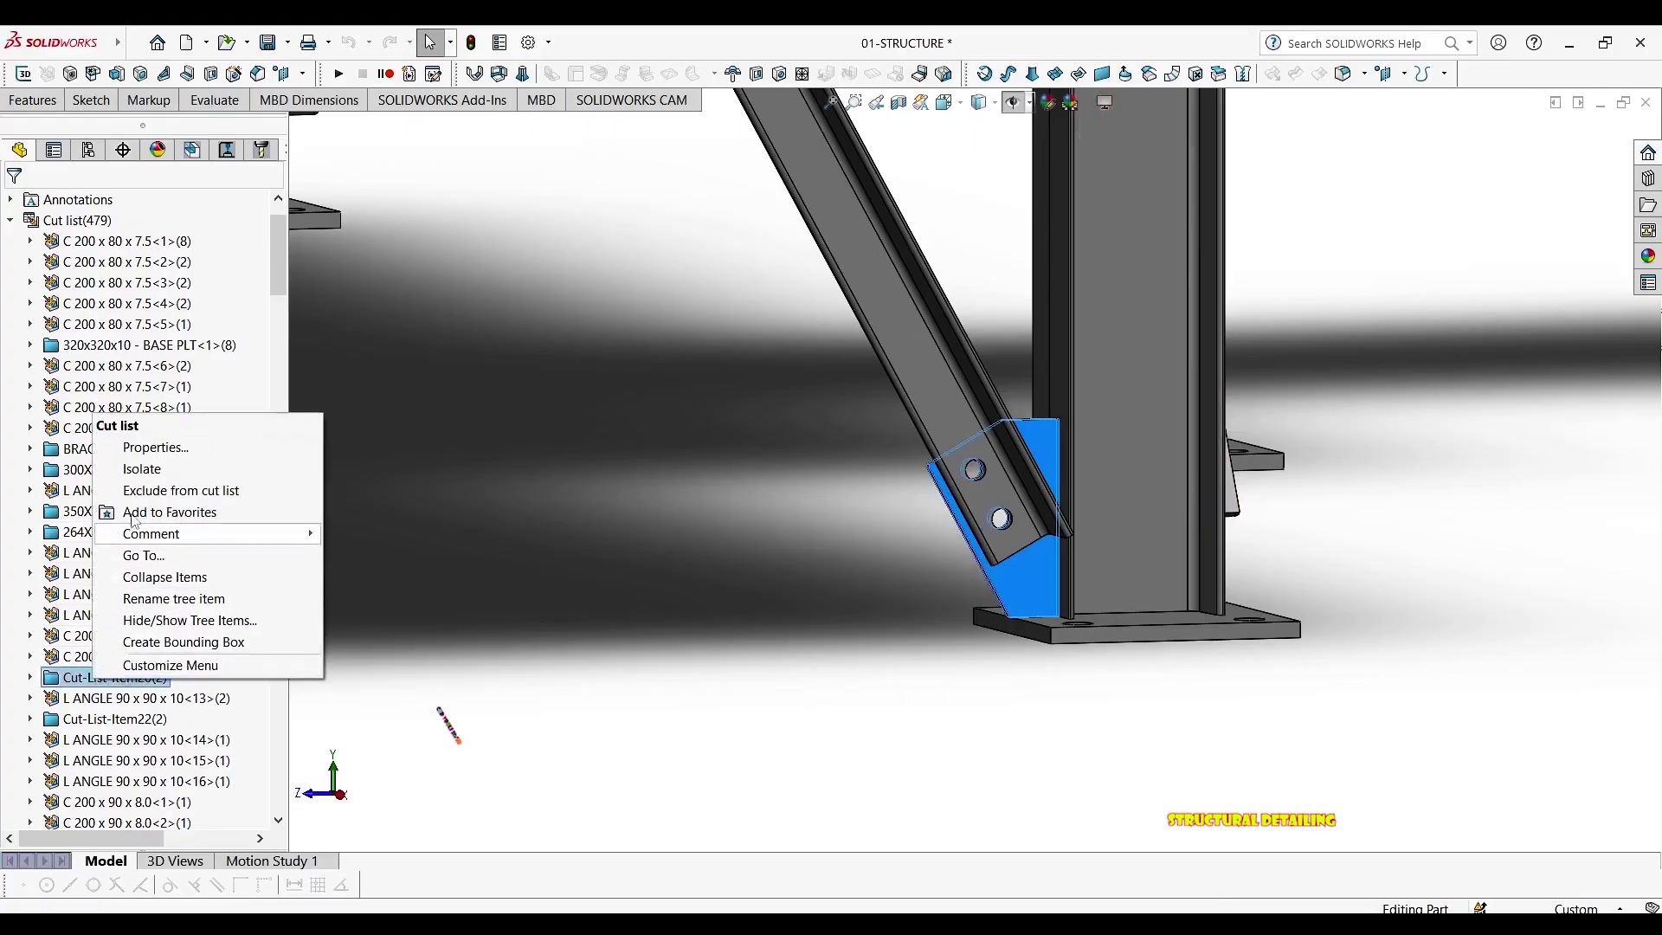
pyautogui.click(130, 445)
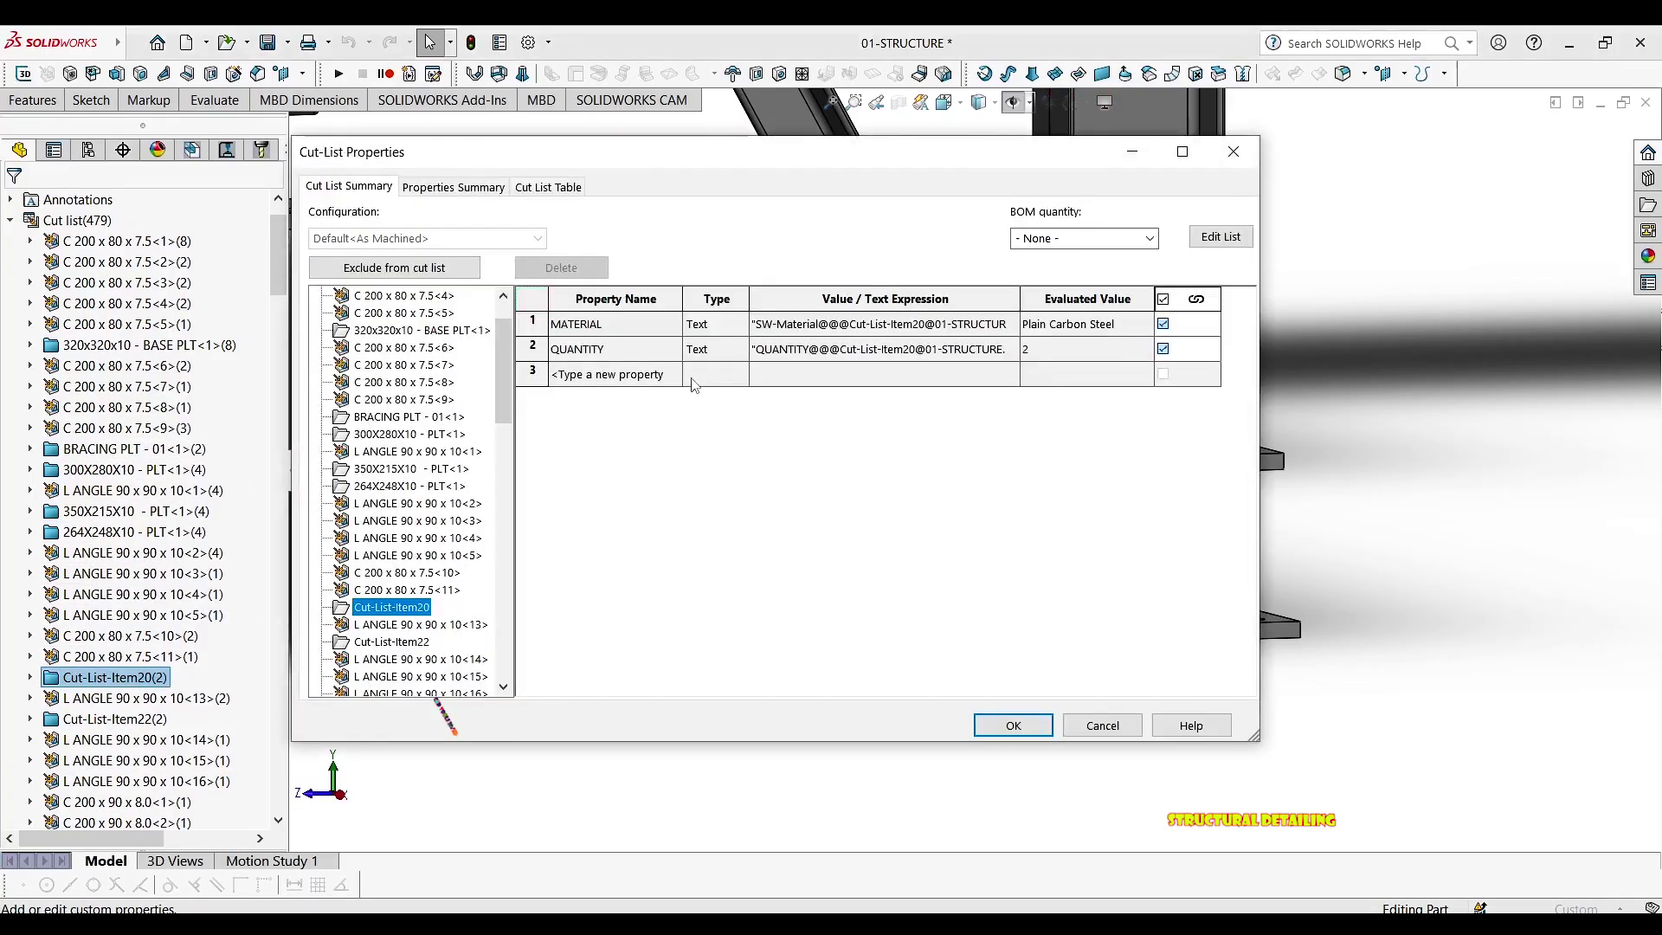
pyautogui.click(645, 372)
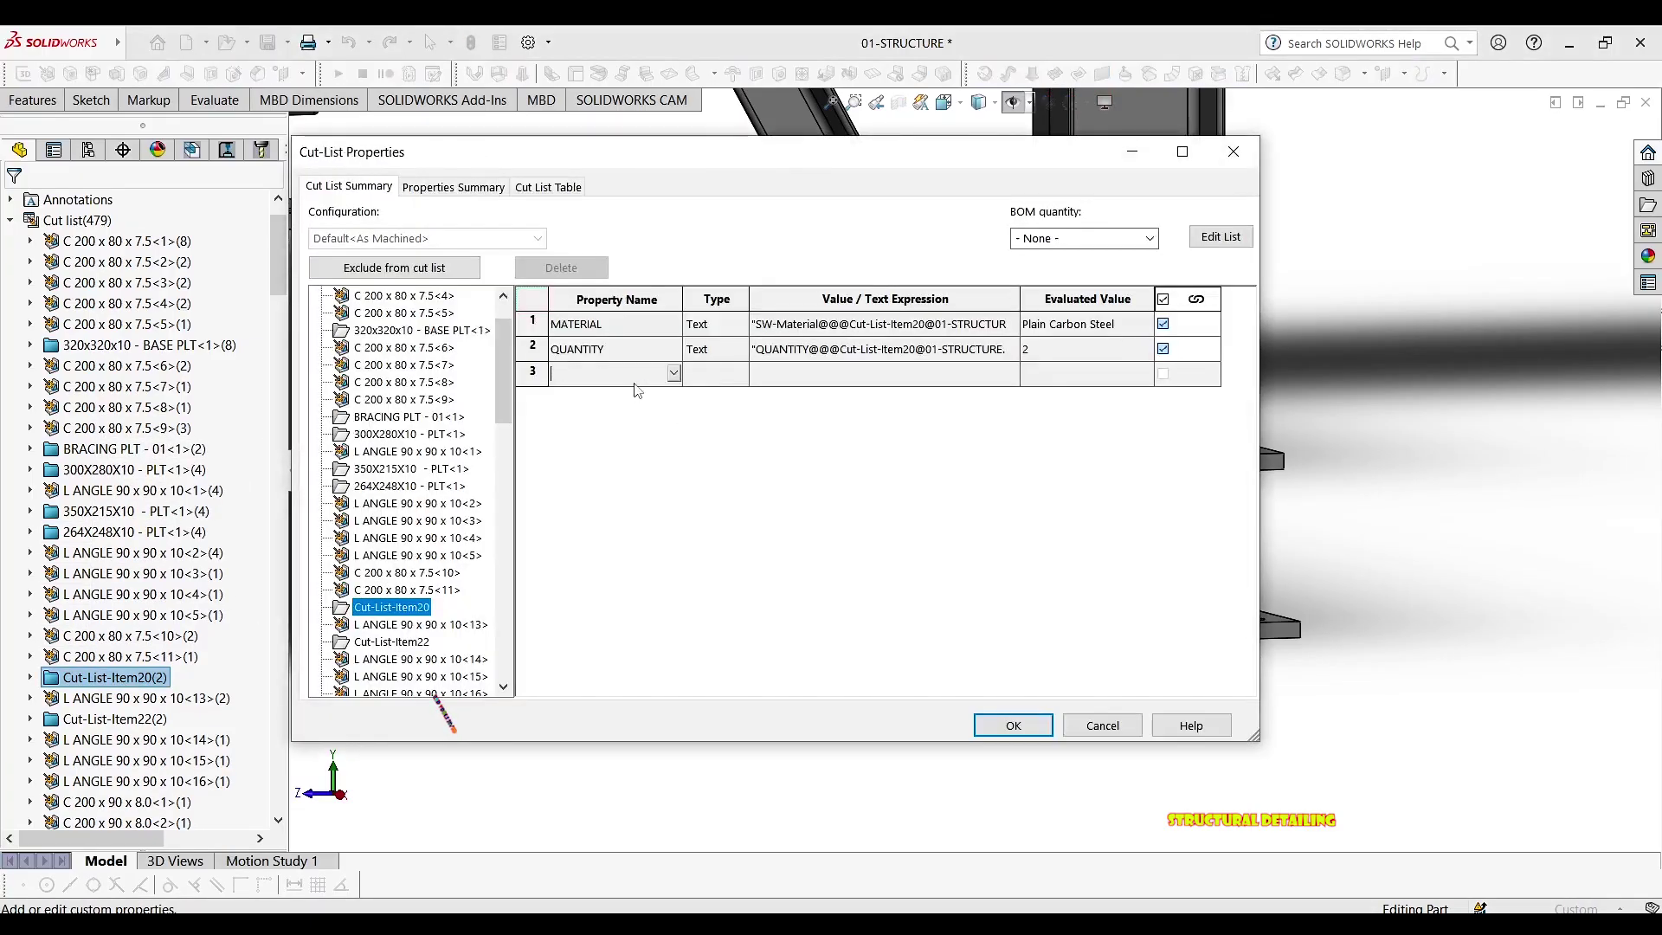
pyautogui.click(673, 372)
pyautogui.click(611, 395)
pyautogui.click(776, 372)
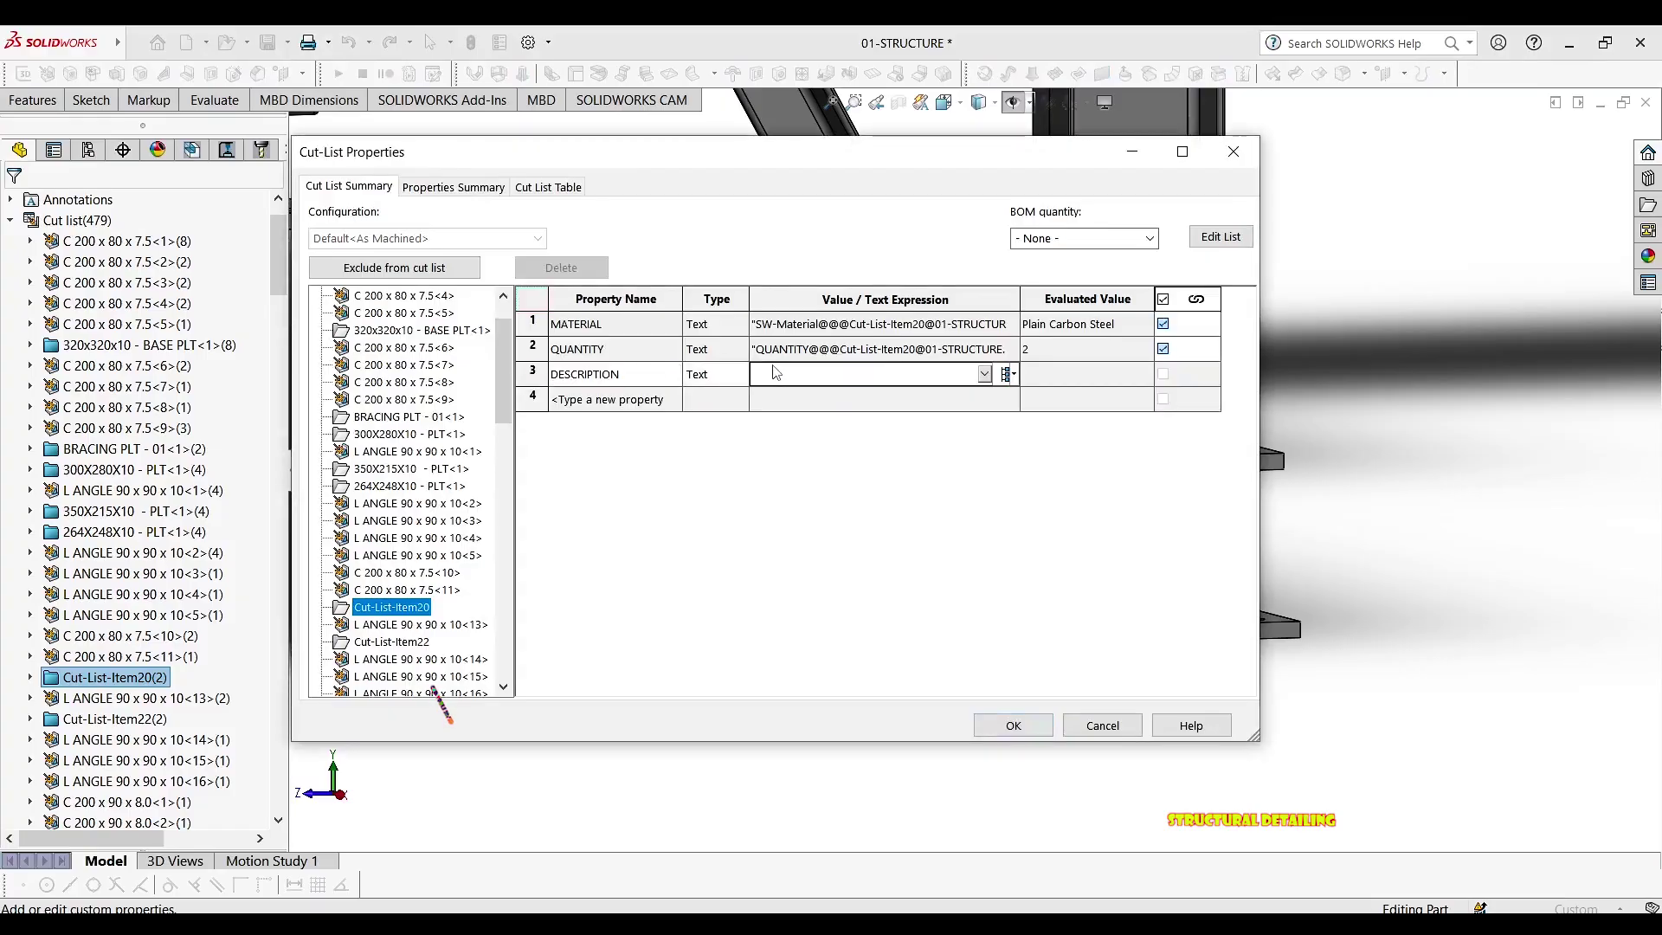
pyautogui.write('243X166X10 - PLT')
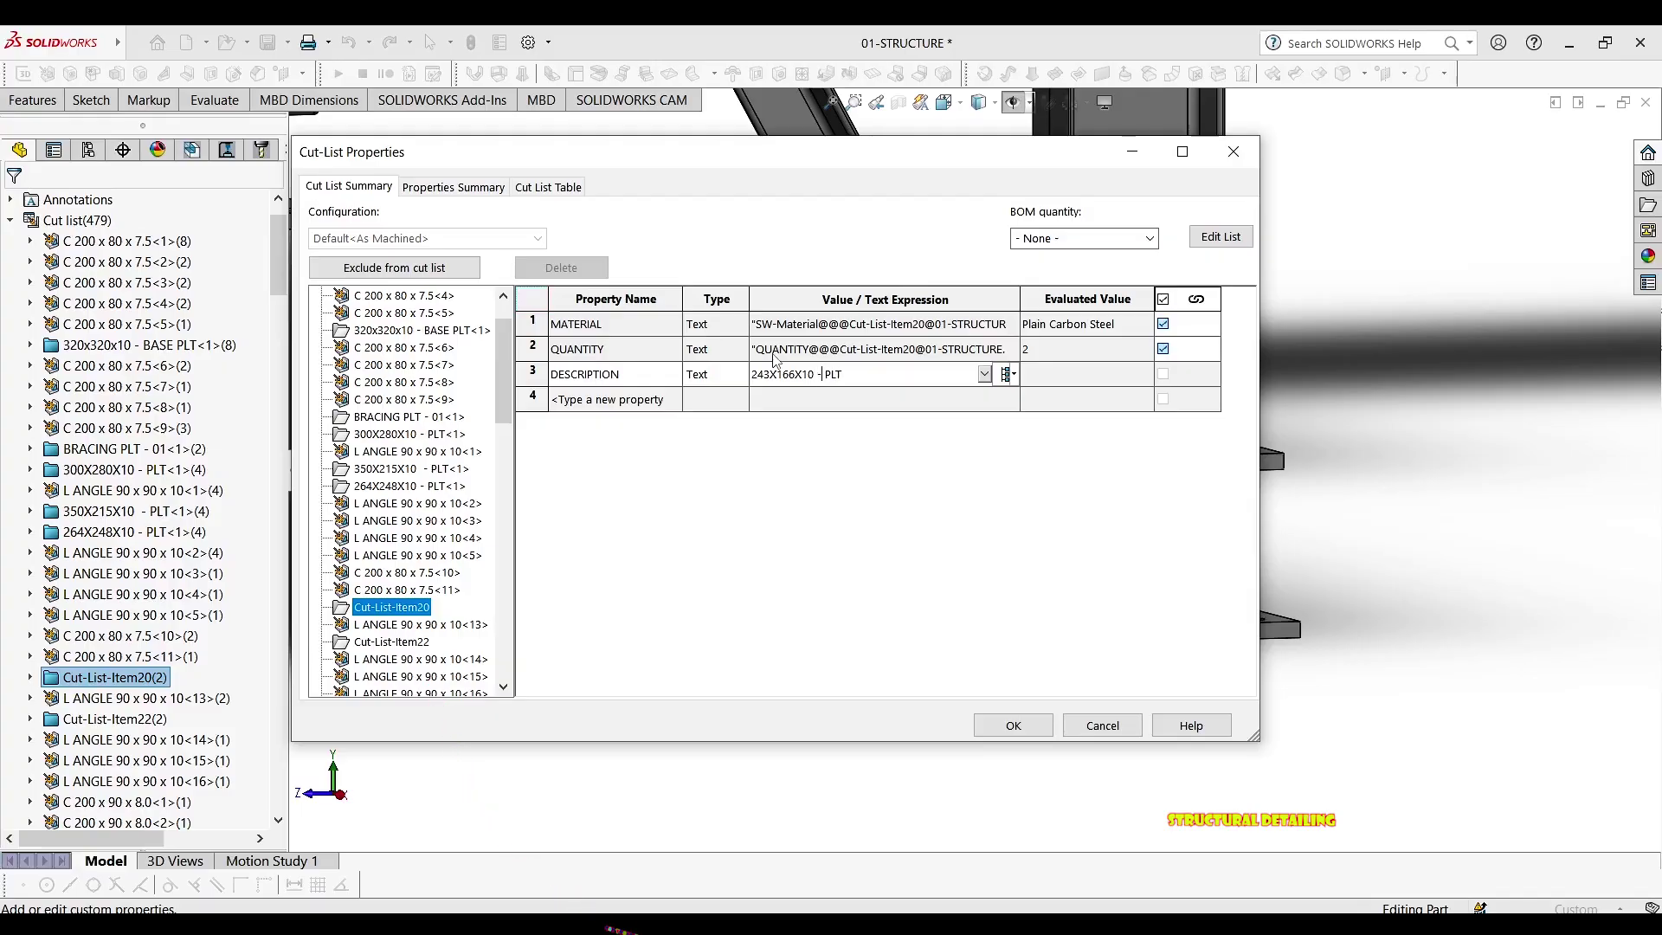
pyautogui.click(1013, 725)
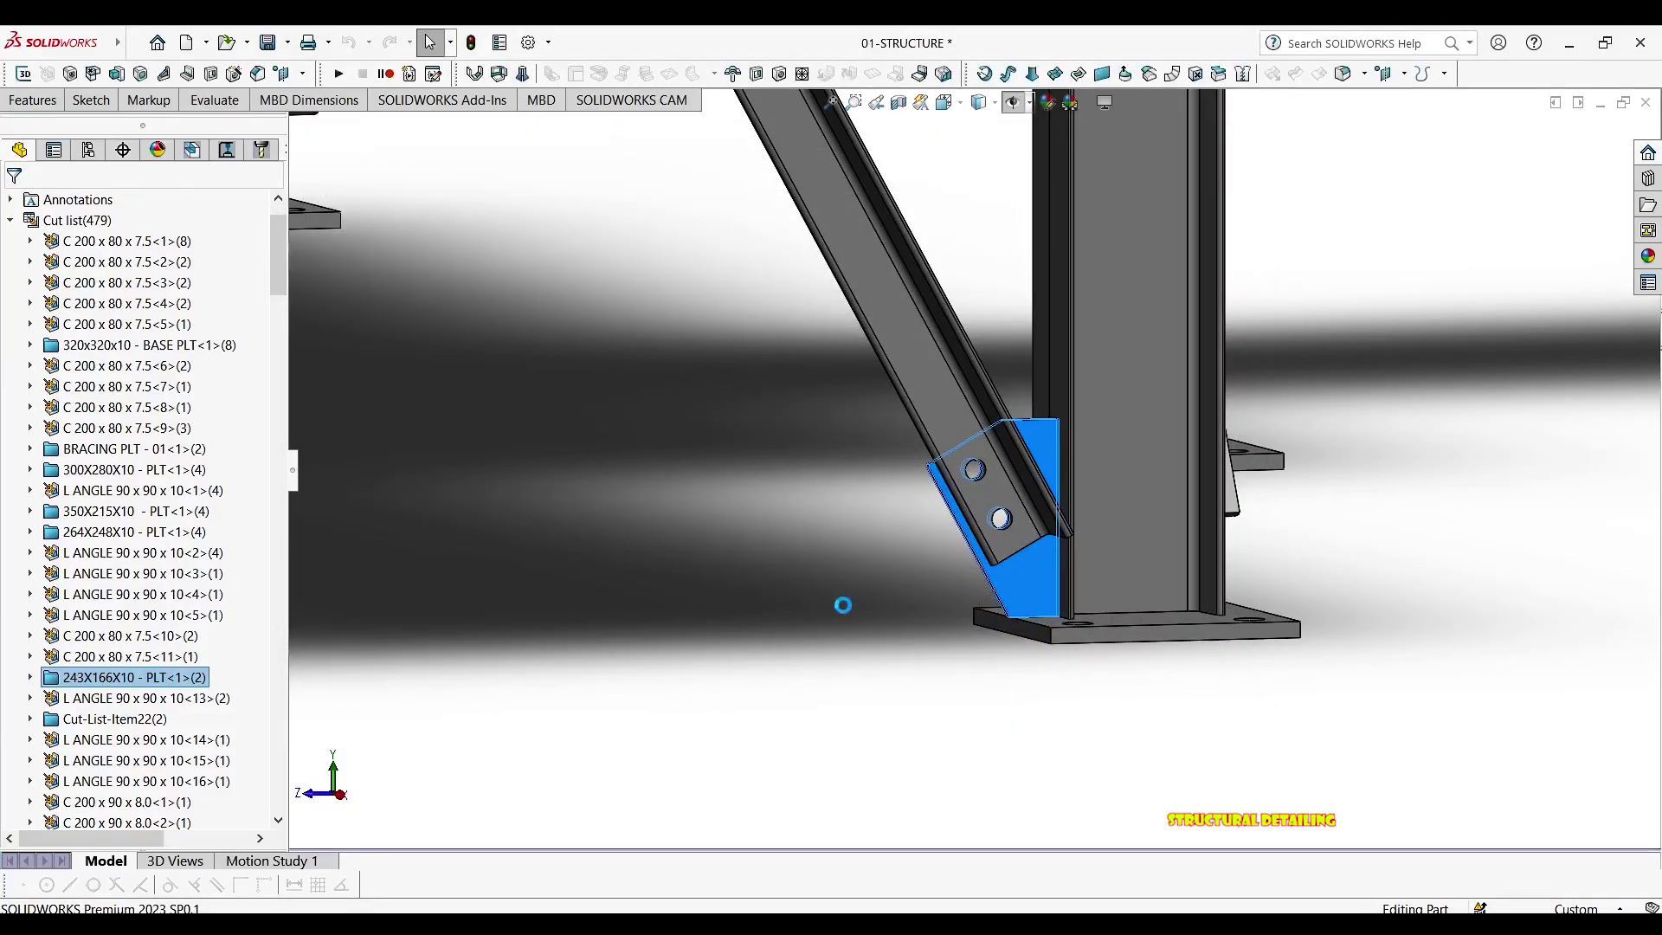
# Locate Cut-List-Item22's gusset plate at the upper end of the diagonal brace, beneath the platform beam
pyautogui.scroll(3, 846, 598)
pyautogui.click(130, 720)
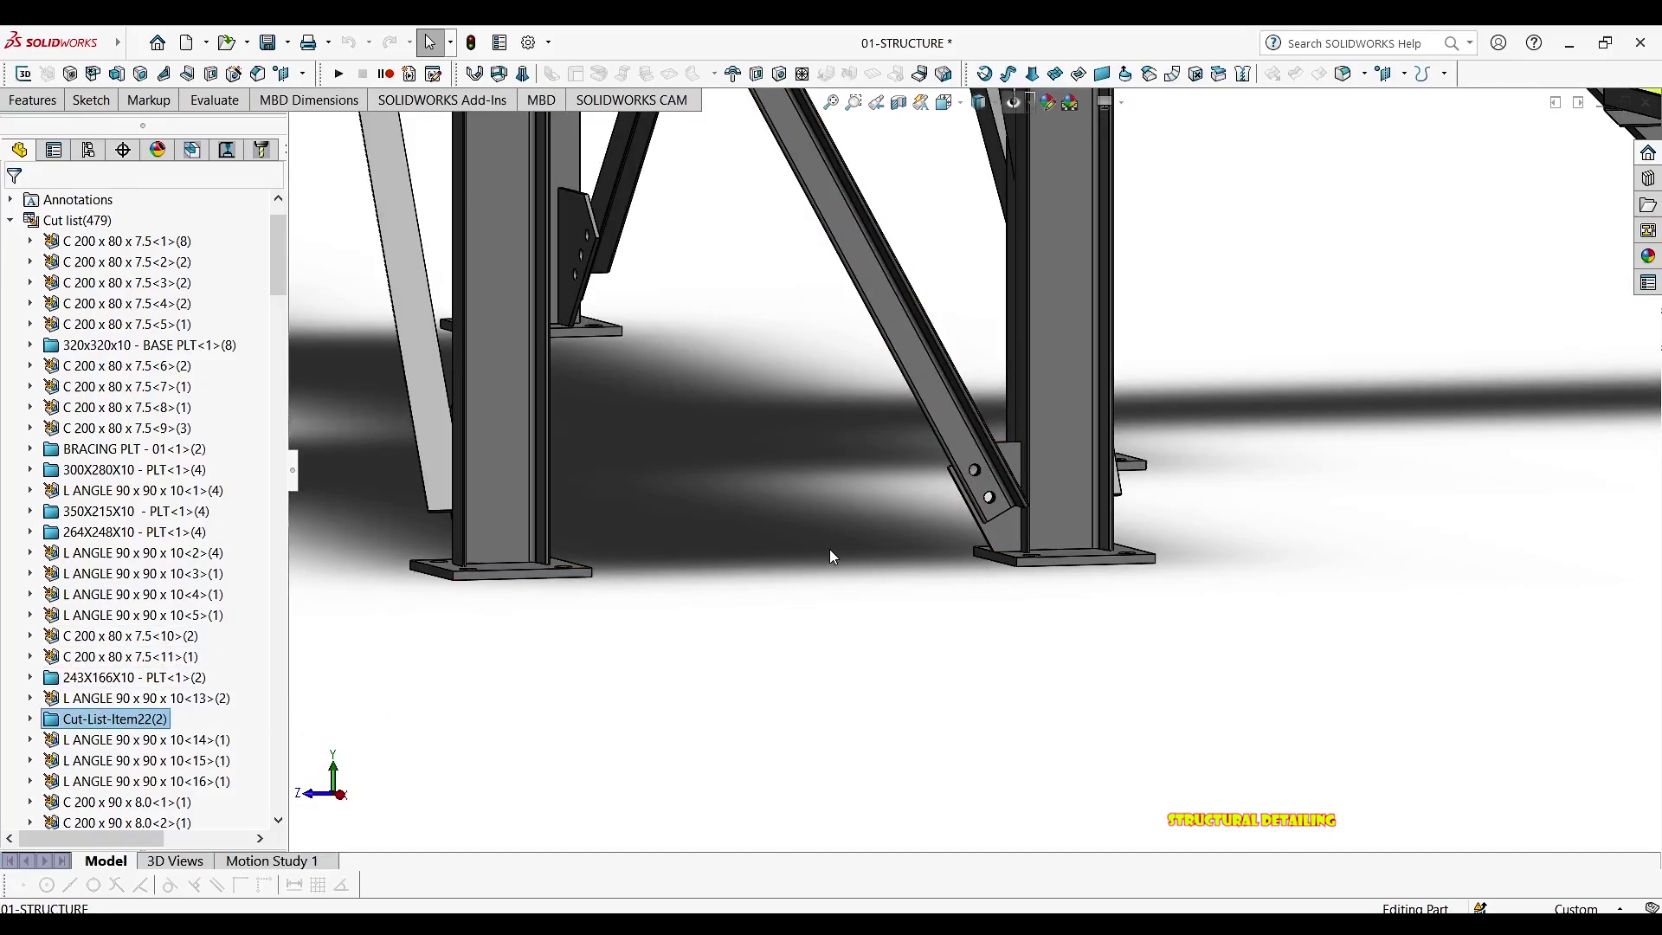
pyautogui.scroll(3, 831, 551)
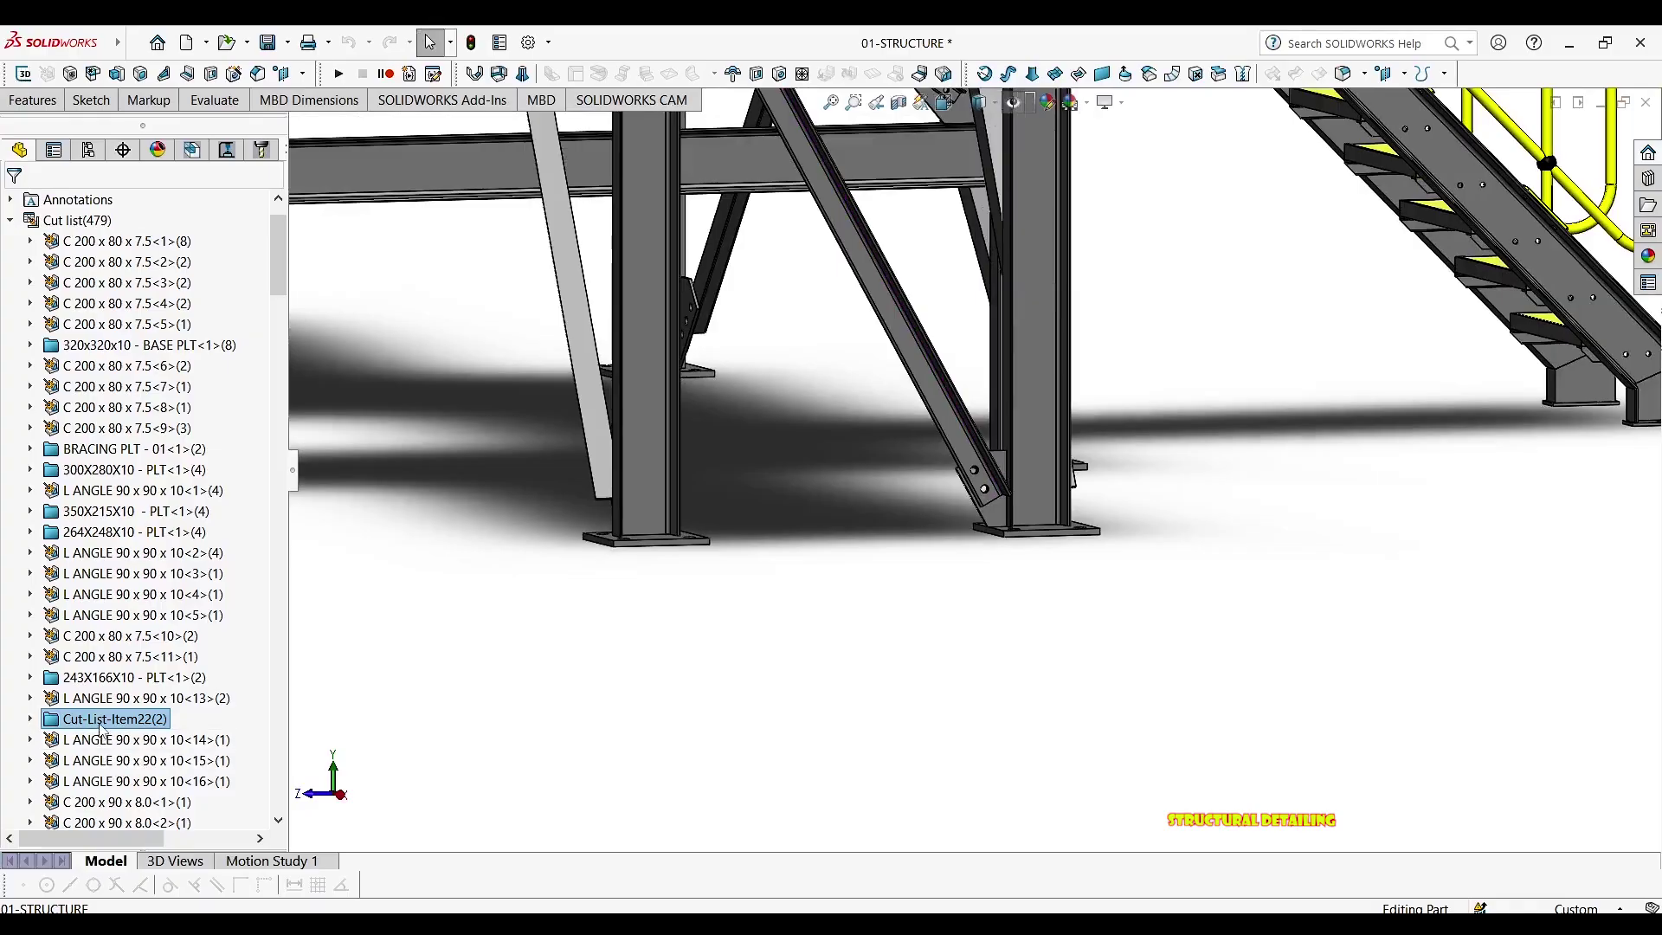
pyautogui.click(100, 724)
pyautogui.scroll(3, 1028, 392)
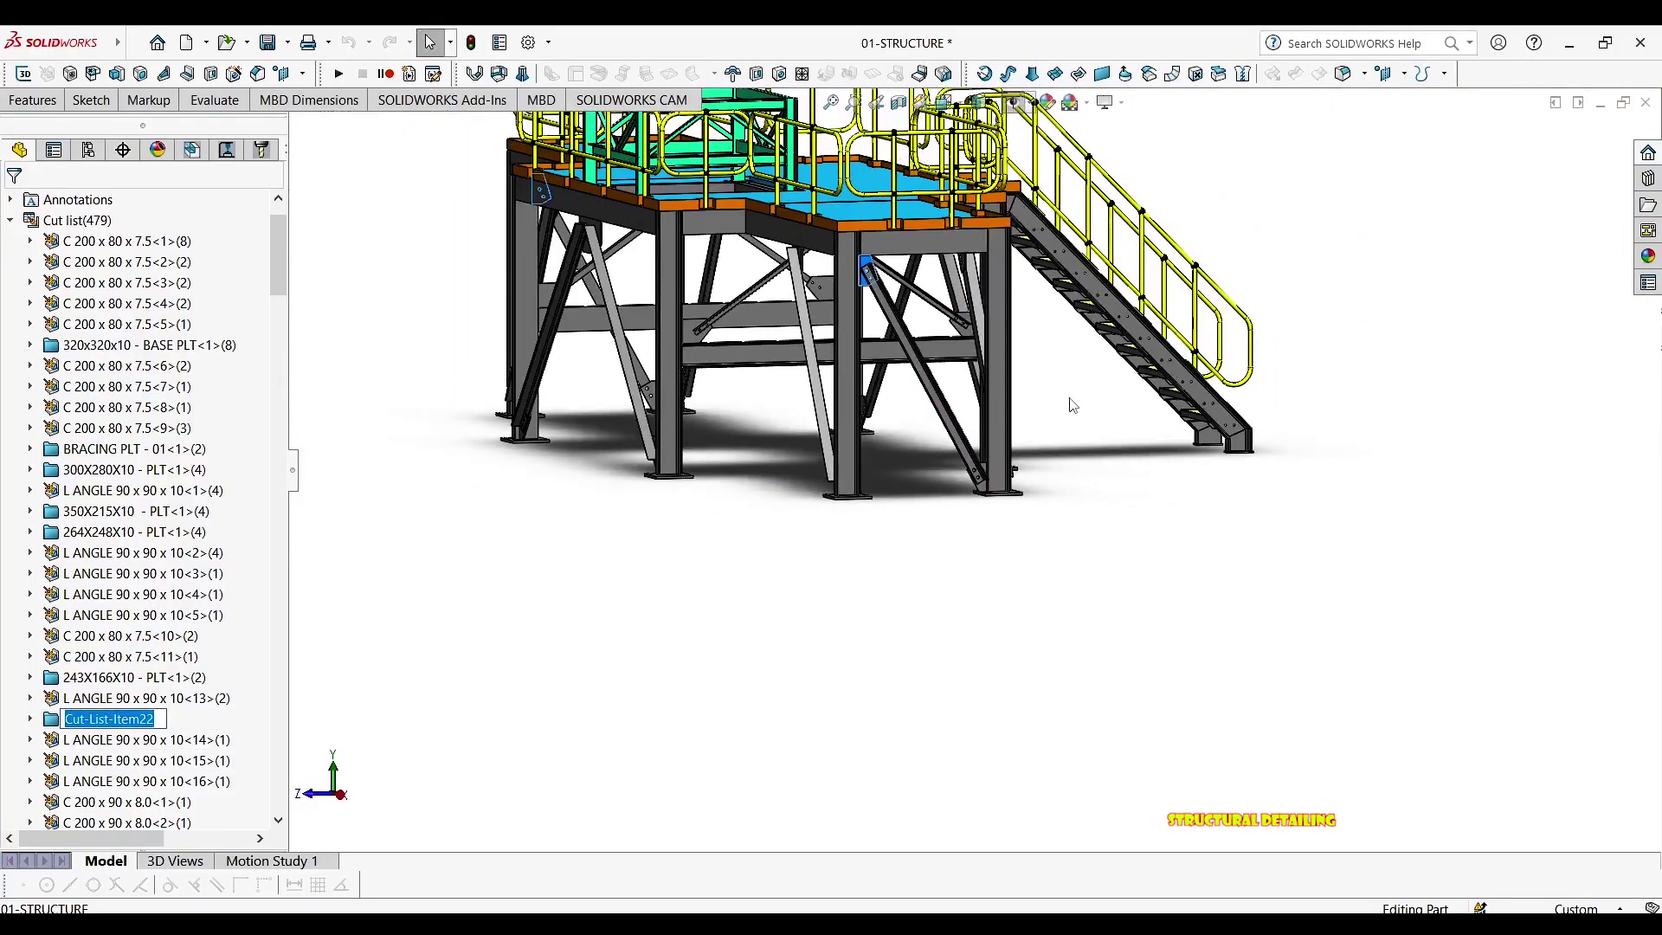
pyautogui.press('Return')
pyautogui.scroll(-5, 850, 251)
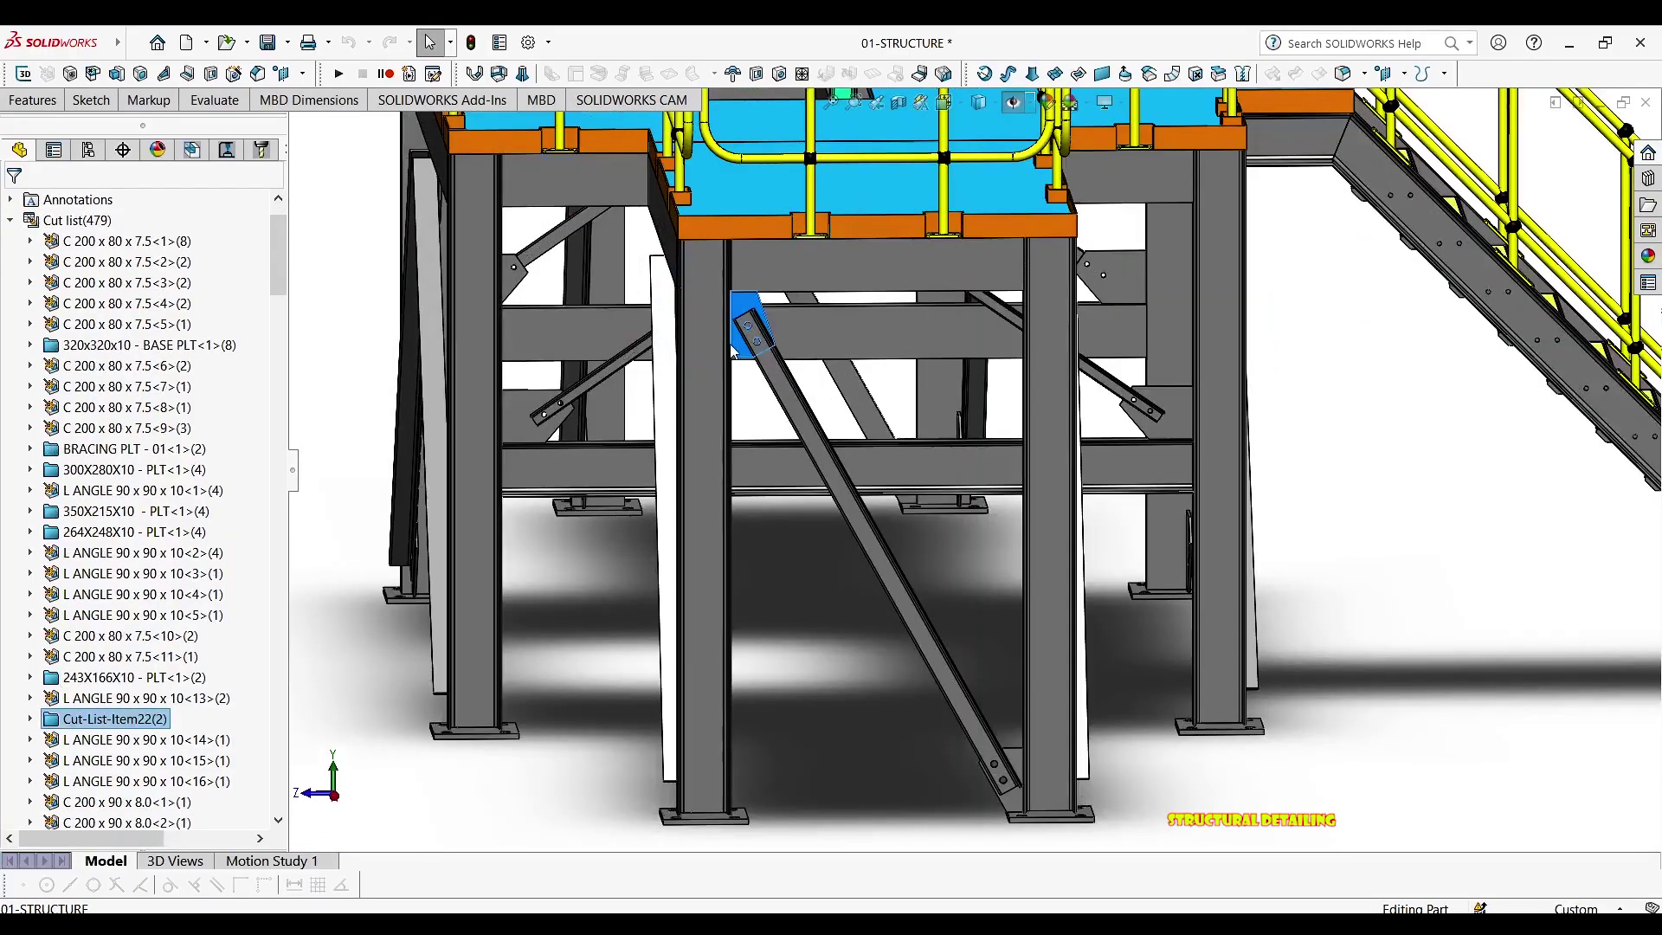
pyautogui.scroll(-5, 779, 359)
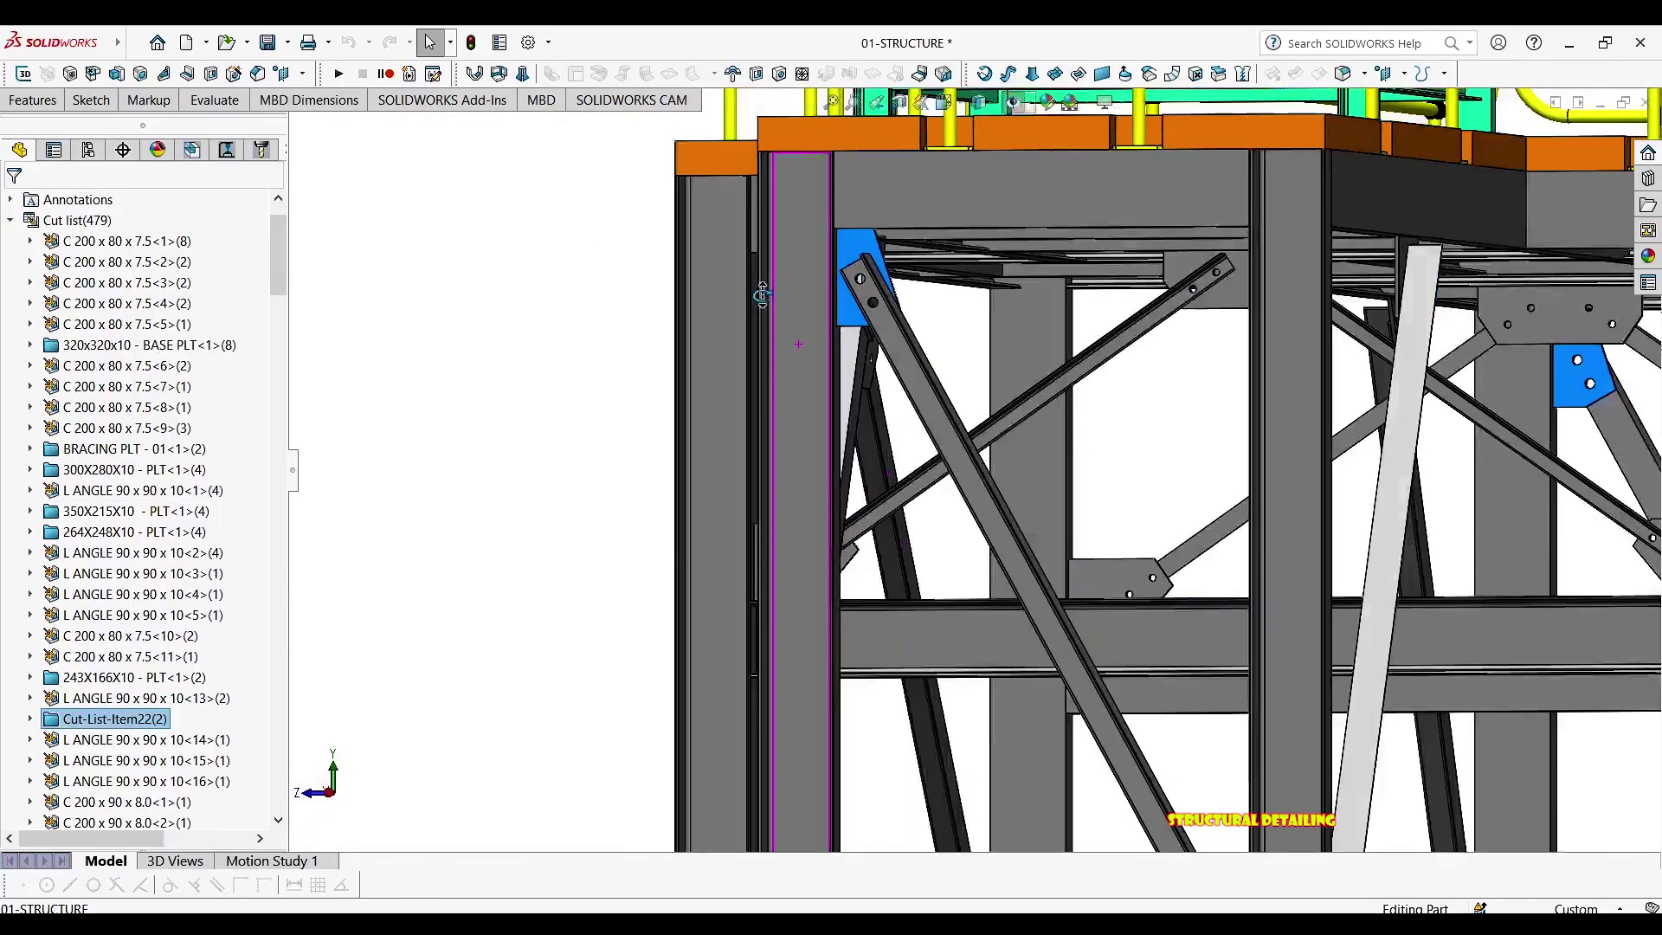
pyautogui.scroll(-2, 762, 295)
# Measure the length of the Cut-List-Item22 gusset plate's vertical edge along the column
pyautogui.press('m')
pyautogui.scroll(-5, 870, 347)
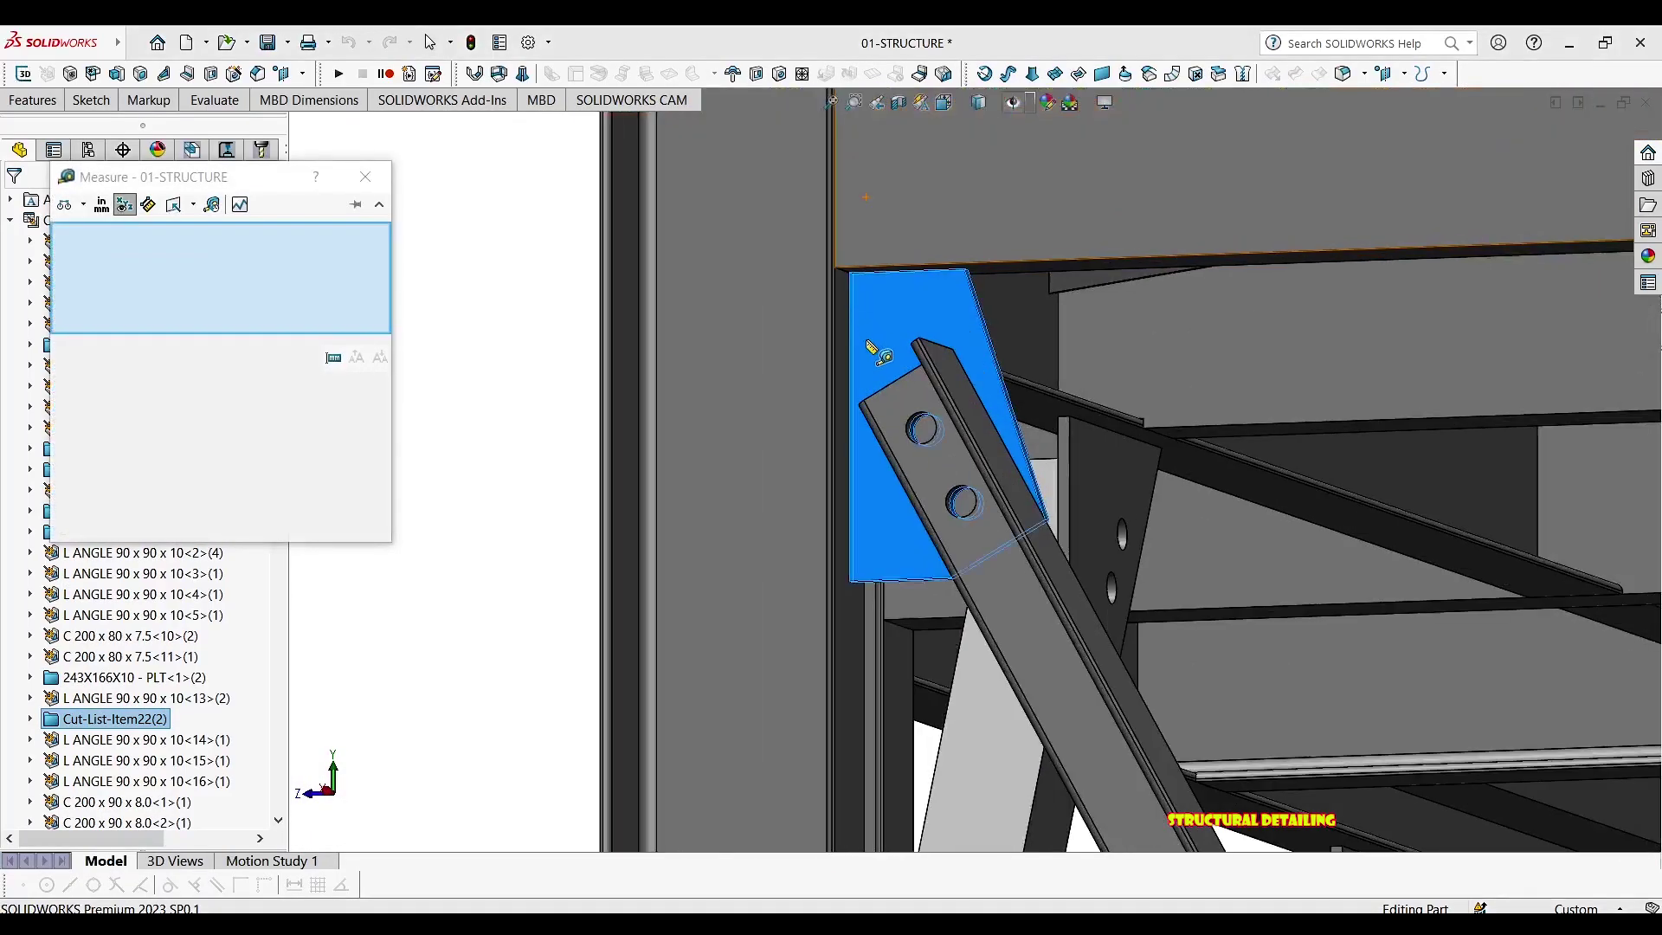
pyautogui.scroll(-2, 870, 346)
pyautogui.click(863, 322)
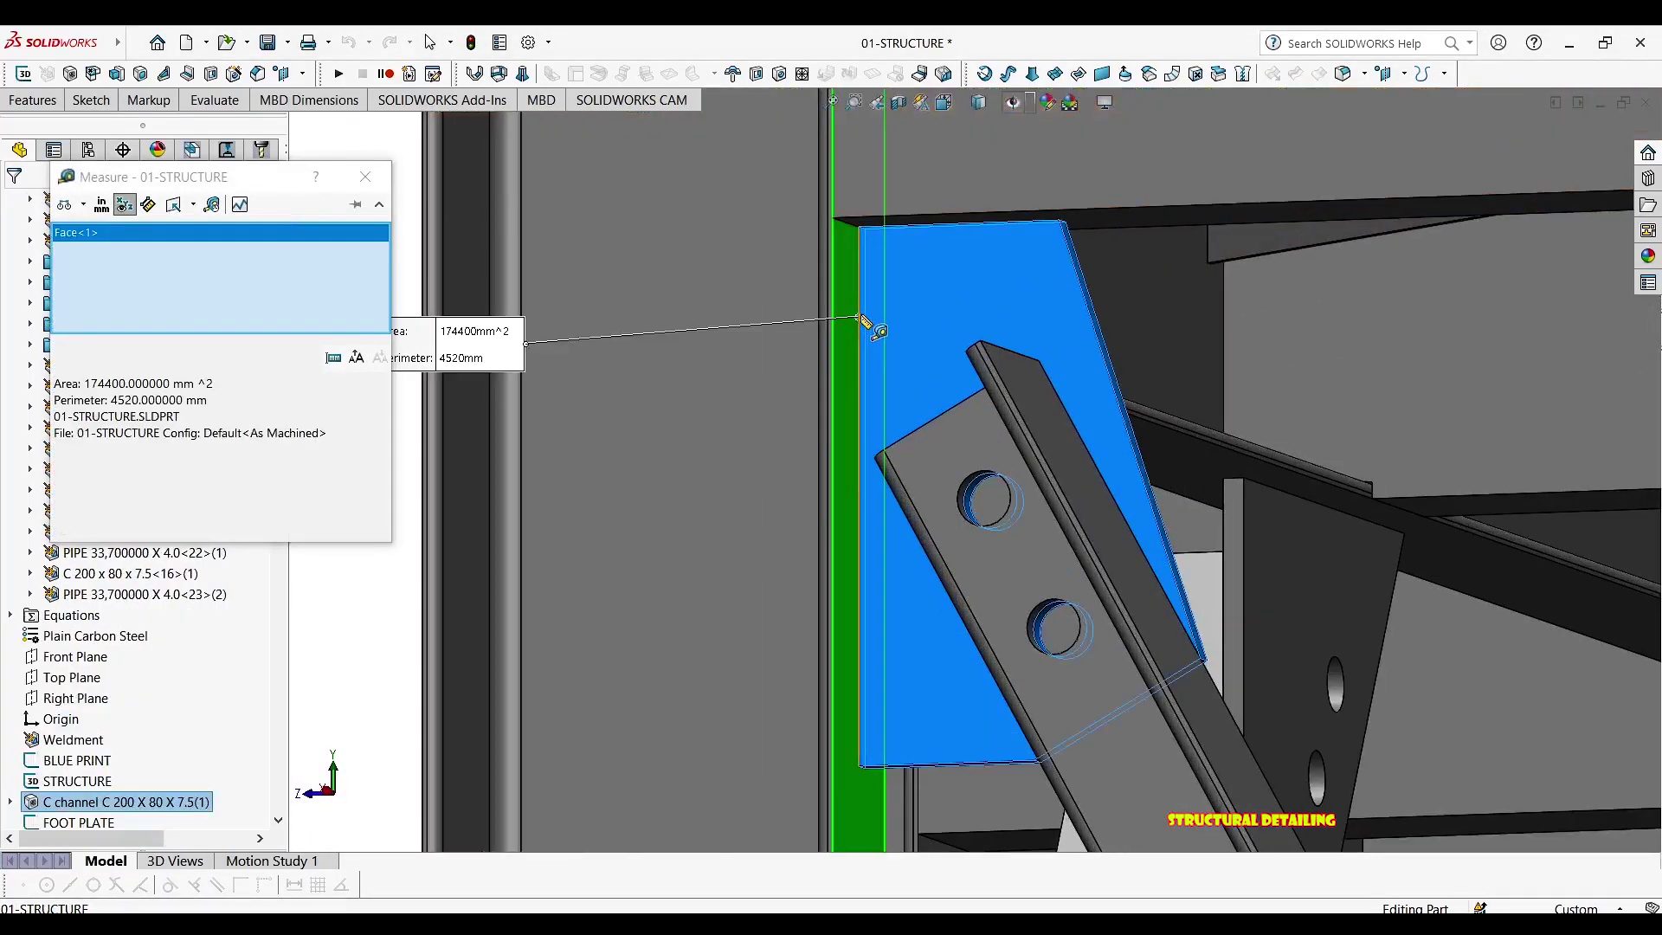
pyautogui.click(863, 320)
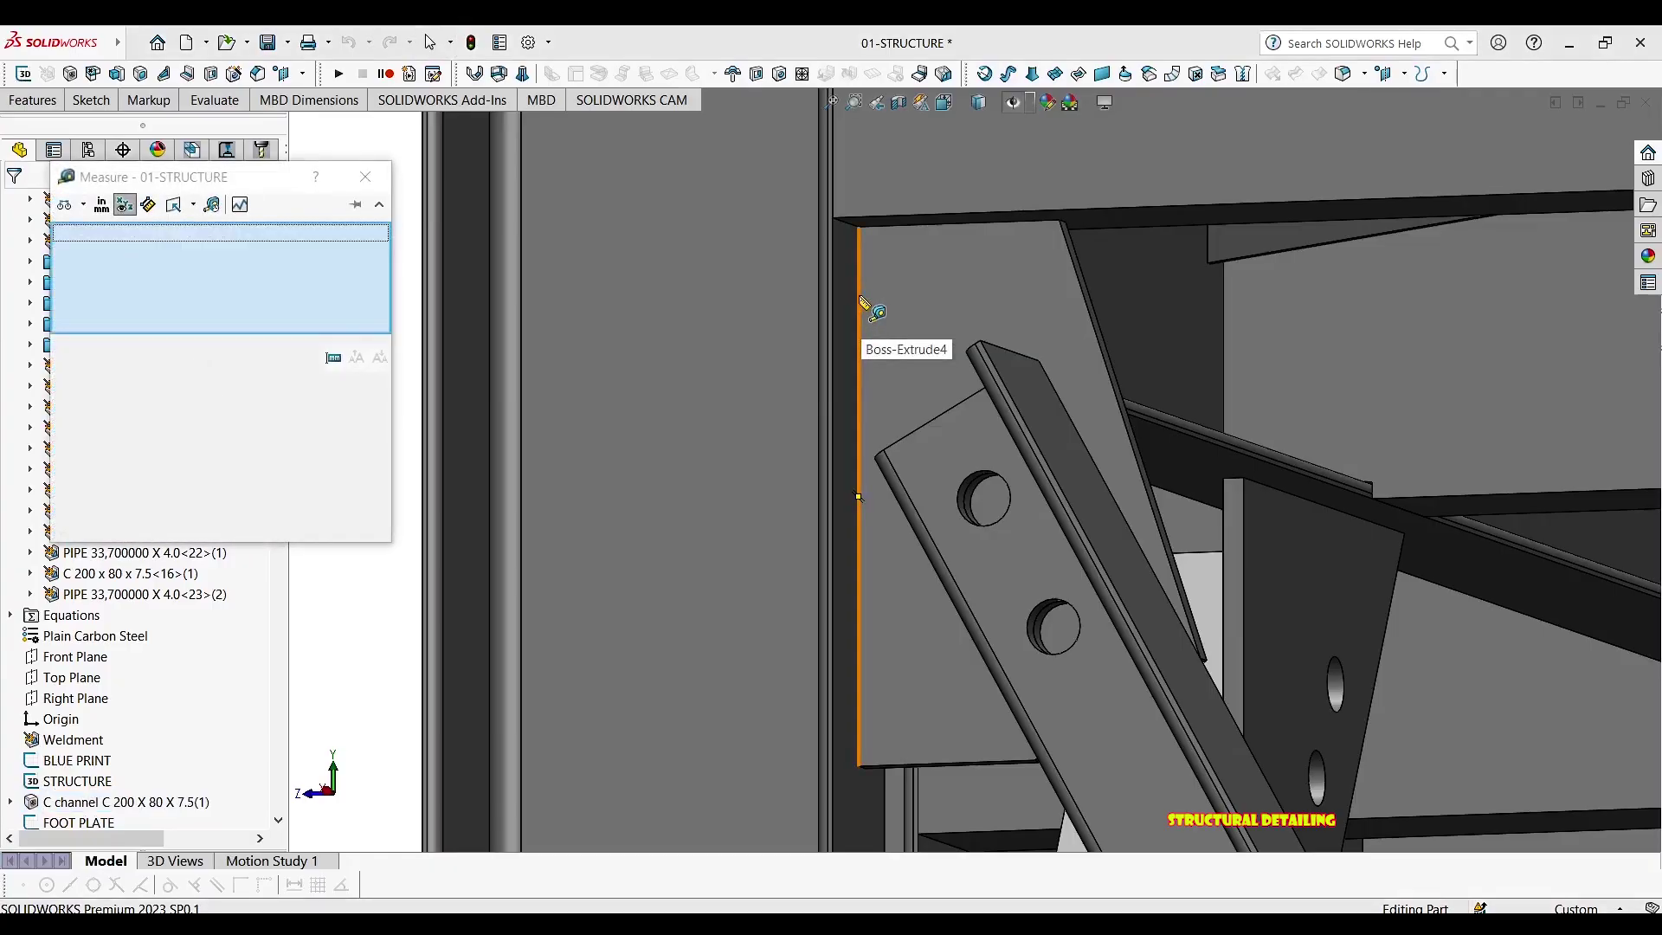
pyautogui.click(859, 299)
pyautogui.press('Escape')
pyautogui.click(859, 285)
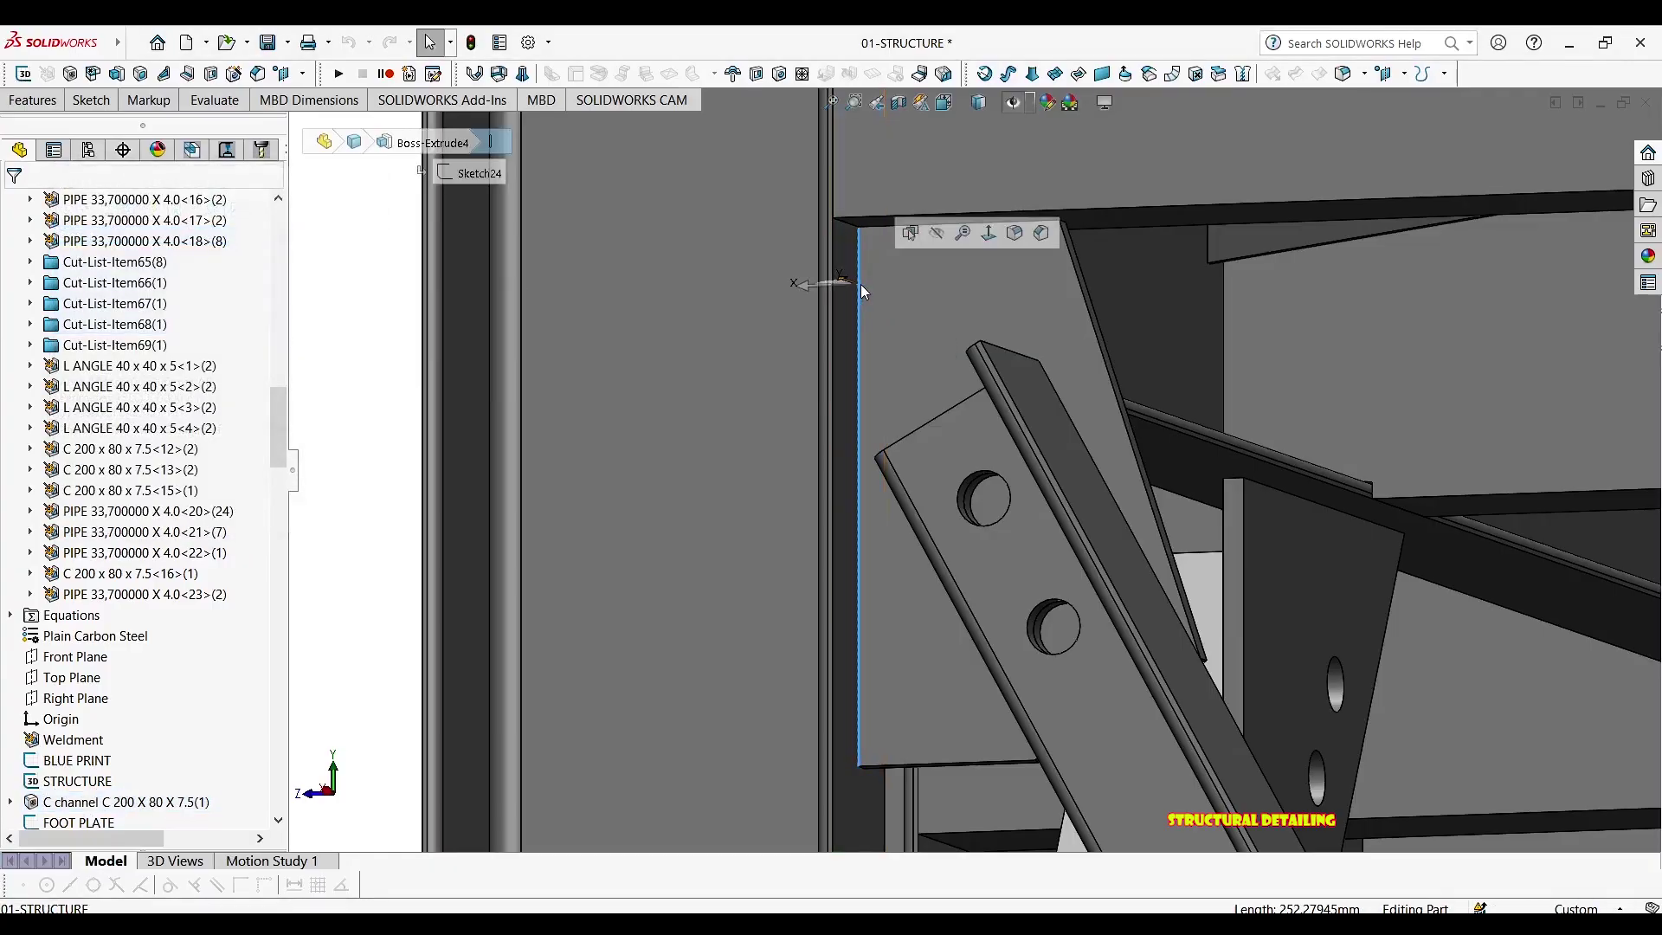
pyautogui.press('m')
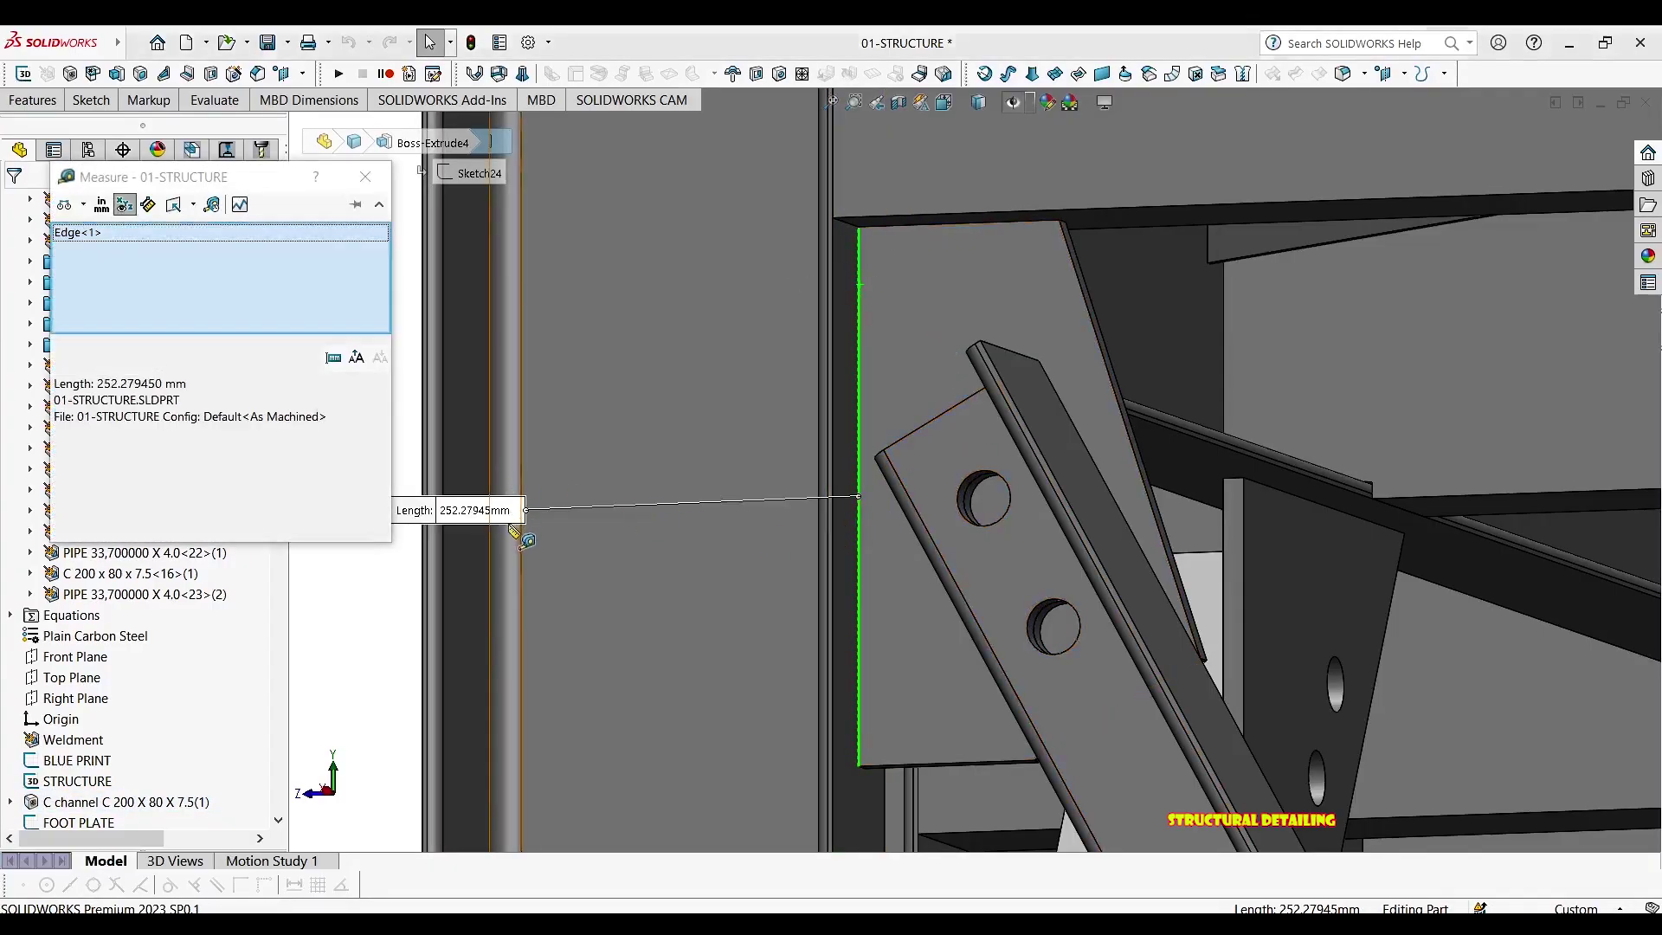
pyautogui.press('Escape')
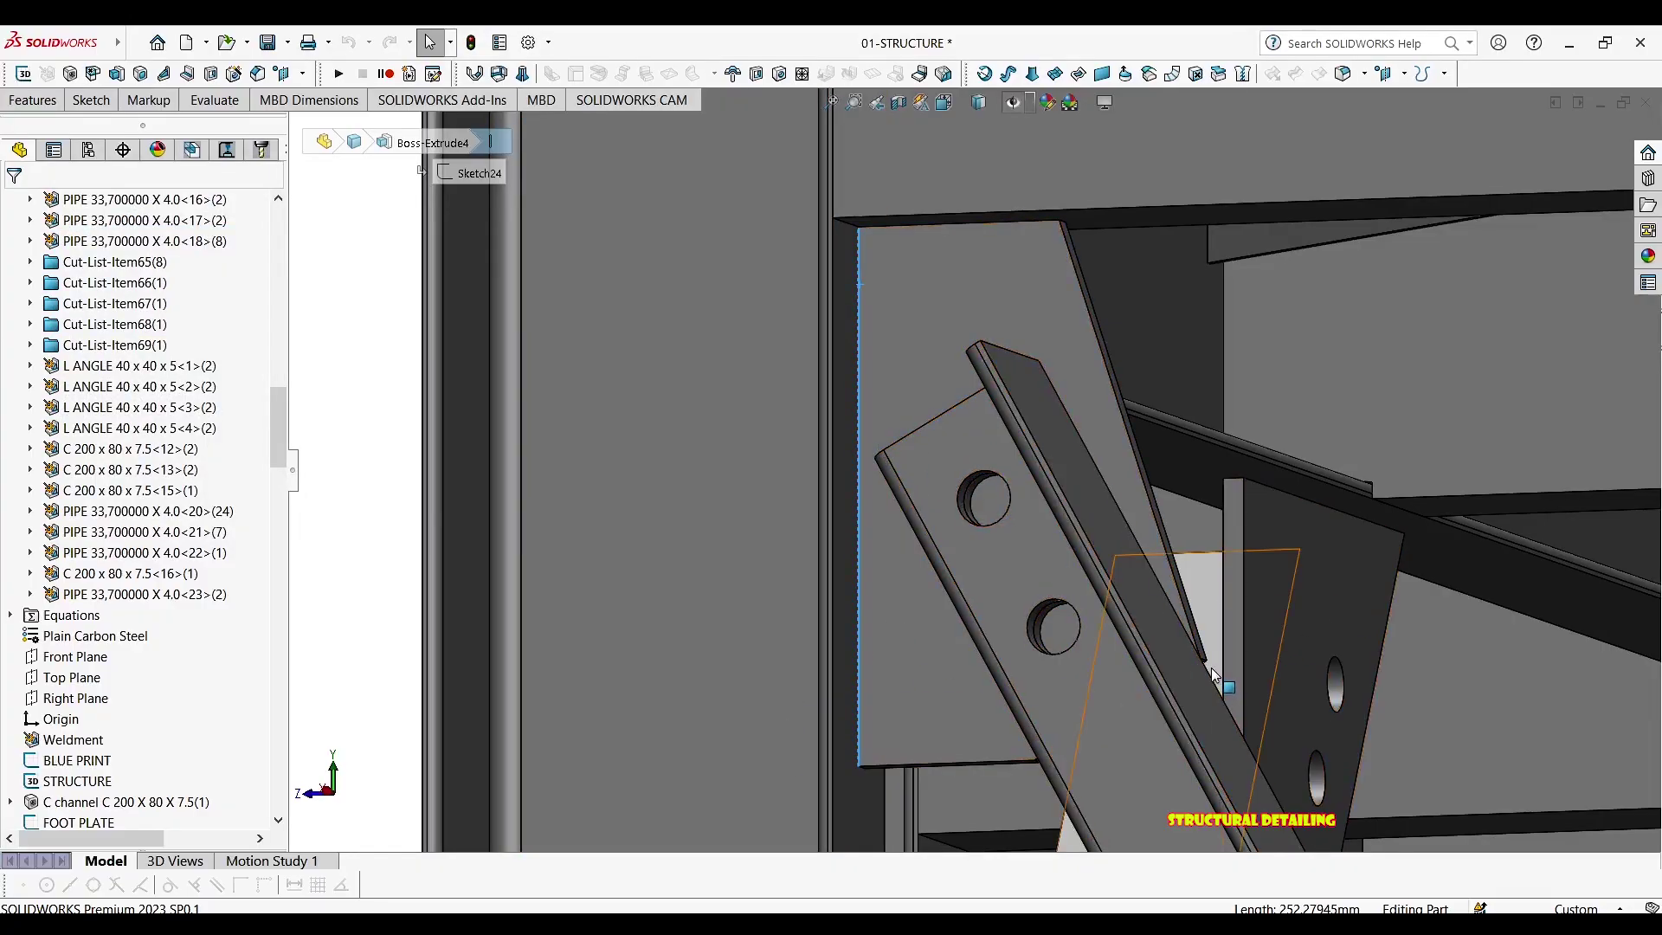
# Measure the distance from the upper gusset plate's vertical edge to the short edge at its outer corner
pyautogui.scroll(-5, 1214, 677)
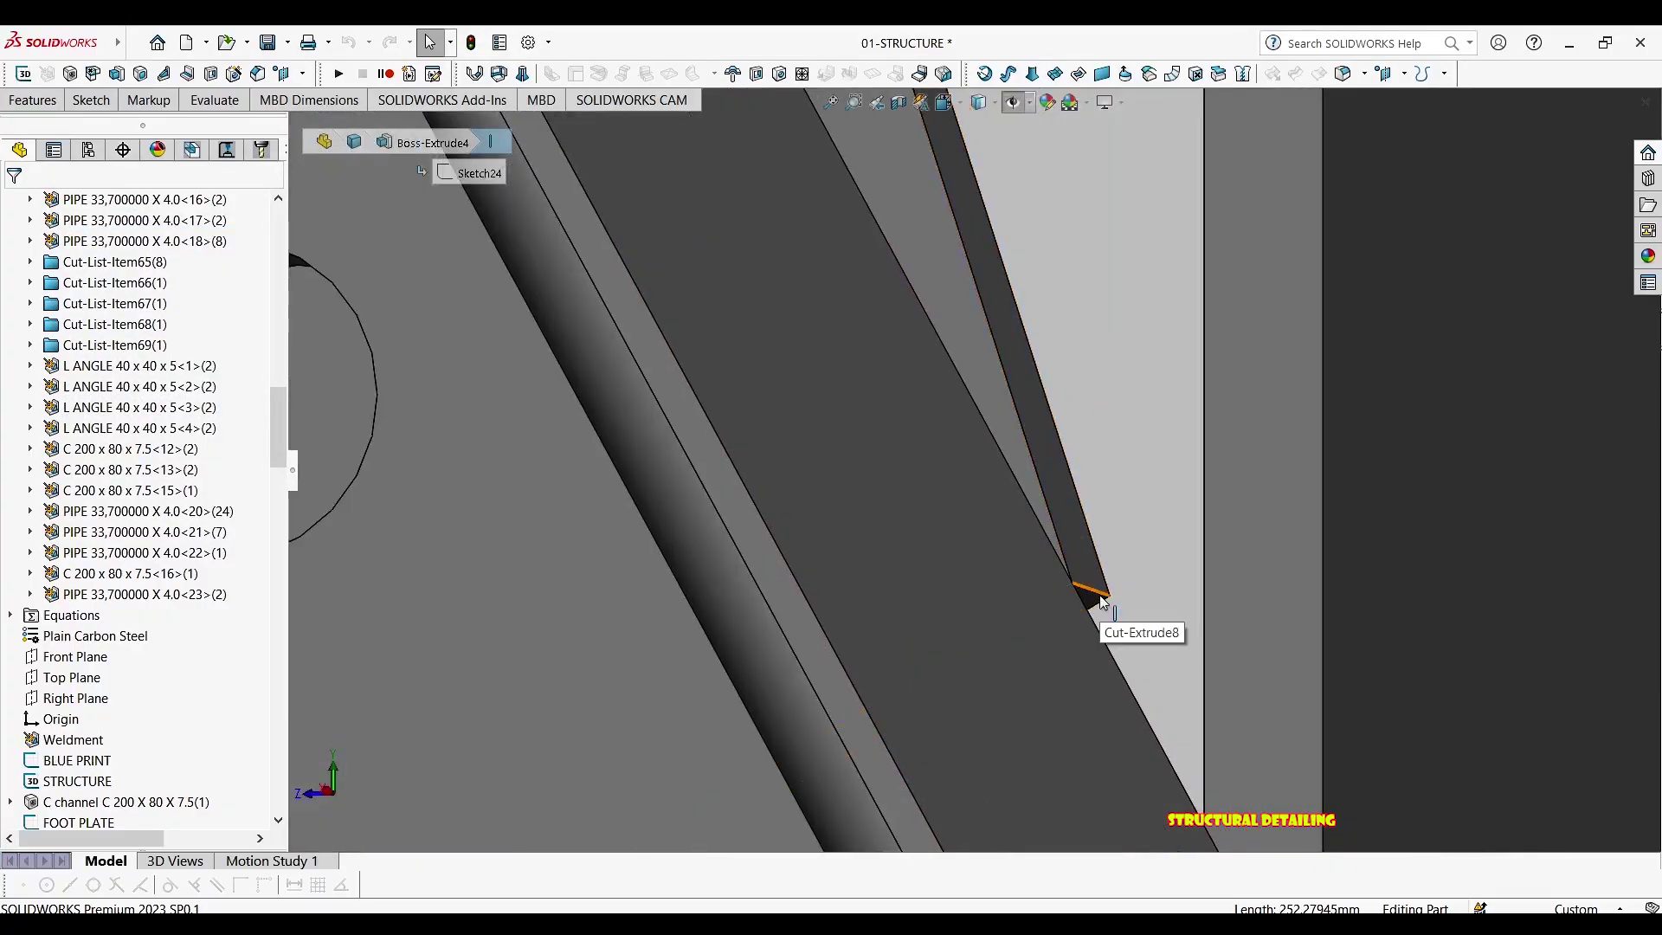
pyautogui.keyDown('ctrl'); pyautogui.click(1099, 595); pyautogui.keyUp('ctrl')
pyautogui.scroll(6, 1125, 618)
pyautogui.press('m')
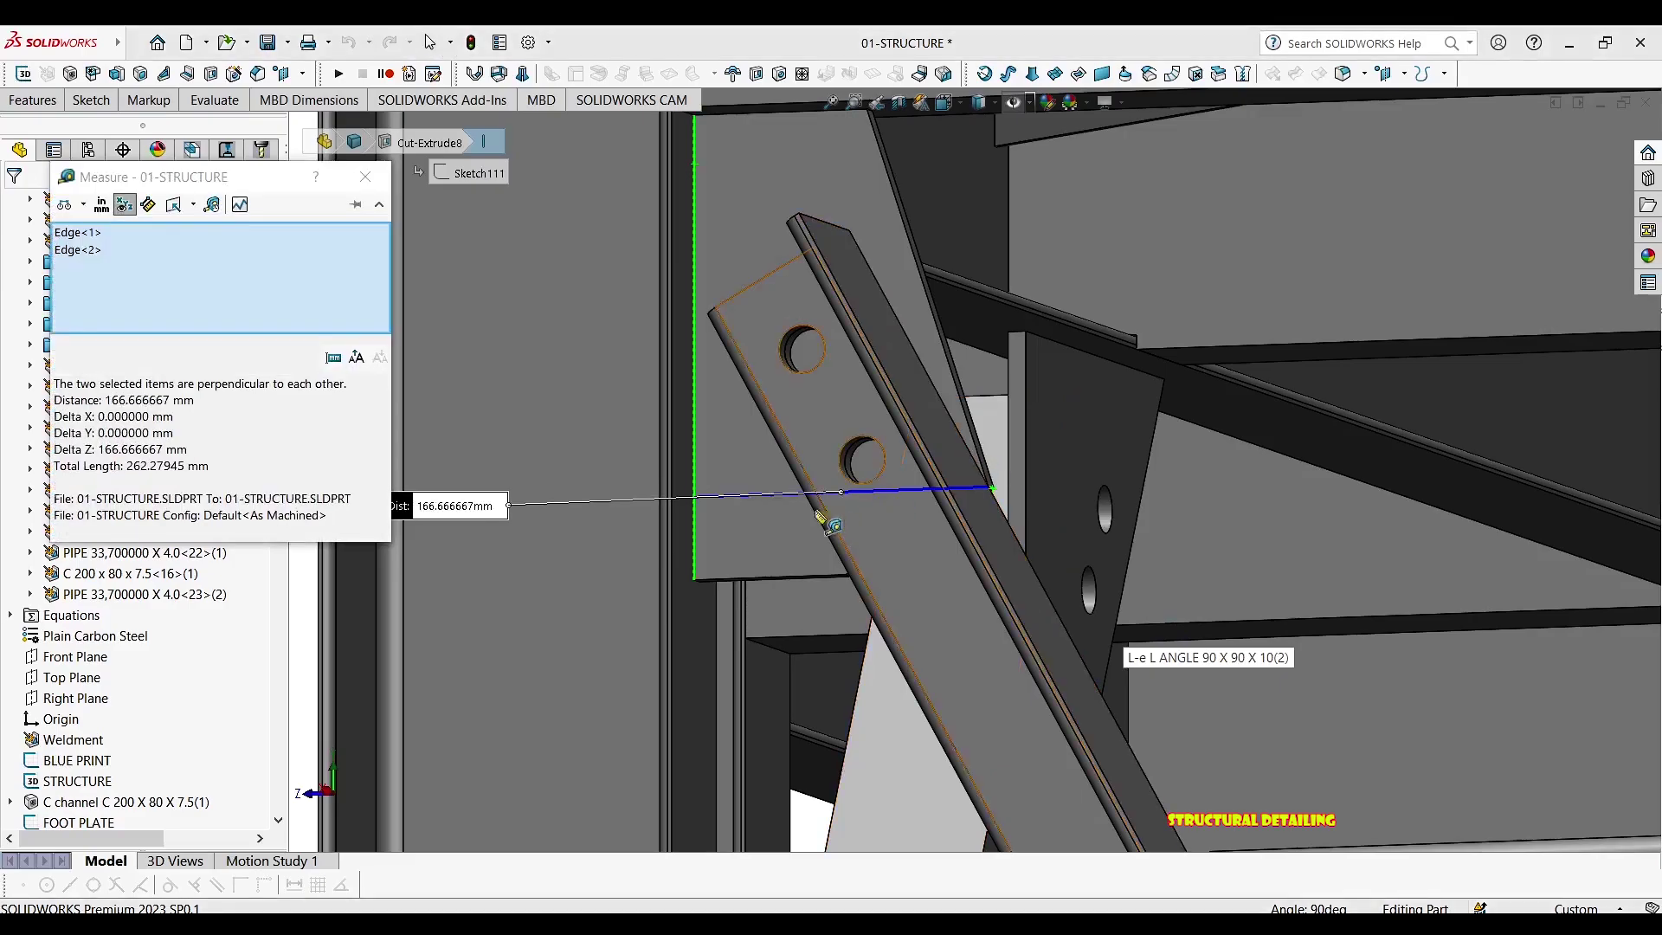
pyautogui.scroll(3, 636, 500)
pyautogui.press('Escape')
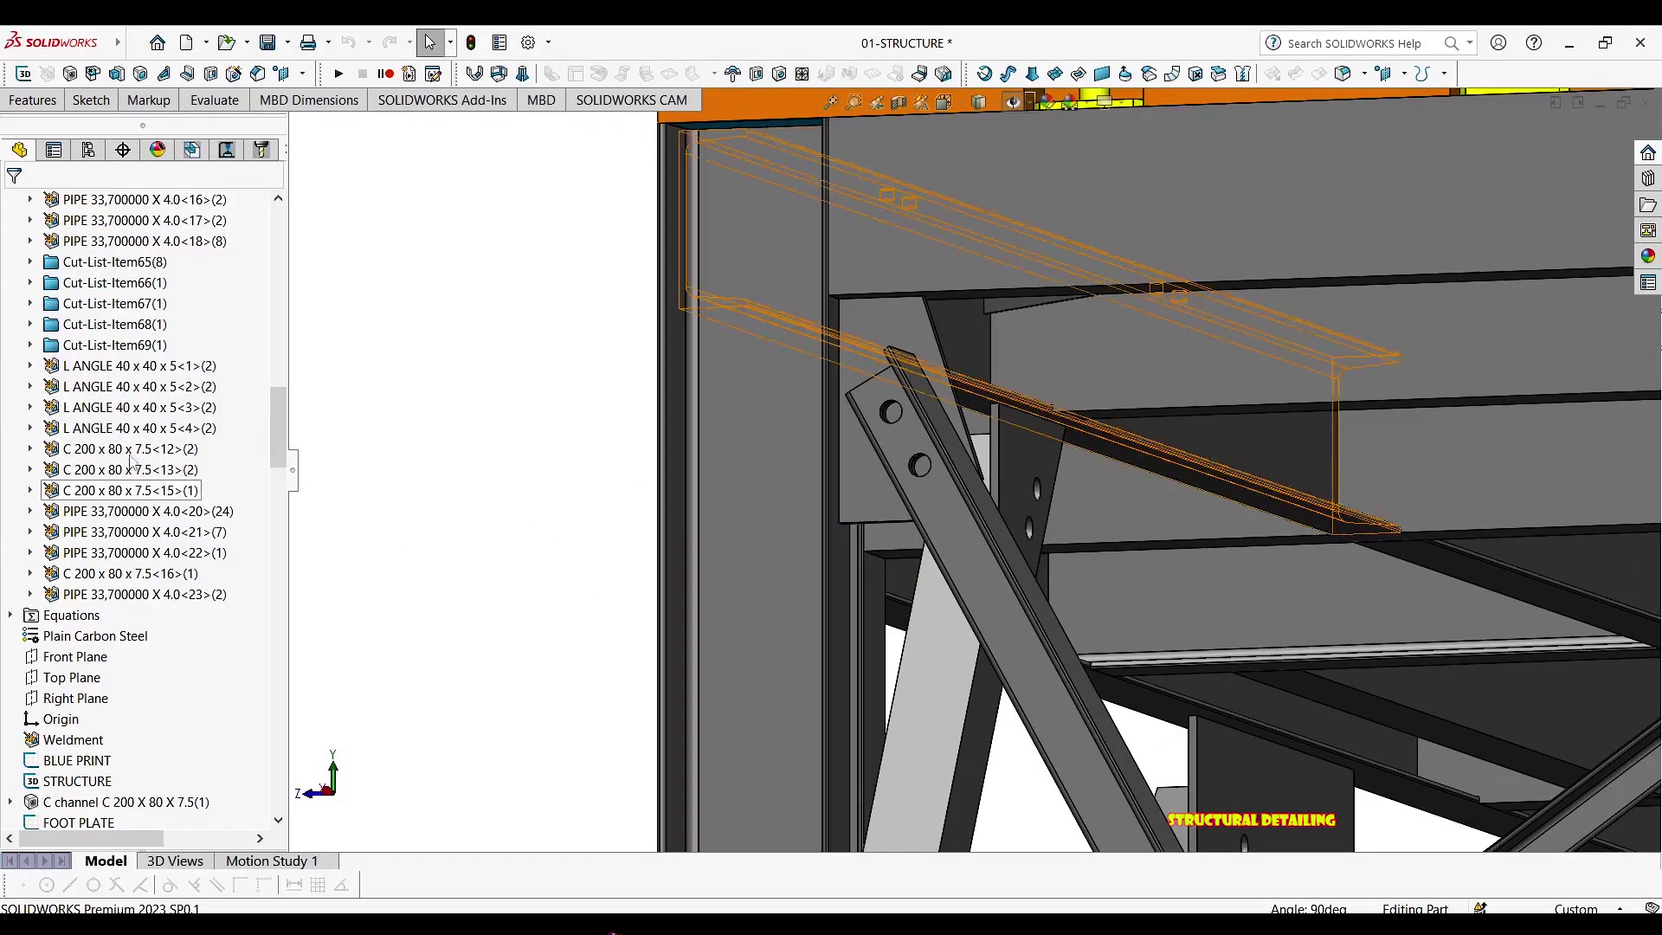
# Add a DESCRIPTION property with the value "252X167X10 - PLT" to Cut-List-Item22 in the cut-list properties
pyautogui.scroll(12, 129, 468)
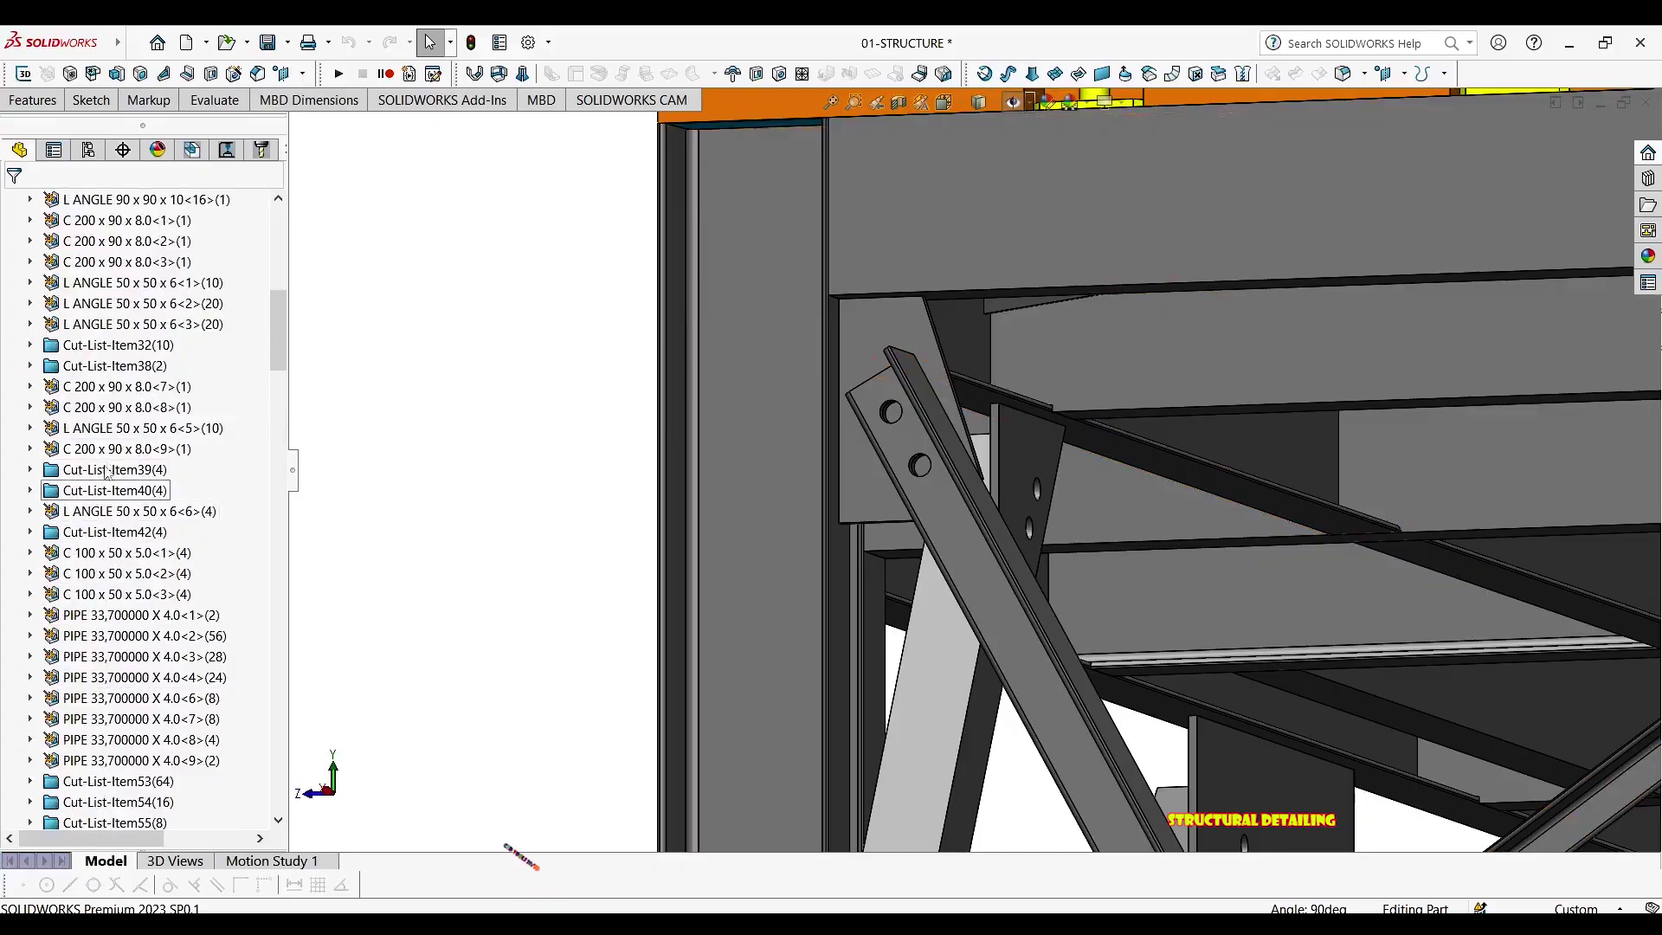
pyautogui.scroll(10, 105, 472)
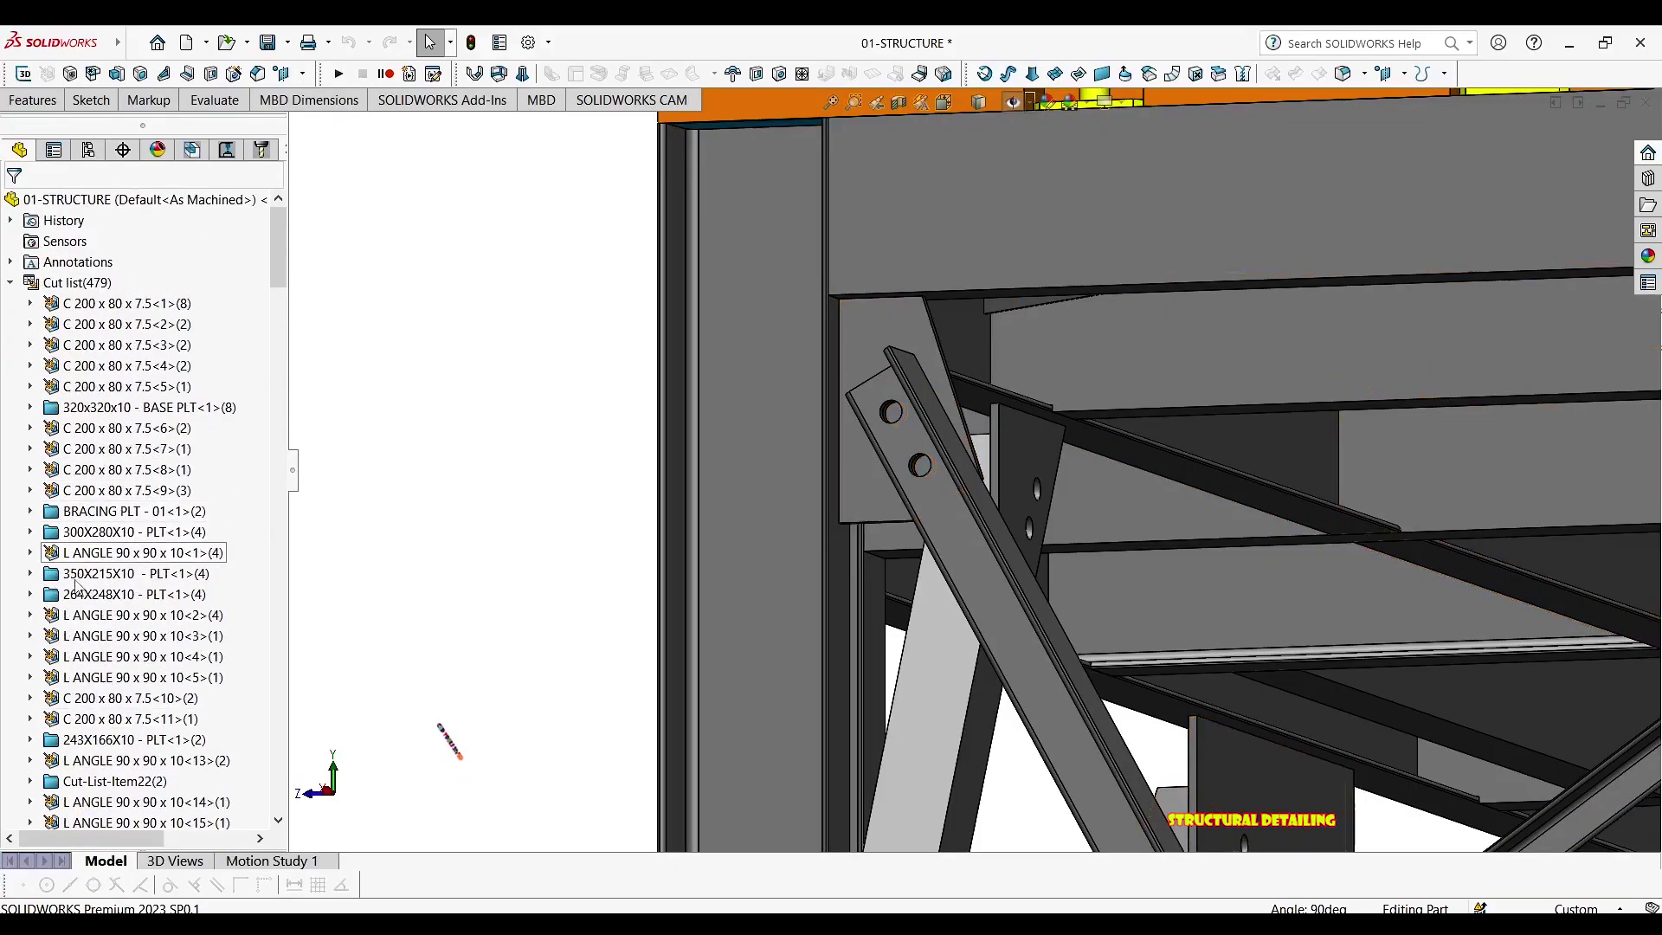
pyautogui.scroll(-2, 79, 597)
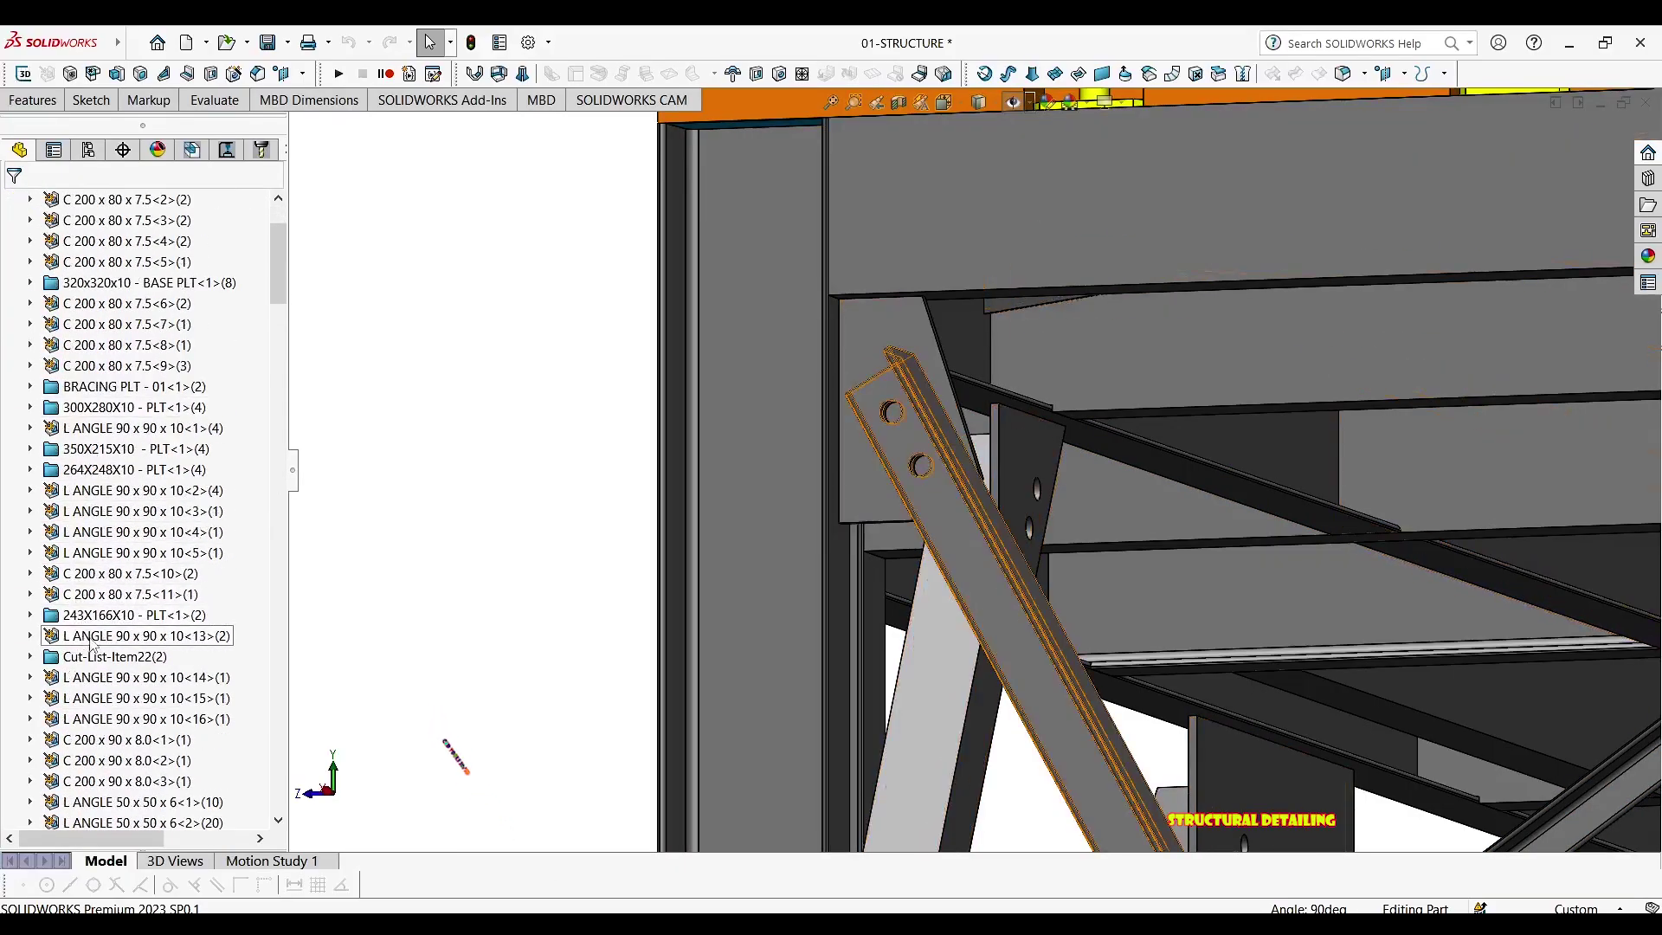
pyautogui.click(102, 656)
pyautogui.rightClick(104, 656)
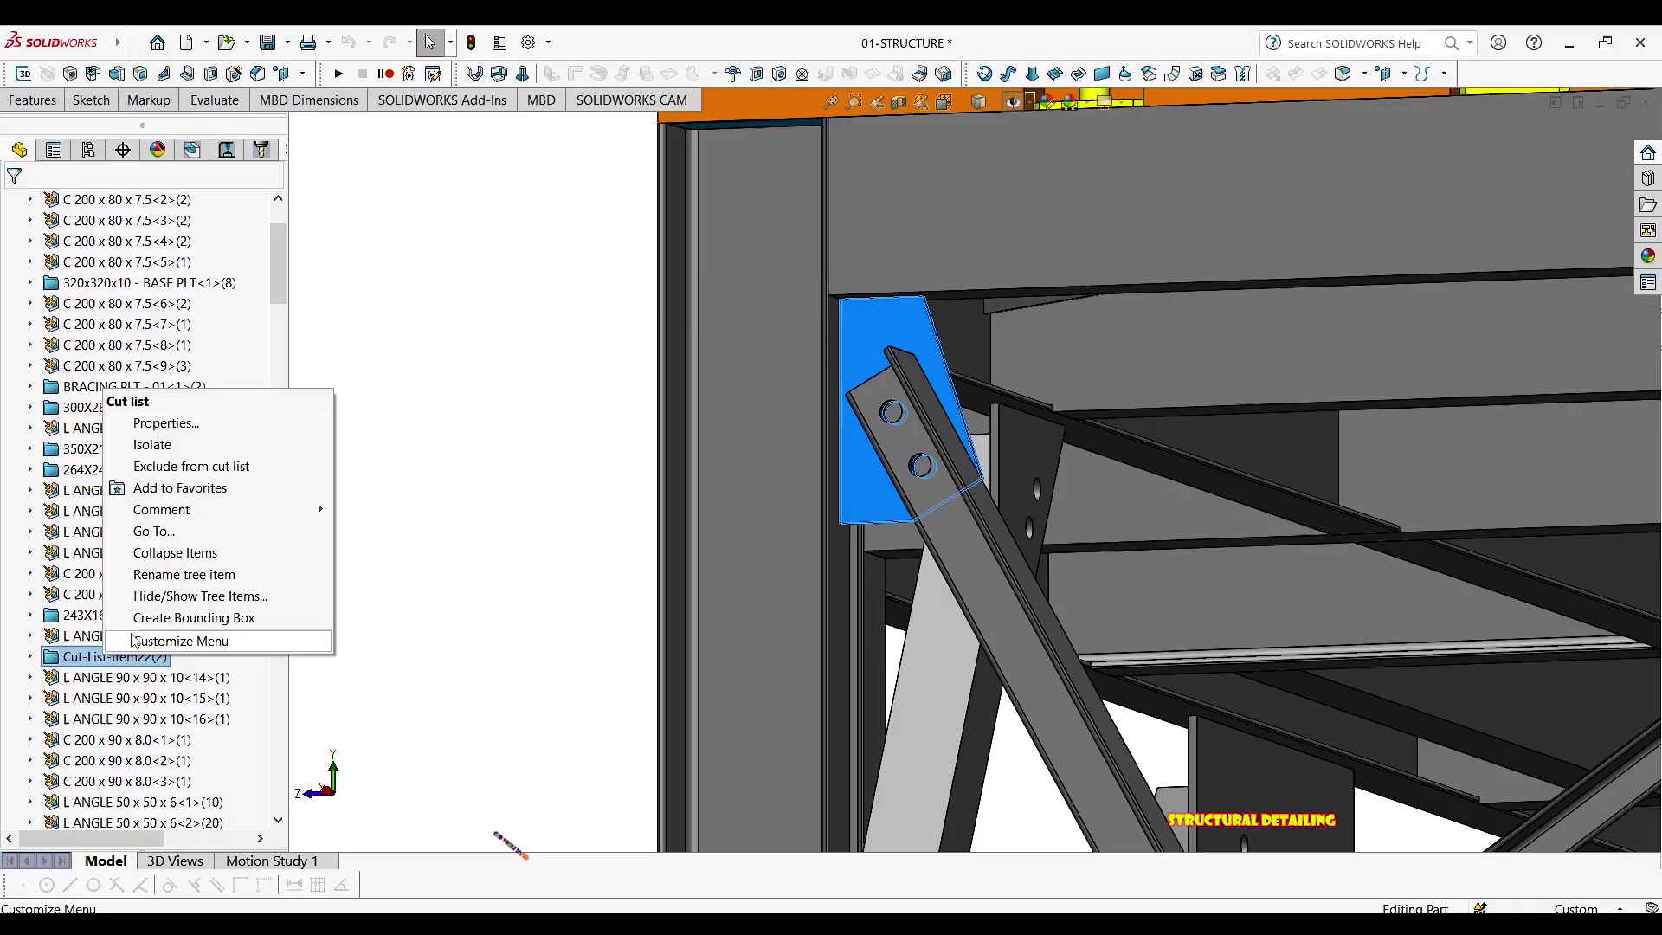
pyautogui.click(165, 422)
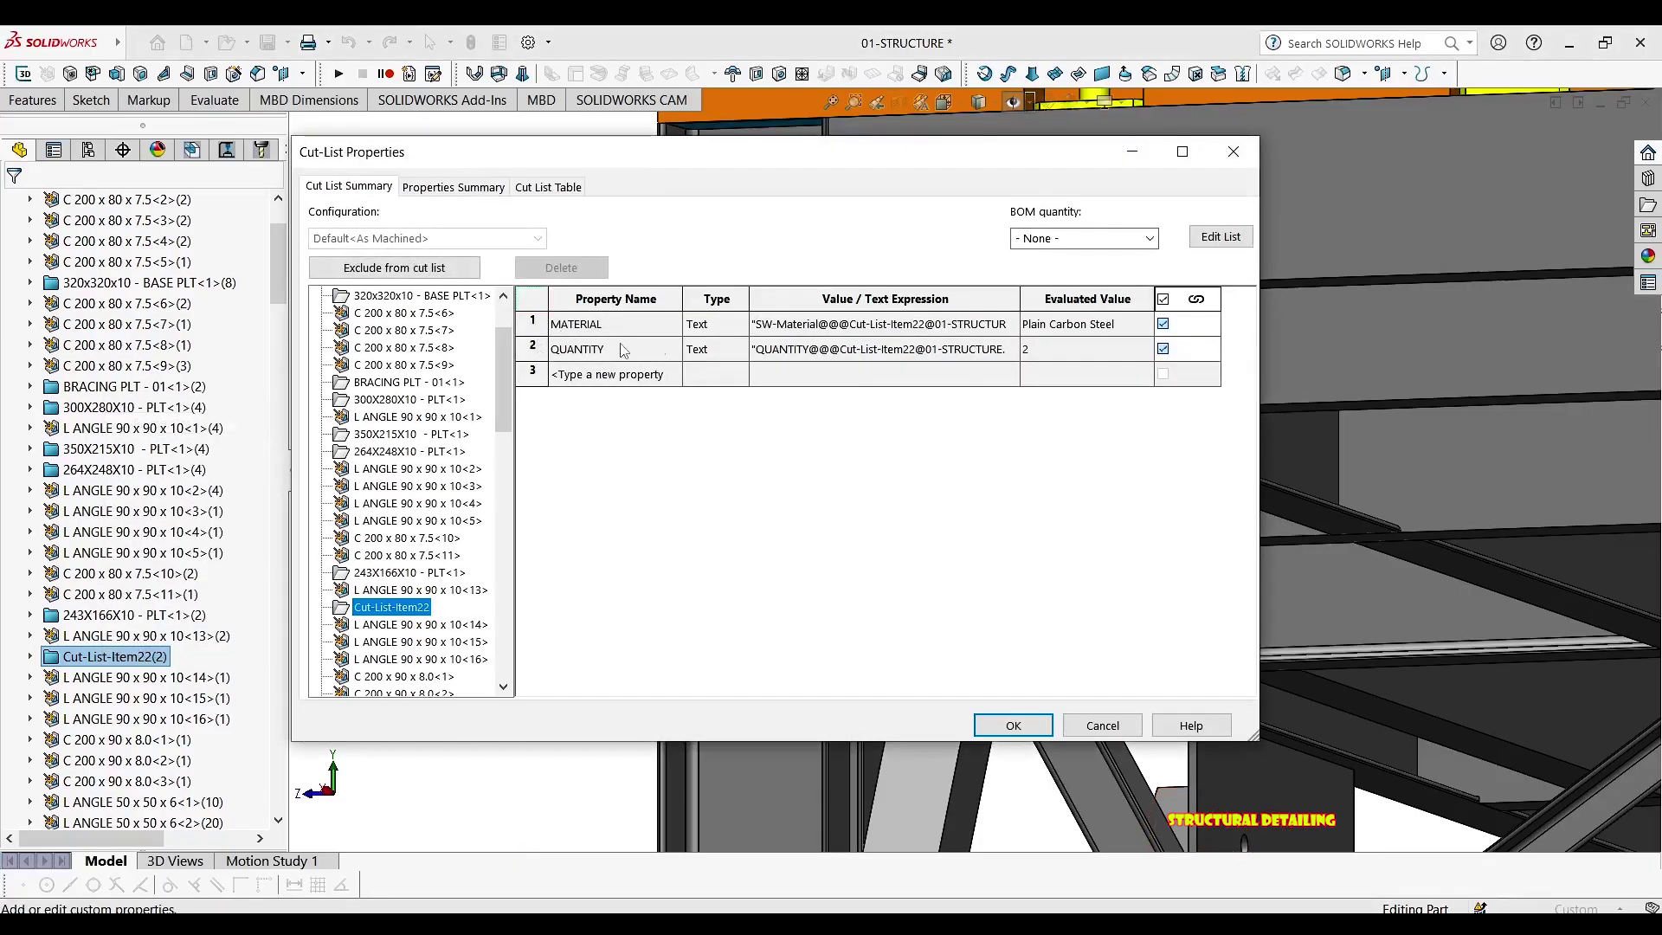
pyautogui.click(779, 374)
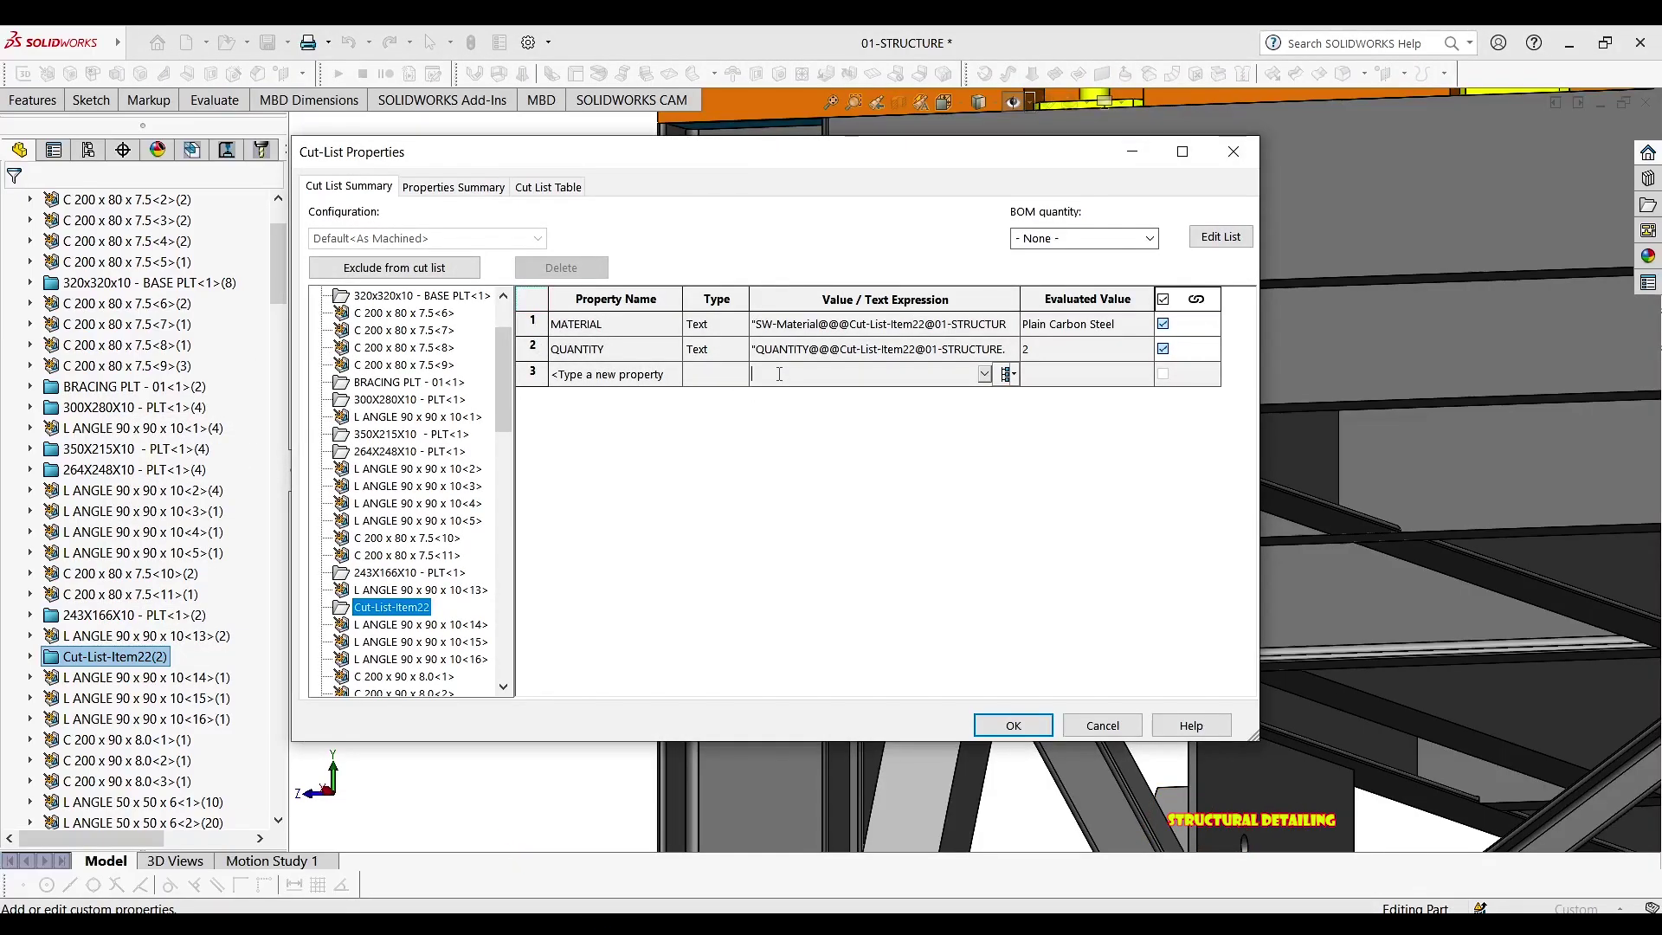
pyautogui.click(672, 380)
pyautogui.click(673, 374)
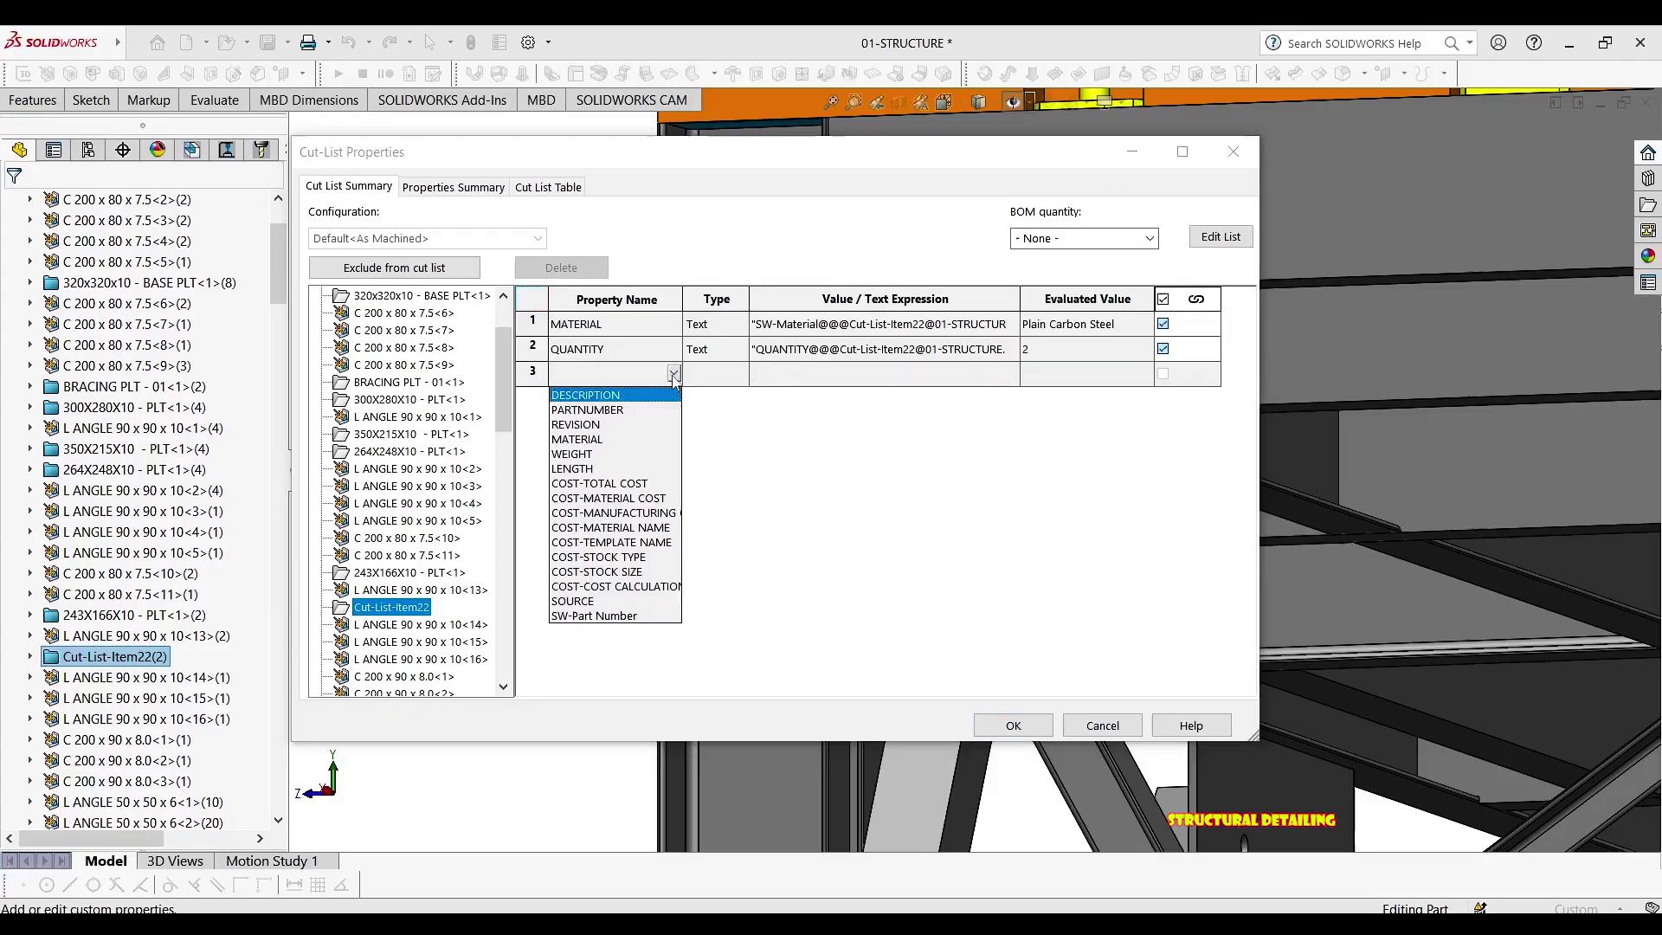
pyautogui.click(598, 394)
pyautogui.click(797, 370)
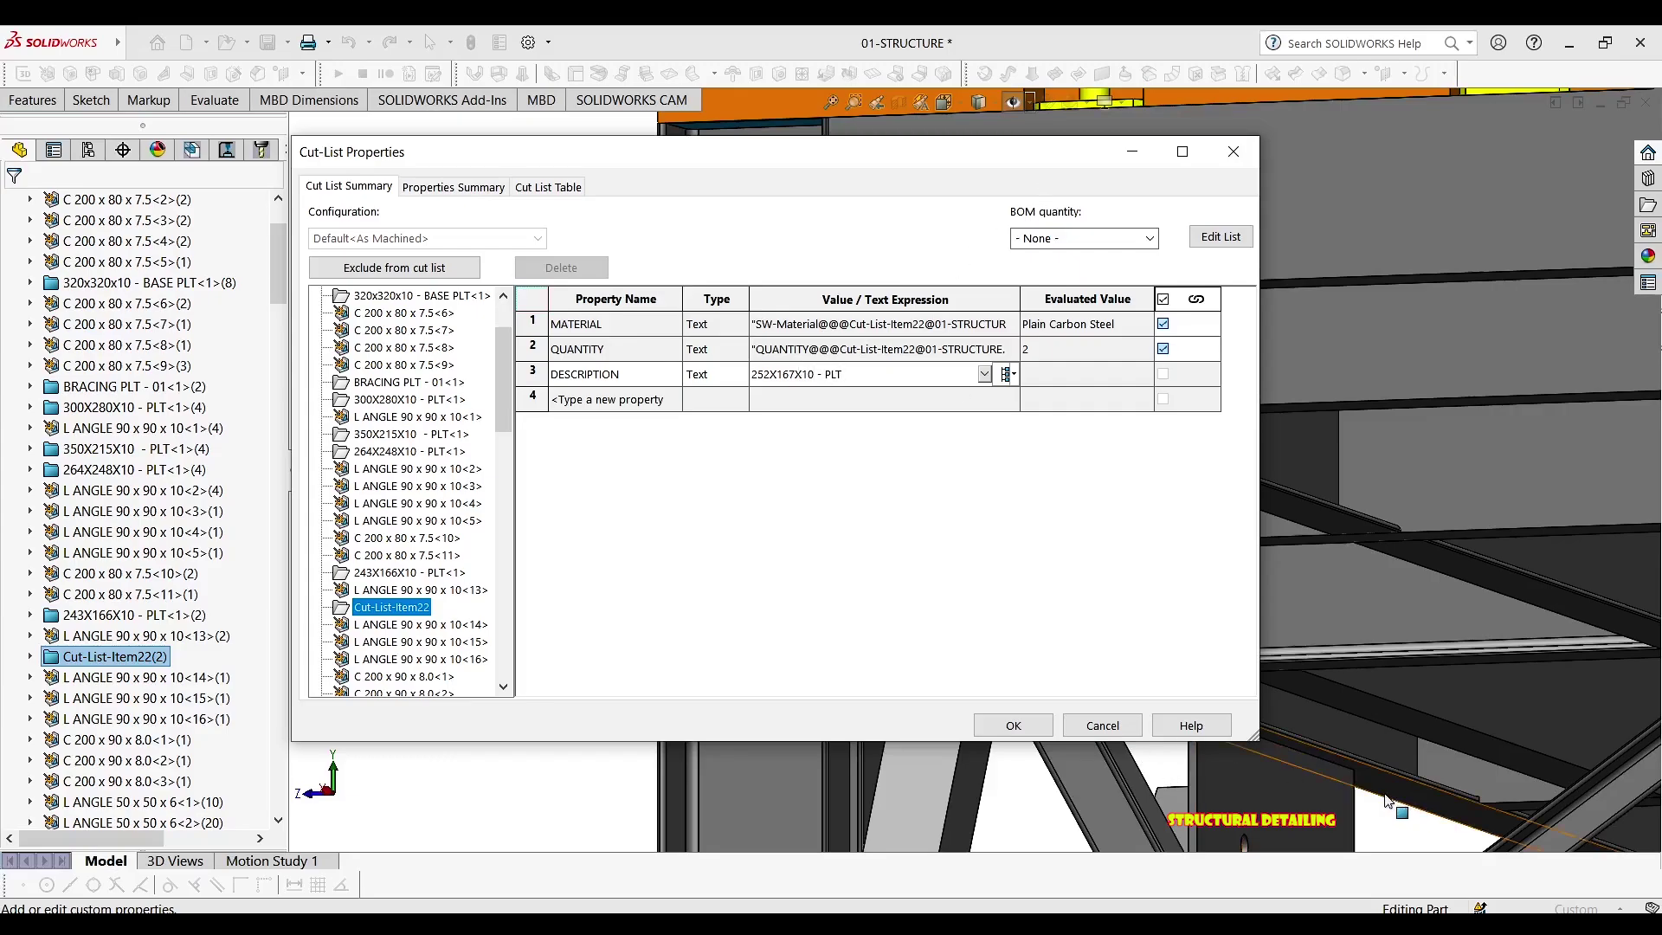
pyautogui.click(1015, 726)
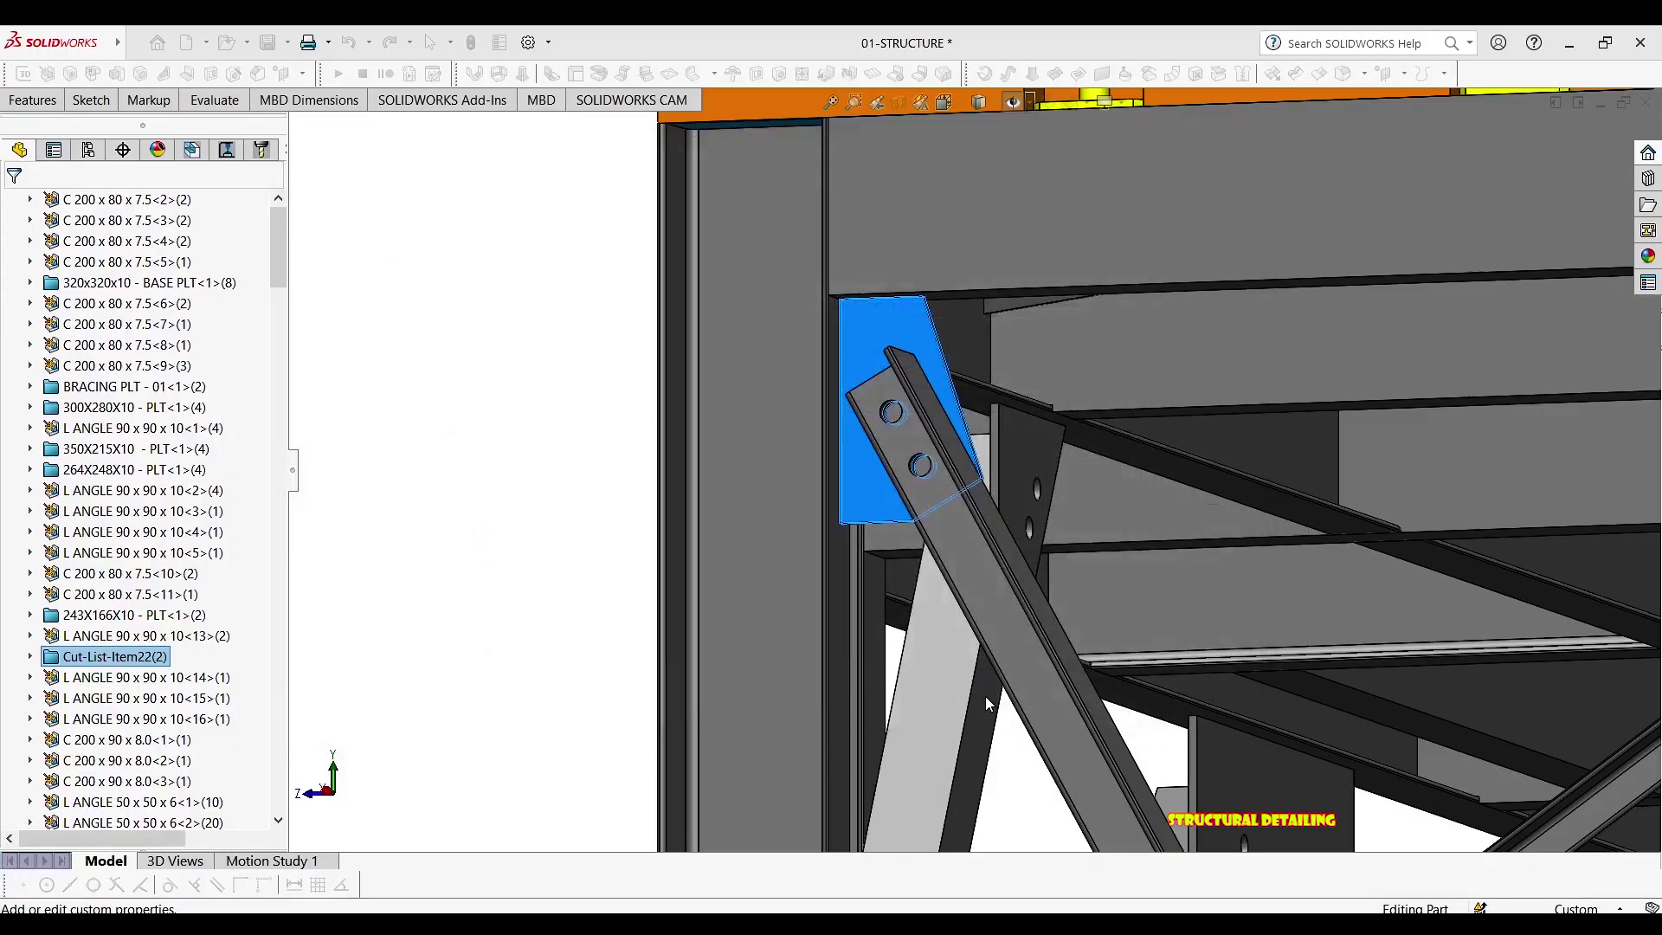
# Examine where the Cut-List-Item22 gusset plates sit within the platform's bracing
pyautogui.scroll(3, 974, 519)
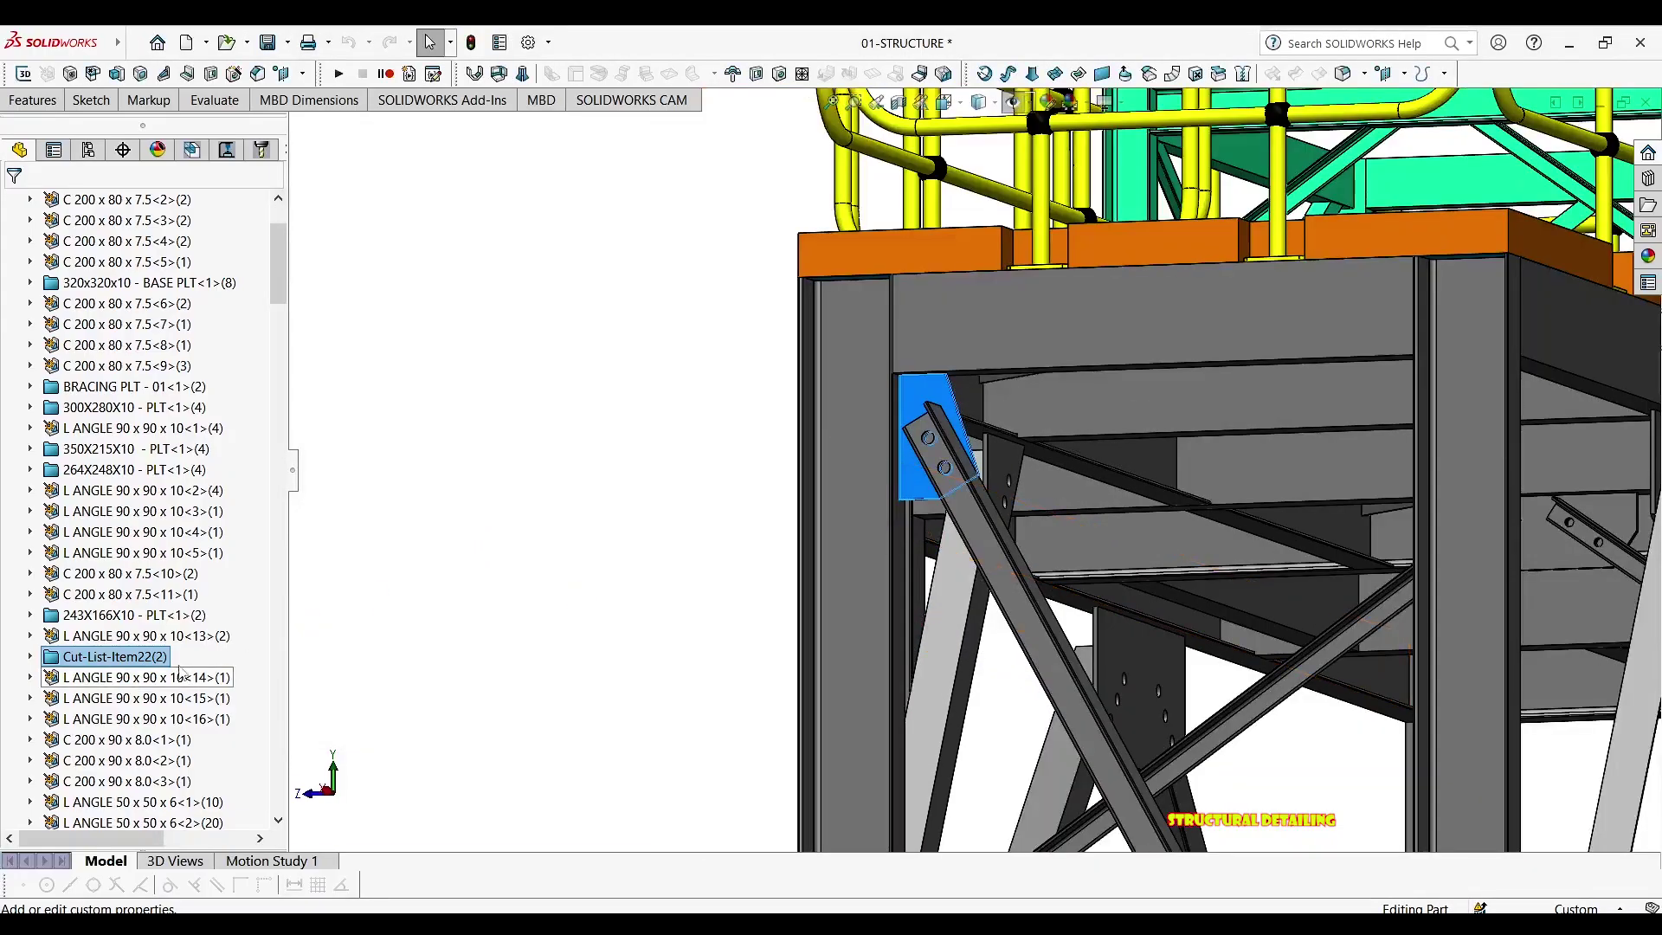
pyautogui.scroll(-1, 127, 637)
pyautogui.scroll(-1, 127, 638)
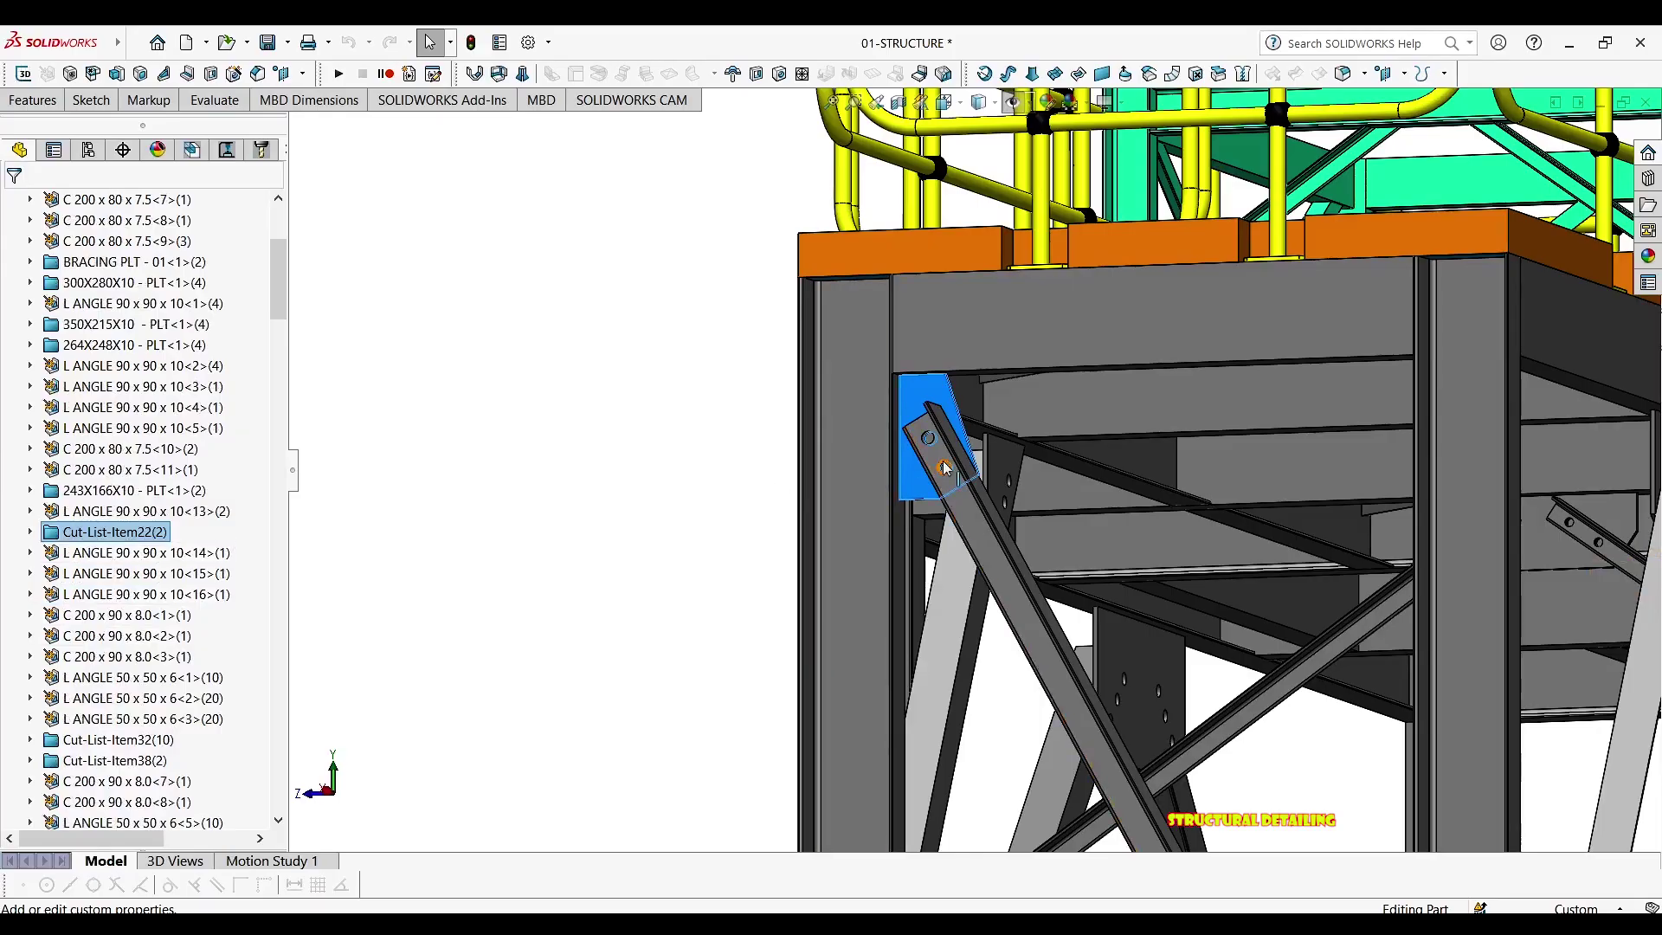
pyautogui.scroll(3, 1033, 485)
pyautogui.scroll(5, 969, 481)
pyautogui.moveTo(914, 481); pyautogui.dragTo(973, 501, button='middle')
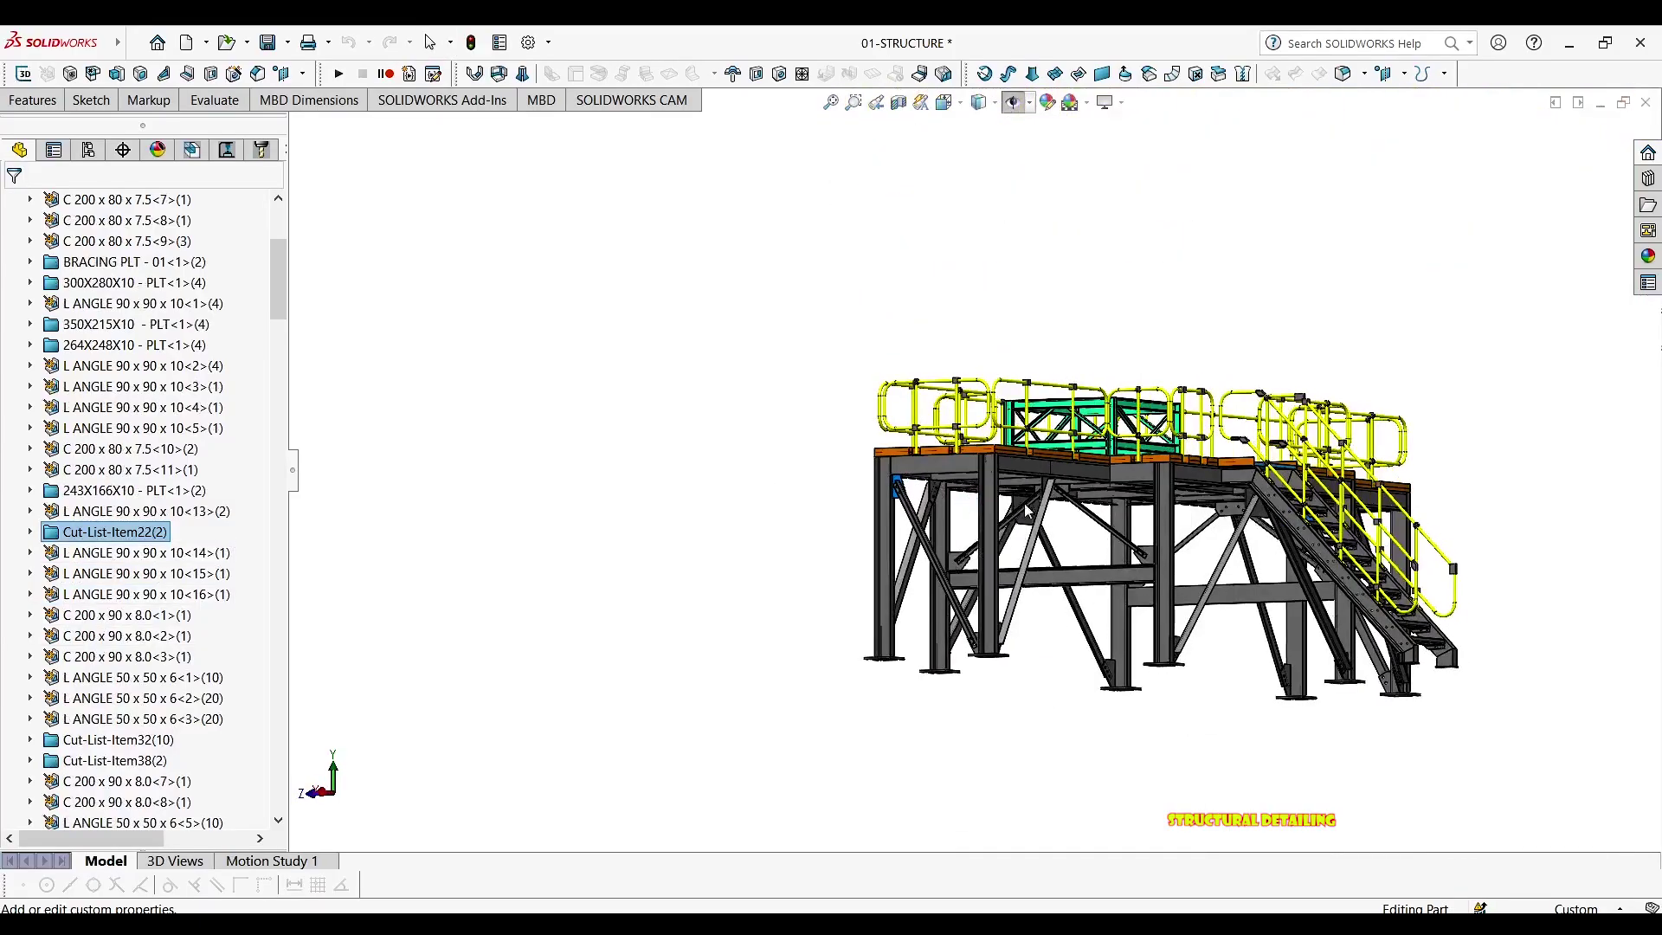
pyautogui.scroll(-1, 1170, 550)
pyautogui.moveTo(1170, 561); pyautogui.dragTo(1244, 524, button='middle')
pyautogui.scroll(-4, 972, 475)
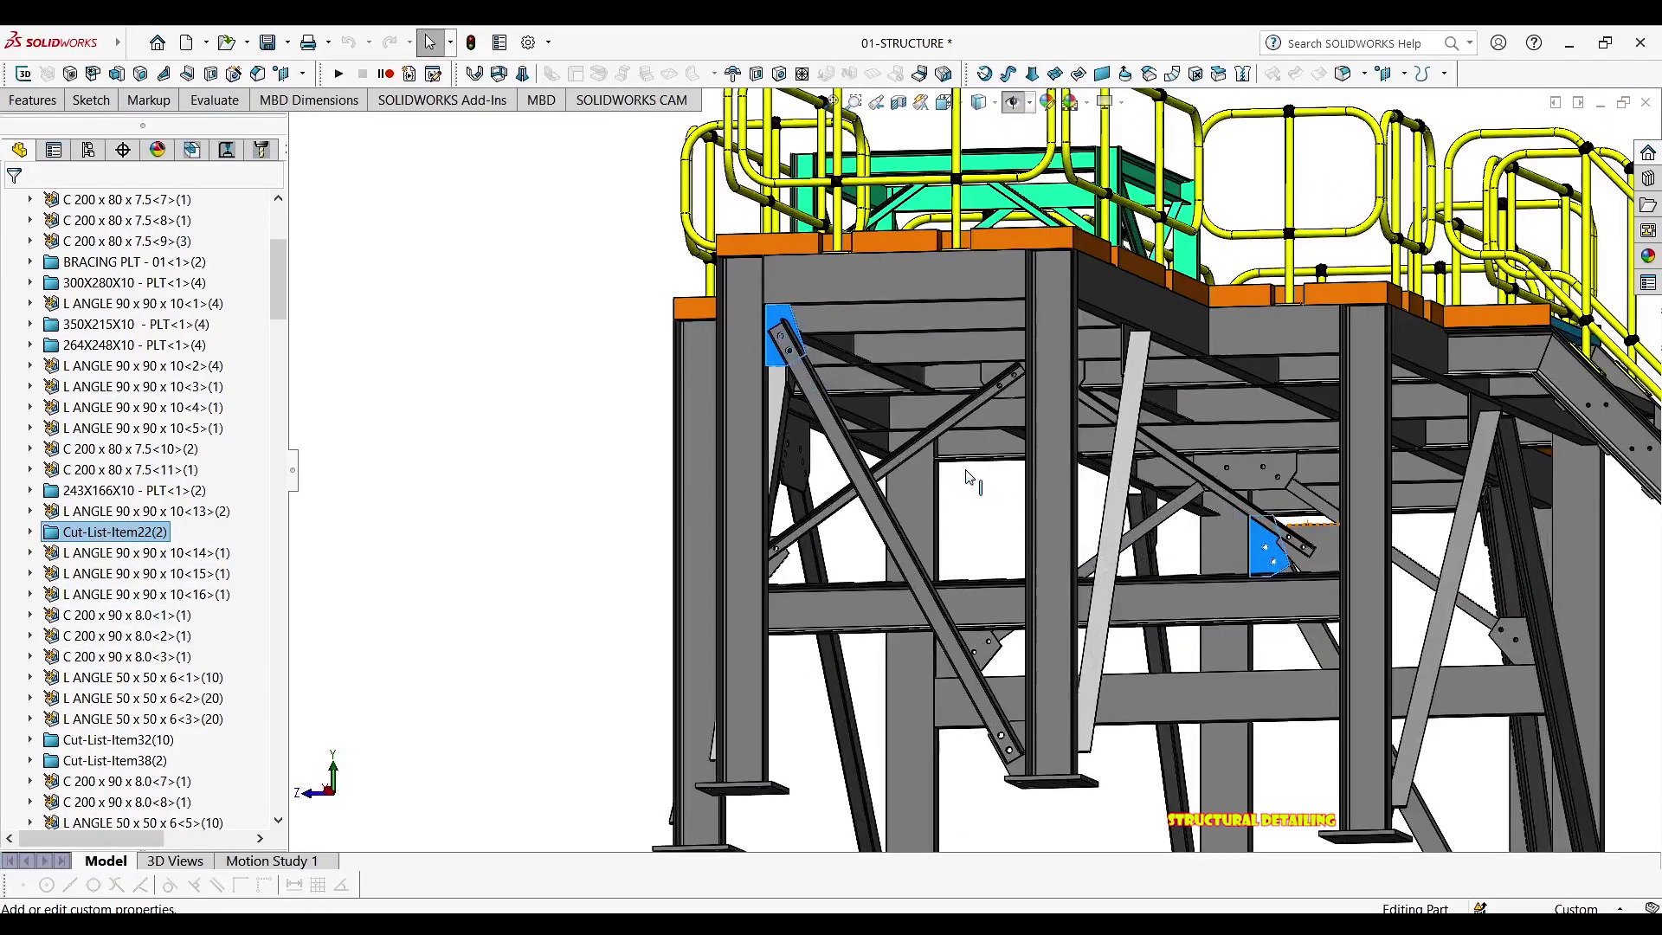
pyautogui.moveTo(971, 475); pyautogui.dragTo(952, 472, button='middle')
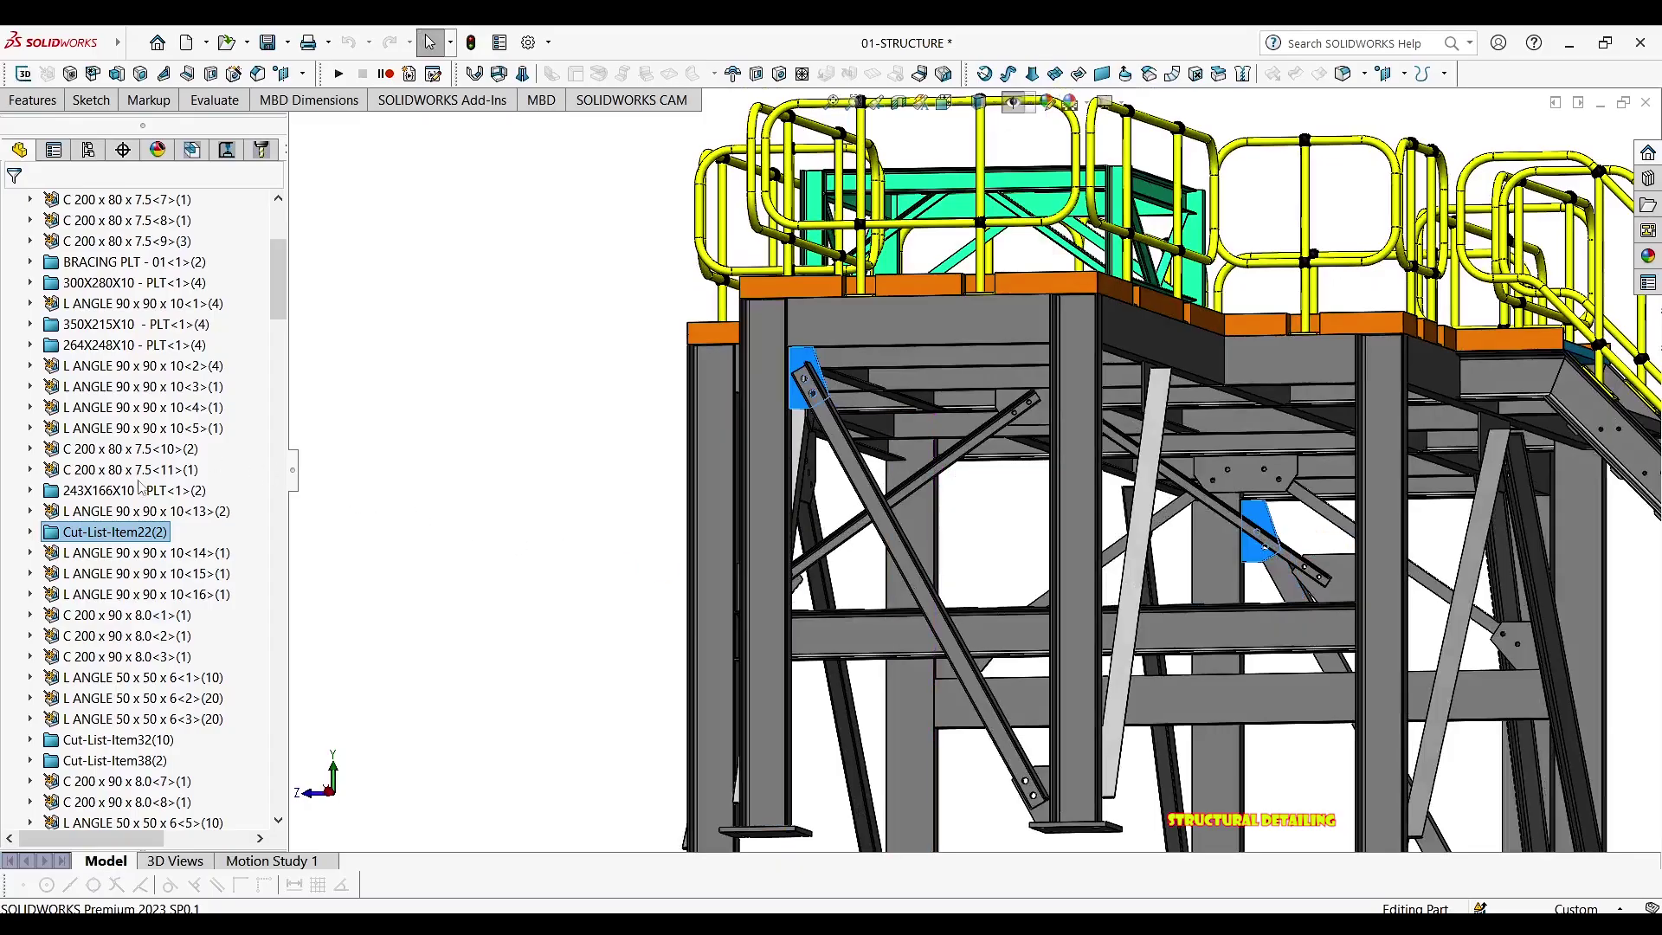
# Review the name and value of the DESCRIPTION property in Cut-List-Item22's cut-list properties
pyautogui.click(106, 556)
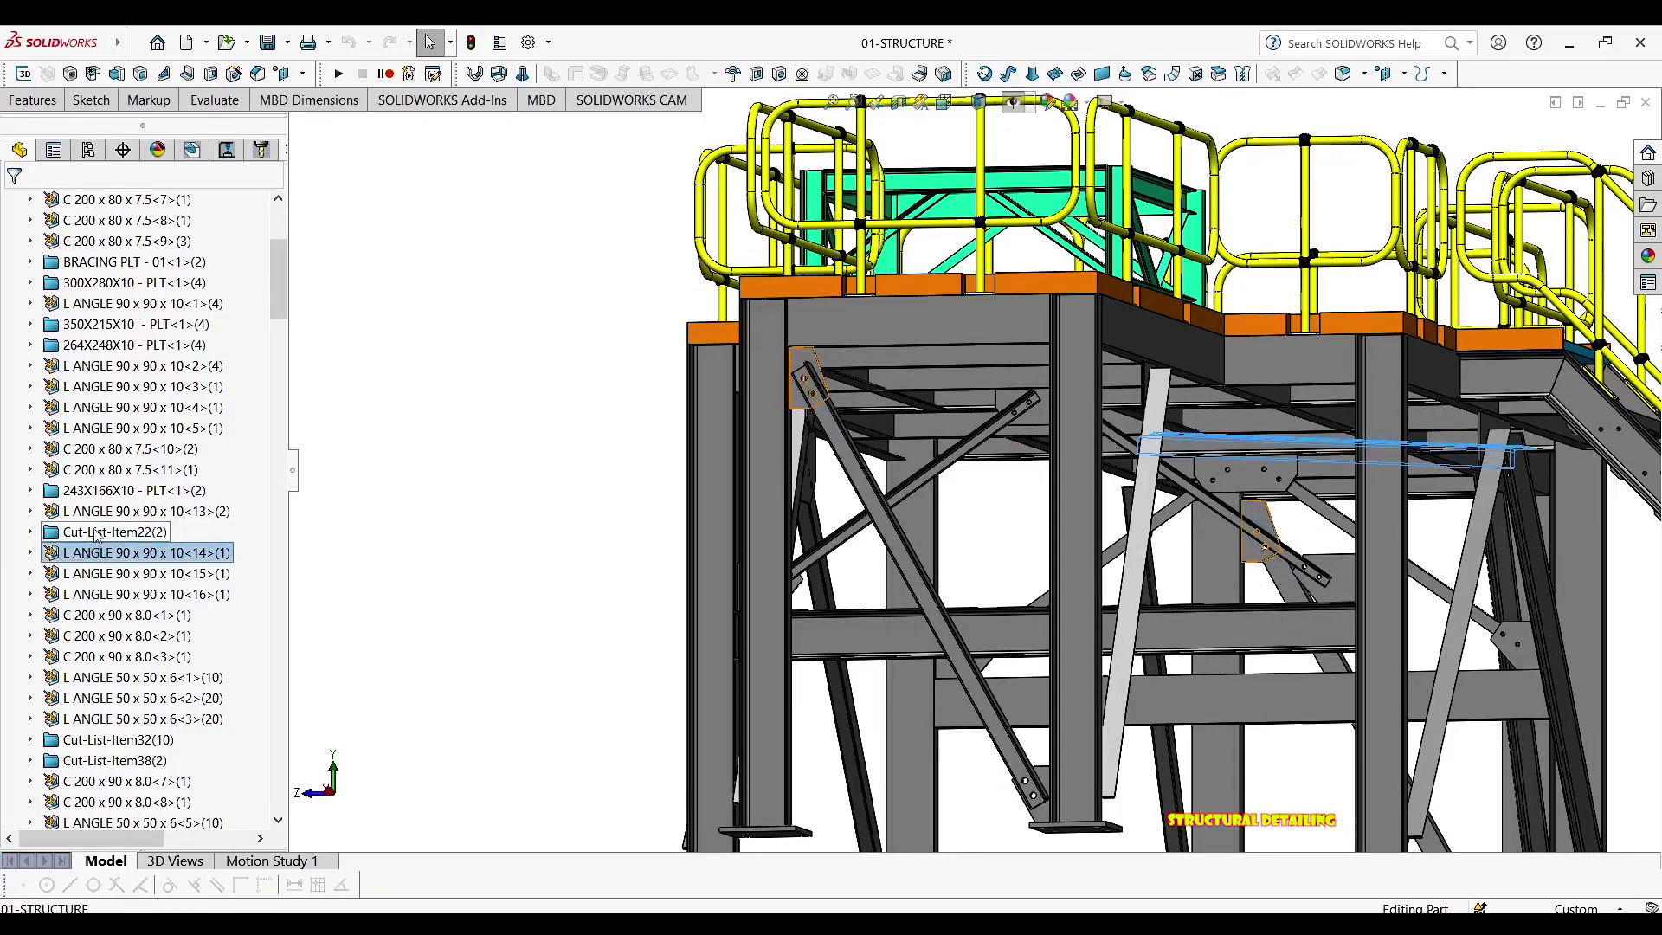
pyautogui.click(95, 534)
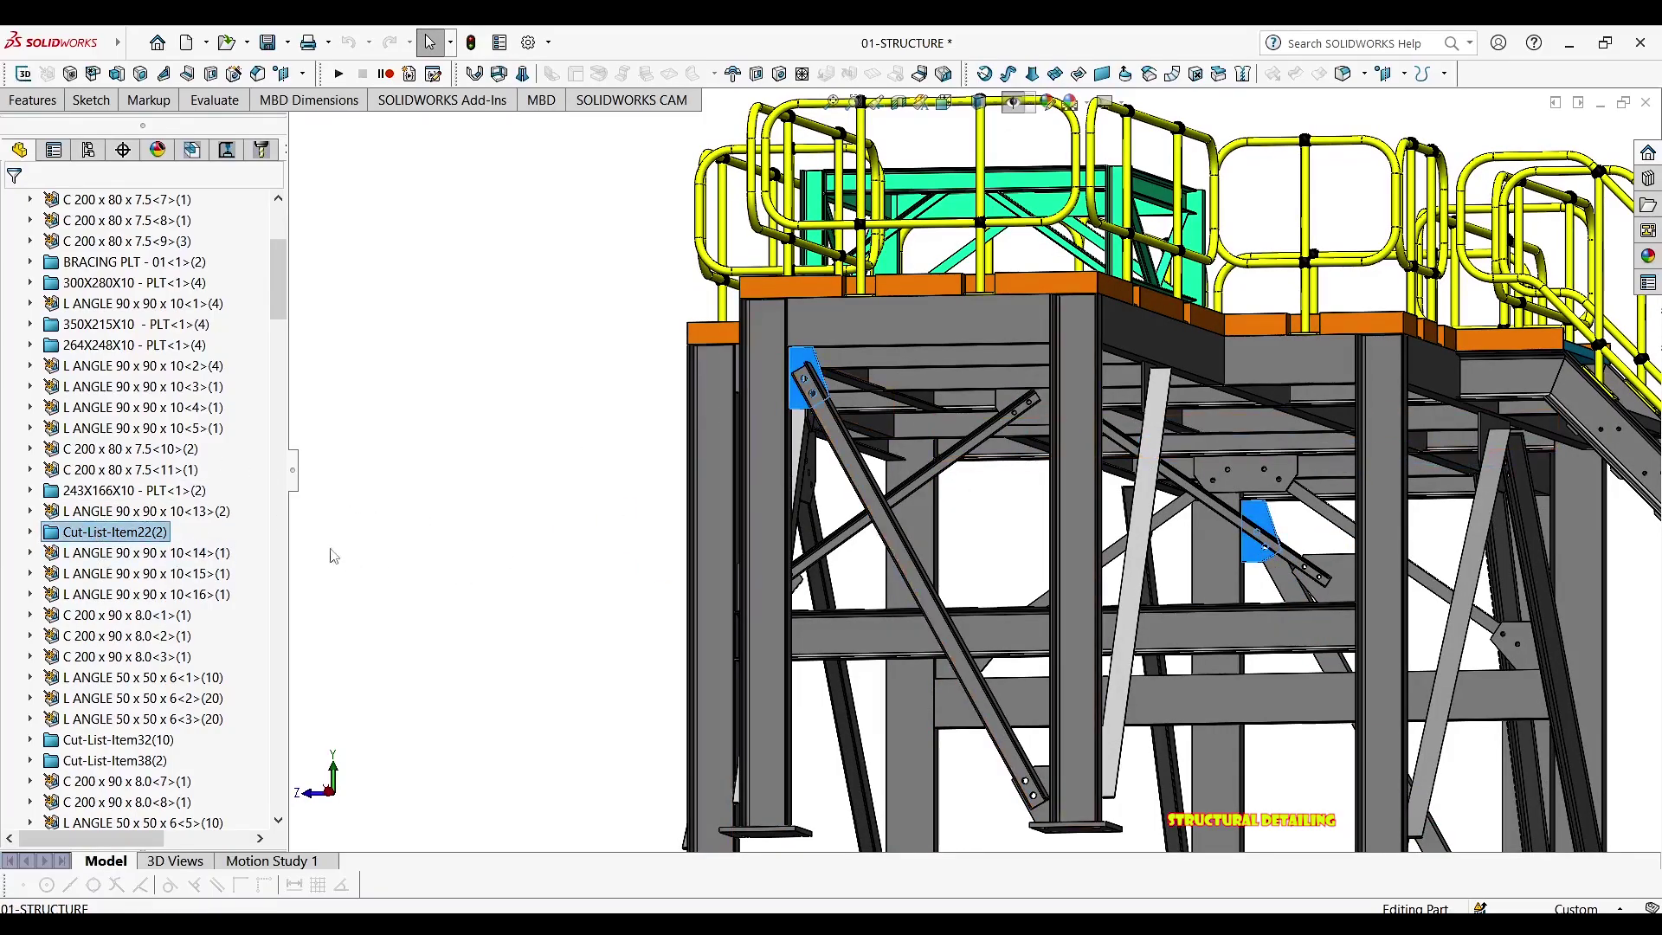
pyautogui.rightClick(104, 534)
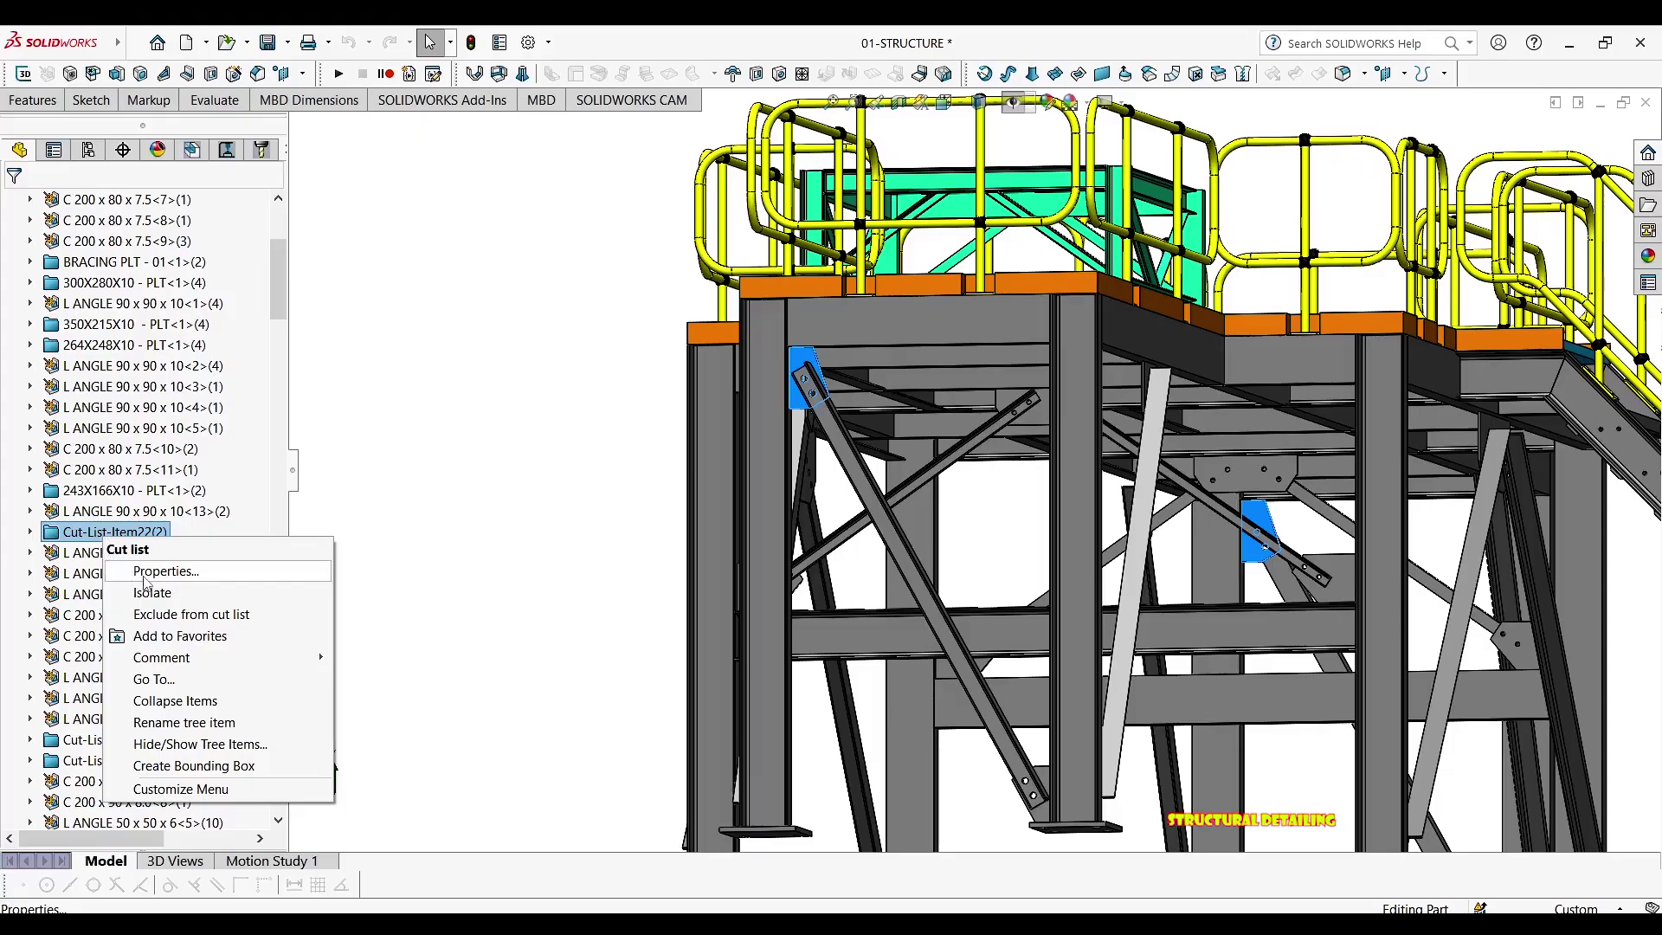
pyautogui.click(144, 575)
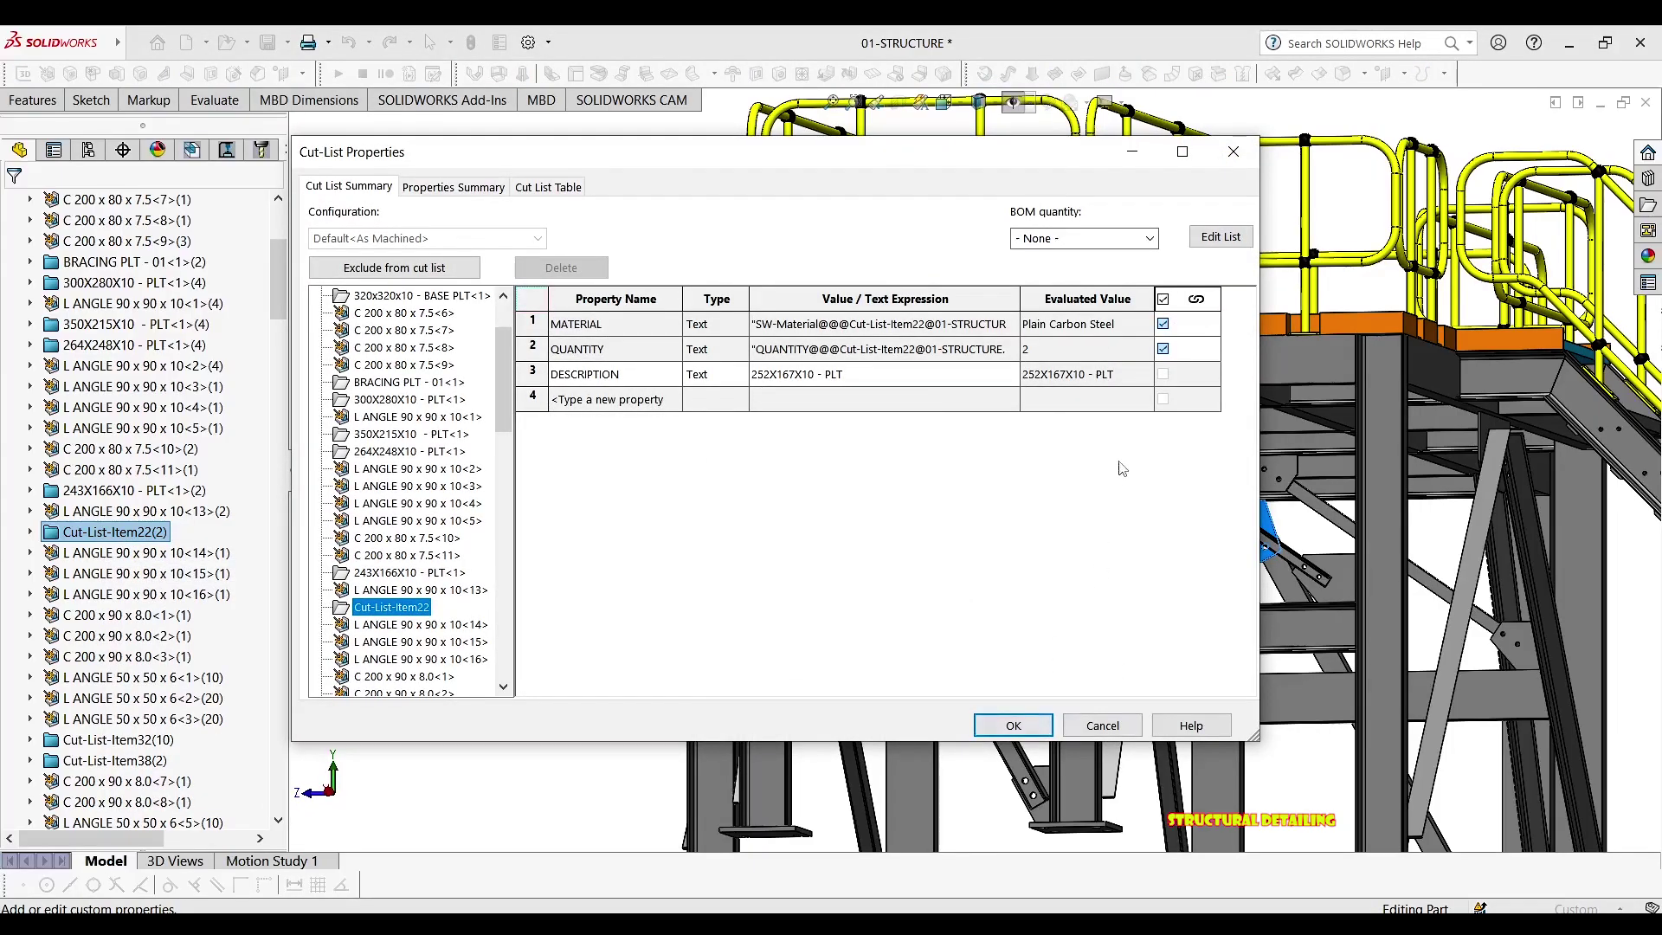
pyautogui.click(993, 725)
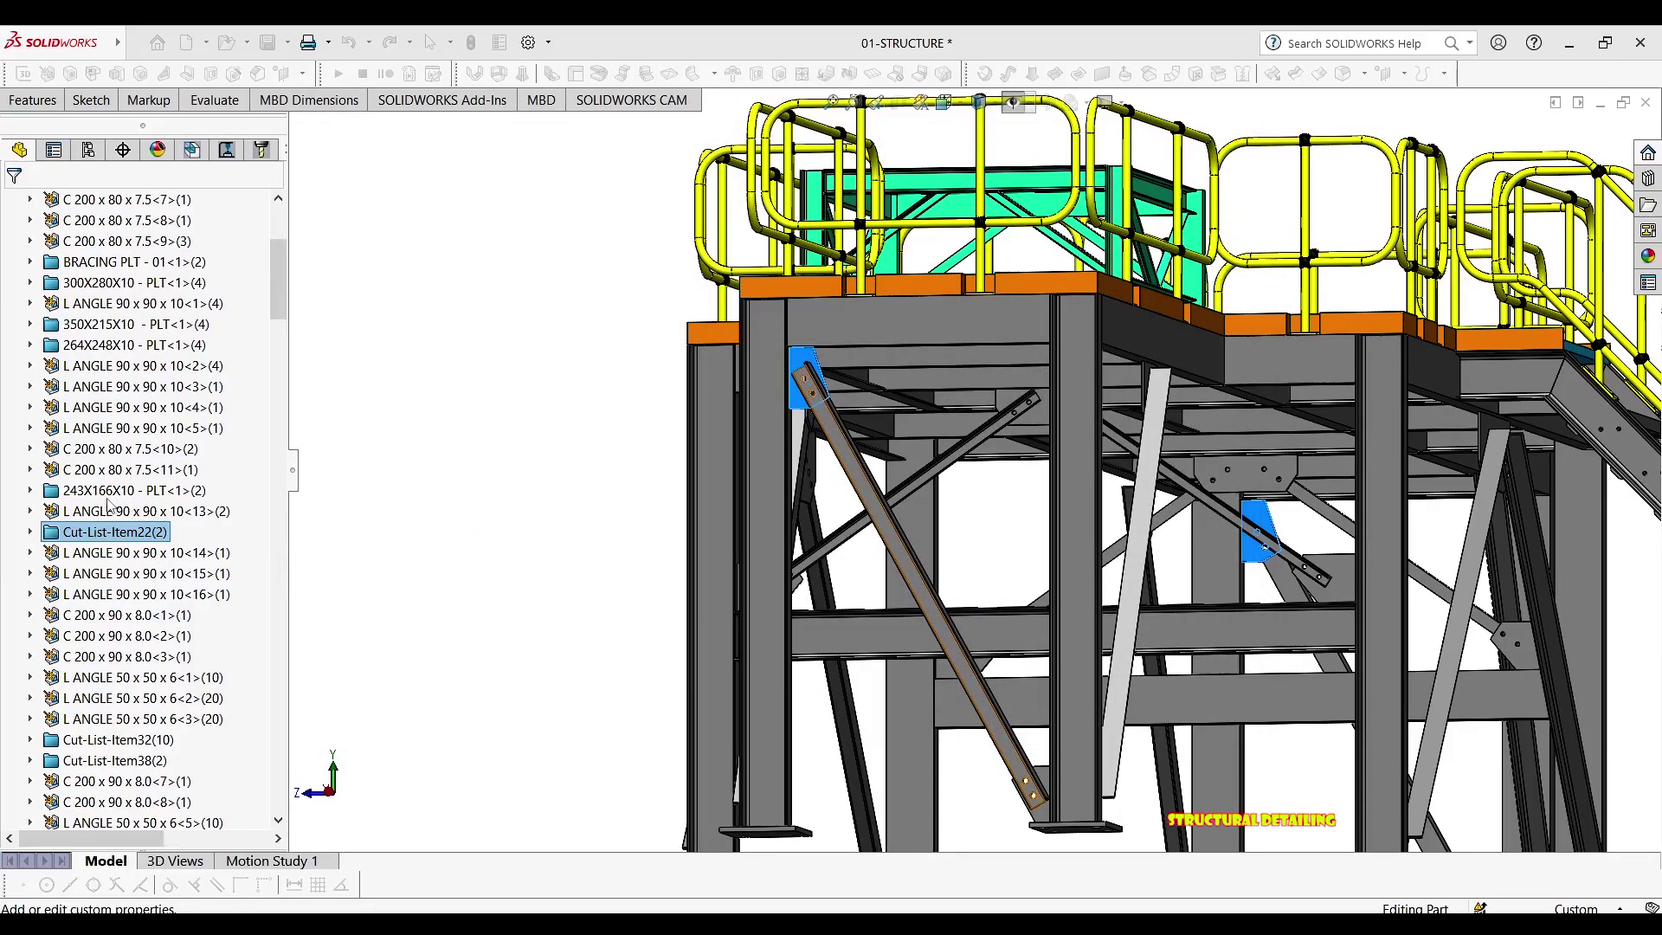
pyautogui.click(110, 552)
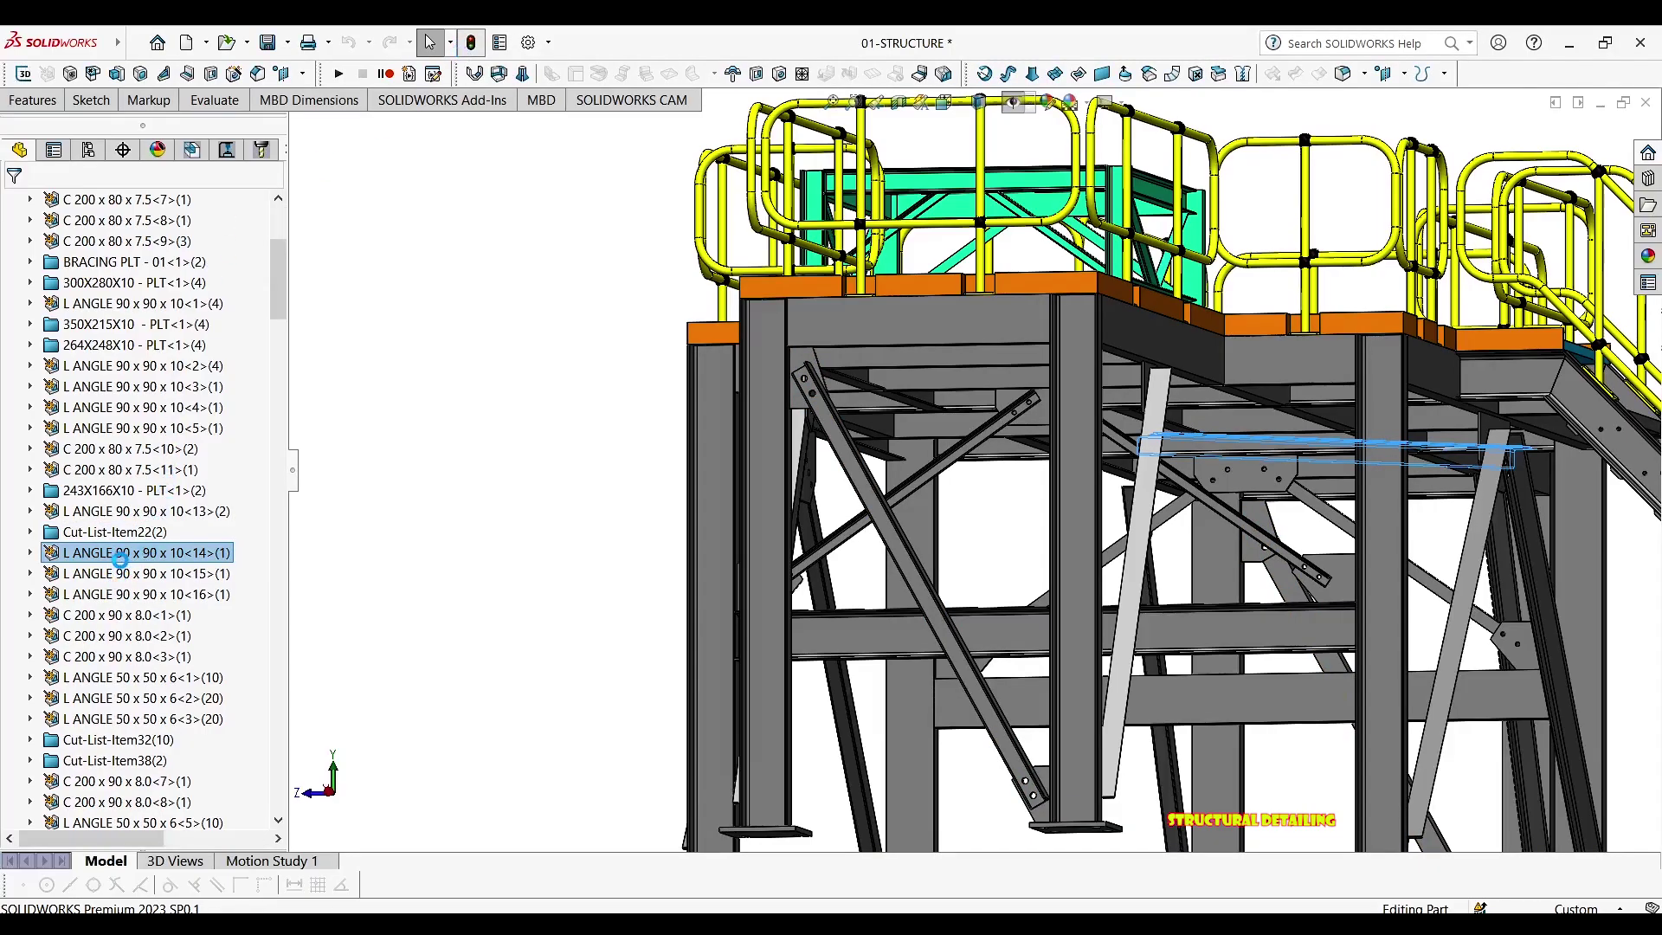
pyautogui.press('Escape')
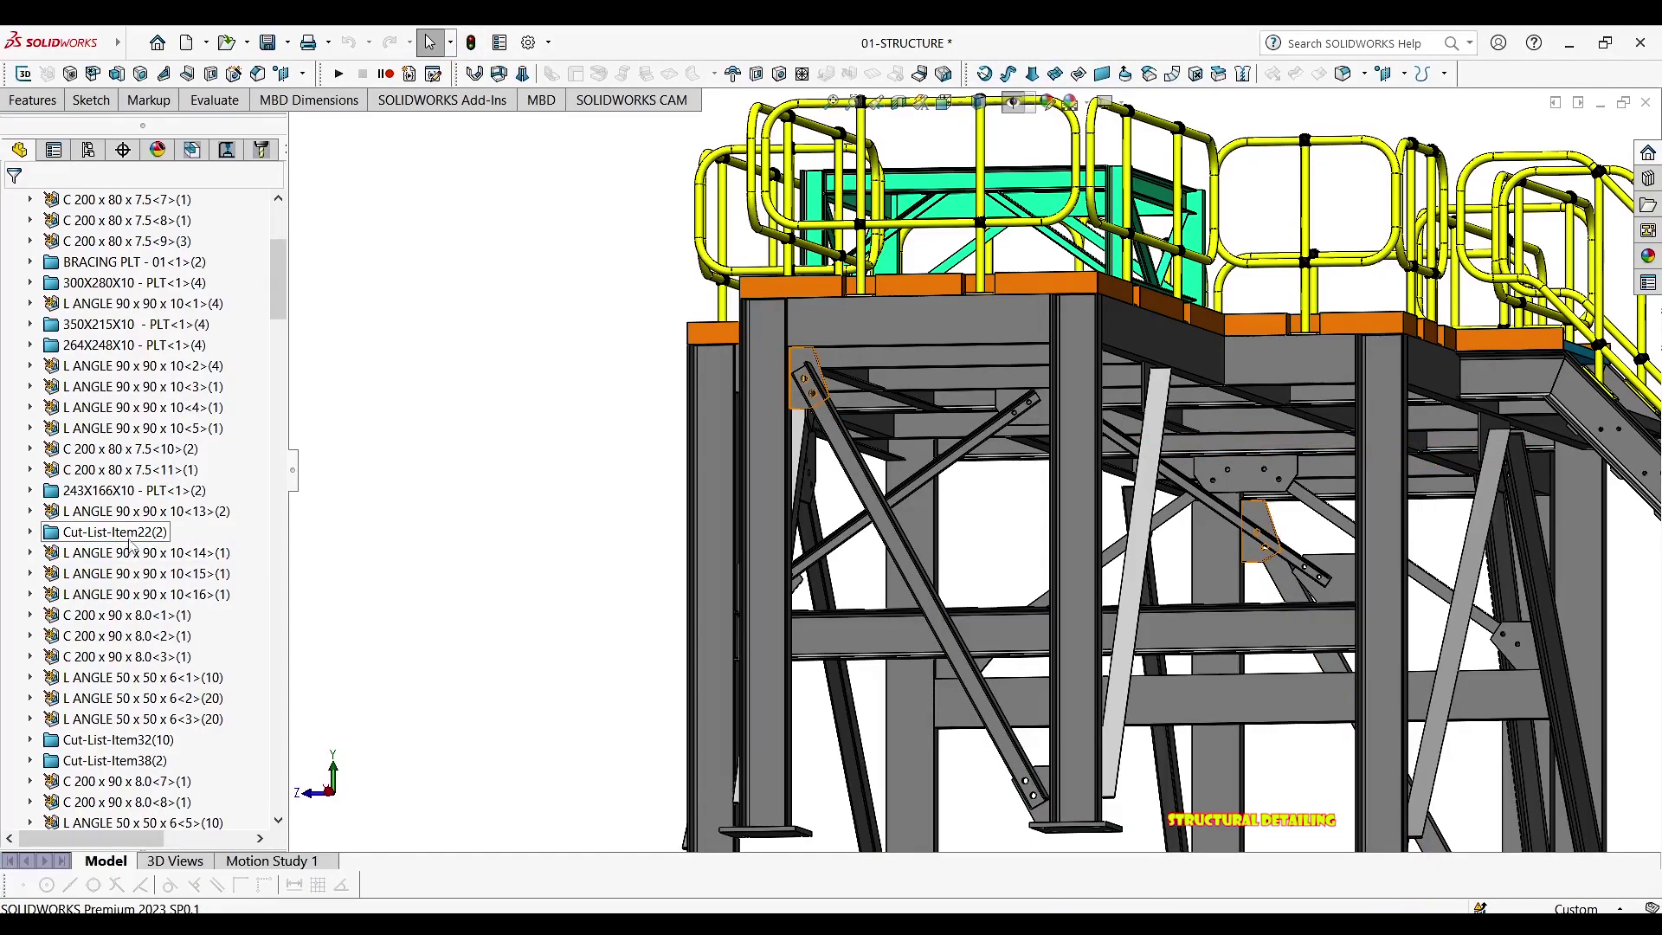
pyautogui.click(112, 532)
pyautogui.rightClick(136, 534)
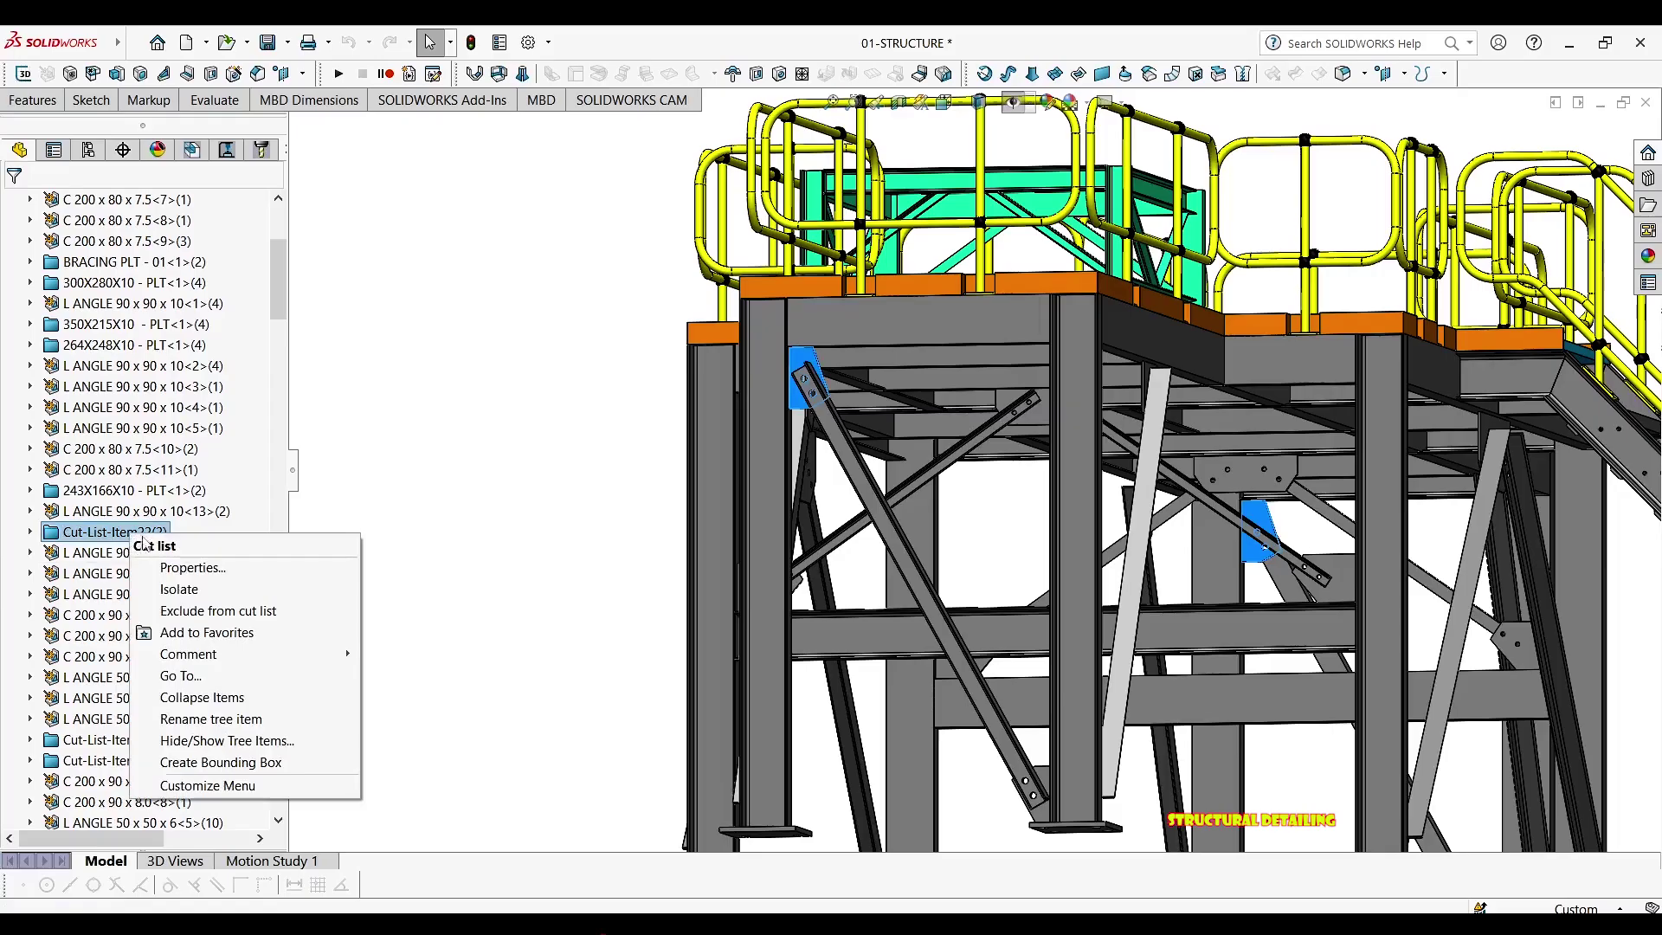
pyautogui.click(192, 568)
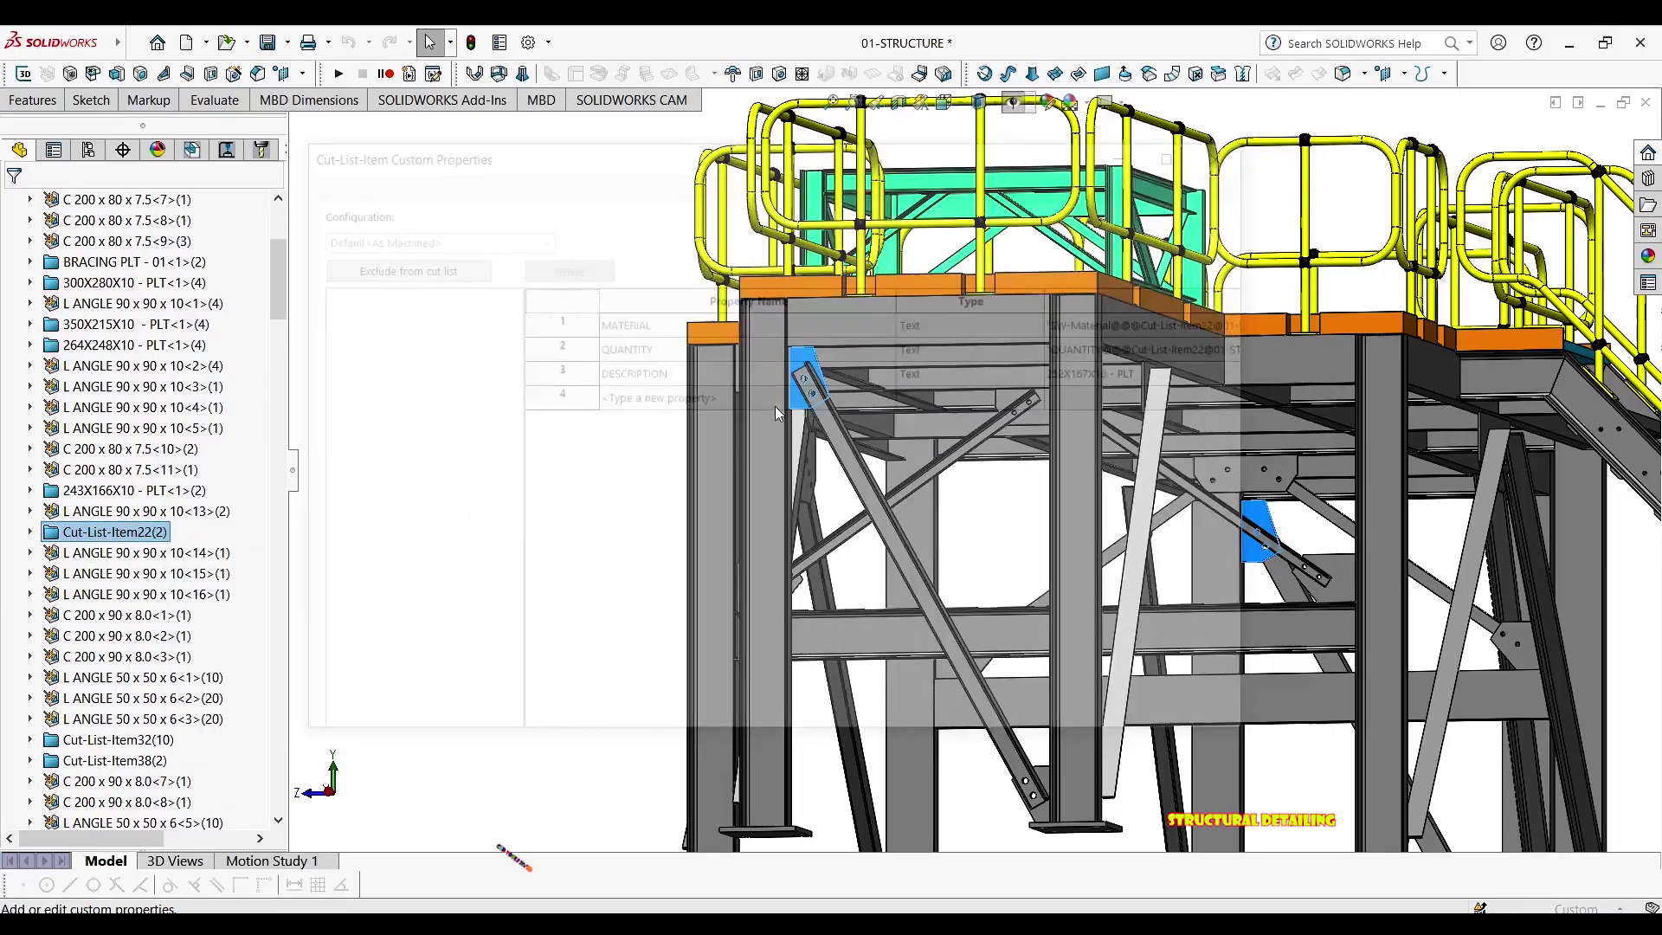
pyautogui.click(651, 379)
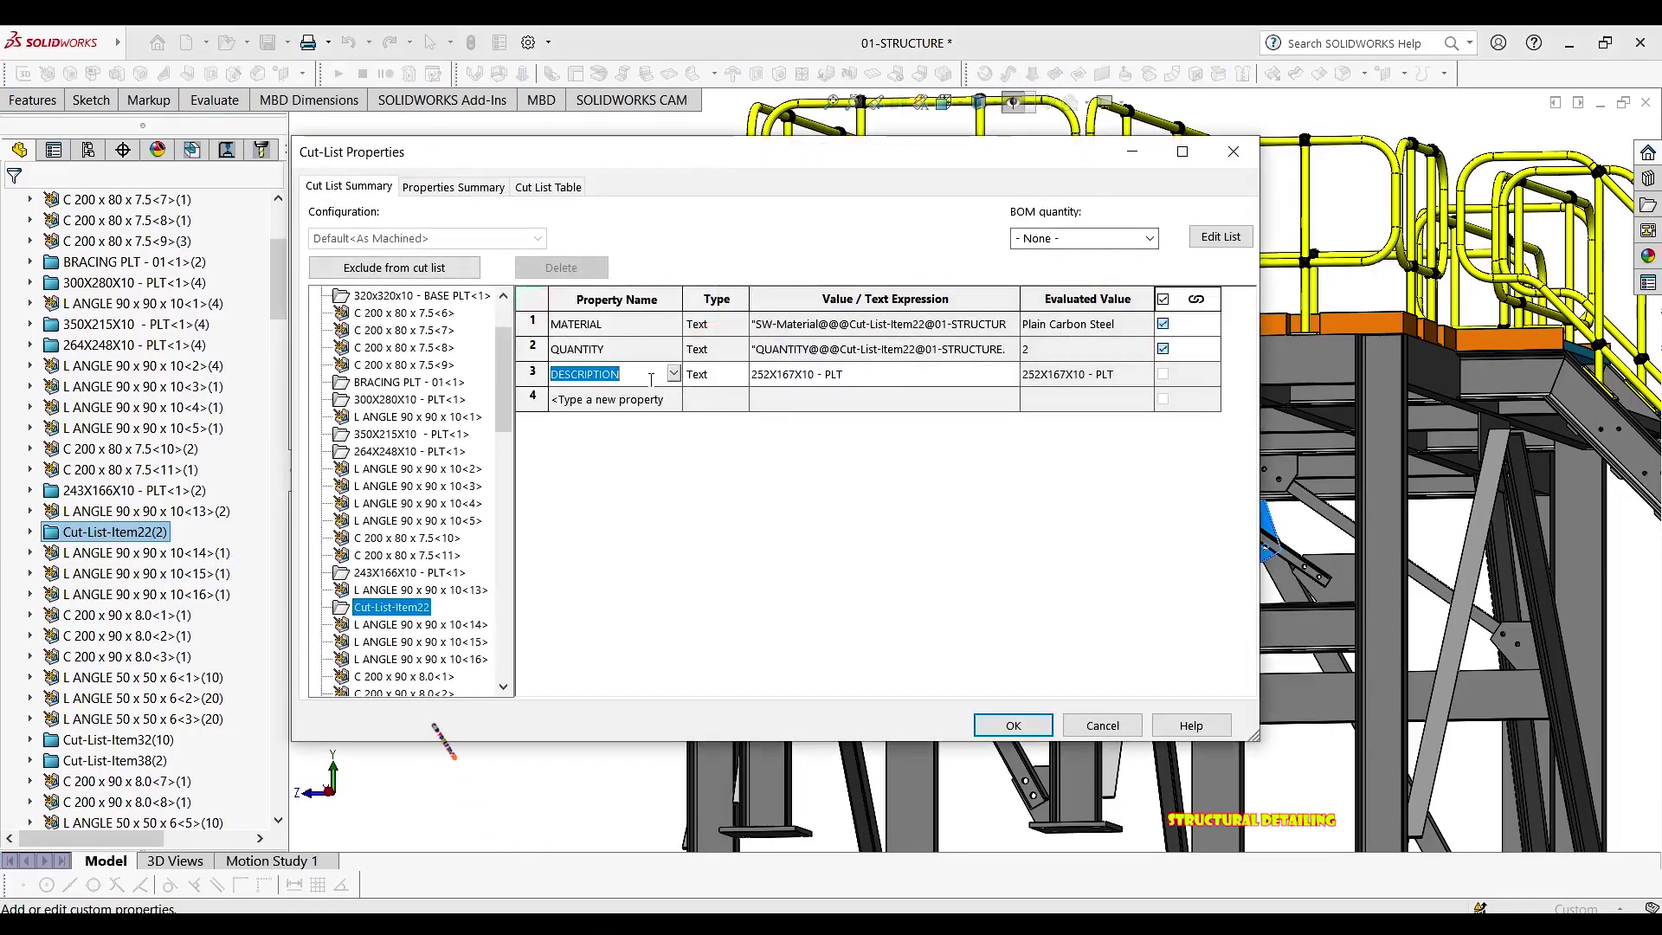
pyautogui.click(848, 374)
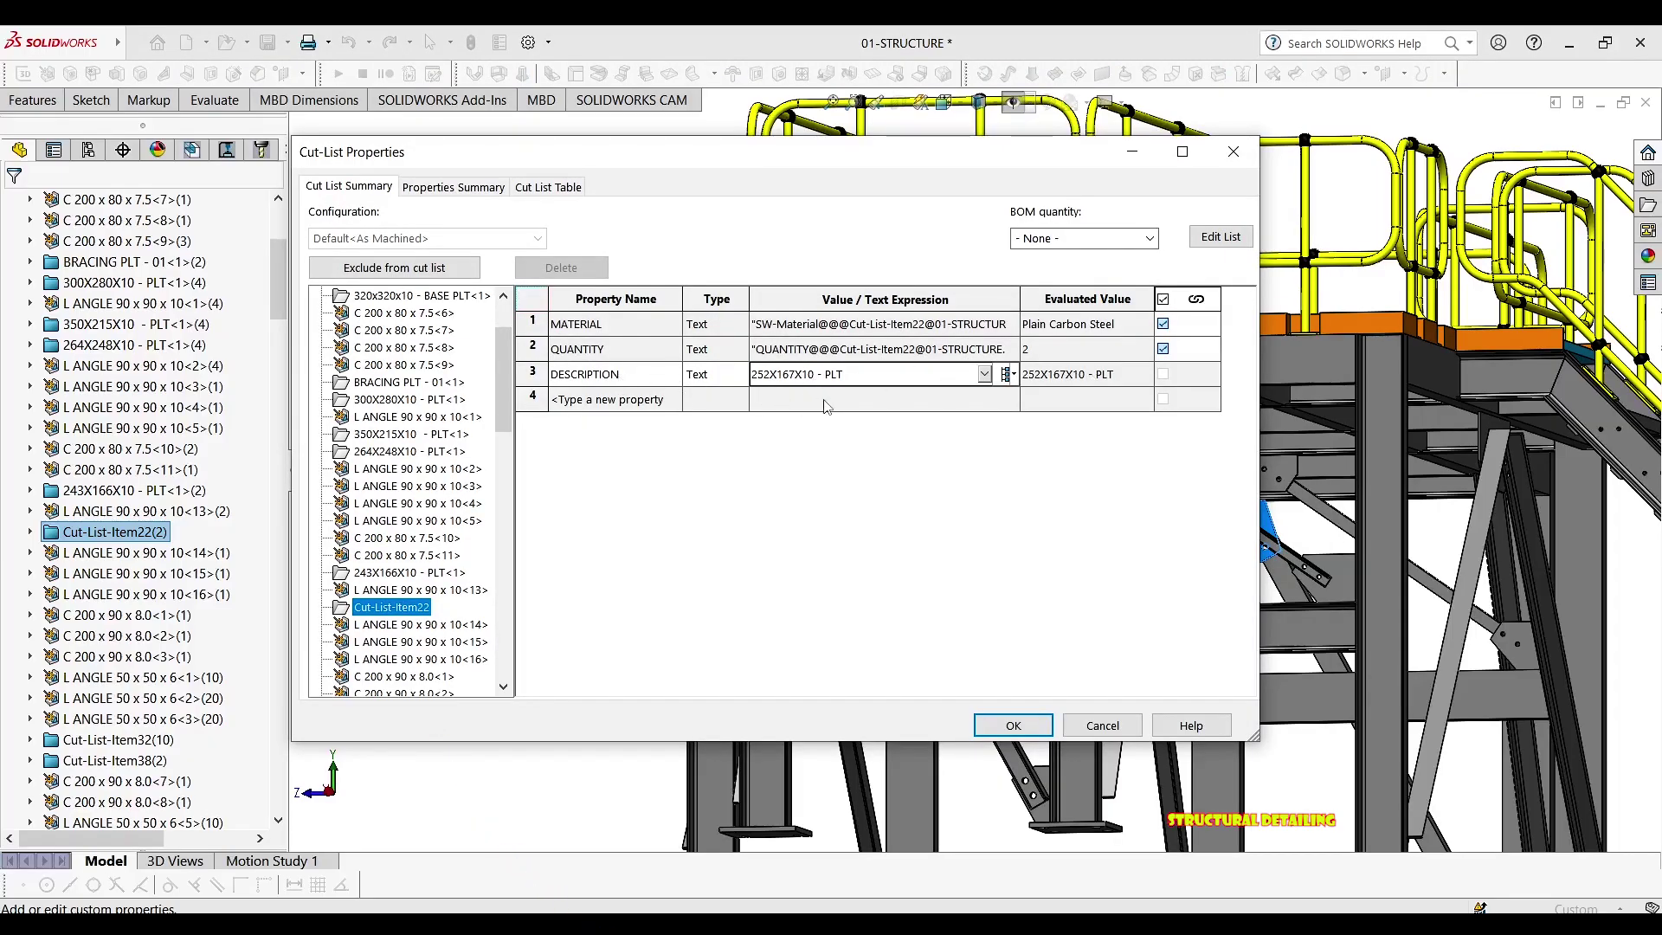
pyautogui.click(1011, 725)
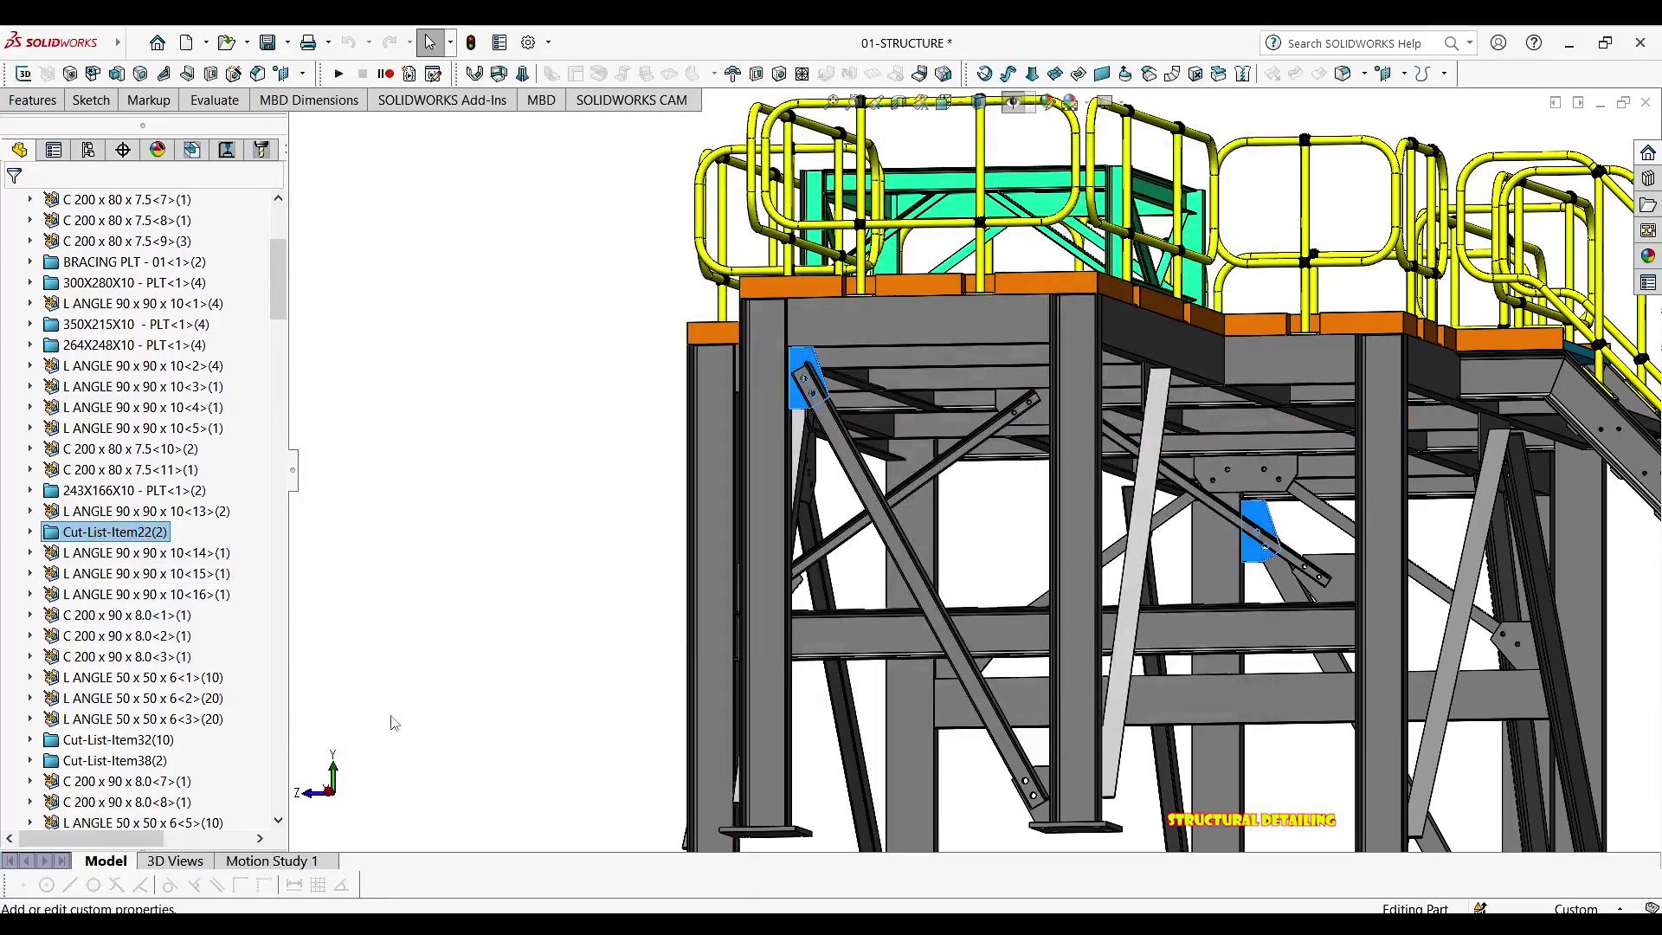
# Open the structure's associated drawing and review the descriptions in its bill of materials
pyautogui.scroll(-2, 149, 710)
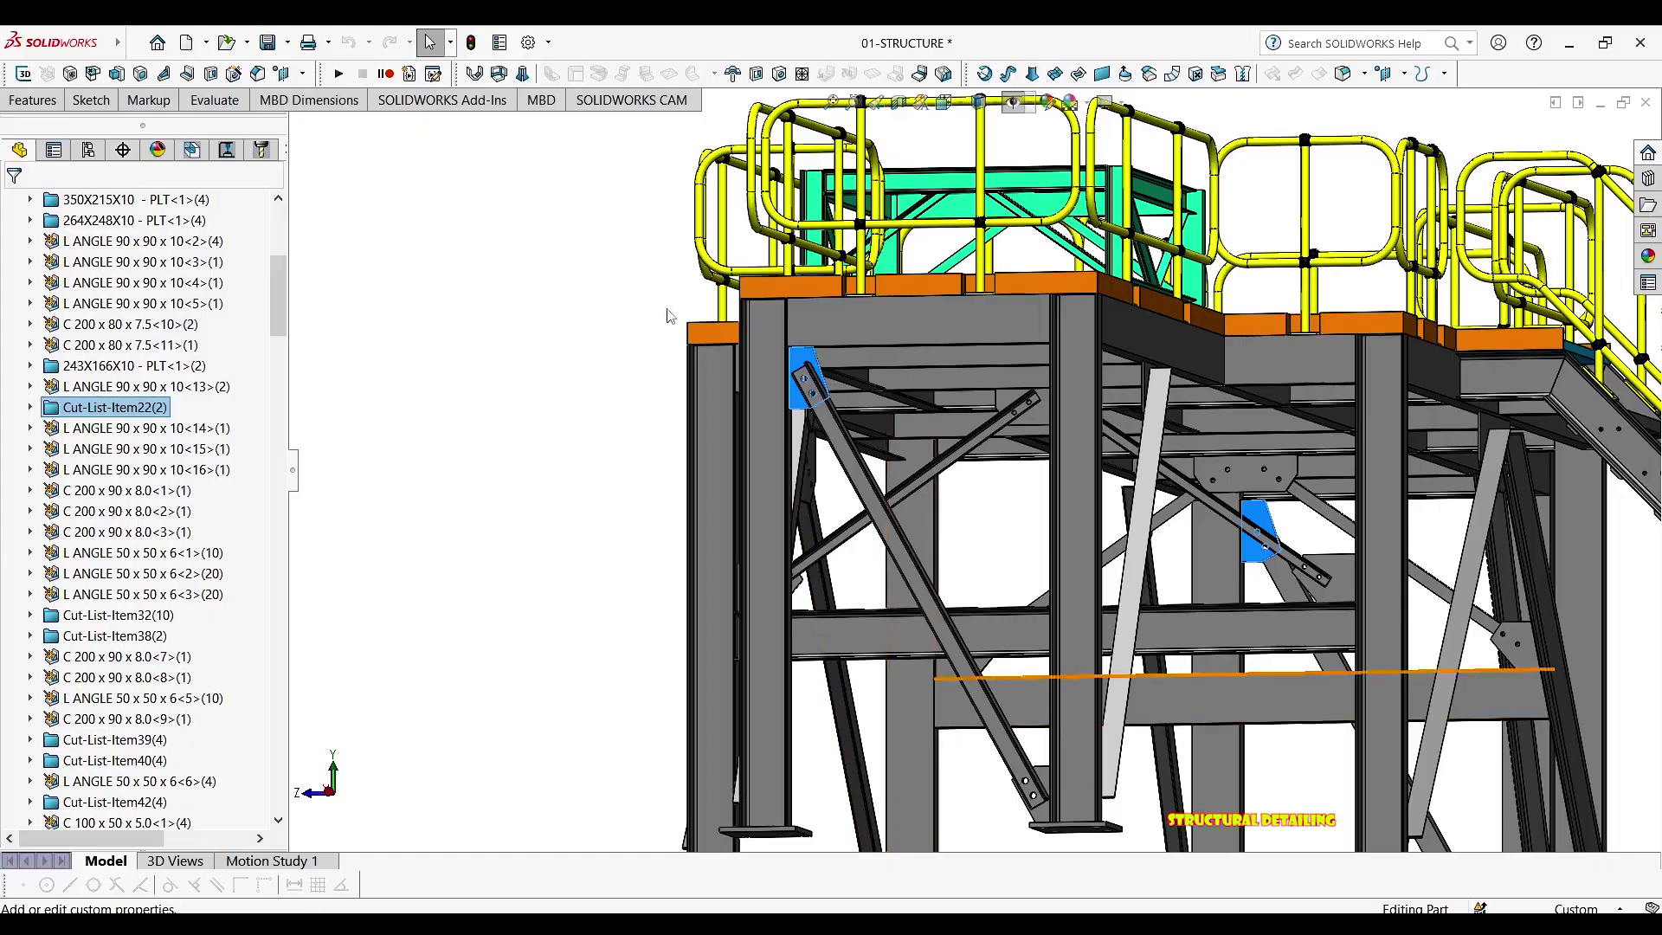
pyautogui.rightClick(889, 310)
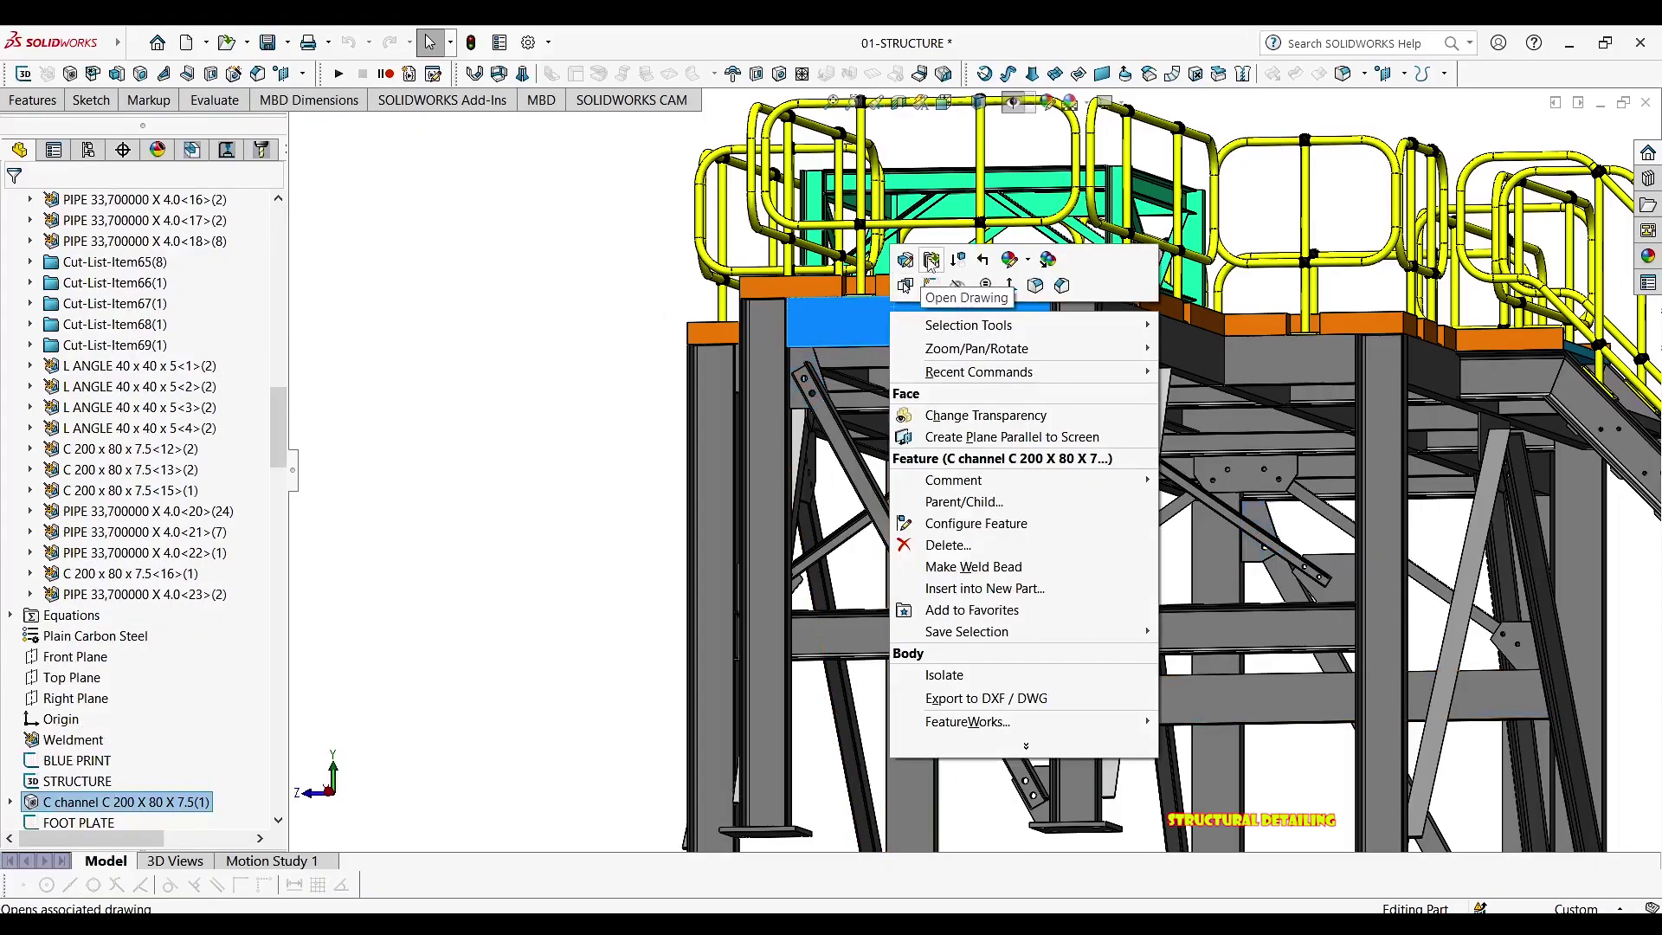
pyautogui.click(905, 286)
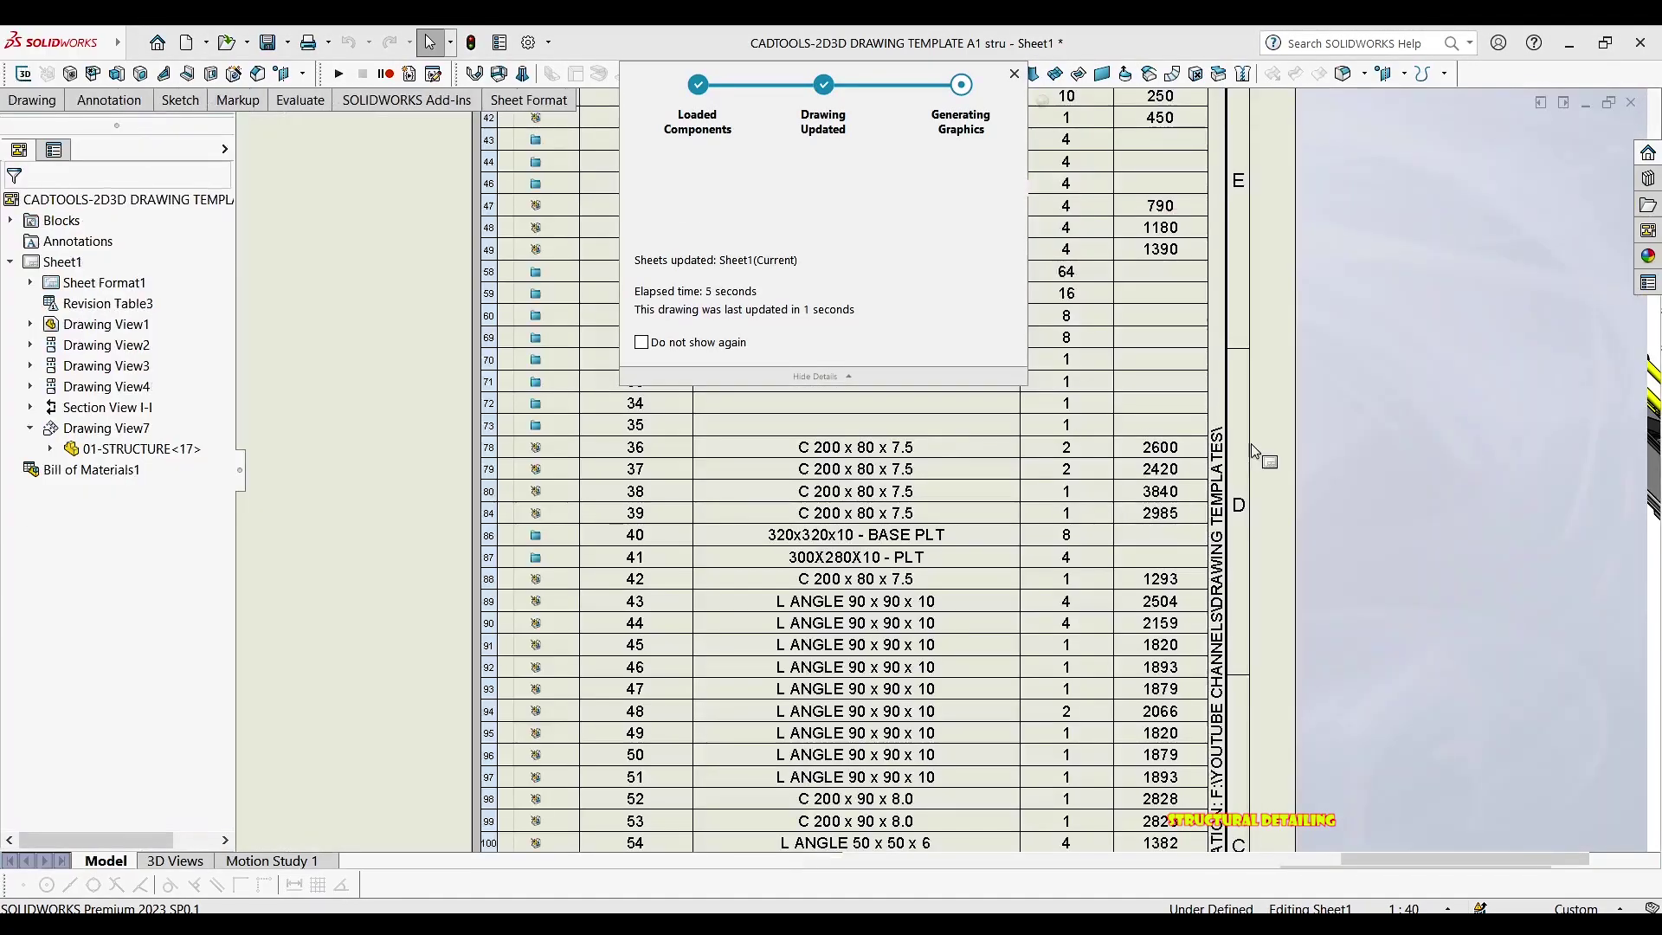
pyautogui.scroll(3, 540, 509)
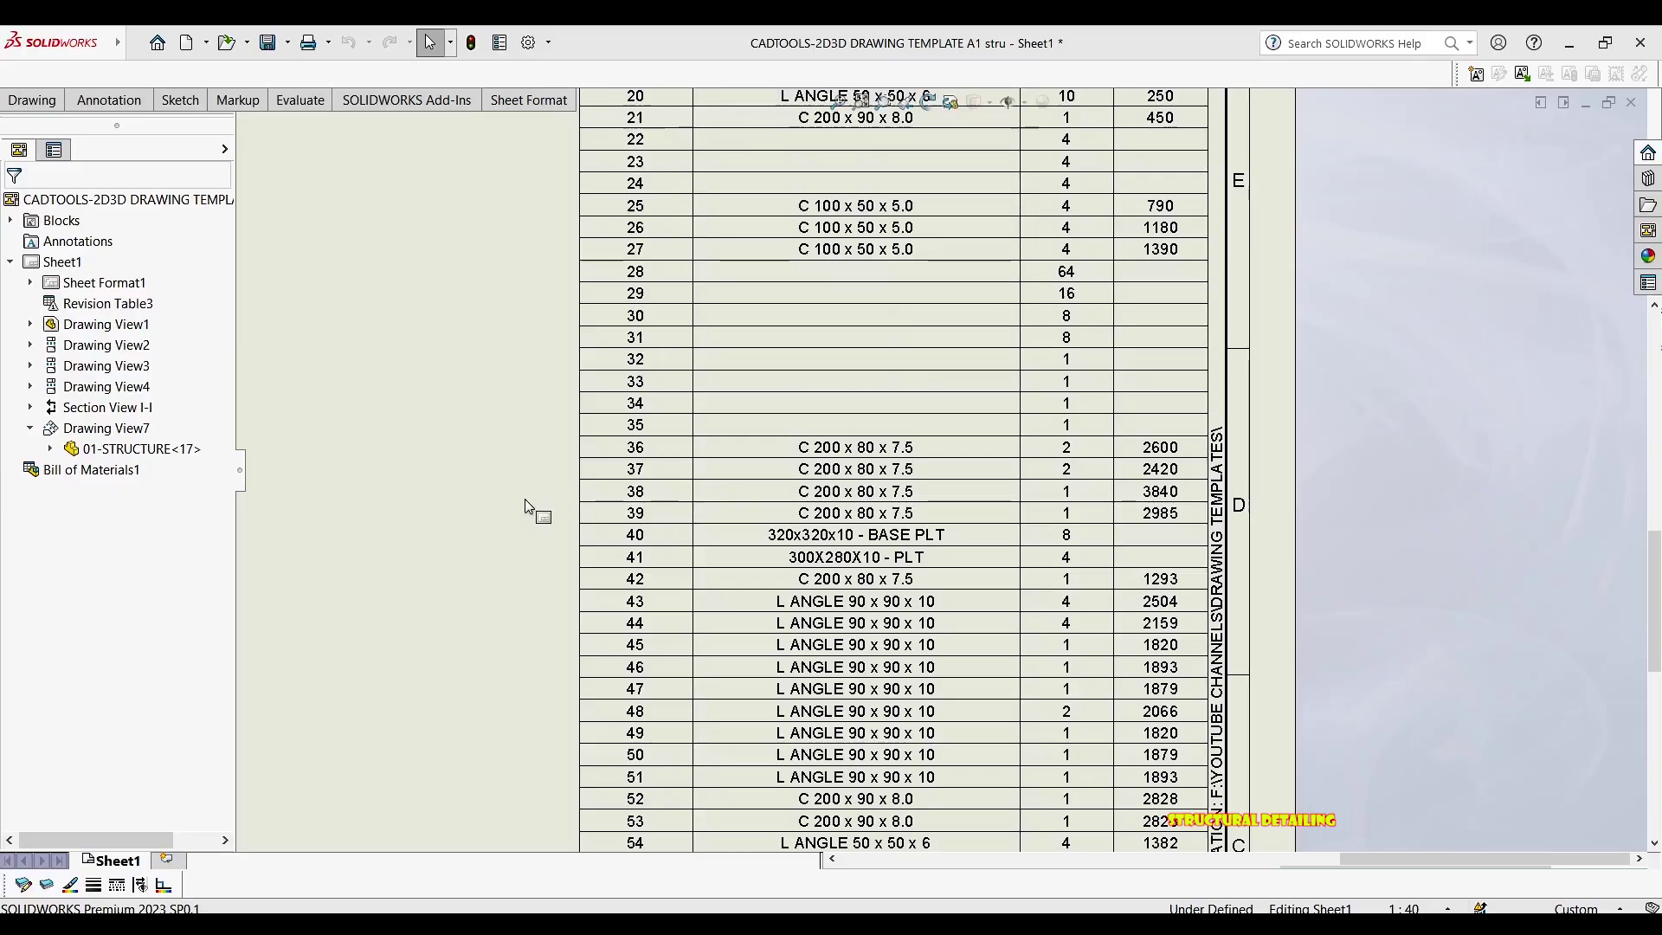
pyautogui.scroll(1, 714, 489)
# Add a circular item-number balloon to the gusset plate at the upper end of the diagonal brace in the side view
pyautogui.moveTo(715, 489); pyautogui.dragTo(1110, 514, button='middle')
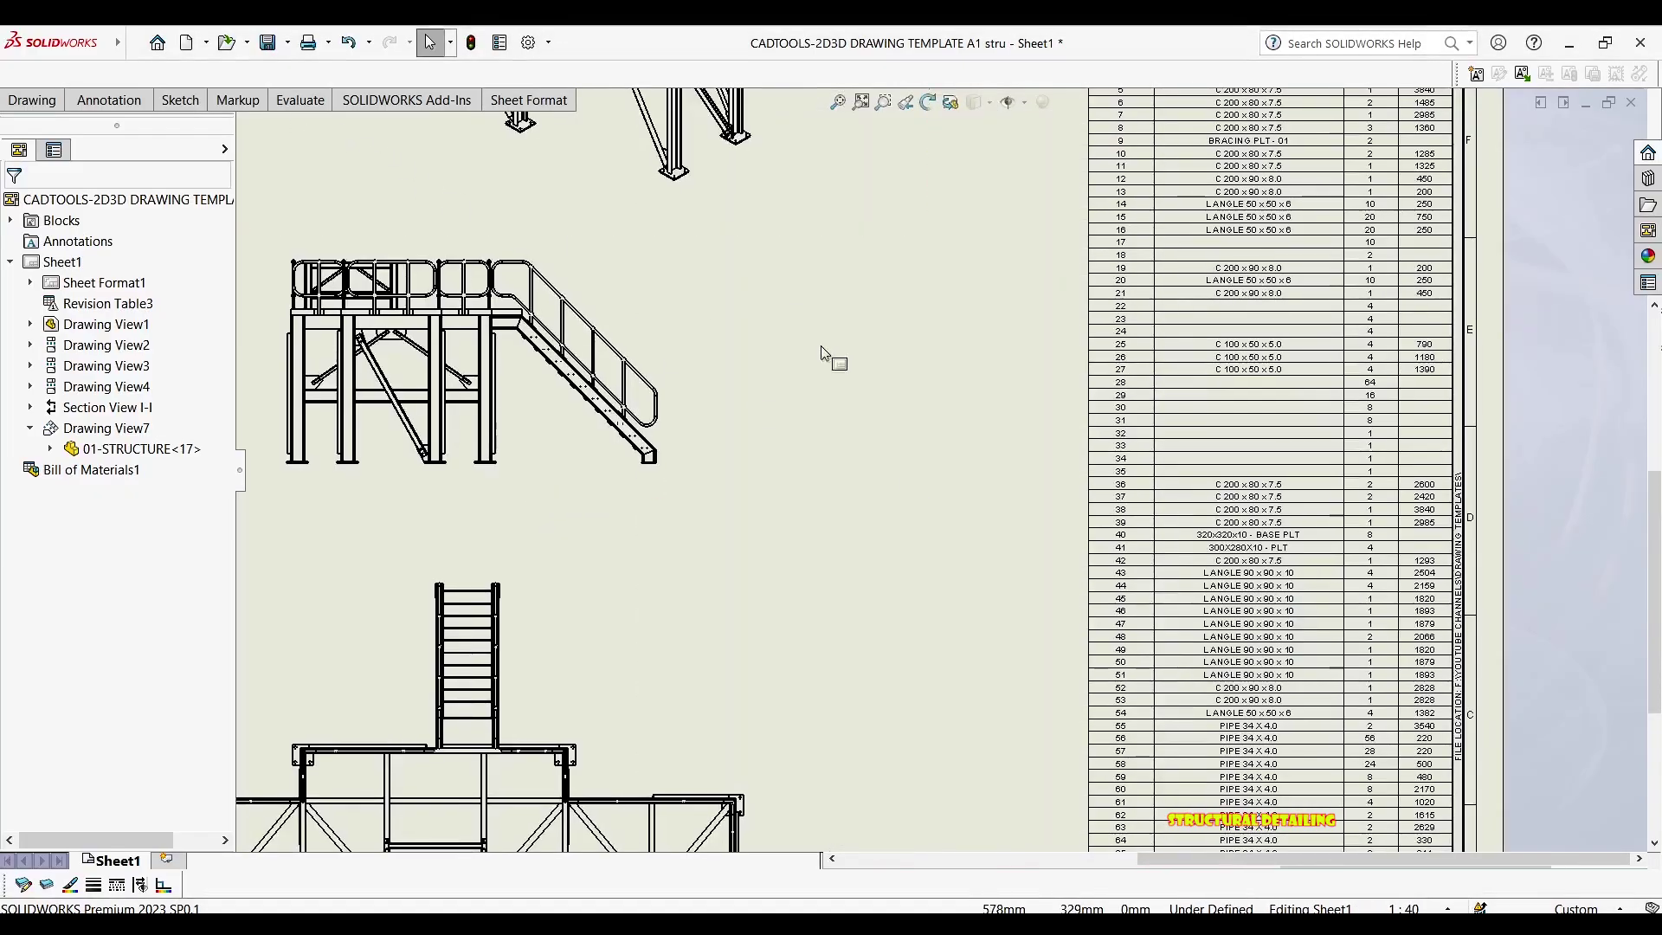
pyautogui.moveTo(825, 350); pyautogui.dragTo(960, 374, button='middle')
pyautogui.click(102, 101)
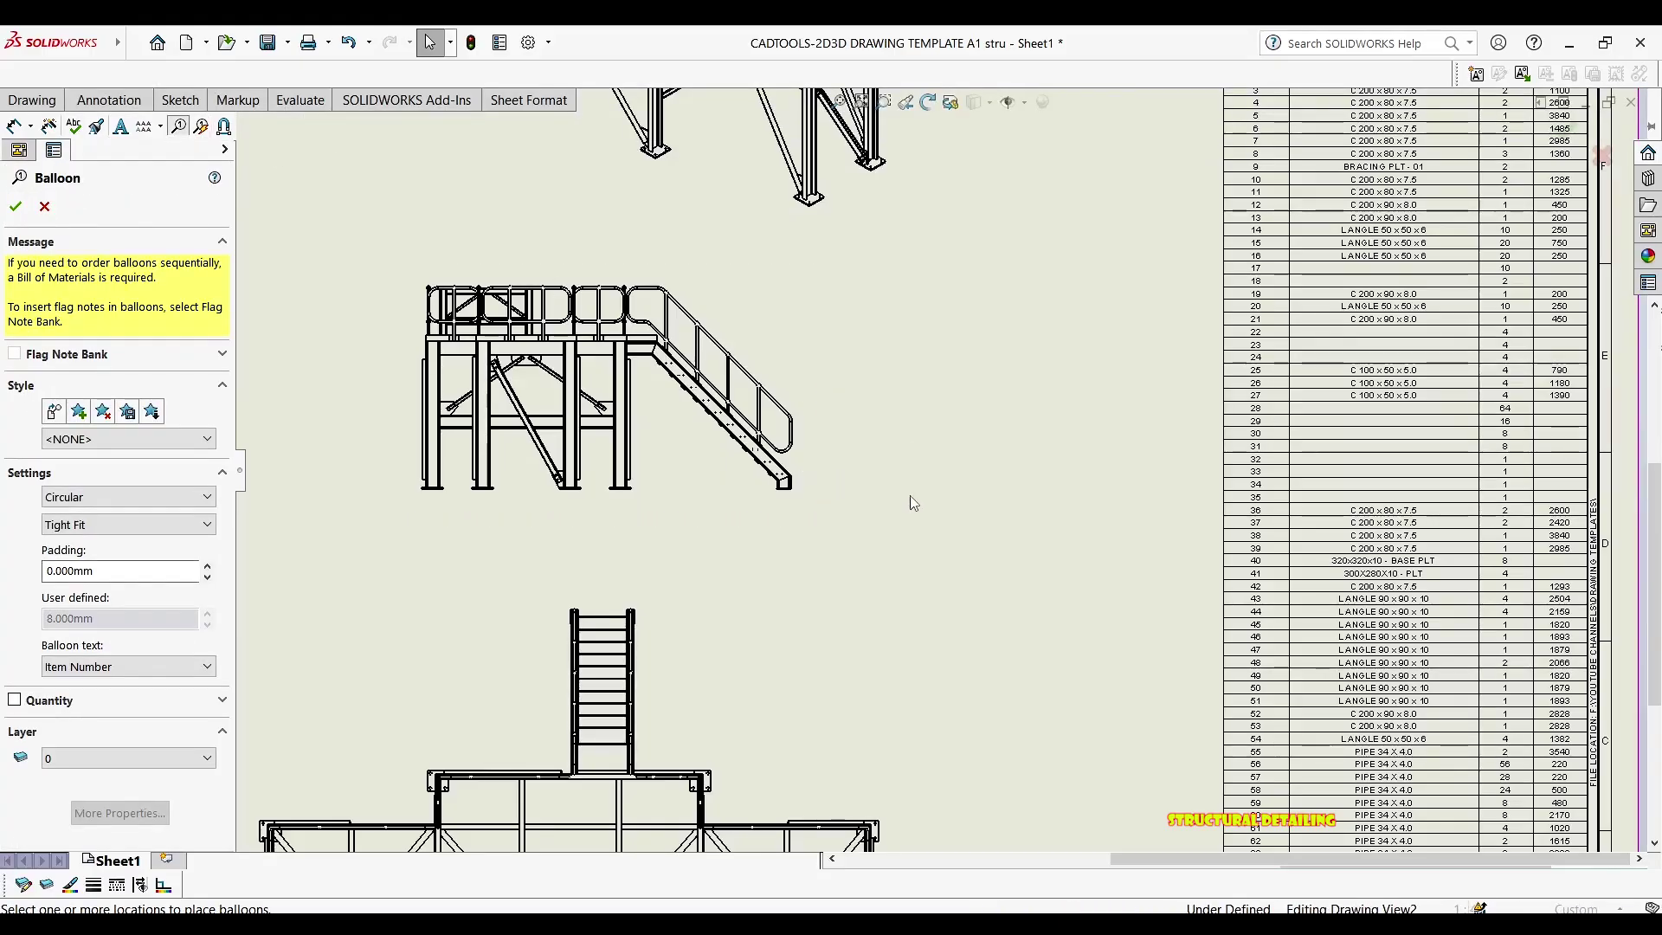
pyautogui.moveTo(909, 496); pyautogui.dragTo(1056, 494, button='middle')
pyautogui.scroll(-5, 845, 556)
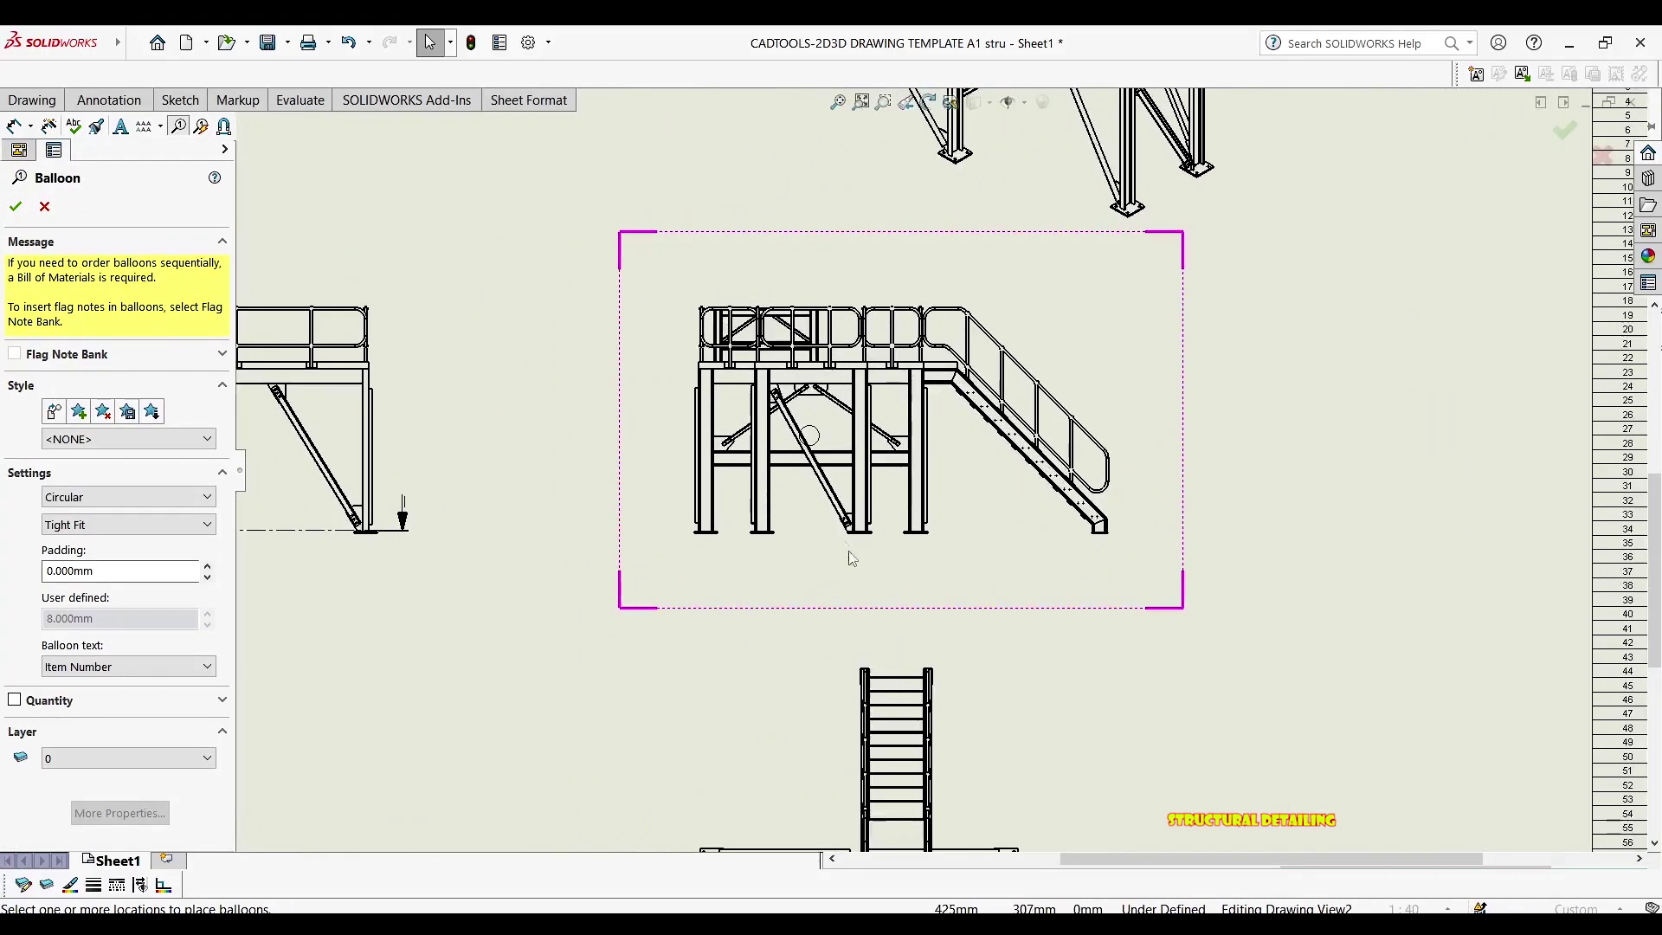
pyautogui.scroll(-8, 798, 281)
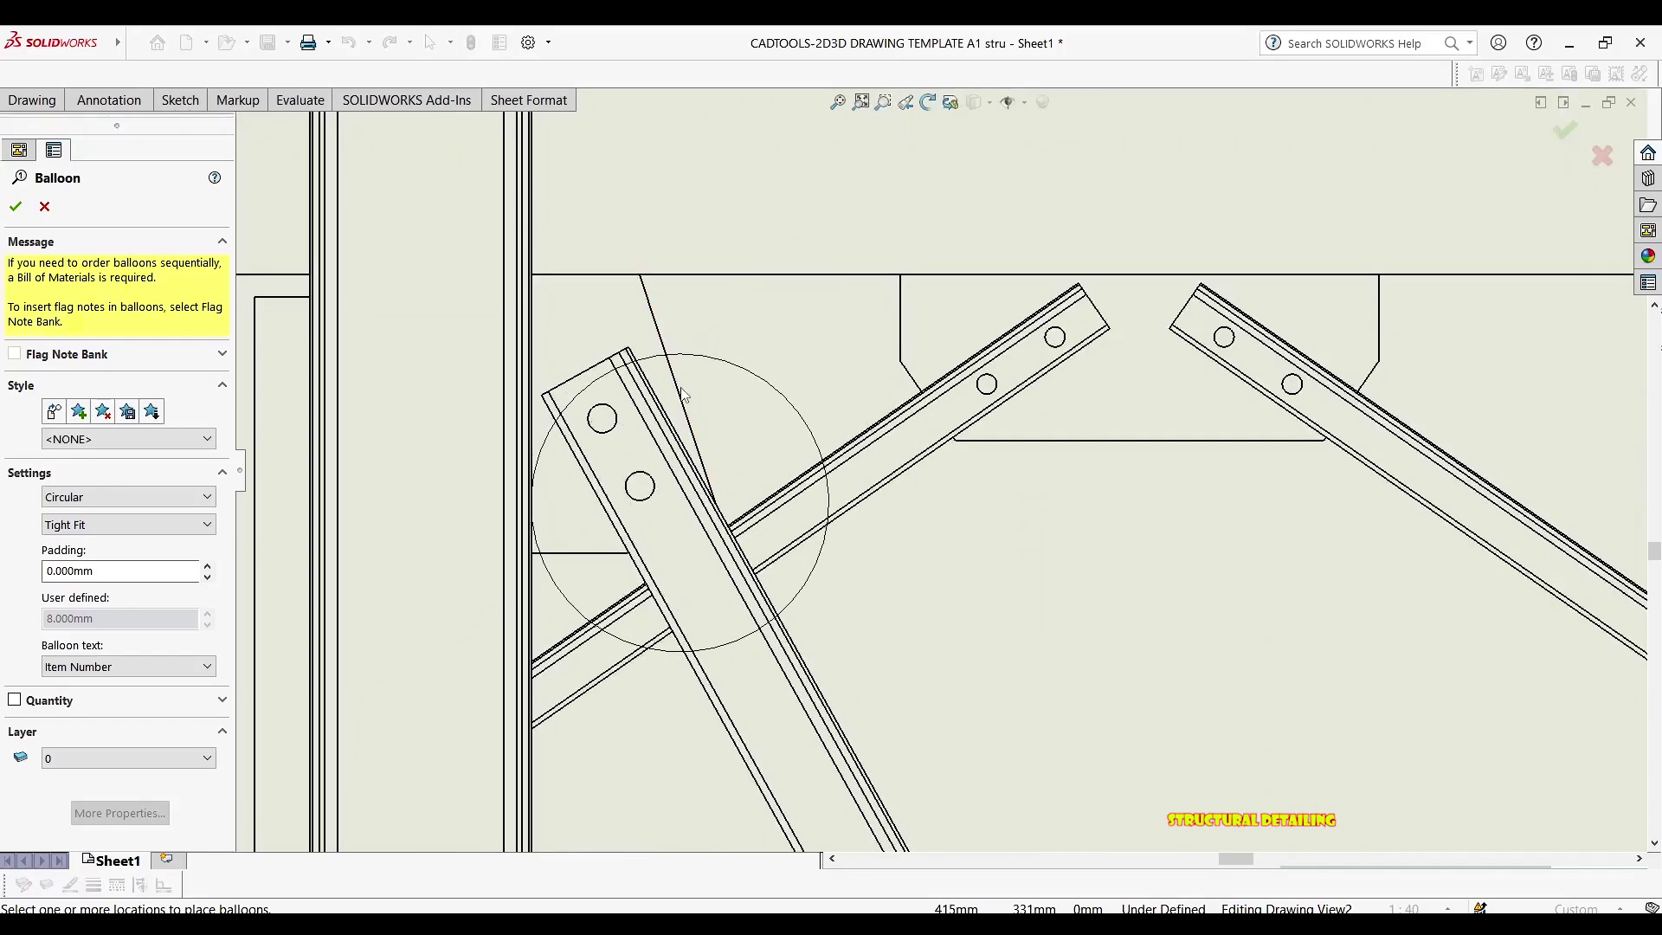
pyautogui.click(681, 389)
pyautogui.scroll(4, 1246, 229)
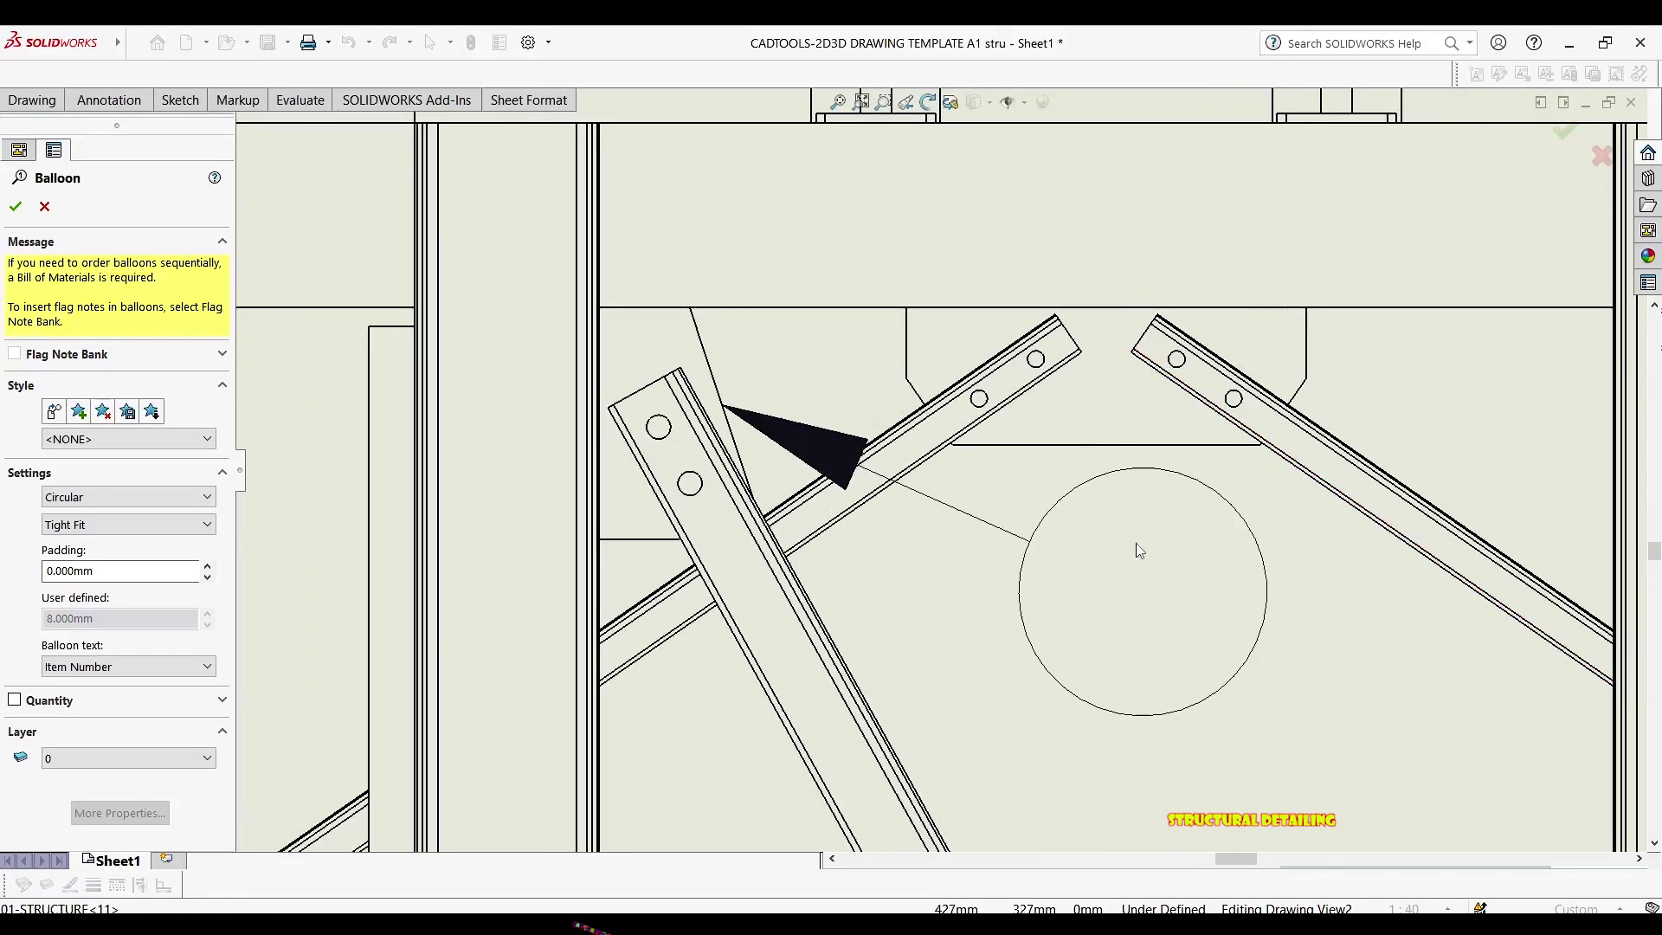
pyautogui.click(1048, 580)
pyautogui.press('Escape')
pyautogui.scroll(3, 1057, 594)
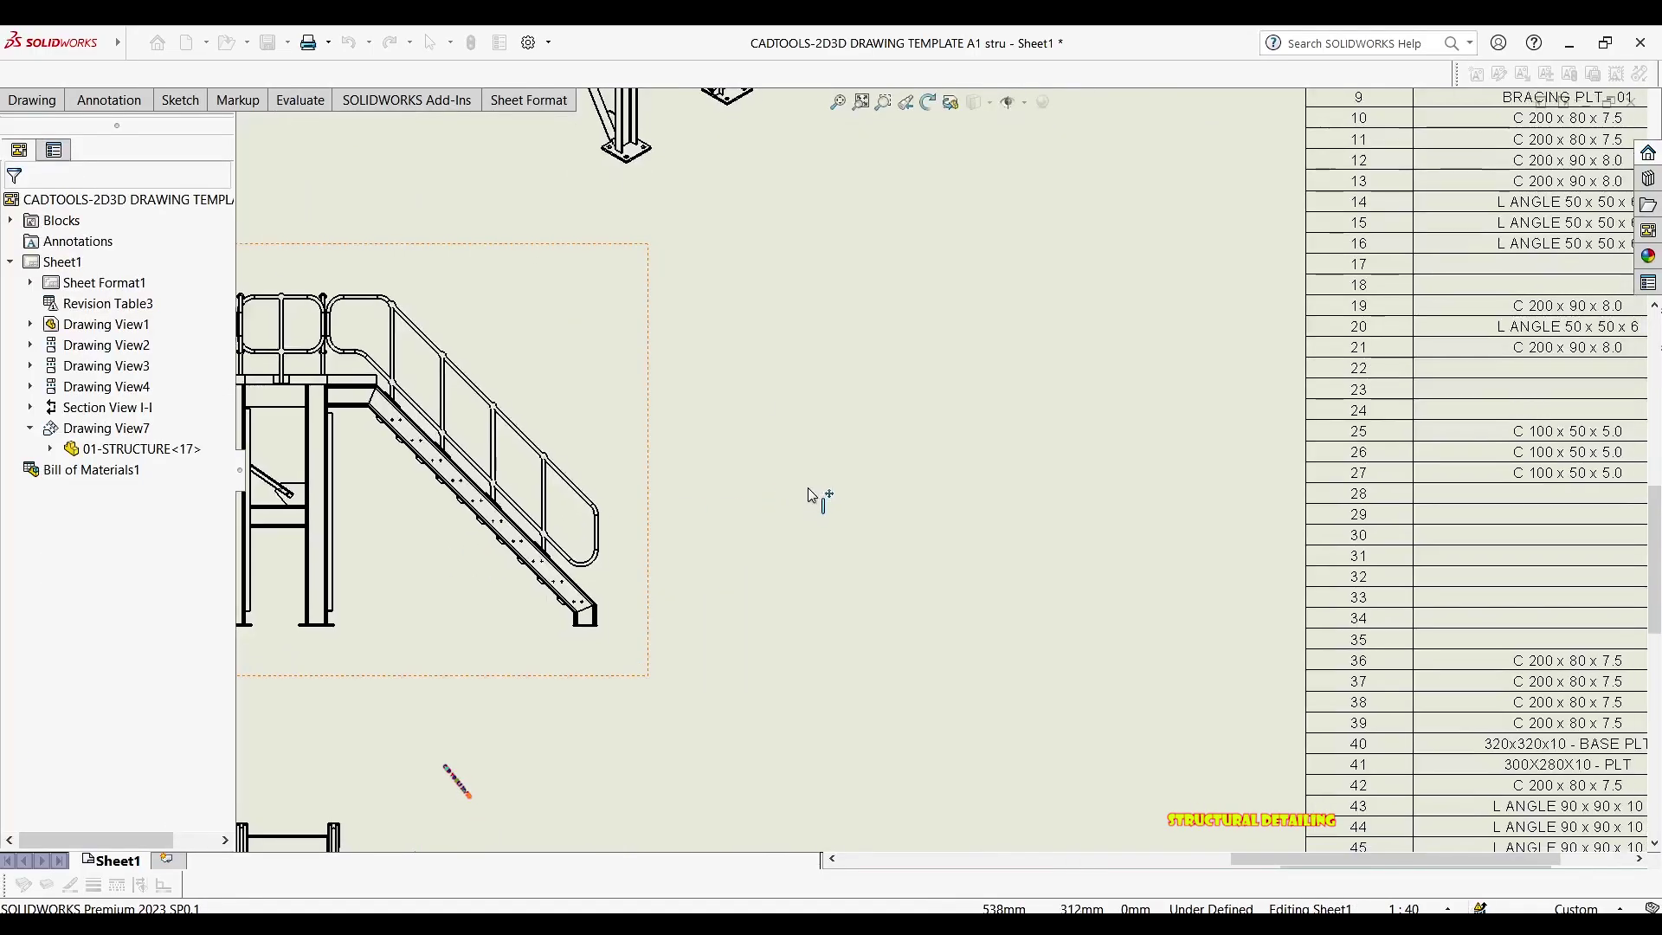
# Check the side view's new balloon number against the item numbers and descriptions in the bill of materials
pyautogui.press('f')
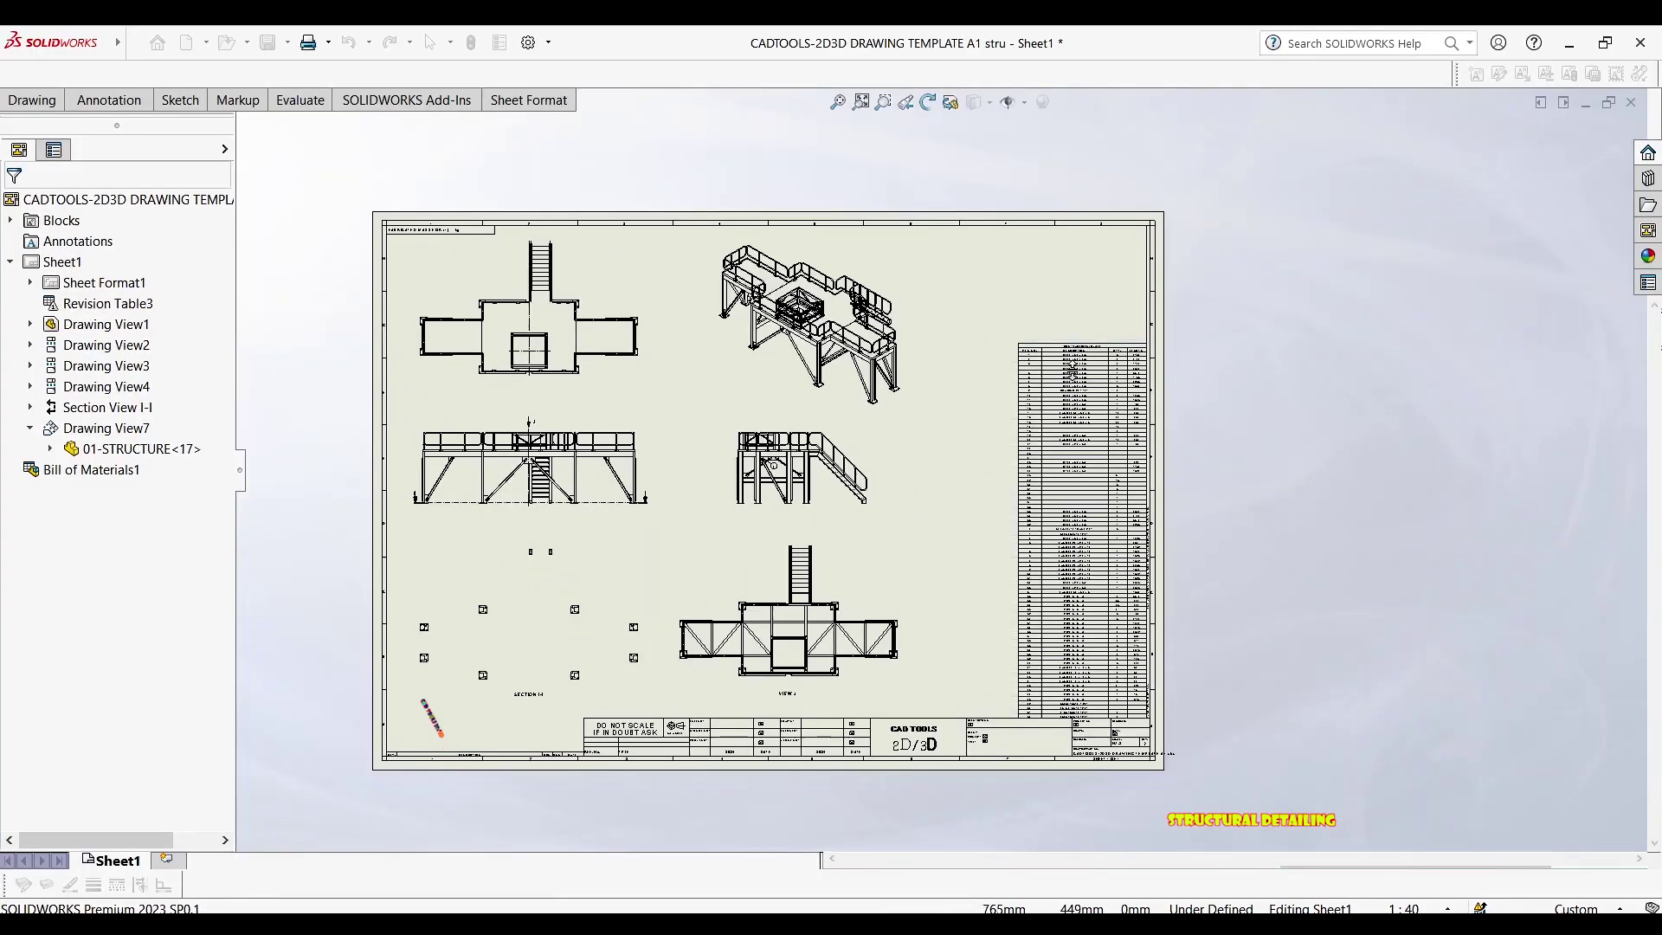
pyautogui.scroll(-4, 1038, 364)
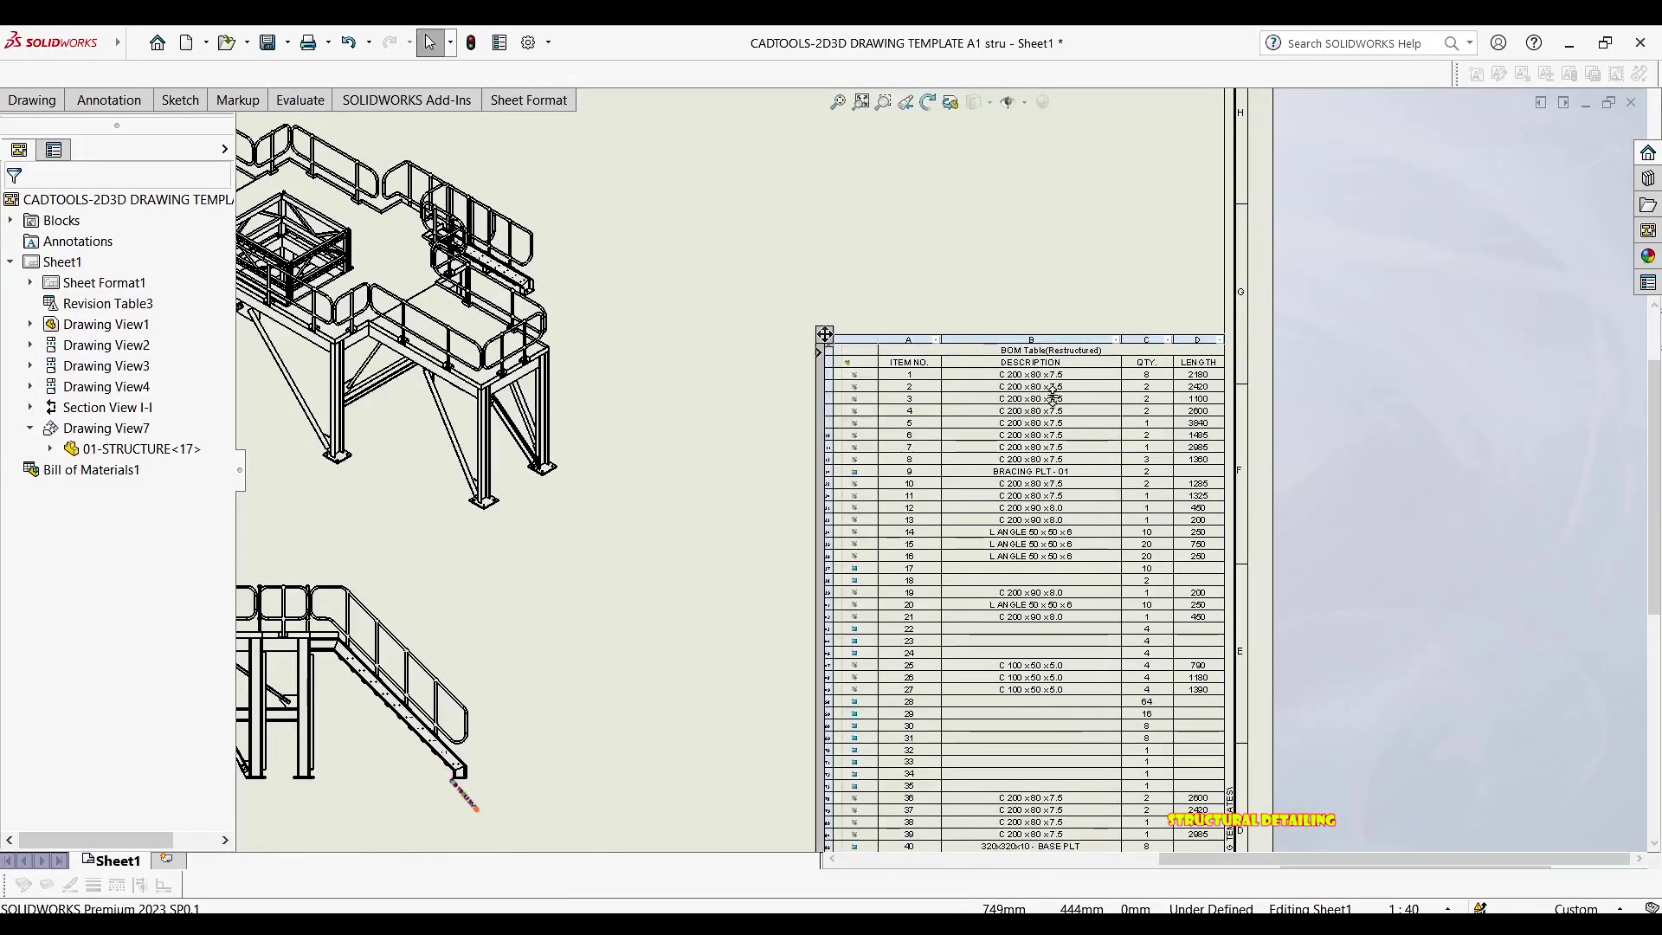
pyautogui.scroll(-4, 1043, 400)
pyautogui.click(1047, 403)
pyautogui.scroll(5, 1052, 424)
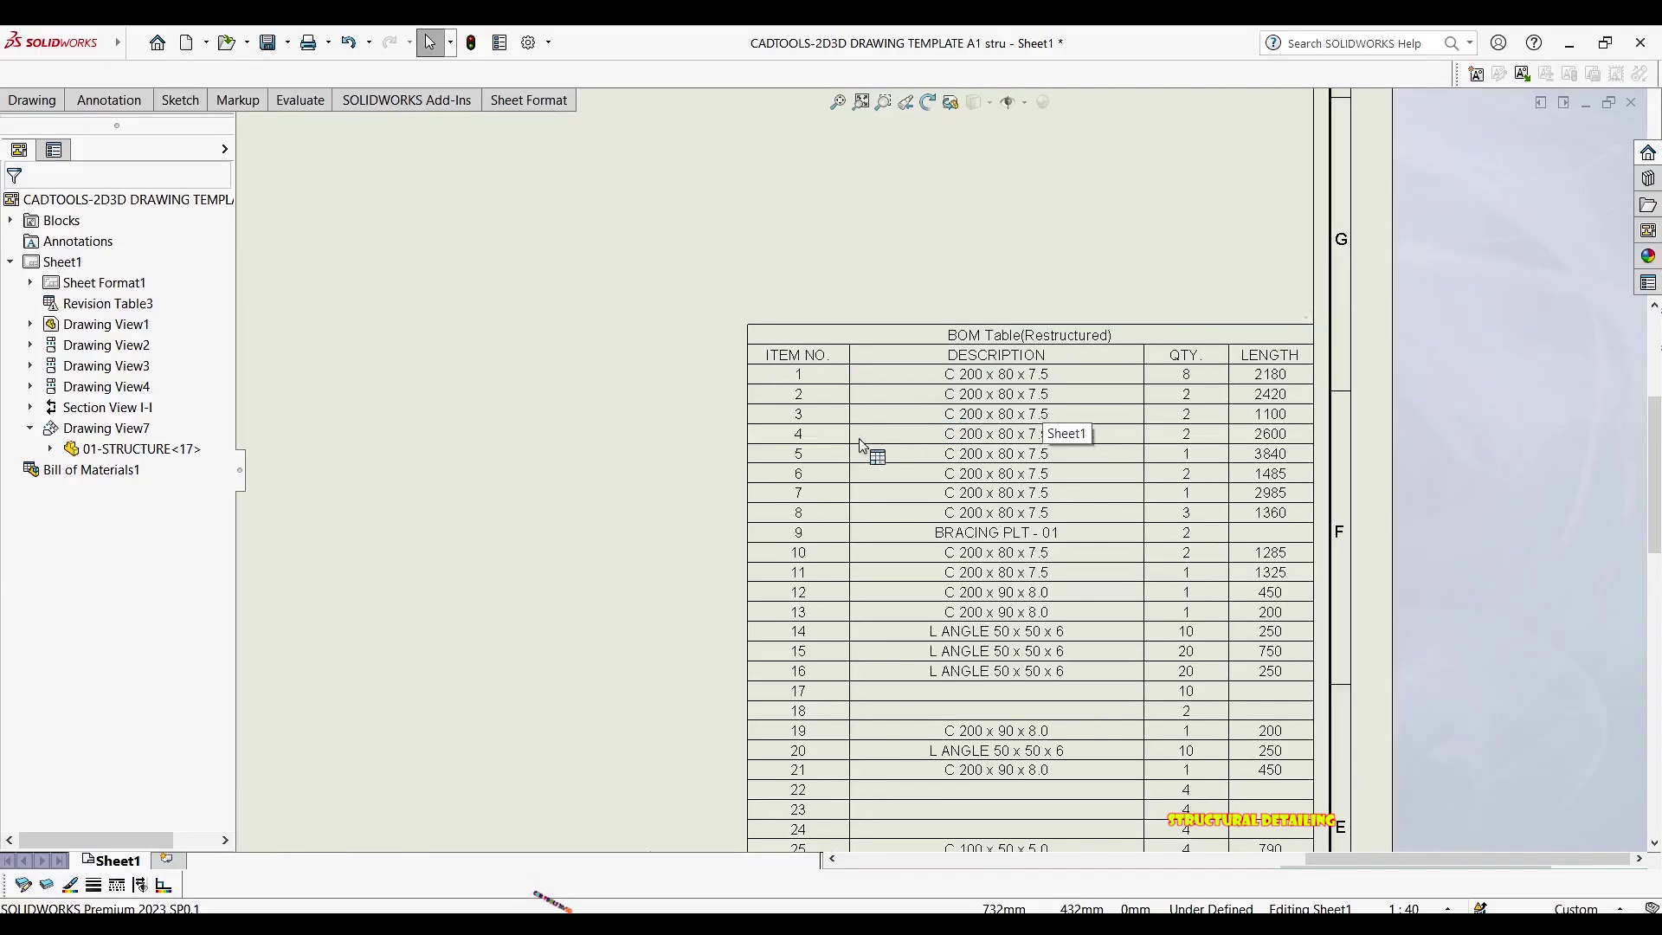
pyautogui.scroll(-4, 938, 493)
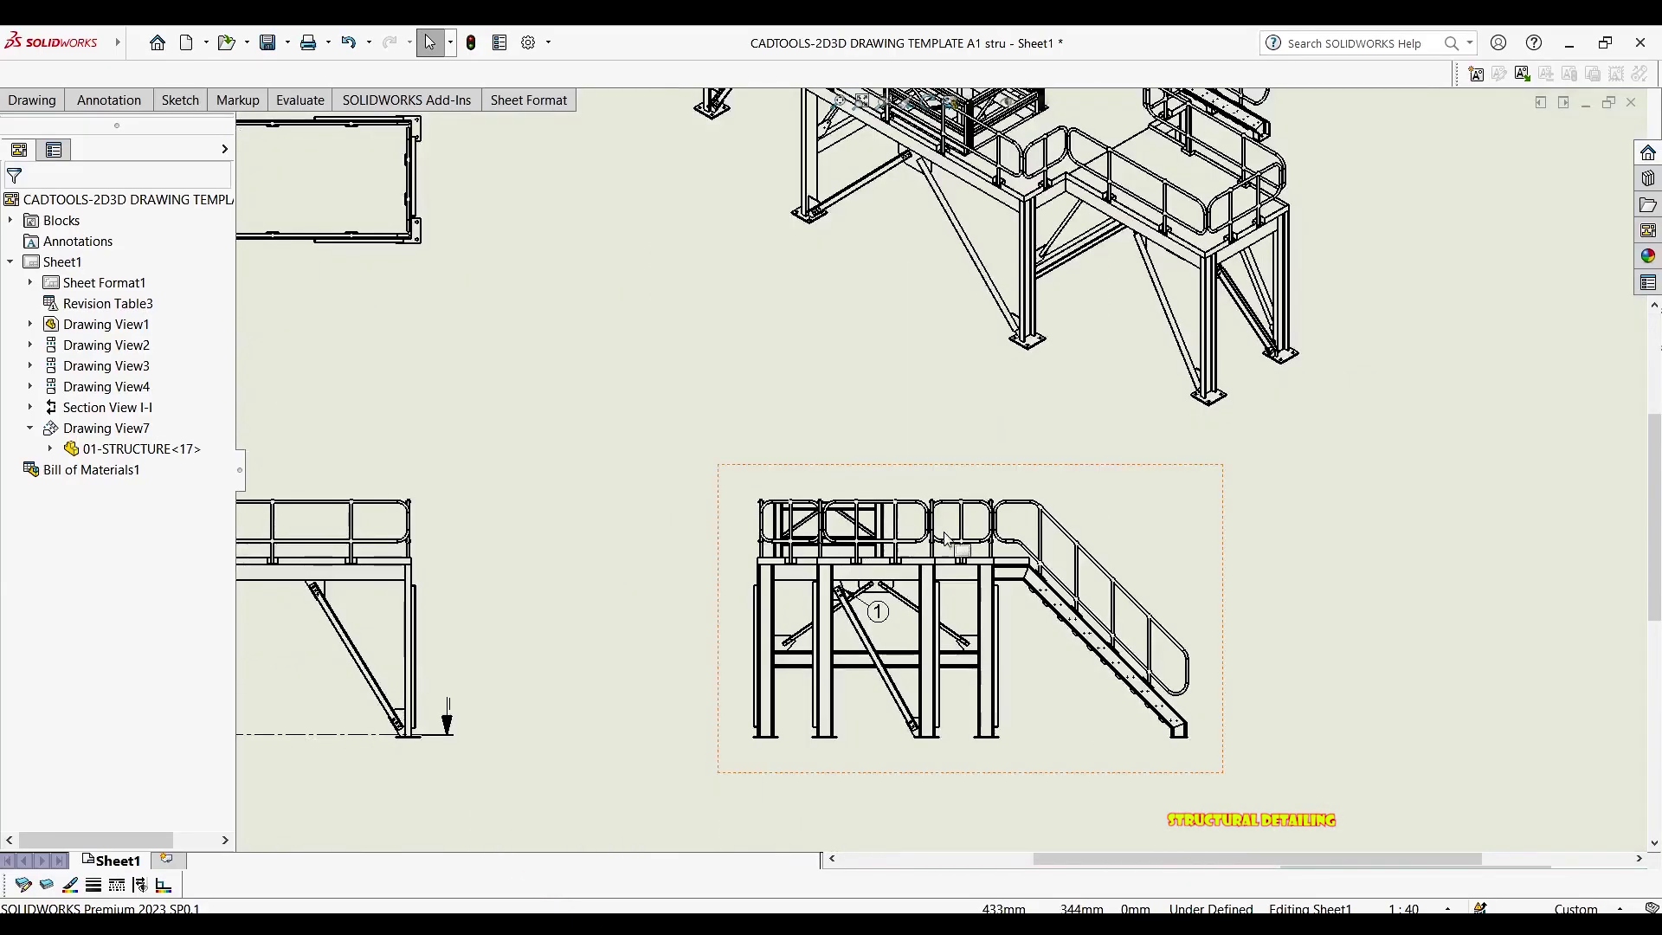
pyautogui.scroll(-3, 939, 492)
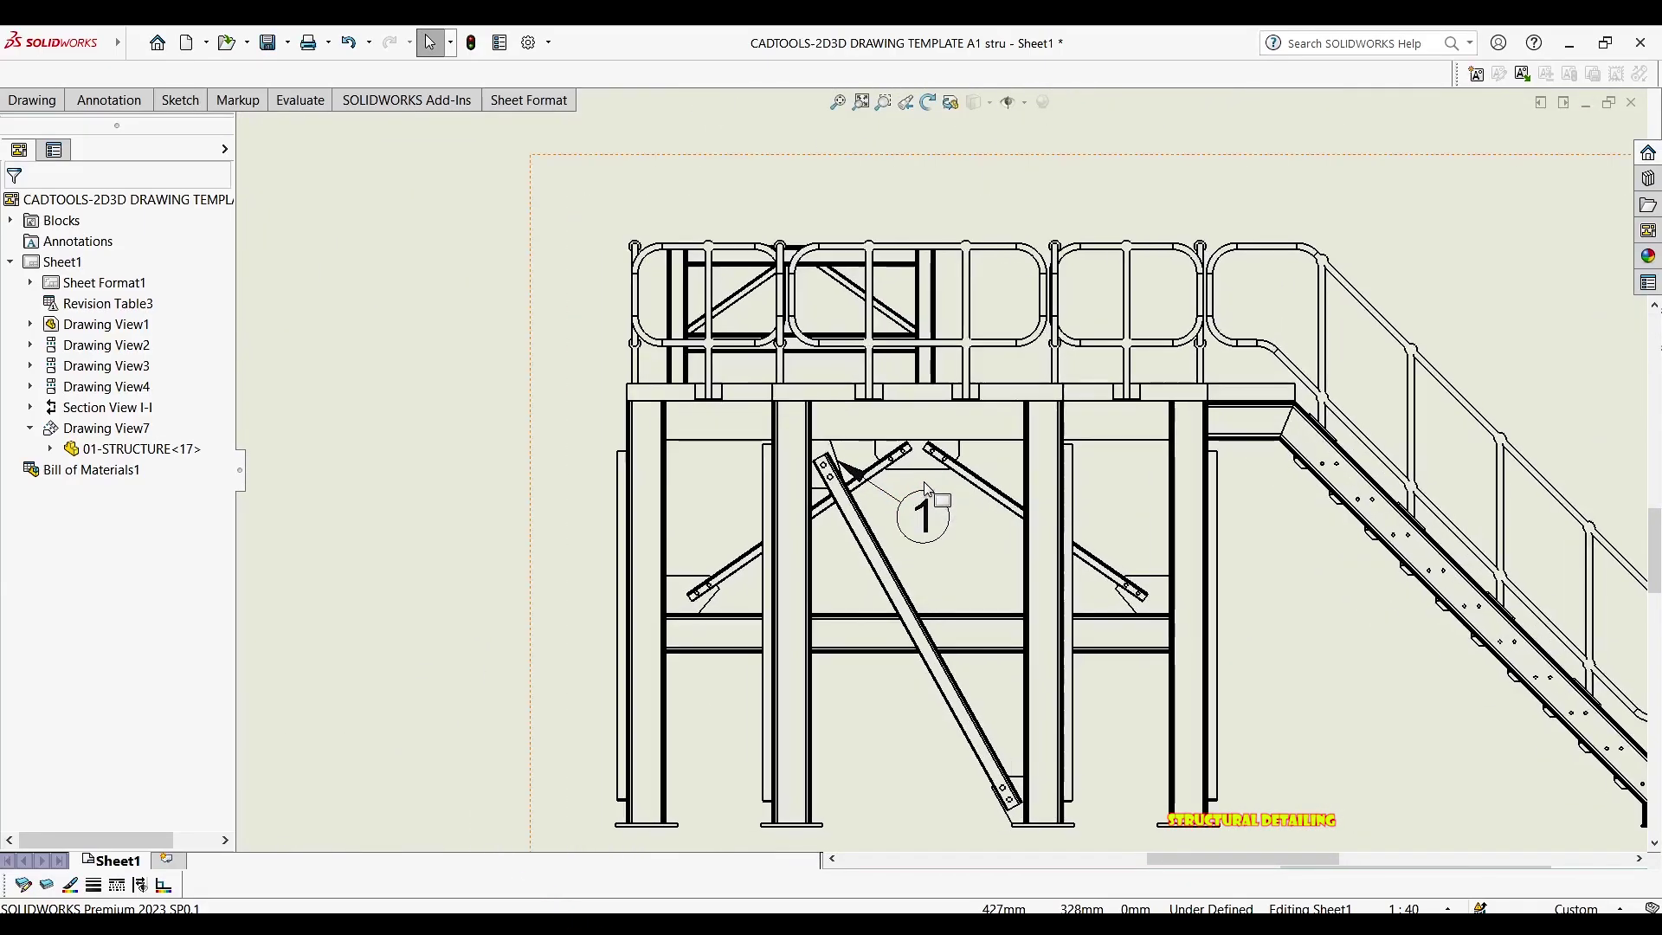
pyautogui.scroll(1, 996, 468)
pyautogui.scroll(7, 852, 466)
pyautogui.moveTo(745, 464); pyautogui.dragTo(401, 505, button='middle')
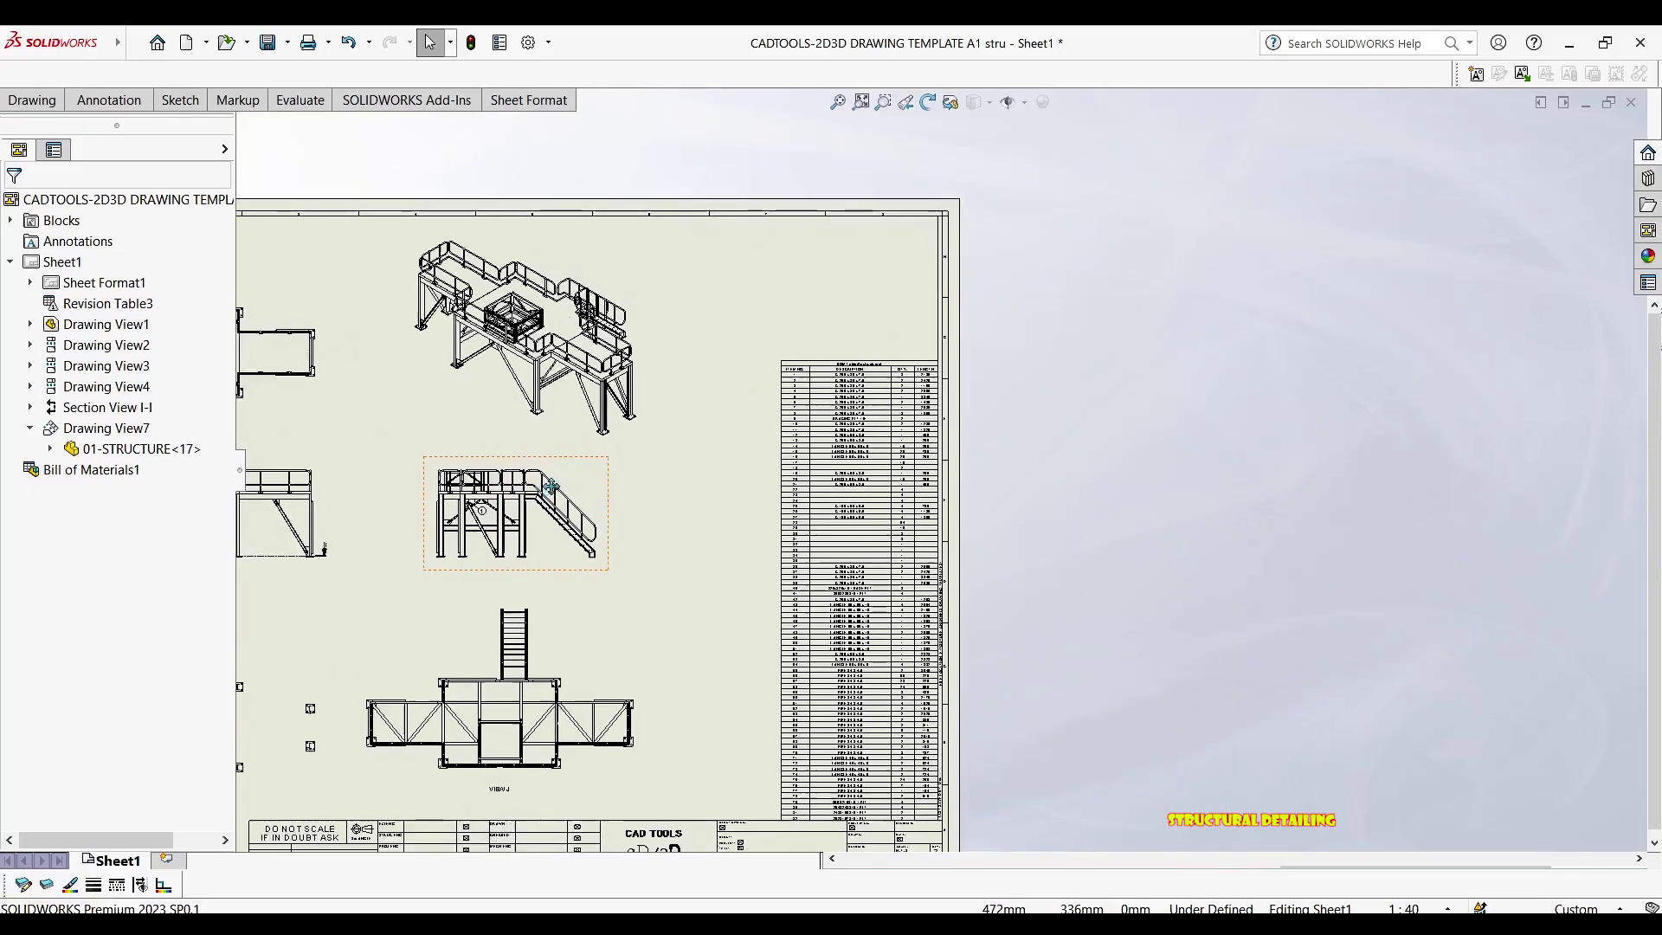
pyautogui.scroll(-2, 502, 375)
pyautogui.scroll(-5, 530, 381)
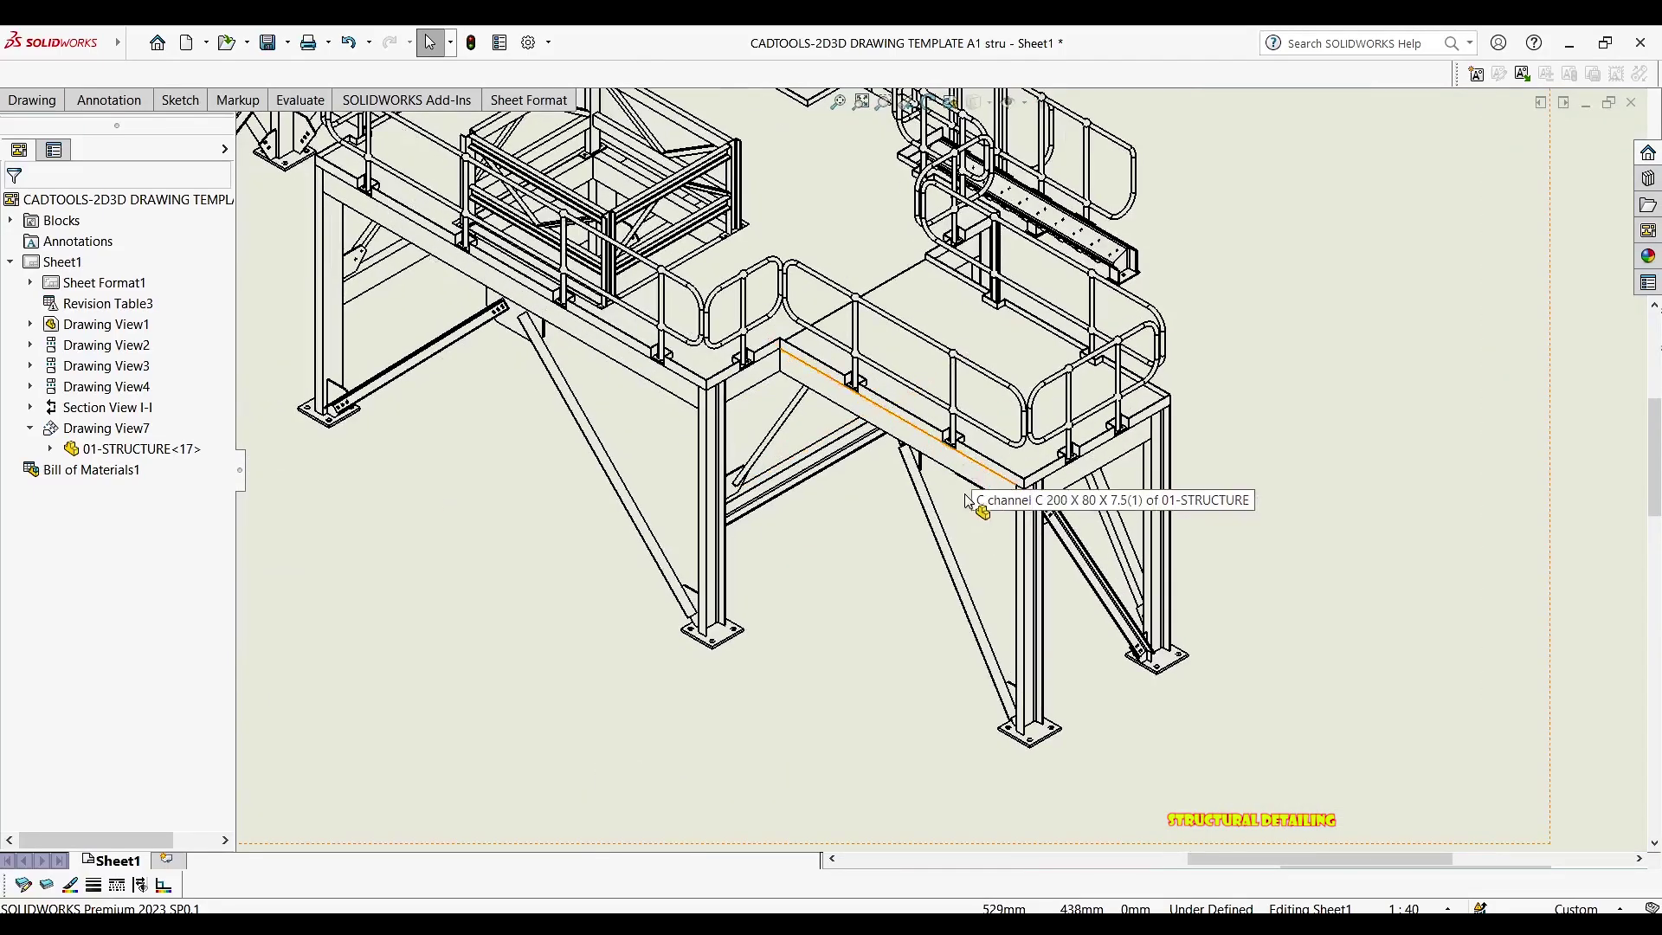
pyautogui.press('b')
pyautogui.scroll(-5, 930, 481)
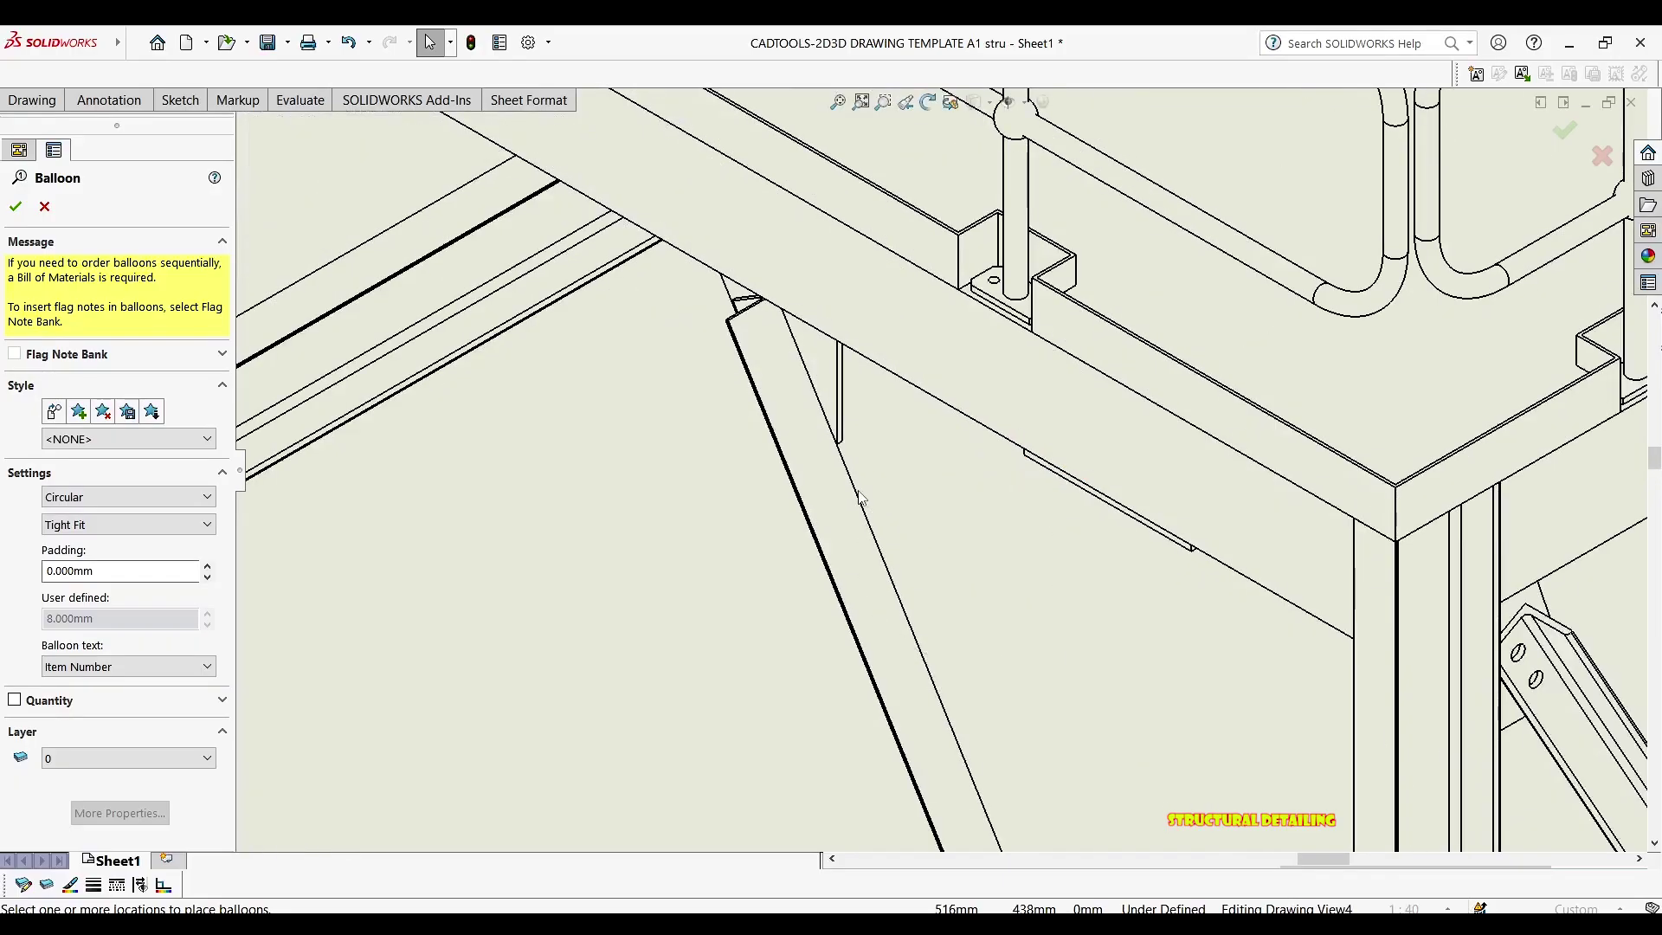
pyautogui.press('Escape')
pyautogui.scroll(2, 805, 355)
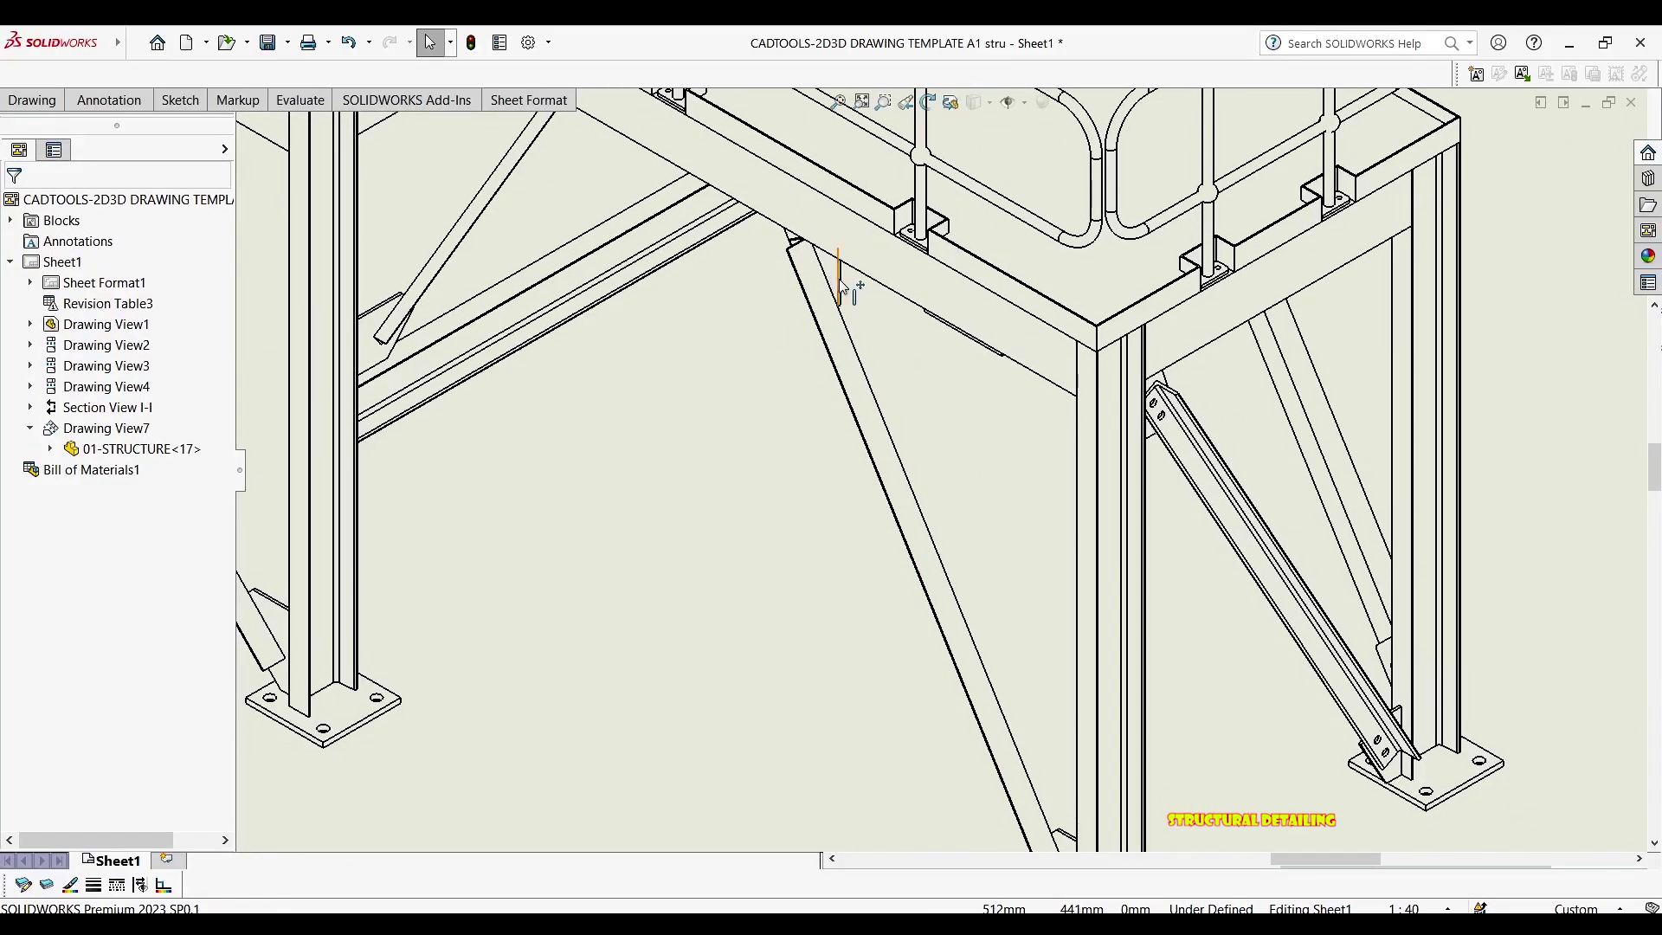
pyautogui.scroll(1, 1068, 408)
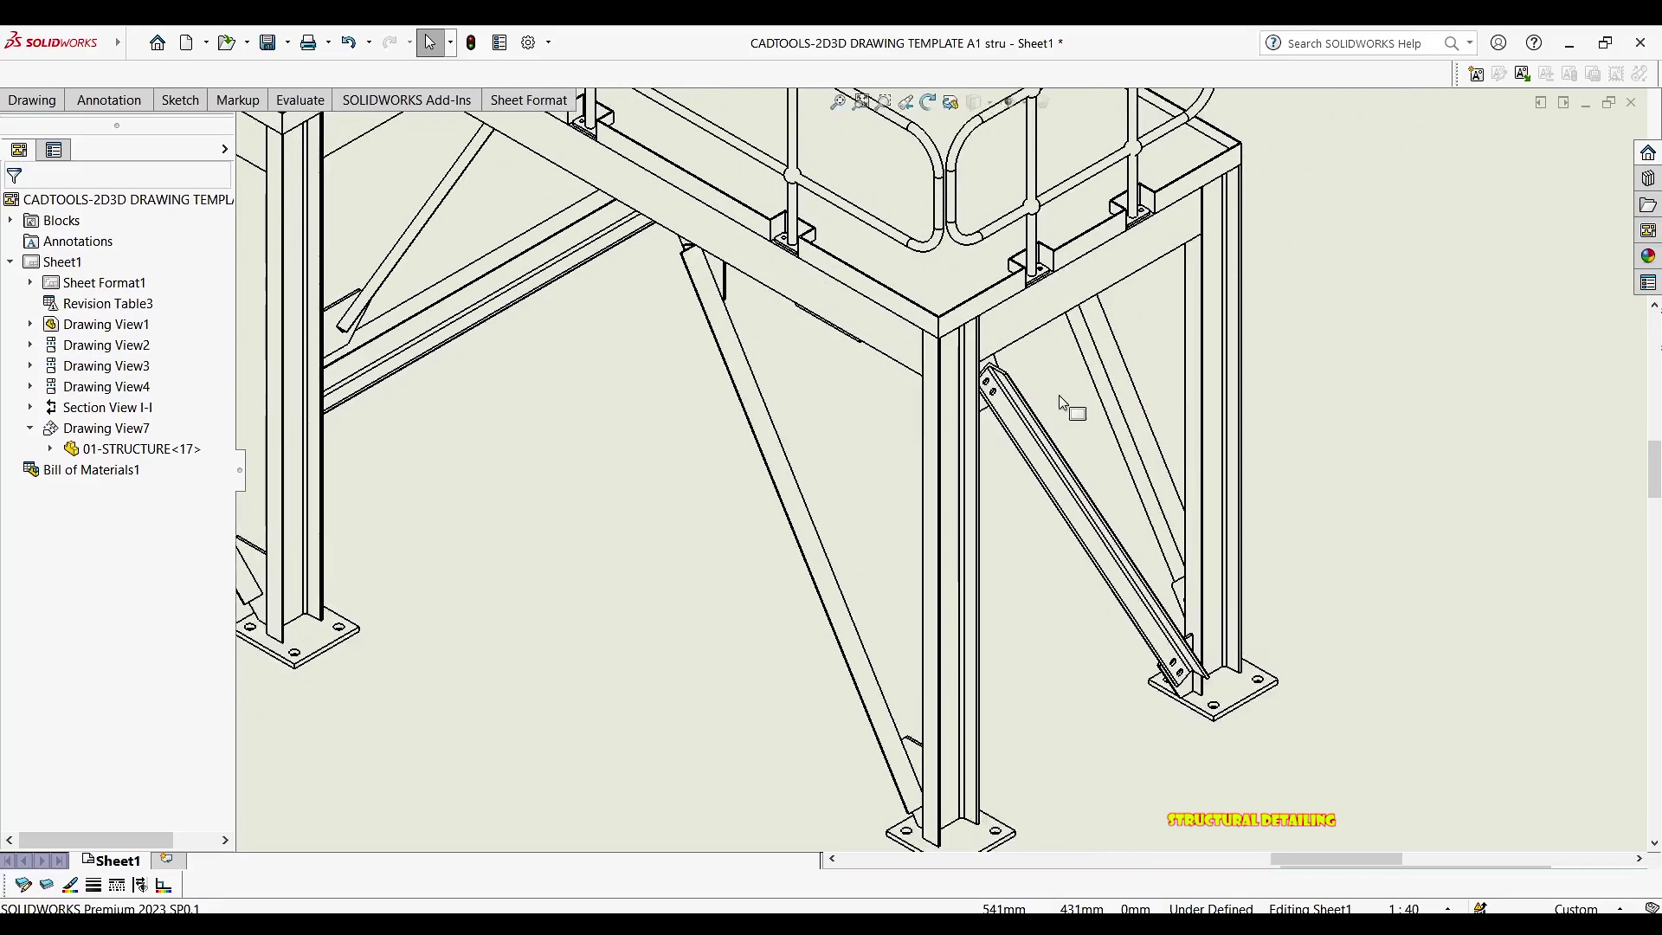
# Add a circular item-number balloon to the upper gusset plate of the end frame's diagonal brace in the isometric view
pyautogui.press('b')
pyautogui.scroll(-6, 961, 408)
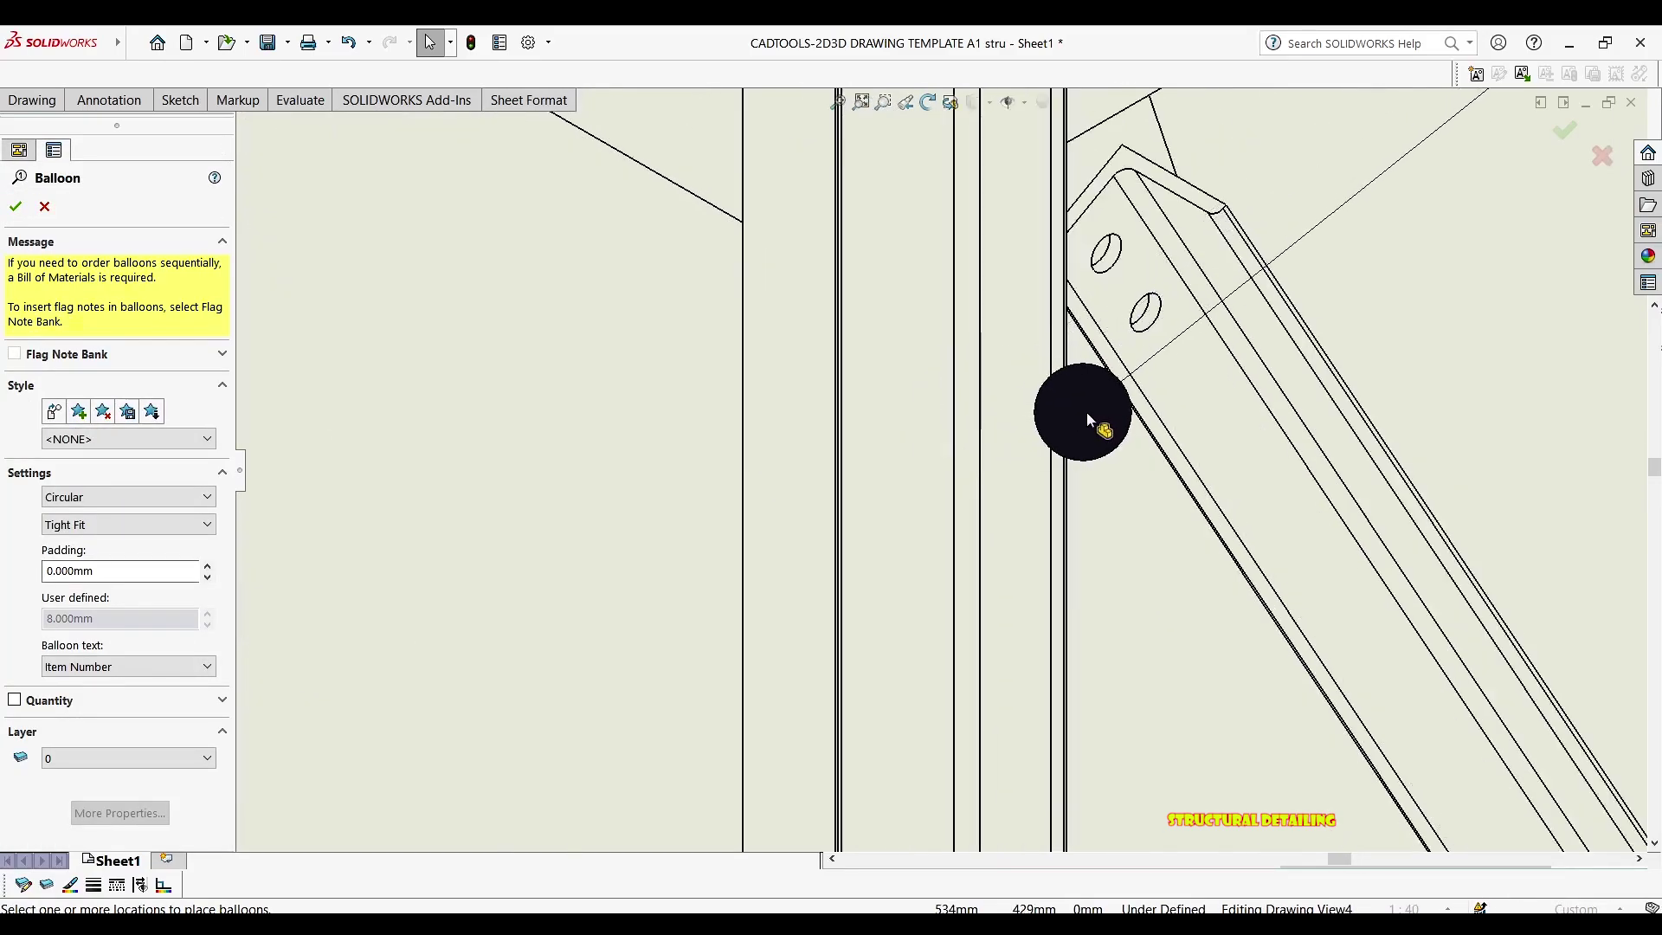
pyautogui.click(1096, 411)
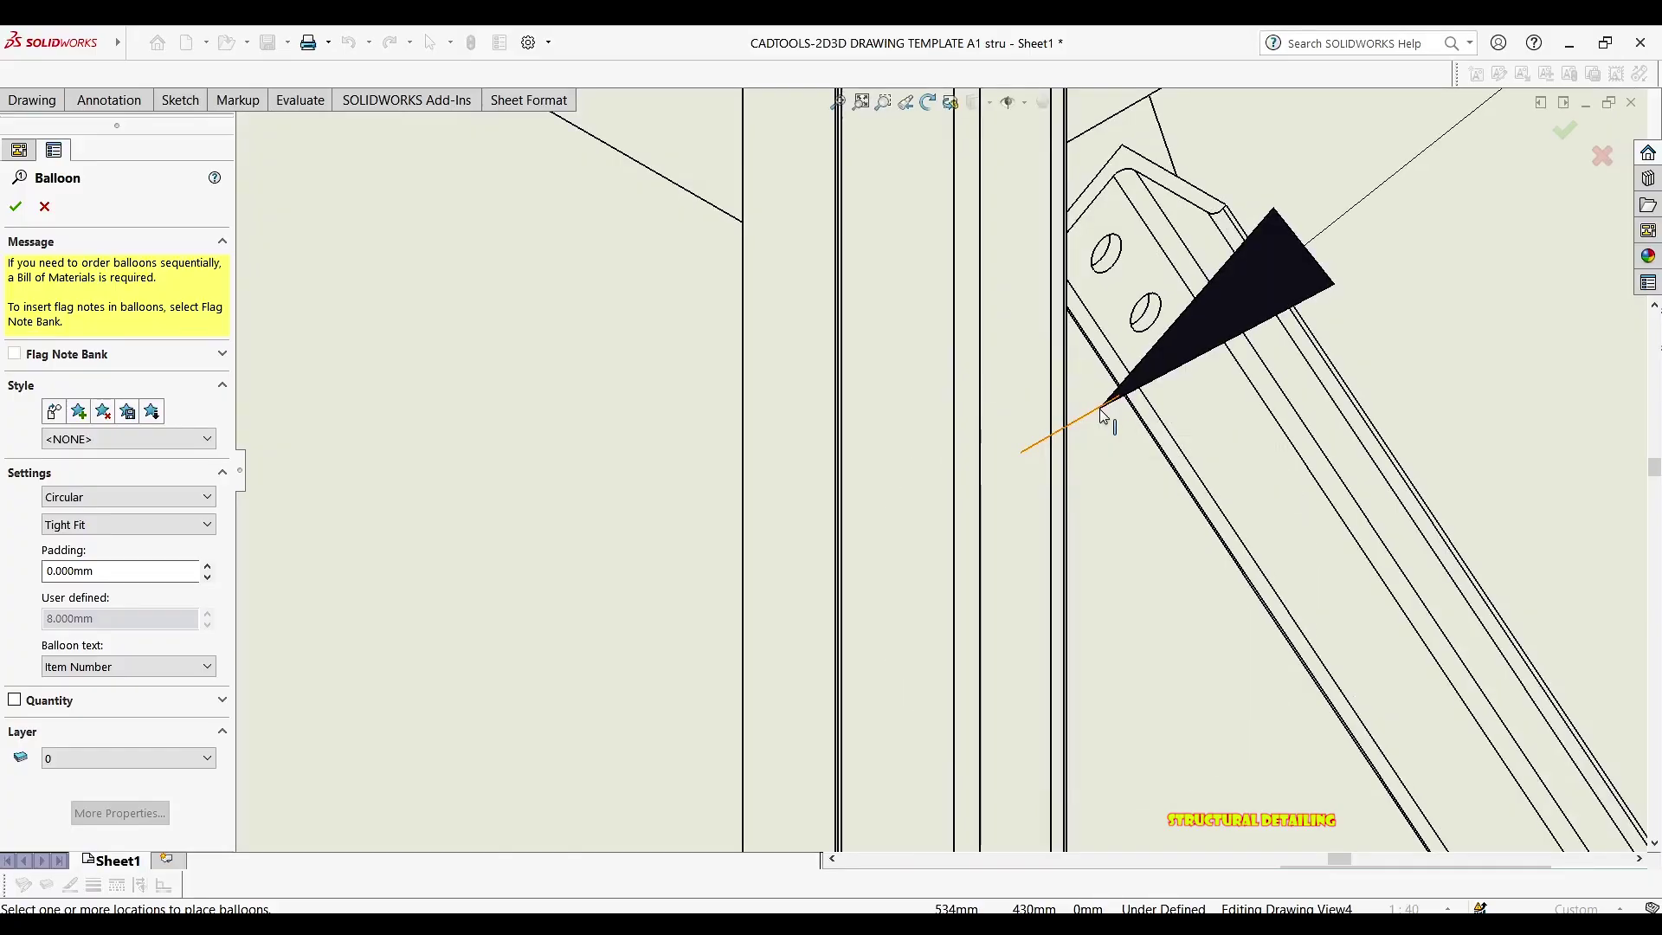
pyautogui.scroll(2, 950, 457)
pyautogui.scroll(3, 1224, 554)
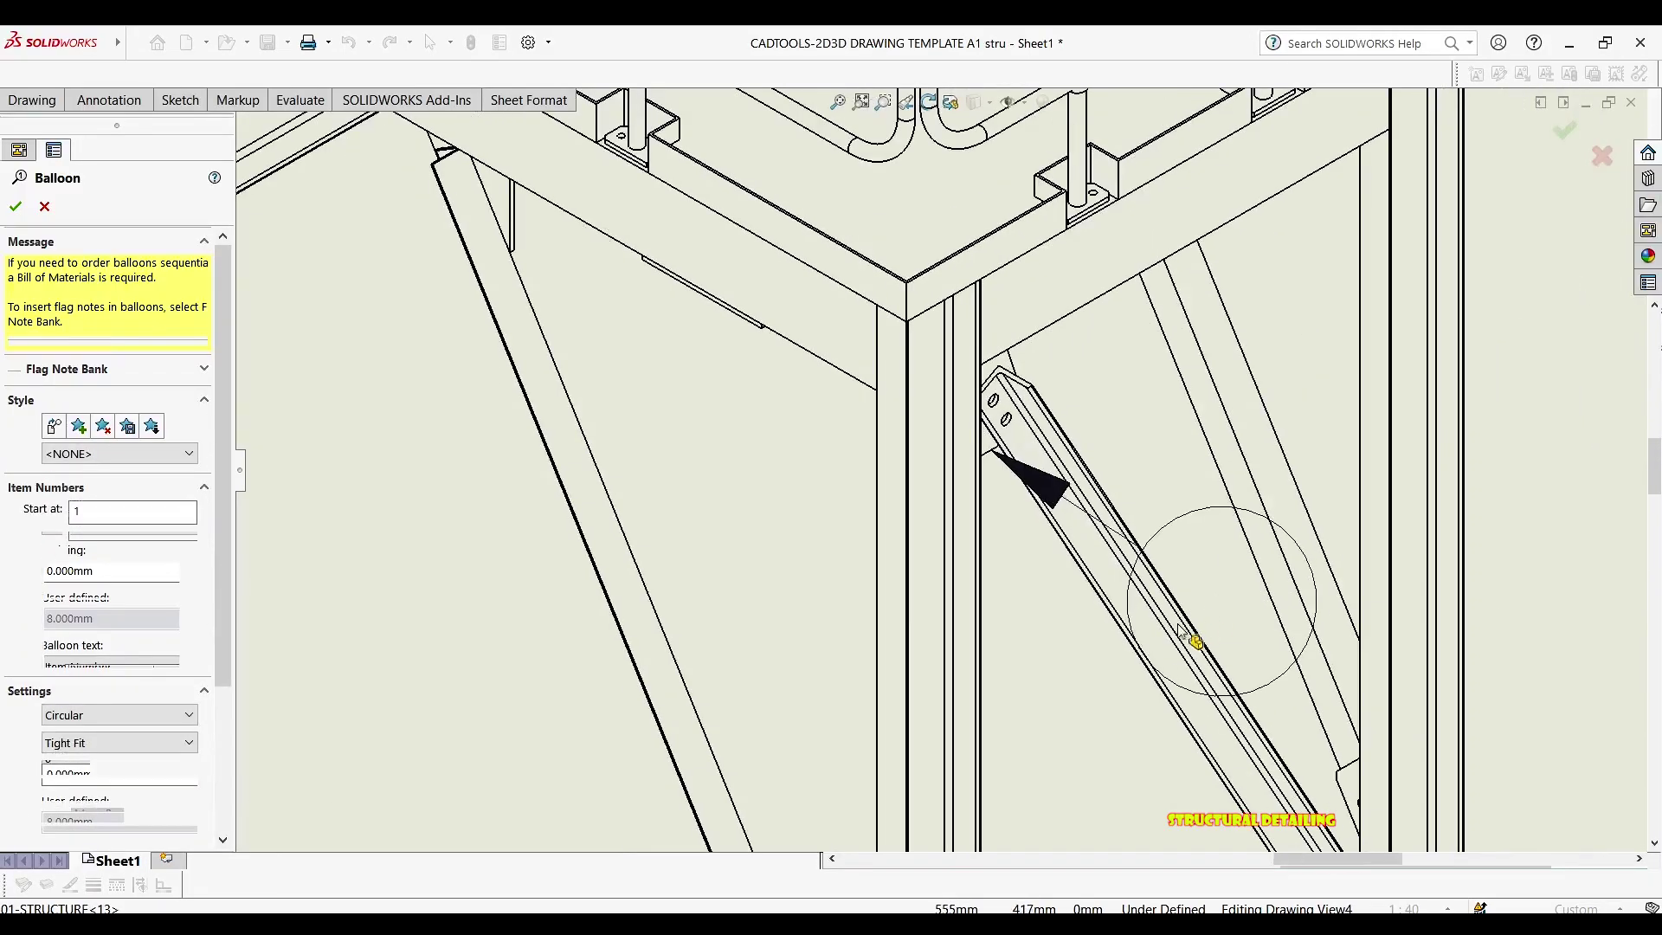
pyautogui.click(1063, 664)
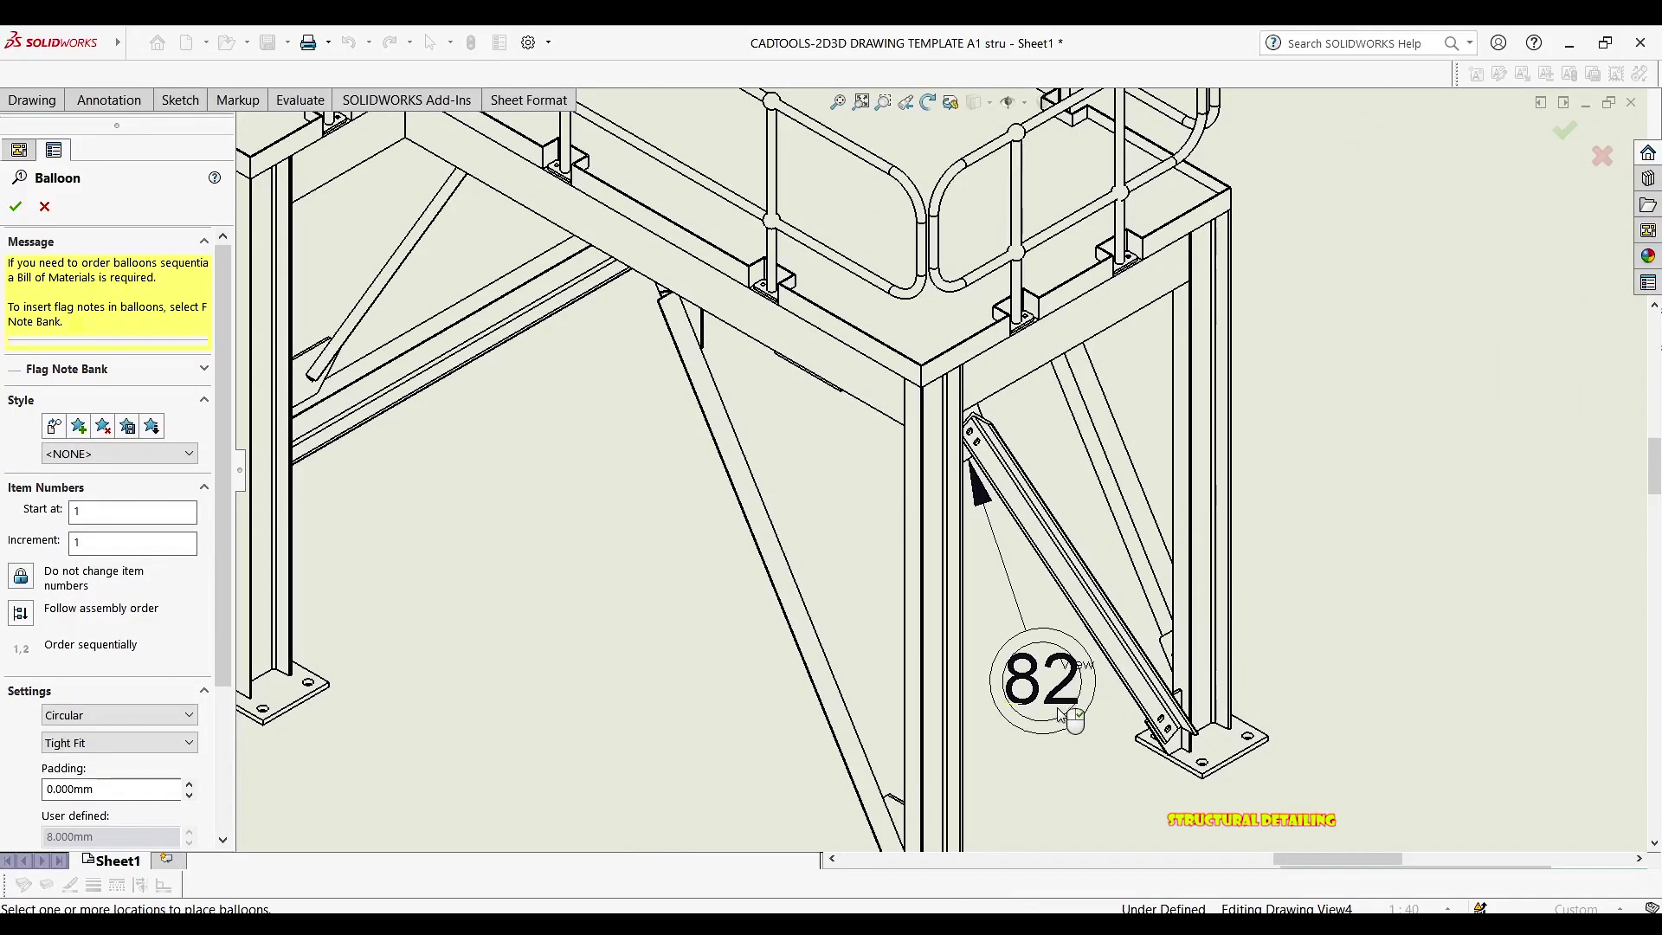
pyautogui.press('Escape')
# Compare the gusset plate balloons in the side and isometric views with the plate rows ending the bill of materials
pyautogui.scroll(6, 1060, 662)
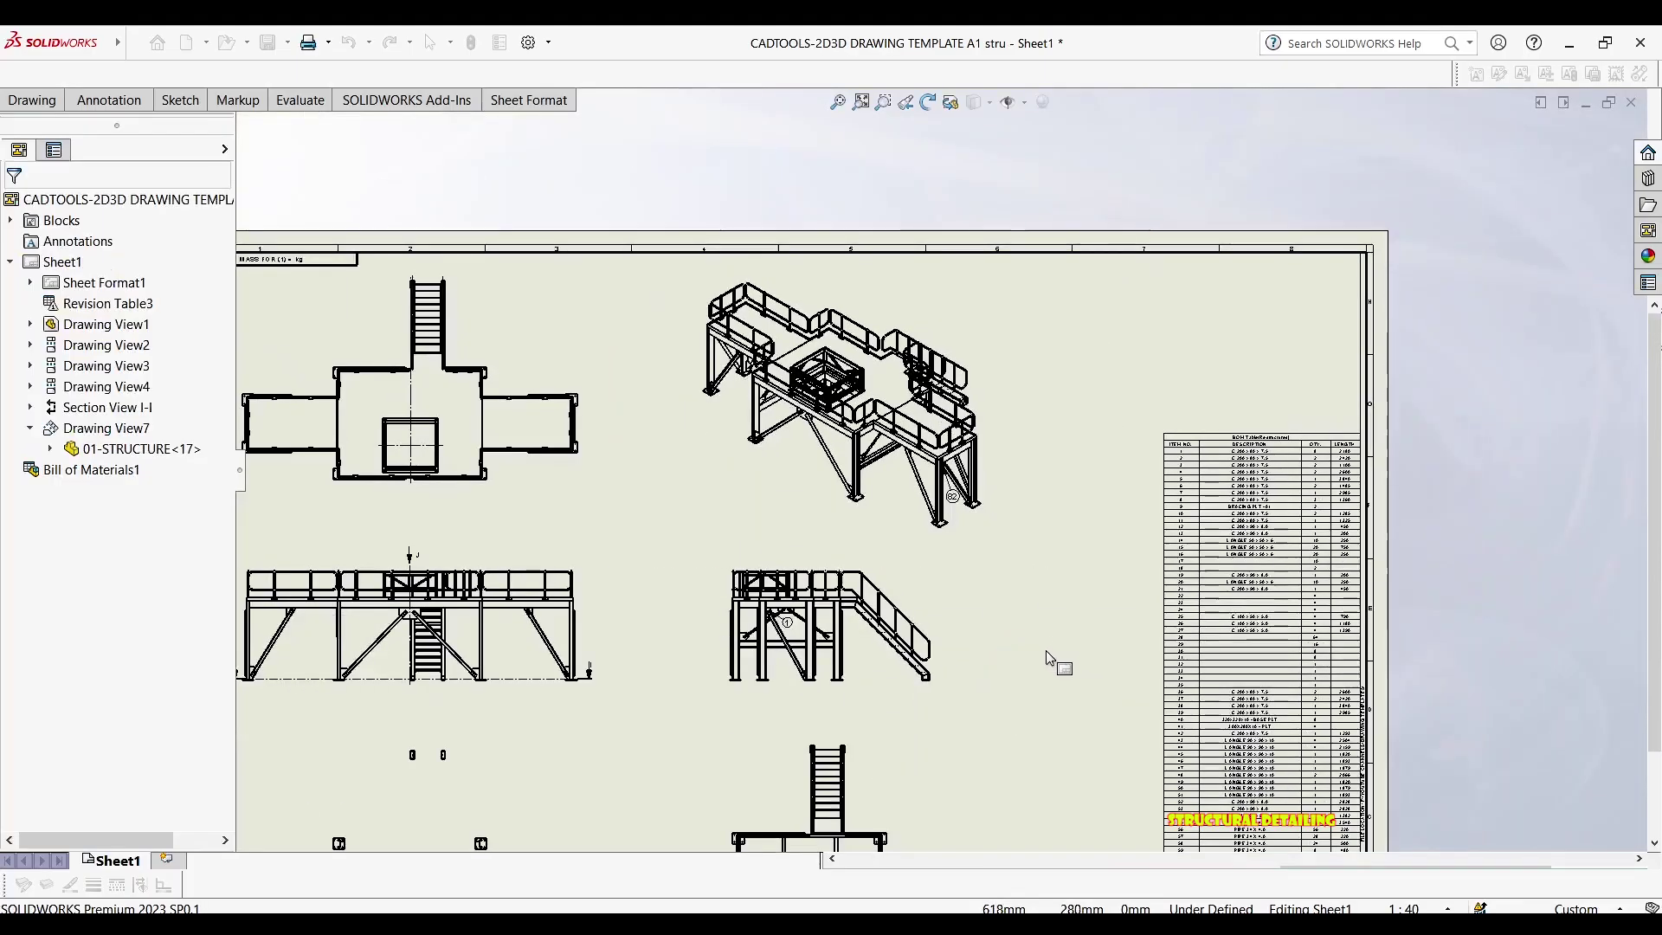
pyautogui.scroll(-4, 830, 545)
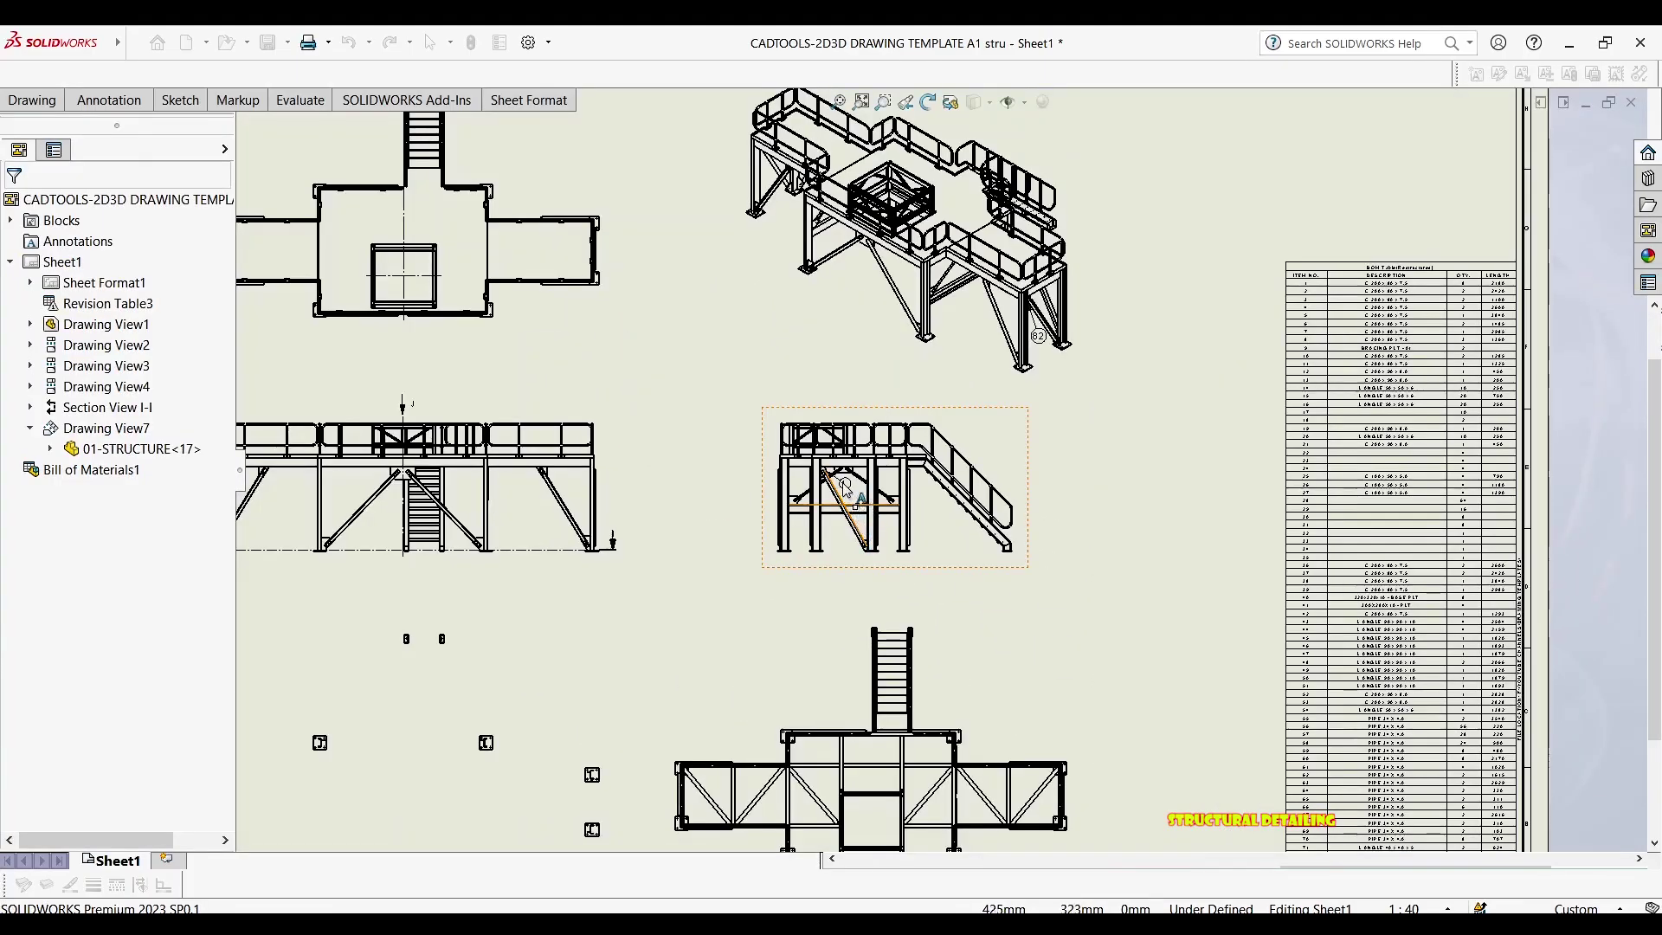
pyautogui.scroll(-1, 1095, 261)
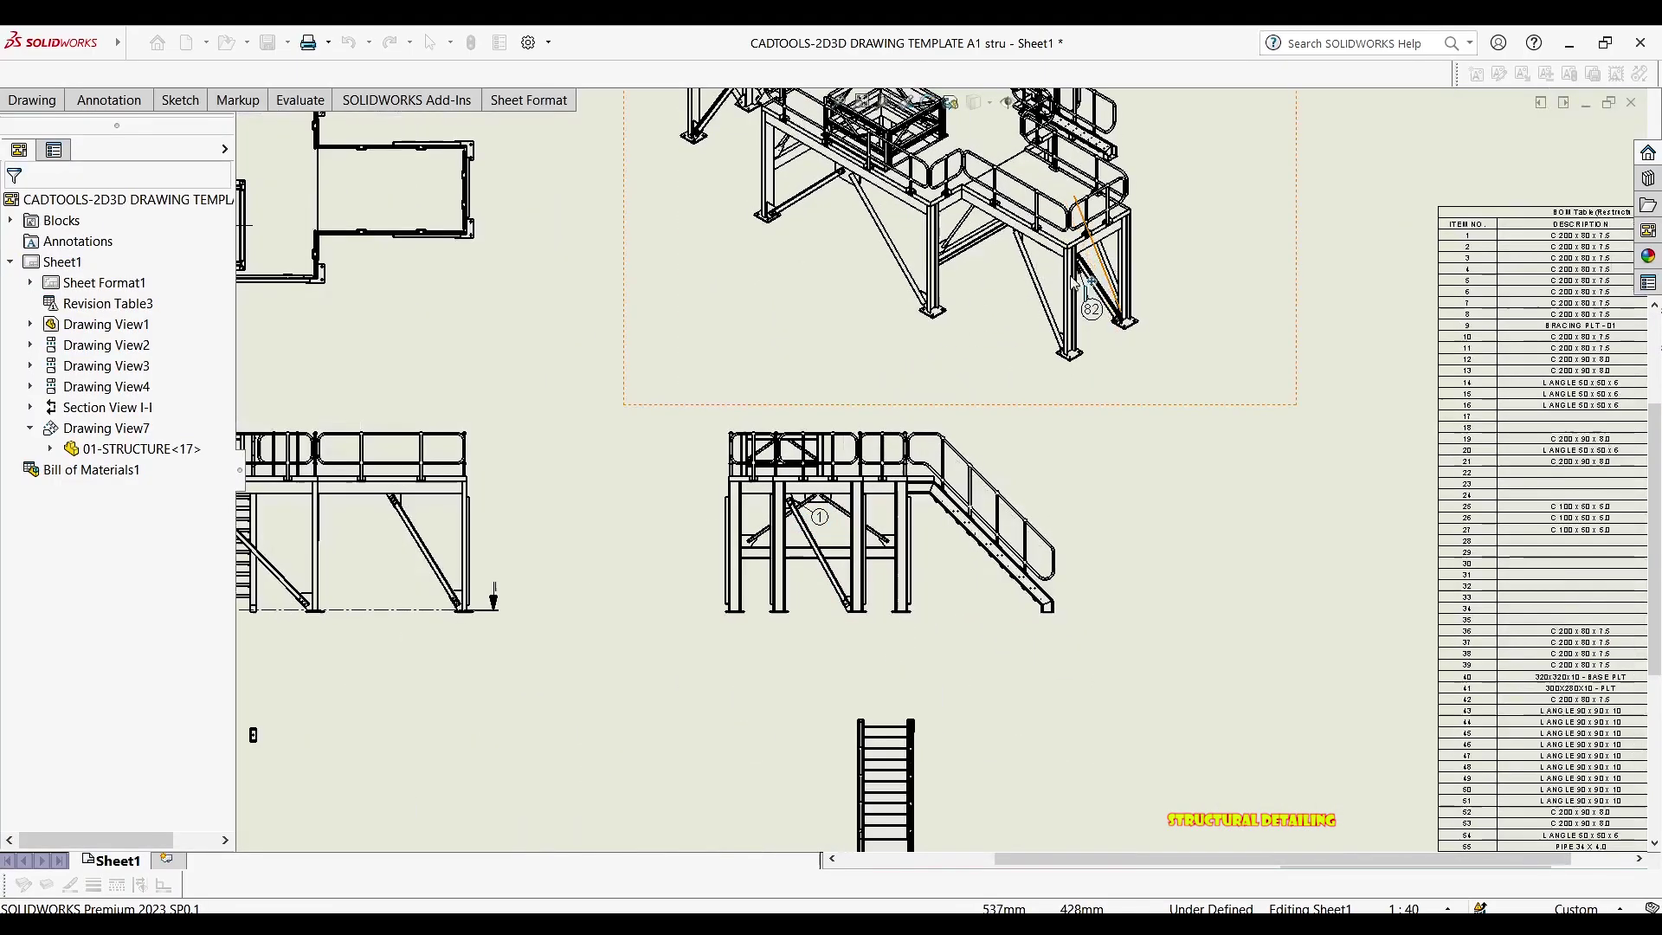
pyautogui.click(818, 516)
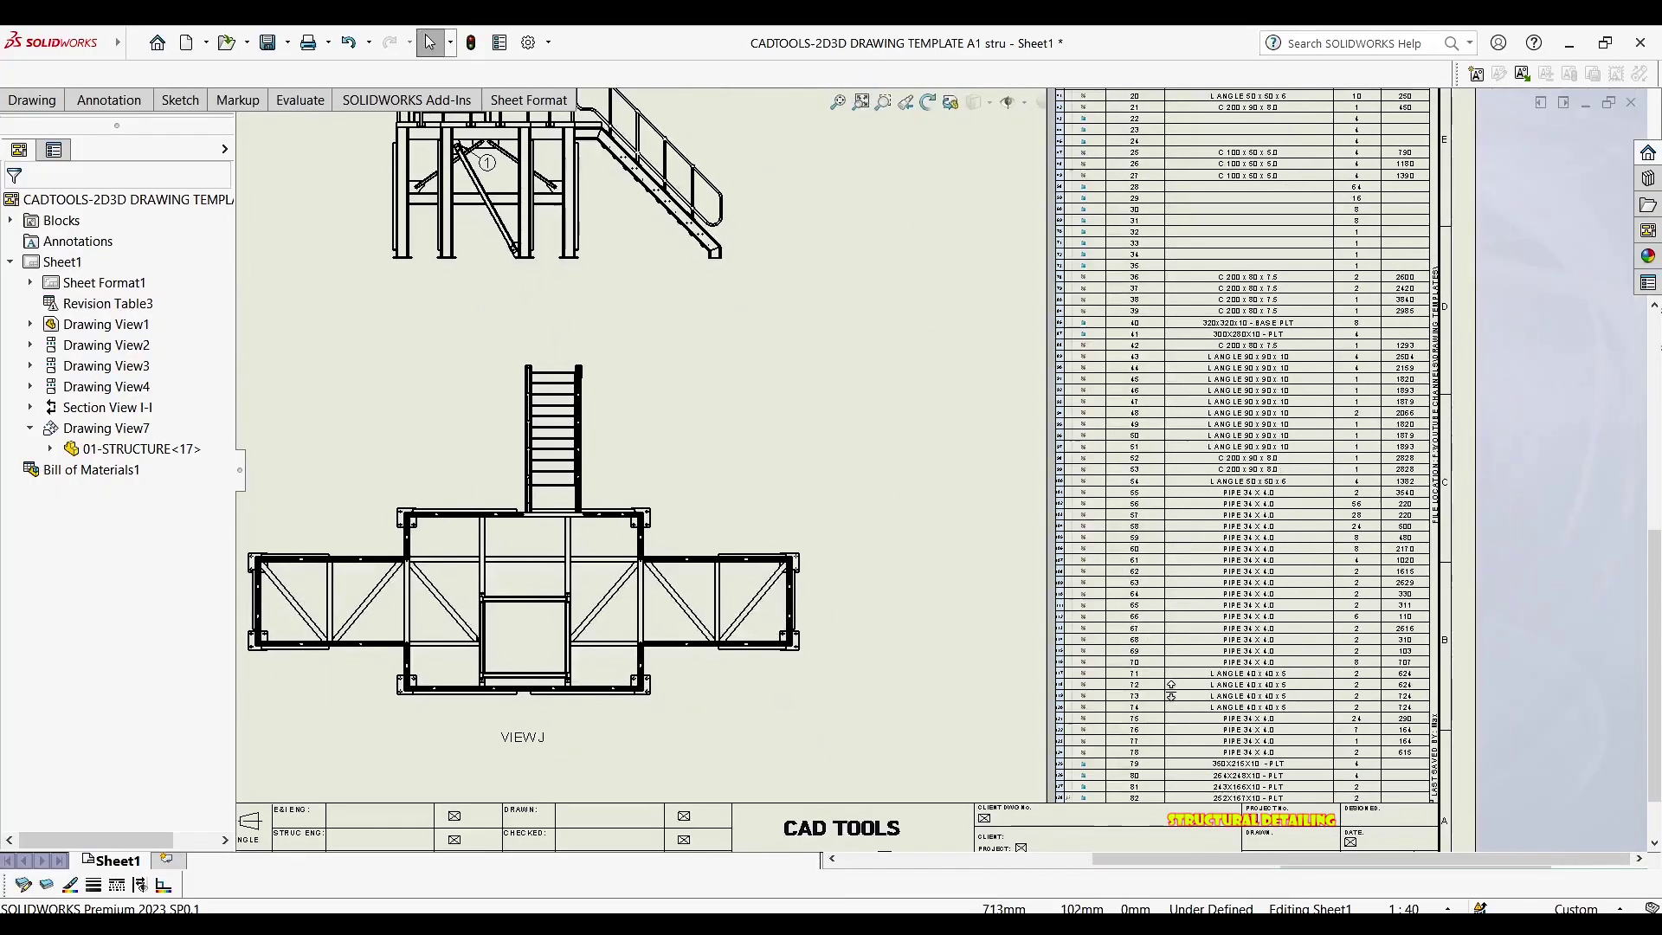
pyautogui.scroll(-1, 1256, 782)
pyautogui.scroll(-1, 1256, 782)
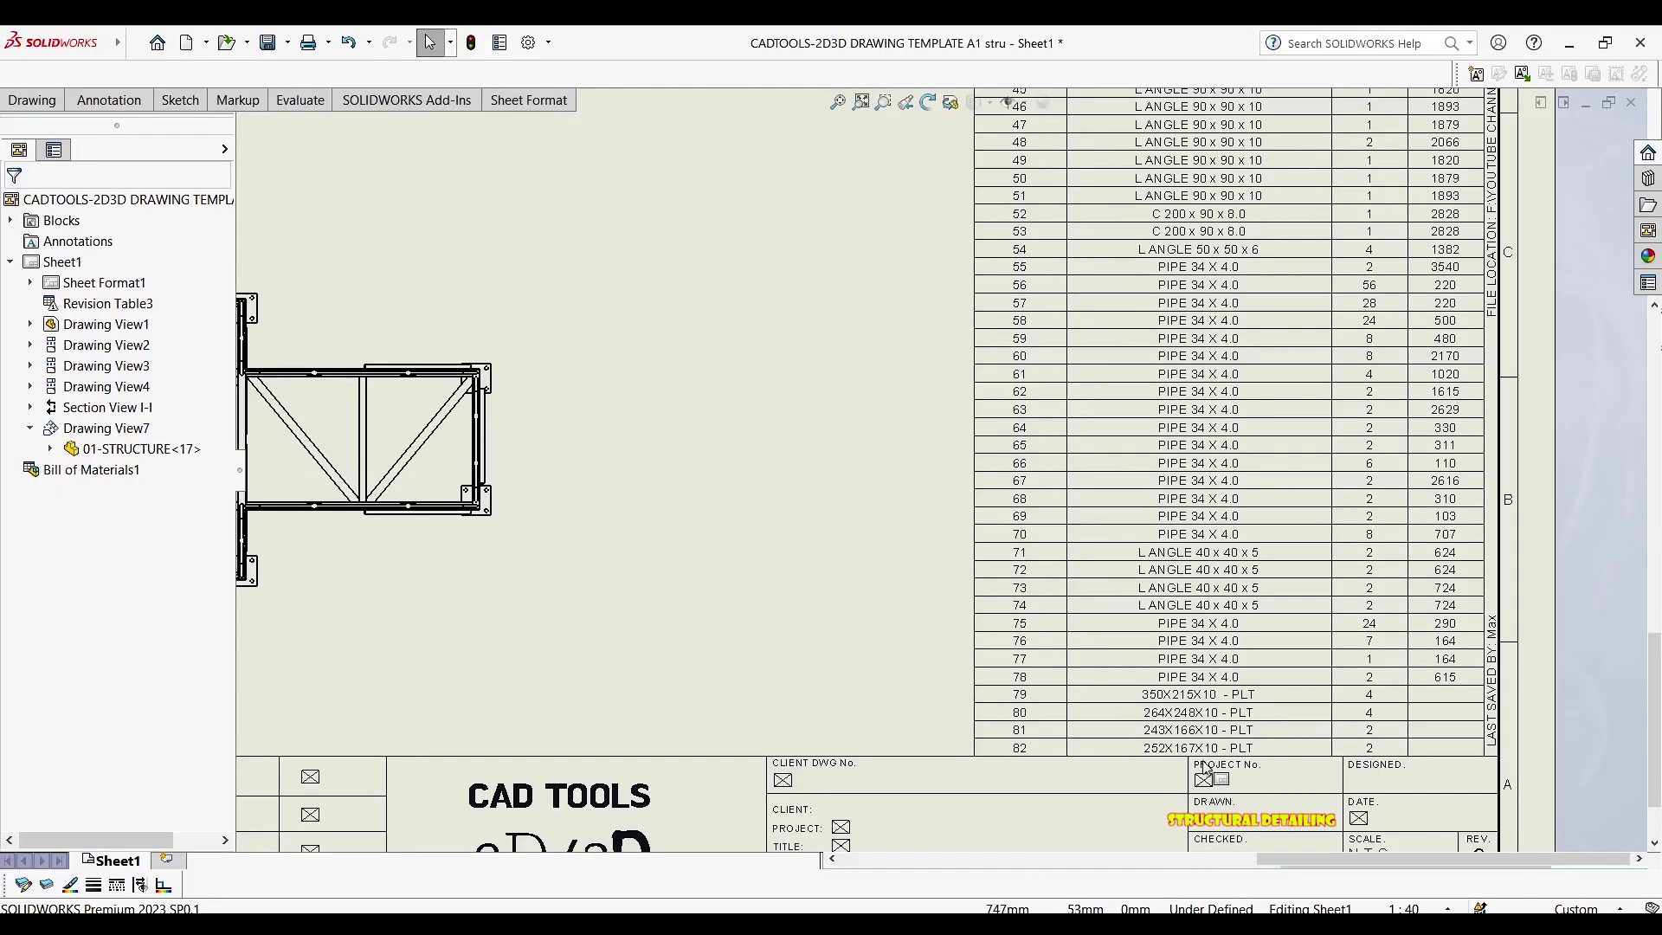
pyautogui.scroll(1, 1203, 764)
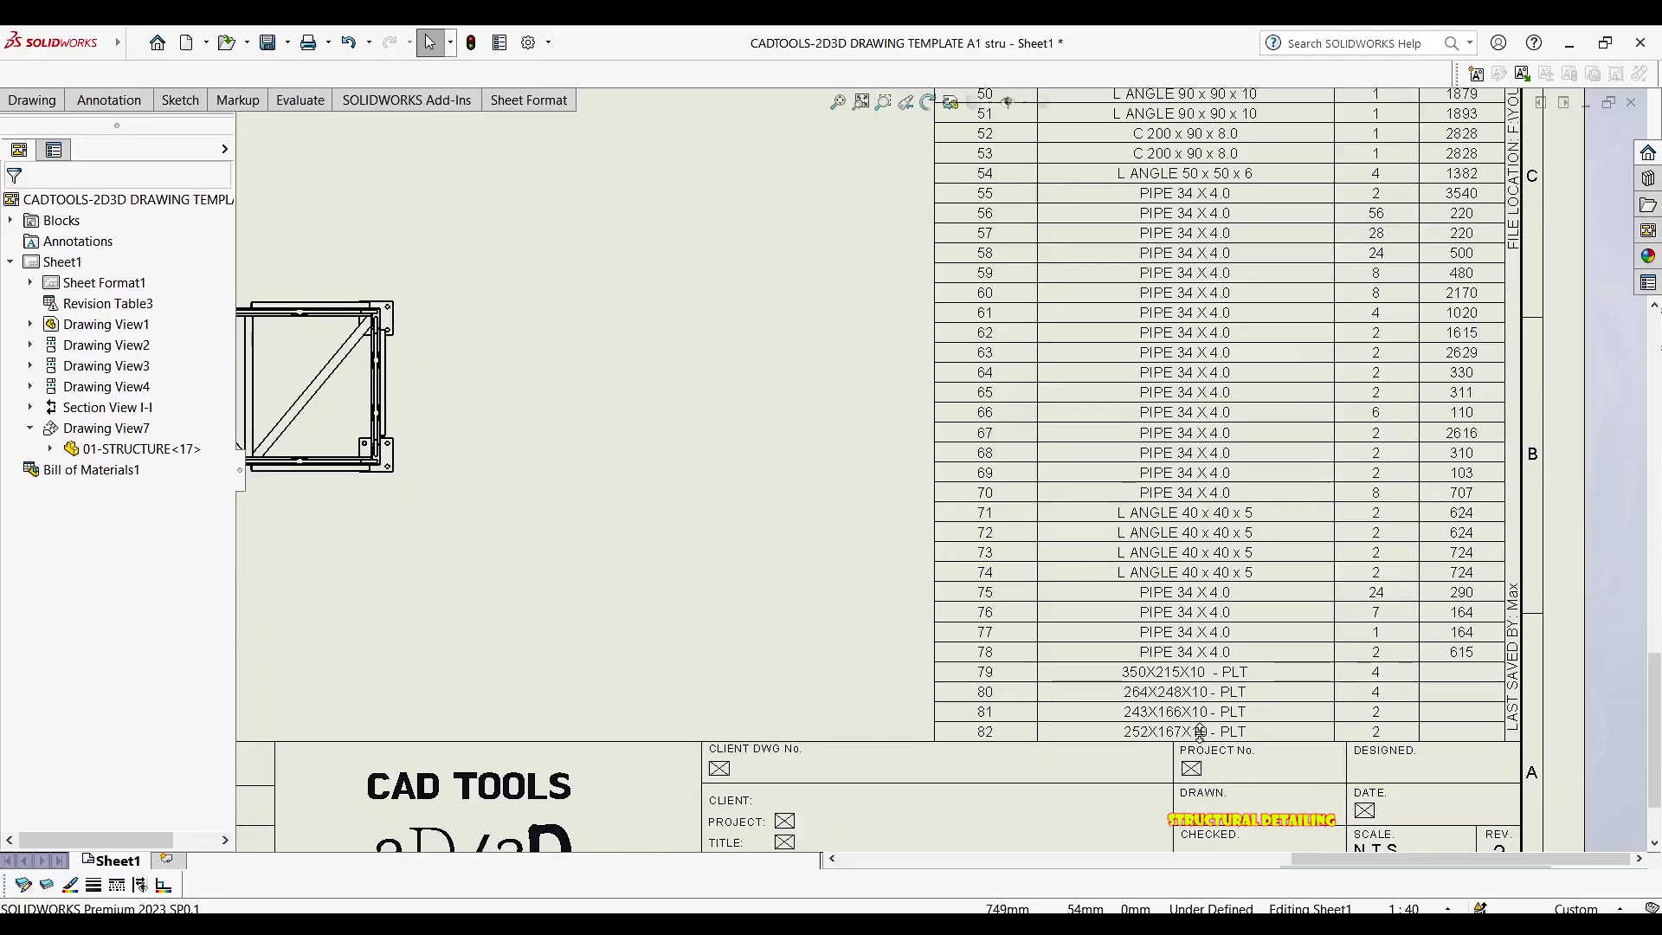
pyautogui.scroll(3, 1229, 714)
pyautogui.scroll(-2, 786, 415)
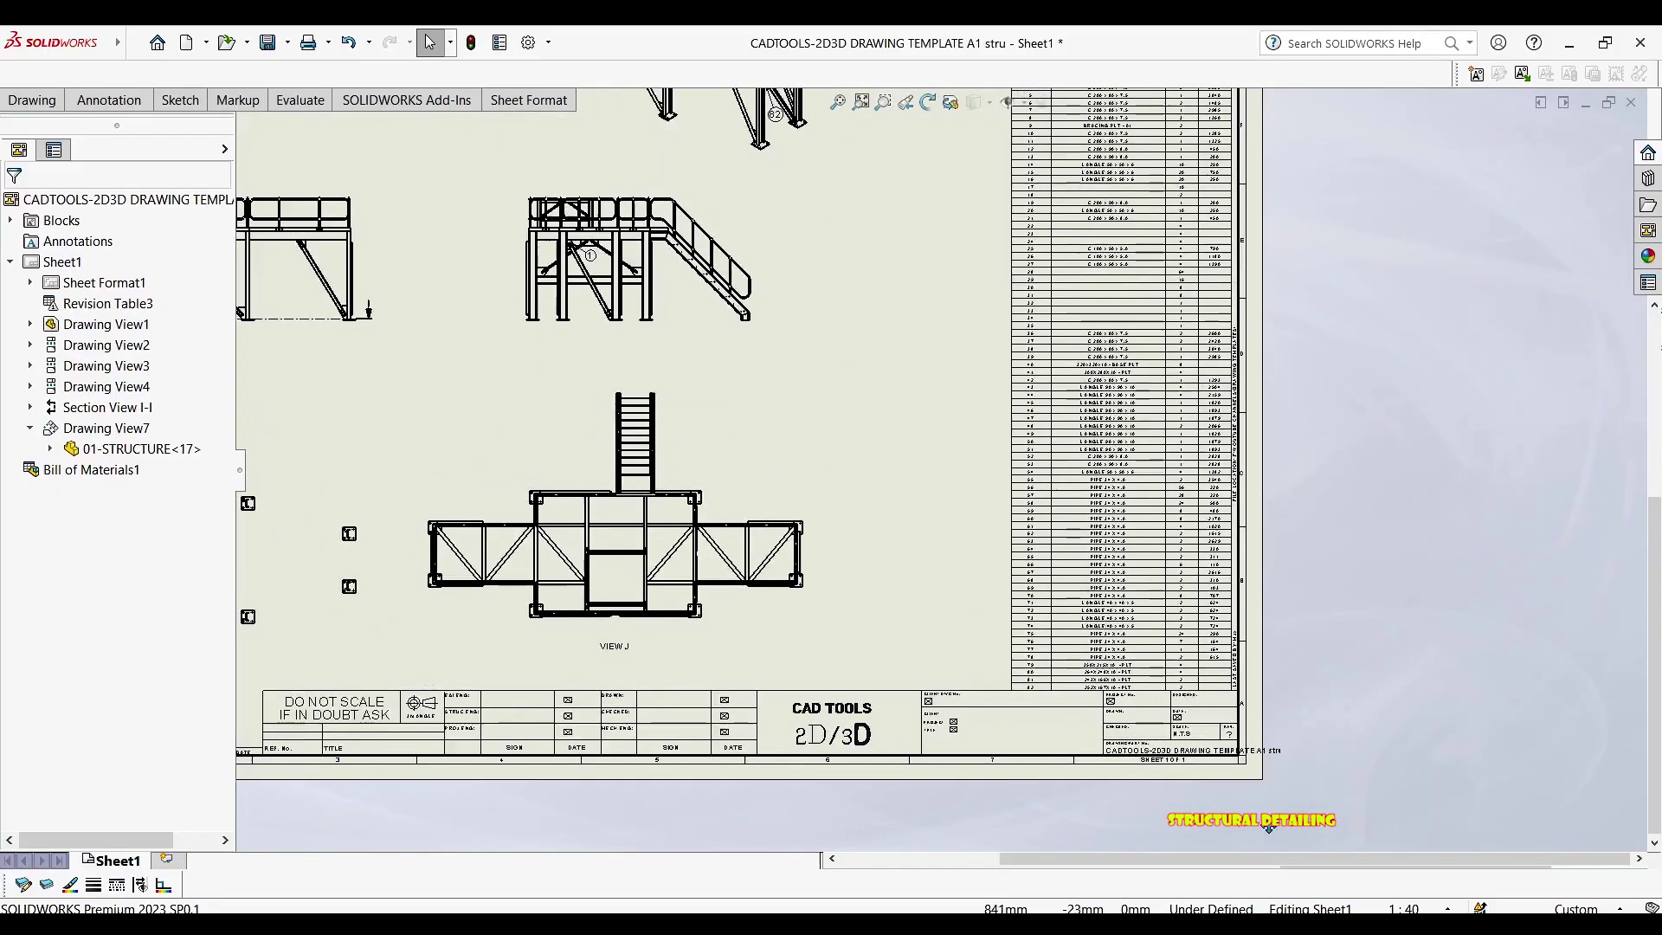
pyautogui.scroll(-2, 649, 401)
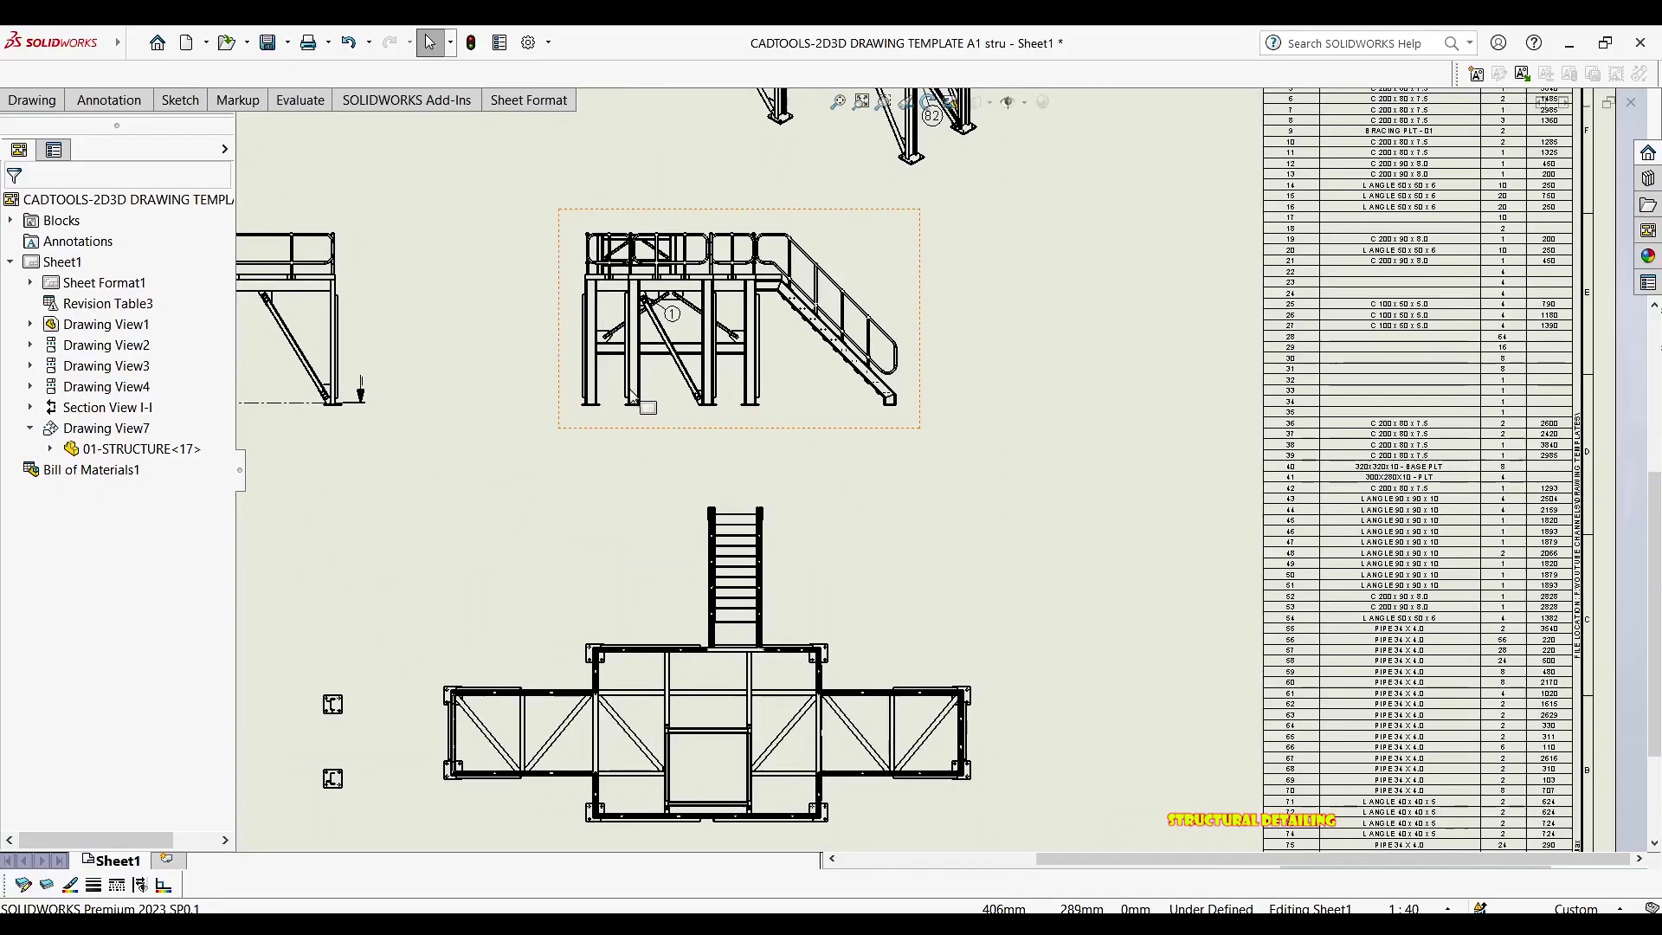
# Link the side view's balloon text to Bill of Materials1 in its drawing view properties and check the gusset plate's balloon
pyautogui.click(672, 417)
pyautogui.rightClick(672, 423)
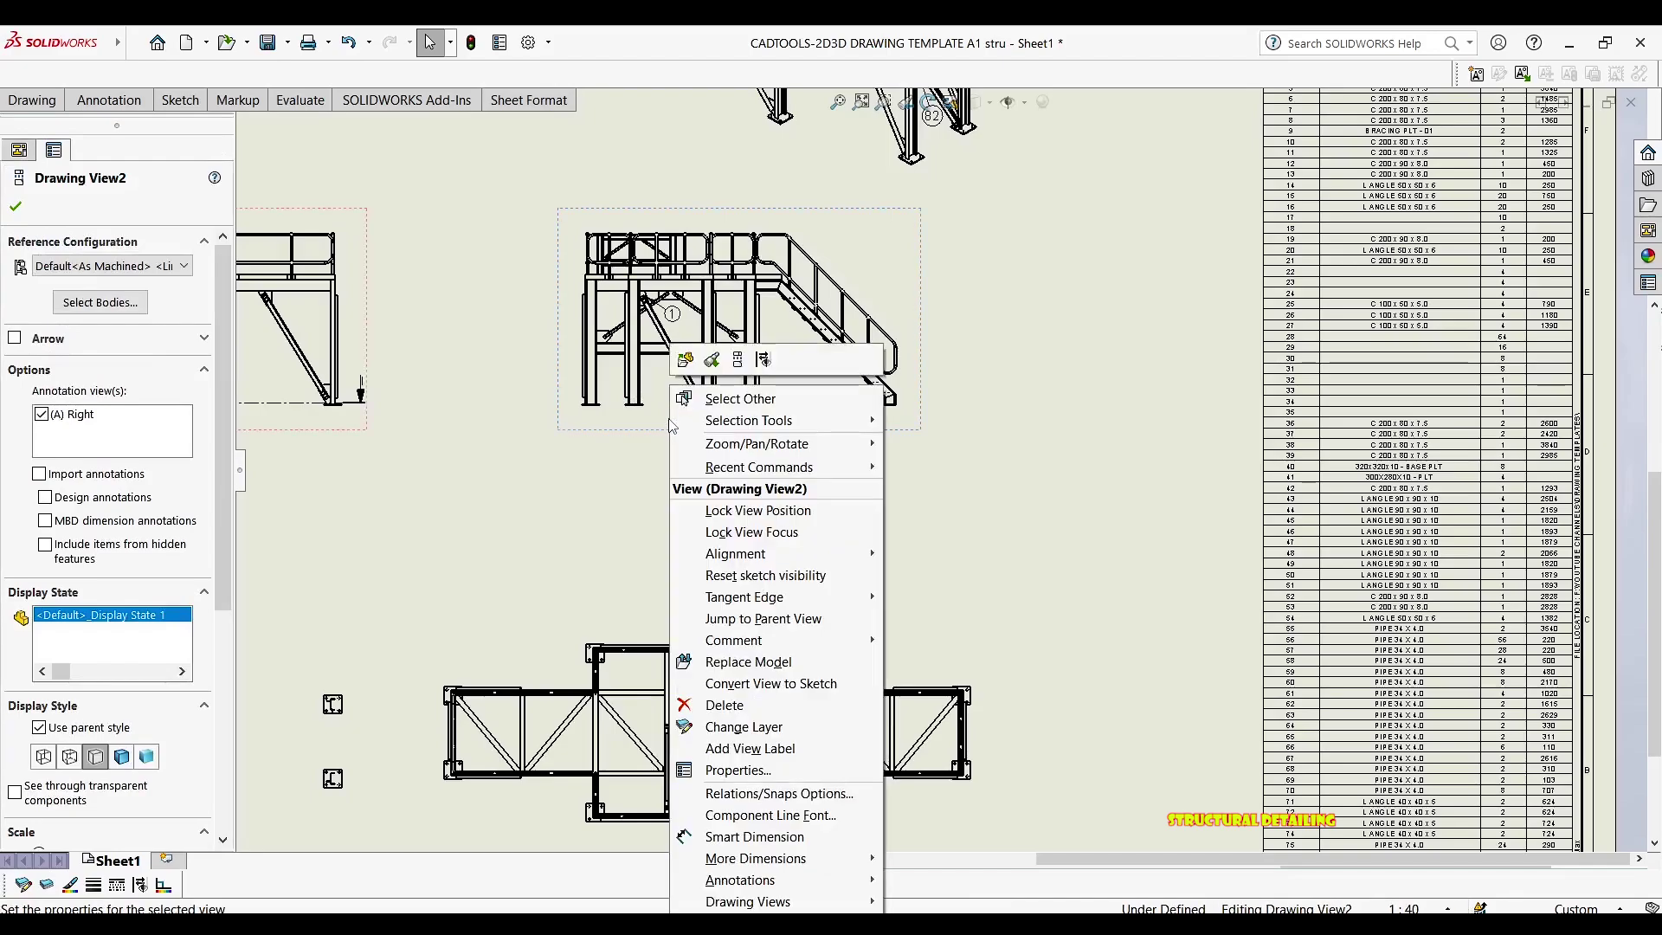
pyautogui.click(737, 769)
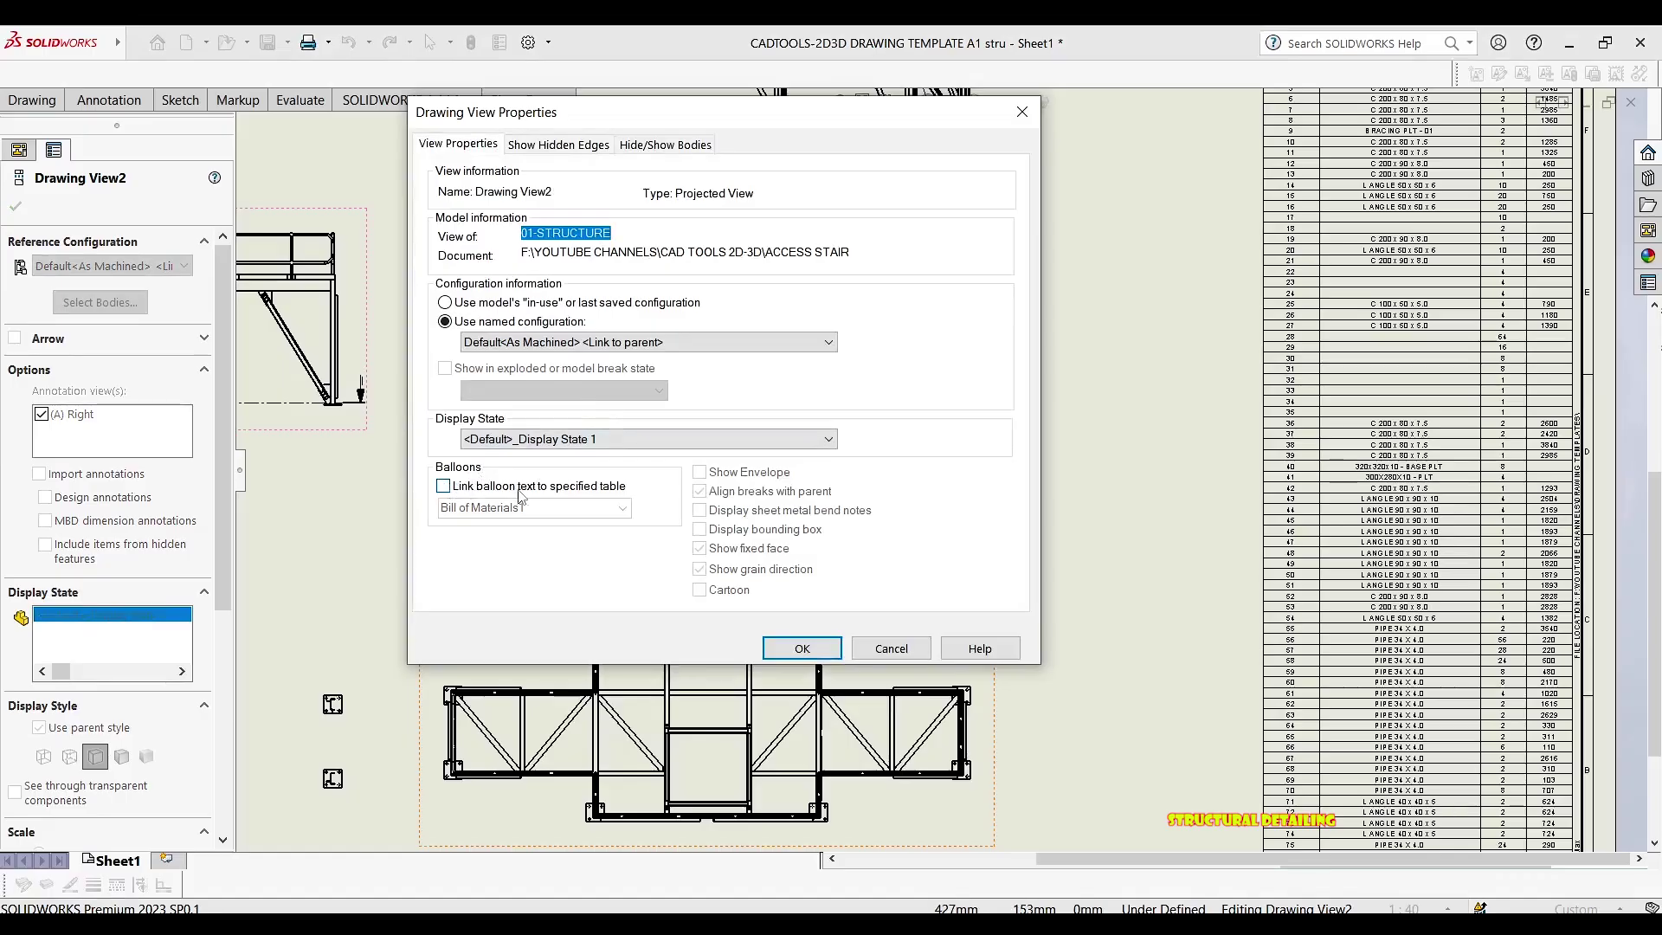
pyautogui.click(612, 487)
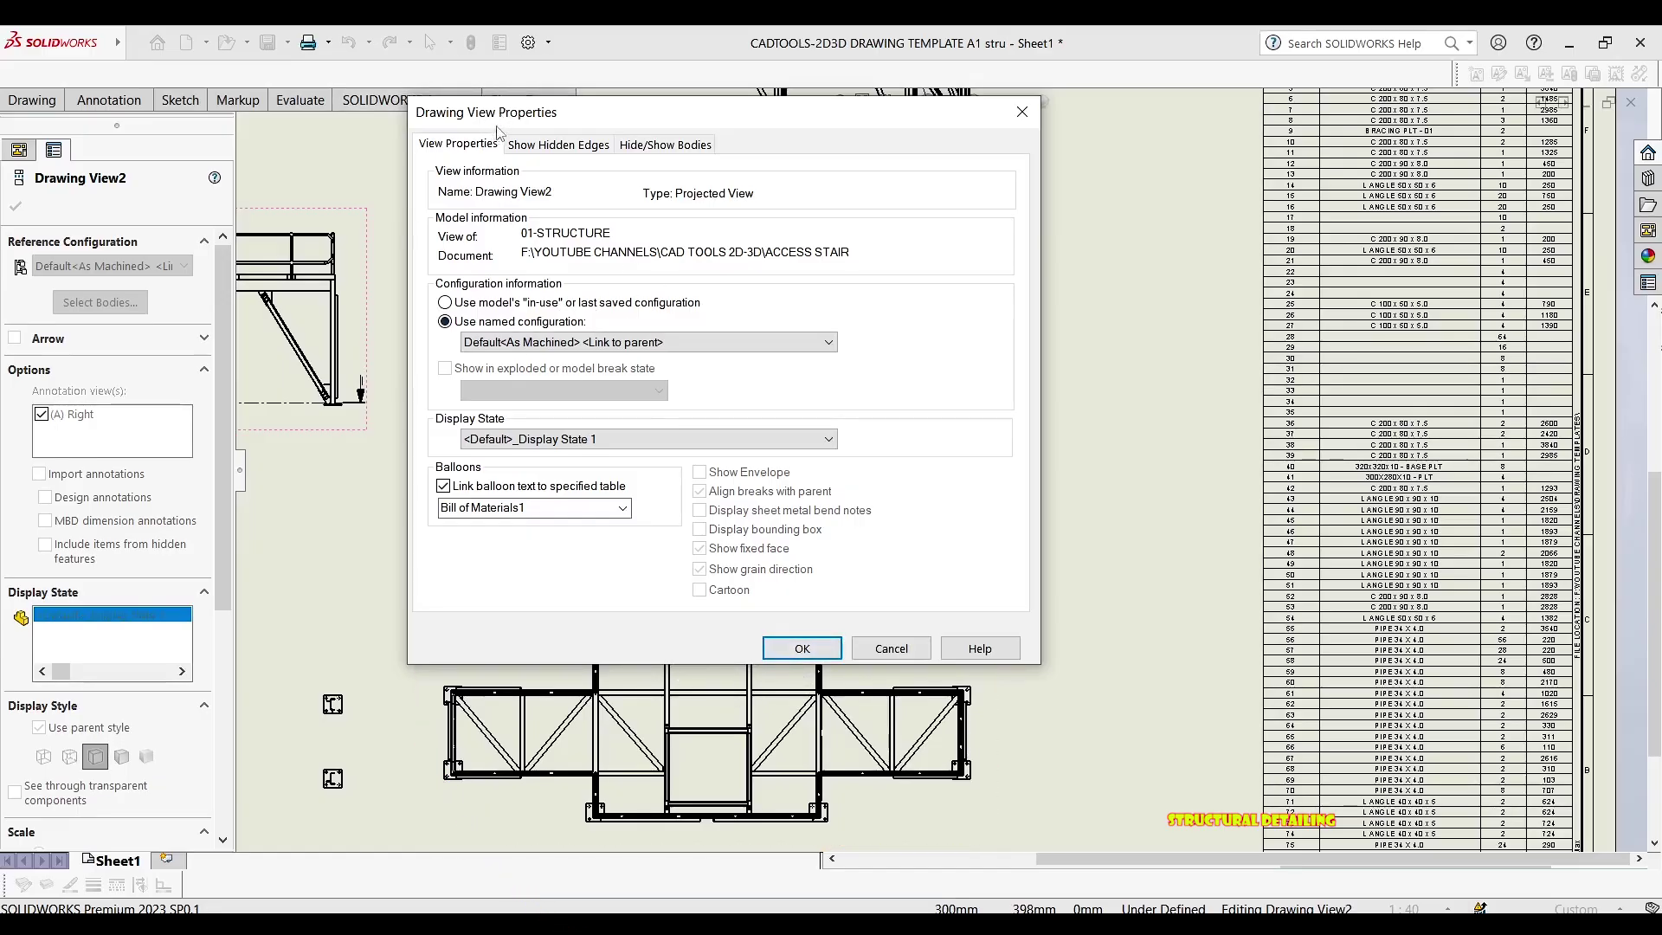
pyautogui.click(800, 649)
pyautogui.scroll(-3, 689, 336)
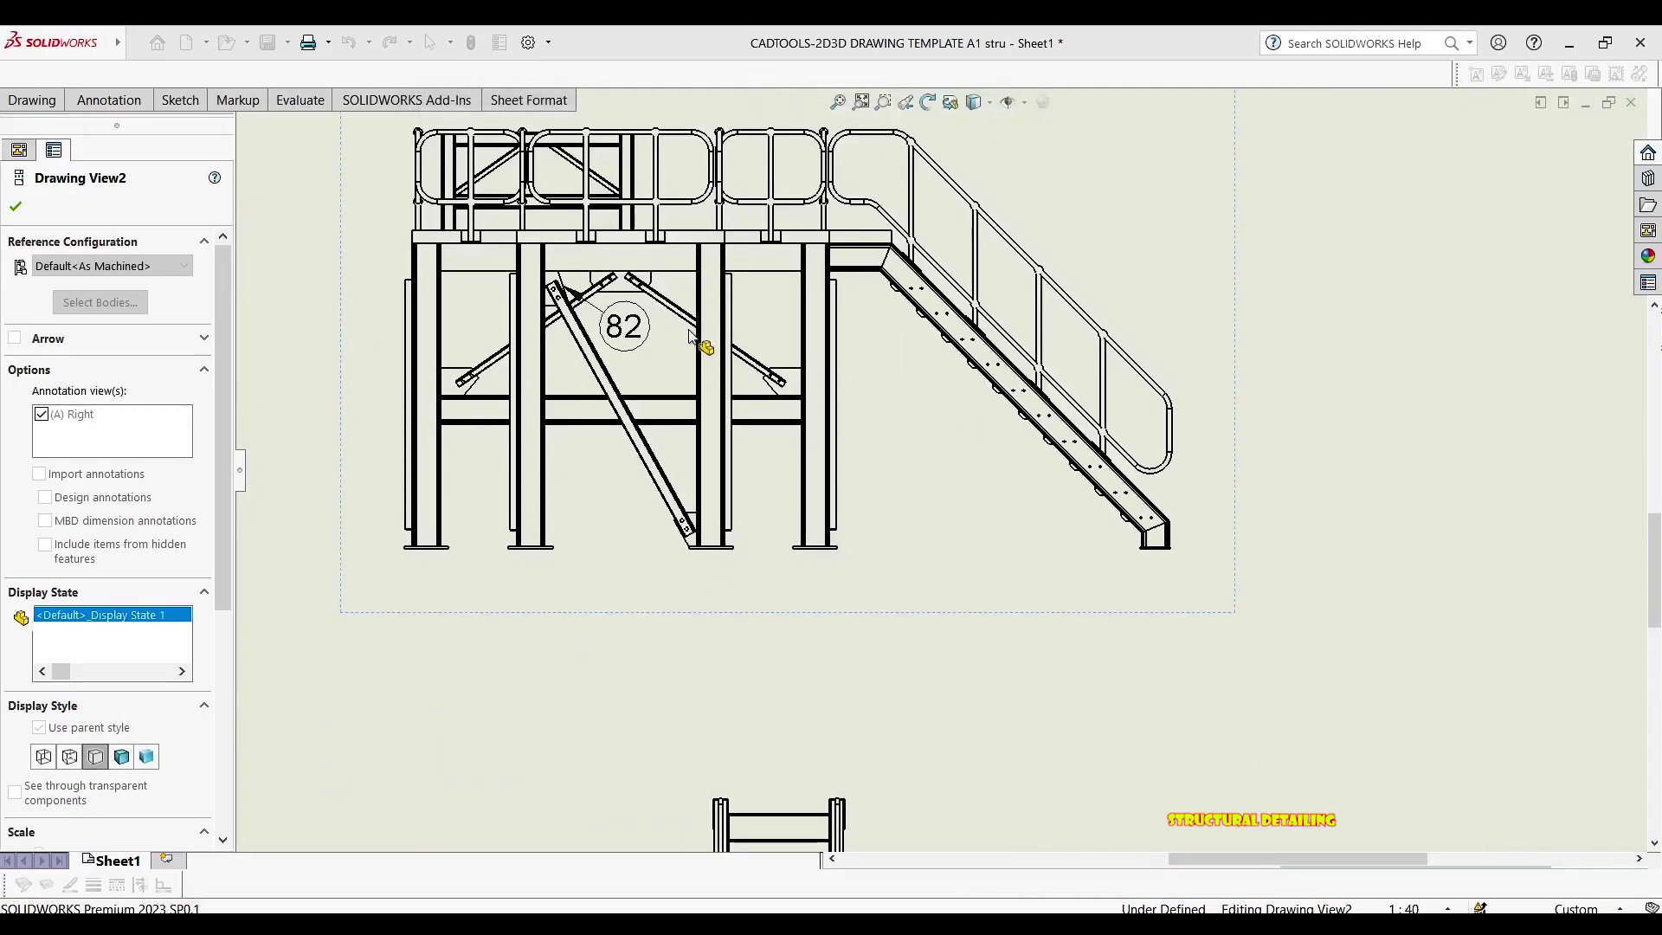
pyautogui.scroll(-5, 593, 305)
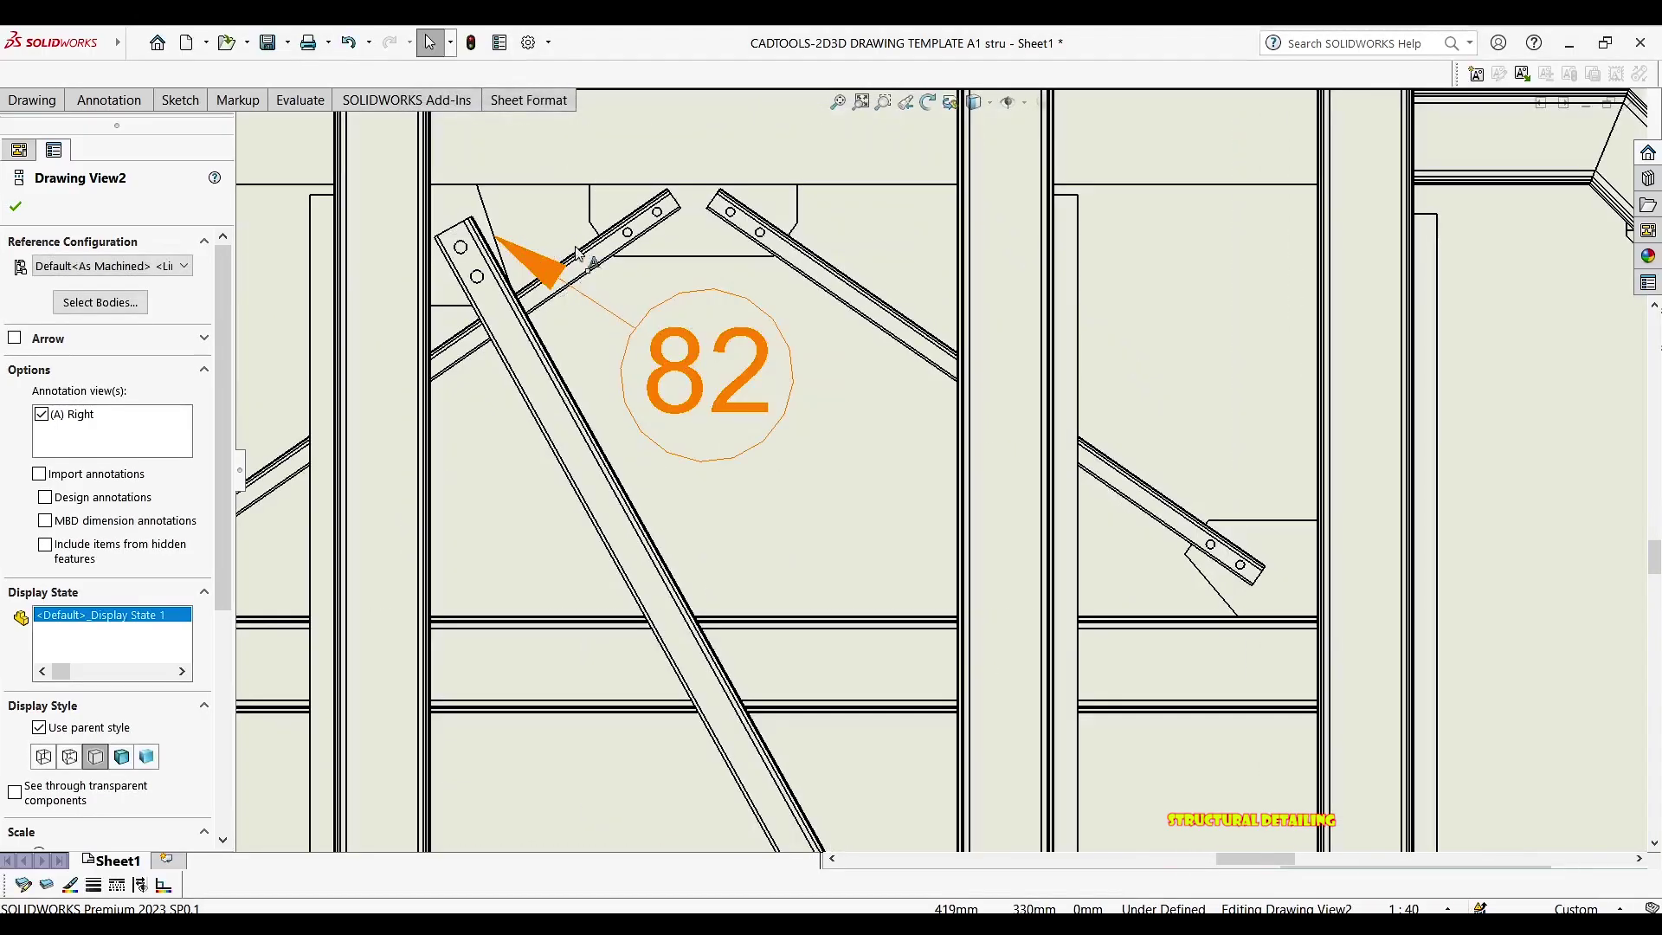
pyautogui.scroll(6, 963, 381)
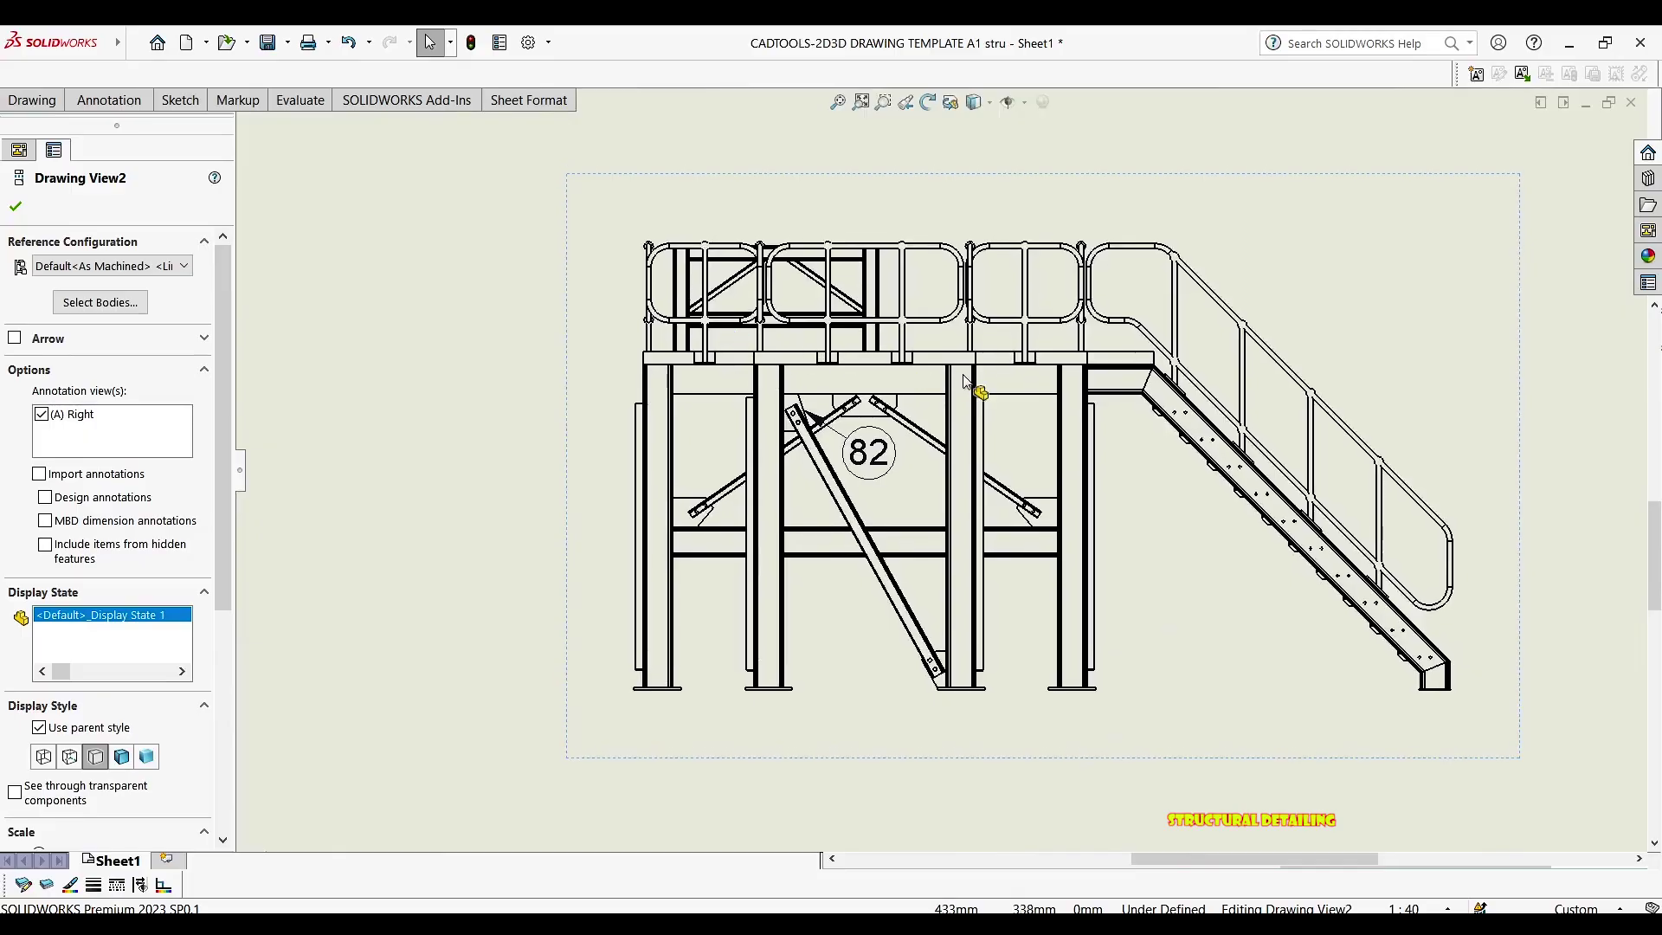
pyautogui.moveTo(1046, 382); pyautogui.dragTo(821, 363, button='middle')
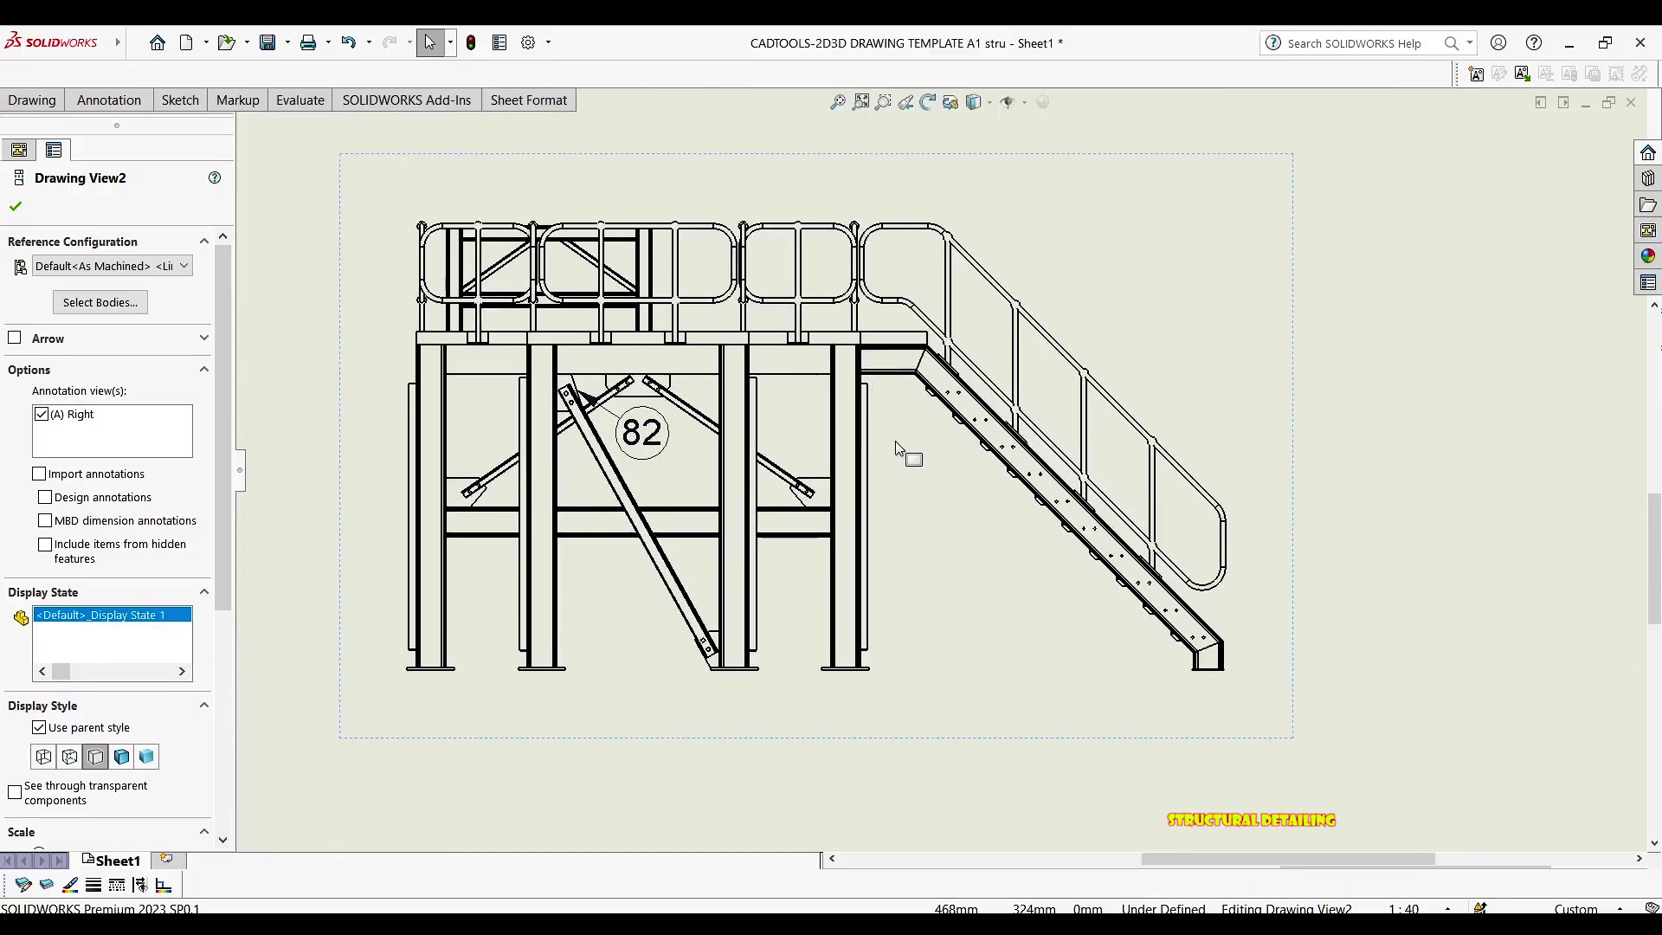
# Switch from the drawing's side view to the 01-STRUCTURE part model
pyautogui.scroll(6, 894, 455)
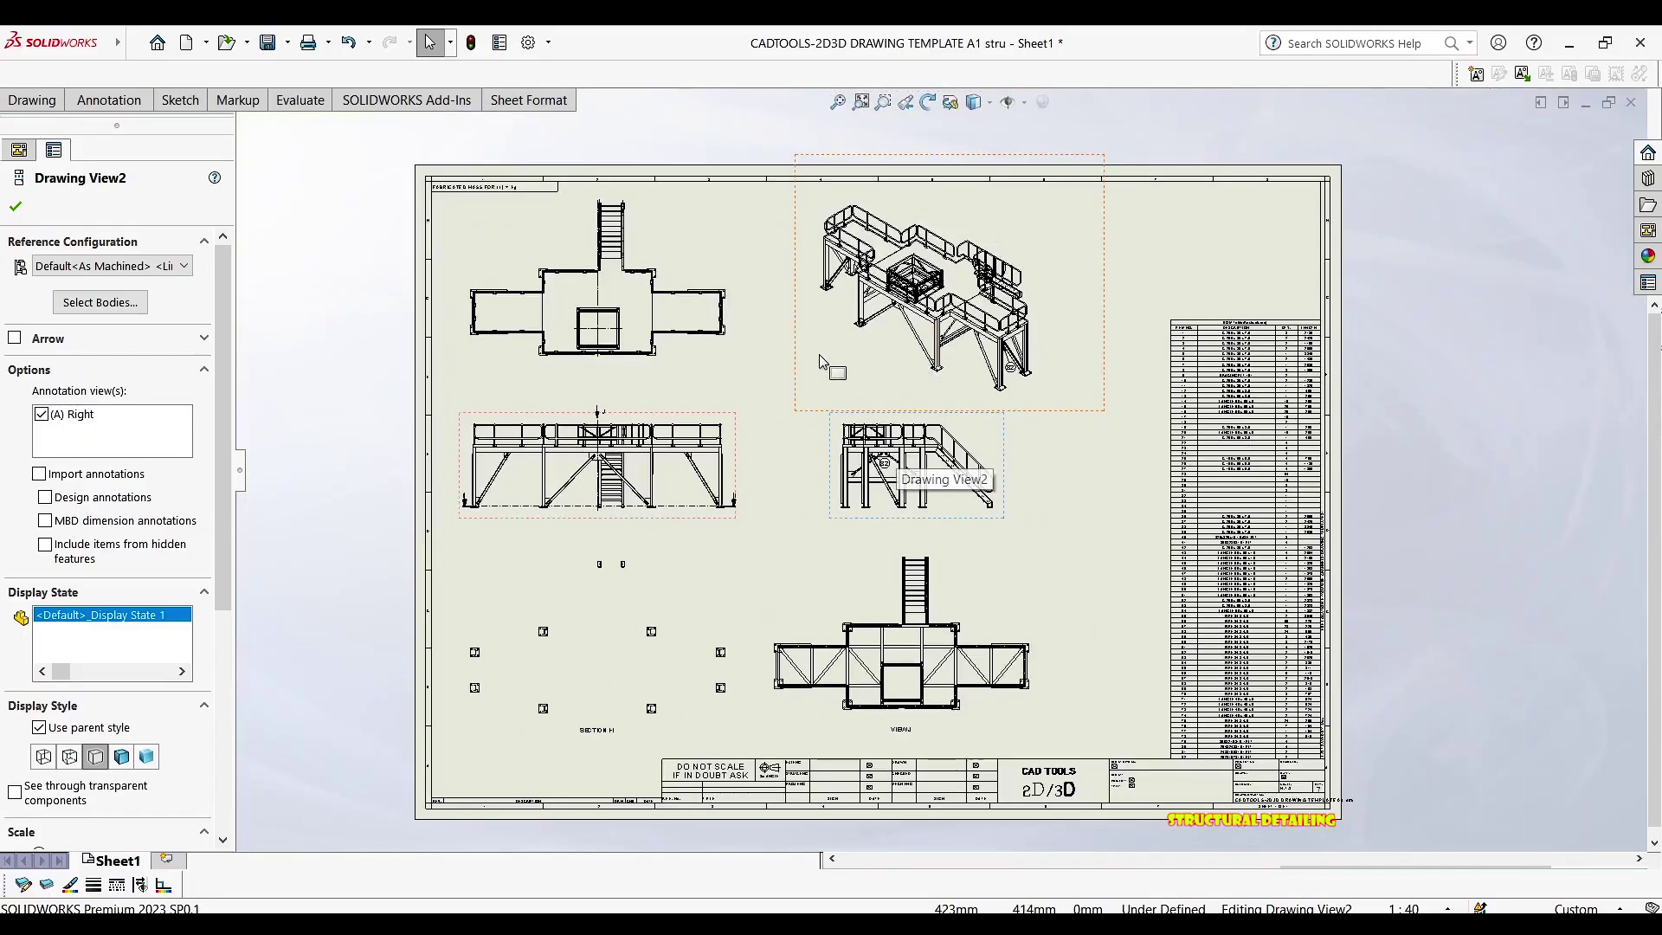
pyautogui.moveTo(822, 361); pyautogui.dragTo(755, 348, button='middle')
pyautogui.press('Escape')
pyautogui.scroll(-2, 904, 423)
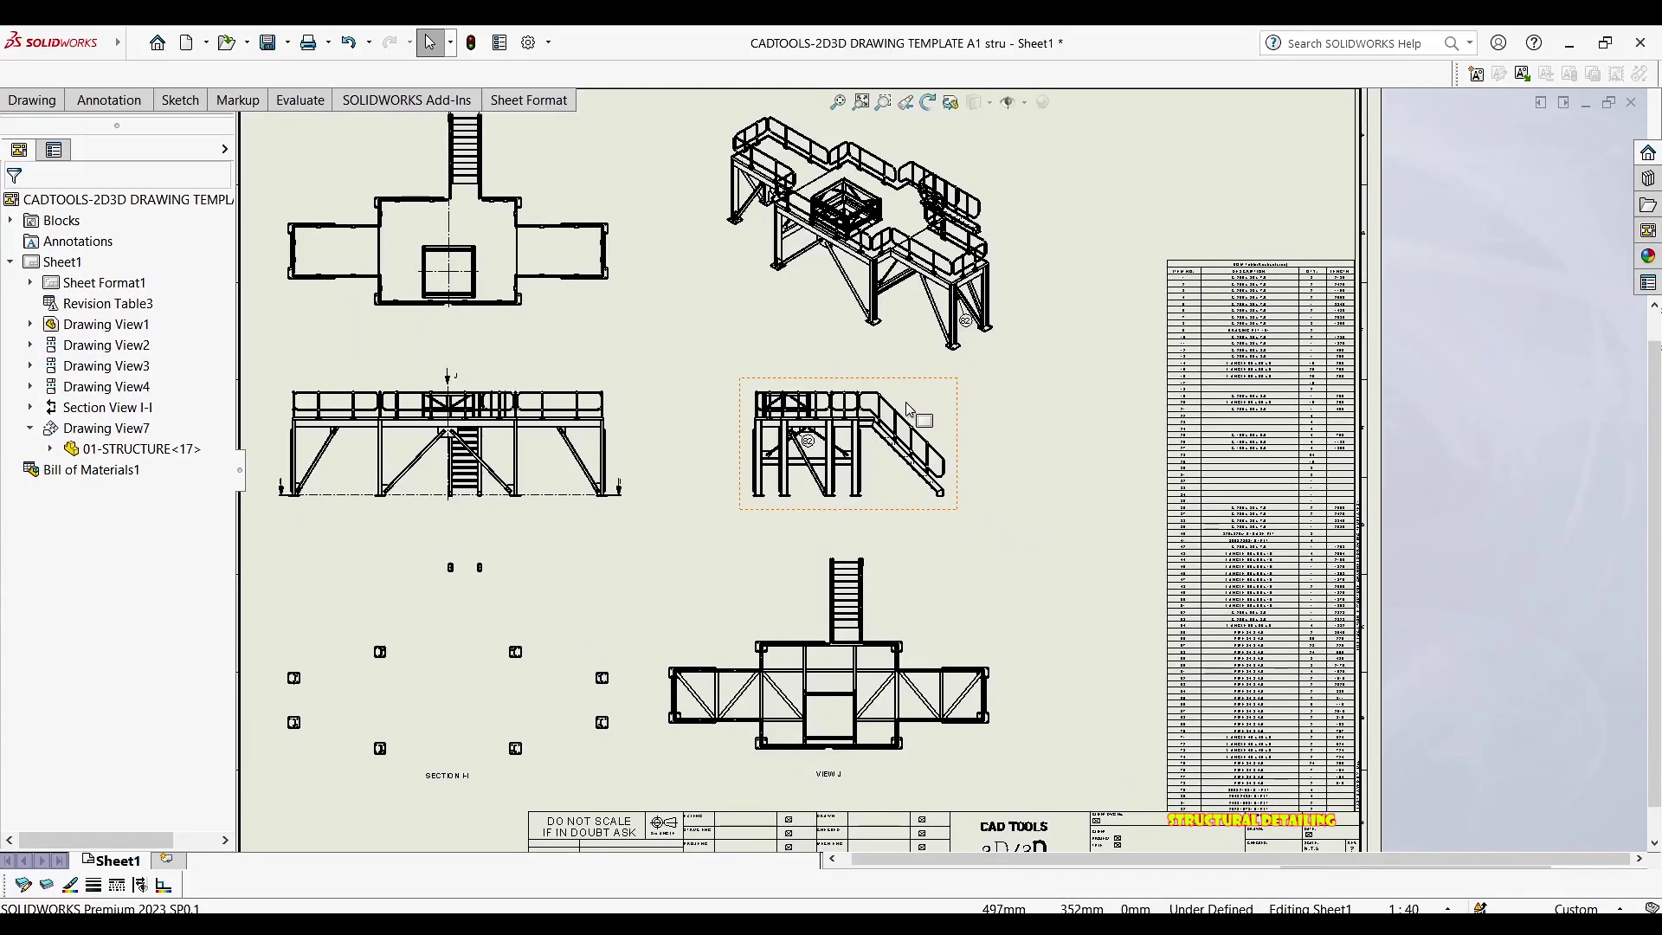
pyautogui.click(908, 409)
pyautogui.rightClick(907, 378)
pyautogui.press('Escape')
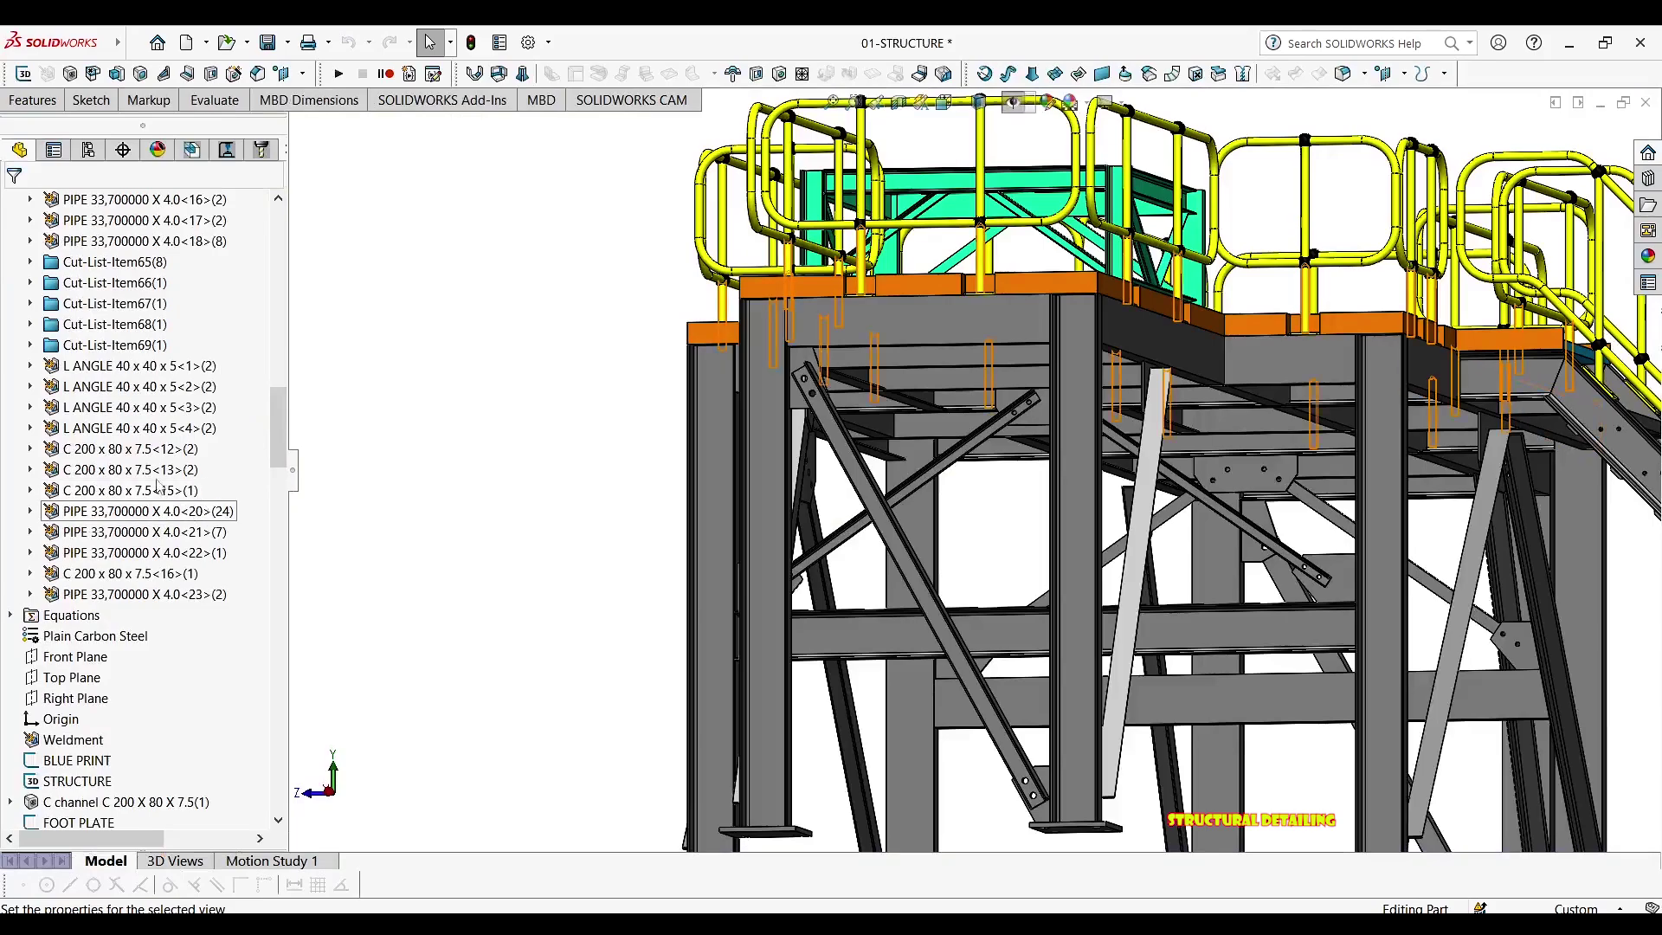
# Look through the cut list for items without a description and highlight the bodies of Cut-List-Item22 and Cut-List-Item32
pyautogui.scroll(2, 186, 359)
pyautogui.scroll(7, 192, 365)
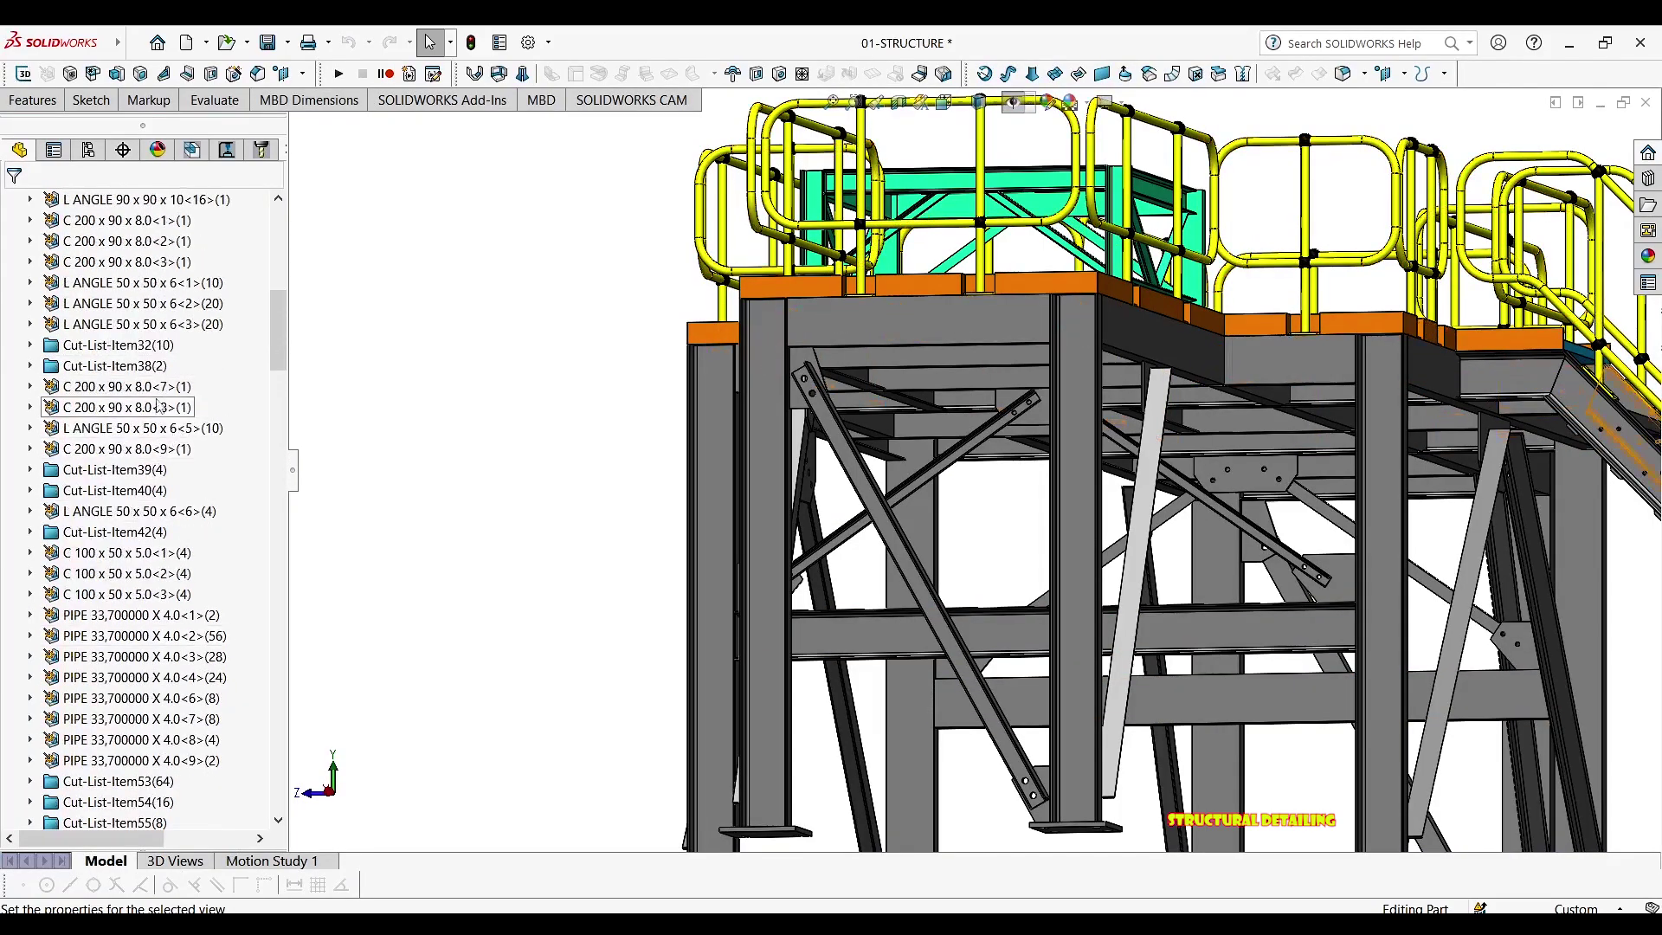
pyautogui.scroll(6, 145, 459)
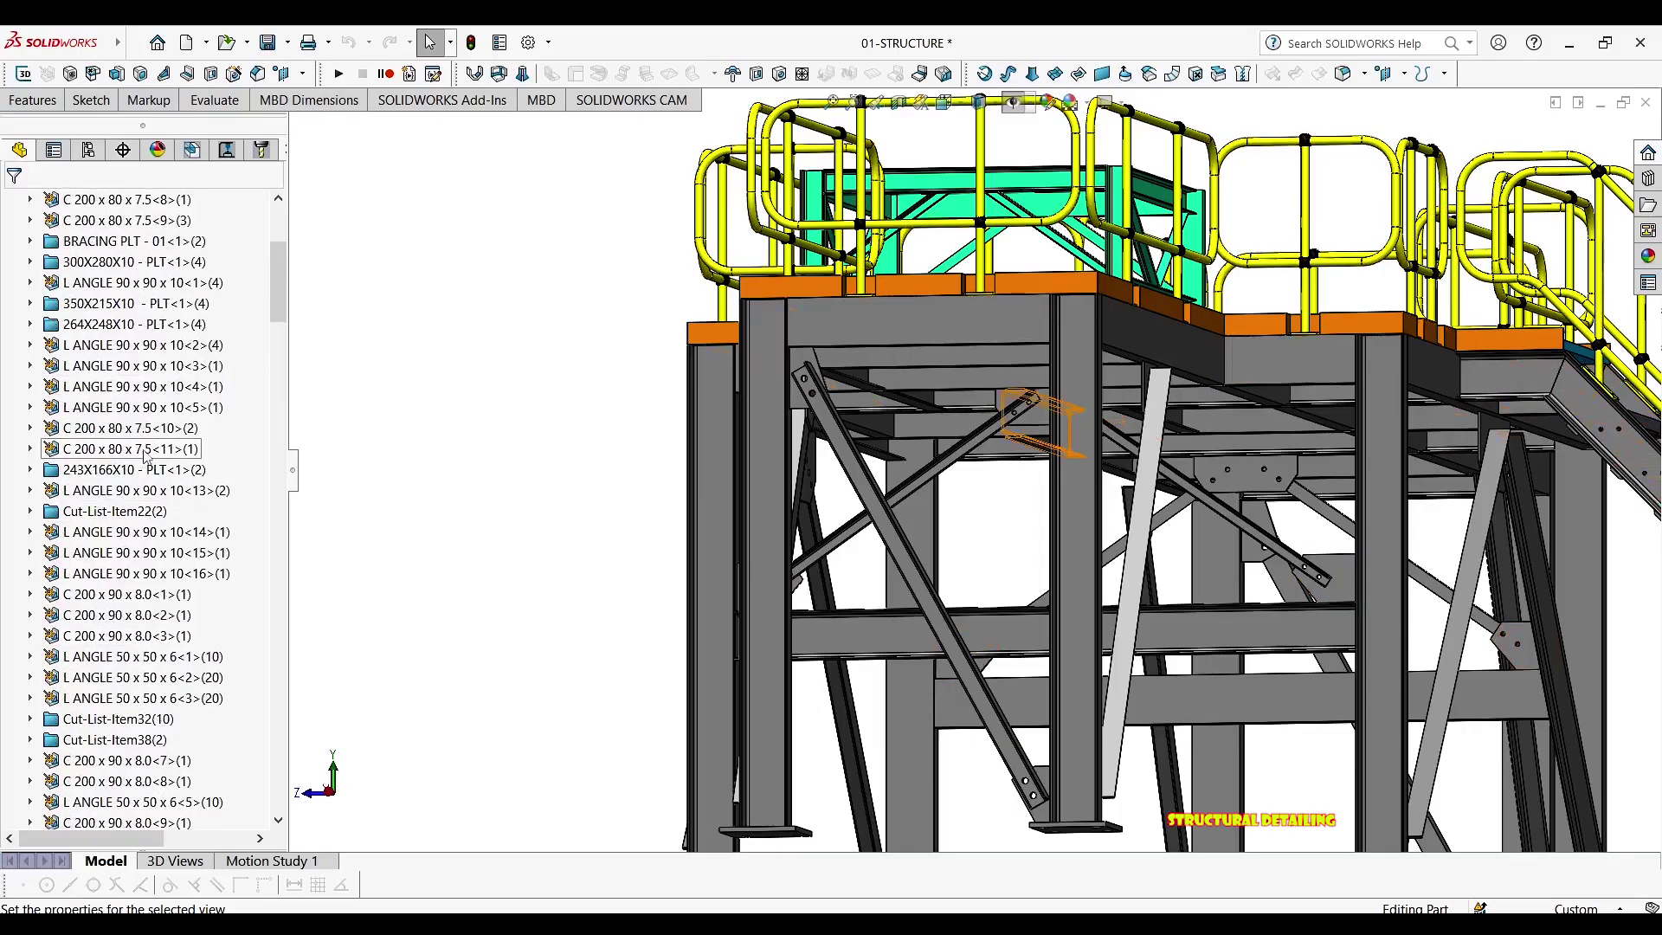
pyautogui.scroll(-2, 148, 476)
pyautogui.scroll(2, 149, 485)
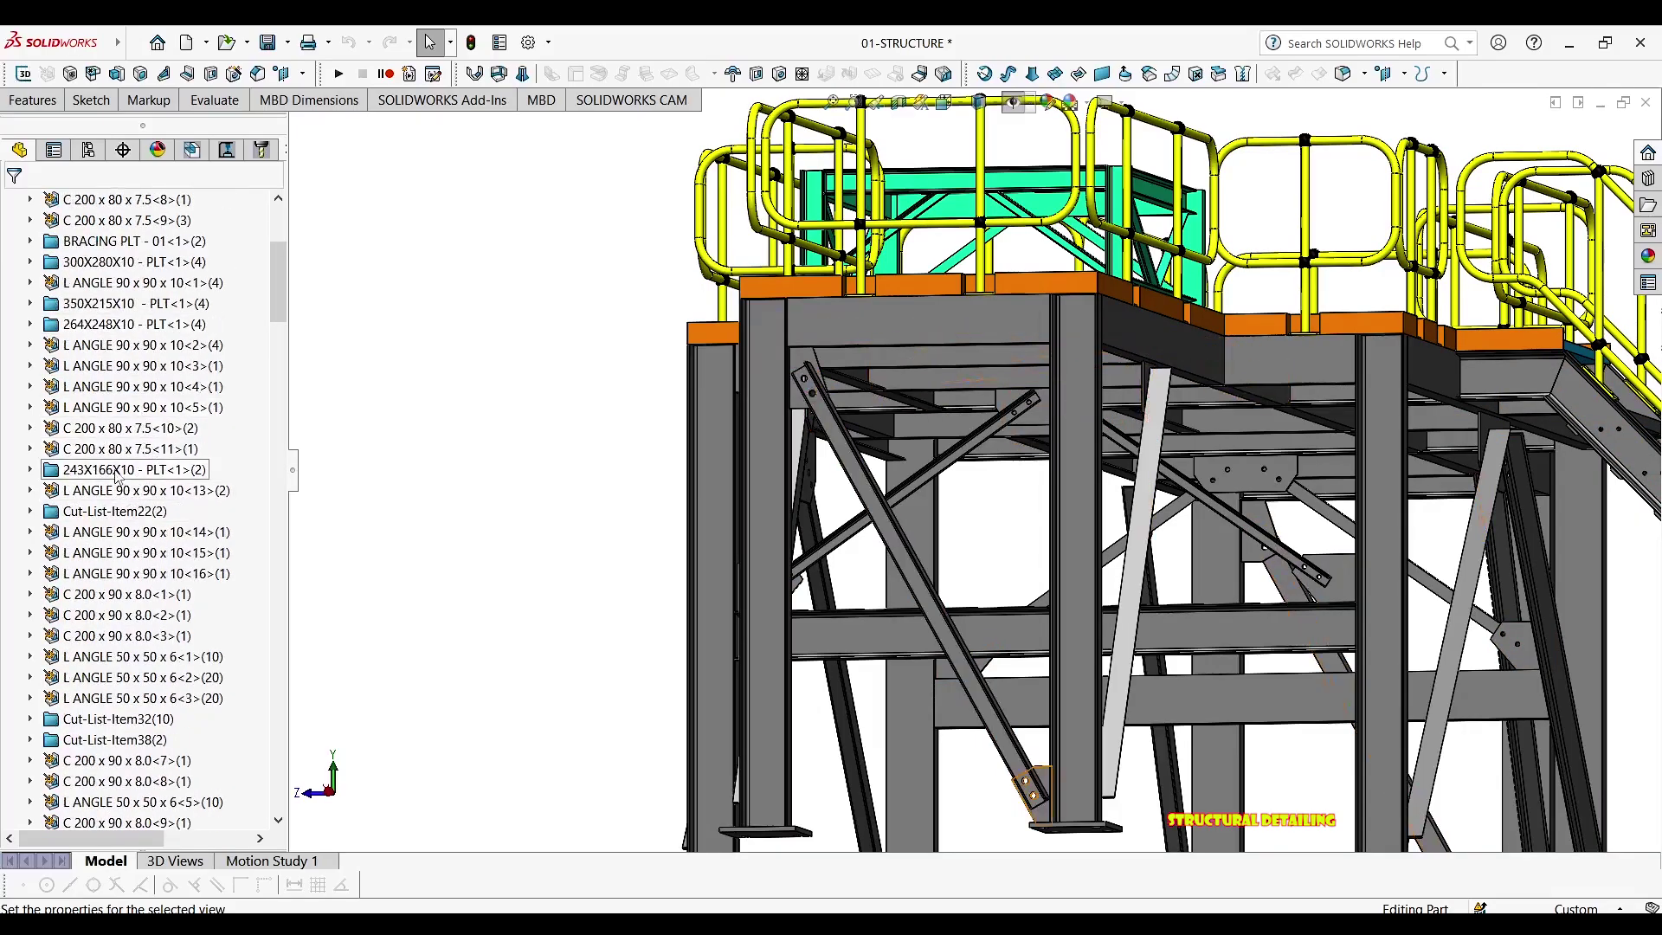
pyautogui.click(117, 511)
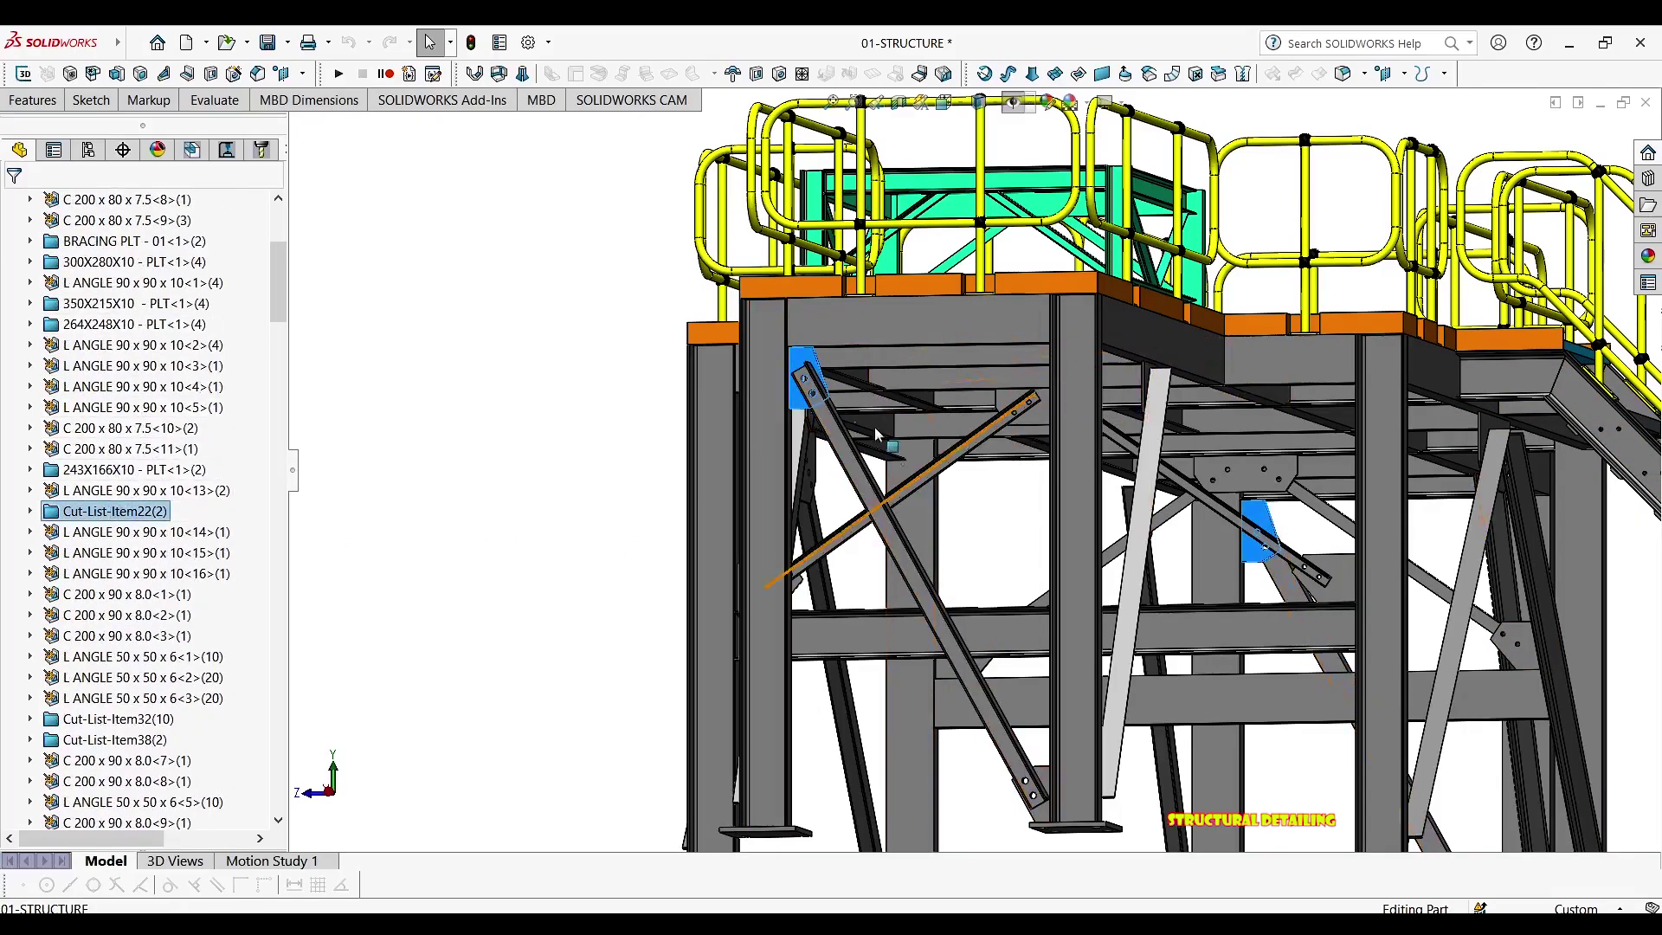
pyautogui.click(118, 719)
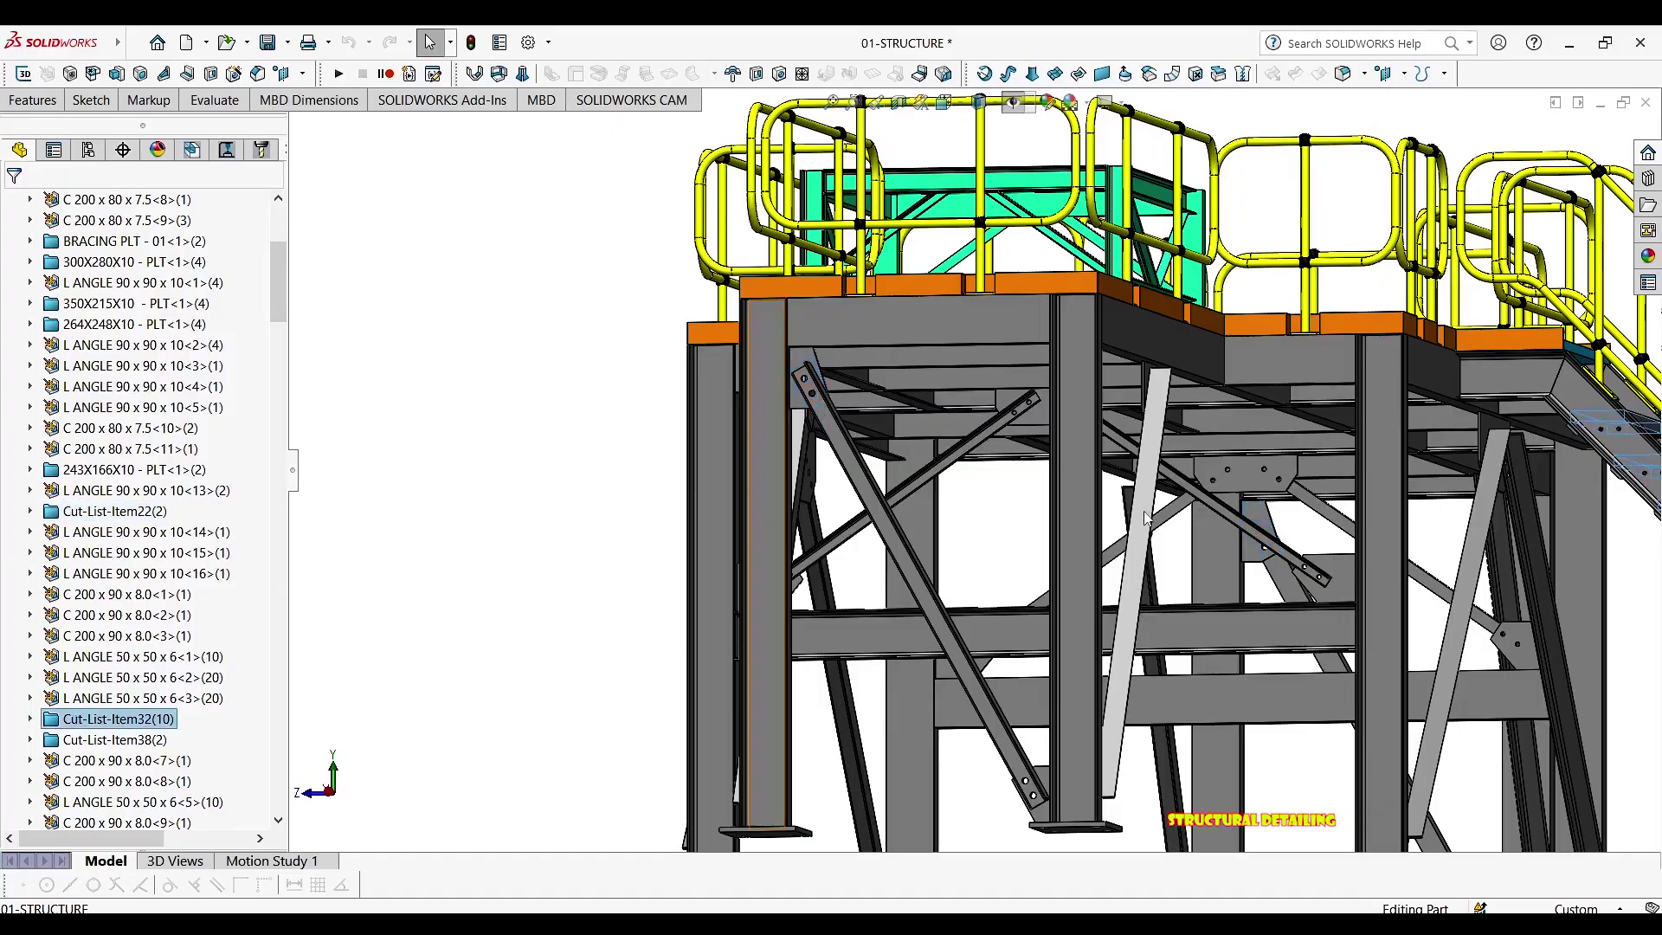
# Examine the staircase to identify which bodies Cut-List-Item32 and Cut-List-Item38 represent, viewing the treads up close
pyautogui.scroll(5, 1259, 554)
pyautogui.hotkey('ctrl', '1')
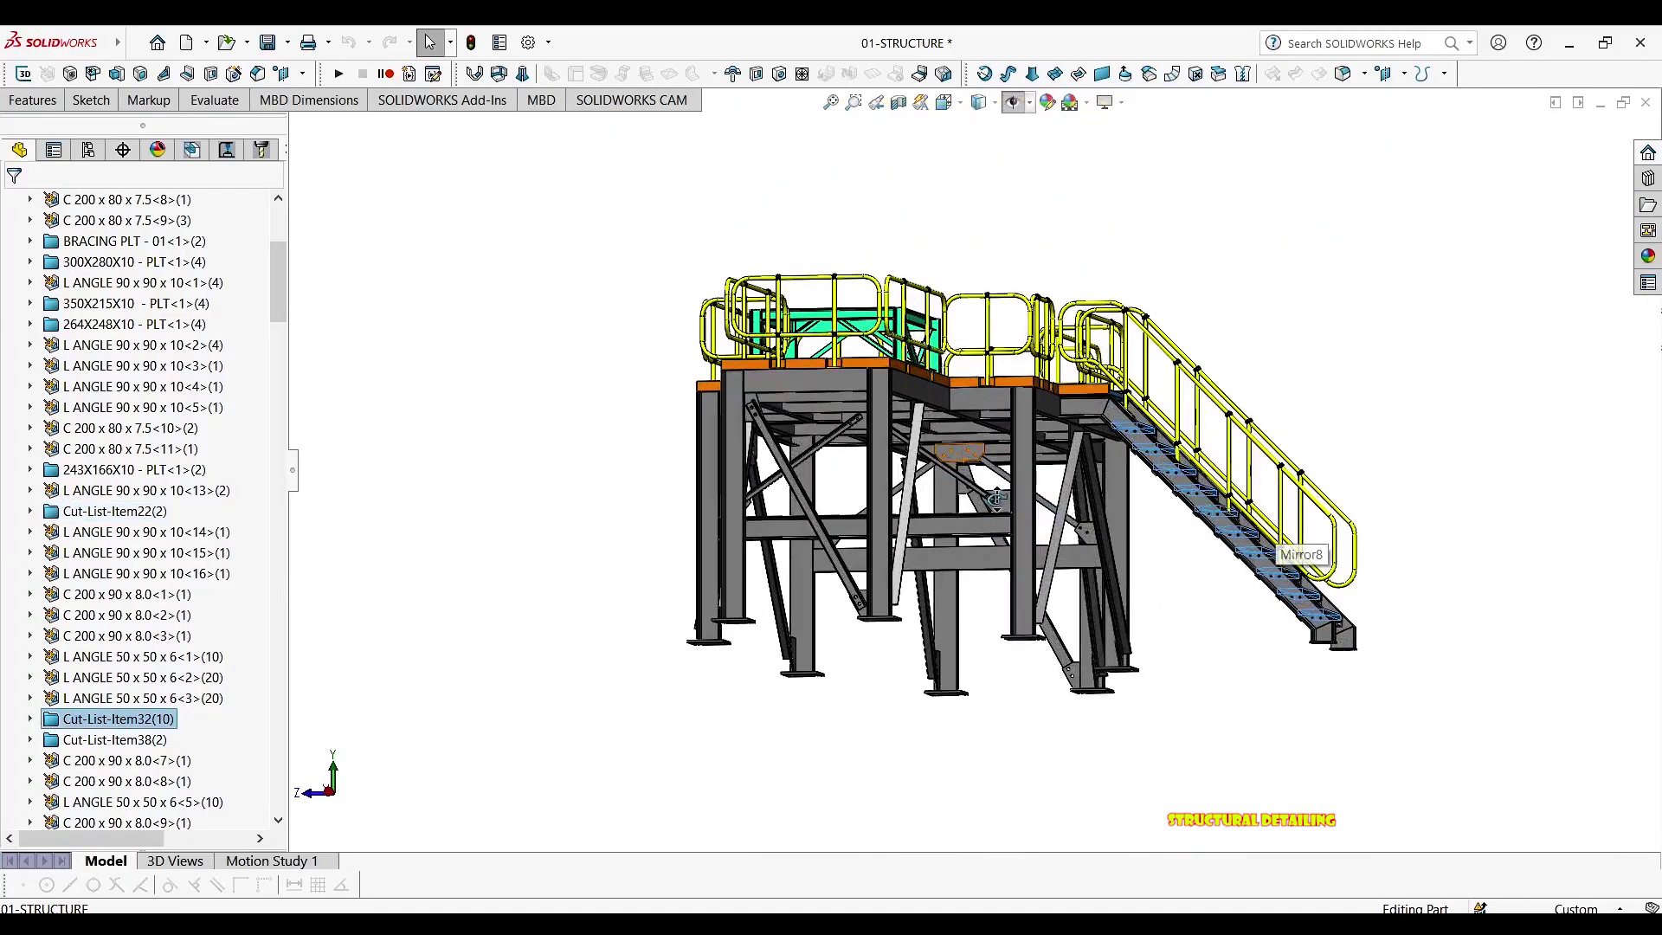
pyautogui.moveTo(1244, 522); pyautogui.dragTo(1331, 558, button='middle')
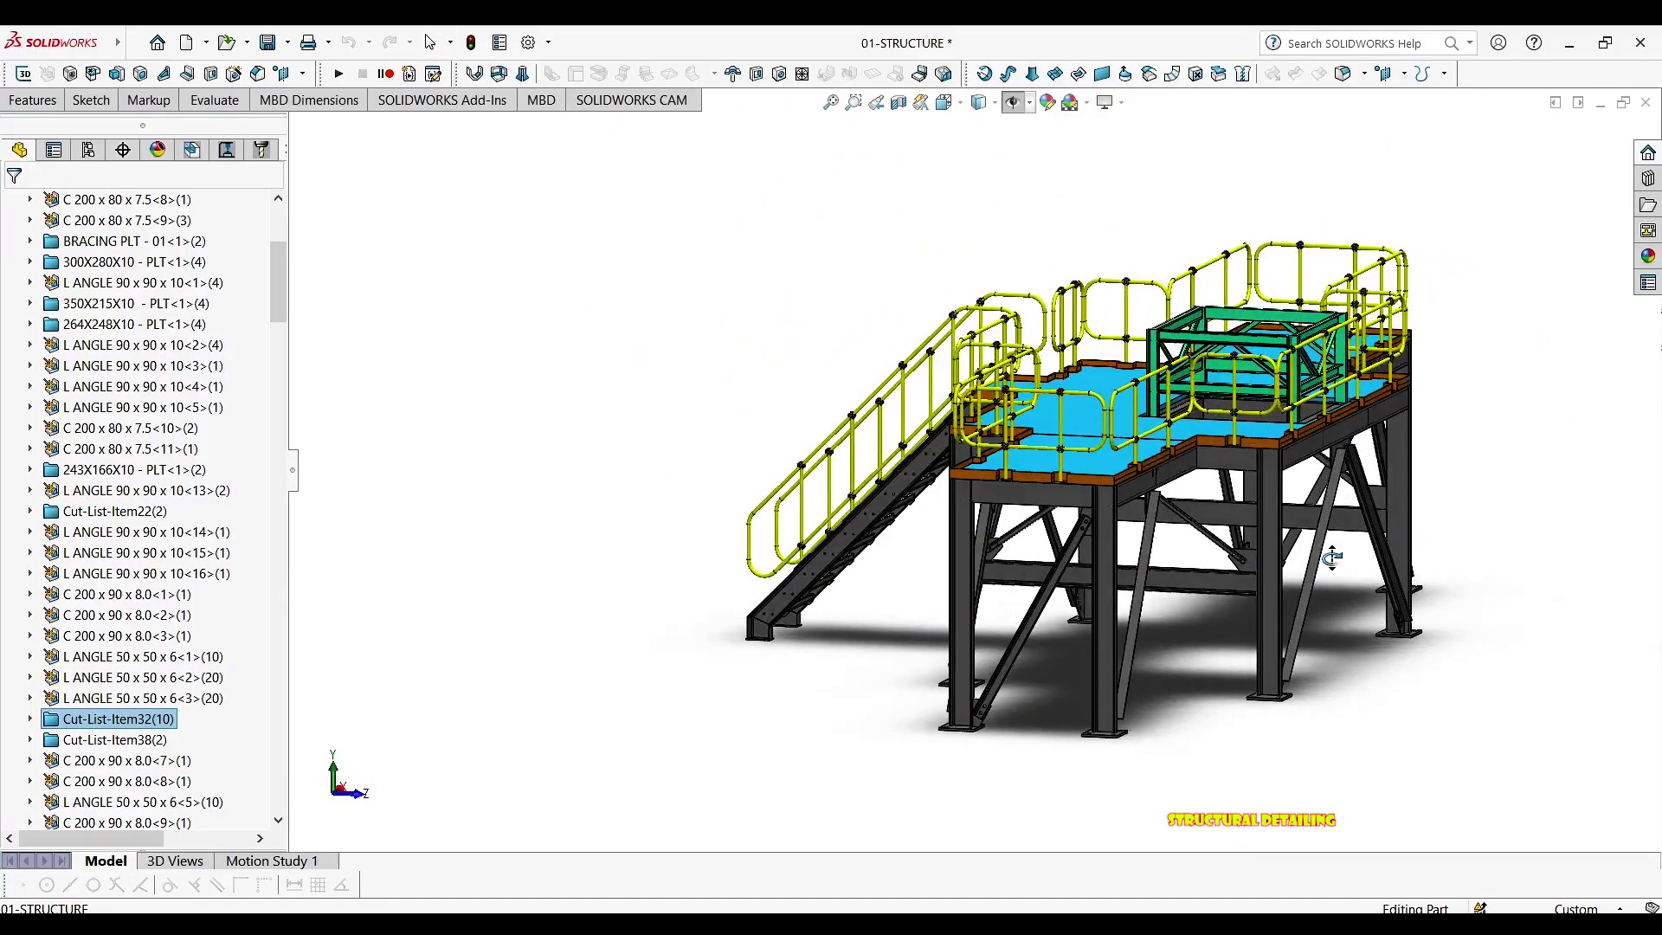
pyautogui.click(110, 740)
pyautogui.click(107, 720)
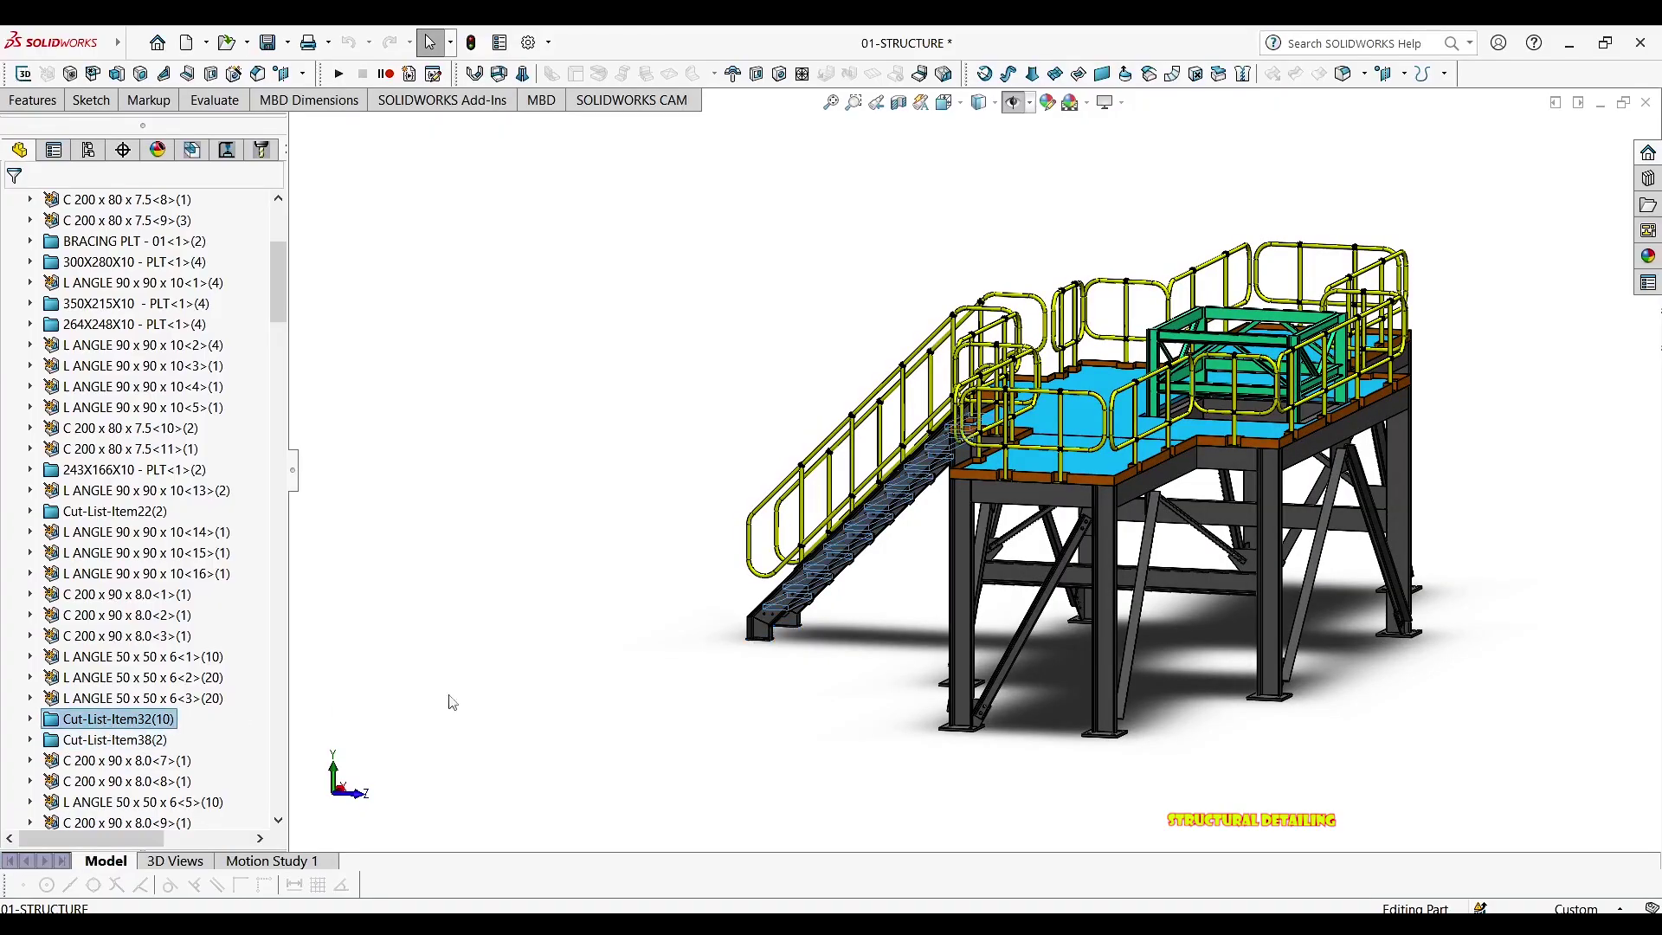
pyautogui.scroll(-8, 1034, 482)
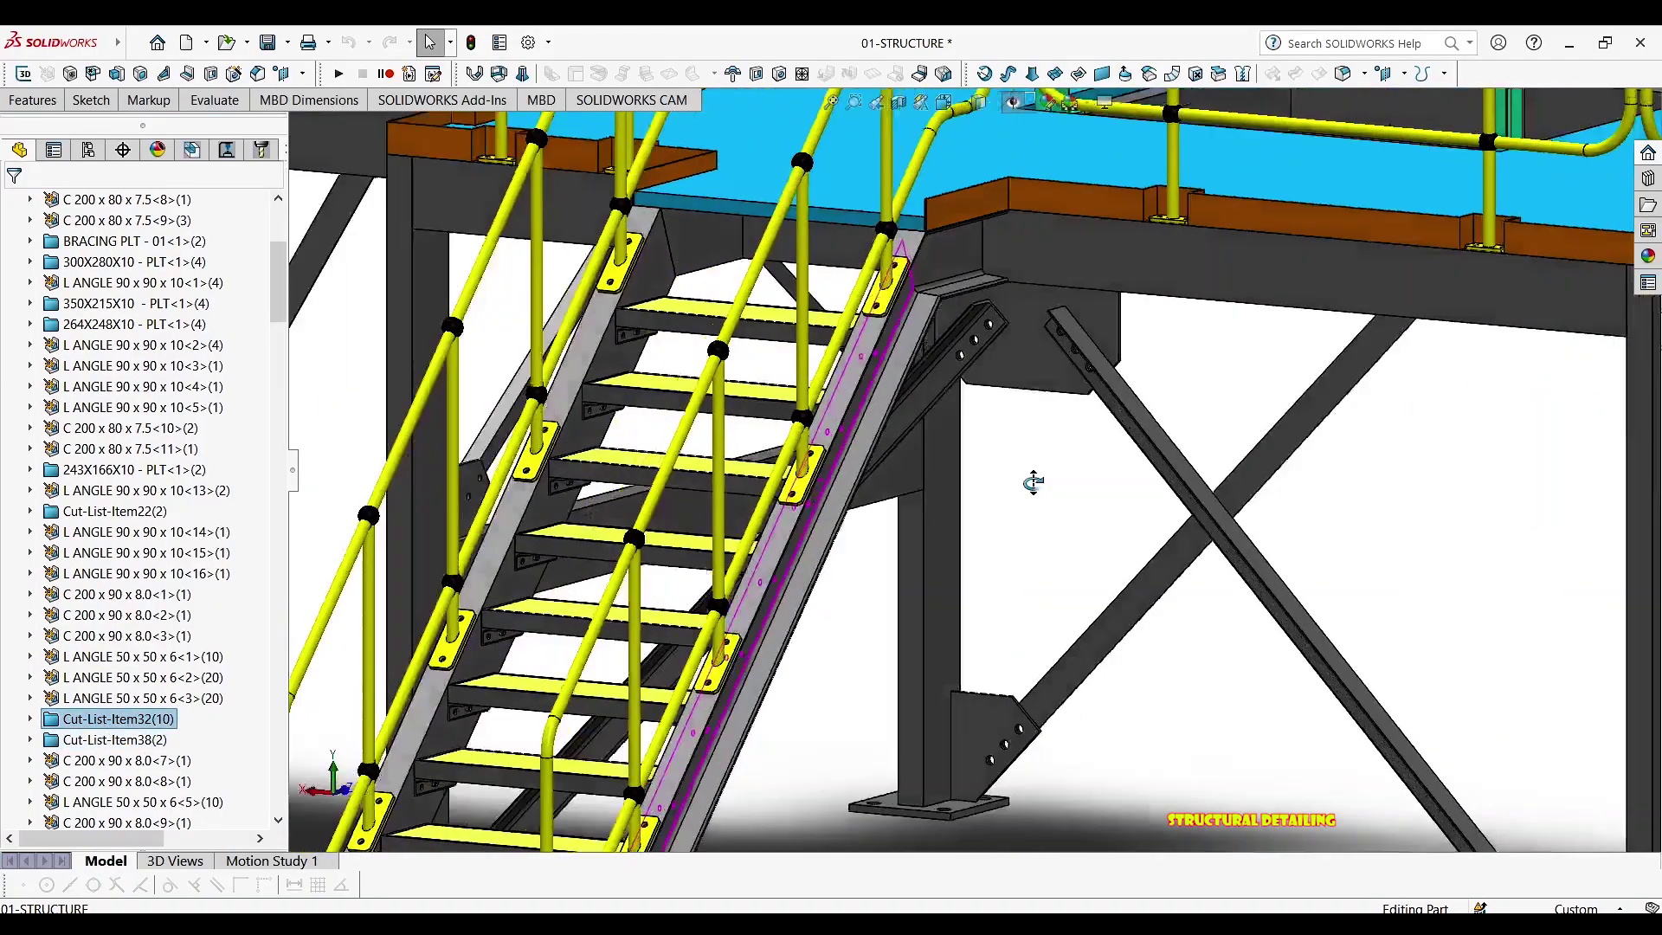
pyautogui.moveTo(1033, 482); pyautogui.dragTo(594, 466, button='middle')
pyautogui.scroll(-6, 599, 457)
pyautogui.scroll(-3, 603, 449)
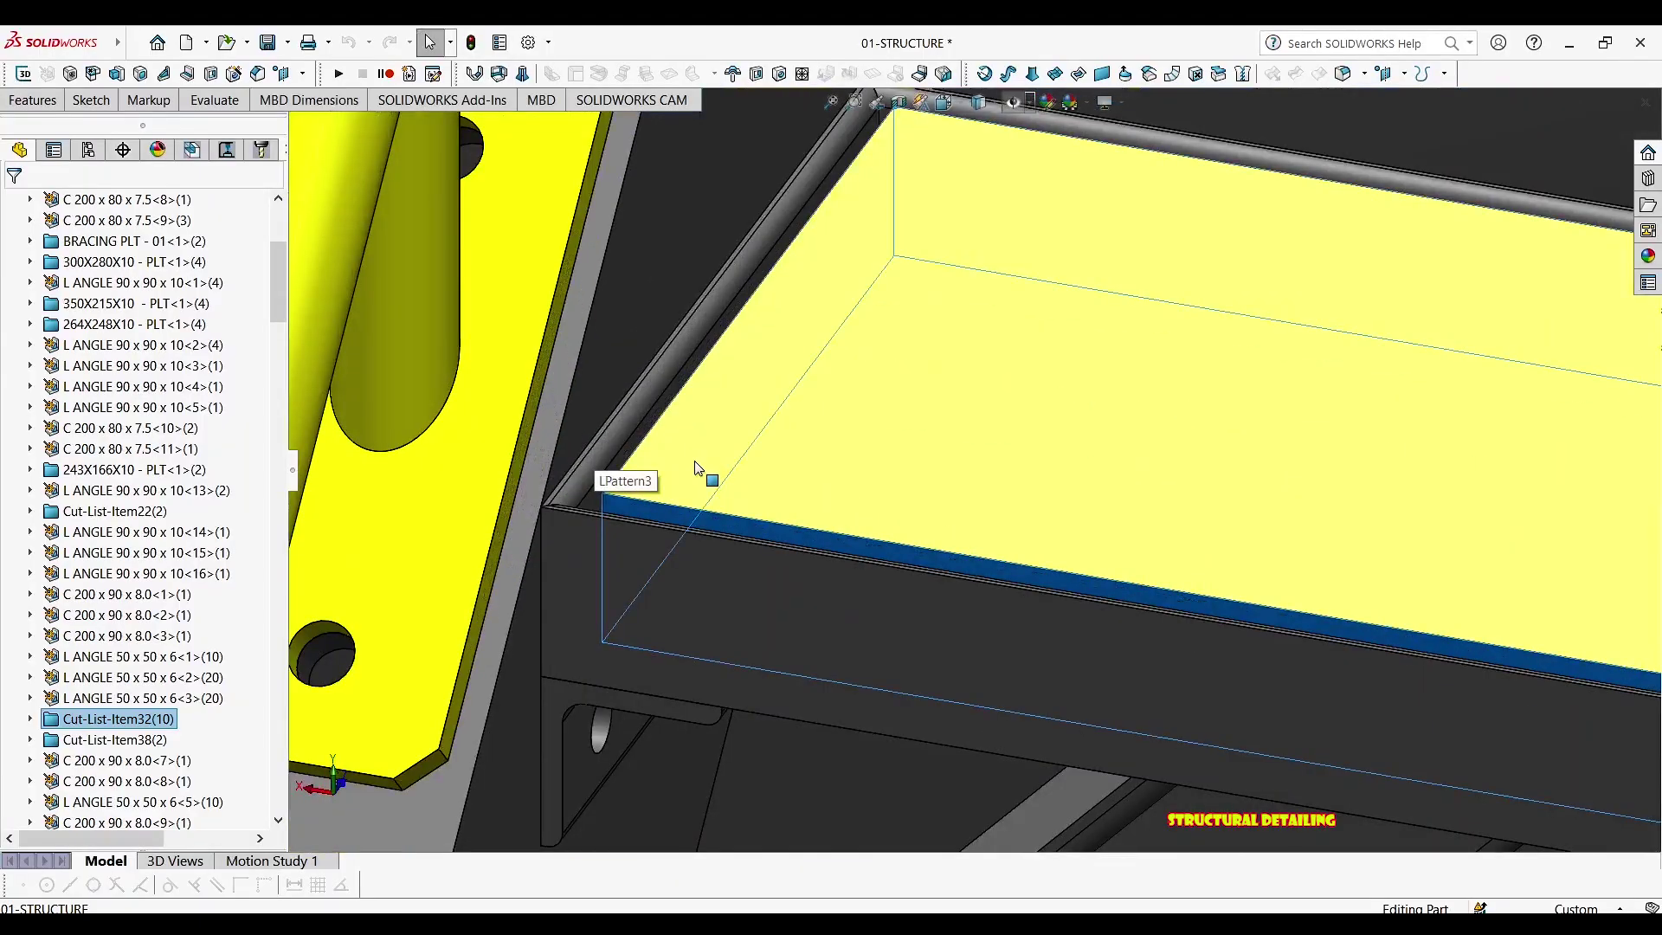
pyautogui.scroll(10, 329, 660)
# Add a DESCRIPTION property with the value STAIR GRATING to Cut-List-Item32
pyautogui.rightClick(116, 721)
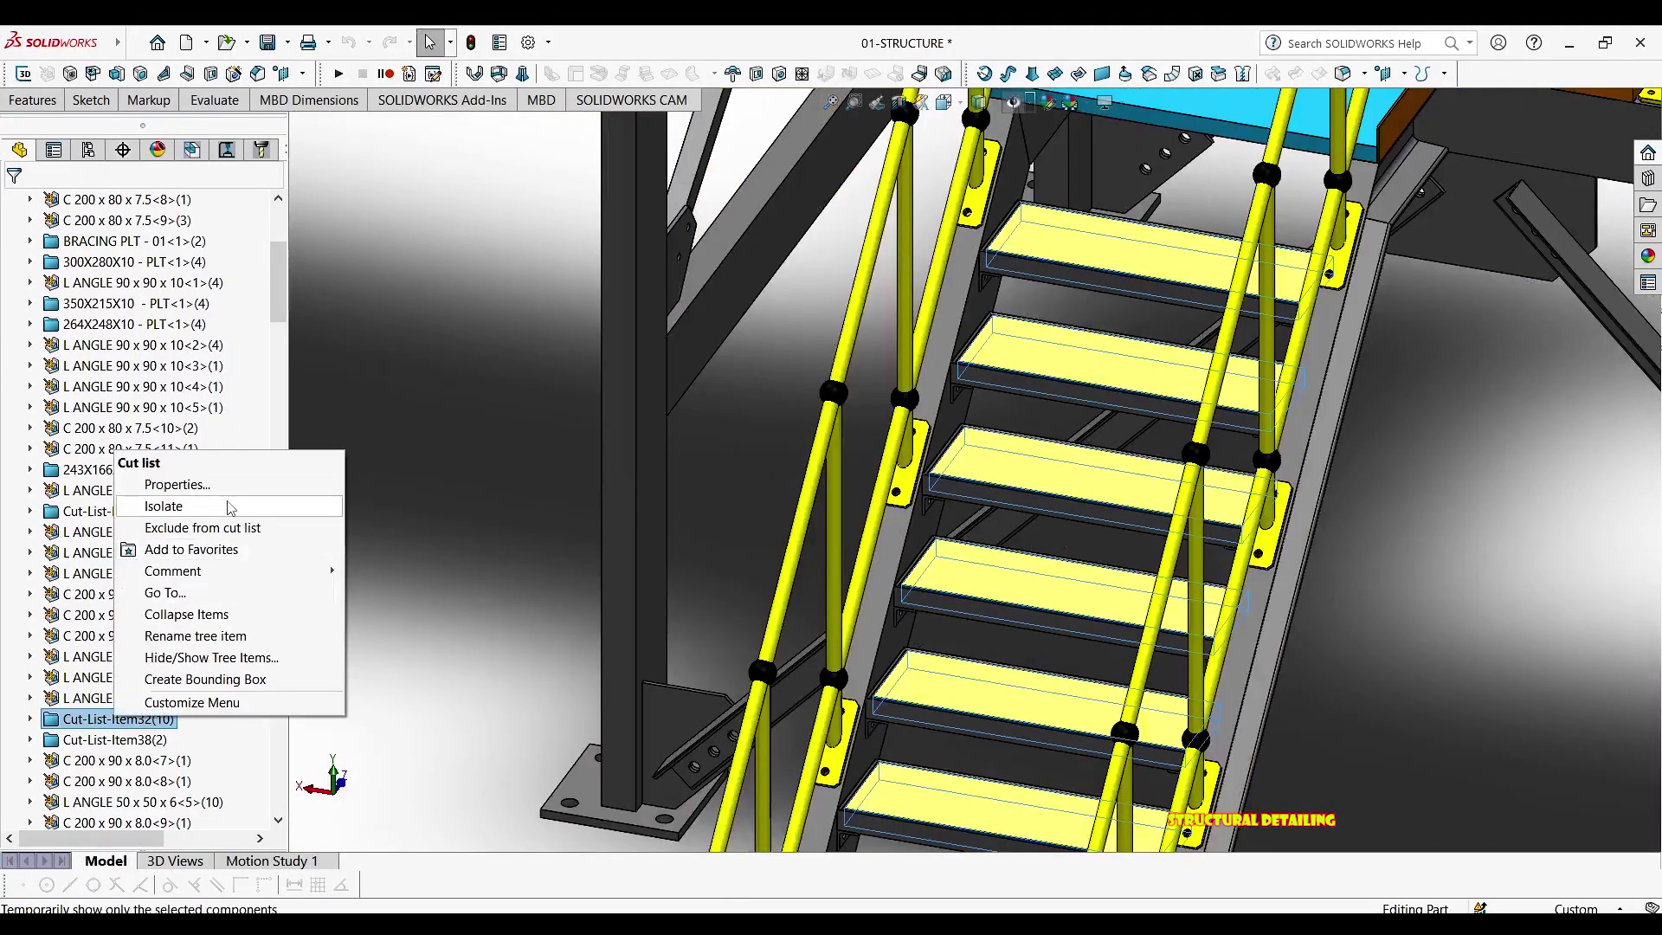
pyautogui.click(164, 486)
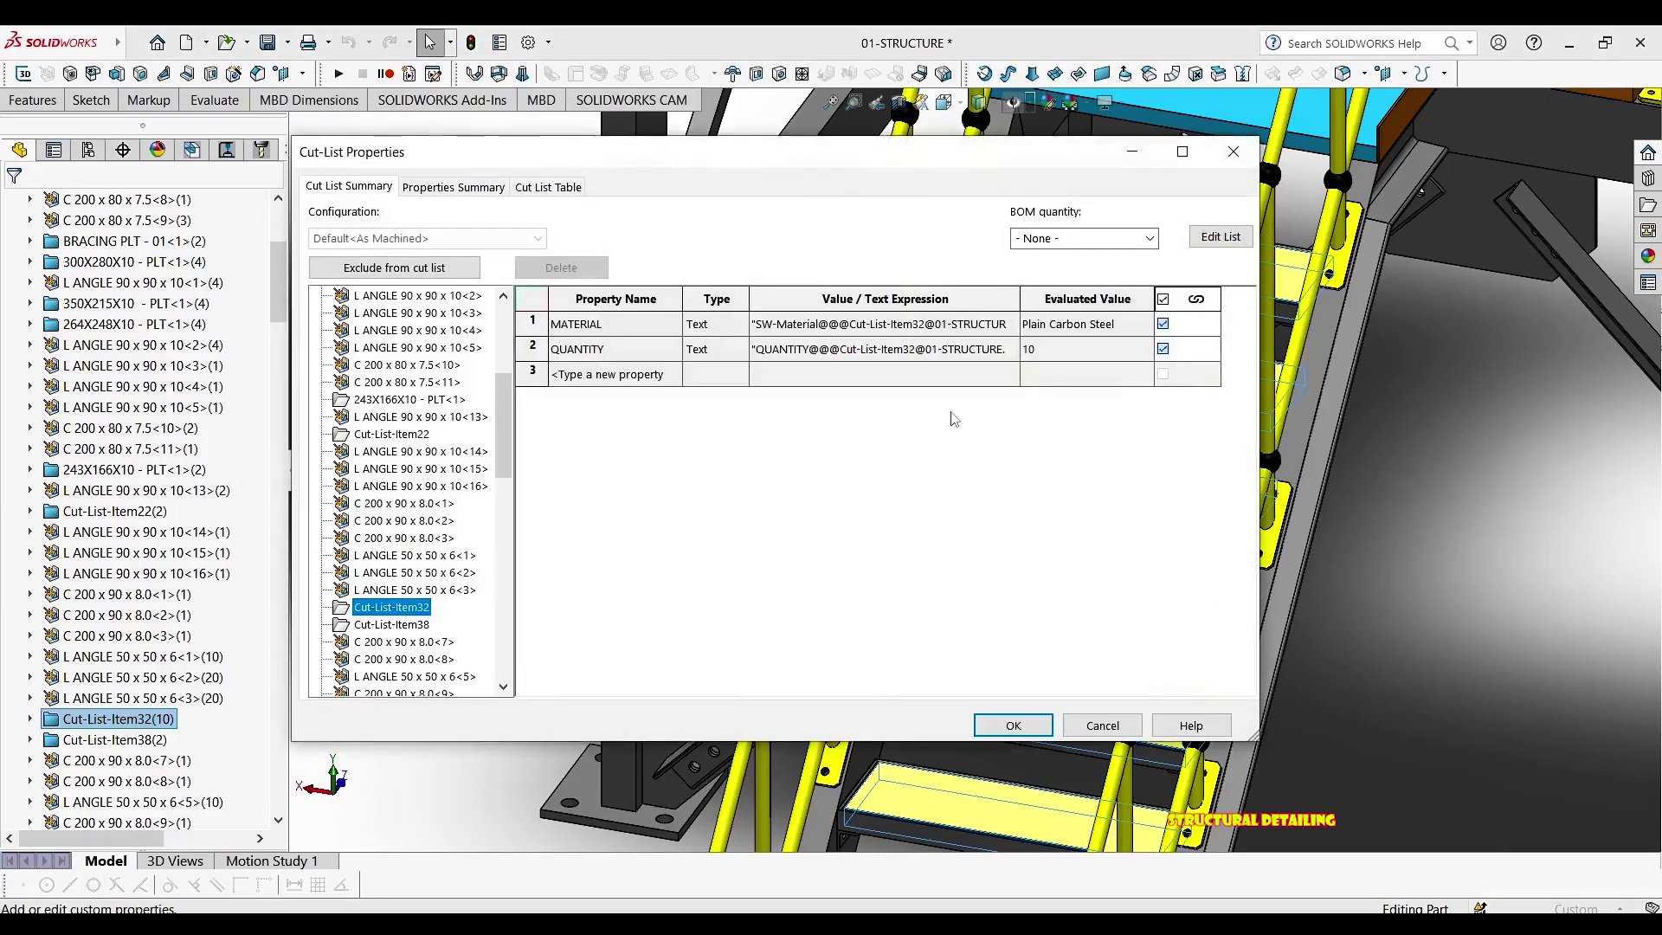
pyautogui.click(671, 374)
pyautogui.click(674, 374)
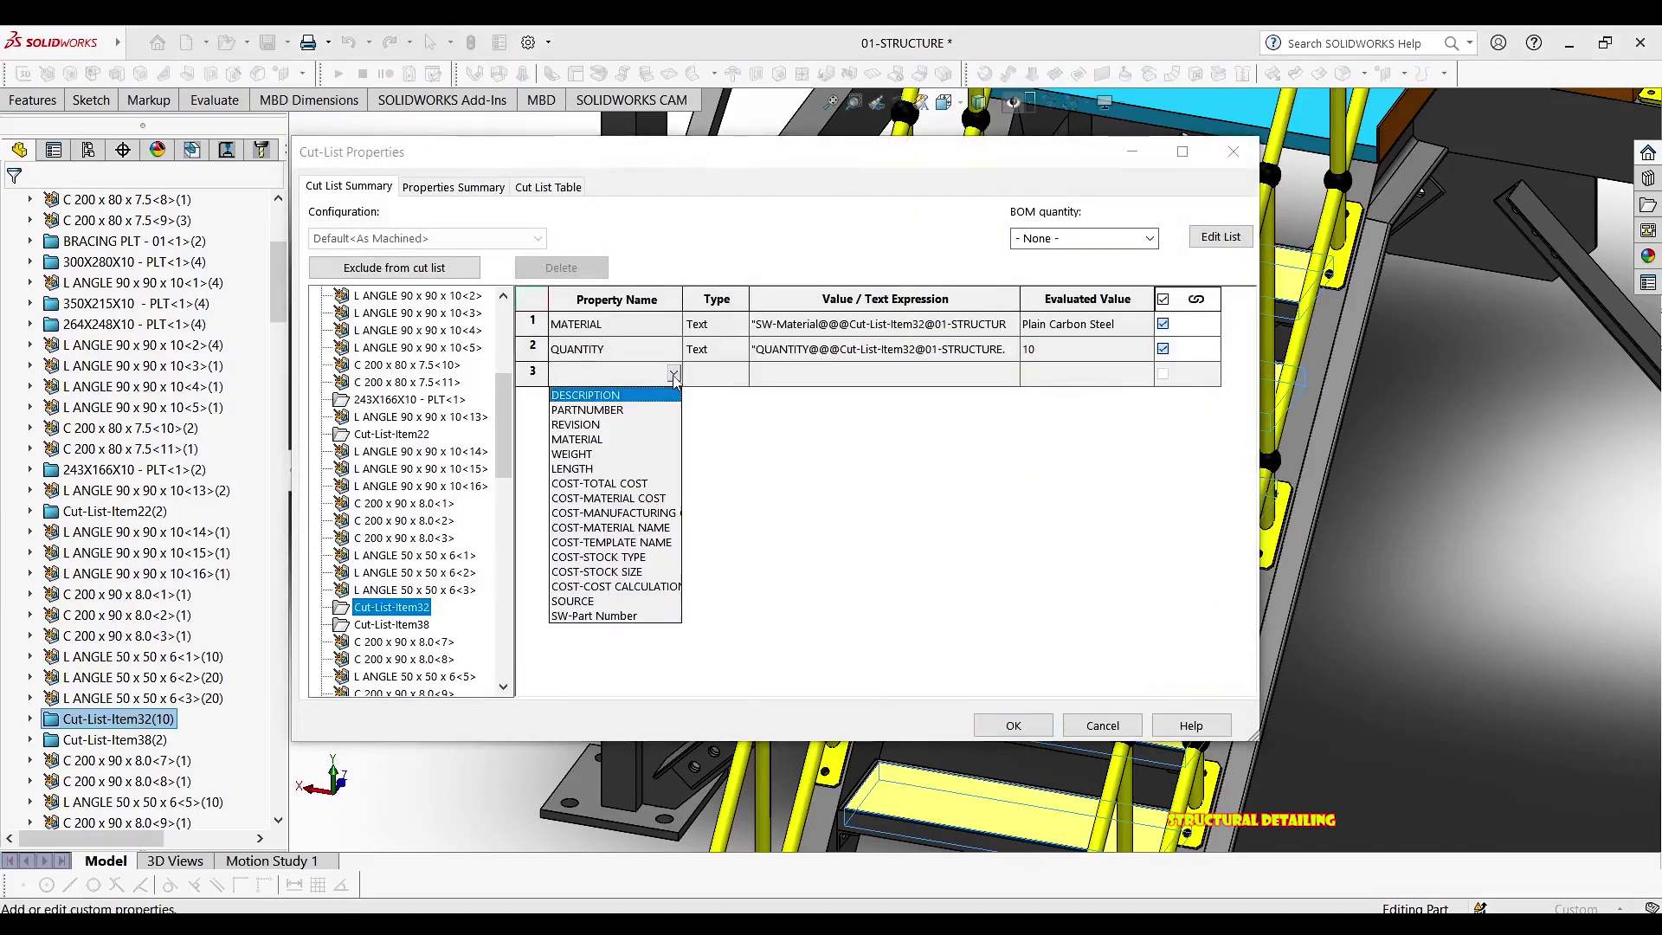
pyautogui.click(589, 398)
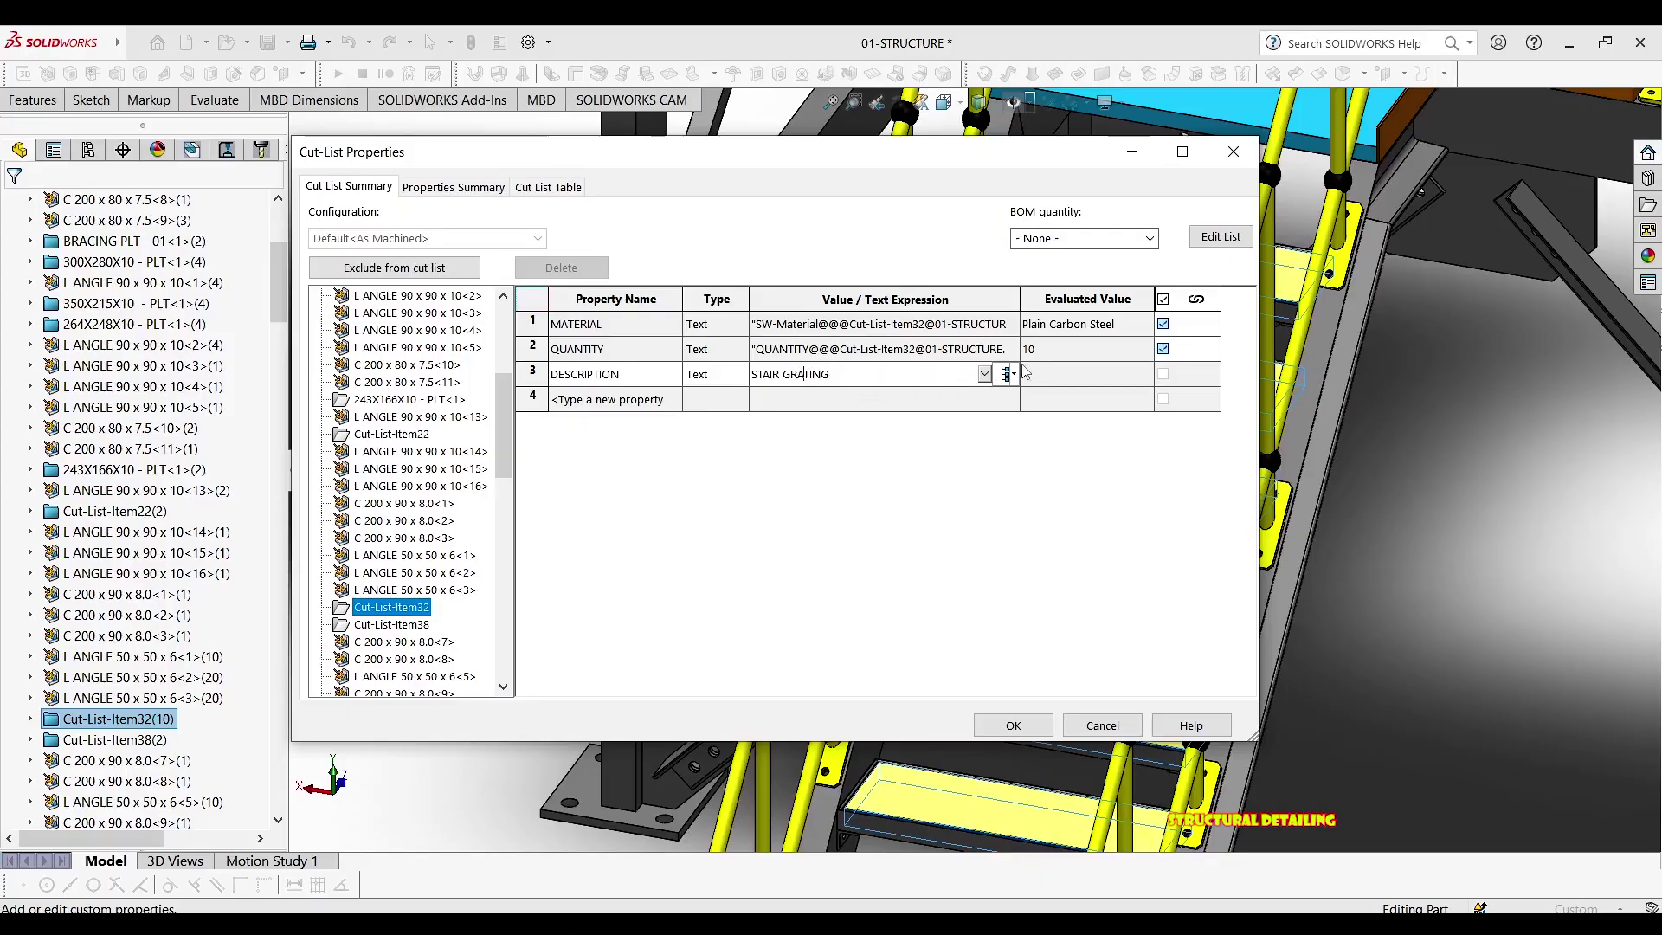
pyautogui.click(1013, 726)
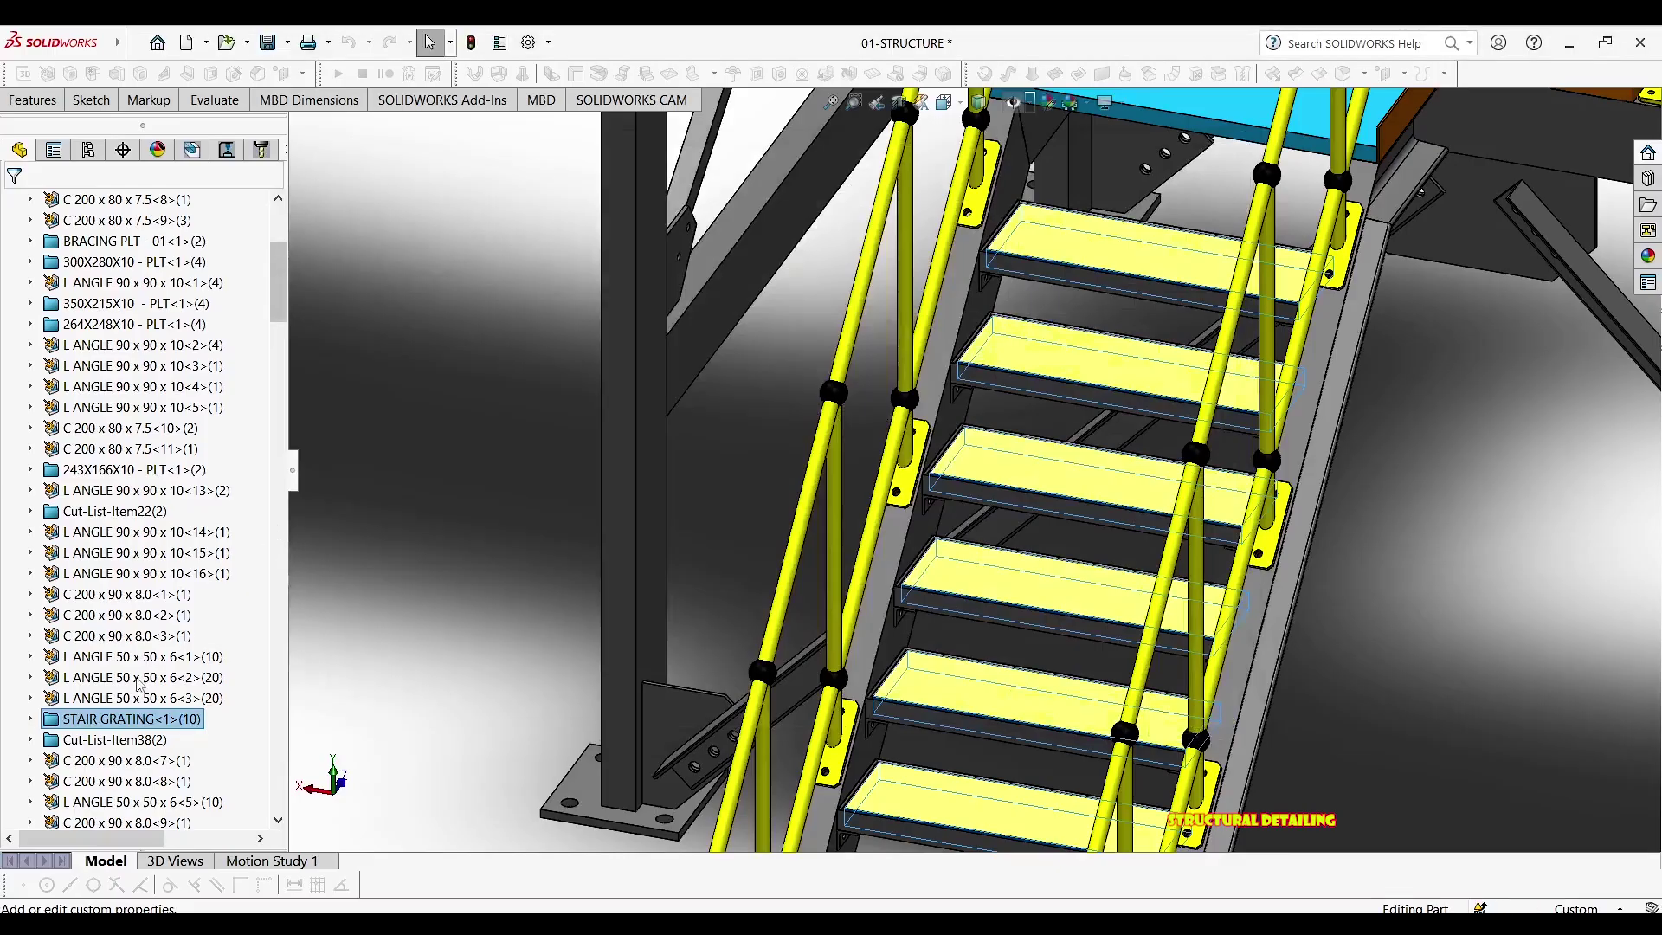
# Check Cut-List-Item38's two bodies at the foot of the stairs and add a DESCRIPTION property with the value GRATING - 01
pyautogui.click(114, 739)
pyautogui.scroll(10, 884, 578)
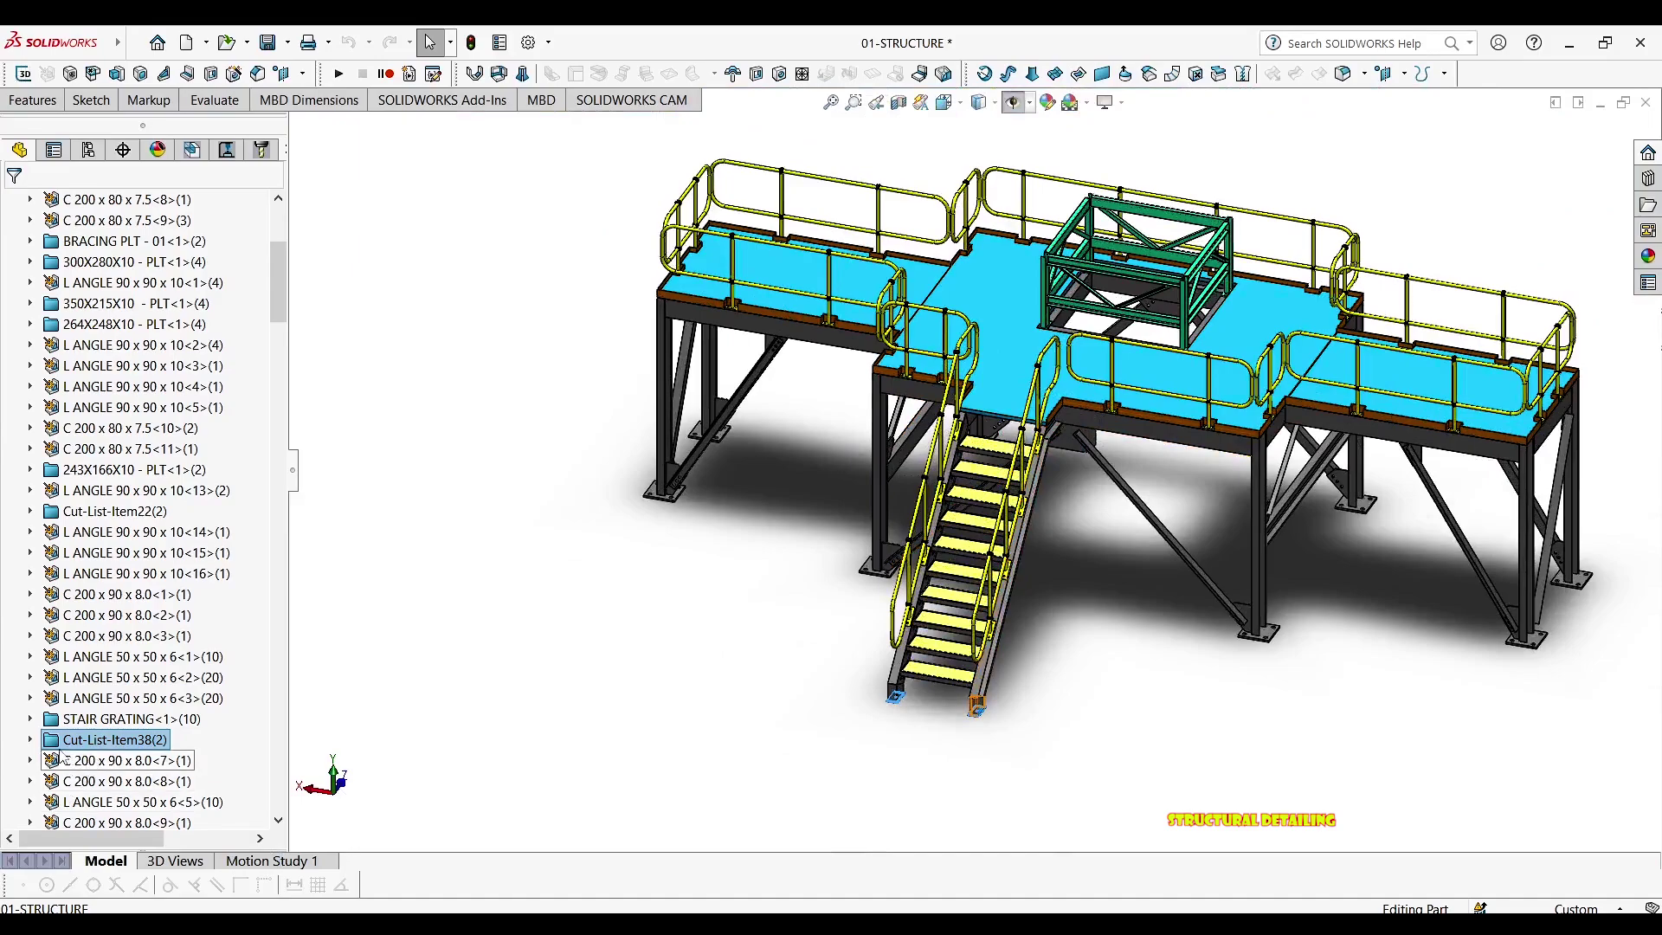
pyautogui.click(31, 740)
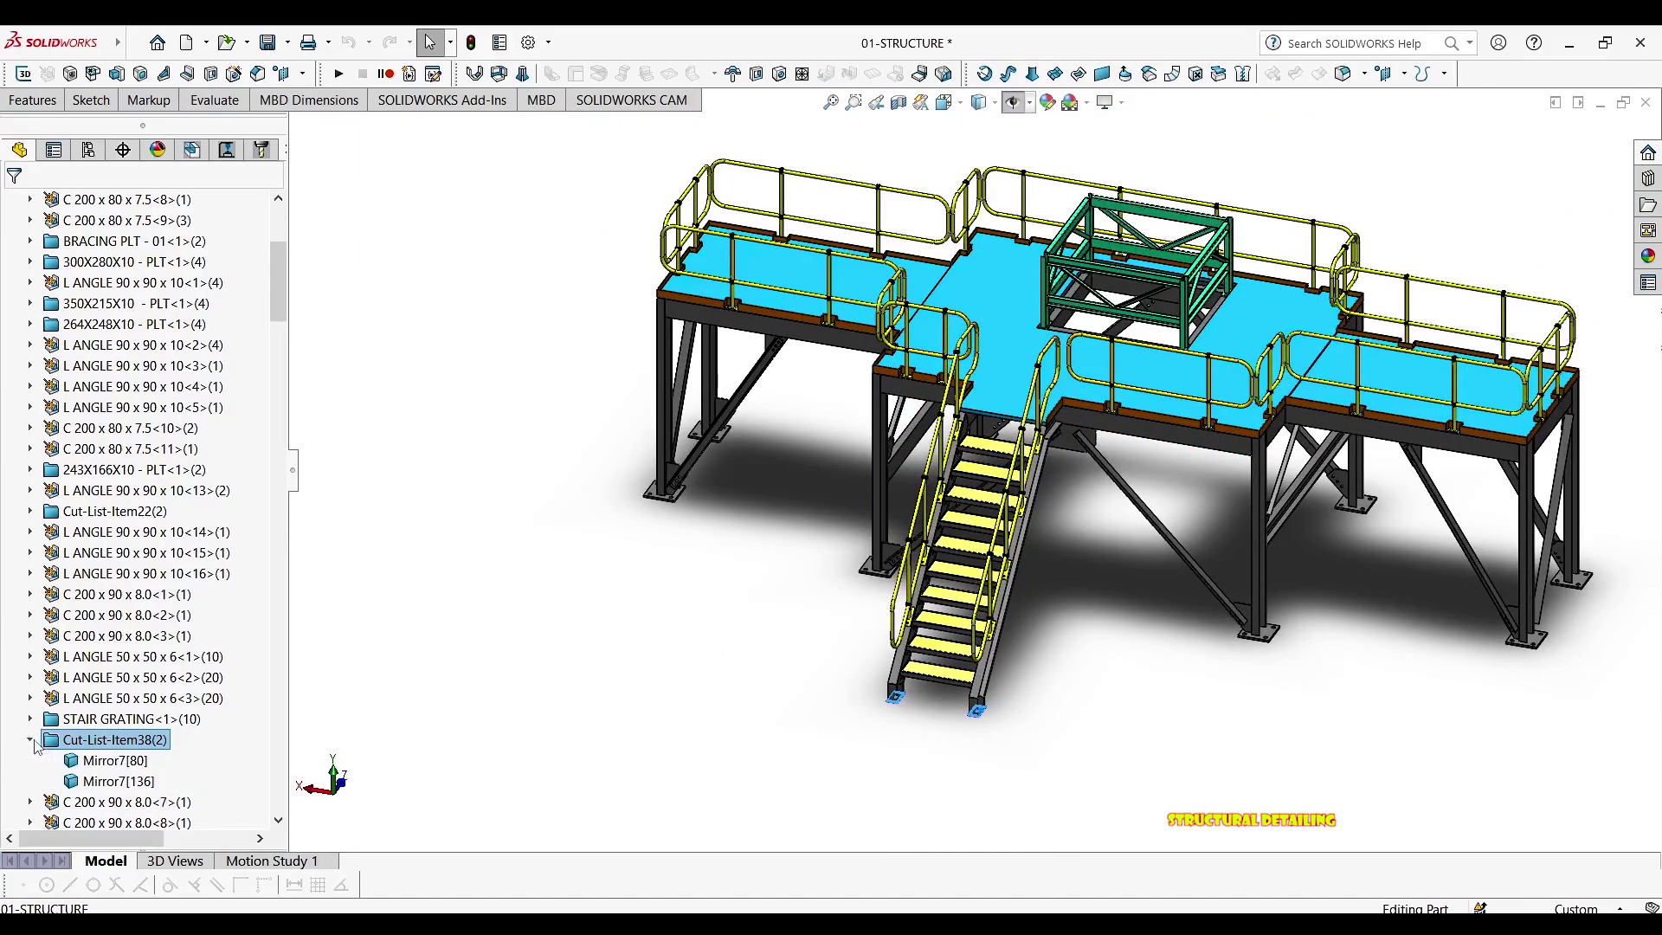
pyautogui.click(104, 760)
pyautogui.click(130, 740)
pyautogui.scroll(-4, 834, 281)
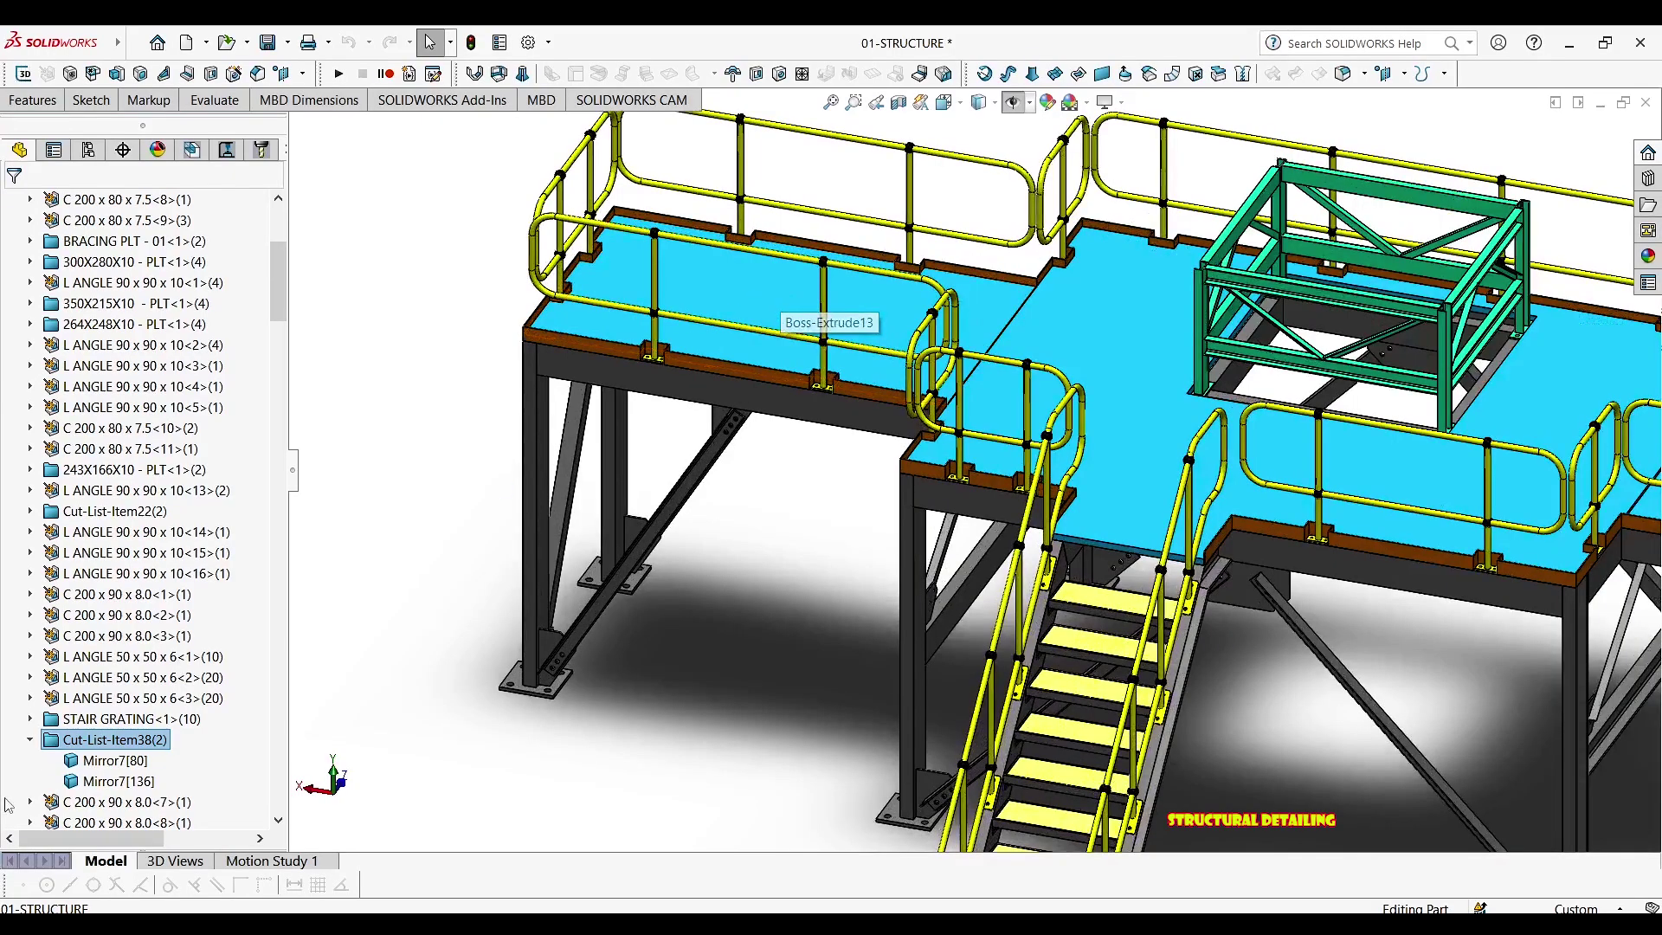
pyautogui.rightClick(74, 742)
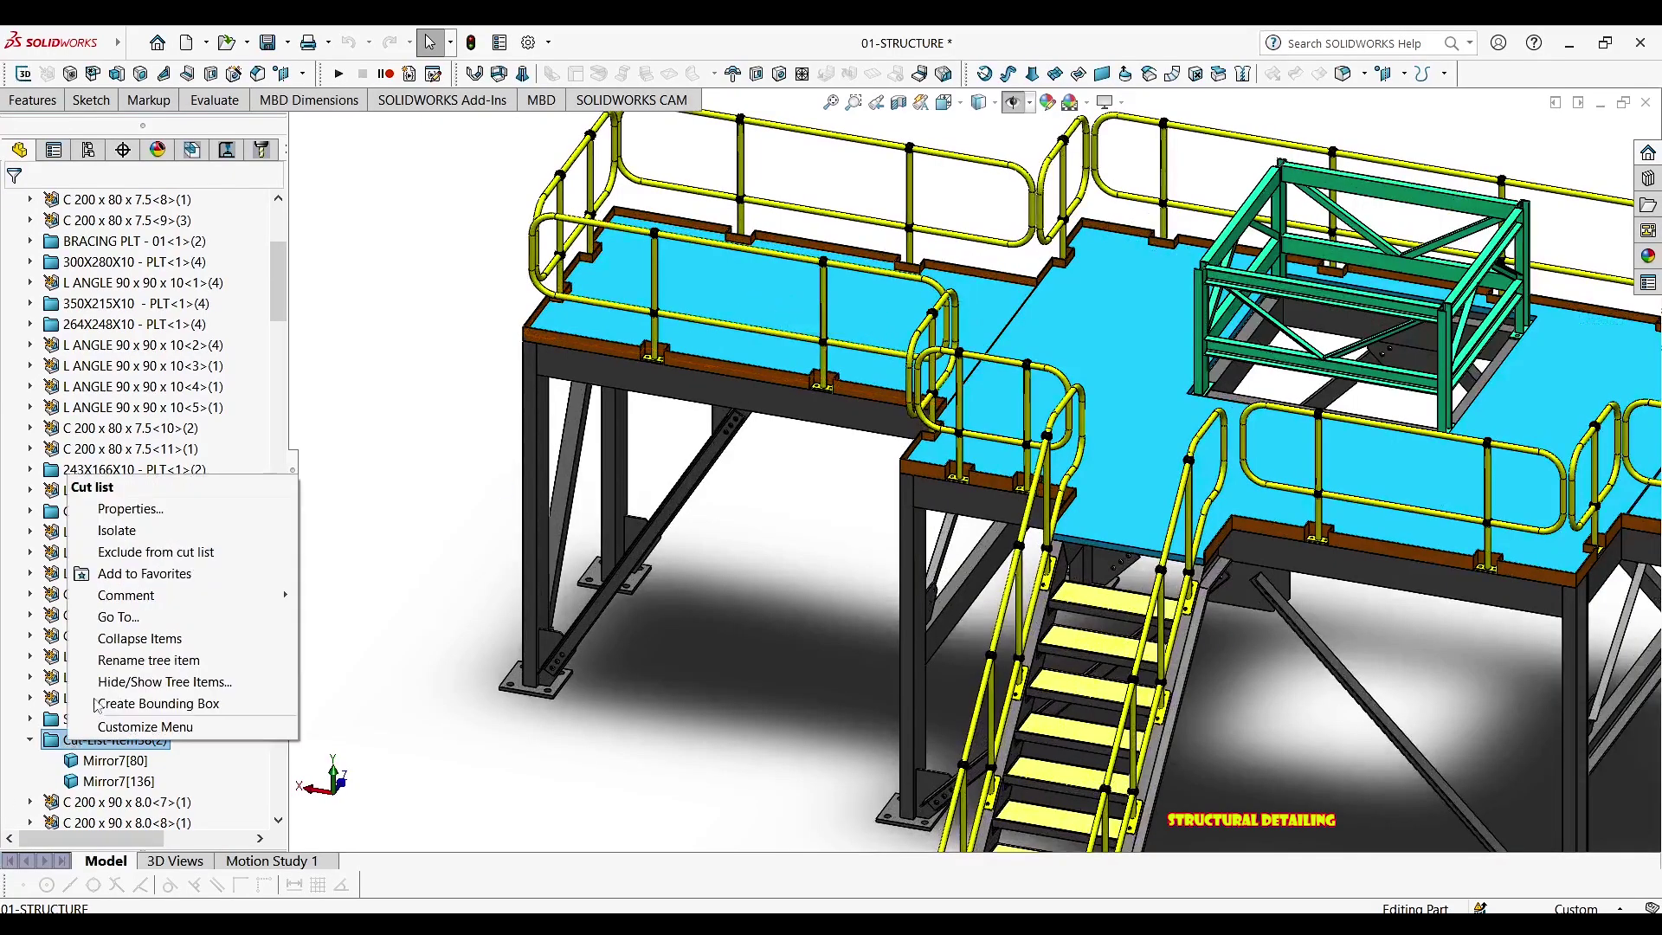
pyautogui.click(113, 511)
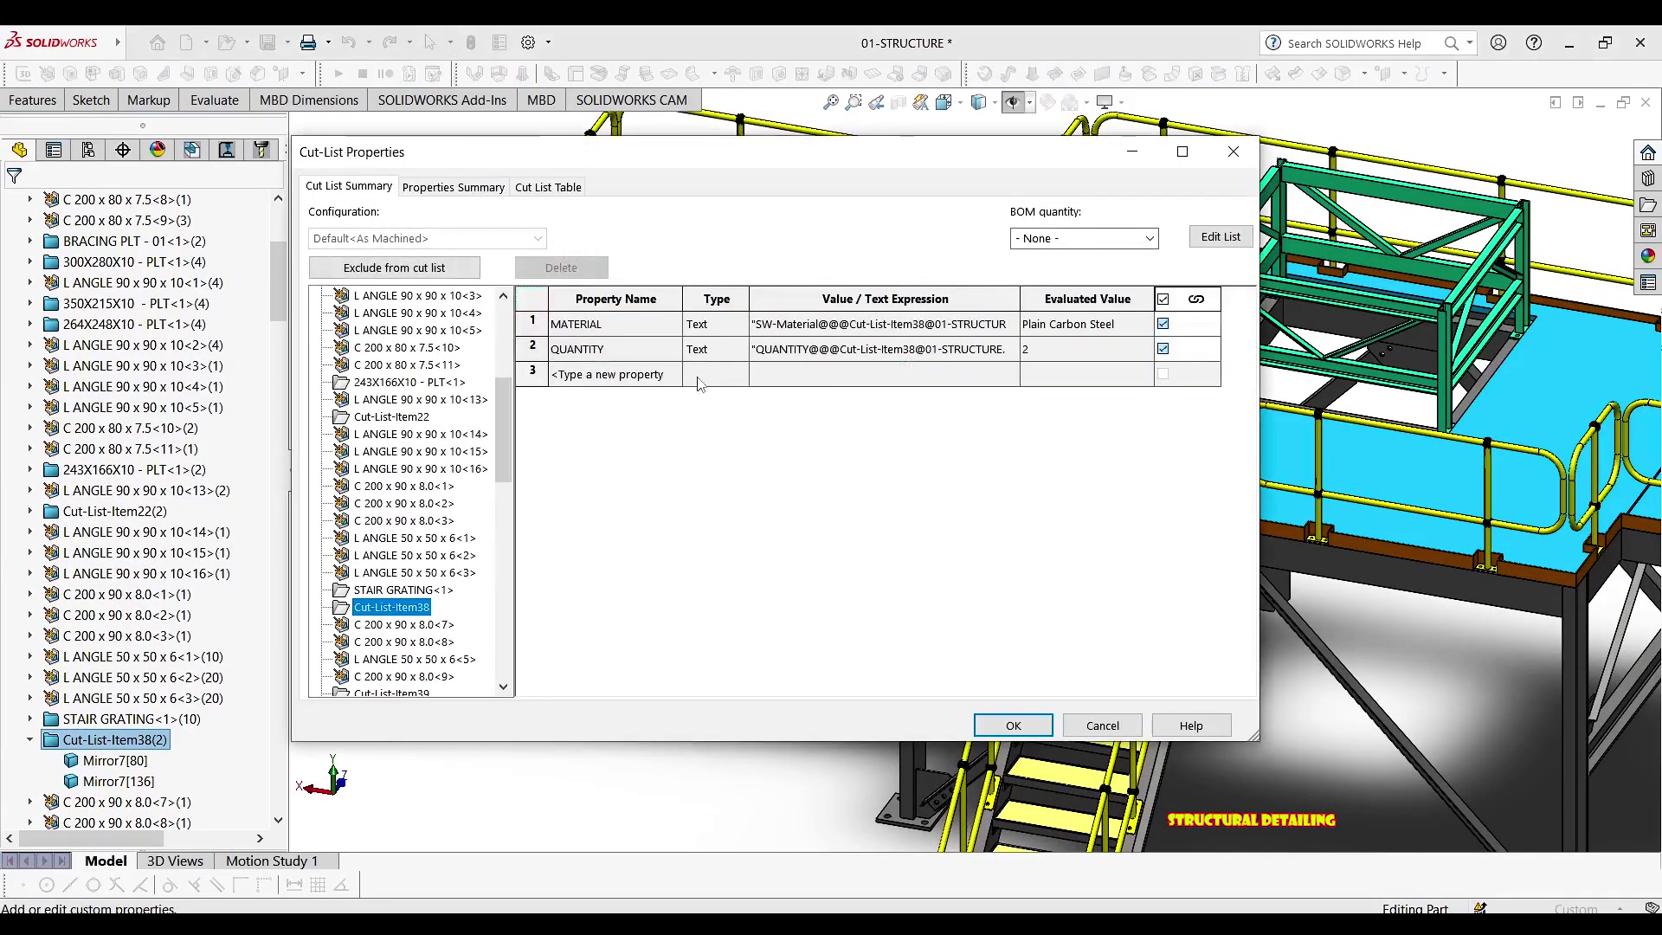
pyautogui.click(673, 374)
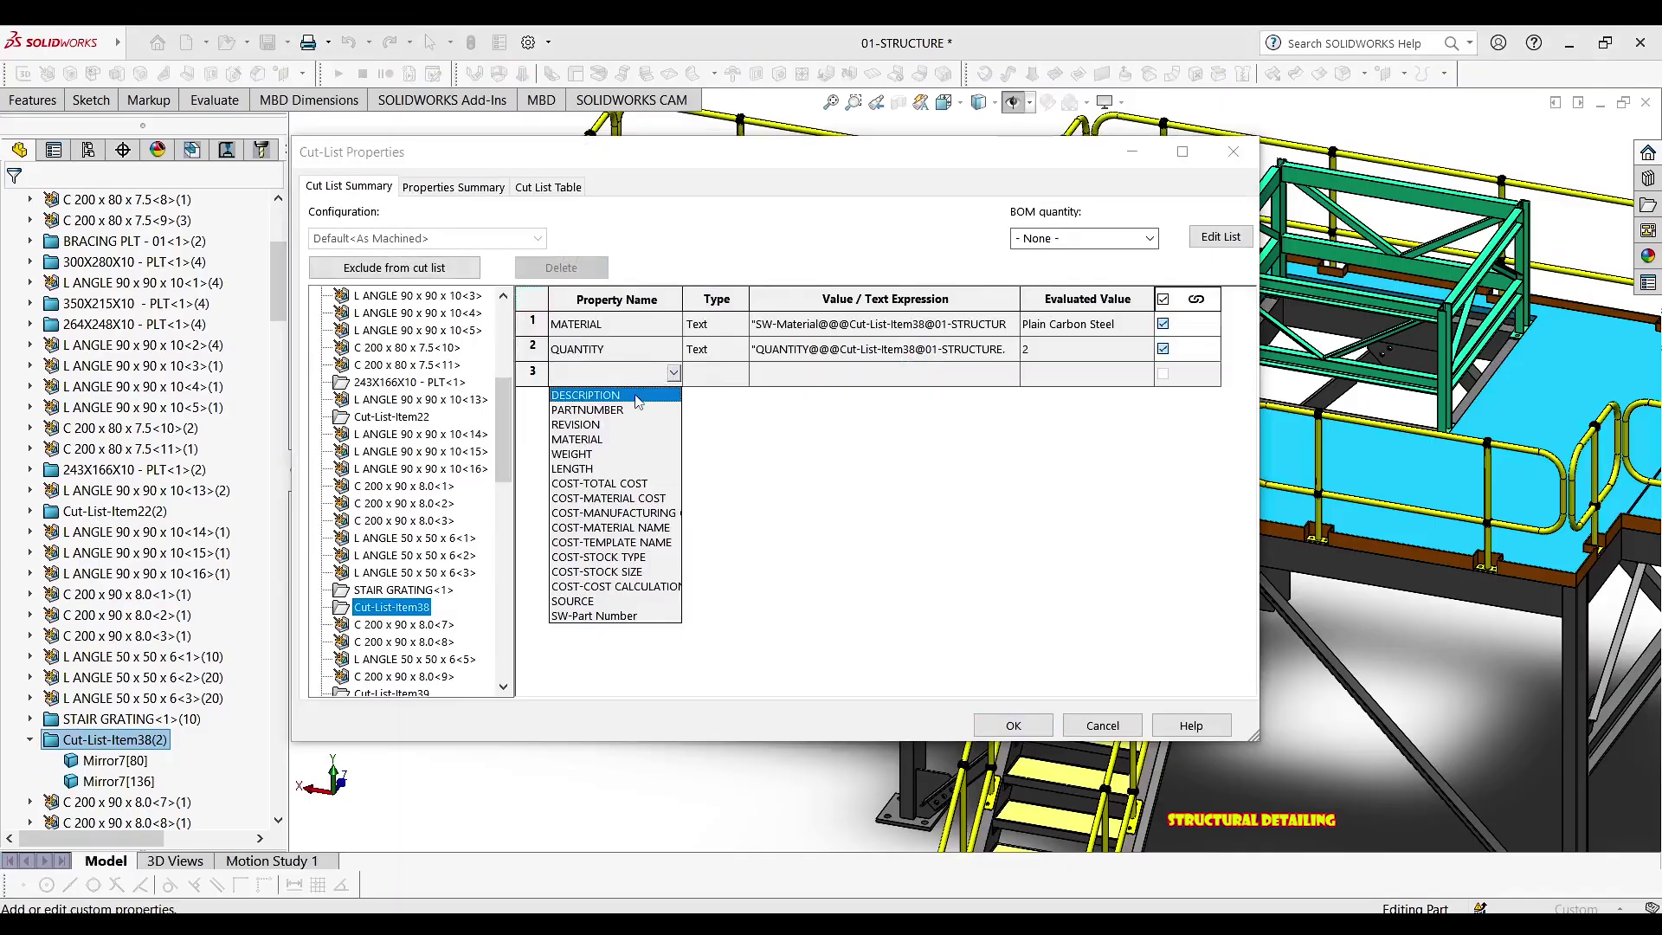
pyautogui.click(638, 395)
pyautogui.click(781, 380)
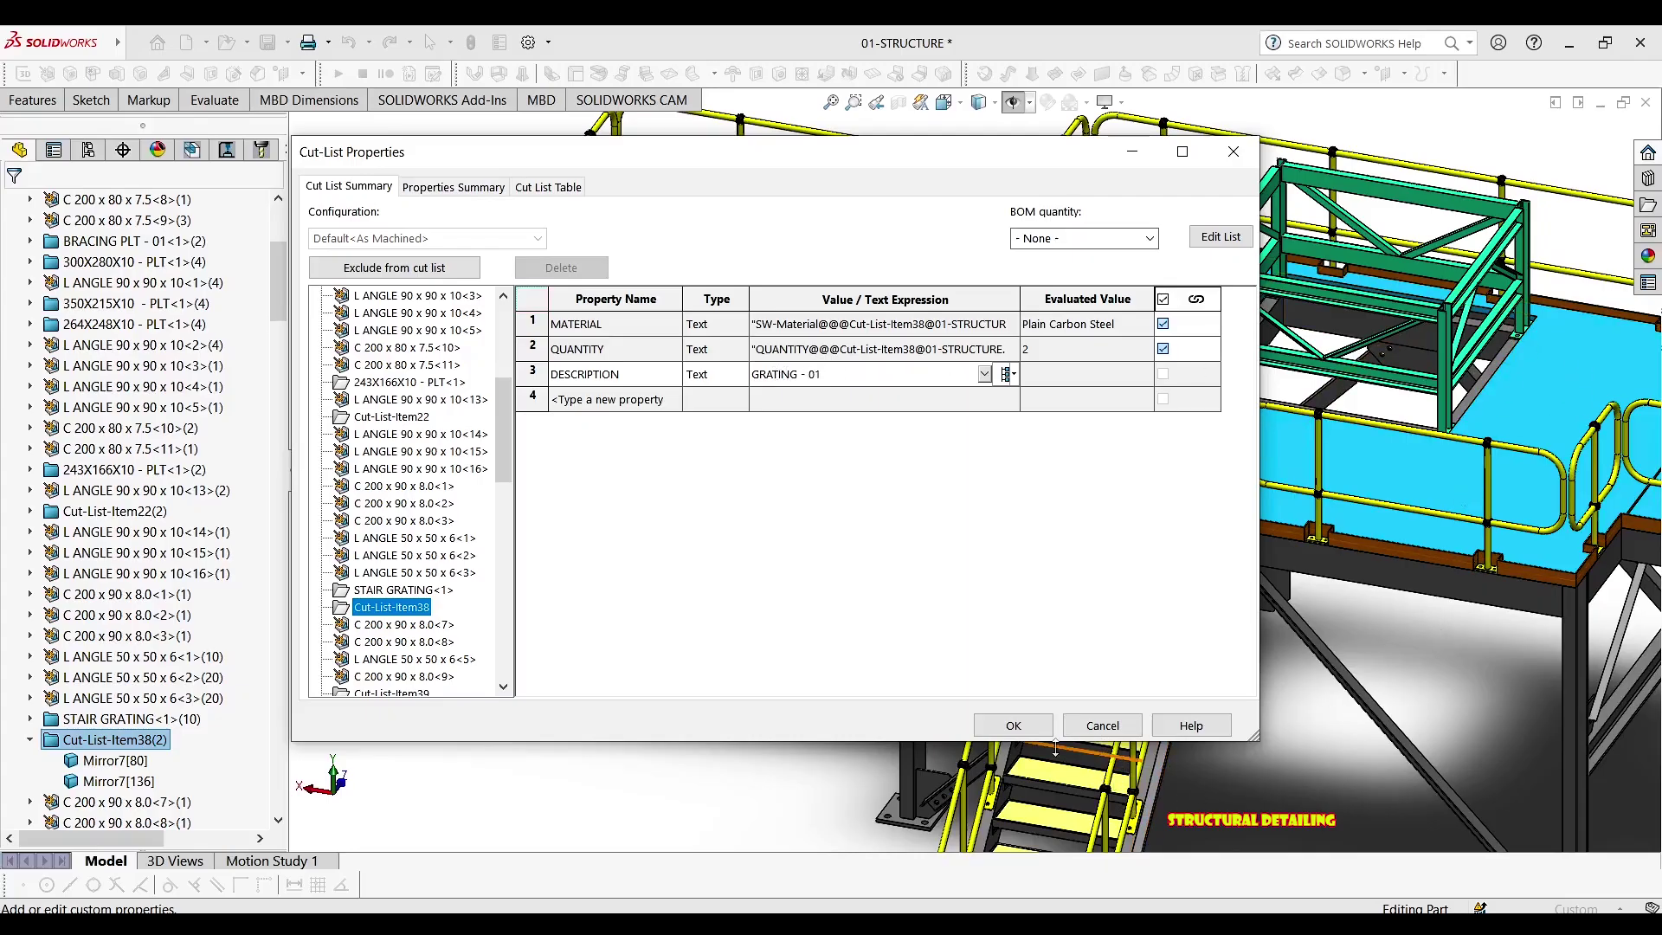
pyautogui.click(1020, 731)
# Highlight Cut-List-Item39 and Cut-List-Item40 and examine the model around the stair head to identify their bodies
pyautogui.scroll(-3, 95, 693)
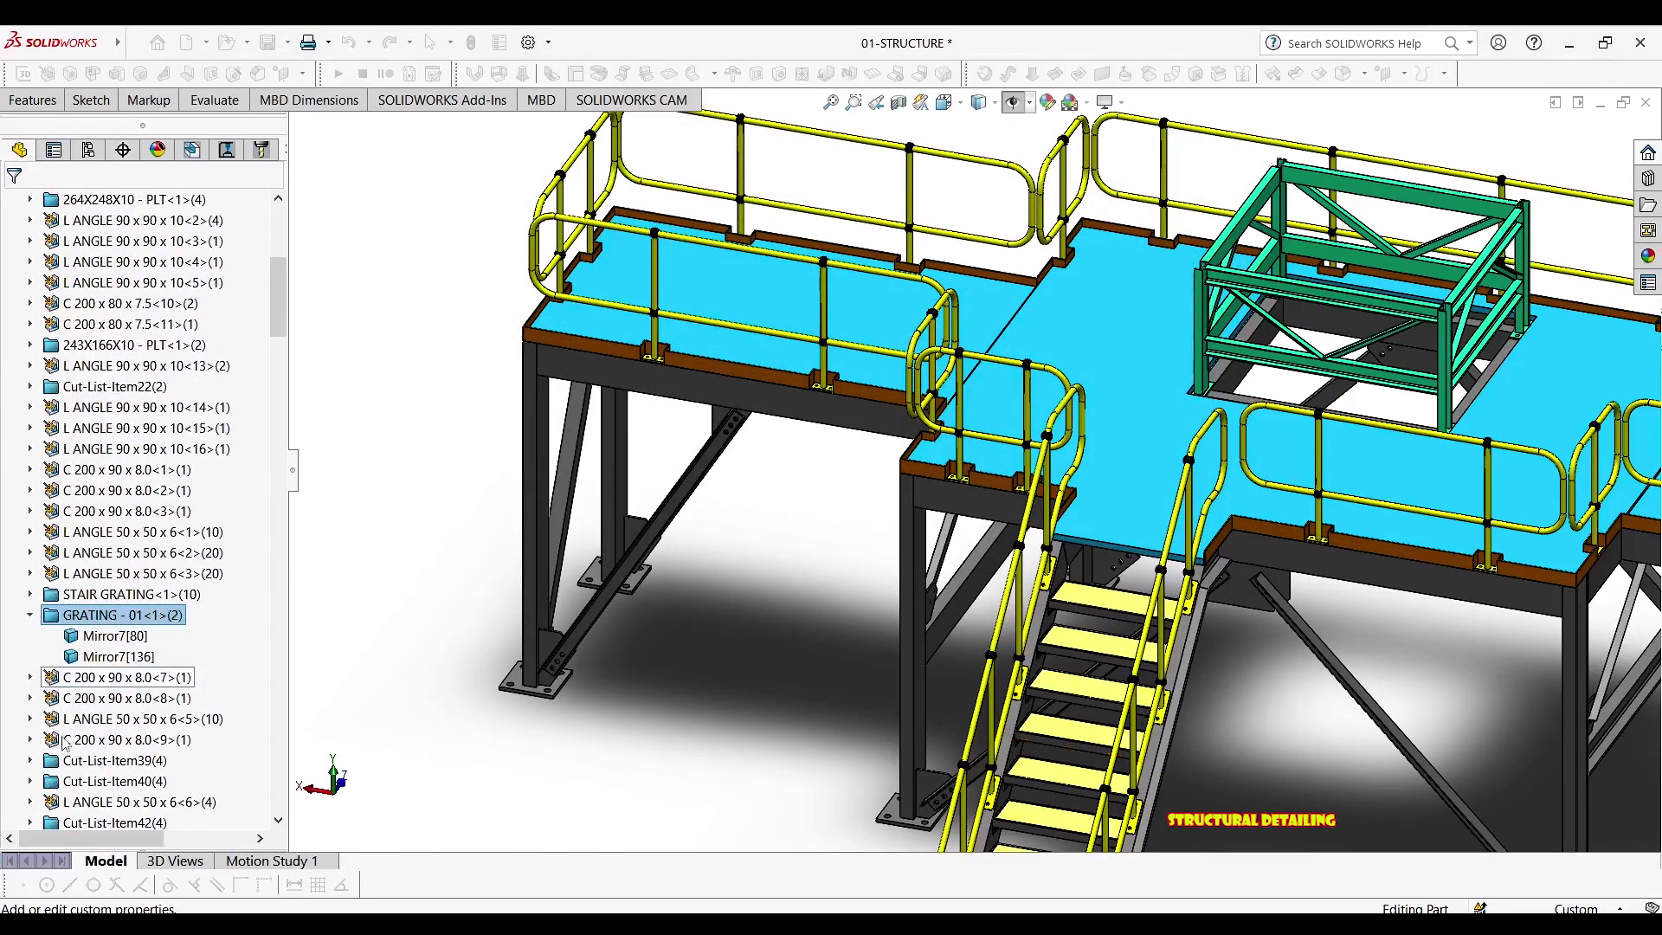
pyautogui.click(76, 701)
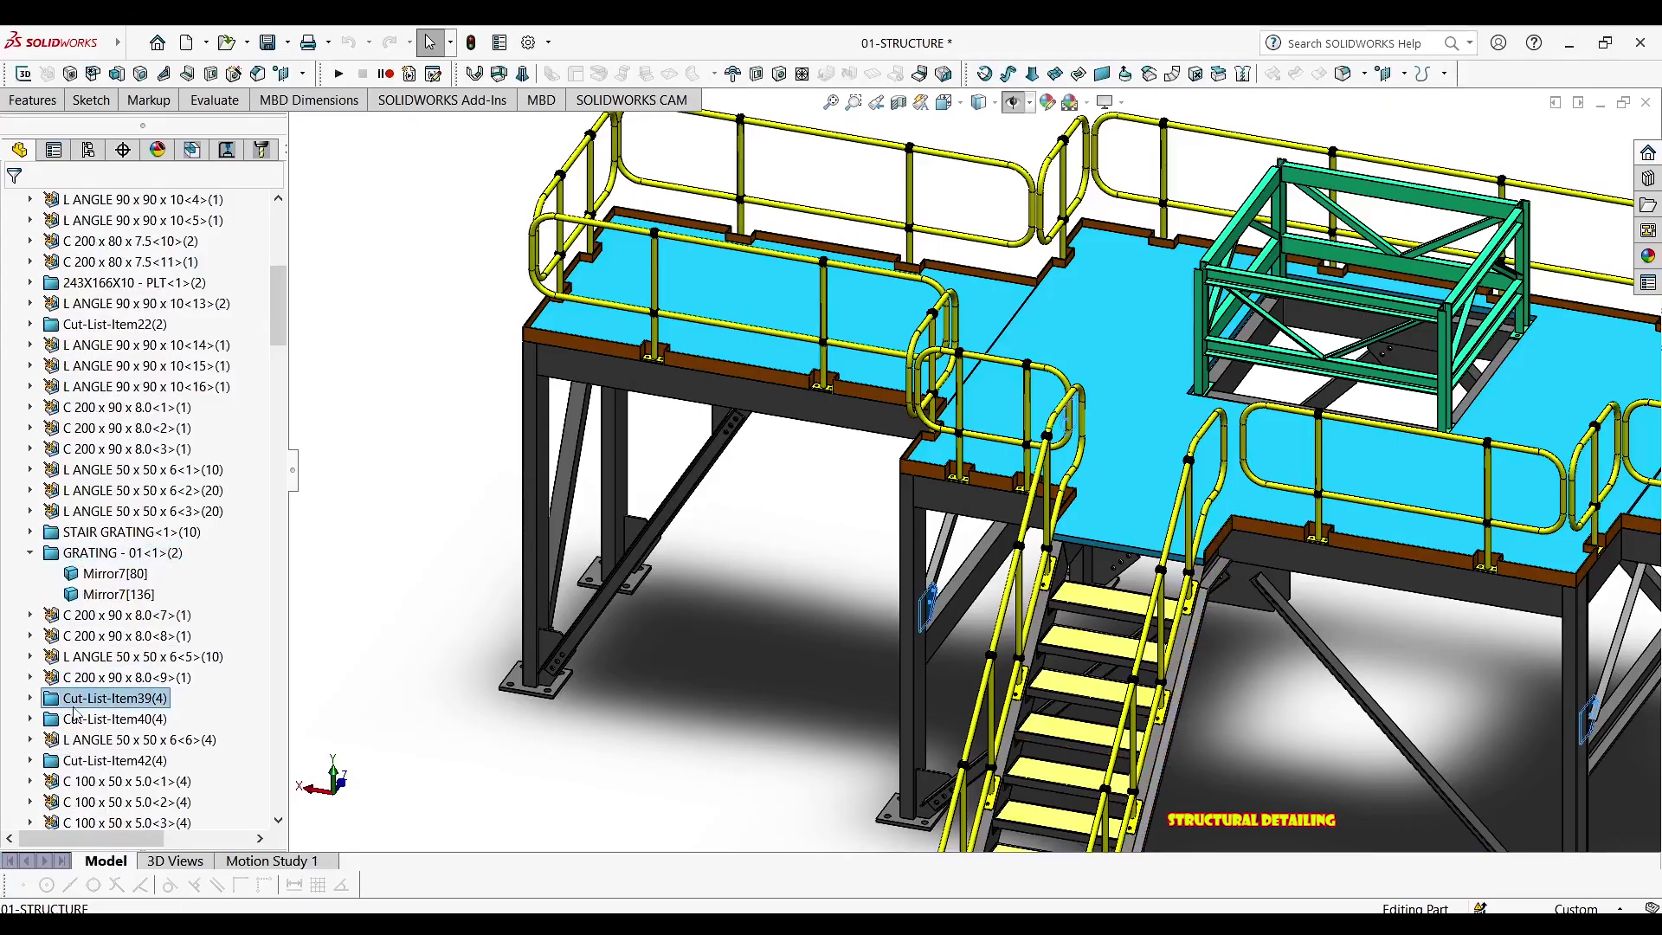
pyautogui.press('f')
pyautogui.scroll(-10, 969, 569)
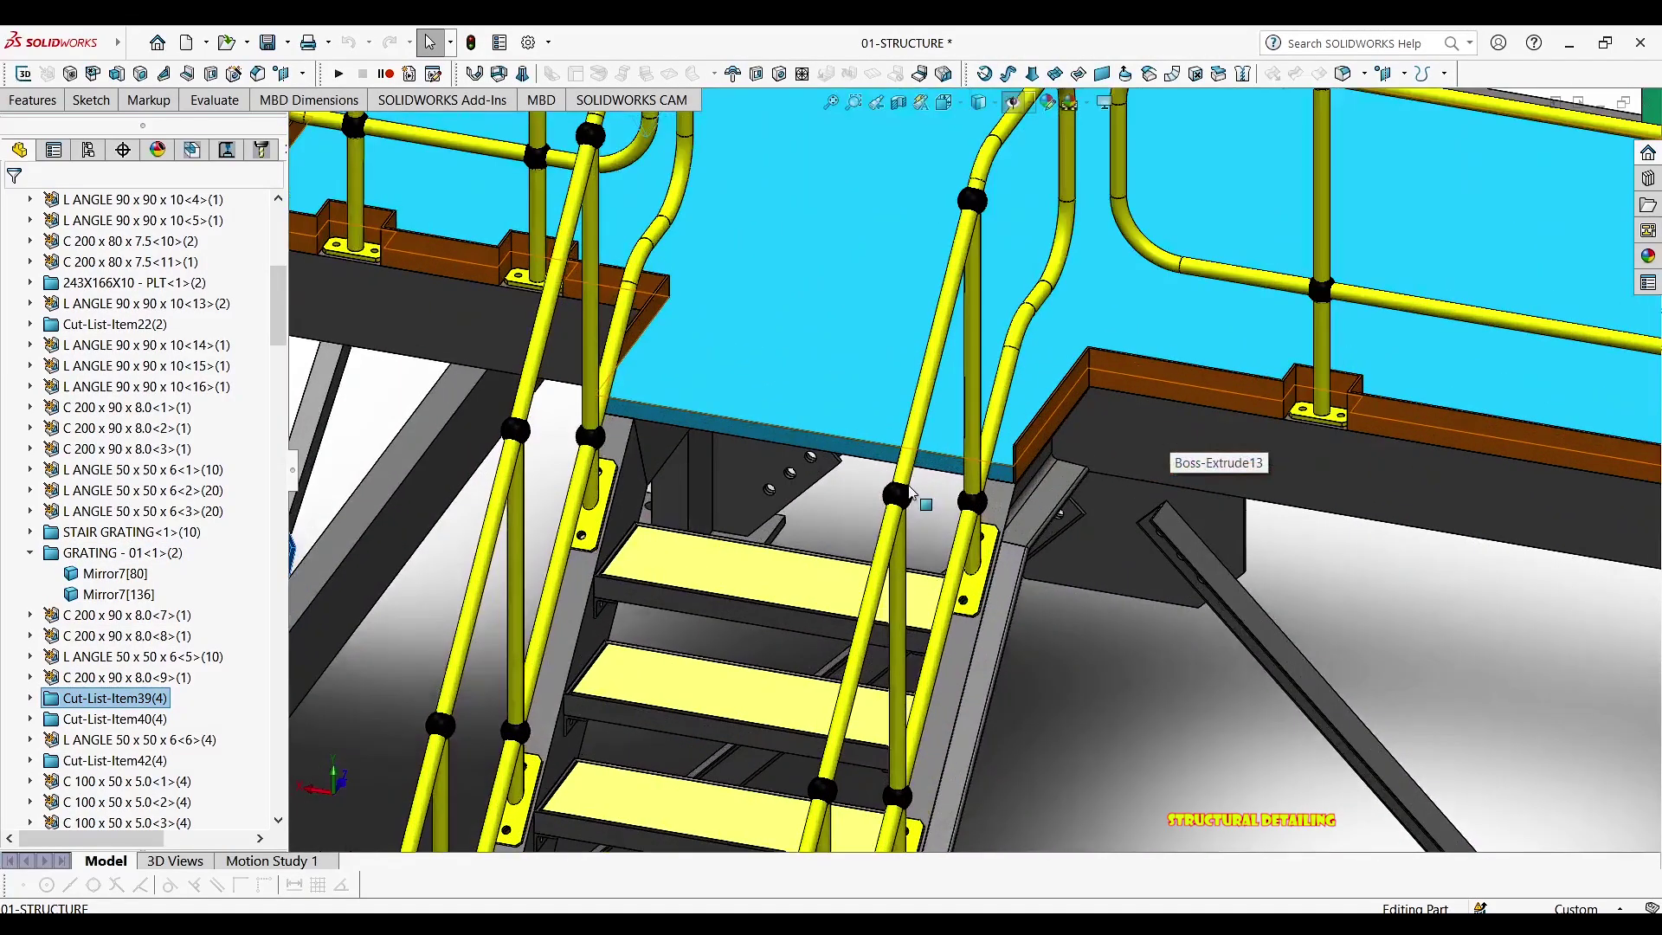
pyautogui.scroll(-6, 774, 590)
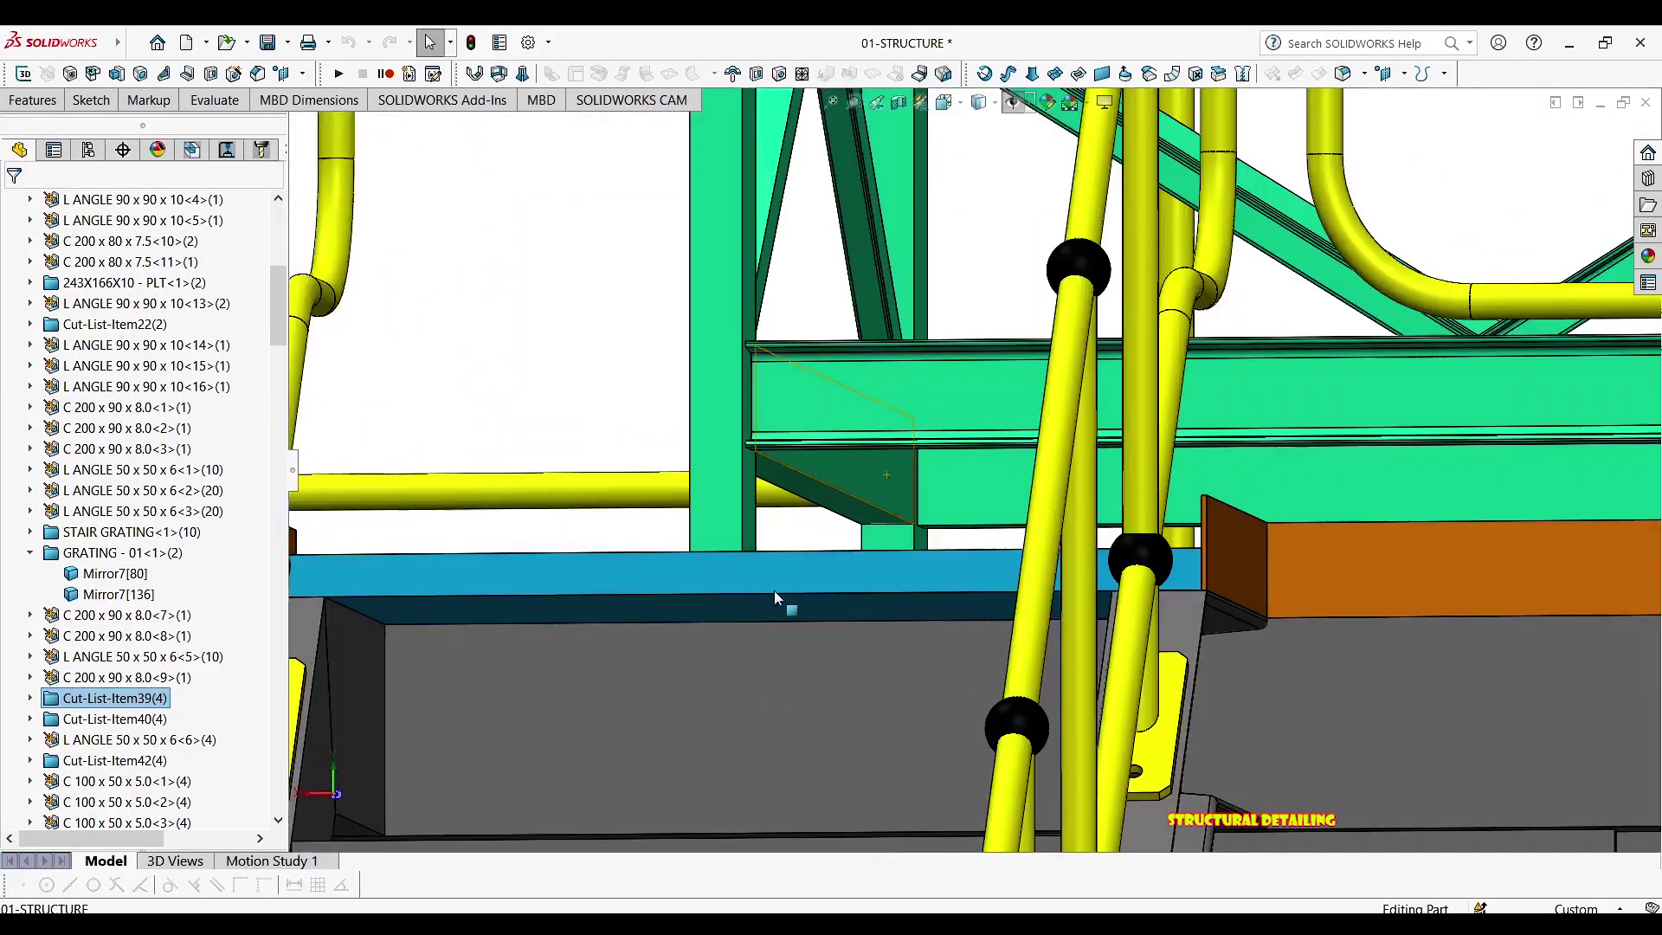
pyautogui.click(80, 720)
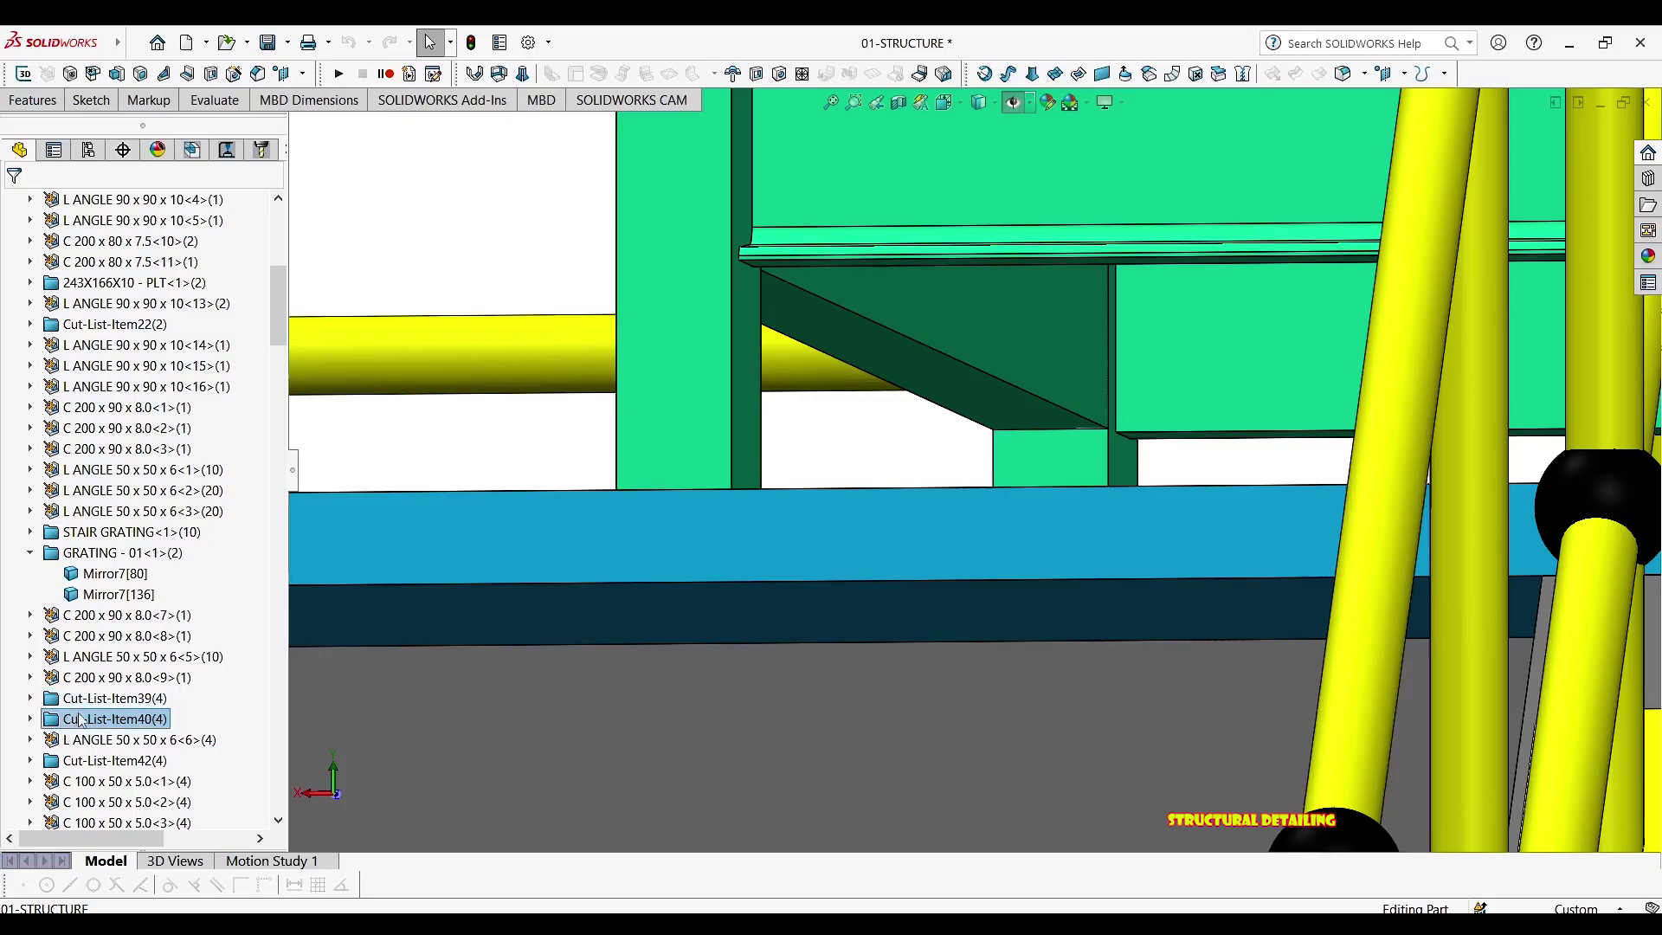
pyautogui.click(78, 700)
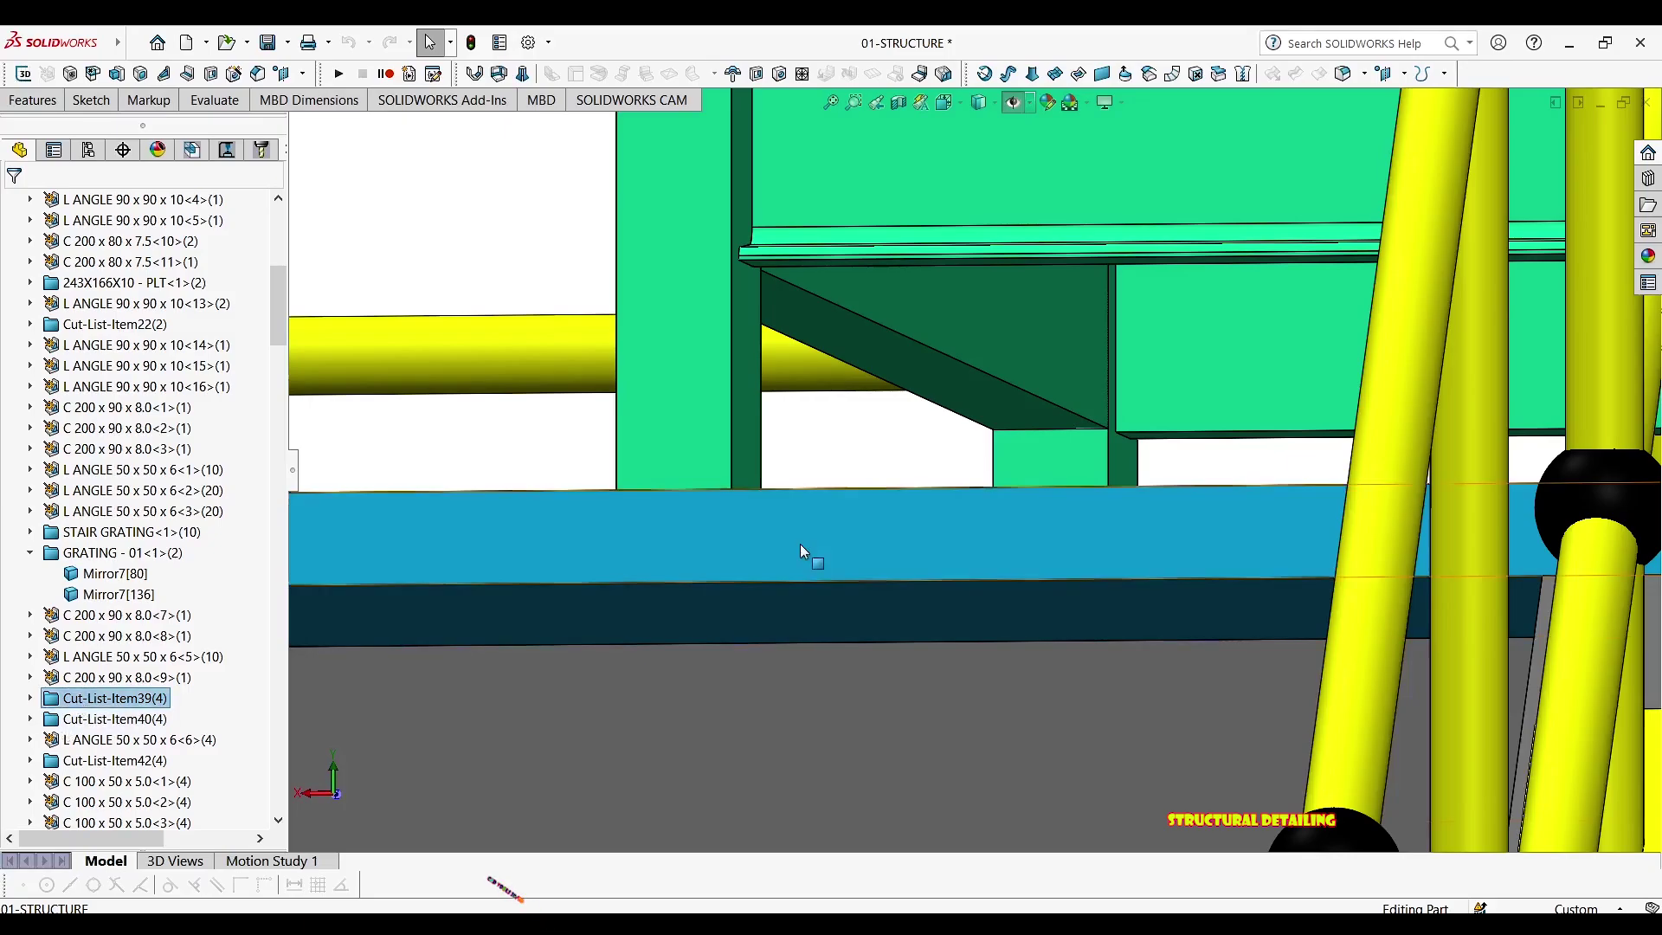
# Examine the deck plates above the stairs and highlight Cut-List-Item53, Cut-List-Item42 and Cut-List-Item39 to identify their bodies
pyautogui.scroll(10, 844, 554)
pyautogui.scroll(3, 931, 561)
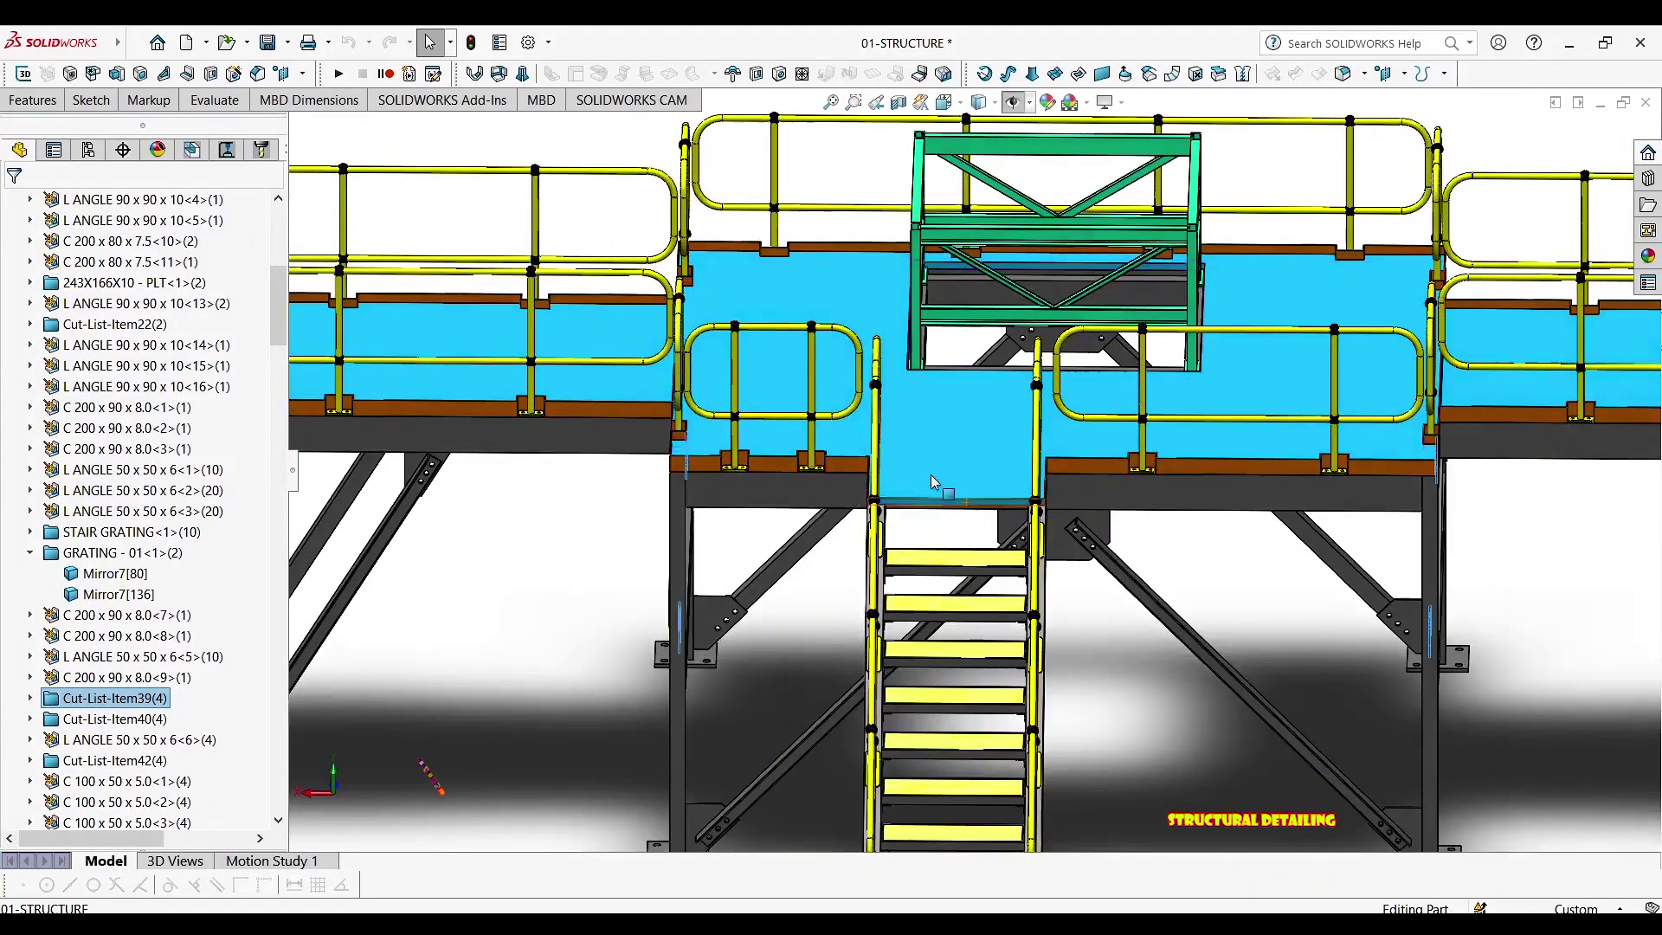
pyautogui.scroll(-10, 1081, 286)
pyautogui.scroll(10, 1108, 318)
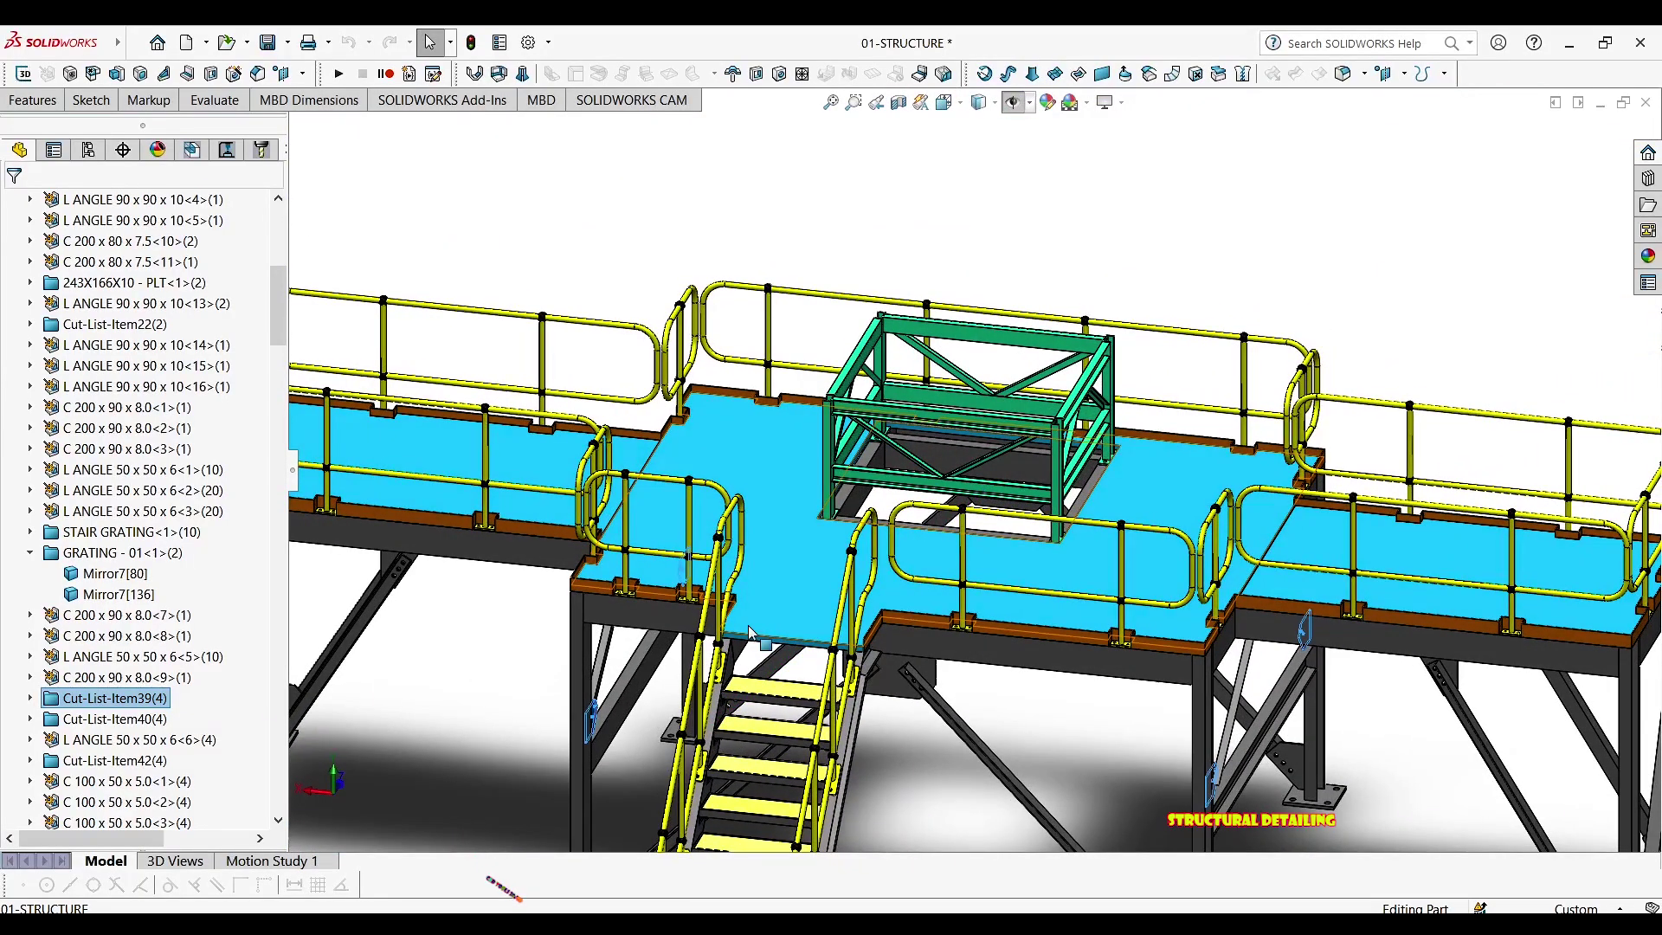
pyautogui.click(765, 583)
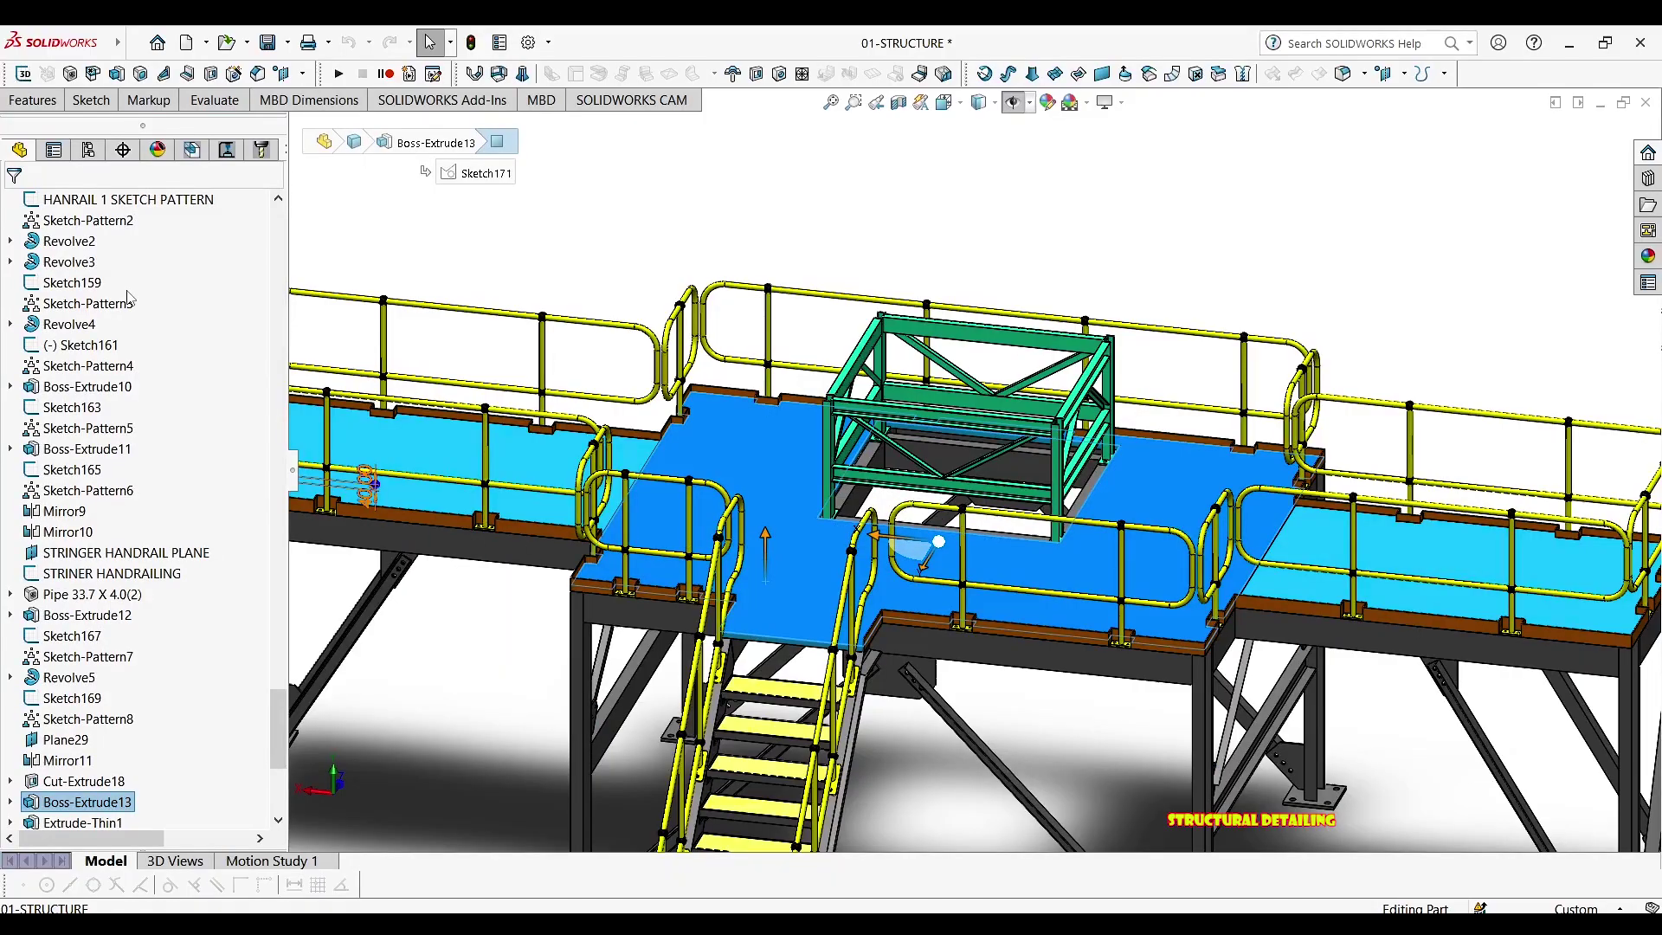
pyautogui.scroll(15, 128, 299)
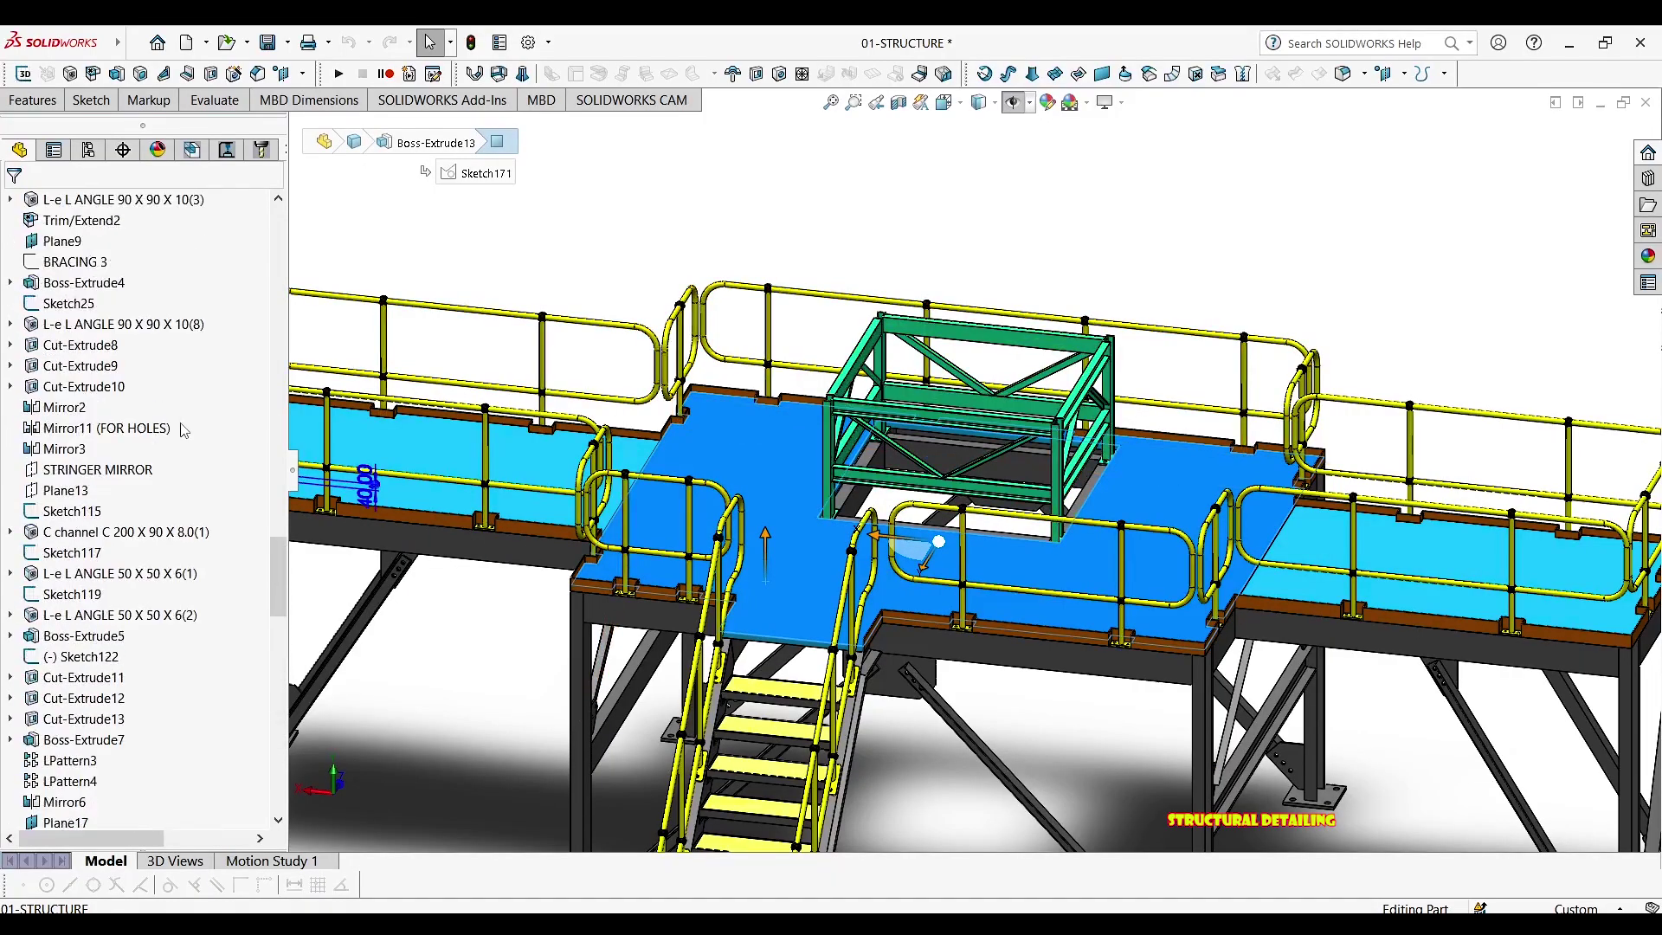
pyautogui.scroll(15, 184, 430)
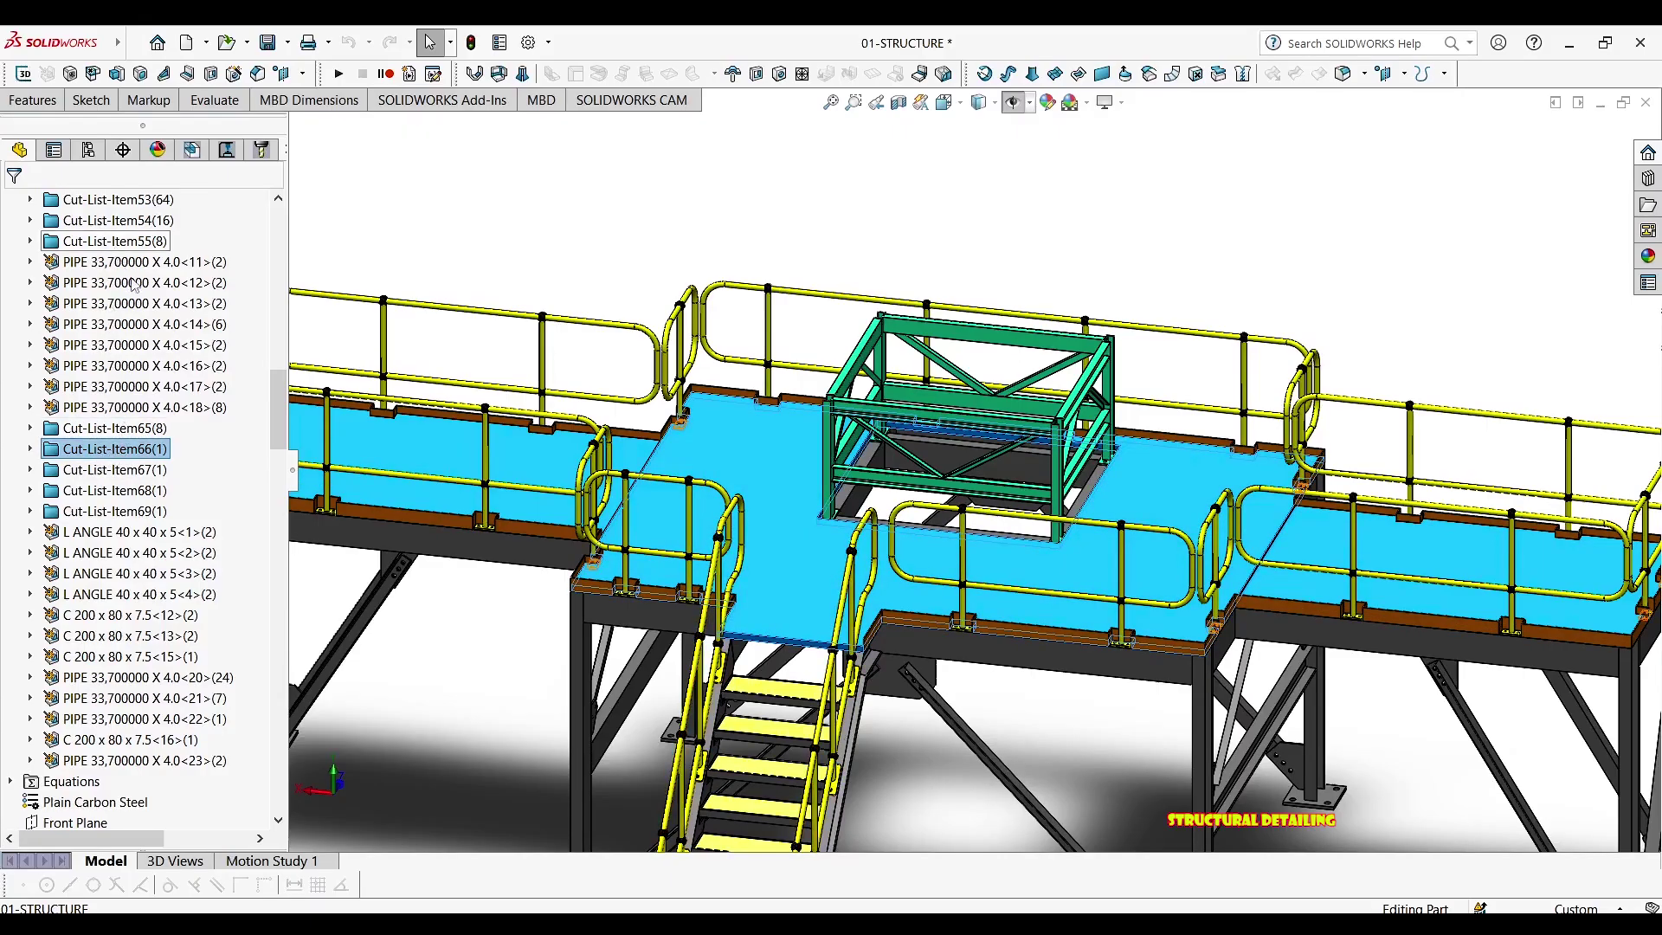
pyautogui.scroll(2, 116, 389)
pyautogui.click(112, 325)
pyautogui.scroll(5, 118, 363)
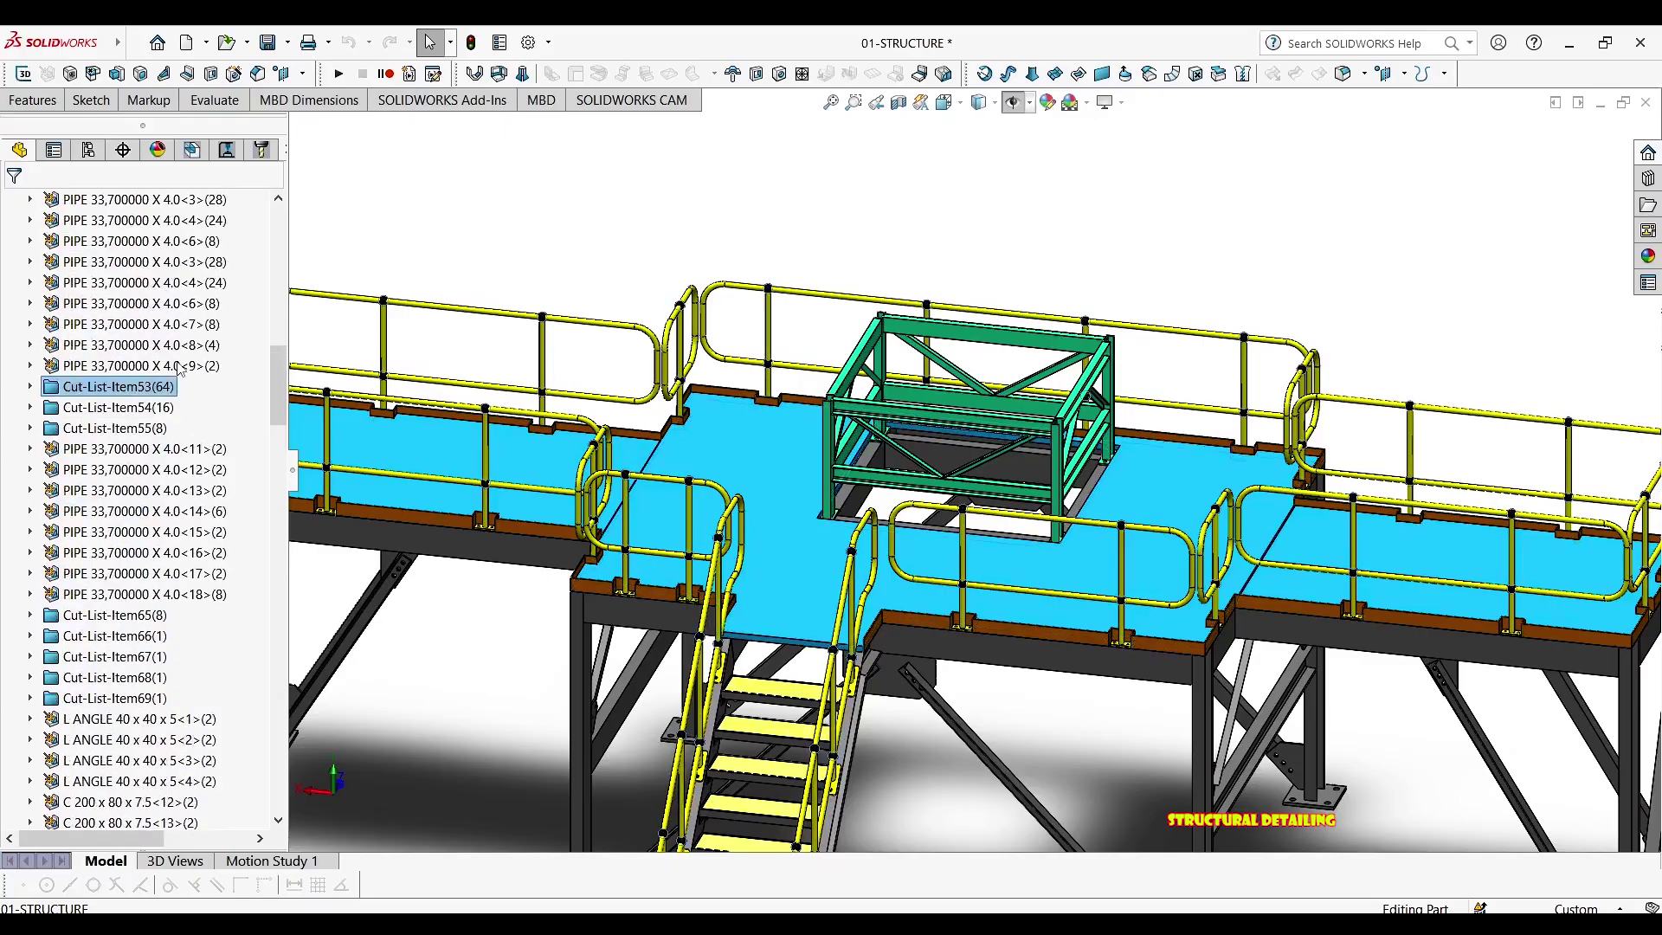
pyautogui.click(123, 391)
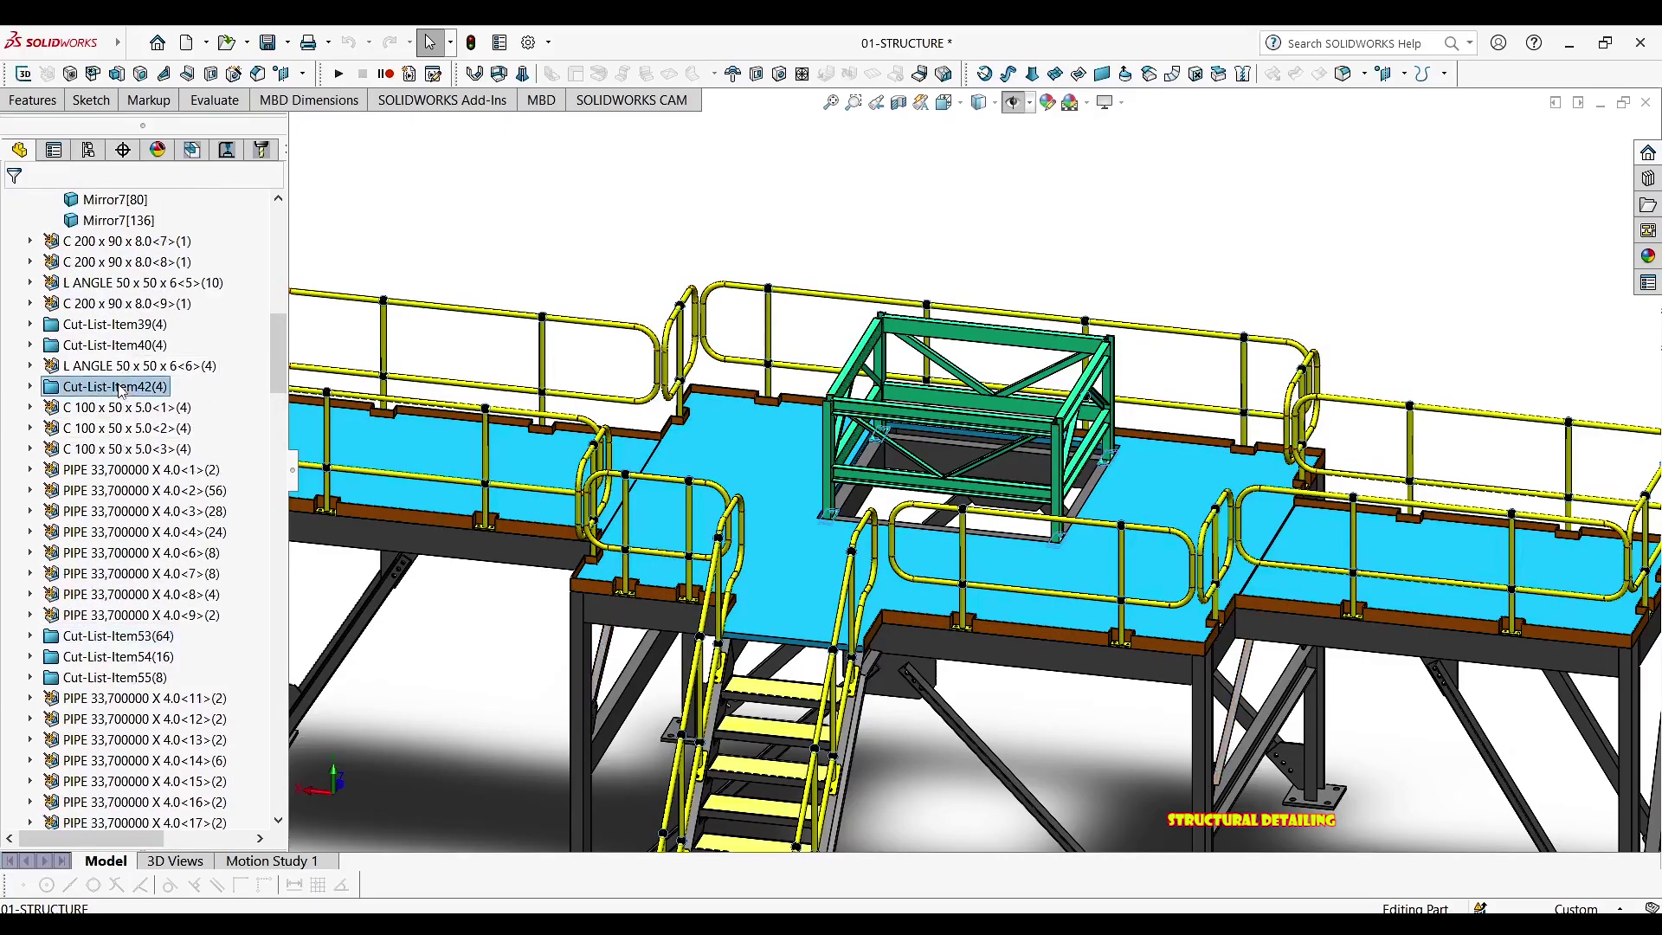
pyautogui.click(143, 326)
pyautogui.scroll(4, 152, 346)
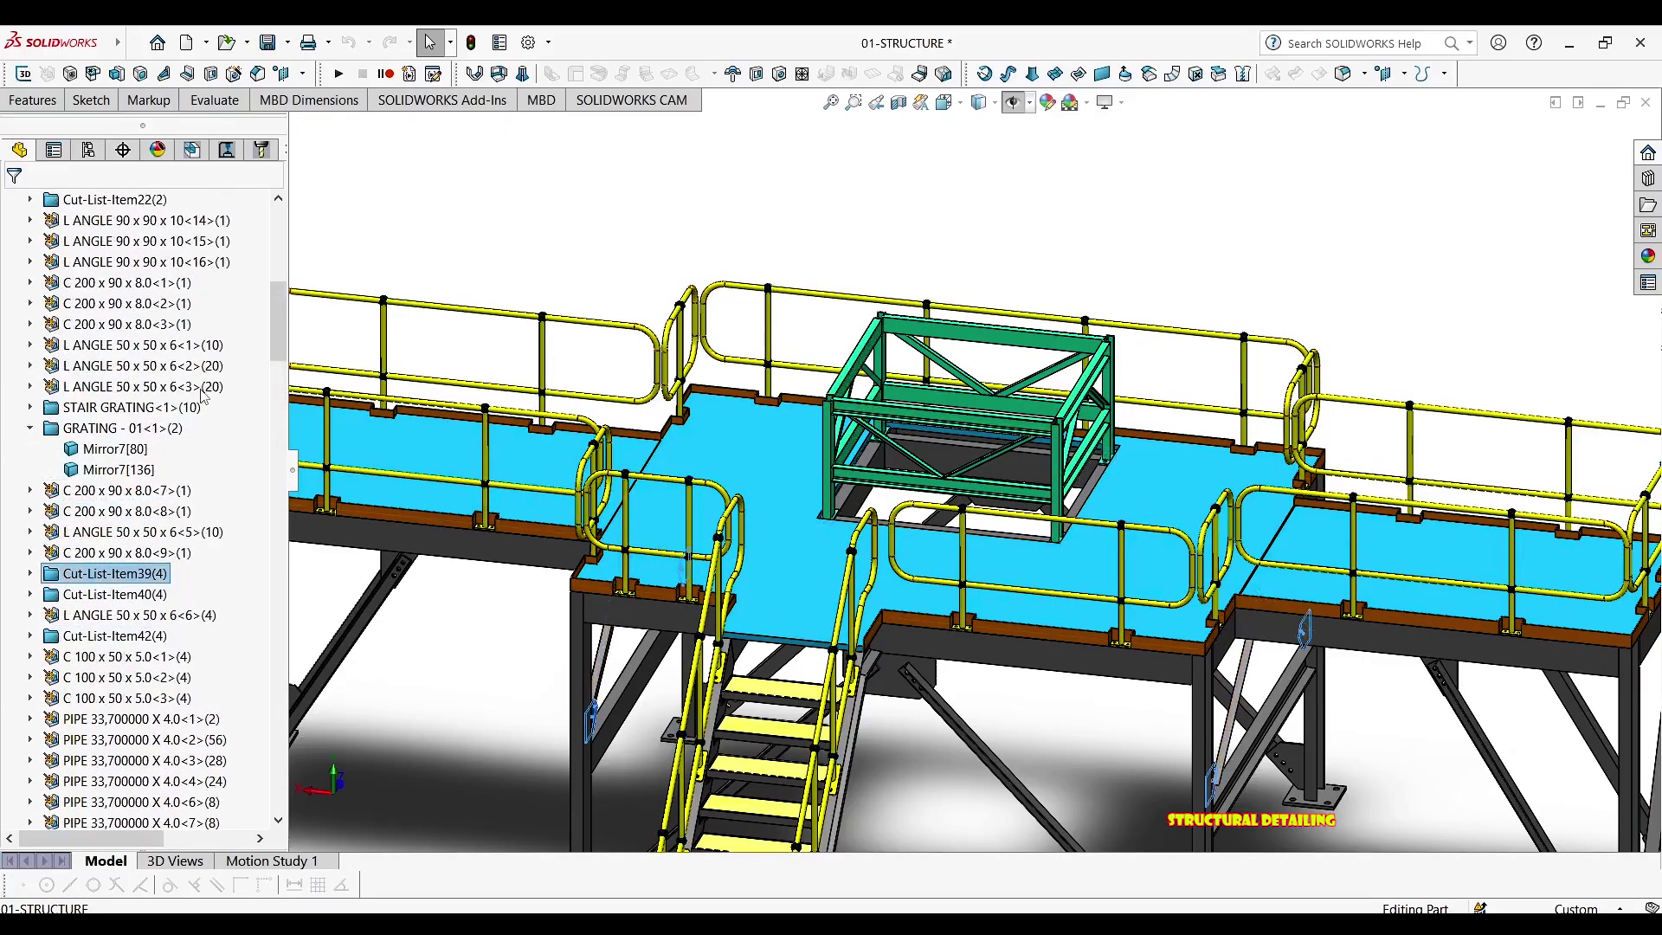
# Check the GRATING - 01 bodies at the foot of the stairs and change the item's DESCRIPTION to STRAIRWAY FOOTING
pyautogui.click(102, 431)
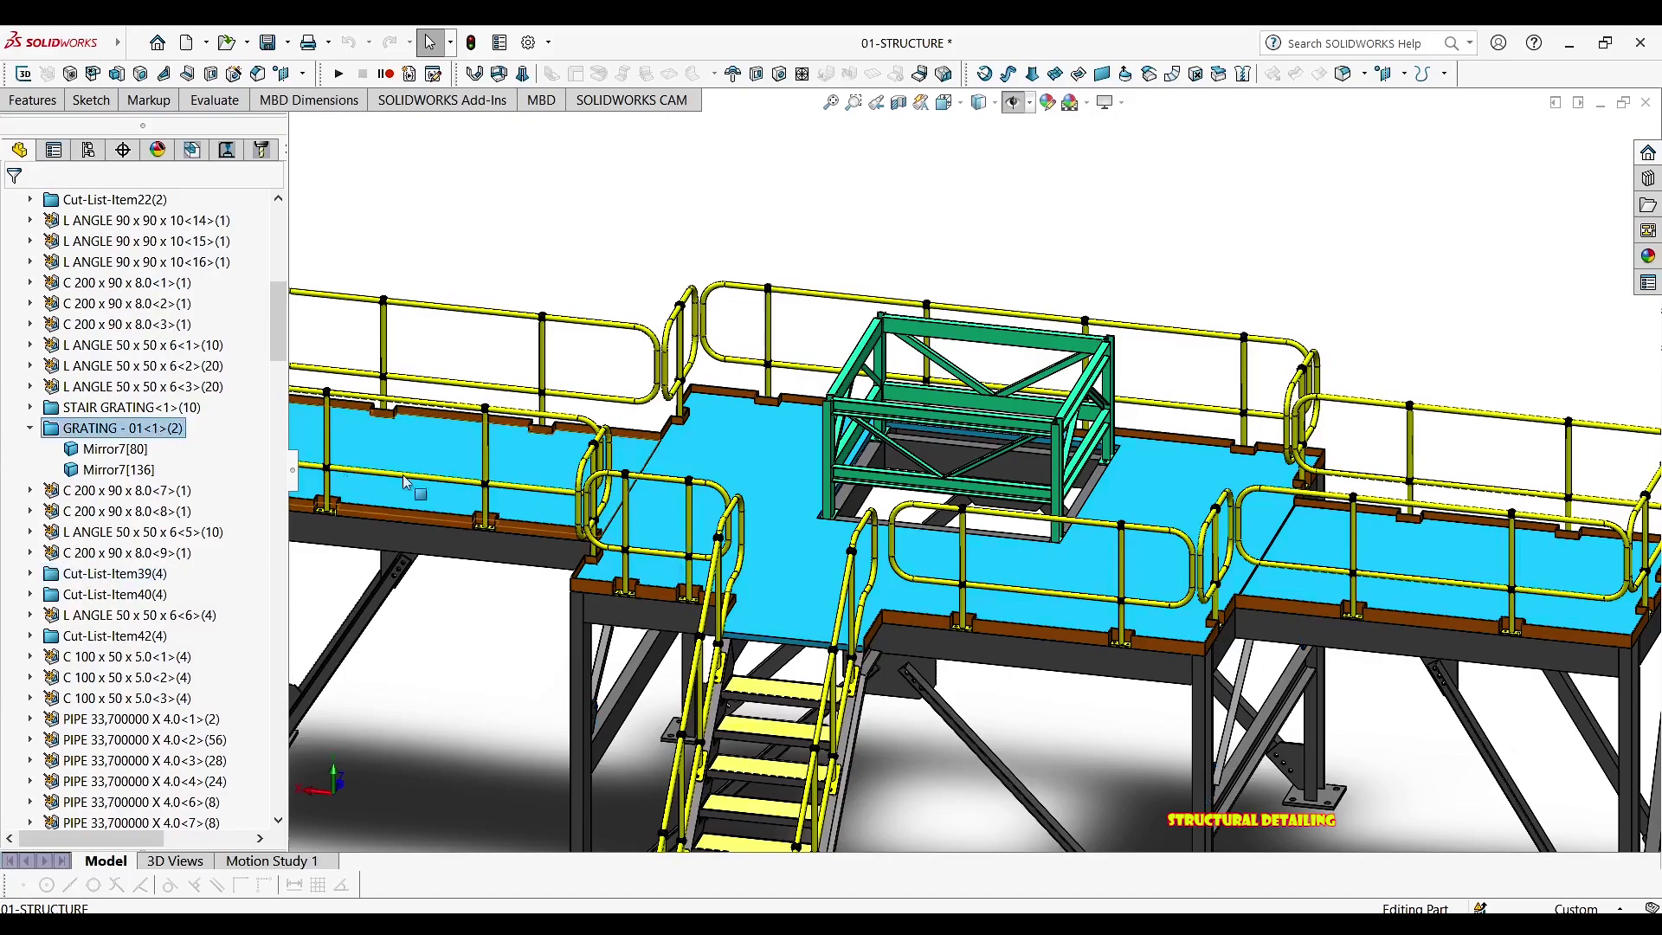
pyautogui.press('f')
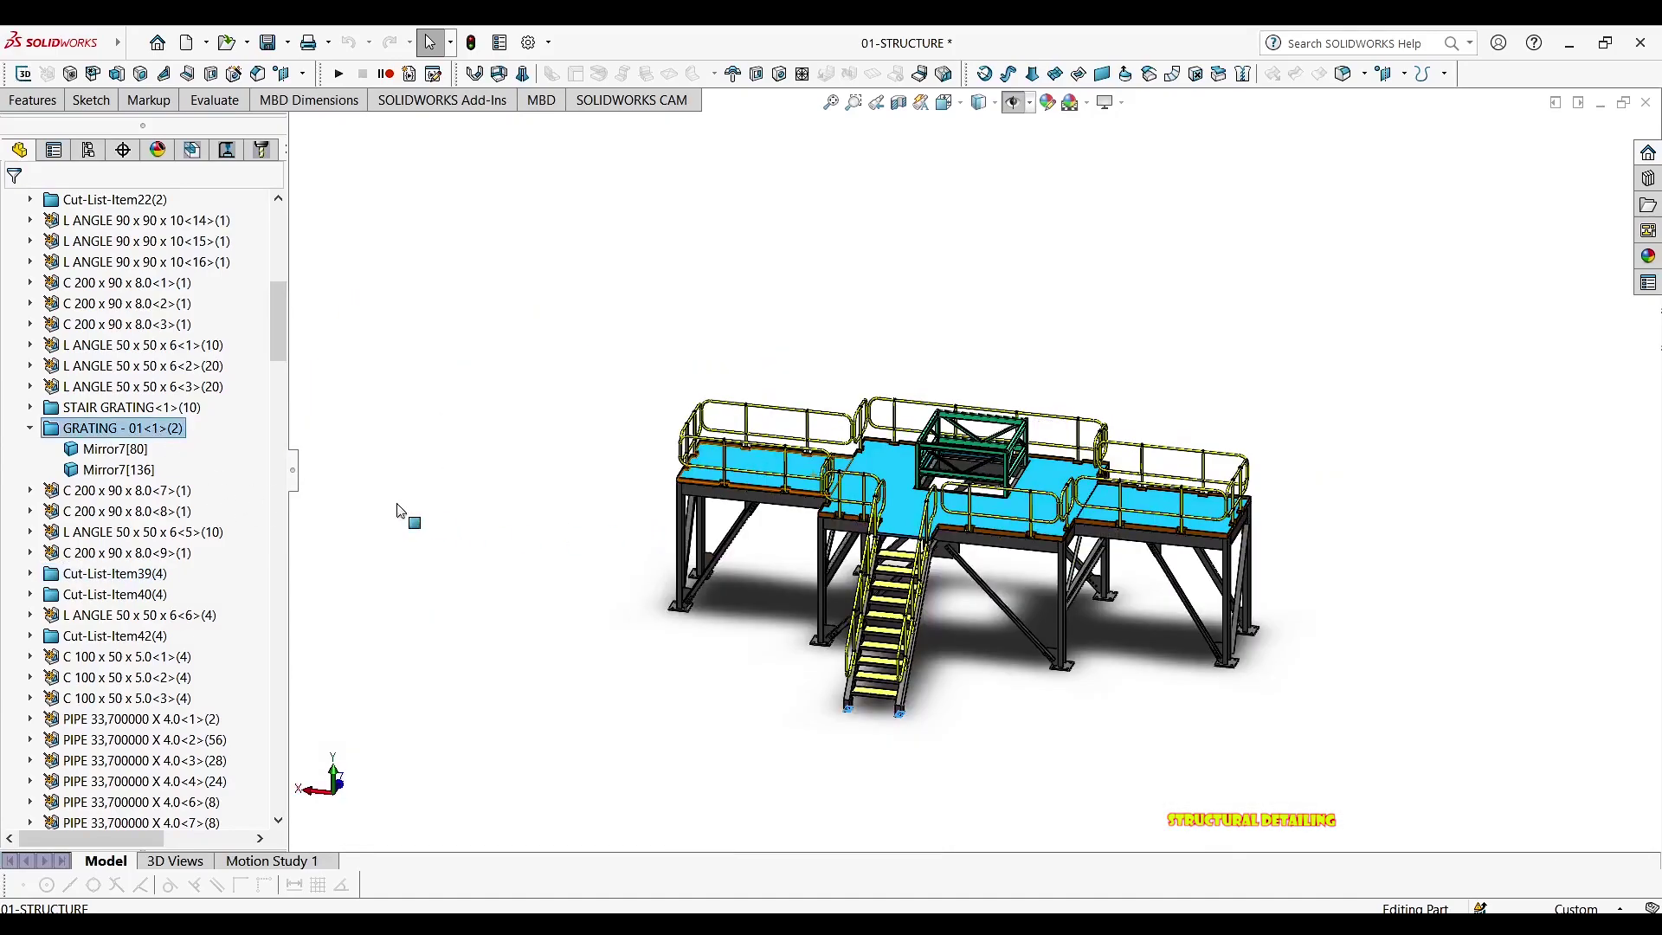
pyautogui.click(115, 448)
pyautogui.scroll(-10, 853, 715)
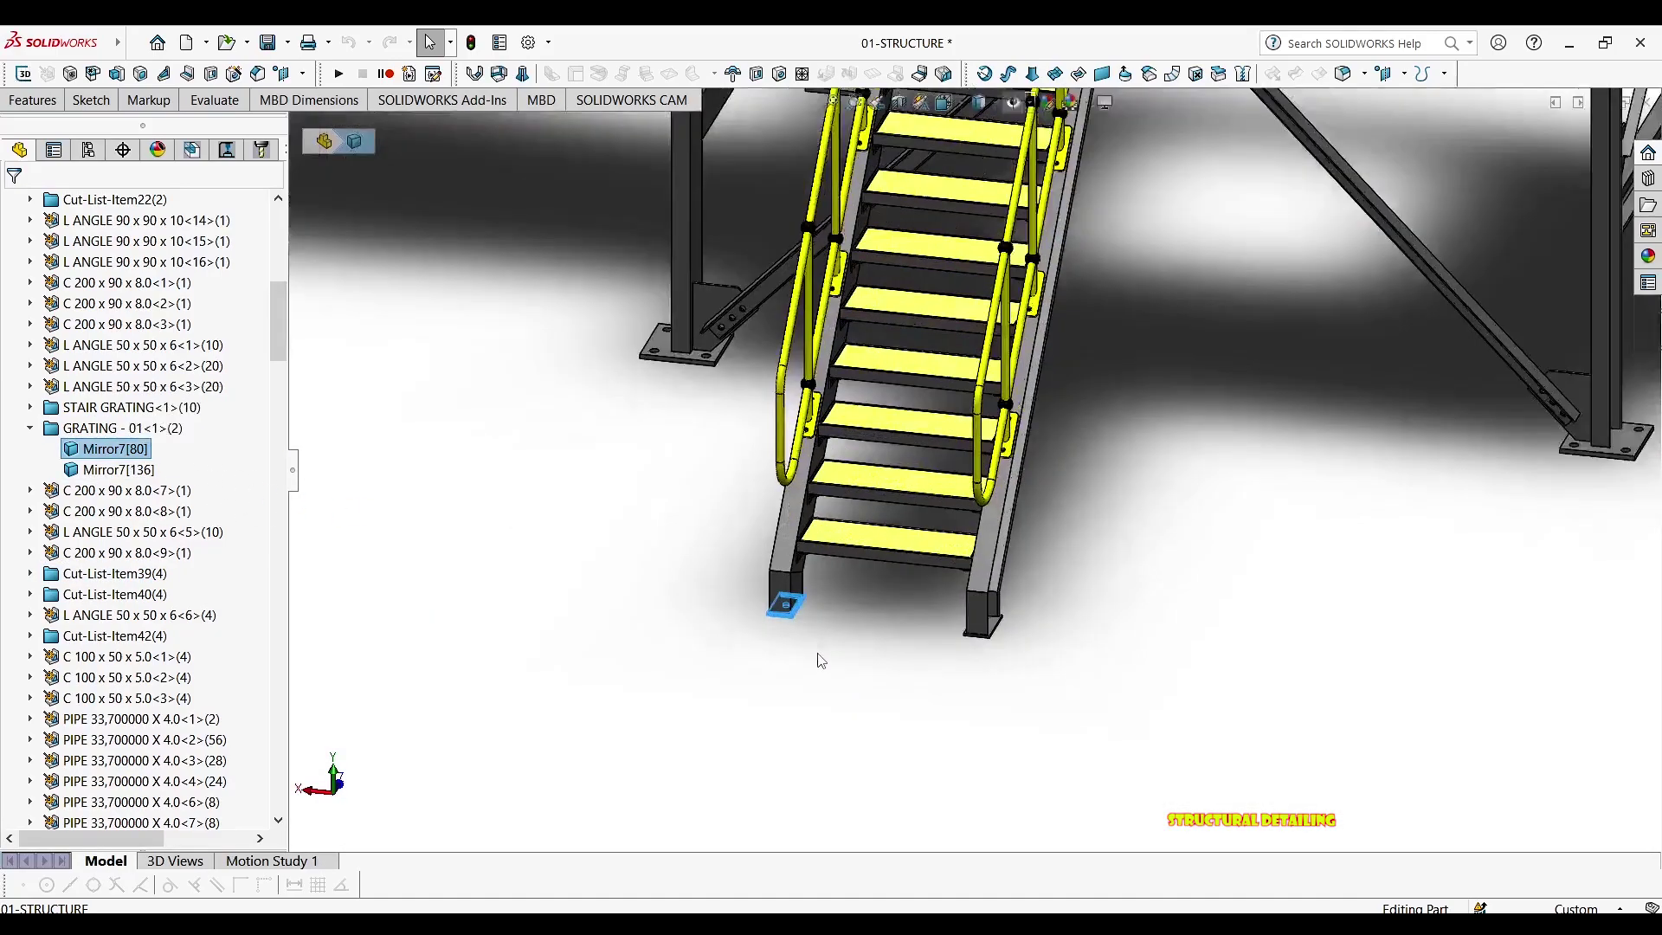
pyautogui.moveTo(773, 526); pyautogui.dragTo(690, 556, button='middle')
pyautogui.scroll(-6, 376, 549)
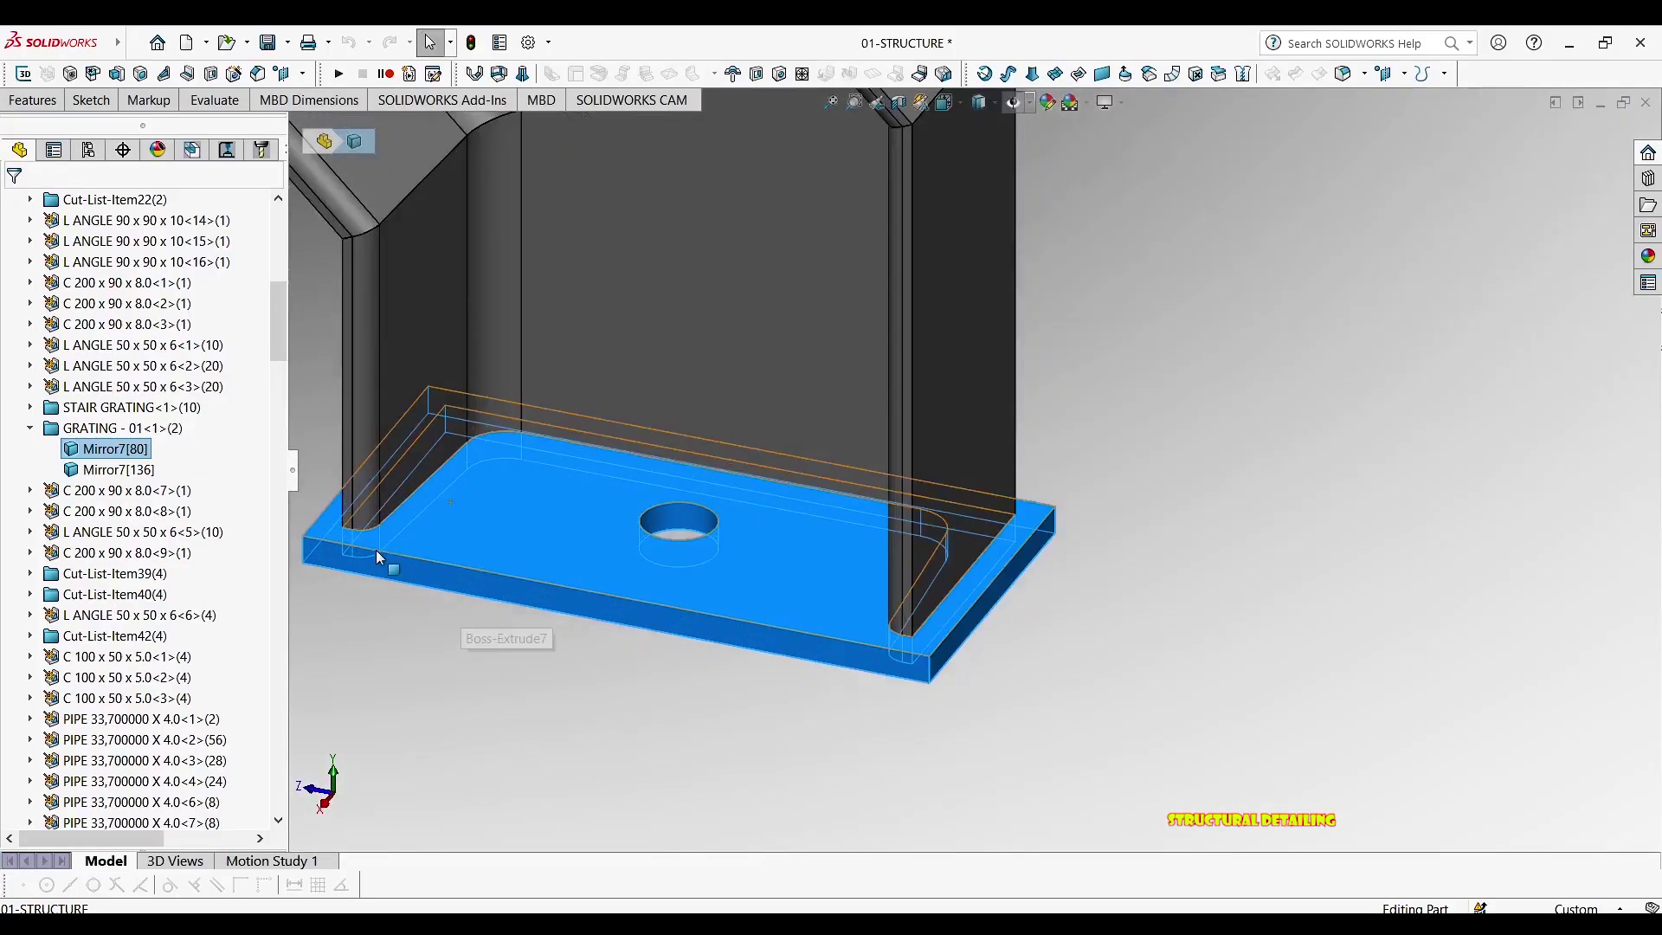
pyautogui.moveTo(450, 501); pyautogui.dragTo(677, 470, button='middle')
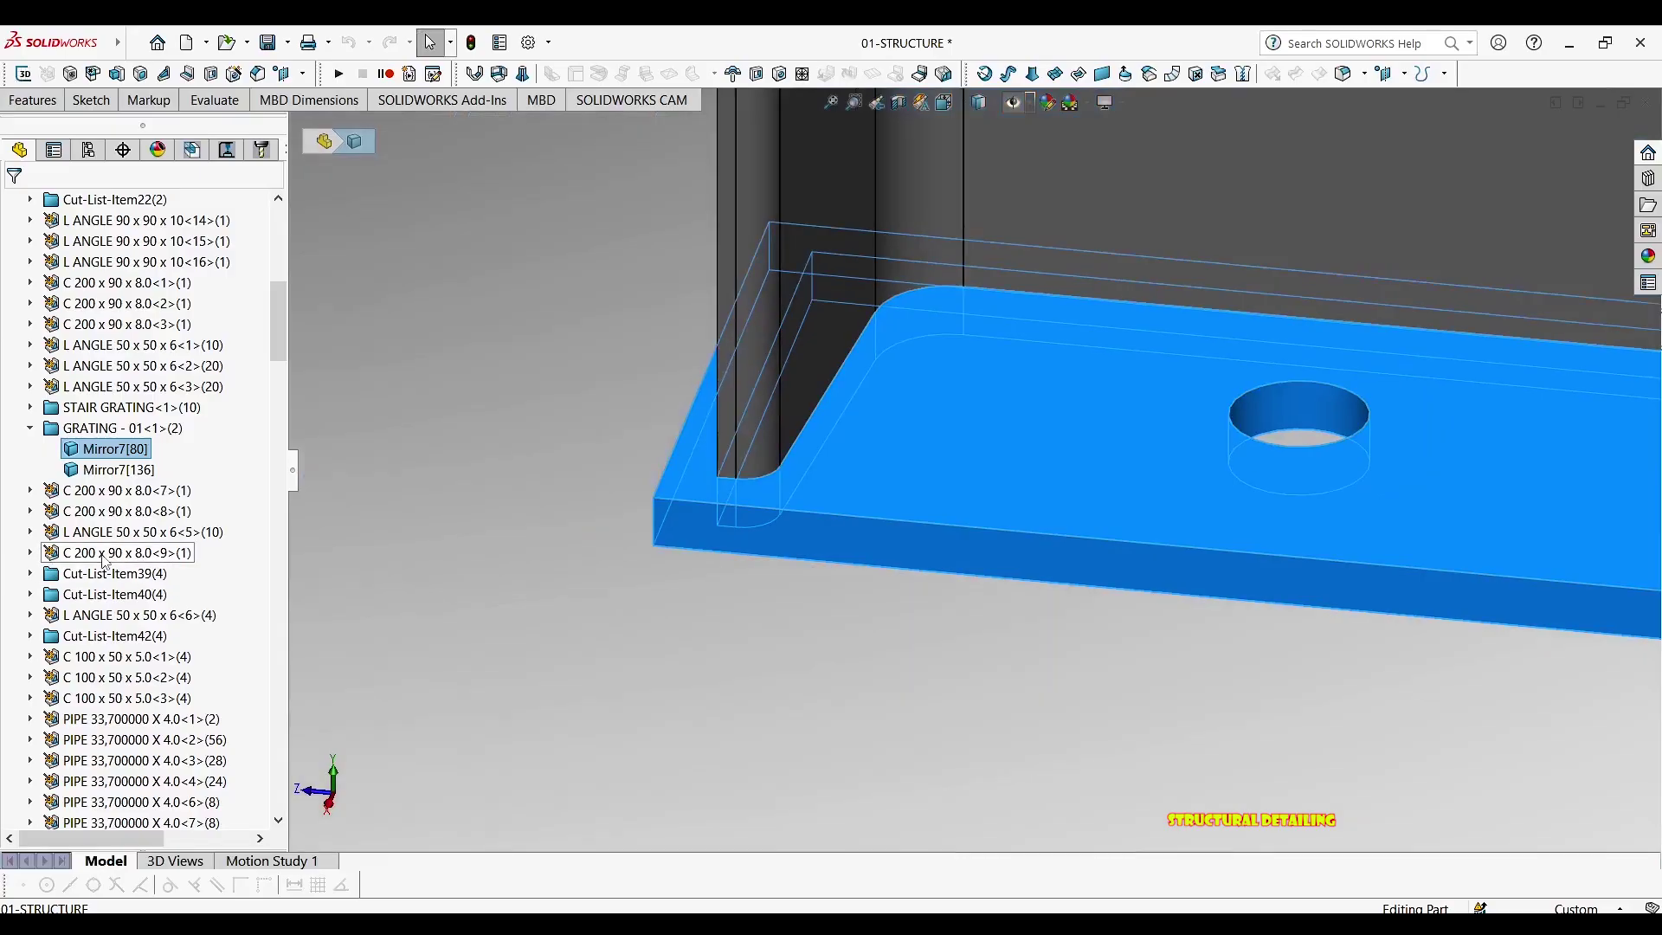
pyautogui.rightClick(111, 429)
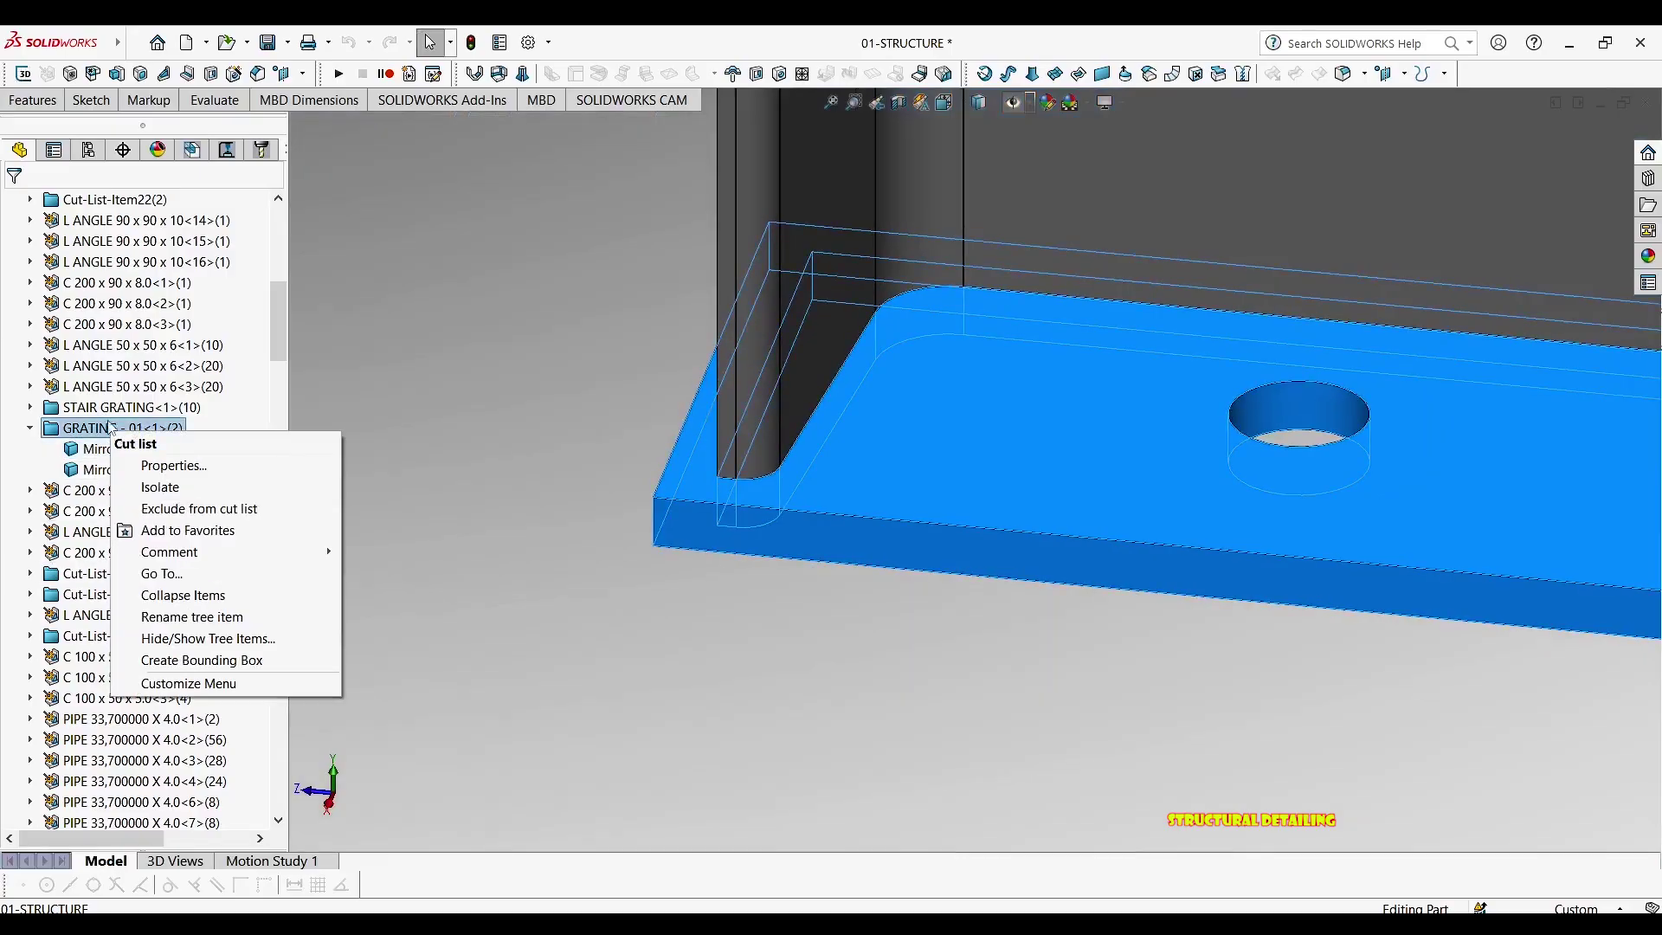
pyautogui.click(158, 465)
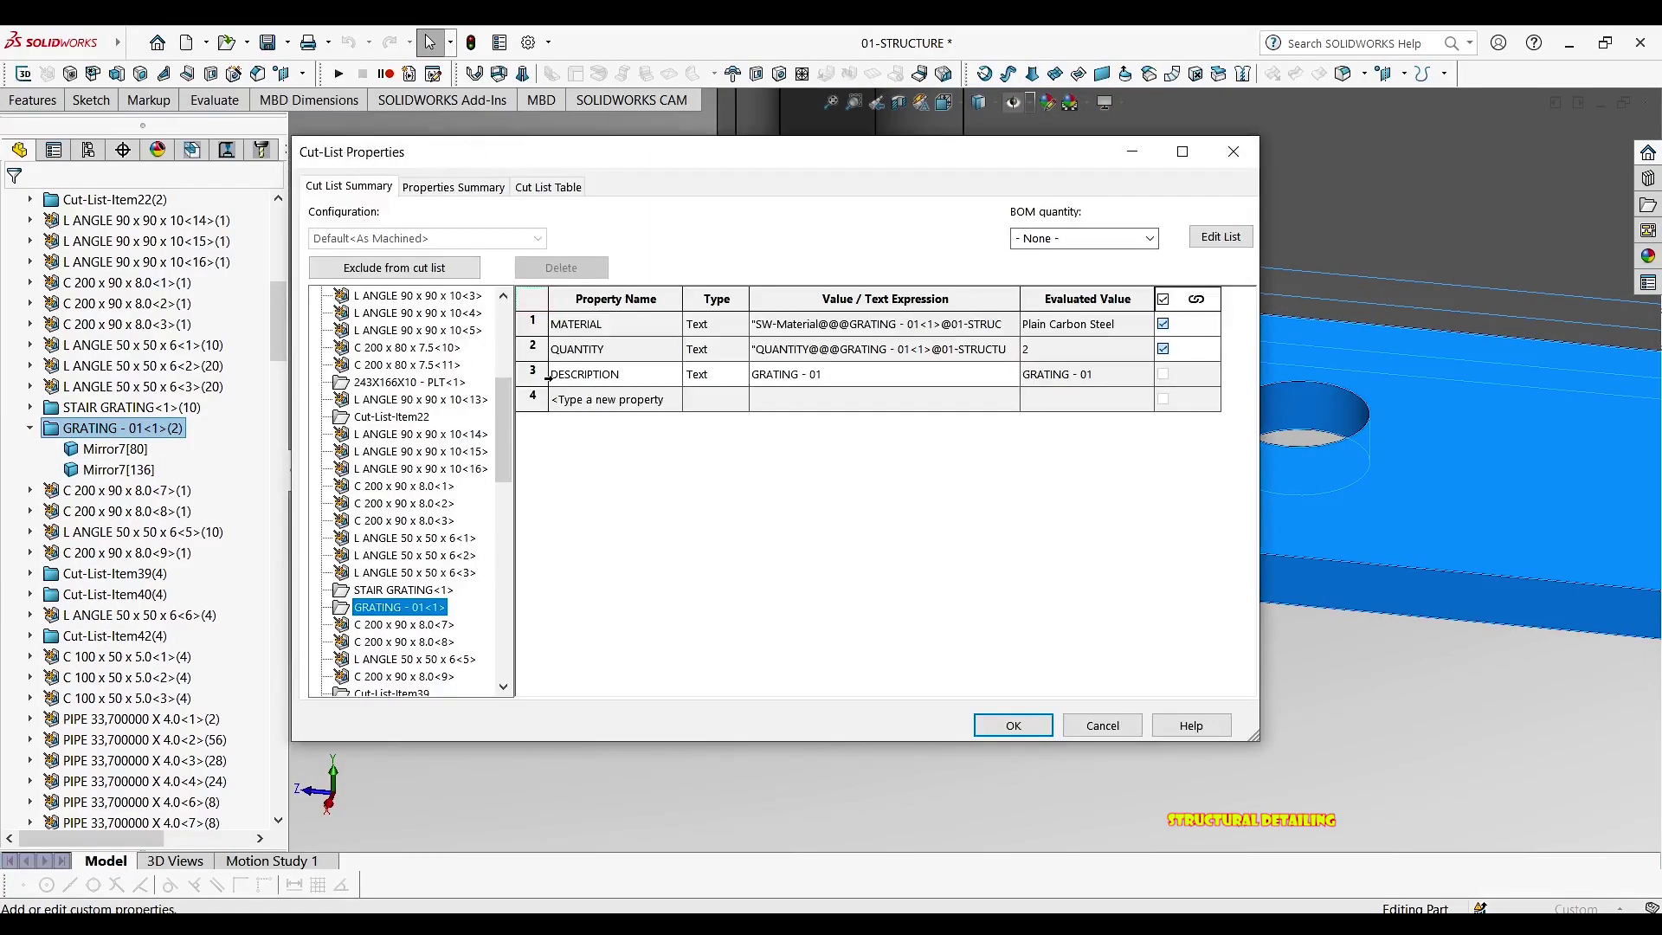
pyautogui.click(830, 374)
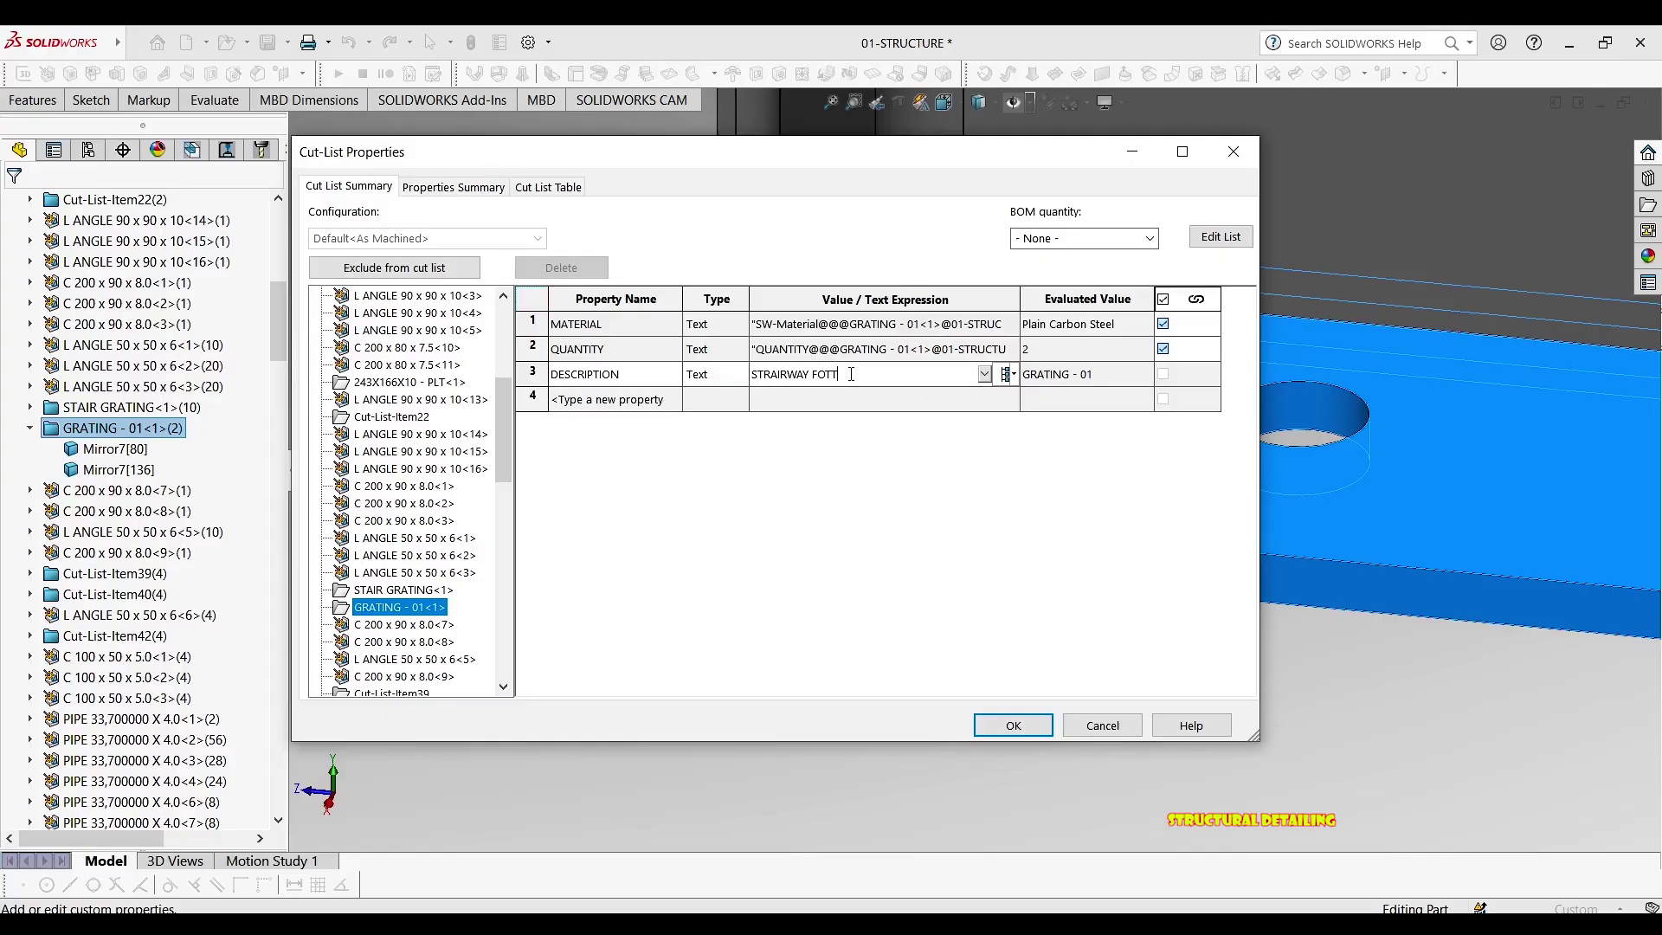
pyautogui.write('G')
pyautogui.press('Return')
pyautogui.click(1015, 723)
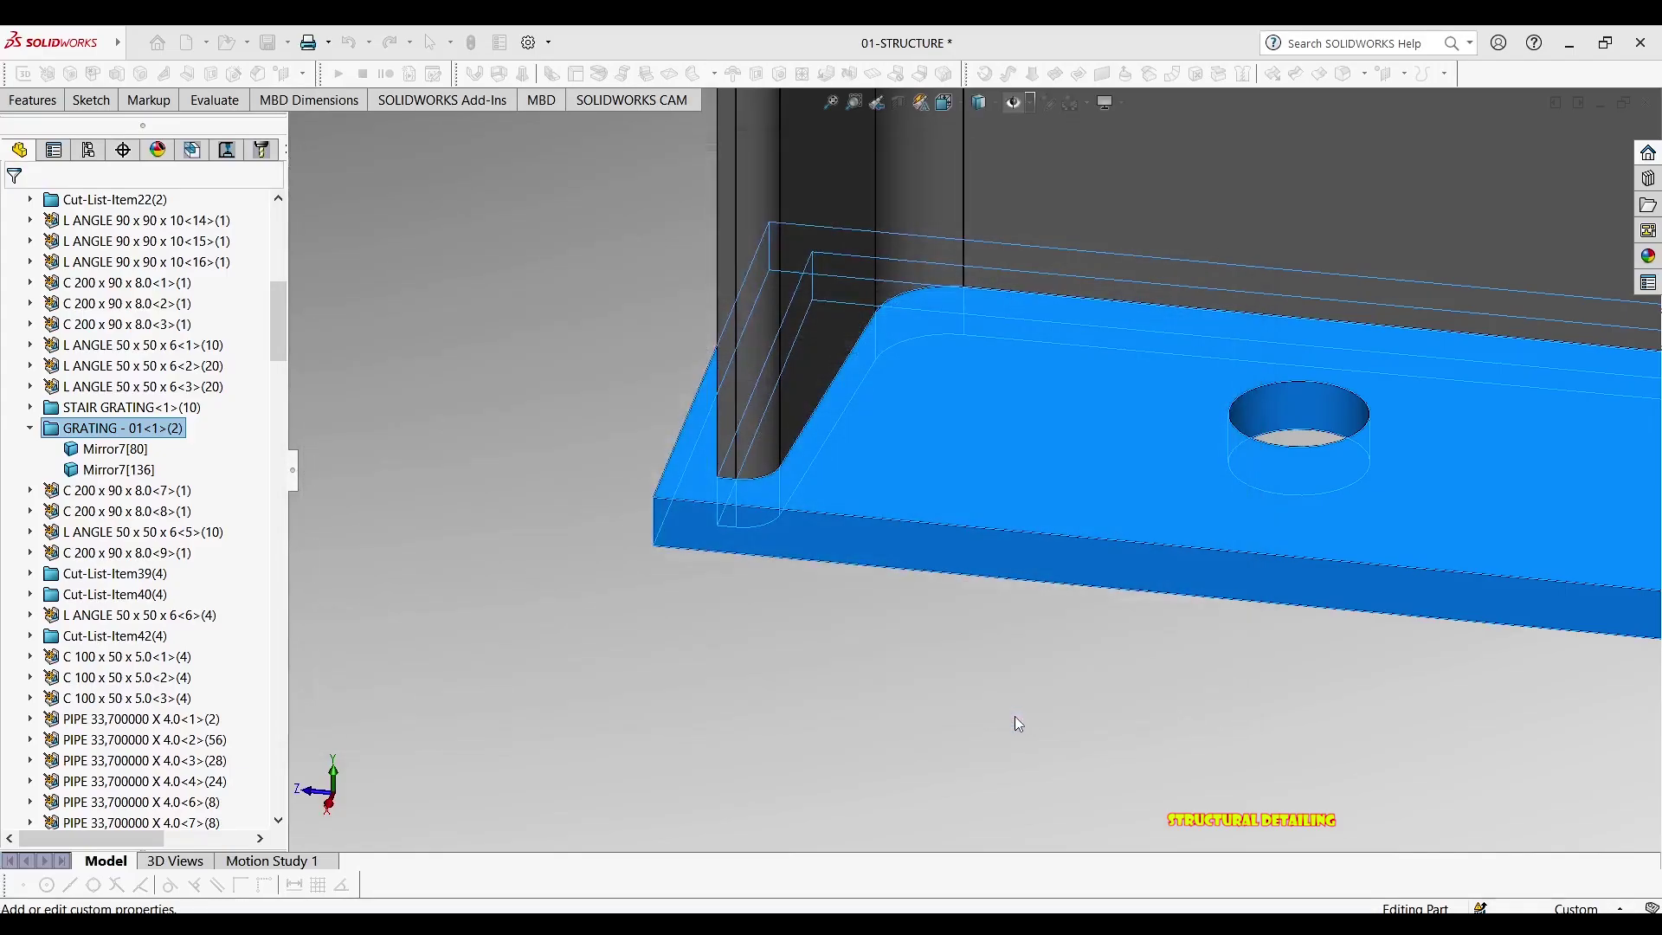
# Expand Cut-List-Item39 and locate its body Mirror7[151], the bracing gusset plate between column and beam, viewing it up close
pyautogui.click(69, 573)
pyautogui.scroll(5, 953, 422)
pyautogui.scroll(5, 877, 505)
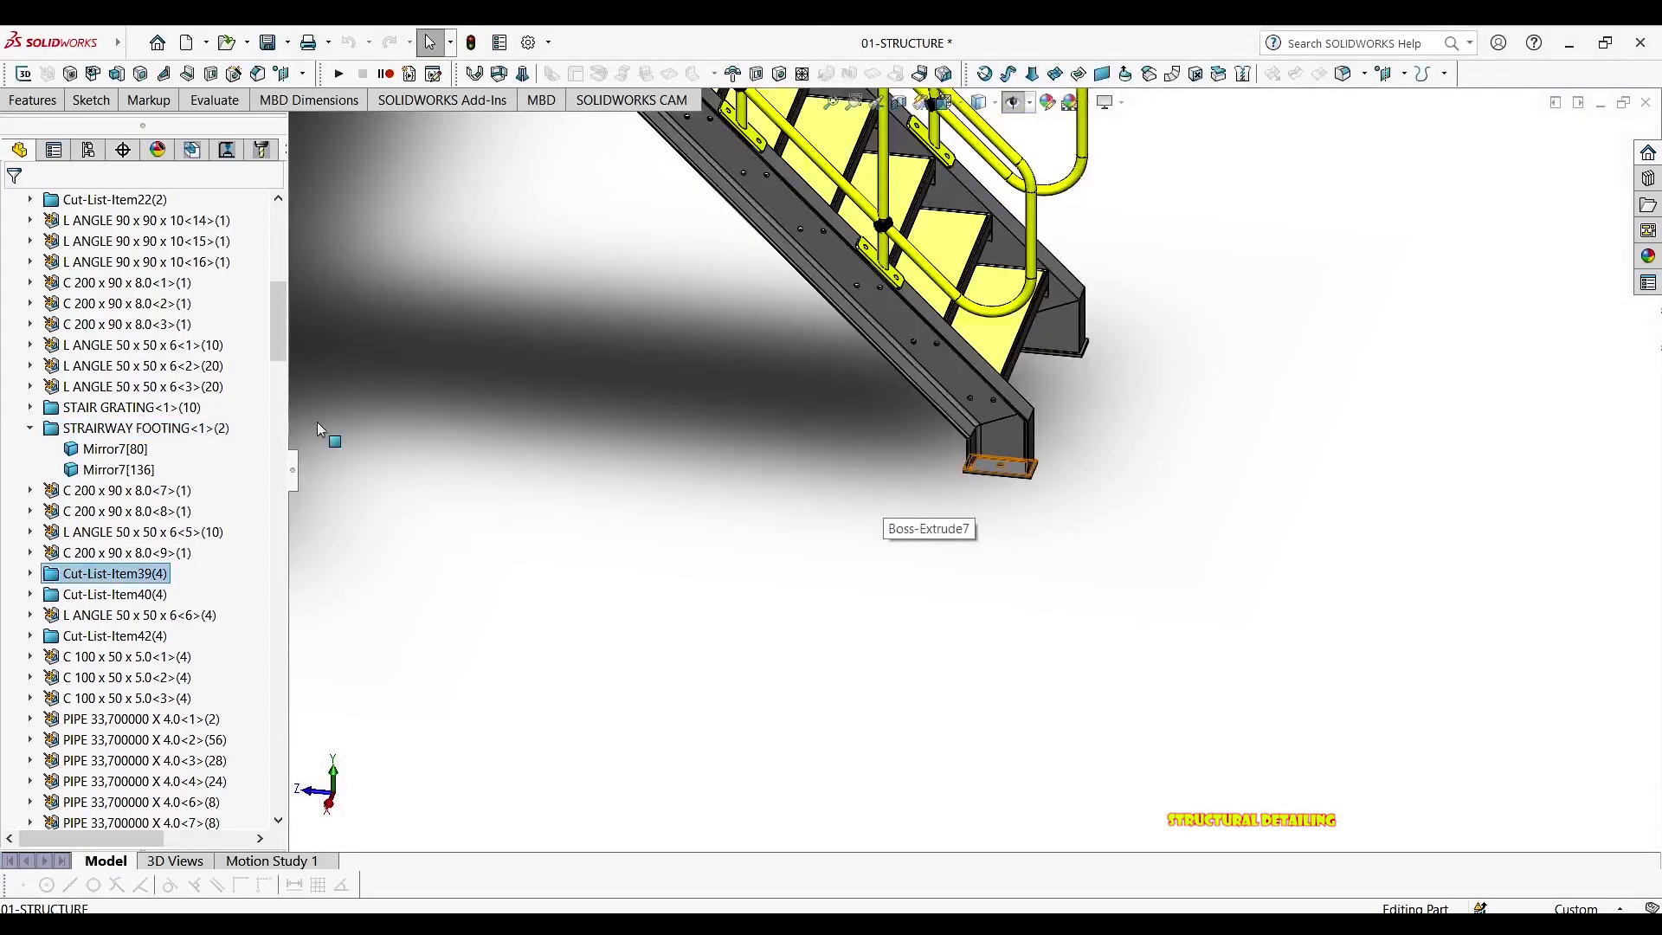
pyautogui.click(29, 574)
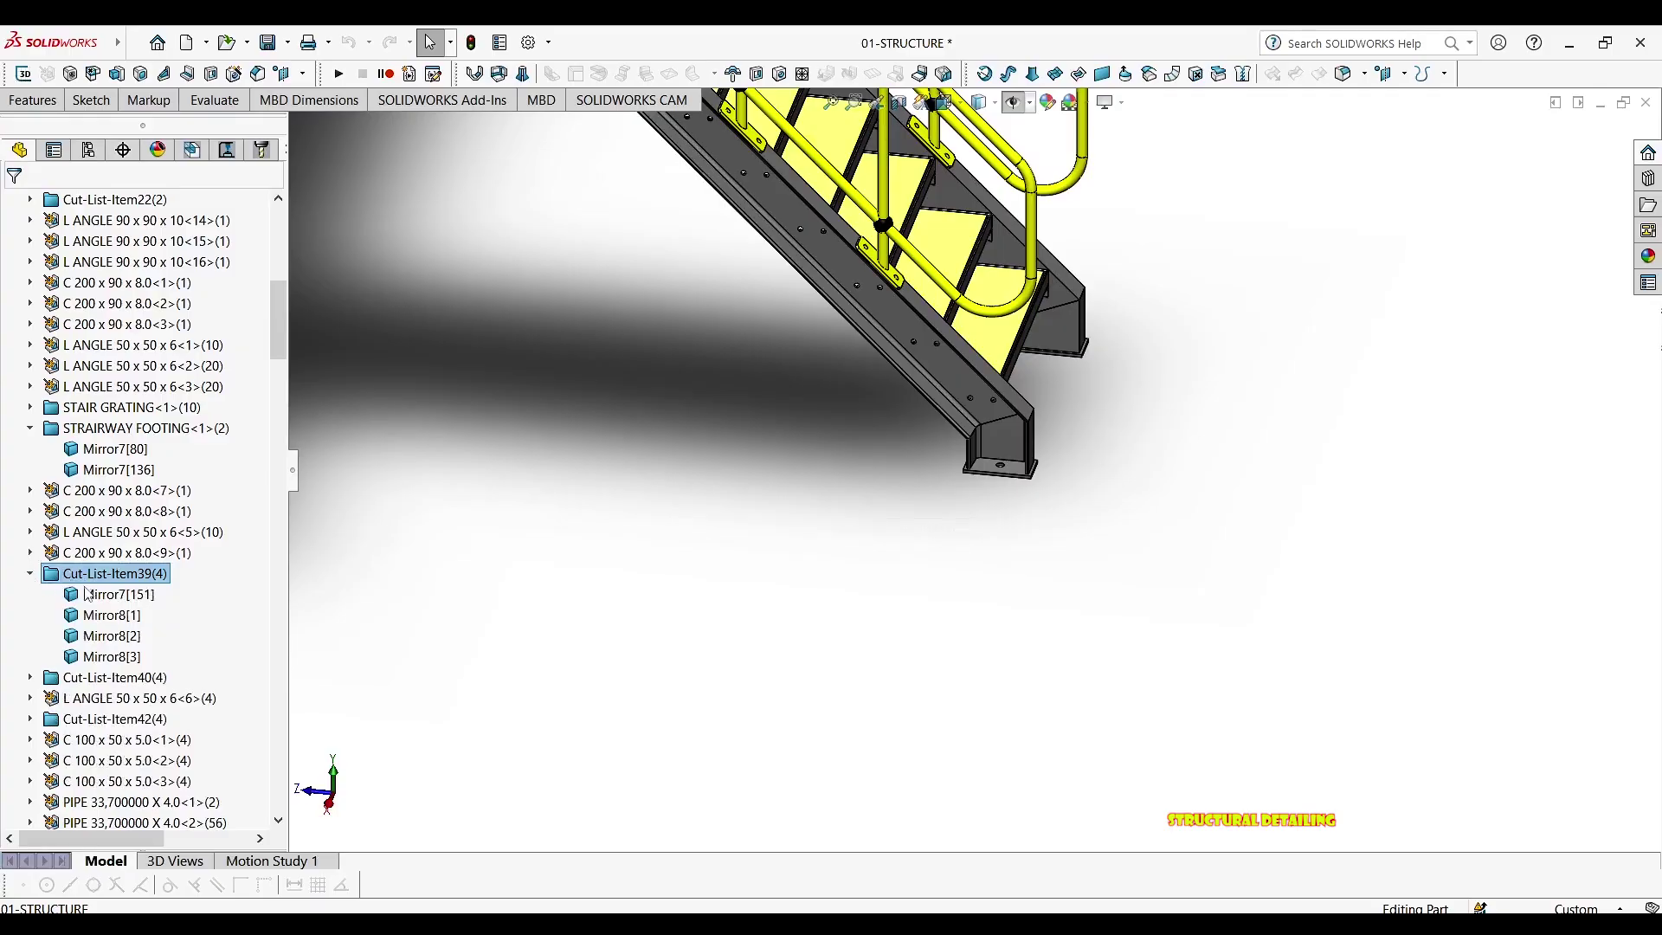
pyautogui.scroll(7, 916, 385)
pyautogui.moveTo(599, 597); pyautogui.dragTo(608, 526, button='middle')
pyautogui.scroll(-10, 608, 526)
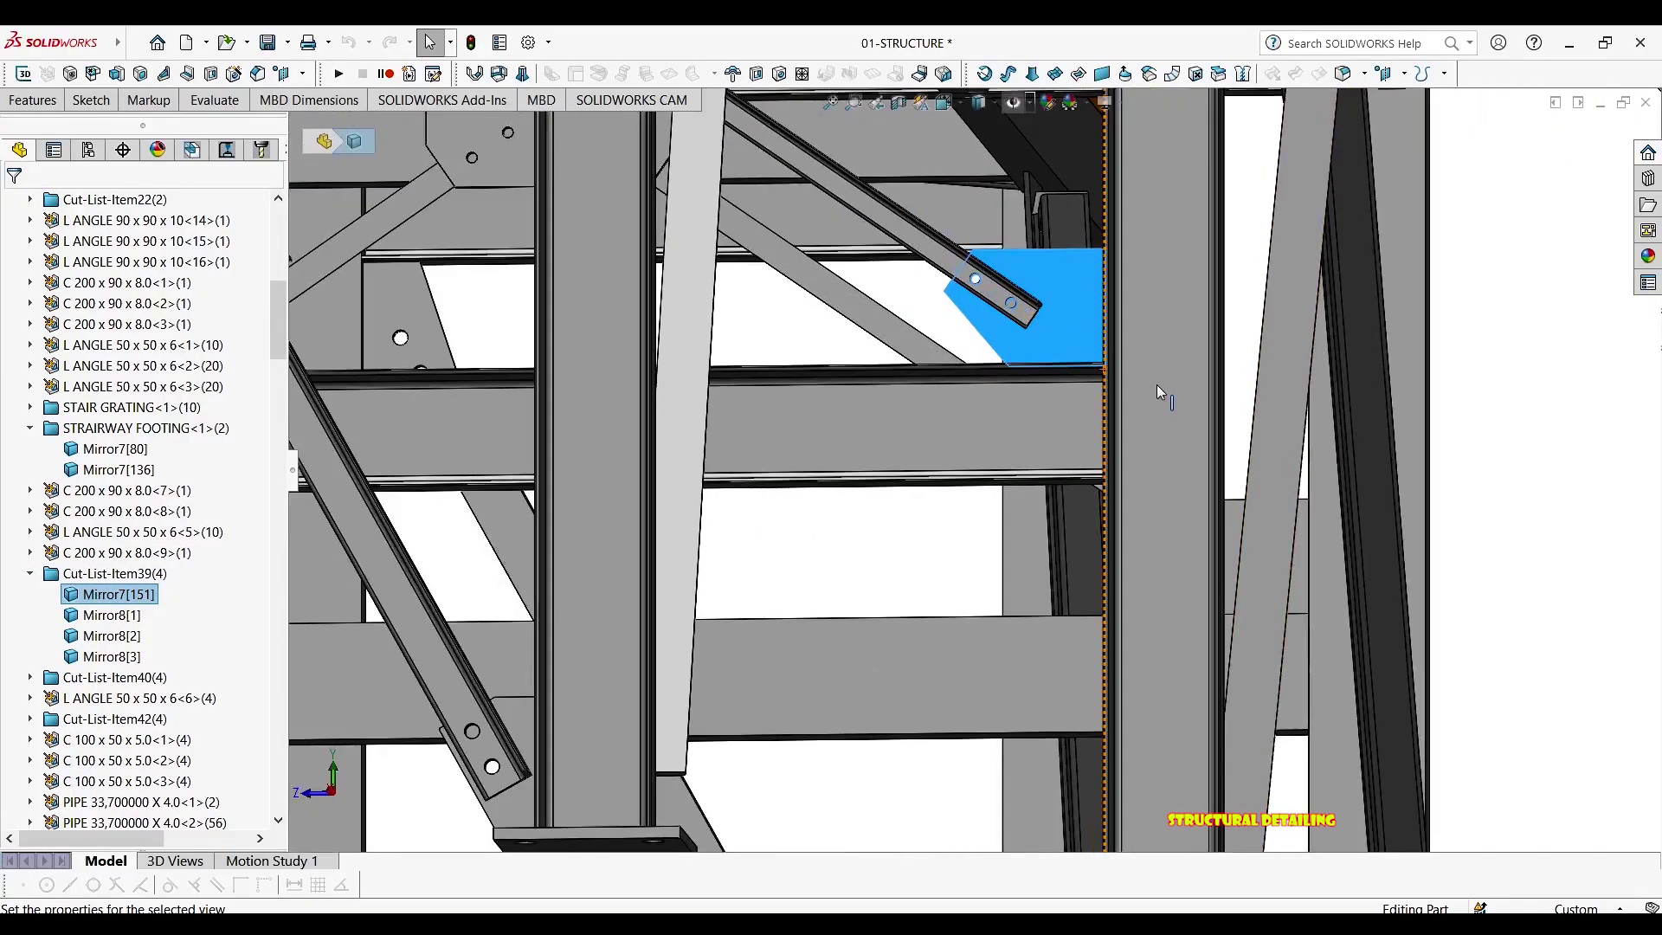
pyautogui.moveTo(1158, 389); pyautogui.dragTo(1268, 387, button='middle')
pyautogui.scroll(2, 1098, 325)
pyautogui.scroll(-4, 1097, 325)
# Measure the length of the gusset plate's vertical edge along the column
pyautogui.press('m')
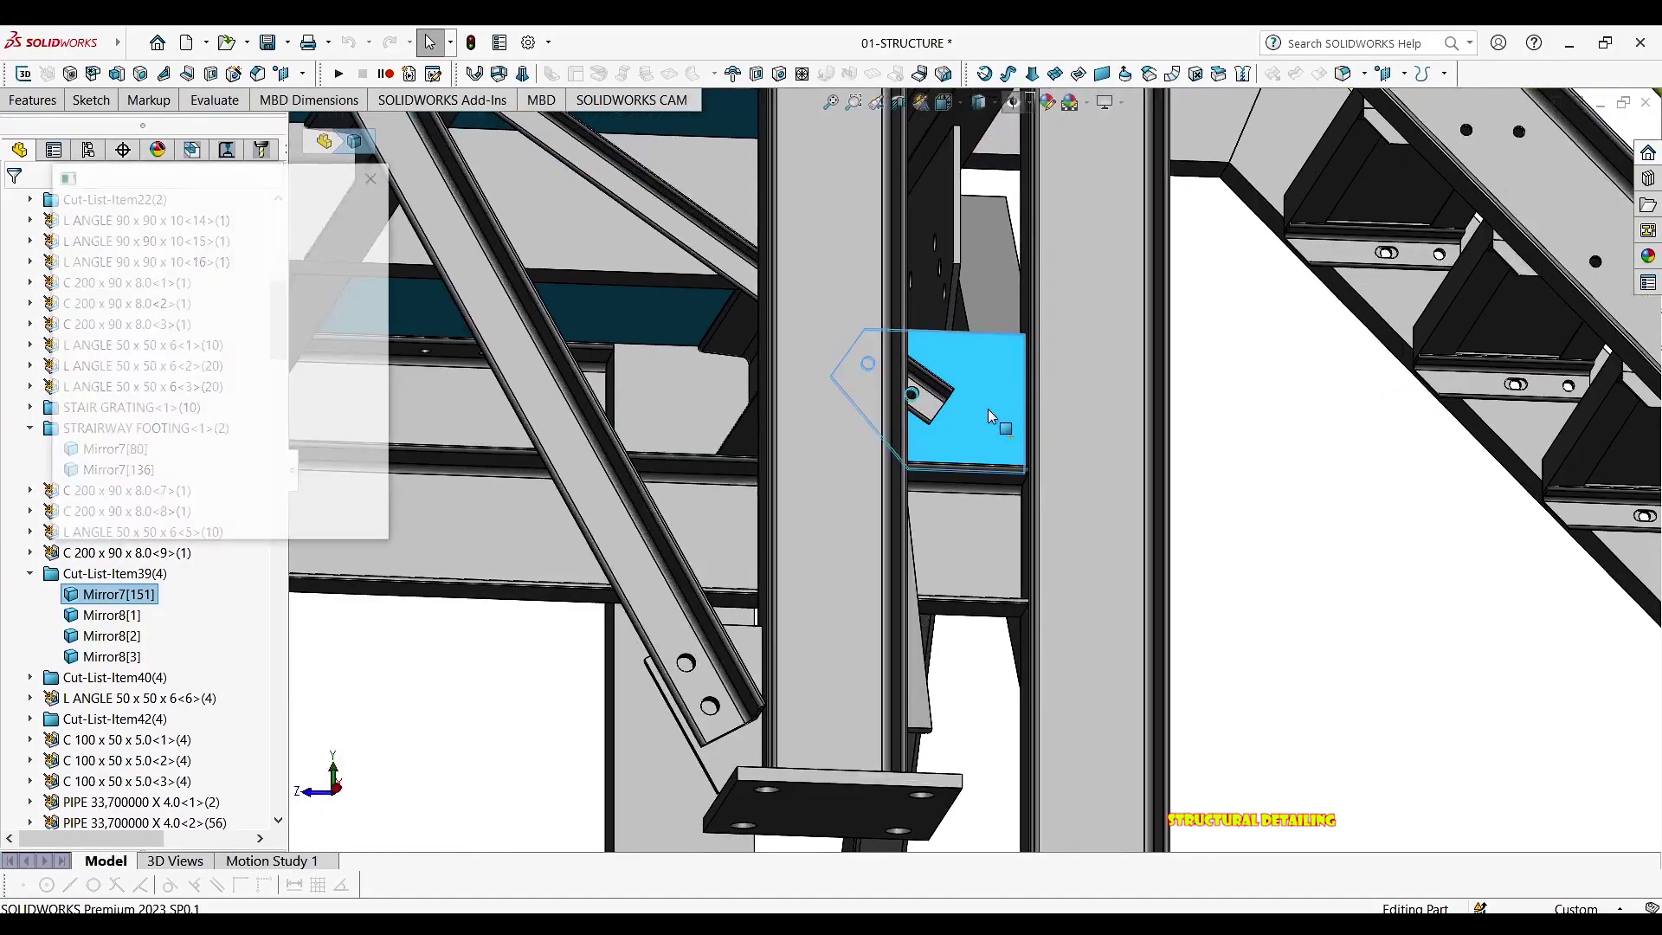
pyautogui.scroll(-7, 1006, 394)
pyautogui.click(1085, 356)
pyautogui.scroll(5, 1063, 445)
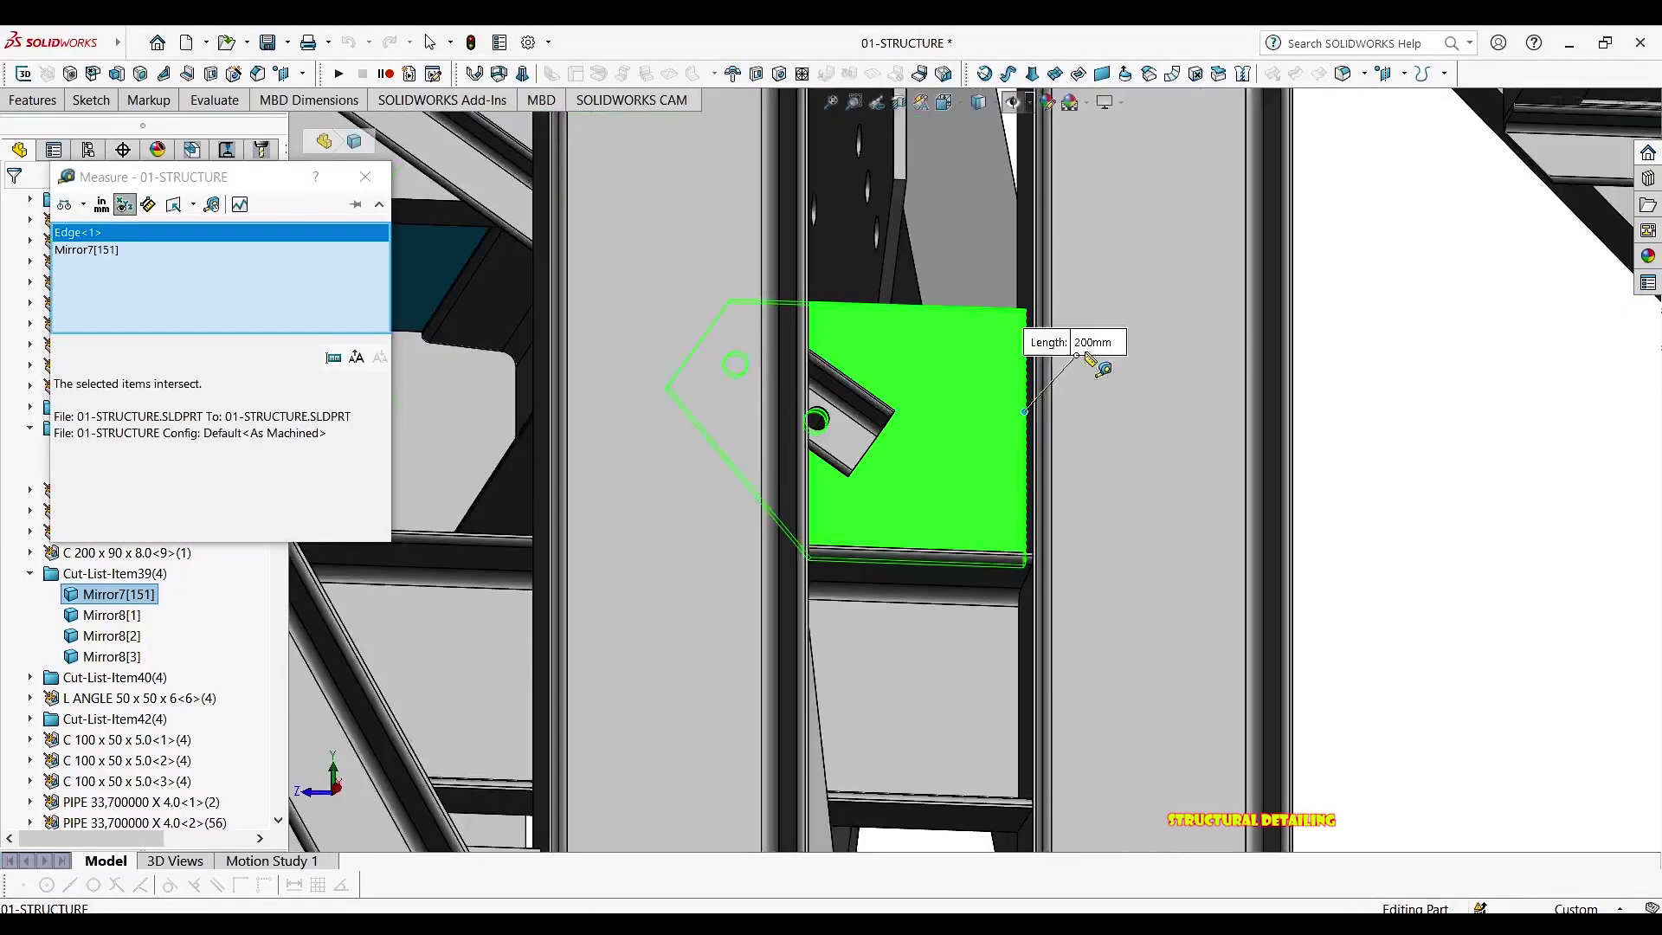
pyautogui.click(1288, 451)
pyautogui.scroll(-1, 742, 417)
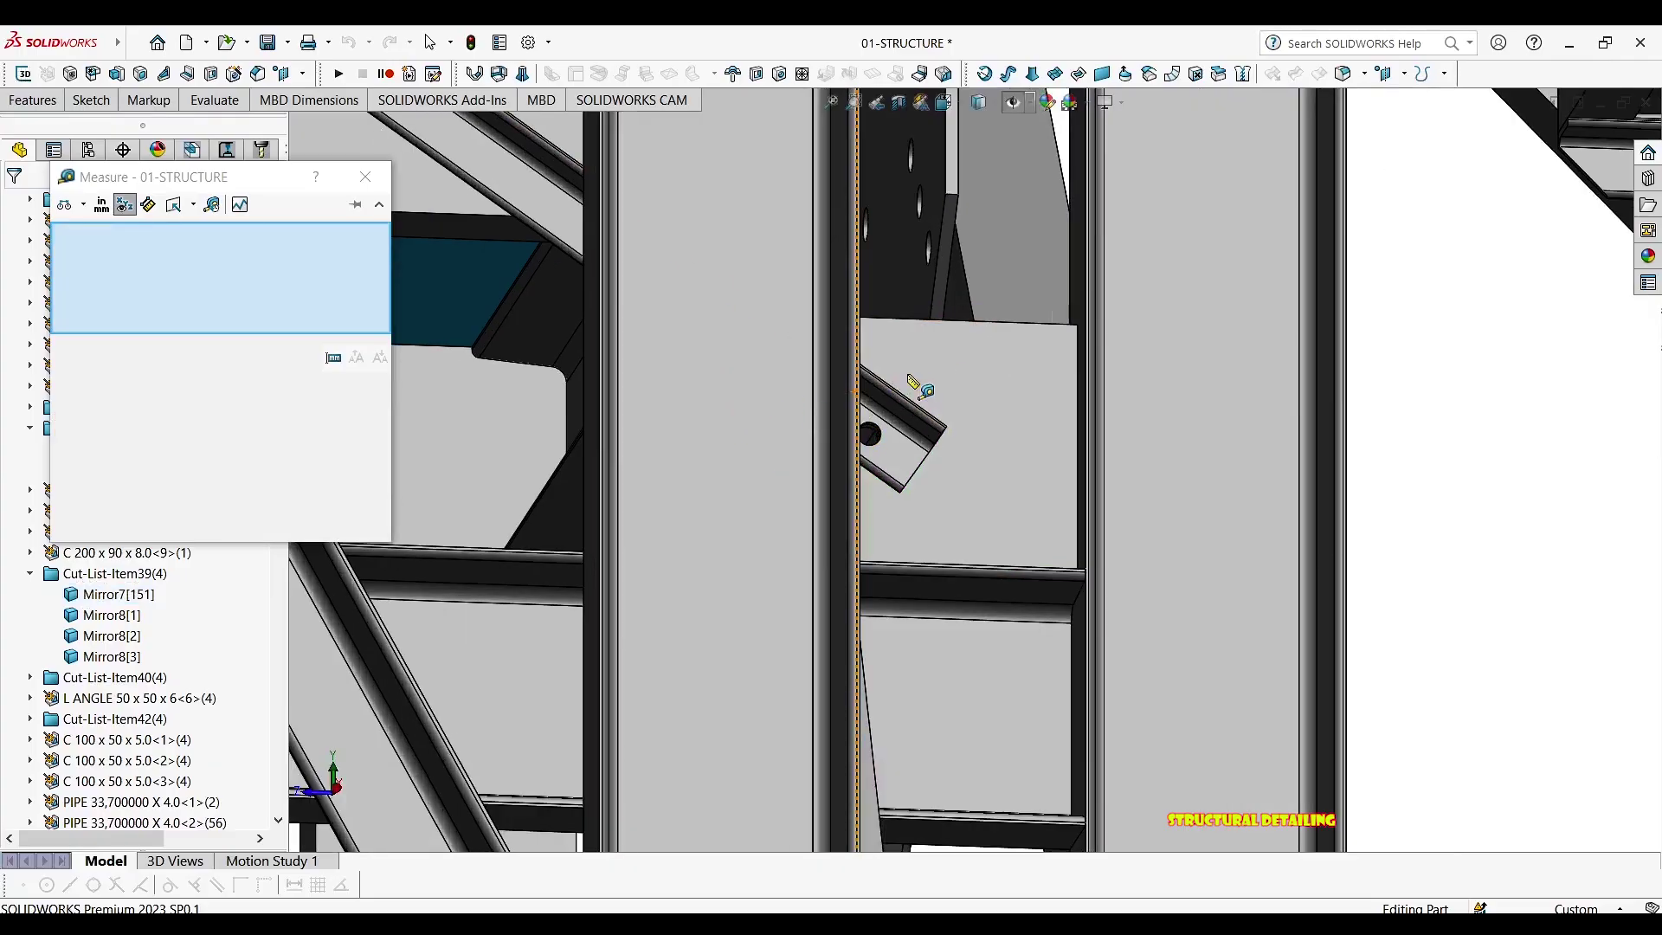
# Measure the gusset plate's width from its pointed corner to the adjoining column face
pyautogui.moveTo(917, 385); pyautogui.dragTo(987, 372, button='middle')
pyautogui.moveTo(754, 411)
pyautogui.mouseDown(button='middle')
pyautogui.moveTo(790, 408)
pyautogui.moveTo(757, 438)
pyautogui.moveTo(769, 425)
pyautogui.mouseUp(button='middle')
pyautogui.scroll(4, 990, 387)
pyautogui.scroll(6, 988, 383)
pyautogui.moveTo(947, 364)
pyautogui.mouseDown(button='middle')
pyautogui.moveTo(943, 344)
pyautogui.moveTo(957, 373)
pyautogui.mouseUp(button='middle')
pyautogui.scroll(3, 975, 493)
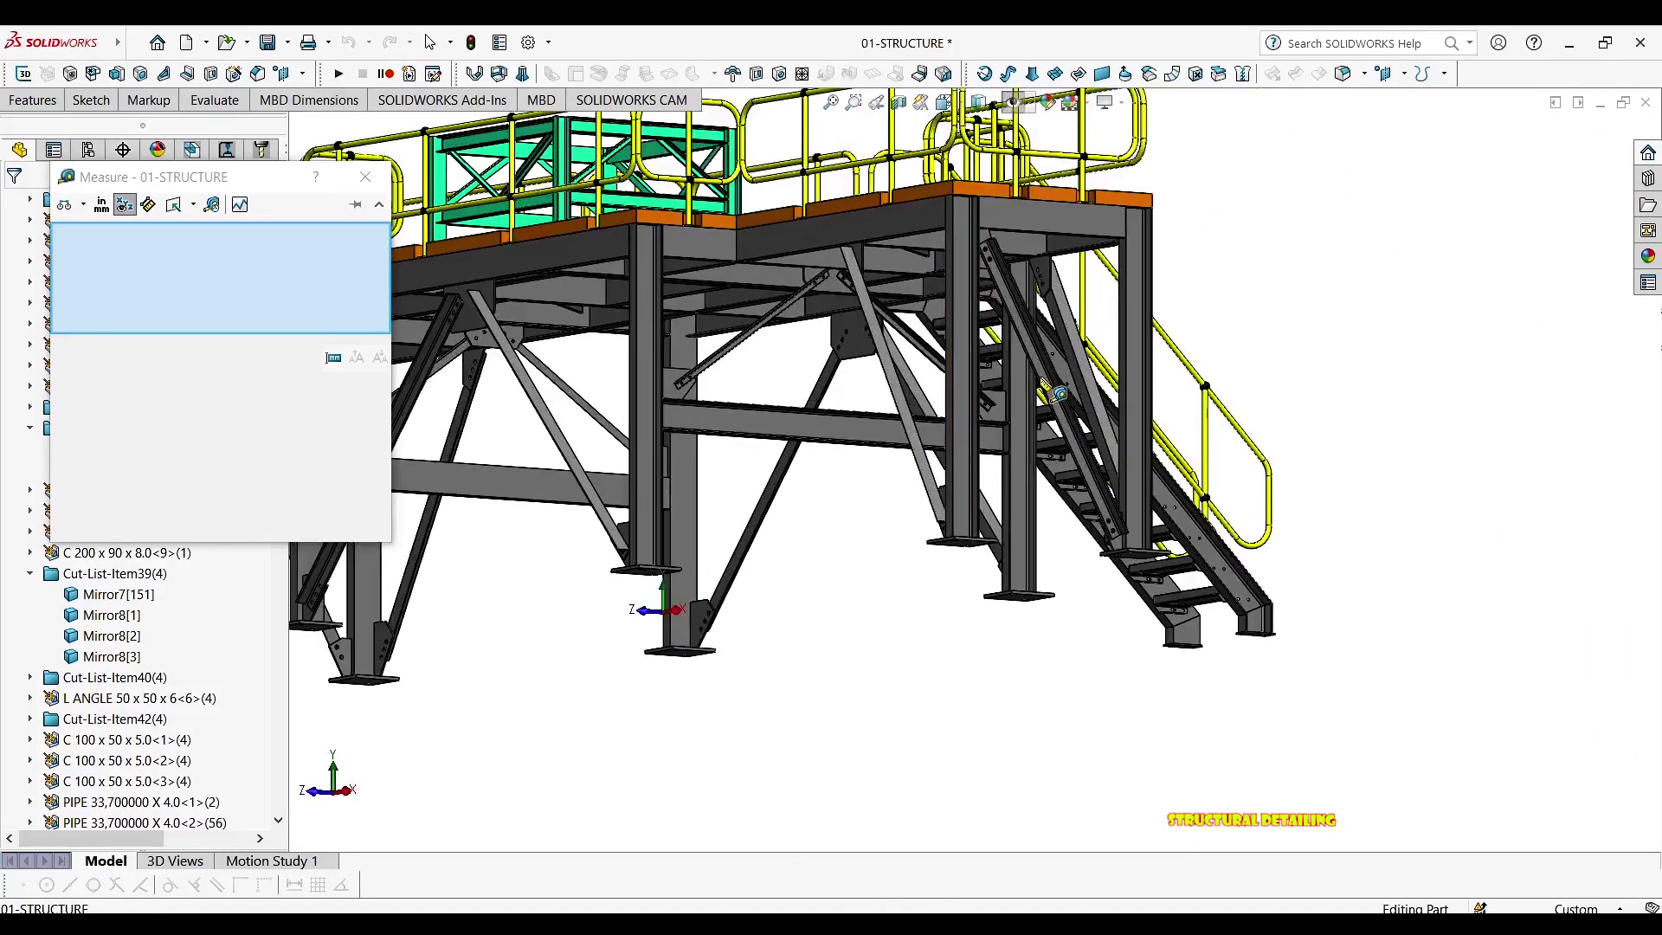
pyautogui.scroll(-6, 977, 495)
pyautogui.scroll(-6, 1021, 463)
pyautogui.moveTo(1038, 423); pyautogui.dragTo(875, 378, button='middle')
pyautogui.scroll(-2, 792, 330)
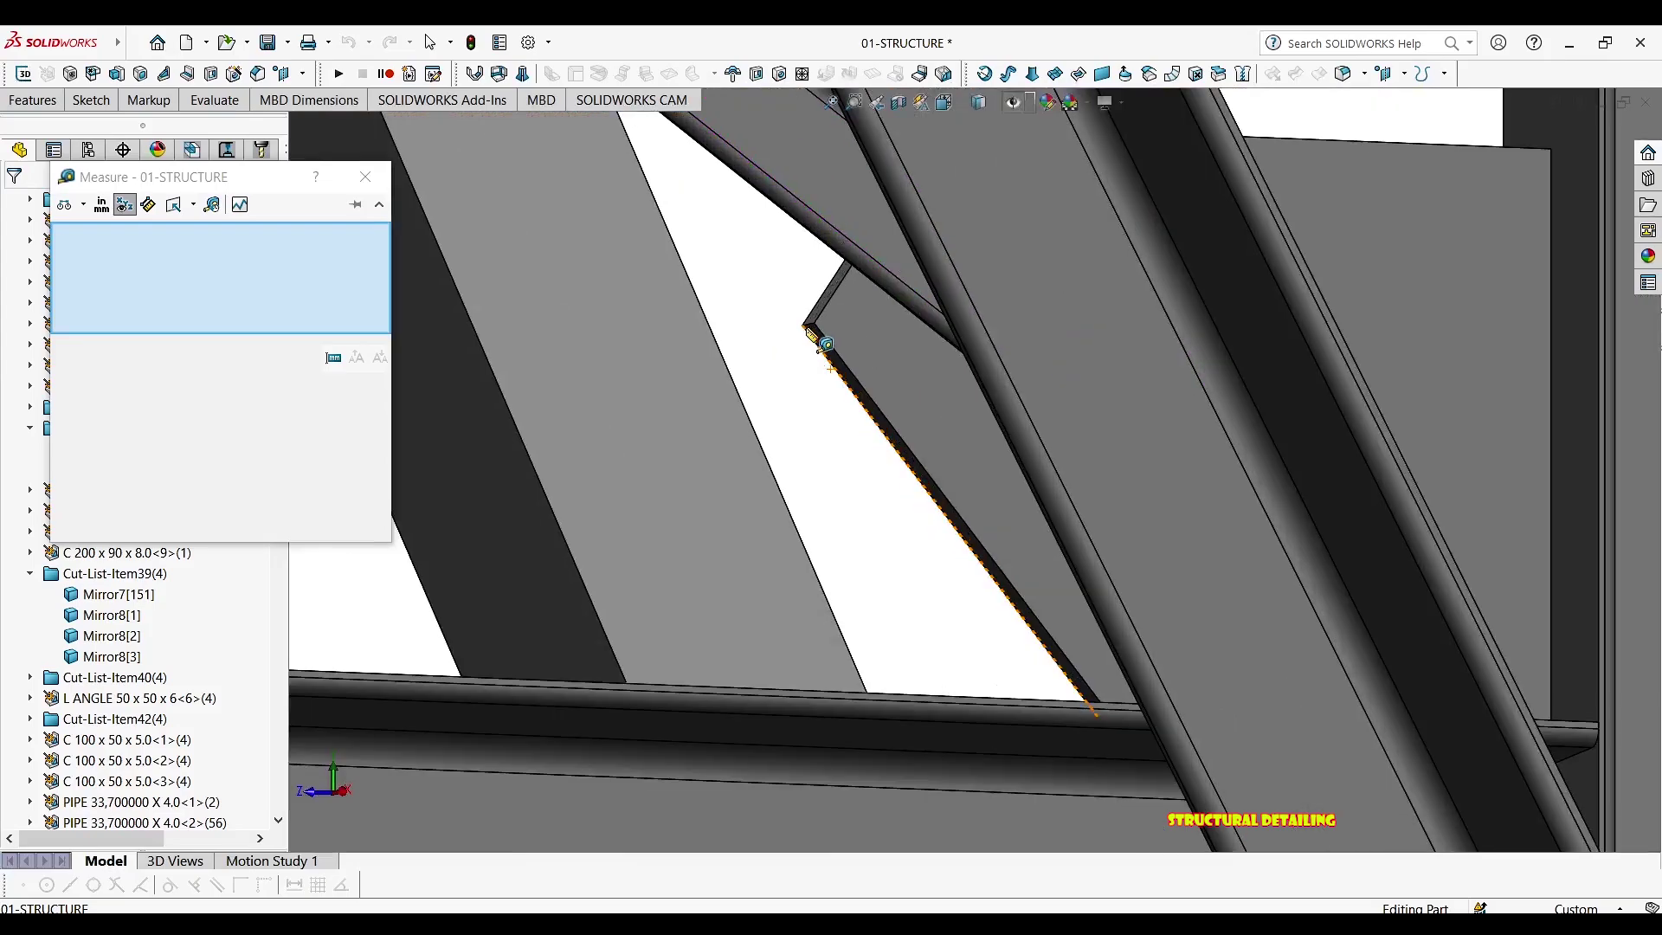
pyautogui.click(808, 326)
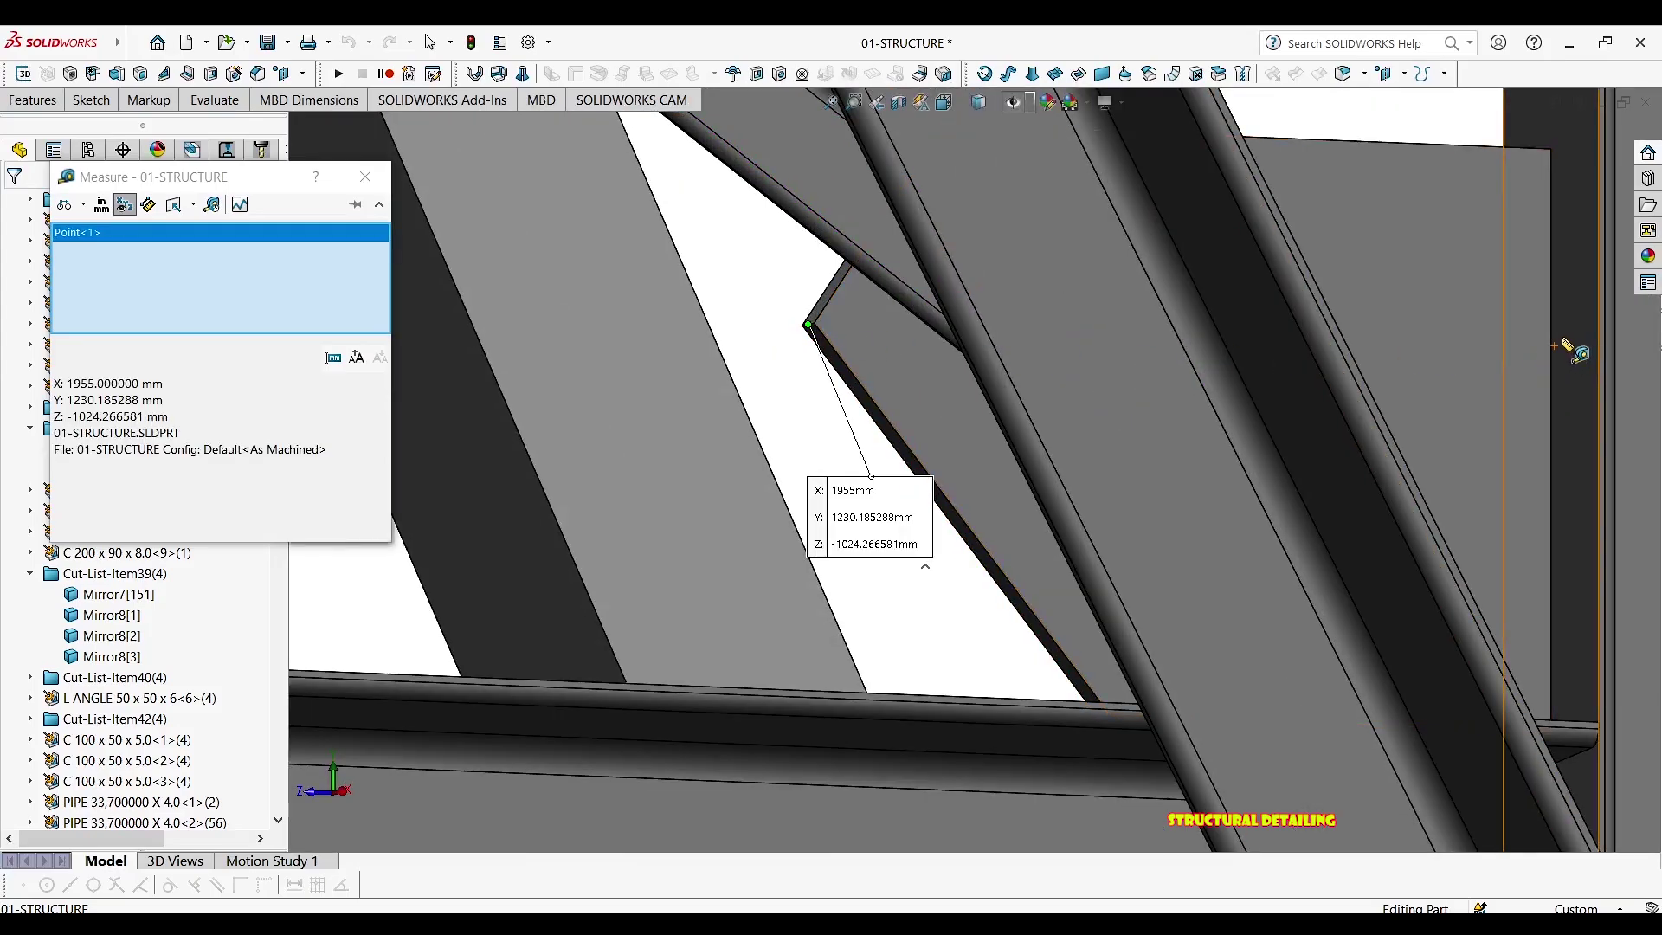
pyautogui.click(1555, 477)
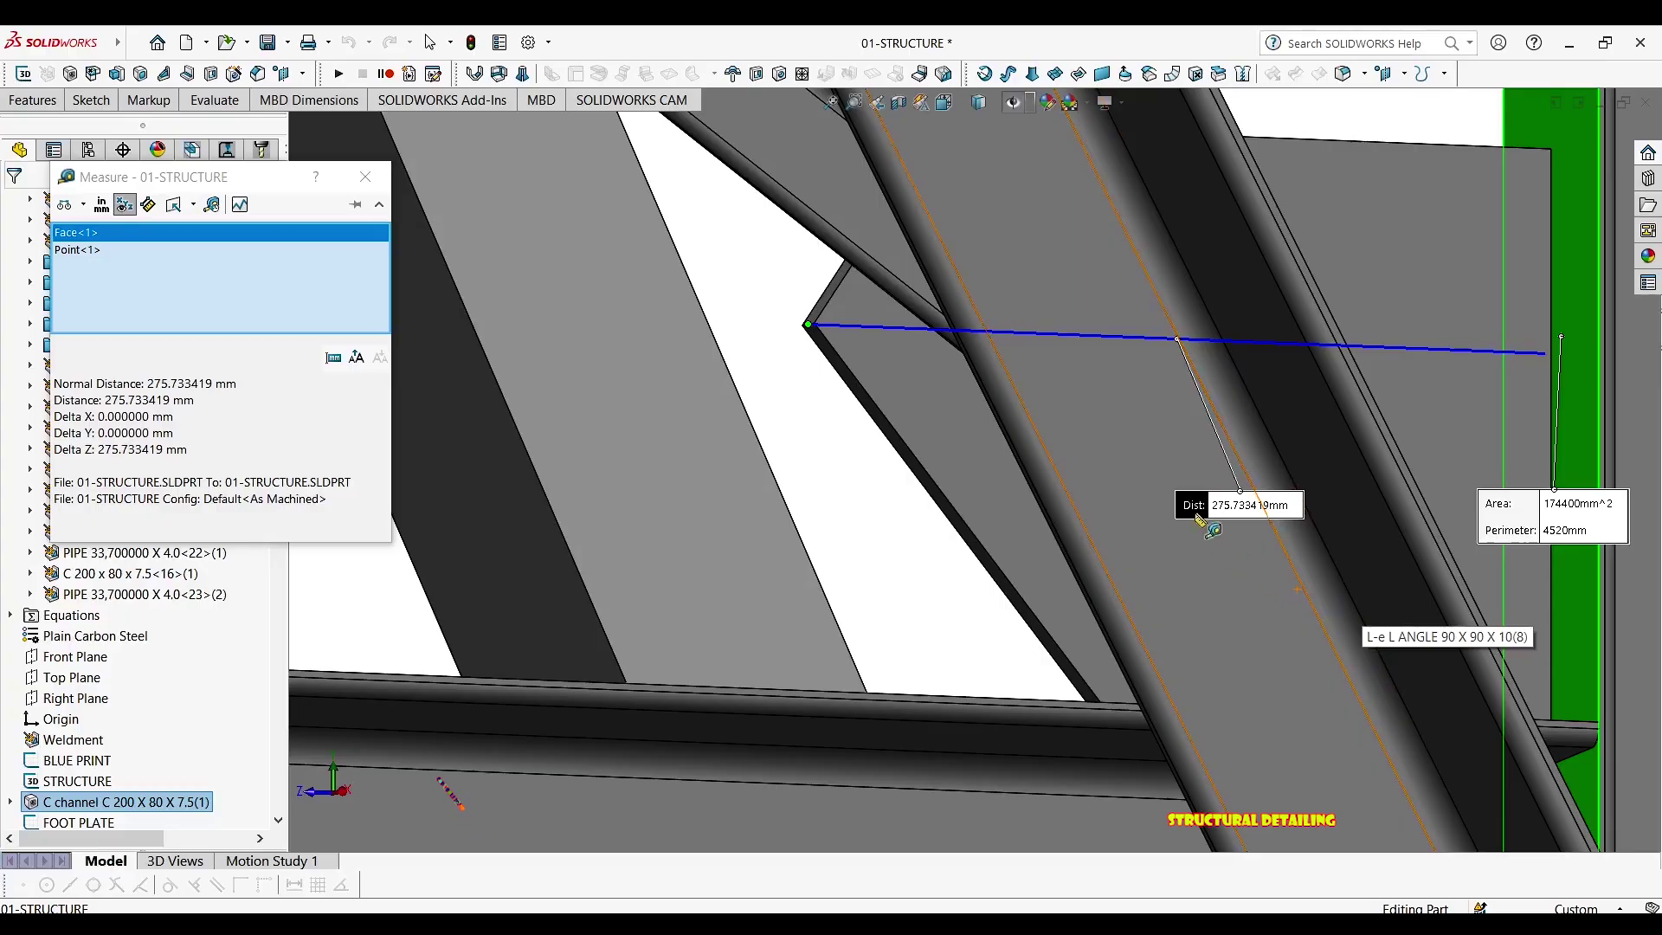
pyautogui.press('Escape')
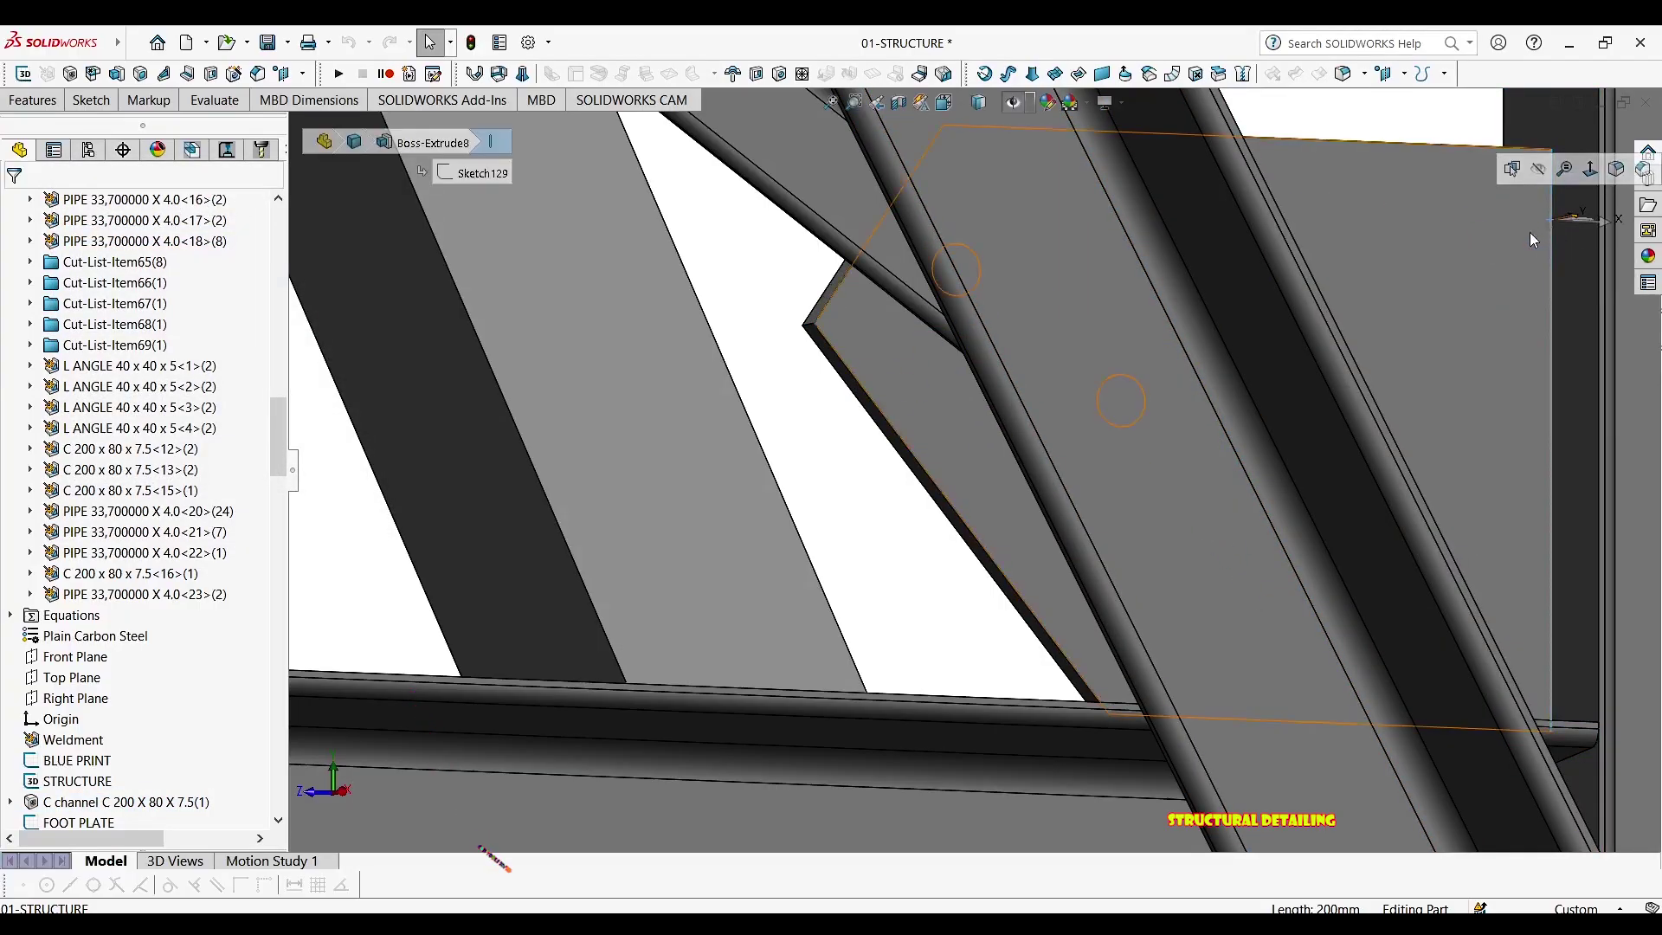
pyautogui.scroll(5, 995, 381)
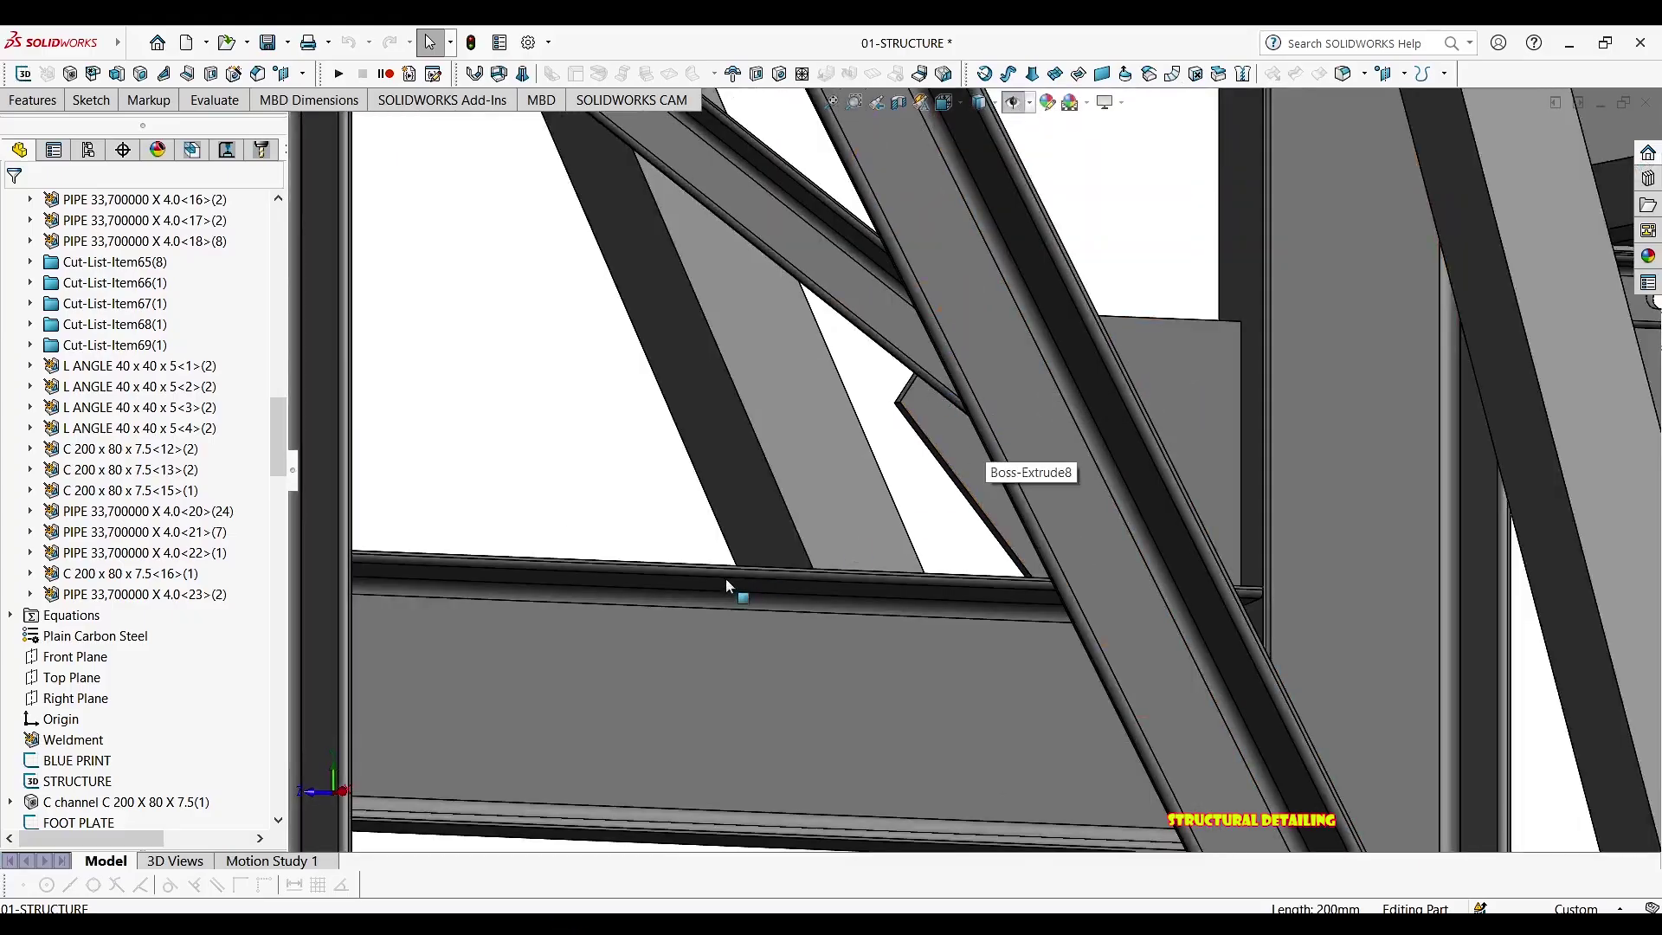
pyautogui.scroll(7, 102, 332)
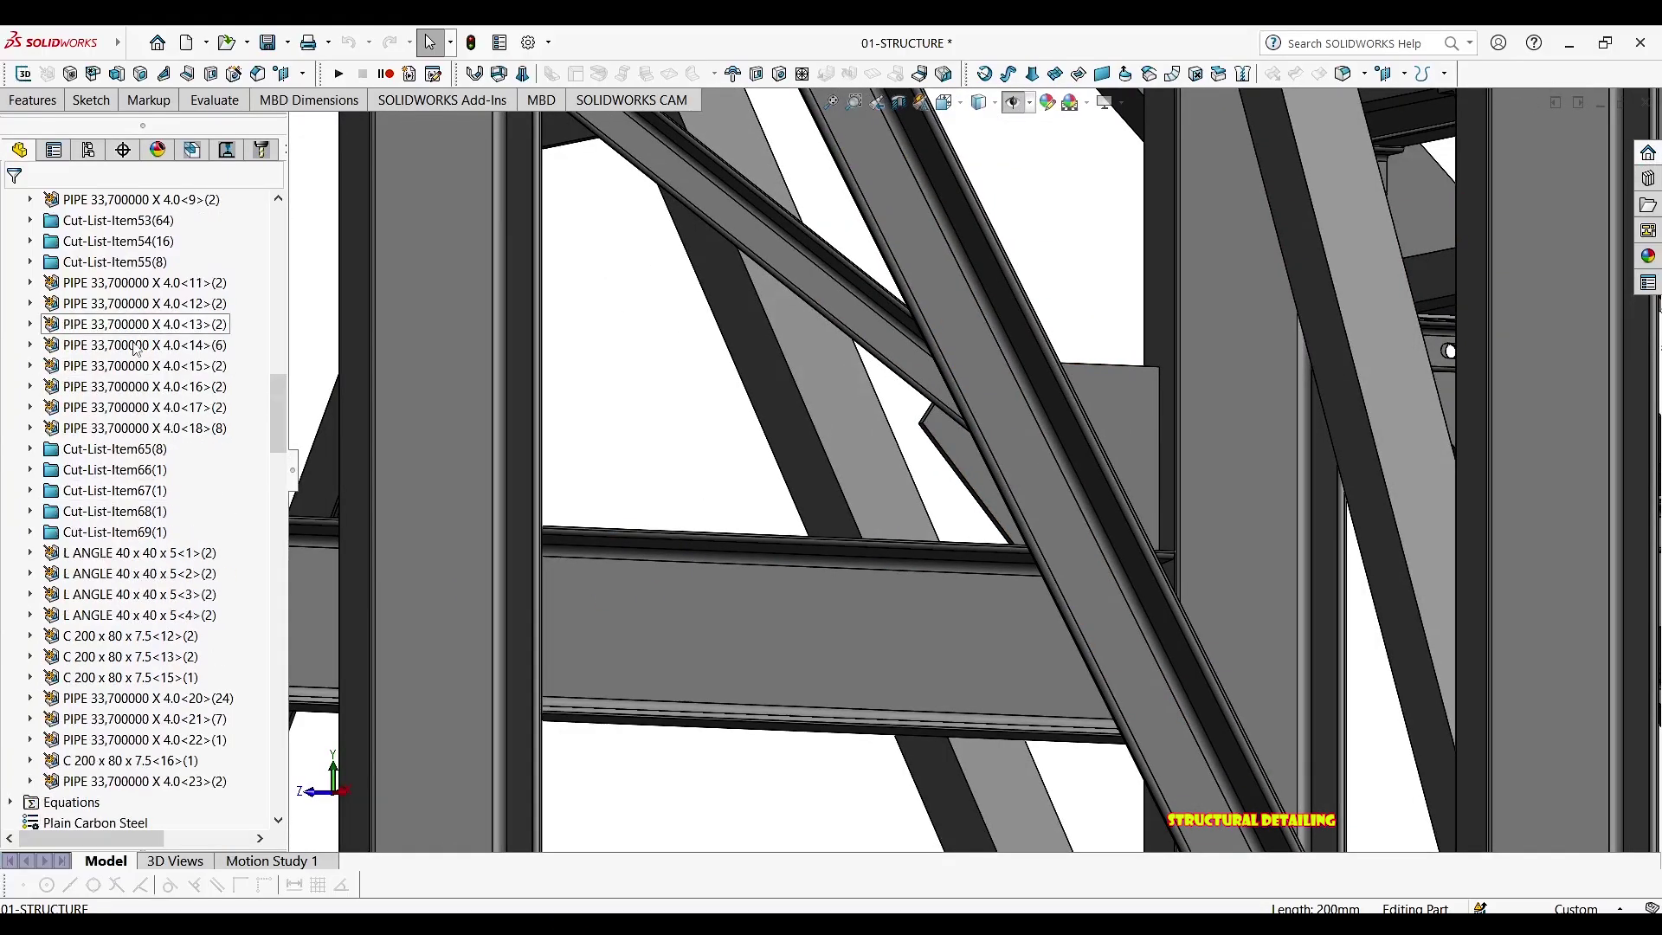
pyautogui.click(963, 448)
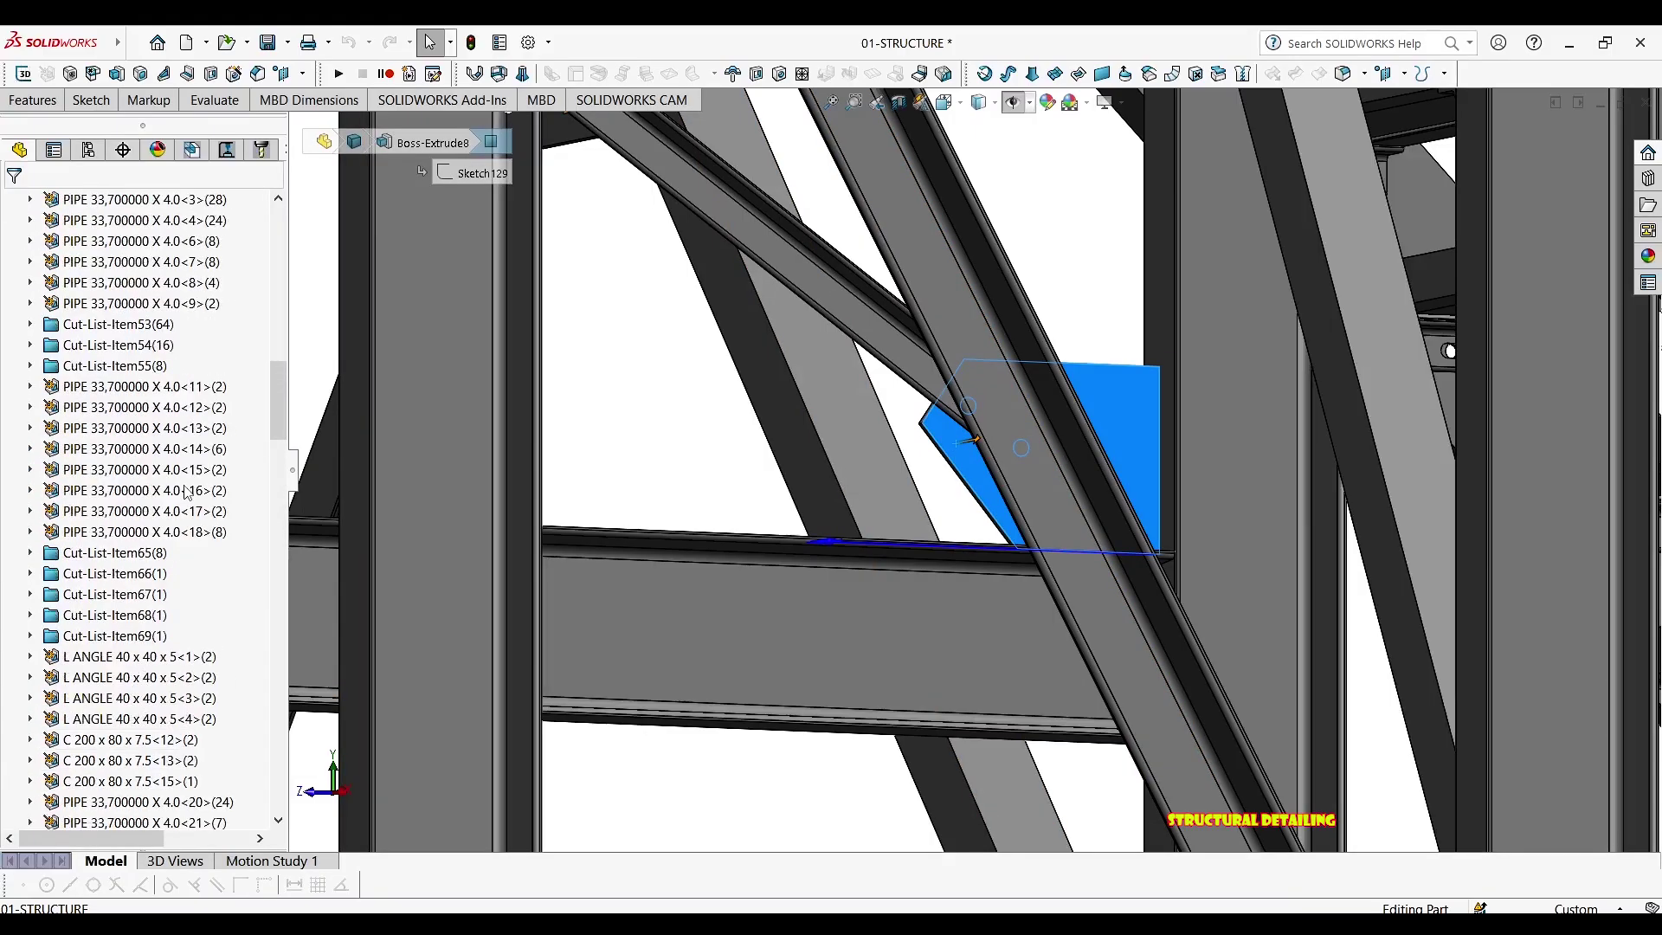
pyautogui.scroll(-2, 130, 524)
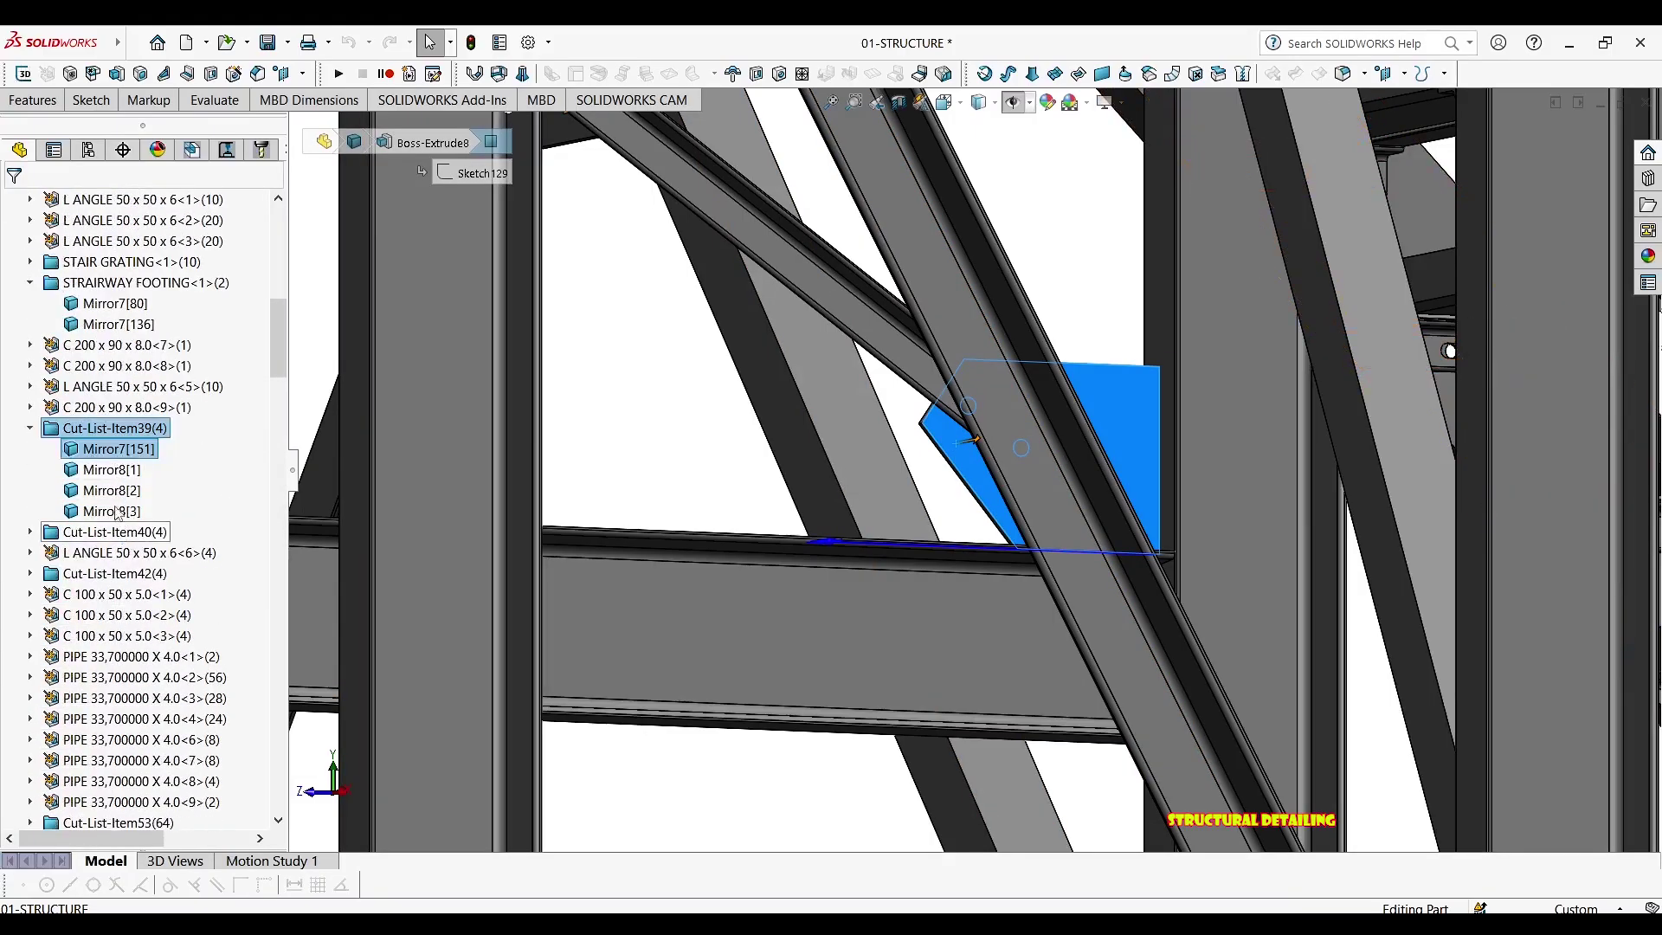
pyautogui.rightClick(108, 429)
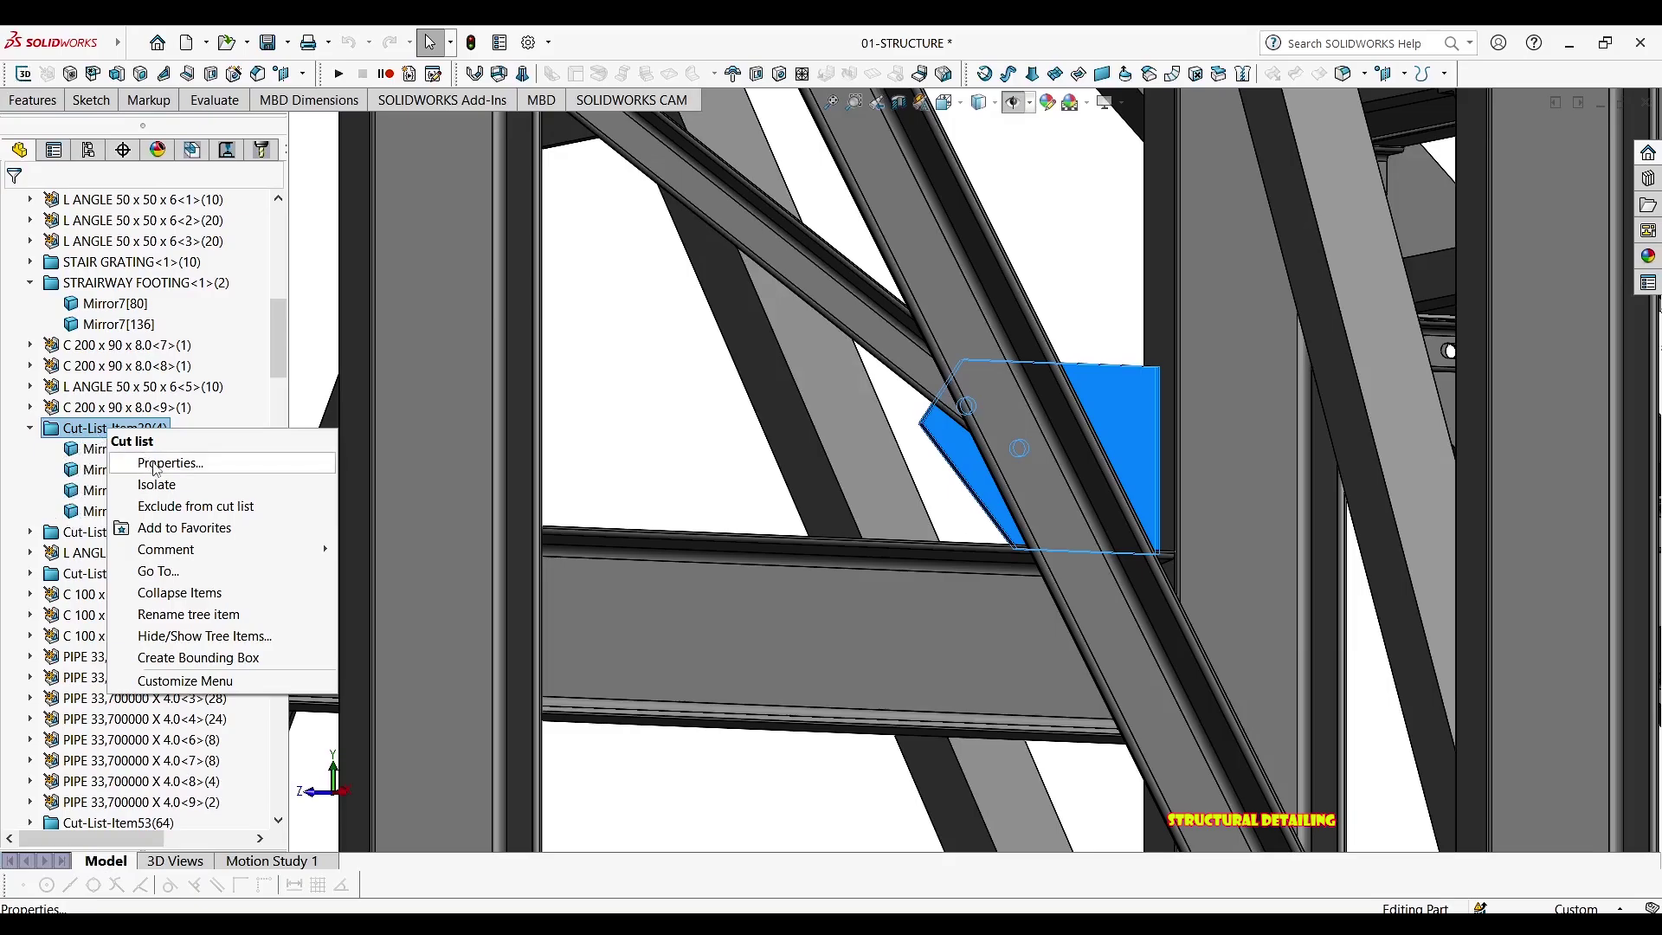
pyautogui.click(950, 484)
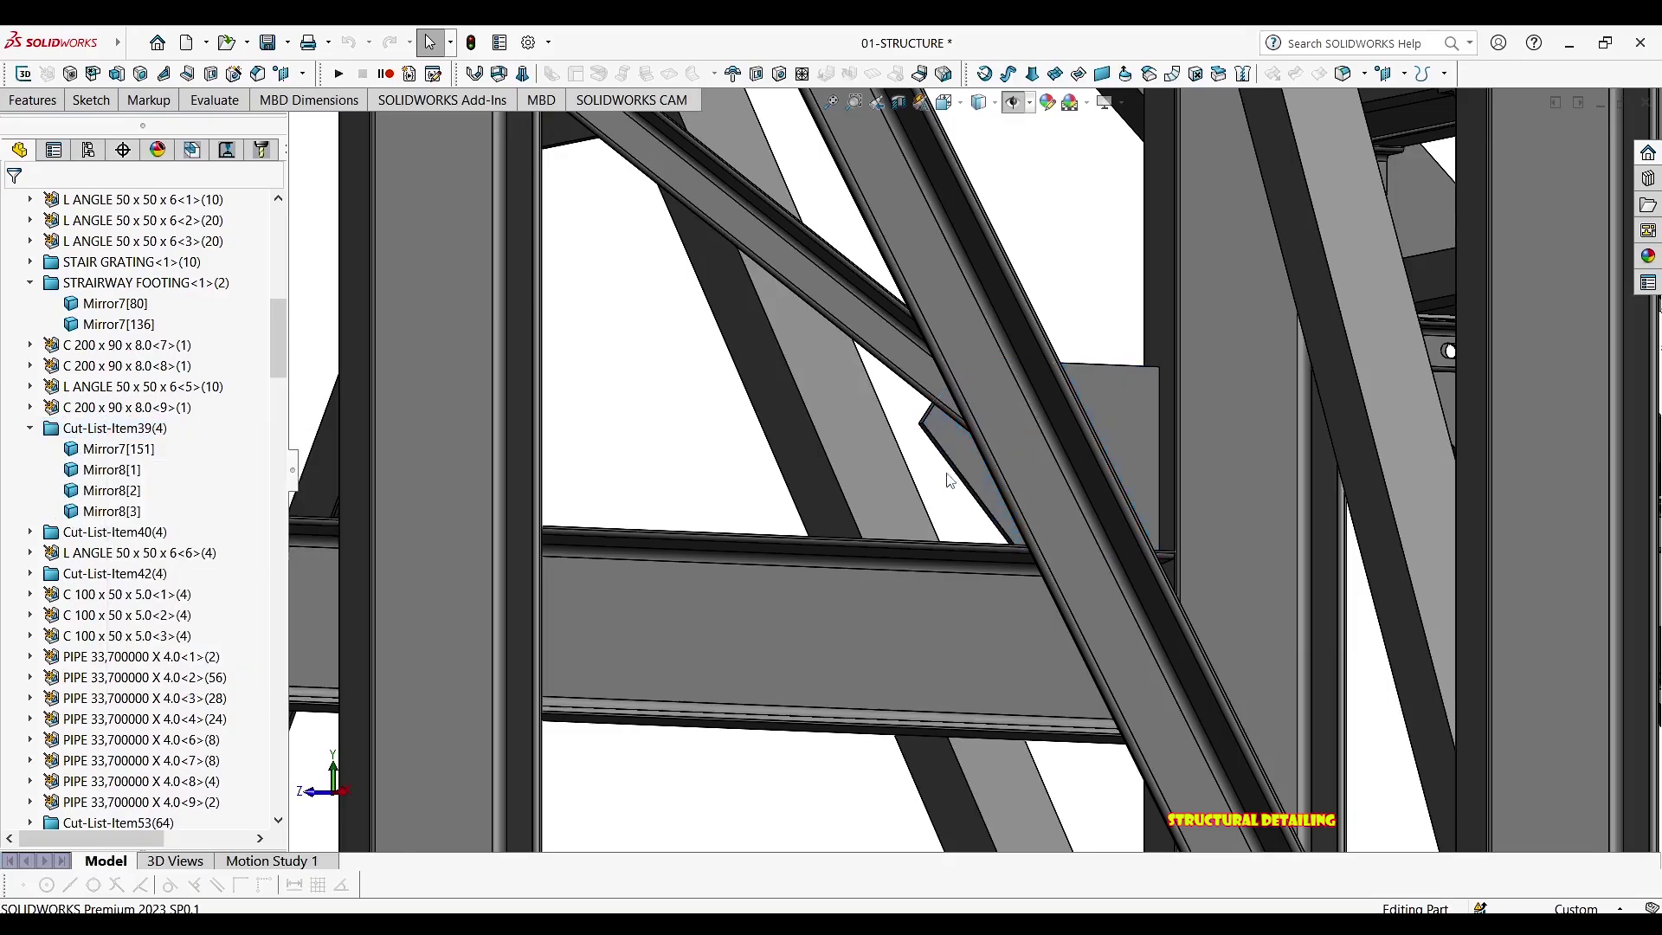
# Measure the gusset plate's width again, from its pointed corner to the adjoining column face
pyautogui.scroll(-4, 947, 482)
pyautogui.press('m')
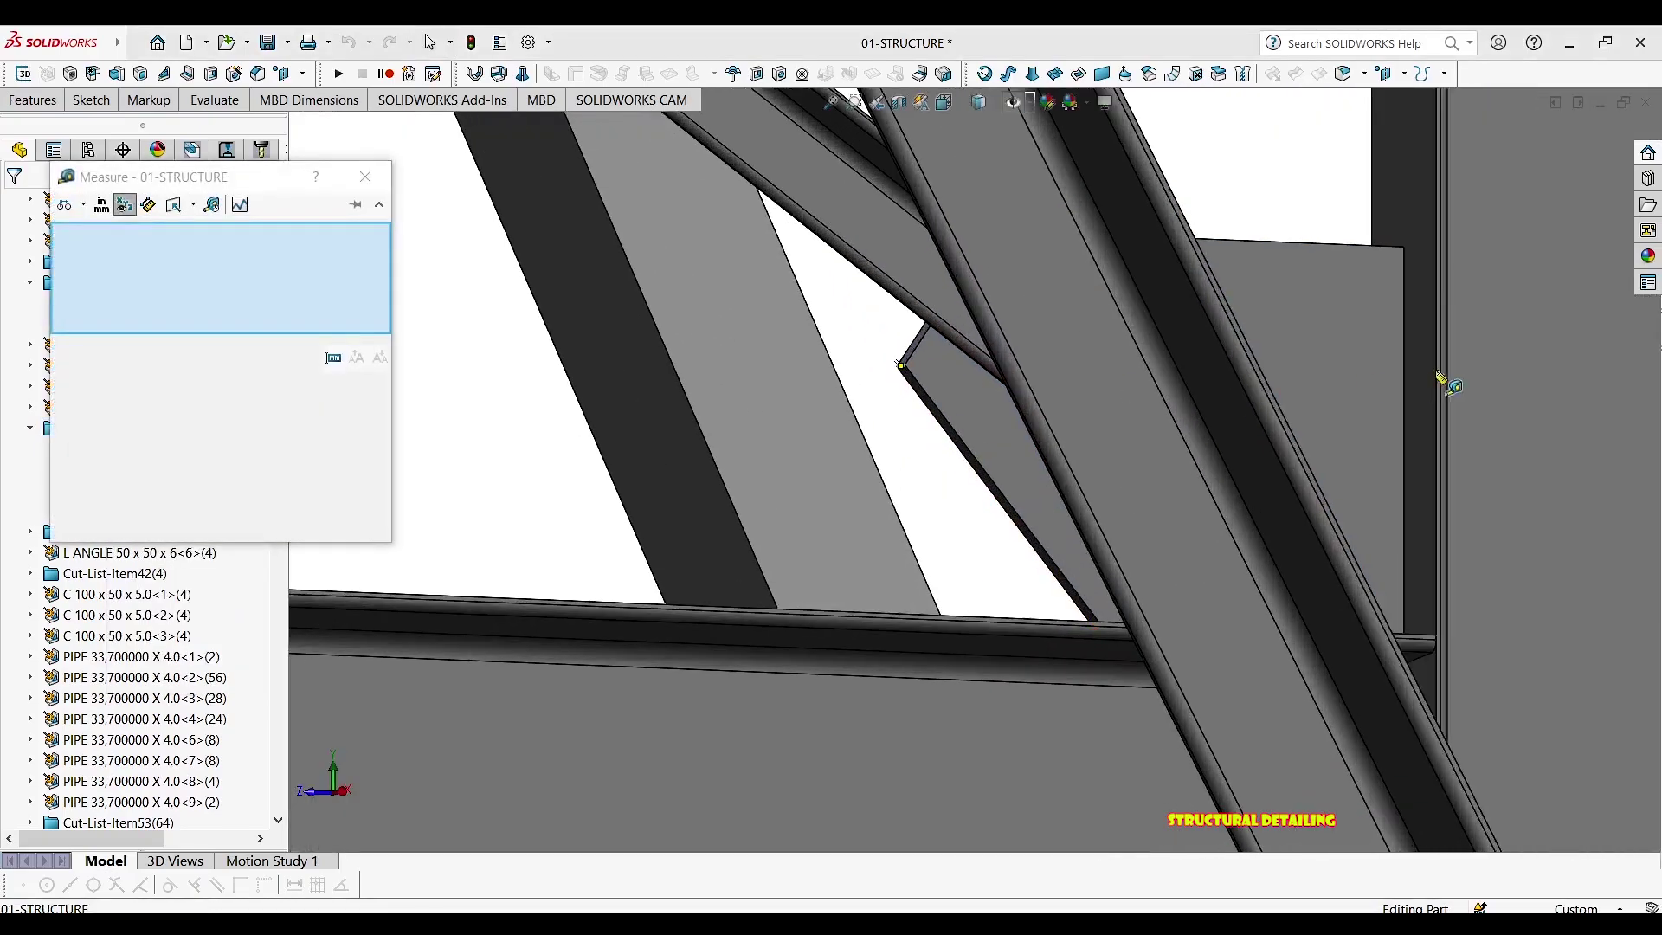
pyautogui.click(900, 374)
pyautogui.click(1421, 381)
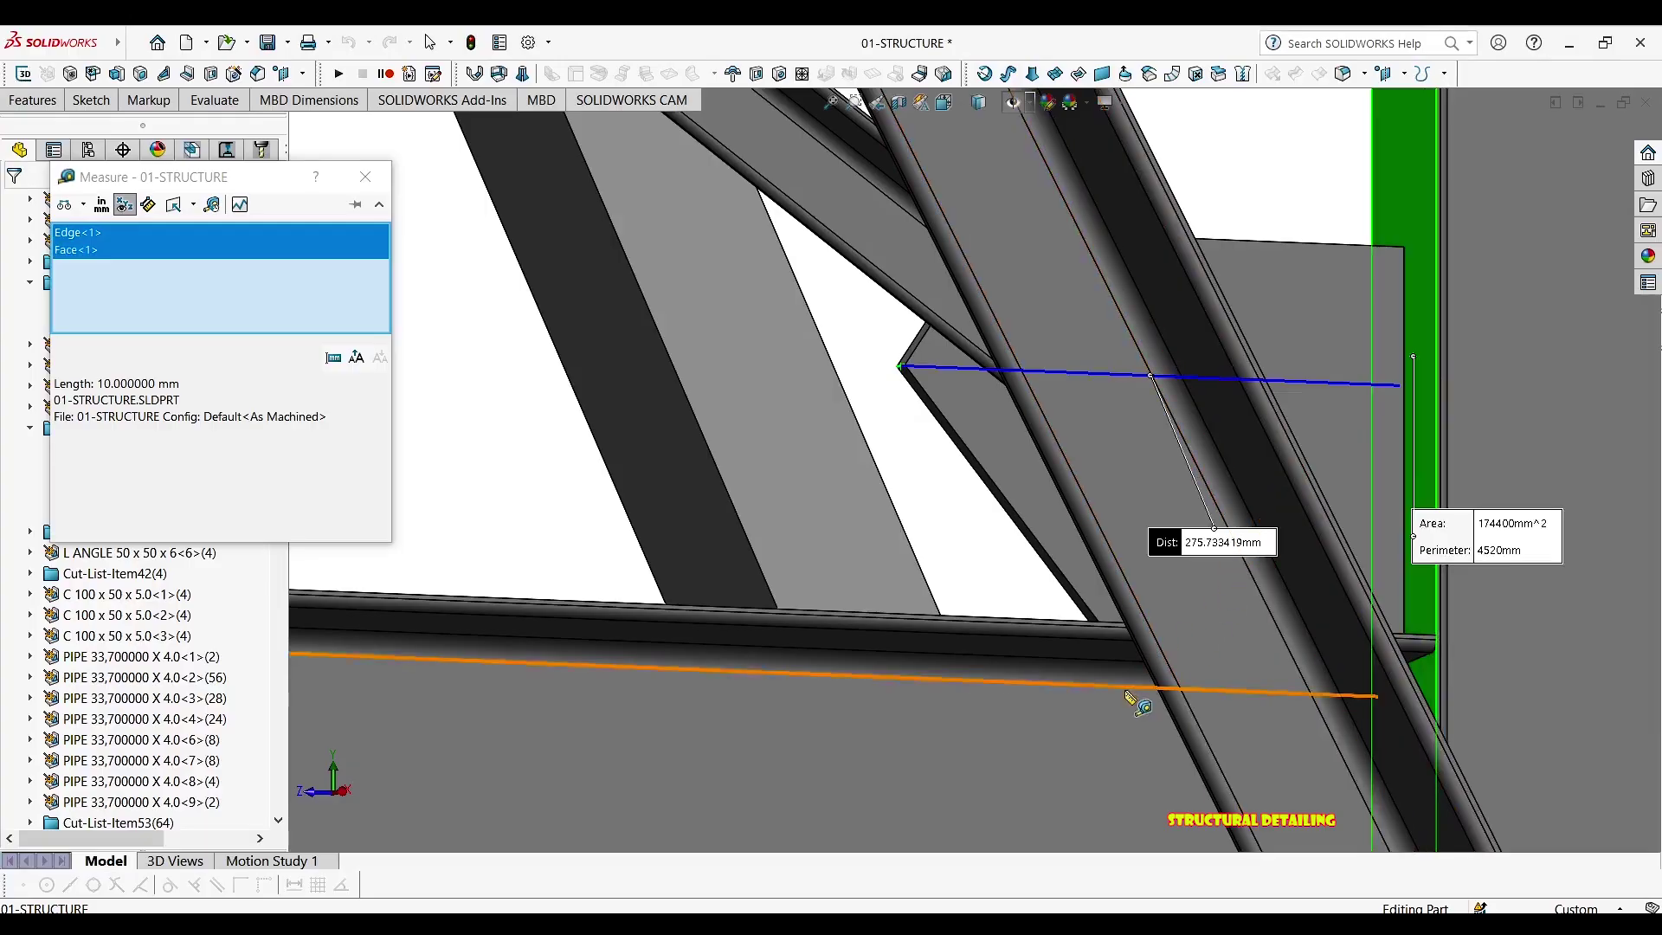
pyautogui.click(364, 177)
pyautogui.press('Escape')
# Add a DESCRIPTION property with the value 276X200X10 - PLT to Cut-List-Item39
pyautogui.scroll(9, 87, 381)
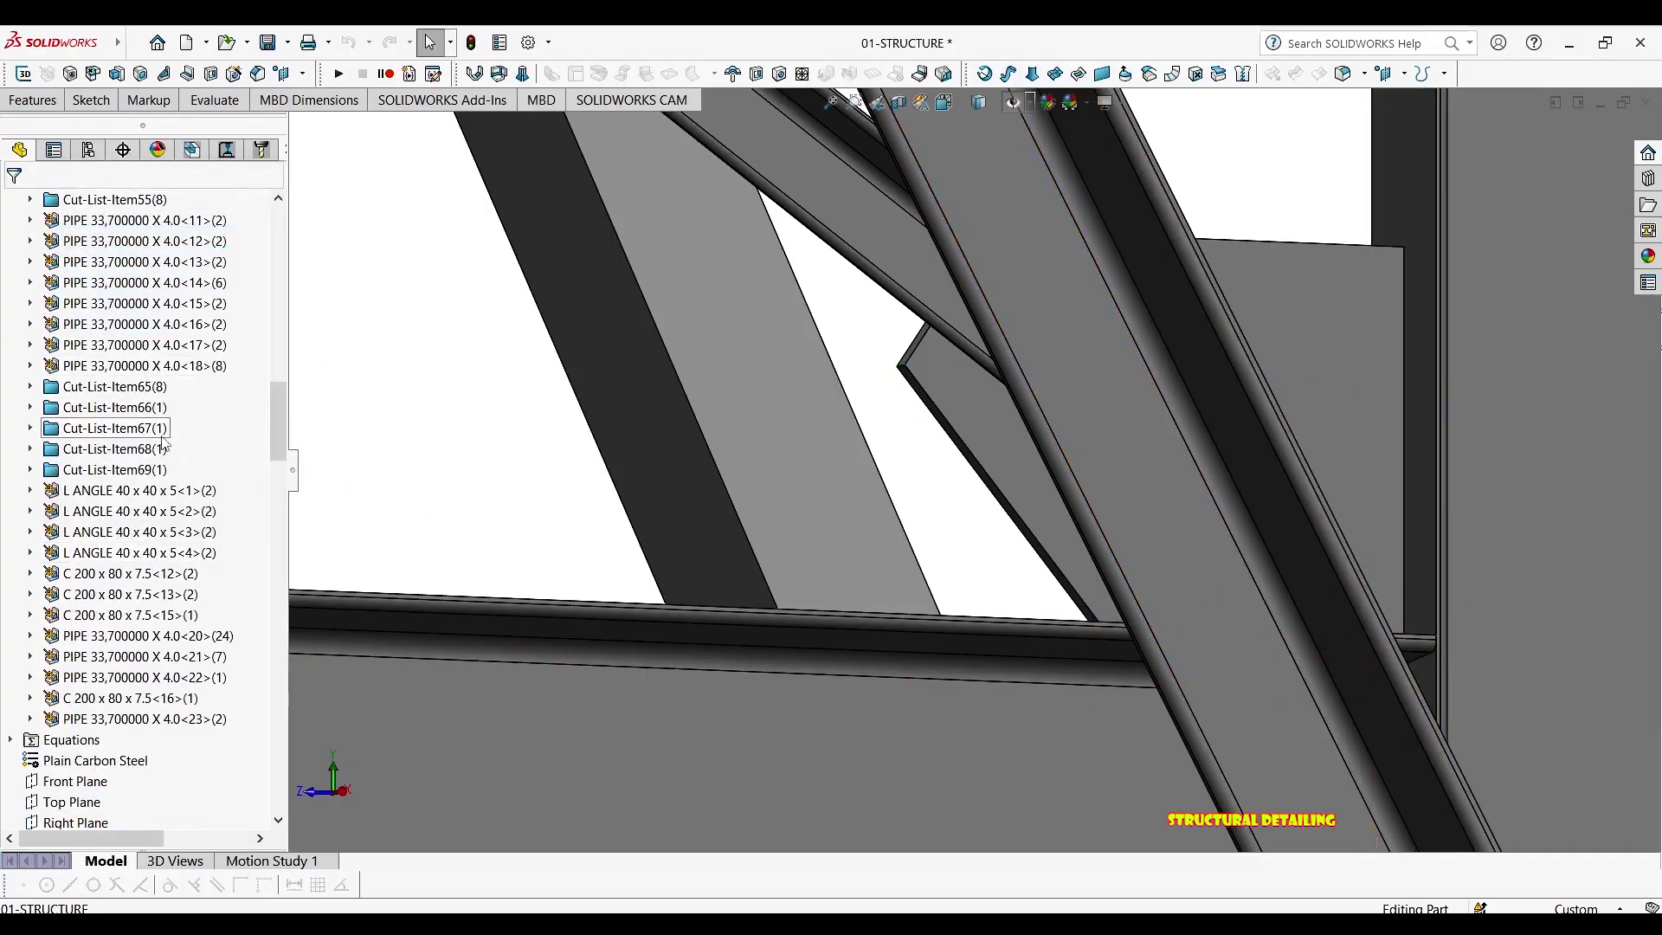
pyautogui.click(968, 396)
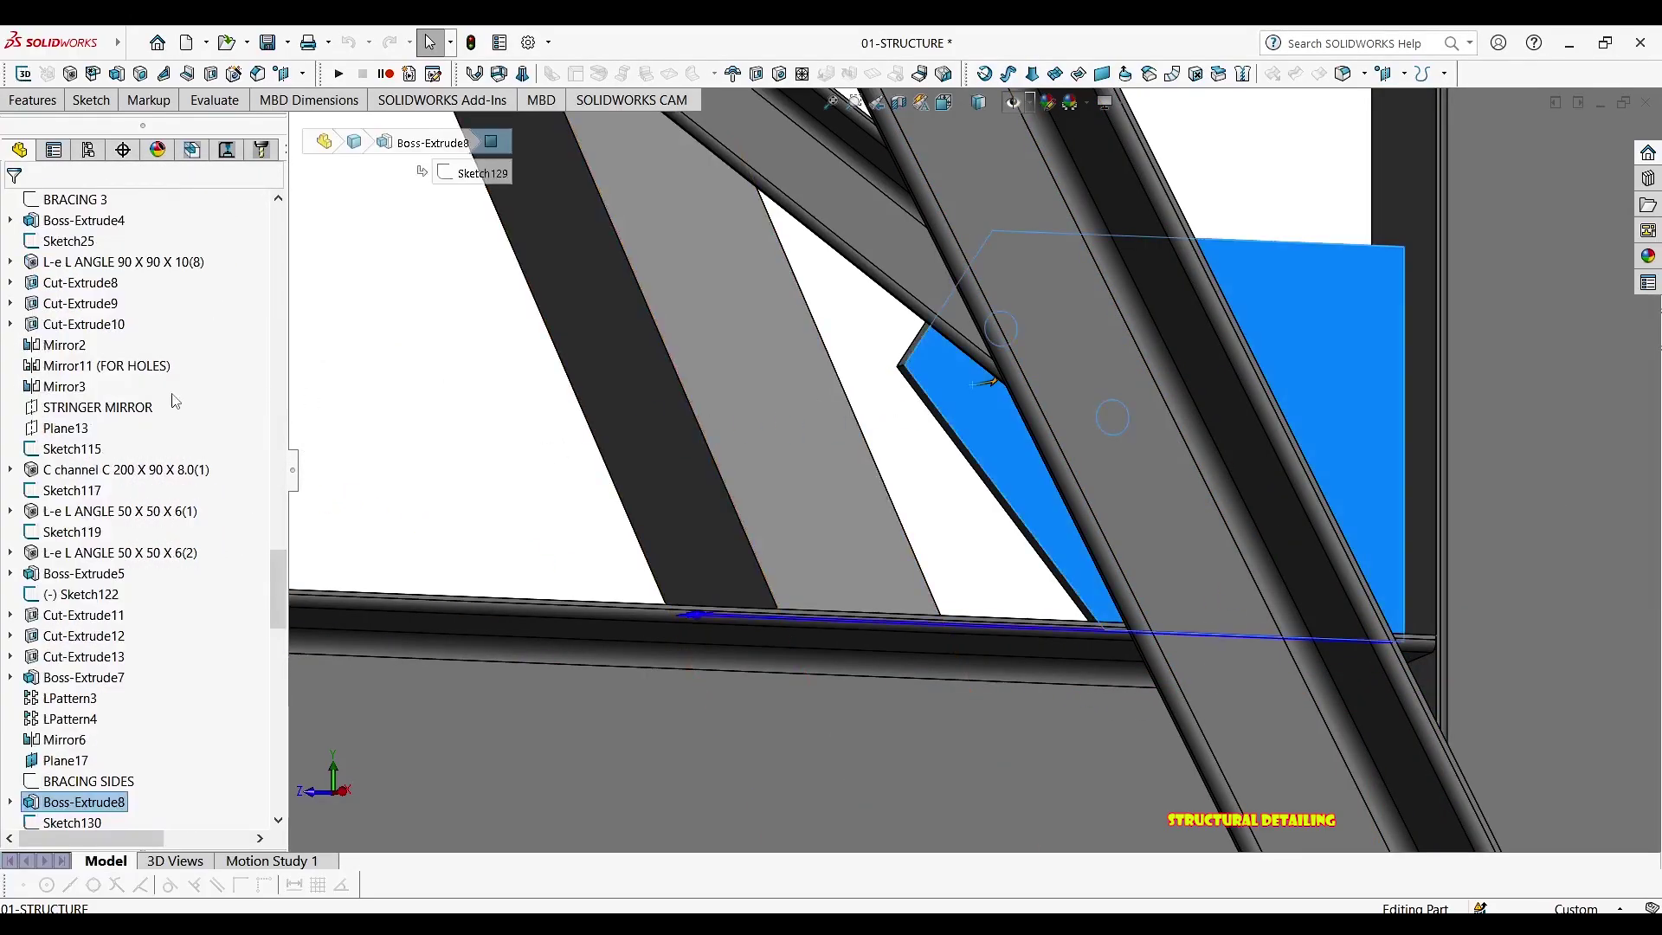
pyautogui.scroll(5, 138, 567)
pyautogui.scroll(15, 134, 558)
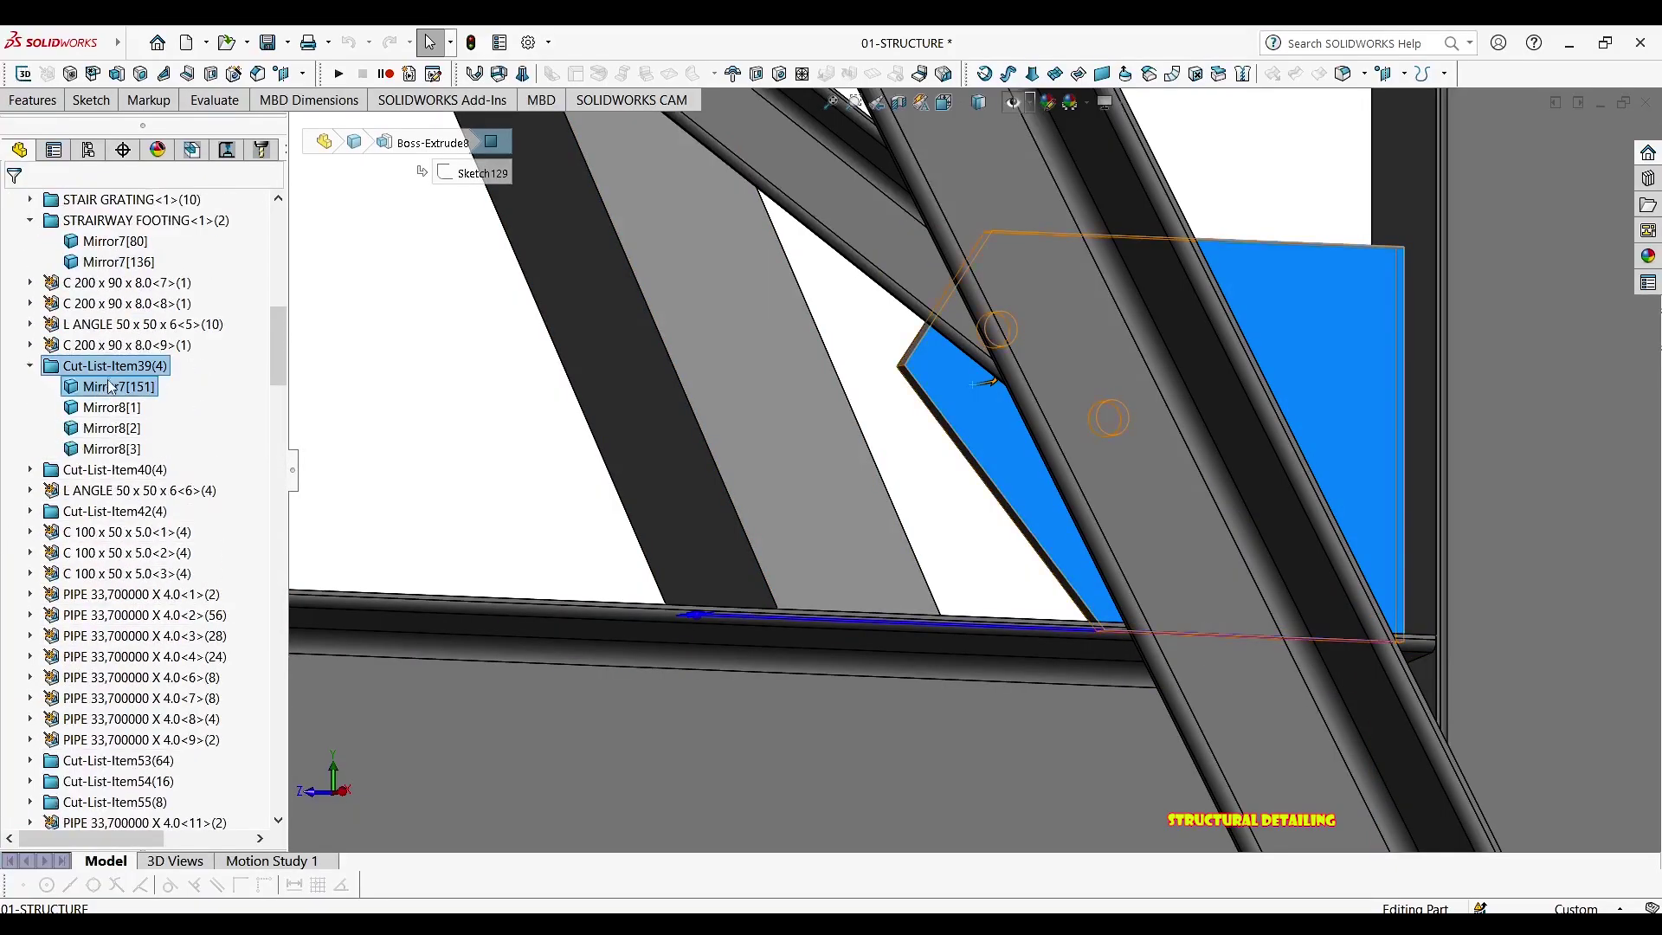
pyautogui.rightClick(120, 374)
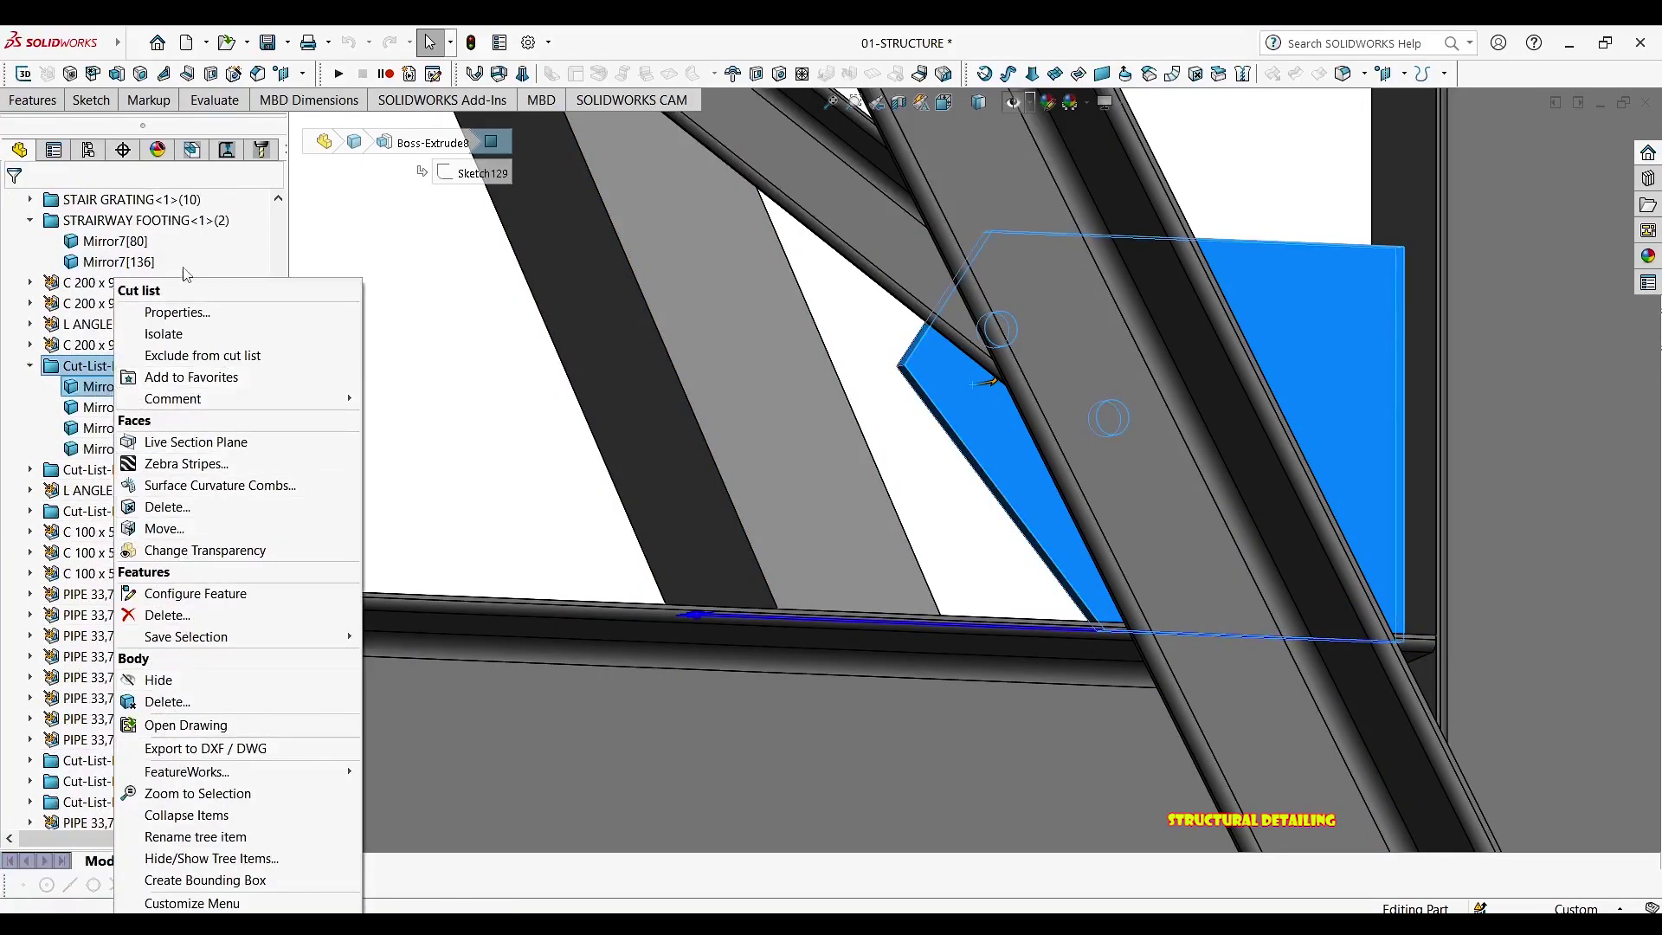
pyautogui.click(176, 312)
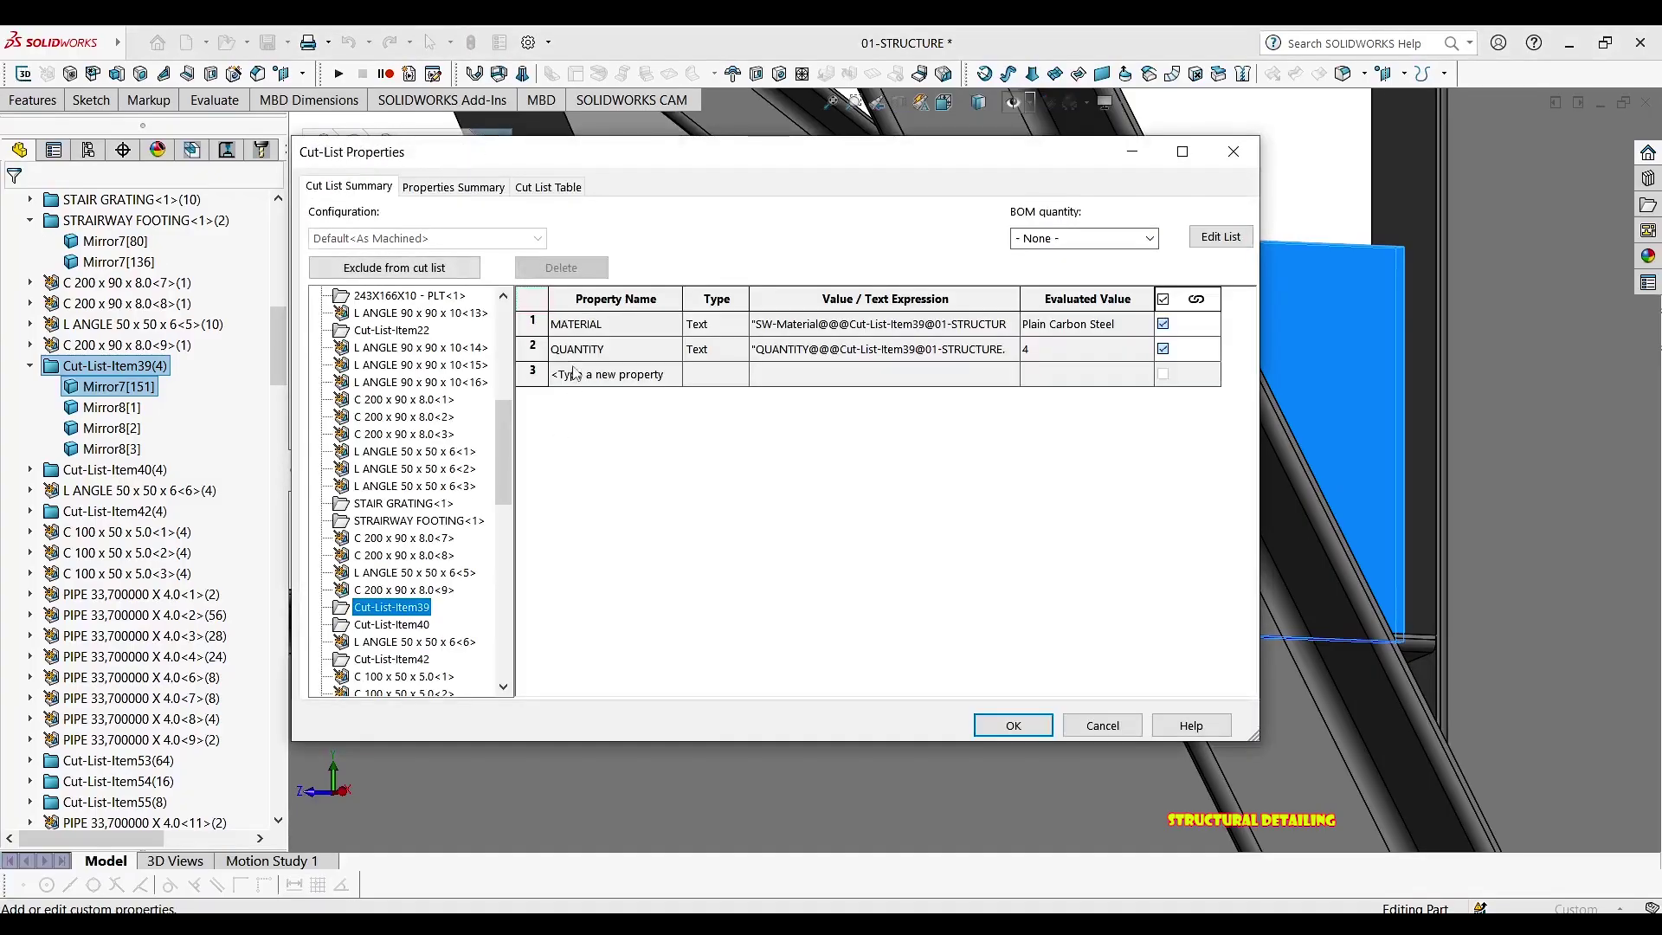
pyautogui.click(639, 381)
pyautogui.click(674, 374)
pyautogui.click(625, 395)
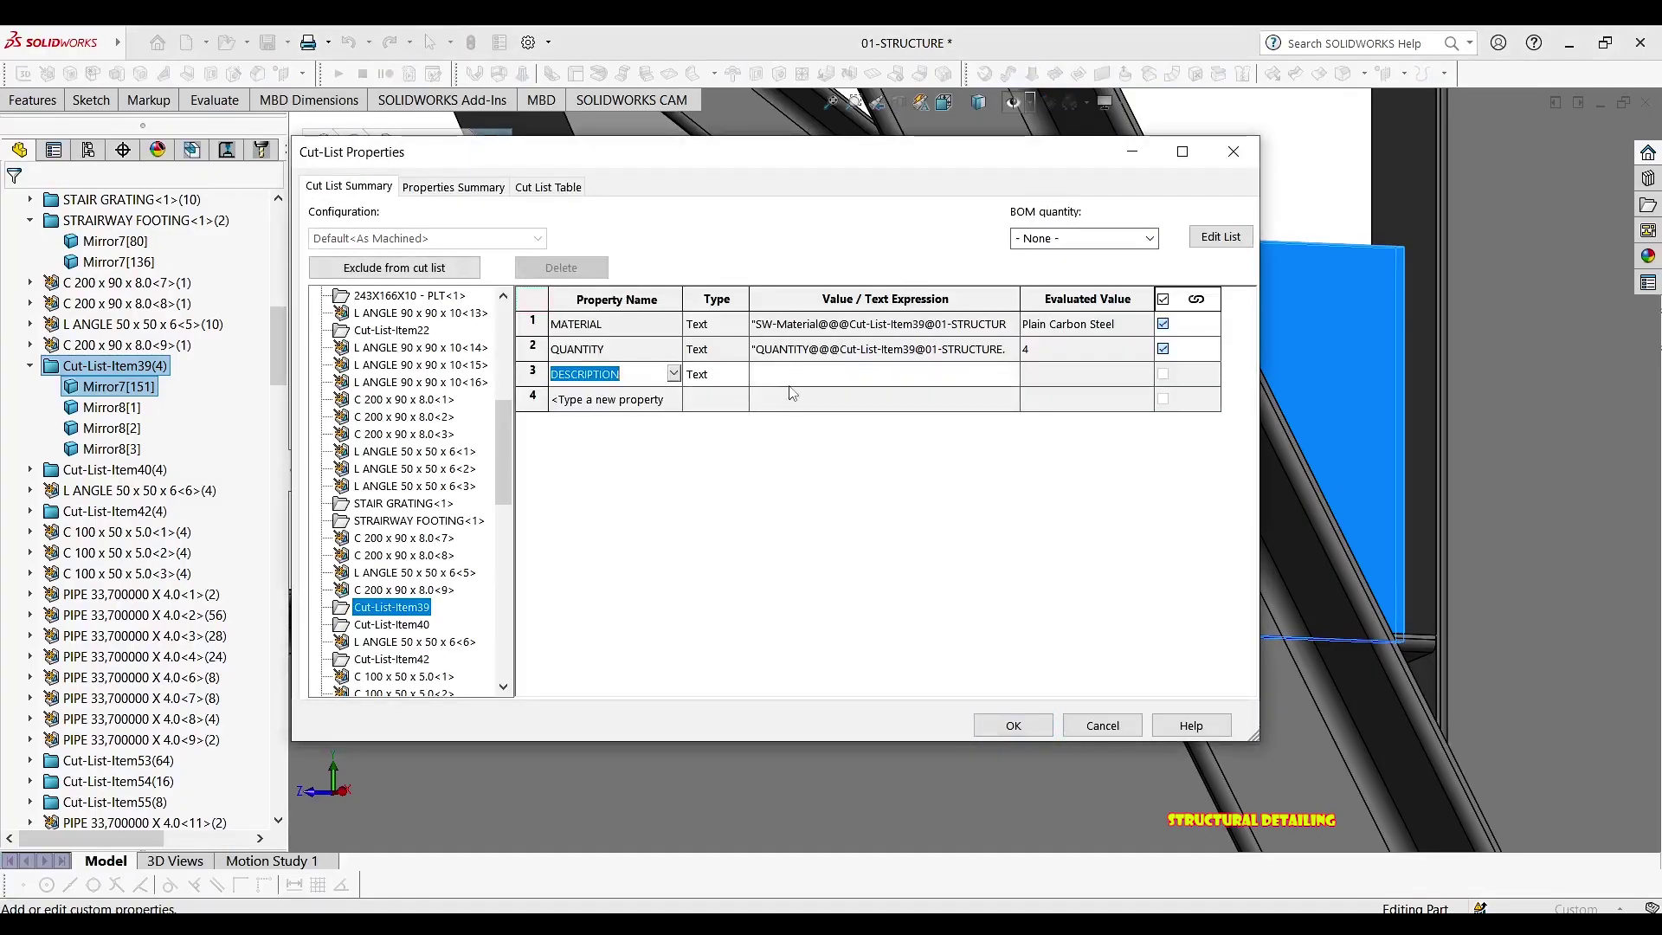
pyautogui.click(795, 381)
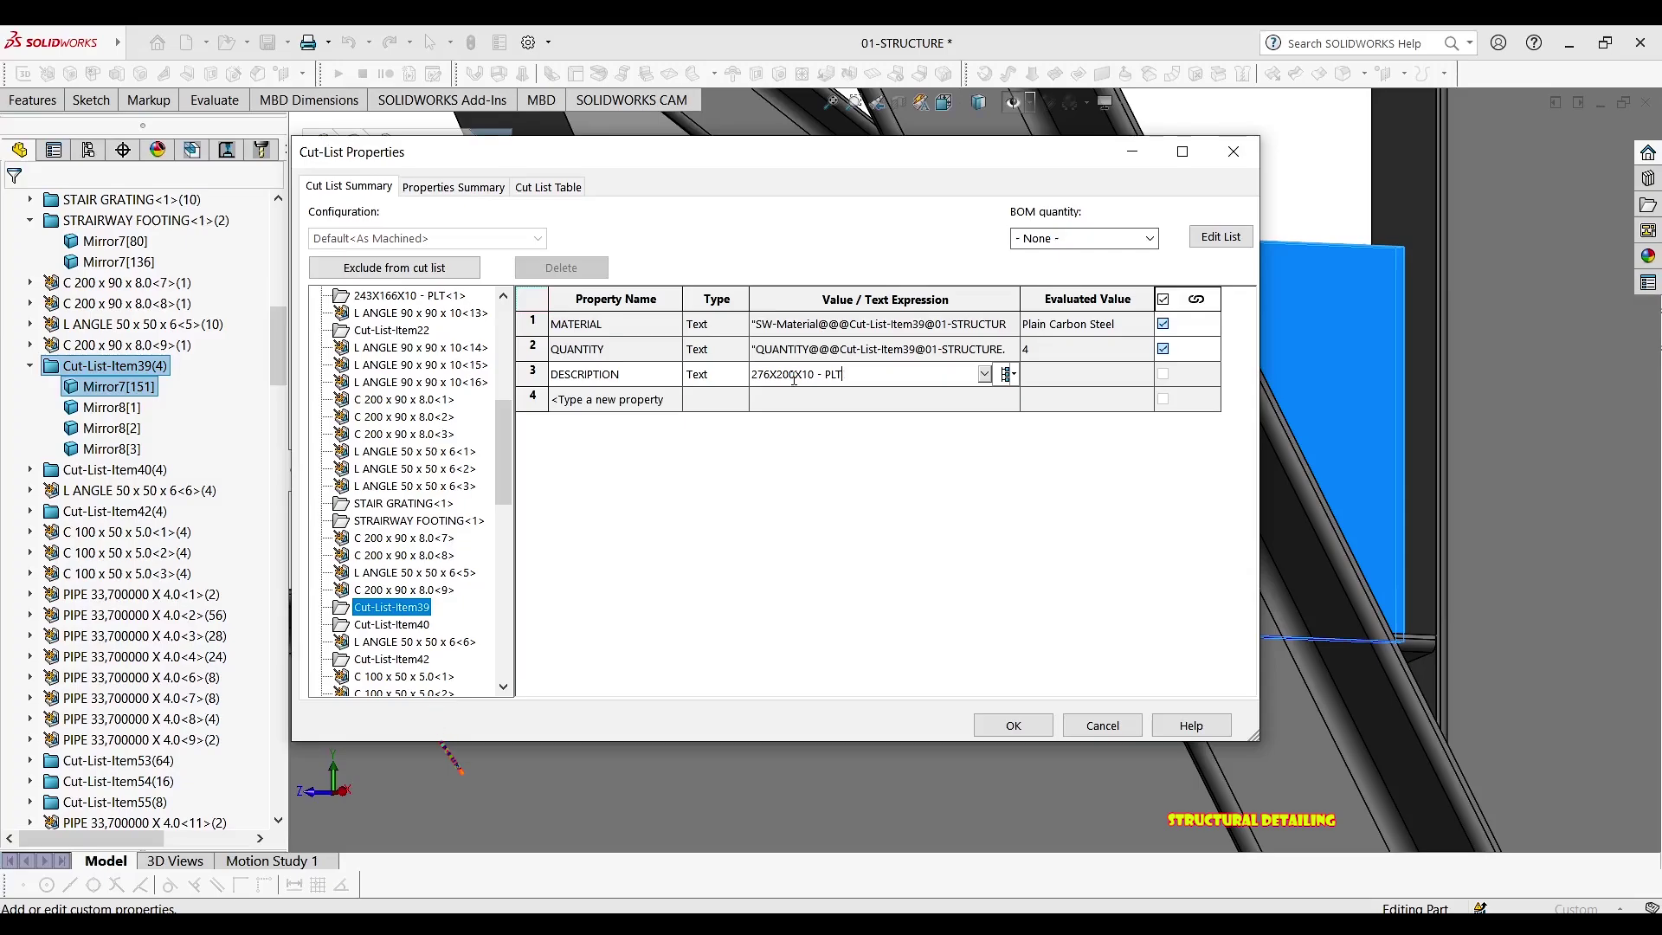
pyautogui.click(1011, 726)
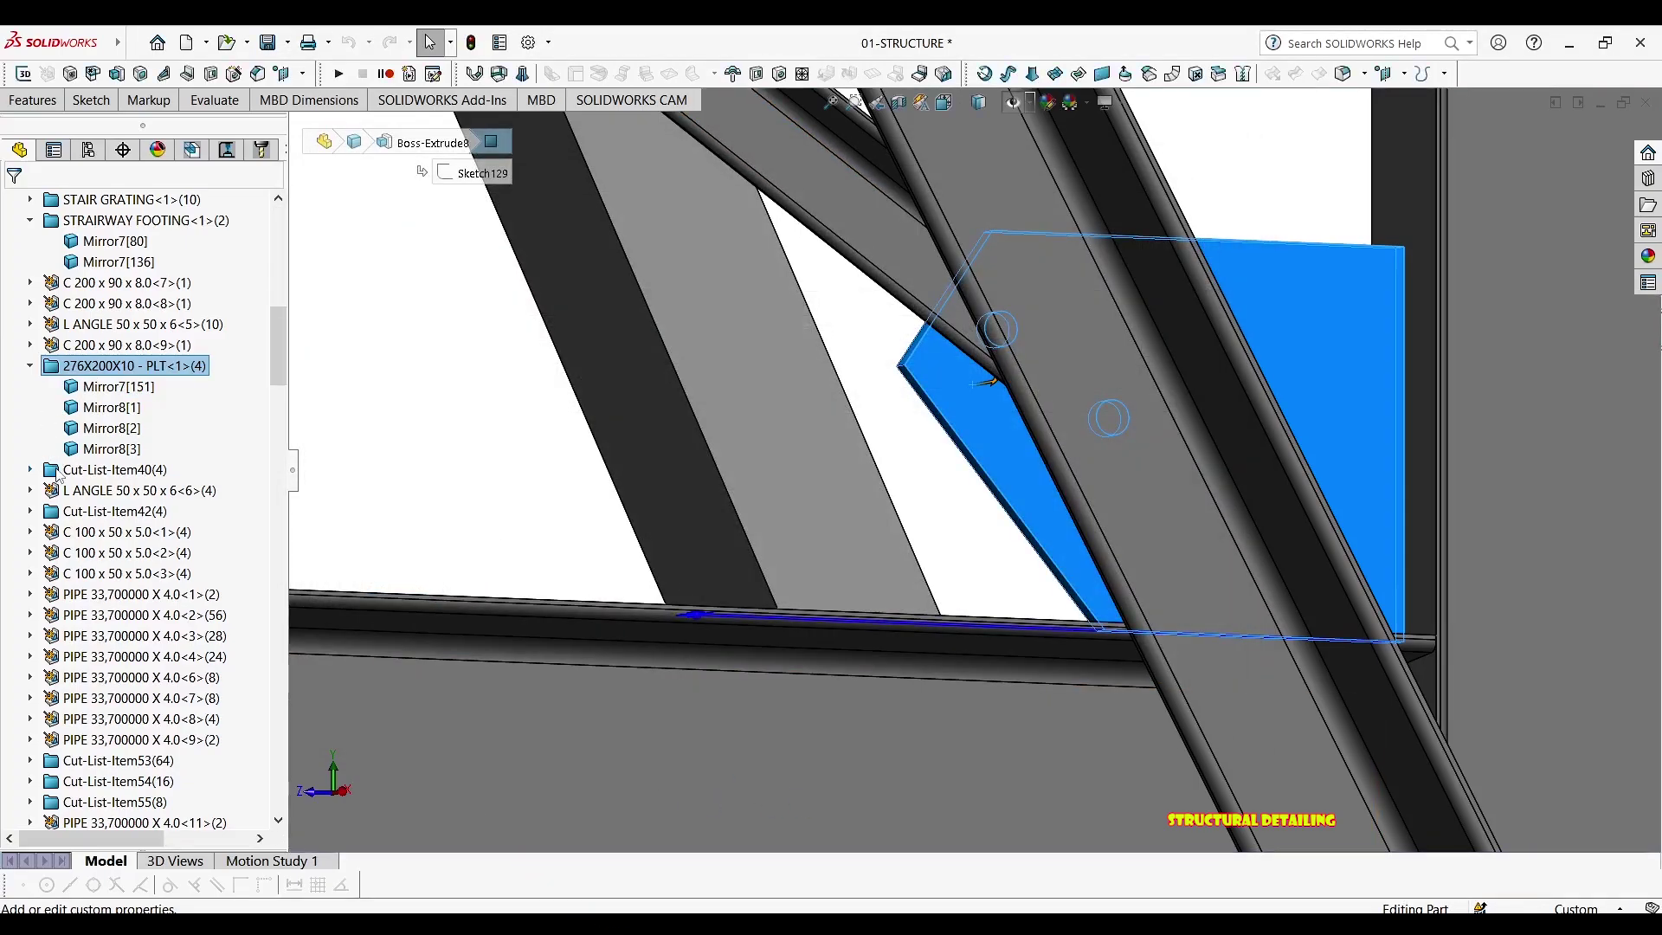
# Highlight Cut-List-Item40 in the whole model and locate its bracing gusset plates beneath the platform beams
pyautogui.click(95, 469)
pyautogui.scroll(10, 1023, 437)
pyautogui.scroll(10, 1022, 433)
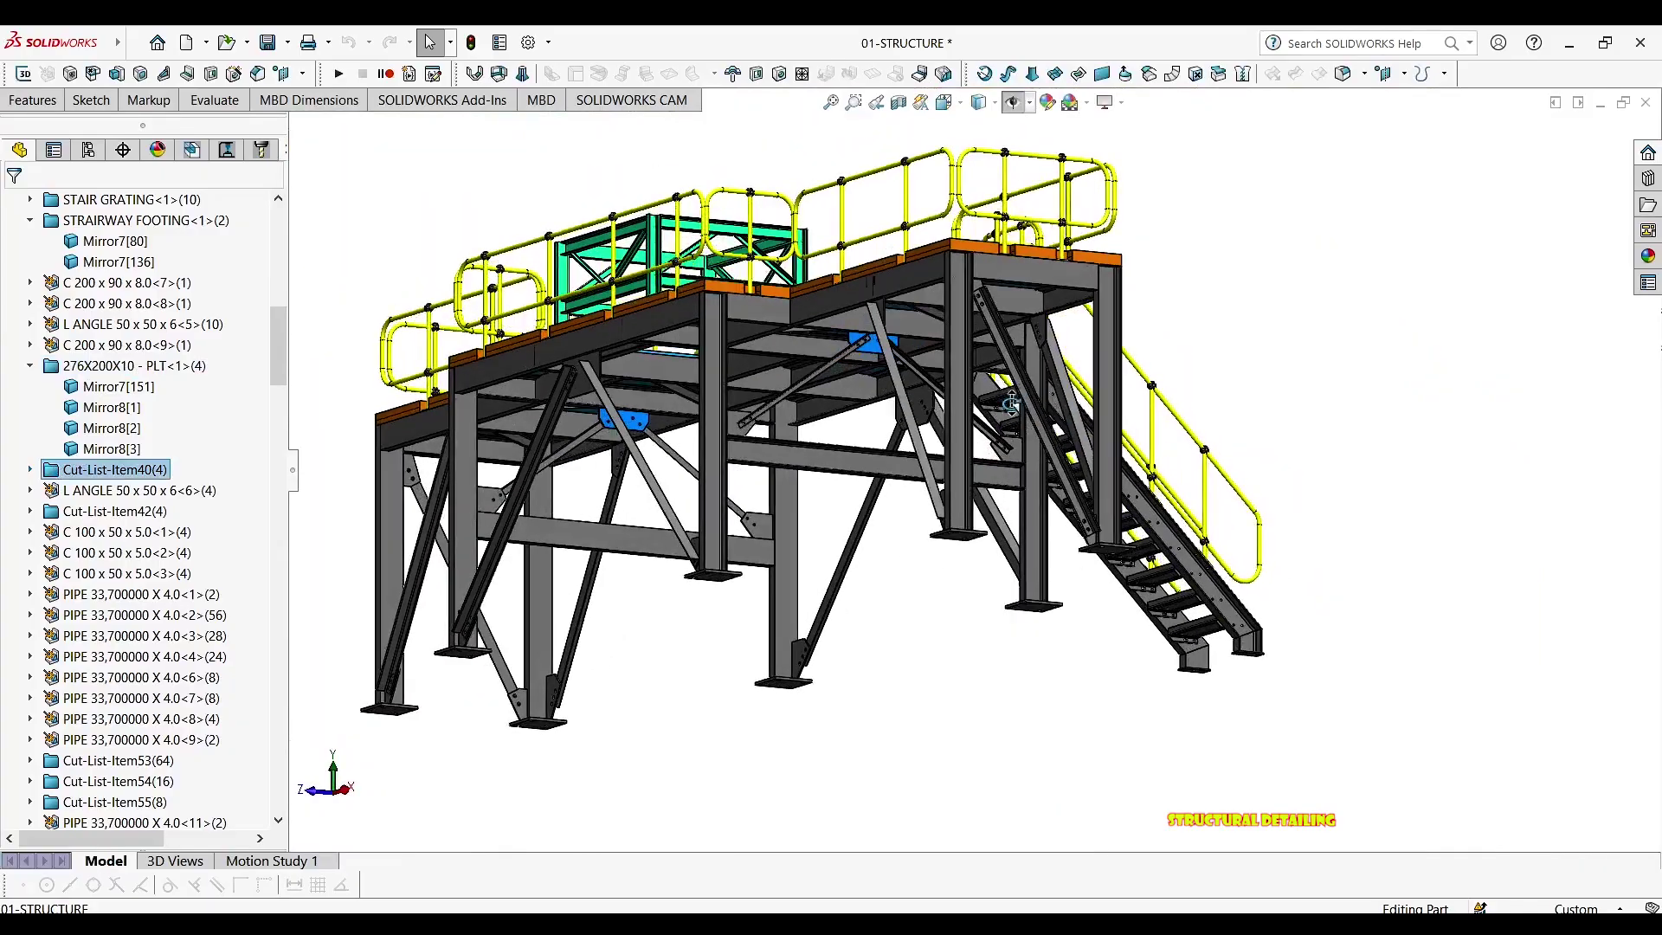
pyautogui.scroll(-8, 832, 361)
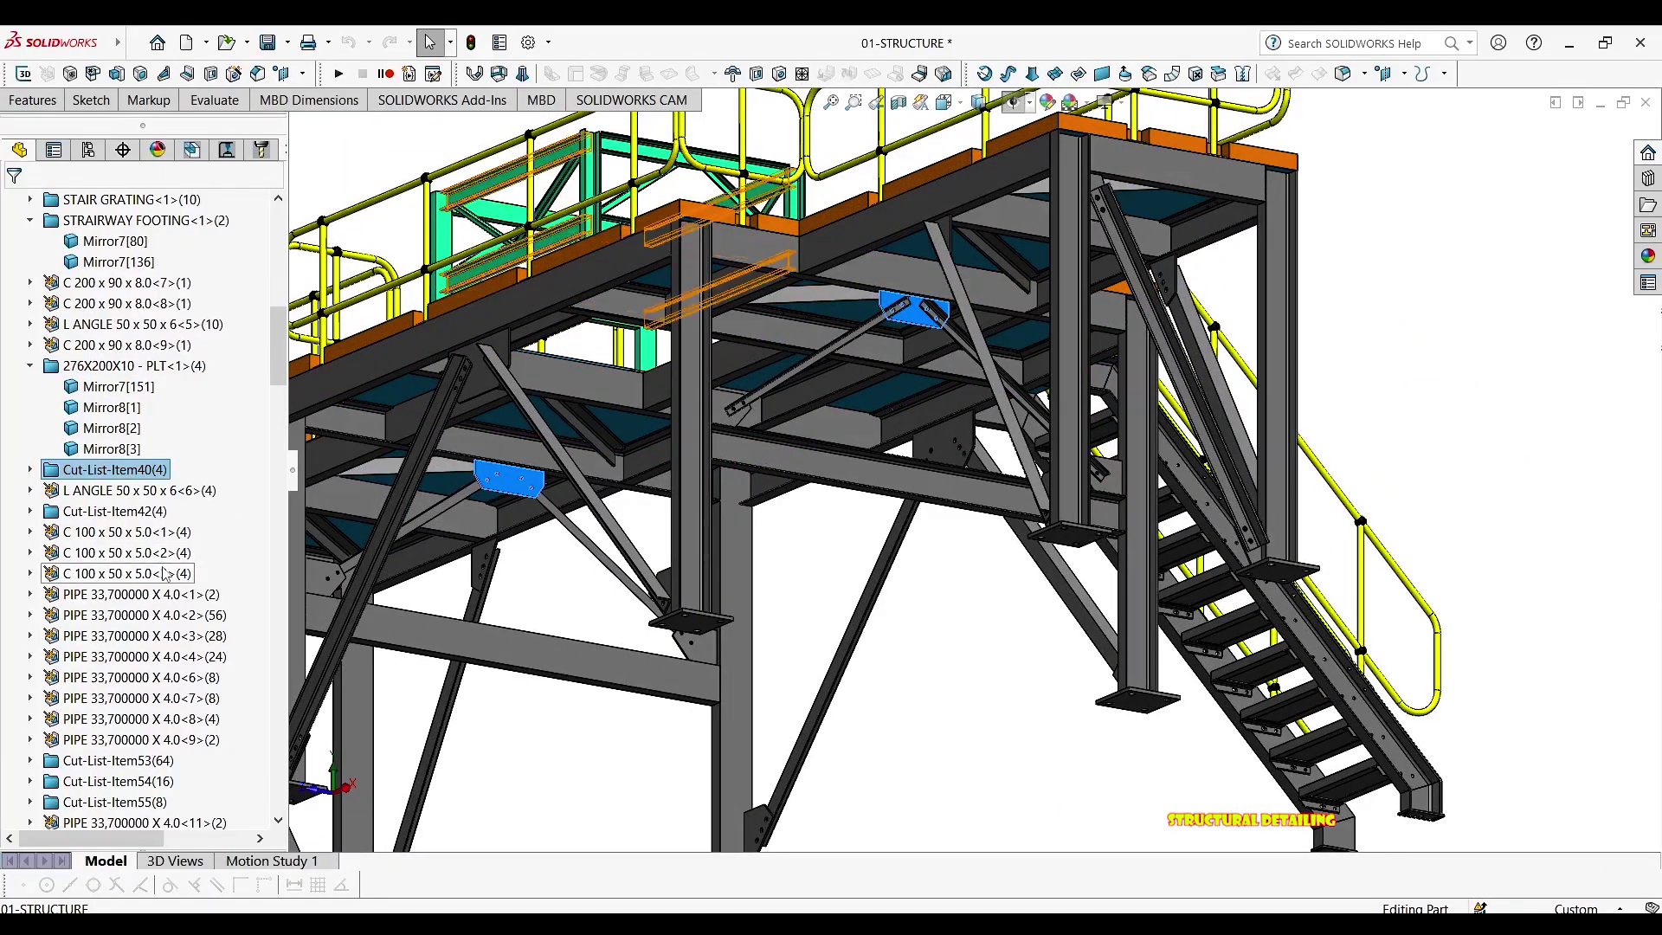
pyautogui.rightClick(76, 472)
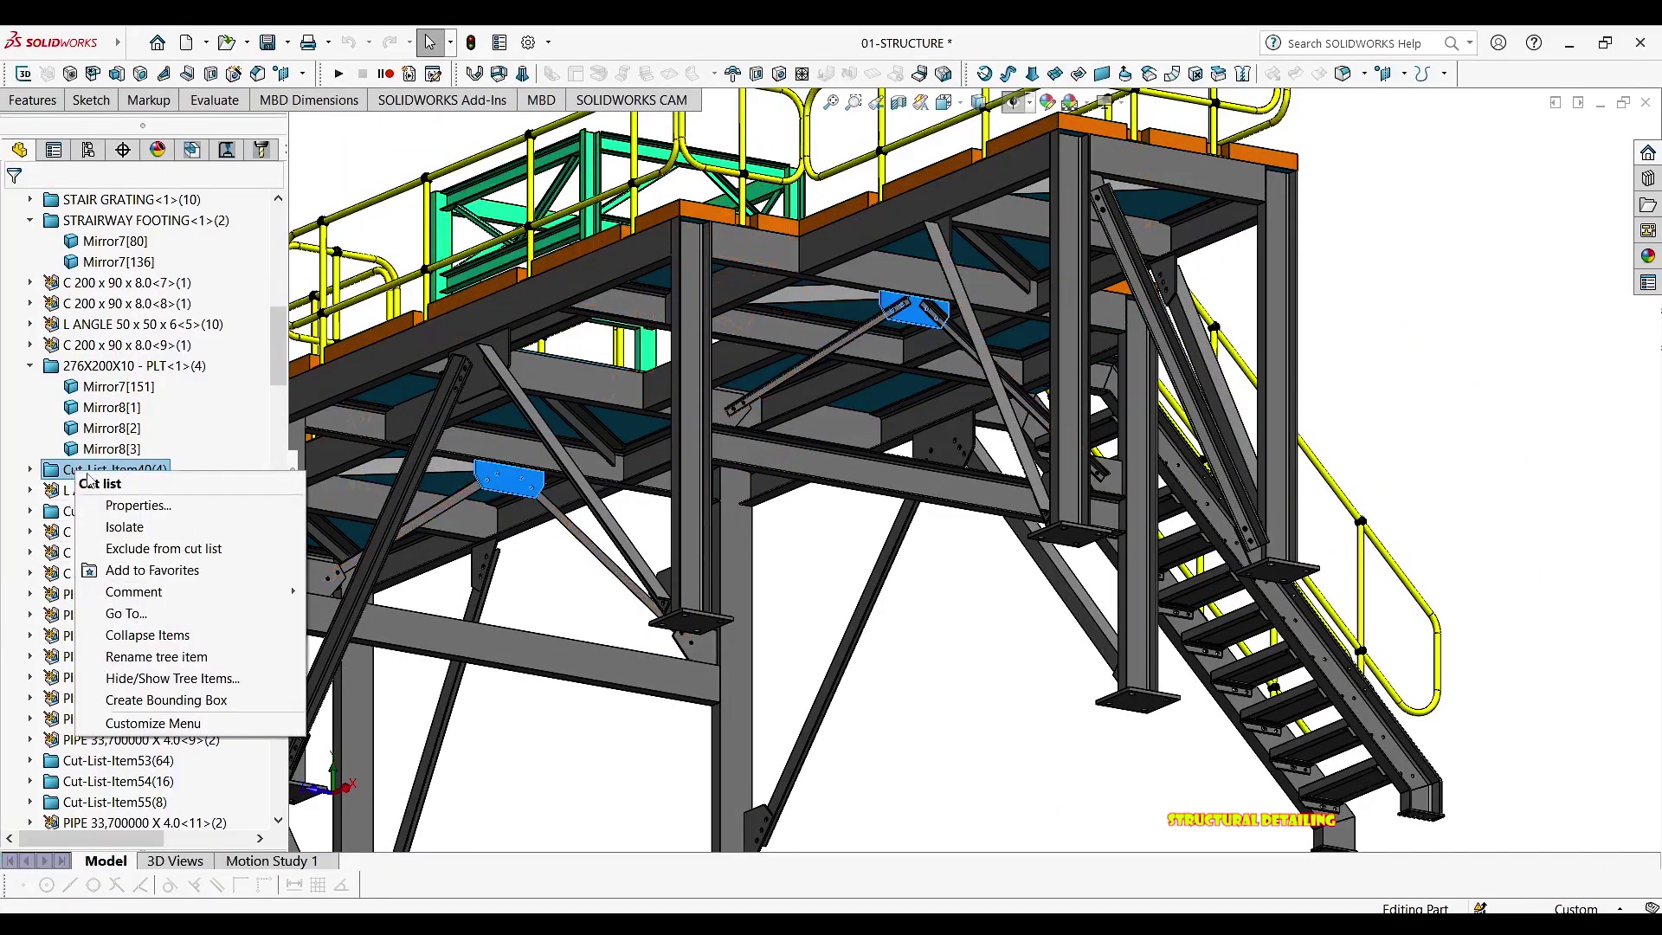
pyautogui.click(139, 505)
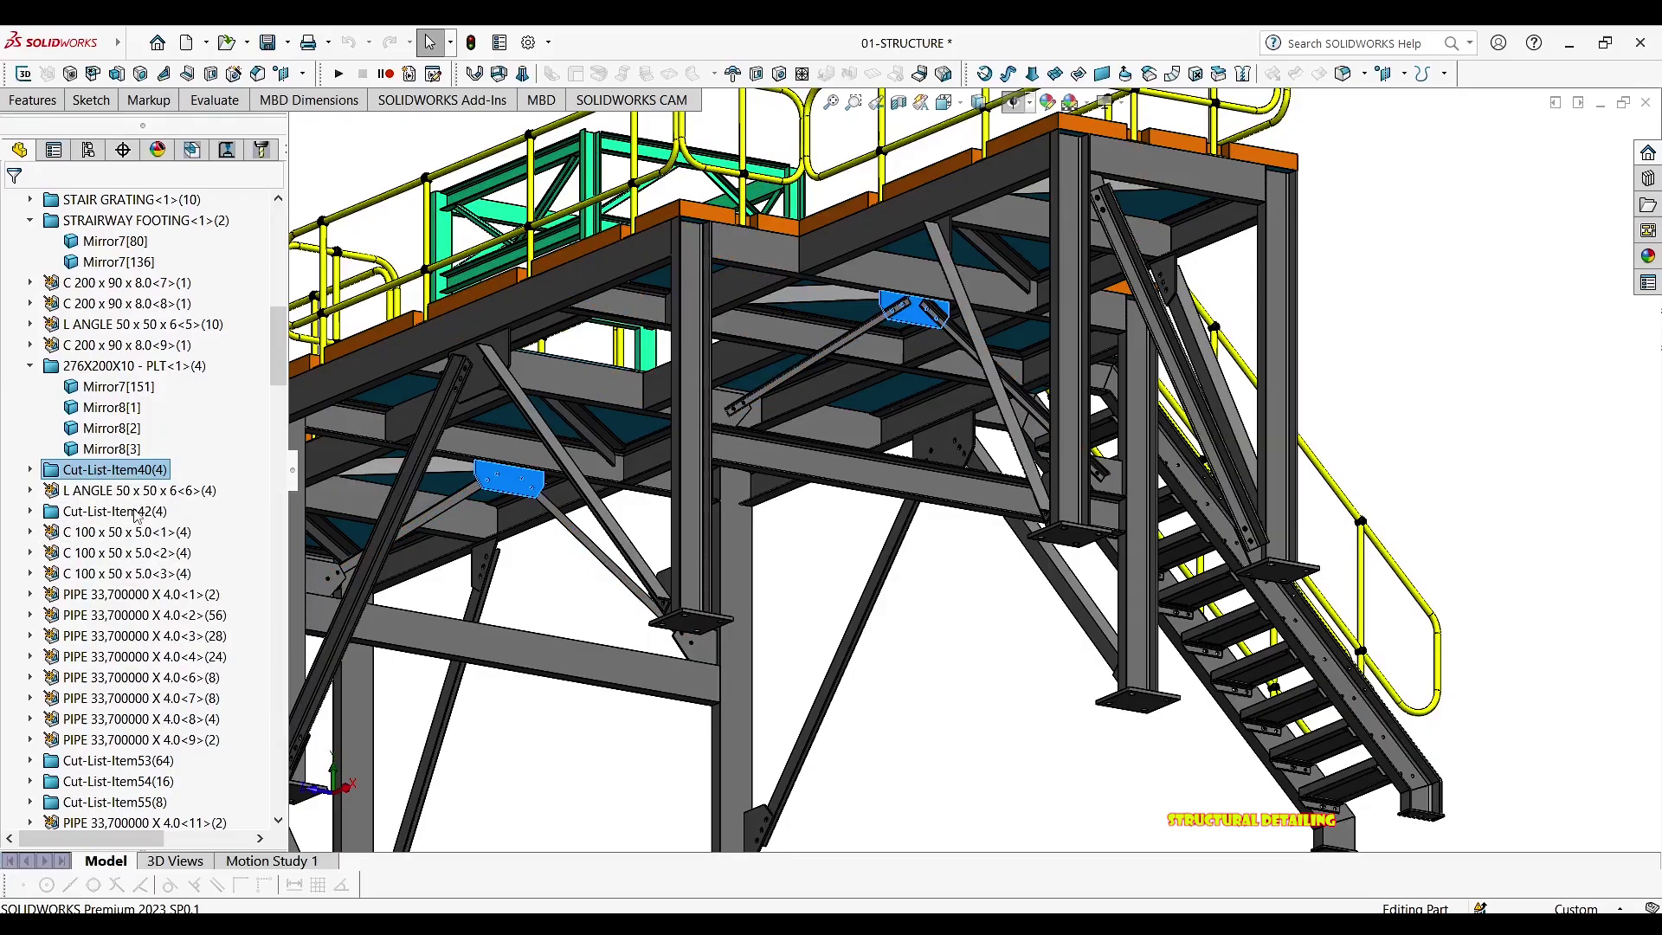
pyautogui.press('Escape')
pyautogui.press('Escape')
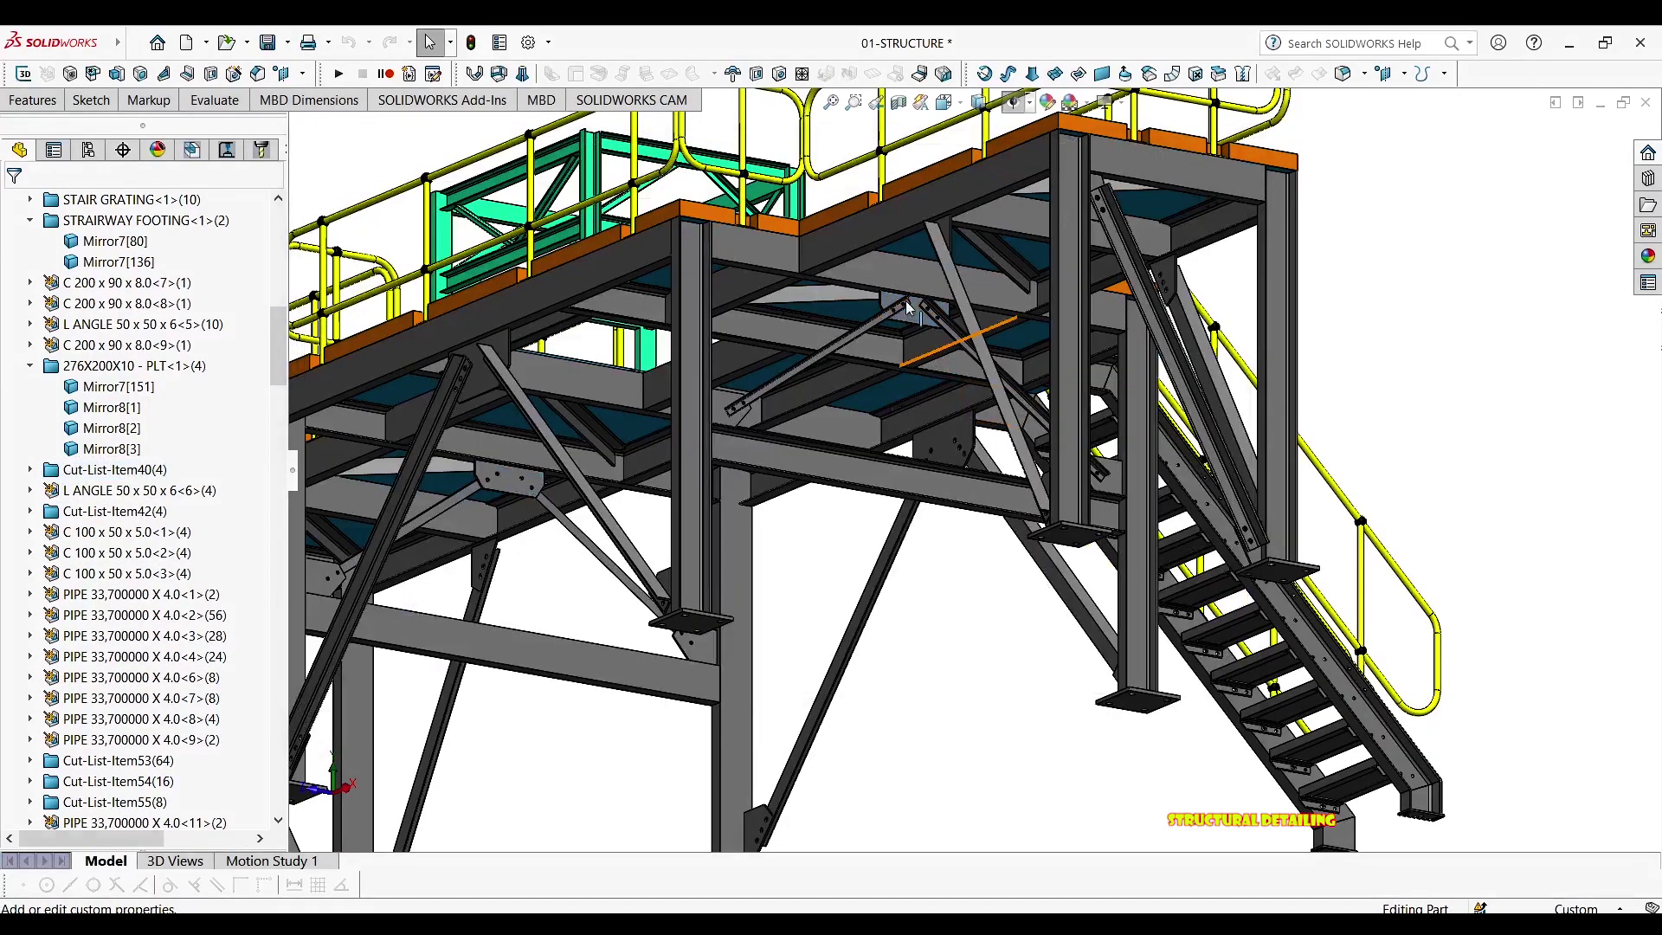
# Measure the length of the long upper edge of a Cut-List-Item40 gusset plate, along the platform beam
pyautogui.scroll(-8, 900, 295)
pyautogui.scroll(-2, 886, 258)
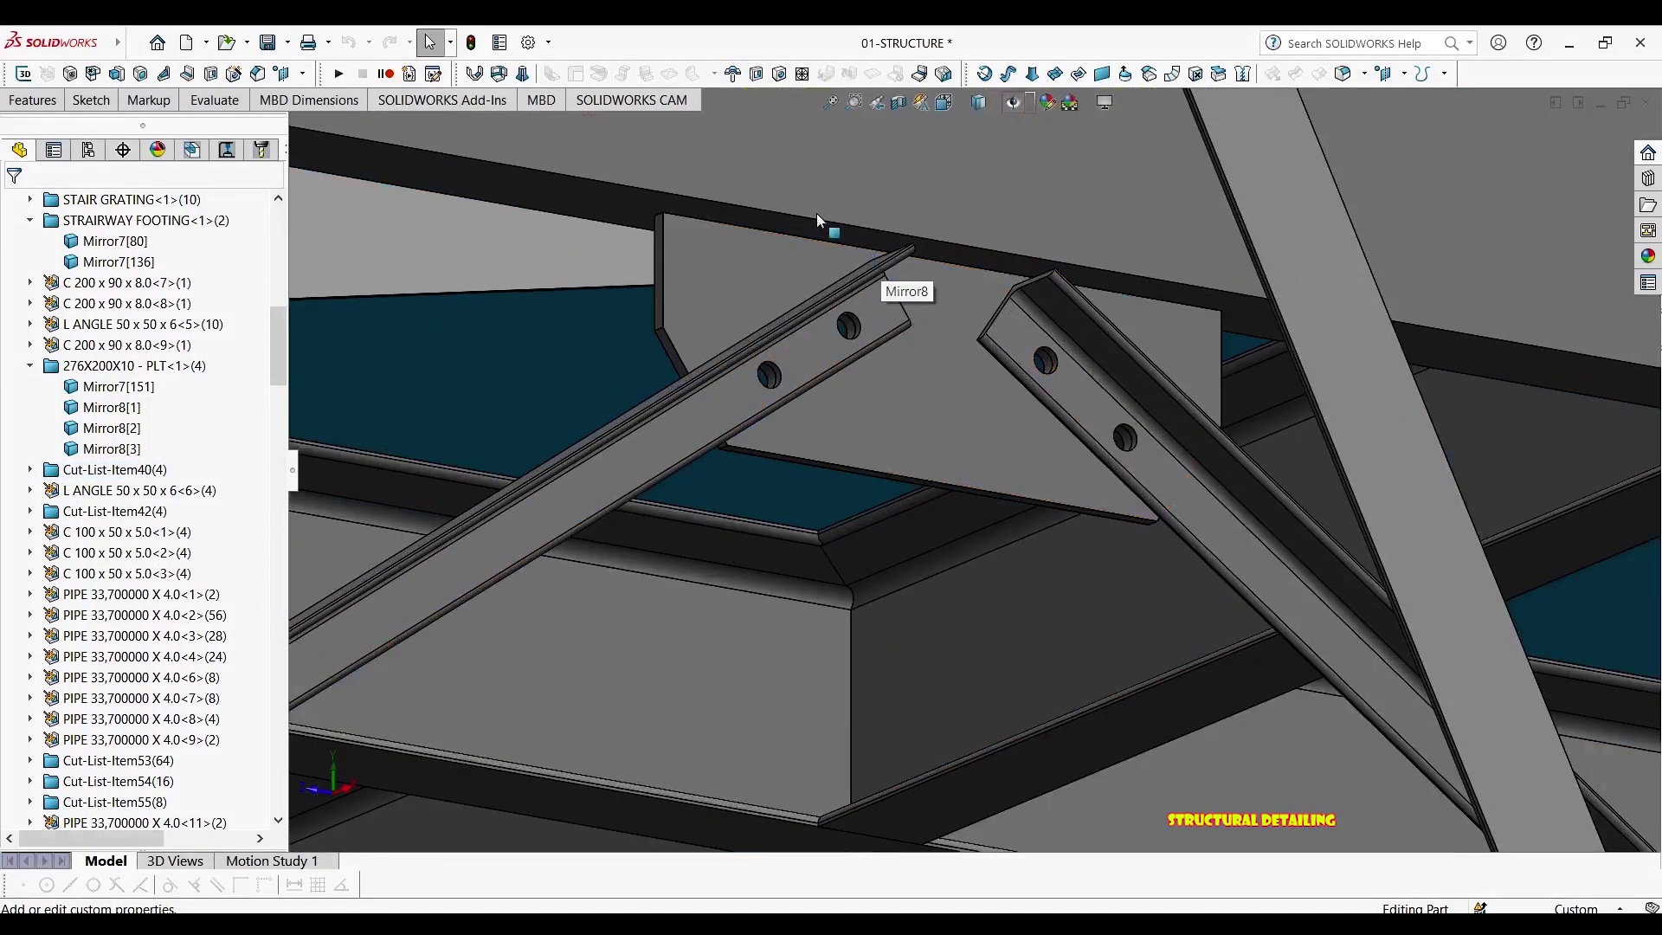
pyautogui.click(751, 228)
pyautogui.press('m')
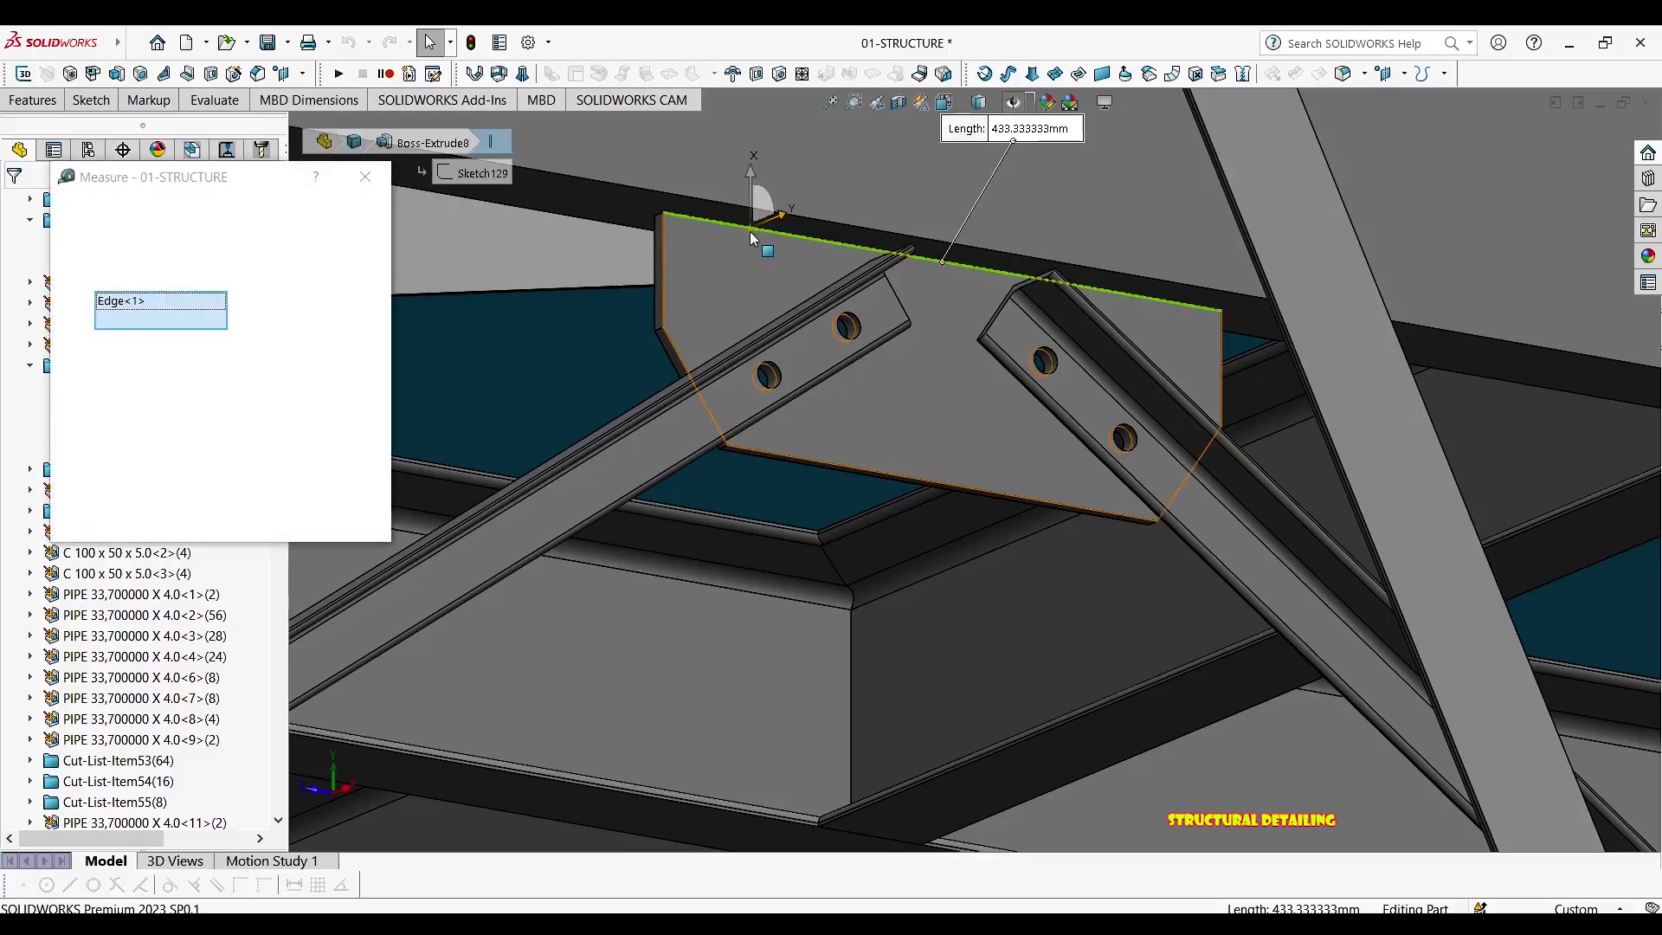
pyautogui.press('Escape')
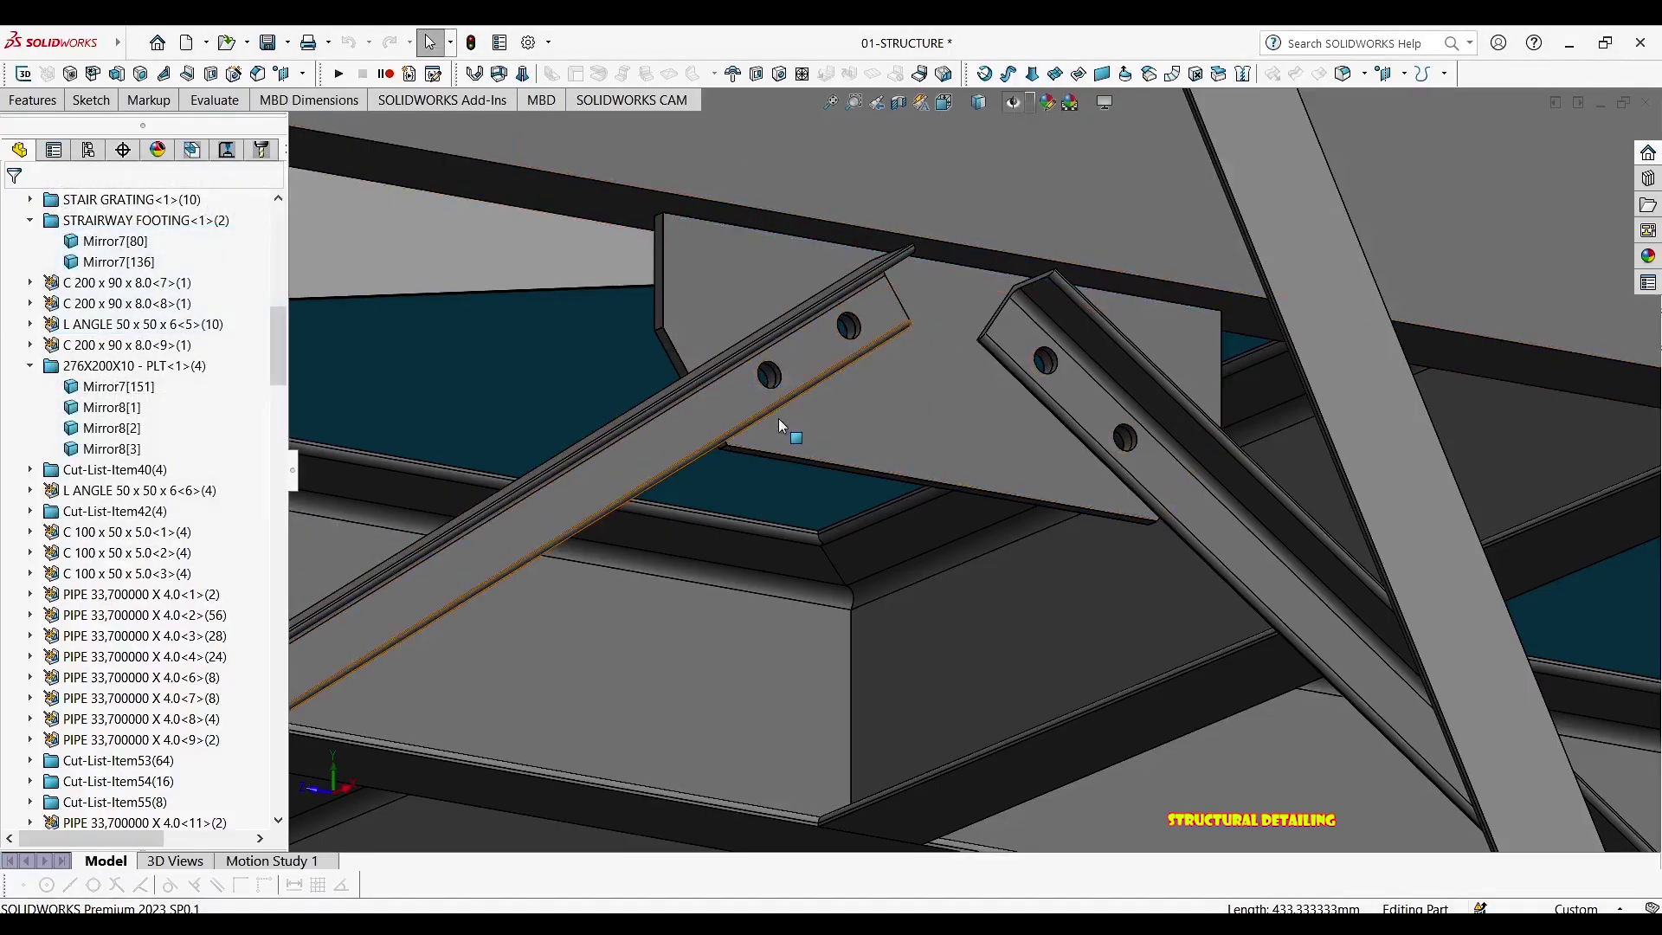
# Measure the gusset plate's height from its lower edge to the underside of the beam
pyautogui.click(767, 453)
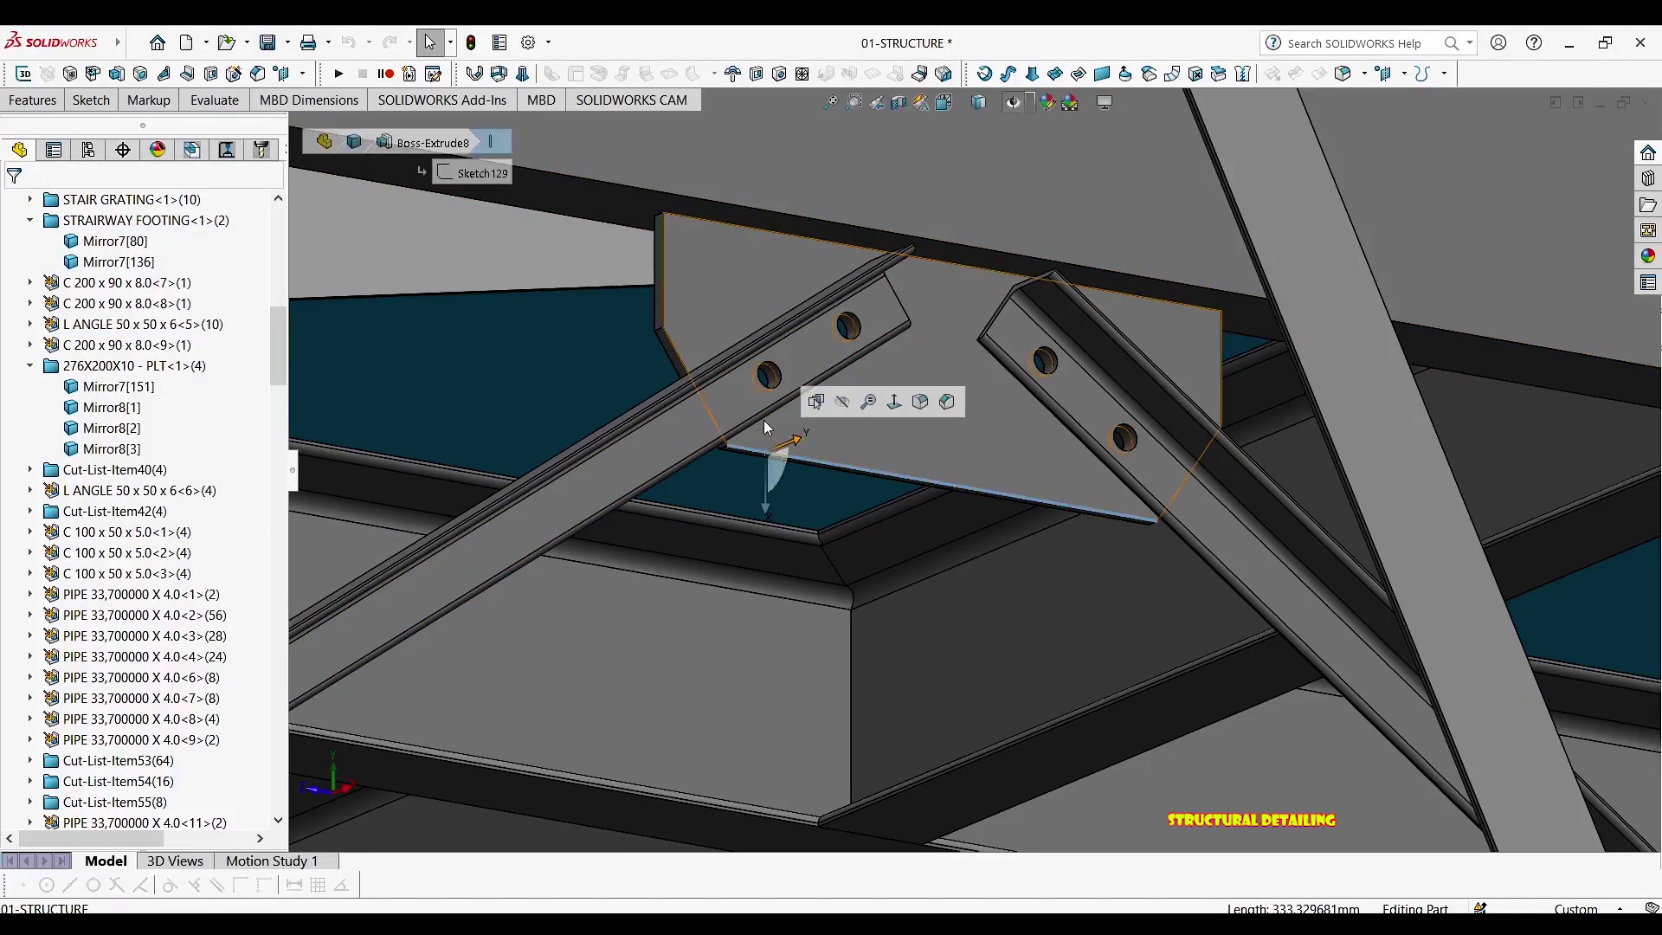
pyautogui.keyDown('ctrl'); pyautogui.click(730, 216); pyautogui.keyUp('ctrl')
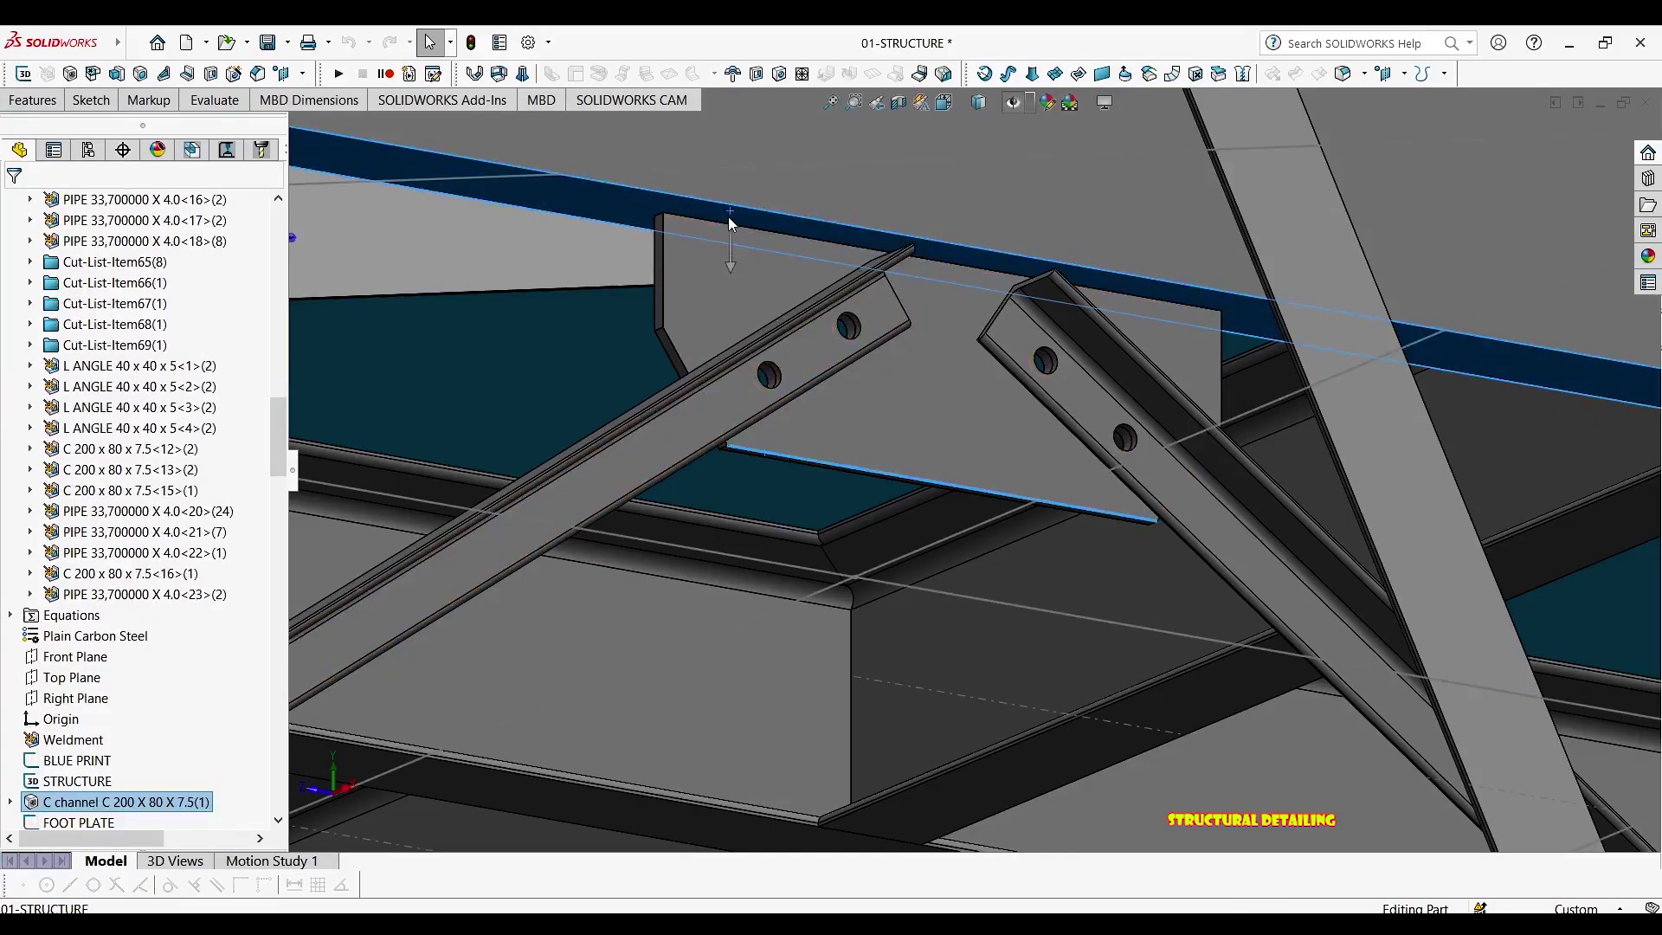
pyautogui.press('m')
pyautogui.press('Escape')
pyautogui.press('Escape')
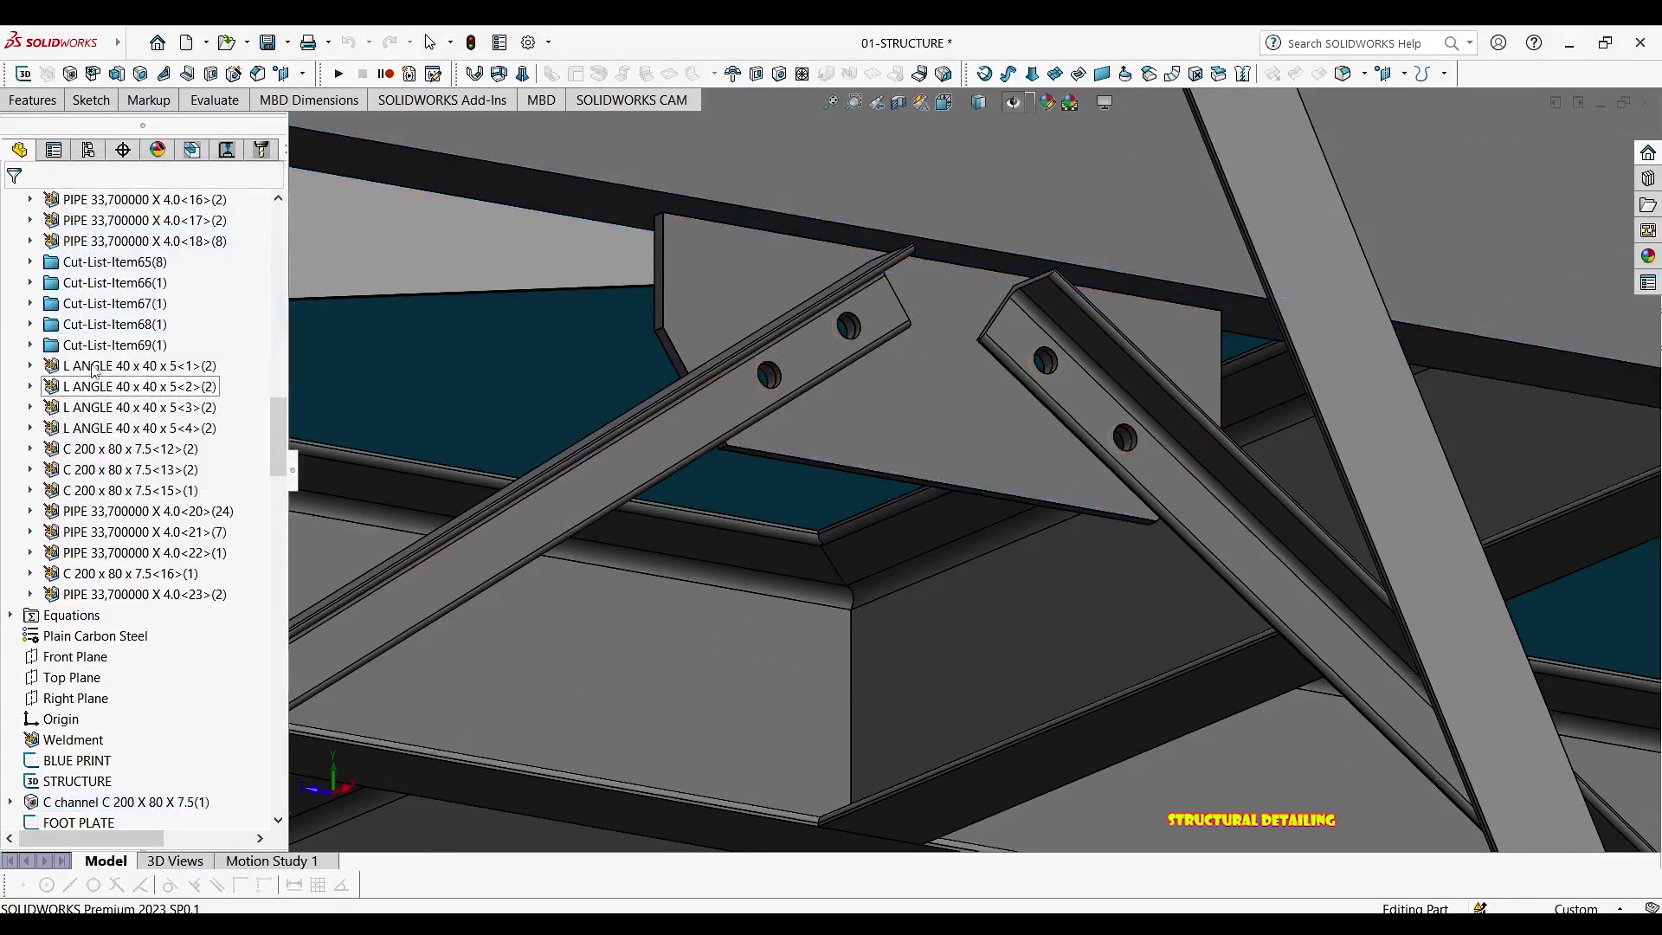
# Add a DESCRIPTION property with the value 433X150X10 - PLT to Cut-List-Item40
pyautogui.click(697, 290)
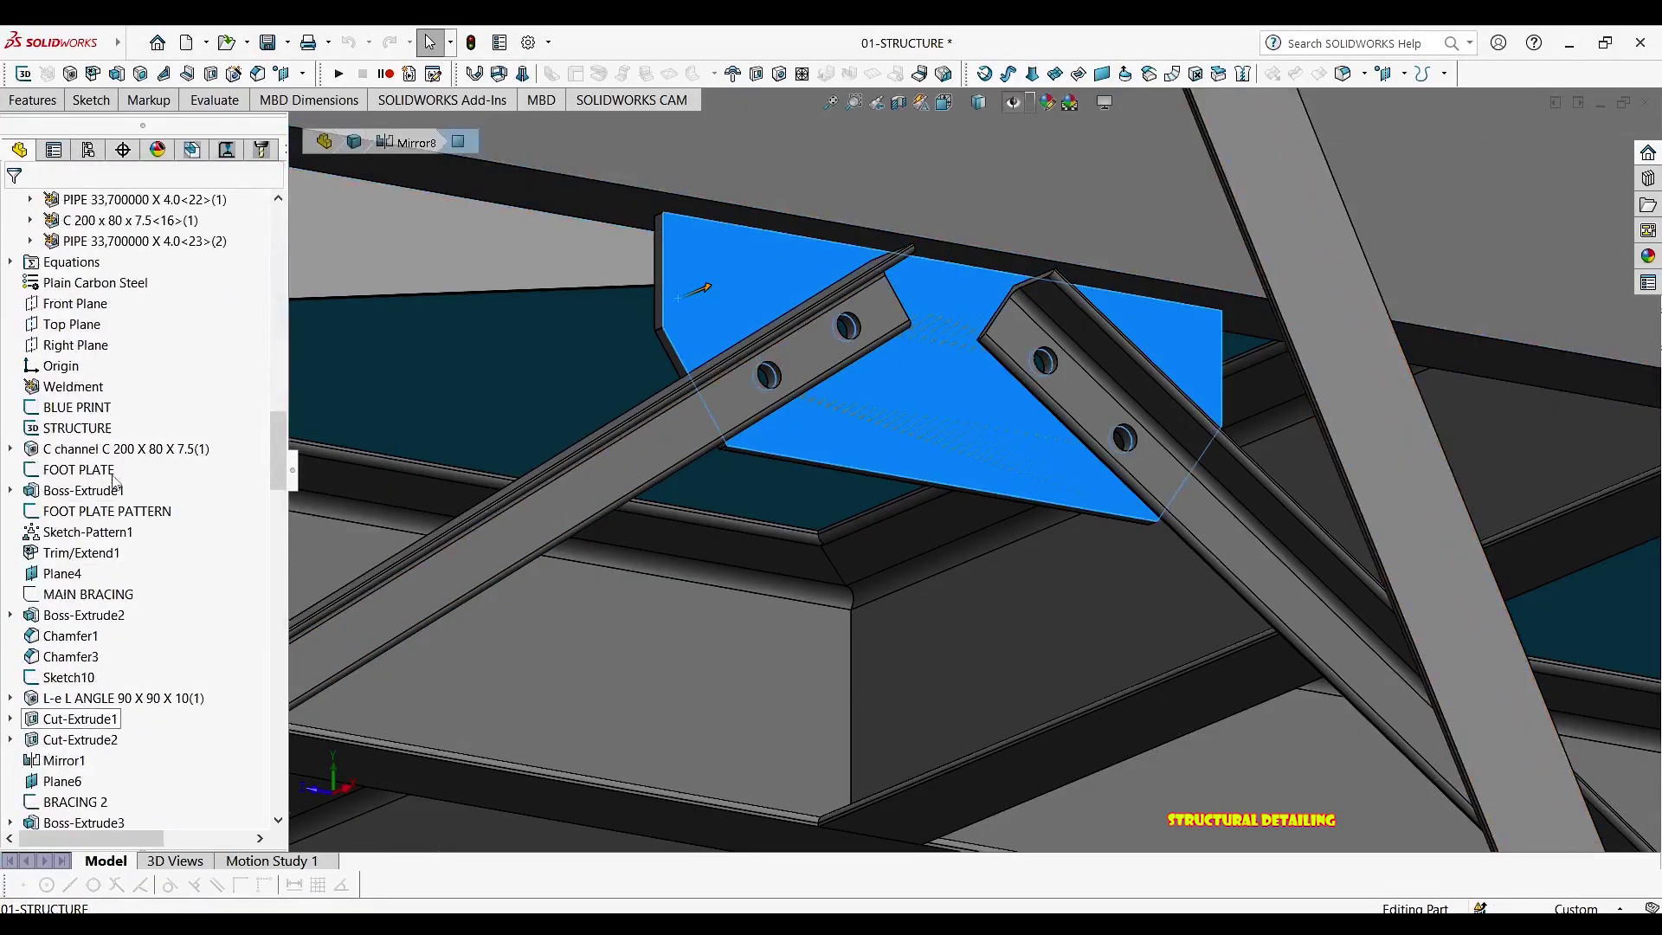
pyautogui.scroll(-4, 120, 489)
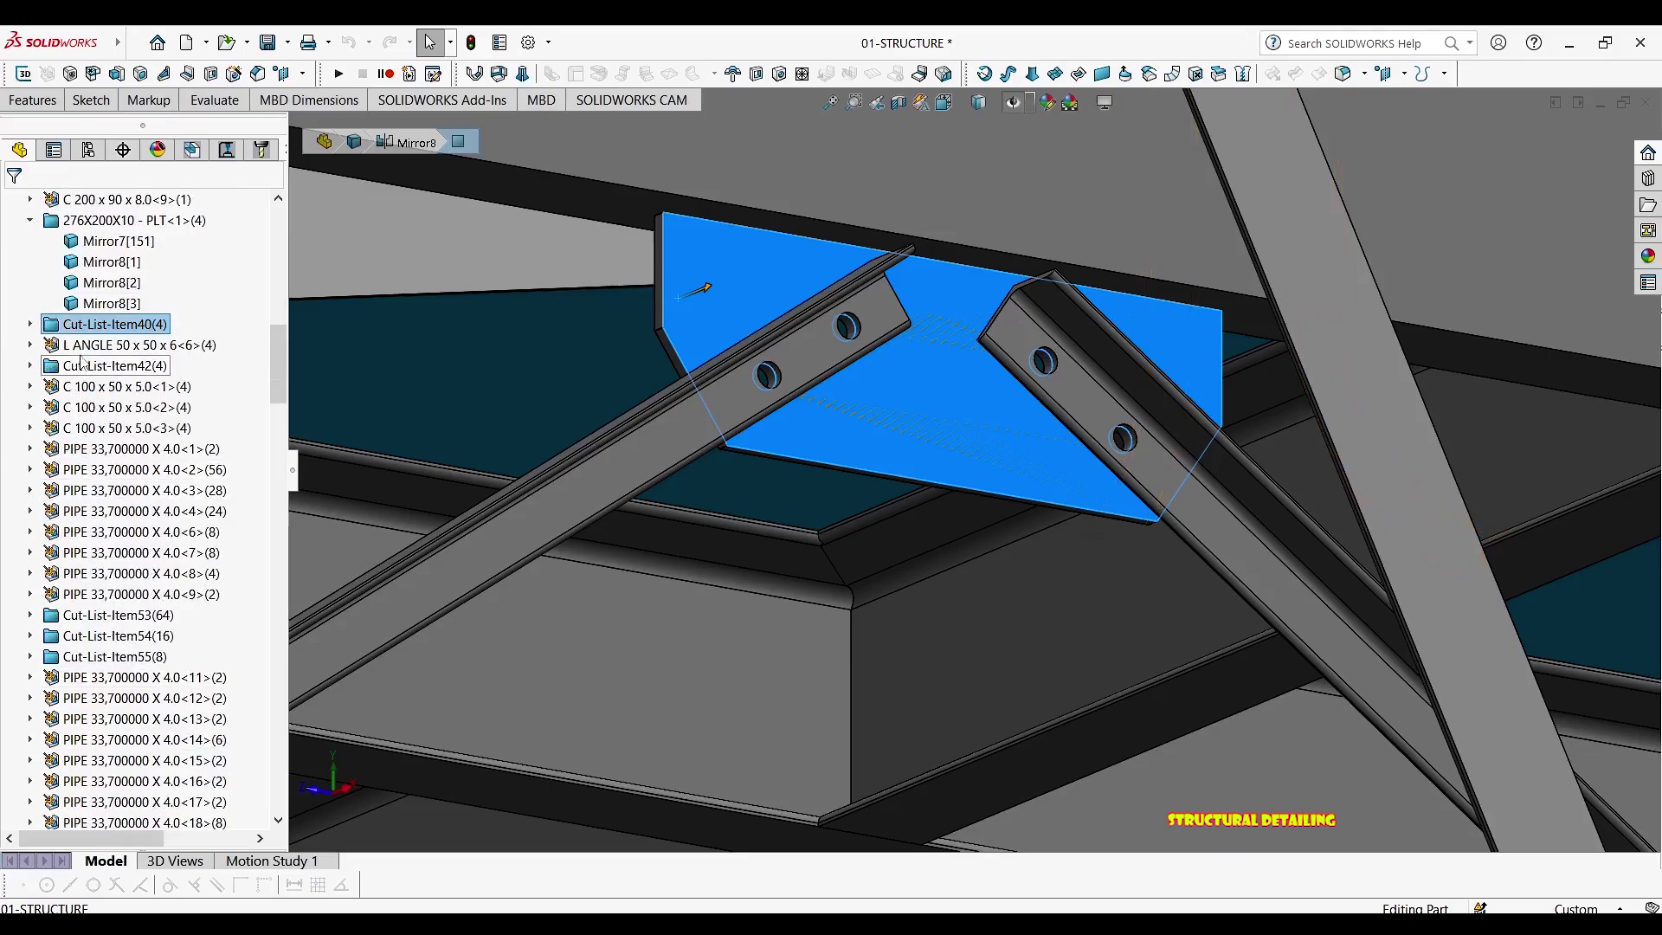
pyautogui.rightClick(88, 324)
pyautogui.click(150, 311)
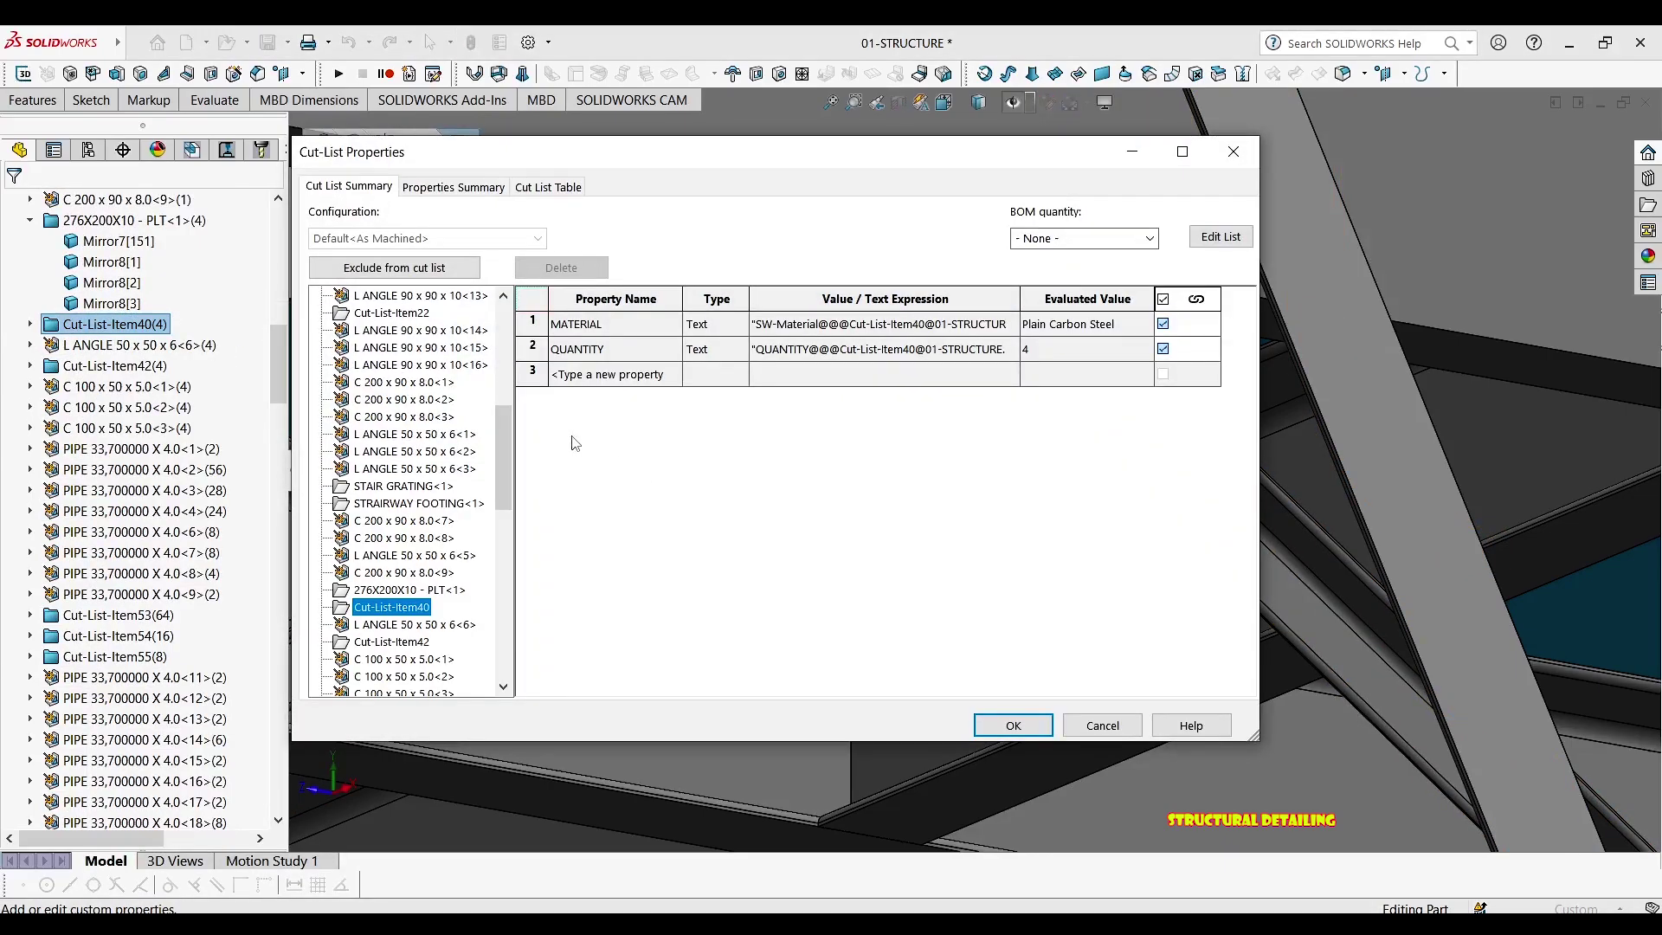
pyautogui.click(616, 378)
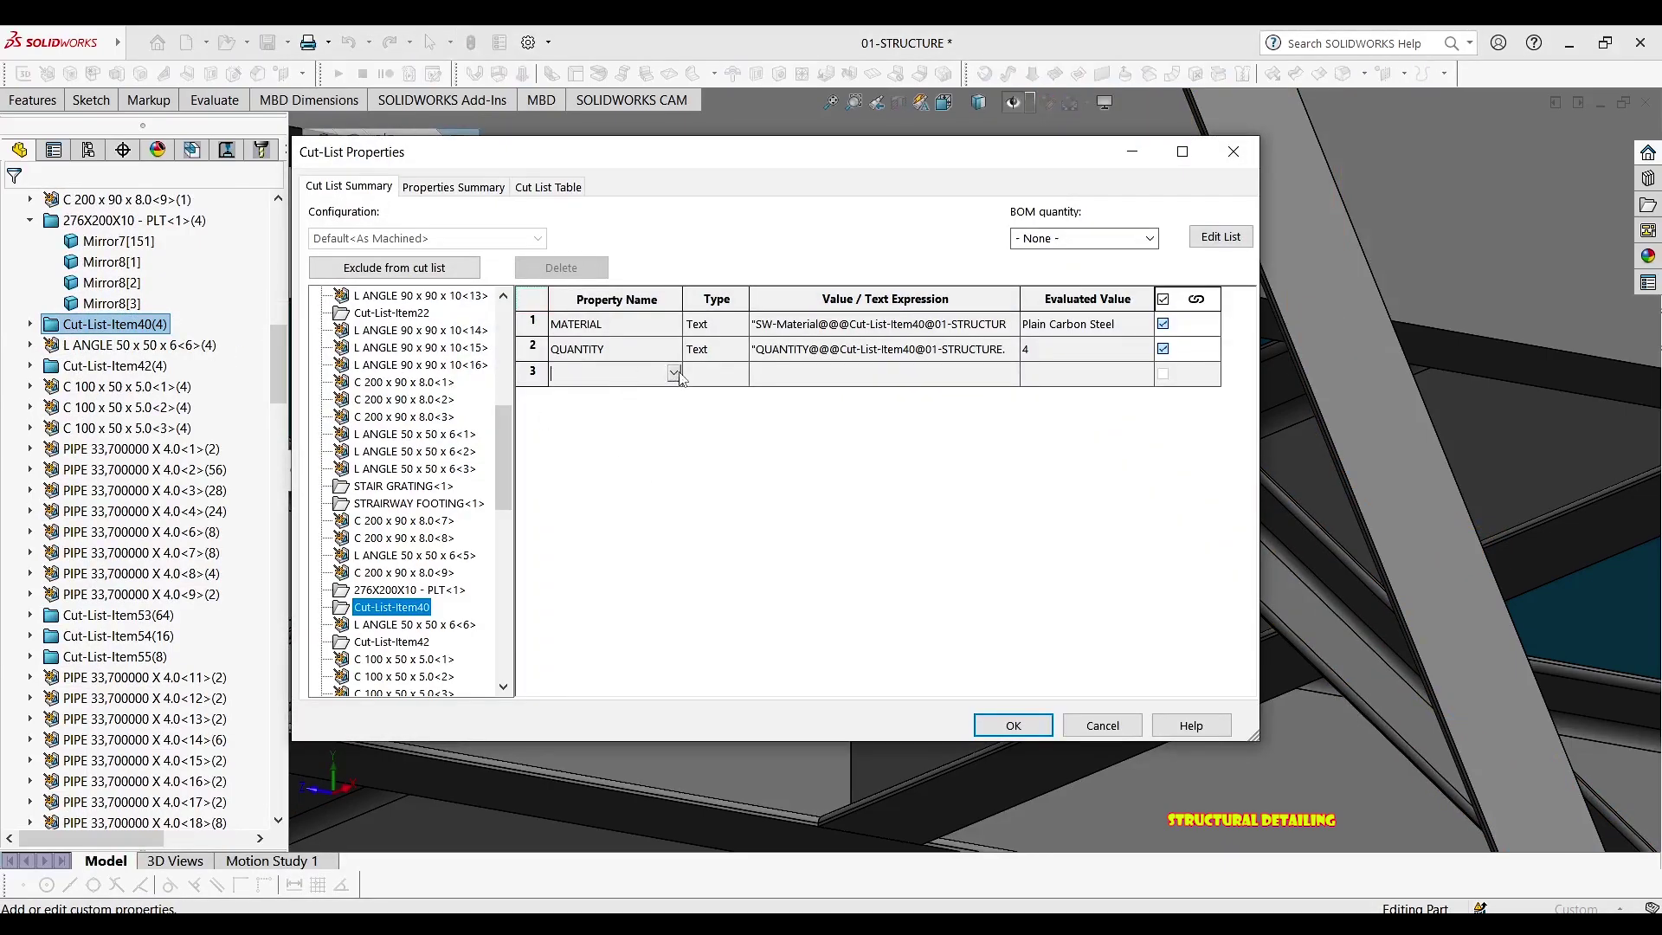
pyautogui.click(674, 374)
pyautogui.click(633, 401)
pyautogui.click(777, 382)
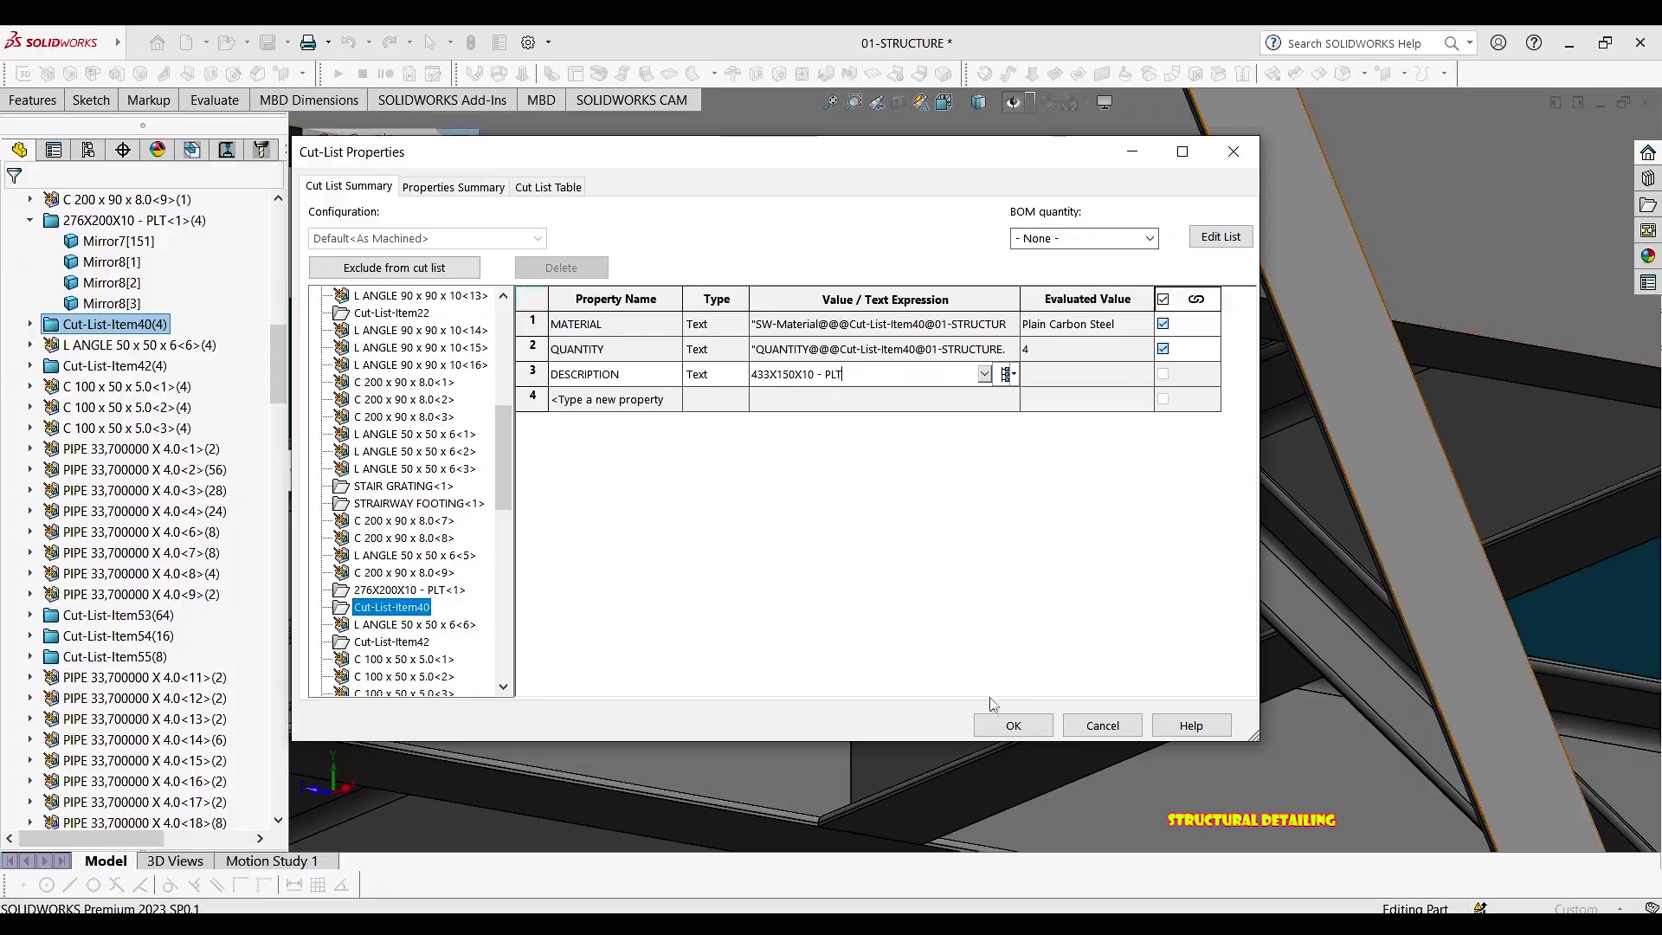
pyautogui.click(1003, 719)
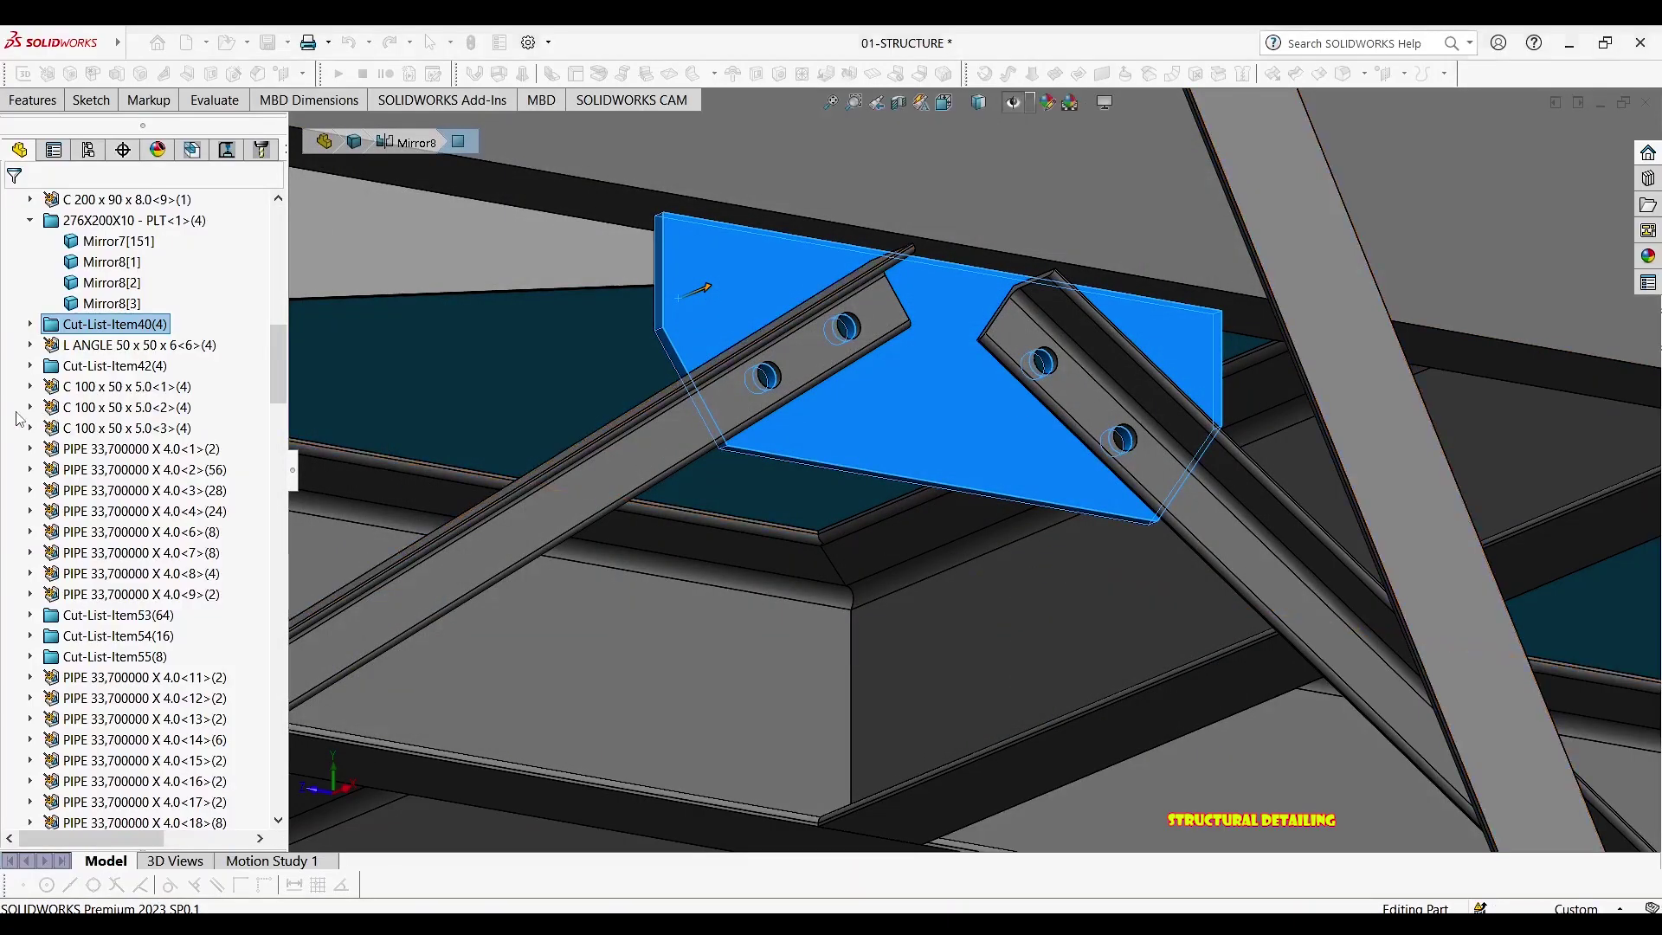
# Highlight Cut-List-Item42 in the whole model and locate its base plates under the green hopper structure's posts
pyautogui.click(115, 365)
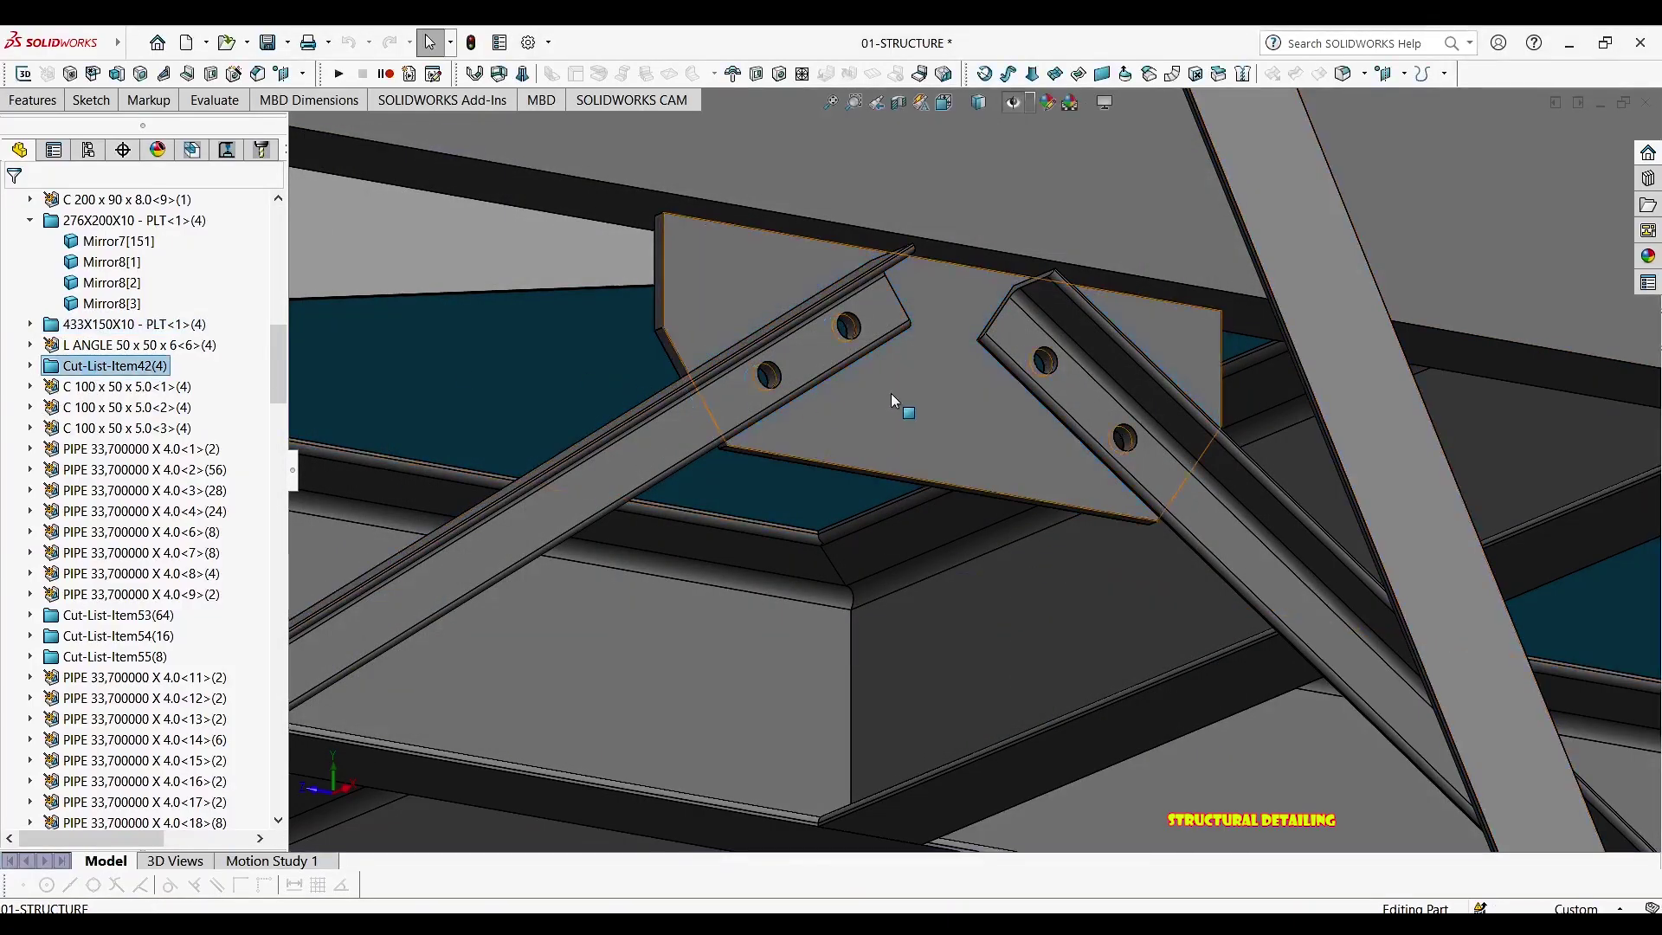
pyautogui.hotkey('ctrl', '7')
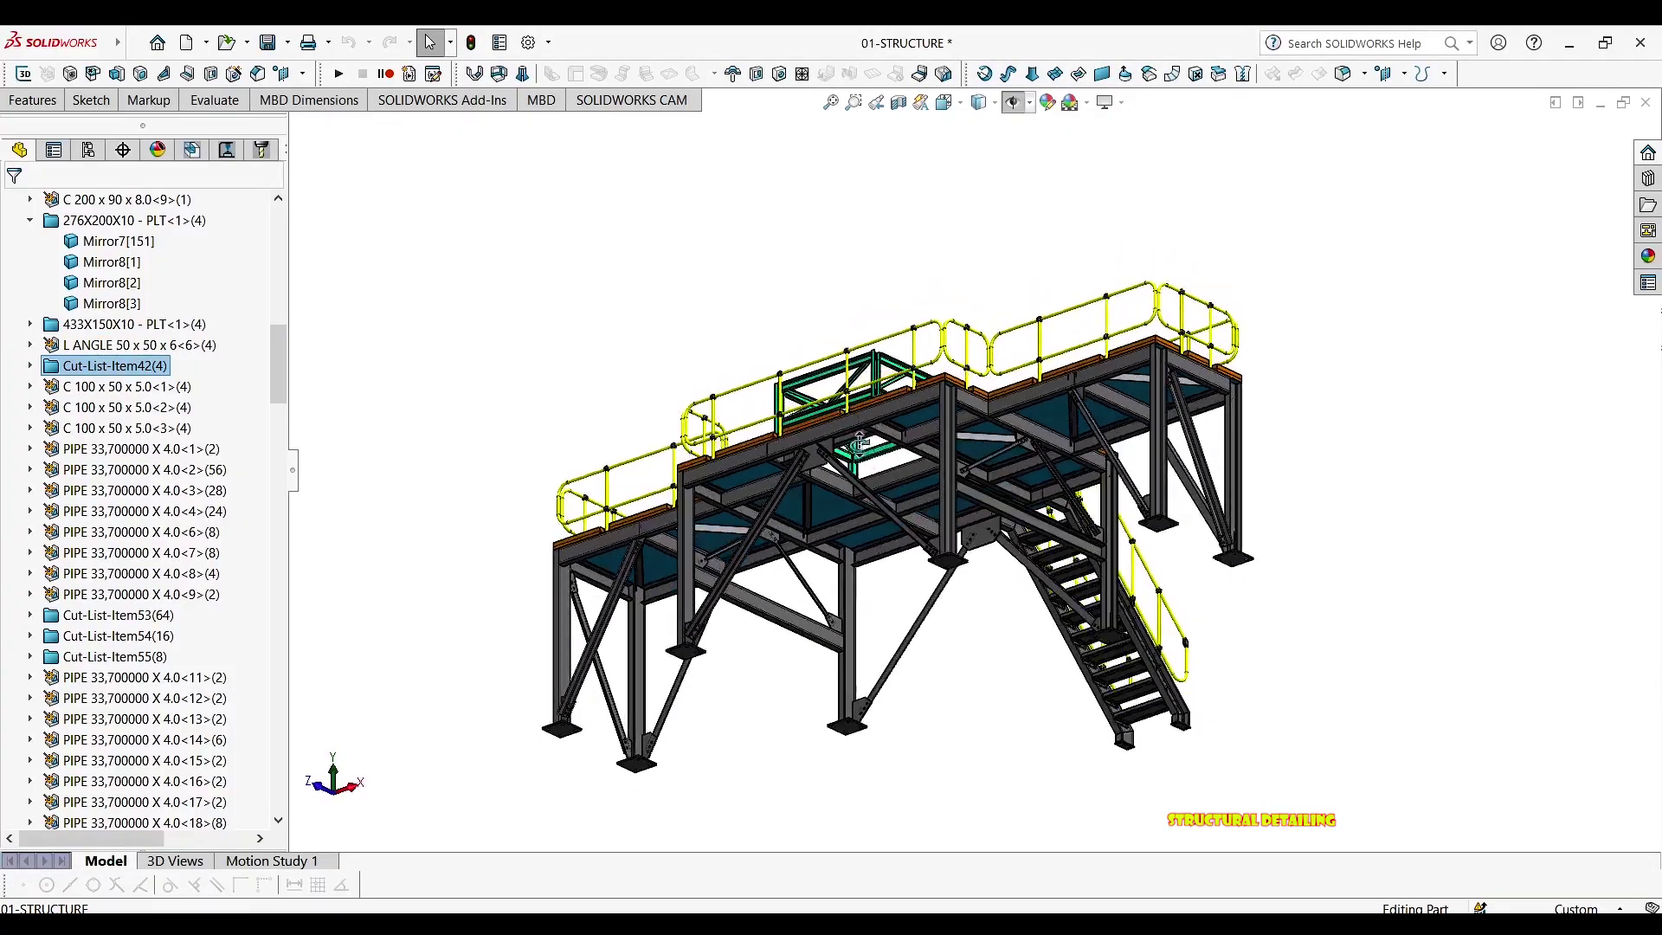
pyautogui.moveTo(858, 444); pyautogui.dragTo(882, 598, button='middle')
pyautogui.scroll(-8, 868, 422)
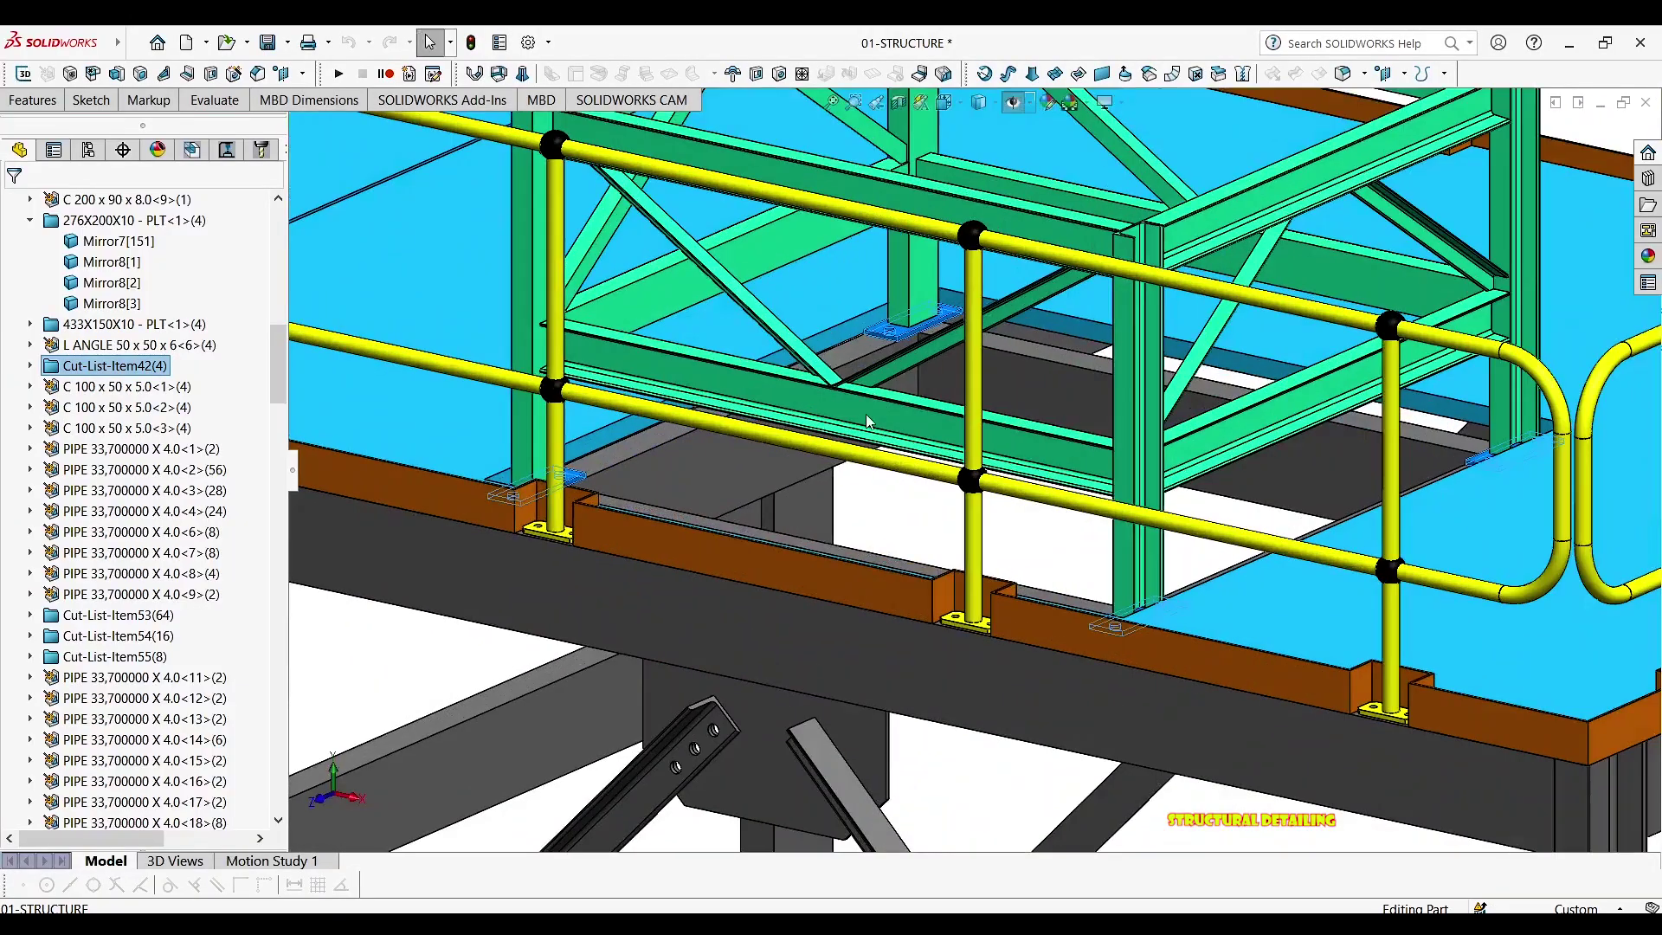
pyautogui.moveTo(869, 422); pyautogui.dragTo(901, 435, button='middle')
pyautogui.scroll(3, 900, 441)
pyautogui.moveTo(742, 479); pyautogui.dragTo(891, 485, button='middle')
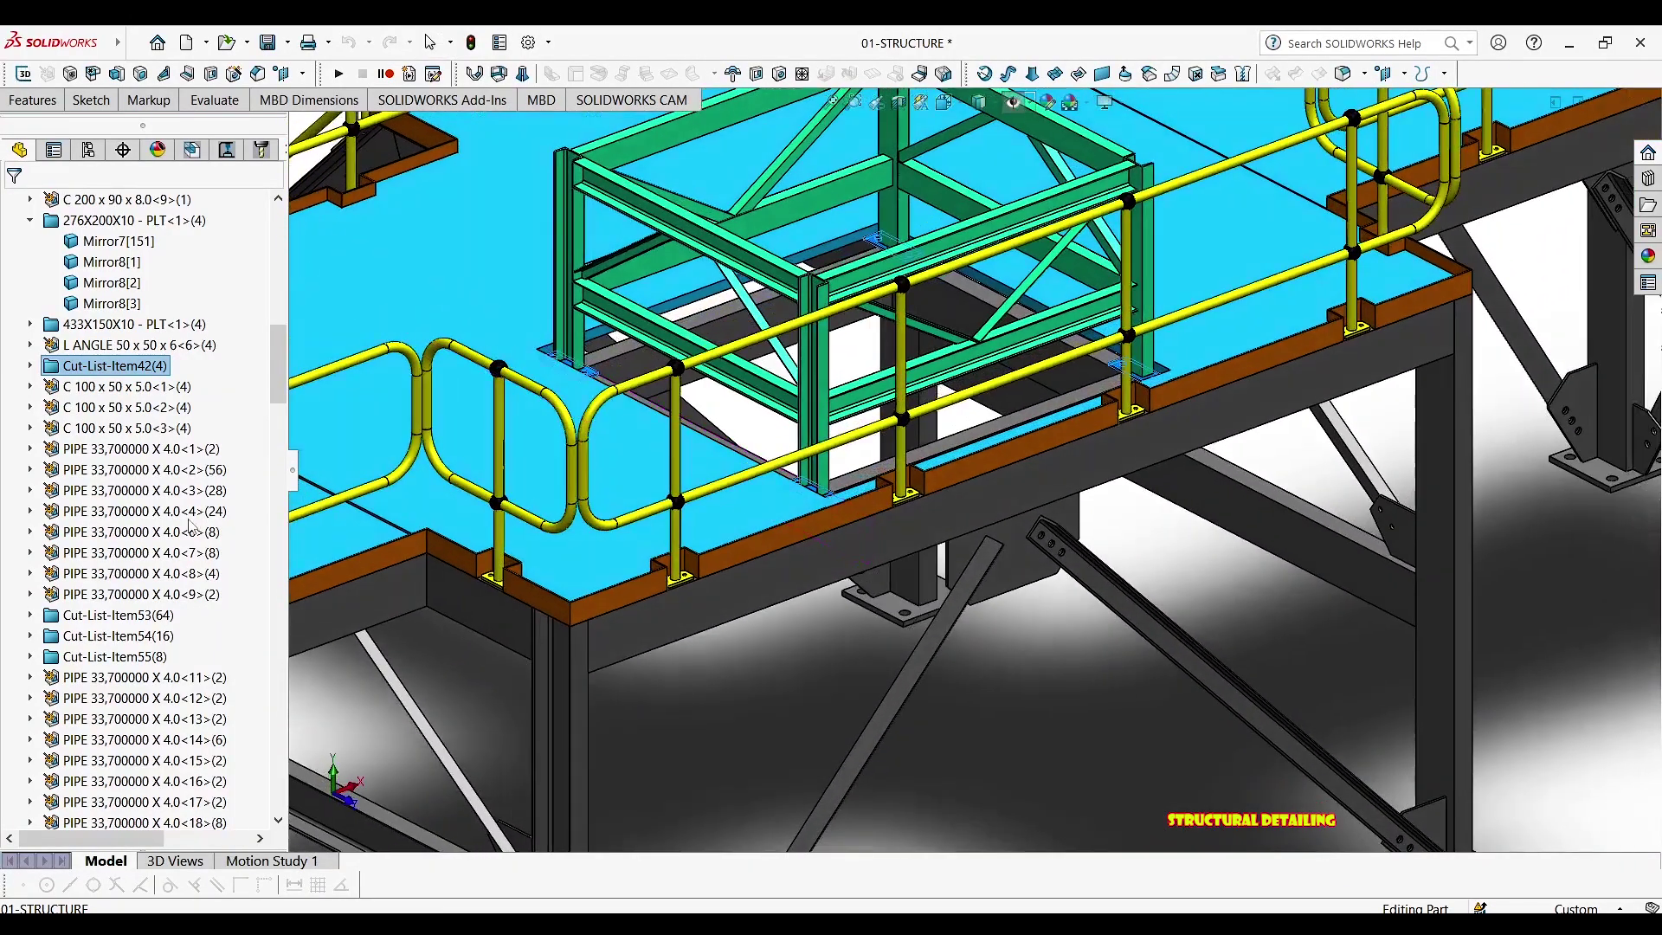
pyautogui.rightClick(132, 368)
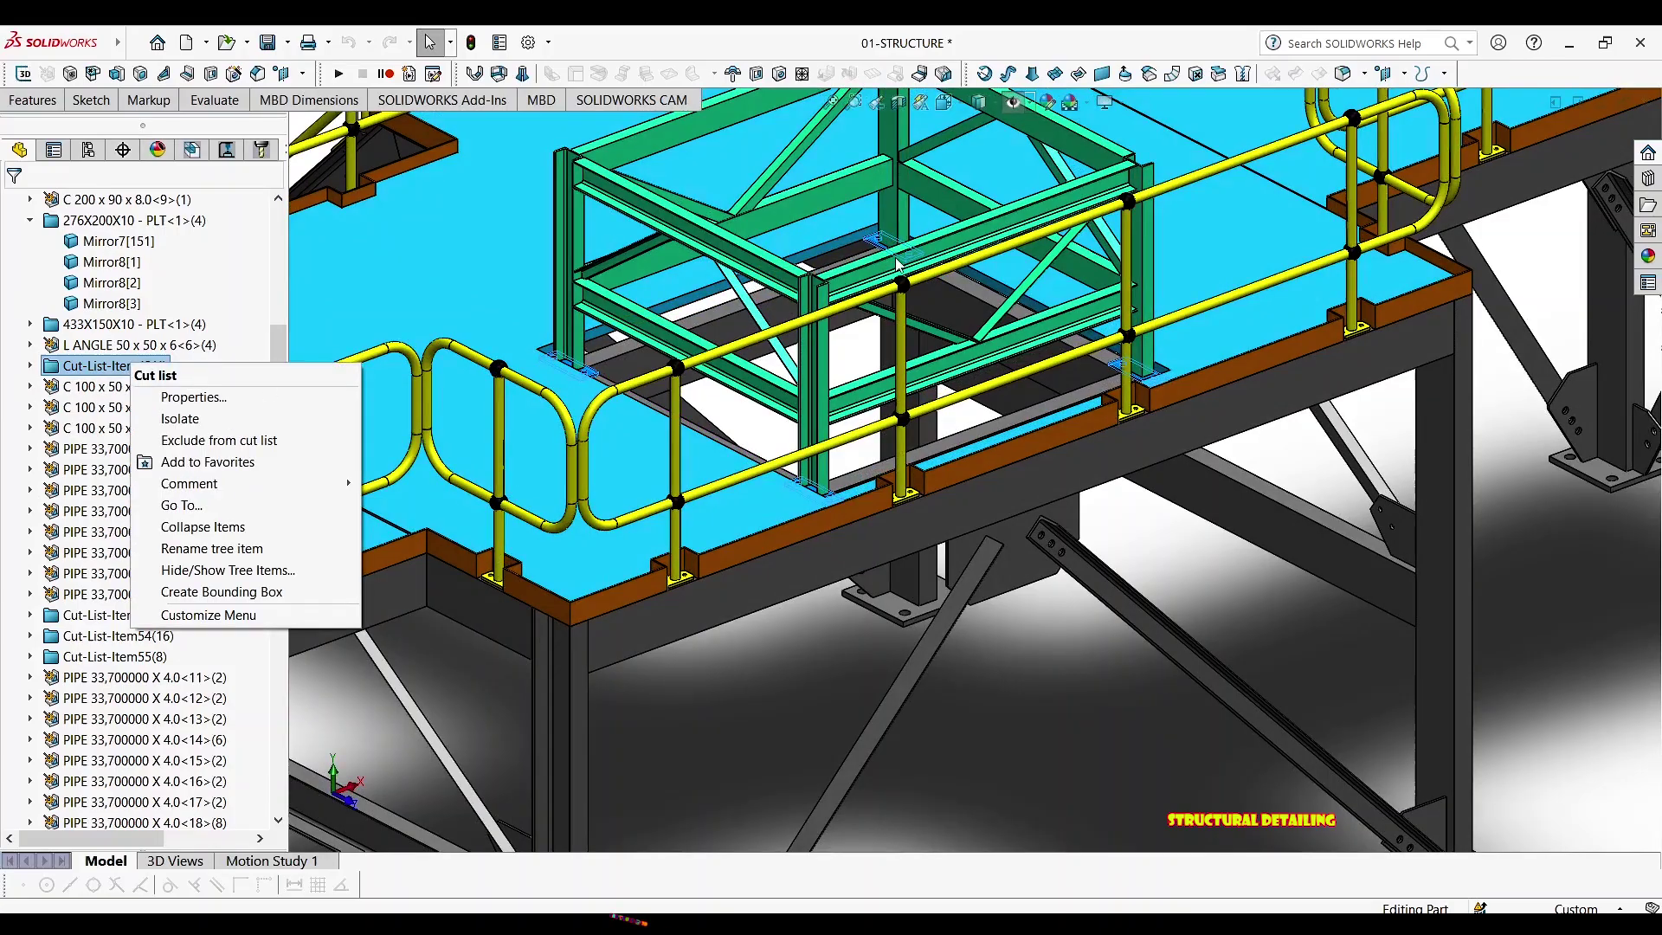
pyautogui.press('Escape')
# Measure the long edge, short edge and thickness of a Cut-List-Item42 base plate under a hopper structure post
pyautogui.scroll(-5, 887, 285)
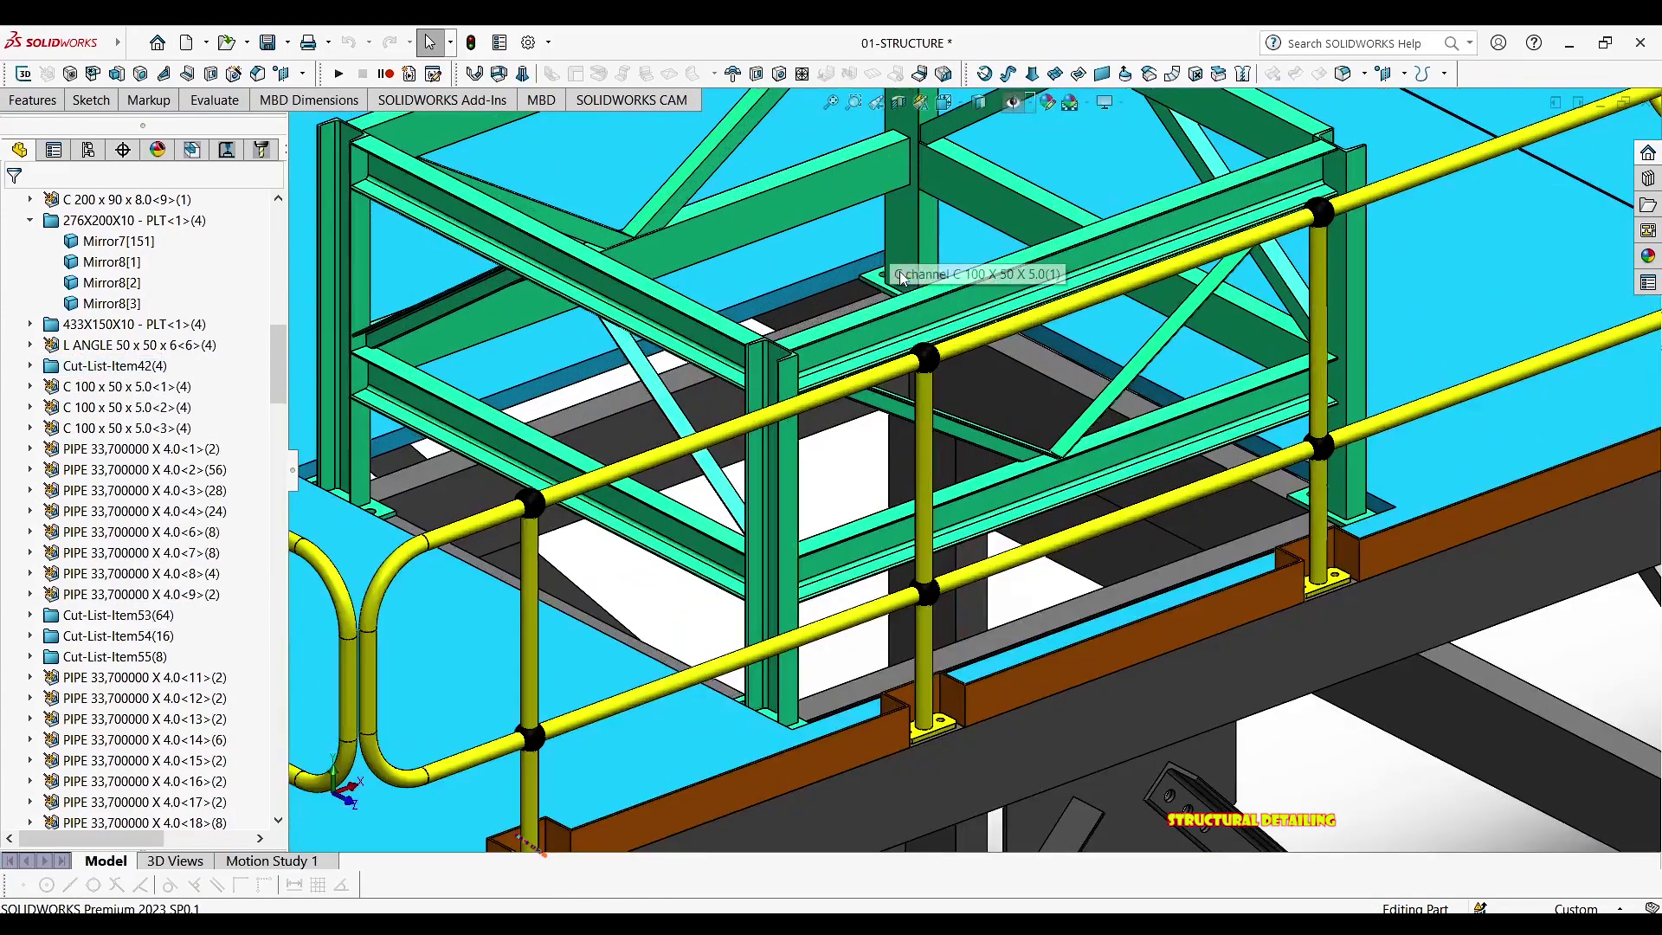
pyautogui.scroll(-5, 897, 318)
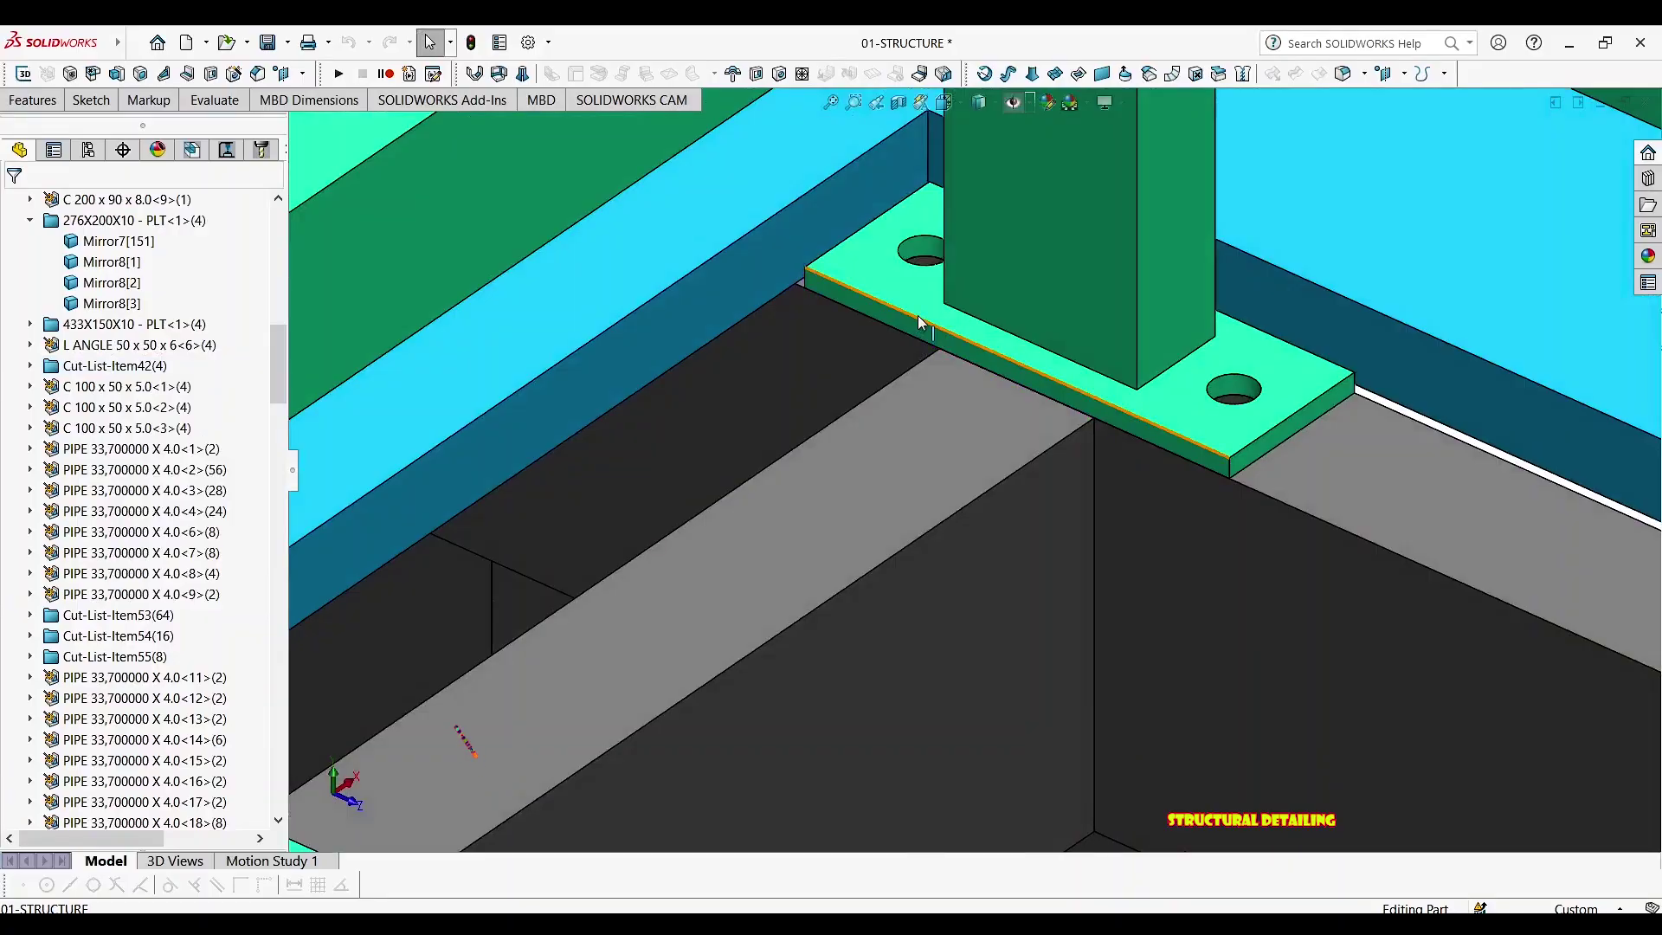
pyautogui.click(922, 330)
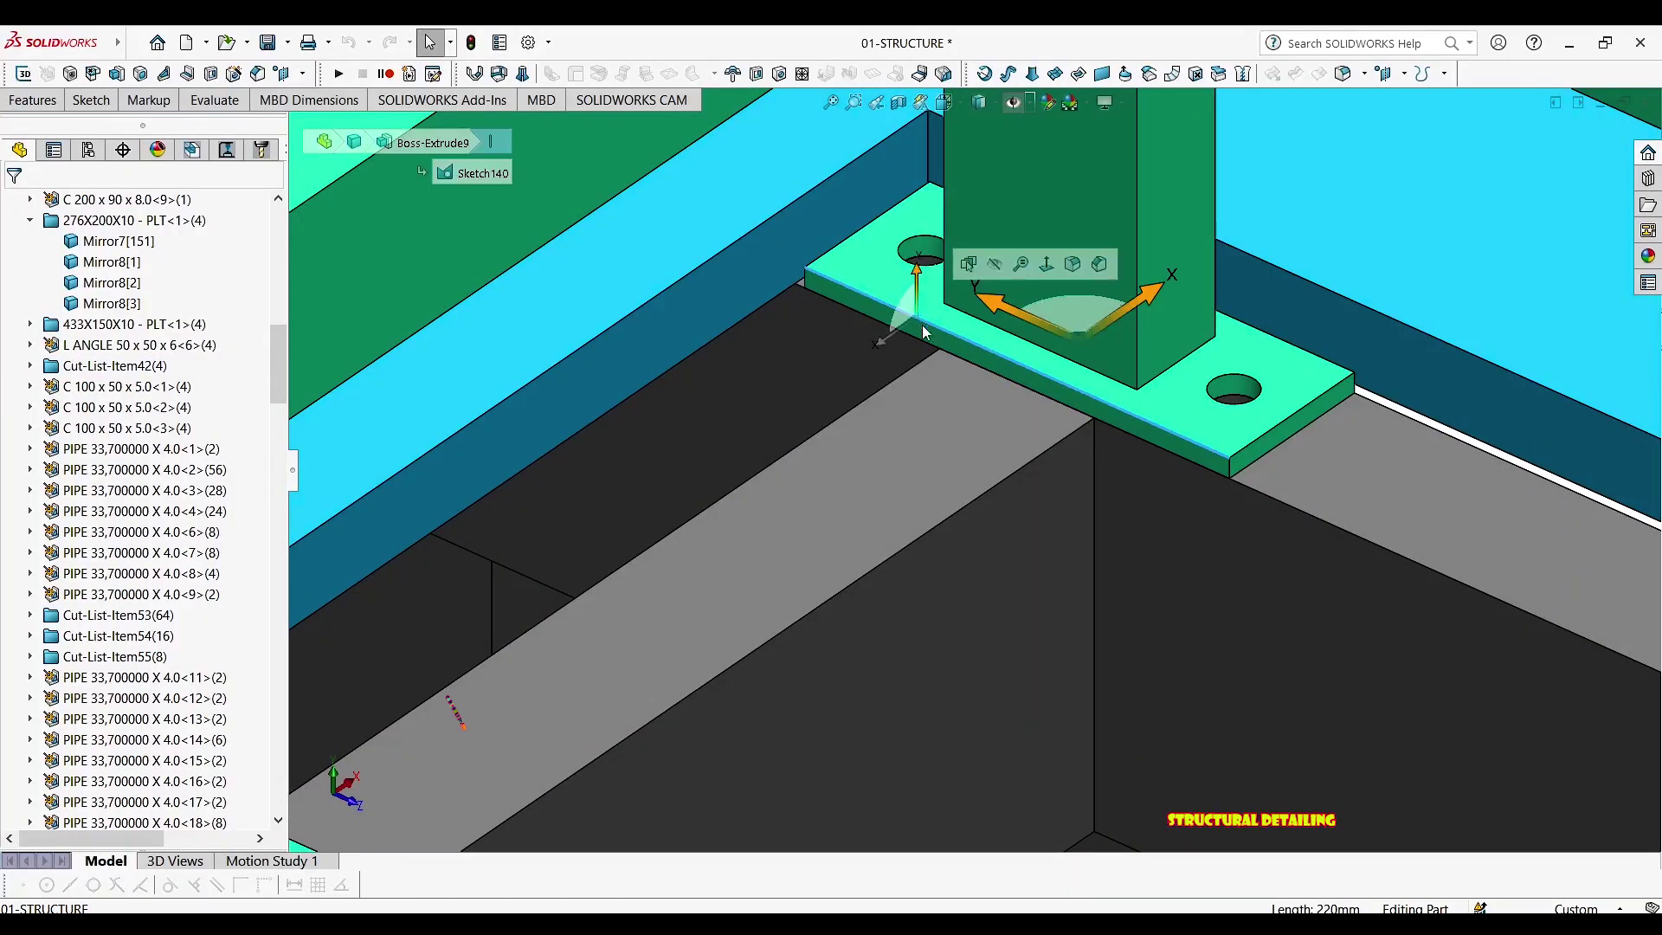
pyautogui.click(1268, 436)
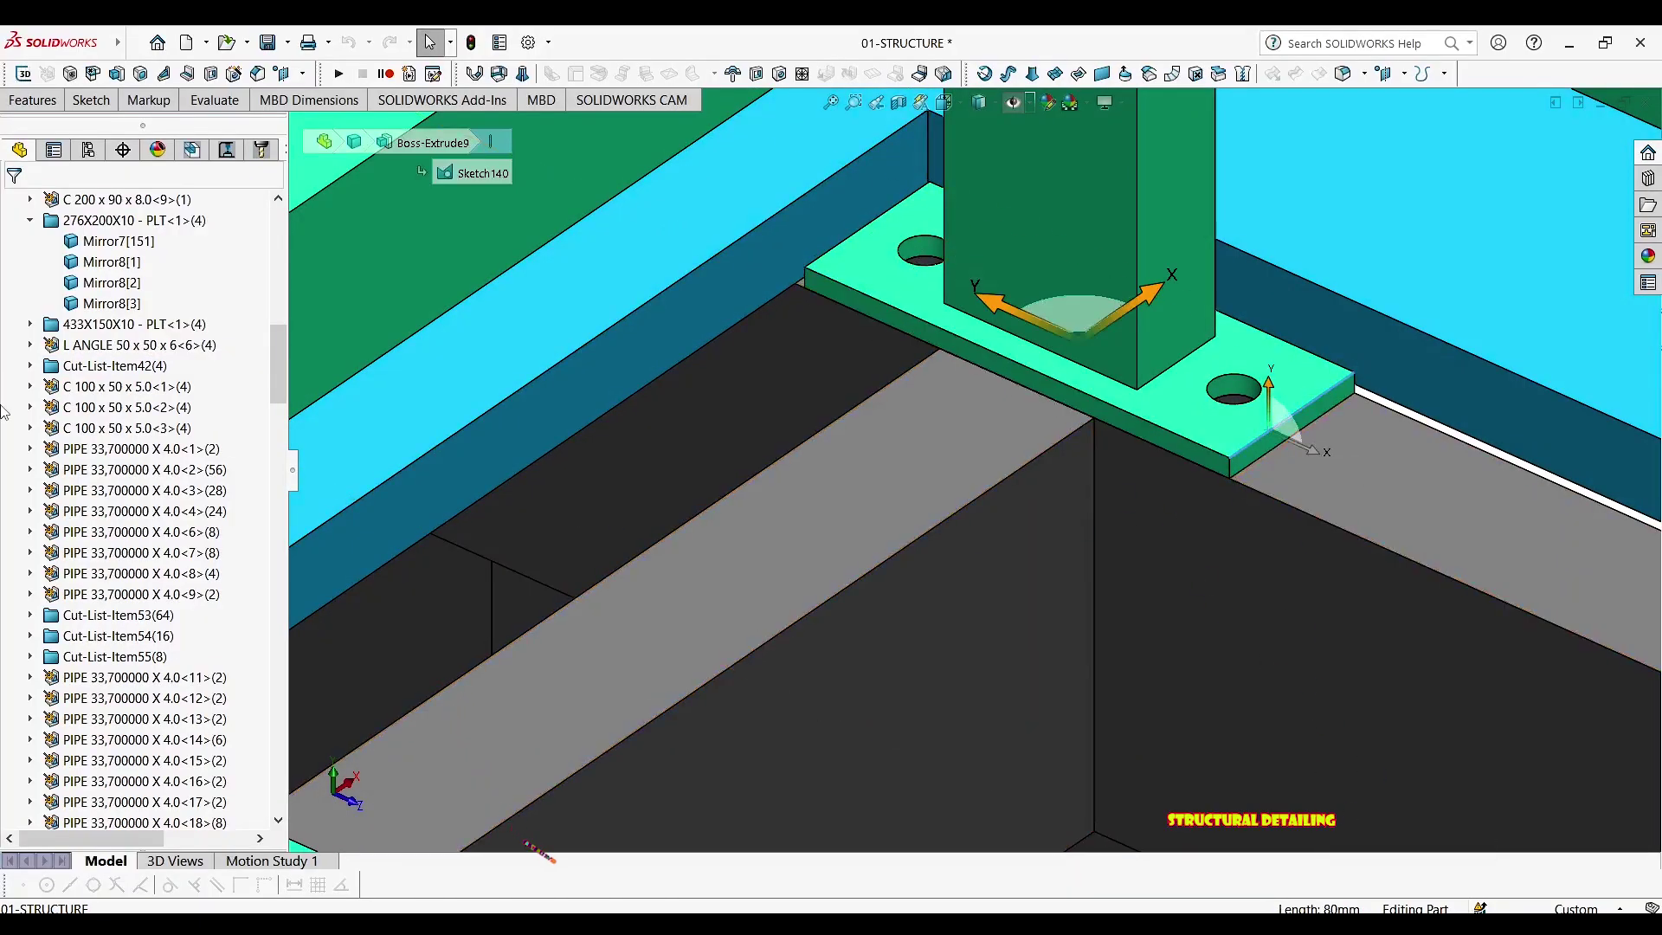
pyautogui.click(1230, 468)
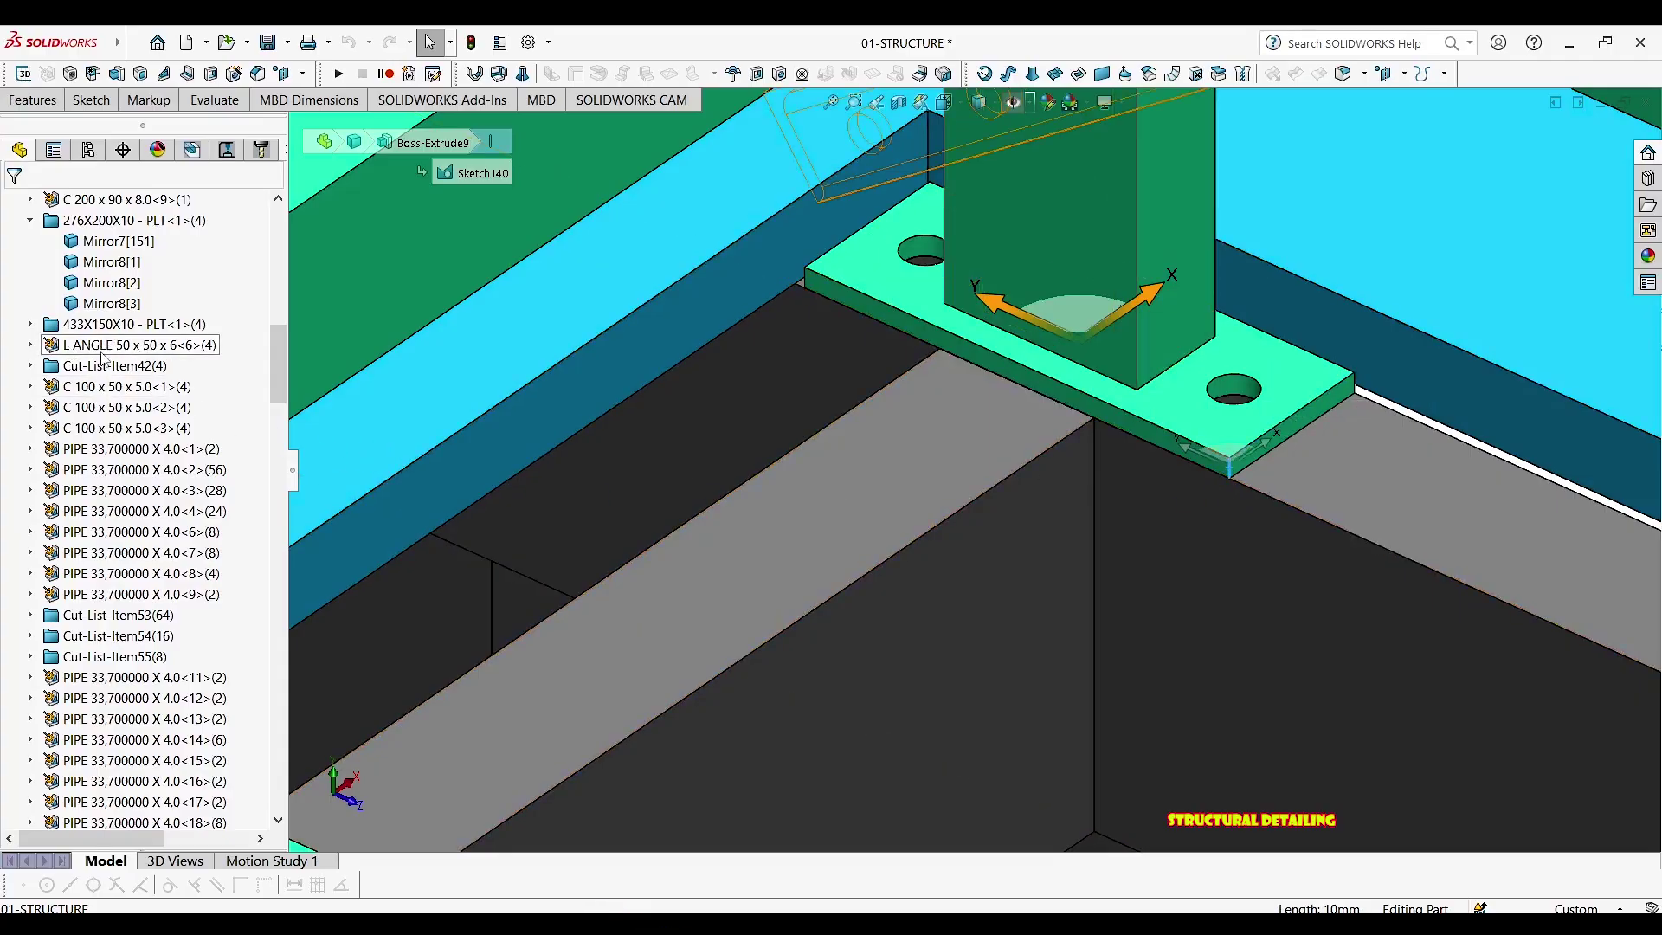
pyautogui.click(1008, 360)
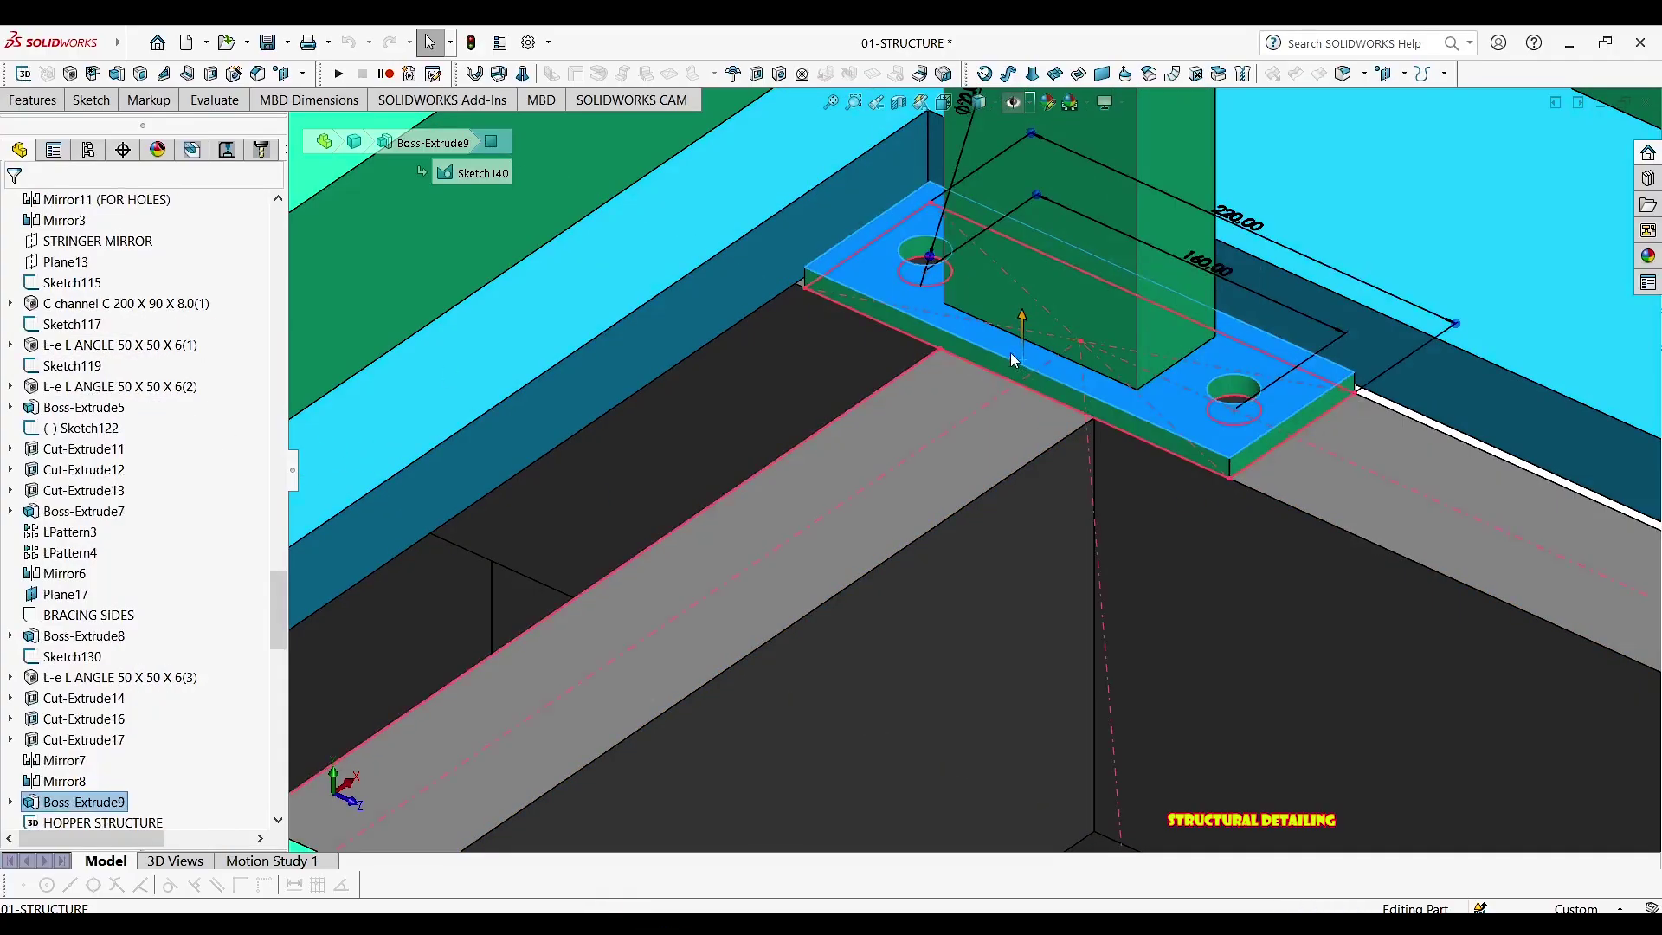
pyautogui.click(1001, 359)
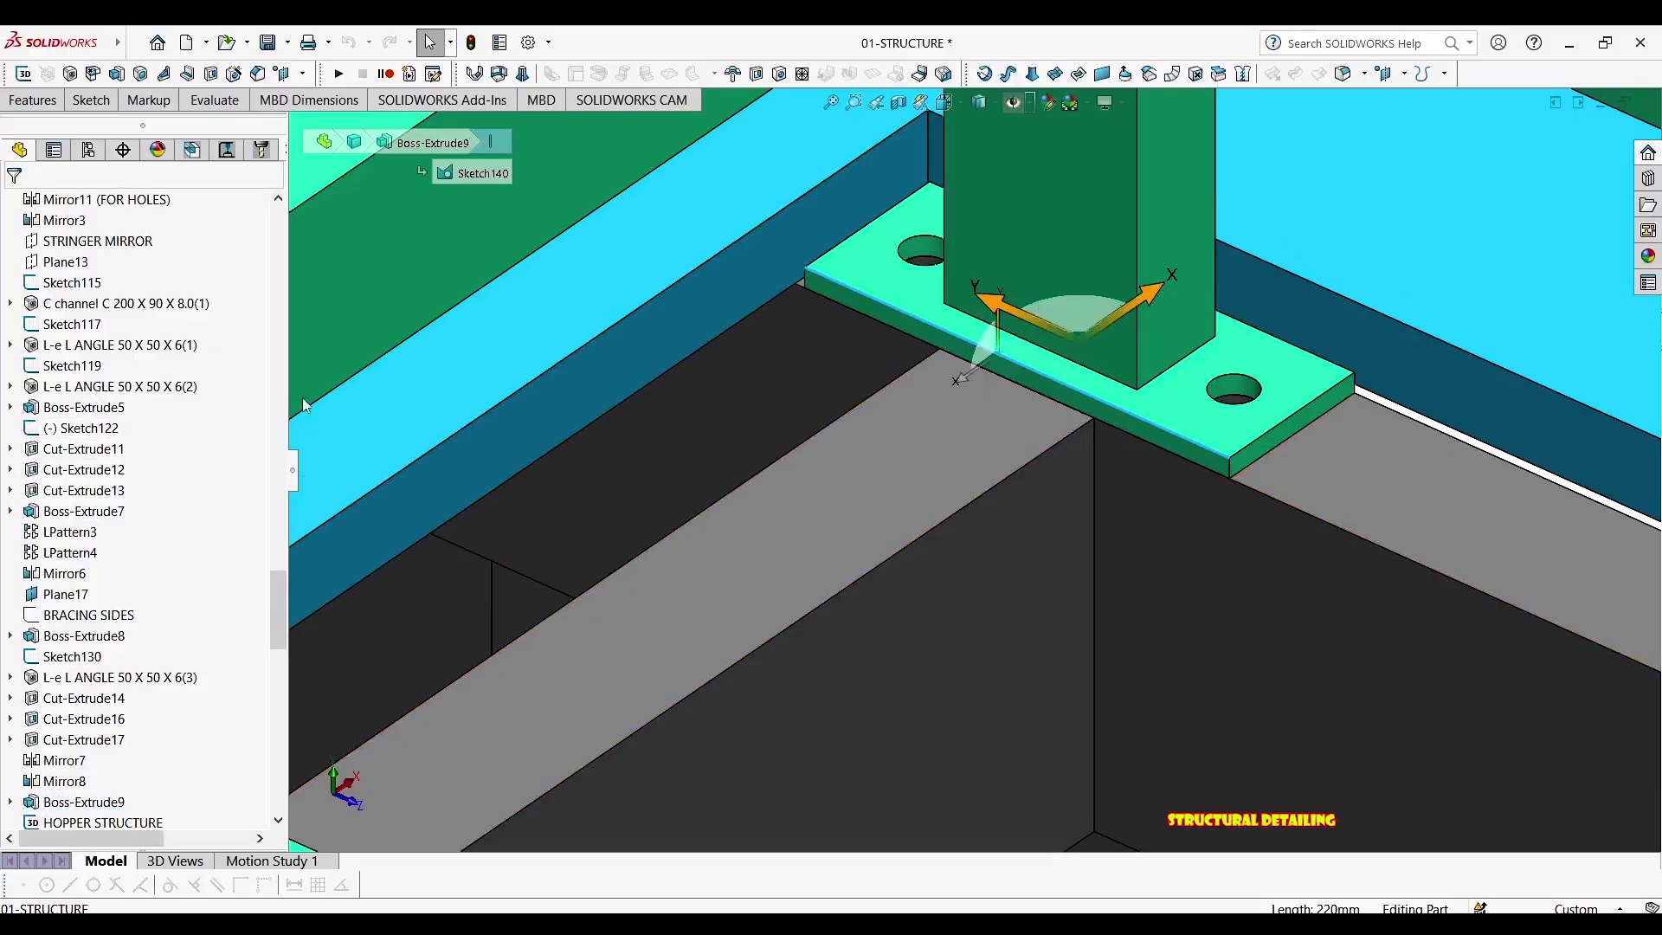
pyautogui.click(1017, 362)
# Add a DESCRIPTION property with the value 220X80X10 - PLT to Cut-List-Item42
pyautogui.scroll(10, 98, 405)
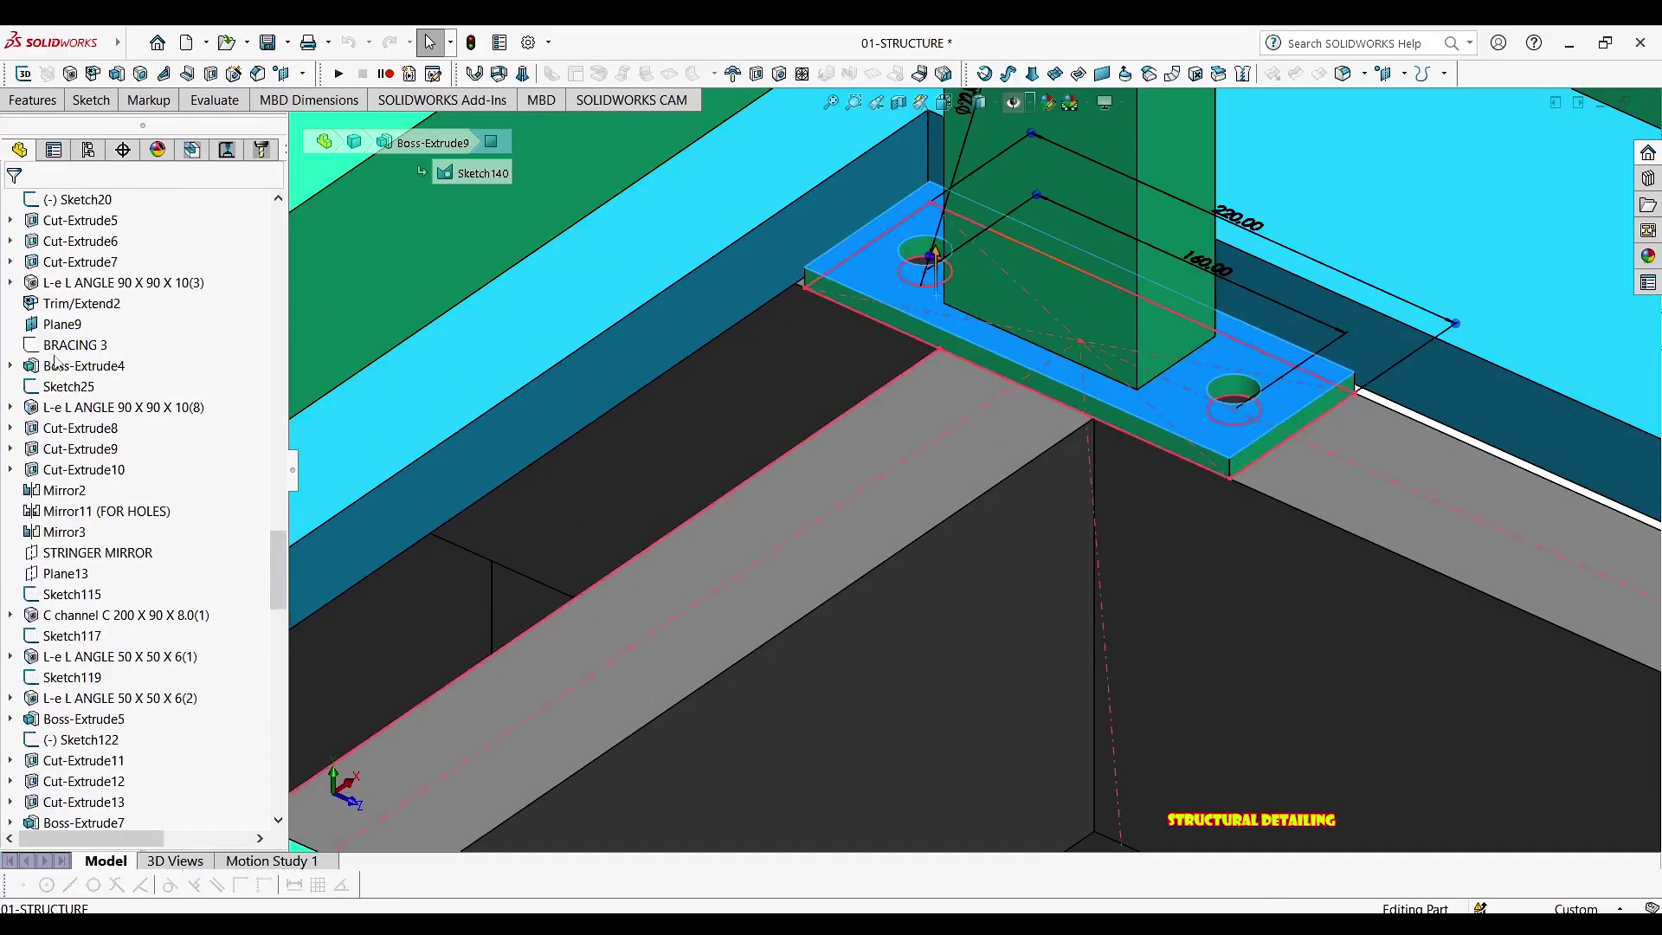
pyautogui.scroll(15, 97, 405)
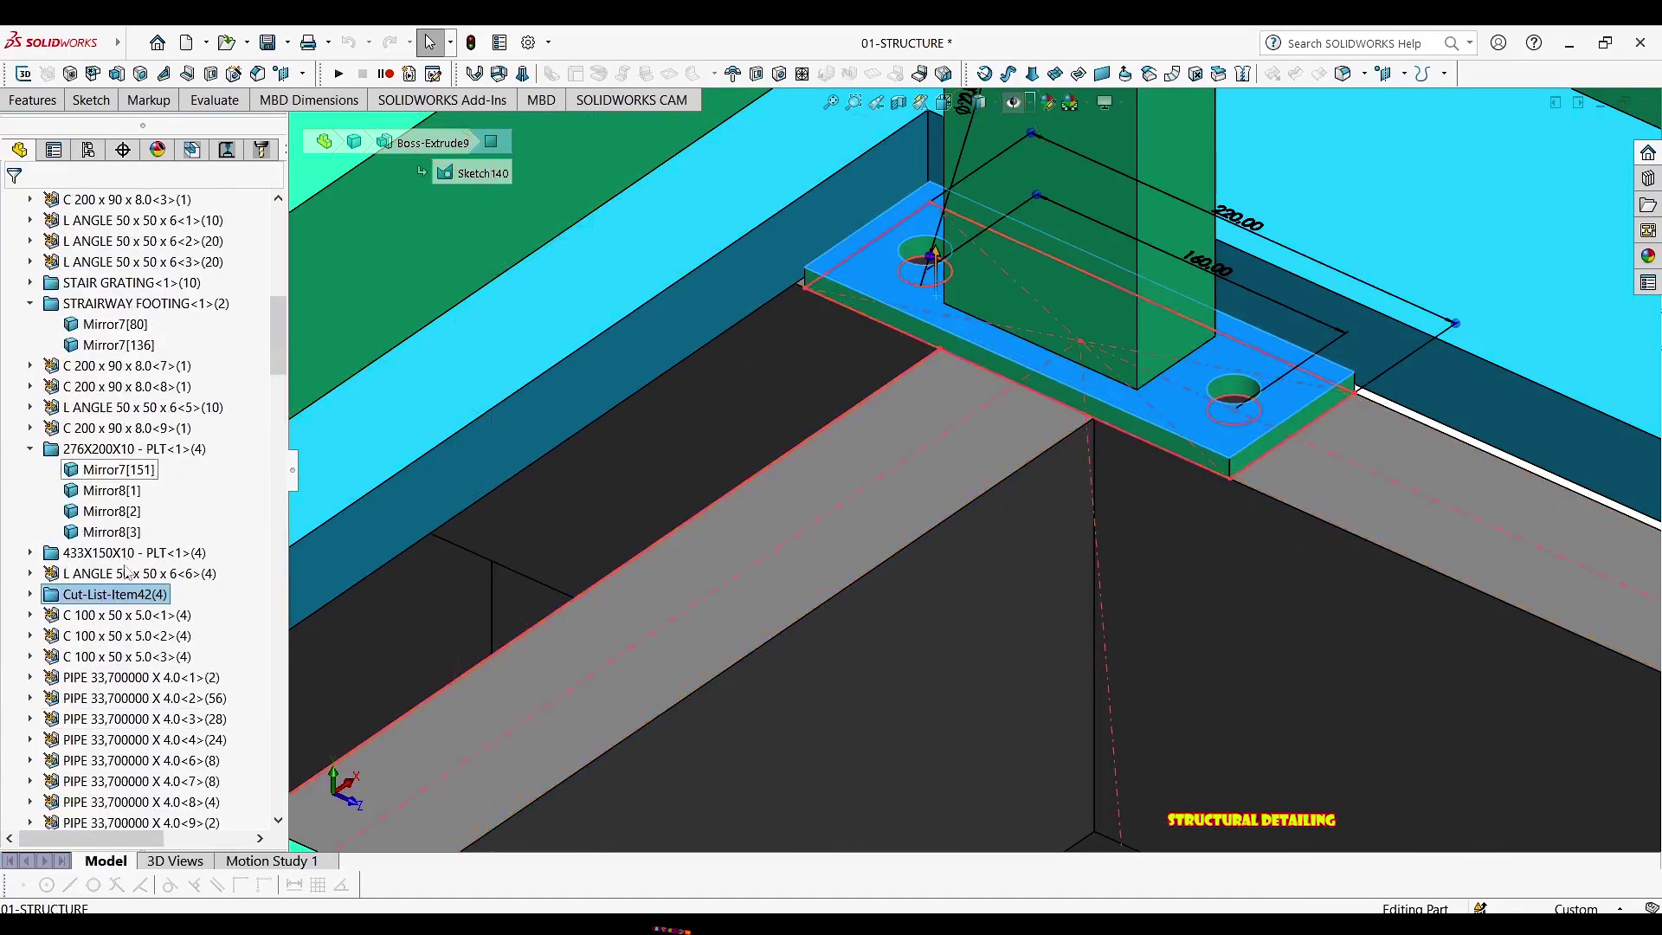
pyautogui.rightClick(125, 550)
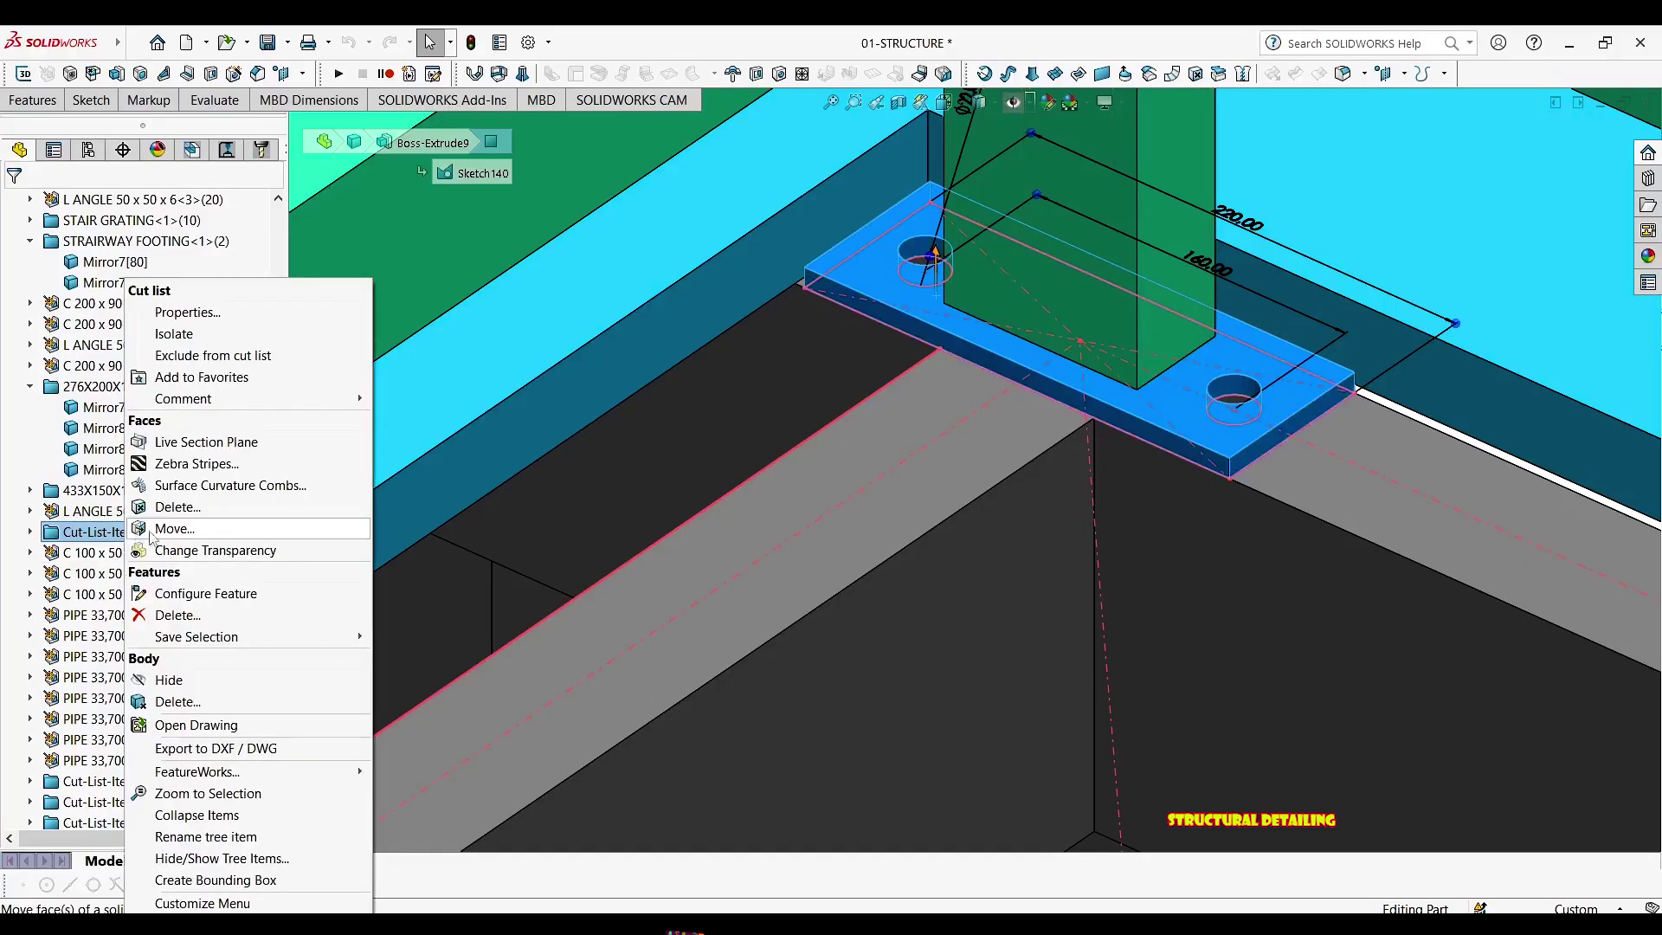
pyautogui.click(187, 312)
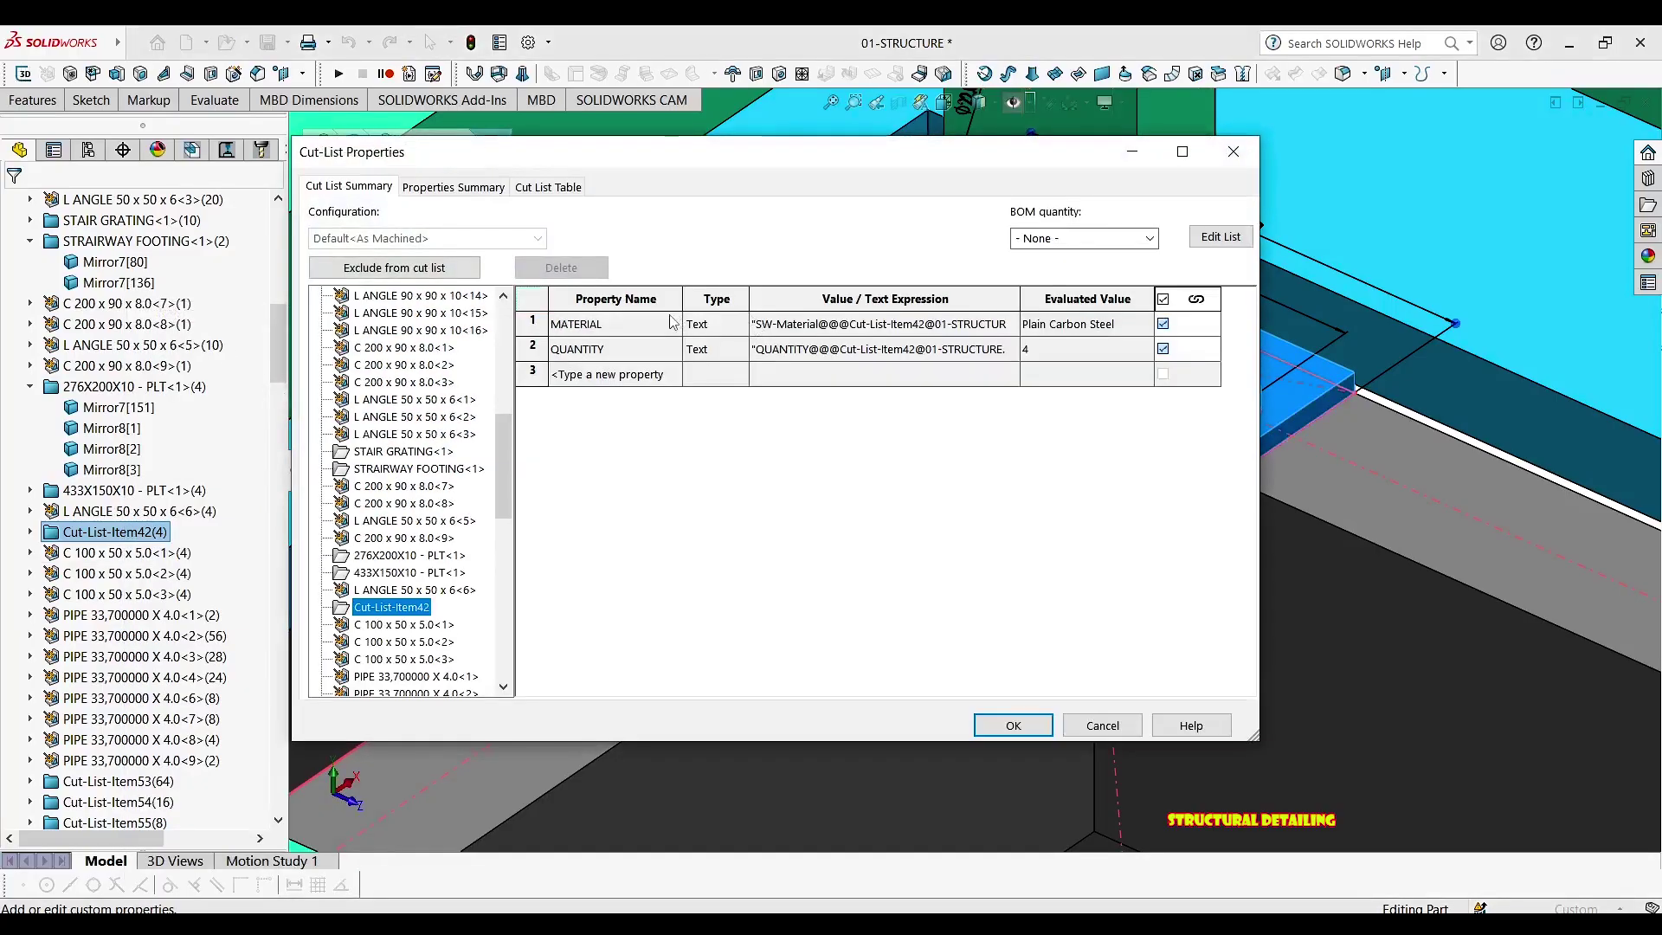
pyautogui.click(640, 374)
pyautogui.click(673, 373)
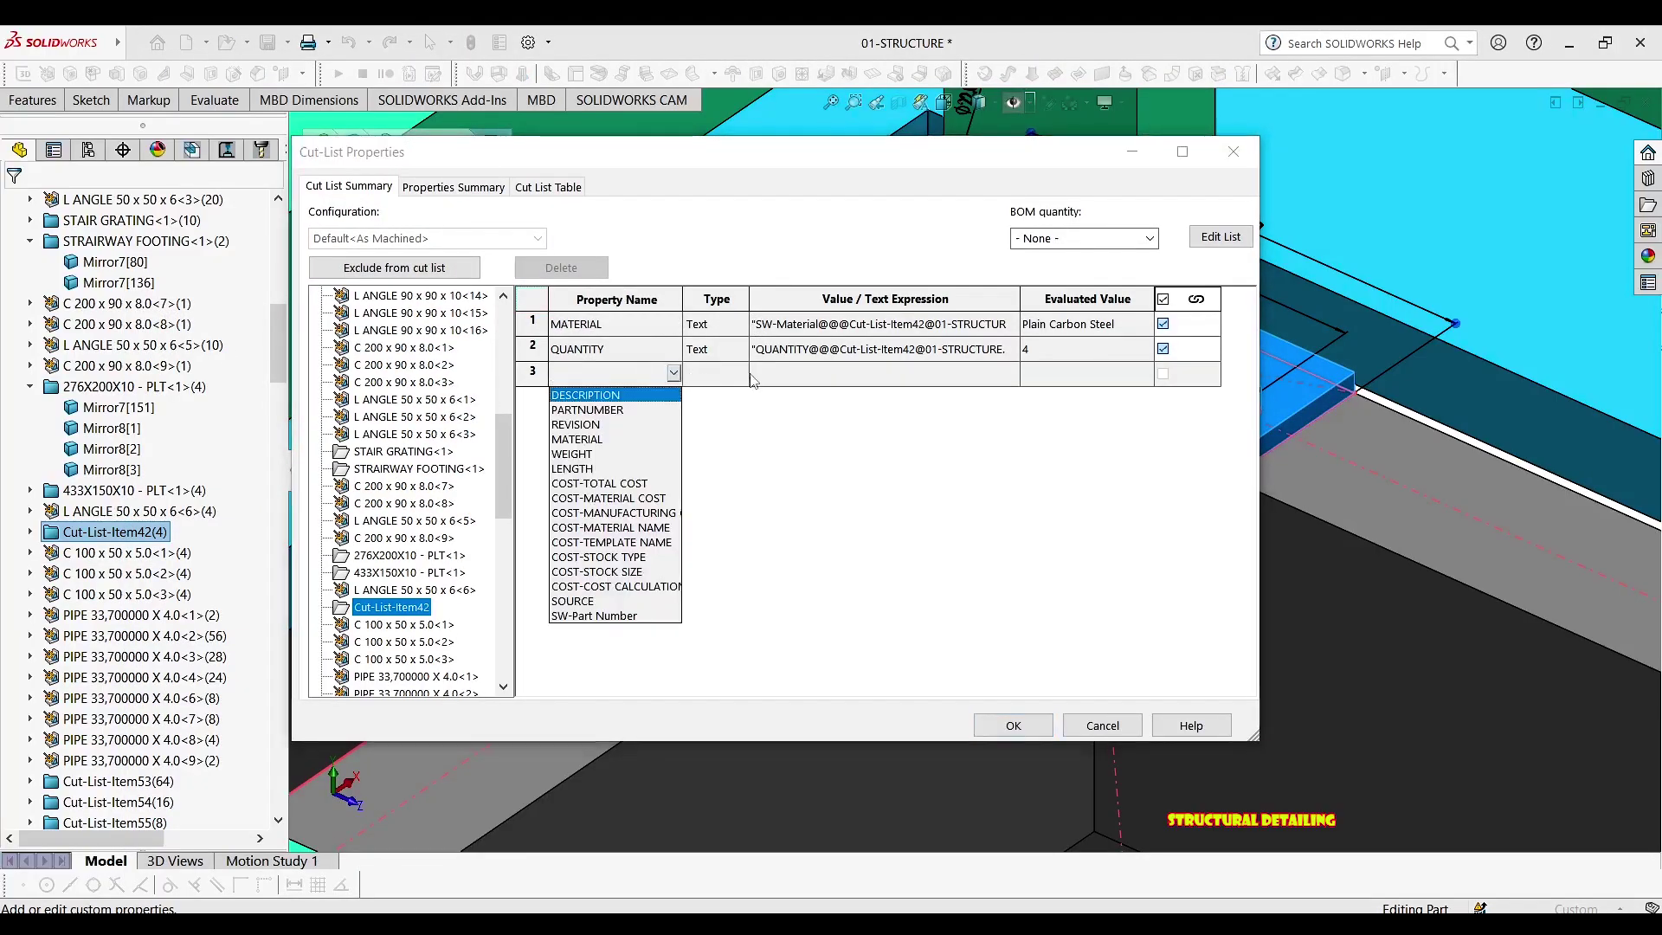
pyautogui.click(674, 373)
pyautogui.click(673, 373)
pyautogui.click(599, 396)
pyautogui.click(839, 373)
pyautogui.write('220X80X10 - PLT')
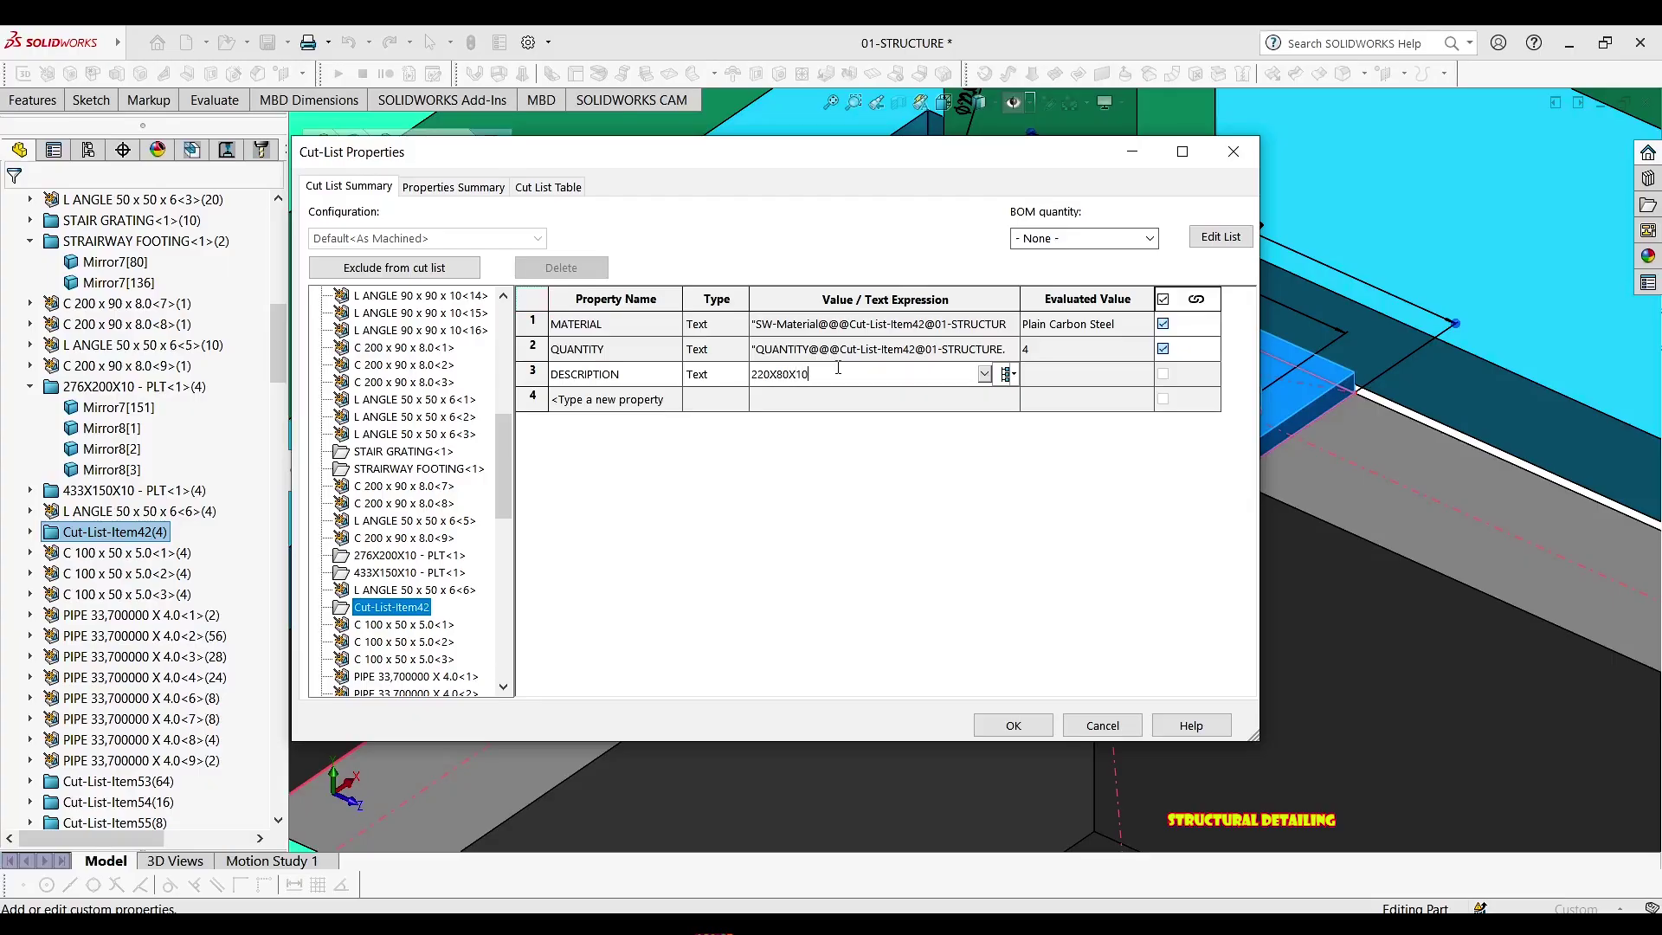
pyautogui.click(1012, 726)
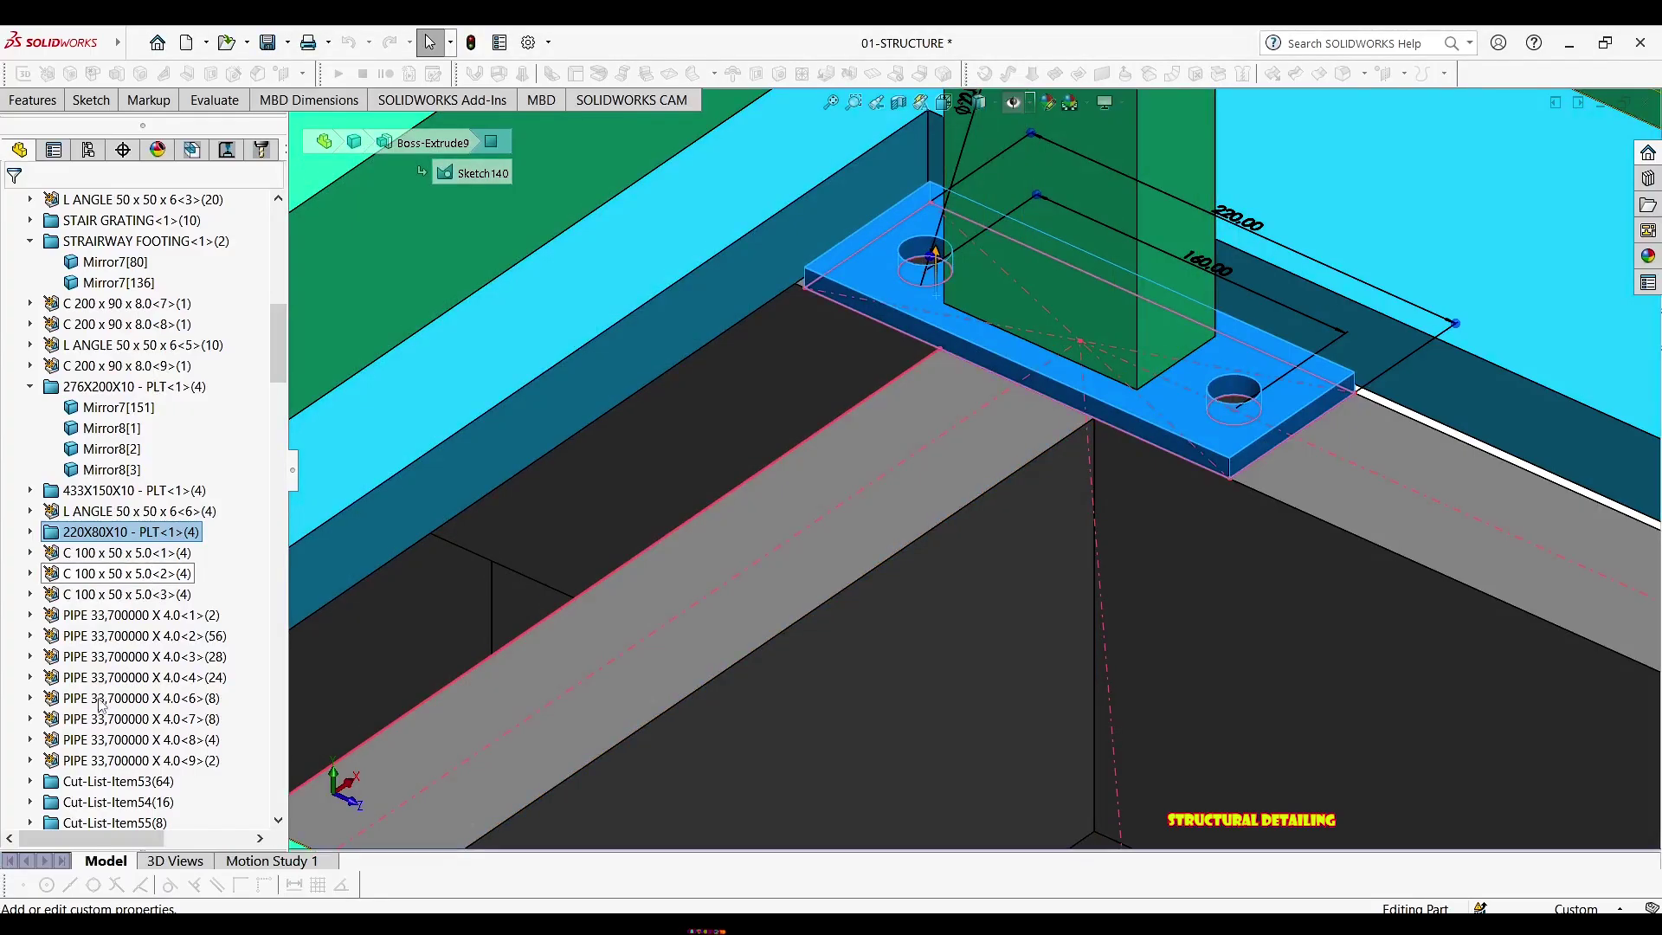
# Highlight Cut-List-Item53 in the whole model and look for its bodies along the handrails near the stairway
pyautogui.scroll(-4, 121, 606)
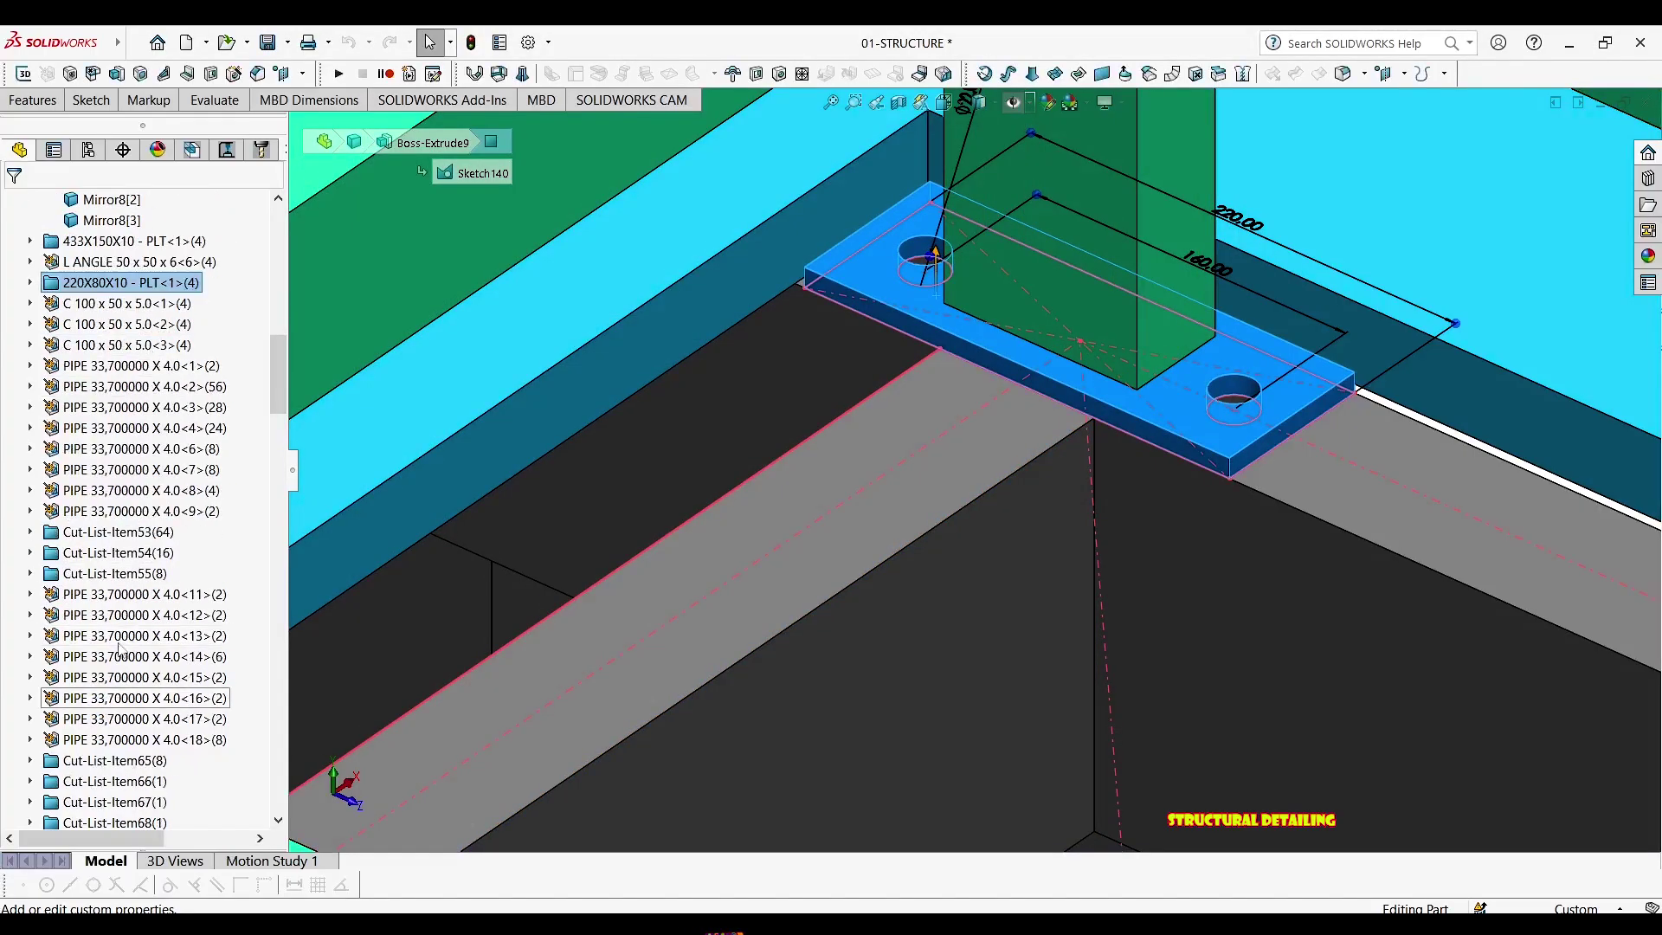
pyautogui.click(97, 531)
pyautogui.scroll(3, 995, 411)
pyautogui.scroll(10, 994, 408)
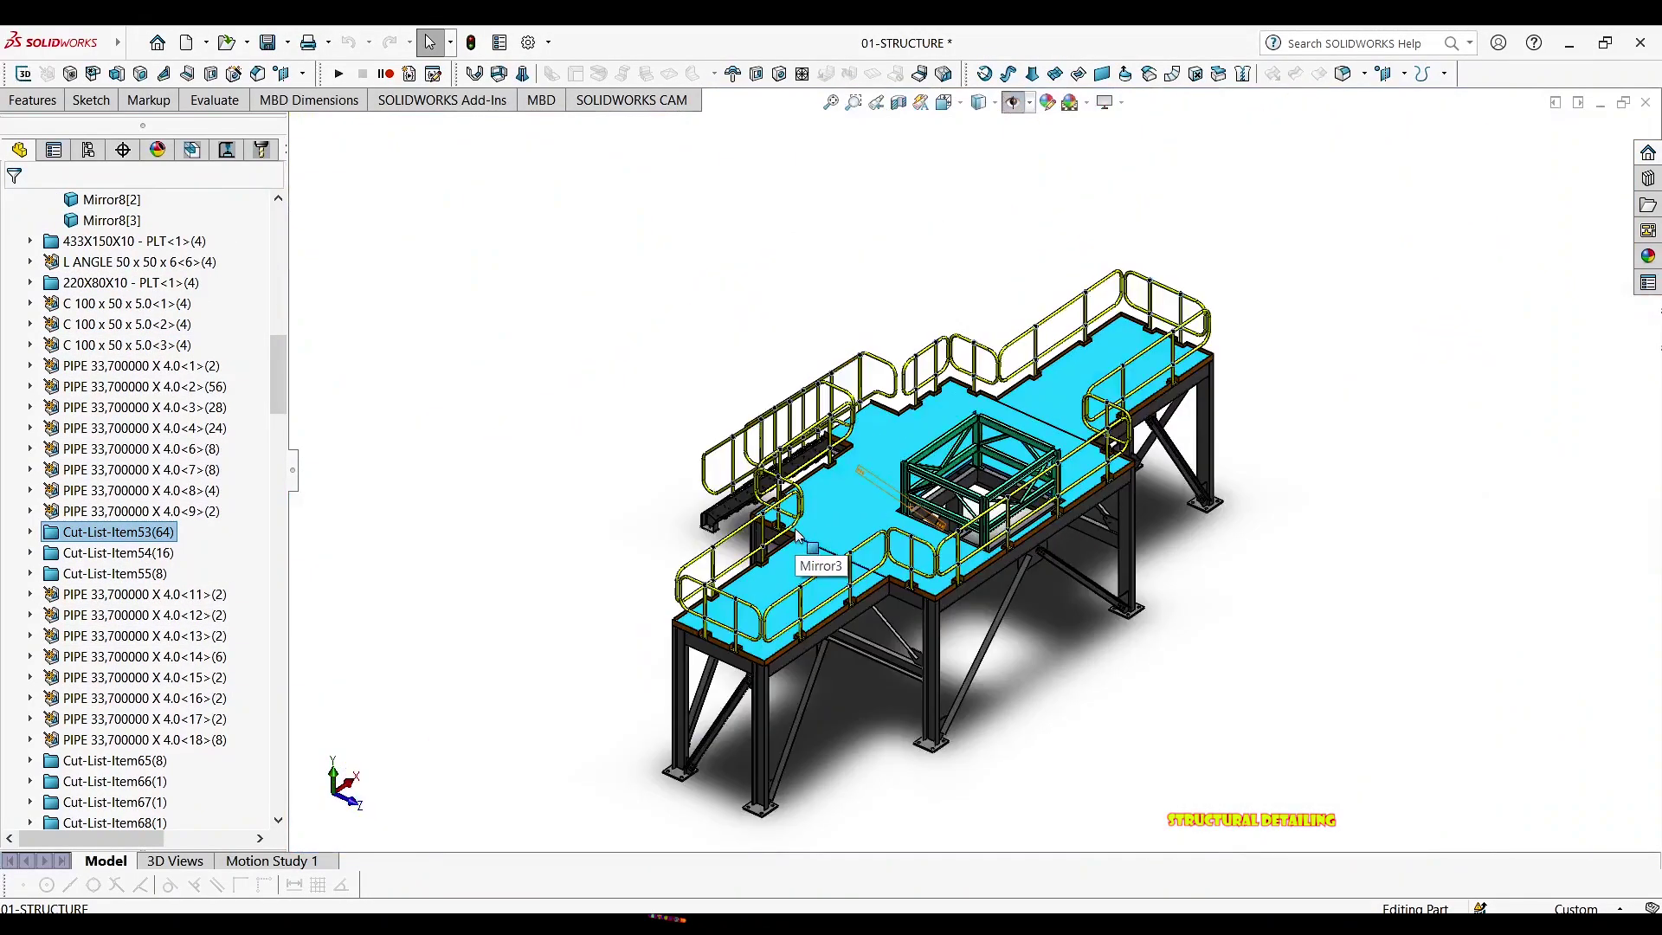
pyautogui.scroll(1, 797, 535)
pyautogui.moveTo(797, 535); pyautogui.dragTo(858, 445, button='middle')
pyautogui.scroll(-3, 859, 444)
pyautogui.scroll(-5, 858, 446)
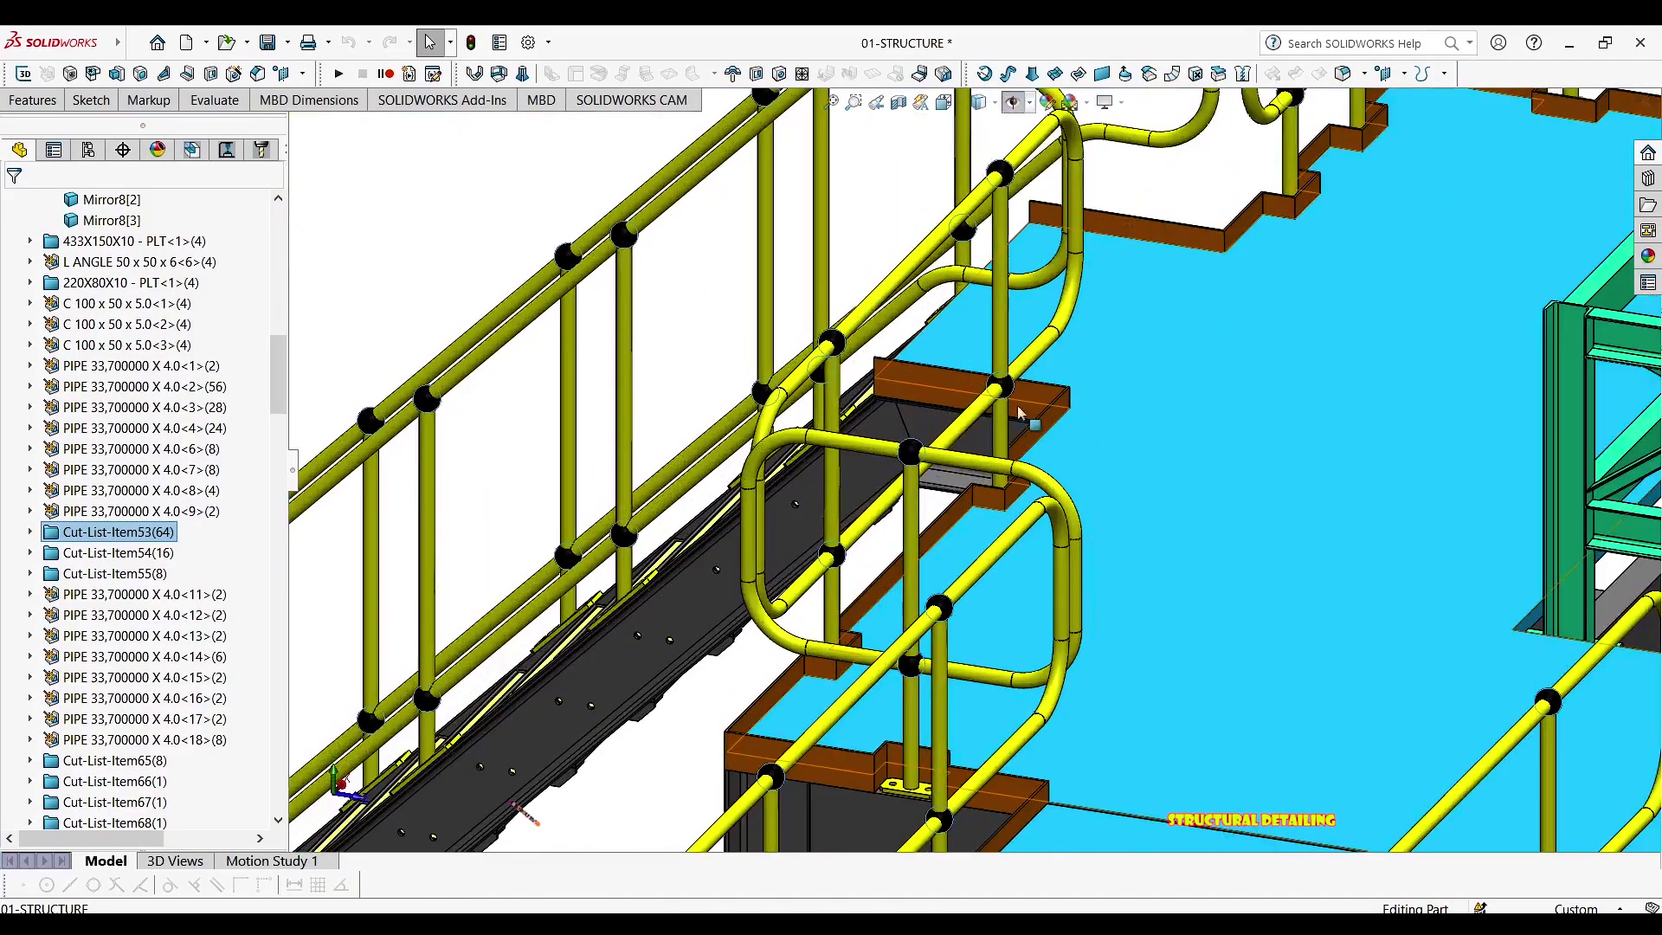
# Open the cut-list properties of Cut-List-Item53, the handrail joint bodies
pyautogui.scroll(3, 1068, 316)
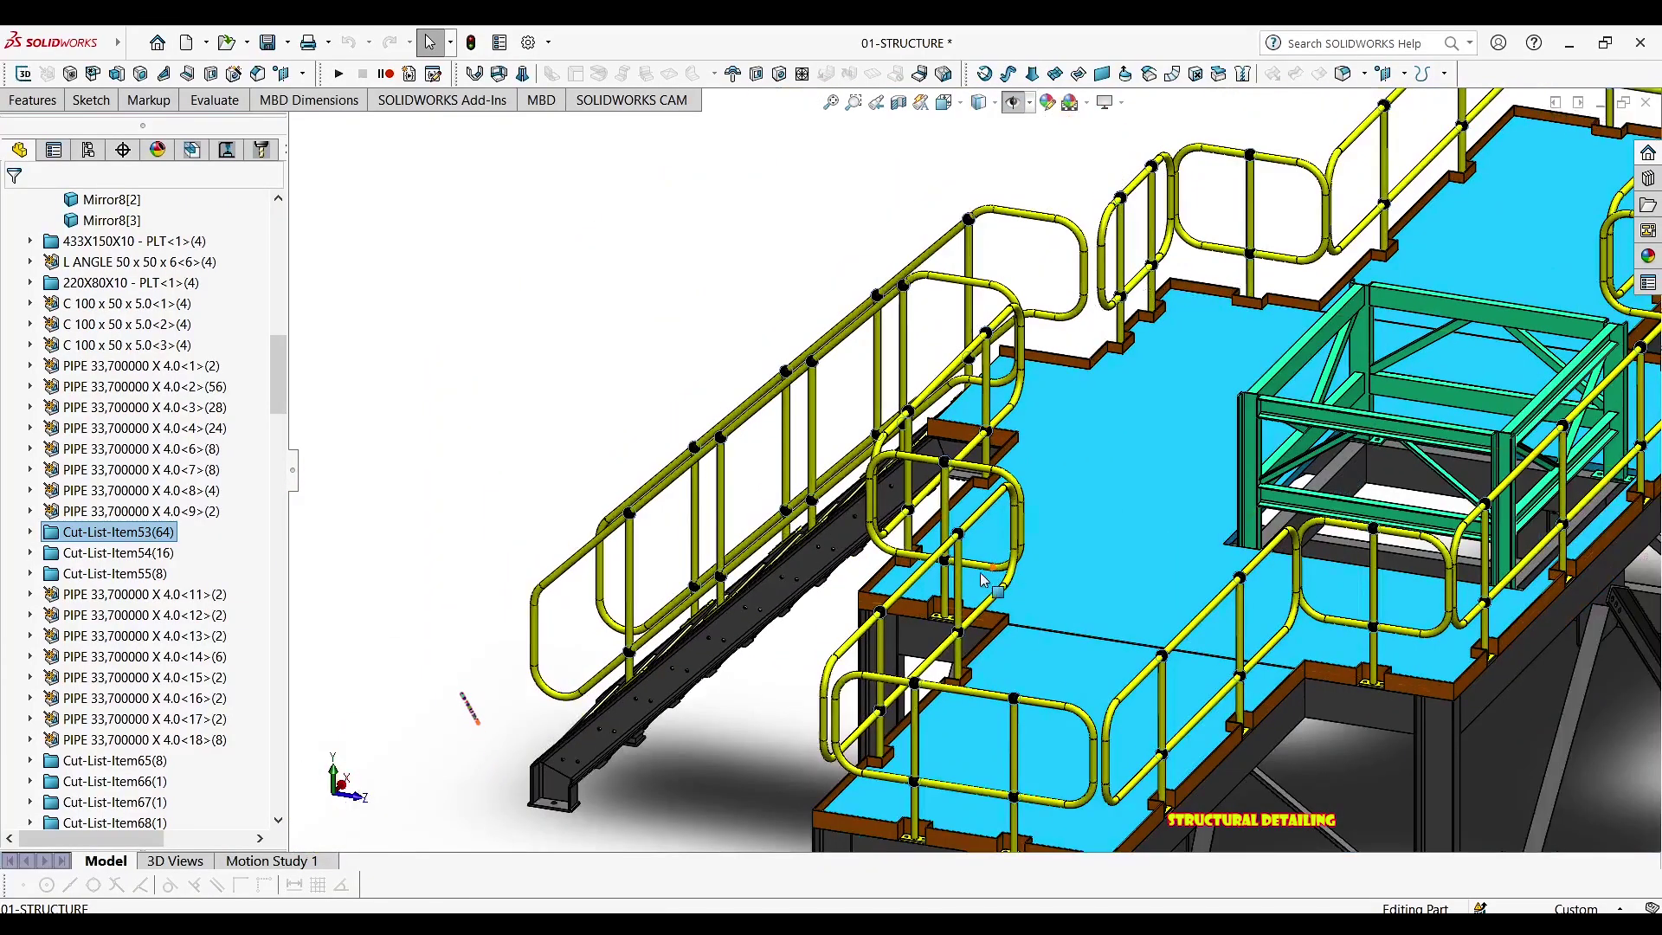
pyautogui.moveTo(959, 573); pyautogui.dragTo(991, 578, button='middle')
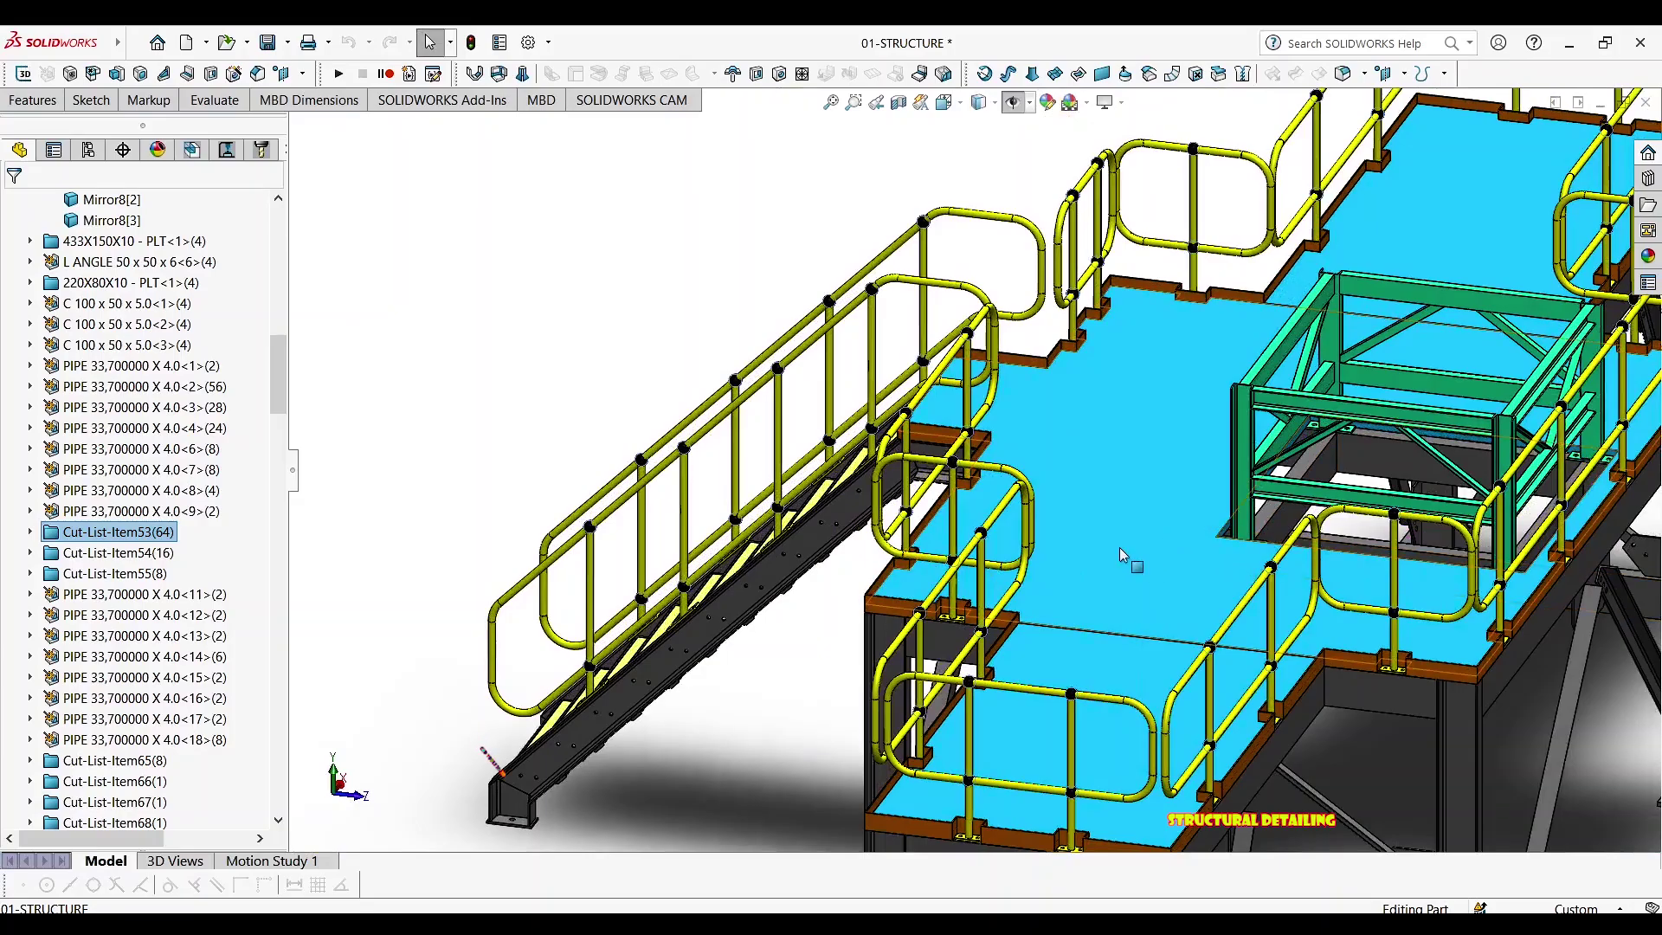
pyautogui.moveTo(1117, 547); pyautogui.dragTo(1199, 546, button='middle')
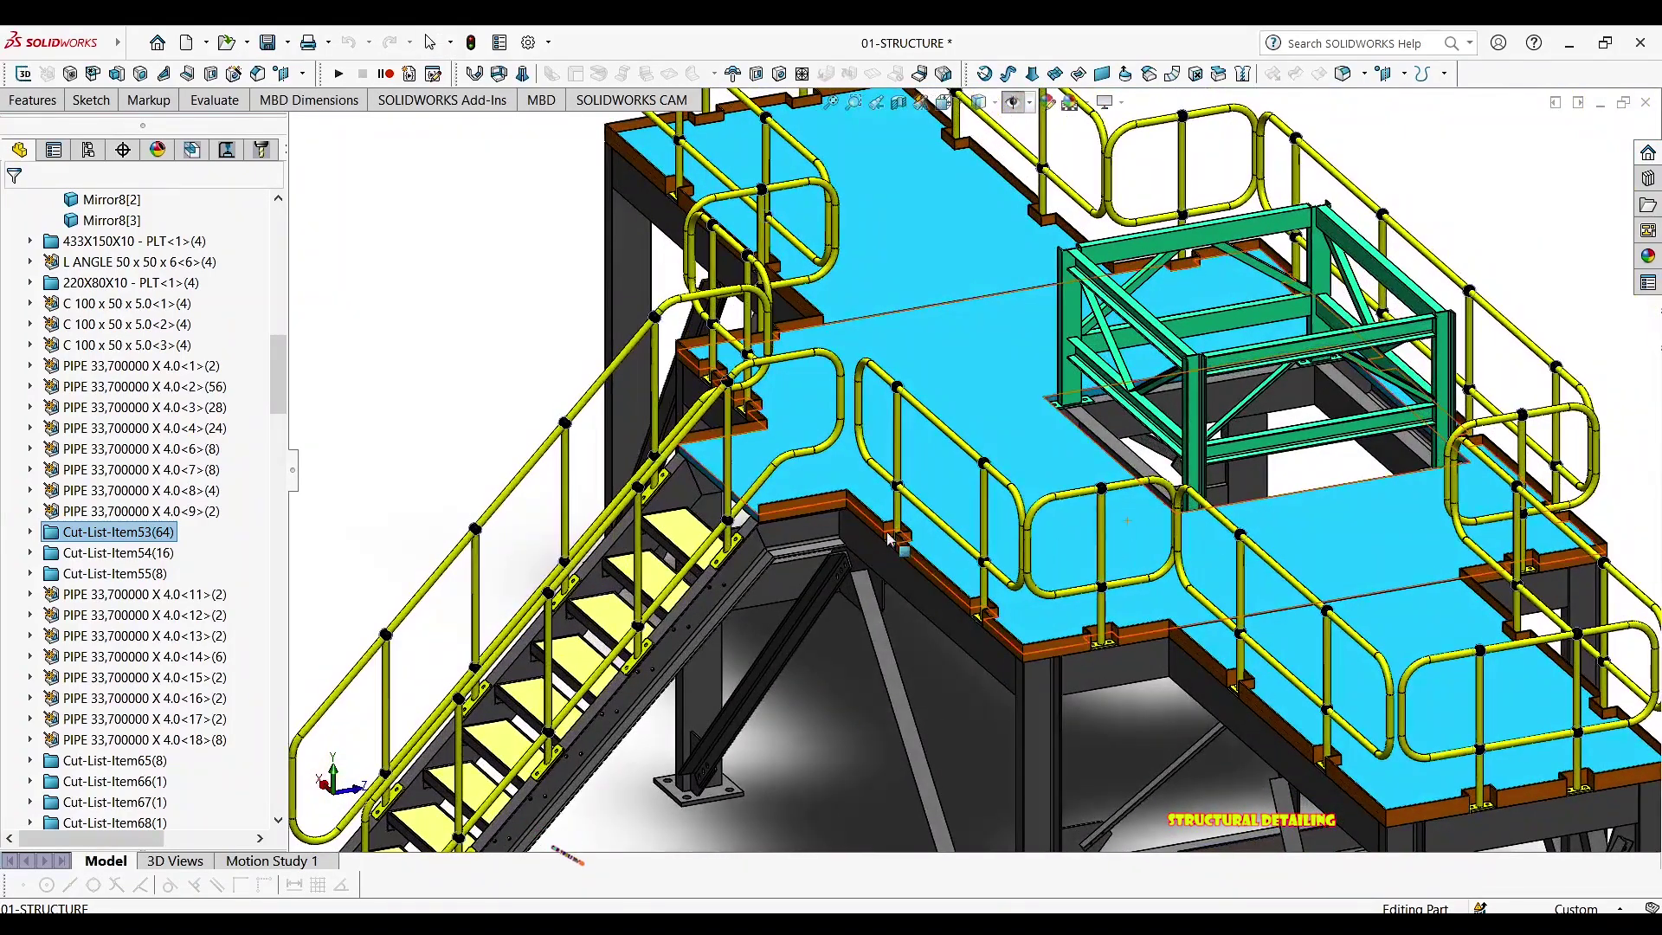
pyautogui.scroll(1, 900, 538)
pyautogui.scroll(-10, 900, 538)
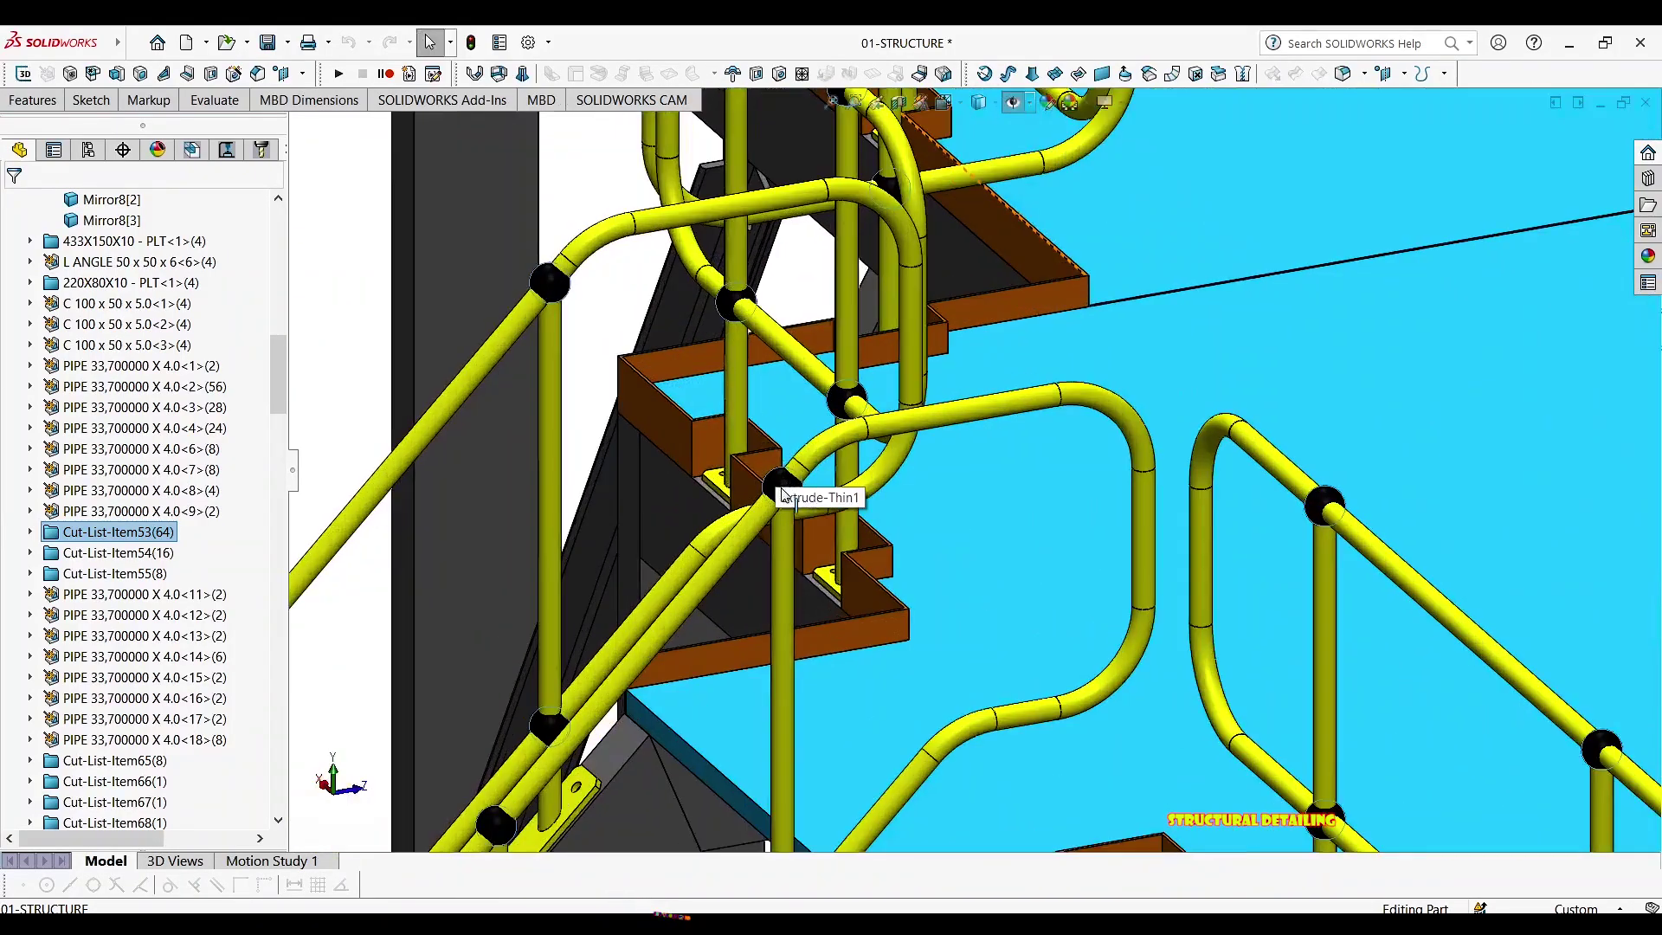
pyautogui.scroll(8, 836, 492)
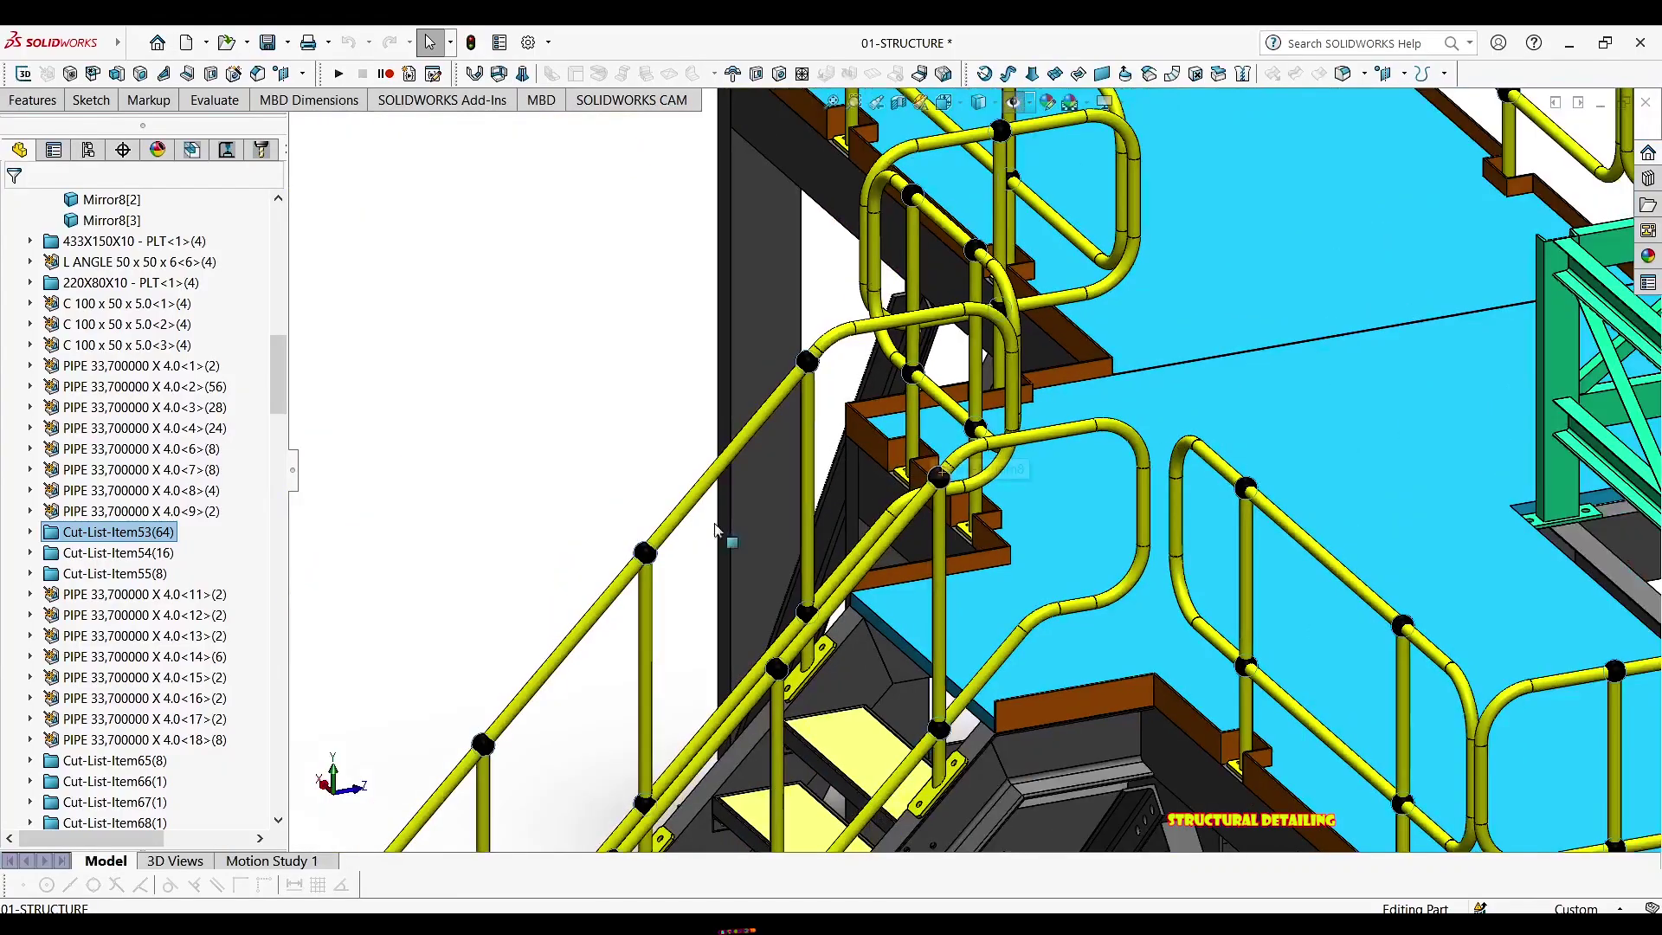
pyautogui.scroll(5, 885, 539)
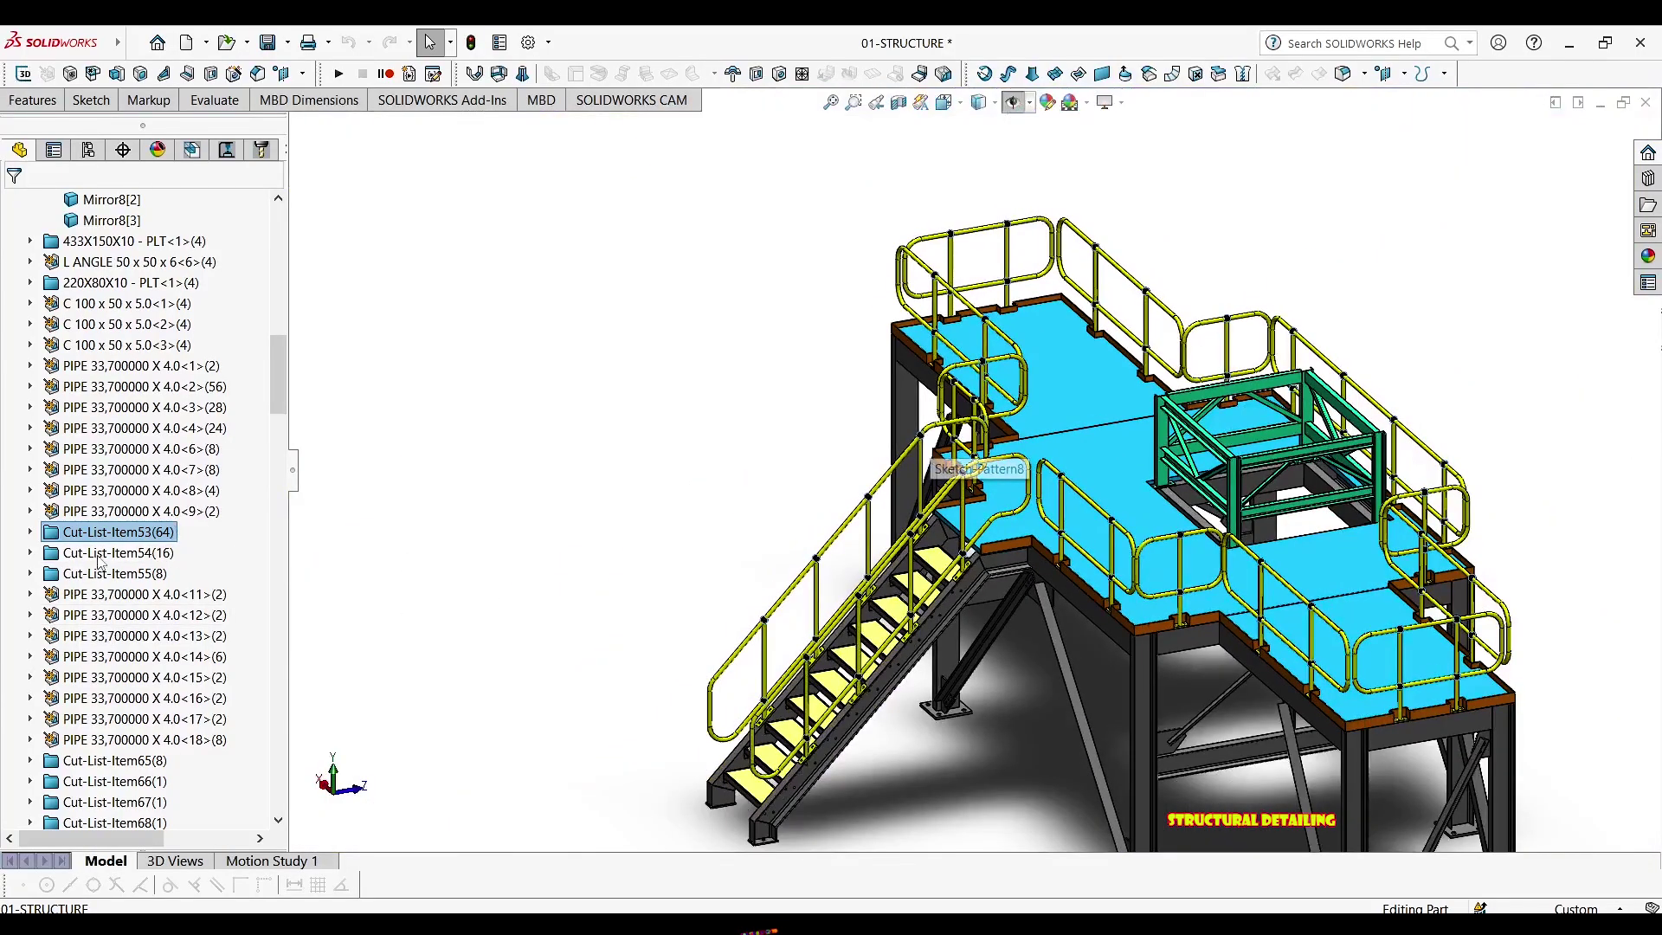
pyautogui.rightClick(156, 533)
pyautogui.click(172, 572)
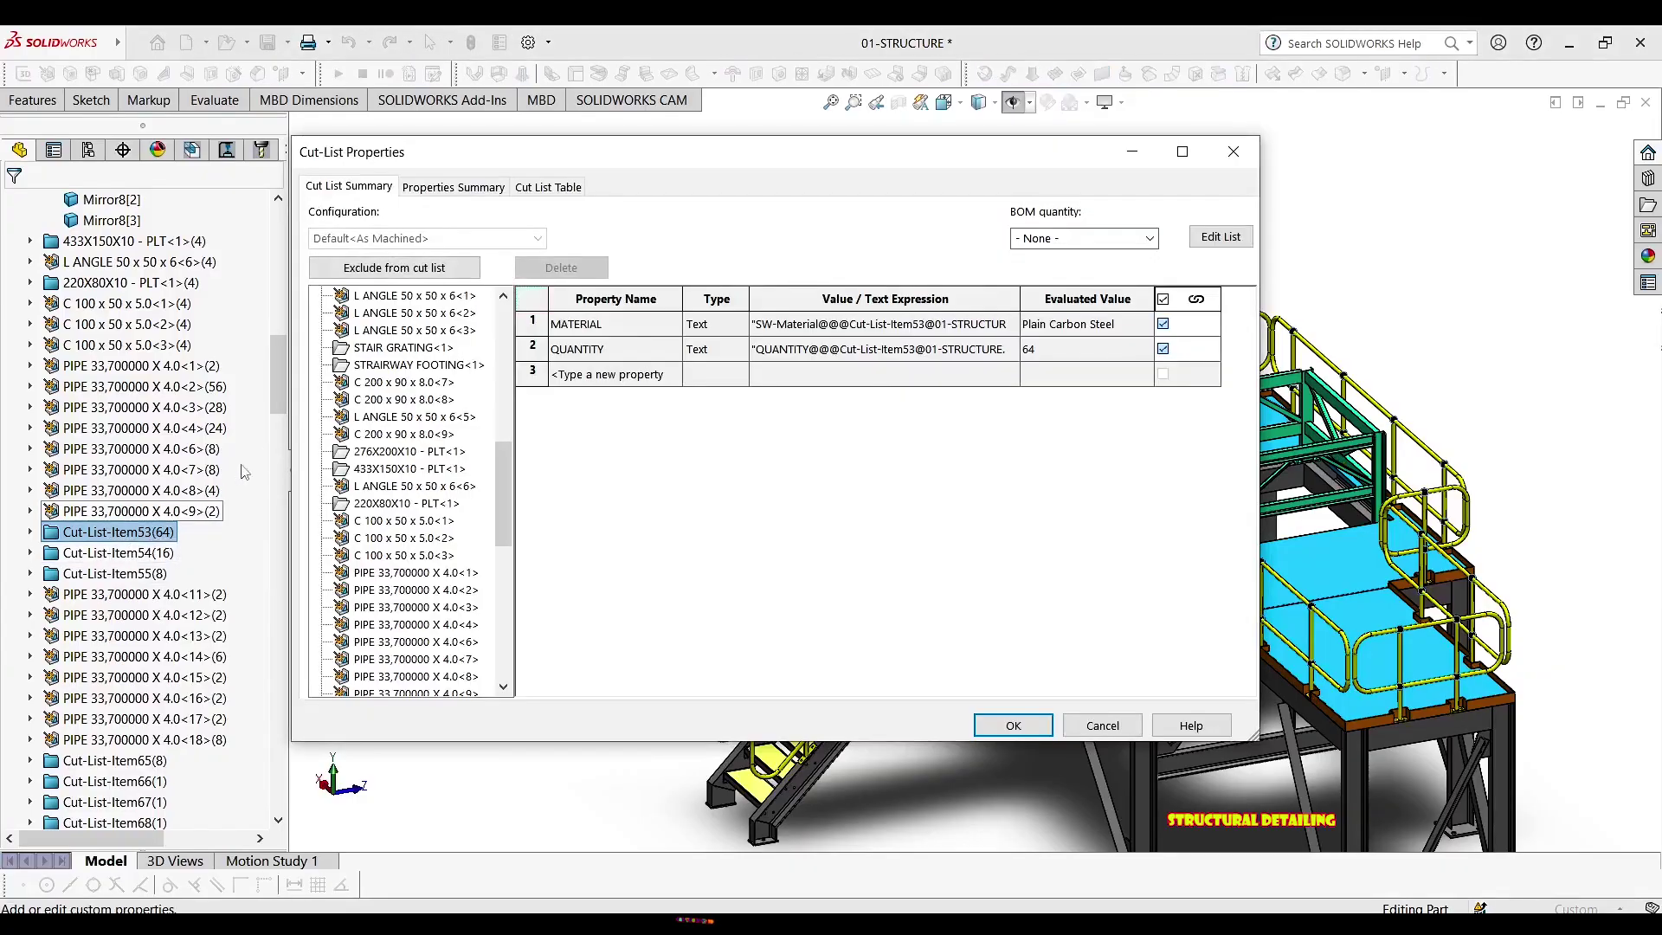
# Add a DESCRIPTION property with the value ROUND STEEL to the cut-list item and accept the properties
pyautogui.click(659, 381)
pyautogui.click(673, 373)
pyautogui.click(807, 379)
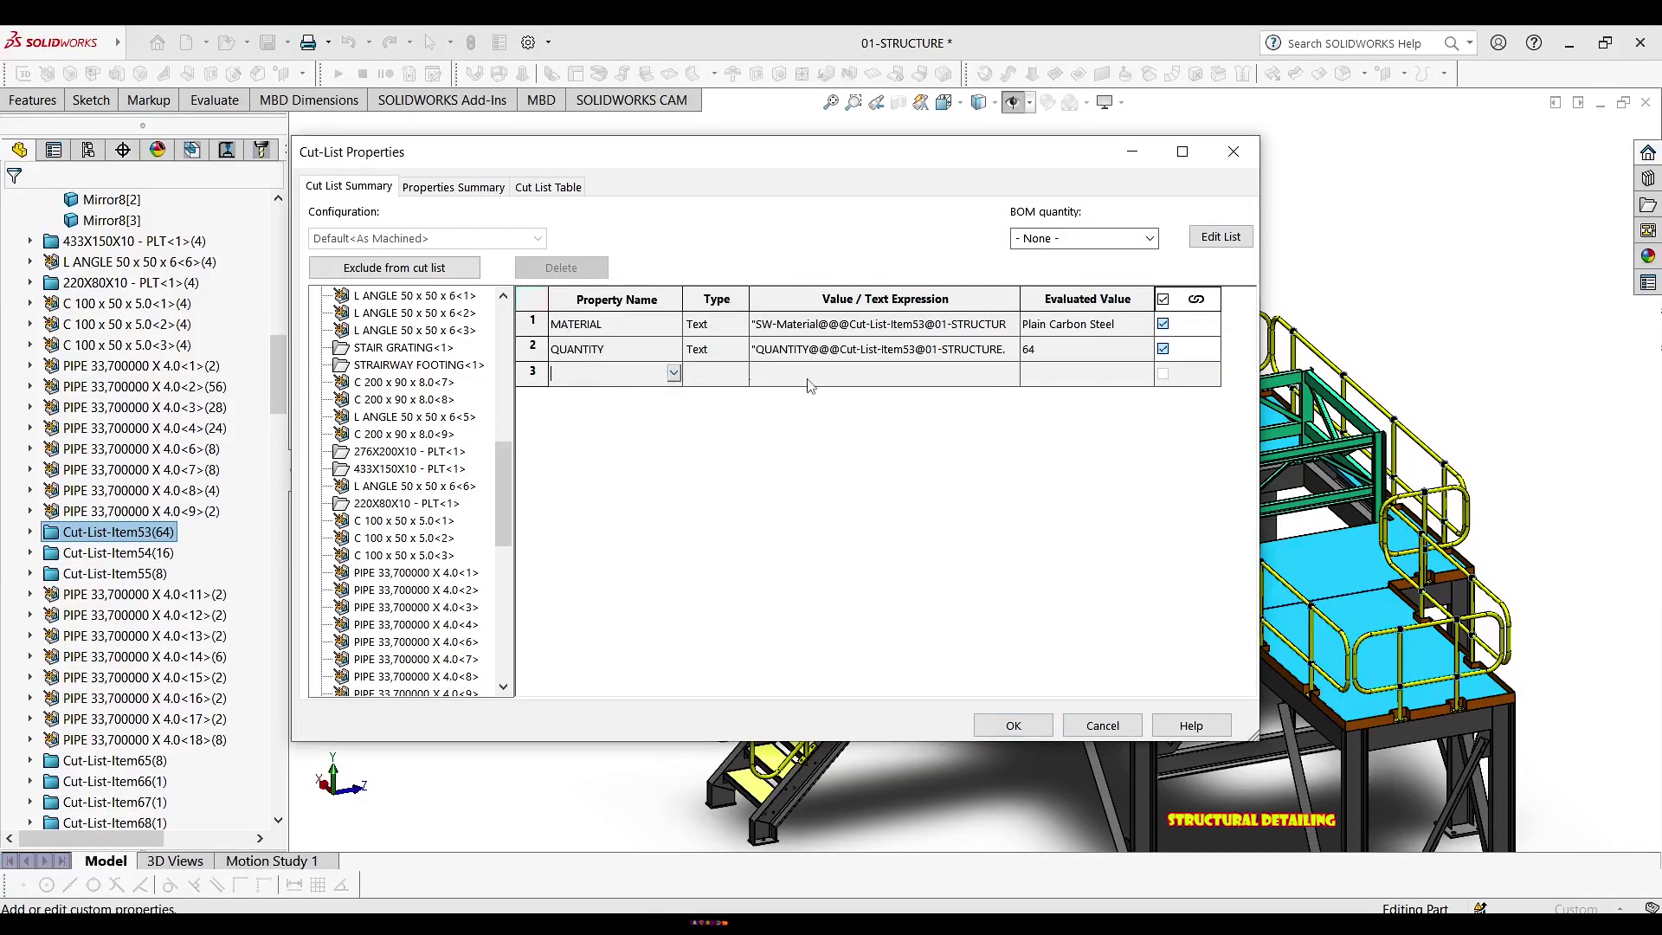
pyautogui.click(673, 373)
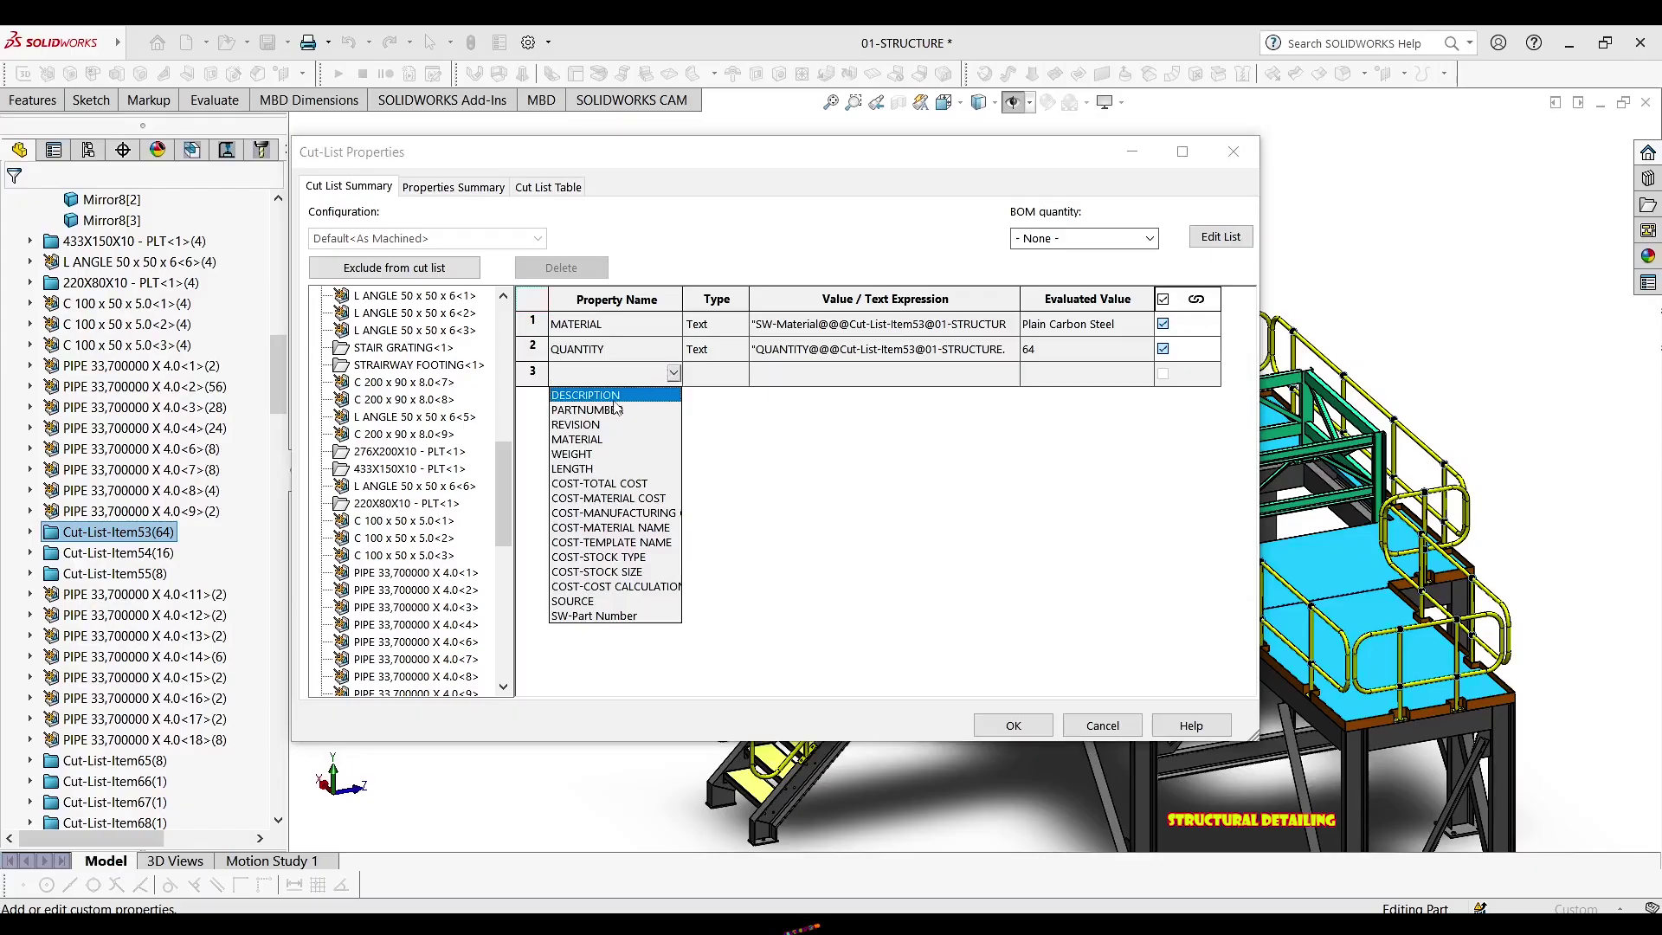
pyautogui.click(617, 397)
pyautogui.click(800, 381)
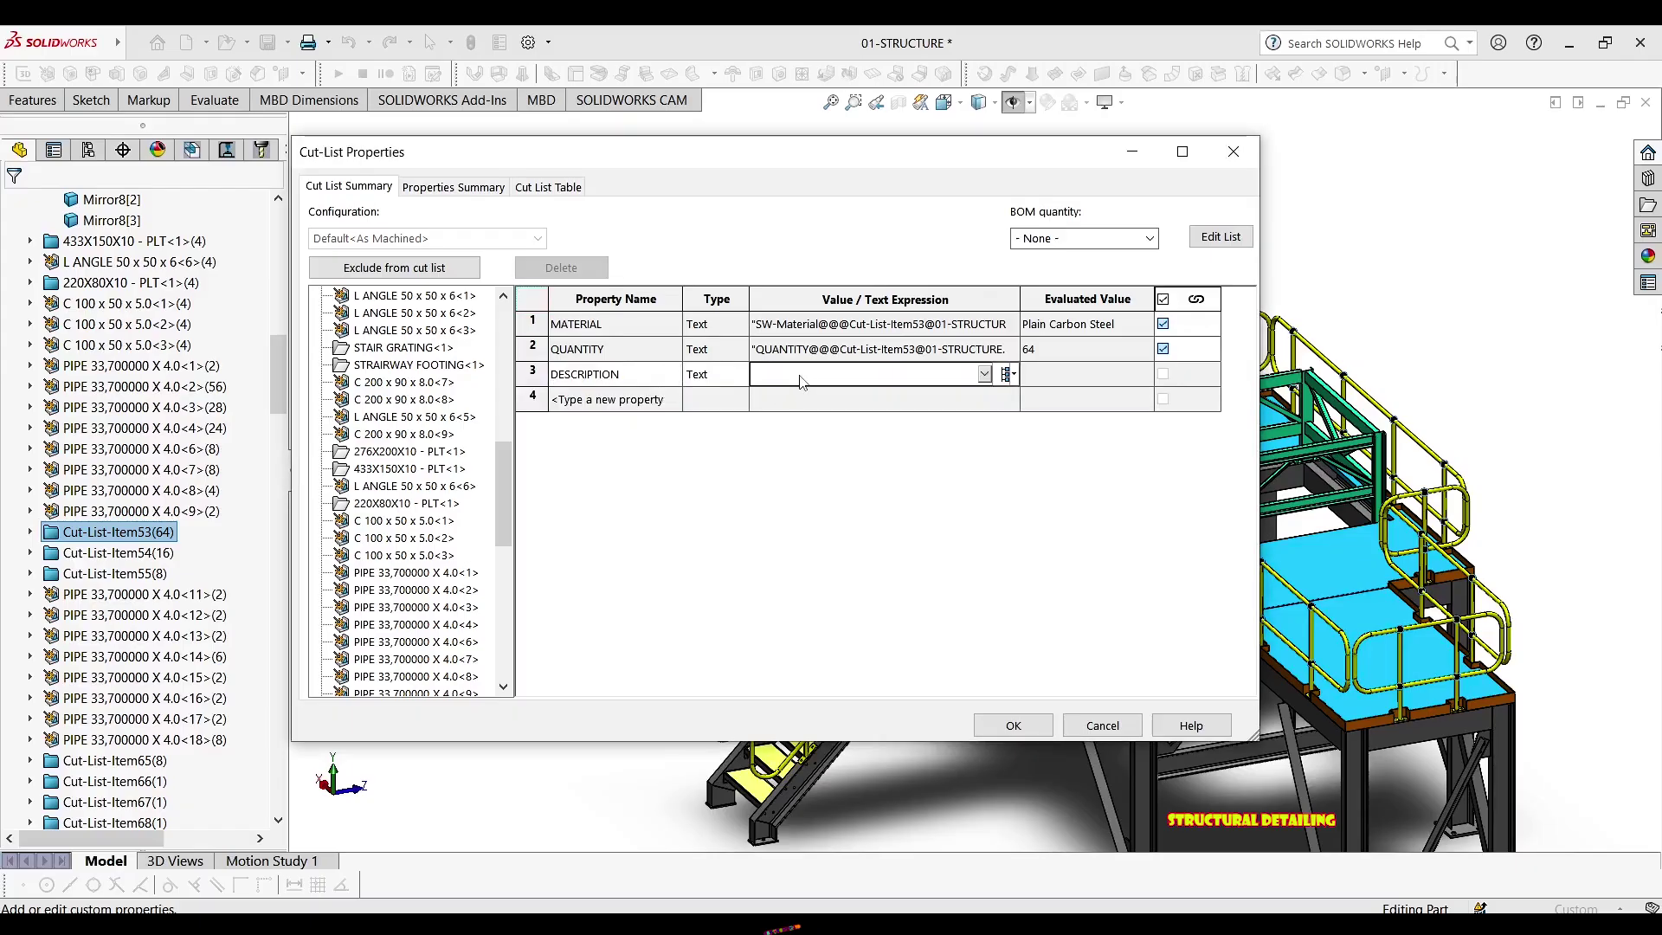
pyautogui.write('ROUND STEEL')
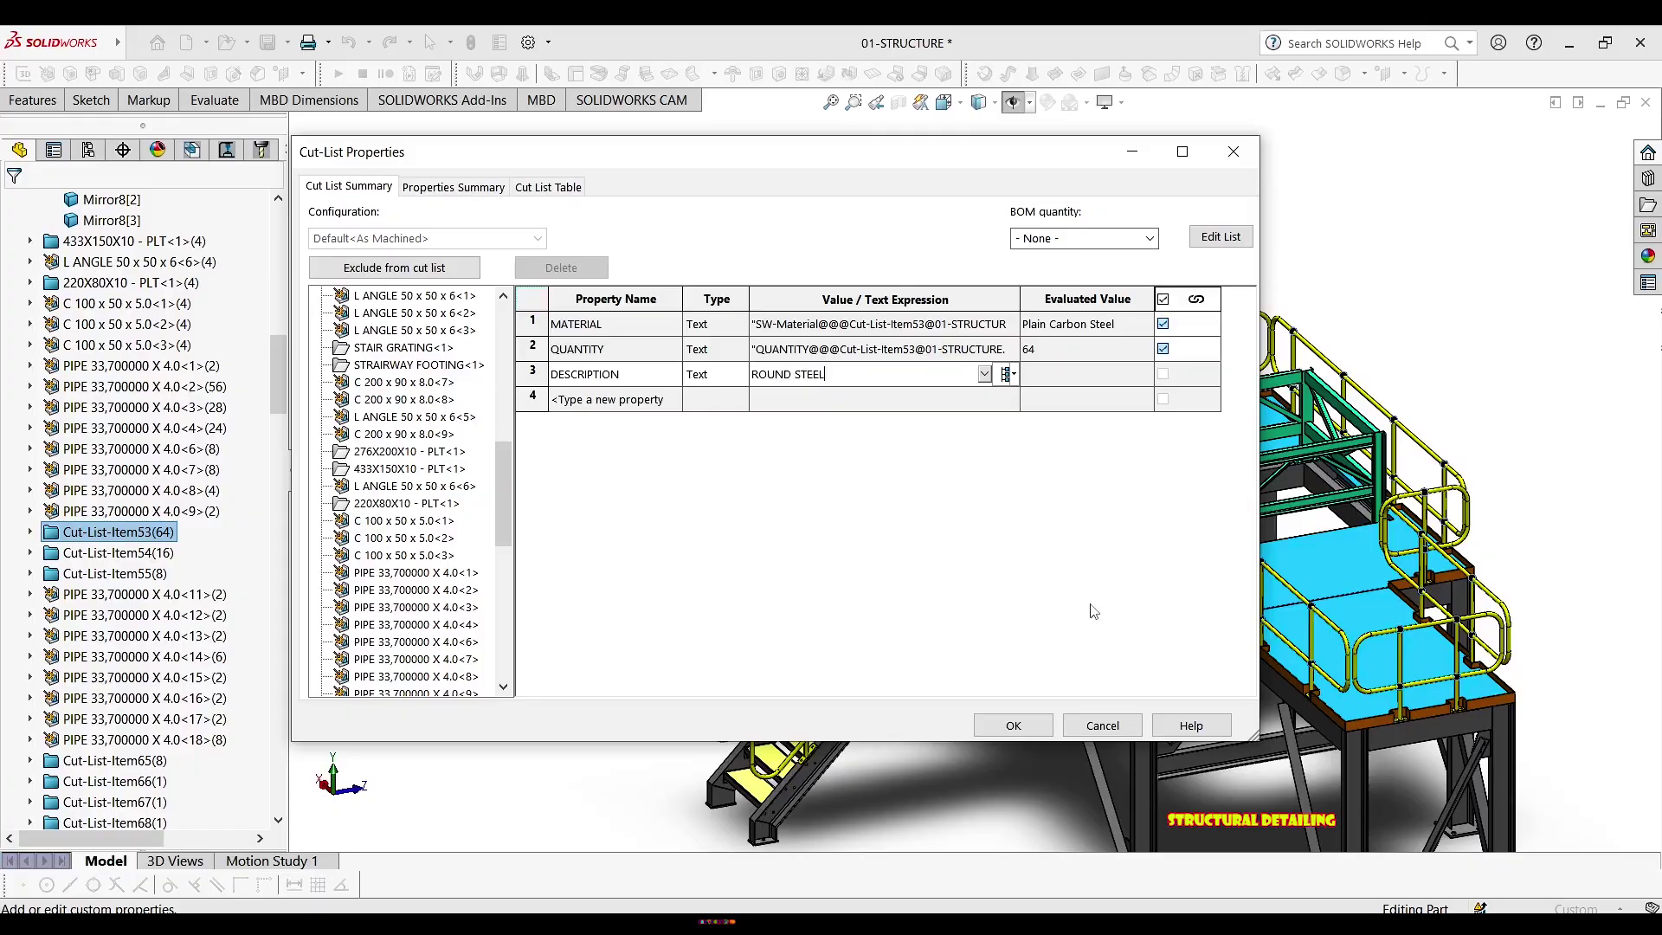
pyautogui.click(1014, 725)
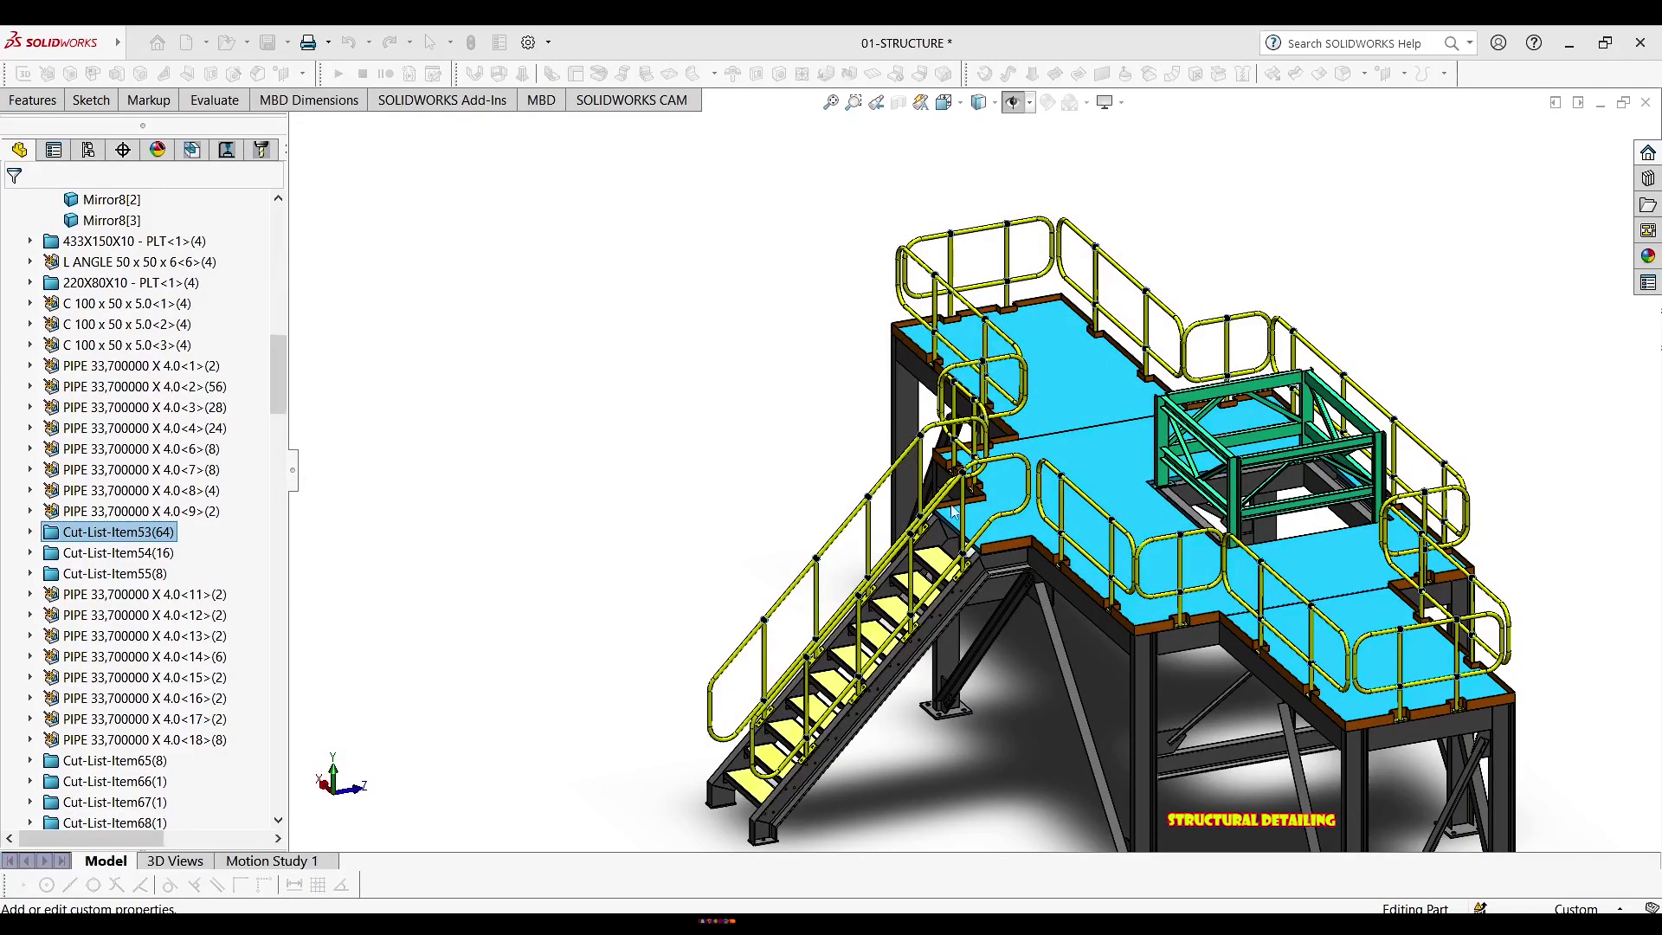
# Select Cut-List-Item54 and examine which handrail base plates it highlights on the platform edge
pyautogui.click(113, 554)
pyautogui.rightClick(114, 557)
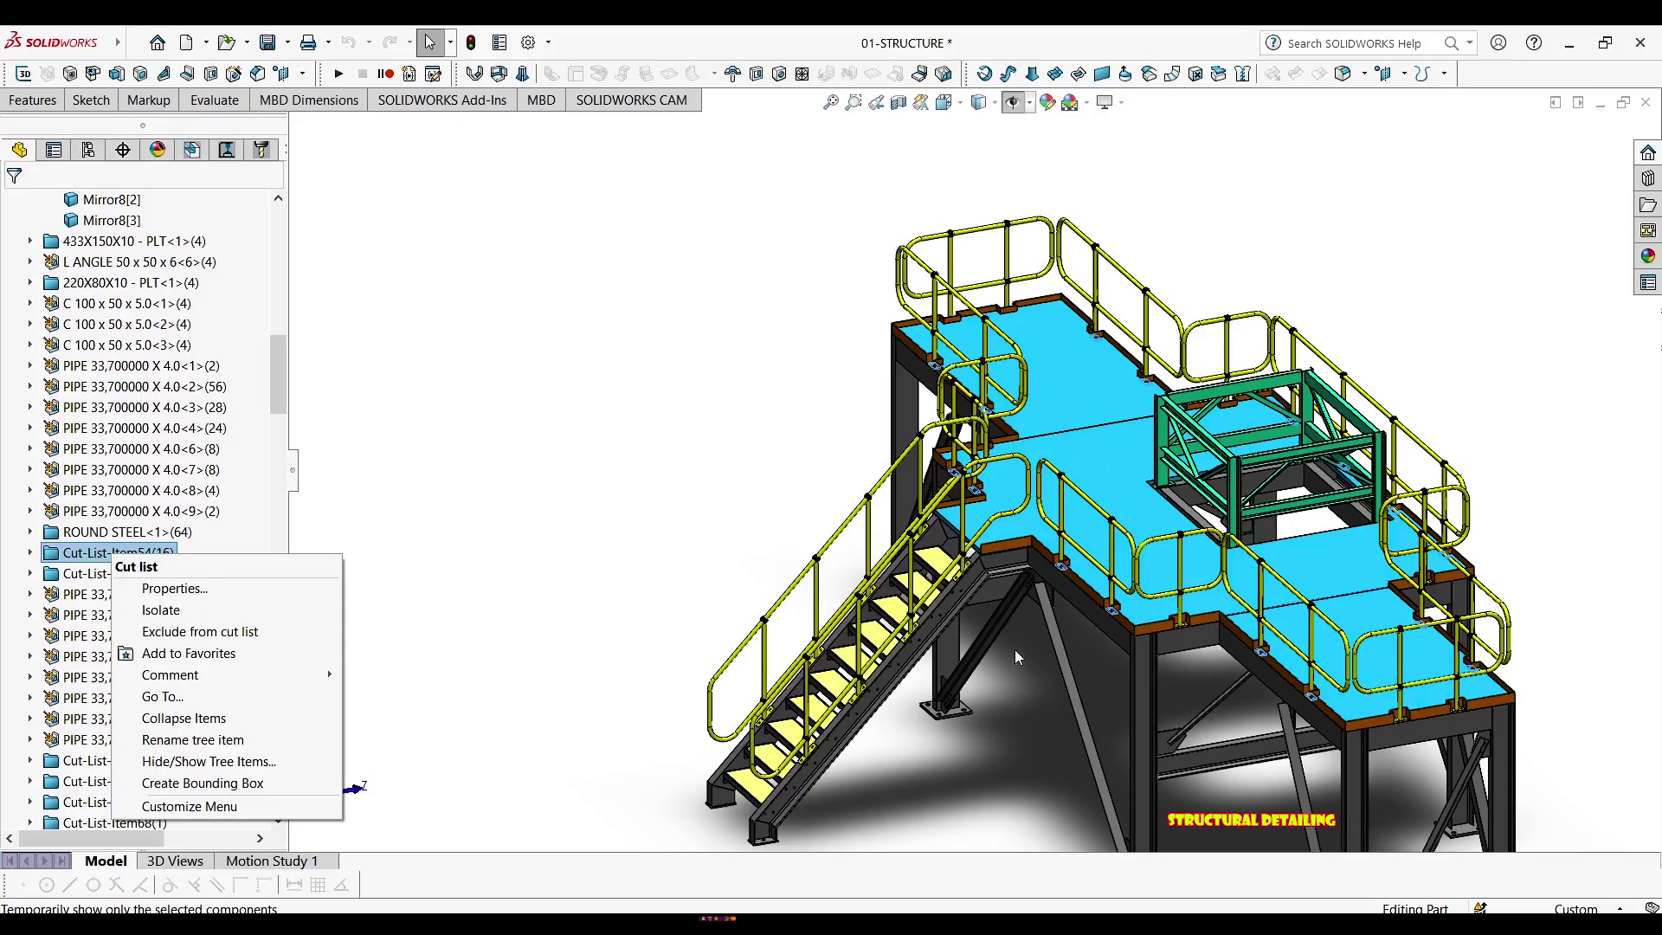
pyautogui.press('Escape')
pyautogui.scroll(-6, 1039, 616)
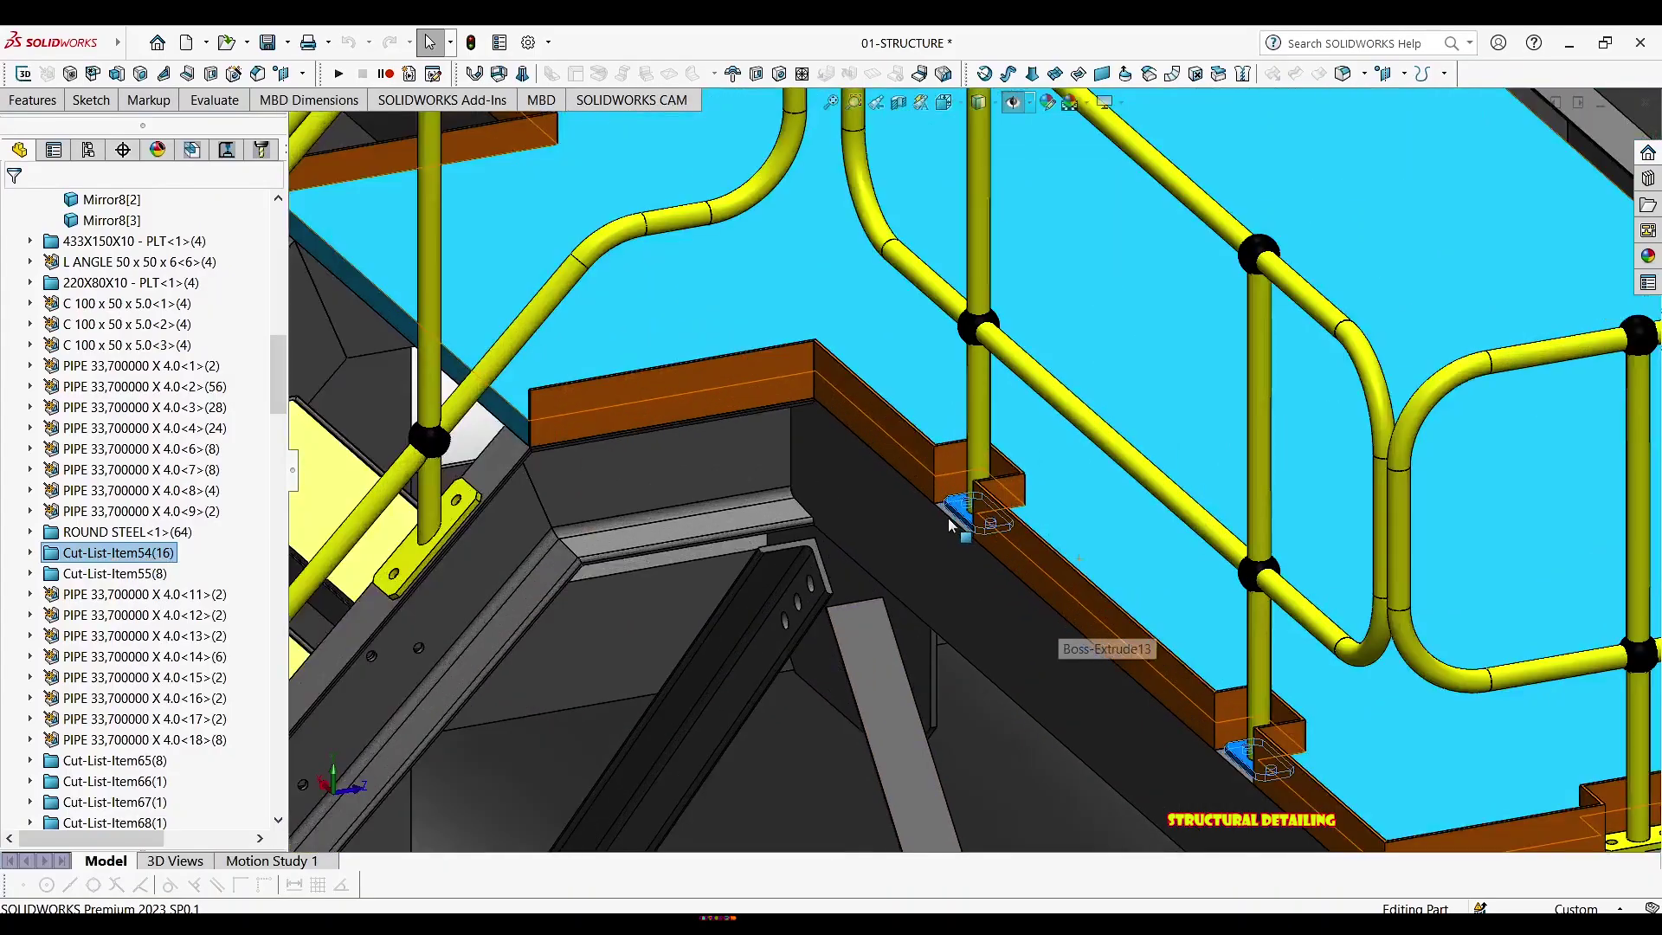
pyautogui.moveTo(948, 520); pyautogui.dragTo(1038, 641, button='middle')
pyautogui.scroll(-6, 1009, 591)
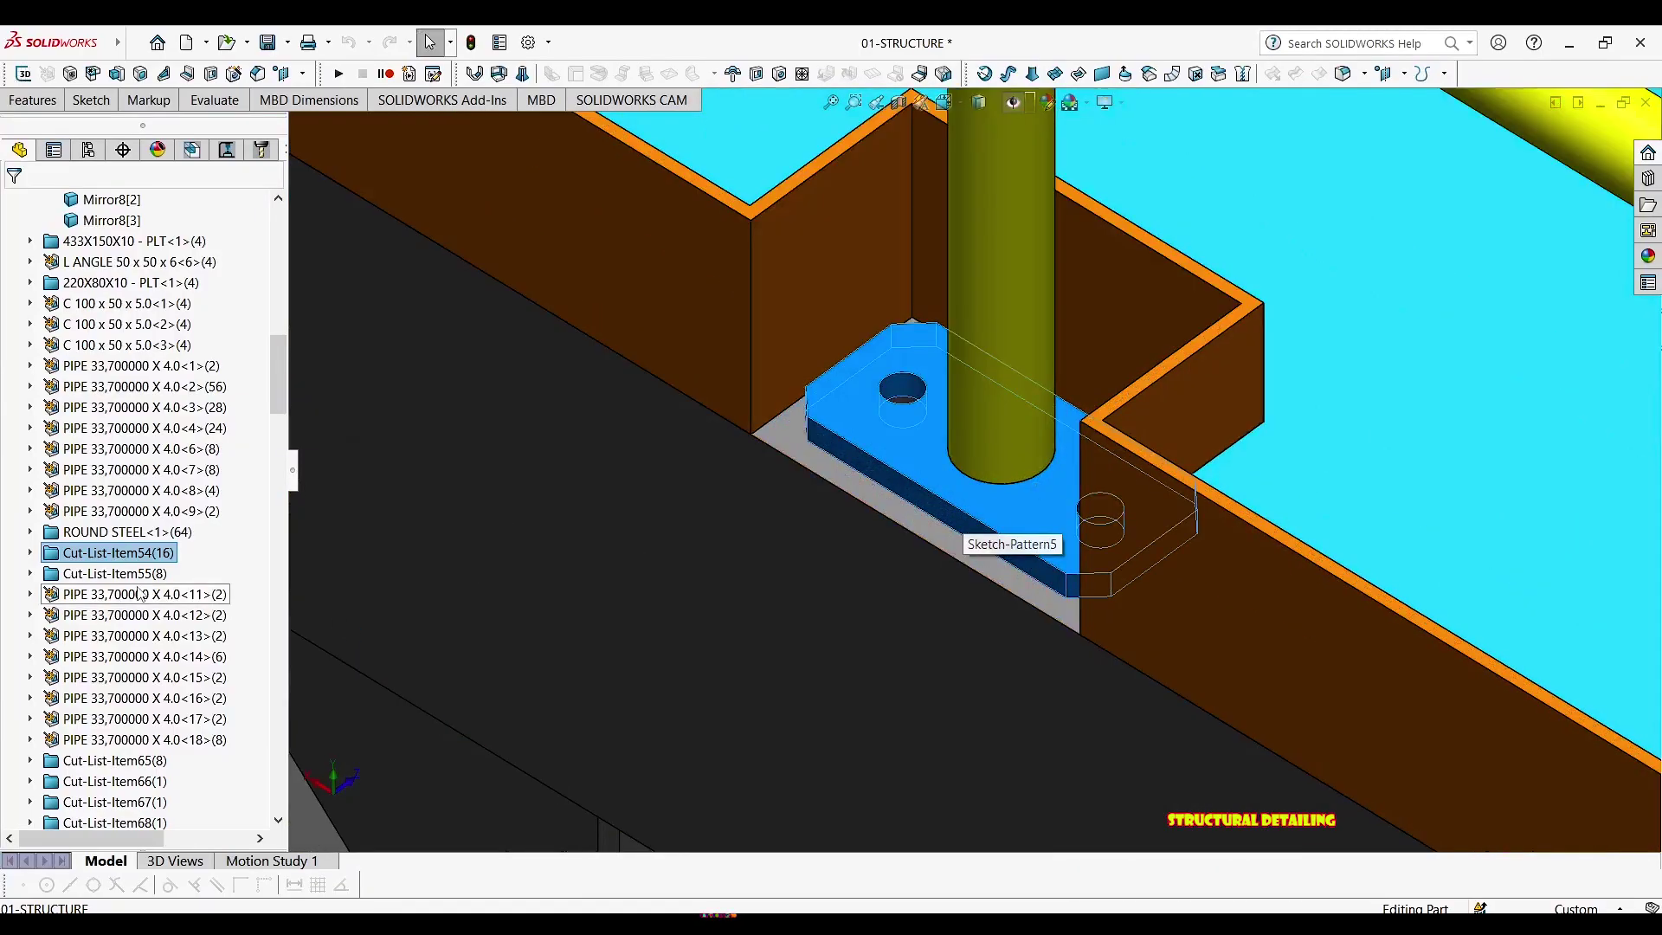
pyautogui.moveTo(918, 407); pyautogui.dragTo(727, 424, button='middle')
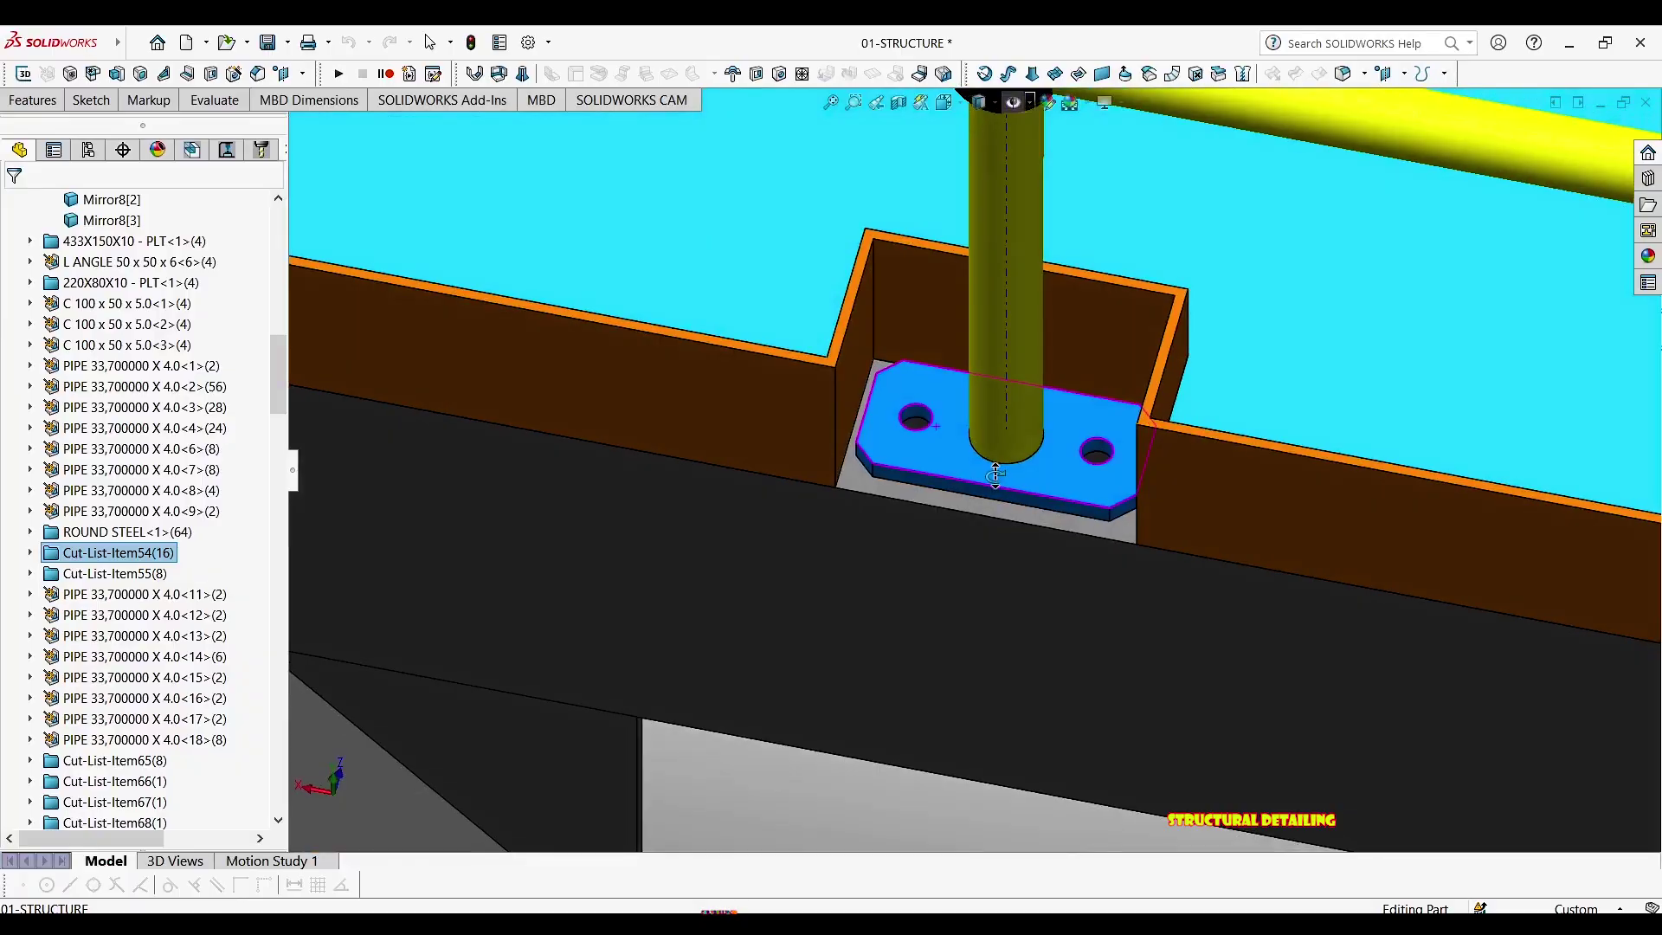
pyautogui.scroll(5, 947, 441)
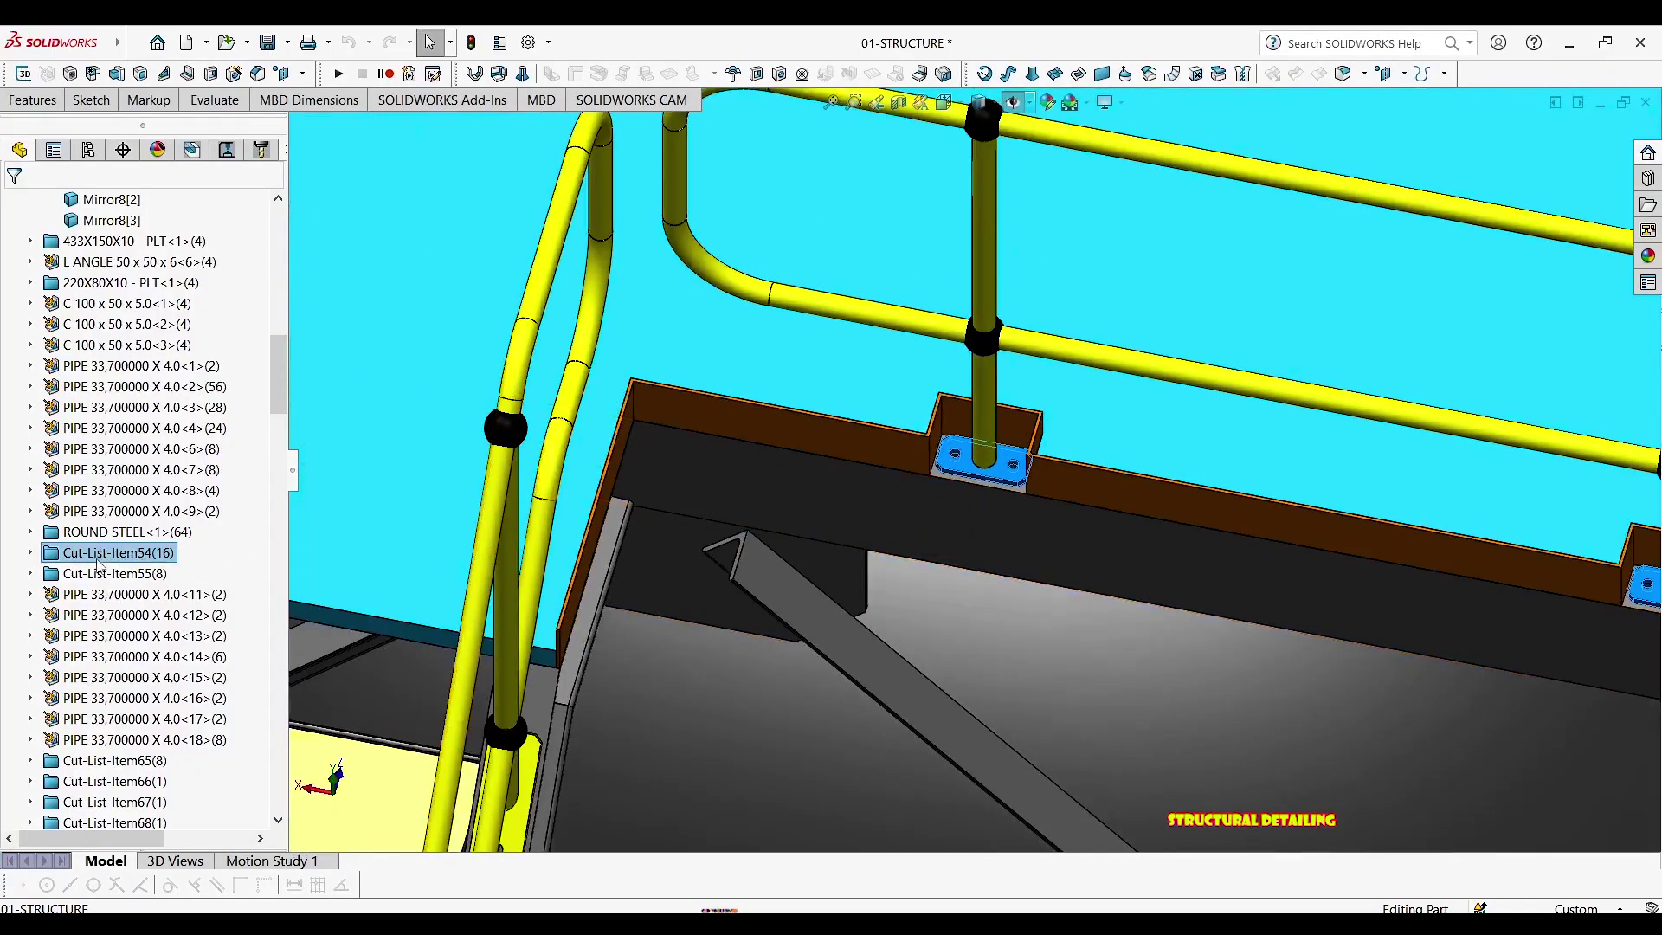
pyautogui.rightClick(96, 554)
pyautogui.click(157, 589)
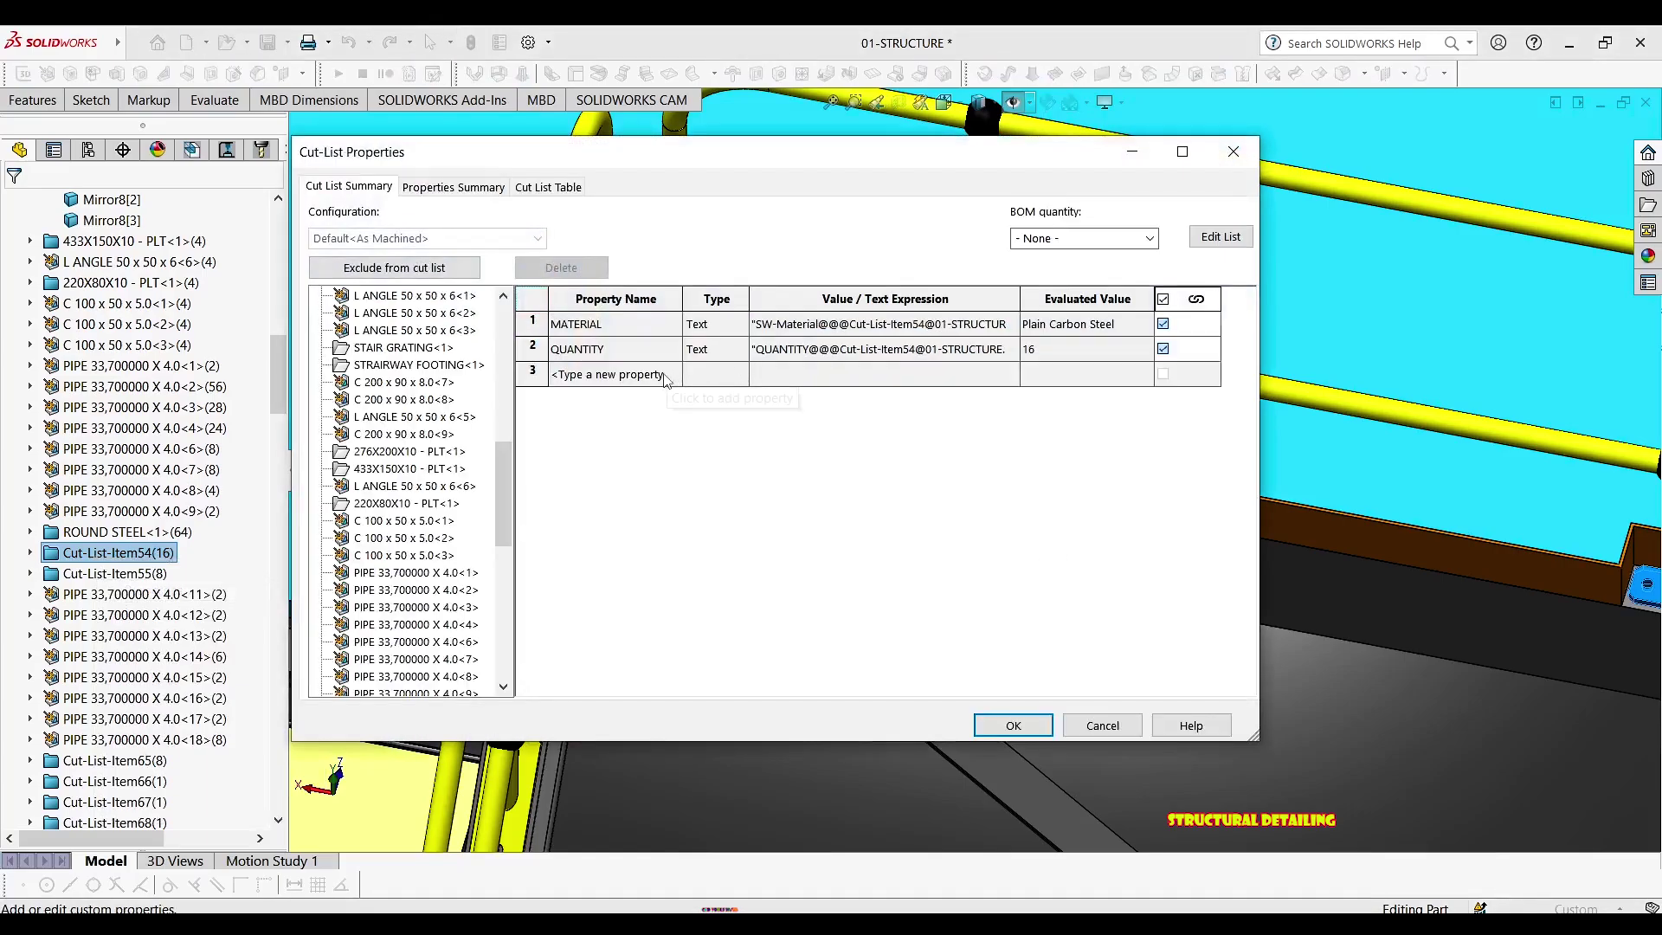
pyautogui.click(665, 375)
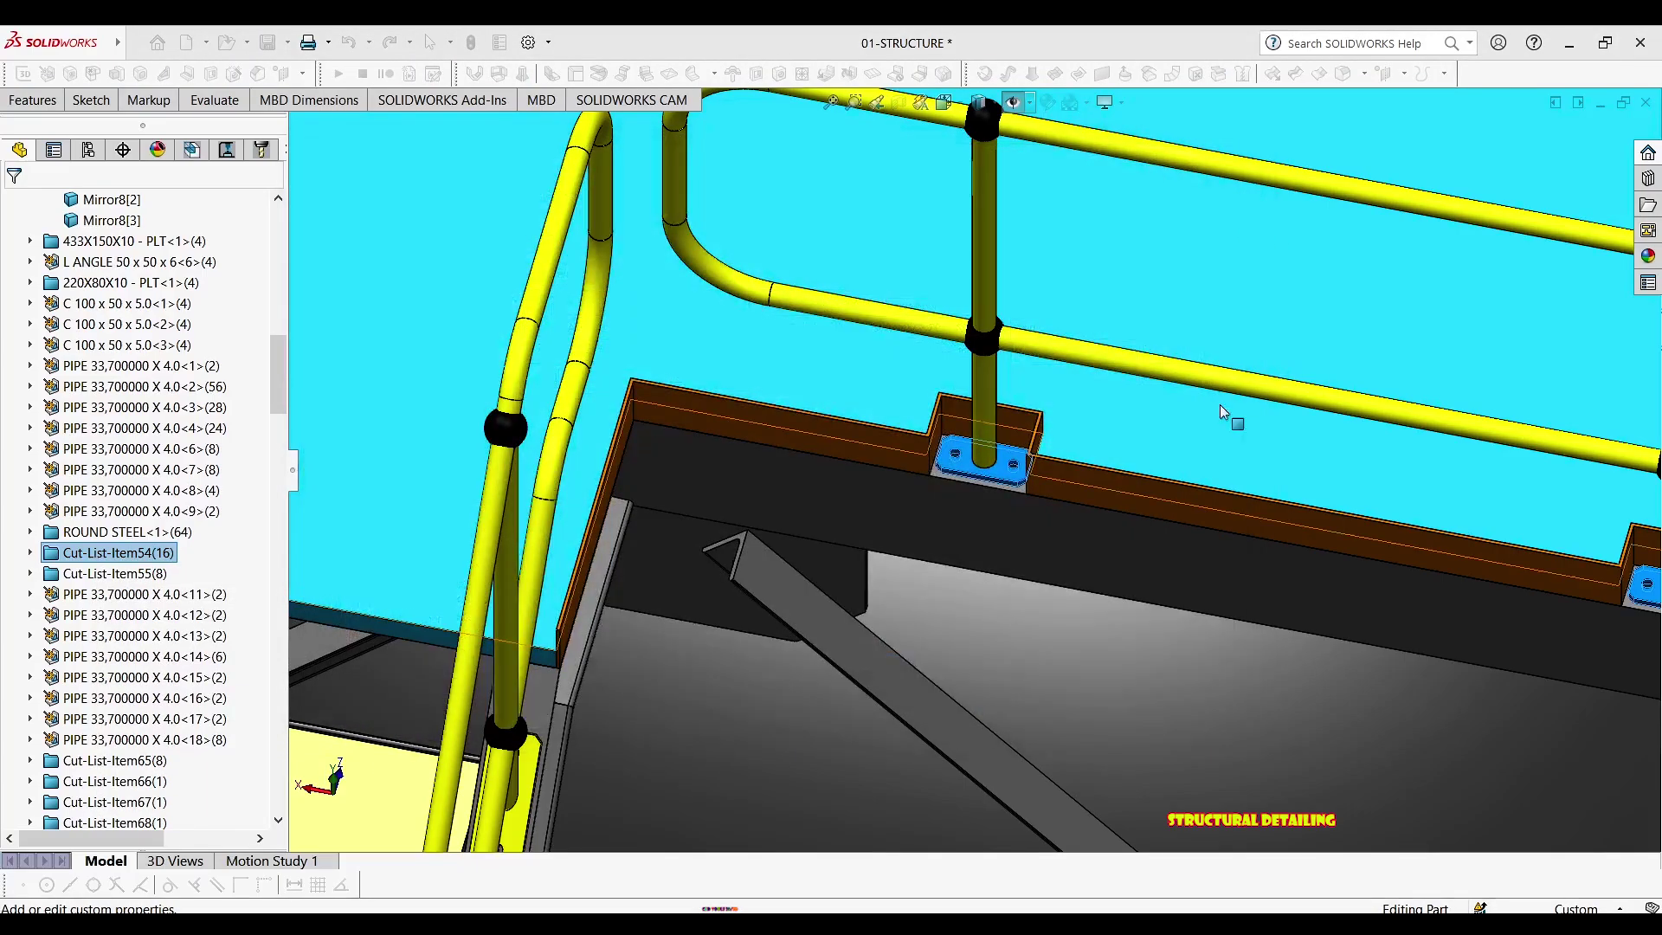
# Measure the handrail base plate's length between its two short end edges
pyautogui.scroll(-5, 1006, 476)
pyautogui.scroll(-2, 857, 486)
pyautogui.scroll(-3, 1125, 411)
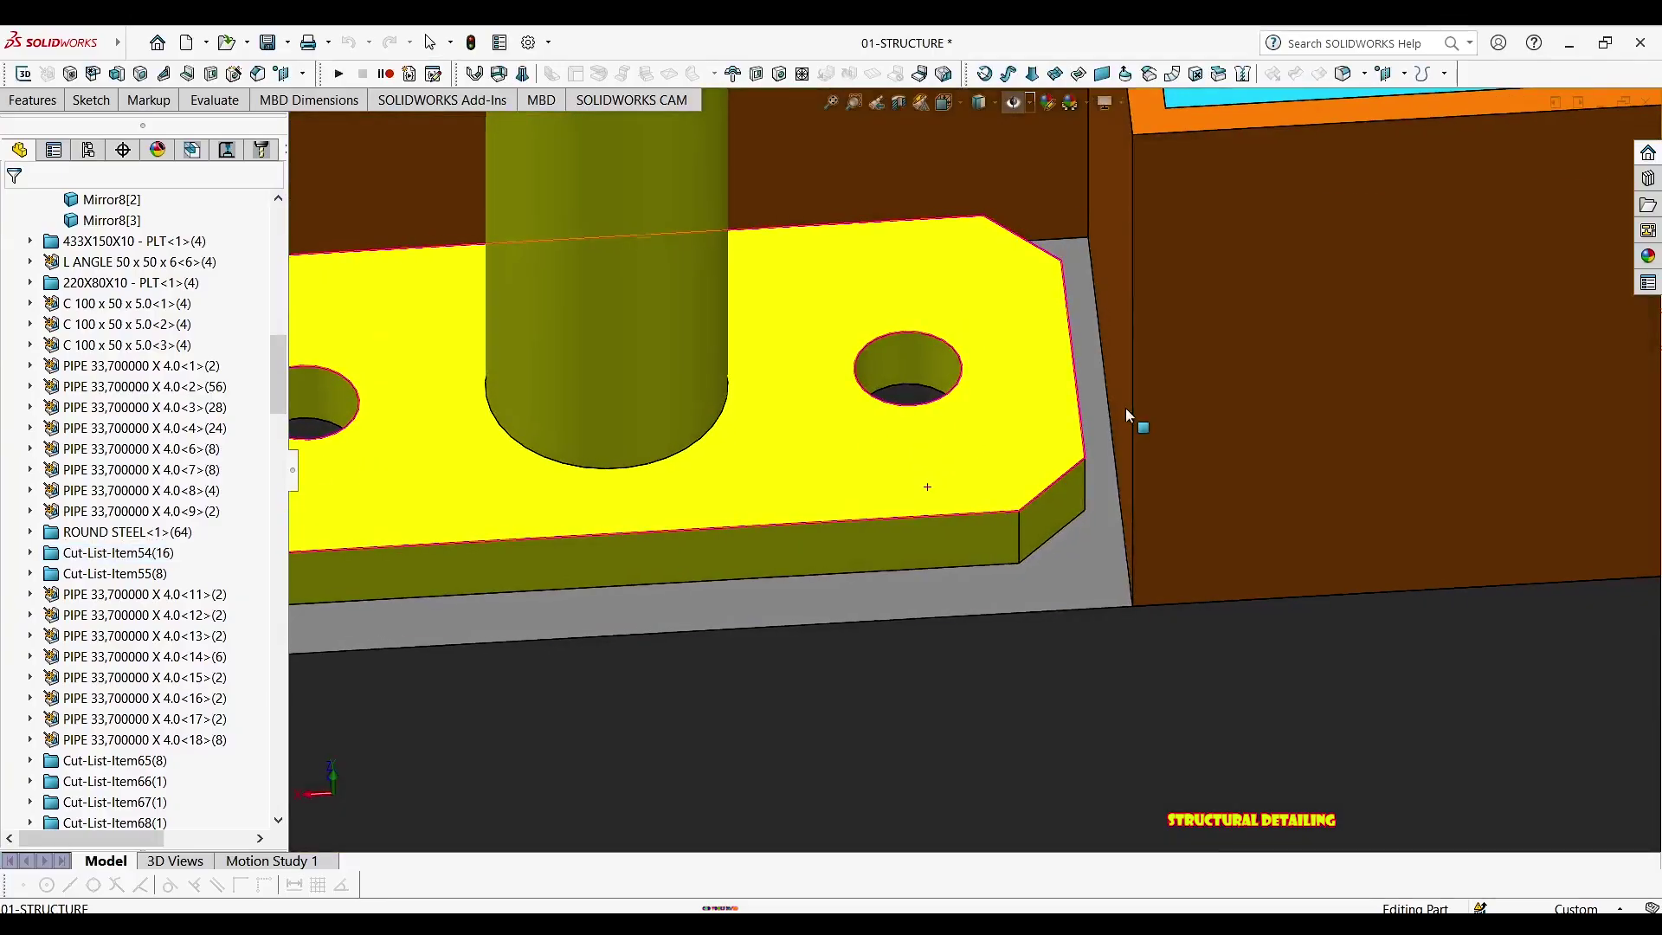
pyautogui.click(1077, 381)
pyautogui.click(1076, 382)
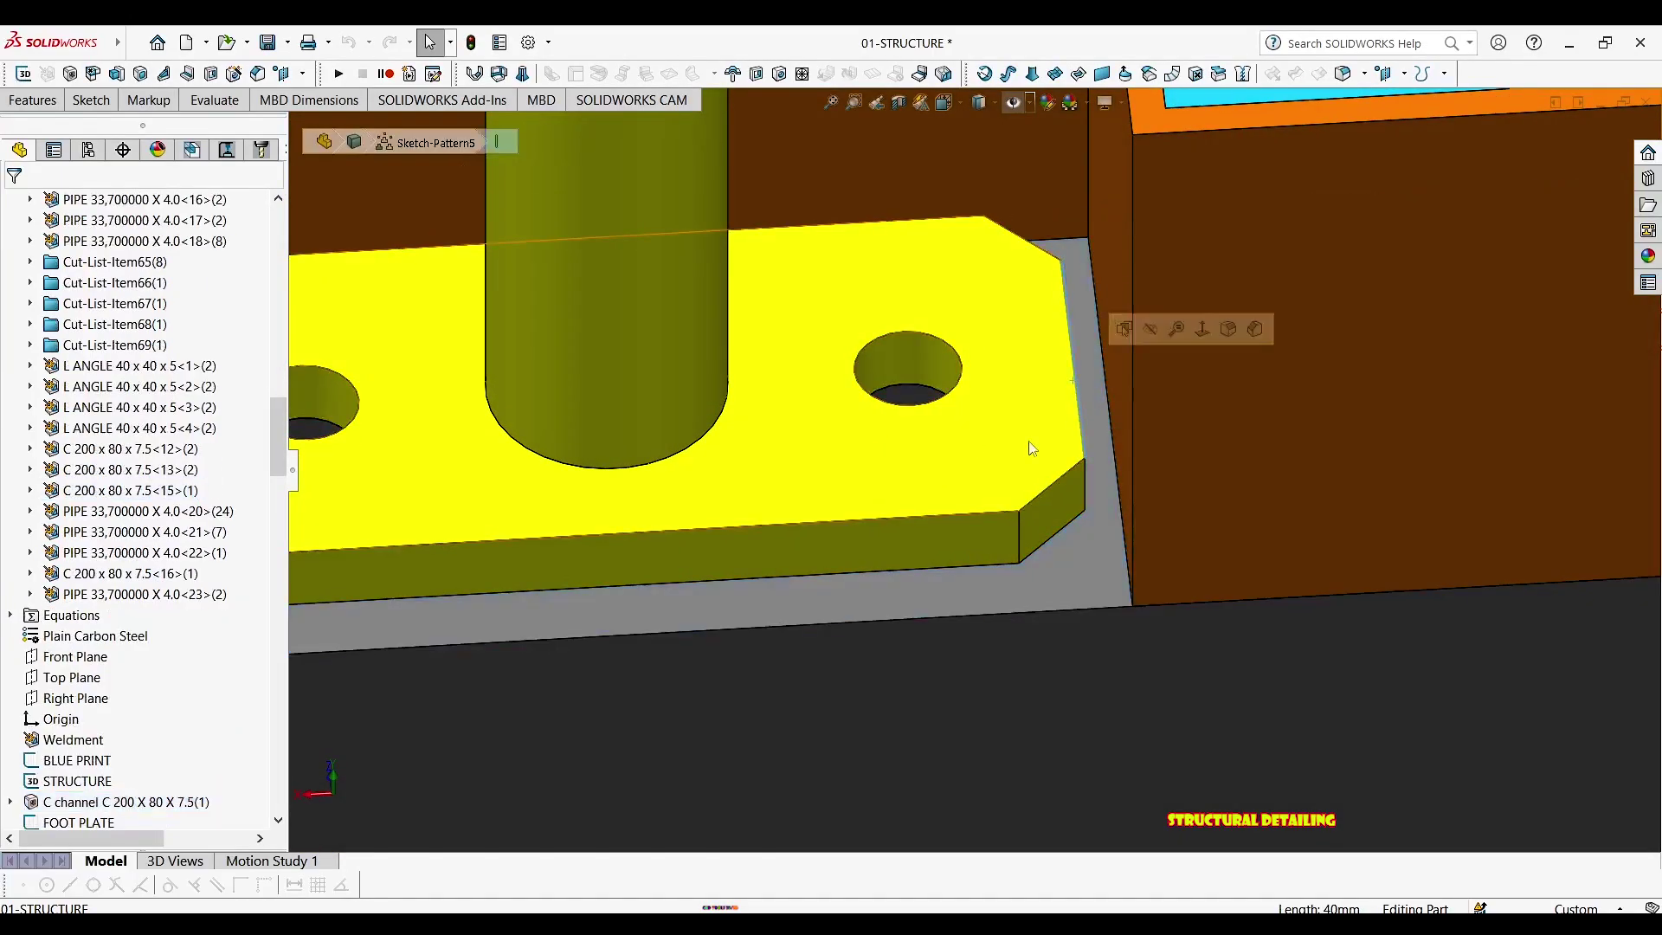
pyautogui.scroll(5, 1025, 450)
pyautogui.scroll(-3, 689, 476)
pyautogui.keyDown('ctrl'); pyautogui.click(676, 453); pyautogui.keyUp('ctrl')
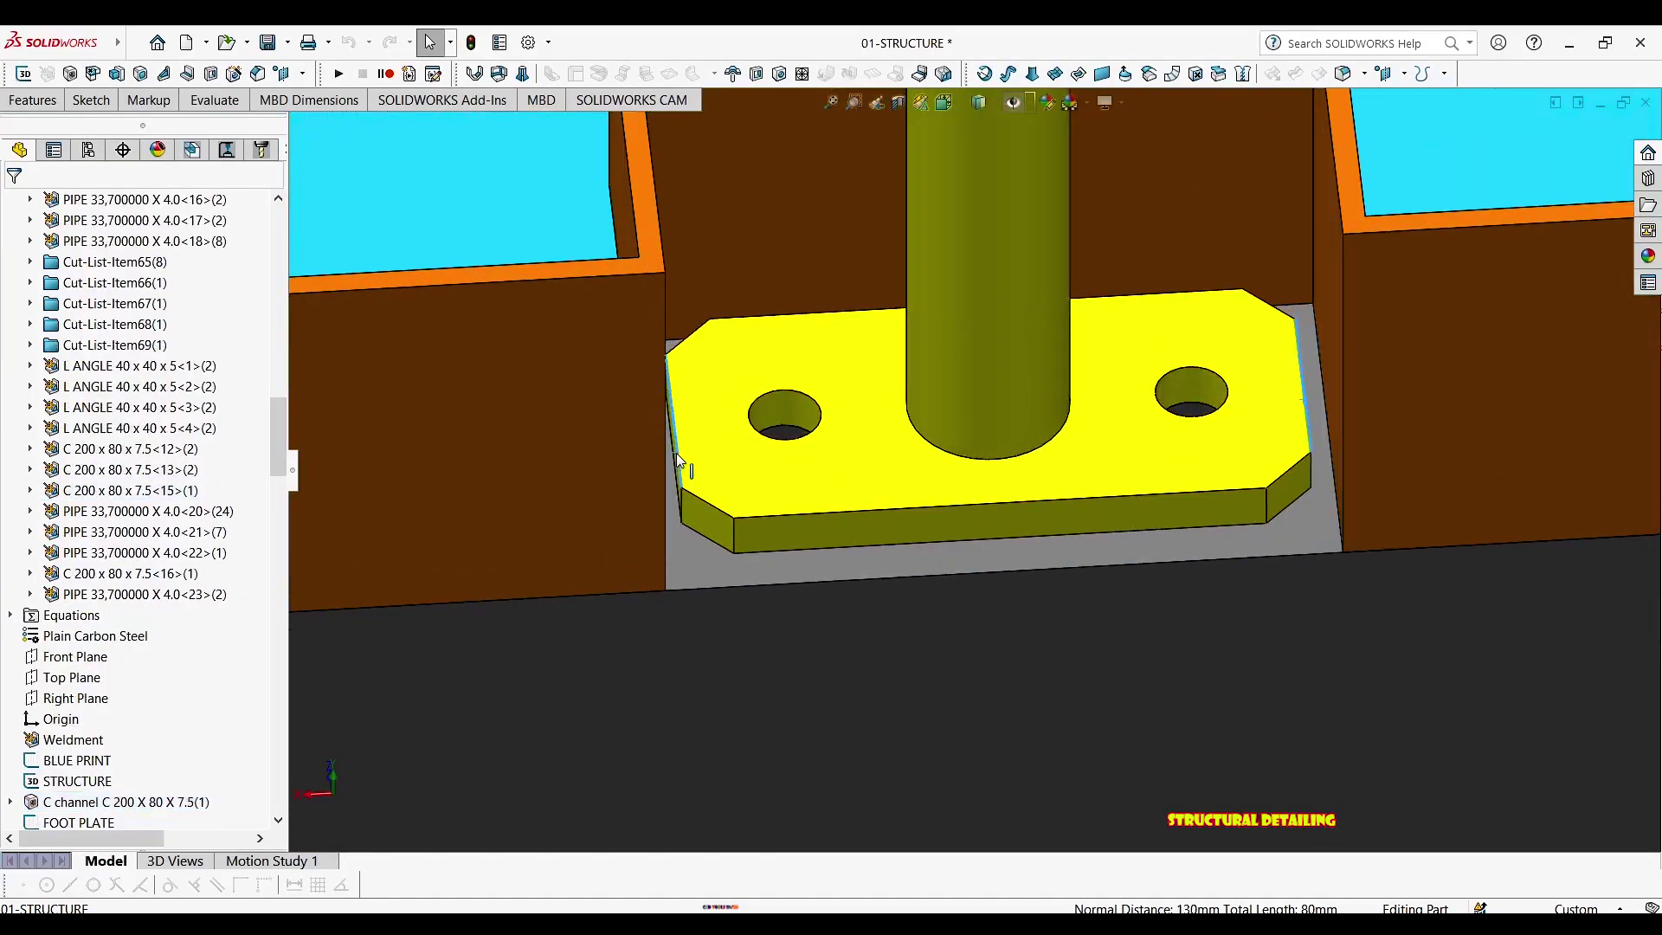
pyautogui.moveTo(677, 452); pyautogui.dragTo(745, 449, button='right')
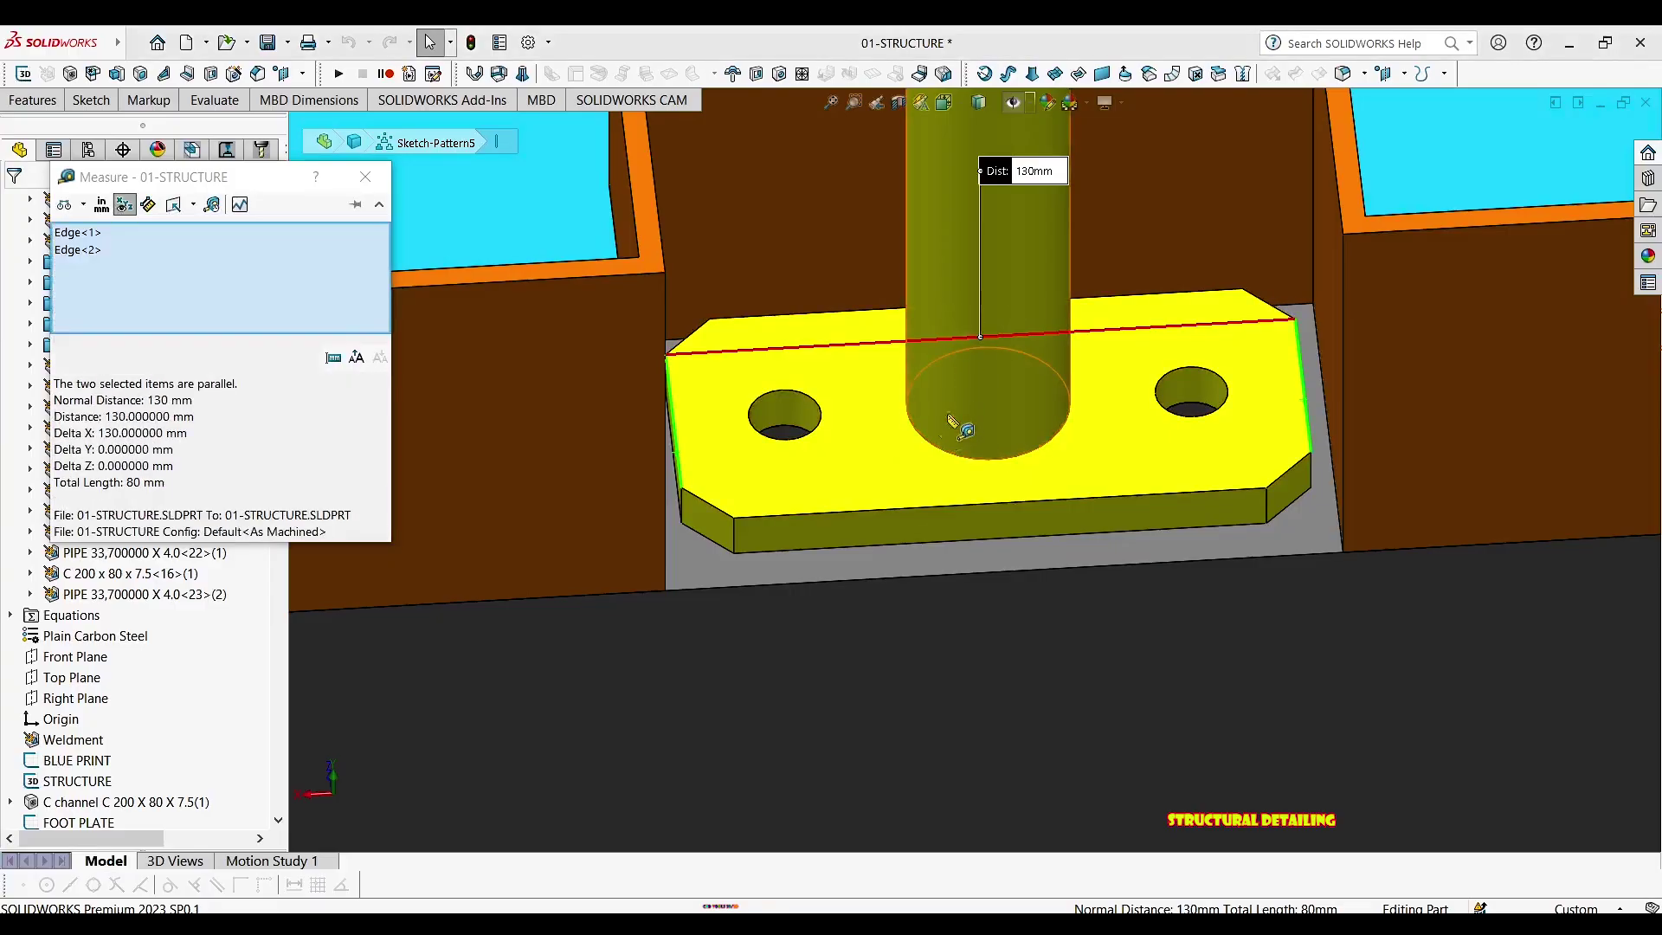
pyautogui.press('Escape')
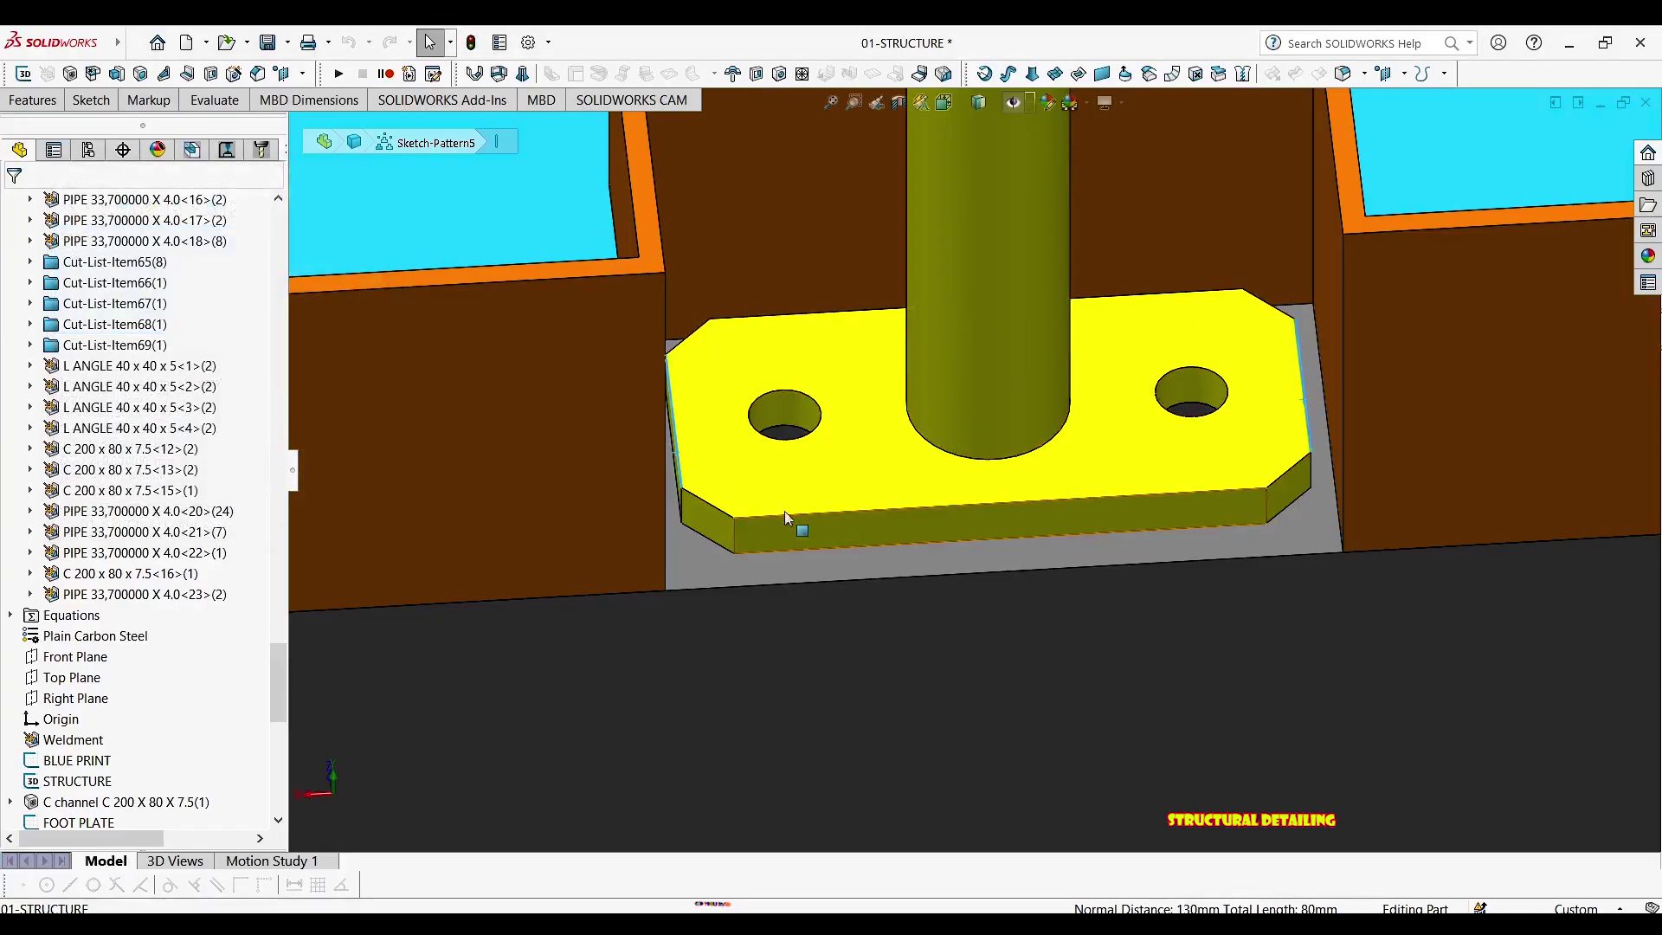
# Measure the base plate's width from its long front side face to the opposite long edge
pyautogui.click(793, 525)
pyautogui.moveTo(794, 522); pyautogui.dragTo(793, 432, button='right')
pyautogui.moveTo(793, 364); pyautogui.dragTo(796, 465, button='middle')
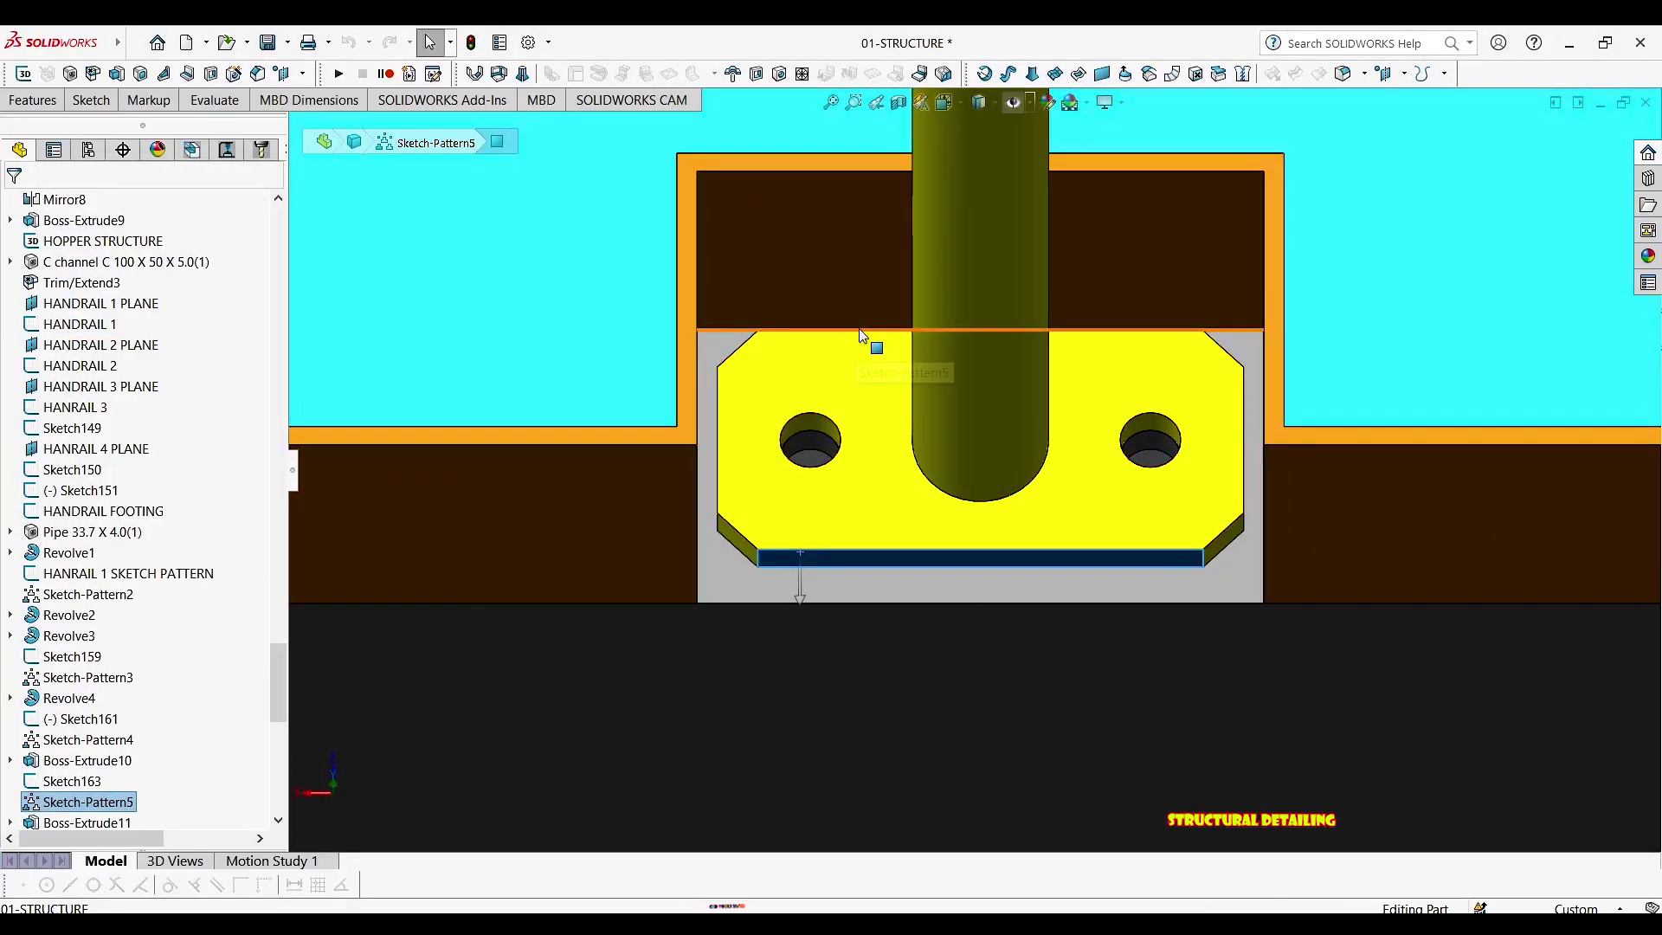
pyautogui.keyDown('ctrl'); pyautogui.click(836, 335); pyautogui.keyUp('ctrl')
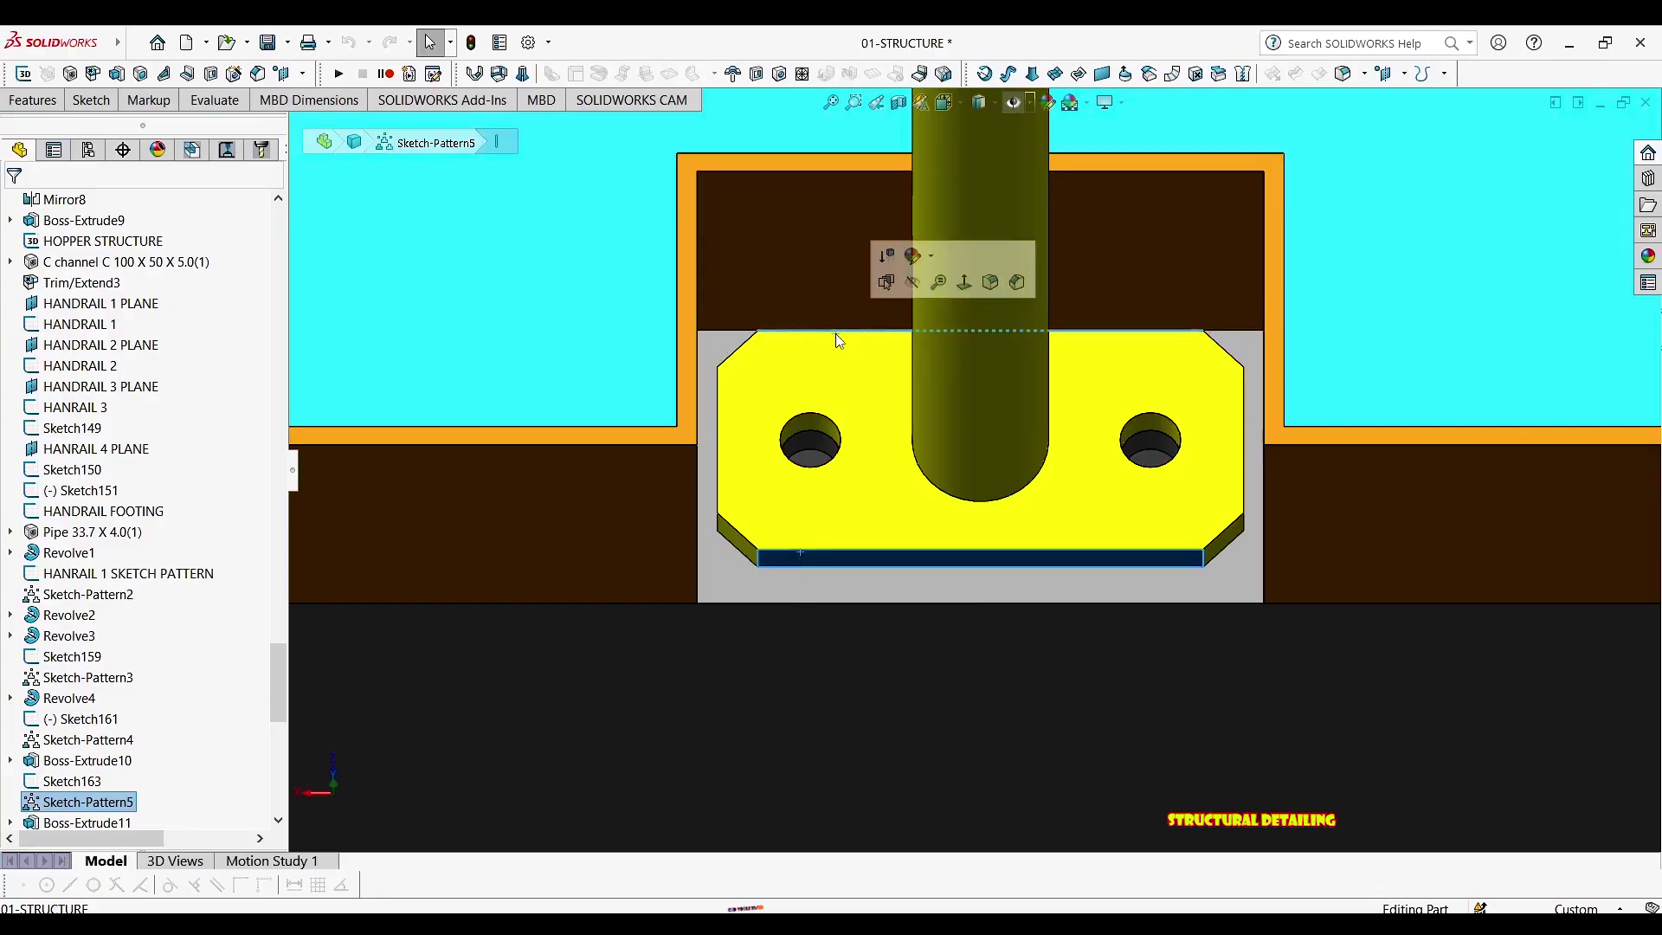
pyautogui.press('m')
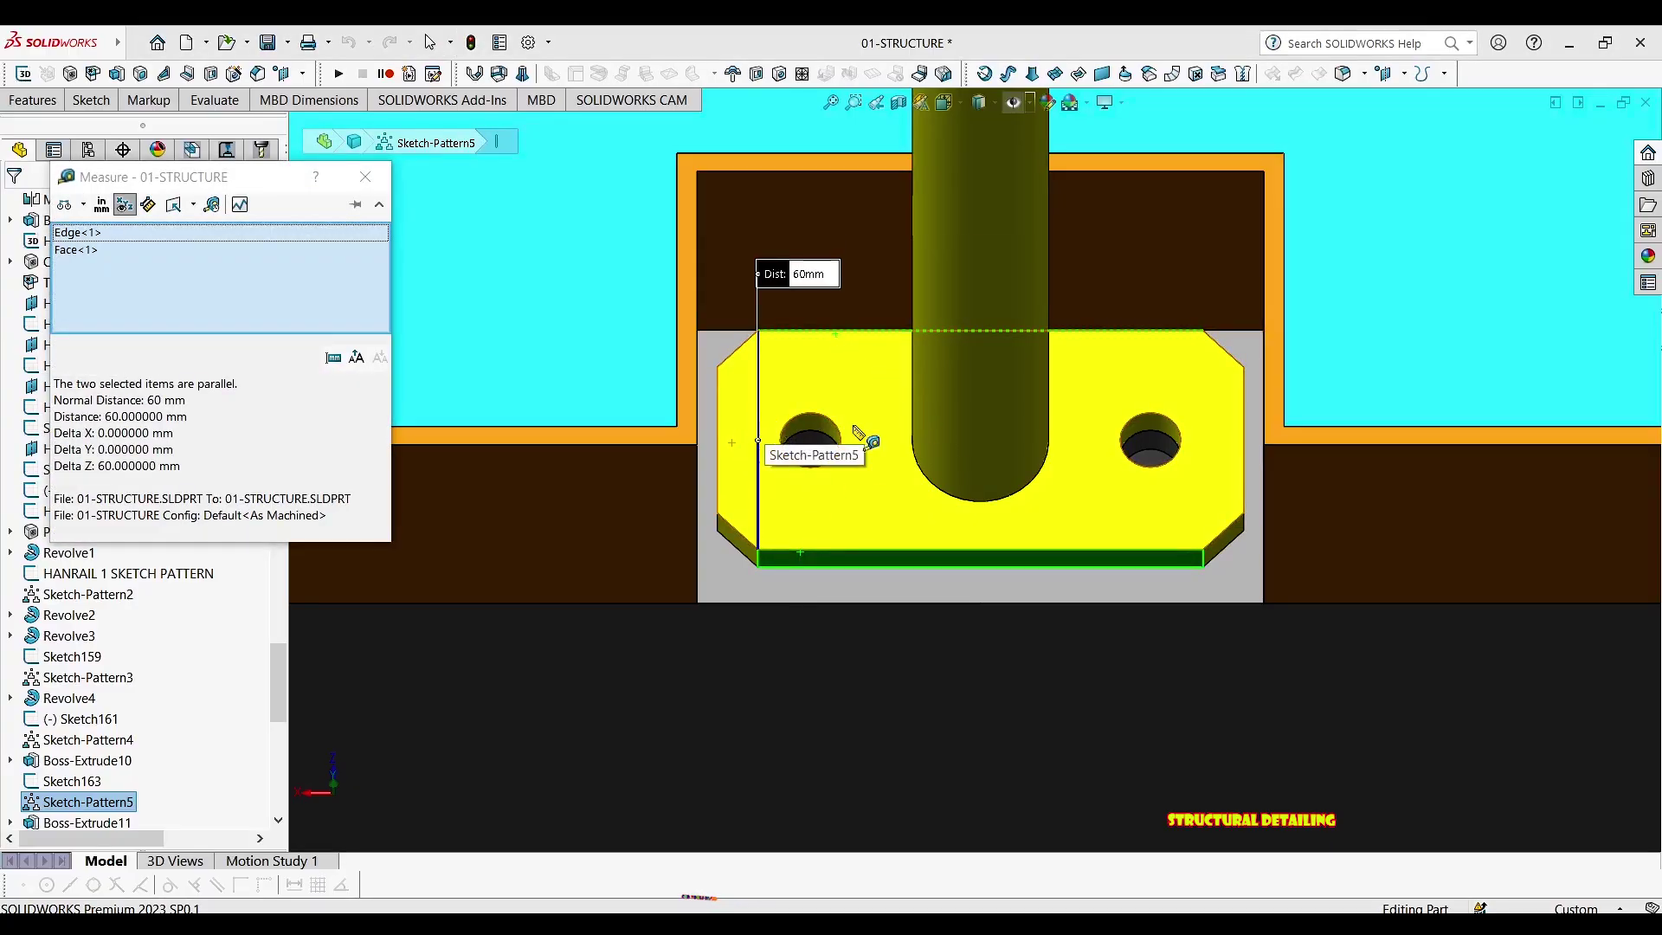
pyautogui.press('Escape')
pyautogui.press('Escape')
# Try to measure the base plate between one end face and the opposite short edge
pyautogui.moveTo(857, 434); pyautogui.dragTo(1161, 456, button='middle')
pyautogui.scroll(-5, 1179, 514)
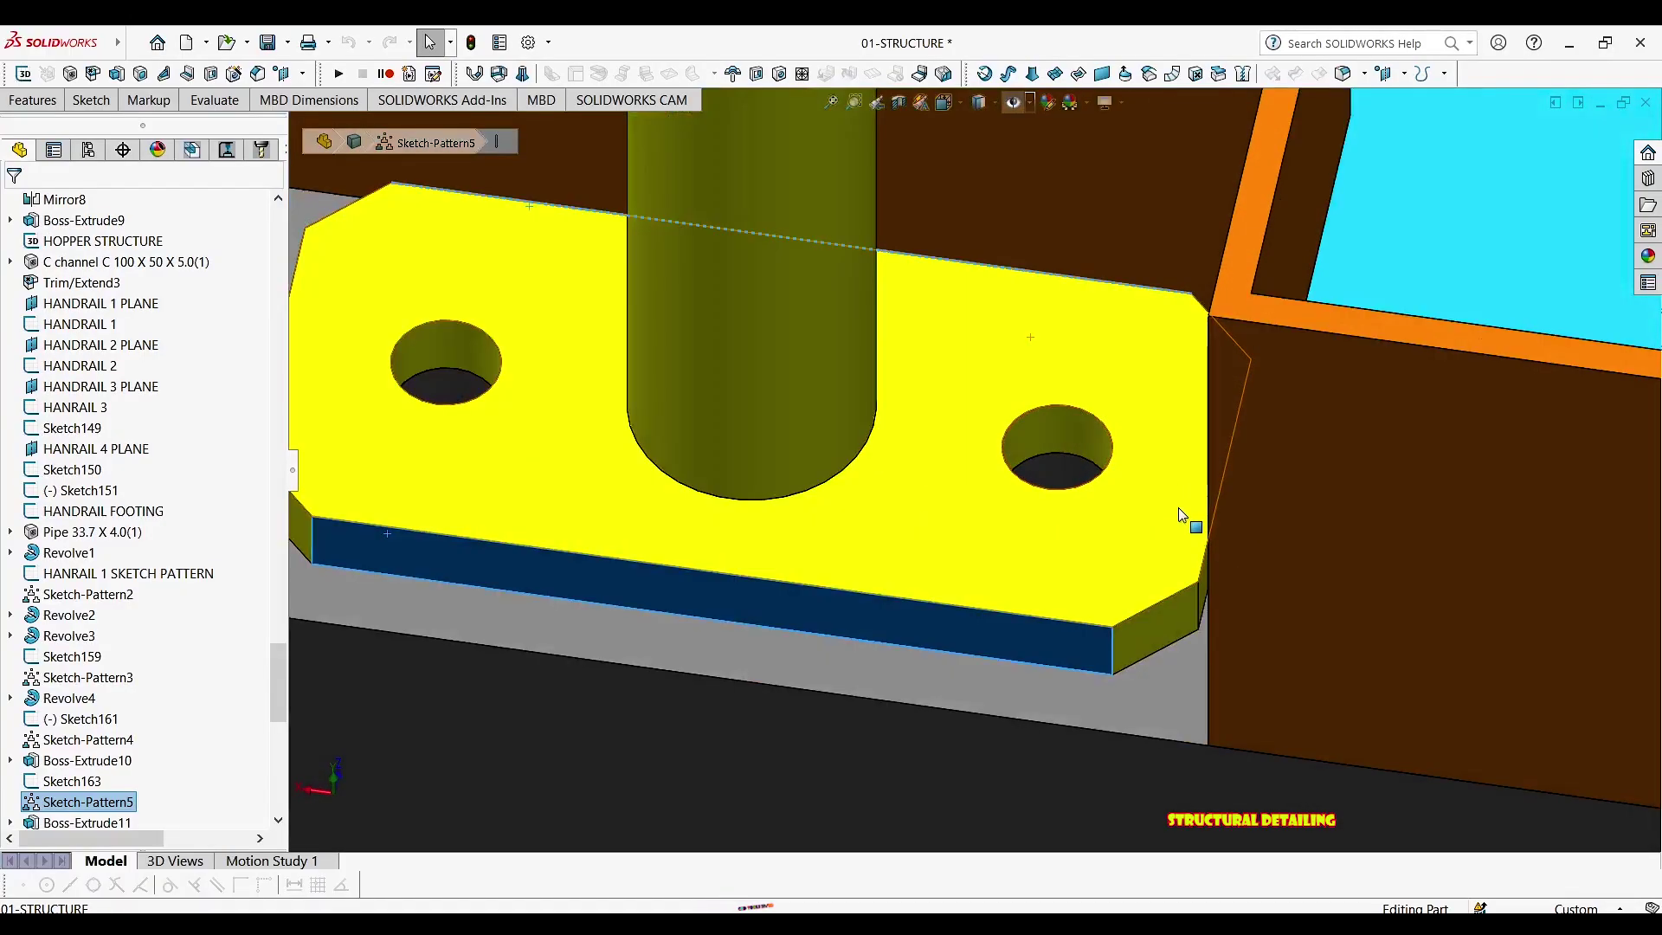
pyautogui.scroll(5, 995, 519)
pyautogui.scroll(-3, 676, 449)
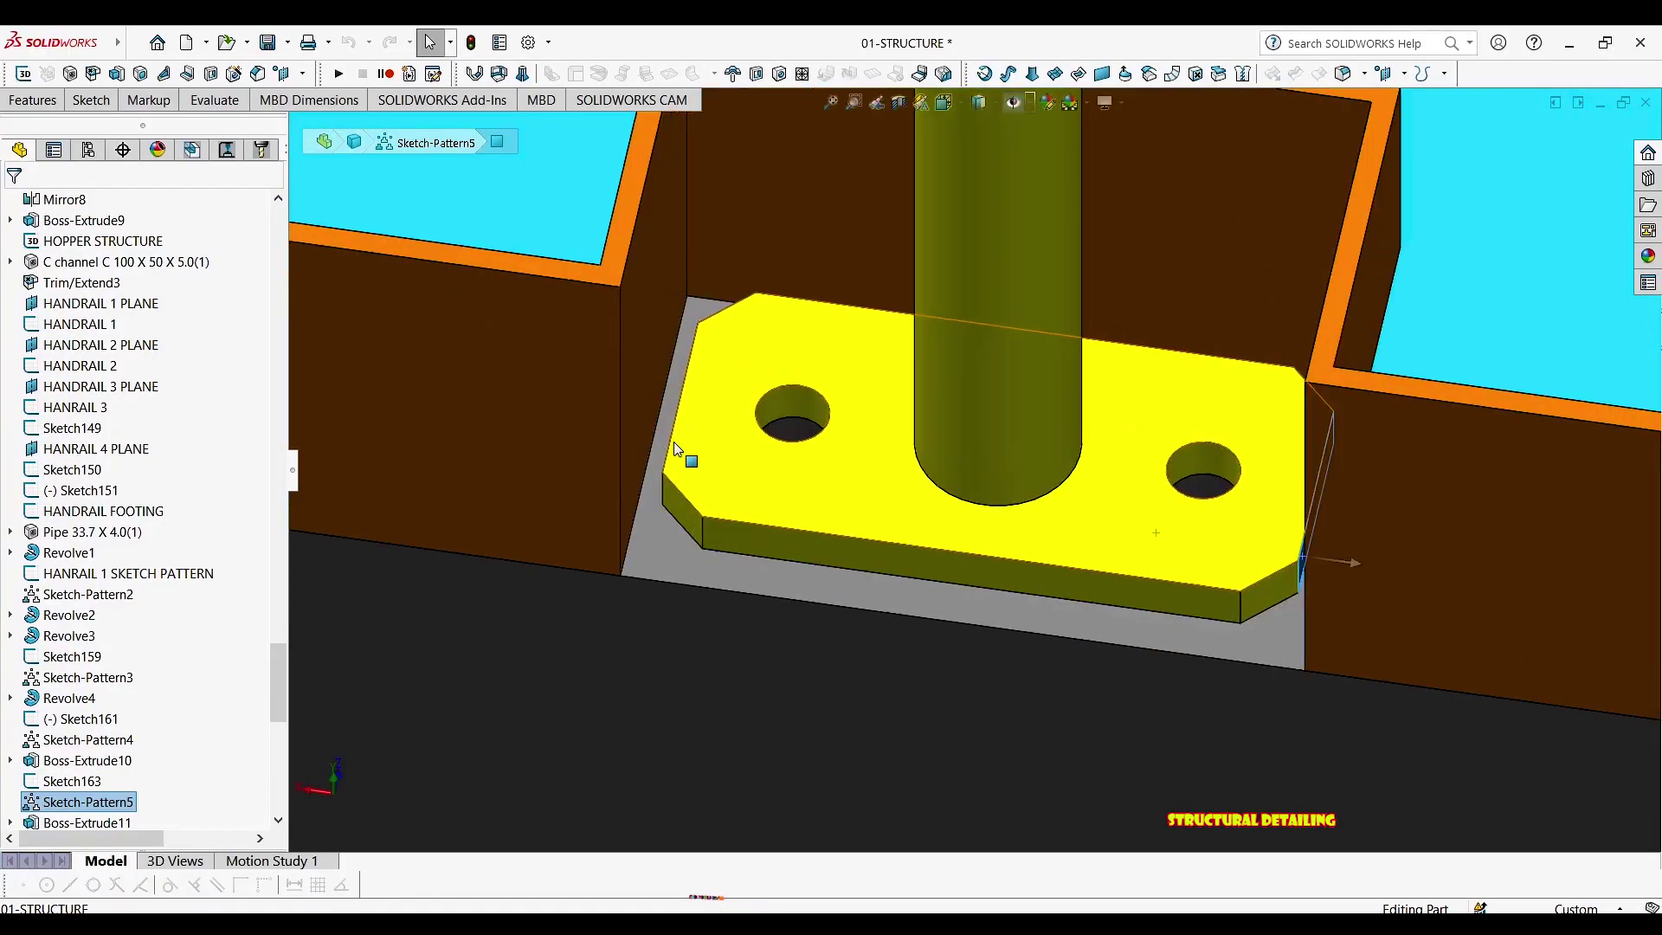
pyautogui.keyDown('ctrl'); pyautogui.click(677, 438); pyautogui.keyUp('ctrl')
pyautogui.click(792, 382)
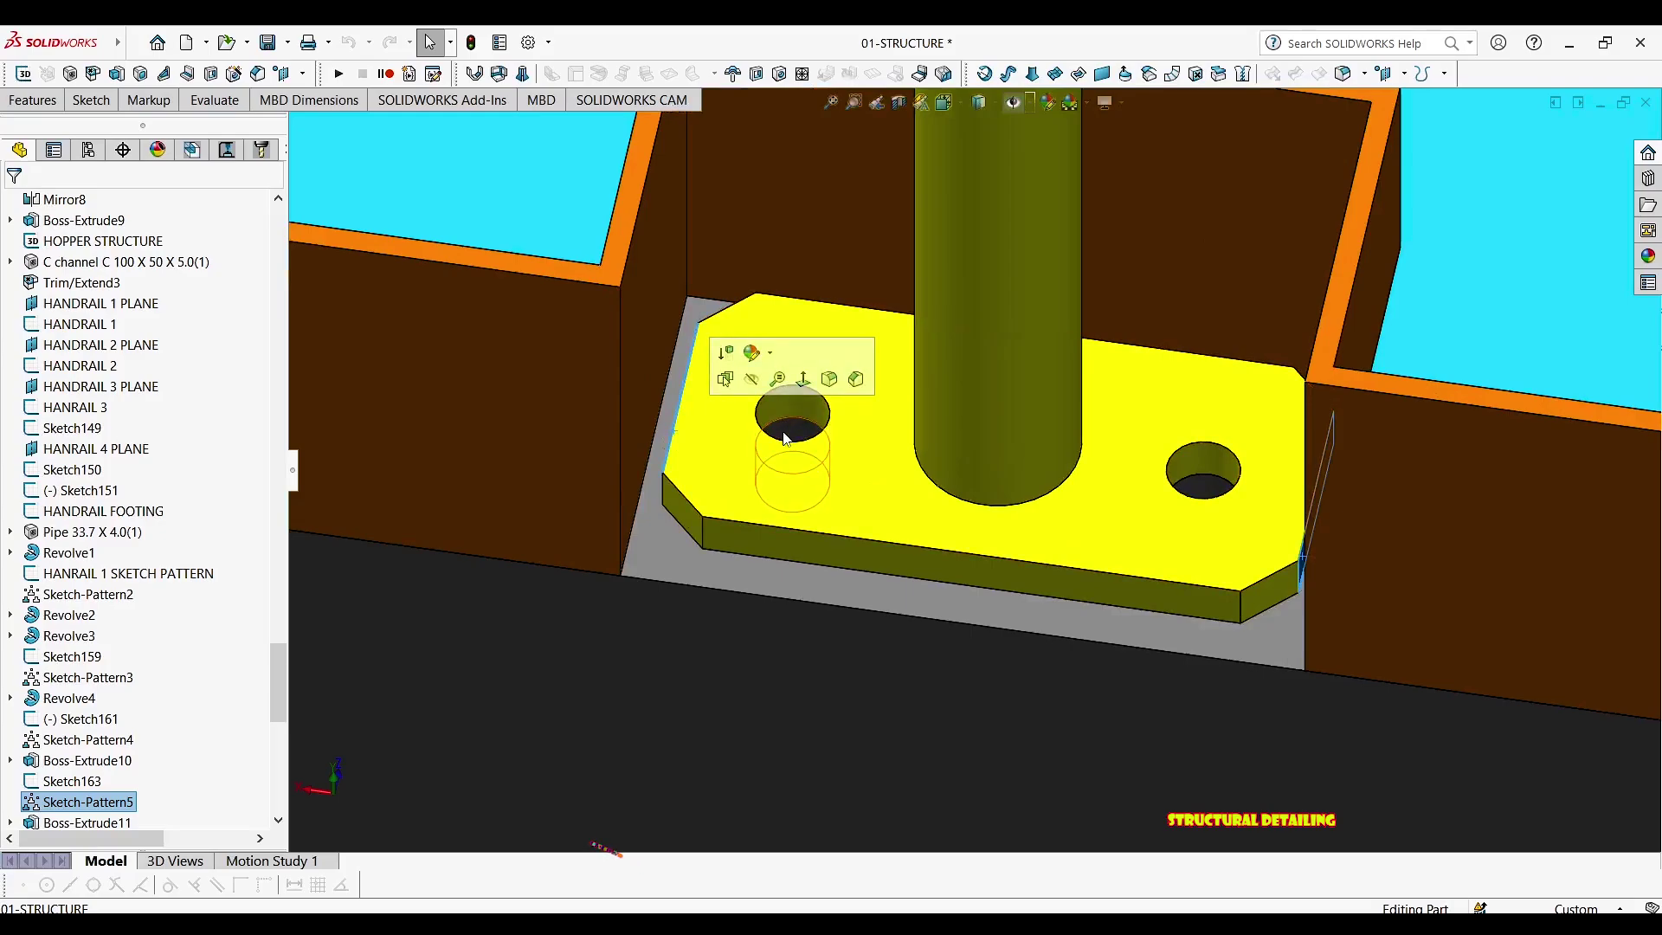
pyautogui.press('Escape')
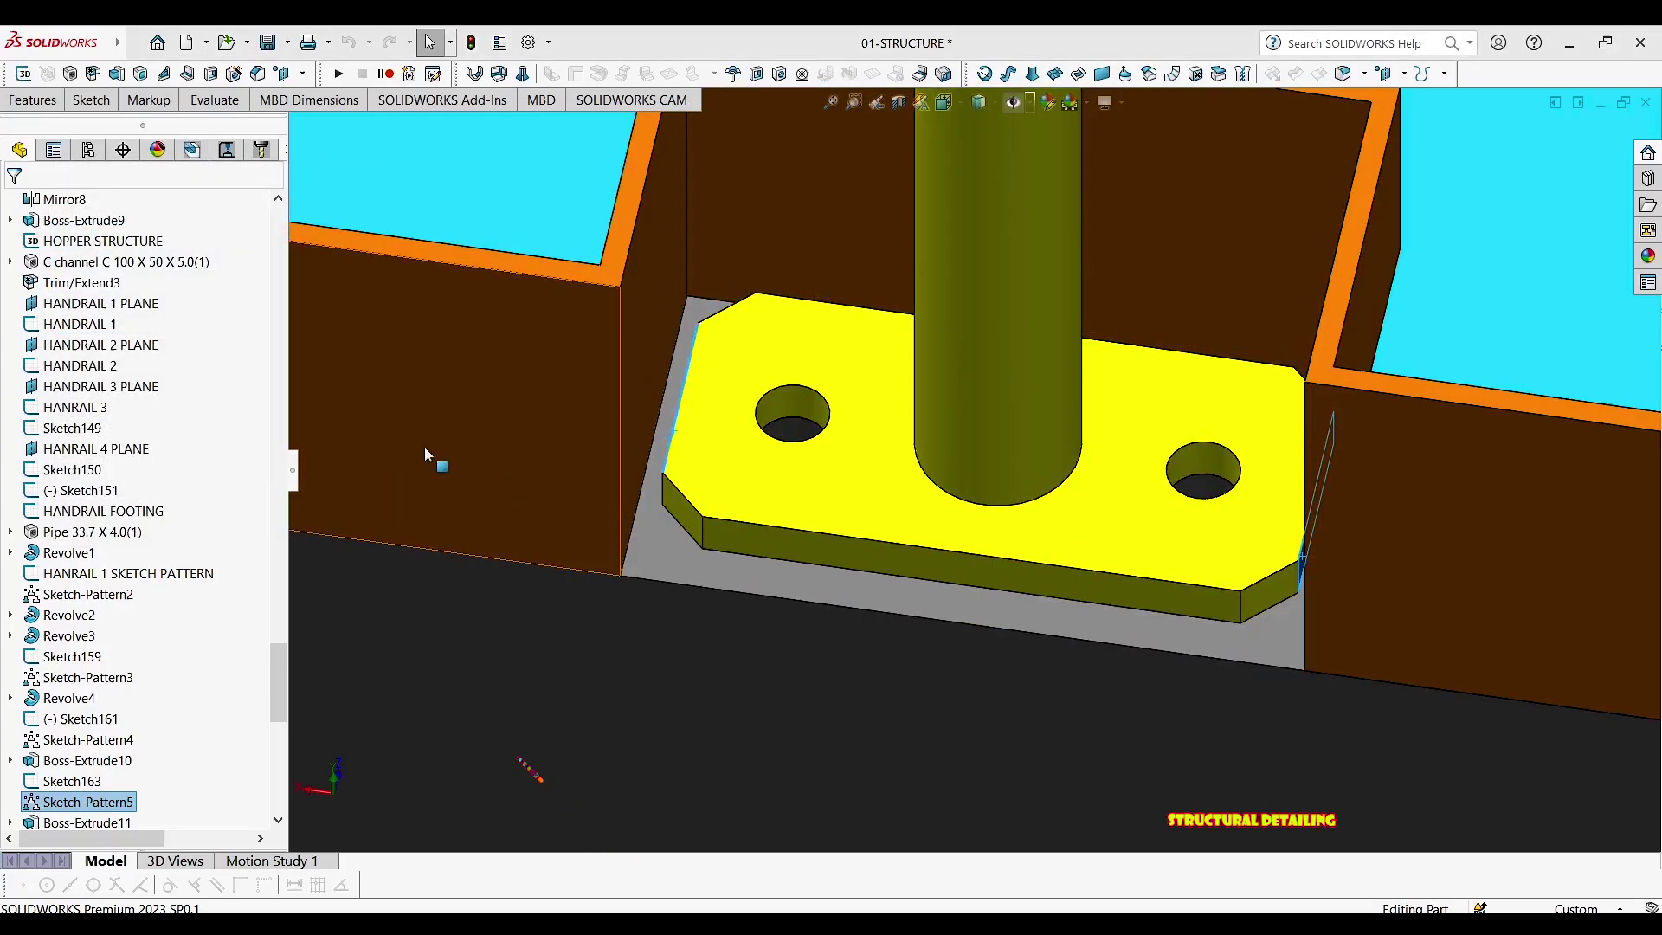
# Measure the base plate's width again between the front side face and the rear long edge
pyautogui.click(813, 553)
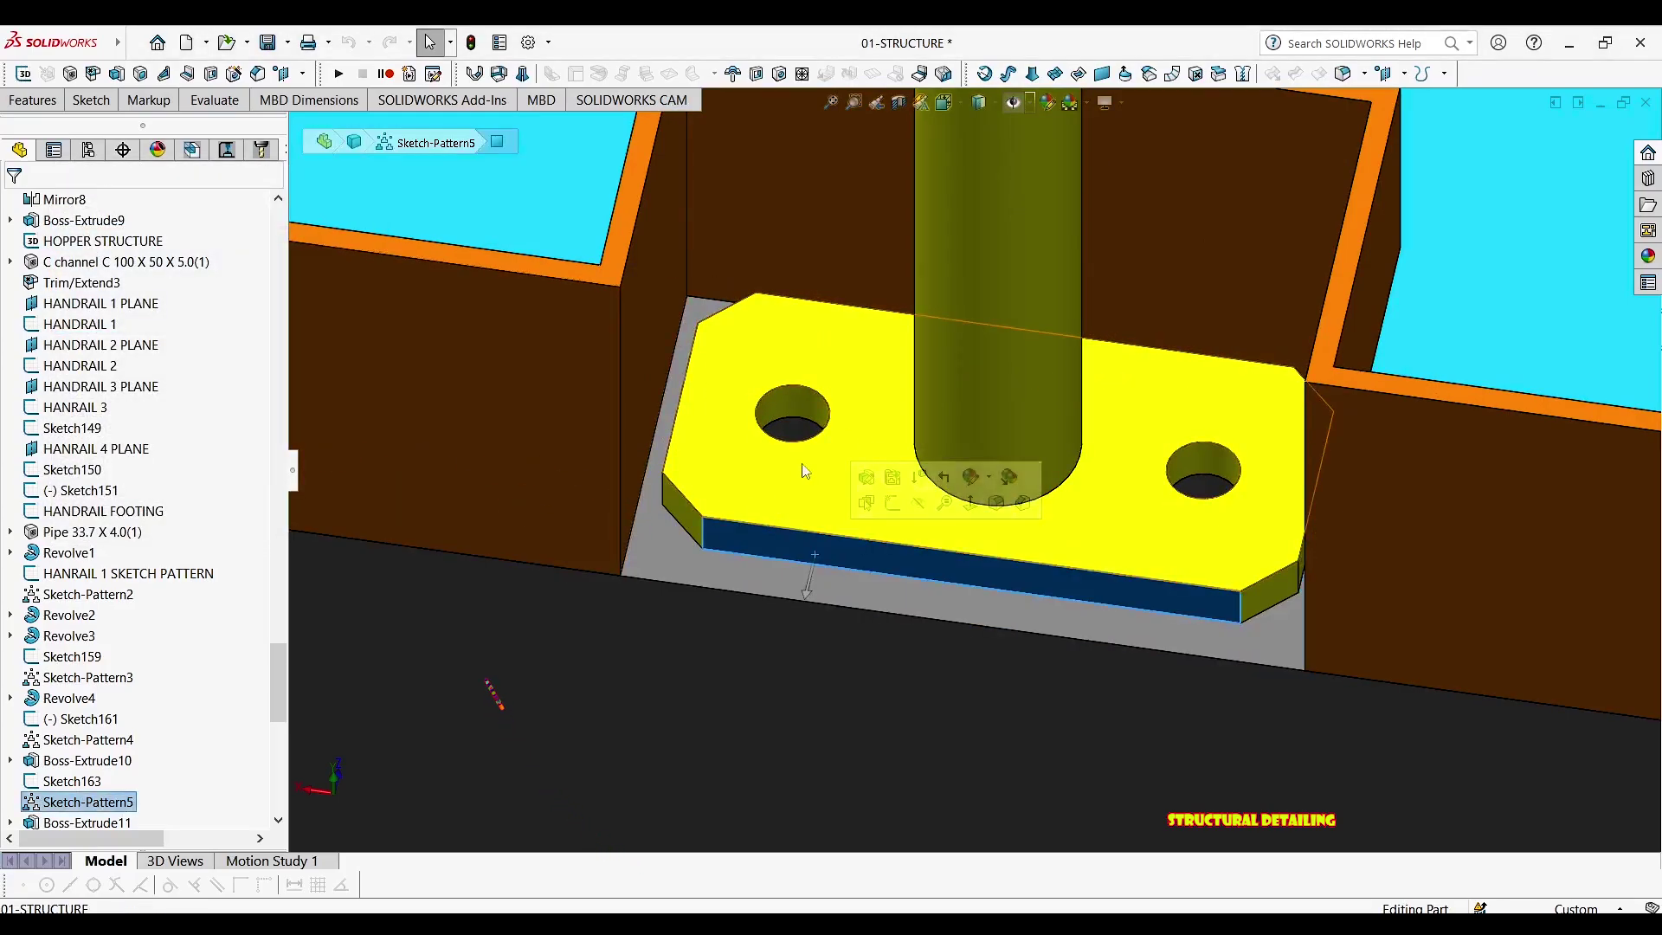
pyautogui.keyDown('ctrl'); pyautogui.click(856, 313); pyautogui.keyUp('ctrl')
pyautogui.click(906, 230)
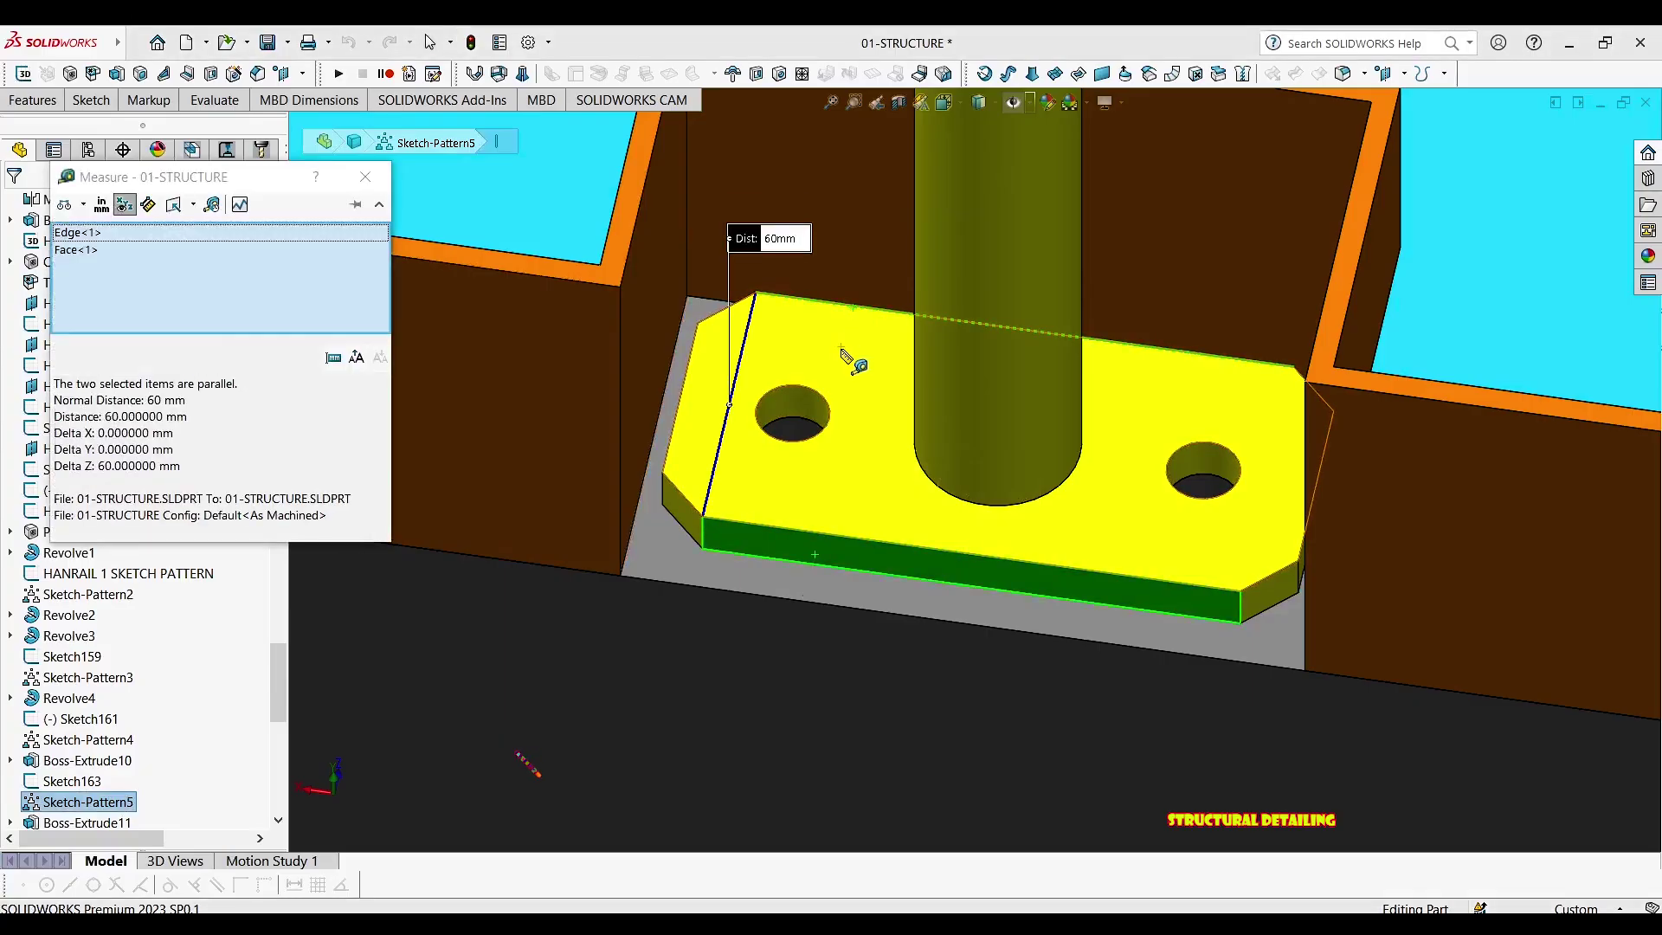
pyautogui.press('Escape')
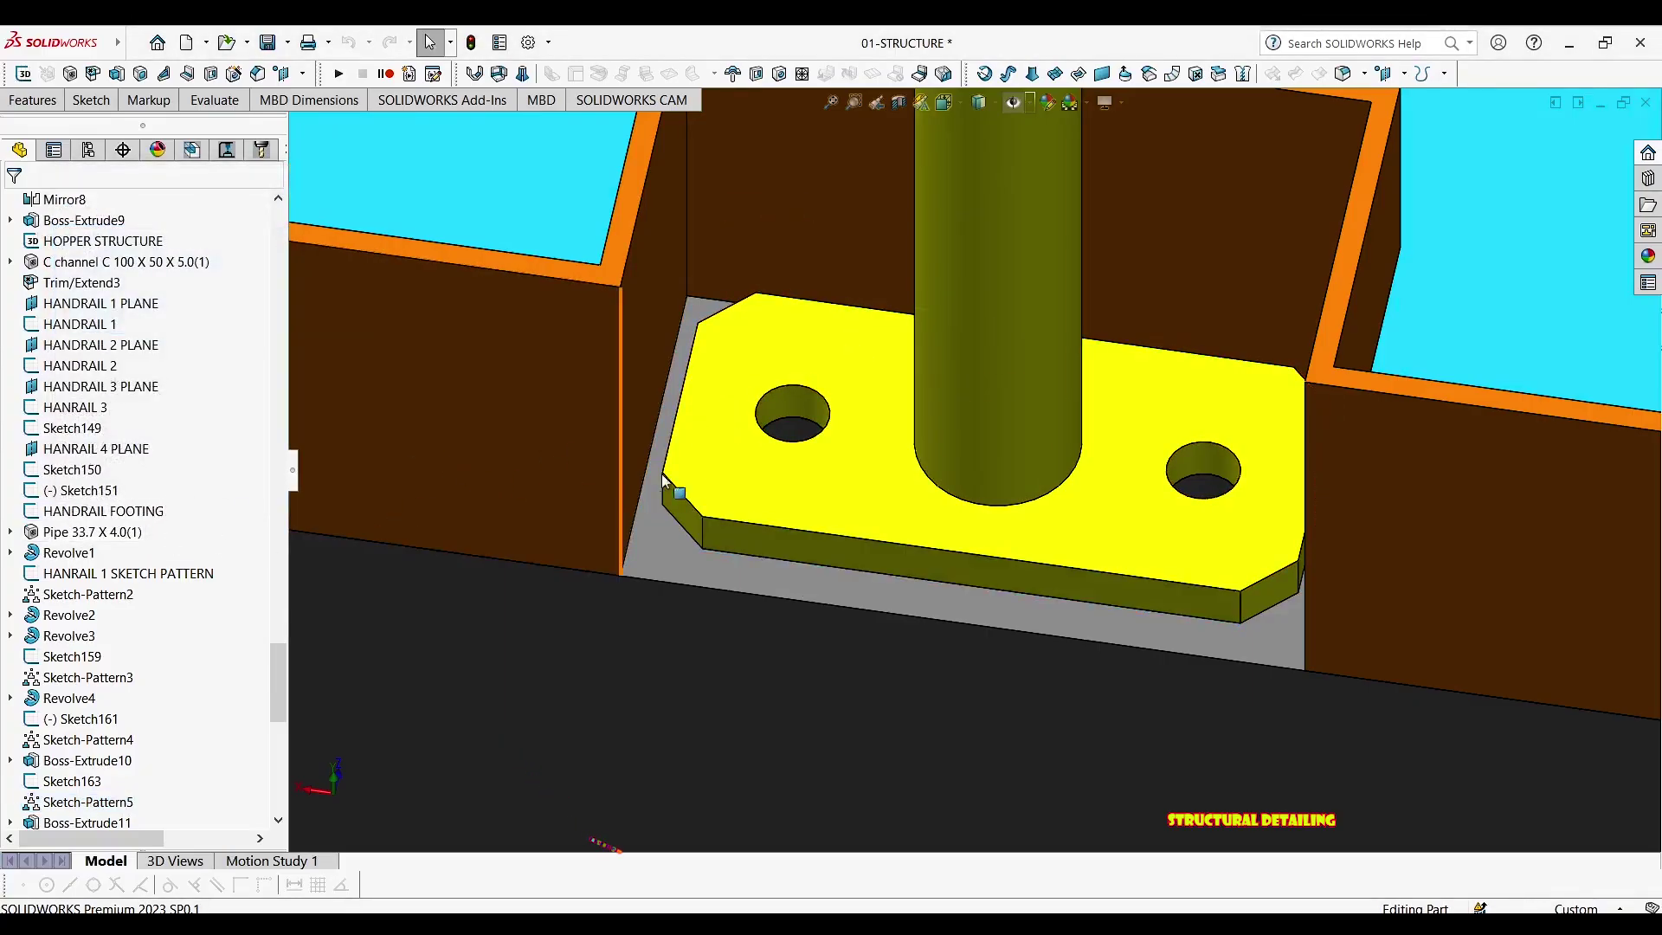
# Add a DESCRIPTION property with the value 130X60X10 C- PLT to Cut-List-Item54, the handrail base plate
pyautogui.click(684, 457)
pyautogui.scroll(15, 65, 411)
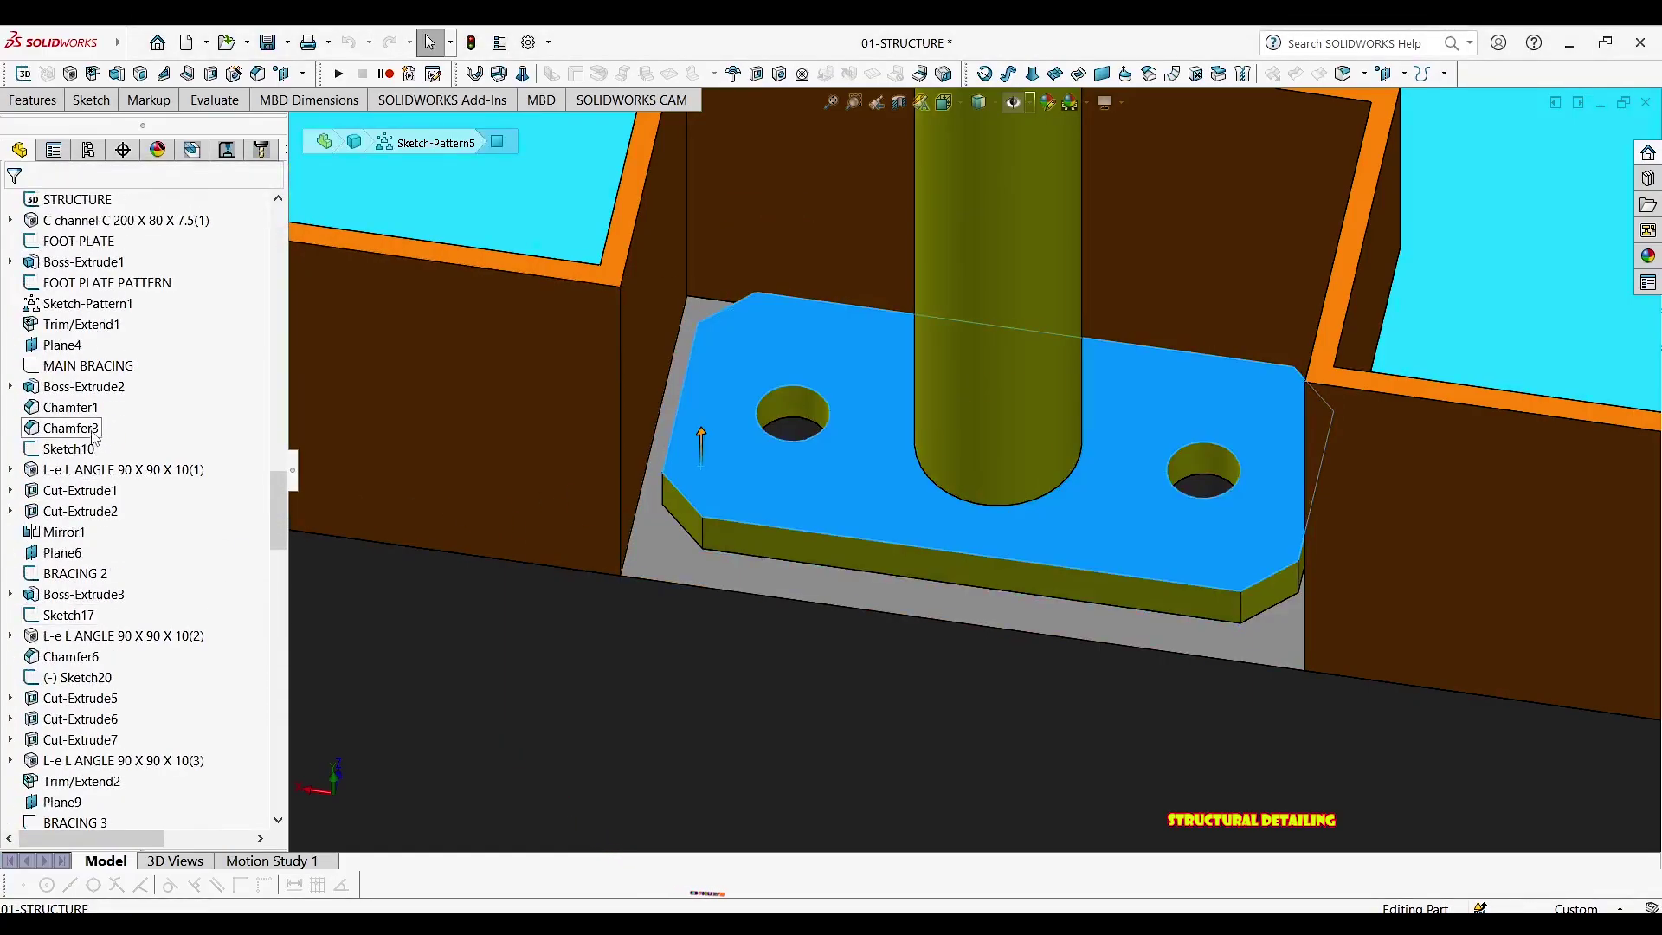
pyautogui.scroll(5, 93, 448)
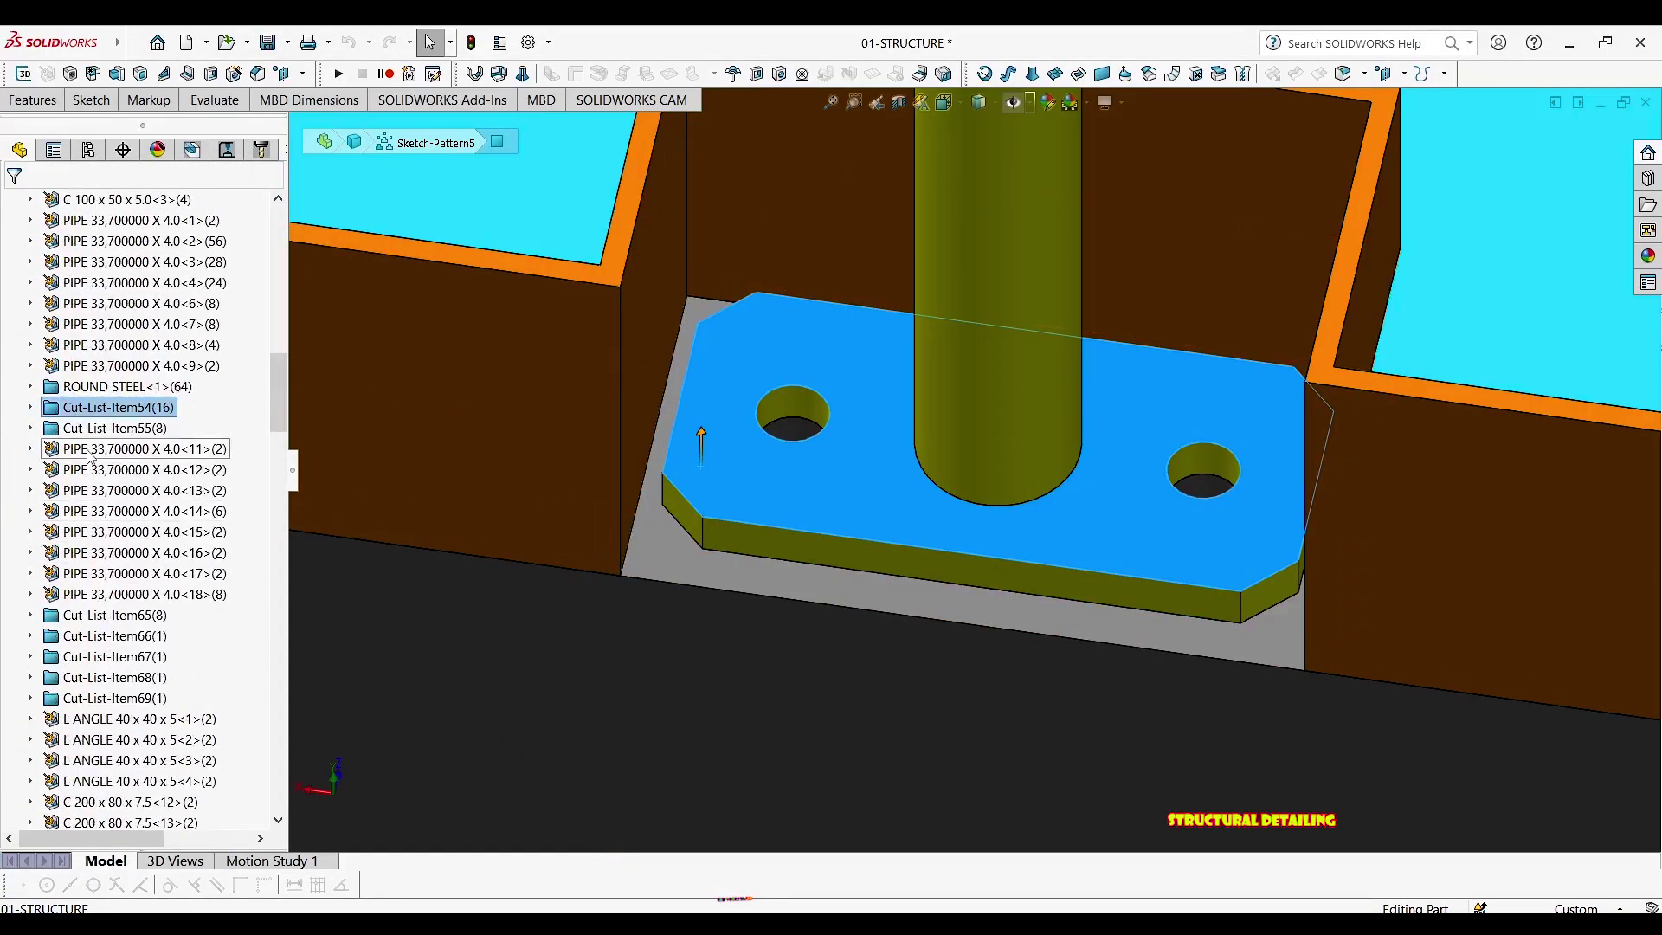
pyautogui.rightClick(47, 408)
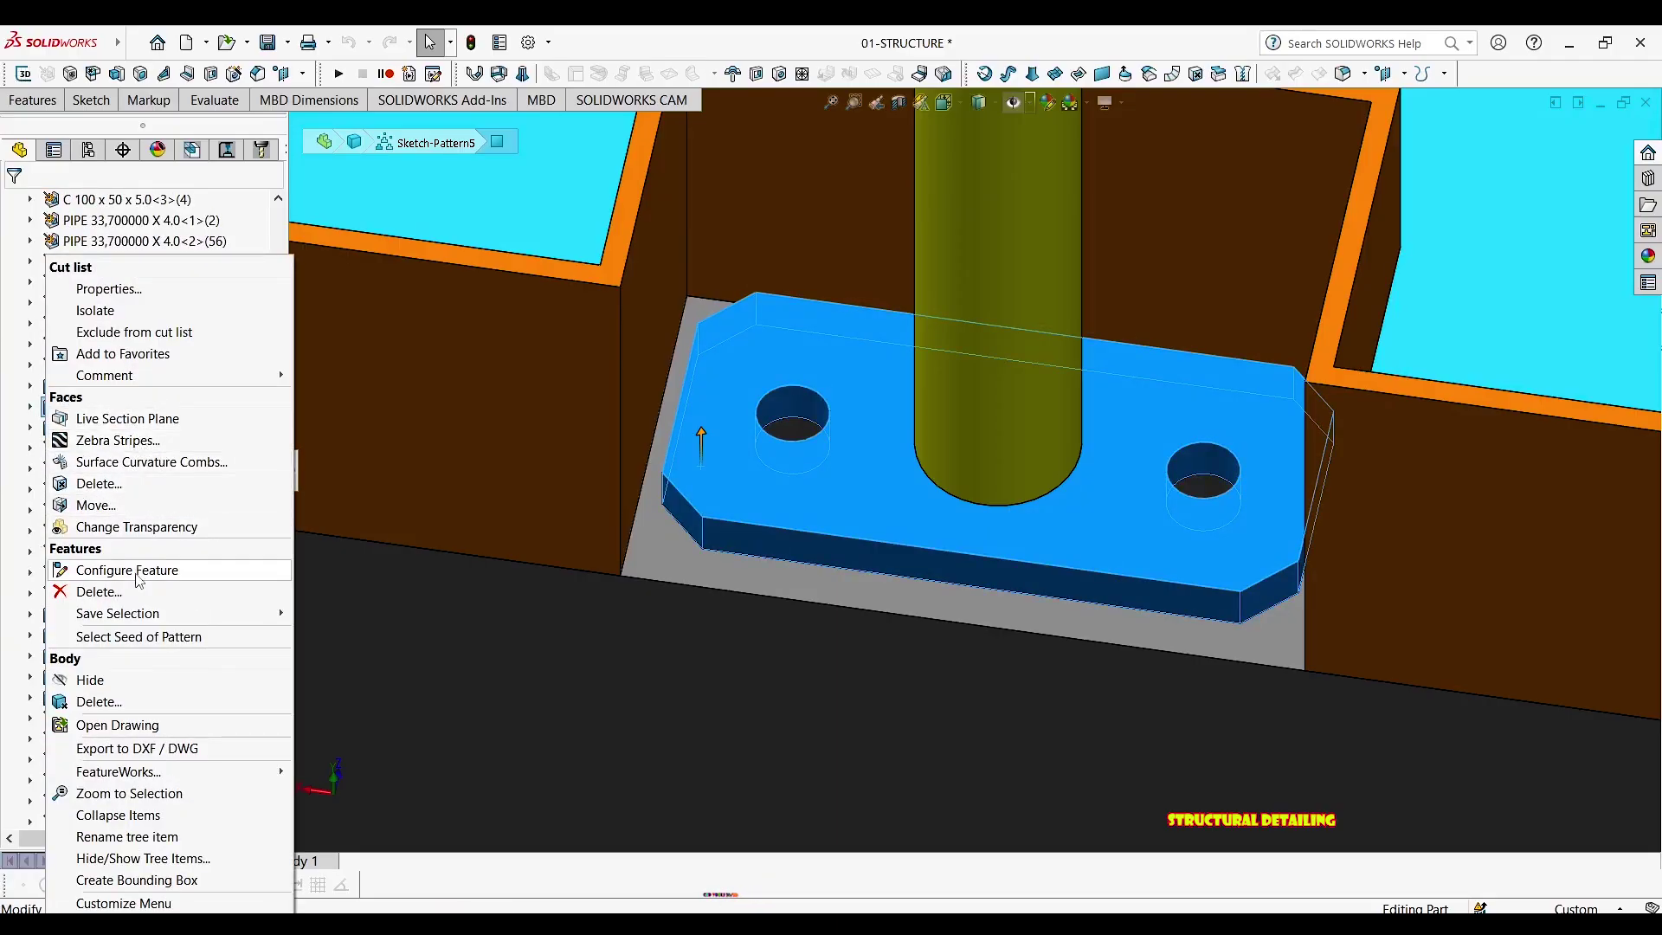
pyautogui.click(106, 293)
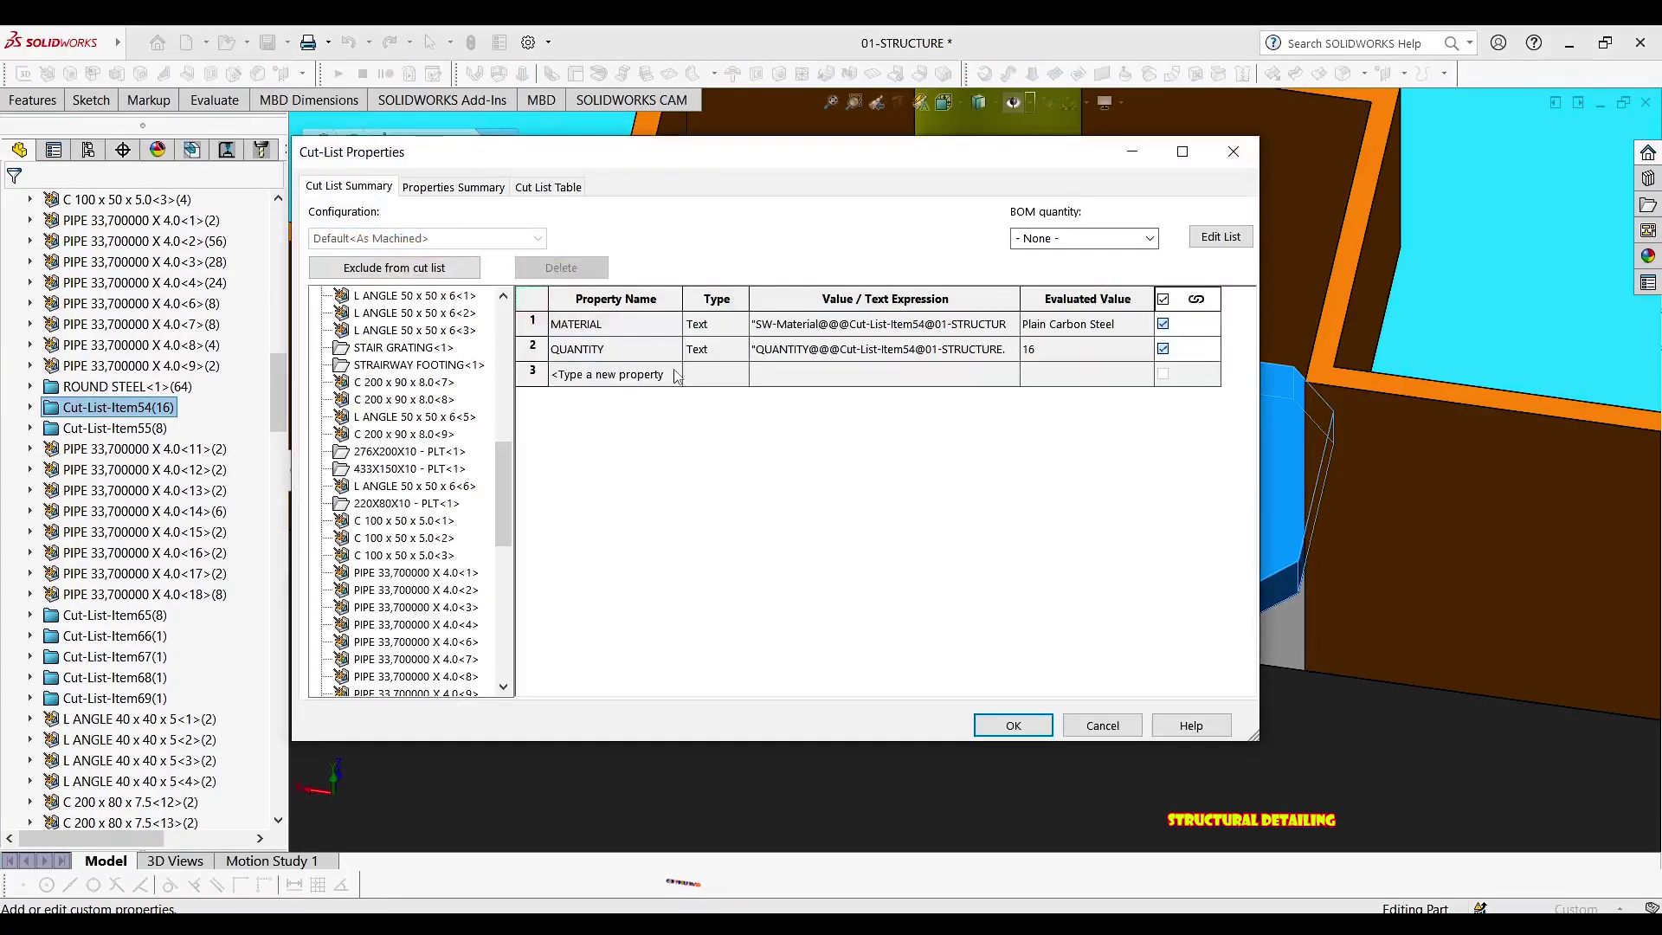
pyautogui.click(658, 373)
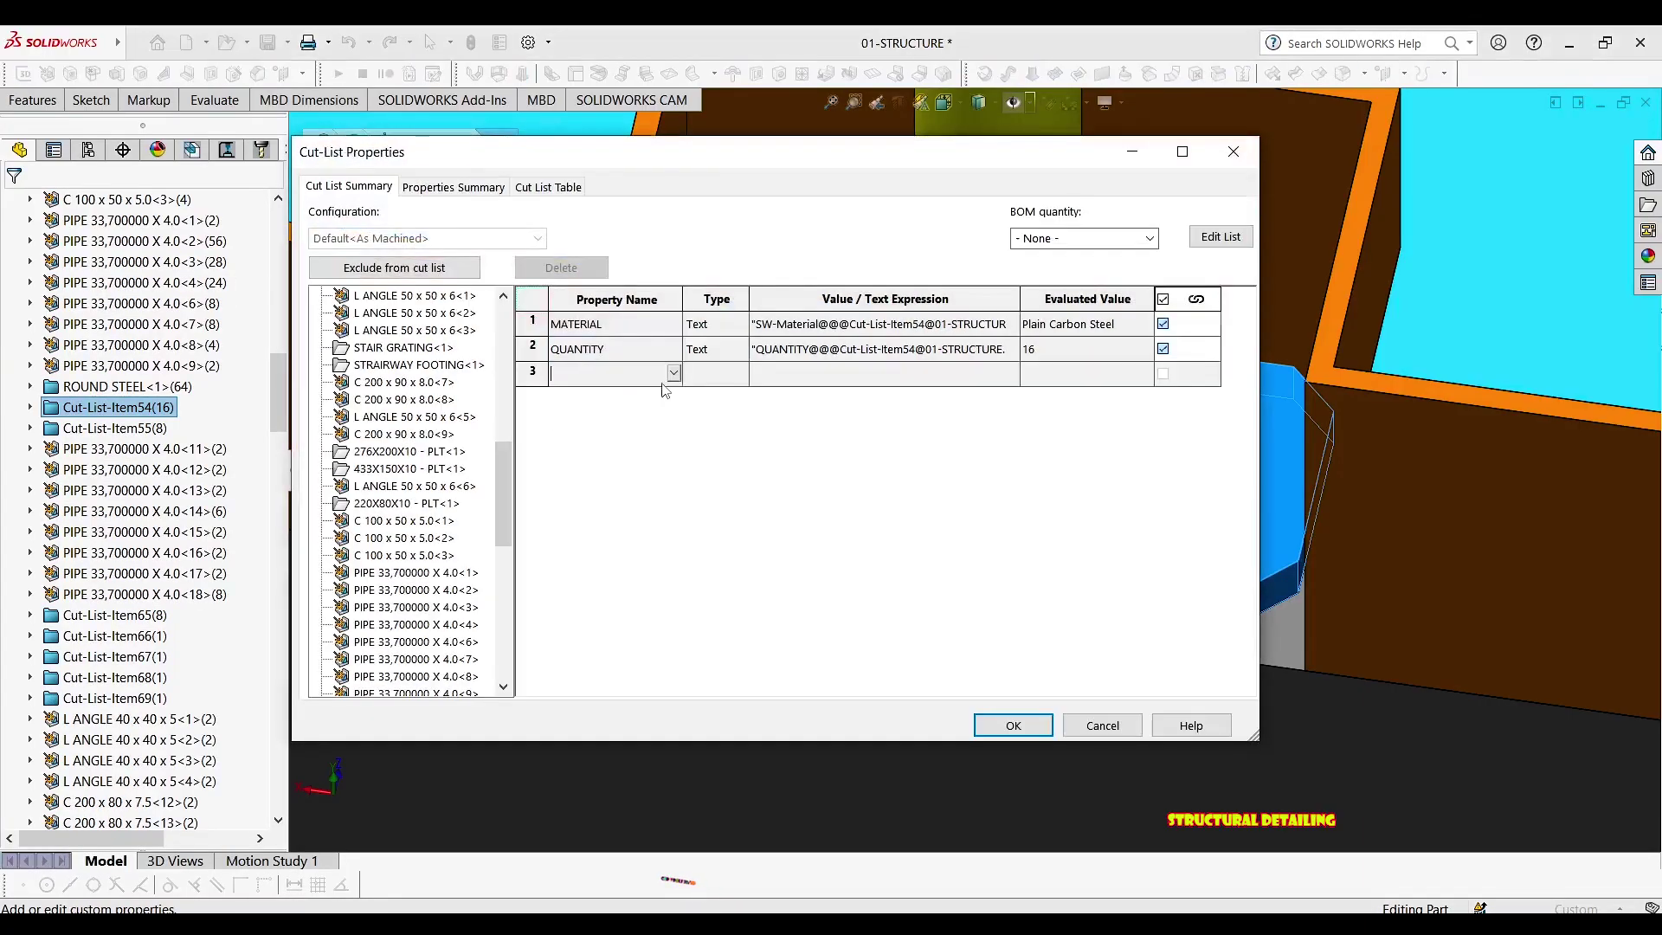
pyautogui.click(673, 373)
pyautogui.click(669, 394)
pyautogui.click(796, 374)
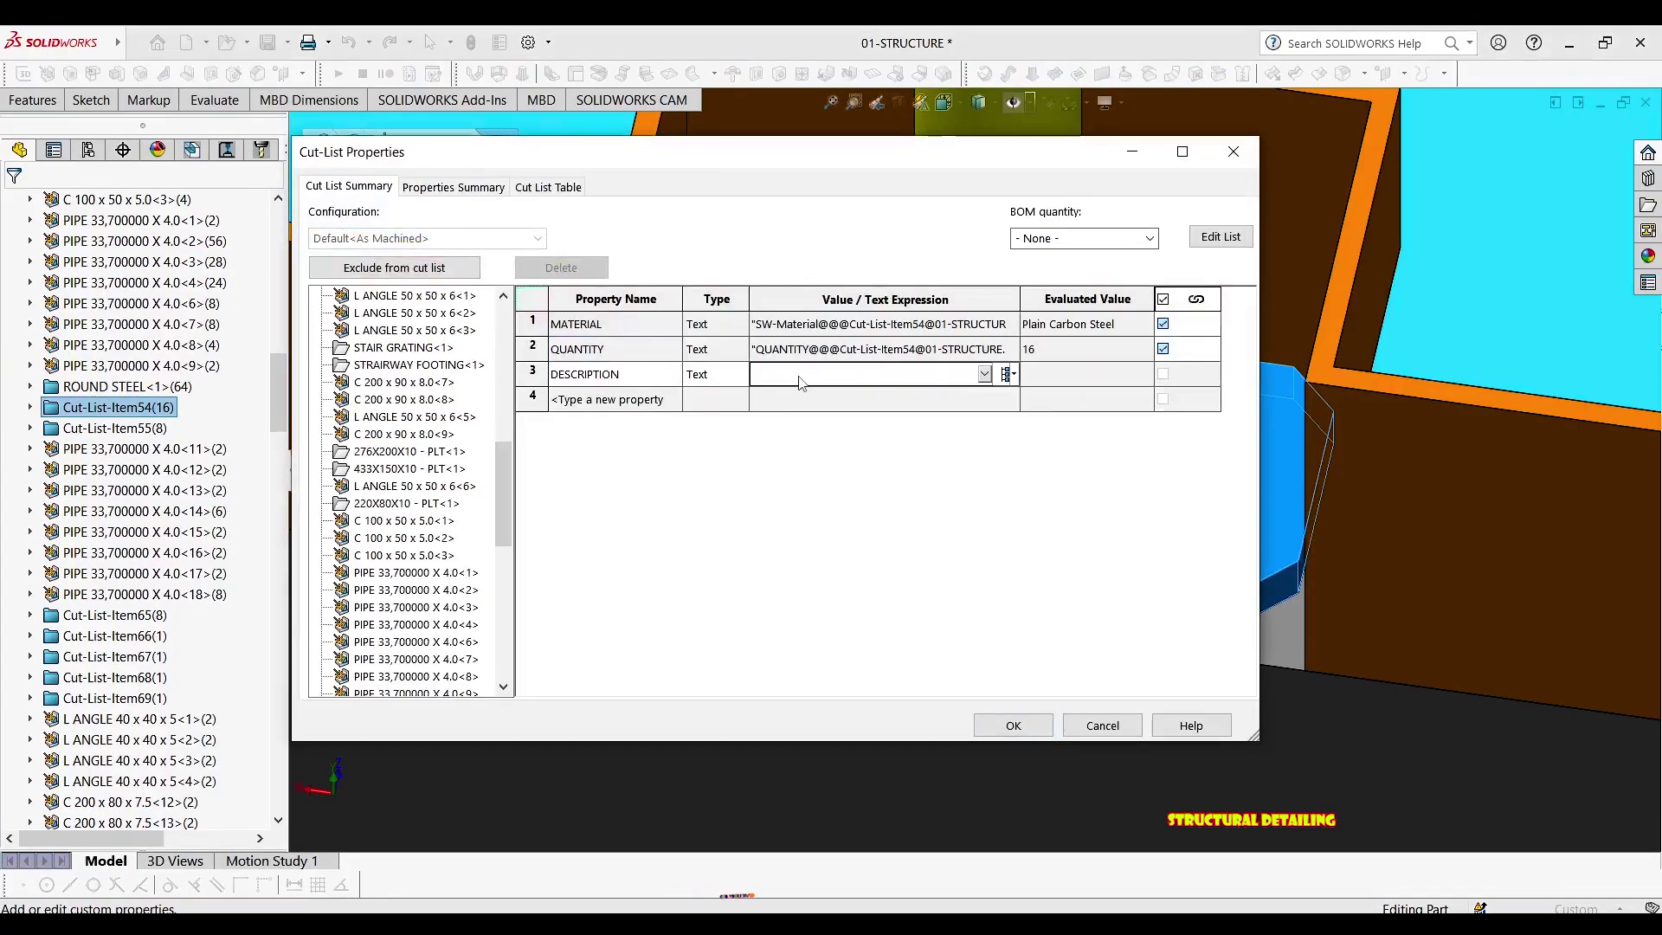
pyautogui.write('12')
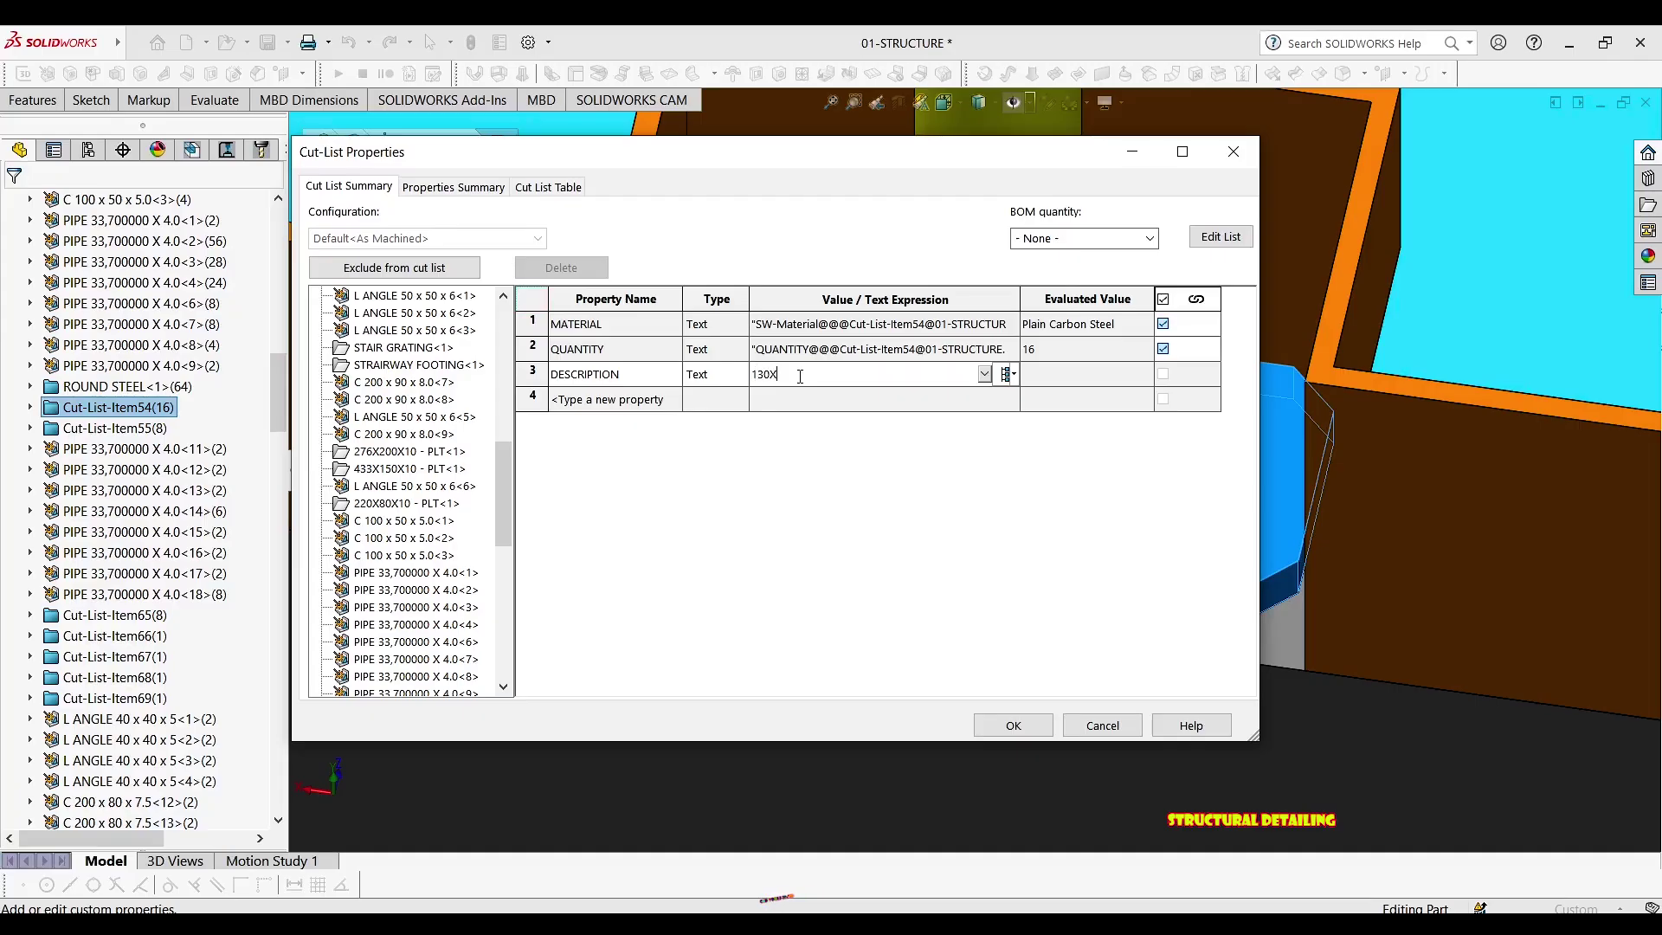
pyautogui.write('0X60X10')
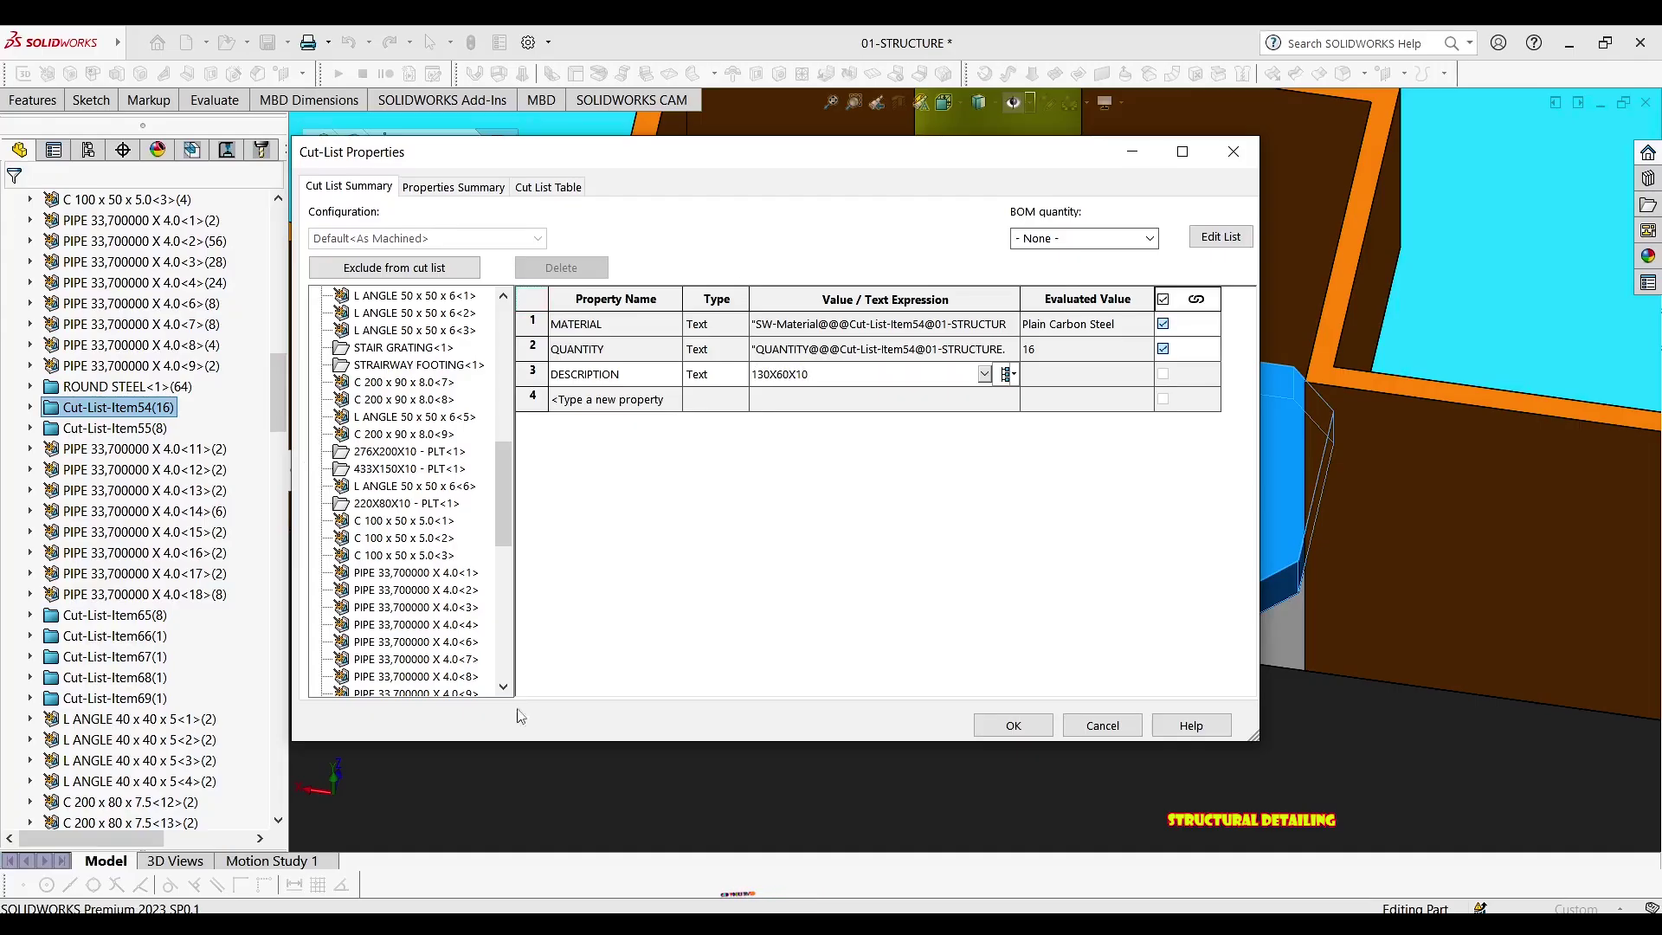
pyautogui.write(' C- PLT')
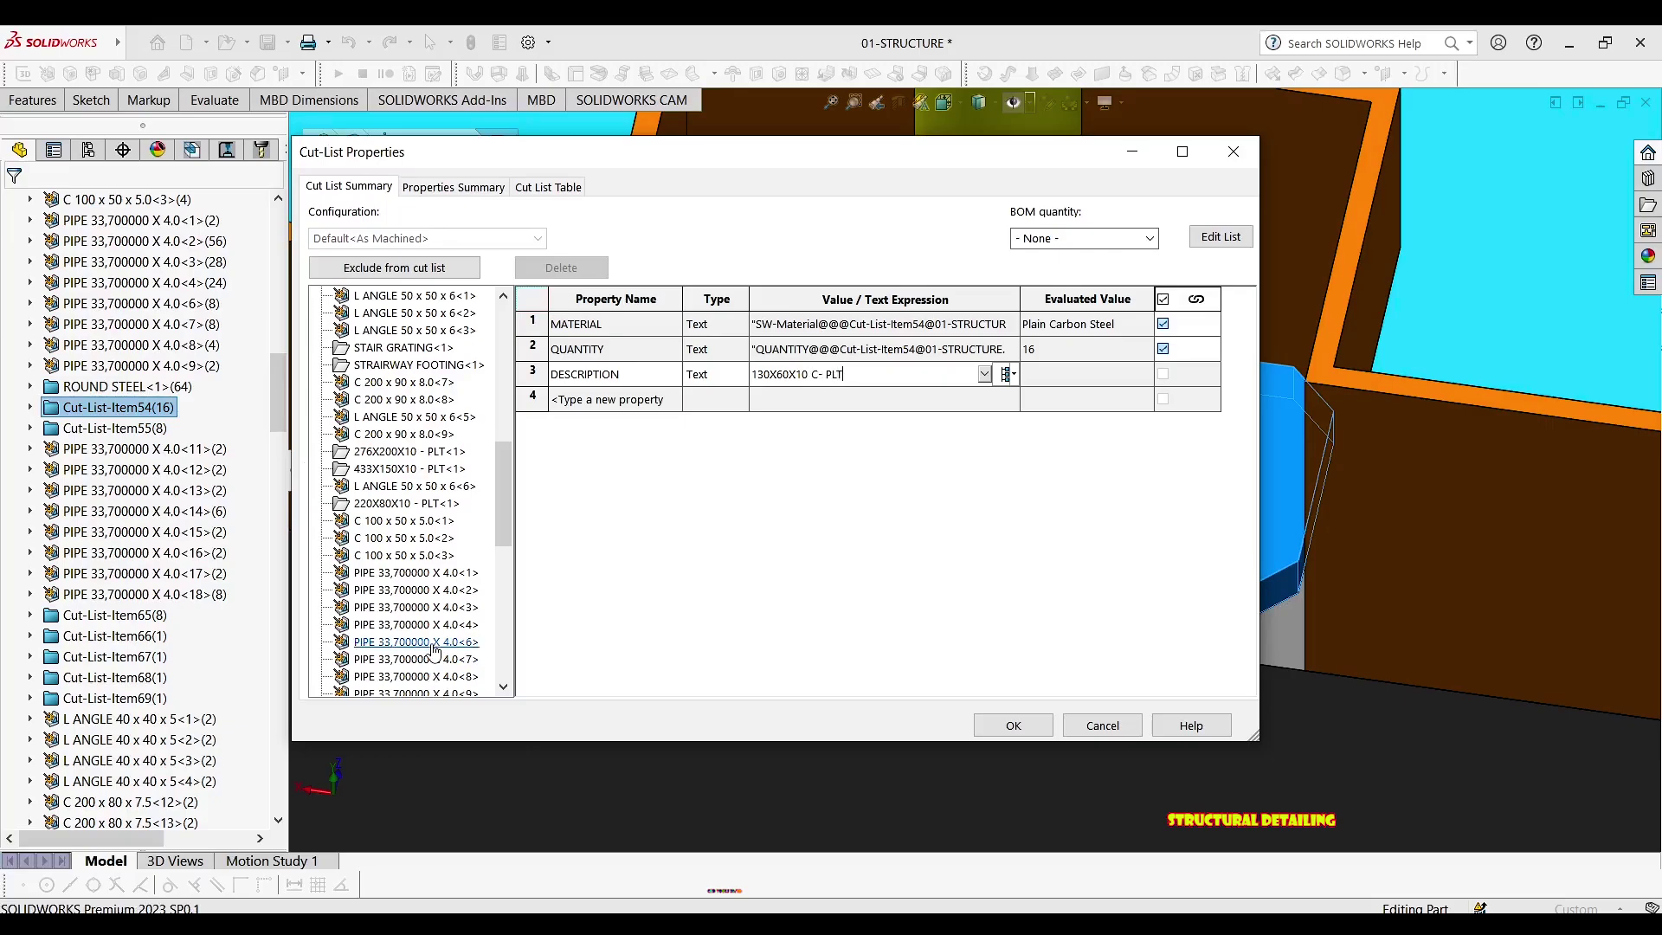
pyautogui.click(1002, 725)
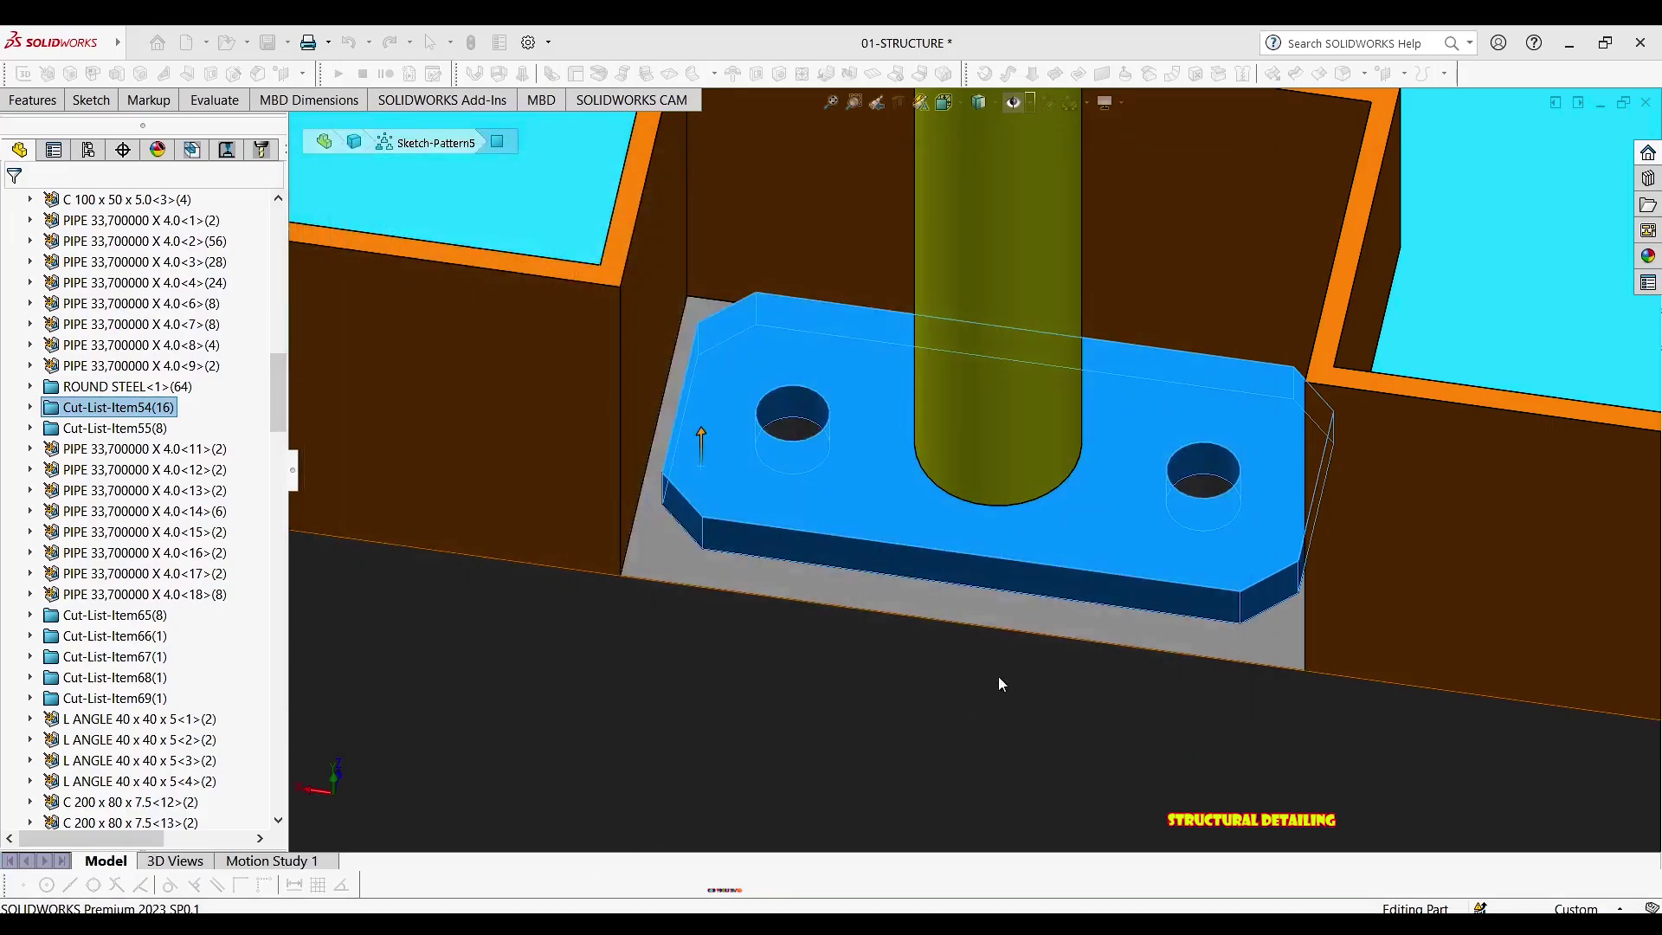
# Check the base plate's thickness on its short vertical corner edge
pyautogui.click(708, 541)
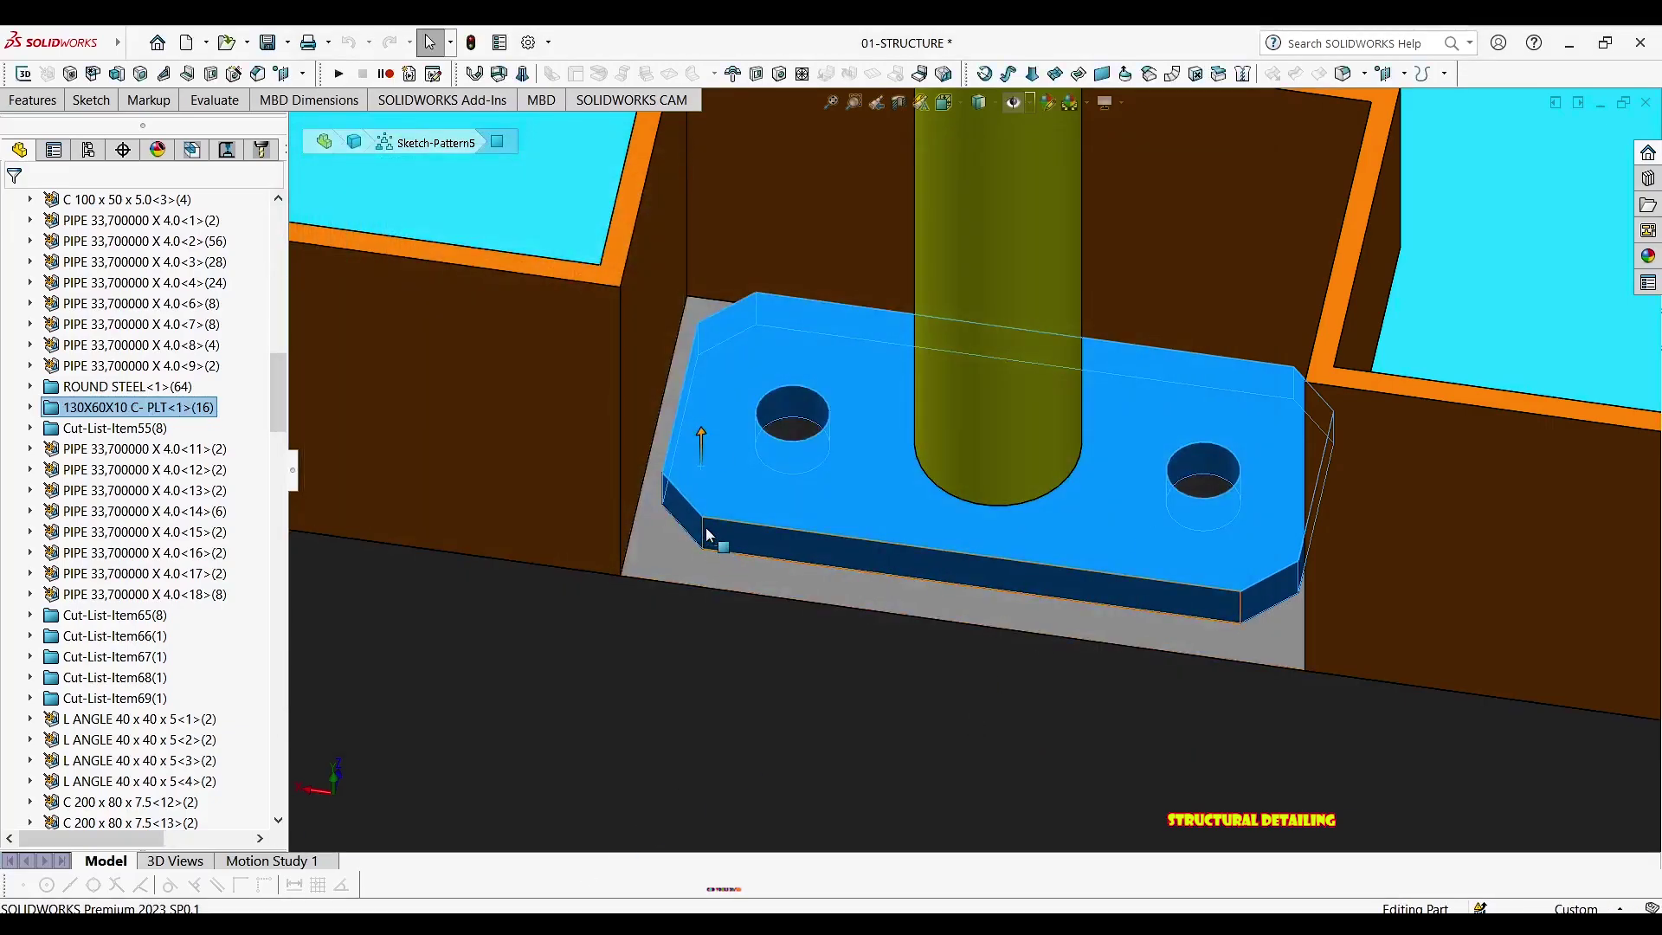
pyautogui.click(702, 538)
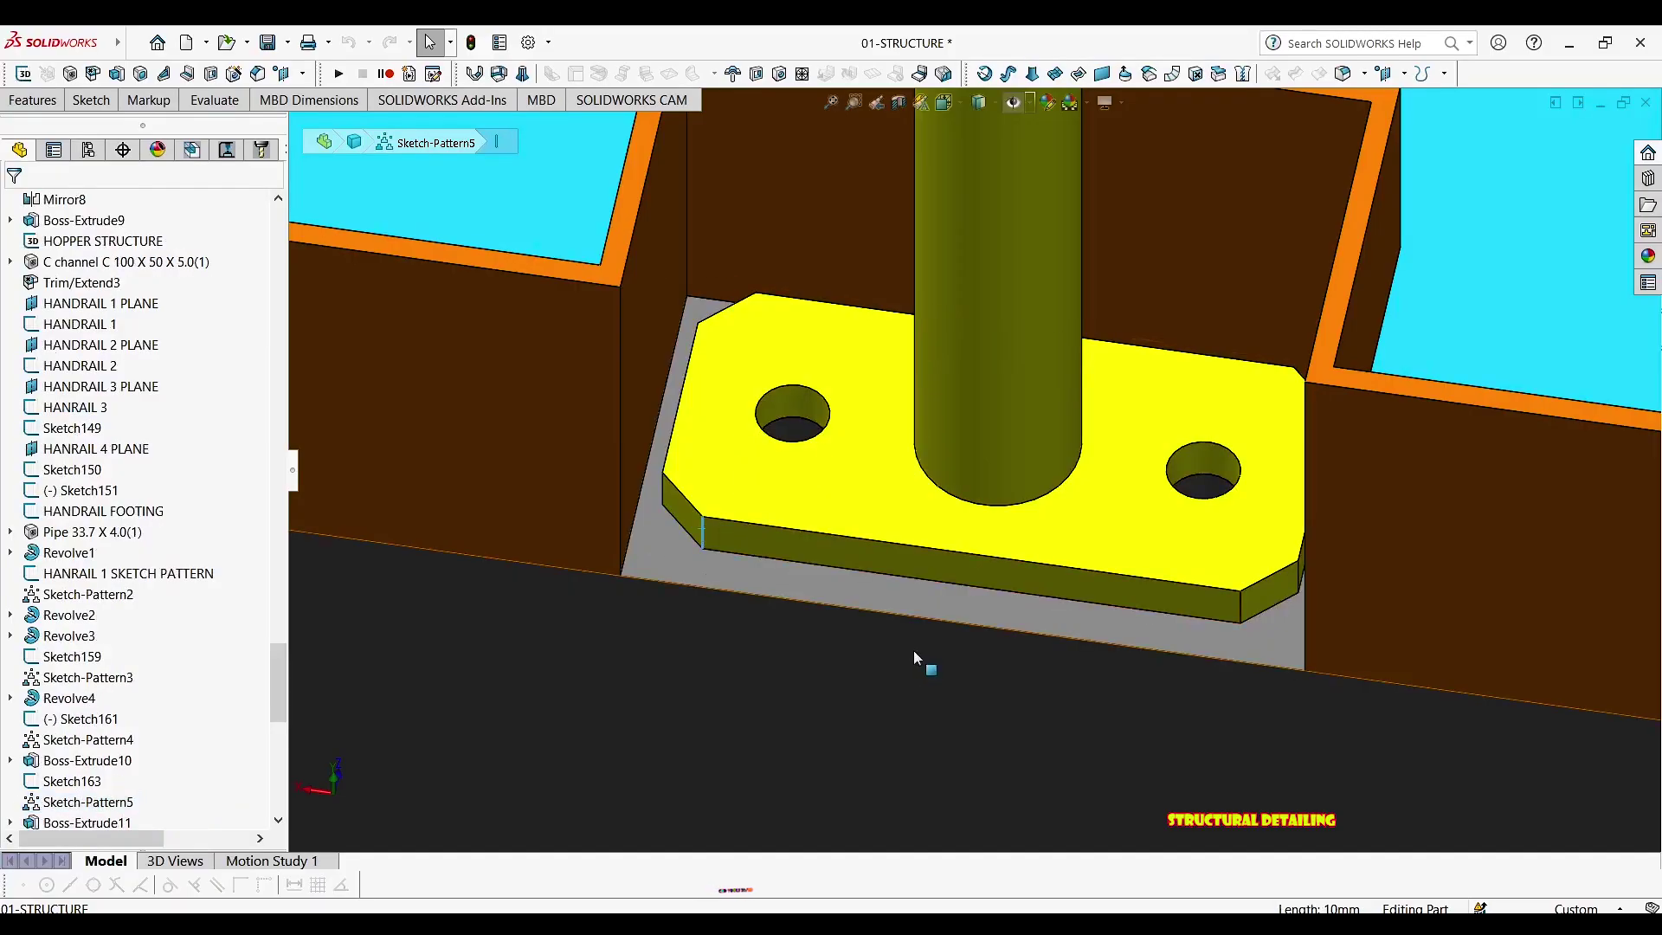
pyautogui.scroll(14, 872, 617)
pyautogui.moveTo(852, 609); pyautogui.dragTo(849, 587, button='middle')
pyautogui.scroll(-4, 563, 412)
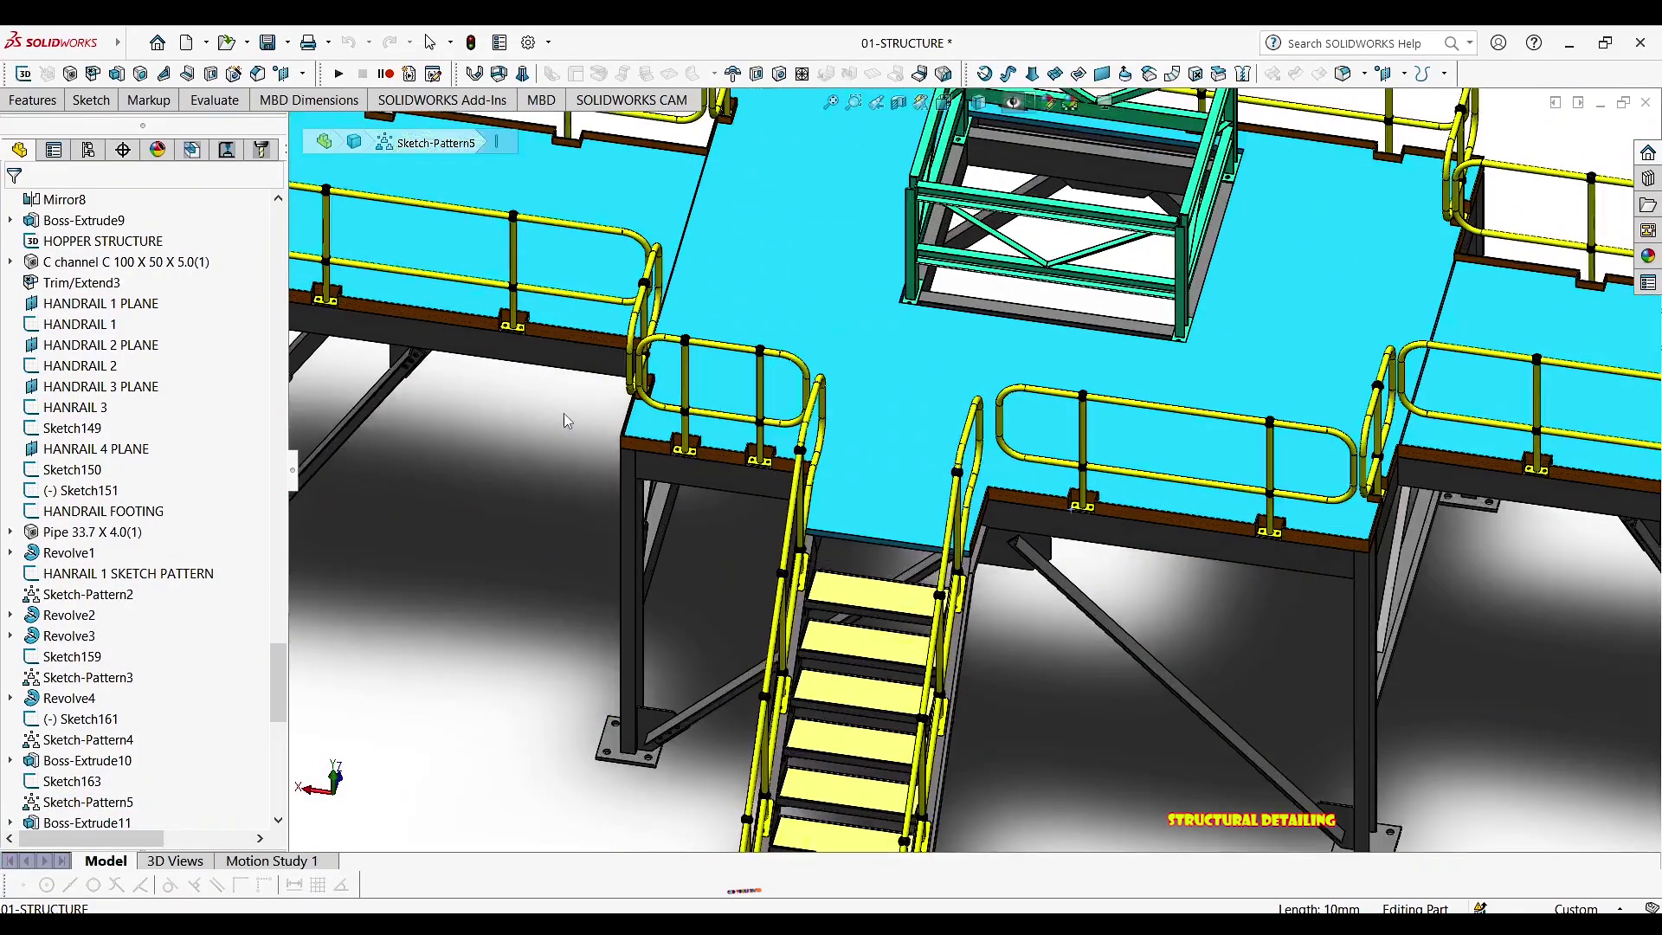
# Highlight Cut-List-Item55 and locate its handrail base plate on the platform edge
pyautogui.scroll(10, 141, 554)
pyautogui.scroll(15, 141, 555)
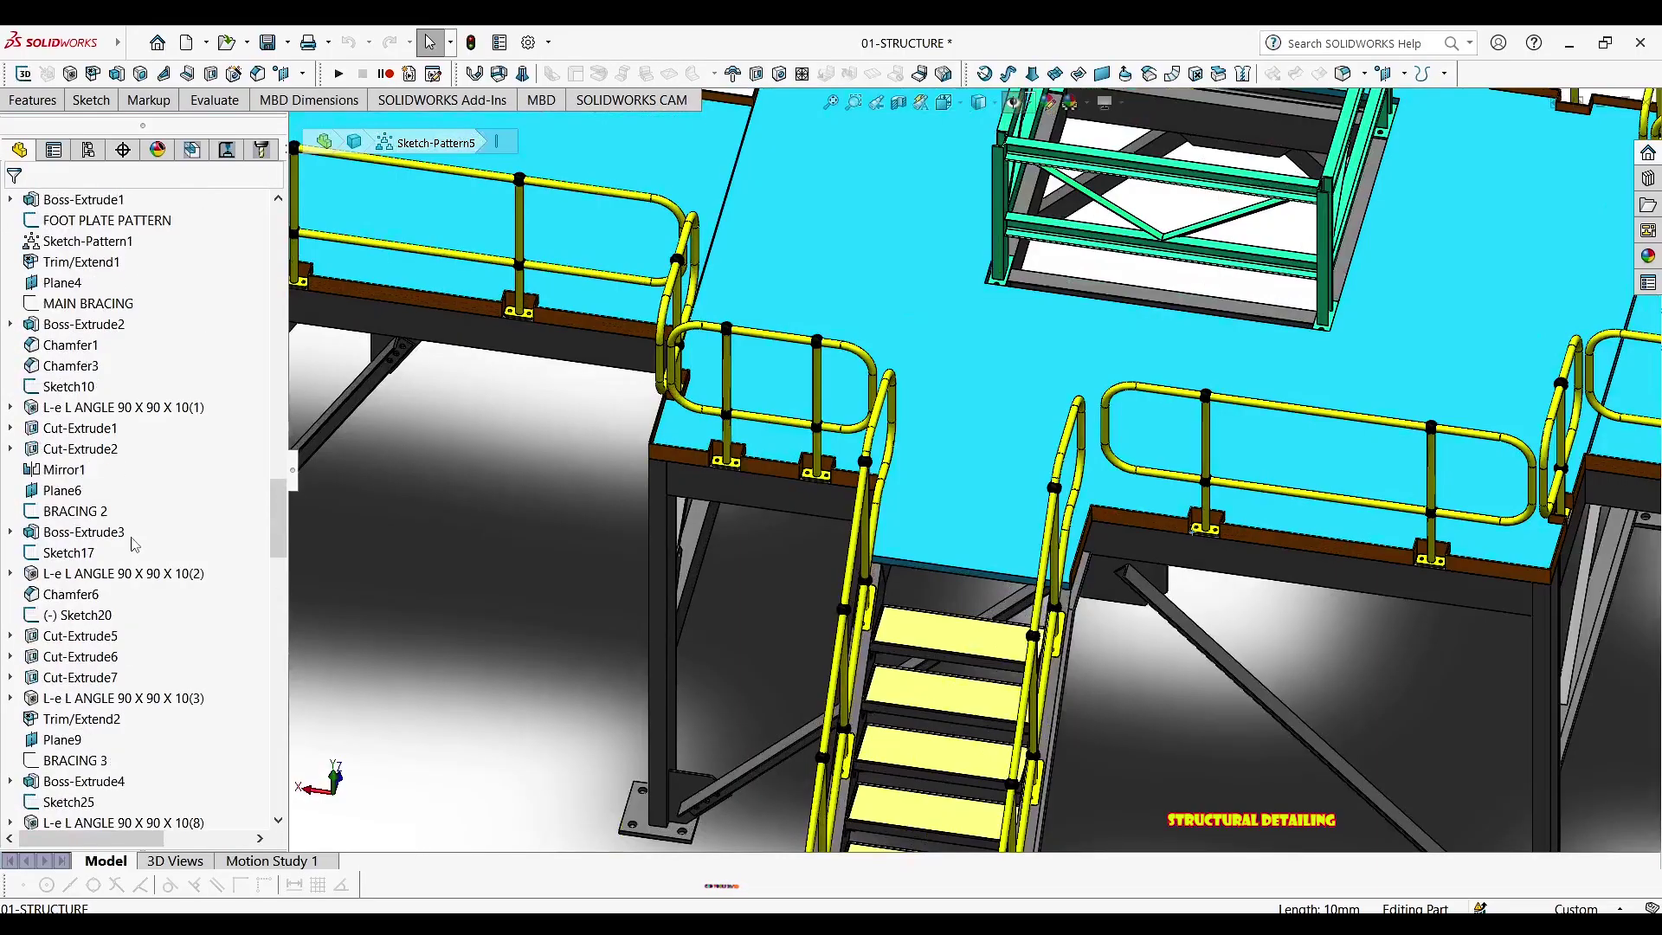
pyautogui.scroll(3, 51, 367)
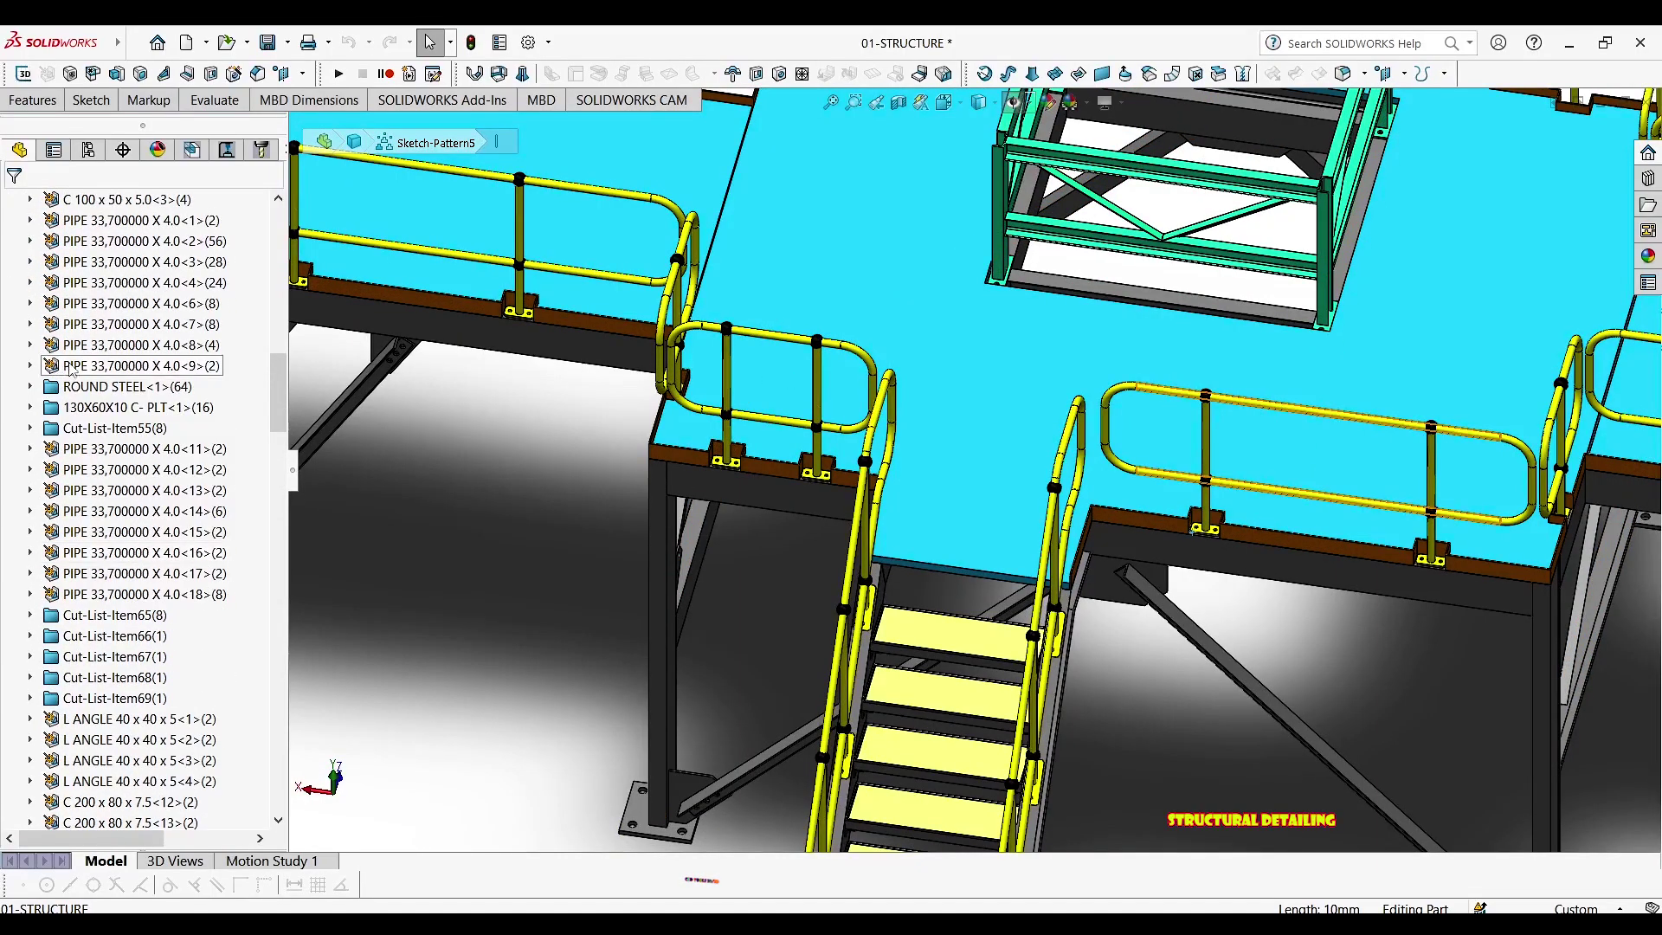
pyautogui.click(95, 427)
pyautogui.scroll(-3, 95, 424)
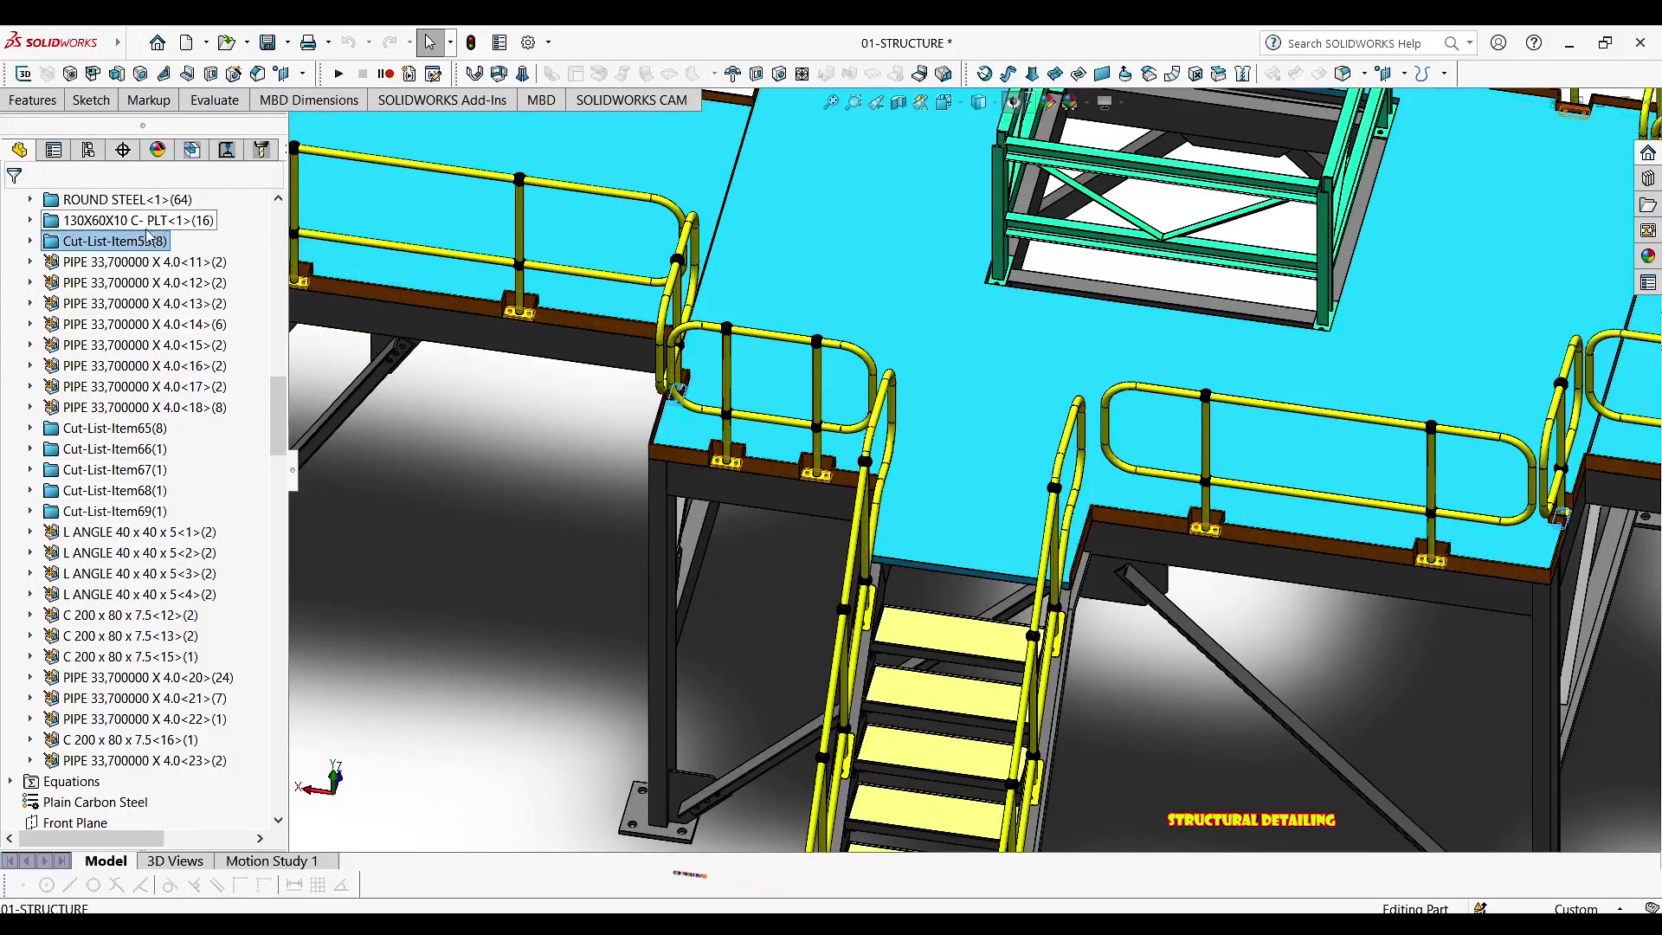
pyautogui.scroll(-2, 859, 349)
pyautogui.scroll(5, 964, 407)
pyautogui.moveTo(964, 387); pyautogui.dragTo(943, 178, button='middle')
pyautogui.scroll(-7, 968, 415)
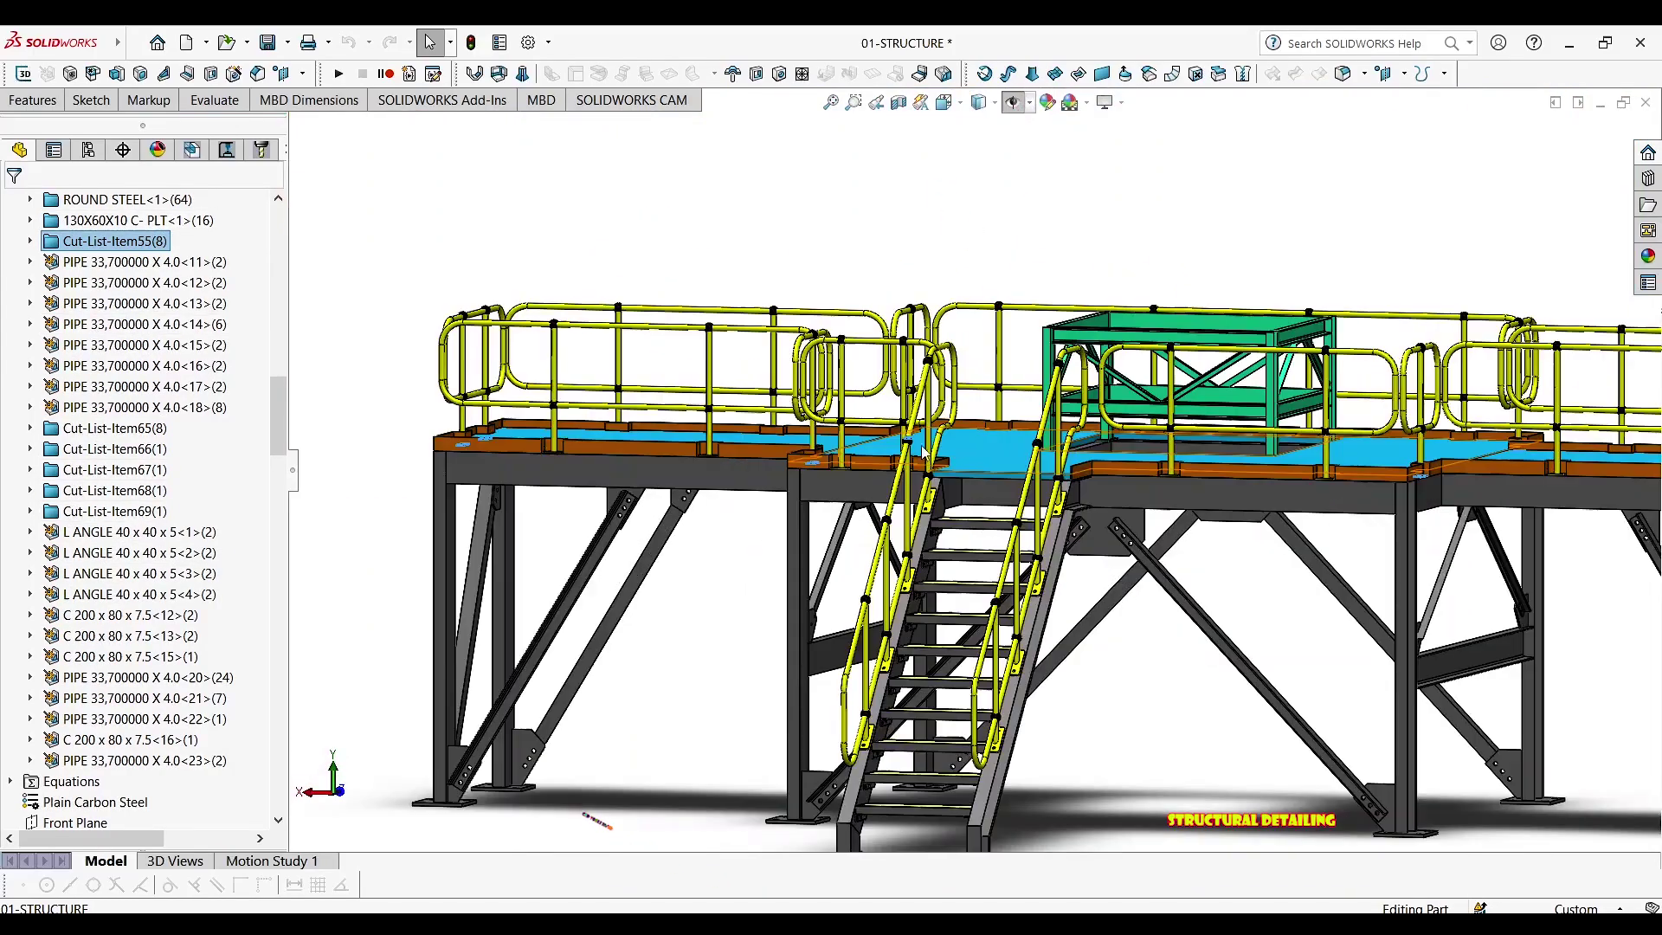
pyautogui.scroll(6, 967, 415)
pyautogui.scroll(-9, 974, 443)
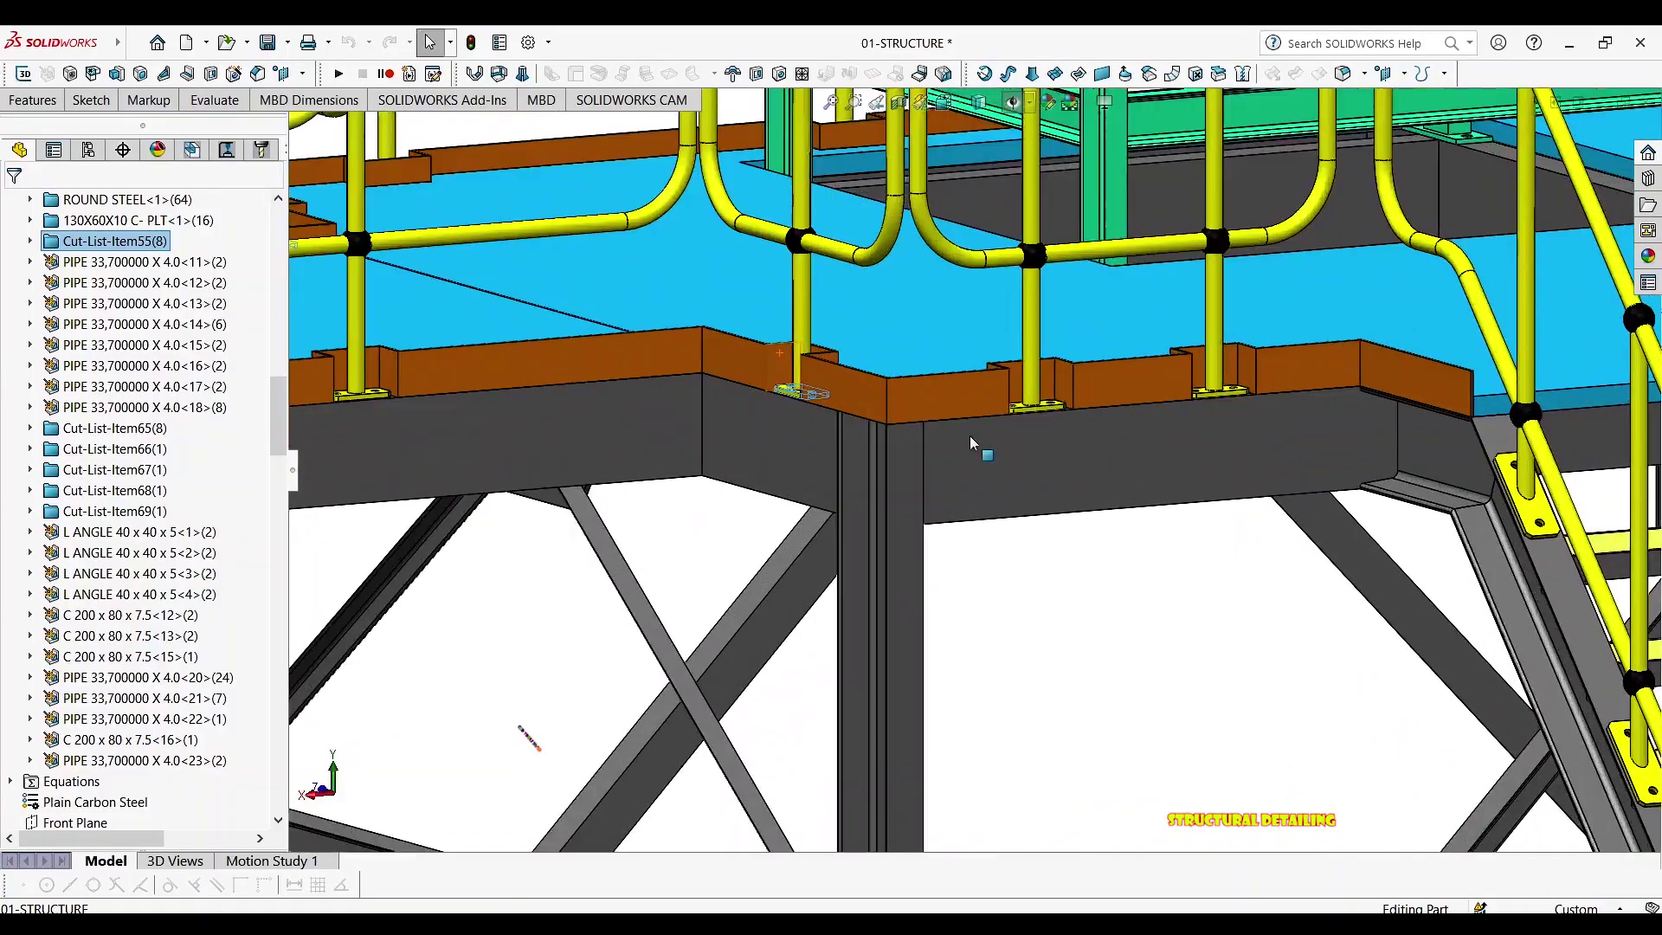
pyautogui.moveTo(852, 454); pyautogui.dragTo(908, 490, button='middle')
pyautogui.scroll(-6, 549, 349)
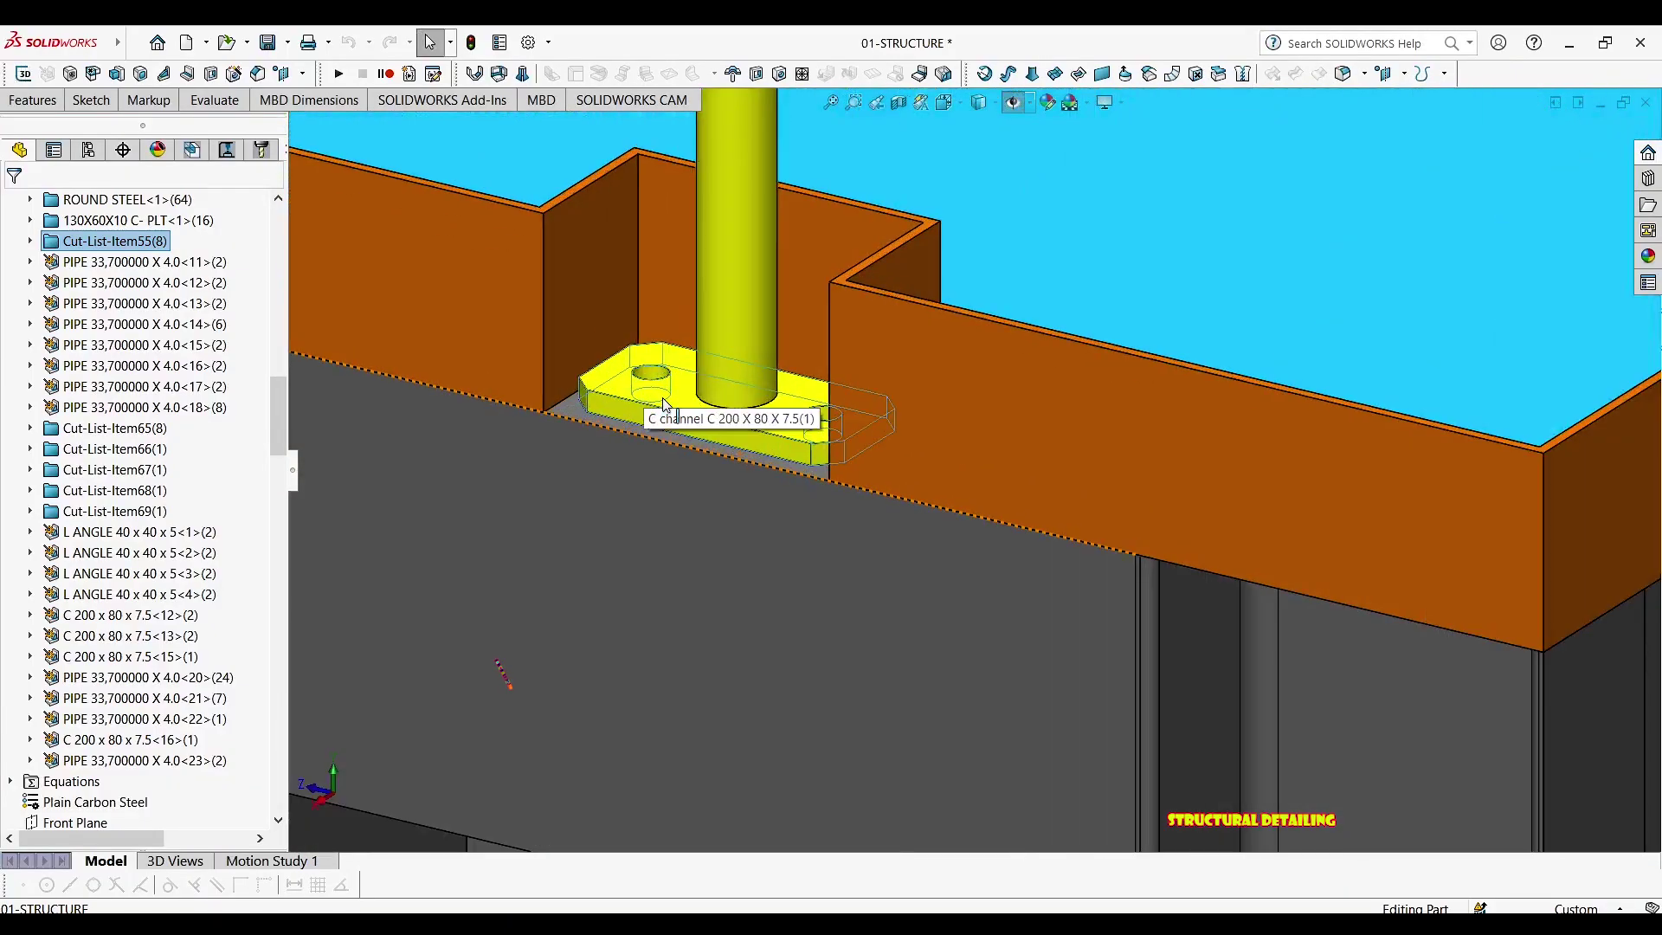
# Add a DESCRIPTION property with the value 130X60X10 - PLT to Cut-List-Item55
pyautogui.rightClick(109, 241)
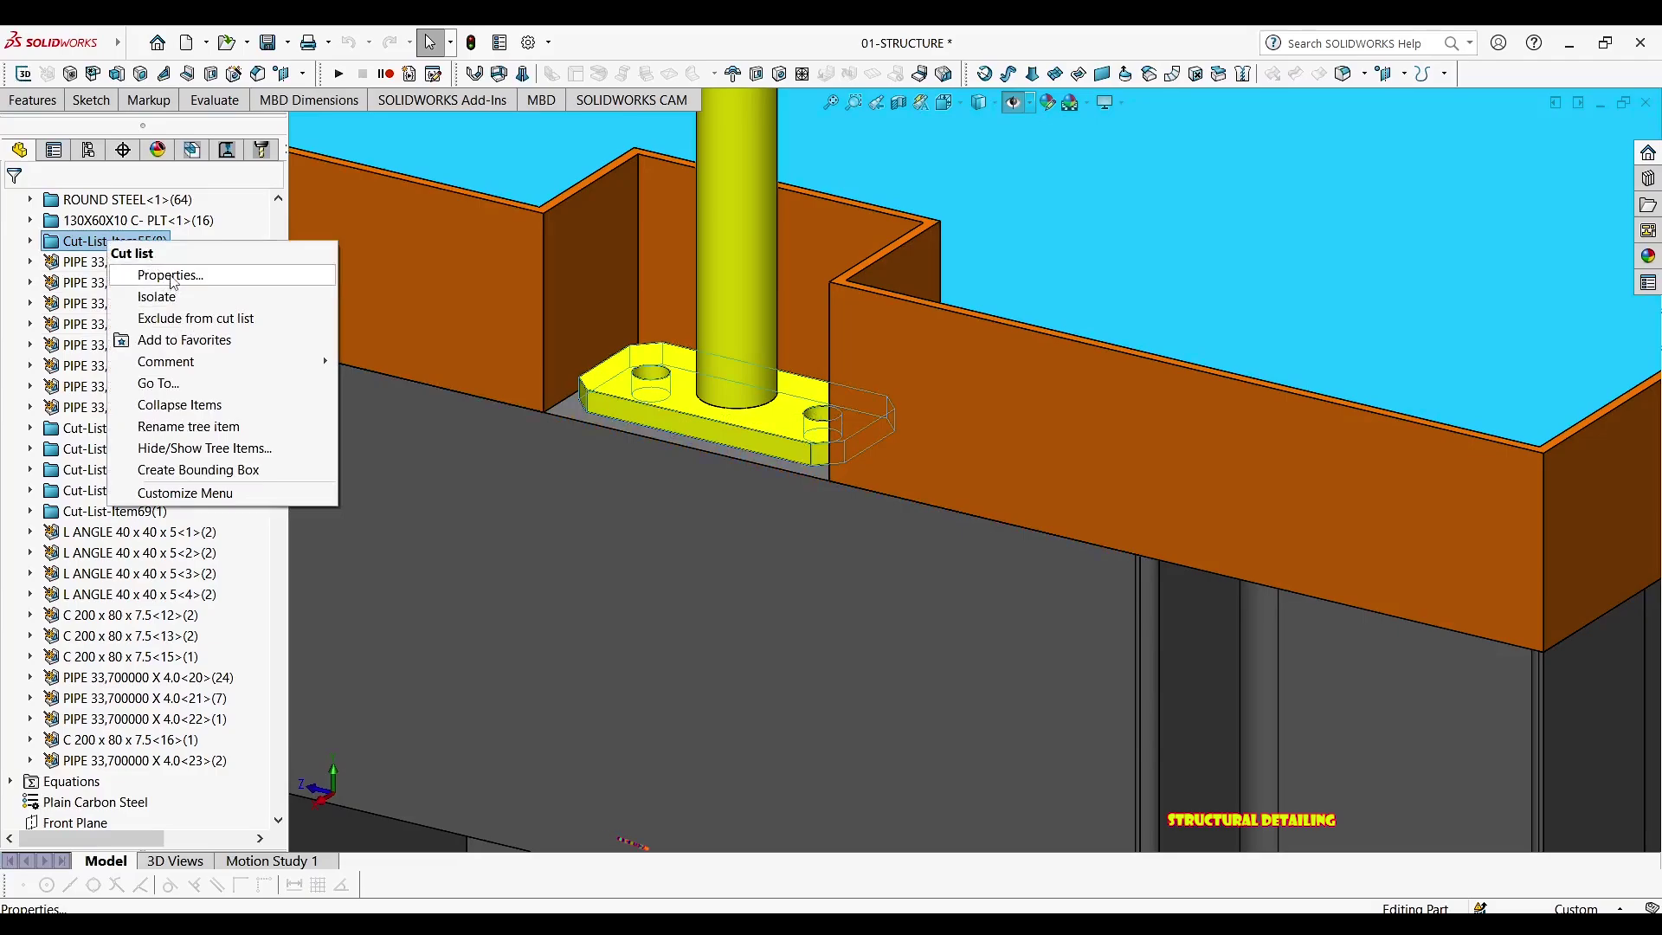
pyautogui.click(170, 275)
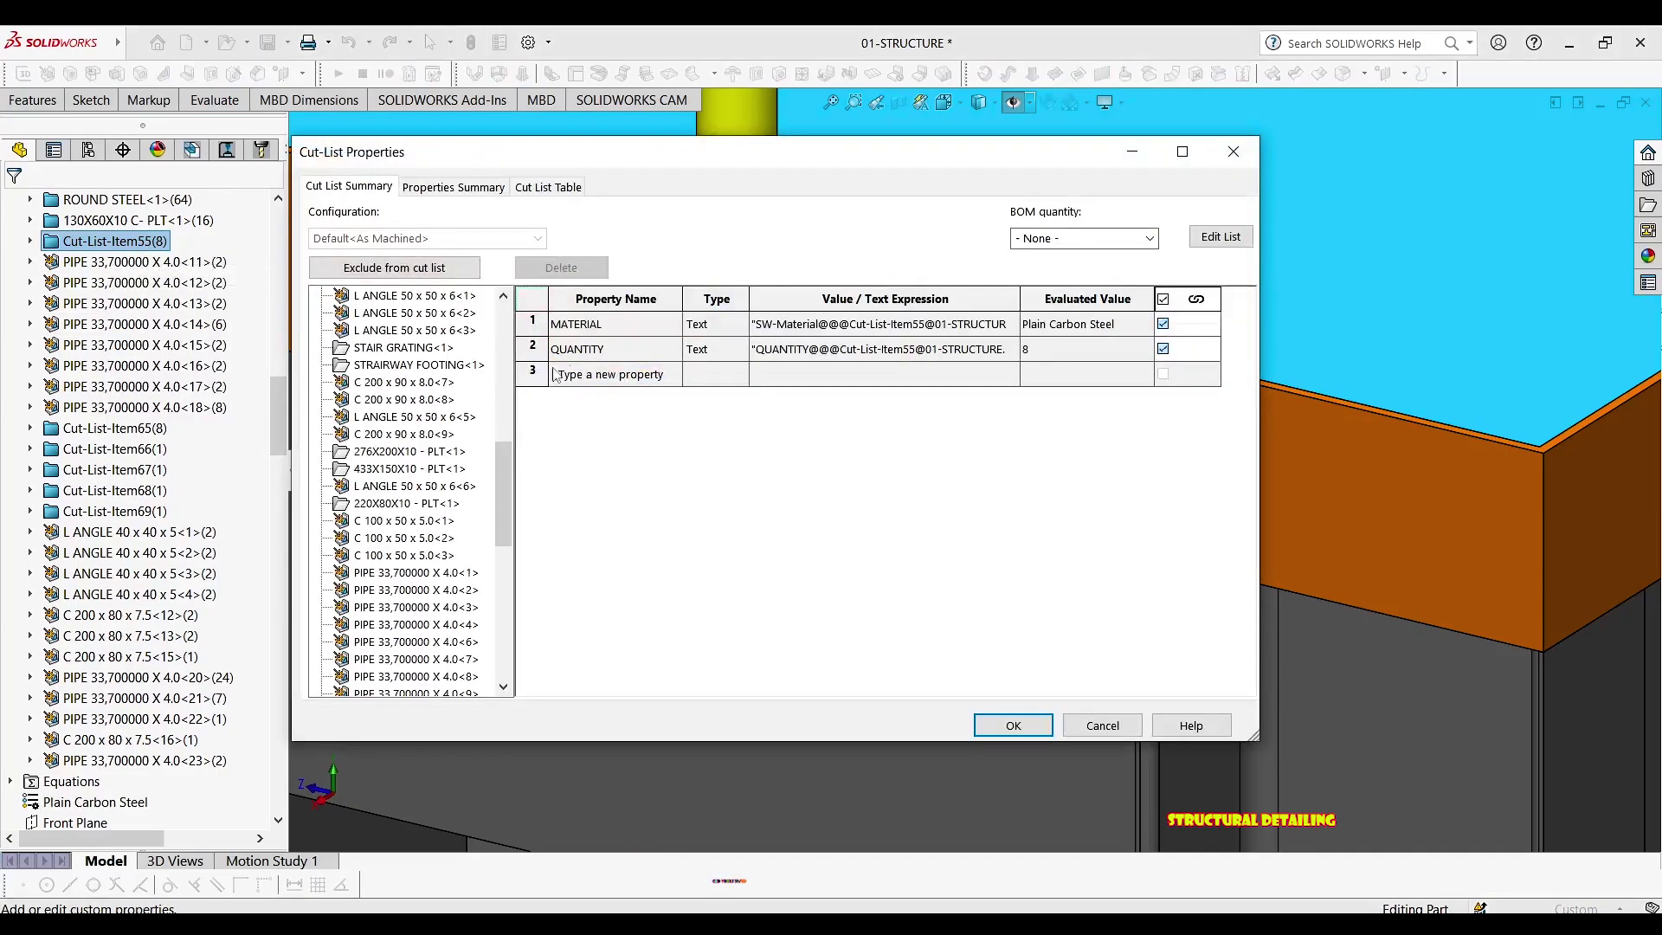
pyautogui.click(651, 382)
pyautogui.click(674, 373)
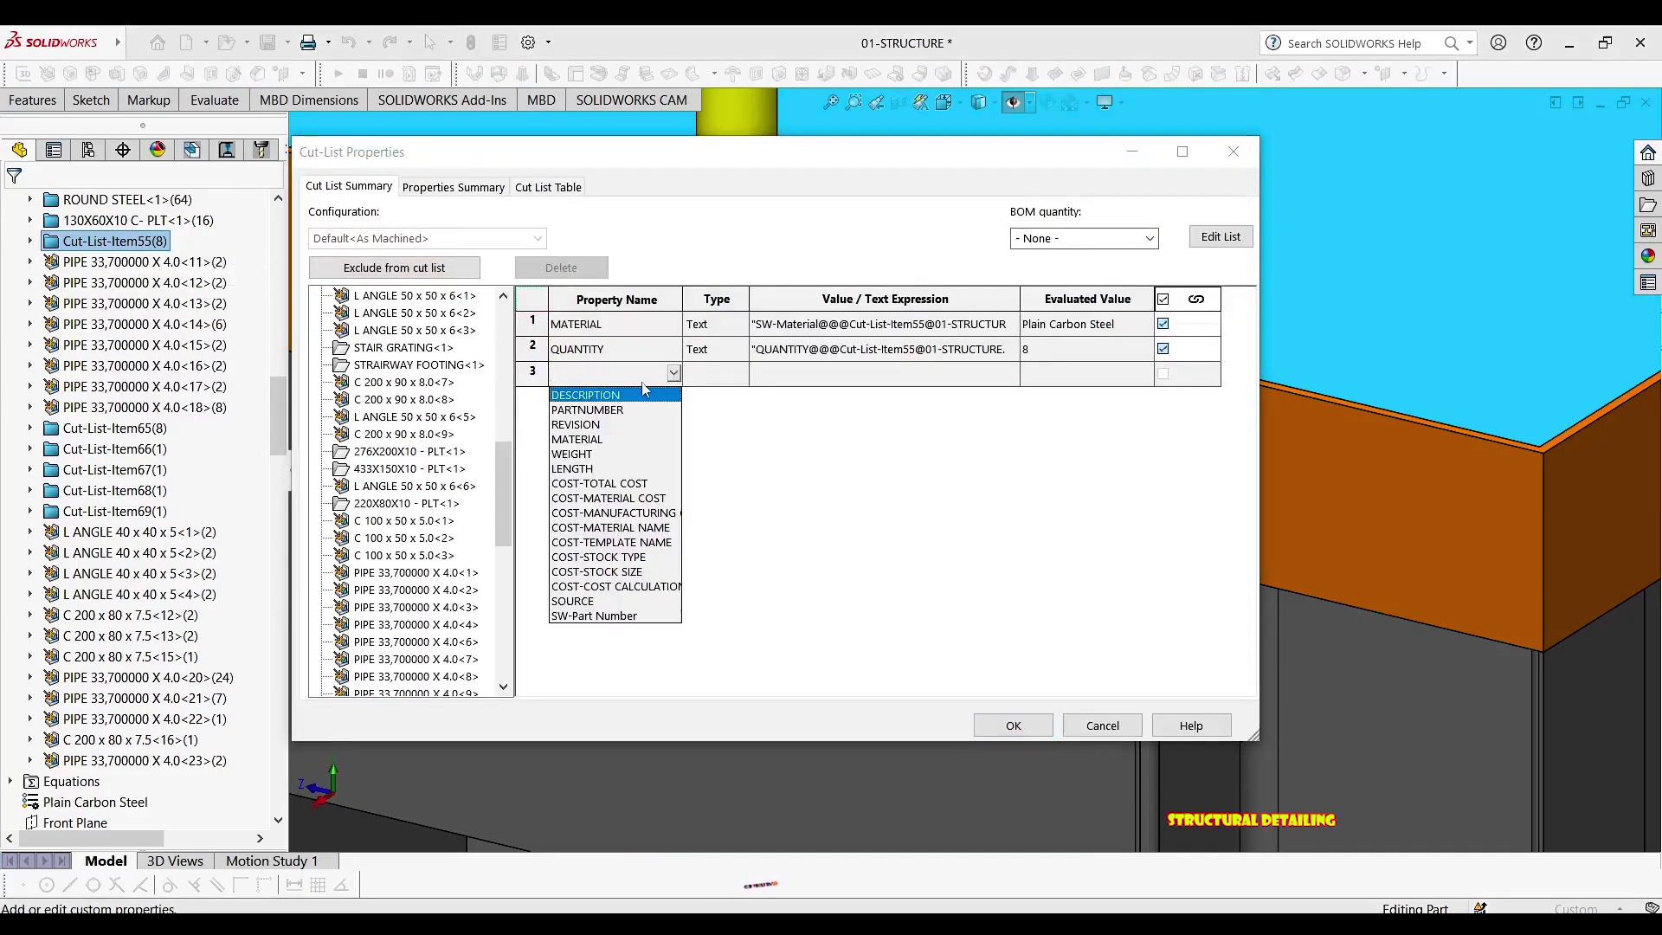
pyautogui.click(645, 394)
pyautogui.click(765, 377)
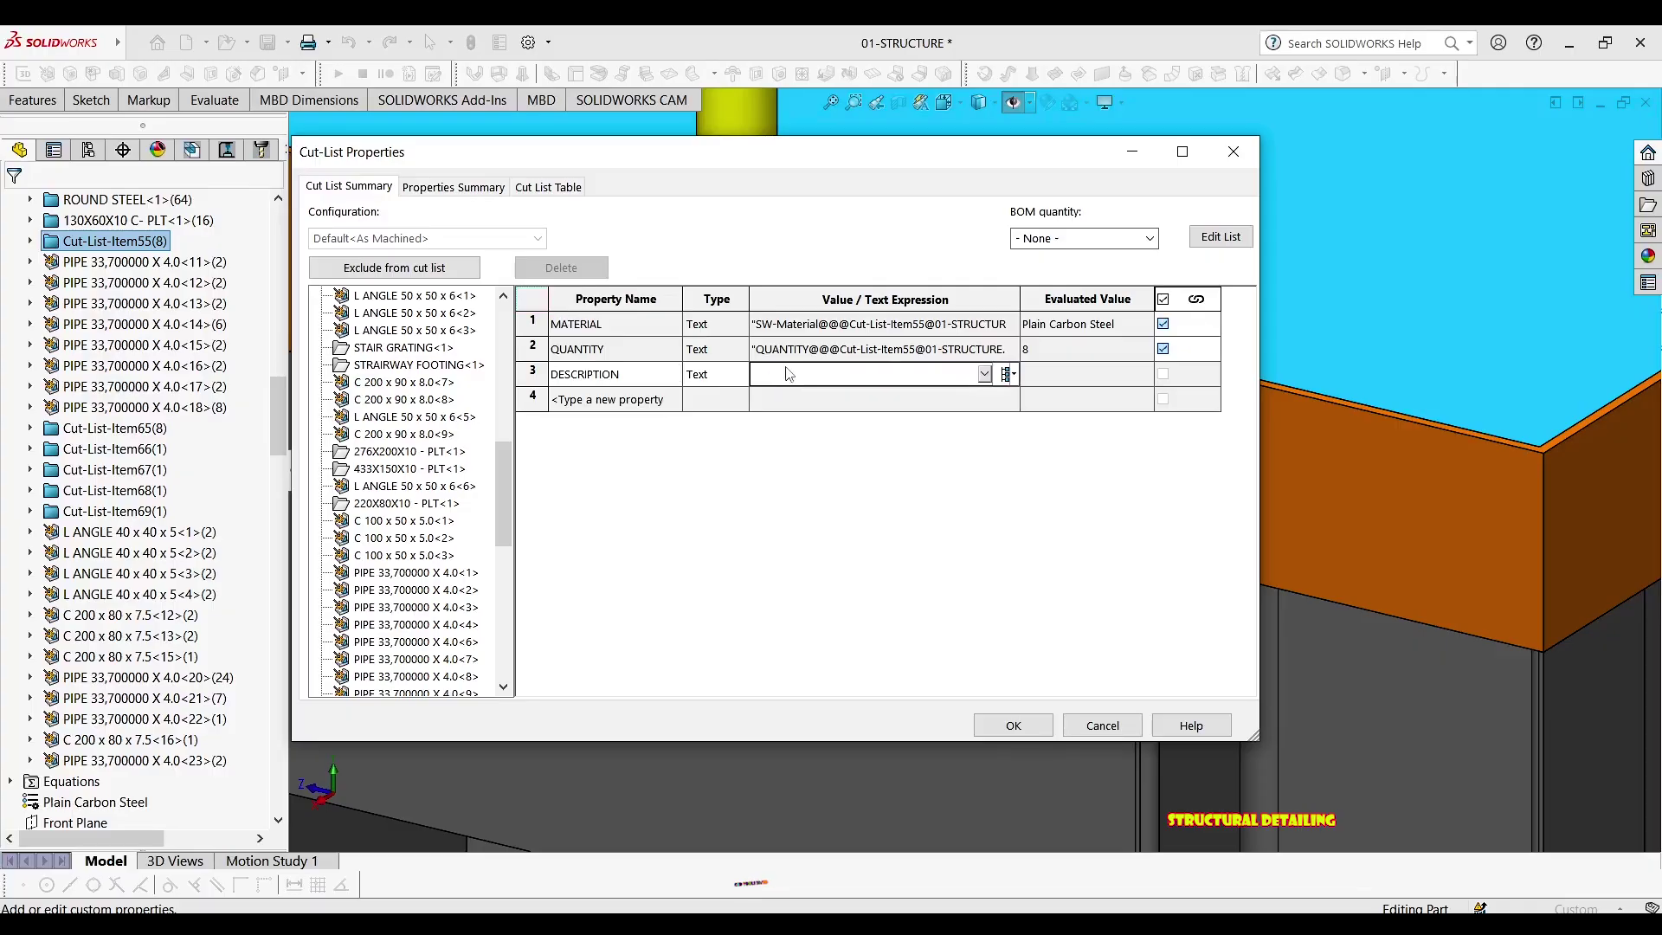
pyautogui.write('130X60X10 - PLT')
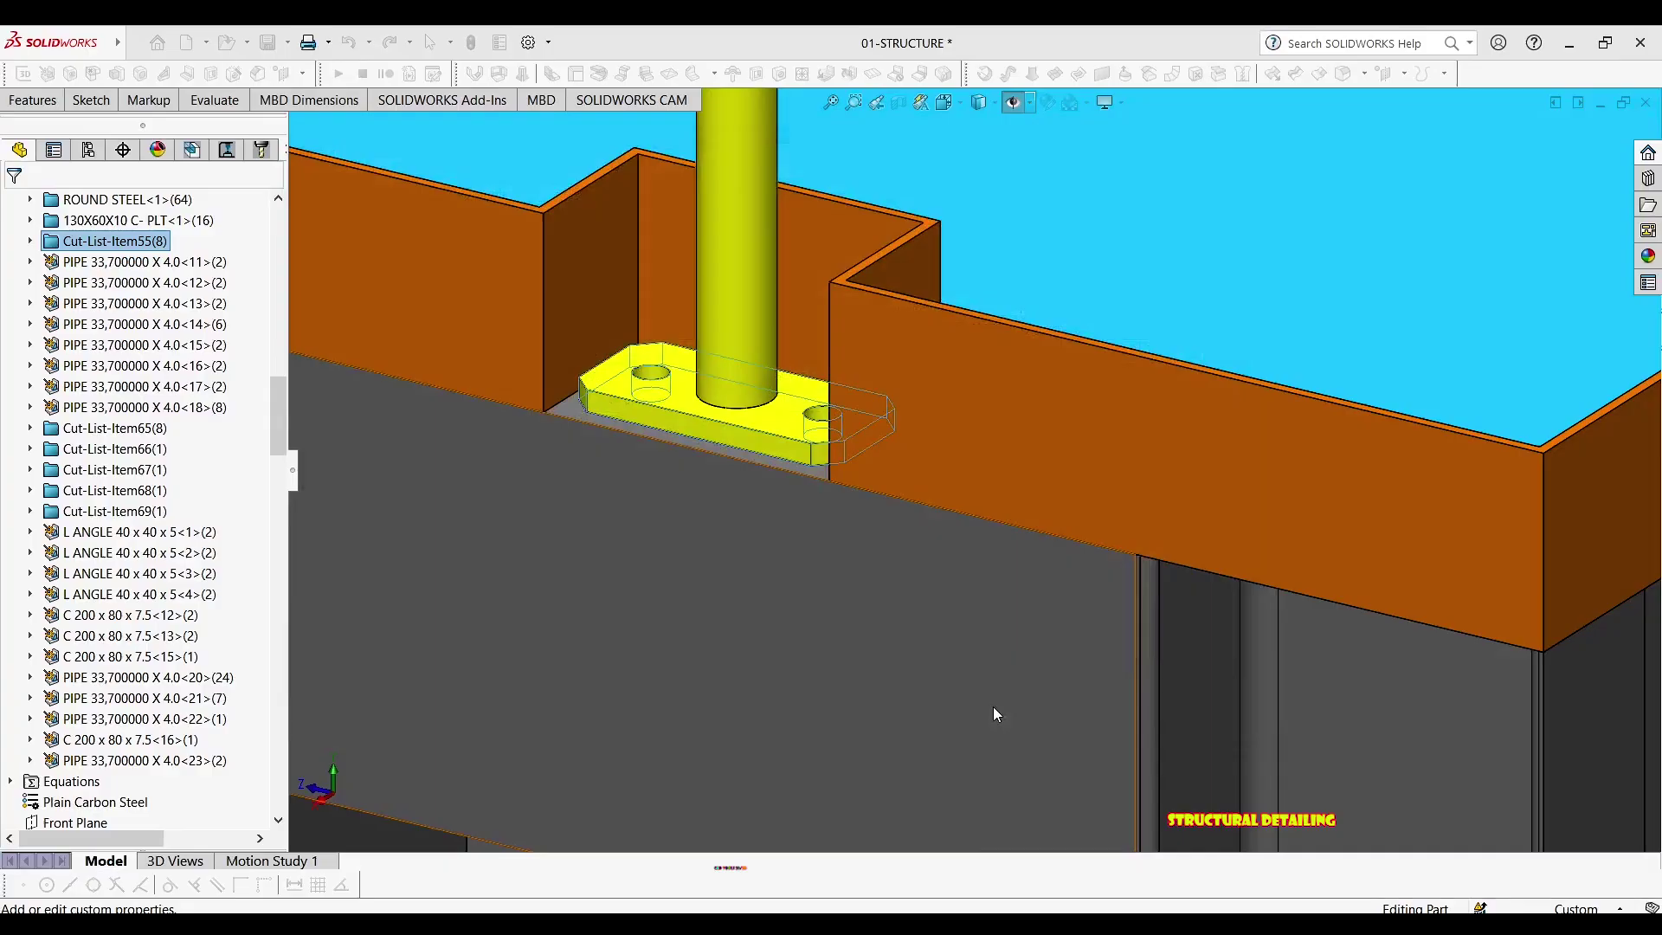
pyautogui.click(1008, 724)
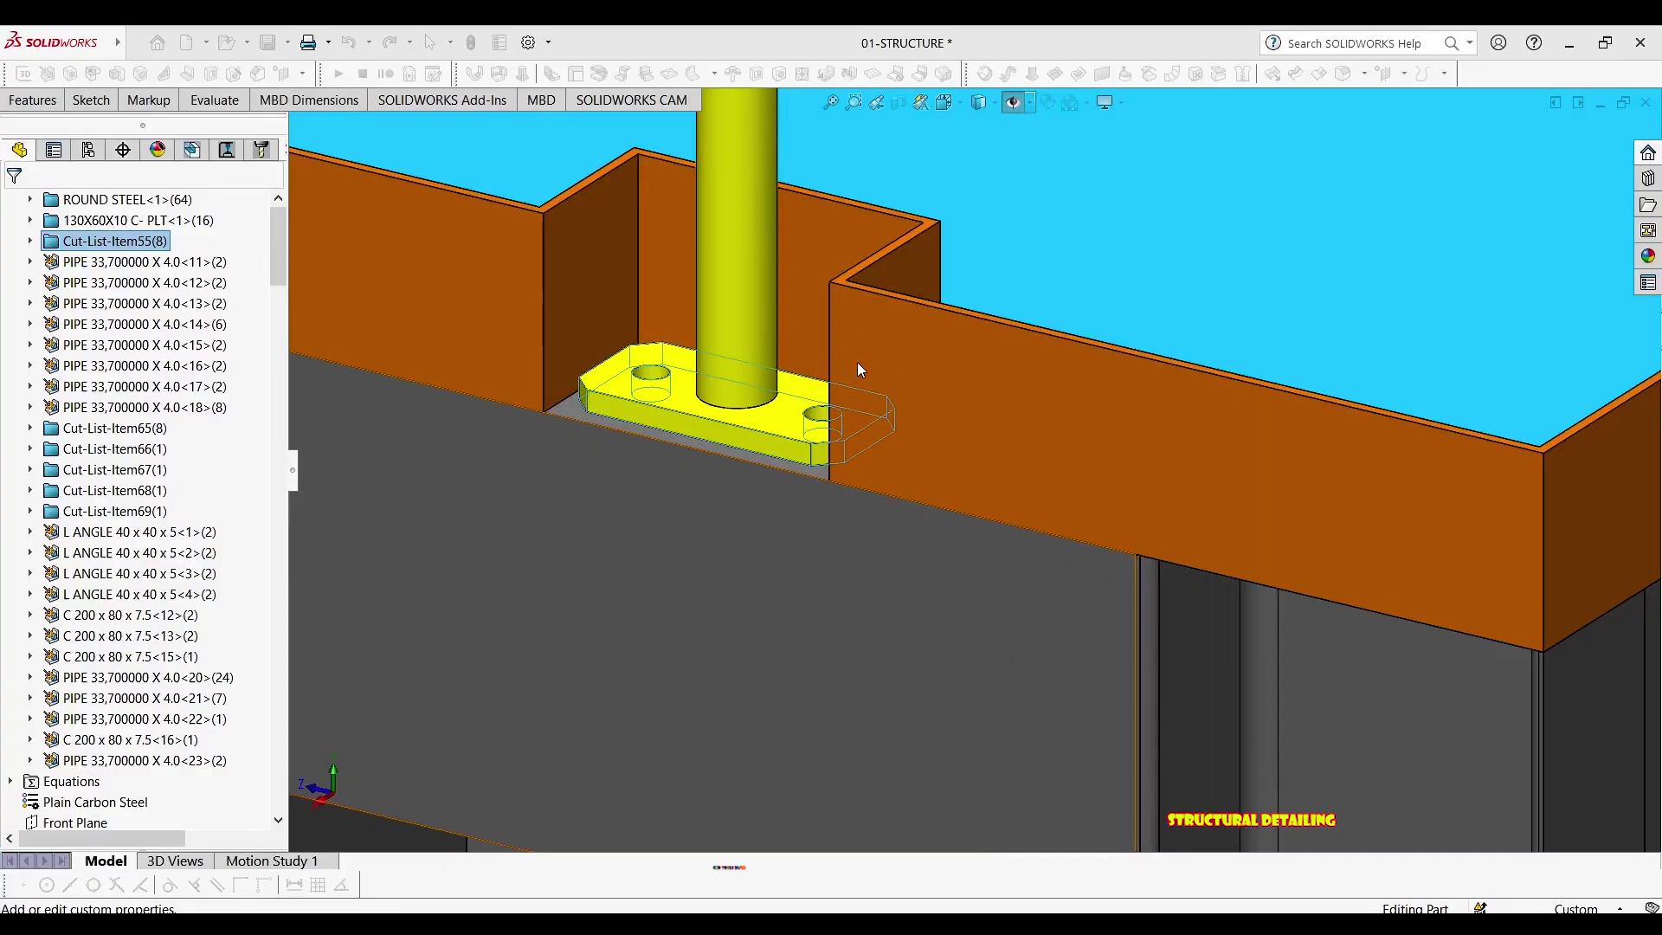
# Highlight the 130X60X10 C- PLT item and Cut-List-Item65 to examine where their plates sit in the structure
pyautogui.scroll(4, 776, 403)
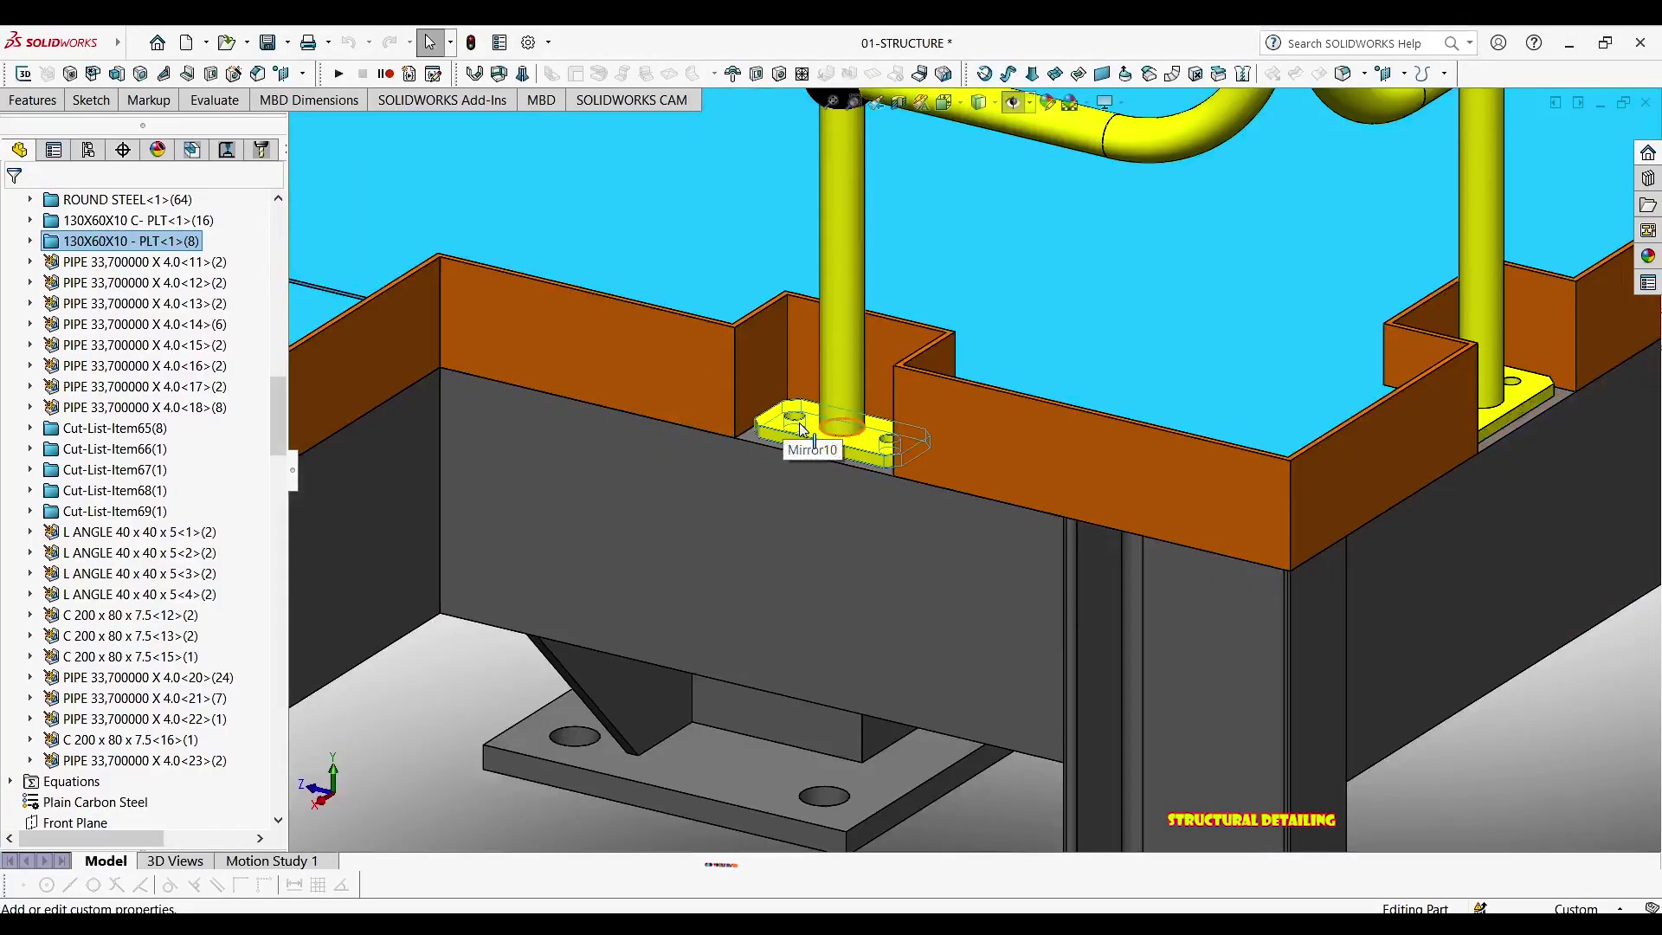
pyautogui.click(161, 222)
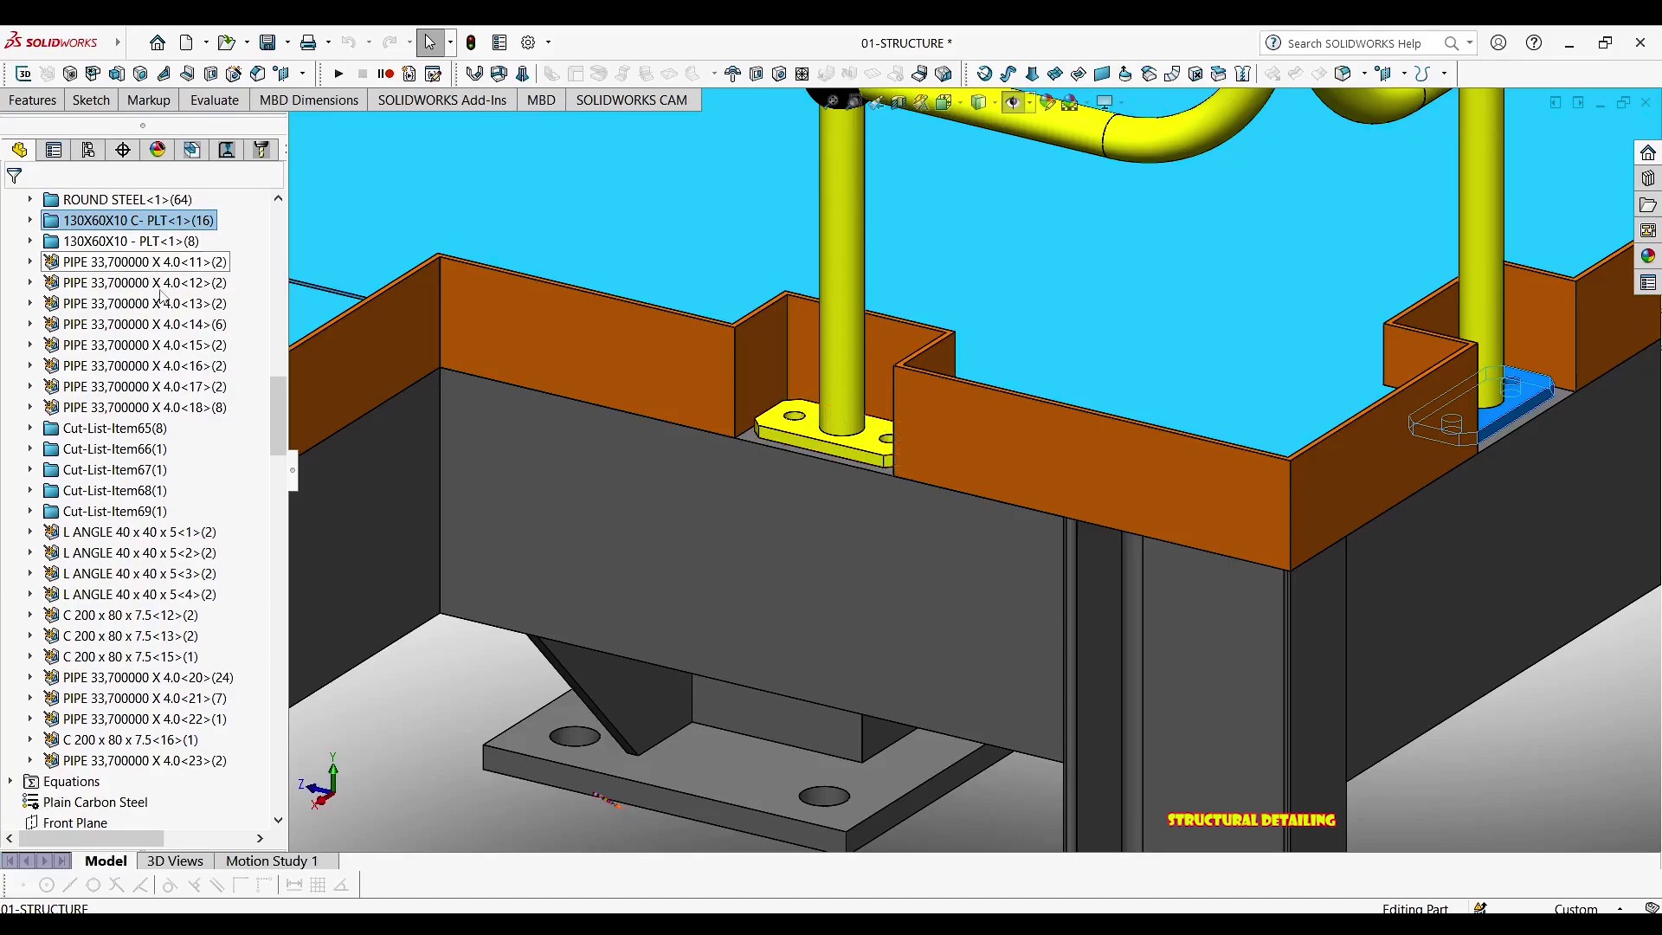
pyautogui.click(139, 432)
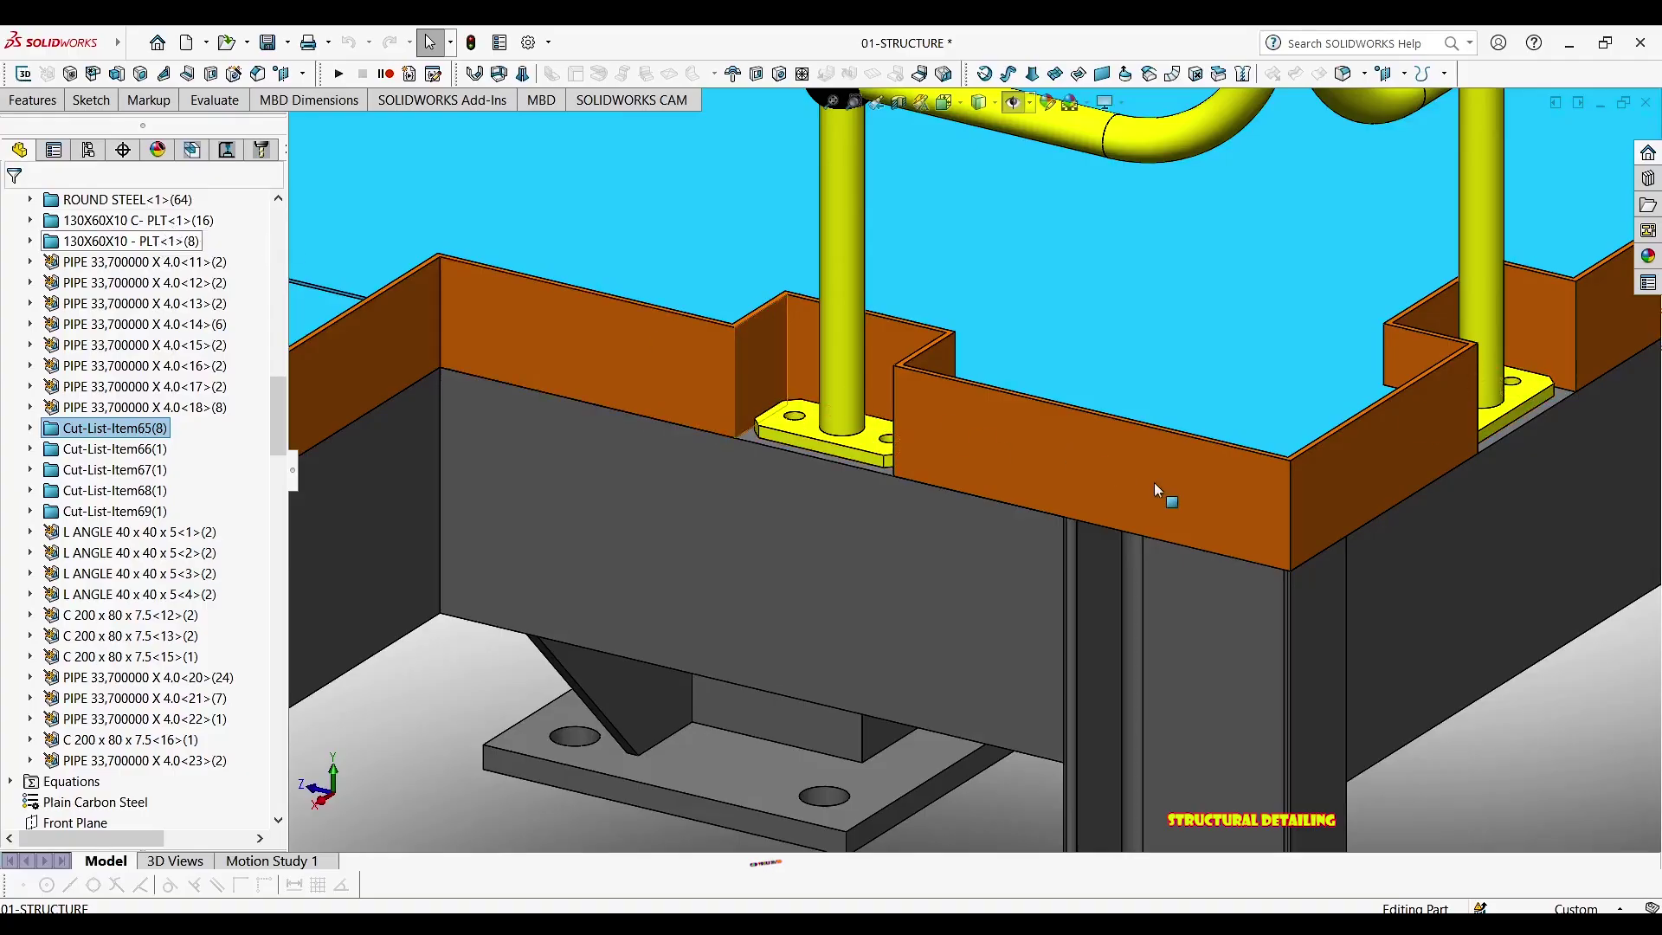
pyautogui.scroll(-5, 1113, 465)
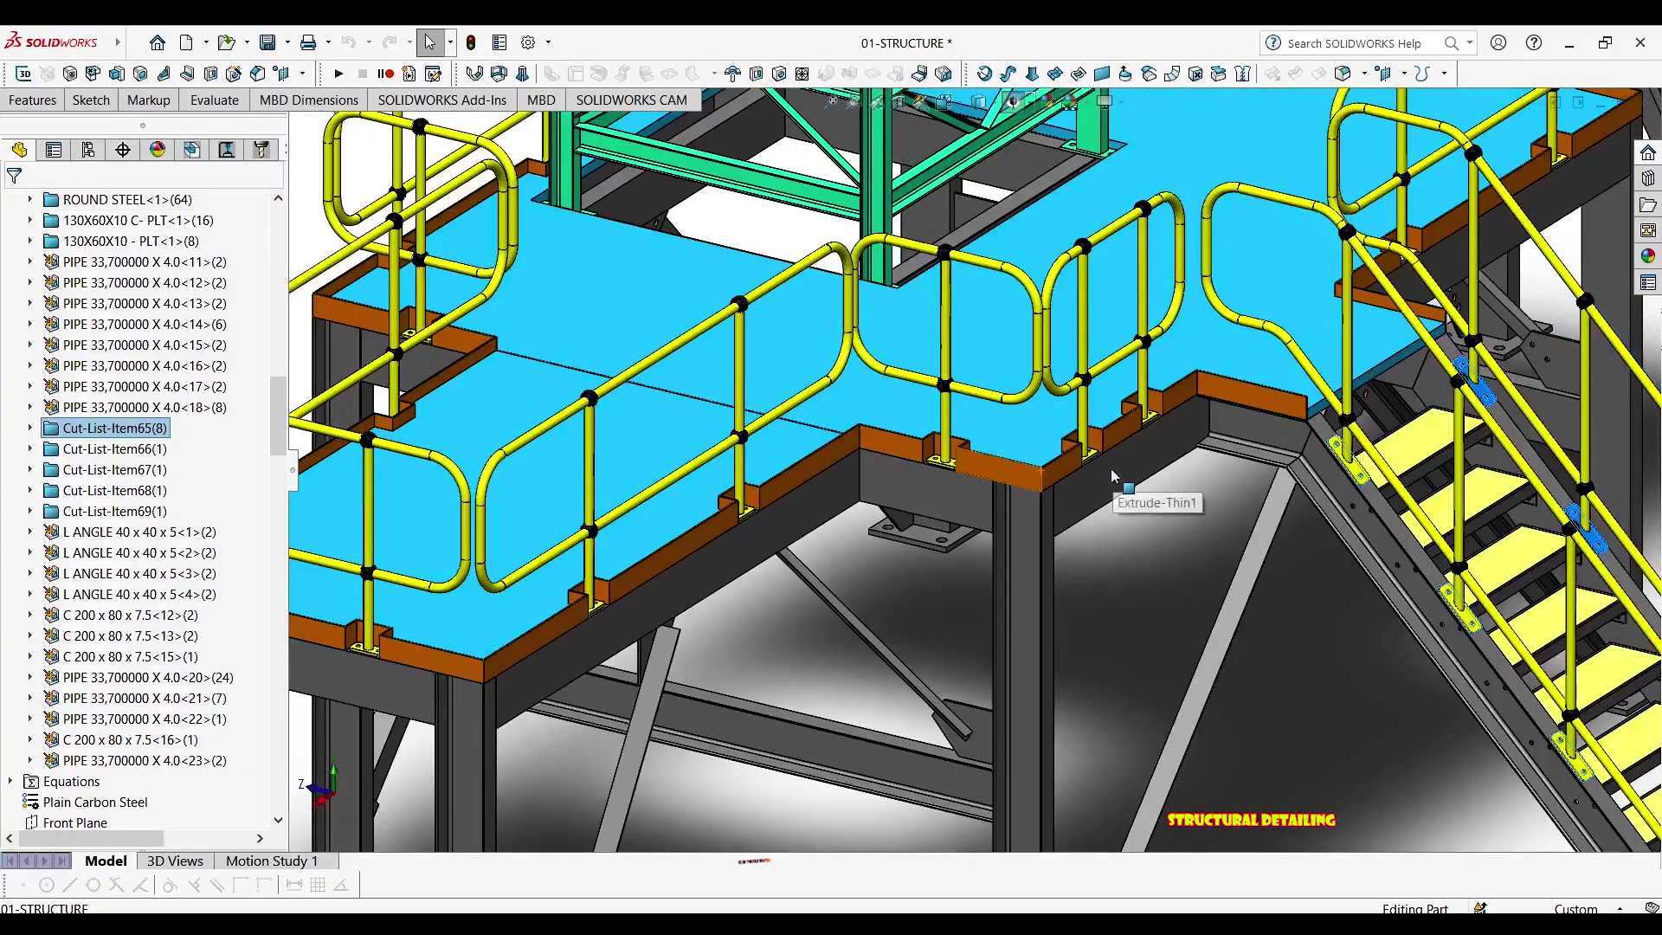
pyautogui.scroll(4, 1117, 519)
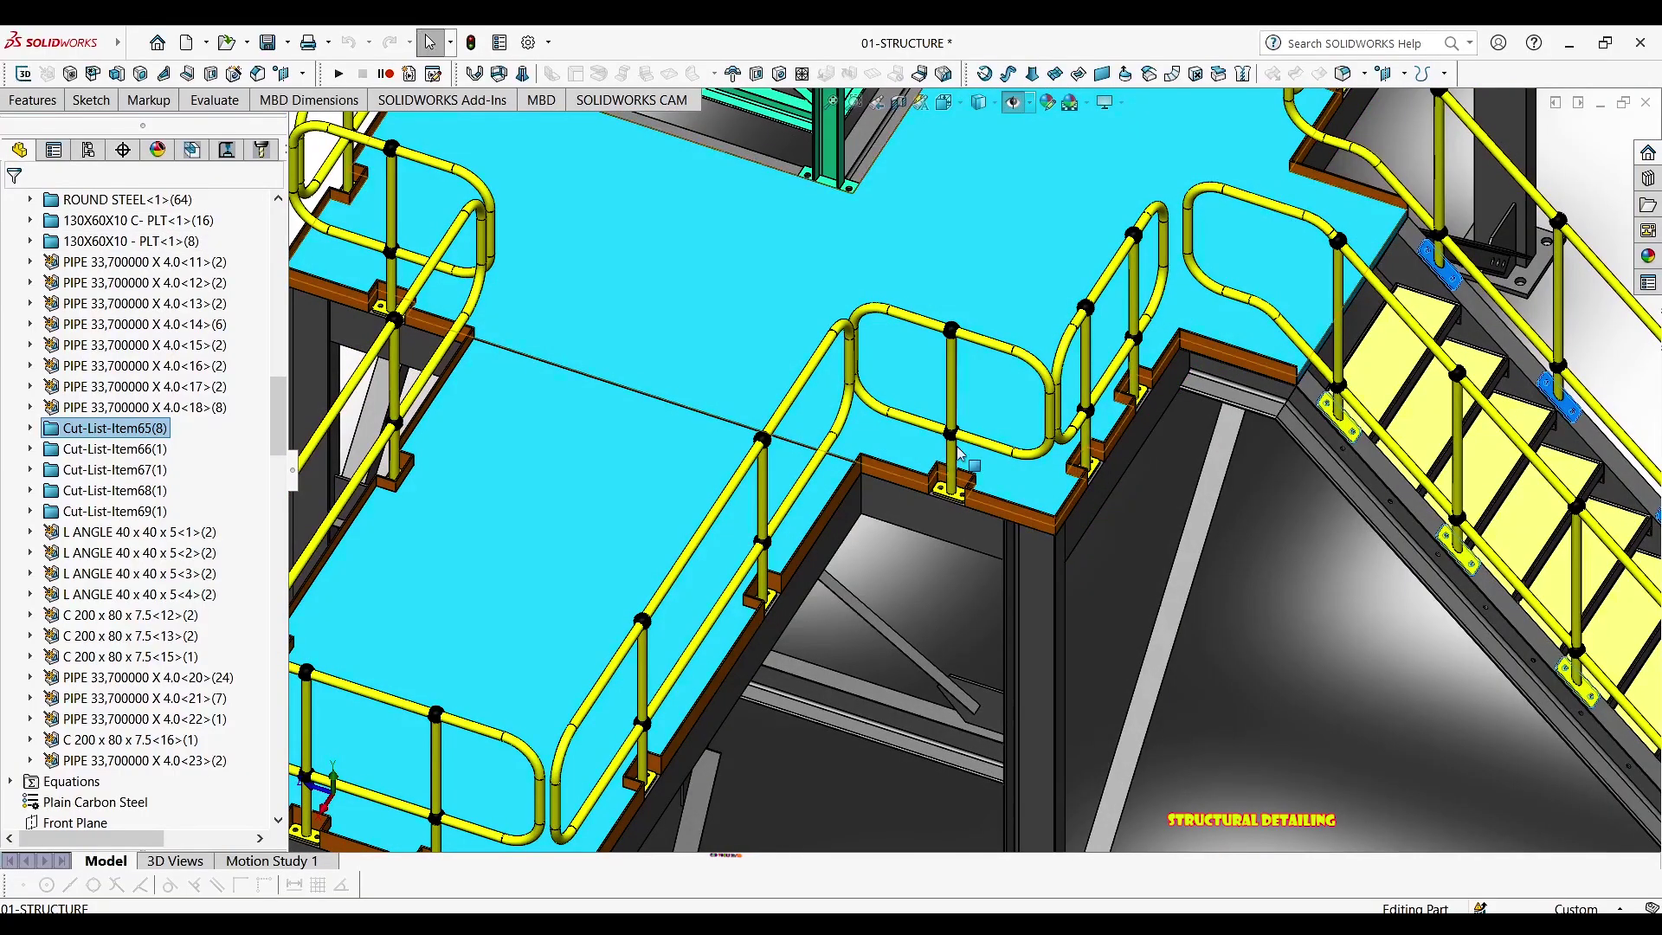
pyautogui.scroll(2, 1083, 476)
pyautogui.scroll(3, 1083, 476)
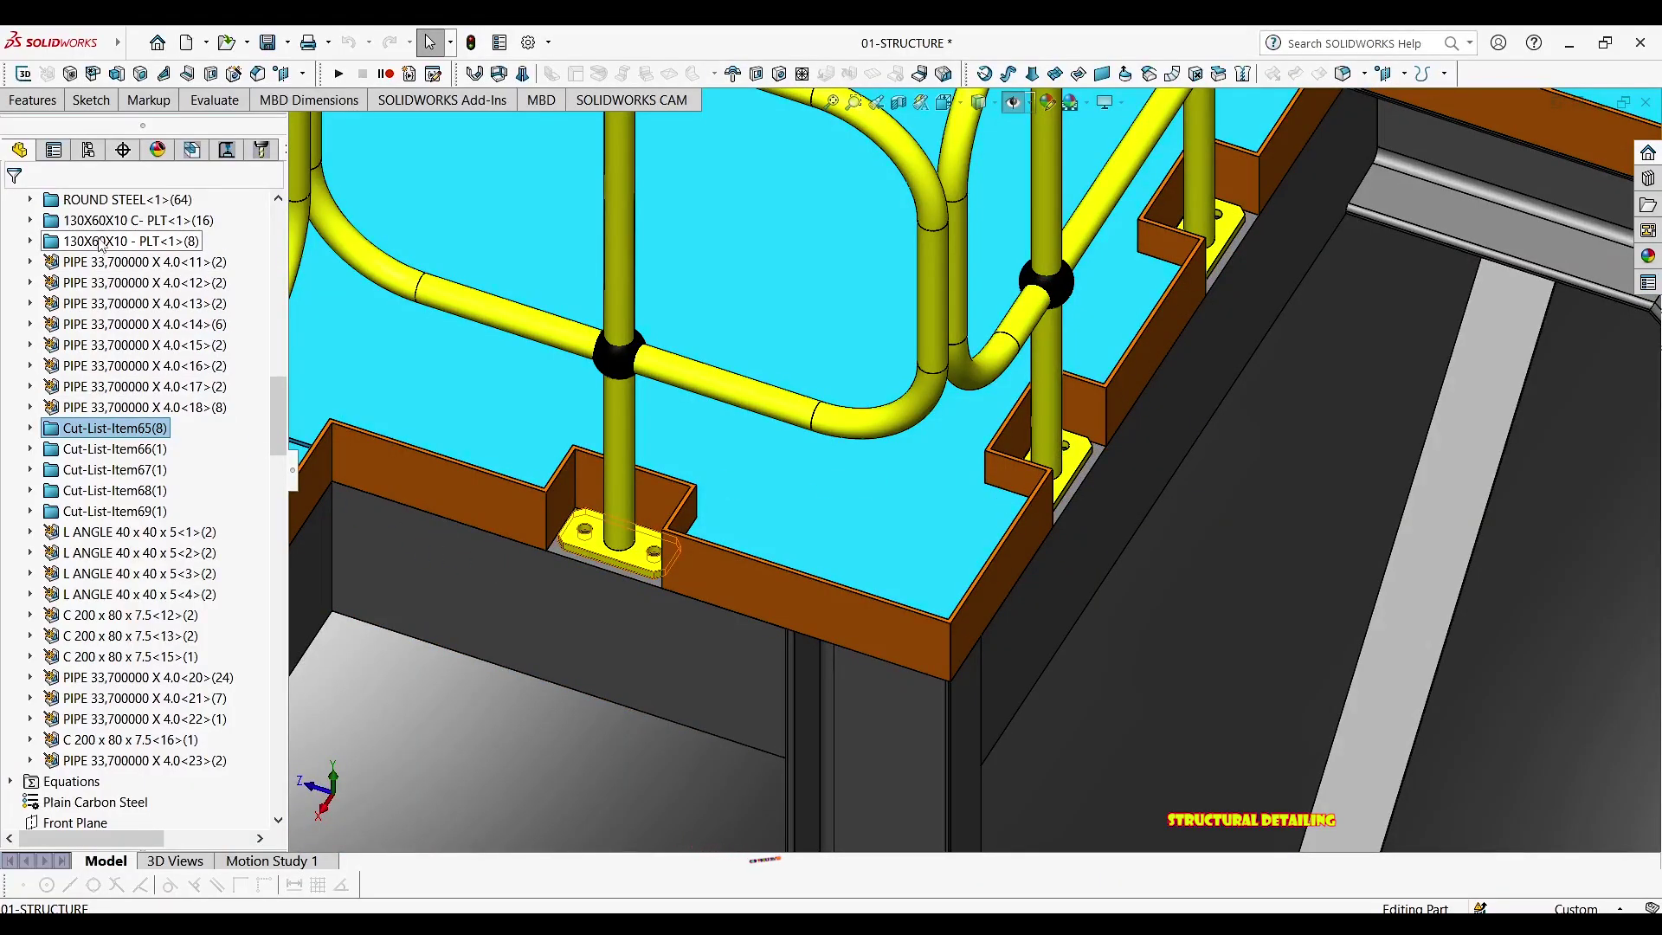
# Highlight the 130X60X10 - PLT item, select its base plate at the handrail post, and return to the start of the cut list
pyautogui.click(99, 242)
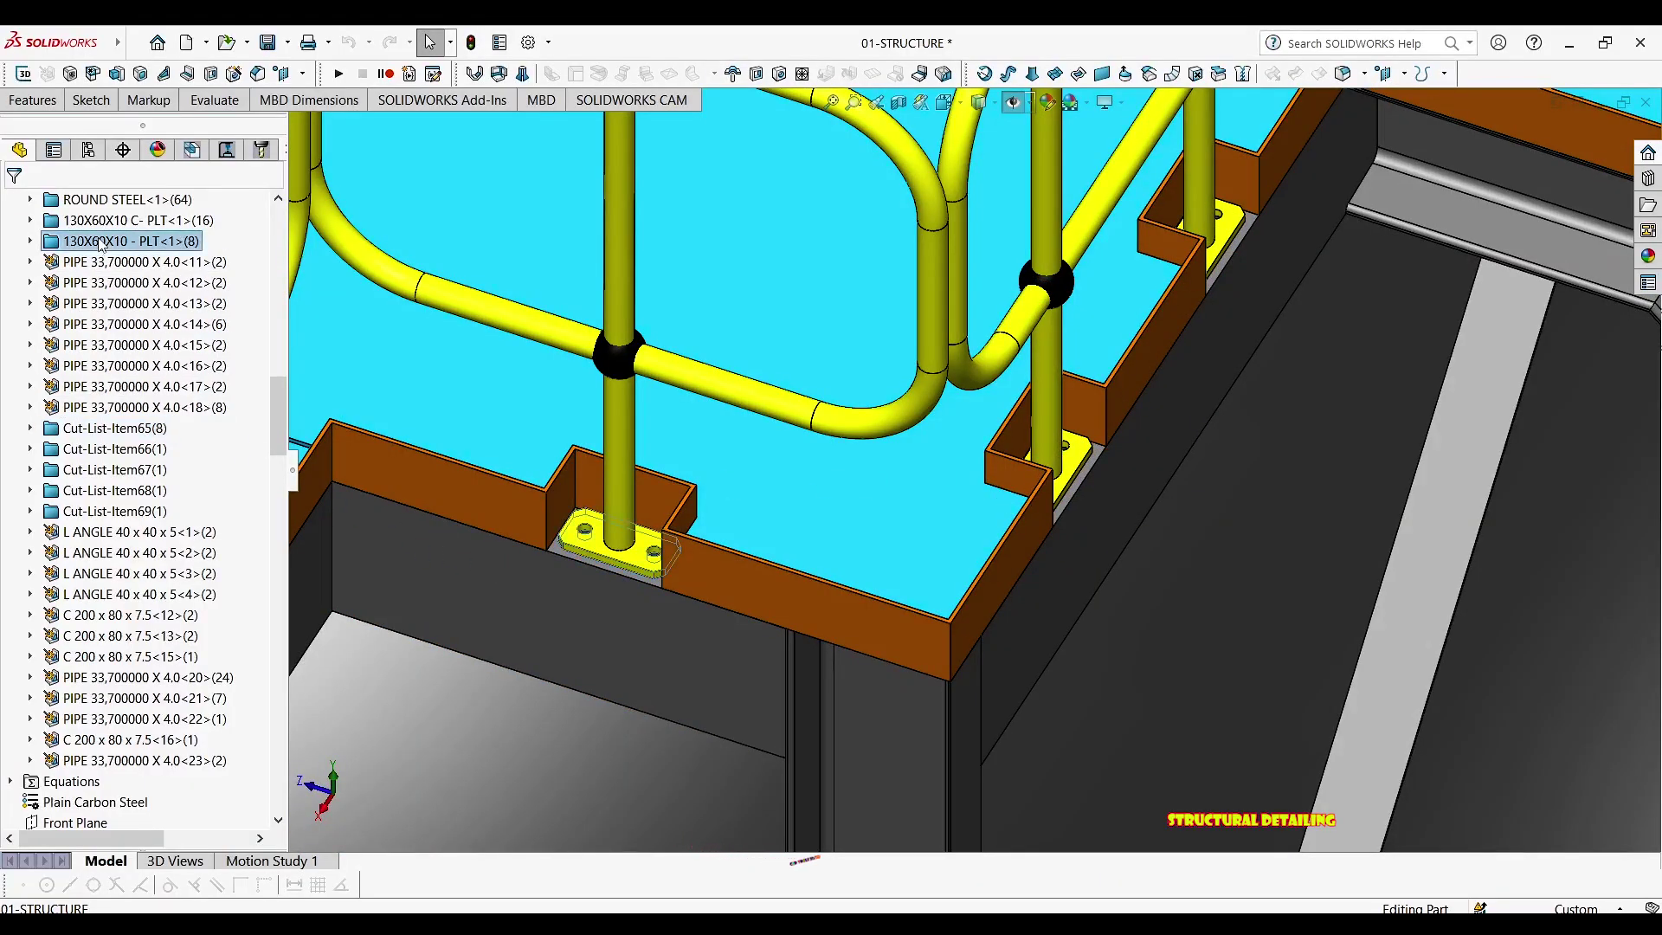
pyautogui.click(608, 538)
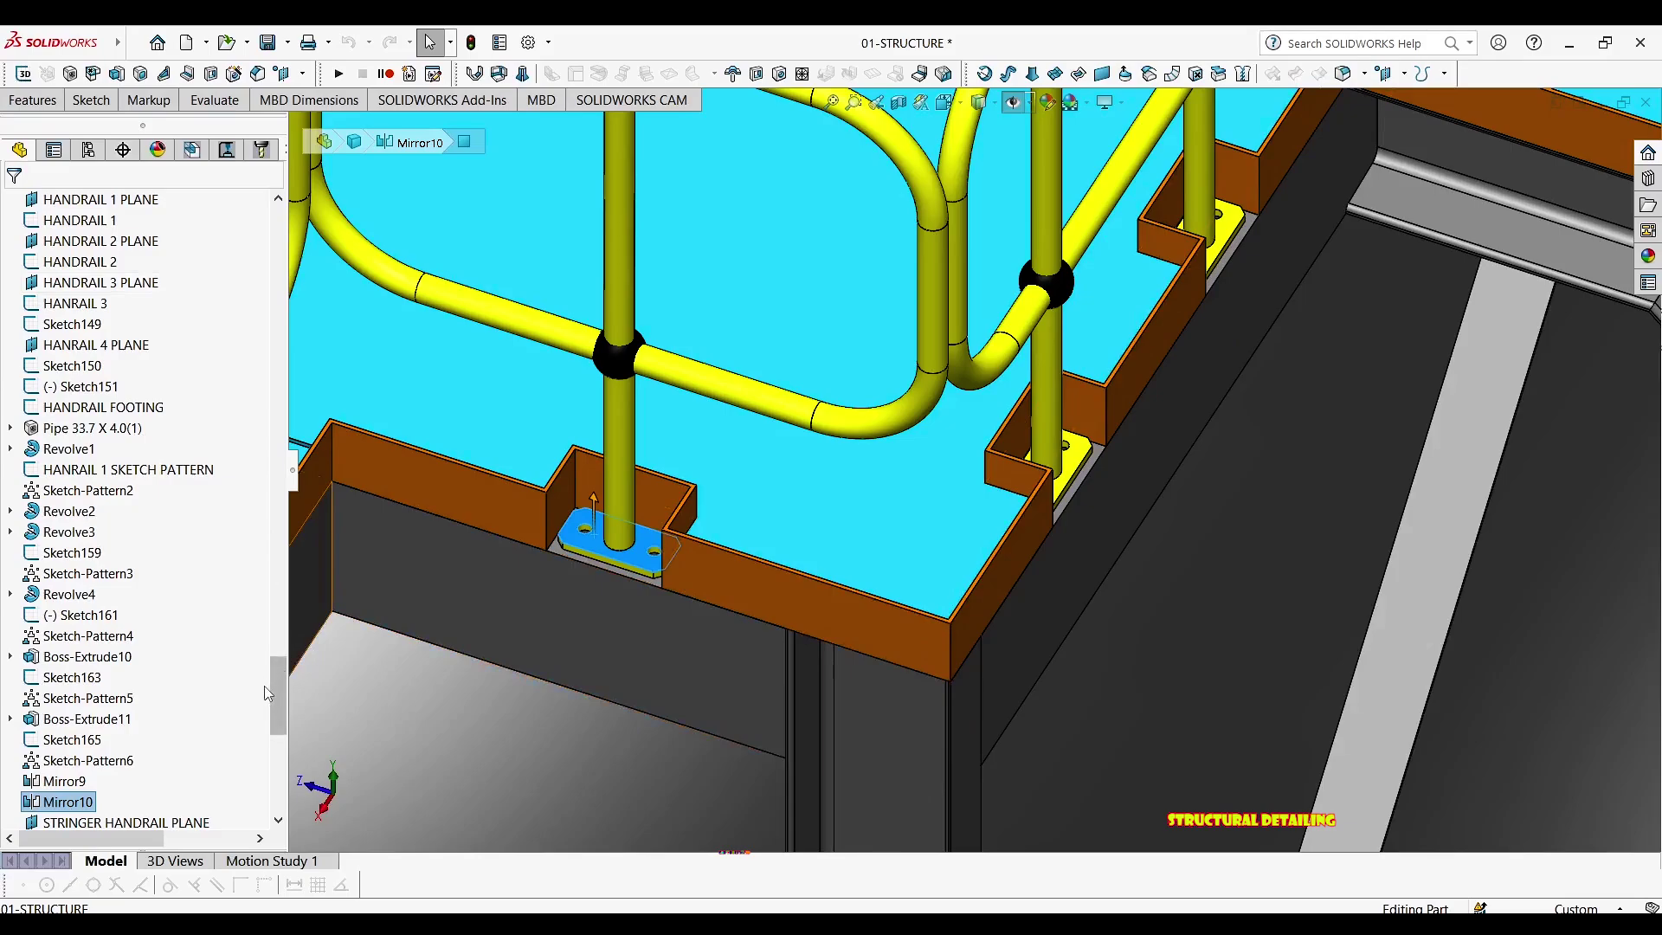
pyautogui.moveTo(276, 683); pyautogui.dragTo(270, 254)
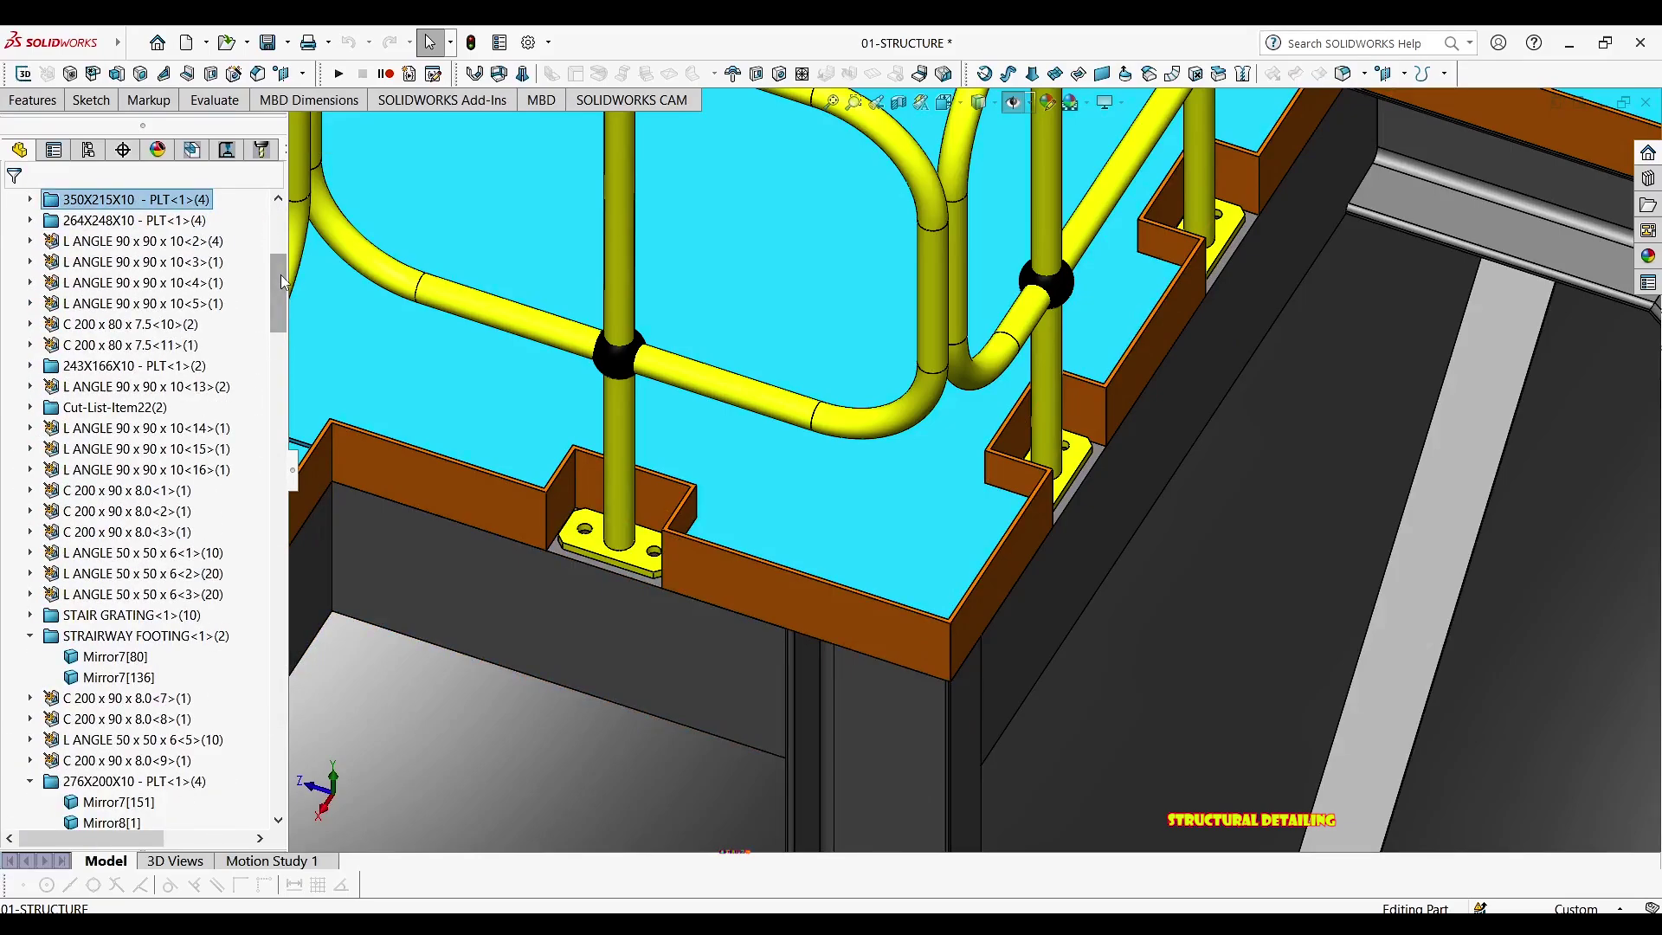
pyautogui.moveTo(280, 274); pyautogui.dragTo(277, 211)
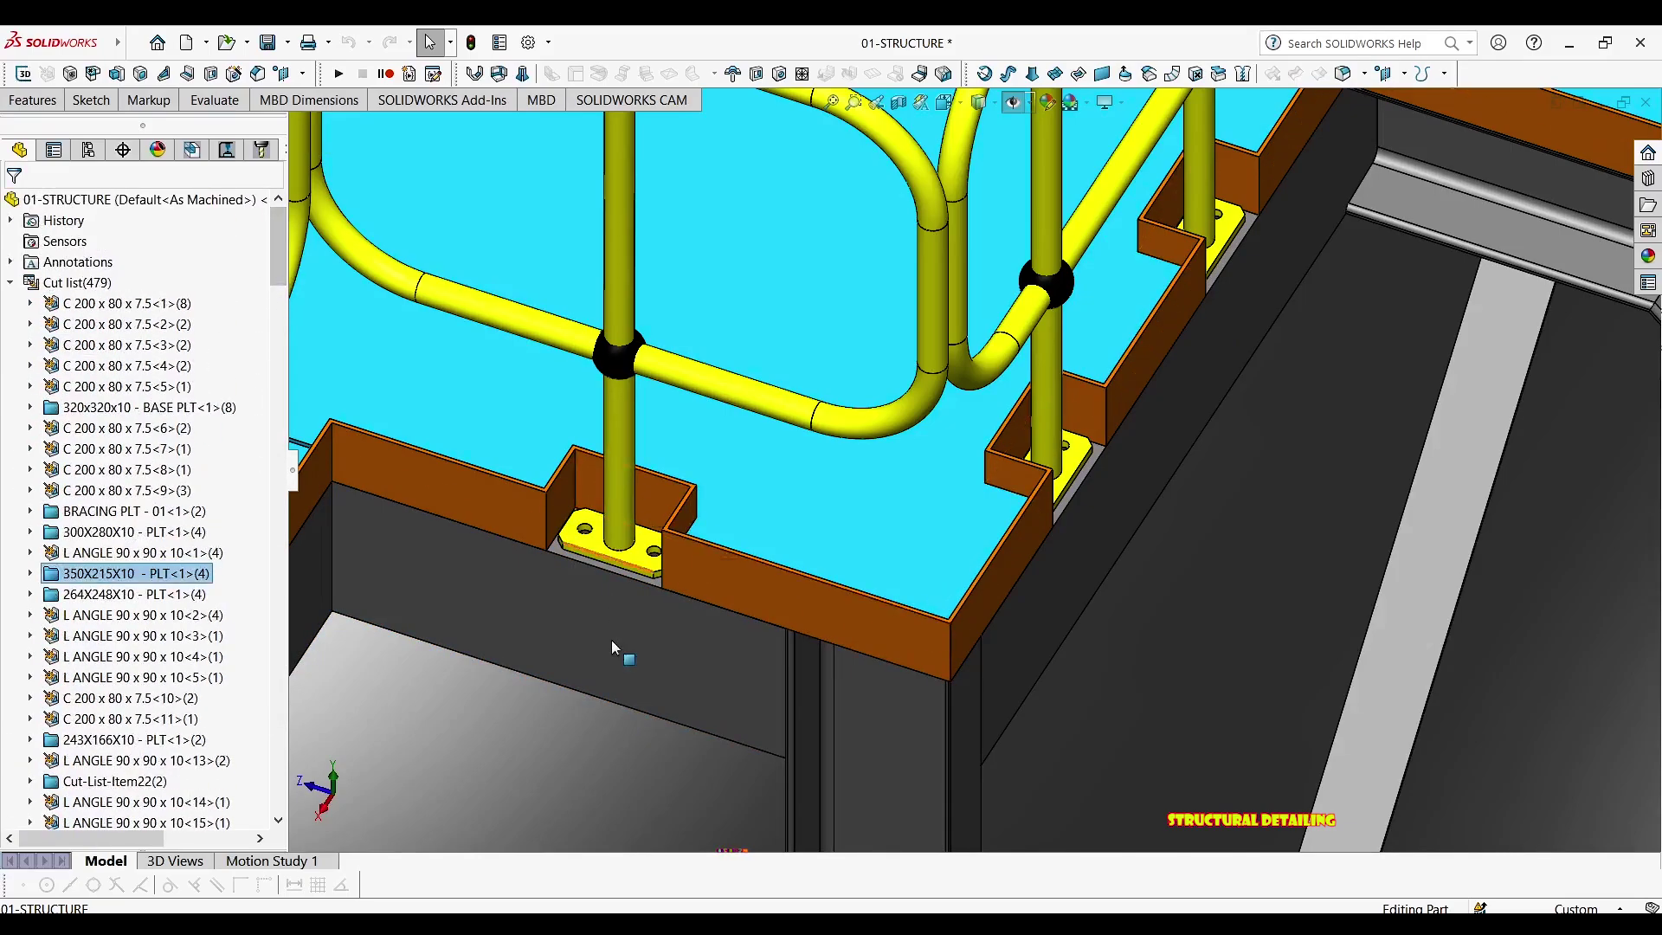
# Inspect the handrail base plate at the platform edge and highlight Cut-List-Item65 in the cut list
pyautogui.scroll(-5, 634, 567)
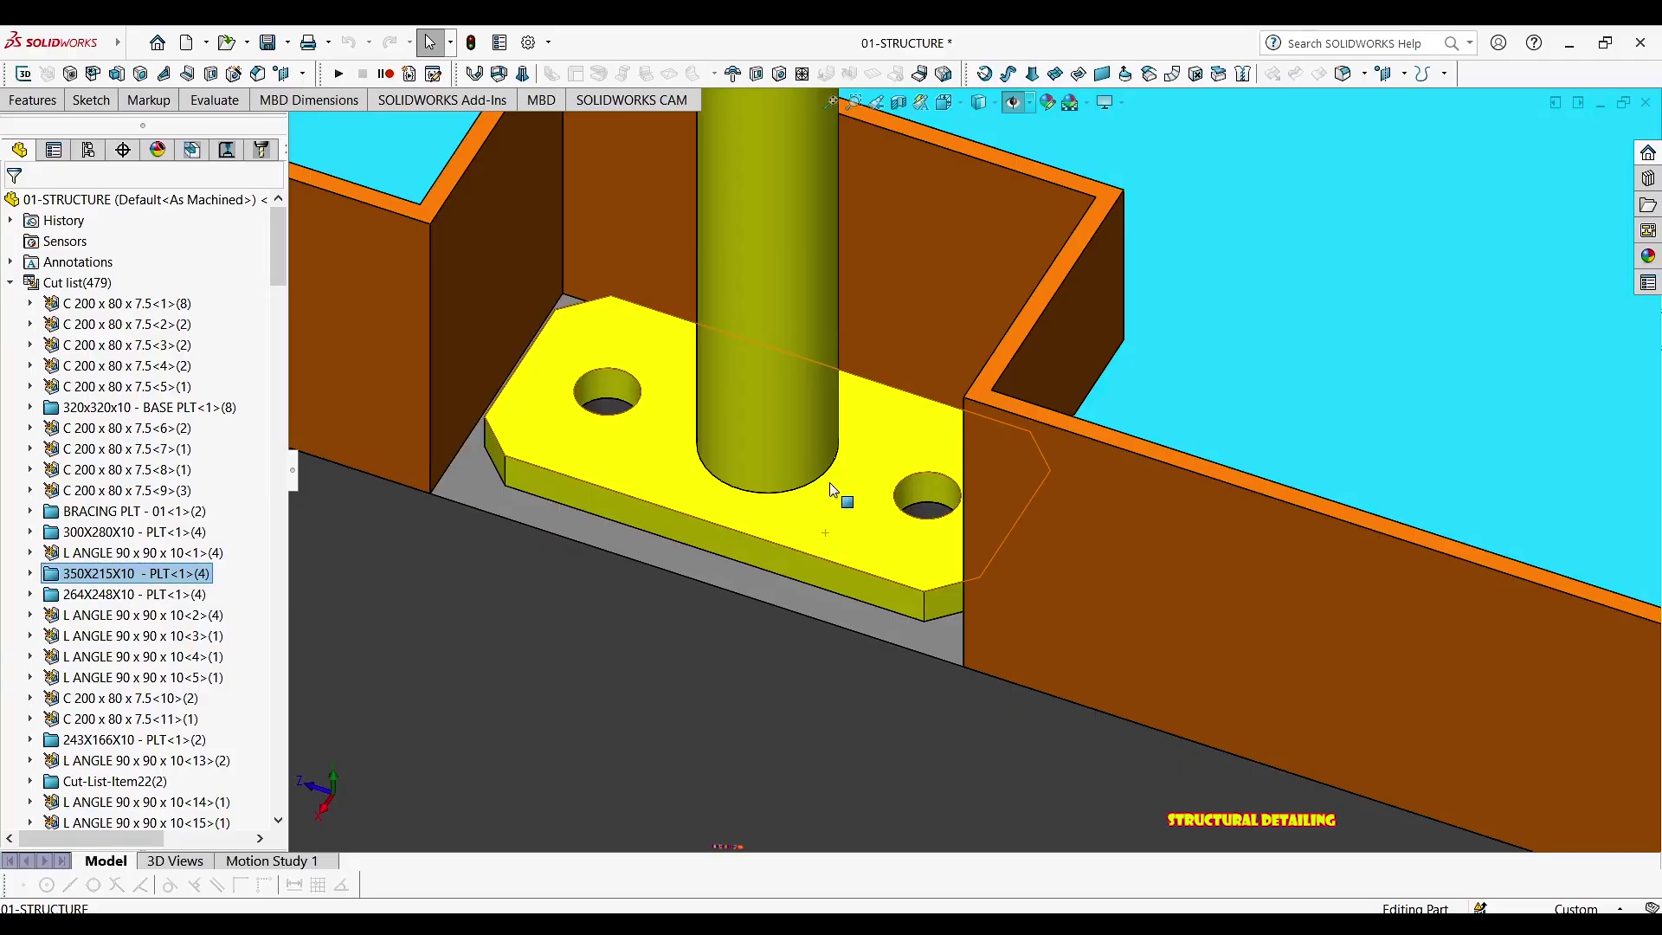
pyautogui.scroll(3, 831, 489)
pyautogui.scroll(-1, 167, 571)
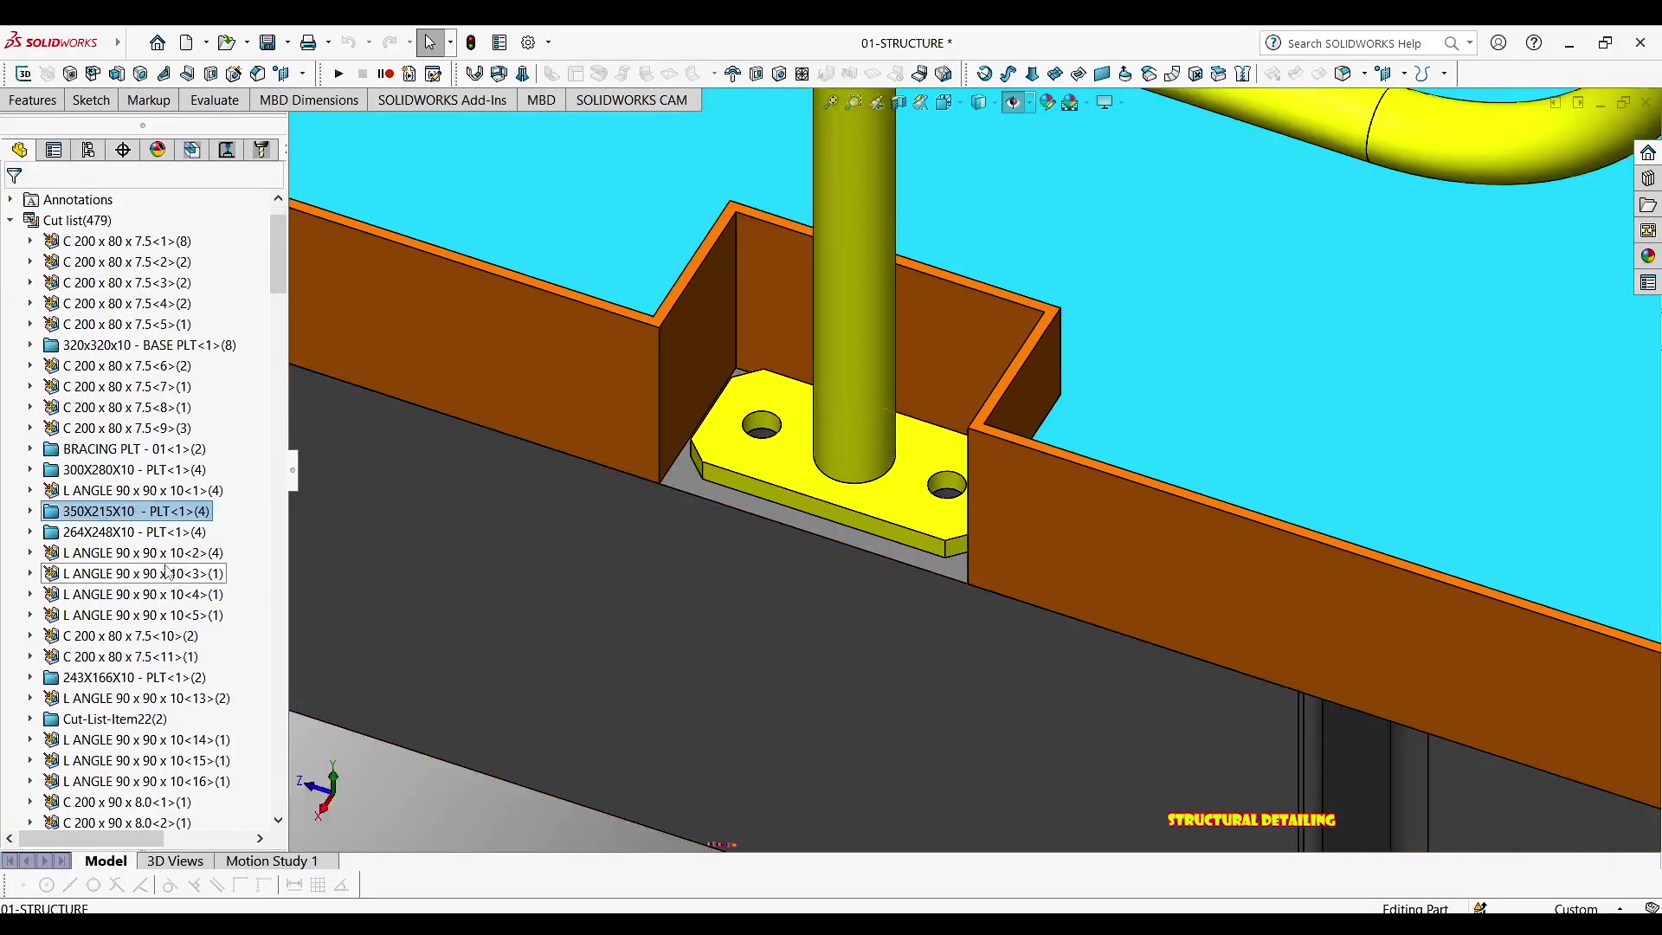
pyautogui.scroll(-6, 136, 578)
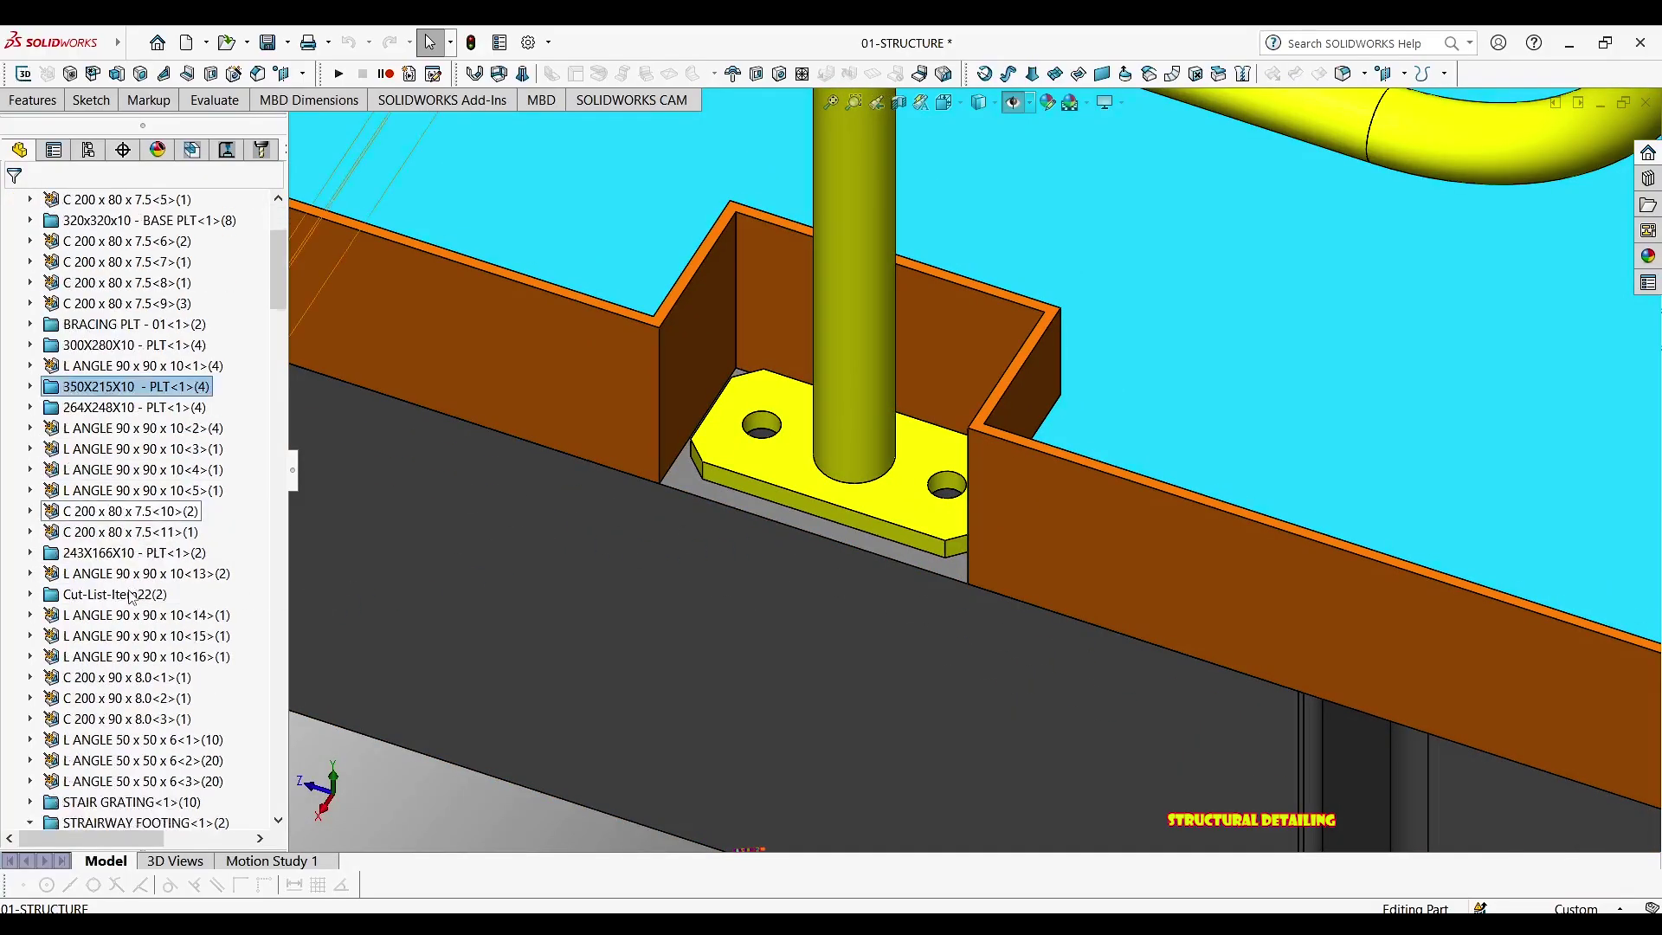
pyautogui.scroll(-4, 121, 520)
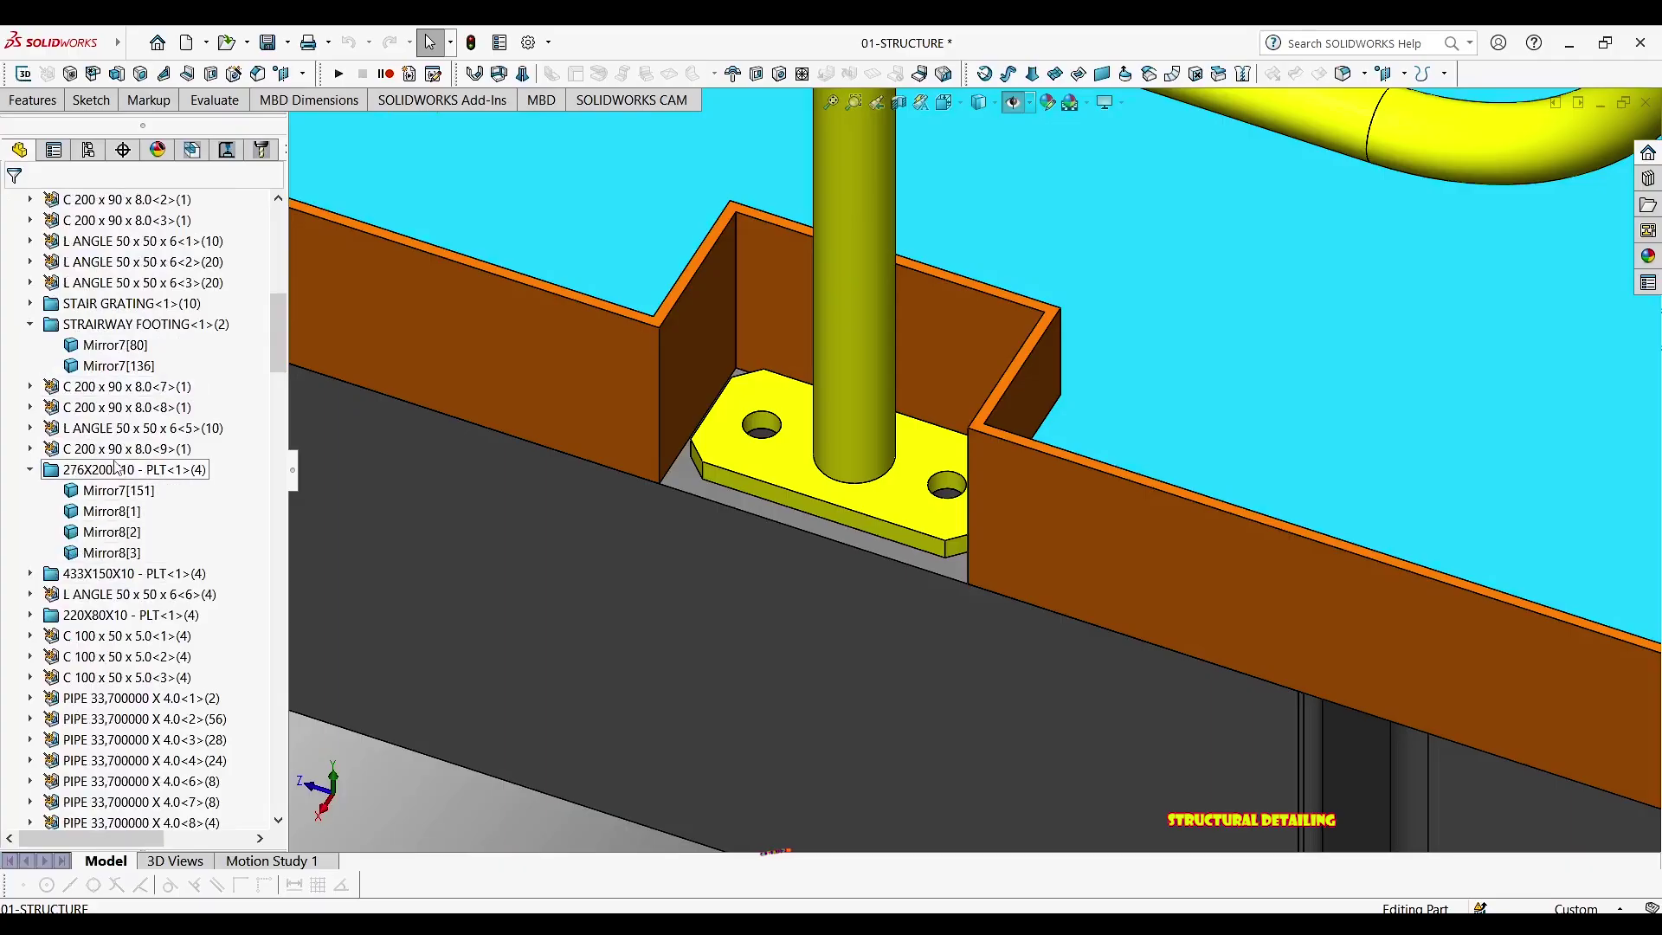
pyautogui.scroll(-4, 101, 489)
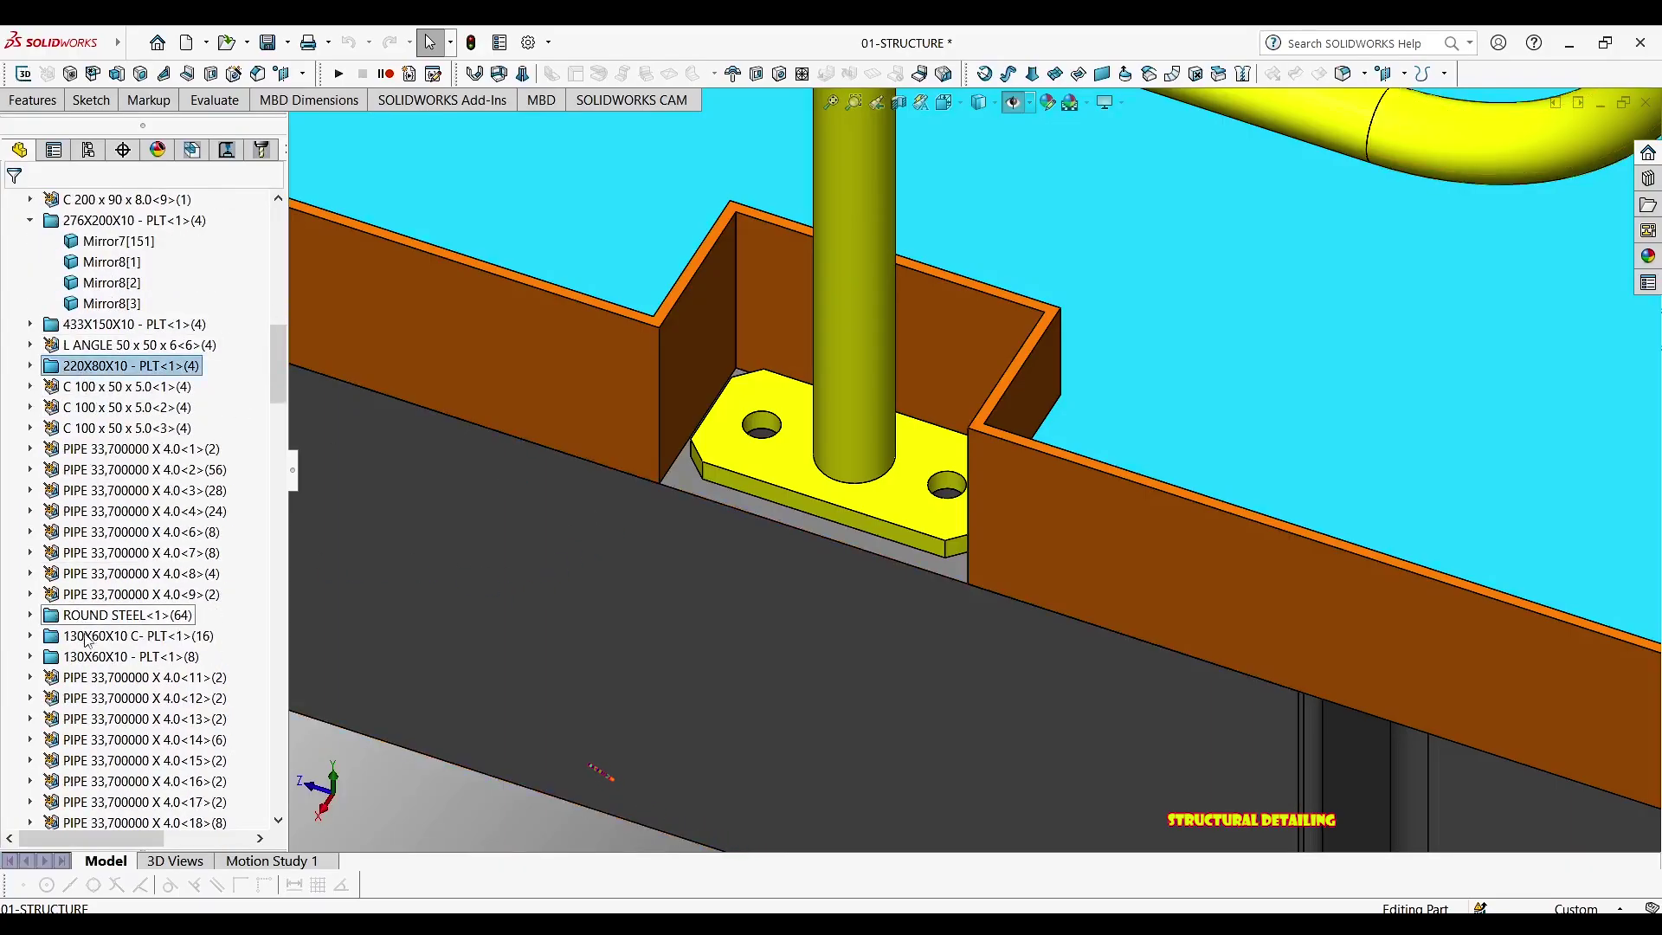
pyautogui.scroll(-4, 86, 638)
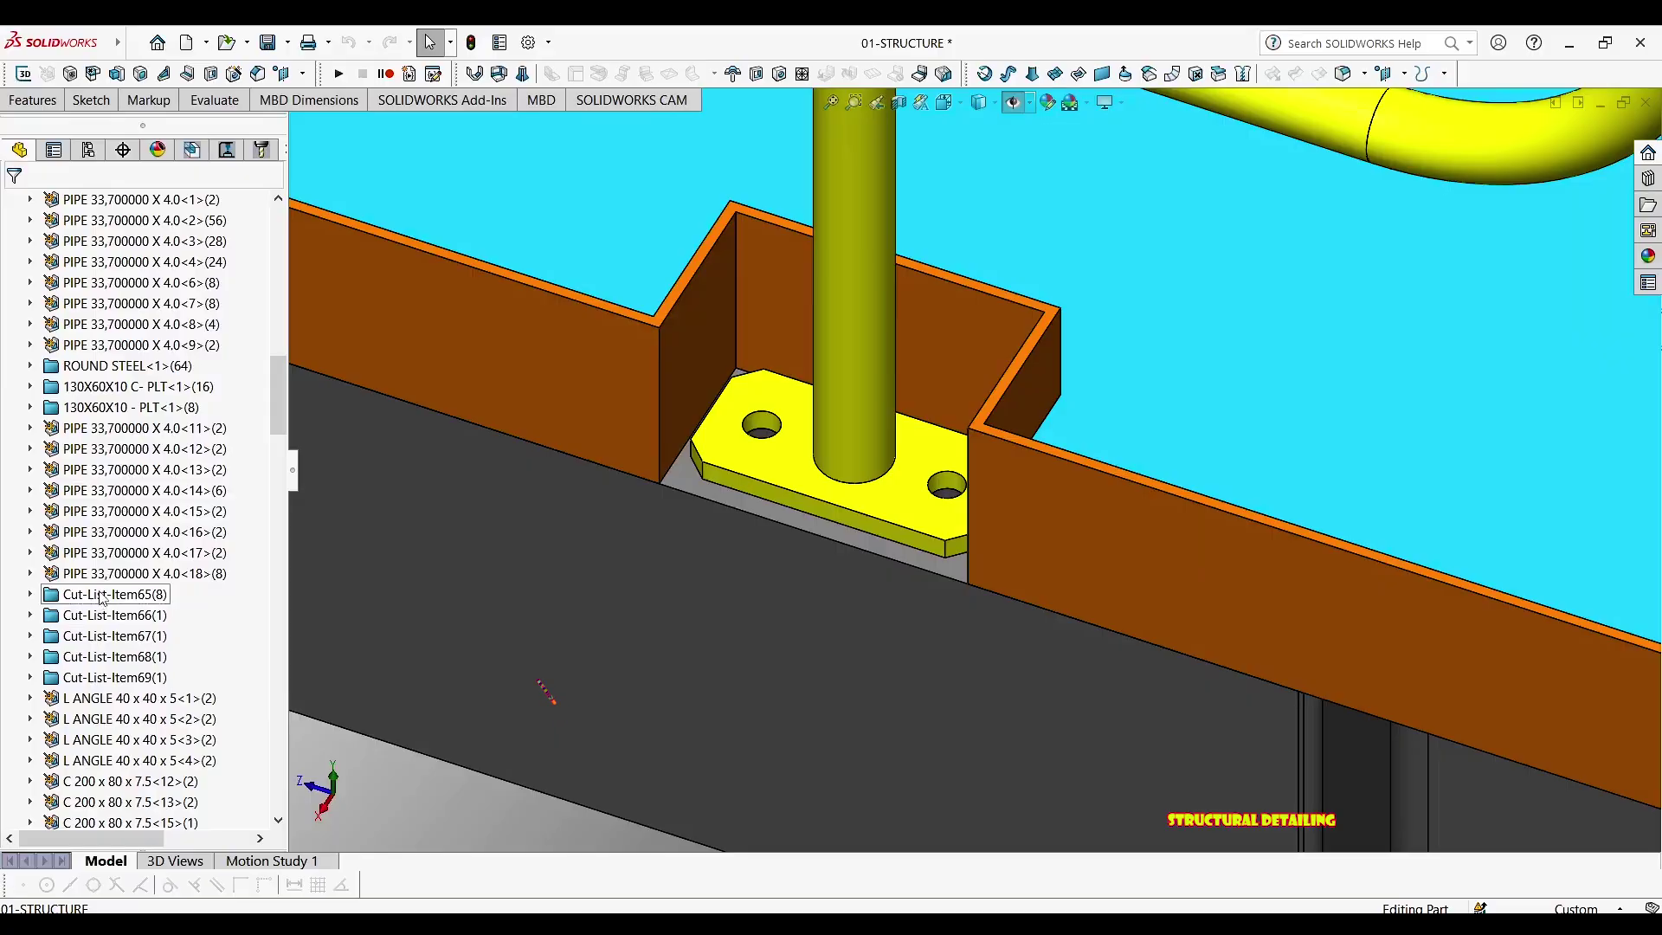
pyautogui.click(101, 596)
# Examine where the highlighted Cut-List-Item65 plates sit under the handrail posts along both stair stringers
pyautogui.scroll(5, 933, 421)
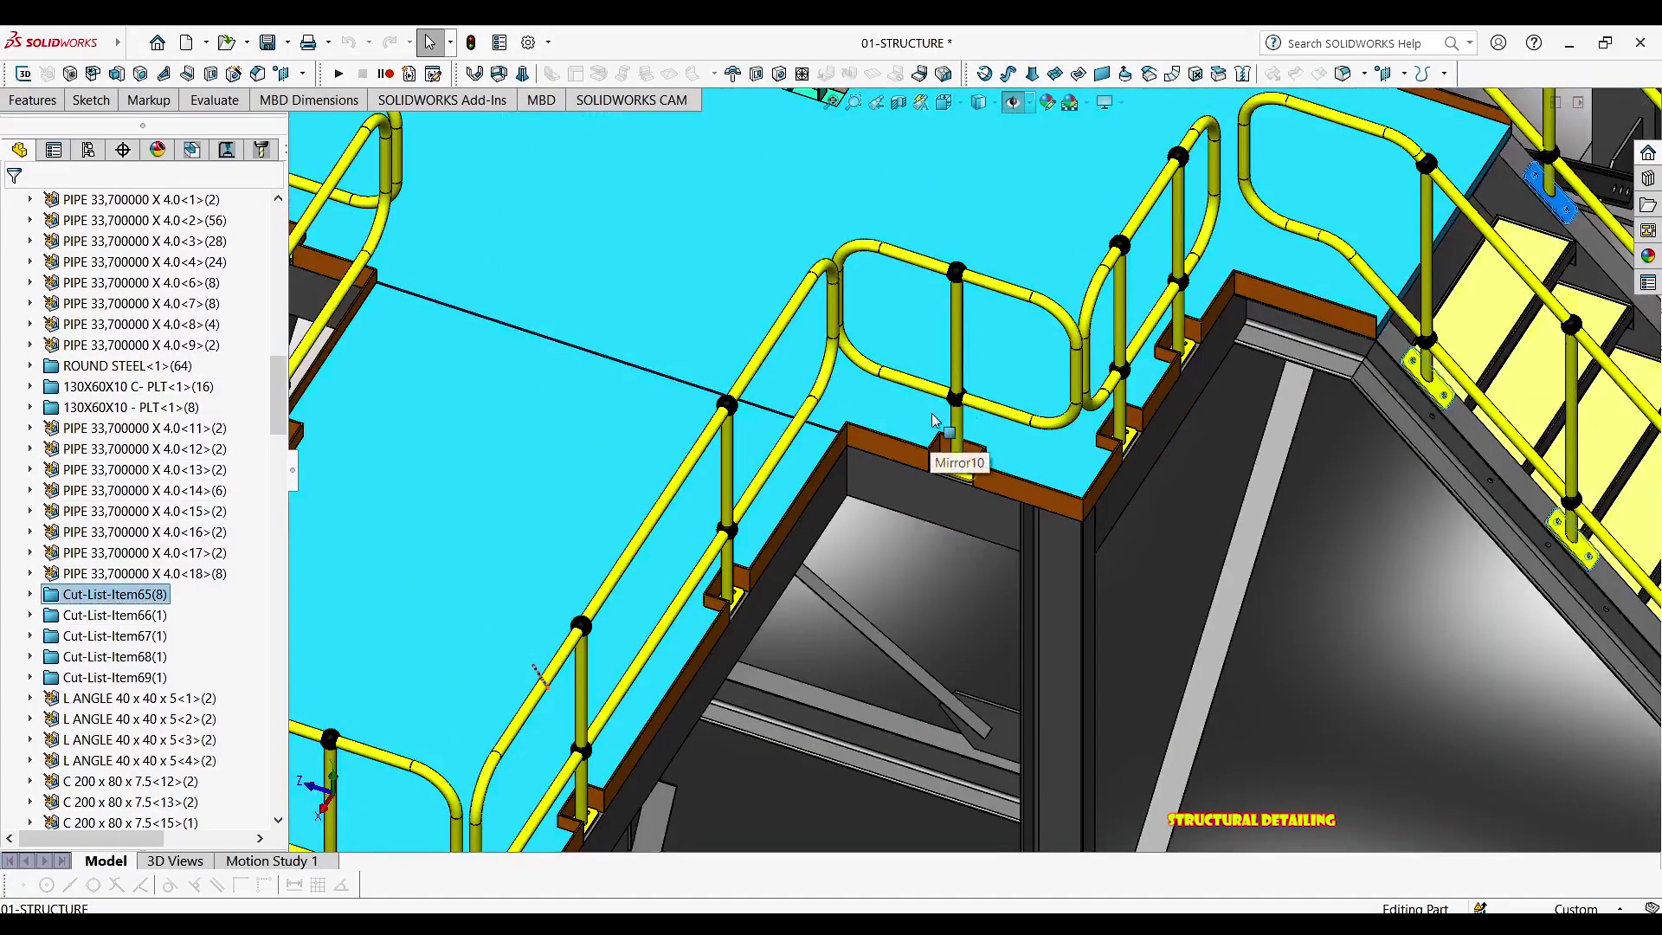
pyautogui.scroll(3, 933, 421)
pyautogui.moveTo(923, 347); pyautogui.dragTo(785, 311, button='middle')
pyautogui.scroll(-3, 786, 312)
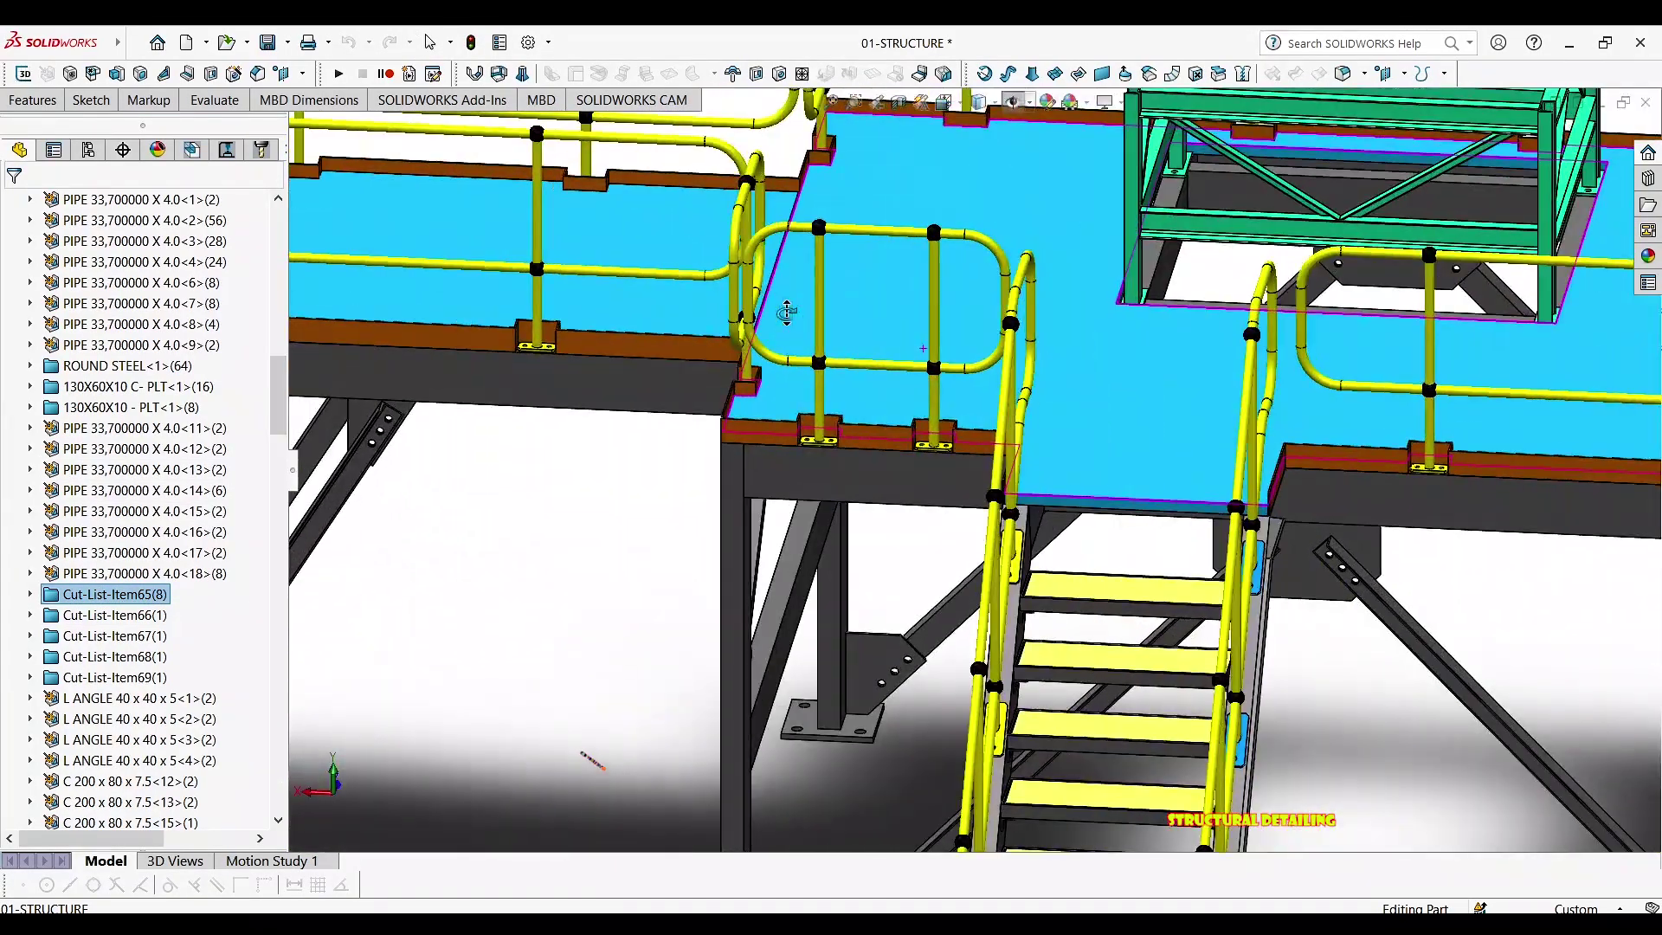
pyautogui.scroll(5, 995, 529)
pyautogui.moveTo(1198, 524); pyautogui.dragTo(1100, 463, button='middle')
pyautogui.scroll(-5, 1000, 545)
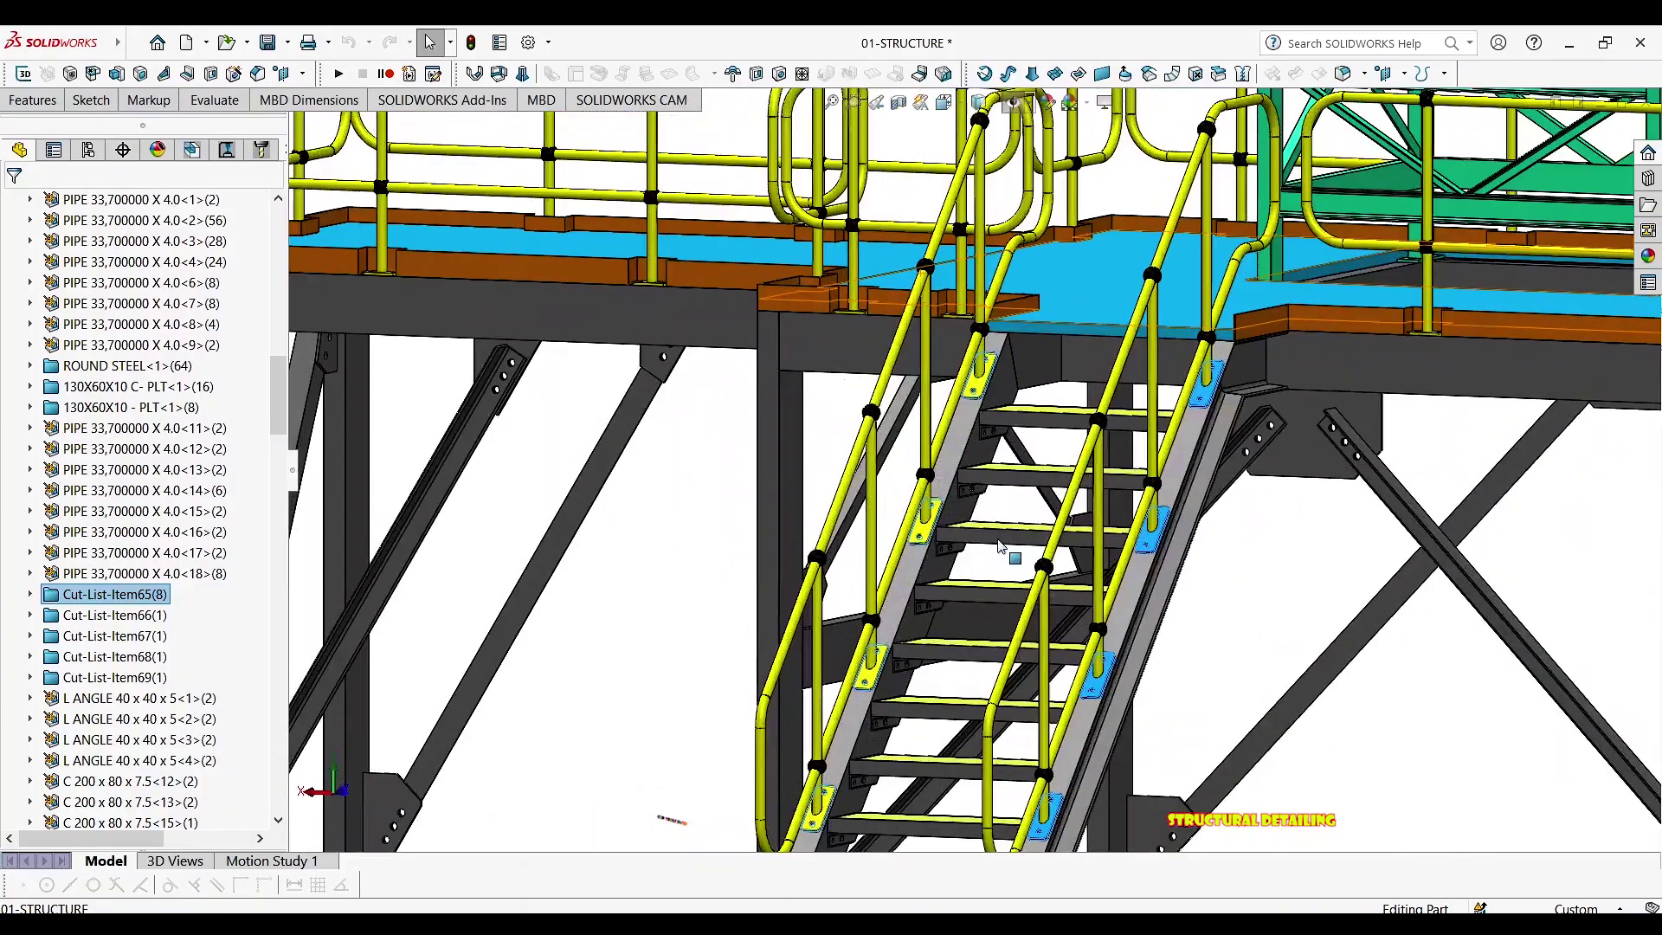
pyautogui.scroll(-3, 1000, 546)
pyautogui.moveTo(1040, 510); pyautogui.dragTo(1029, 485, button='middle')
pyautogui.scroll(-3, 1030, 482)
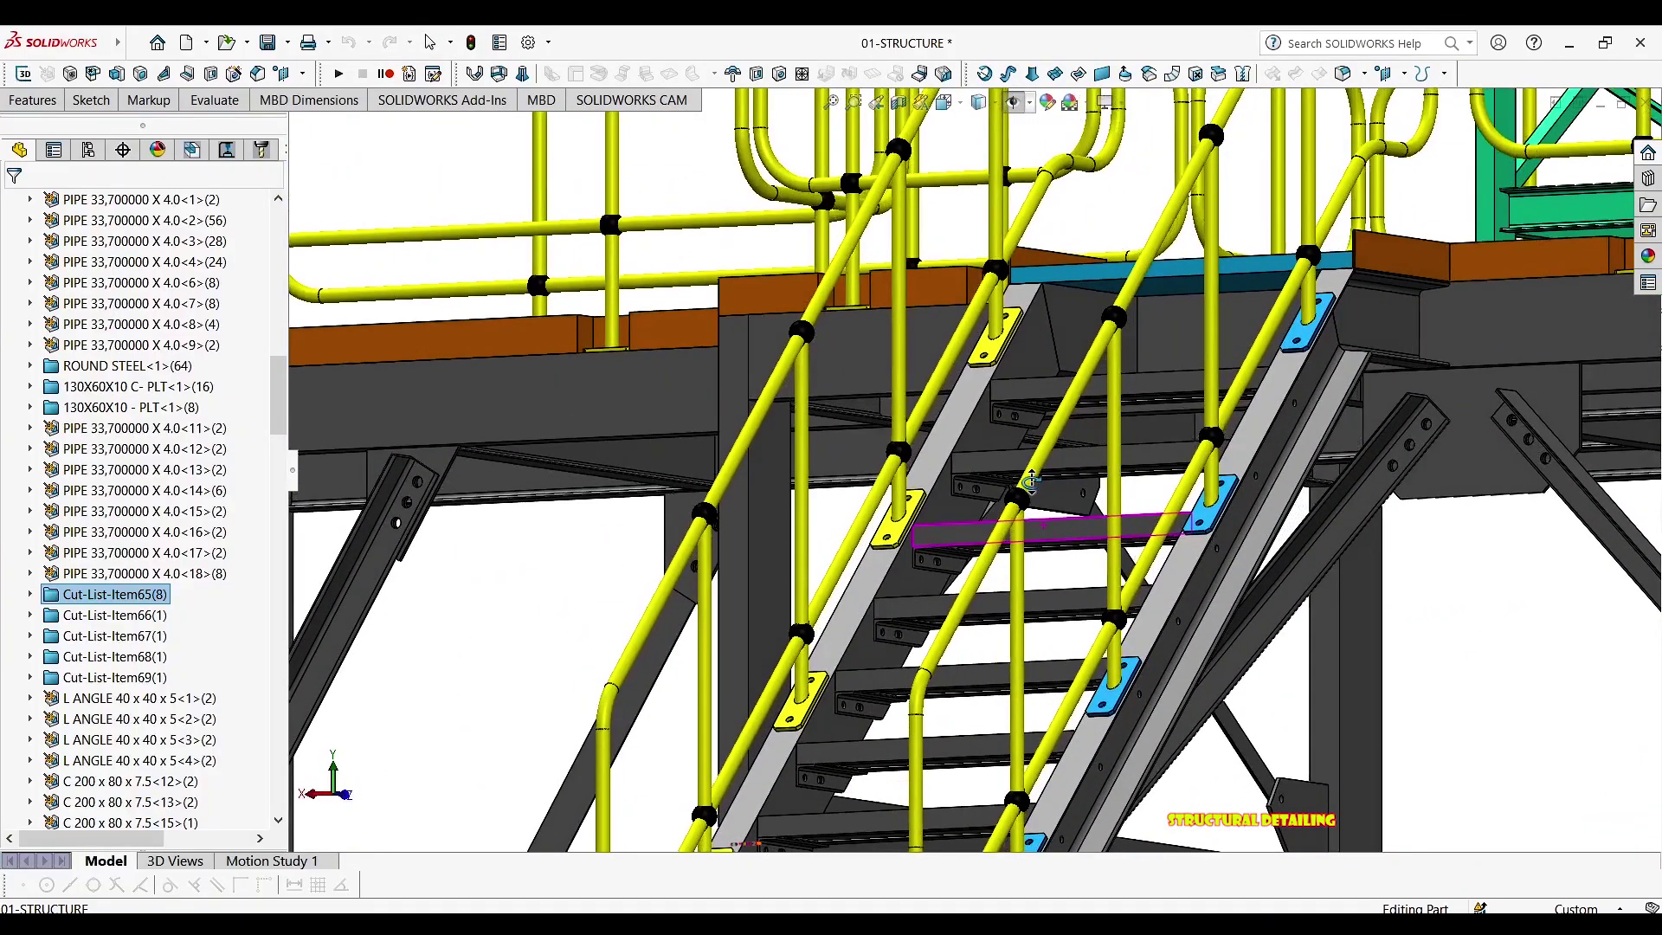
pyautogui.scroll(6, 1033, 489)
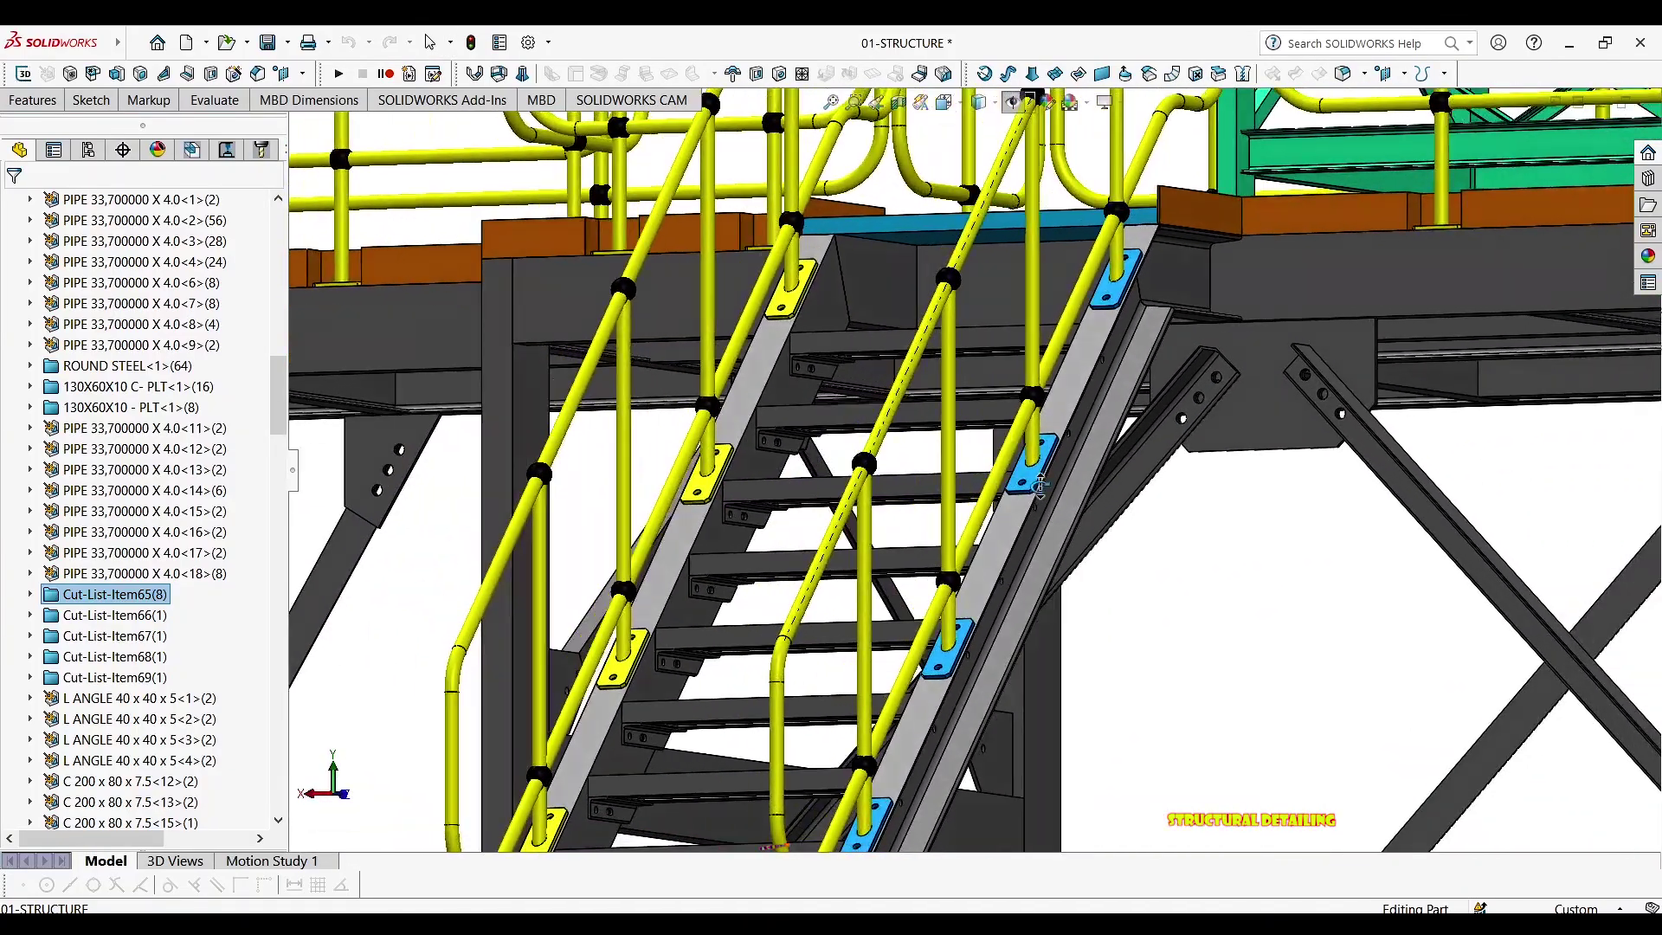
pyautogui.scroll(-5, 882, 536)
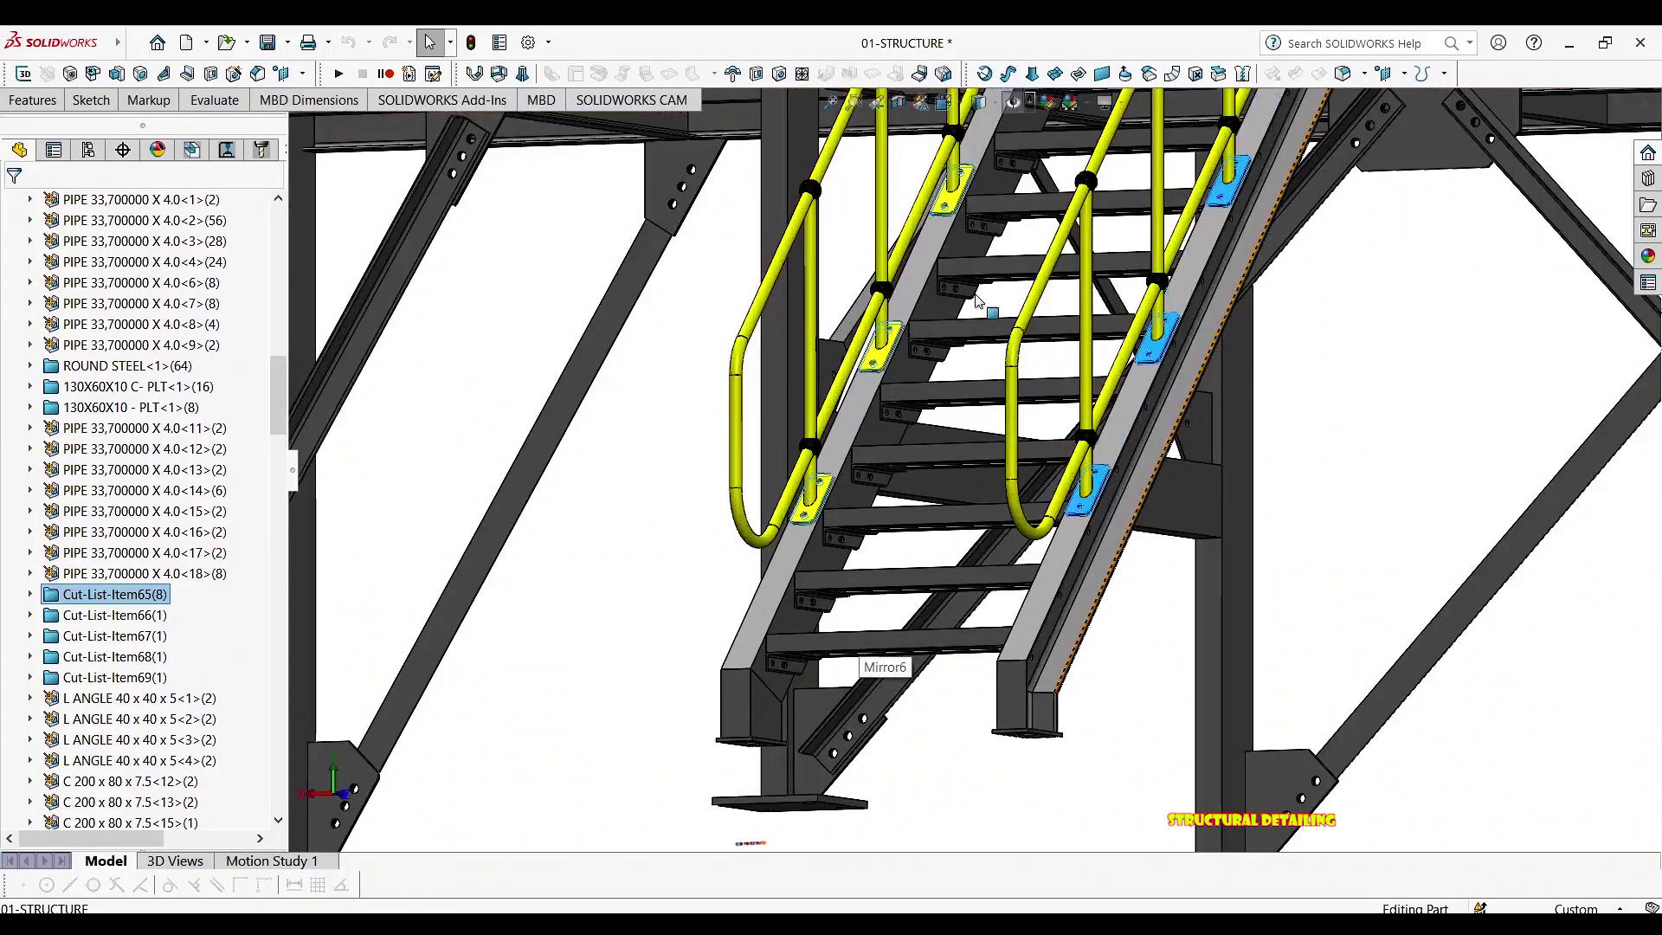
pyautogui.scroll(3, 981, 516)
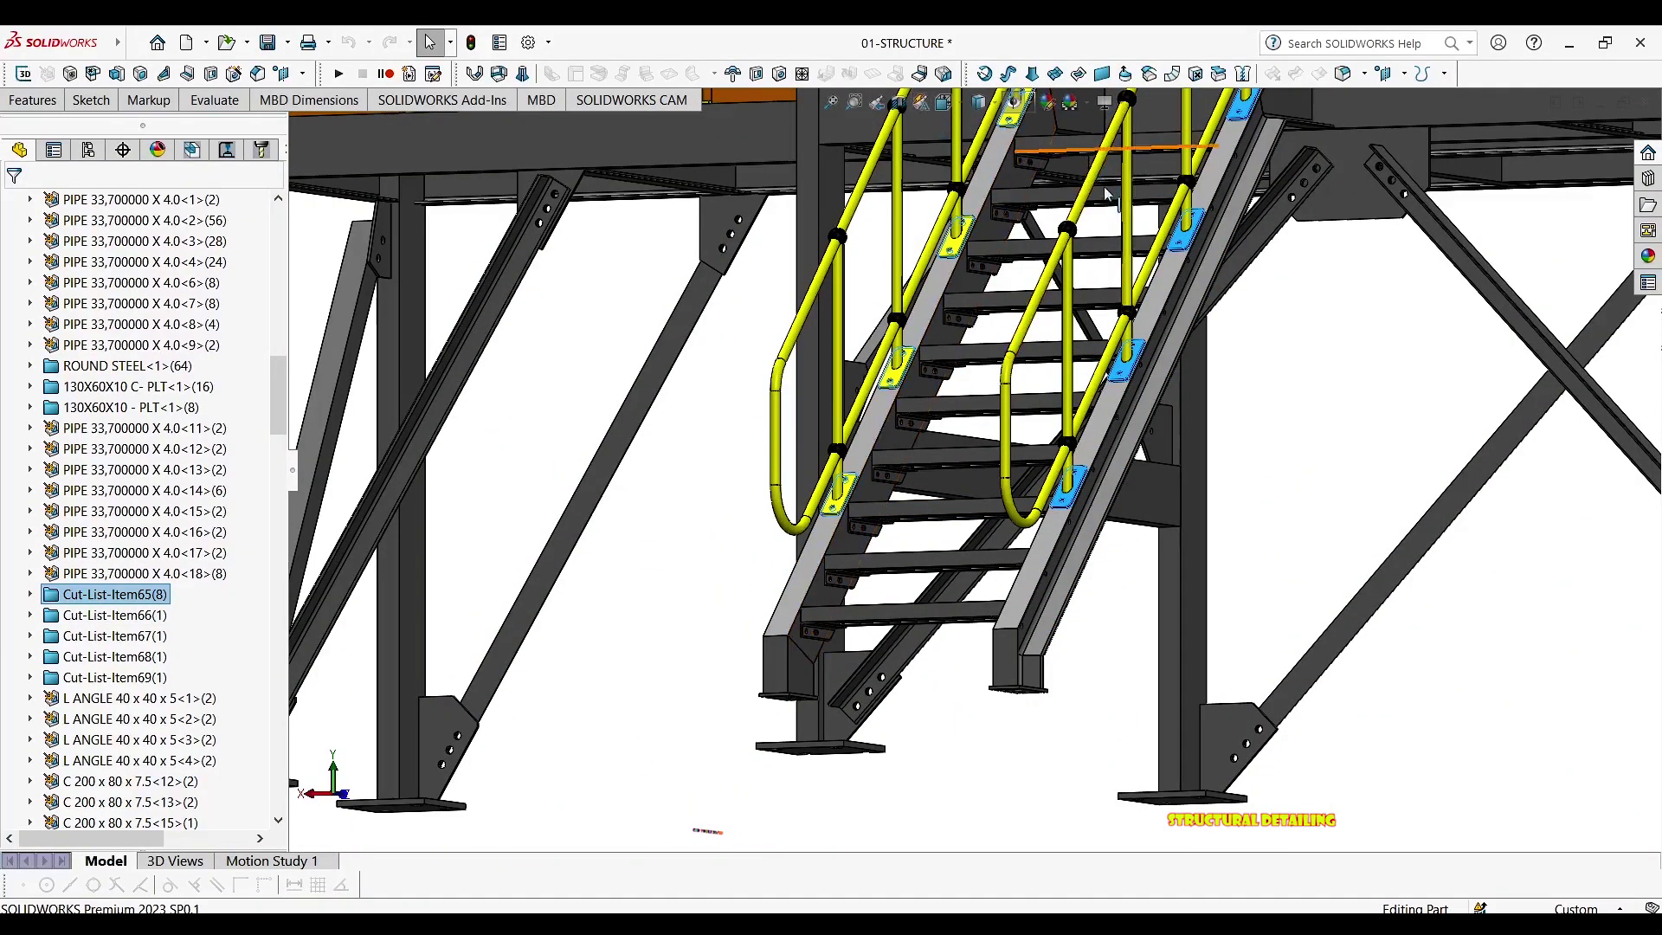
pyautogui.scroll(2, 1116, 165)
pyautogui.scroll(-3, 1106, 191)
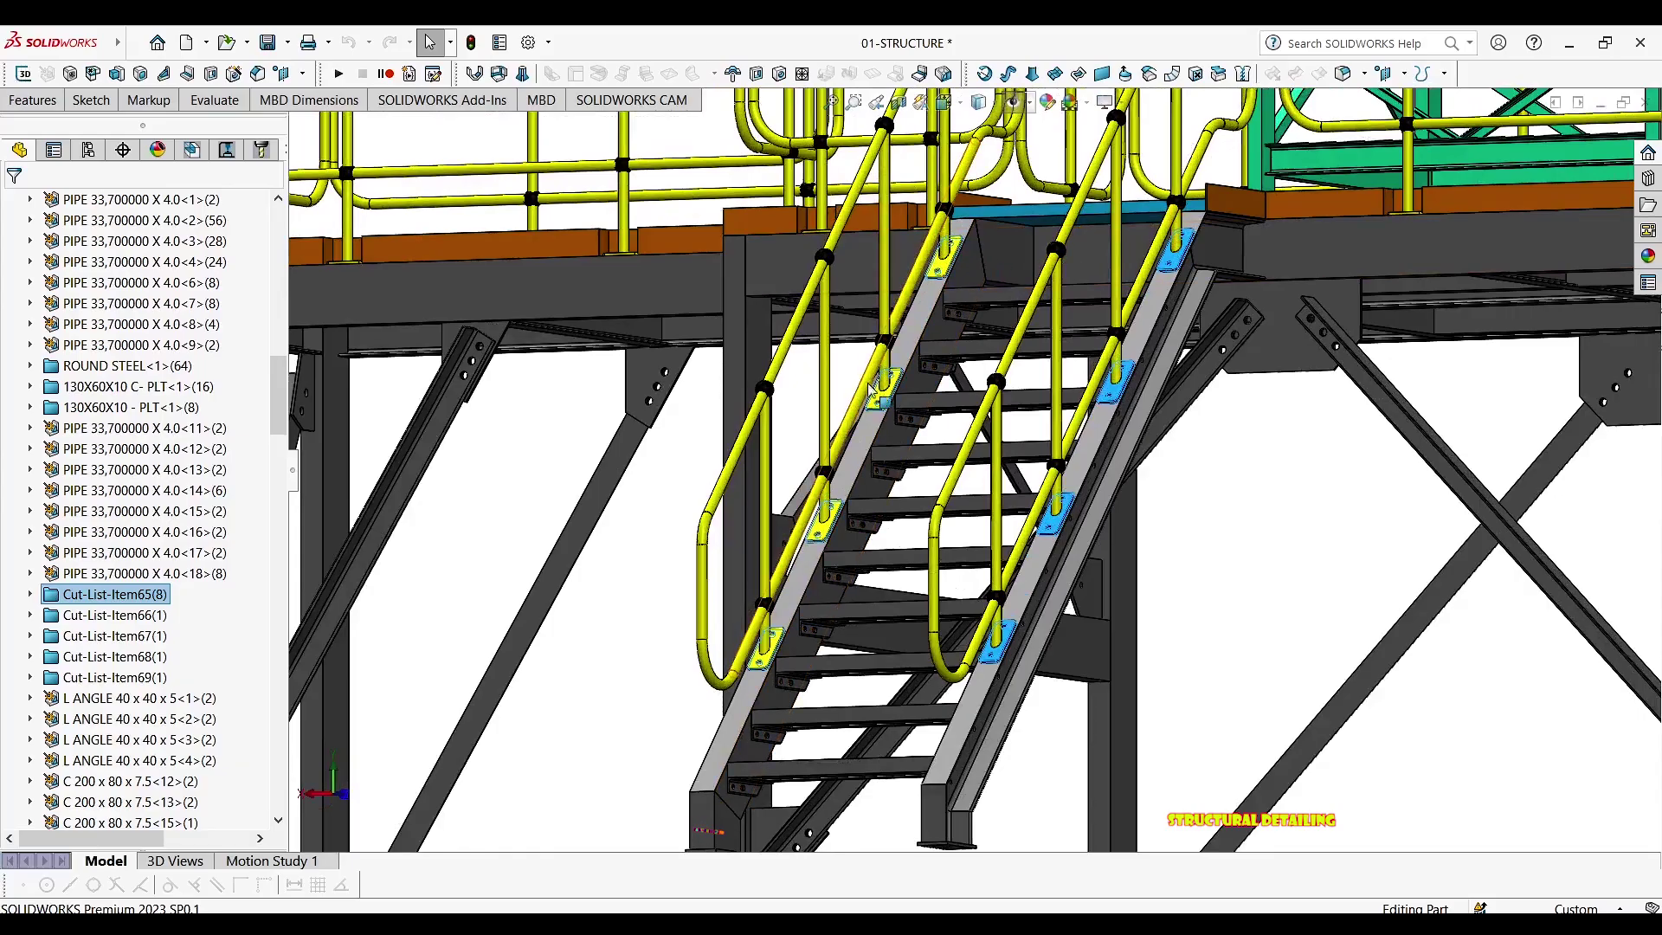
pyautogui.rightClick(165, 596)
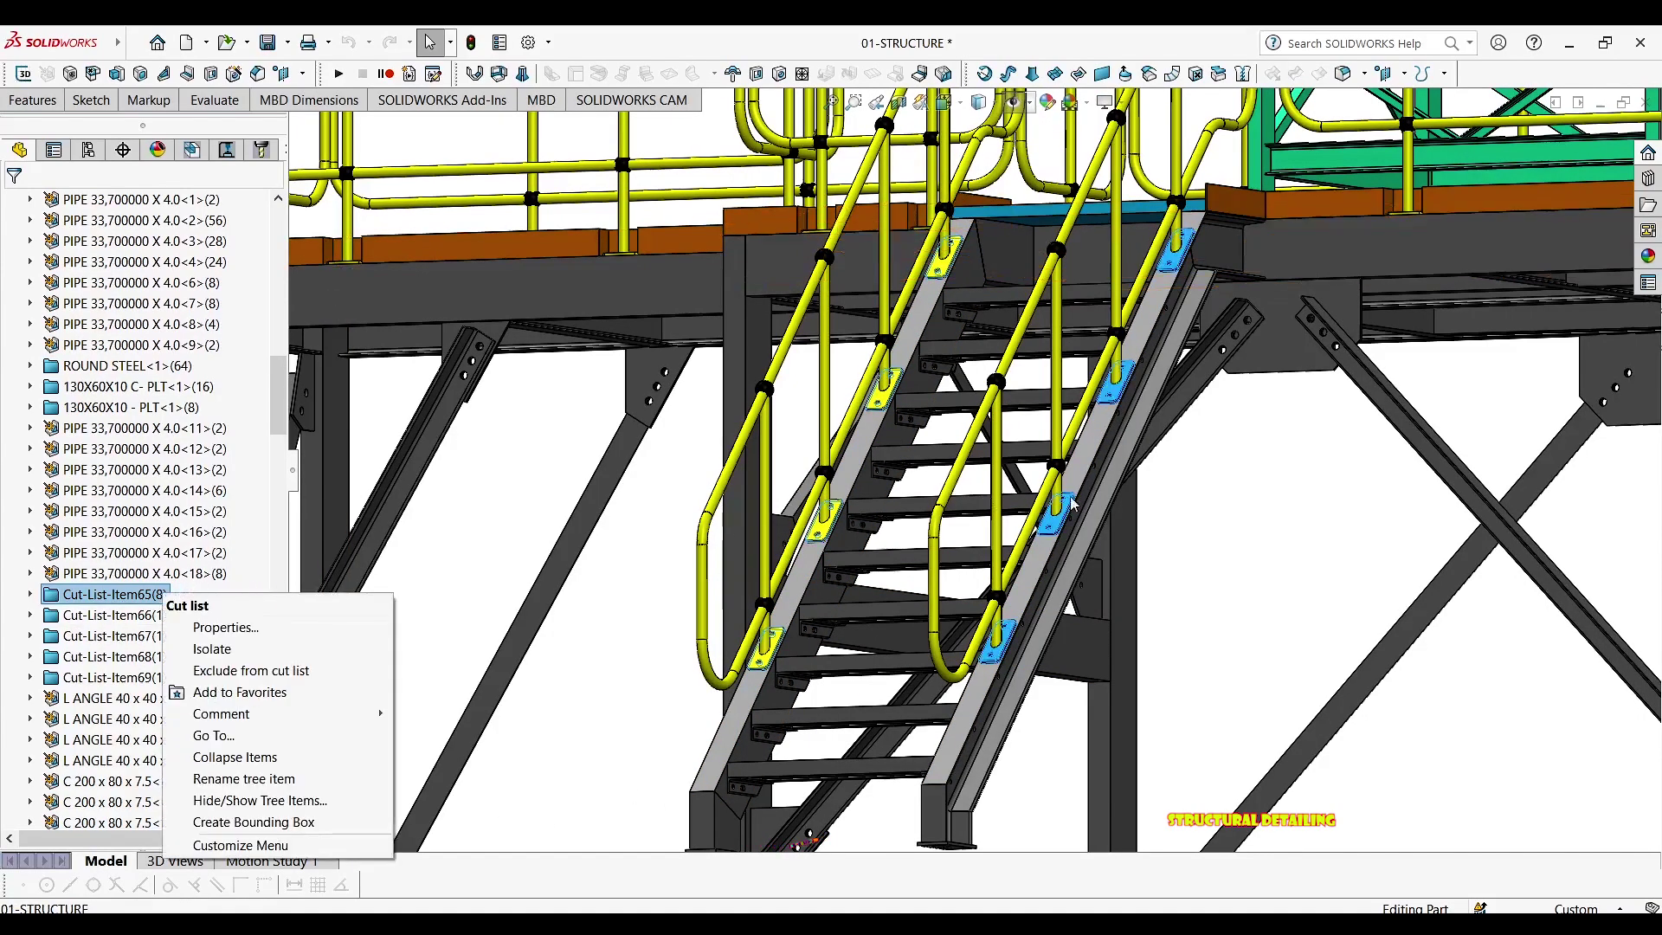
# Measure the length of a stringer handrail base plate between its two parallel end faces
pyautogui.scroll(-6, 1063, 536)
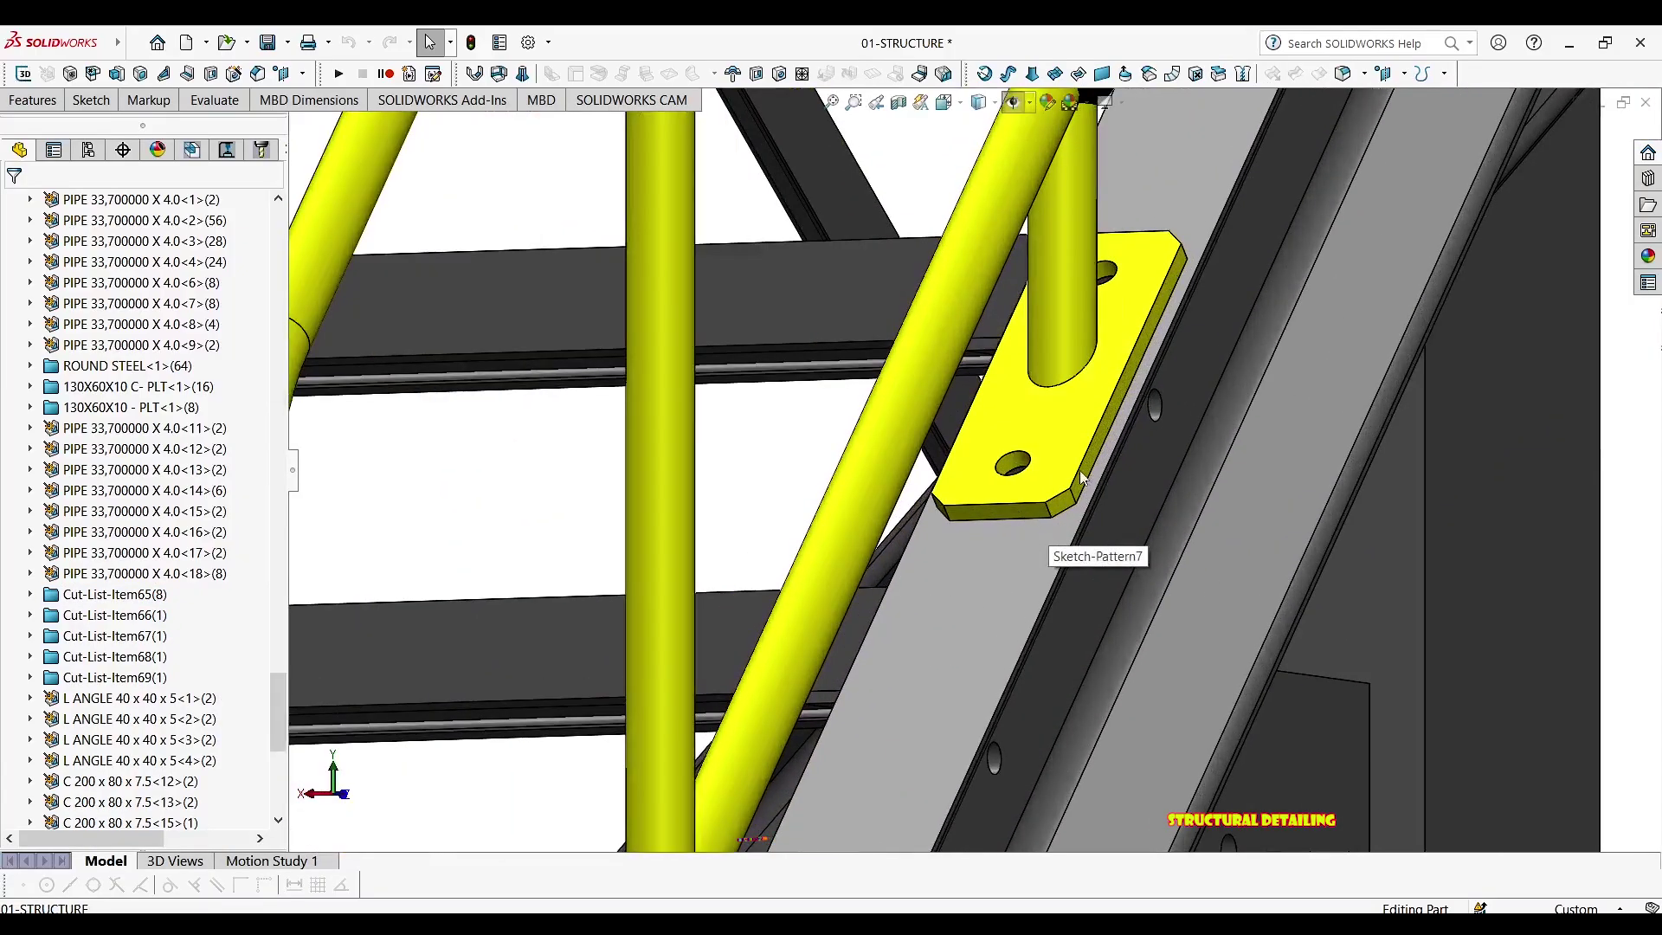
pyautogui.click(1082, 479)
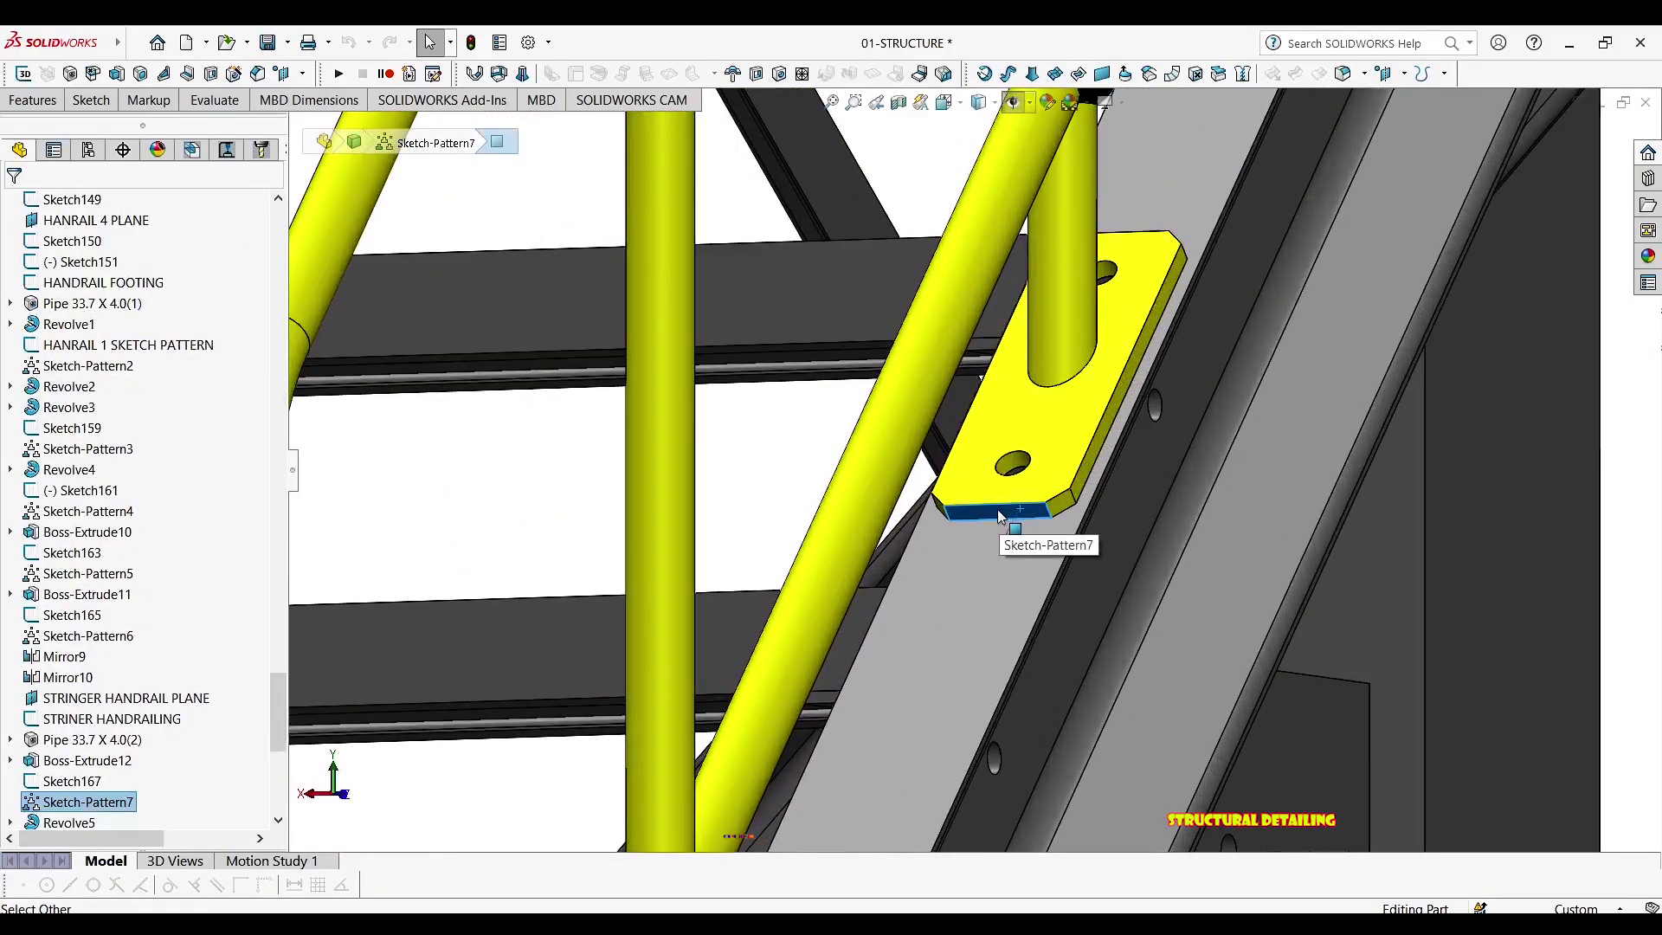
pyautogui.scroll(5, 1001, 435)
pyautogui.scroll(2, 1001, 435)
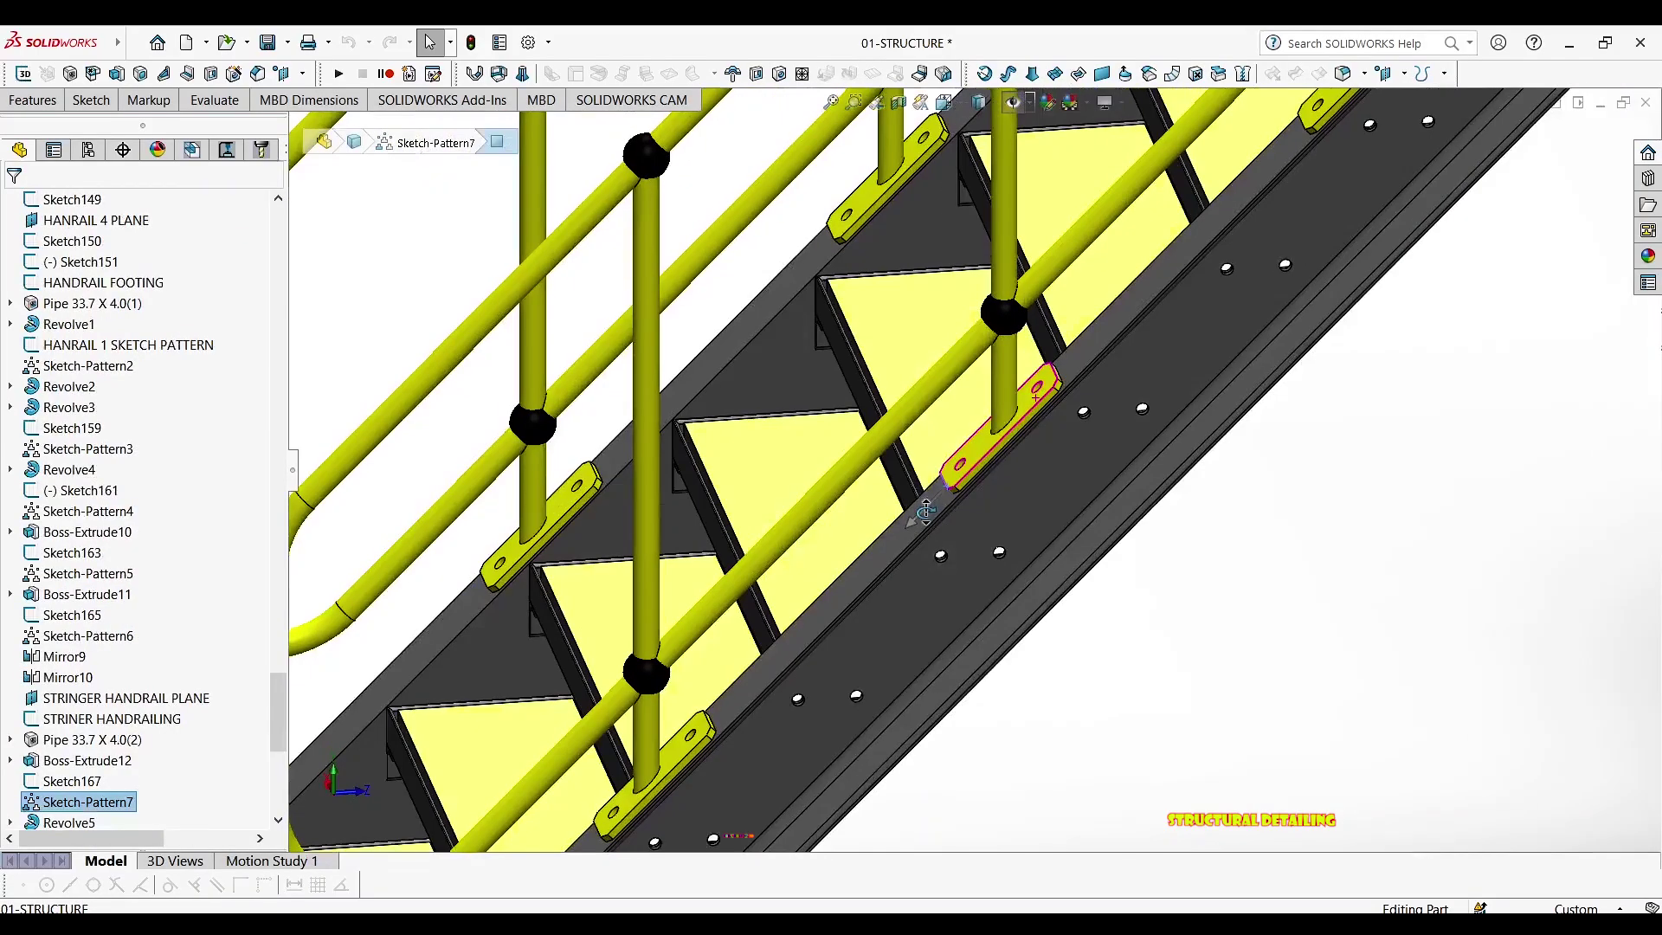
pyautogui.scroll(-8, 996, 437)
pyautogui.click(1062, 381)
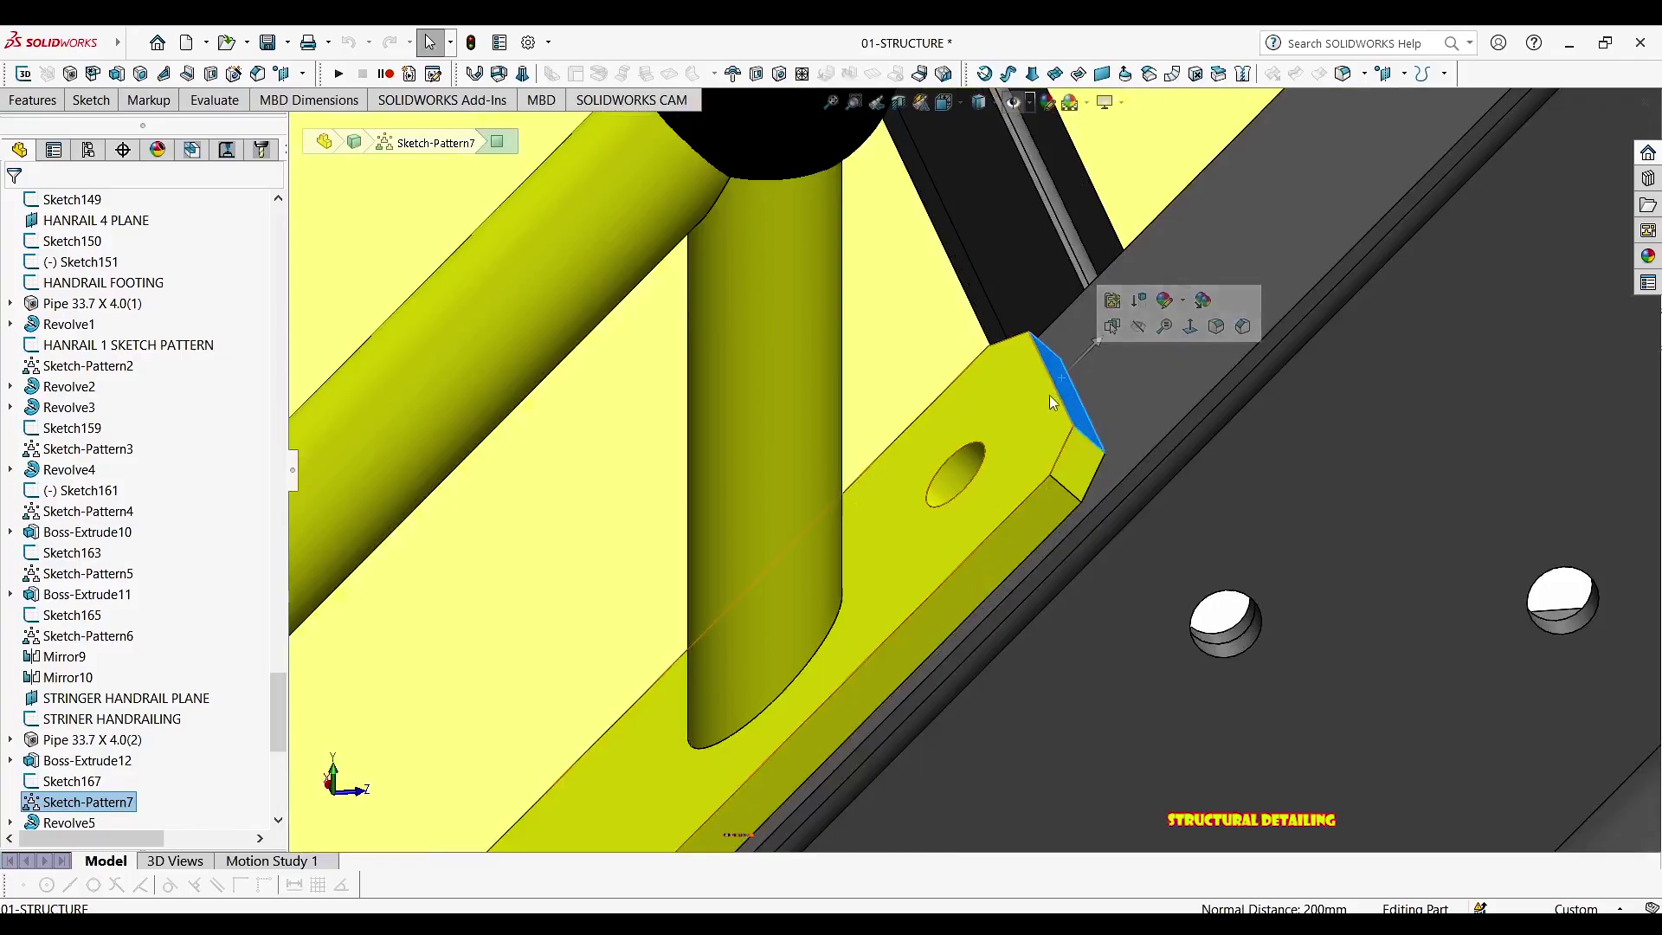
pyautogui.scroll(5, 930, 535)
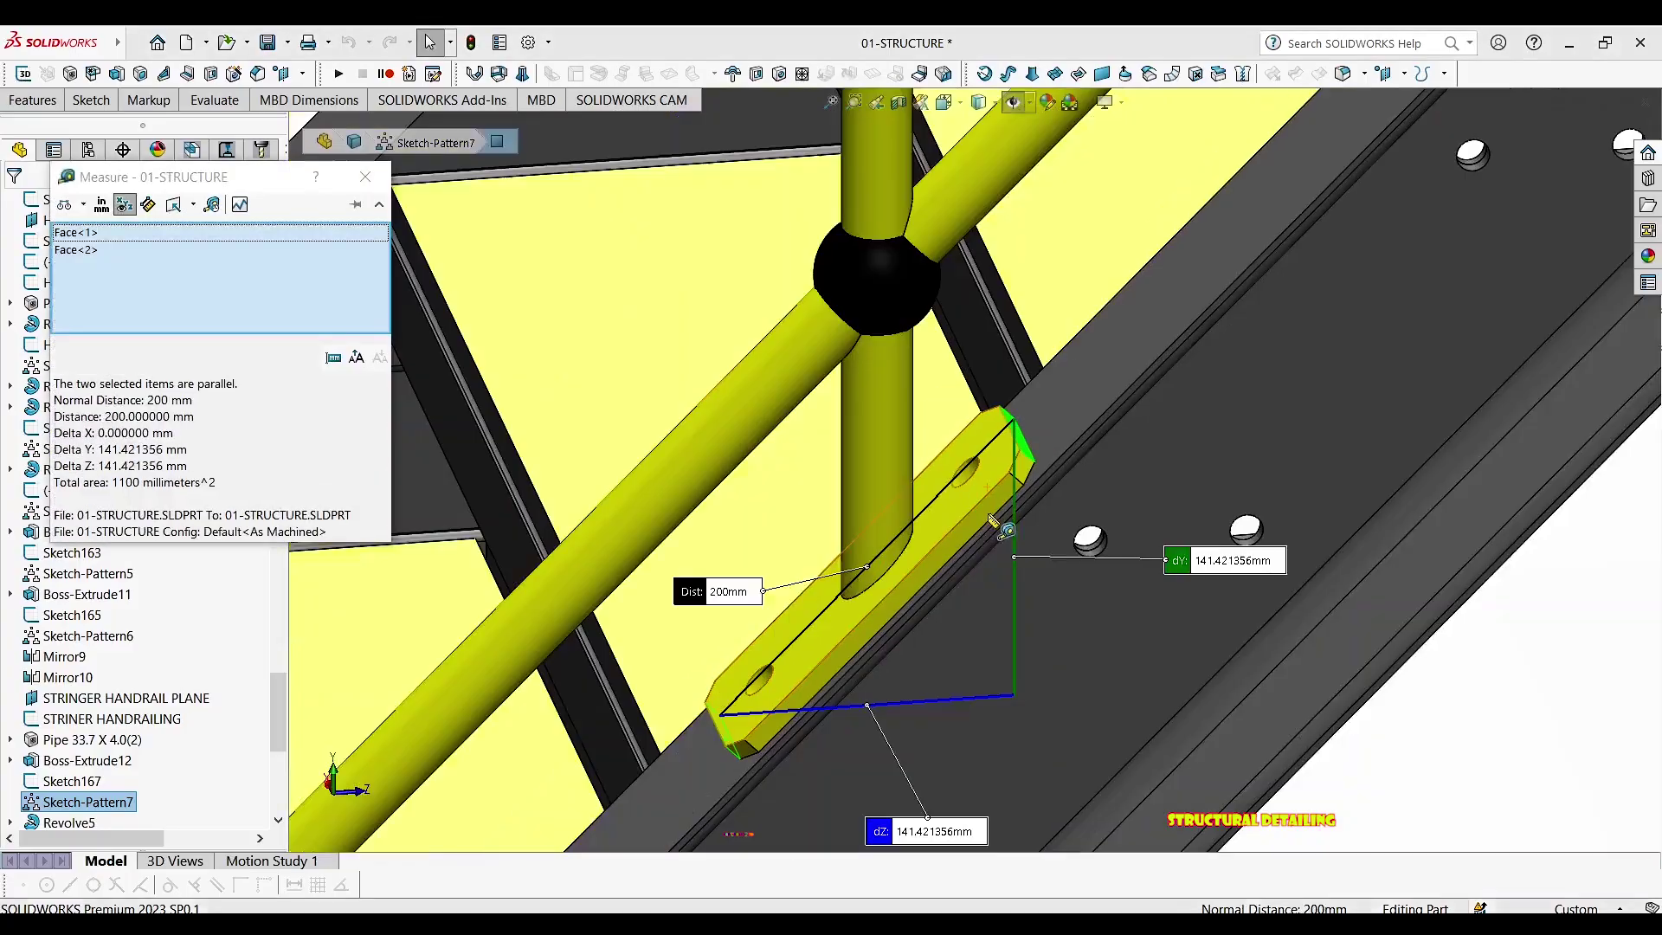
pyautogui.scroll(2, 930, 535)
pyautogui.press('Escape')
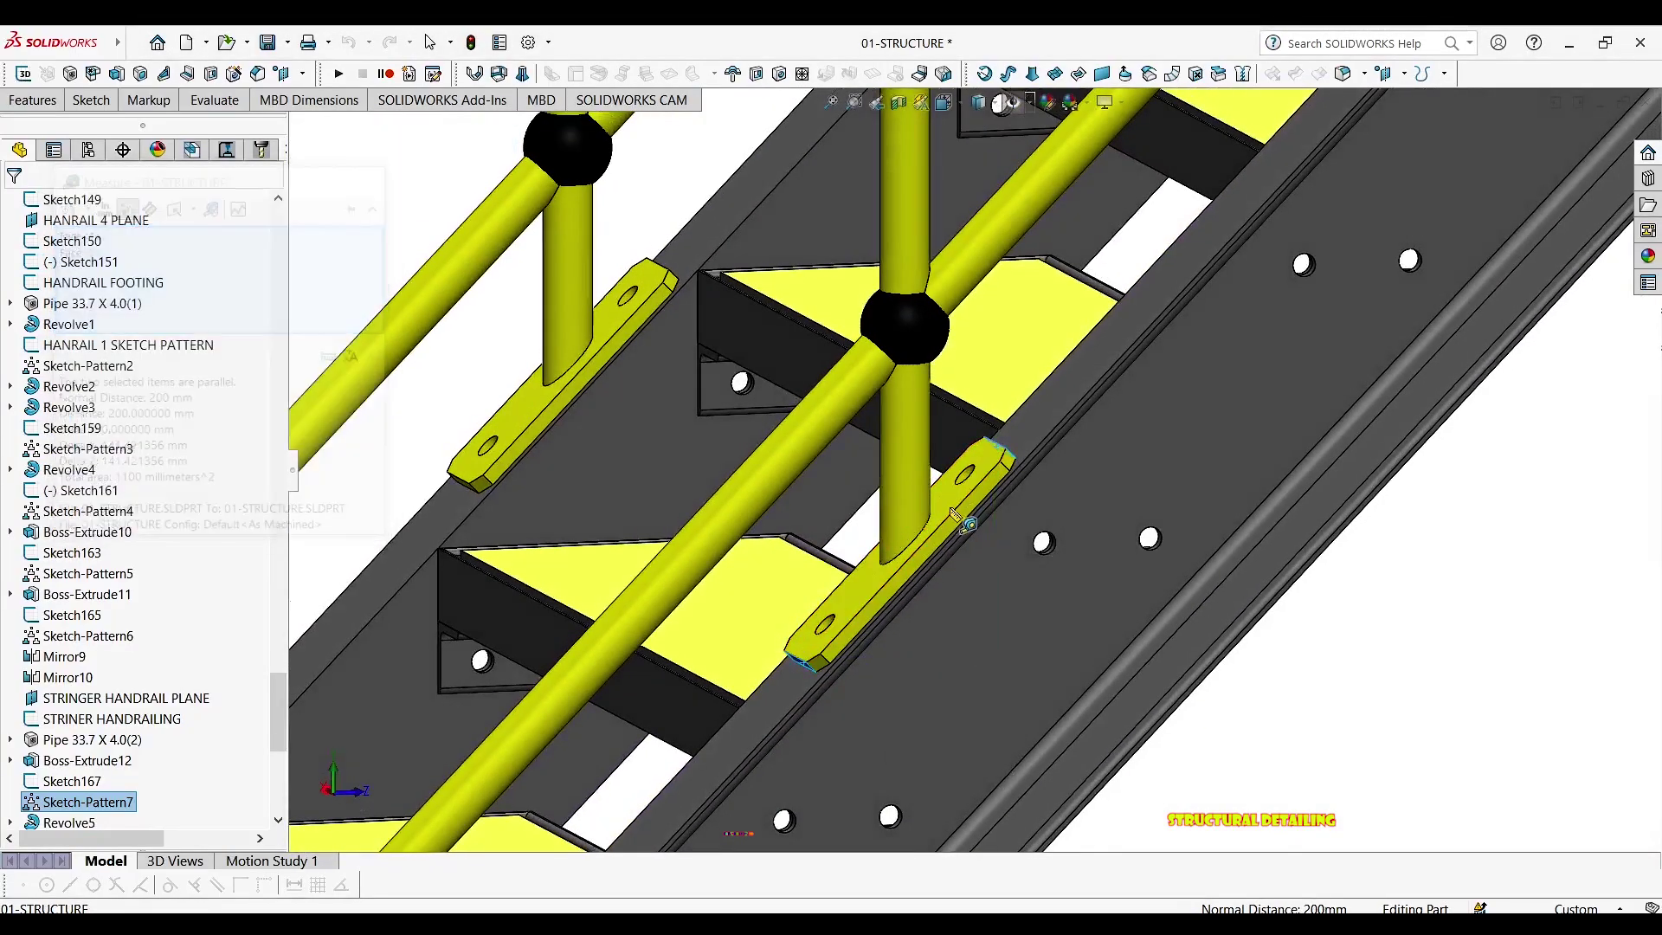
# Measure the width of the stringer handrail base plate between its two long side faces
pyautogui.scroll(-8, 938, 540)
pyautogui.scroll(3, 936, 569)
pyautogui.click(898, 618)
pyautogui.moveTo(899, 618)
pyautogui.mouseDown(button='middle')
pyautogui.moveTo(1042, 545)
pyautogui.moveTo(779, 597)
pyautogui.mouseUp(button='middle')
pyautogui.click(699, 561)
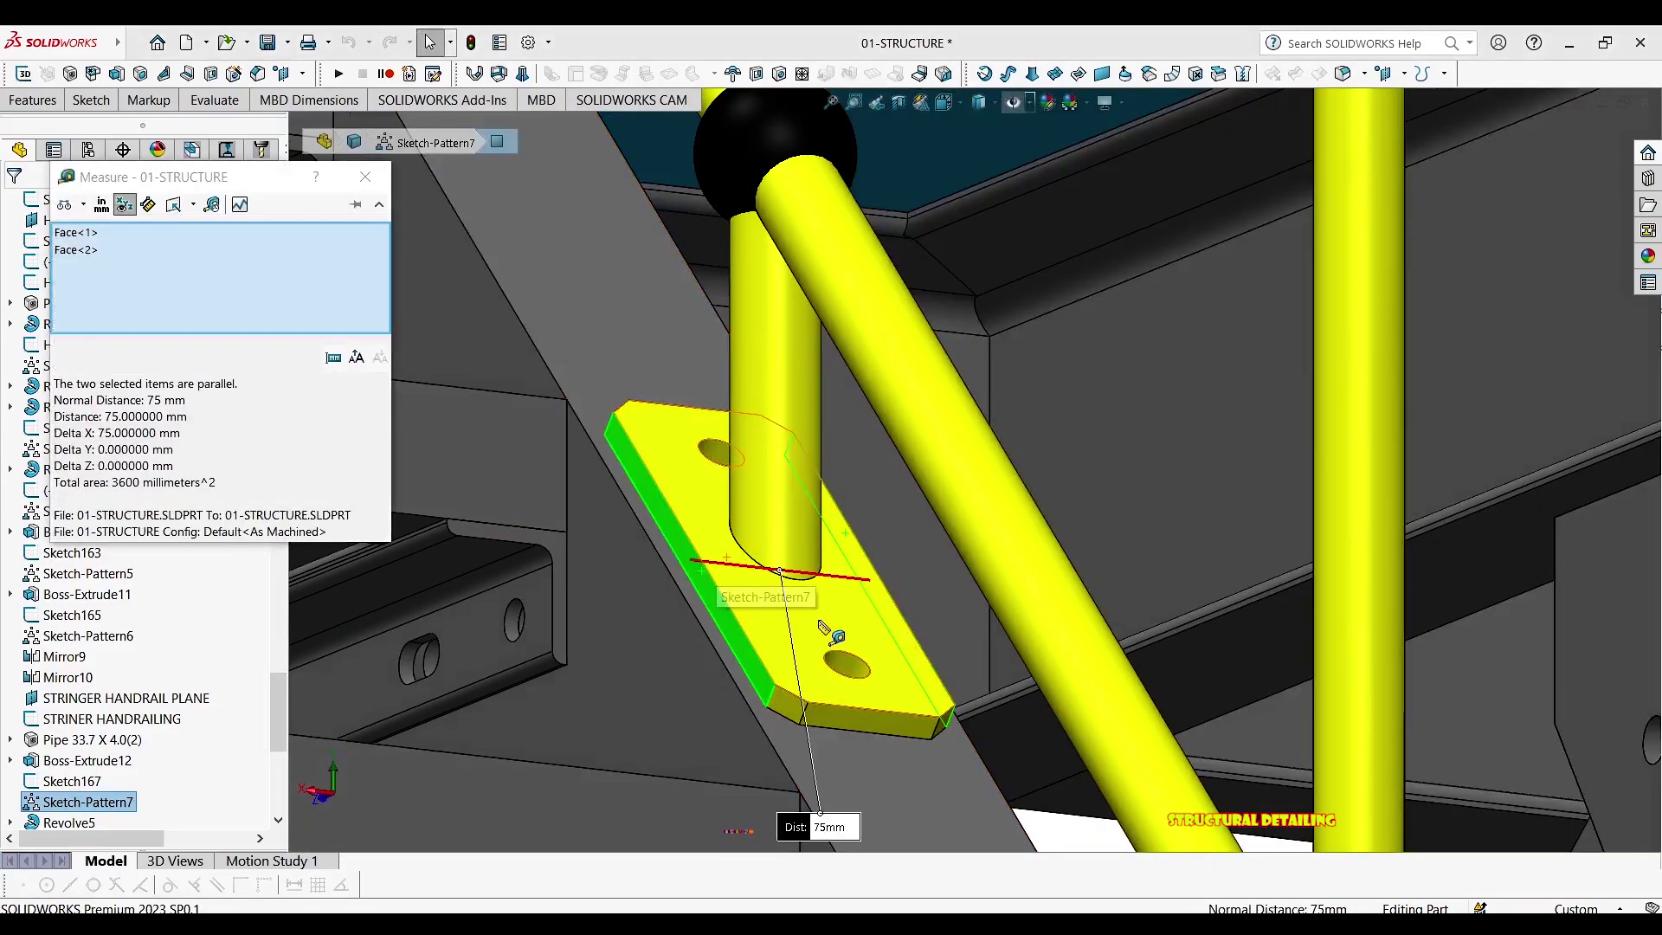
pyautogui.press('Escape')
# Recheck the stringer base plate's length from its upper end edge to the opposite end face
pyautogui.scroll(-4, 818, 698)
pyautogui.click(841, 707)
pyautogui.scroll(3, 813, 606)
pyautogui.moveTo(790, 532); pyautogui.dragTo(835, 519, button='middle')
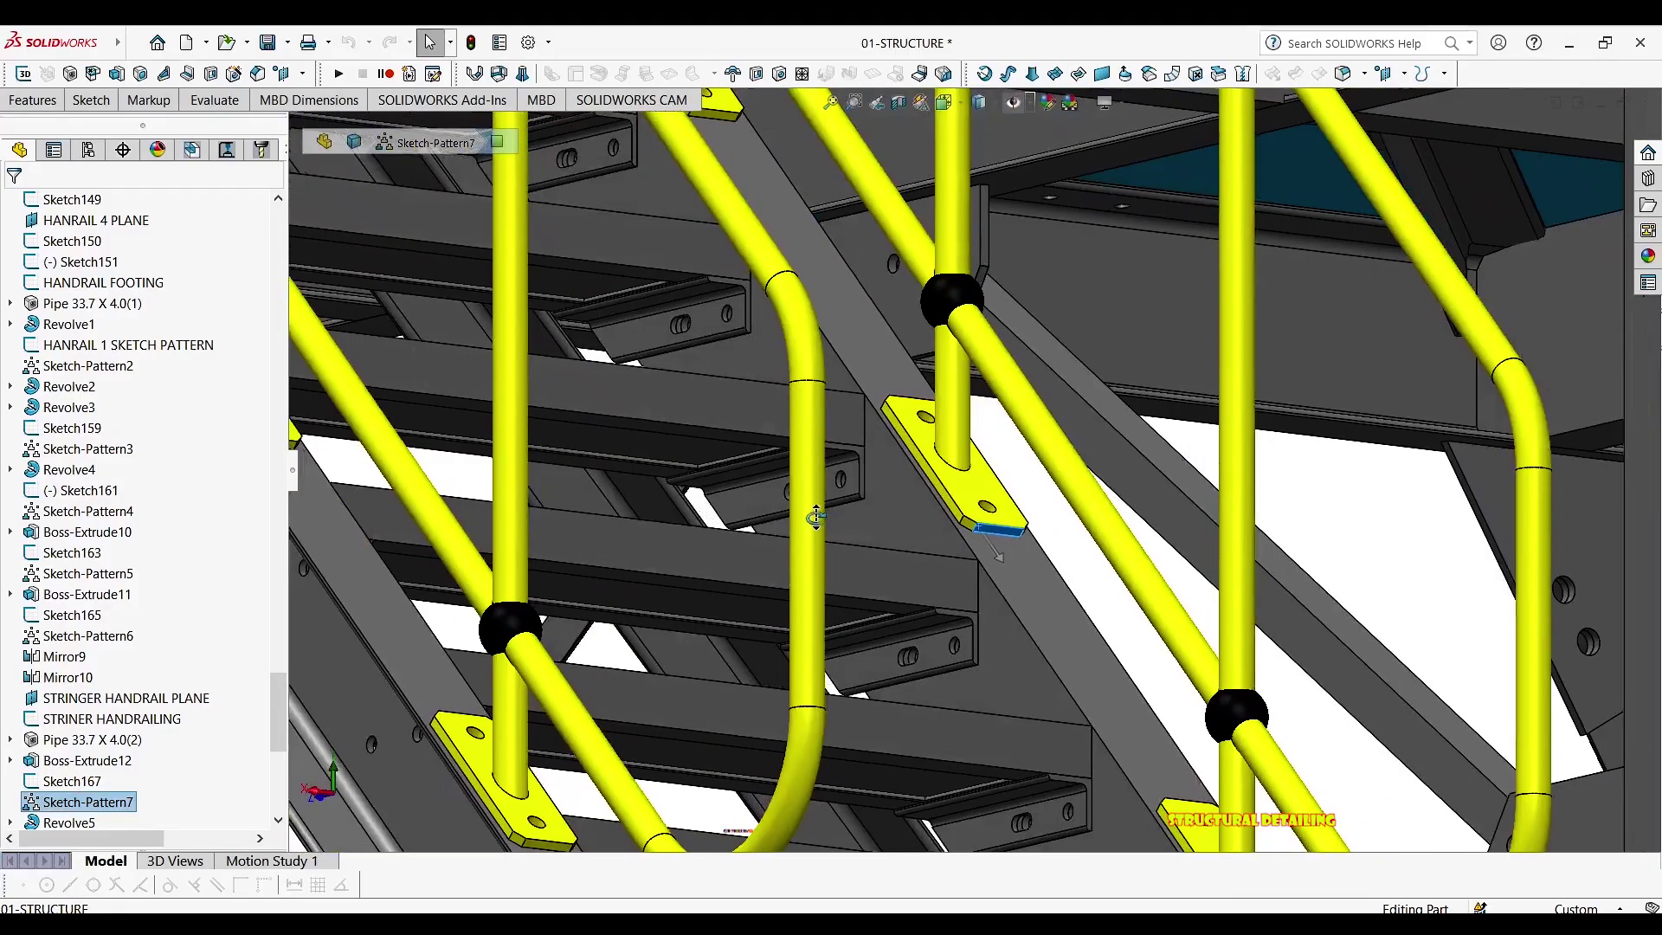
pyautogui.scroll(-5, 880, 499)
pyautogui.click(902, 400)
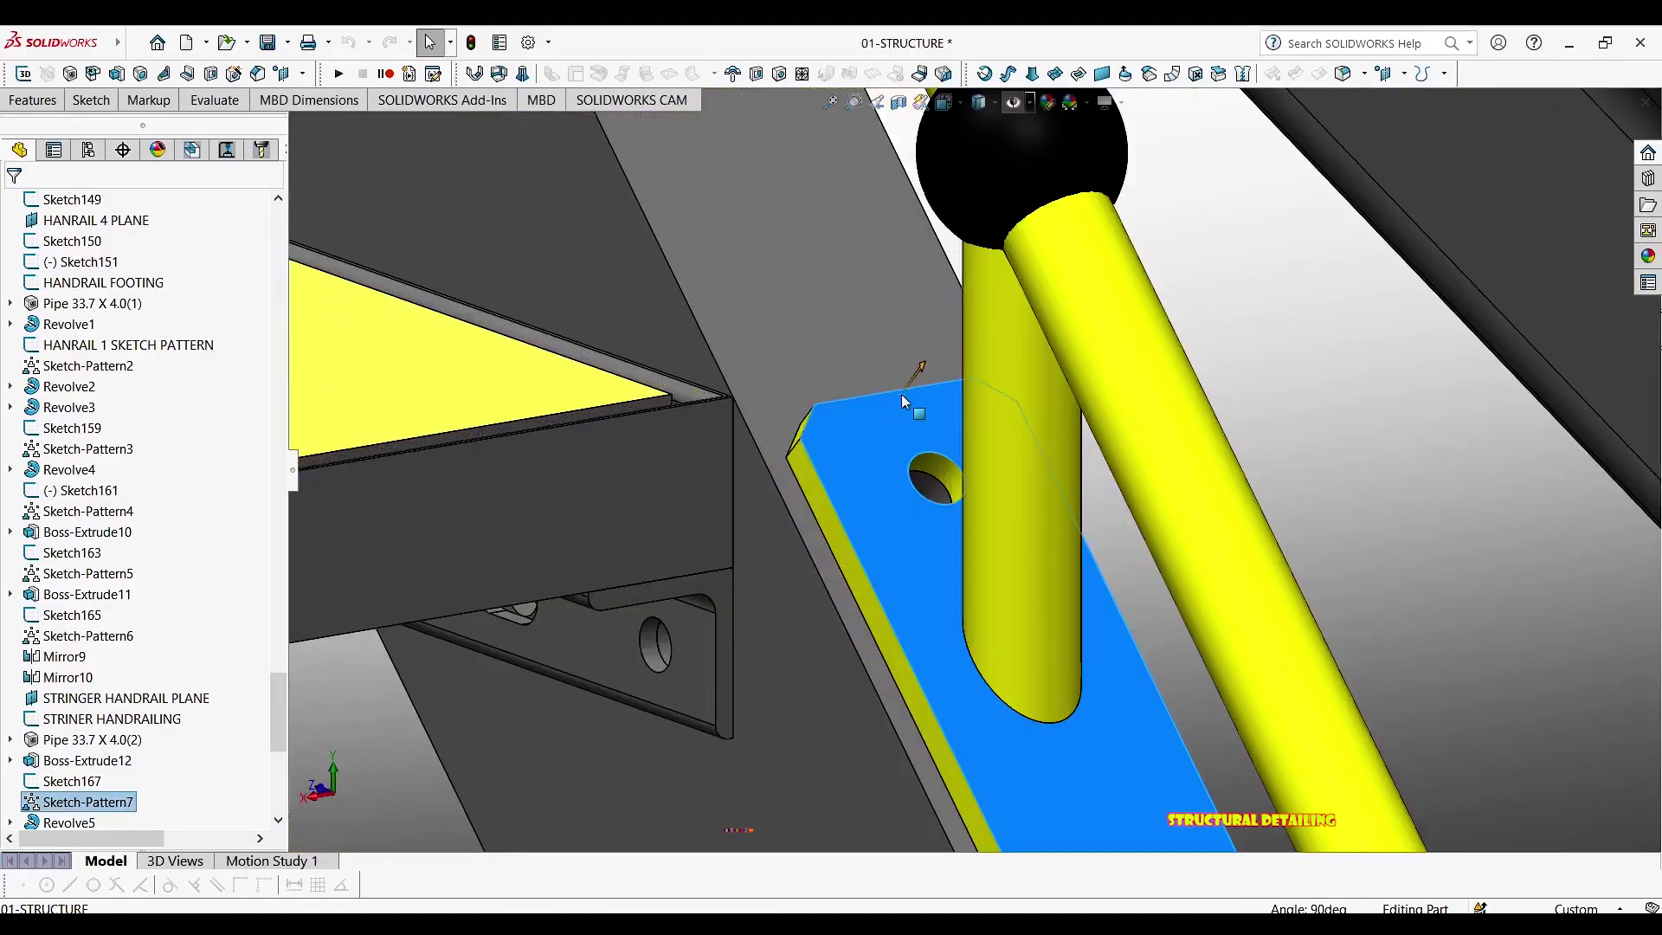
pyautogui.press('Escape')
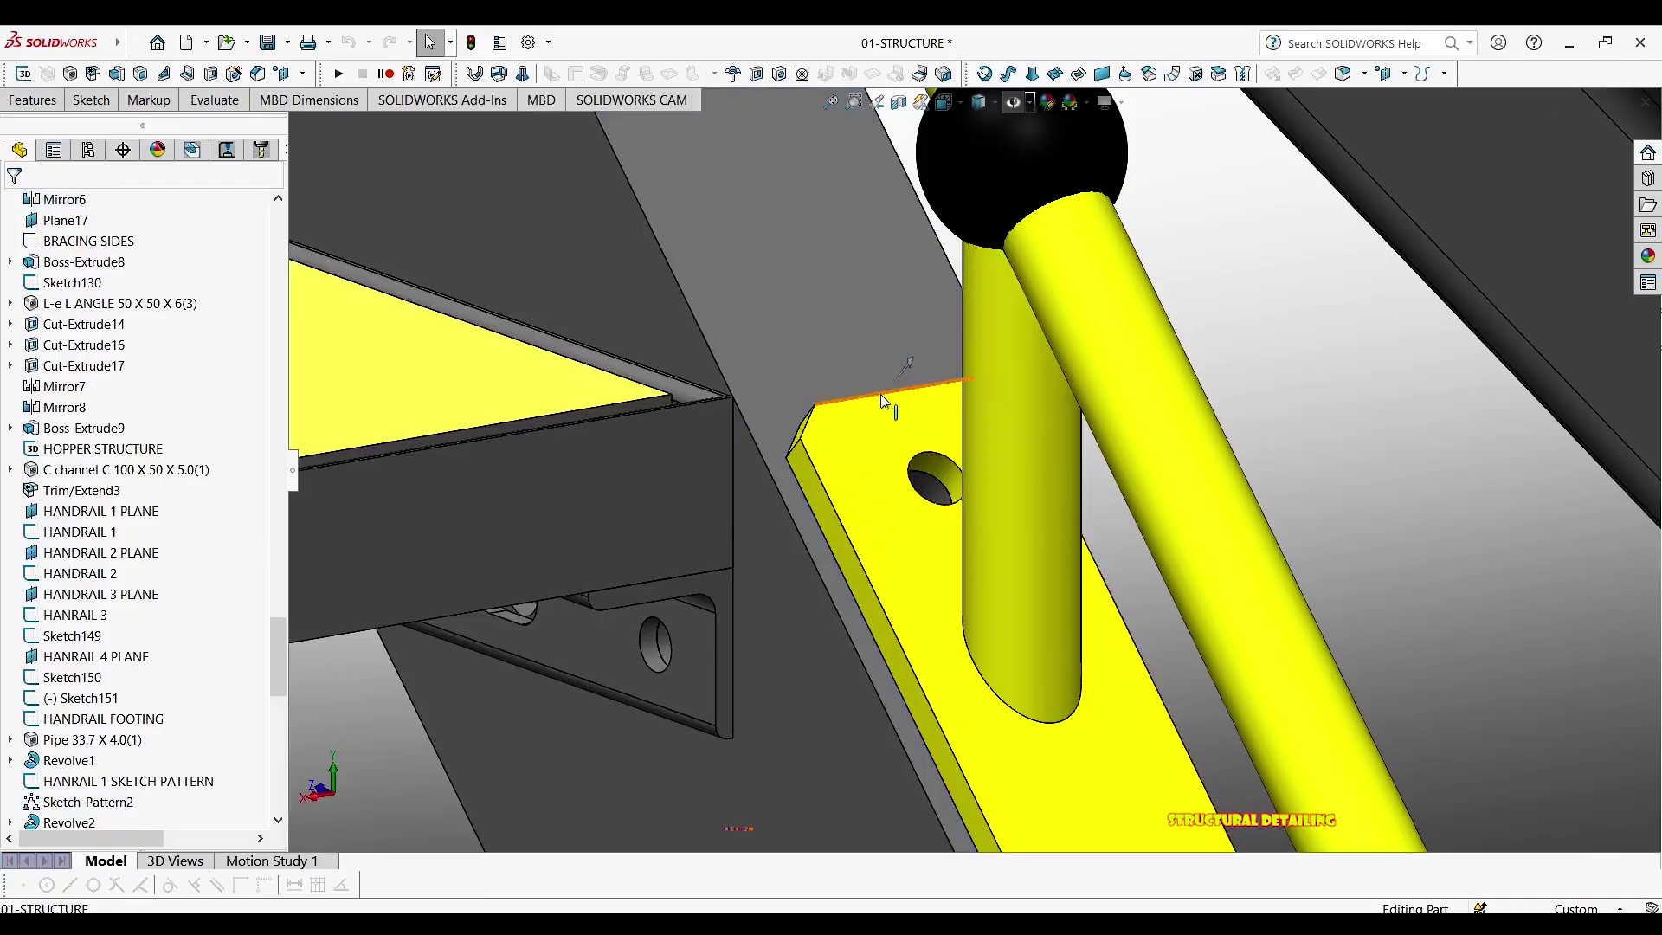
pyautogui.click(891, 403)
pyautogui.scroll(3, 913, 422)
pyautogui.scroll(-3, 989, 532)
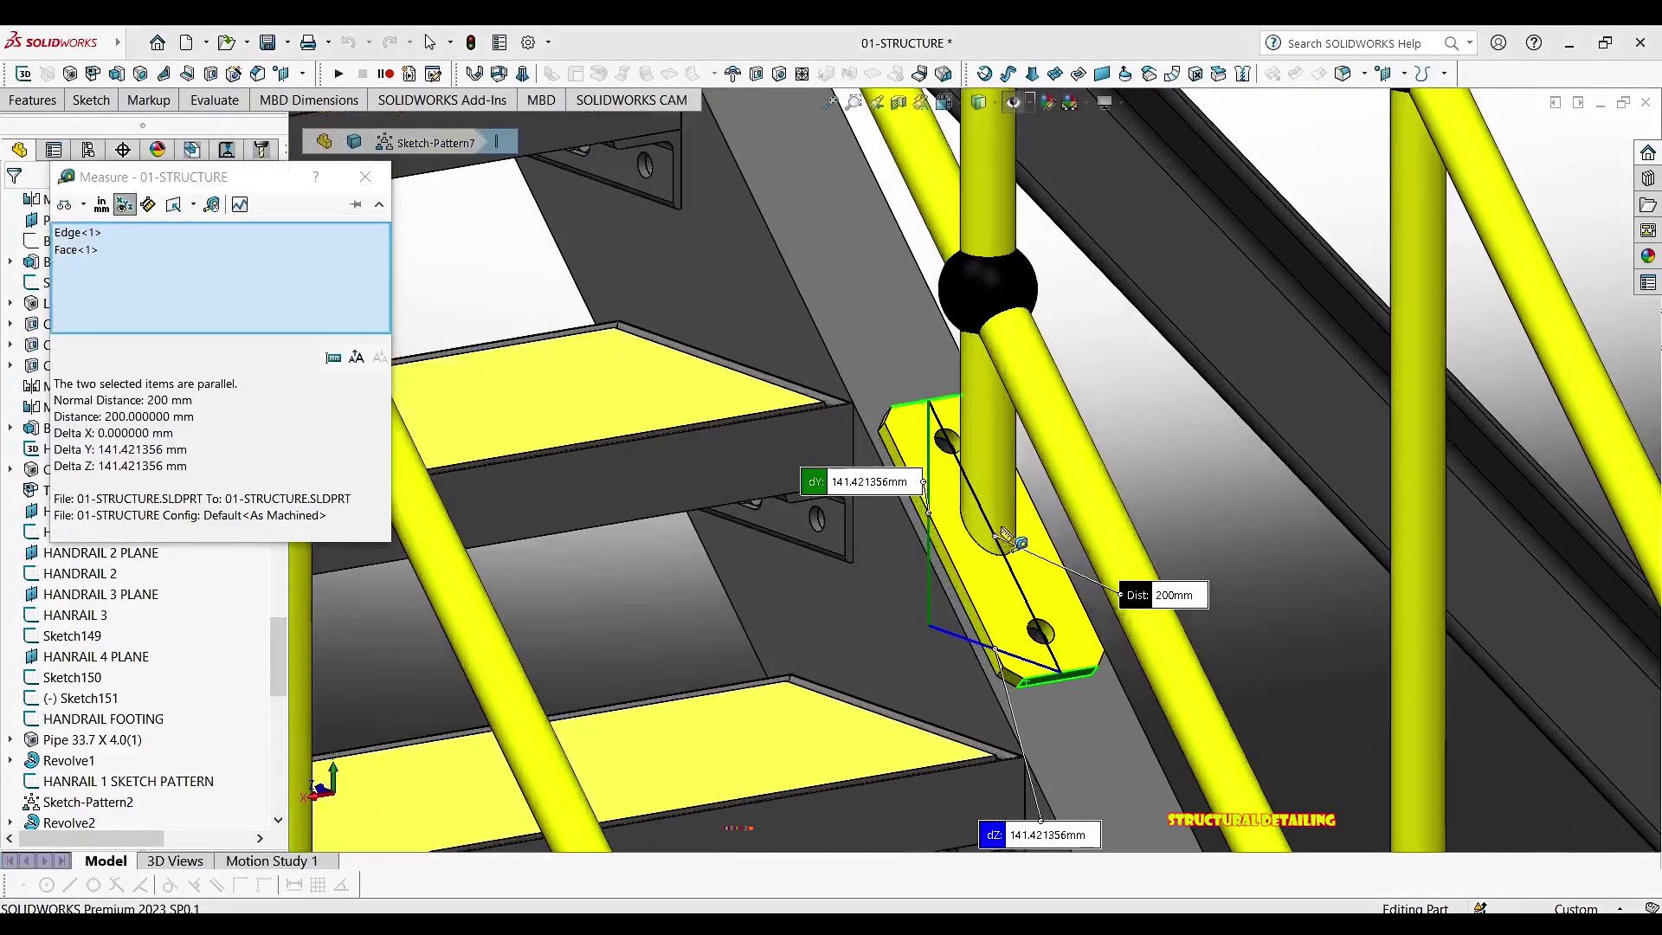
pyautogui.scroll(3, 917, 554)
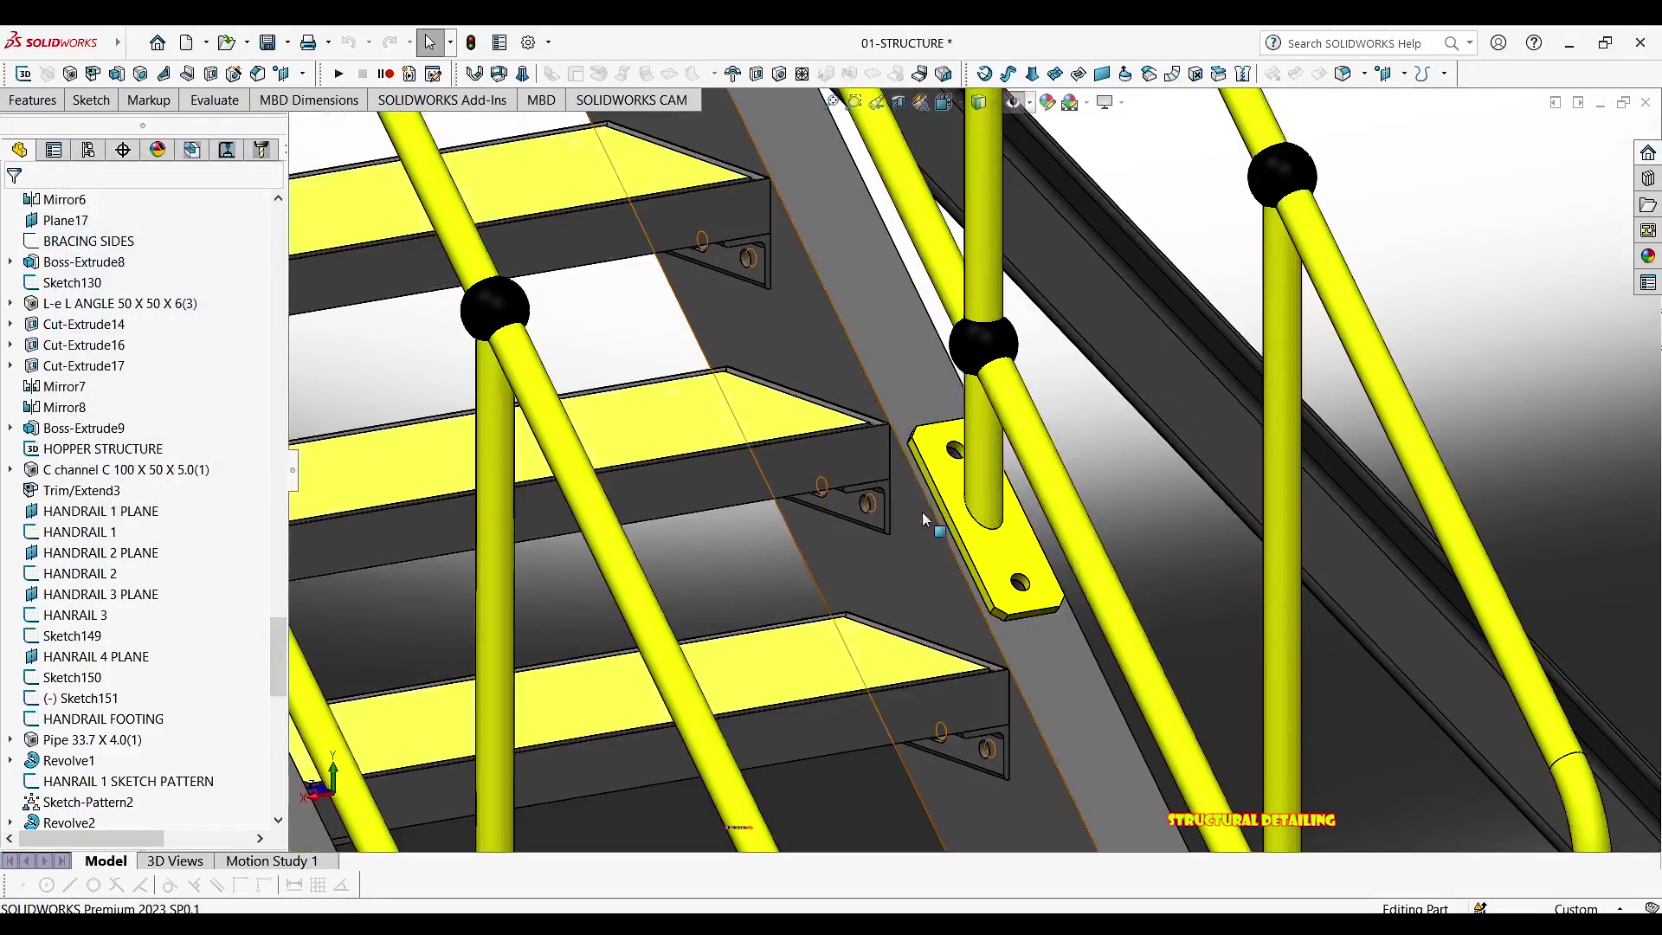
# Select a handrail base plate on the other stair stringer and locate Cut-List-Item65 in the cut list again
pyautogui.scroll(3, 921, 512)
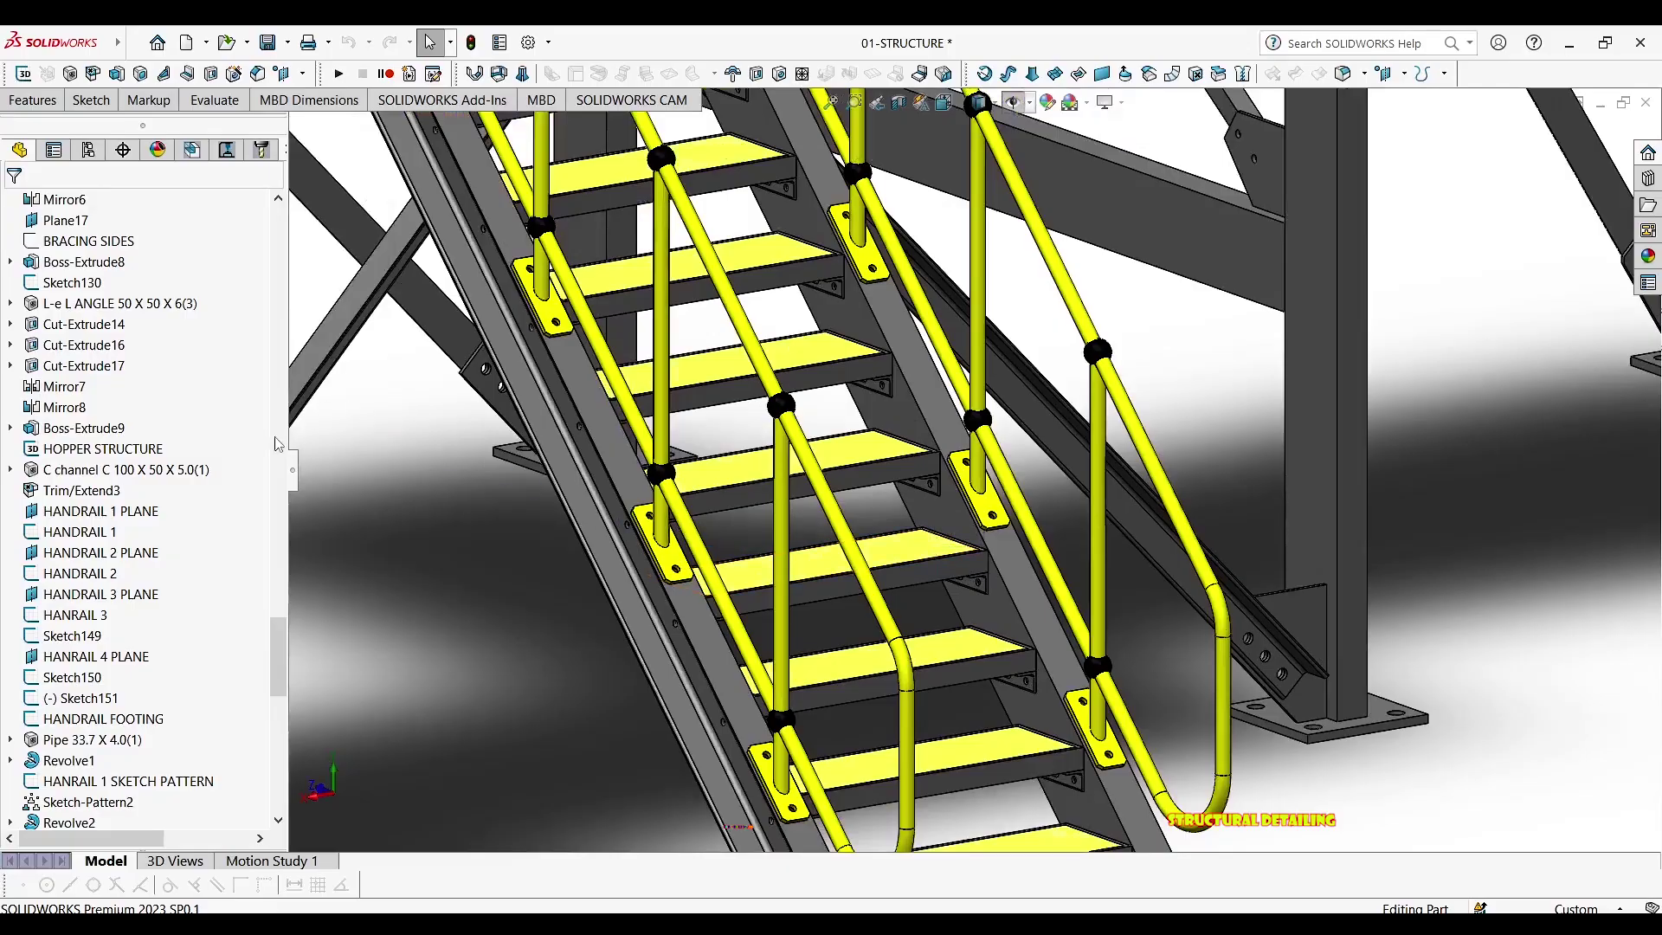
pyautogui.click(675, 568)
pyautogui.click(675, 567)
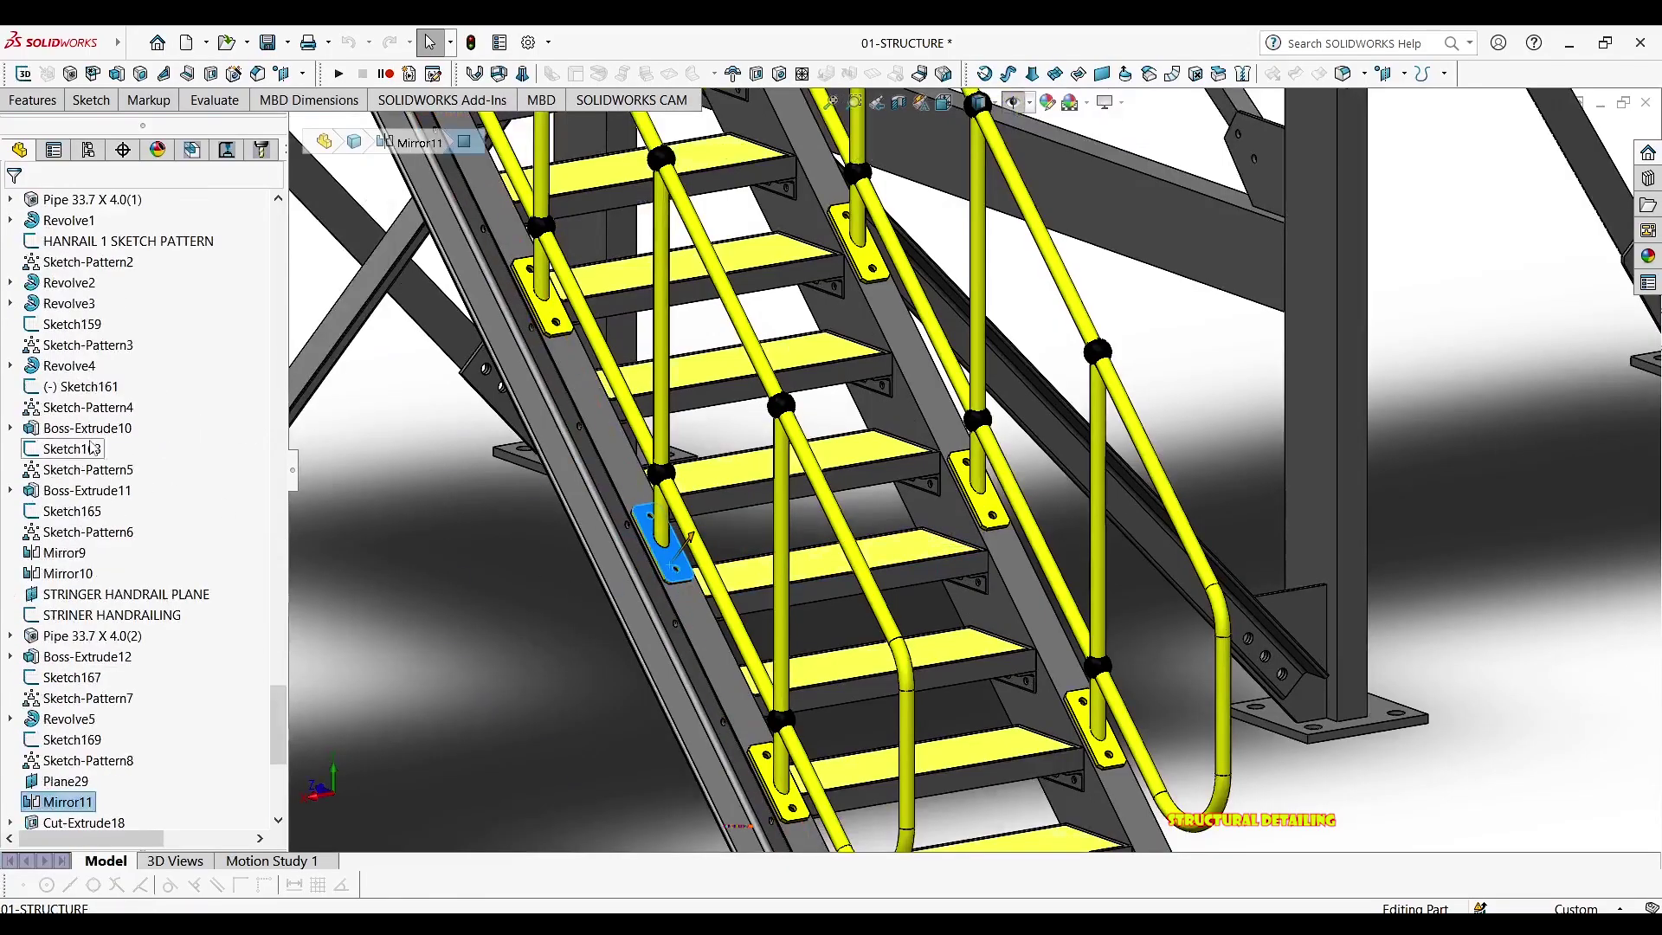
pyautogui.scroll(20, 124, 457)
pyautogui.scroll(11, 124, 457)
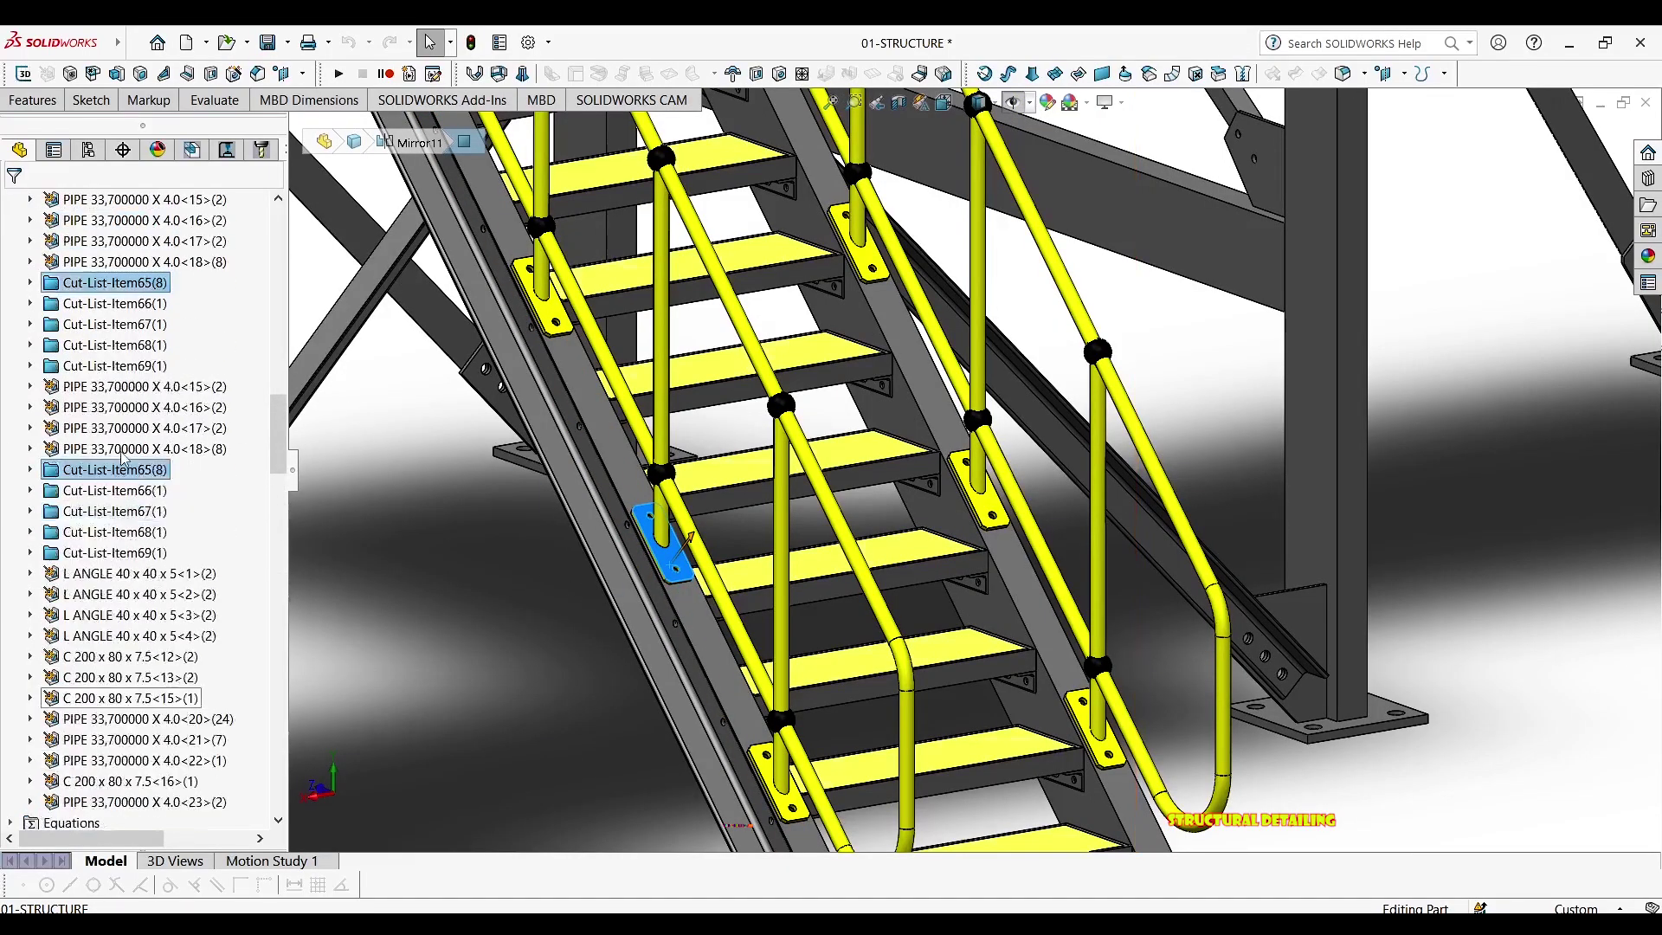
pyautogui.scroll(-1, 60, 495)
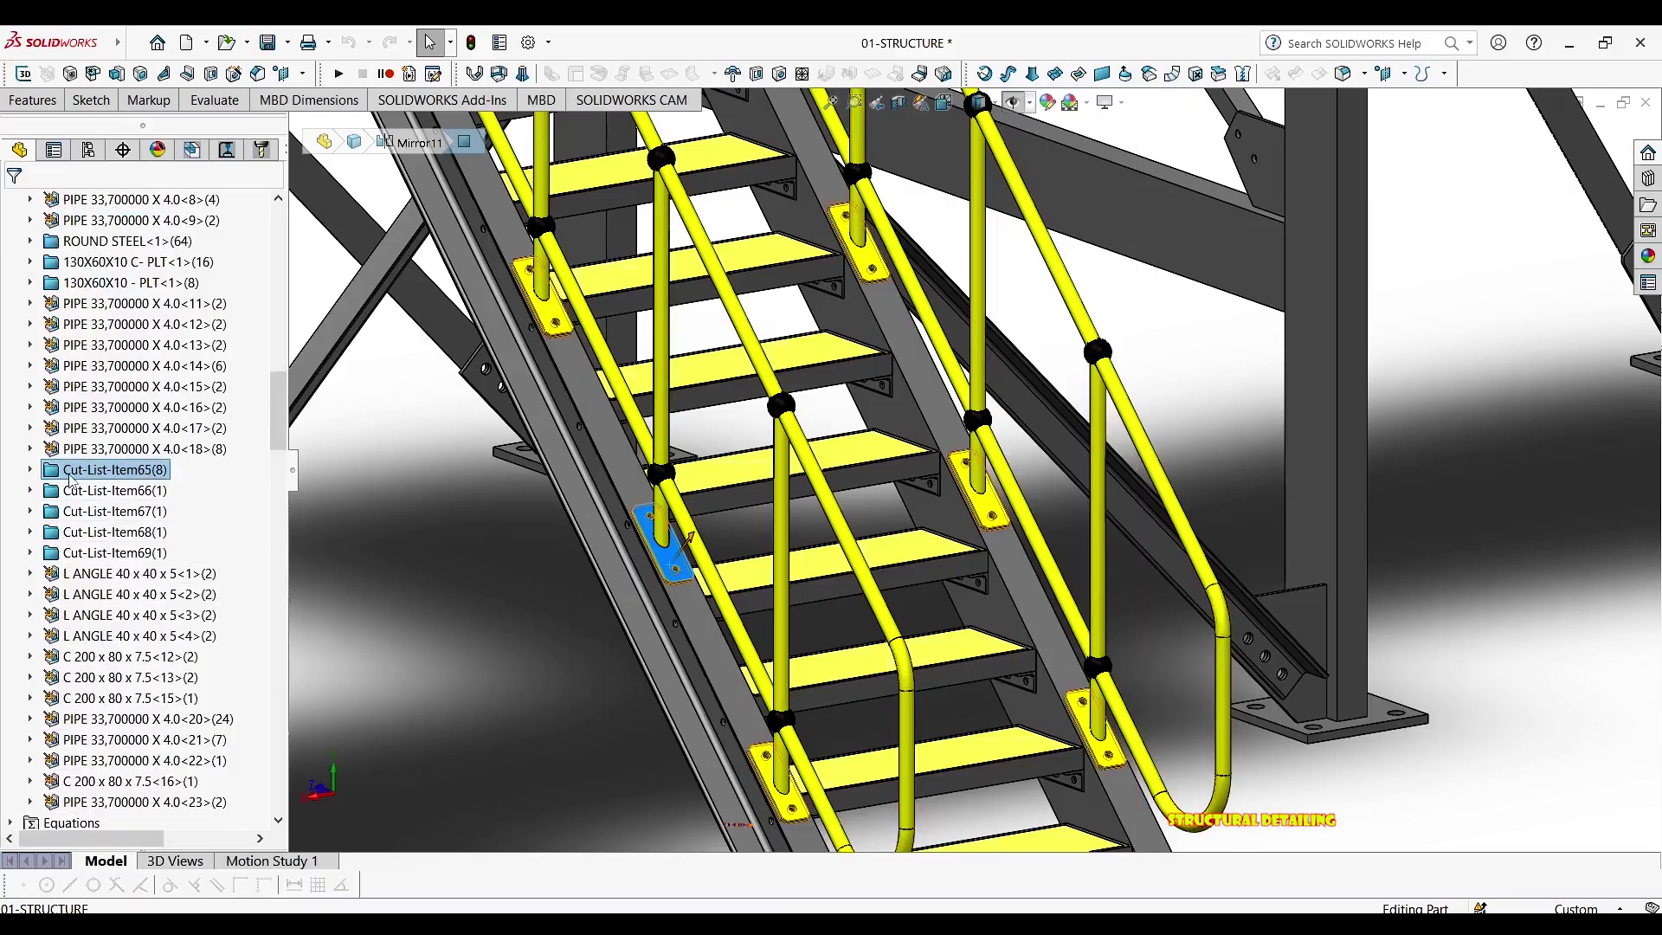
# Add a DESCRIPTION property with the value 200X75X10 - PLT to Cut-List-Item65
pyautogui.rightClick(67, 473)
pyautogui.click(126, 315)
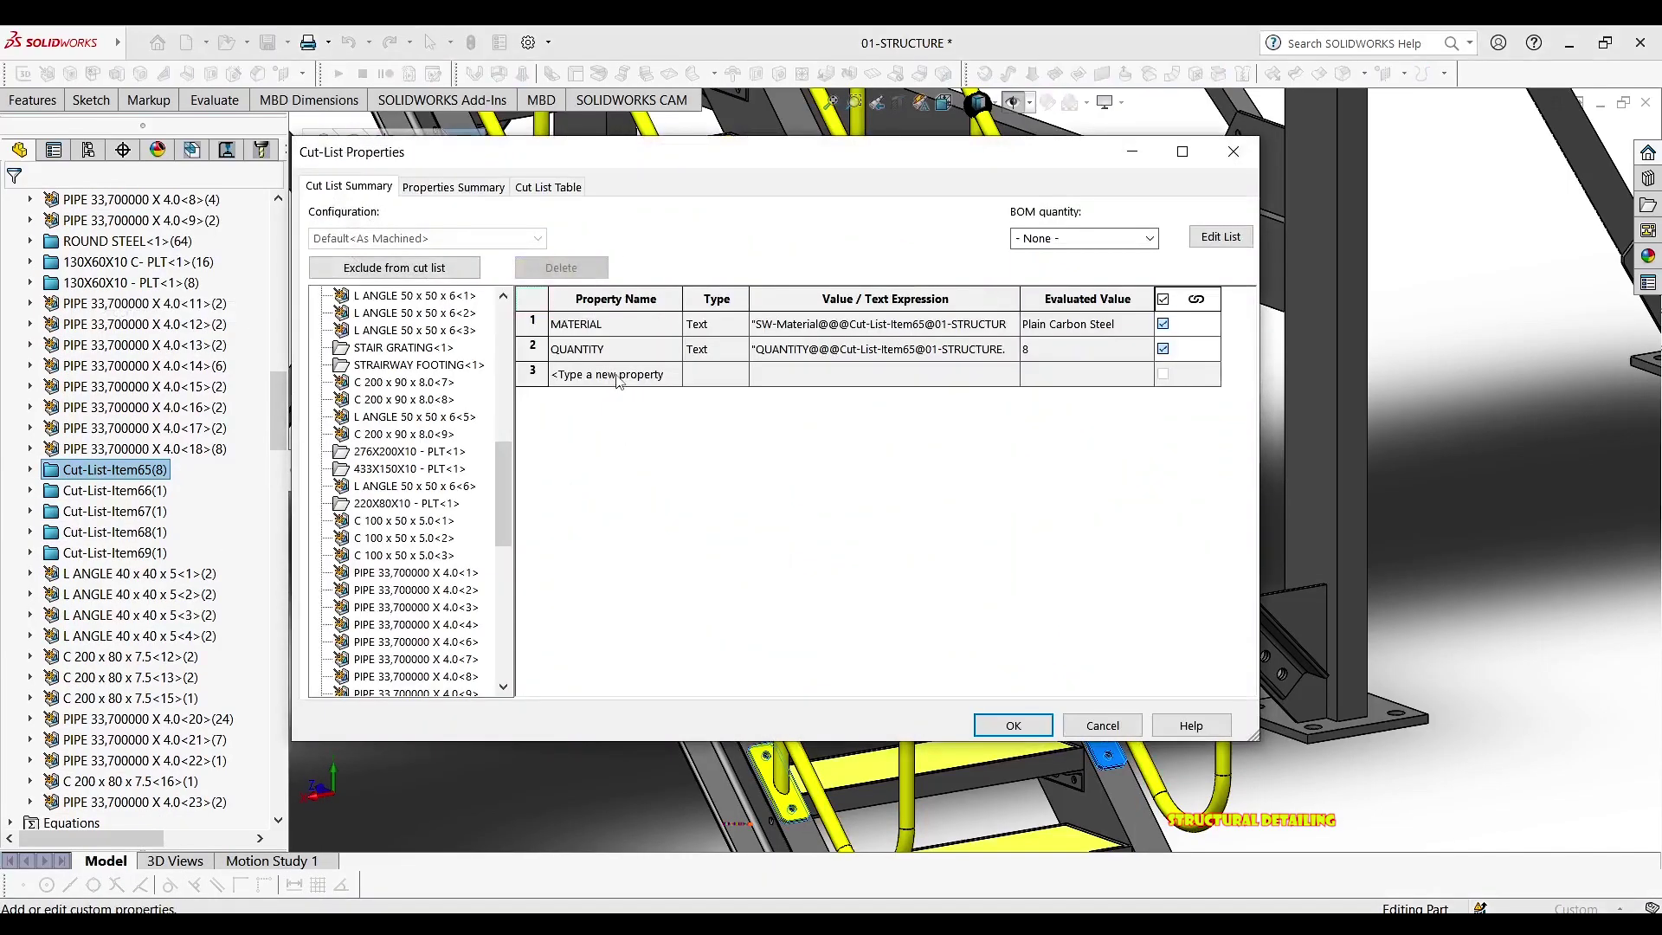
pyautogui.click(674, 375)
pyautogui.click(674, 374)
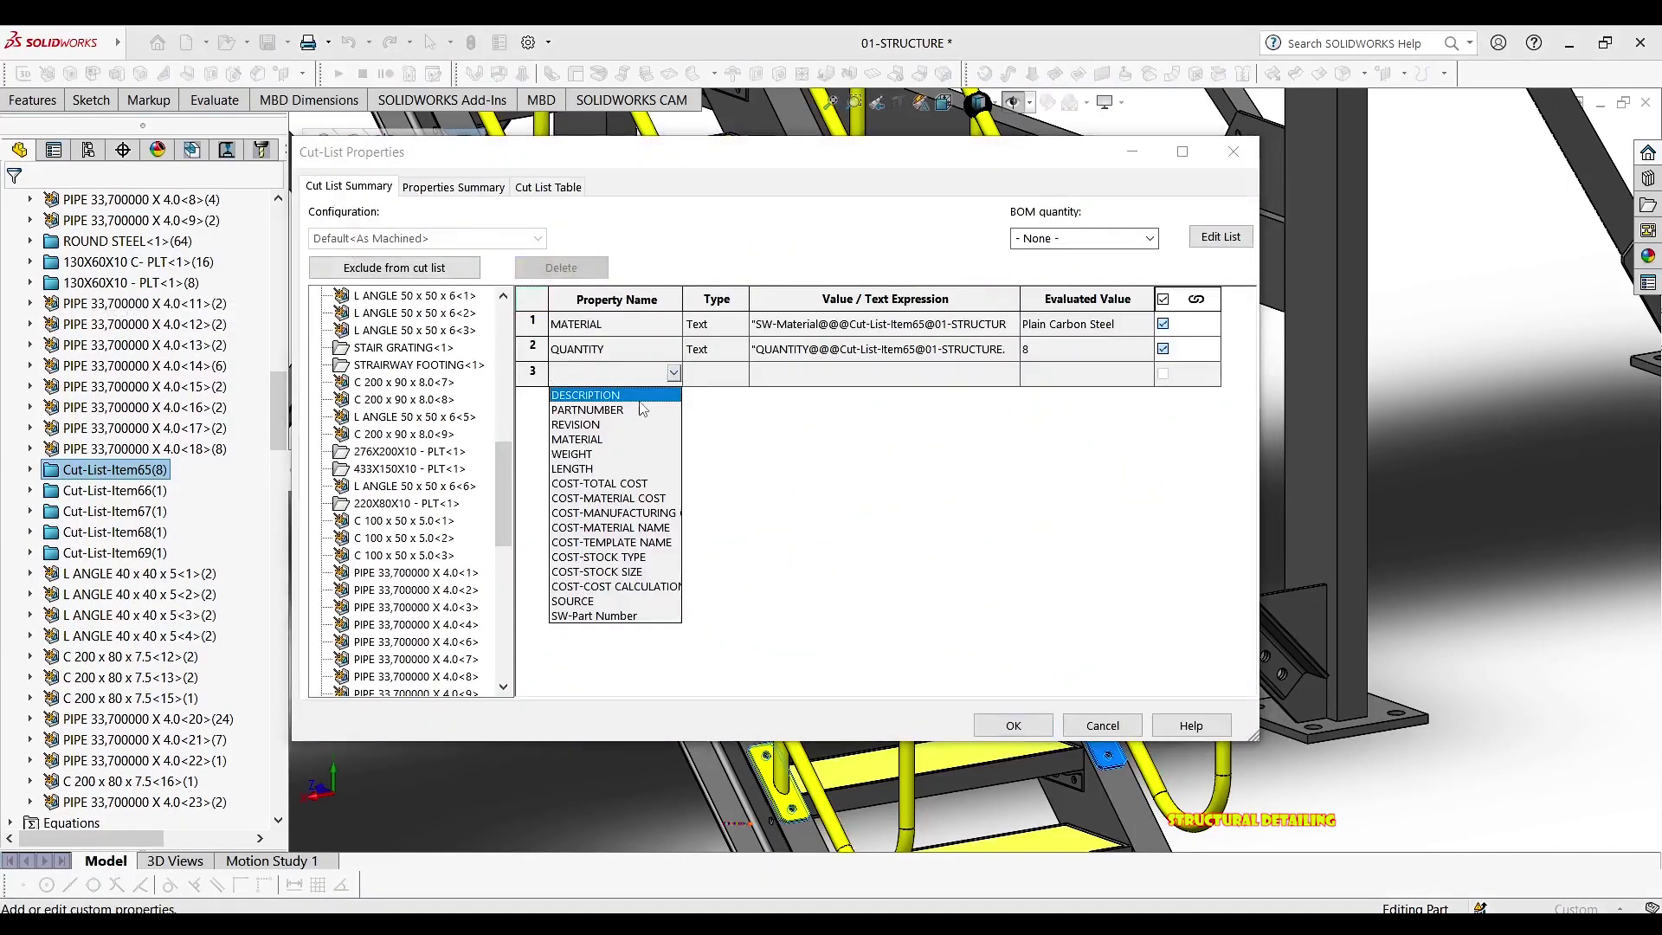
pyautogui.click(640, 403)
pyautogui.click(798, 377)
pyautogui.write('200X75X10 - PLT')
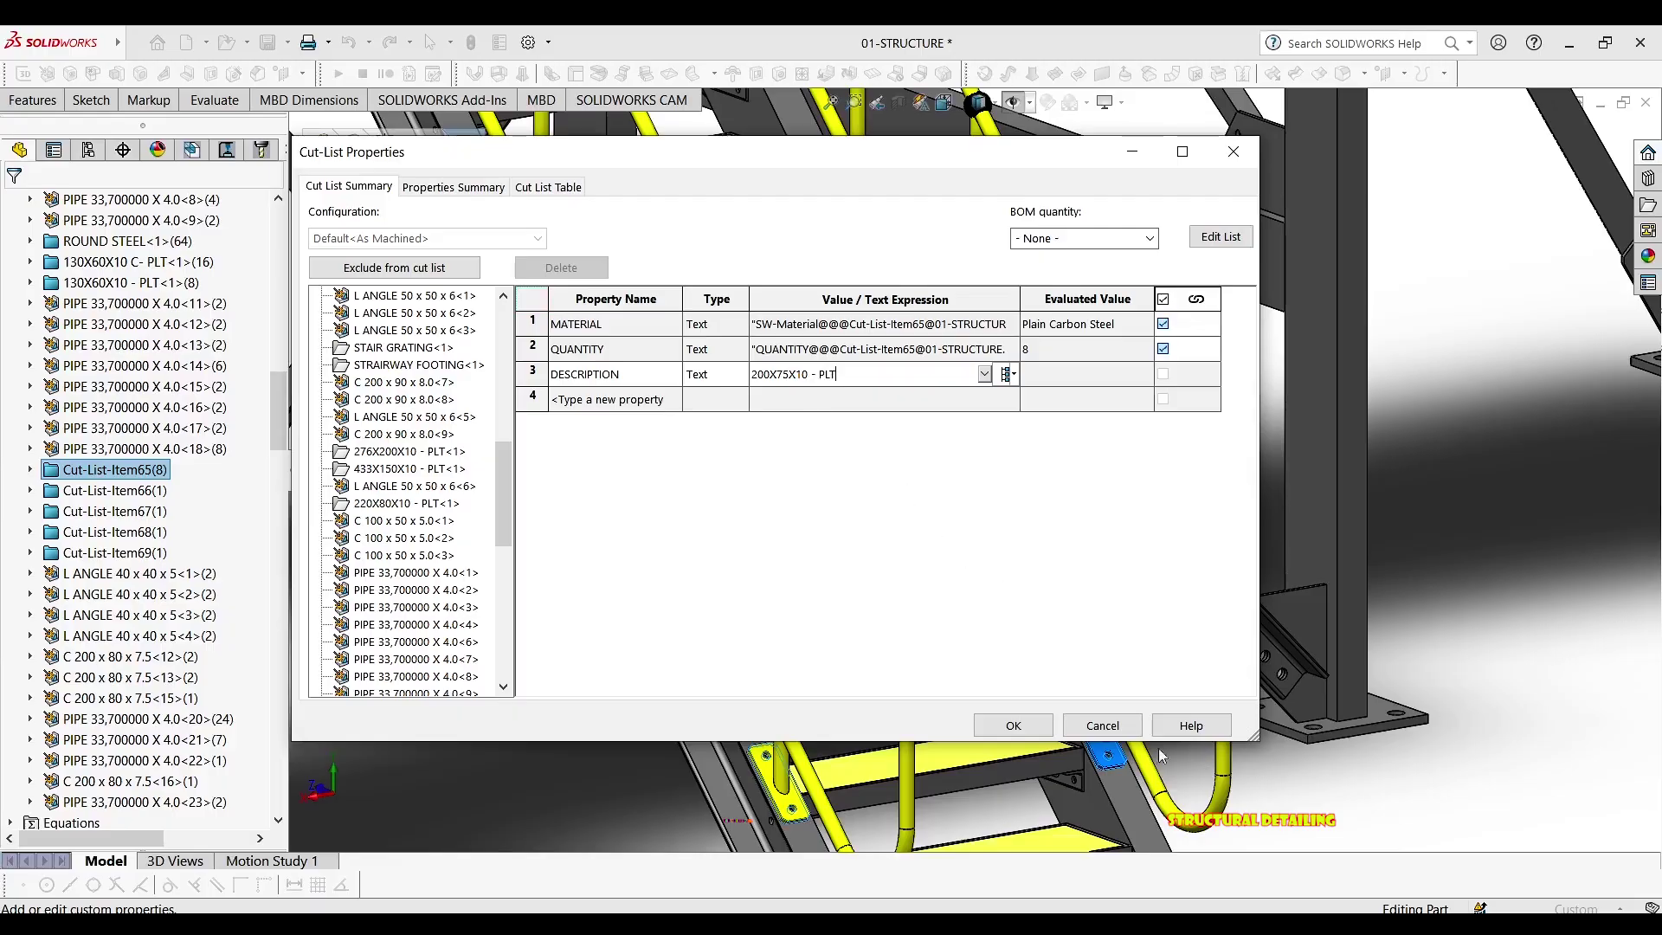
pyautogui.click(1013, 725)
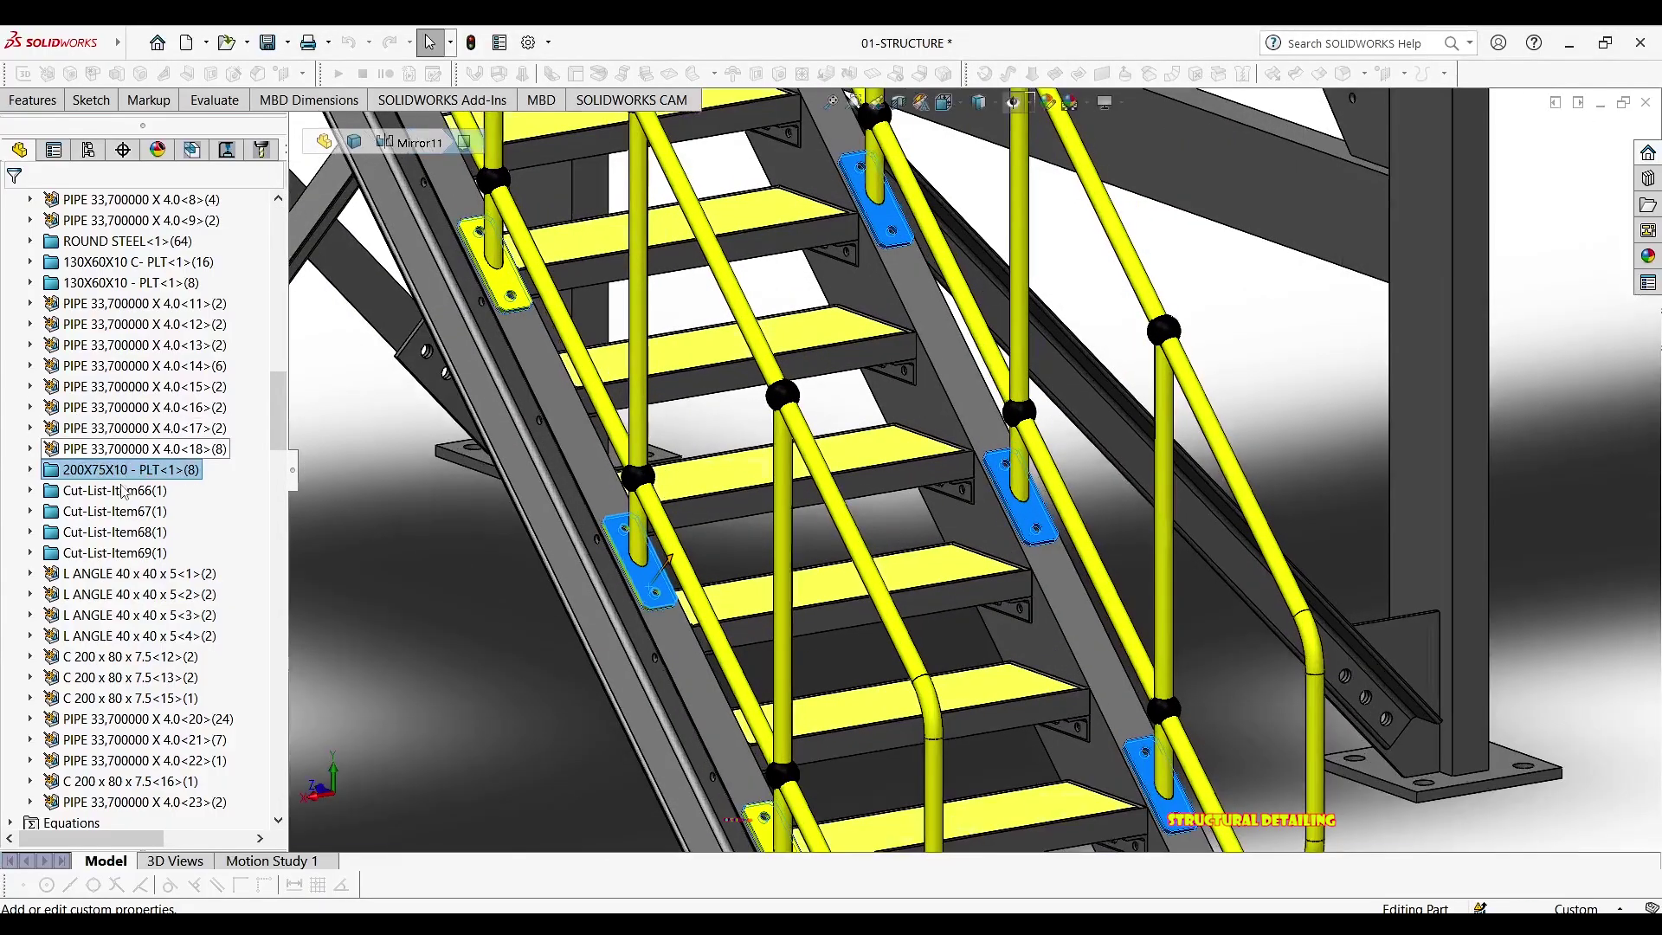
# Select Cut-List-Item66 in the cut list and examine which part of the platform deck it covers
pyautogui.click(123, 491)
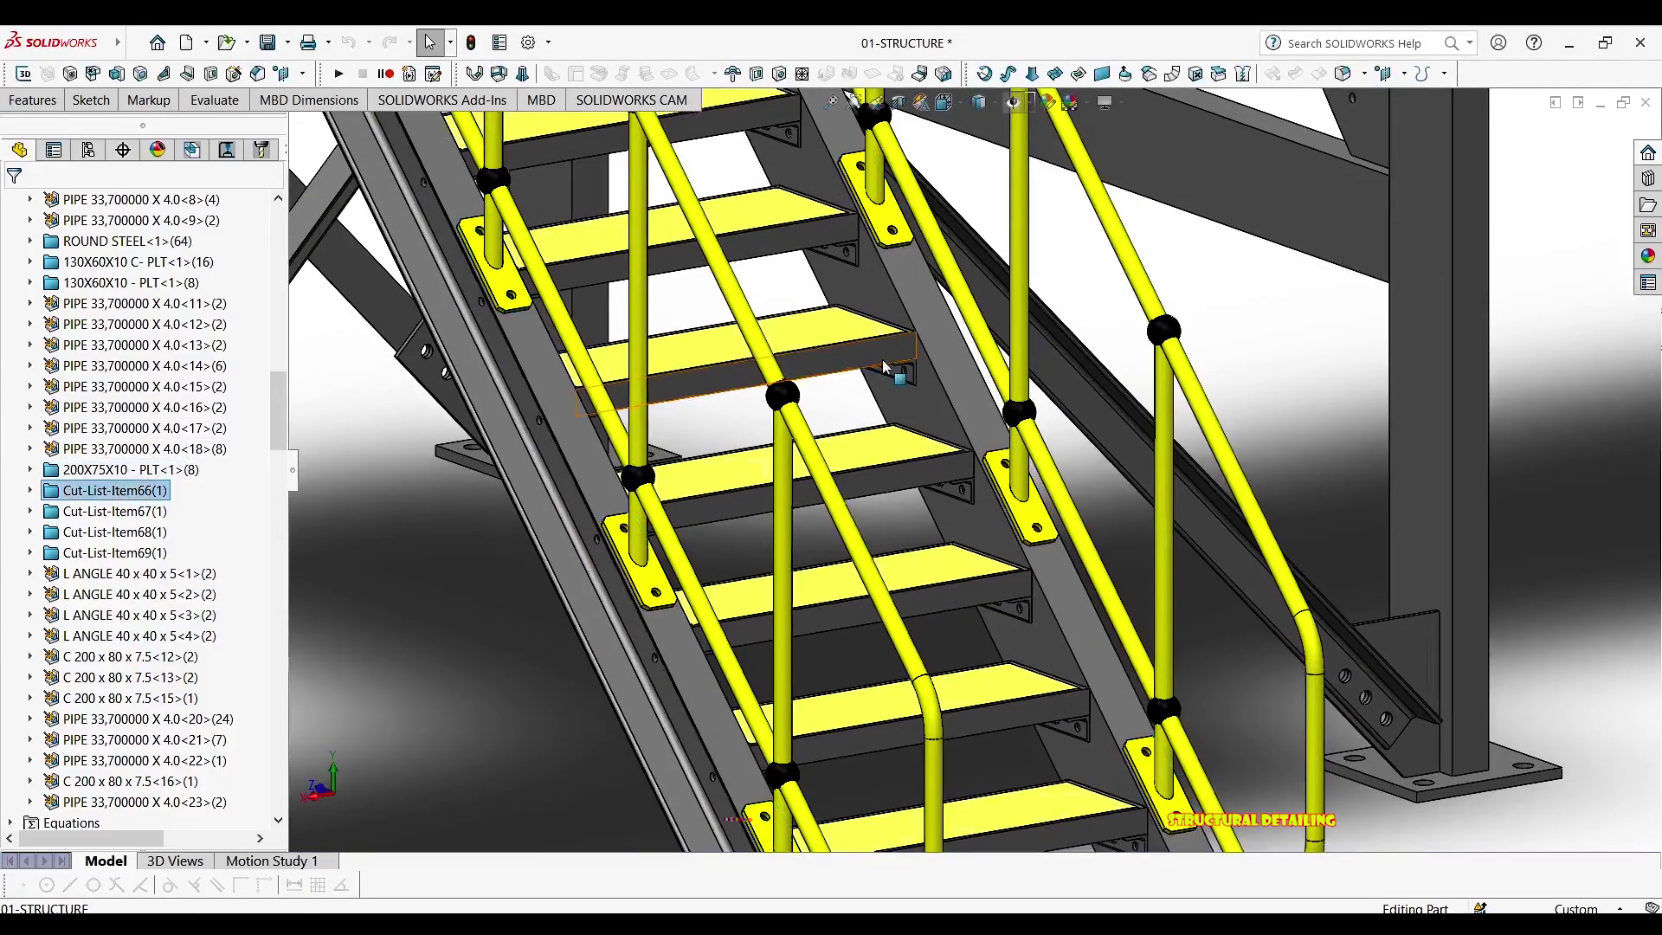
pyautogui.scroll(-5, 918, 361)
pyautogui.scroll(5, 826, 284)
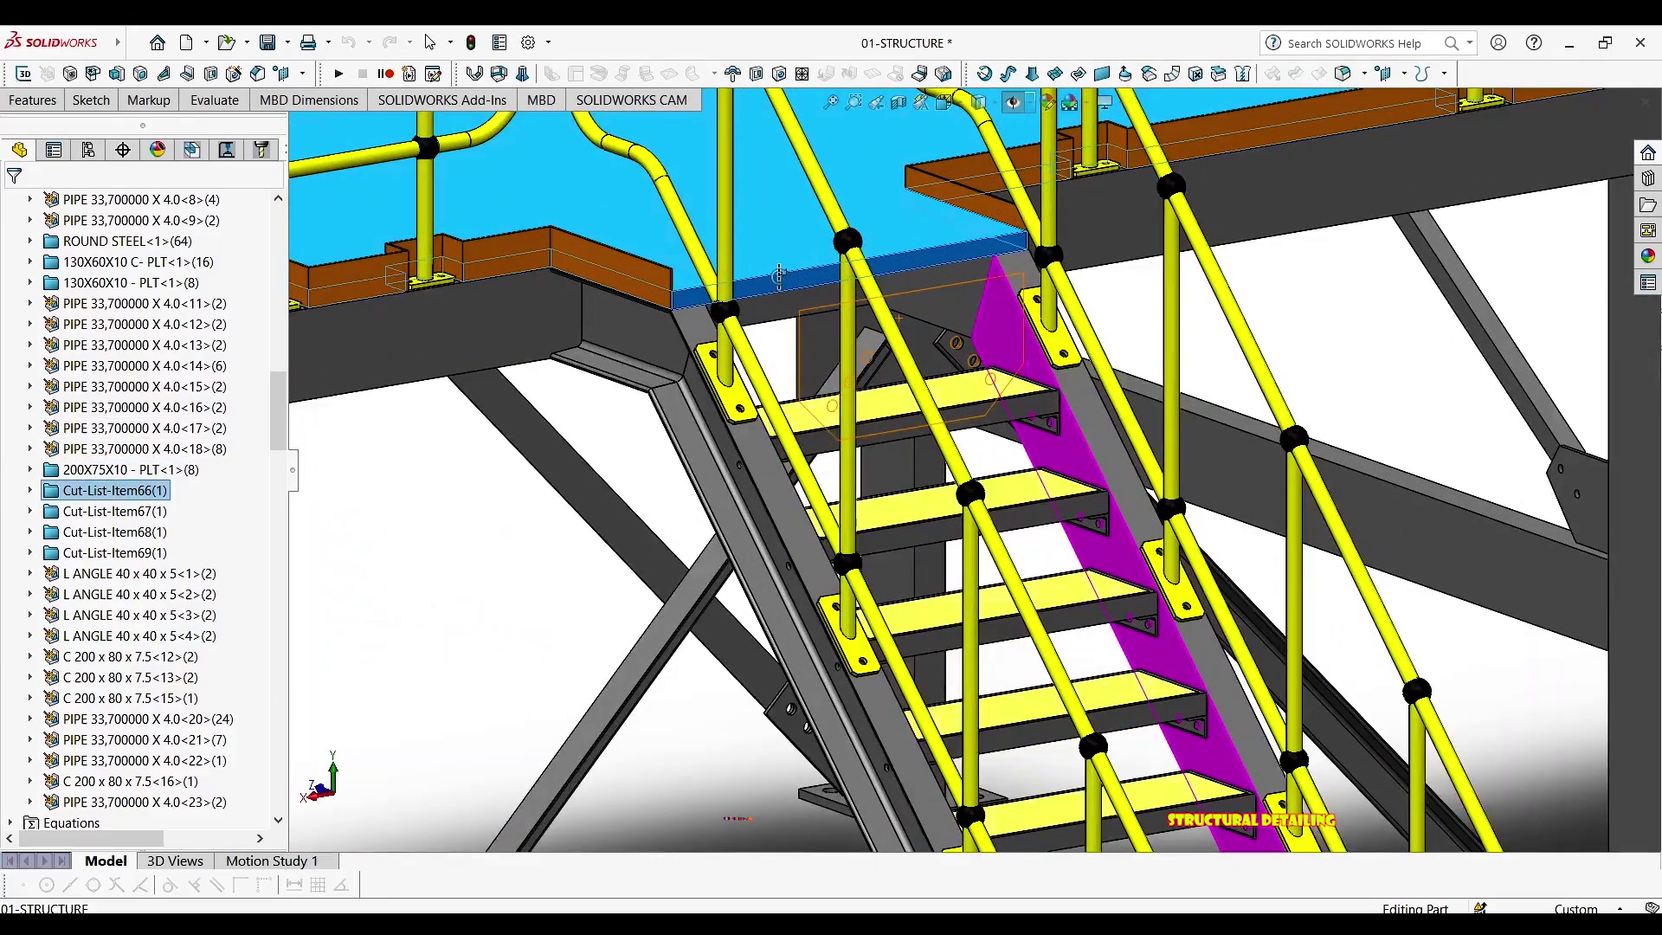
pyautogui.rightClick(72, 492)
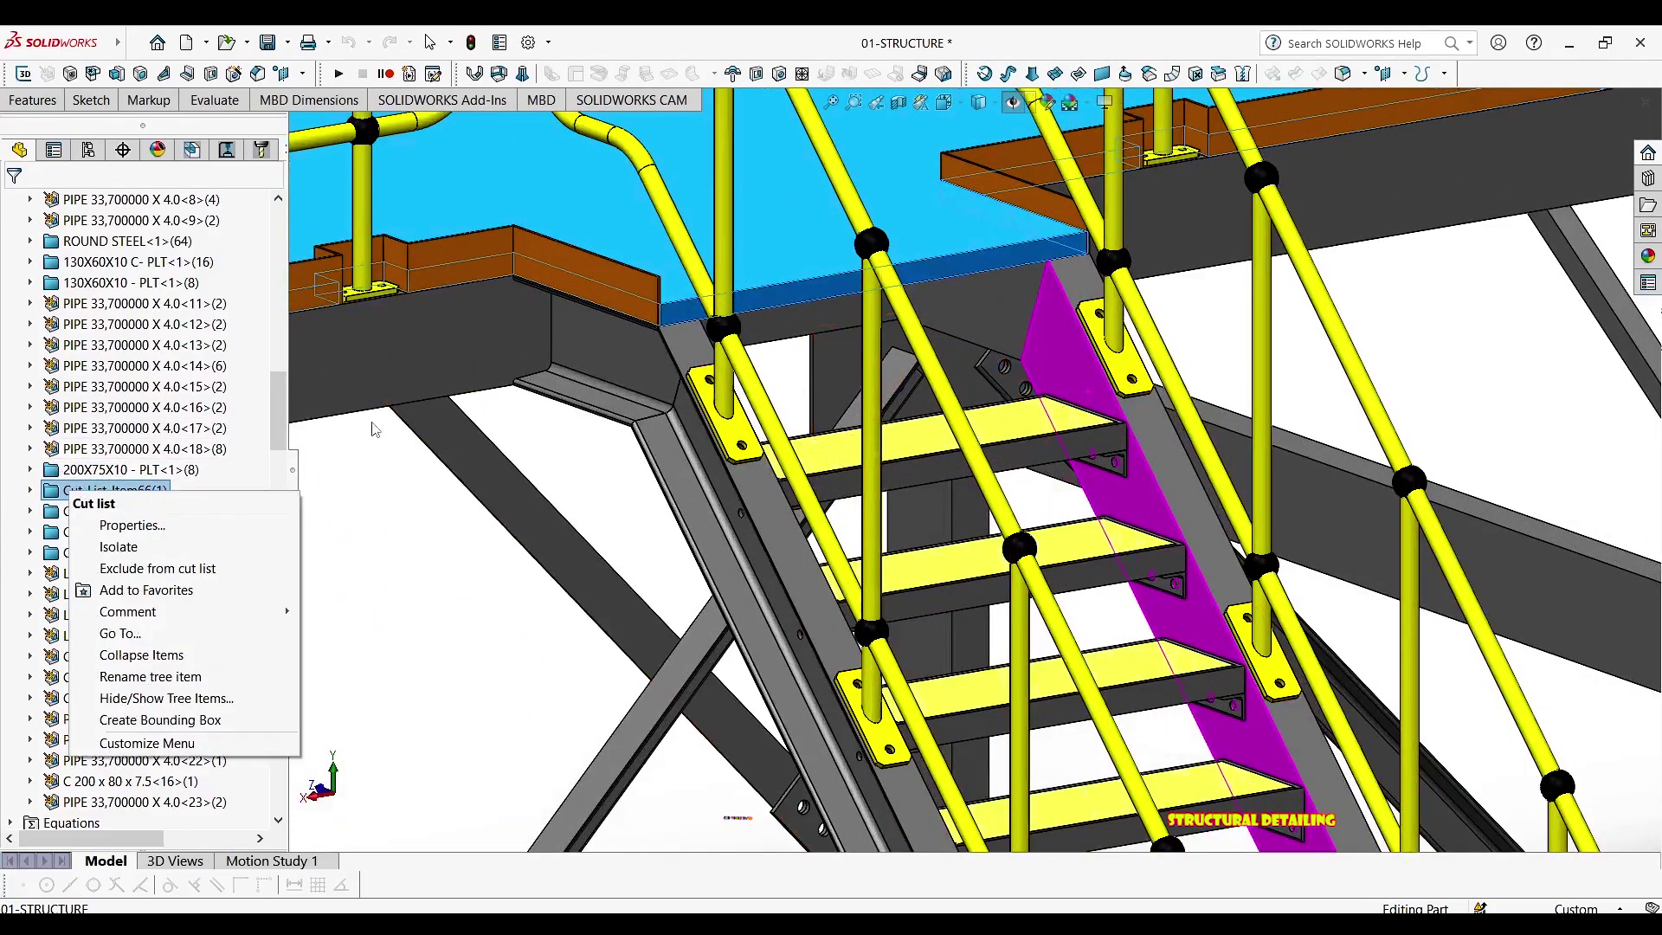
pyautogui.click(813, 357)
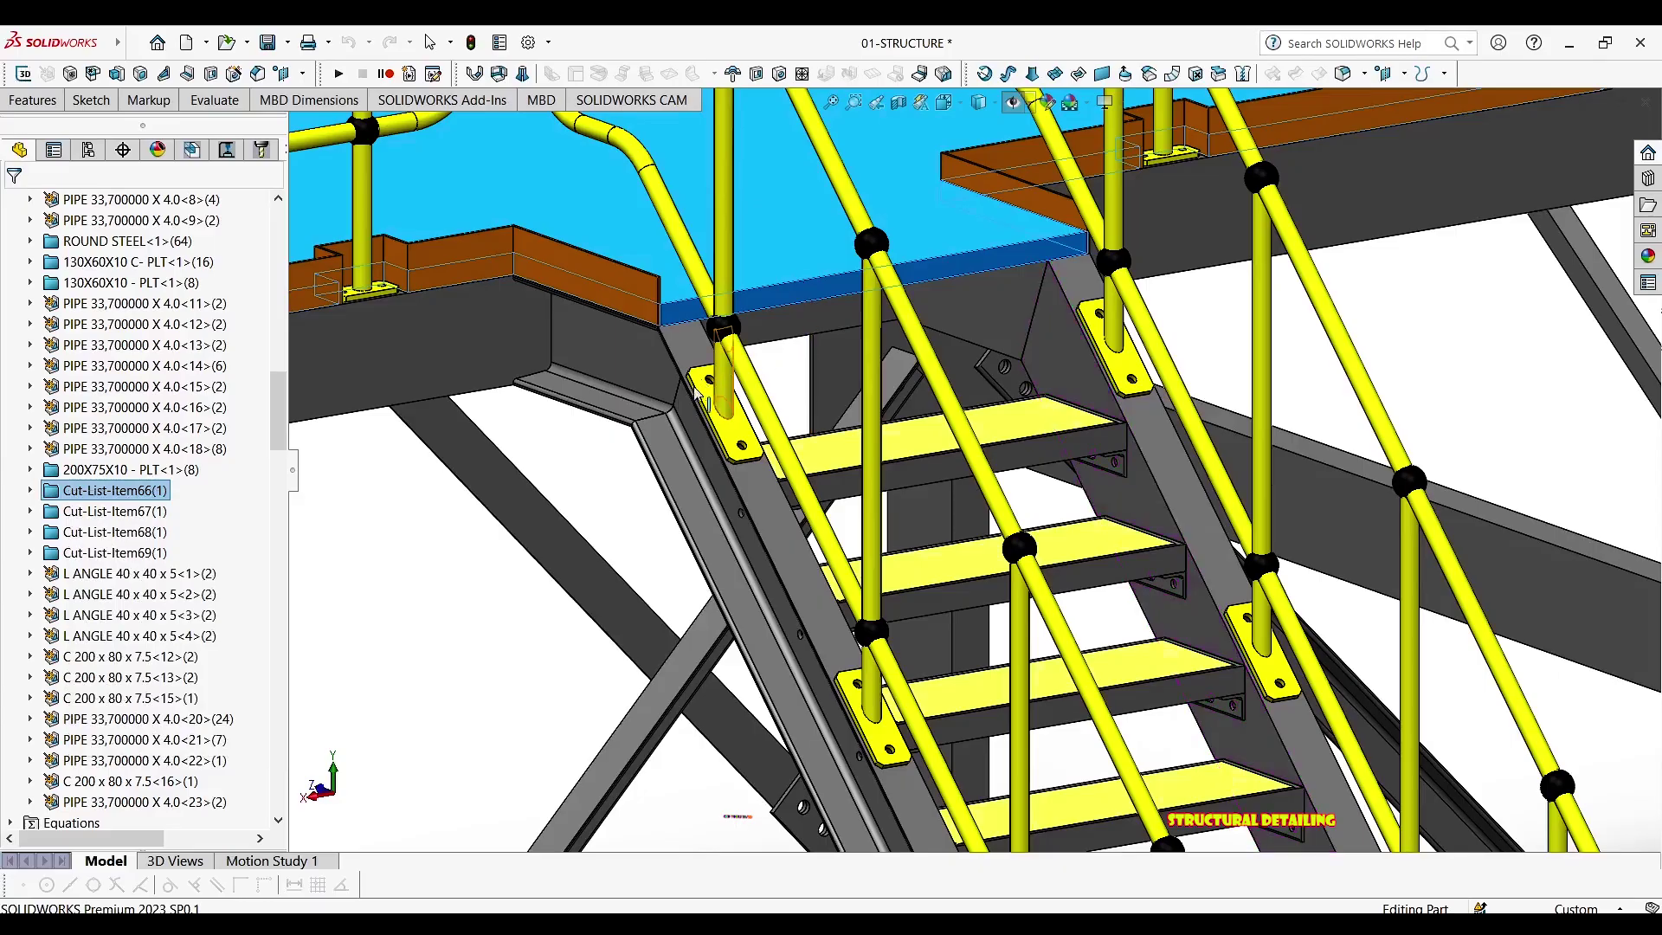
pyautogui.scroll(-1, 654, 438)
pyautogui.scroll(-10, 654, 443)
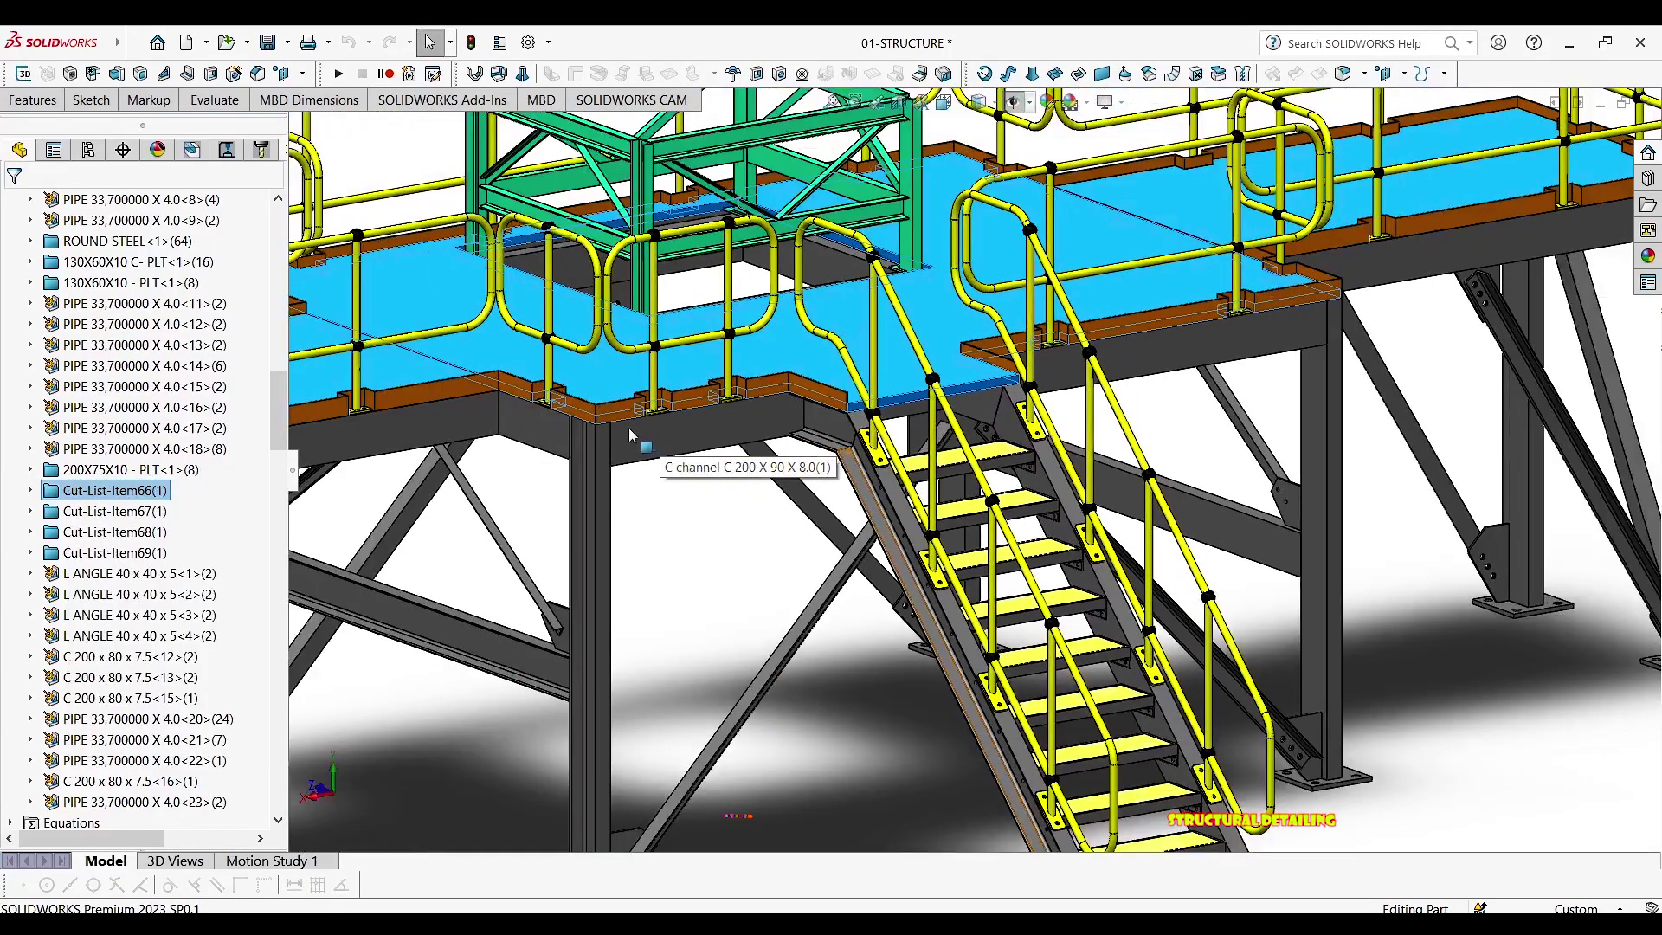
pyautogui.scroll(5, 647, 424)
pyautogui.scroll(-3, 1105, 350)
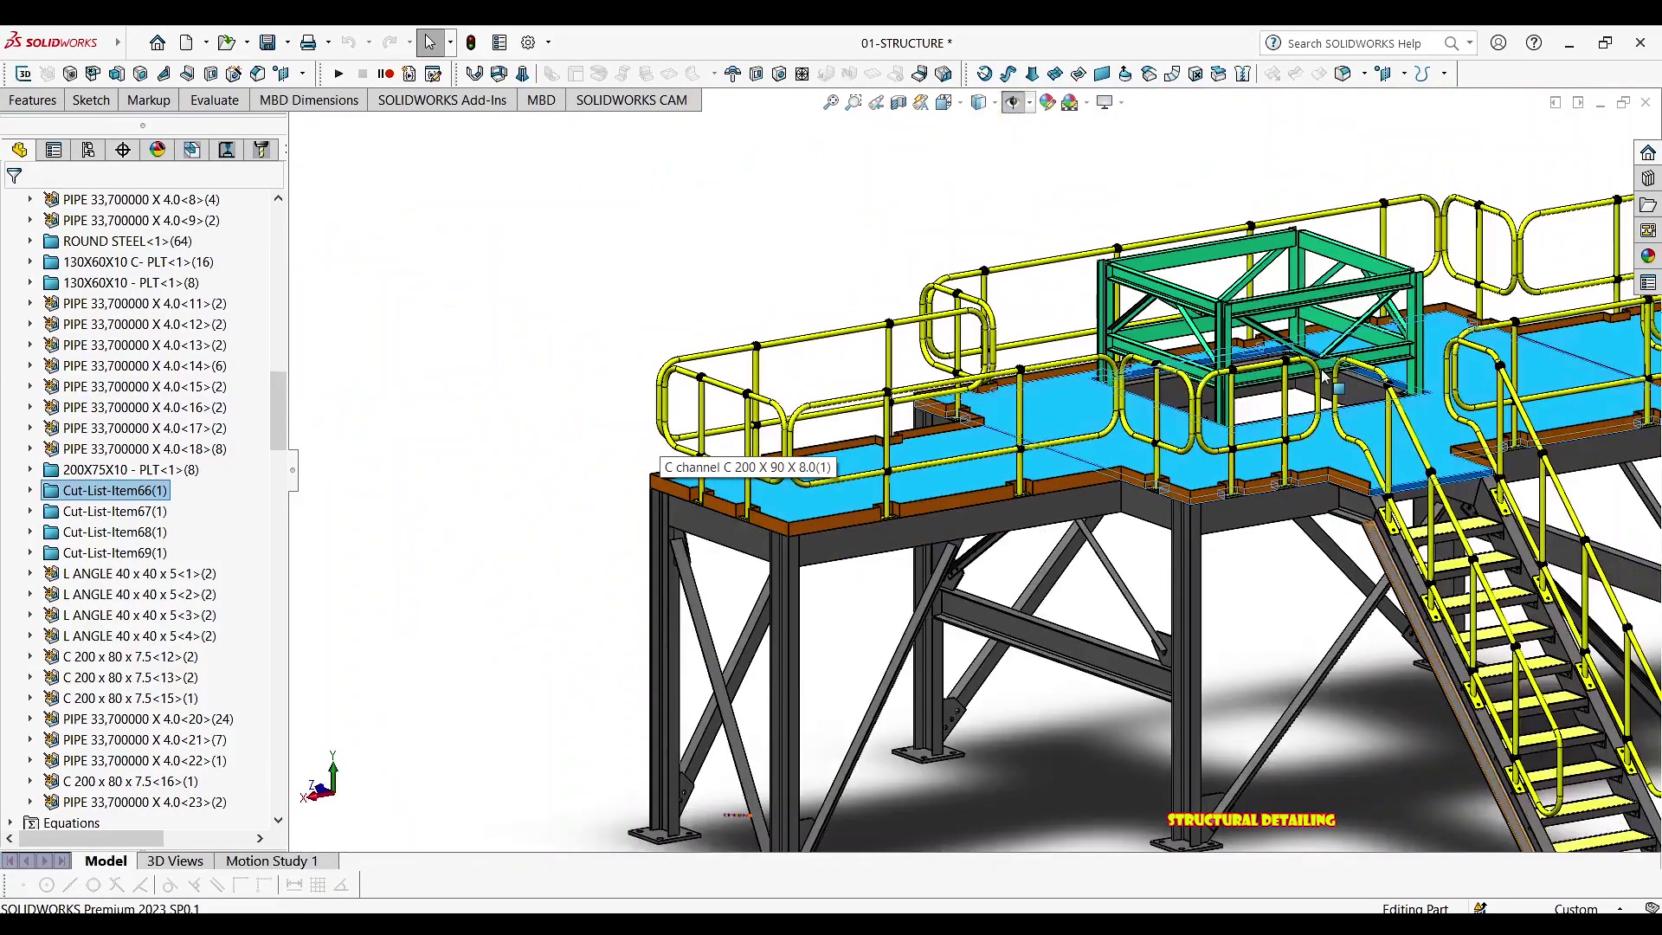
pyautogui.scroll(2, 1104, 350)
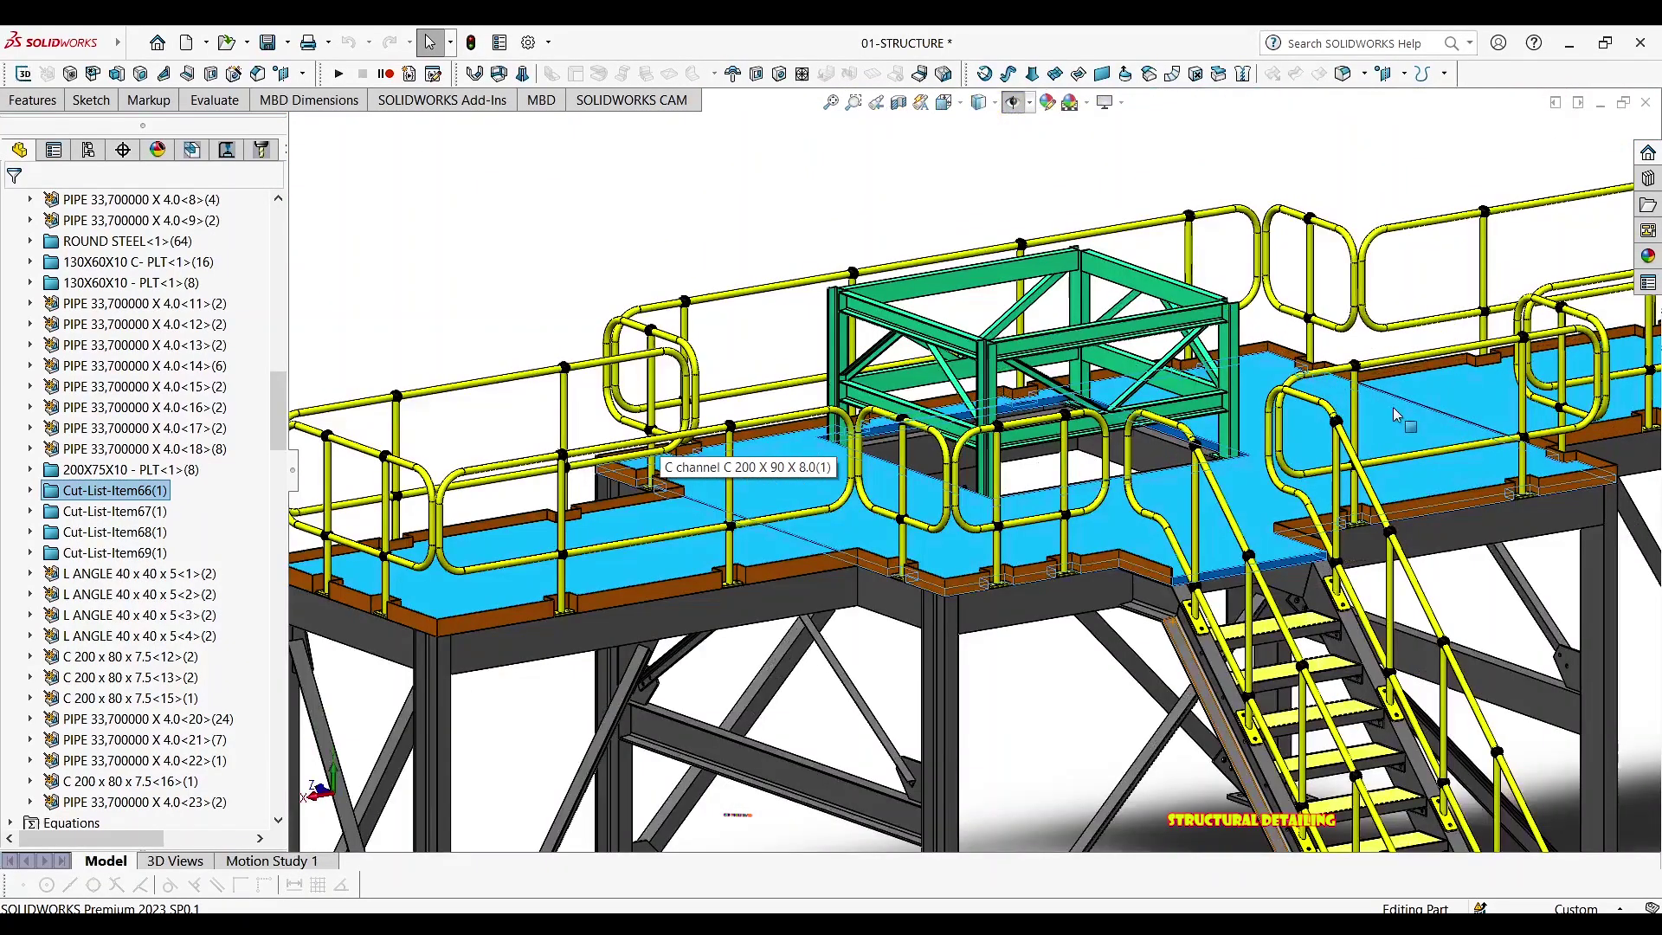
# Add a DESCRIPTION property with the value GRATING - 01 to Cut-List-Item66
pyautogui.rightClick(82, 491)
pyautogui.click(142, 521)
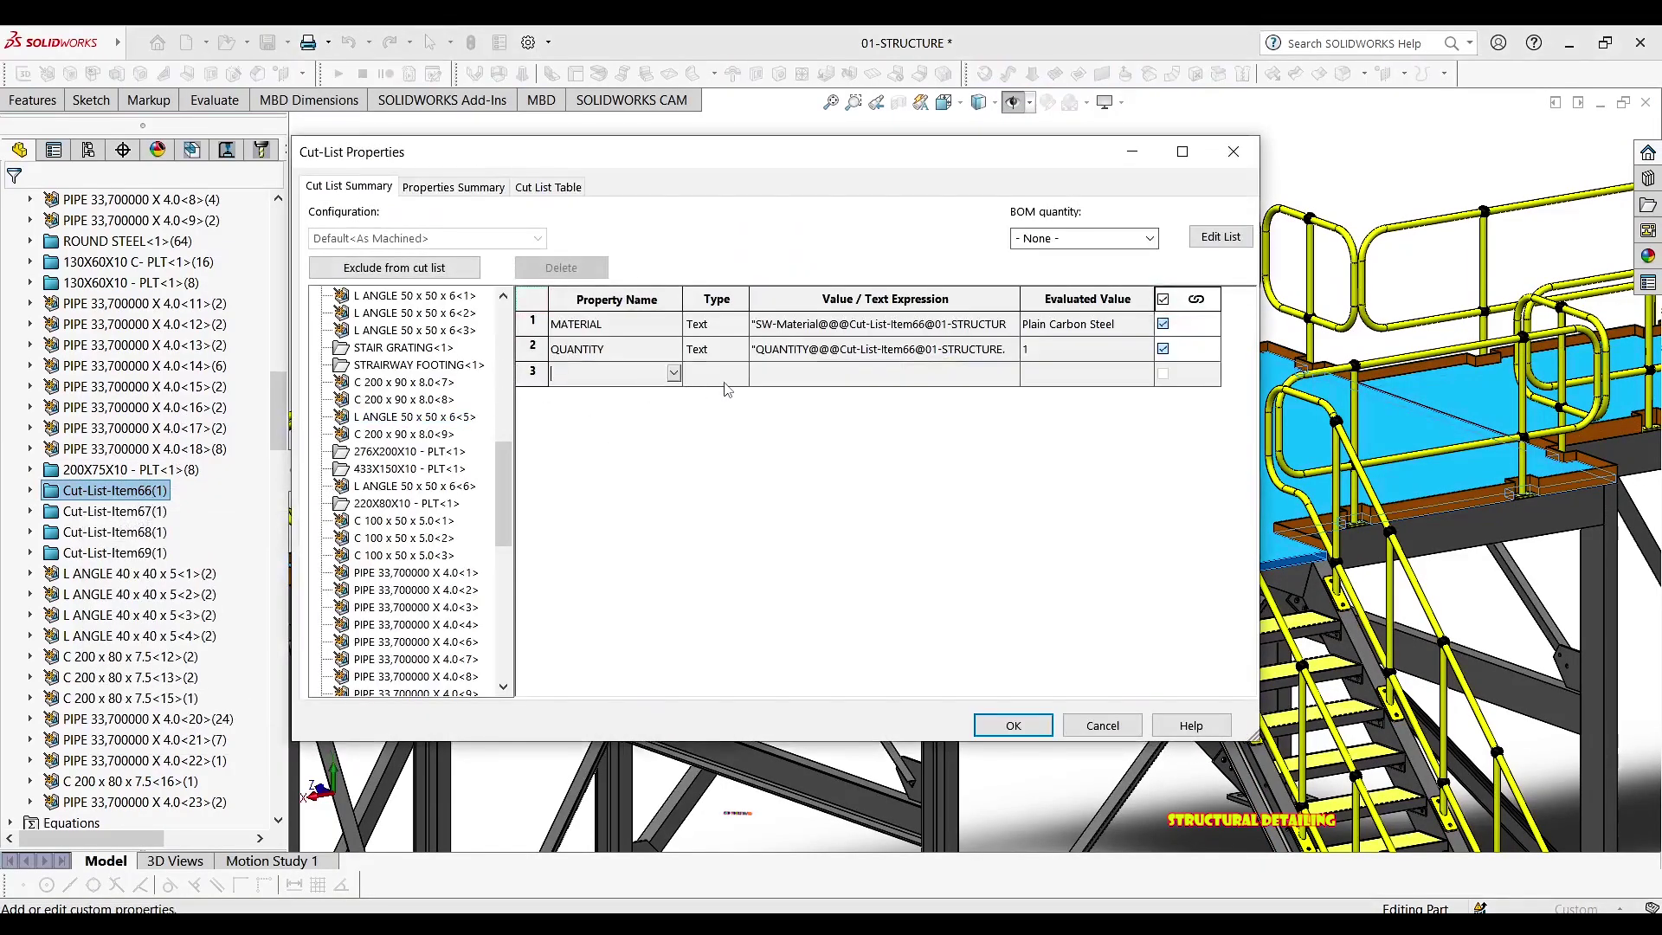
pyautogui.click(737, 381)
pyautogui.click(638, 382)
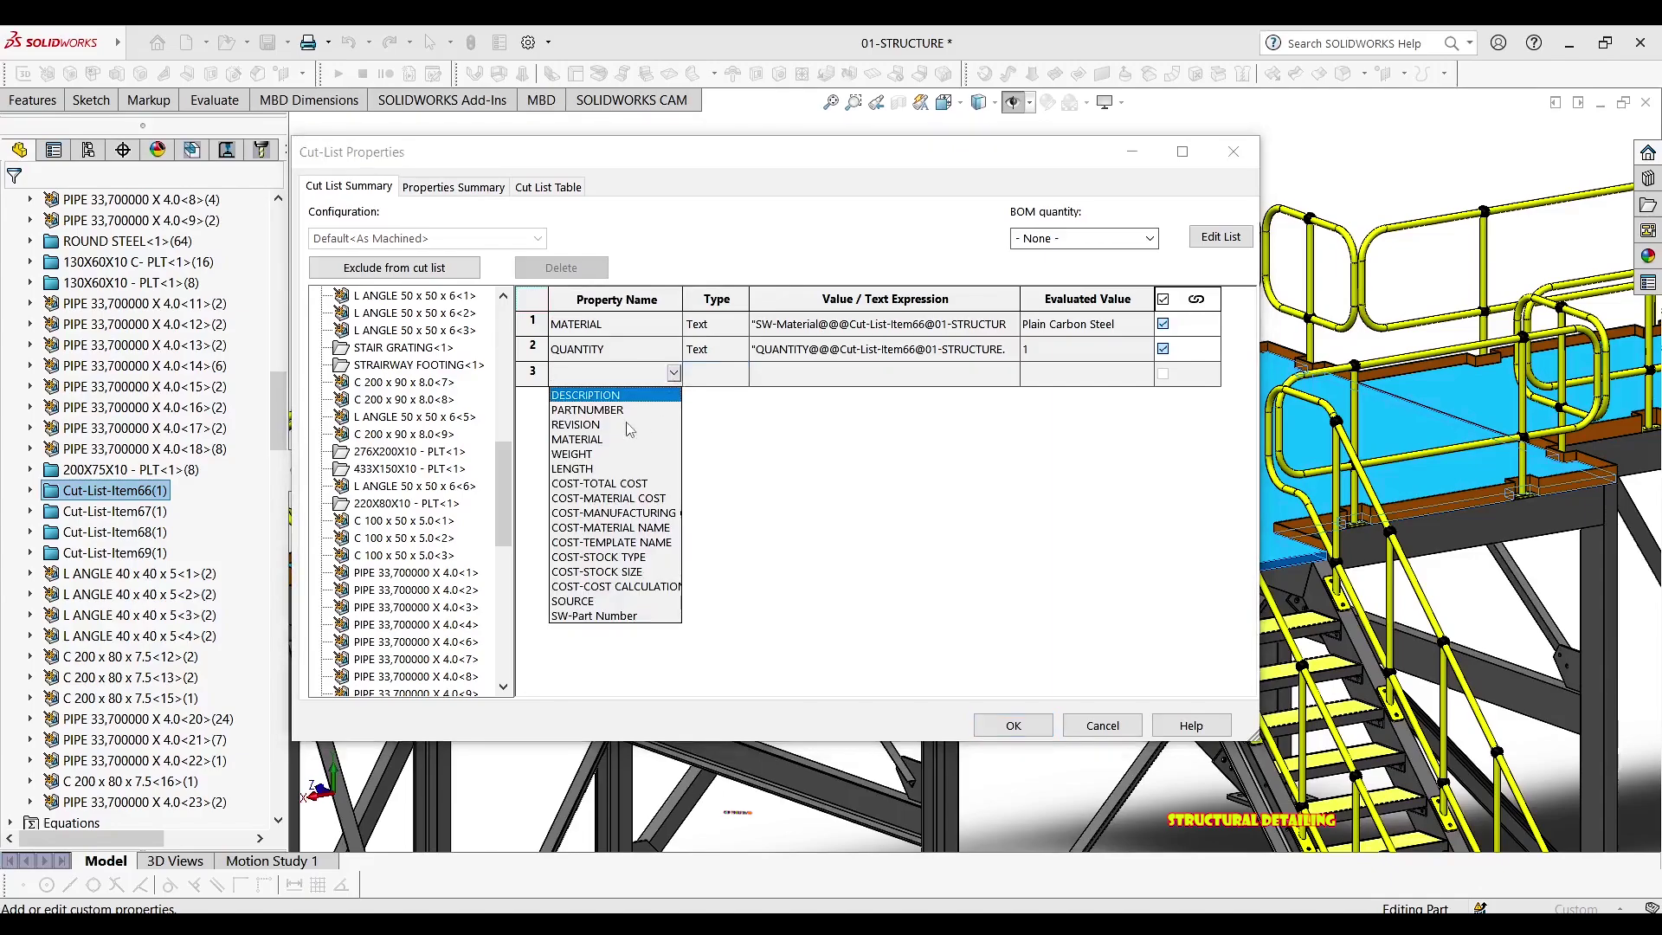
pyautogui.click(589, 396)
pyautogui.click(762, 383)
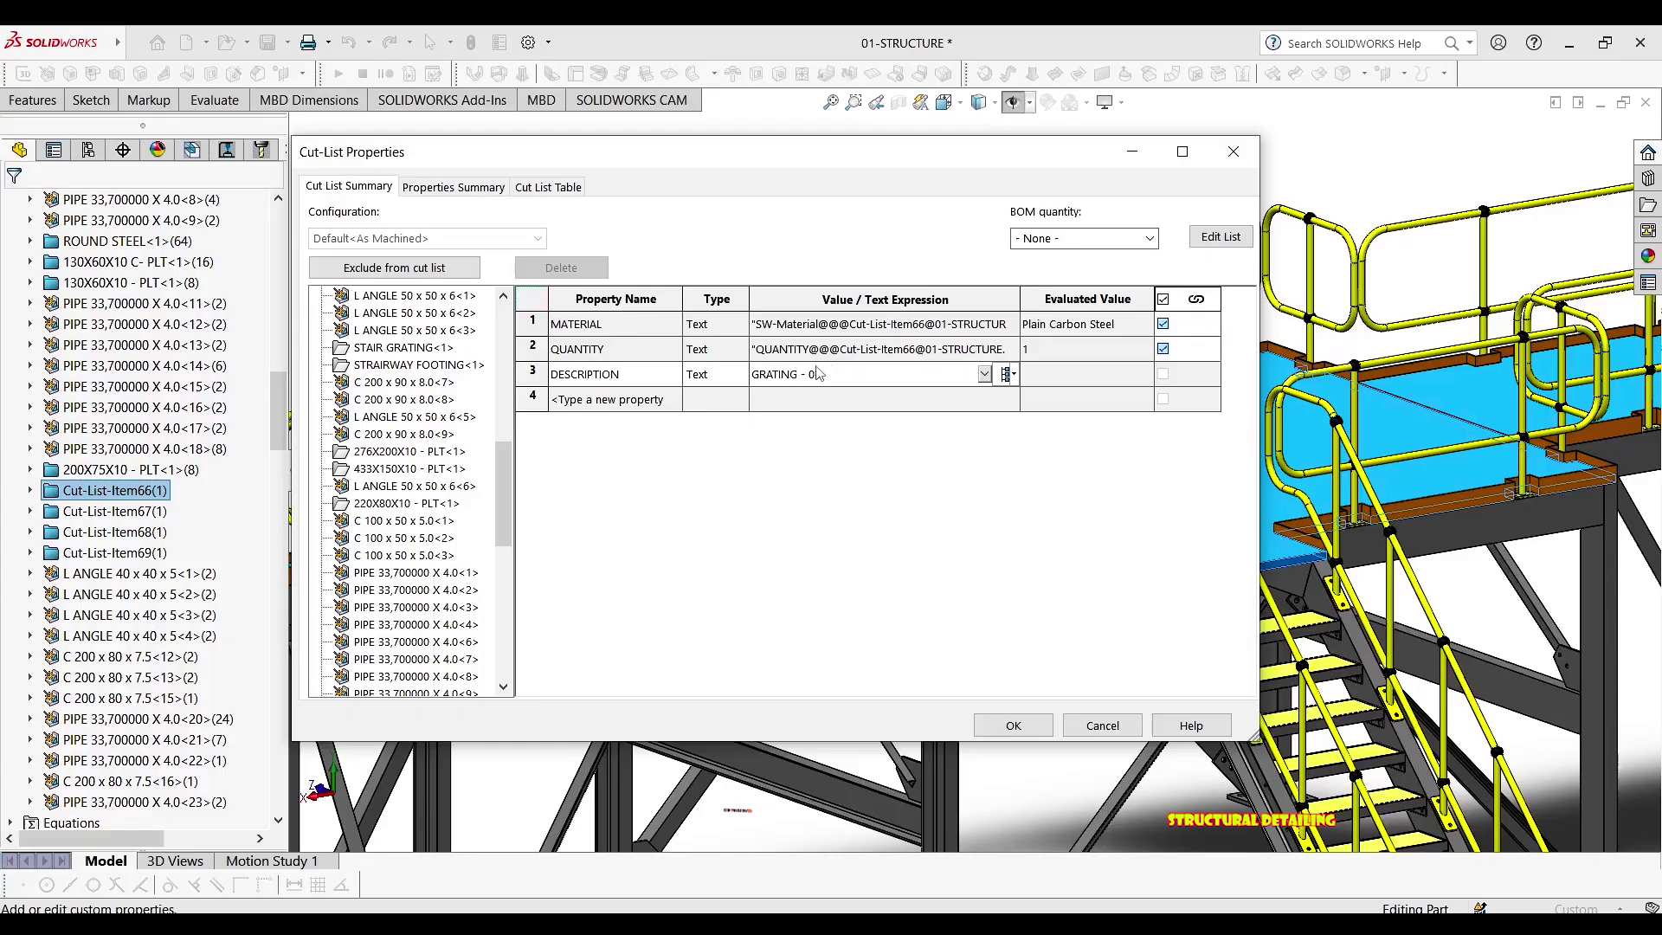
pyautogui.click(1032, 731)
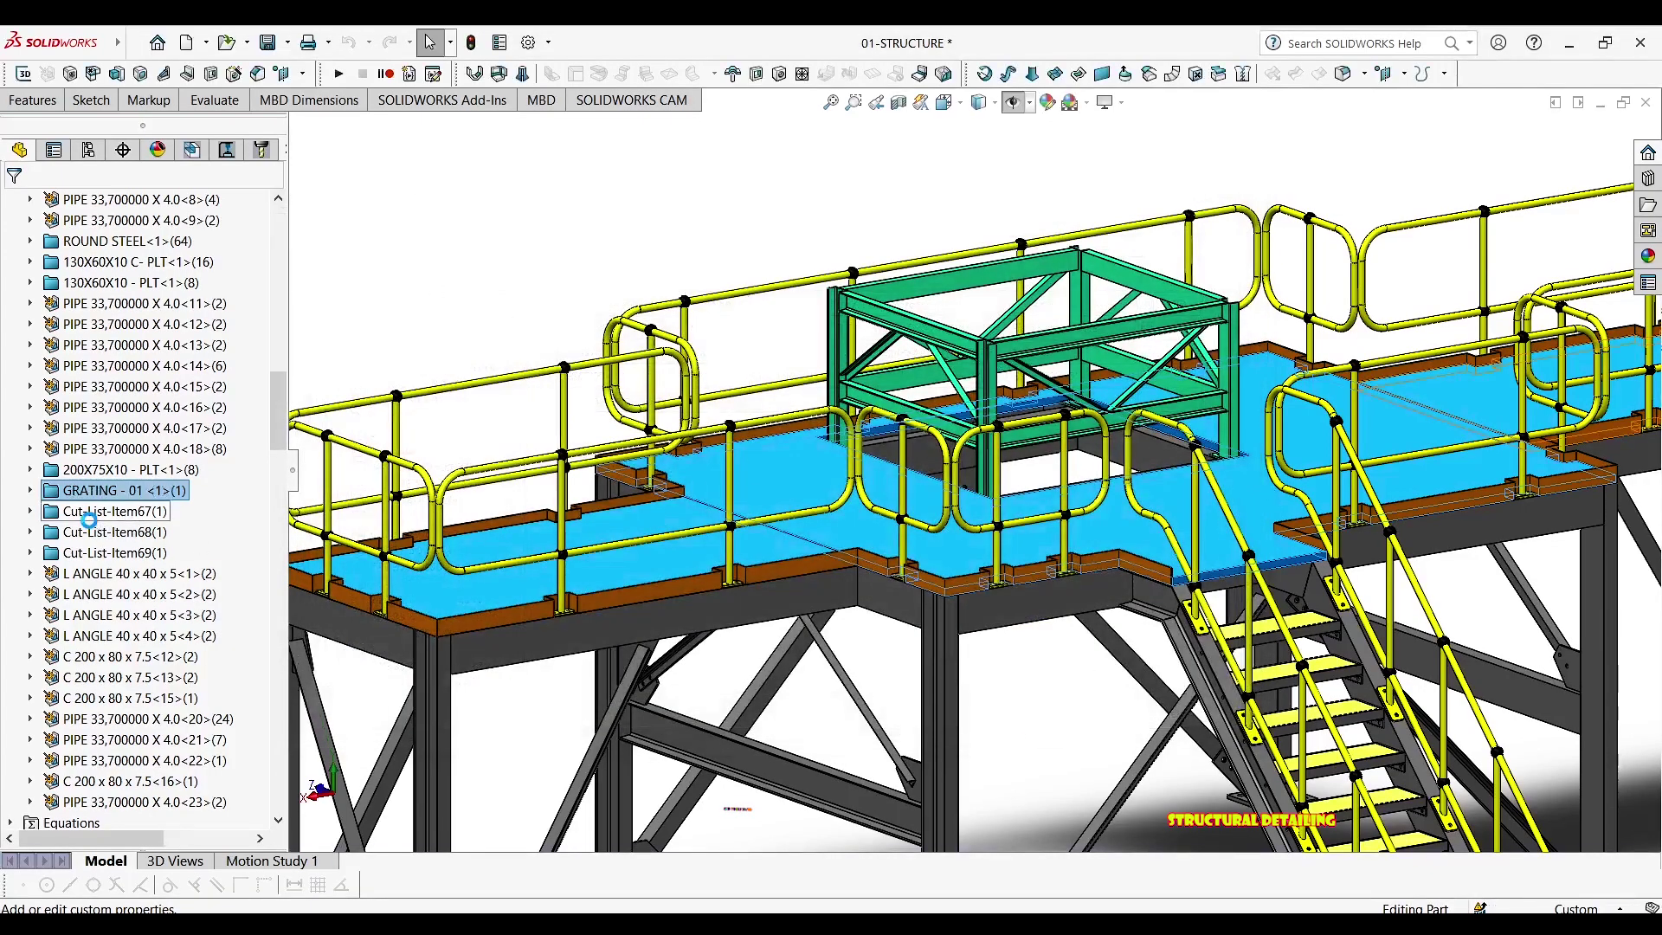
# Identify the deck panel belonging to Cut-List-Item67 and give that item a DESCRIPTION property with the value GRATING - 02
pyautogui.click(91, 516)
pyautogui.scroll(4, 1504, 460)
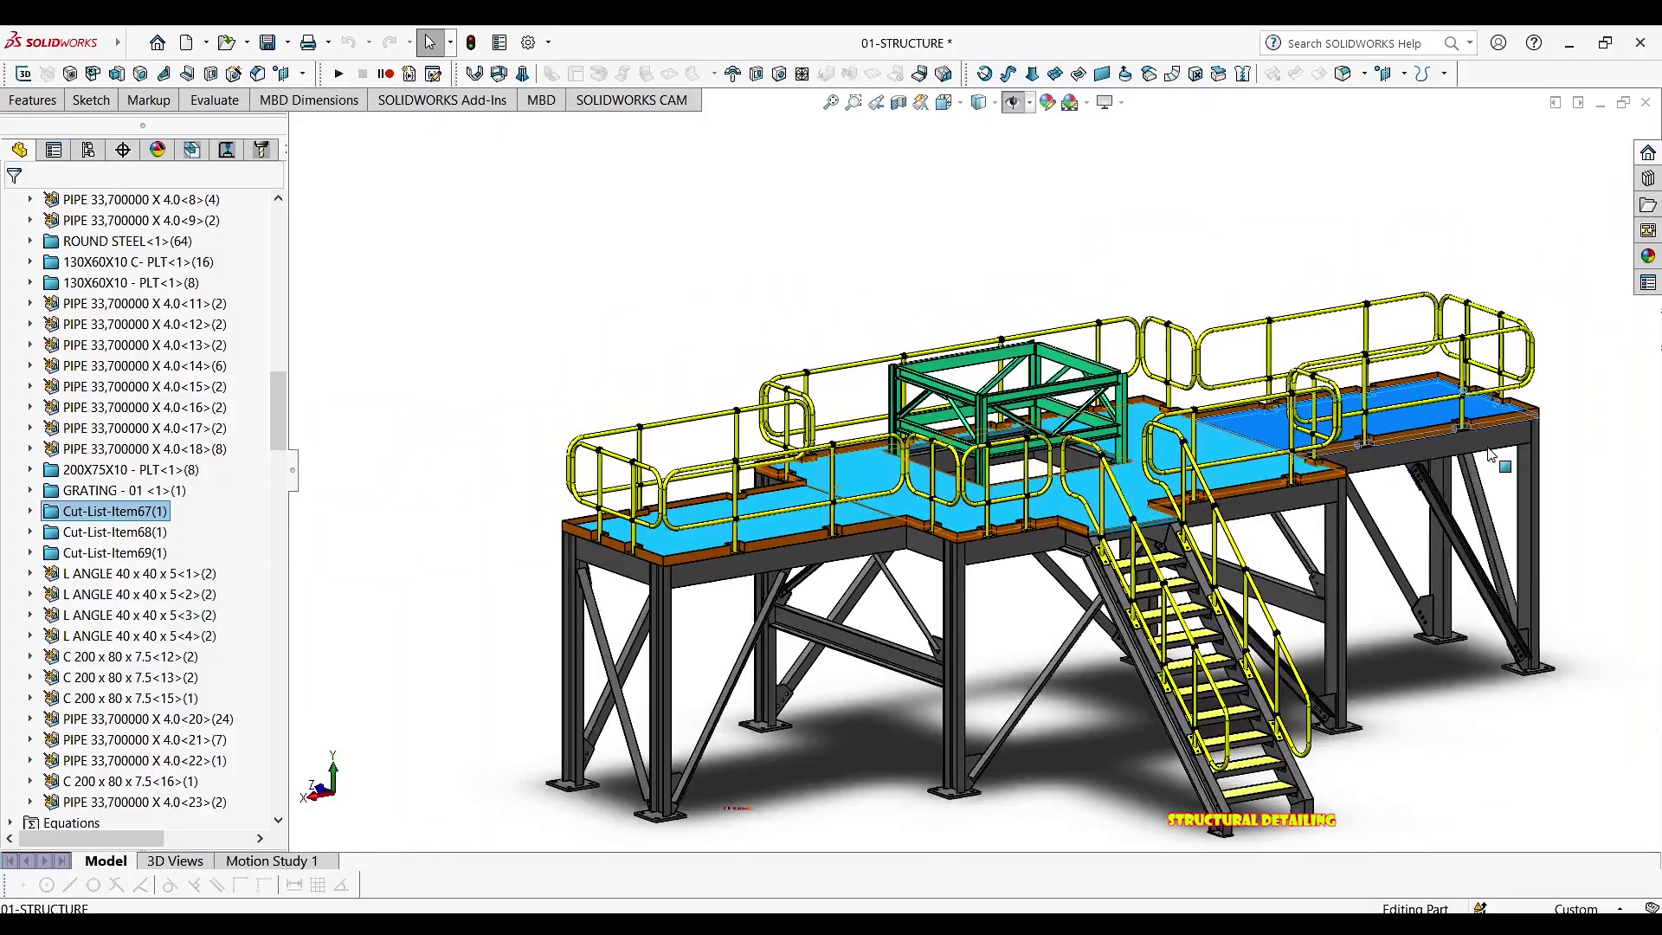
pyautogui.scroll(-2, 1504, 460)
pyautogui.scroll(-2, 1317, 459)
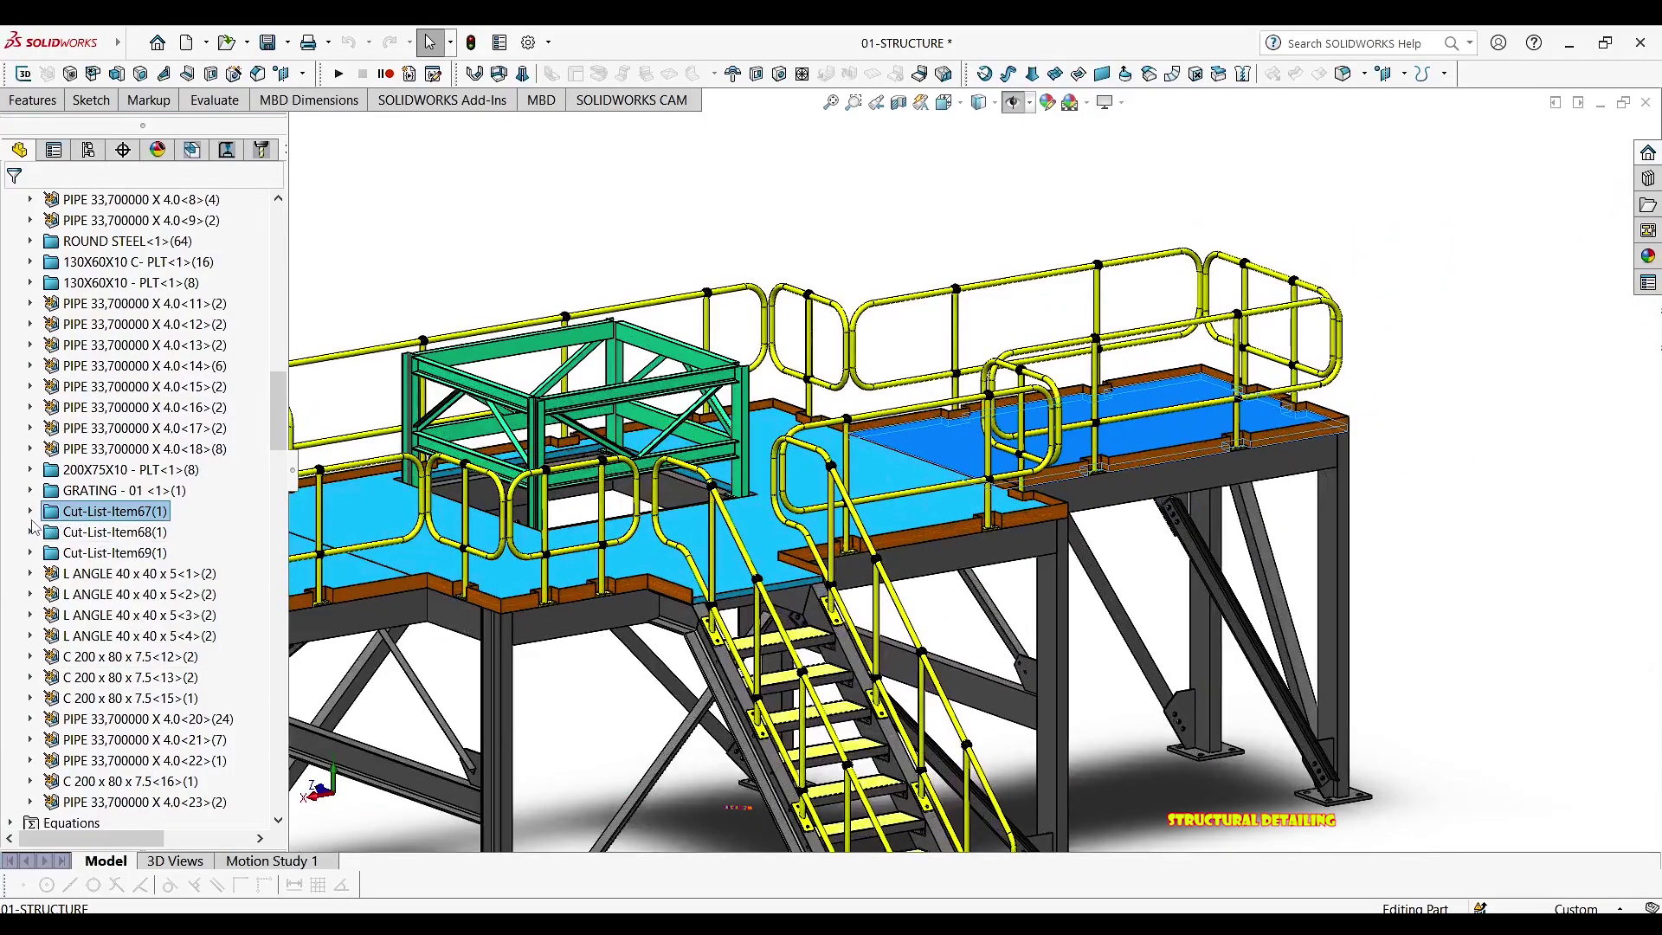
pyautogui.click(139, 533)
pyautogui.click(134, 512)
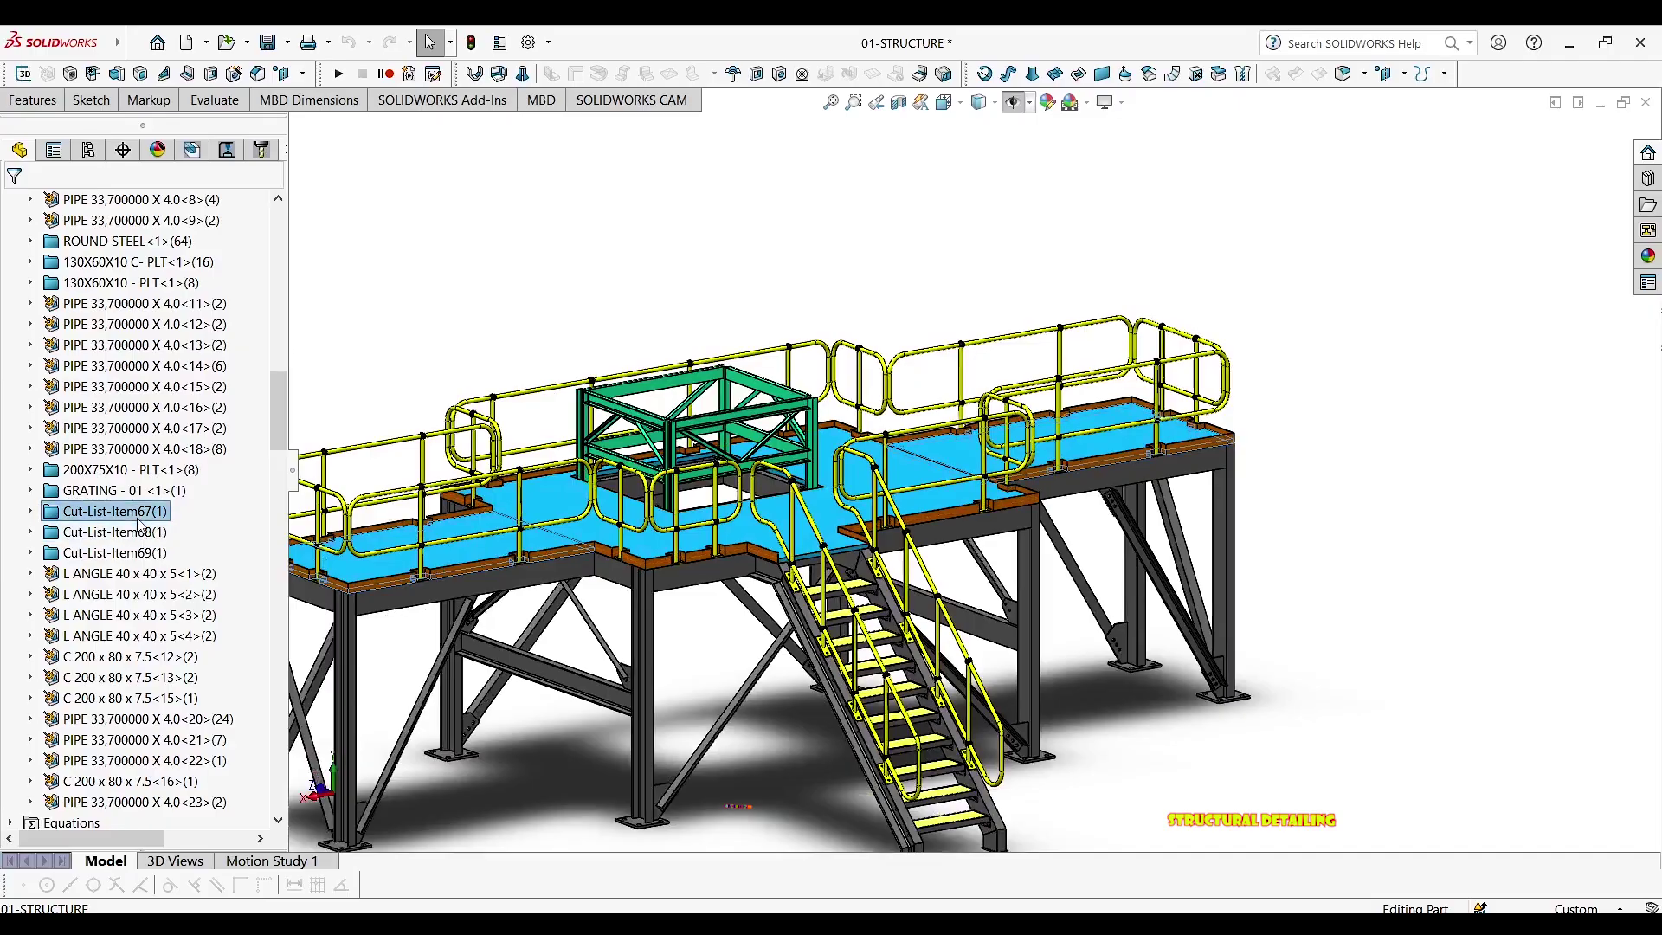
pyautogui.rightClick(136, 517)
pyautogui.click(190, 553)
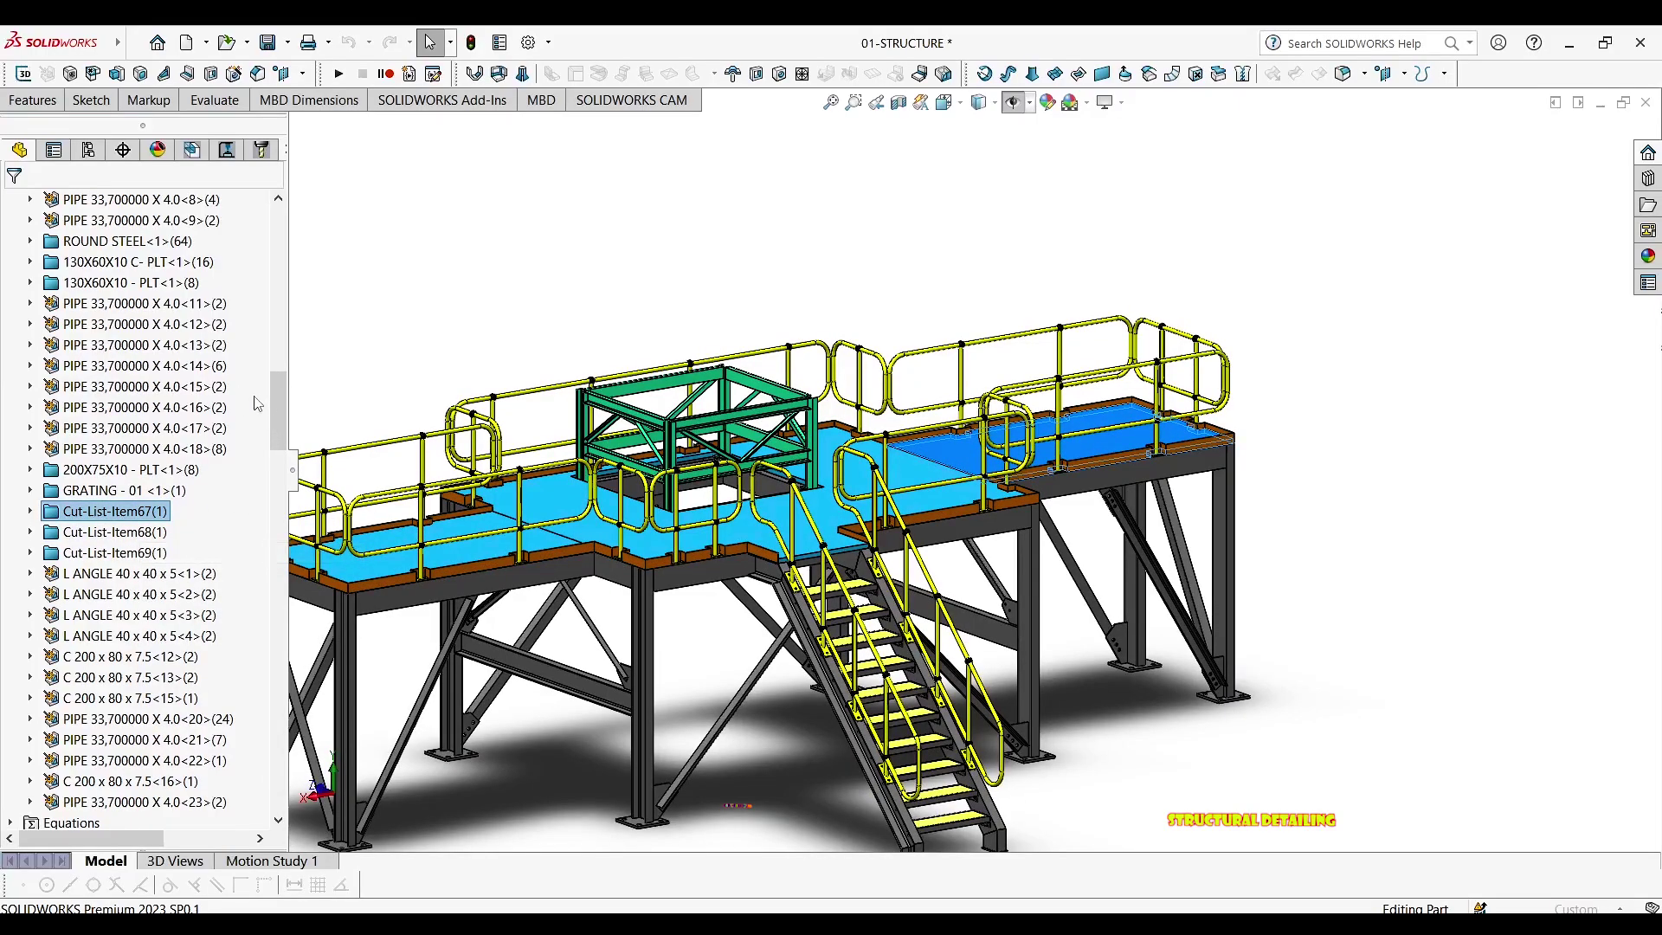
pyautogui.click(621, 374)
pyautogui.click(675, 373)
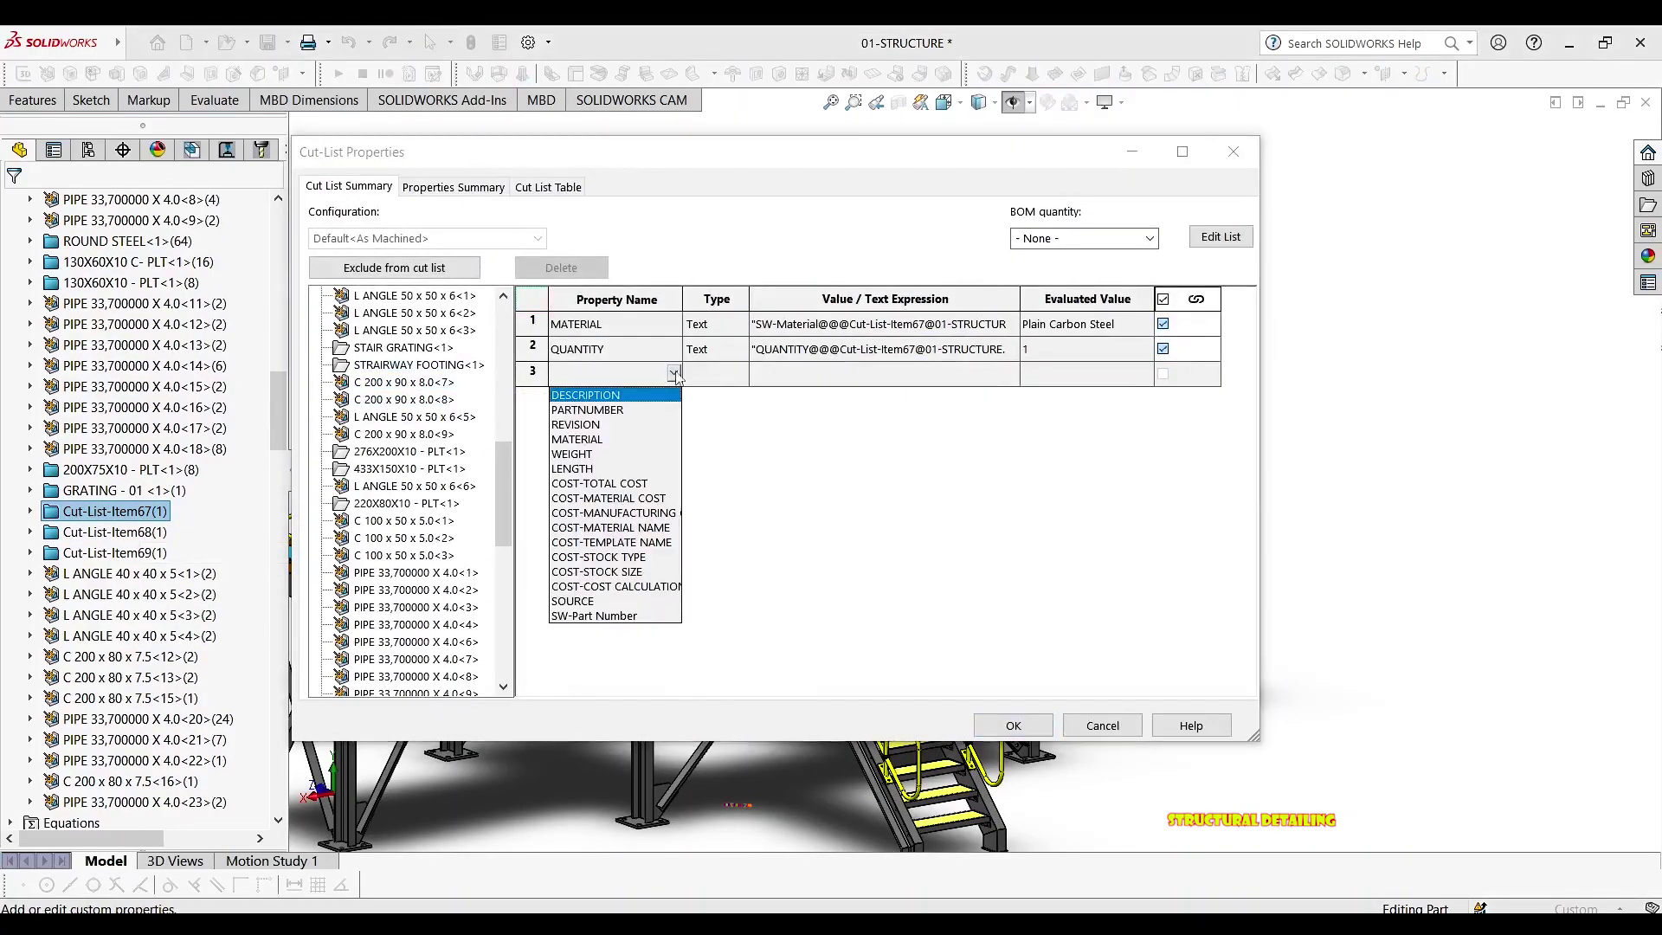
pyautogui.click(621, 398)
pyautogui.click(794, 377)
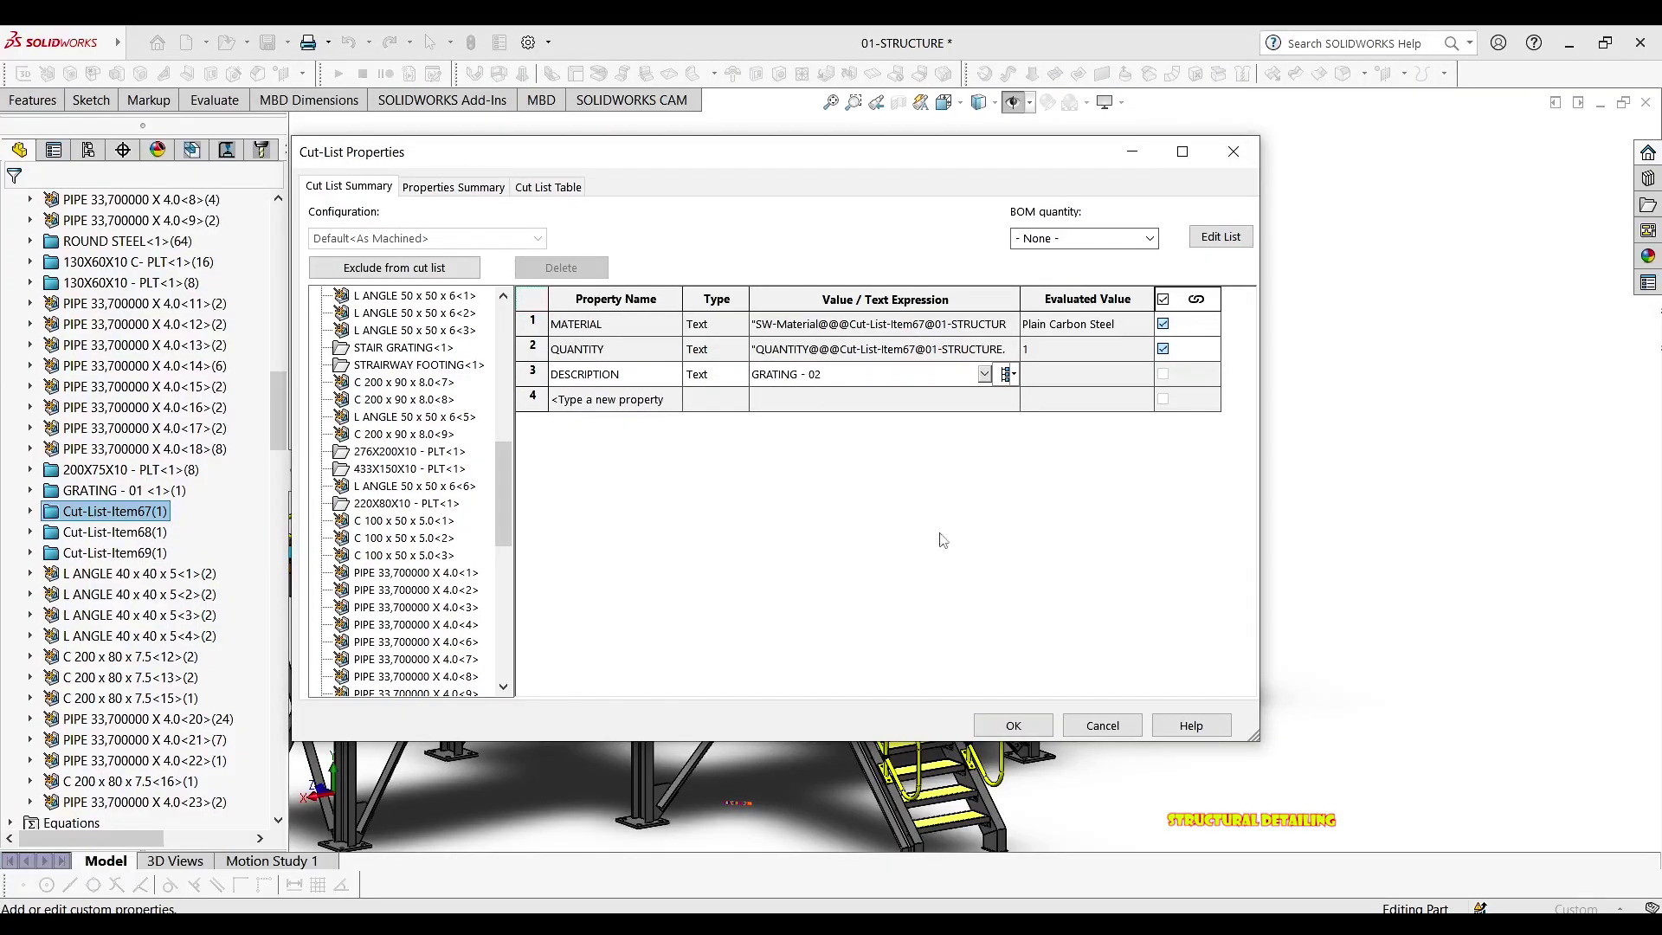
pyautogui.click(1011, 726)
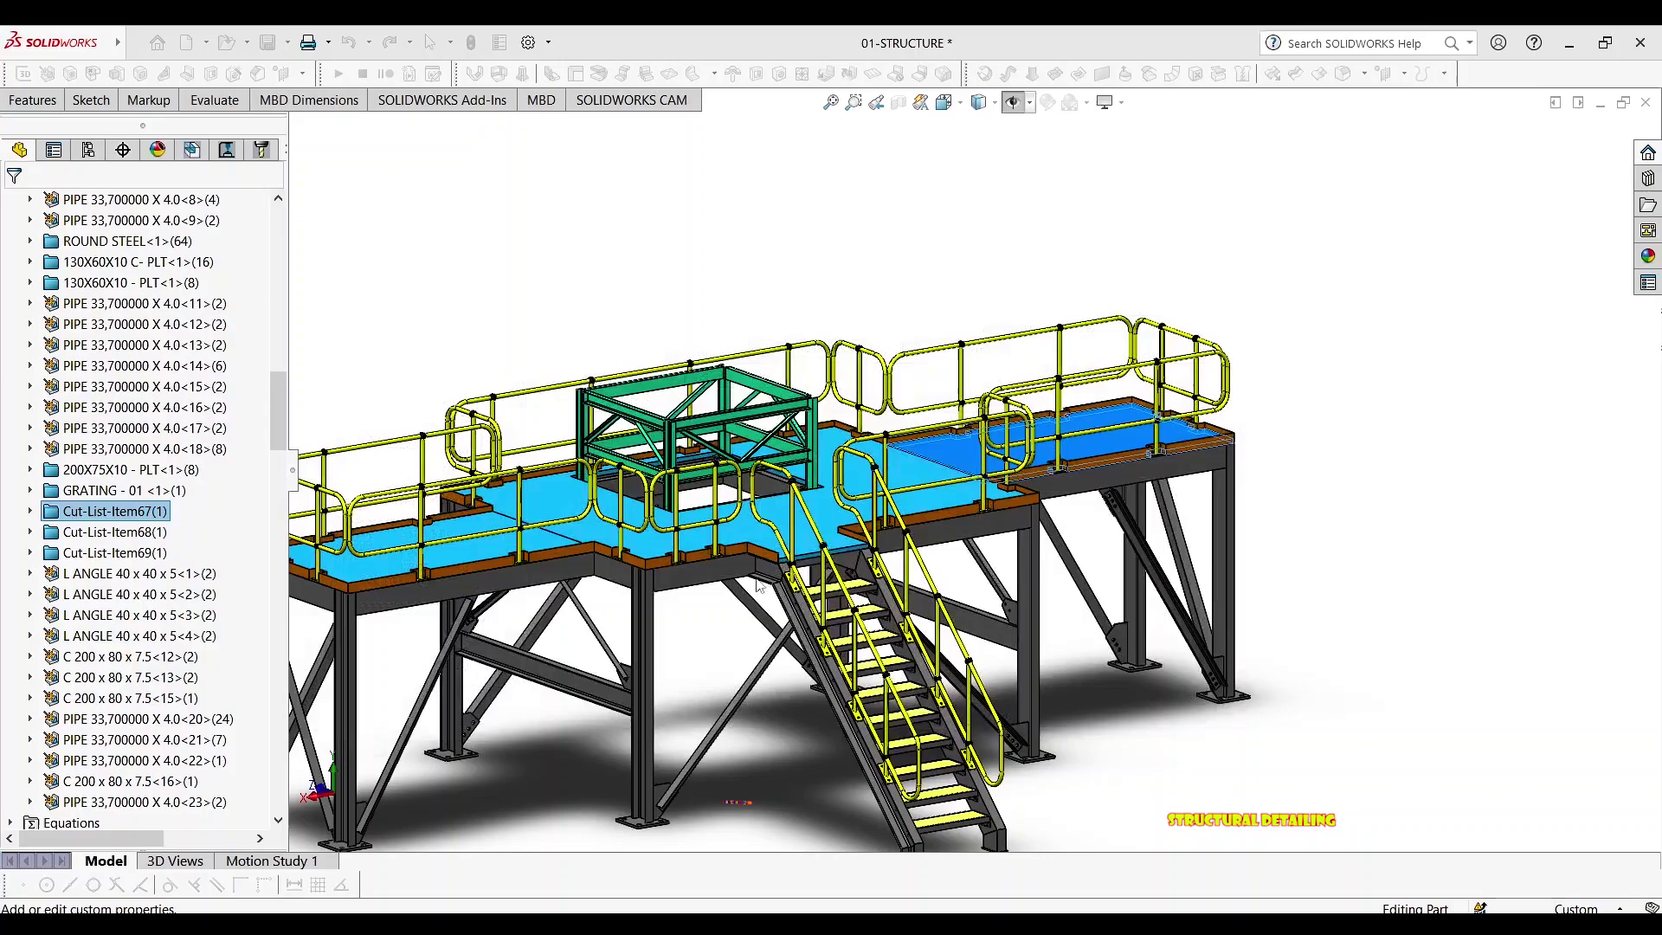
# Add a DESCRIPTION property with the value GRATING - 03 to Cut-List-Item68
pyautogui.rightClick(78, 533)
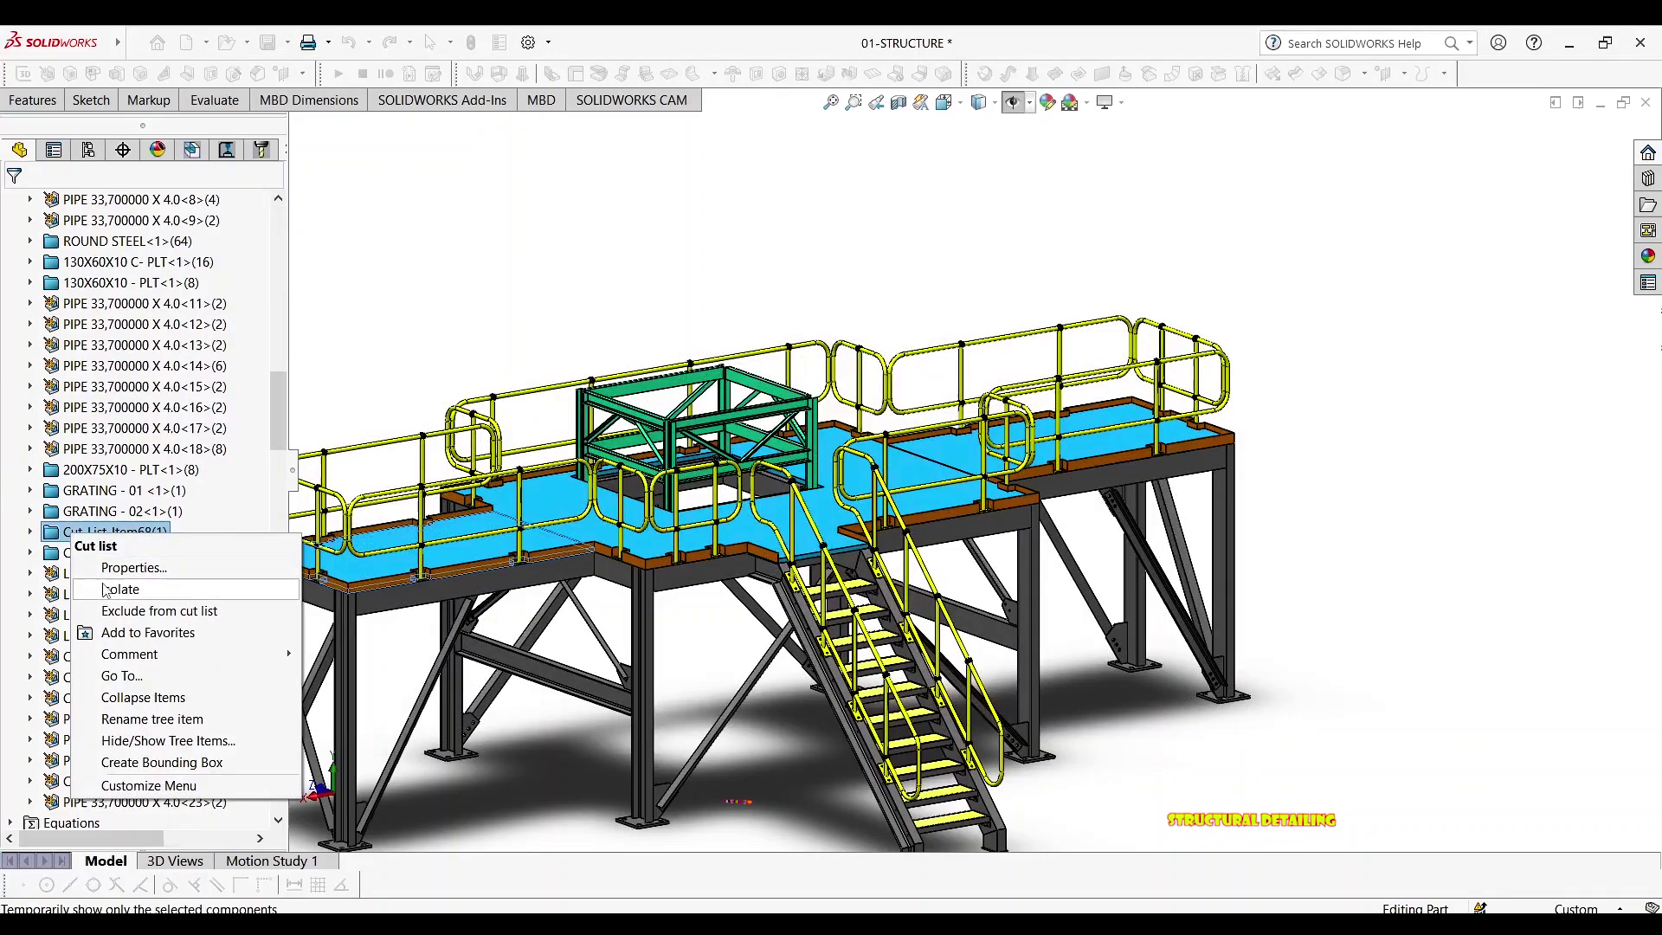
pyautogui.click(131, 567)
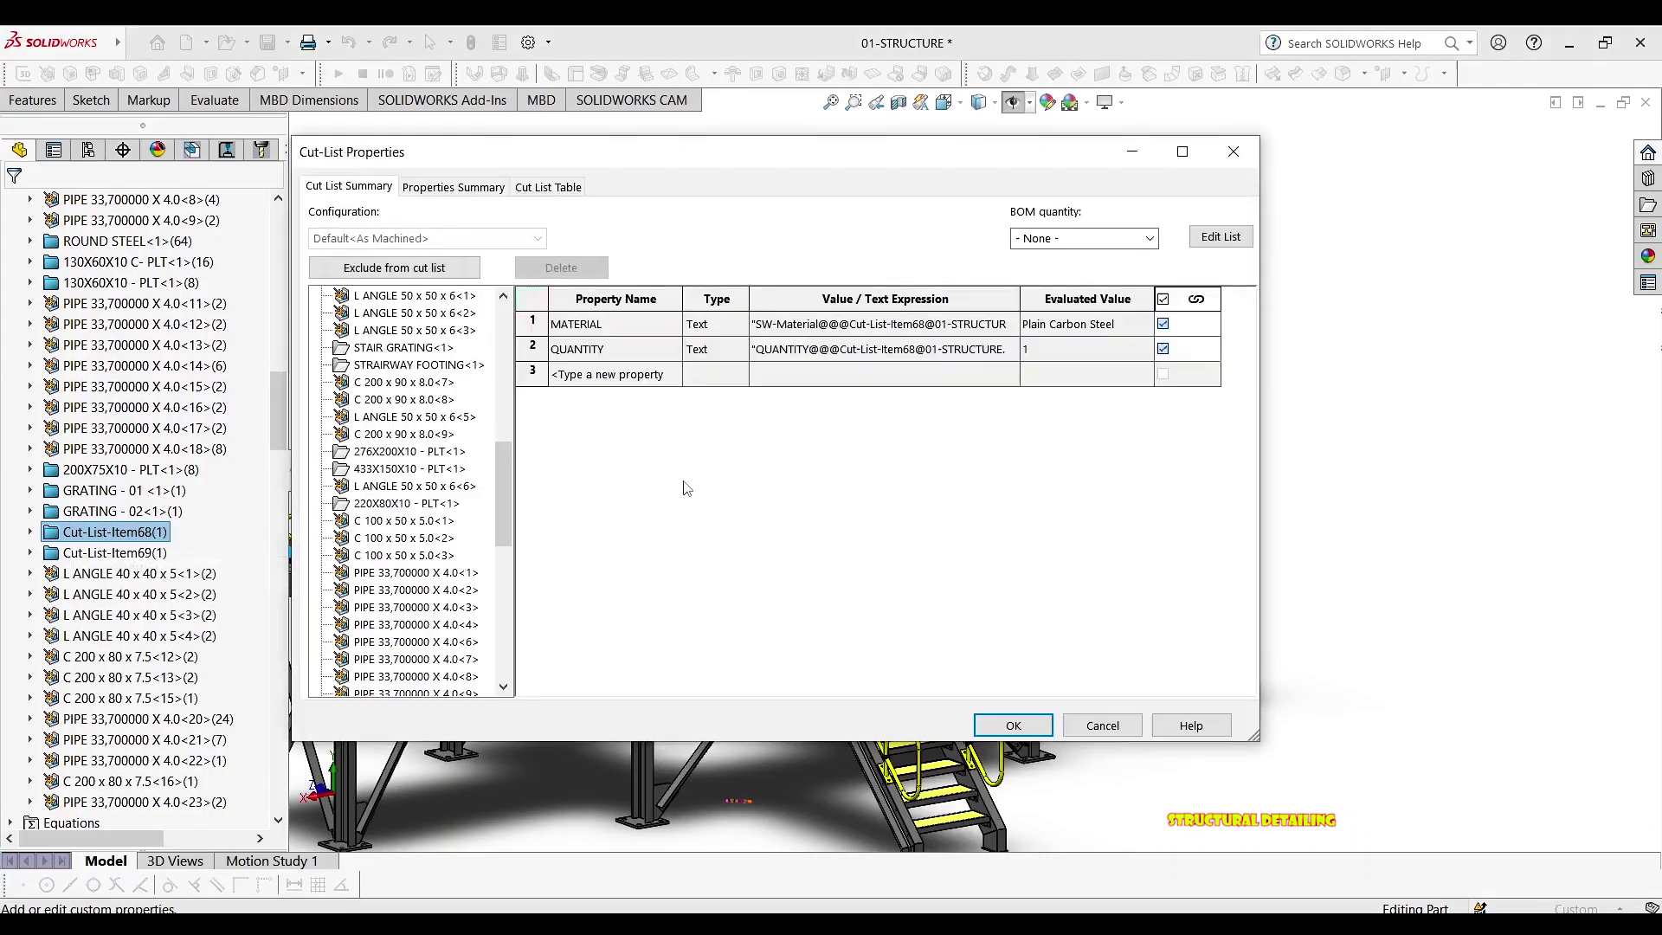
pyautogui.click(657, 373)
pyautogui.click(673, 373)
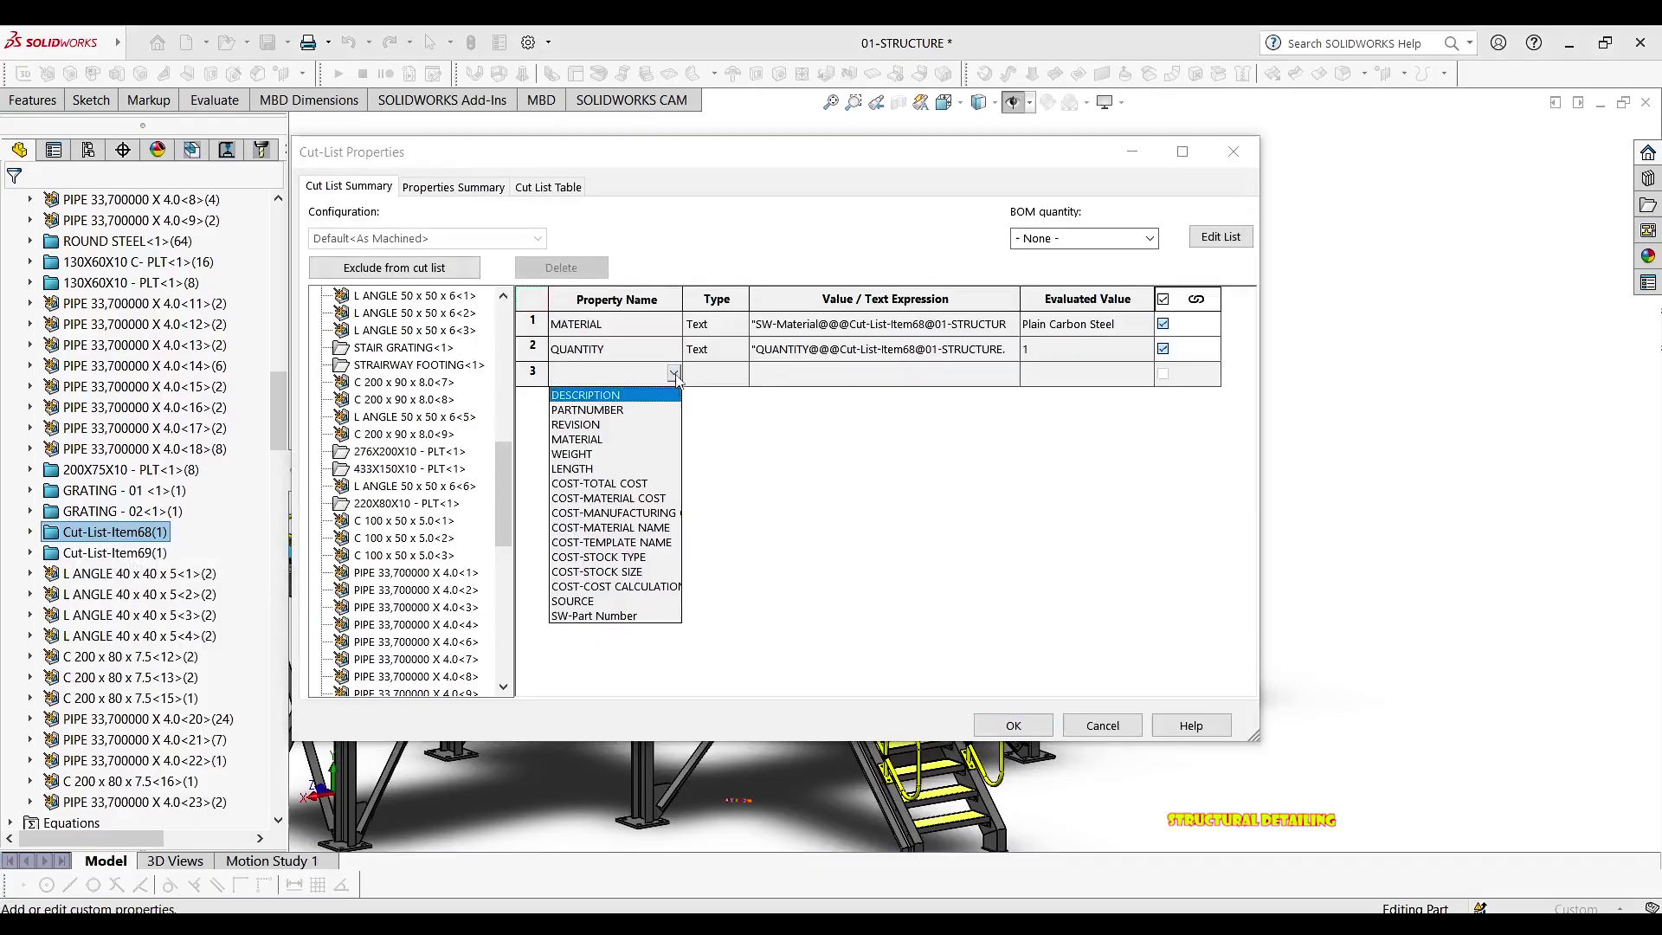
pyautogui.click(613, 397)
pyautogui.click(793, 374)
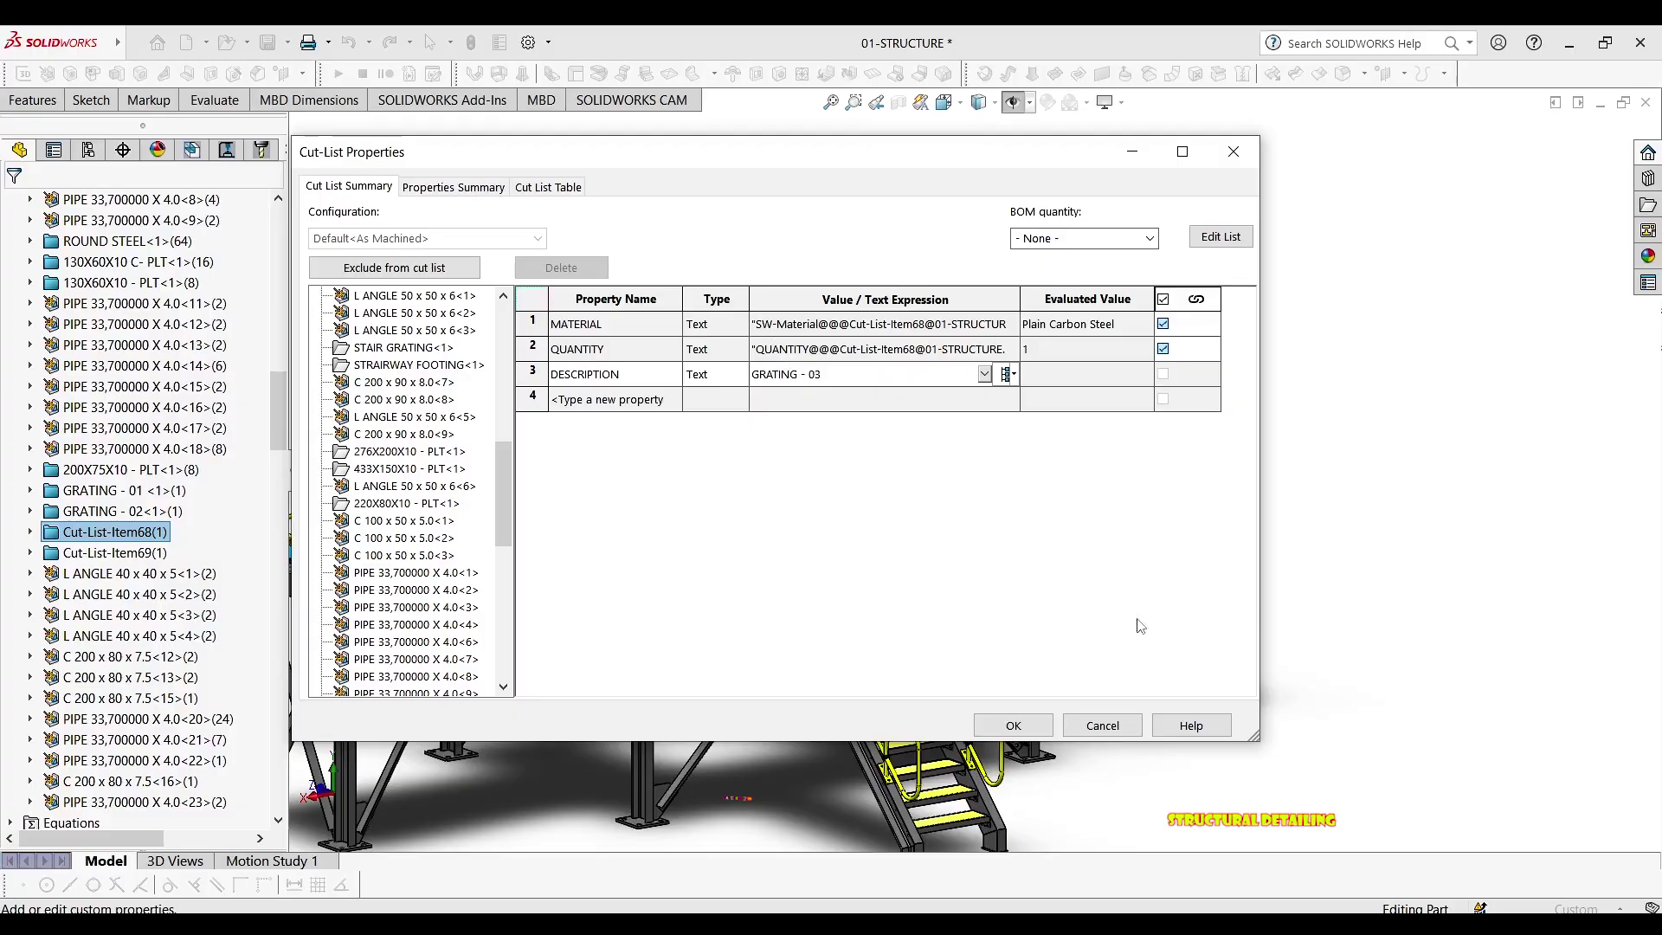
pyautogui.click(1022, 723)
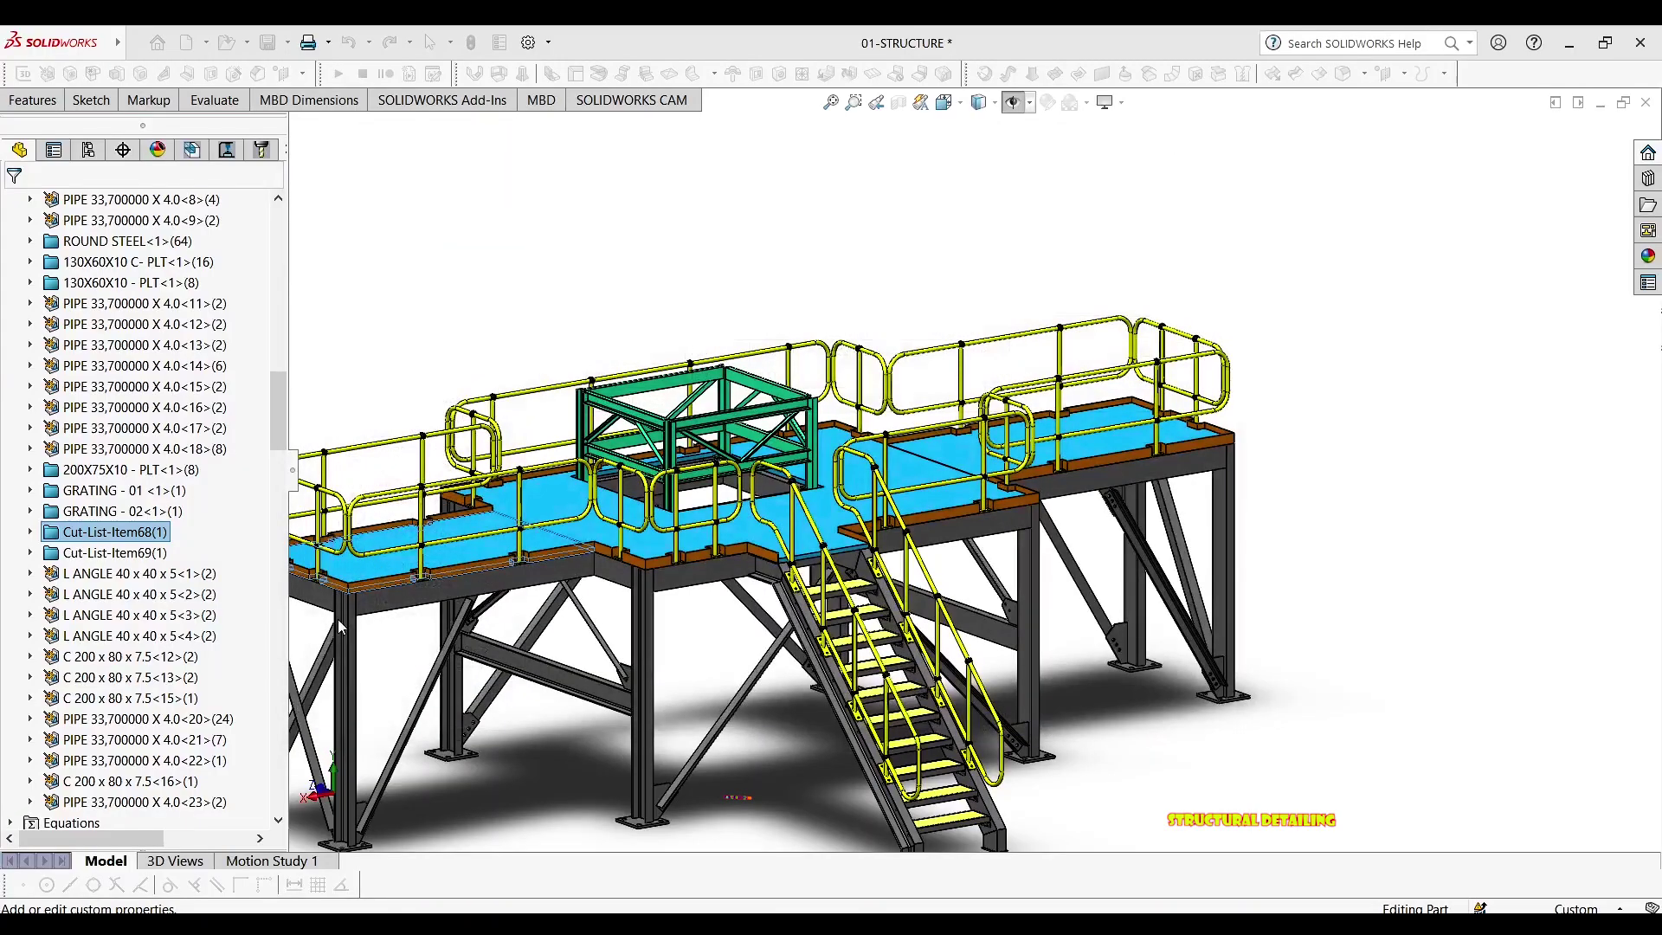
# Identify Cut-List-Item69 around the deck edges and give it a DESCRIPTION property with the value KICKFLATS
pyautogui.click(112, 552)
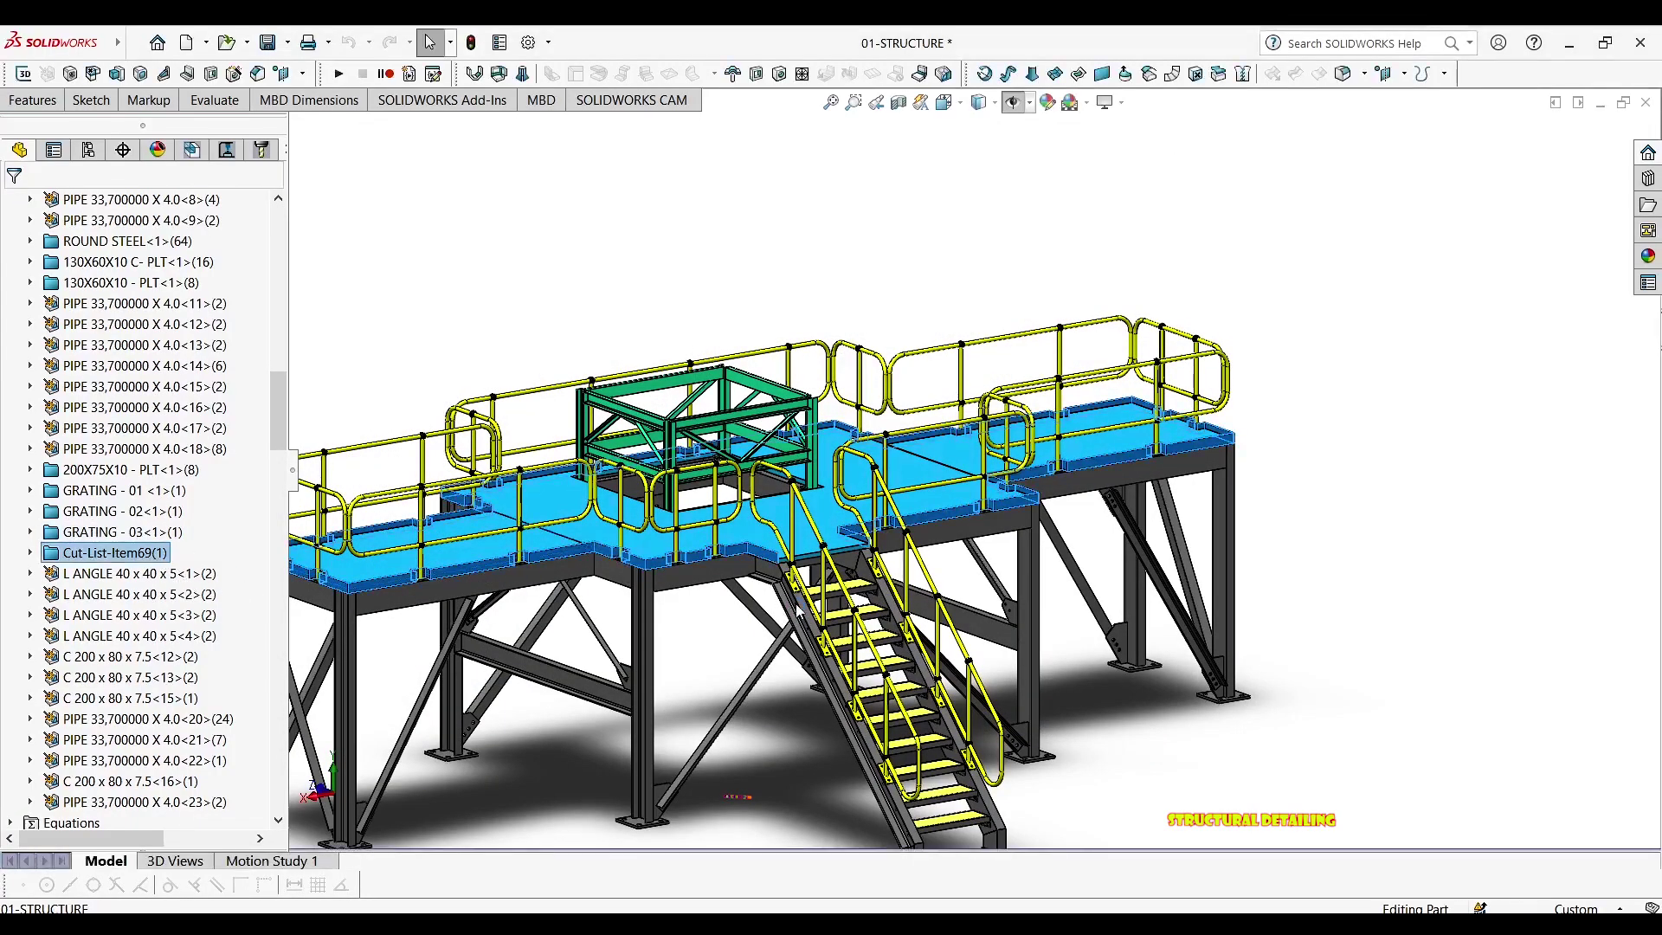
pyautogui.press('f')
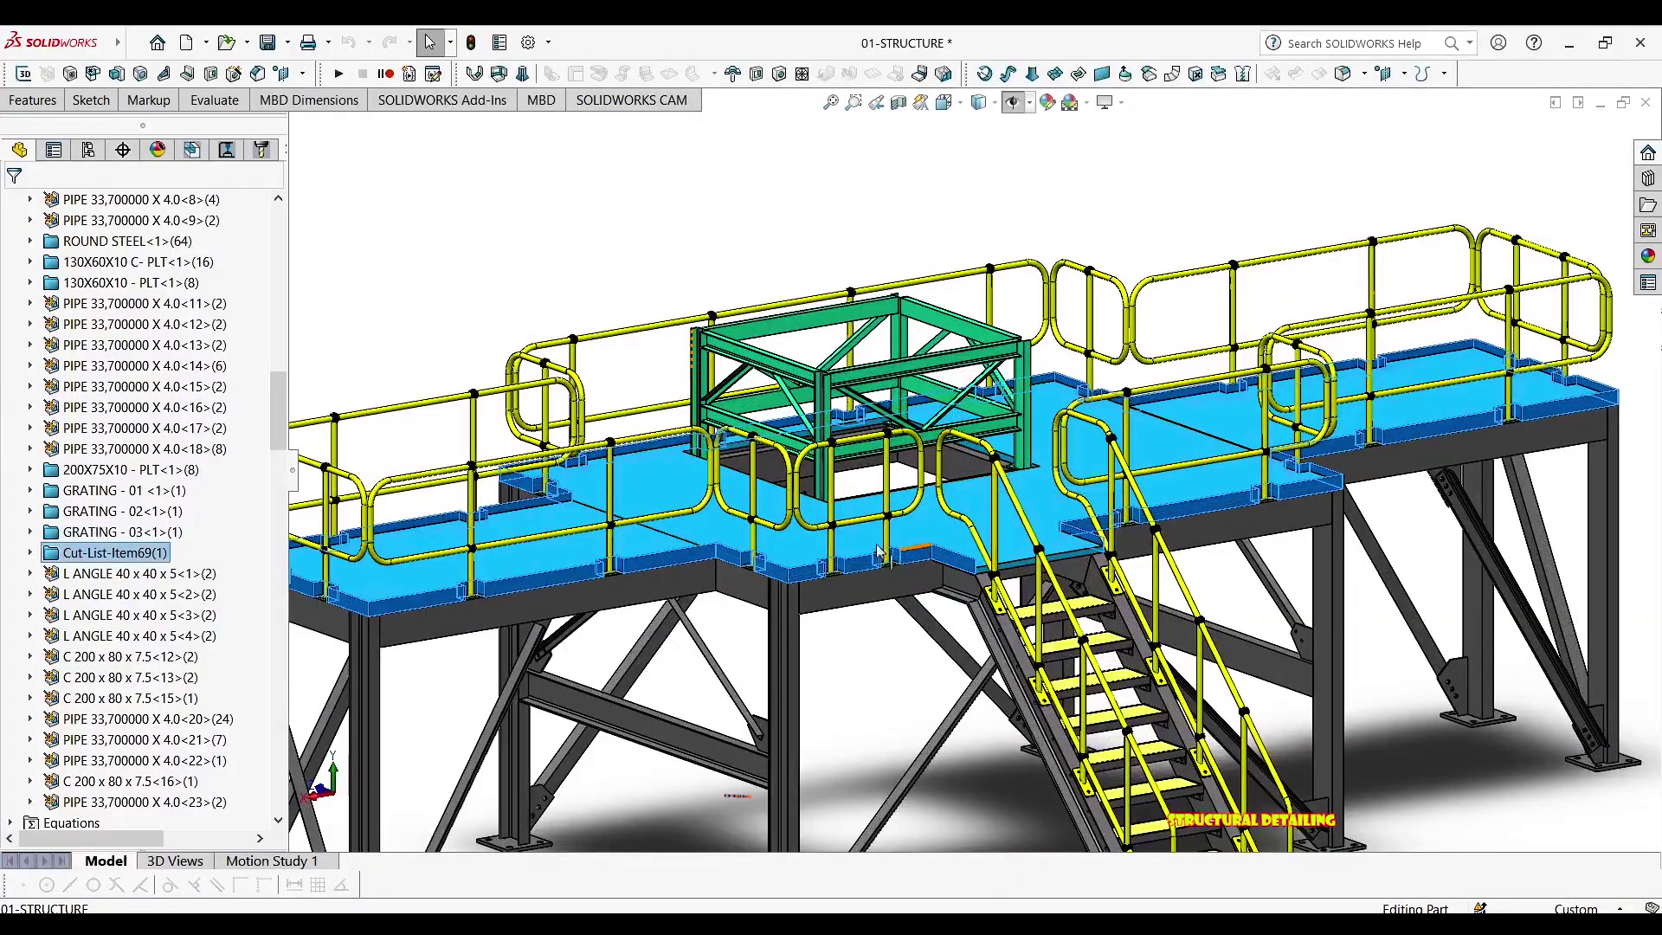
pyautogui.scroll(-3, 809, 564)
pyautogui.scroll(-3, 809, 564)
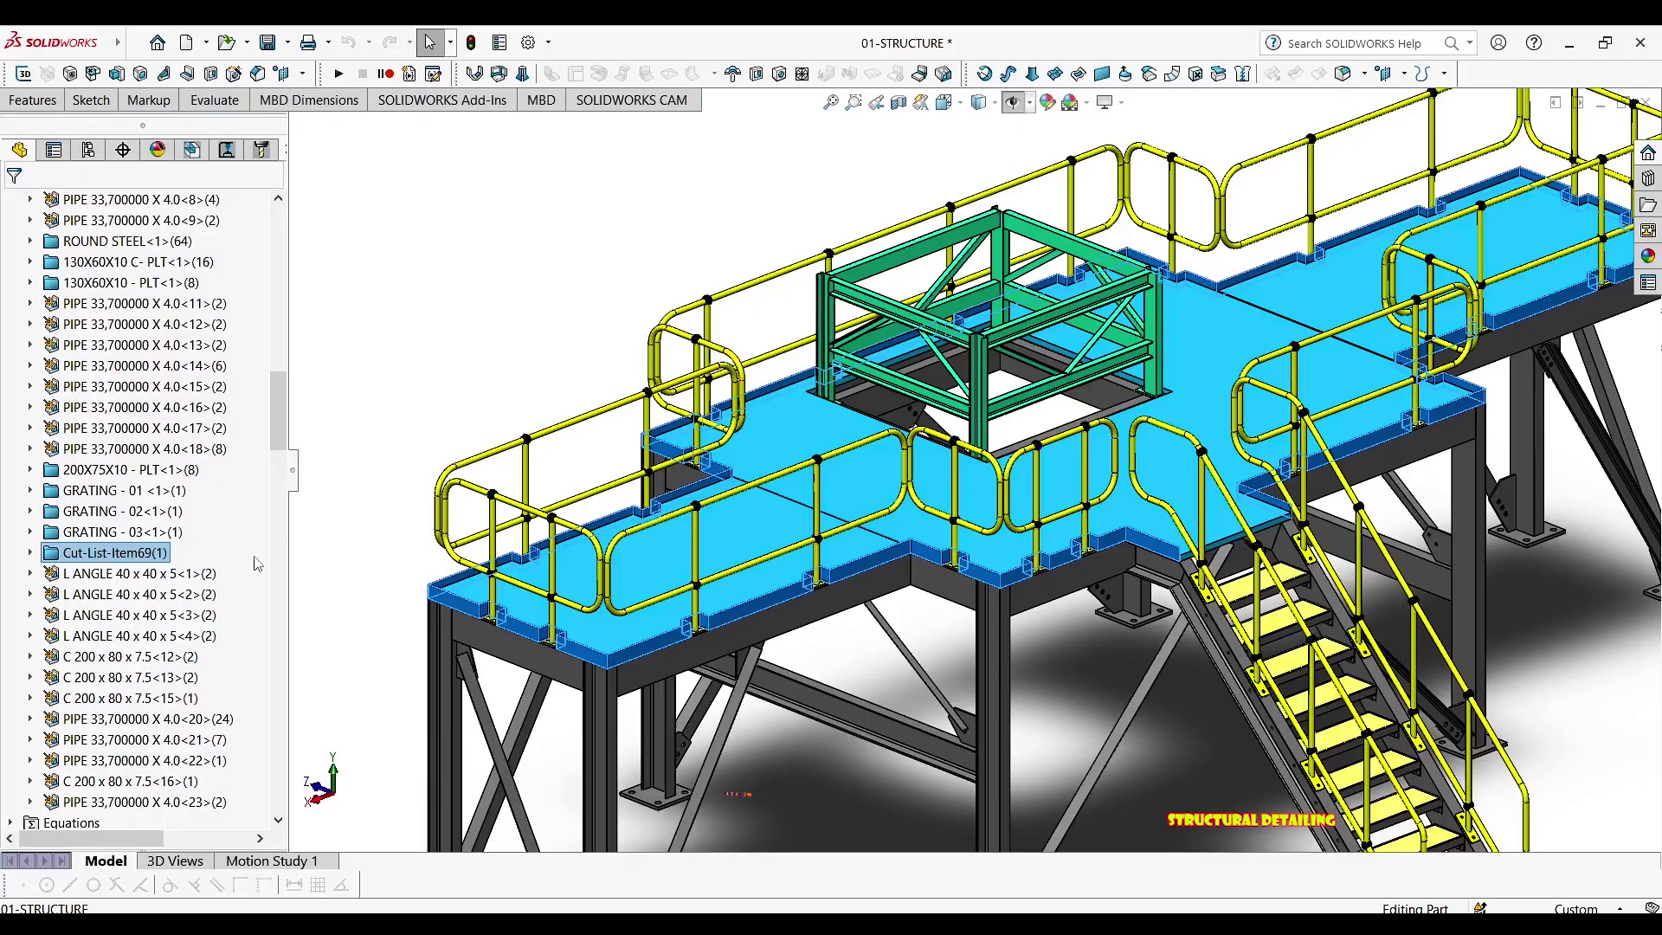
pyautogui.rightClick(121, 560)
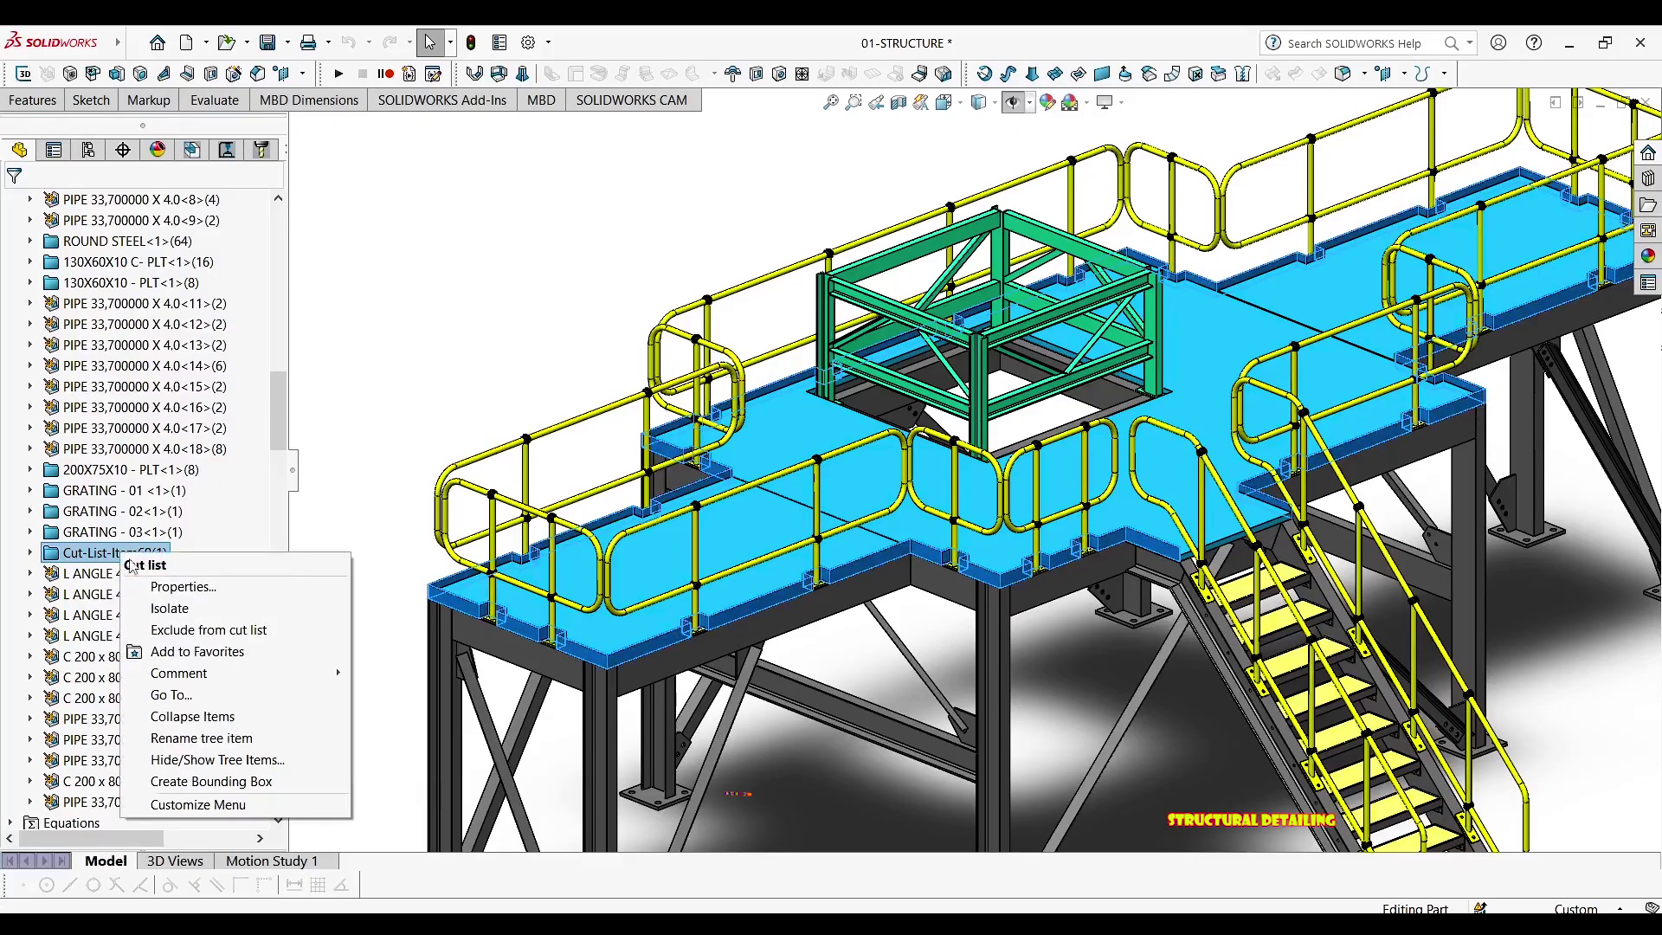
pyautogui.click(180, 588)
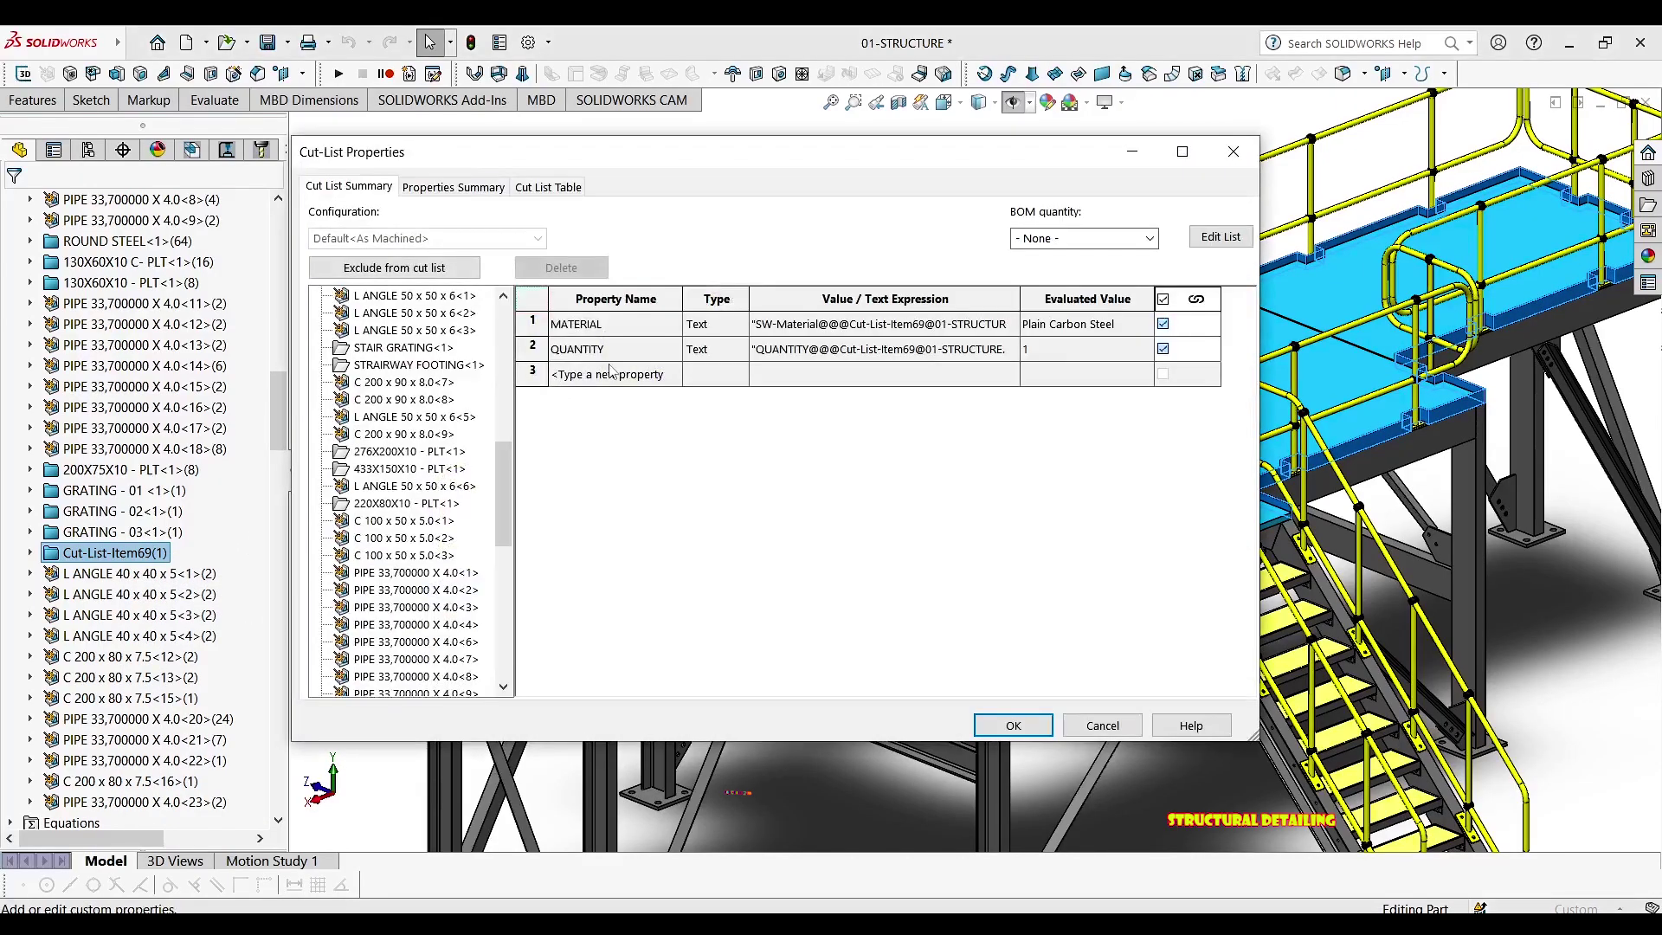
pyautogui.click(666, 374)
pyautogui.click(675, 373)
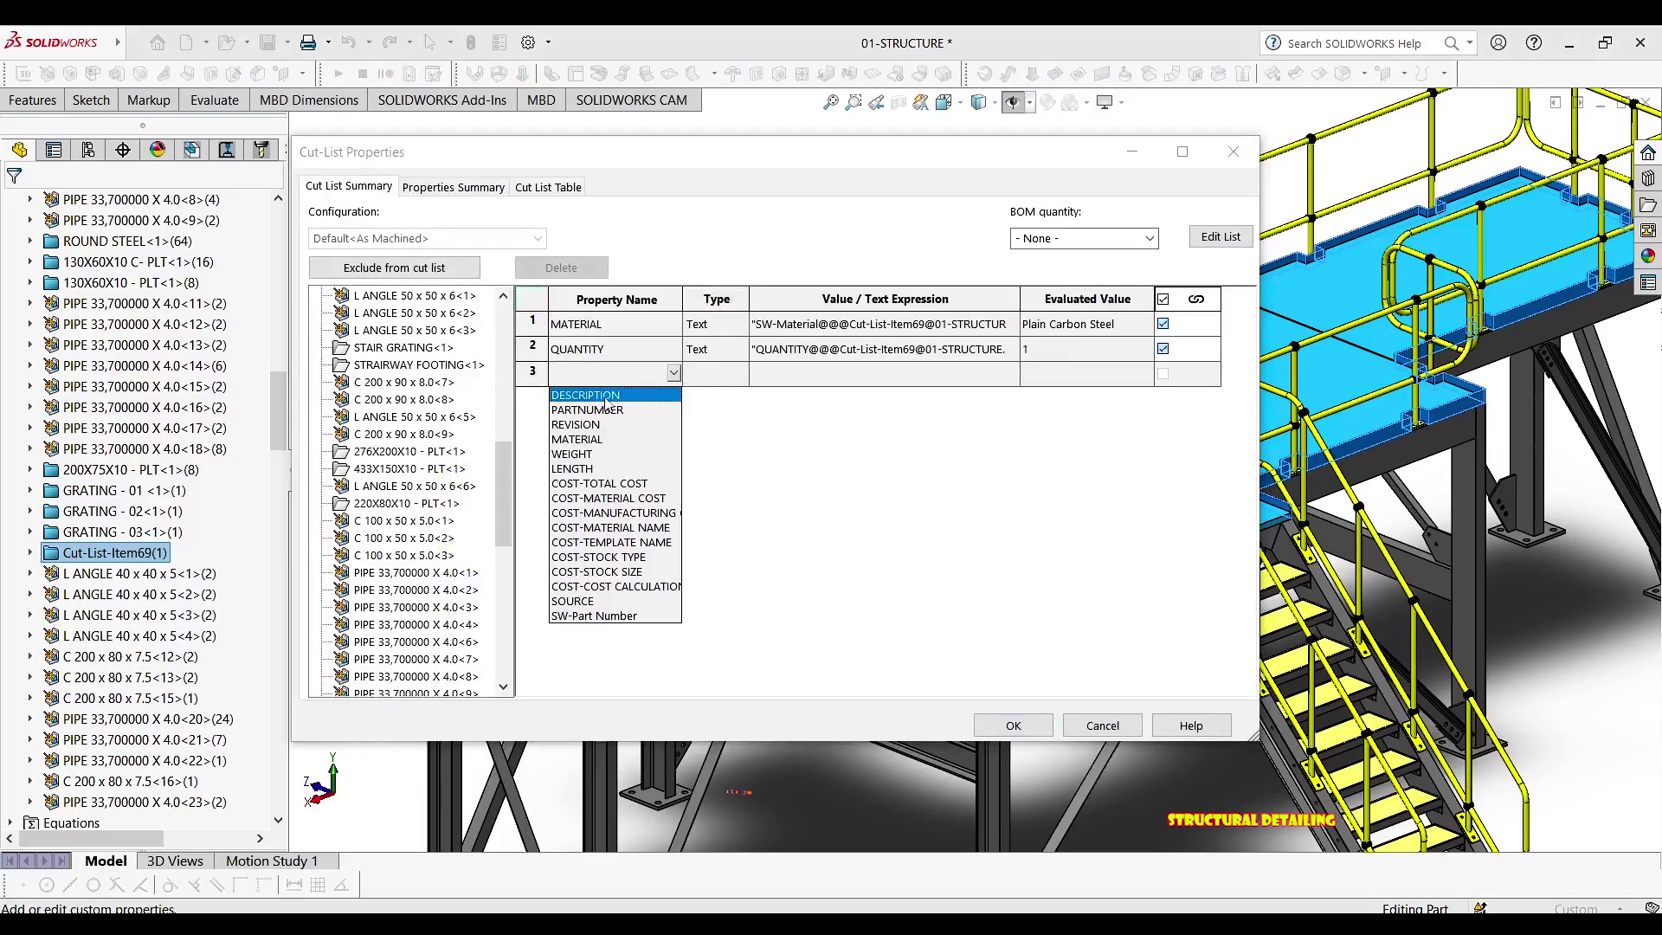
pyautogui.click(605, 396)
pyautogui.click(828, 370)
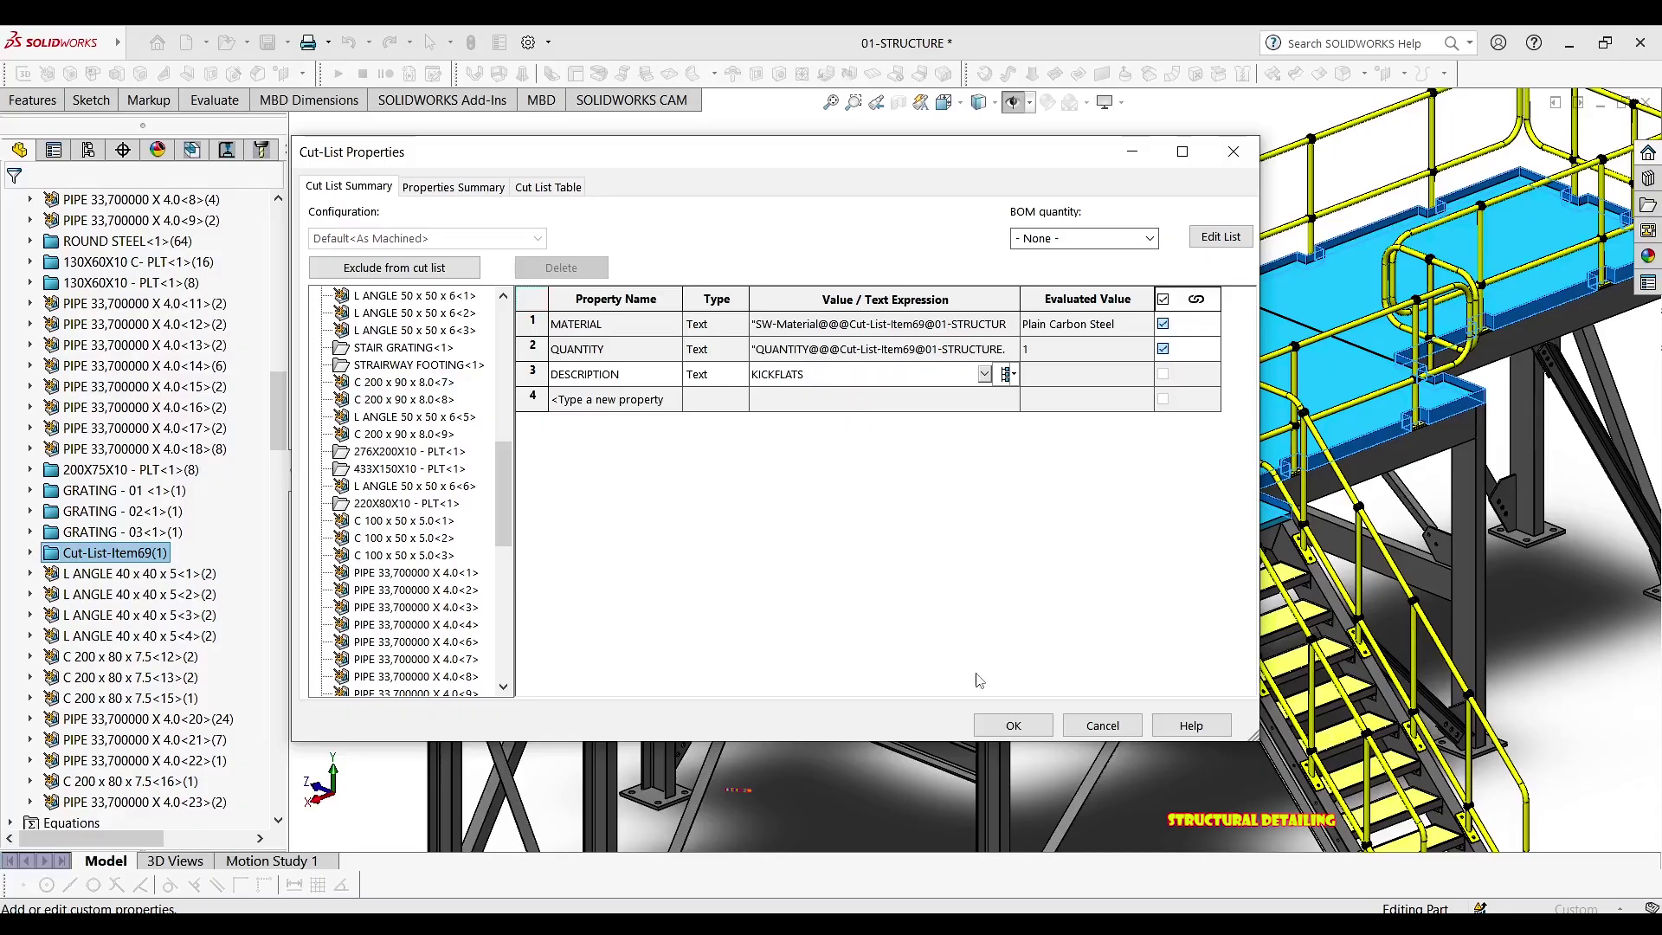
pyautogui.click(1014, 726)
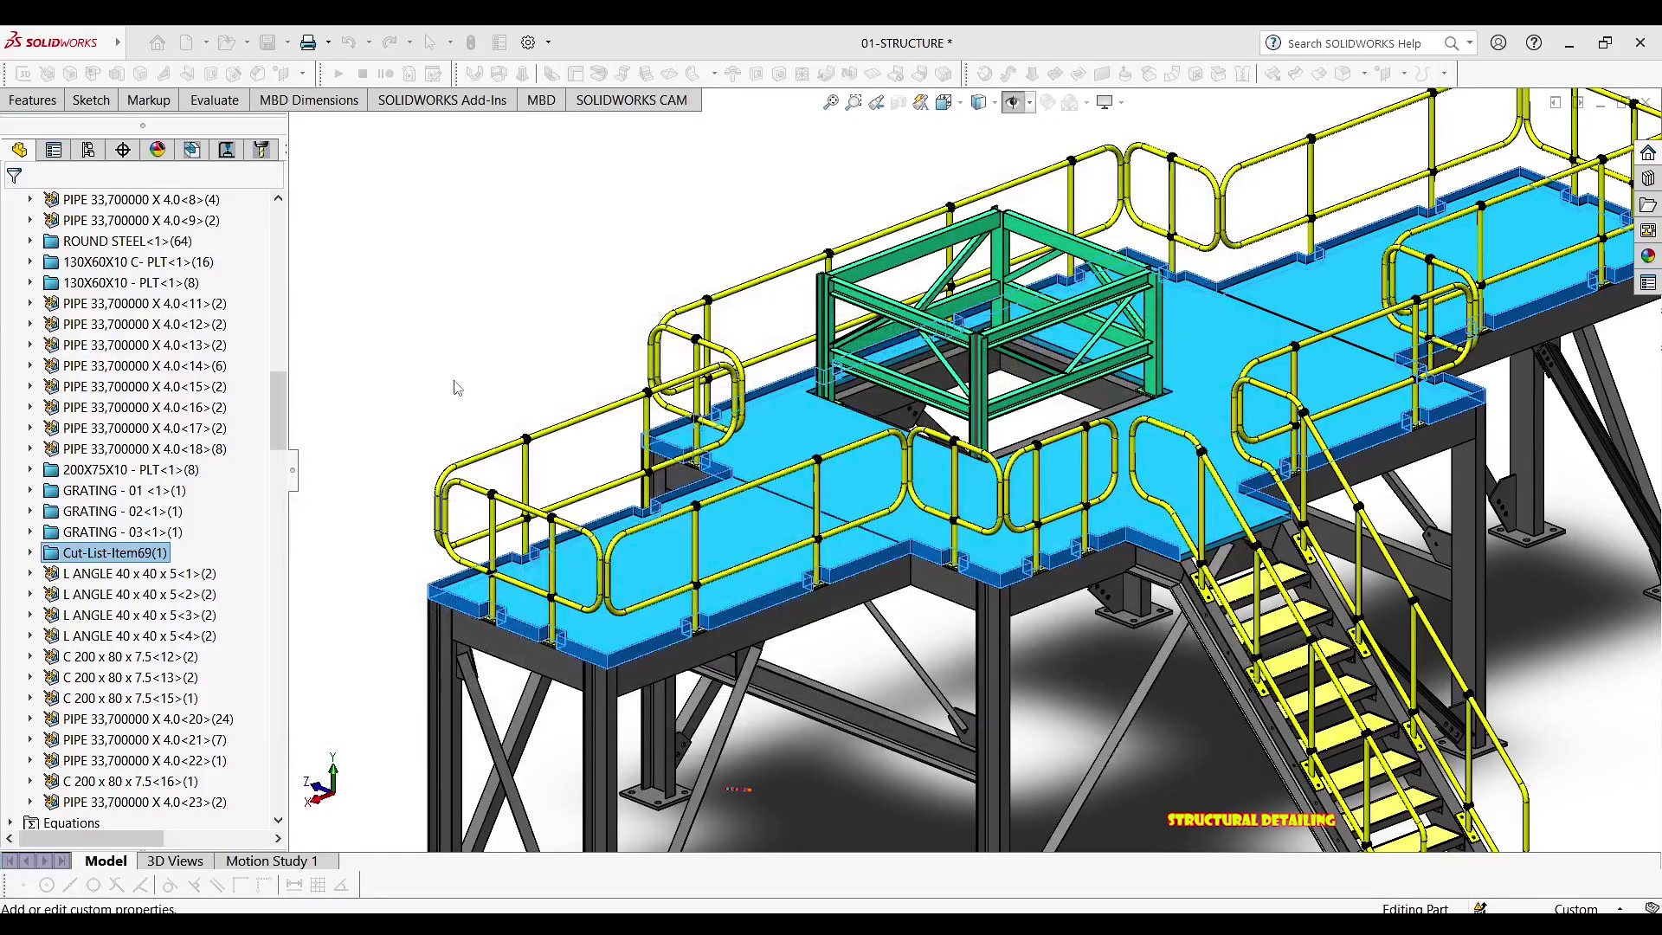
# Open the drawing associated with the structure model and inspect its bill of materials table
pyautogui.press('f')
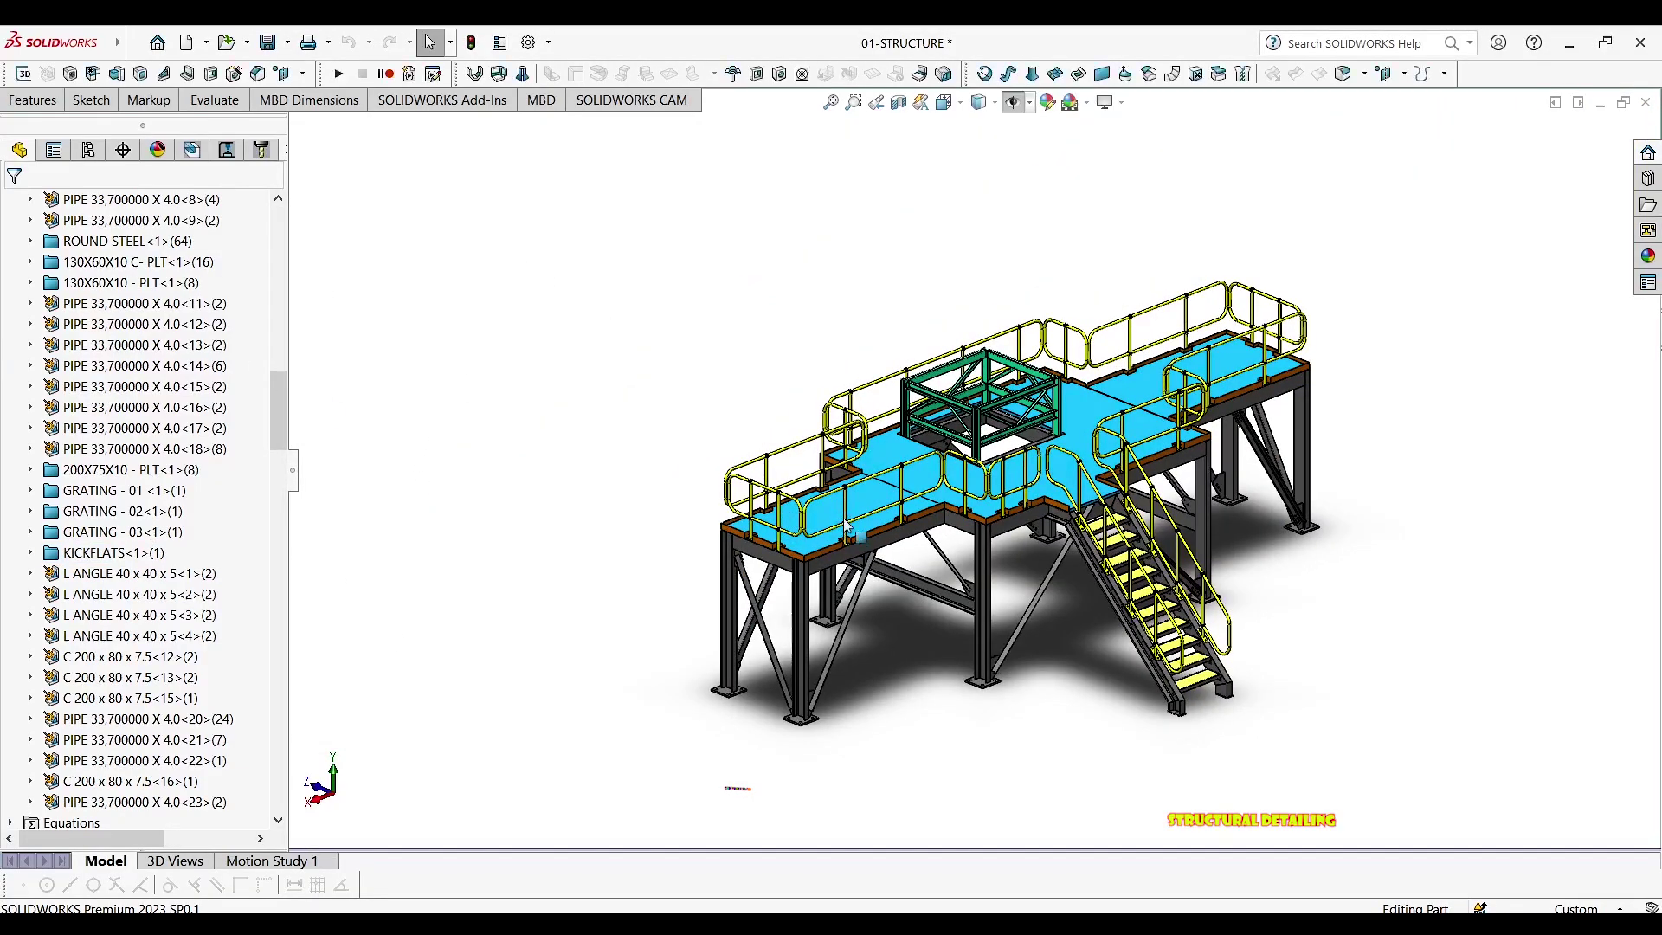
pyautogui.rightClick(847, 525)
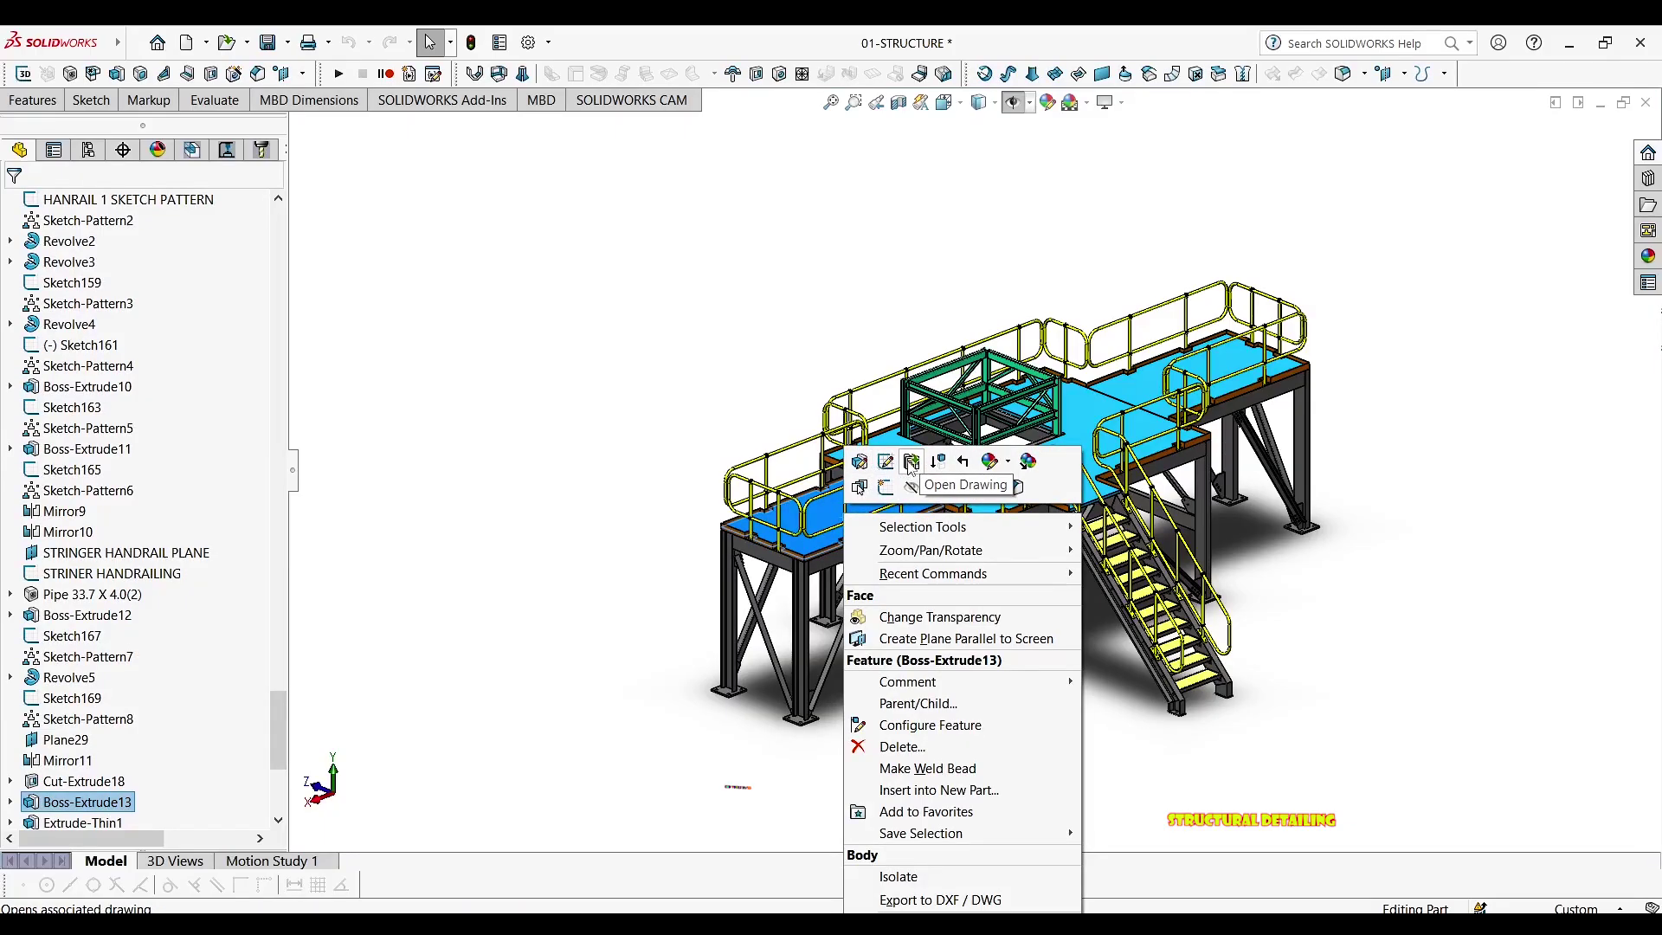
pyautogui.click(911, 461)
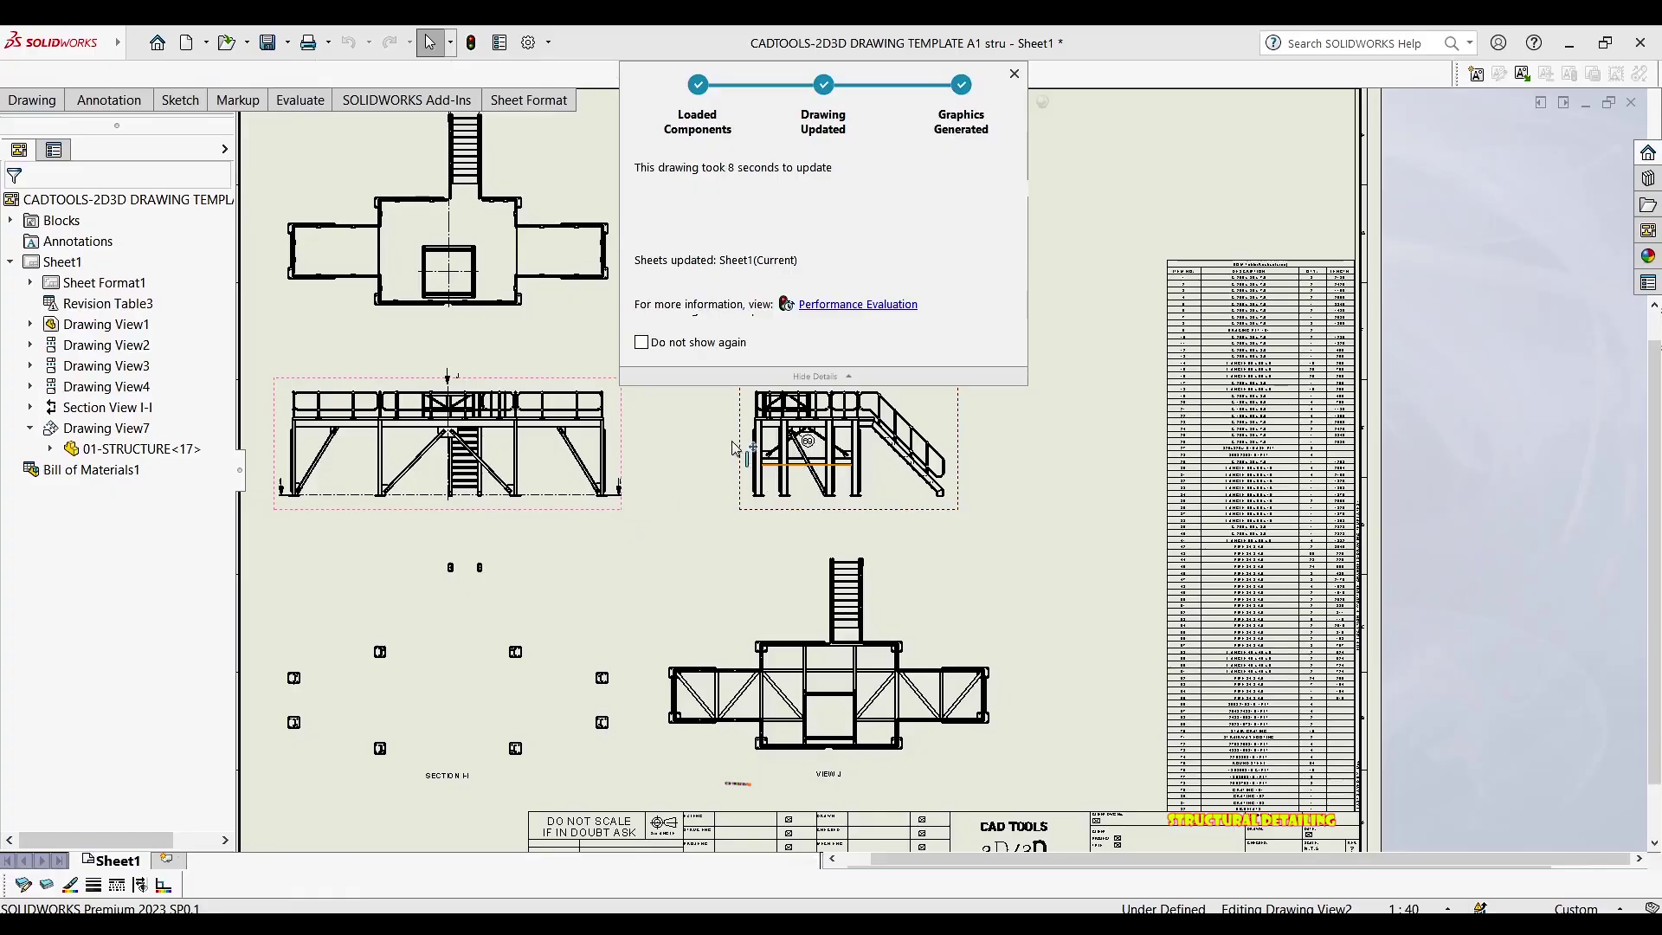
pyautogui.moveTo(1250, 661); pyautogui.dragTo(1145, 589, button='middle')
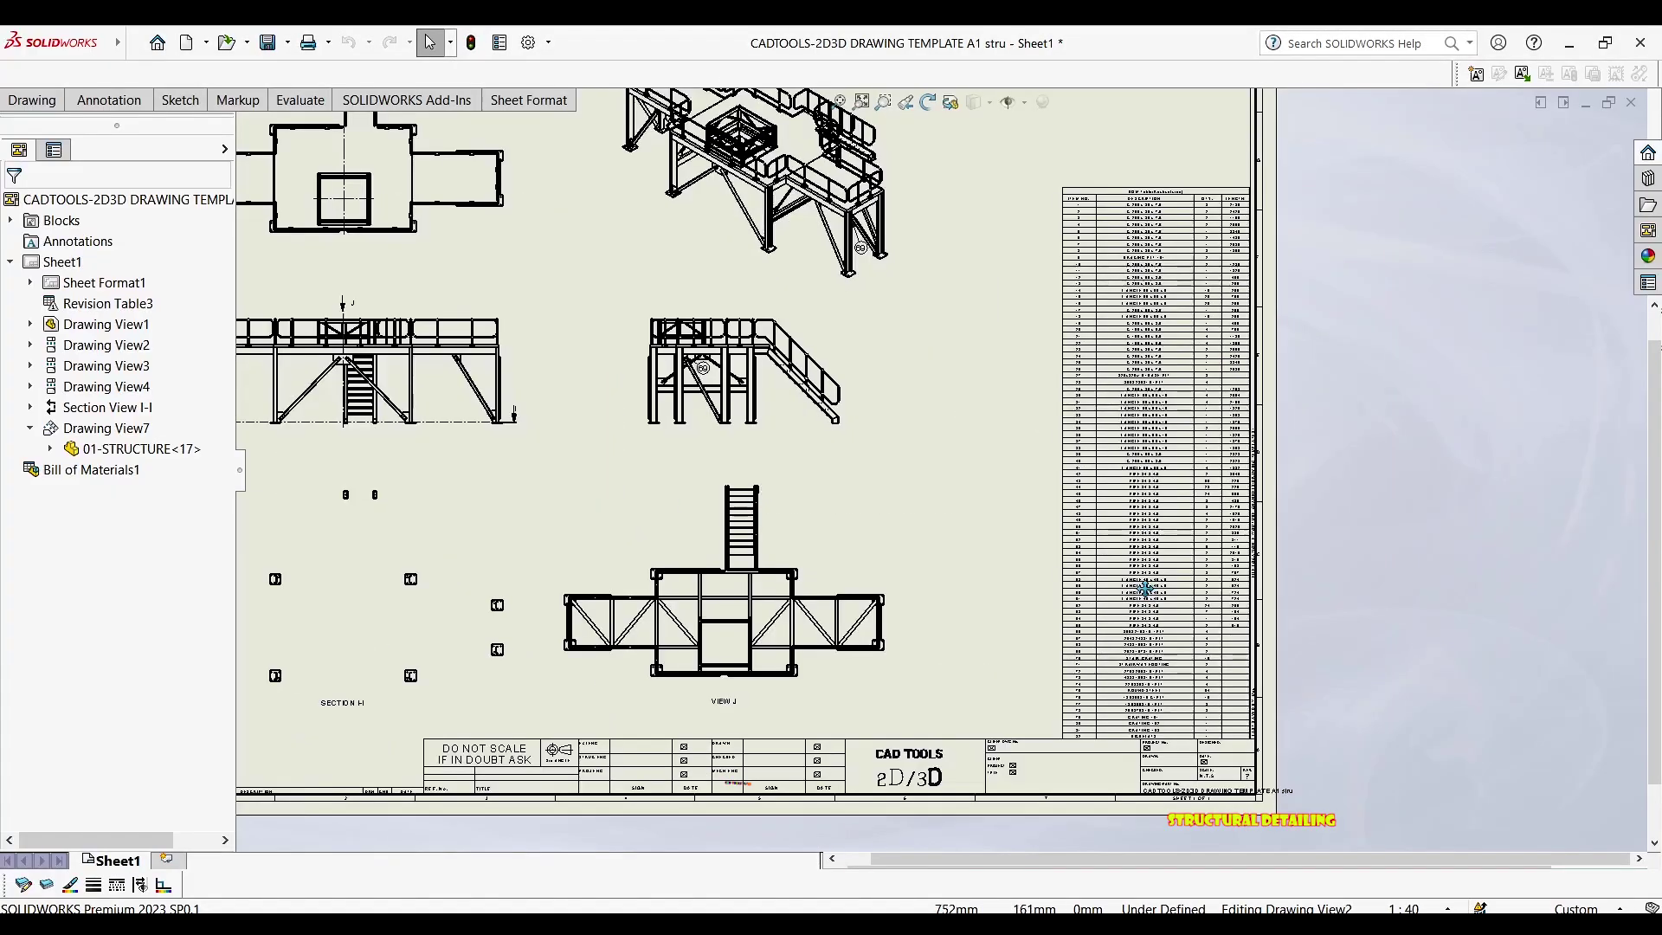
# Review the bill of materials from its last rows up to the header, checking descriptions, quantities and lengths
pyautogui.scroll(-8, 1145, 588)
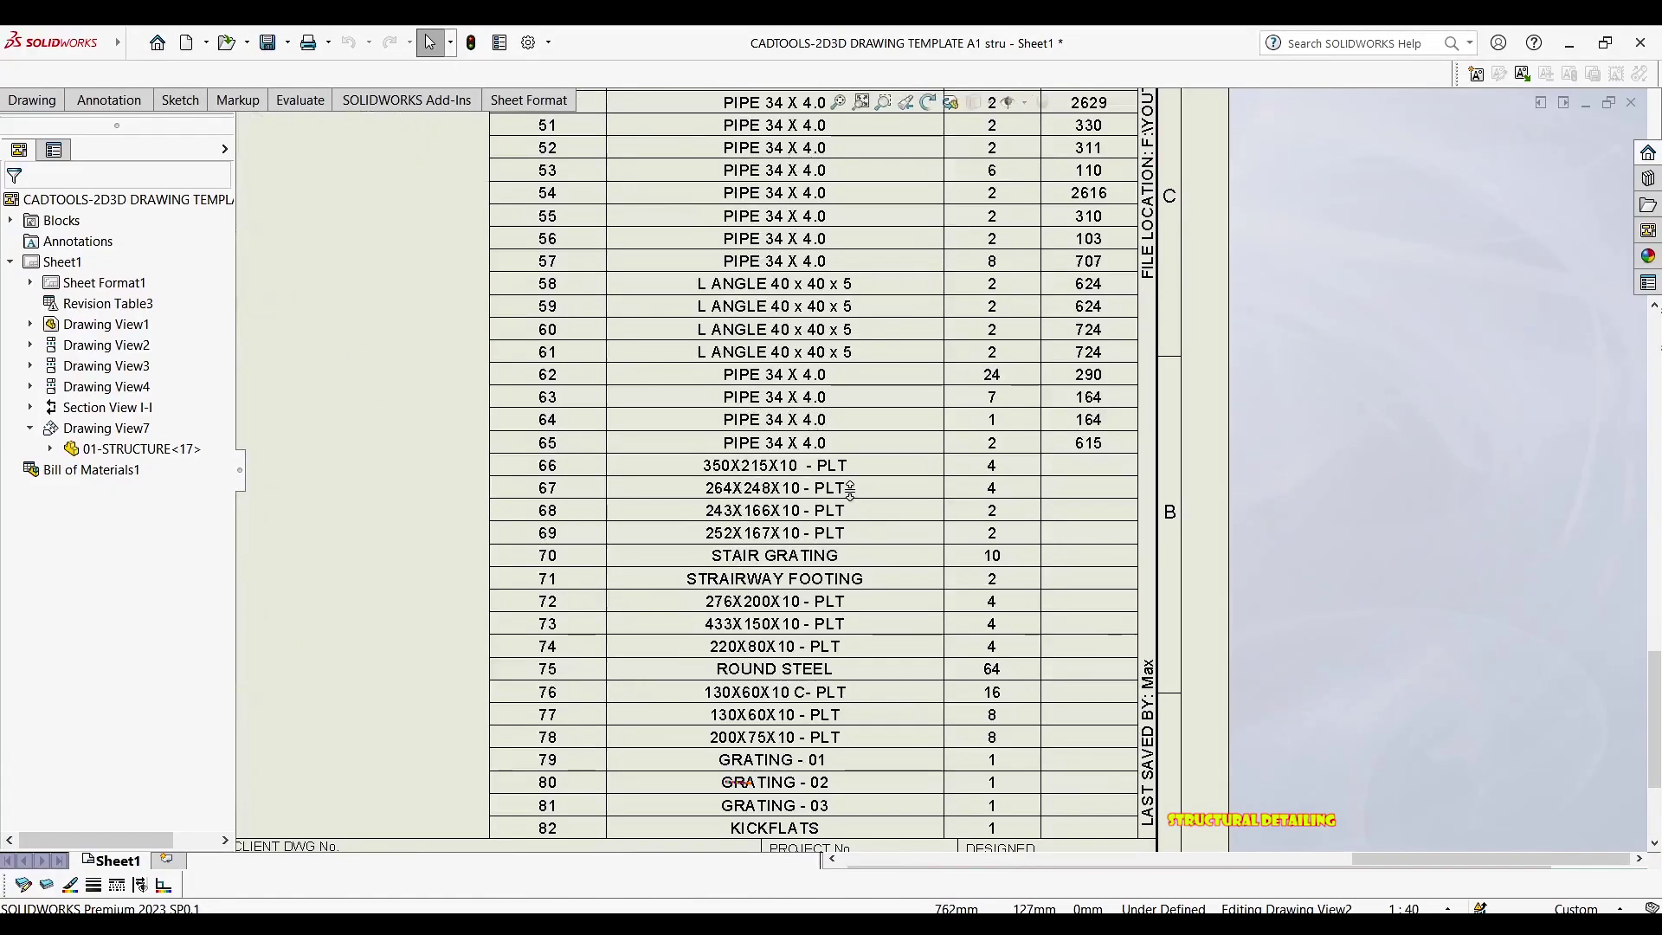
pyautogui.scroll(-2, 849, 489)
pyautogui.moveTo(822, 409); pyautogui.dragTo(797, 294, button='middle')
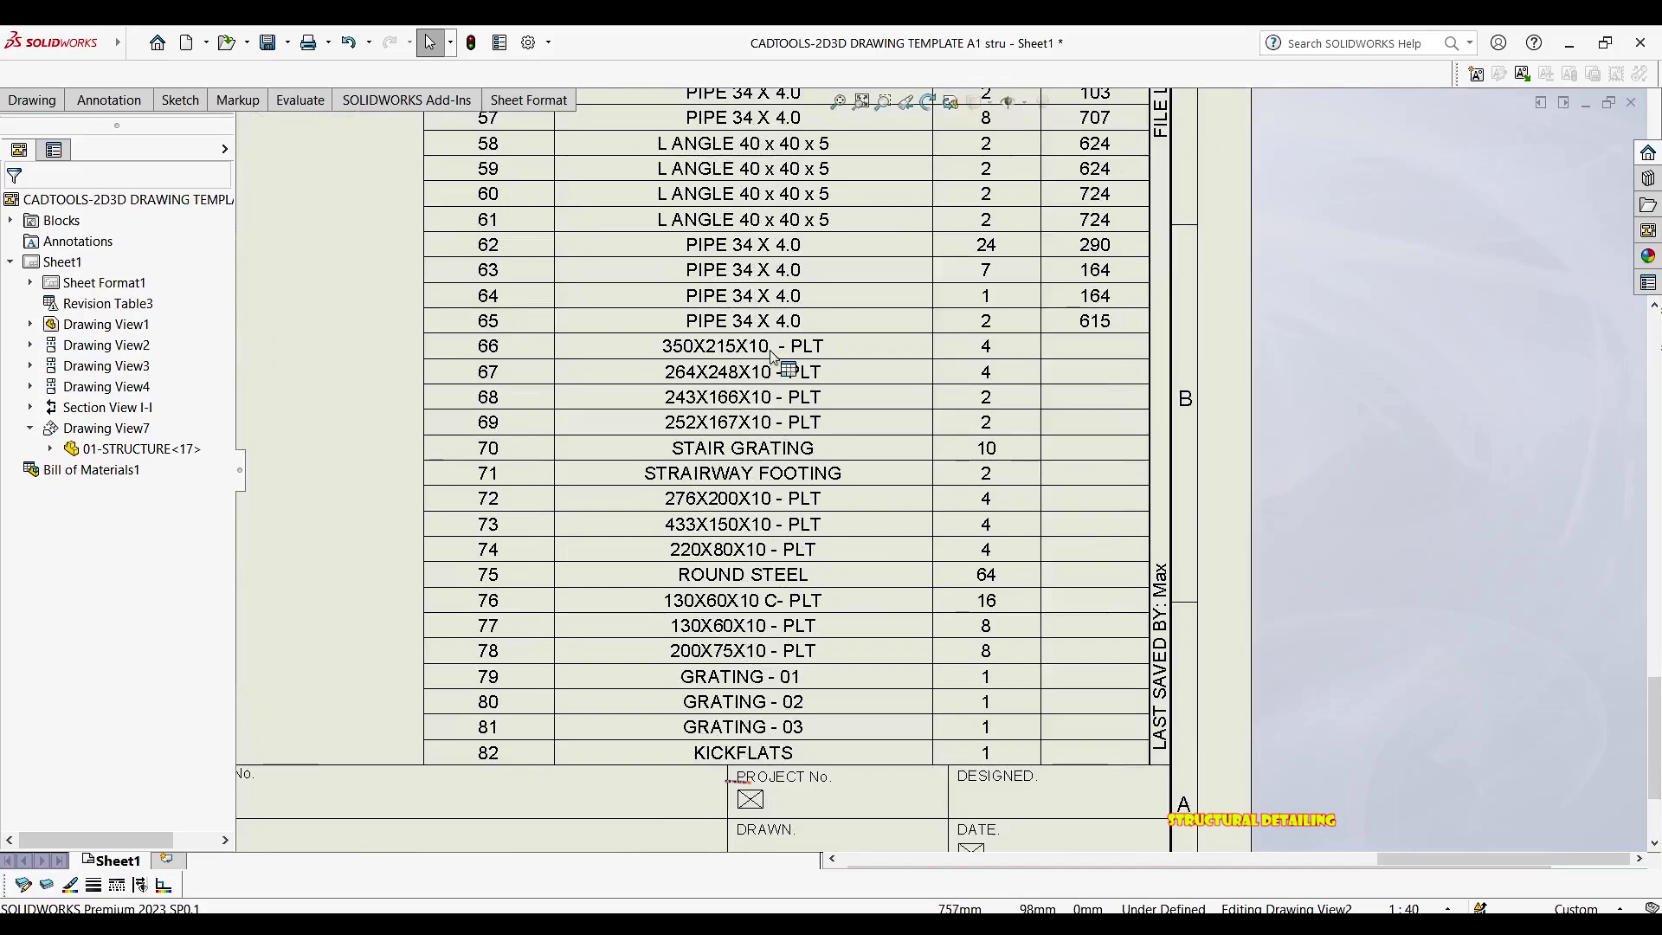
pyautogui.moveTo(766, 384); pyautogui.dragTo(810, 709, button='middle')
pyautogui.moveTo(784, 281); pyautogui.dragTo(738, 600, button='middle')
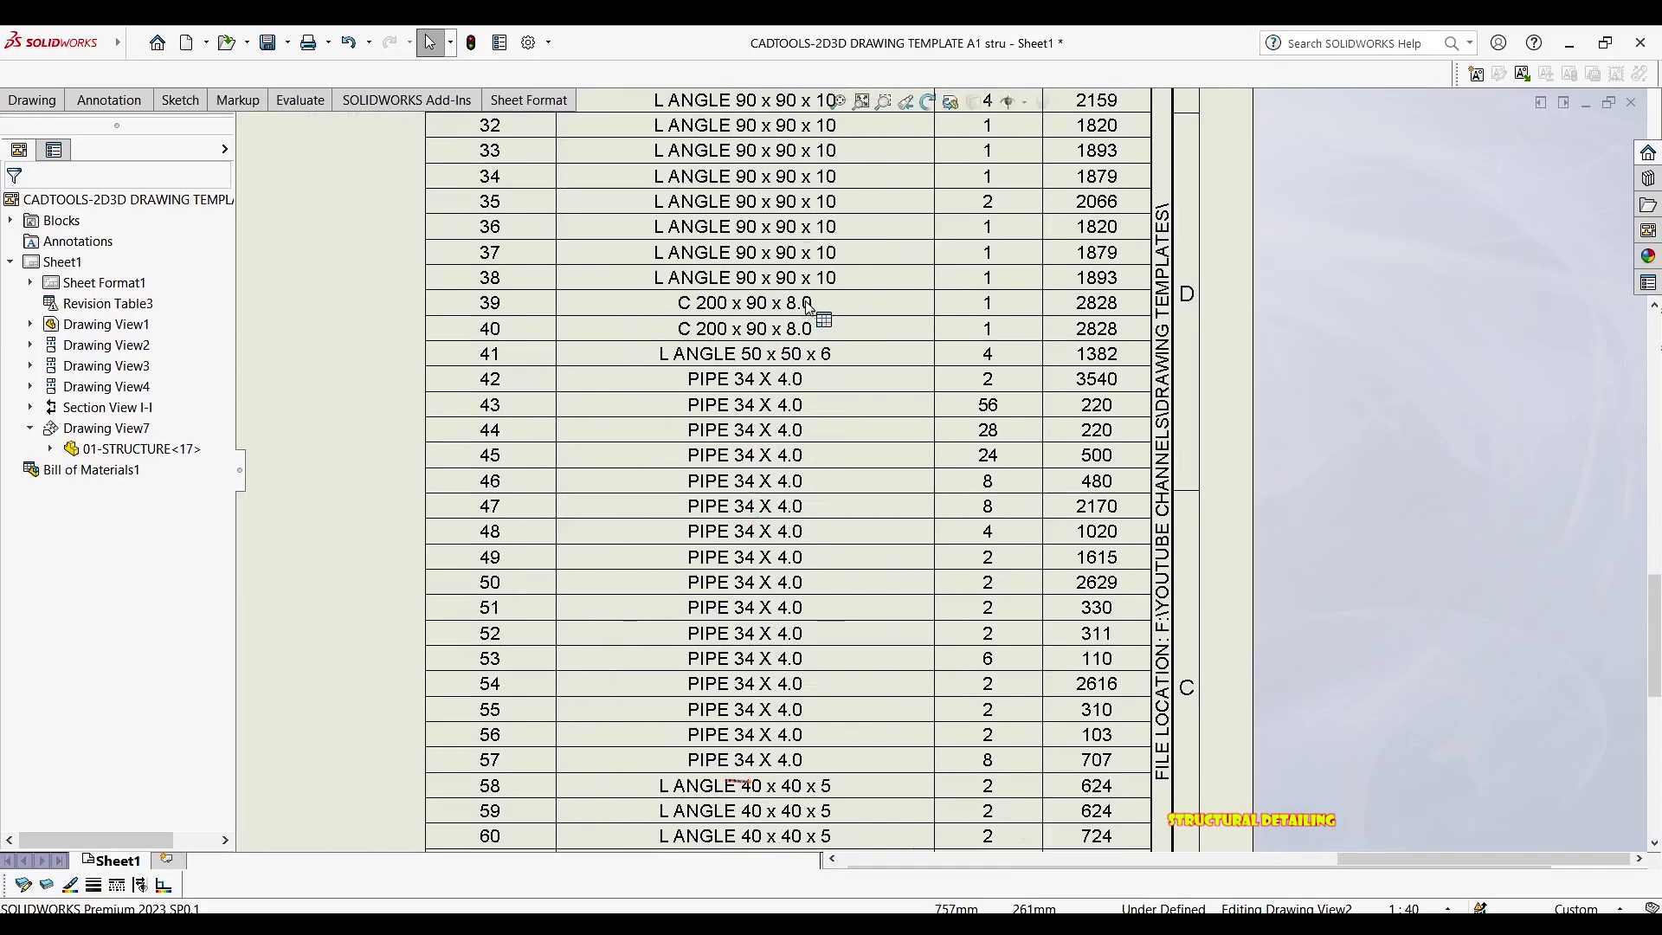
pyautogui.scroll(1, 816, 310)
pyautogui.moveTo(779, 324); pyautogui.dragTo(763, 638, button='middle')
pyautogui.moveTo(845, 176); pyautogui.dragTo(796, 490, button='middle')
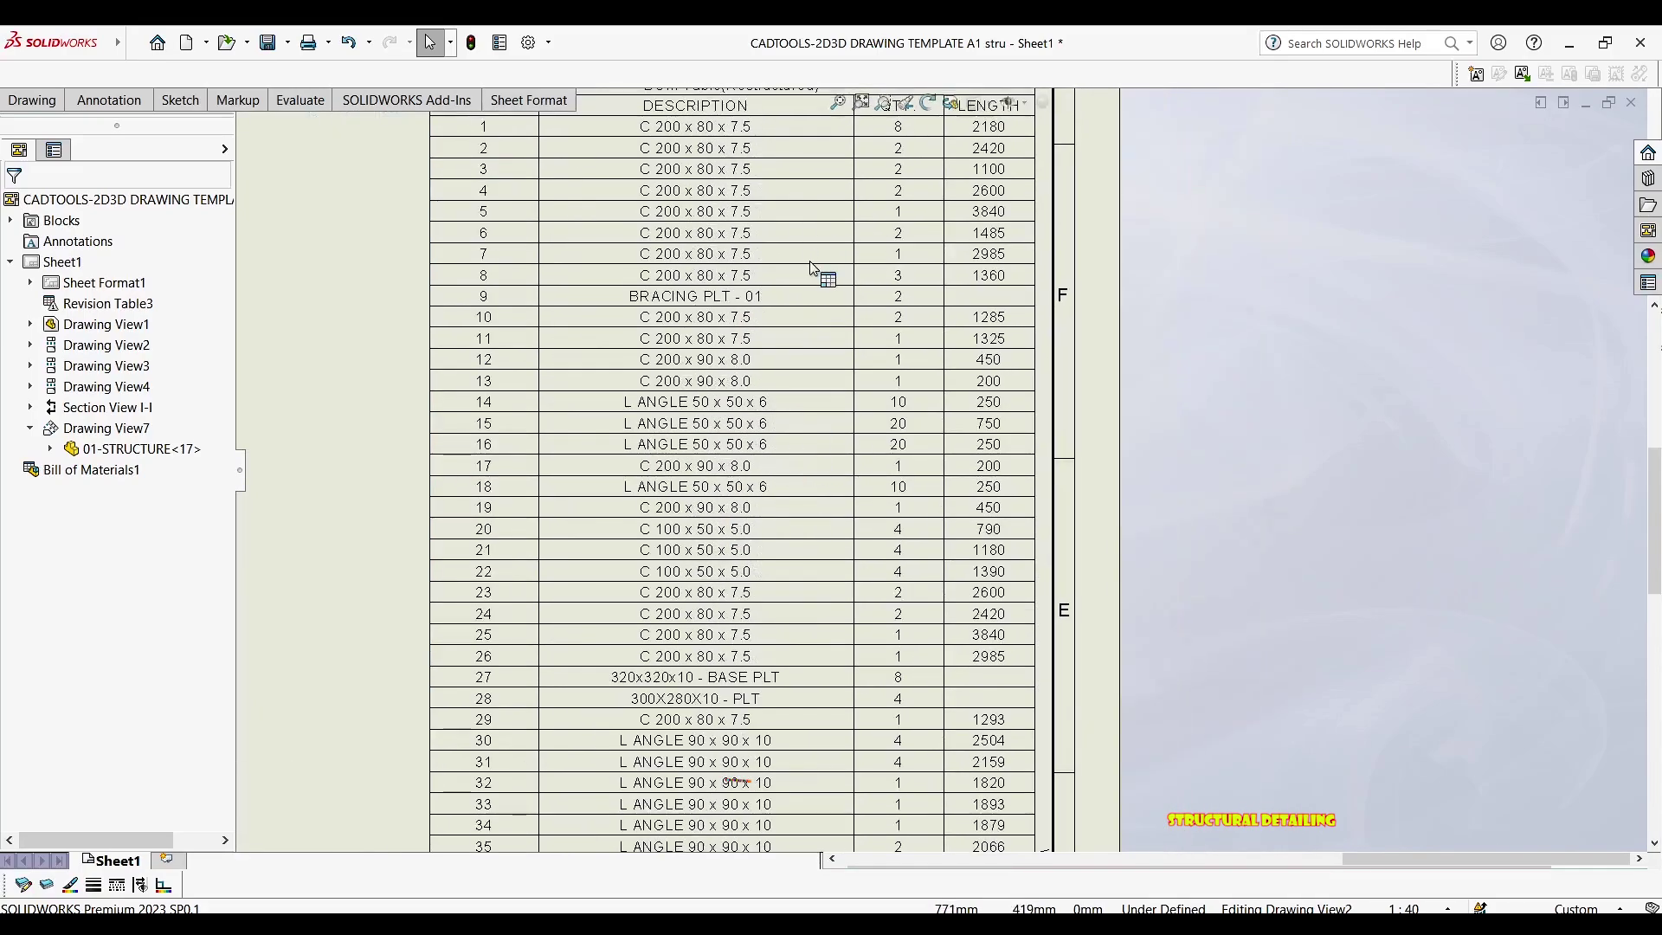
pyautogui.moveTo(816, 271); pyautogui.dragTo(822, 298, button='middle')
pyautogui.click(955, 325)
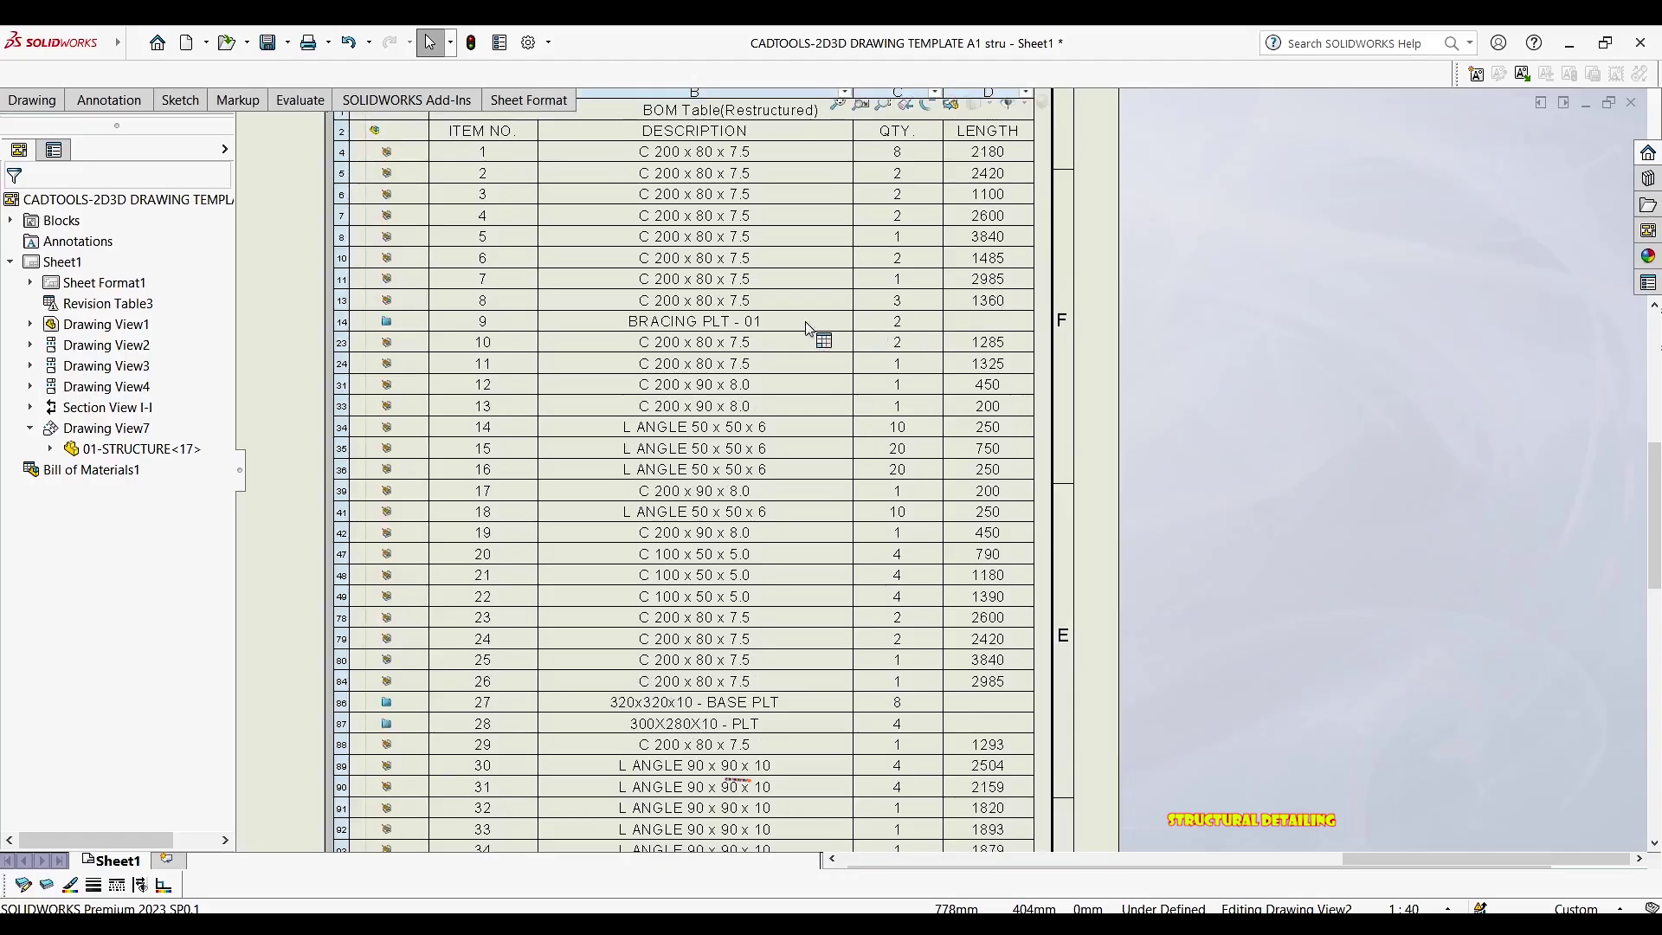
pyautogui.press('Escape')
pyautogui.moveTo(749, 250); pyautogui.dragTo(931, 373, button='middle')
pyautogui.click(603, 277)
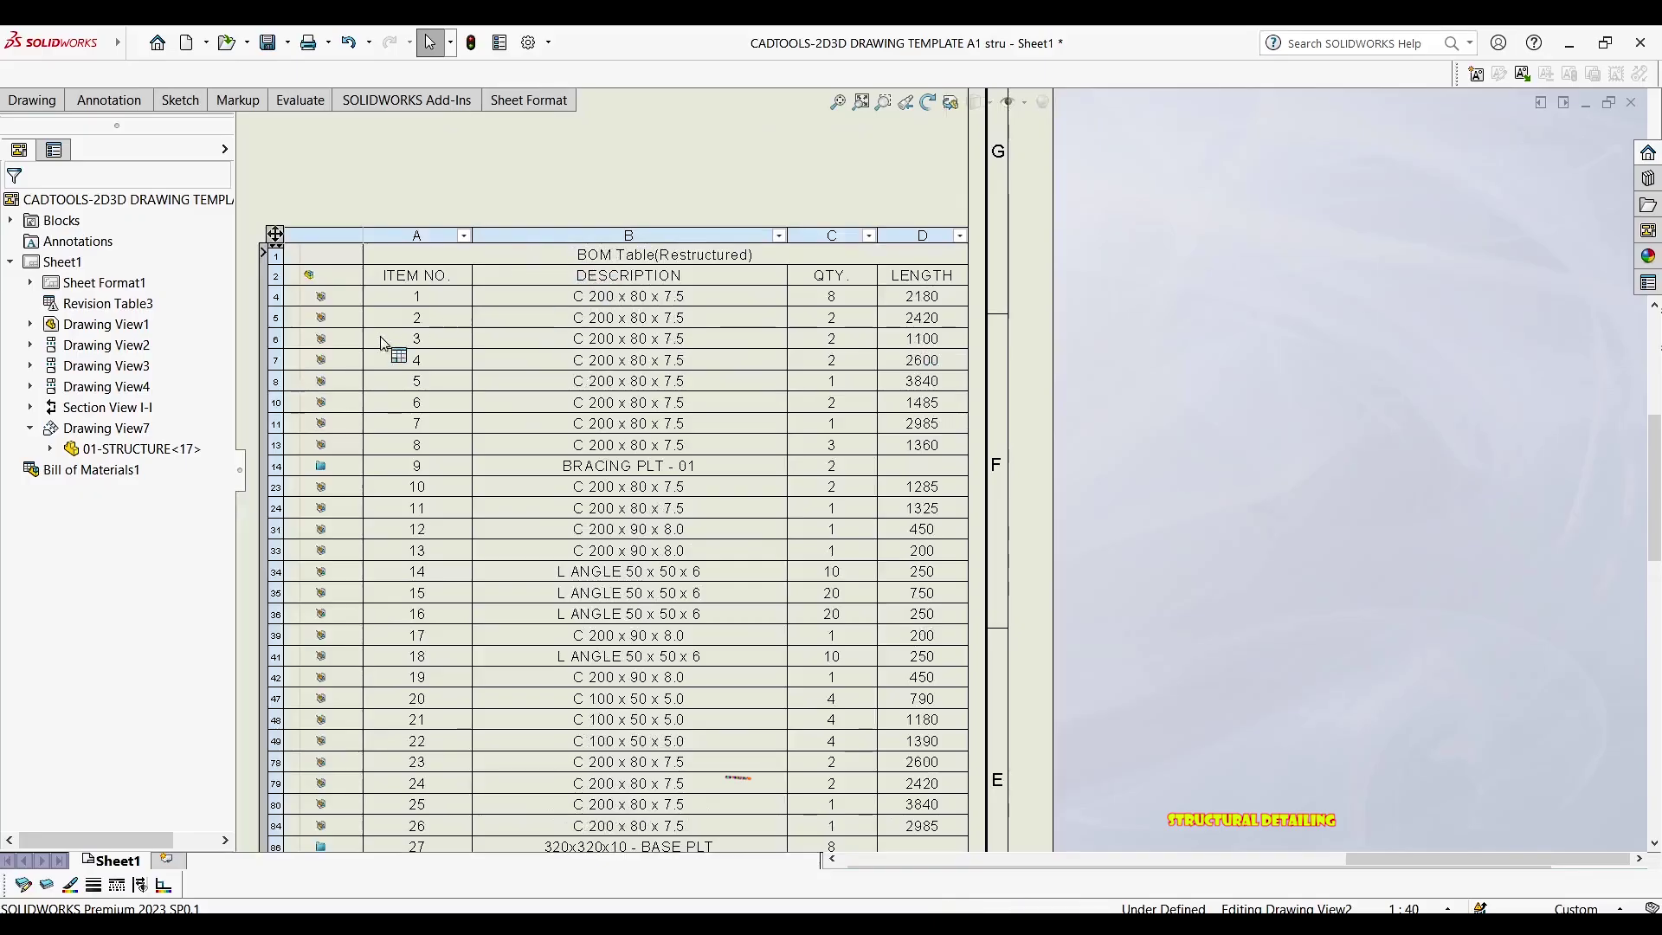
# Collapse and re-expand the assembly structure column beside the bill of materials
pyautogui.moveTo(361, 338)
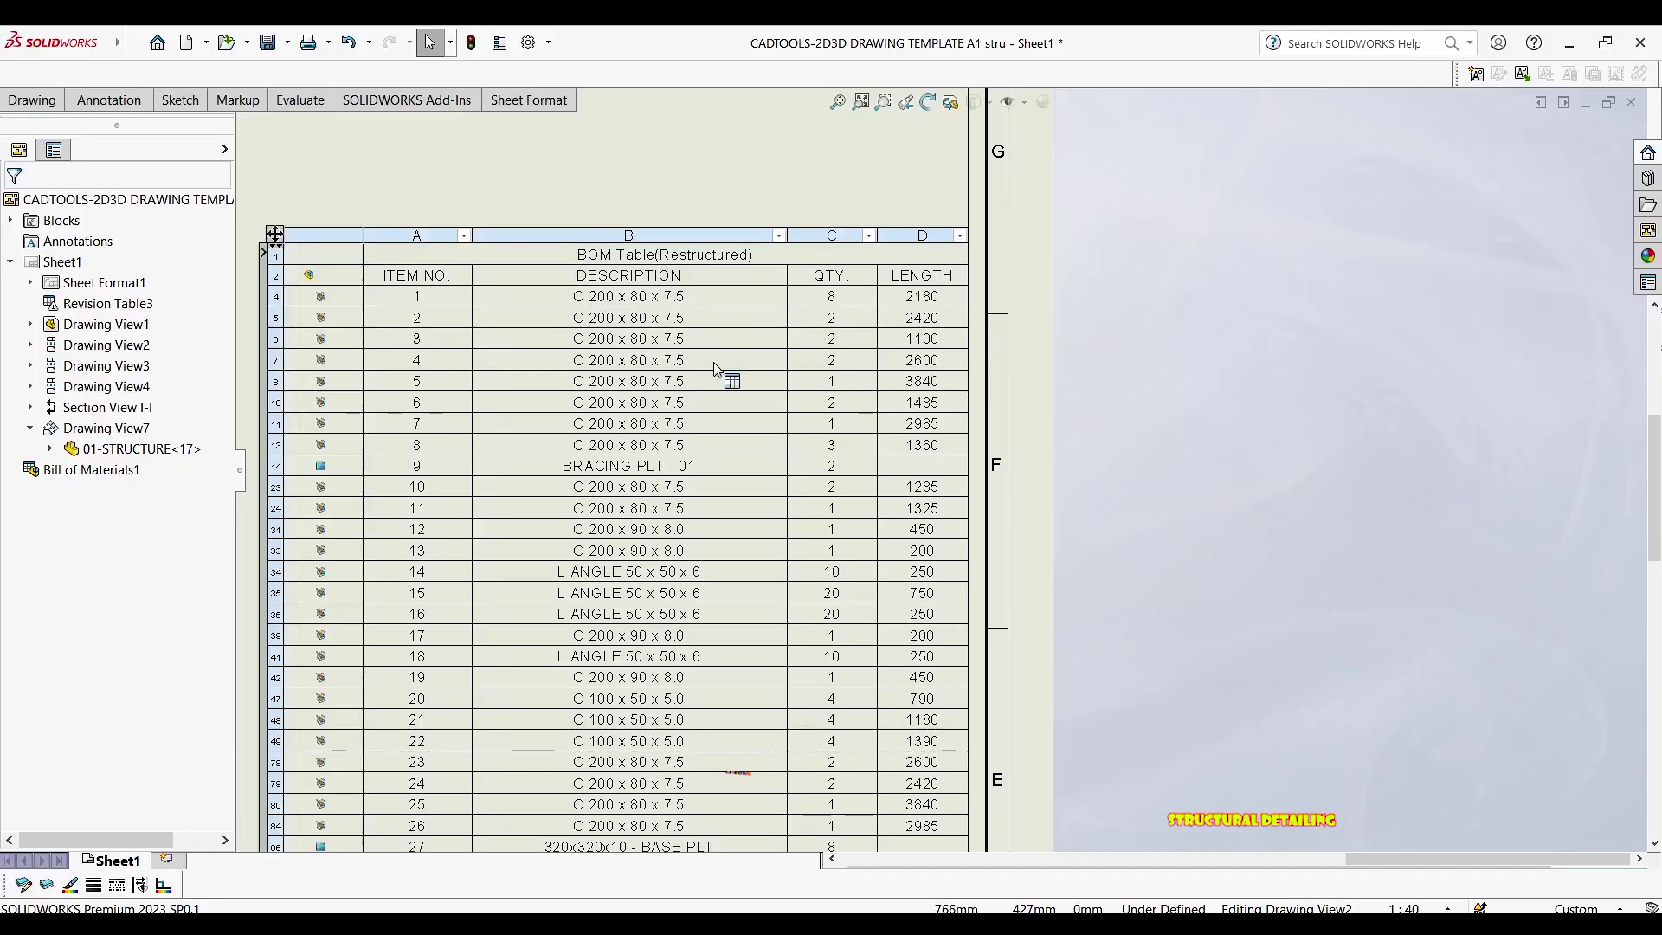
pyautogui.moveTo(680, 338); pyautogui.dragTo(738, 350, button='middle')
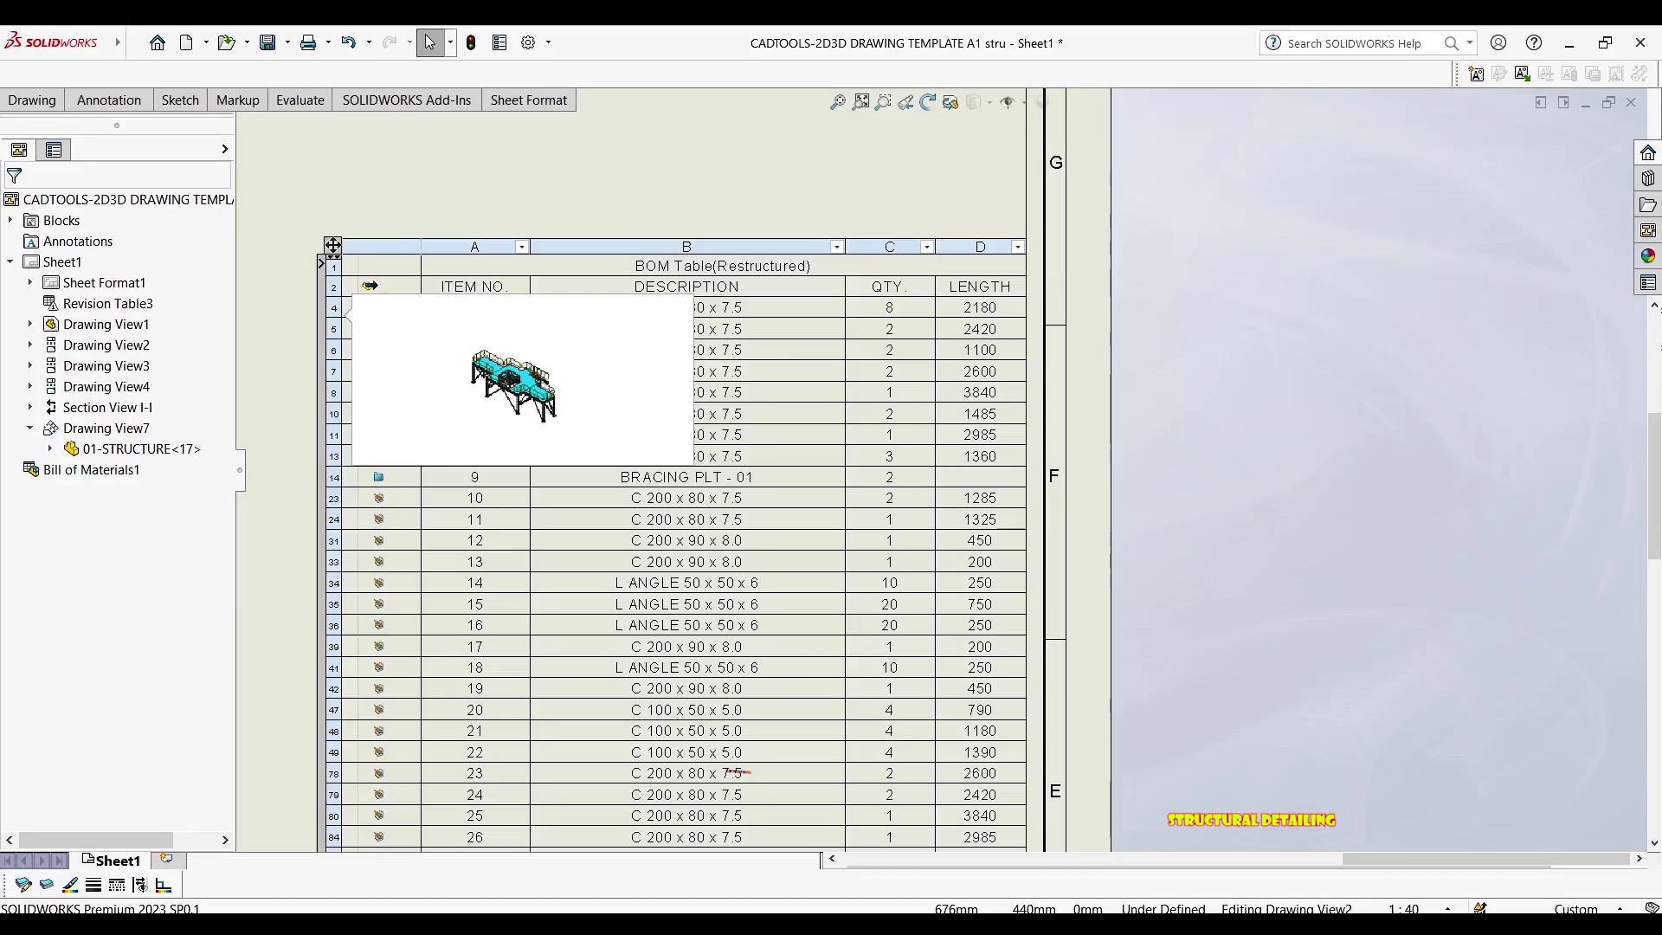
pyautogui.scroll(2, 333, 322)
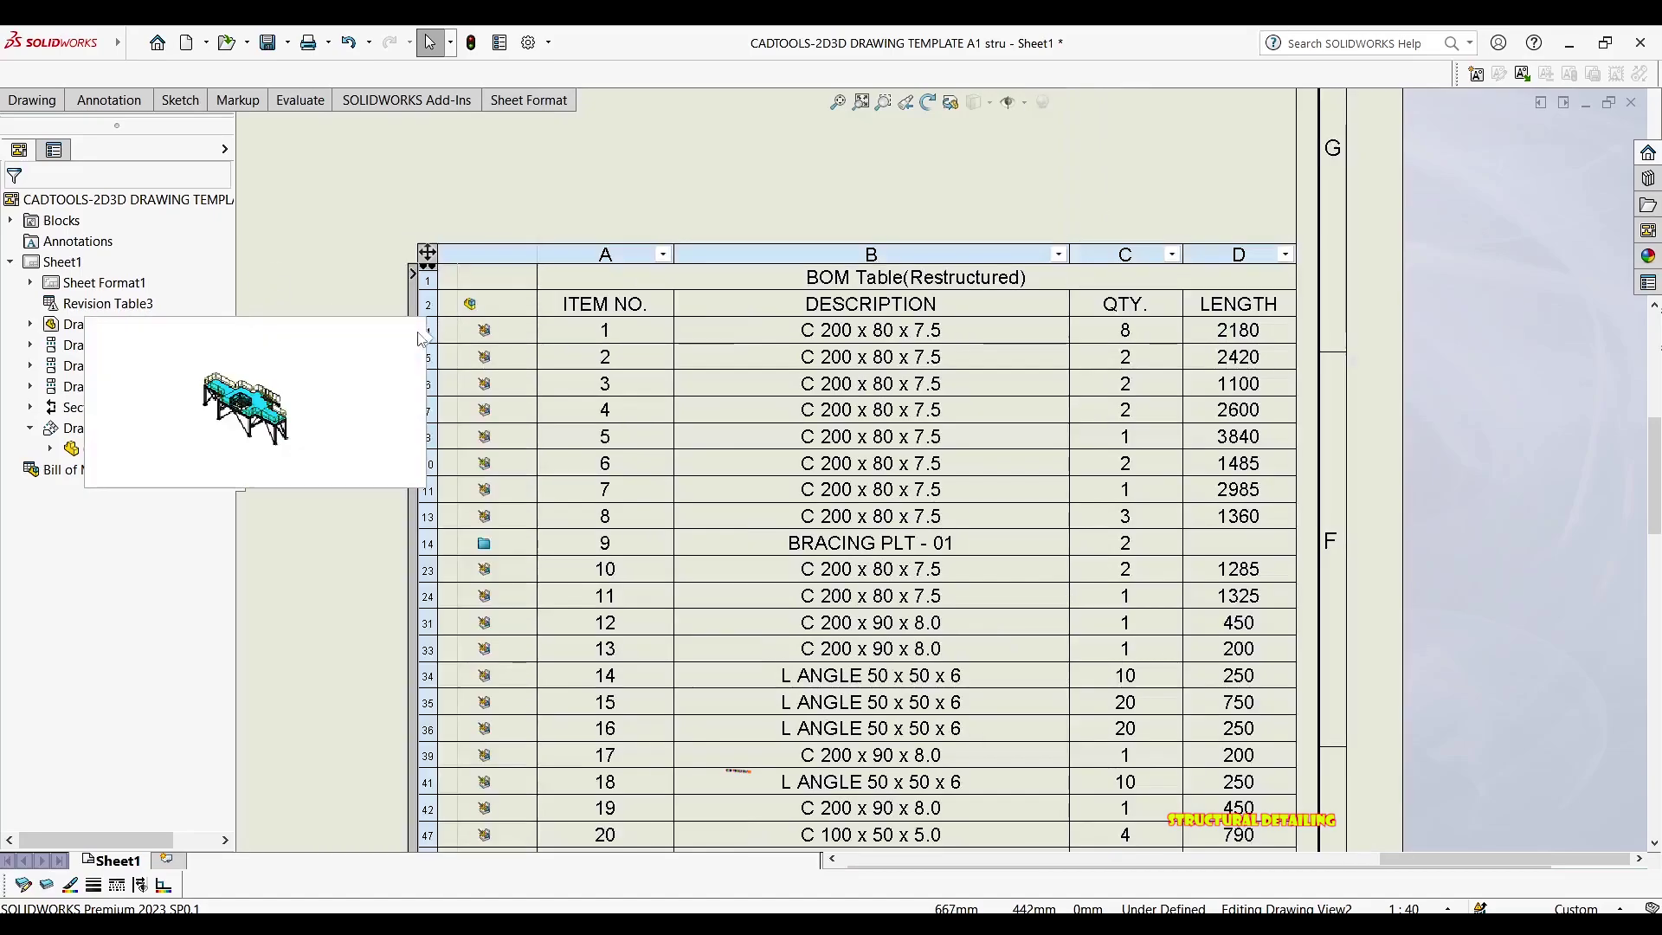
pyautogui.click(413, 275)
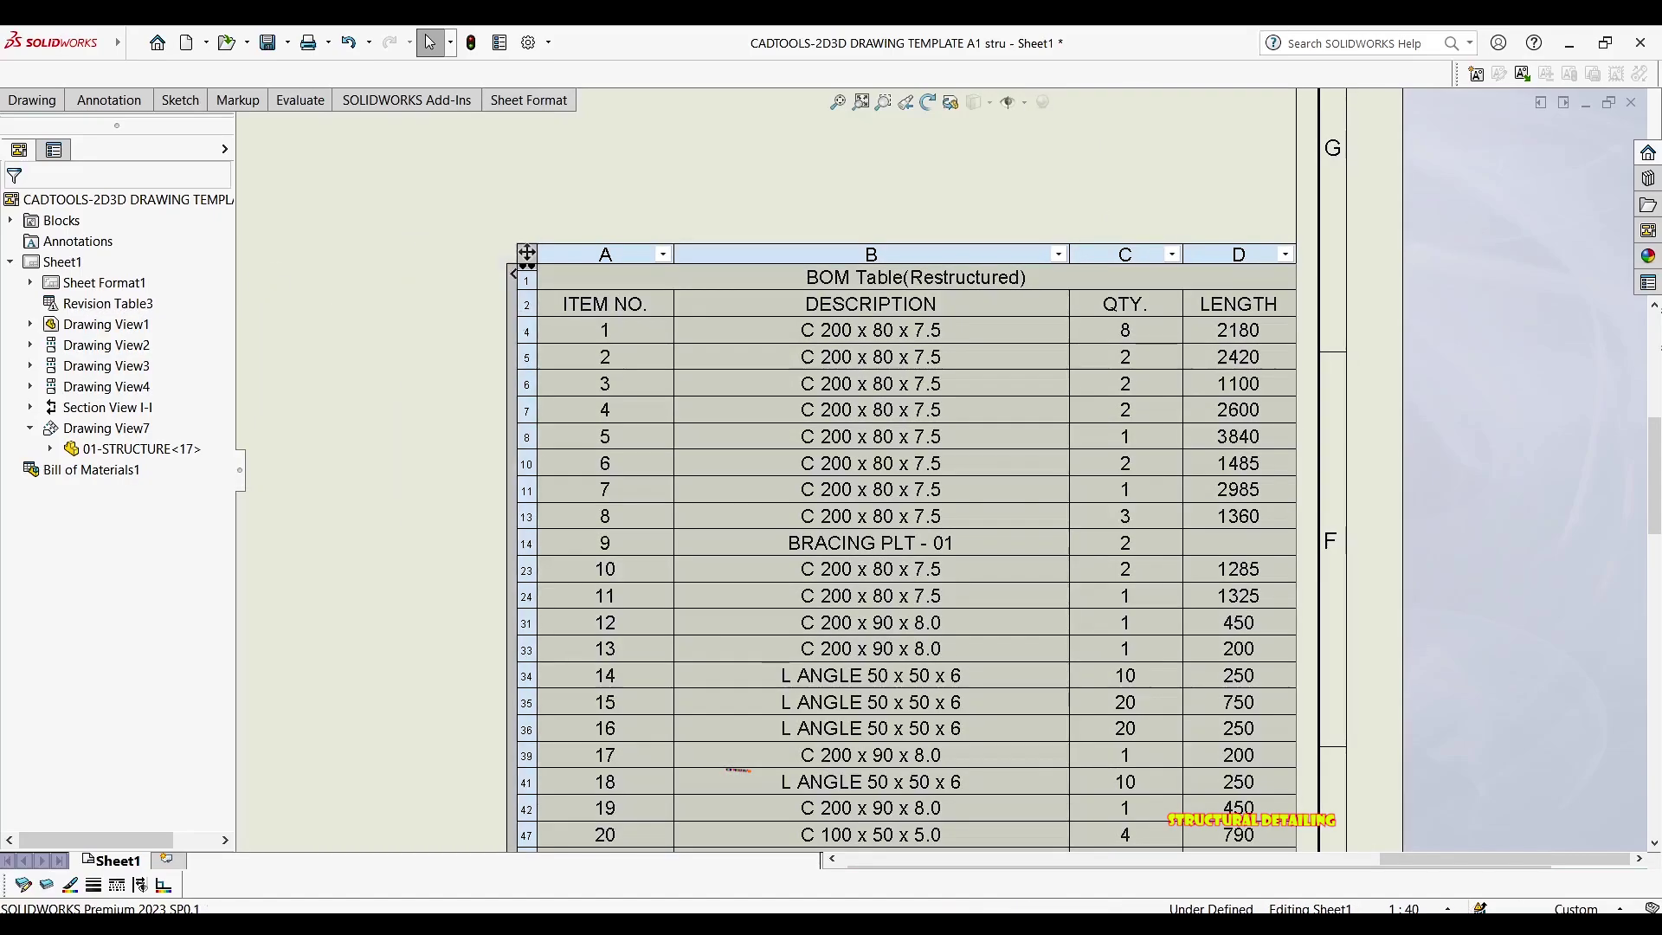
pyautogui.click(516, 281)
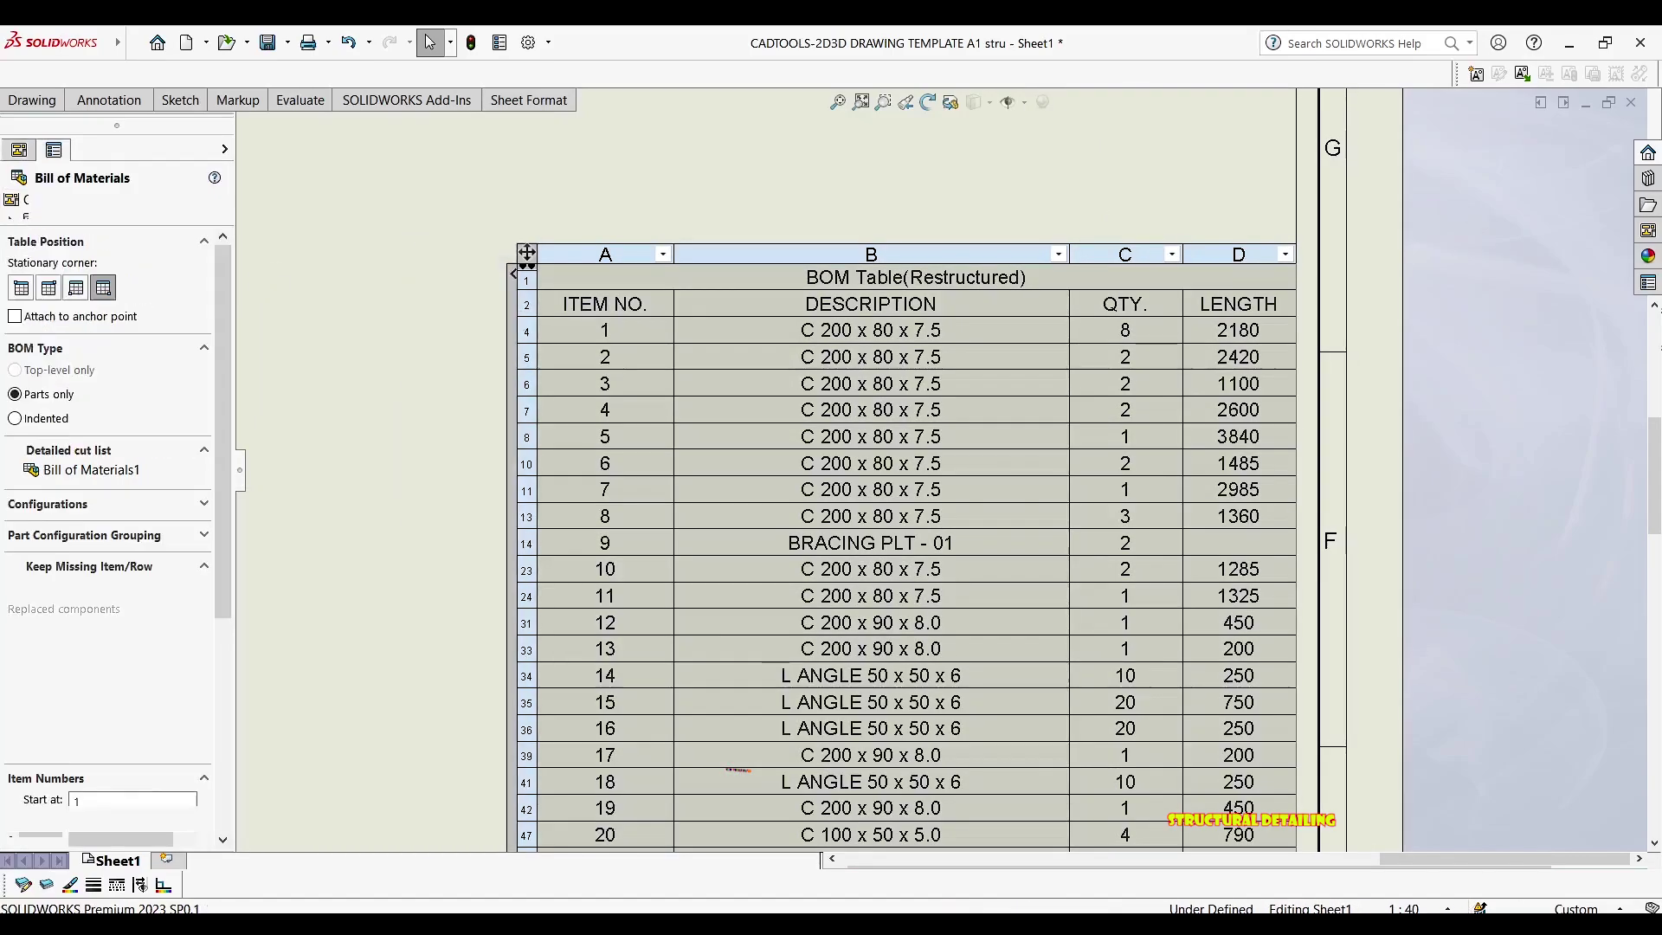
pyautogui.click(513, 276)
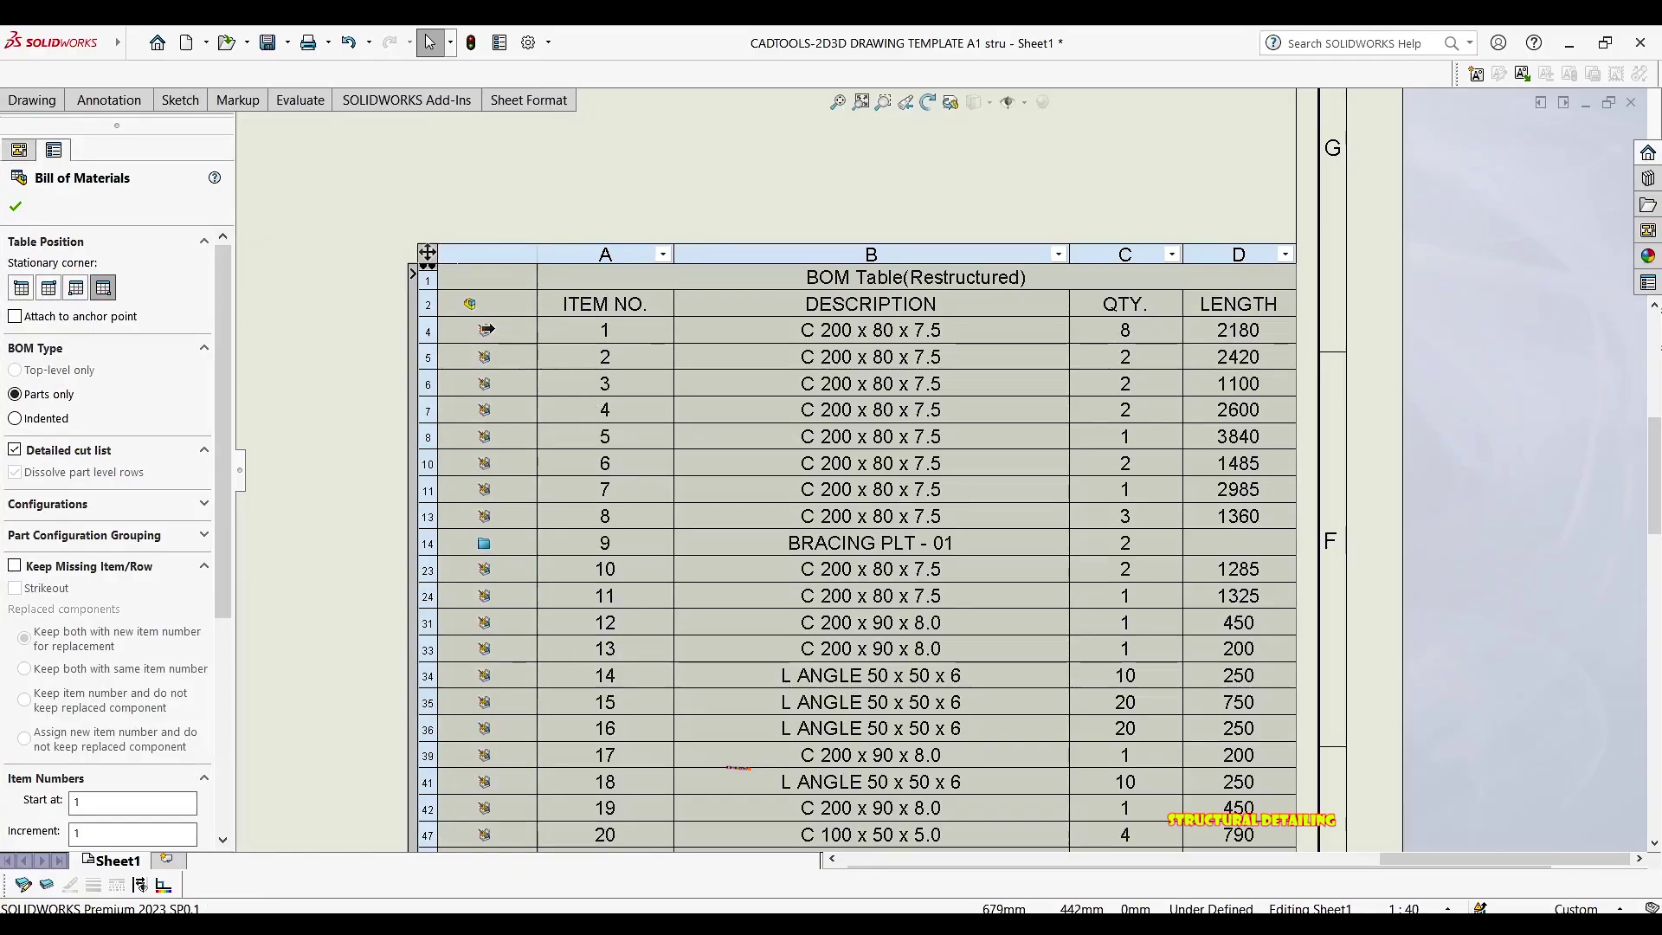
# Select the component of item 1 in the bill of materials and examine its highlighting in the drawing views
pyautogui.click(481, 330)
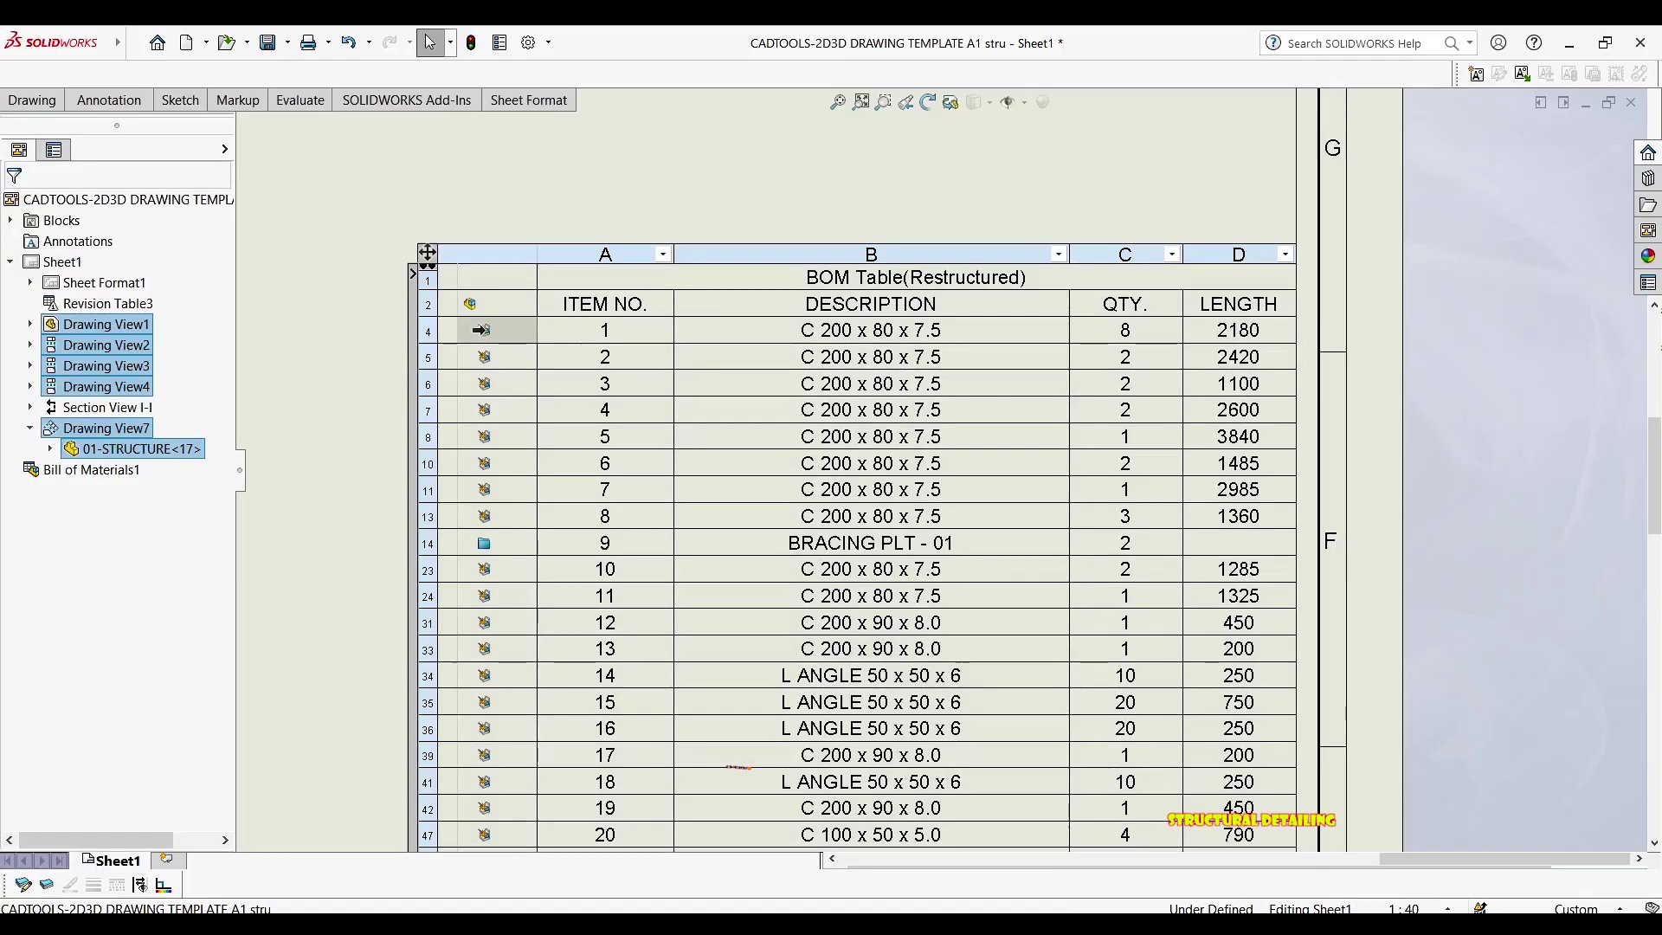
pyautogui.scroll(2, 582, 400)
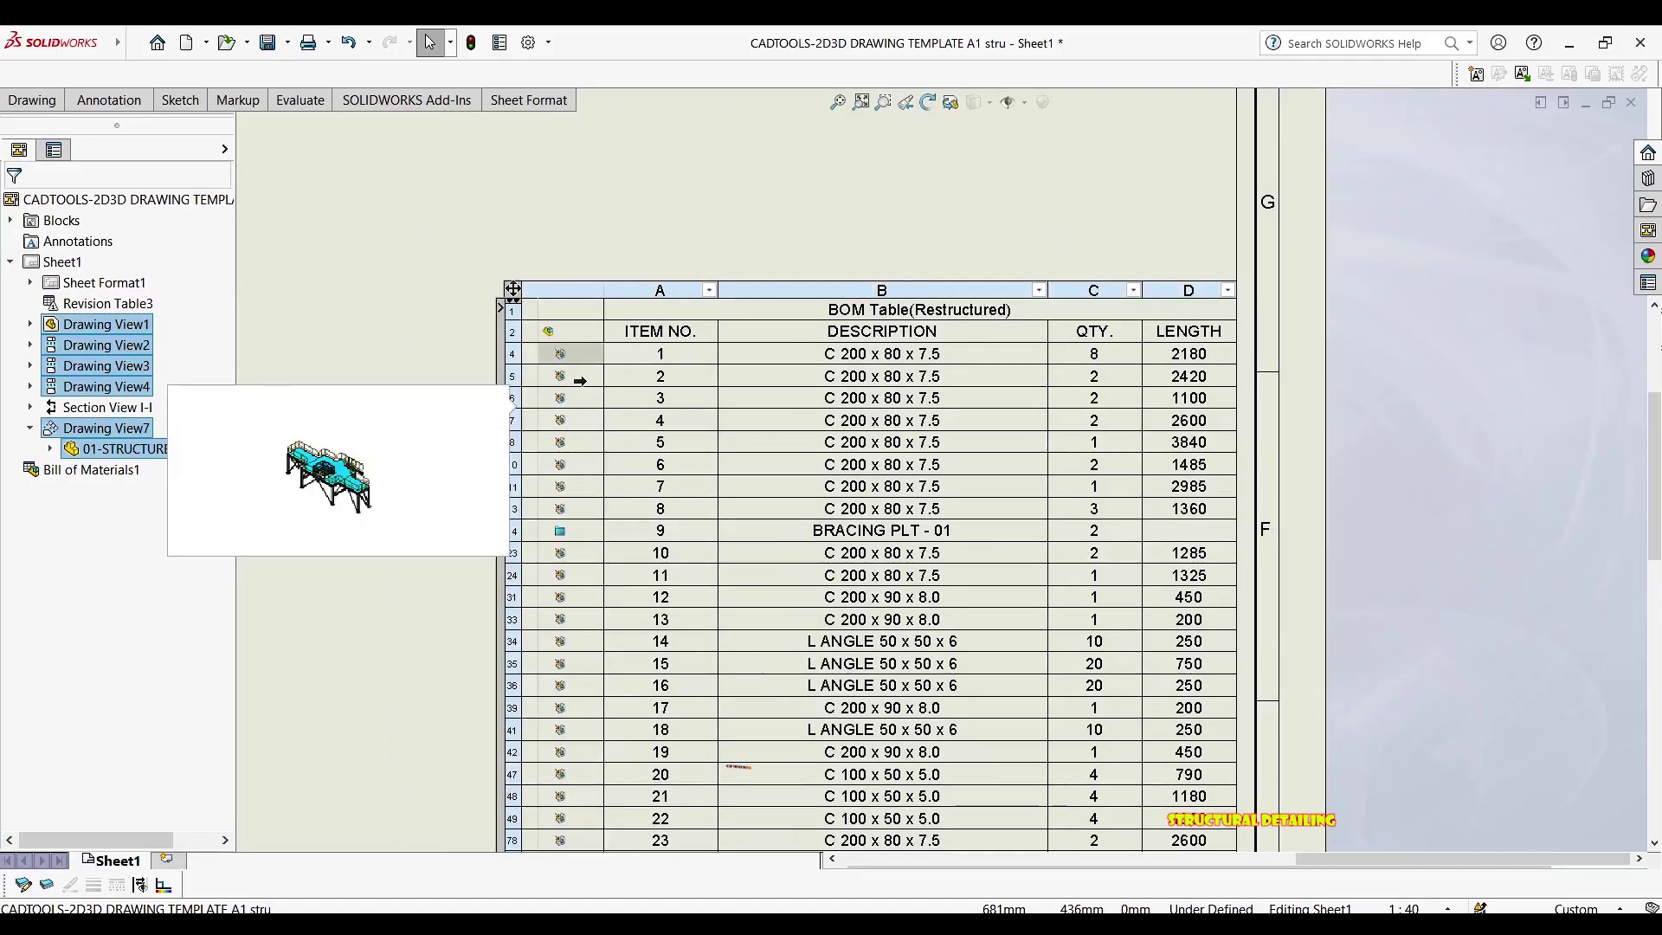
pyautogui.scroll(3, 554, 394)
pyautogui.scroll(2, 536, 385)
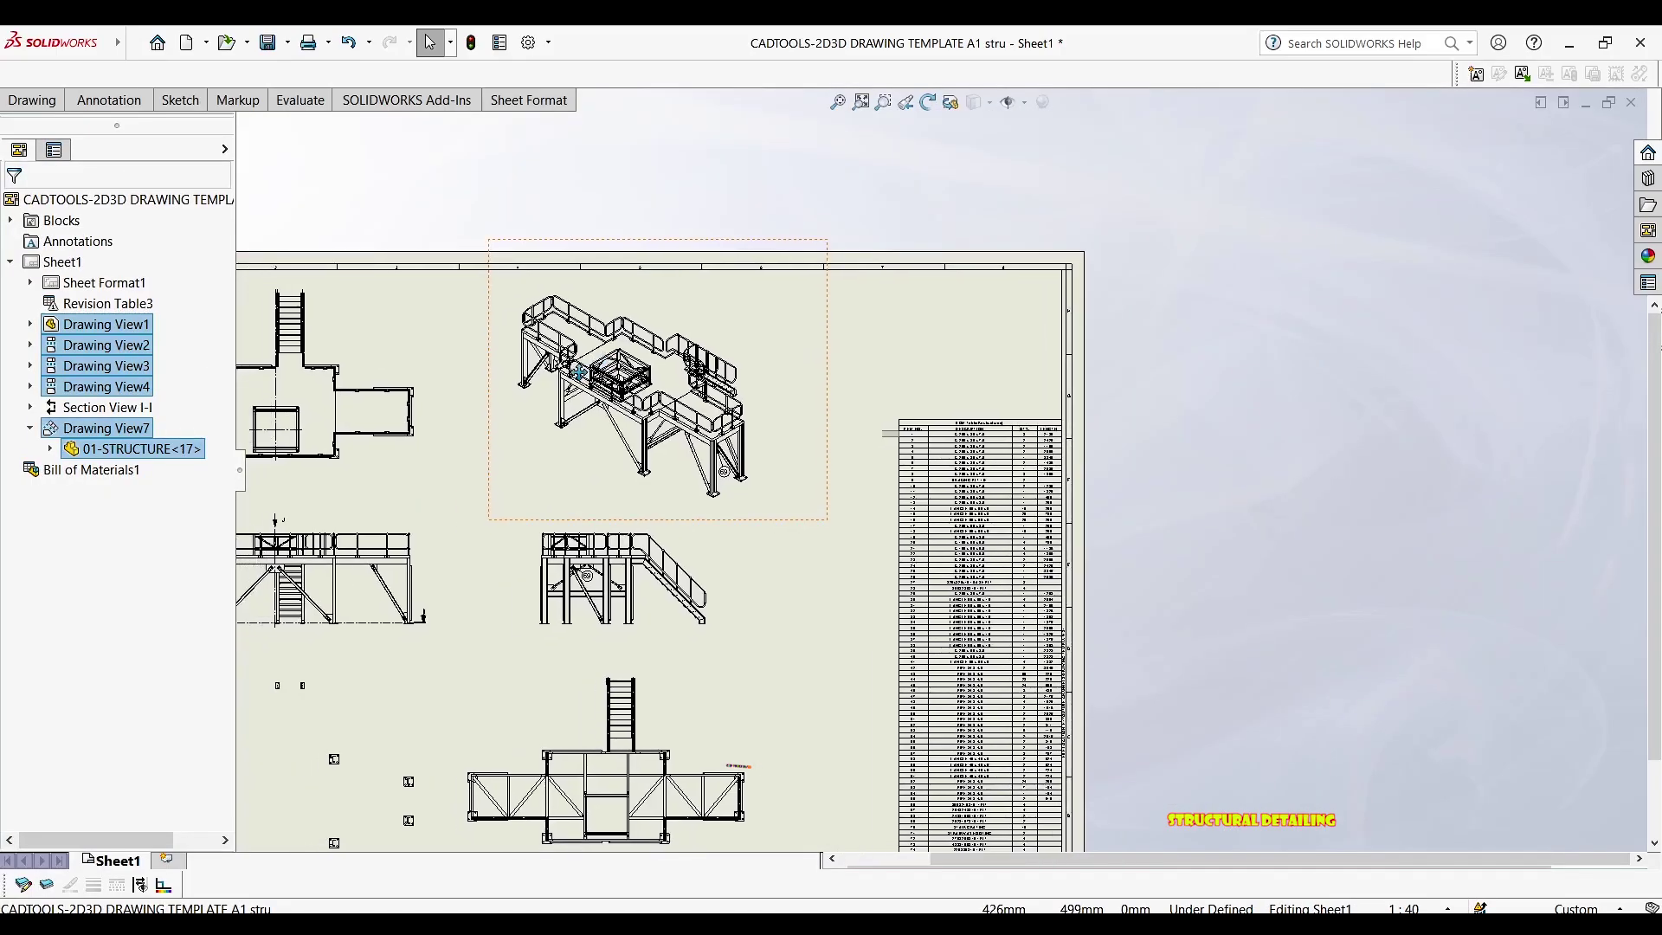
pyautogui.scroll(-5, 752, 474)
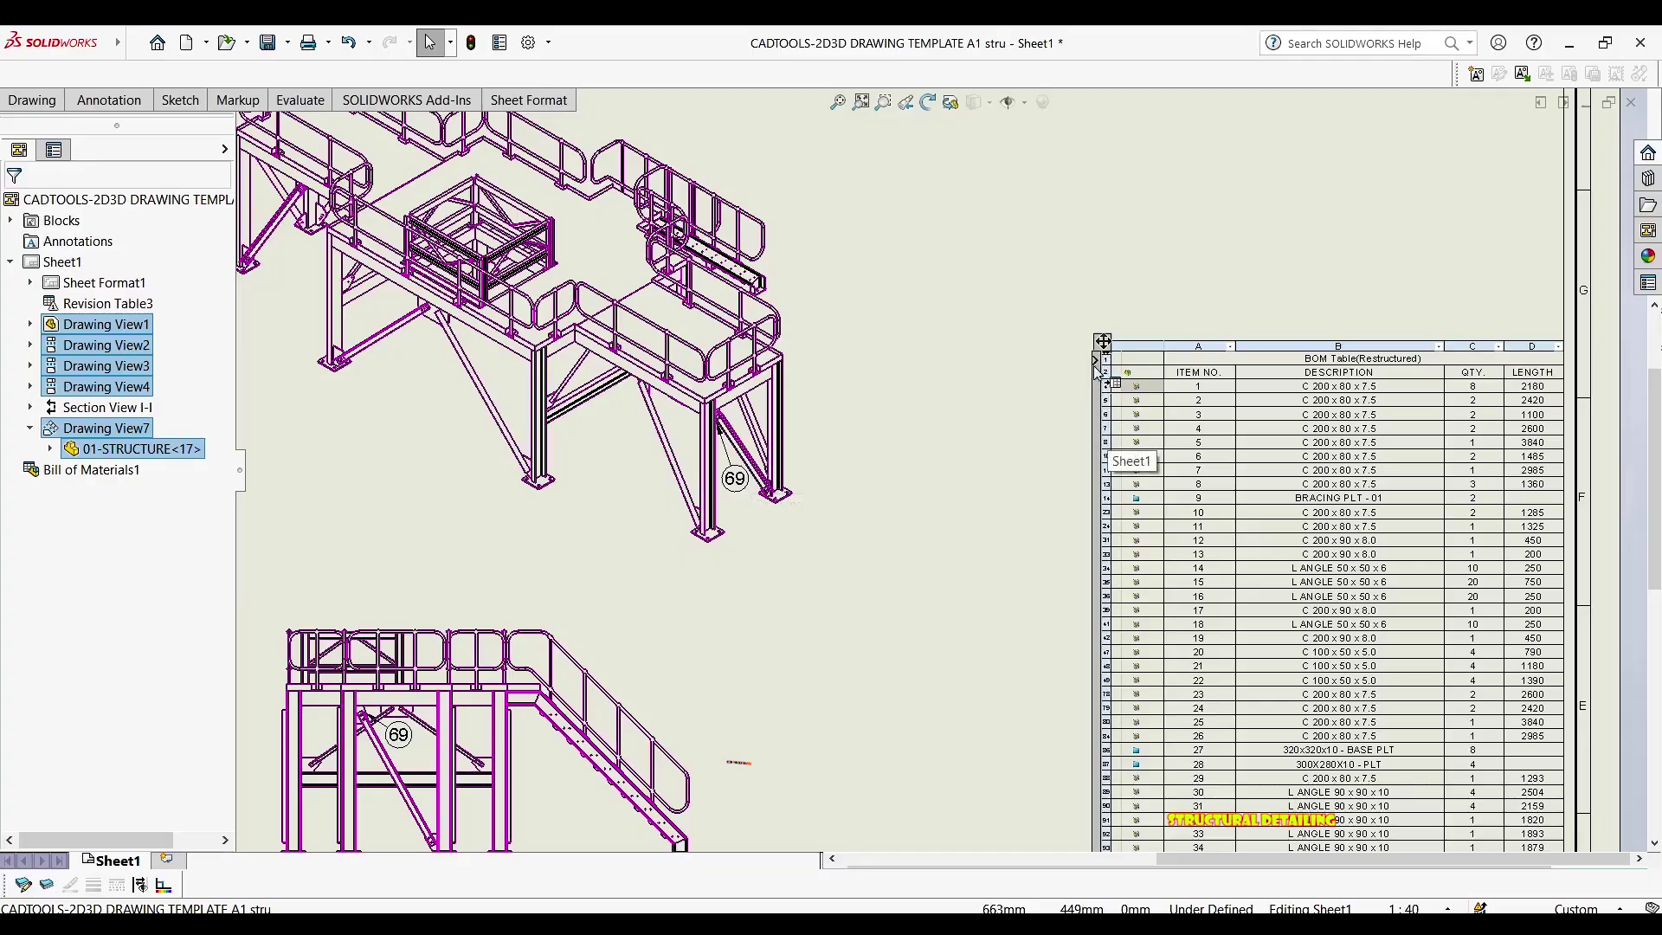
# Toggle the table's assembly structure column off and on, and inspect the brace ballooned 69 in the stair-side elevation
pyautogui.moveTo(1102, 342); pyautogui.dragTo(1155, 341)
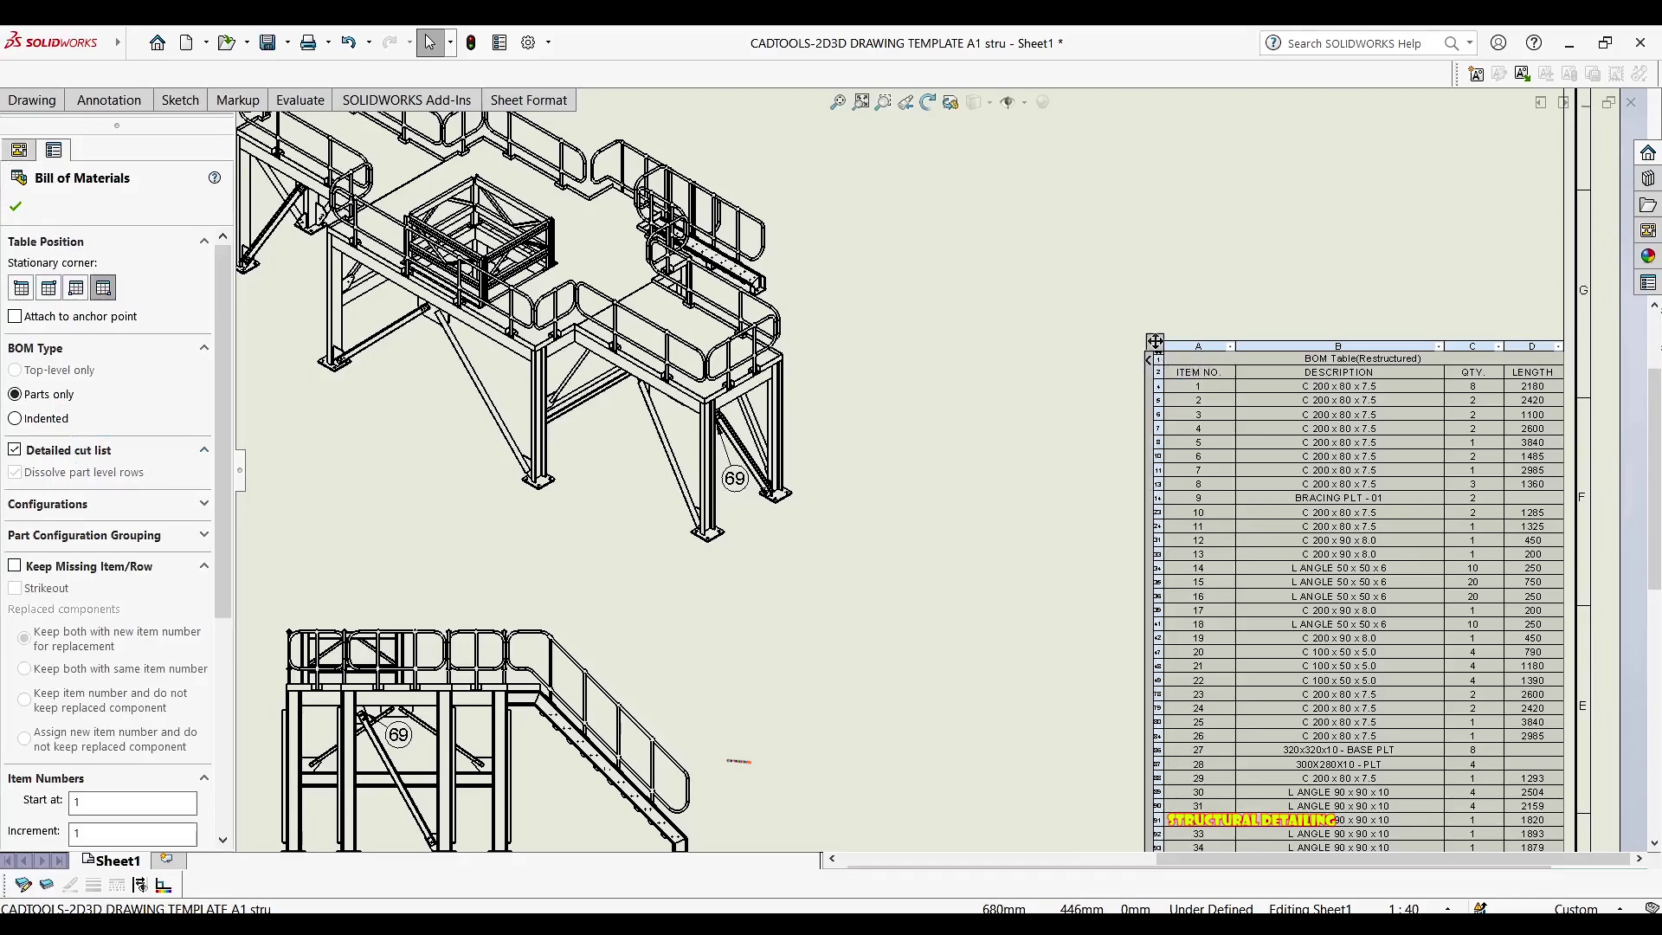
pyautogui.click(1156, 341)
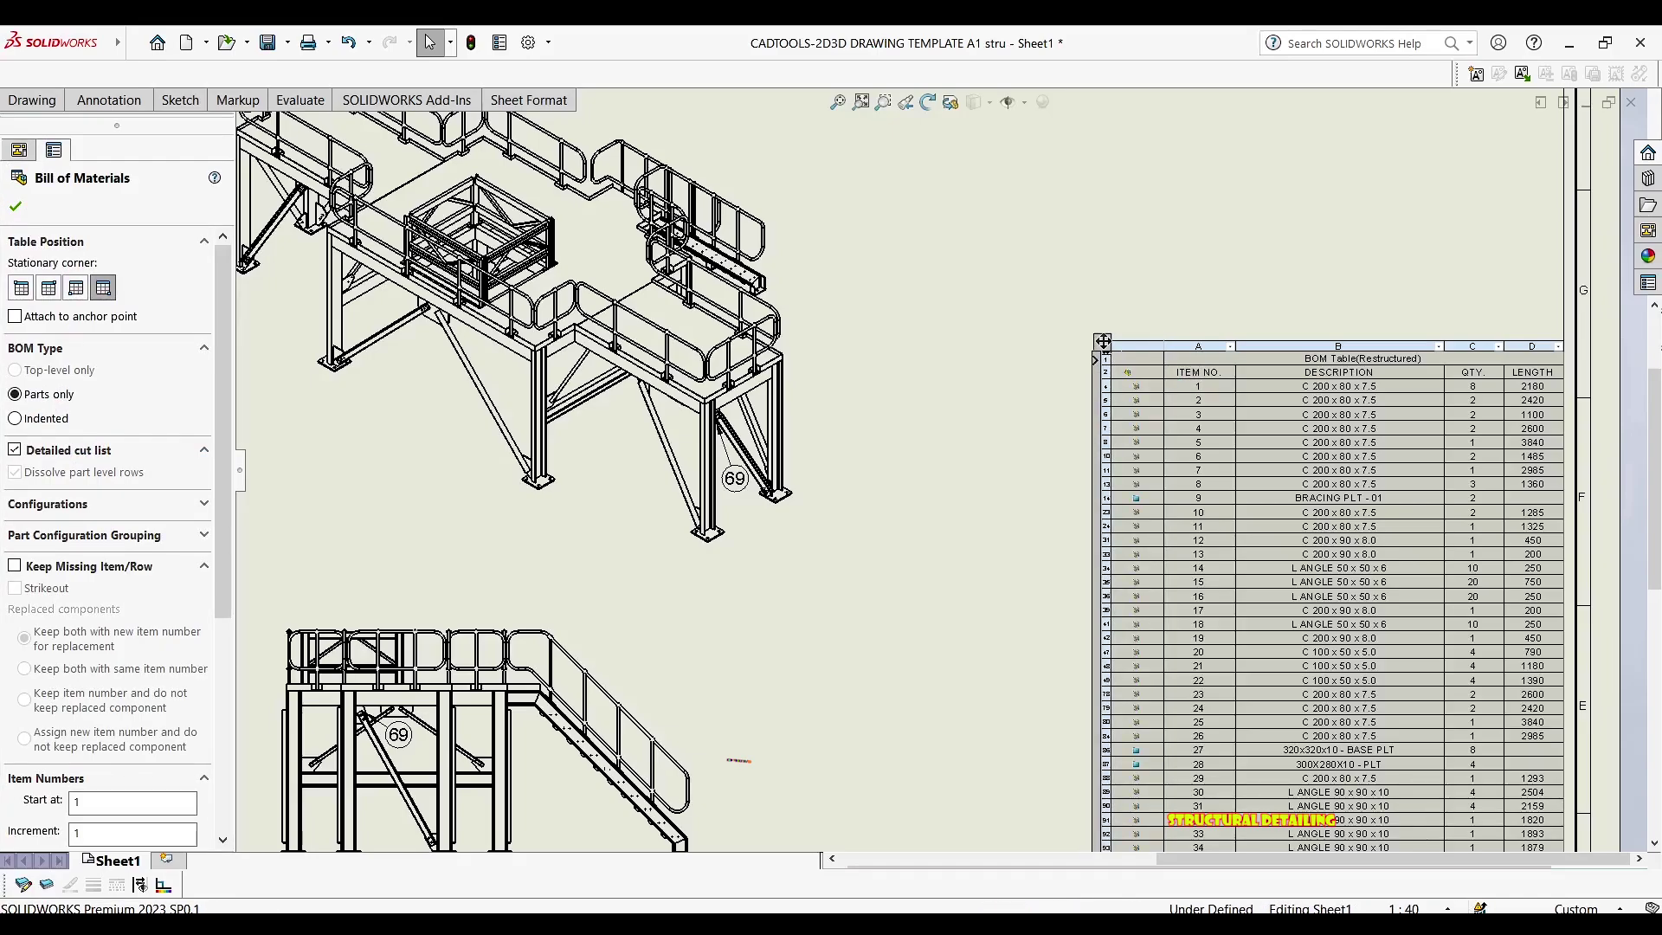
pyautogui.moveTo(808, 426)
pyautogui.mouseDown(button='middle')
pyautogui.moveTo(831, 271)
pyautogui.moveTo(884, 183)
pyautogui.moveTo(1021, 130)
pyautogui.mouseUp(button='middle')
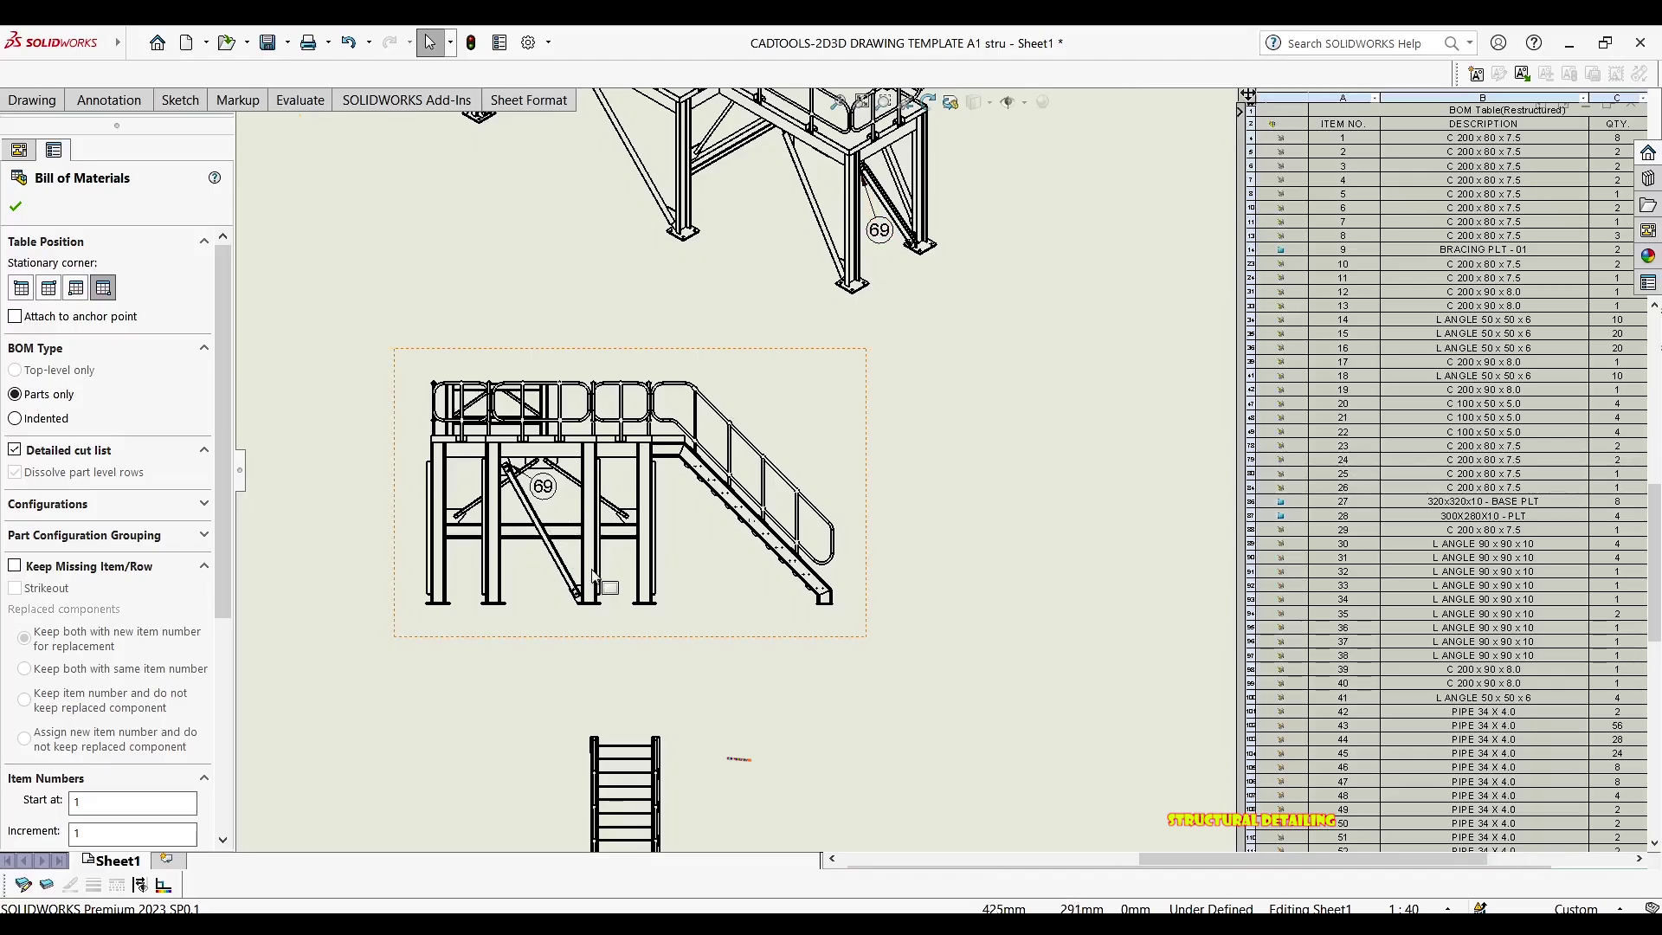
pyautogui.scroll(-2, 653, 591)
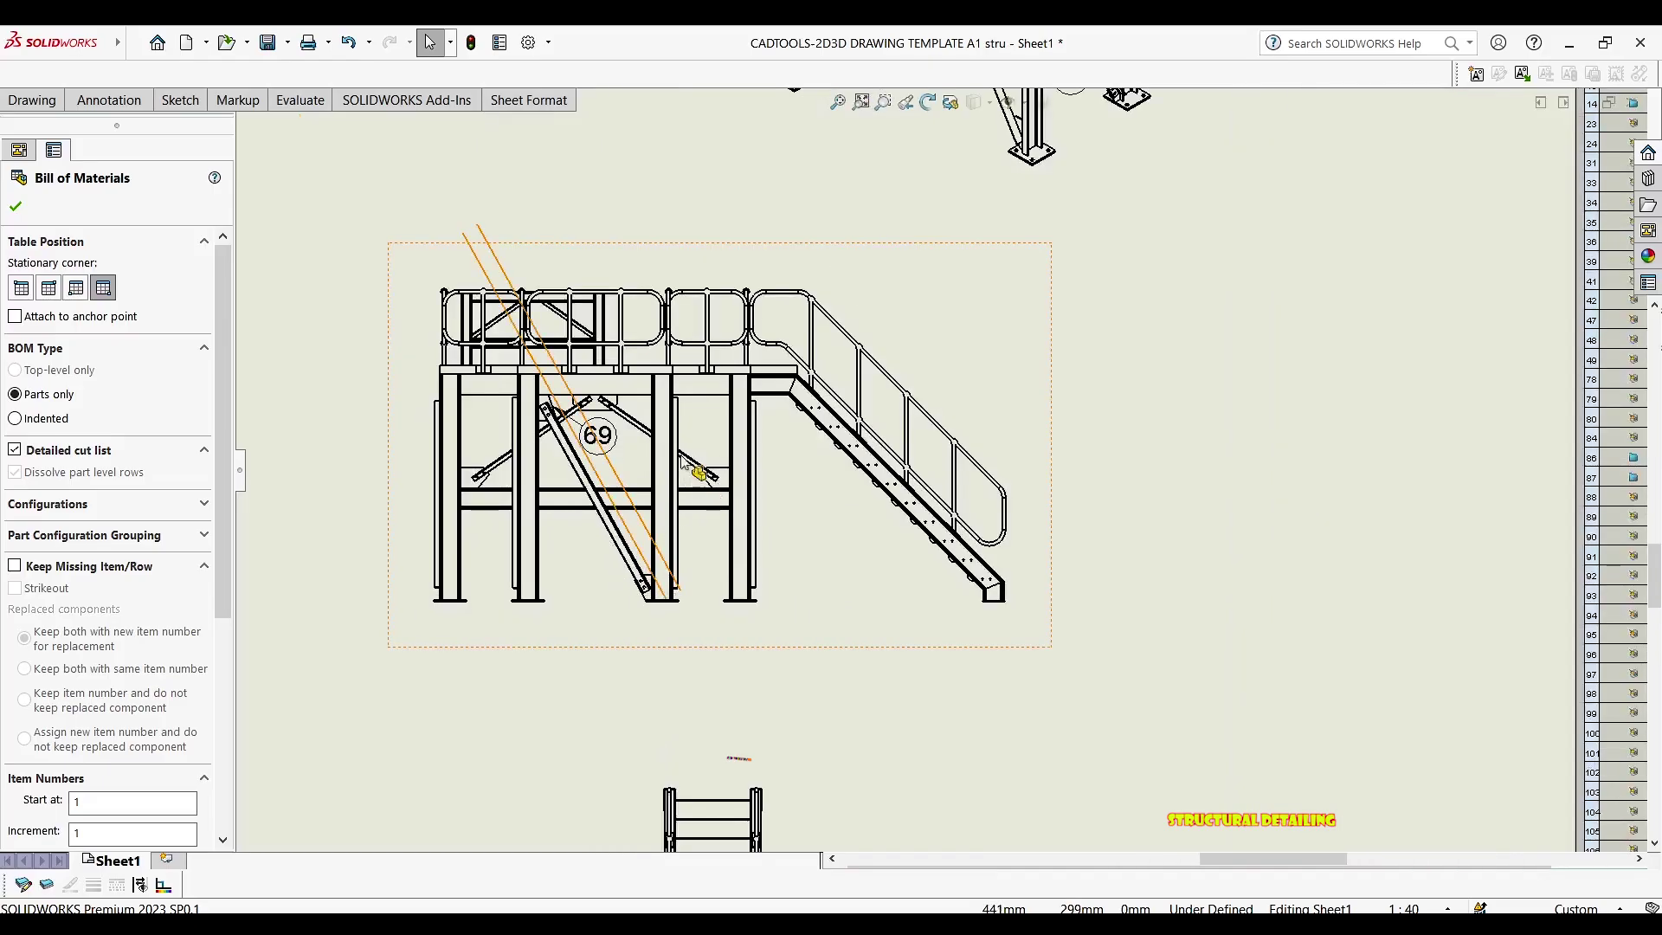
pyautogui.scroll(-3, 683, 463)
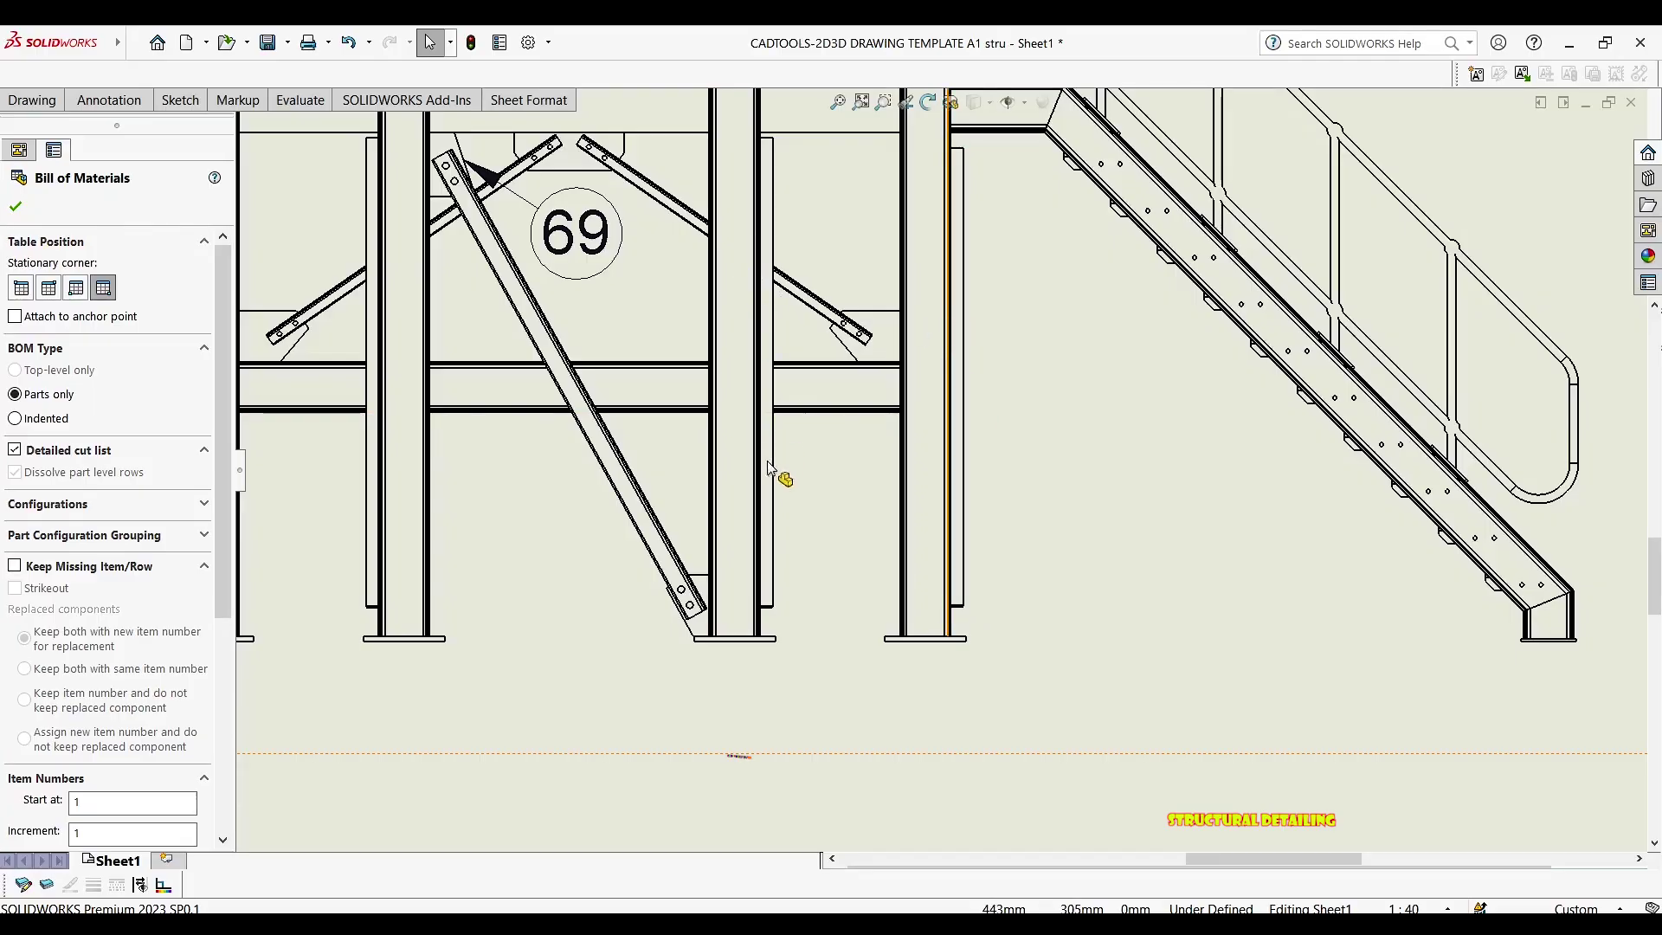
pyautogui.scroll(2, 779, 475)
pyautogui.scroll(5, 924, 390)
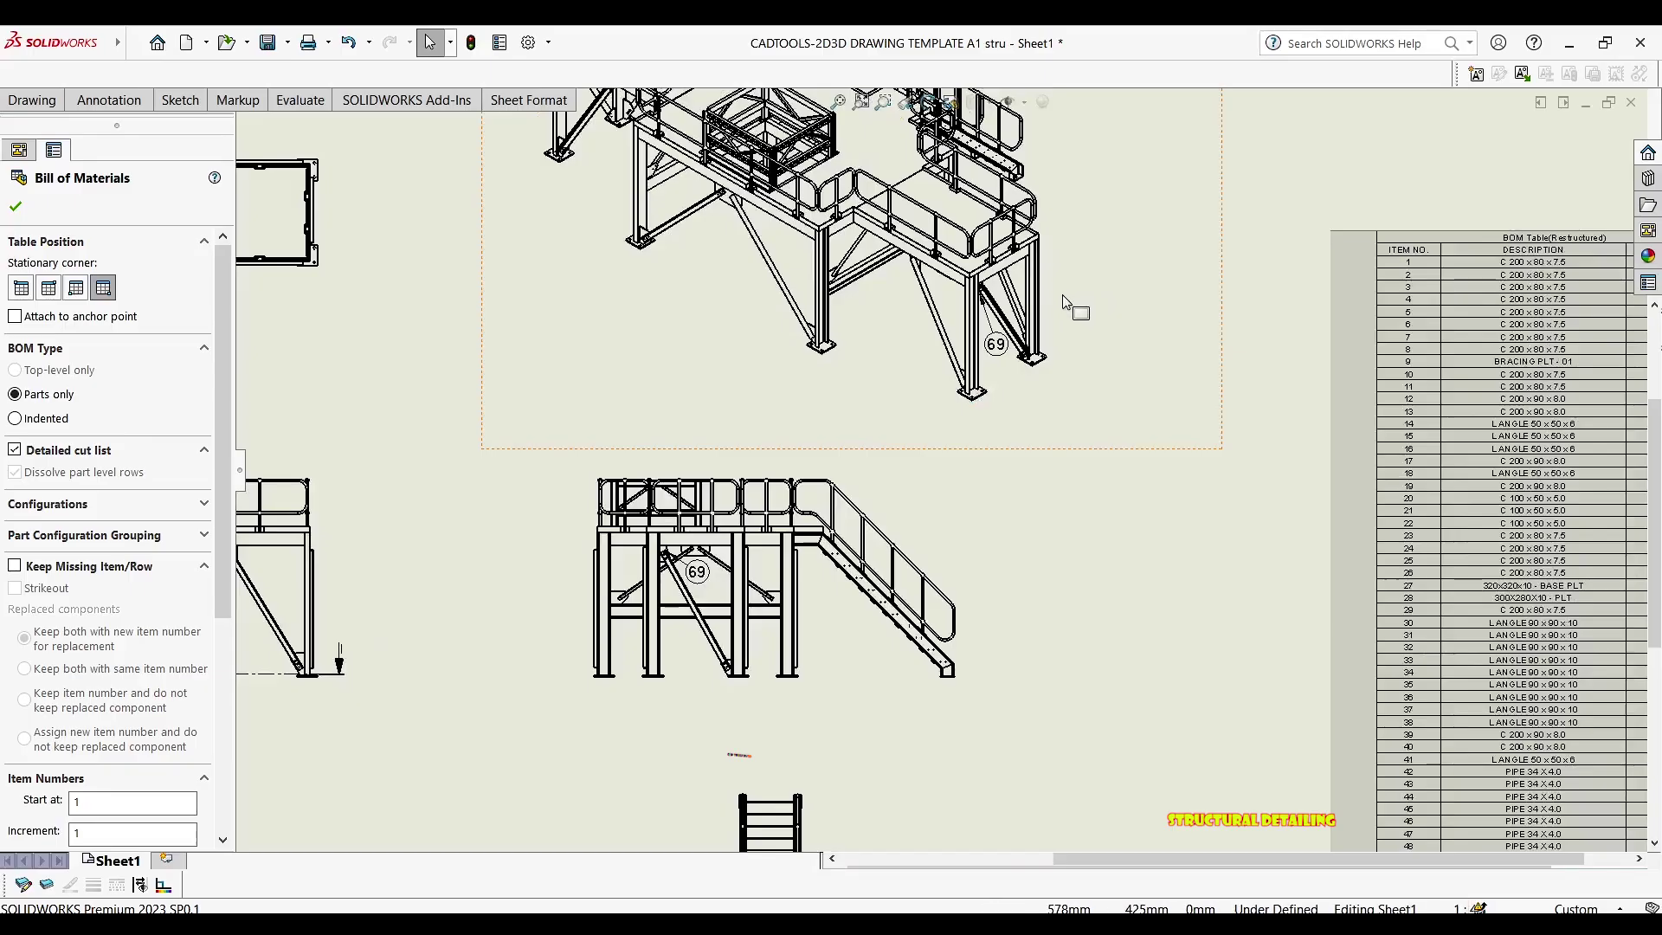
pyautogui.press('d')
pyautogui.scroll(-1, 1063, 295)
pyautogui.scroll(-1, 1064, 299)
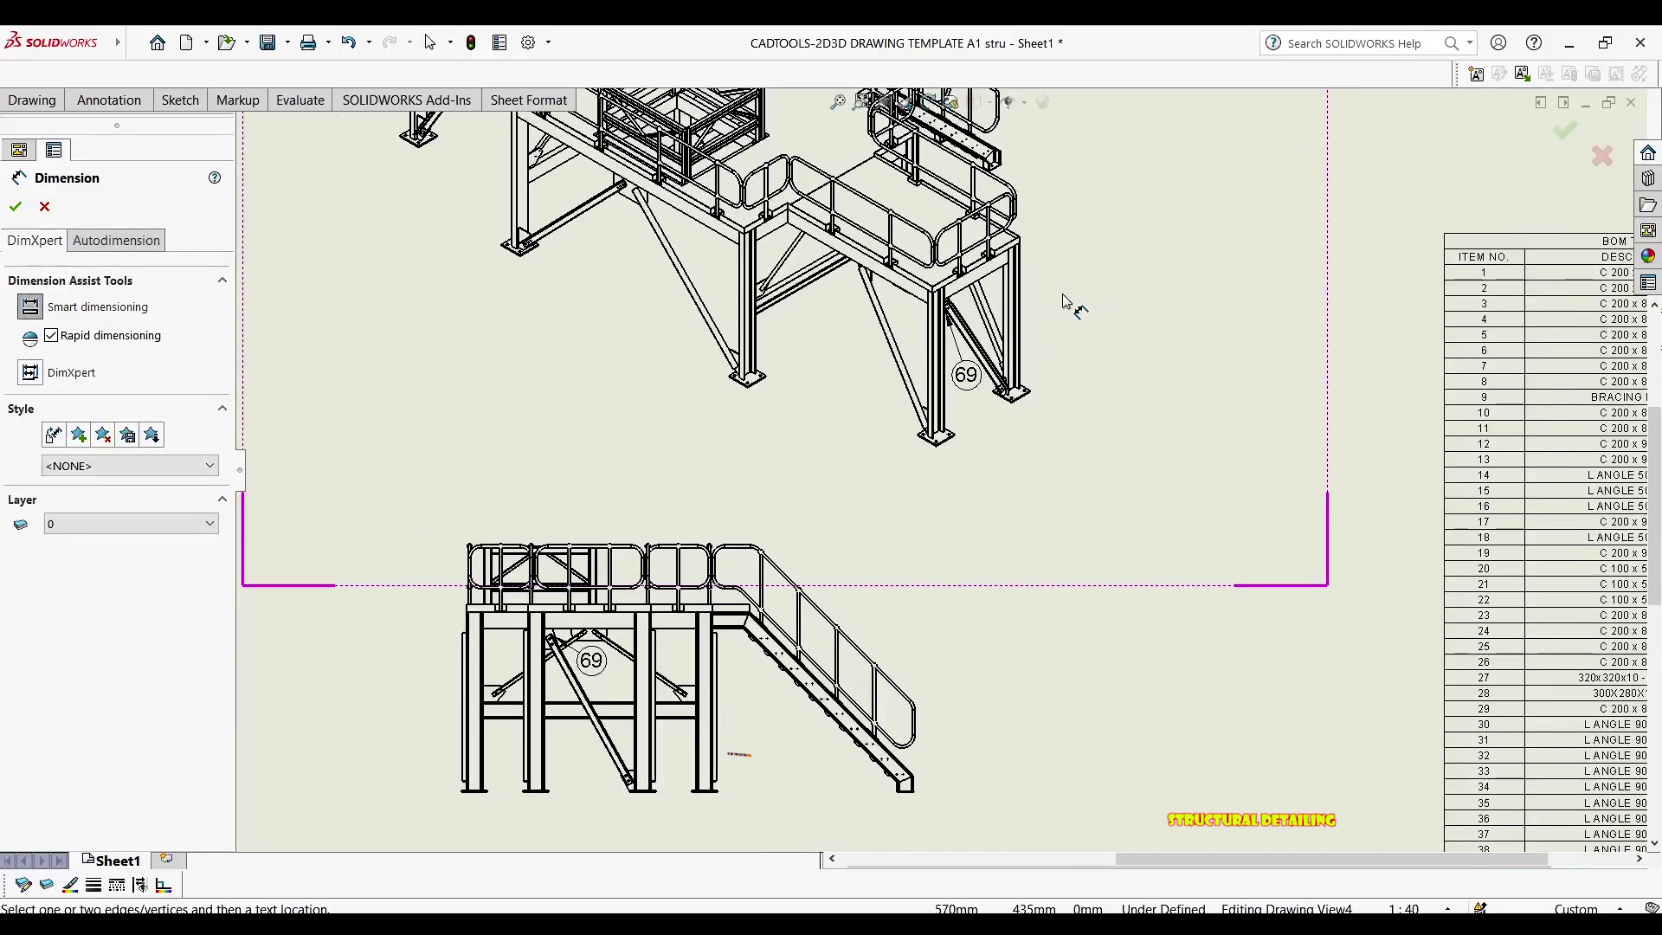
pyautogui.press('Escape')
# Attach a circular, tight-fit item number balloon to the outer edge of the corner channel column in the isometric view
pyautogui.click(108, 102)
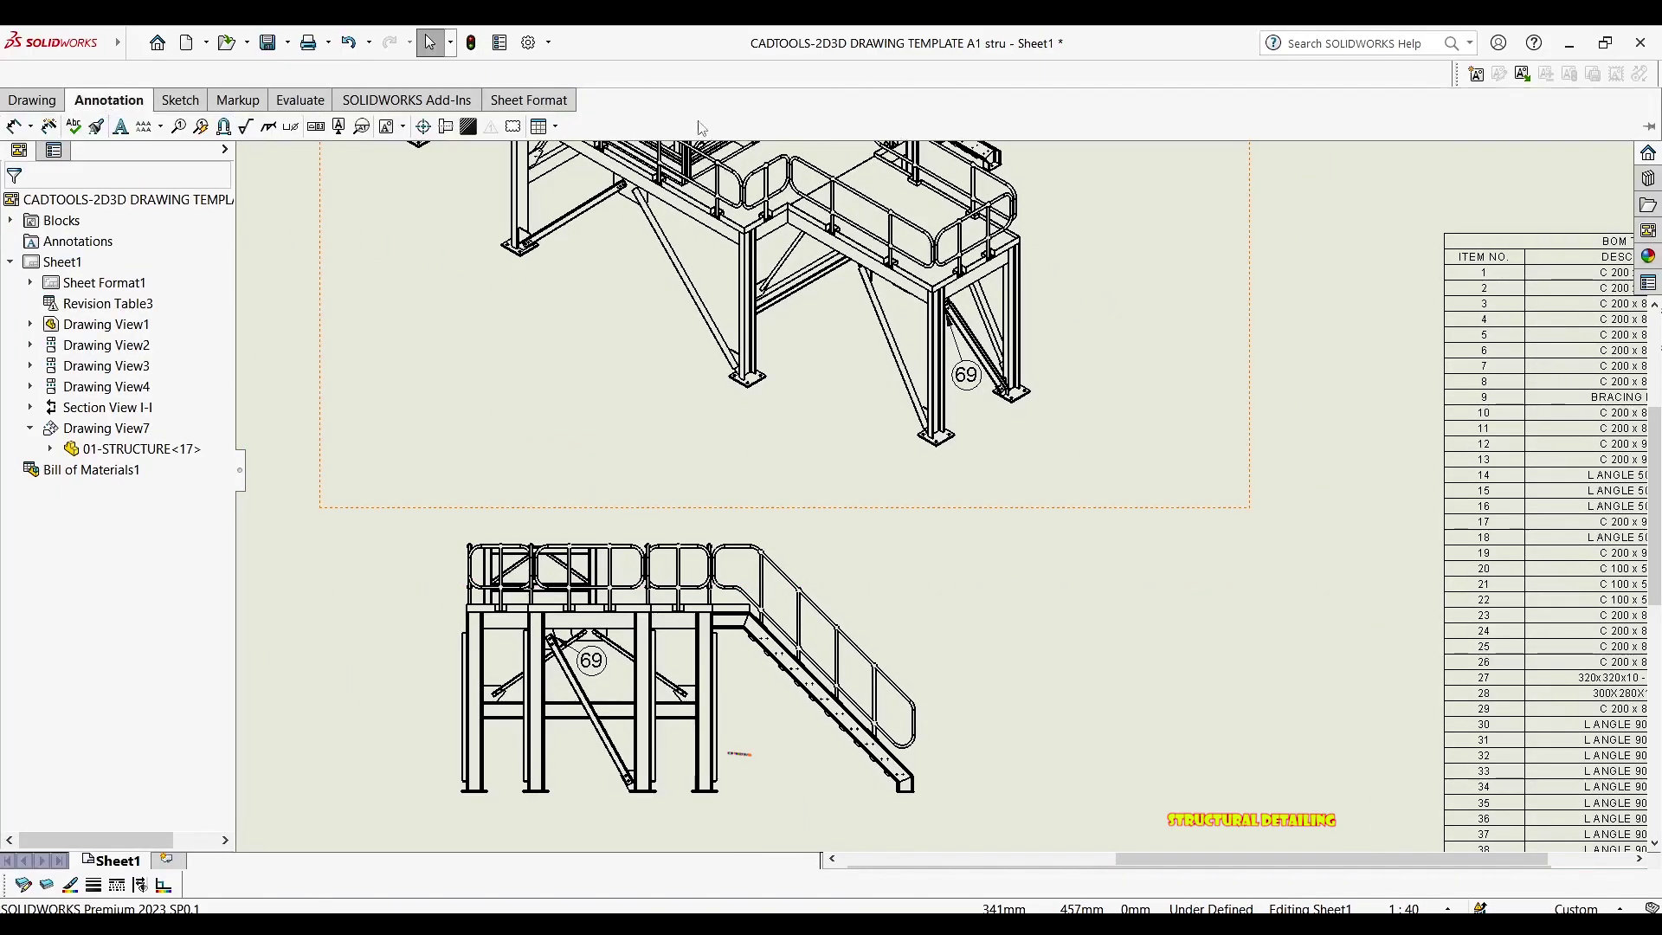
pyautogui.click(179, 128)
pyautogui.scroll(-5, 1041, 329)
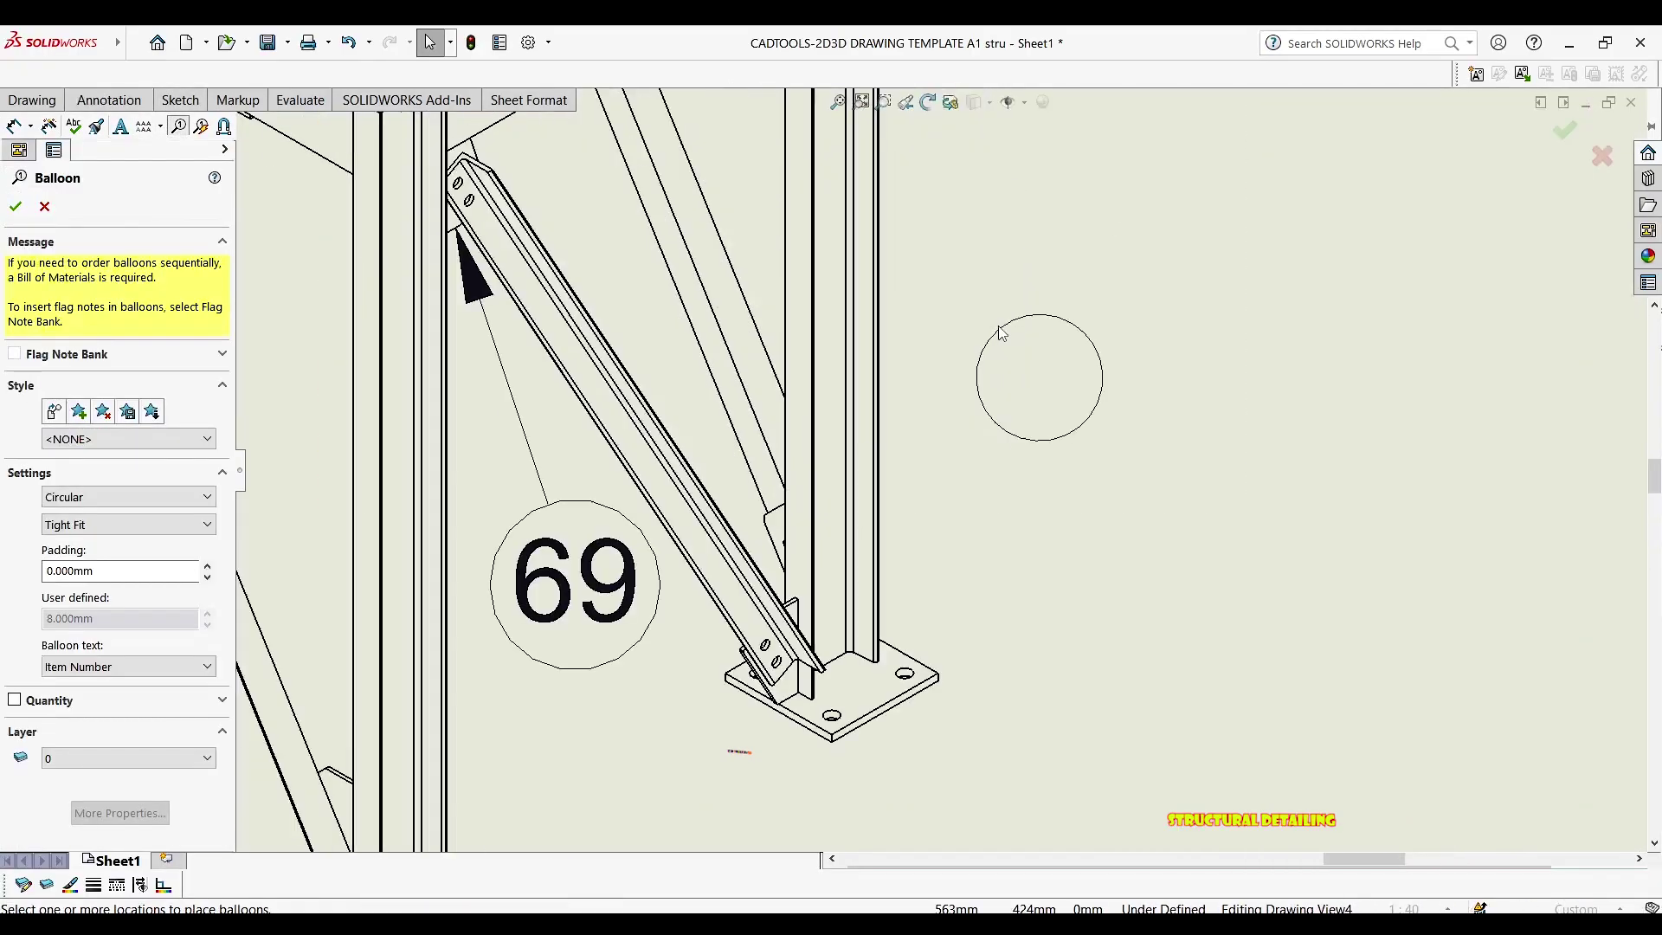
pyautogui.click(881, 303)
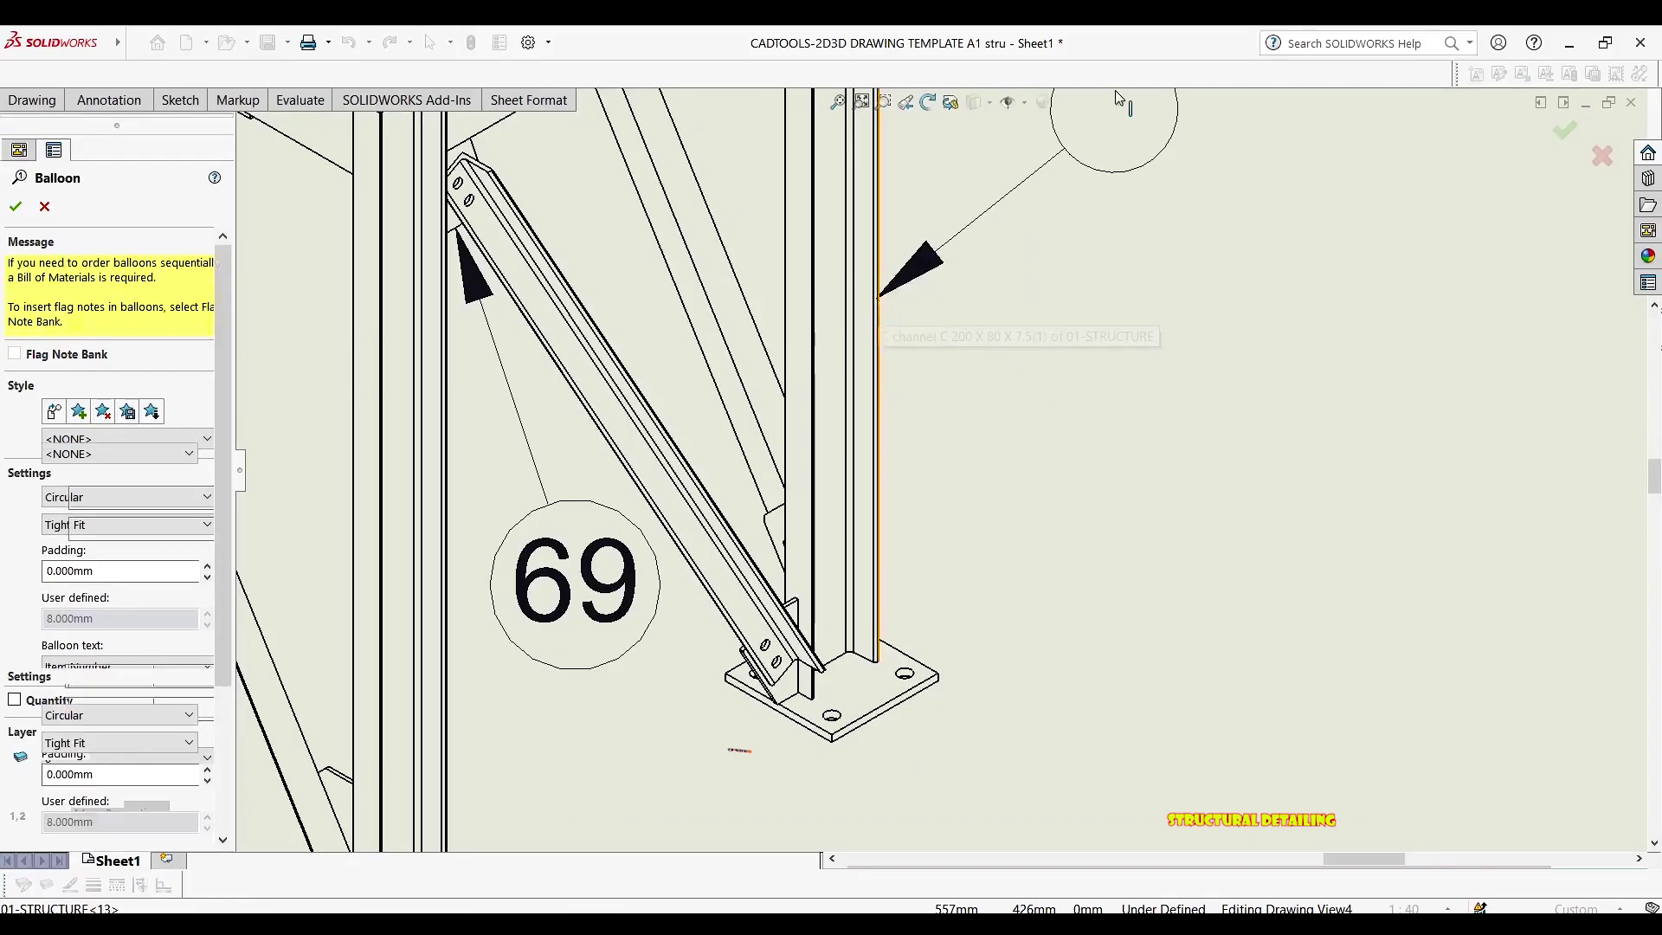
pyautogui.click(1158, 159)
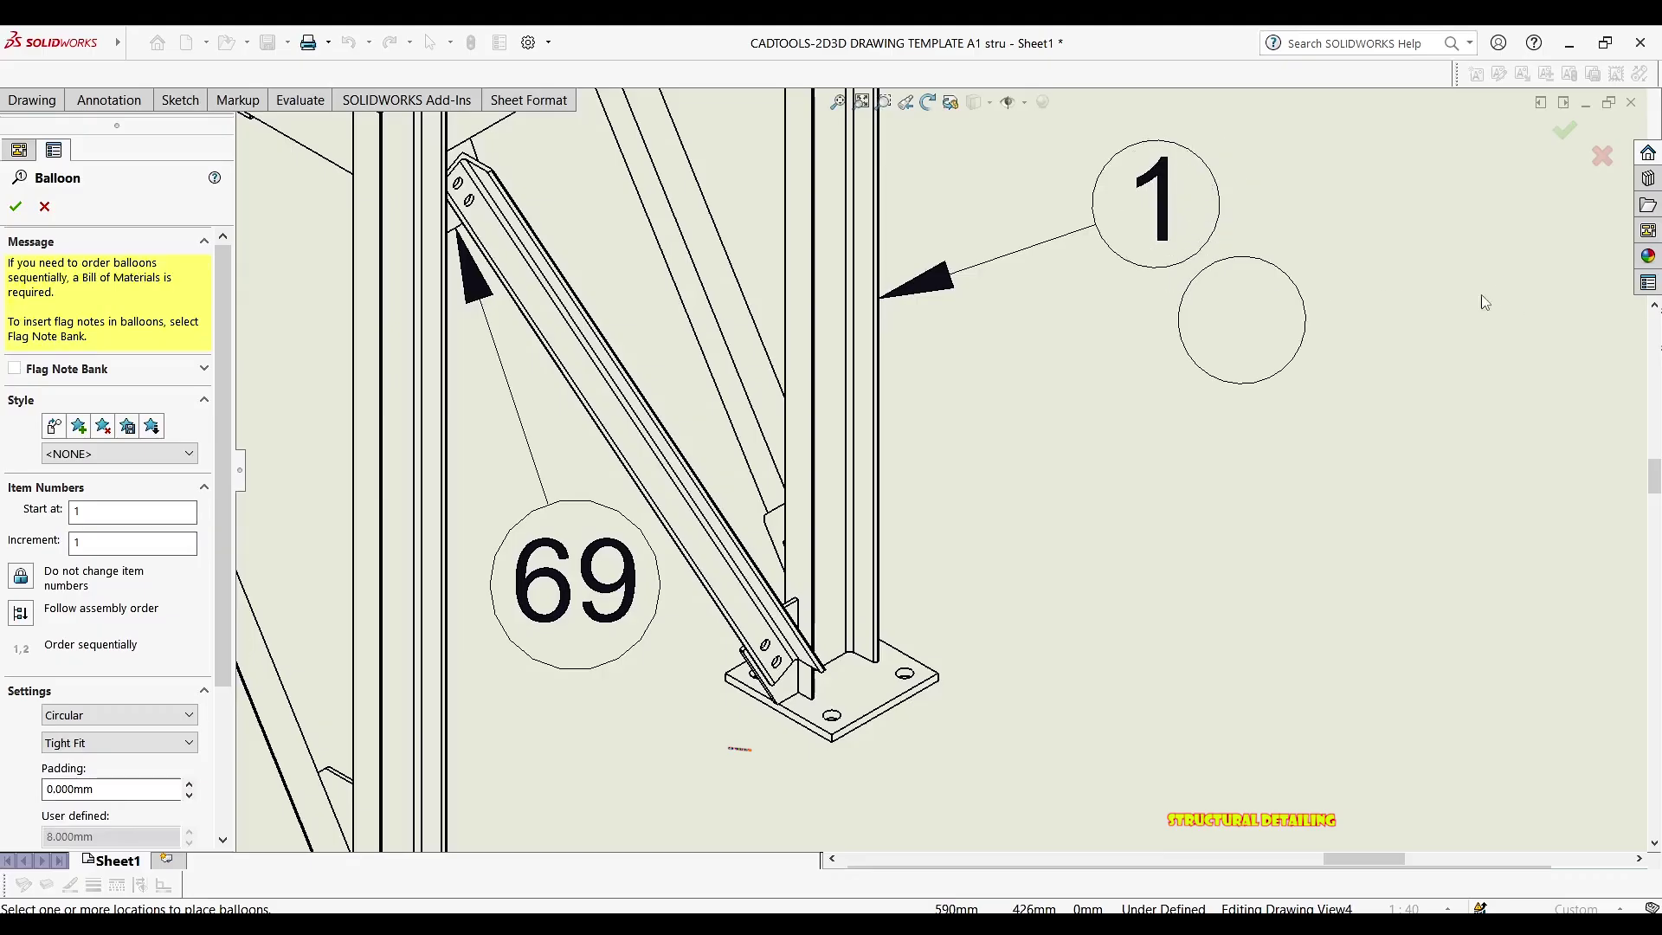
pyautogui.press('Escape')
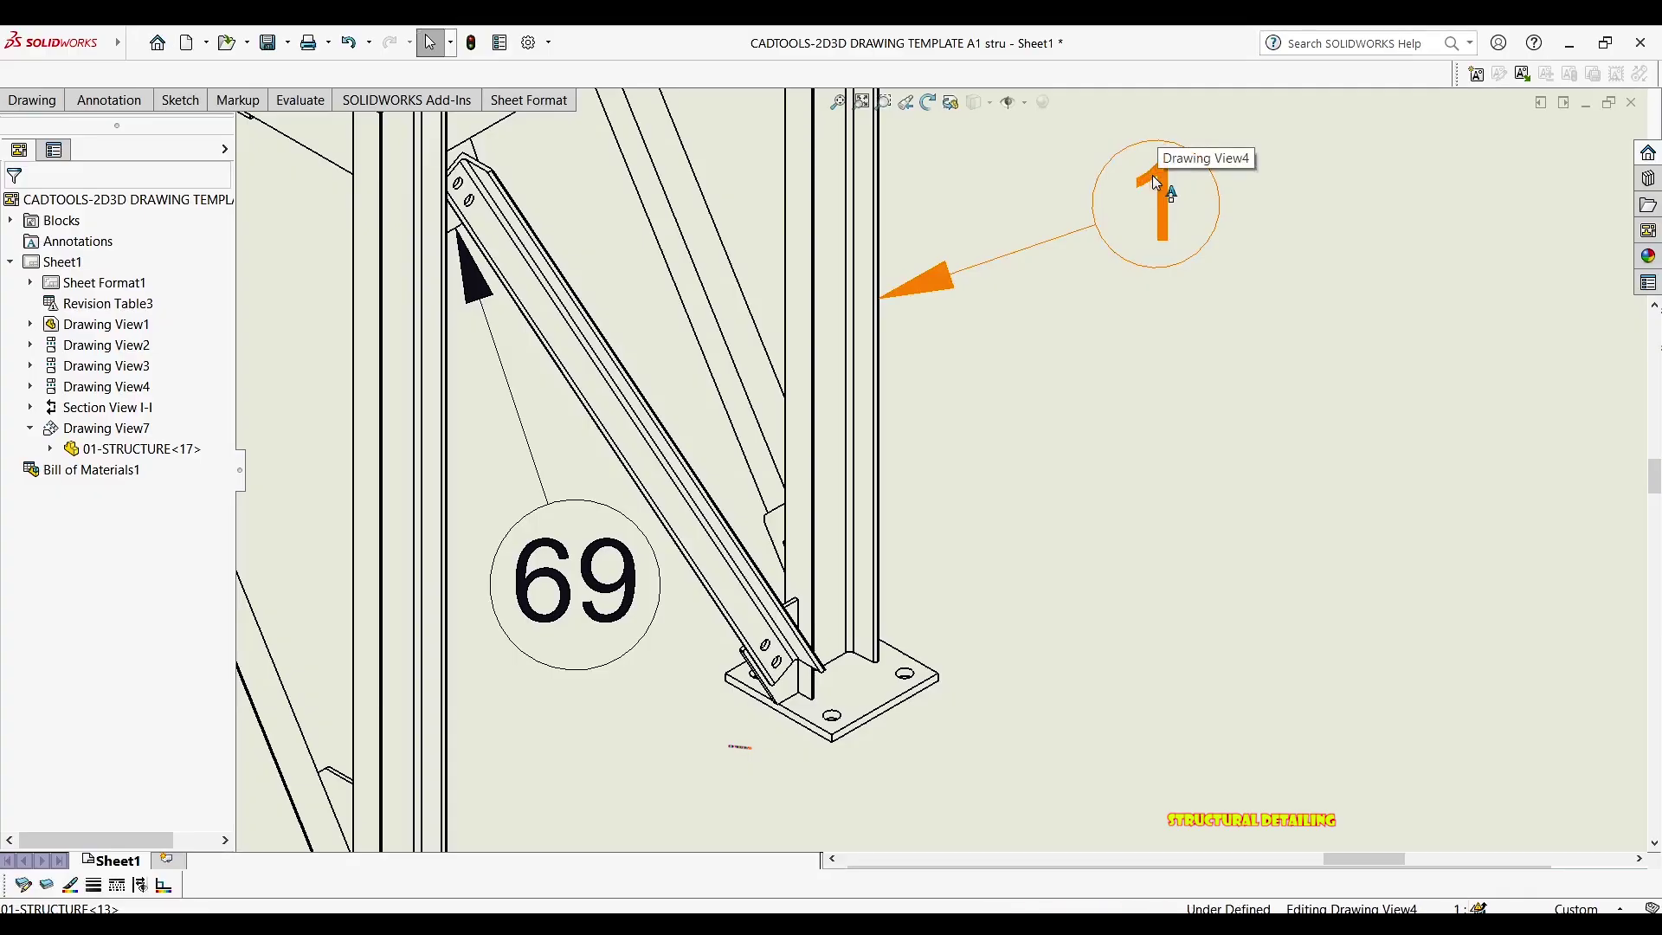
# Select the item 1 balloon on the corner column and examine its border, size and balloon text options
pyautogui.click(1156, 181)
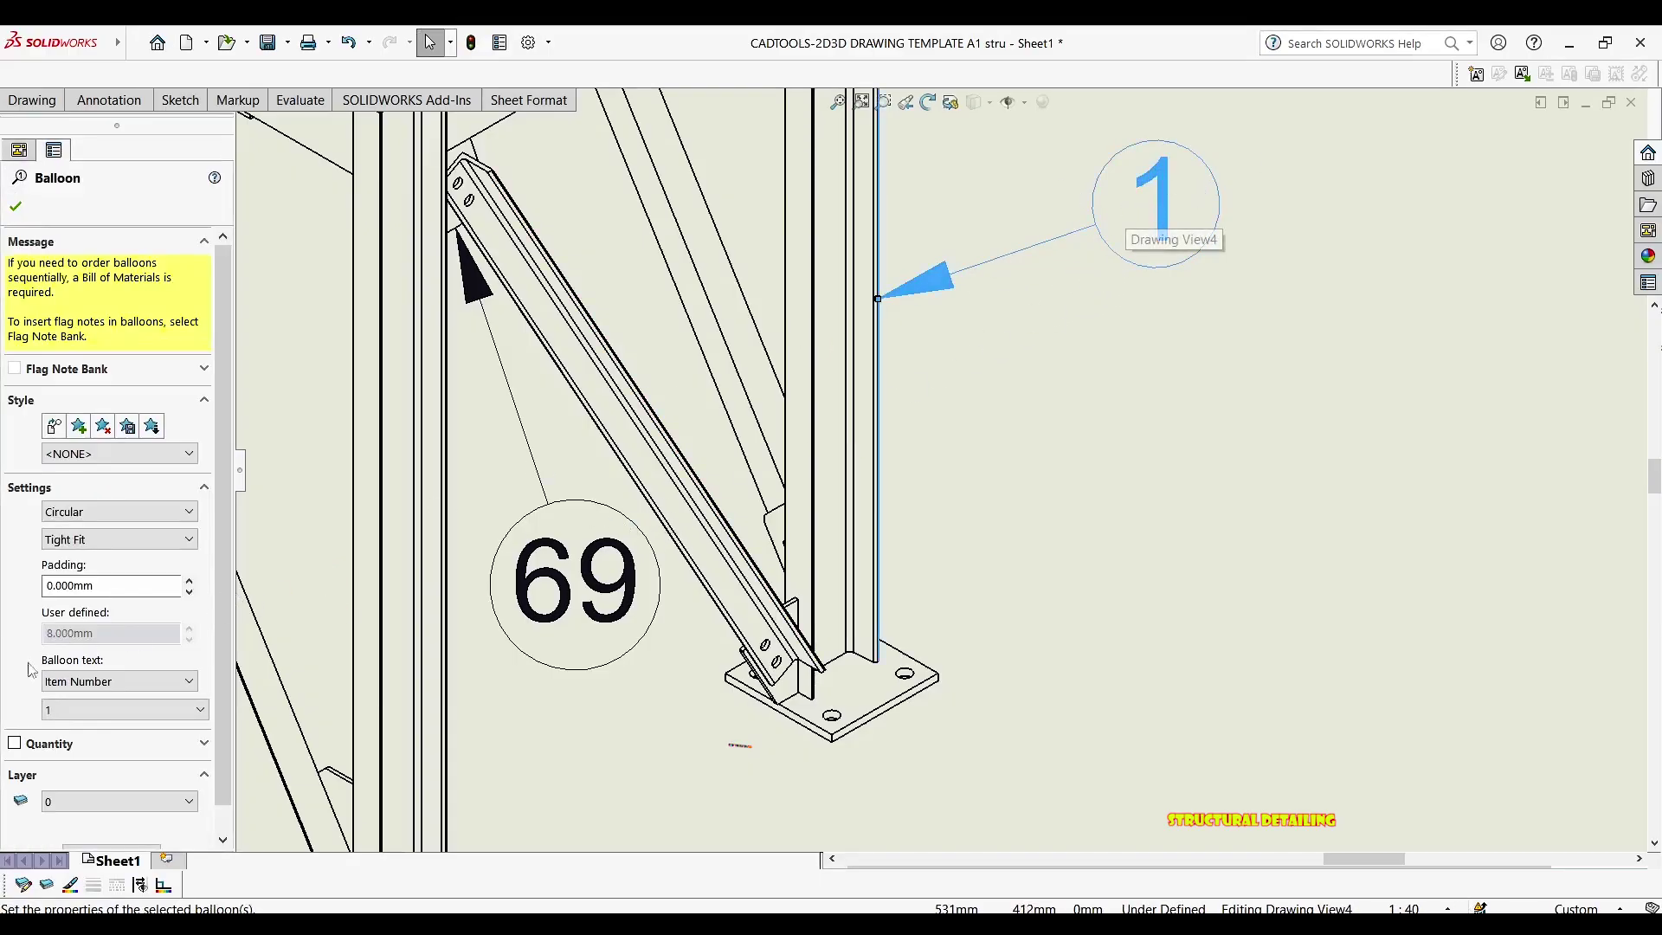
pyautogui.click(83, 543)
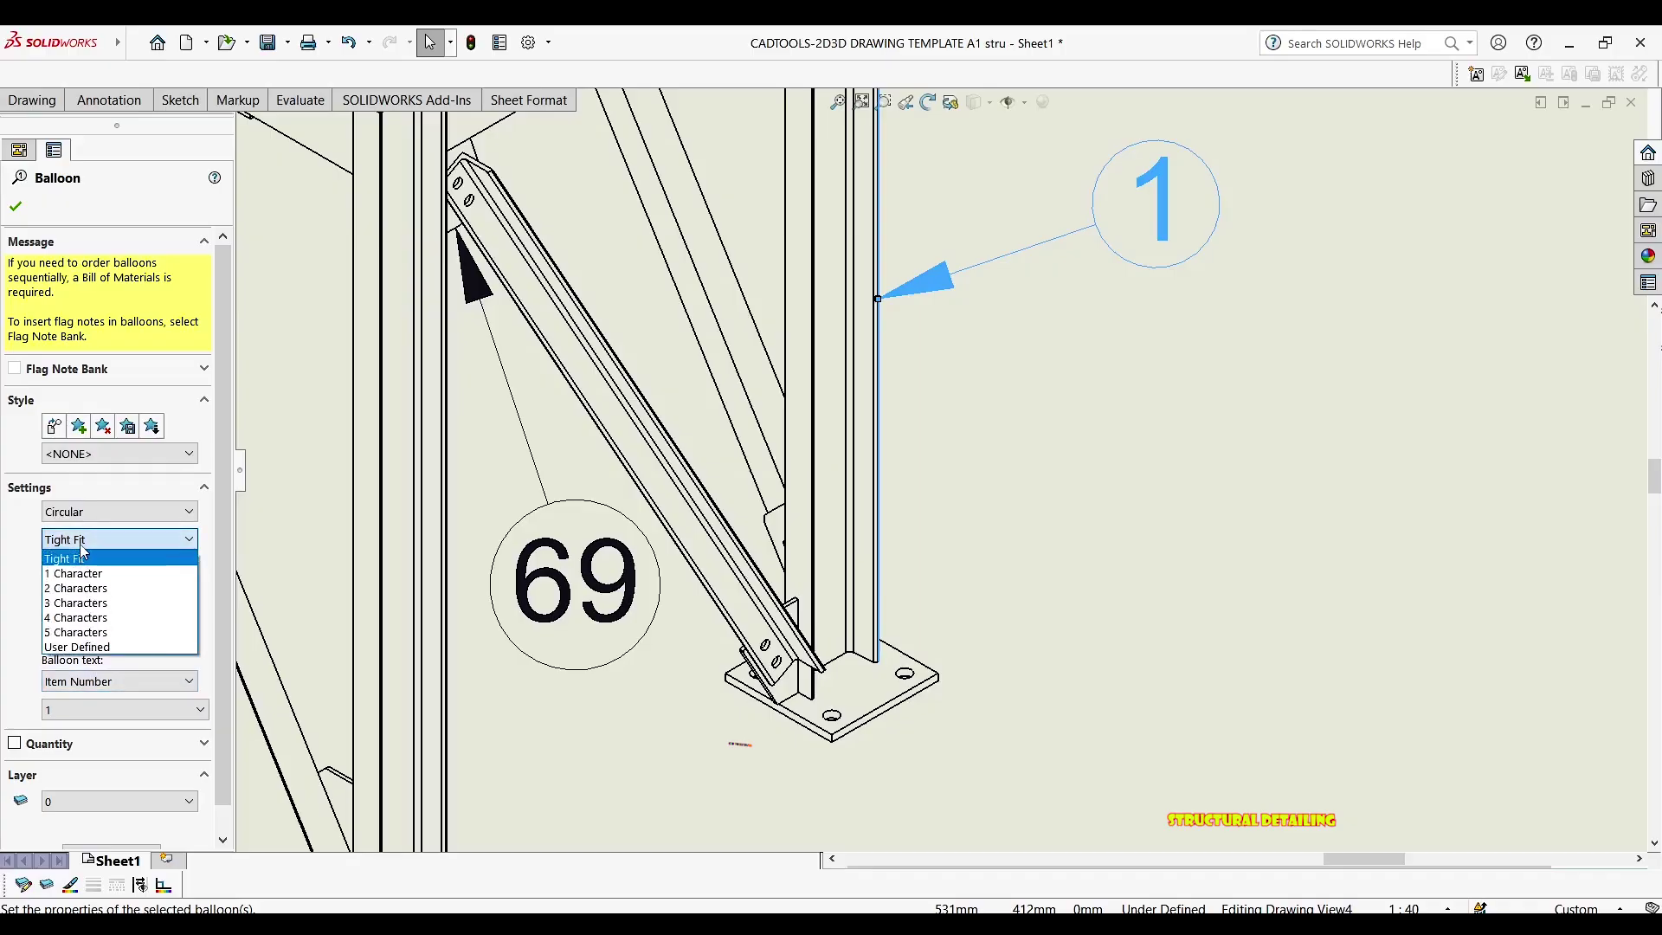
pyautogui.click(81, 547)
pyautogui.click(107, 513)
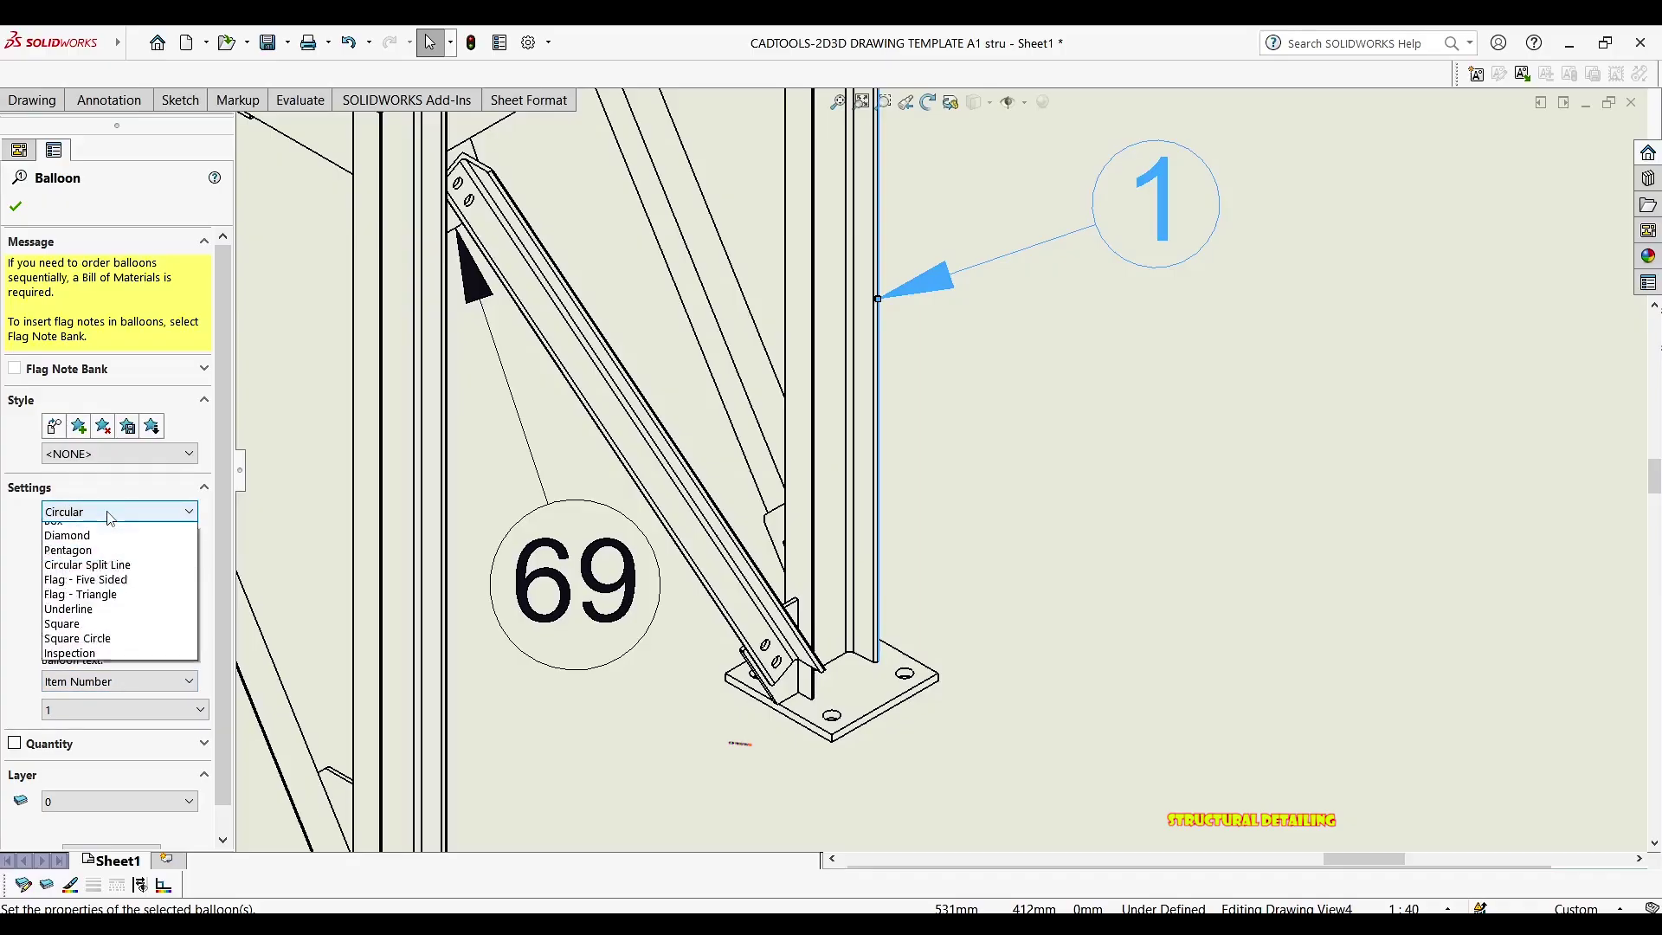
pyautogui.click(108, 513)
pyautogui.click(110, 514)
pyautogui.click(110, 514)
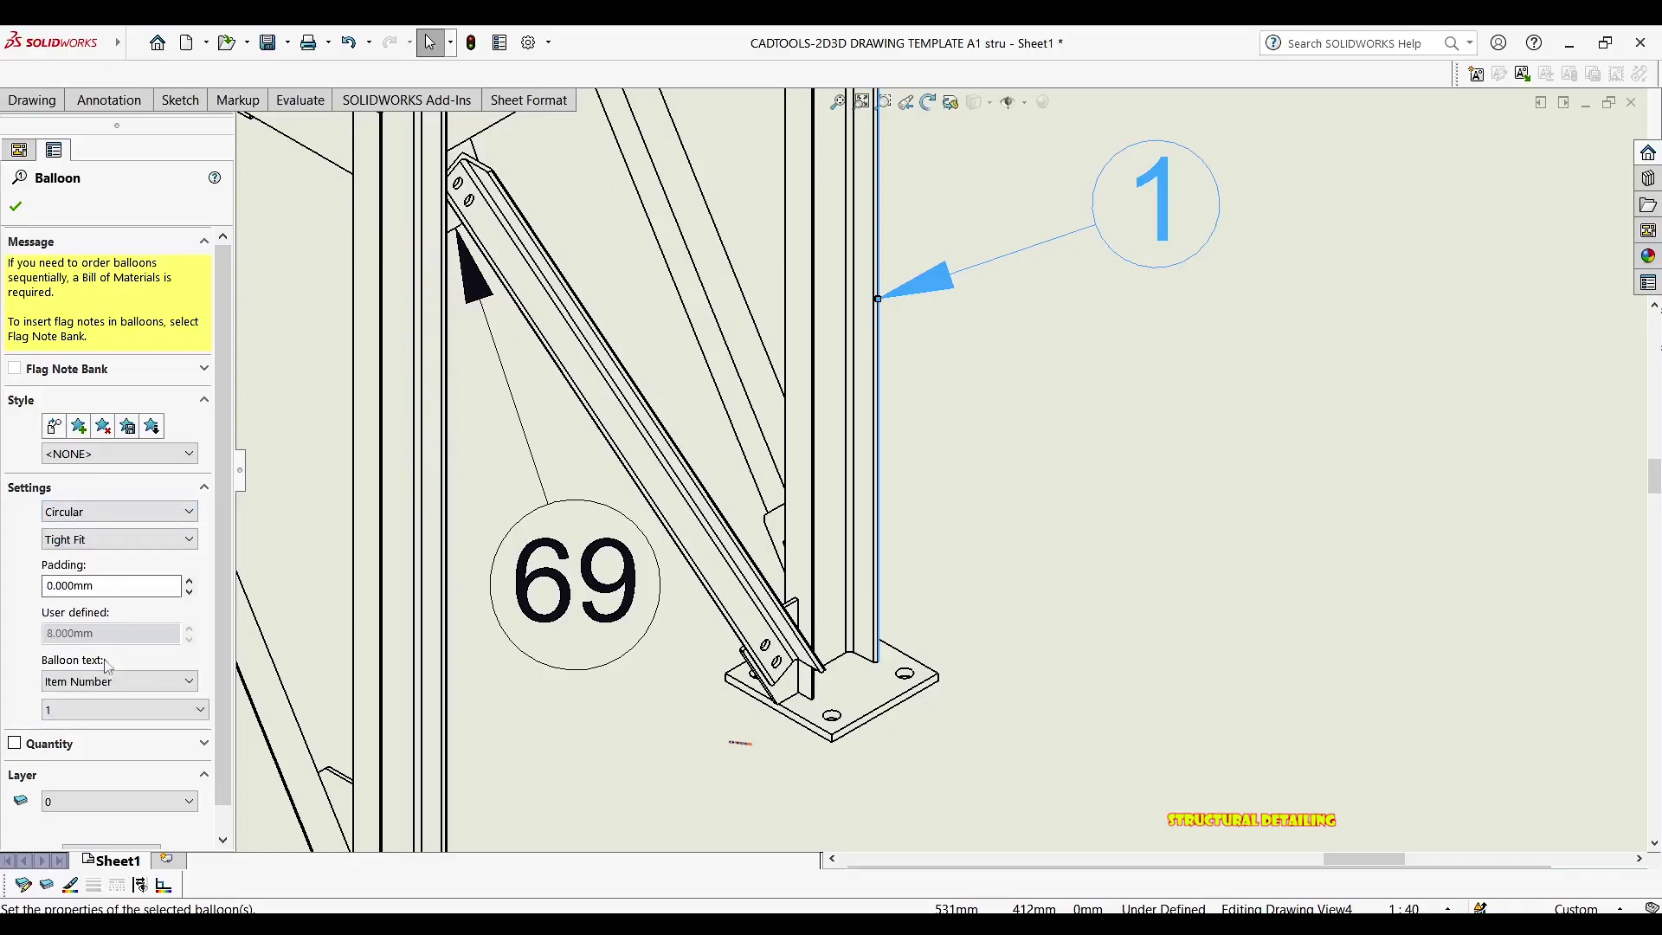
pyautogui.click(102, 683)
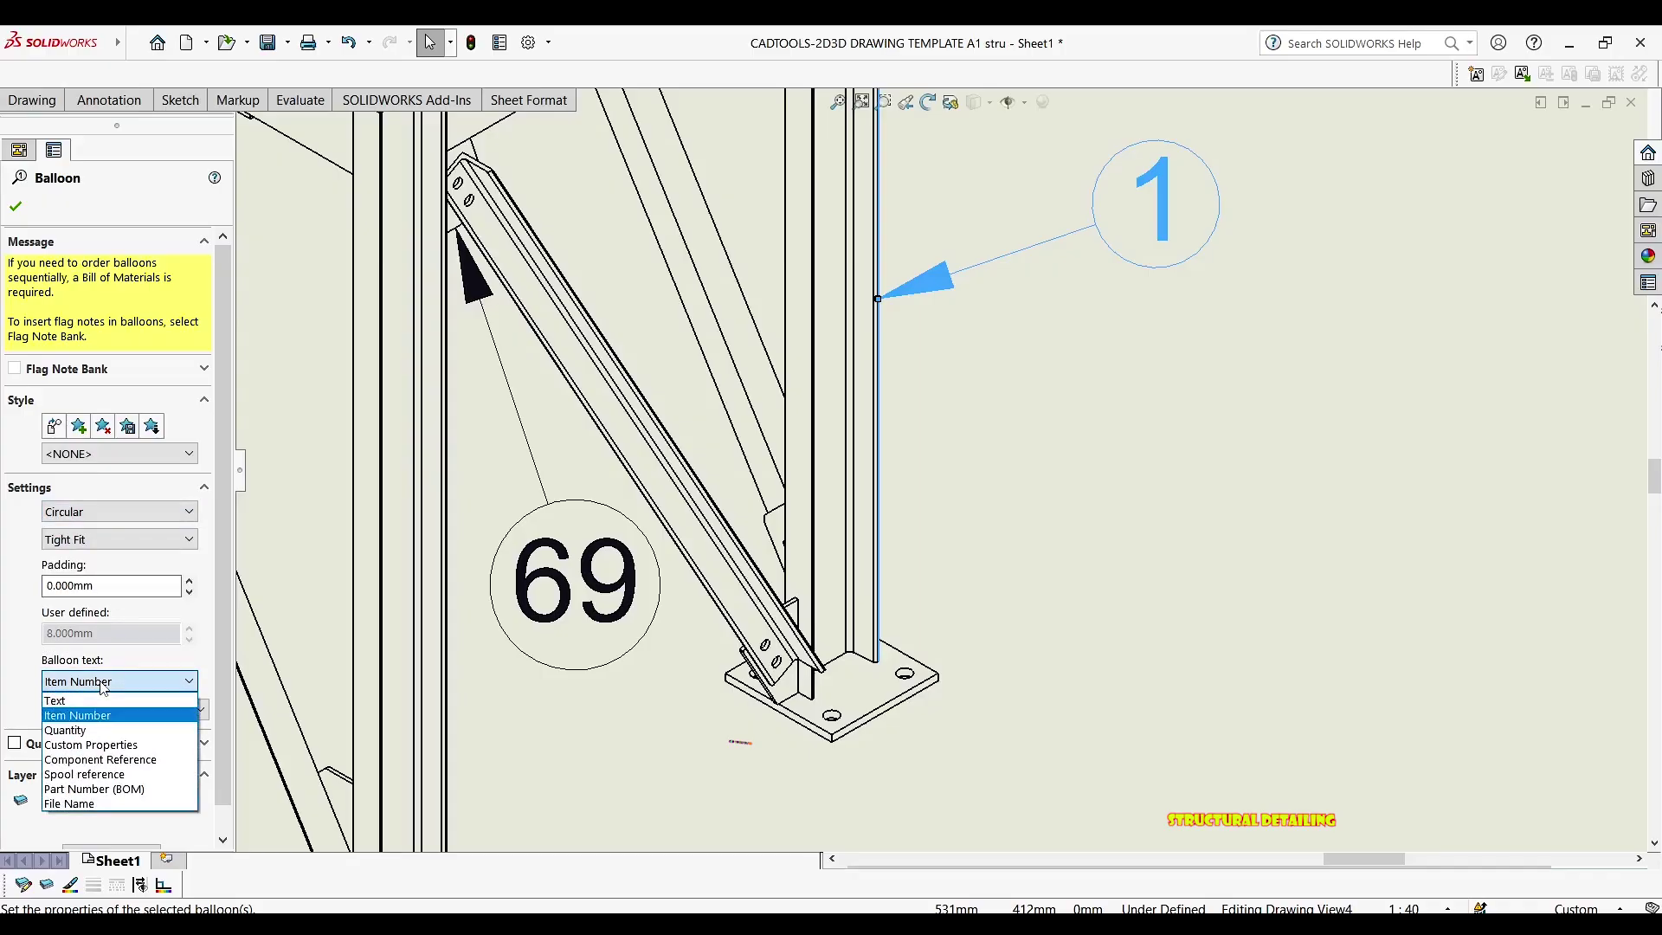
pyautogui.click(102, 684)
pyautogui.click(121, 512)
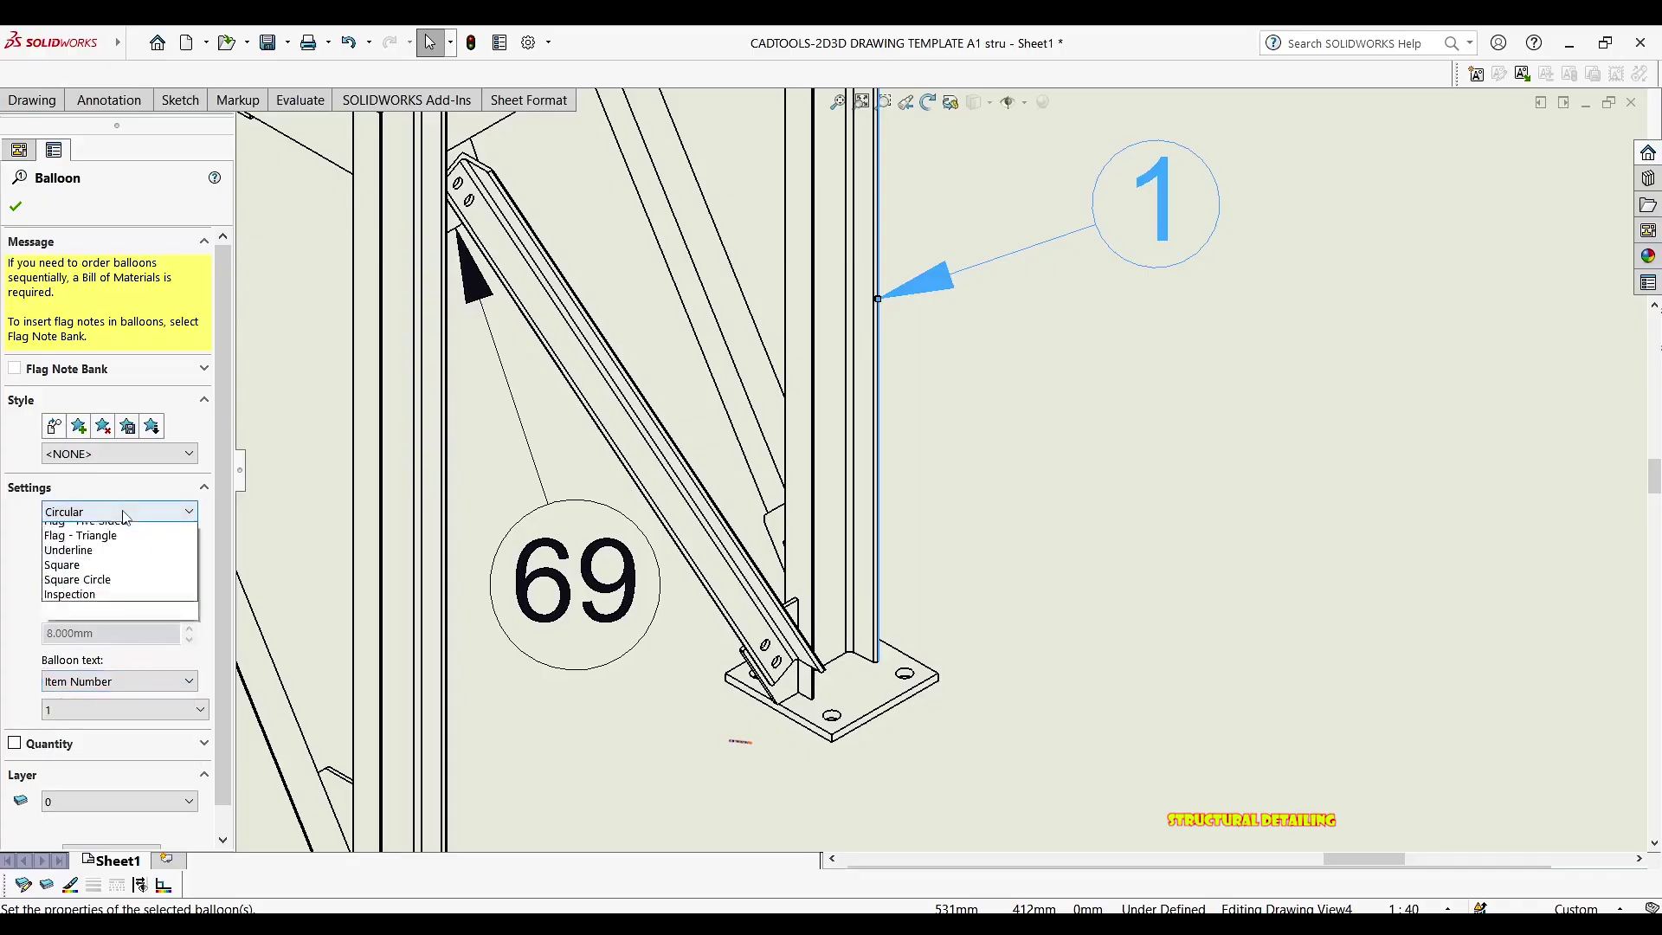
pyautogui.click(126, 513)
# Try Quantity as the column balloon's text, and return it to Item Number
pyautogui.click(131, 686)
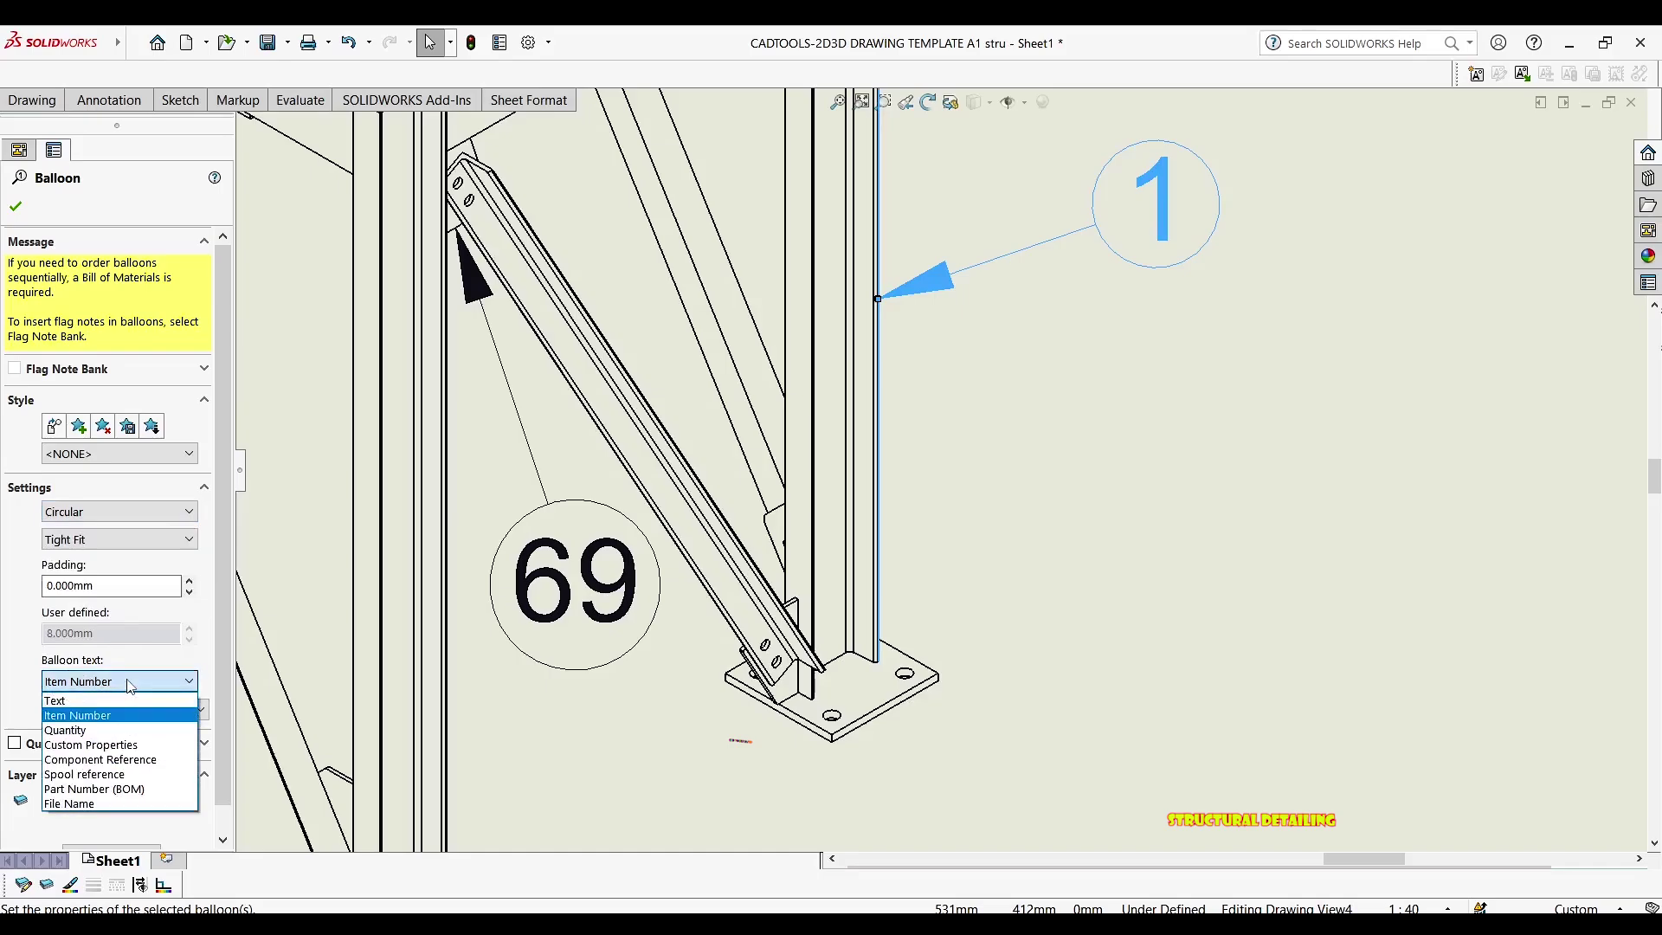
pyautogui.click(85, 730)
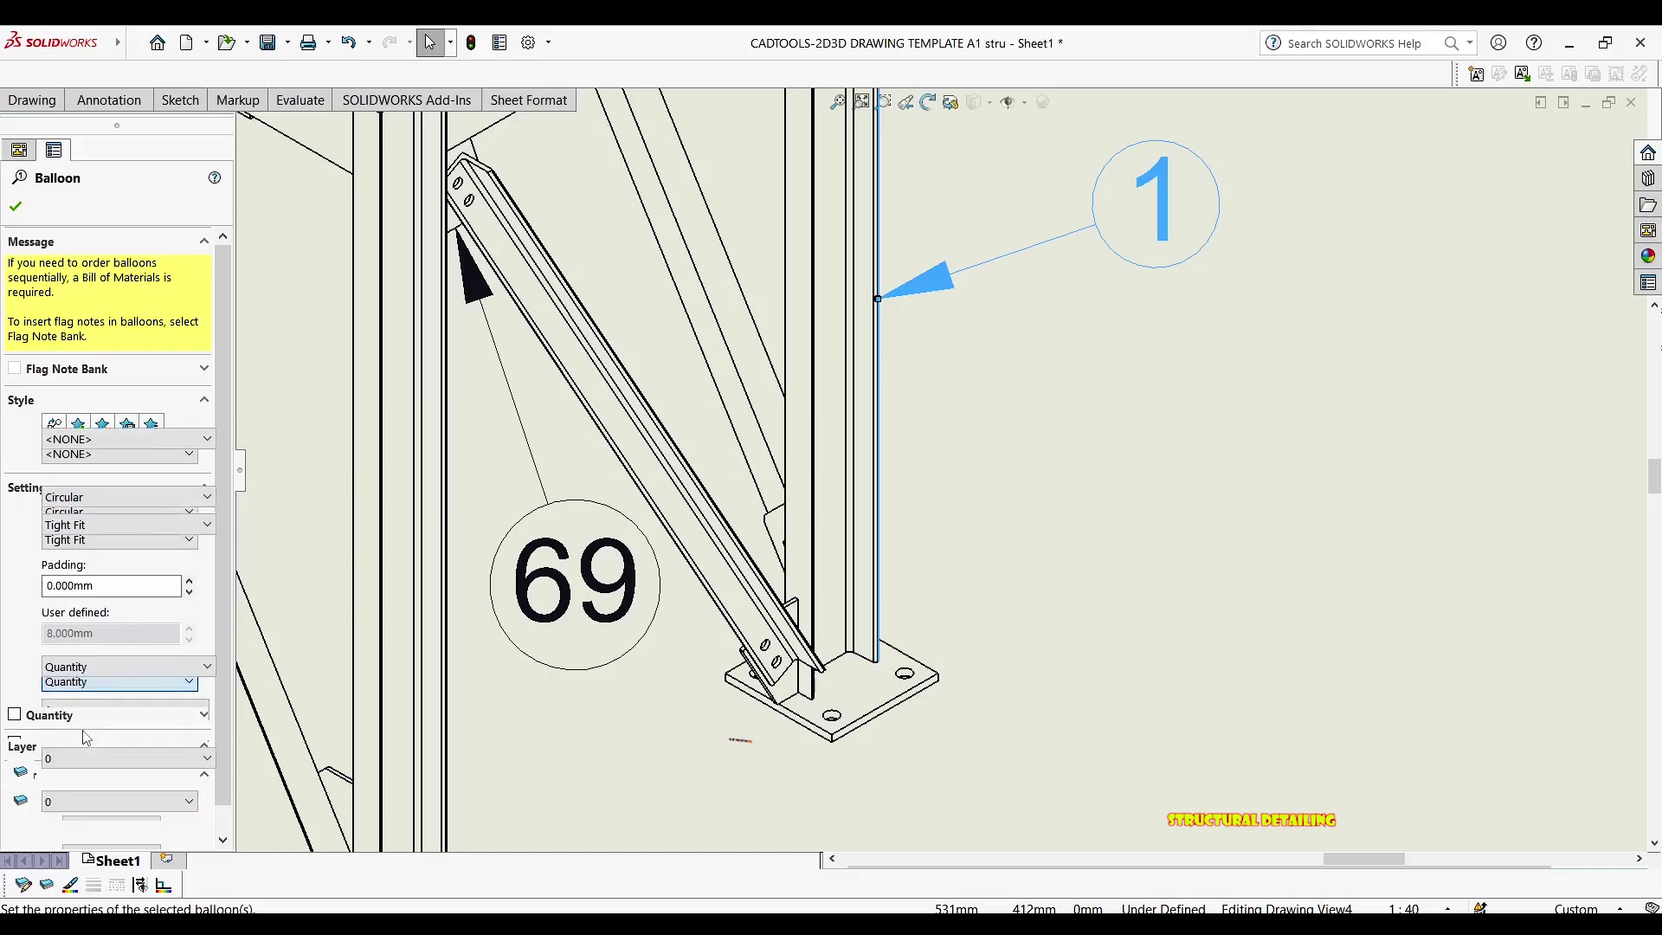
pyautogui.click(122, 496)
pyautogui.click(122, 497)
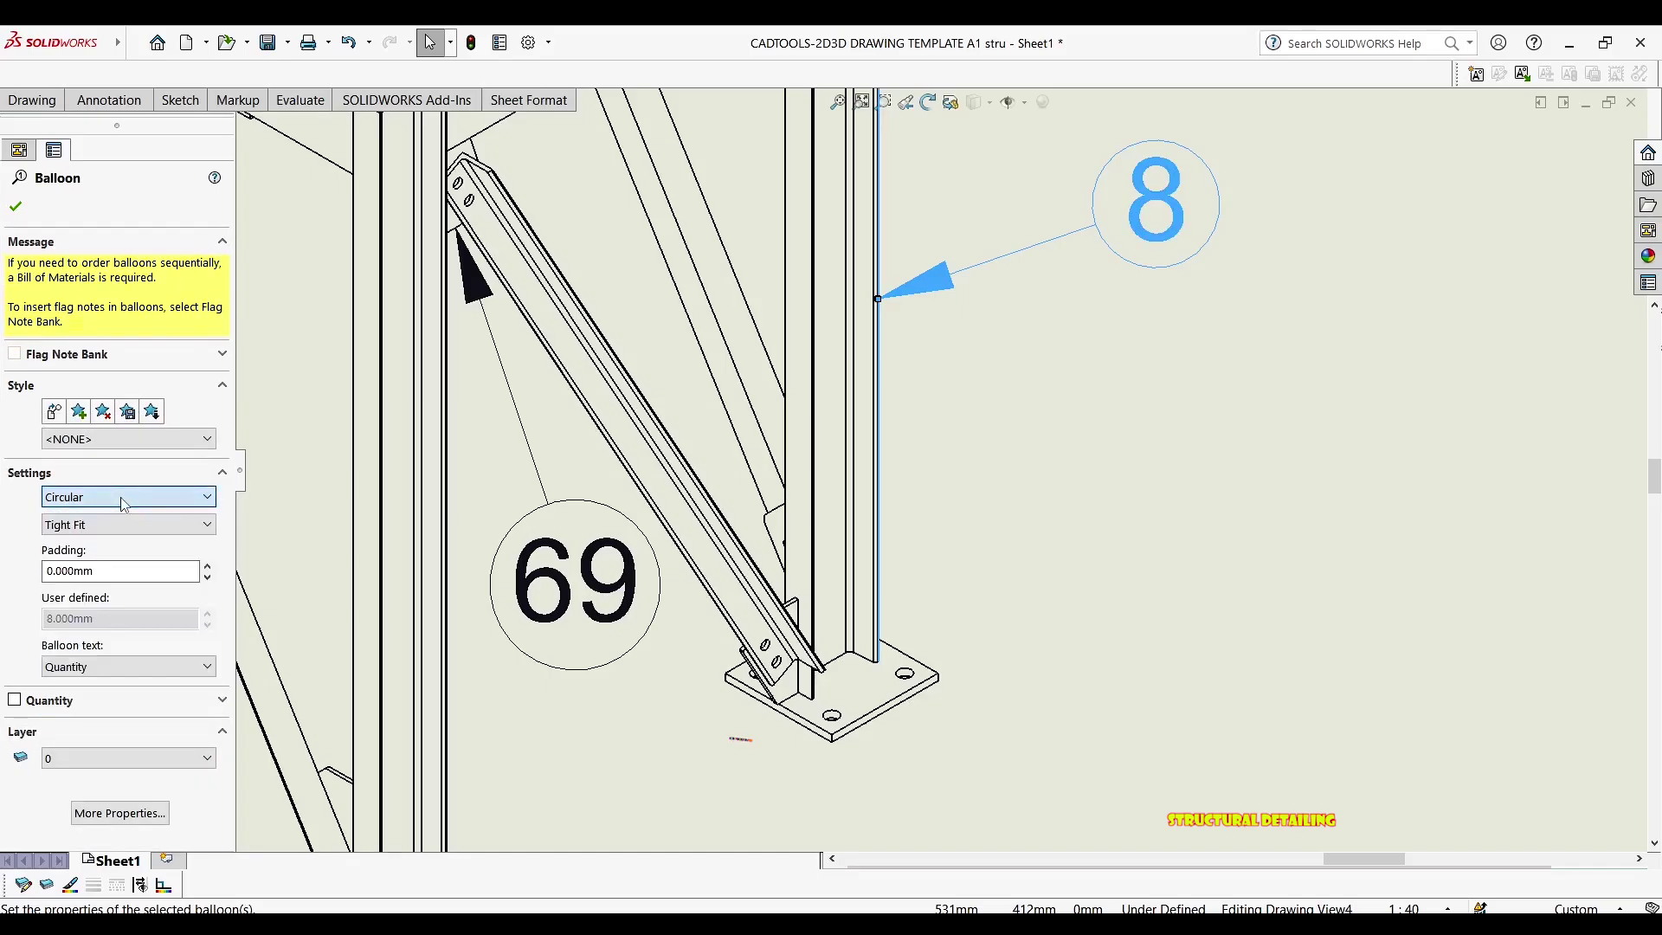
pyautogui.click(103, 675)
pyautogui.click(103, 700)
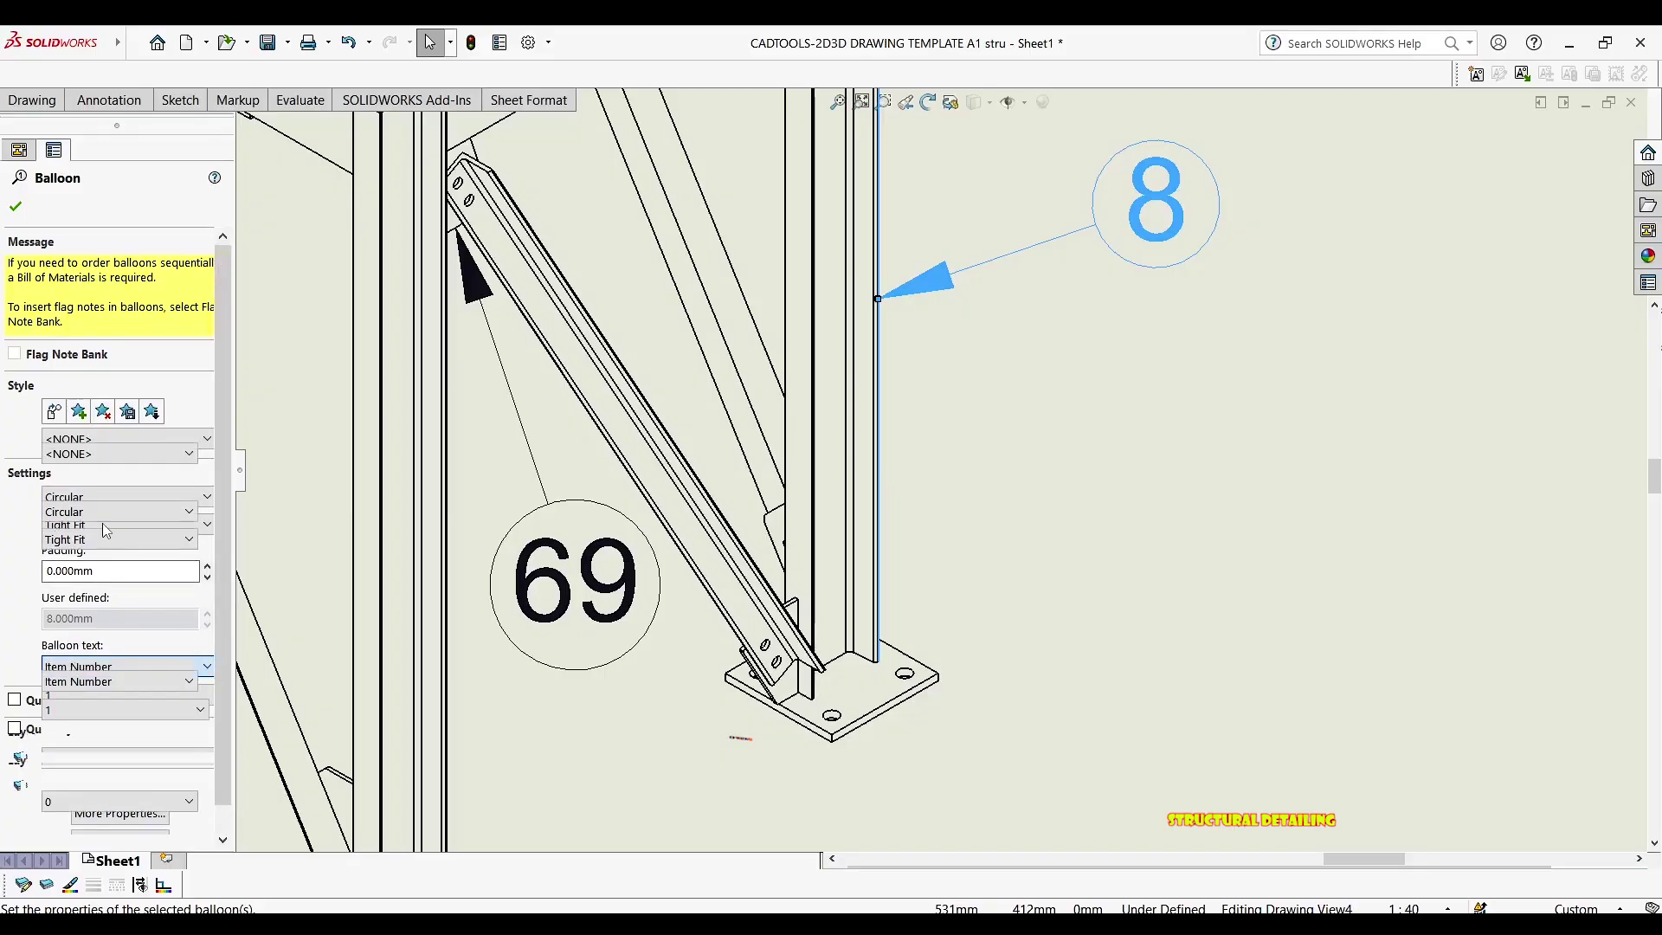
# Try the 2 Characters size on the column balloon and settle on 1 Character
pyautogui.click(102, 539)
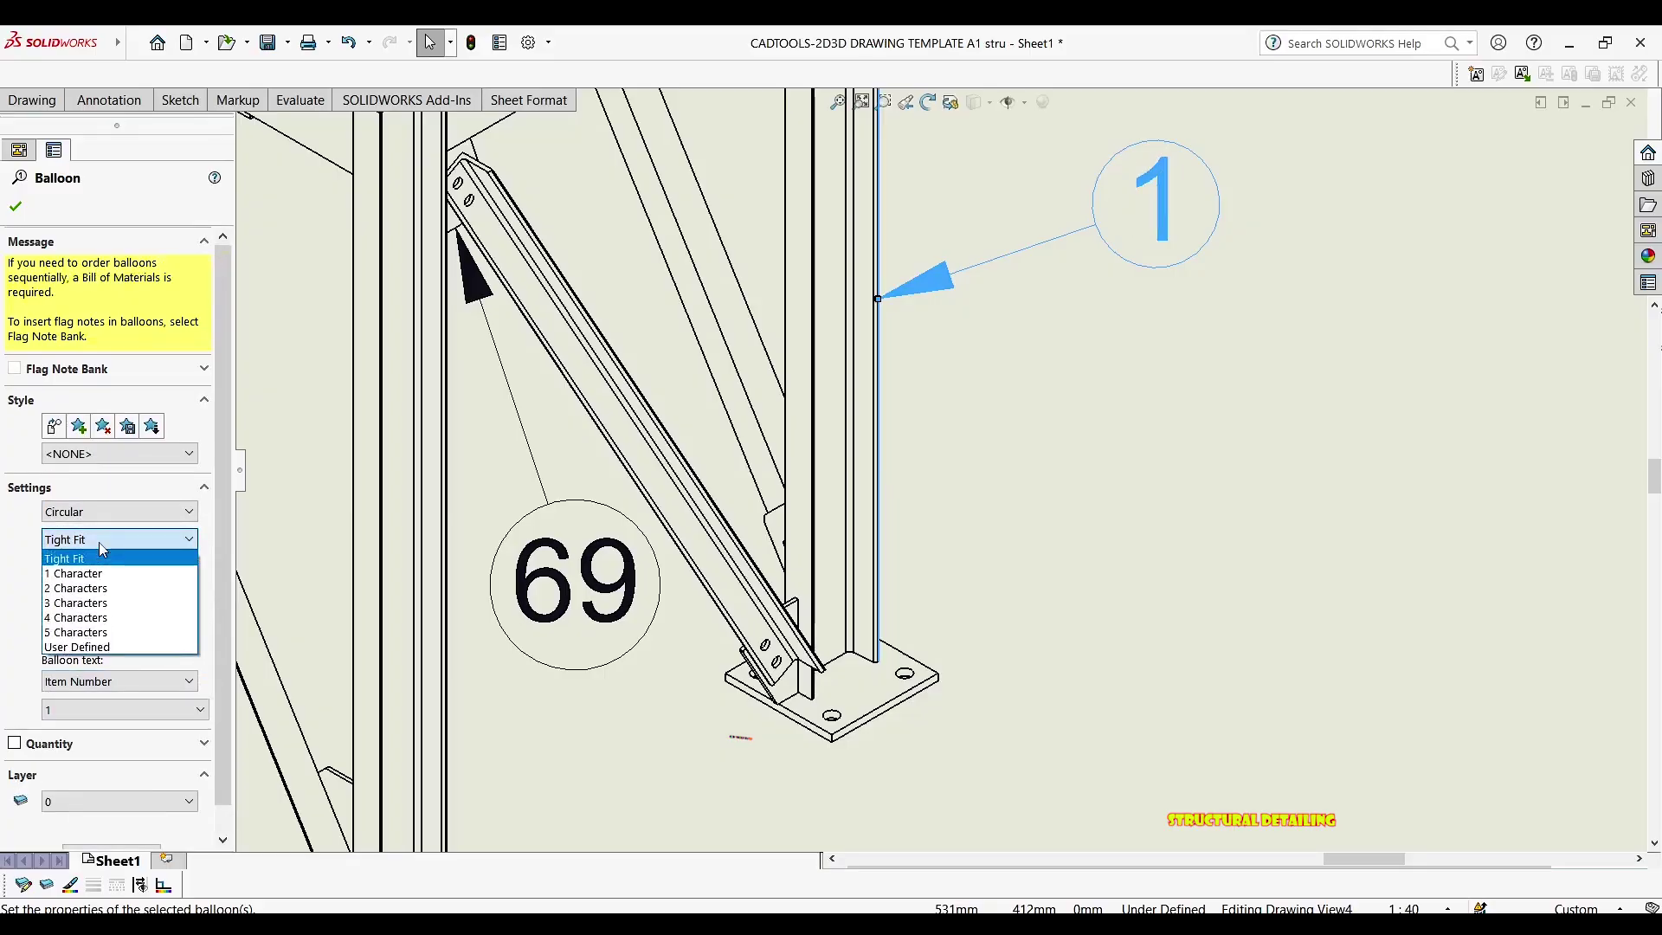
pyautogui.click(87, 590)
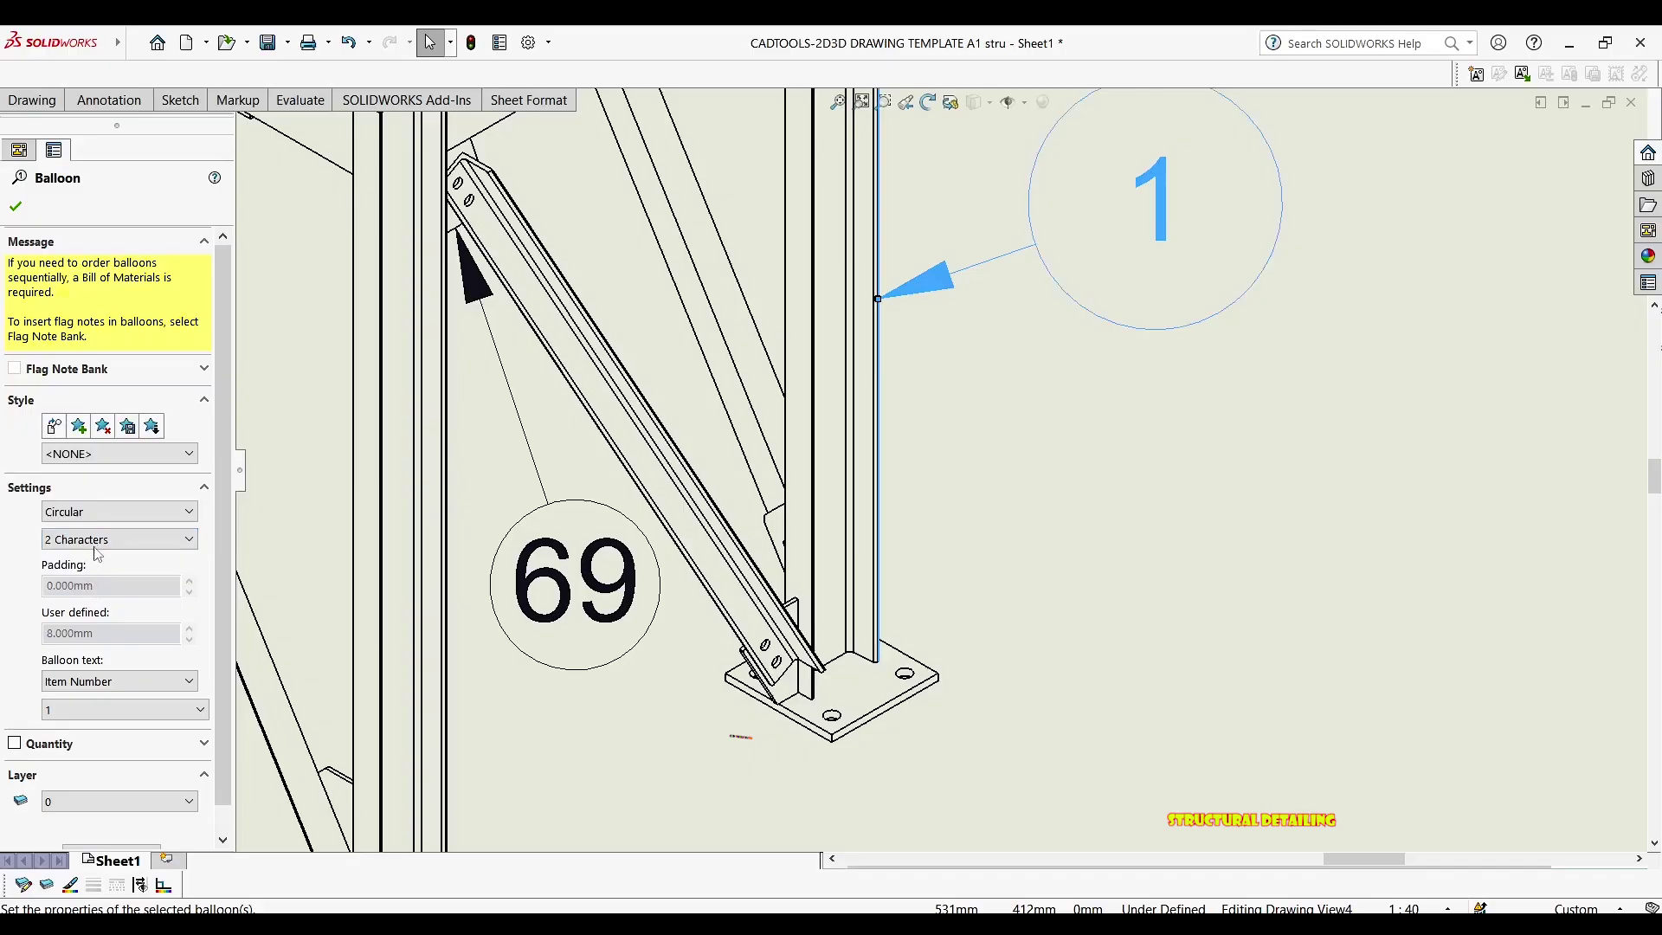
pyautogui.click(97, 539)
pyautogui.click(102, 566)
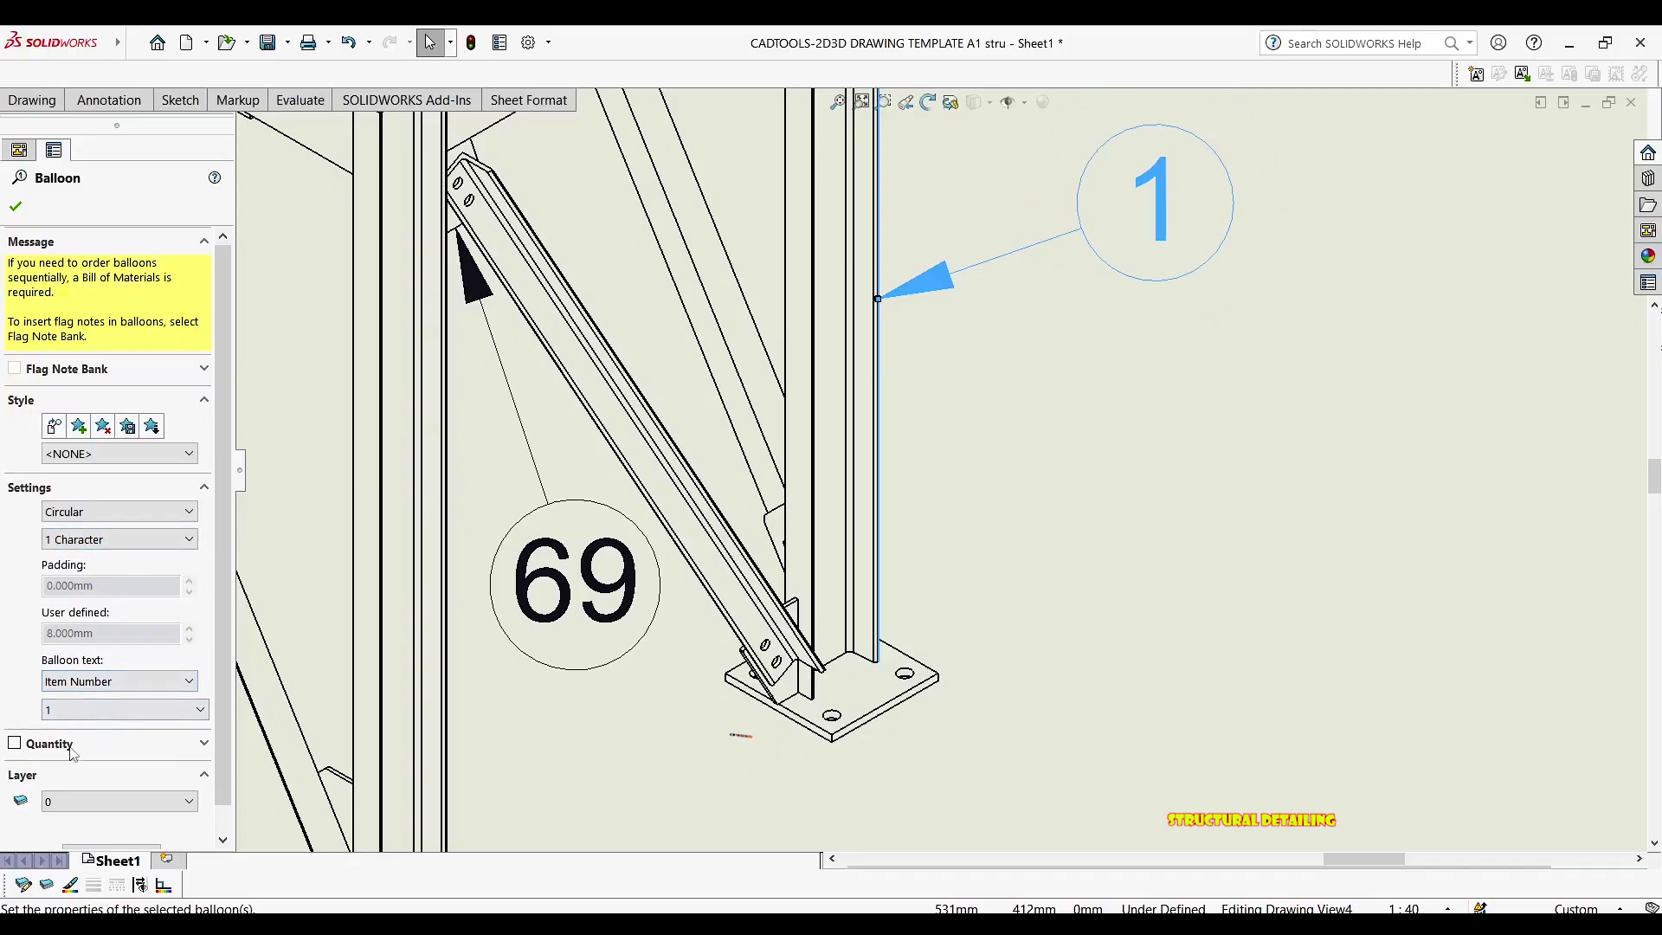
# Toggle the quantity display beside the column balloon on and off
pyautogui.scroll(-1, 73, 753)
pyautogui.click(14, 715)
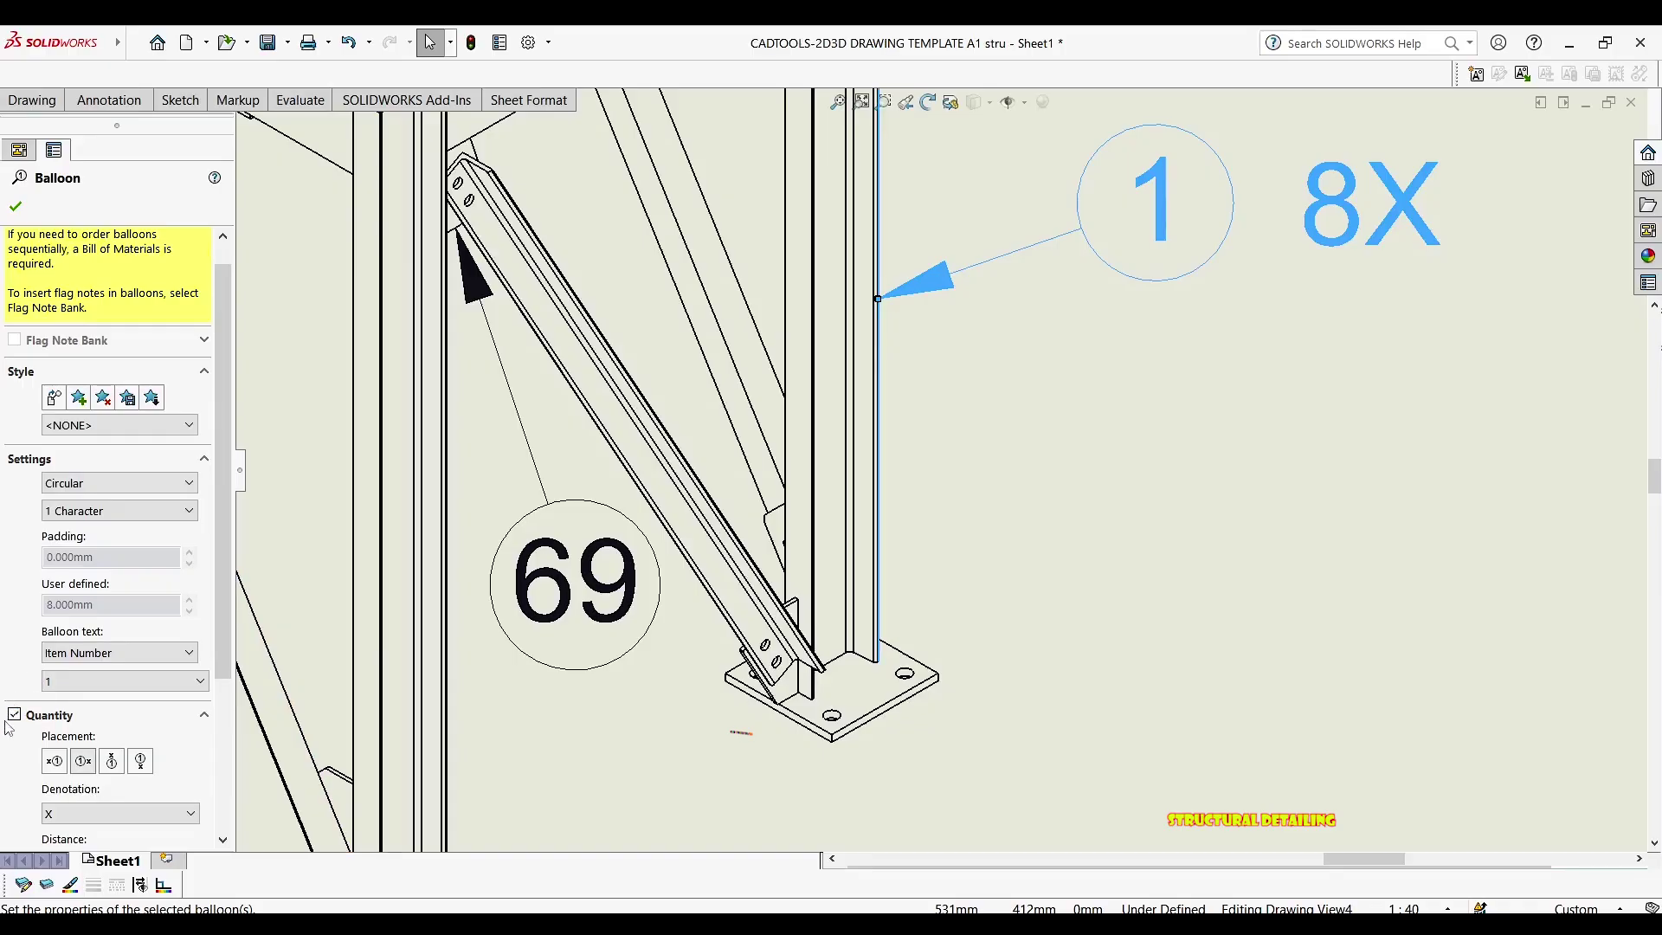
pyautogui.click(13, 715)
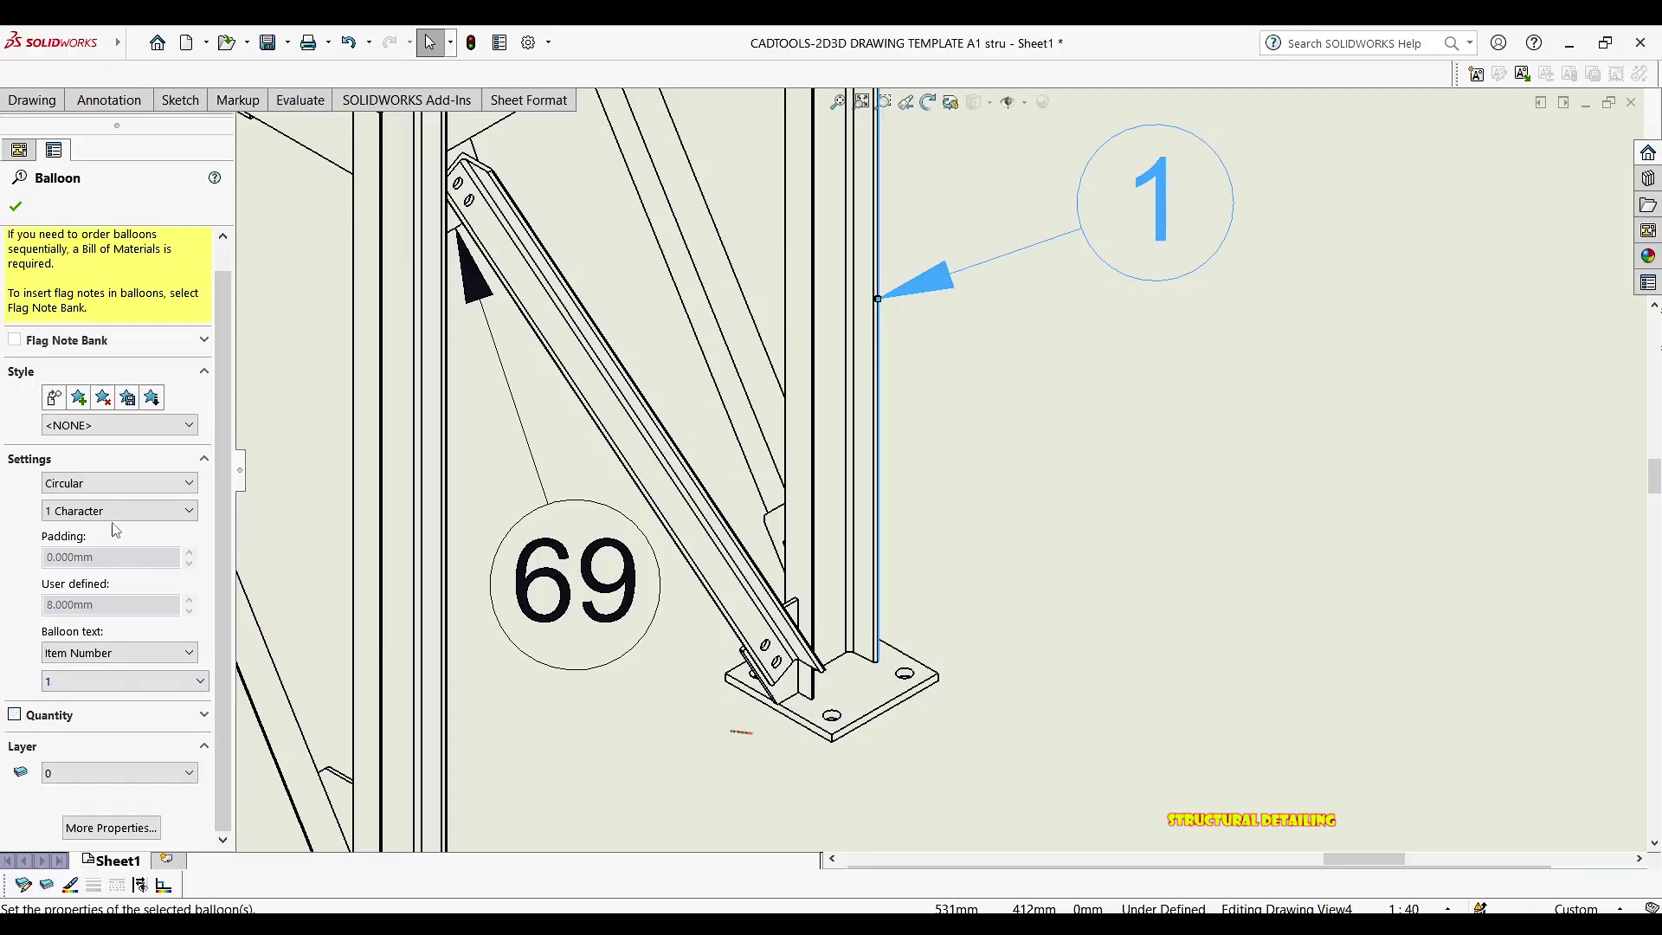
# Try the Triangle, Hexagon, Box, Diamond and Pentagon borders on the column balloon
pyautogui.click(112, 510)
pyautogui.click(113, 510)
pyautogui.click(113, 484)
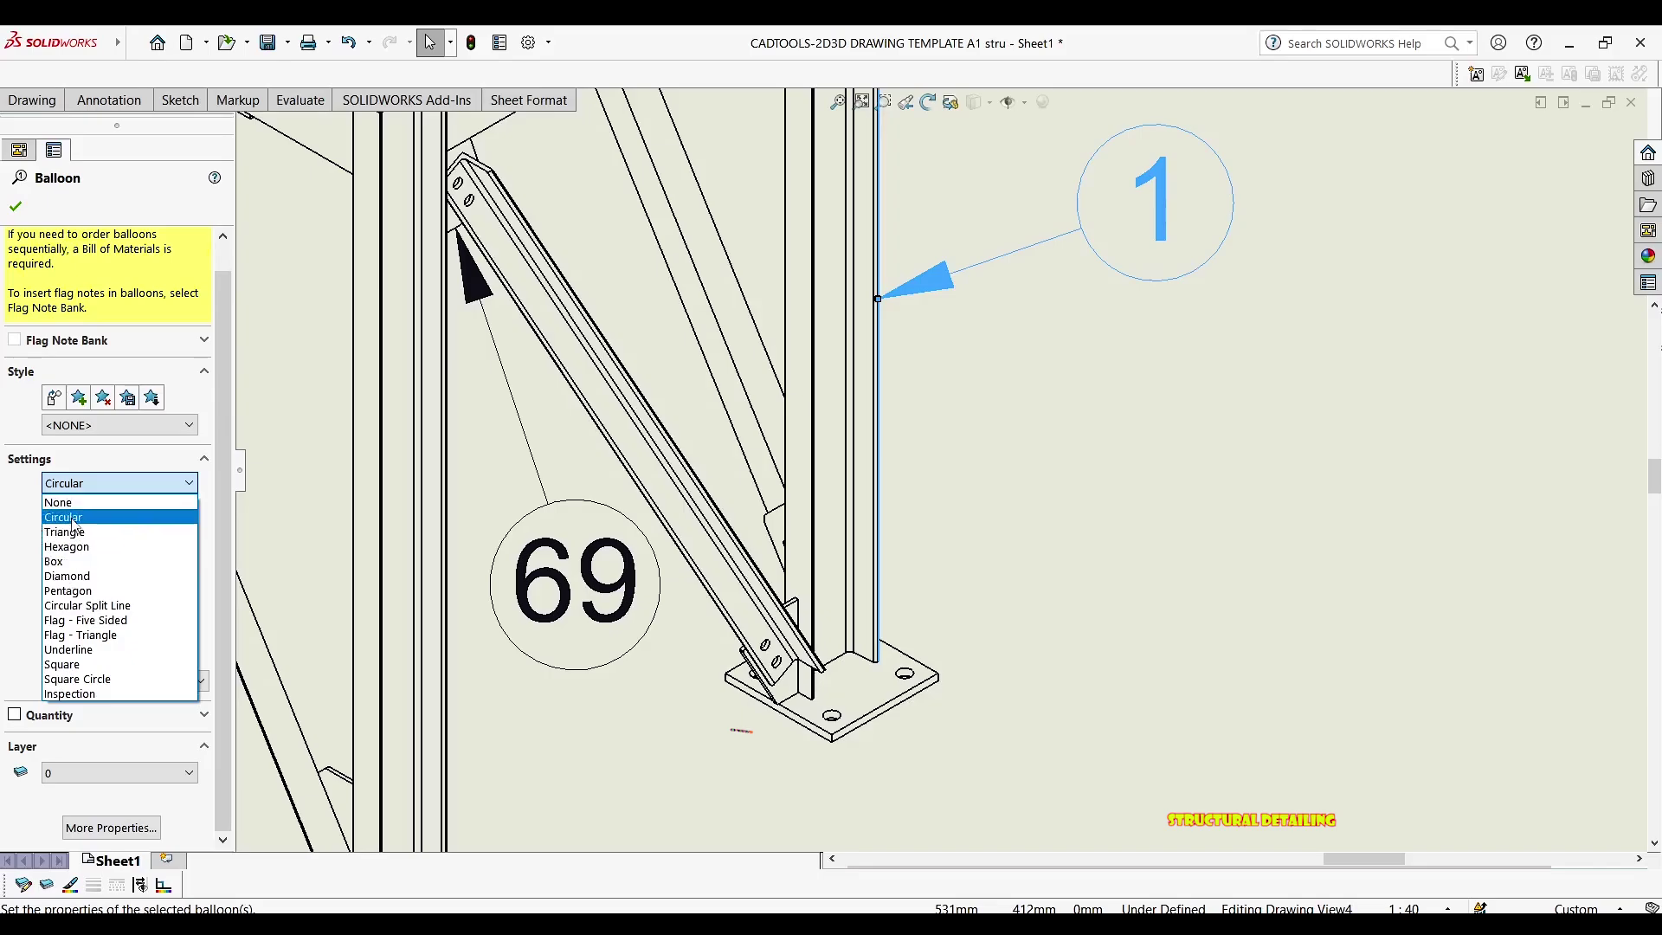
pyautogui.click(75, 517)
pyautogui.click(84, 509)
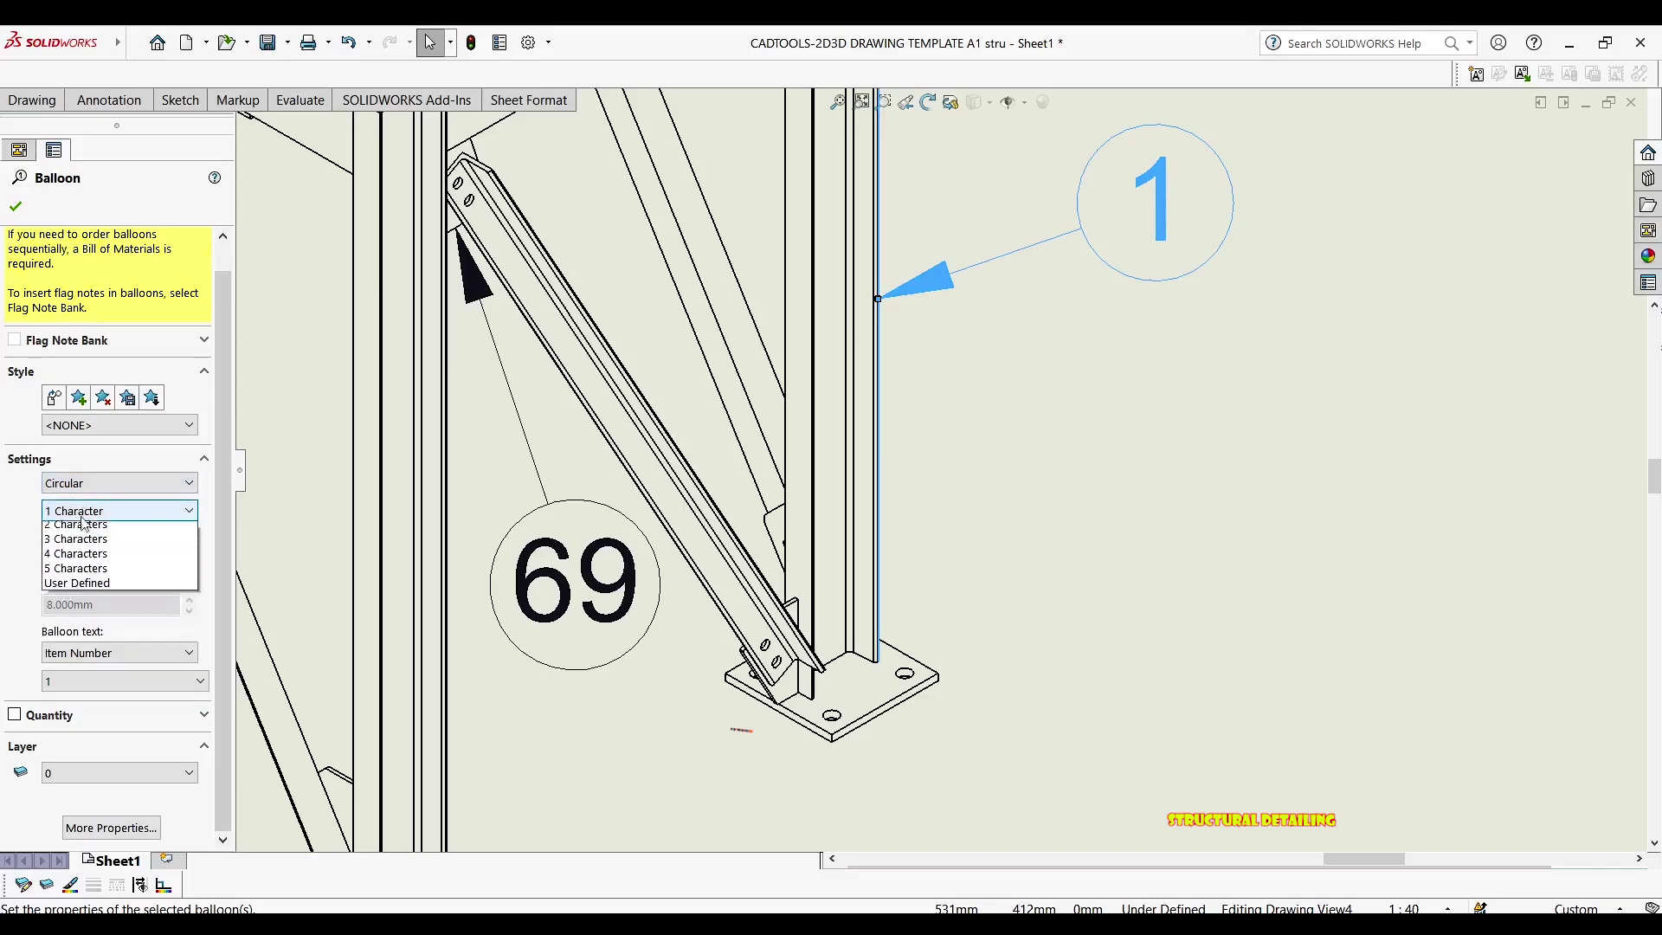
pyautogui.click(83, 486)
pyautogui.click(85, 490)
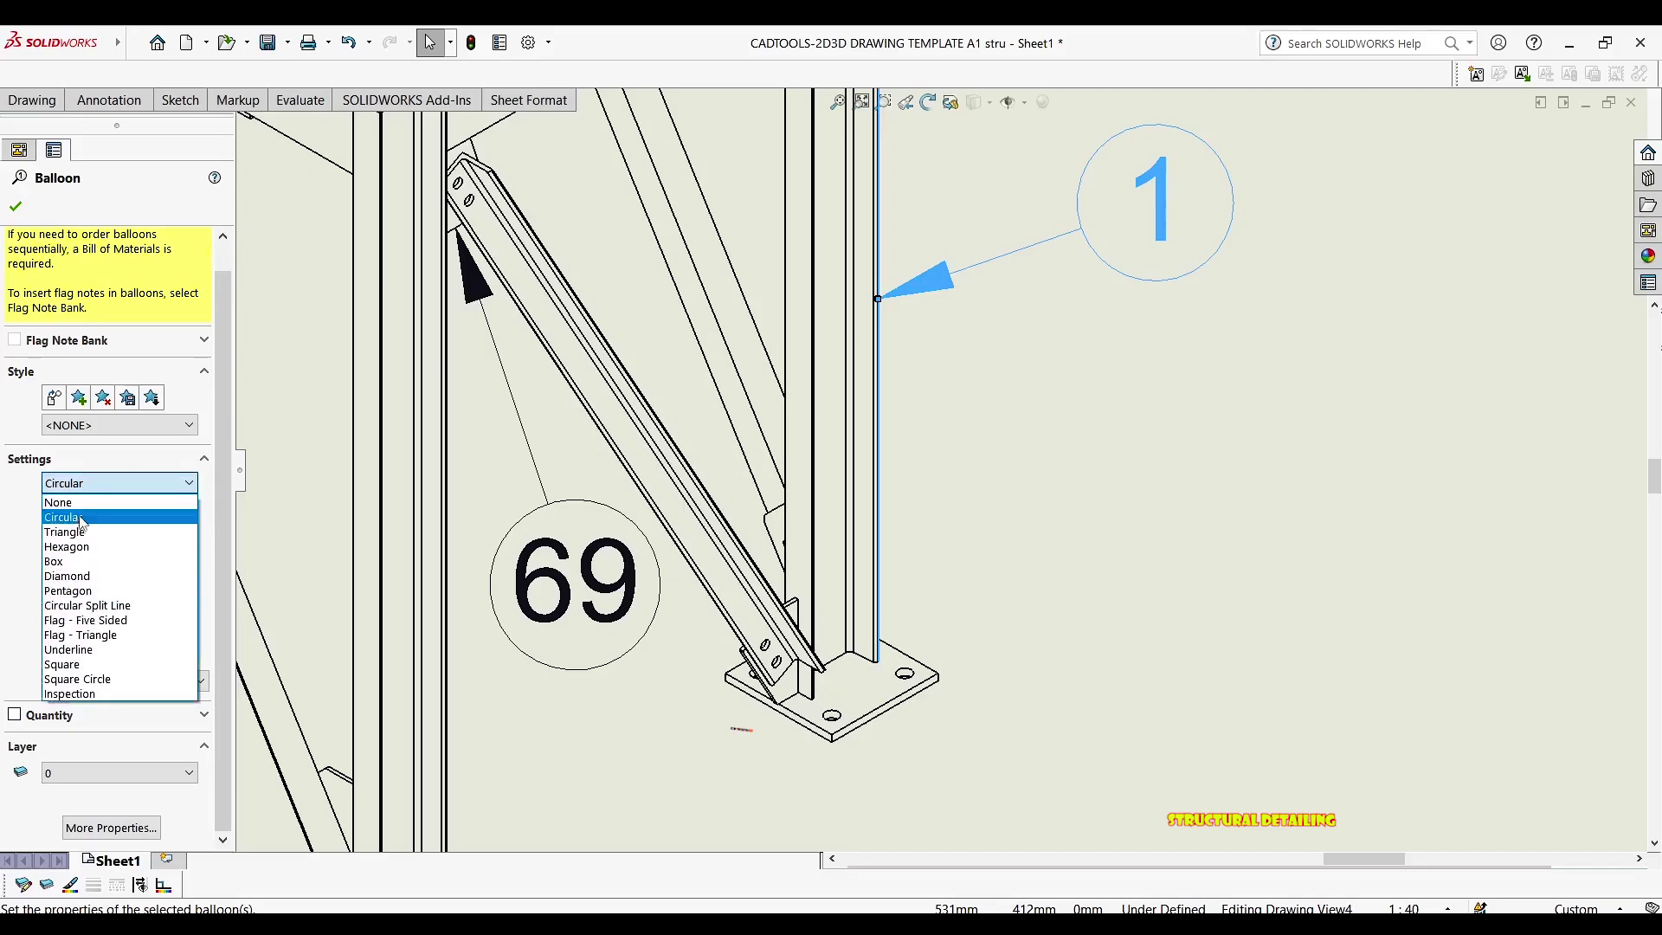
pyautogui.click(81, 530)
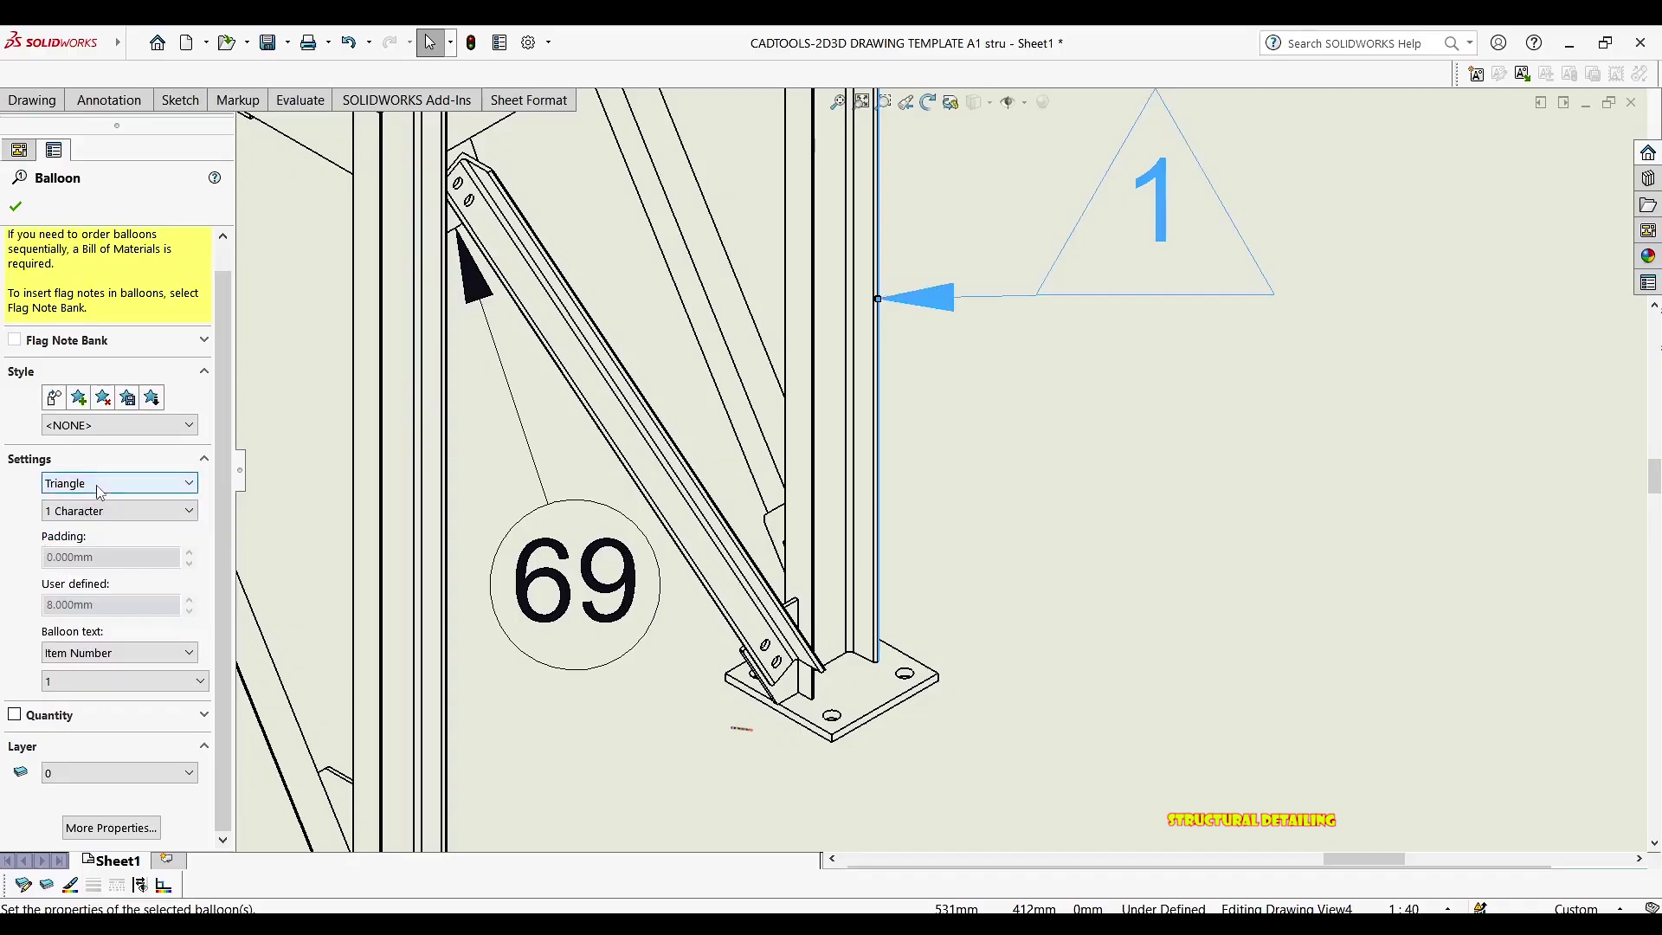
pyautogui.click(98, 490)
pyautogui.click(79, 545)
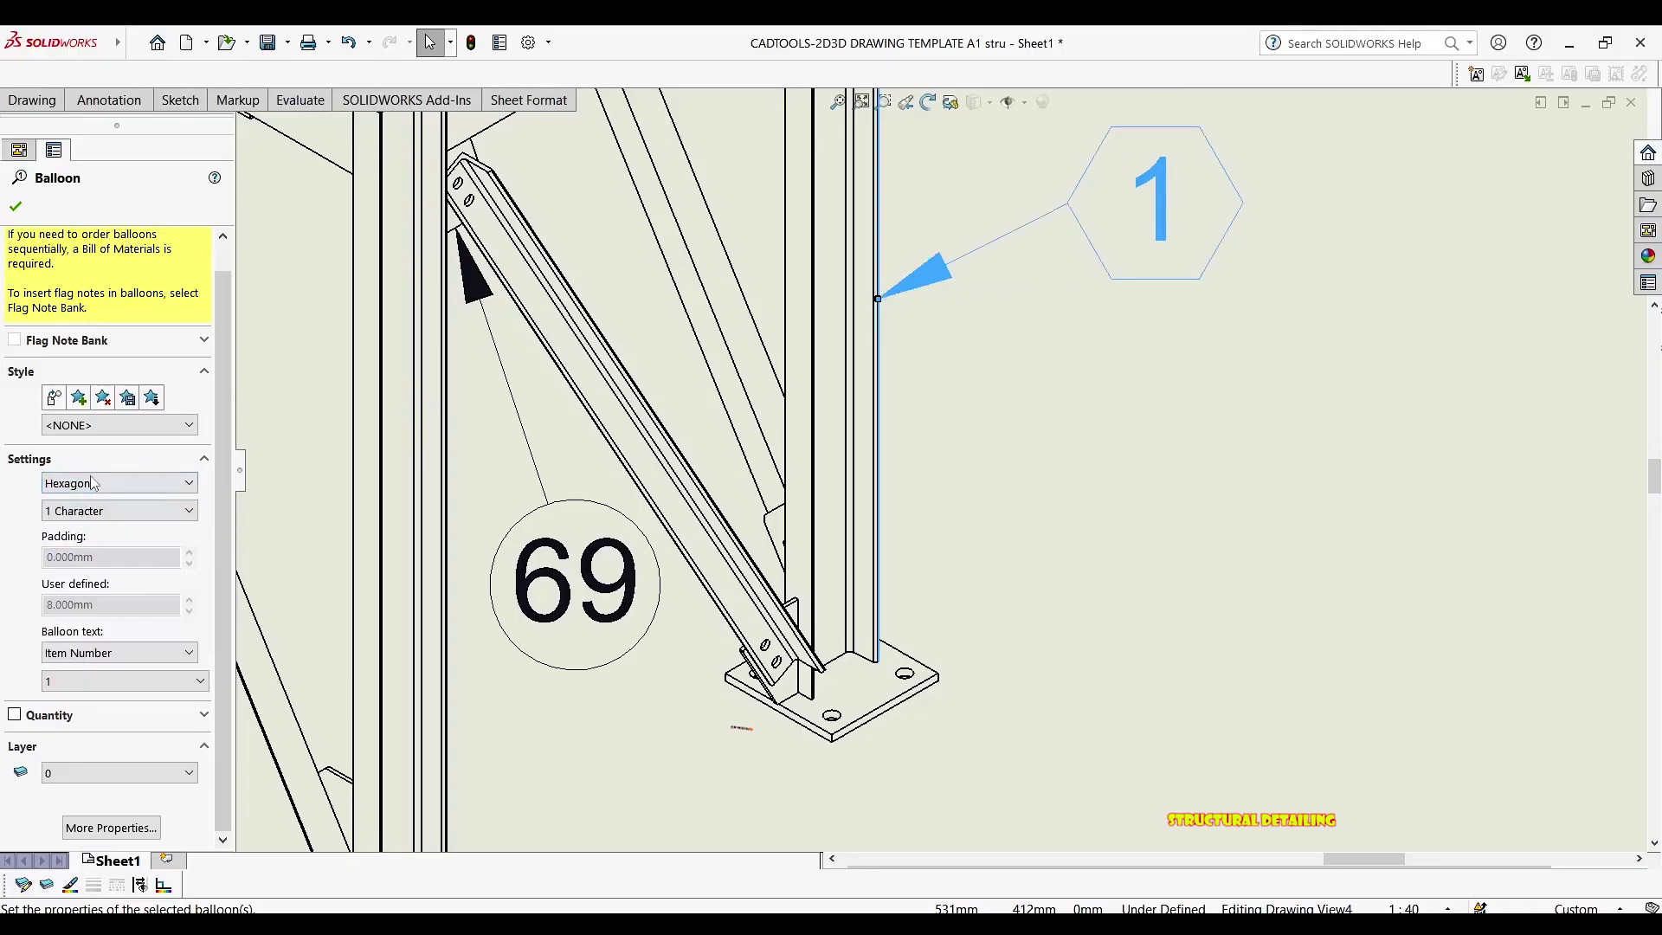
pyautogui.click(96, 484)
pyautogui.click(73, 561)
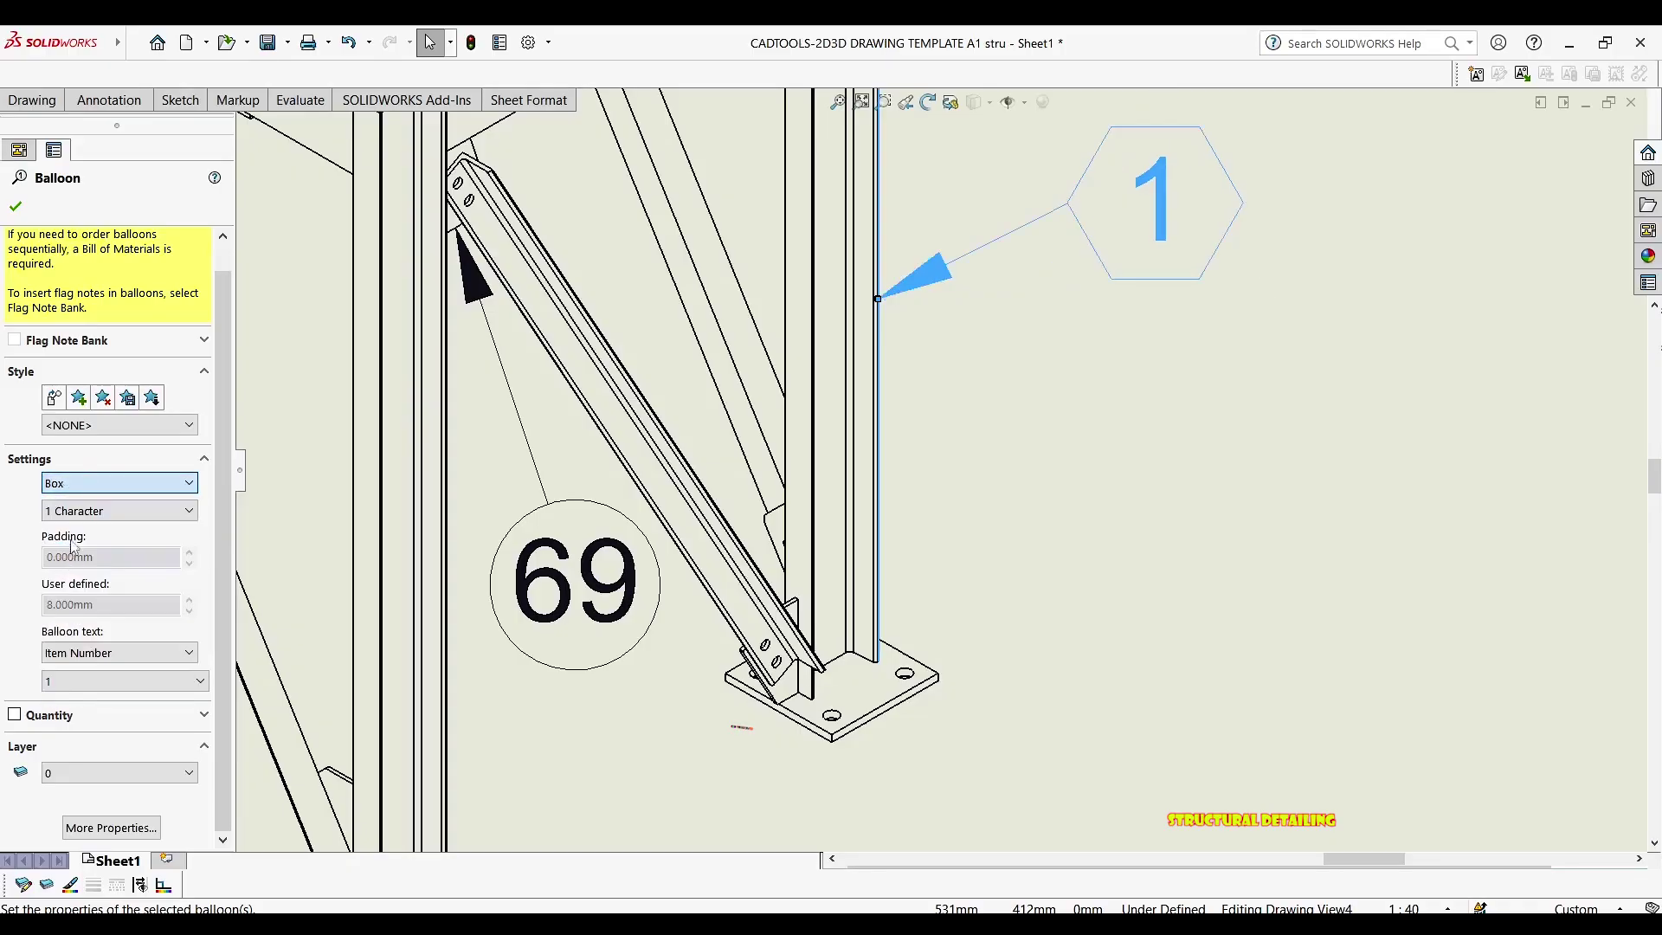
pyautogui.click(93, 482)
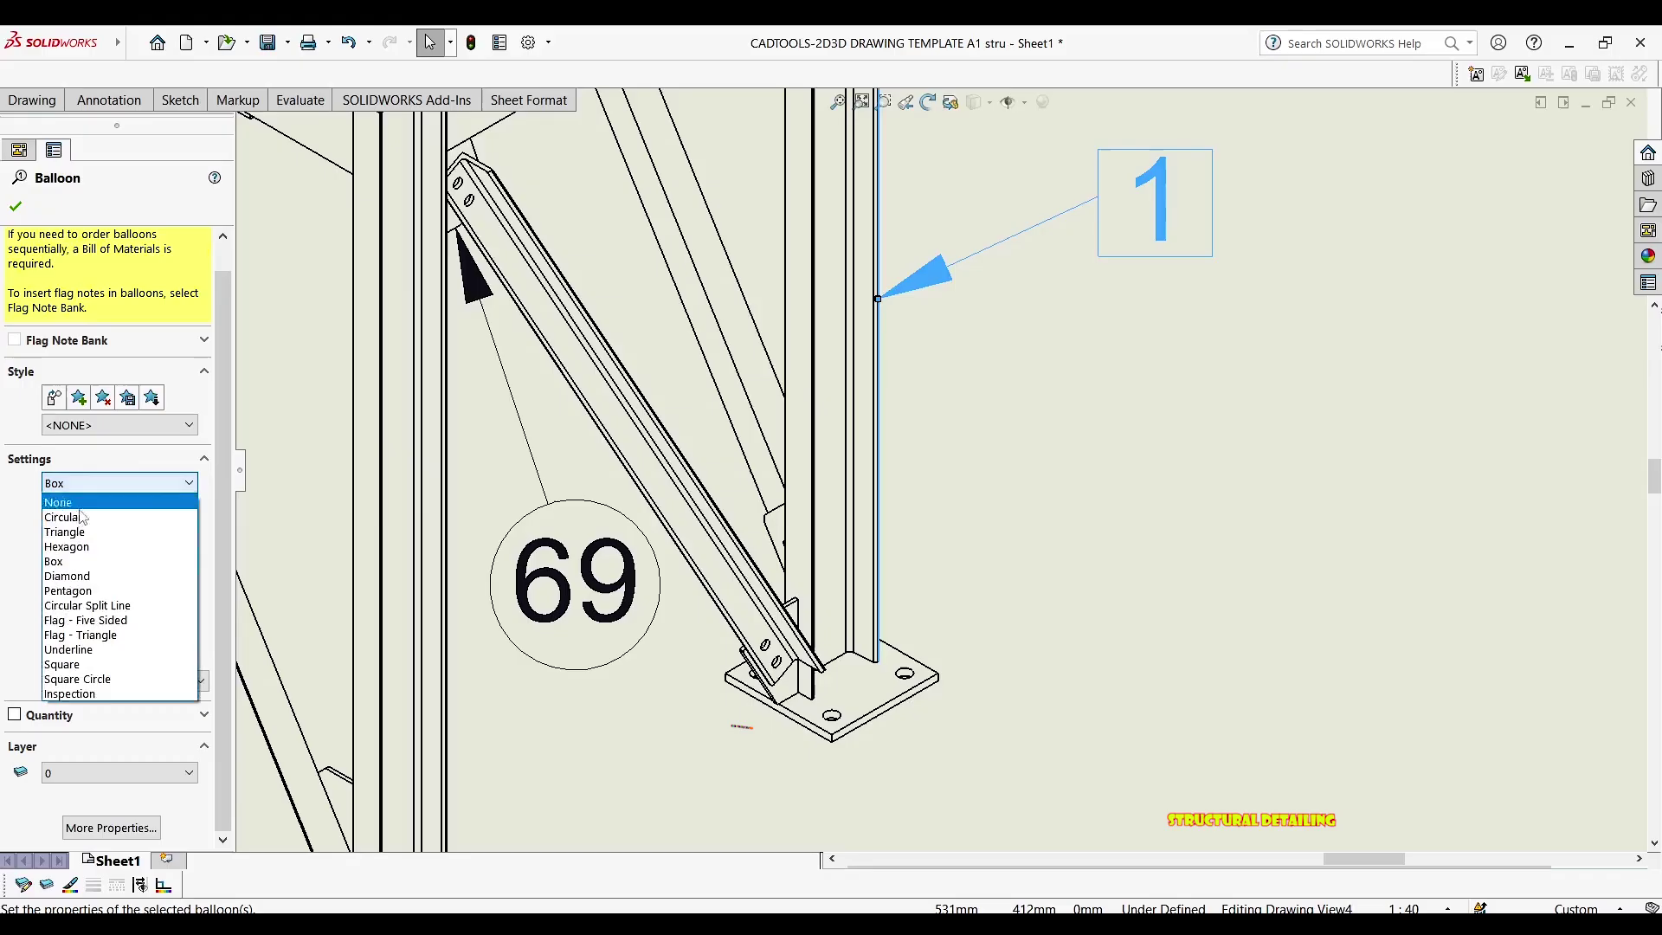
pyautogui.click(73, 578)
pyautogui.click(100, 483)
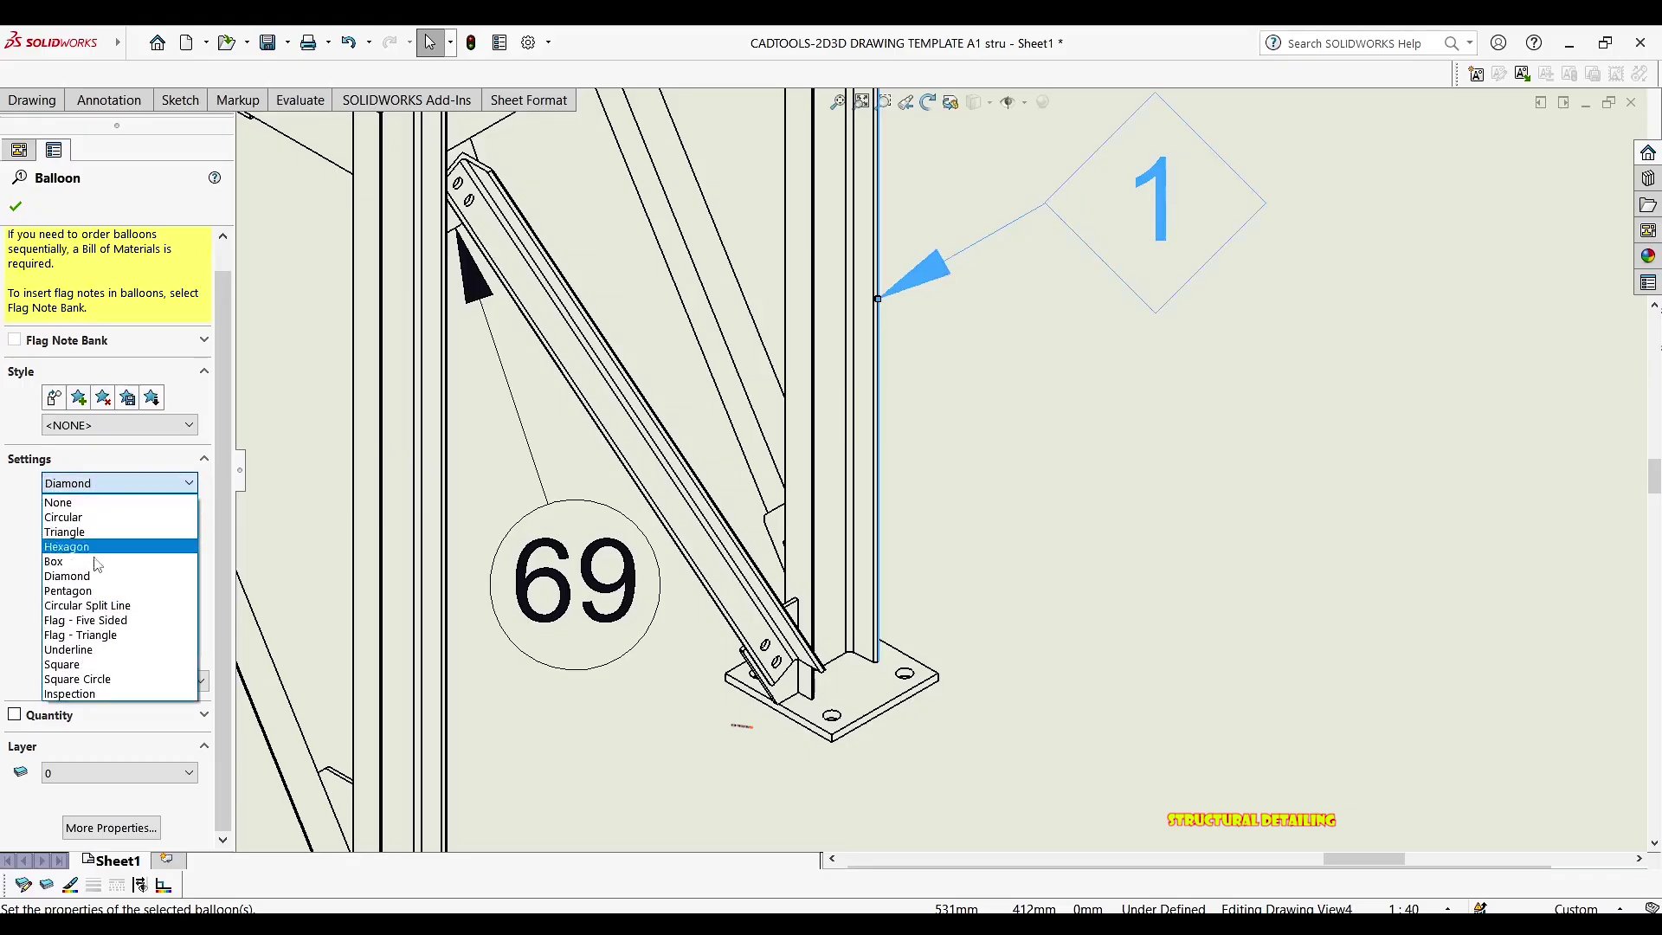
pyautogui.click(90, 591)
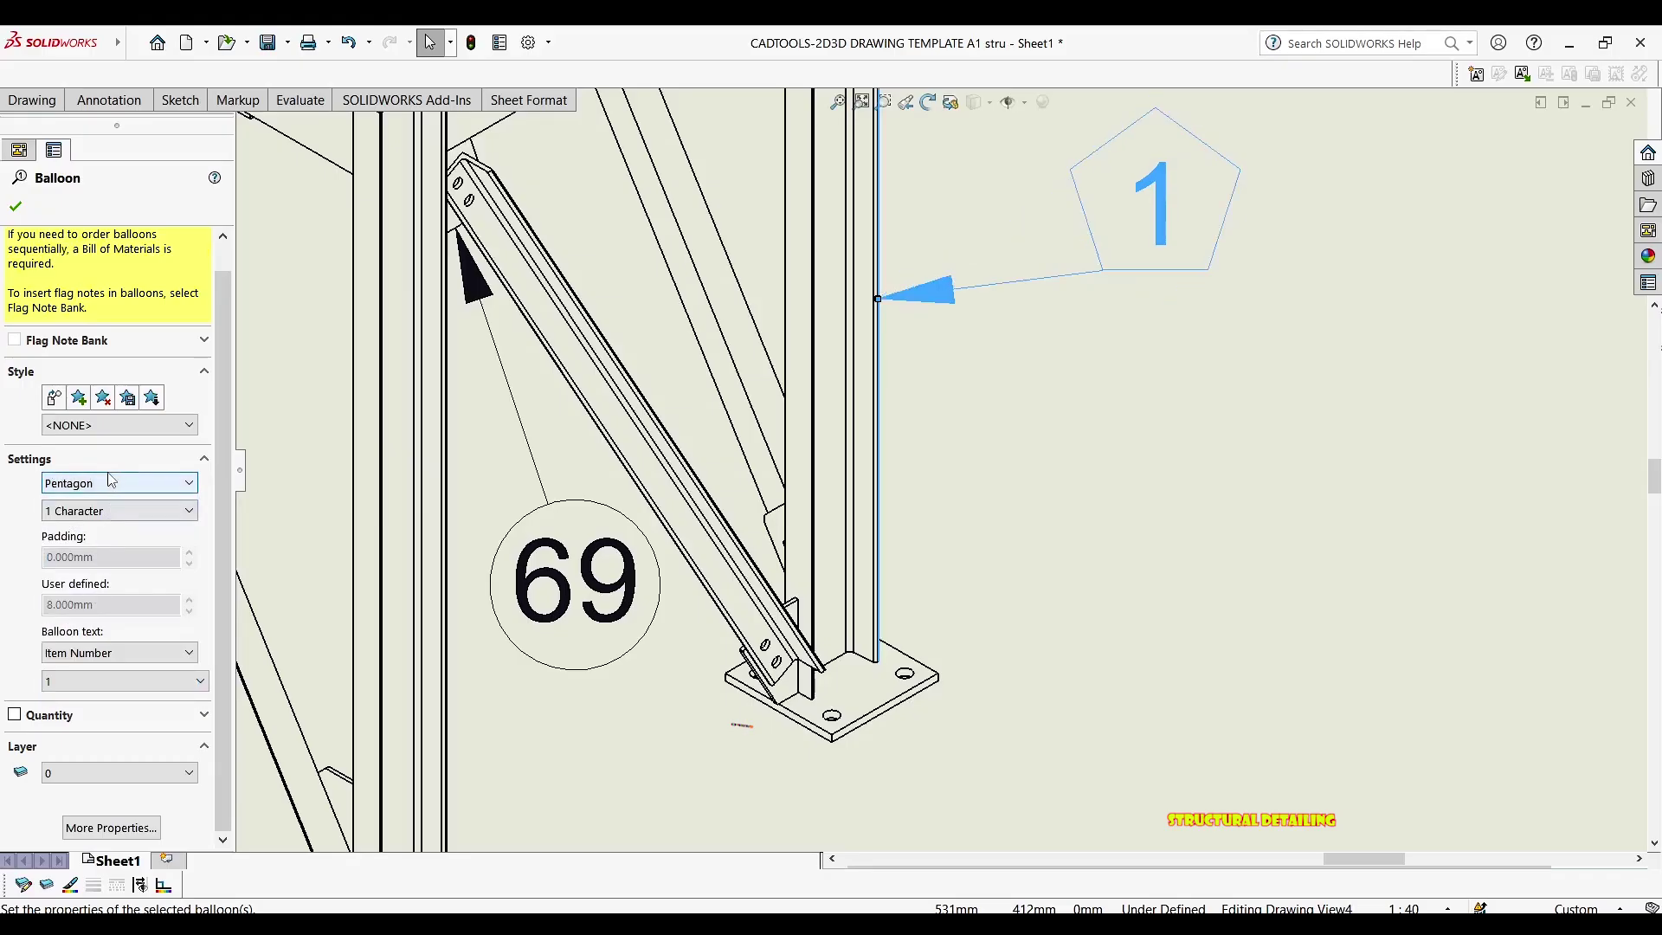
# Give the column balloon a Circular Split Line border with quantity as lower text, and move it farther out from the column
pyautogui.click(97, 484)
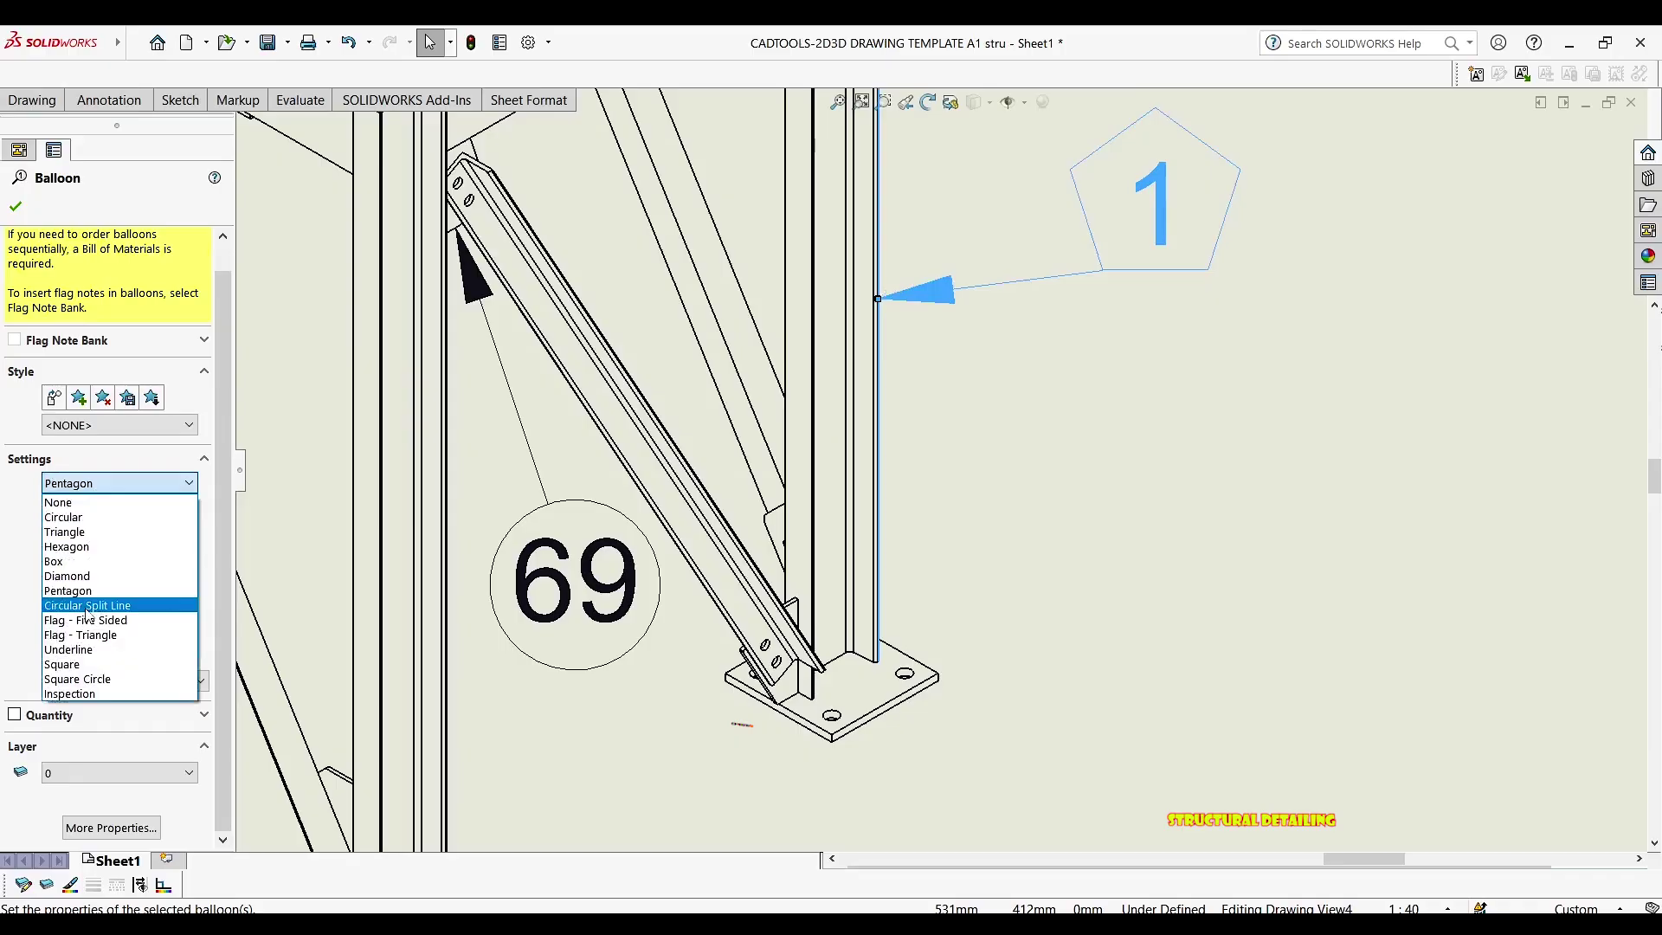
pyautogui.click(89, 606)
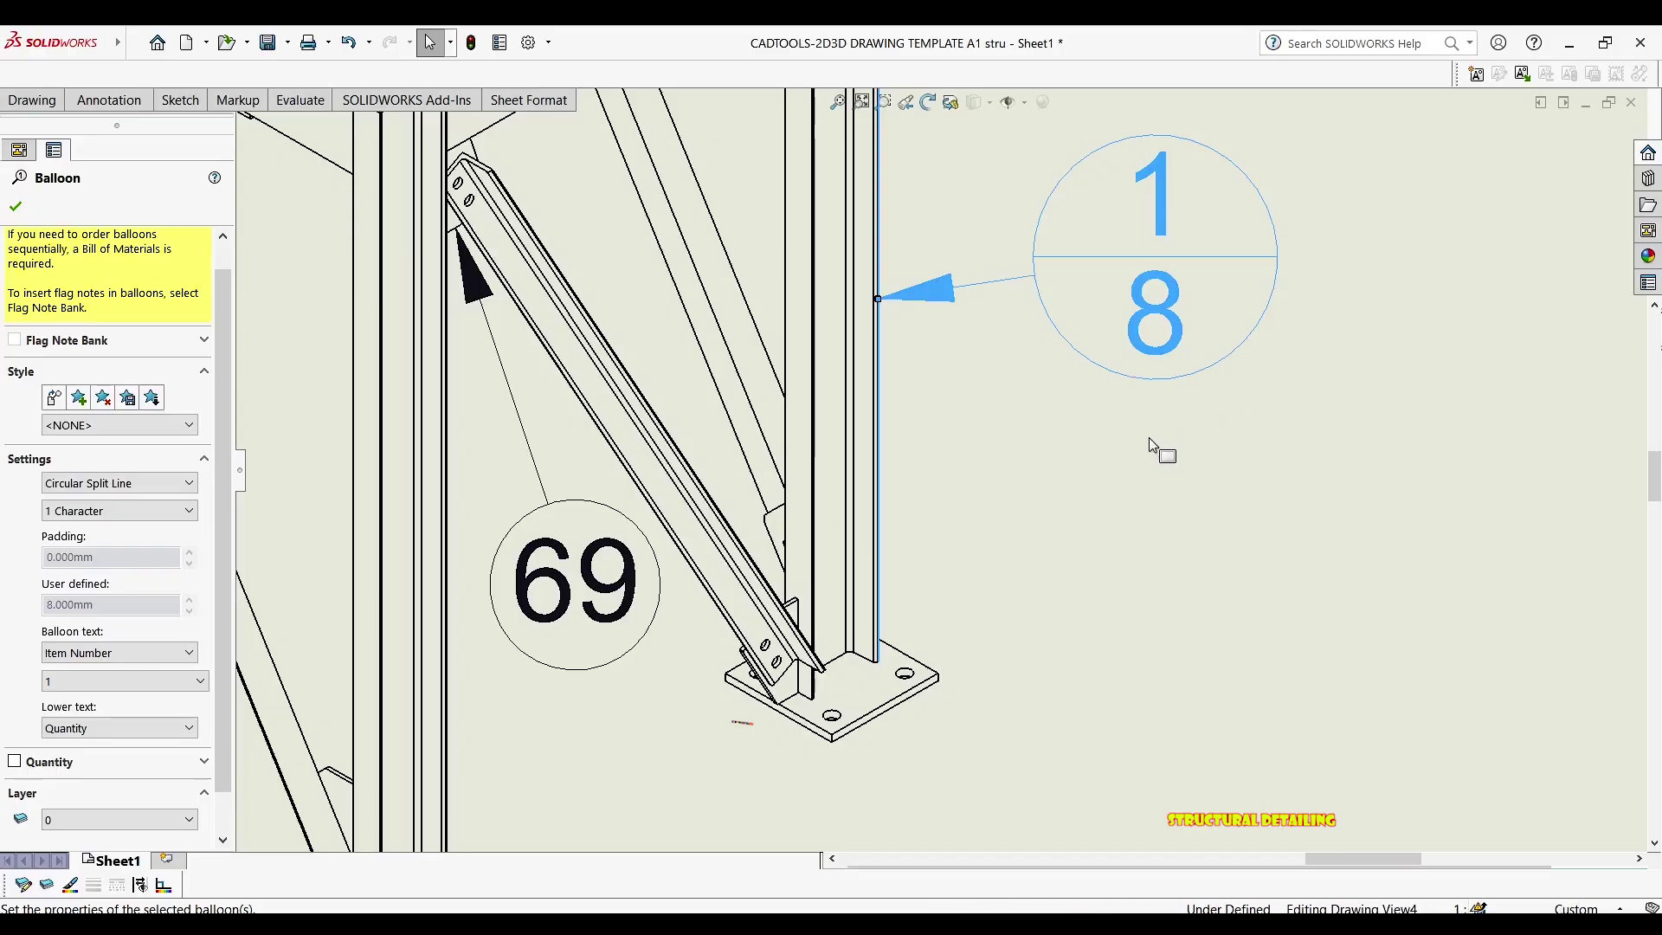
pyautogui.scroll(2, 1125, 424)
pyautogui.press('Escape')
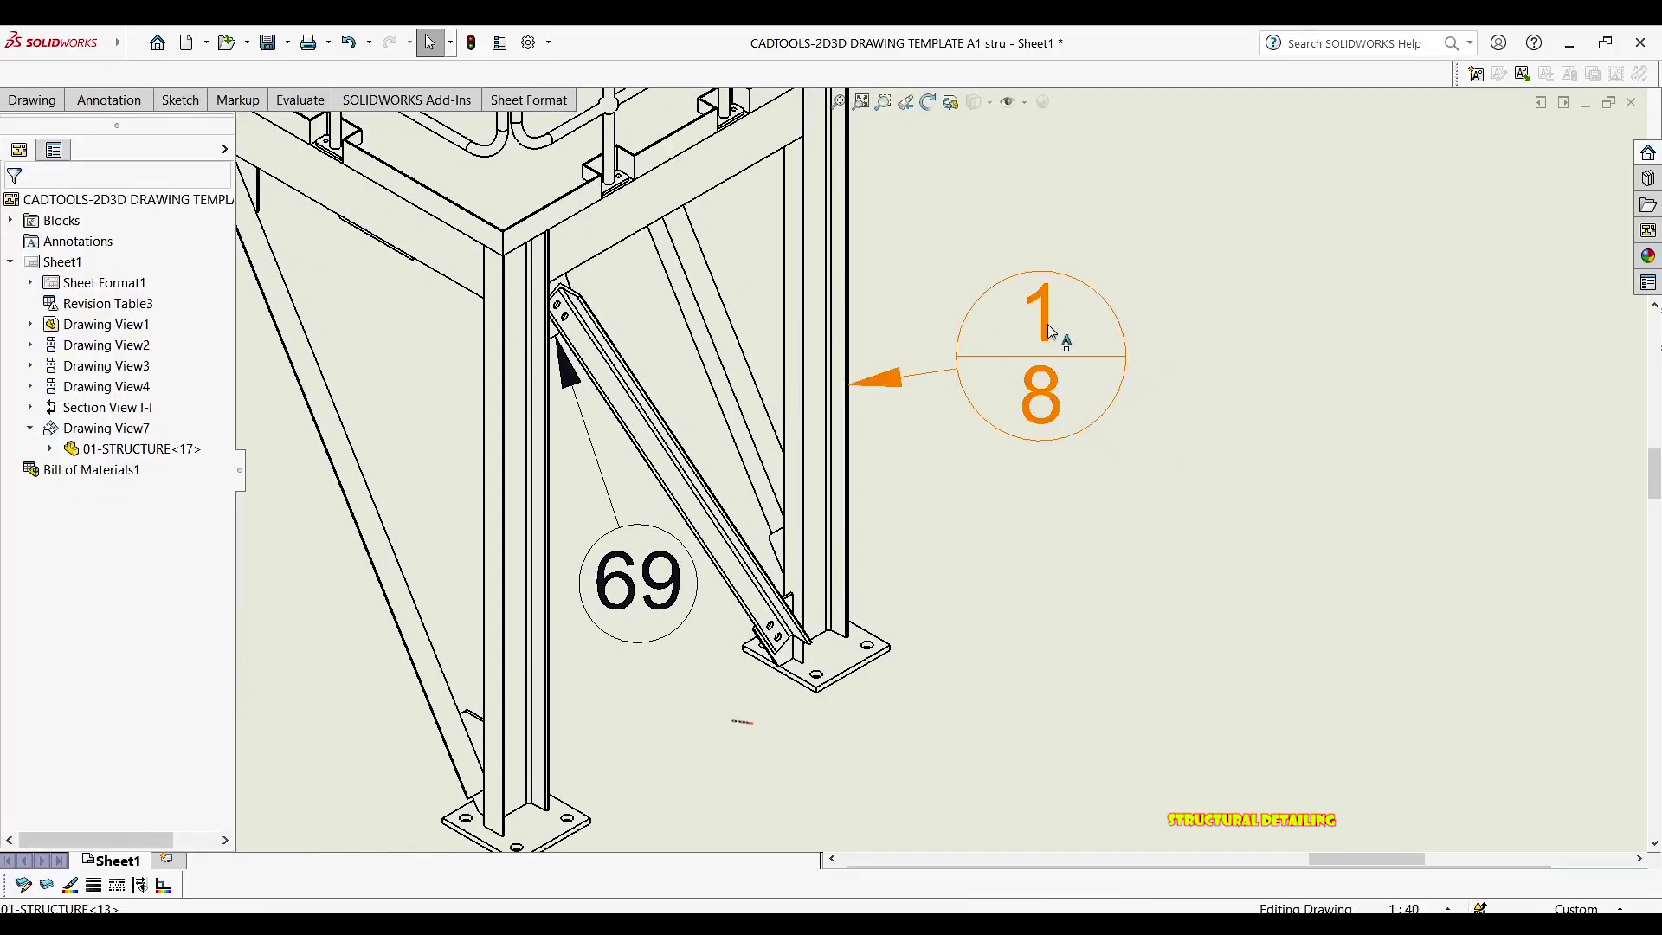
pyautogui.moveTo(1047, 324); pyautogui.dragTo(1146, 325)
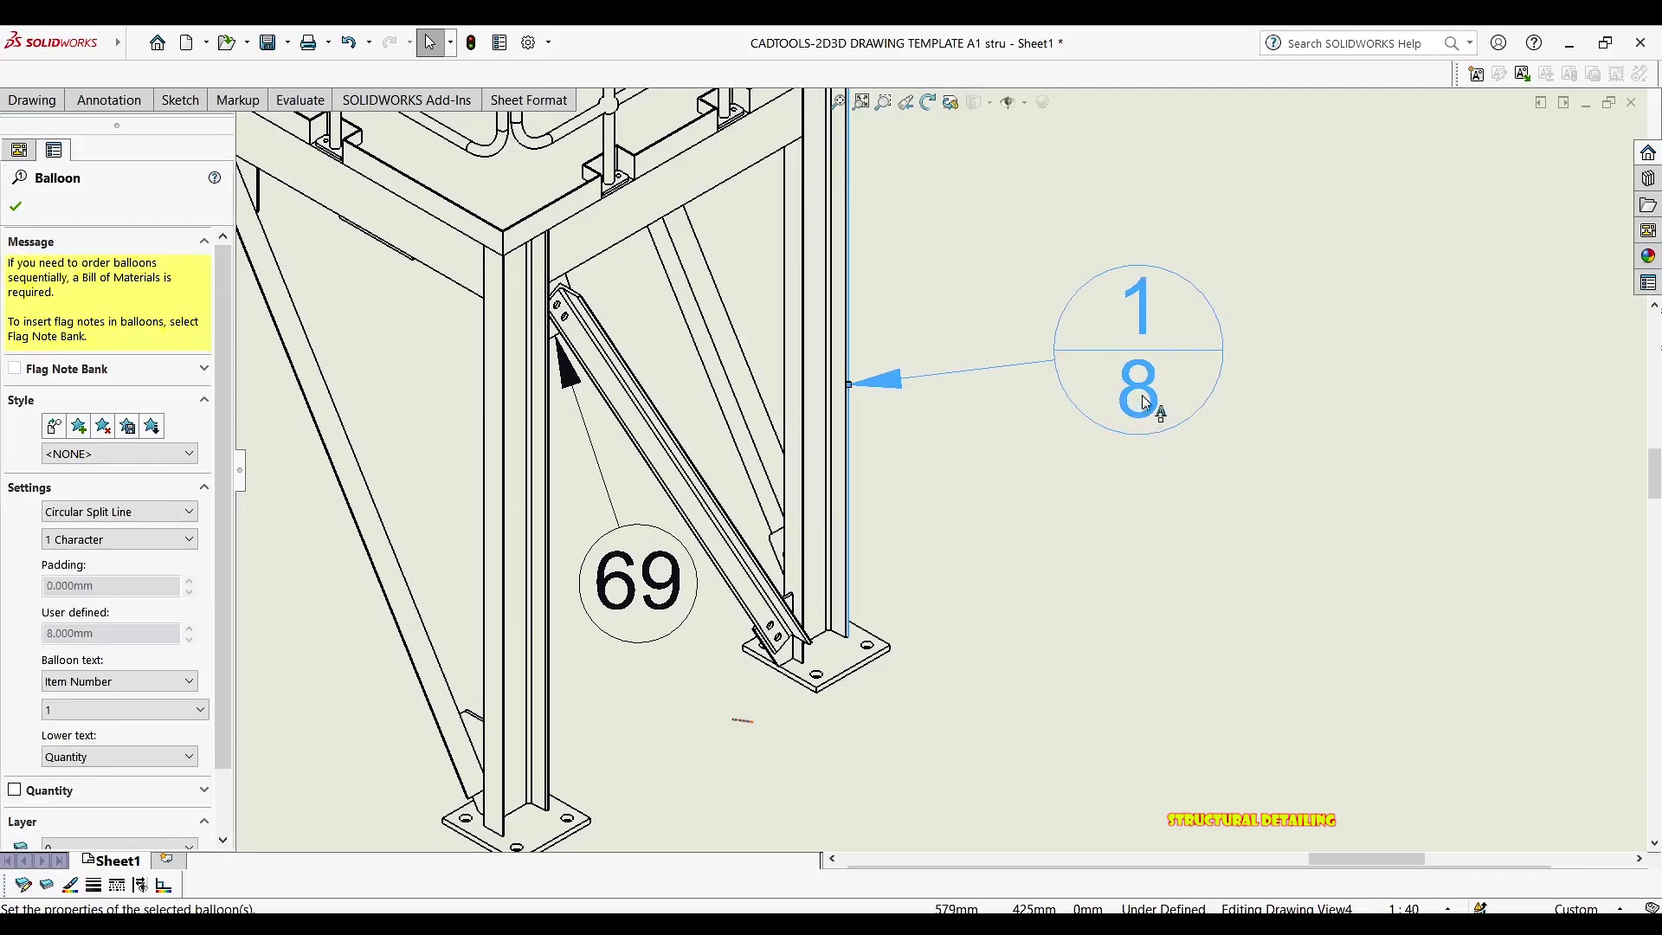
pyautogui.press('Escape')
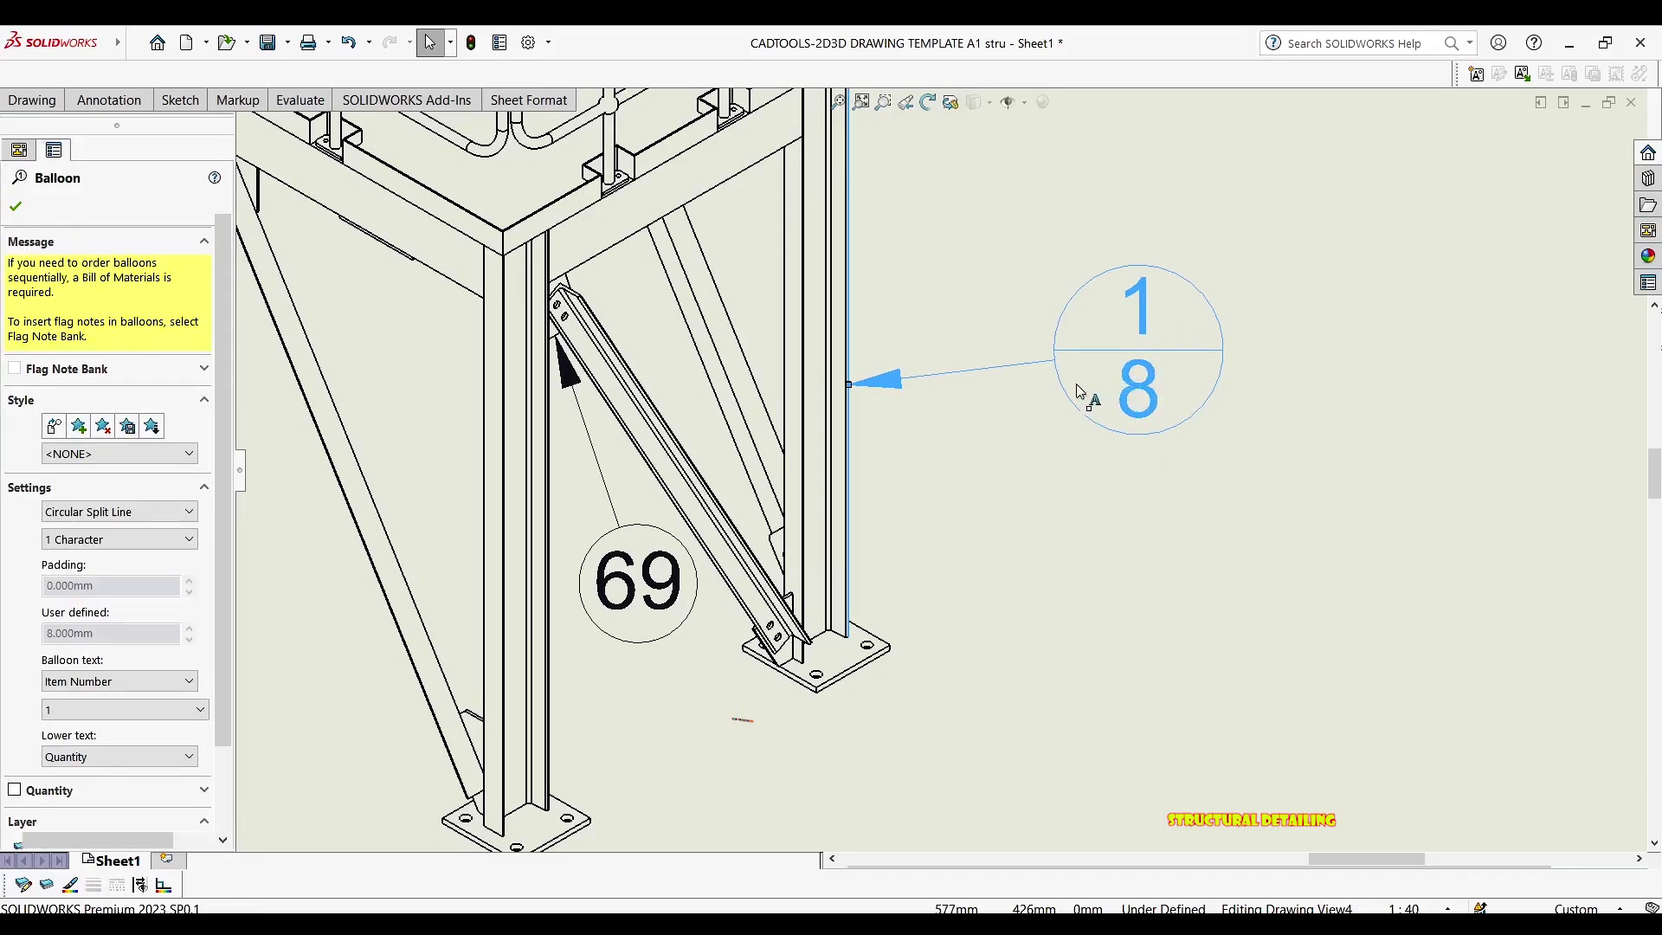
# Compare the split balloon with the item number, quantity and length of item 1 in the bill of materials
pyautogui.scroll(4, 844, 446)
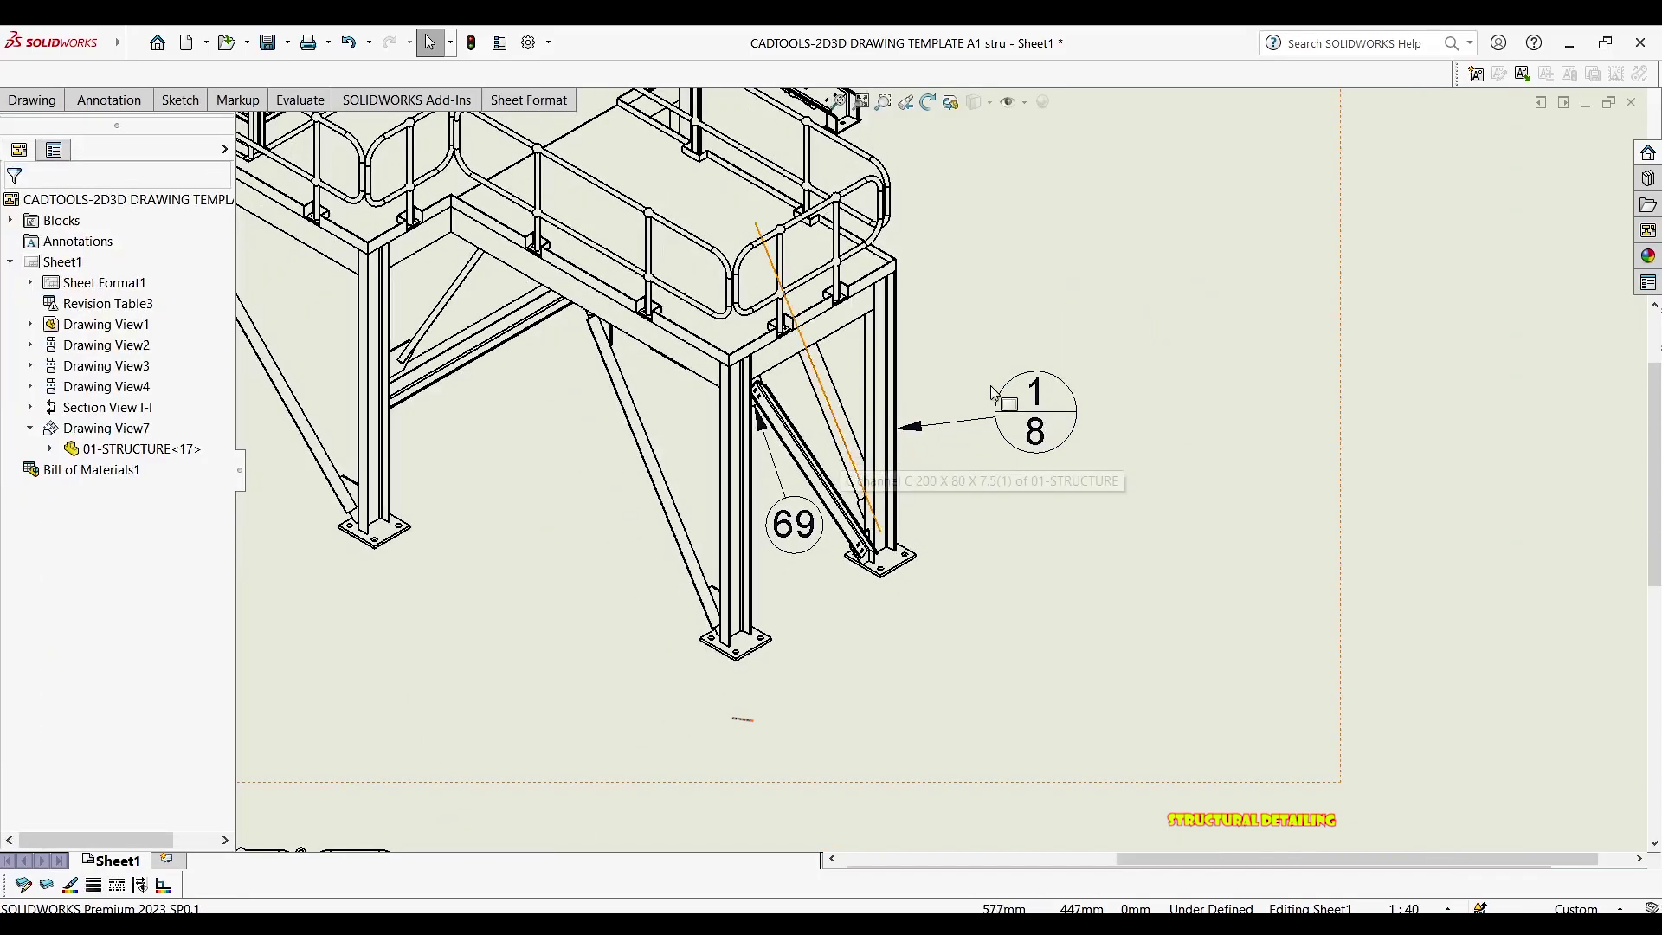
pyautogui.scroll(5, 944, 450)
pyautogui.scroll(-8, 1024, 451)
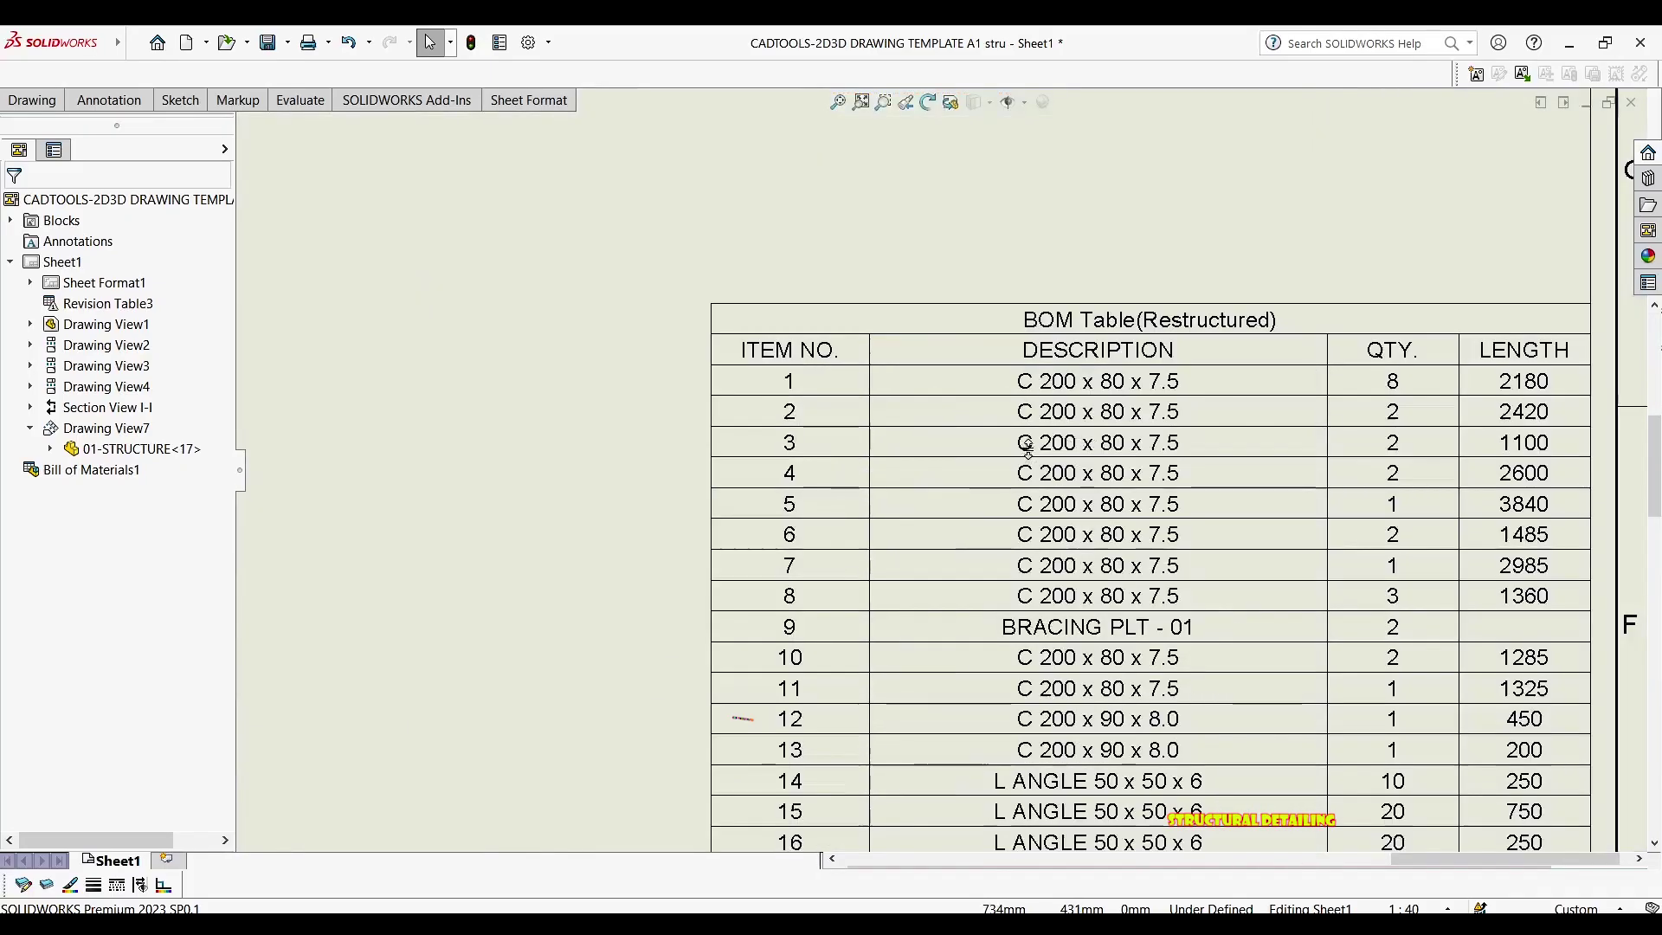
pyautogui.click(799, 336)
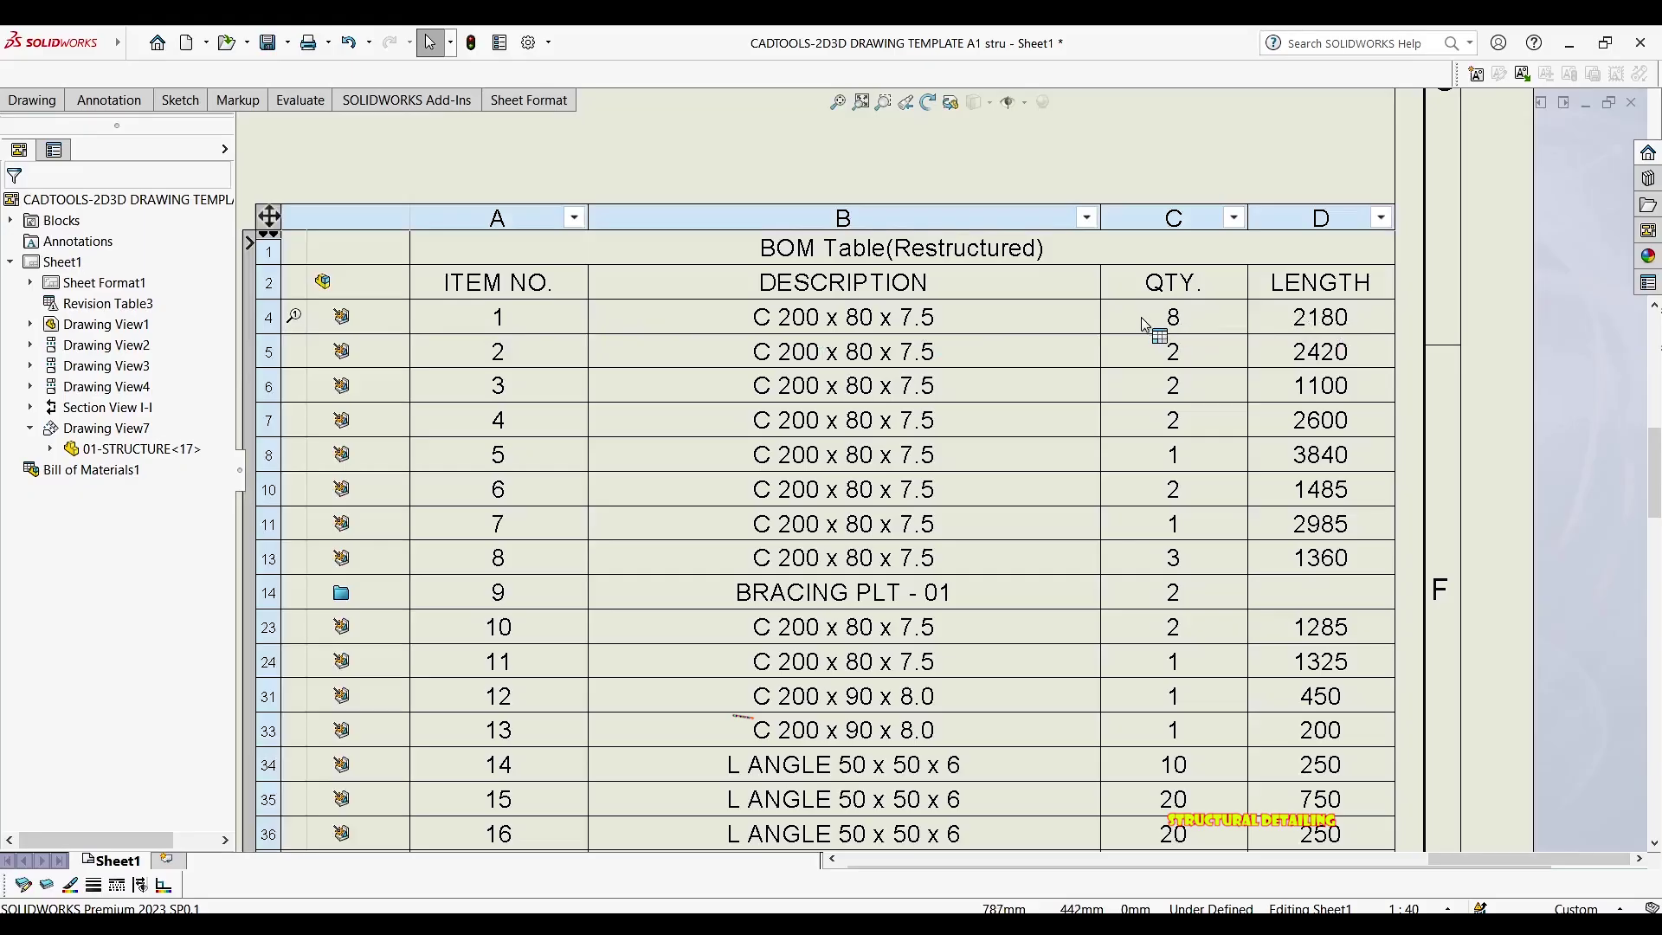
pyautogui.scroll(5, 1042, 356)
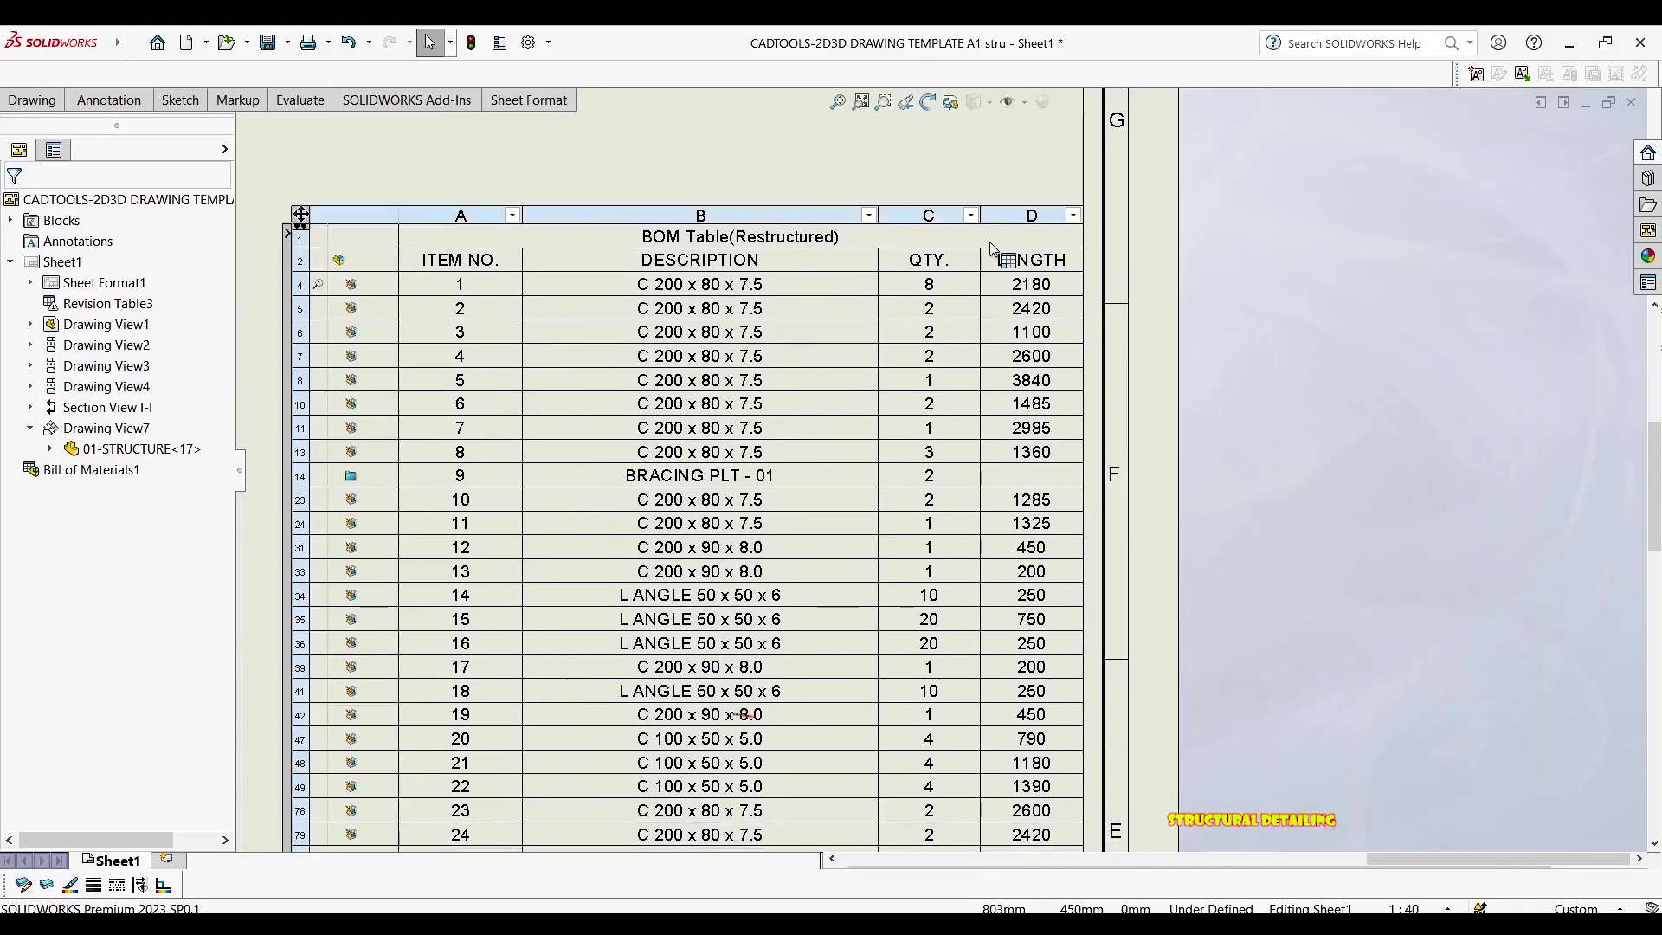
pyautogui.scroll(-2, 1001, 236)
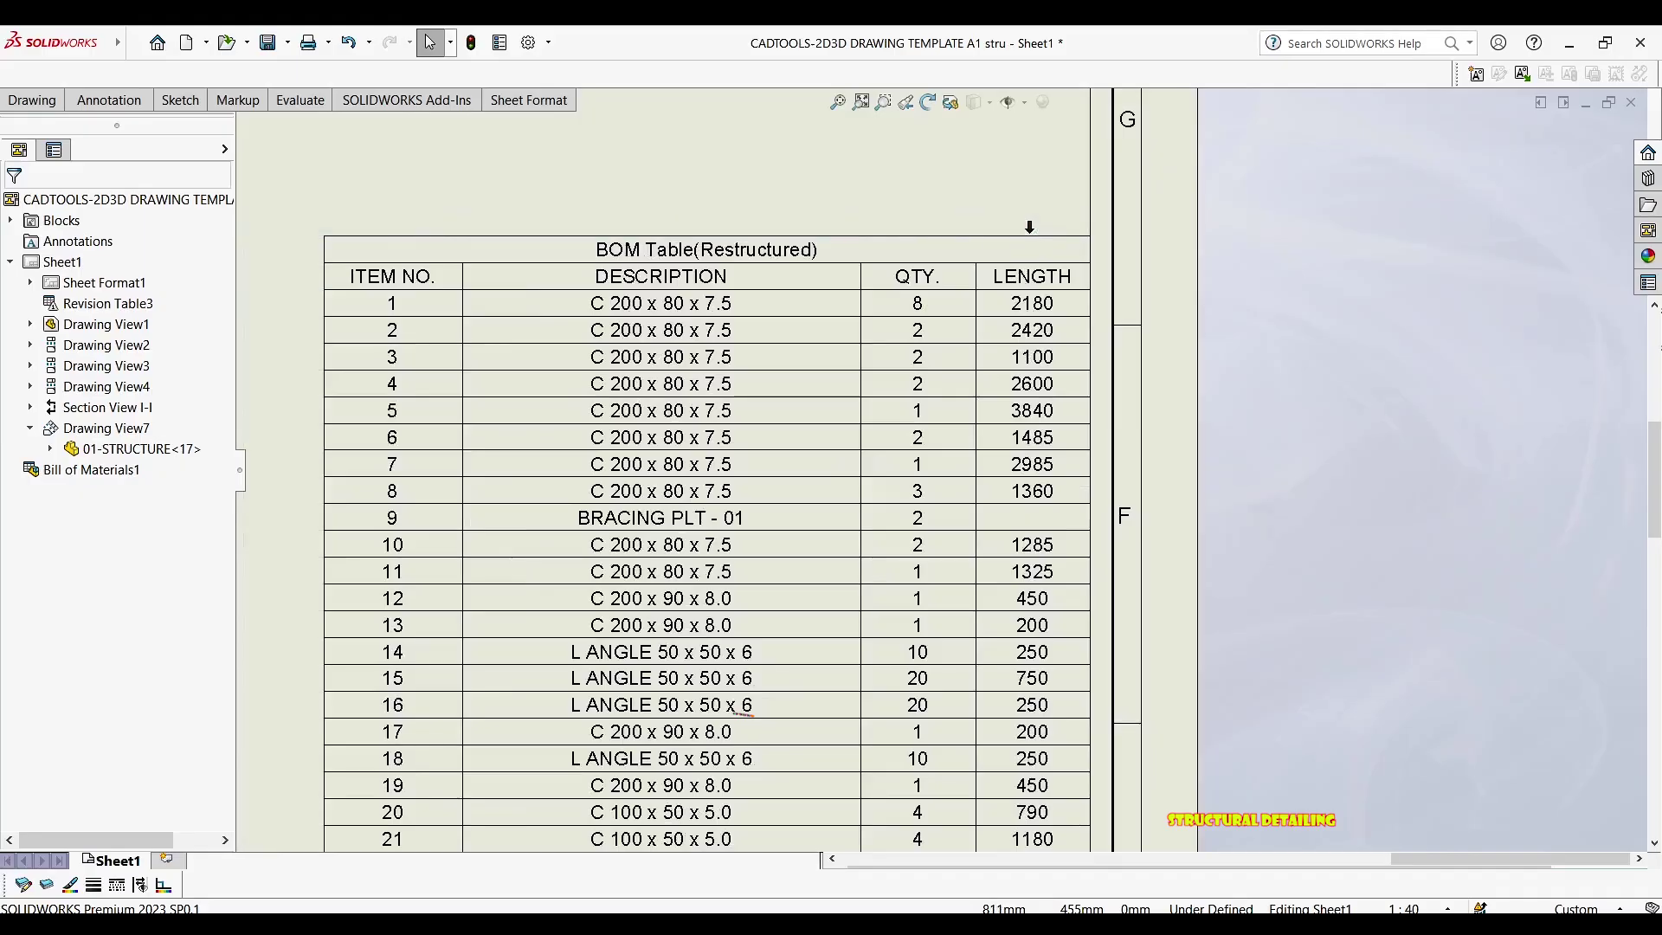
# Add a MATERIAL custom-property column to the right of LENGTH in the bill of materials, and fit both column widths to their contents
pyautogui.click(1032, 225)
pyautogui.rightClick(1032, 227)
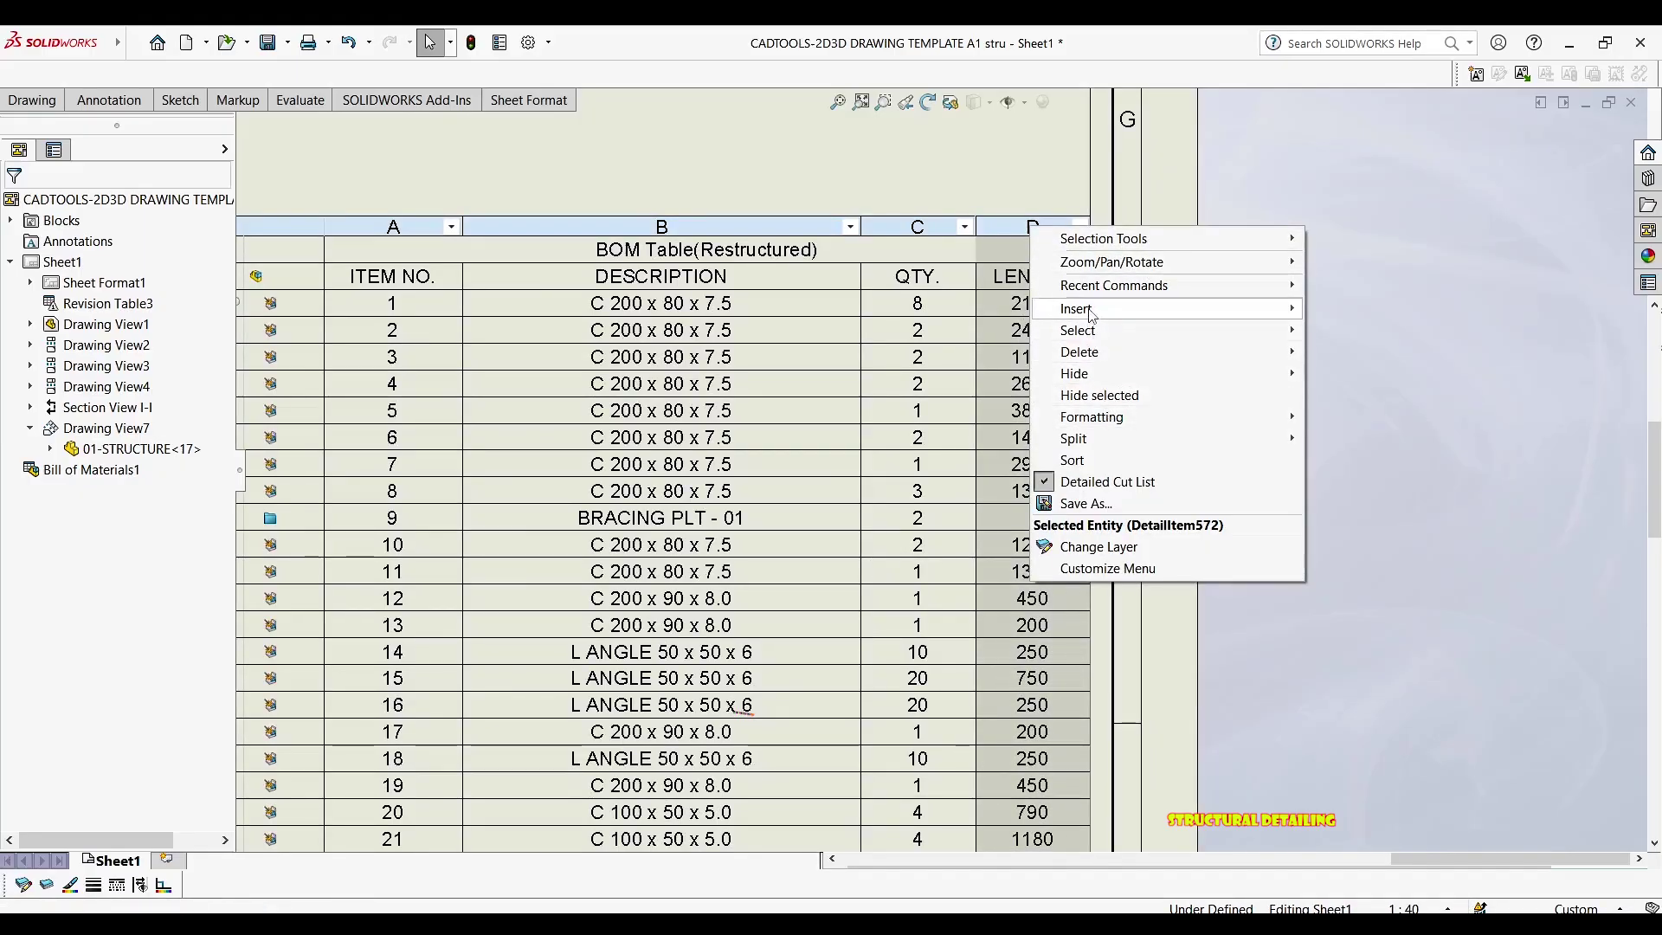
pyautogui.moveTo(1094, 313)
pyautogui.click(1369, 309)
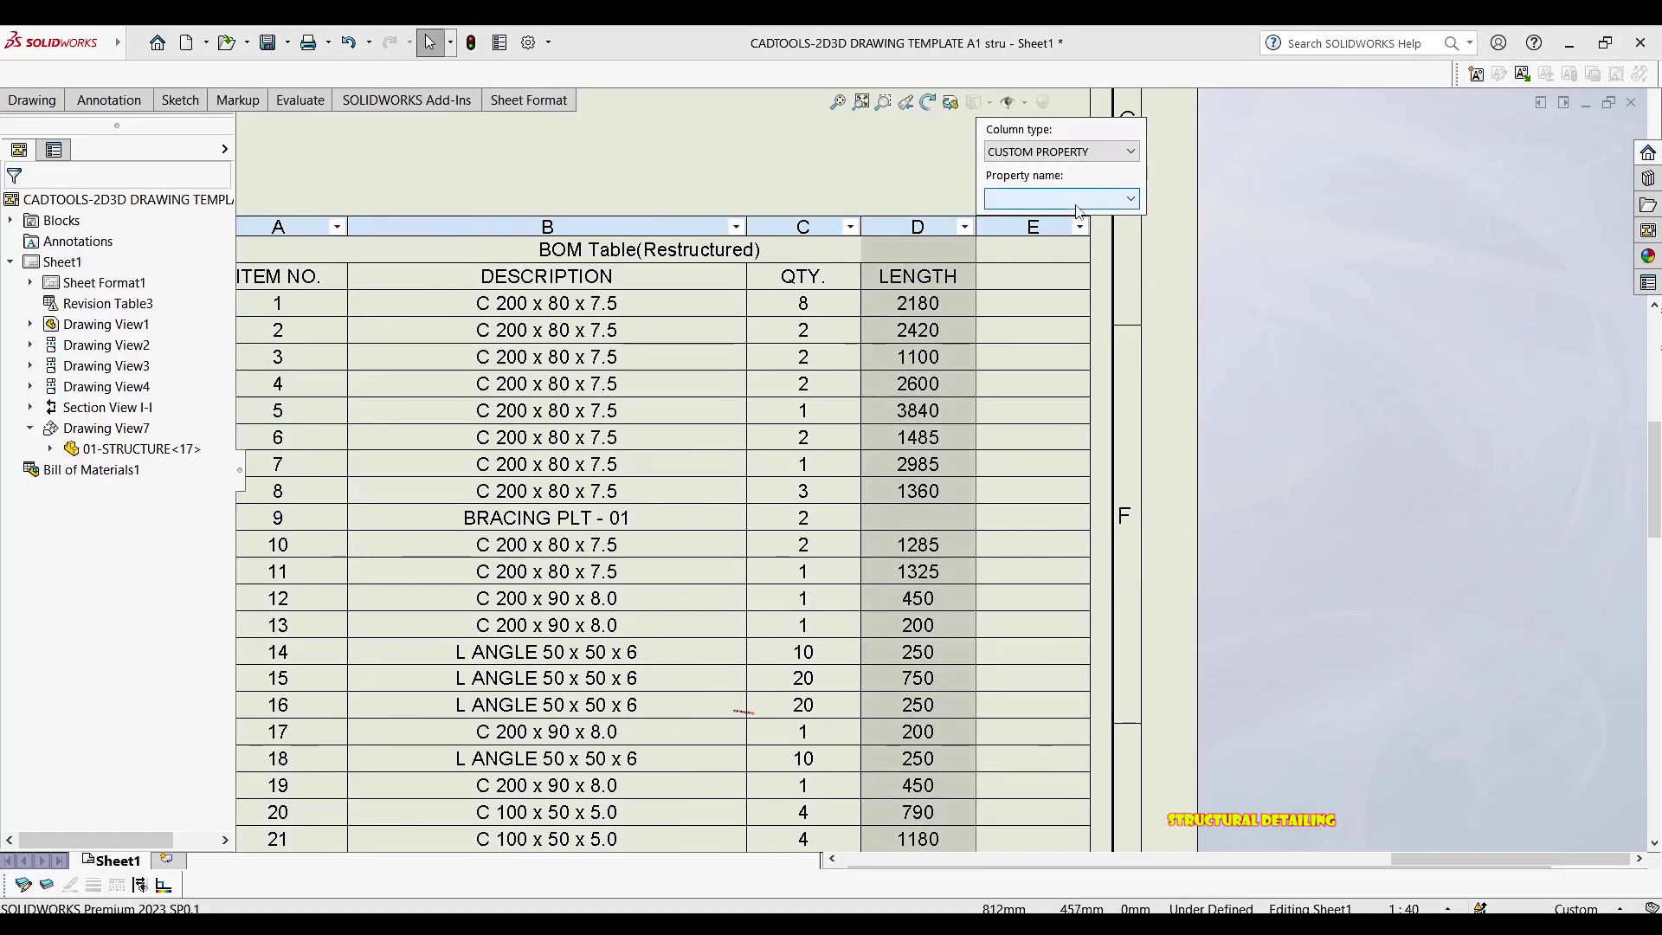
pyautogui.click(1075, 203)
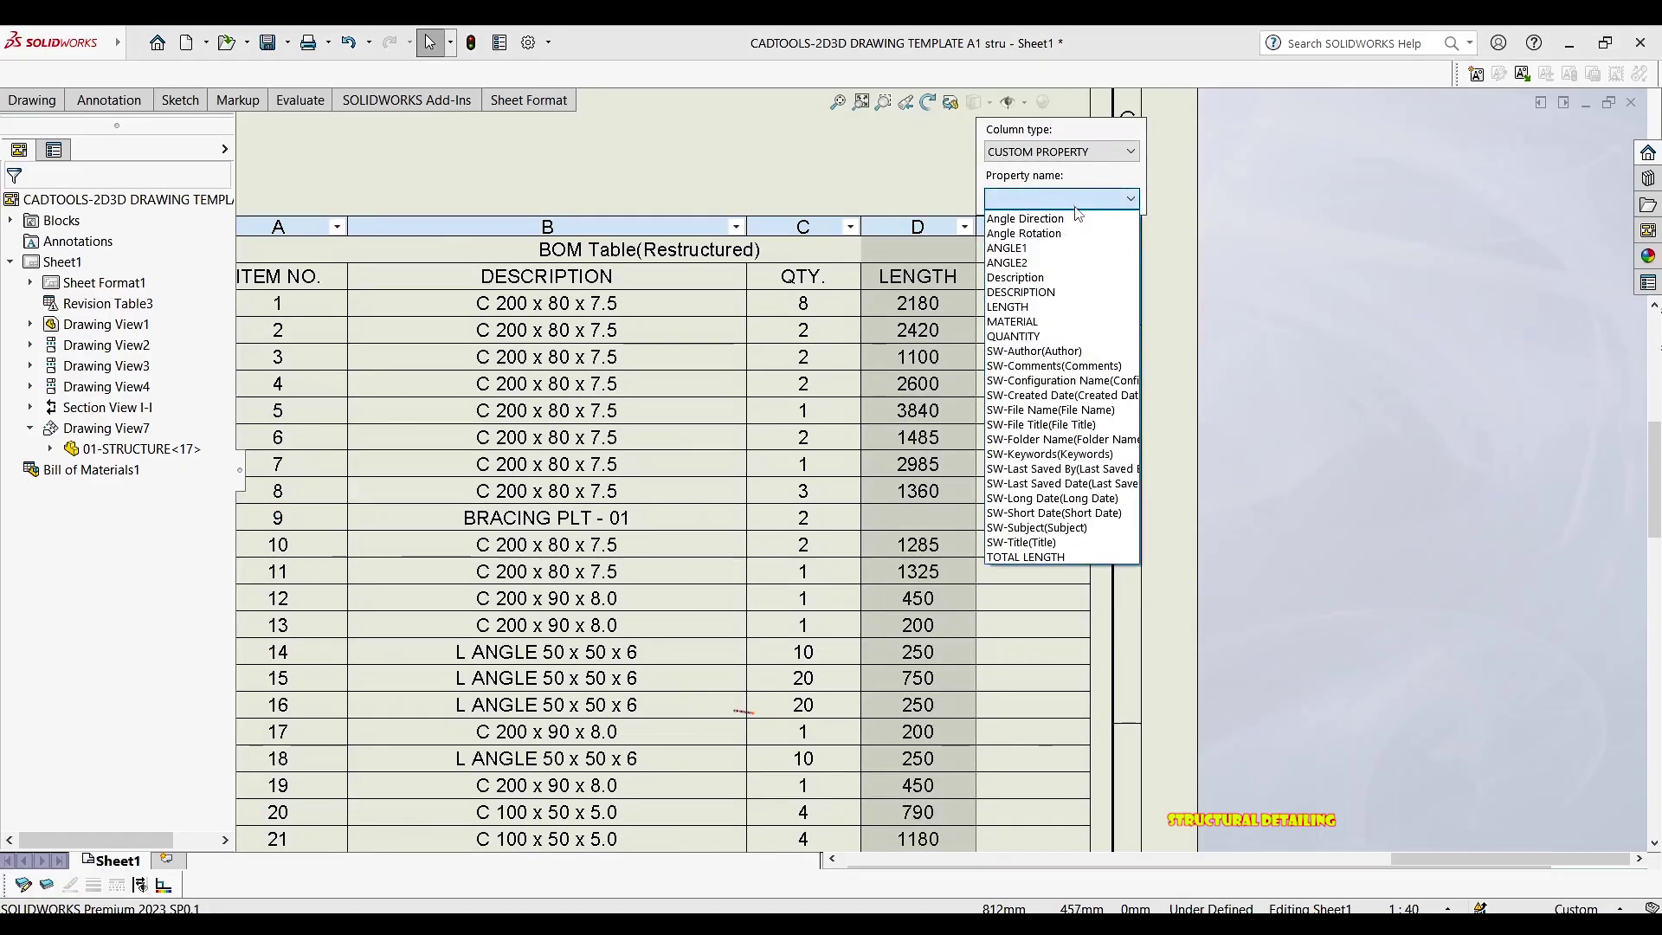
pyautogui.click(1034, 322)
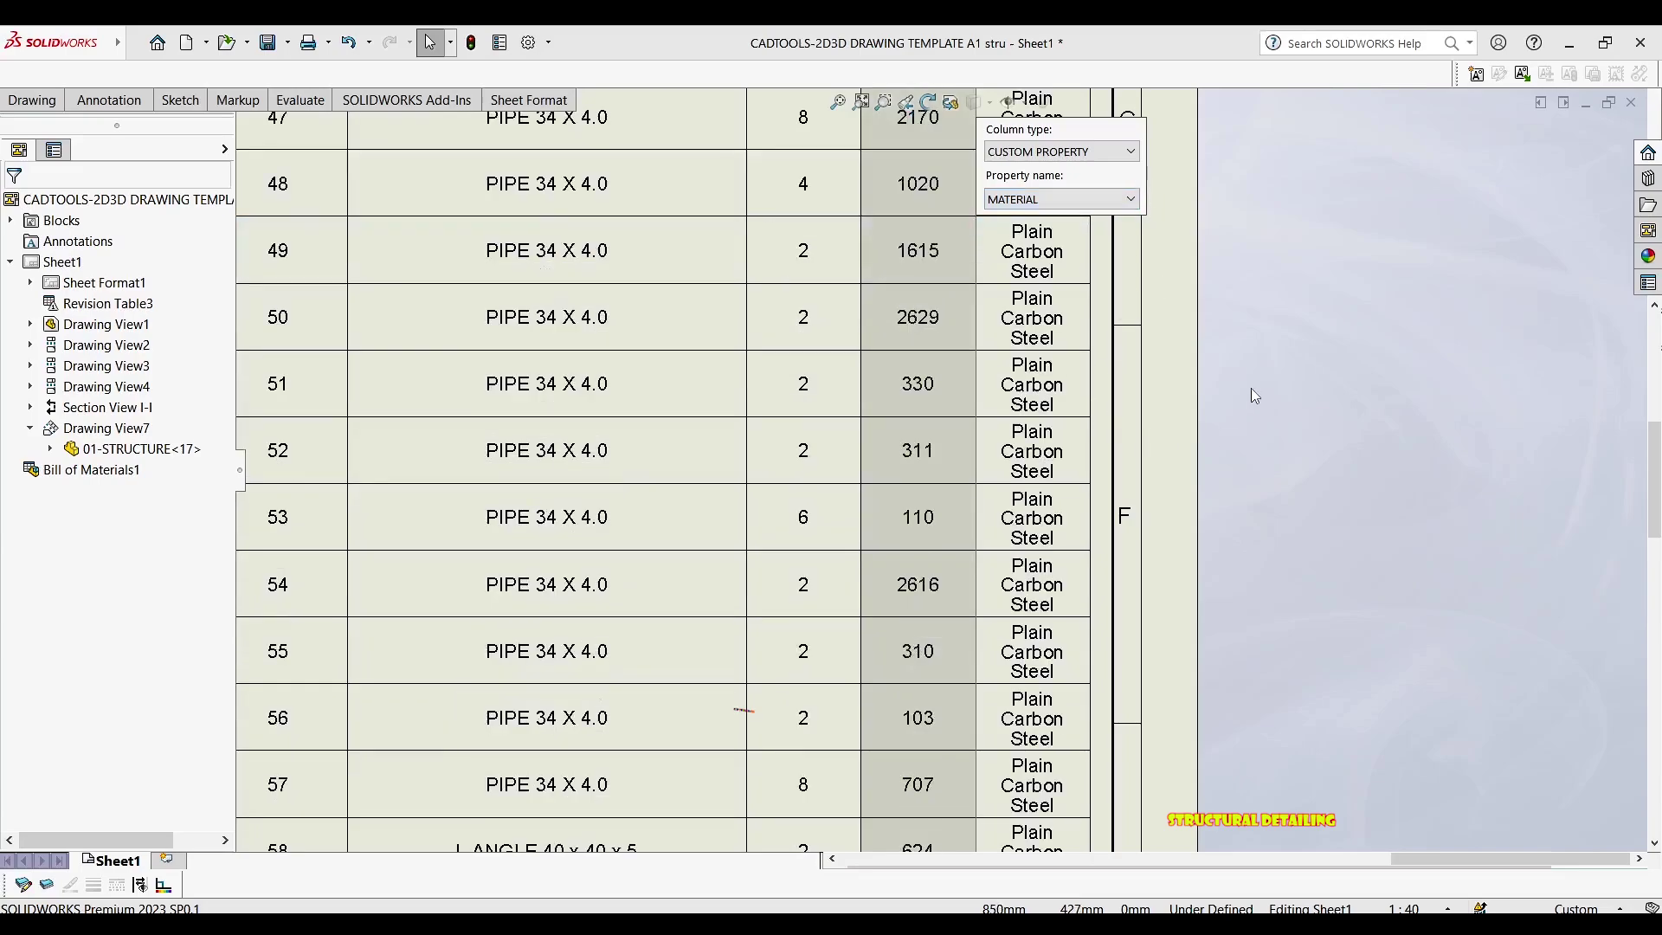
pyautogui.click(1417, 343)
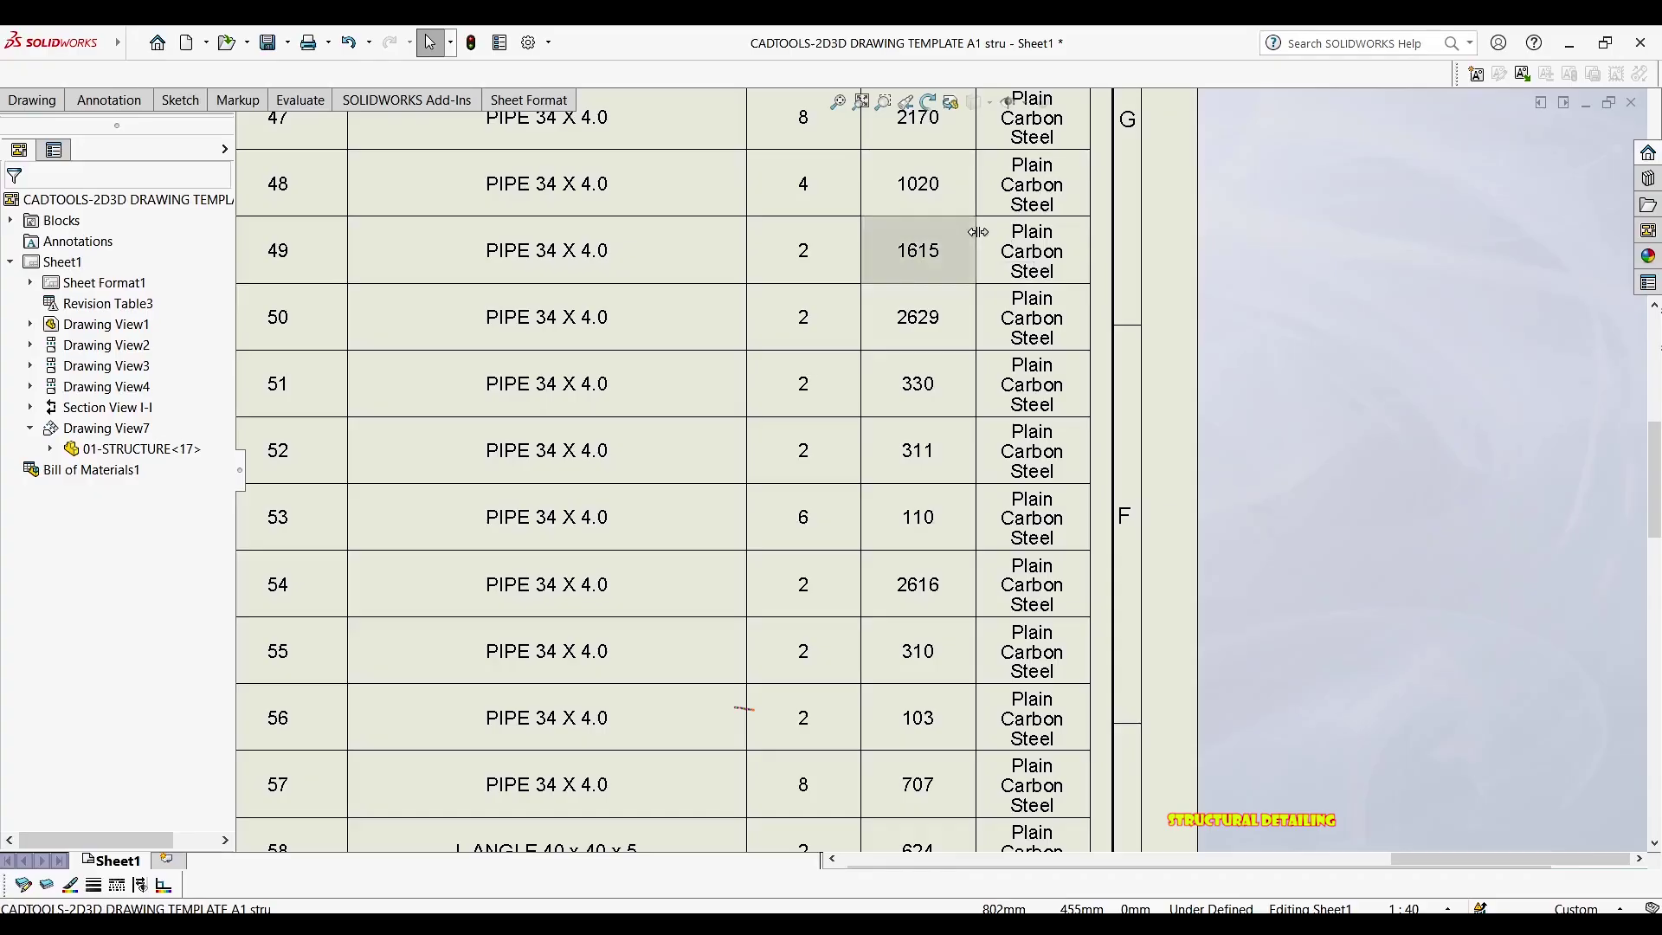
pyautogui.doubleClick(978, 232)
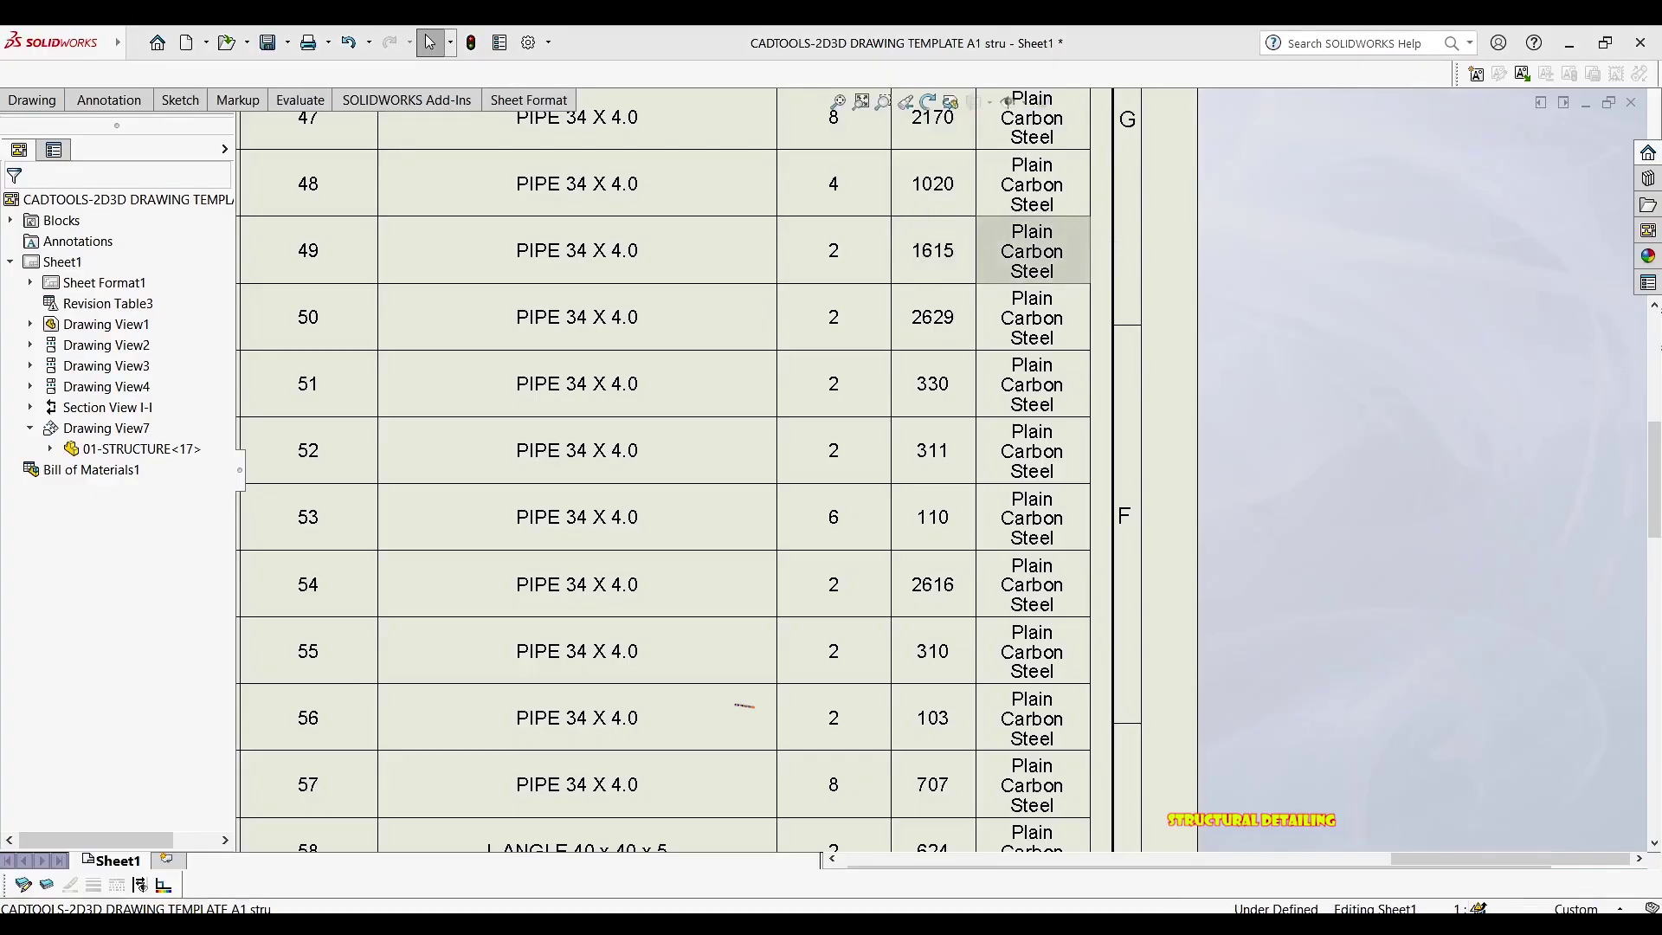
pyautogui.doubleClick(1091, 231)
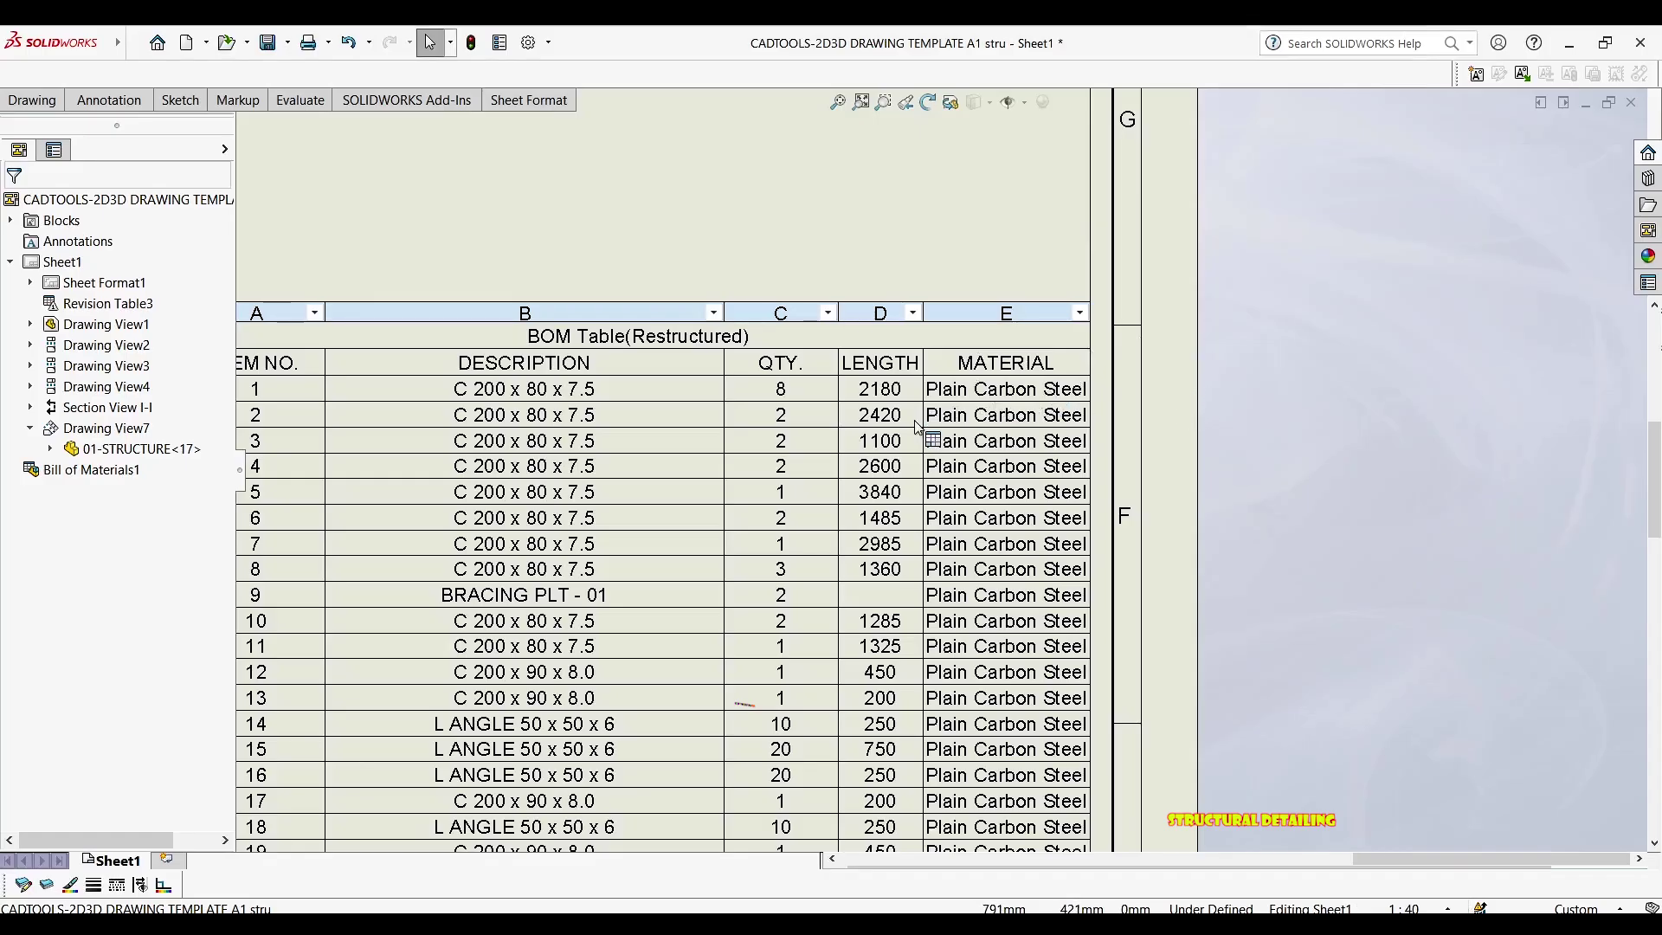
# Review the bill of materials from the first to the last item, and check how the table and views fit on the sheet
pyautogui.scroll(1, 917, 421)
pyautogui.moveTo(929, 347); pyautogui.dragTo(973, 187, button='middle')
pyautogui.scroll(1, 973, 187)
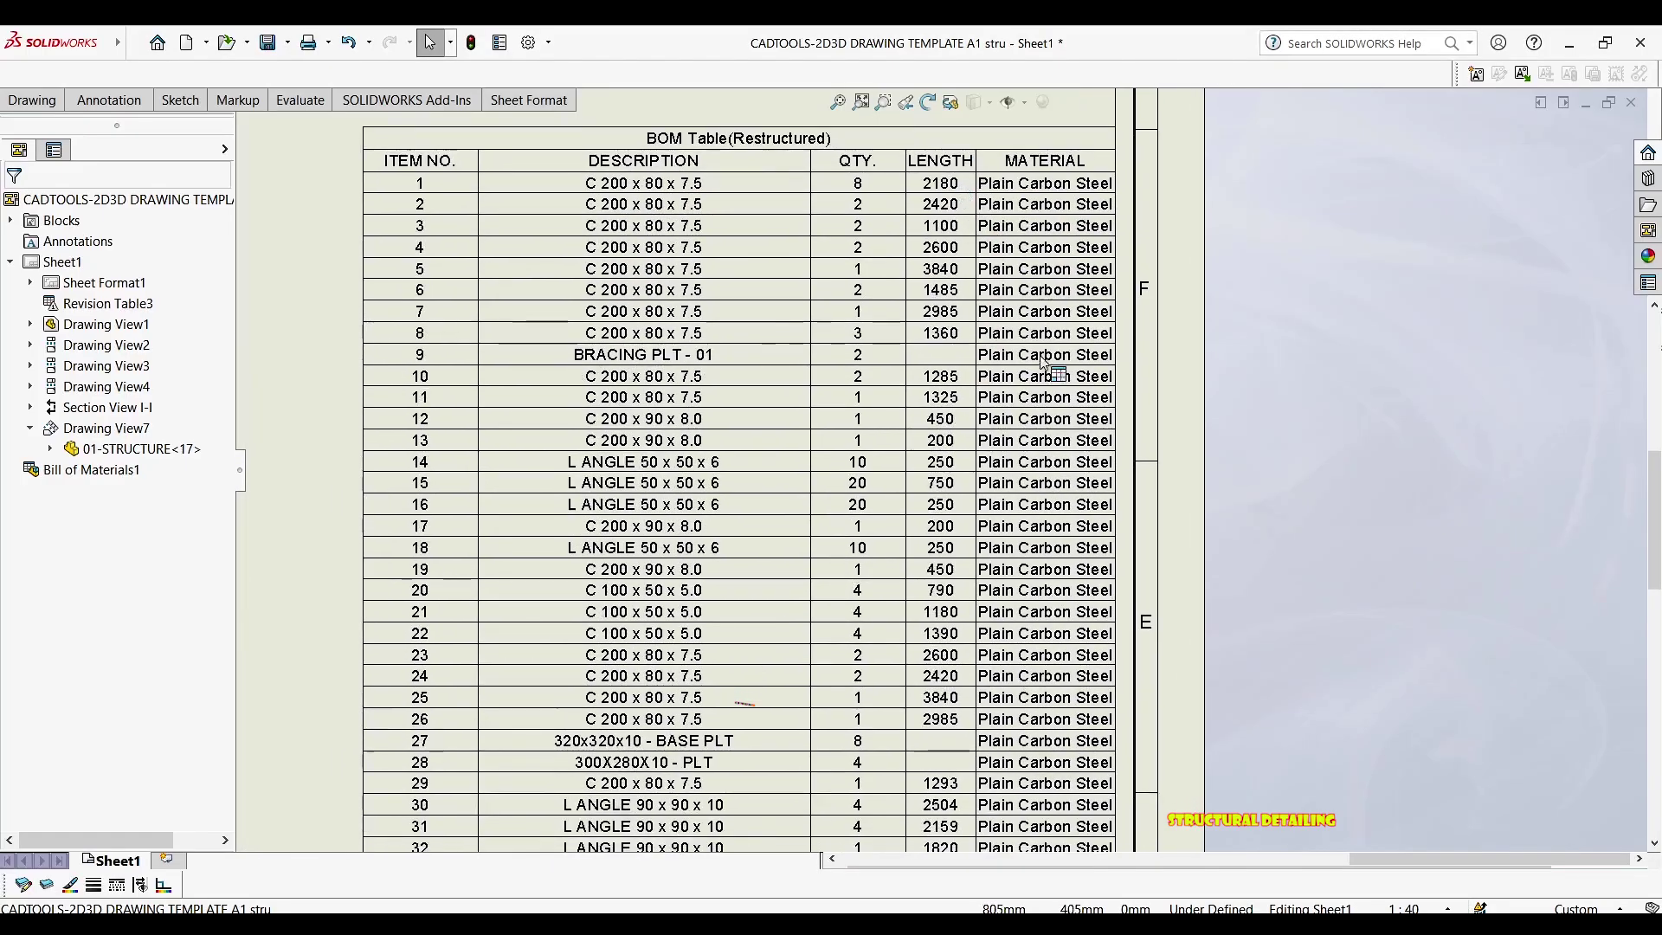
pyautogui.click(1009, 427)
pyautogui.scroll(1, 996, 368)
pyautogui.moveTo(1008, 367); pyautogui.dragTo(922, 82, button='middle')
pyautogui.scroll(1, 972, 230)
pyautogui.moveTo(982, 433); pyautogui.dragTo(984, 343, button='middle')
pyautogui.click(817, 585)
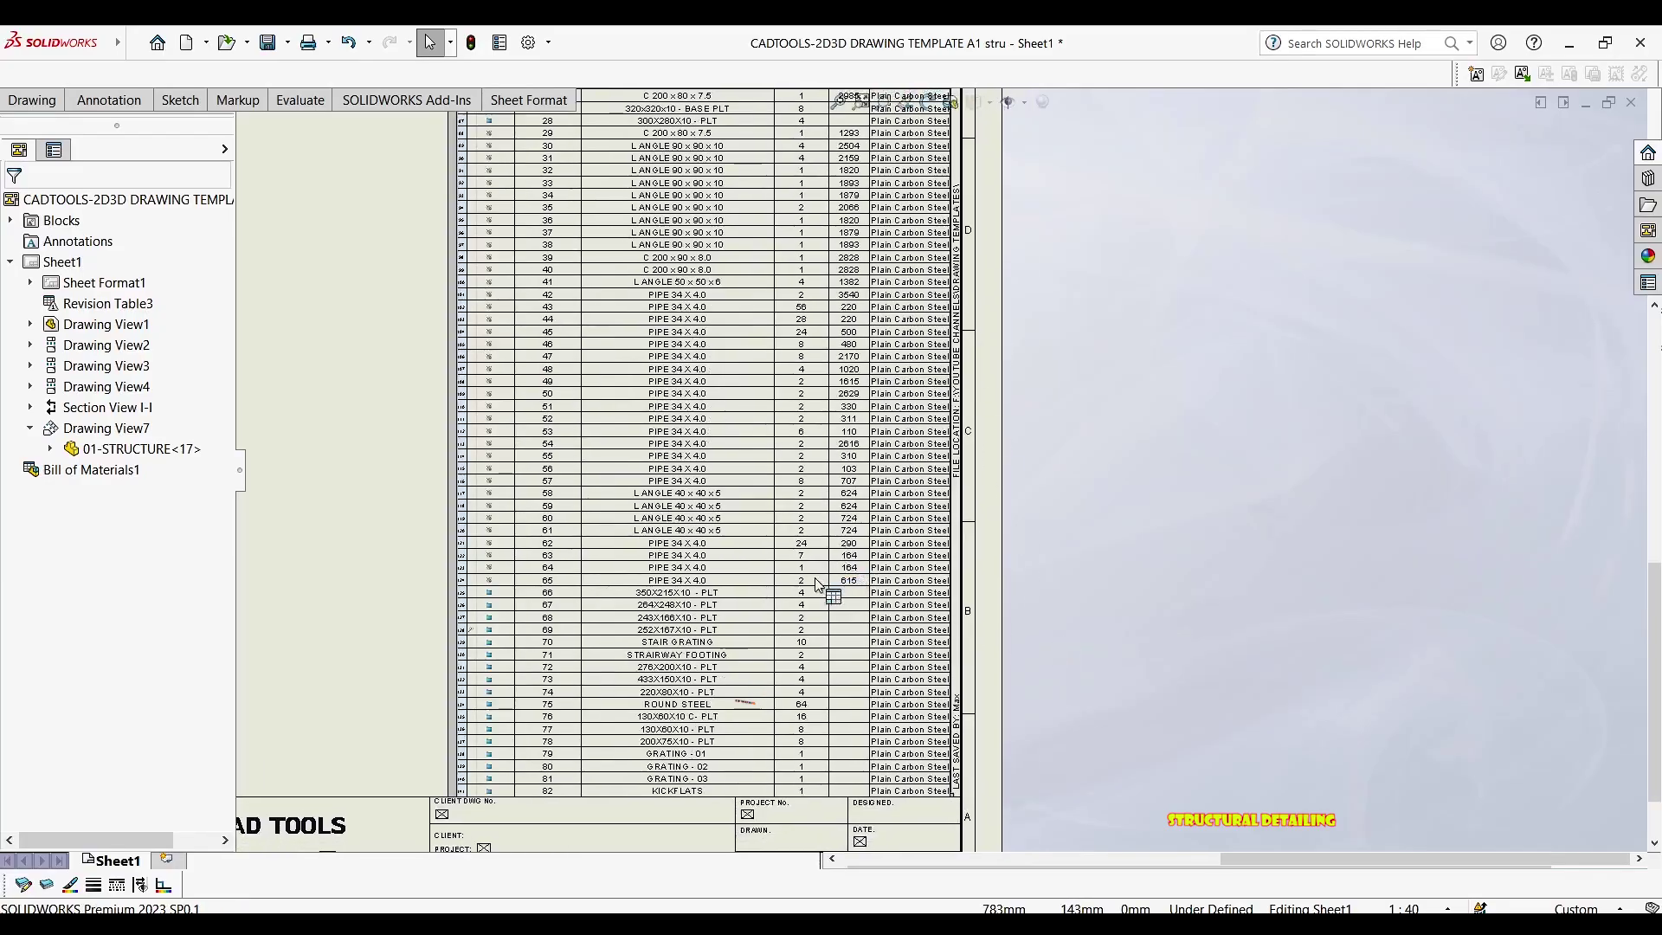
pyautogui.moveTo(719, 475)
pyautogui.mouseDown(button='middle')
pyautogui.moveTo(719, 560)
pyautogui.moveTo(782, 840)
pyautogui.mouseUp(button='middle')
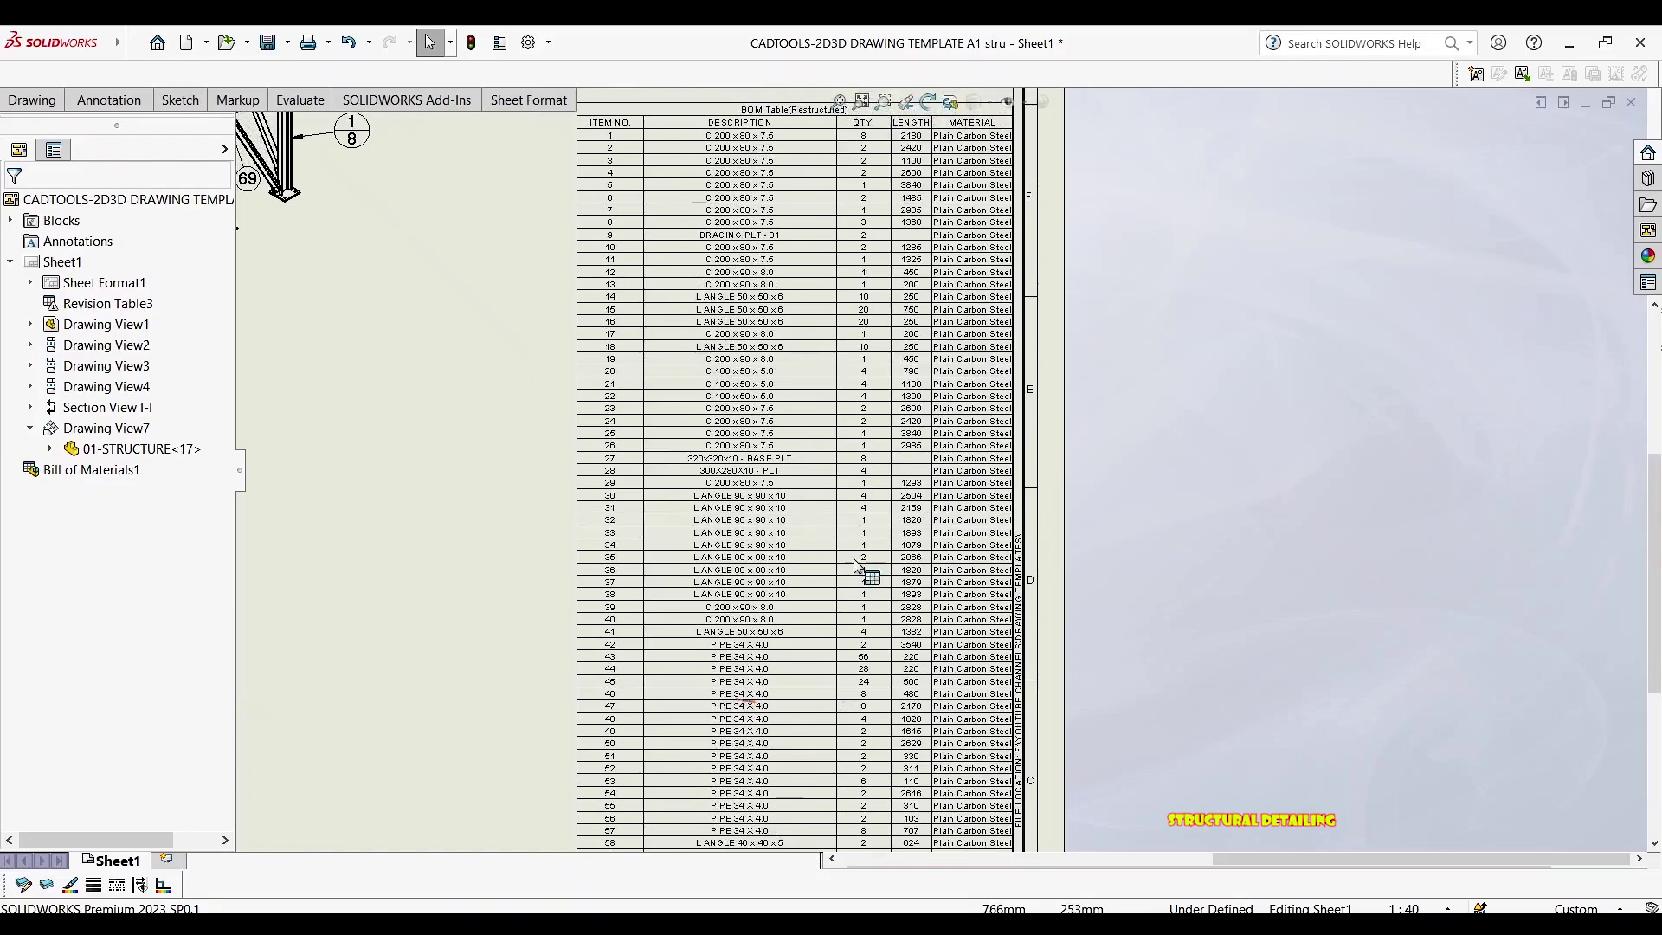
pyautogui.moveTo(760, 306); pyautogui.dragTo(759, 384, button='middle')
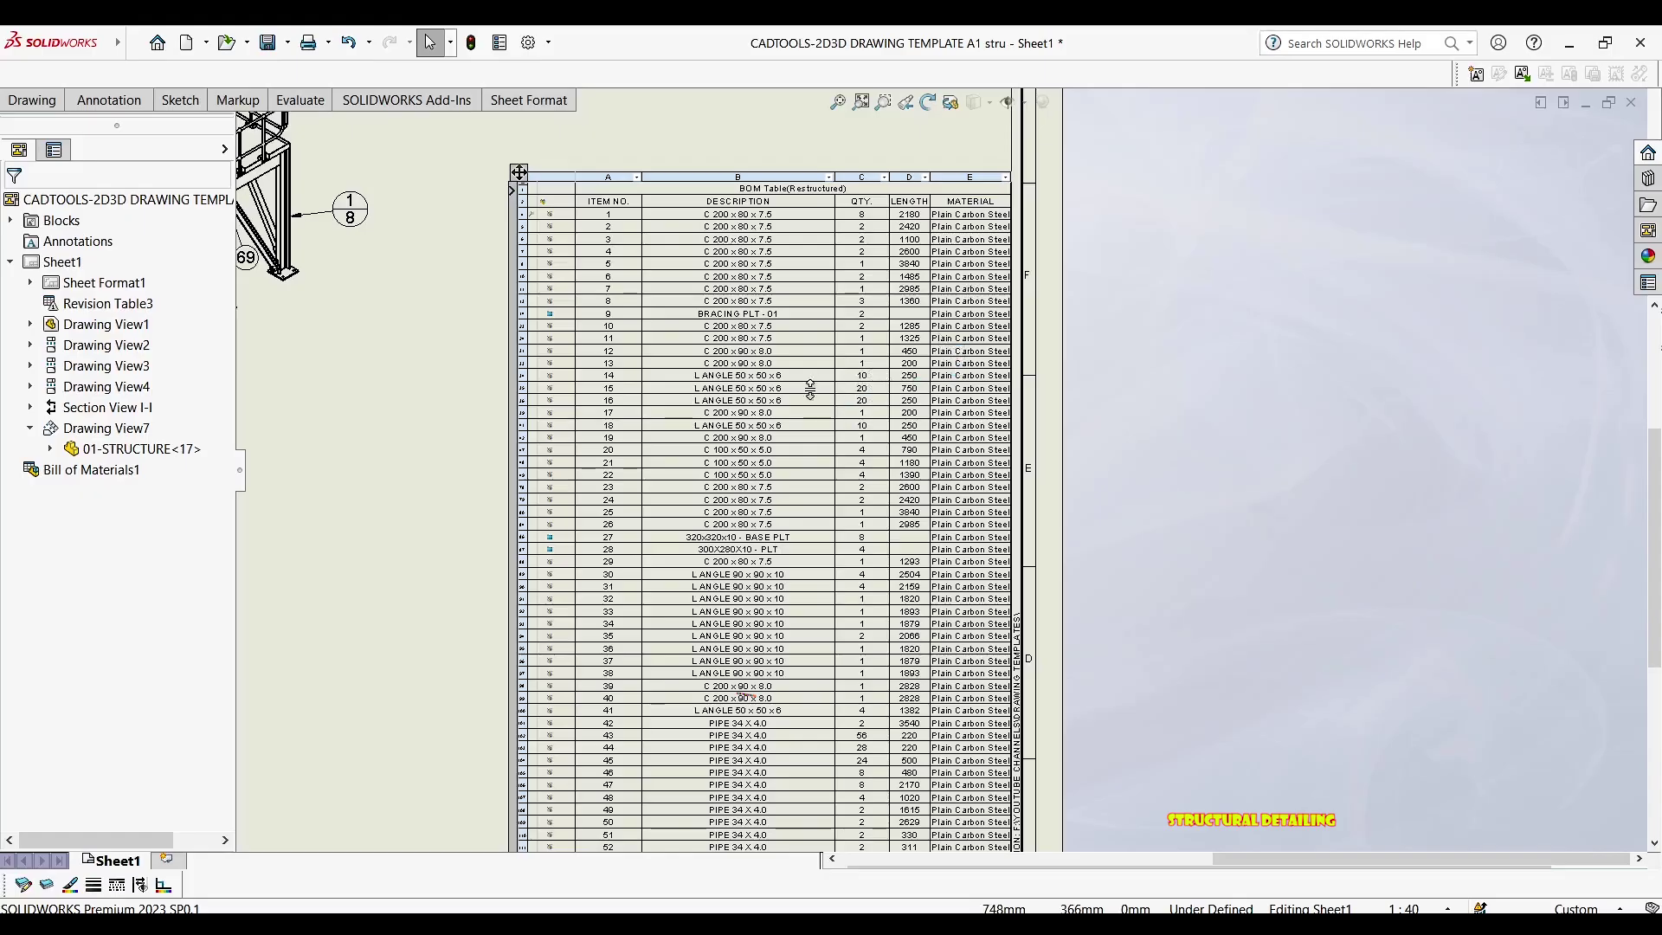
pyautogui.scroll(5, 805, 390)
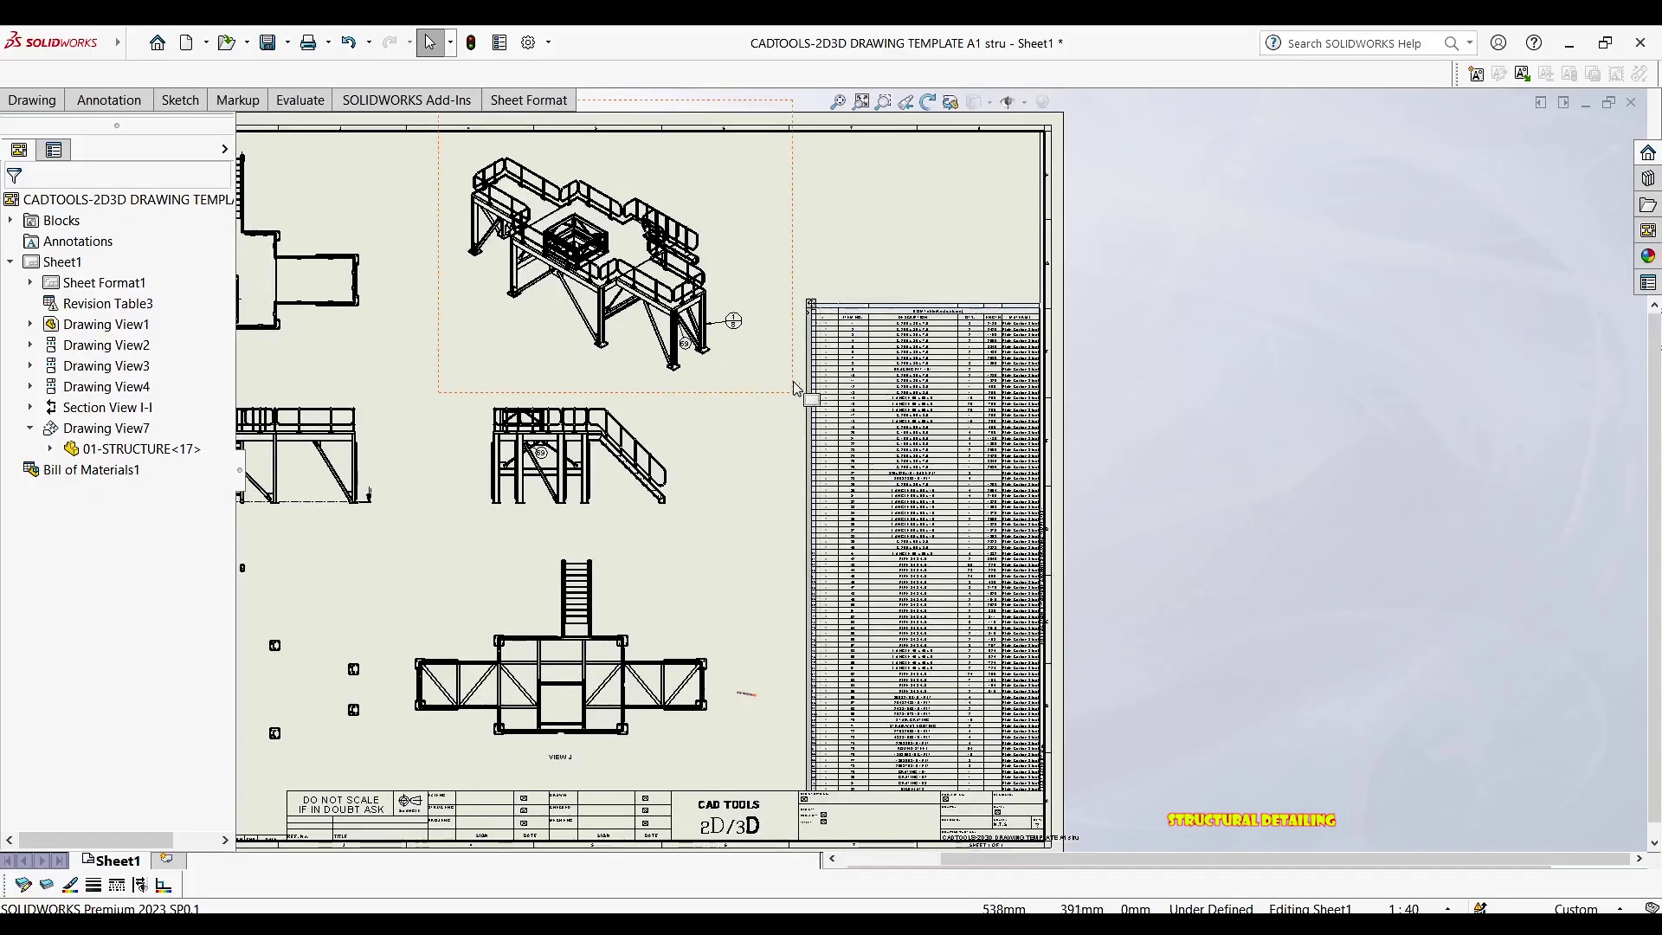
pyautogui.moveTo(797, 431); pyautogui.dragTo(878, 416, button='middle')
pyautogui.moveTo(660, 455)
pyautogui.mouseDown(button='middle')
pyautogui.moveTo(899, 393)
pyautogui.moveTo(723, 514)
pyautogui.mouseUp(button='middle')
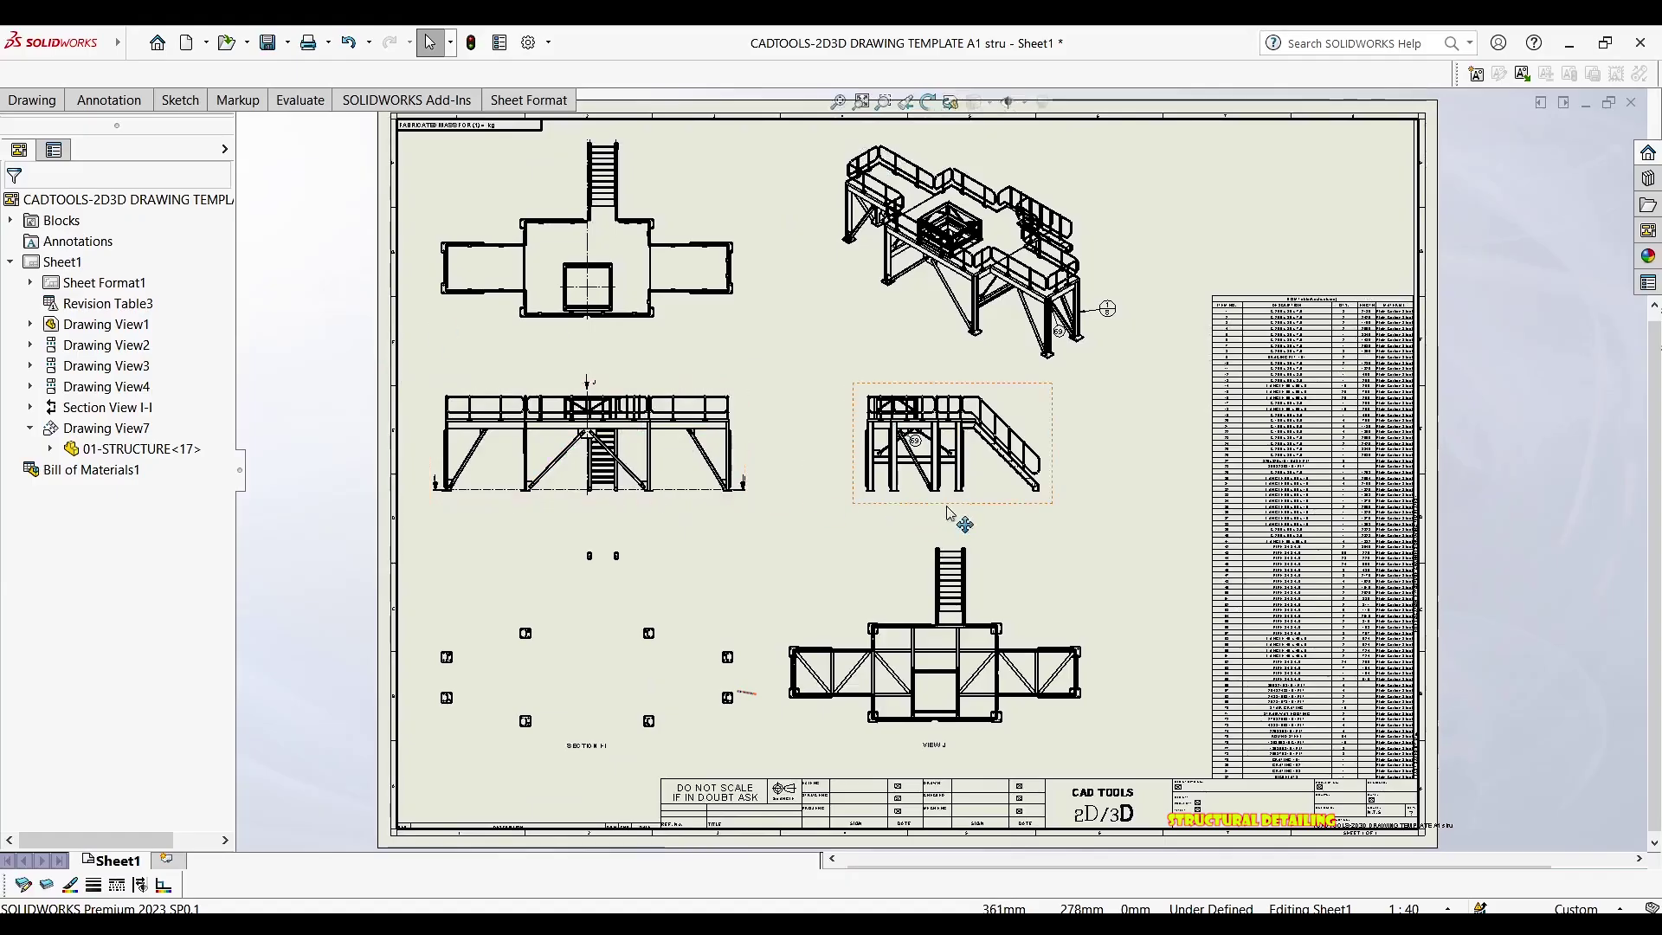
pyautogui.click(1310, 571)
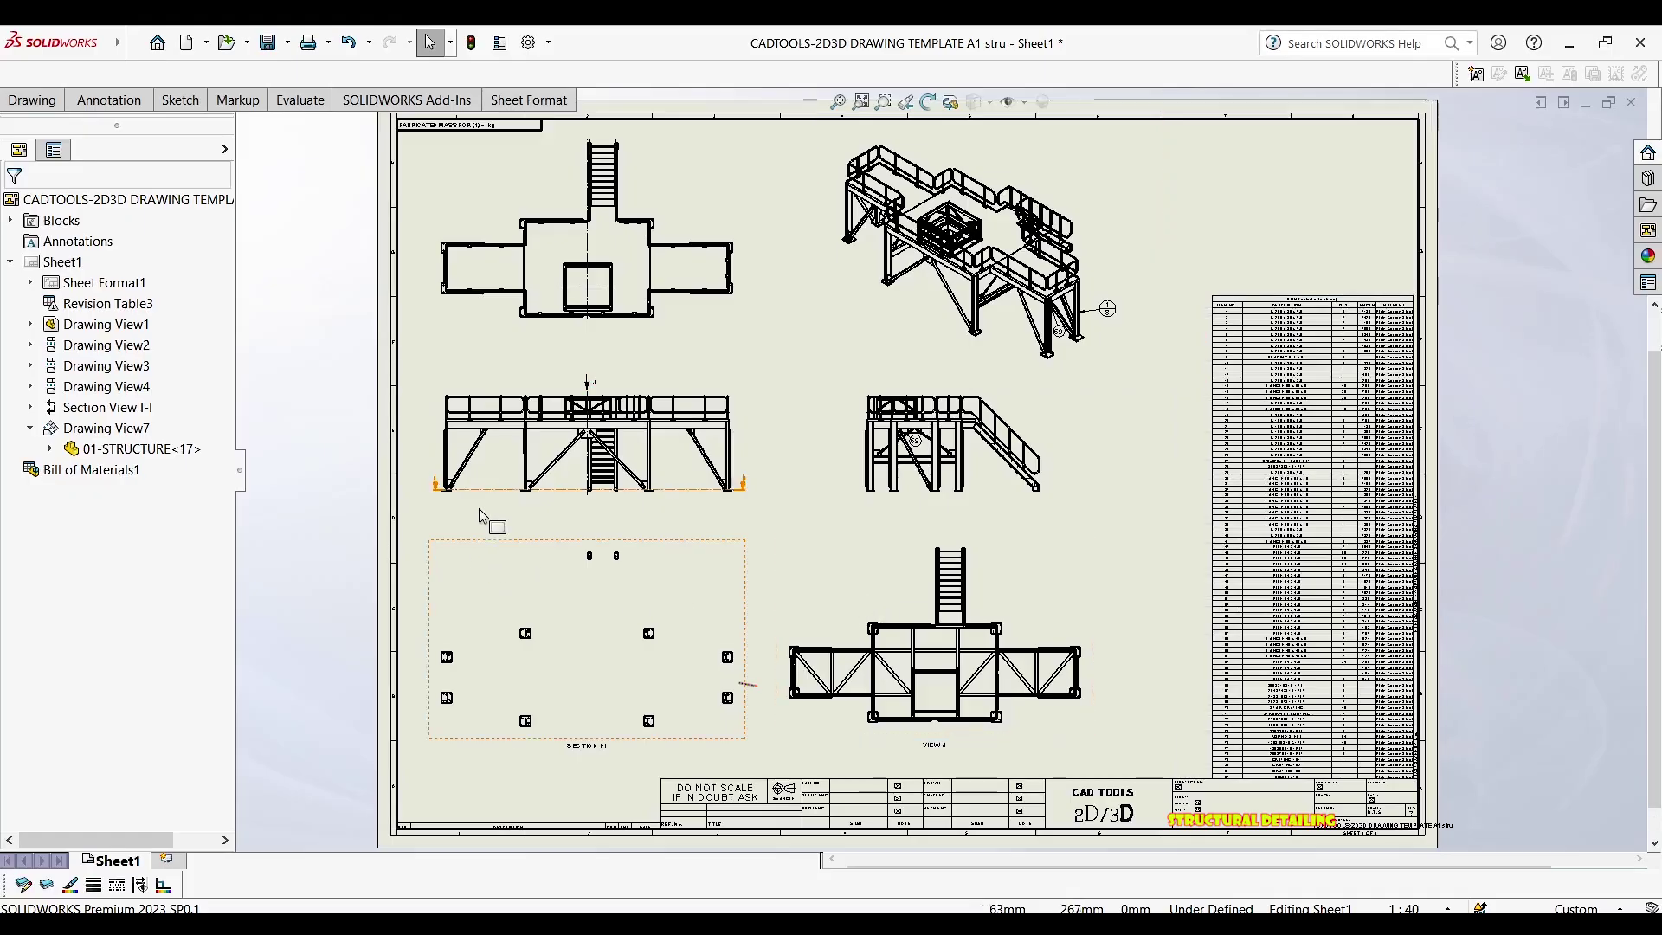
# Try a center mark on the lower-left bolt hole of a base plate in Section I-I
pyautogui.scroll(-3, 482, 519)
pyautogui.scroll(-3, 649, 537)
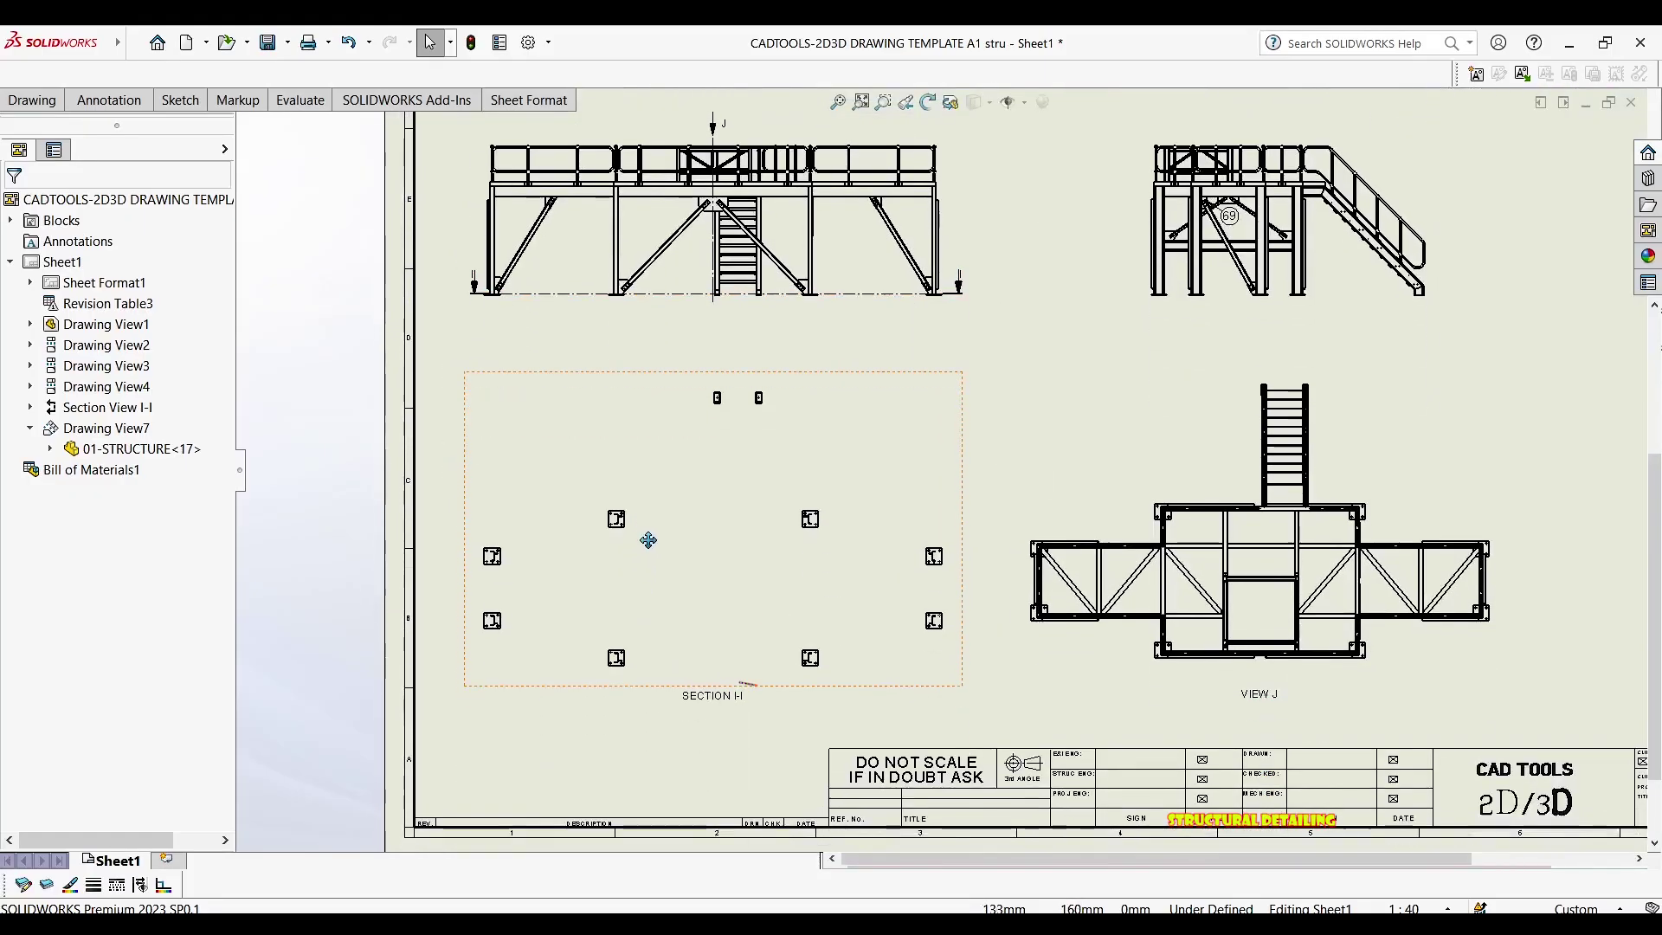
pyautogui.scroll(-2, 655, 519)
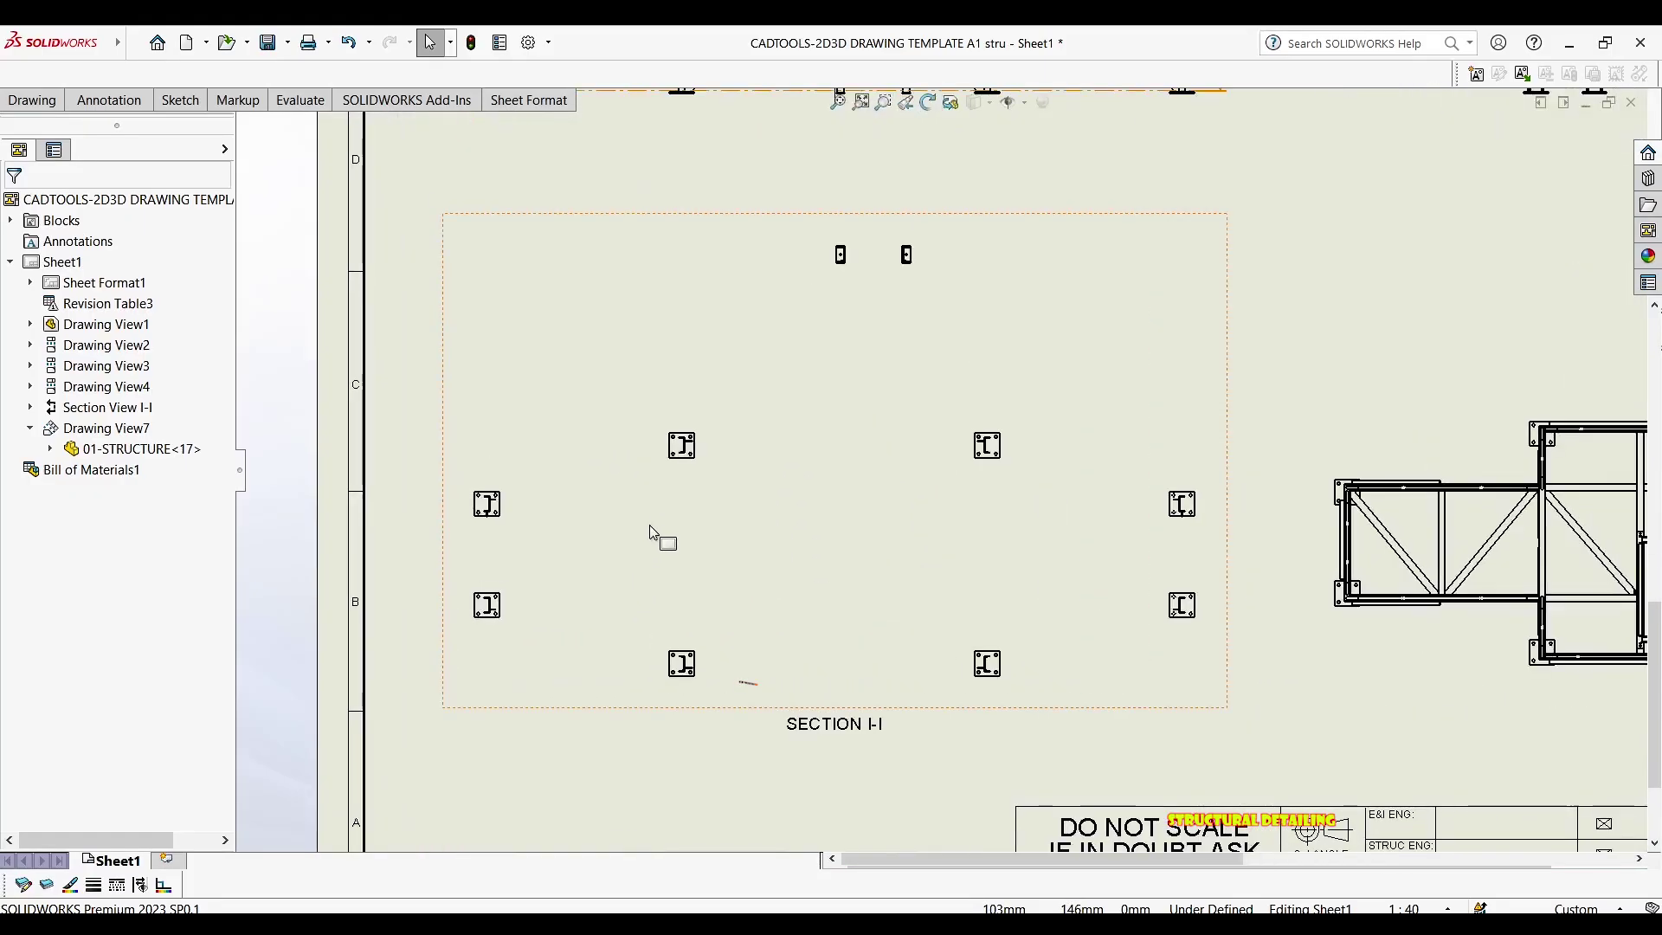
pyautogui.scroll(-2, 655, 520)
pyautogui.scroll(-2, 716, 482)
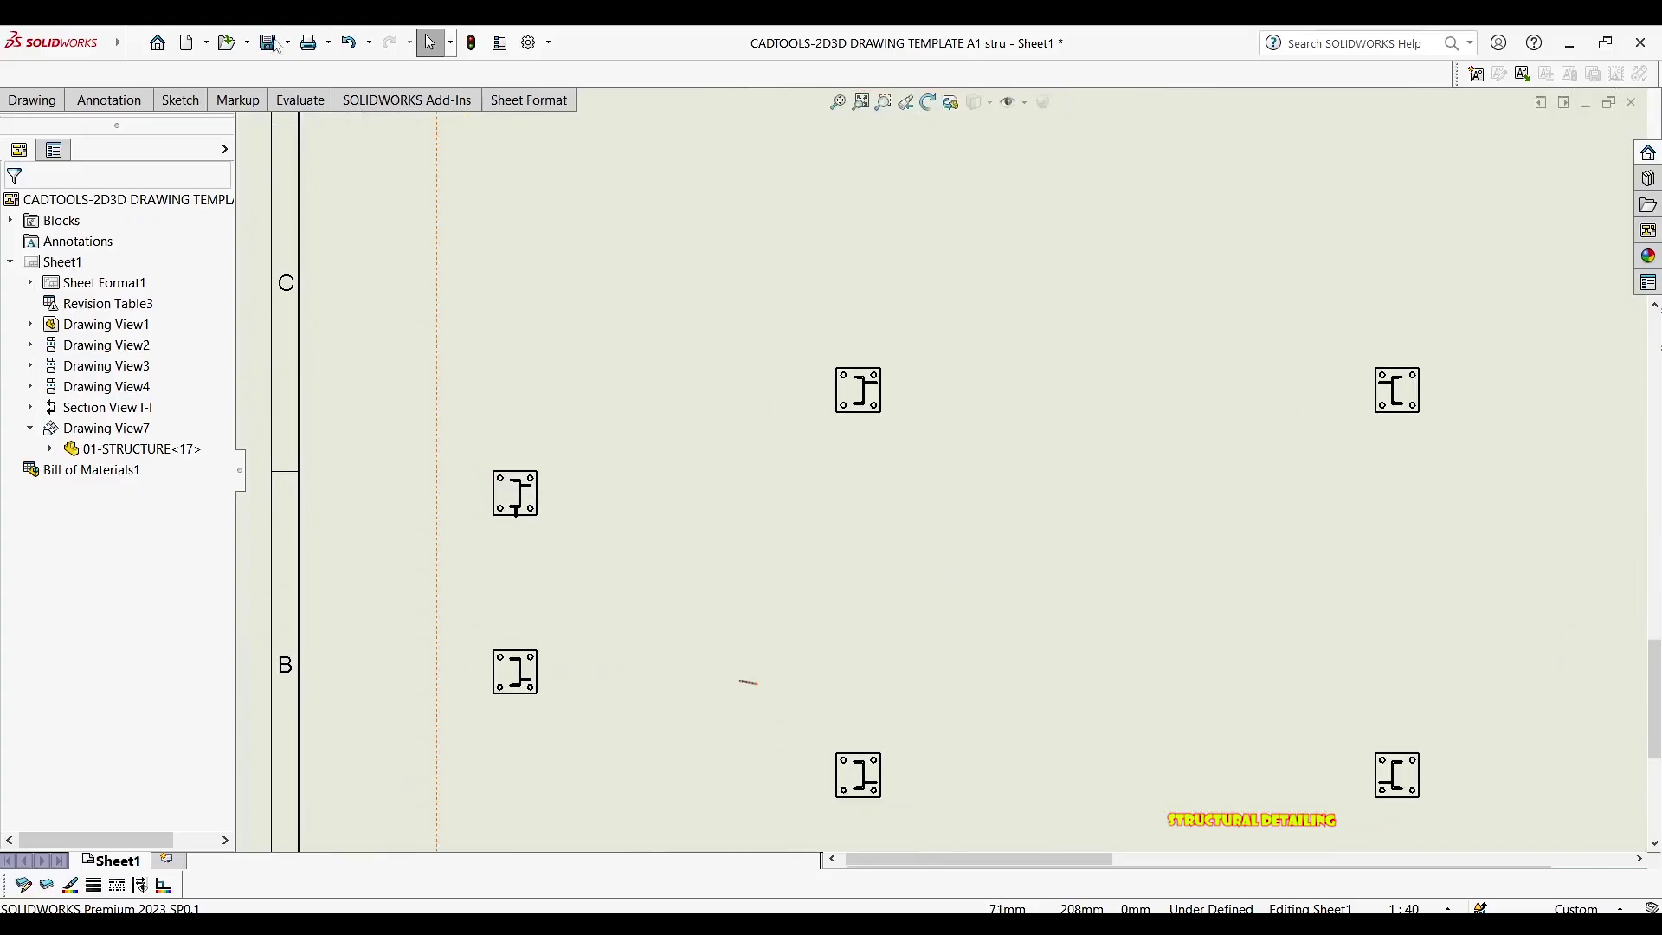
pyautogui.click(104, 101)
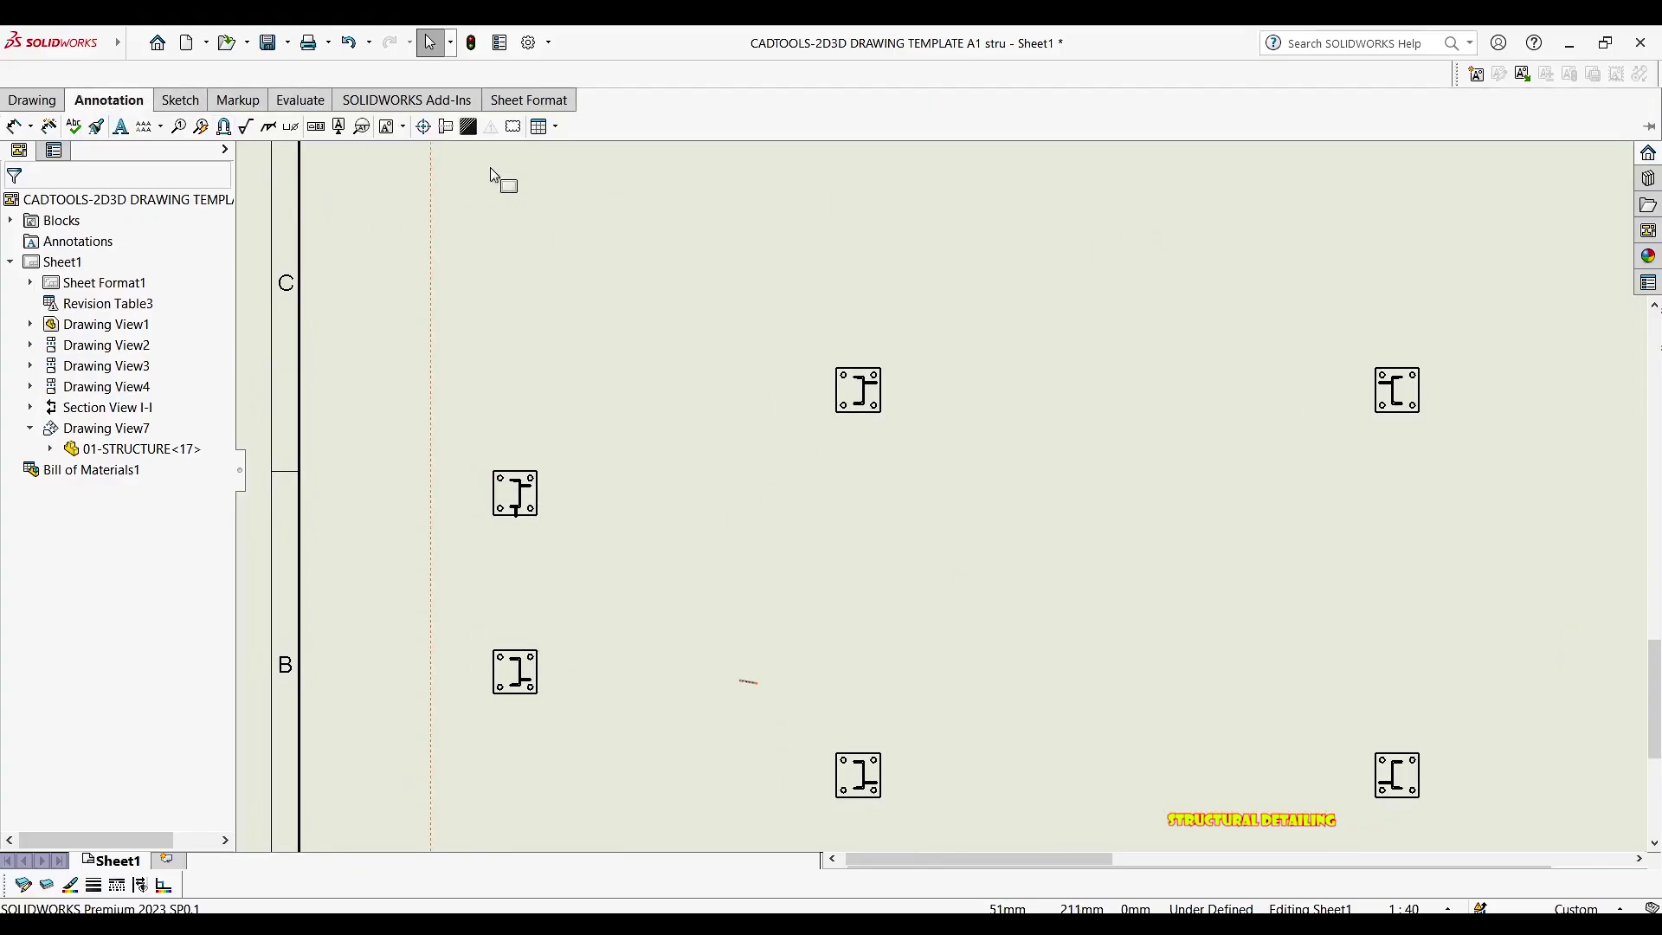
pyautogui.click(424, 126)
pyautogui.scroll(-6, 684, 588)
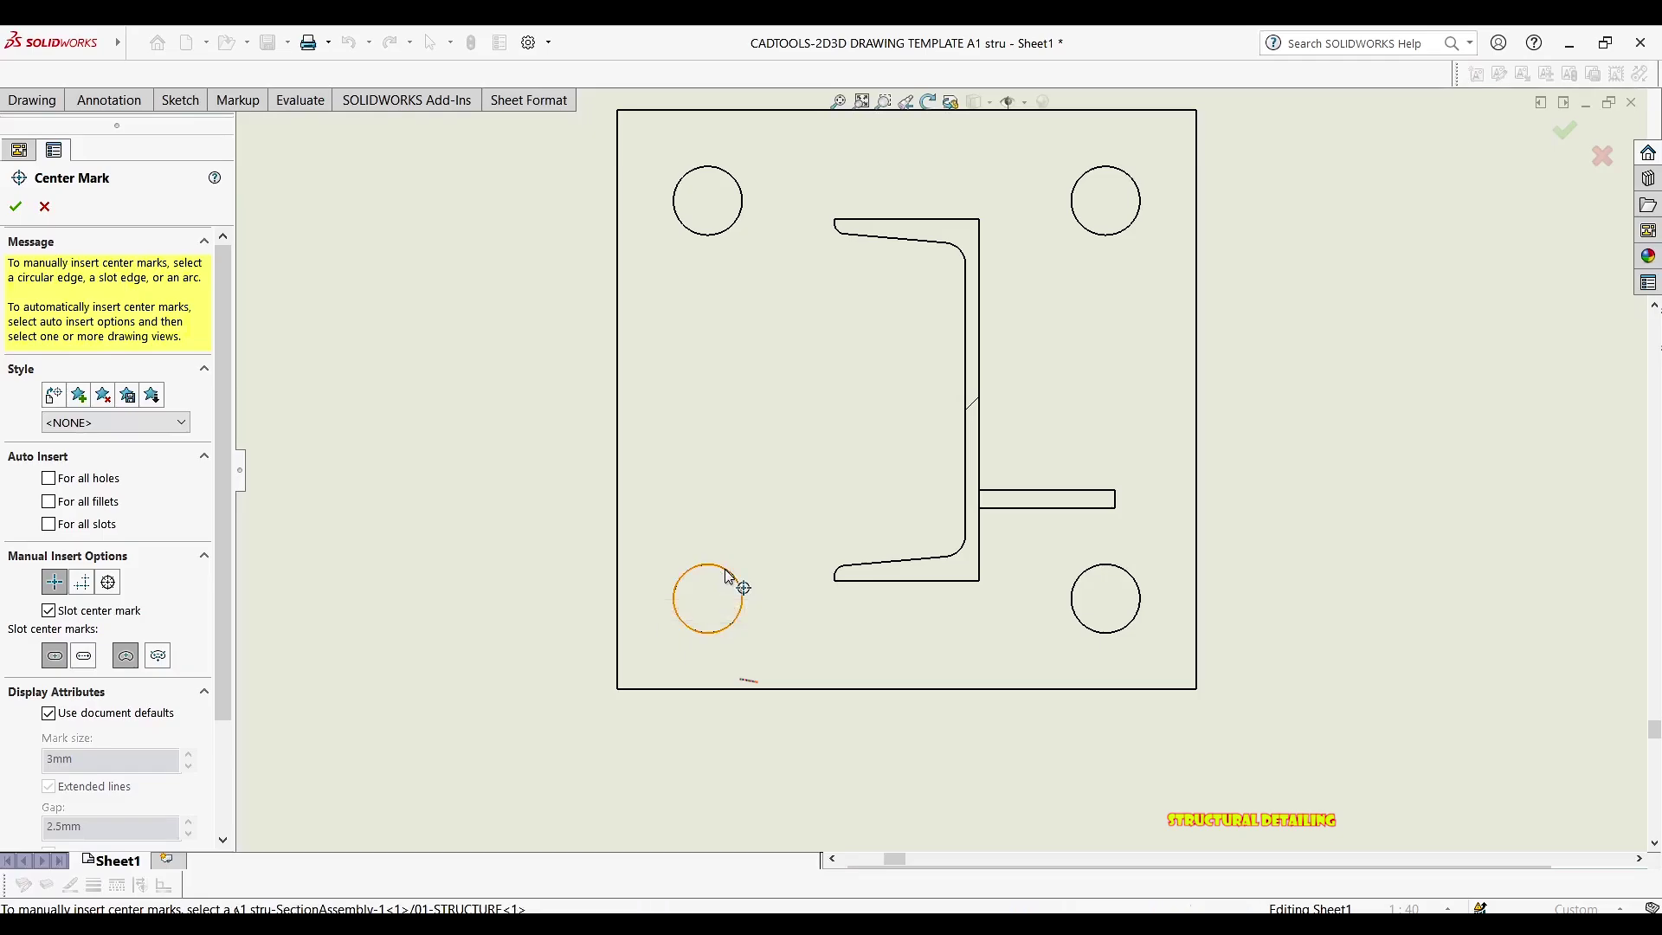
pyautogui.click(737, 581)
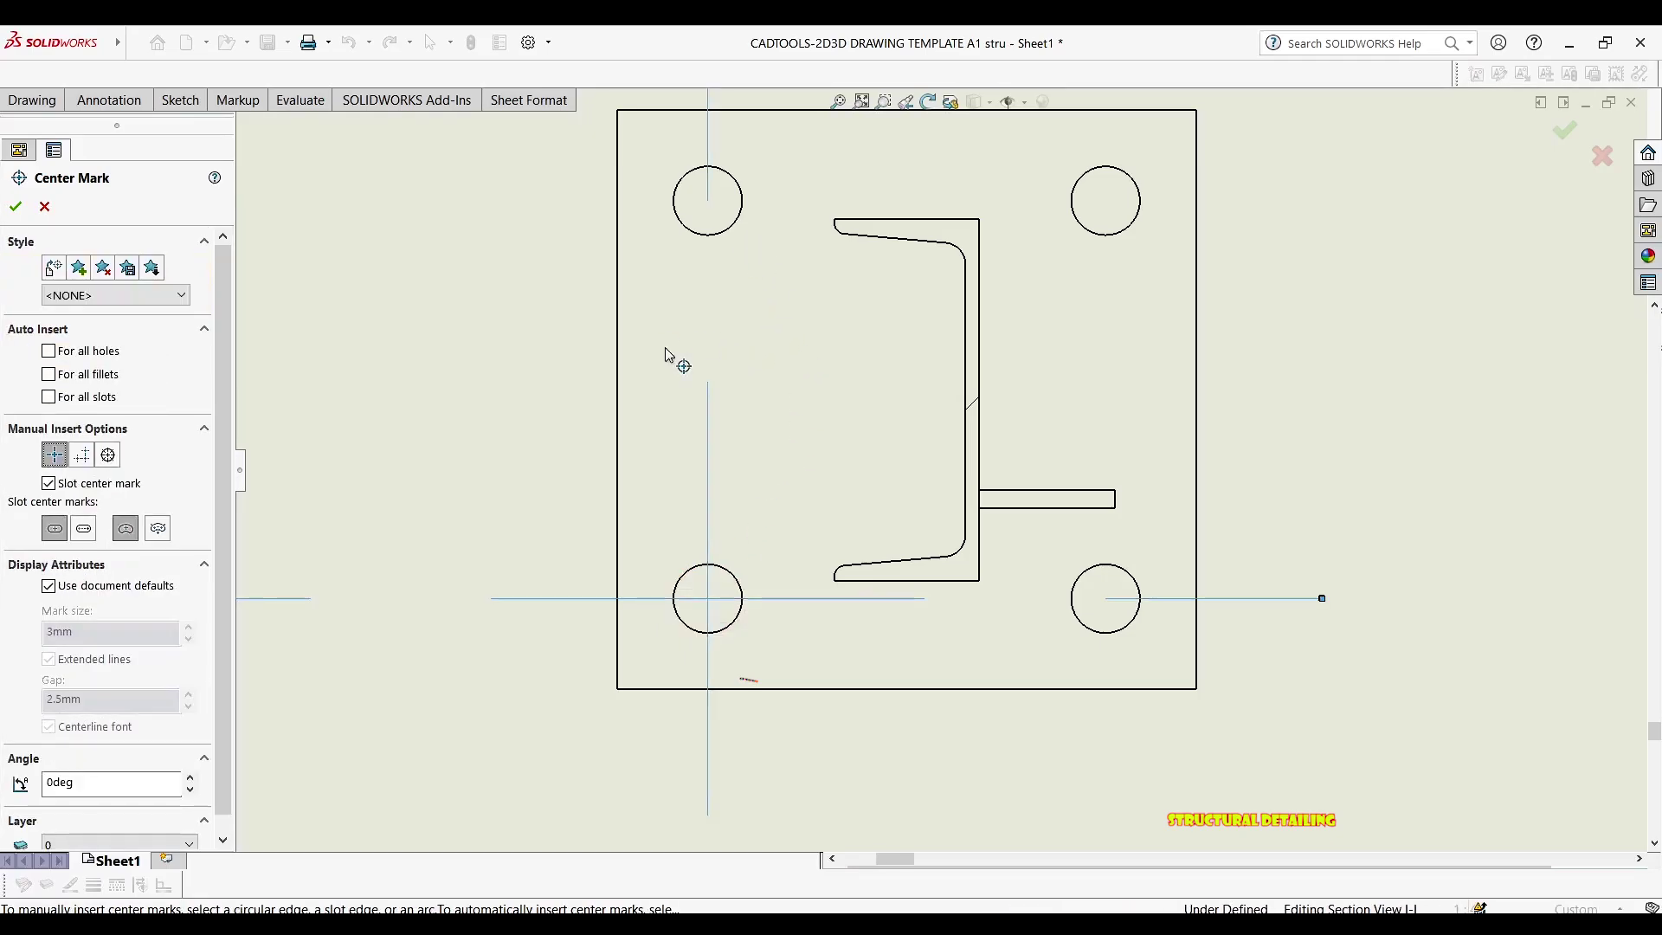
pyautogui.scroll(3, 683, 359)
# Delete the center mark from the base plate's bolt hole
pyautogui.press('Escape')
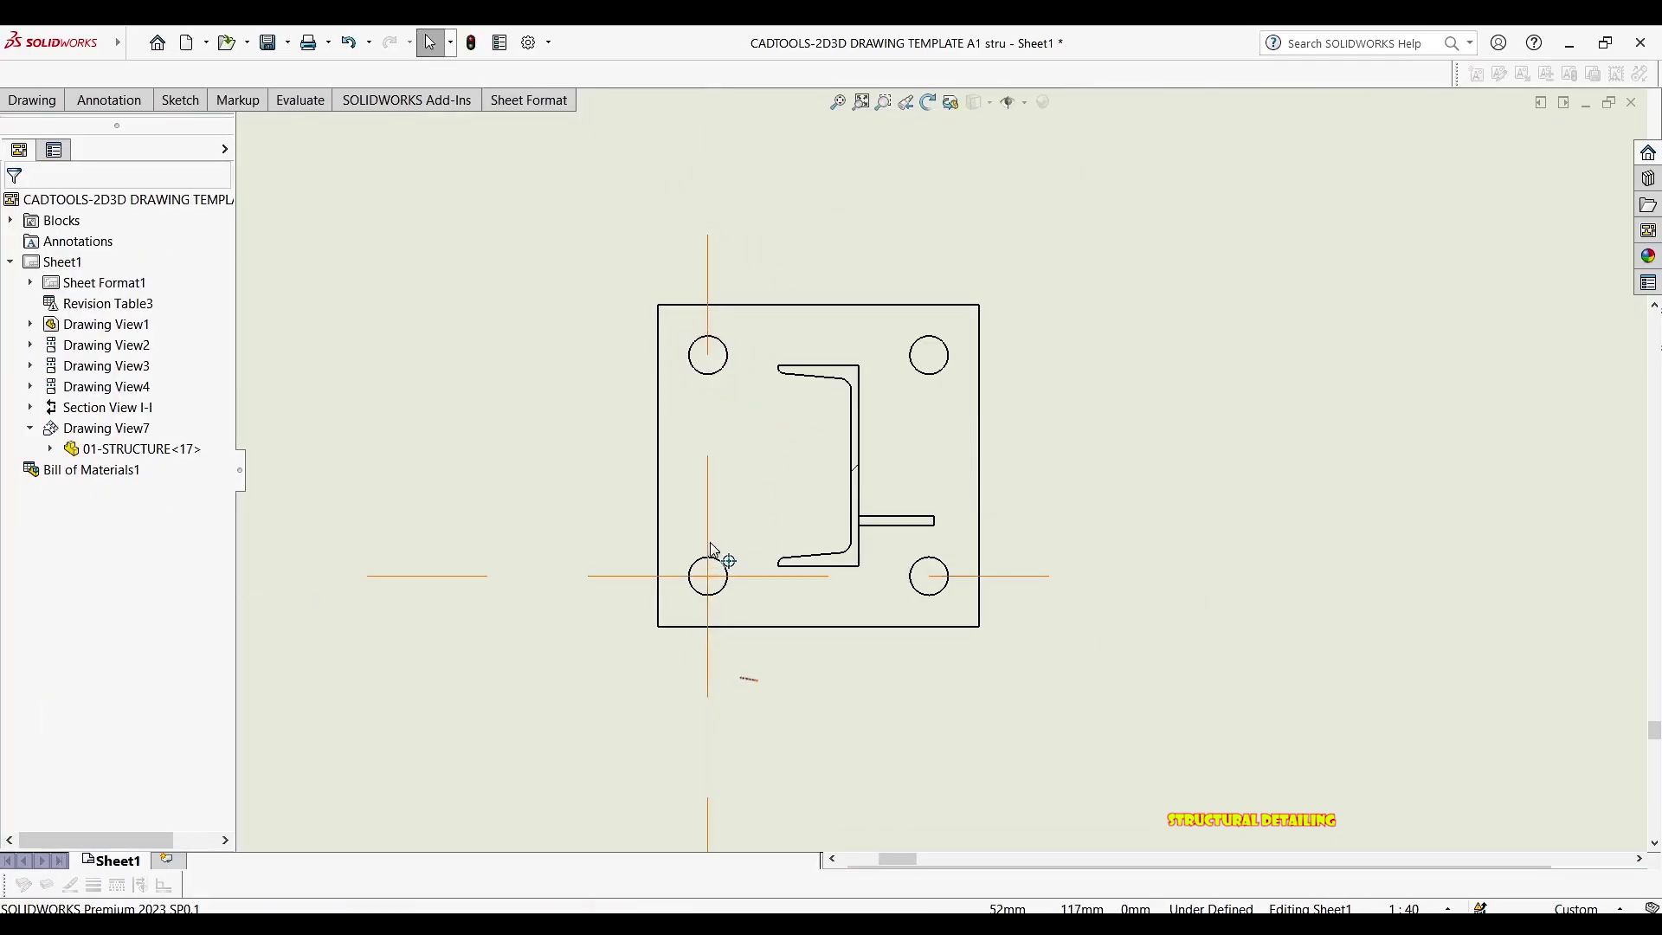
pyautogui.click(718, 563)
pyautogui.press('Delete')
pyautogui.scroll(1, 730, 475)
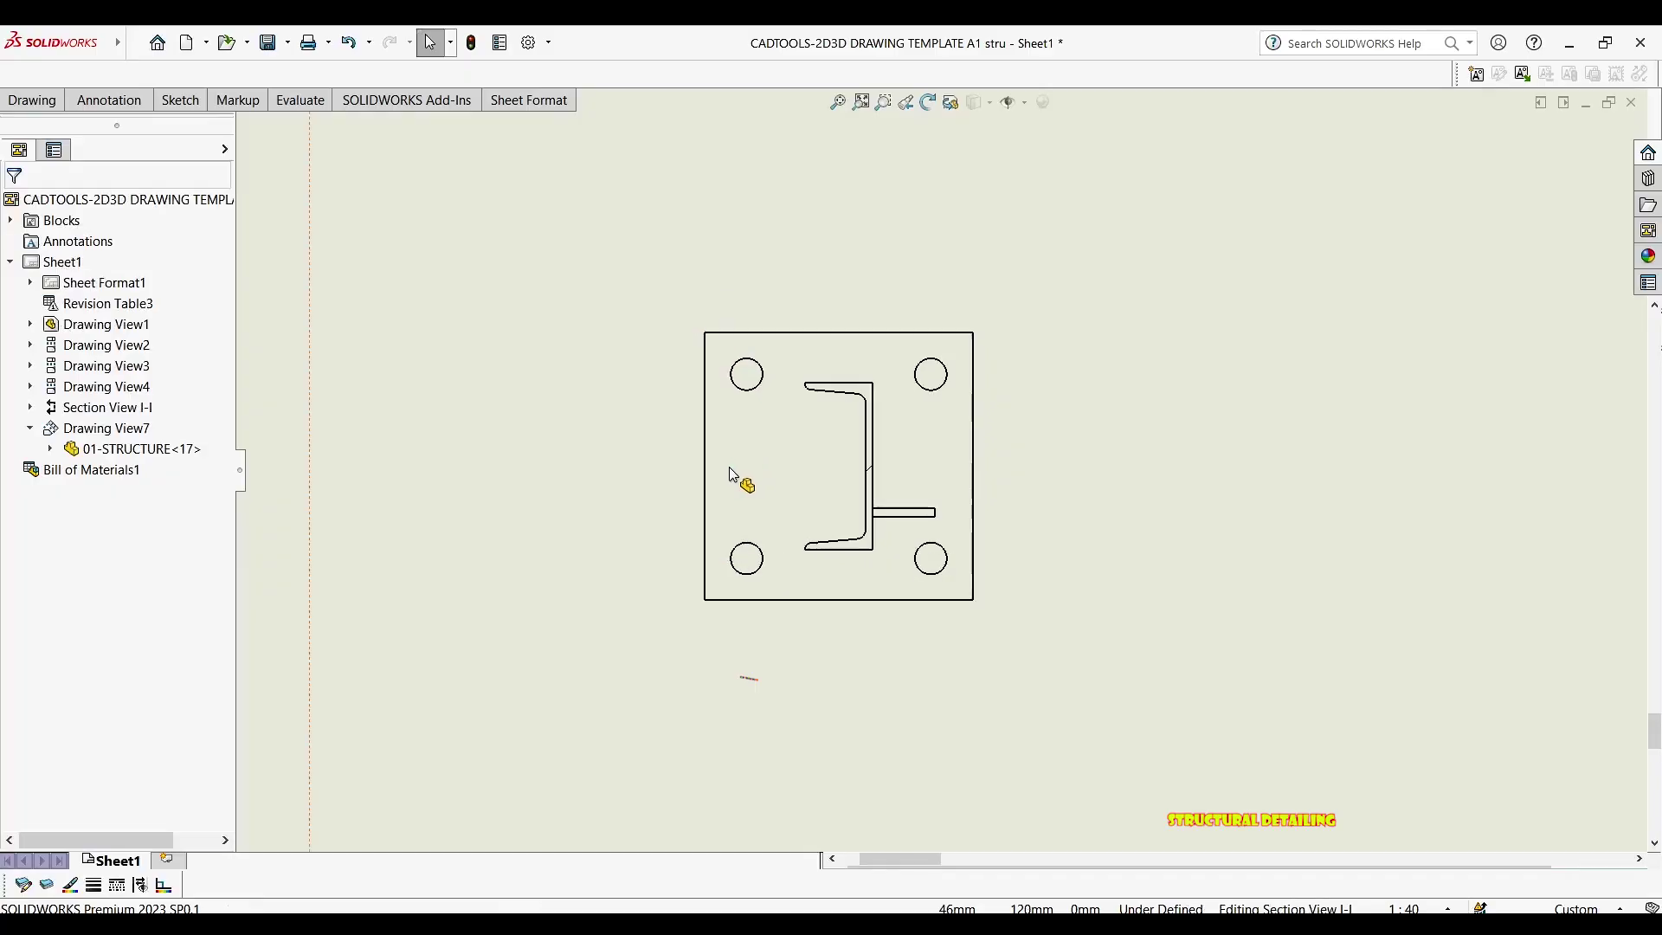
# Add vertical centerlines to the upper of the two leftmost base plates and the upper inner-left base plate in Section I-I
pyautogui.scroll(3, 634, 457)
pyautogui.scroll(2, 704, 493)
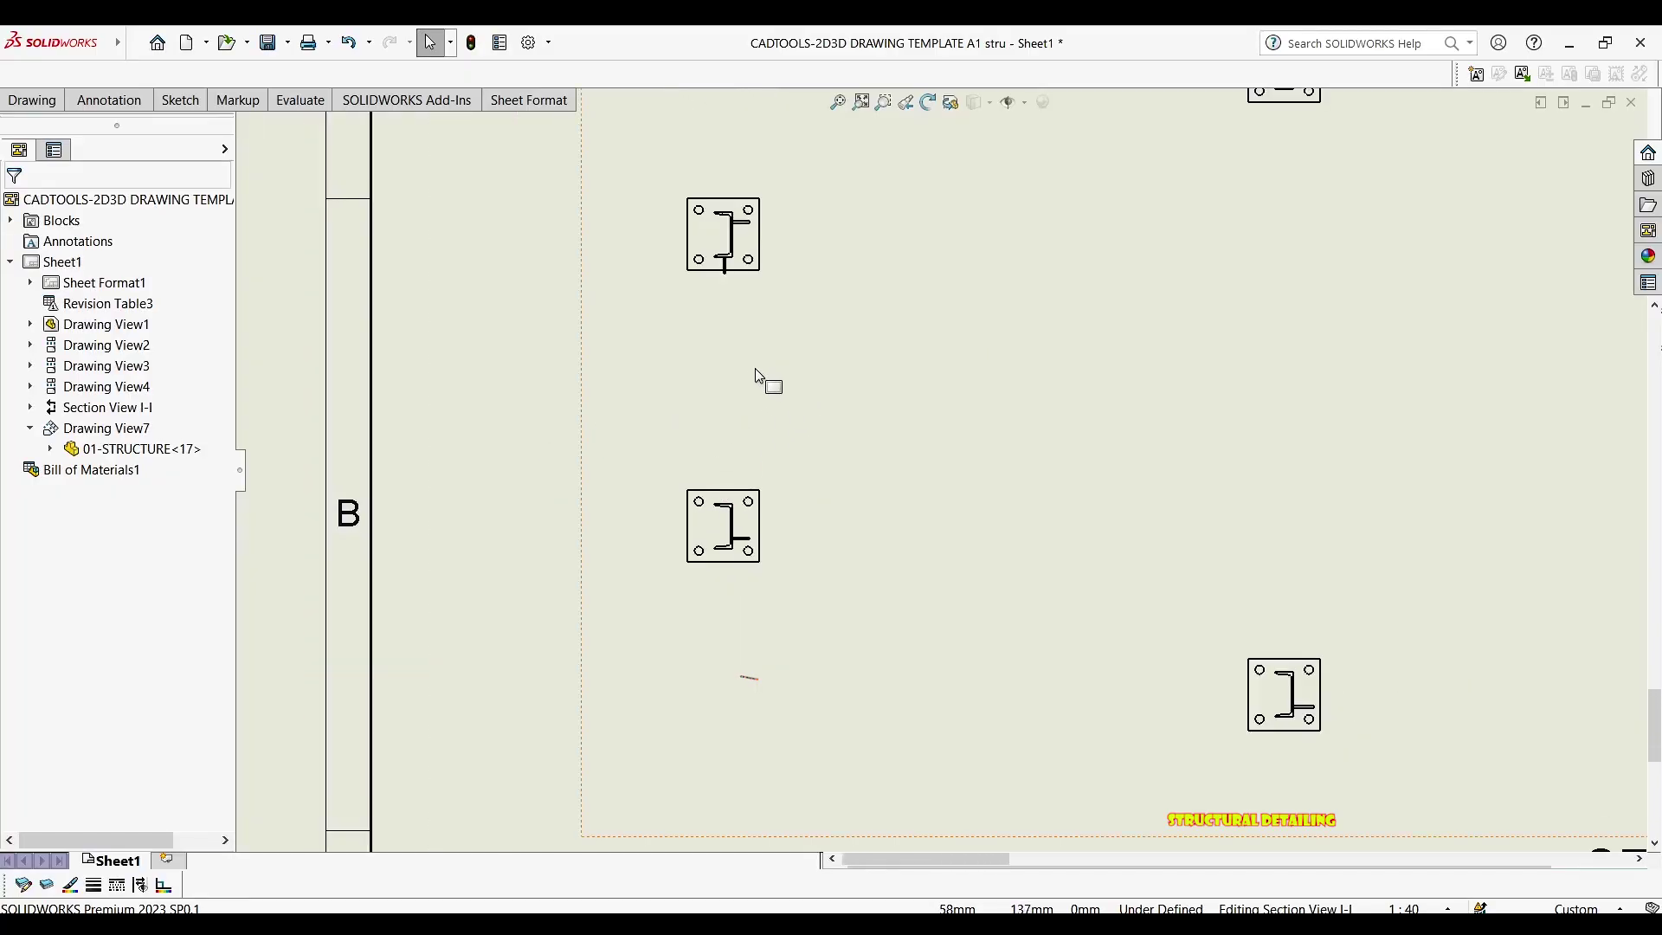
pyautogui.moveTo(764, 378); pyautogui.dragTo(694, 401, button='middle')
pyautogui.scroll(2, 745, 334)
pyautogui.moveTo(744, 335)
pyautogui.mouseDown(button='middle')
pyautogui.moveTo(615, 335)
pyautogui.moveTo(631, 340)
pyautogui.mouseUp(button='middle')
pyautogui.scroll(1, 938, 260)
pyautogui.scroll(-4, 964, 230)
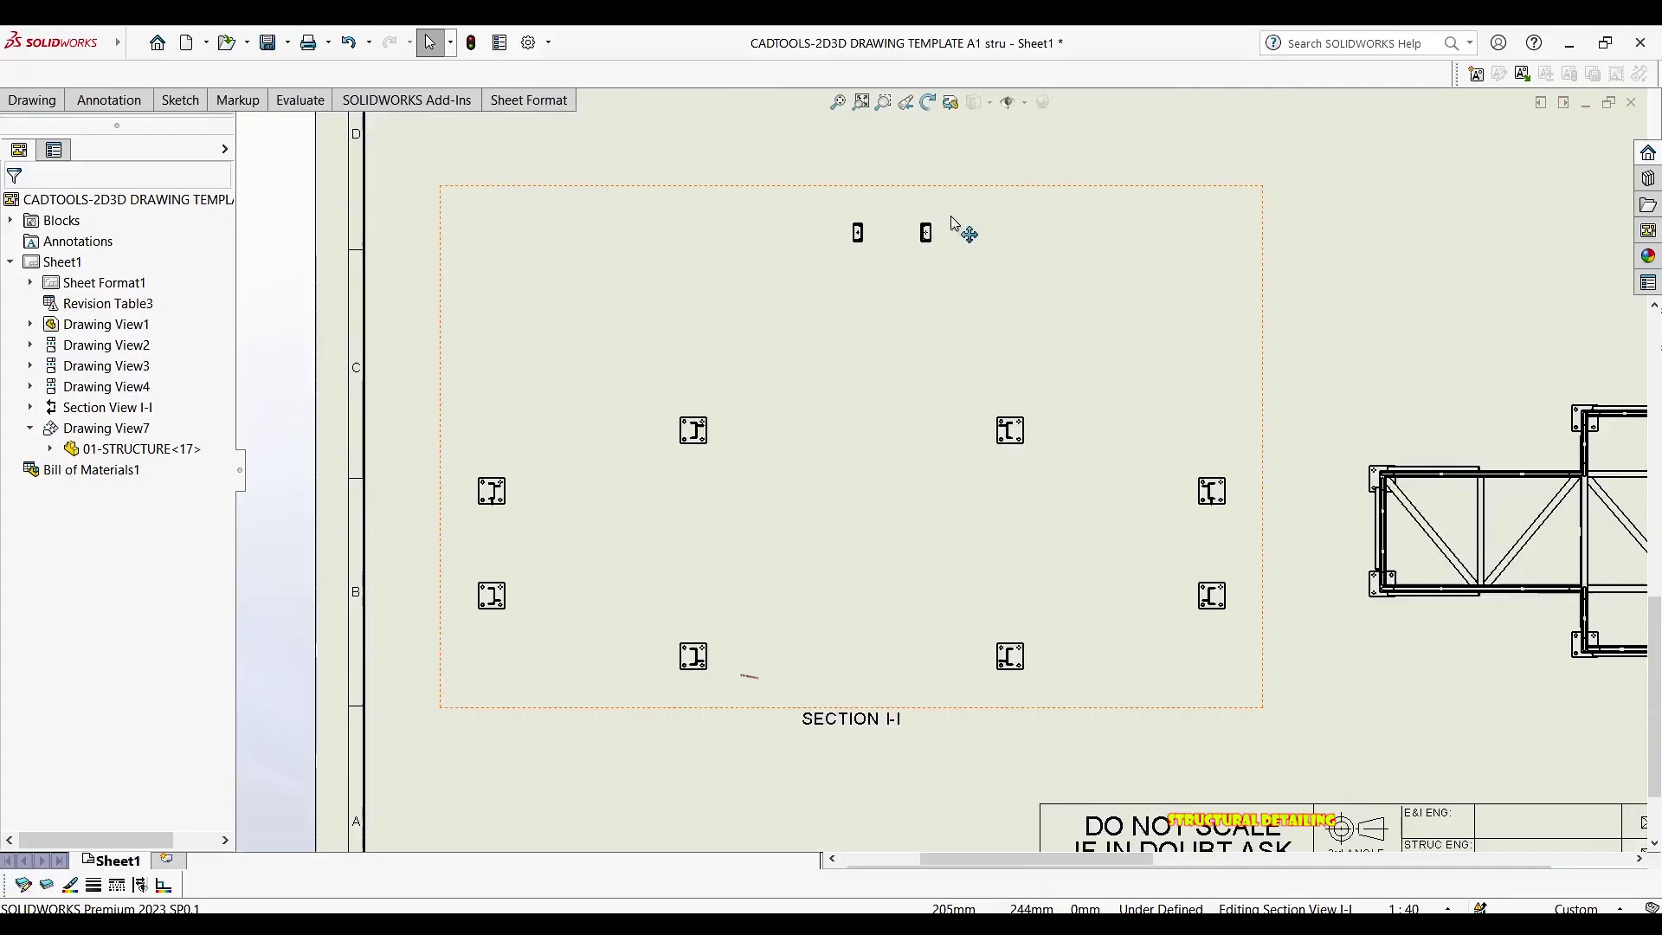
pyautogui.scroll(4, 809, 320)
pyautogui.moveTo(808, 320); pyautogui.dragTo(792, 264, button='middle')
pyautogui.click(109, 101)
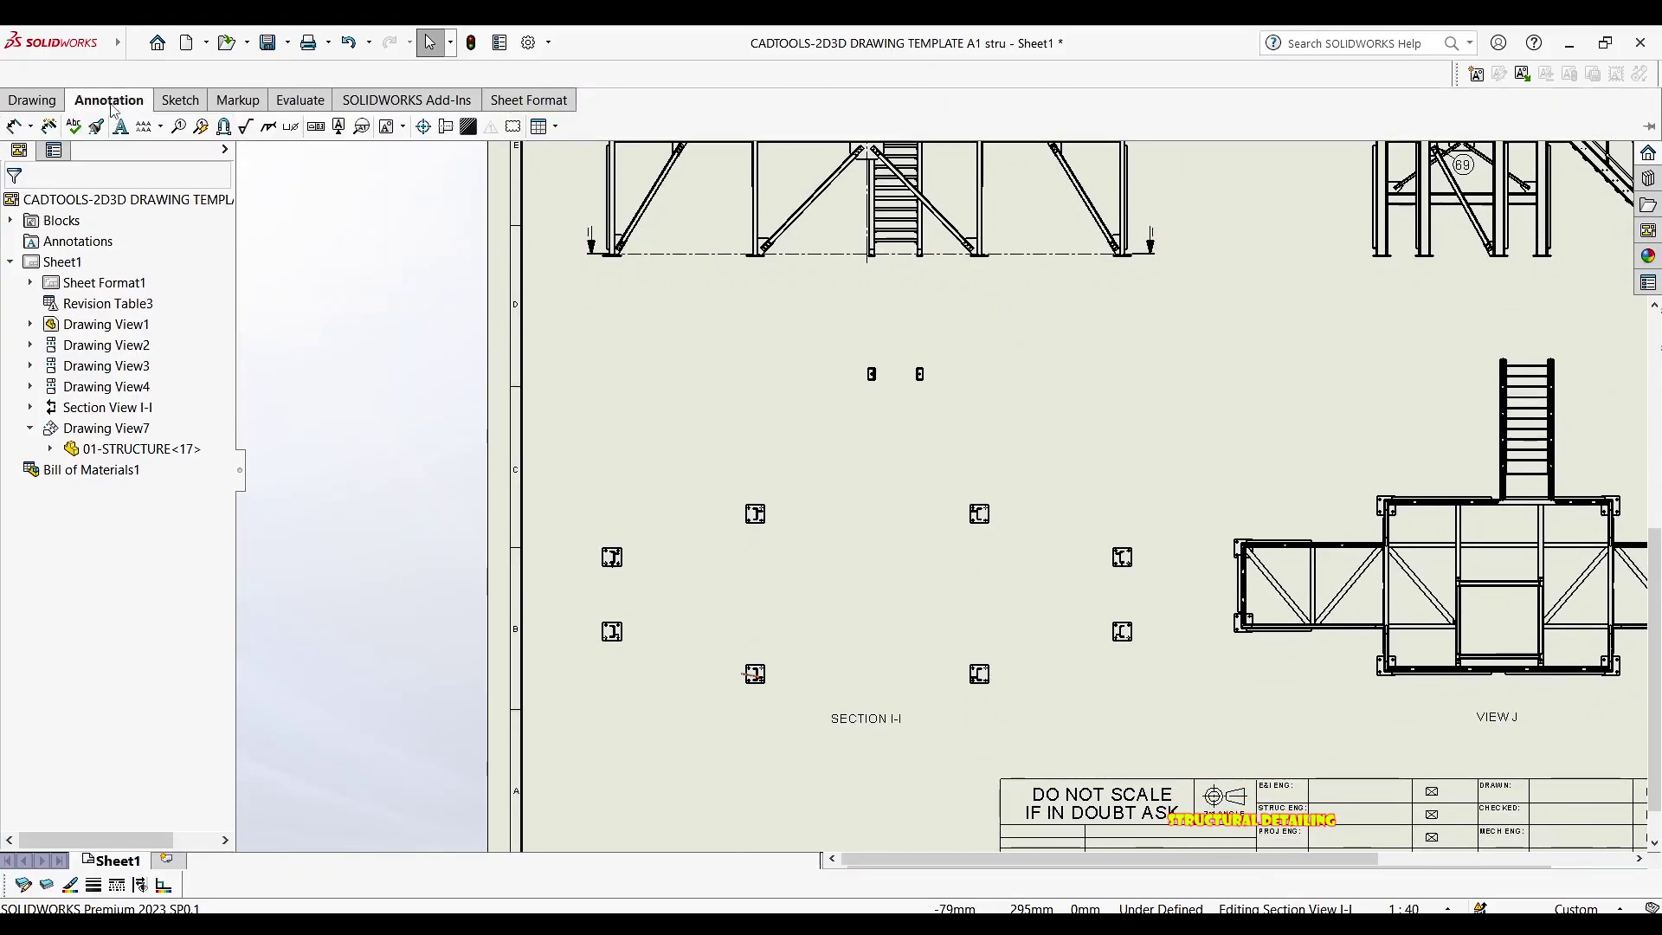
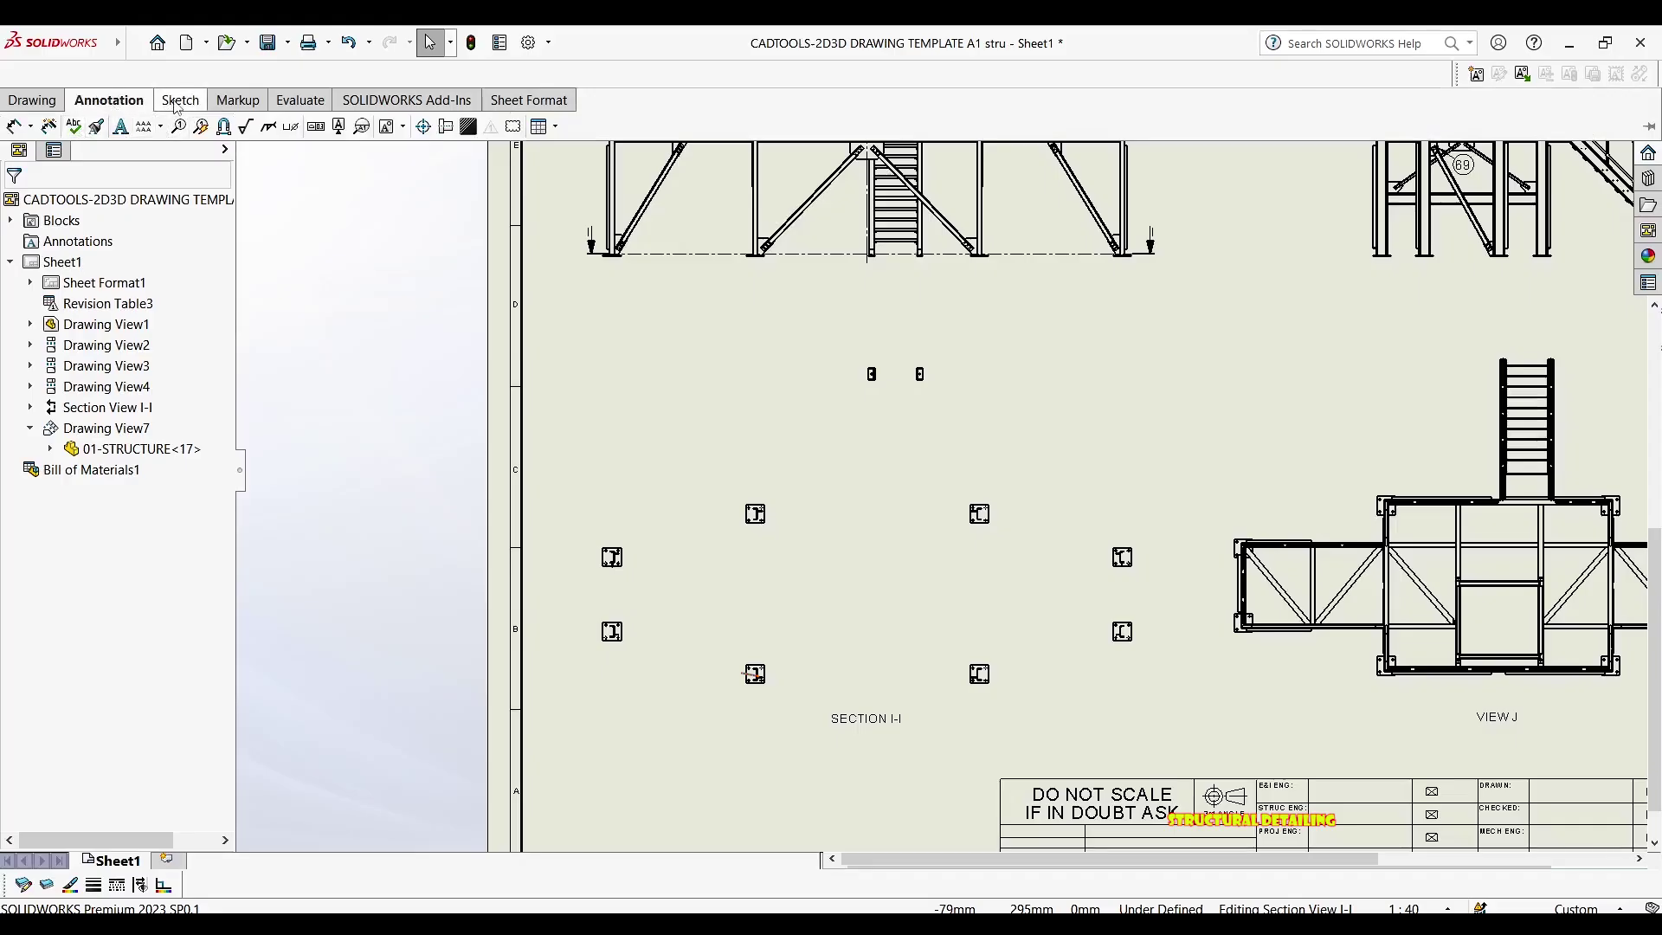
pyautogui.click(448, 128)
pyautogui.scroll(-6, 667, 616)
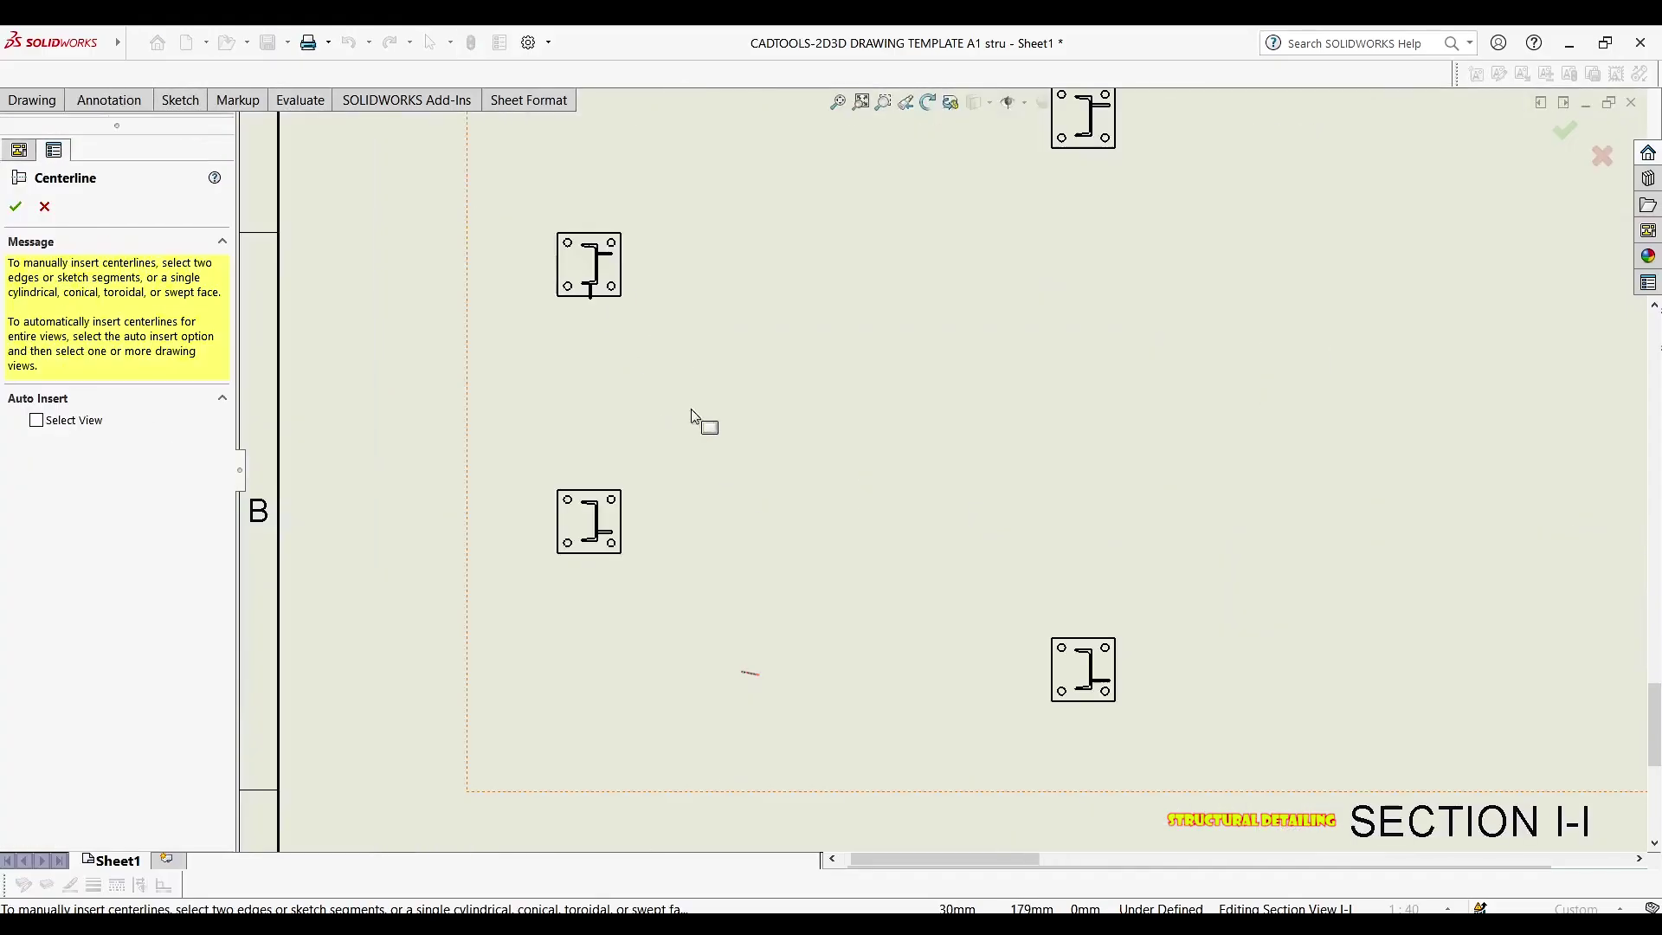
pyautogui.click(559, 265)
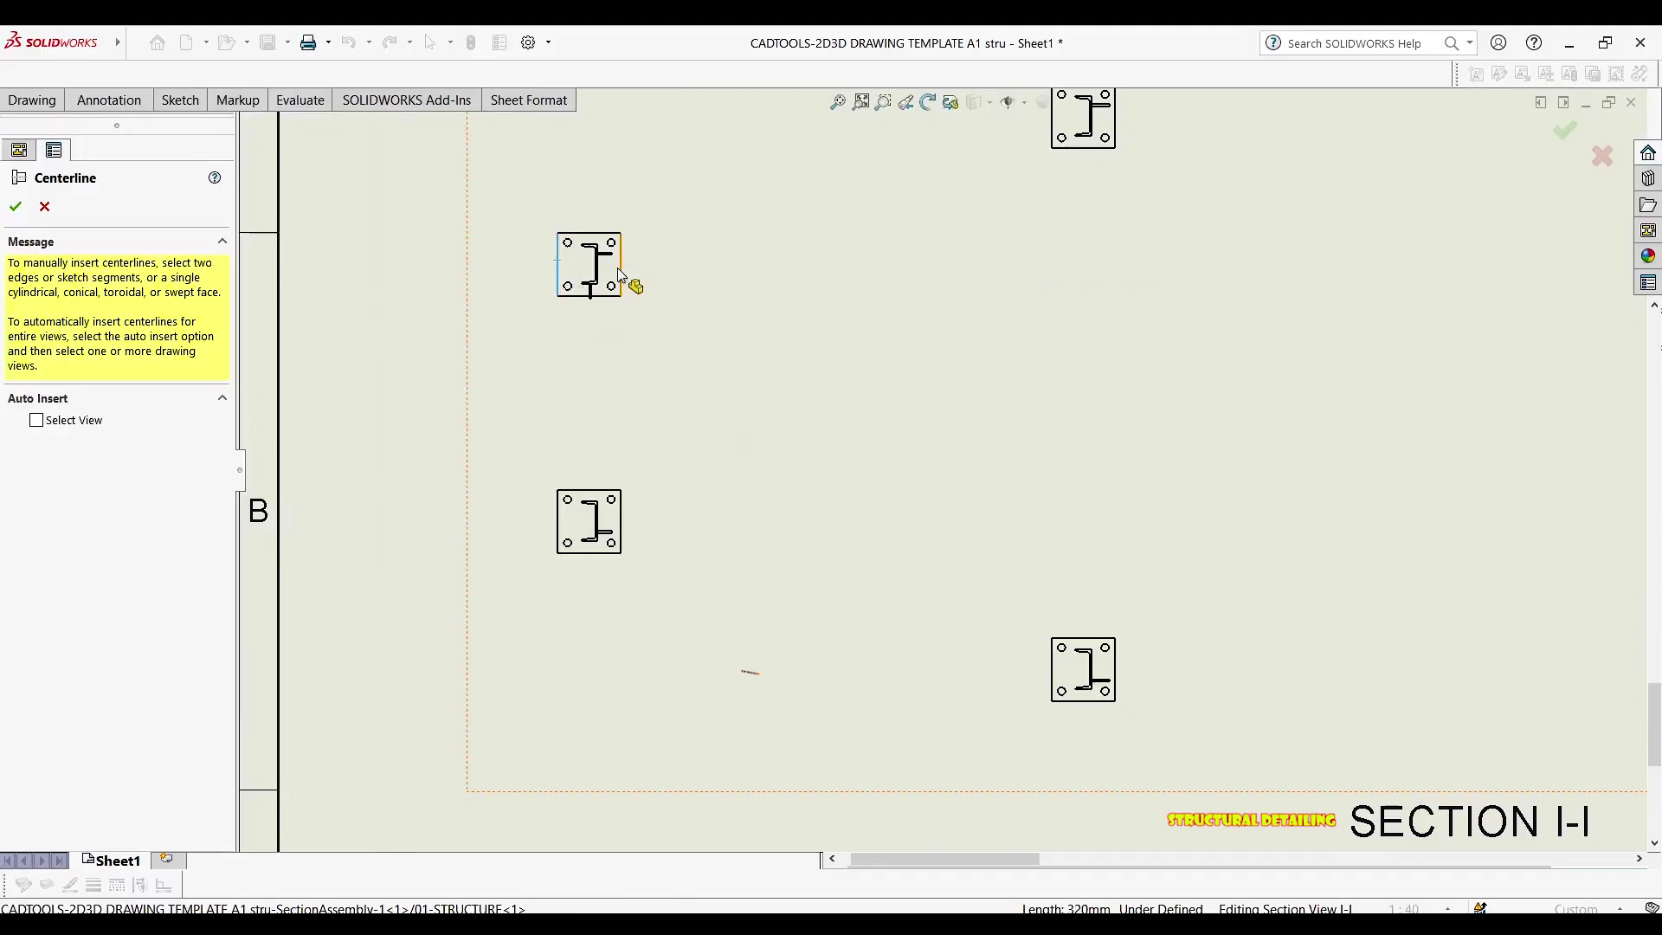
pyautogui.click(620, 268)
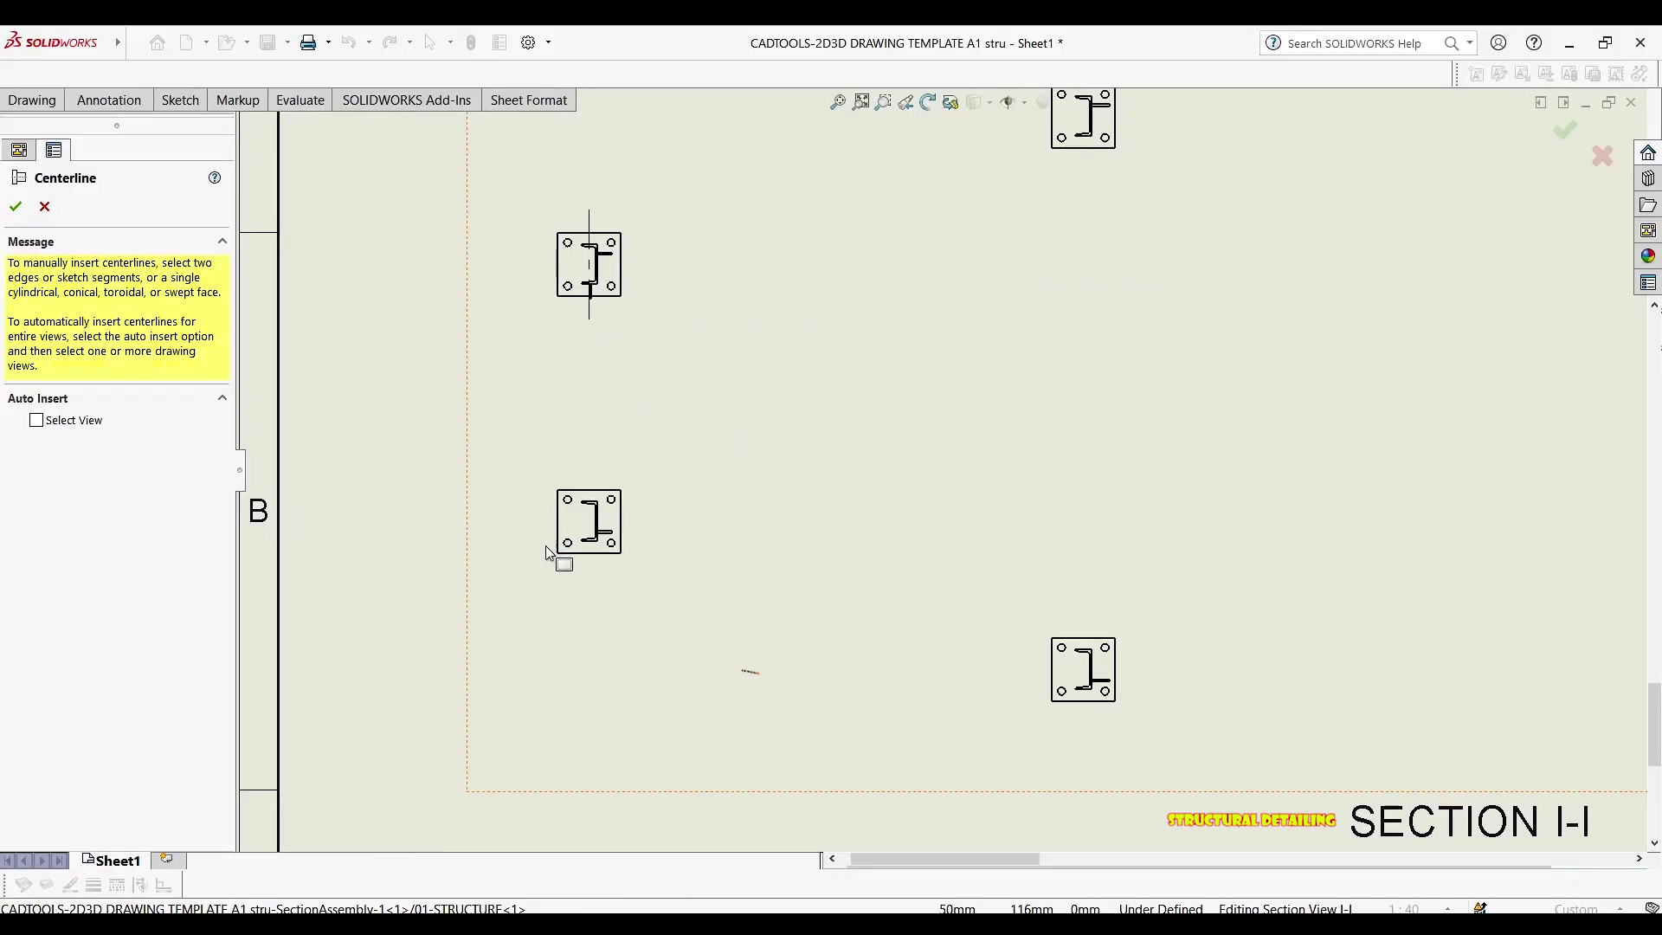
pyautogui.click(1053, 124)
pyautogui.click(1111, 129)
# Add a horizontal centerline to the lower of the two leftmost base plates in Section I-I
pyautogui.click(578, 490)
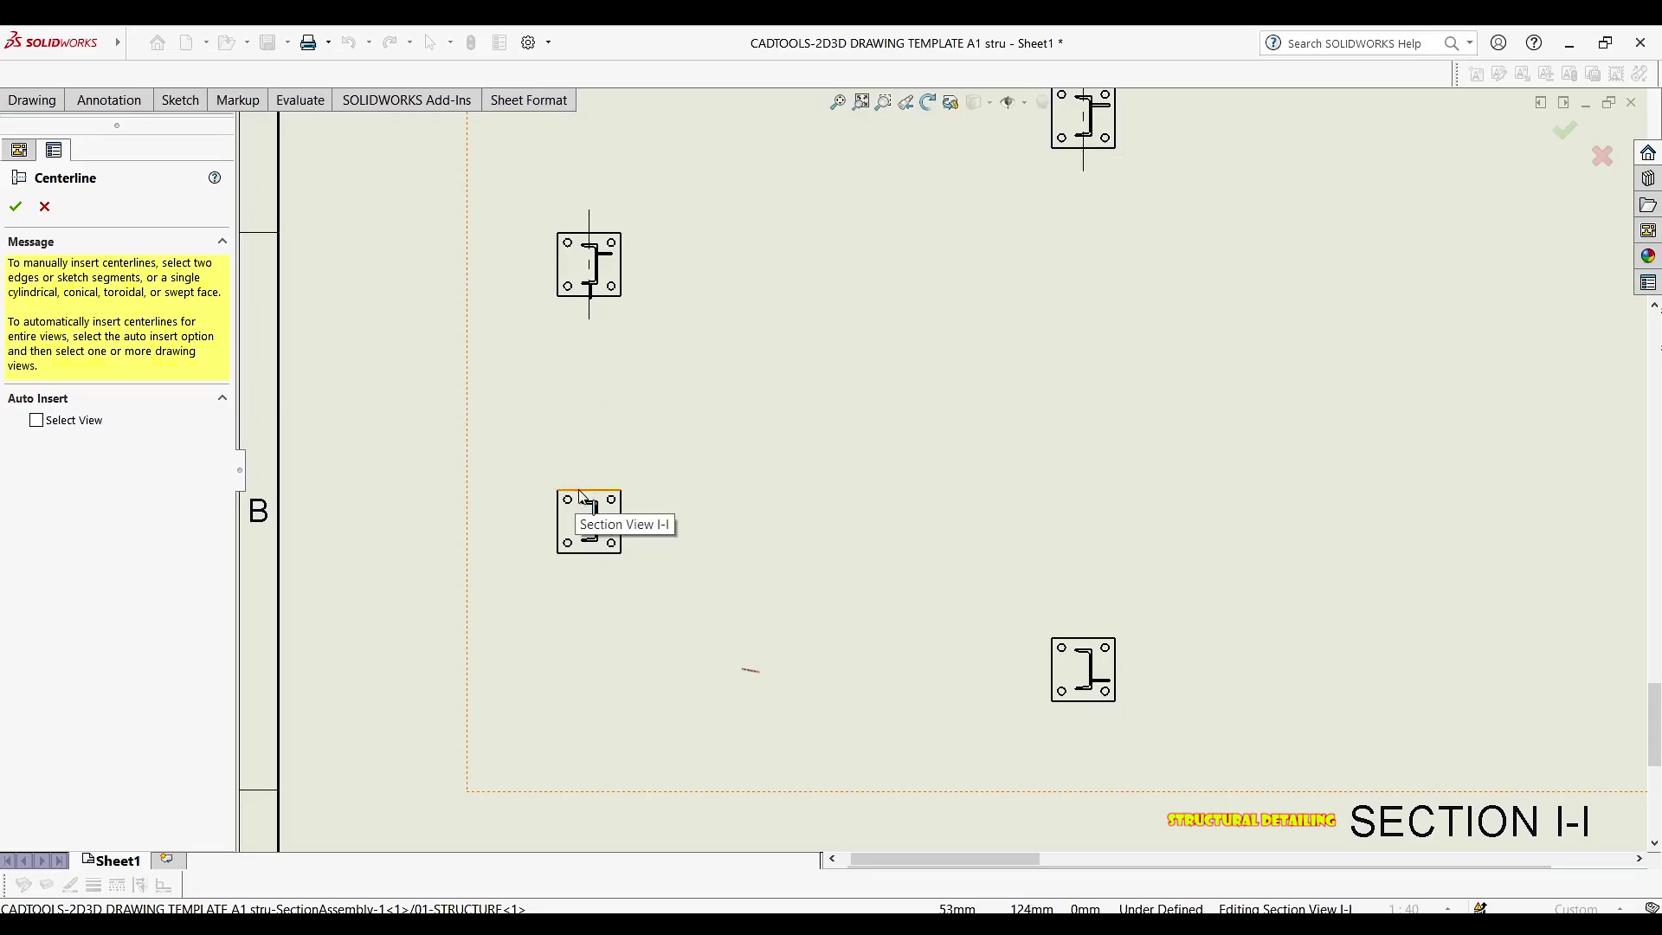
pyautogui.click(586, 553)
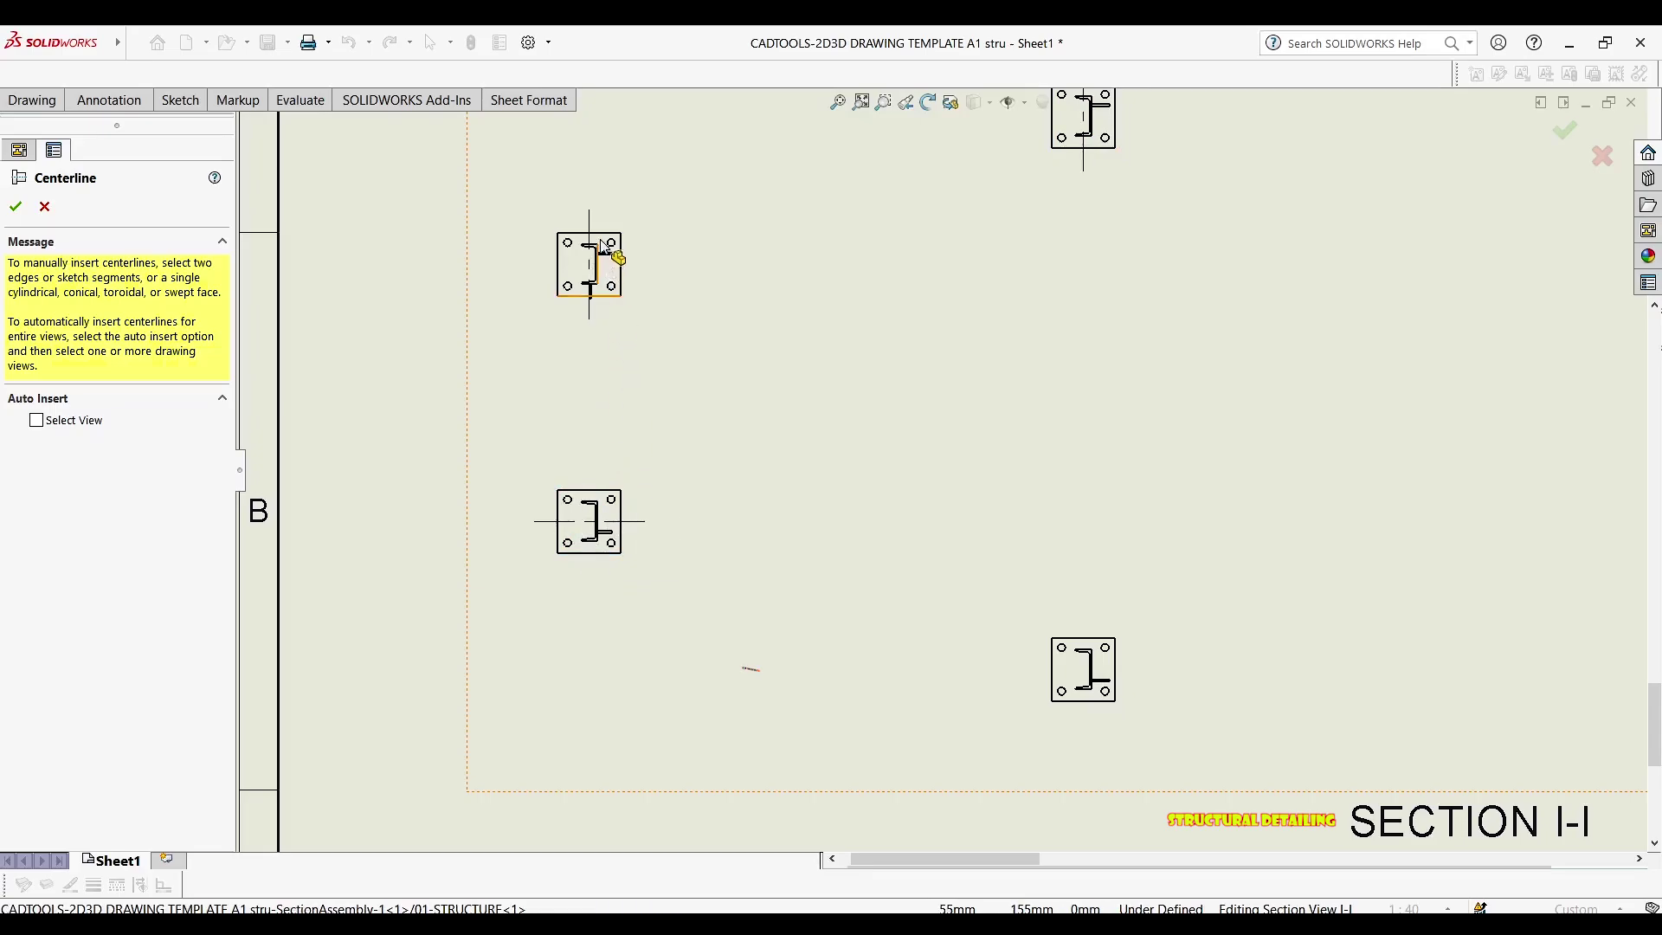
pyautogui.click(607, 296)
pyautogui.scroll(4, 783, 412)
pyautogui.scroll(-5, 689, 711)
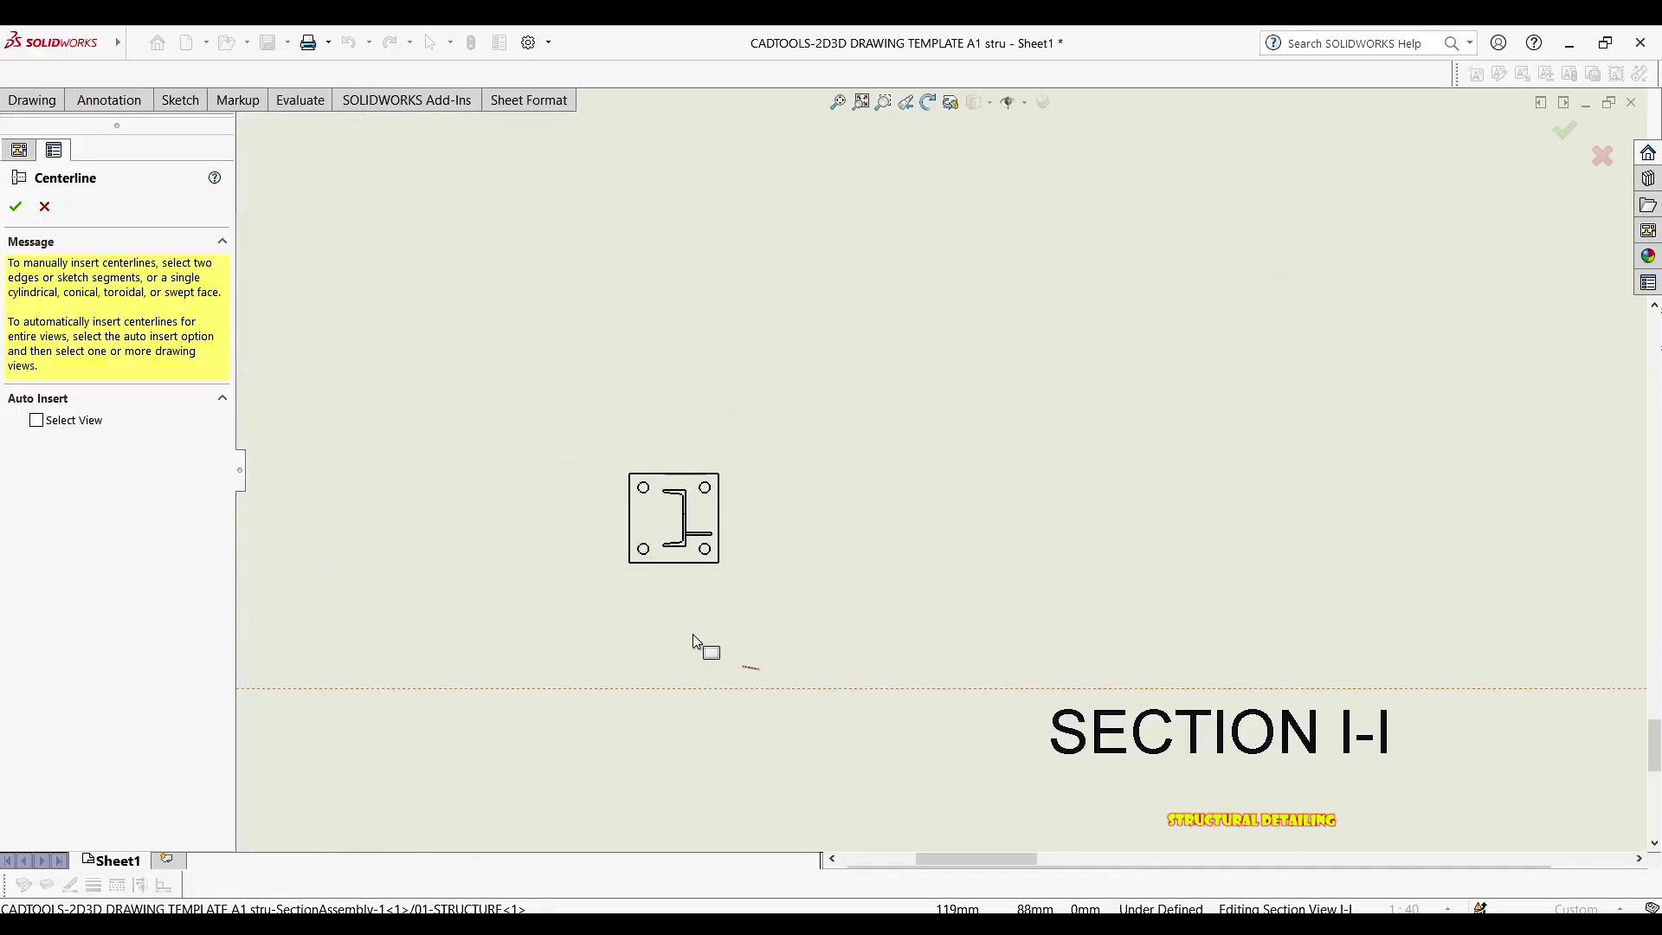
# Add vertical and horizontal centerlines between opposite edges of the lower inner-left base plate in Section I-I
pyautogui.click(634, 491)
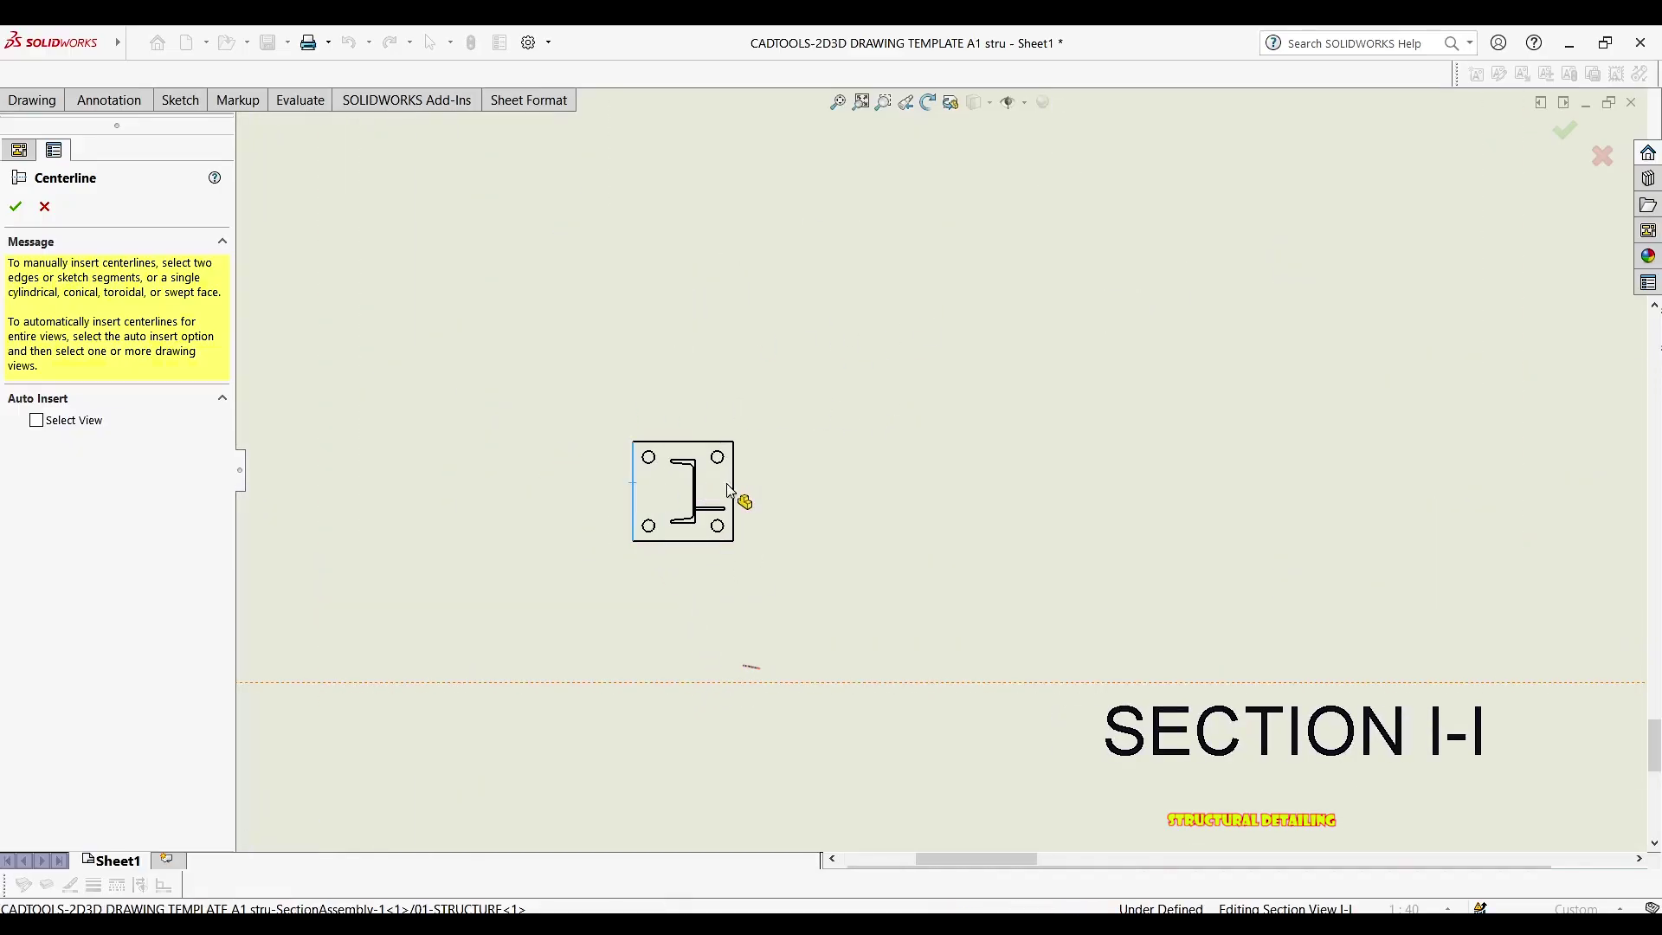
pyautogui.click(701, 443)
pyautogui.click(733, 483)
pyautogui.click(635, 494)
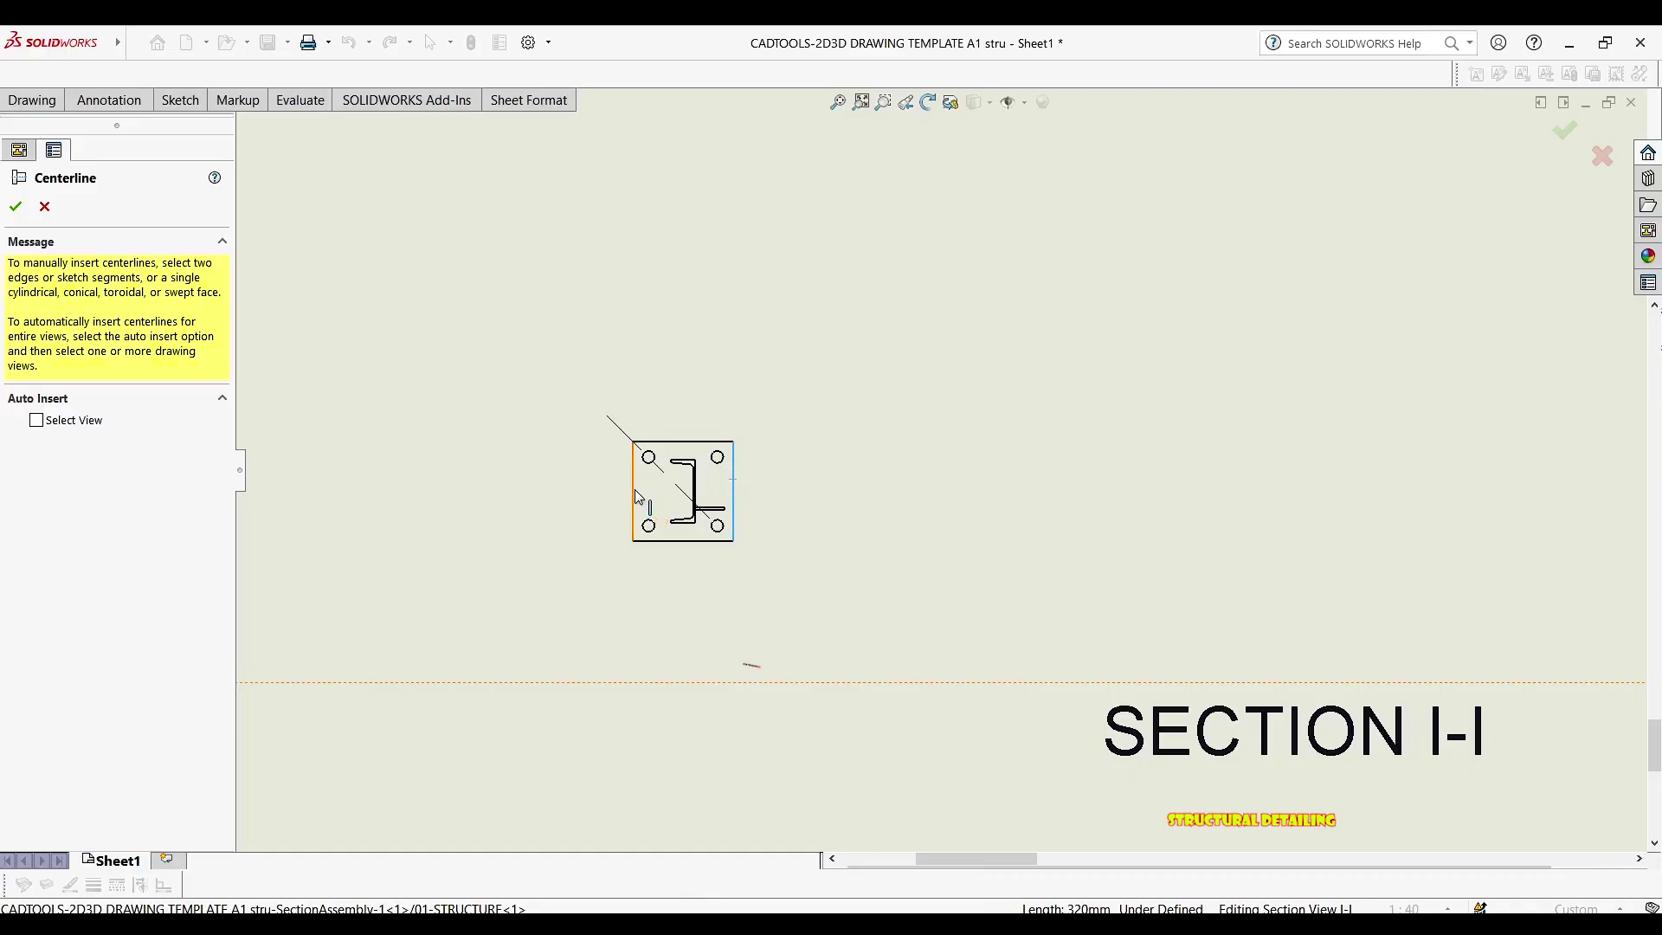
pyautogui.click(698, 442)
pyautogui.click(726, 541)
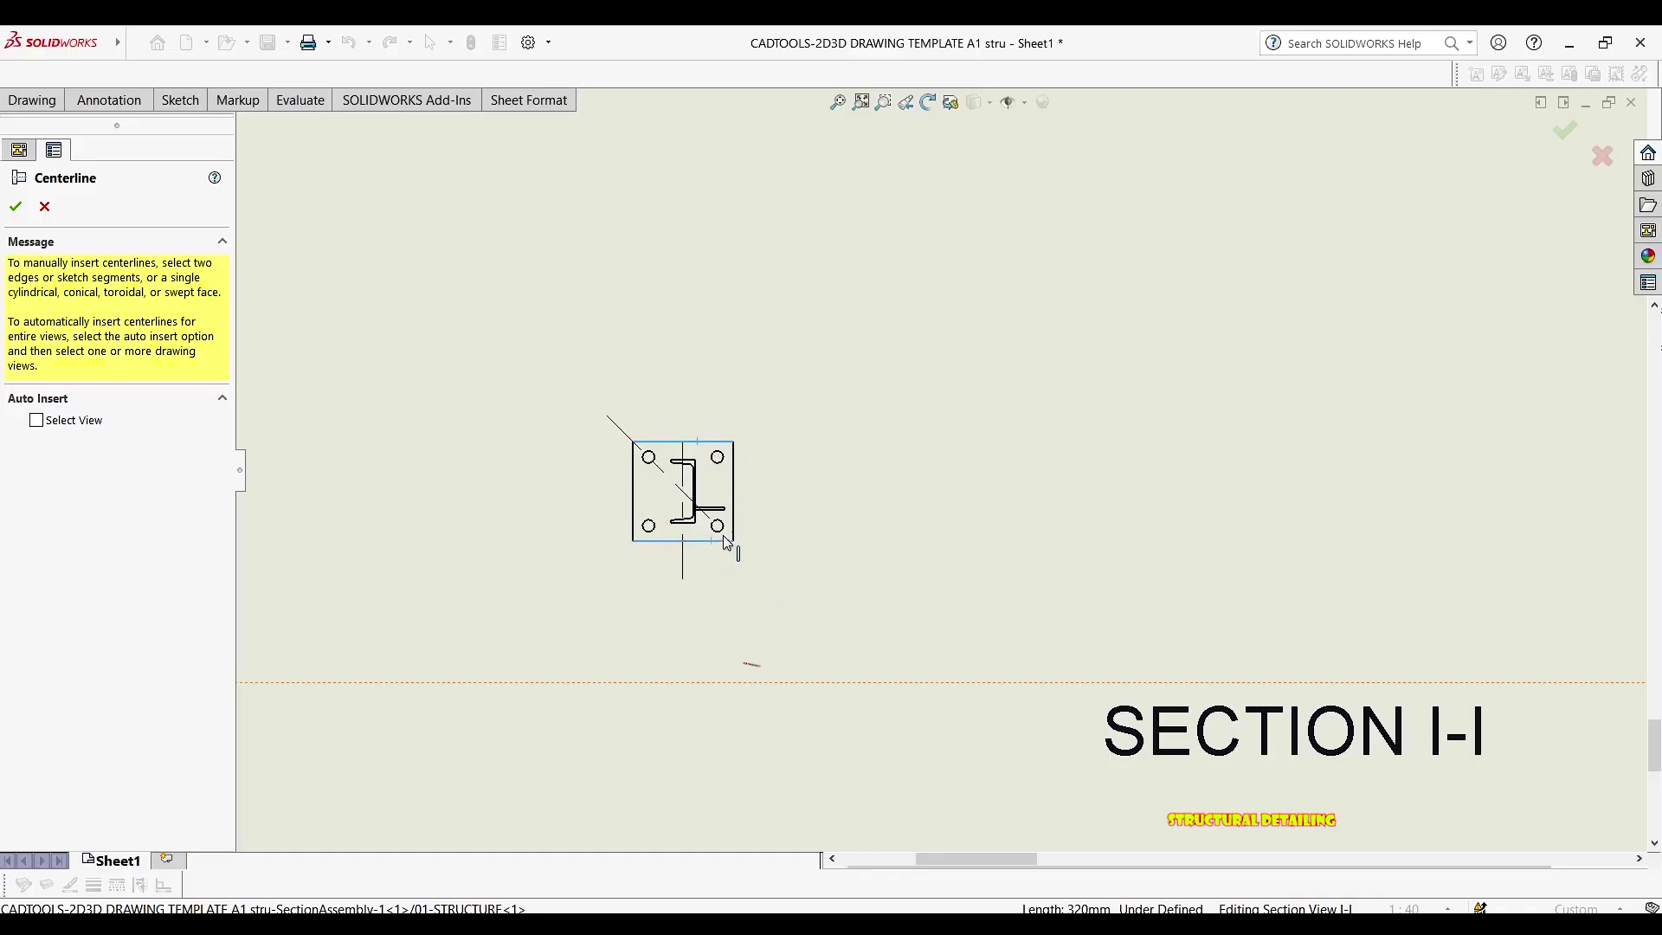
# Delete the stray diagonal centerline from the lower inner-left base plate in Section I-I
pyautogui.press('Escape')
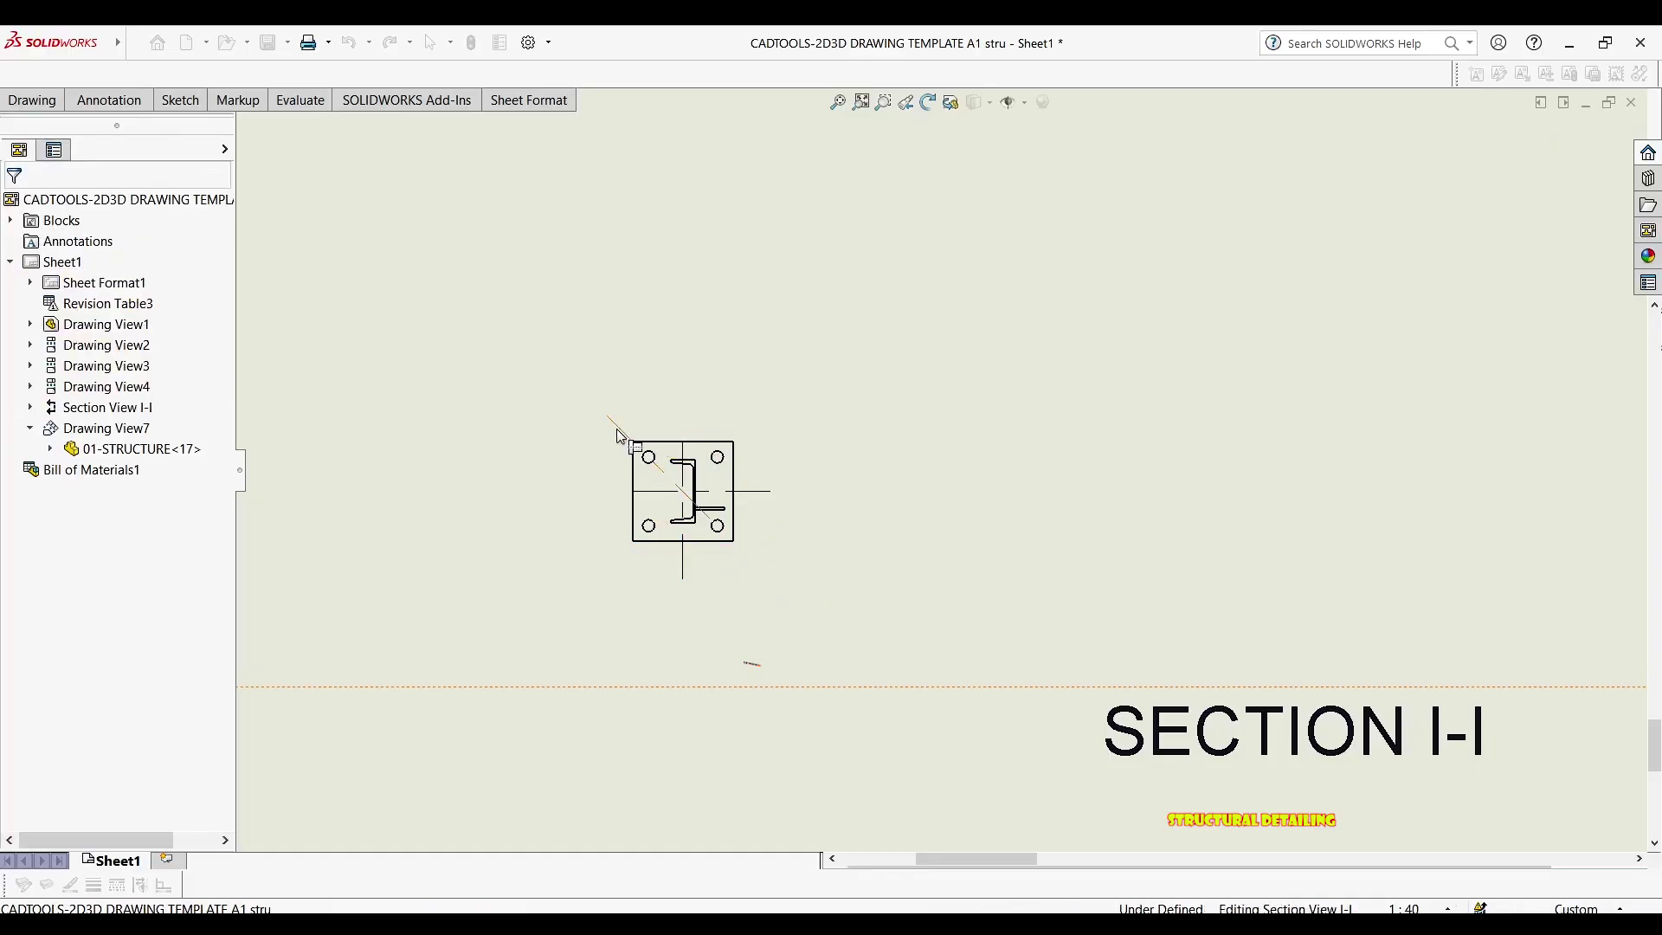
pyautogui.click(616, 430)
pyautogui.press('Delete')
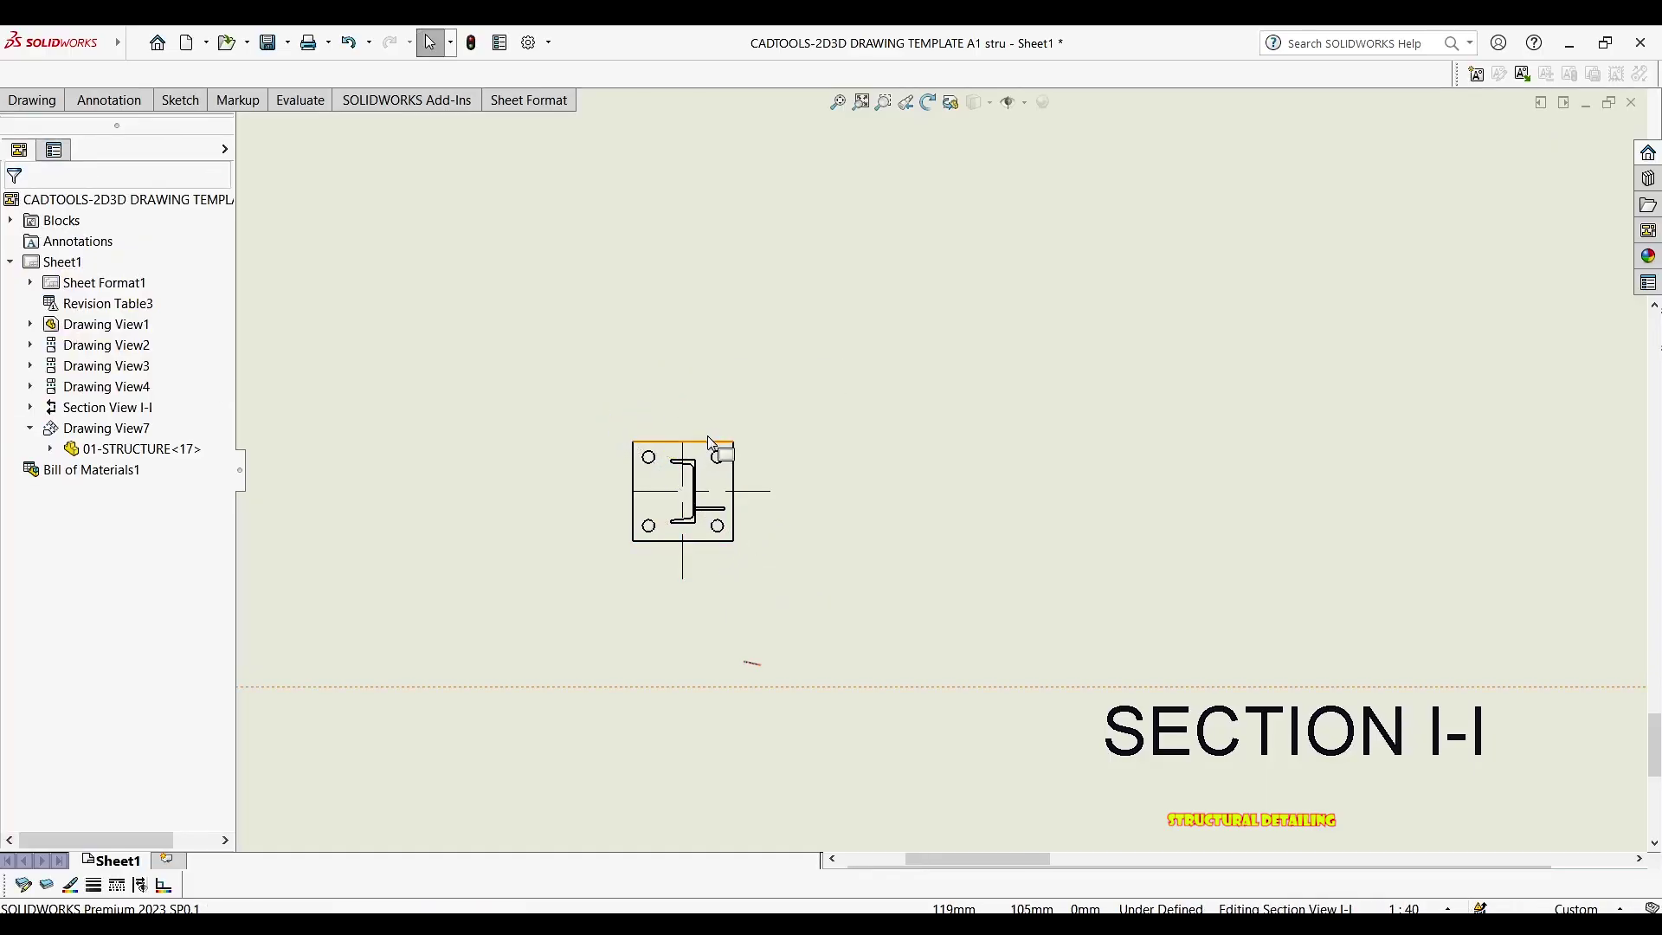
# Add vertical and horizontal centerlines to the lower inner-right base plate in Section I-I
pyautogui.scroll(5, 708, 443)
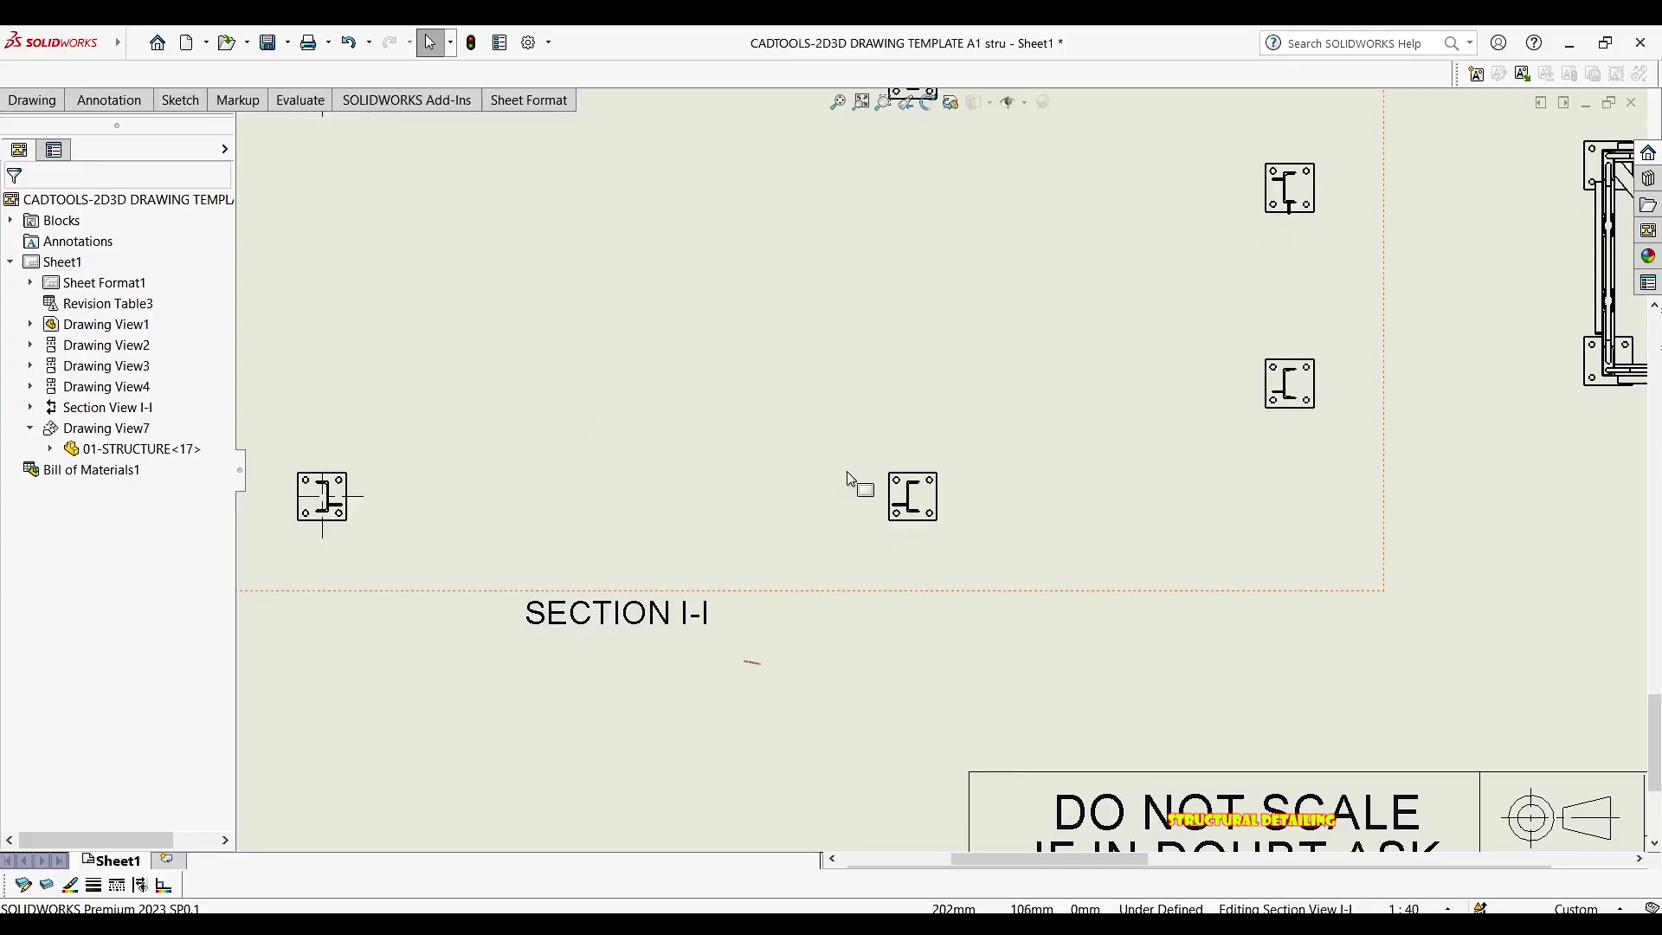
pyautogui.scroll(-2, 848, 479)
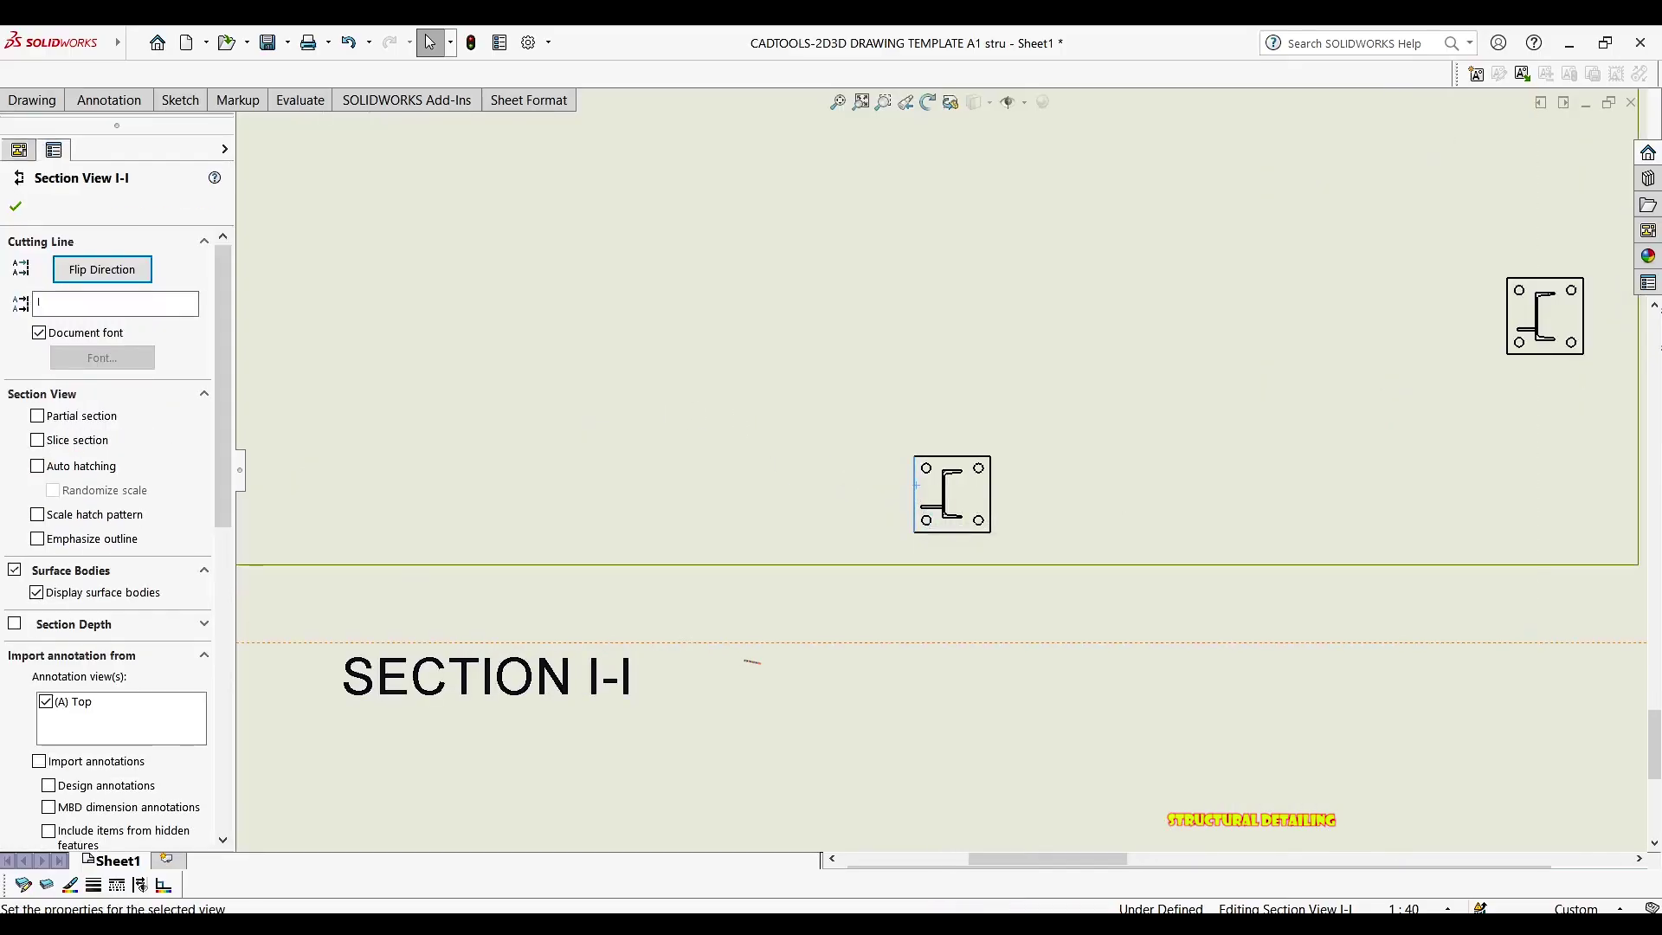
pyautogui.click(991, 486)
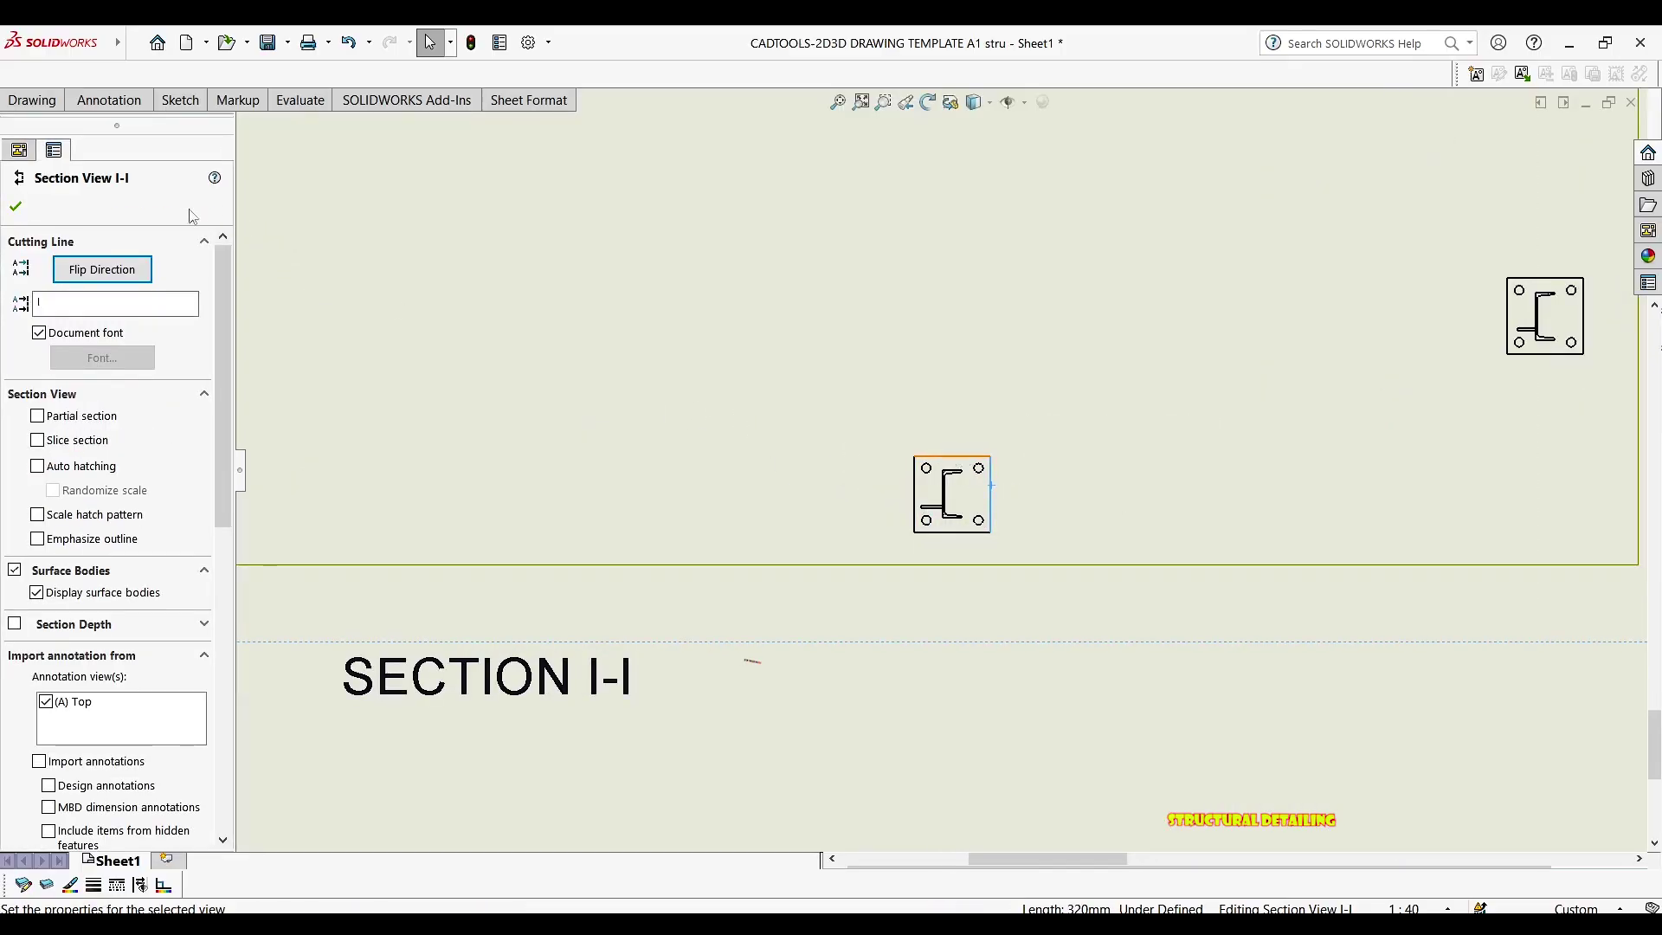
pyautogui.click(109, 100)
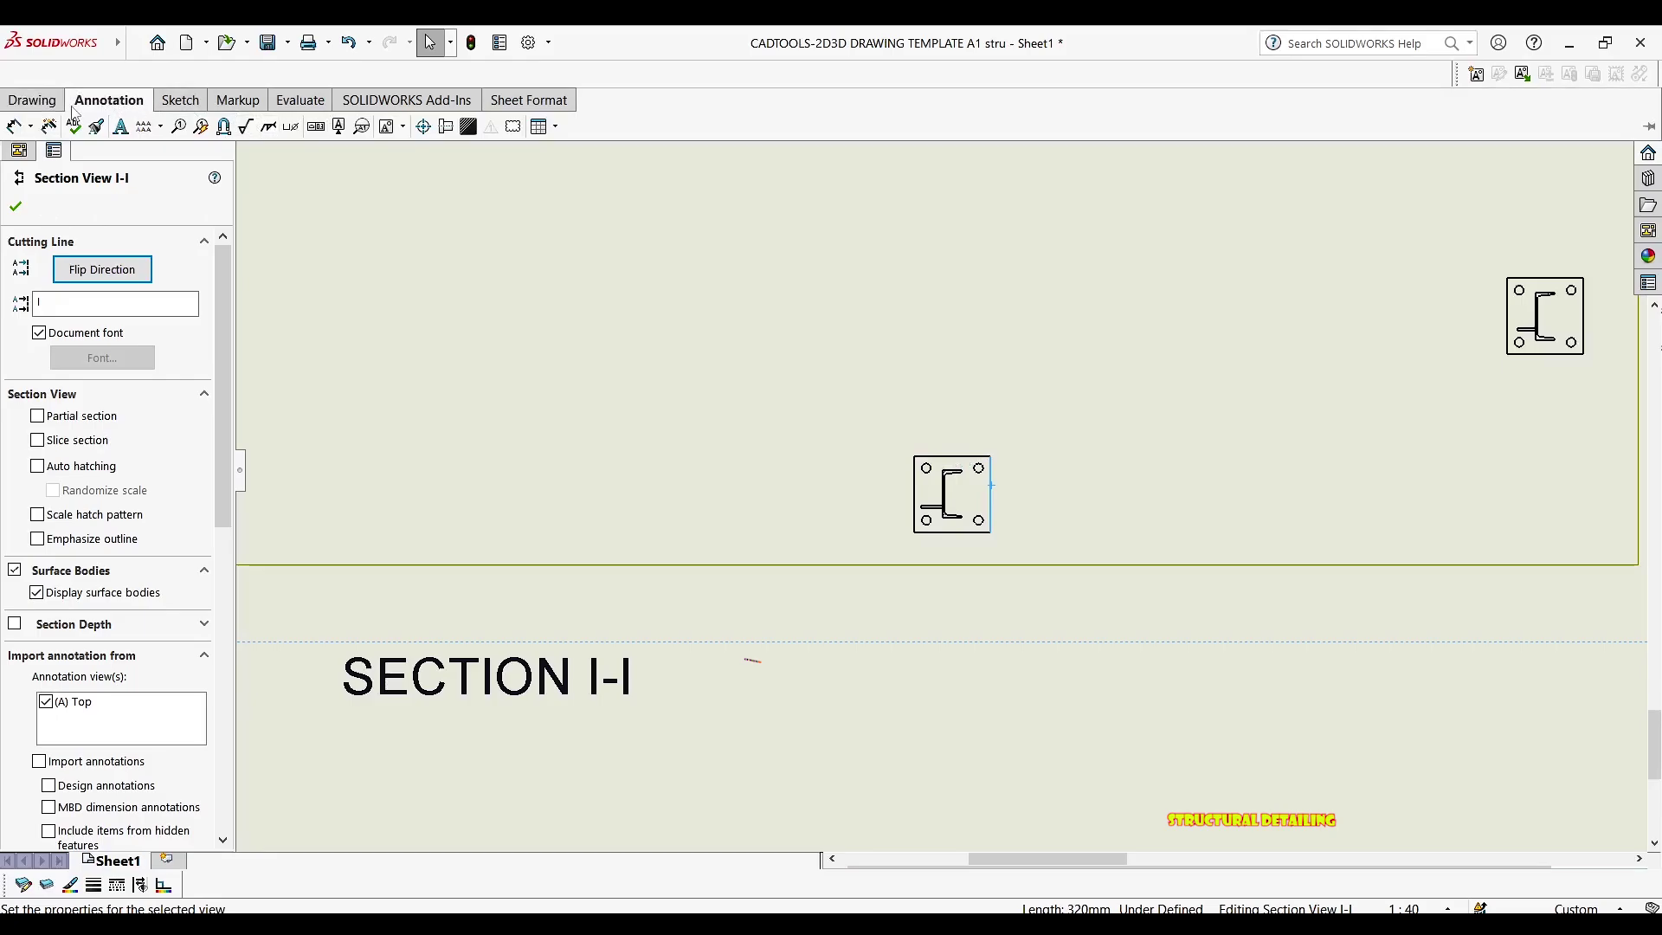
pyautogui.click(446, 126)
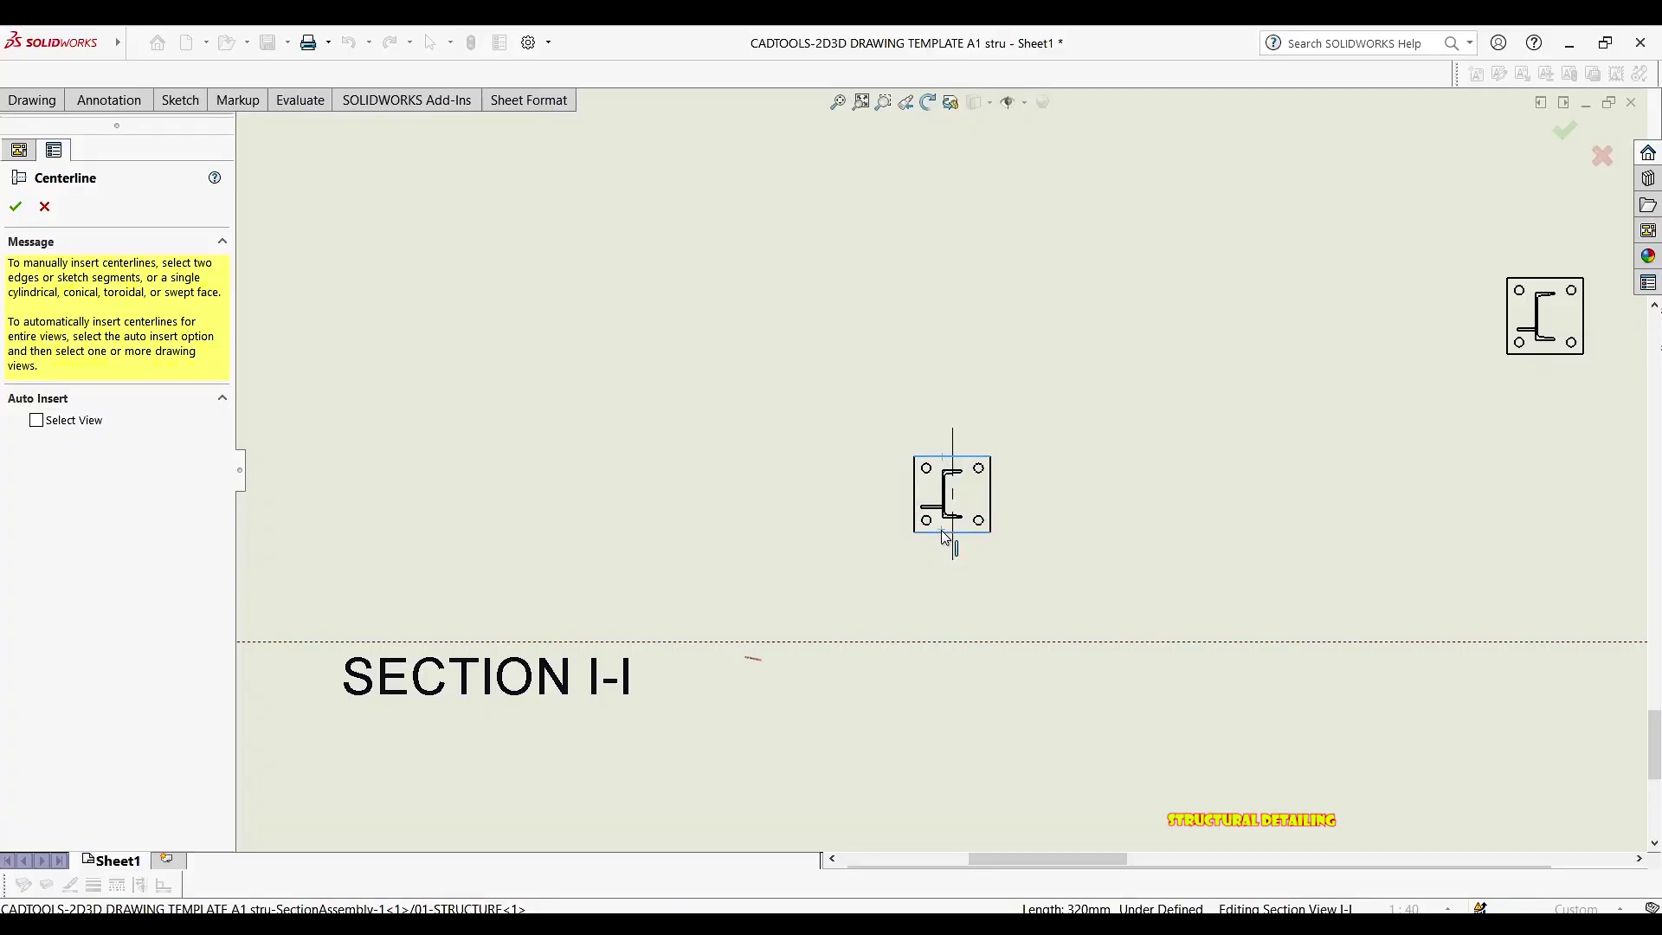
# Add horizontal and vertical centerlines between opposite edges of the lower of the two rightmost base plates in Section I-I
pyautogui.scroll(3, 935, 459)
pyautogui.moveTo(1298, 400); pyautogui.dragTo(958, 484)
pyautogui.scroll(-4, 939, 475)
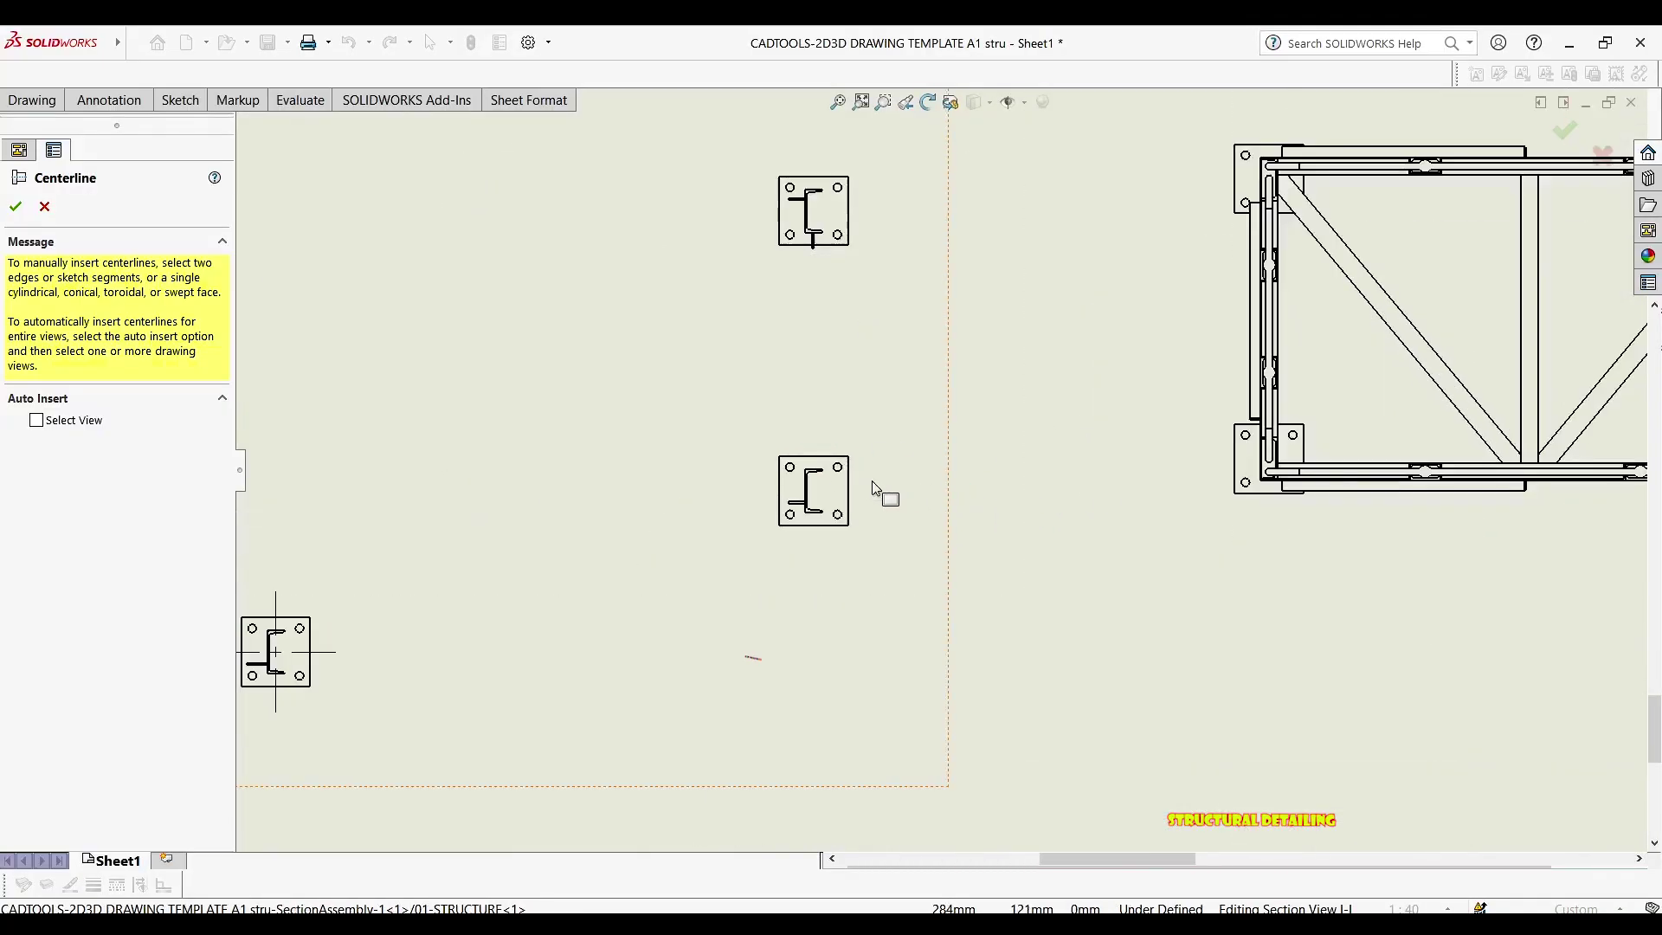
pyautogui.click(813, 451)
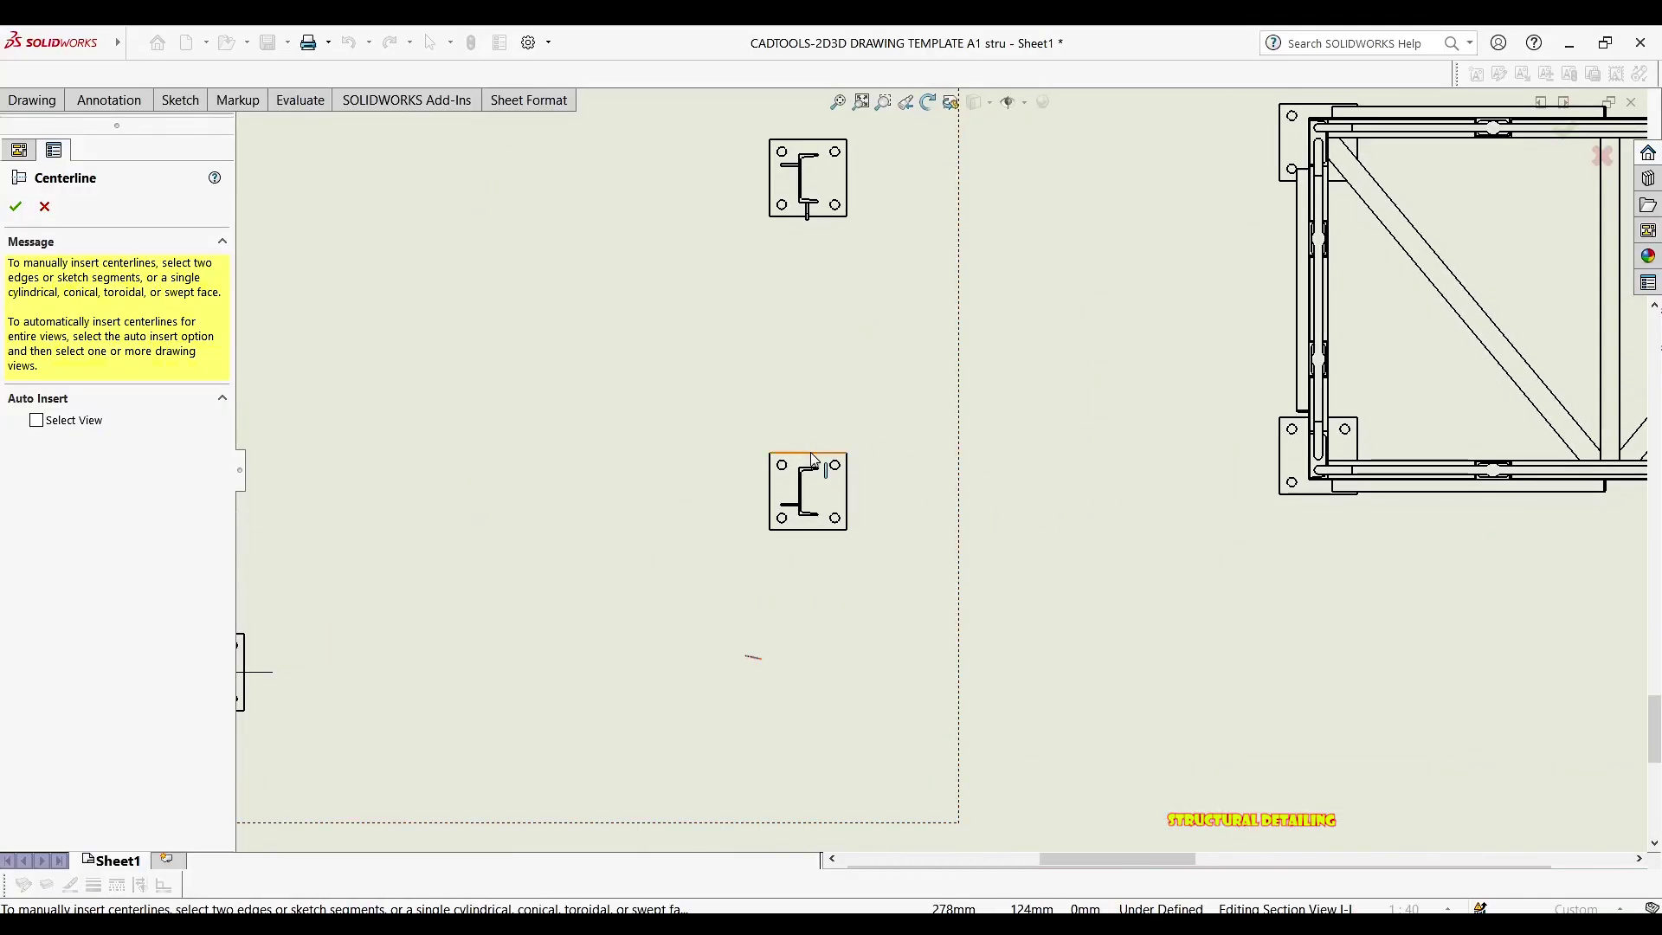
pyautogui.click(820, 531)
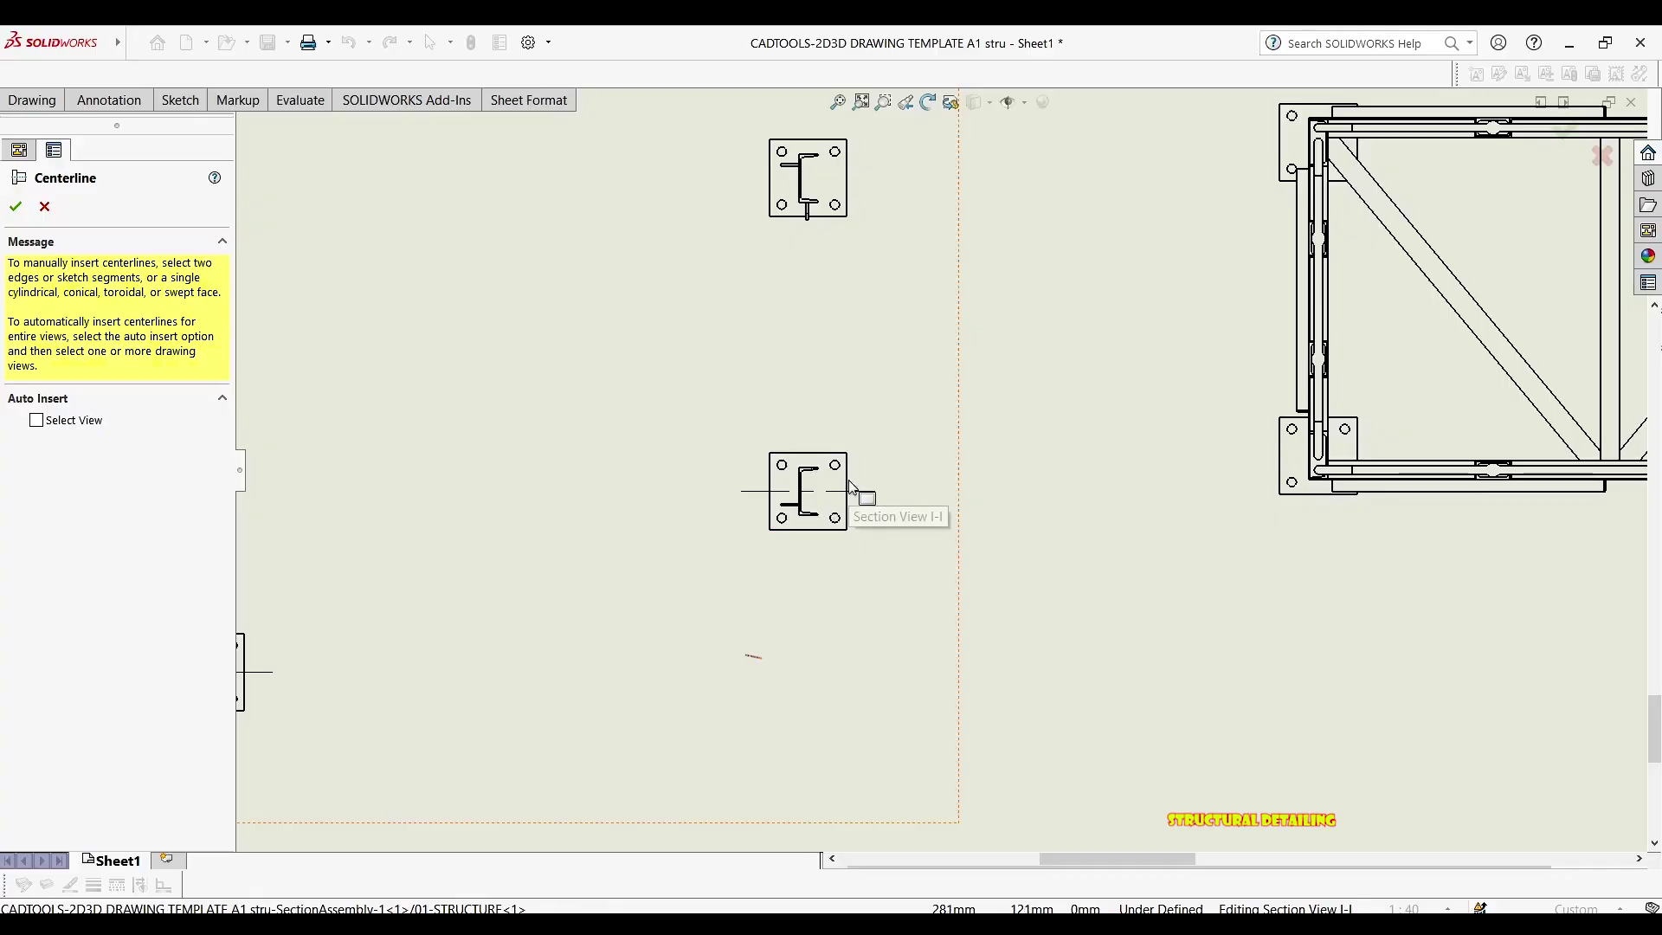
pyautogui.click(848, 491)
pyautogui.click(769, 492)
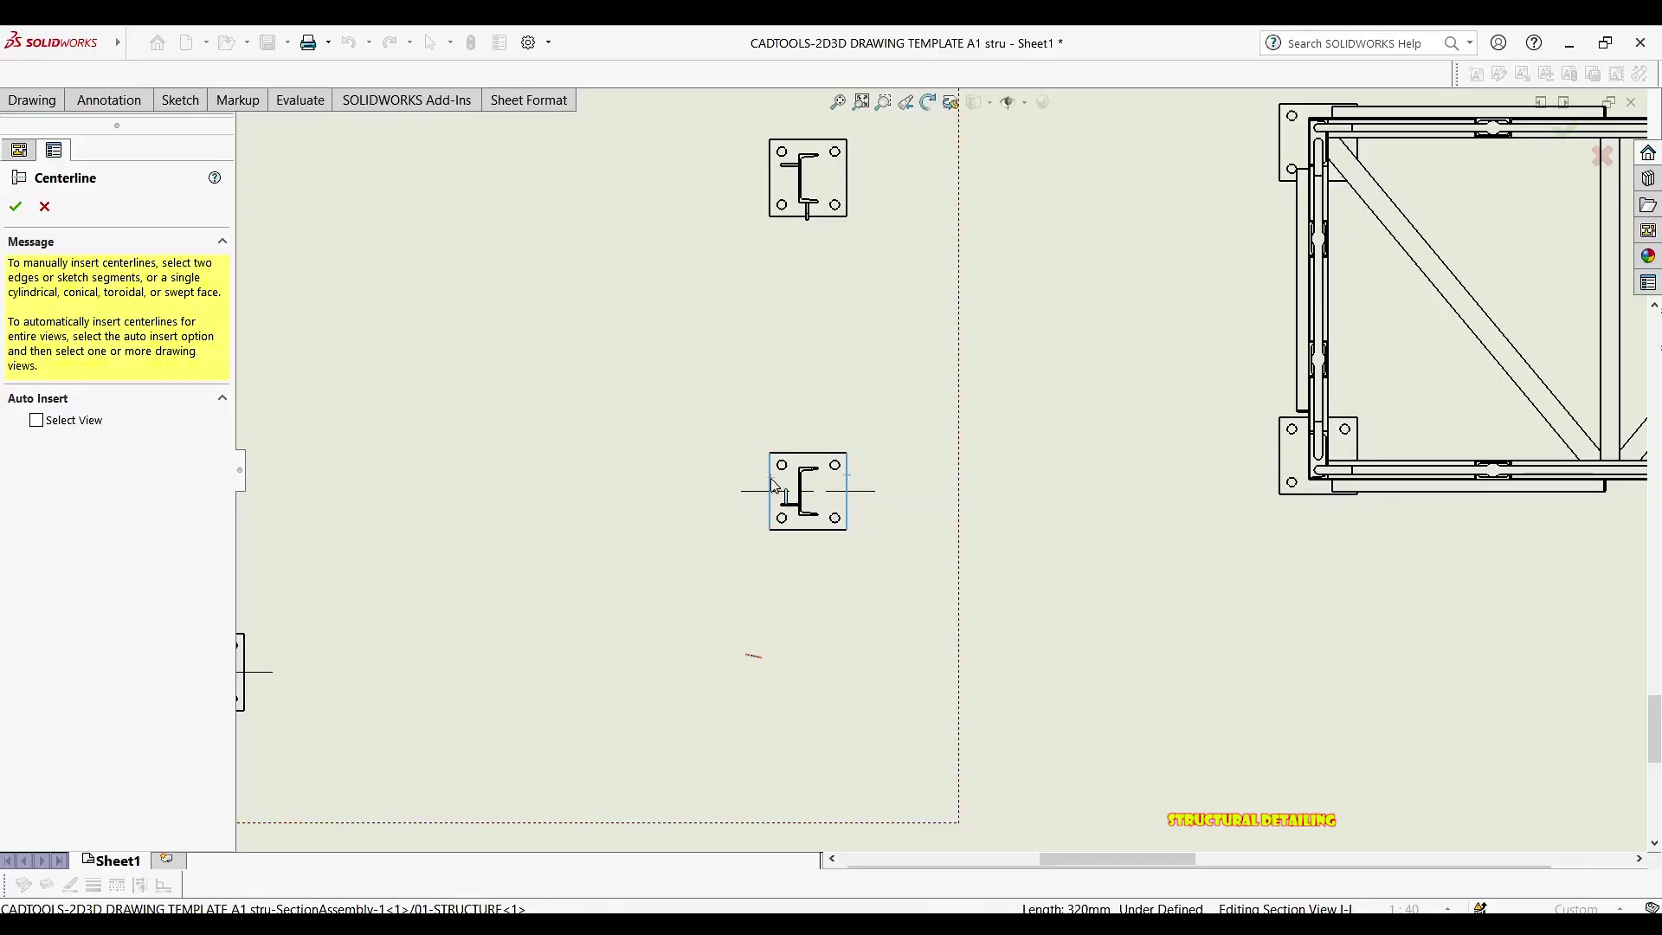
# Add vertical and horizontal centerlines to the upper of the two rightmost base plates in Section I-I
pyautogui.click(769, 173)
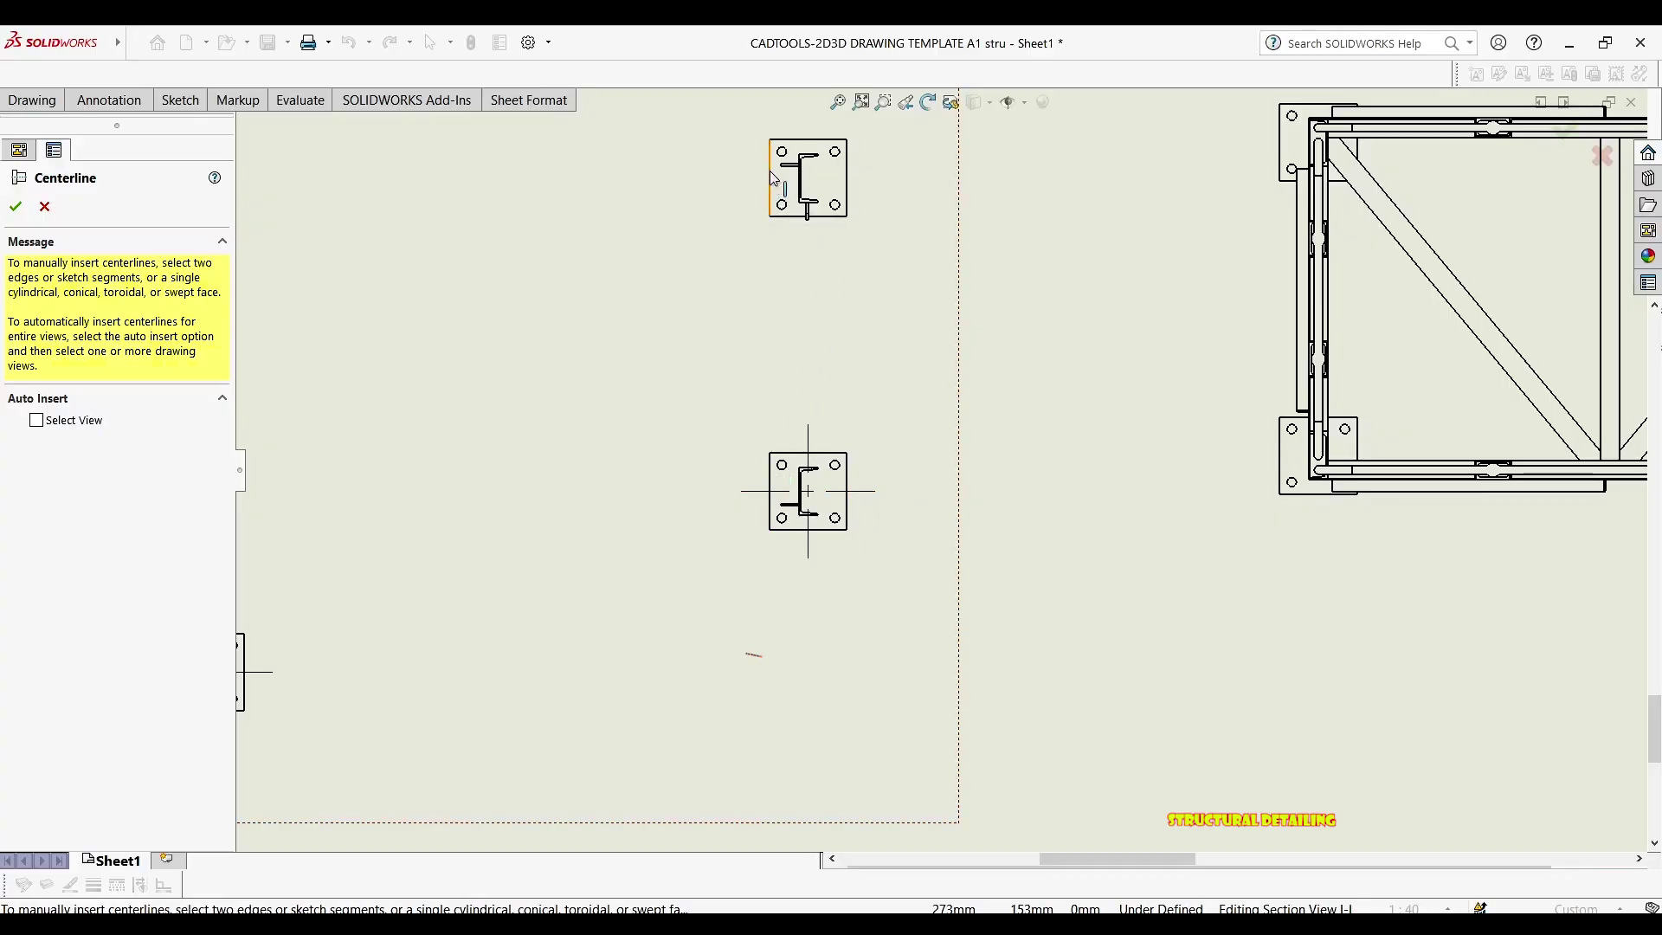
pyautogui.click(846, 177)
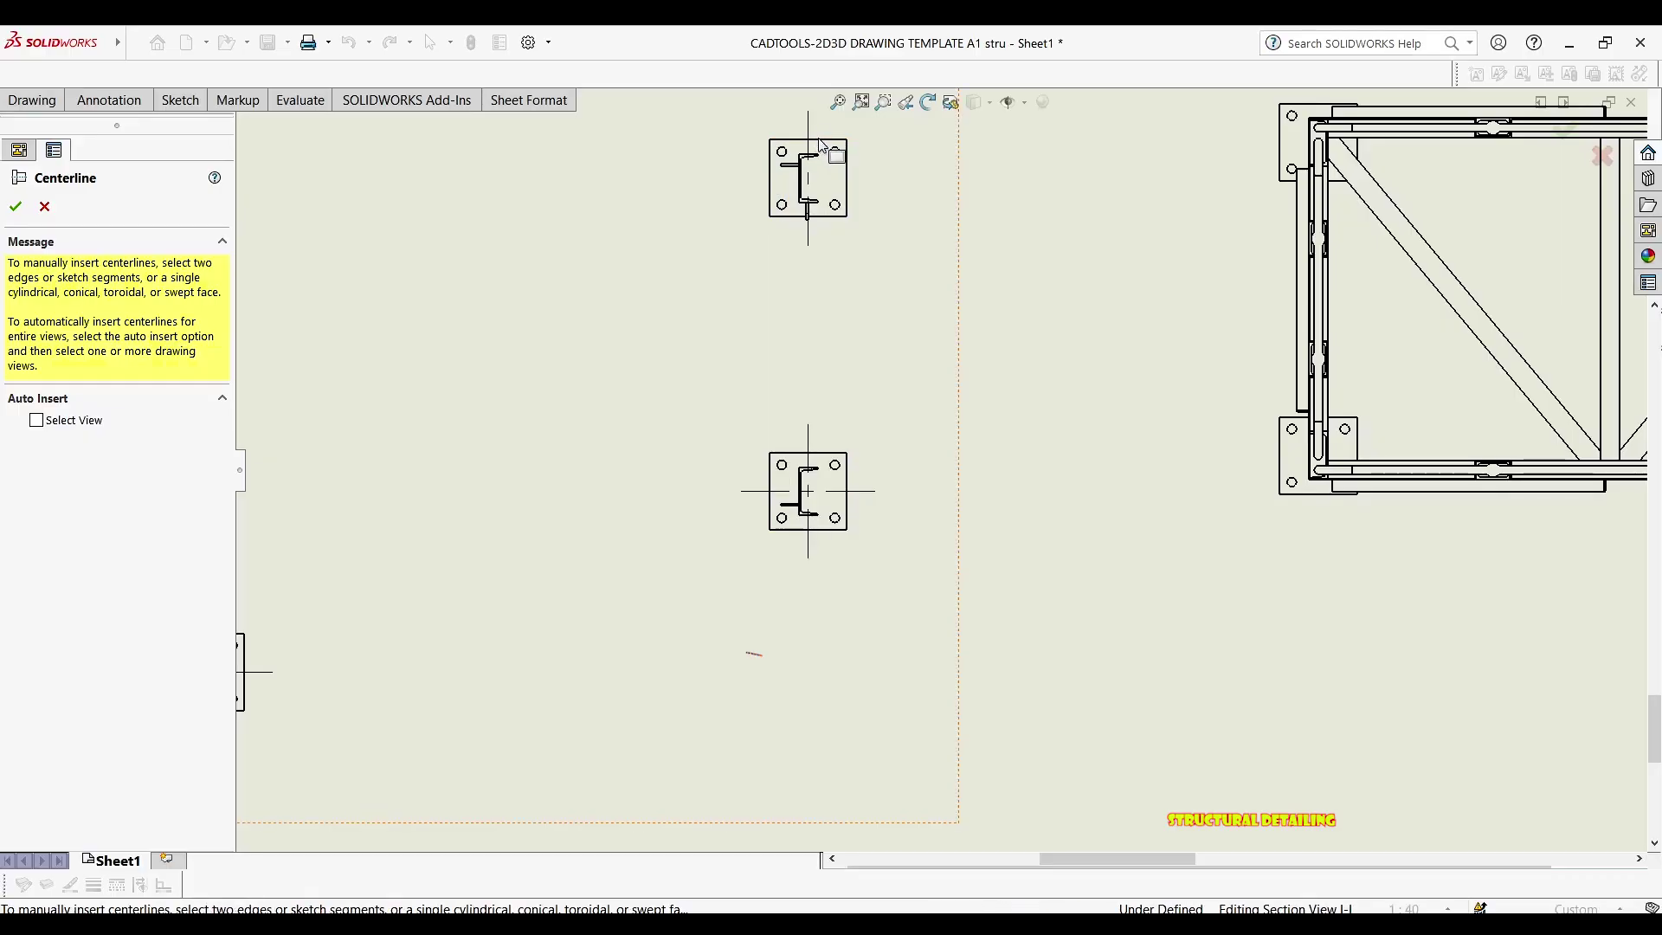
pyautogui.click(820, 139)
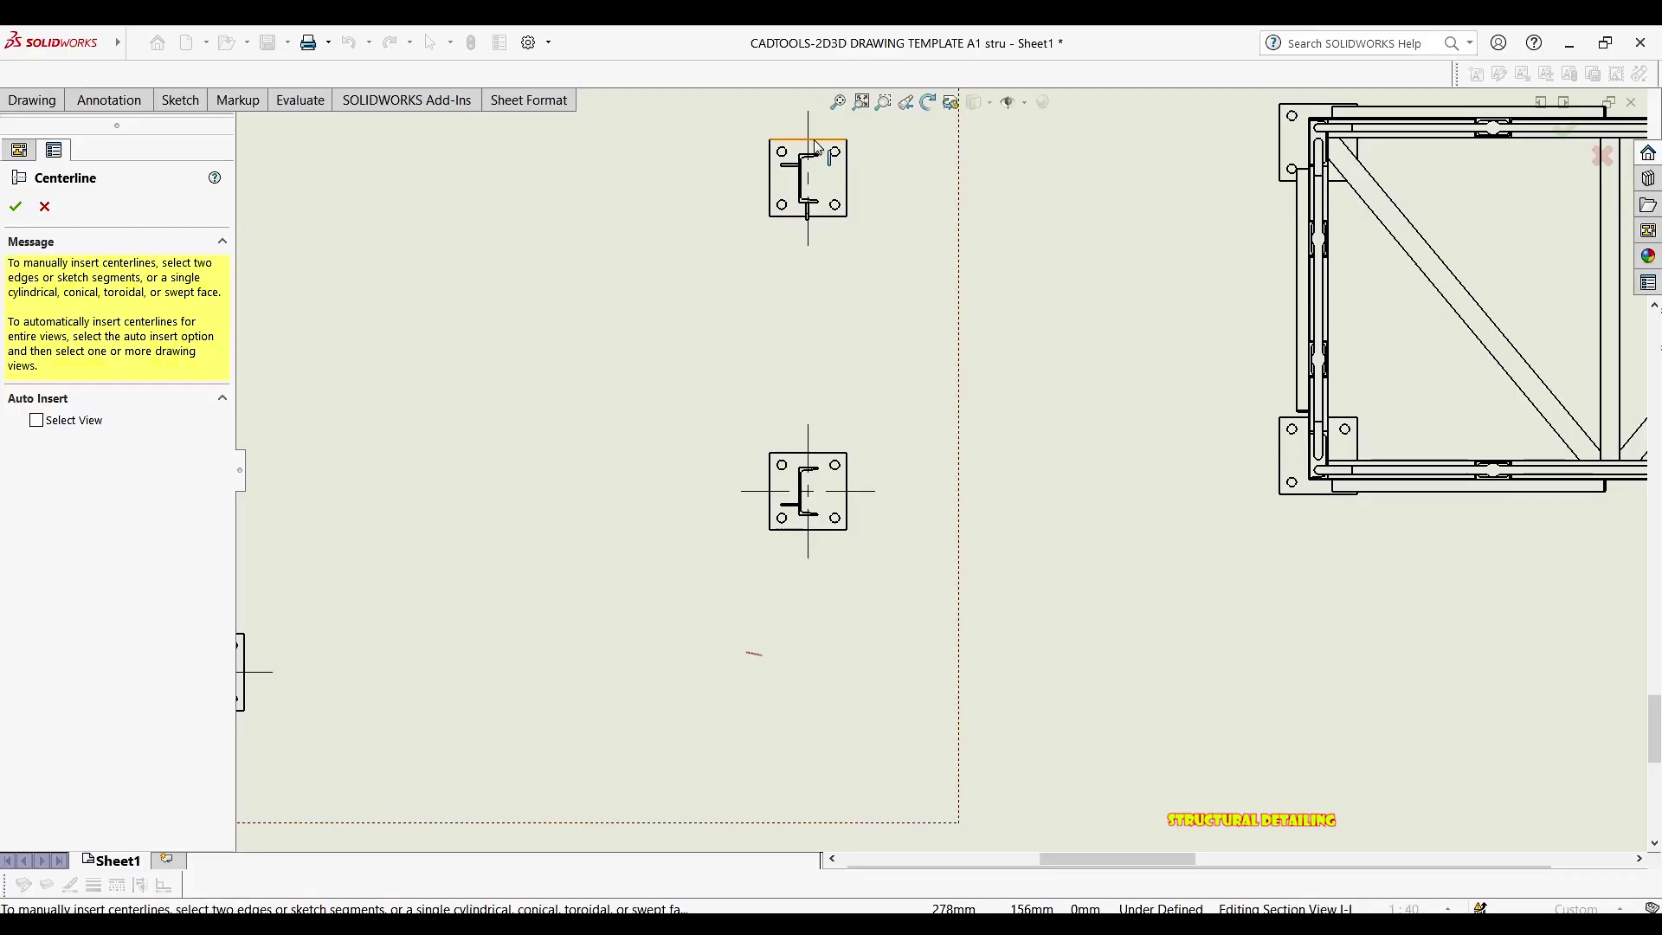
pyautogui.click(823, 216)
# Add horizontal and vertical centerlines between opposite edges of the upper inner-right base plate in Section I-I
pyautogui.scroll(3, 709, 318)
pyautogui.moveTo(568, 380); pyautogui.dragTo(749, 567, button='middle')
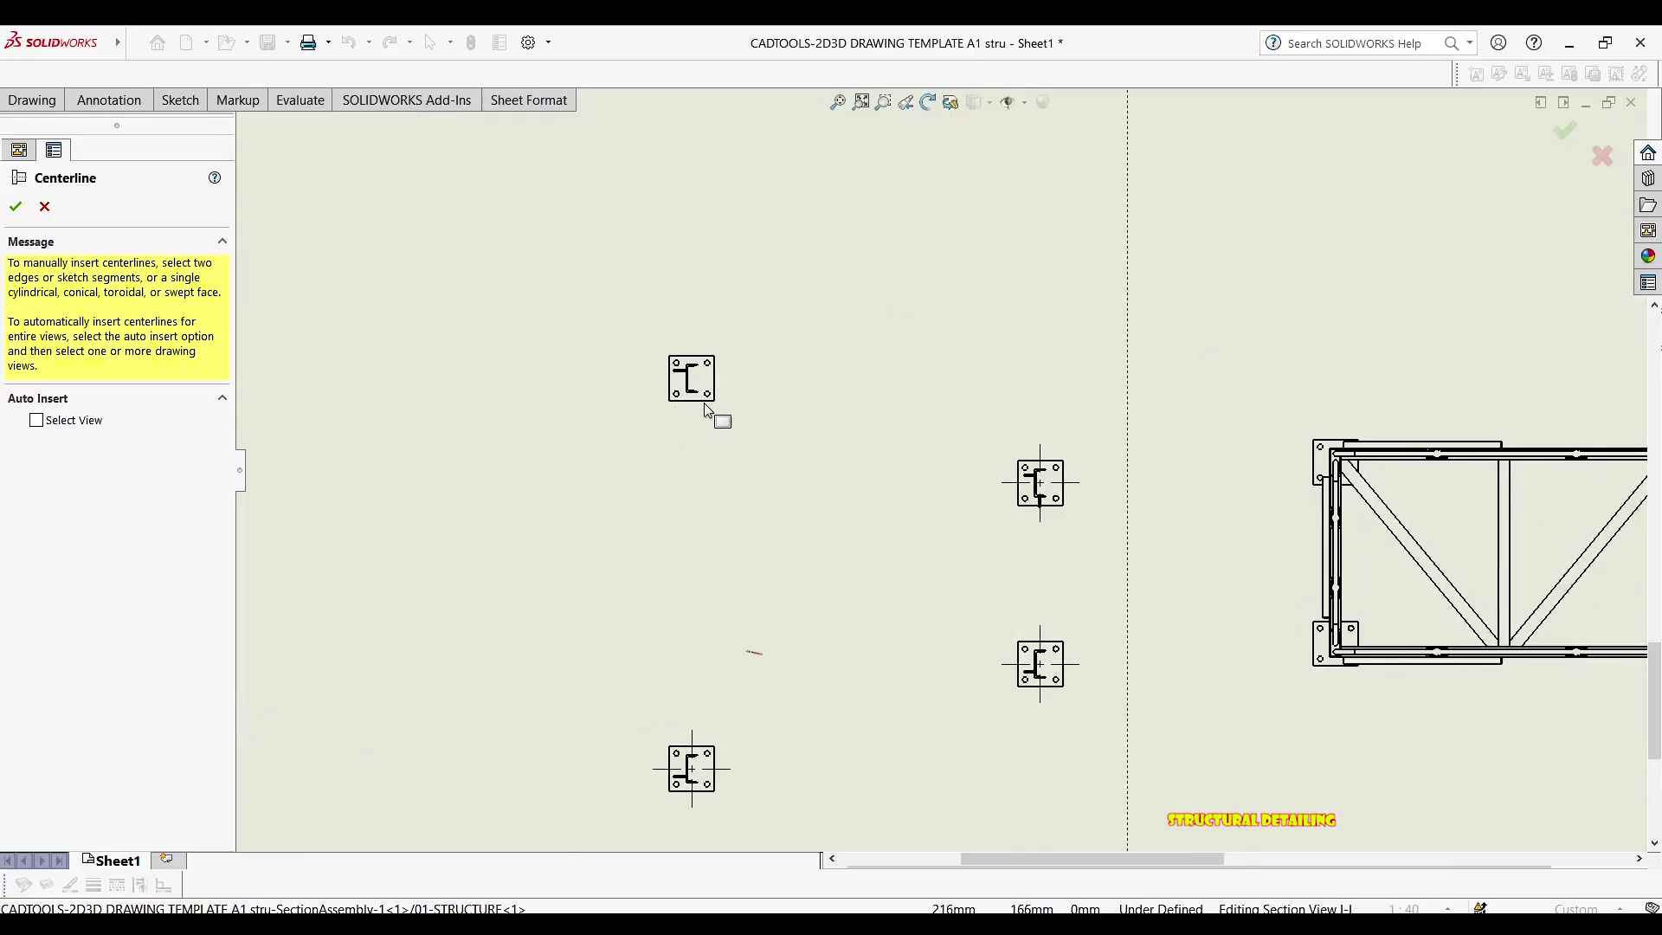
pyautogui.scroll(-3, 707, 410)
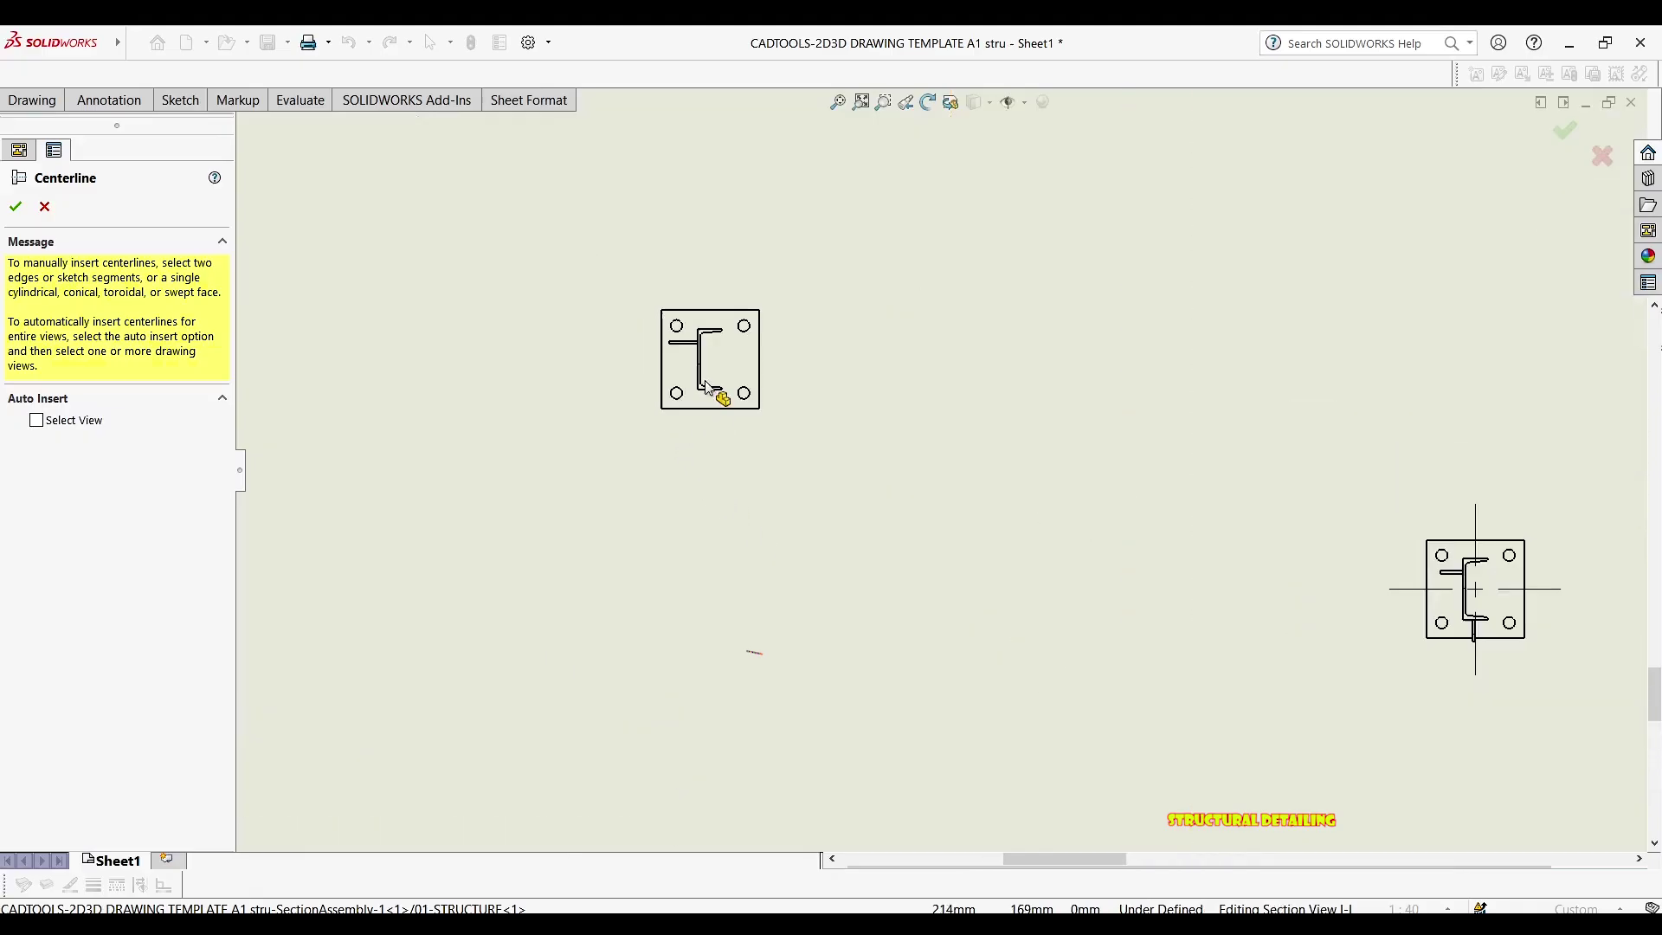
pyautogui.click(729, 313)
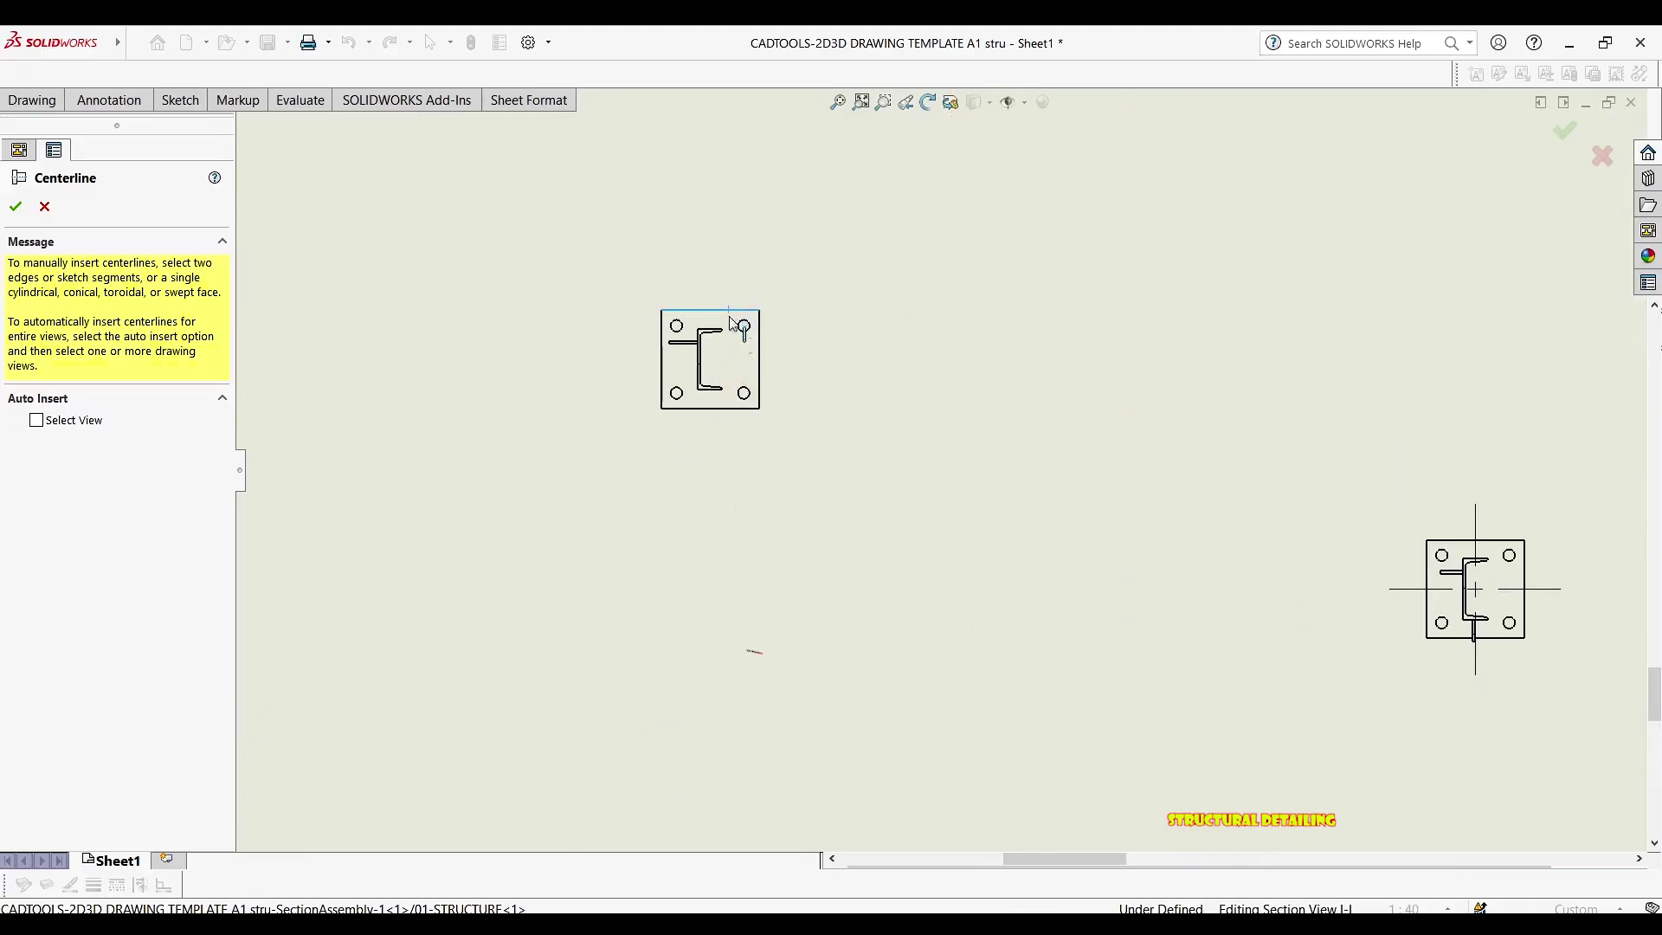
pyautogui.click(711, 408)
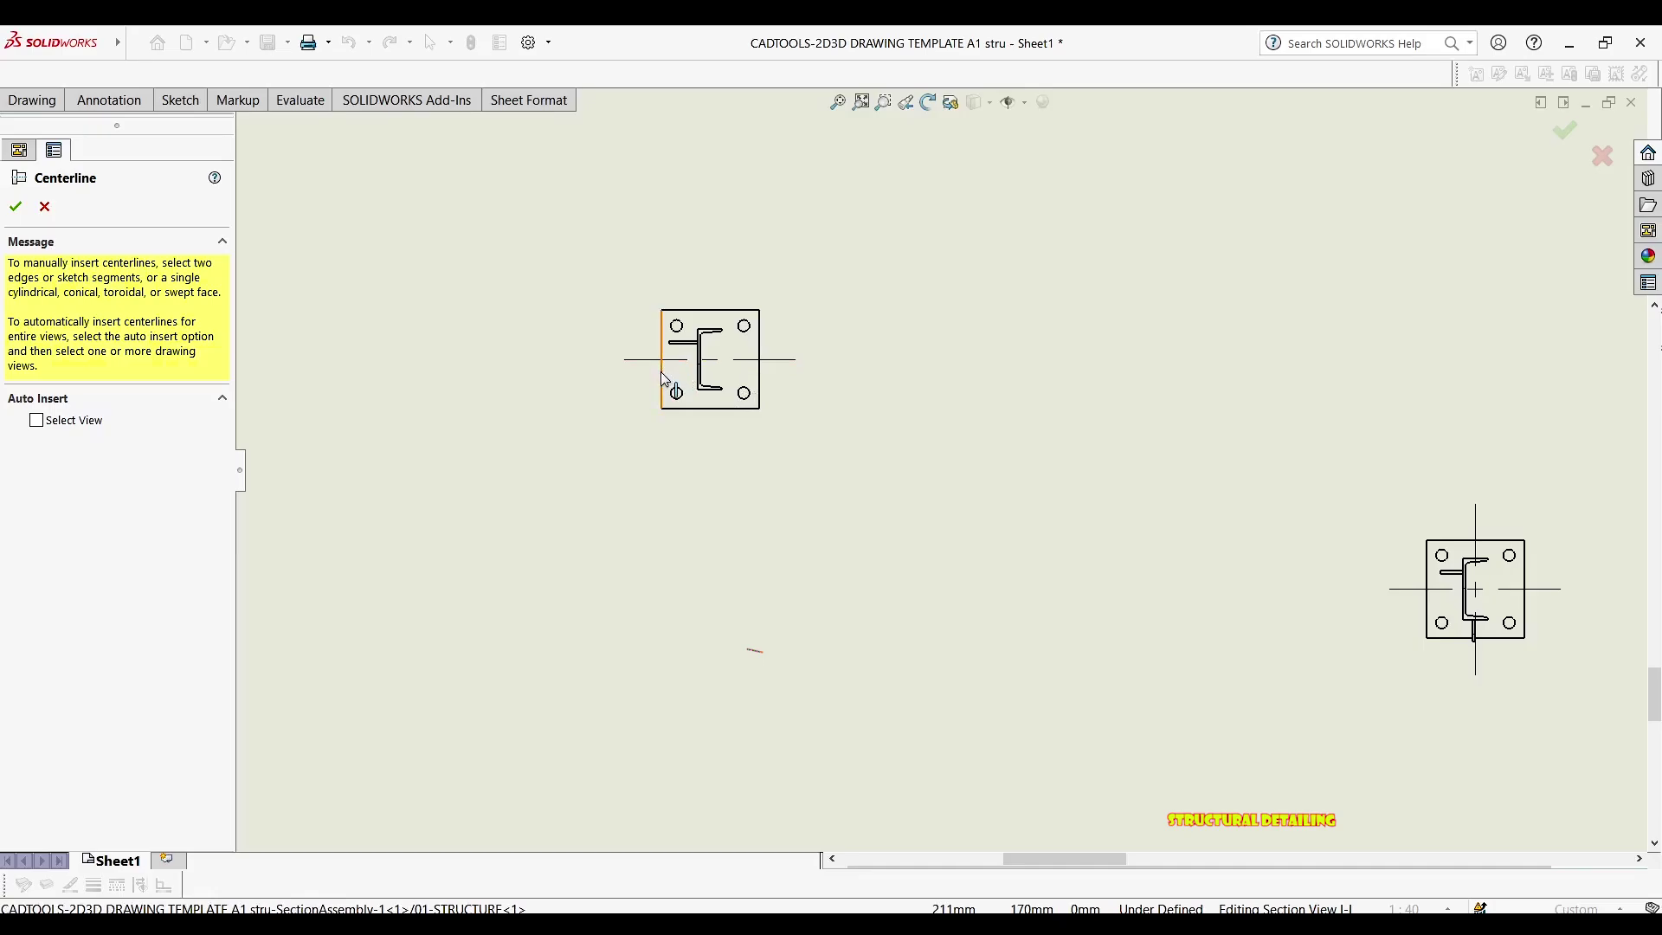
pyautogui.click(662, 378)
pyautogui.click(758, 372)
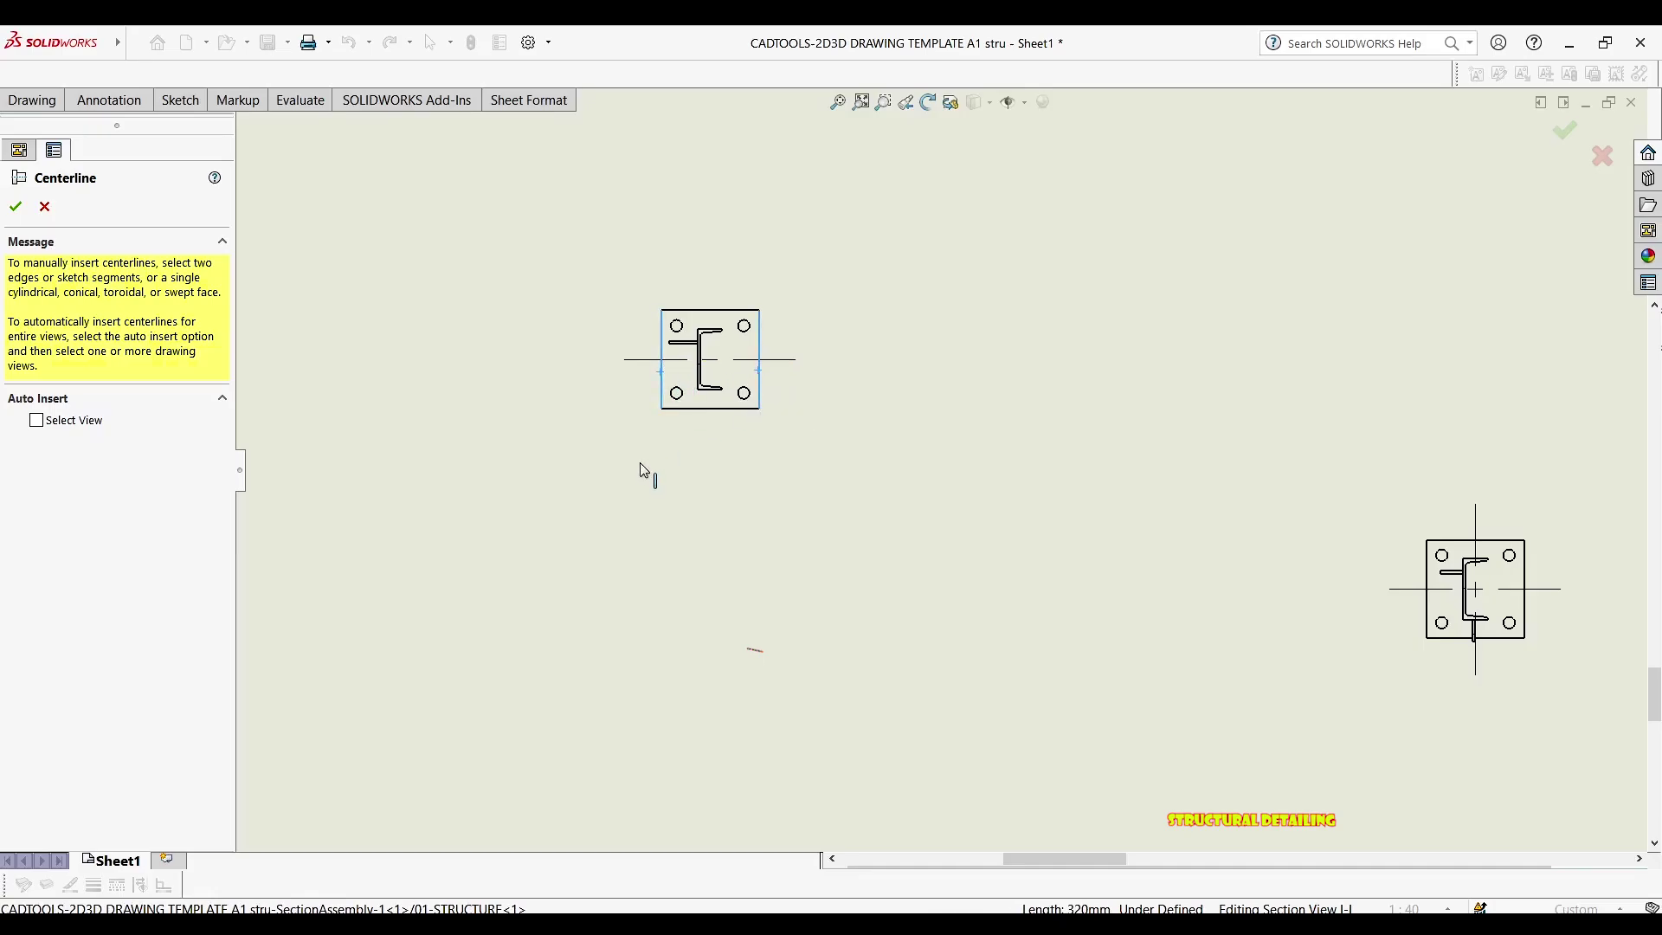
# Add a vertical centerline between the long edges of the left small stair base plate in Section I-I
pyautogui.scroll(6, 632, 501)
pyautogui.moveTo(601, 480); pyautogui.dragTo(1057, 401, button='middle')
pyautogui.moveTo(869, 348); pyautogui.dragTo(727, 471, button='middle')
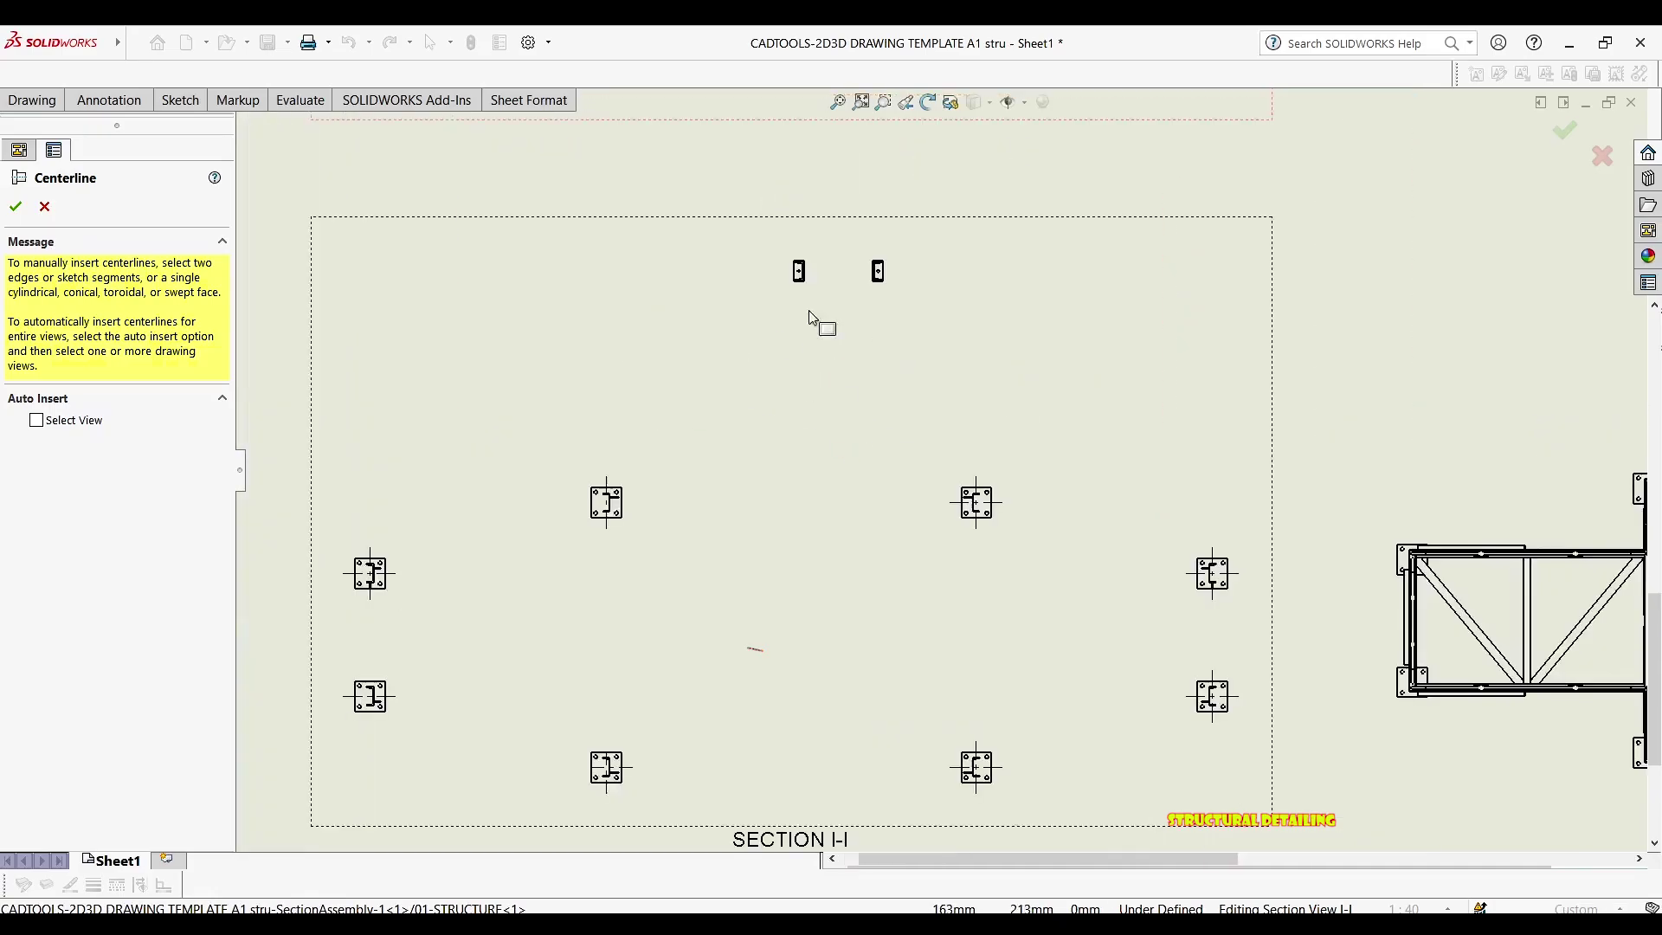
pyautogui.scroll(-6, 805, 330)
pyautogui.scroll(-5, 909, 364)
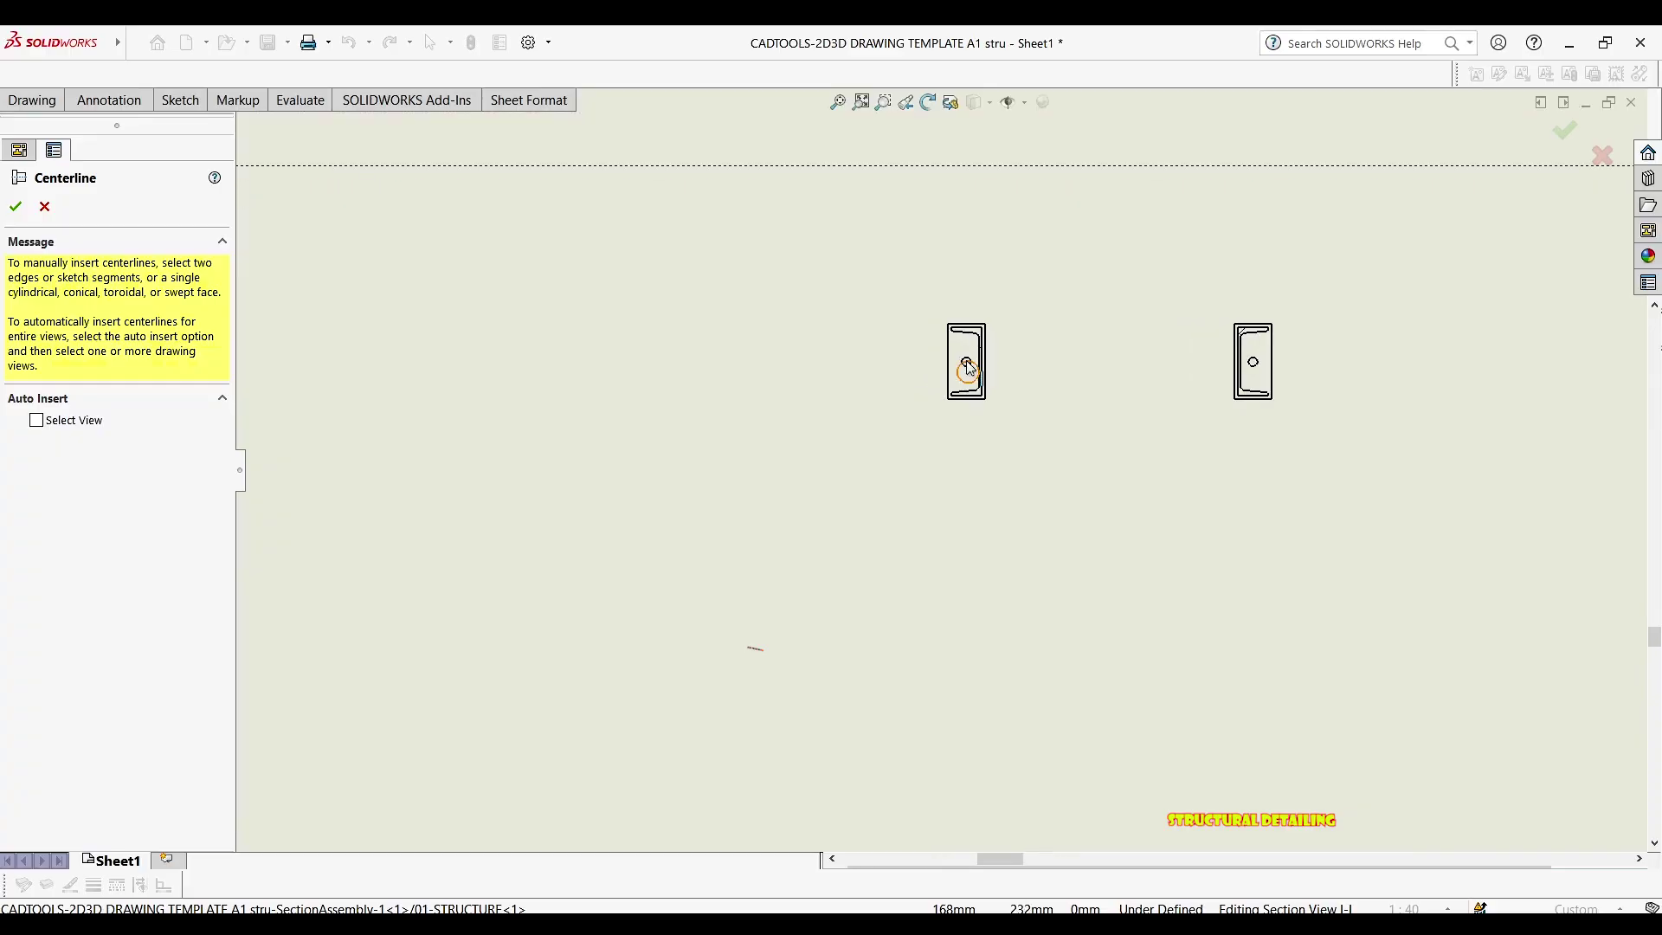
pyautogui.click(910, 394)
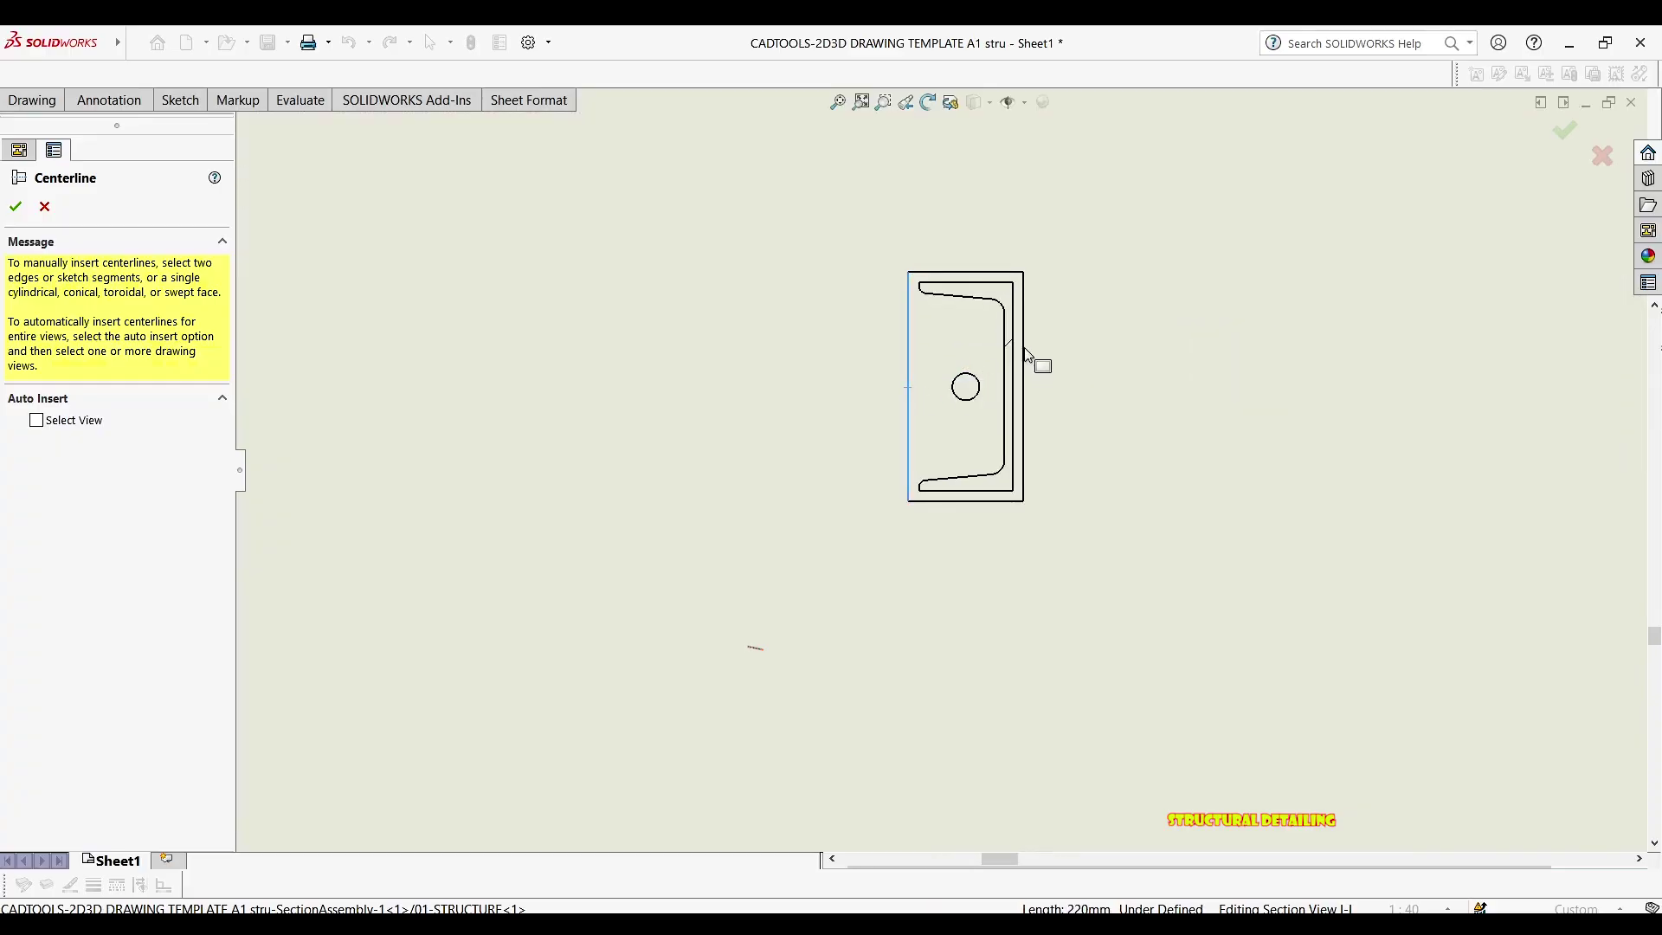
pyautogui.click(1022, 344)
# Add a vertical centerline between the long edges of the right small stair base plate in Section I-I
pyautogui.scroll(3, 866, 507)
pyautogui.moveTo(705, 510); pyautogui.dragTo(664, 497, button='middle')
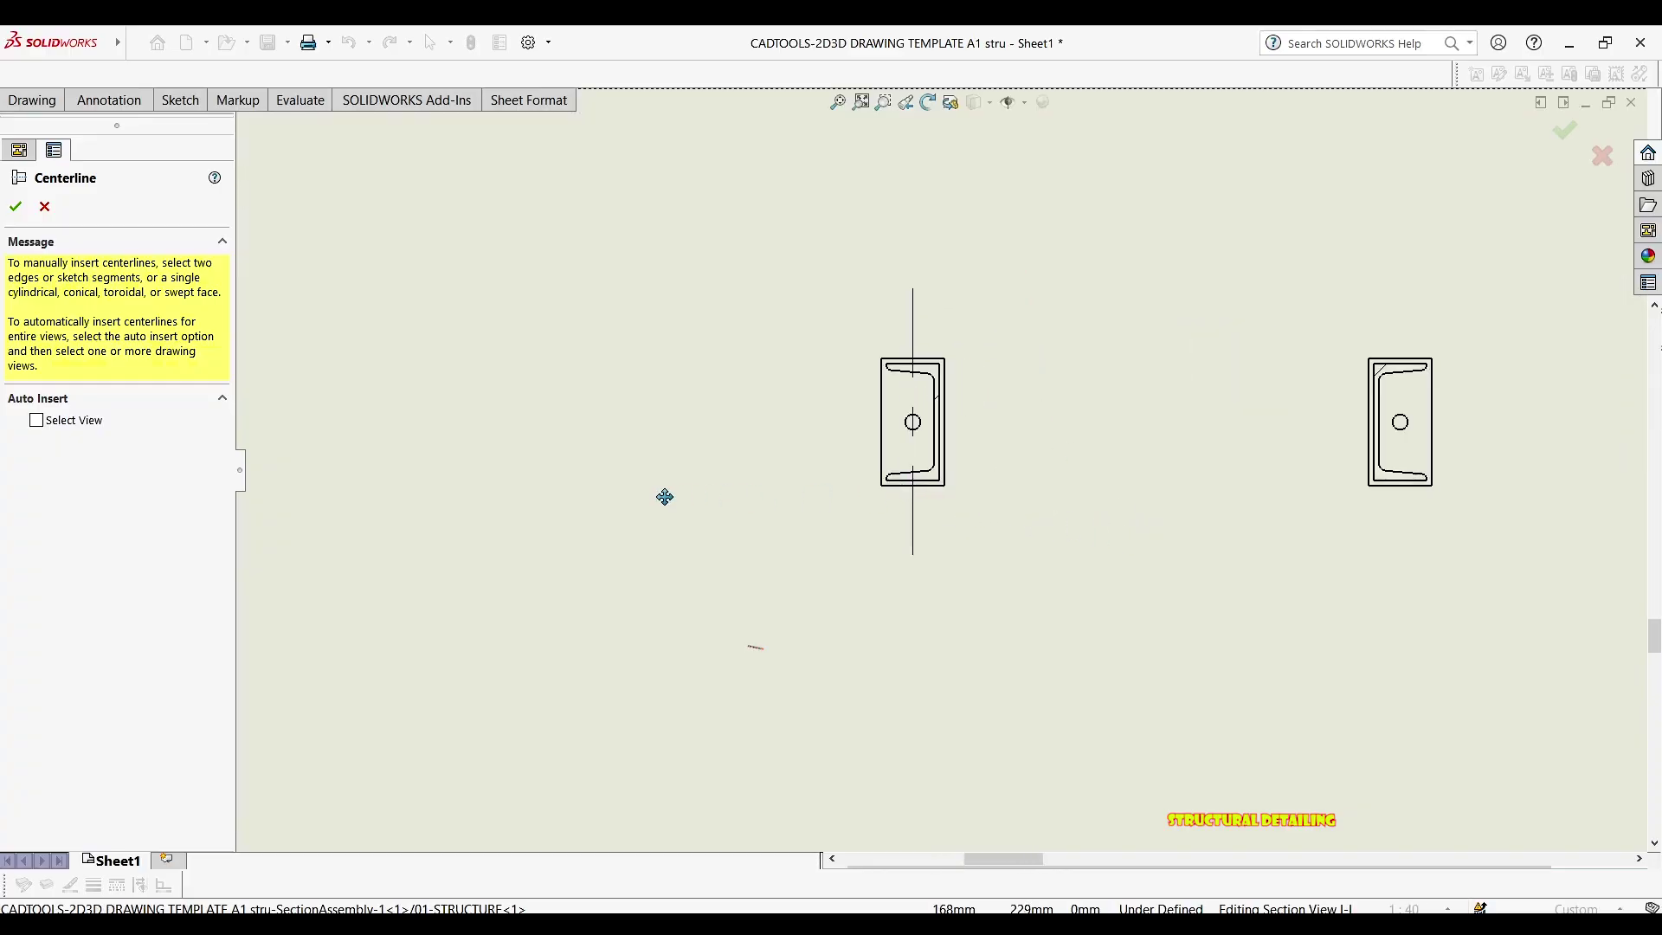
pyautogui.scroll(1, 664, 497)
pyautogui.moveTo(1530, 433); pyautogui.dragTo(1085, 418, button='middle')
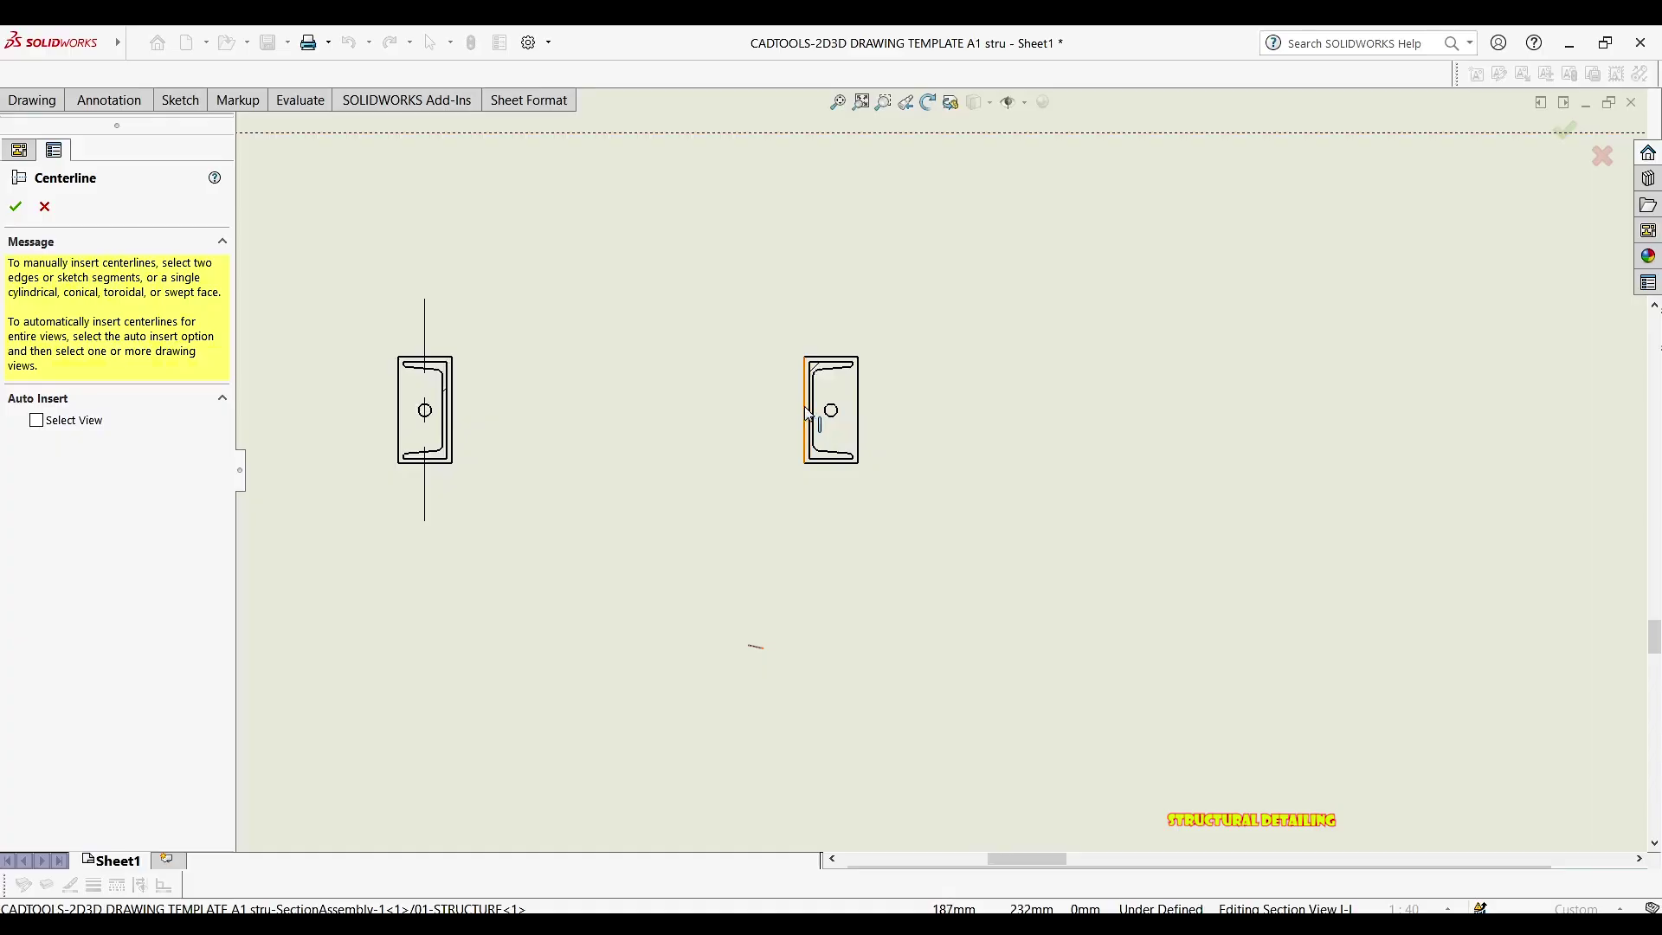
pyautogui.click(807, 413)
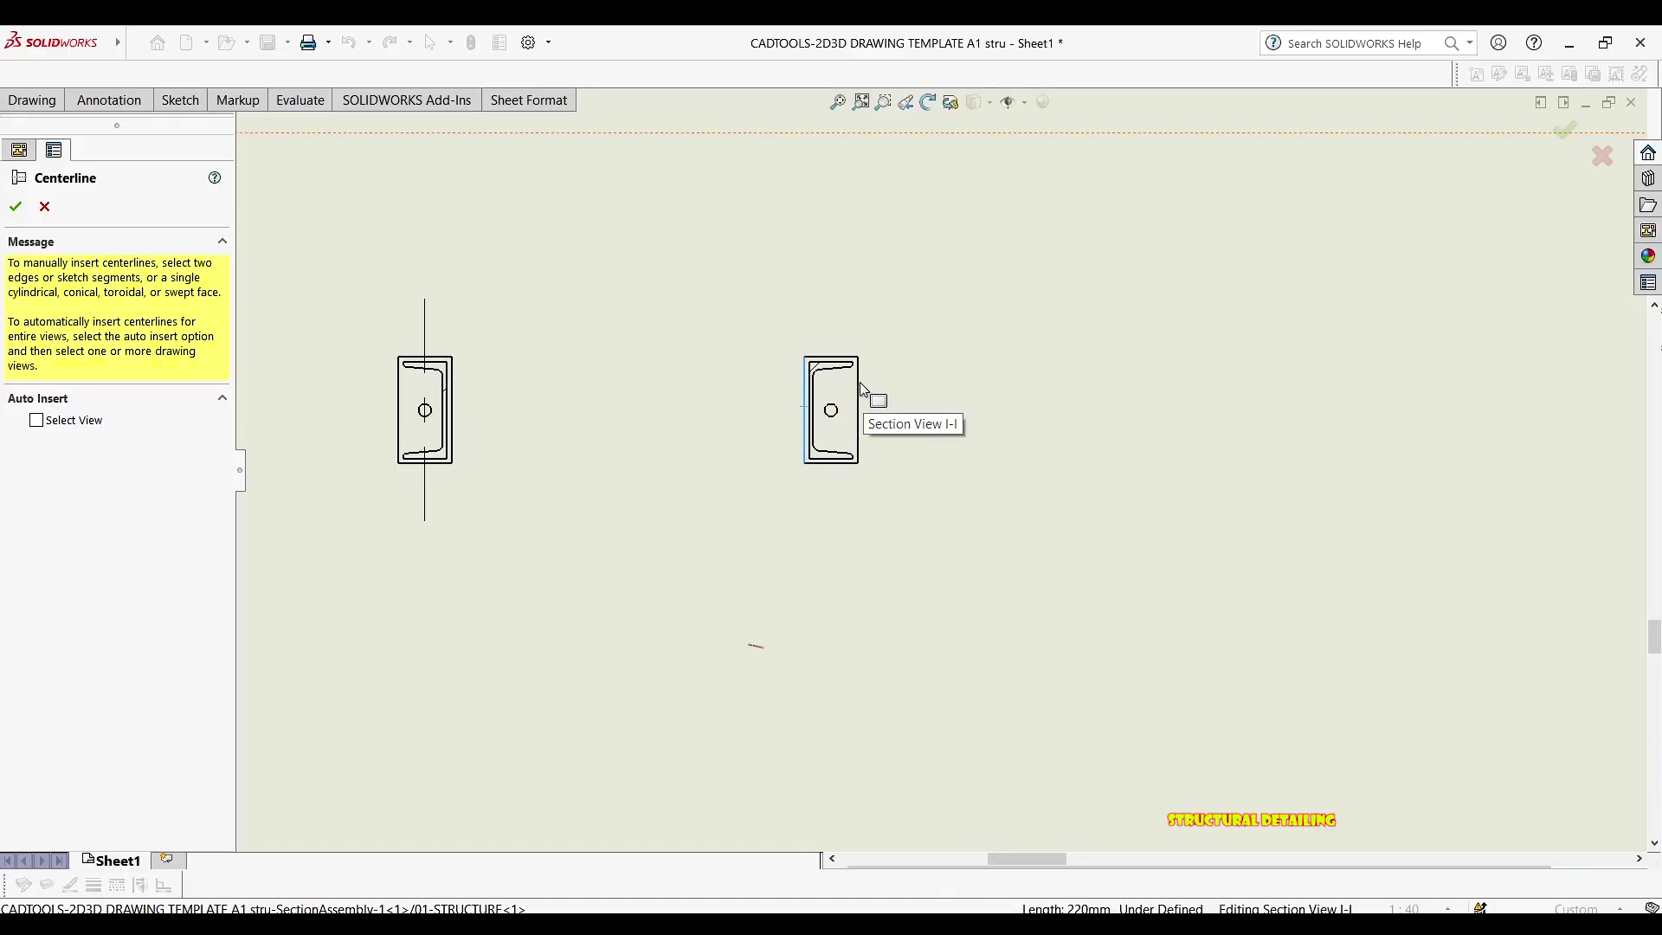
pyautogui.click(859, 405)
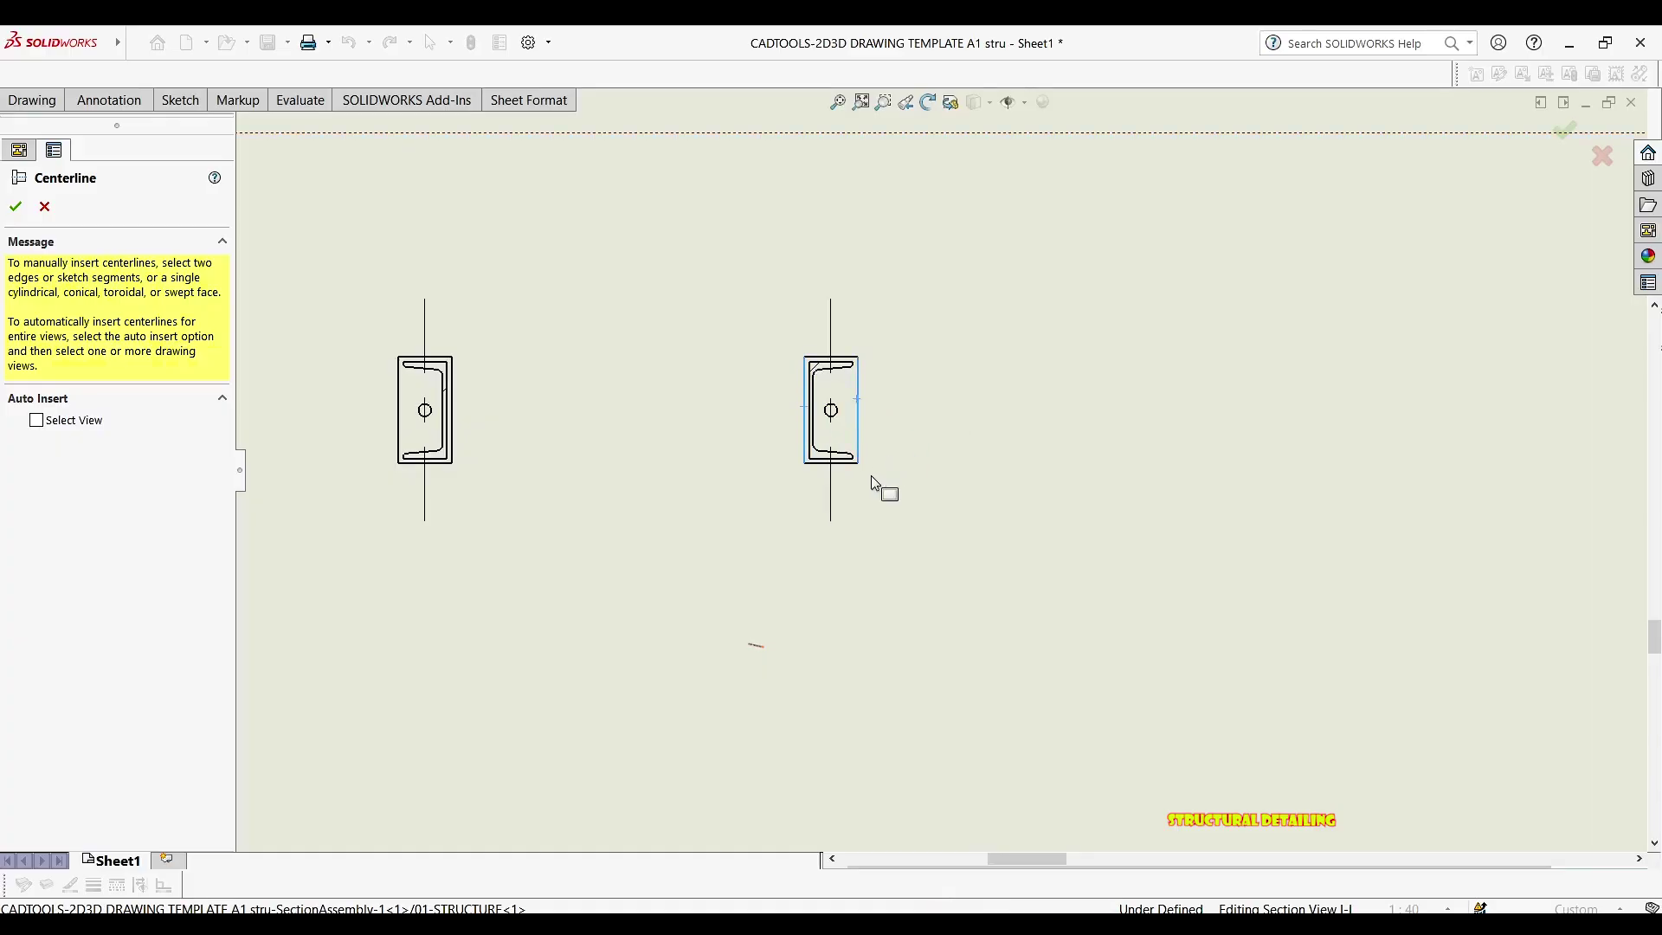
# Add horizontal centerlines between the short edges of both small stair base plates and finish the Centerline command
pyautogui.scroll(2, 690, 579)
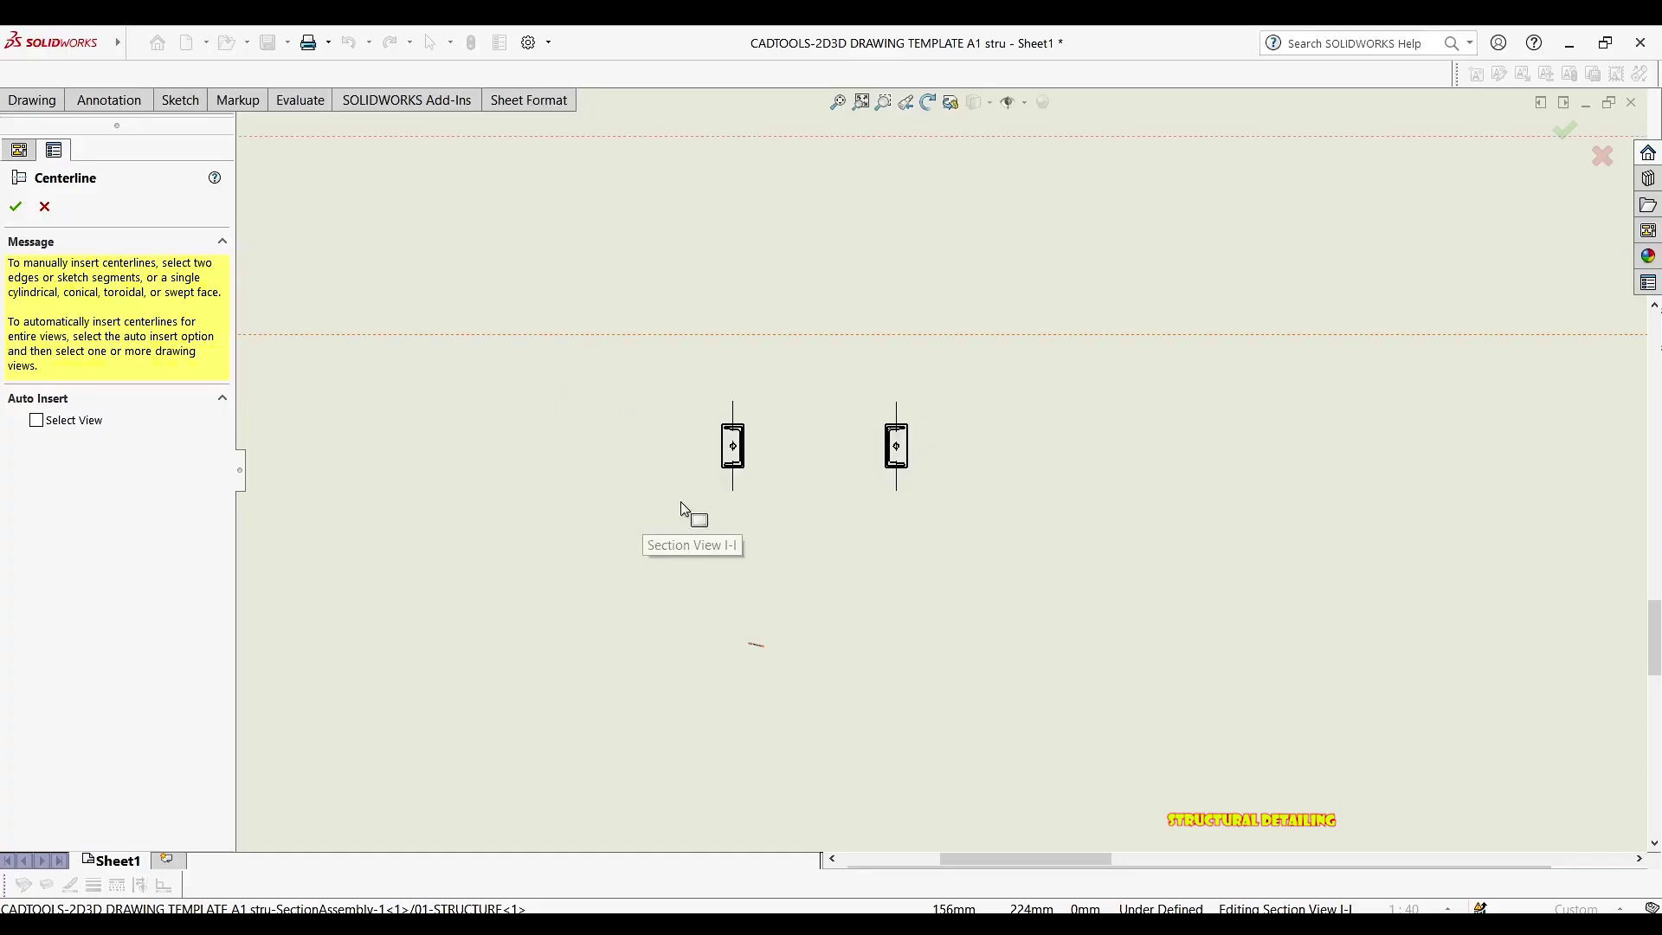
pyautogui.scroll(-3, 779, 389)
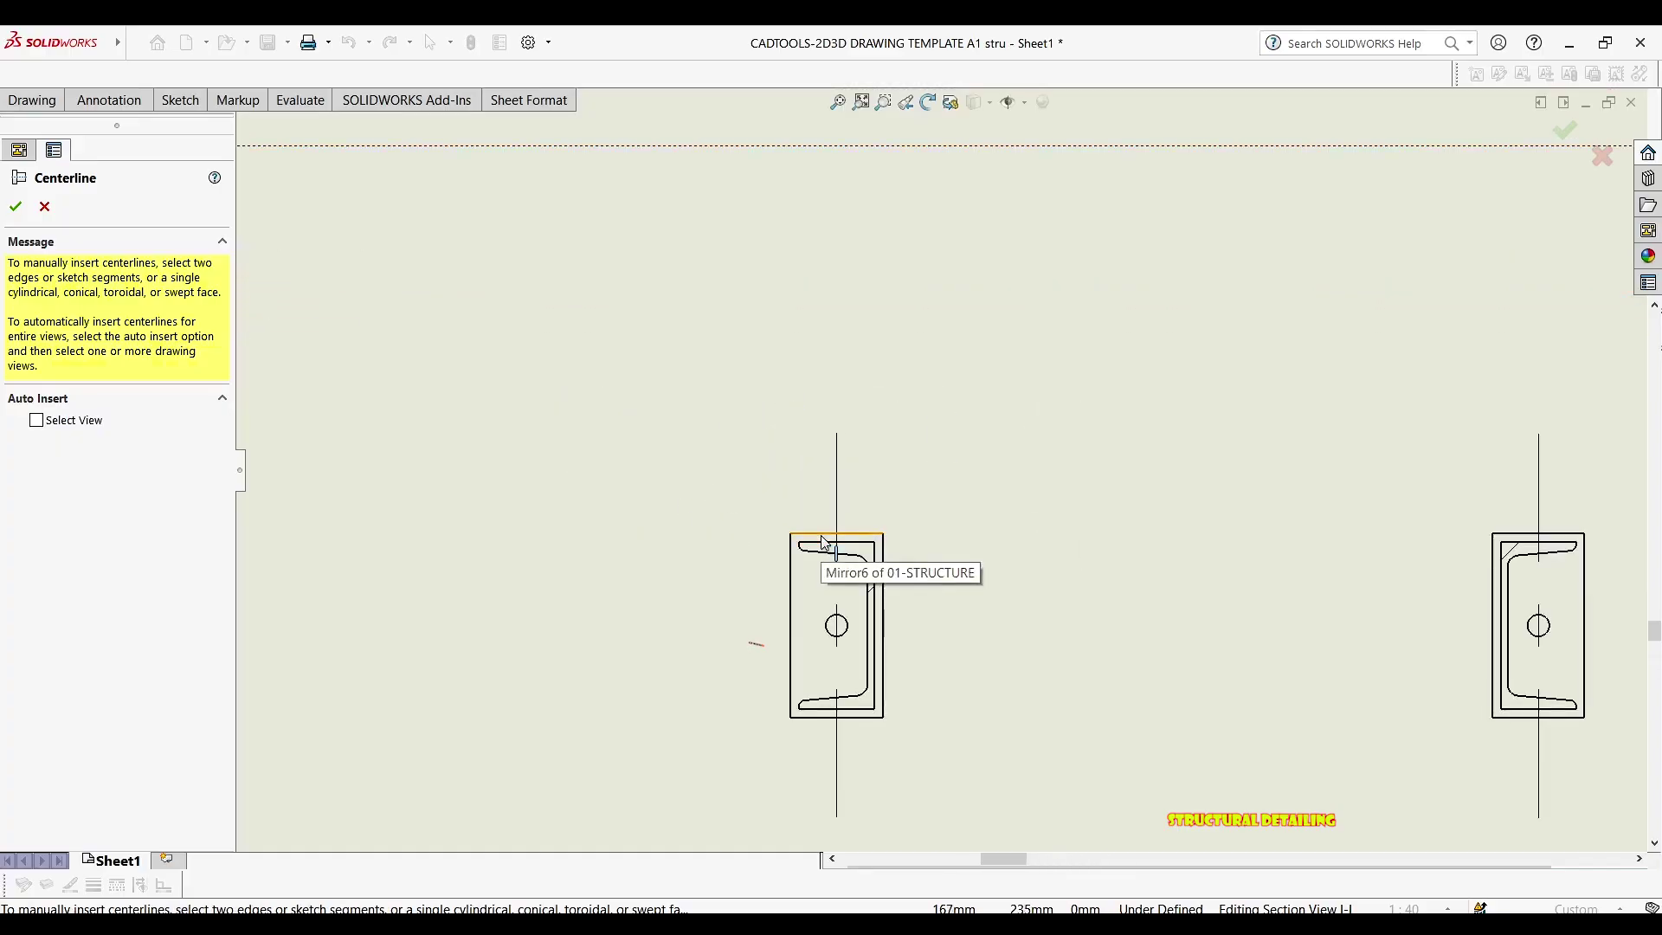
pyautogui.click(821, 535)
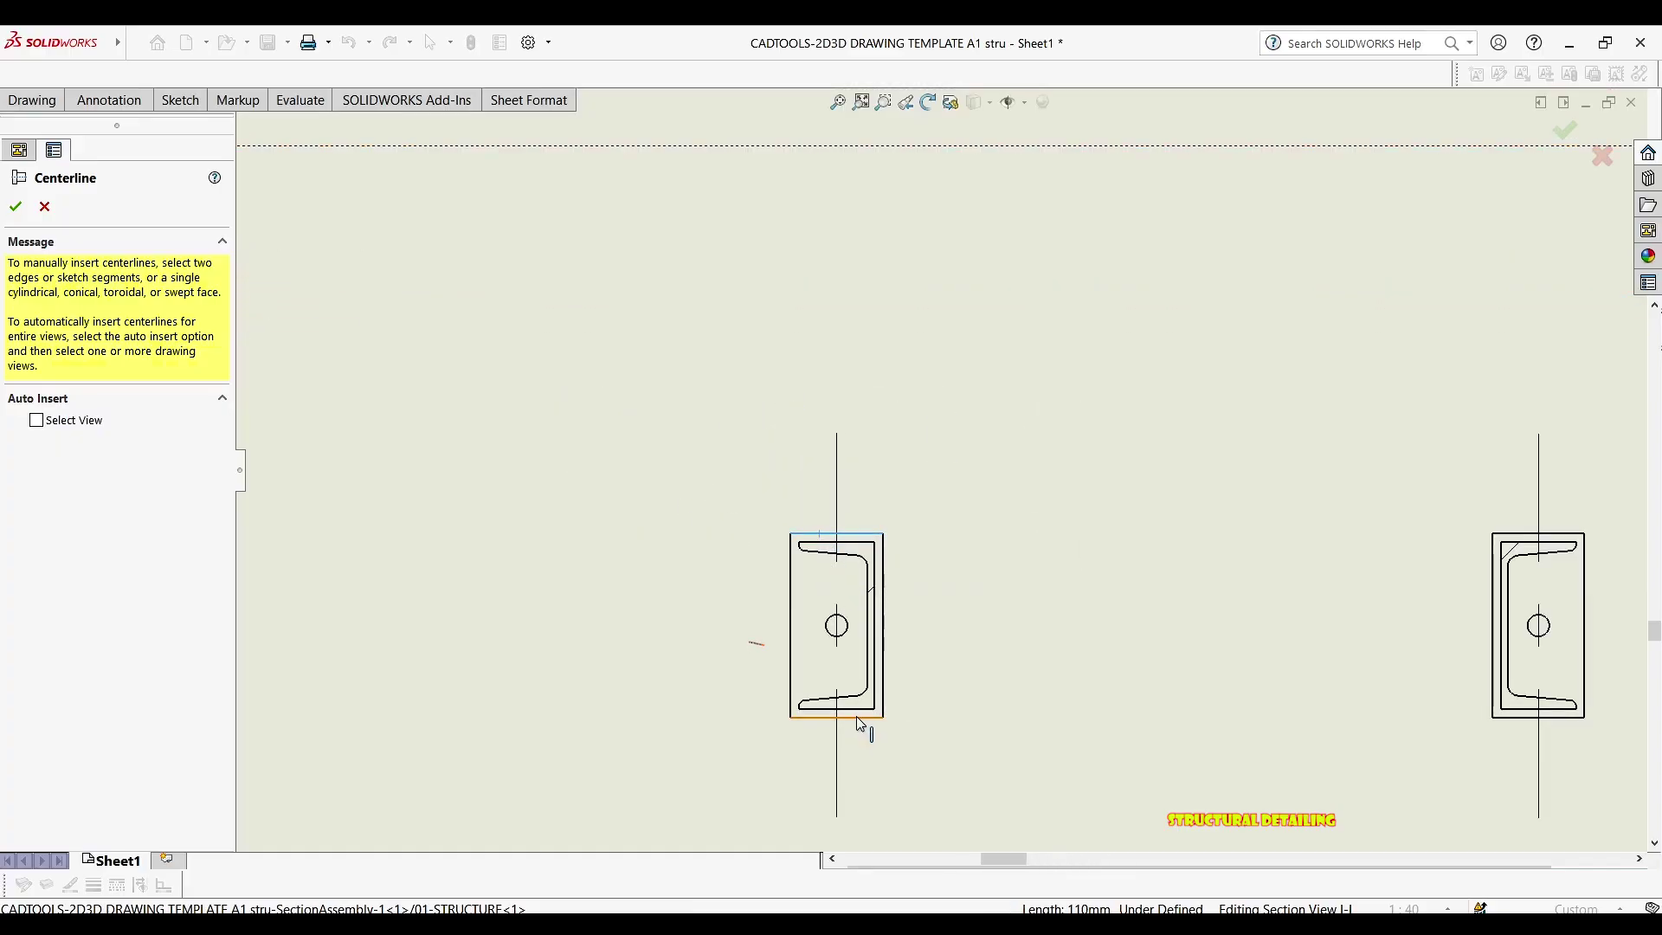
pyautogui.moveTo(1178, 521); pyautogui.dragTo(652, 526, button='middle')
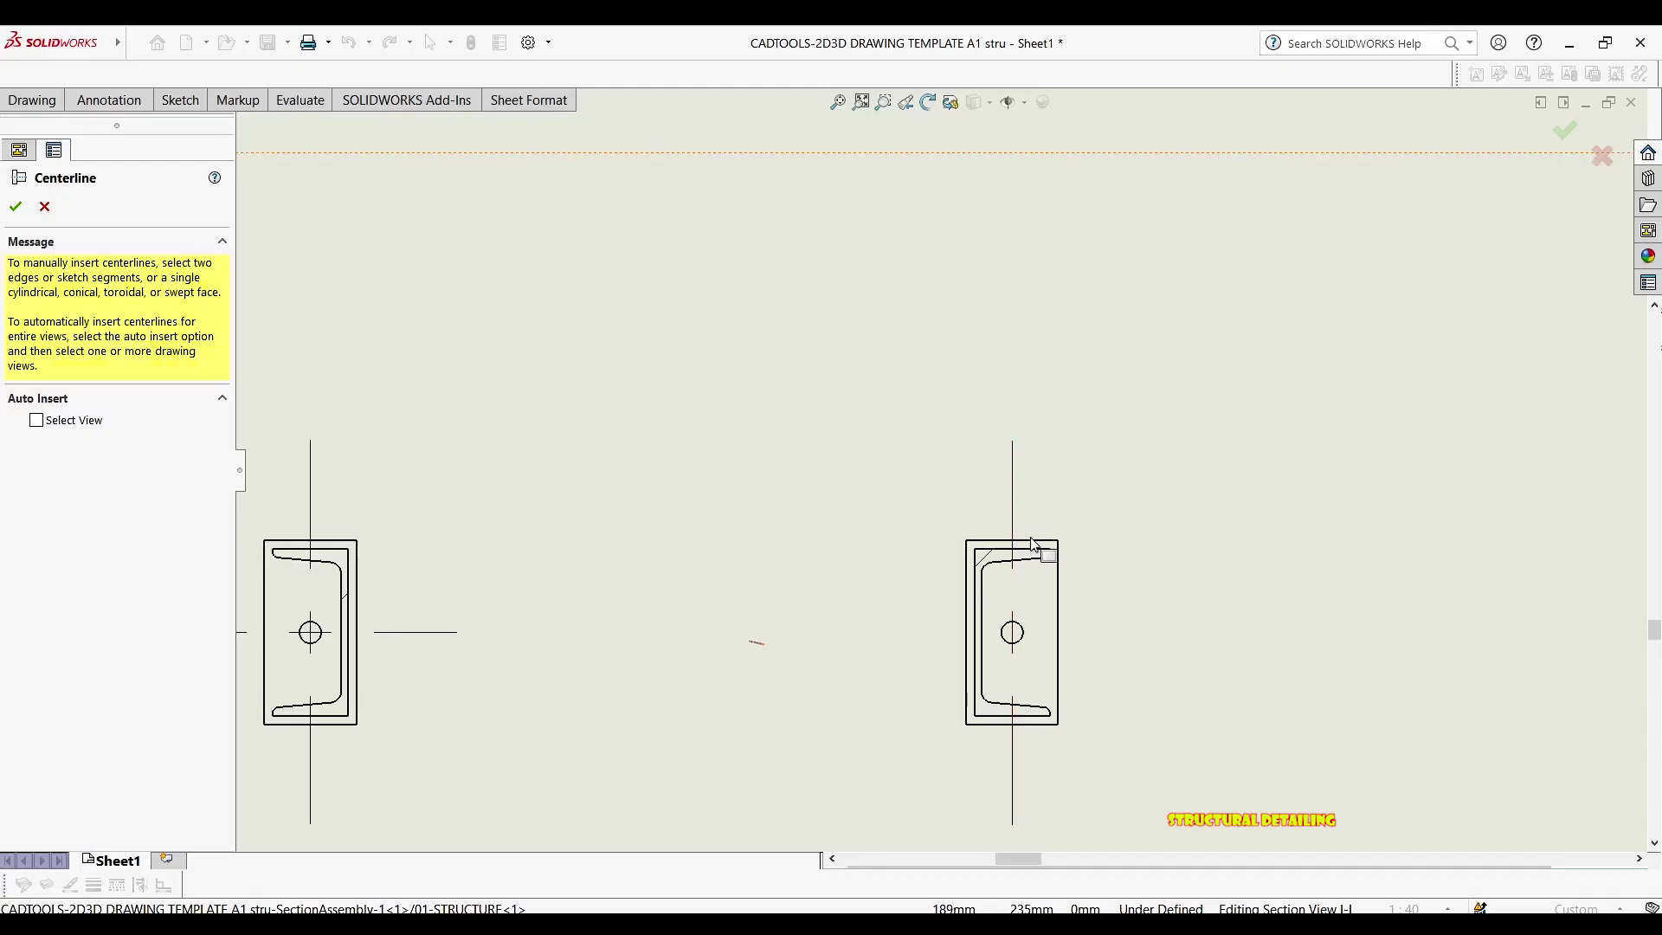
pyautogui.click(1041, 729)
pyautogui.scroll(10, 1031, 545)
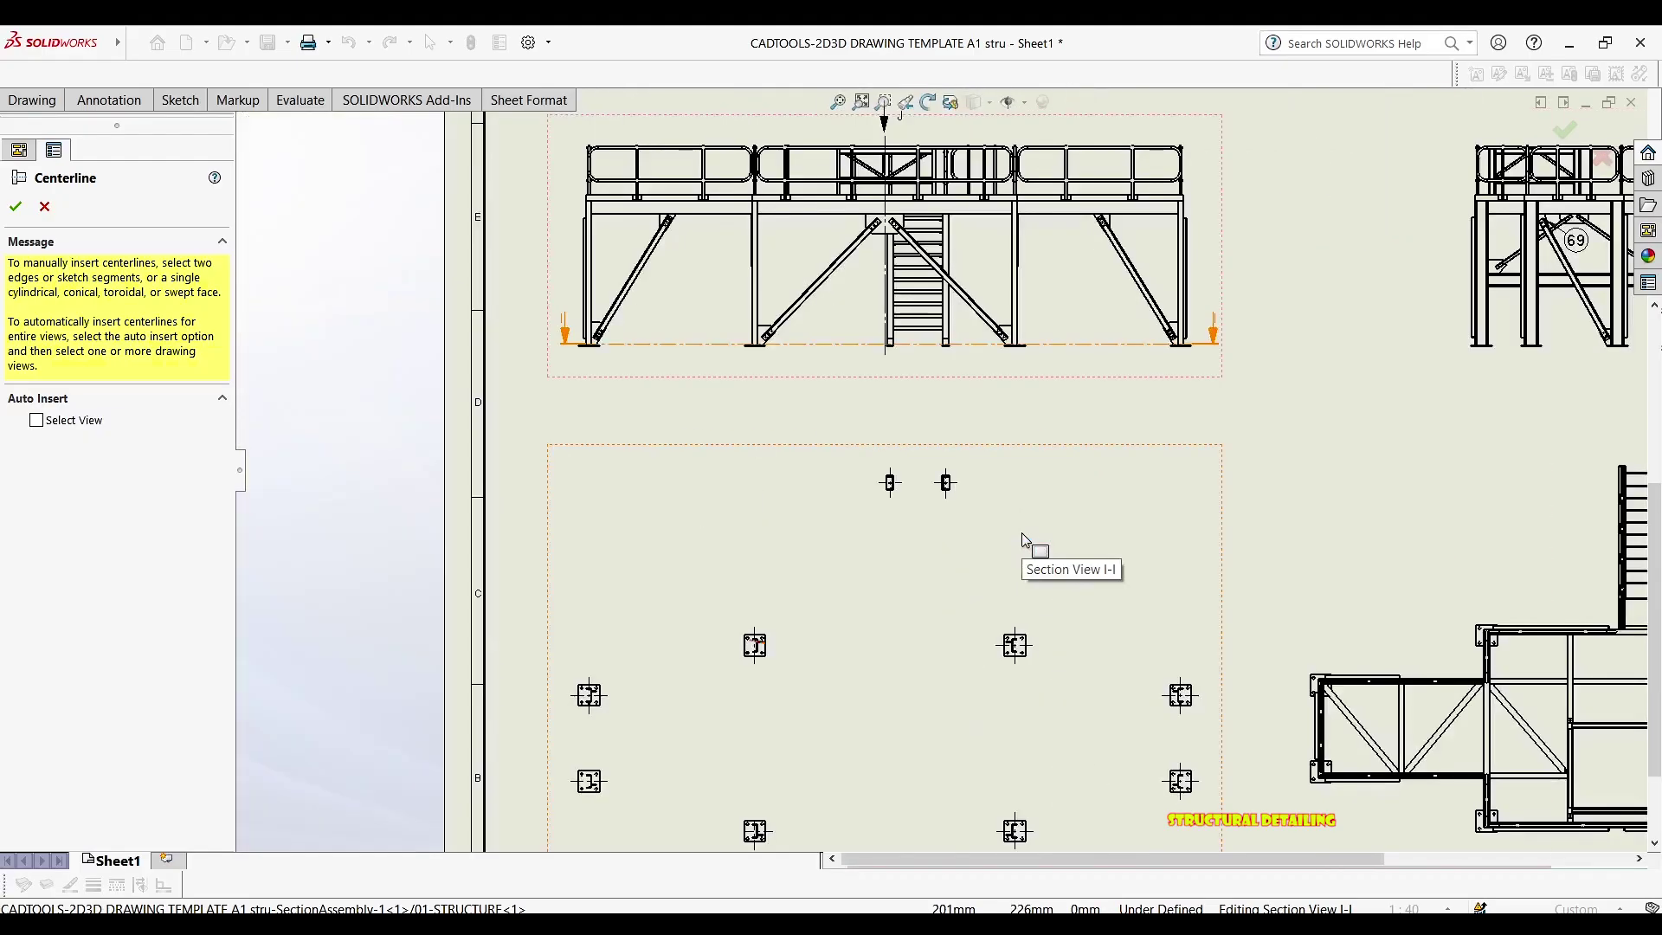
pyautogui.scroll(2, 1029, 502)
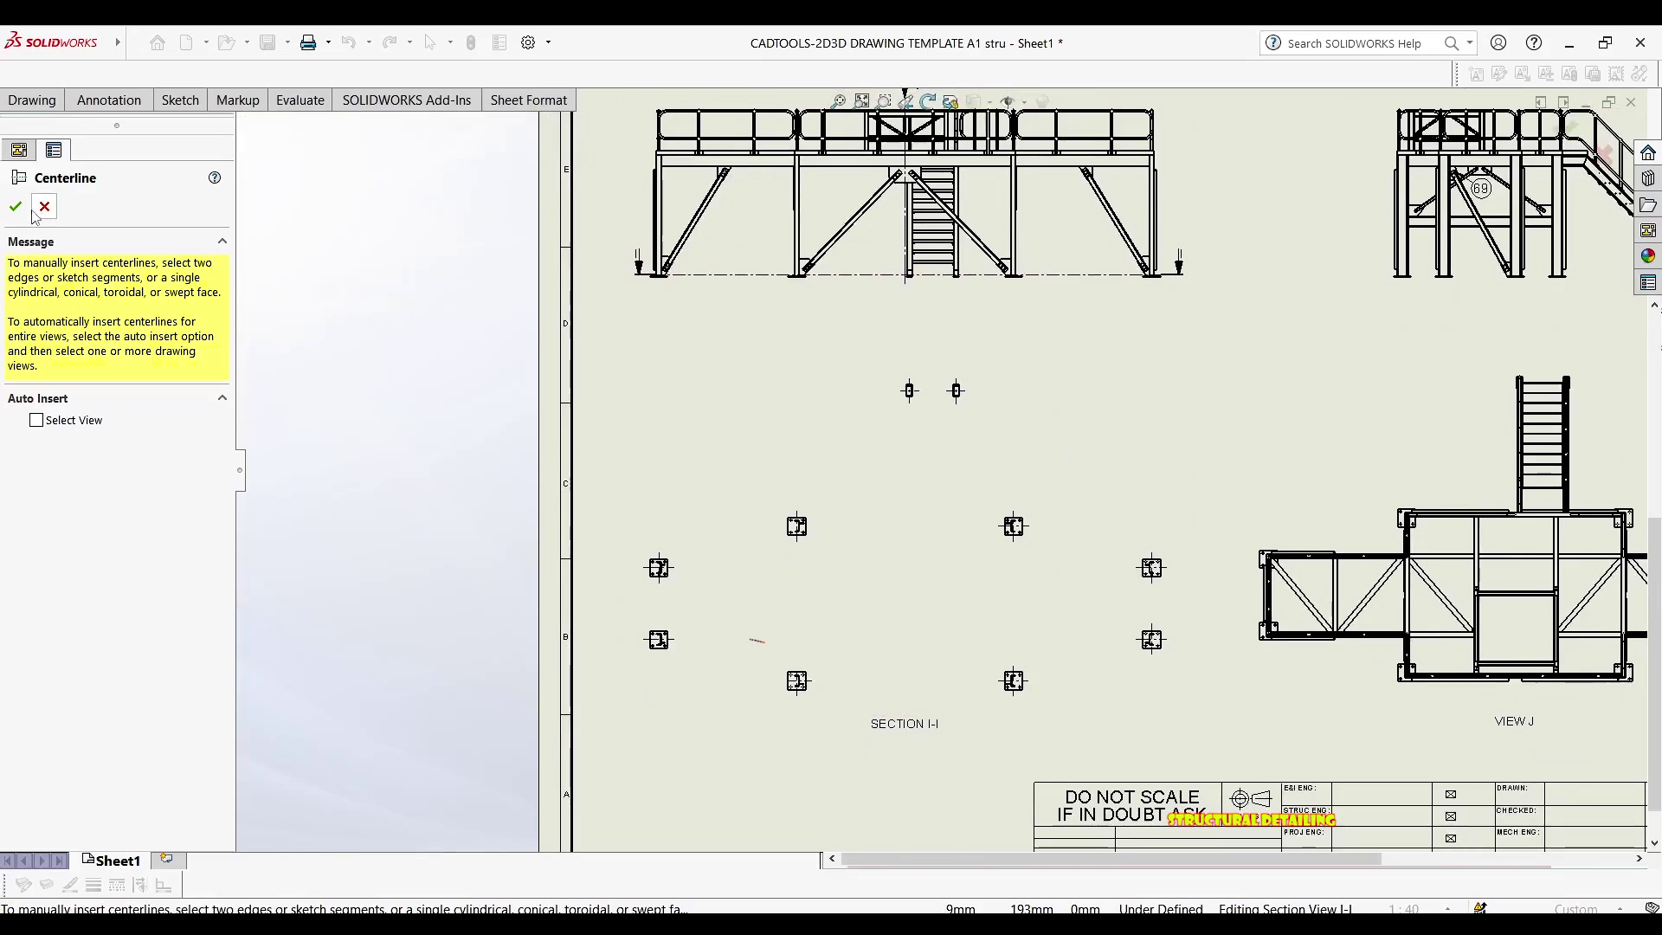
pyautogui.click(40, 209)
pyautogui.scroll(-5, 715, 558)
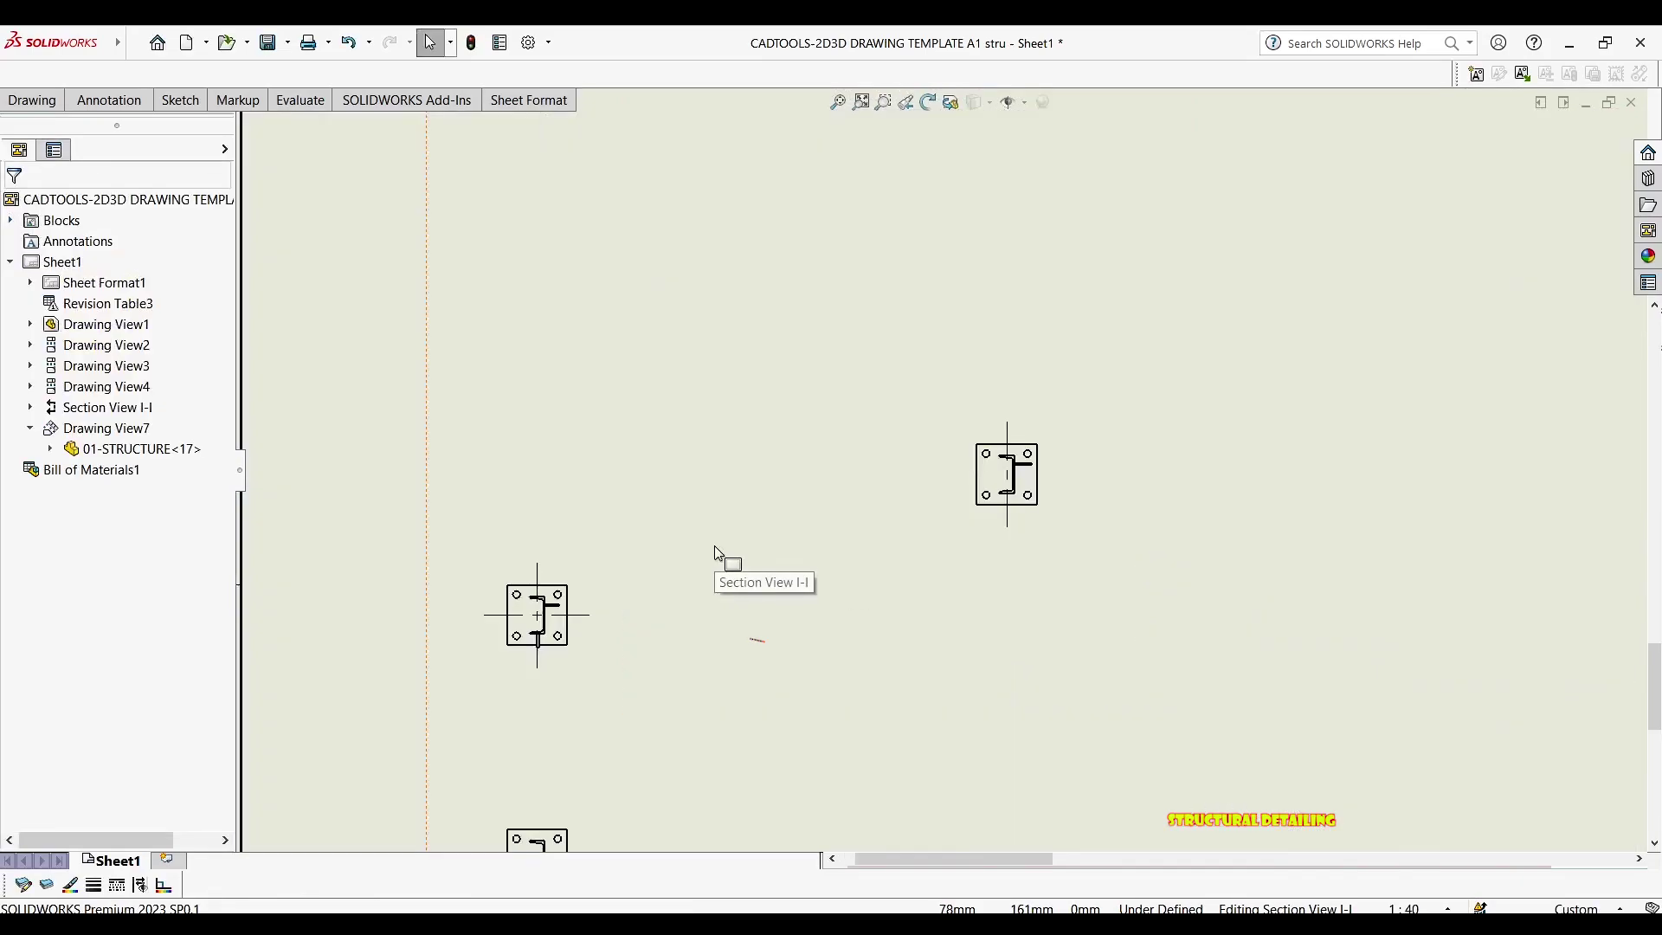
pyautogui.scroll(3, 588, 608)
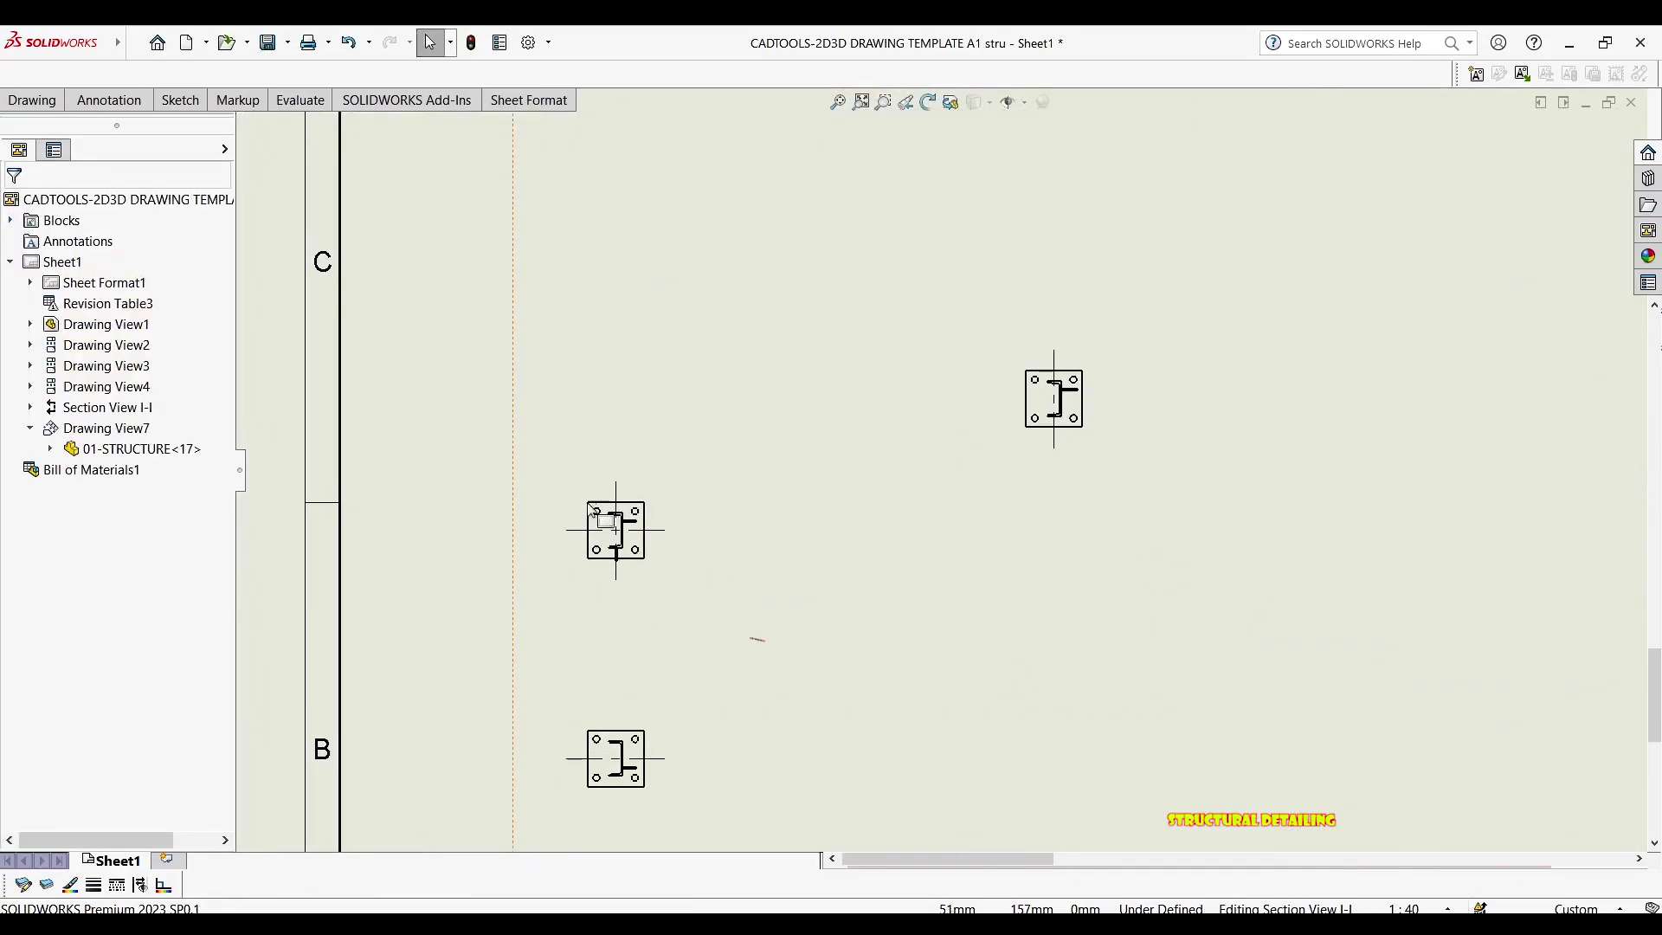
pyautogui.scroll(-2, 619, 484)
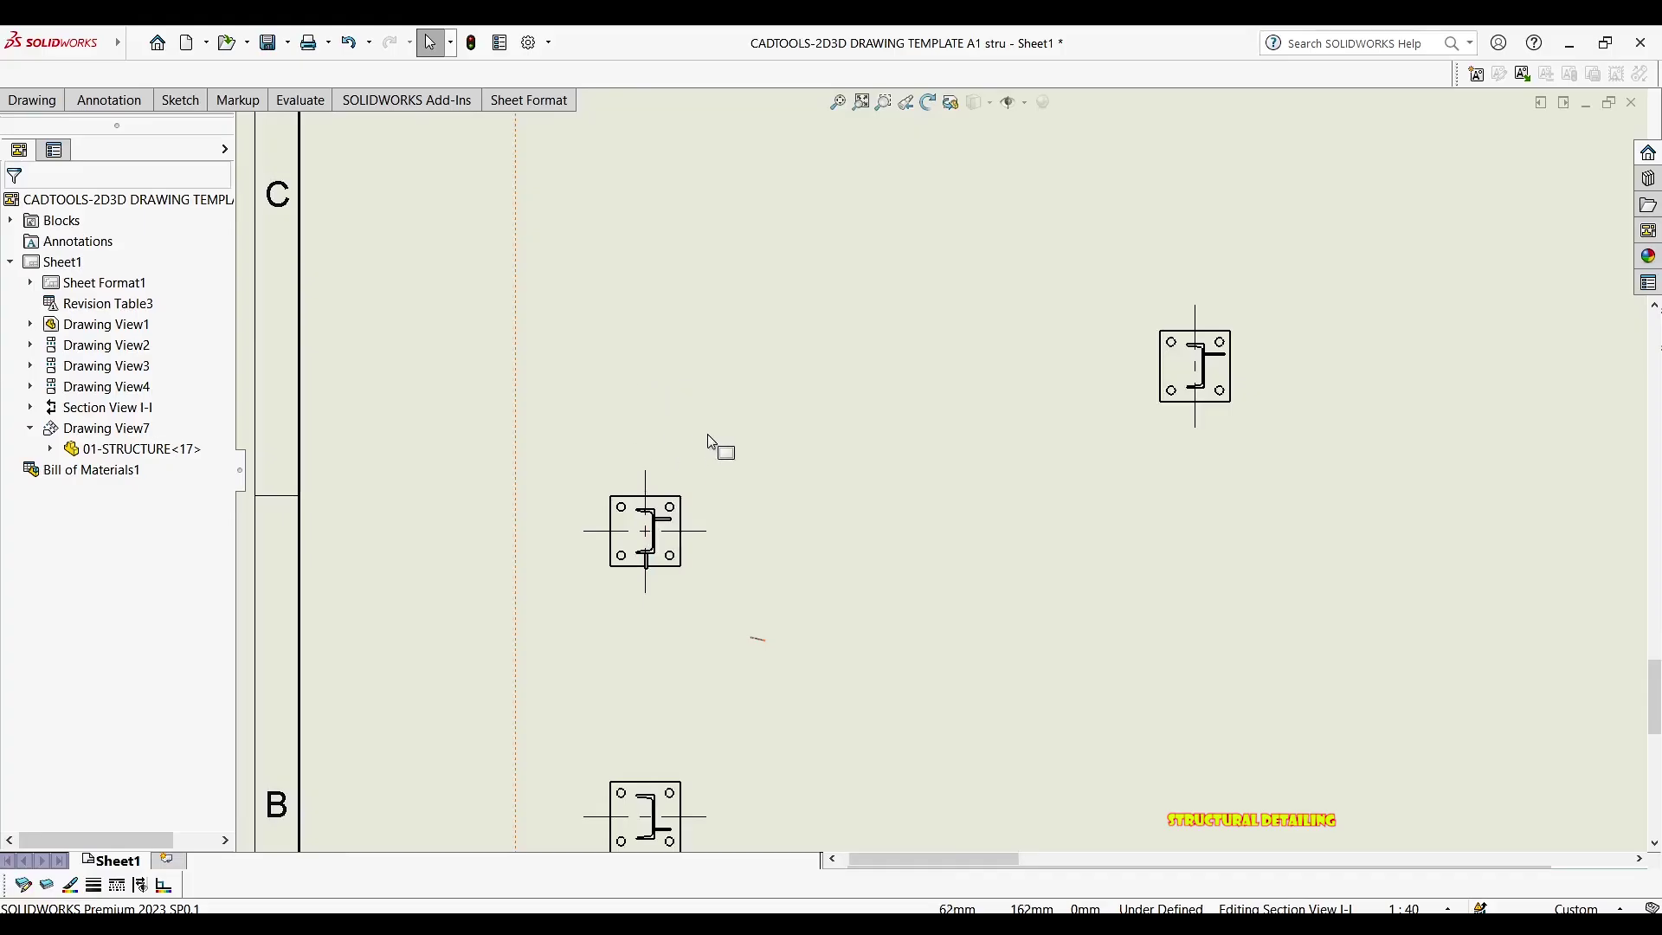
# Add the missing horizontal centerline between the top and bottom edges of the upper inner-left base plate in Section I-I and finish the Centerline command
pyautogui.scroll(5, 991, 362)
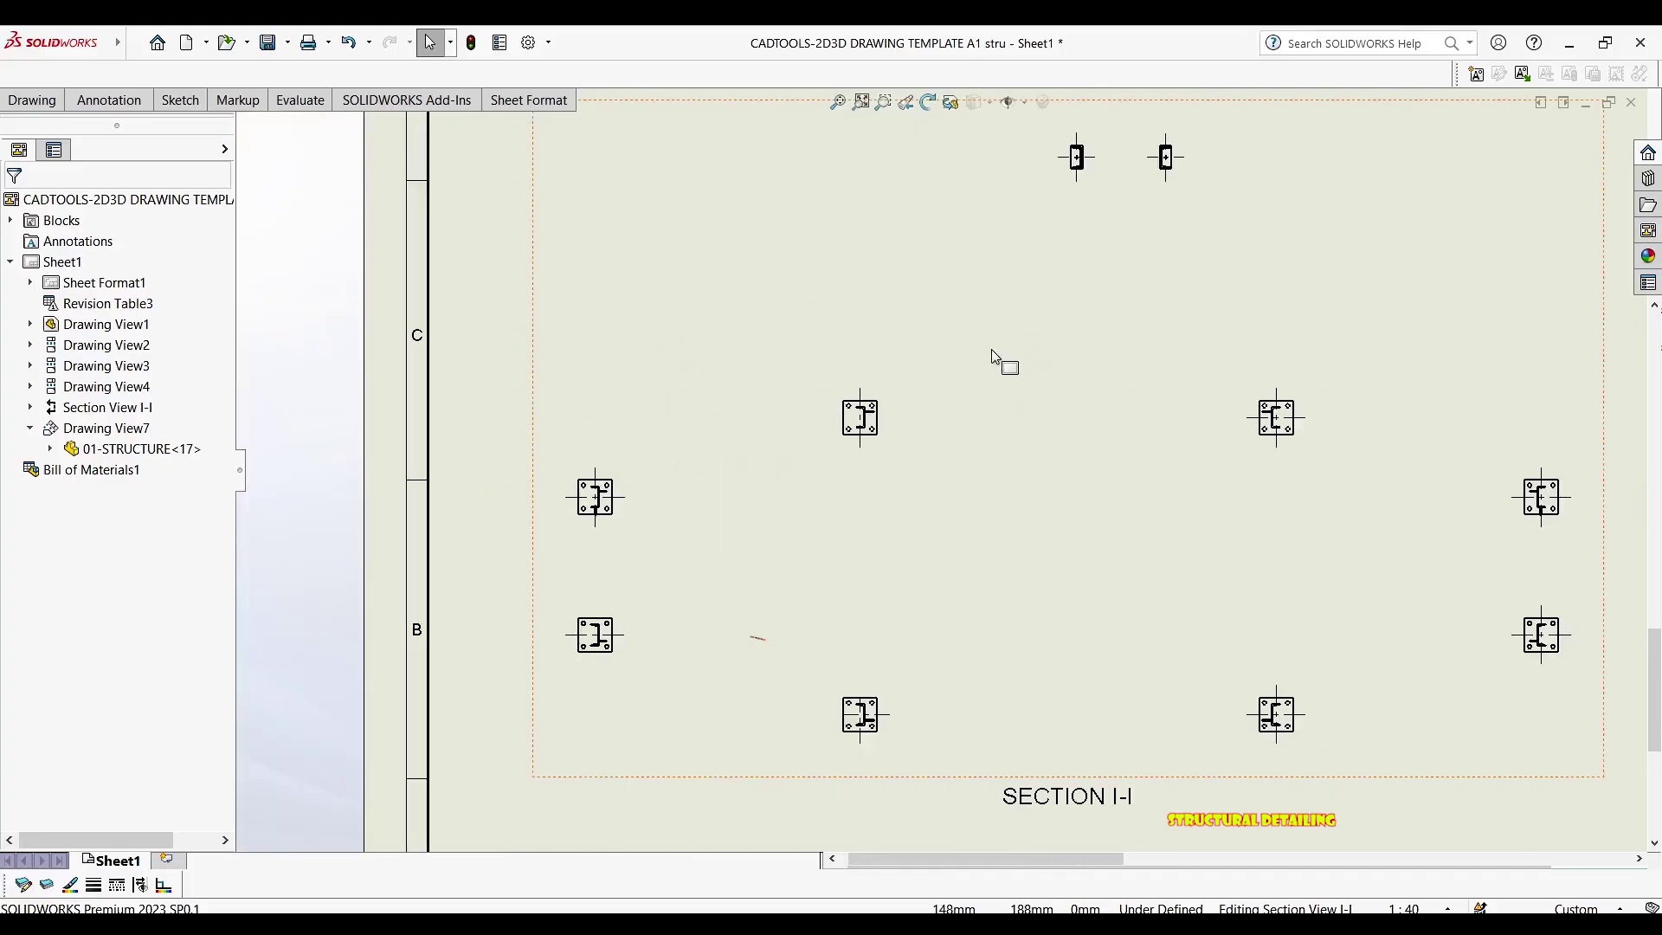
pyautogui.scroll(-8, 865, 413)
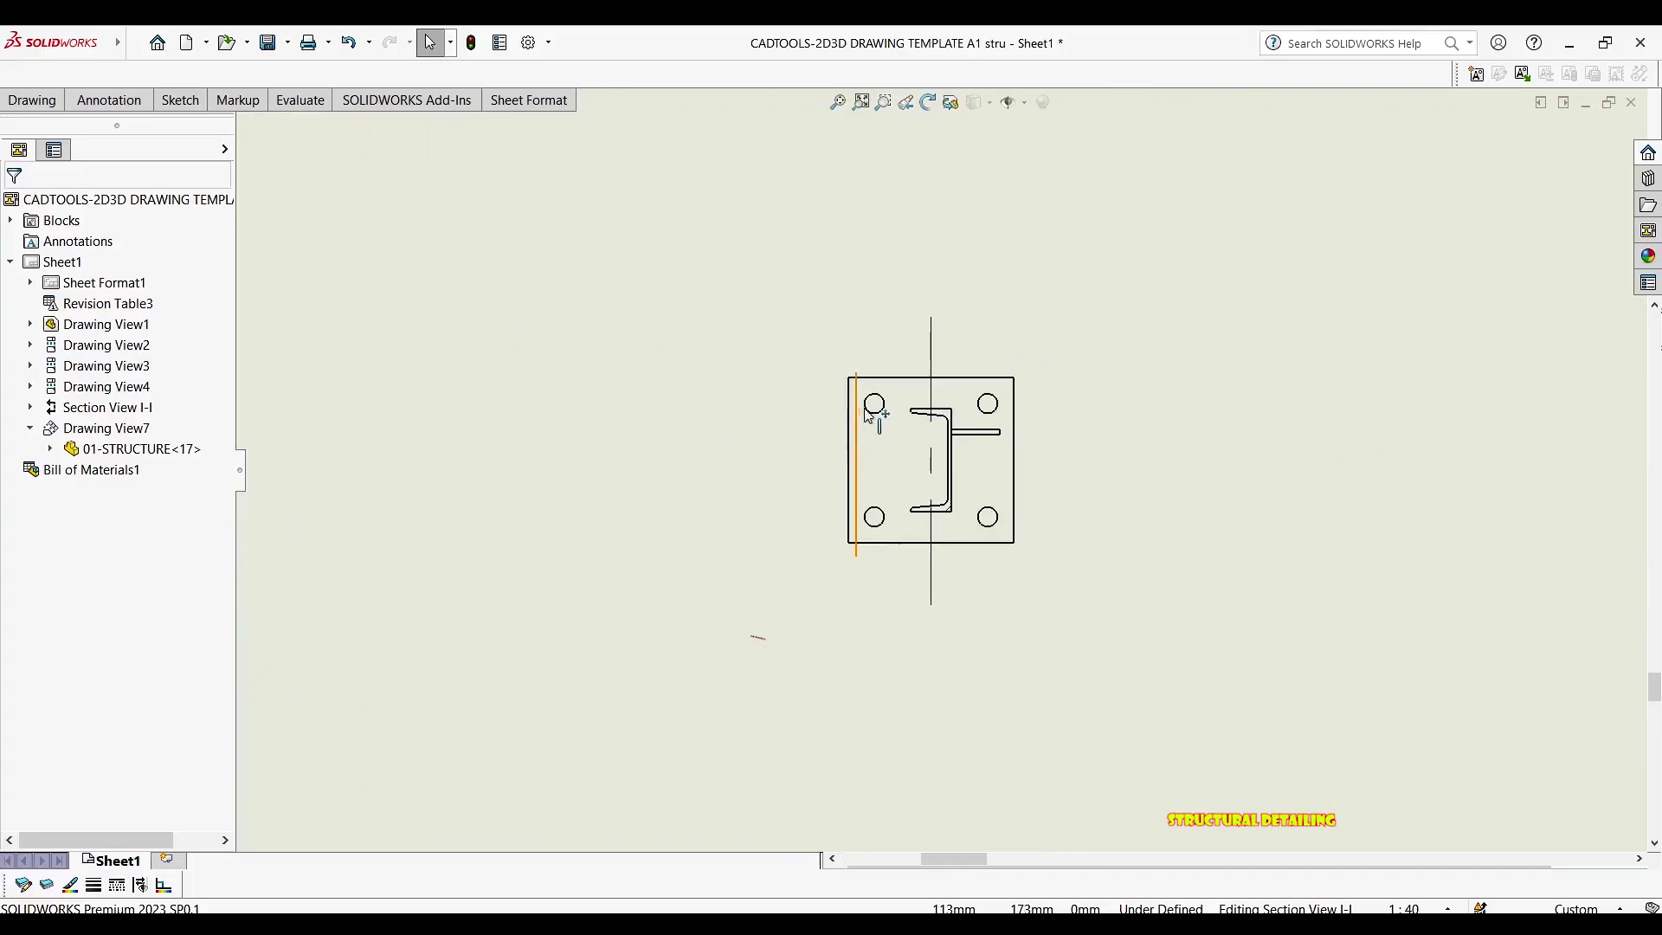
pyautogui.scroll(-1, 874, 409)
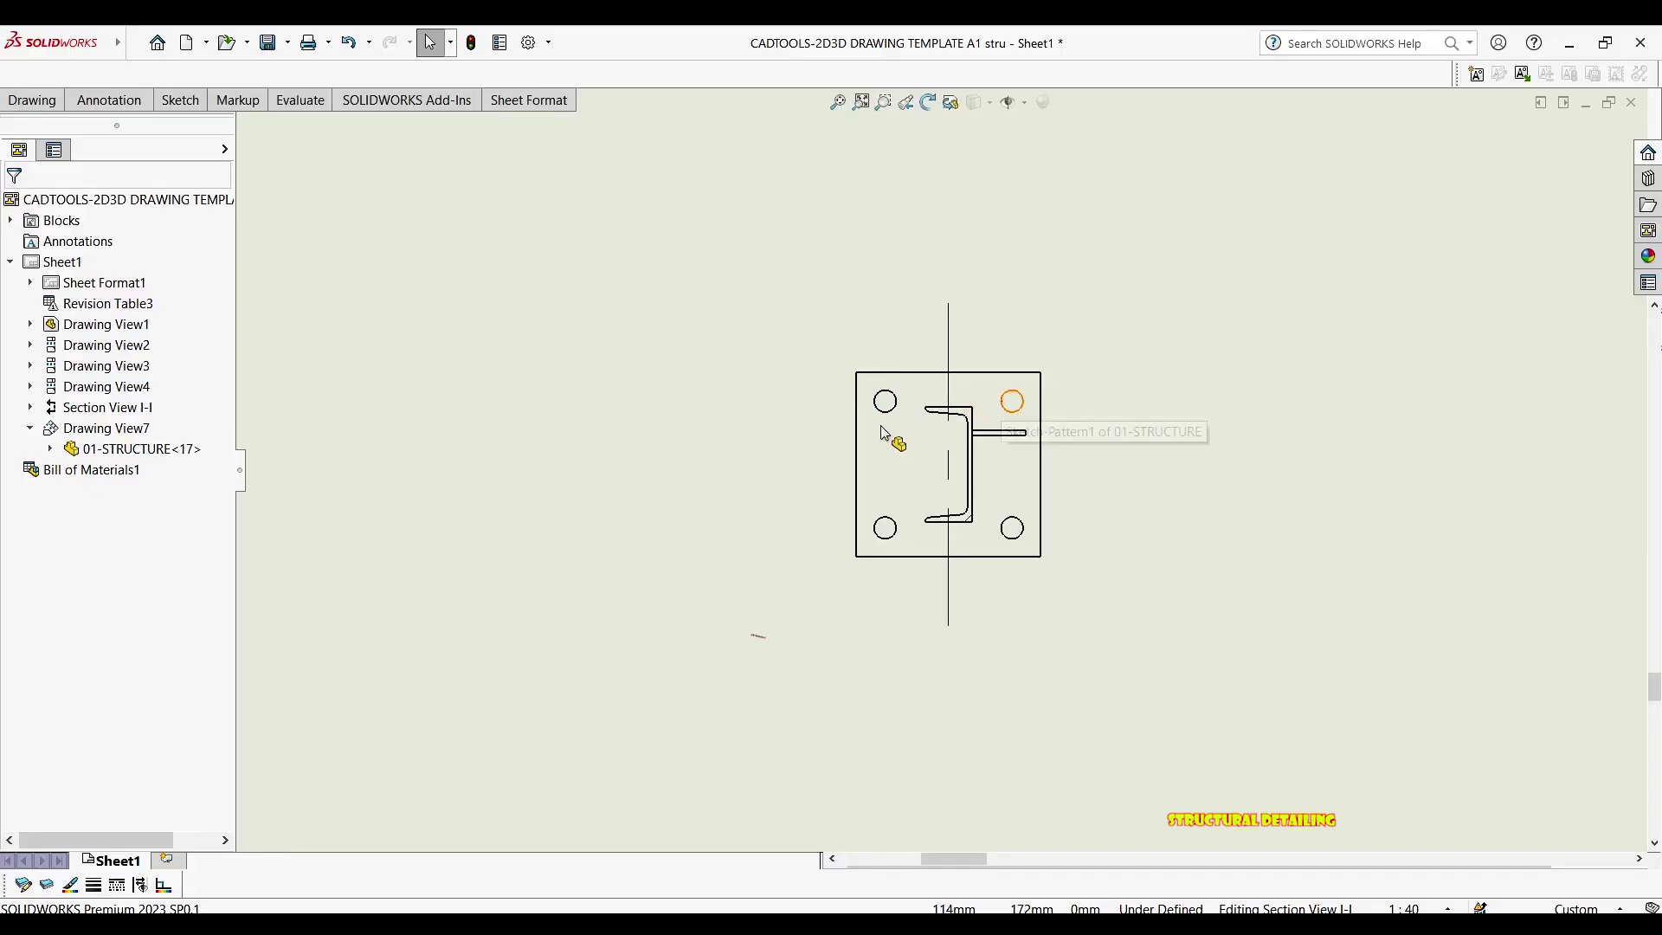
pyautogui.scroll(-2, 891, 386)
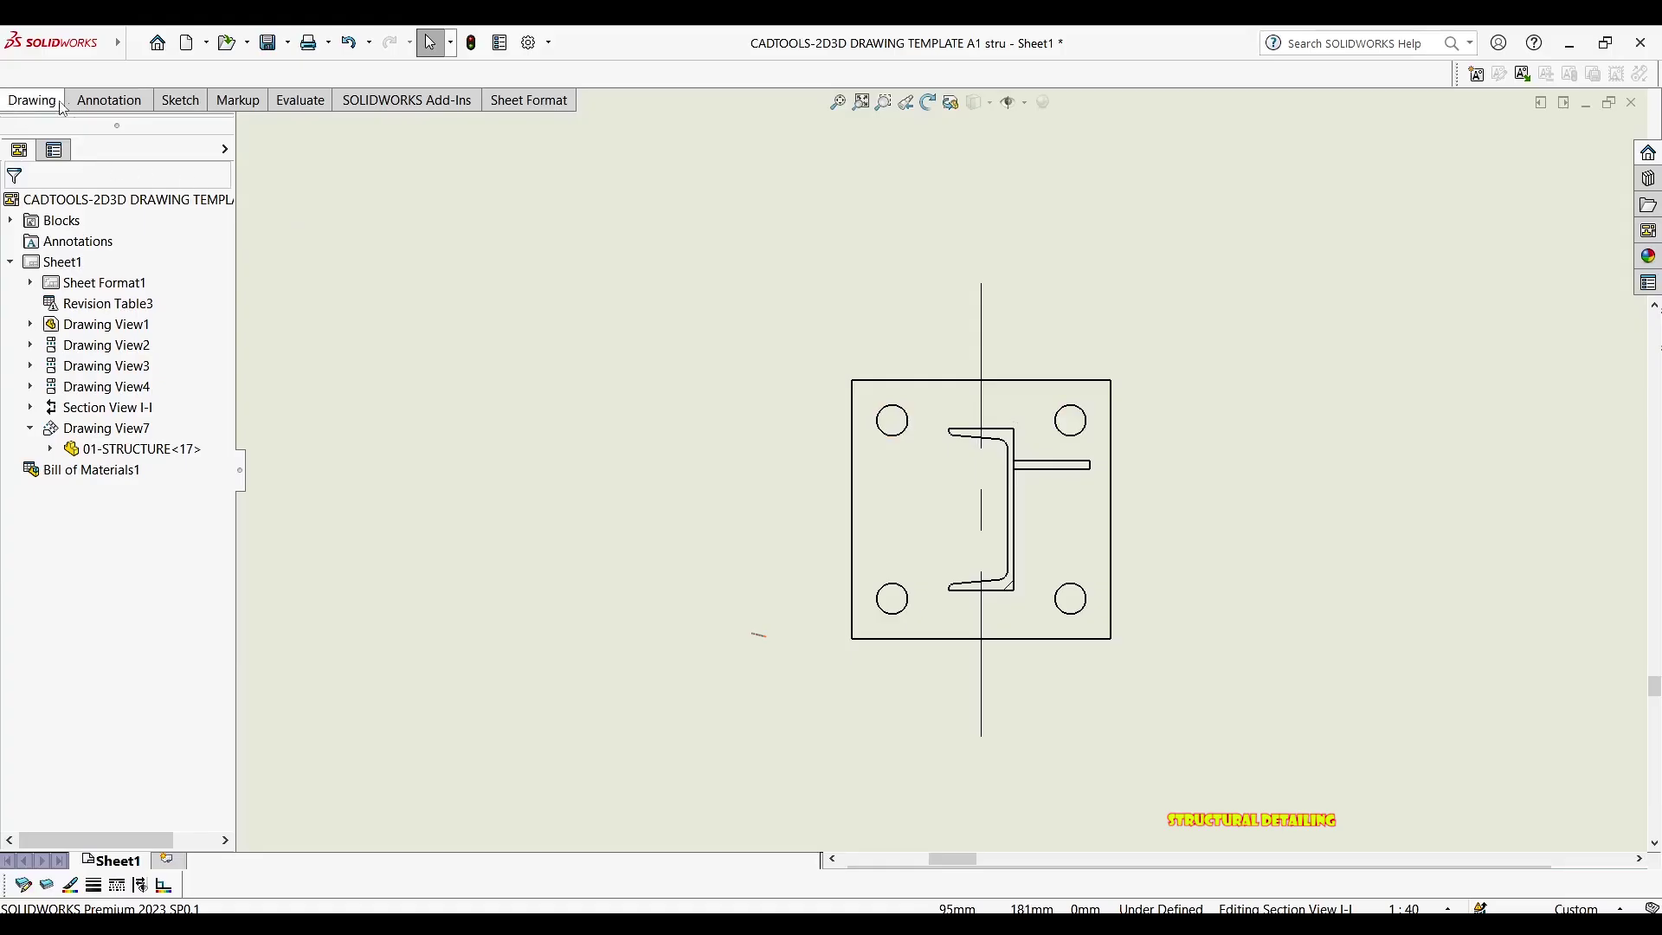
pyautogui.click(107, 111)
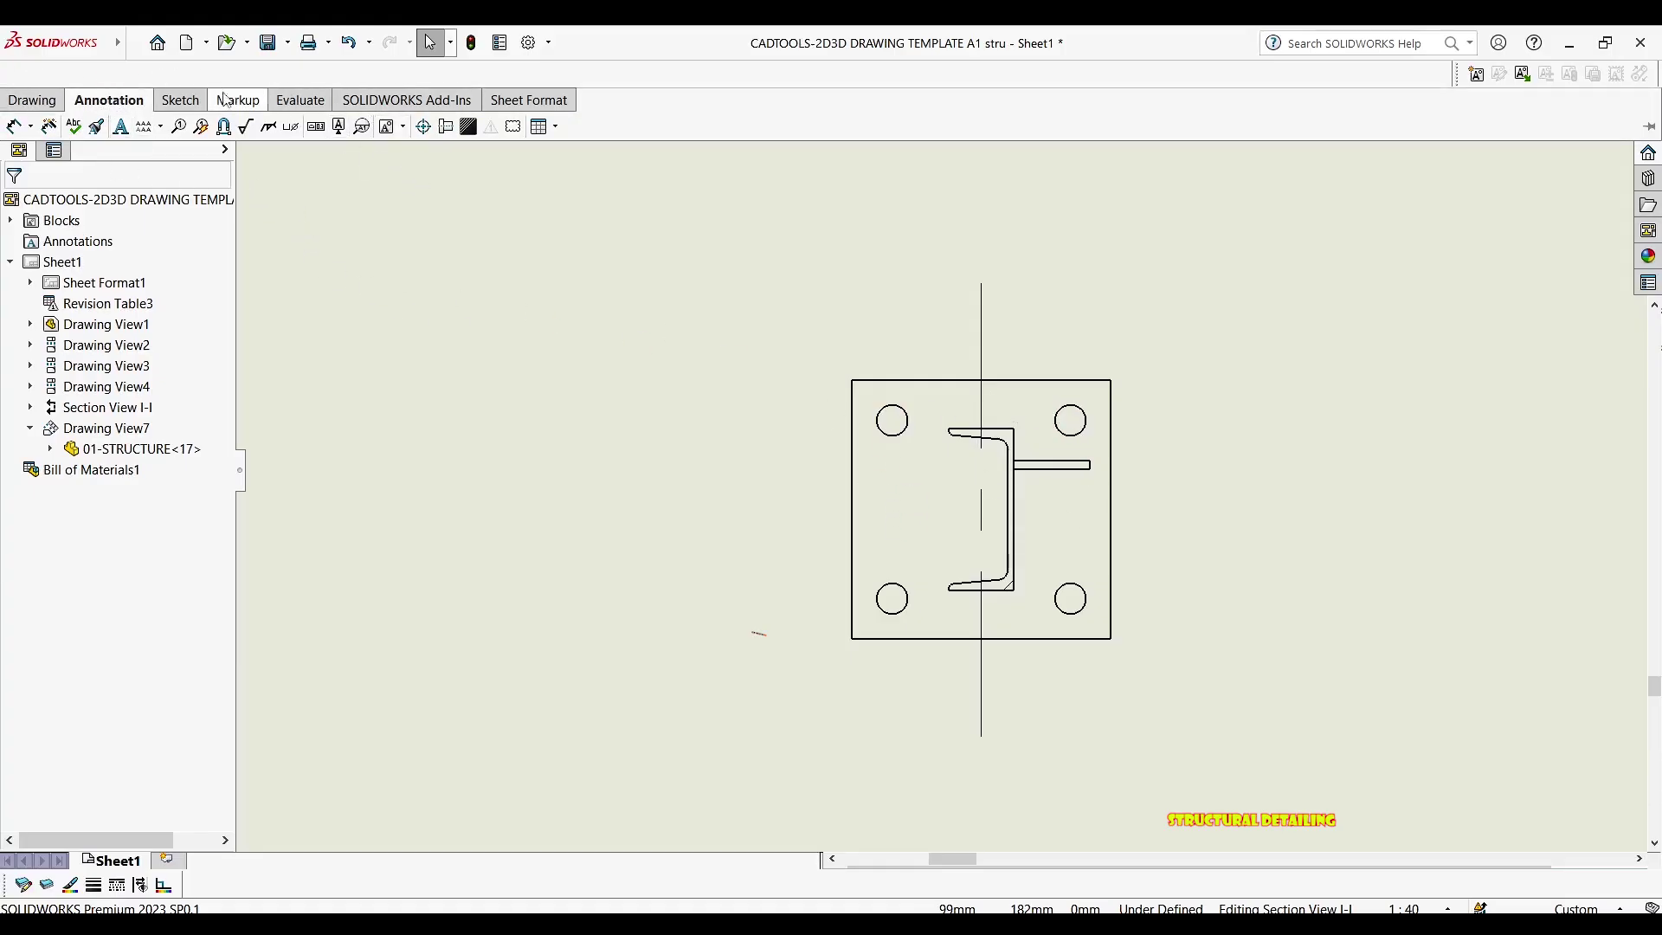
pyautogui.click(26, 97)
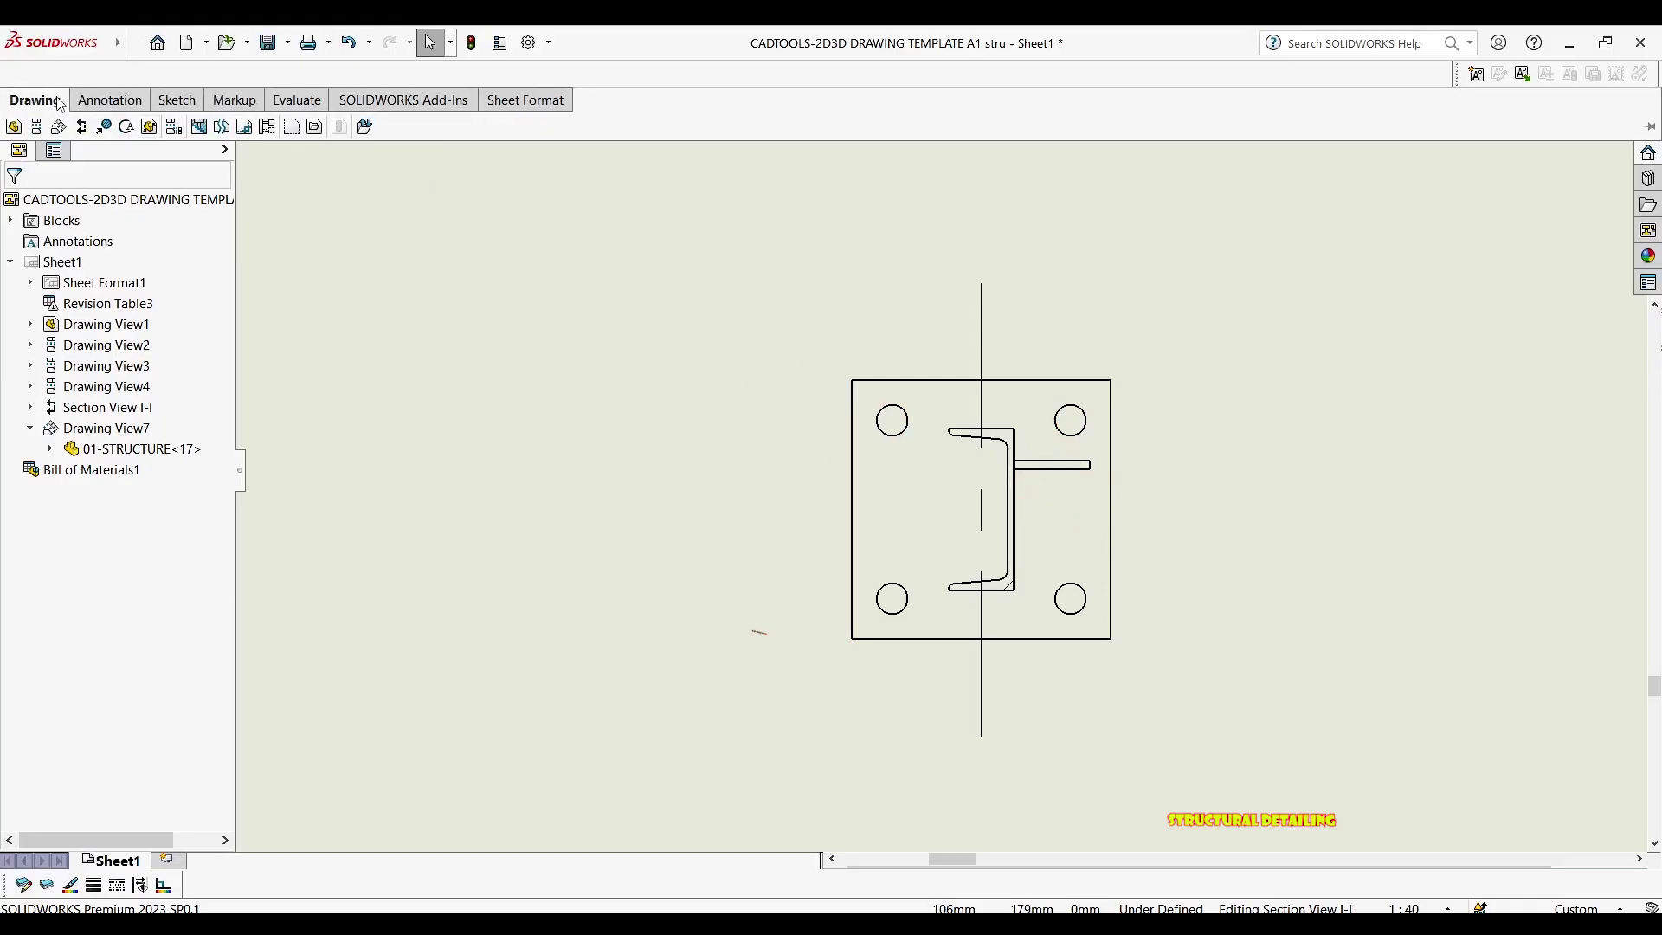
pyautogui.click(109, 99)
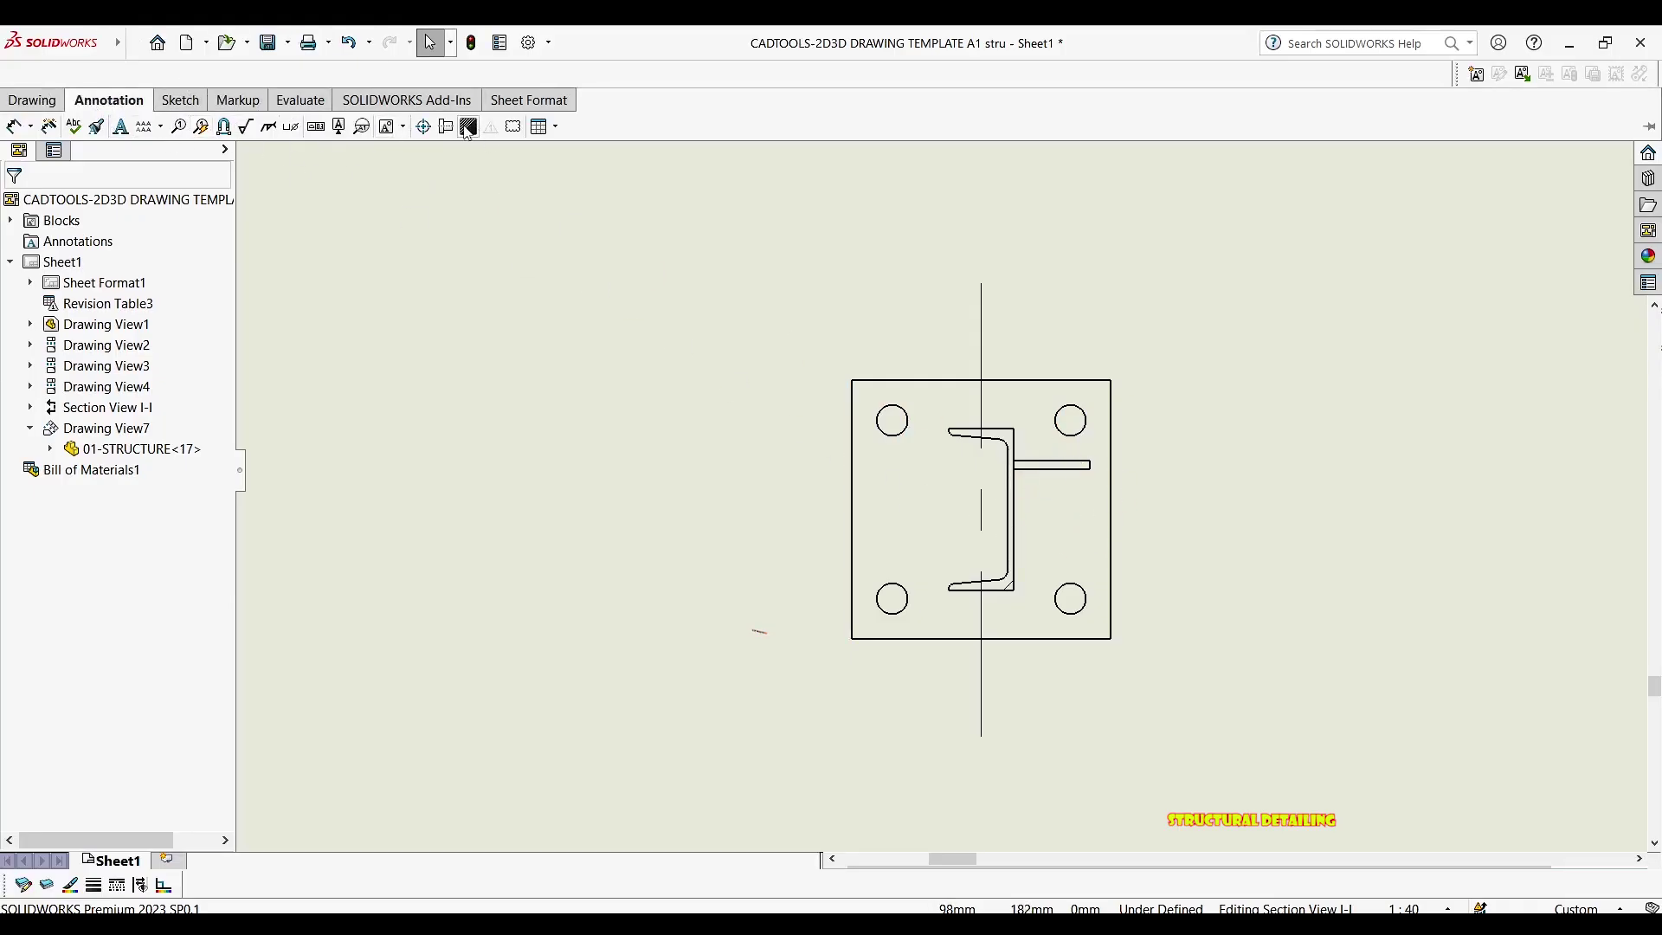
pyautogui.click(445, 128)
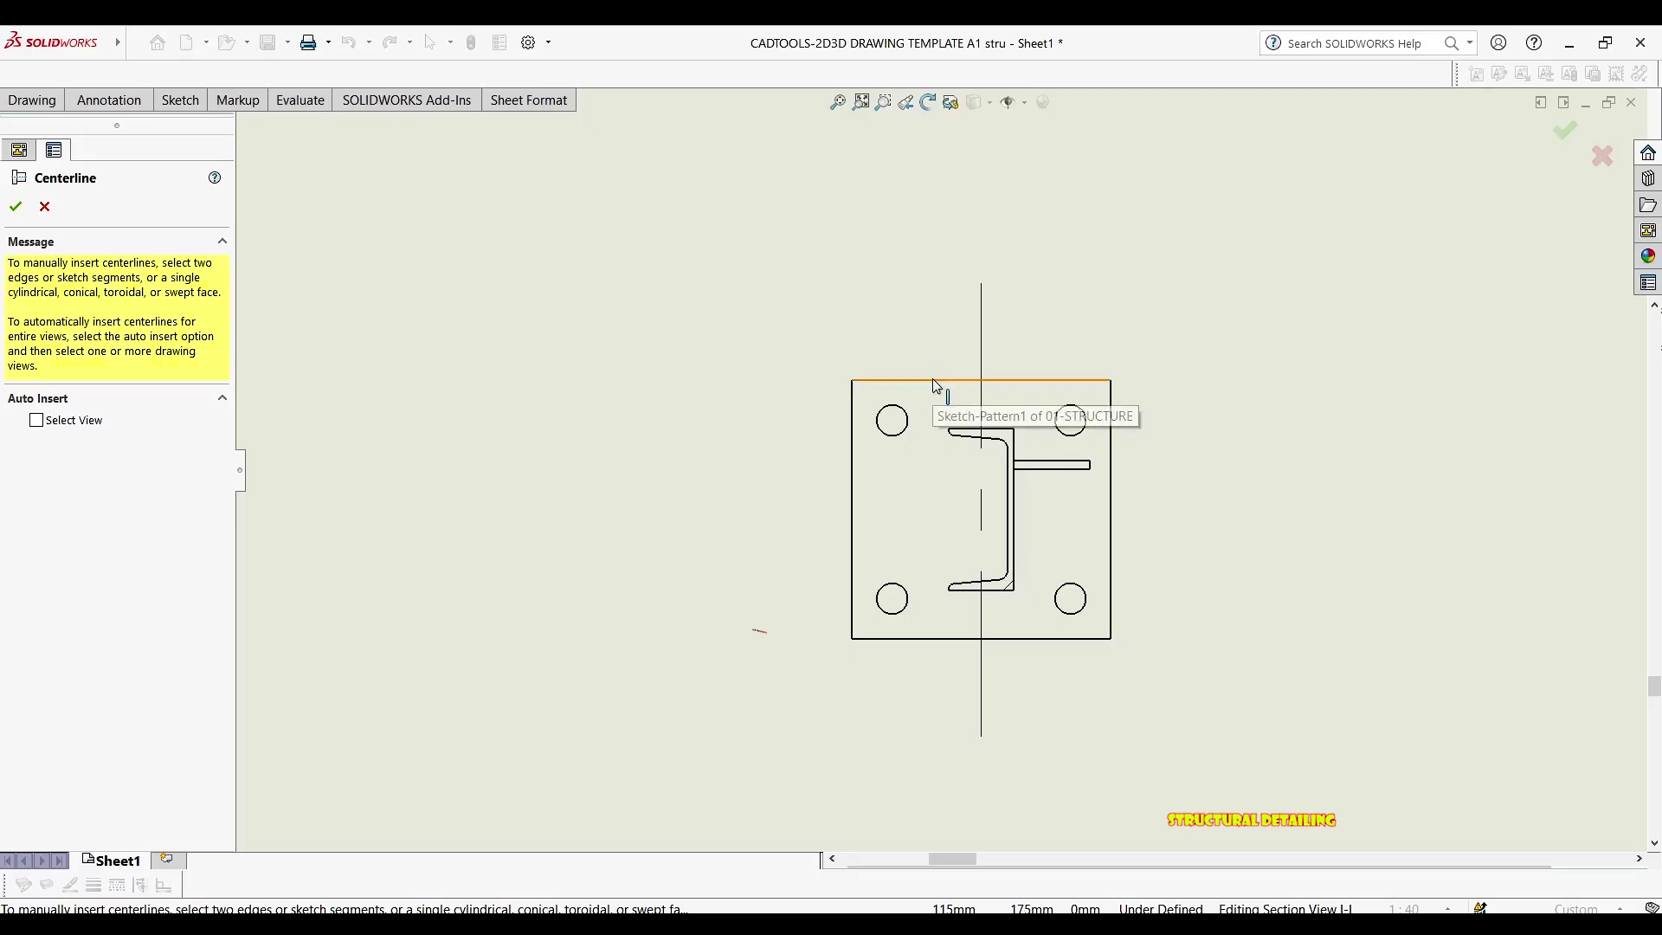
pyautogui.click(932, 379)
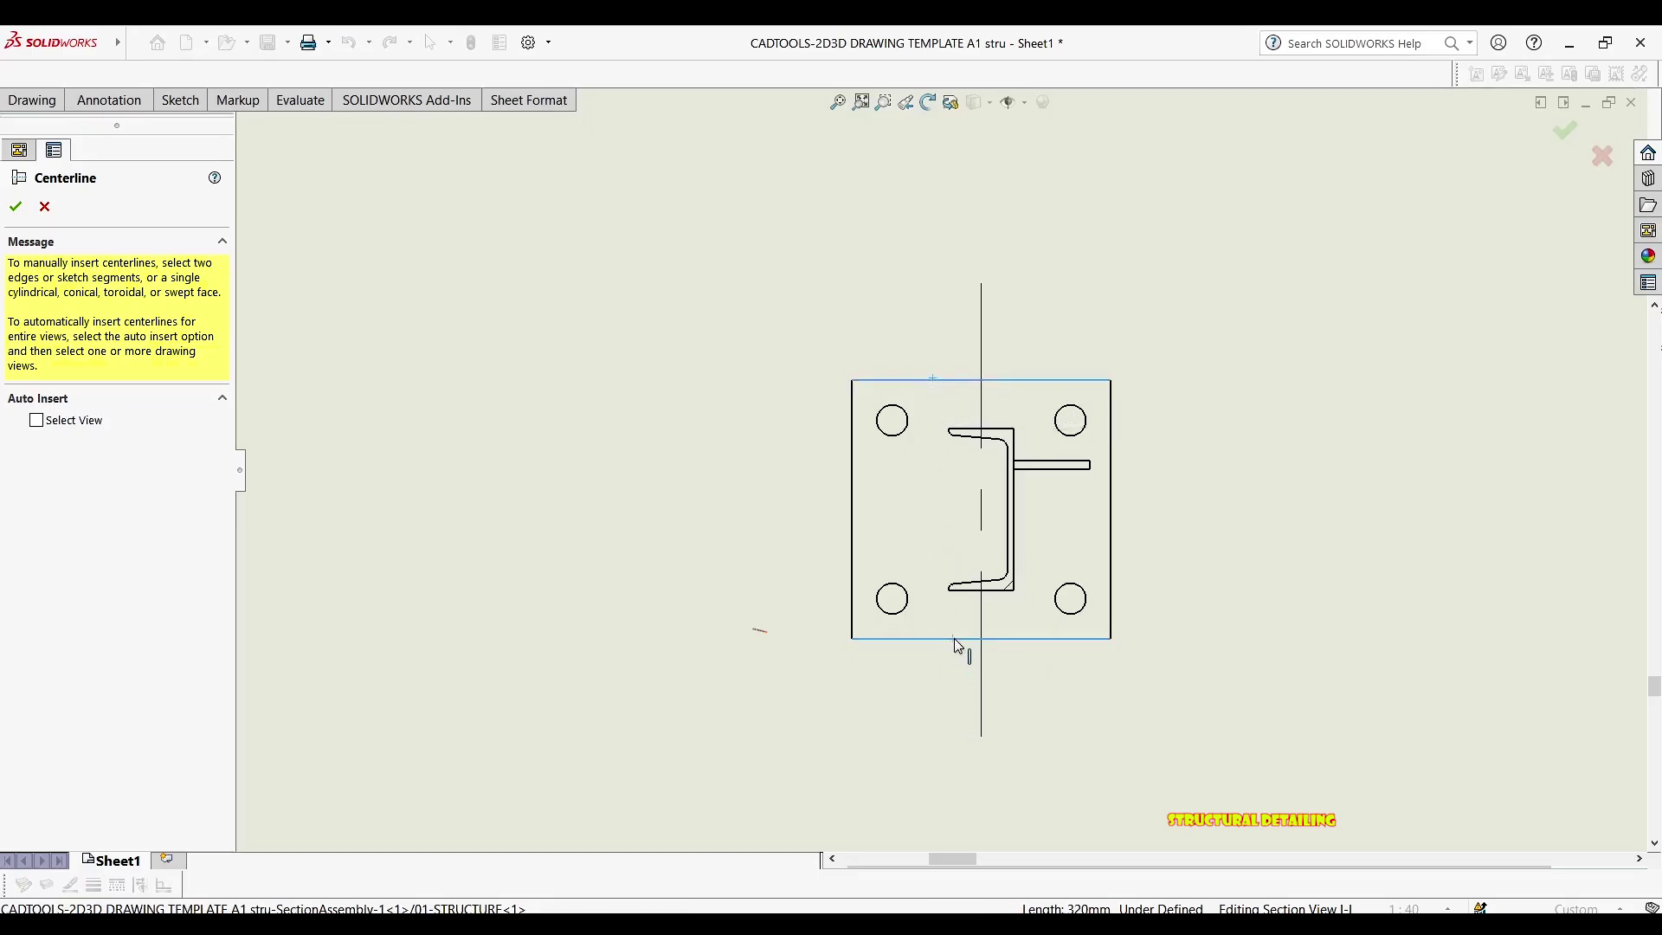
pyautogui.click(957, 642)
pyautogui.scroll(-5, 1056, 558)
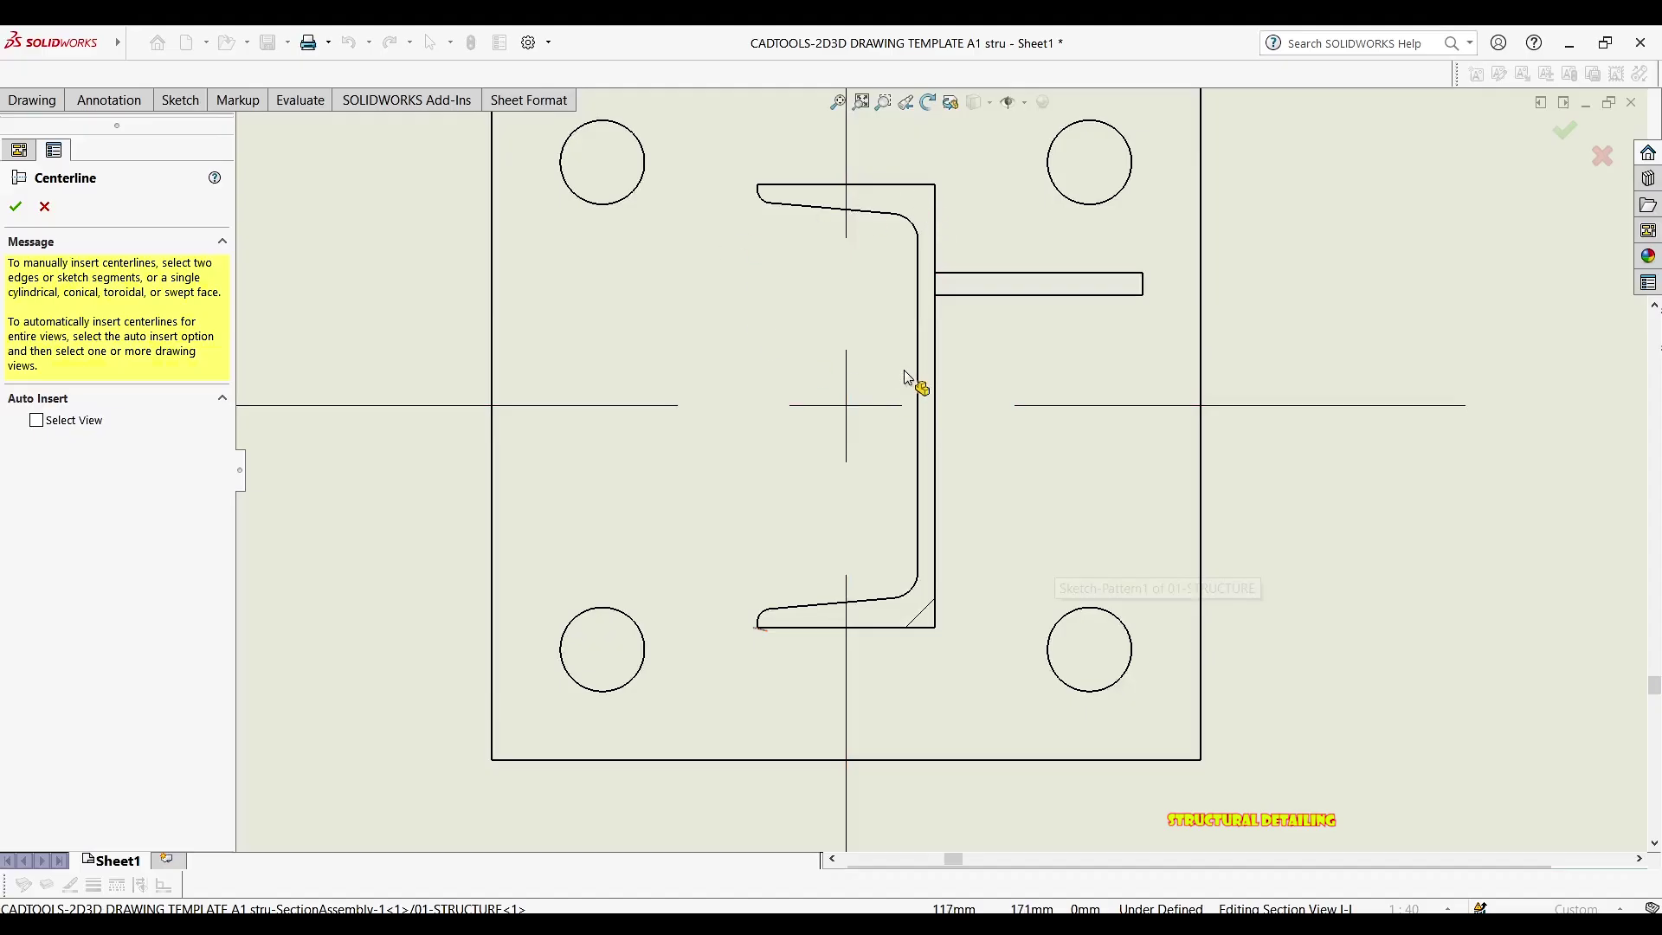
pyautogui.scroll(6, 987, 476)
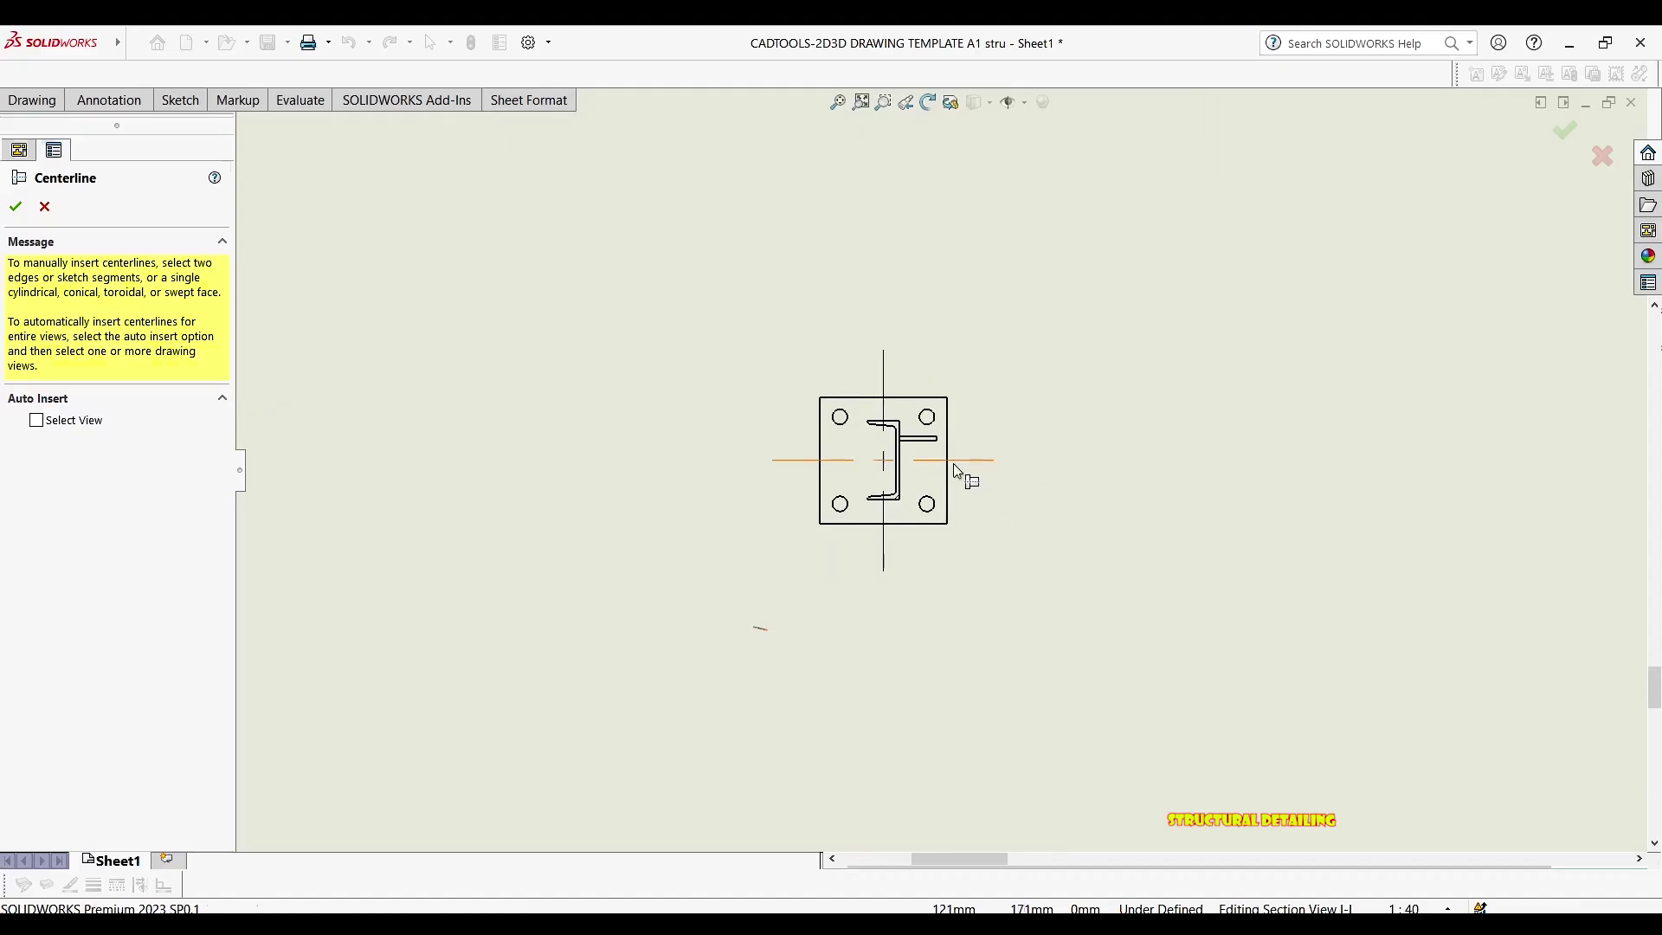
pyautogui.press('Escape')
pyautogui.scroll(-2, 900, 467)
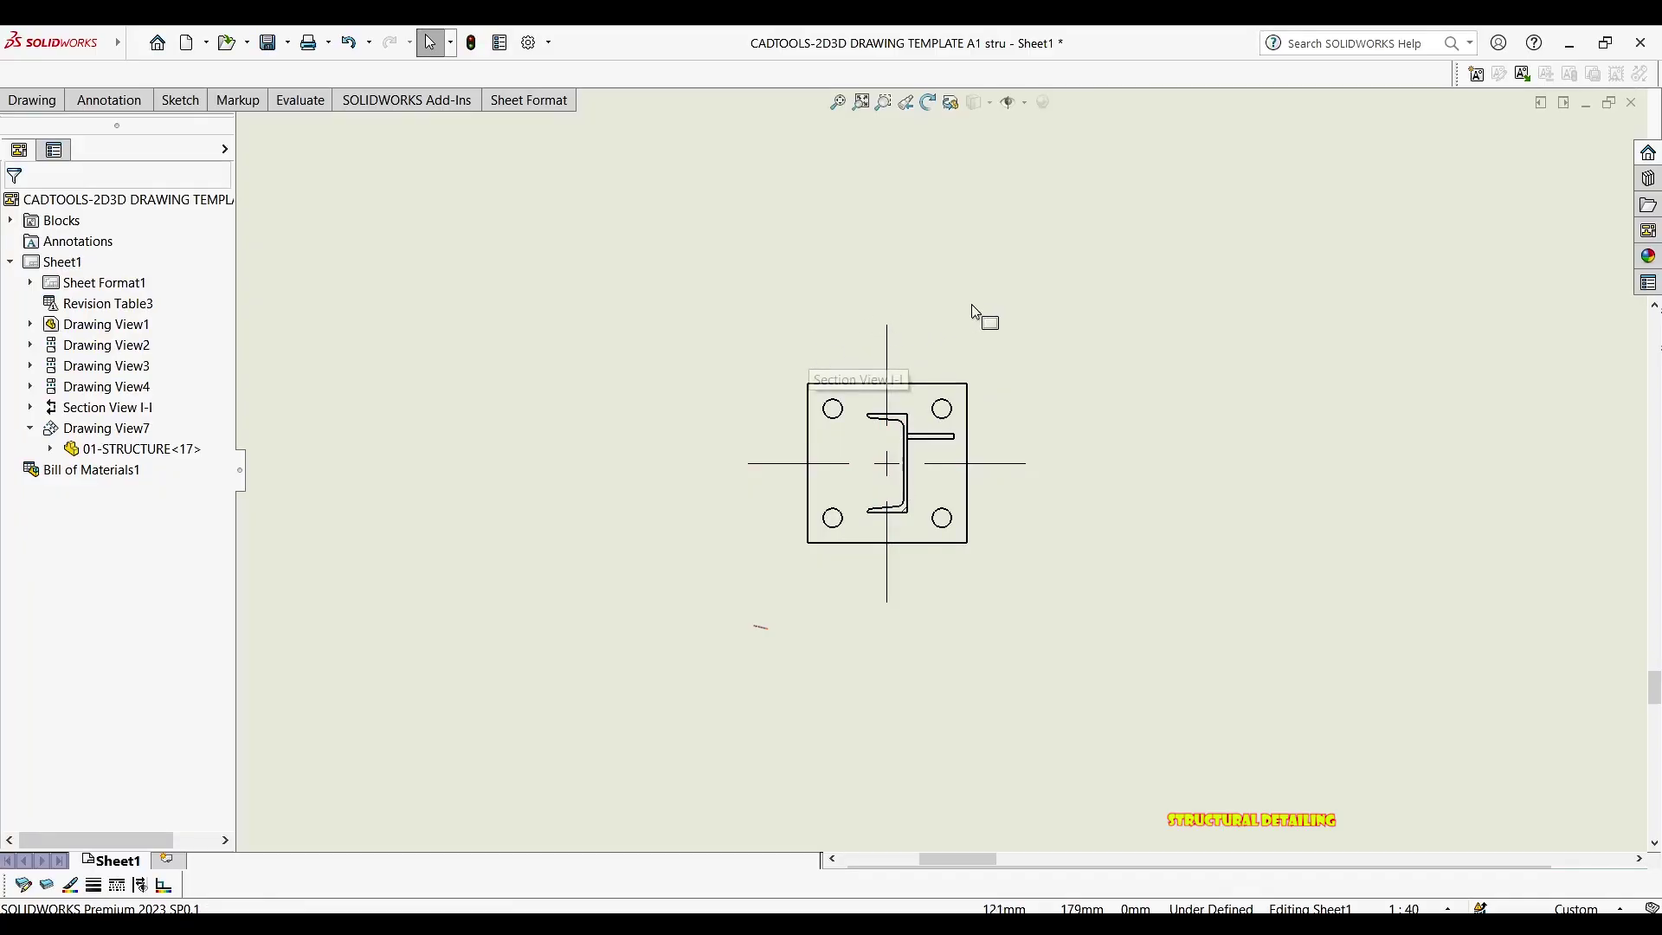
pyautogui.scroll(8, 924, 346)
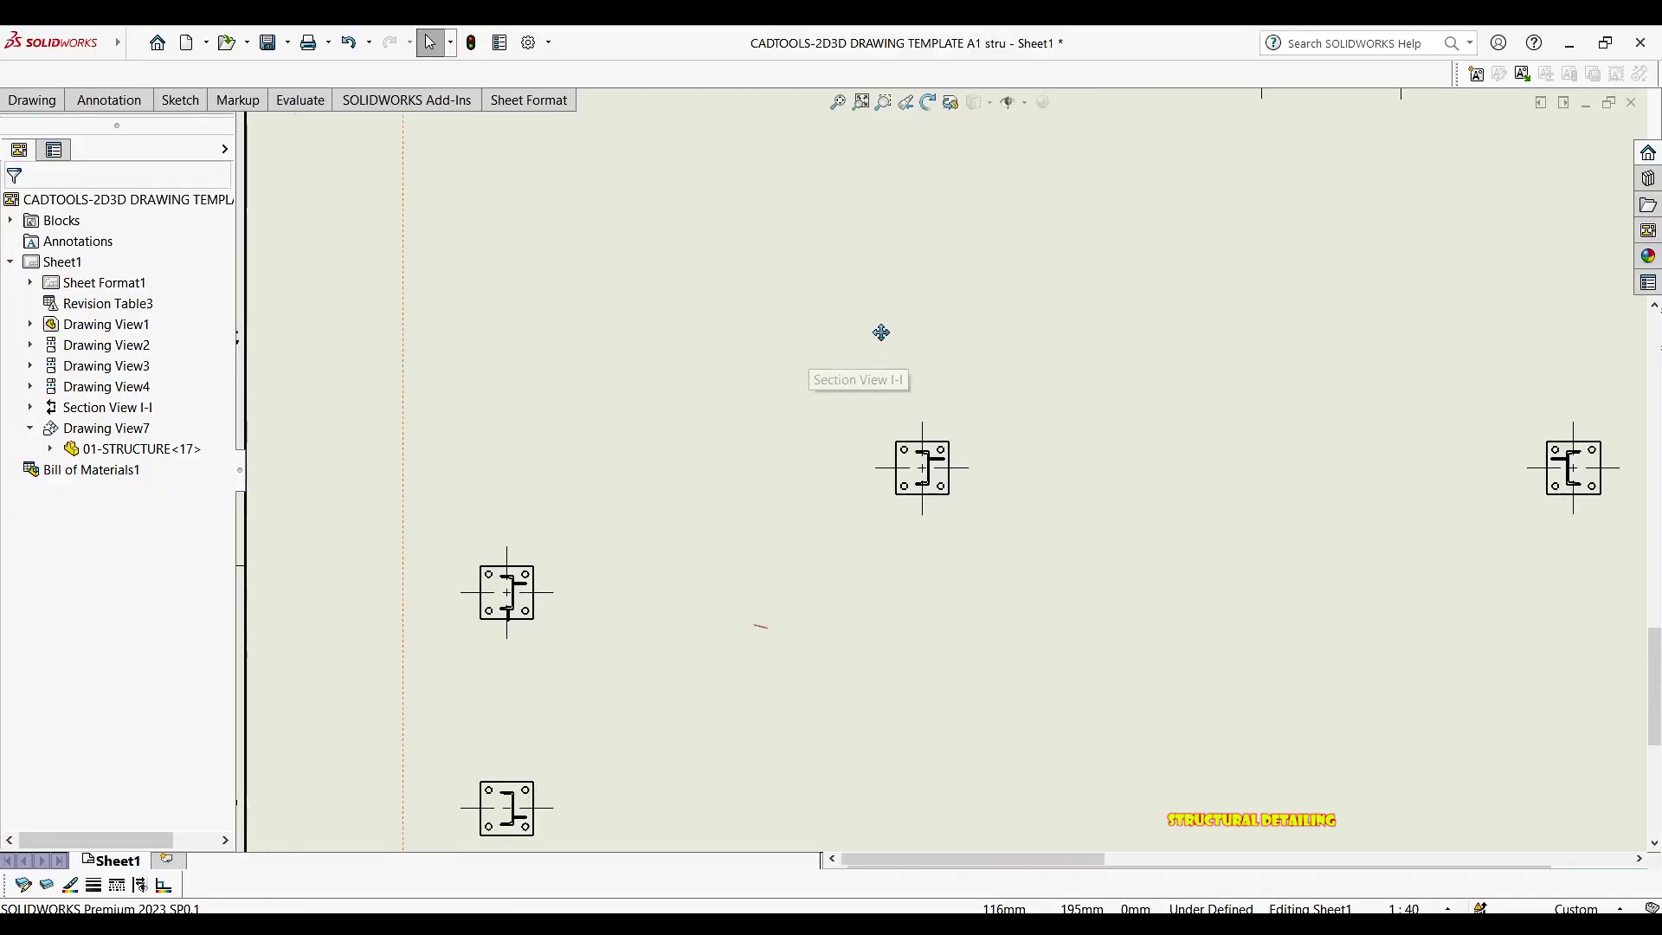
pyautogui.click(138, 101)
pyautogui.click(42, 105)
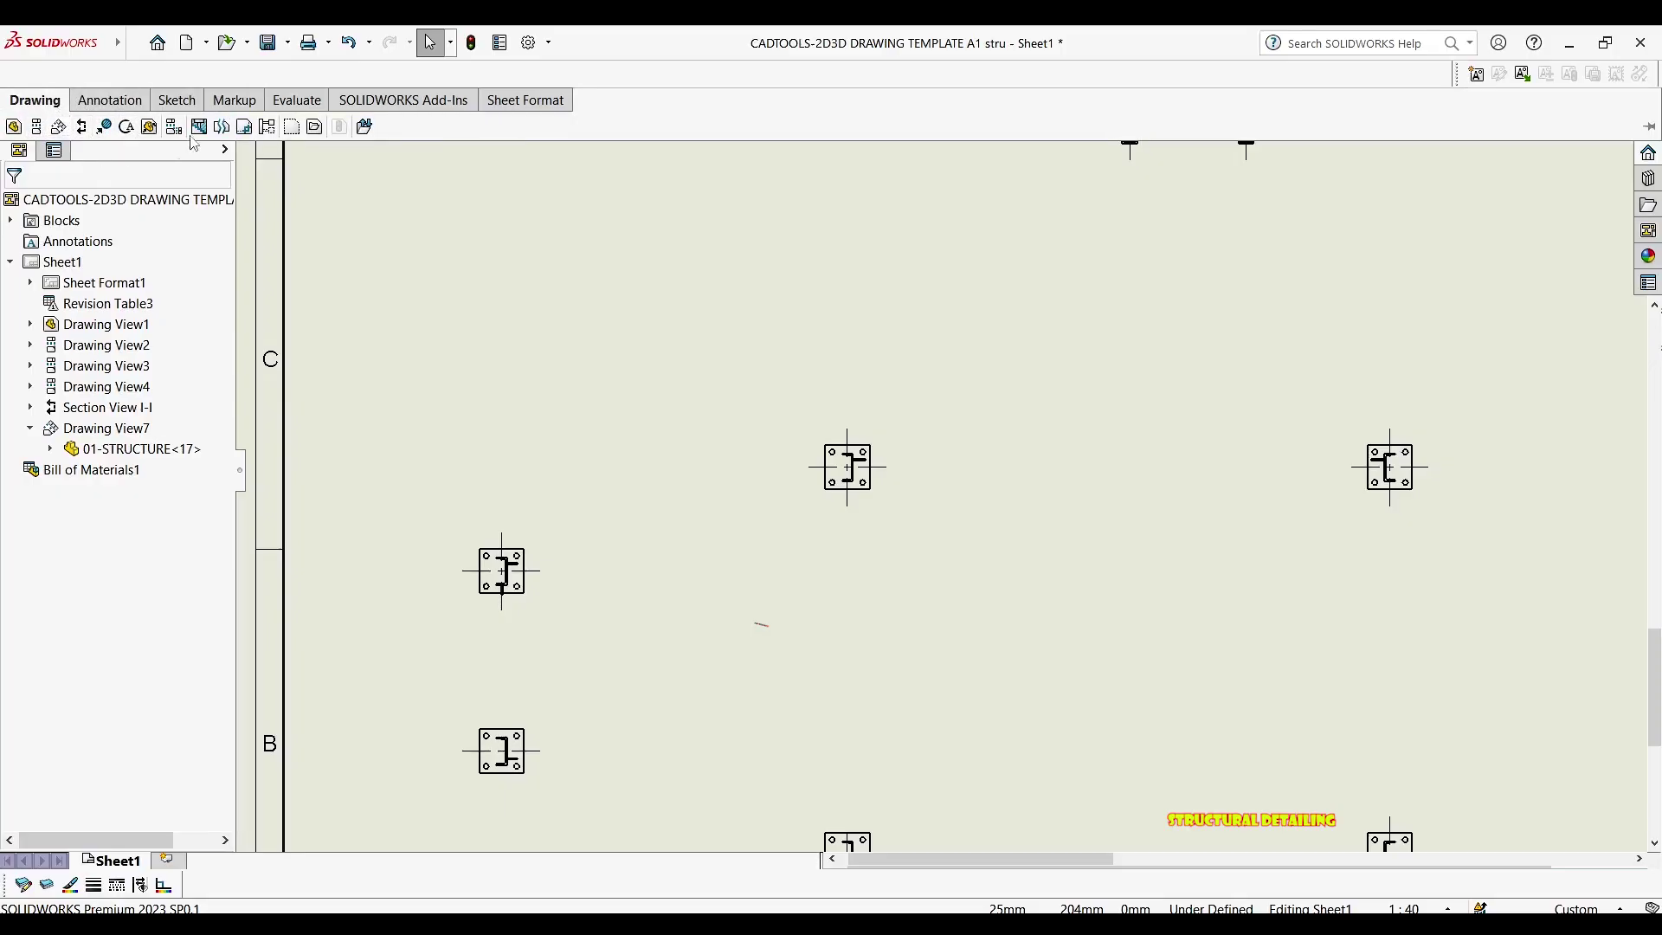
pyautogui.click(115, 104)
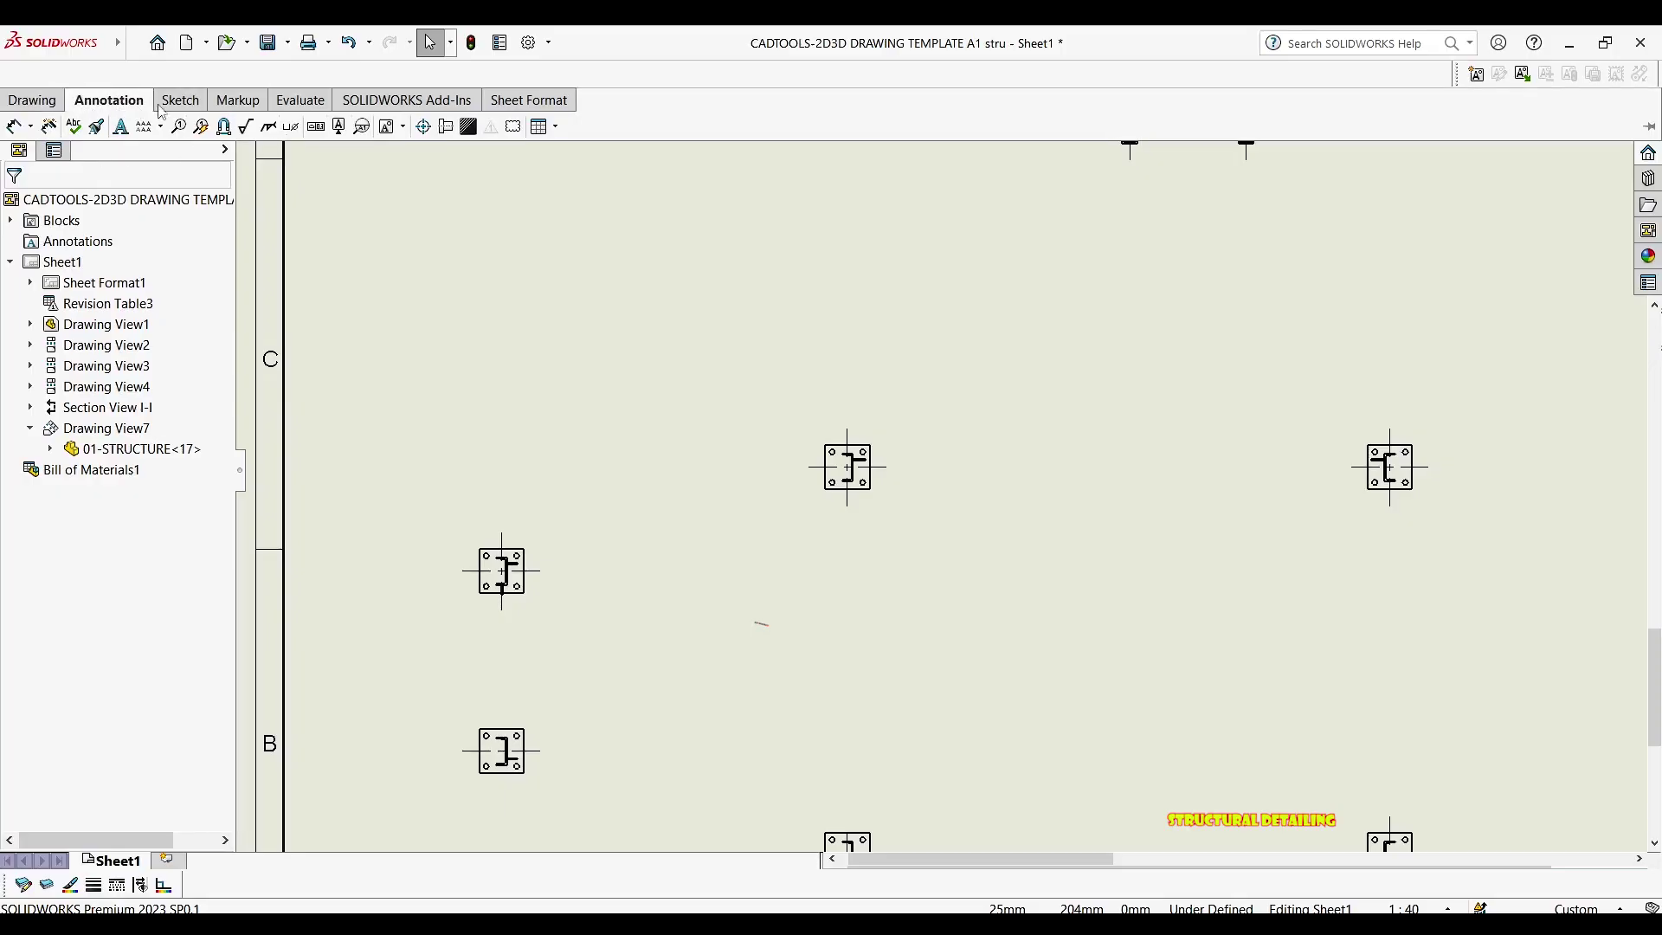
pyautogui.click(14, 126)
pyautogui.click(474, 572)
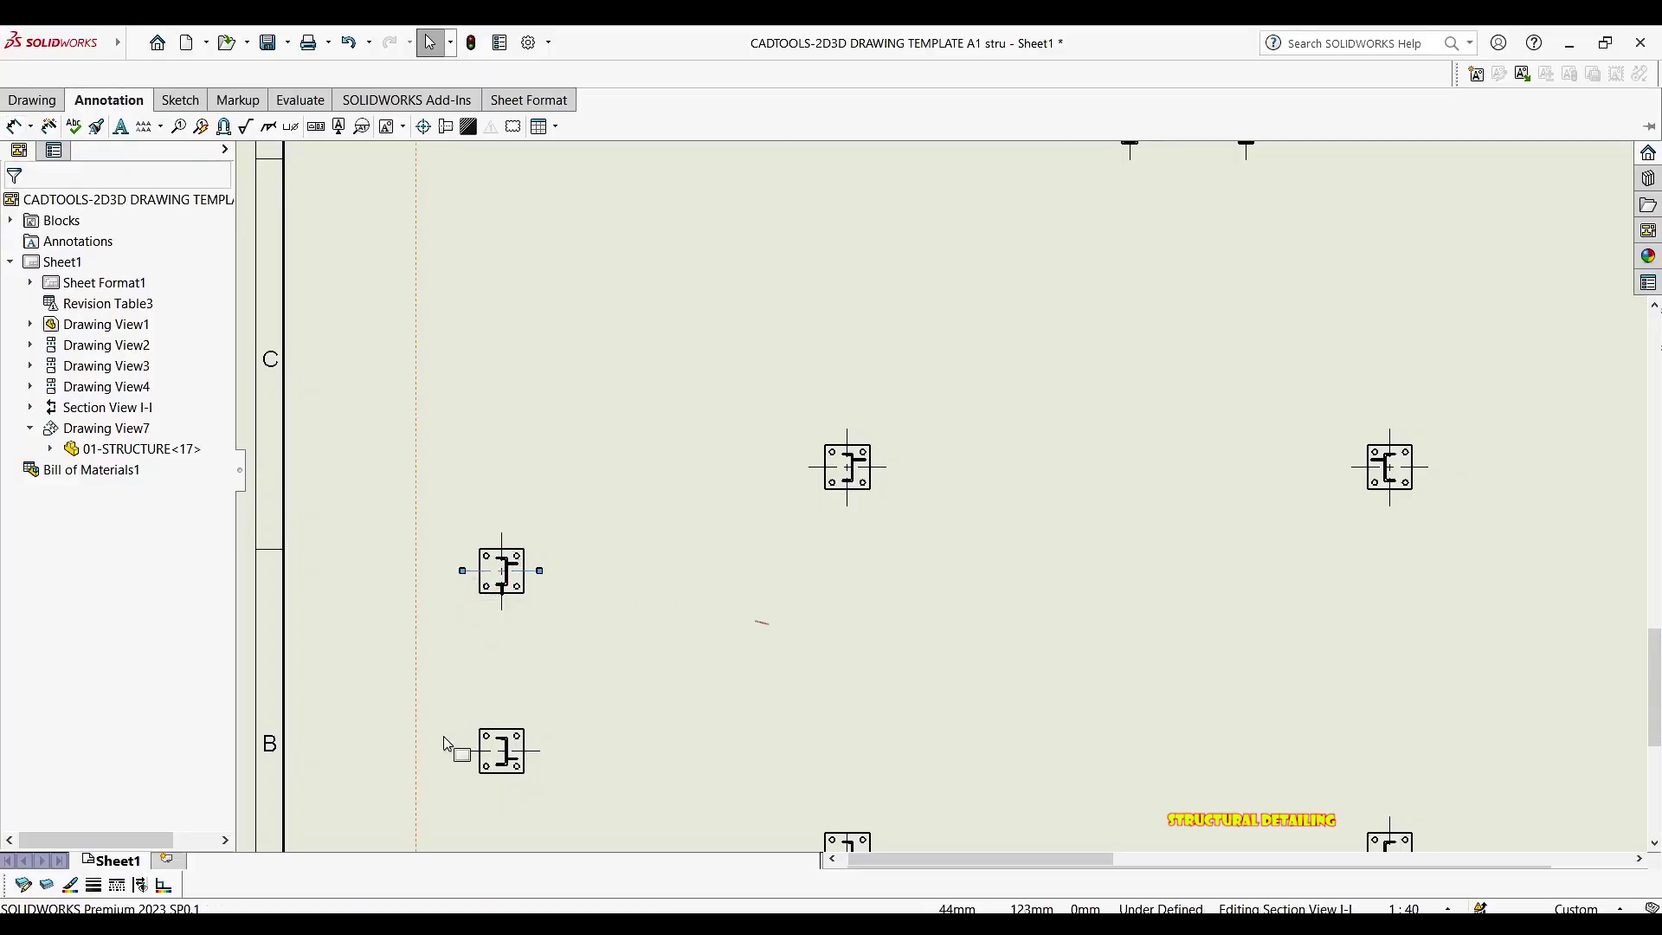
pyautogui.click(473, 751)
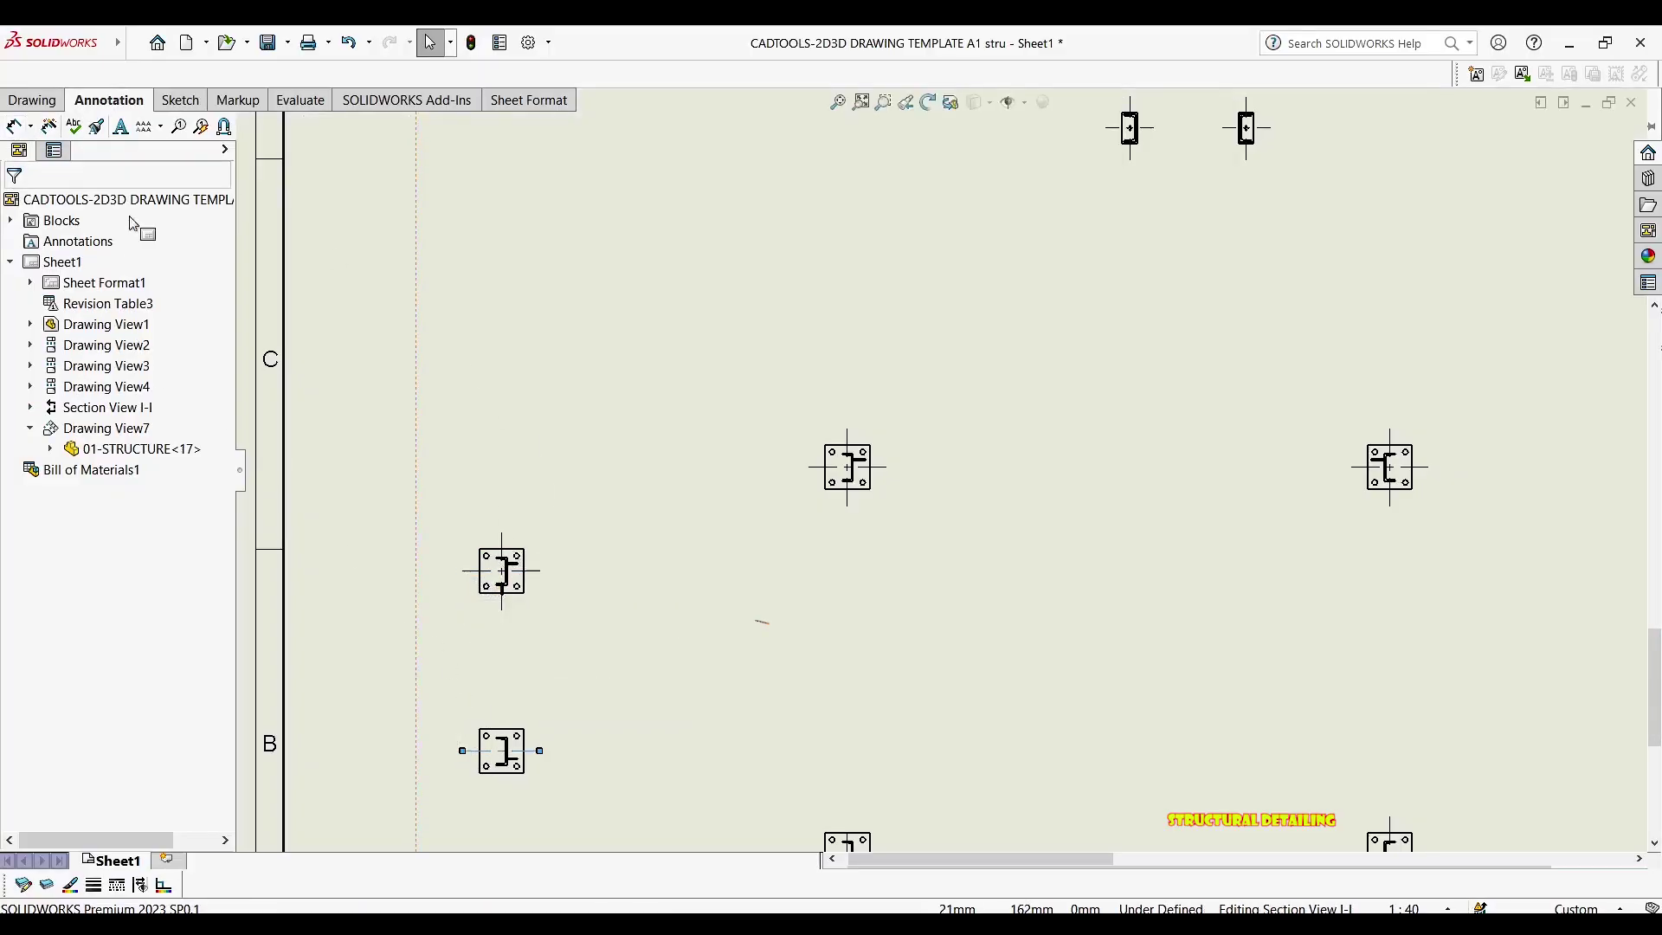
# Dimension the vertical spacing between the horizontal centerlines of the two outer-left base plates, placing it to the left of the plates
pyautogui.click(35, 99)
pyautogui.click(109, 100)
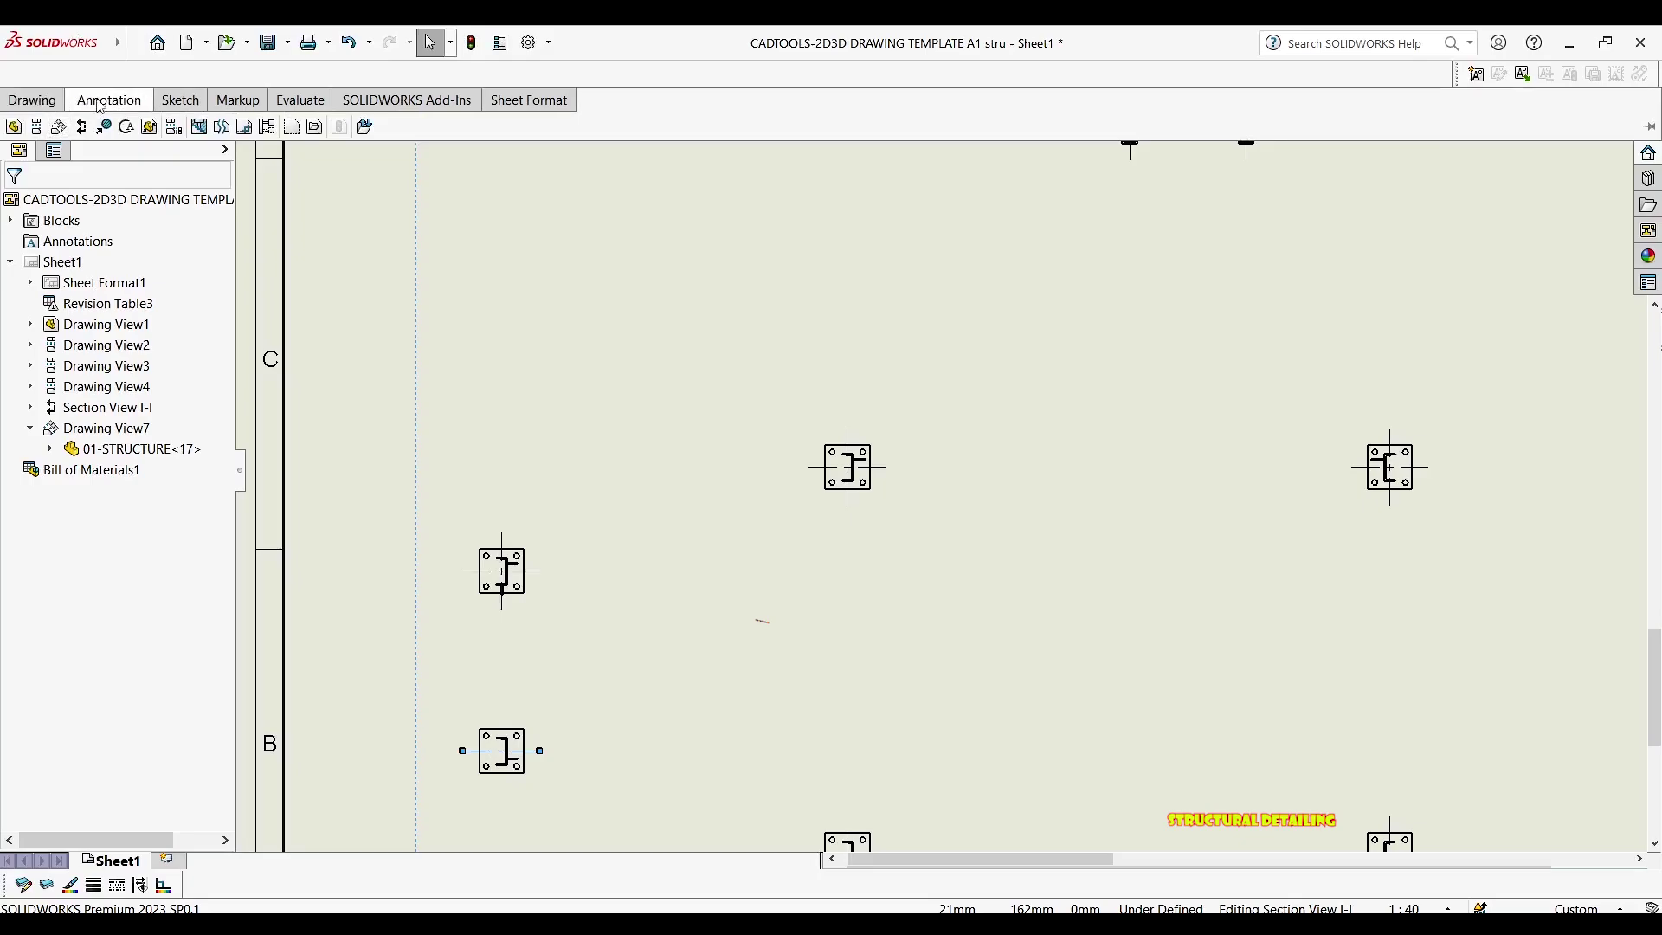
pyautogui.click(14, 126)
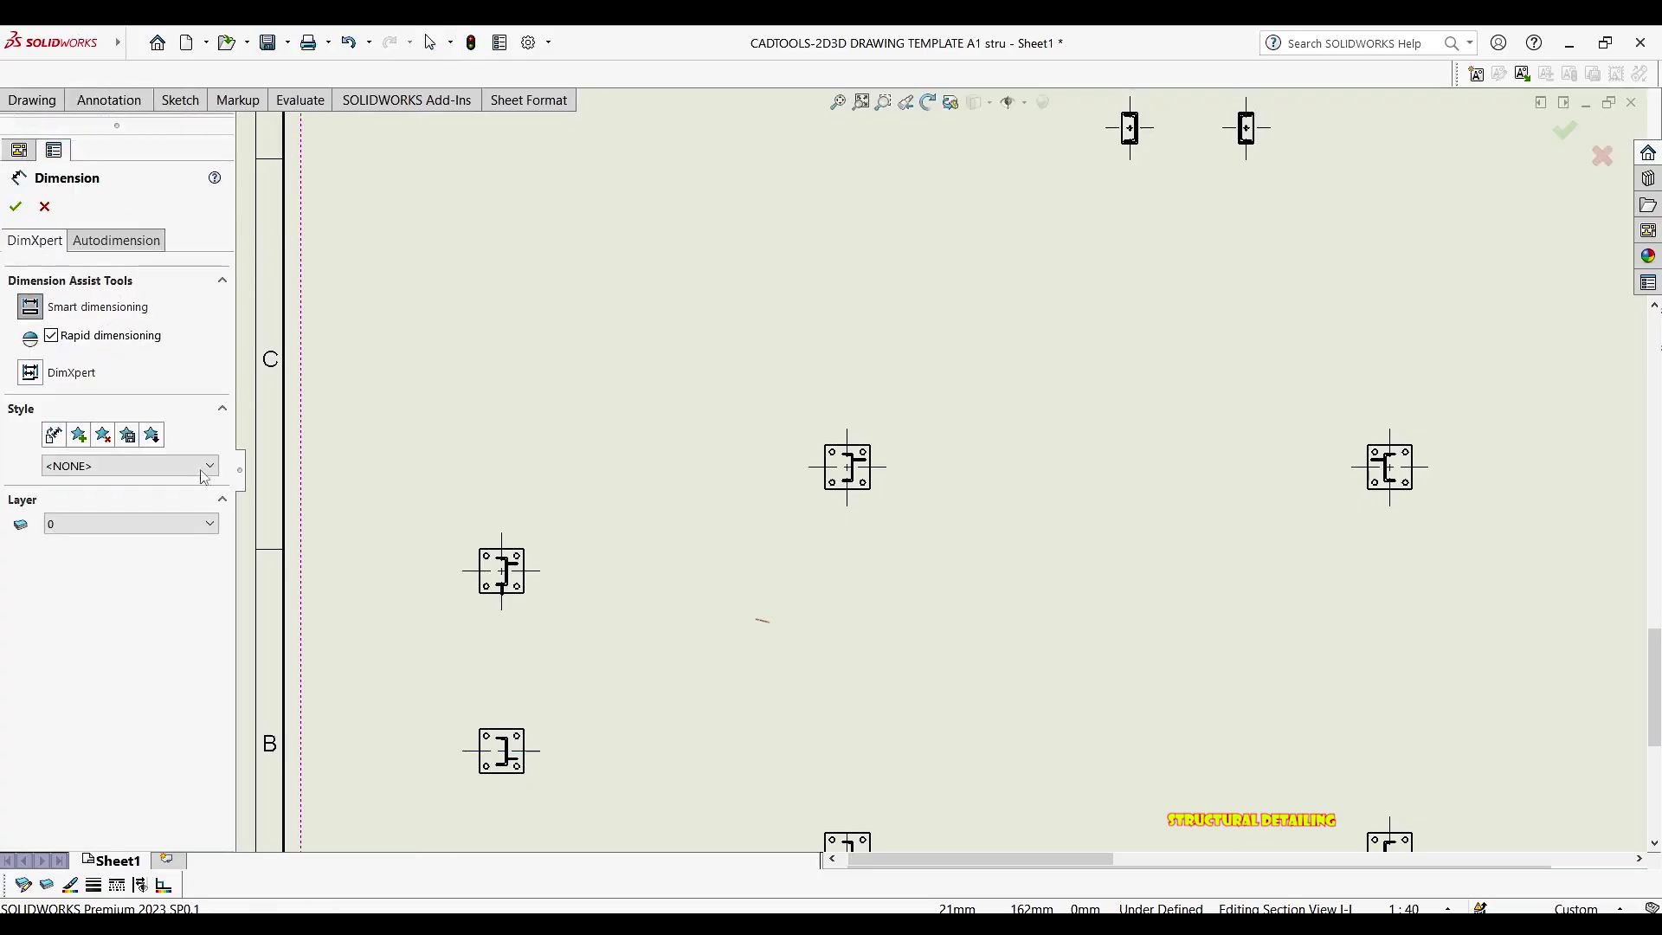
pyautogui.click(476, 571)
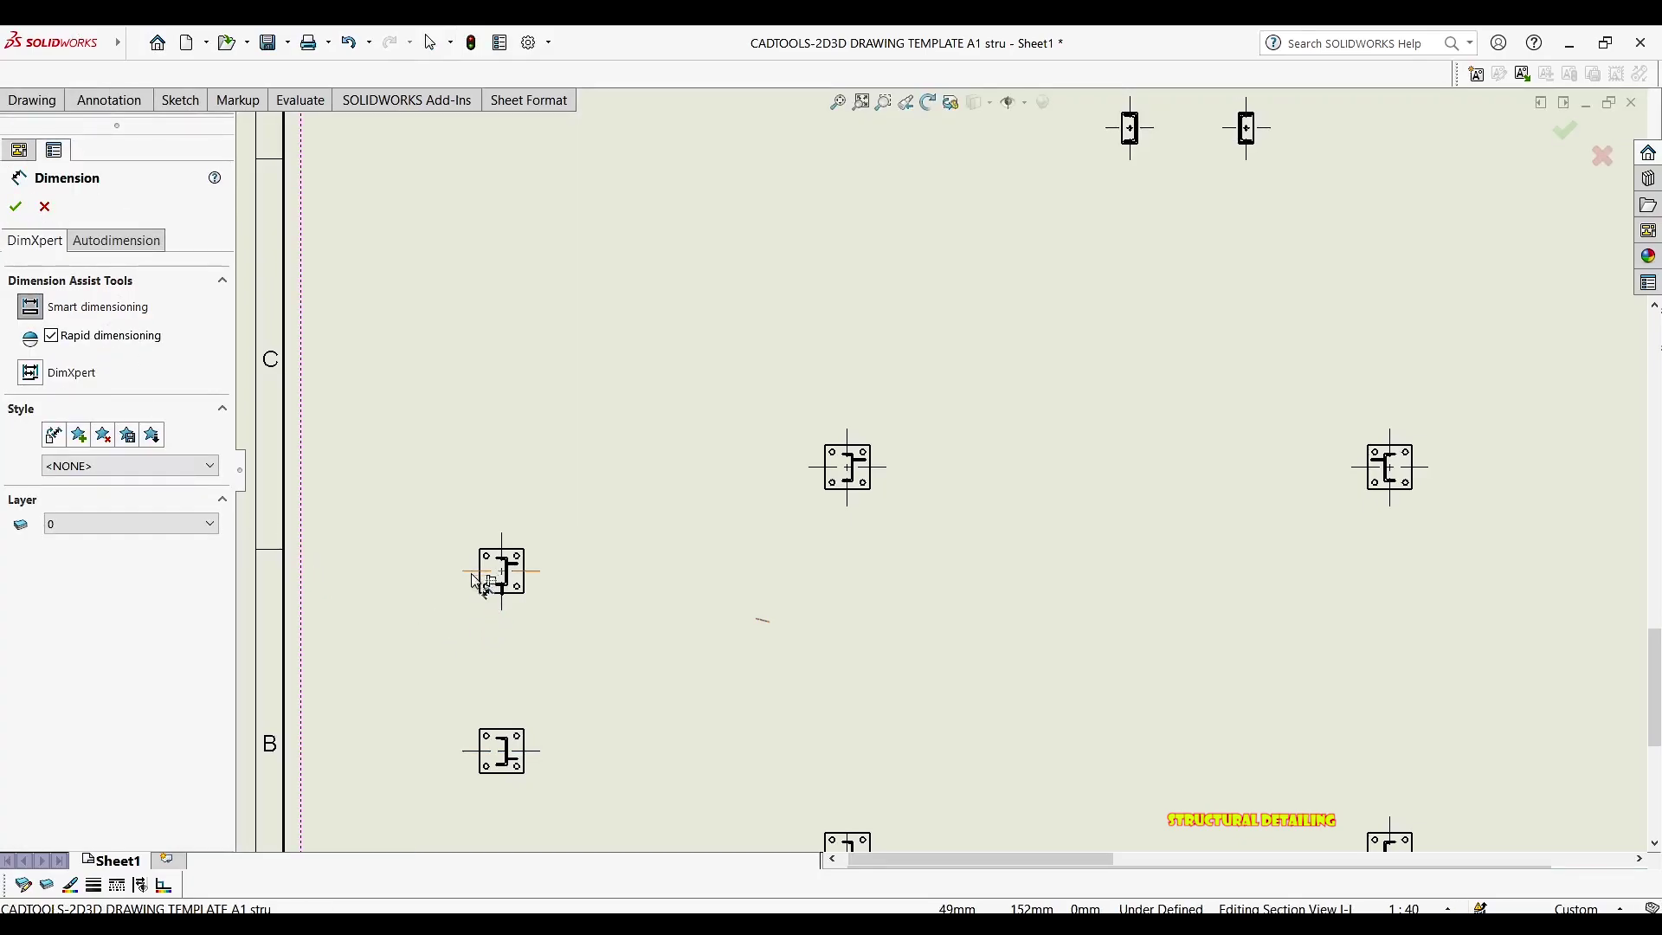
pyautogui.click(459, 750)
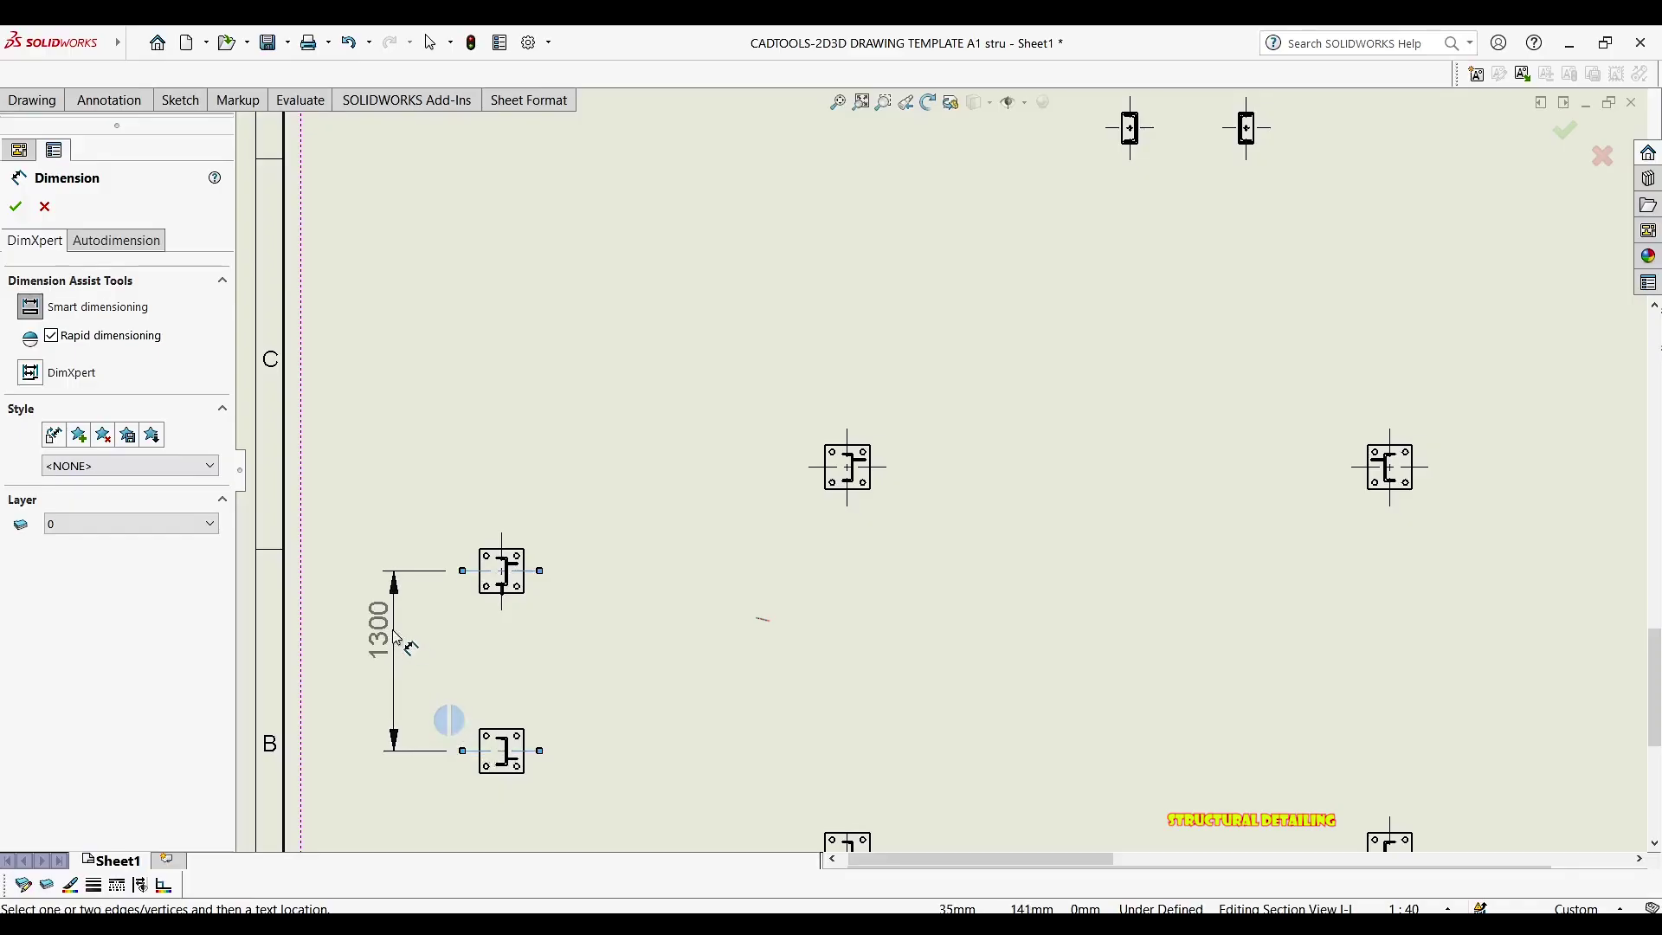
pyautogui.click(386, 666)
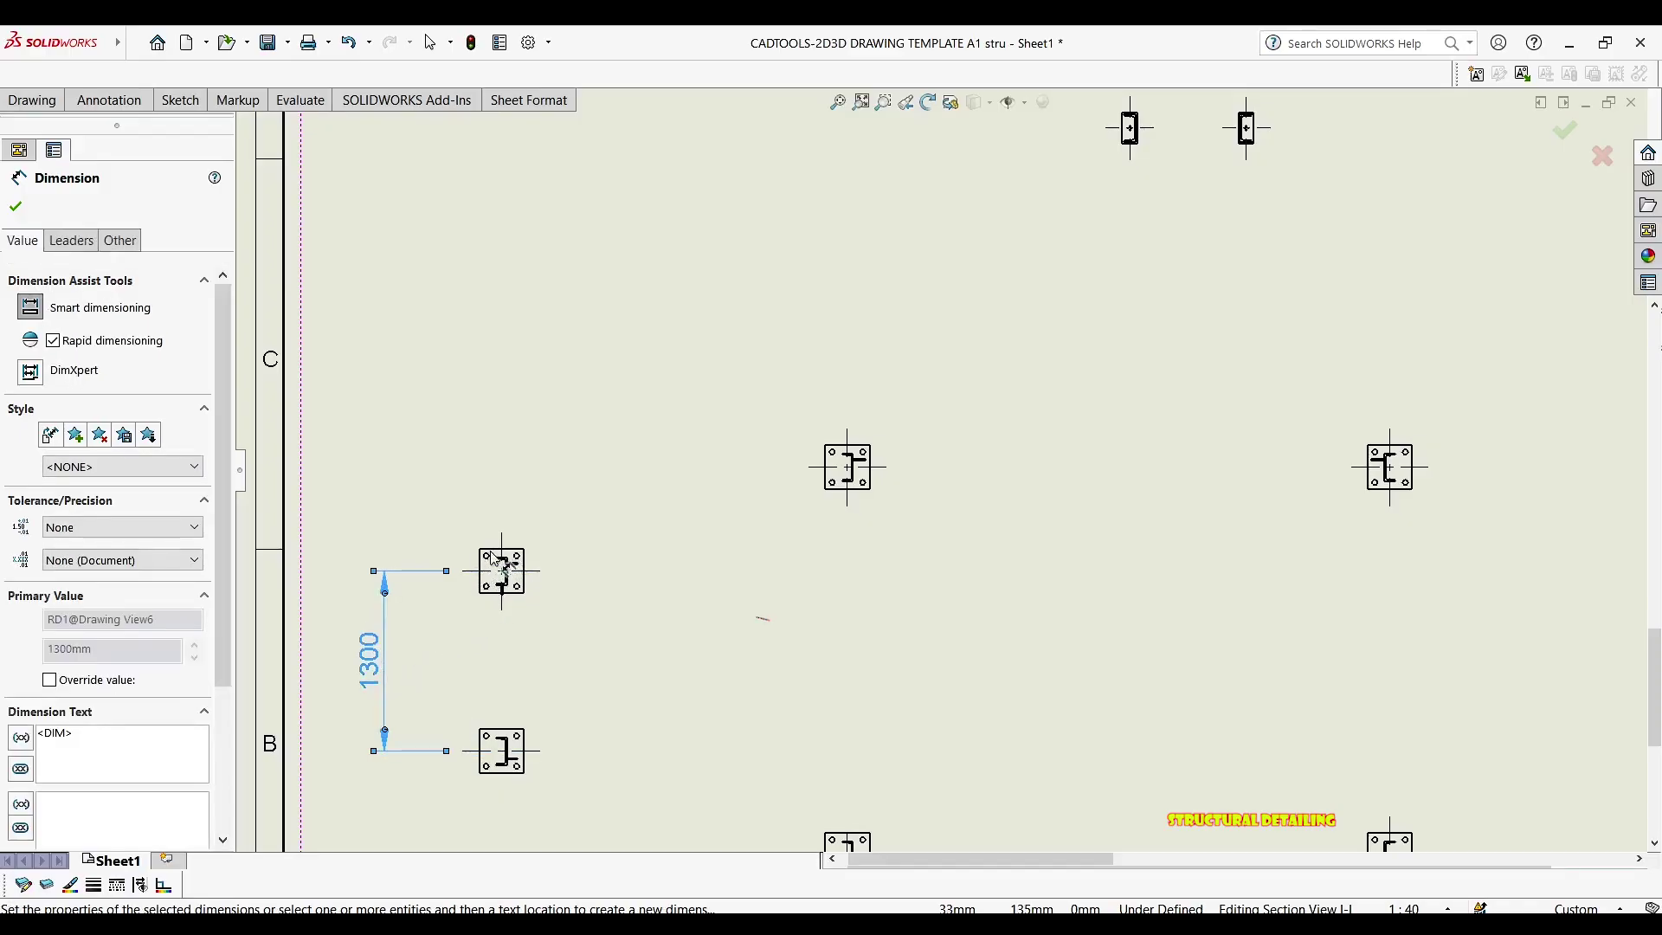
# Dimension the horizontal distance between the vertical centerlines of the upper outer-left and upper inner-left base plates, placing it above the plates
pyautogui.click(501, 538)
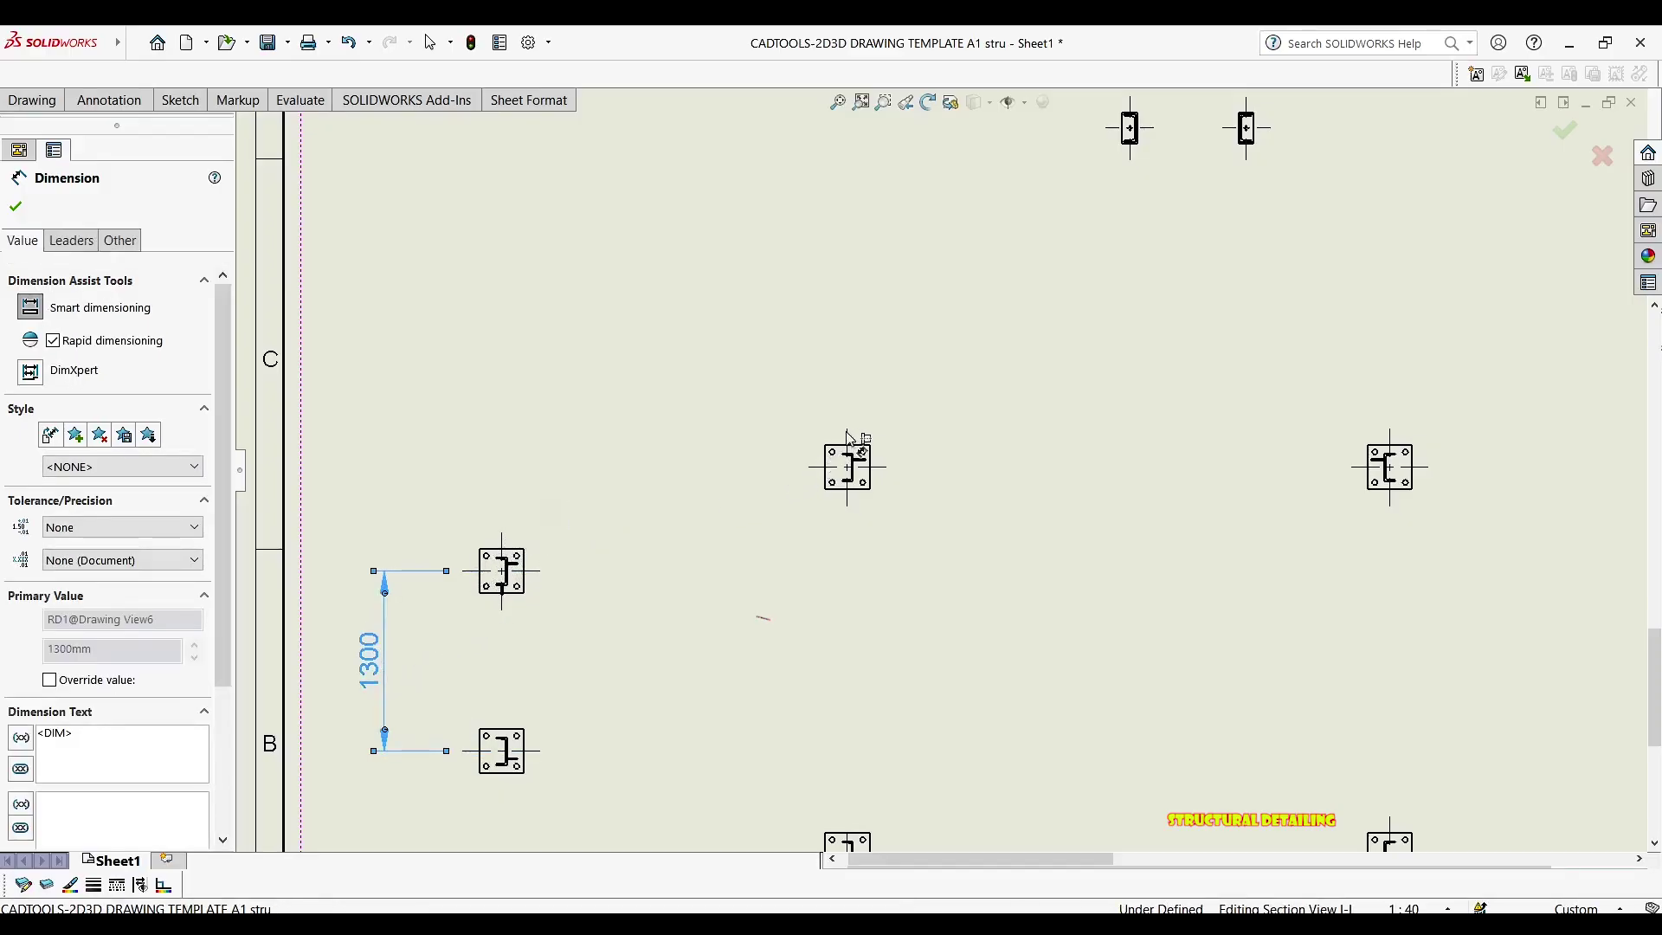
pyautogui.click(846, 458)
pyautogui.moveTo(790, 453); pyautogui.dragTo(762, 714, button='middle')
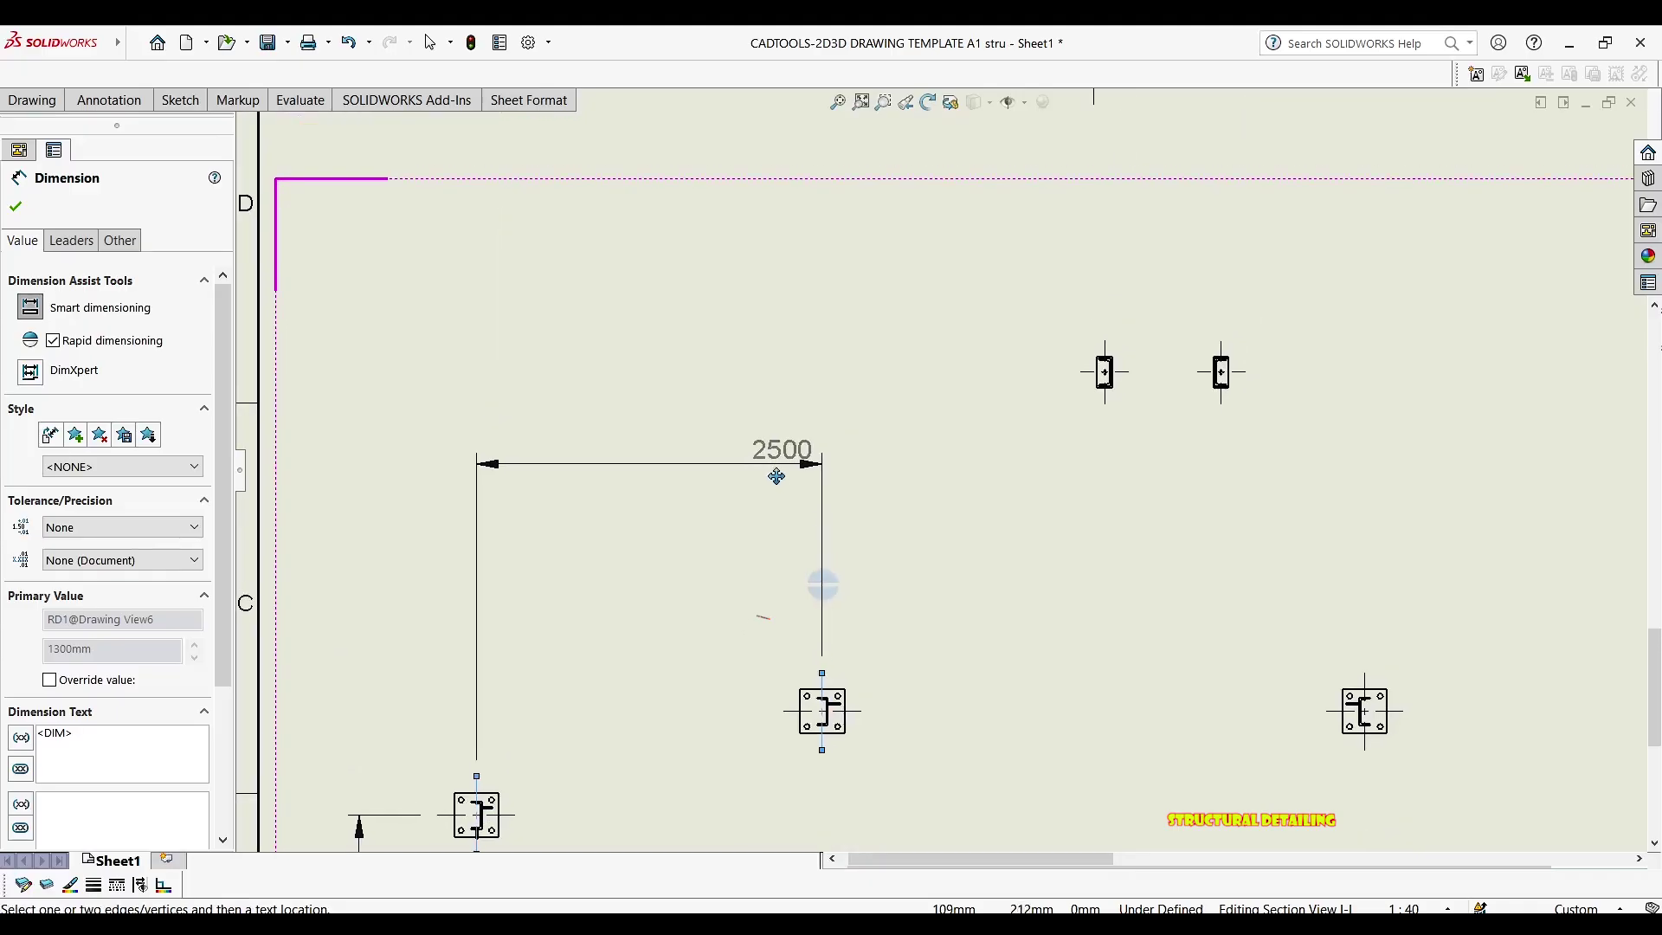
pyautogui.click(669, 292)
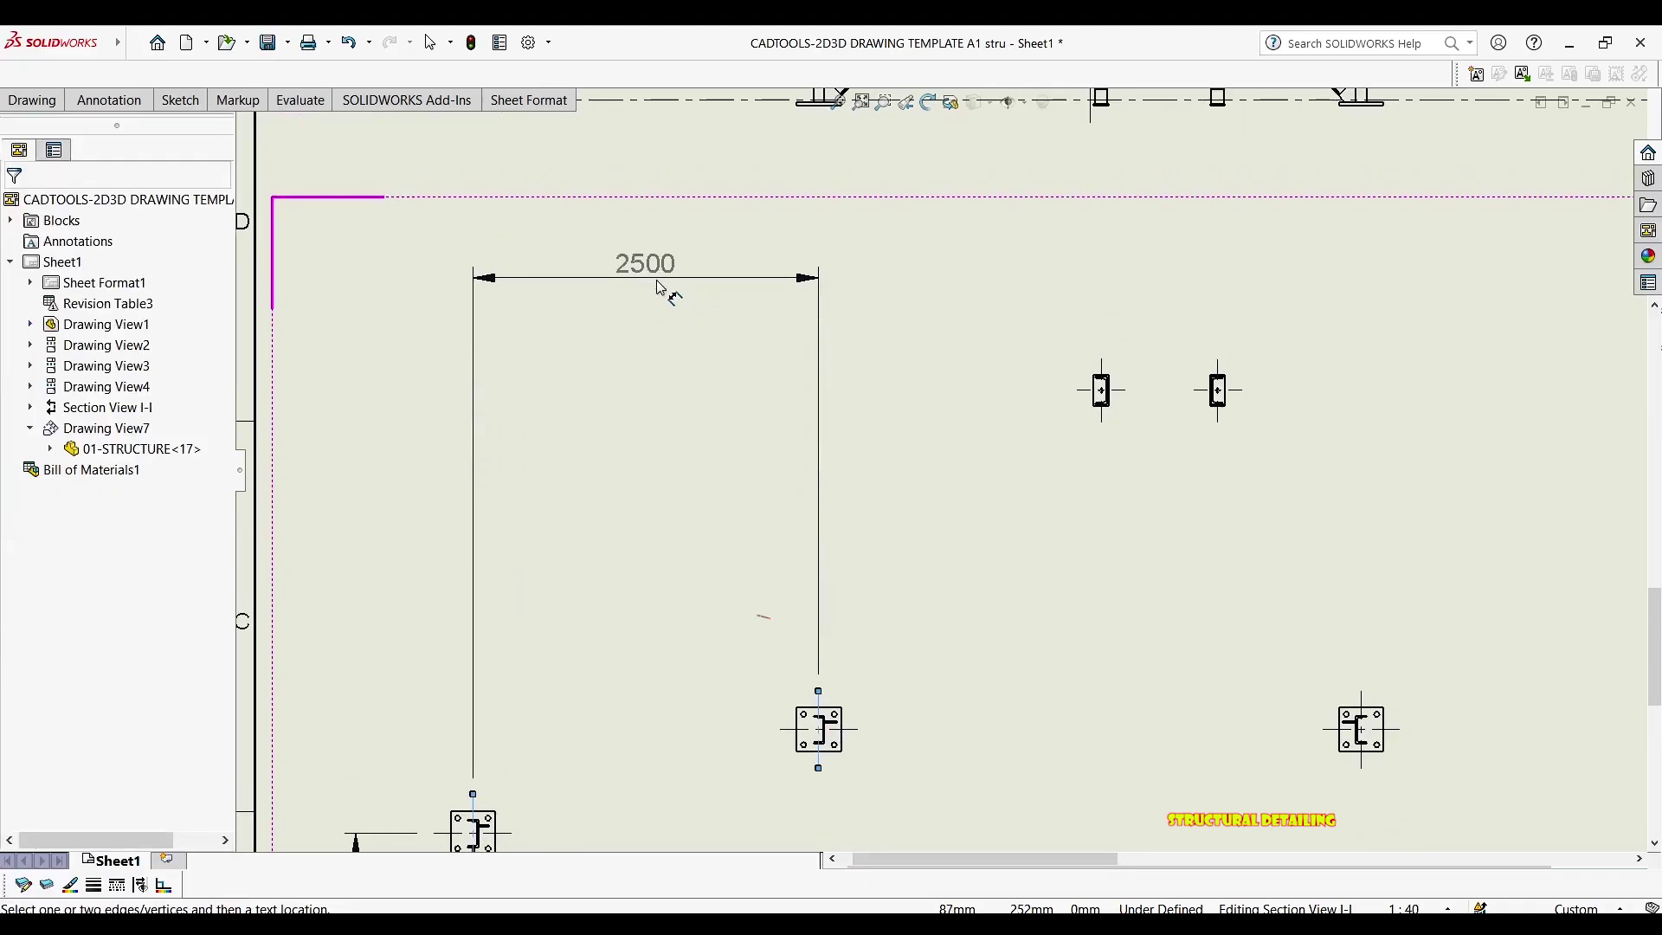
# Continue the horizontal dimension chain from the upper inner-left base plate to the left stair base plate and between the two stair base plates
pyautogui.click(1101, 372)
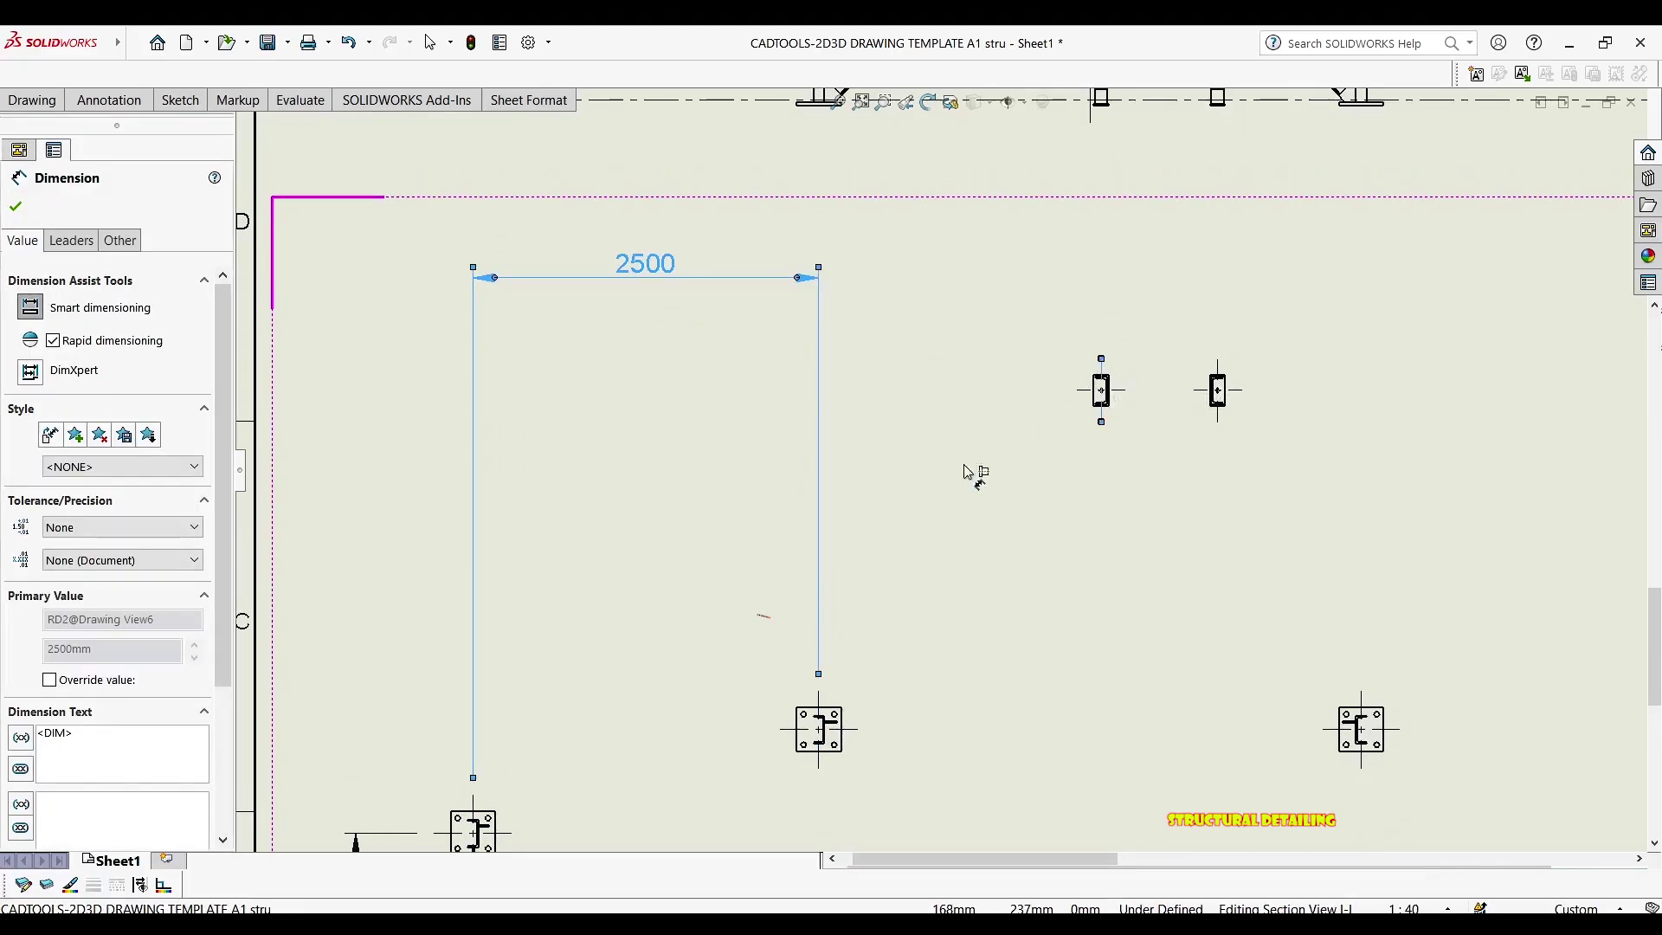
pyautogui.click(819, 698)
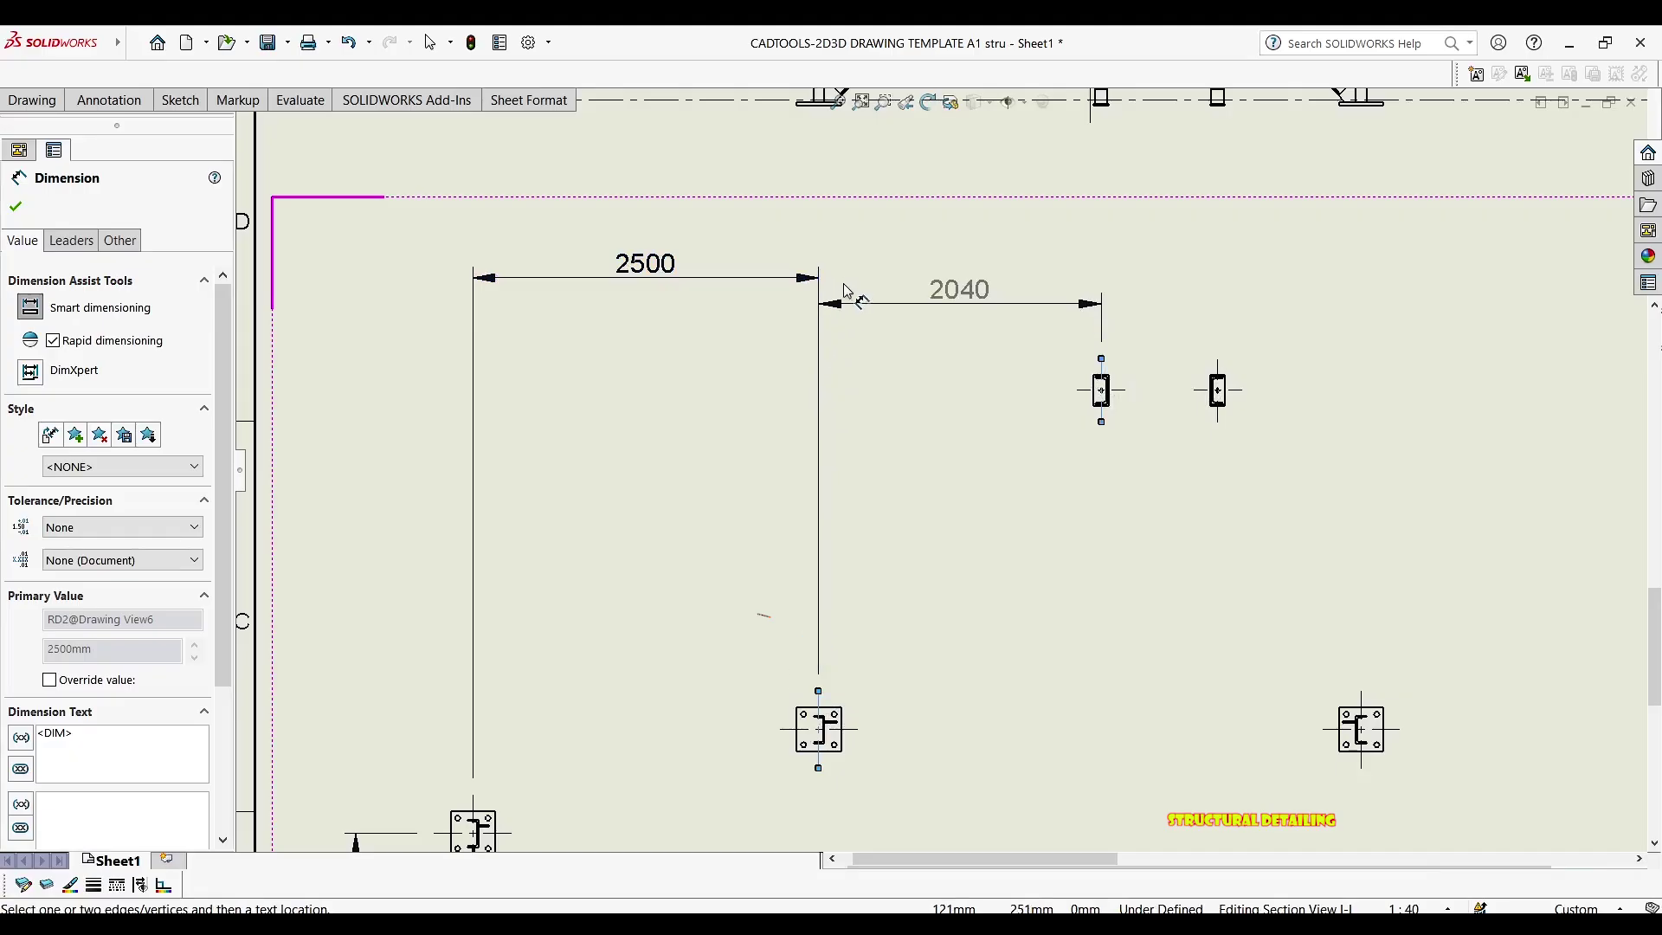
pyautogui.click(967, 286)
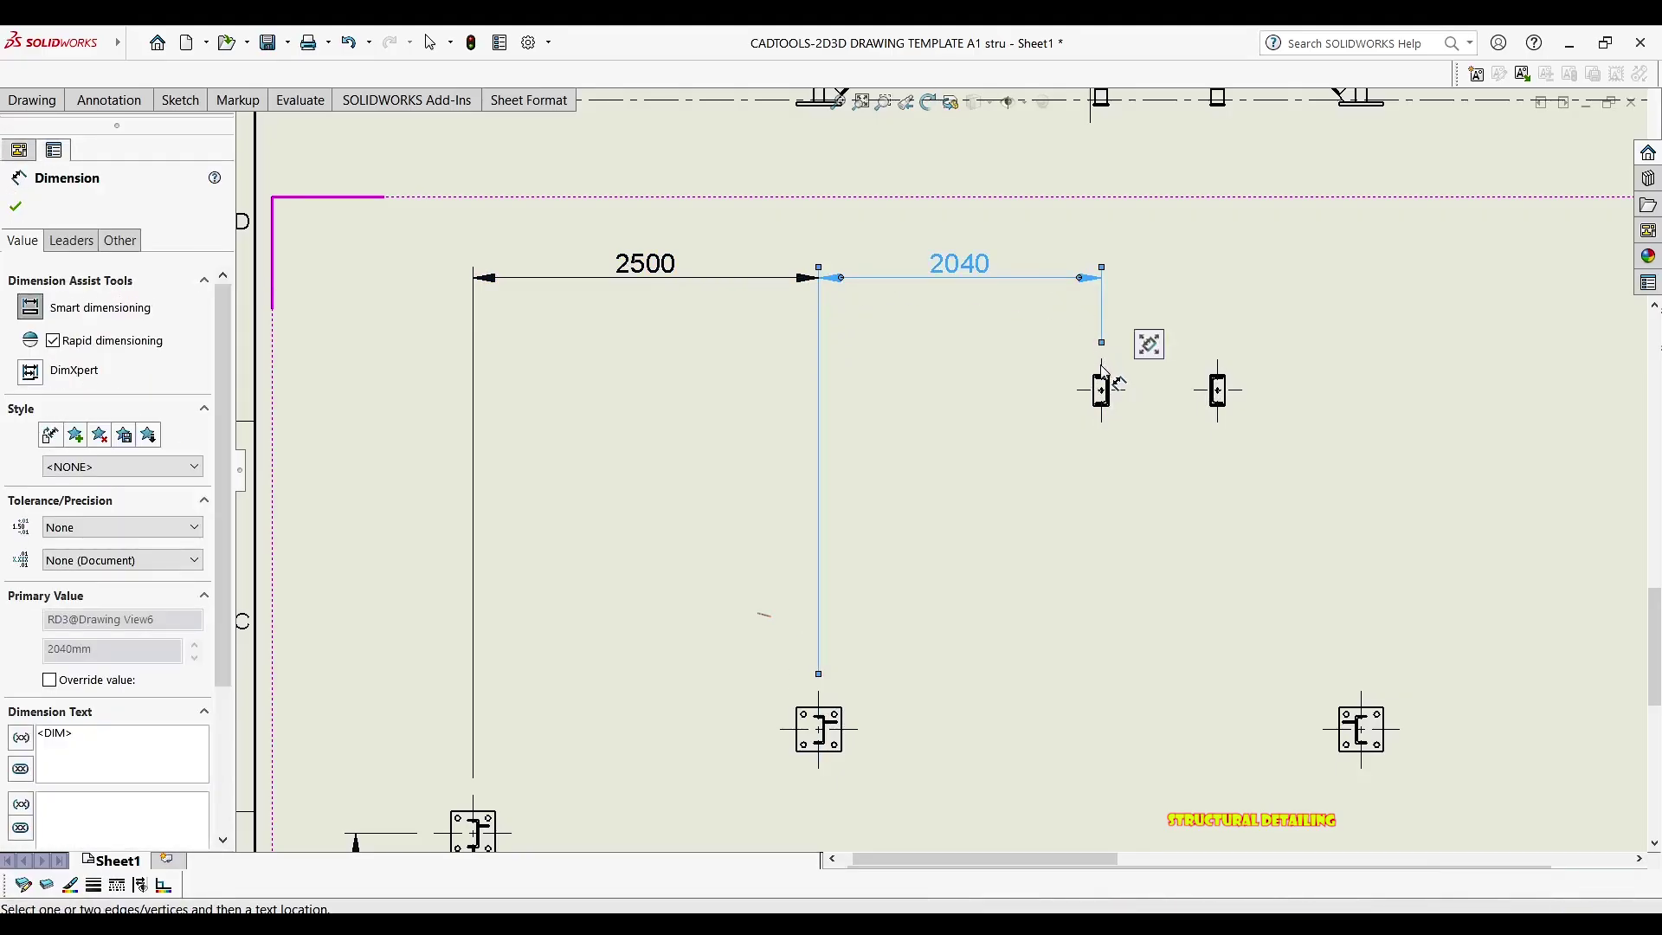
pyautogui.click(1217, 368)
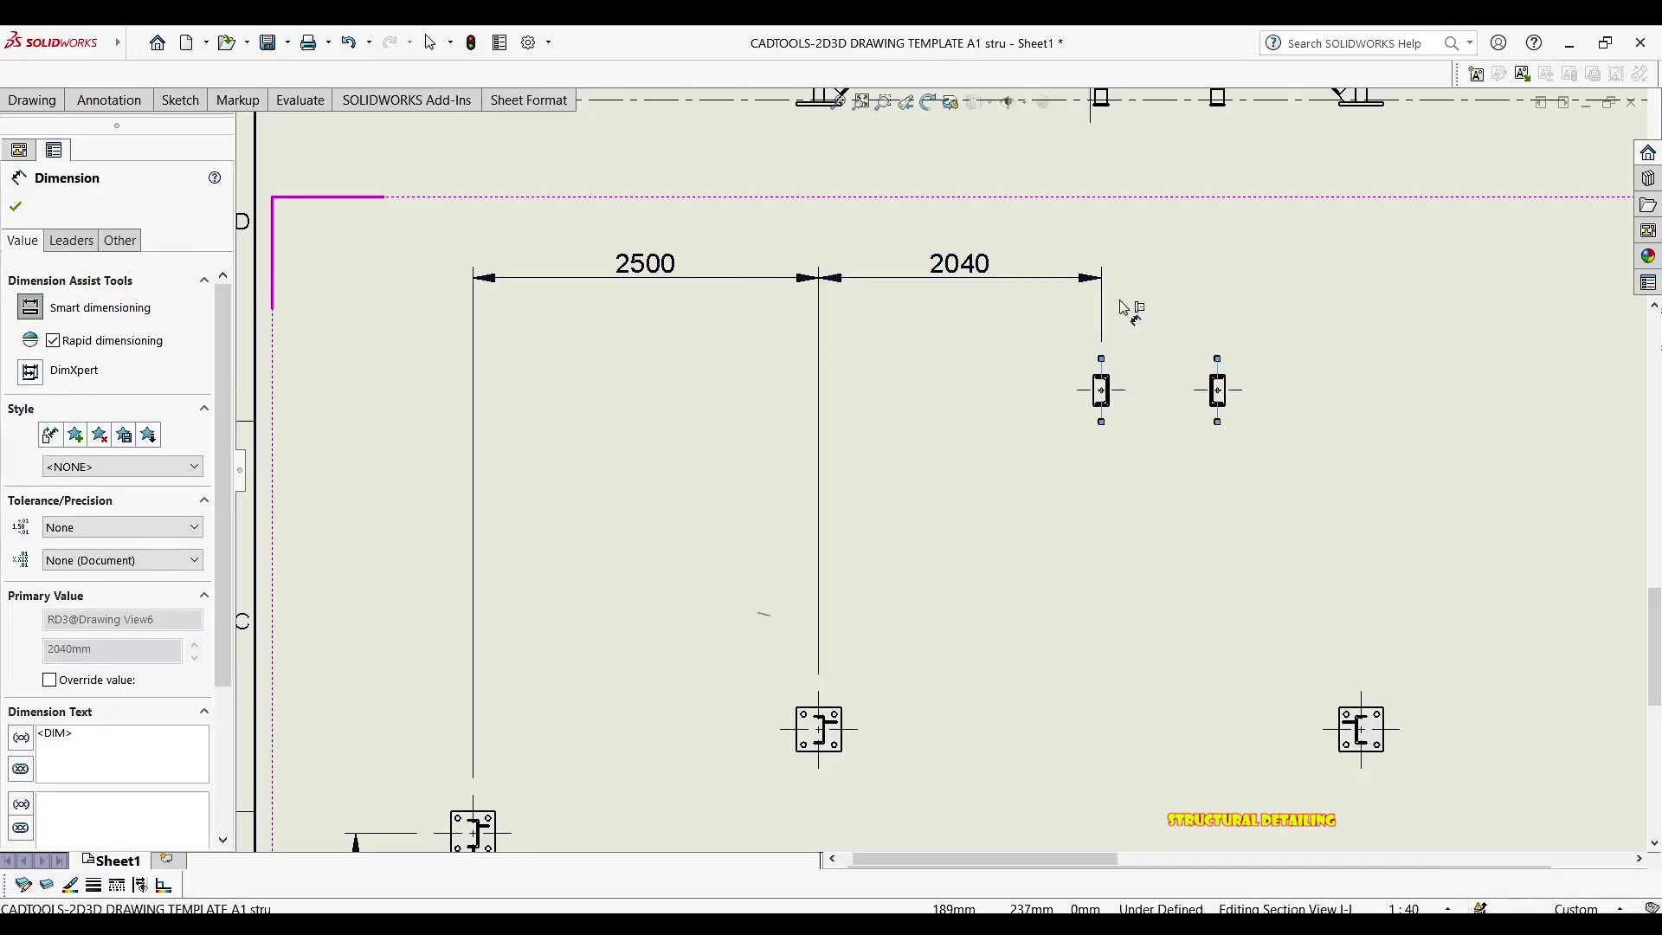
pyautogui.click(1132, 284)
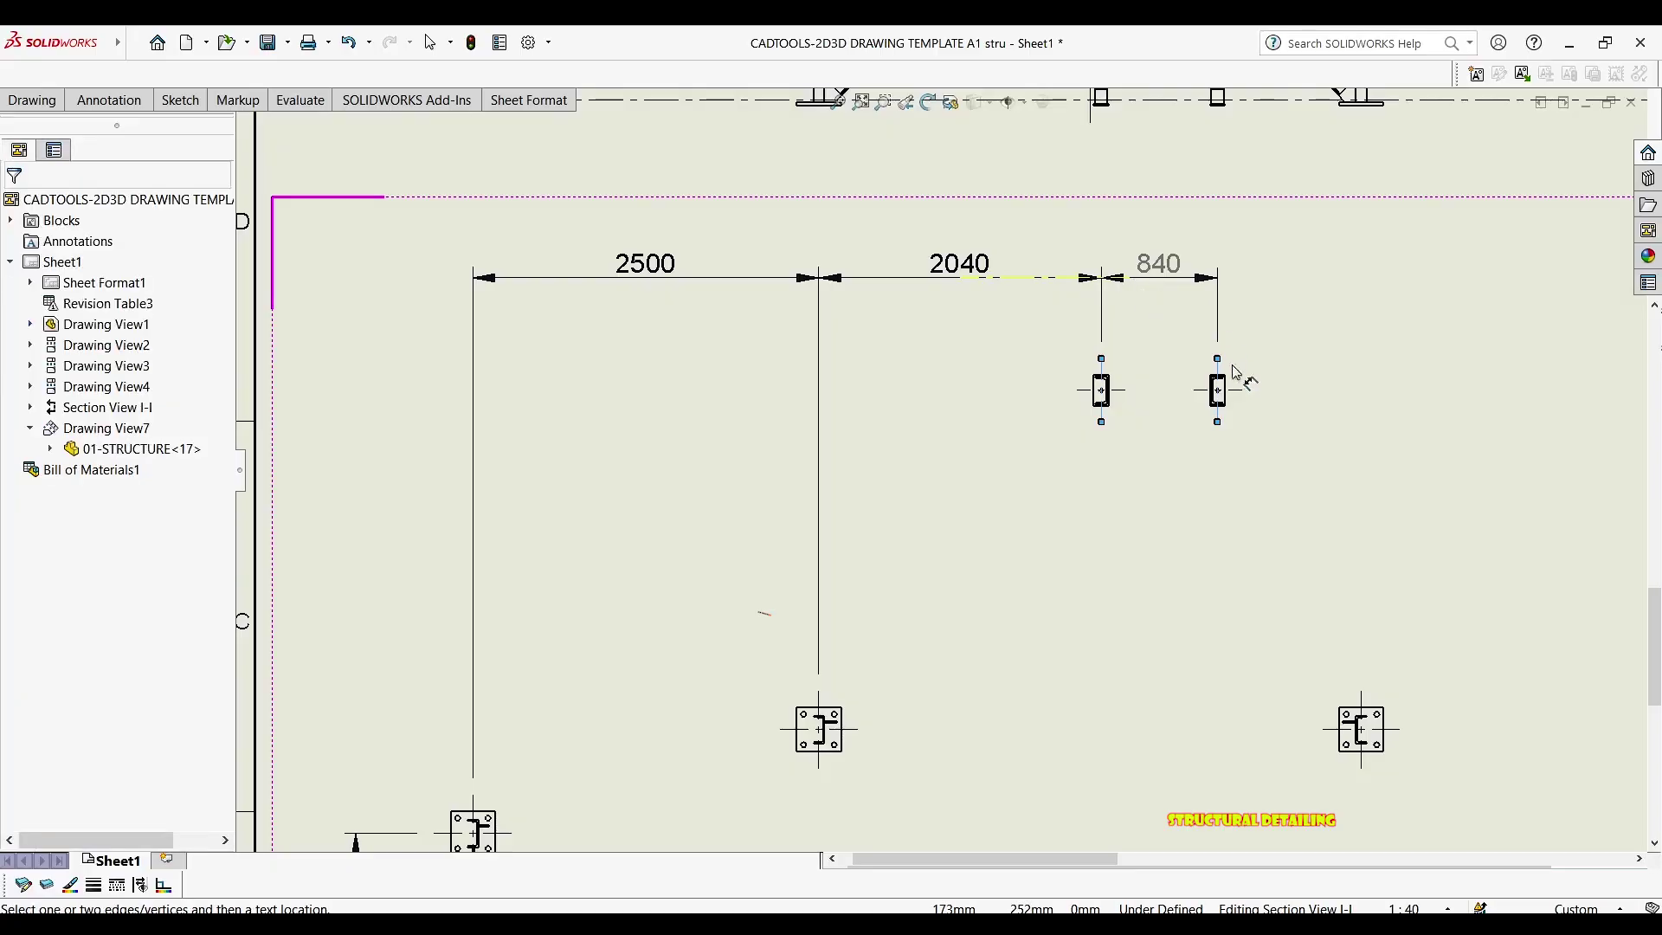
# Dimension the vertical distance between the upper outer-left and upper inner-left base plate centerlines, aligned with the existing vertical dimension
pyautogui.scroll(-3, 1091, 435)
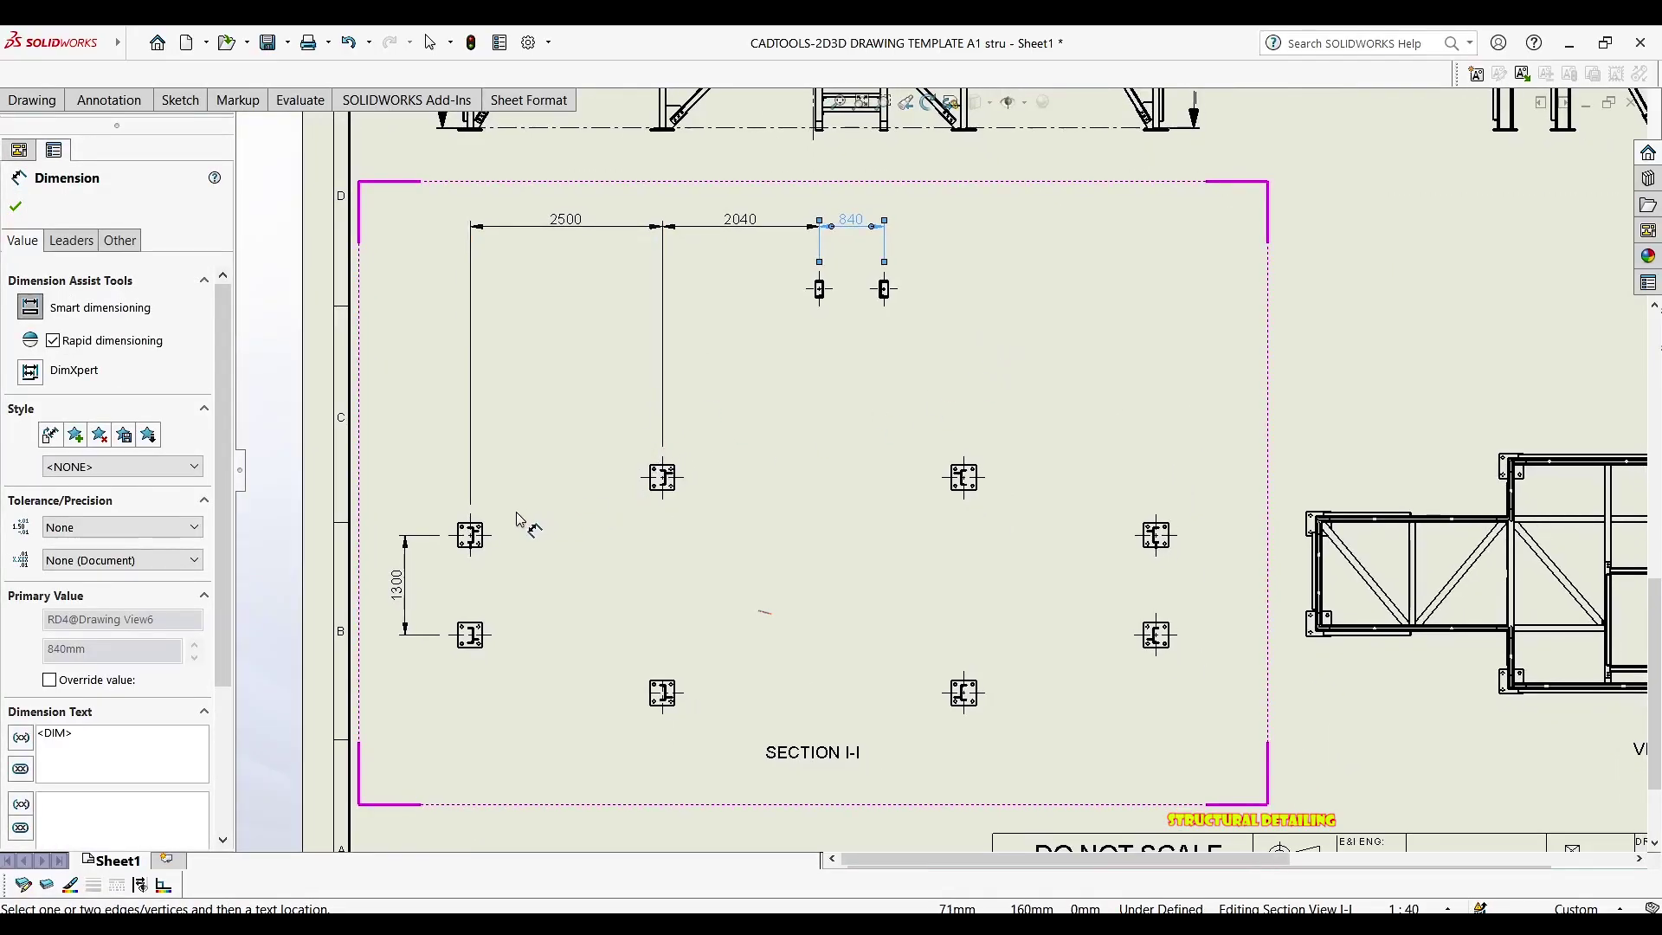
pyautogui.click(468, 536)
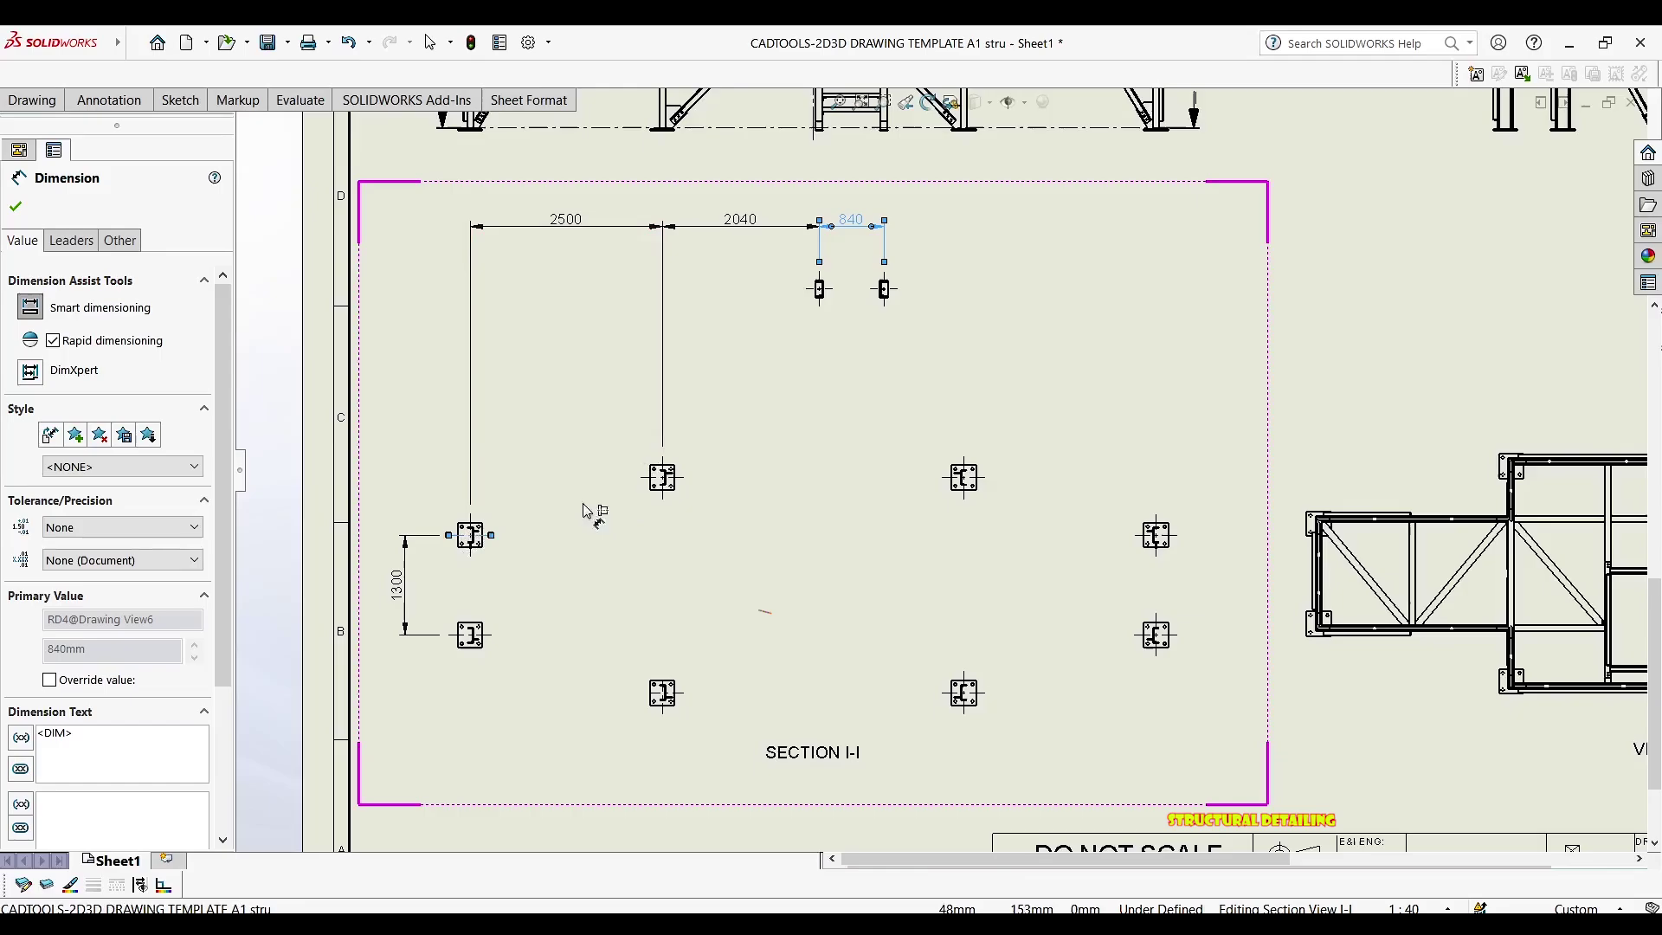
pyautogui.click(661, 476)
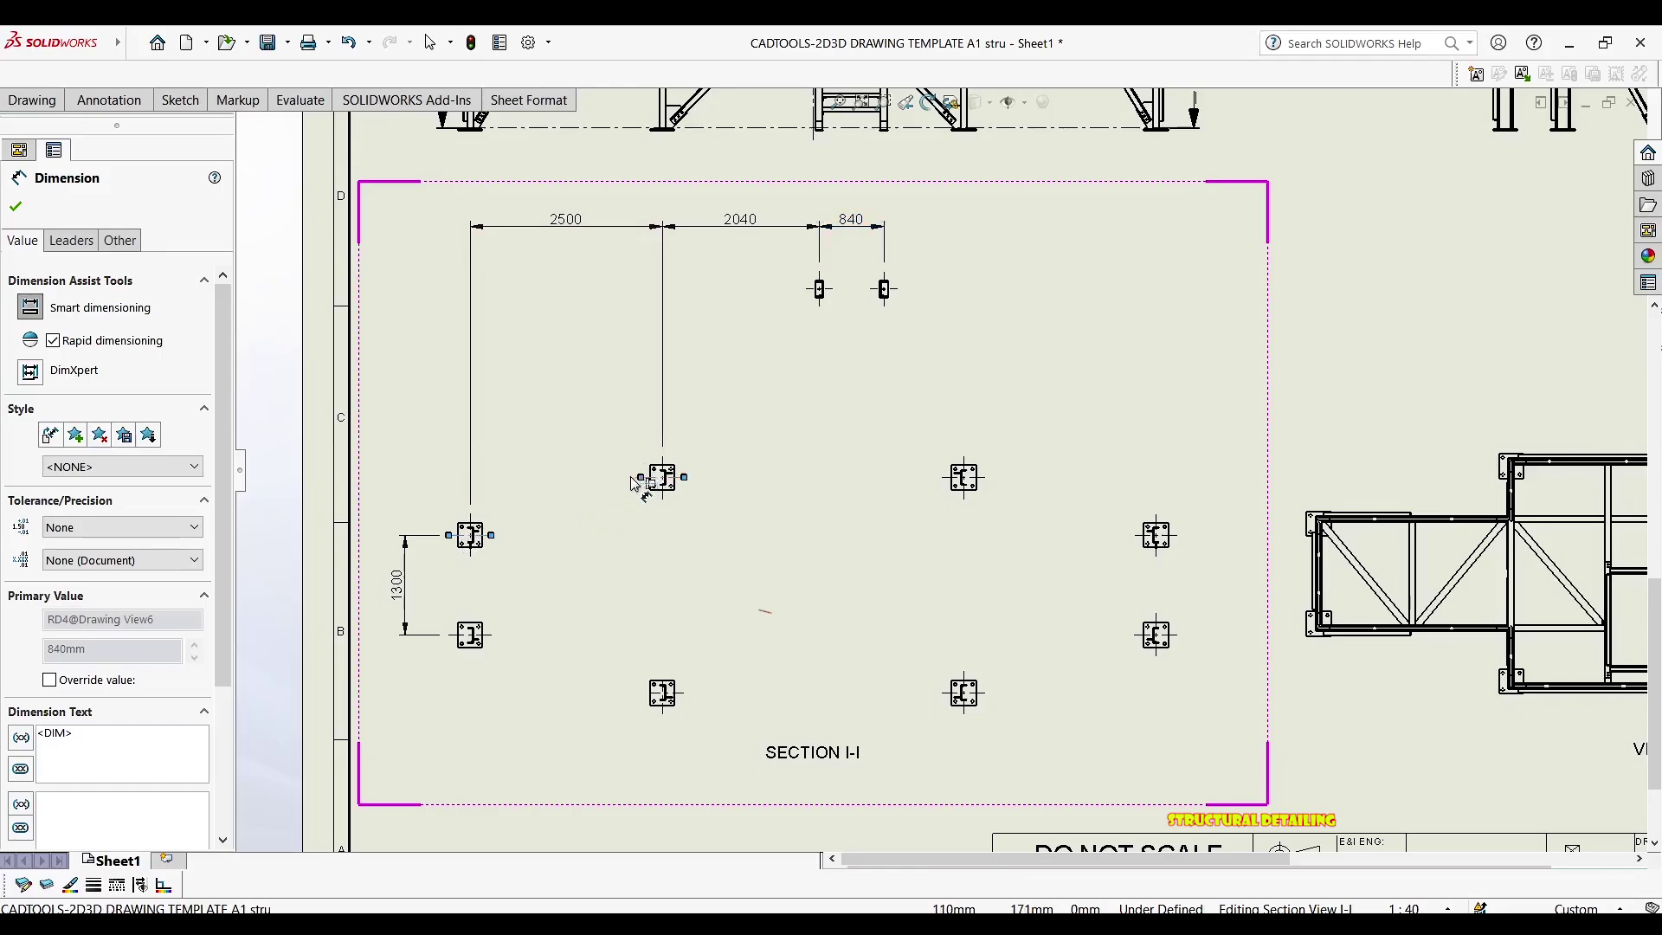
pyautogui.click(405, 532)
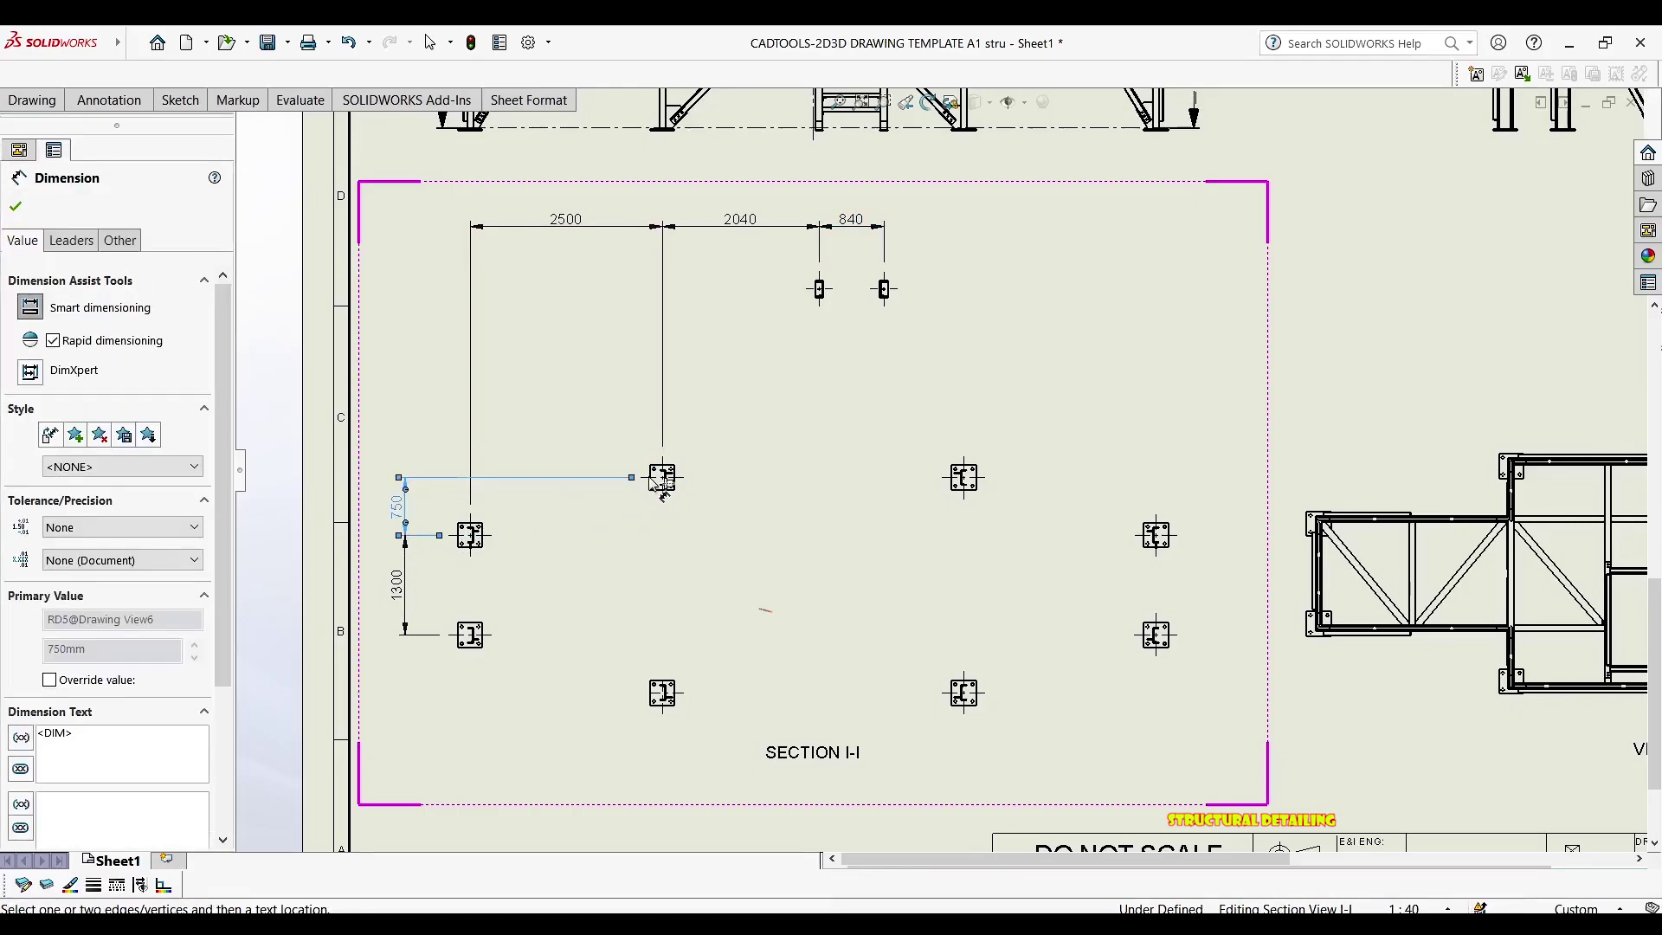
# Extend the vertical dimension chain from the upper inner-left plate to the stair base plate, and from the lower outer-left plate to the lower inner-left plate
pyautogui.click(819, 290)
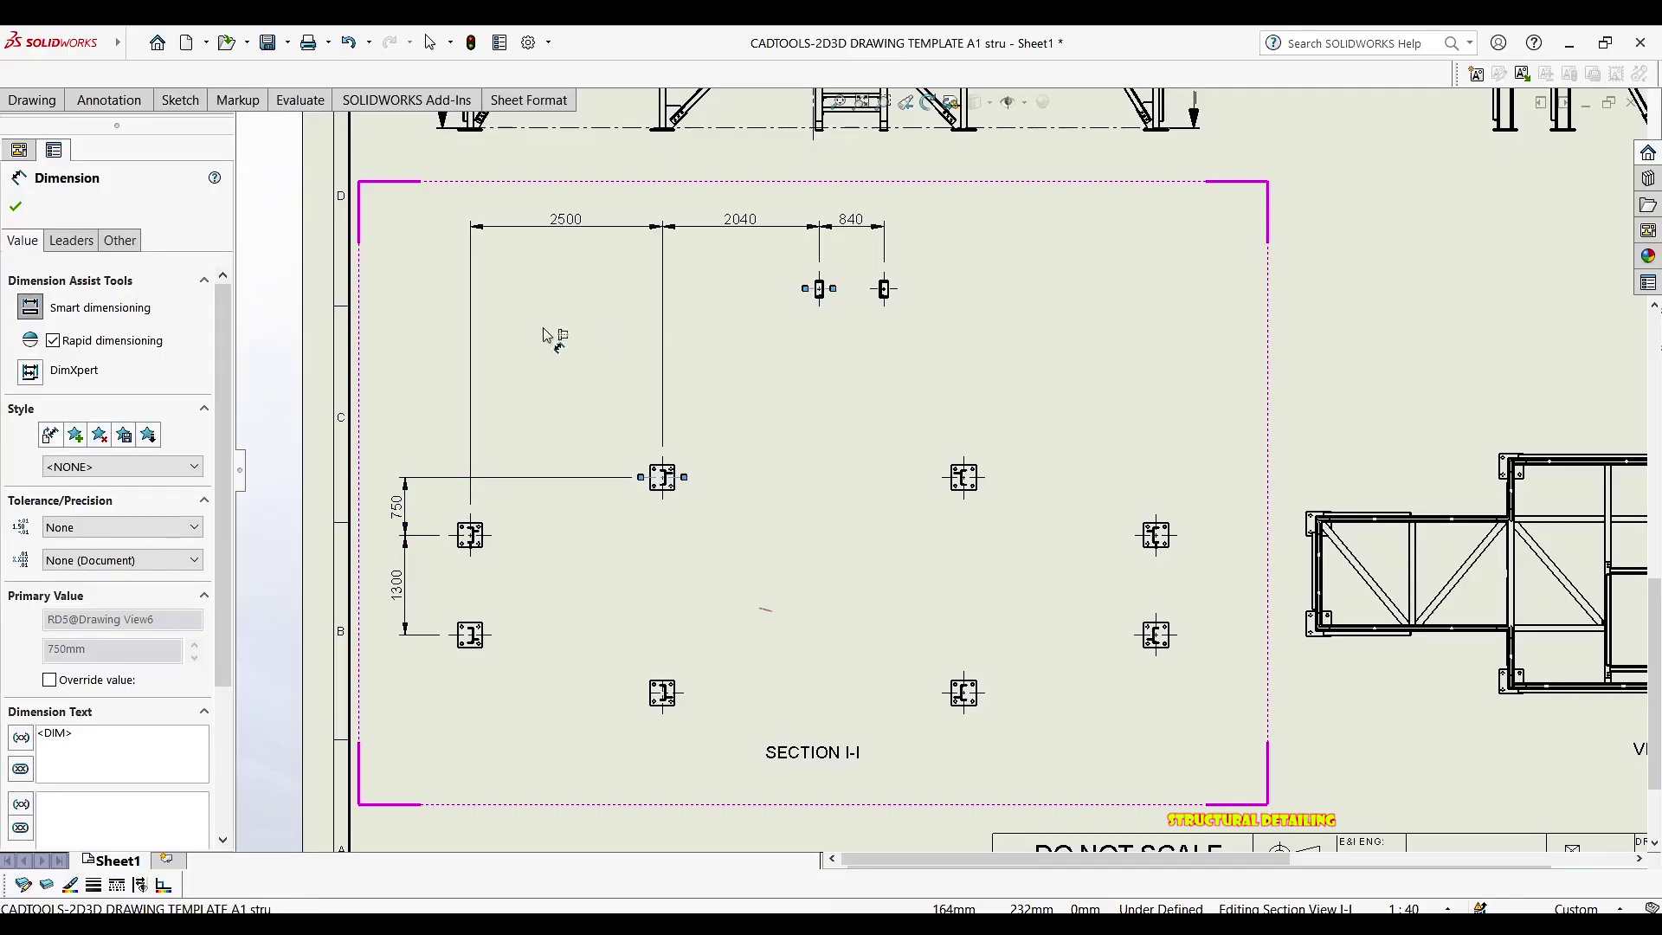
pyautogui.click(399, 422)
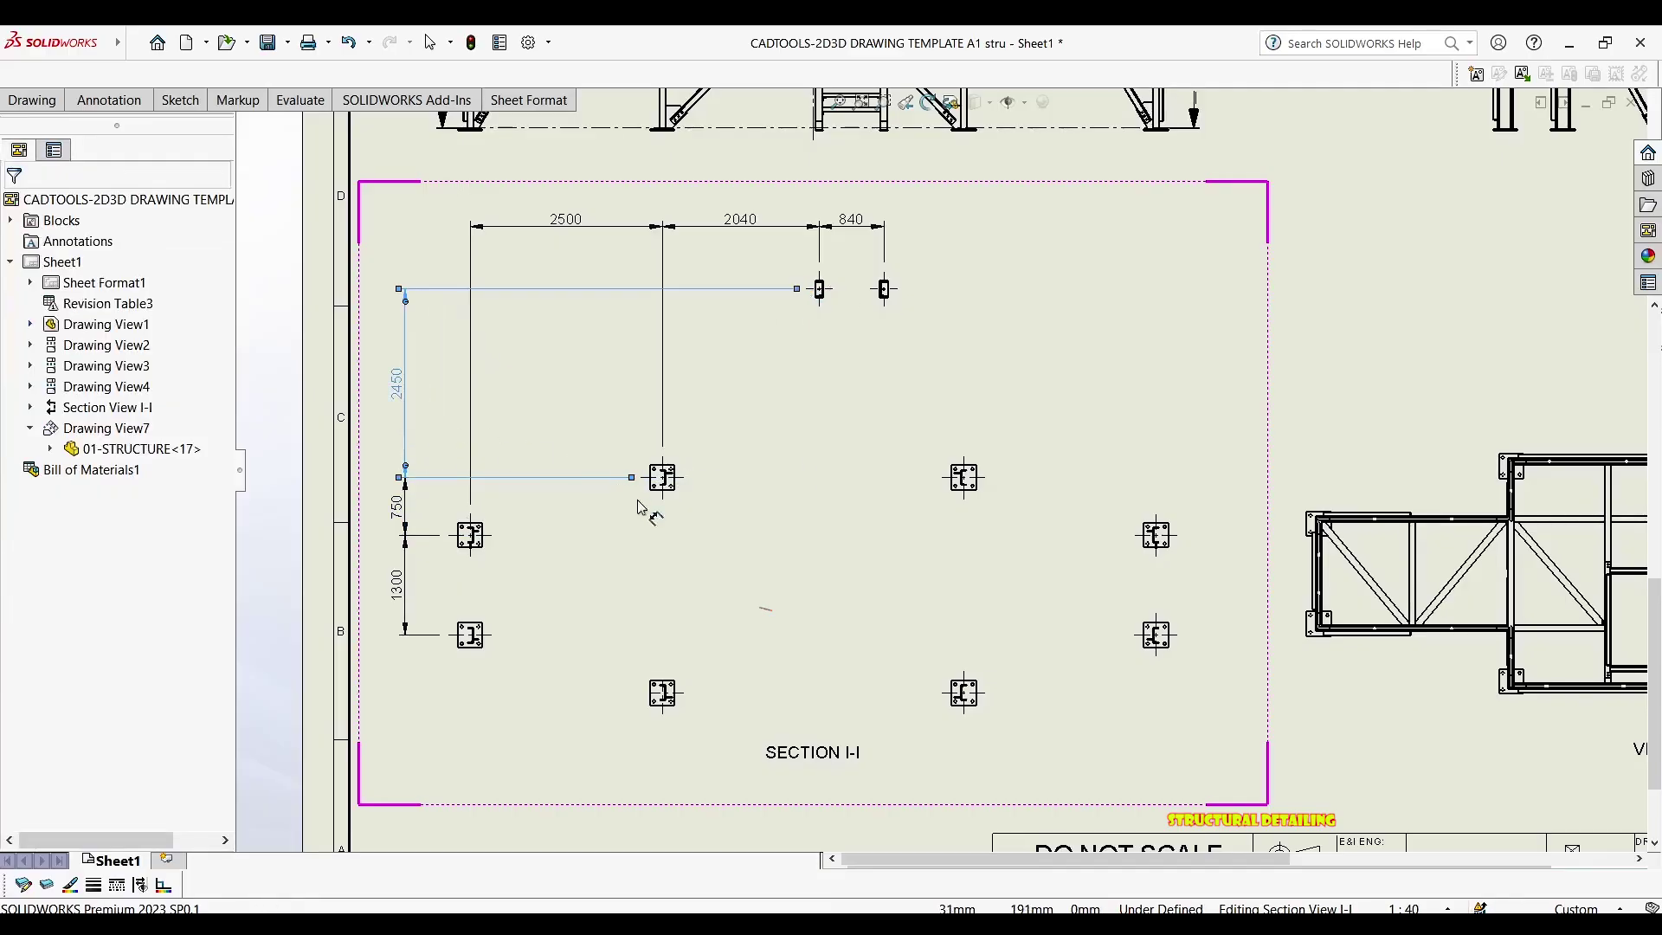
pyautogui.click(454, 640)
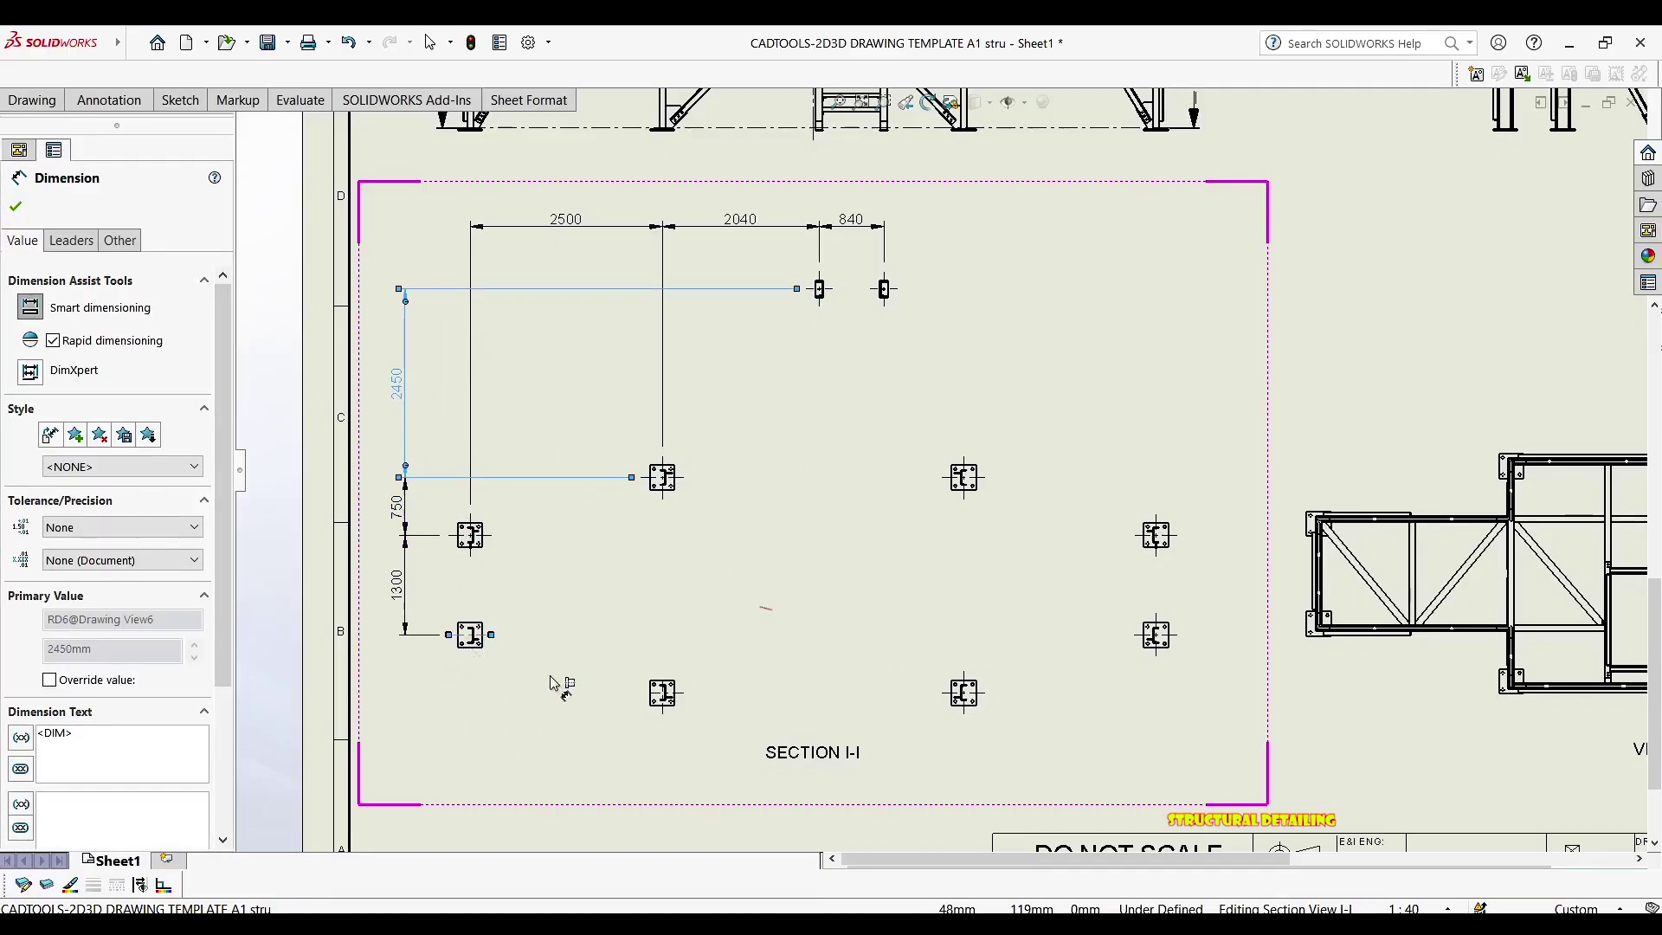
pyautogui.click(661, 690)
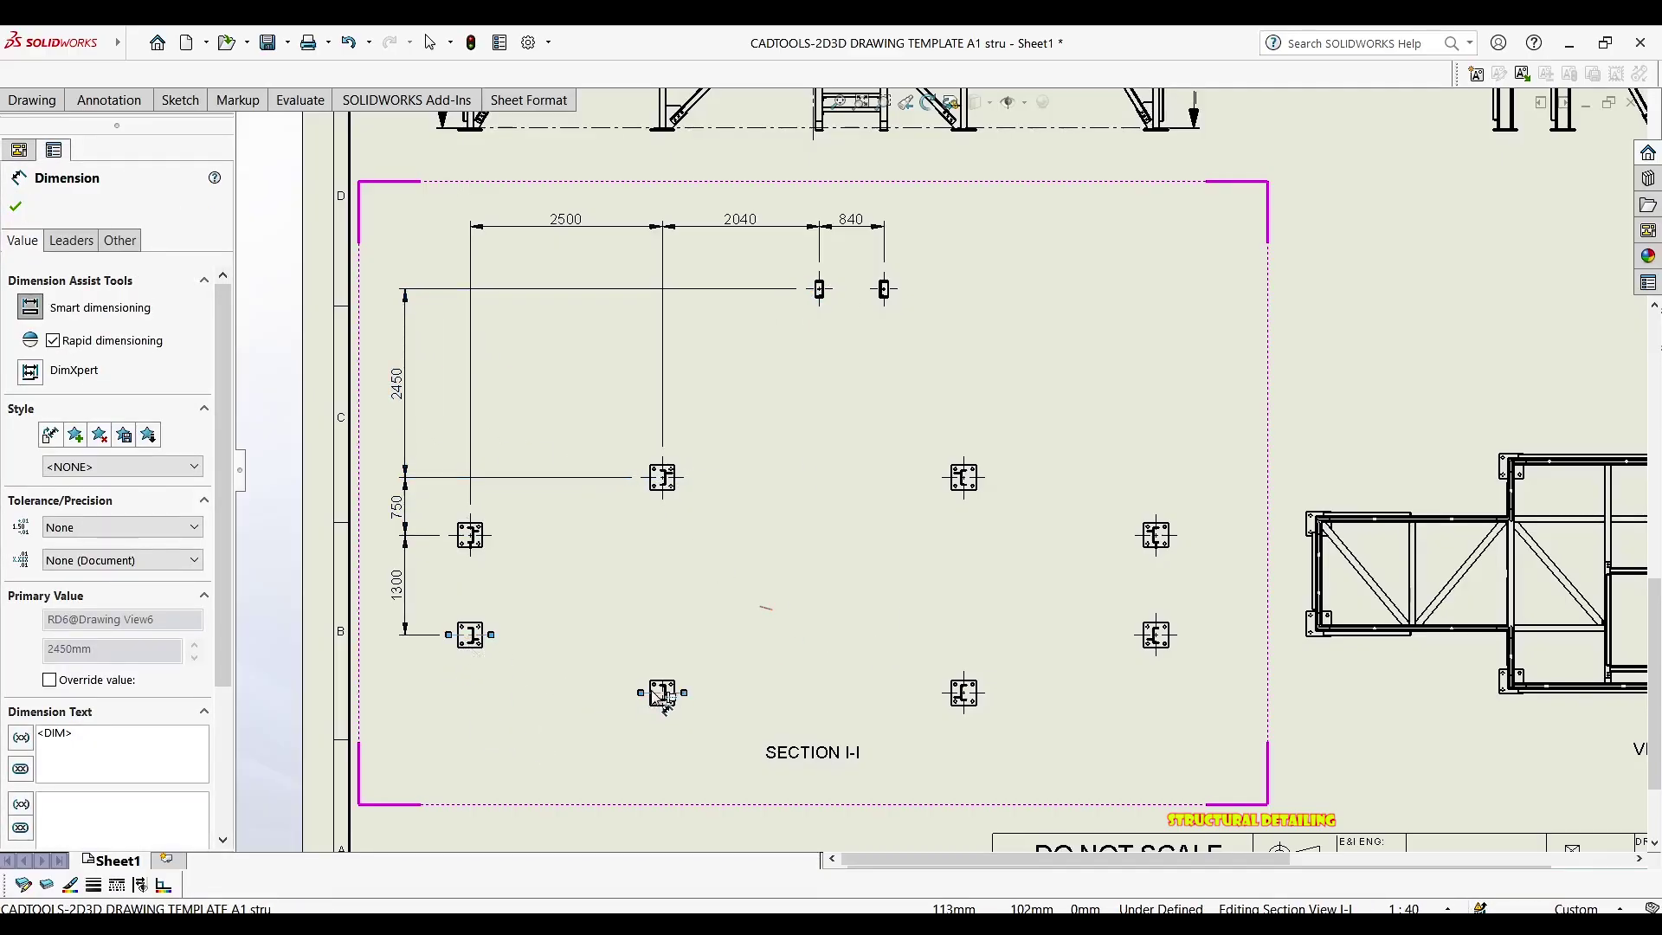
pyautogui.click(409, 644)
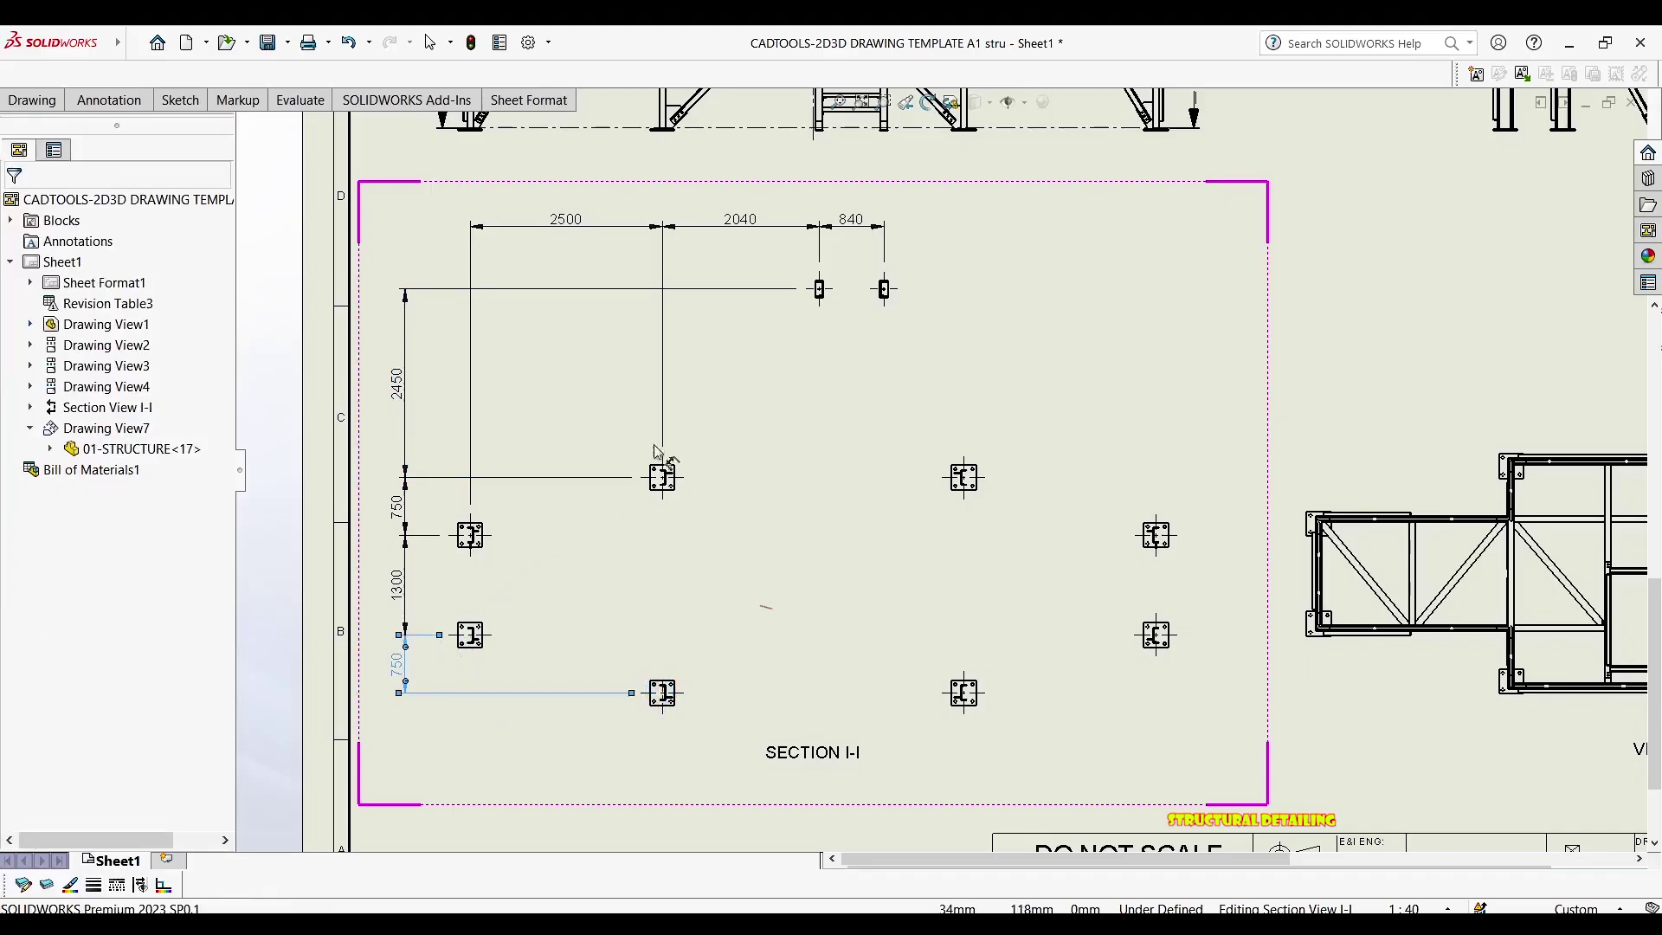
# Continue the horizontal dimension chain from the right stair base plate to the upper inner-right plate and on to the upper outer-right plate
pyautogui.click(883, 288)
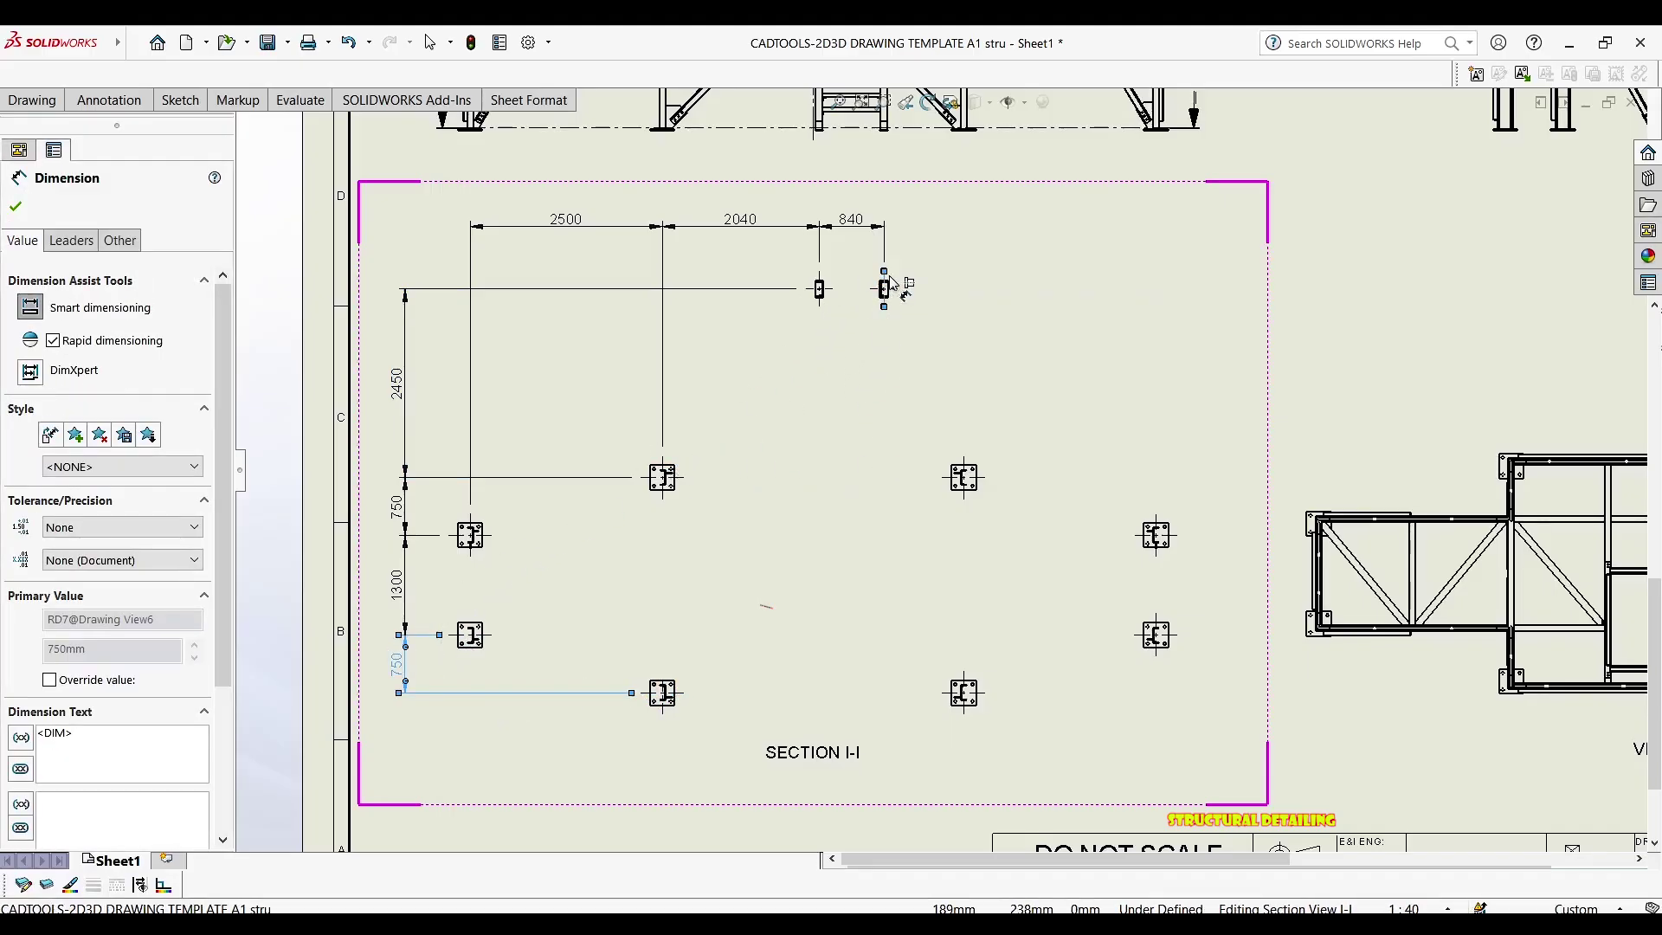
pyautogui.click(965, 475)
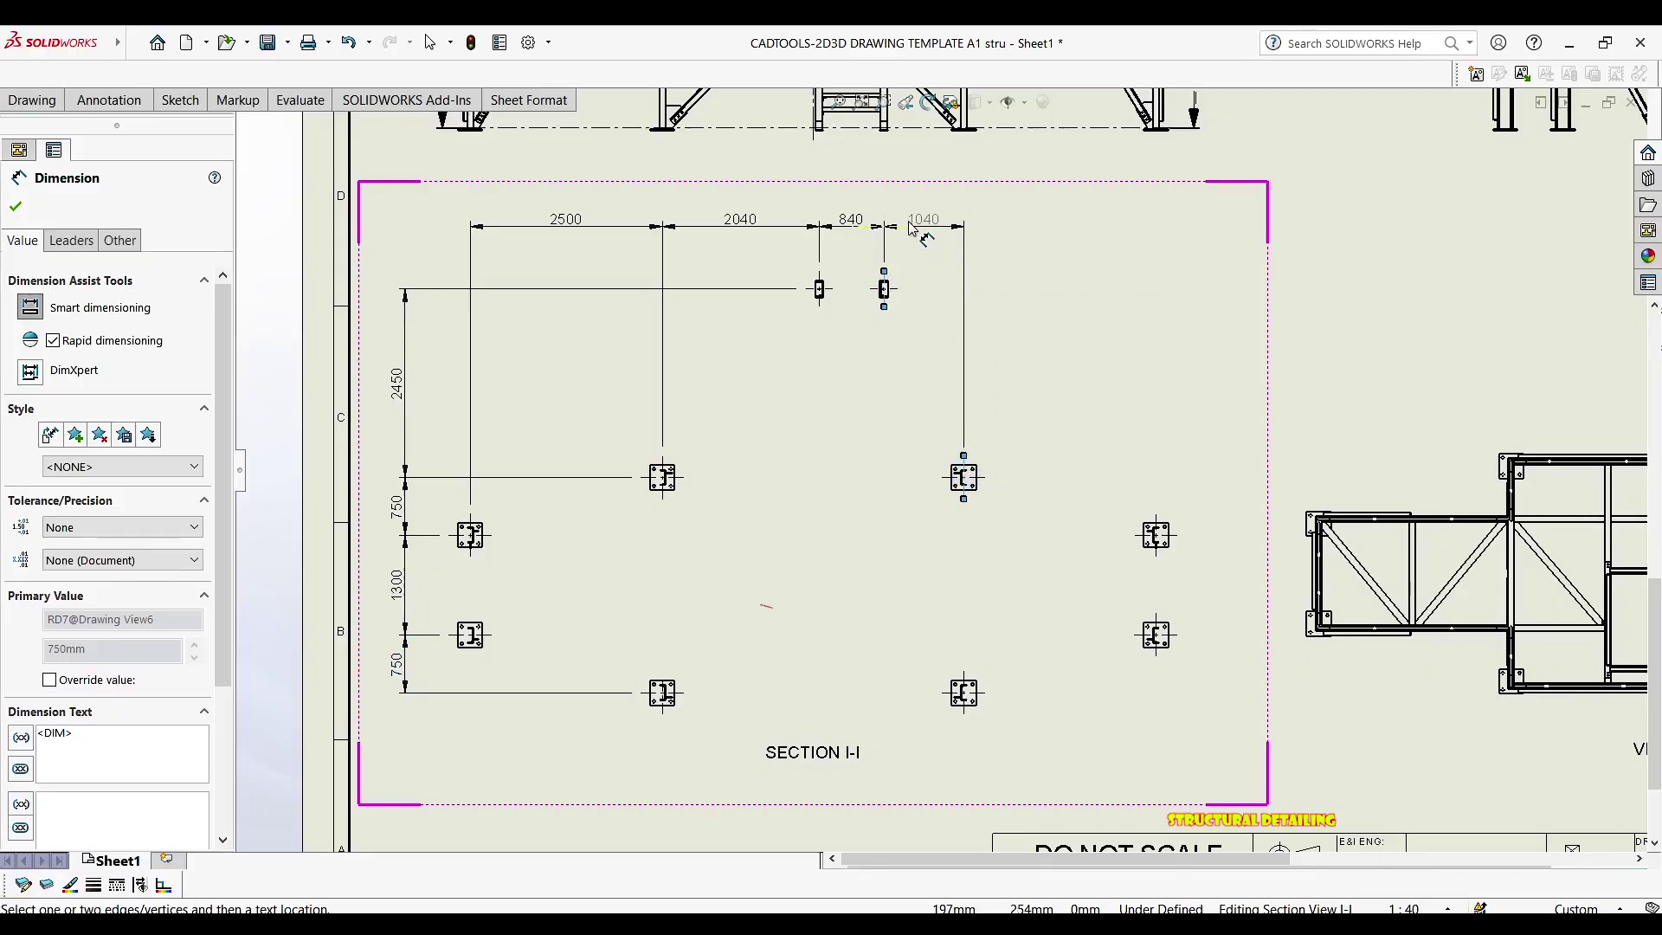
pyautogui.click(911, 230)
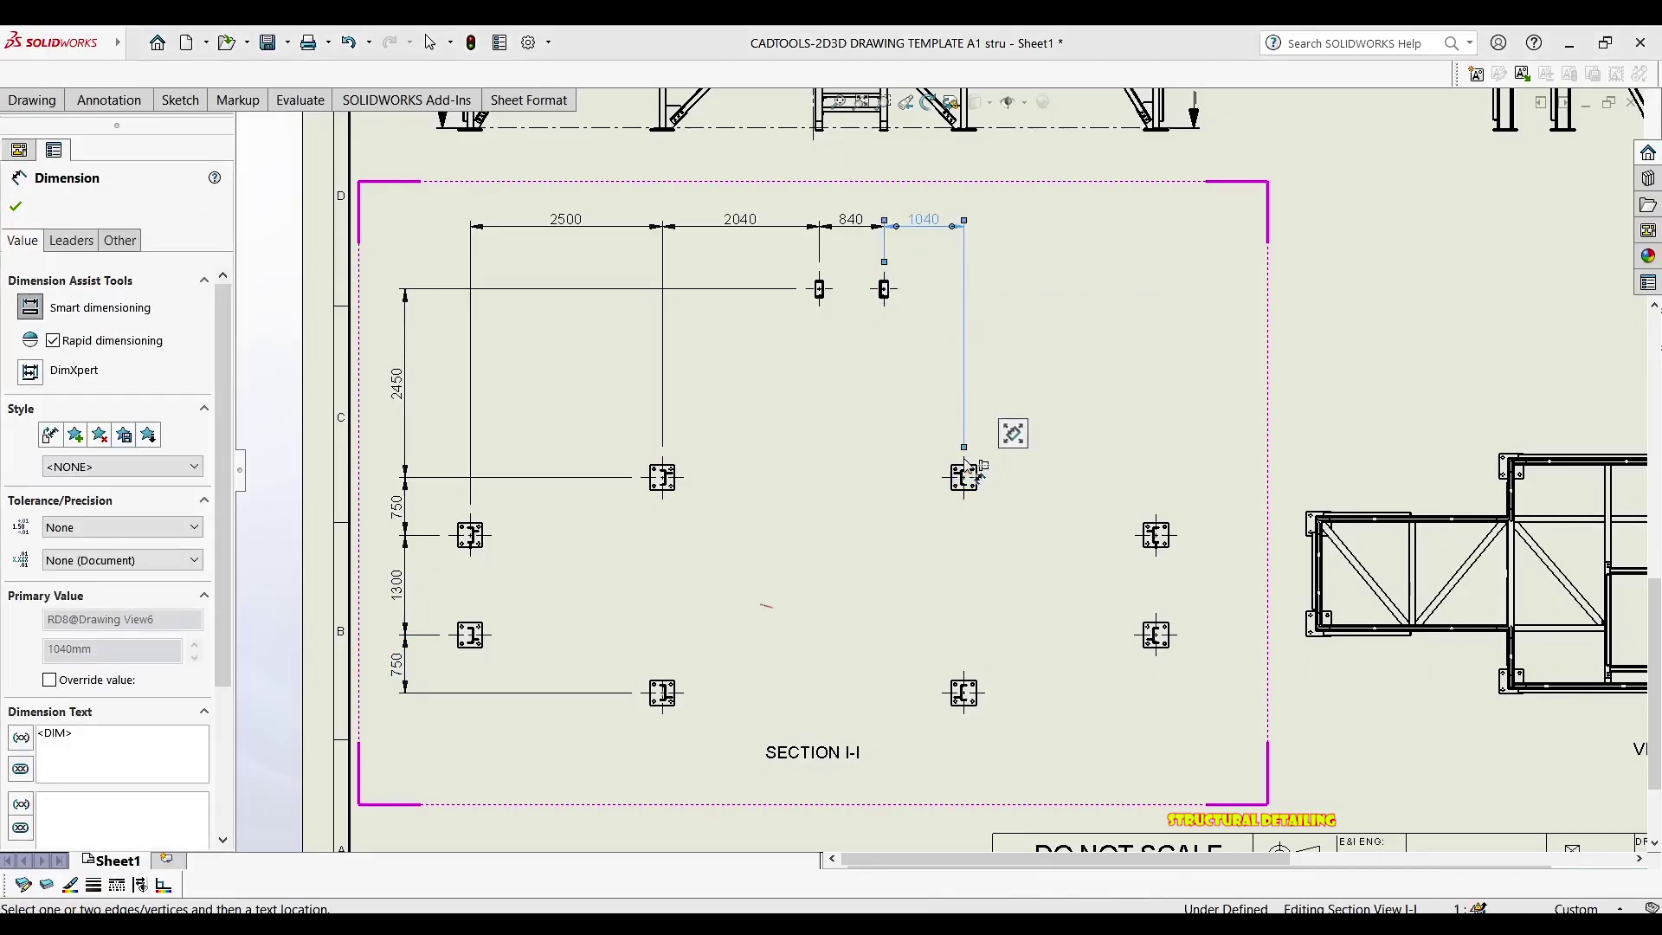
pyautogui.click(1153, 530)
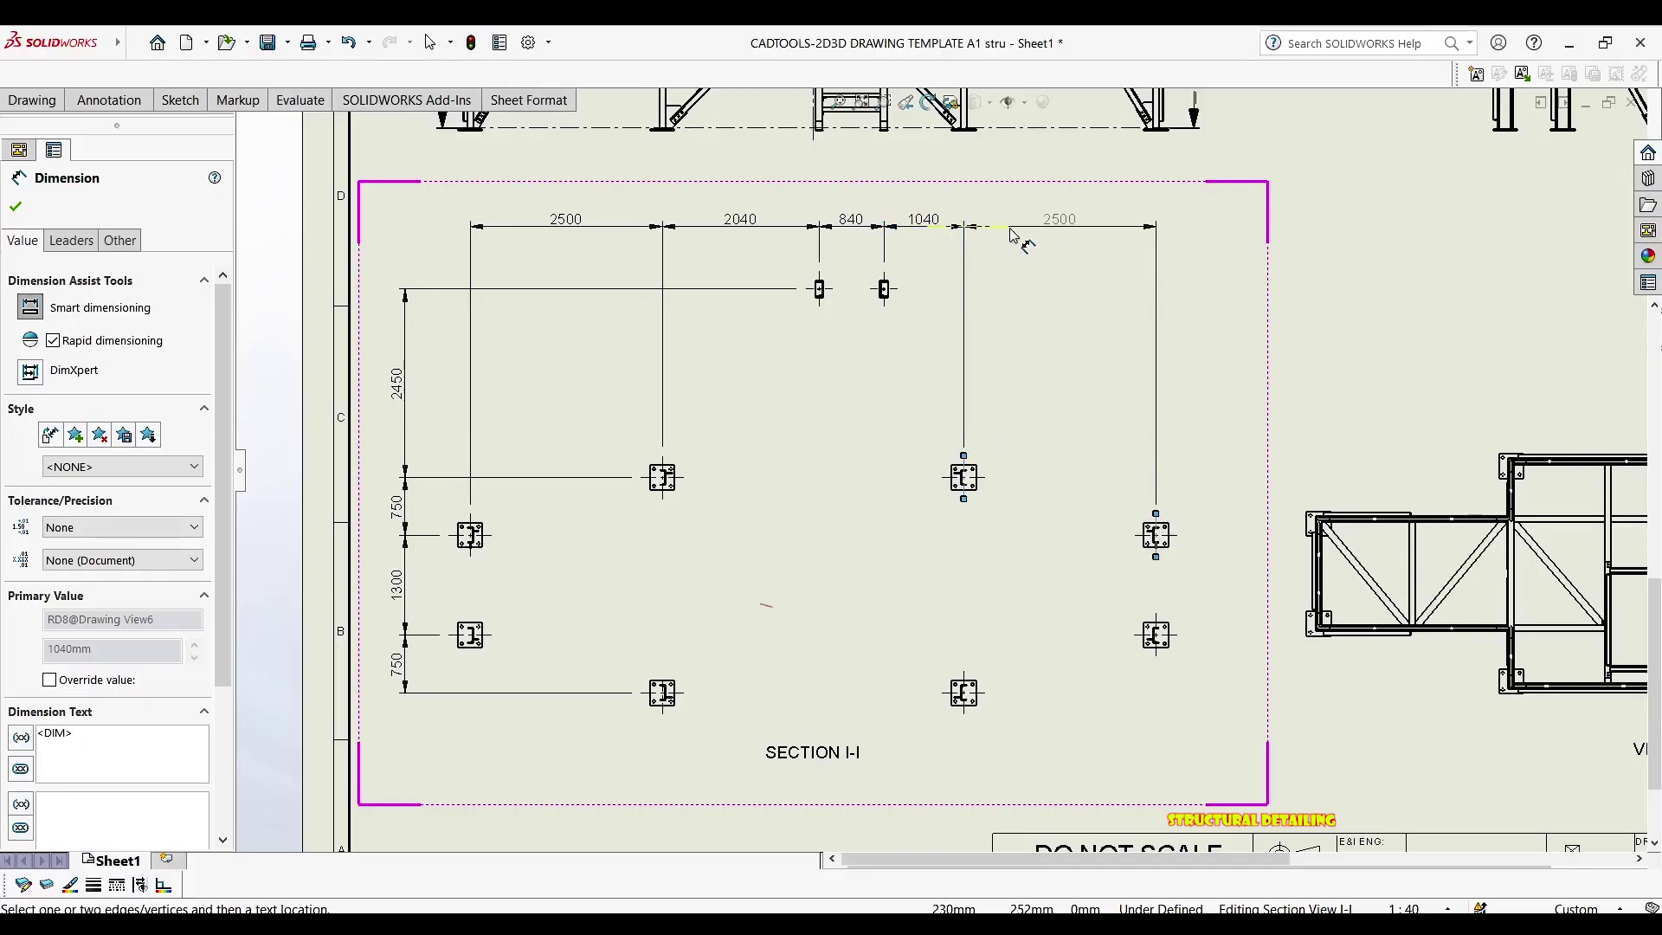
pyautogui.click(1015, 232)
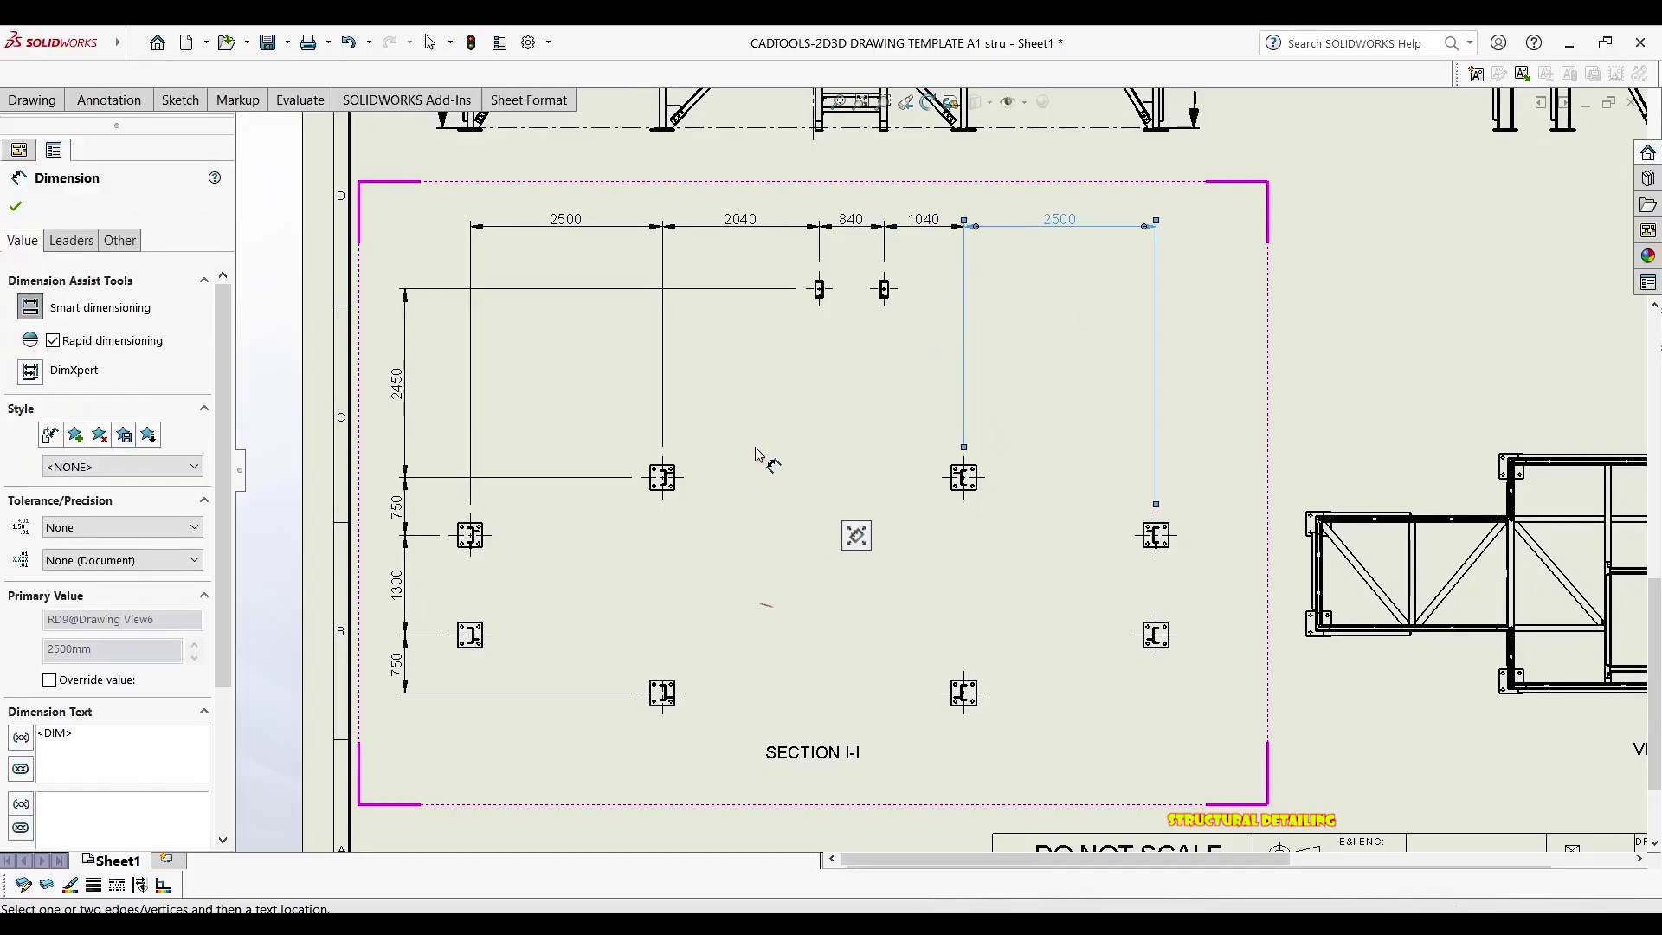
pyautogui.moveTo(995, 574); pyautogui.dragTo(946, 465, button='middle')
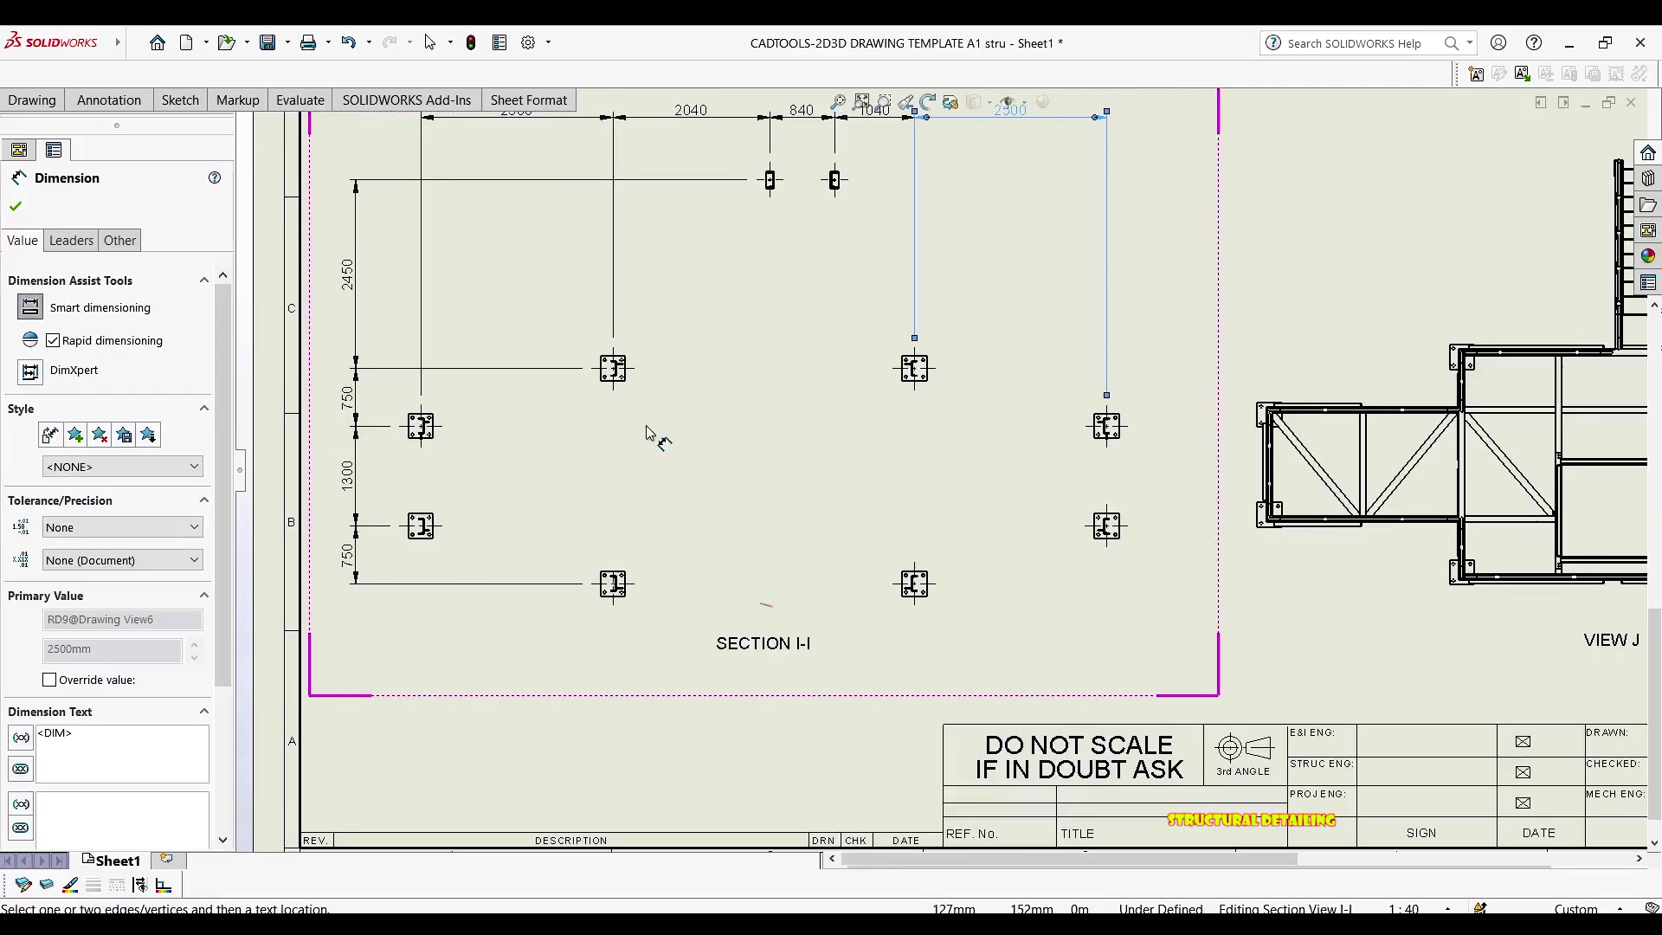
pyautogui.moveTo(703, 398); pyautogui.dragTo(649, 484, button='middle')
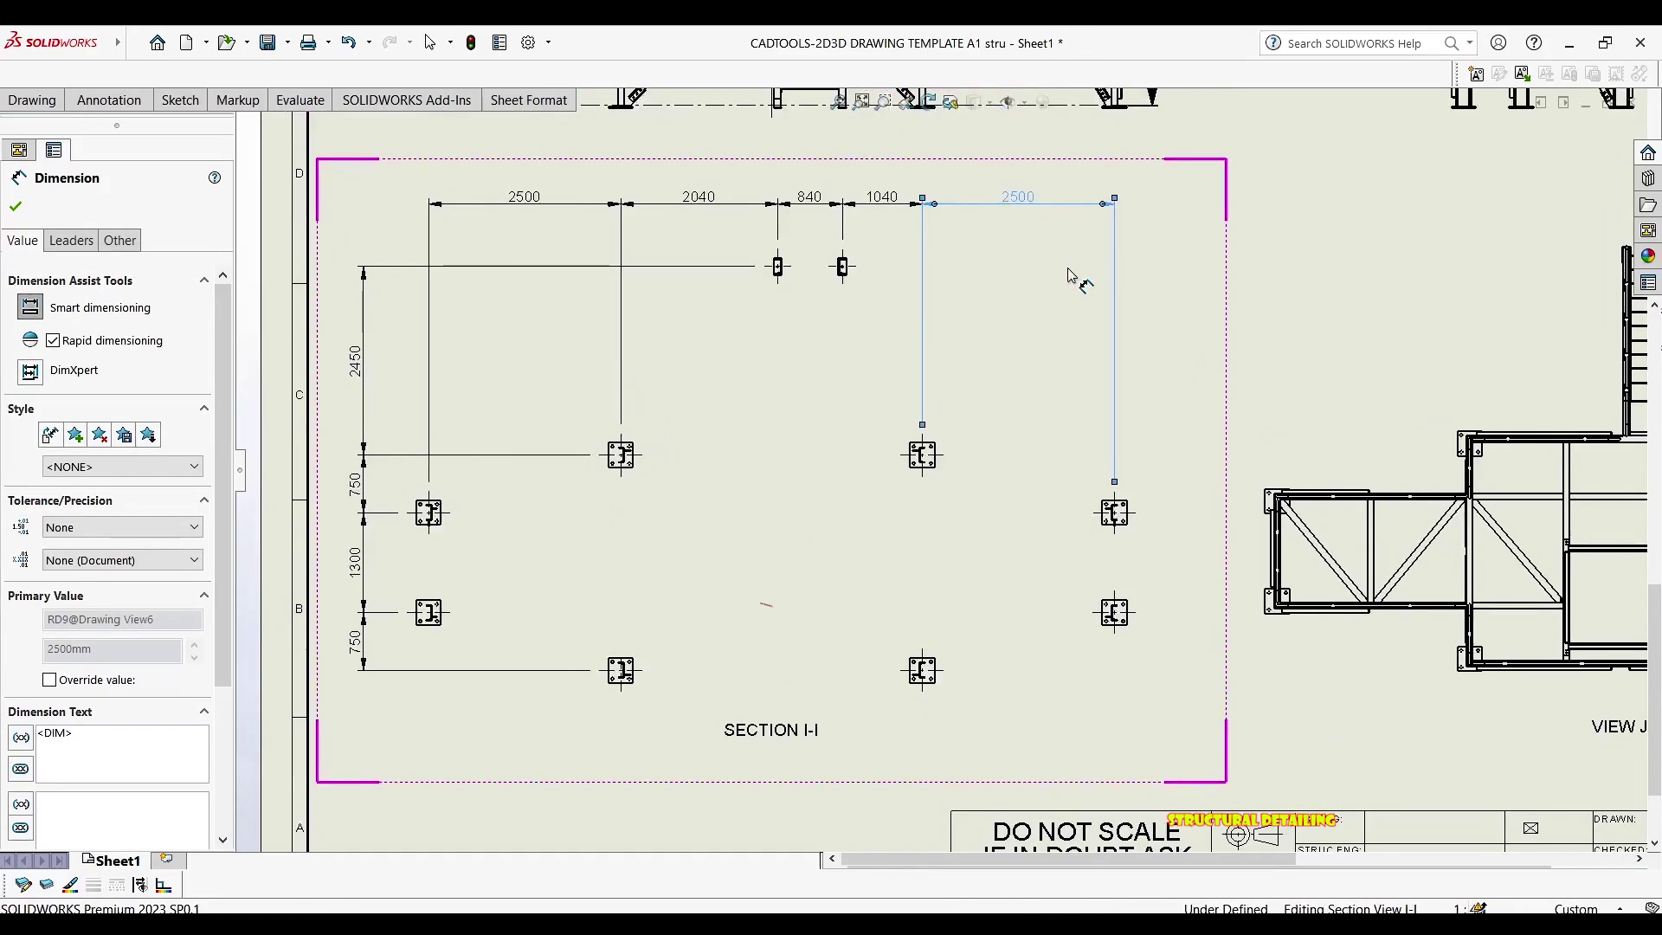
pyautogui.press('Escape')
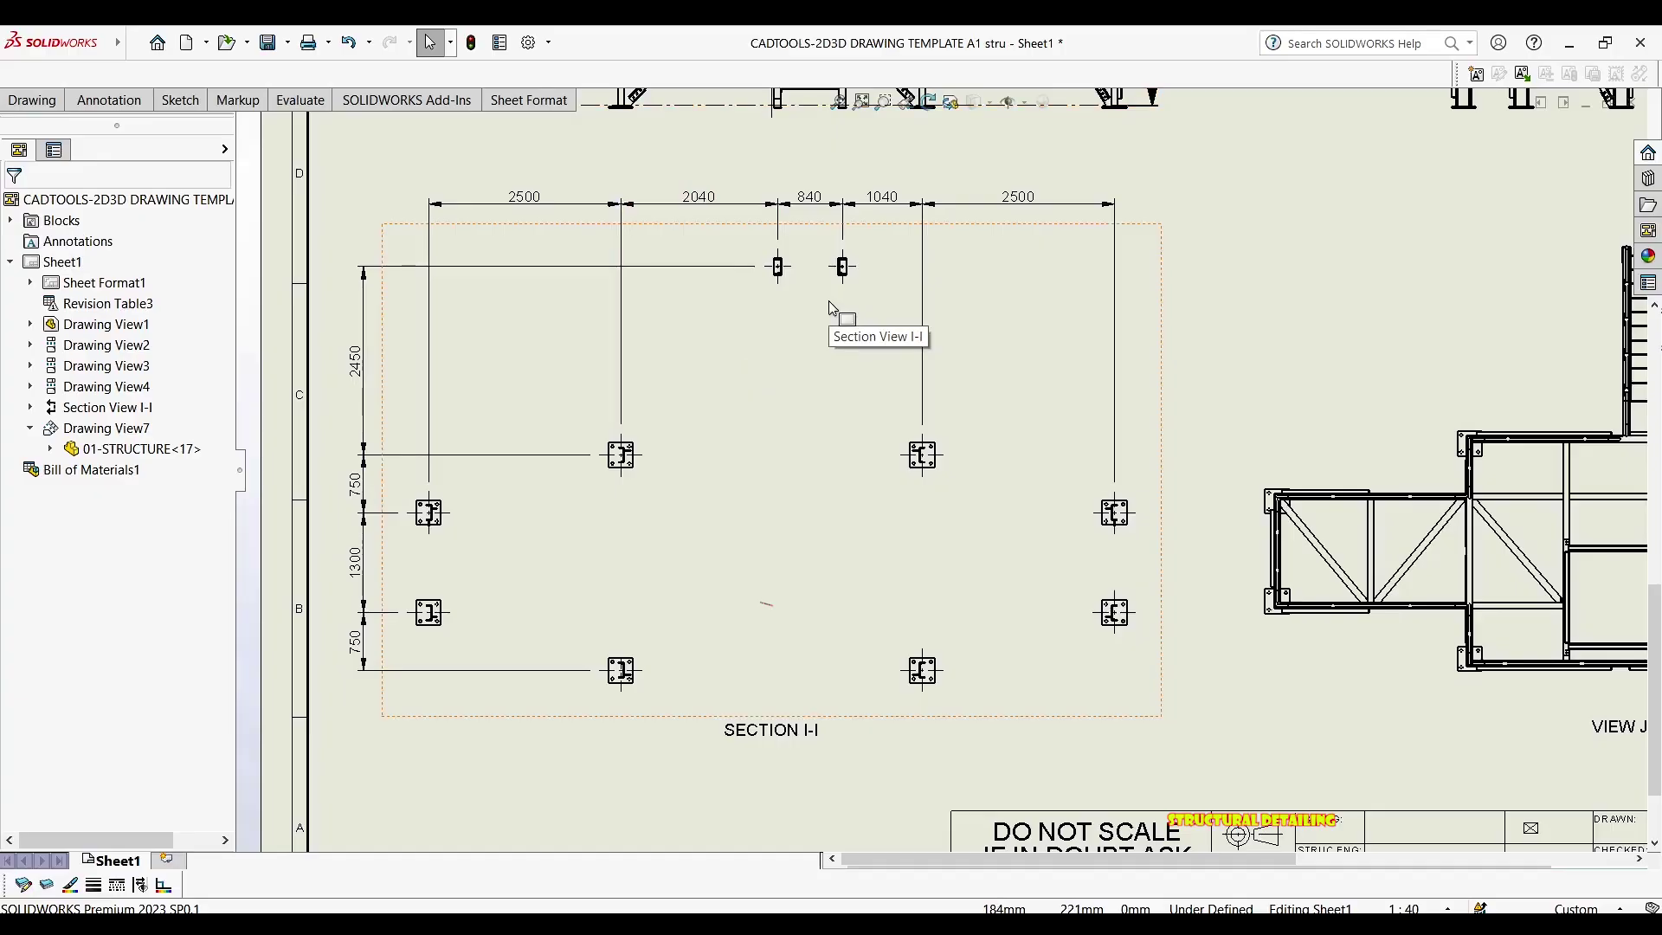
pyautogui.moveTo(828, 301); pyautogui.dragTo(704, 234, button='right')
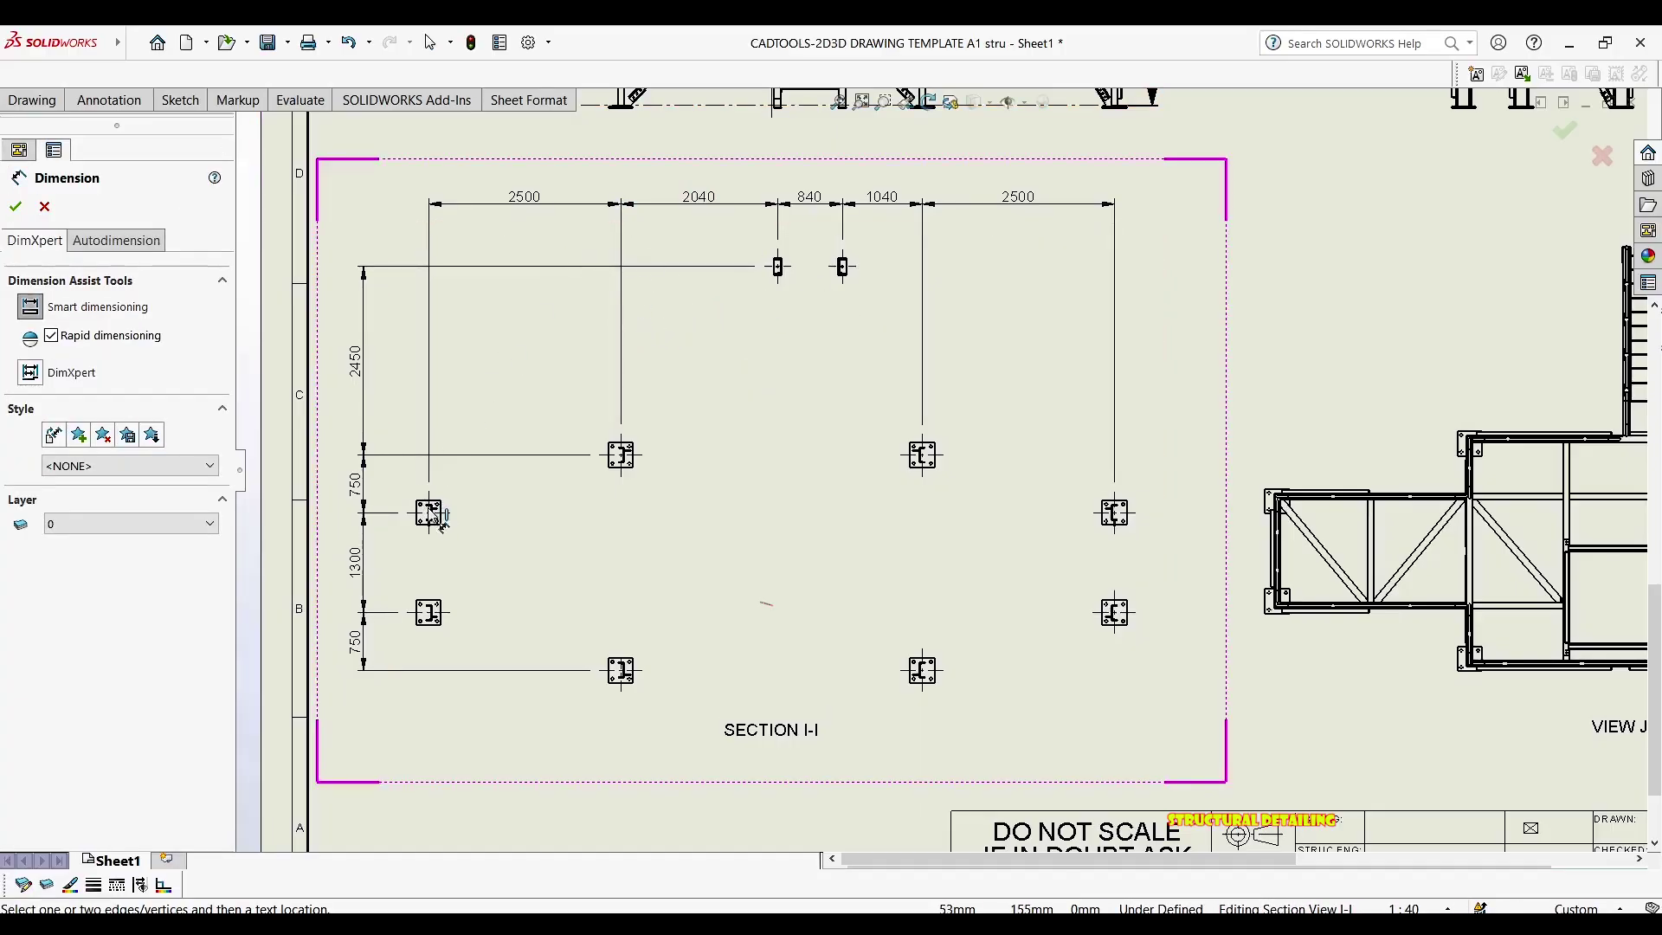
pyautogui.press('Escape')
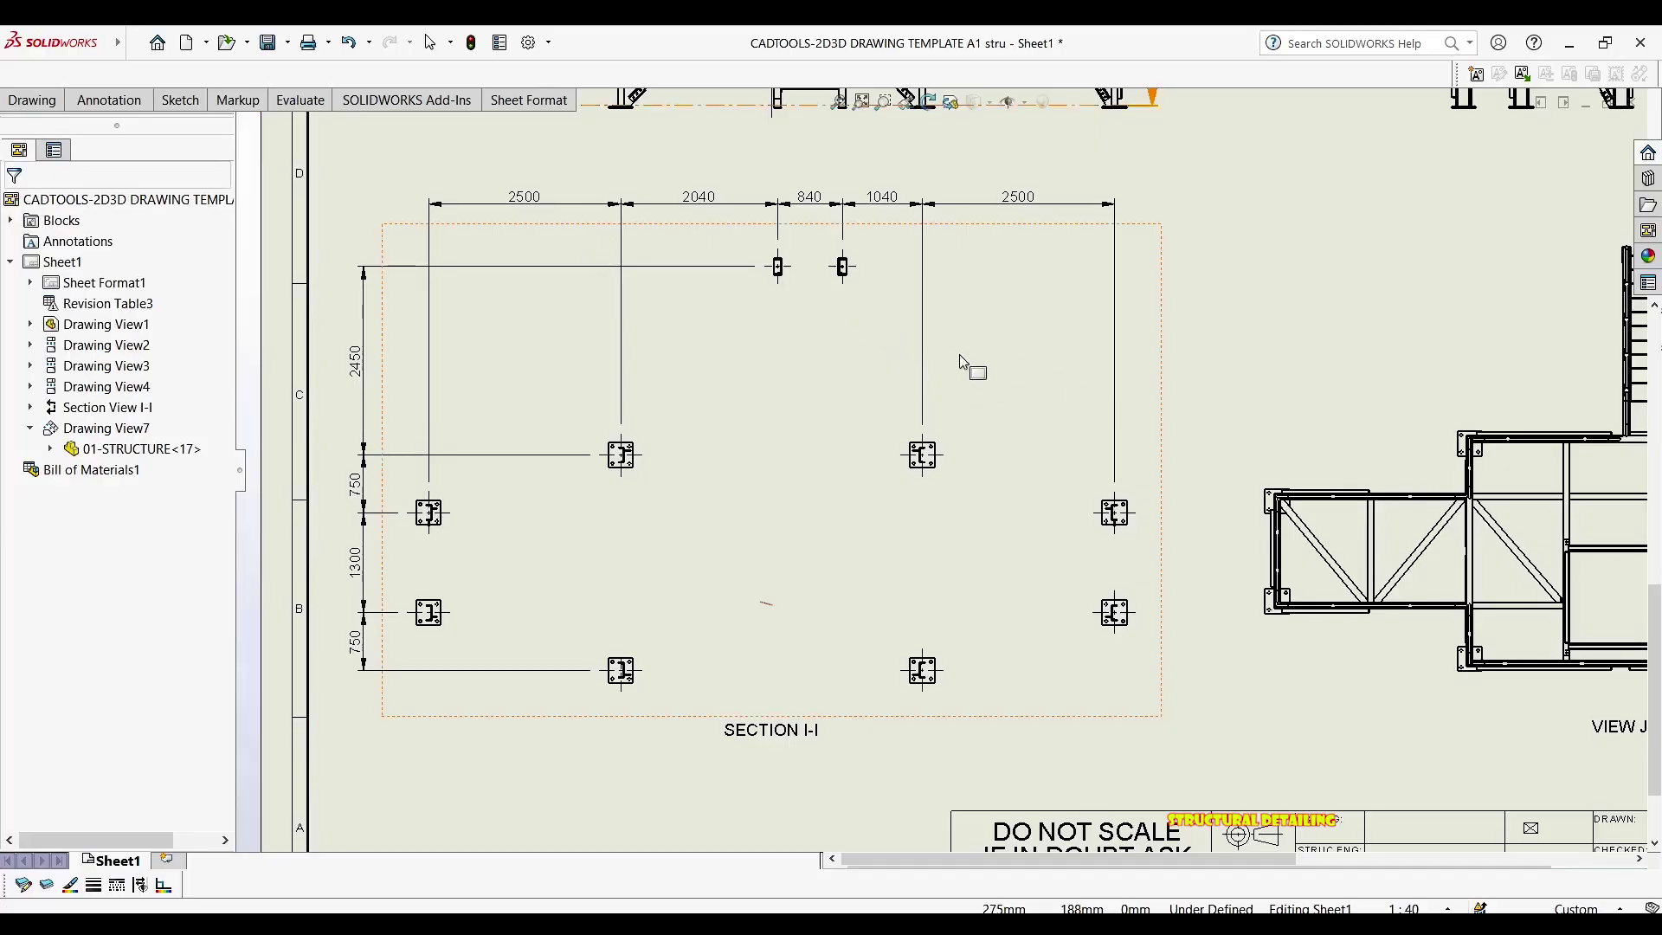
# Move the whole horizontal dimension chain in Section I-I down, closer to the stair base plates
pyautogui.moveTo(1132, 165); pyautogui.dragTo(437, 229)
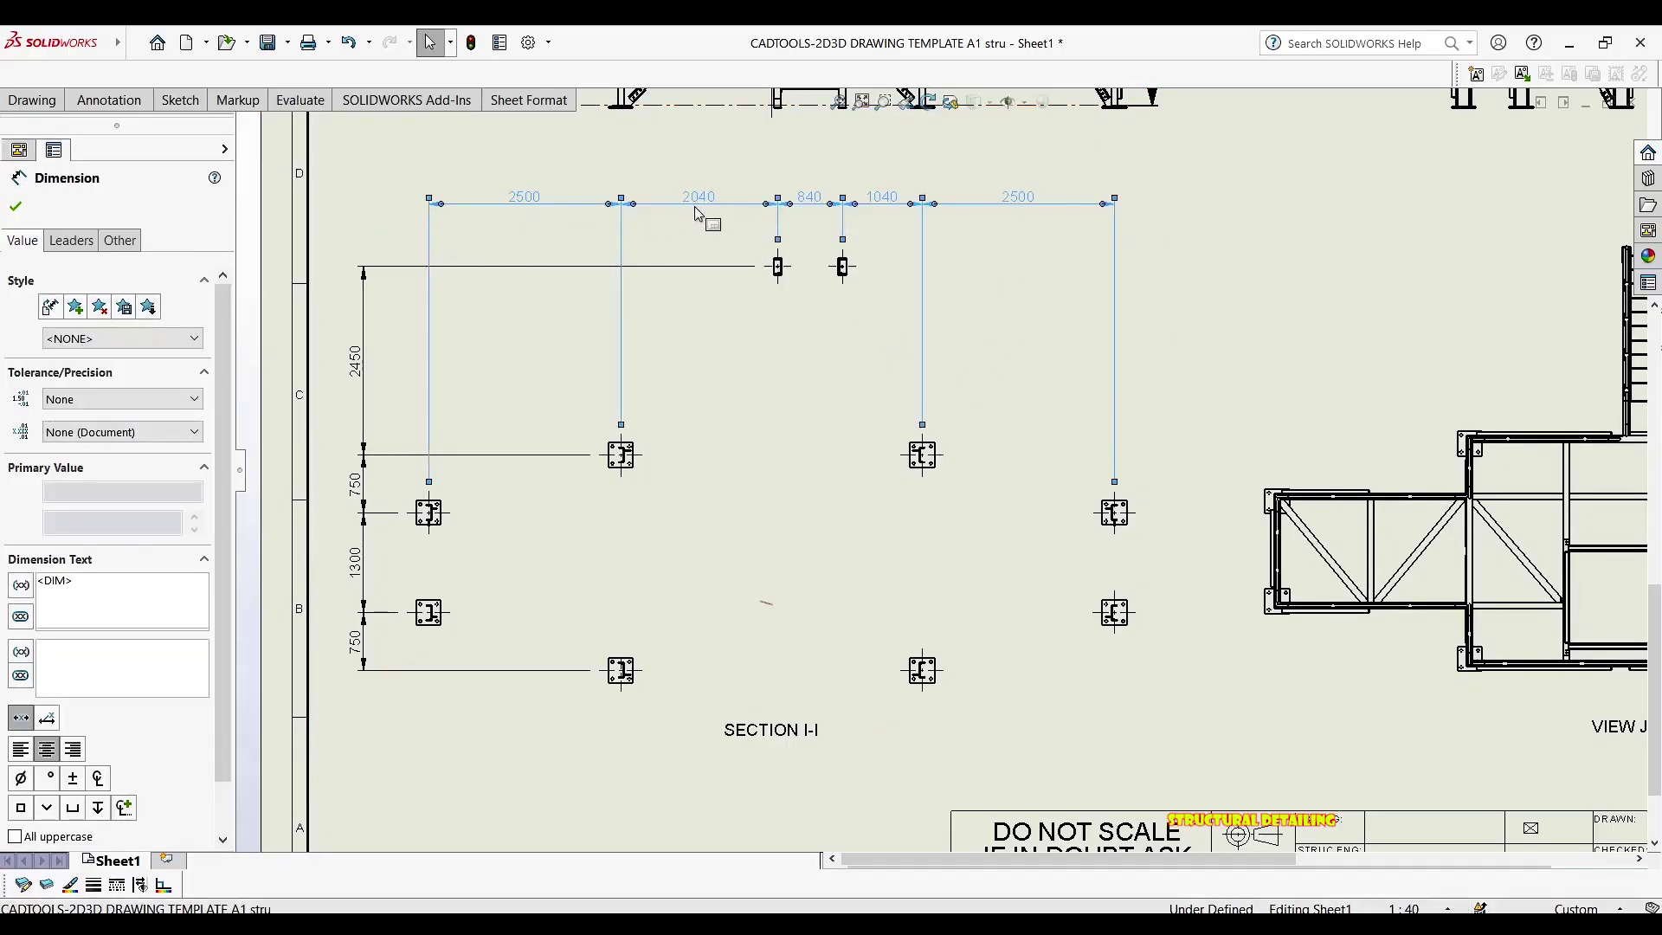
pyautogui.moveTo(697, 213)
pyautogui.mouseDown()
pyautogui.moveTo(693, 258)
pyautogui.moveTo(698, 214)
pyautogui.moveTo(693, 229)
pyautogui.mouseUp()
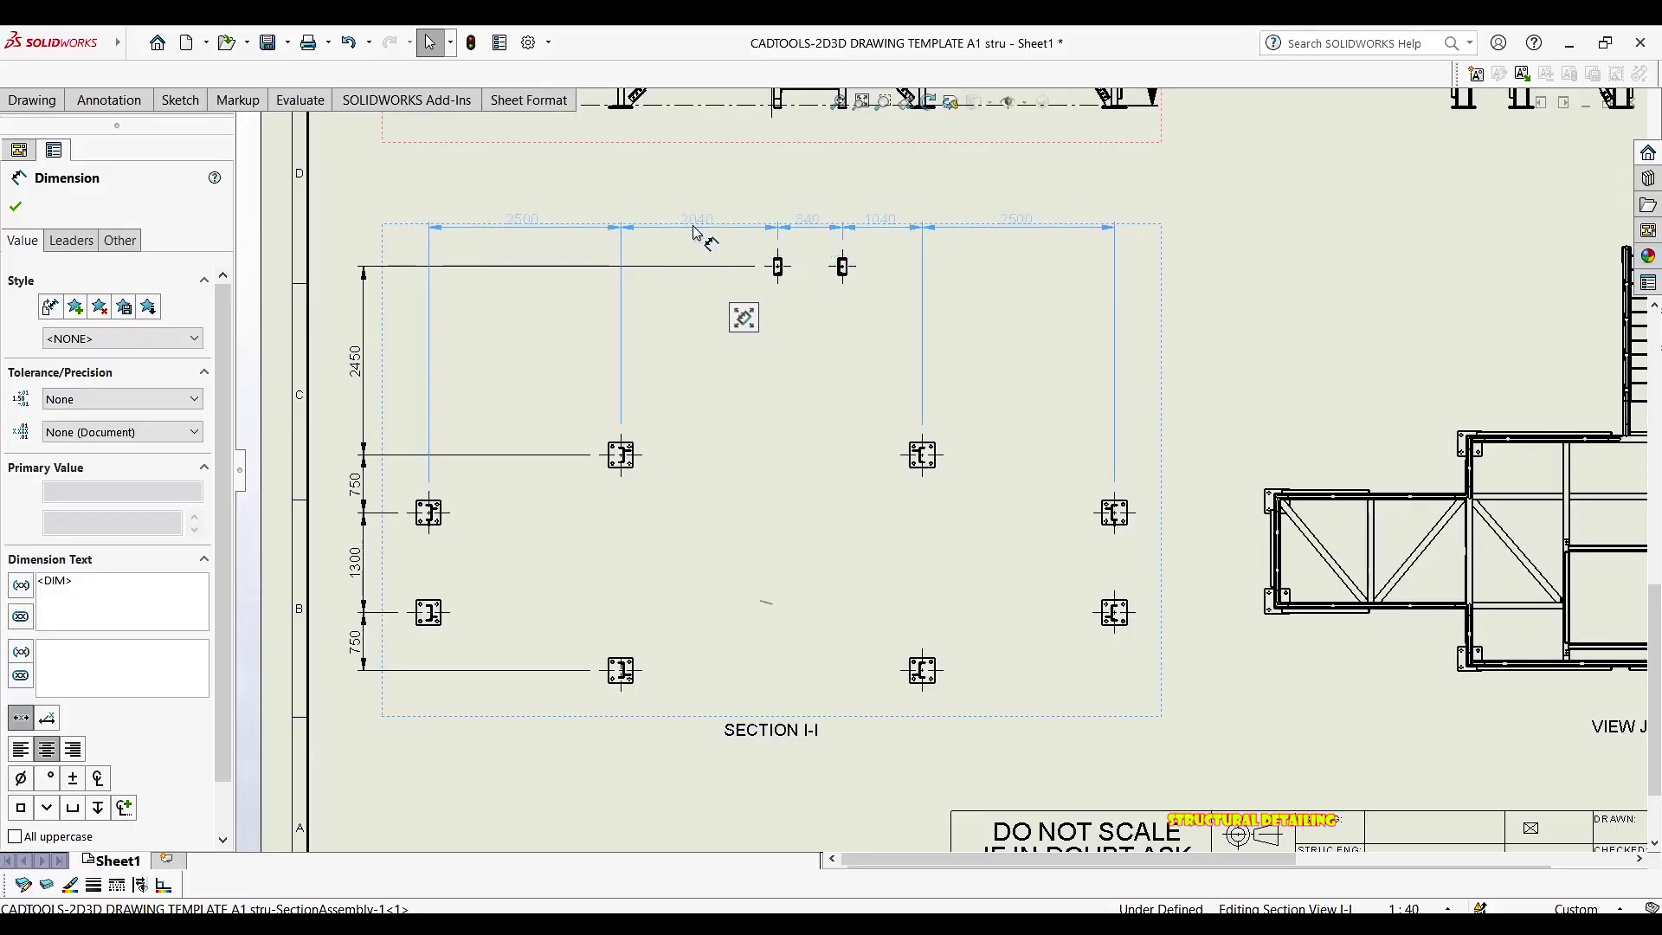
pyautogui.click(419, 713)
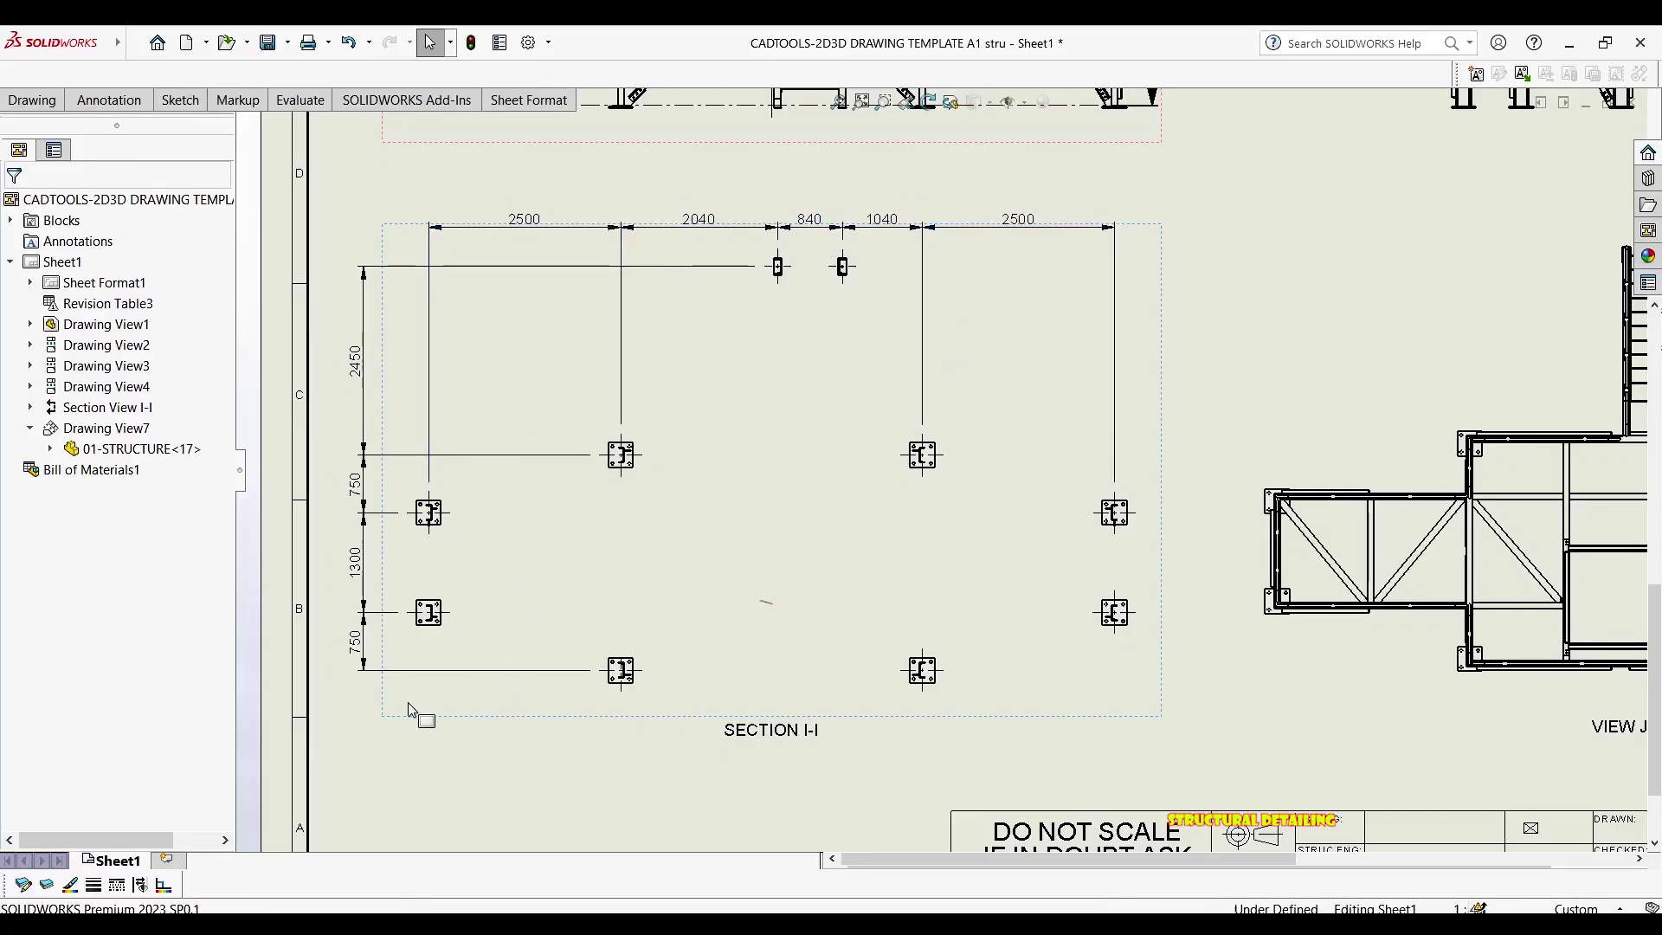
# Move the whole vertical dimension chain in Section I-I right, closer to the outer-left base plates
pyautogui.moveTo(340, 704); pyautogui.dragTo(408, 251)
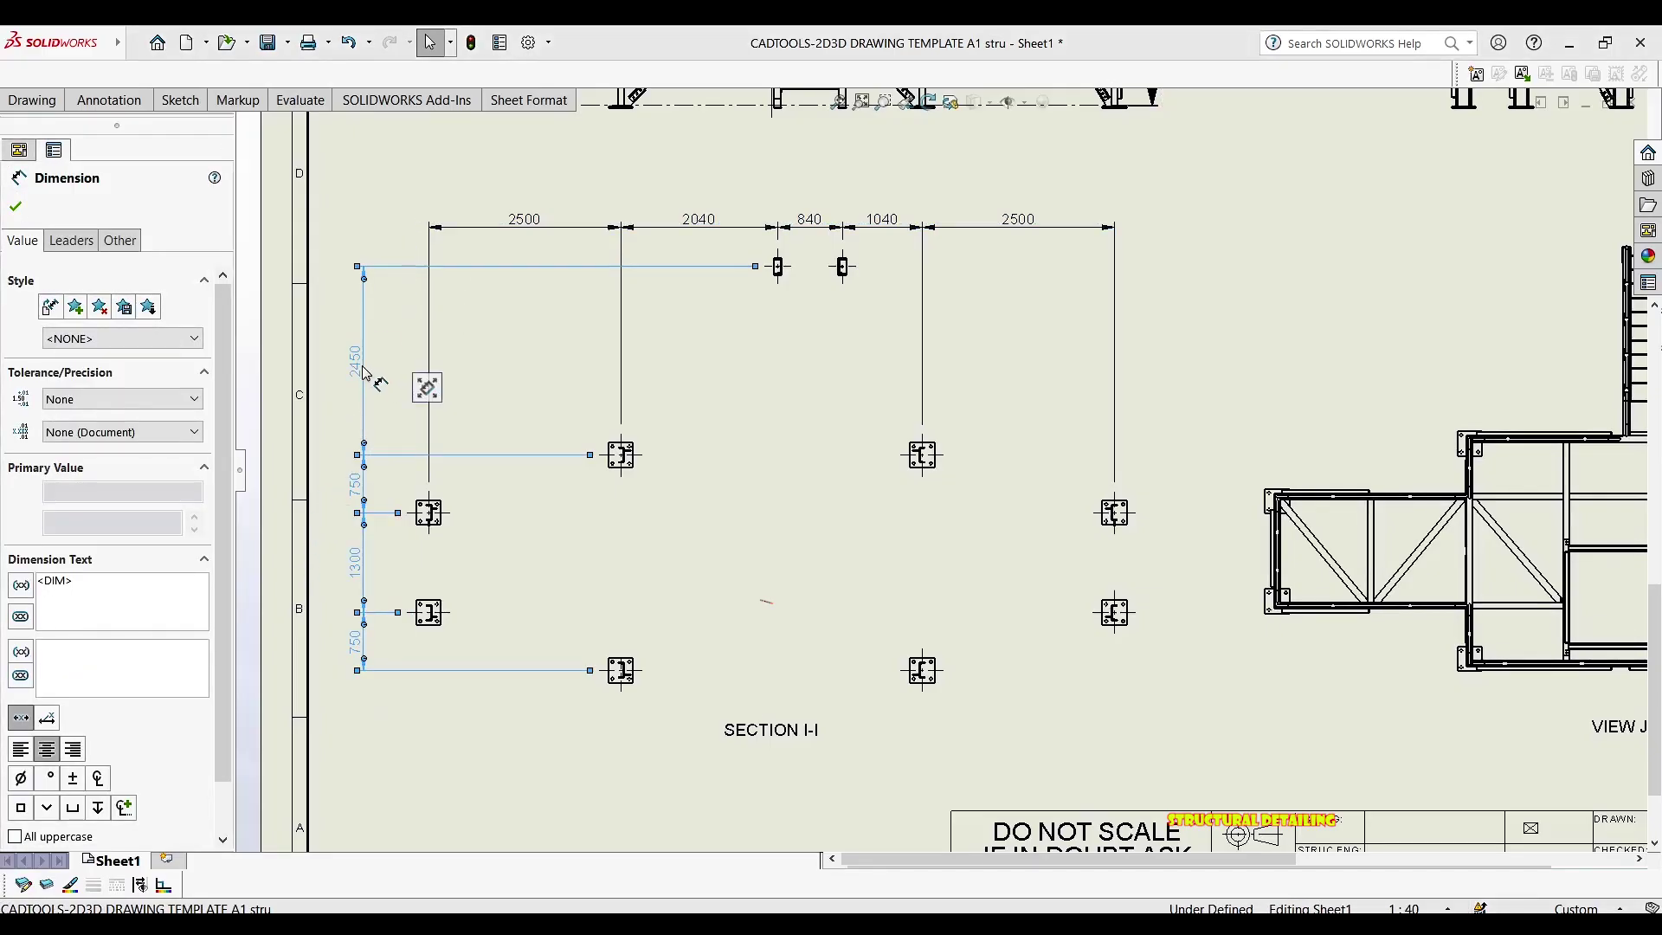
pyautogui.moveTo(401, 372)
pyautogui.mouseDown()
pyautogui.moveTo(418, 374)
pyautogui.moveTo(379, 372)
pyautogui.mouseUp()
pyautogui.click(692, 388)
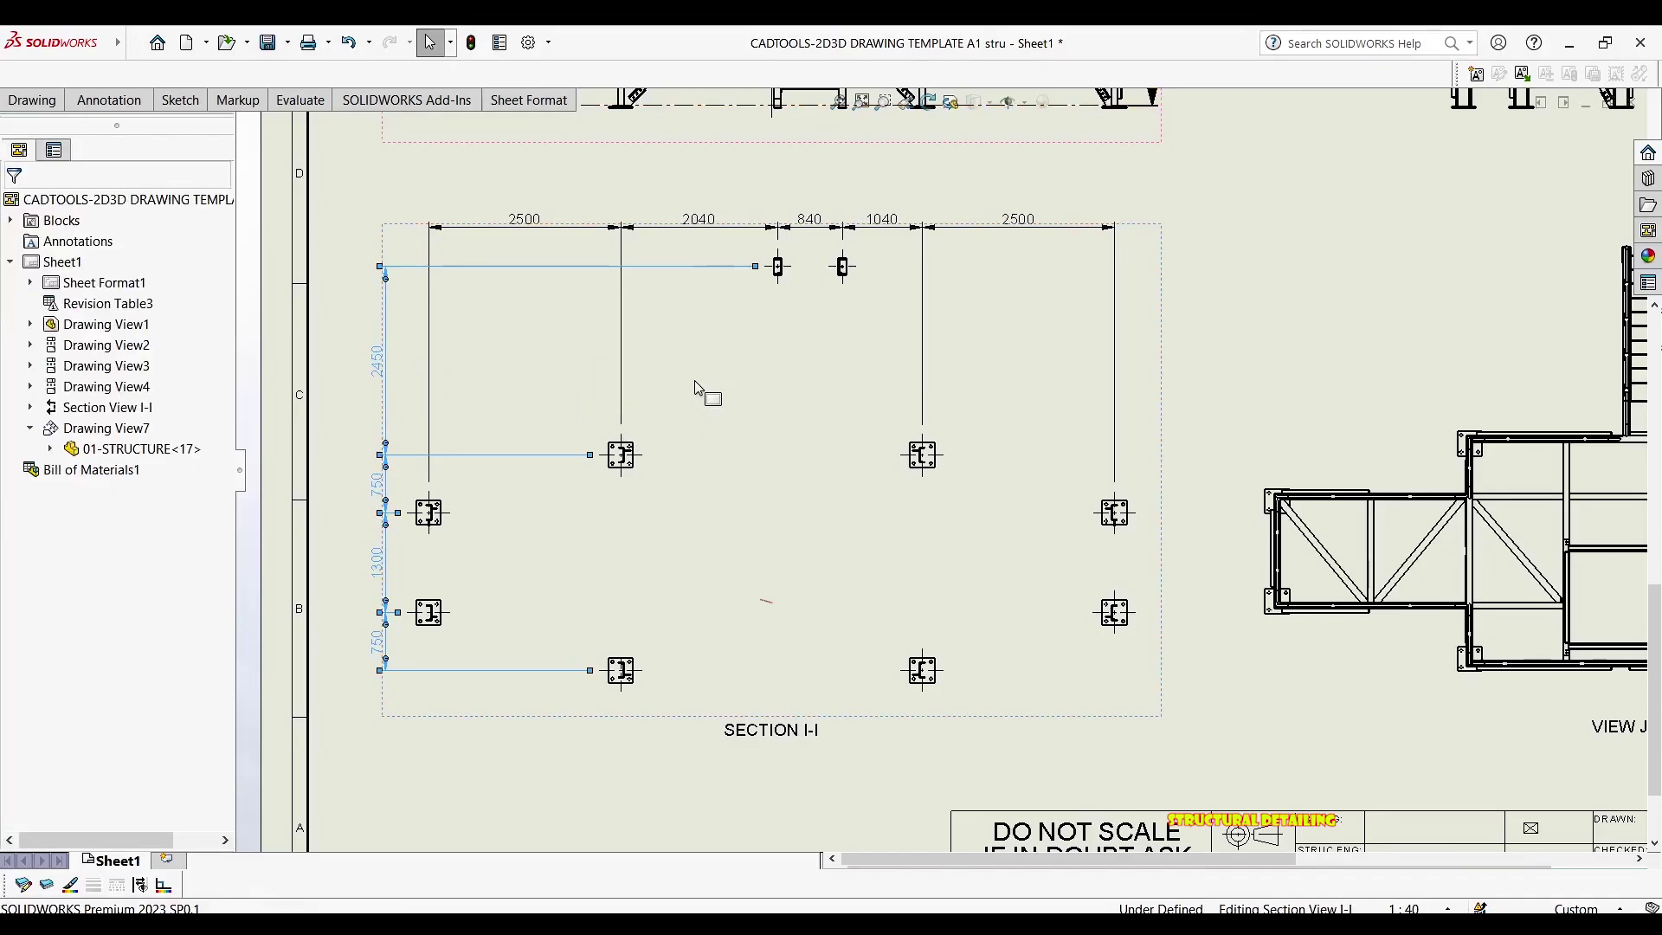
# Reposition the front elevation view slightly up and to the right on the sheet, shifting its aligned views with it
pyautogui.scroll(-2, 684, 450)
pyautogui.moveTo(695, 342); pyautogui.dragTo(627, 358, button='middle')
pyautogui.moveTo(947, 295); pyautogui.dragTo(845, 323, button='middle')
pyautogui.moveTo(1035, 305)
pyautogui.mouseDown(button='middle')
pyautogui.moveTo(776, 341)
pyautogui.moveTo(887, 337)
pyautogui.moveTo(841, 504)
pyautogui.mouseUp(button='middle')
pyautogui.moveTo(381, 223); pyautogui.dragTo(453, 332, button='middle')
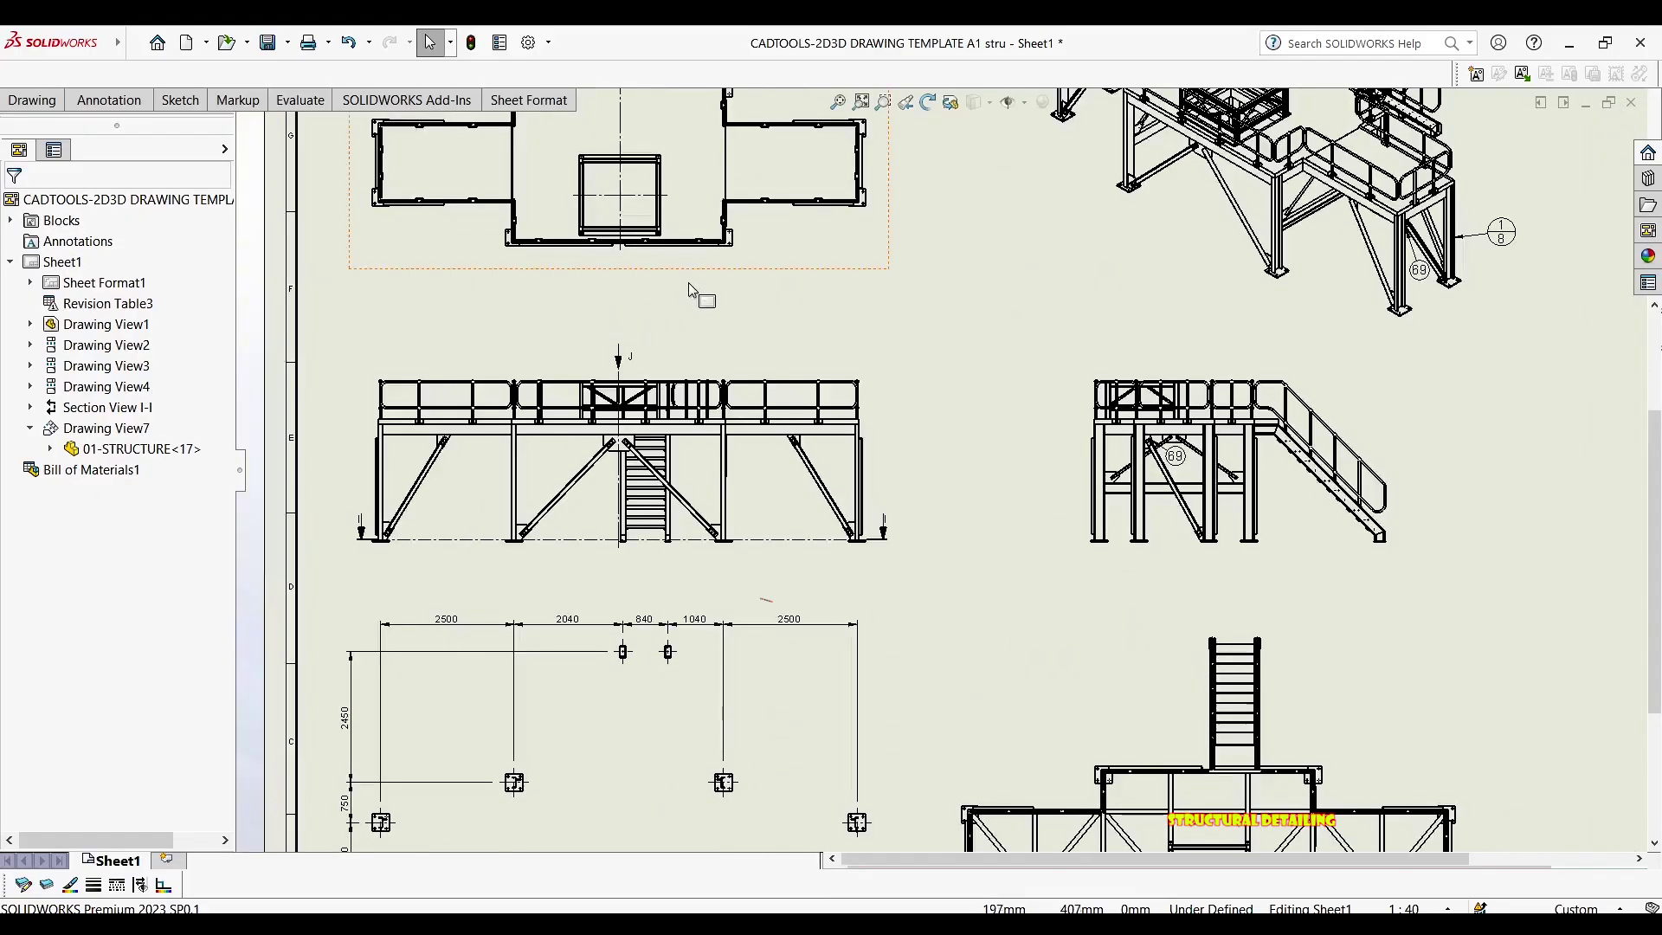
pyautogui.moveTo(692, 368); pyautogui.dragTo(696, 339)
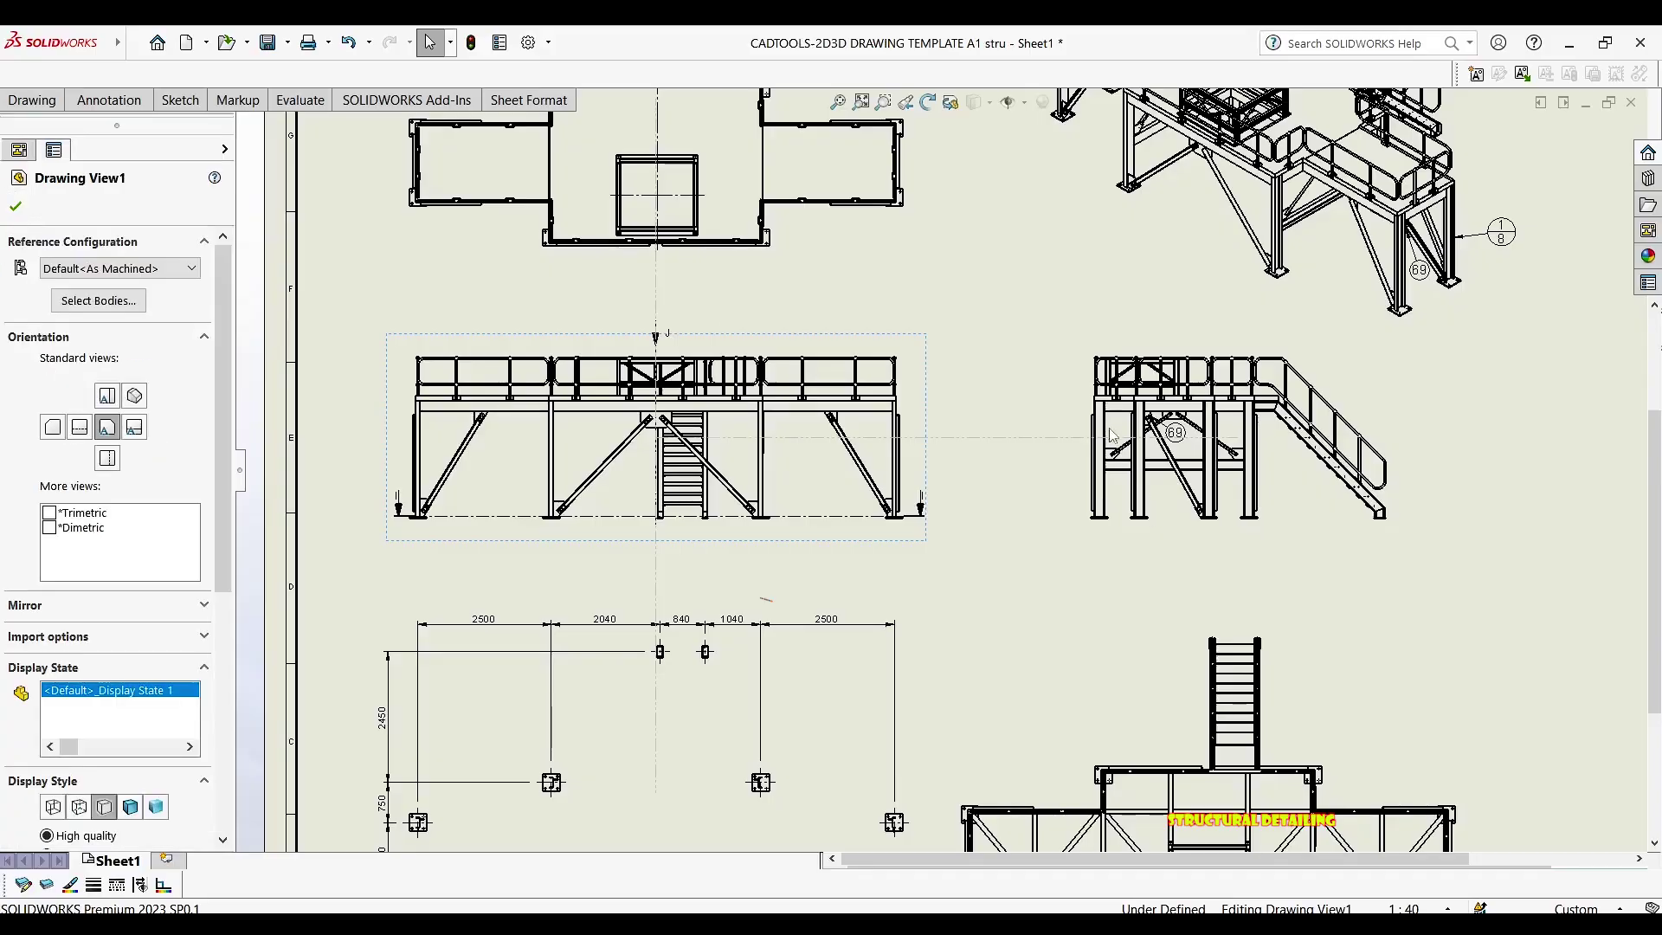
# Shift the side elevation view and View J to the right to balance the spacing of the views on the sheet
pyautogui.moveTo(1146, 518); pyautogui.dragTo(1080, 330, button='middle')
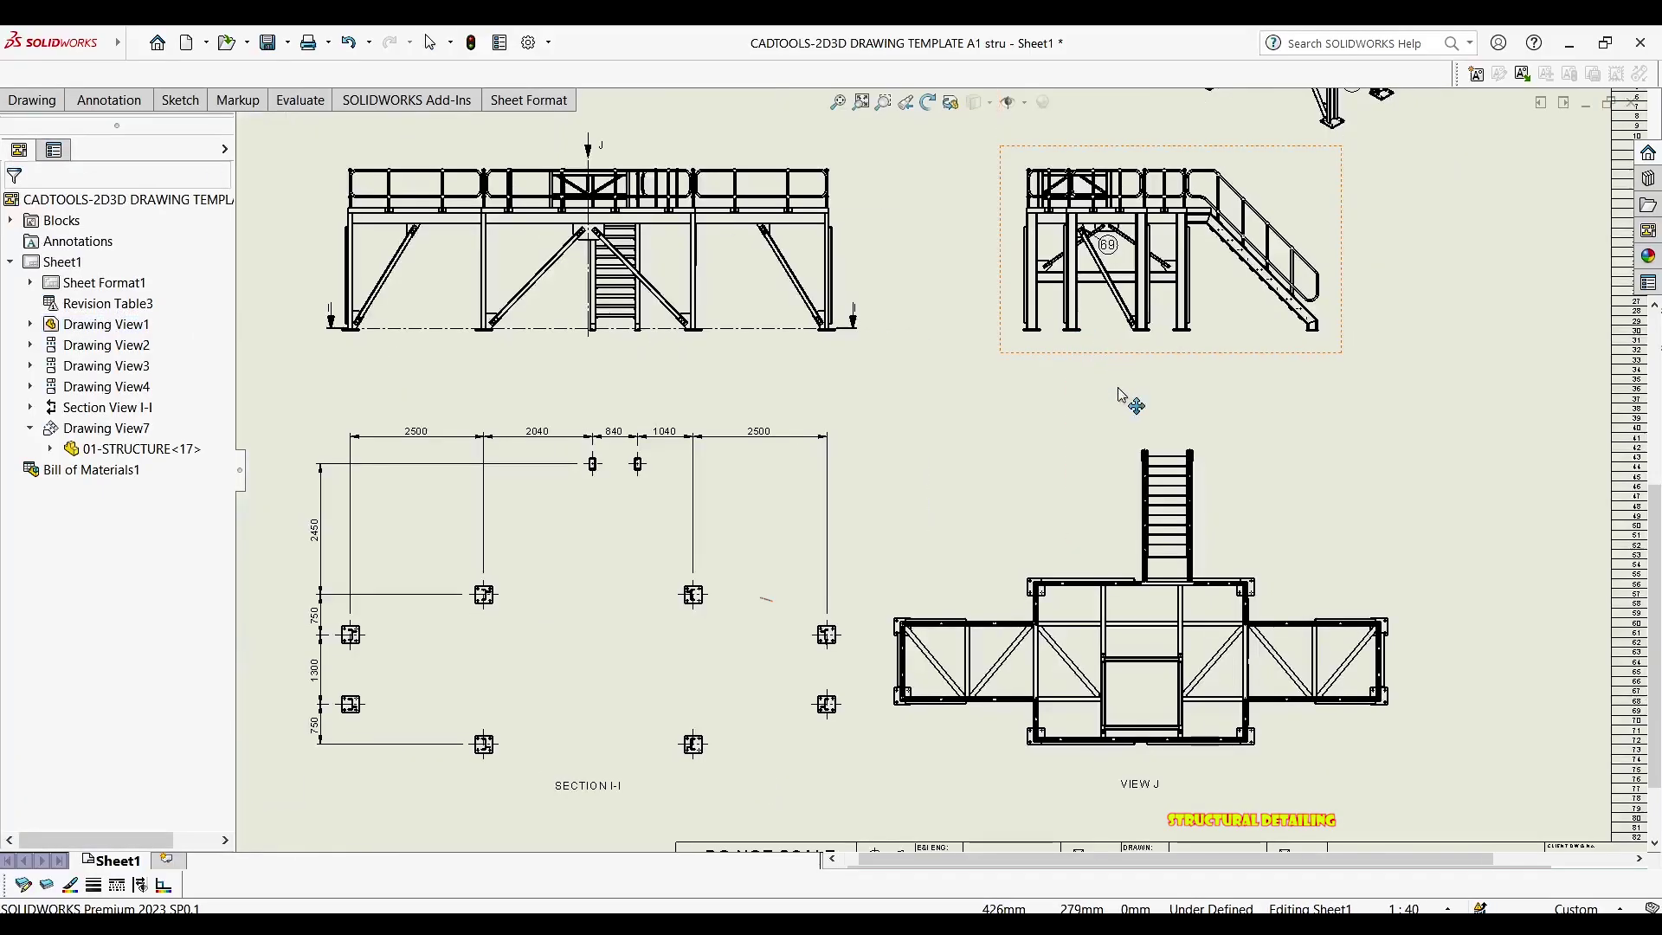
pyautogui.scroll(1, 1218, 429)
pyautogui.press('f')
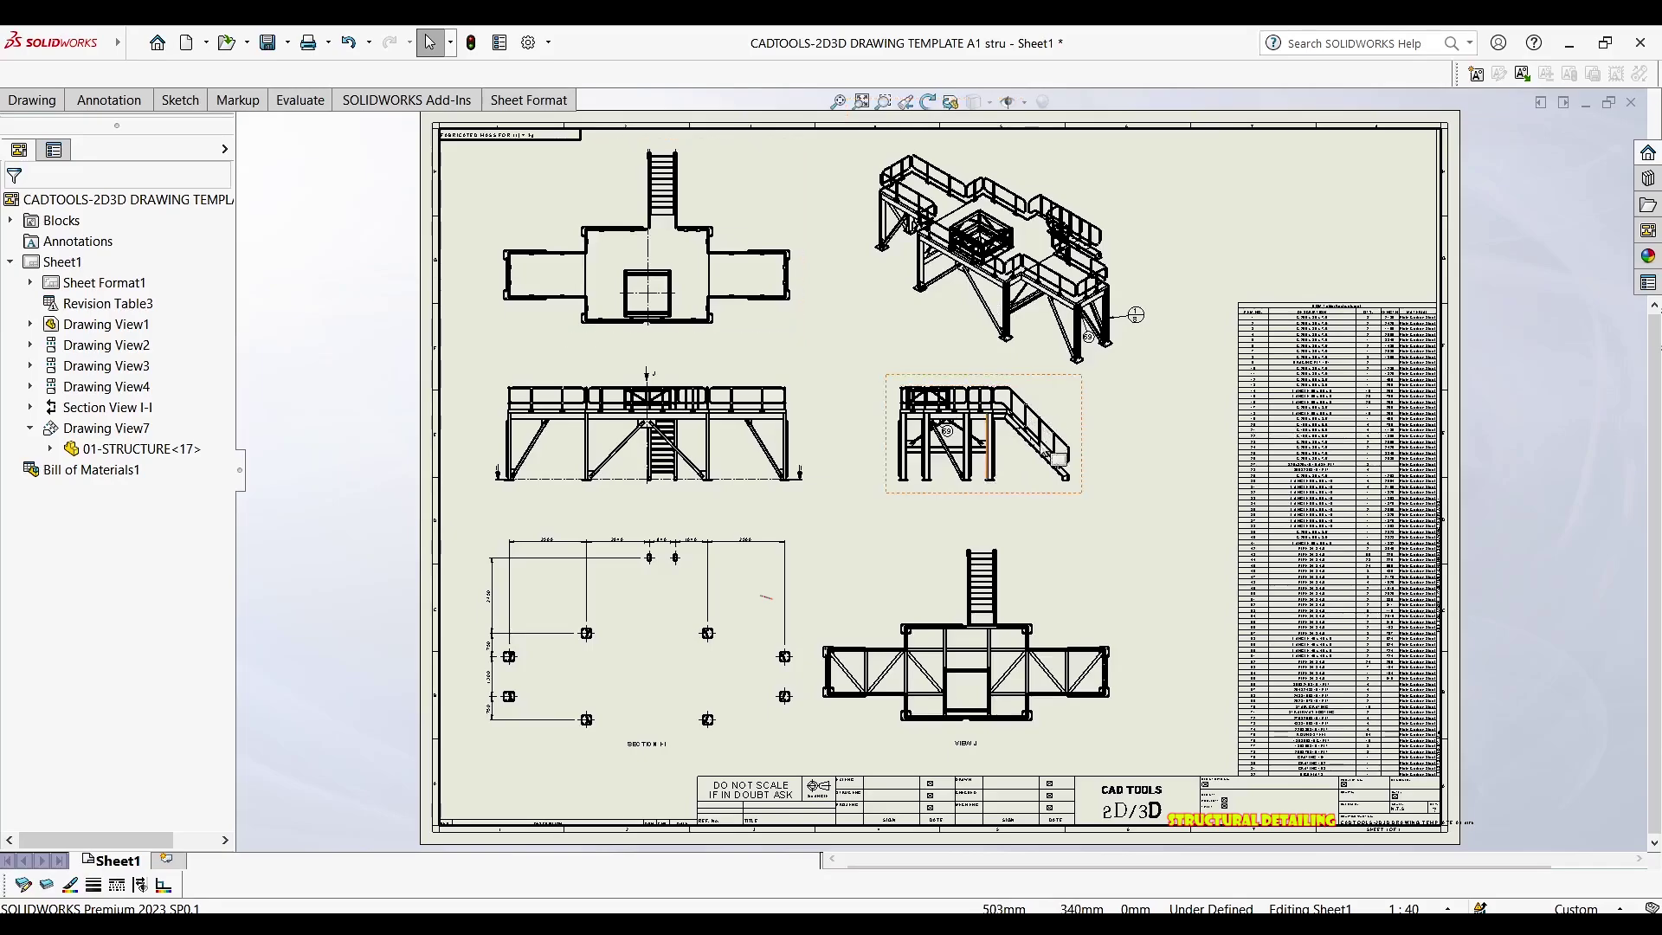
pyautogui.moveTo(1081, 446); pyautogui.dragTo(1091, 447)
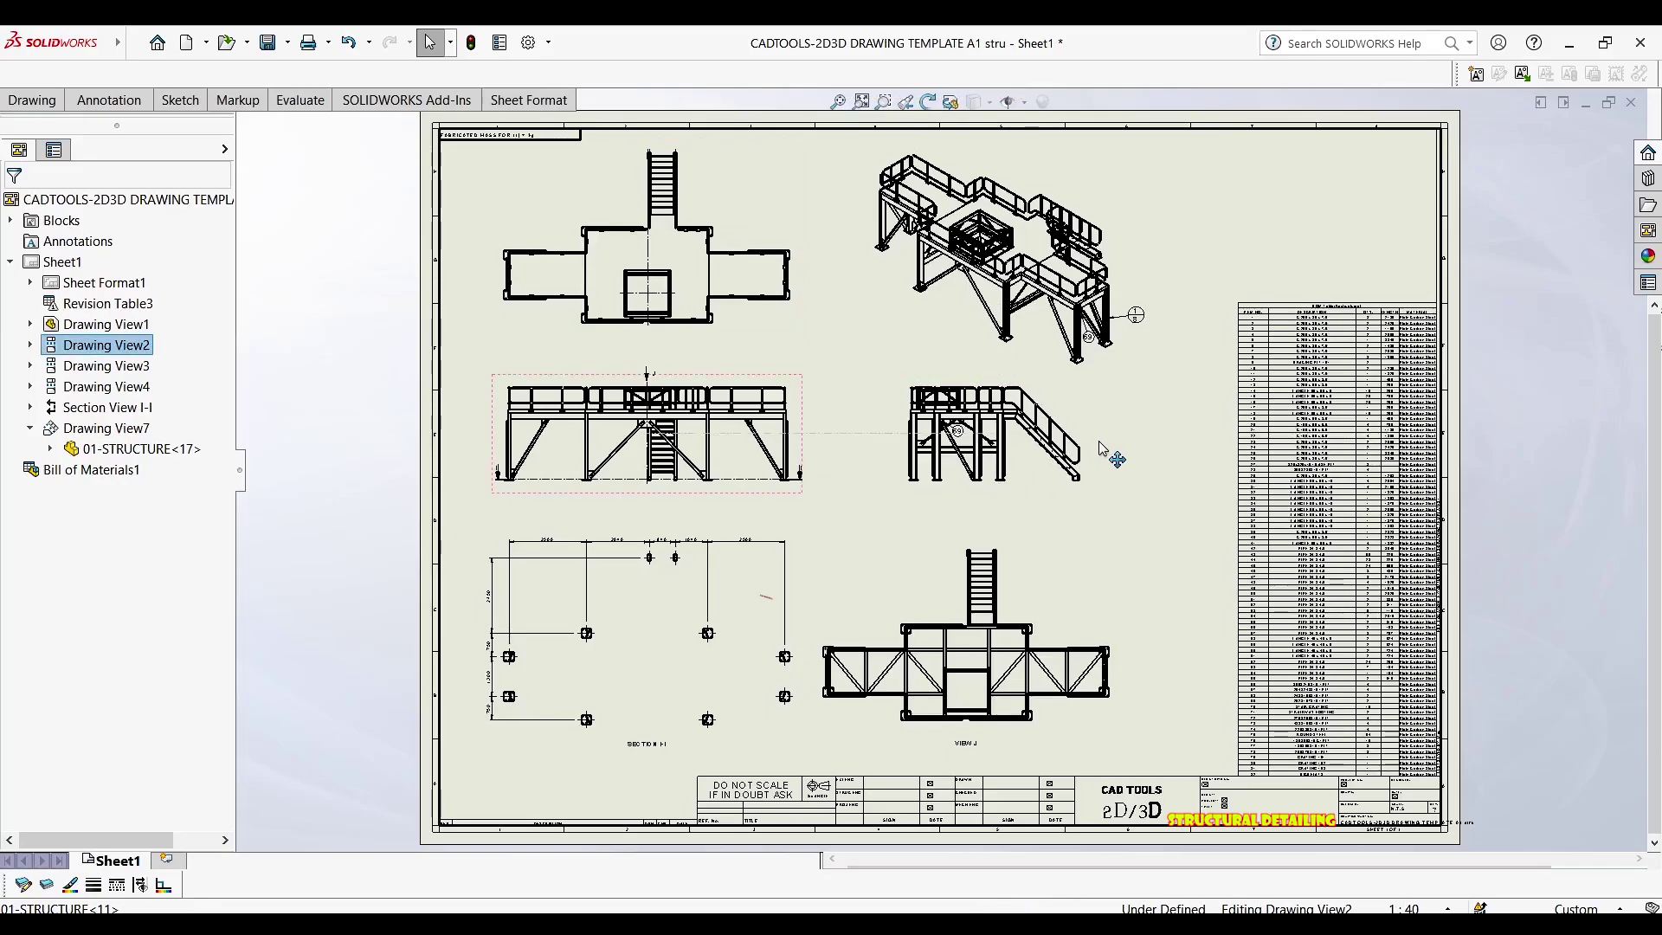
pyautogui.moveTo(1027, 548); pyautogui.dragTo(1067, 545)
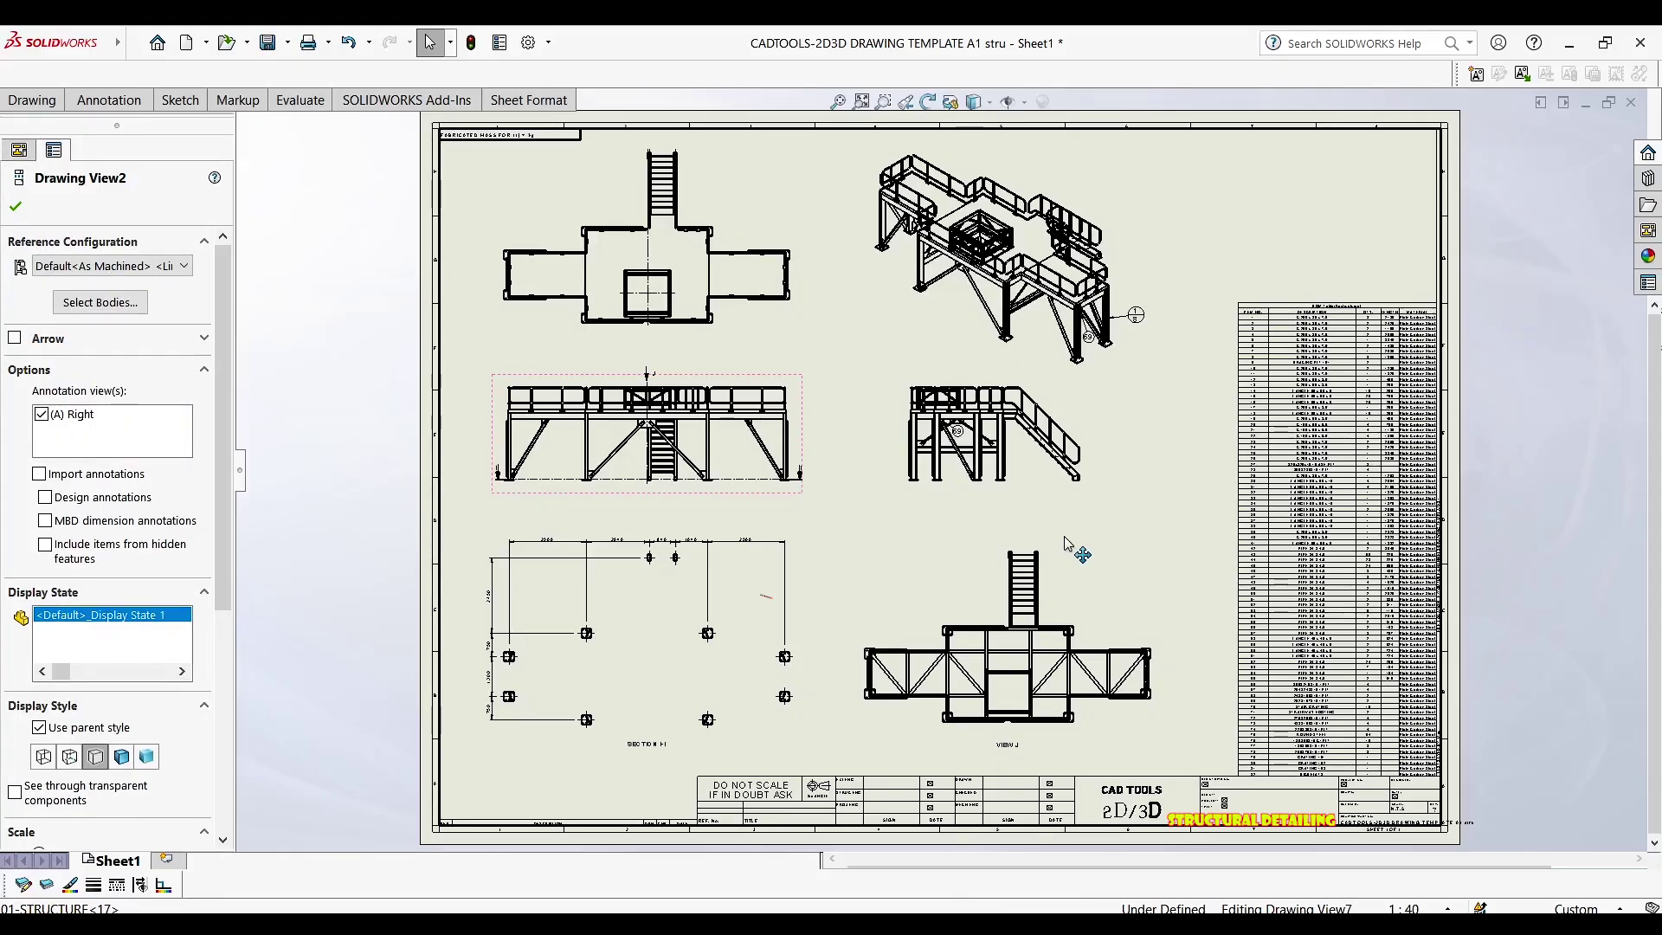
pyautogui.scroll(-2, 411, 341)
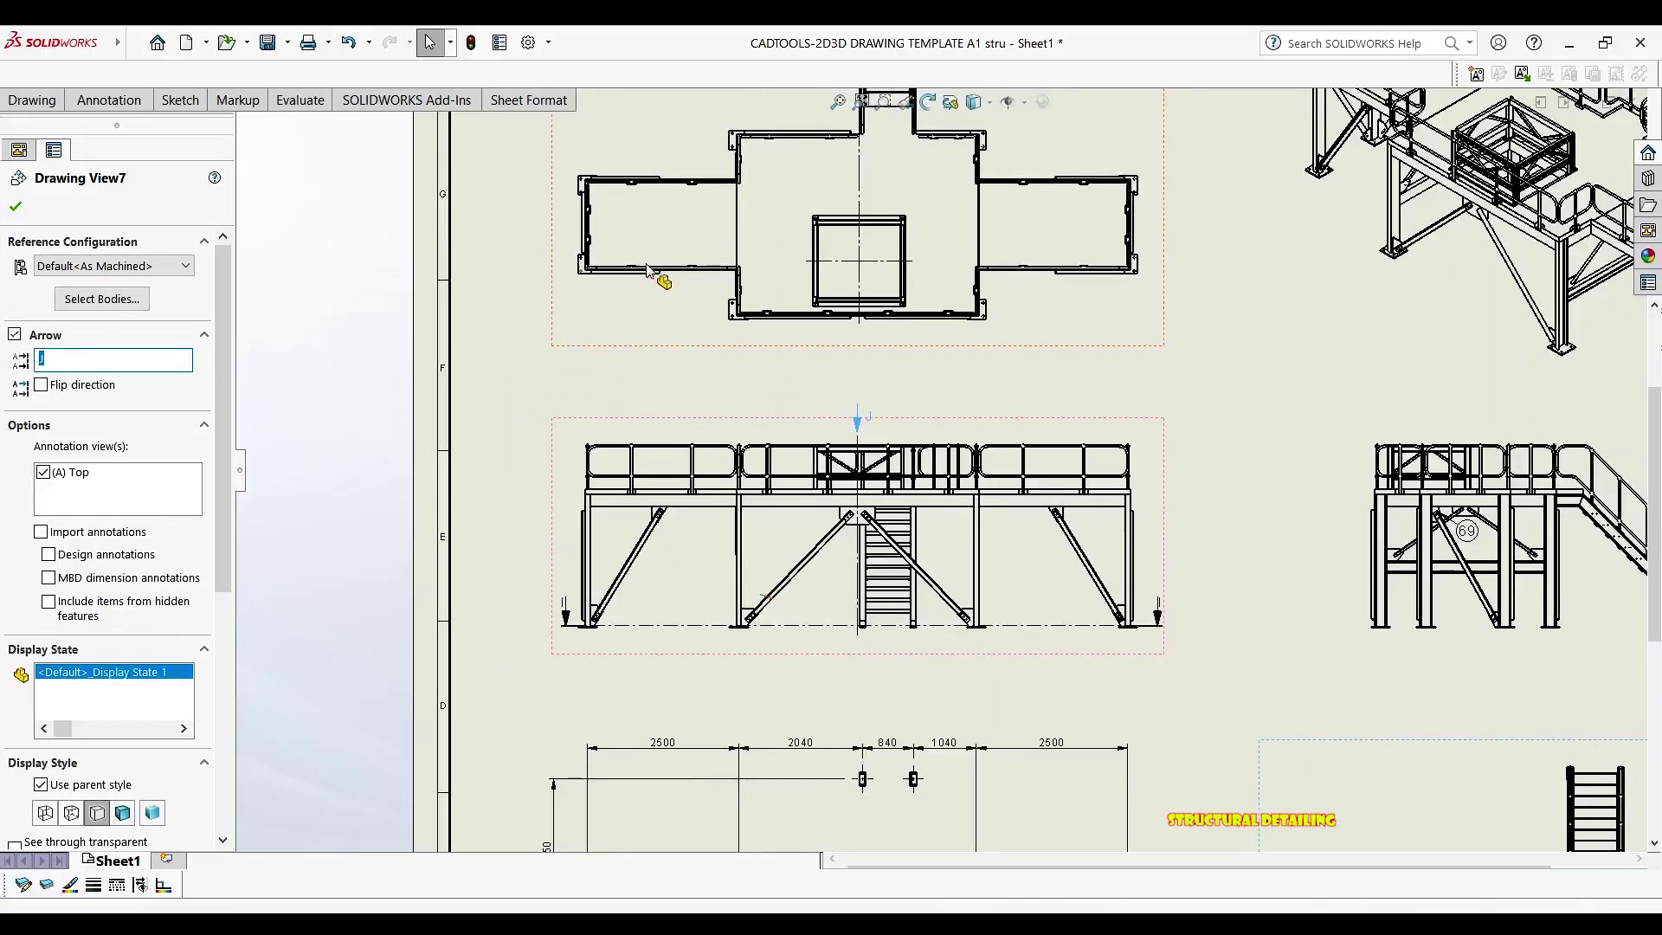
pyautogui.scroll(2, 660, 253)
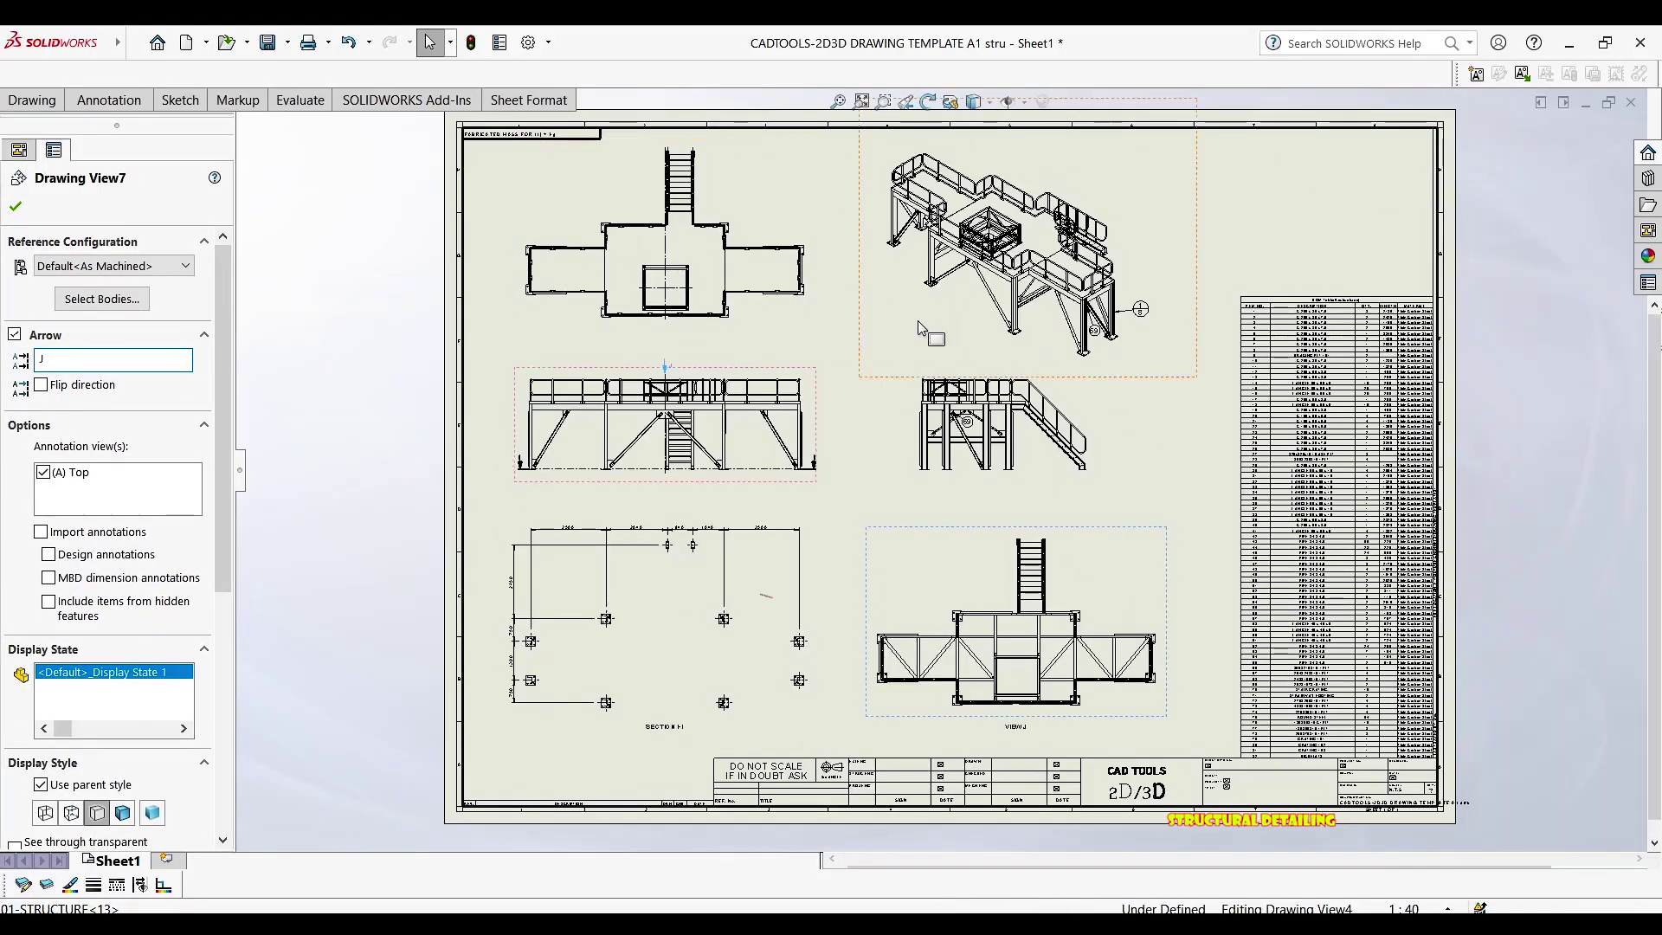
pyautogui.click(919, 463)
pyautogui.click(869, 511)
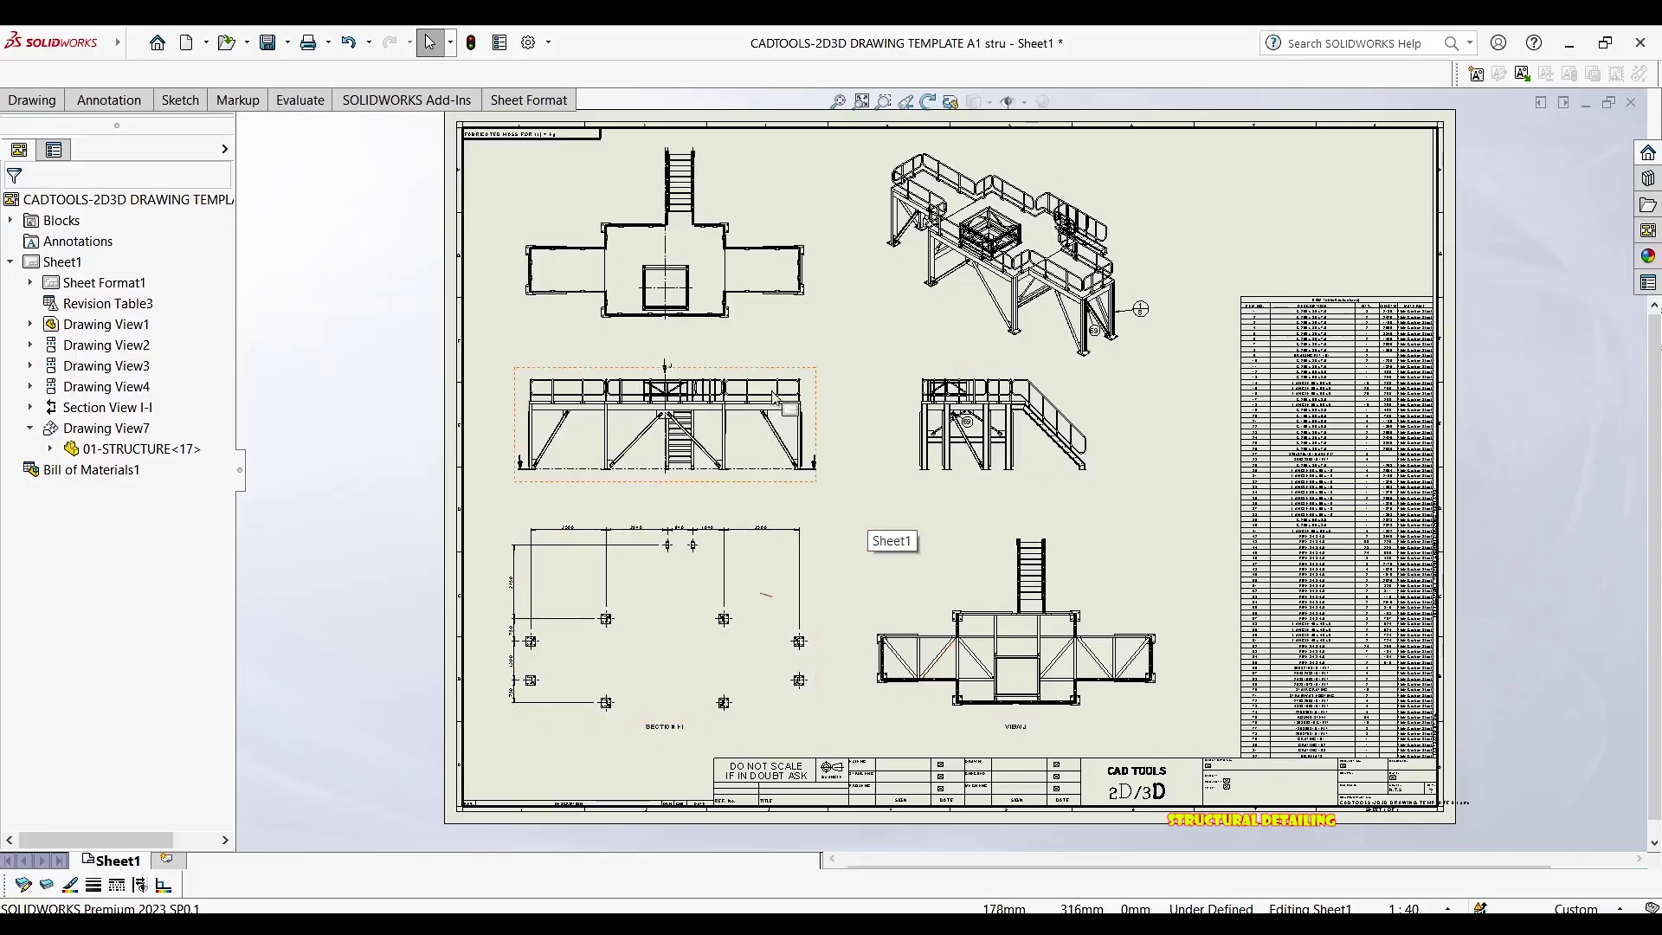
pyautogui.click(1365, 428)
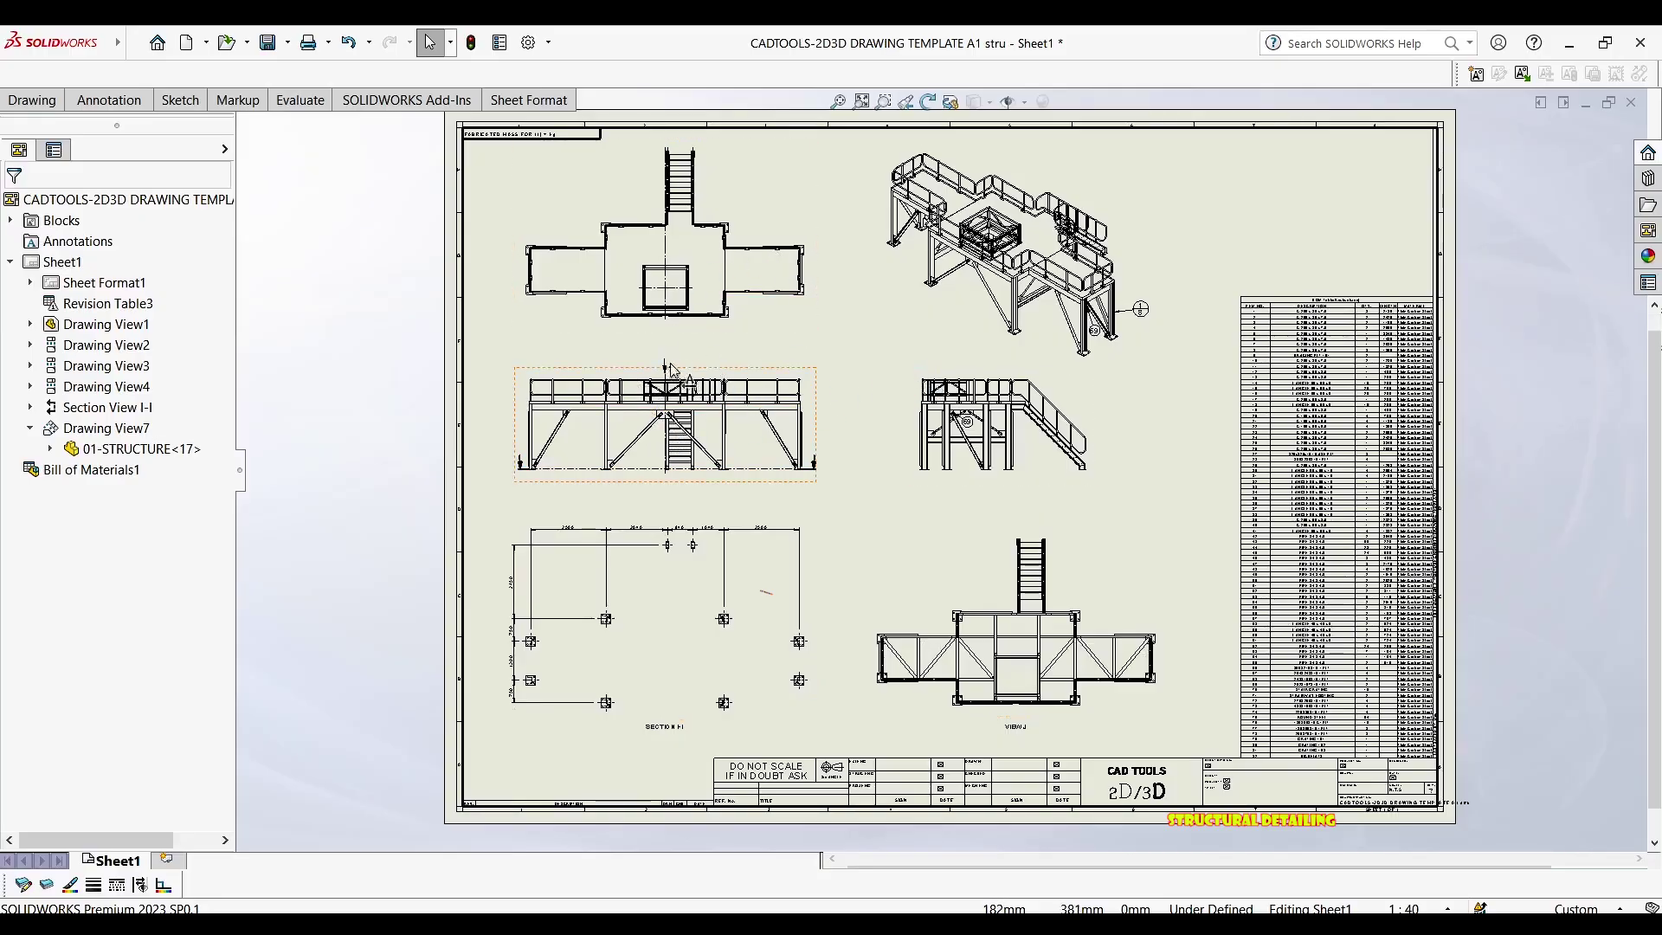
pyautogui.scroll(-1, 680, 372)
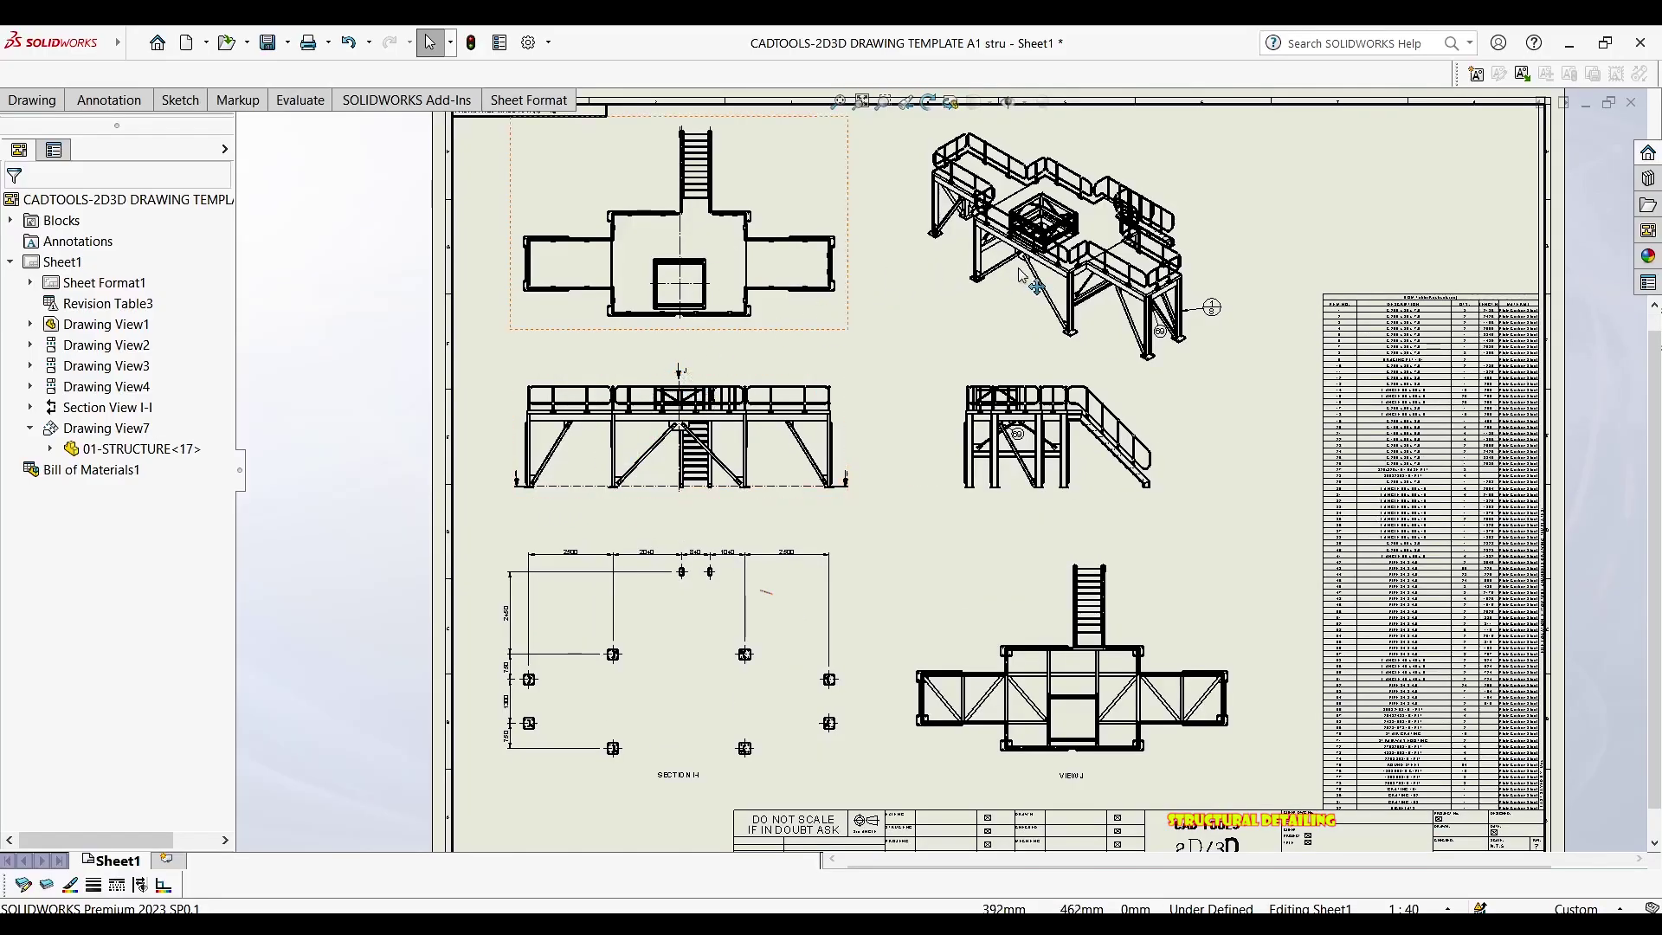
pyautogui.press('f')
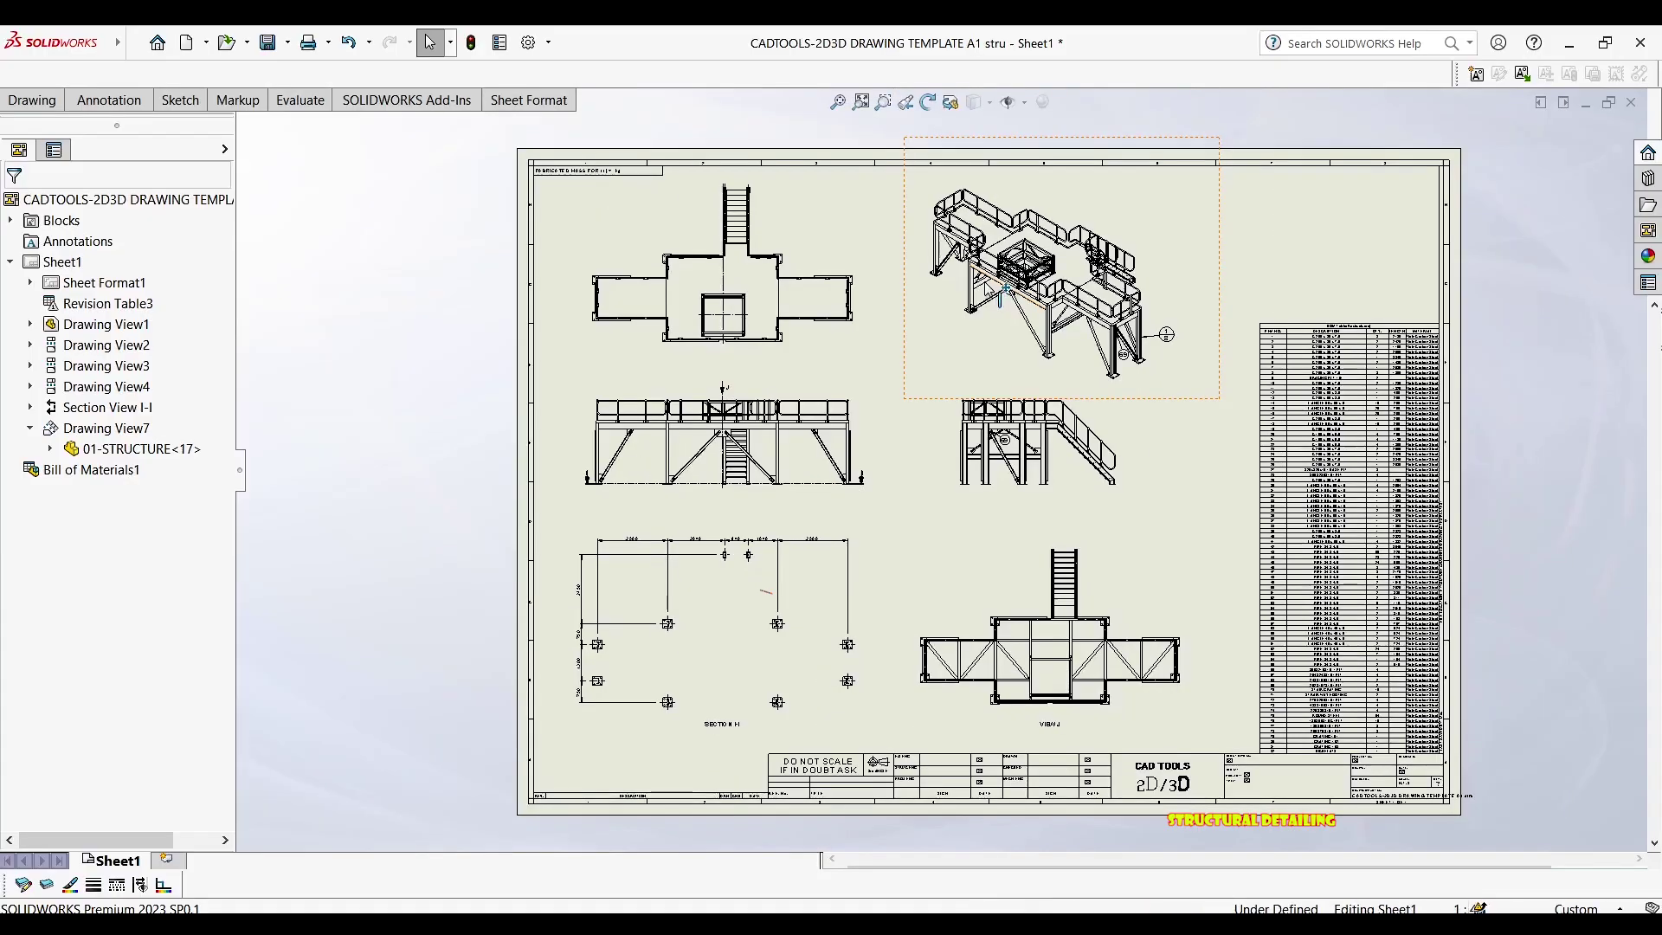
pyautogui.scroll(-1, 1448, 476)
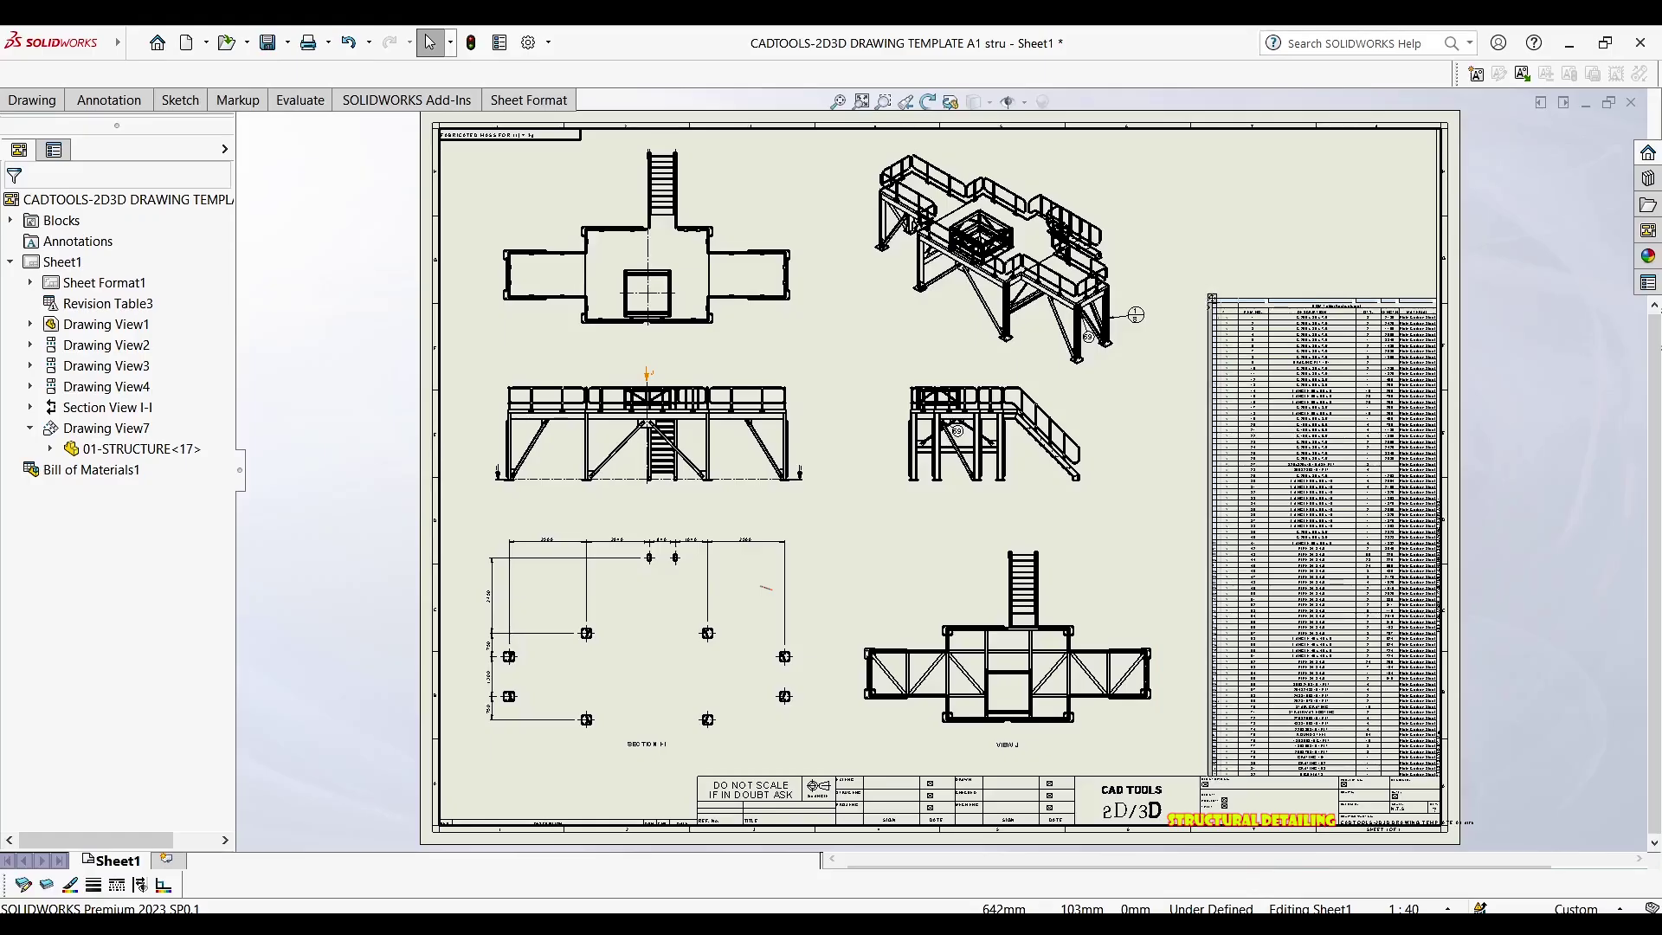
pyautogui.click(1305, 924)
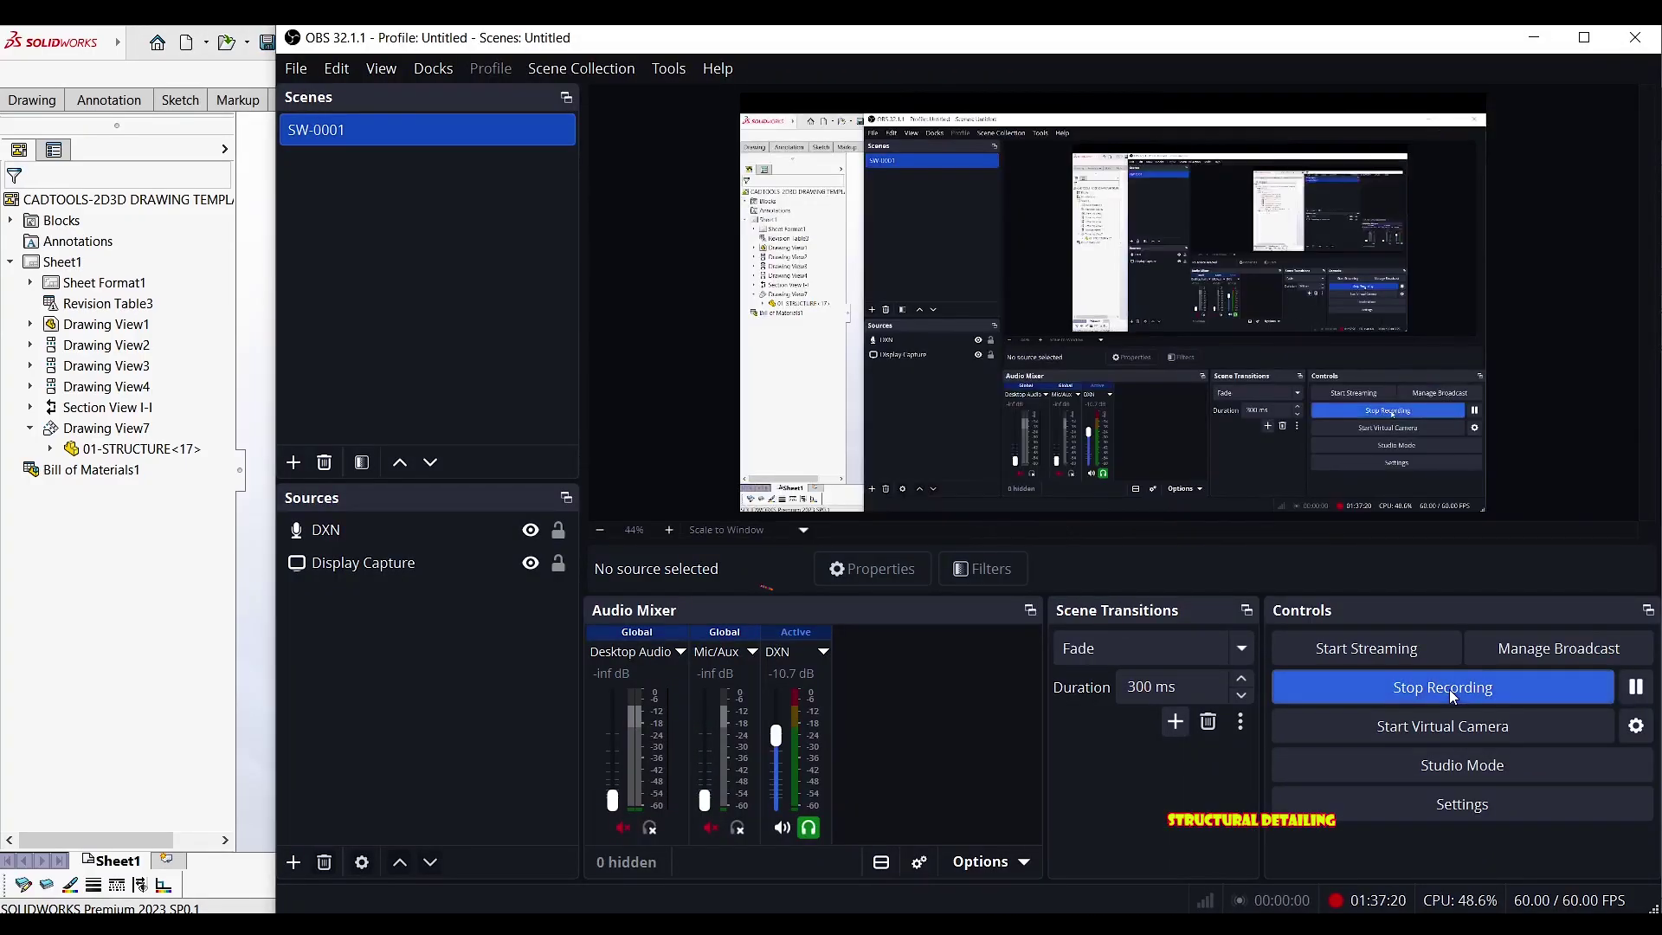
pyautogui.click(1450, 688)
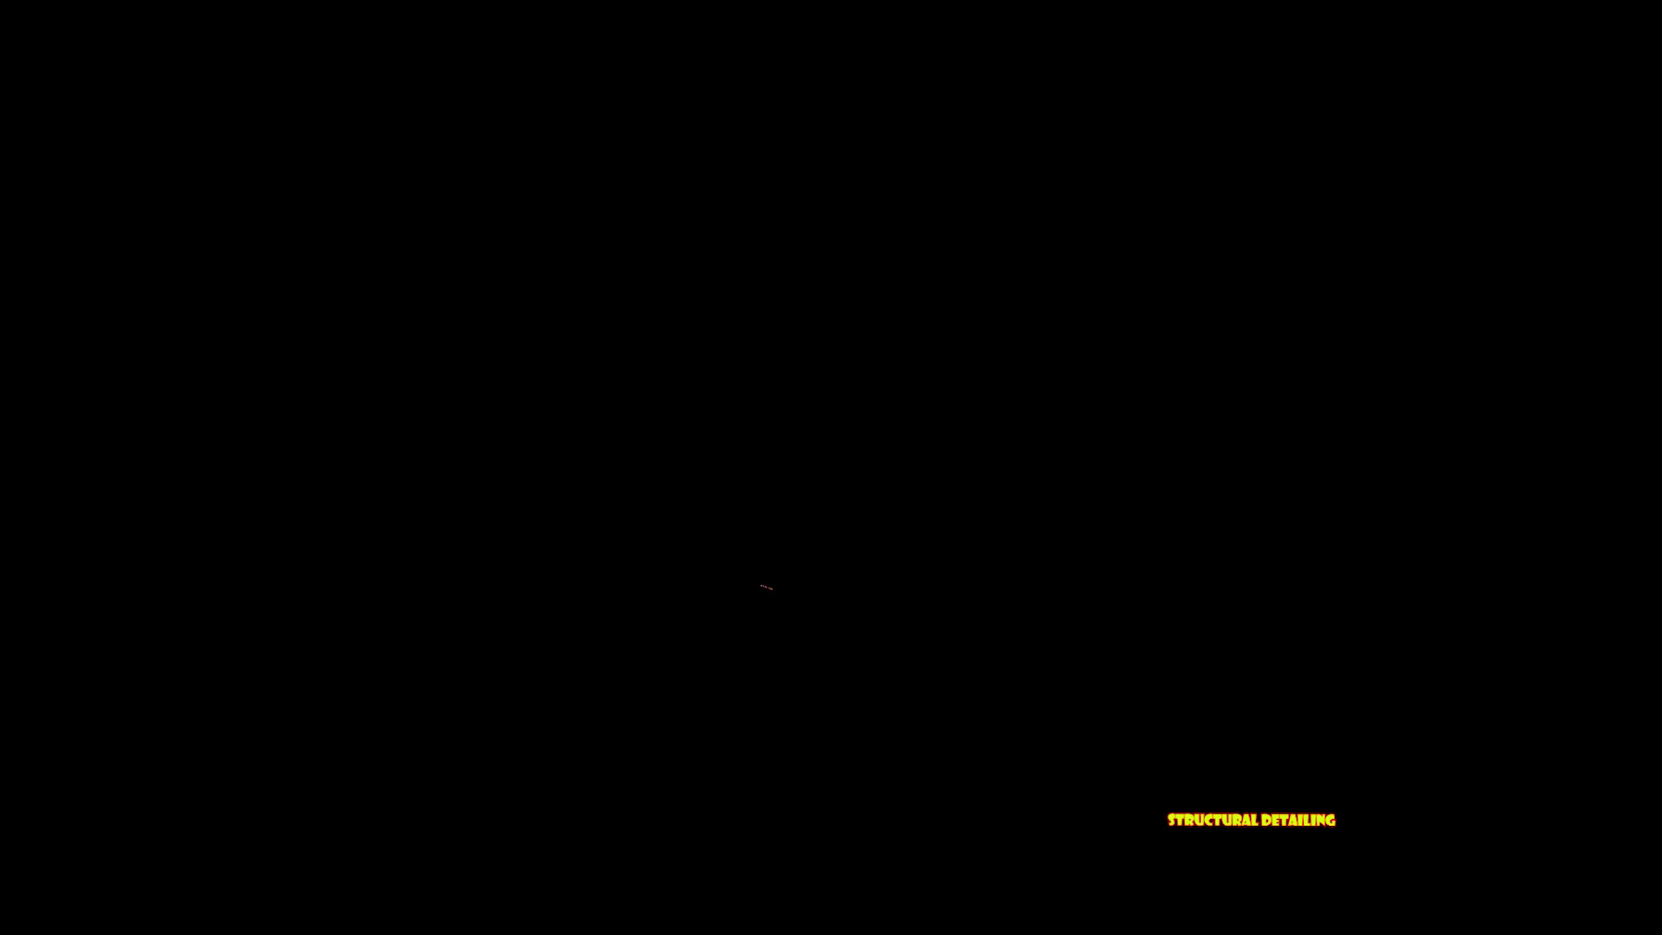